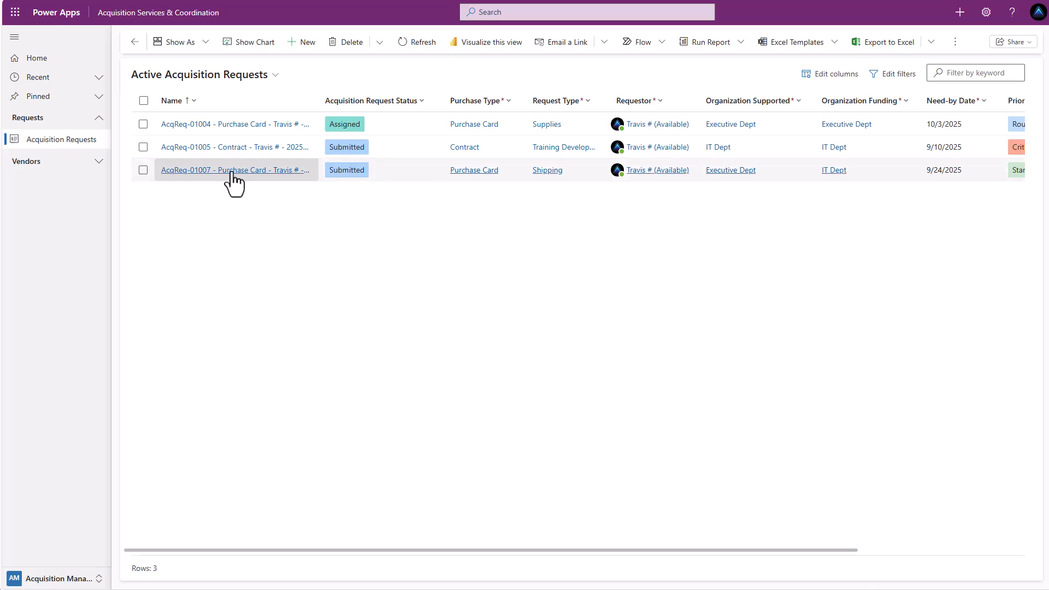
# - Open the Purchase Card request for Supplies and review its request details, purchase item list and attachments
pyautogui.click(251, 130)
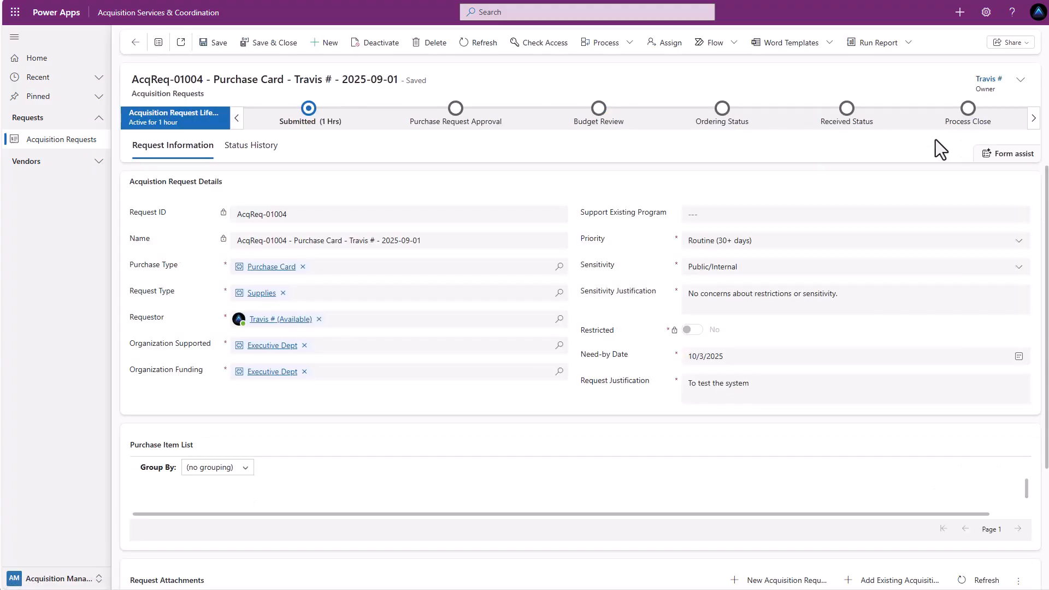
pyautogui.scroll(-1, 456, 362)
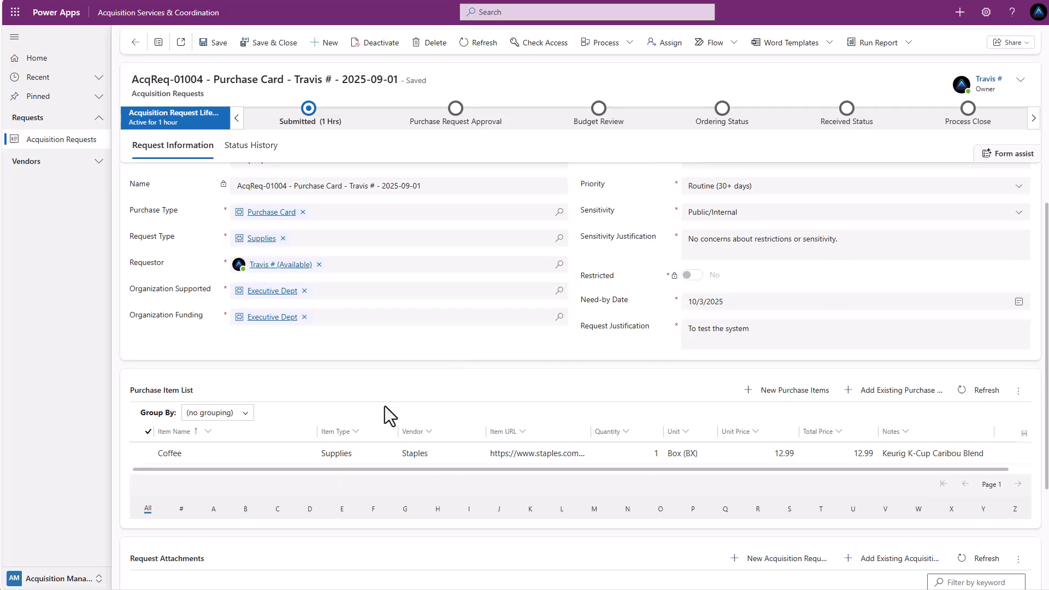
pyautogui.scroll(-1, 588, 435)
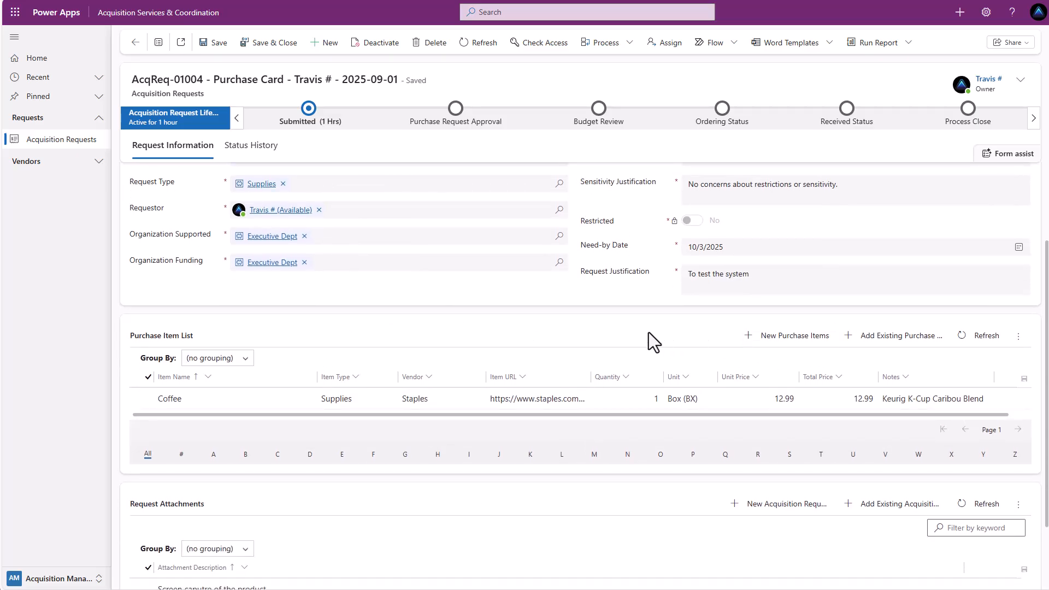
pyautogui.scroll(1, 442, 306)
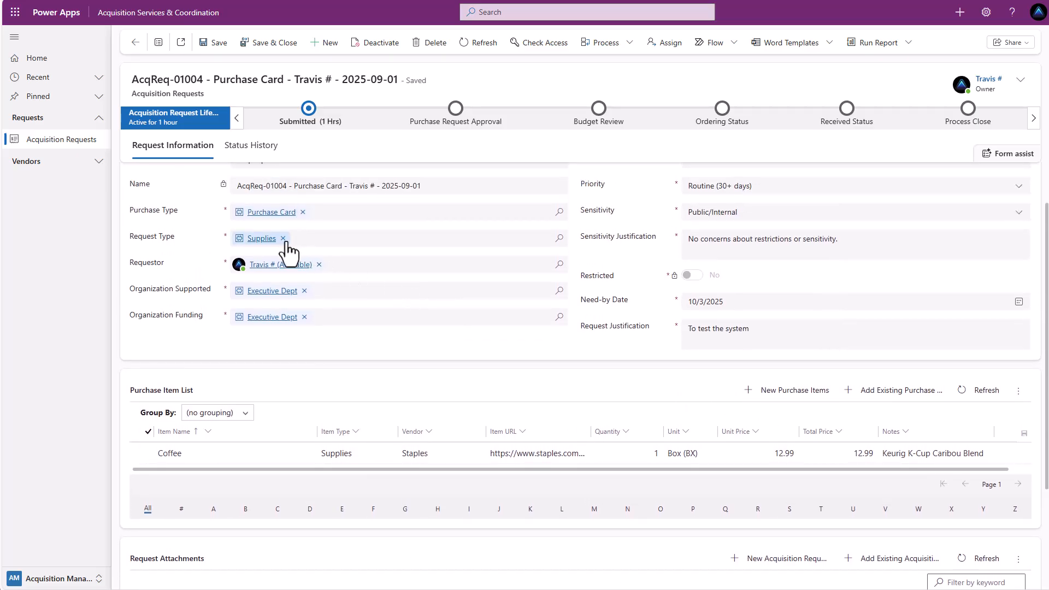
pyautogui.scroll(-3, 363, 274)
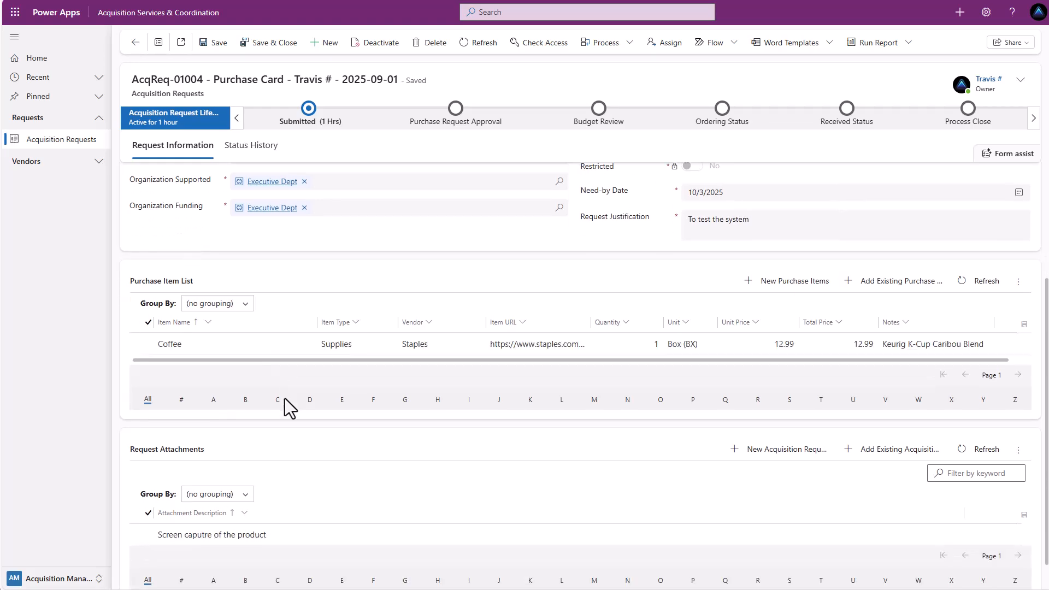
pyautogui.scroll(3, 349, 469)
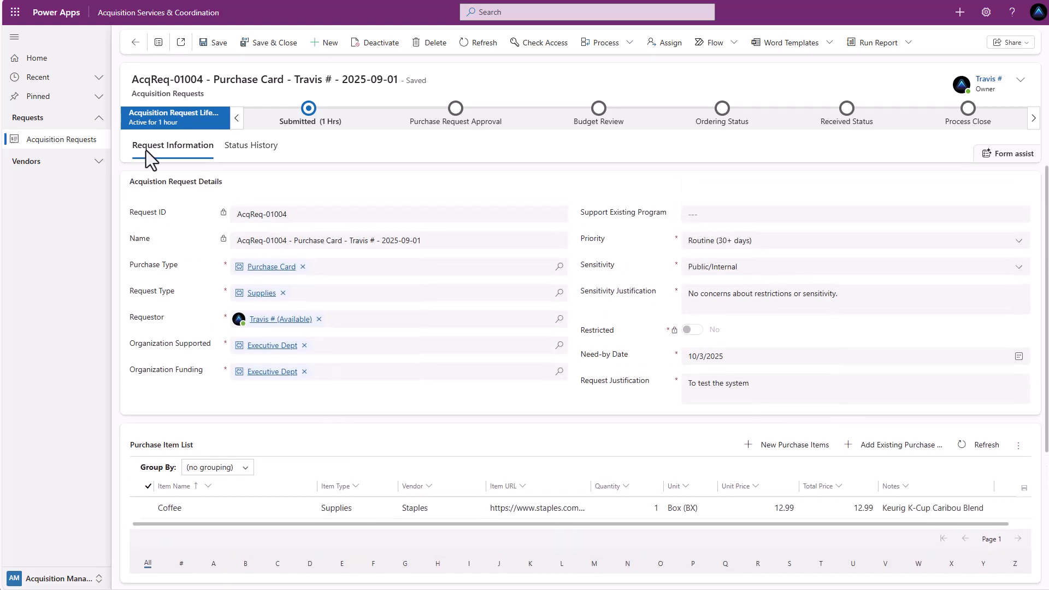
# - Return to the acquisition requests and review the Training Development contract request's details, contract information and attachments
pyautogui.click(61, 141)
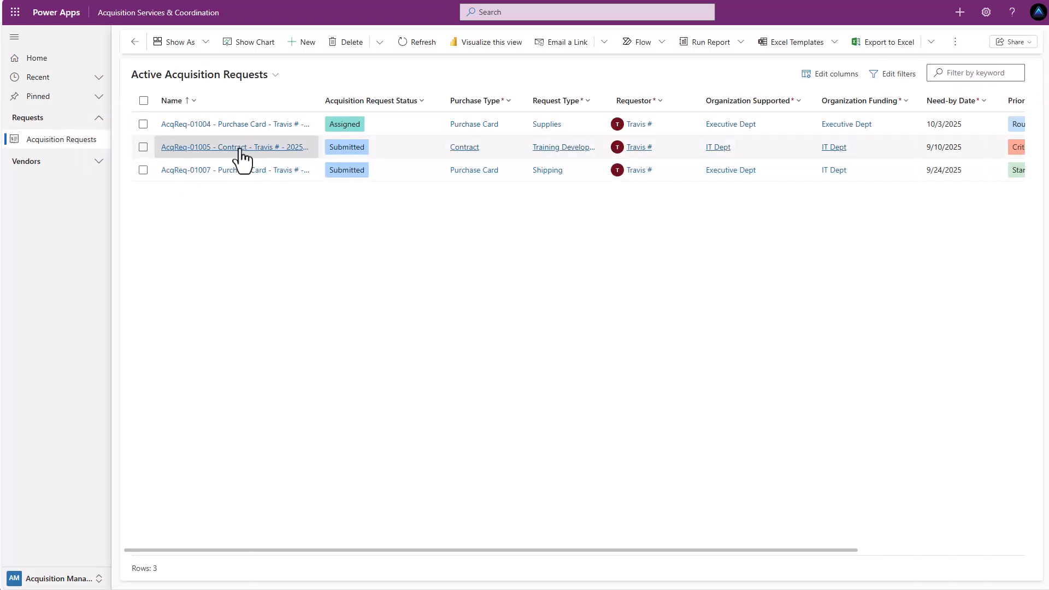
pyautogui.click(240, 150)
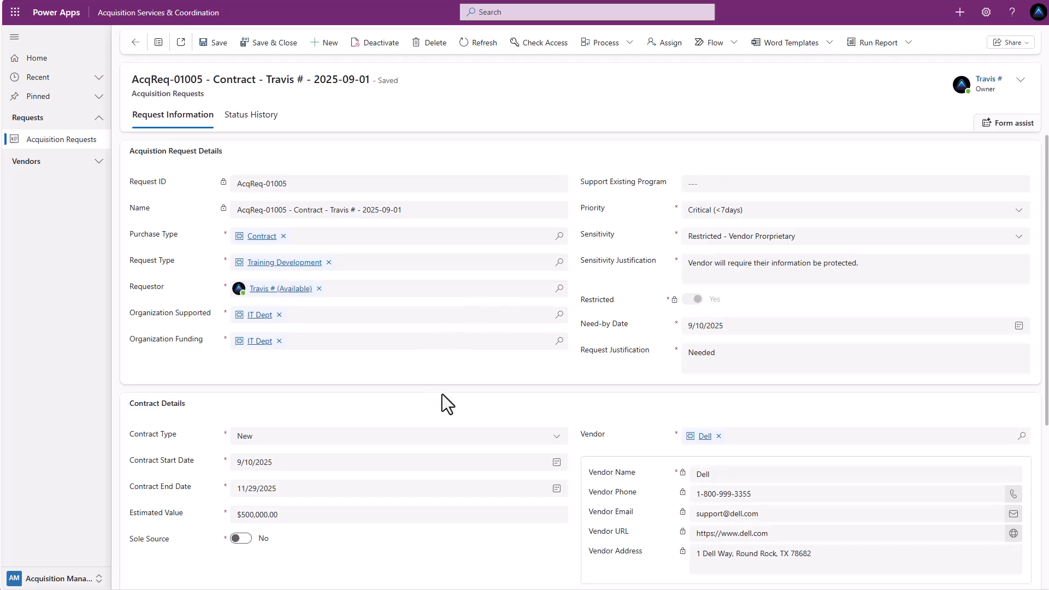
pyautogui.scroll(-1, 443, 397)
pyautogui.scroll(-3, 444, 401)
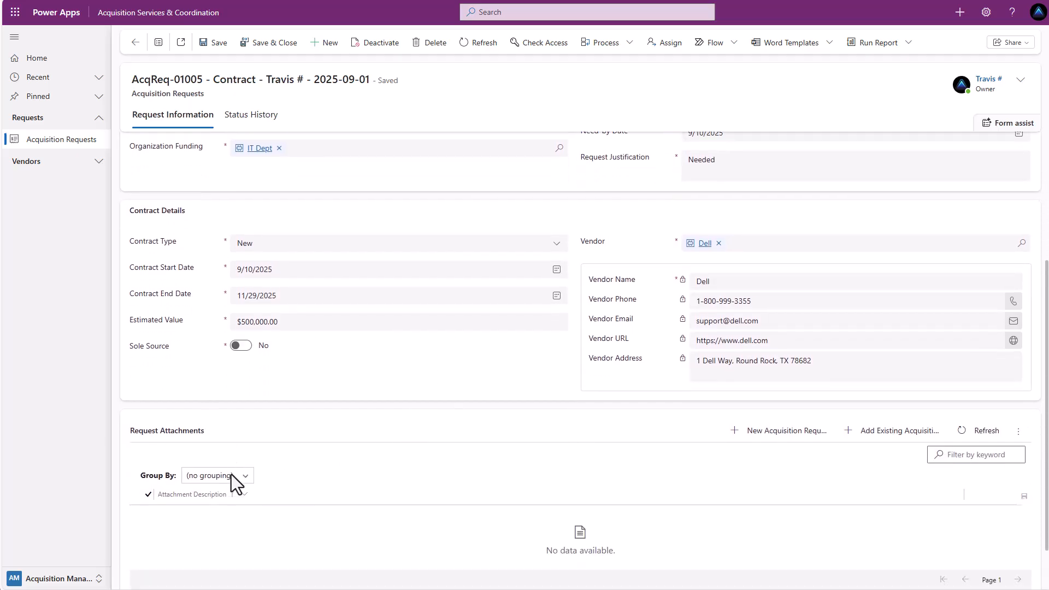
pyautogui.scroll(4, 241, 415)
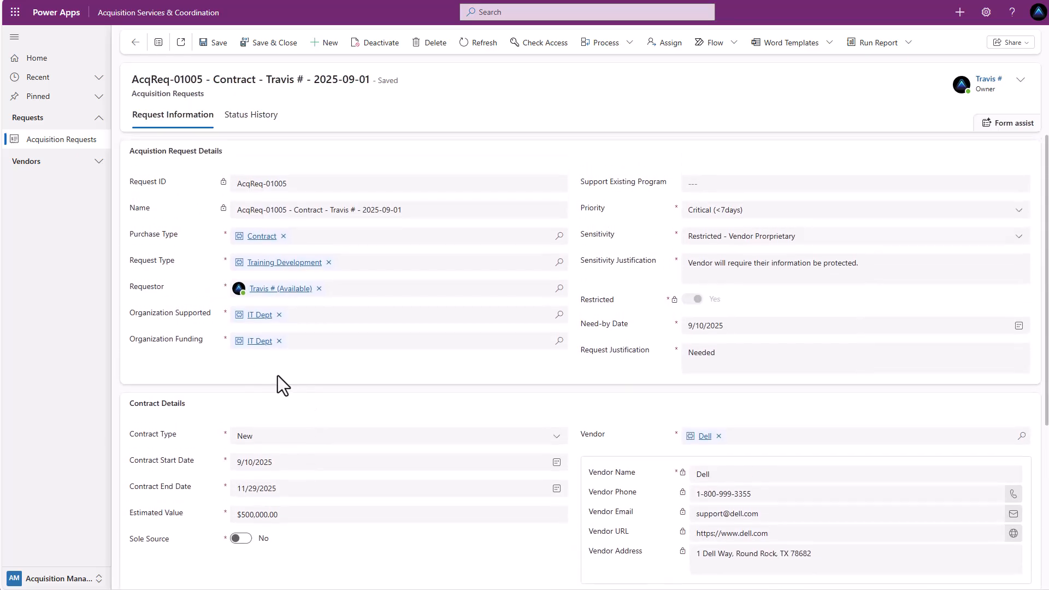
# - Return to the acquisition requests and review the Shipping request's details, shipping information and package specifics
pyautogui.click(52, 141)
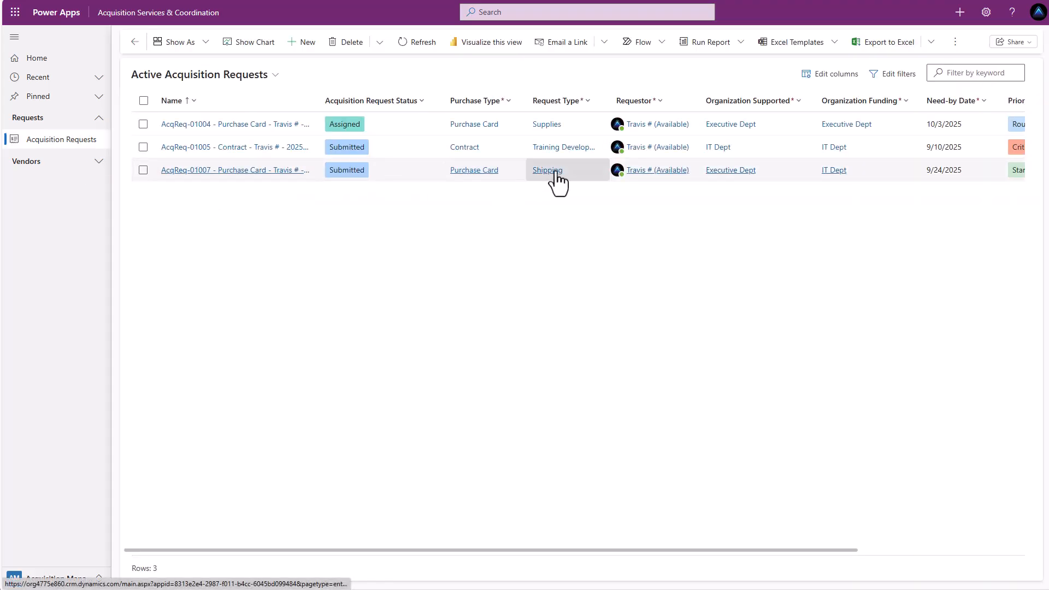
pyautogui.click(292, 171)
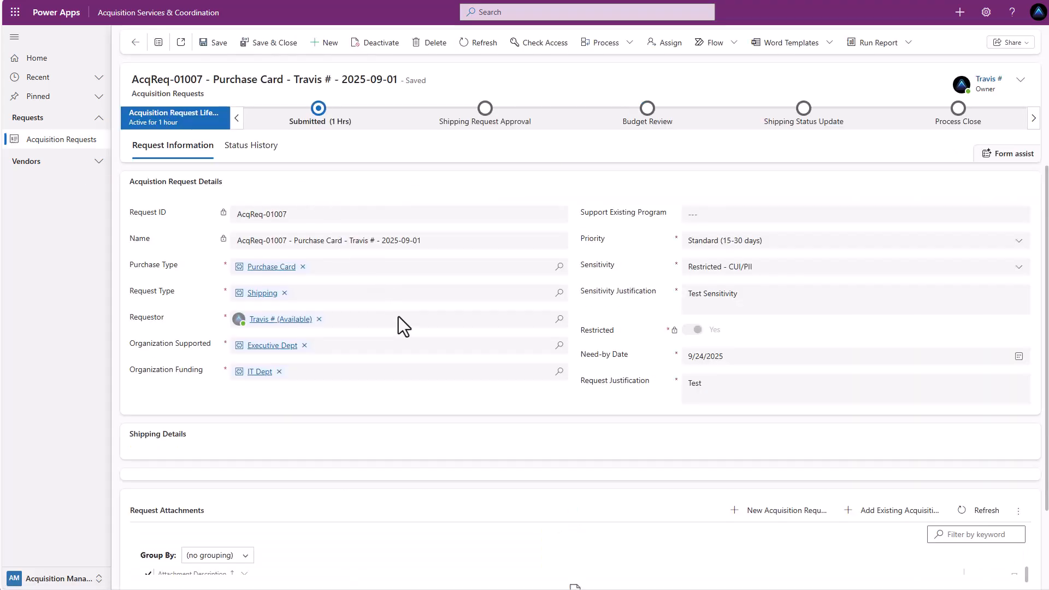
pyautogui.scroll(-3, 328, 412)
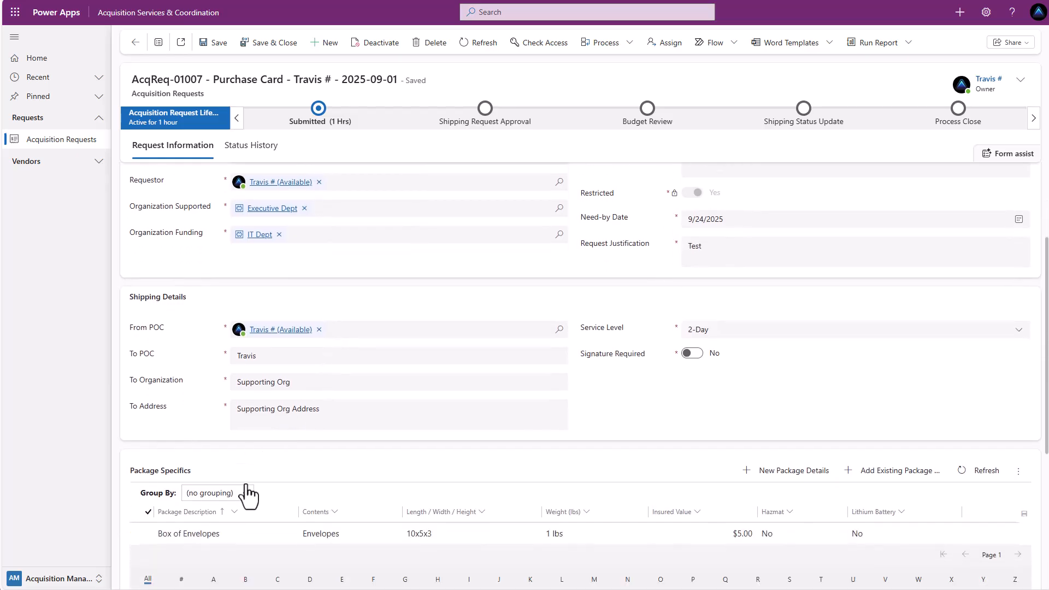
pyautogui.scroll(-2, 354, 487)
pyautogui.scroll(6, 415, 473)
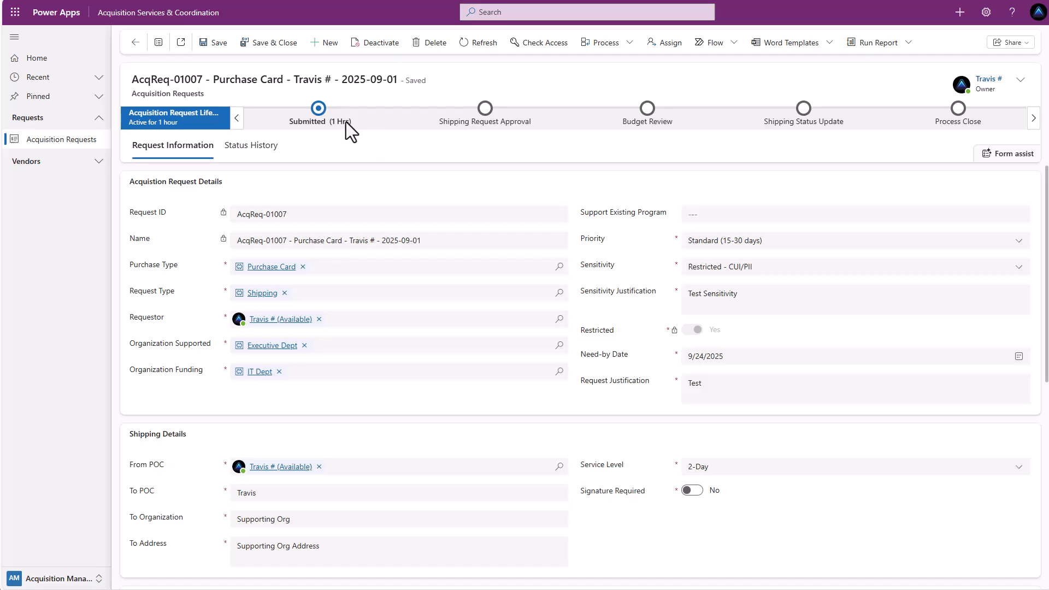
# - Return to the active acquisition requests and open a blank form for a new request
pyautogui.click(68, 141)
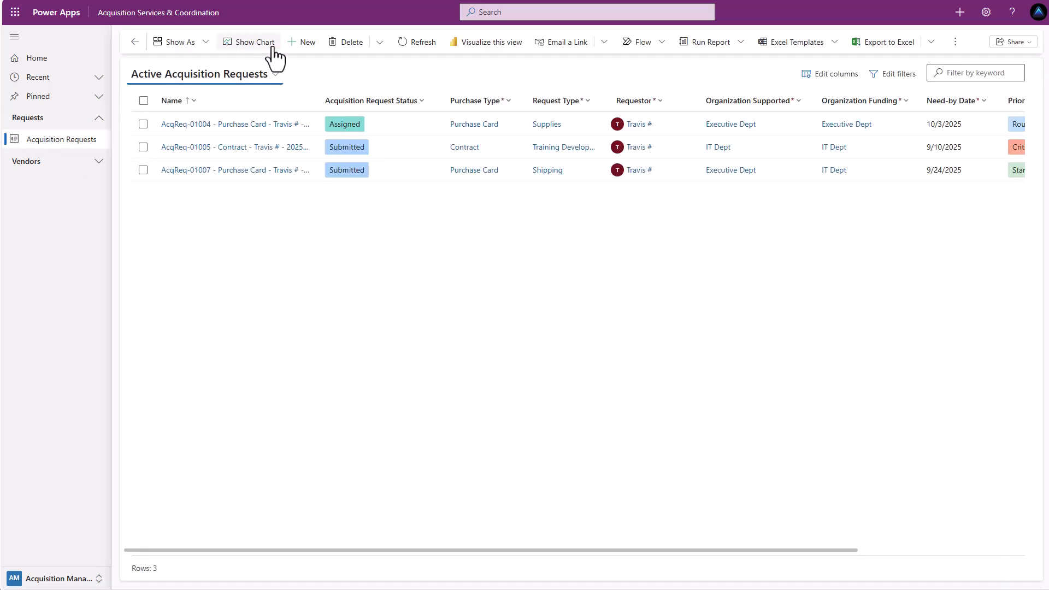
pyautogui.click(301, 44)
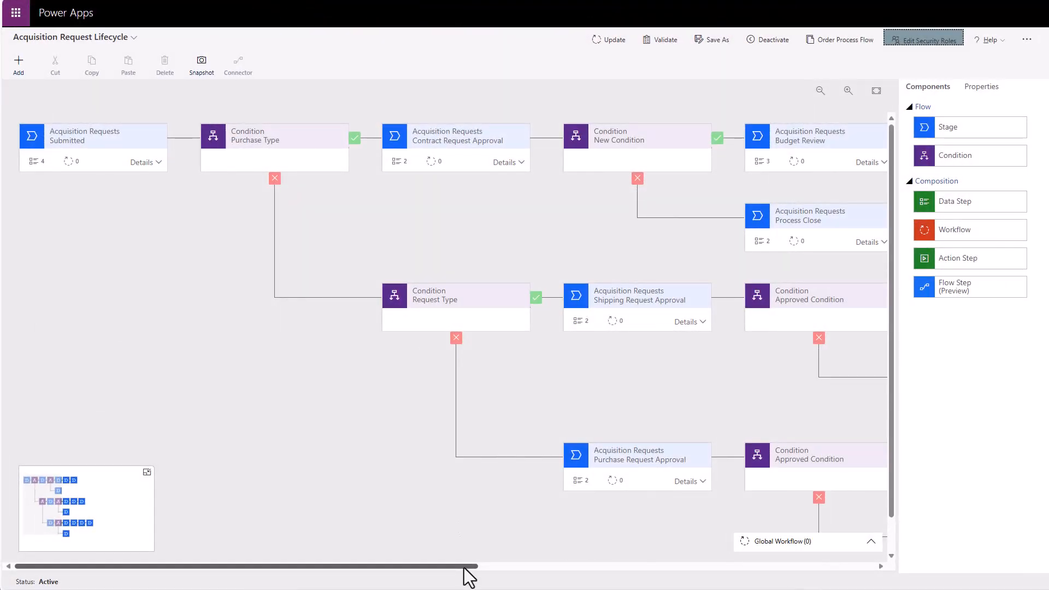
# - Examine the Acquisition Request Lifecycle process flow's stages and conditions and the "Purchase Type eq Contract" business rule's visibility actions
pyautogui.moveTo(464, 568)
pyautogui.mouseDown()
pyautogui.moveTo(627, 579)
pyautogui.moveTo(757, 570)
pyautogui.moveTo(481, 568)
pyautogui.mouseUp()
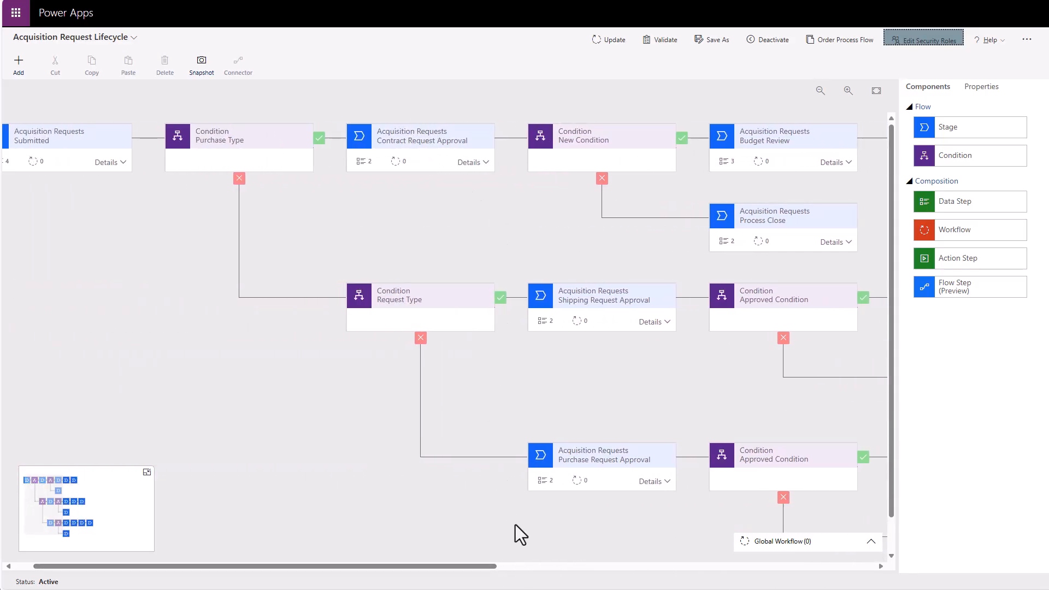
pyautogui.moveTo(494, 569); pyautogui.dragTo(455, 544)
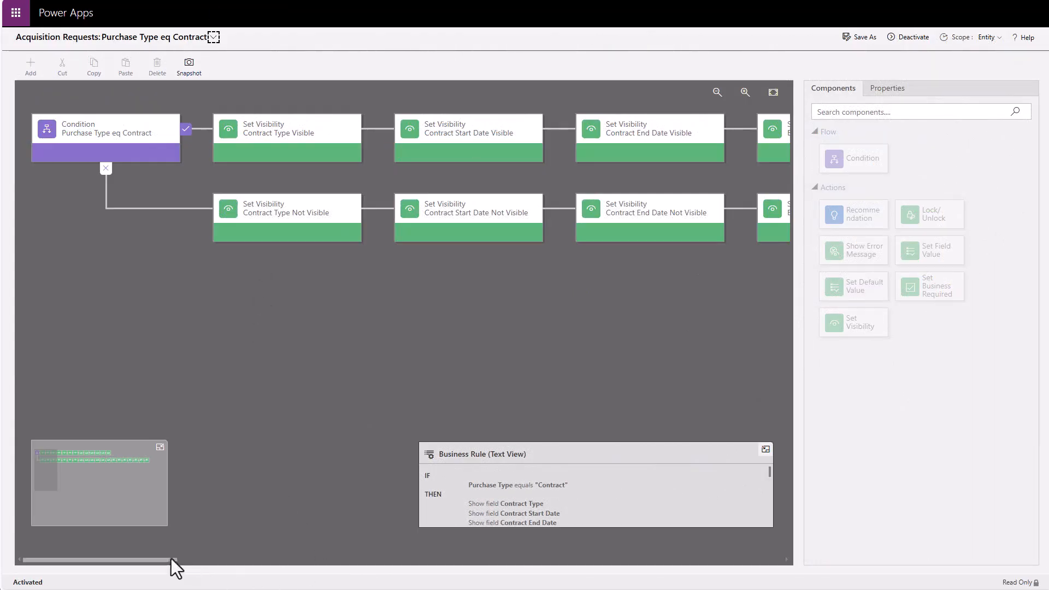
pyautogui.moveTo(166, 561)
pyautogui.mouseDown()
pyautogui.moveTo(460, 580)
pyautogui.moveTo(751, 580)
pyautogui.moveTo(180, 557)
pyautogui.mouseUp()
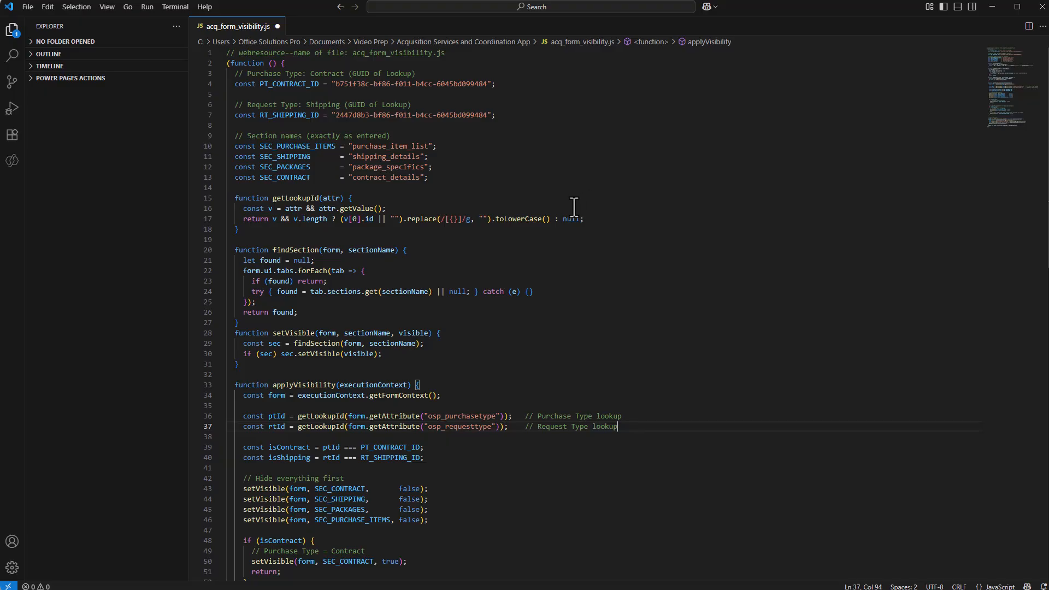
# - Review in Visual Studio Code how acq_form_visibility.js shows and hides form sections by purchase type and request type
pyautogui.scroll(-5, 574, 207)
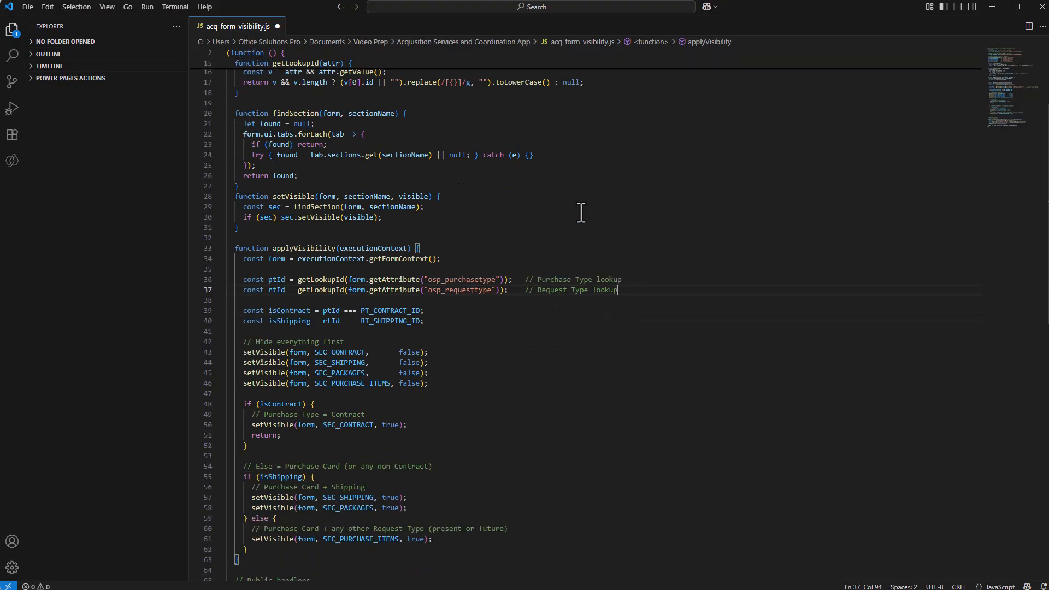
pyautogui.scroll(-3, 580, 214)
pyautogui.scroll(6, 581, 216)
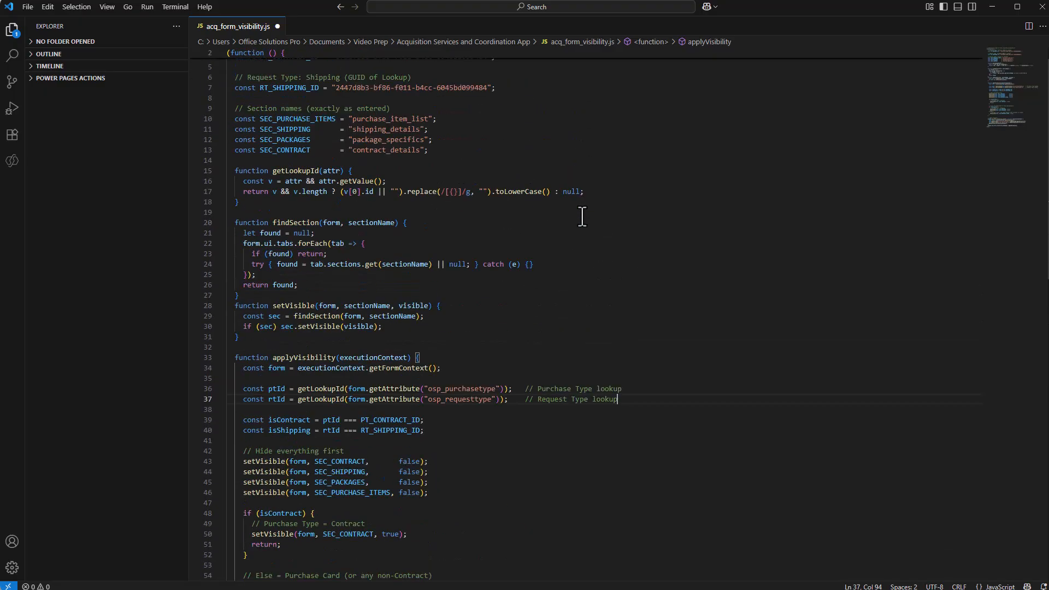
pyautogui.scroll(1, 582, 217)
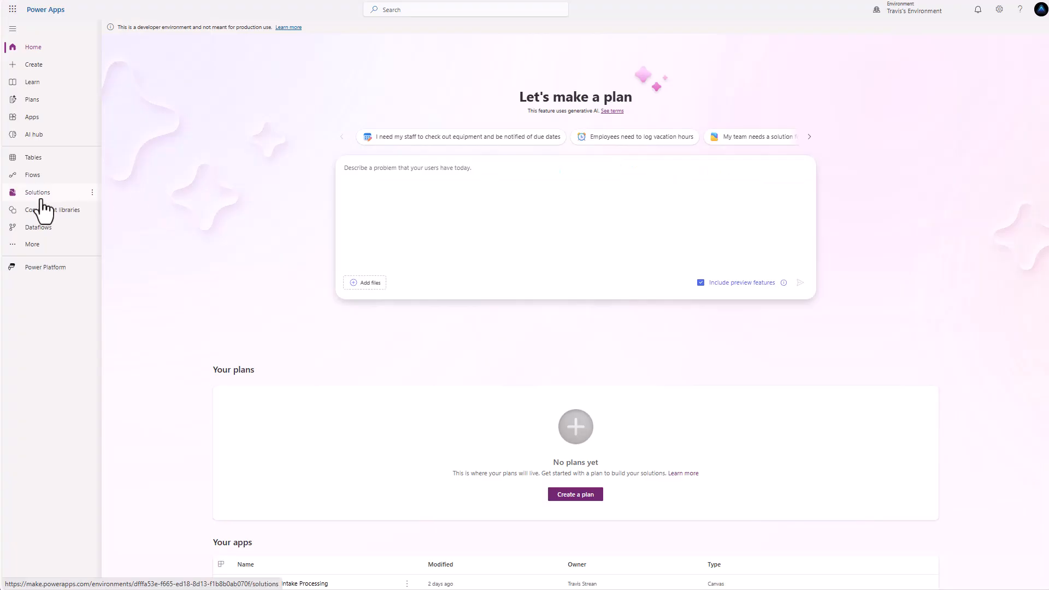
# - Create a solution in Power Apps named "Acquisition Services & Coordination" with Office Solutions Pro as its publisher
pyautogui.click(35, 196)
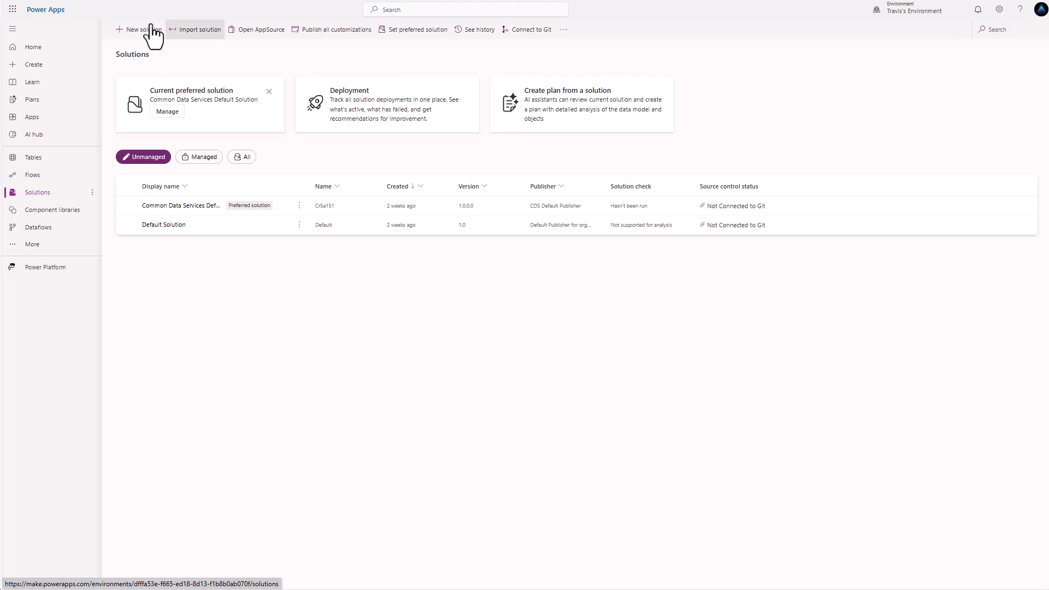
pyautogui.click(143, 30)
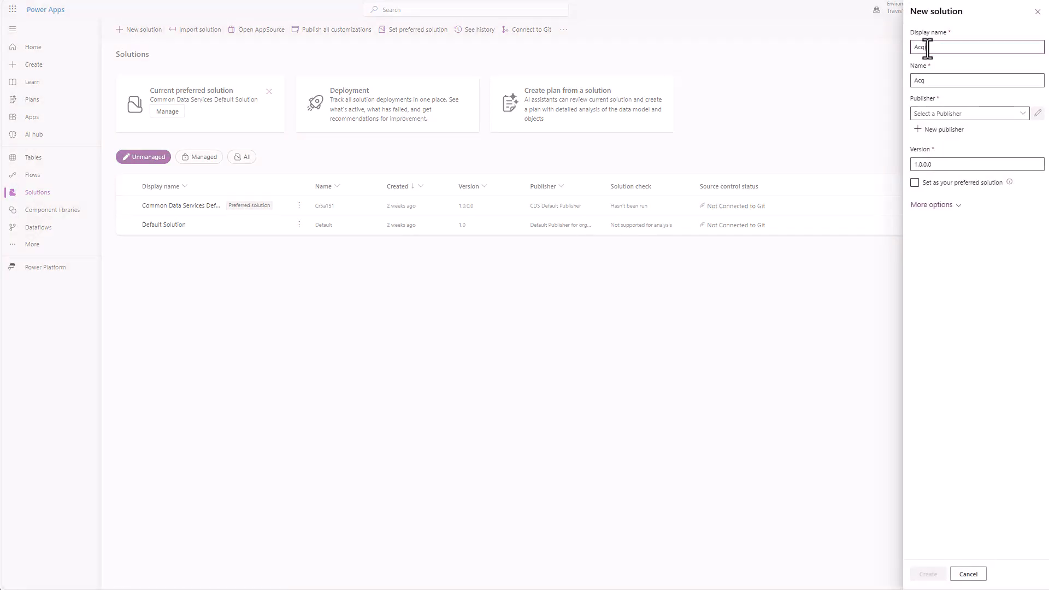
pyautogui.write('Acquisition Services & Coordination')
pyautogui.click(1022, 117)
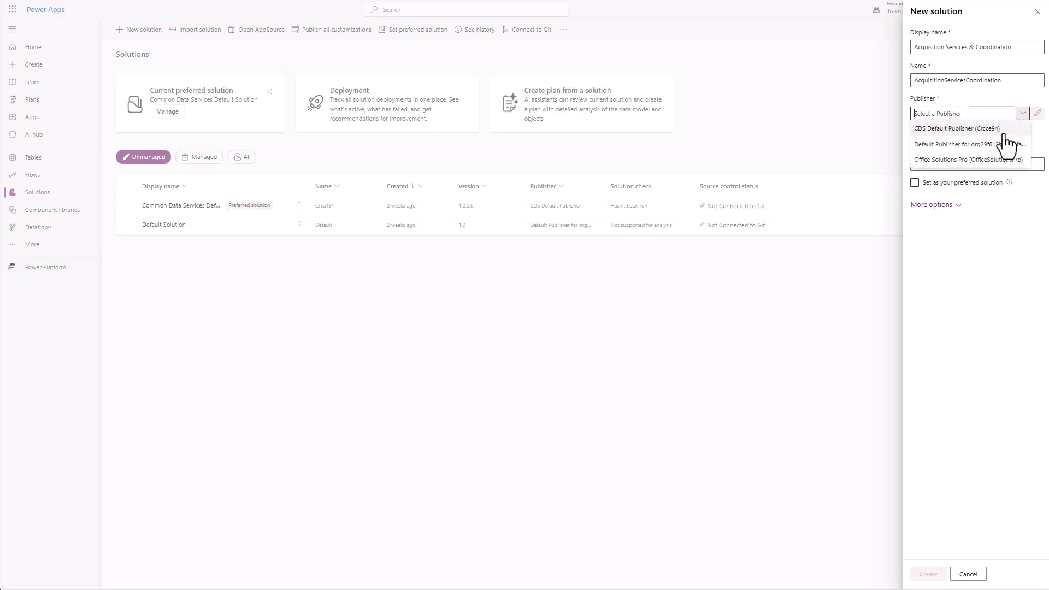
pyautogui.click(970, 160)
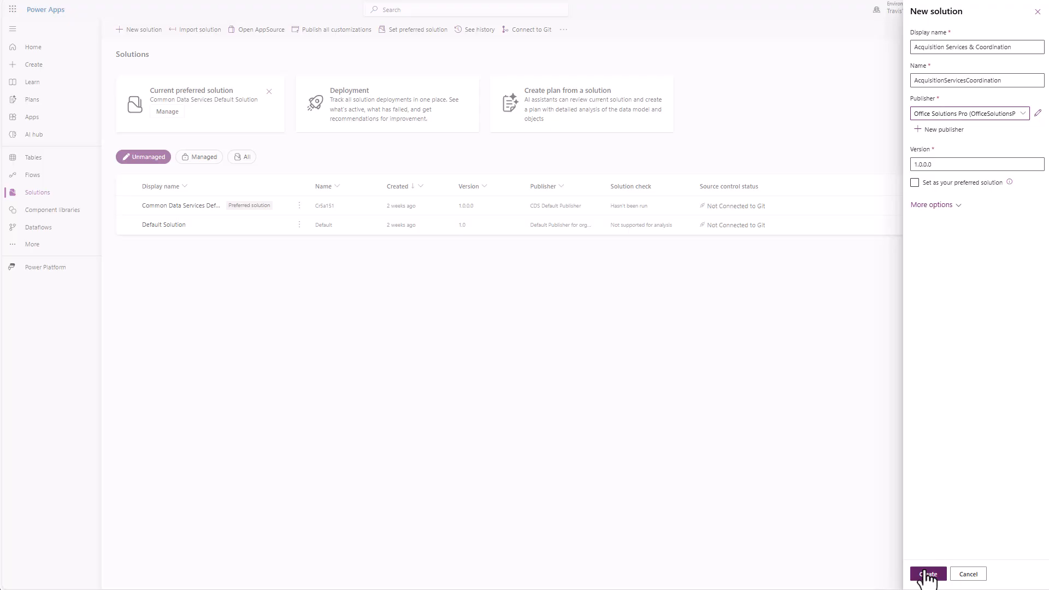
pyautogui.click(925, 574)
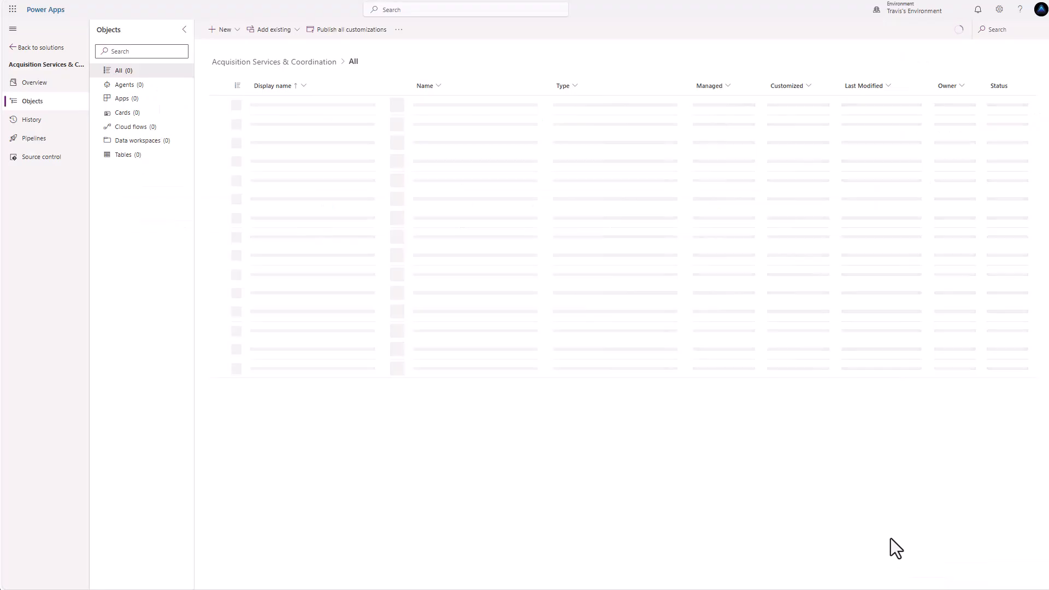
# - Start a new table with advanced properties in the solution and set its display name to "Purchase Type"
pyautogui.click(127, 159)
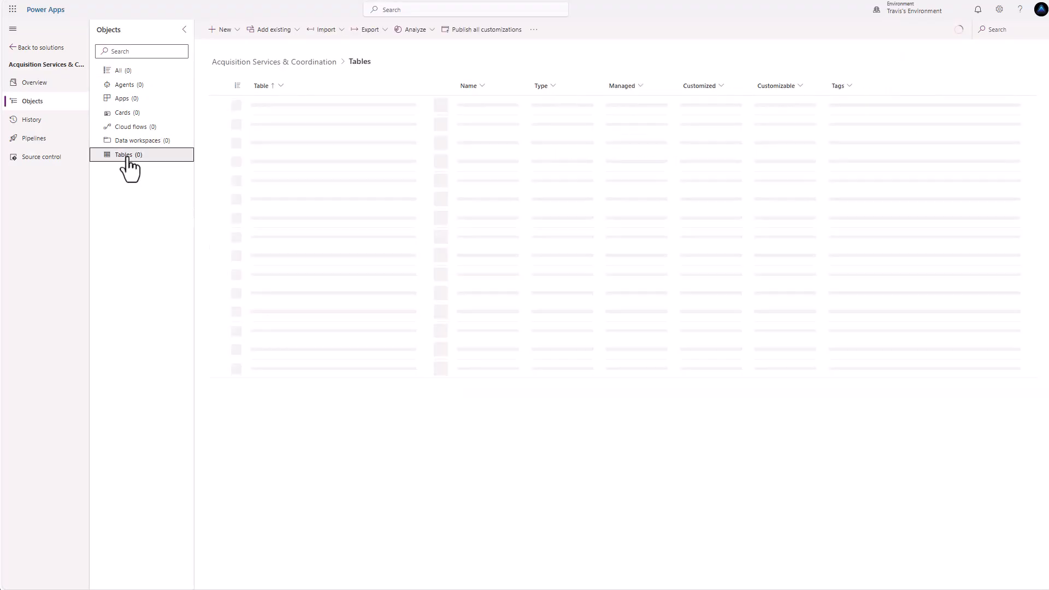
pyautogui.click(232, 36)
pyautogui.moveTo(247, 162)
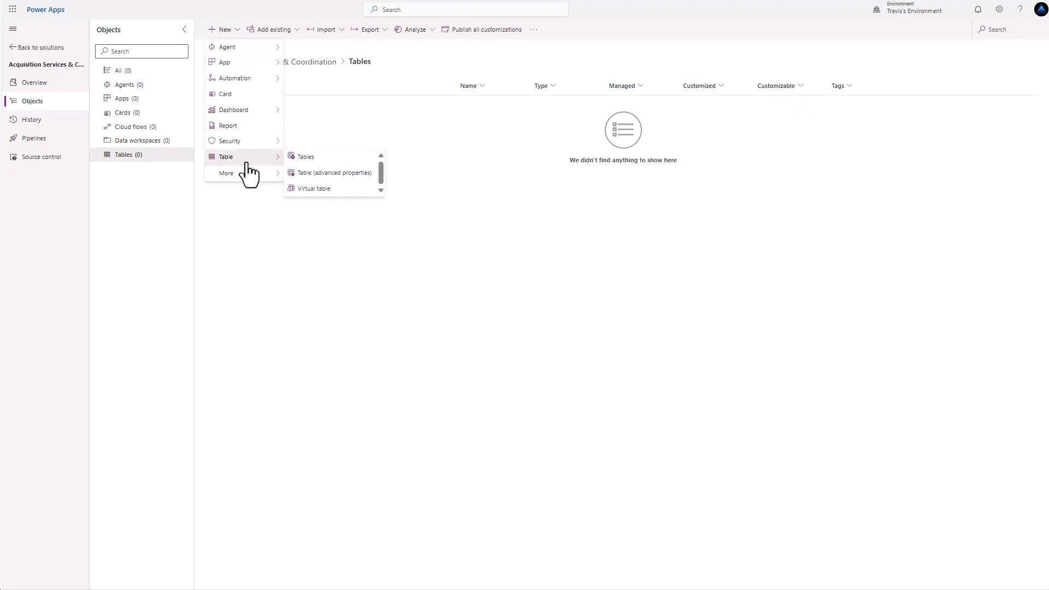
pyautogui.click(320, 174)
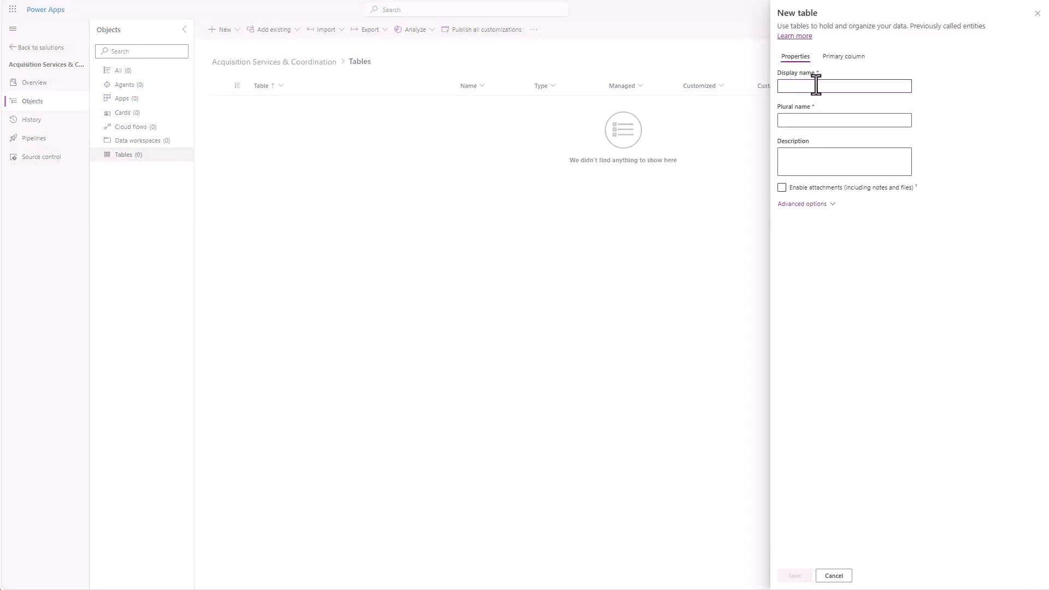
pyautogui.write('Purchase Type')
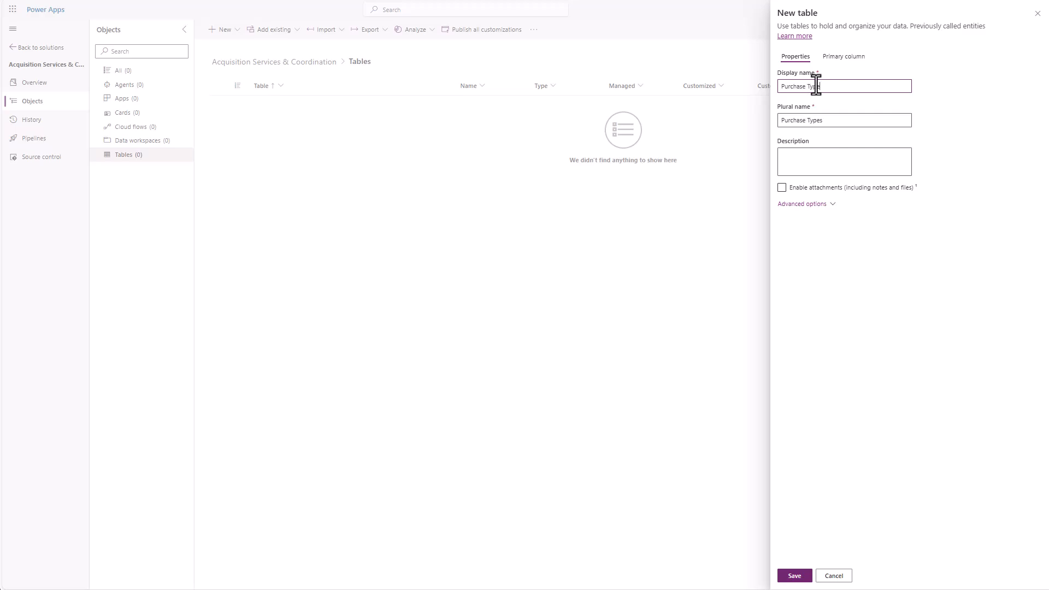
# - Set the Purchase Type table's record ownership to Organization, enable quick-create forms for it, and save the table
pyautogui.click(793, 204)
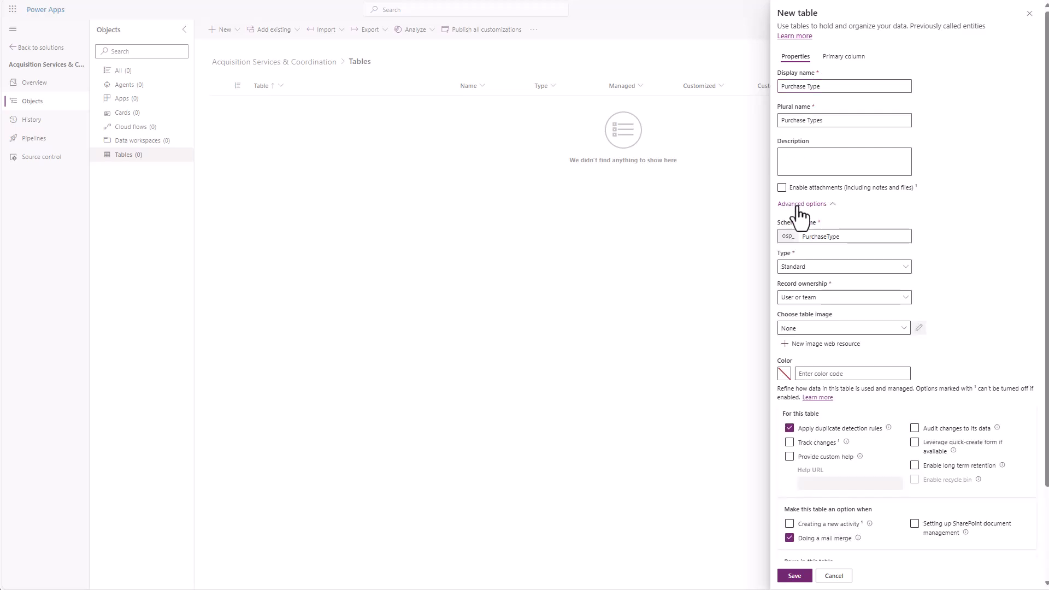
pyautogui.click(891, 299)
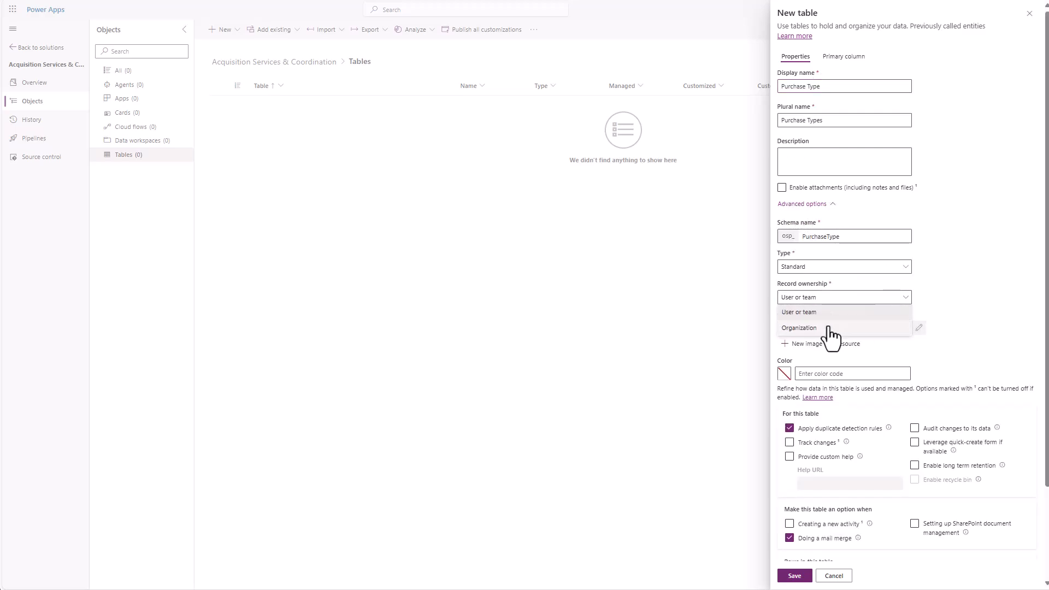
pyautogui.click(808, 329)
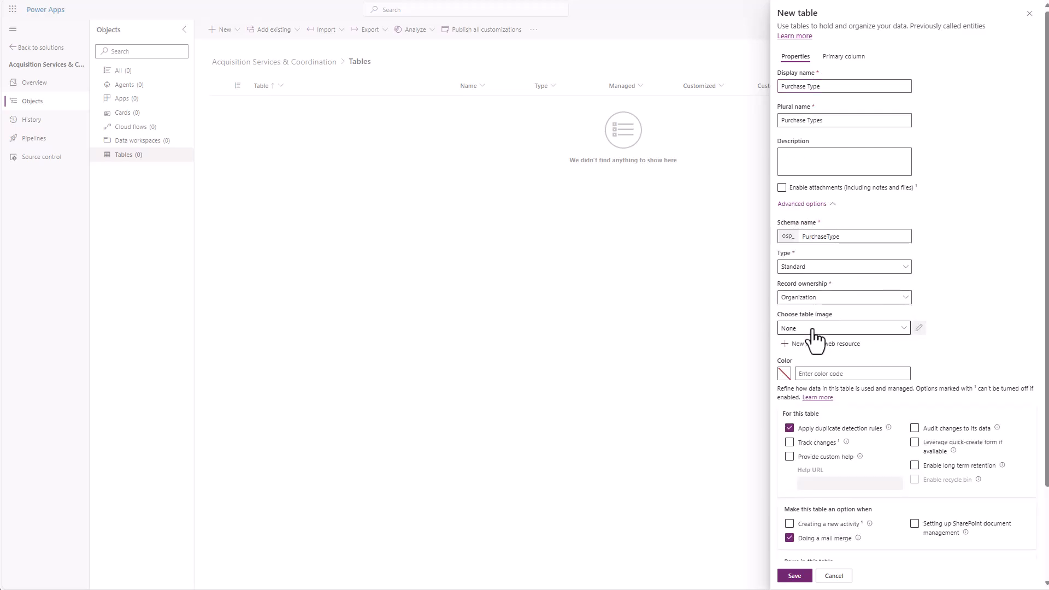
pyautogui.click(914, 443)
pyautogui.scroll(-2, 976, 353)
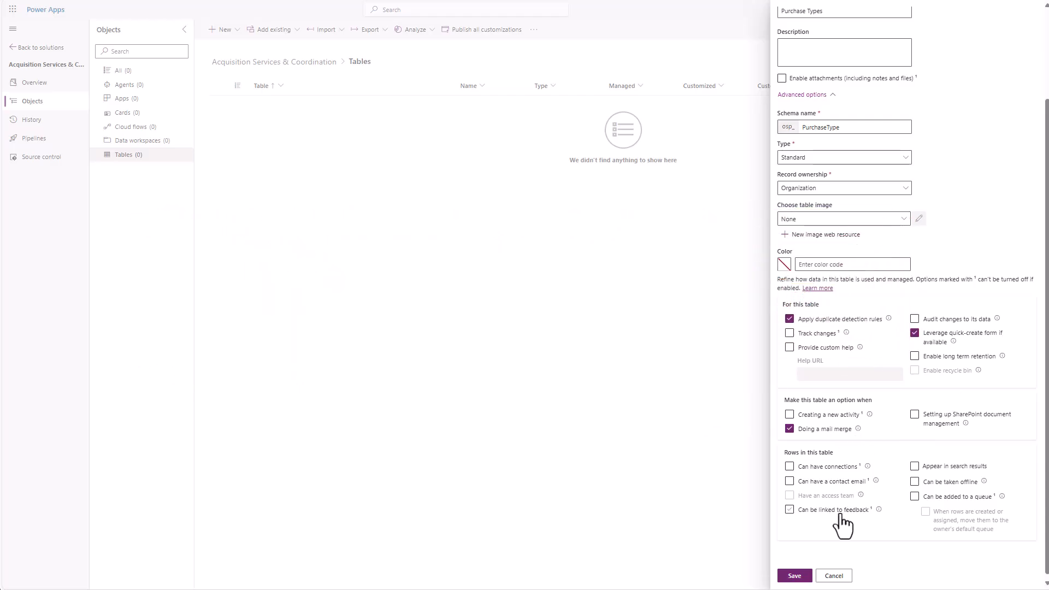
pyautogui.click(794, 576)
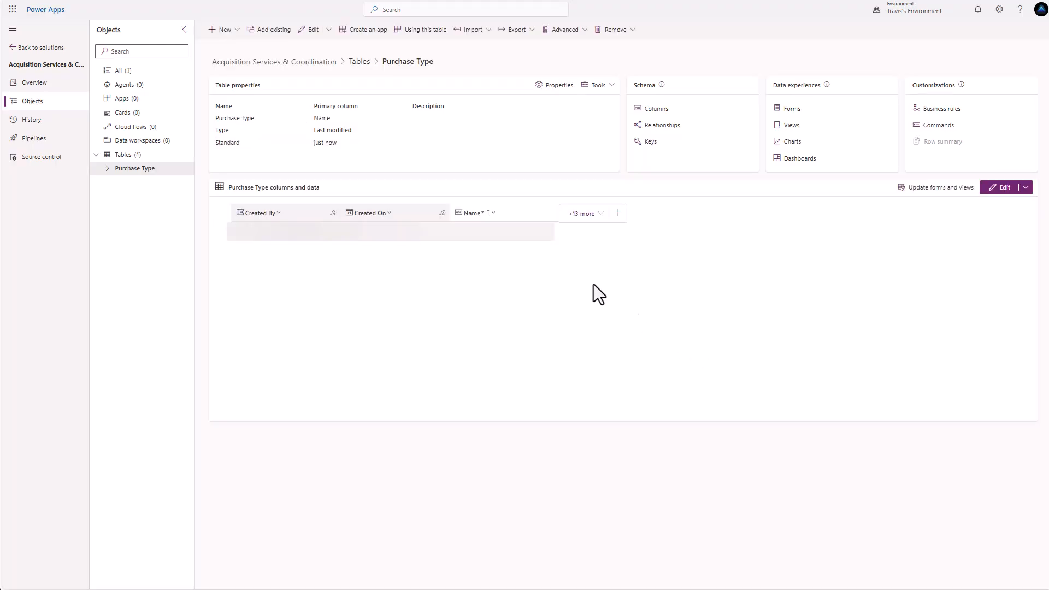
# - Rename the Purchase Type table's Name column to "Purchase Type" and move it ahead of the Created By column
pyautogui.click(489, 214)
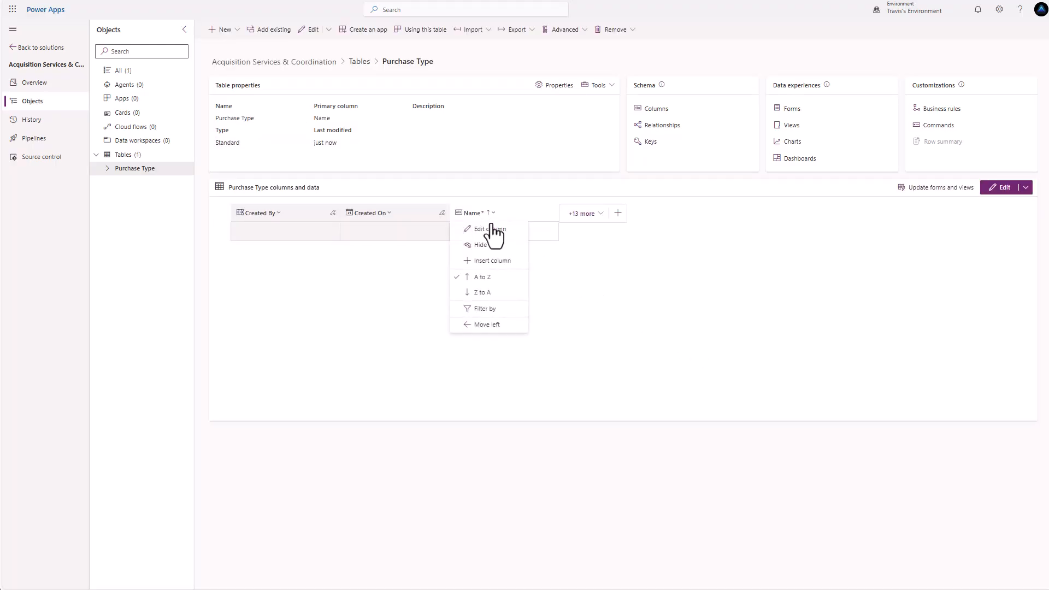
pyautogui.click(493, 228)
pyautogui.click(808, 66)
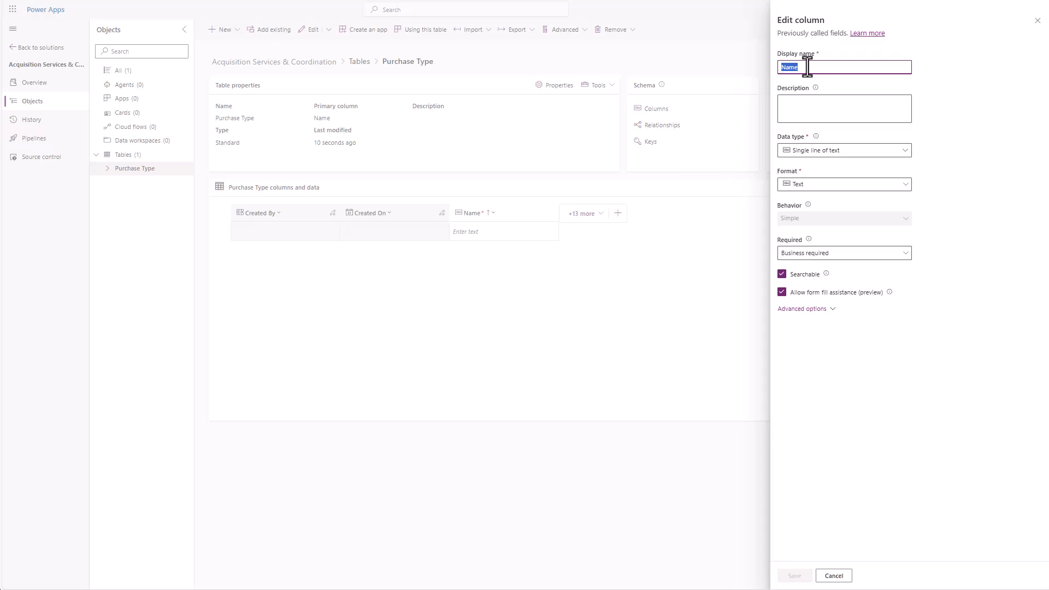
pyautogui.write('Purchase Type')
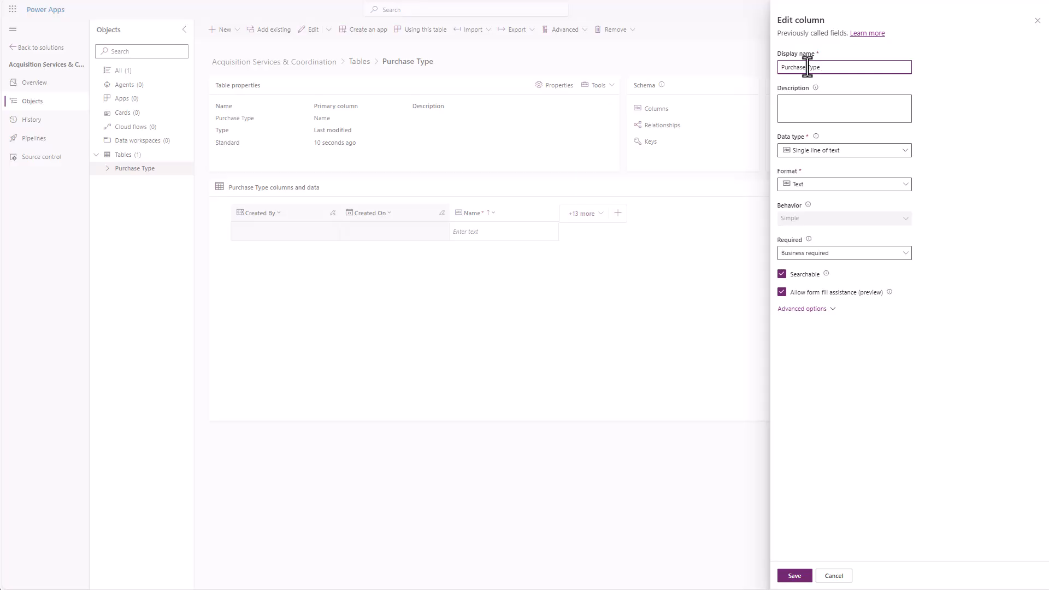
pyautogui.click(794, 577)
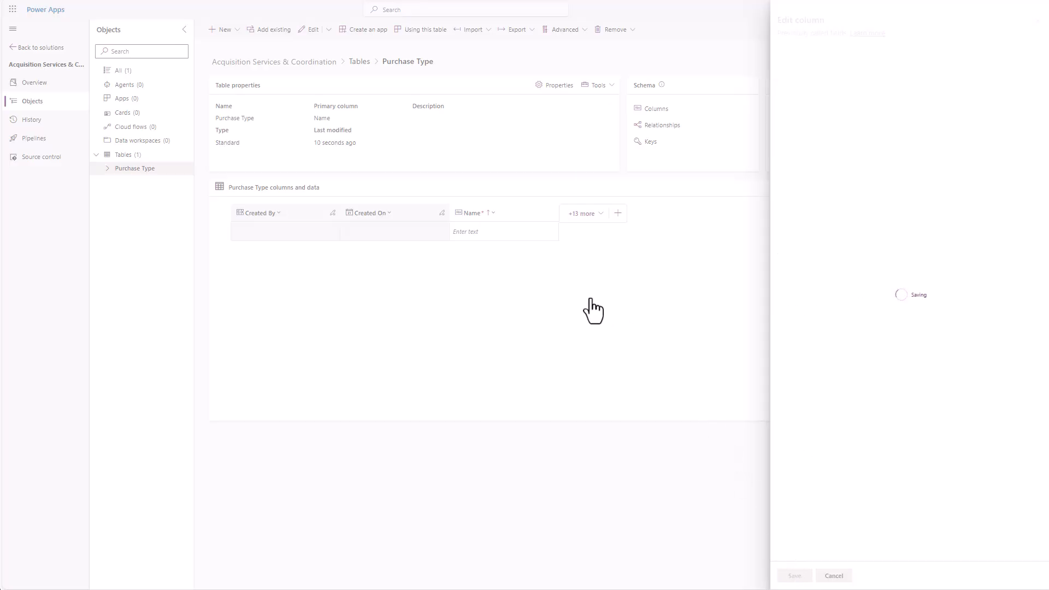
pyautogui.moveTo(494, 216); pyautogui.dragTo(280, 211)
# - Add the rows "Purchase Card" and "Contract" to the Purchase Type table
pyautogui.click(279, 232)
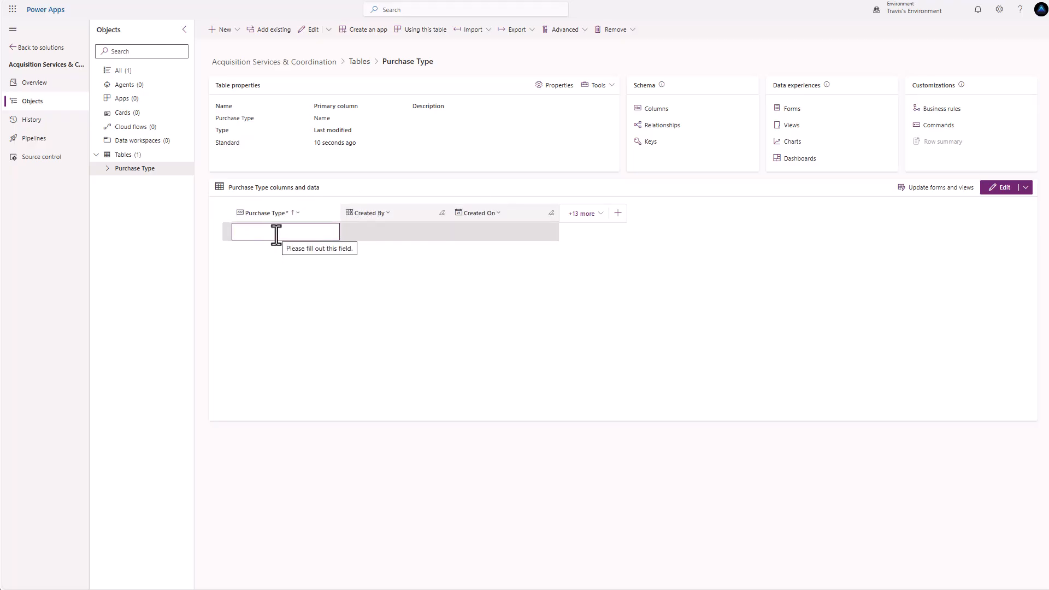
pyautogui.write('Purchase Card')
pyautogui.press('Return')
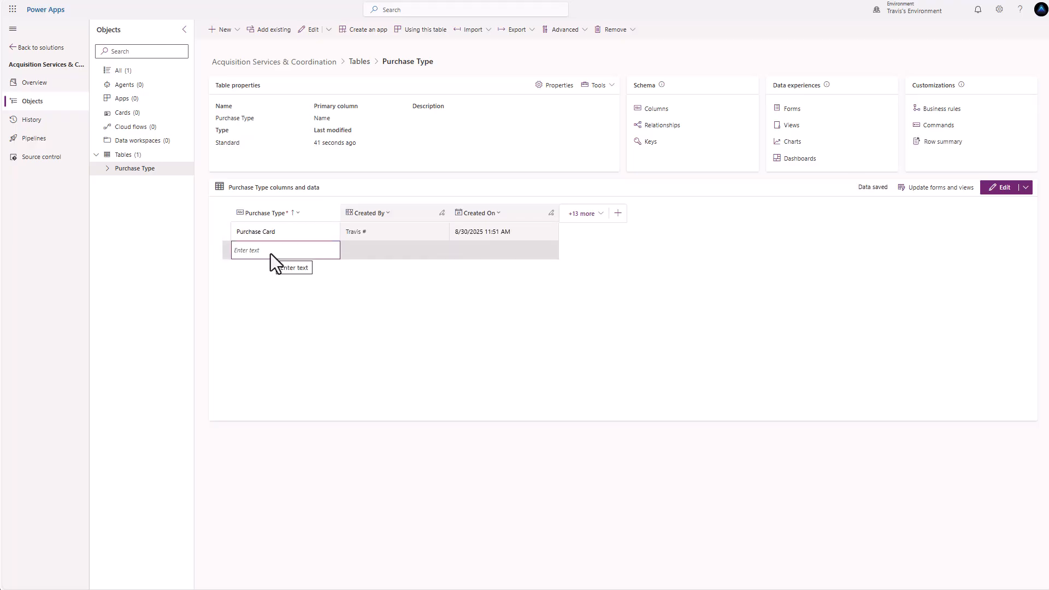
pyautogui.write('Contract')
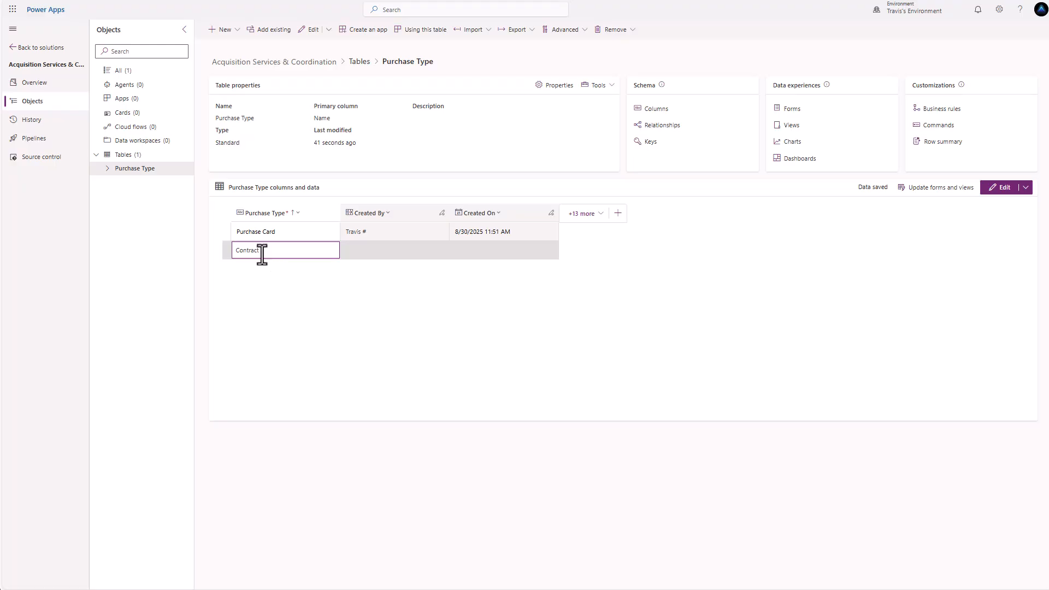
pyautogui.press('Return')
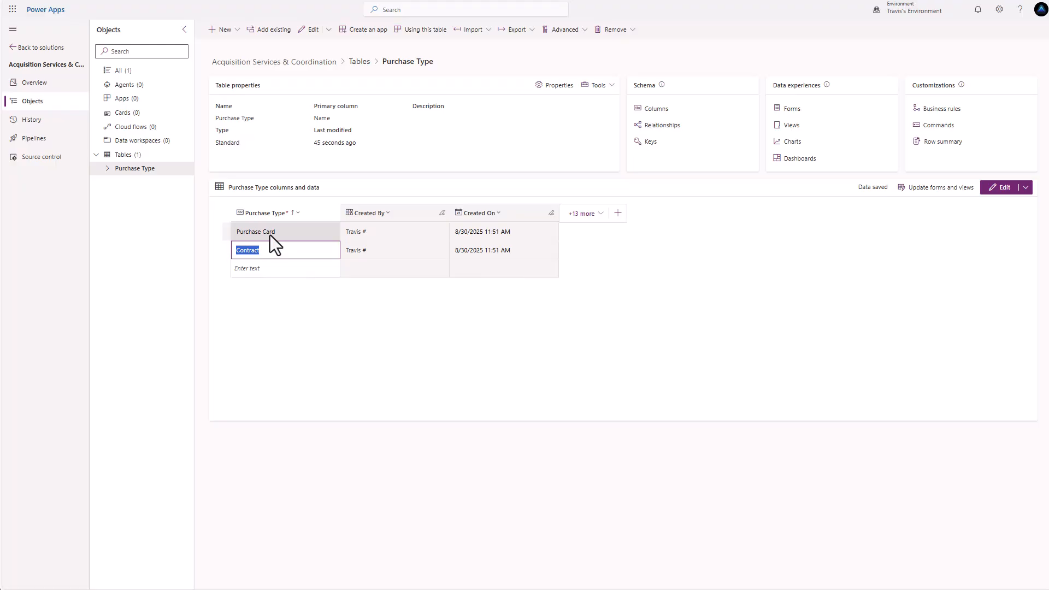
# - Create a "Request Type" table in the solution with Organization record ownership and quick-create forms enabled
pyautogui.click(133, 158)
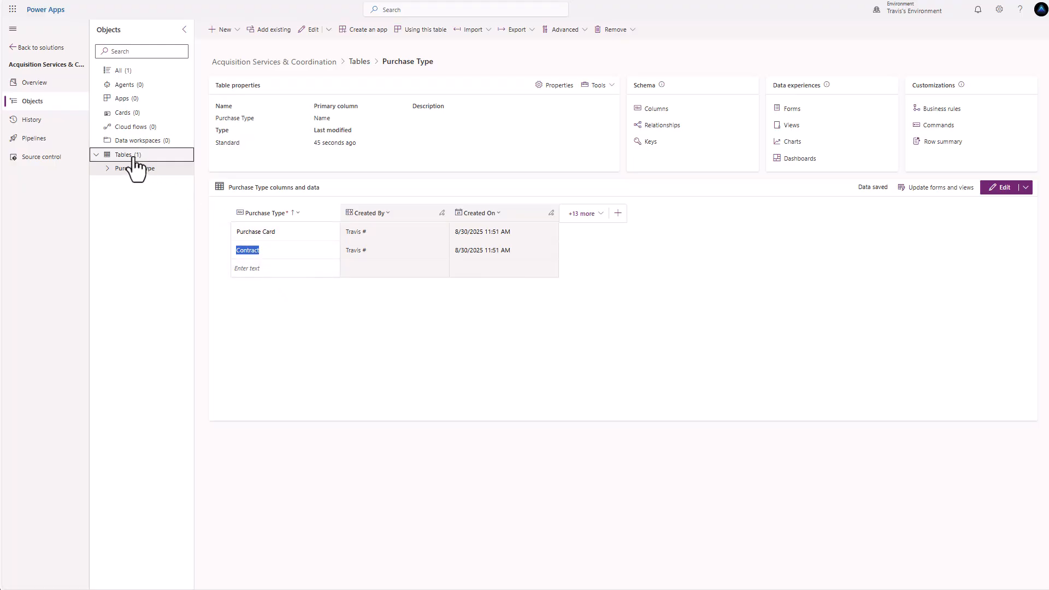
pyautogui.click(225, 31)
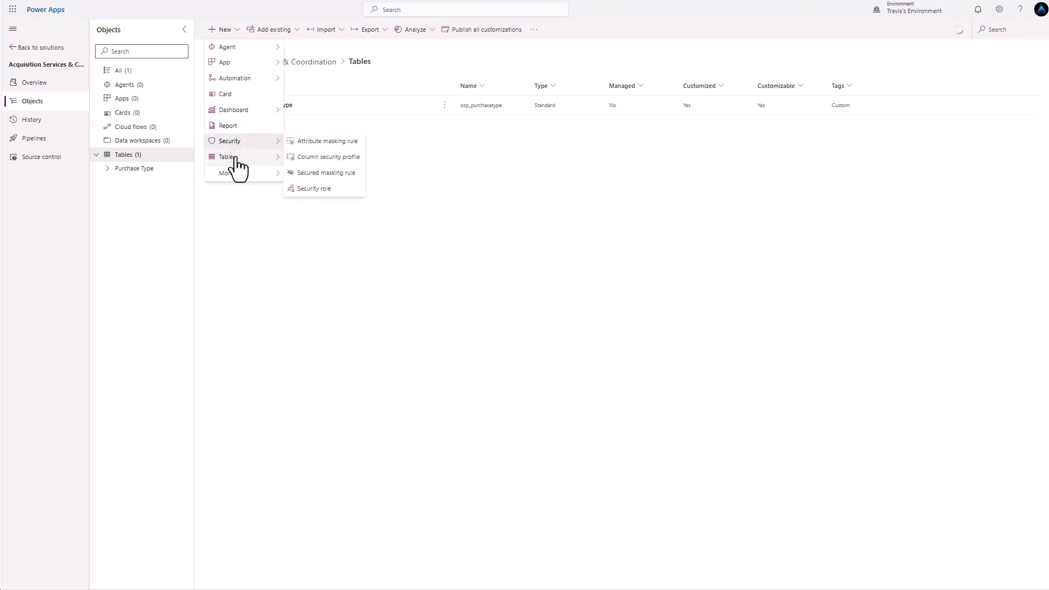
pyautogui.moveTo(245, 158)
pyautogui.click(319, 171)
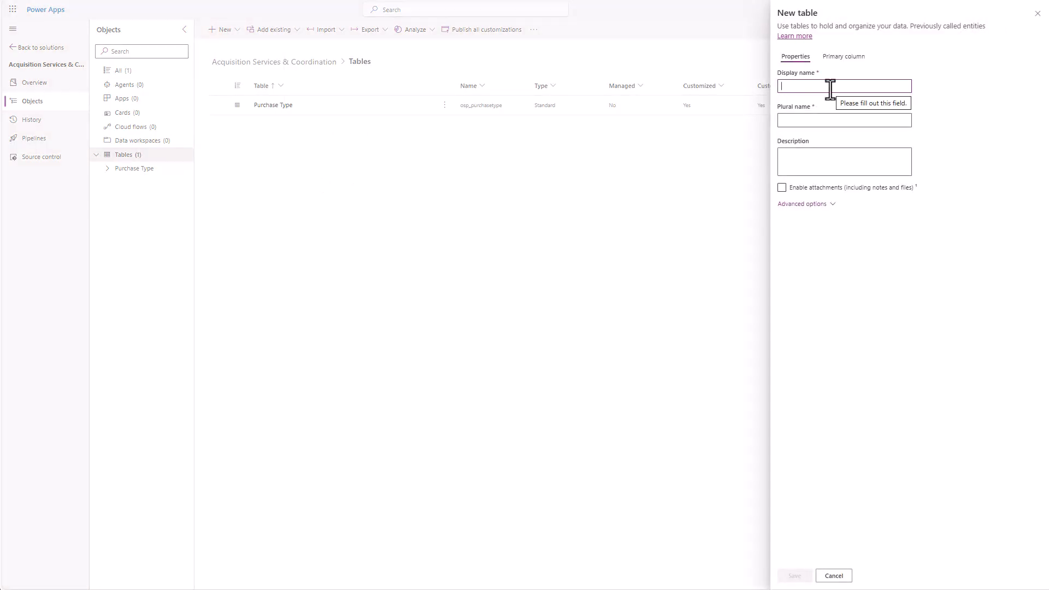
pyautogui.write('Request Type')
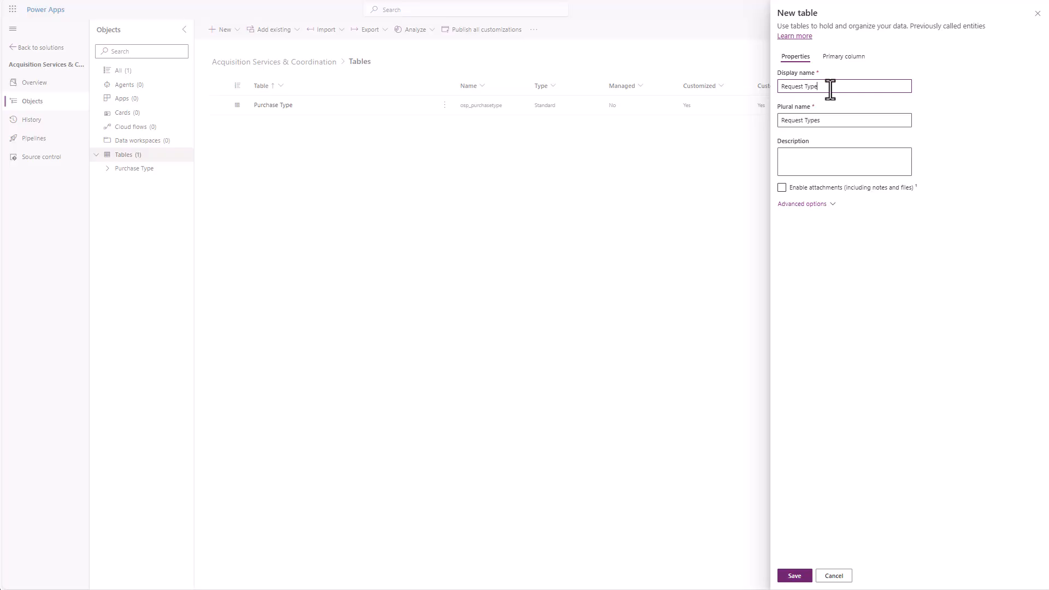
pyautogui.click(804, 204)
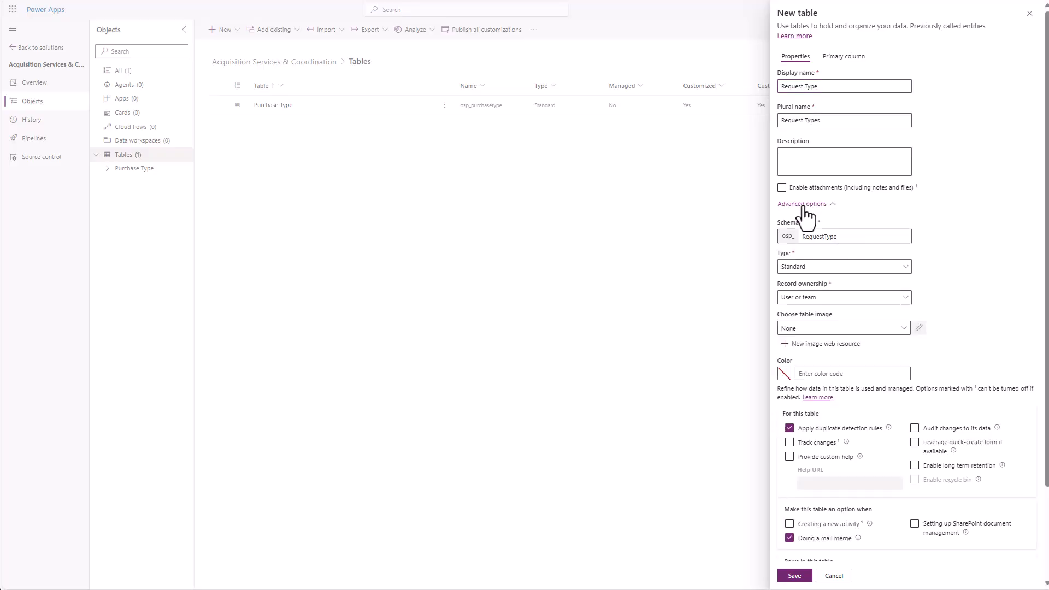
pyautogui.click(904, 298)
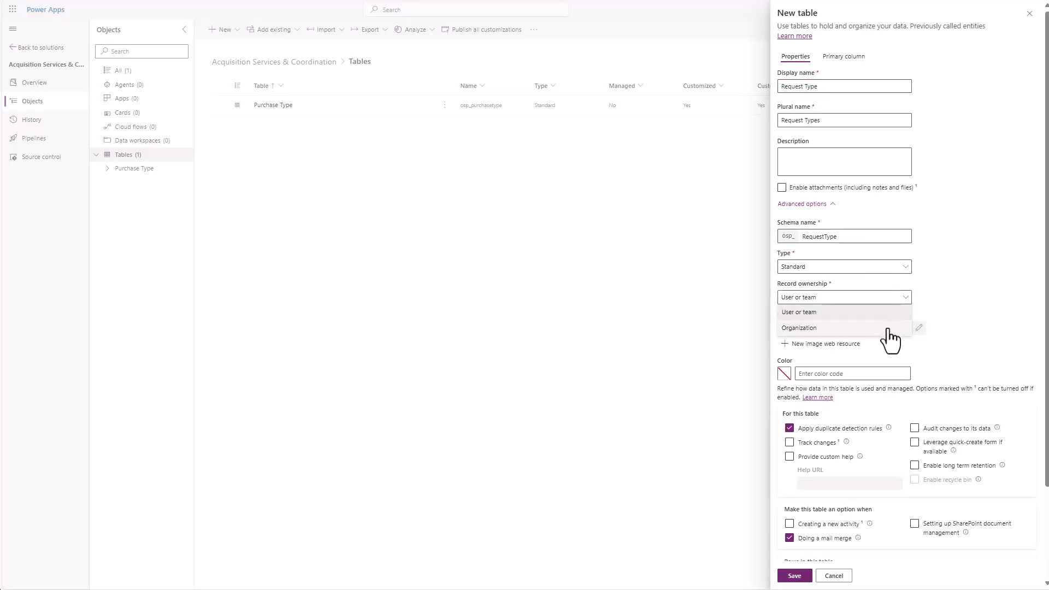
pyautogui.click(888, 328)
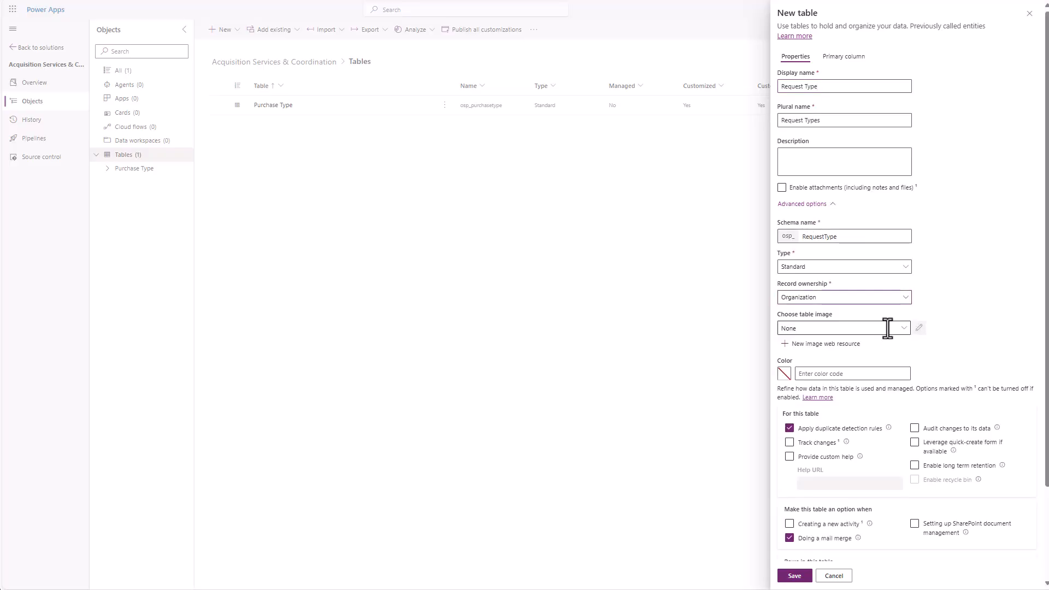
pyautogui.click(913, 443)
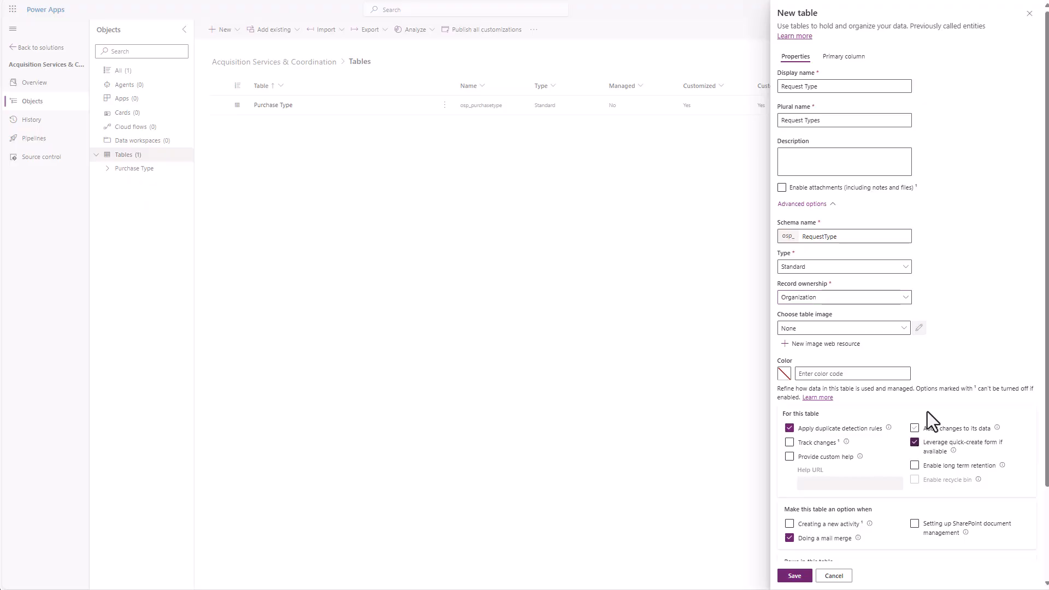
pyautogui.click(793, 575)
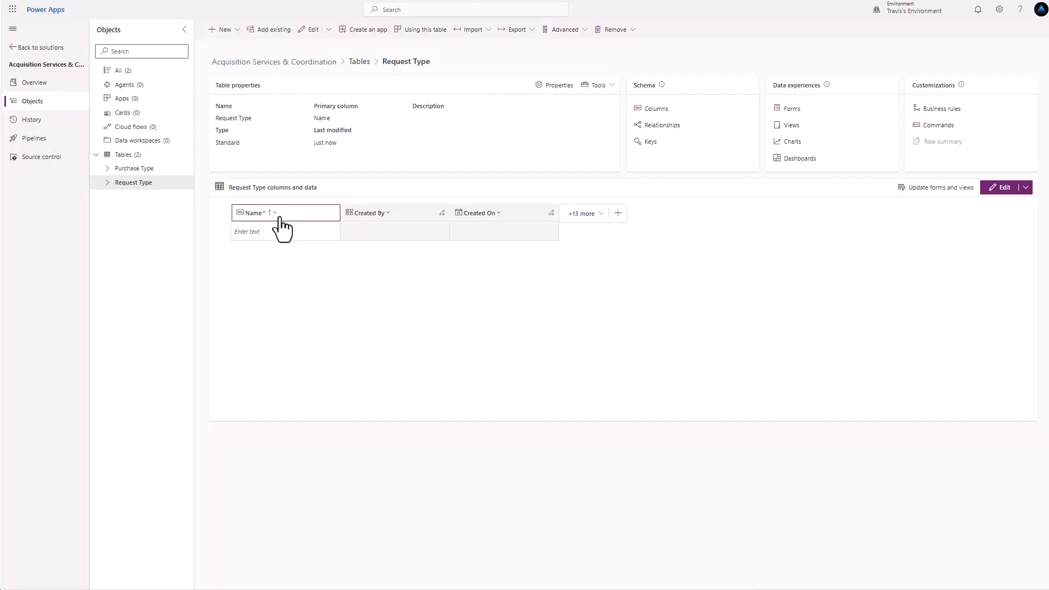
# - Rename the Request Type table's Name column to "Request Type"
pyautogui.click(276, 218)
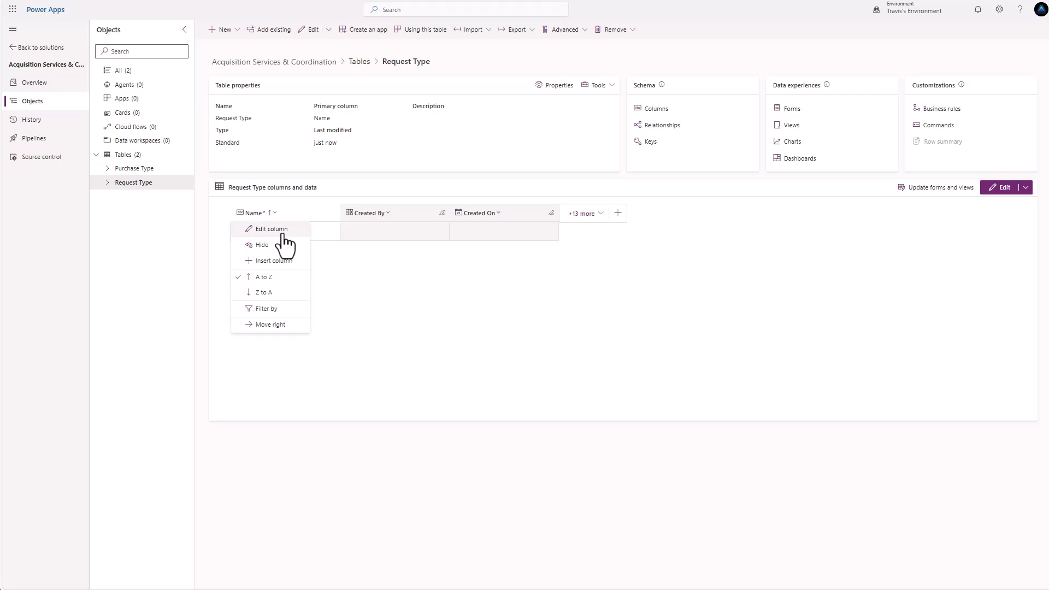
pyautogui.click(280, 228)
pyautogui.doubleClick(823, 68)
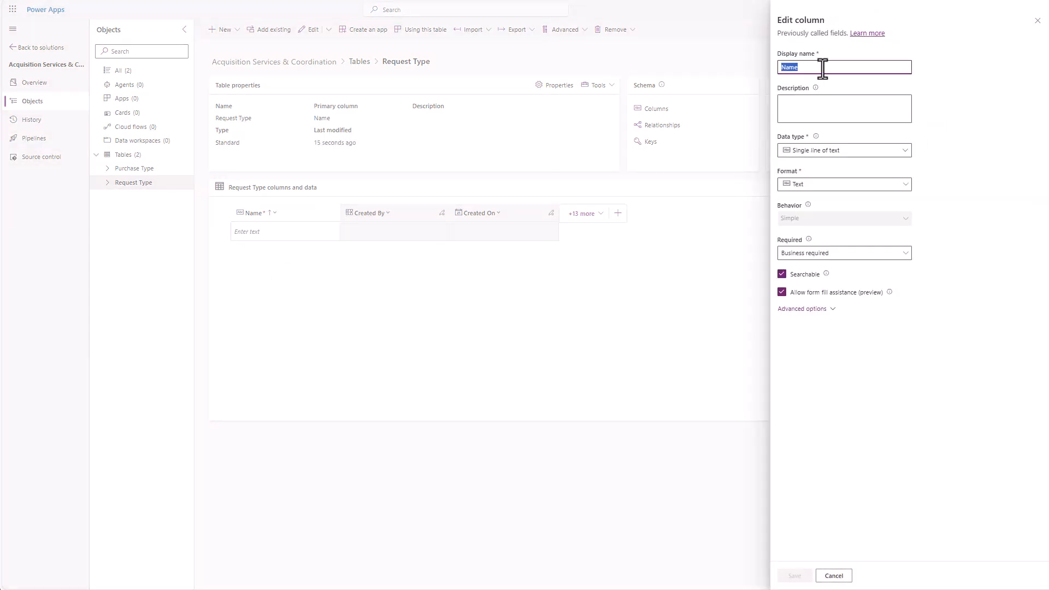
pyautogui.write('Request Type')
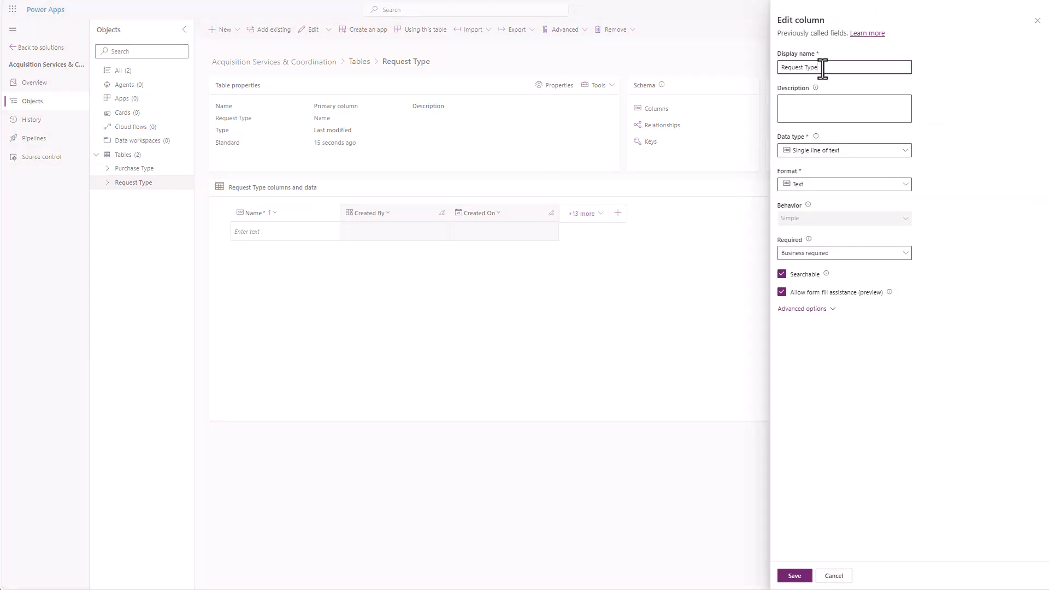
pyautogui.click(792, 575)
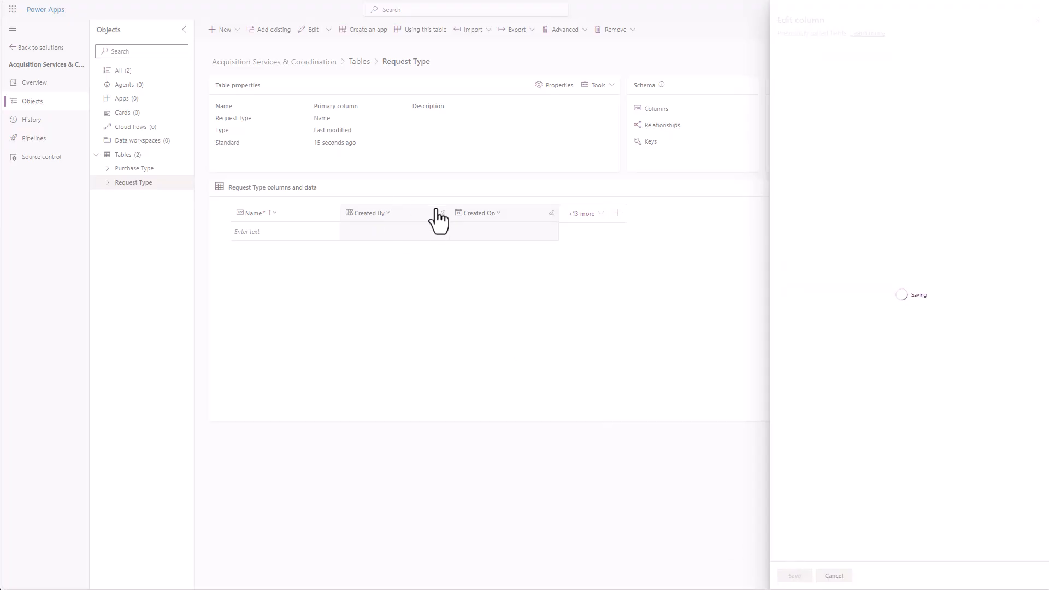
# - Set up a new "Purchase Type" column in the Request Type table as a Lookup to the Purchase Type table
pyautogui.click(617, 213)
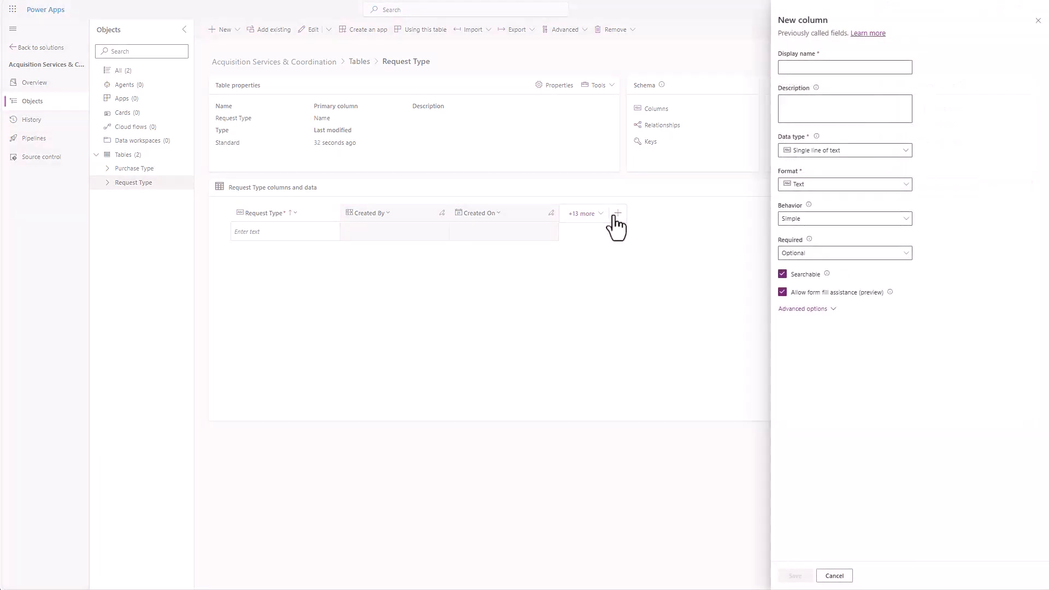
pyautogui.write('Purc')
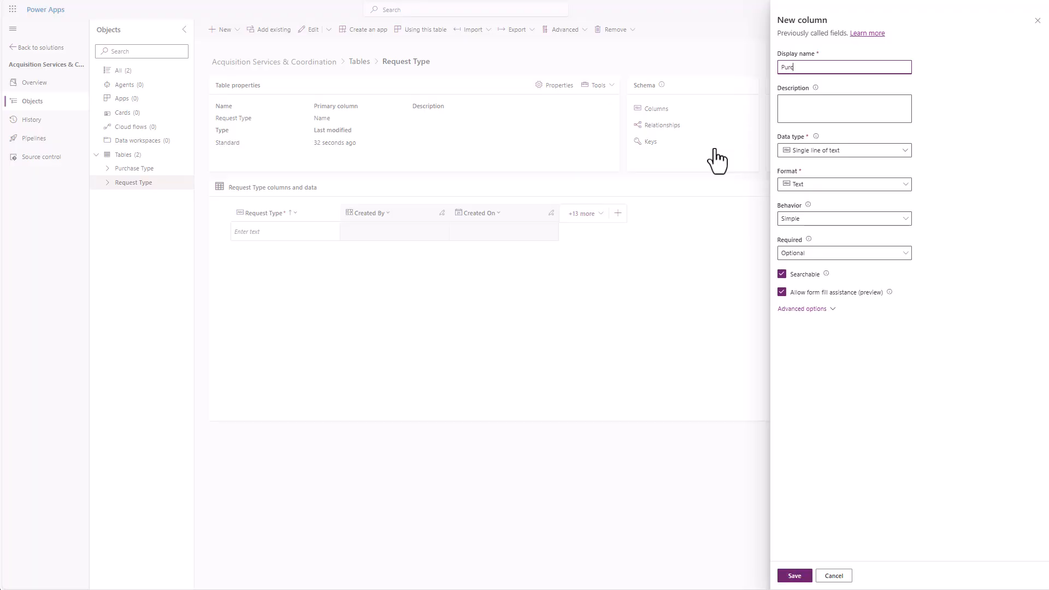
pyautogui.write('hase Type')
pyautogui.click(822, 159)
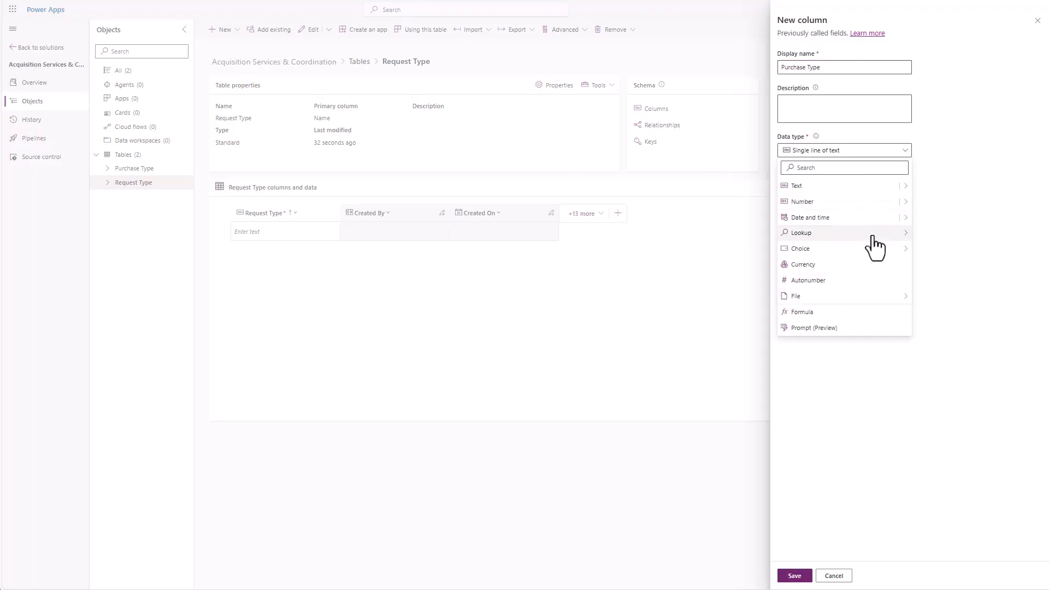
pyautogui.moveTo(844, 238)
pyautogui.click(879, 231)
pyautogui.click(822, 254)
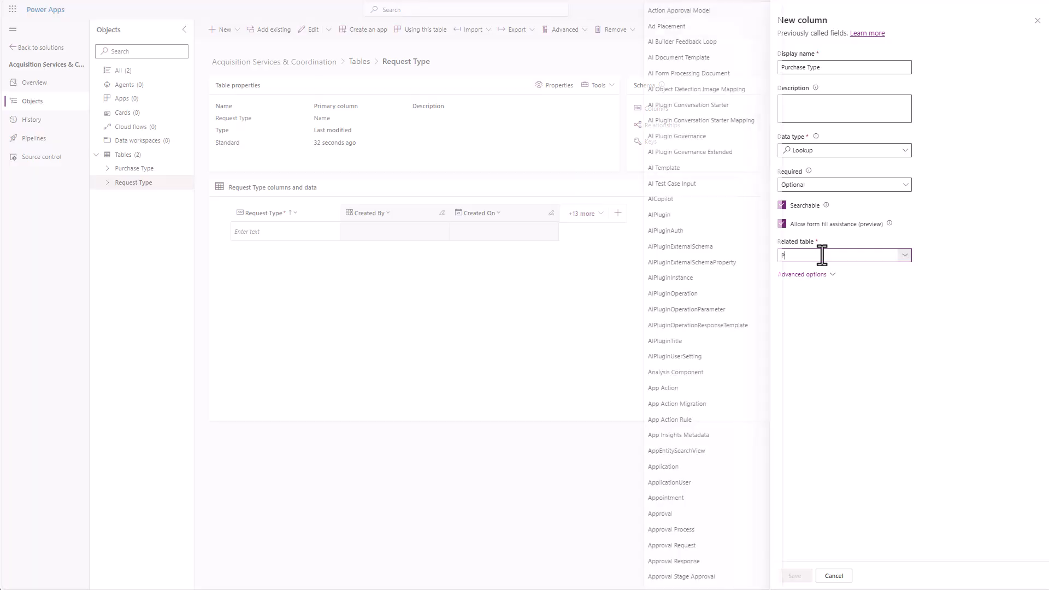
pyautogui.write('Purchase')
pyautogui.click(742, 265)
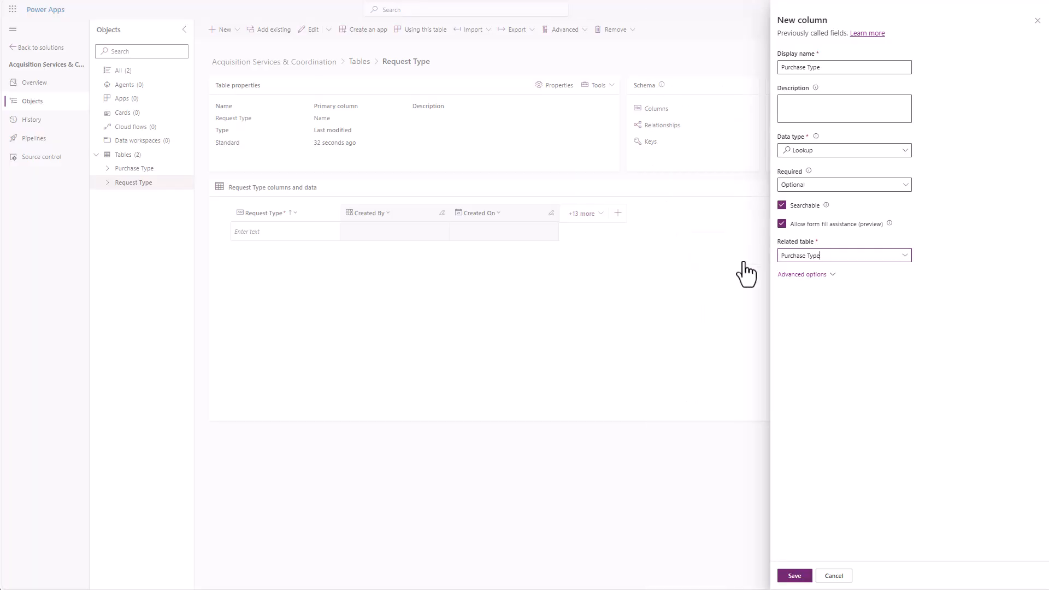
# - Make the new Purchase Type lookup column Business required, save it, and move it ahead of the Request Type column
pyautogui.click(852, 187)
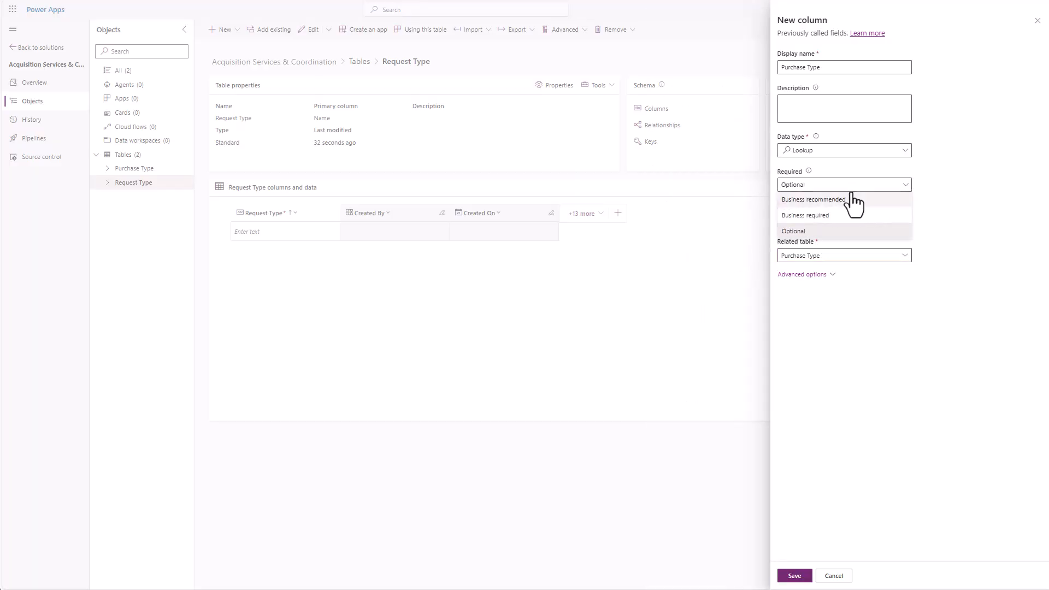
pyautogui.click(837, 218)
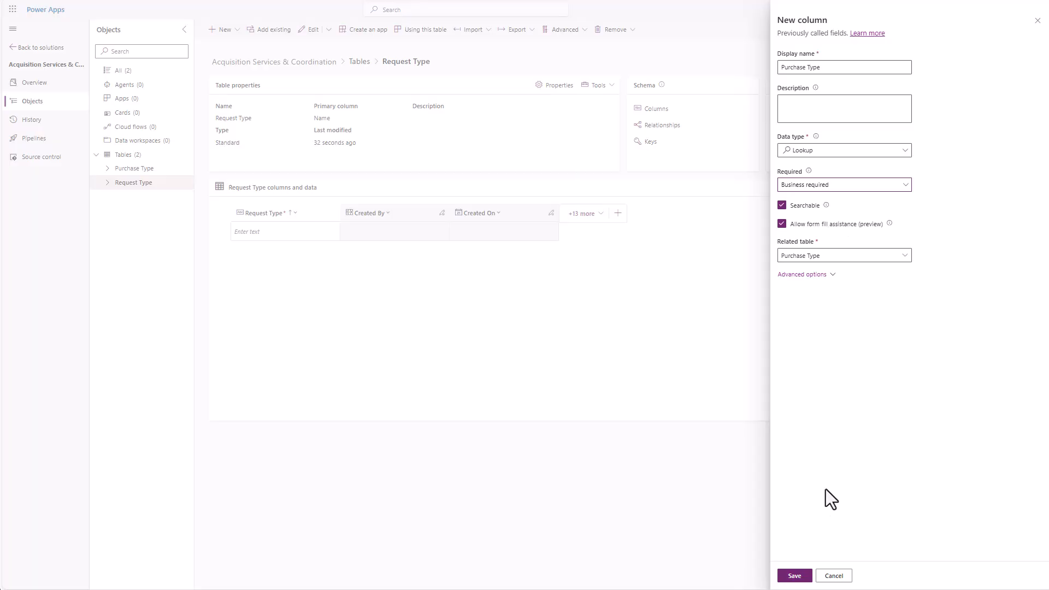
pyautogui.click(795, 576)
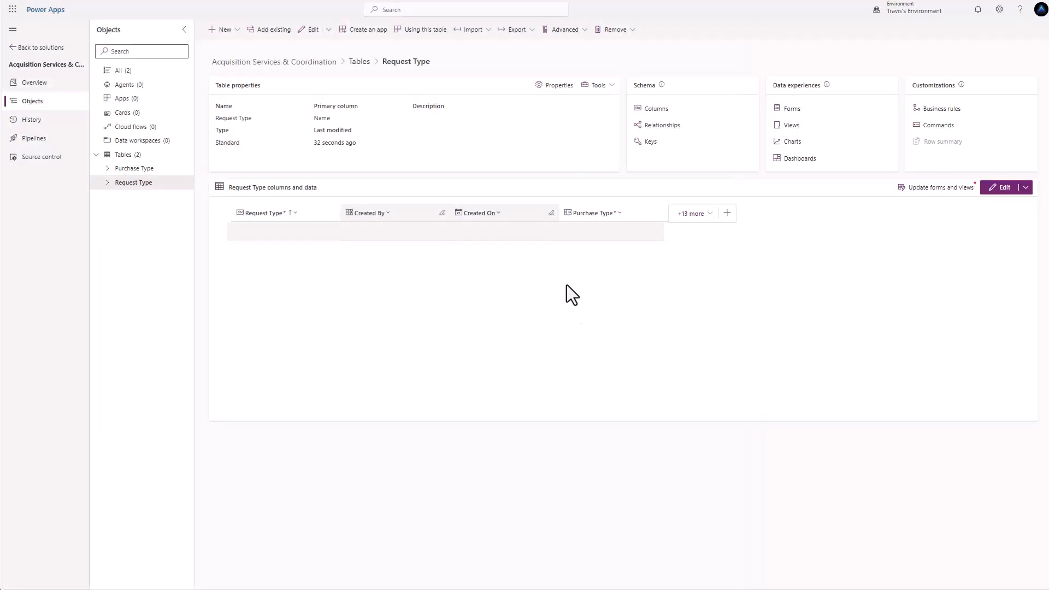
pyautogui.moveTo(586, 216); pyautogui.dragTo(272, 215)
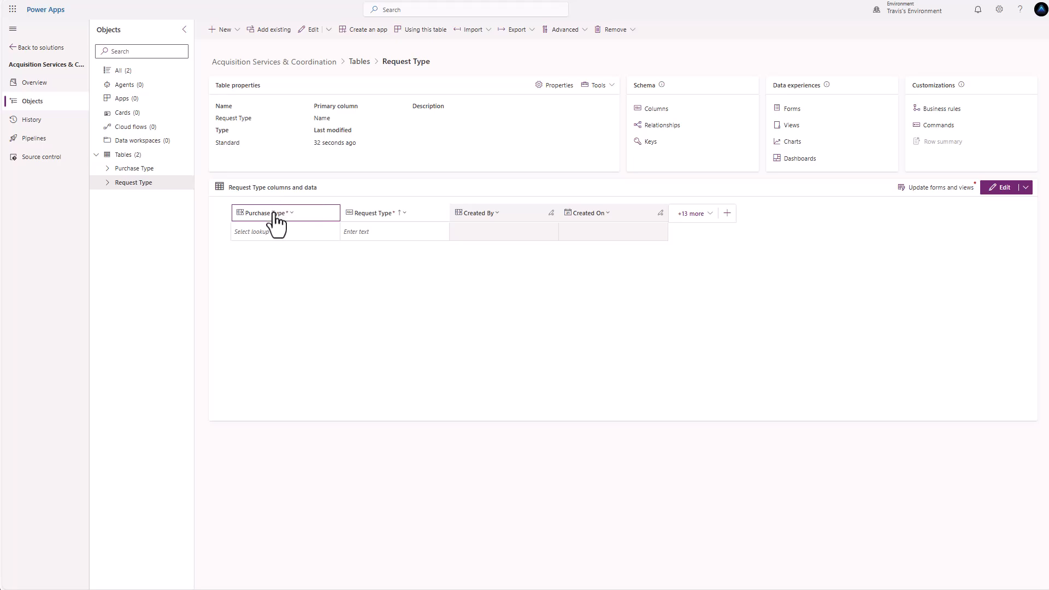
# - Add two Purchase Card rows to the Request Type table, with request types "Supplies" and "Shipping"
pyautogui.click(272, 232)
pyautogui.click(270, 263)
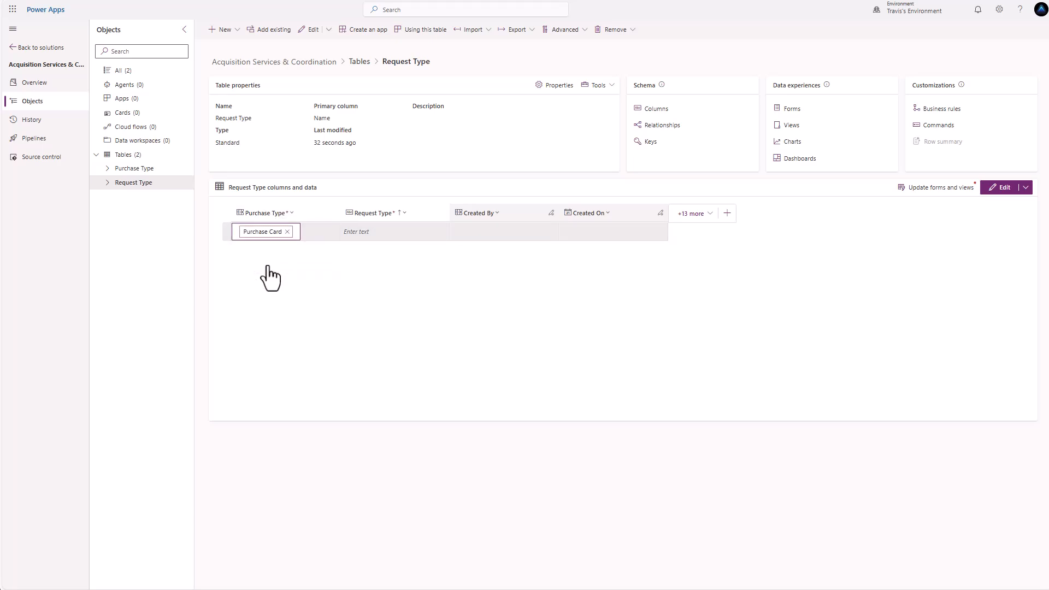
pyautogui.click(375, 235)
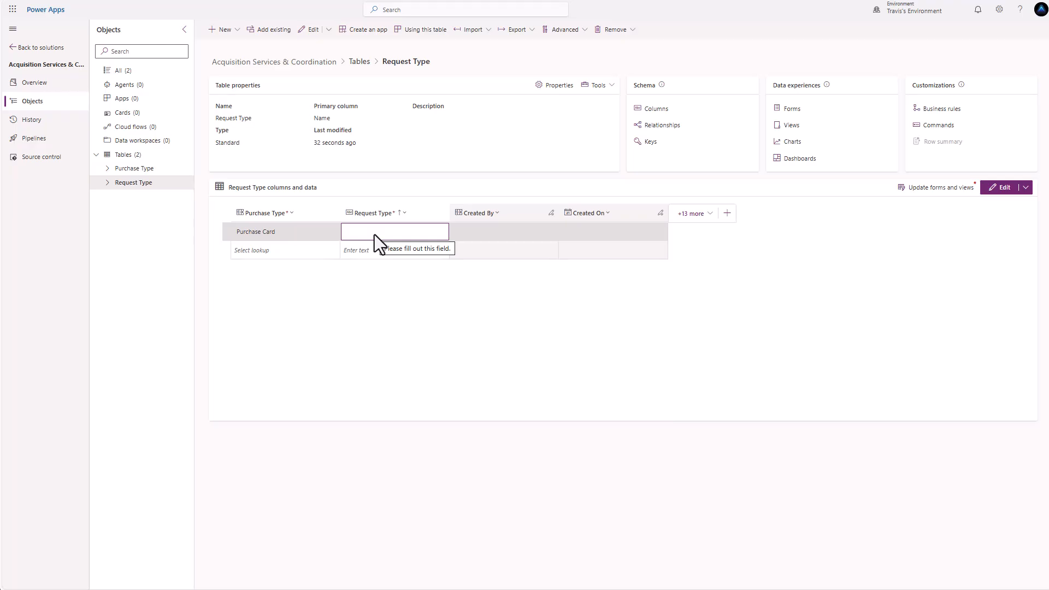
pyautogui.write('Supplies')
pyautogui.click(369, 255)
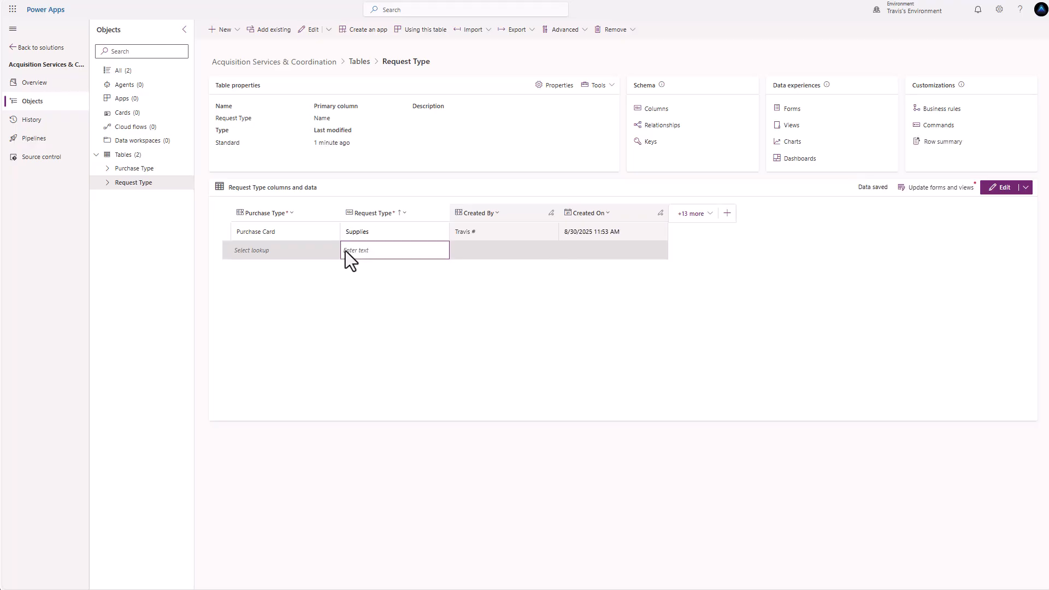
pyautogui.click(317, 251)
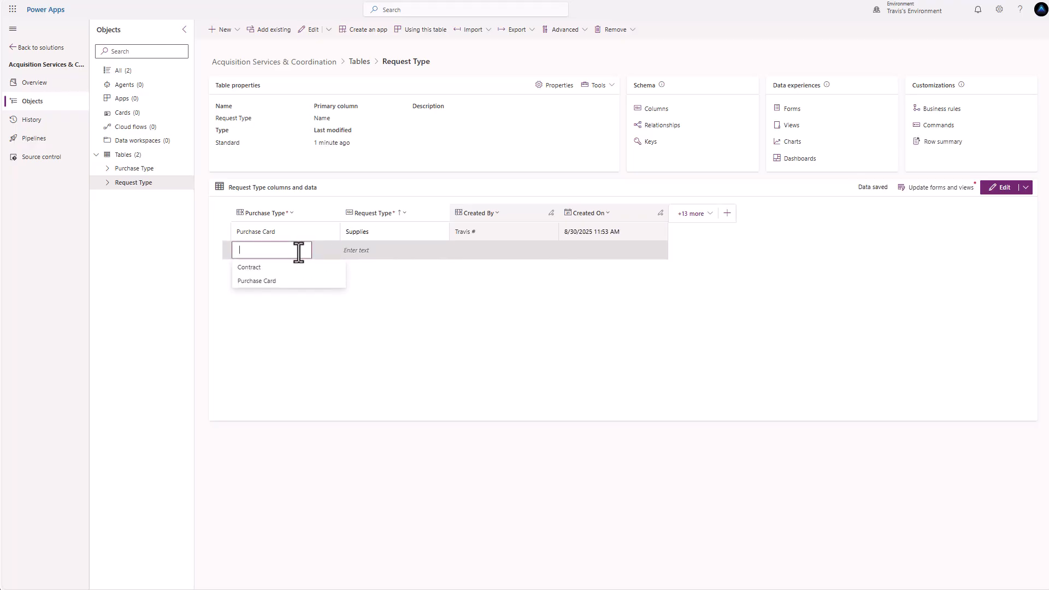
pyautogui.click(276, 282)
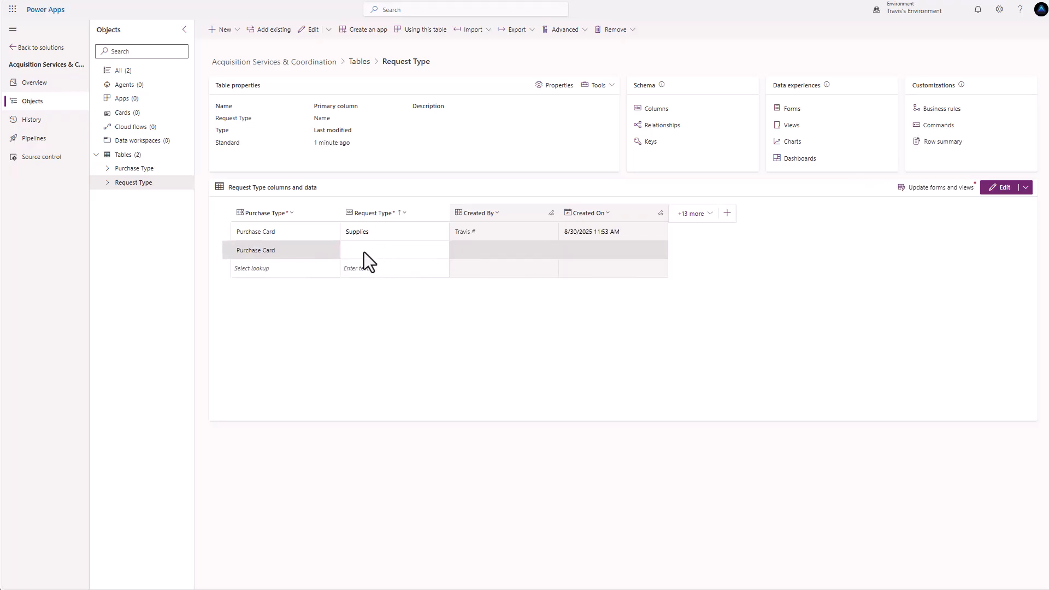
pyautogui.click(363, 251)
pyautogui.write('Shipping')
# - Add two Contract rows to the Request Type table, with request types "Services" and "Training Development"
pyautogui.click(296, 270)
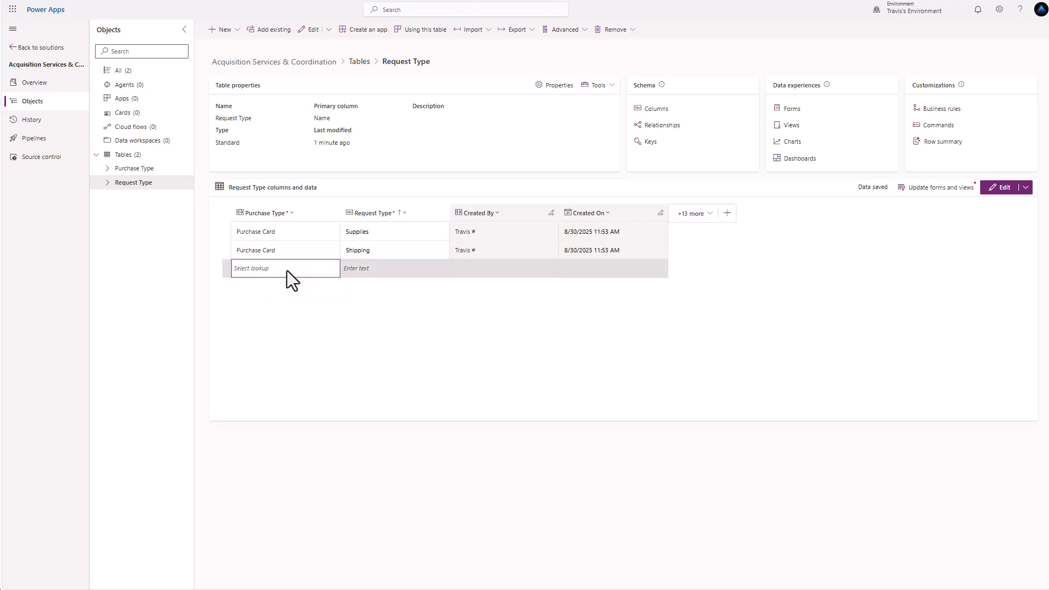
pyautogui.click(255, 288)
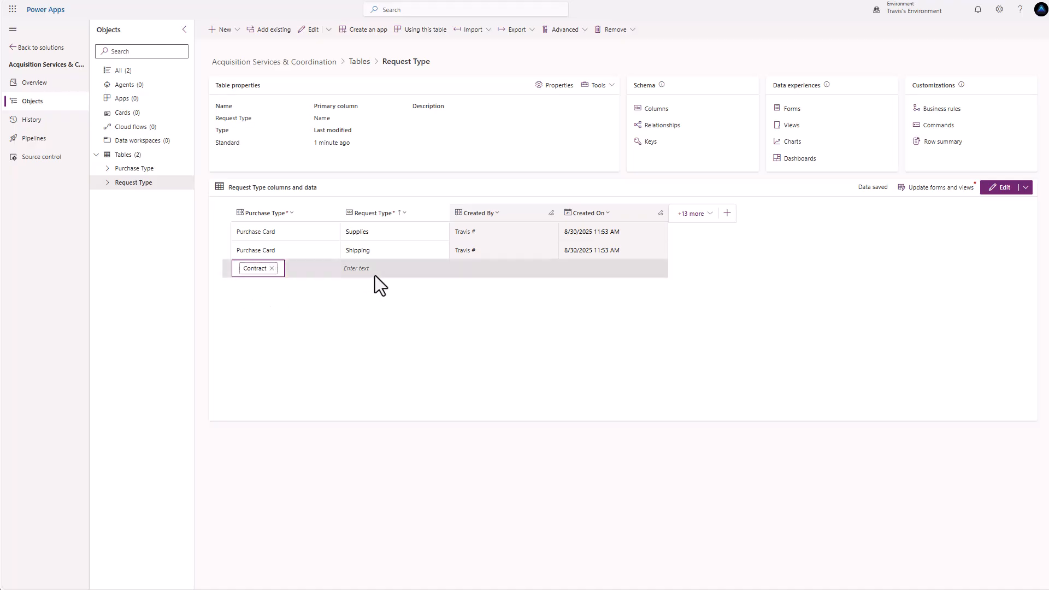
pyautogui.click(390, 274)
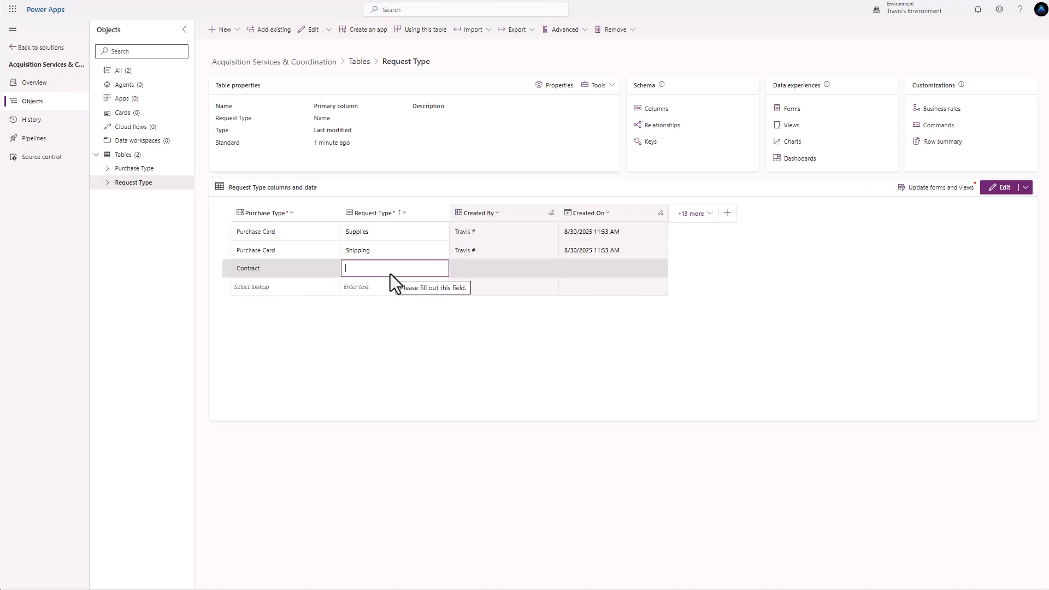
pyautogui.write('Services')
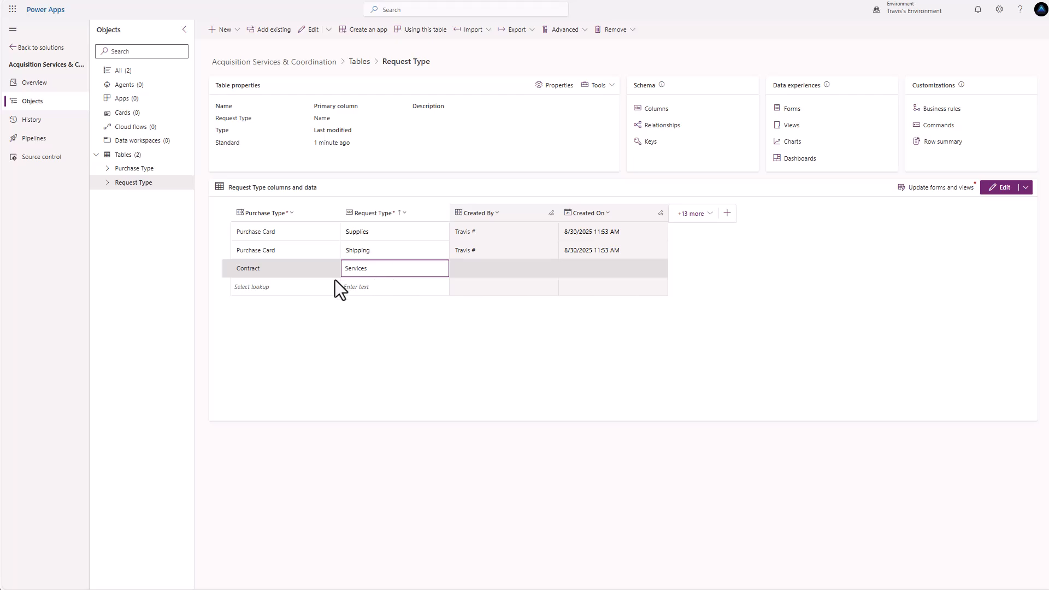
pyautogui.click(316, 288)
pyautogui.click(293, 288)
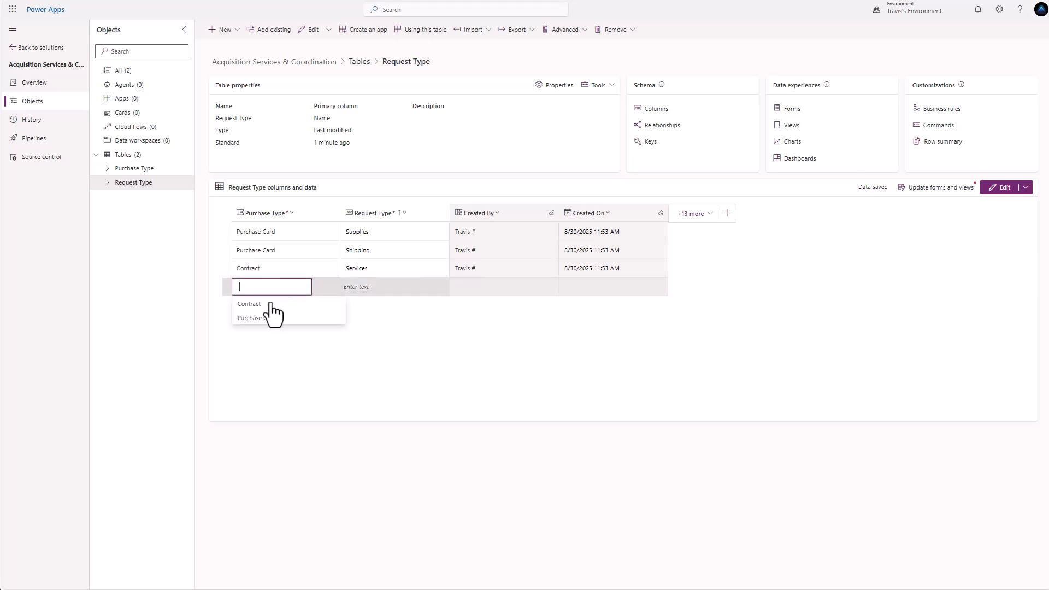
pyautogui.click(255, 302)
pyautogui.click(363, 288)
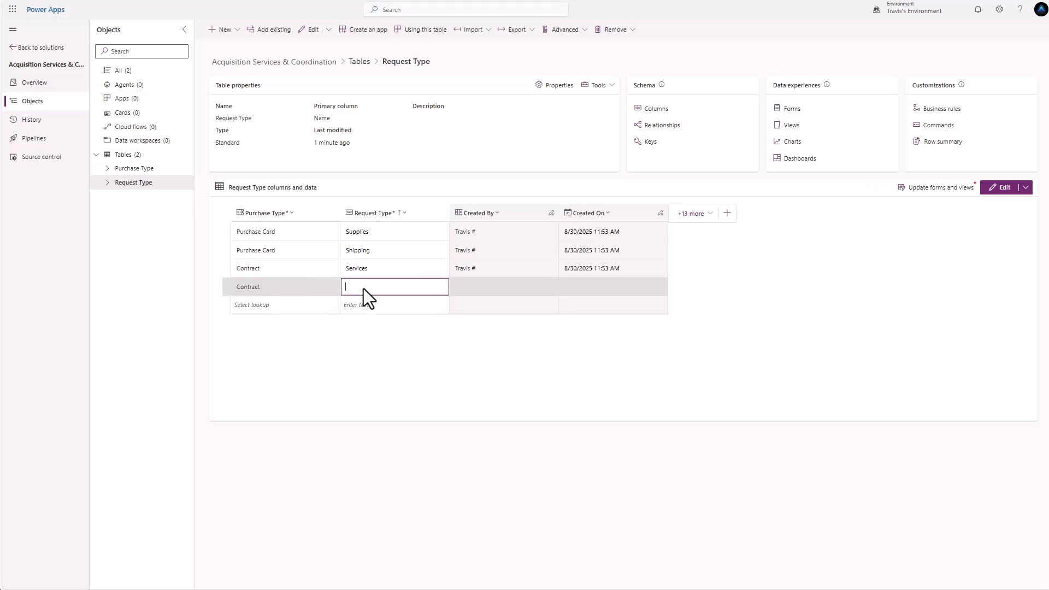
pyautogui.write('Training Development')
pyautogui.press('Return')
pyautogui.click(387, 294)
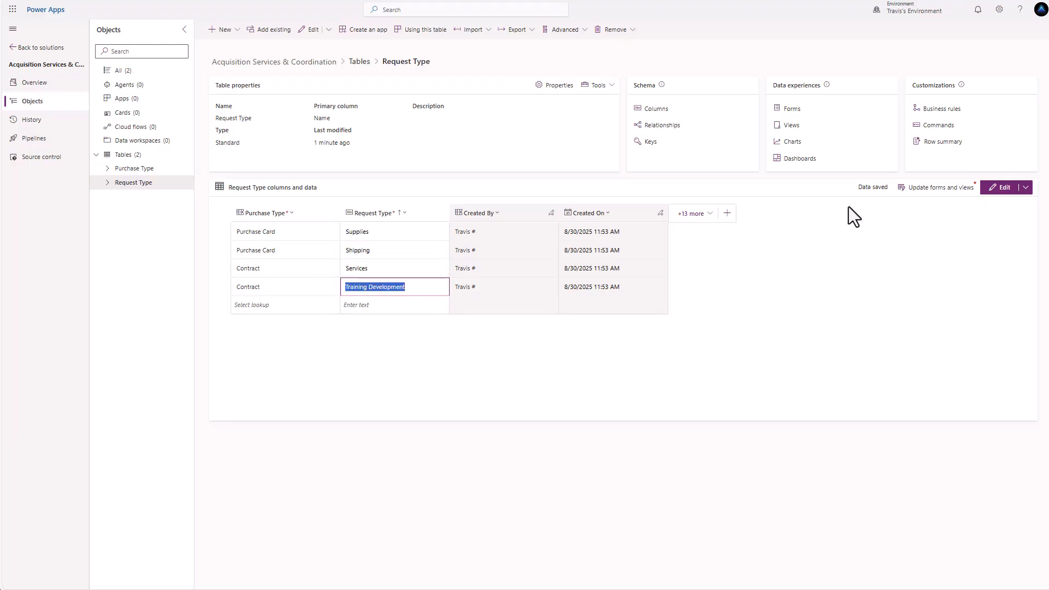
# - Create an "Organization" table in the solution with Organization record ownership and quick-create forms enabled
pyautogui.click(116, 156)
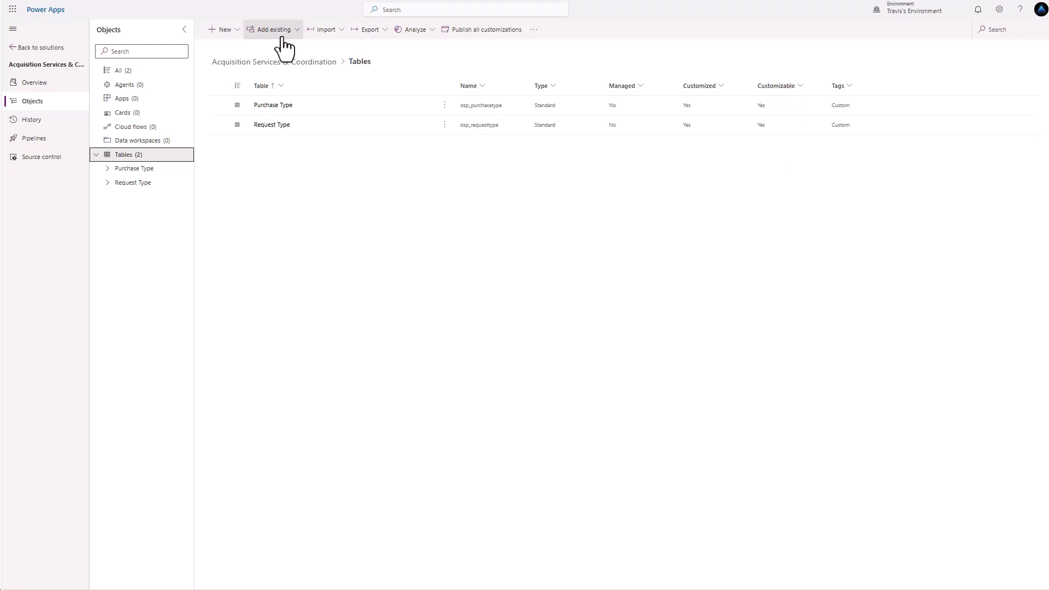
pyautogui.click(224, 31)
pyautogui.moveTo(235, 159)
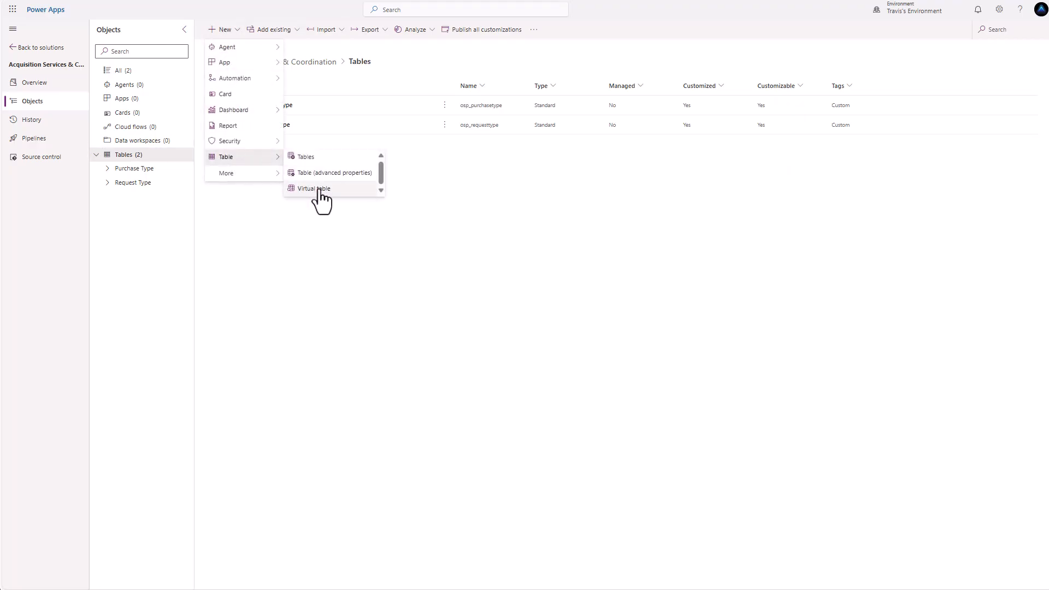
pyautogui.click(342, 173)
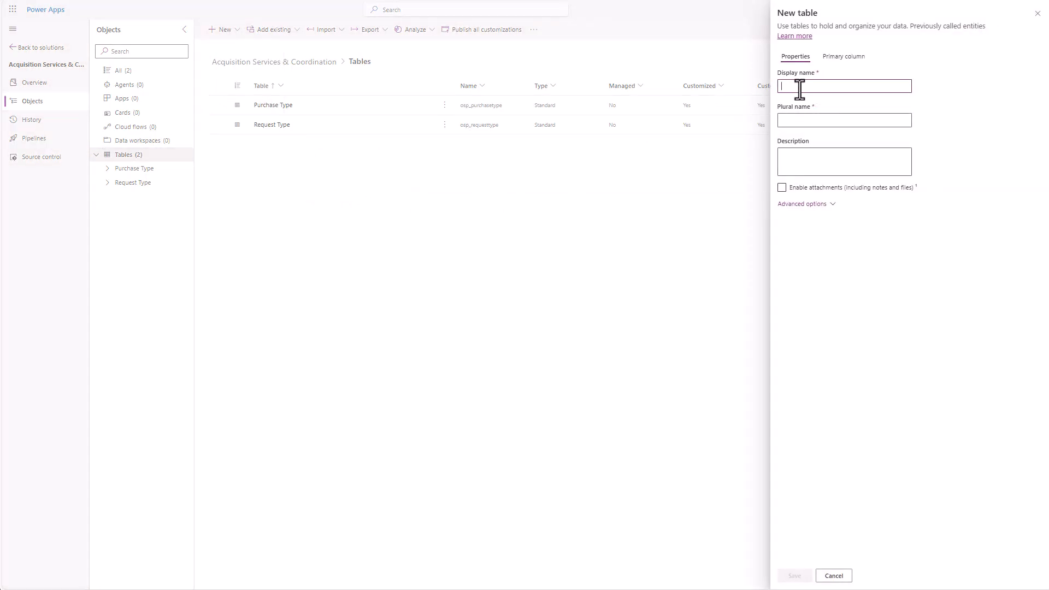
pyautogui.write('Organization')
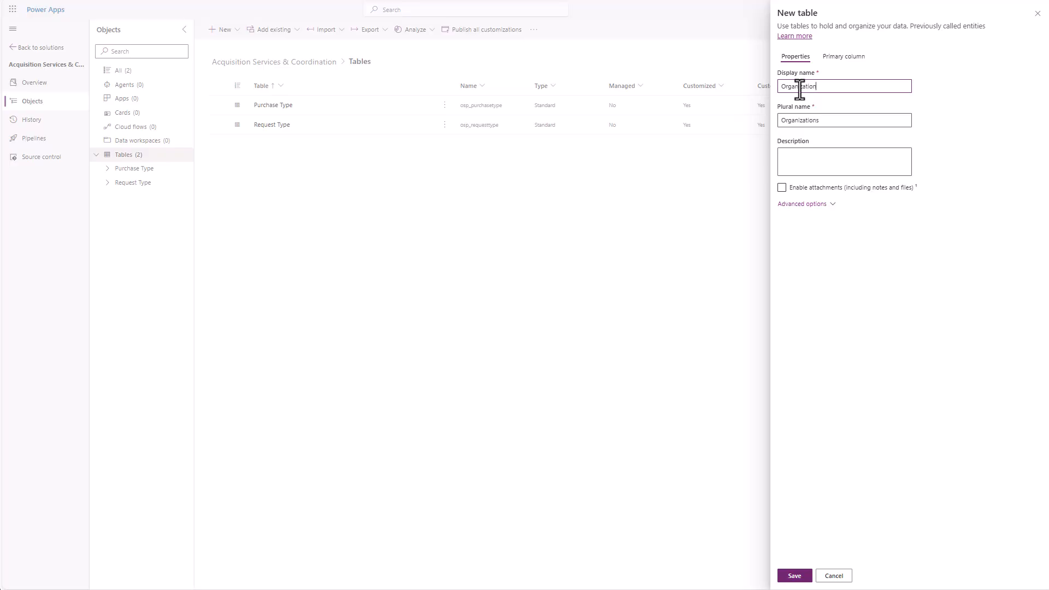
pyautogui.click(812, 206)
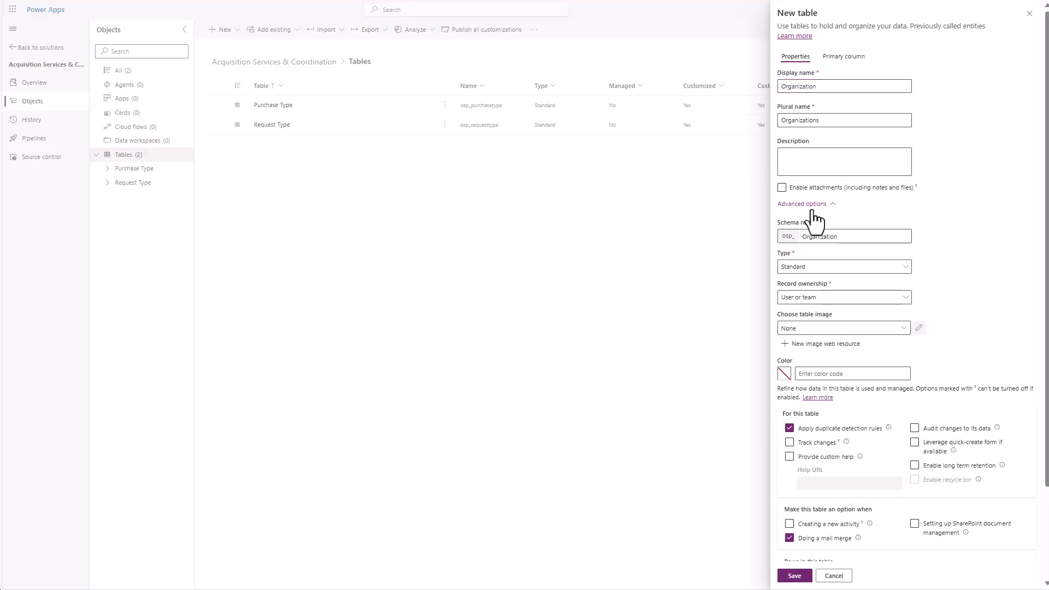
pyautogui.click(836, 298)
pyautogui.click(853, 329)
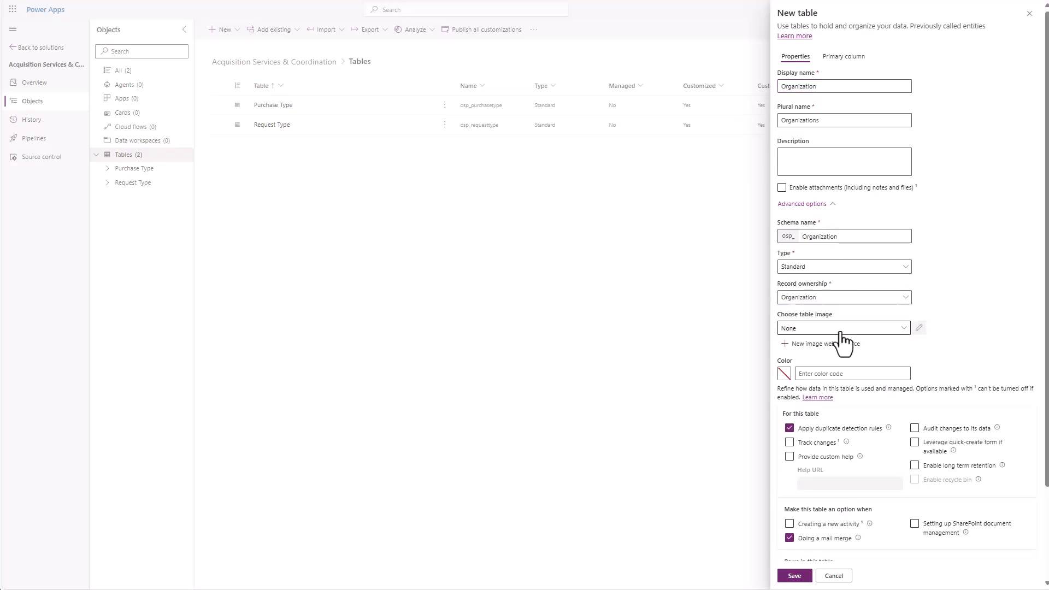
pyautogui.click(915, 443)
pyautogui.click(794, 576)
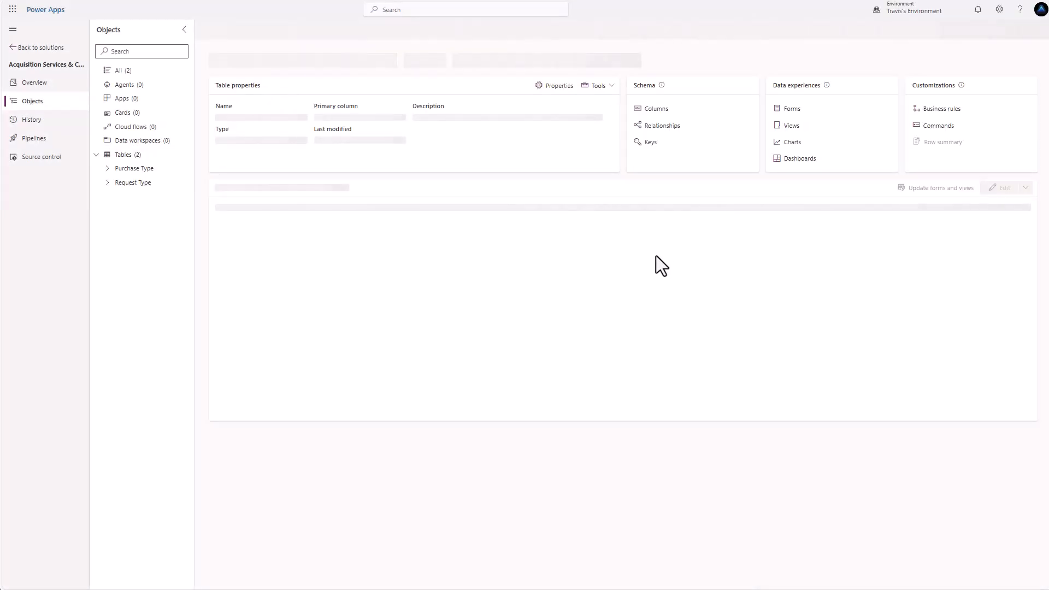
# - Move the Organization table's Name column to the first position and rename it "Organization"
pyautogui.moveTo(495, 217); pyautogui.dragTo(270, 222)
pyautogui.click(270, 218)
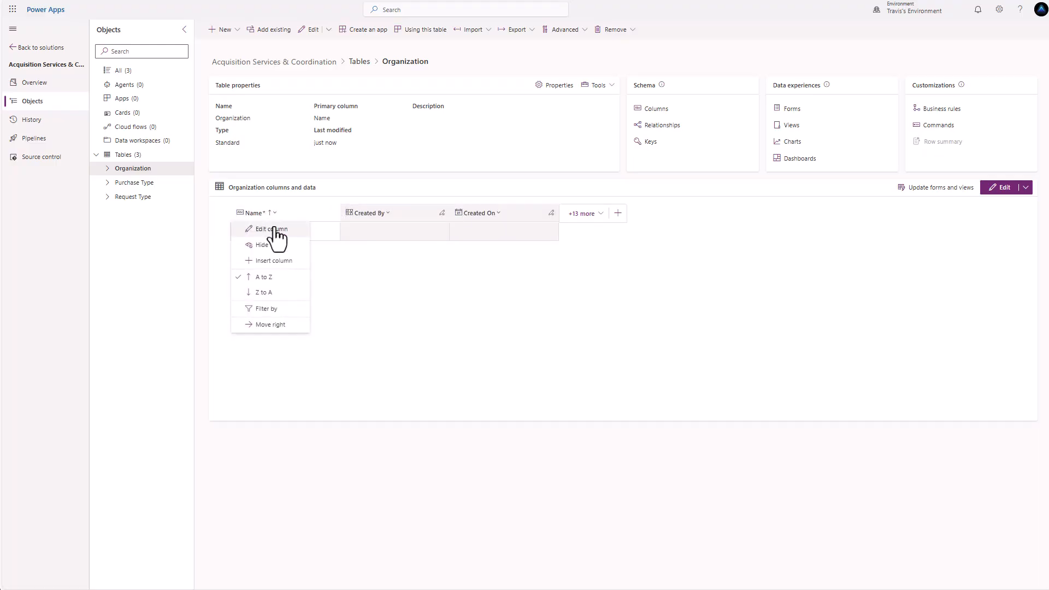
pyautogui.click(274, 228)
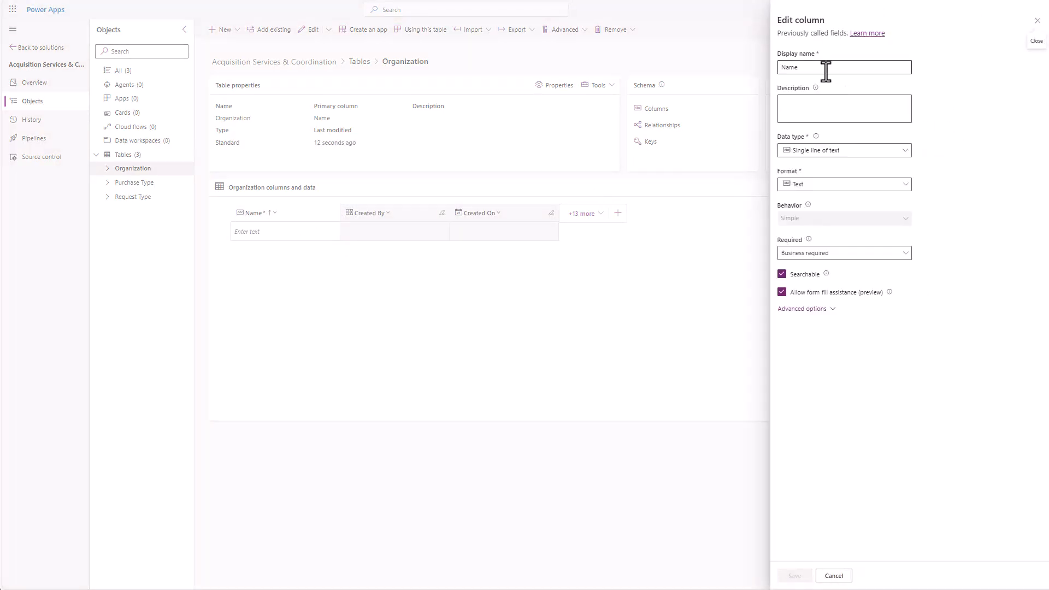
pyautogui.write('Organization')
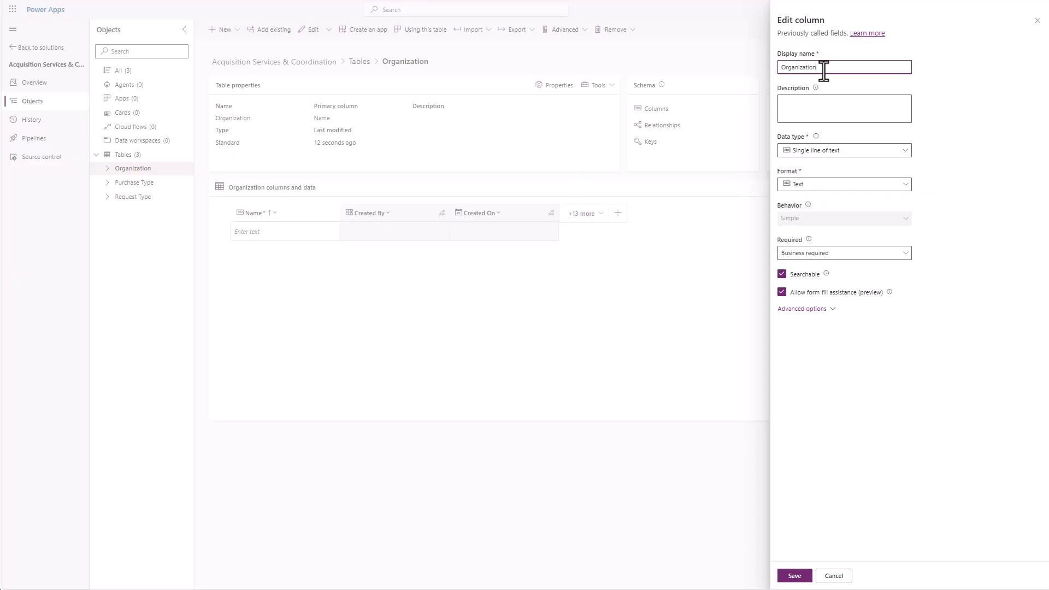
pyautogui.click(796, 577)
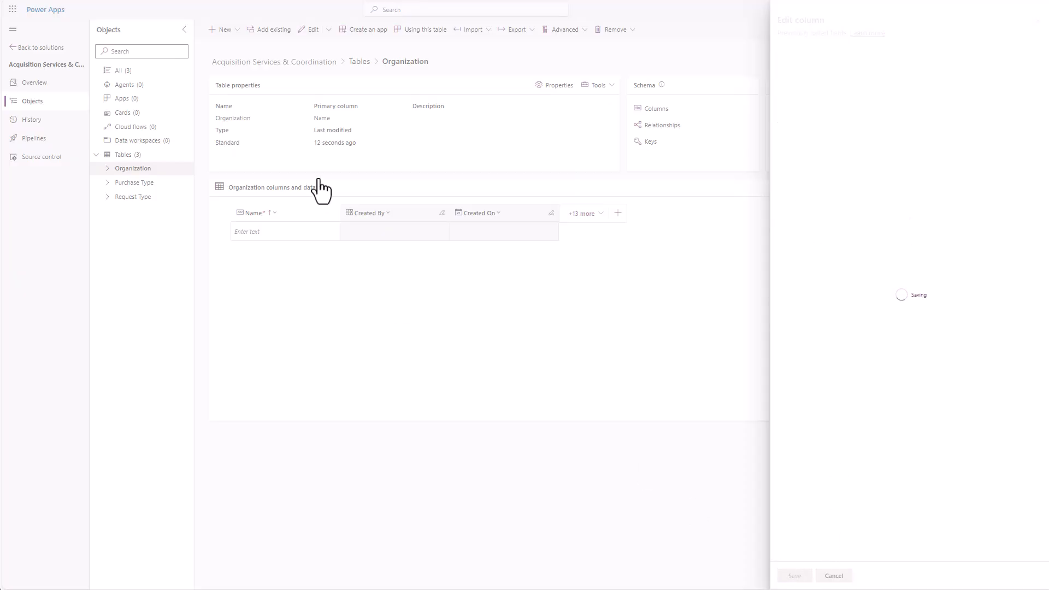
# - Add the rows "IT" and "Executive Team" to the Organization table
pyautogui.click(276, 232)
pyautogui.write('IT')
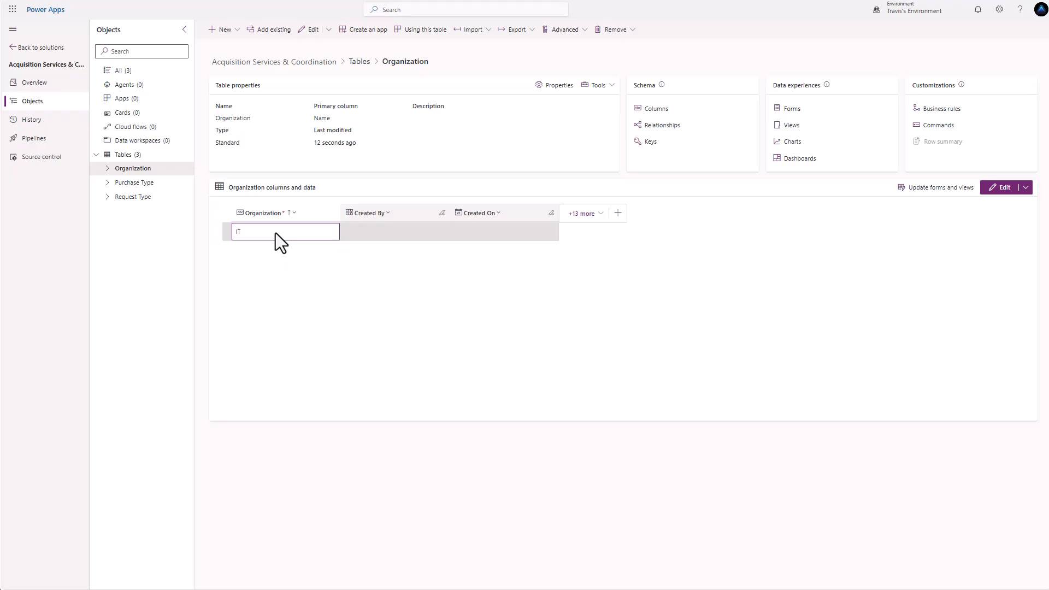
pyautogui.press('Return')
pyautogui.click(270, 251)
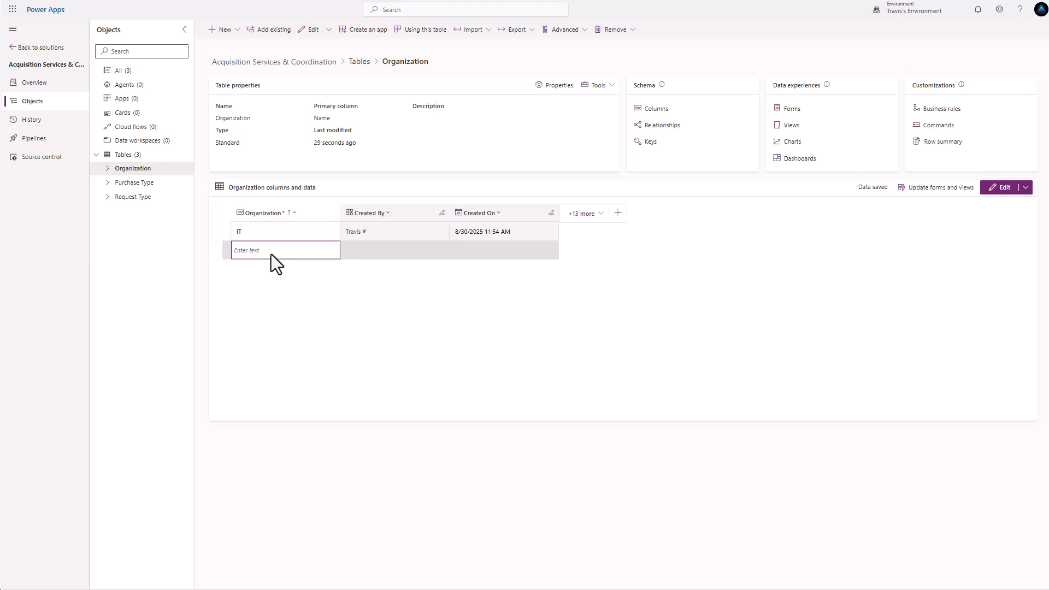
pyautogui.write('Executive Team')
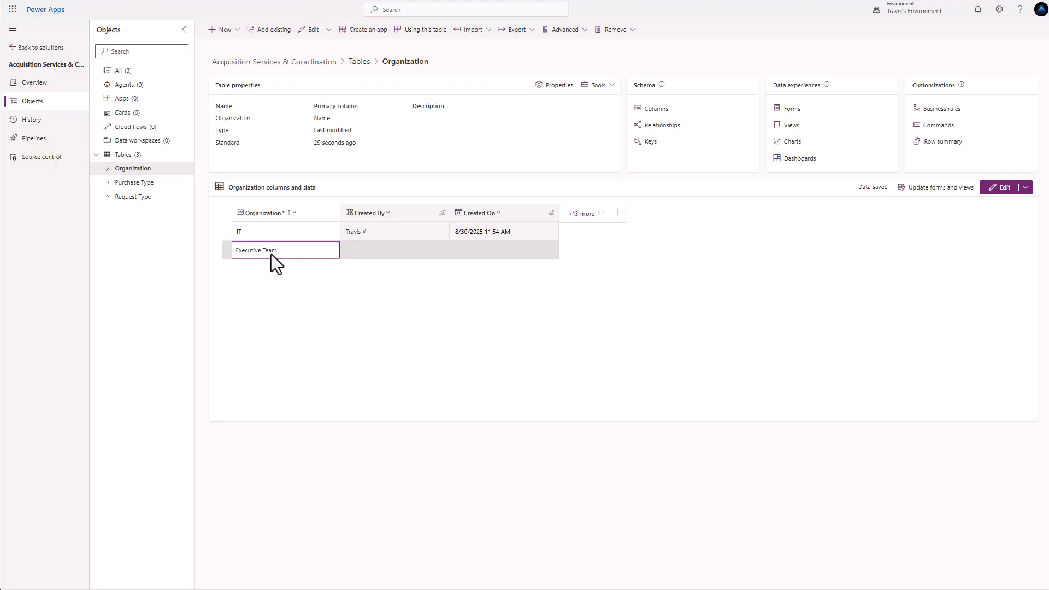
pyautogui.press('Return')
# - Add the rows "Communication Dept" and "Purchasing Dept" to the Organization table
pyautogui.click(268, 268)
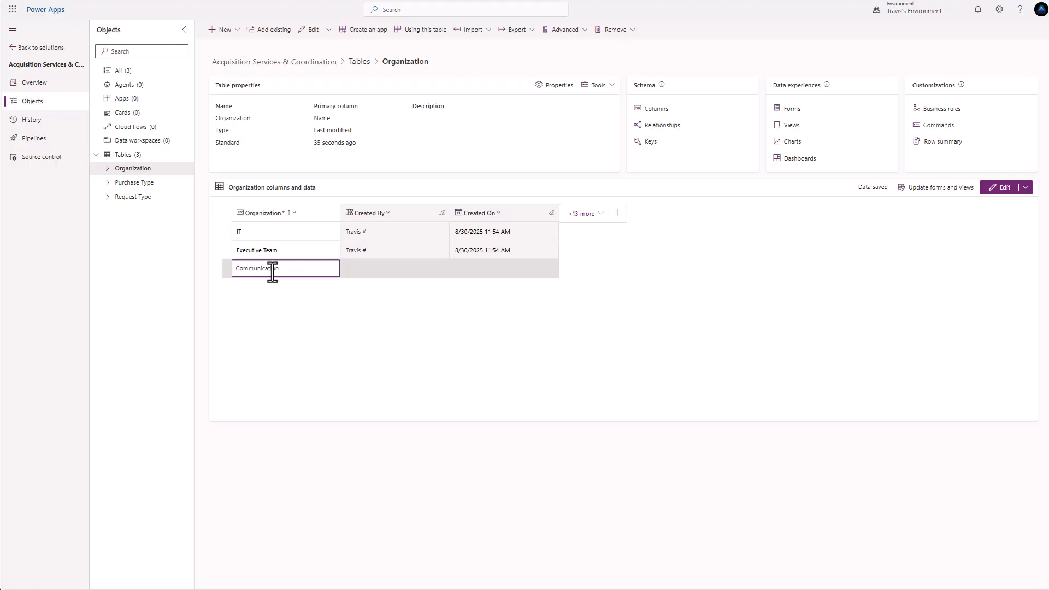
pyautogui.press('Return')
pyautogui.click(283, 290)
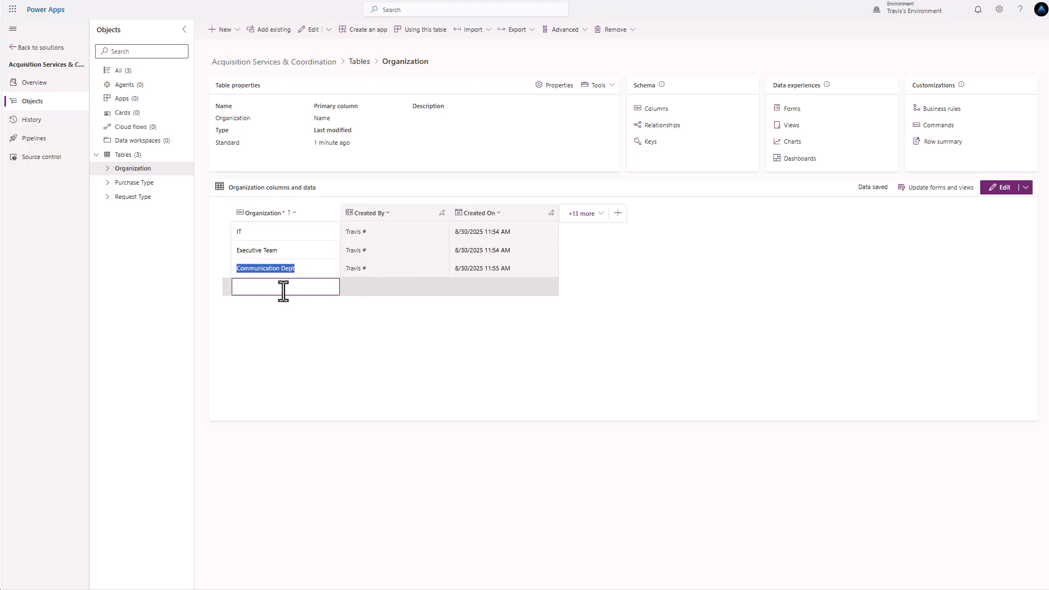
pyautogui.write('Purch')
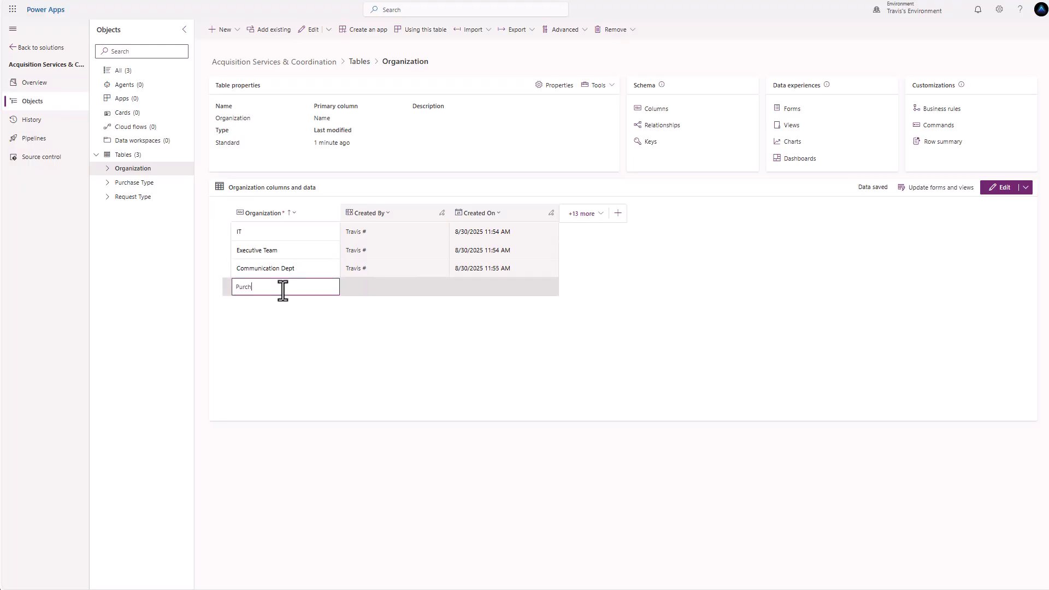
pyautogui.write('asing Dept')
pyautogui.press('Return')
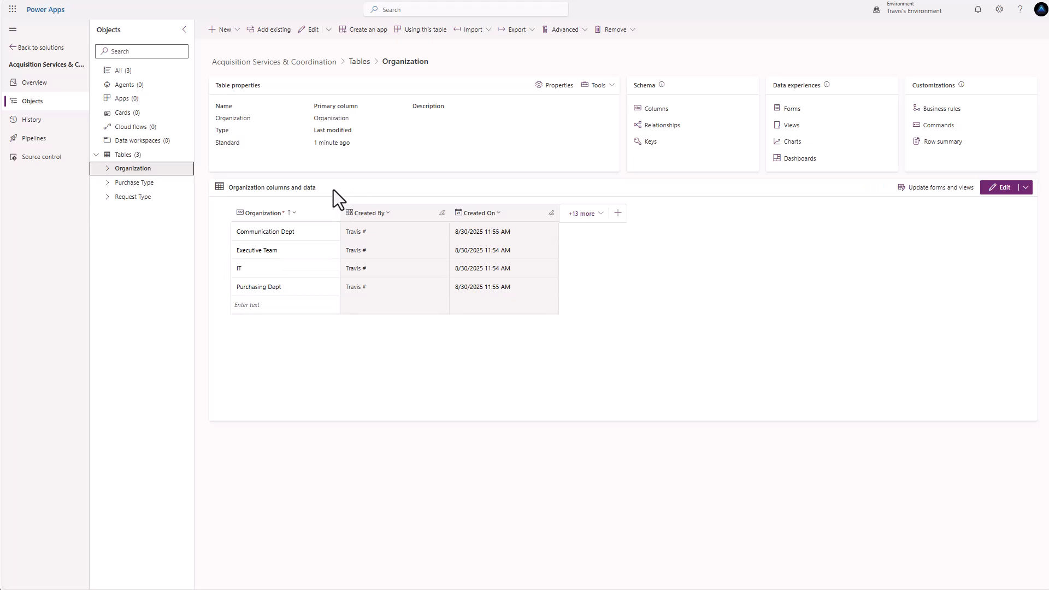
# - Create an "Attachments" table in the solution with quick-create forms enabled
pyautogui.click(123, 156)
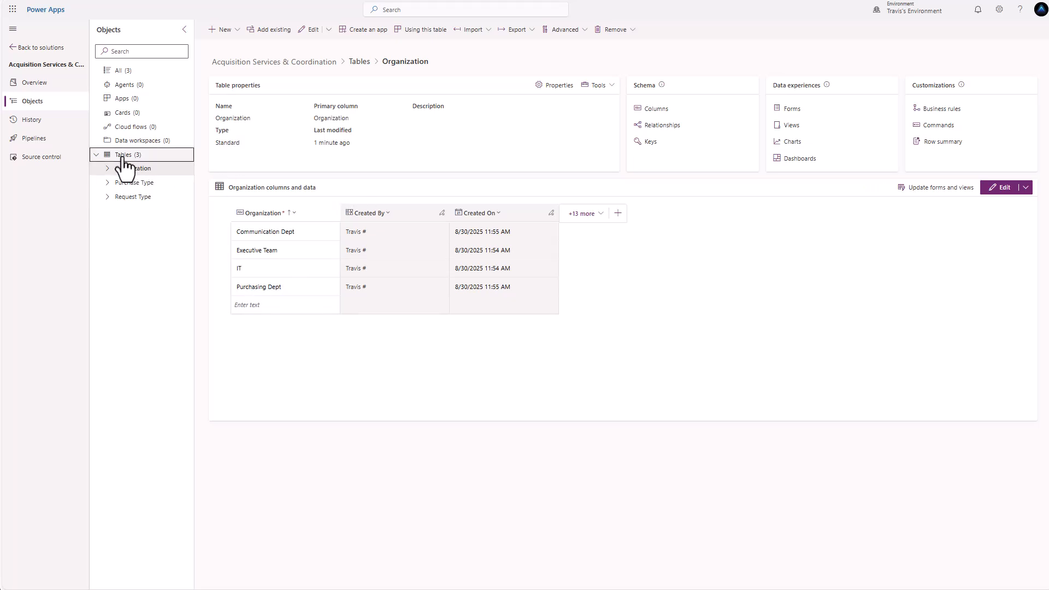
pyautogui.click(237, 34)
pyautogui.click(311, 99)
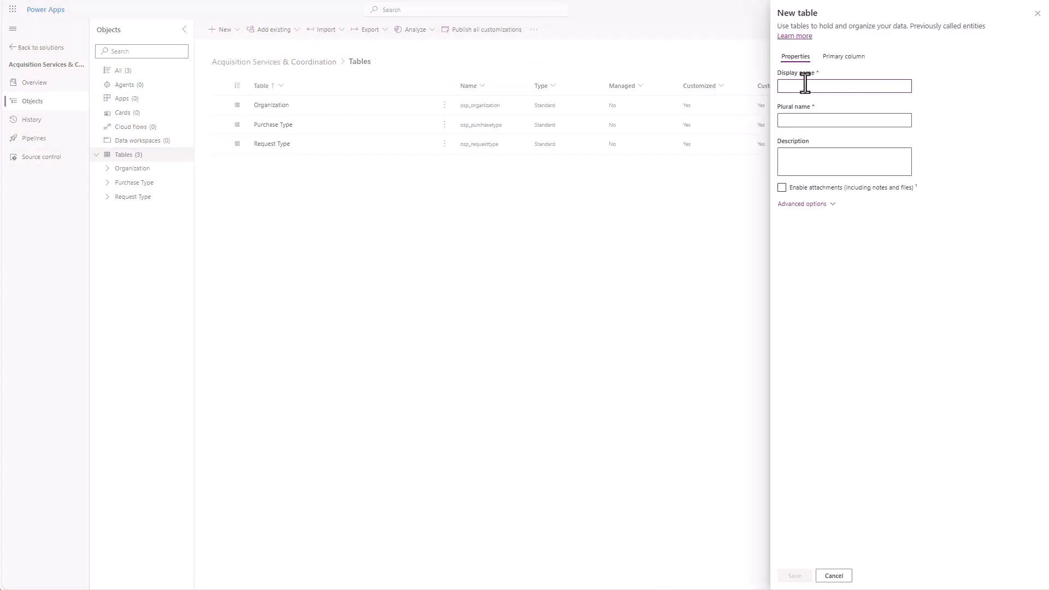
pyautogui.write('Attachments')
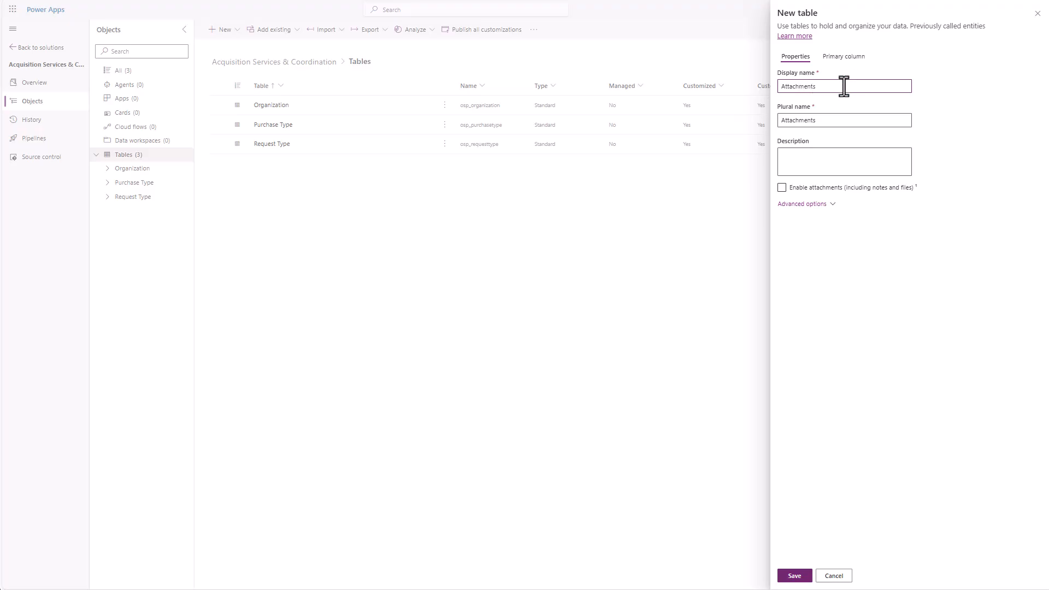
pyautogui.click(803, 204)
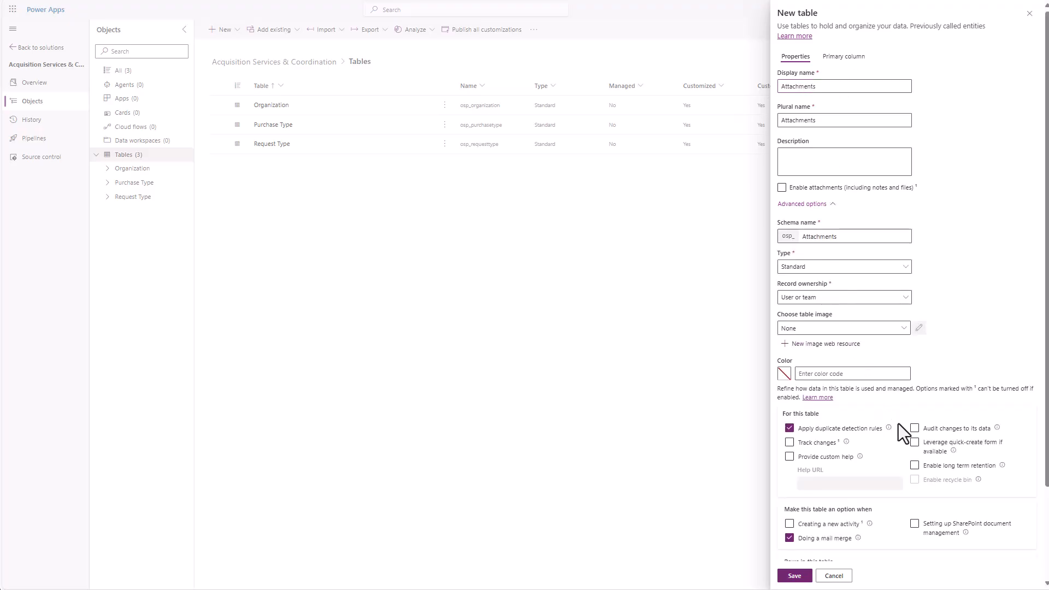
pyautogui.click(916, 443)
pyautogui.click(794, 576)
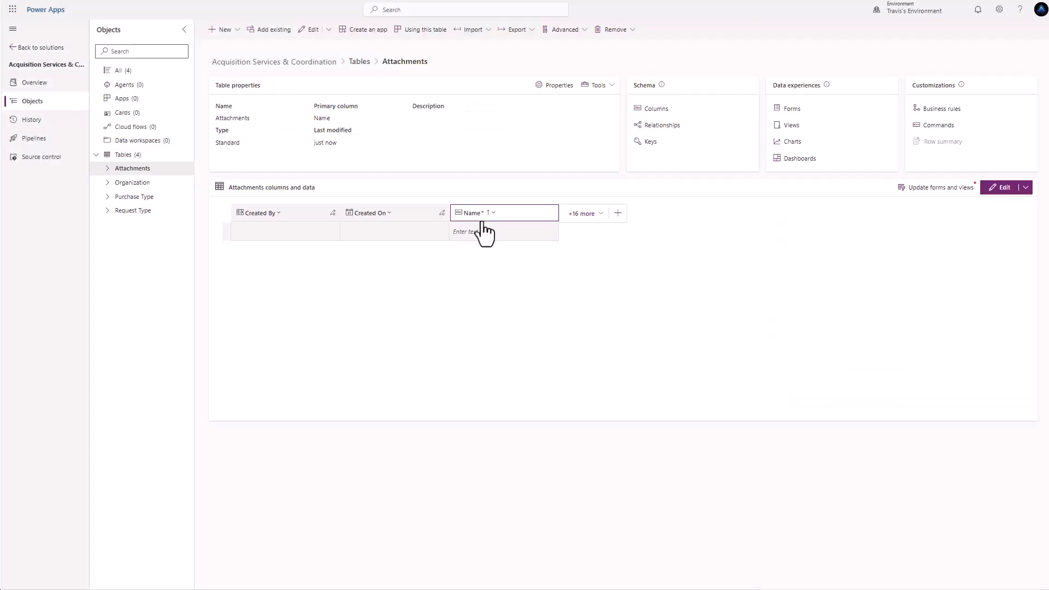
# - Put the Attachments table's Name column first and add a File column named "Request Attachment" directly after it
pyautogui.moveTo(475, 215); pyautogui.dragTo(276, 221)
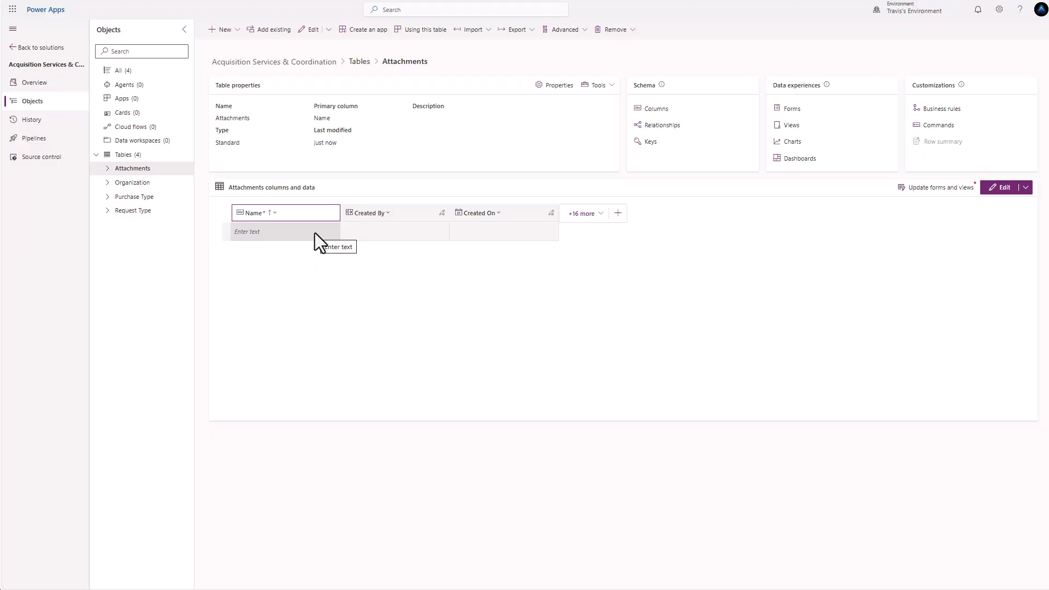
pyautogui.click(618, 213)
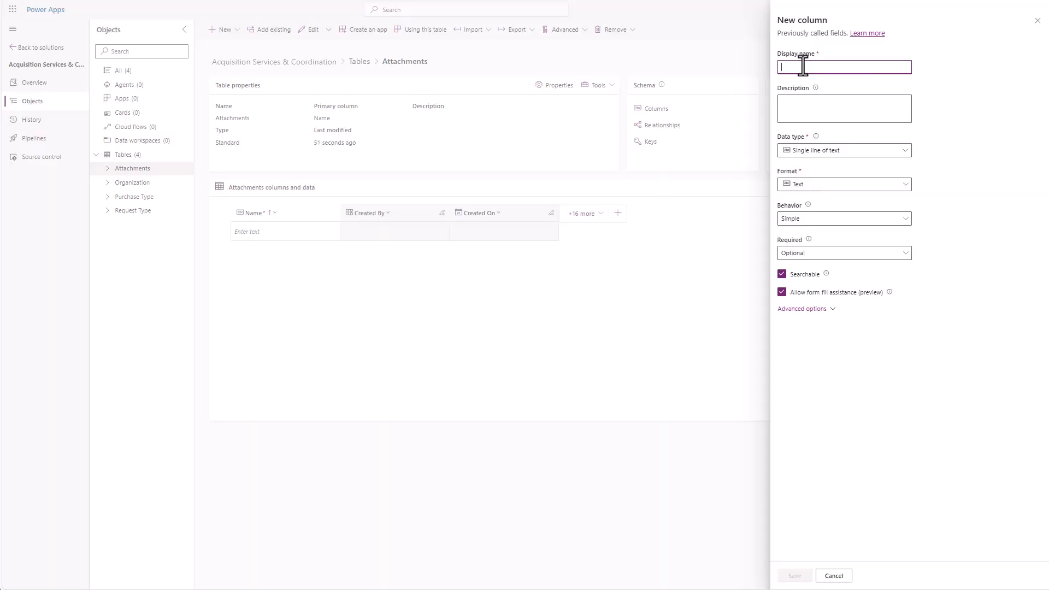
pyautogui.write('Request Attachment')
pyautogui.click(902, 150)
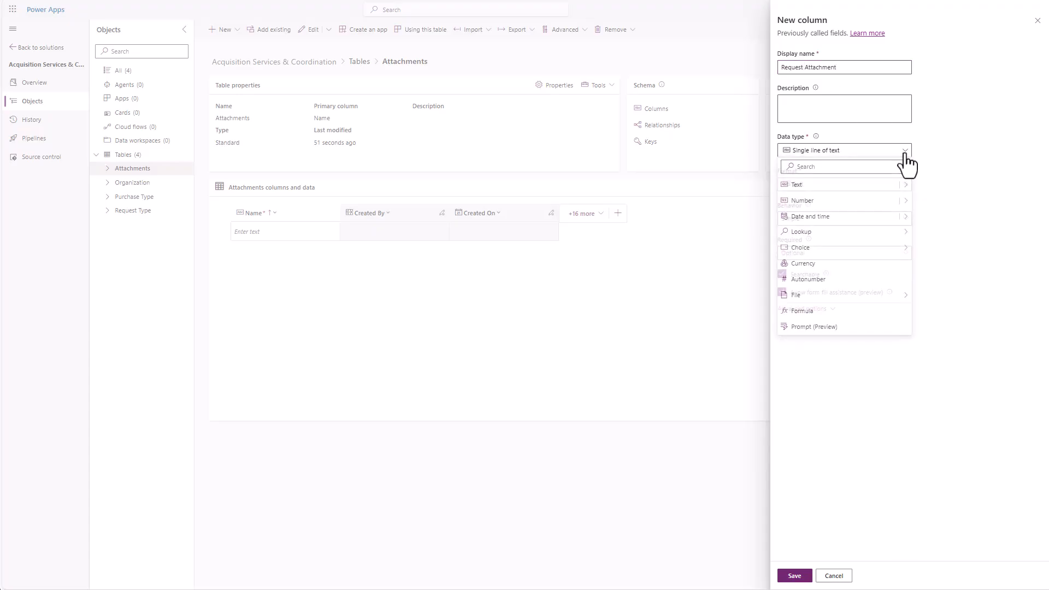
pyautogui.moveTo(841, 303)
pyautogui.click(930, 296)
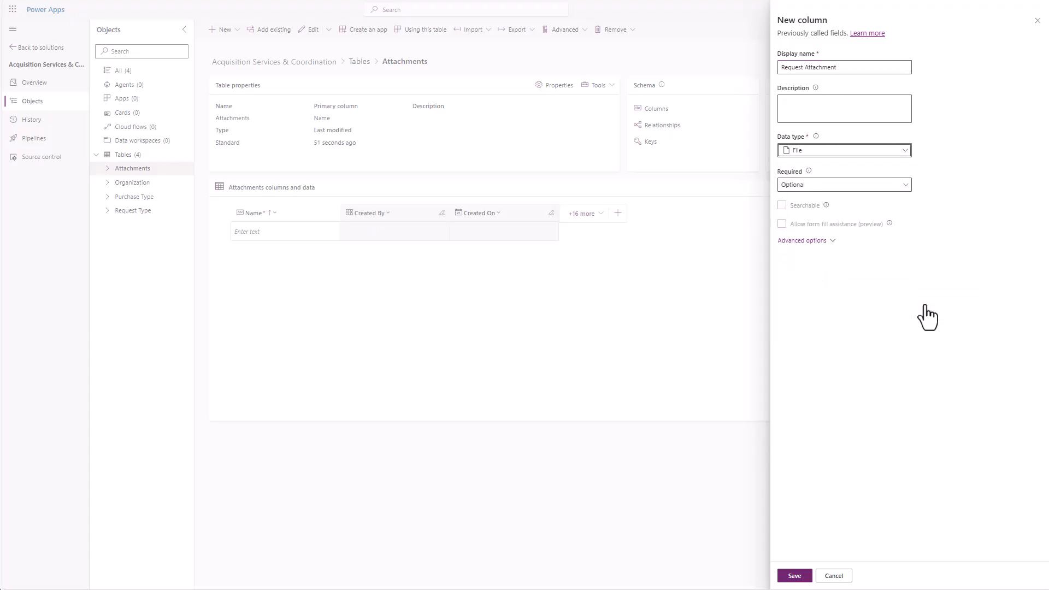
pyautogui.click(794, 577)
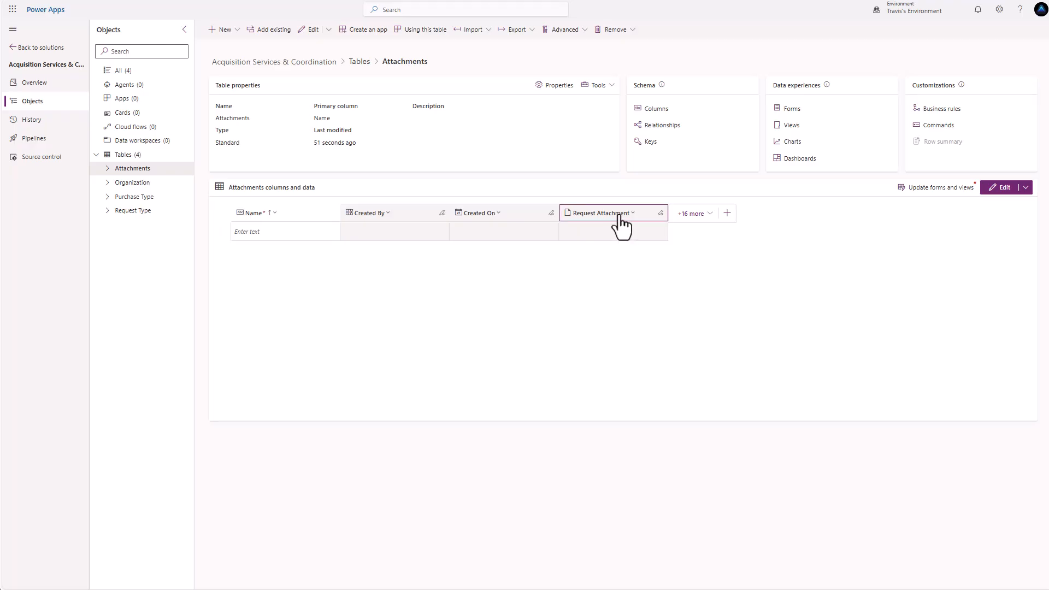
pyautogui.moveTo(620, 217); pyautogui.dragTo(389, 216)
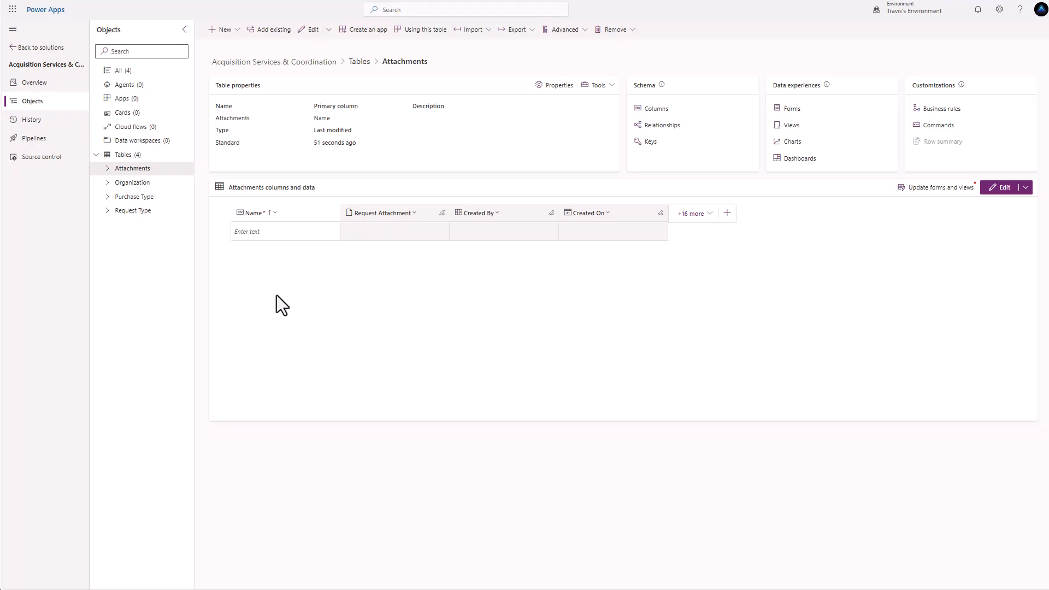
# - Create an "Acquisition Requests" table in the solution with quick-create forms enabled
pyautogui.click(127, 155)
pyautogui.click(229, 36)
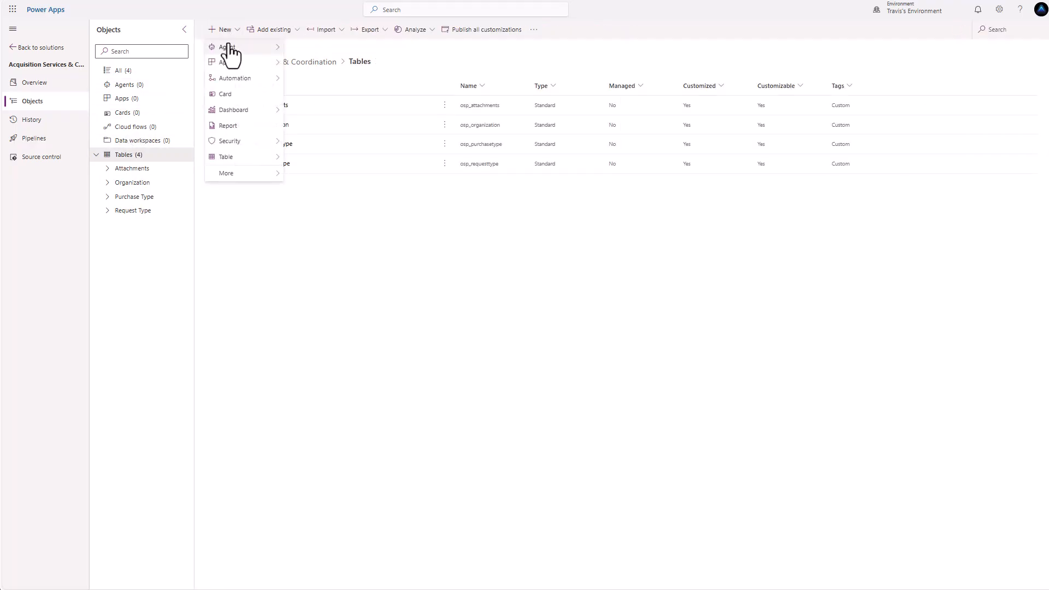
pyautogui.moveTo(227, 159)
pyautogui.click(312, 171)
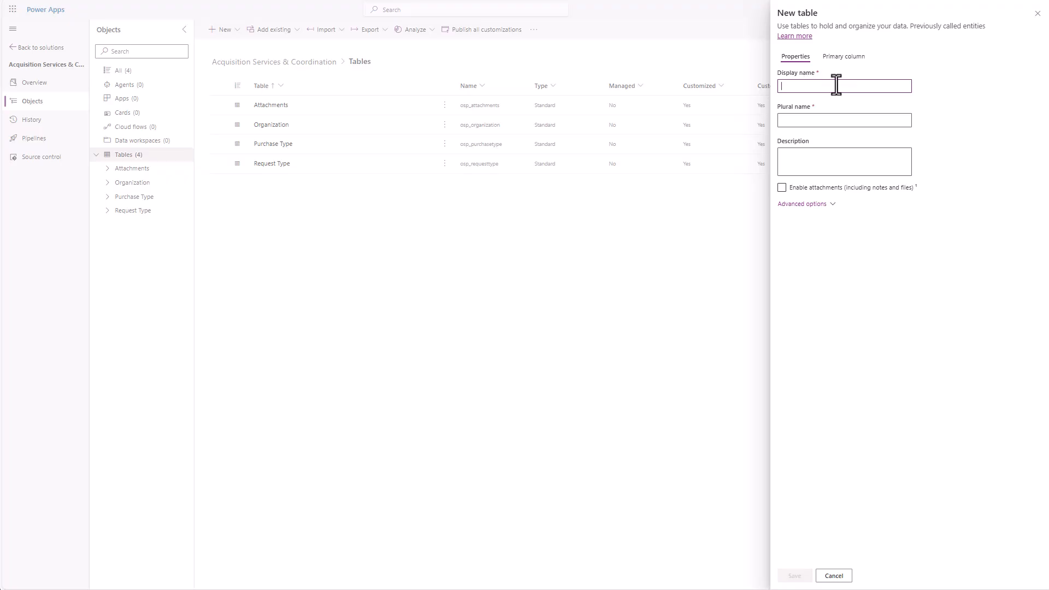
pyautogui.write('Acquisiti')
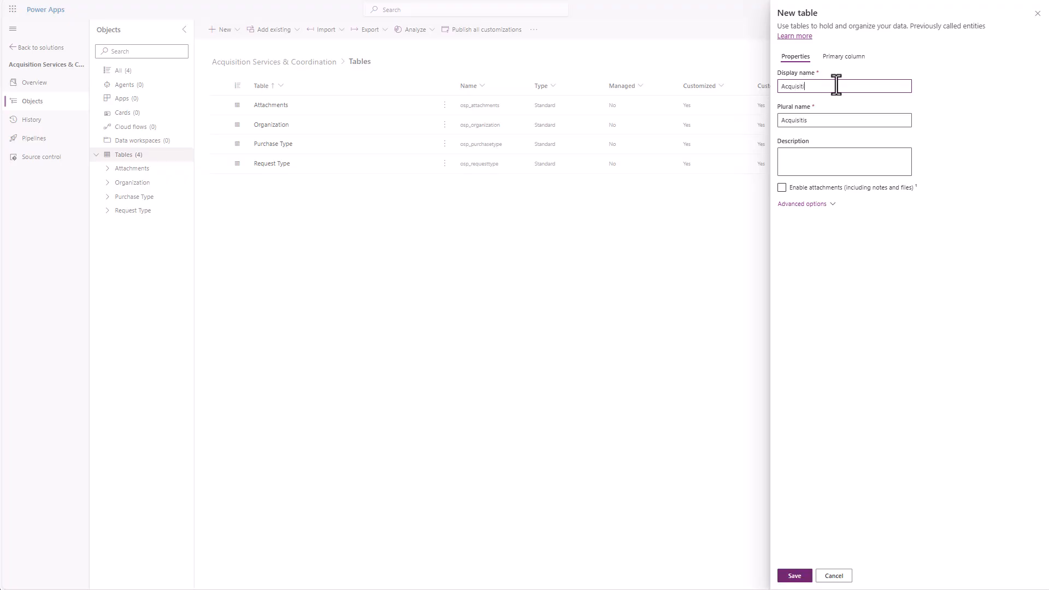
pyautogui.write('on Requests')
pyautogui.click(805, 205)
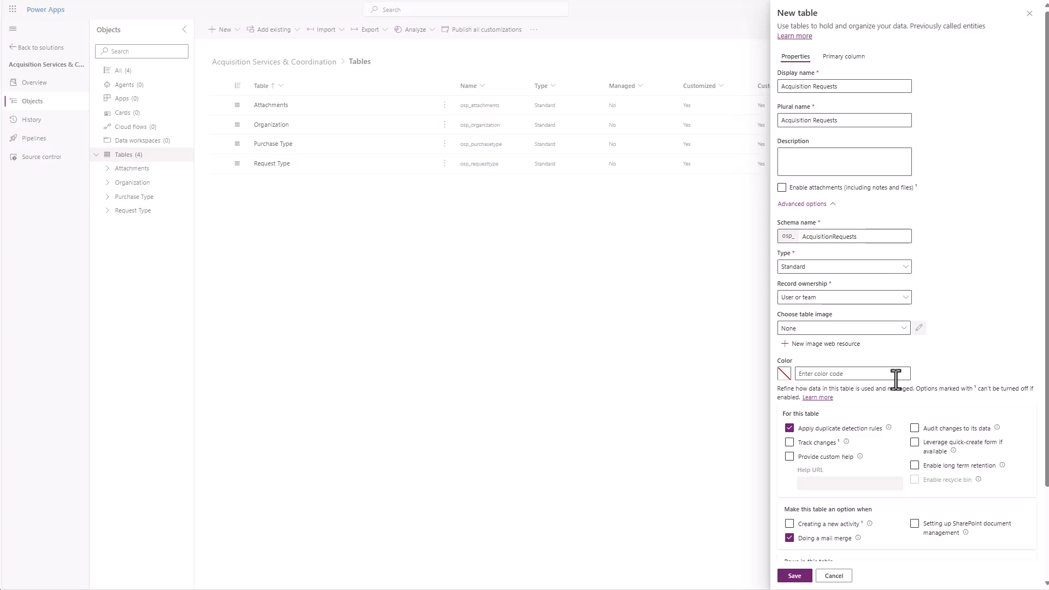
pyautogui.click(914, 442)
pyautogui.scroll(-2, 951, 333)
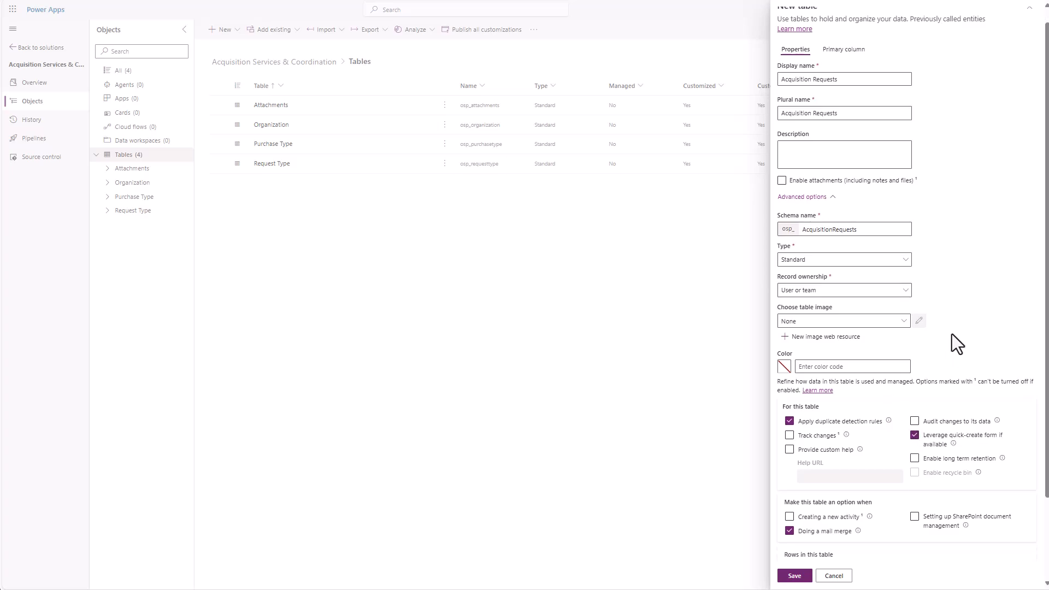
pyautogui.click(794, 576)
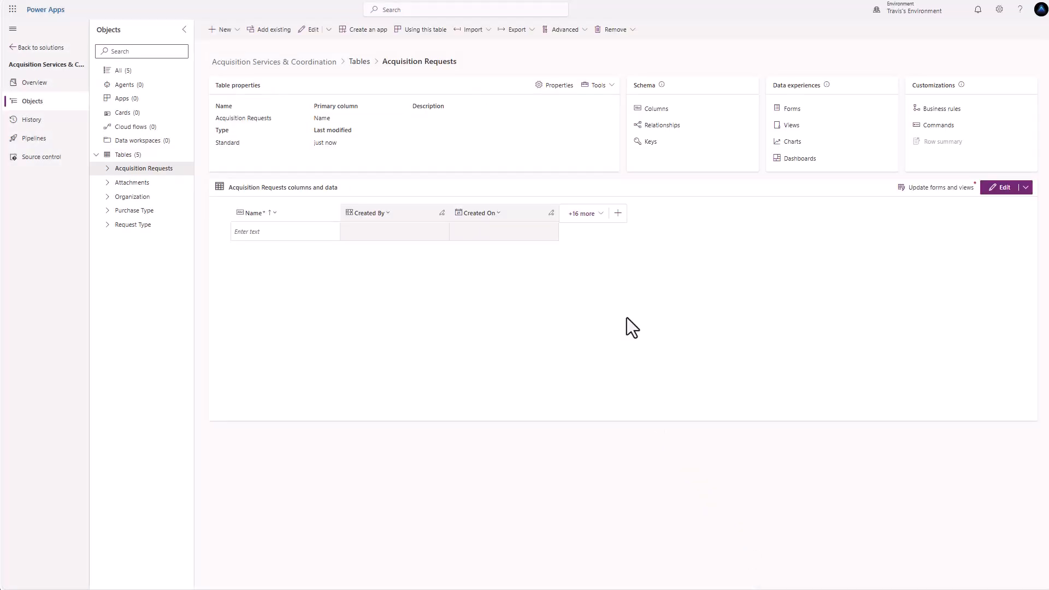
# - Start a new Acquisition Requests column named "Request ID" with the Autonumber data type
pyautogui.click(617, 213)
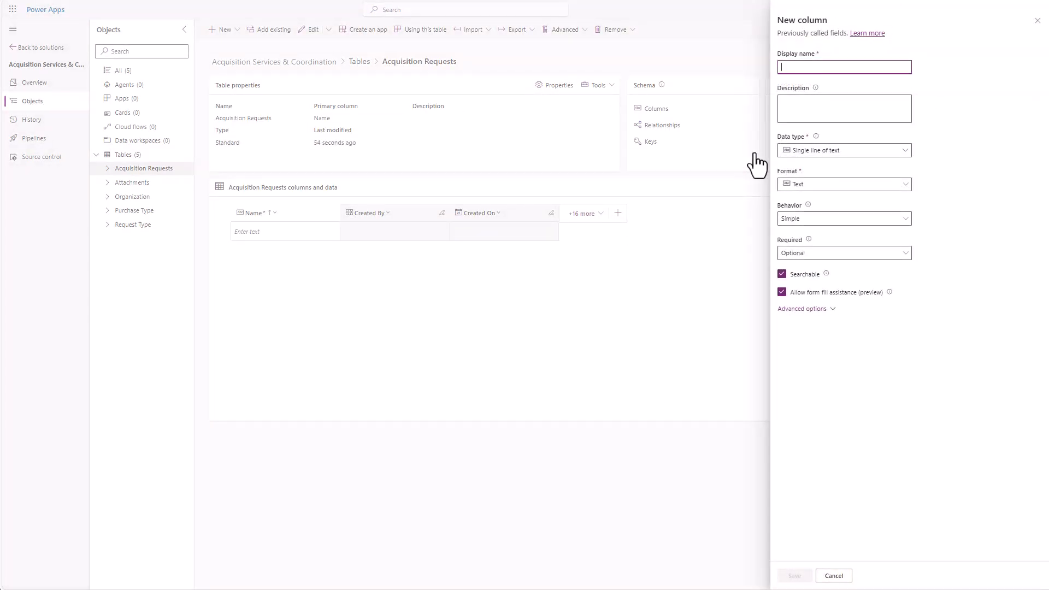
pyautogui.write('Request ID')
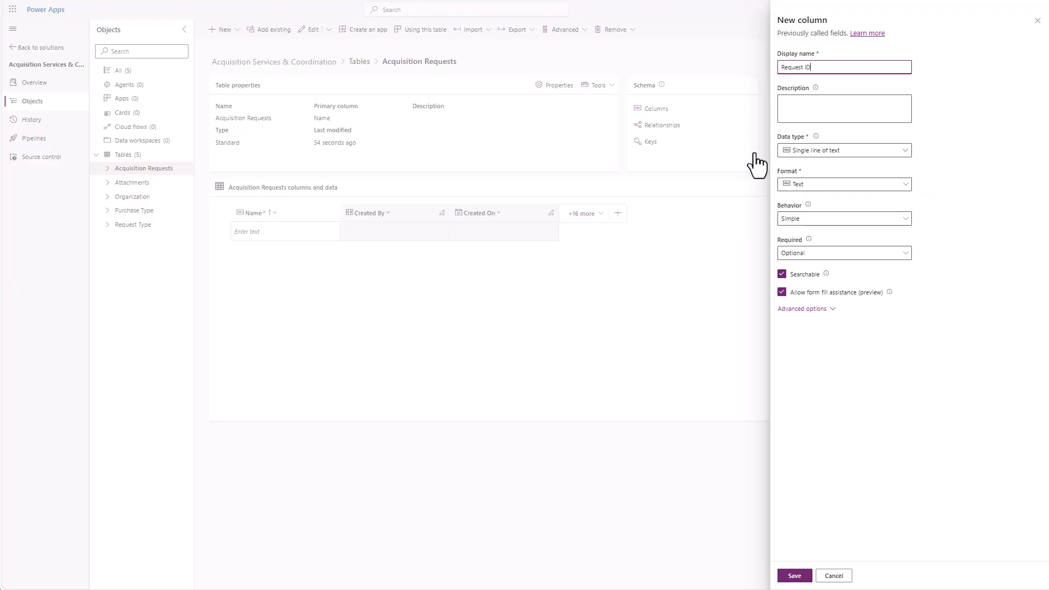
pyautogui.click(808, 151)
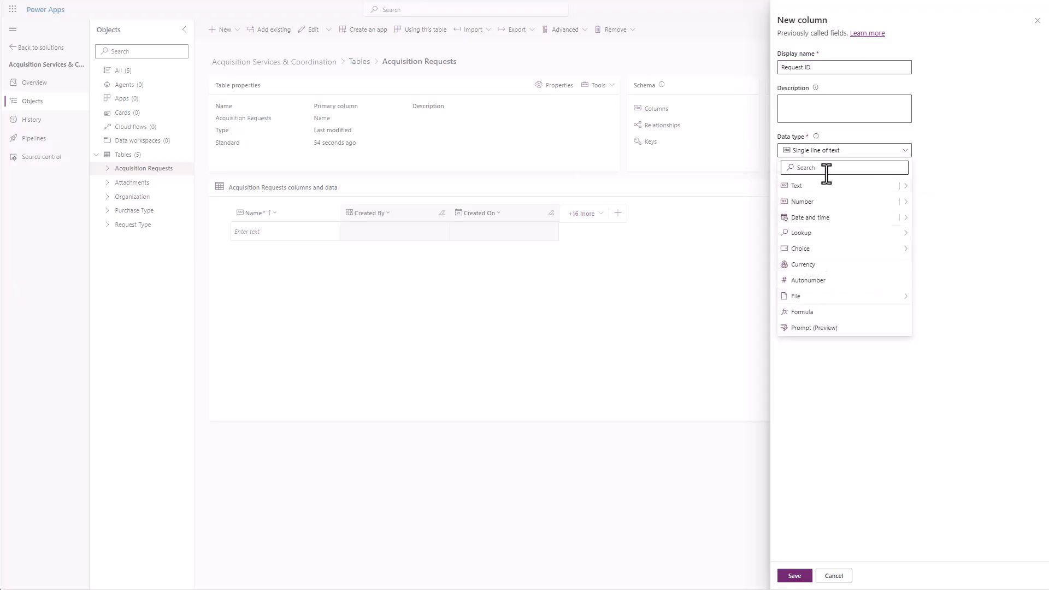
pyautogui.moveTo(908, 209)
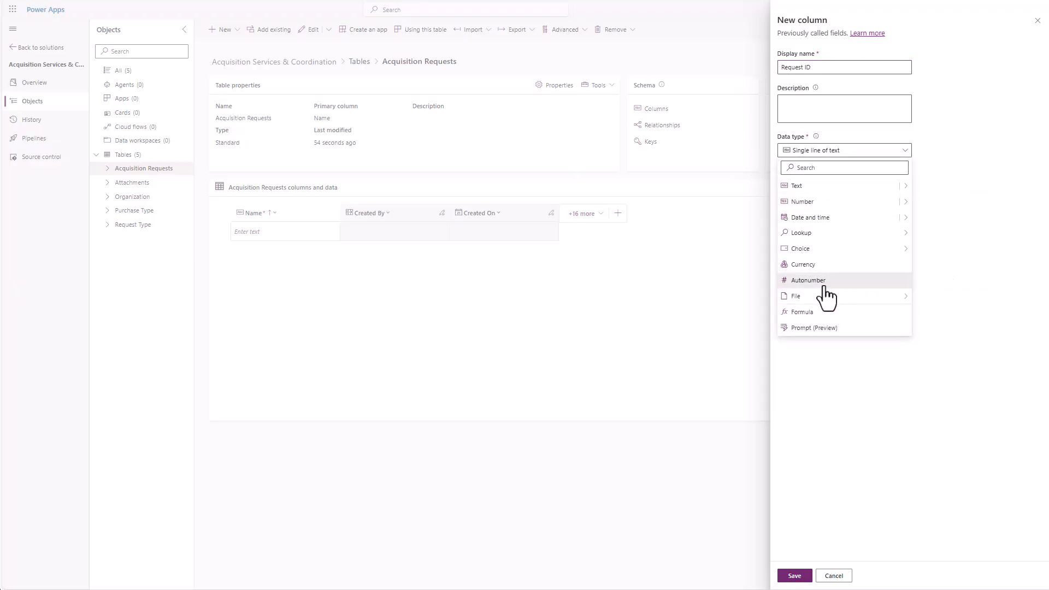
pyautogui.click(825, 280)
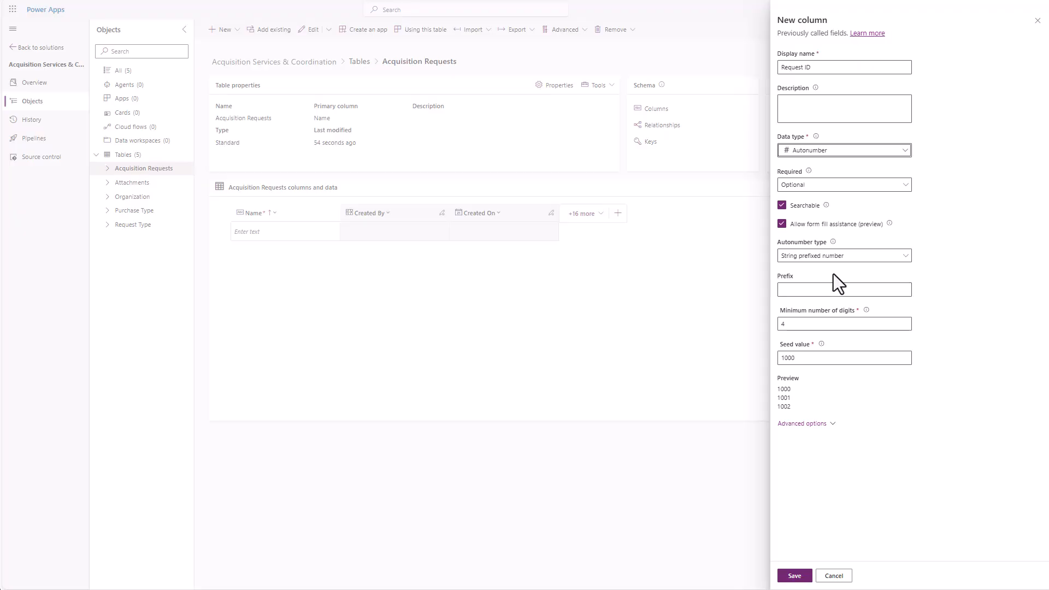
# - Give the Request ID autonumber the prefix "AcqReq", a minimum of 5 digits and seed value 10000, and save the column
pyautogui.click(791, 293)
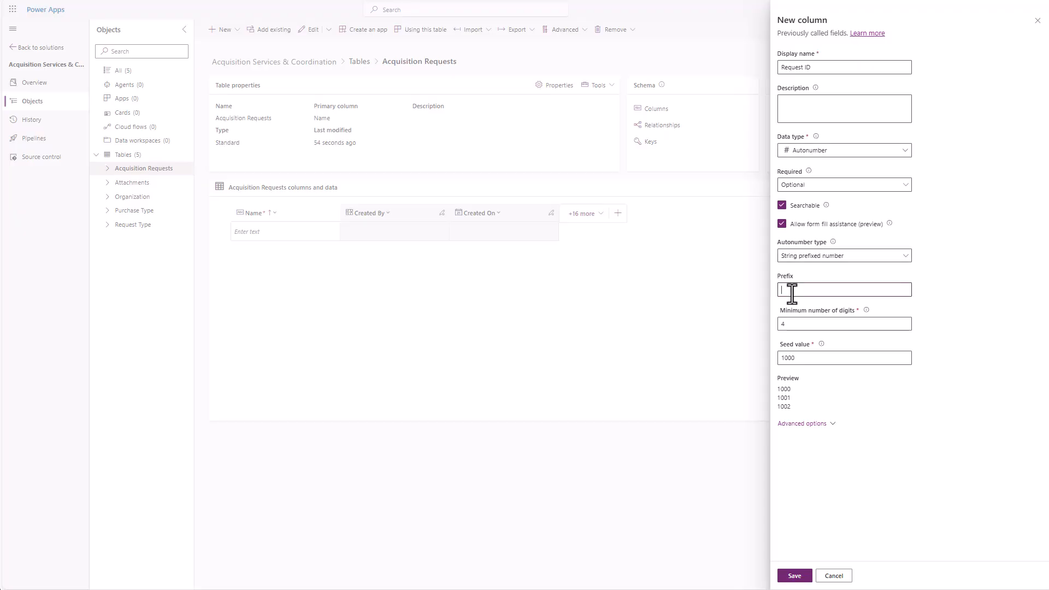
pyautogui.write('AcqReq')
pyautogui.doubleClick(785, 325)
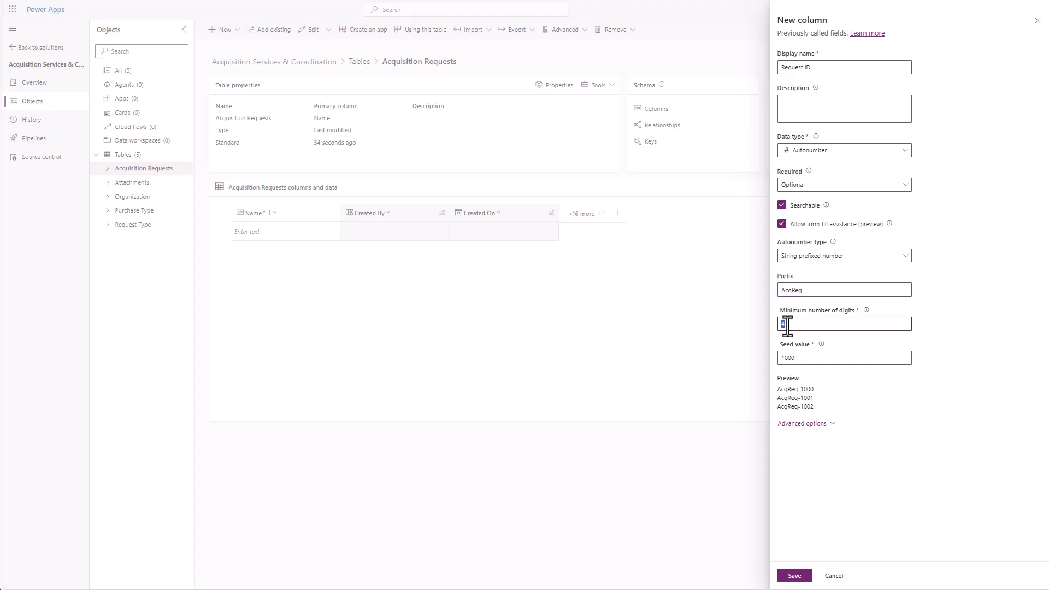
pyautogui.write('5')
pyautogui.click(790, 358)
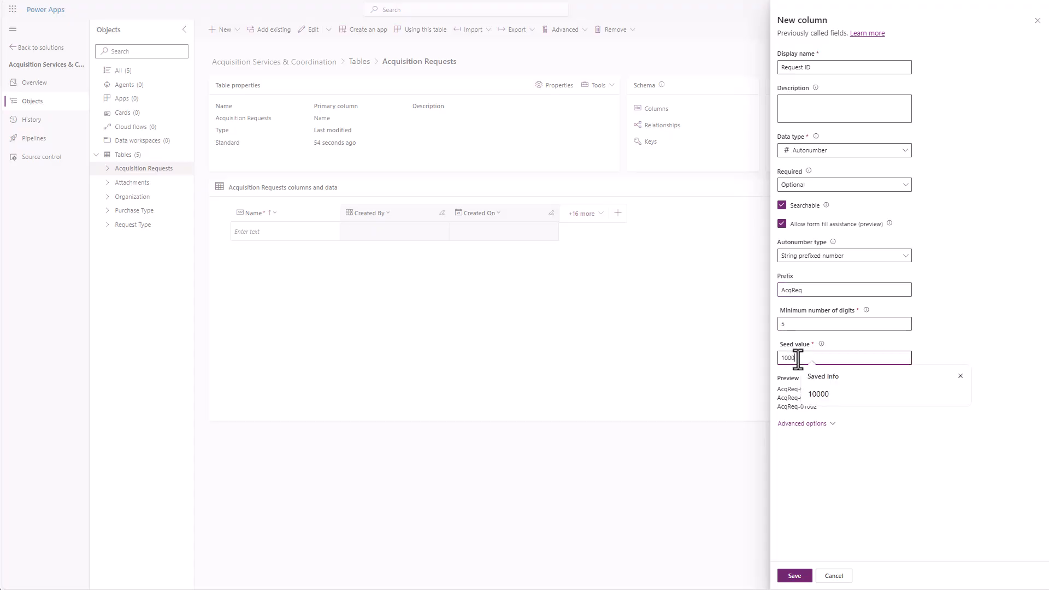
pyautogui.write('0')
pyautogui.click(818, 425)
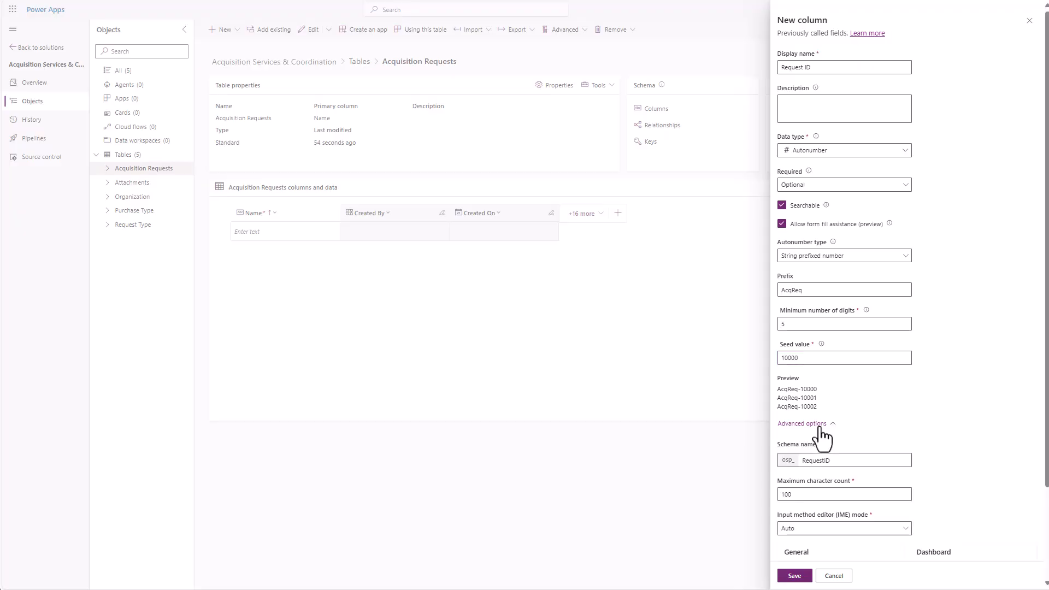
pyautogui.scroll(-3, 887, 415)
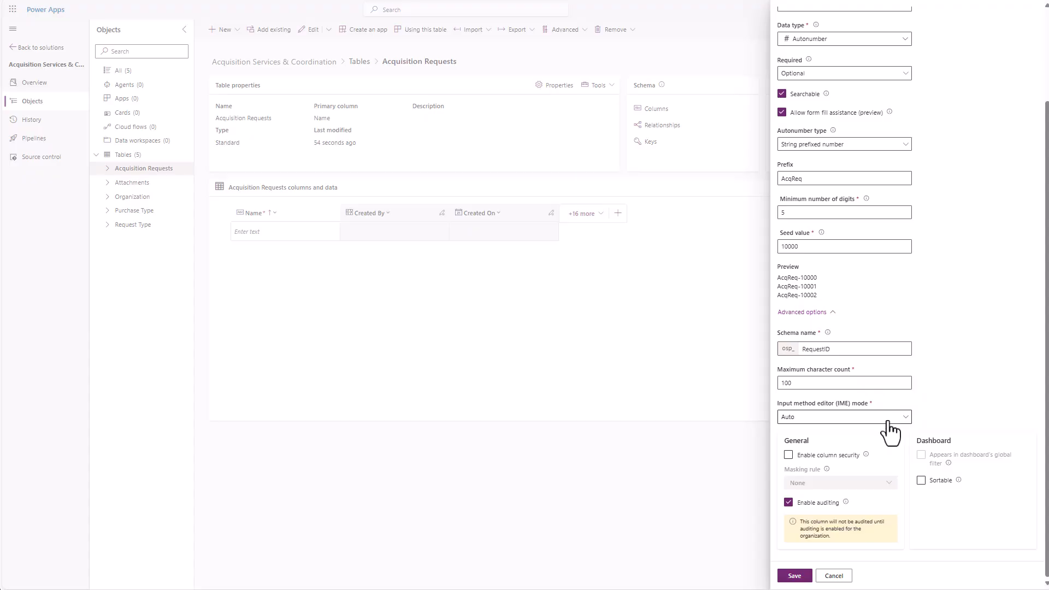
pyautogui.click(795, 576)
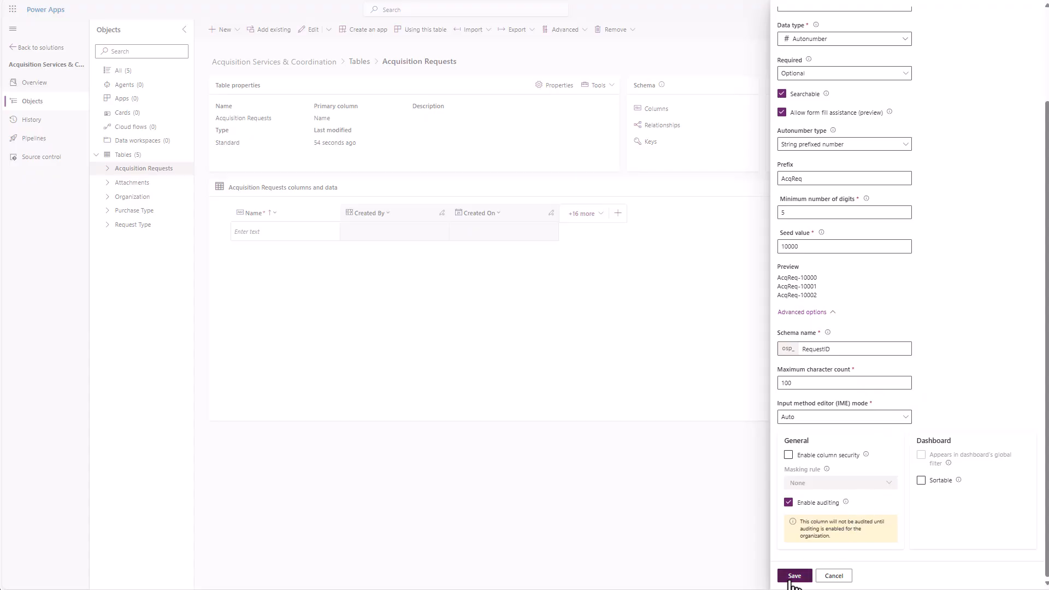
# - Add a "Purchase Type" lookup column to the Acquisition Requests table, related to the Purchase Type table
pyautogui.click(728, 219)
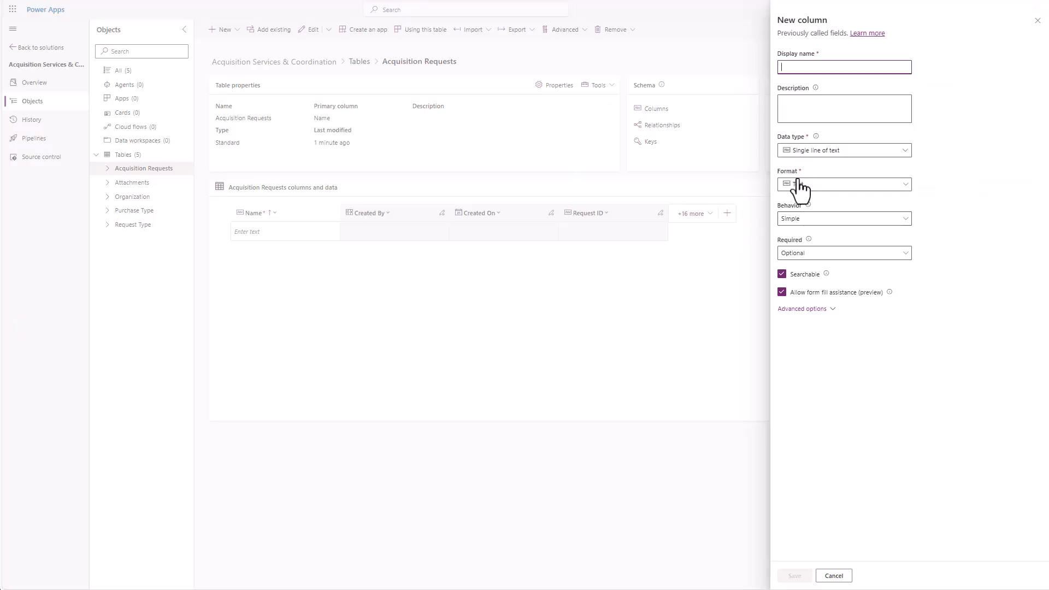
pyautogui.write('P')
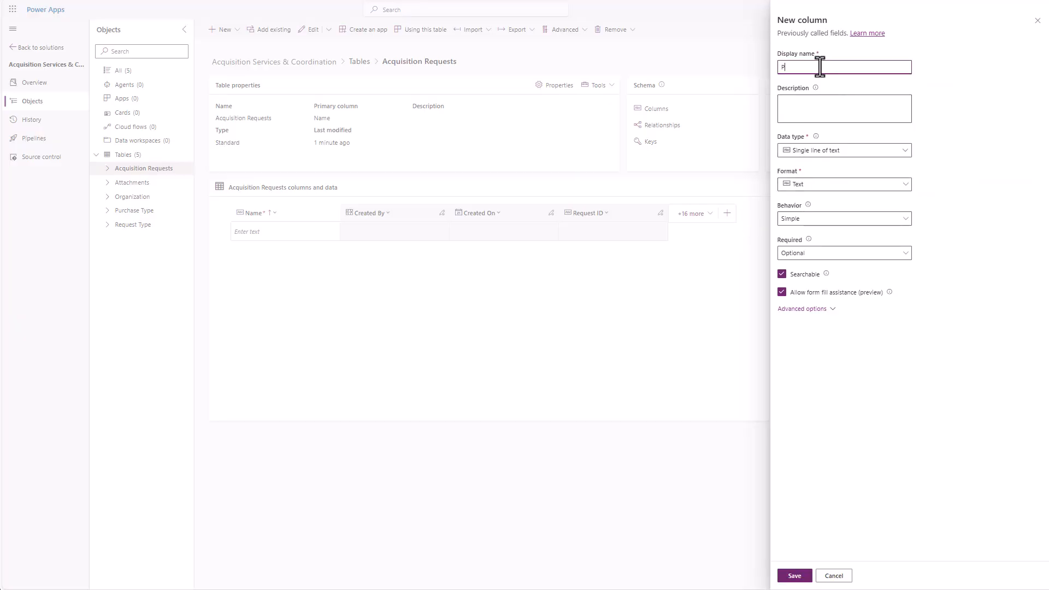
pyautogui.write('urchase Type')
pyautogui.click(870, 152)
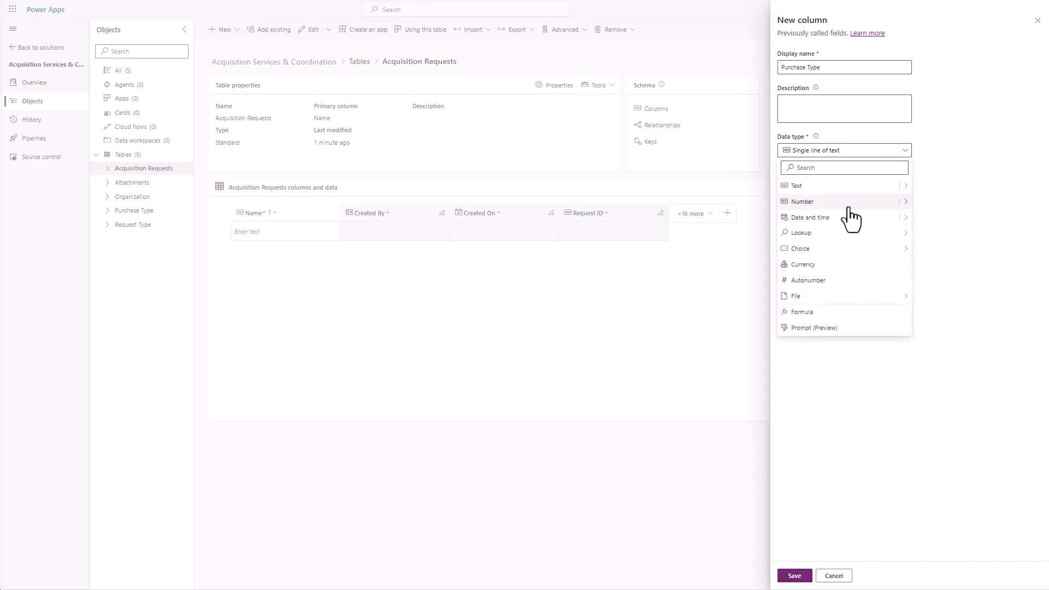
pyautogui.moveTo(852, 236)
pyautogui.click(935, 234)
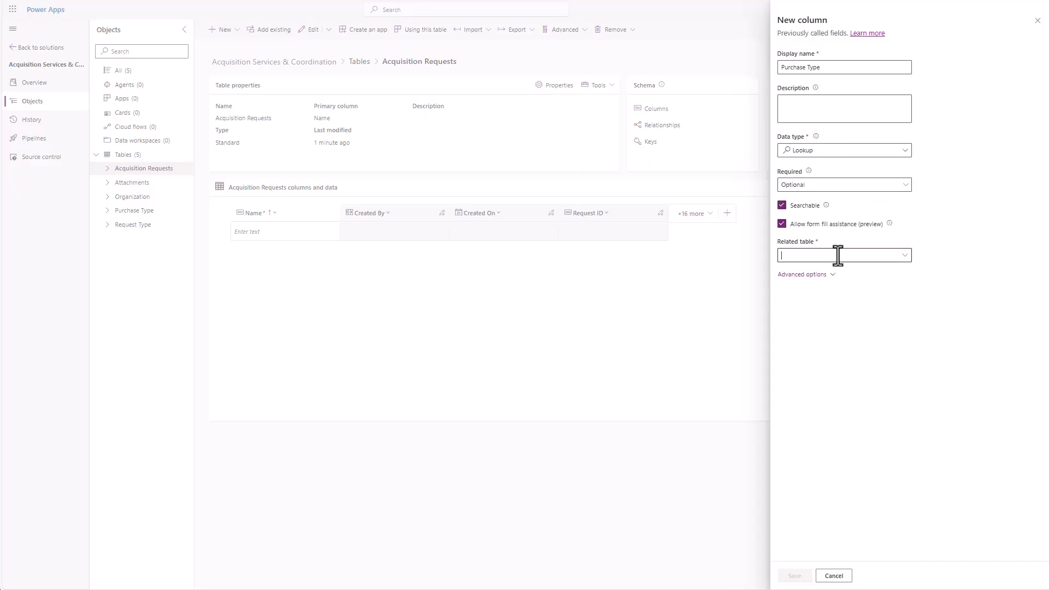
pyautogui.write('Purch')
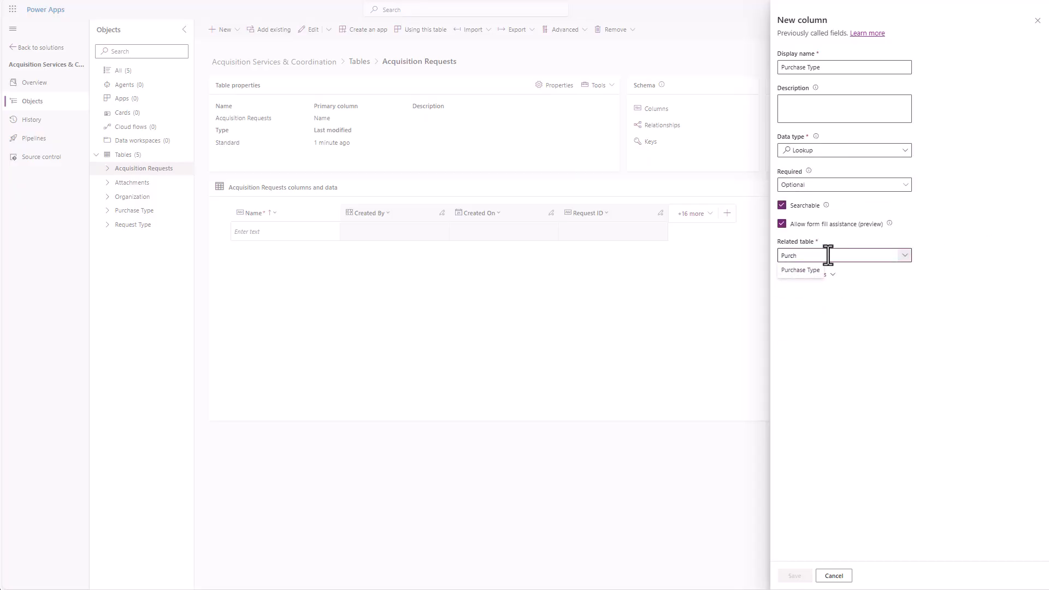
pyautogui.click(801, 270)
pyautogui.click(795, 575)
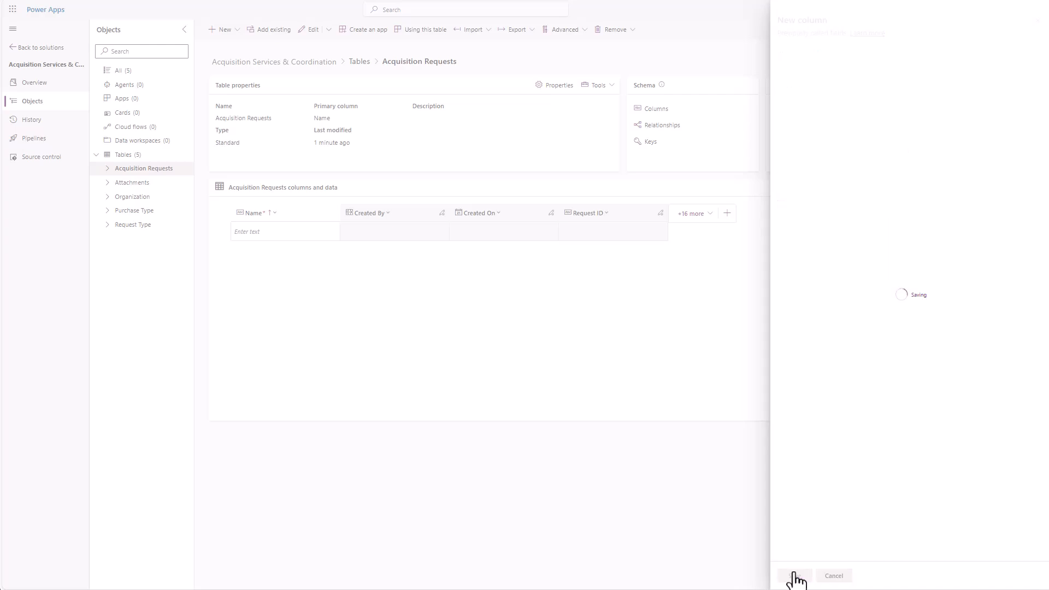
# - Add a "Request Type" lookup column to the Acquisition Requests table, related to the Request Type table
pyautogui.click(835, 214)
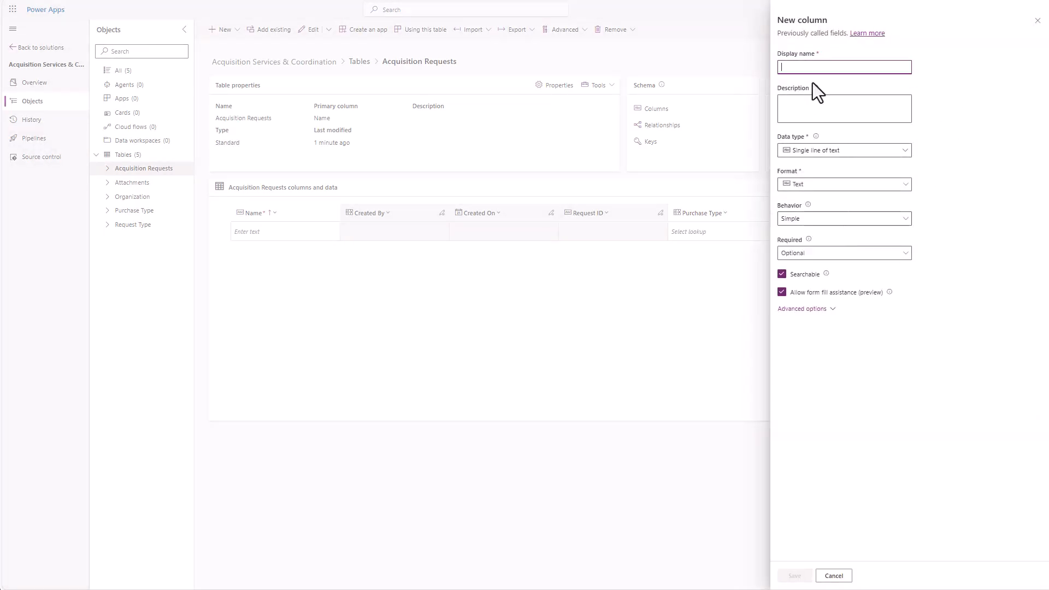
pyautogui.write('Request')
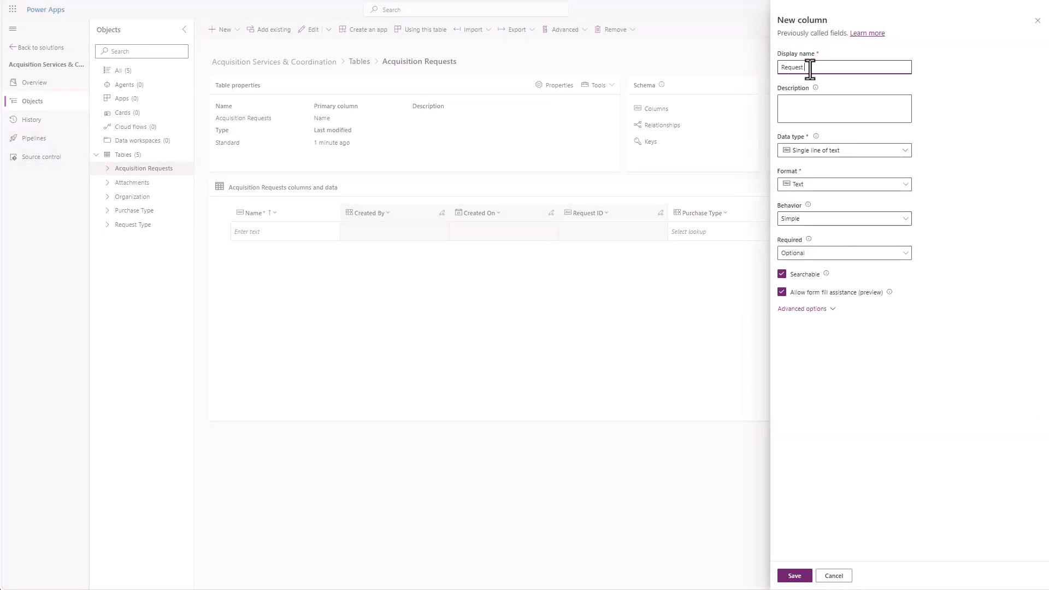
pyautogui.write(' Type')
pyautogui.click(879, 154)
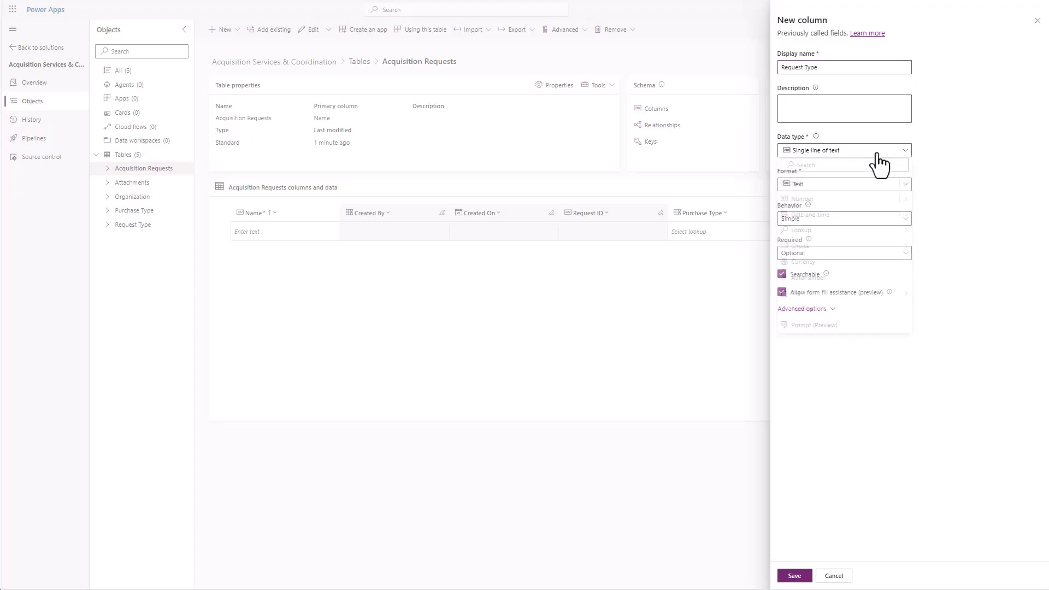
pyautogui.click(936, 232)
pyautogui.click(844, 253)
pyautogui.click(807, 382)
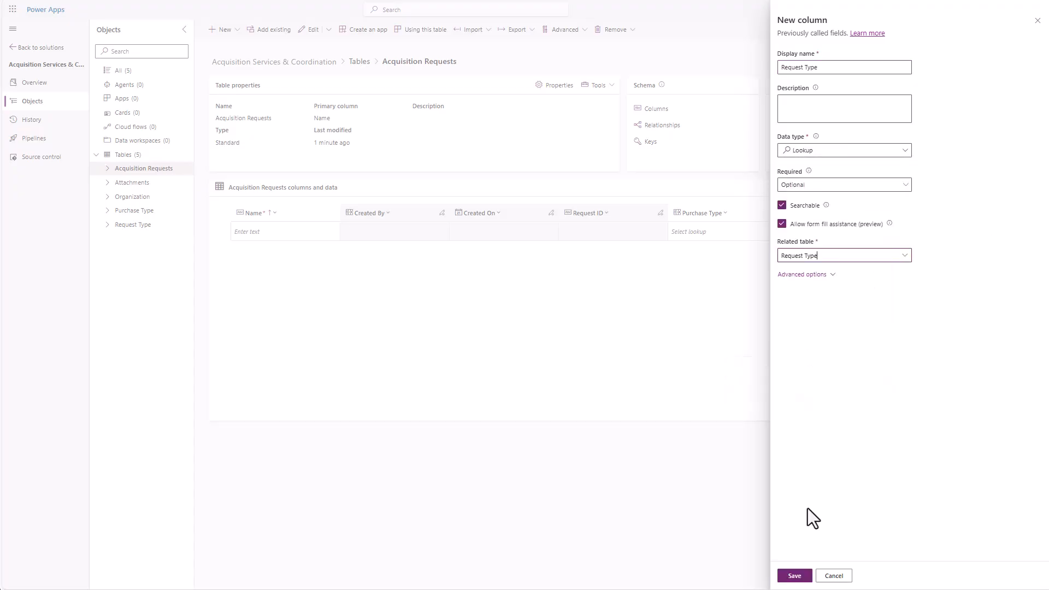
pyautogui.click(795, 576)
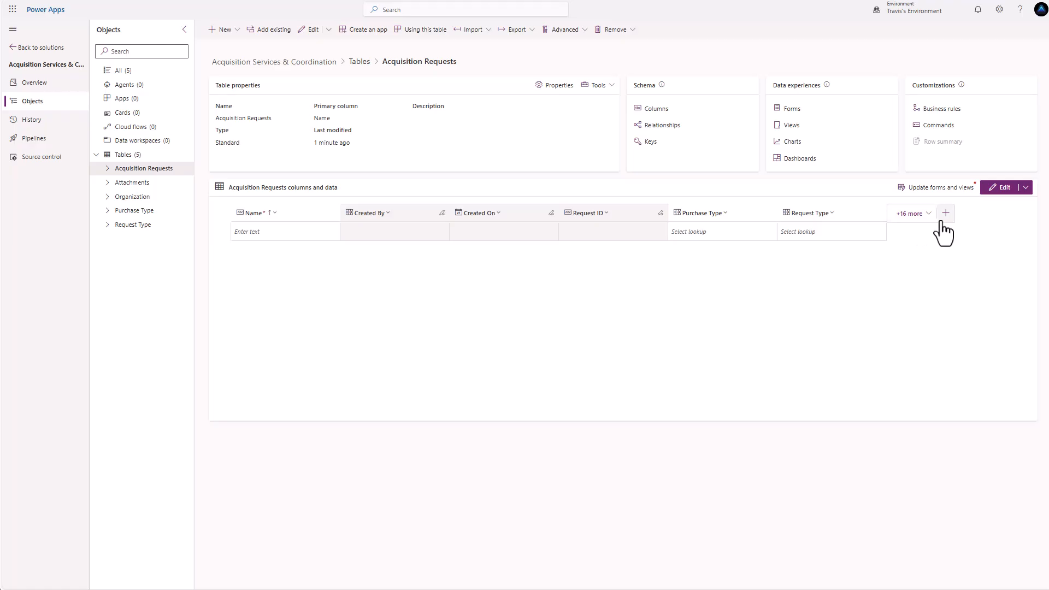
# - Add a "Requestor" lookup column to the Acquisition Requests table, related to the User table
pyautogui.click(945, 214)
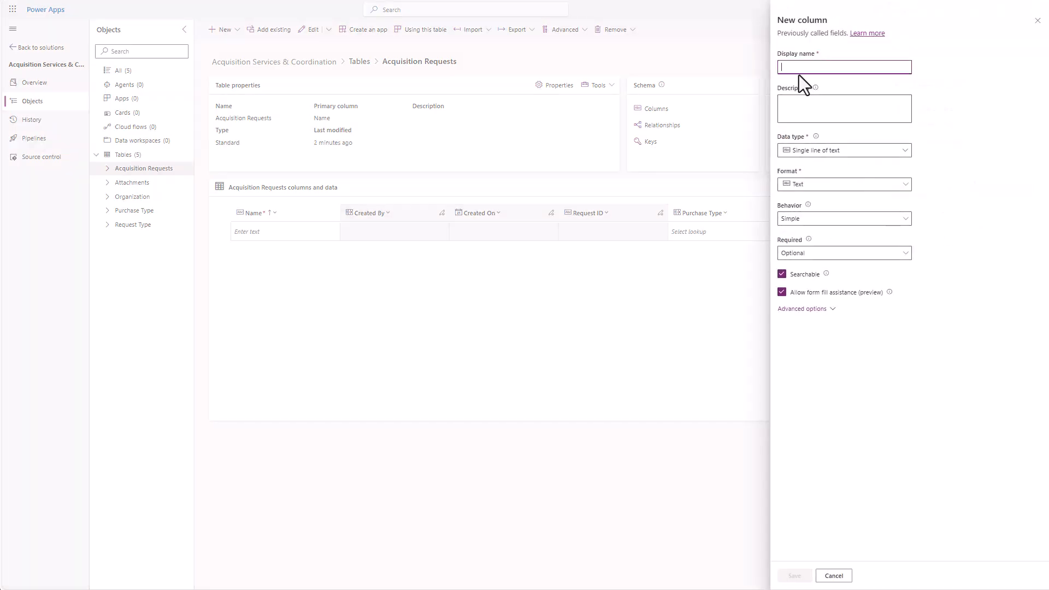
pyautogui.write('Requestor')
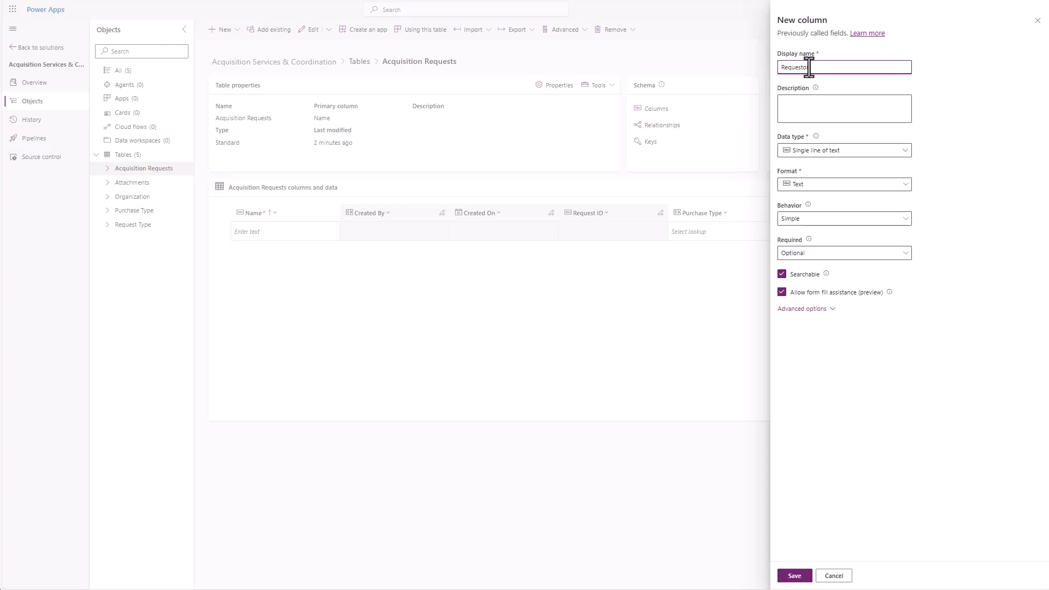
pyautogui.click(885, 154)
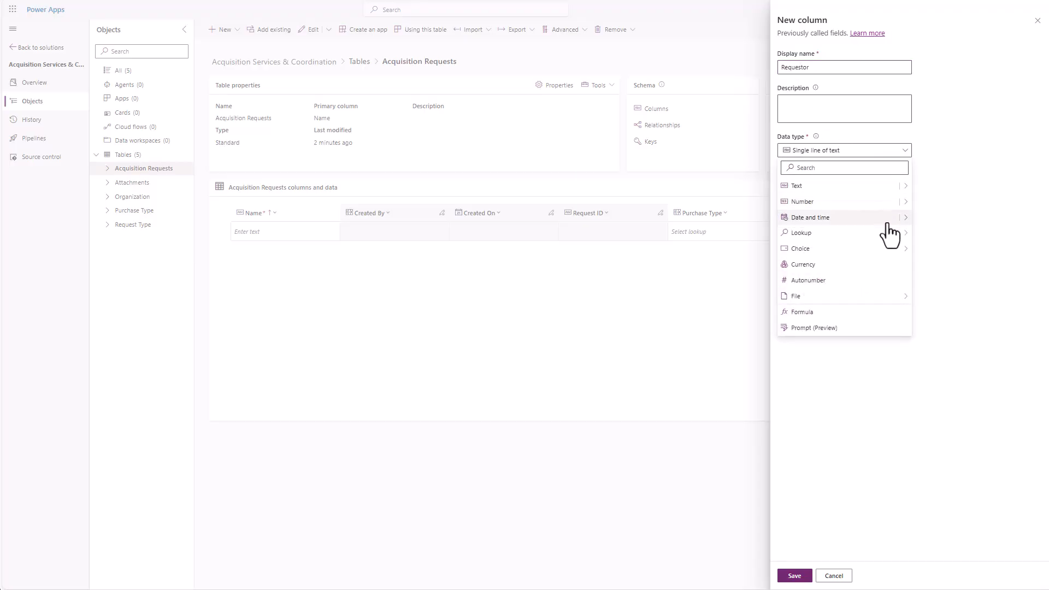
pyautogui.moveTo(893, 234)
pyautogui.click(934, 233)
pyautogui.click(820, 254)
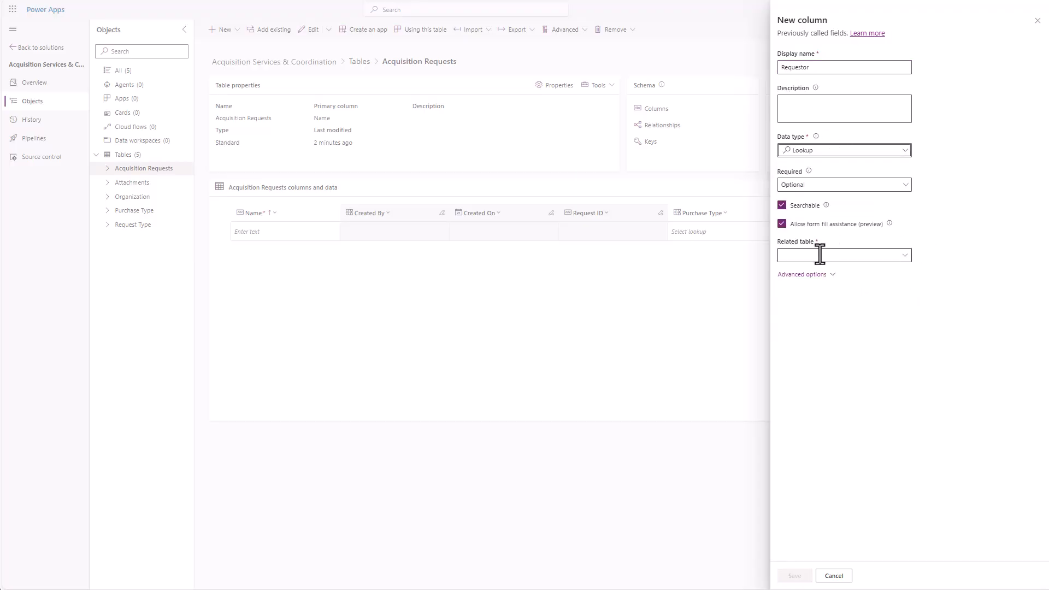
pyautogui.write('user')
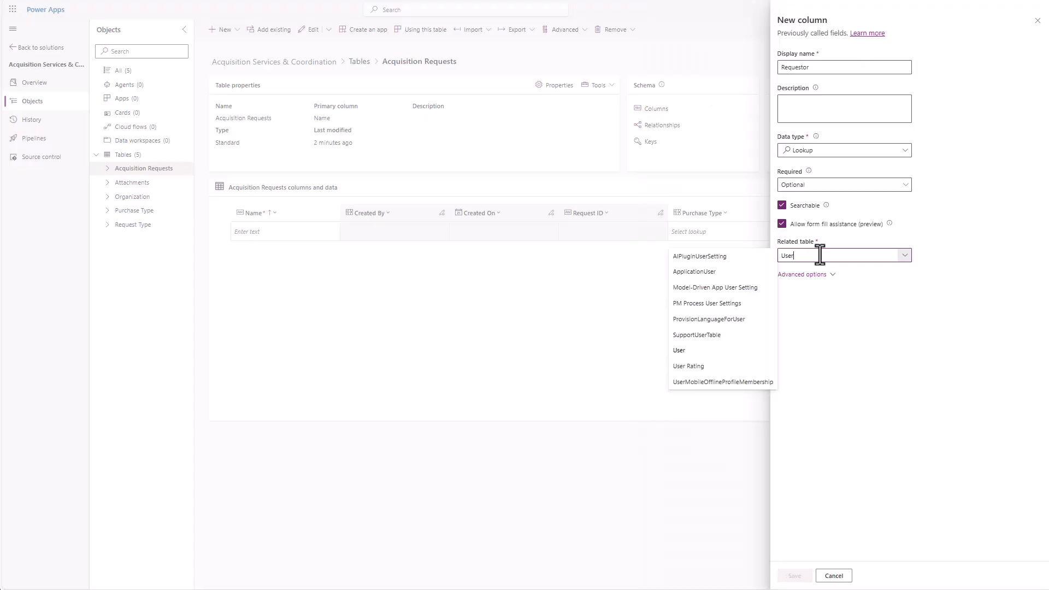
pyautogui.click(705, 352)
pyautogui.click(795, 577)
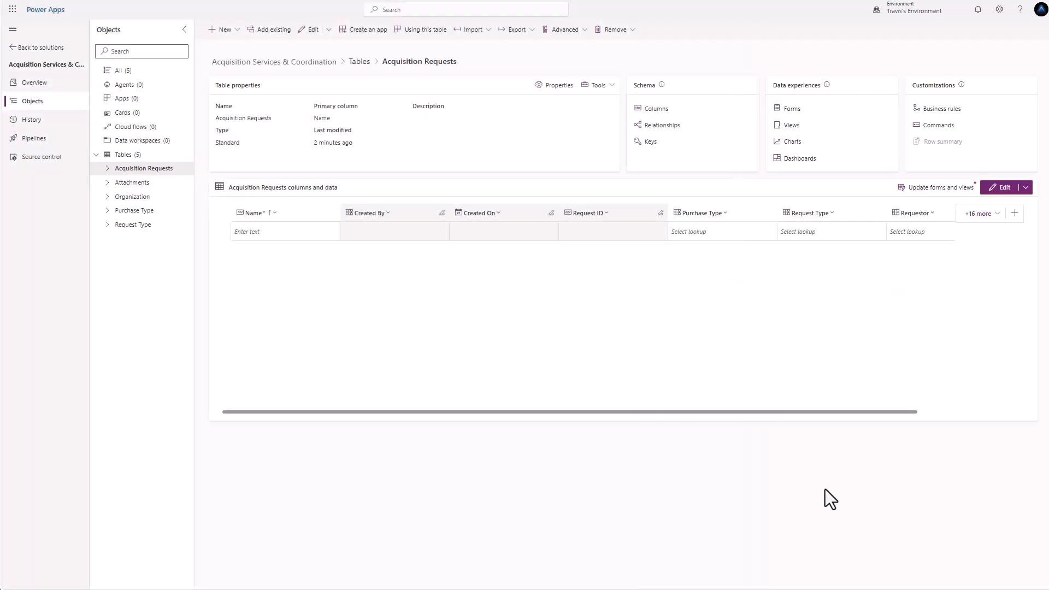
# - Add an "Organization Supported" lookup column to the Acquisition Requests table, related to the Organization table
pyautogui.click(1015, 214)
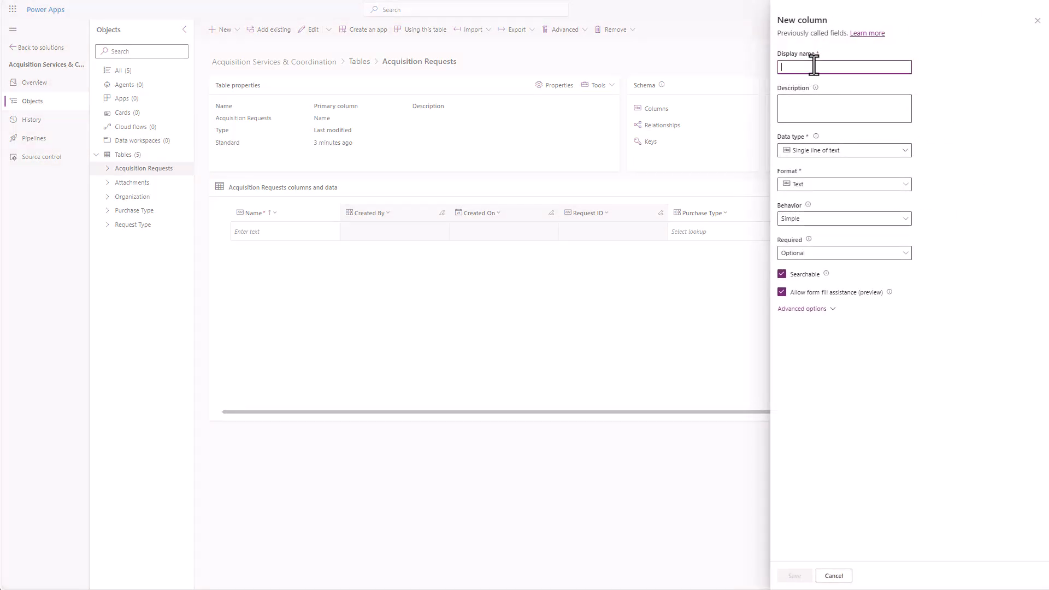
pyautogui.write('Organ')
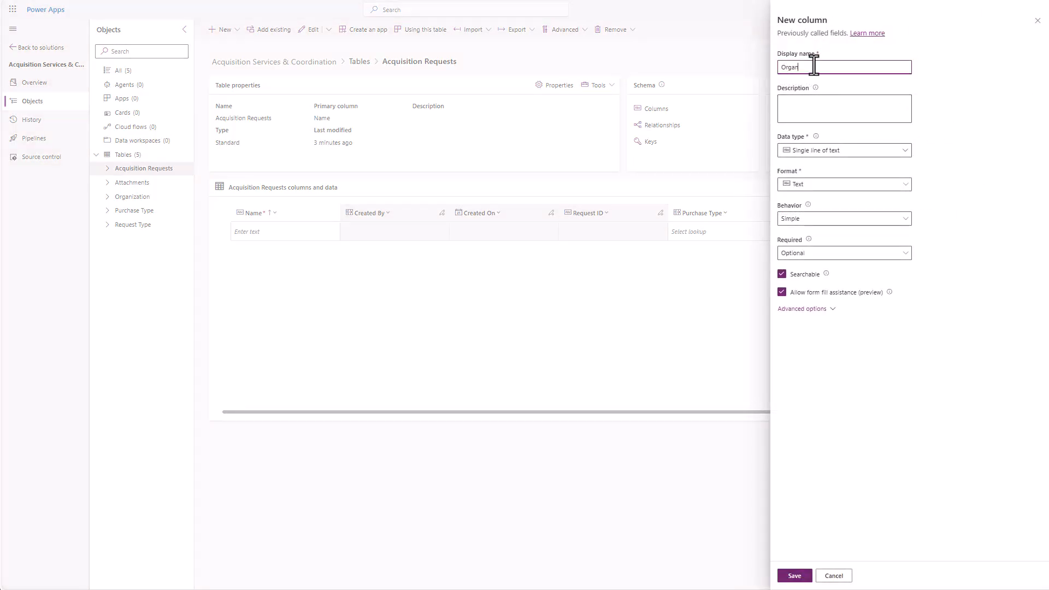
pyautogui.write('ization Supported')
pyautogui.click(849, 152)
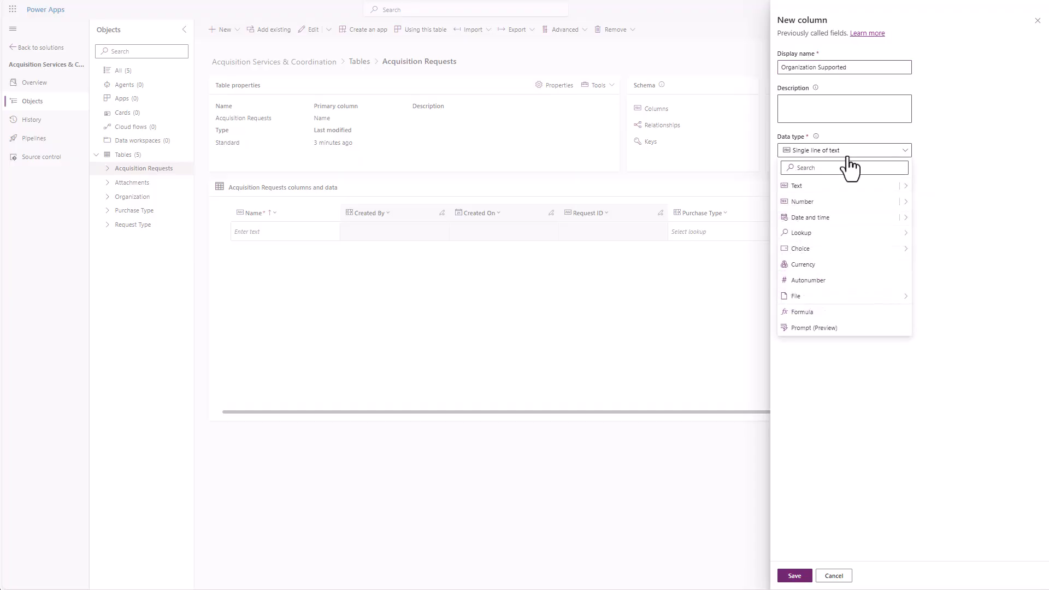
pyautogui.moveTo(847, 233)
pyautogui.click(940, 235)
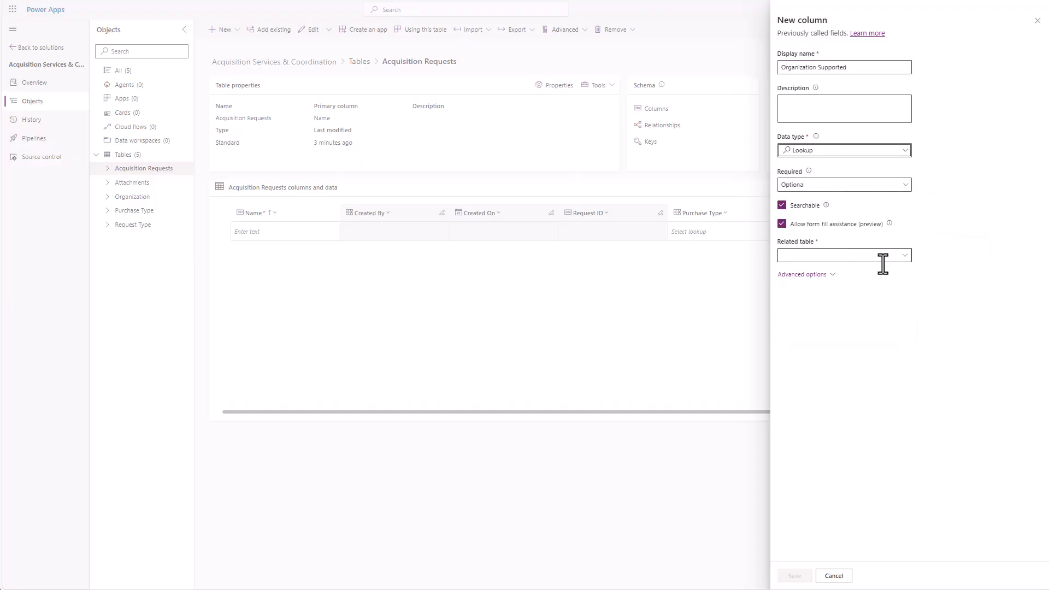
pyautogui.click(883, 258)
pyautogui.click(939, 274)
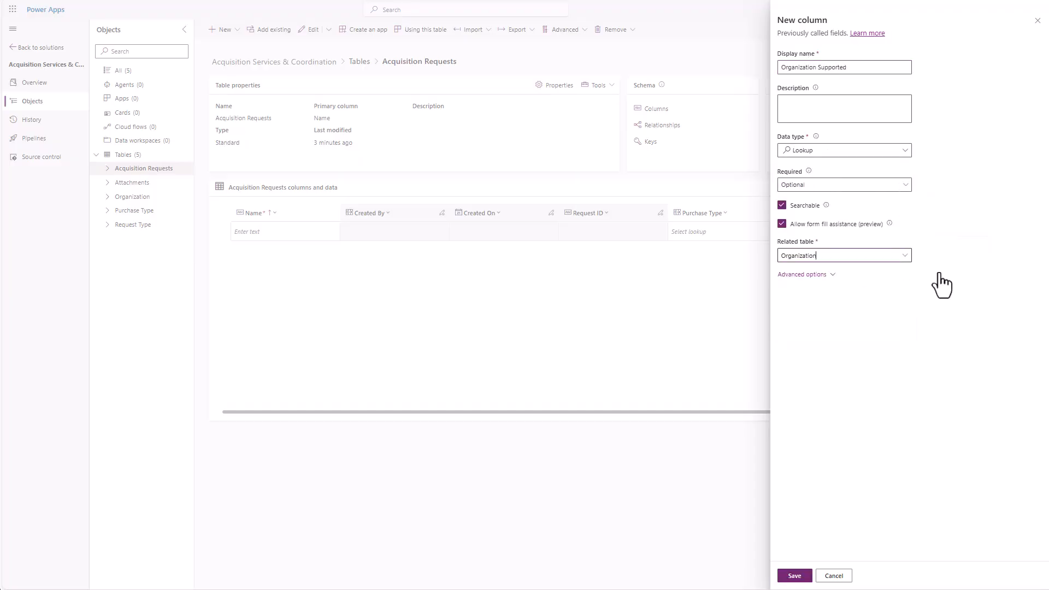
pyautogui.click(795, 576)
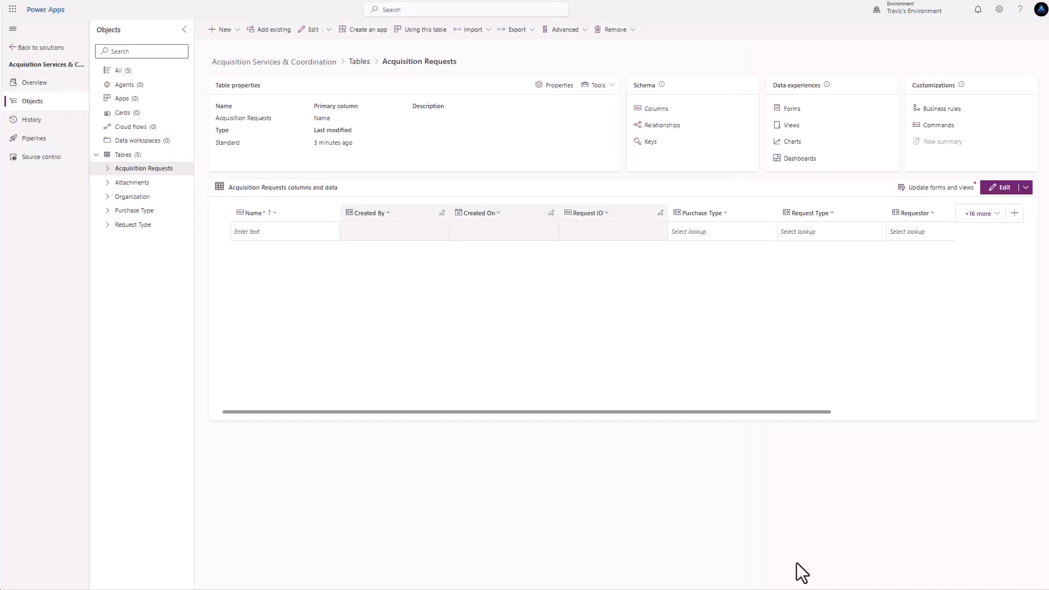
# - Add an "Organization Funding" lookup column to the Acquisition Requests table, related to the Organization table
pyautogui.click(1014, 214)
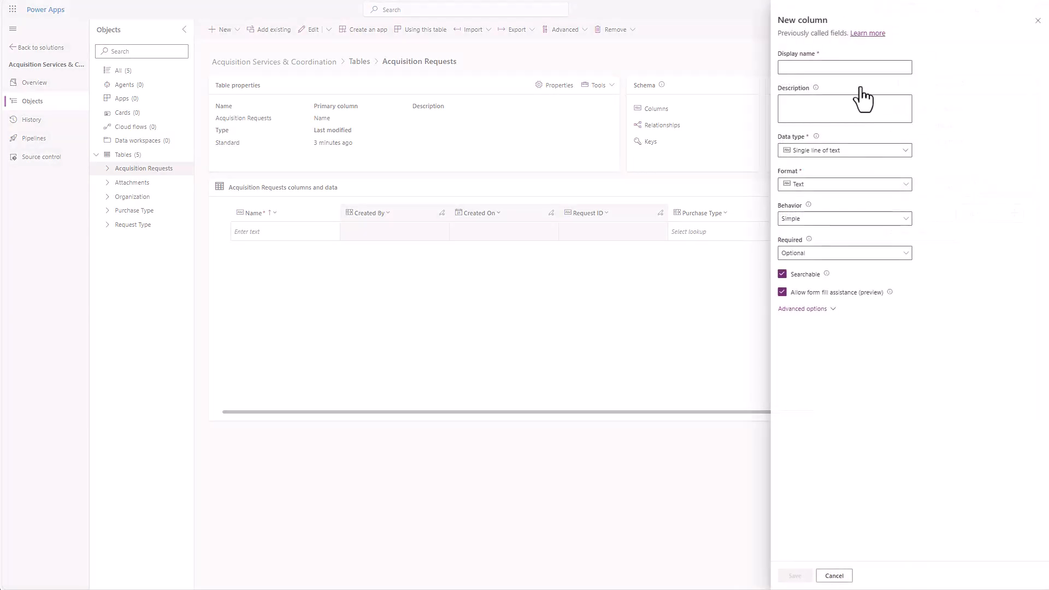
pyautogui.write('Organiza')
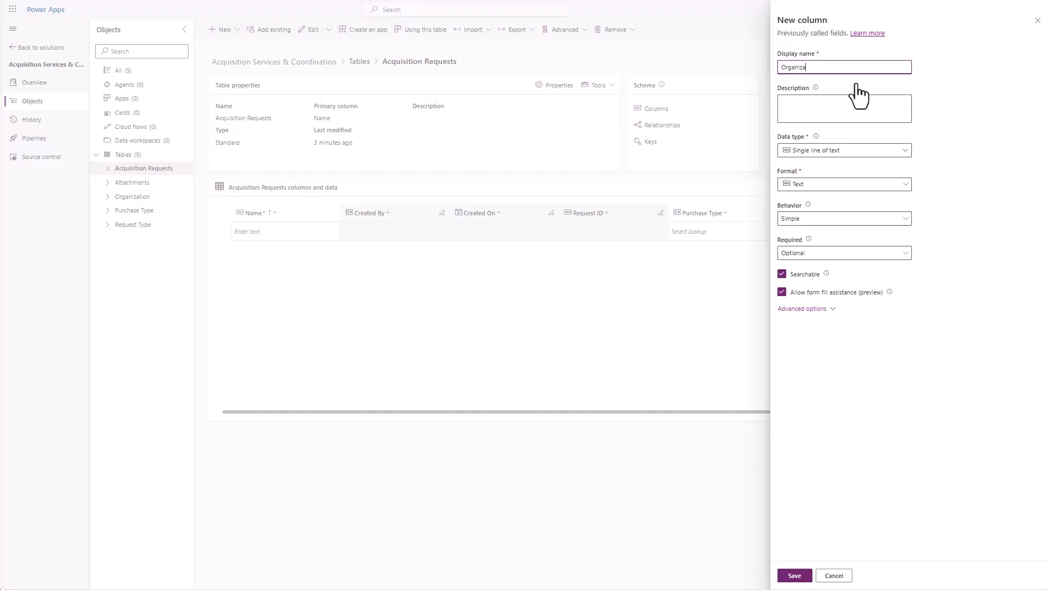
pyautogui.write('tion Funding')
pyautogui.click(852, 159)
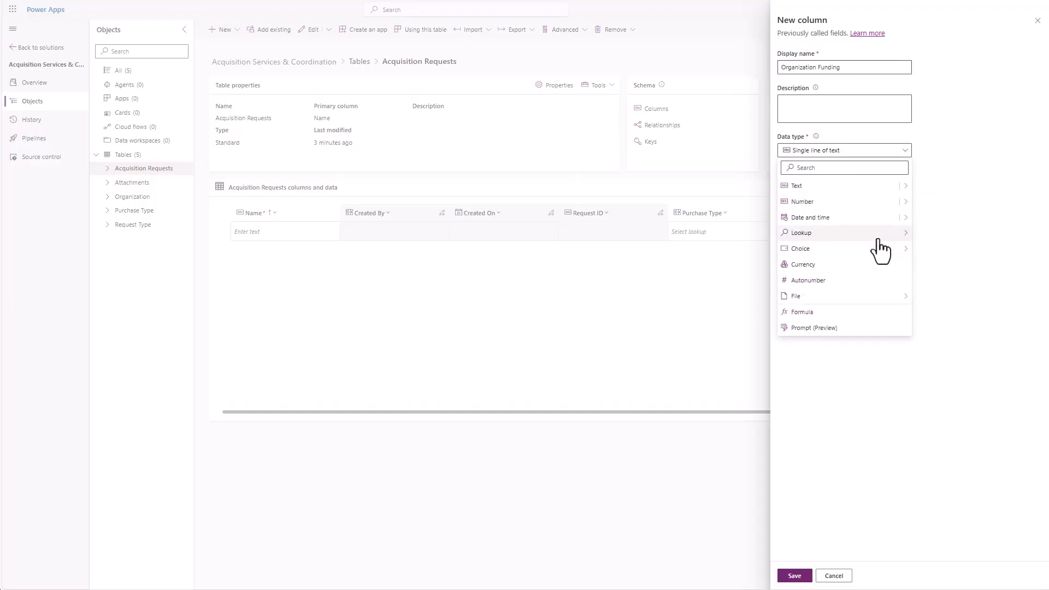
pyautogui.moveTo(874, 234)
pyautogui.click(934, 233)
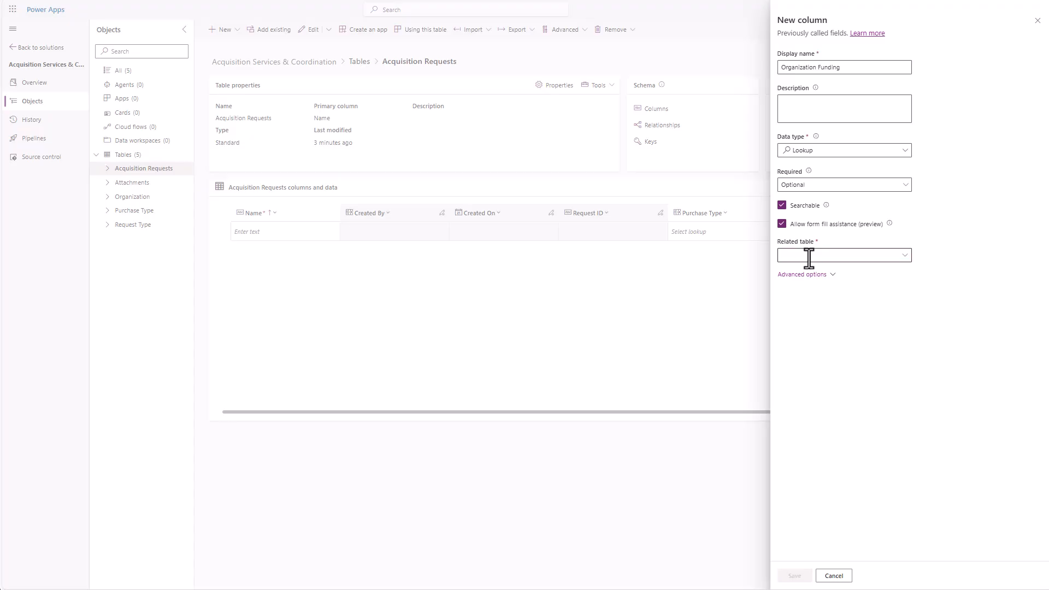
pyautogui.click(809, 258)
pyautogui.write('Organ')
pyautogui.click(930, 272)
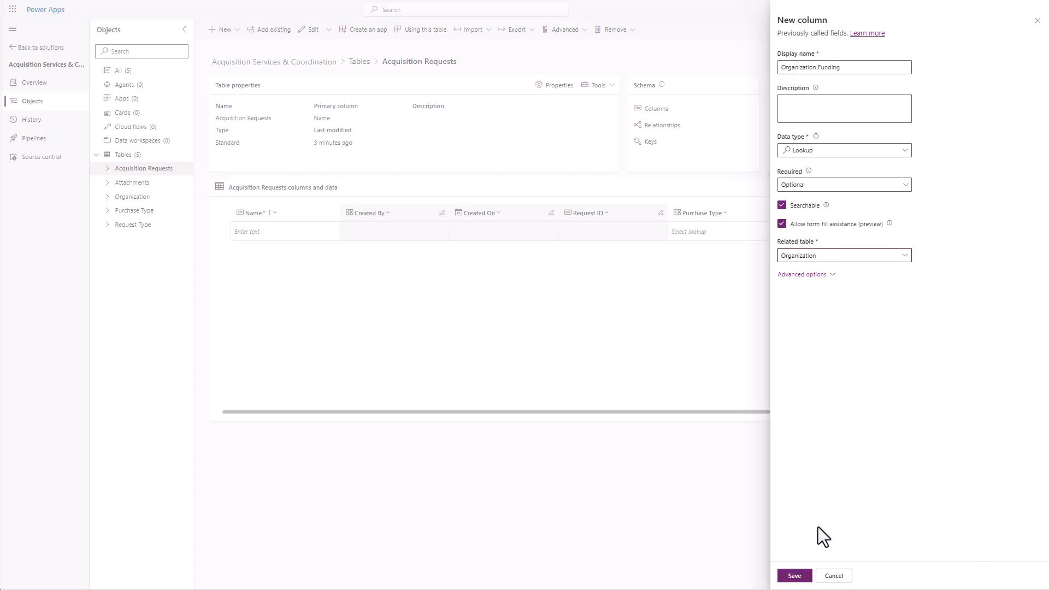
pyautogui.click(794, 576)
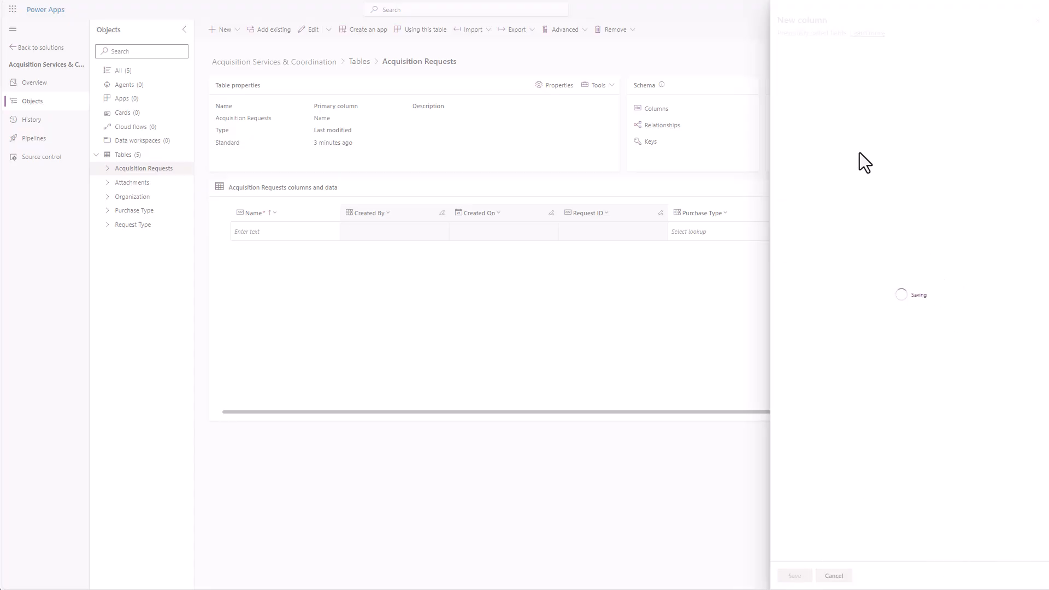
# - Add a "Need-by Date" column to the Acquisition Requests table with the Date and time data type in Date only format
pyautogui.click(1011, 214)
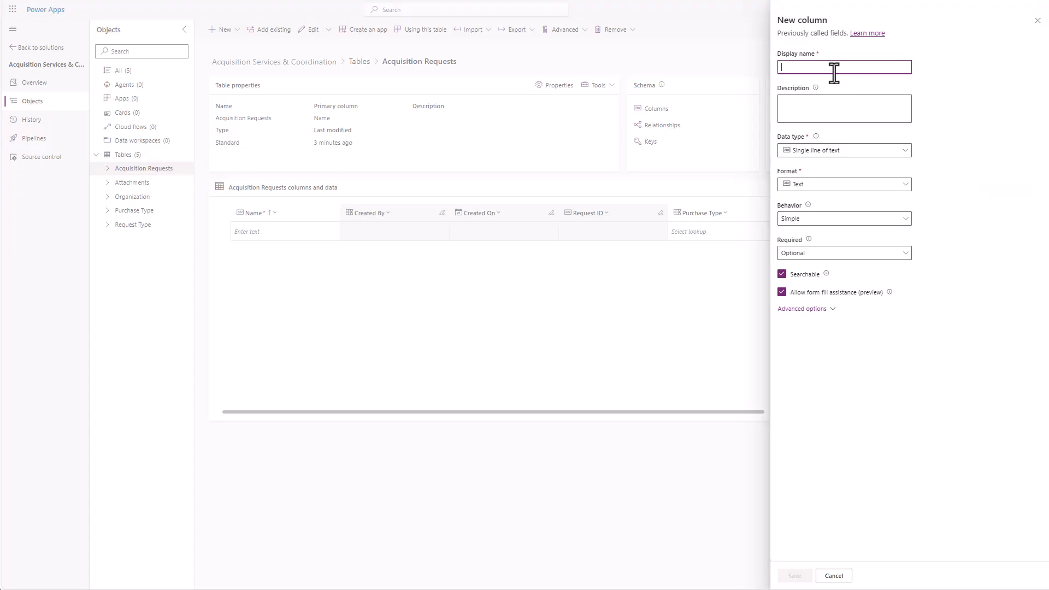
pyautogui.write('Need-')
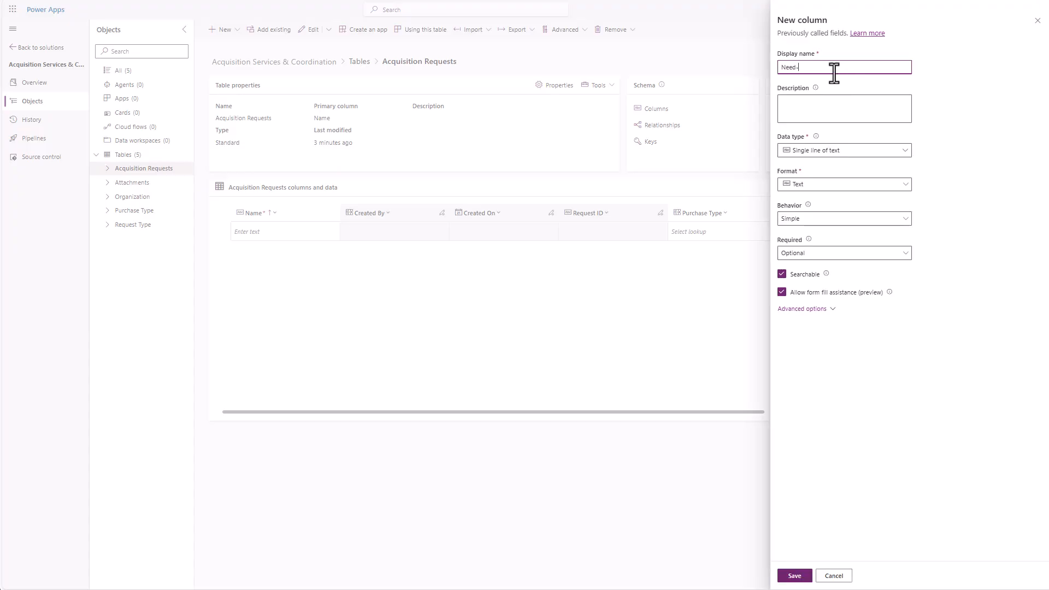
pyautogui.write('by Date')
pyautogui.click(897, 153)
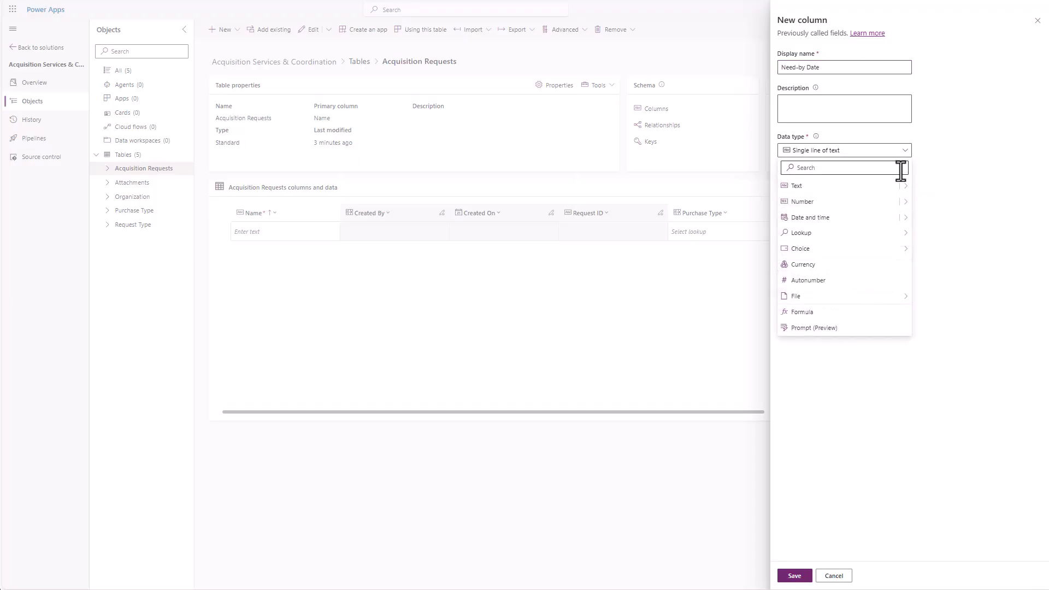
pyautogui.moveTo(907, 219)
pyautogui.click(931, 243)
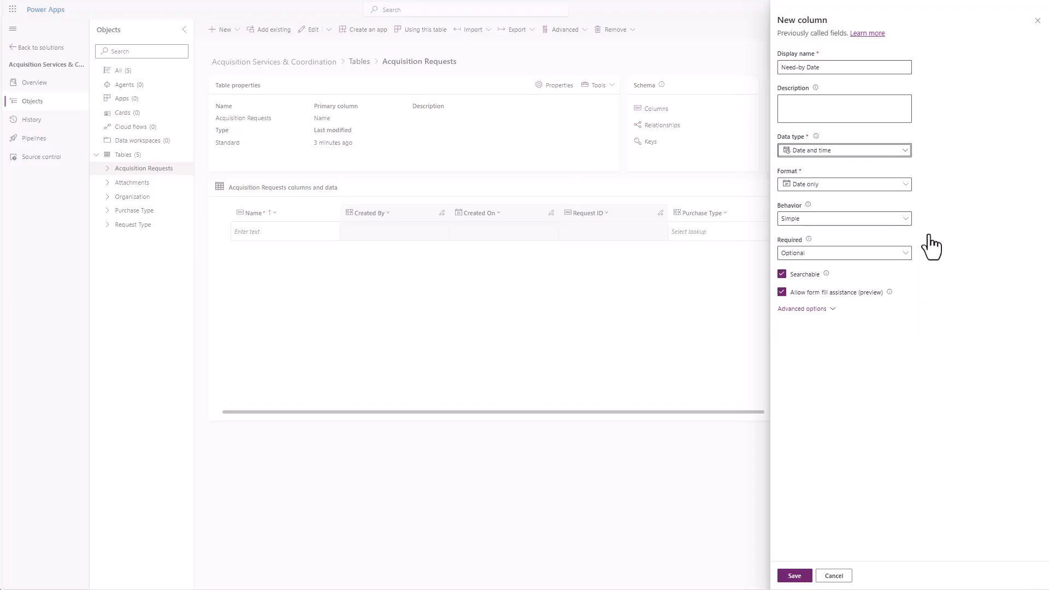
pyautogui.click(790, 578)
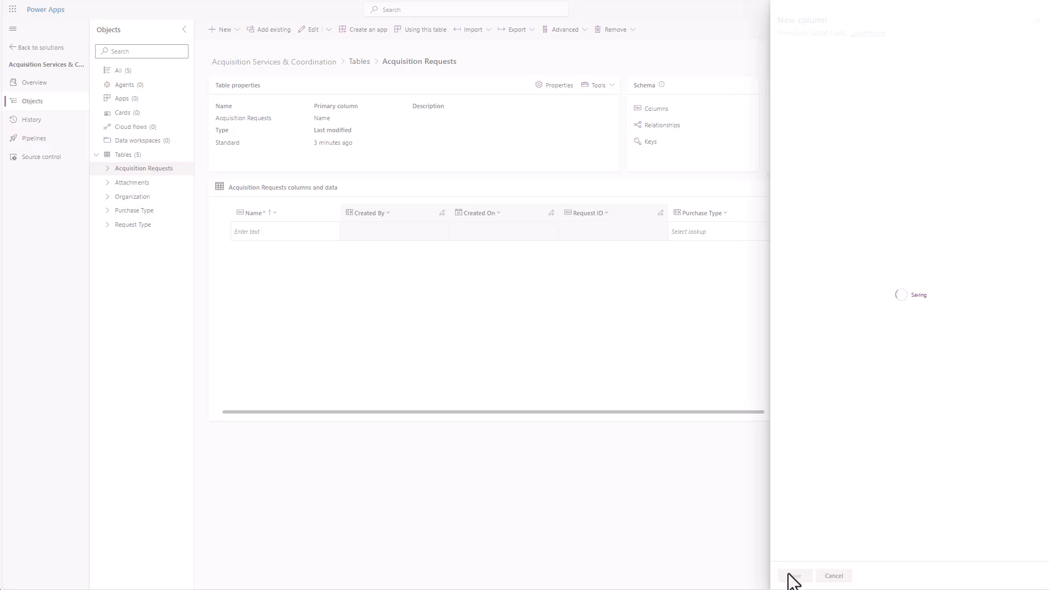
# - Add a "Justification" column to the Acquisition Requests table as multiple lines of plain text
pyautogui.click(1014, 214)
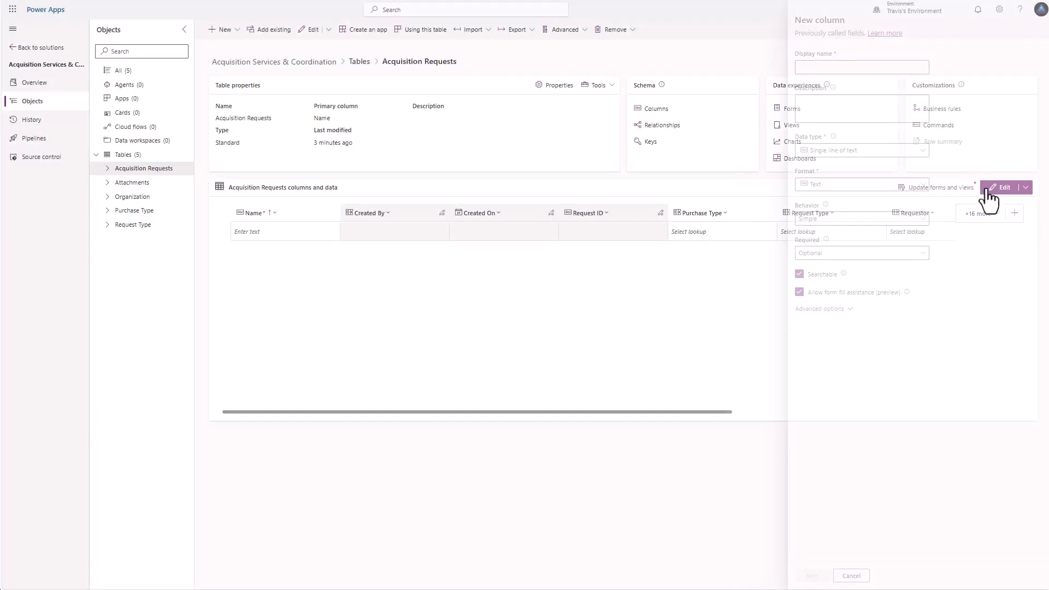
pyautogui.write('Justification')
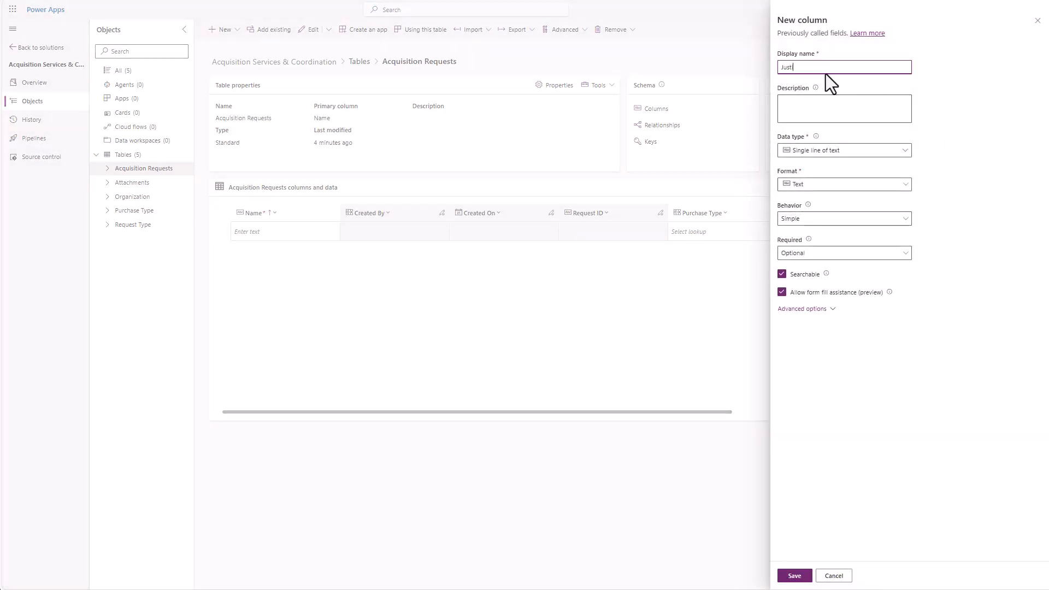
pyautogui.click(906, 153)
pyautogui.moveTo(910, 195)
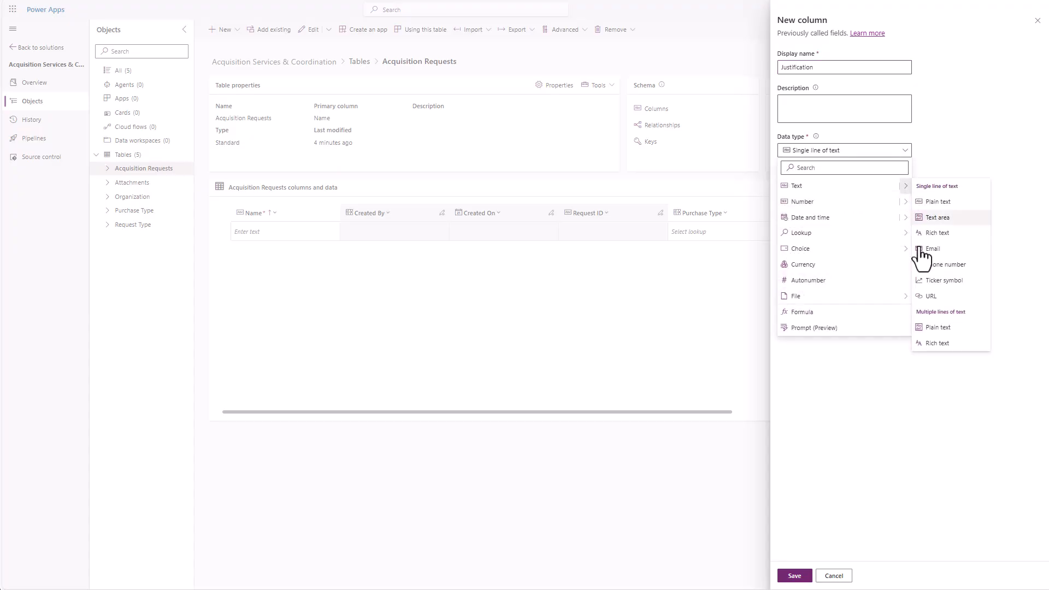
pyautogui.click(948, 330)
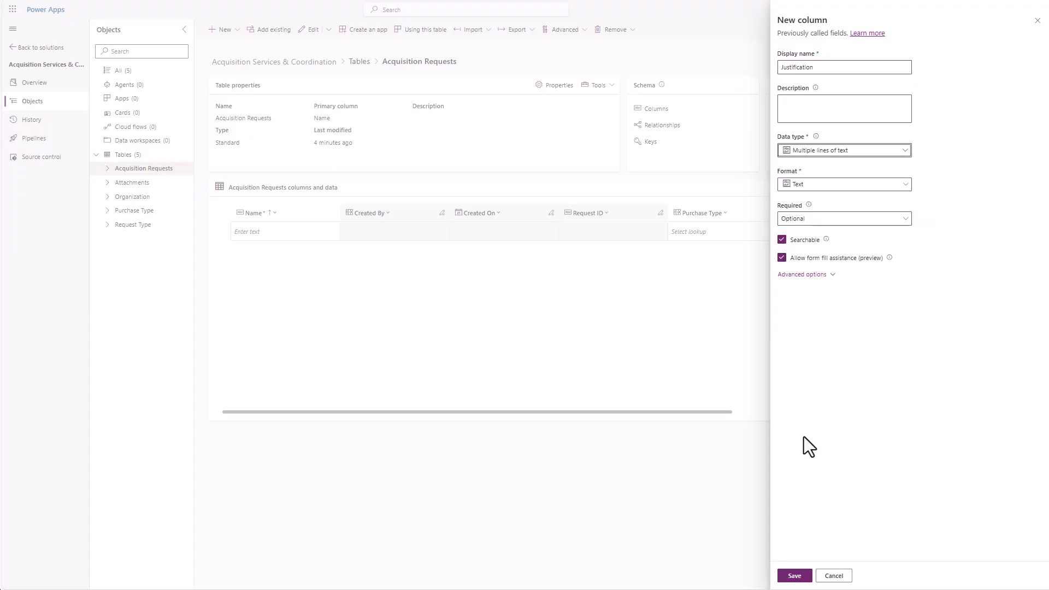
pyautogui.click(794, 576)
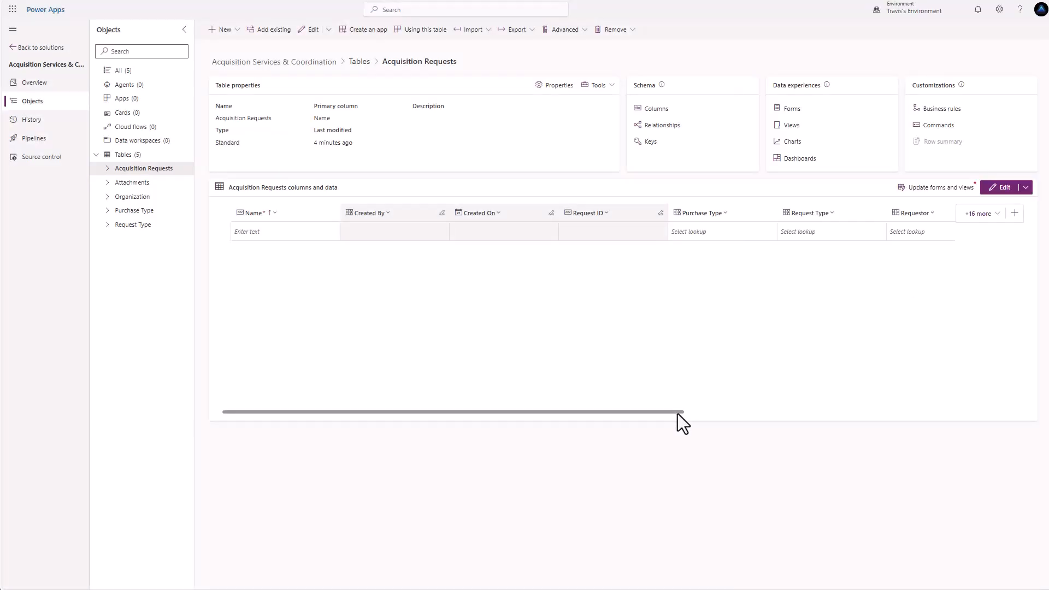
# - Start a new "Priority" column in the Acquisition Requests table with the Choice data type, not synced with a global choice
pyautogui.moveTo(678, 414); pyautogui.dragTo(964, 423)
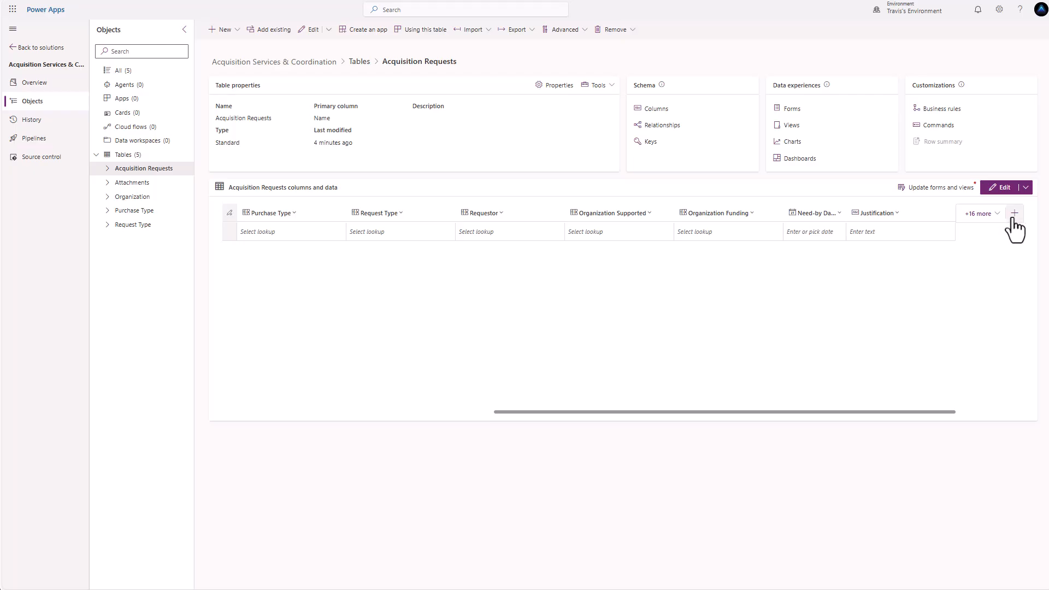
pyautogui.click(1014, 213)
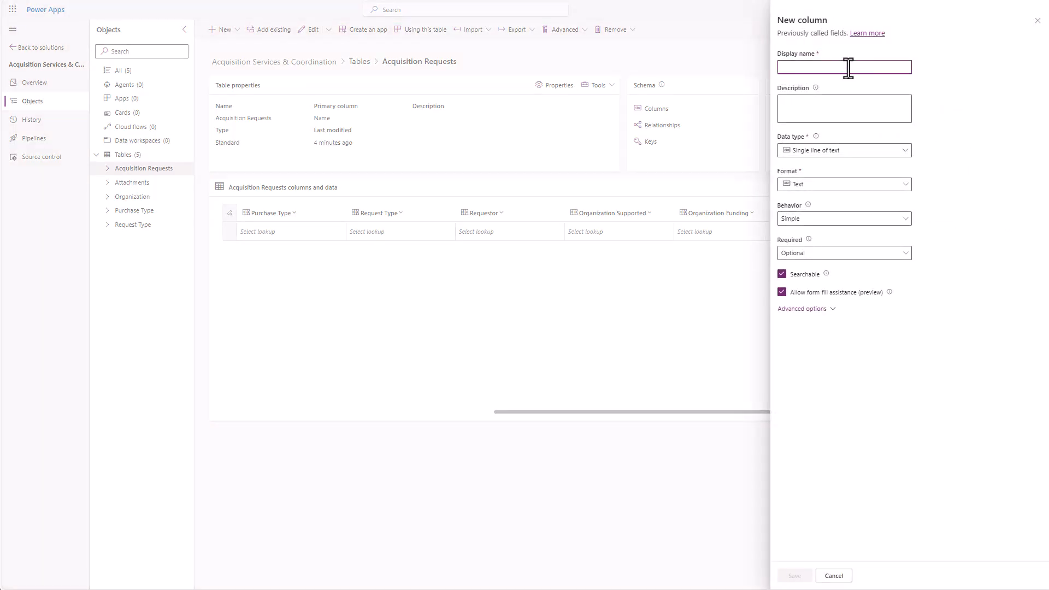
pyautogui.write('Priority')
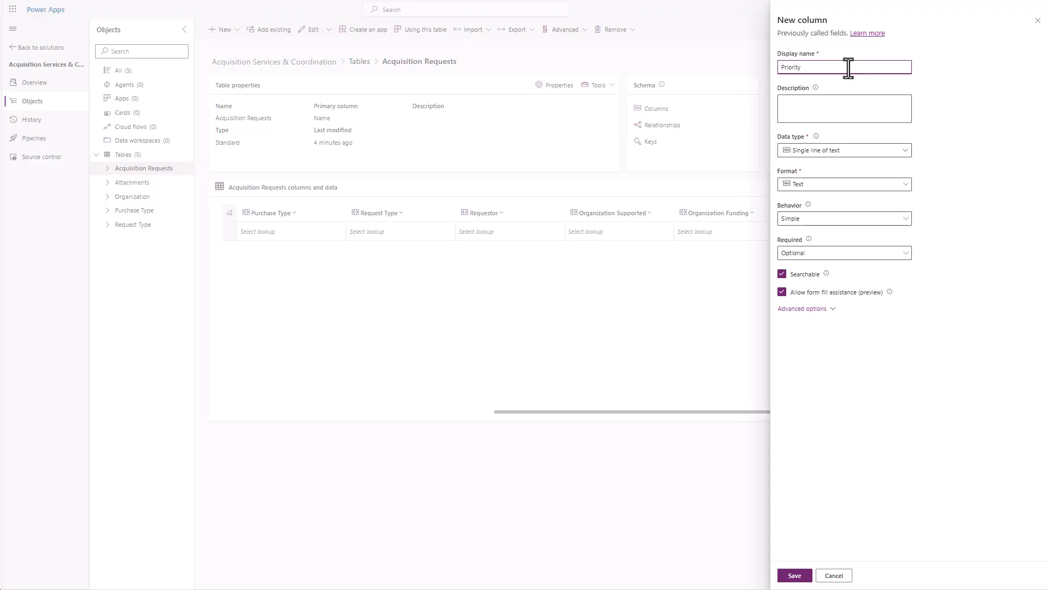
pyautogui.click(876, 151)
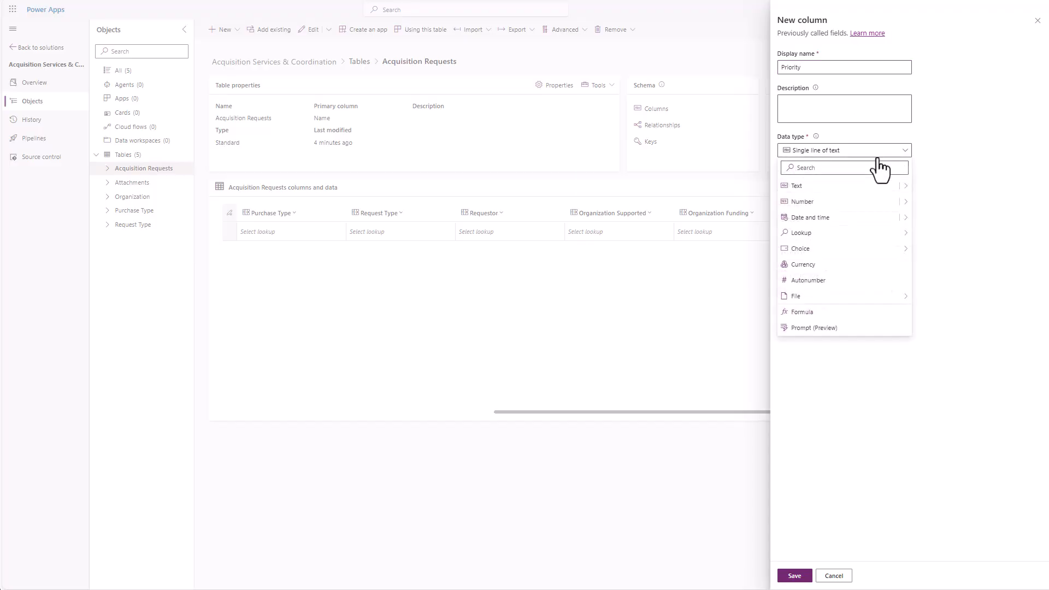
pyautogui.moveTo(852, 252)
pyautogui.click(933, 250)
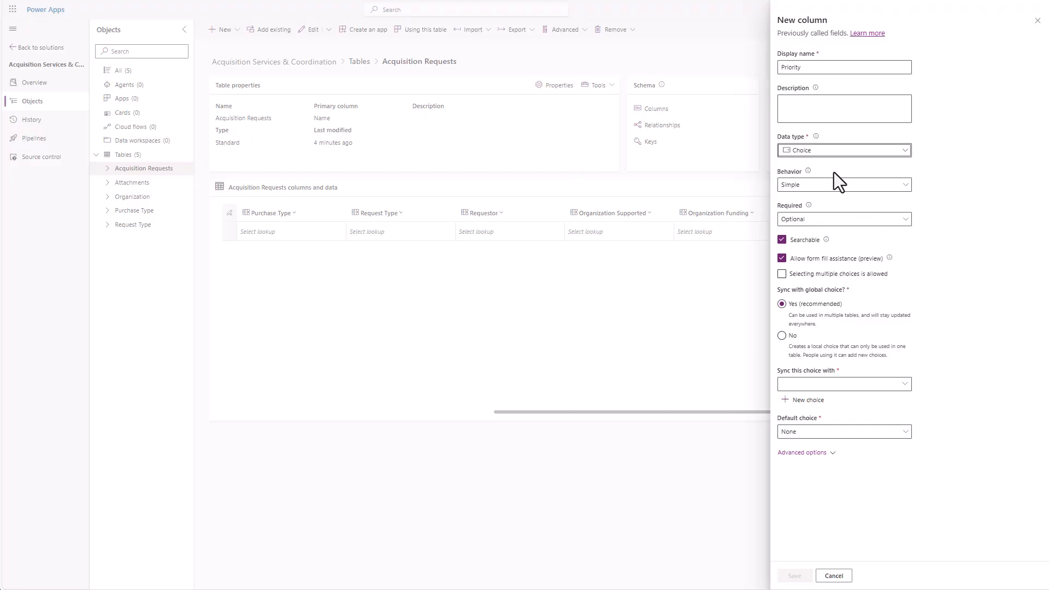
pyautogui.click(782, 335)
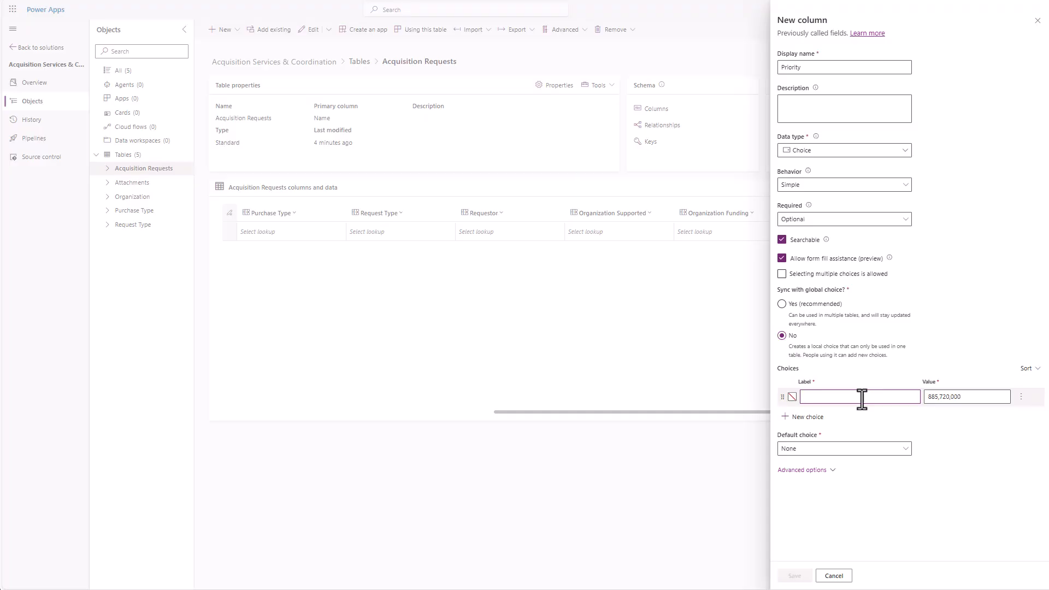
# - Label the first two Priority choices "Routine (30+ days)" and "Standard (15-30 days)"
pyautogui.write('Routing (30')
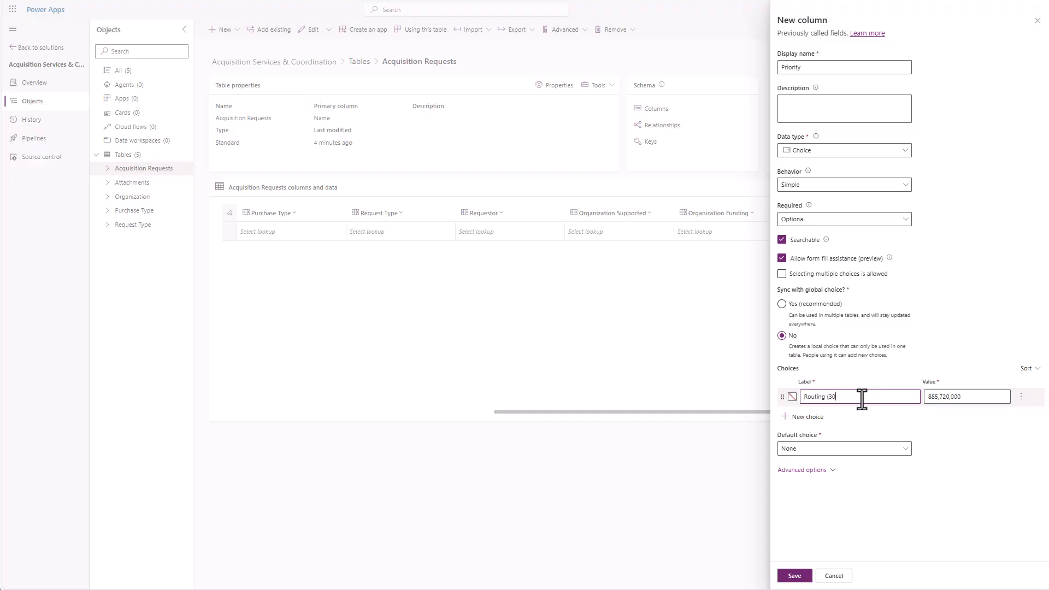
pyautogui.write('+ days')
pyautogui.click(825, 397)
pyautogui.press('BackSpace')
pyautogui.write('e')
pyautogui.click(820, 417)
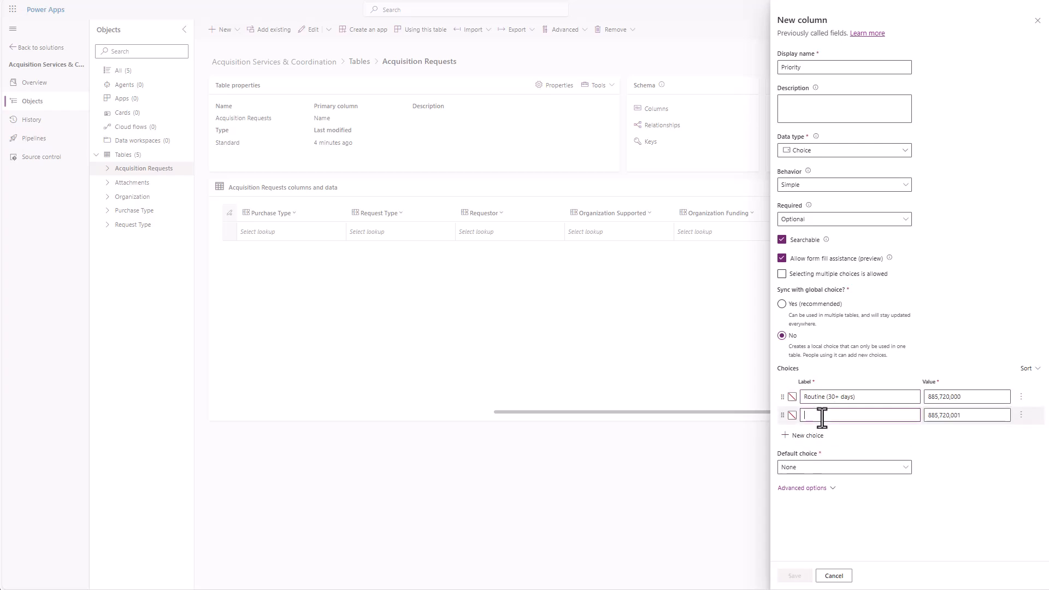
pyautogui.write('Standard')
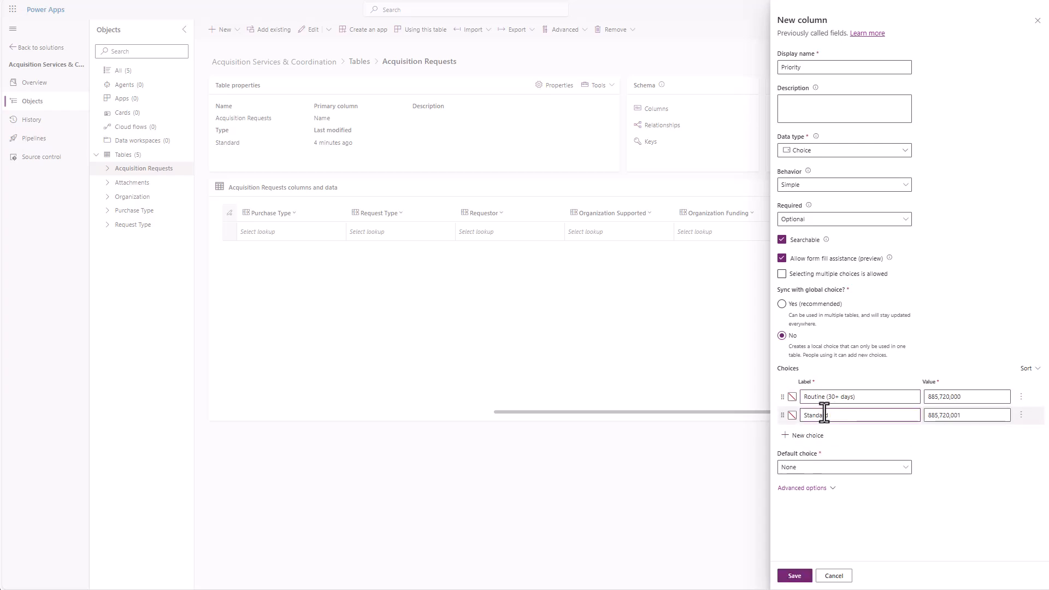
pyautogui.write(' (15-30 days)')
# - Add the Priority choices "Expedited (7-14 days)" and "Critical (<7days)"
pyautogui.click(839, 435)
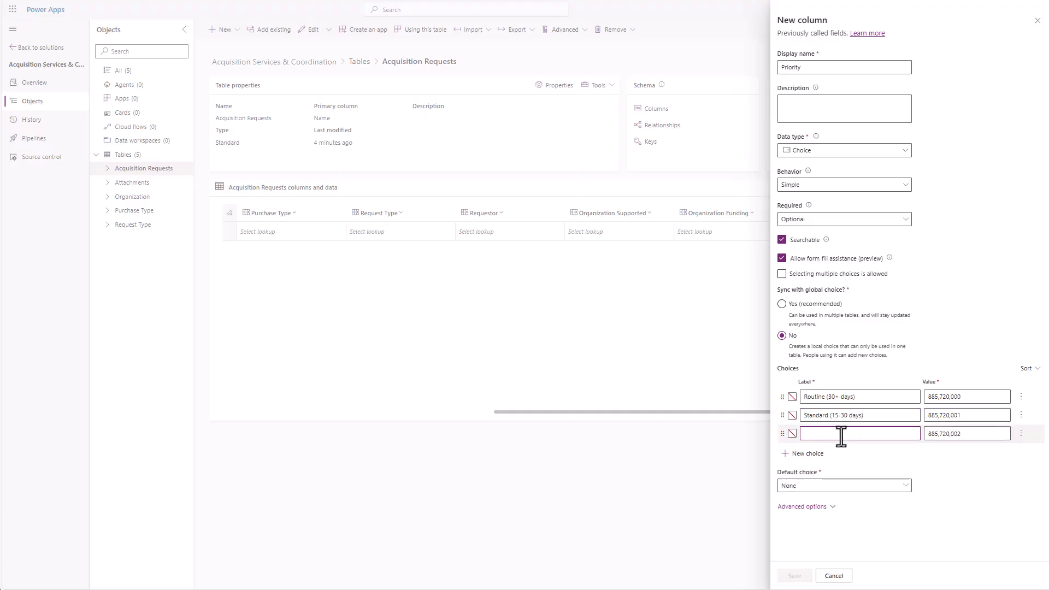
pyautogui.write('Expedited (')
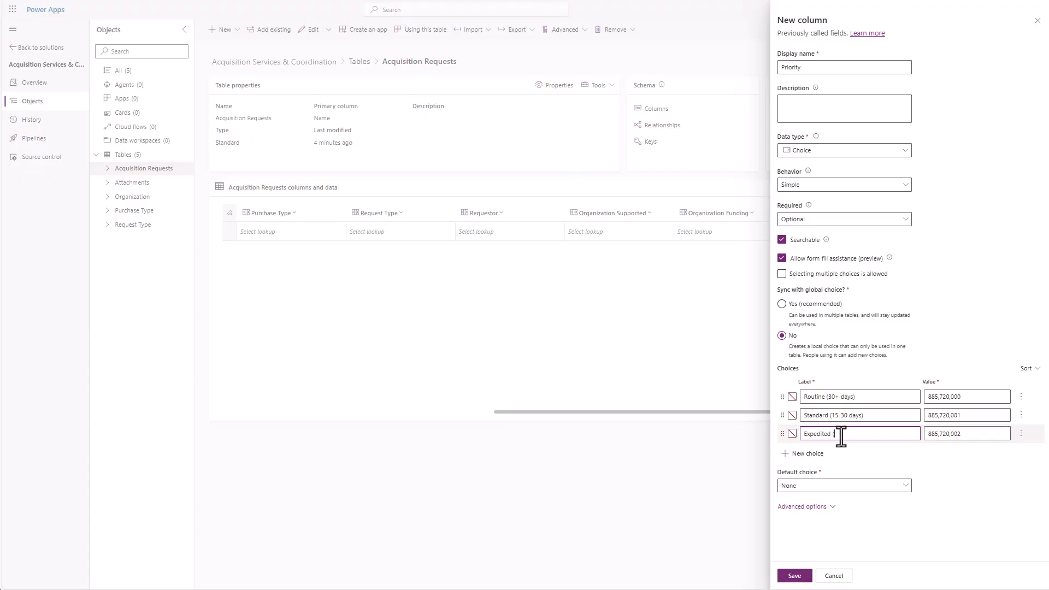
pyautogui.write('7-14 days)')
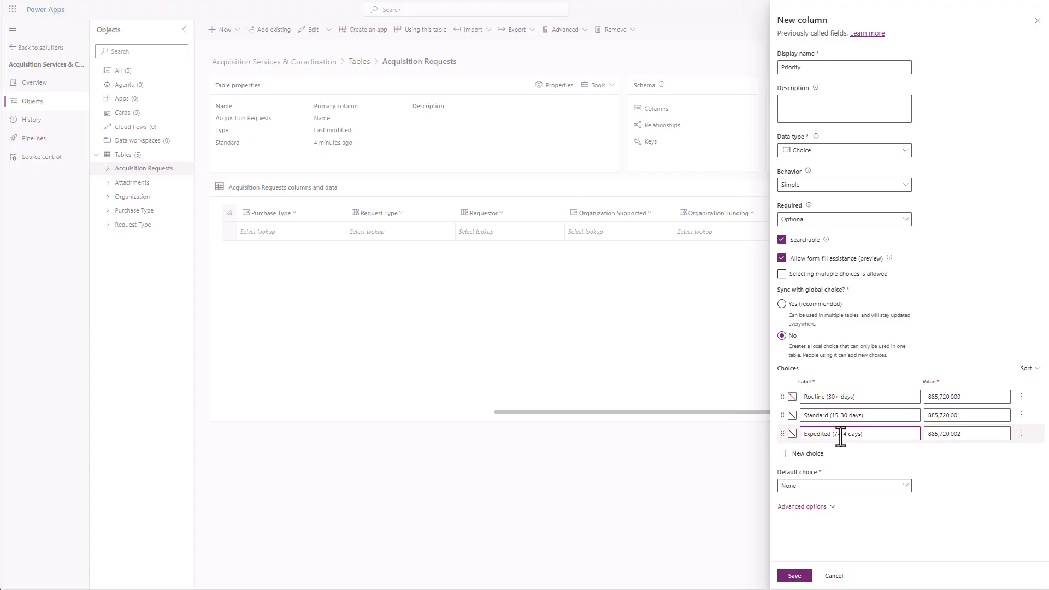
pyautogui.click(814, 453)
pyautogui.write('Cr')
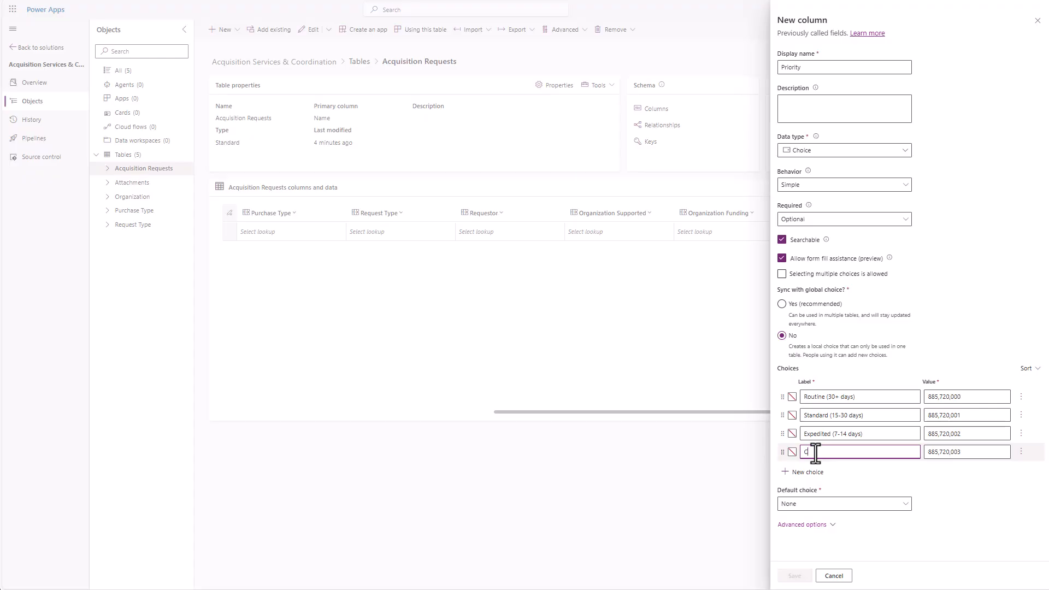
pyautogui.write('itical (<7days)')
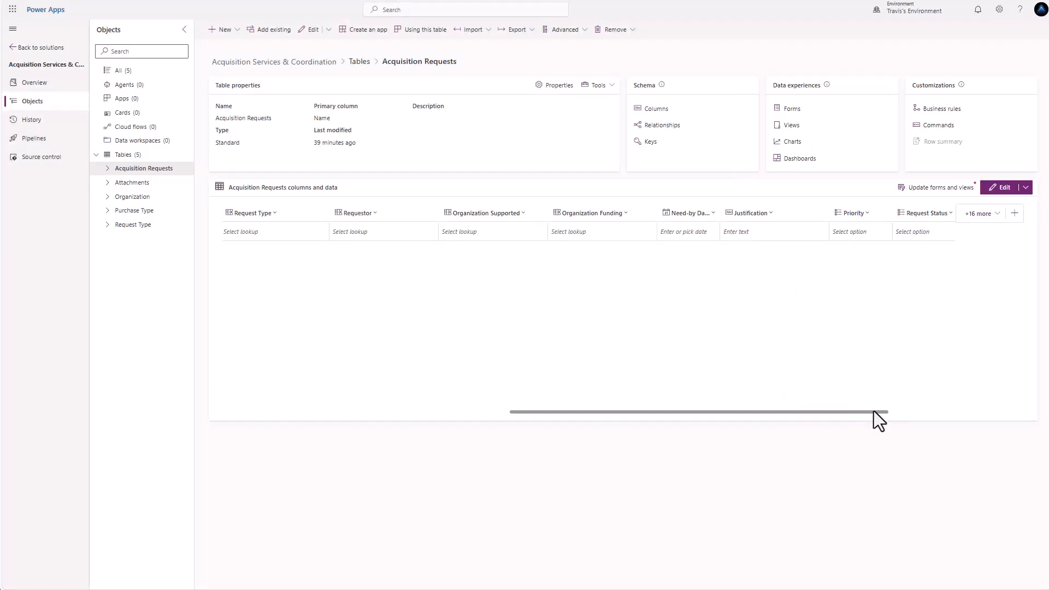
# - Add a "Support Existing Program" column to the Acquisition Requests table as a single line of text
pyautogui.moveTo(874, 412); pyautogui.dragTo(957, 412)
pyautogui.click(1014, 213)
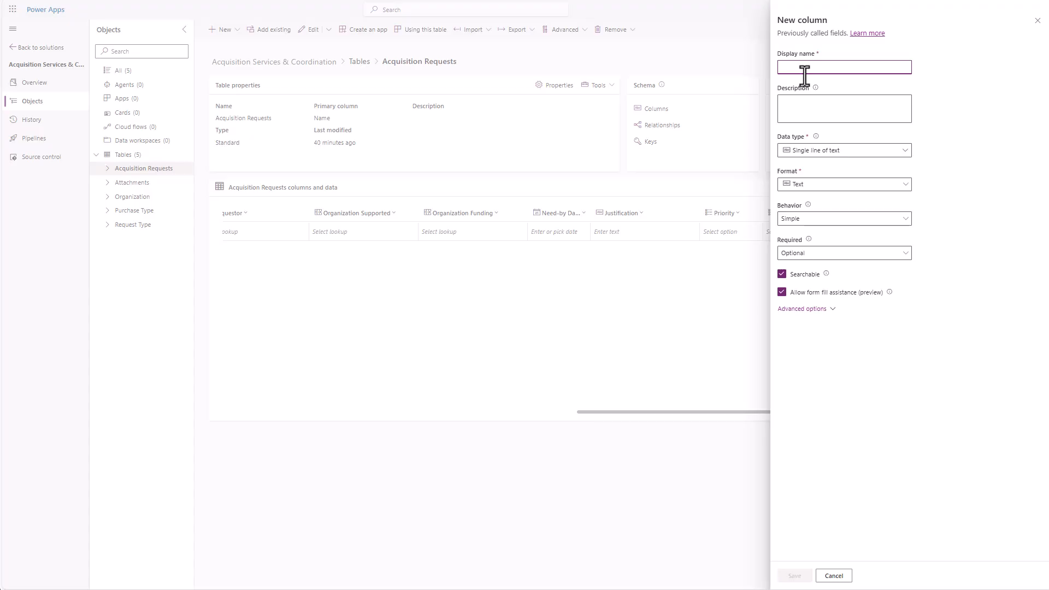
pyautogui.write('Supporting Requ')
pyautogui.press('BackSpace')
pyautogui.press('BackSpace')
pyautogui.press('BackSpace')
pyautogui.write('Existing Program')
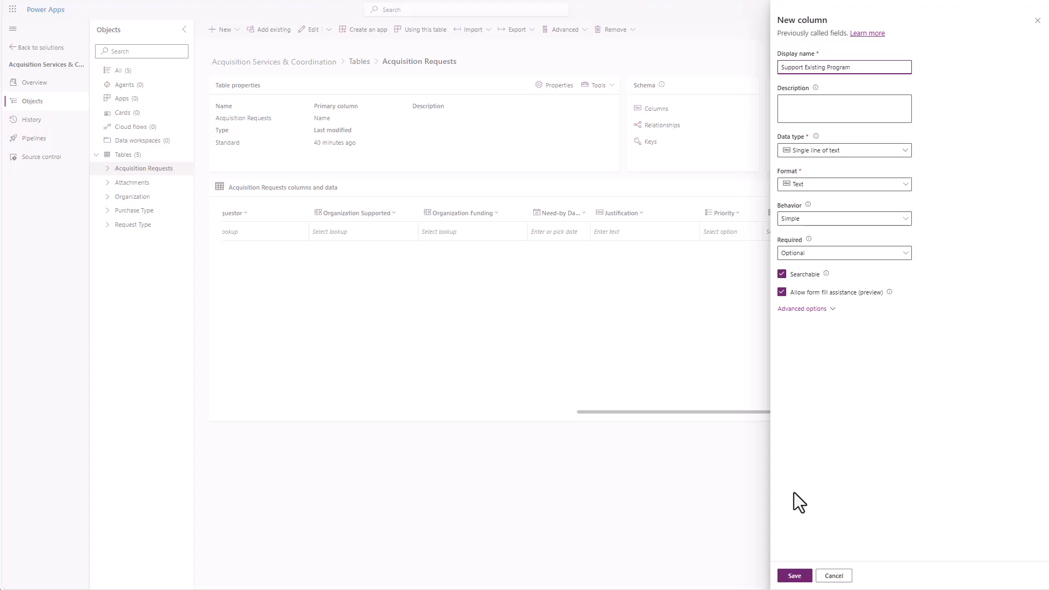
pyautogui.click(794, 575)
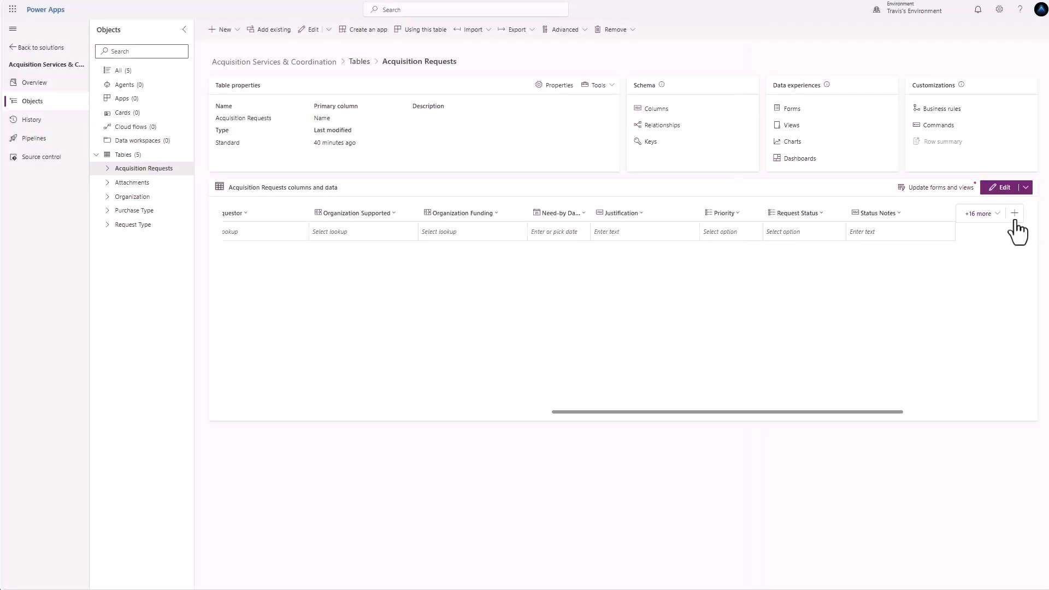
# - Start a new "Sensitivity" column in the Acquisition Requests table with the Choice data type, not synced with a global choice
pyautogui.click(1012, 214)
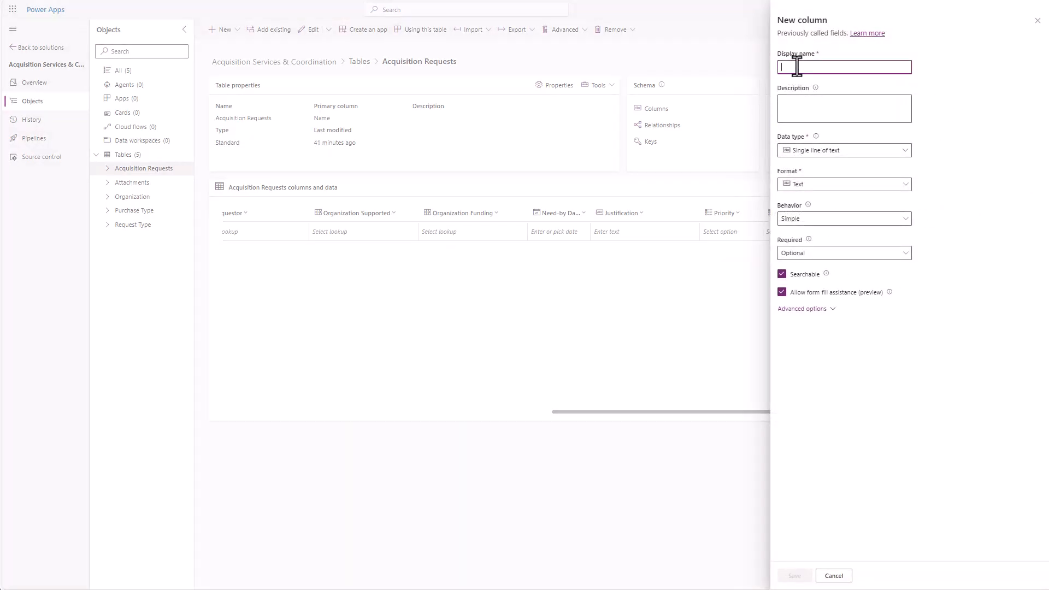
pyautogui.write('Sens')
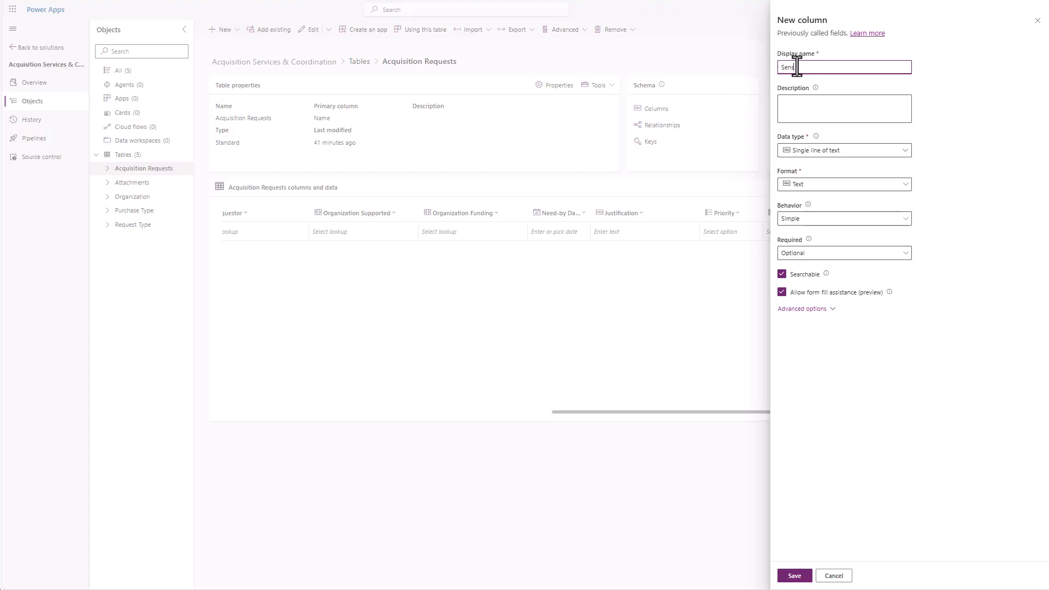
pyautogui.write('itivity')
pyautogui.click(868, 155)
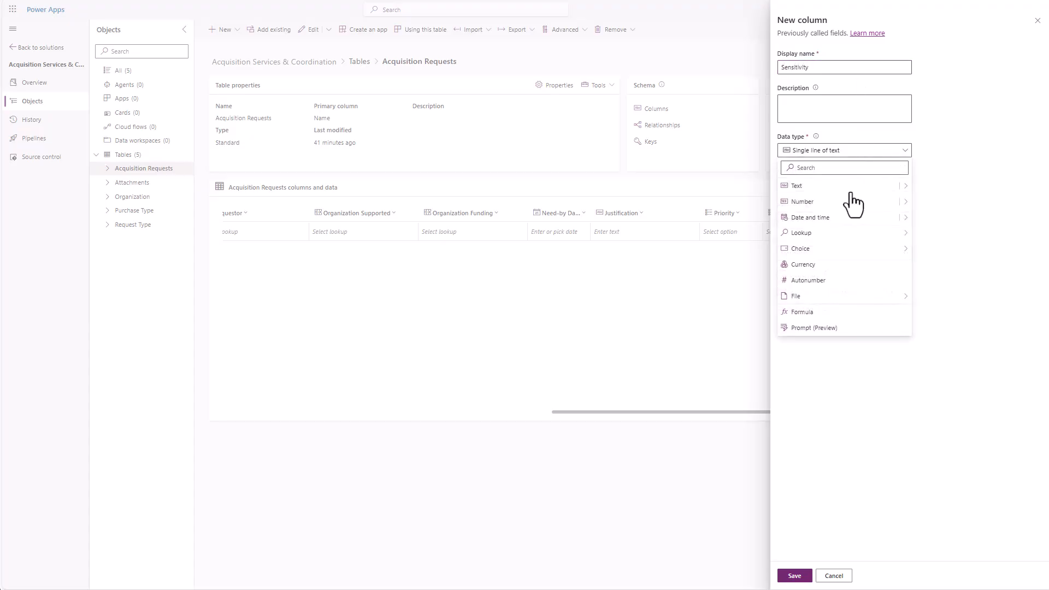
pyautogui.moveTo(831, 255)
pyautogui.click(935, 251)
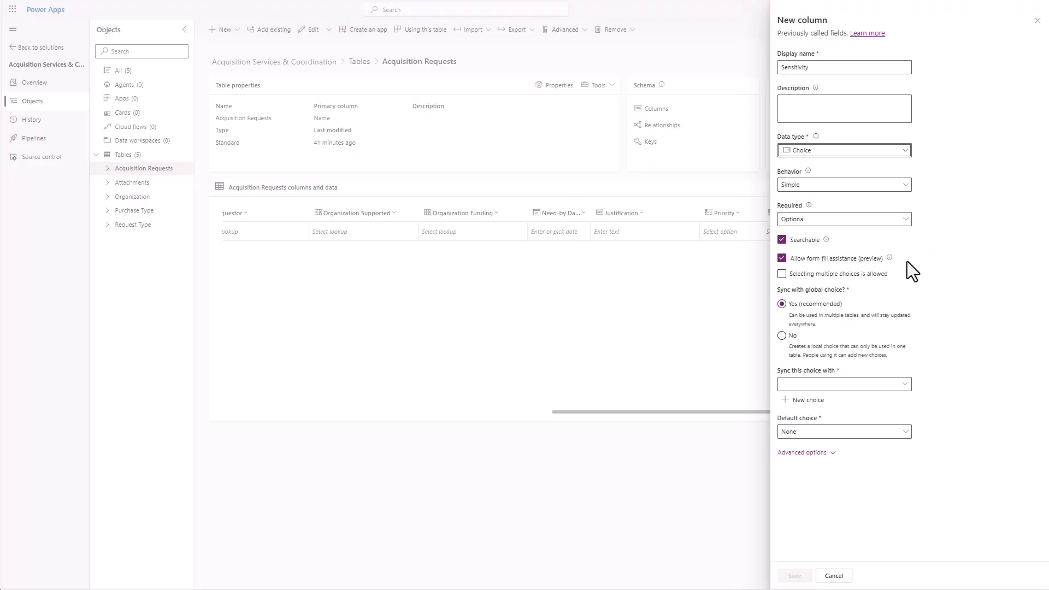
pyautogui.click(782, 337)
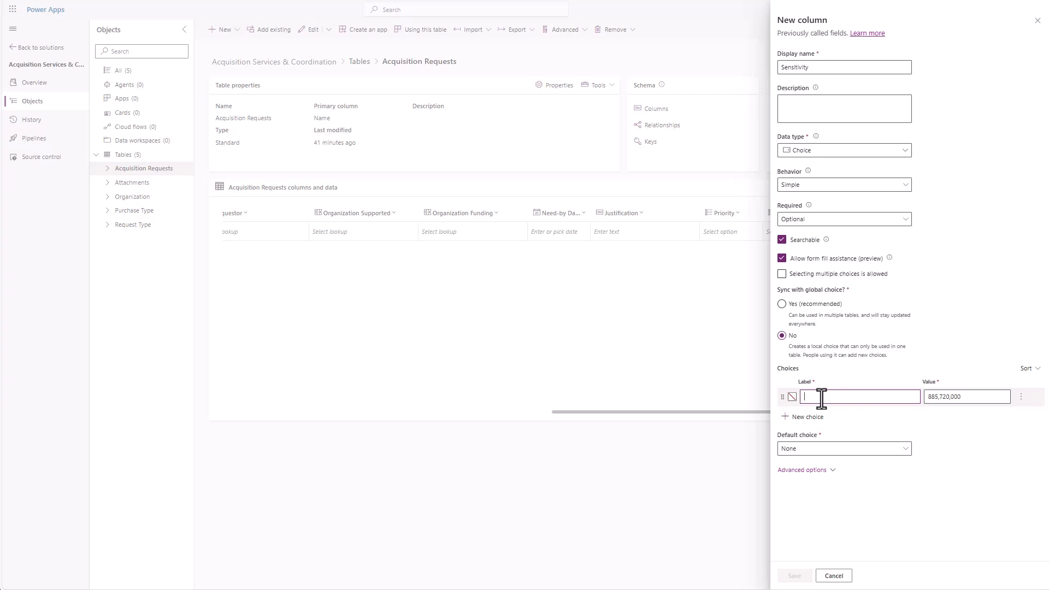
# - Enter the Sensitivity choices "Public/Internal", "Restricted - Procurement Sensitive" and "Restricted - CUI/PII"
pyautogui.write('Public/Internal')
pyautogui.click(807, 416)
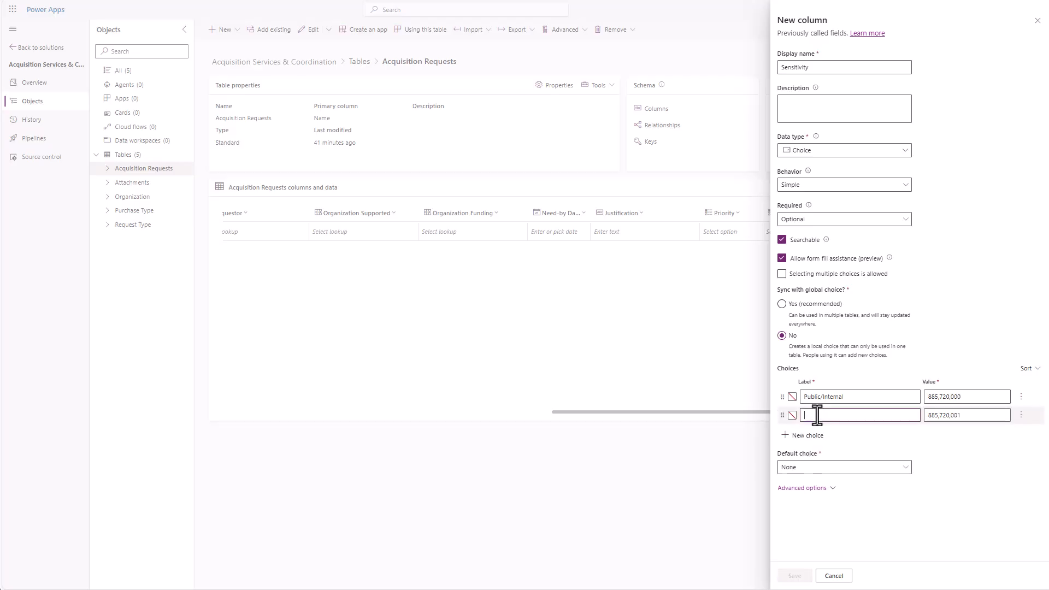
pyautogui.write('Restricted - Procurement Sensitive')
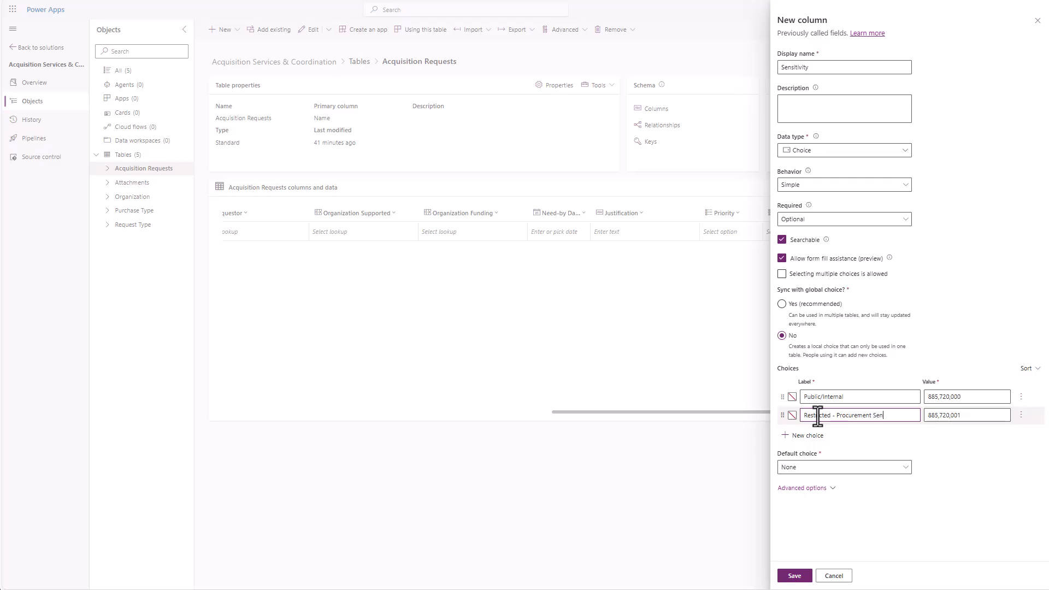
pyautogui.click(814, 435)
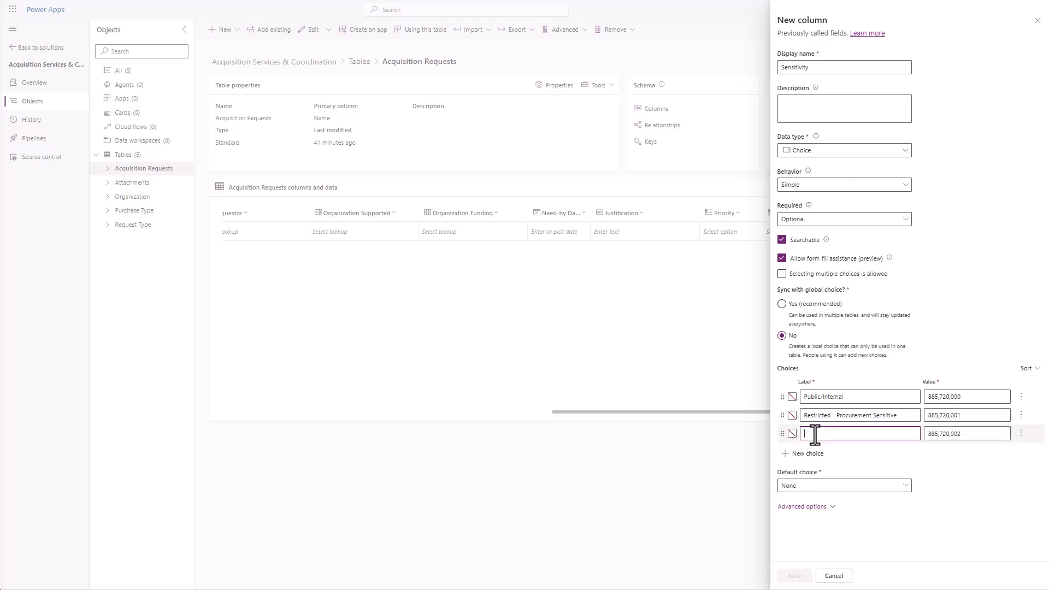
pyautogui.write('Restricted - CUI/PII')
# - Add the Sensitivity choices "Restricted - Vendor Prorprietary" and "Restricted - Legal/Privileged"
pyautogui.click(804, 454)
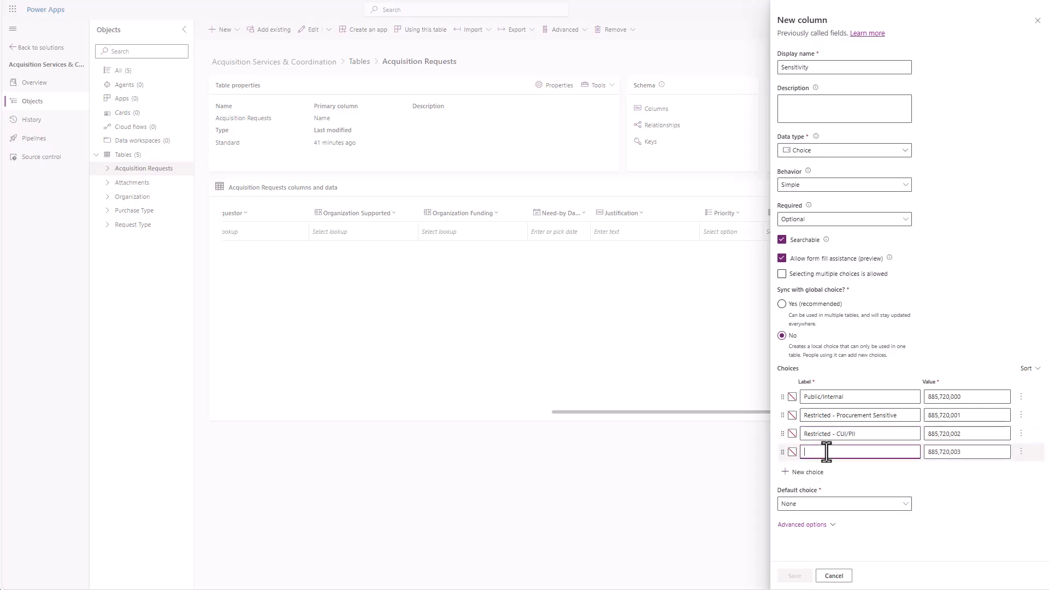
pyautogui.write('Restricted -')
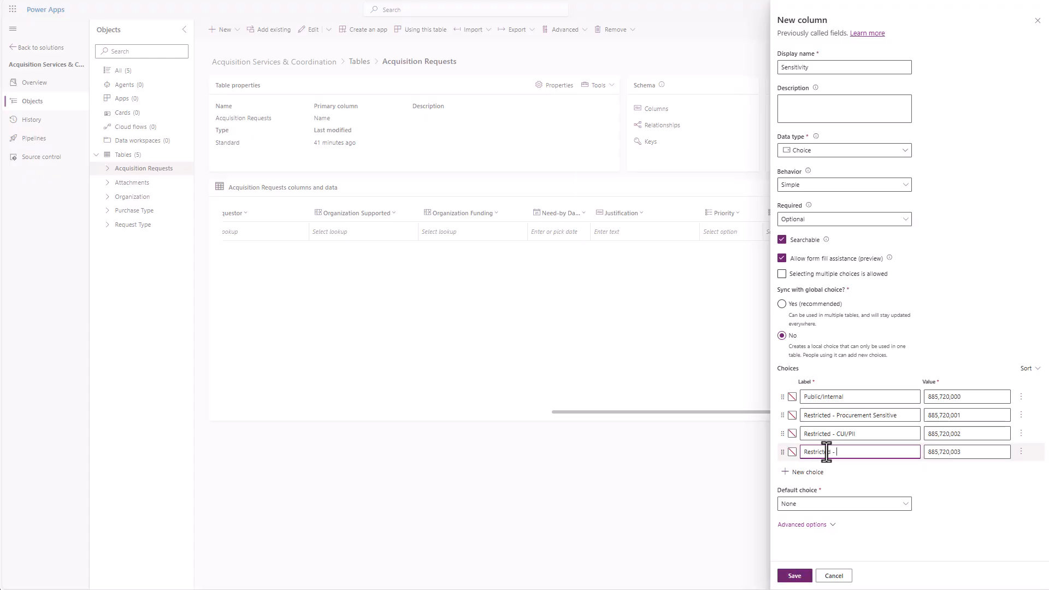
pyautogui.write(' Vendor Prorprietary')
pyautogui.click(808, 472)
pyautogui.write('Restricted -')
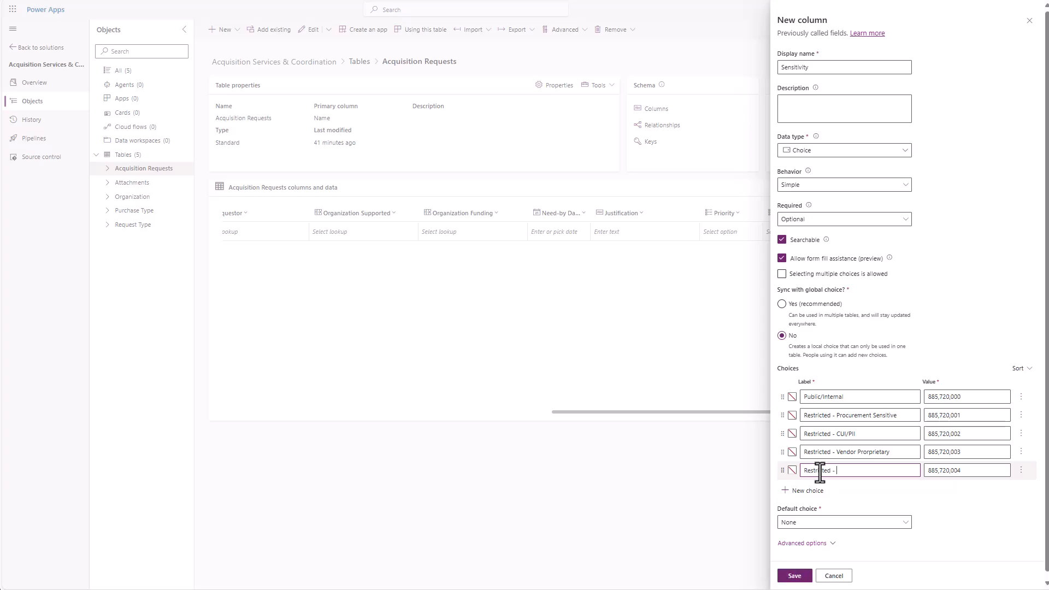
pyautogui.write('Legal/Privileged')
# - Set the Sensitivity column's default choice to Public/Internal and save the column
pyautogui.click(872, 524)
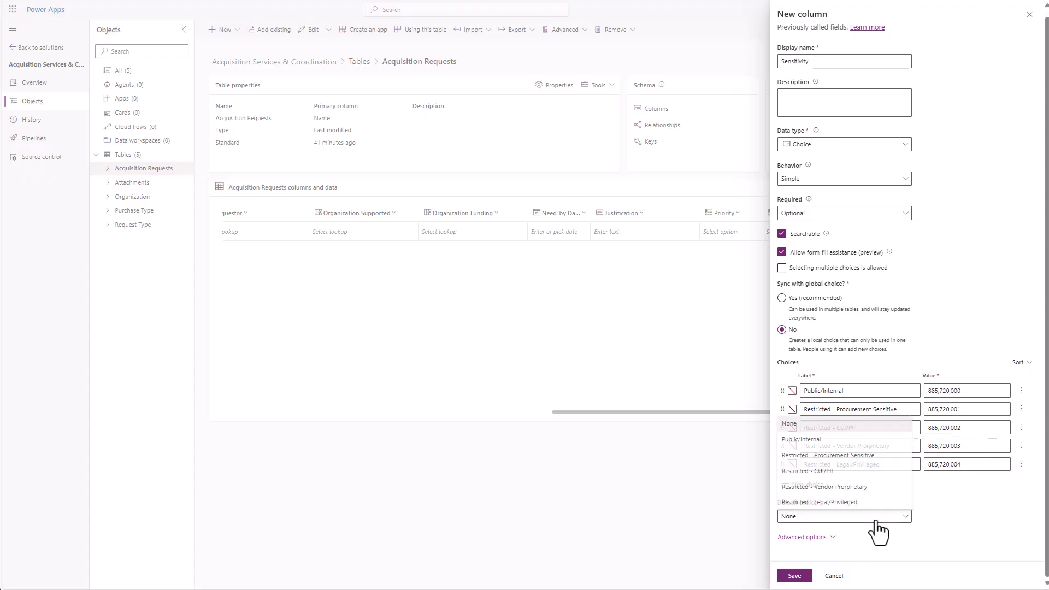
pyautogui.click(802, 438)
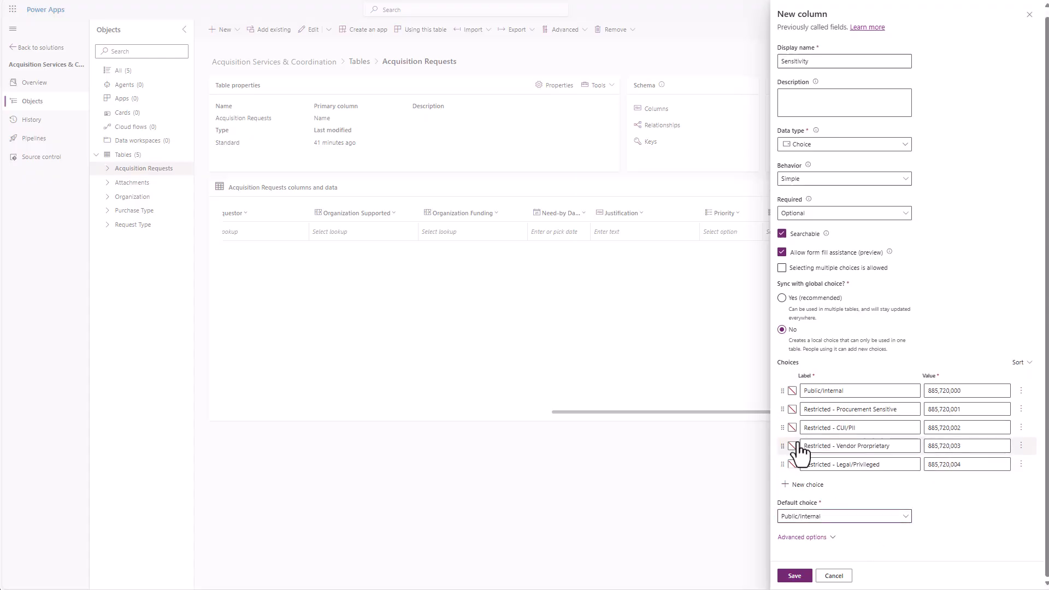
pyautogui.click(794, 577)
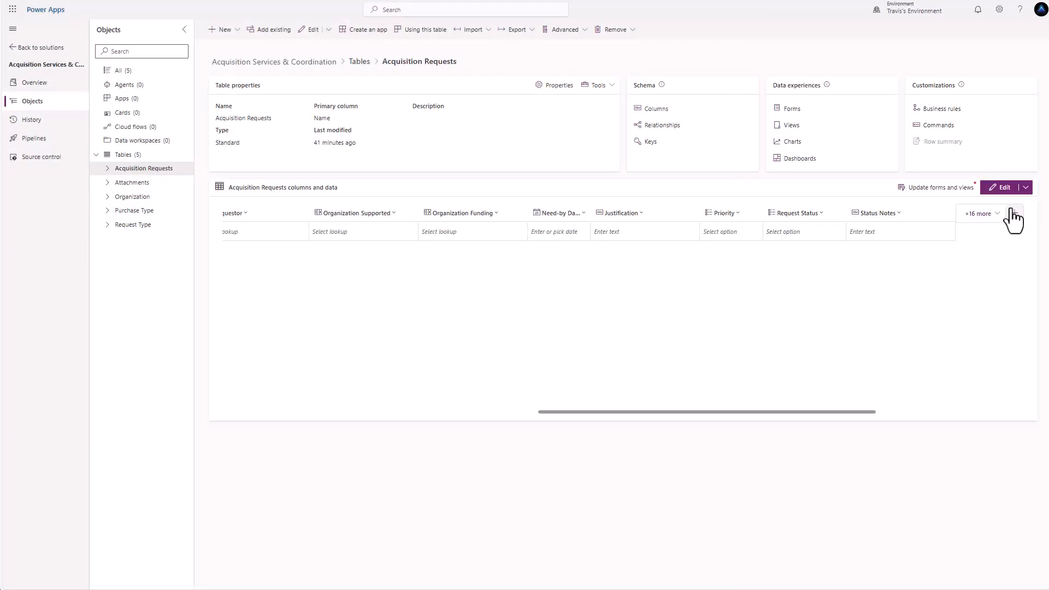
# - Add a "Restricted" column with the Yes/no data type to the Acquisition Requests table and save it
pyautogui.click(1008, 217)
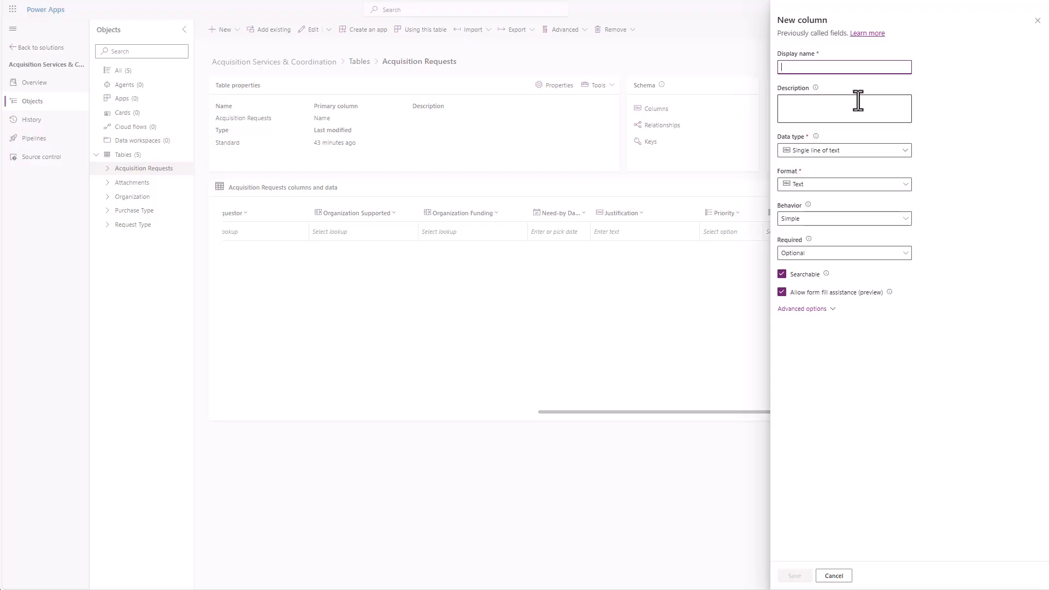
pyautogui.write('Restricted')
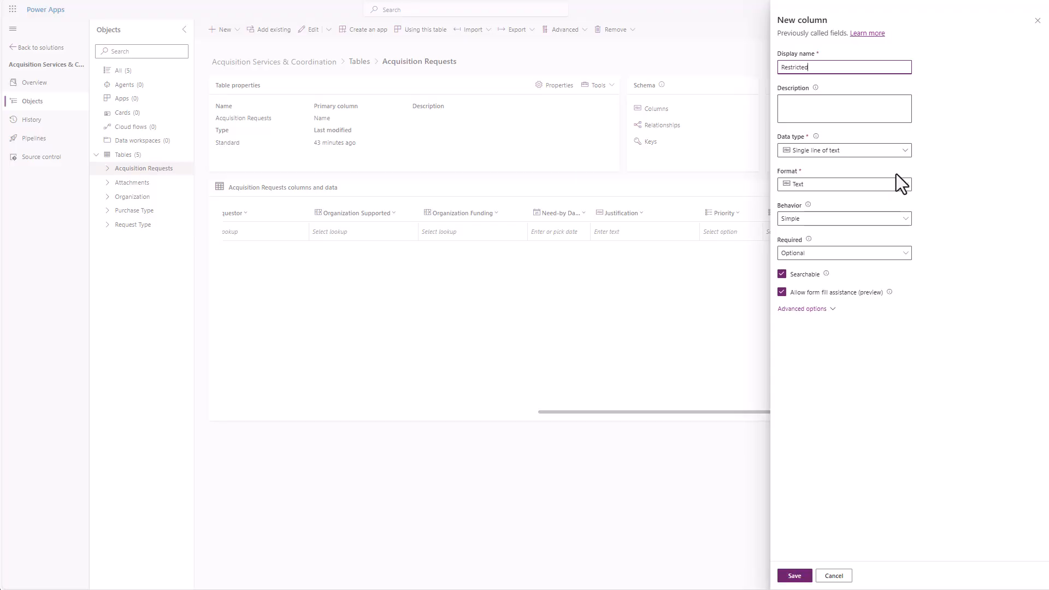
pyautogui.click(896, 152)
pyautogui.moveTo(907, 251)
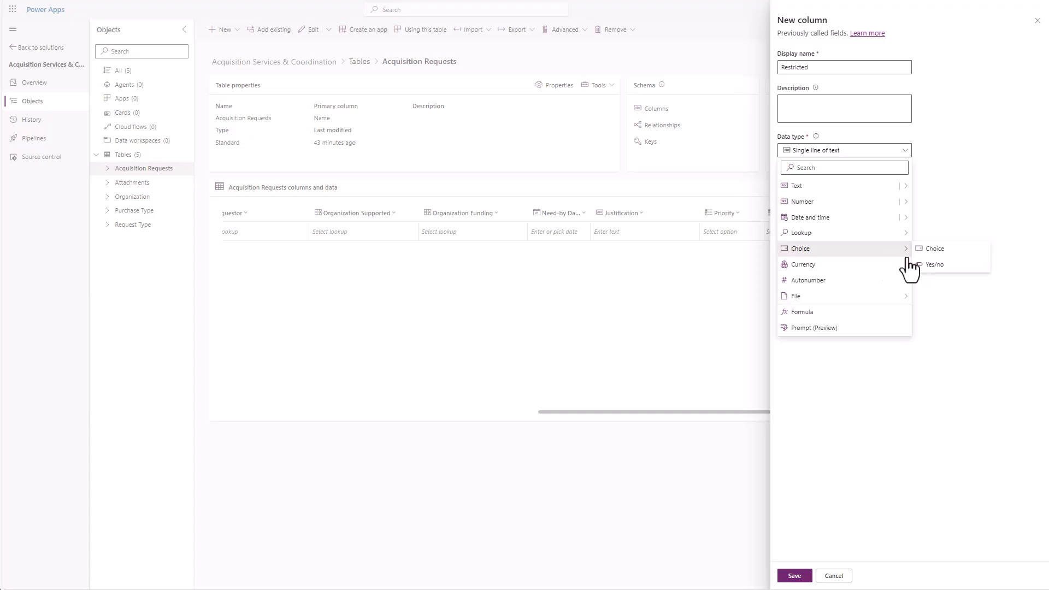
pyautogui.click(928, 265)
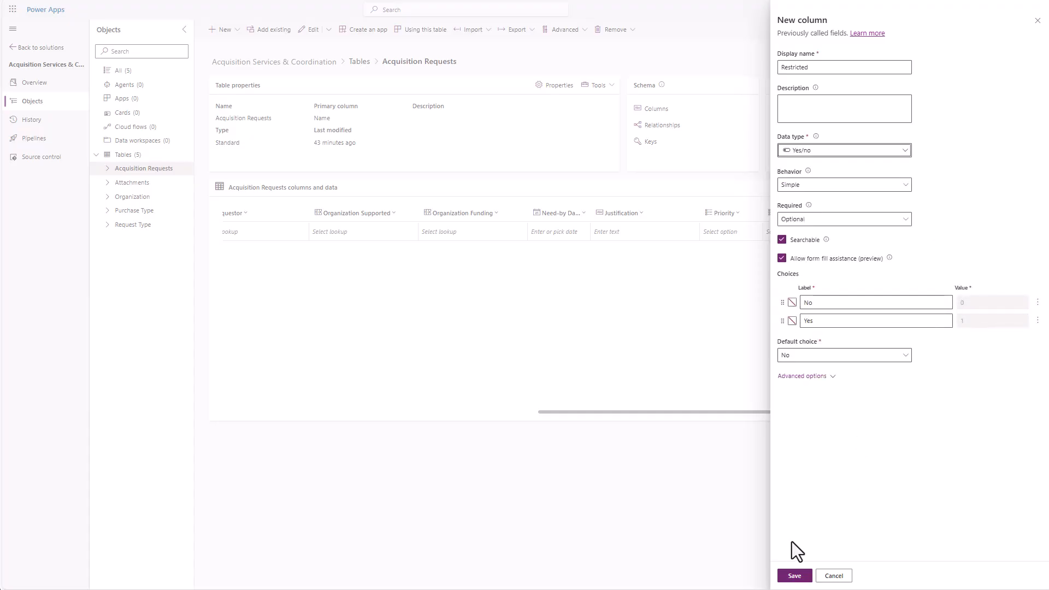
pyautogui.click(793, 574)
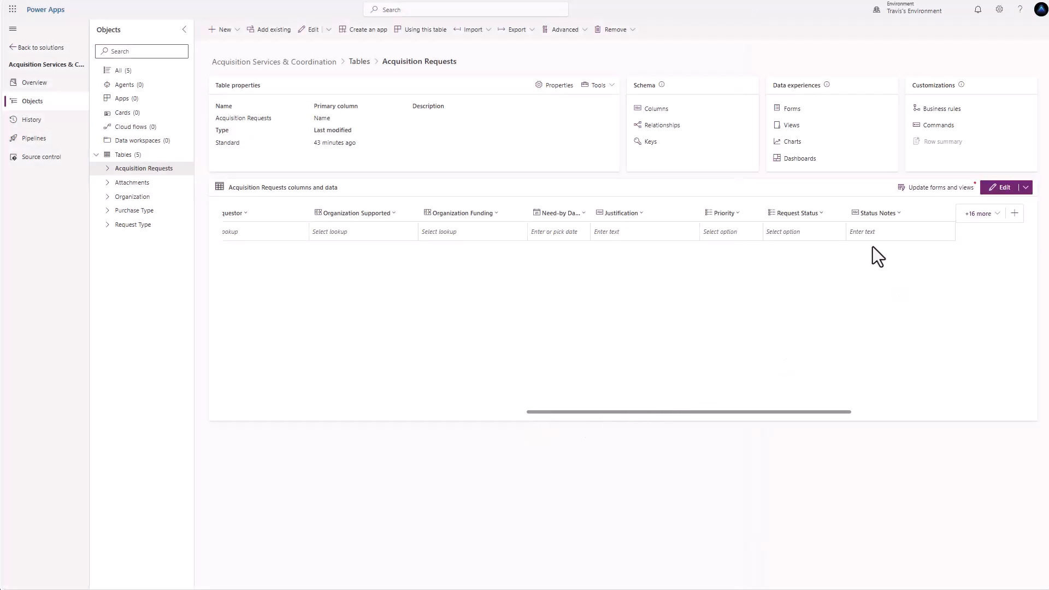
# - Add a "Sensitivity Justification" column with the Multiple lines of text data type and save it
pyautogui.click(1014, 214)
pyautogui.write('Se')
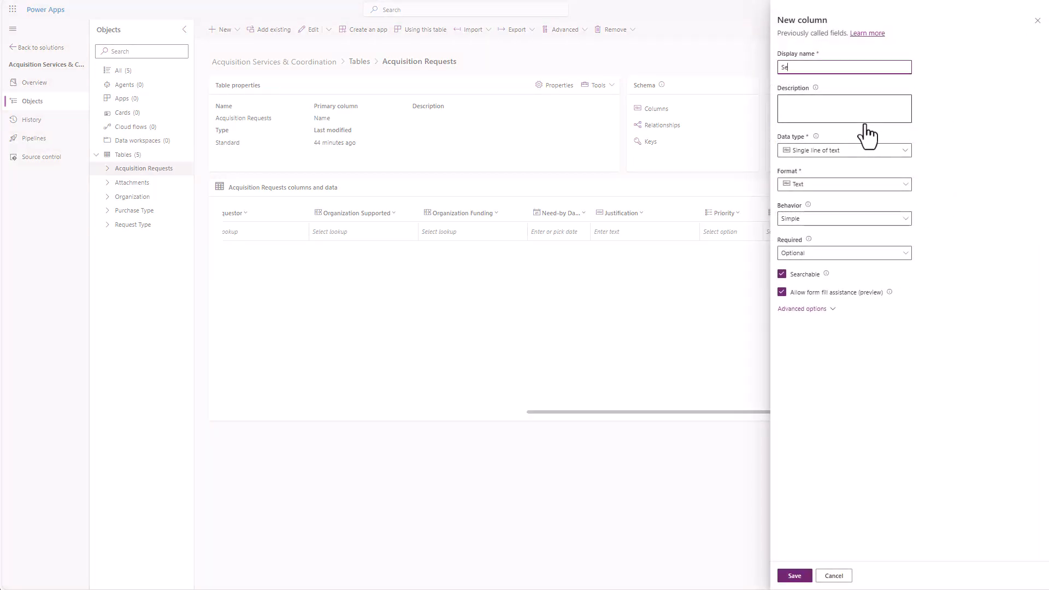
pyautogui.write('nsitivity Justiification')
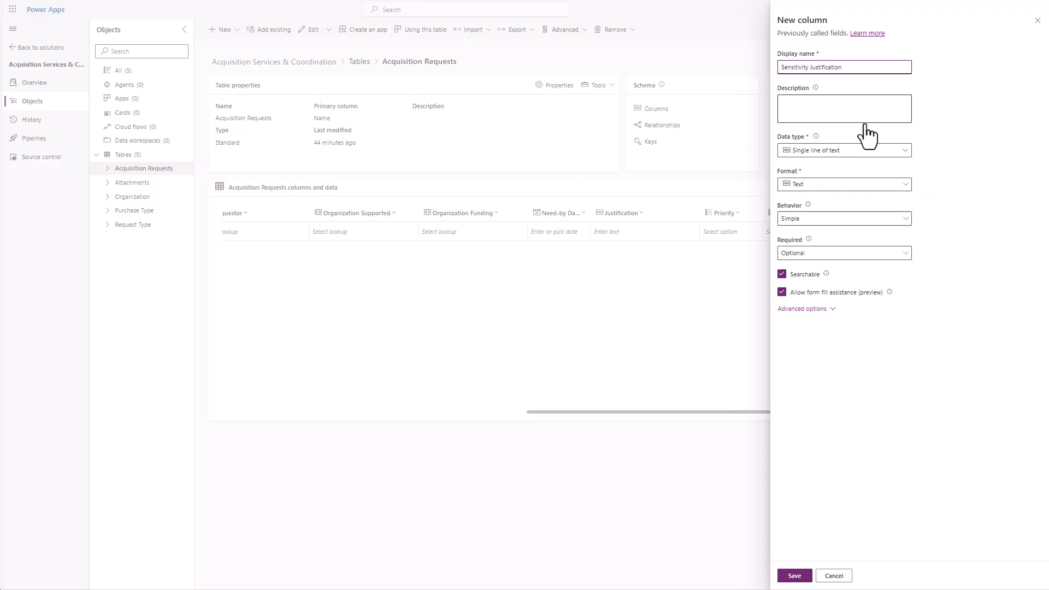
pyautogui.click(905, 151)
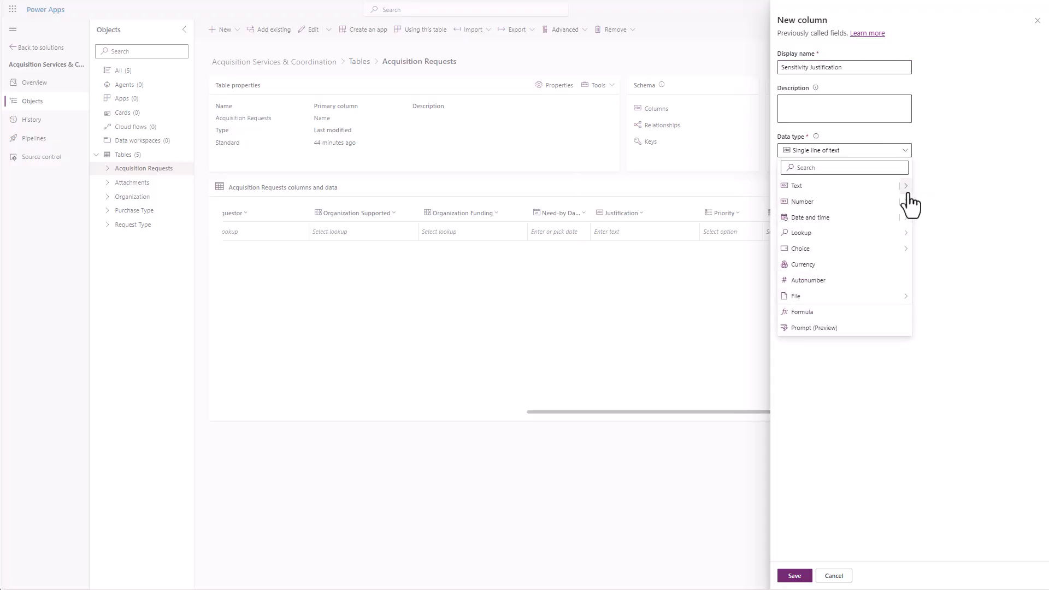
pyautogui.moveTo(908, 187)
pyautogui.click(929, 328)
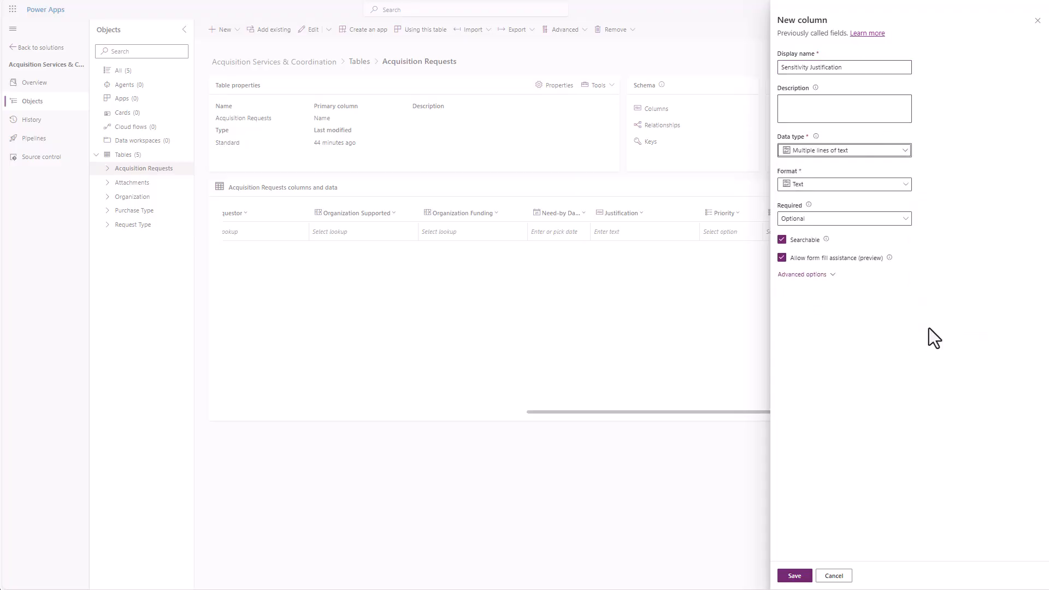
pyautogui.click(795, 576)
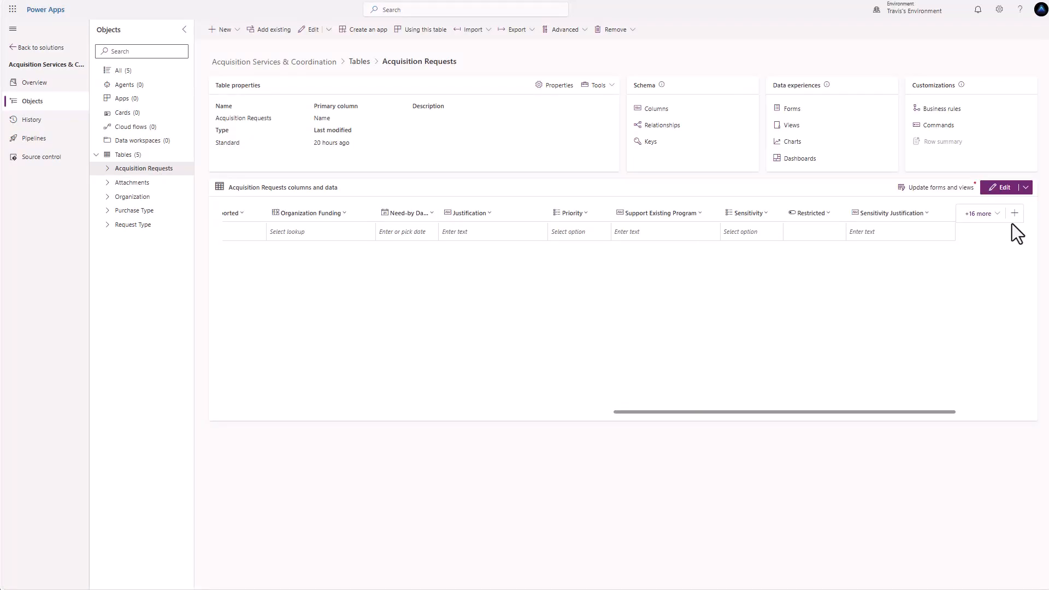
# - Start a new "Acquisition Request Status" column in the Acquisition Requests table with the Choice data type
pyautogui.click(1014, 213)
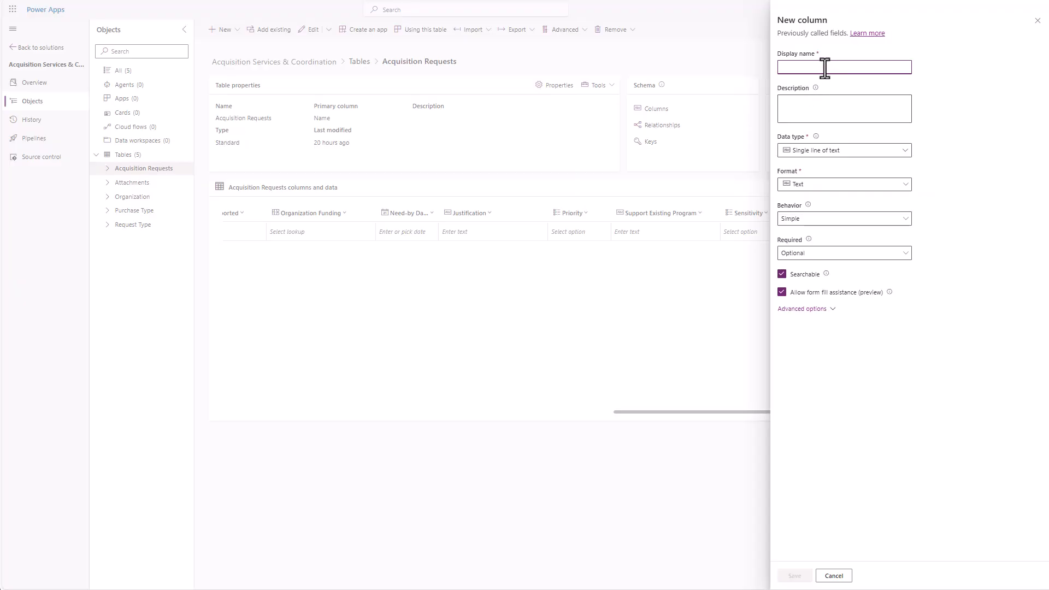
pyautogui.write('Acquisition Request Status')
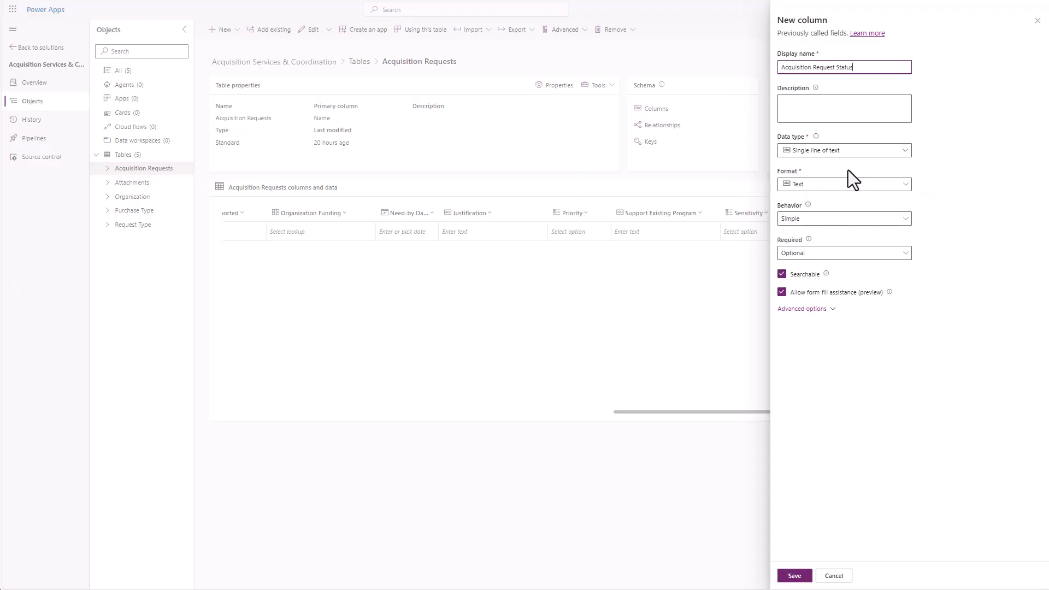
pyautogui.click(869, 151)
pyautogui.moveTo(863, 263)
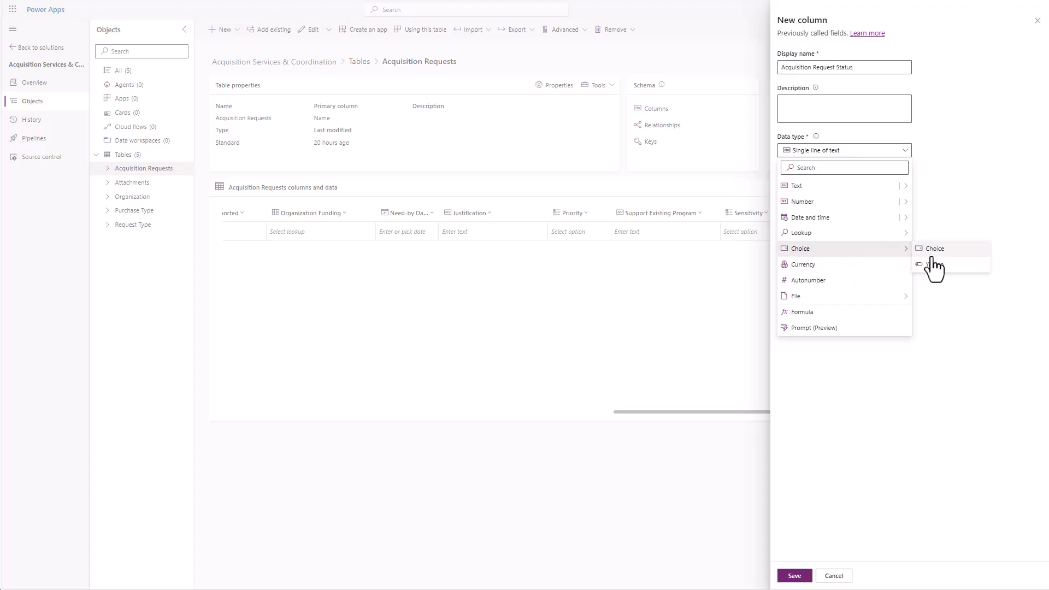
pyautogui.click(937, 249)
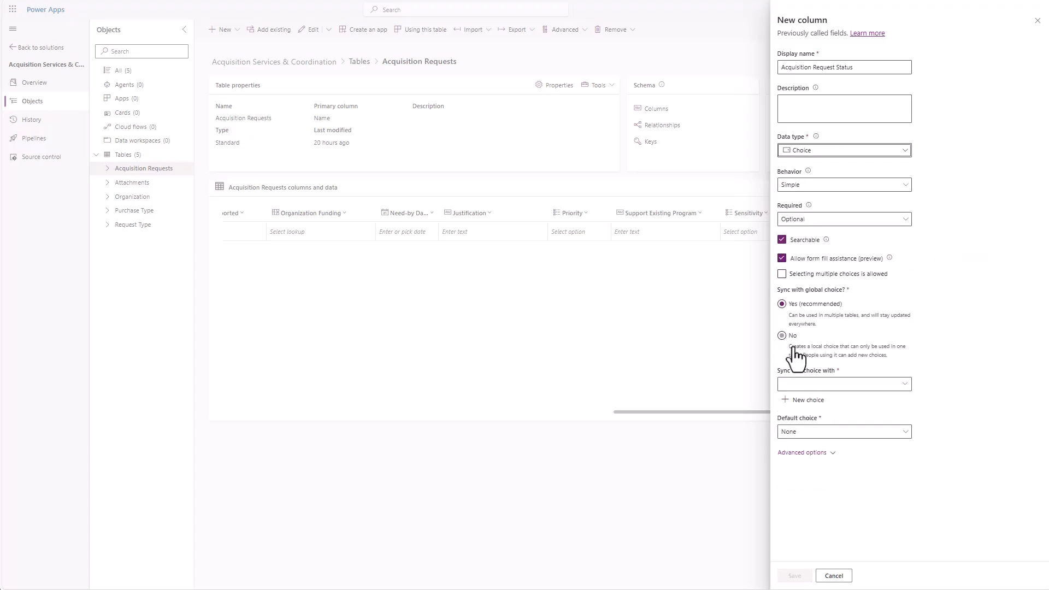
# - Create a new global choice named "Acquisition Request Status" with a first choice "Submitted" coloured a7d3fe
pyautogui.click(800, 401)
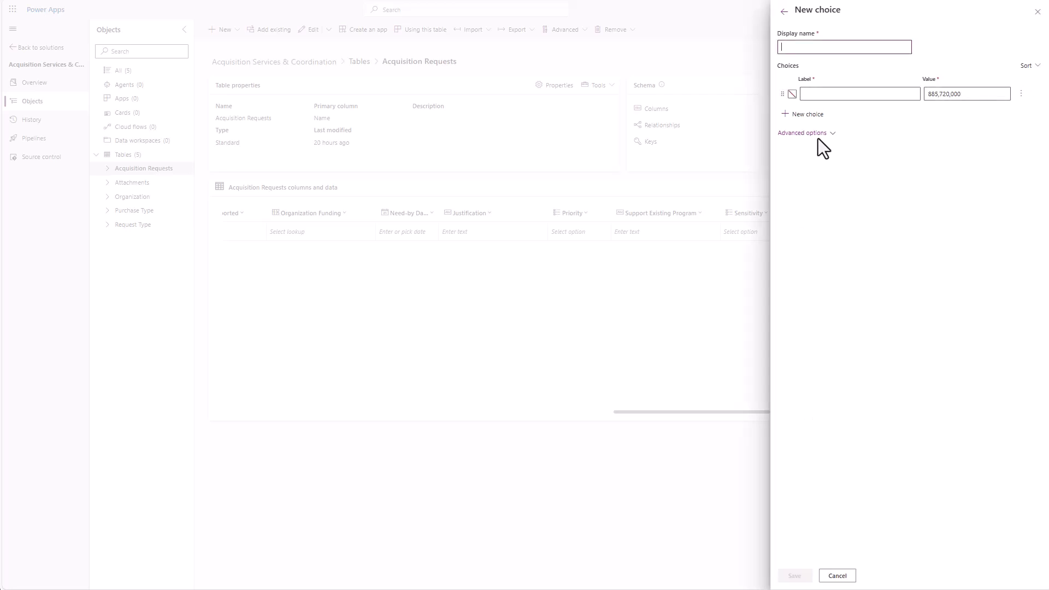
pyautogui.write('Acquisition Request Status')
pyautogui.click(818, 94)
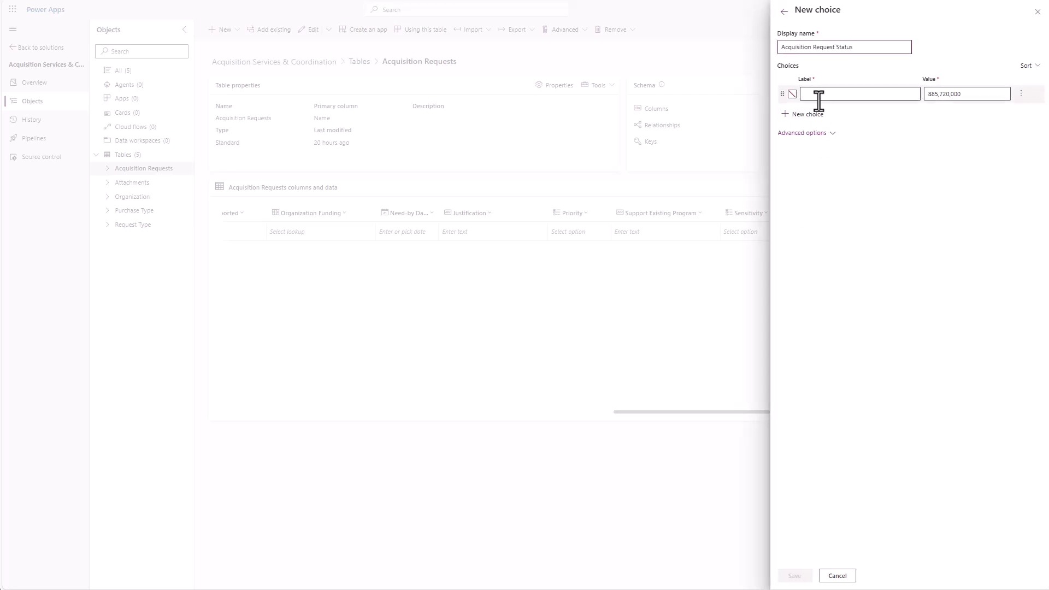
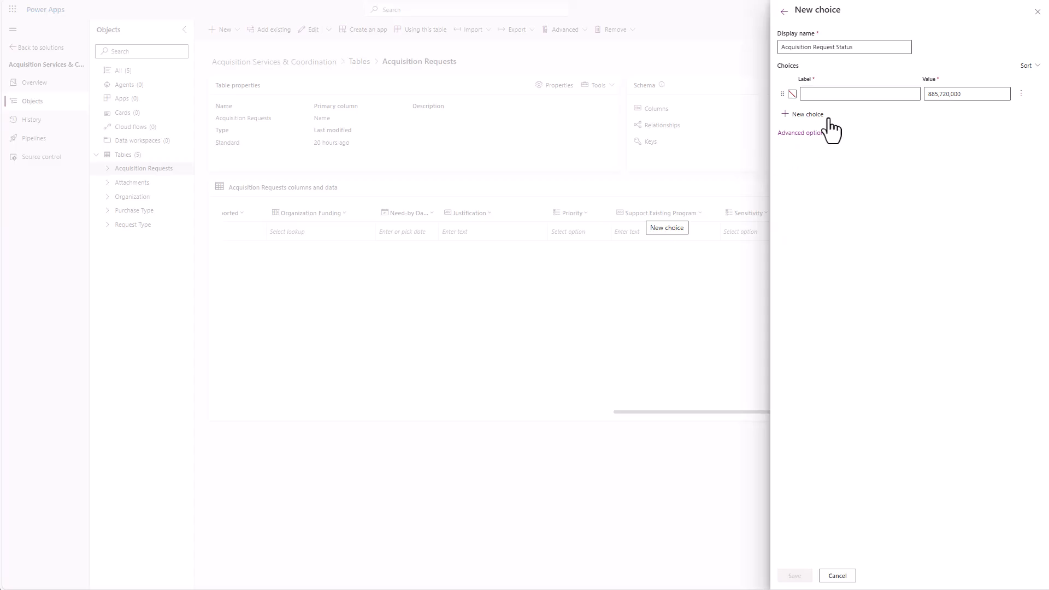
pyautogui.write('Submitted')
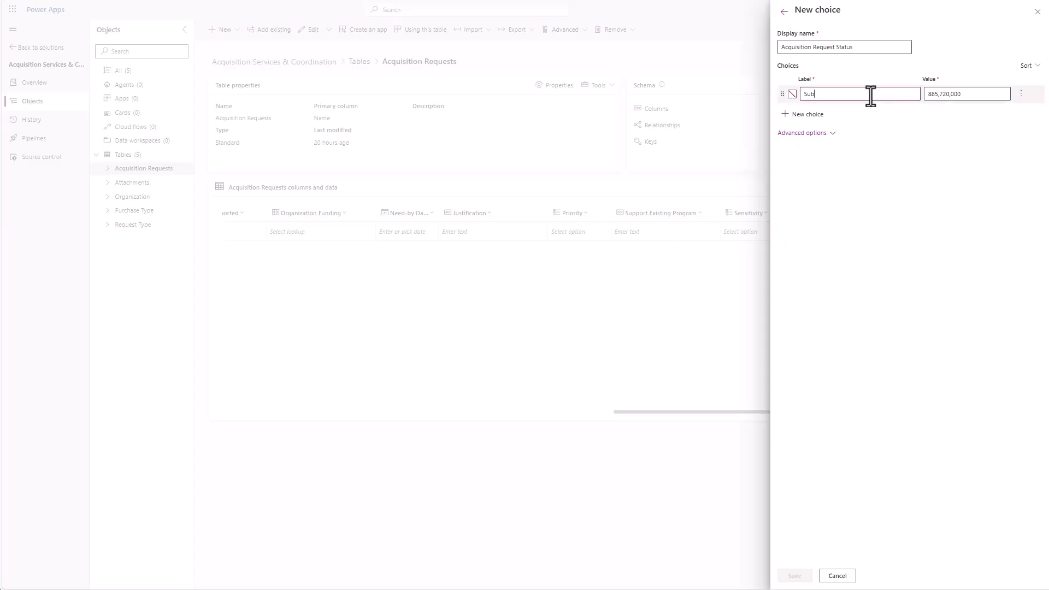
pyautogui.click(792, 94)
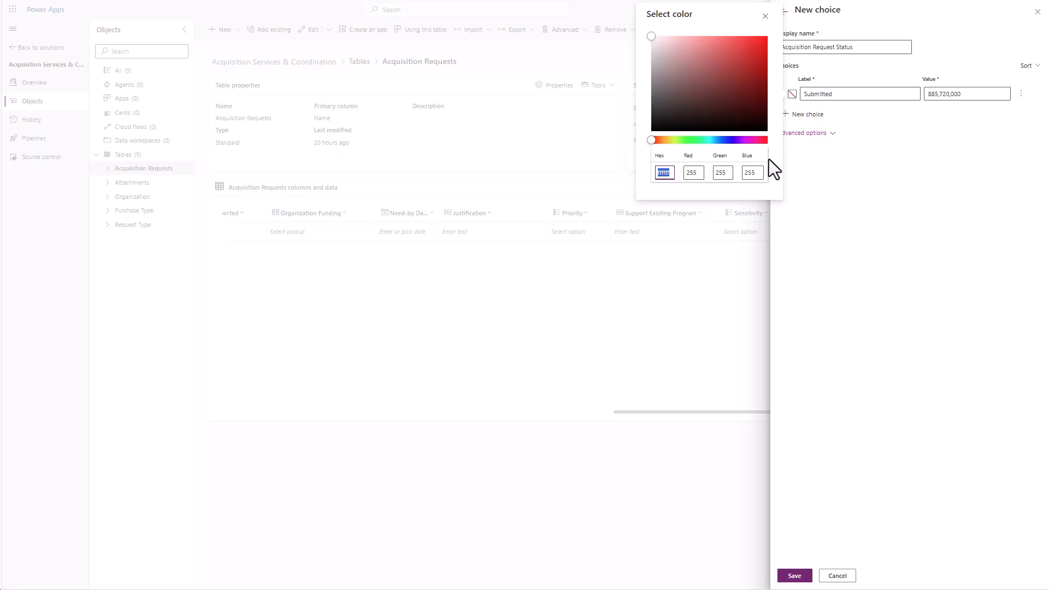
pyautogui.write('a7d3')
pyautogui.write('fe')
# - Add choices Assigned, Budget Review, Pending Info, Approved, Ordered, Received, Closed, Admin Canceled, Unfunded Requirement, Canceled by Requestor and On hold: Waiting on Funding, and save
pyautogui.click(815, 114)
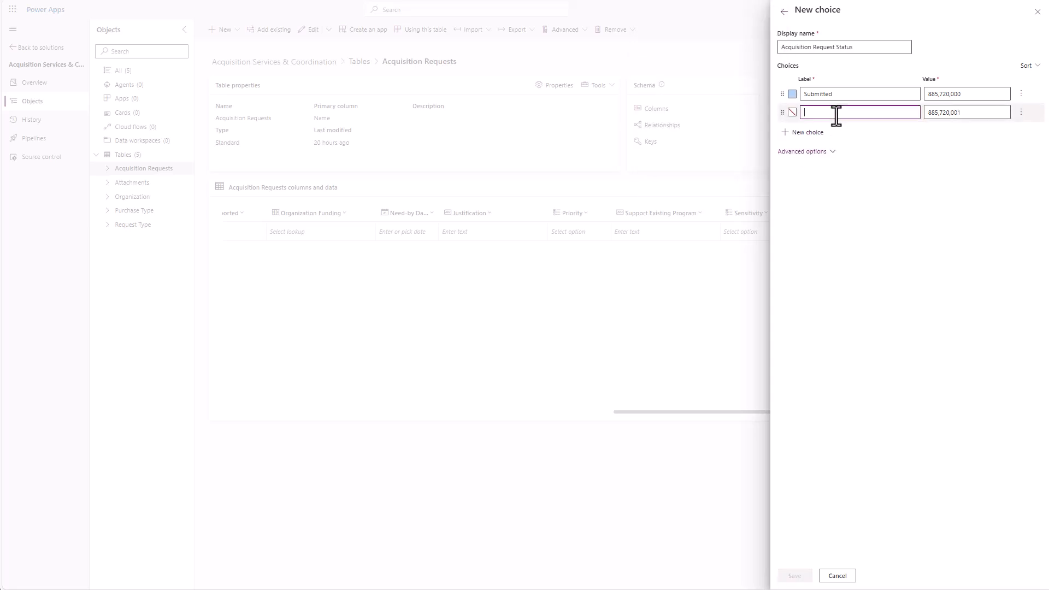
pyautogui.write('Assigned')
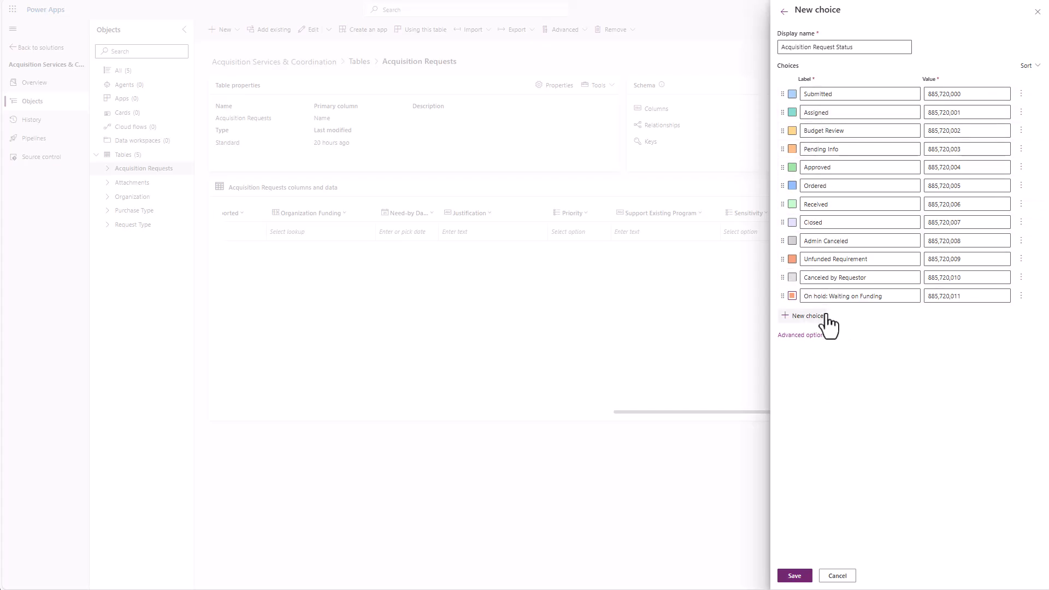
pyautogui.click(793, 576)
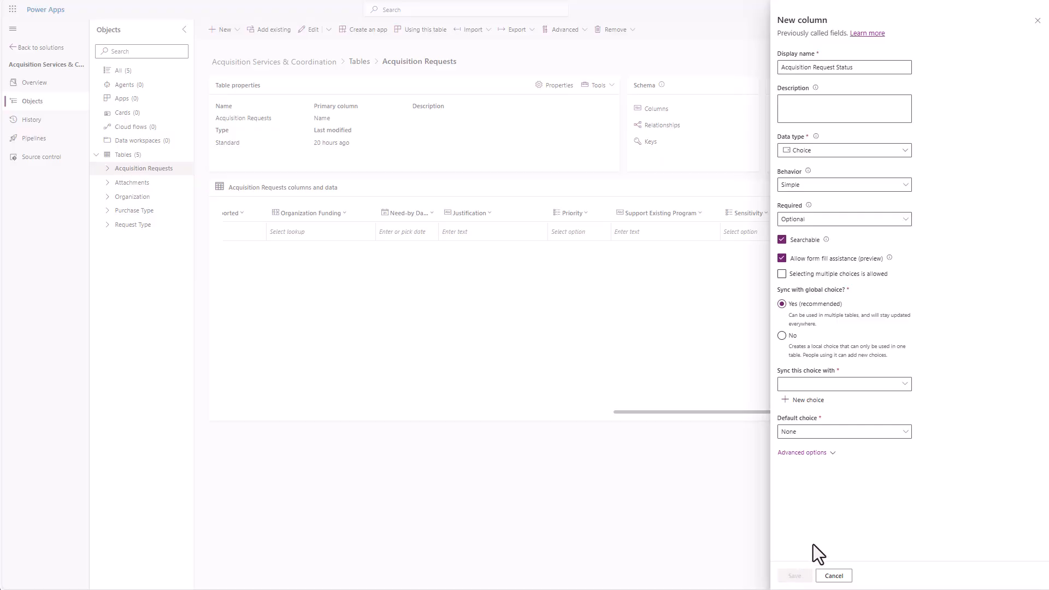
# - Sync the column with the Acquisition Request Status global choice, set the default choice to Submitted and save the column
pyautogui.click(802, 384)
pyautogui.write('Acq')
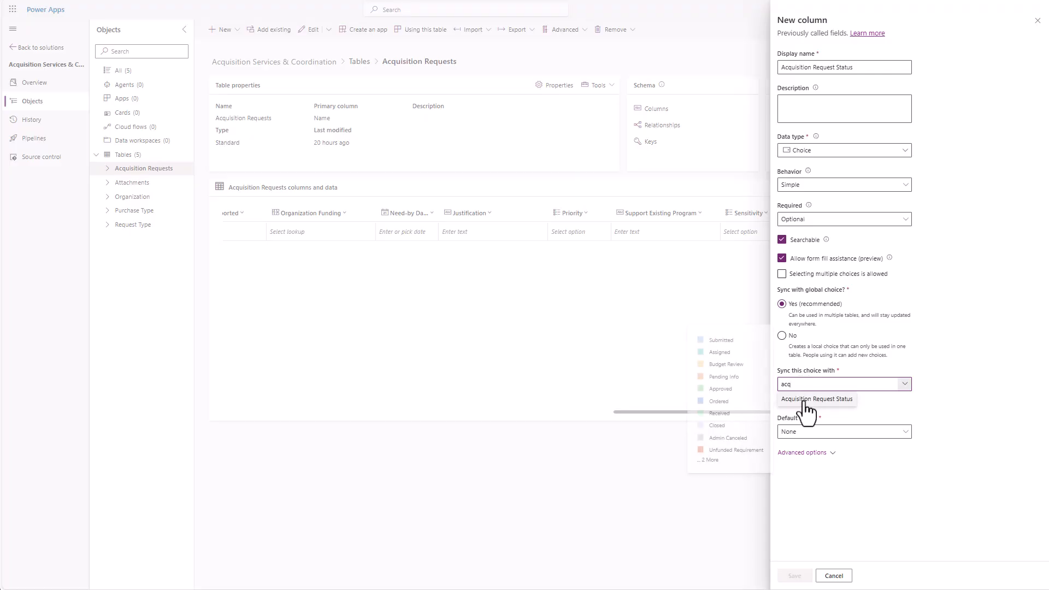
pyautogui.click(806, 406)
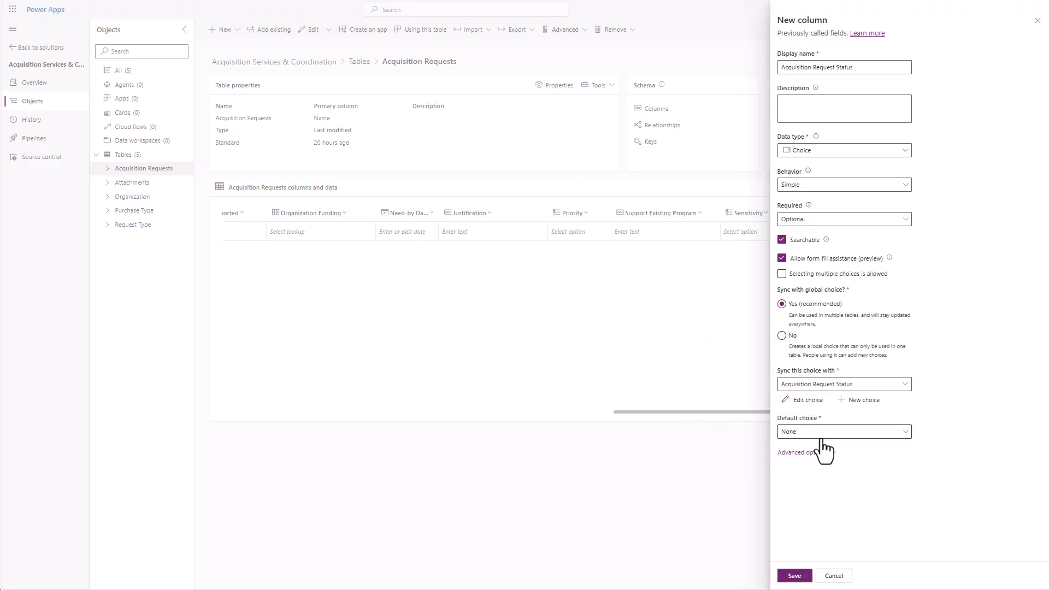
pyautogui.click(828, 436)
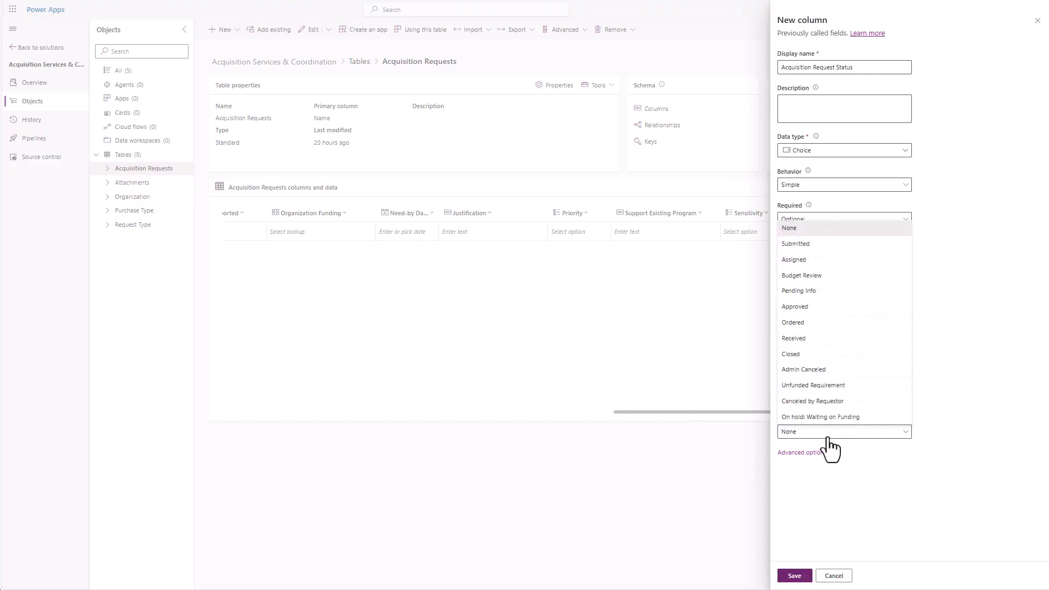
pyautogui.click(797, 244)
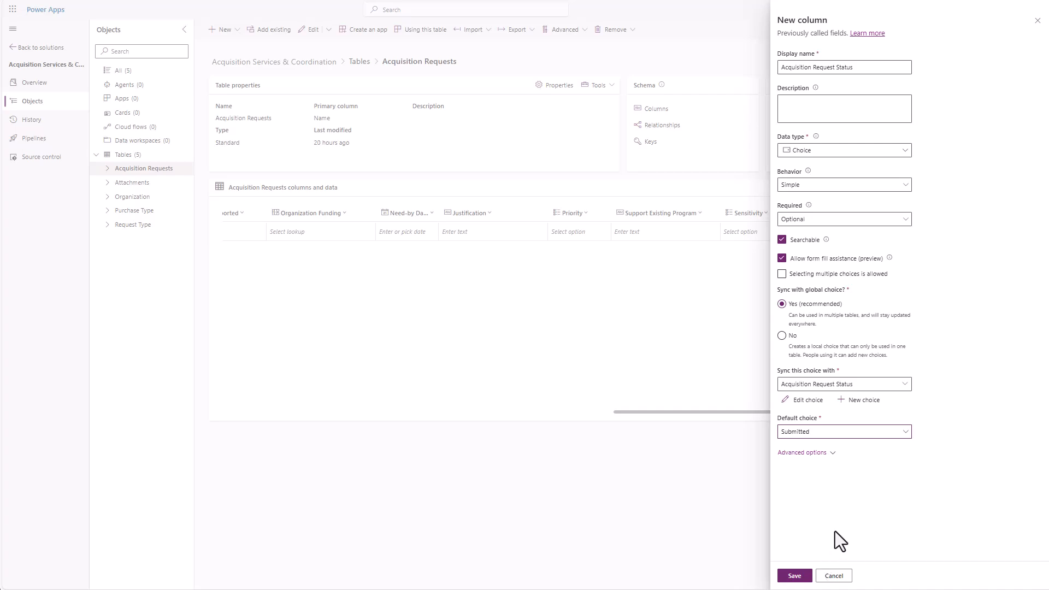
pyautogui.click(794, 576)
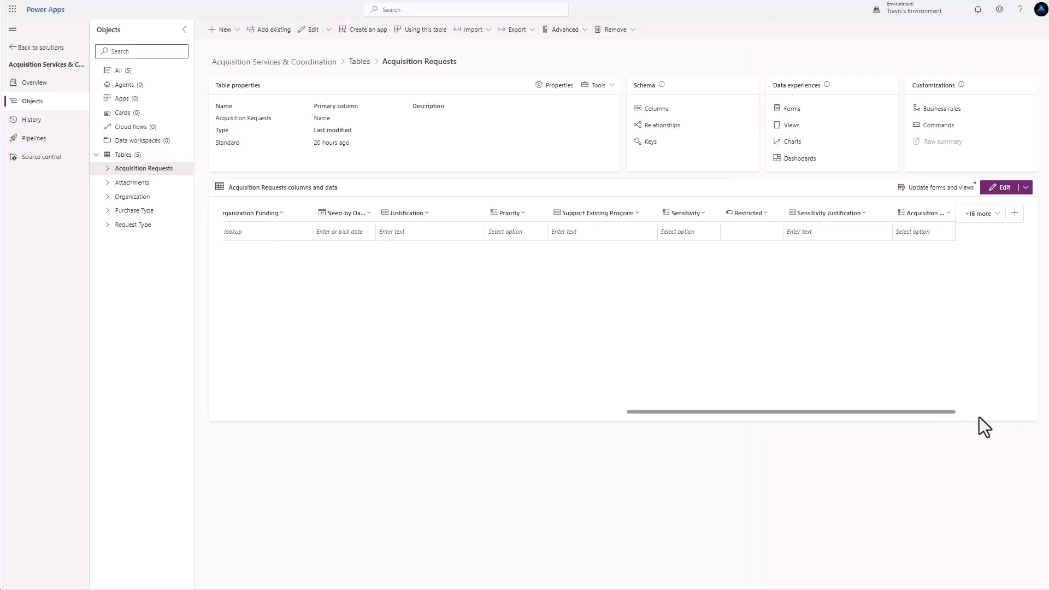
# - Add an "Acquistion Request Status Notes" column with the Multiple lines of text data type and save it
pyautogui.click(1013, 217)
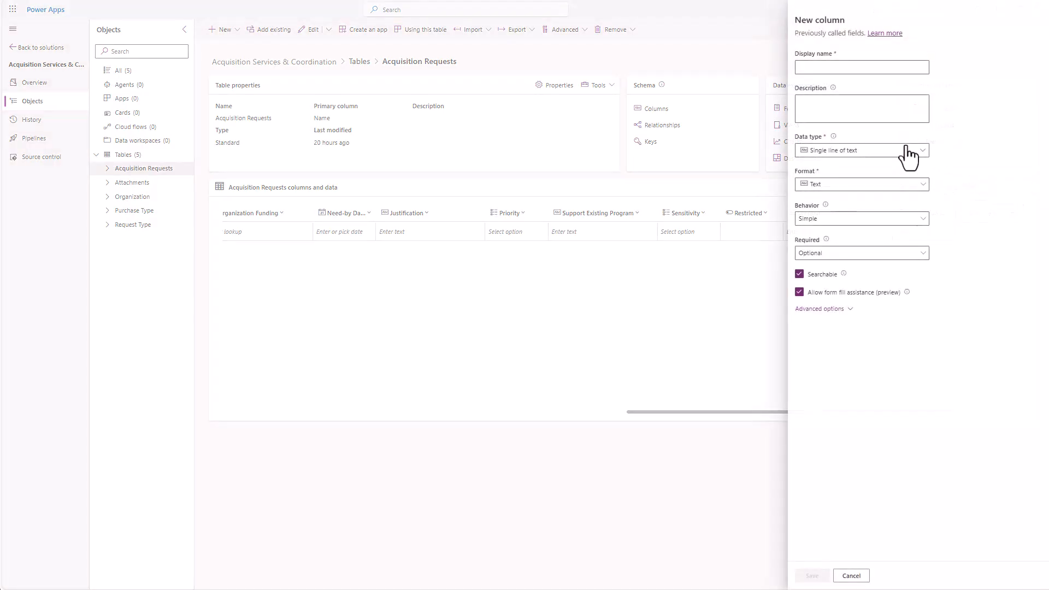
pyautogui.write('A')
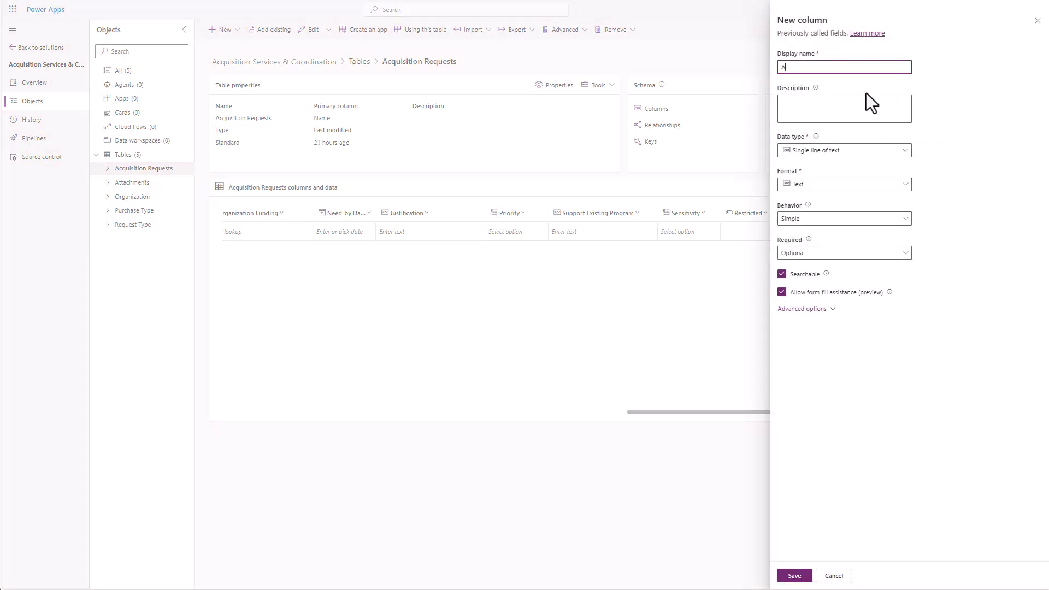
pyautogui.write('cquistion Request Status Notes')
pyautogui.click(902, 152)
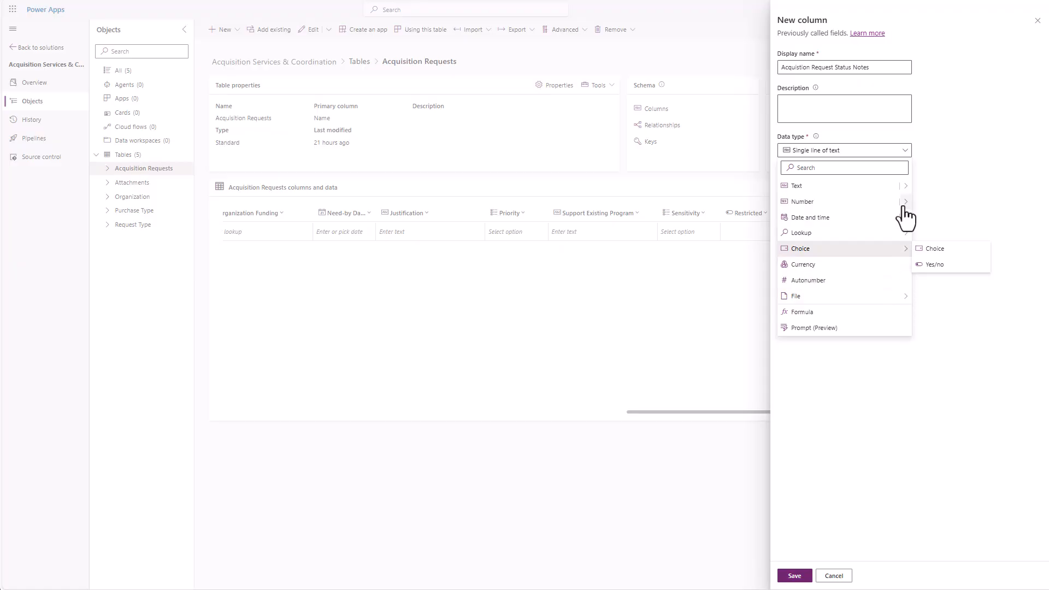
pyautogui.moveTo(909, 193)
pyautogui.click(935, 328)
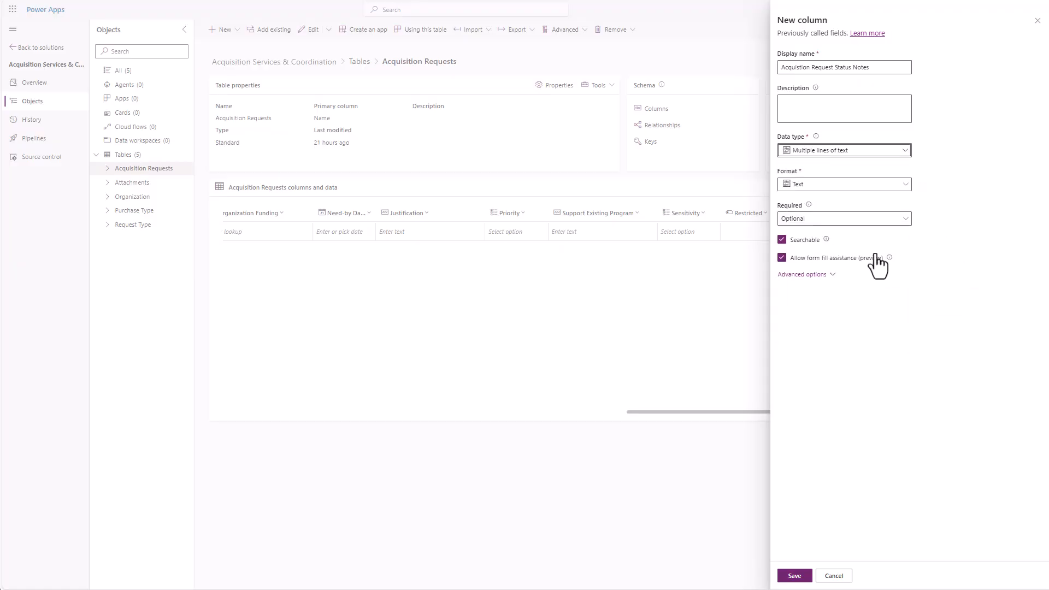
pyautogui.click(811, 274)
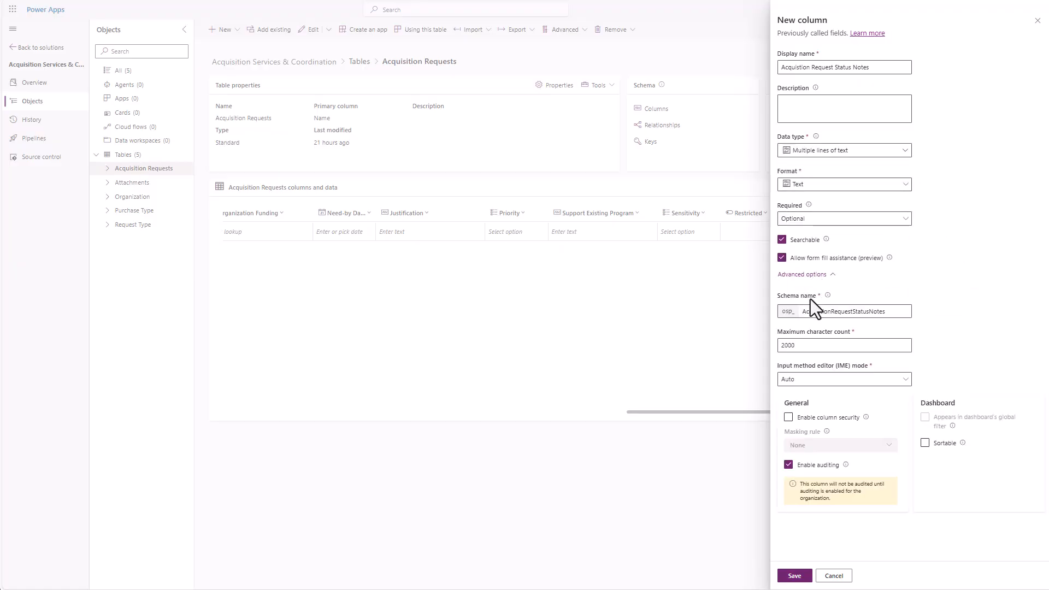
pyautogui.click(795, 574)
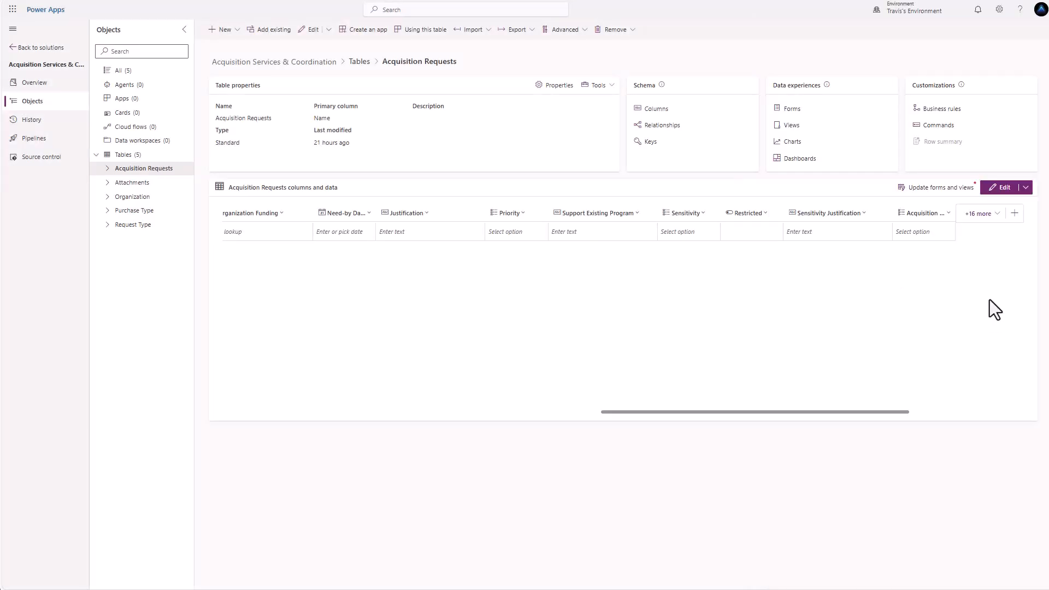
# - Start a new "Contract Type" column with the Choice data type and turn off syncing with a global choice
pyautogui.click(1014, 215)
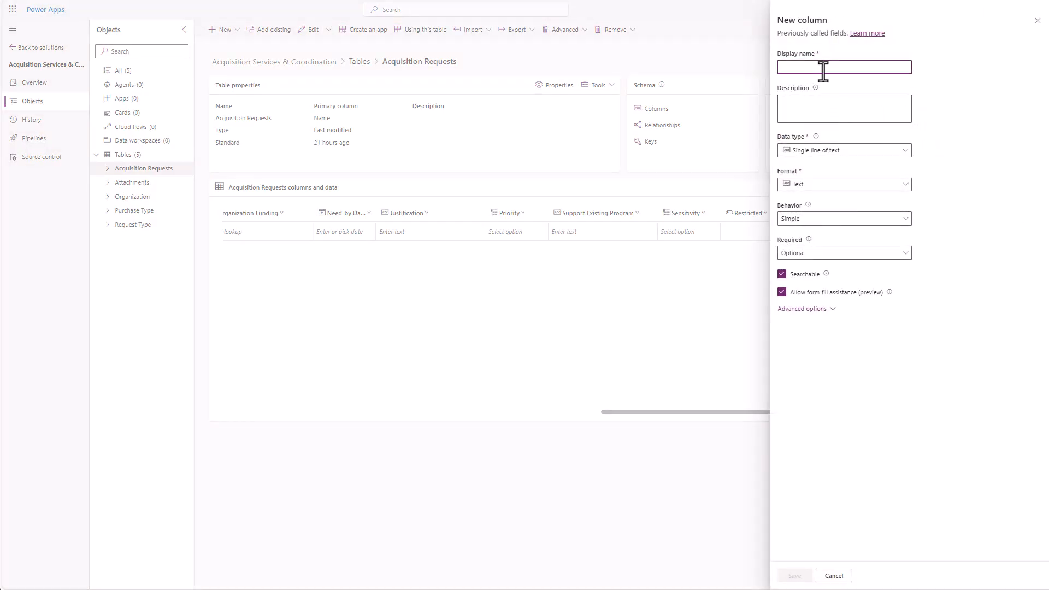
pyautogui.write('Contrac')
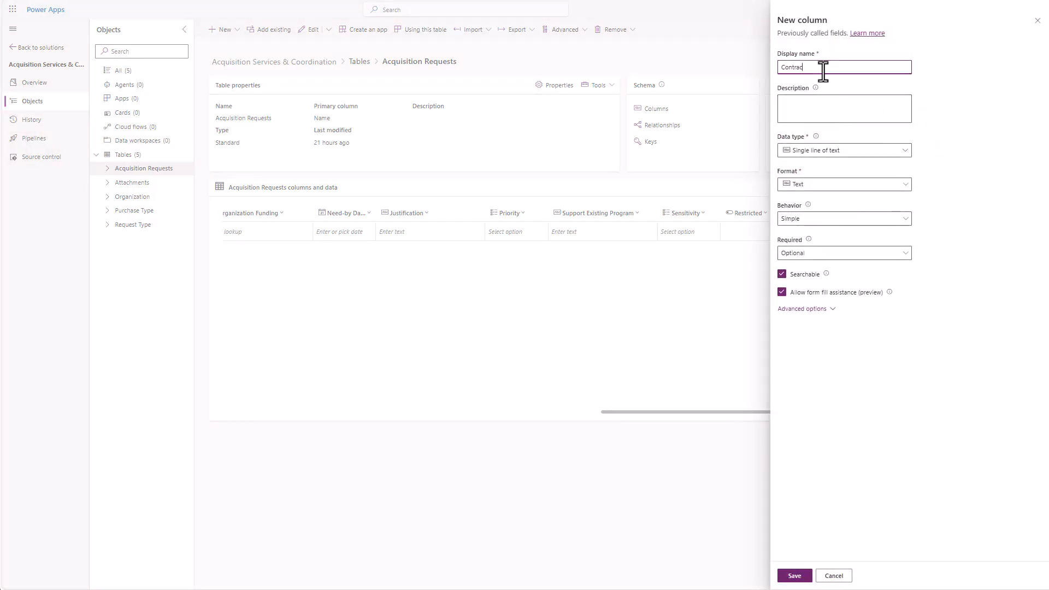
pyautogui.write('t Type')
pyautogui.click(904, 153)
pyautogui.moveTo(852, 249)
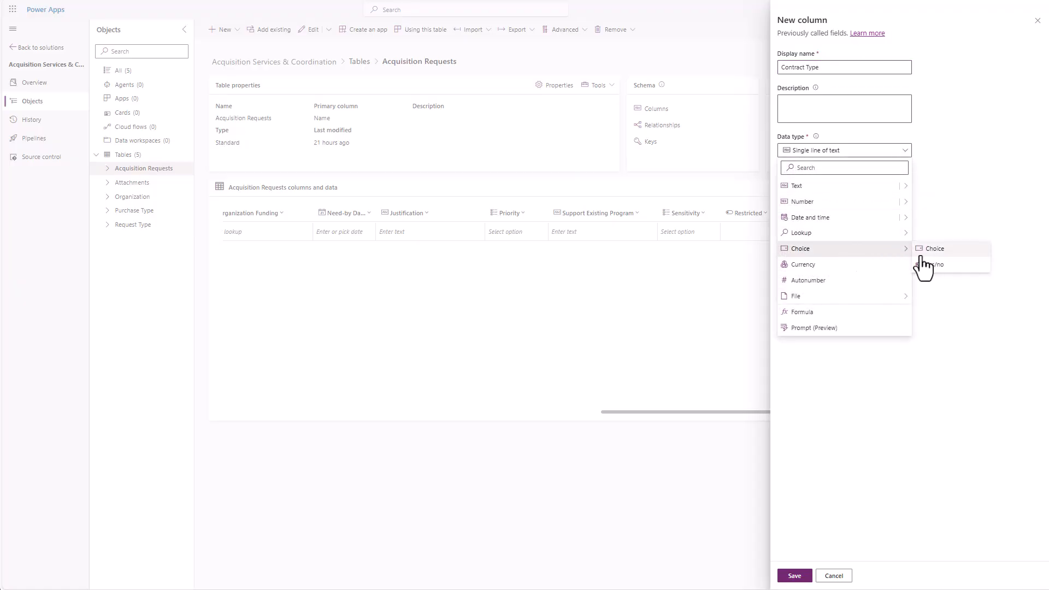
pyautogui.click(934, 252)
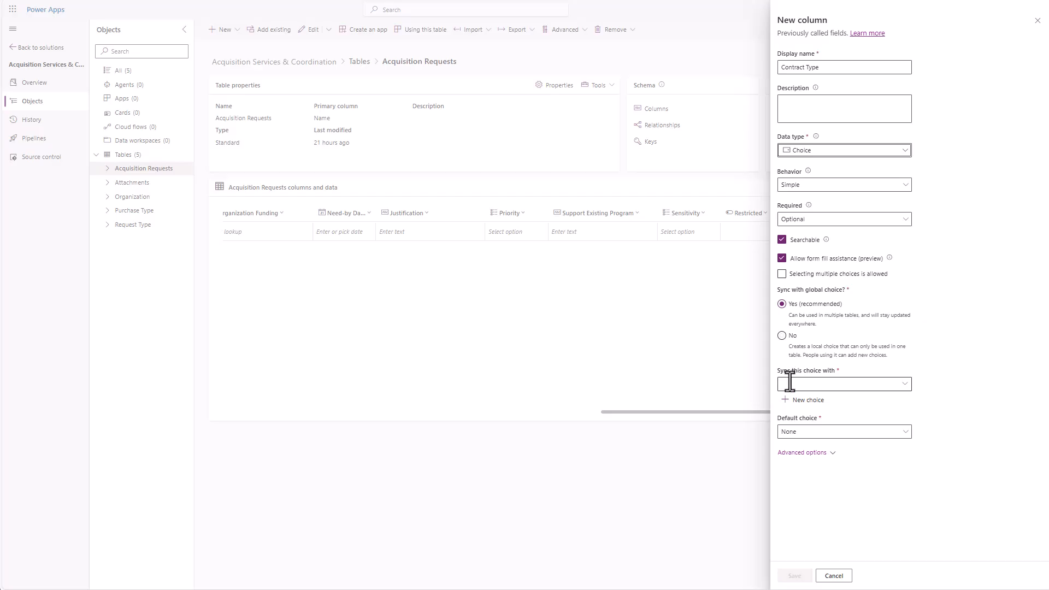
pyautogui.click(782, 335)
# - Enter the local choices New, Renewal, Extension, Modification and Recompete for the Contract Type column
pyautogui.click(825, 397)
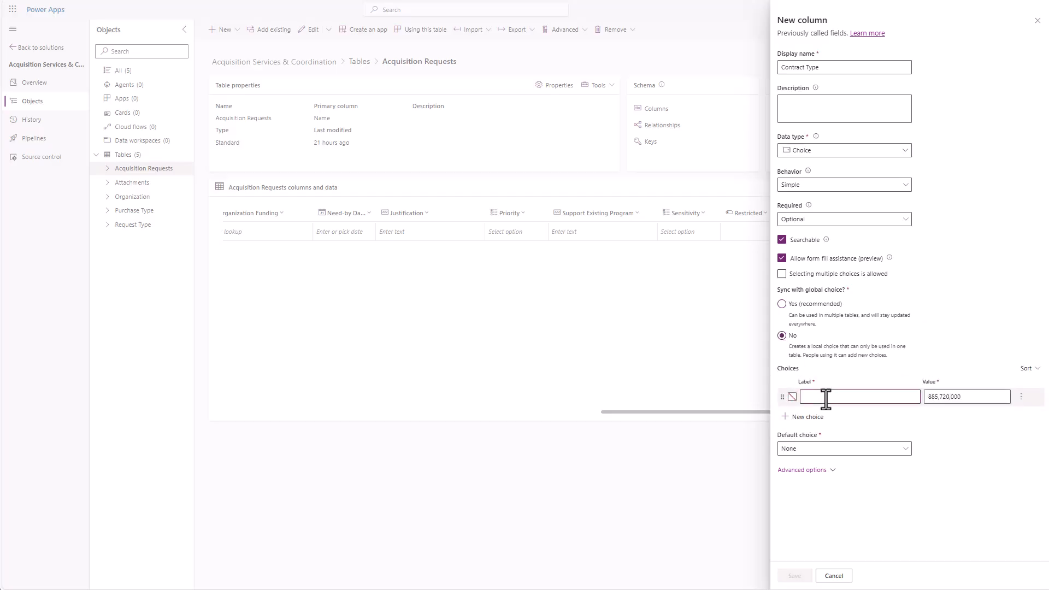
pyautogui.write('New')
pyautogui.click(822, 417)
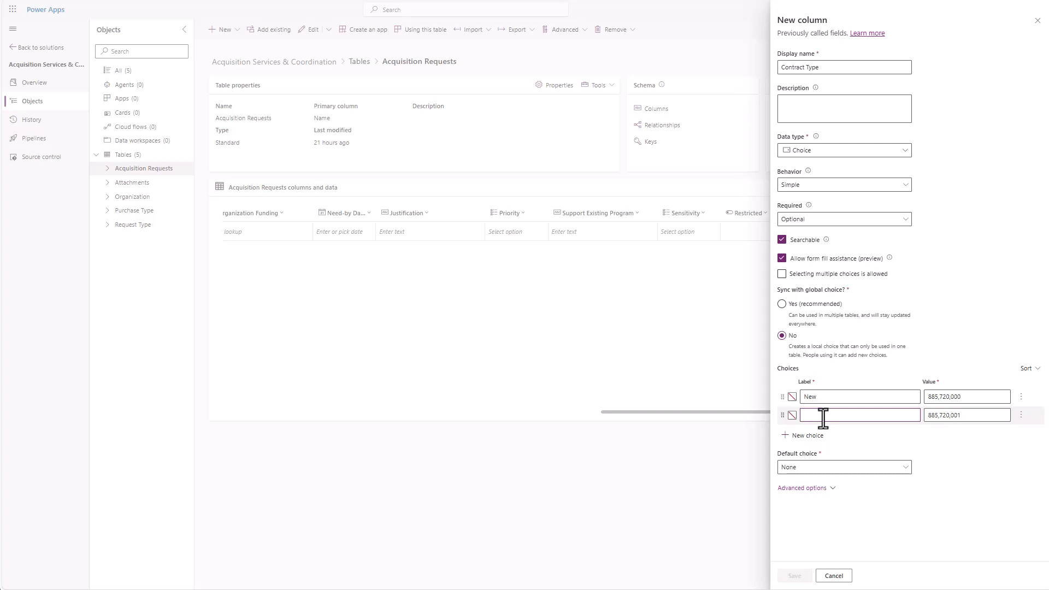
pyautogui.write('Renewal')
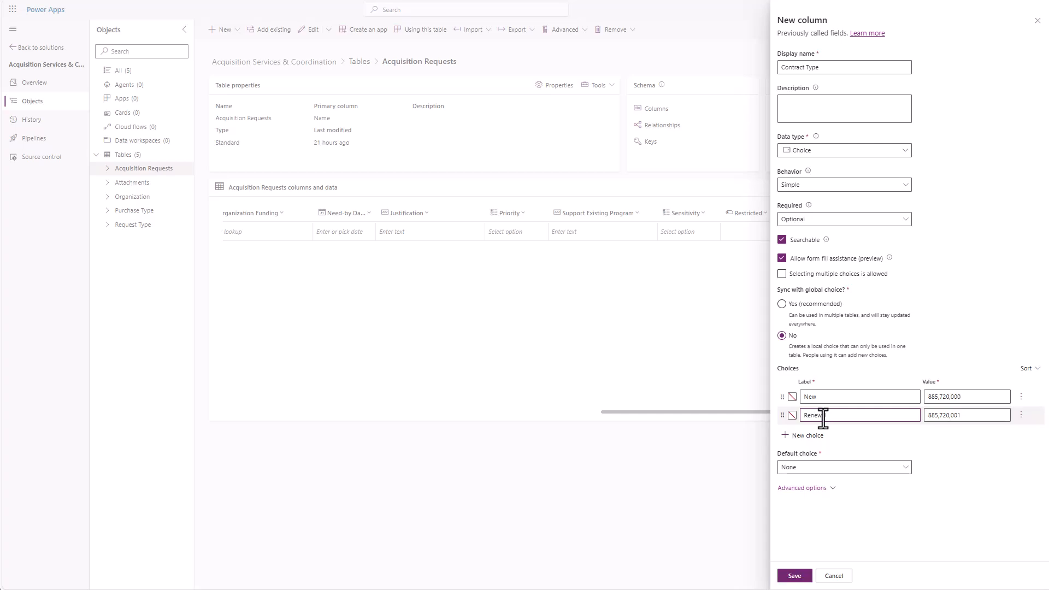
pyautogui.click(819, 436)
pyautogui.write('E')
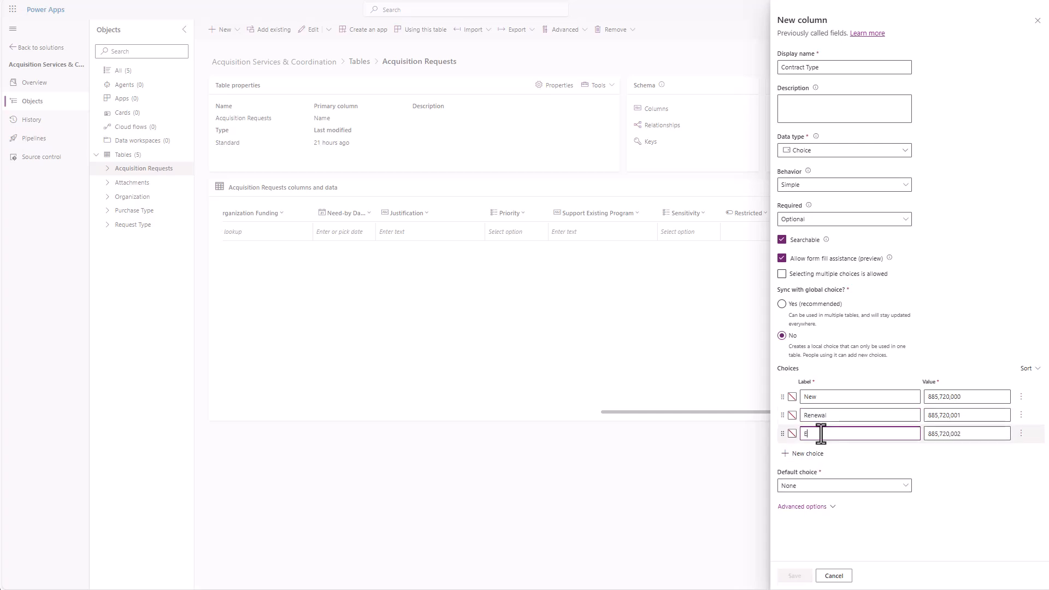
pyautogui.write('xtension')
pyautogui.click(813, 453)
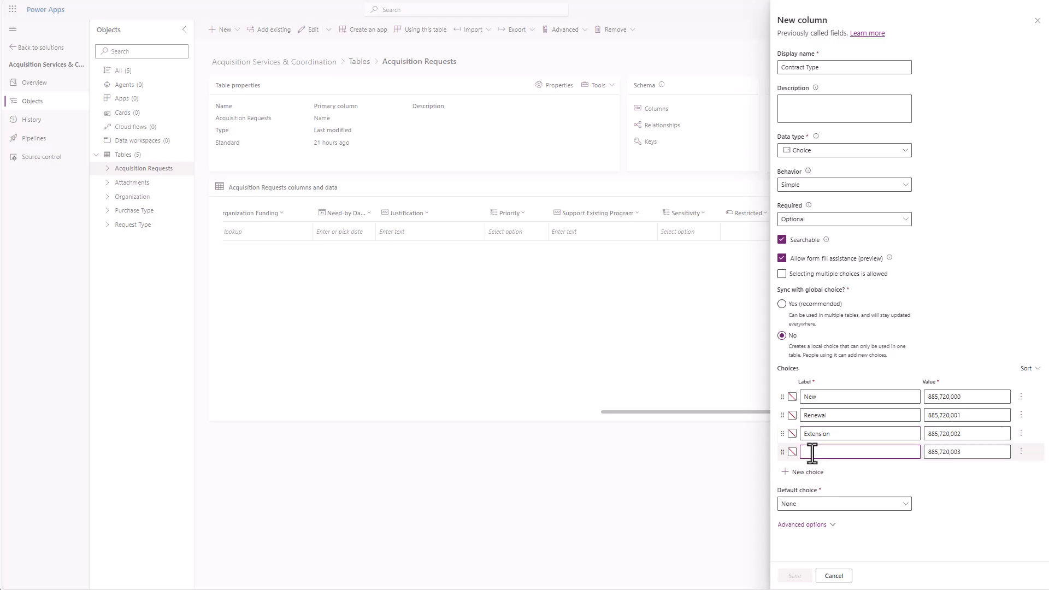
pyautogui.write('Modification')
pyautogui.click(811, 471)
pyautogui.write('R')
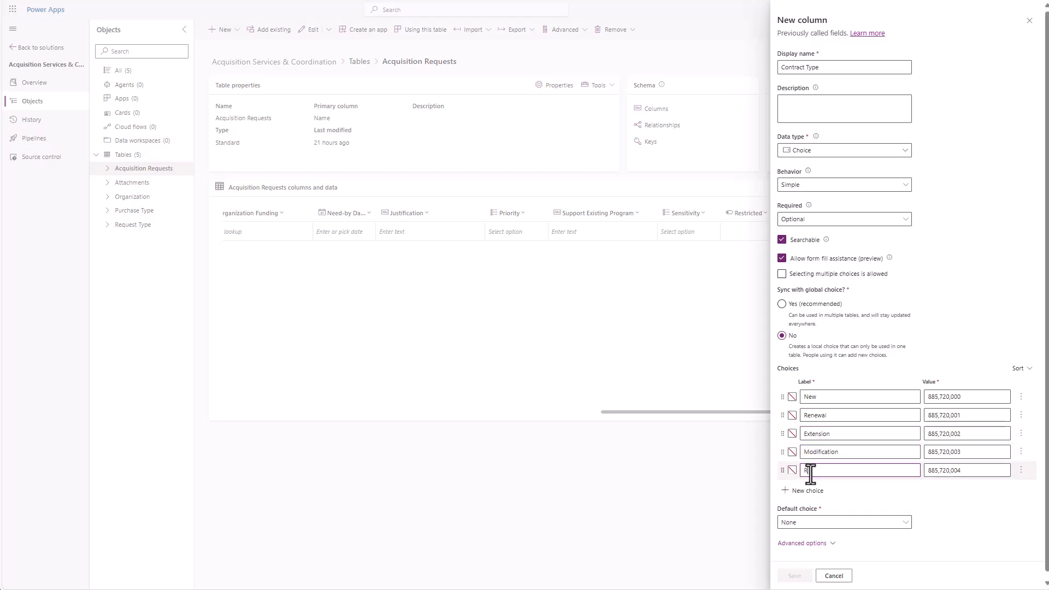
pyautogui.write('ecompete')
# - Add the choices Option Exercise, Bridge Action, Supplemental Funding and Other, and save the Contract Type column
pyautogui.click(816, 489)
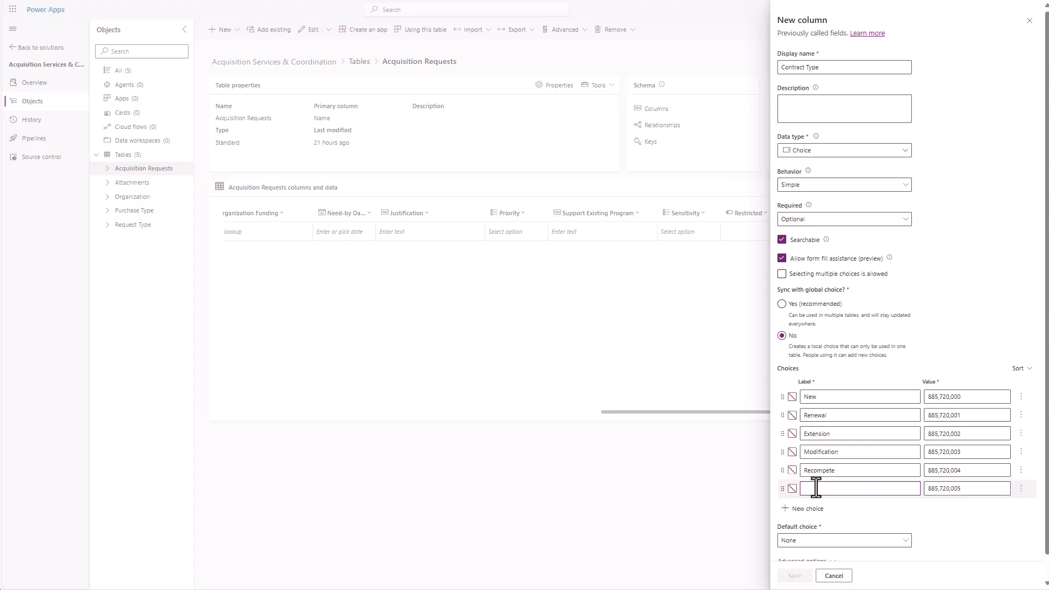
pyautogui.write('Option Exercise')
pyautogui.click(812, 507)
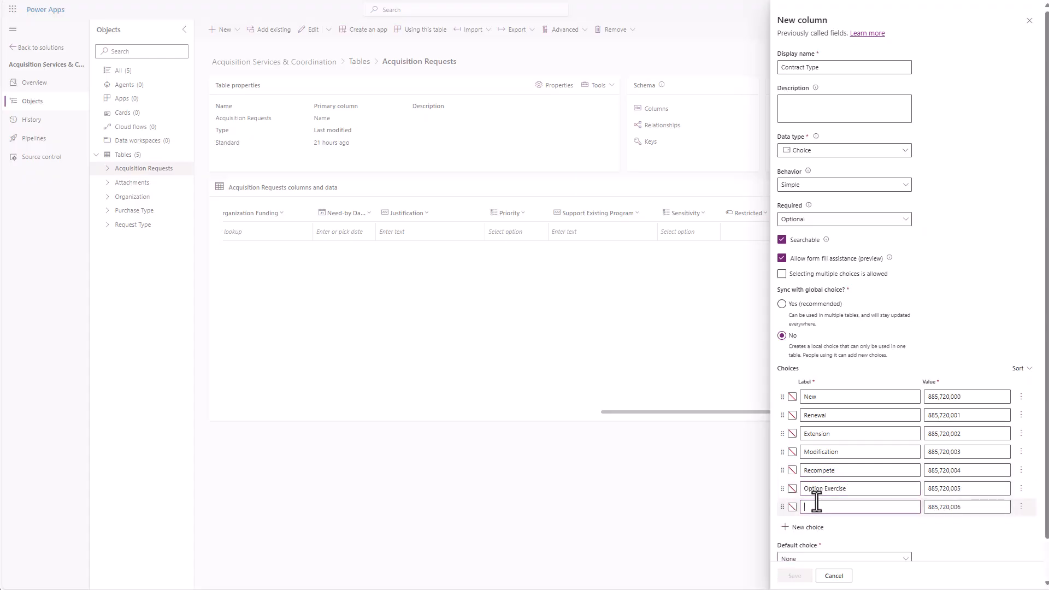
pyautogui.write('Bridge Action')
pyautogui.click(810, 527)
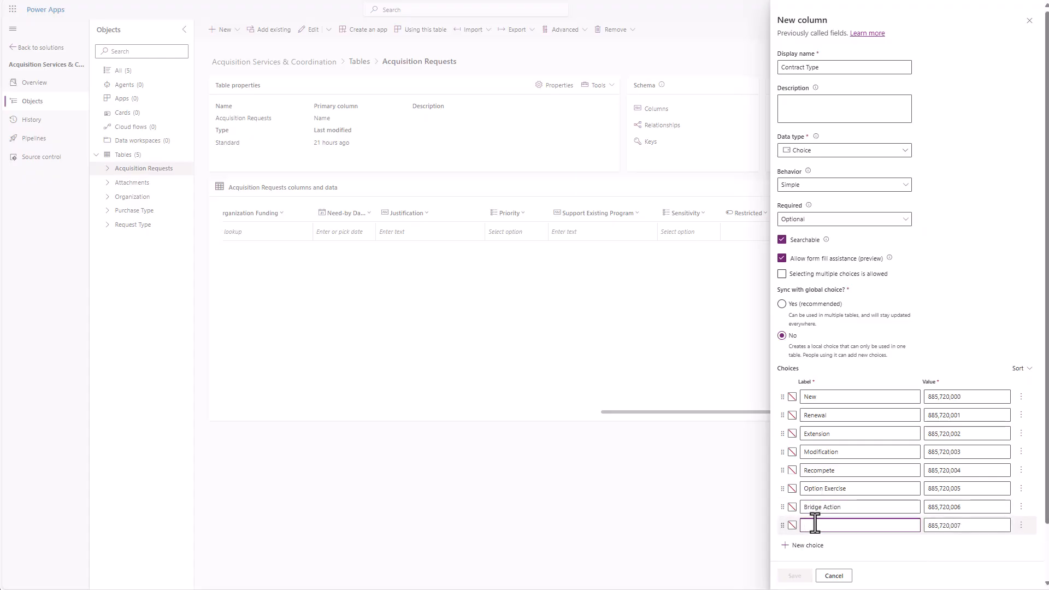
pyautogui.write('Supplemental Funding')
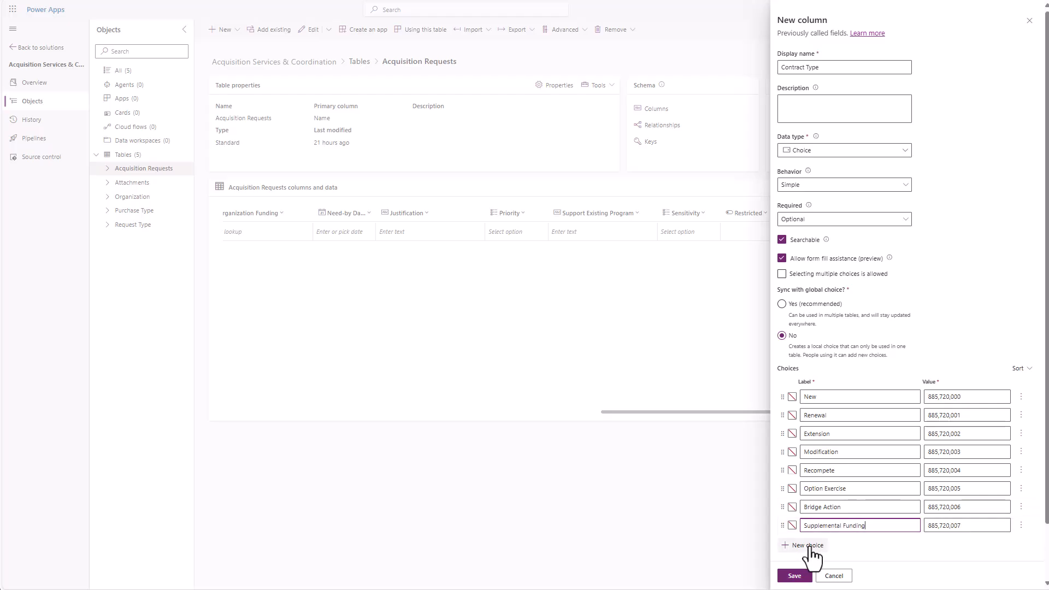
pyautogui.click(813, 545)
pyautogui.write('Othe')
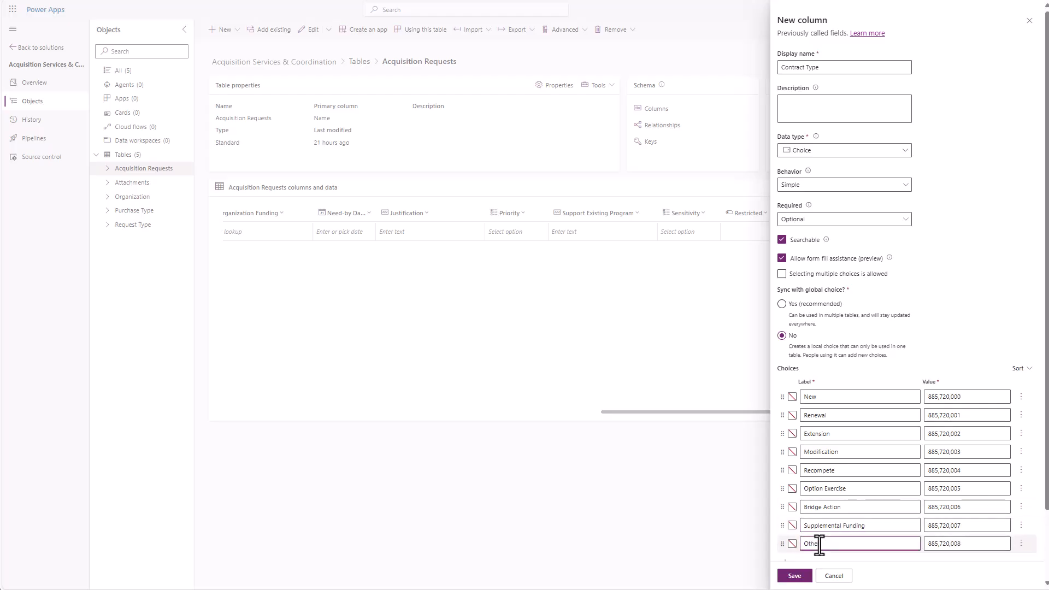
pyautogui.write('r')
pyautogui.scroll(-1, 841, 524)
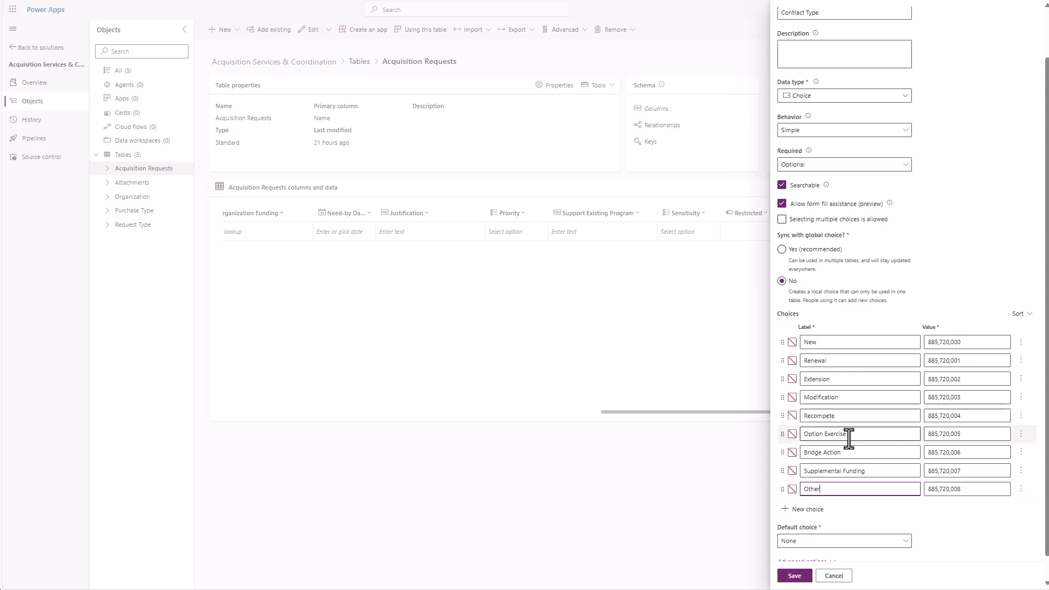
pyautogui.scroll(-1, 867, 535)
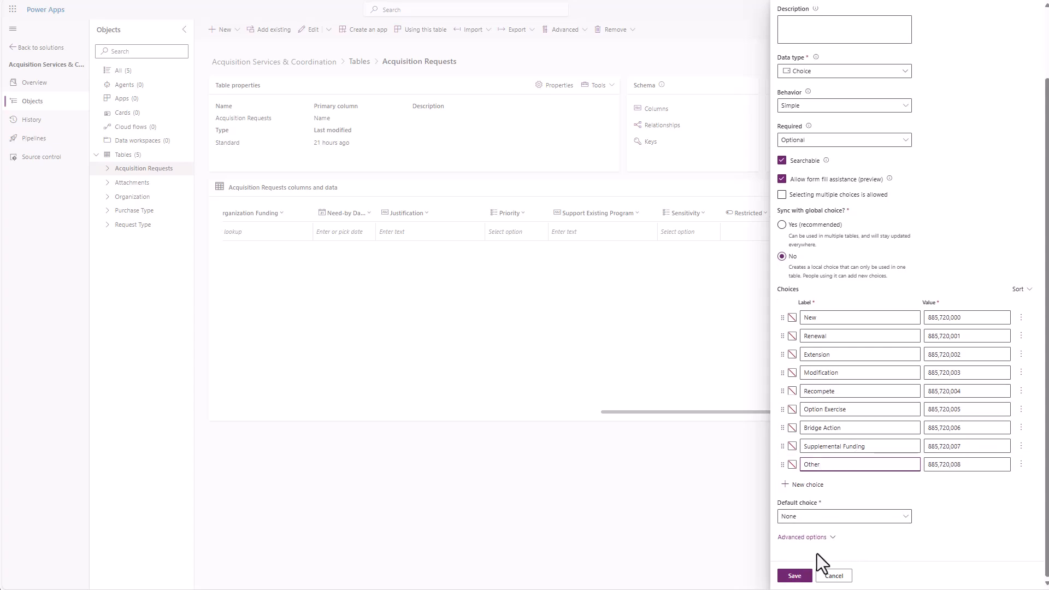
pyautogui.click(793, 578)
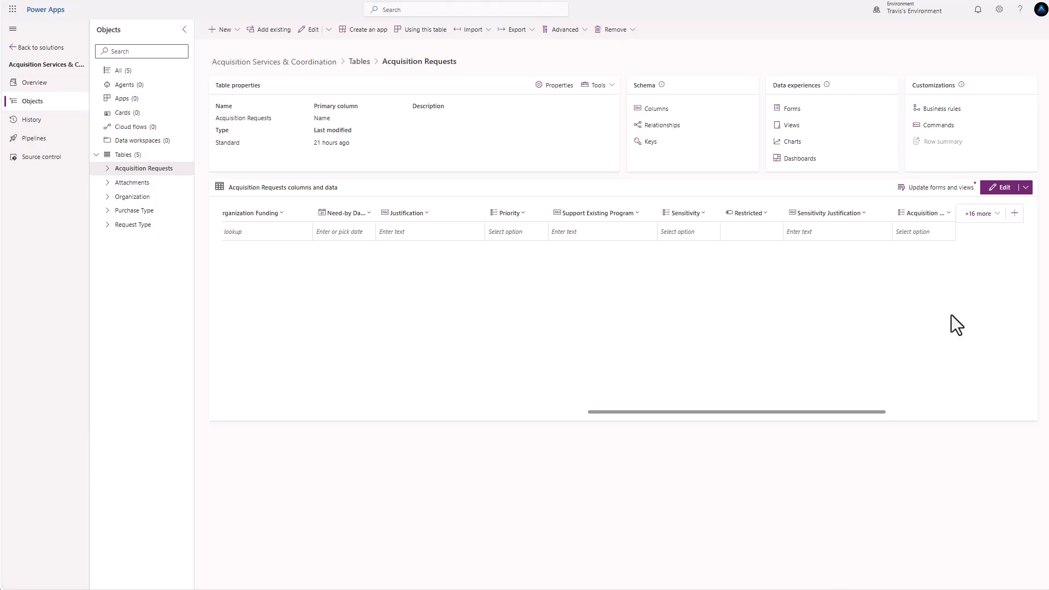
# - Add a "Contract Start Date" column to the Acquisition Requests table with the Date only data type and save it
pyautogui.click(1014, 214)
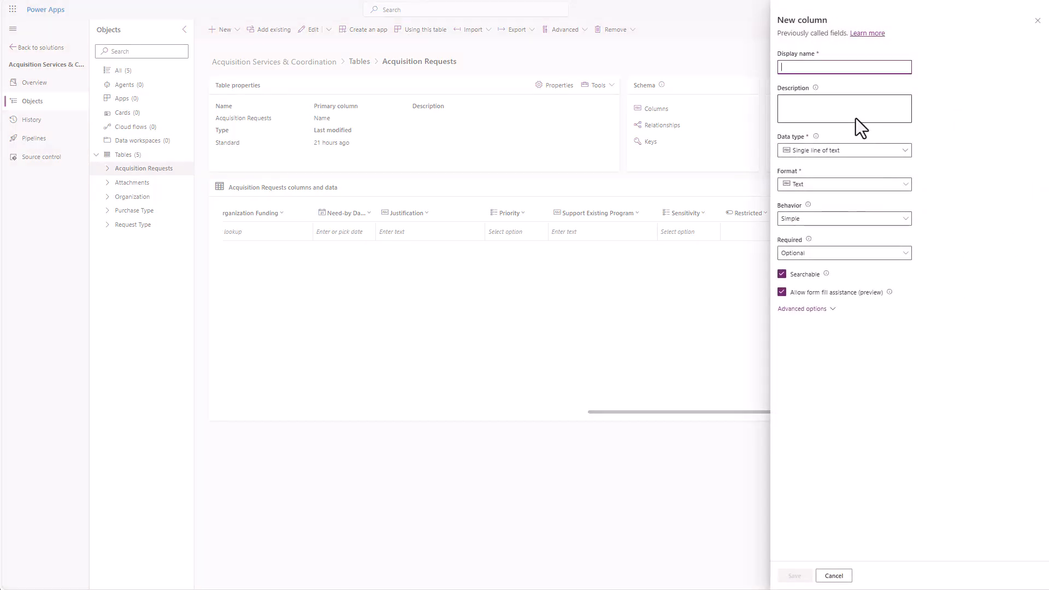
pyautogui.write('Contract S')
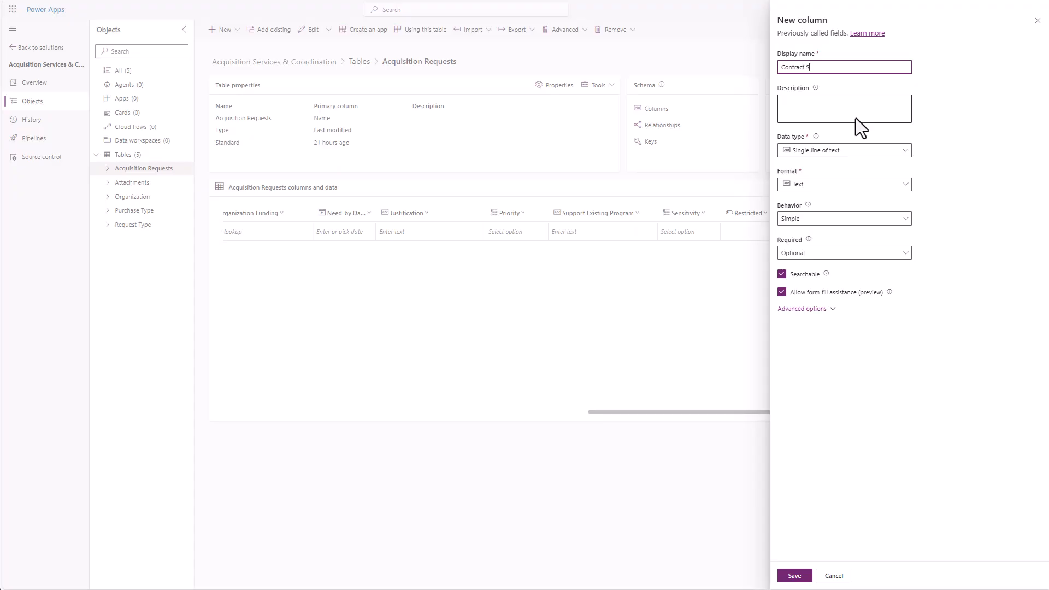
pyautogui.write('tart Date')
pyautogui.click(902, 153)
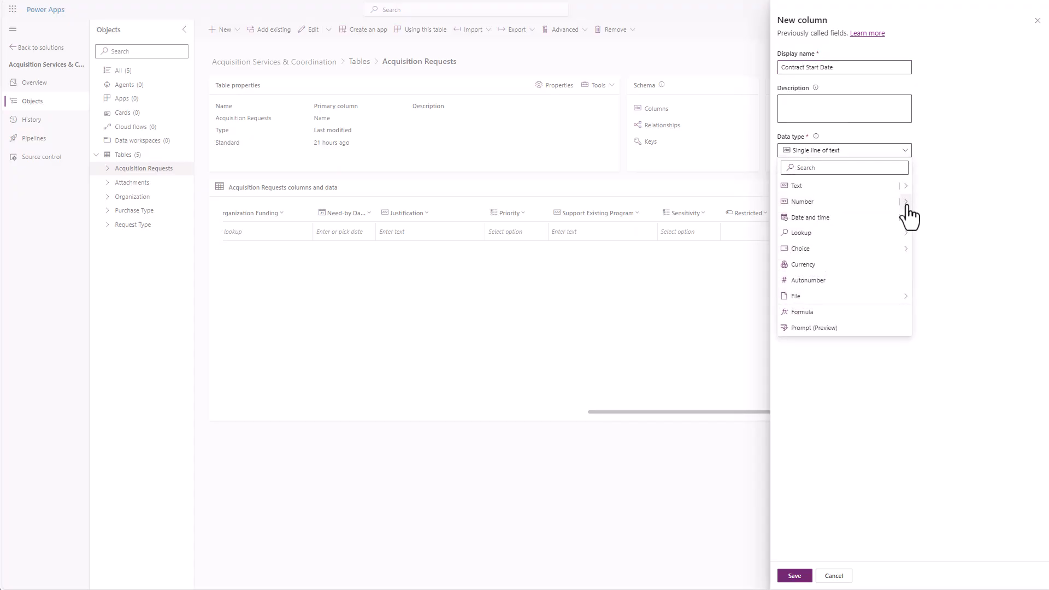
pyautogui.moveTo(907, 219)
pyautogui.click(932, 234)
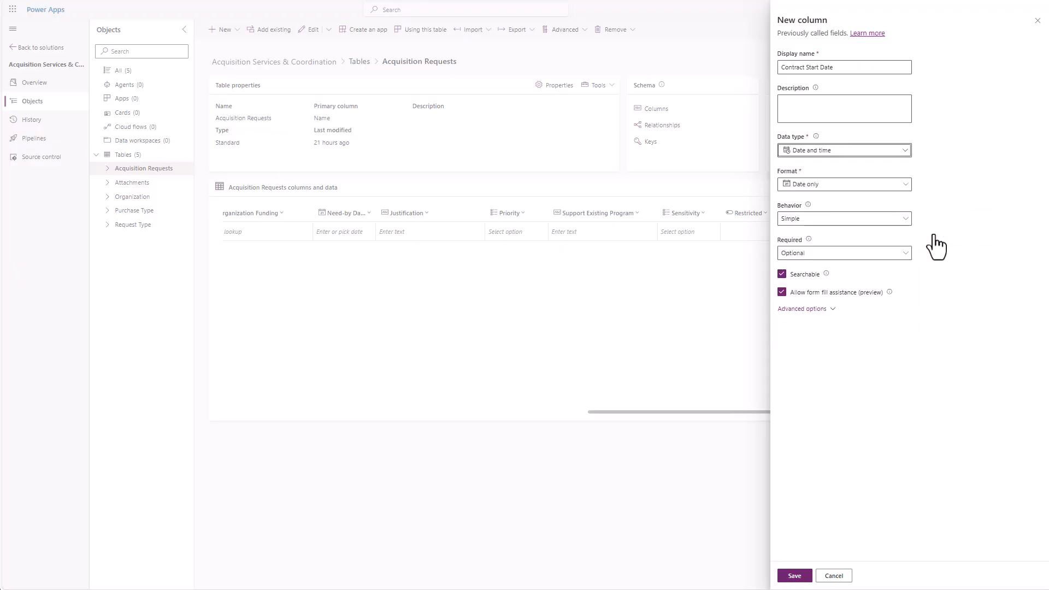
pyautogui.click(801, 576)
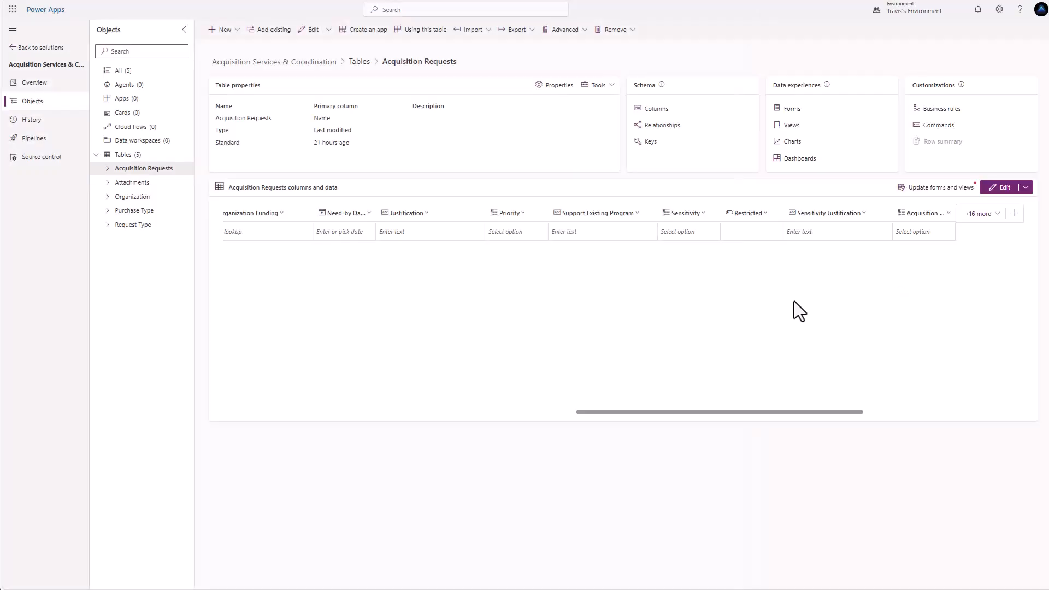
# - Add a "Contract End Date" column to the Acquisition Requests table with the Date only data type and save it
pyautogui.click(1014, 213)
pyautogui.write('Contr')
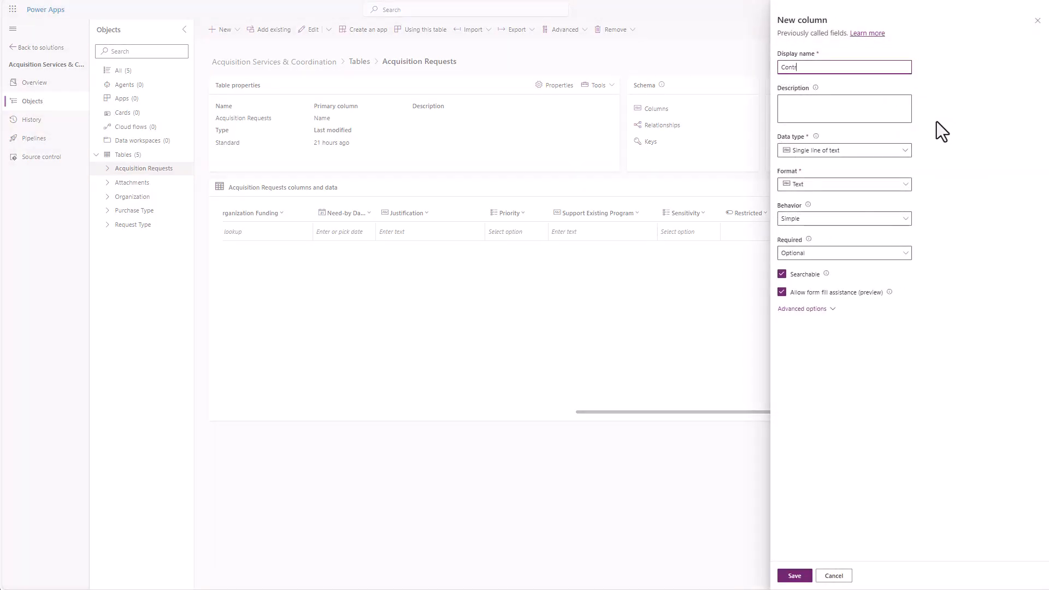
pyautogui.write('act End Date')
pyautogui.click(903, 152)
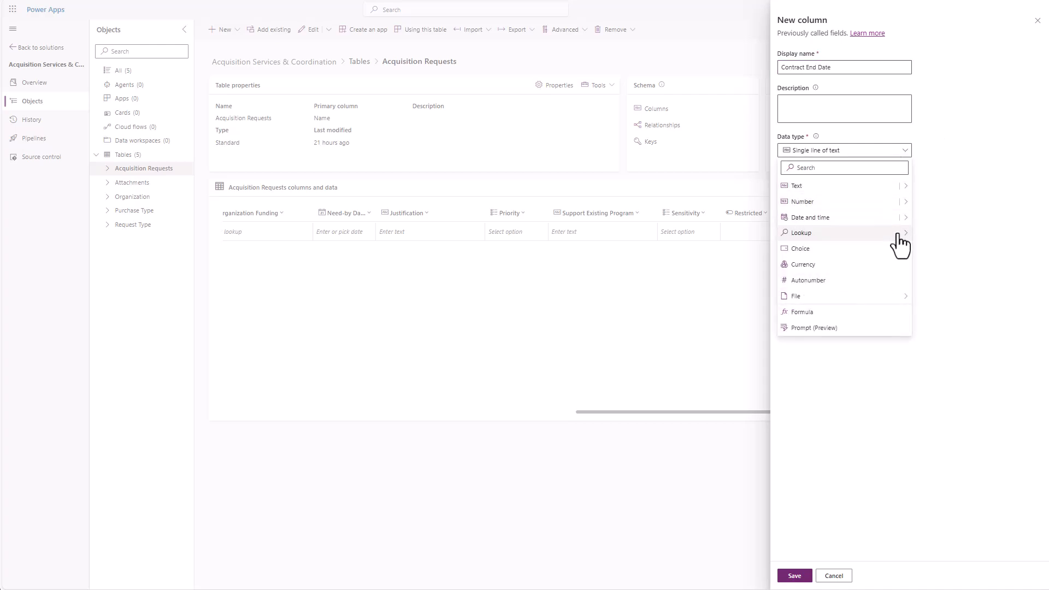
pyautogui.moveTo(901, 224)
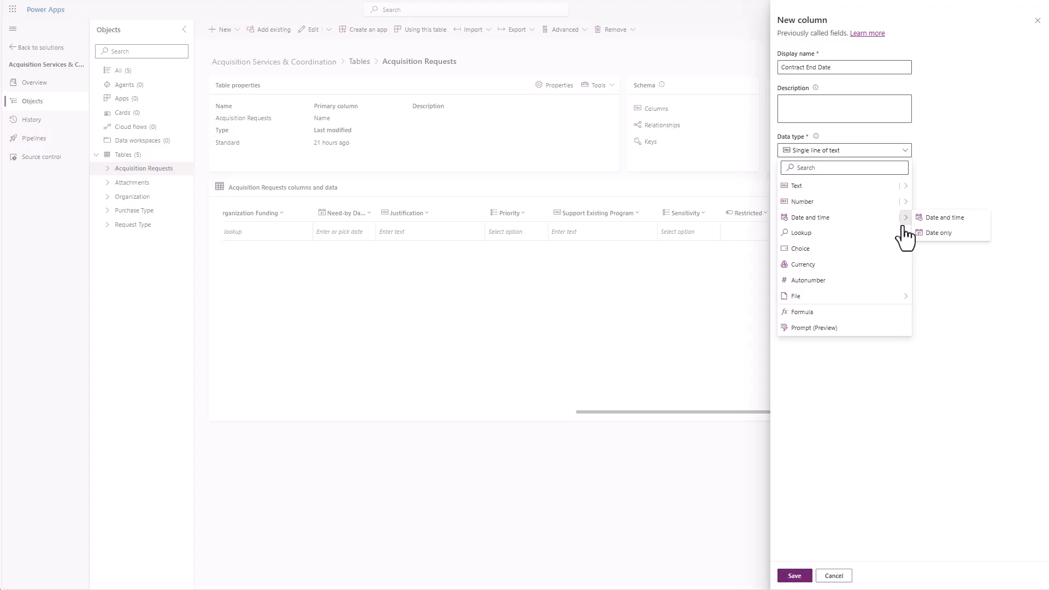
pyautogui.click(932, 234)
pyautogui.click(794, 575)
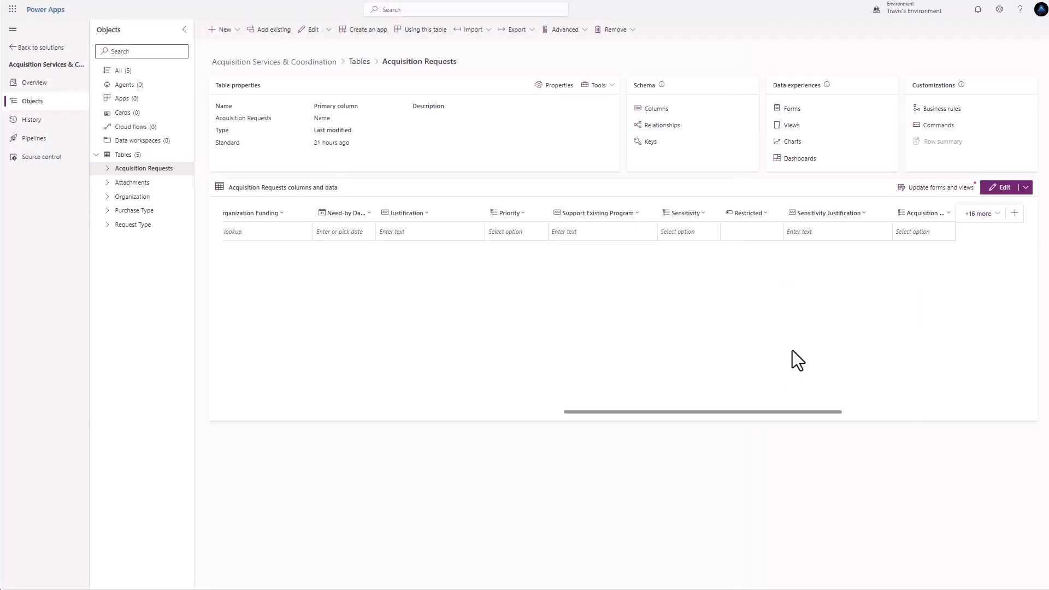
# - Add an "Estimated Value" column to the Acquisition Requests table with the Currency data type and save it
pyautogui.click(1014, 214)
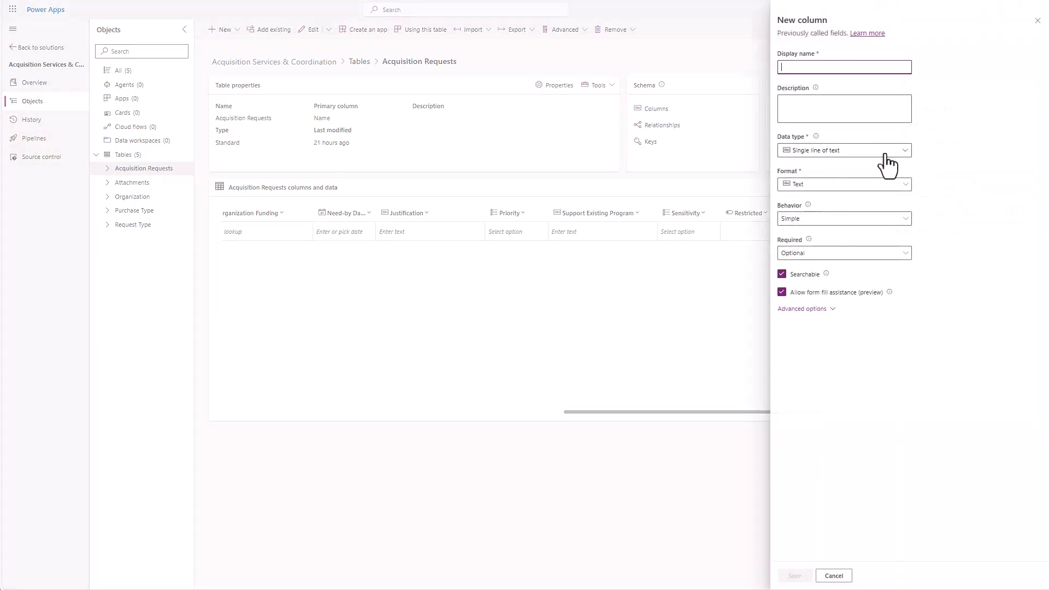
pyautogui.write('Estimated Value')
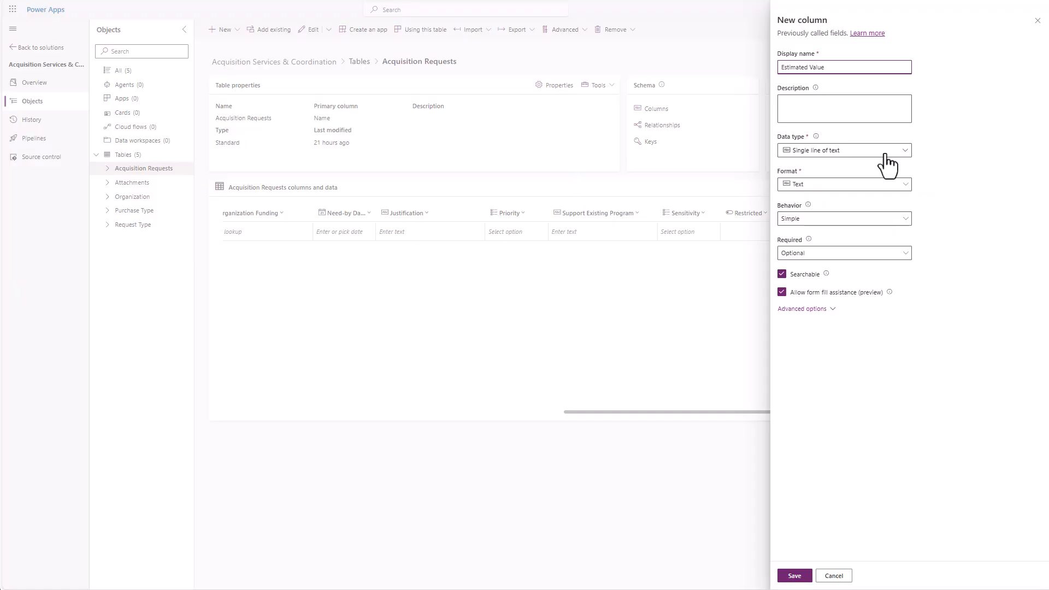
pyautogui.click(885, 155)
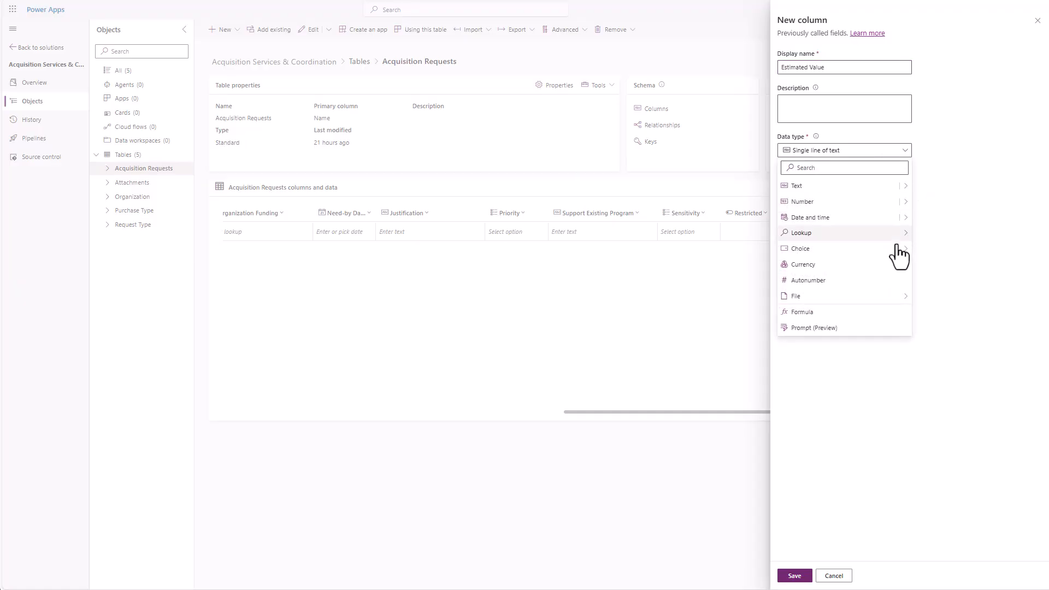
pyautogui.click(883, 265)
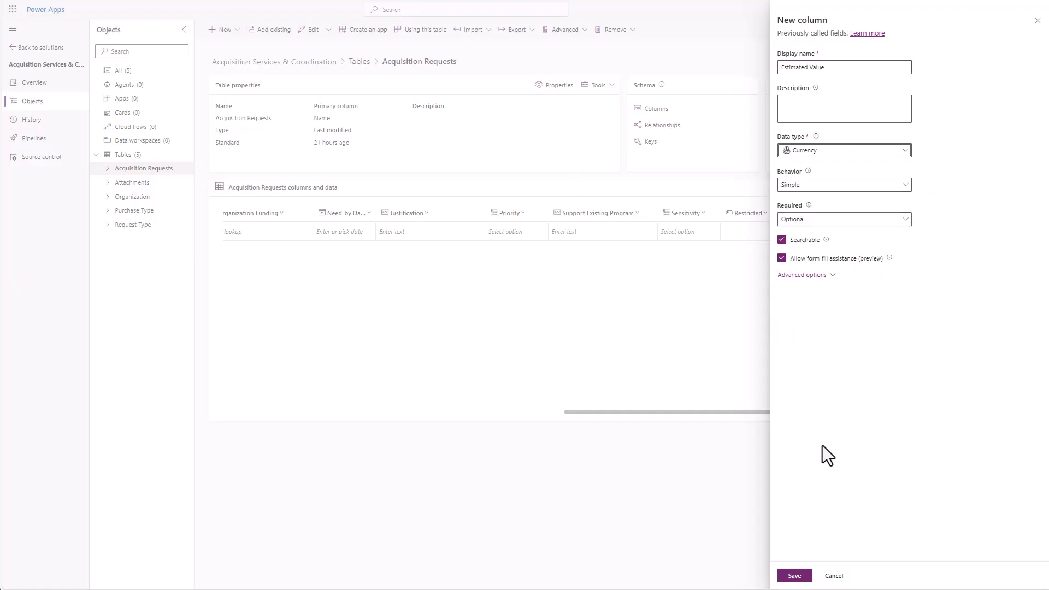
pyautogui.click(796, 578)
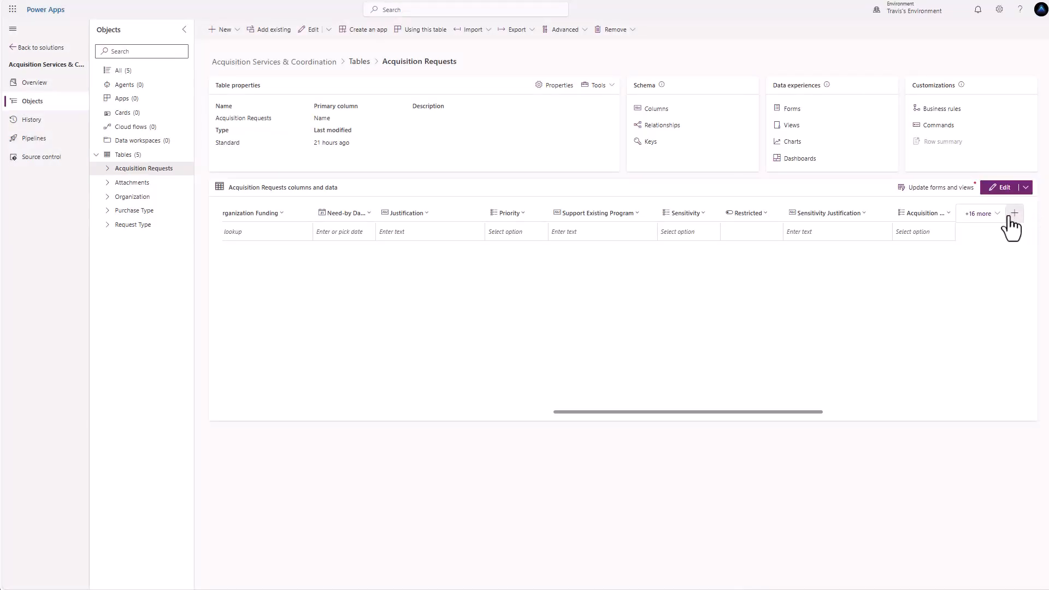
# - Add a "Sole Source" column to the Acquisition Requests table with the Yes/no data type and save it
pyautogui.click(1014, 213)
pyautogui.write('So')
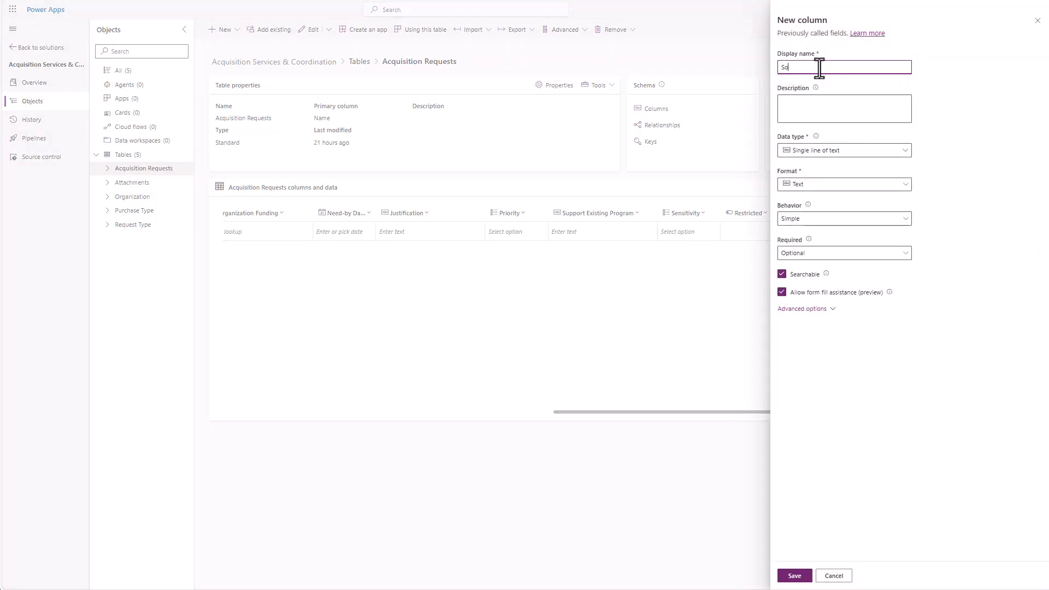
pyautogui.write('le Source')
pyautogui.click(905, 155)
pyautogui.moveTo(905, 247)
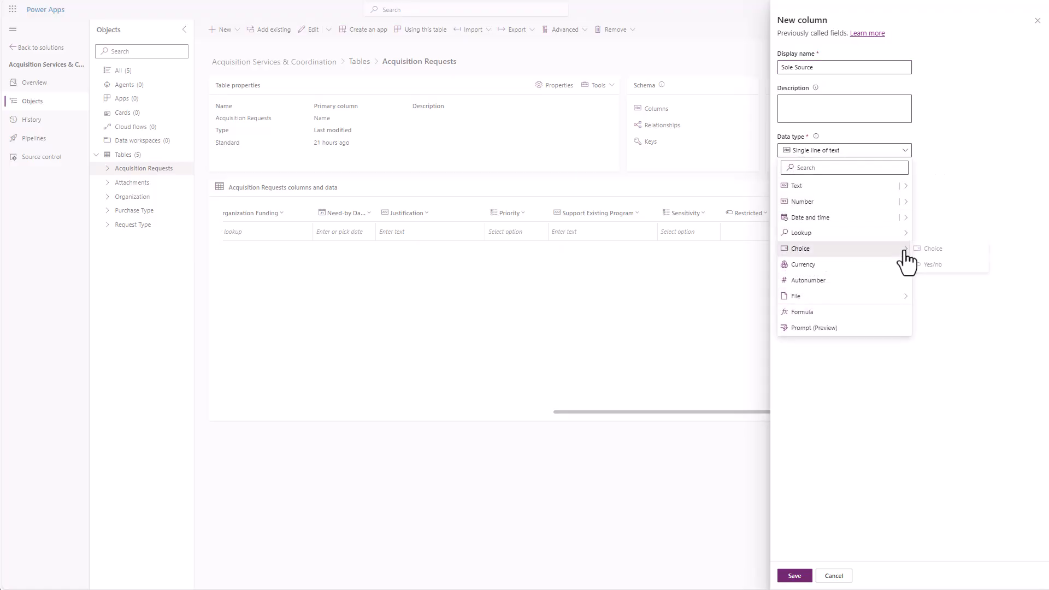
pyautogui.click(934, 266)
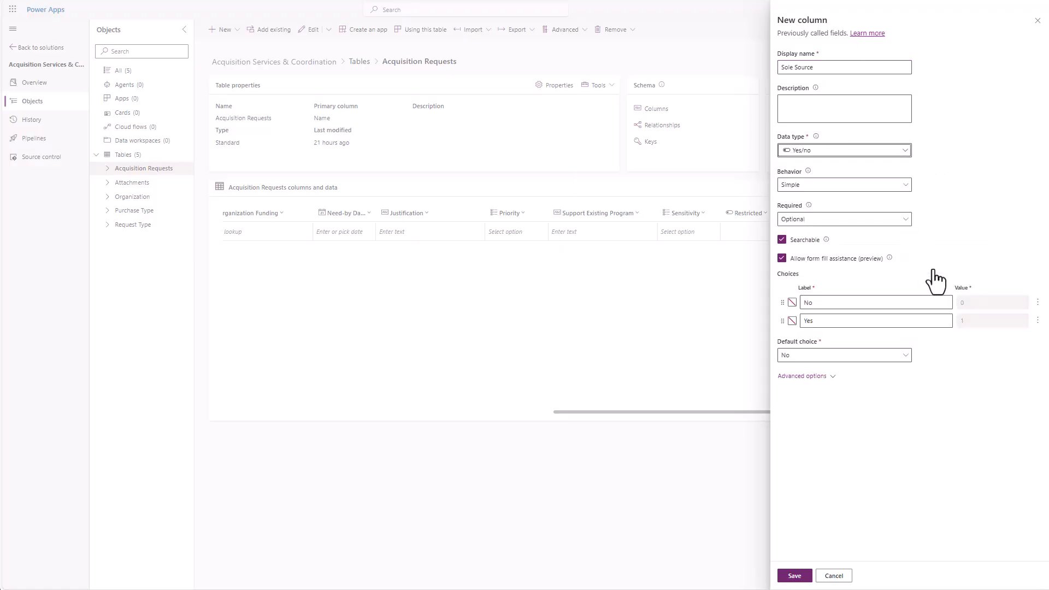
pyautogui.click(794, 576)
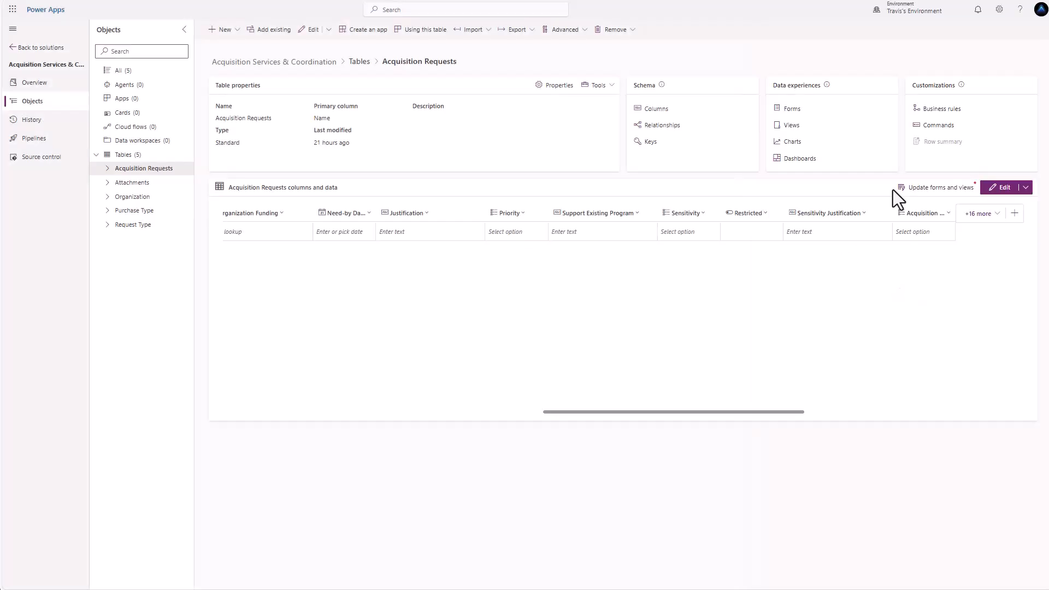
# - Add a "Sole Source Justification" column to the Acquisition Requests table as multiple lines of plain text and save it
pyautogui.moveTo(784, 413); pyautogui.dragTo(962, 415)
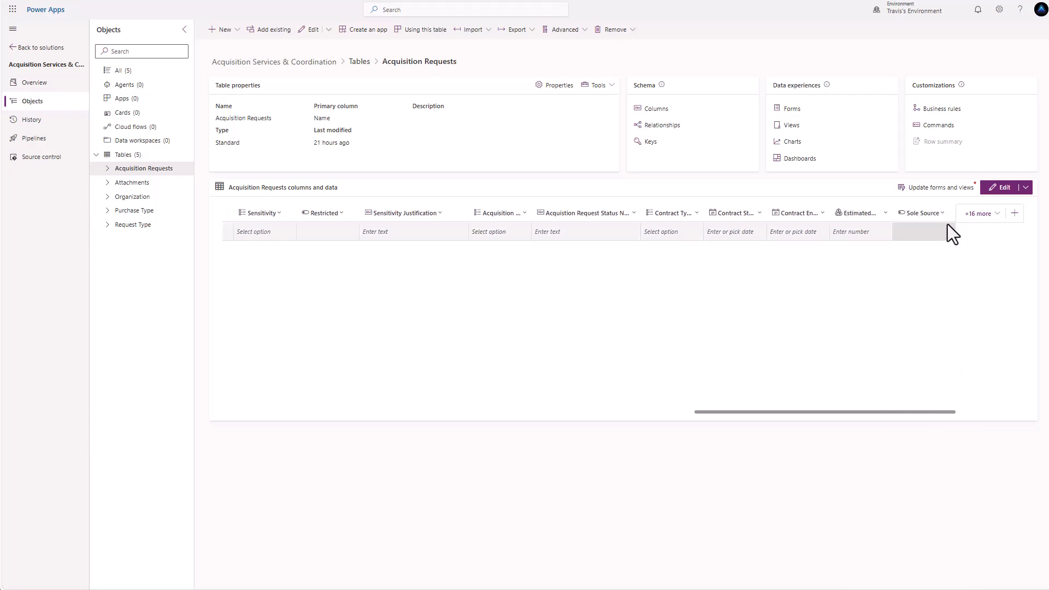
pyautogui.click(1014, 214)
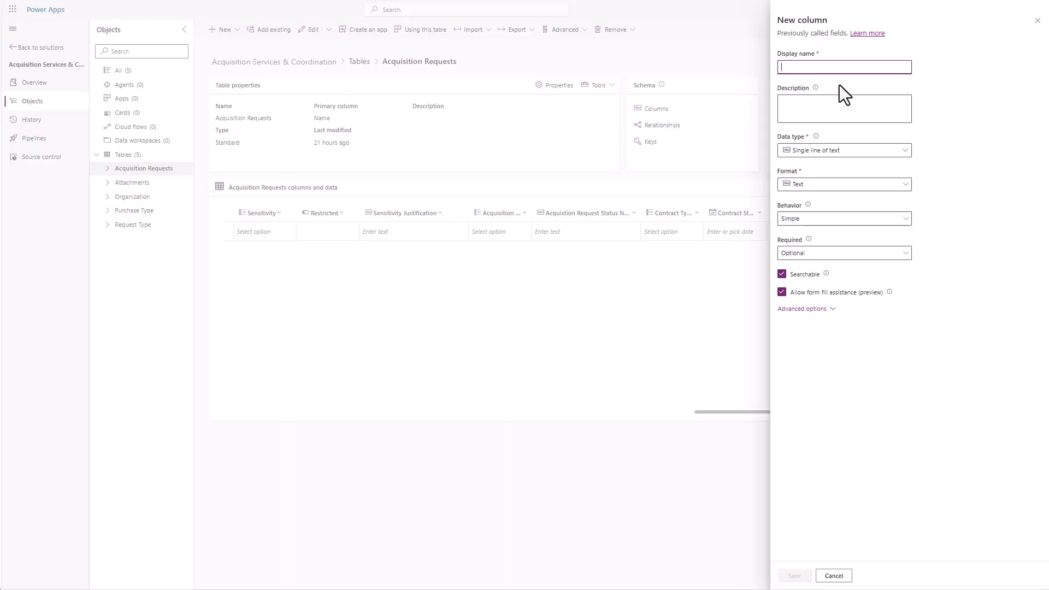
pyautogui.write('Sole ')
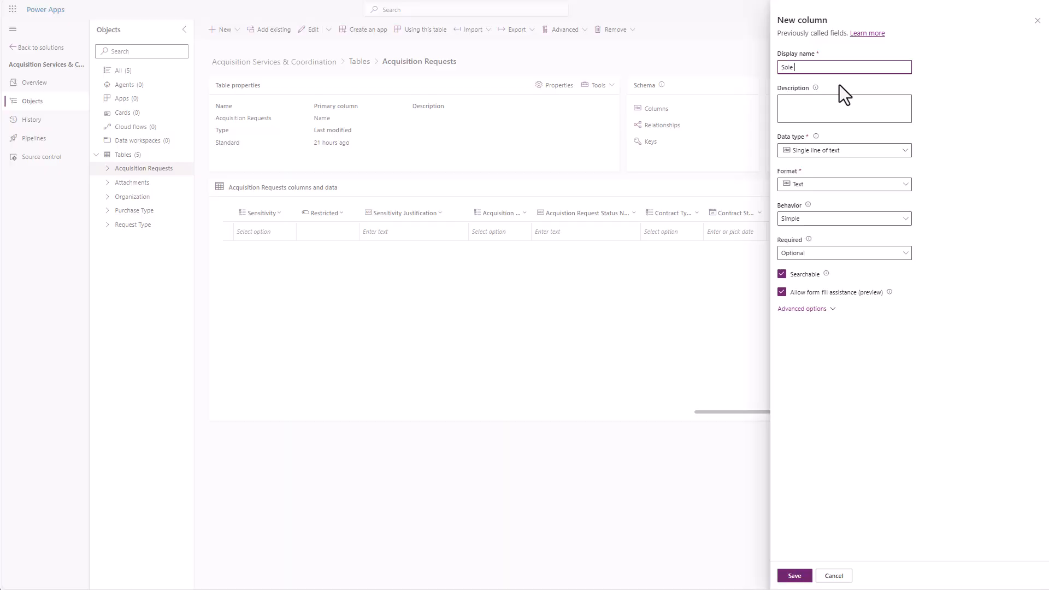
pyautogui.write('Source Justification')
pyautogui.click(902, 152)
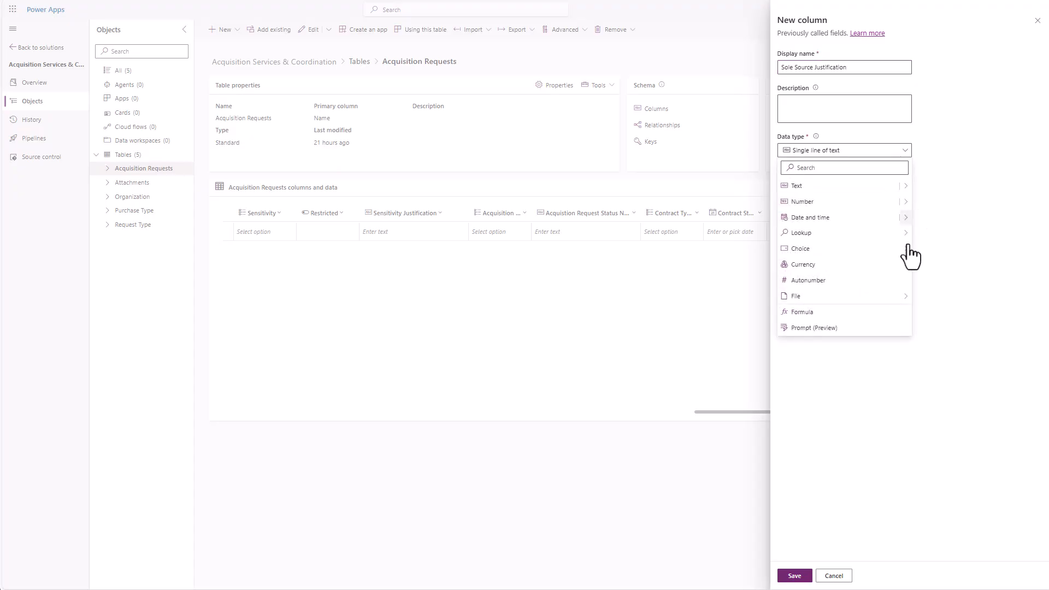
pyautogui.moveTo(905, 198)
pyautogui.click(935, 328)
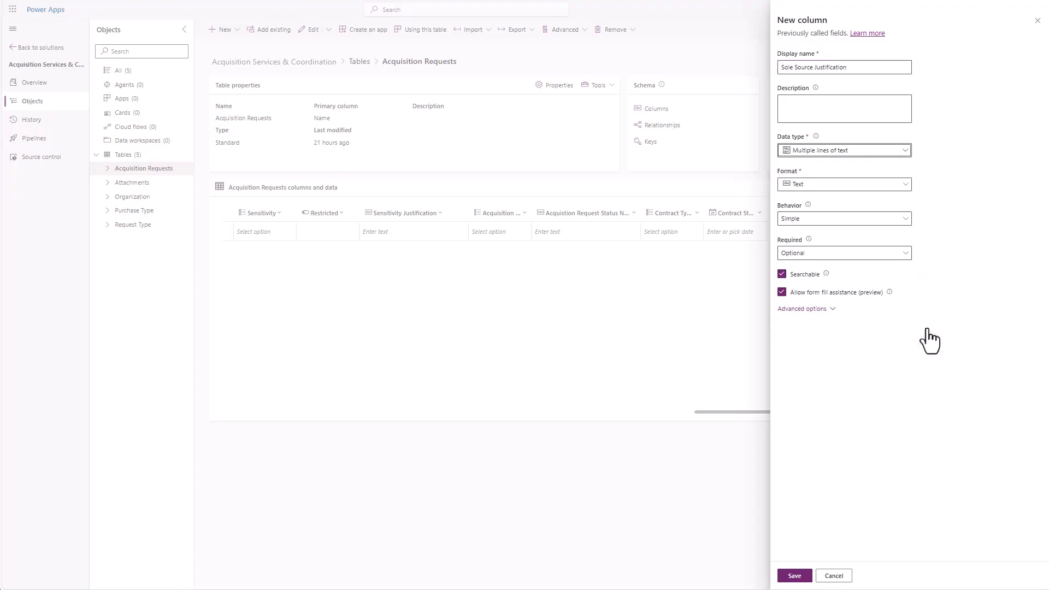
pyautogui.click(795, 574)
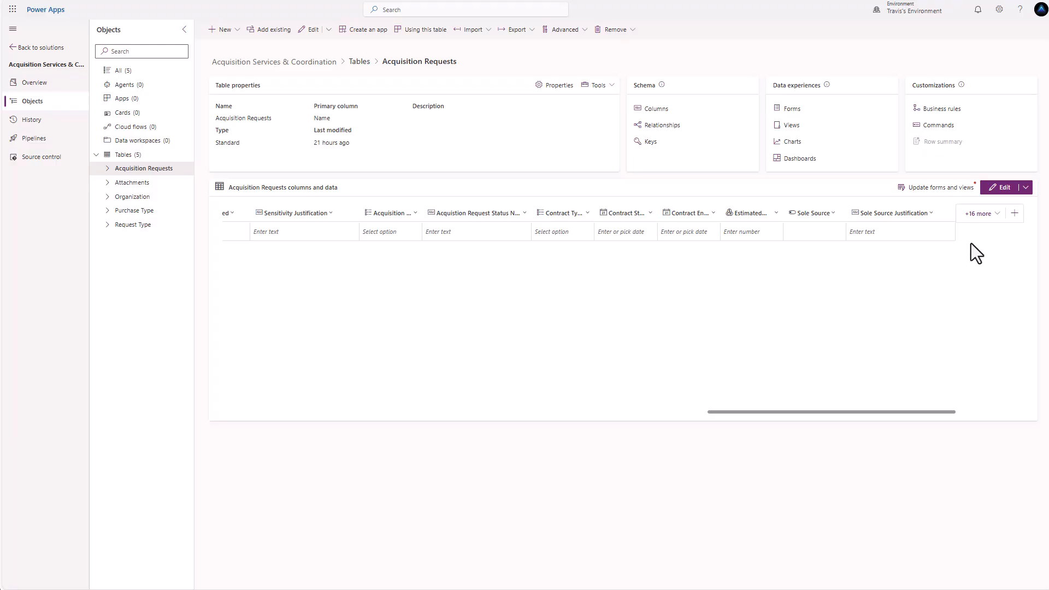
# - Set up a new "From Contact" column described as "Who is shipping the items", as a lookup to the User table
pyautogui.click(1013, 215)
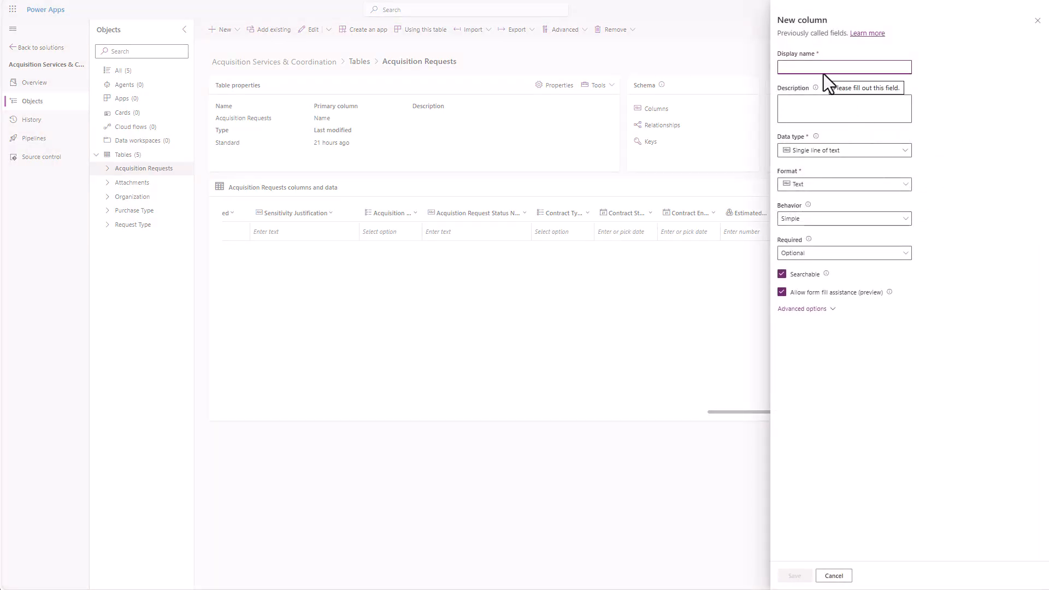
pyautogui.write('From ')
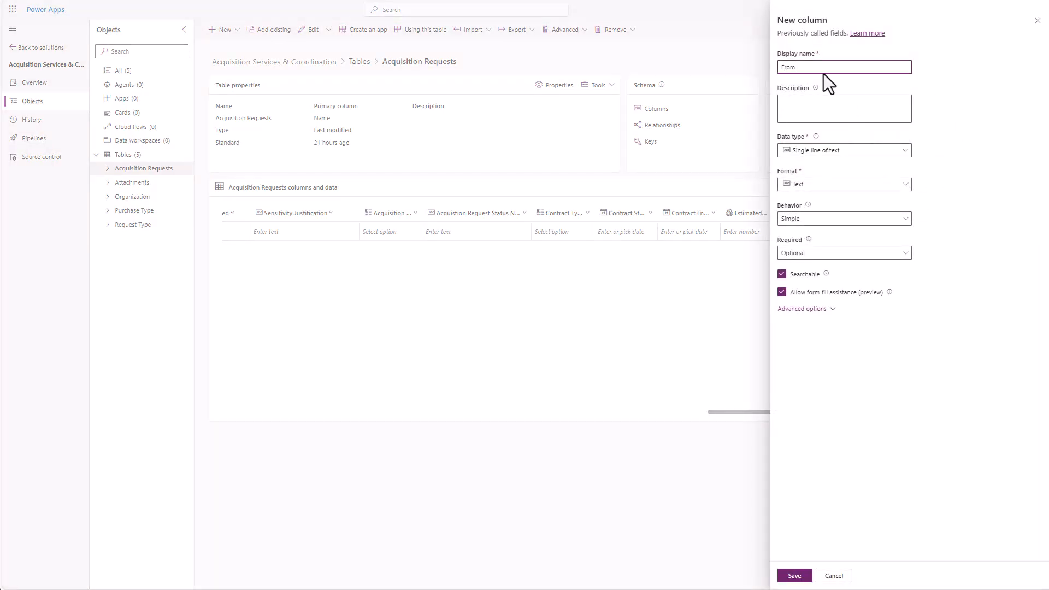
pyautogui.write('Contact')
pyautogui.click(821, 109)
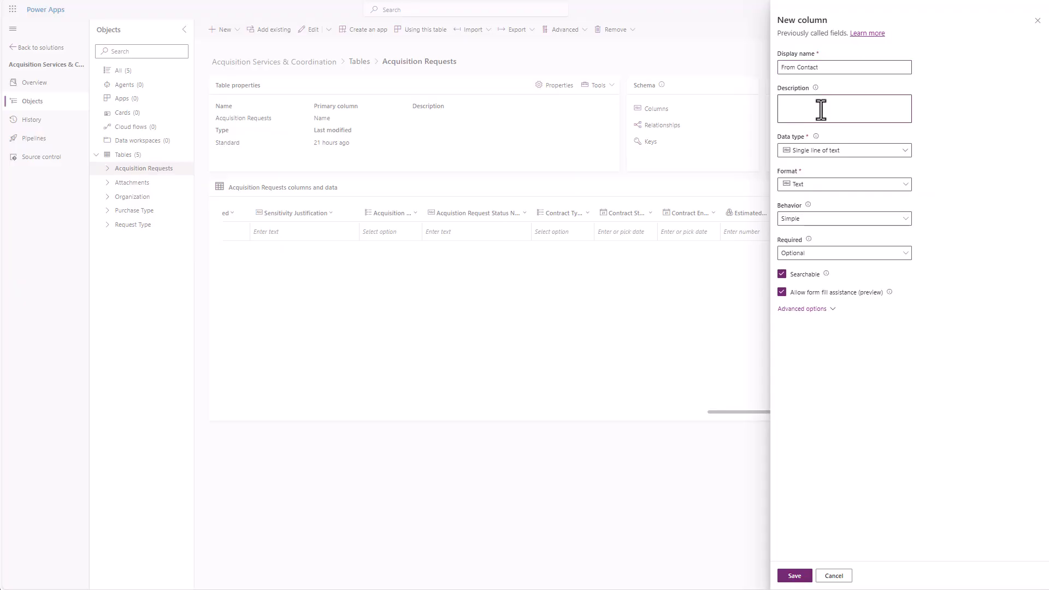
pyautogui.write('Who is shipping the items')
pyautogui.click(903, 157)
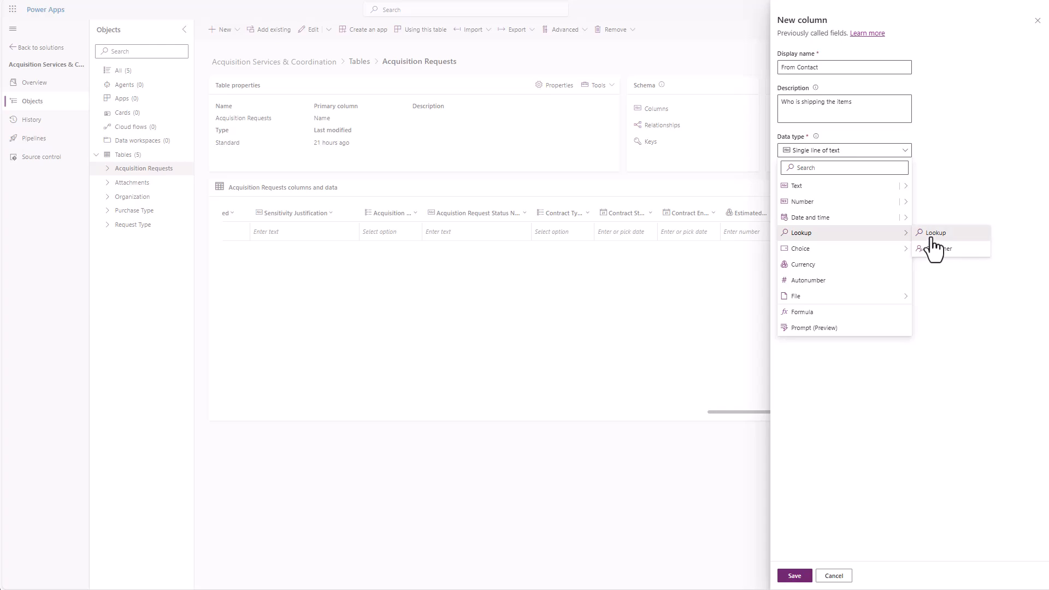
pyautogui.click(932, 232)
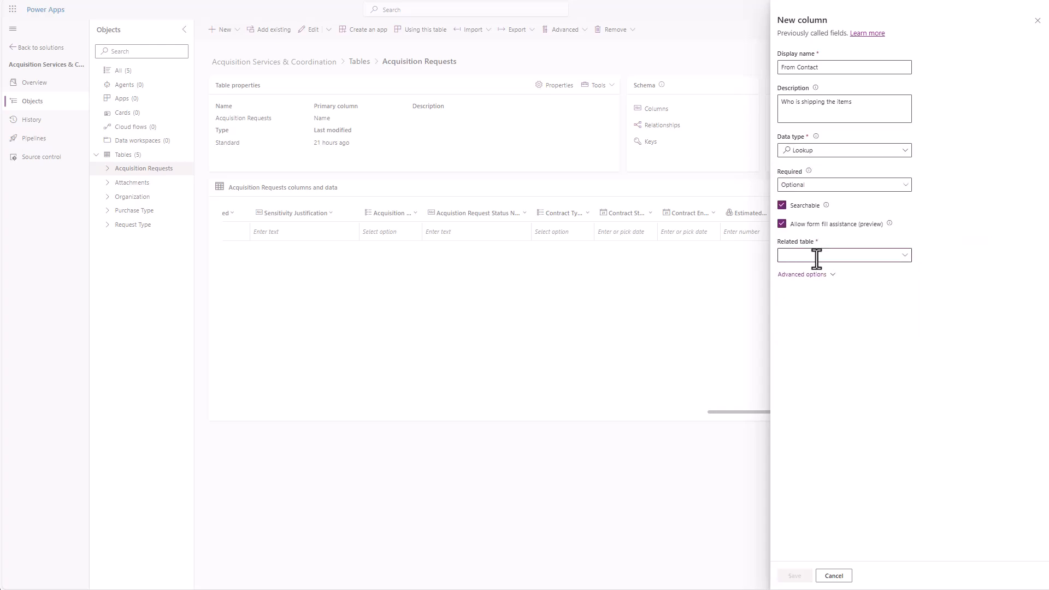
pyautogui.write('user')
pyautogui.click(806, 364)
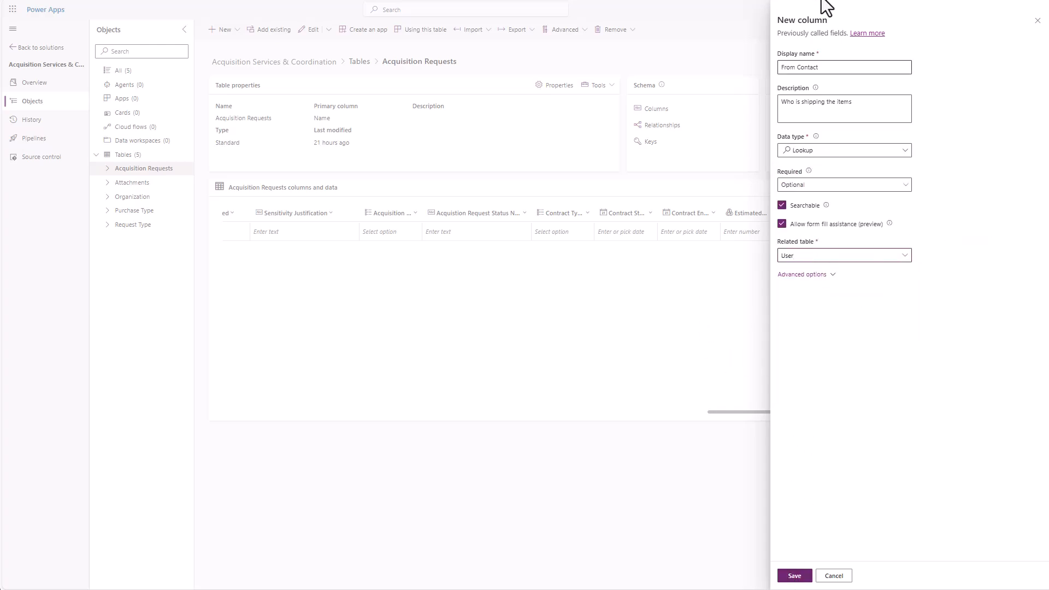
# - Change the new lookup column's display name to "From POC" and save the column
pyautogui.moveTo(824, 68); pyautogui.dragTo(796, 67)
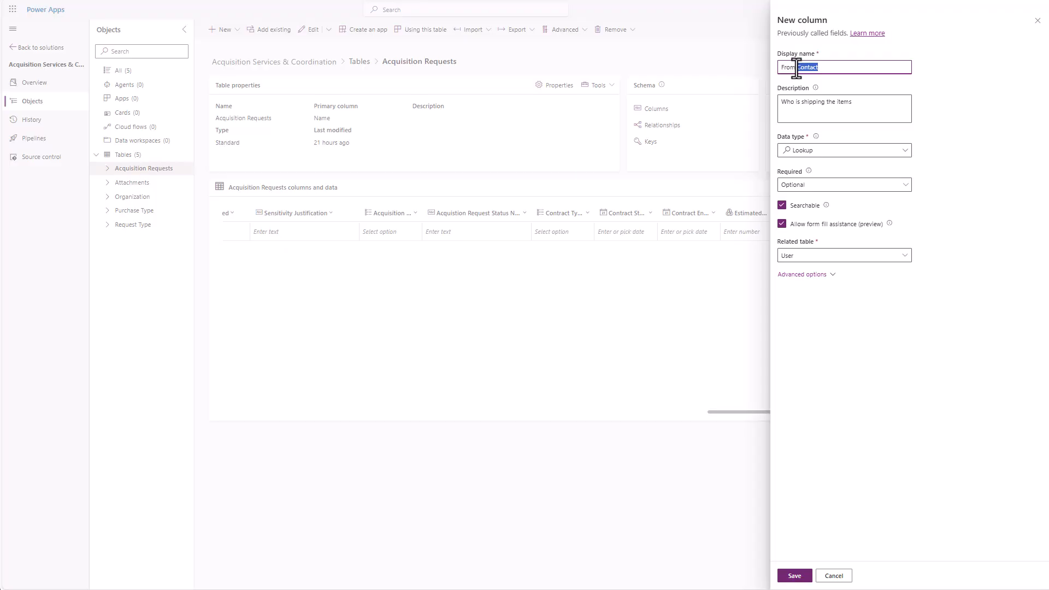
pyautogui.write('PO')
pyautogui.click(795, 578)
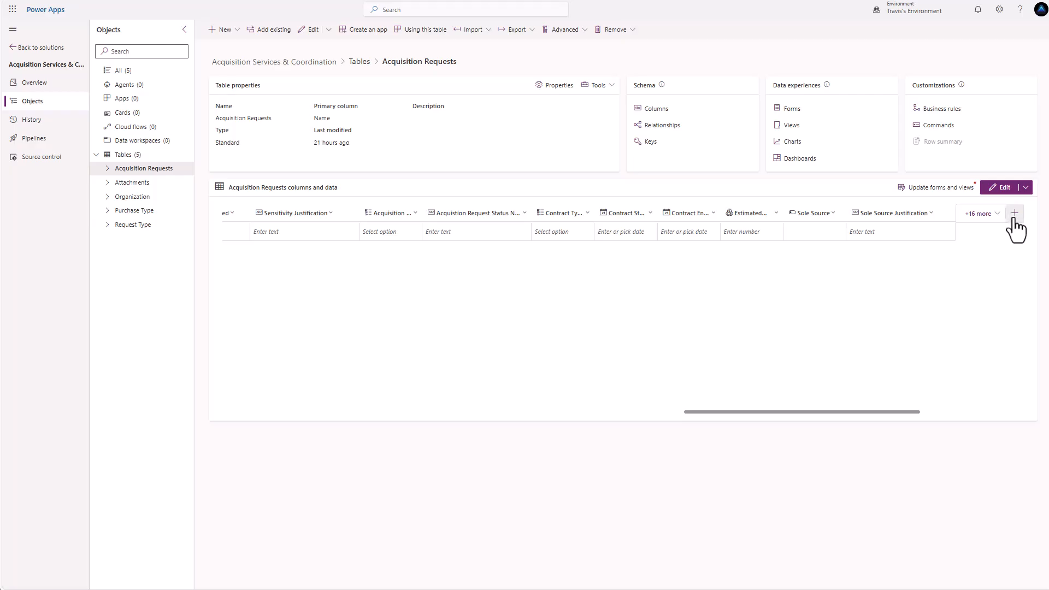
# - Add a "To POC" column to the Acquisition Requests table as a single line of text and save it
pyautogui.click(1011, 217)
pyautogui.write('To POC')
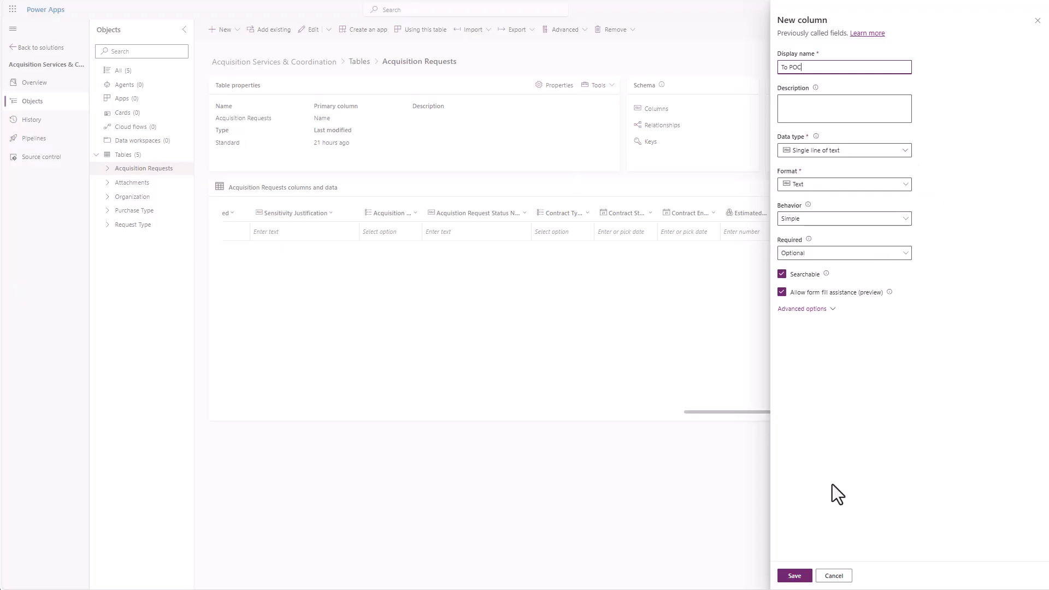
pyautogui.click(808, 576)
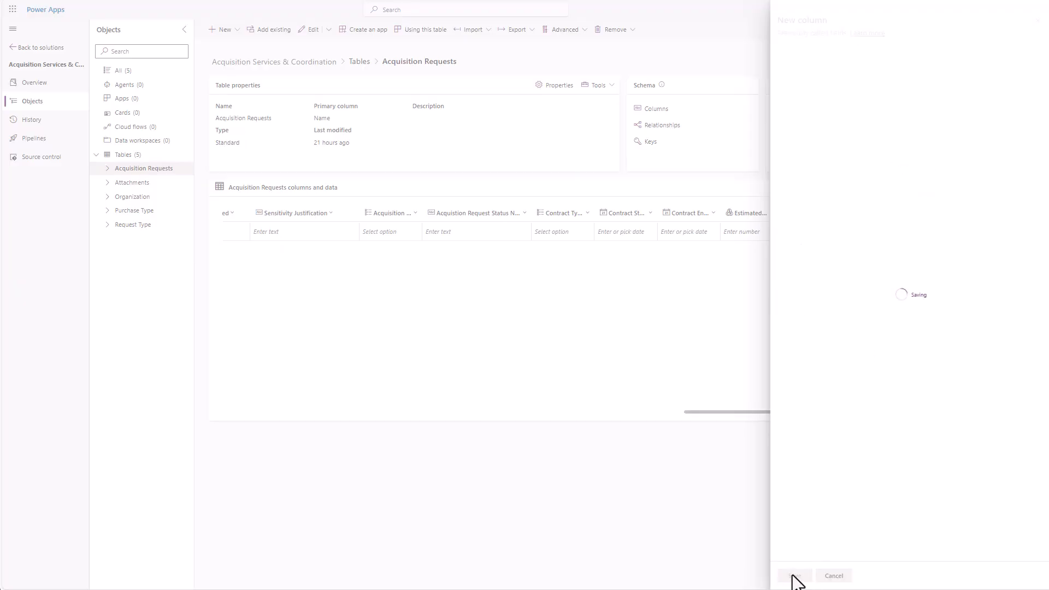
# - Add a "To Organization" column to the Acquisition Requests table as a single line of text and save it
pyautogui.click(1013, 216)
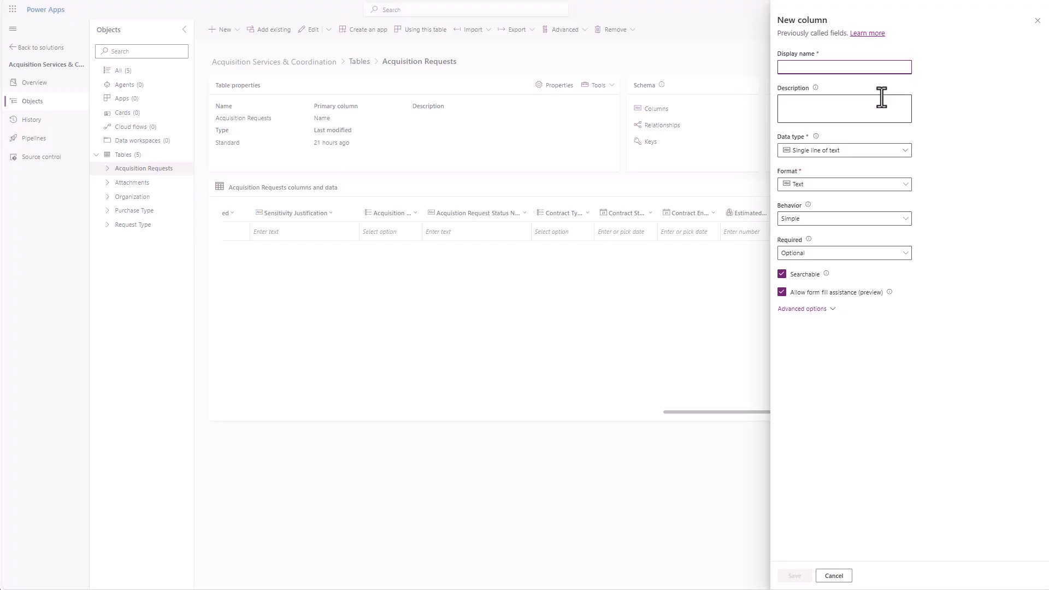
pyautogui.write('To O')
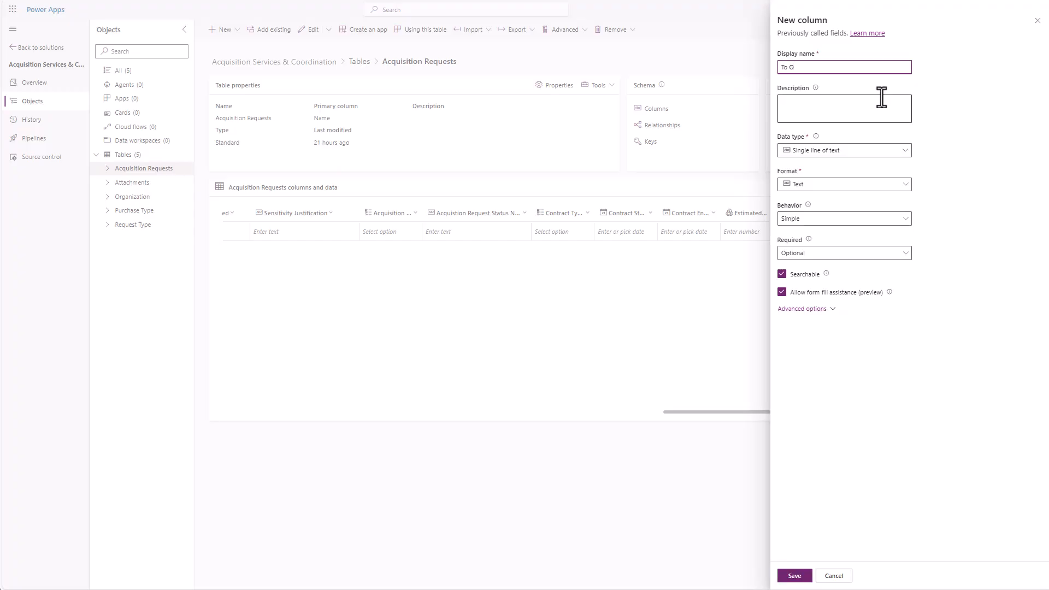
pyautogui.write('R')
pyautogui.press('BackSpace')
pyautogui.write('rganization')
pyautogui.click(795, 575)
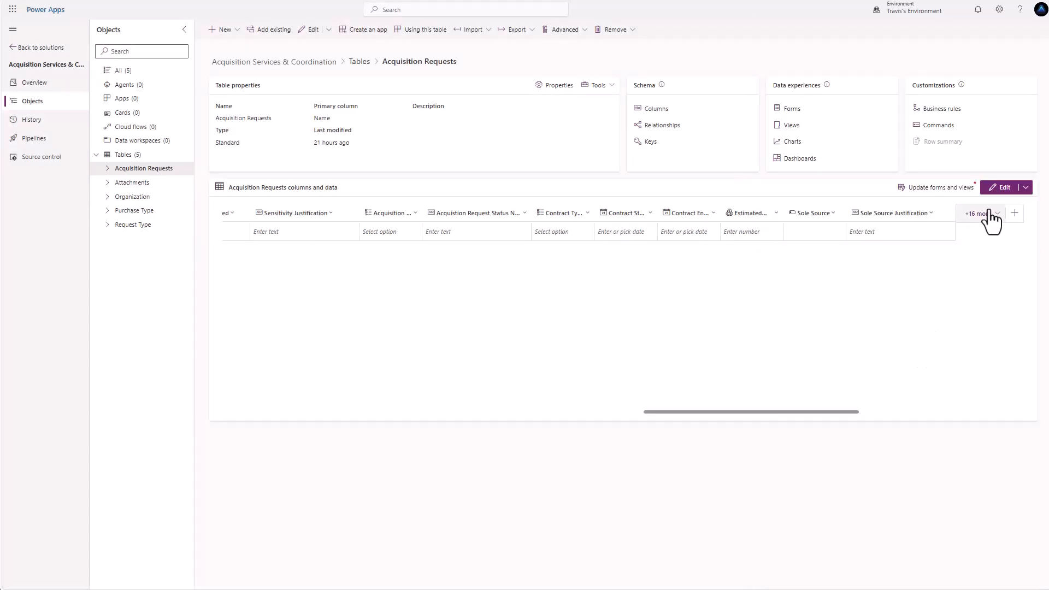
# - Set up a new "To Address" column in the Acquisition Requests table as multiple lines of plain text
pyautogui.click(1011, 213)
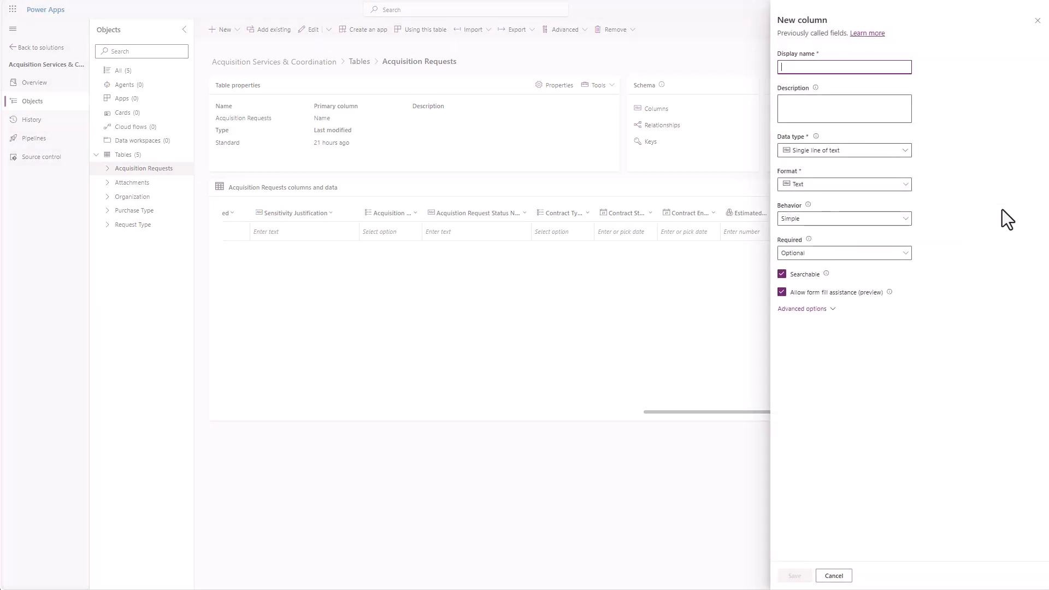
pyautogui.write('To Address')
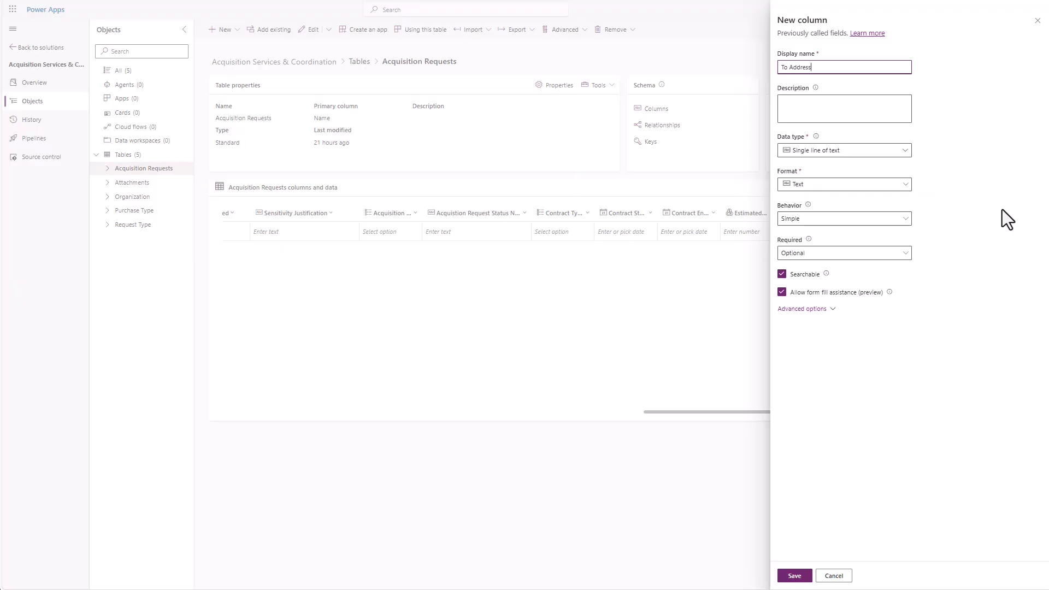
pyautogui.click(904, 150)
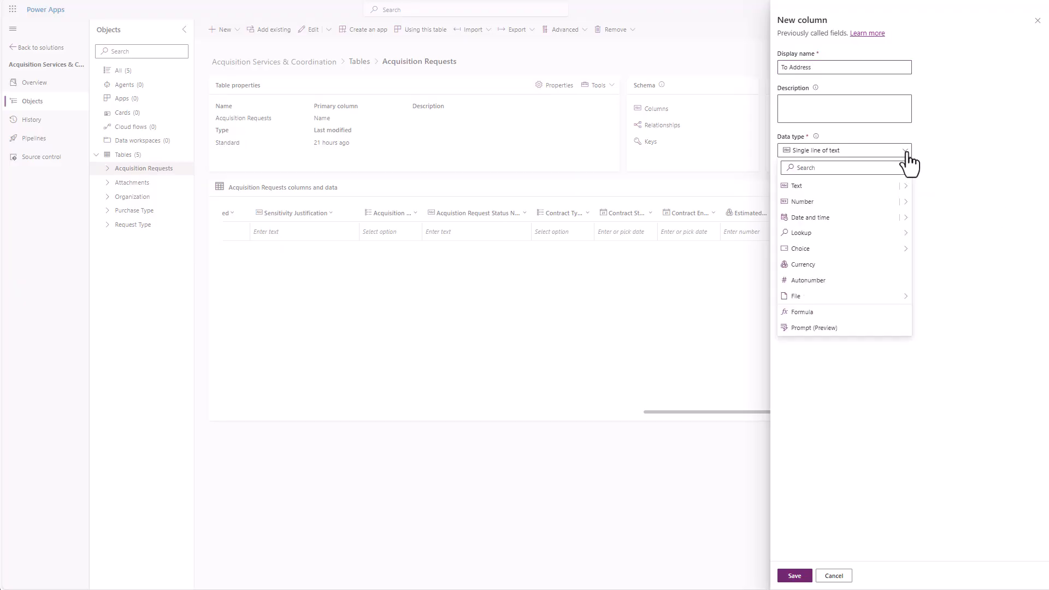
pyautogui.moveTo(908, 194)
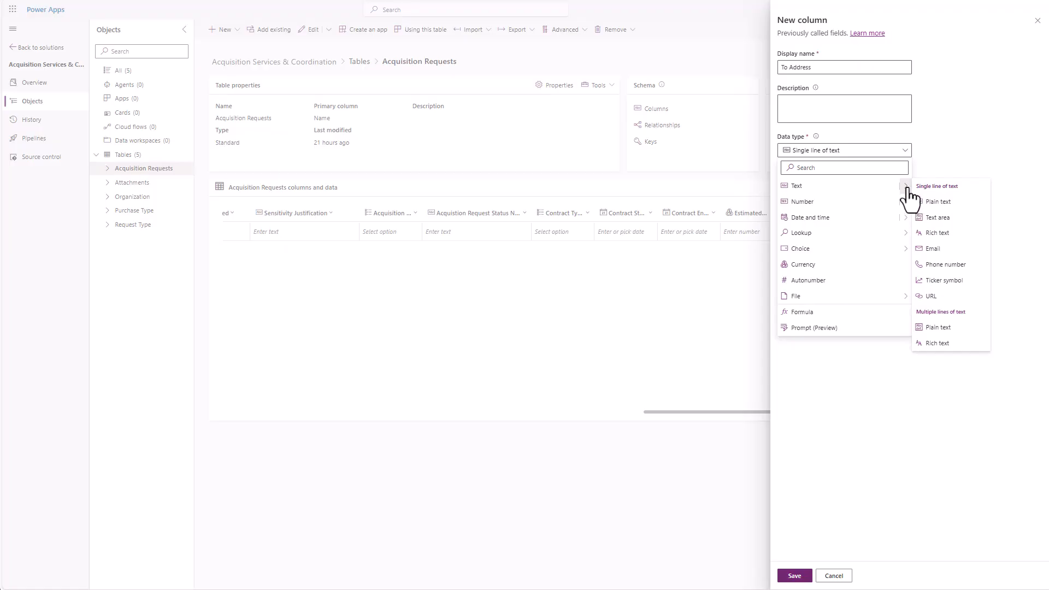
pyautogui.click(944, 331)
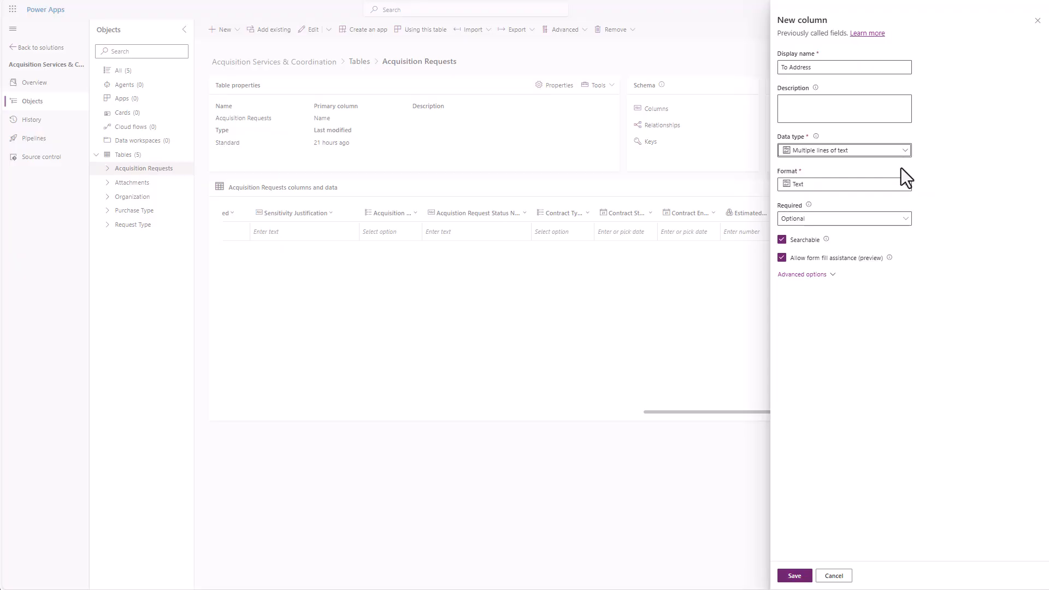
# - Set the To Address column's maximum character count to 1000 and save the column
pyautogui.click(817, 276)
pyautogui.click(798, 345)
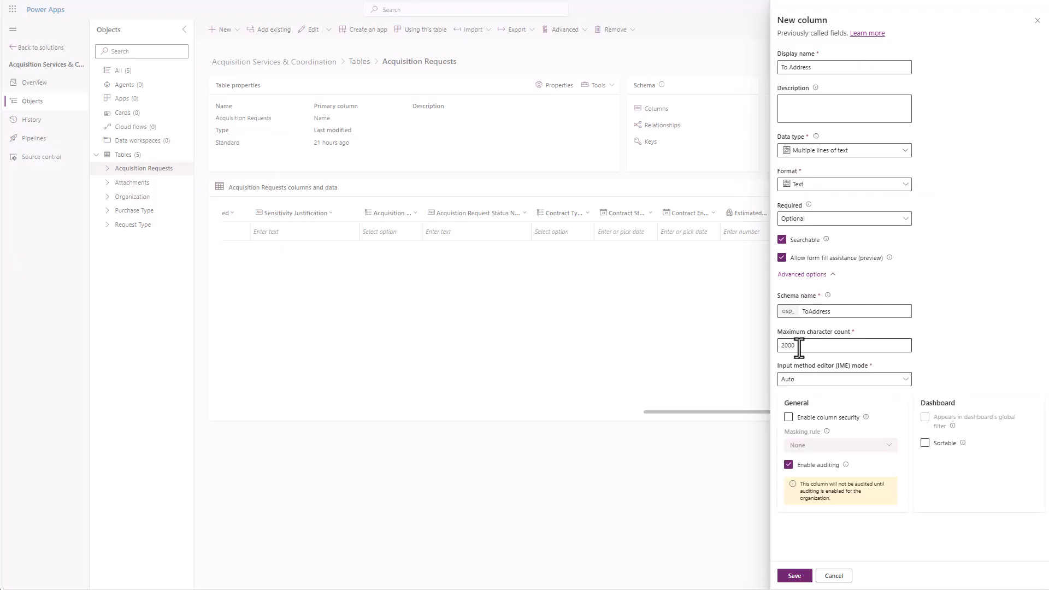
pyautogui.doubleClick(798, 346)
pyautogui.write('1000')
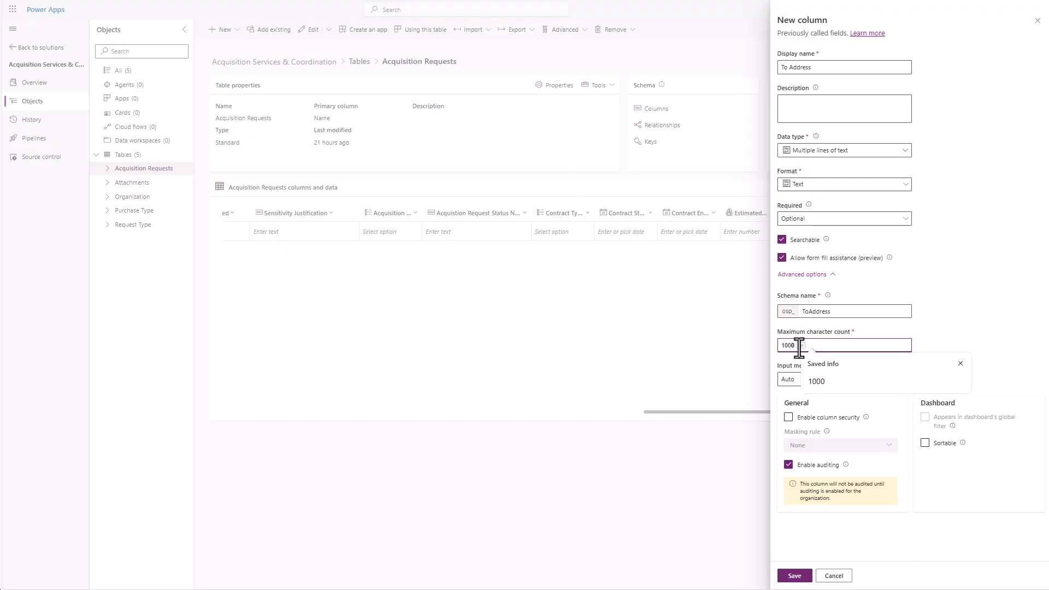
pyautogui.click(1005, 307)
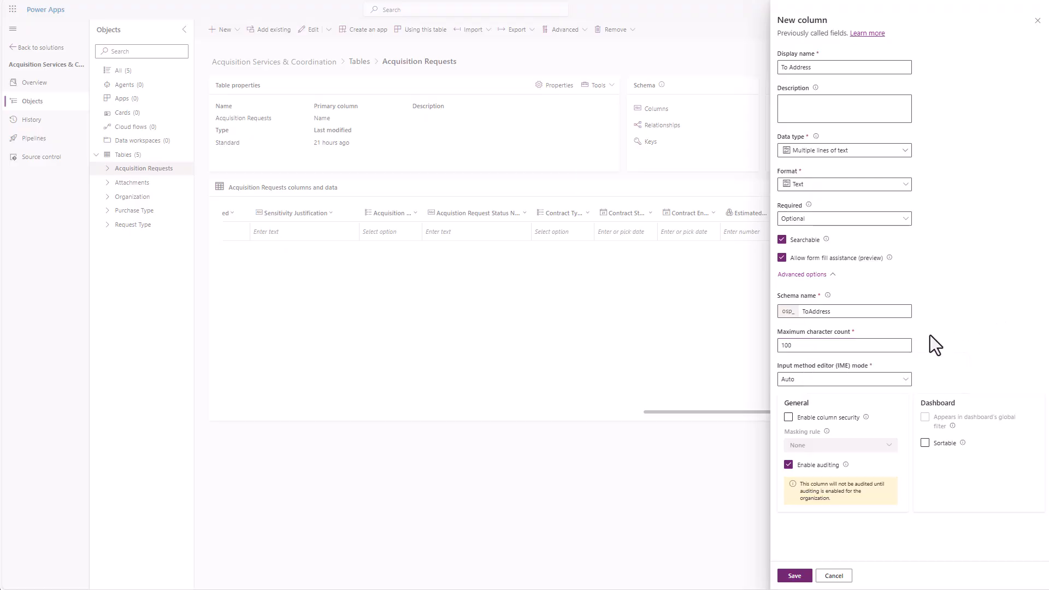
pyautogui.click(816, 349)
pyautogui.press('Escape')
pyautogui.click(942, 319)
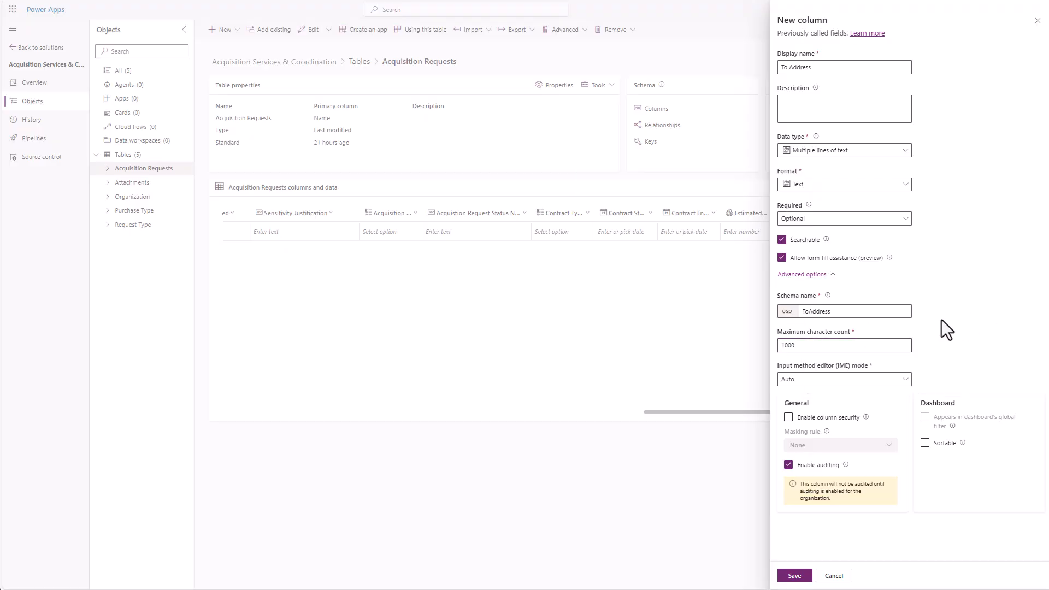
pyautogui.click(797, 575)
# - Set up a new "Service Level" column in the Acquisition Requests table as a Choice using local choices instead of a global choice
pyautogui.click(1011, 215)
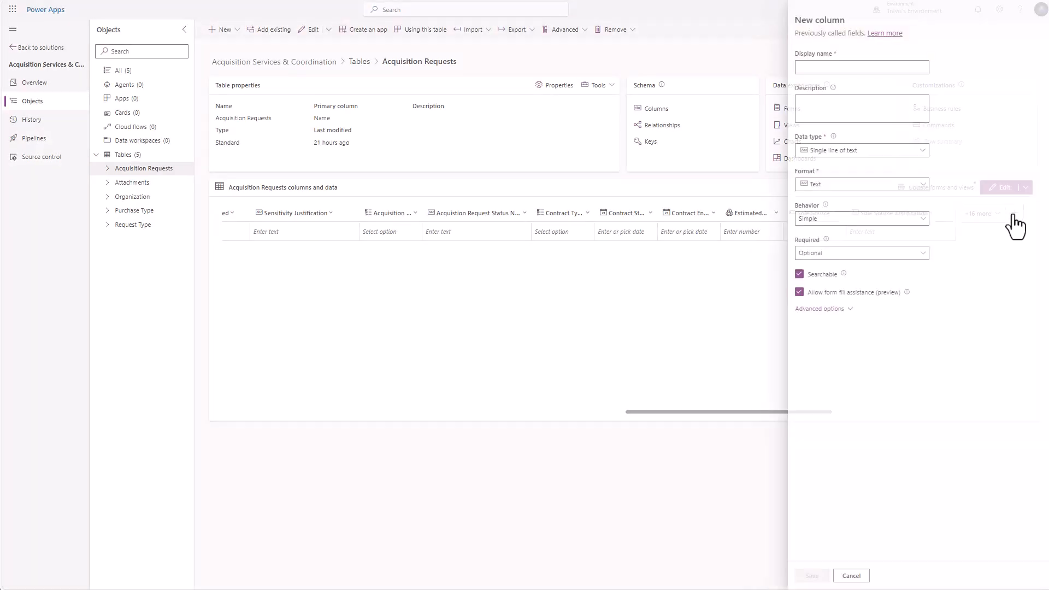
pyautogui.write('Serv')
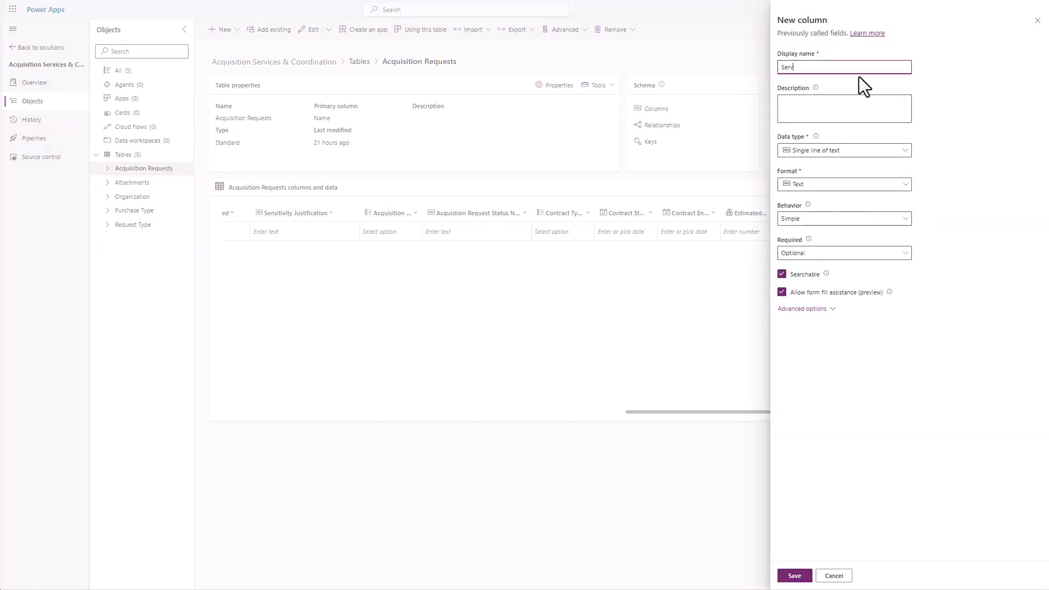
pyautogui.write('ice Level')
pyautogui.click(901, 156)
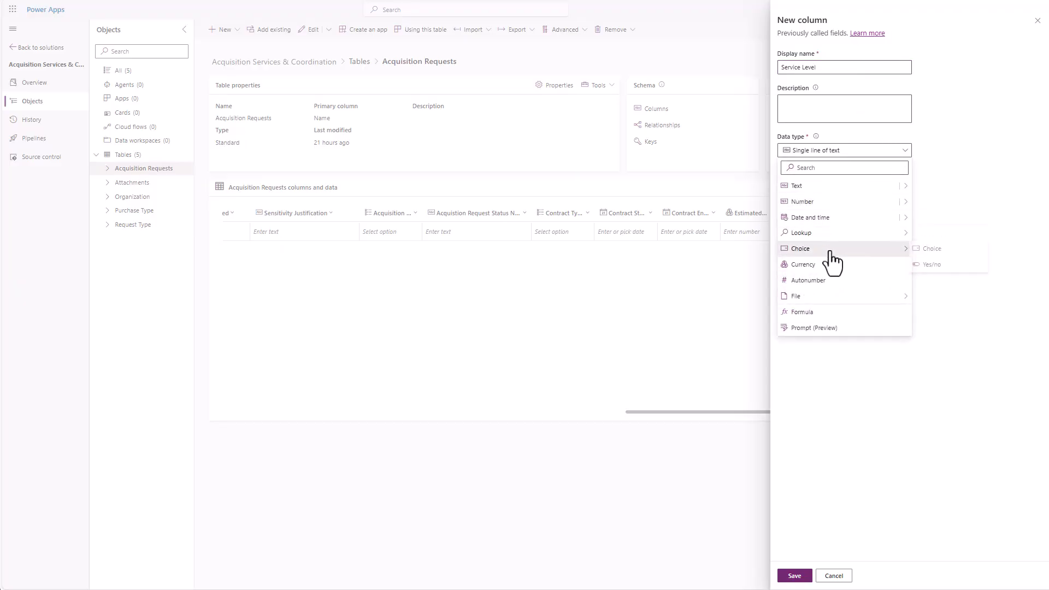
pyautogui.click(923, 252)
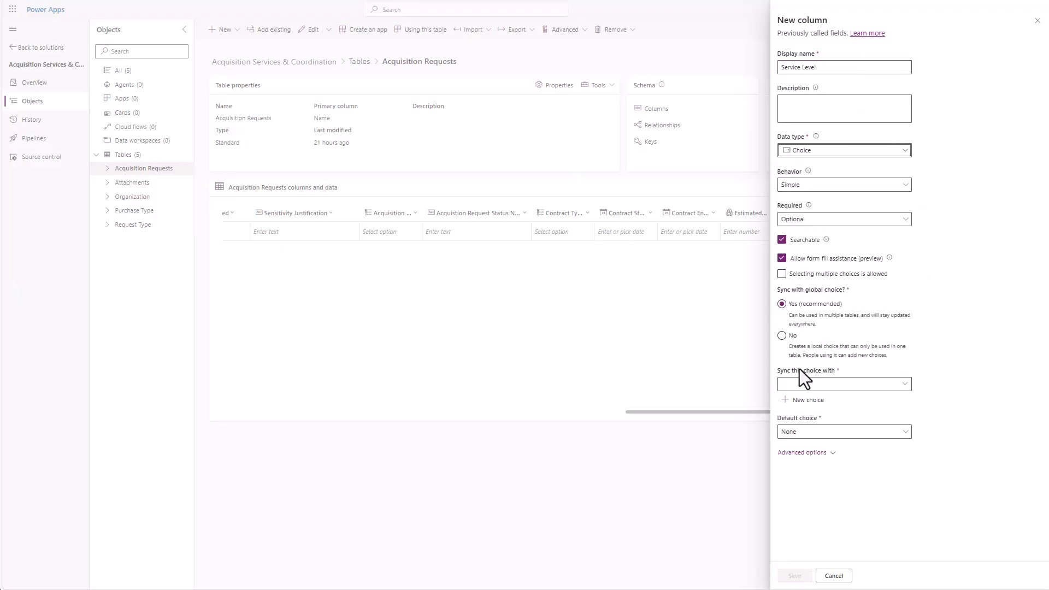
pyautogui.click(850, 391)
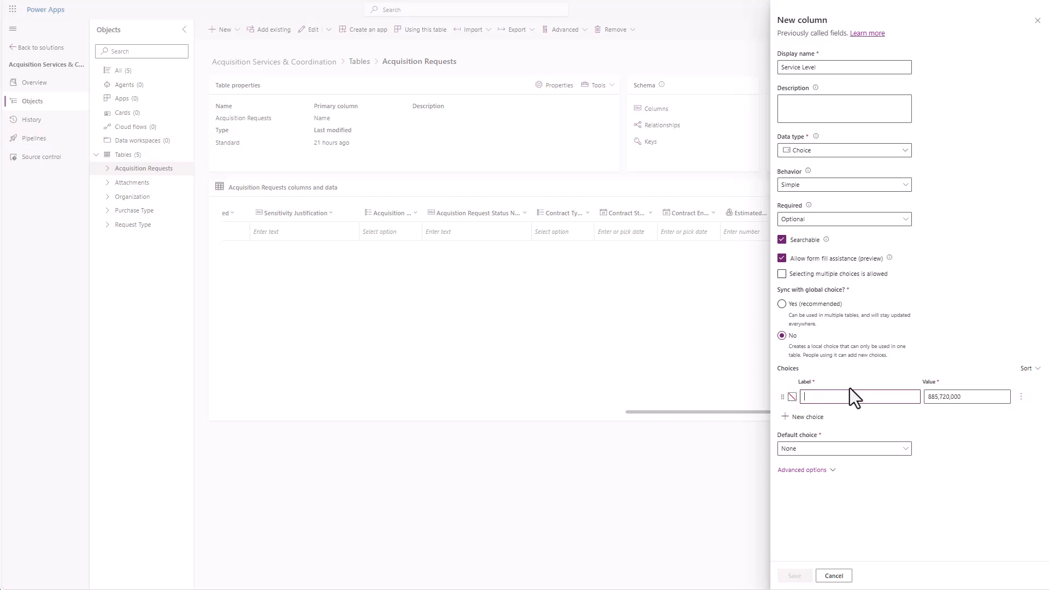
# - Define the Service Level choices as Overnight, 2-Day, Ground, Intl Priority and Other, and save the column
pyautogui.write('Overnight')
pyautogui.click(809, 418)
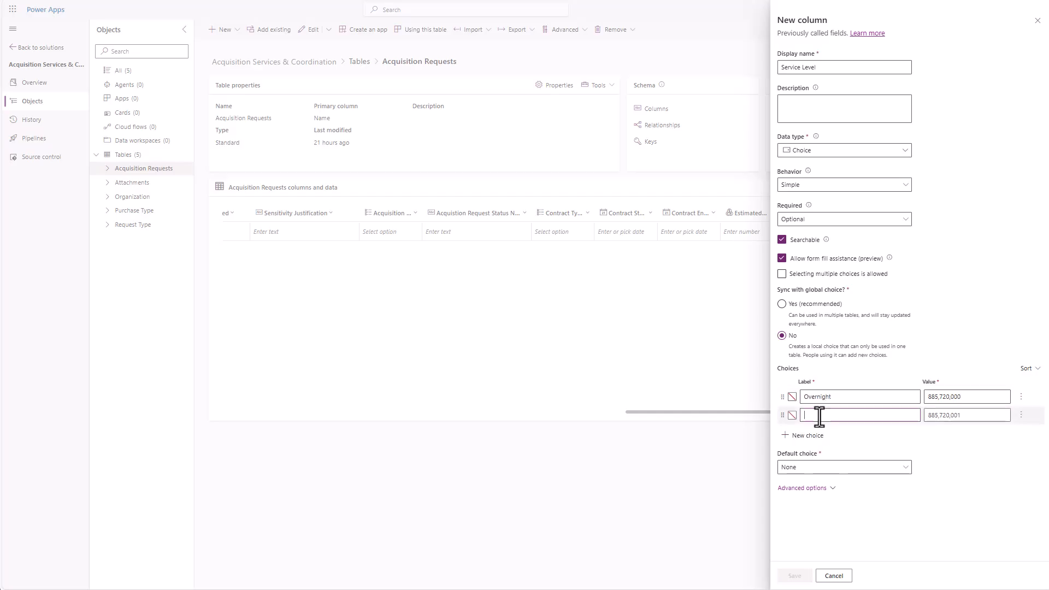
pyautogui.write('2-D')
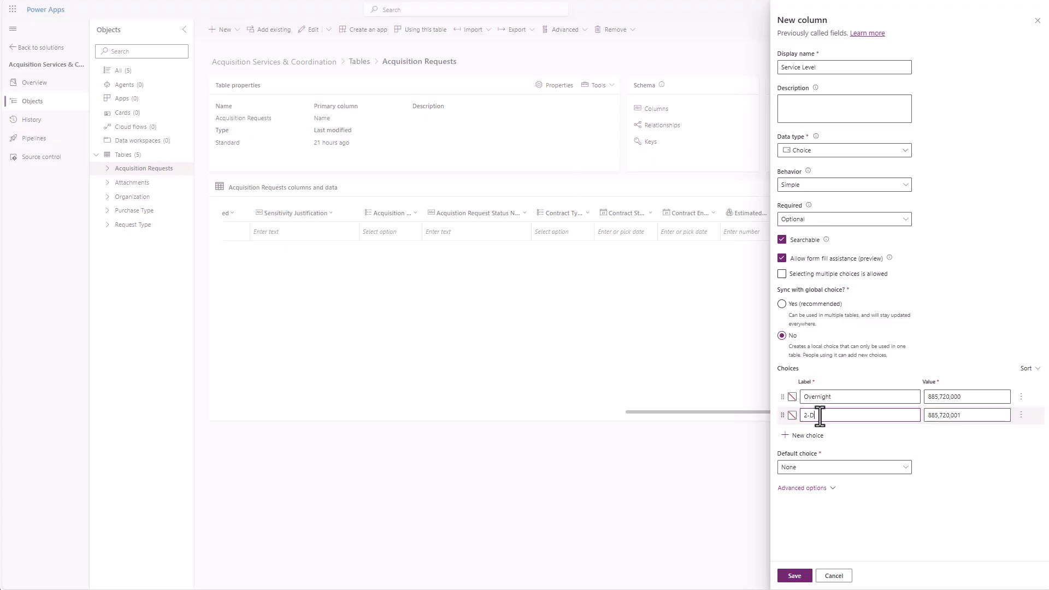
pyautogui.write('ay')
pyautogui.click(814, 436)
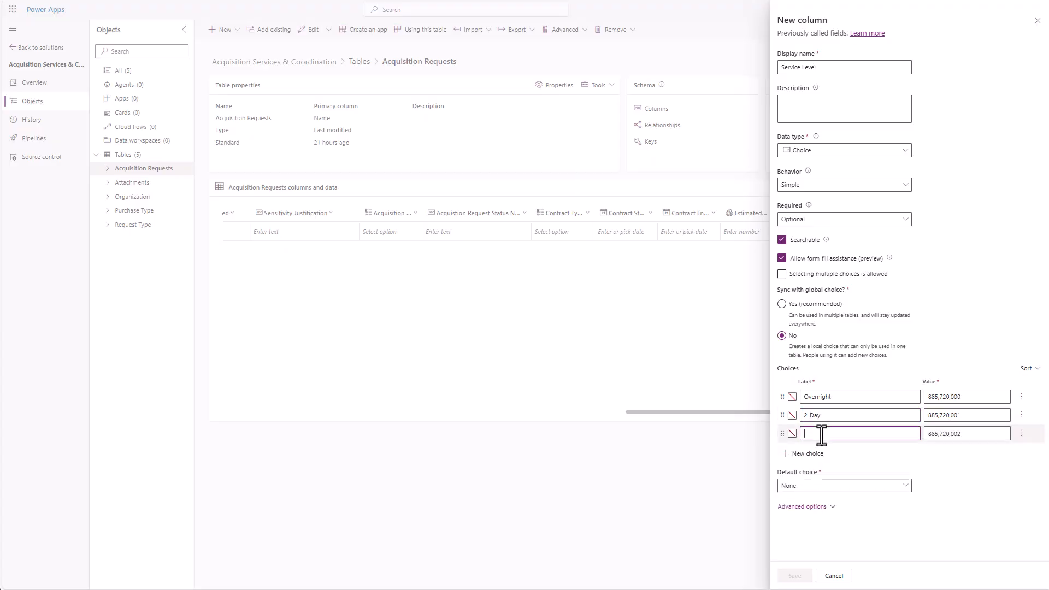
pyautogui.write('Ground')
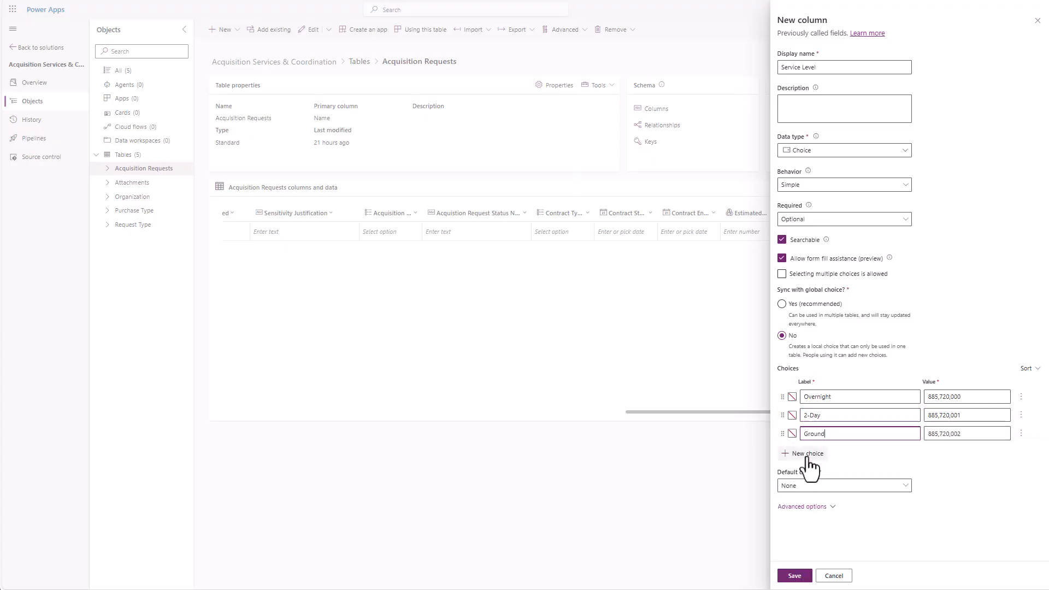
pyautogui.click(808, 454)
pyautogui.write('In')
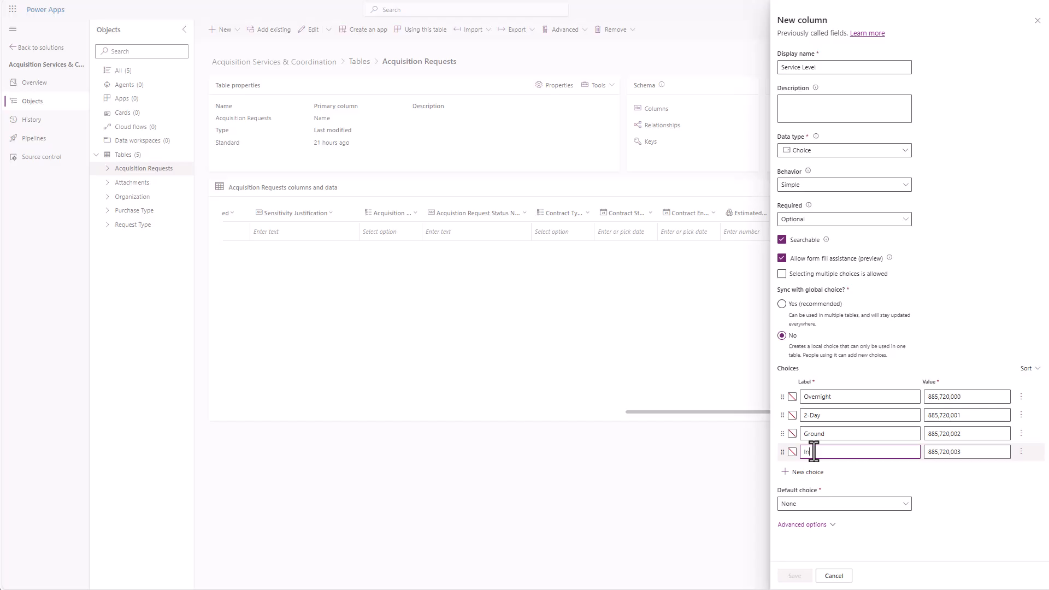
pyautogui.write('tl Priority')
pyautogui.click(813, 472)
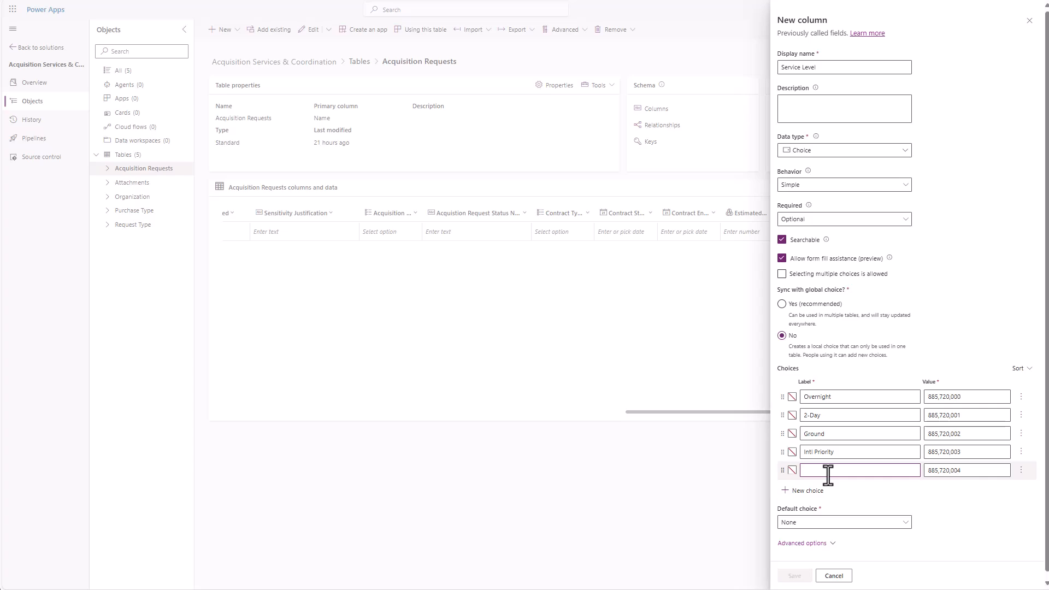
pyautogui.write('Other')
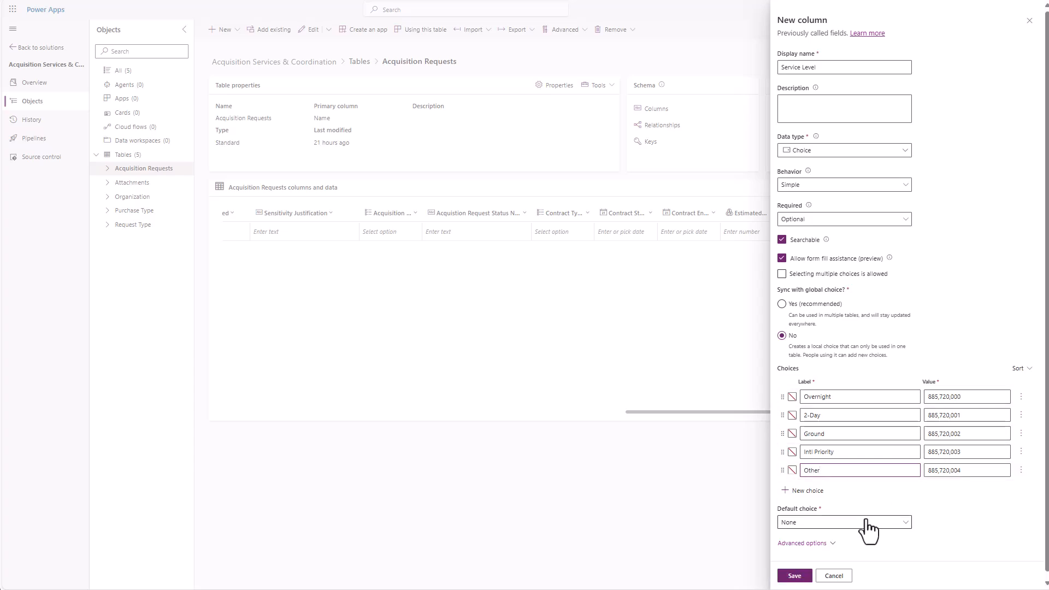
pyautogui.click(793, 575)
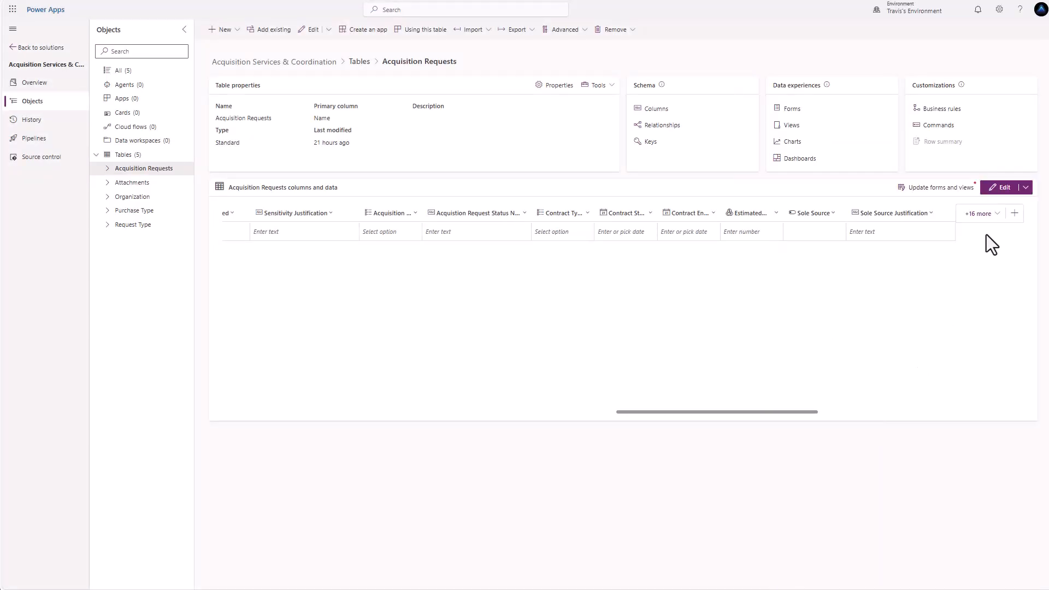
# - Add a "Signature Required" column to the Acquisition Requests table as a Yes/no type and save it
pyautogui.click(1014, 213)
pyautogui.write('Sig')
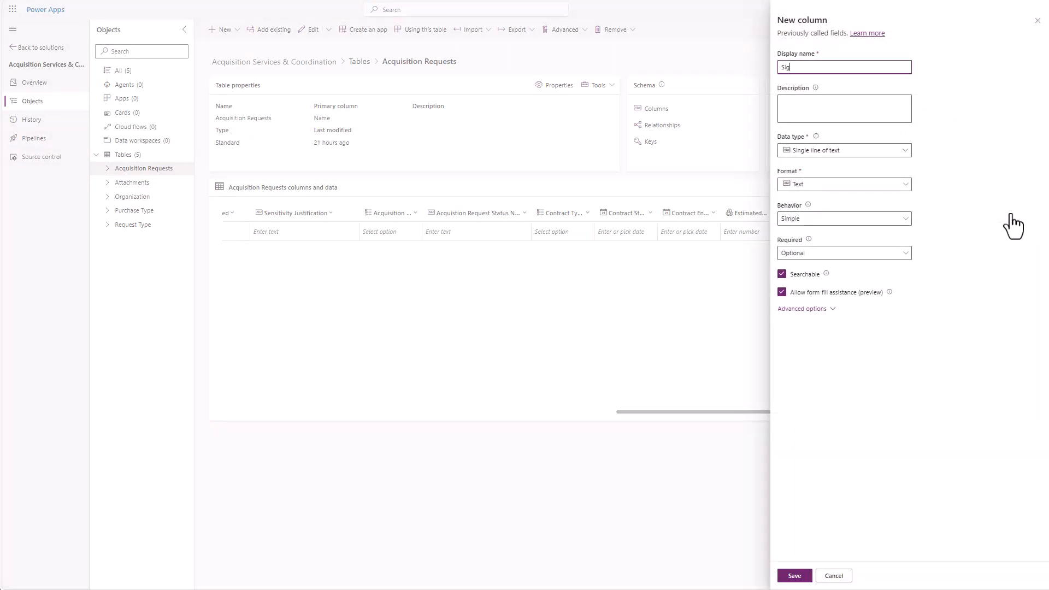
pyautogui.write('nature Required')
pyautogui.click(904, 152)
pyautogui.moveTo(907, 232)
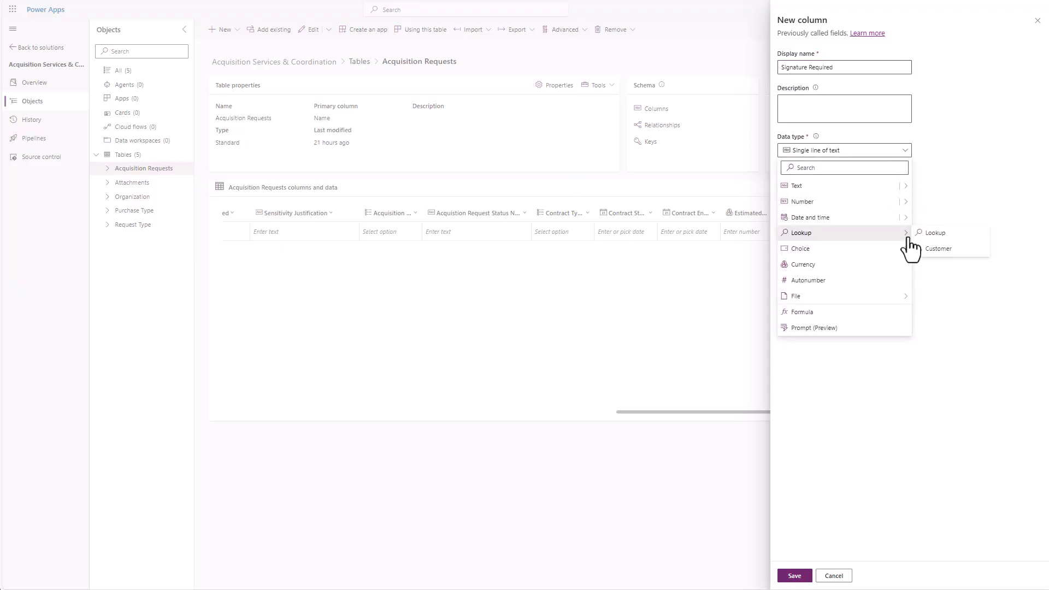
pyautogui.click(935, 279)
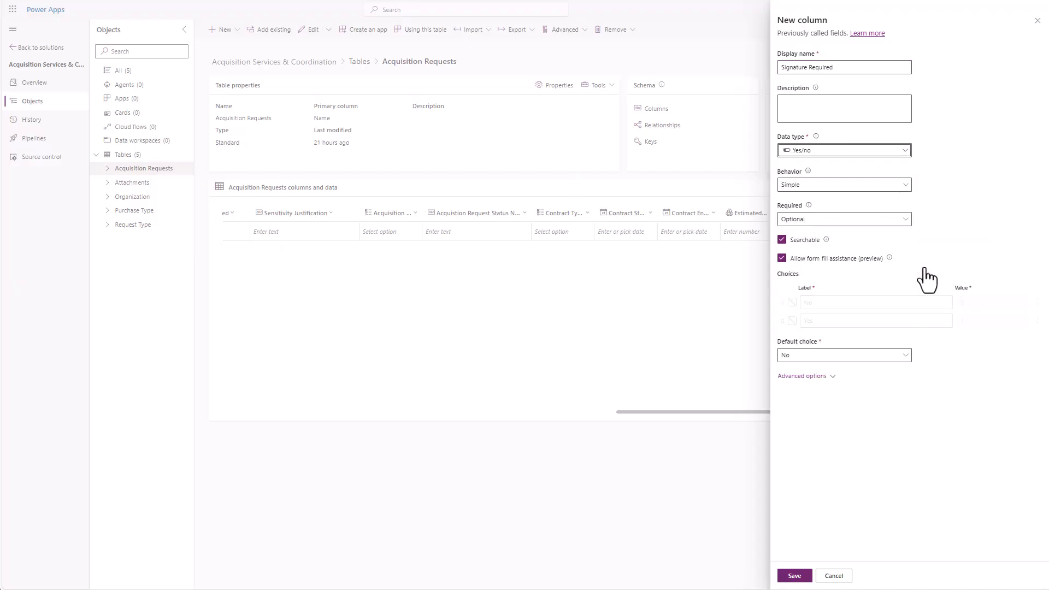
pyautogui.click(794, 576)
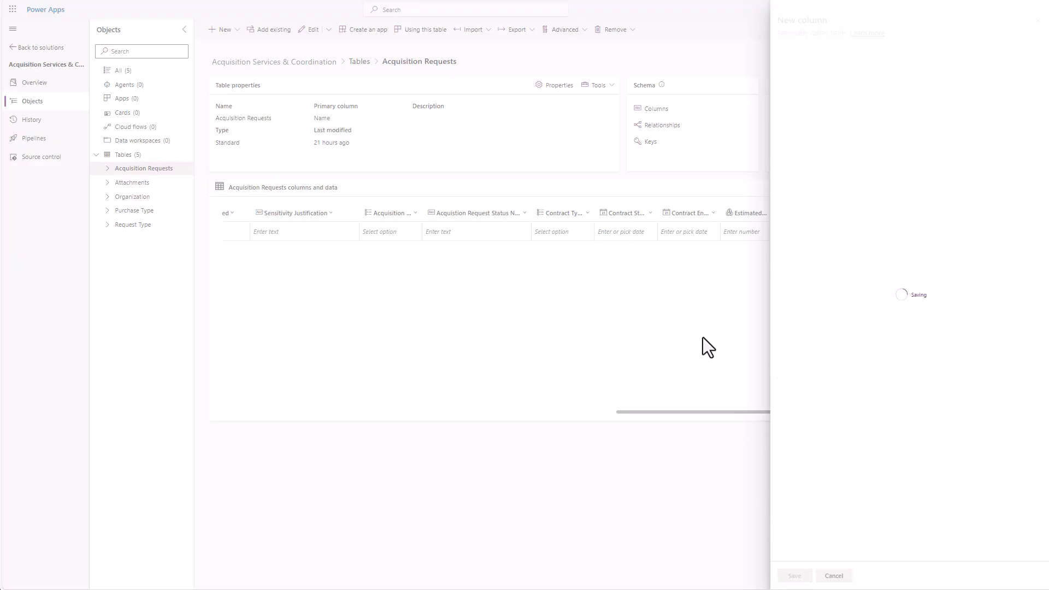
pyautogui.moveTo(742, 412)
pyautogui.mouseDown()
pyautogui.moveTo(948, 424)
pyautogui.moveTo(322, 393)
pyautogui.moveTo(931, 425)
pyautogui.mouseUp()
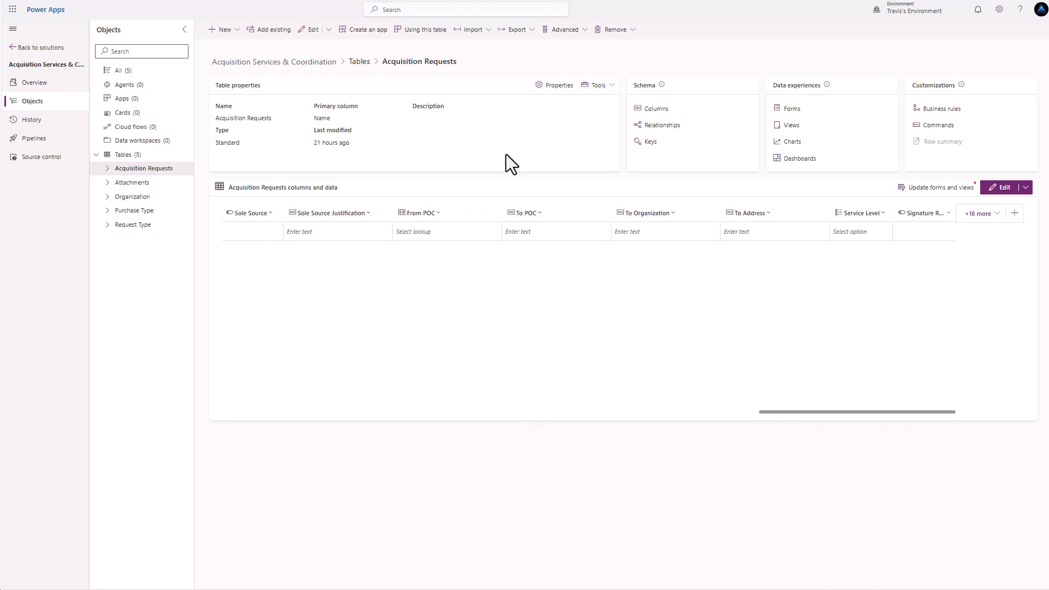
# - Start a new table in the solution with the display name "Vendor"
pyautogui.click(140, 155)
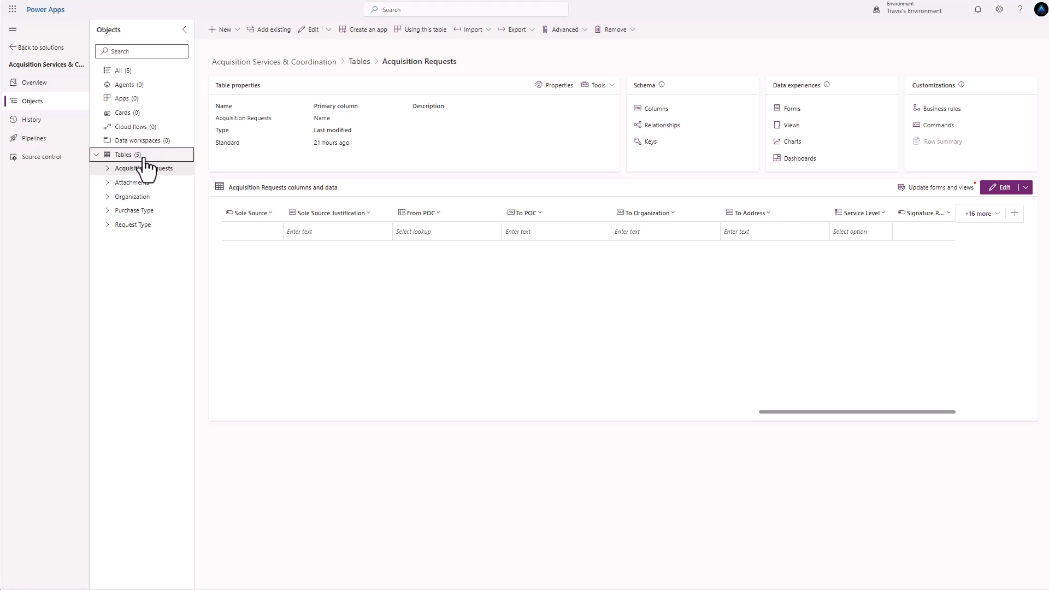
pyautogui.click(224, 30)
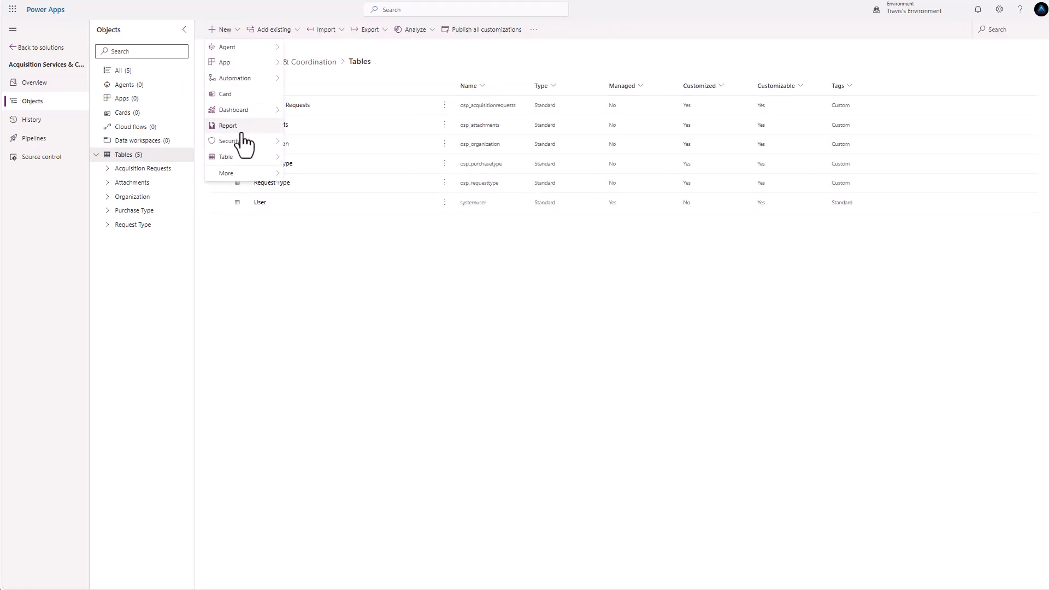
pyautogui.moveTo(245, 161)
pyautogui.click(322, 174)
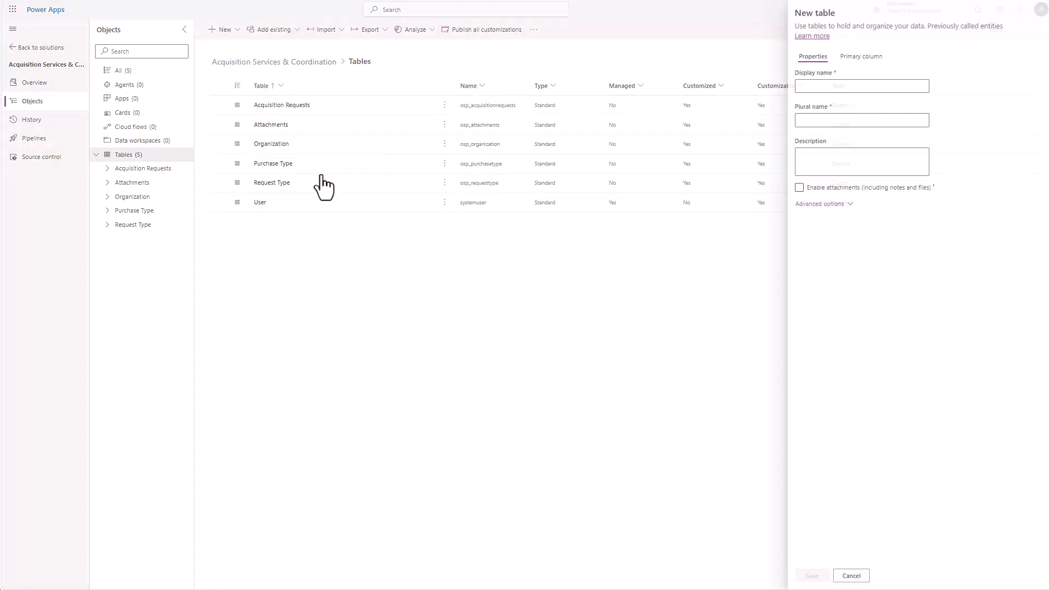
pyautogui.write('Vendor')
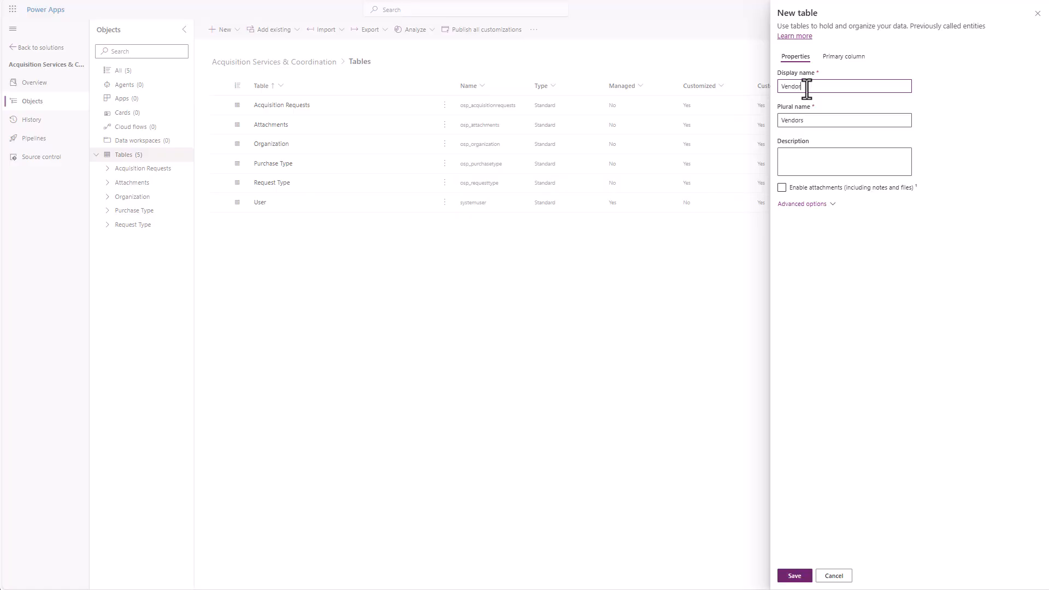
# - Set the Vendor table's record ownership to Organization, let it leverage the quick-create form, and save the table
pyautogui.click(823, 205)
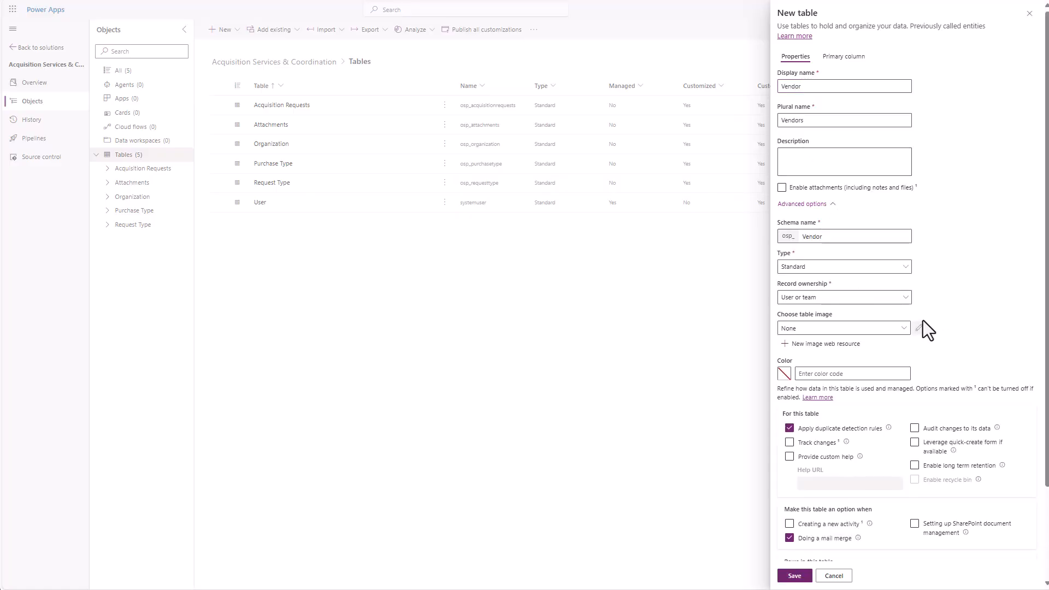
pyautogui.click(841, 298)
pyautogui.click(871, 328)
pyautogui.click(914, 443)
pyautogui.scroll(-1, 953, 337)
pyautogui.scroll(-1, 956, 345)
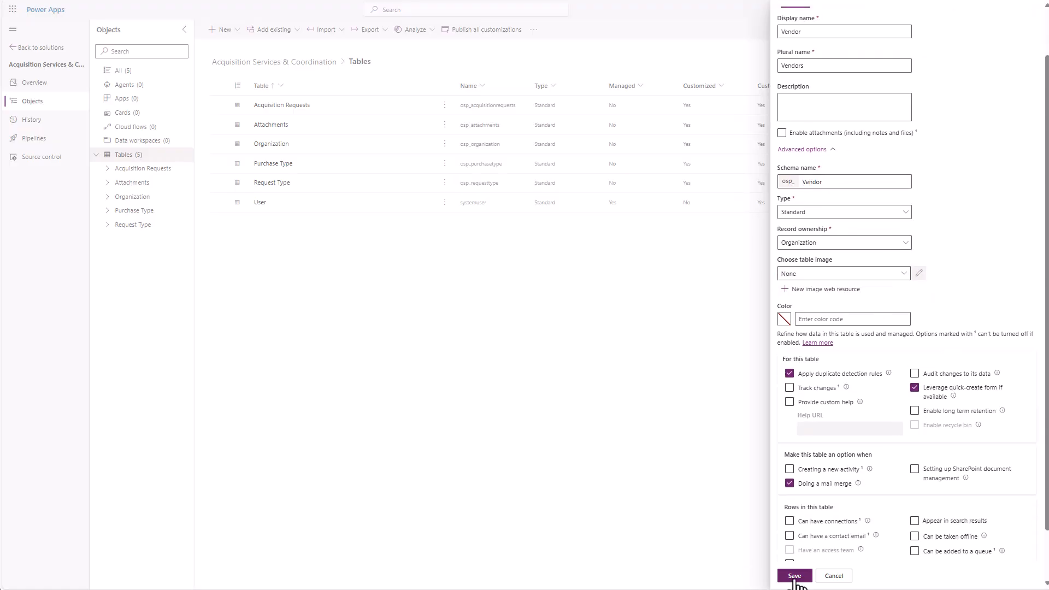
pyautogui.click(795, 577)
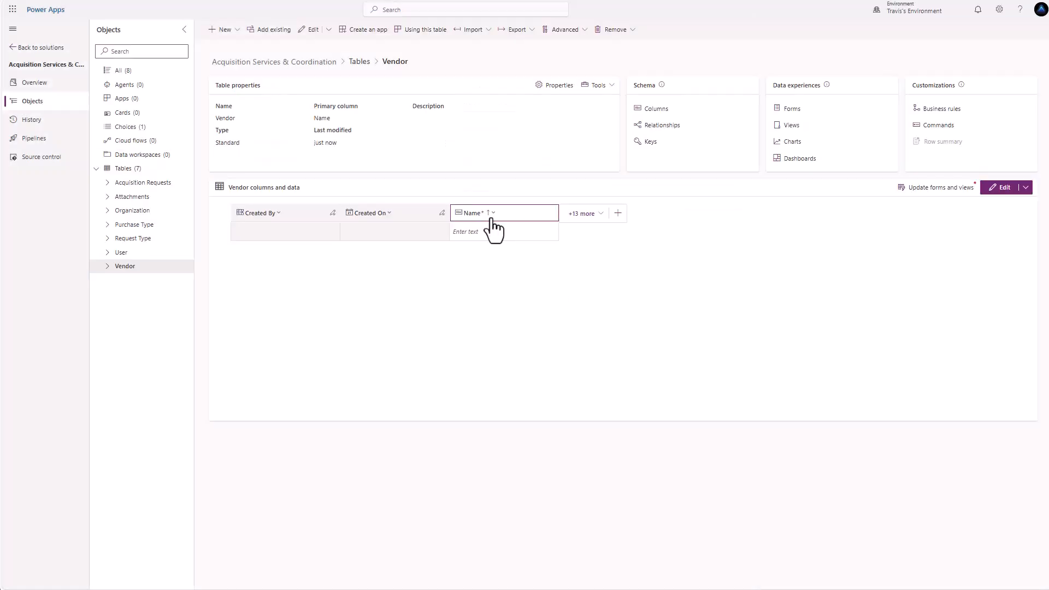
# - Rename the Vendor table's primary Name column to "Vendor Name" and save it
pyautogui.click(491, 218)
pyautogui.click(490, 228)
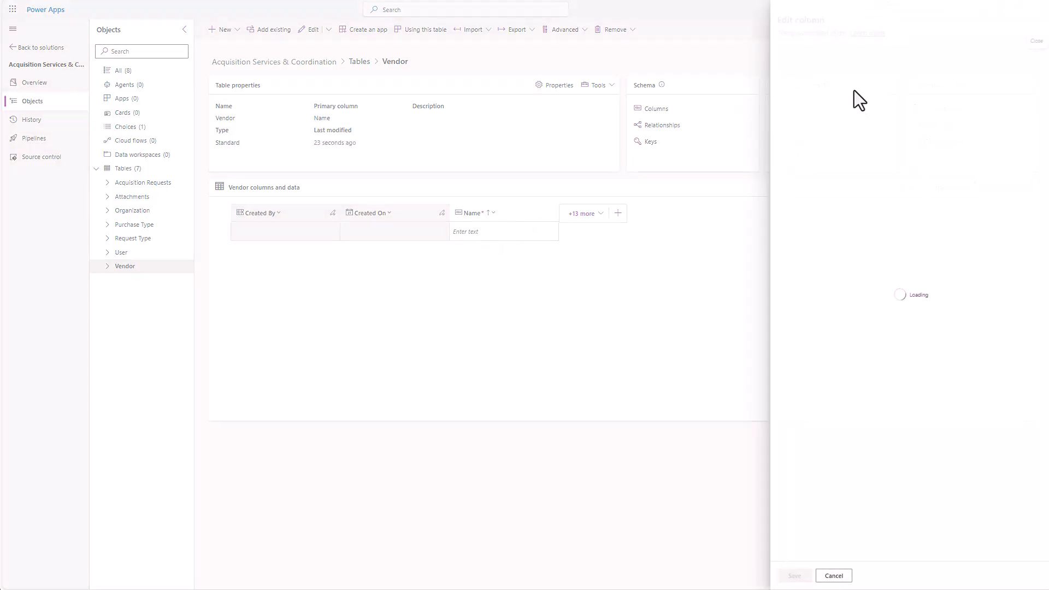
pyautogui.click(784, 67)
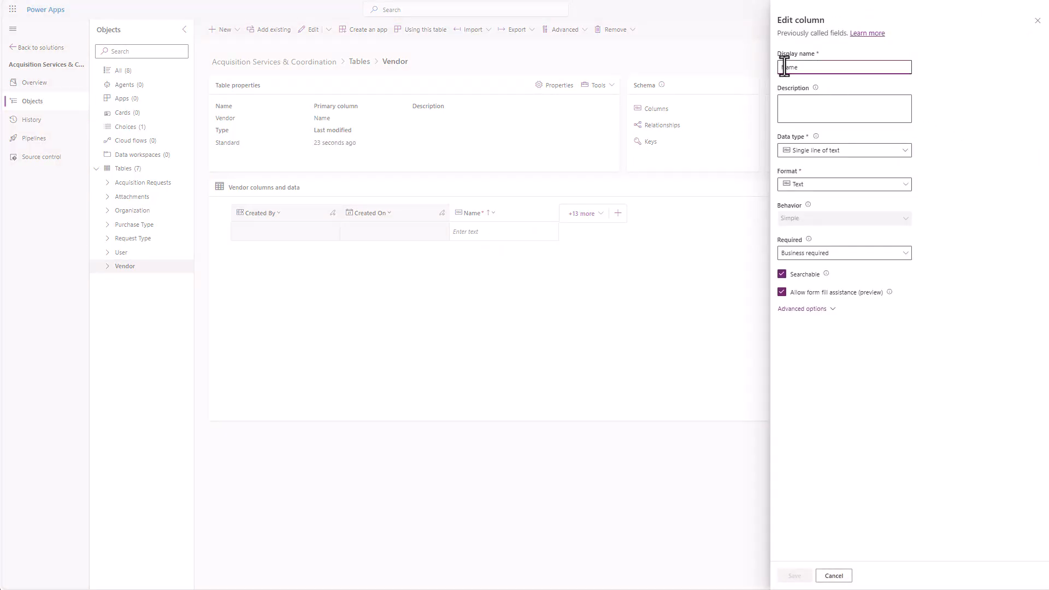
pyautogui.write('Vendor')
pyautogui.click(795, 578)
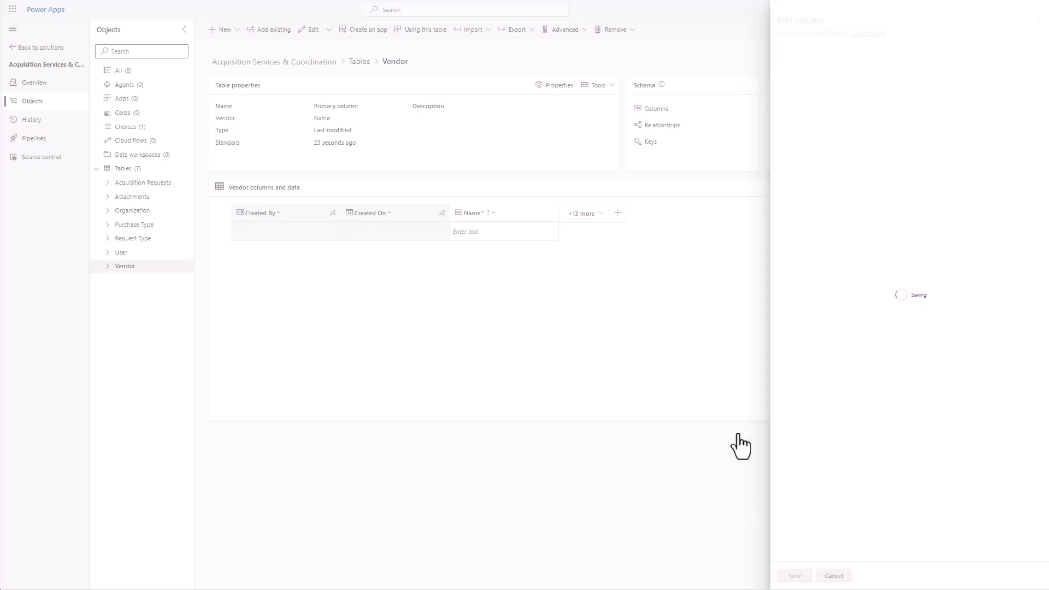
# - Add a "Vendor URL" column to the Vendor table as a single line of text in URL format and save it
pyautogui.click(618, 213)
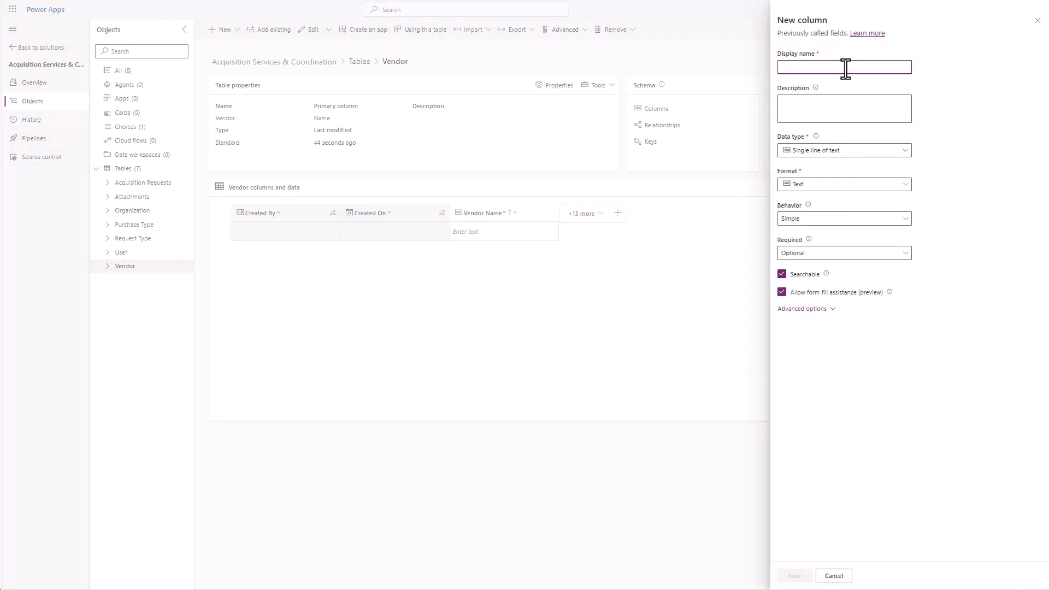
pyautogui.write('Vendor URL')
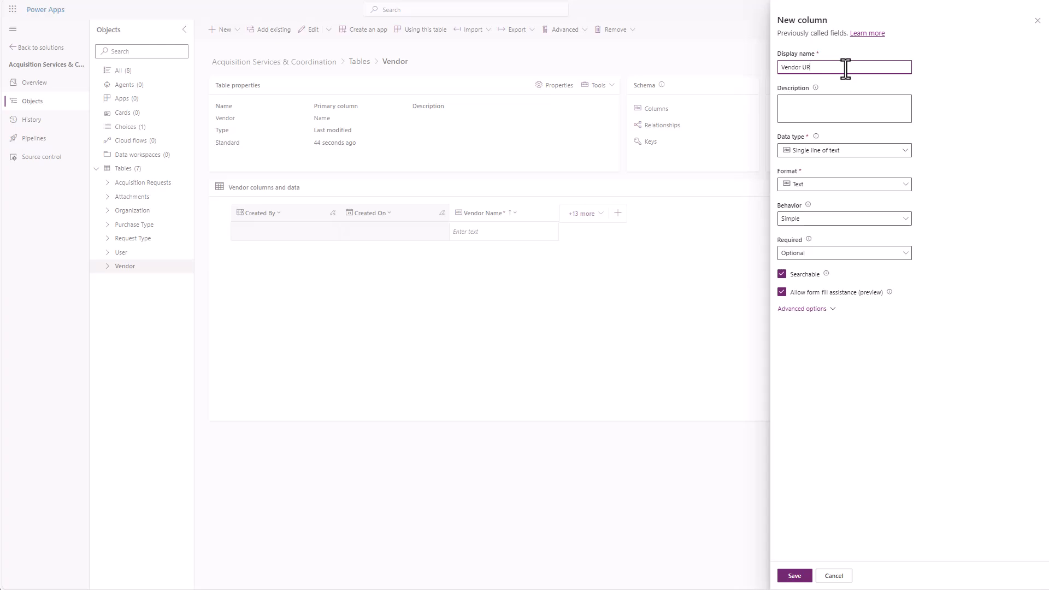
pyautogui.click(902, 154)
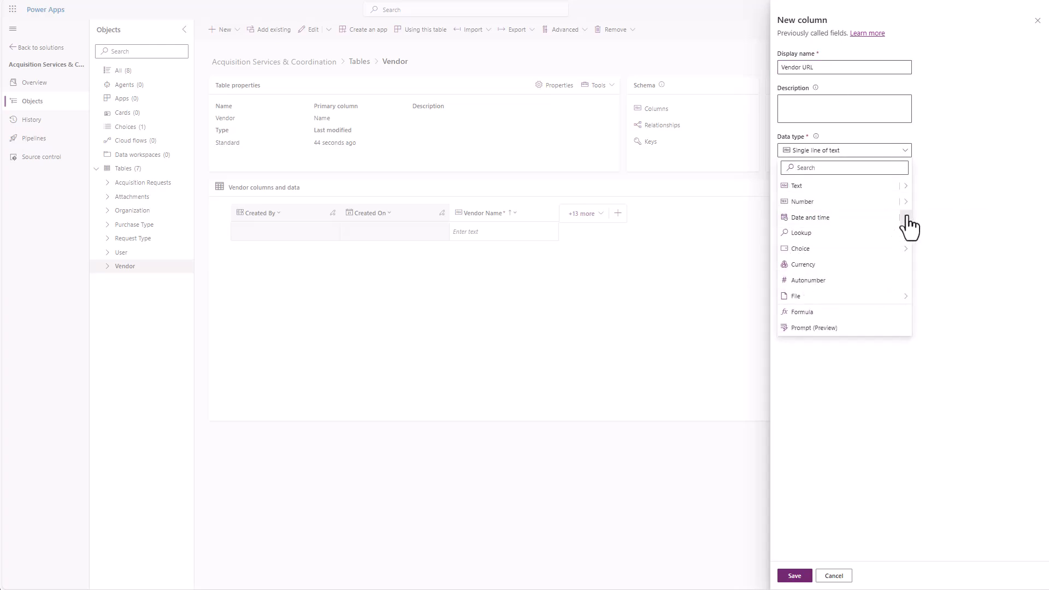
pyautogui.moveTo(908, 188)
pyautogui.click(932, 306)
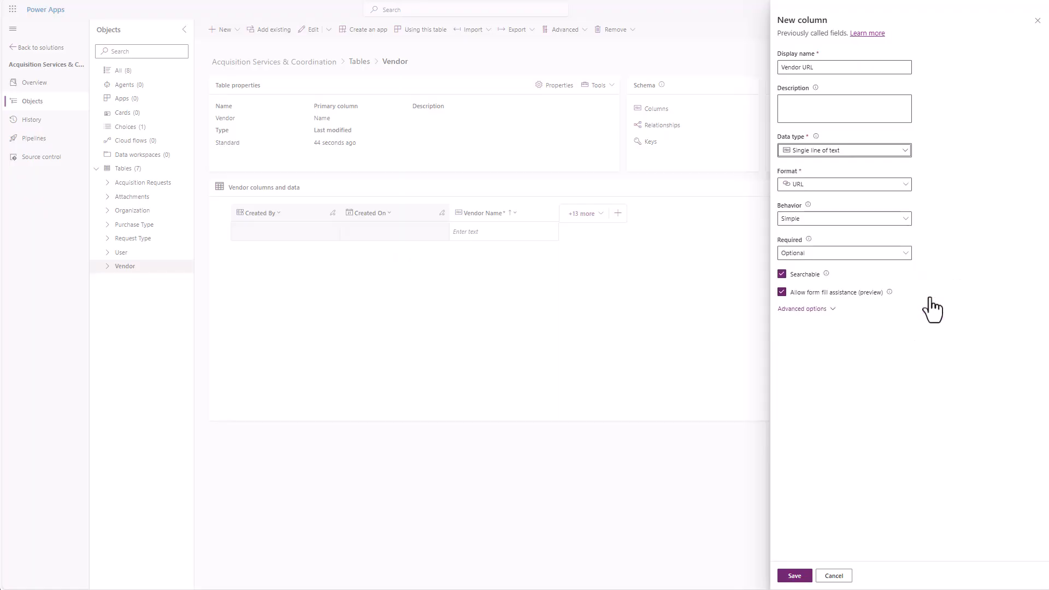
pyautogui.click(794, 575)
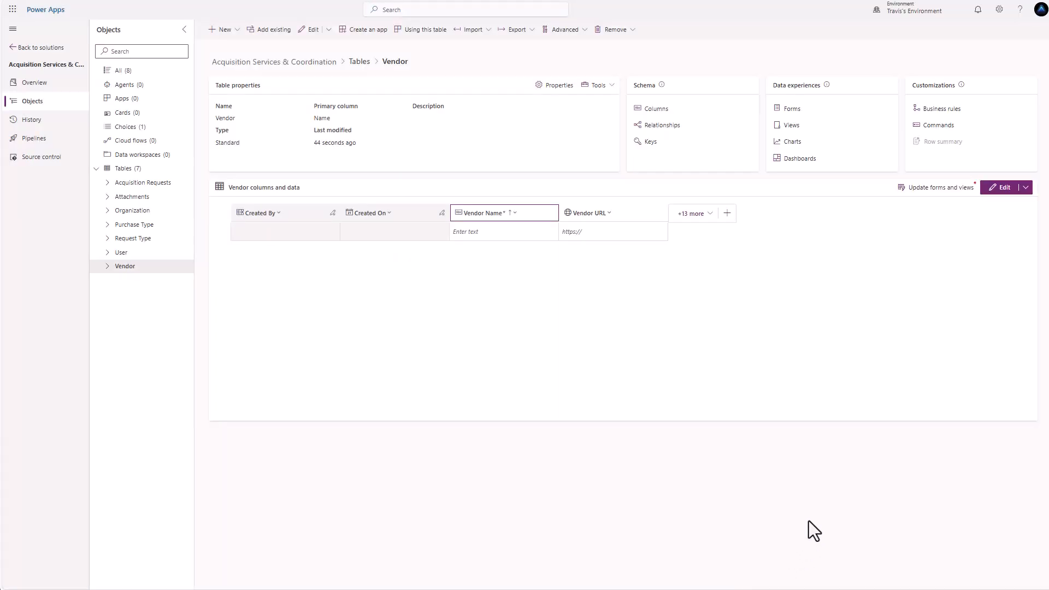
# - Add a "Vendor Phone" column to the Vendor table as a single line of text in Phone number format and save it
pyautogui.click(731, 217)
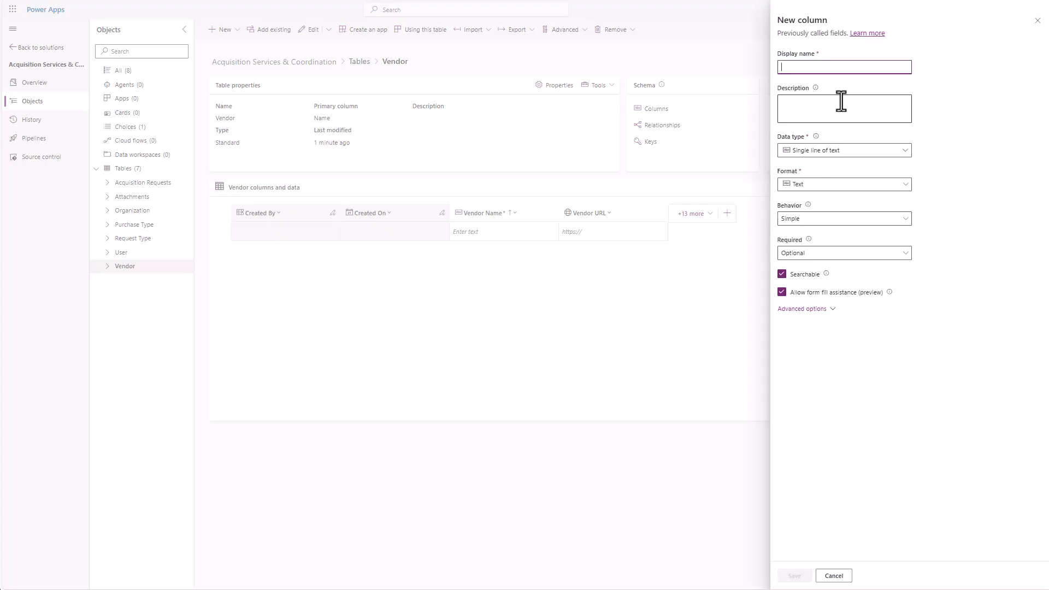
pyautogui.write('Vendor Phone')
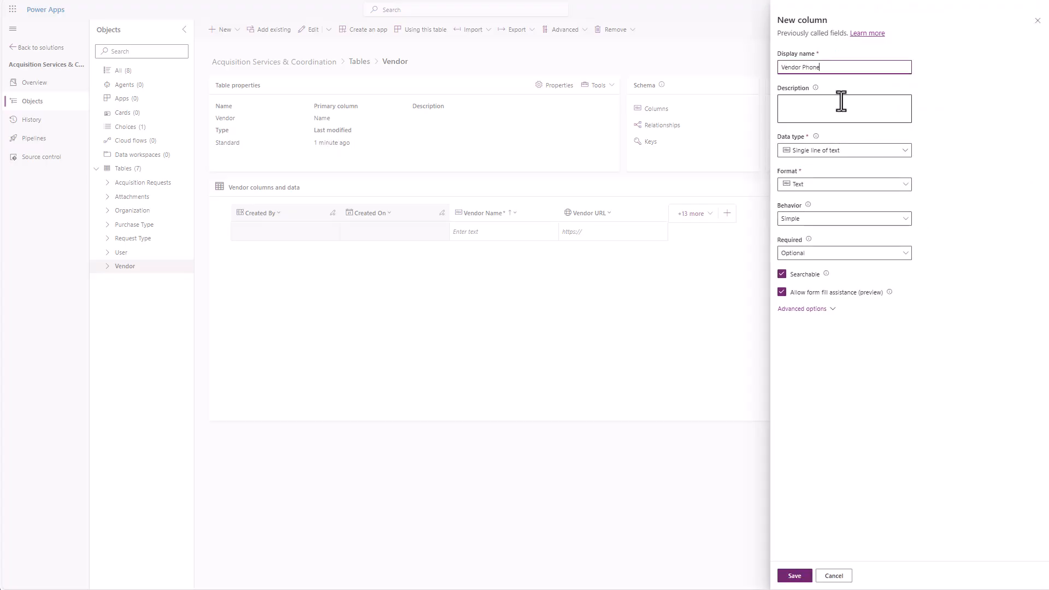
pyautogui.click(898, 154)
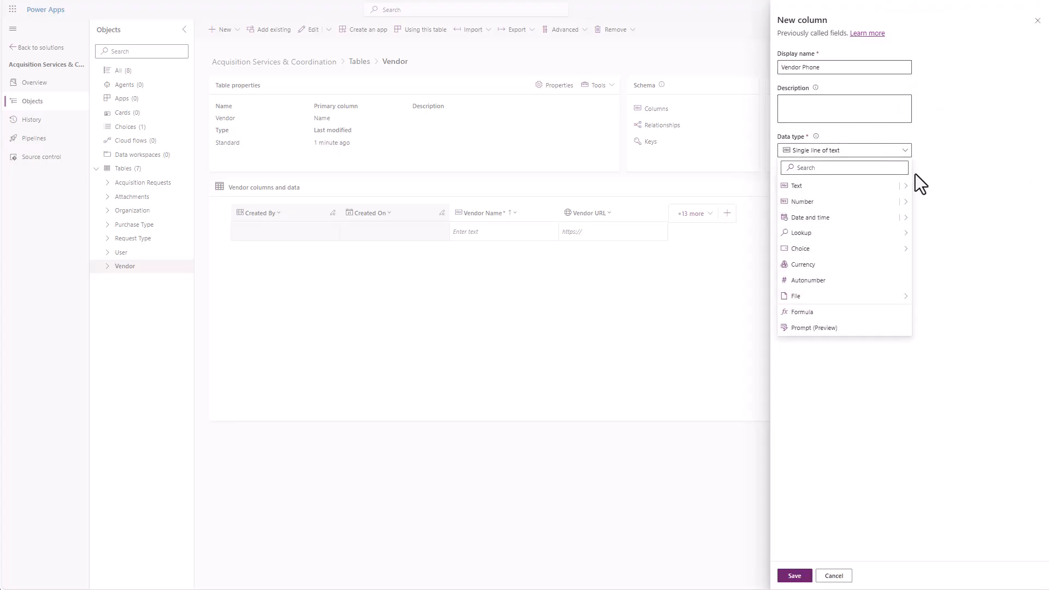
pyautogui.moveTo(905, 231)
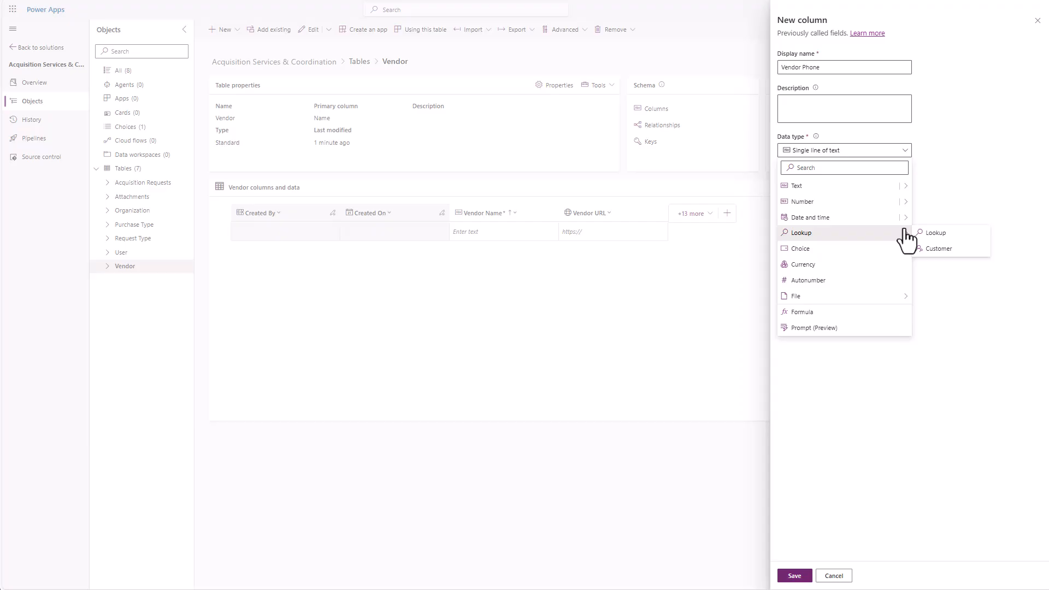
pyautogui.moveTo(905, 188)
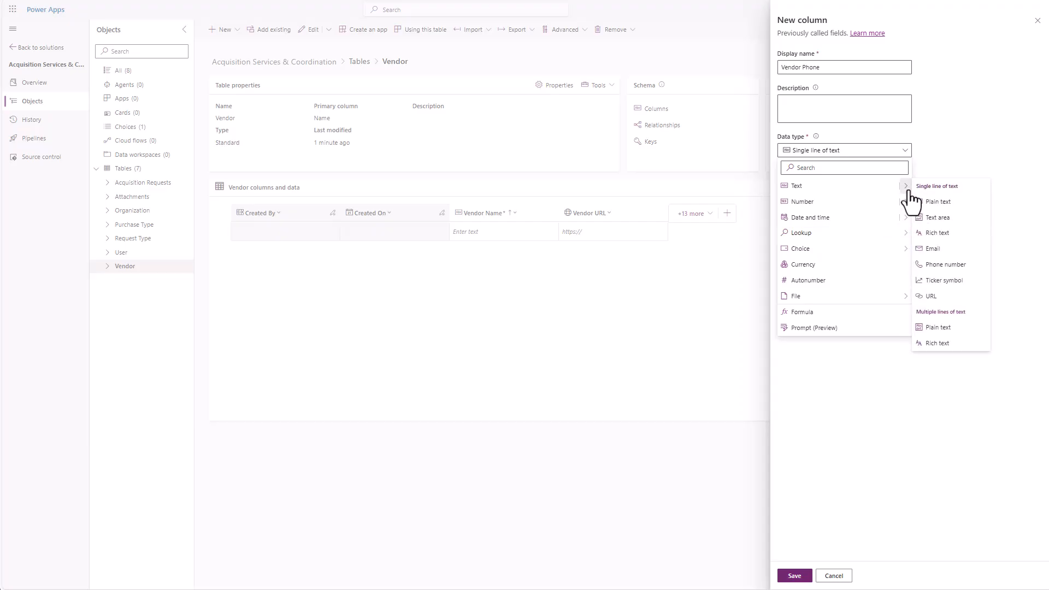
pyautogui.click(936, 264)
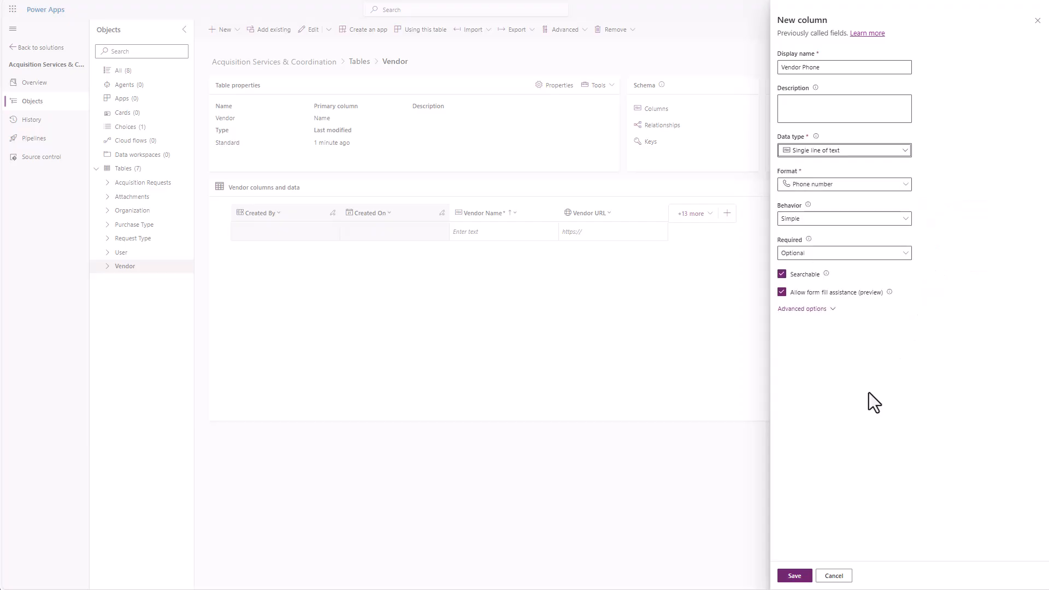
pyautogui.click(795, 576)
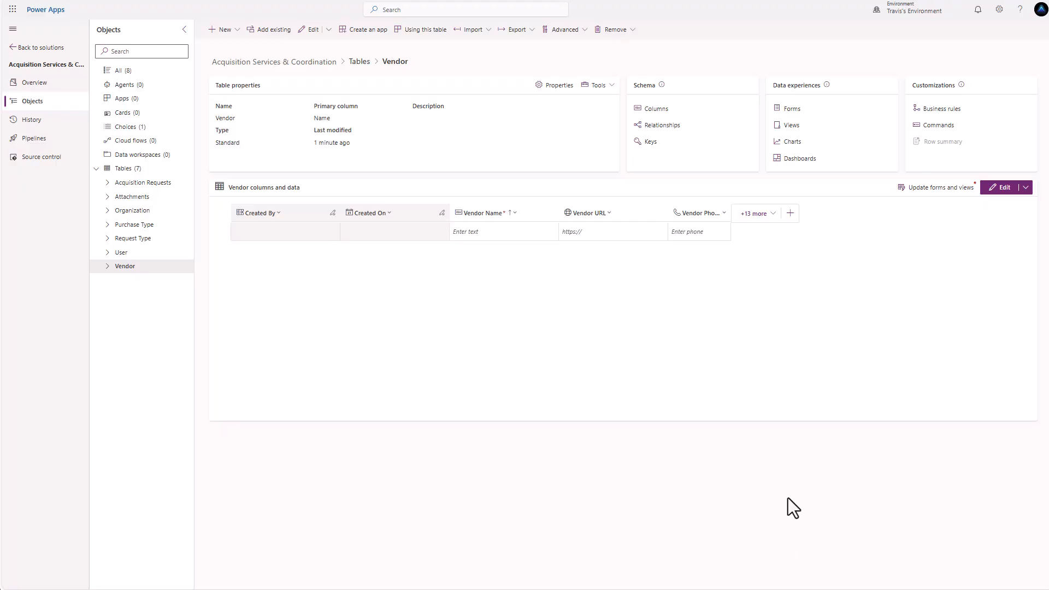
# - Add a "Vendor Email" column to the Vendor table as a single line of text in Email format and save it
pyautogui.click(789, 214)
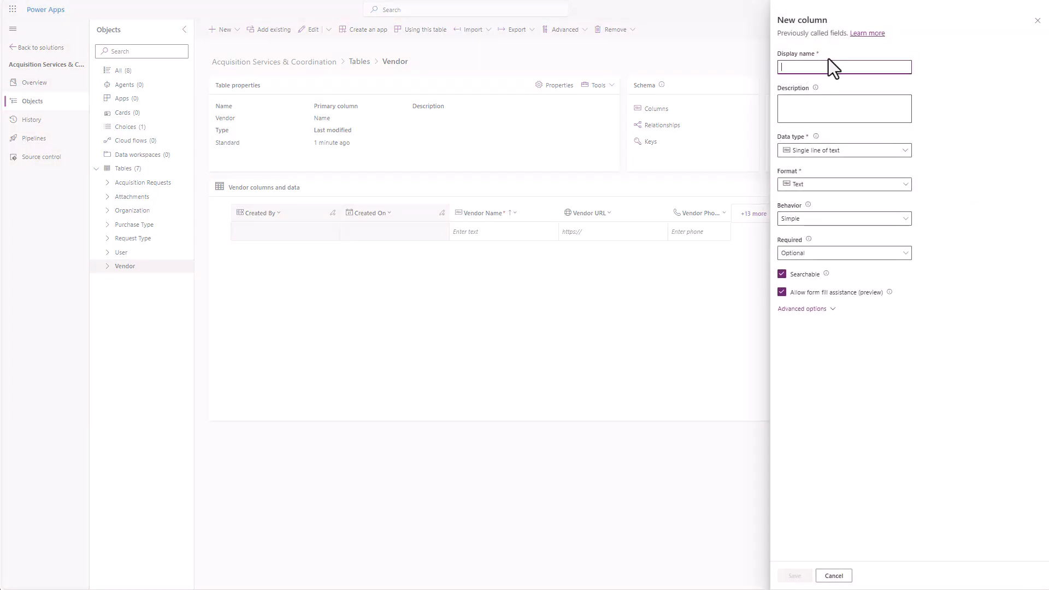
pyautogui.write('Vendor Email')
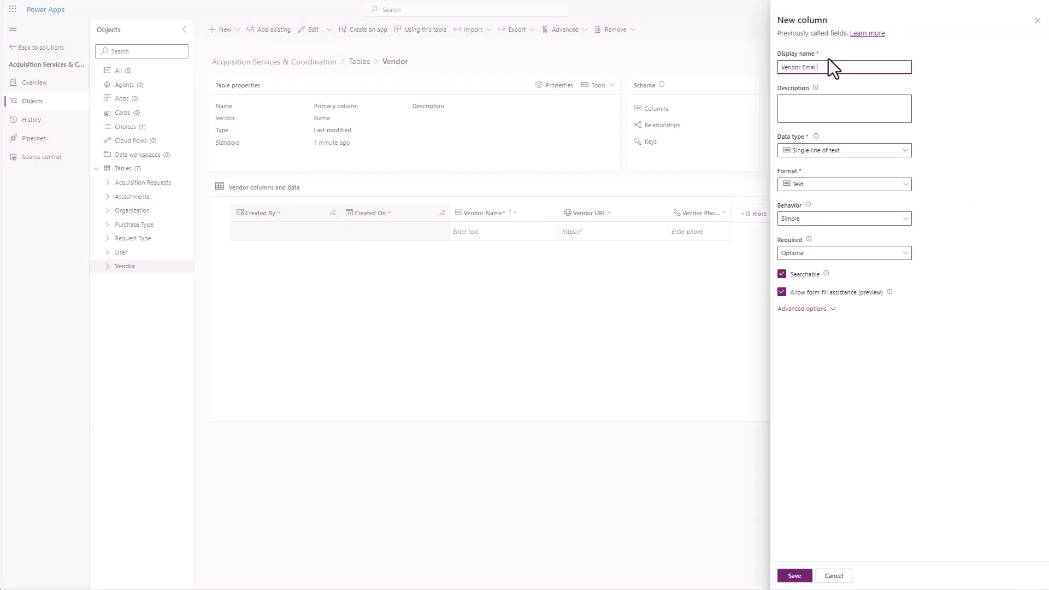
pyautogui.click(907, 153)
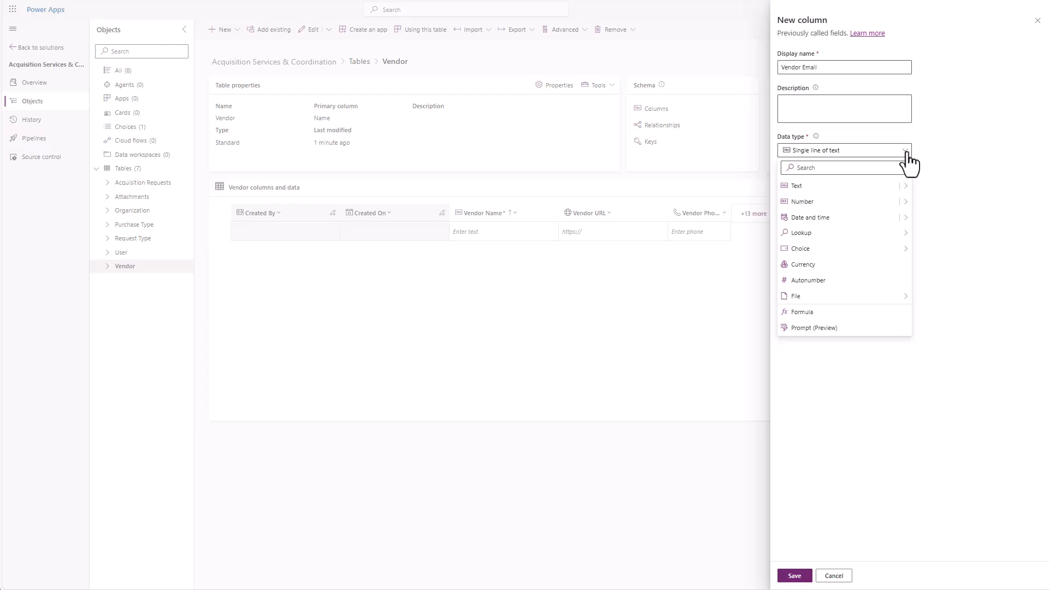
pyautogui.moveTo(904, 186)
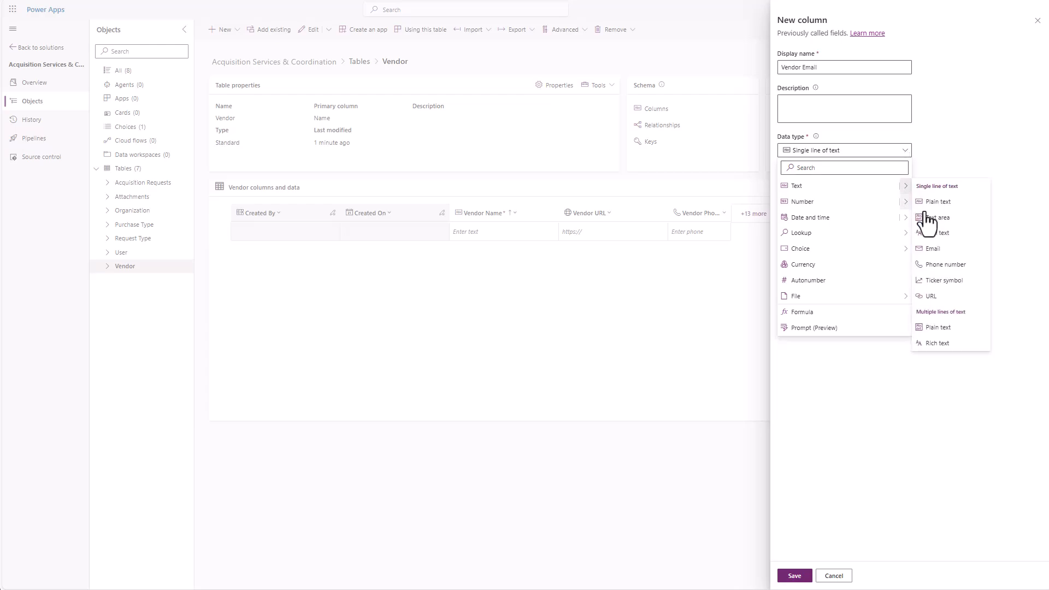
pyautogui.click(935, 265)
pyautogui.click(796, 576)
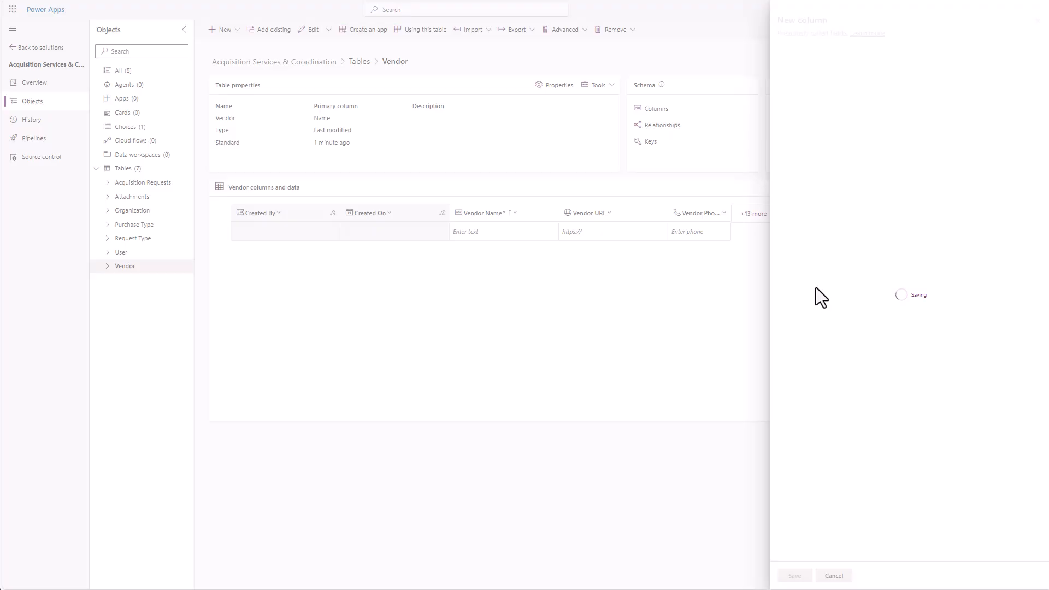
# - Add a "Vendor Address" column to the Vendor table as multiple lines of text and save it
pyautogui.click(901, 213)
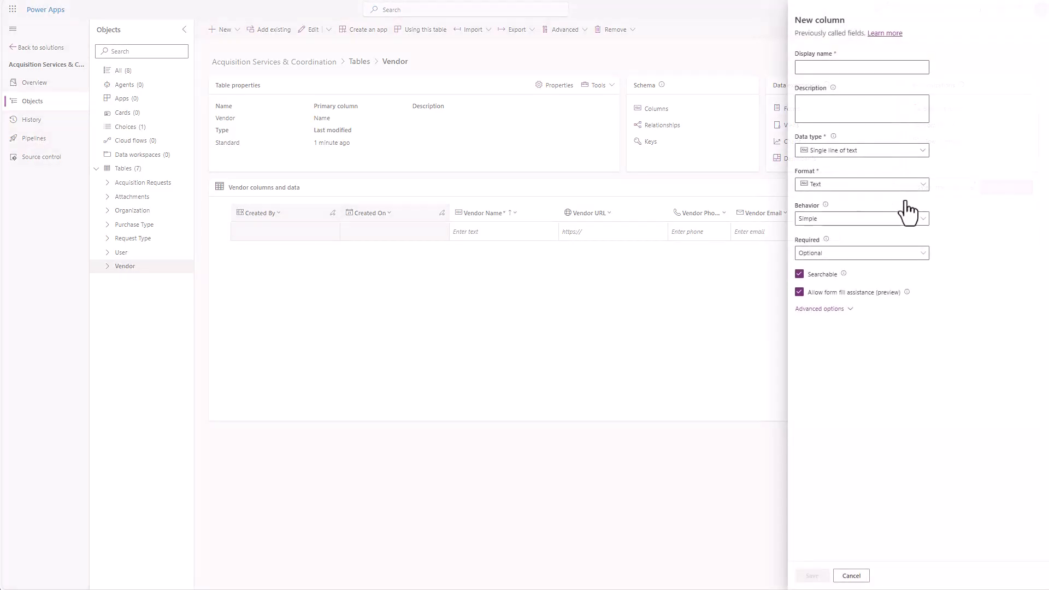
pyautogui.write('Vendor Address')
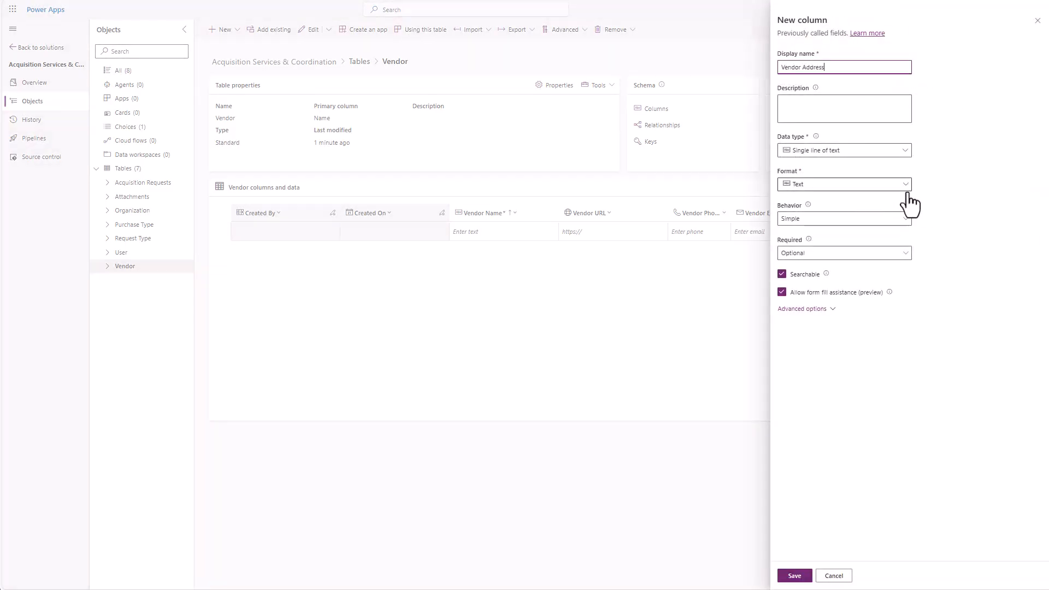
pyautogui.click(904, 150)
pyautogui.moveTo(902, 189)
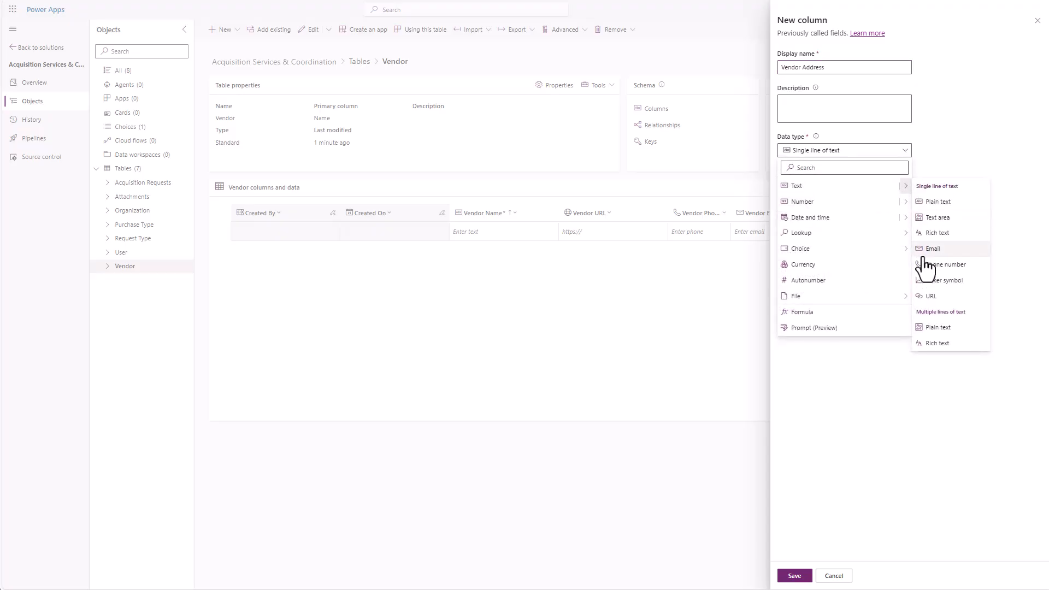
pyautogui.click(931, 340)
pyautogui.click(795, 575)
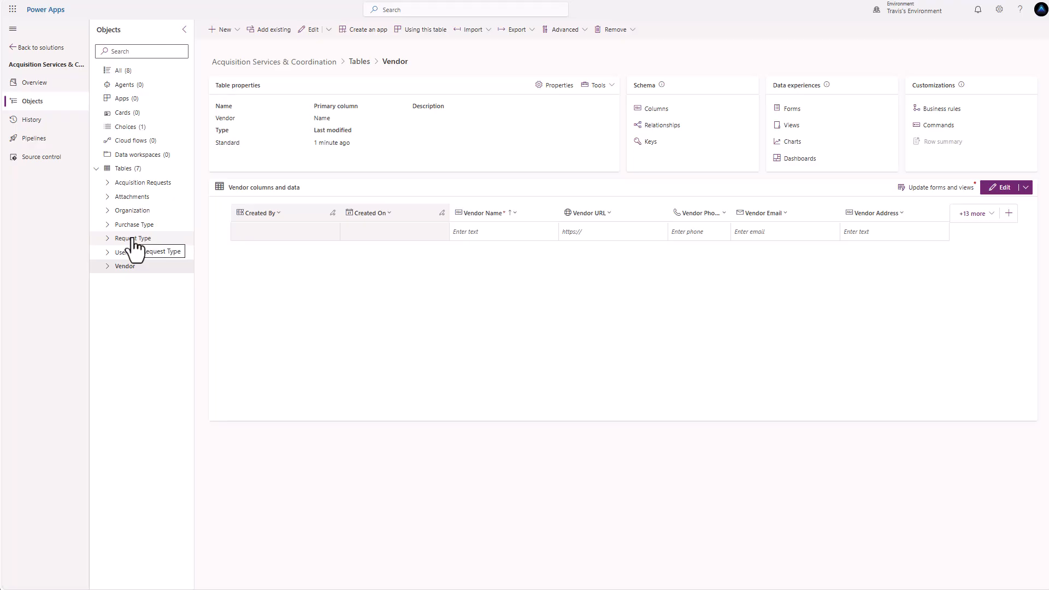
# - Add a "Vendor" lookup column to the Acquisition Requests table, related to the Vendor table, and save it
pyautogui.click(140, 188)
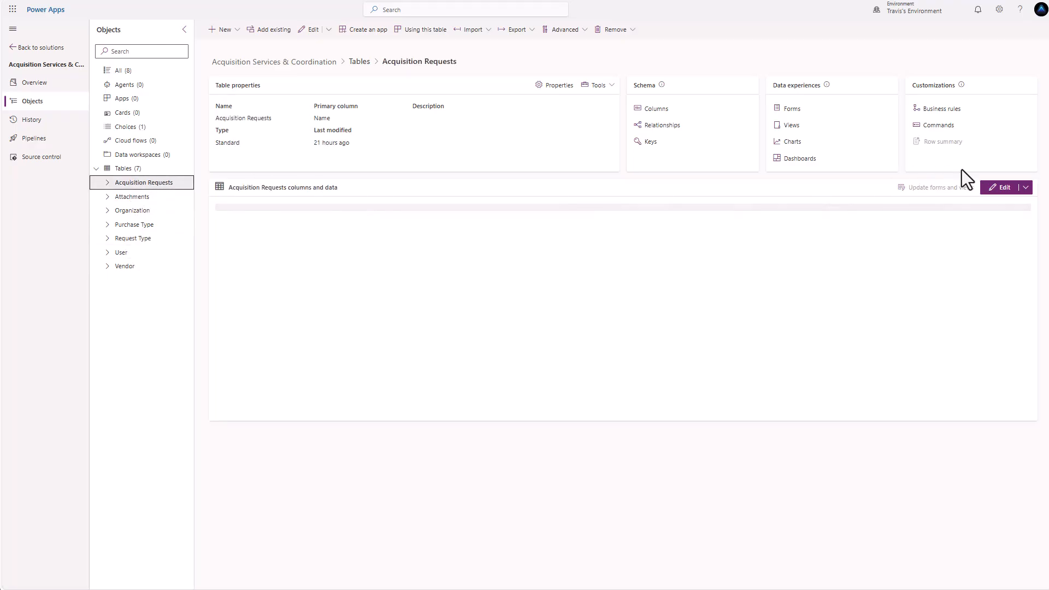
pyautogui.click(1006, 218)
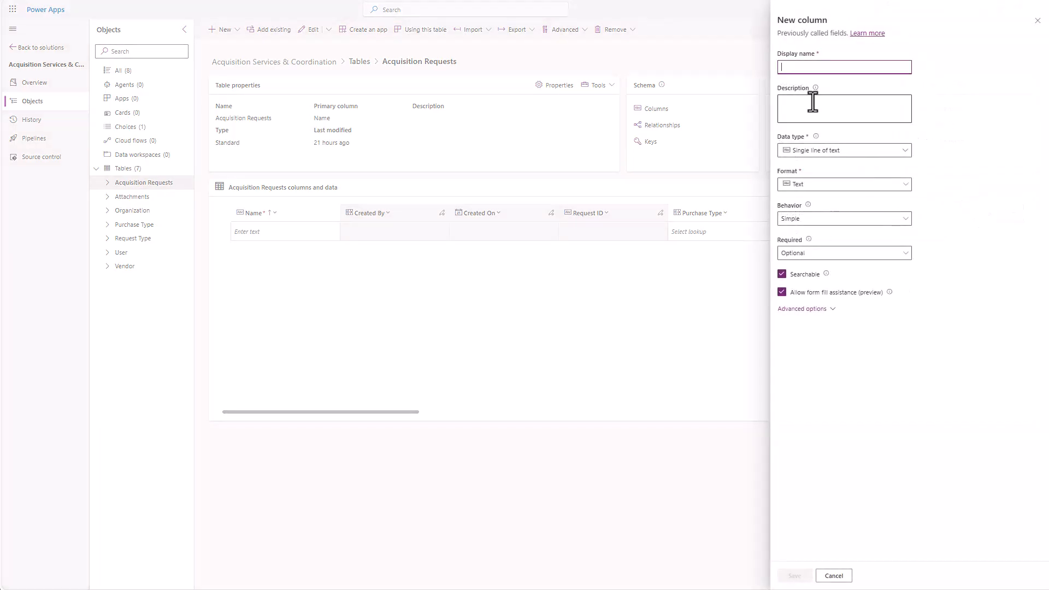
pyautogui.write('Vendor')
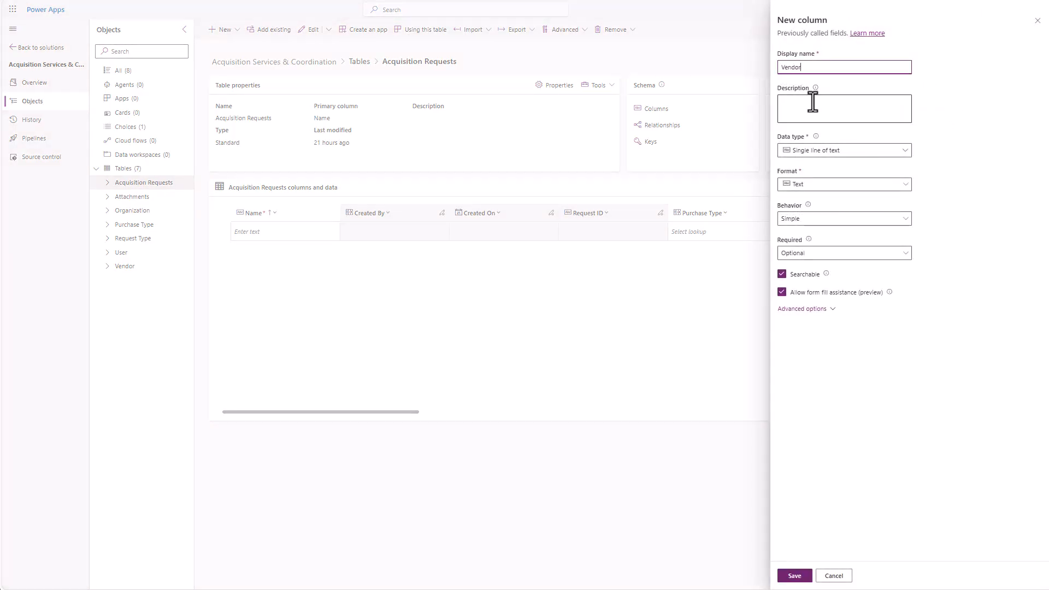
pyautogui.click(906, 159)
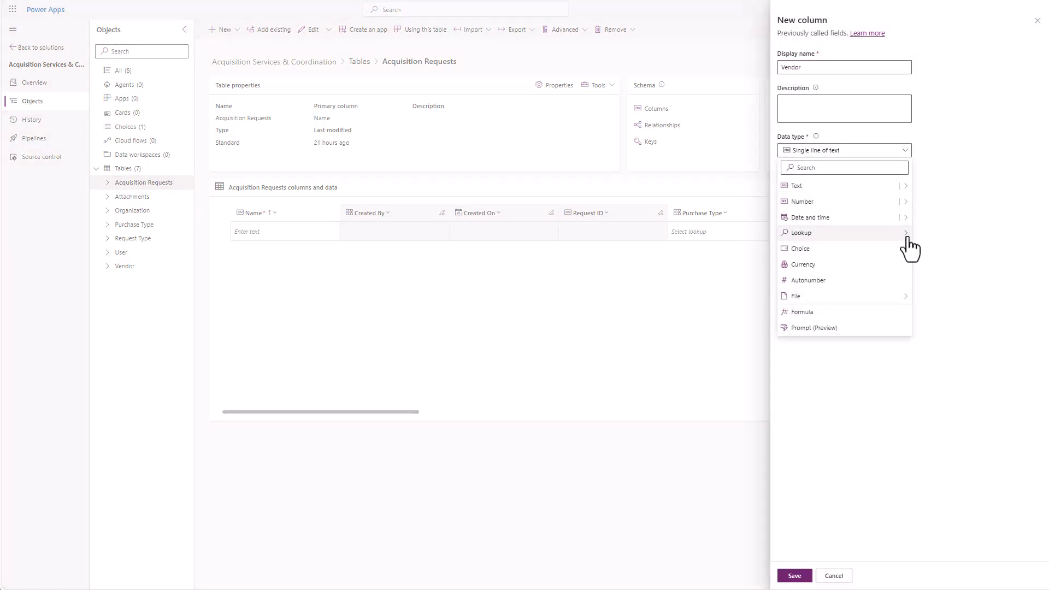
pyautogui.moveTo(904, 233)
pyautogui.click(937, 232)
pyautogui.click(801, 254)
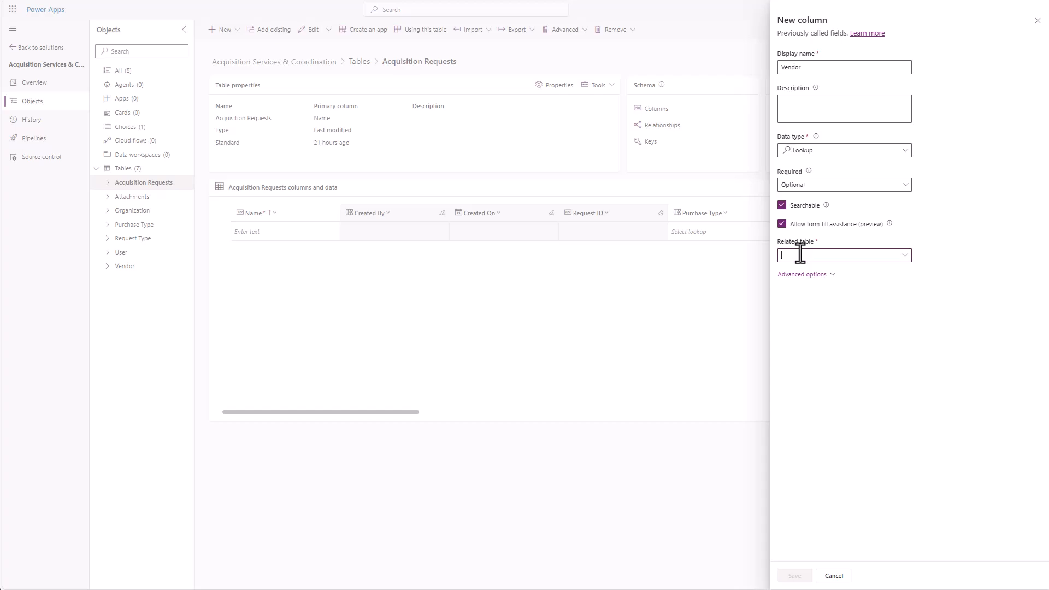
pyautogui.write('Vend')
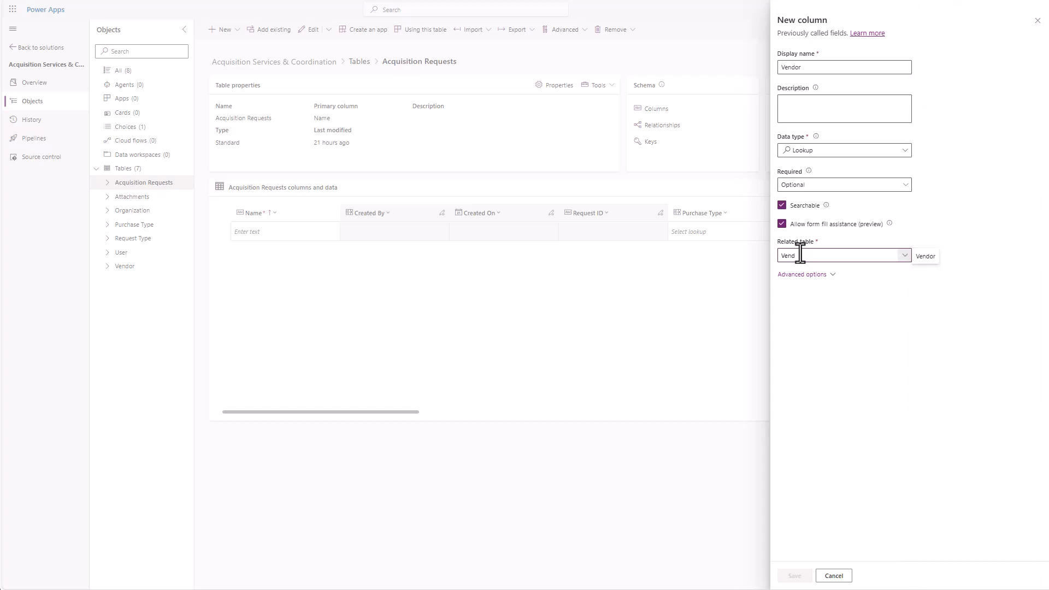
pyautogui.click(925, 257)
pyautogui.click(790, 577)
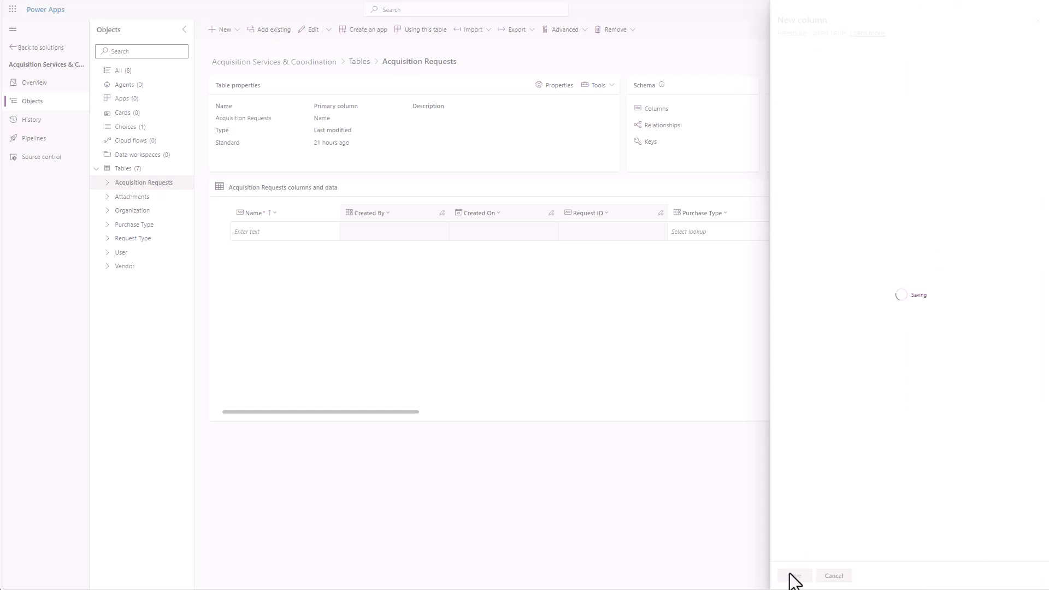
# - Add an "Acquisition Request" lookup column to the Attachments table, related to the Acquisition Requests table, and save it
pyautogui.click(128, 200)
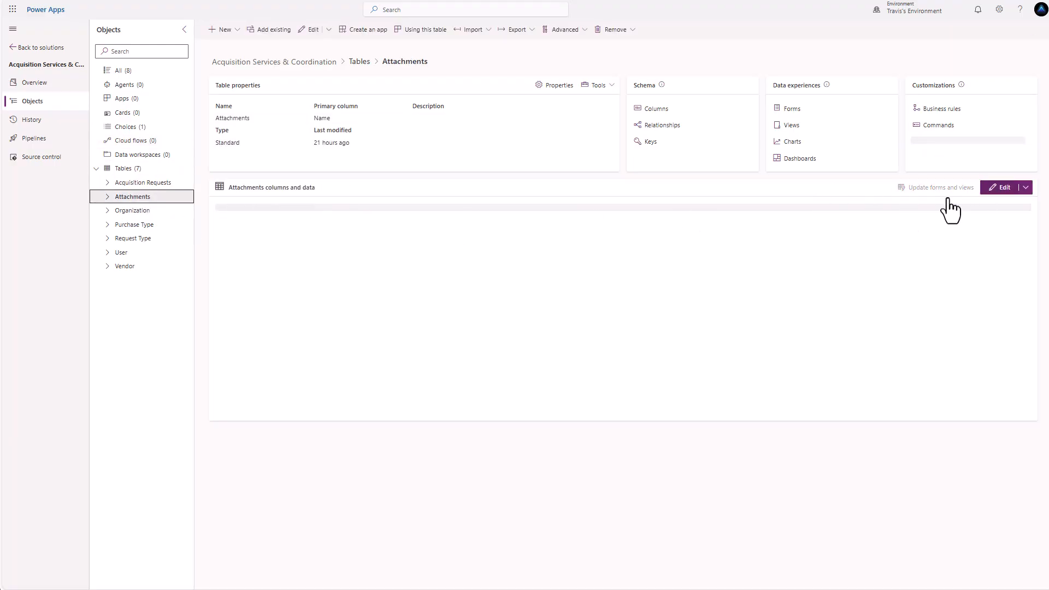
pyautogui.click(727, 214)
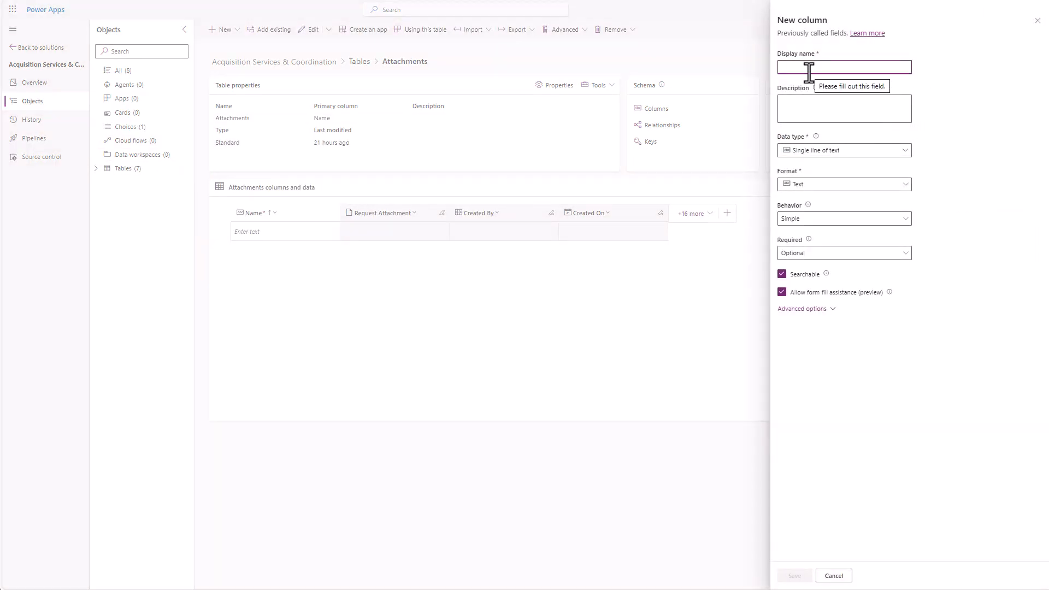
pyautogui.write('Acquisition Request')
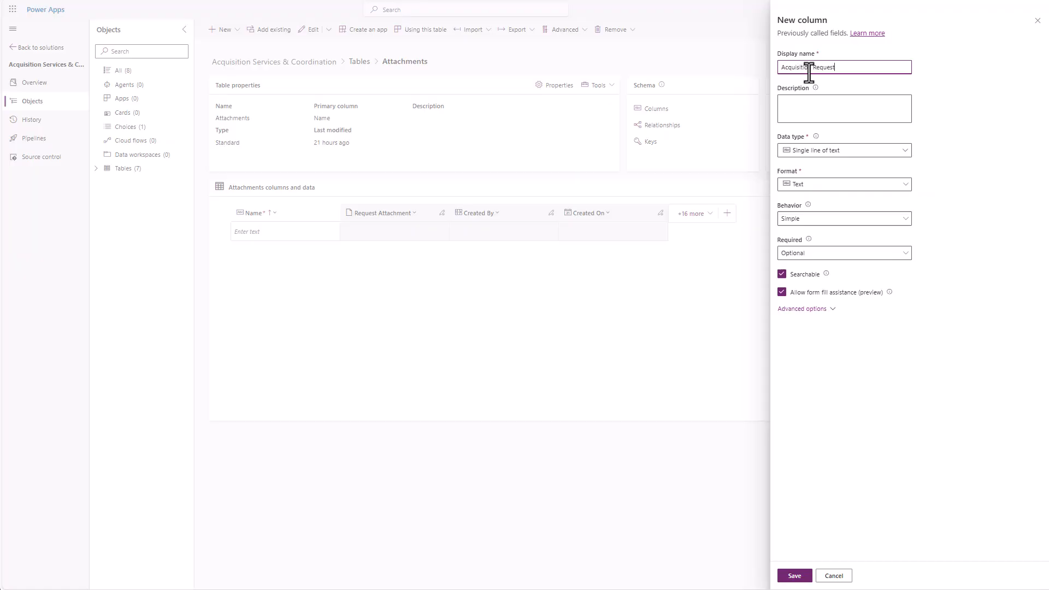
pyautogui.click(880, 152)
pyautogui.moveTo(880, 235)
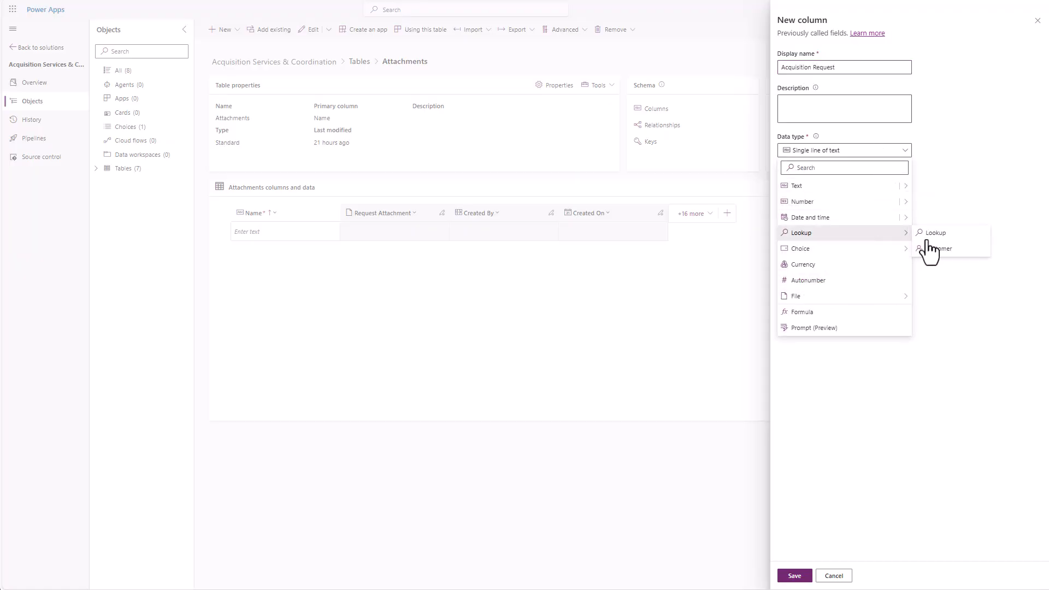
pyautogui.click(931, 235)
pyautogui.click(905, 256)
pyautogui.click(877, 344)
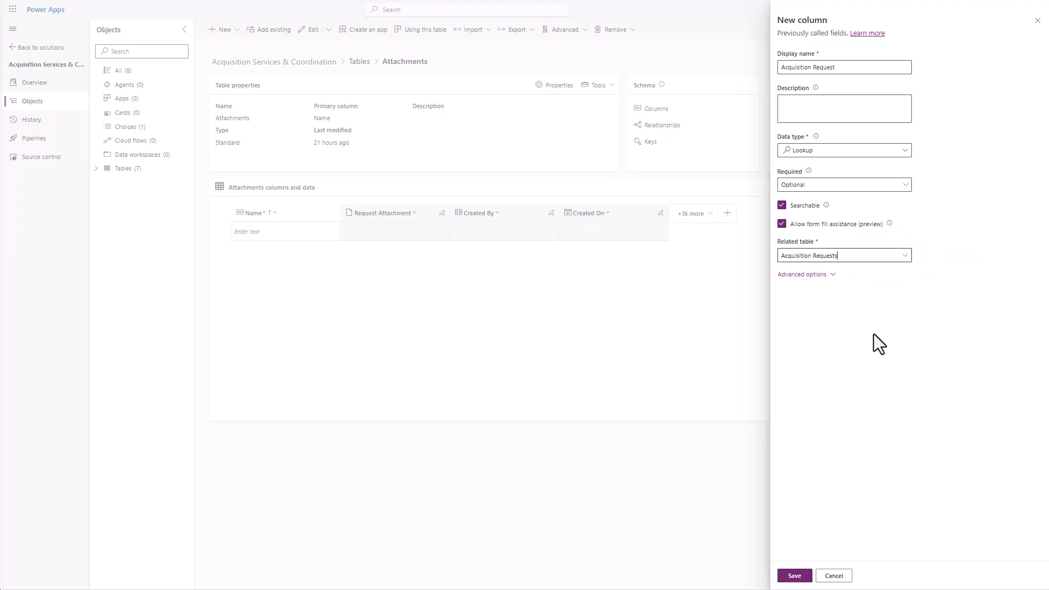
pyautogui.click(795, 576)
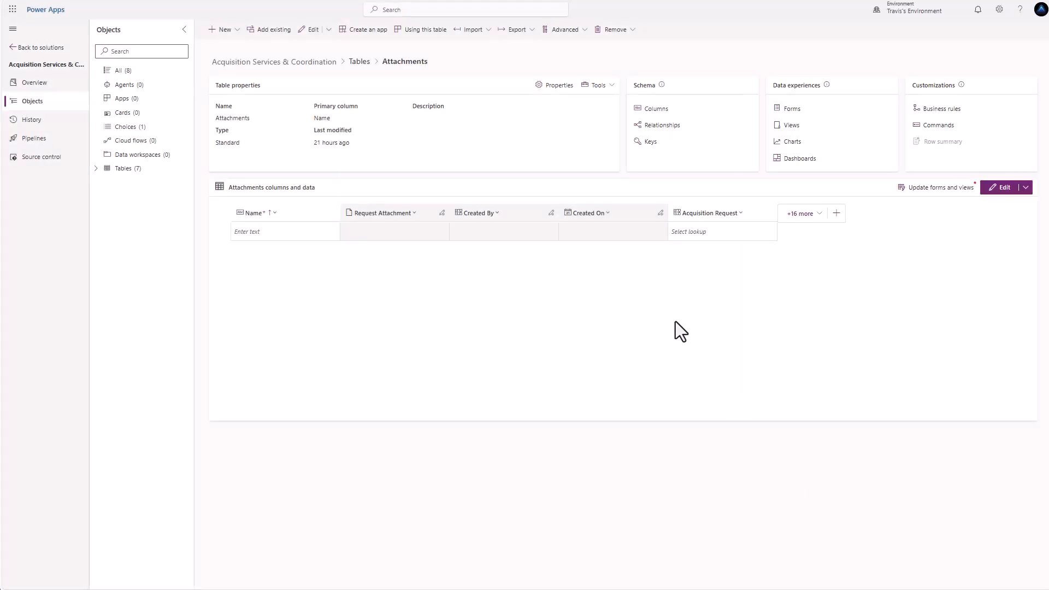
# - Set the Attachments table's Acquisition Request relationship behavior to Parental, apply it, and return to the solution's table list
pyautogui.click(660, 127)
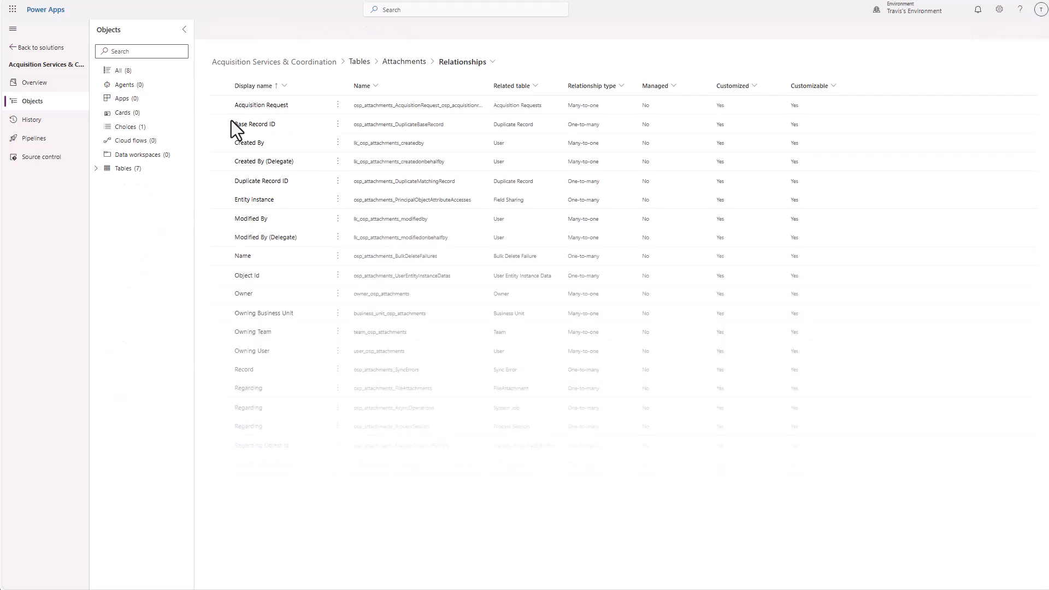
pyautogui.click(268, 107)
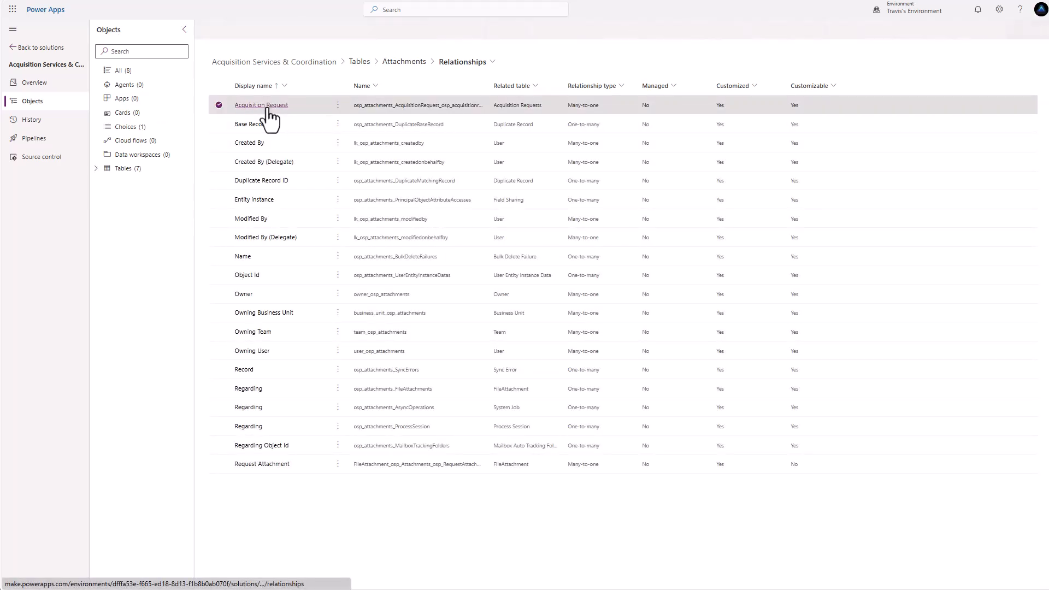
pyautogui.click(269, 108)
pyautogui.click(784, 224)
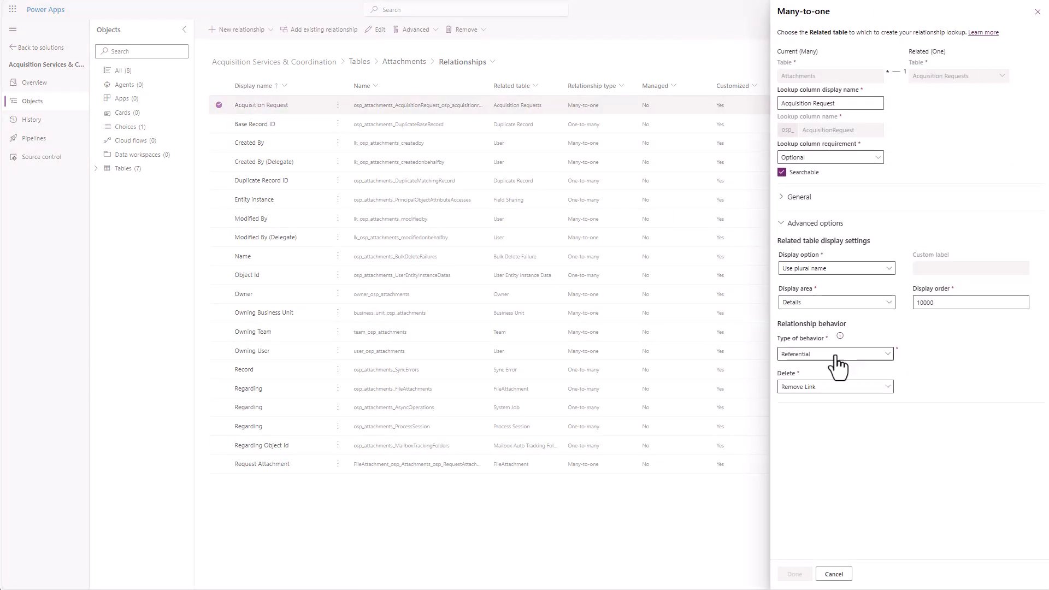
pyautogui.click(886, 355)
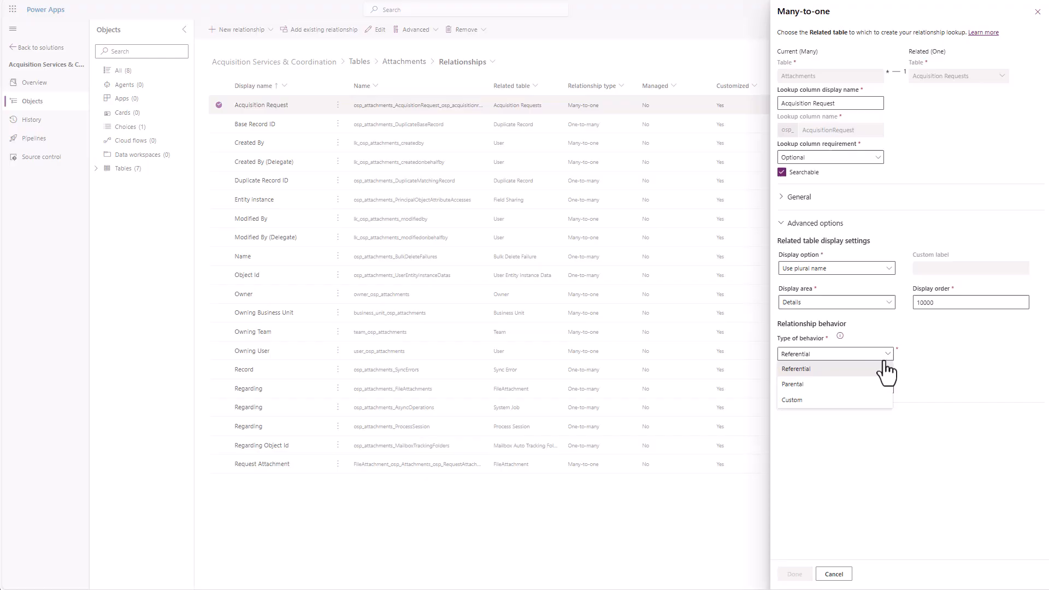
pyautogui.click(858, 385)
pyautogui.click(795, 574)
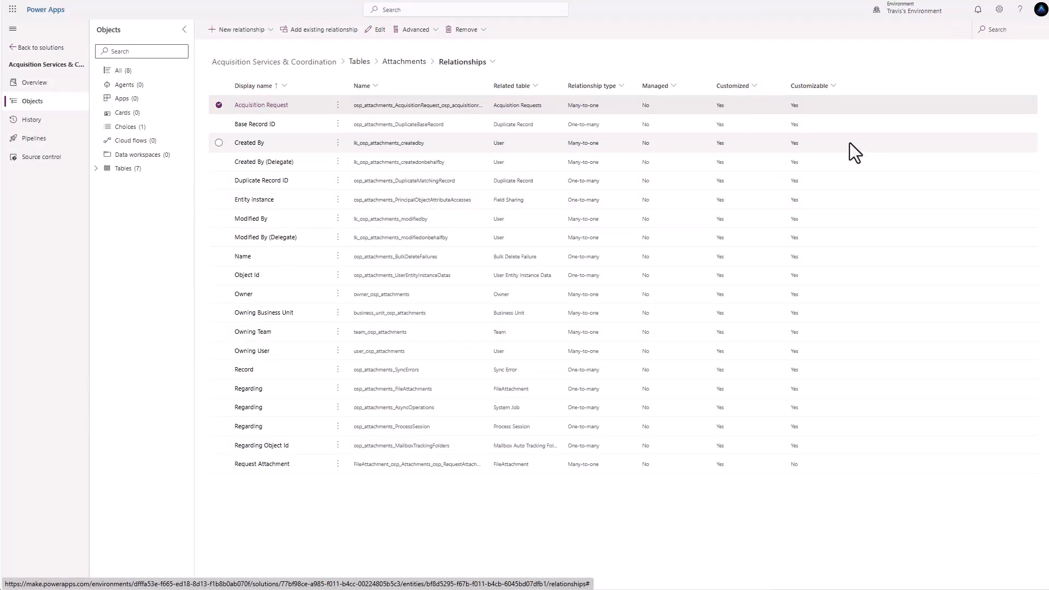
pyautogui.click(121, 169)
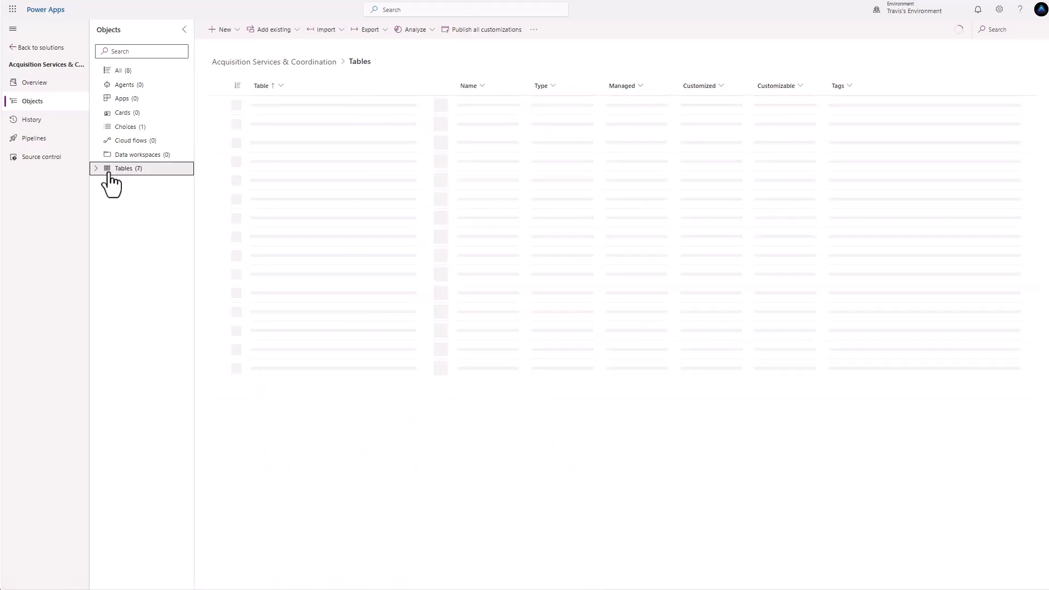
# - Create a table named "Acquistion Request Status History" with the quick-create form option enabled, and save it
pyautogui.click(225, 30)
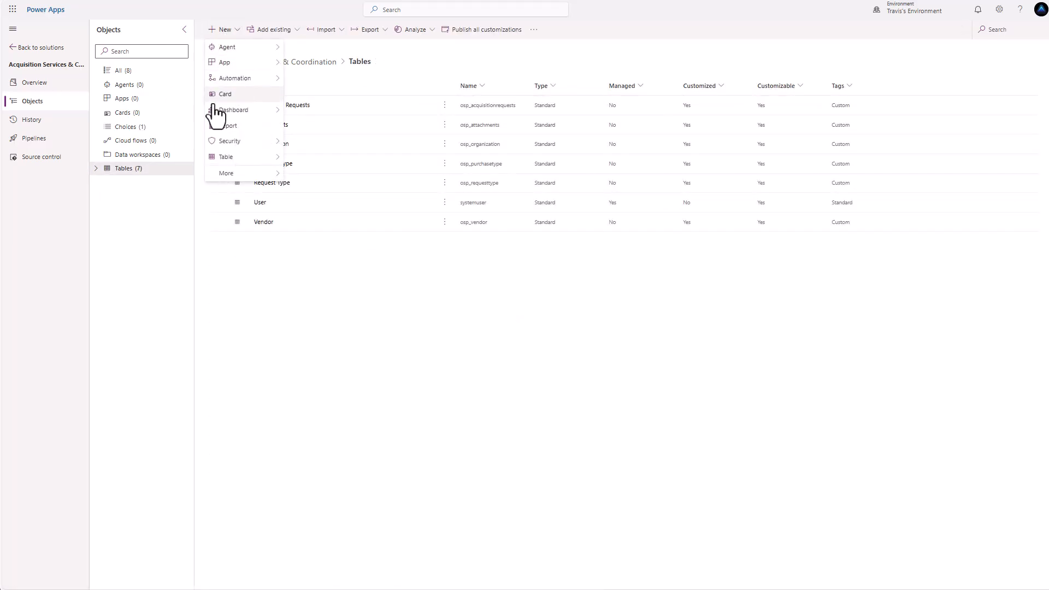
pyautogui.moveTo(224, 158)
pyautogui.click(317, 172)
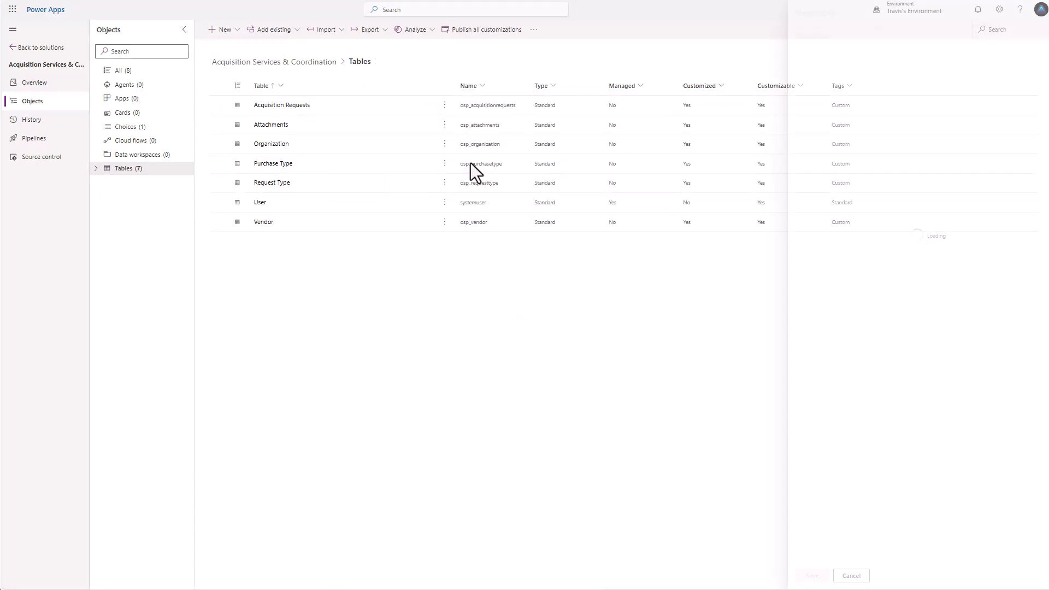
pyautogui.click(813, 82)
pyautogui.write('Acquistion Request Status History')
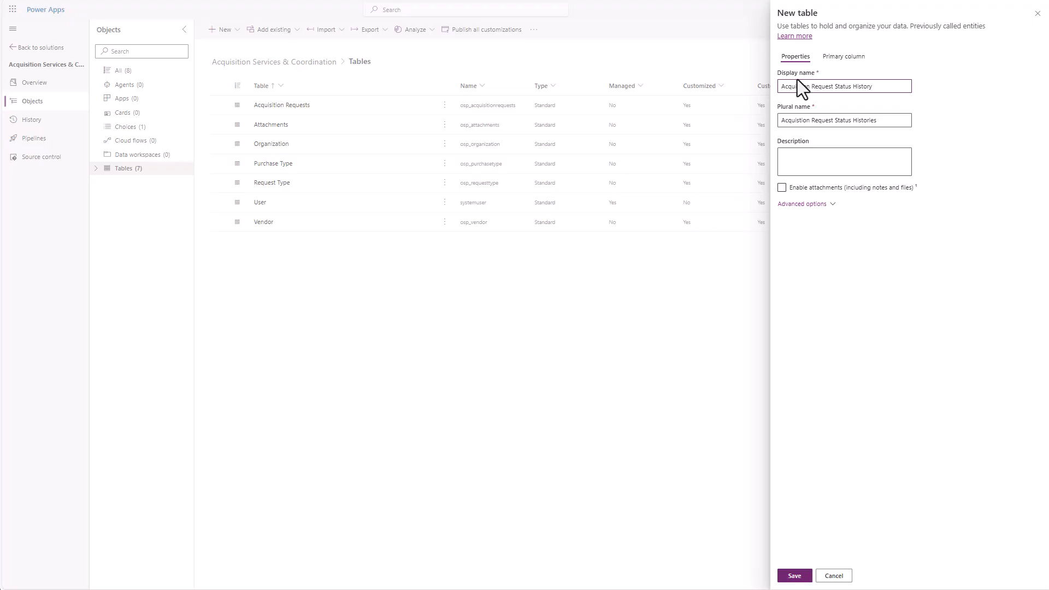
pyautogui.click(798, 205)
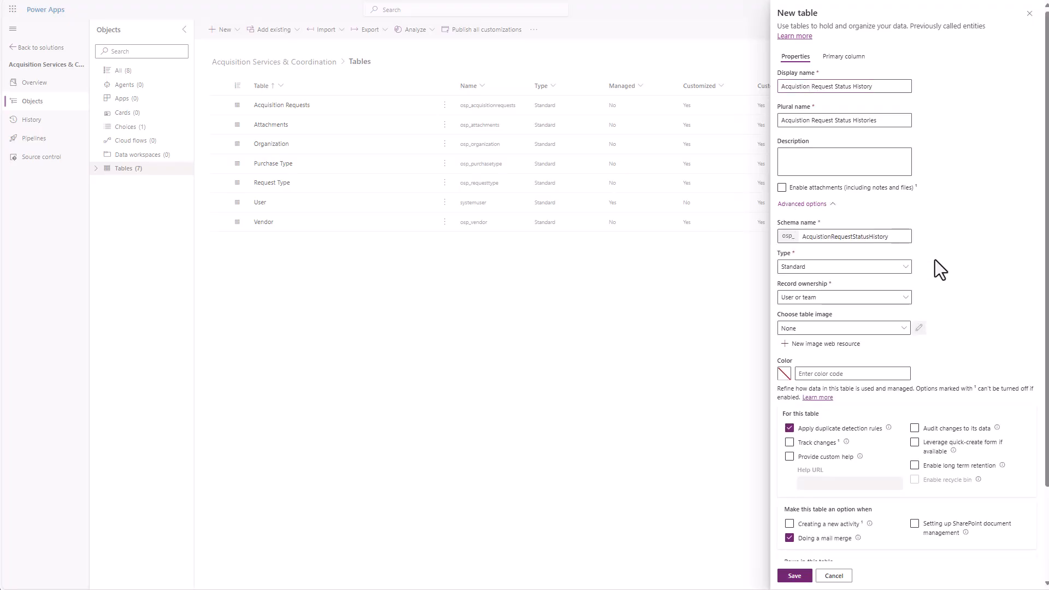
pyautogui.click(913, 442)
pyautogui.scroll(-1, 929, 372)
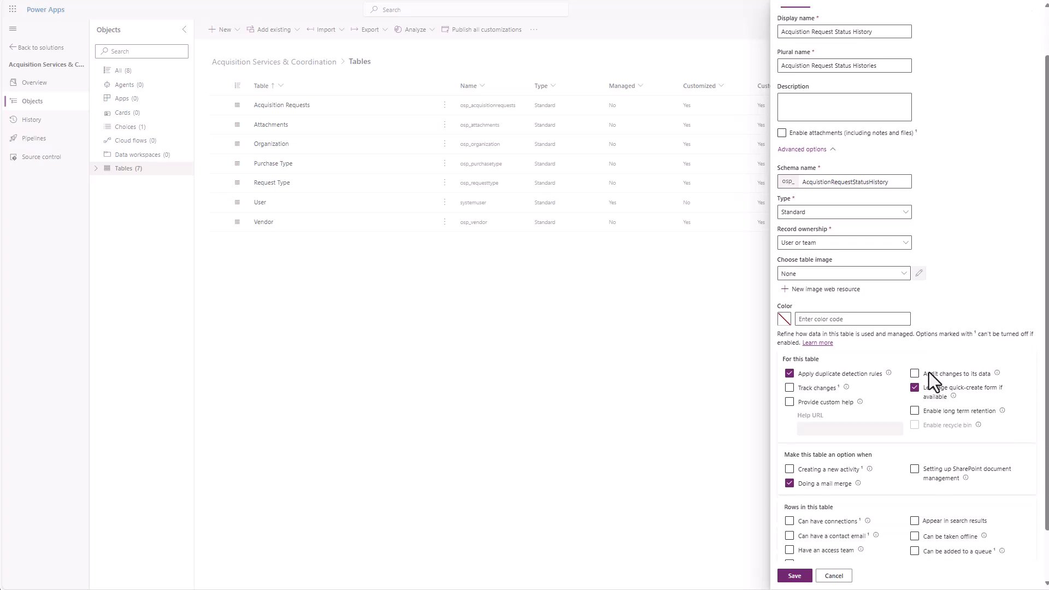
pyautogui.click(794, 578)
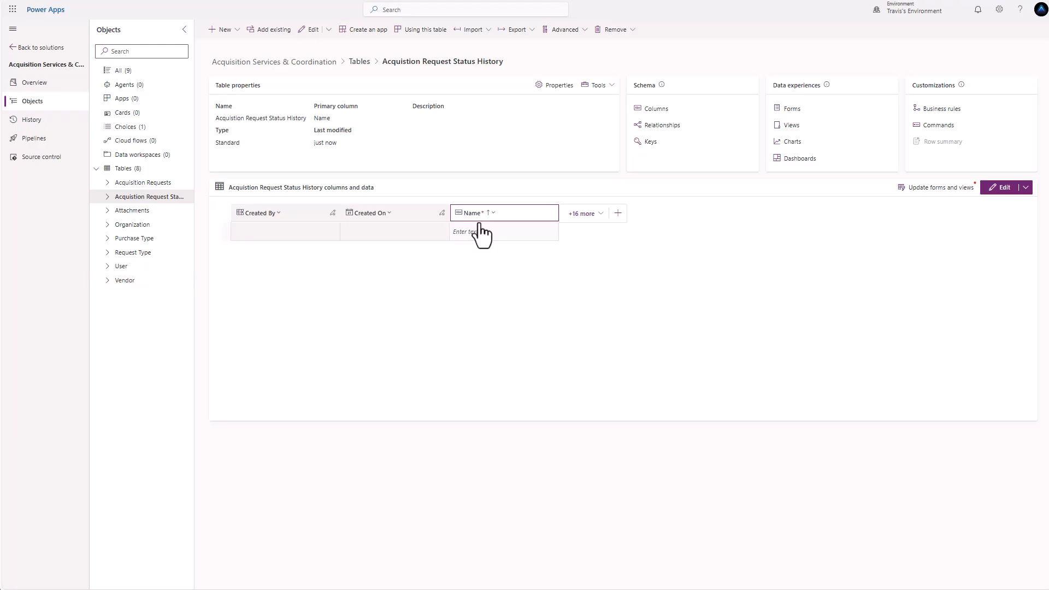
# - Change the new table's Name column to Autonumber with prefix AcqStatus, minimum 5 digits and seed value 40000, and save it
pyautogui.click(491, 215)
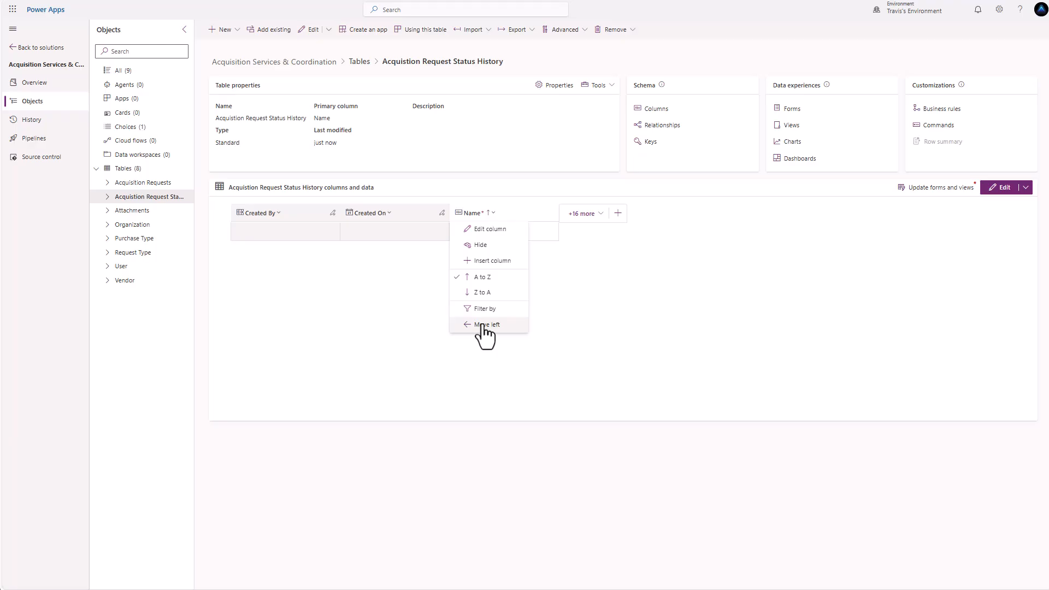
pyautogui.click(486, 230)
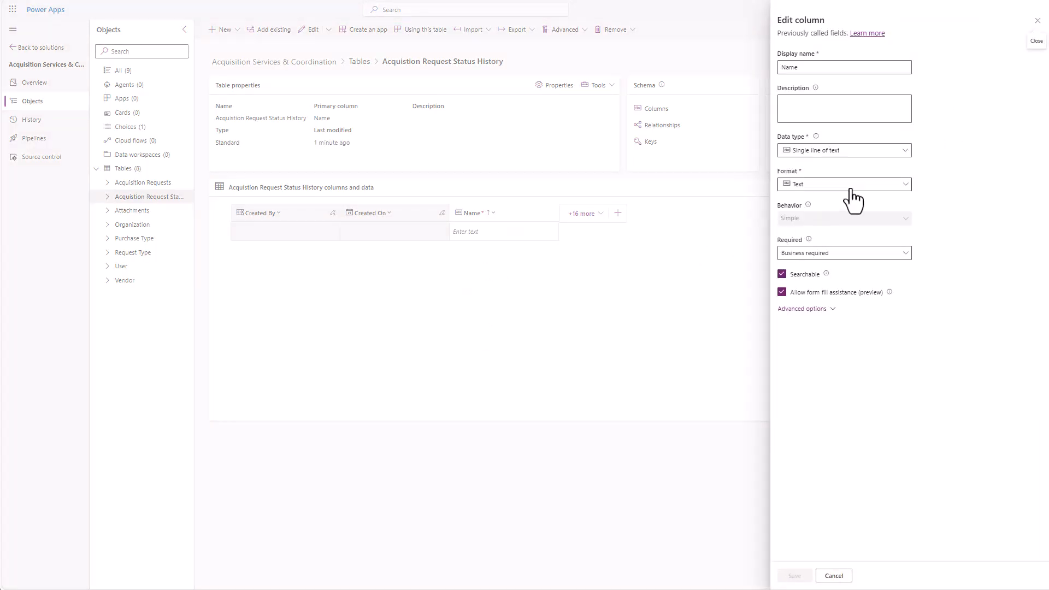
pyautogui.click(835, 153)
pyautogui.click(829, 215)
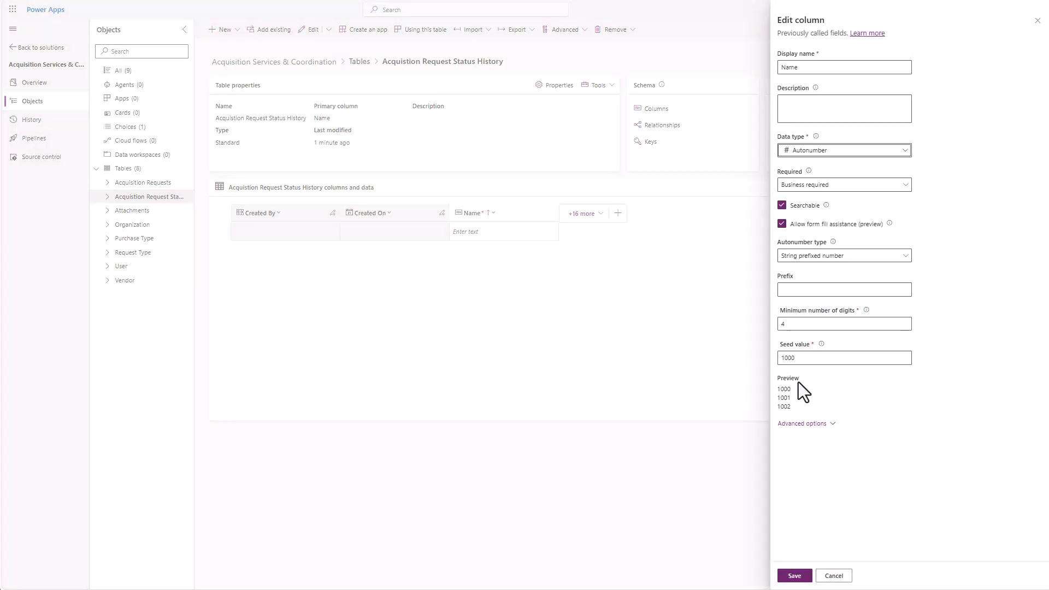
pyautogui.click(790, 290)
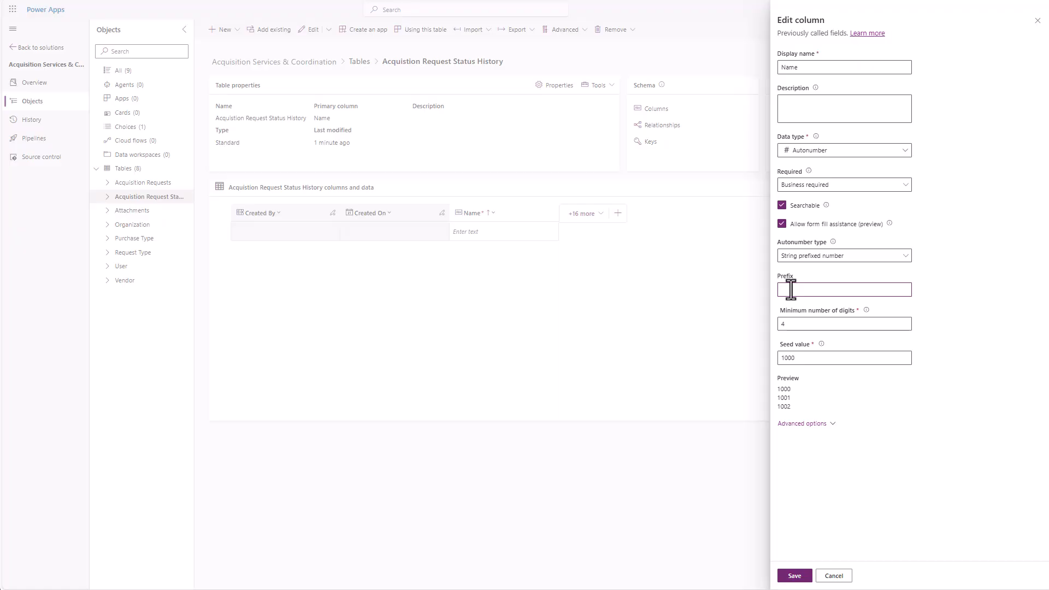
pyautogui.write('AcqStatus')
pyautogui.doubleClick(788, 324)
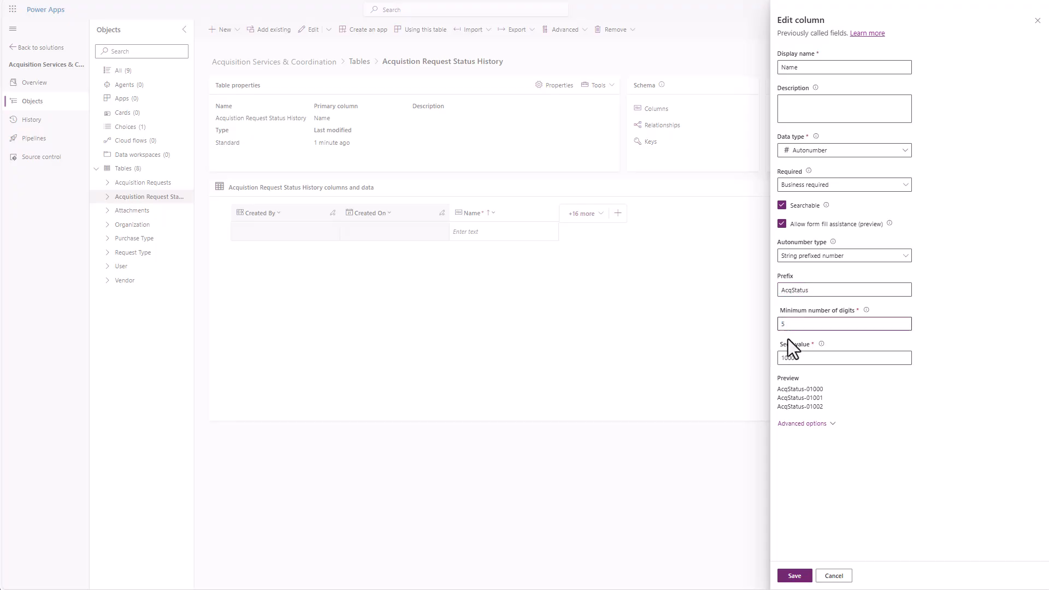
pyautogui.moveTo(785, 359); pyautogui.dragTo(779, 356)
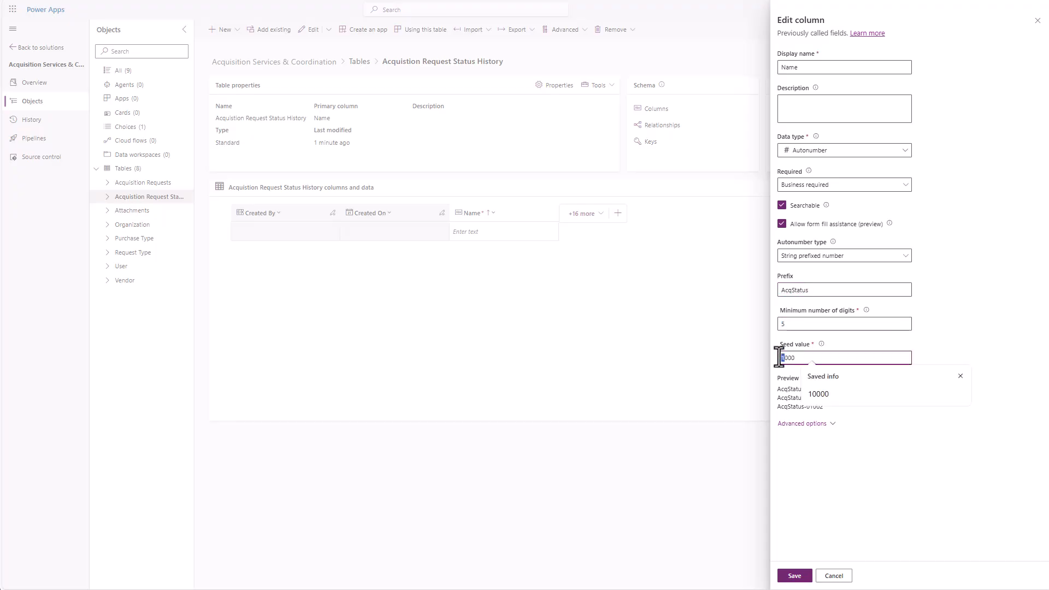
pyautogui.write('40')
pyautogui.click(795, 576)
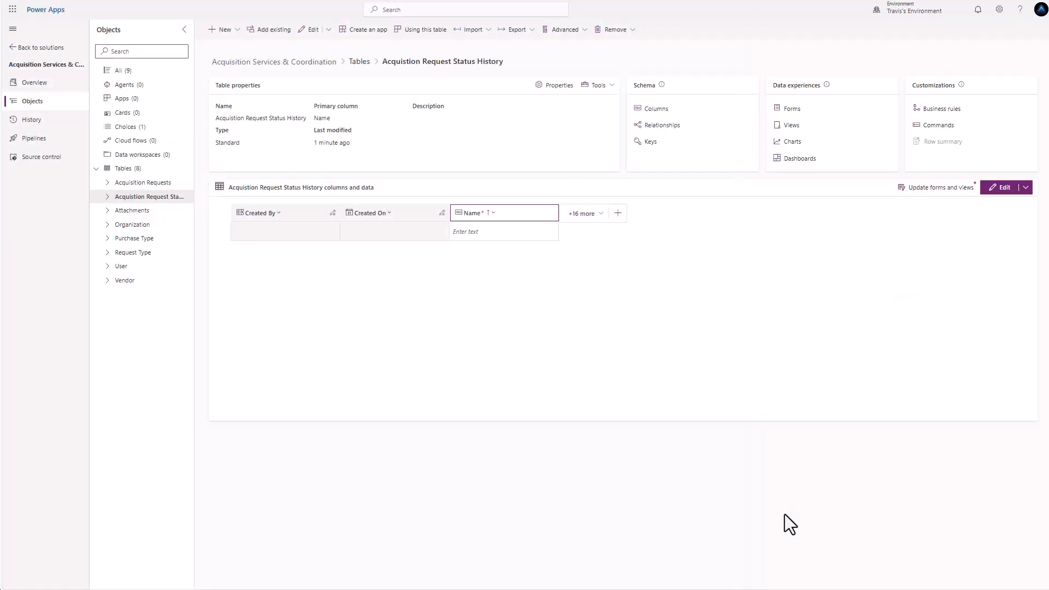
# - Add an "Acquisition Request Status" choice column to the status history table, synced with the Acquisition Request Status global choice, and save it
pyautogui.click(618, 213)
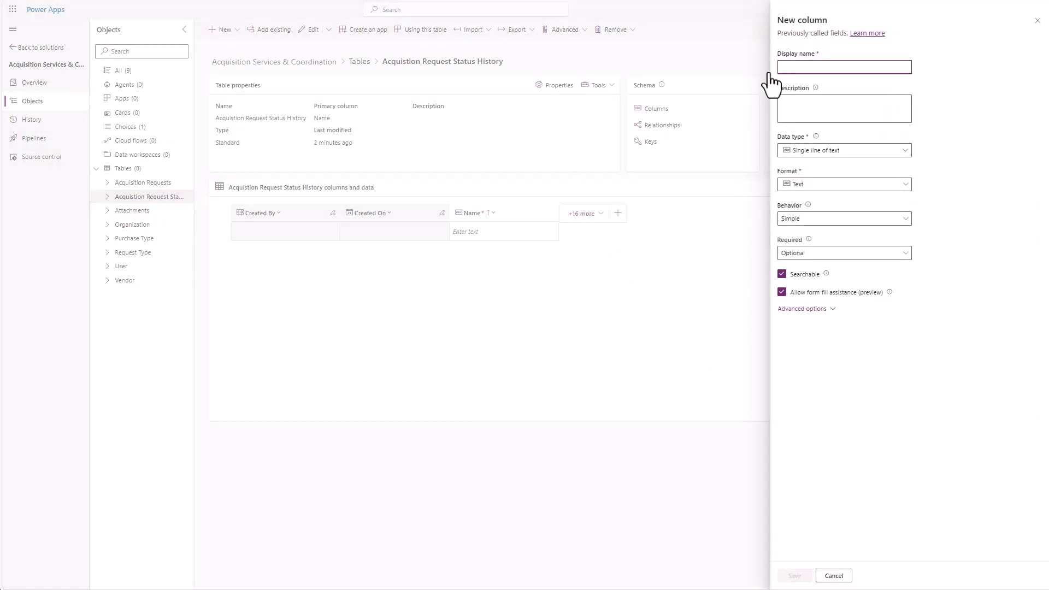
pyautogui.write('A')
pyautogui.press('BackSpace')
pyautogui.write('Acque')
pyautogui.press('BackSpace')
pyautogui.write('isition Request Status')
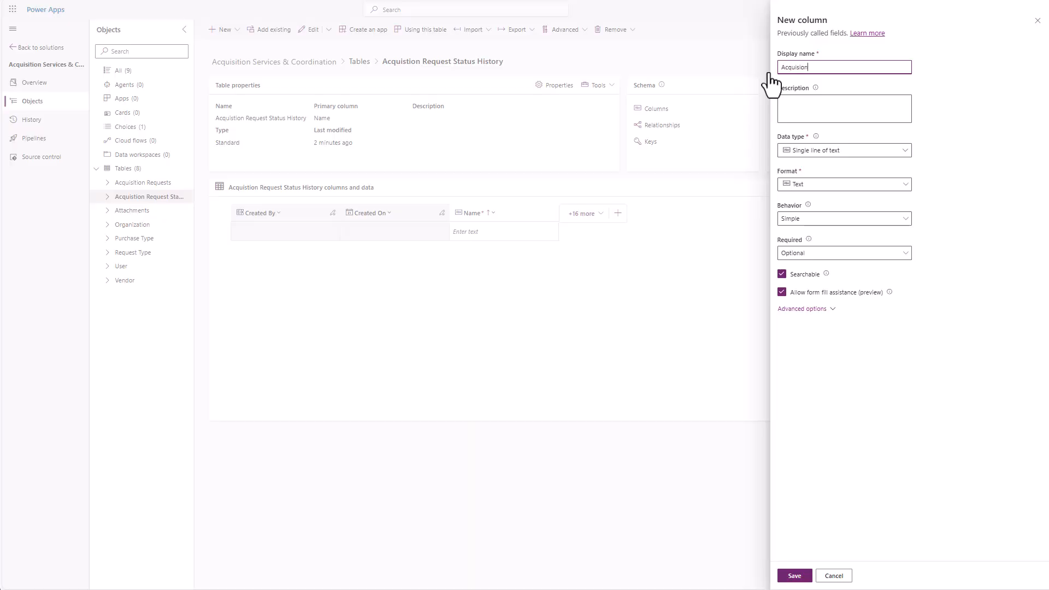
pyautogui.click(863, 149)
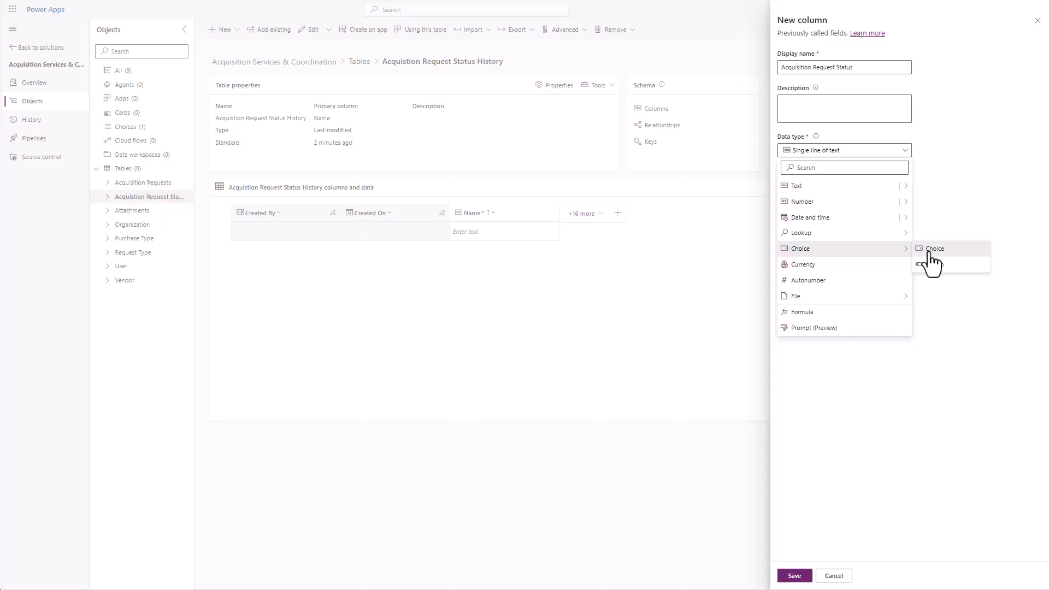
pyautogui.click(929, 250)
pyautogui.click(797, 385)
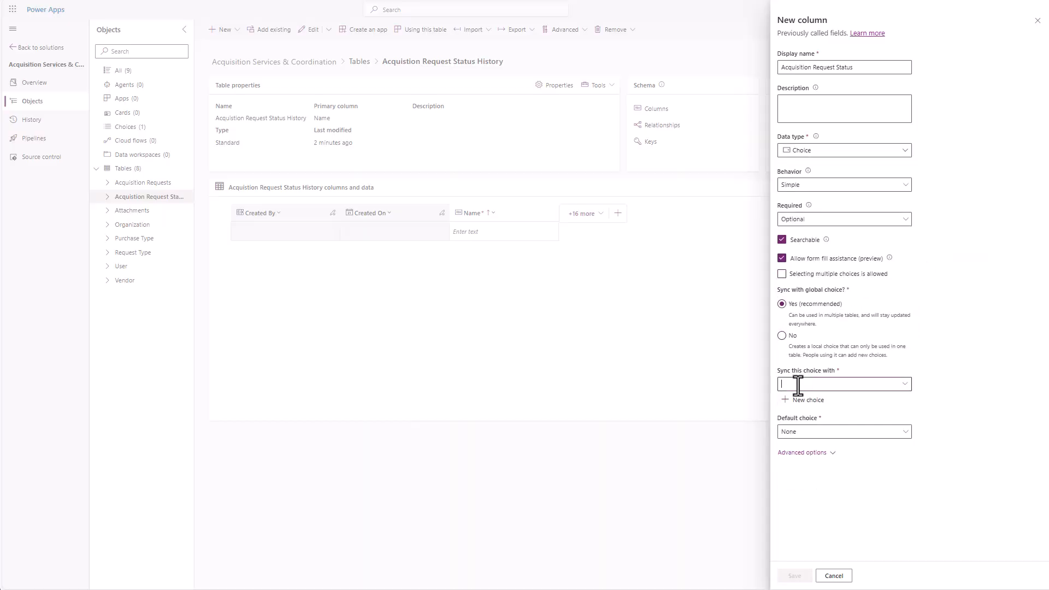
pyautogui.write('acq')
pyautogui.click(815, 370)
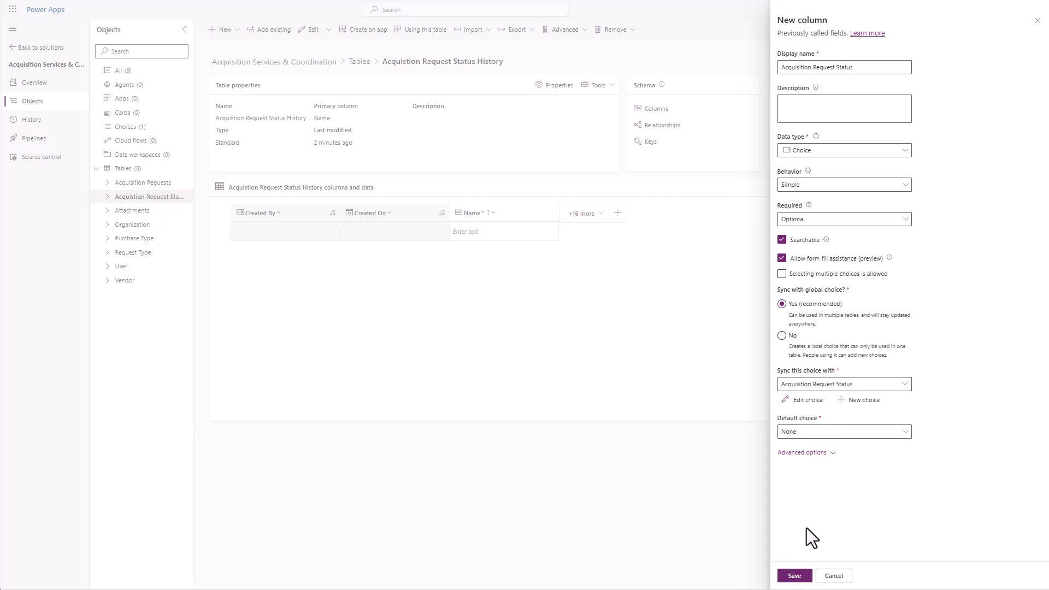
pyautogui.click(795, 576)
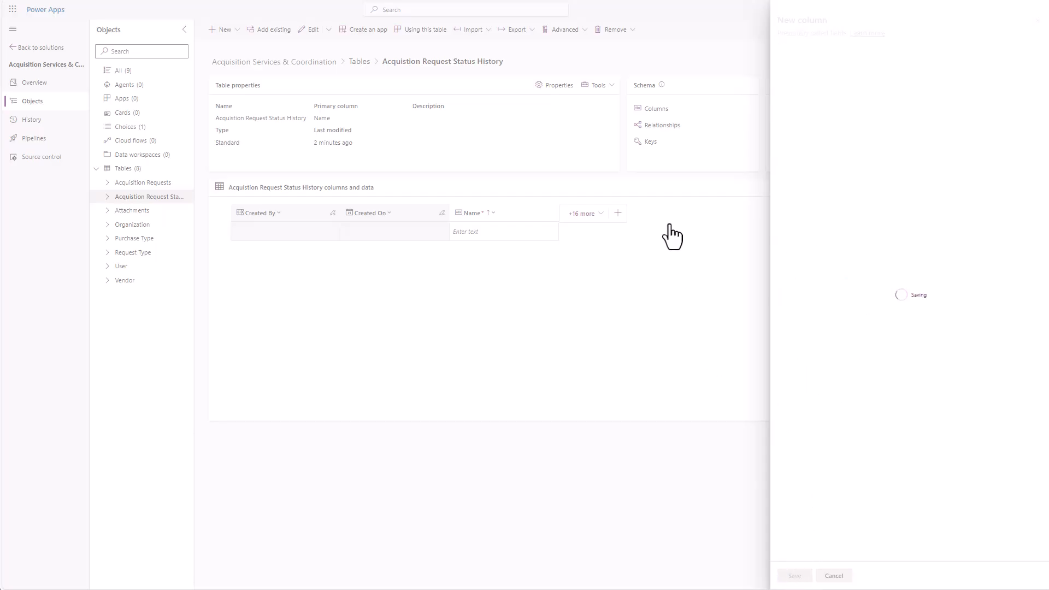
# - Add an "Acquisition Request Status Notes" column to the status history table as multiple lines of plain text and save it
pyautogui.click(686, 213)
pyautogui.write('A')
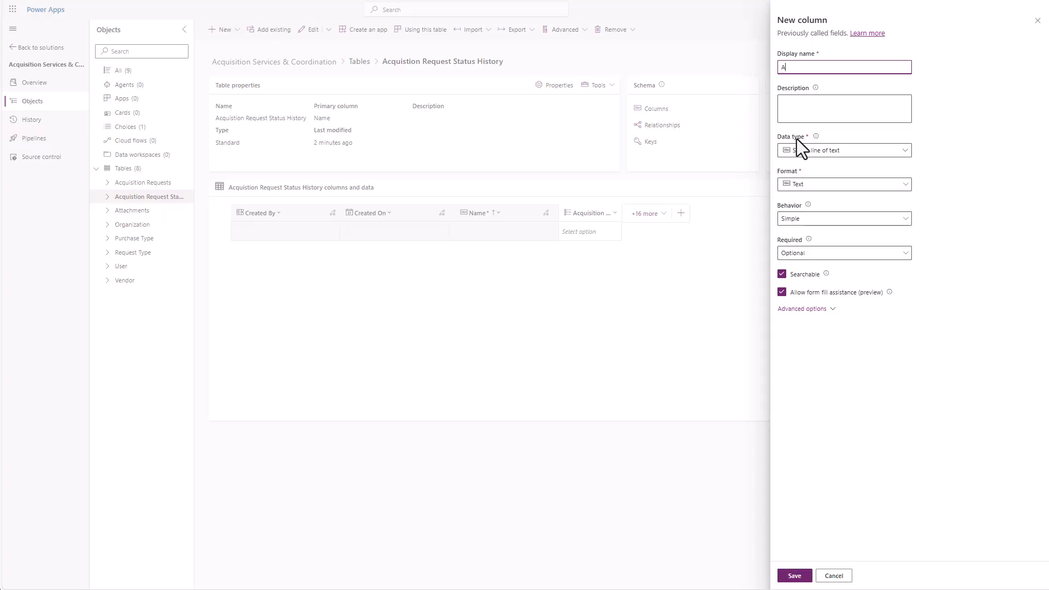
pyautogui.write('cquisition Request Status Notes')
pyautogui.click(904, 150)
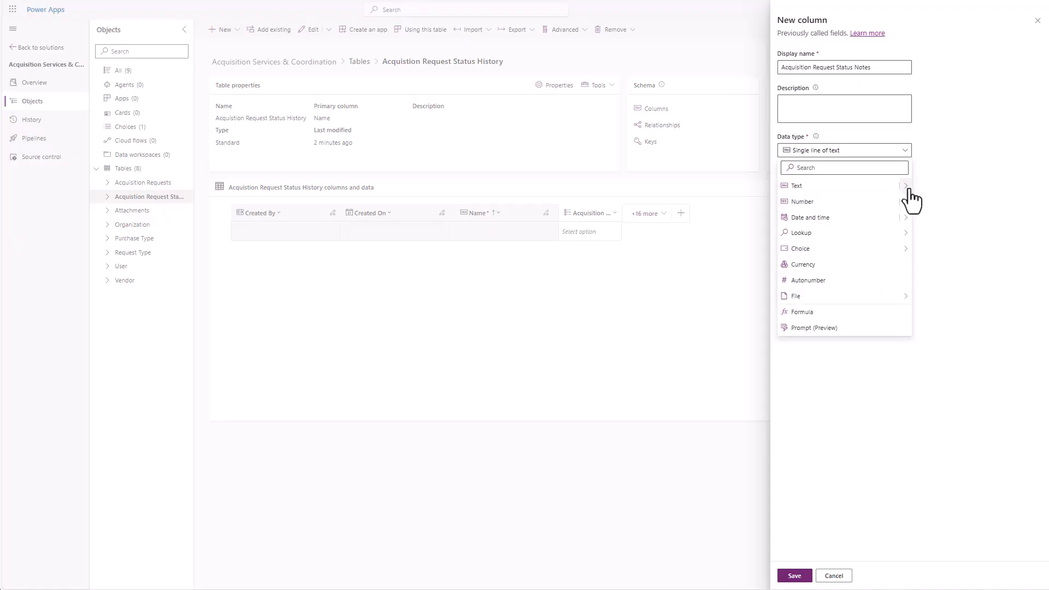
pyautogui.moveTo(905, 192)
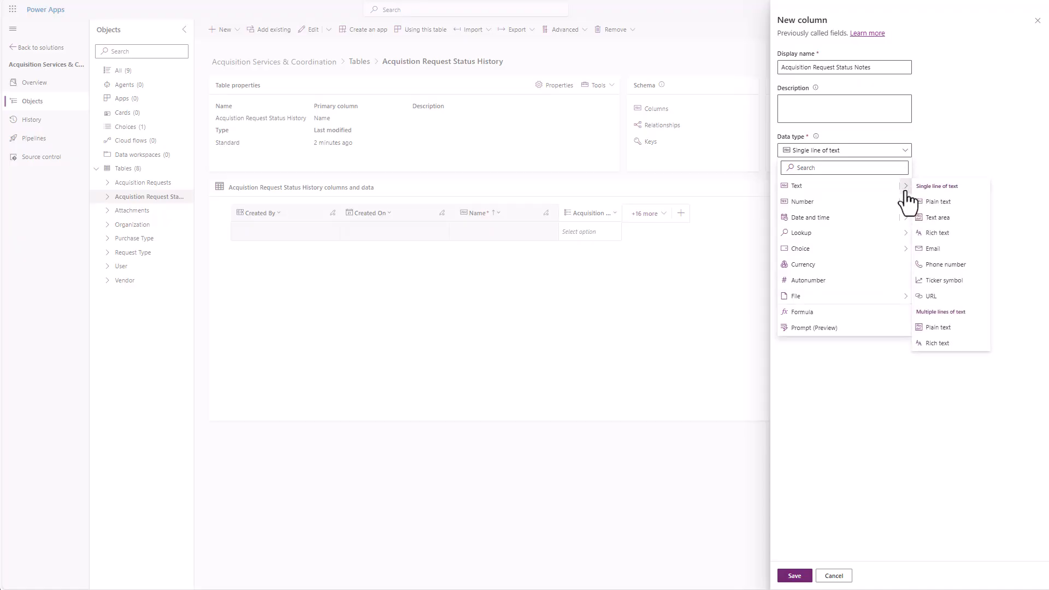
pyautogui.click(942, 328)
pyautogui.click(794, 577)
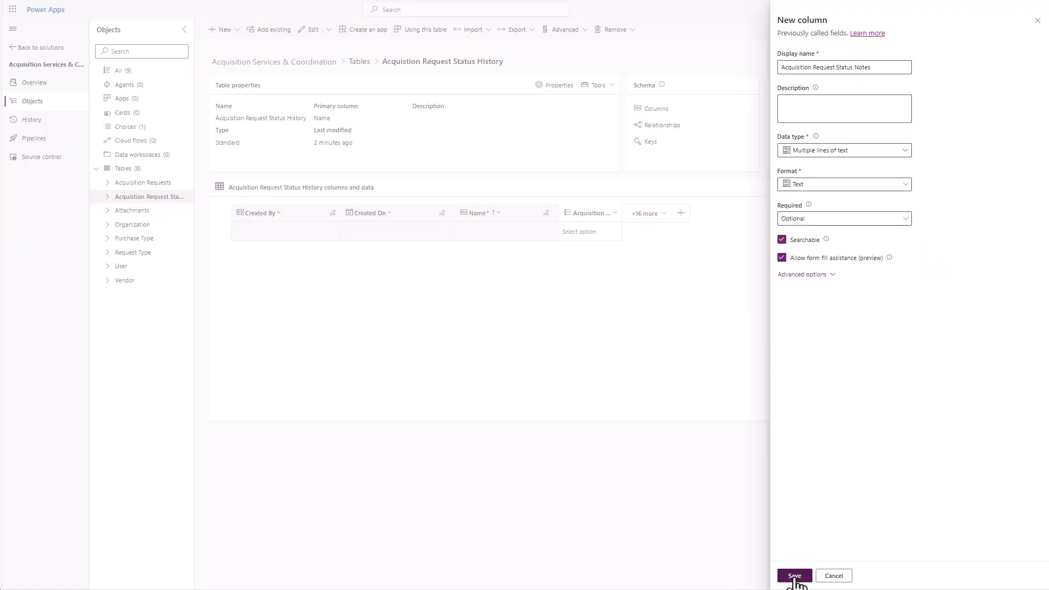
# - Start a new column named "Status Updated By" in the status history table and open its data type choices
pyautogui.click(789, 214)
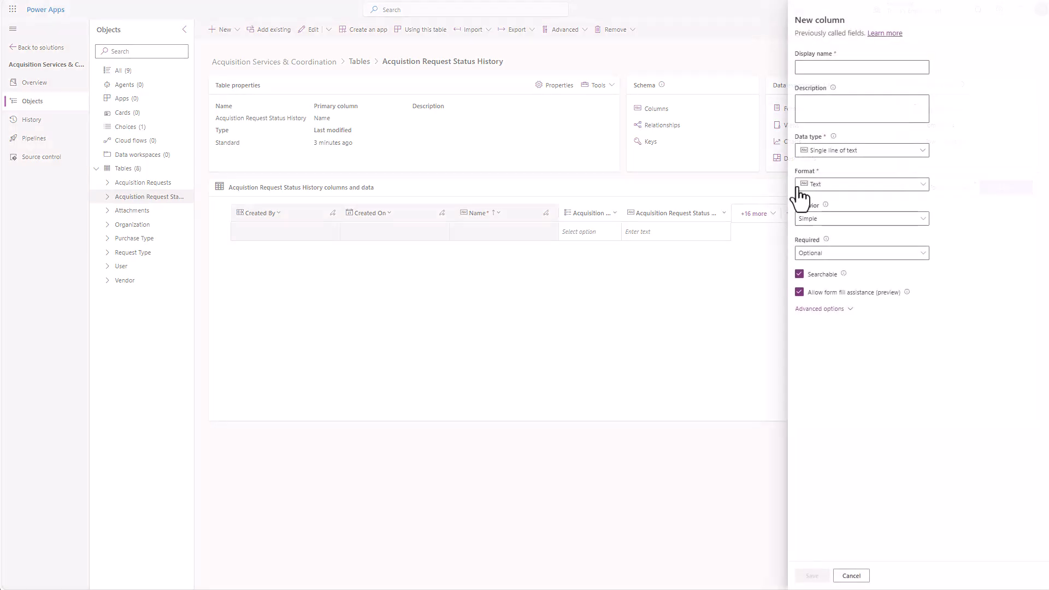
pyautogui.write('S')
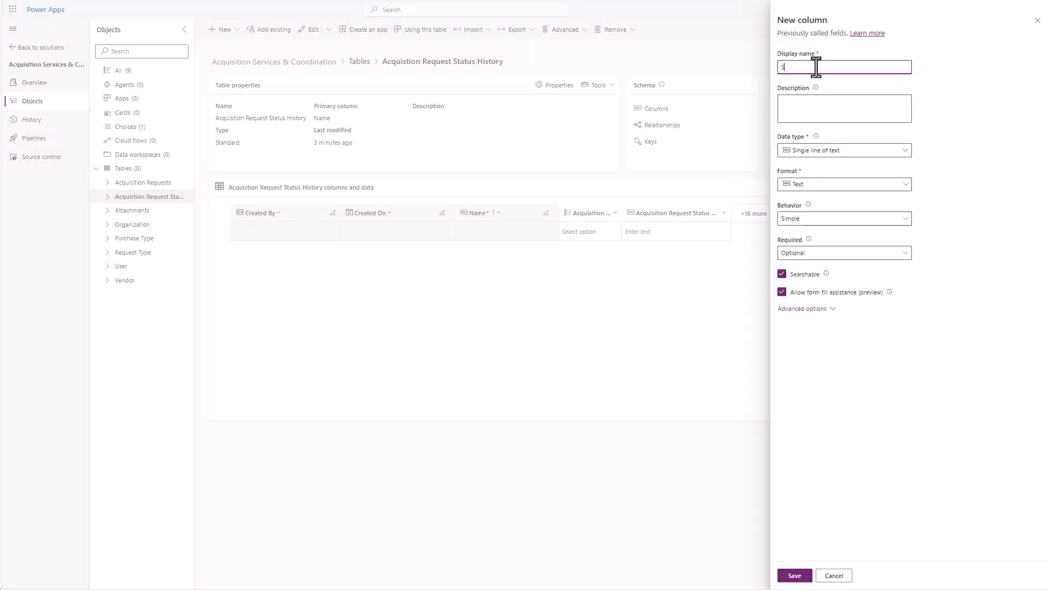
pyautogui.write('tatus Updated By')
pyautogui.click(851, 151)
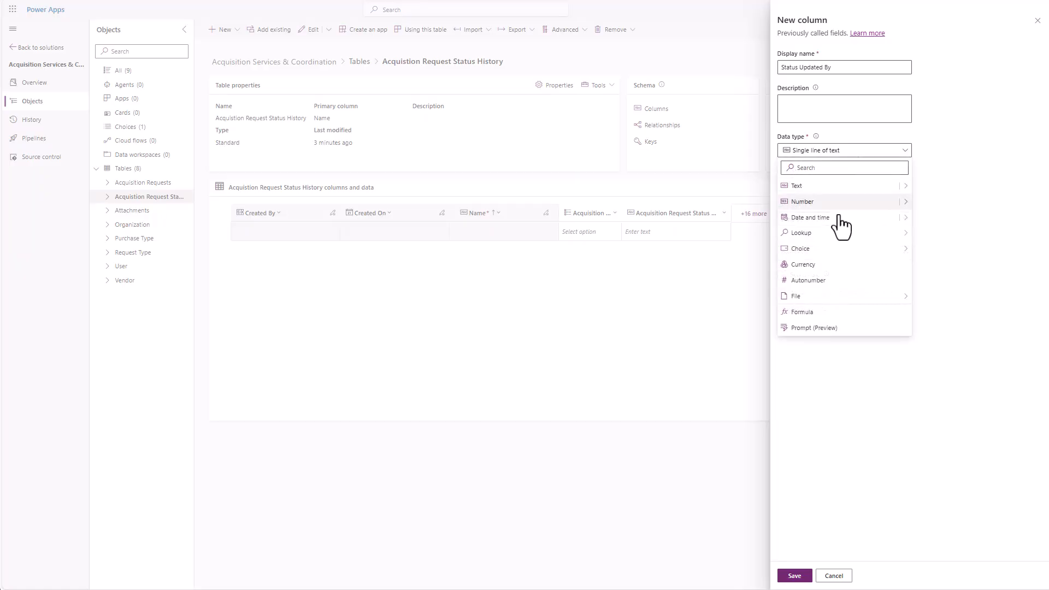
# - Make the Status Updated By column a Lookup related to the User table and save it
pyautogui.moveTo(831, 234)
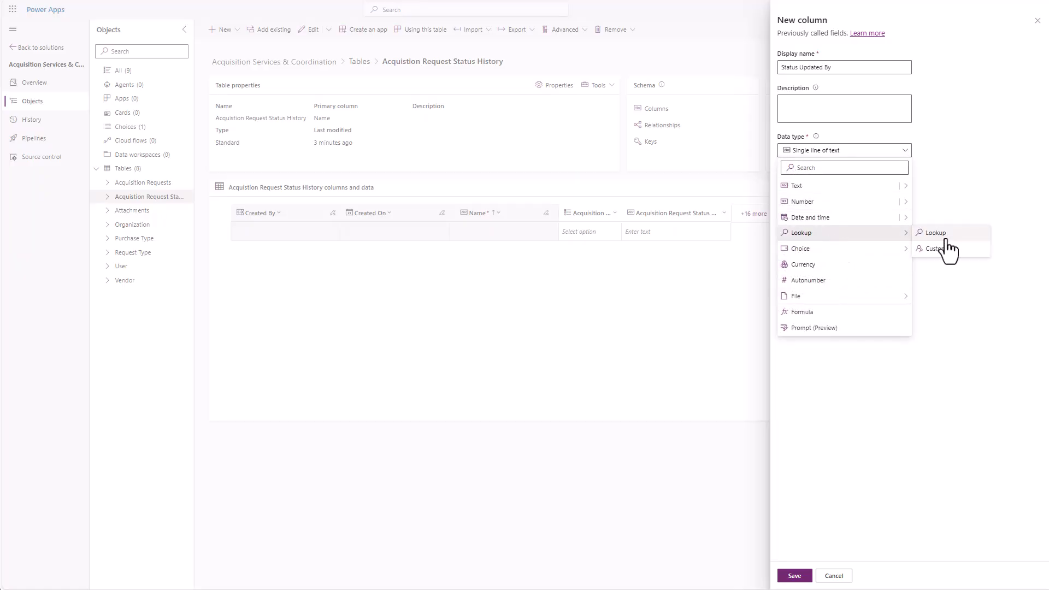
pyautogui.click(878, 235)
pyautogui.click(815, 255)
pyautogui.write('User')
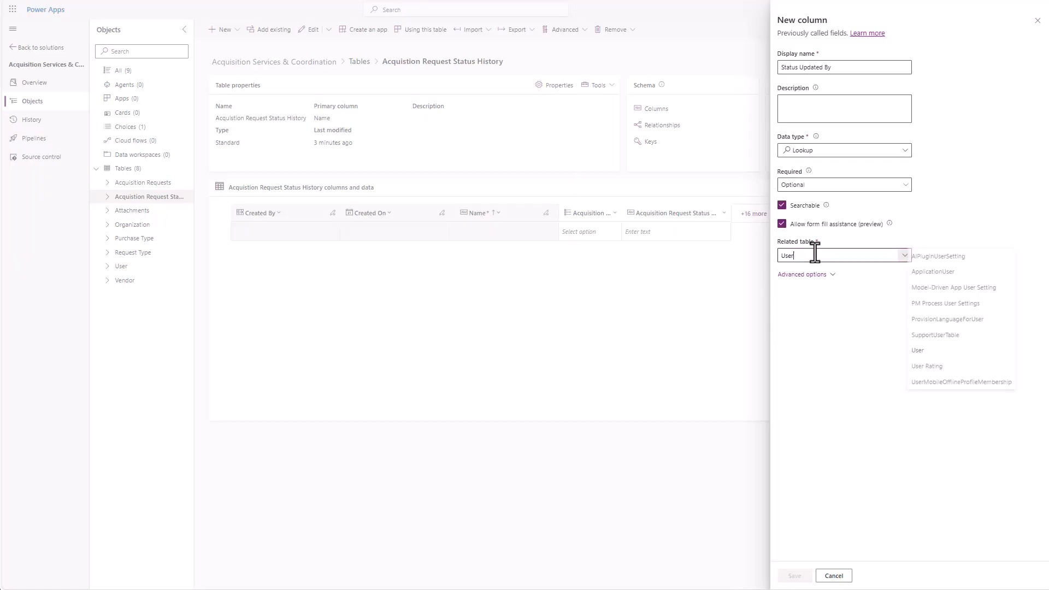
pyautogui.click(932, 368)
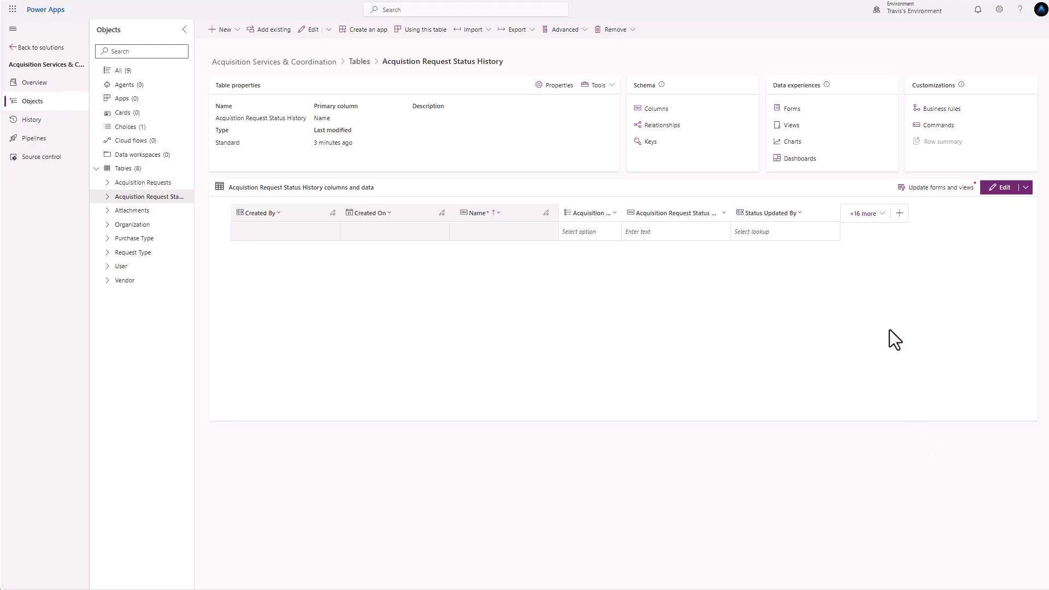
# - Add an Acquisition Request lookup column related to the Acquisition Requests table to the status history table
pyautogui.click(897, 217)
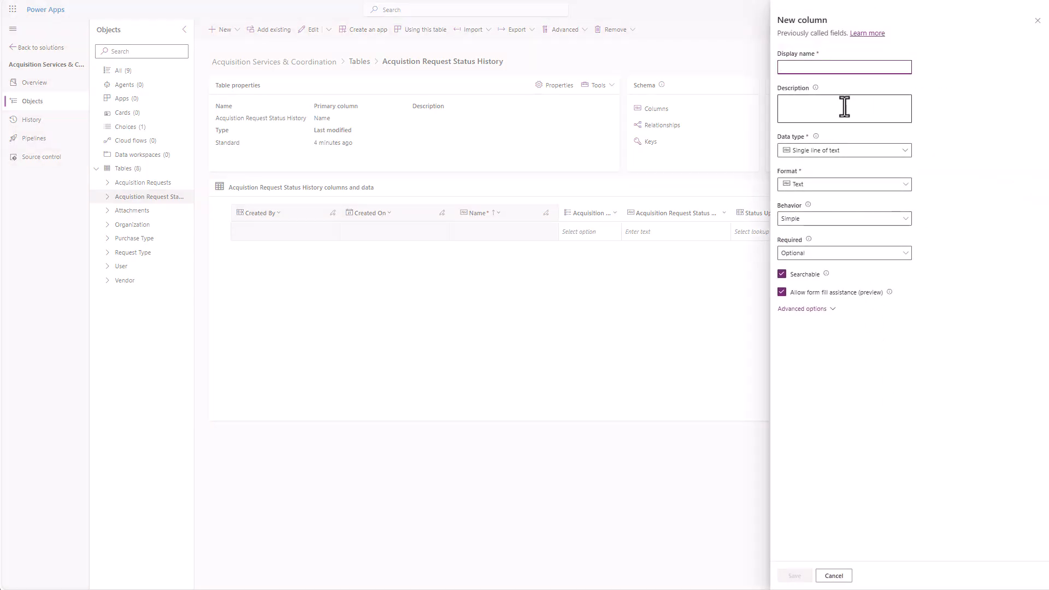
pyautogui.write('Acquisiti')
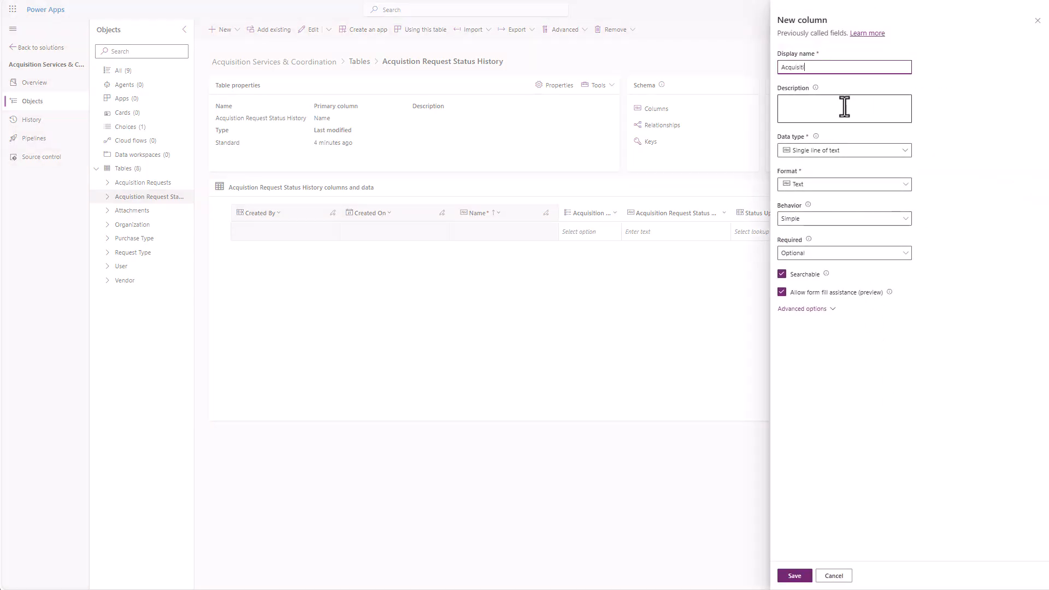
pyautogui.write('on Request')
pyautogui.click(887, 148)
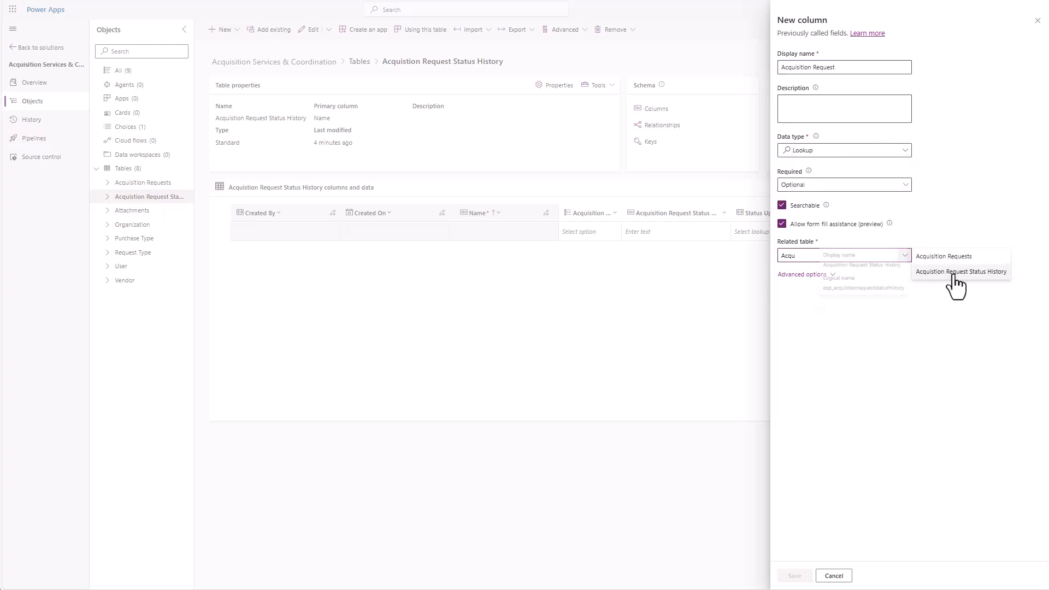
pyautogui.click(955, 257)
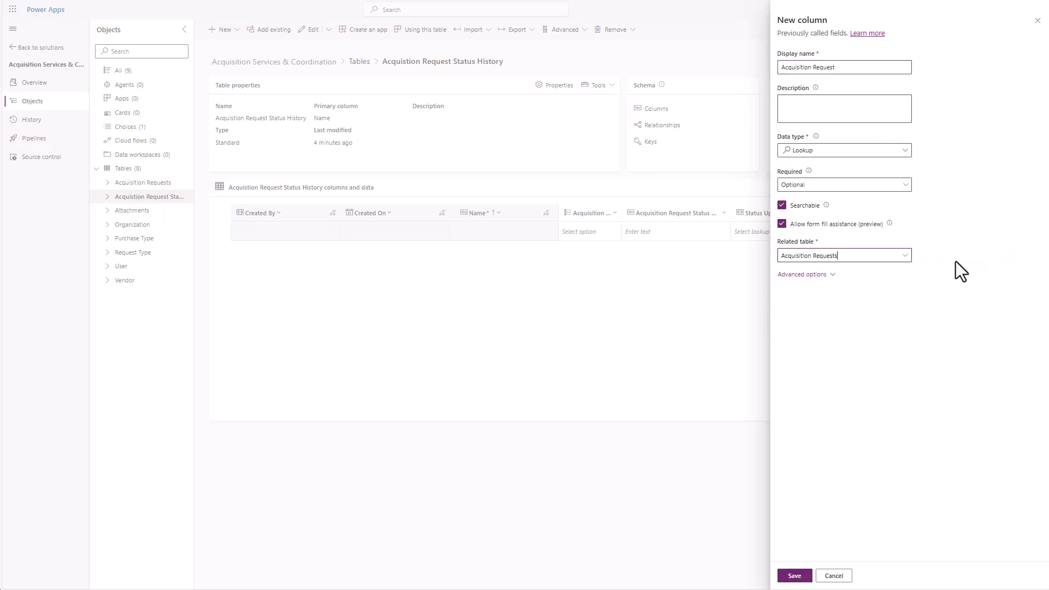
pyautogui.click(795, 577)
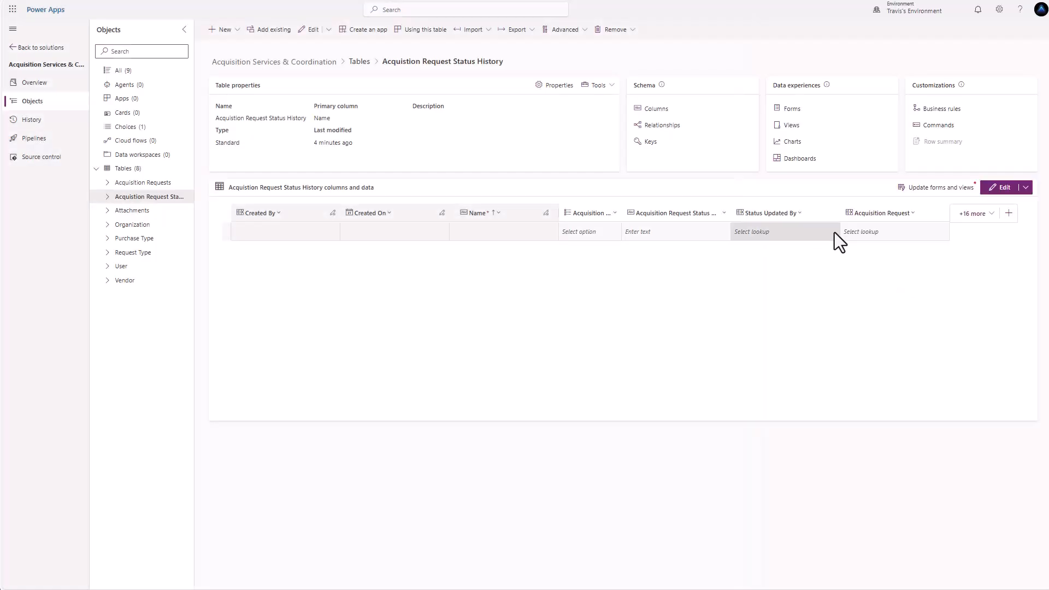
# - Move the Acquisition Request column directly after Name and widen the Acquisition Request Status and Acquisition Request Status Notes columns
pyautogui.moveTo(880, 216); pyautogui.dragTo(600, 212)
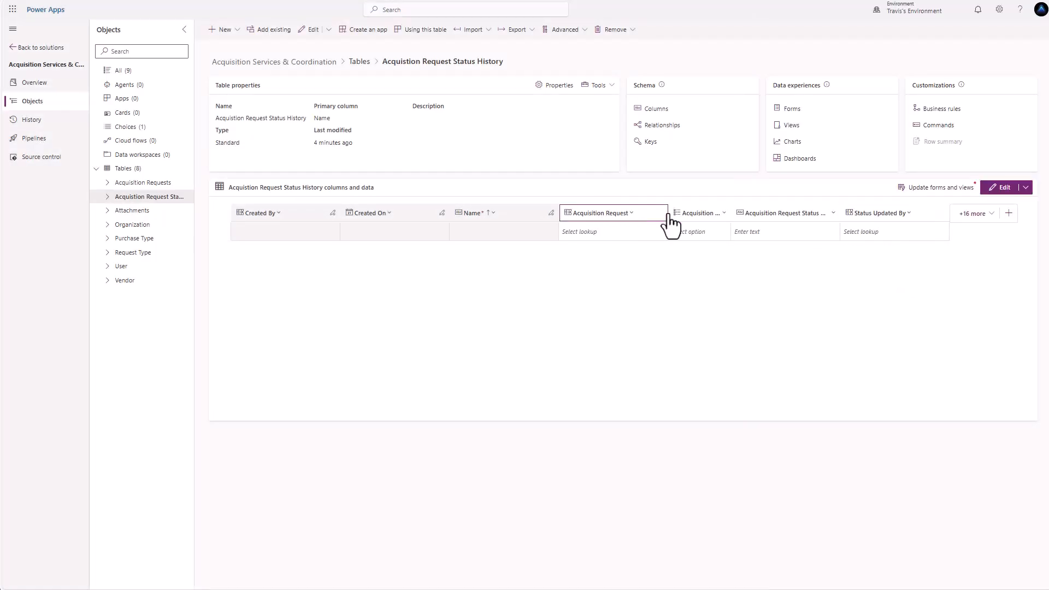
pyautogui.moveTo(729, 212); pyautogui.dragTo(779, 212)
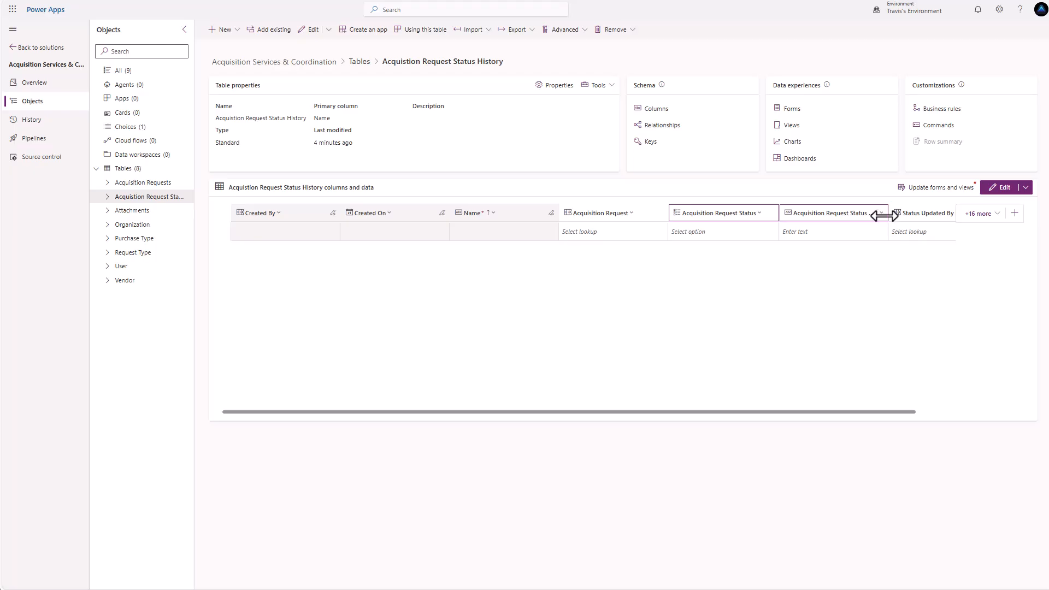
pyautogui.moveTo(886, 216); pyautogui.dragTo(904, 213)
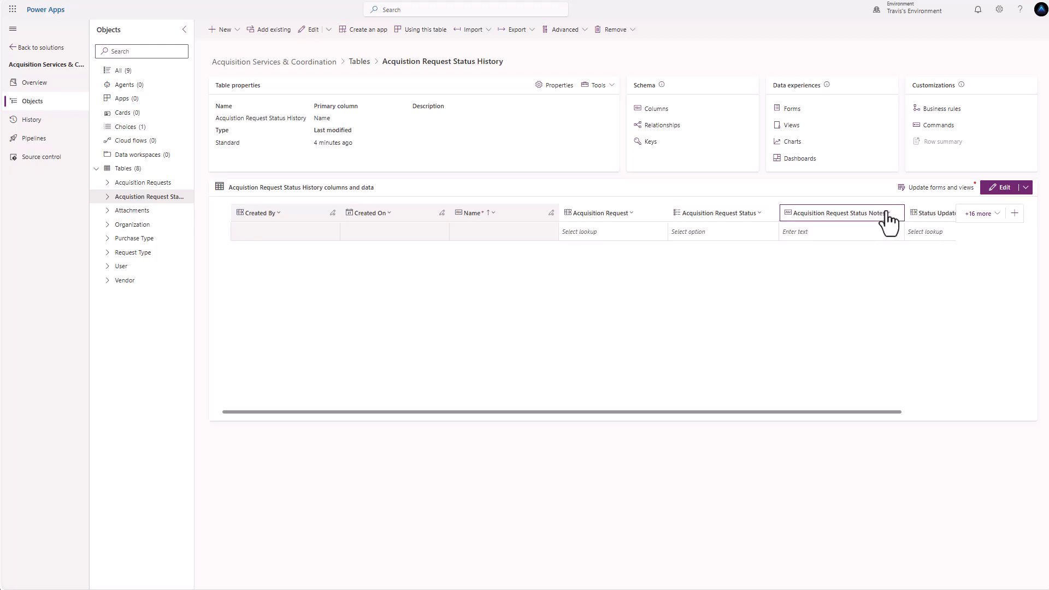
# - Set the behavior type of the status history table's Acquisition Request relationship to Parental and save it
pyautogui.click(663, 126)
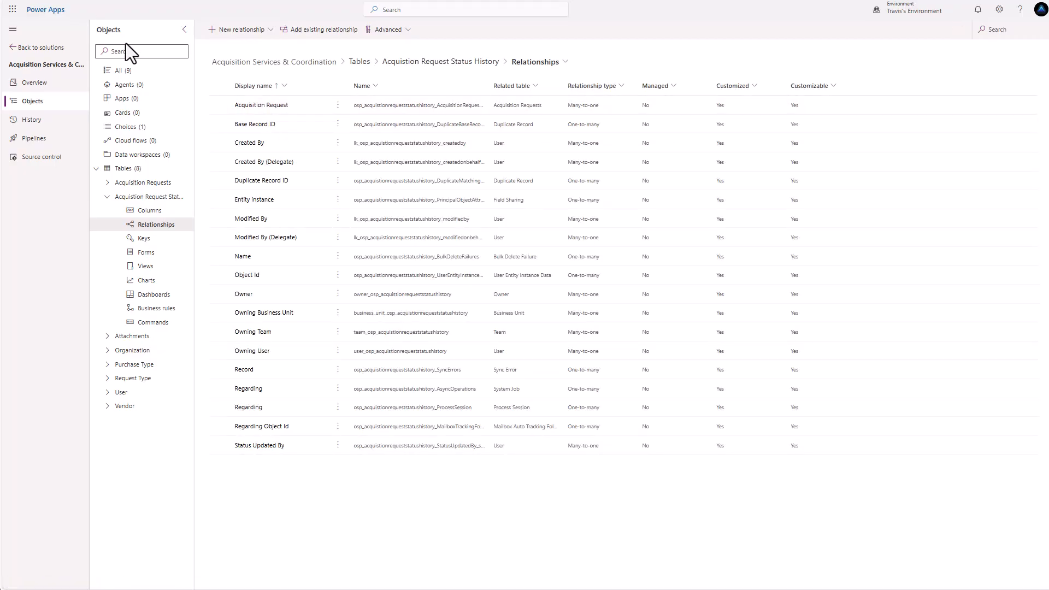
pyautogui.click(268, 107)
pyautogui.click(790, 226)
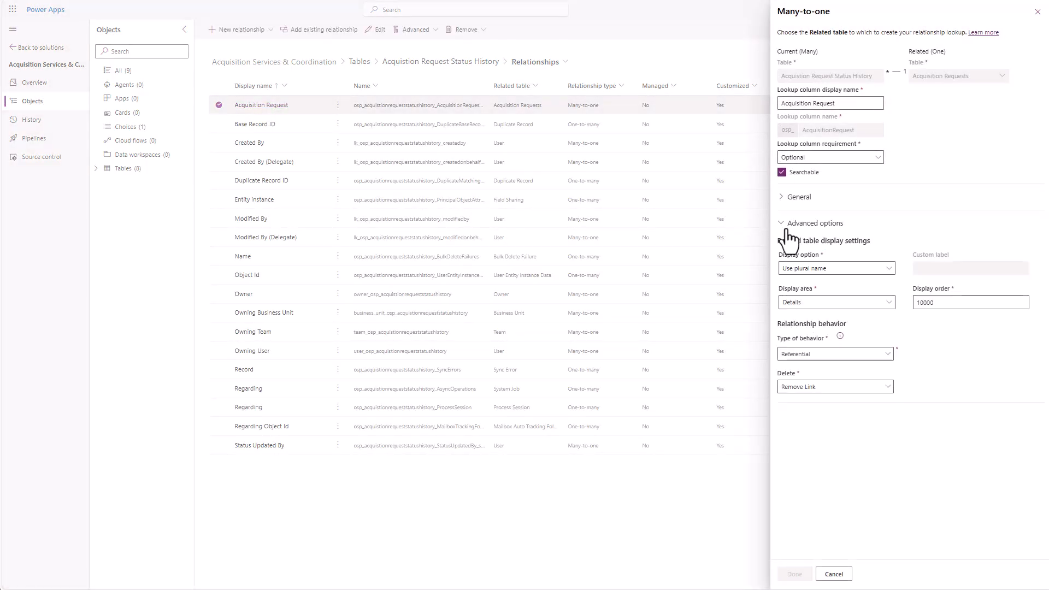
pyautogui.click(851, 355)
pyautogui.click(830, 385)
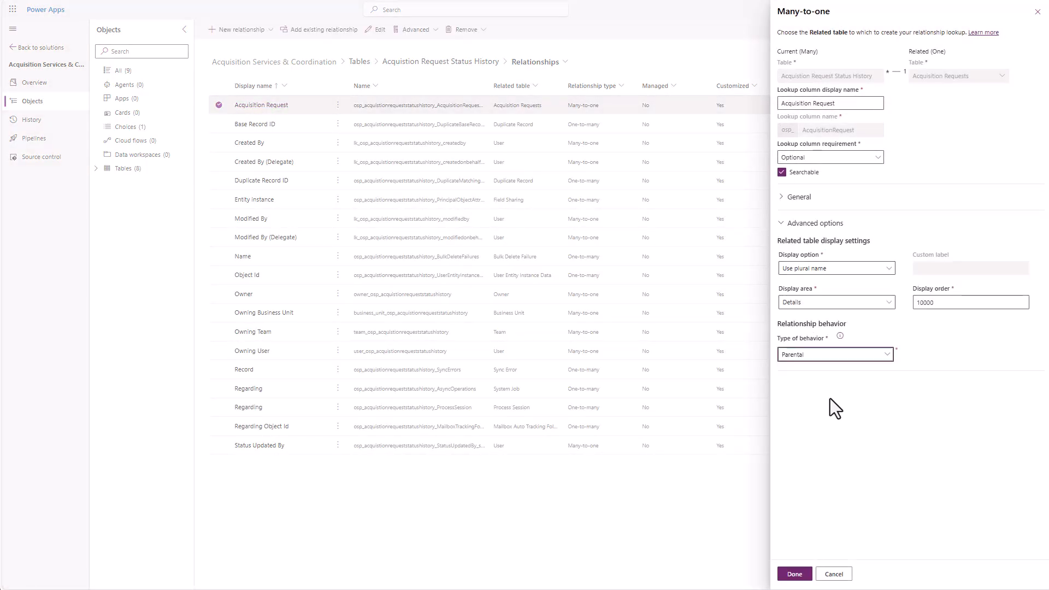
pyautogui.click(795, 573)
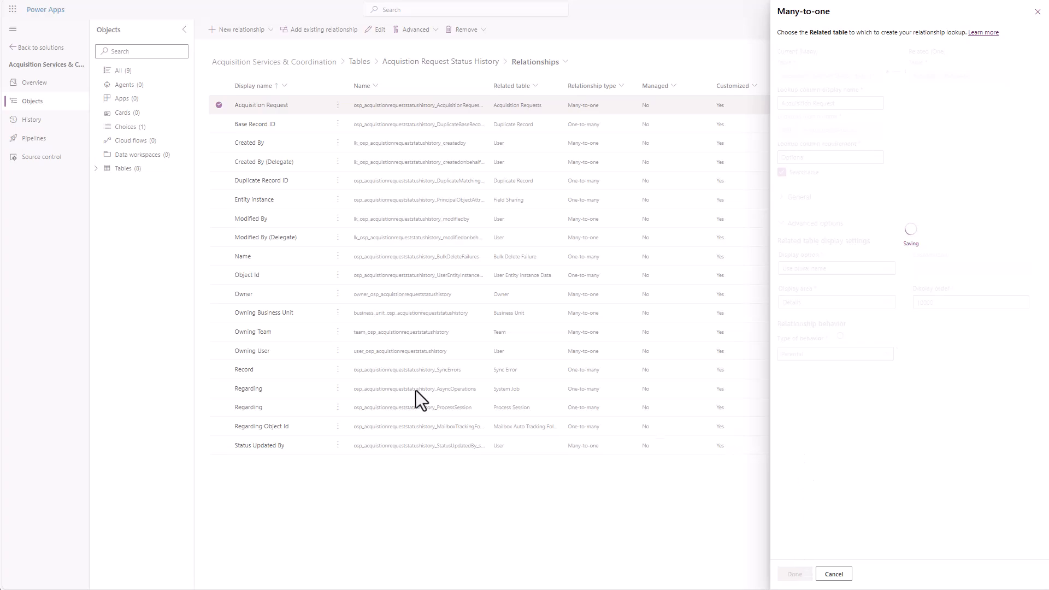
# - Create a table named Purchase Items in the solution with the option to leverage quick-create forms enabled
pyautogui.click(123, 169)
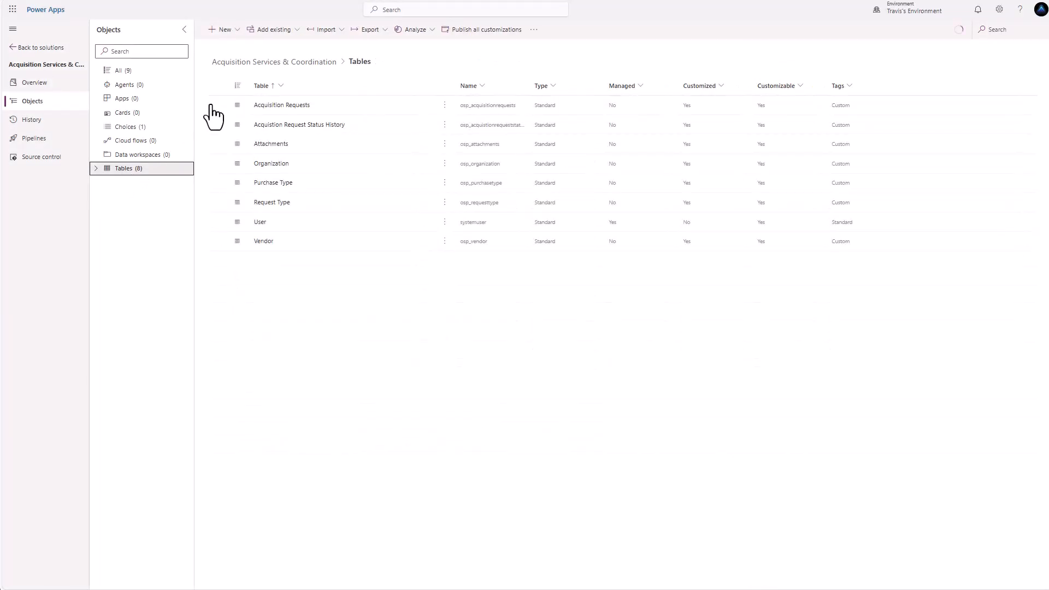
pyautogui.click(226, 31)
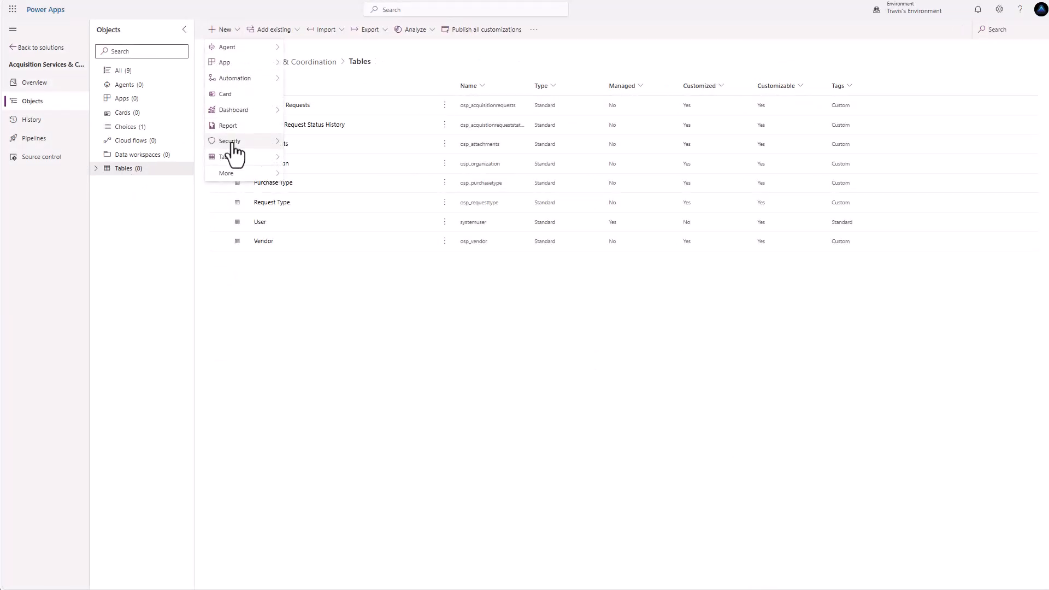
pyautogui.moveTo(248, 158)
pyautogui.click(310, 173)
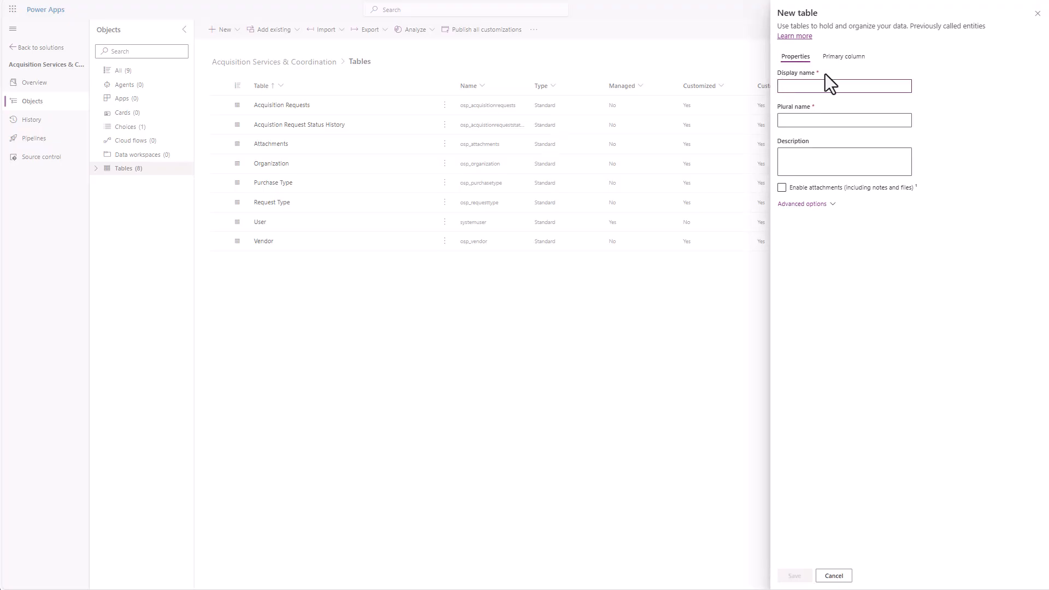
pyautogui.write('Purchase Items')
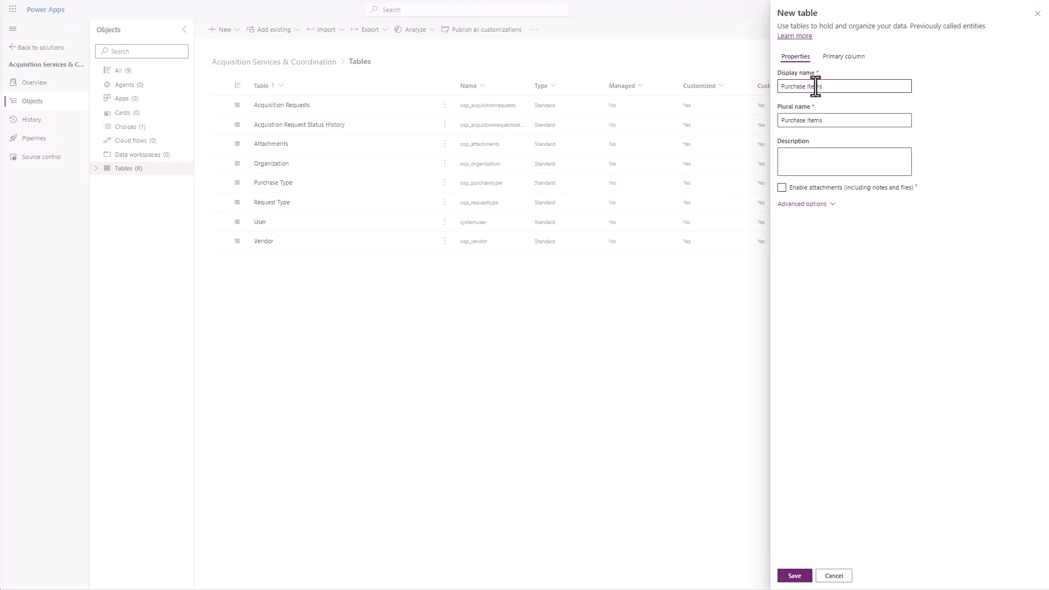
pyautogui.click(802, 204)
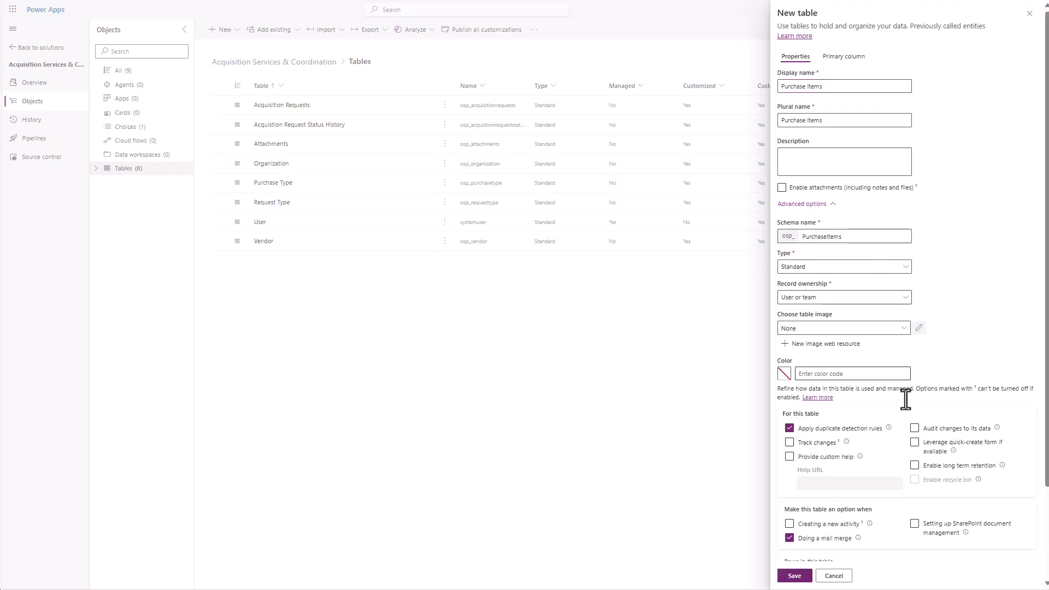
pyautogui.click(913, 443)
pyautogui.click(795, 578)
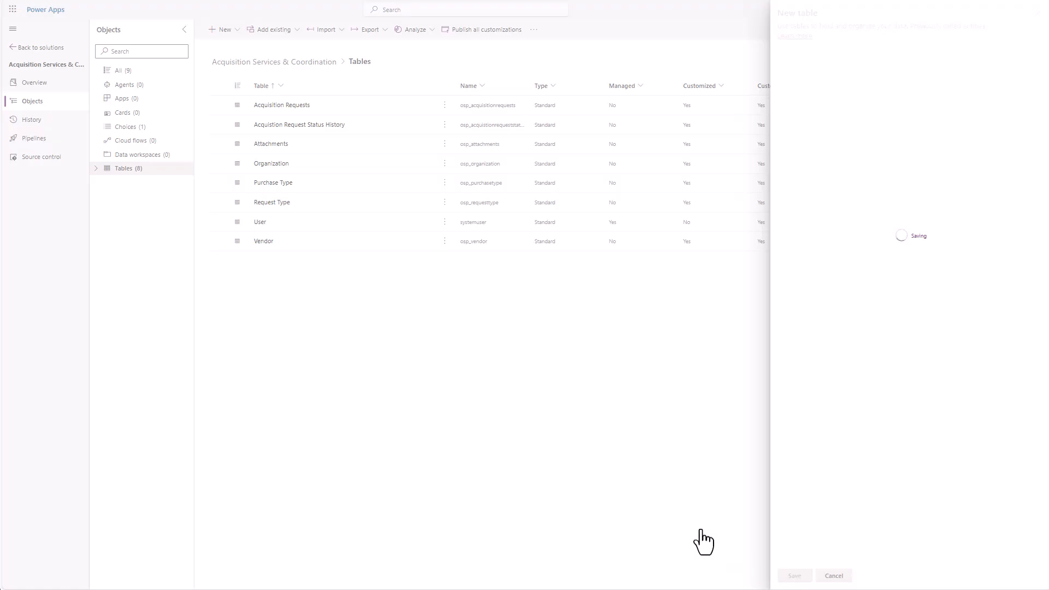
# - Rename the Purchase Items table's primary Name column to Item Name
pyautogui.click(490, 216)
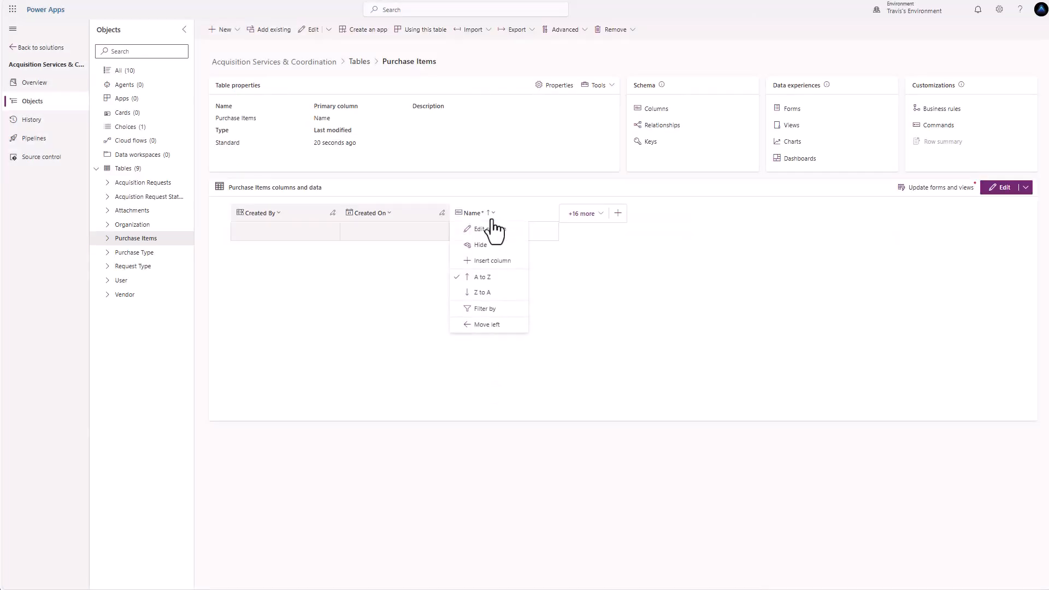
pyautogui.click(492, 232)
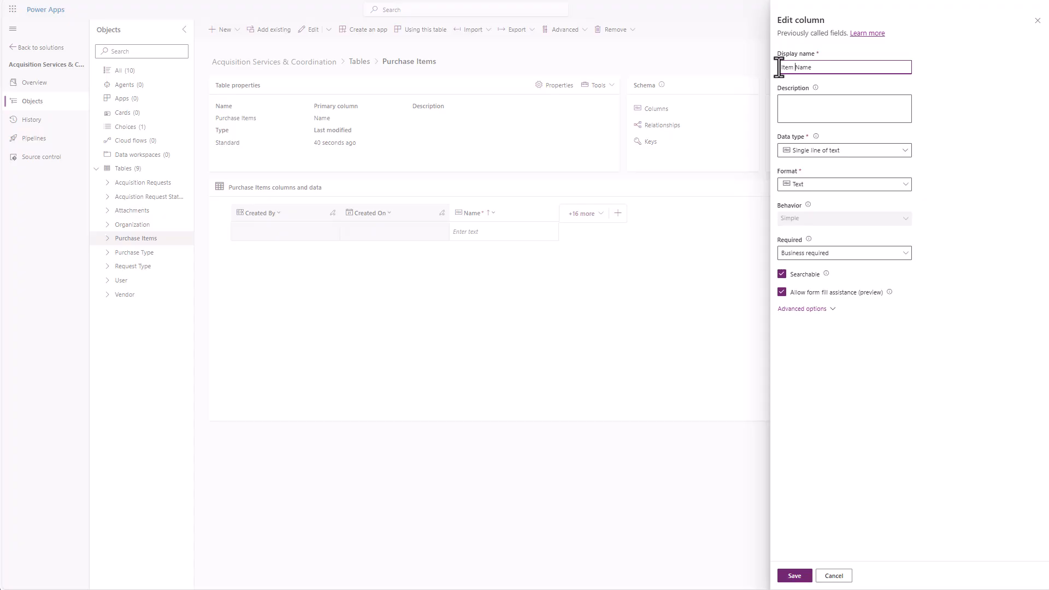
pyautogui.click(800, 579)
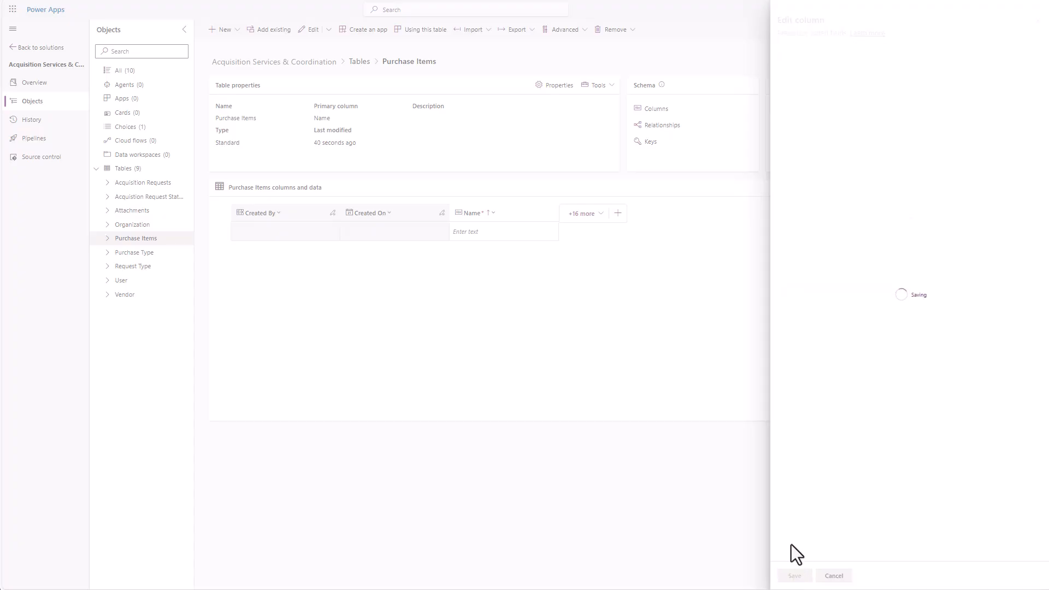
# - Add a Choice column named Item Type to Purchase Items with the local choices Supplies and Equipment, not synced with a global choice
pyautogui.click(618, 213)
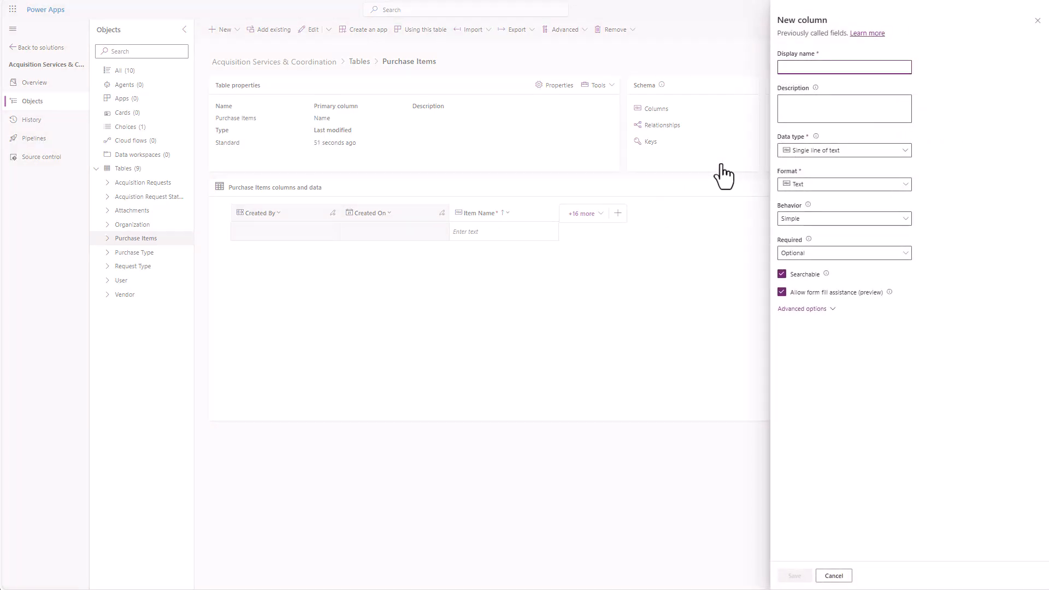
pyautogui.write('Item Type')
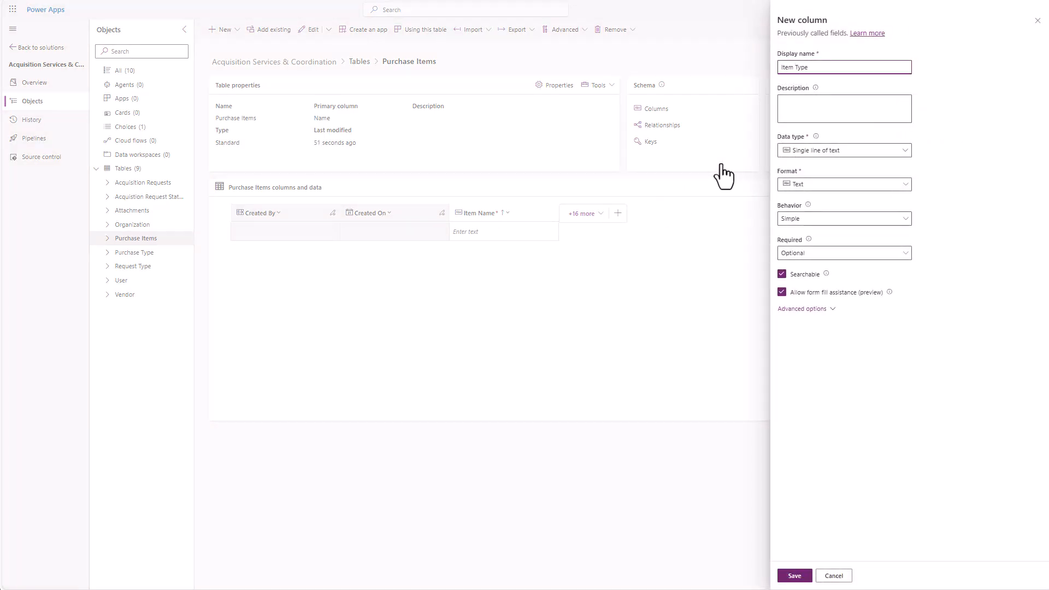
pyautogui.click(898, 153)
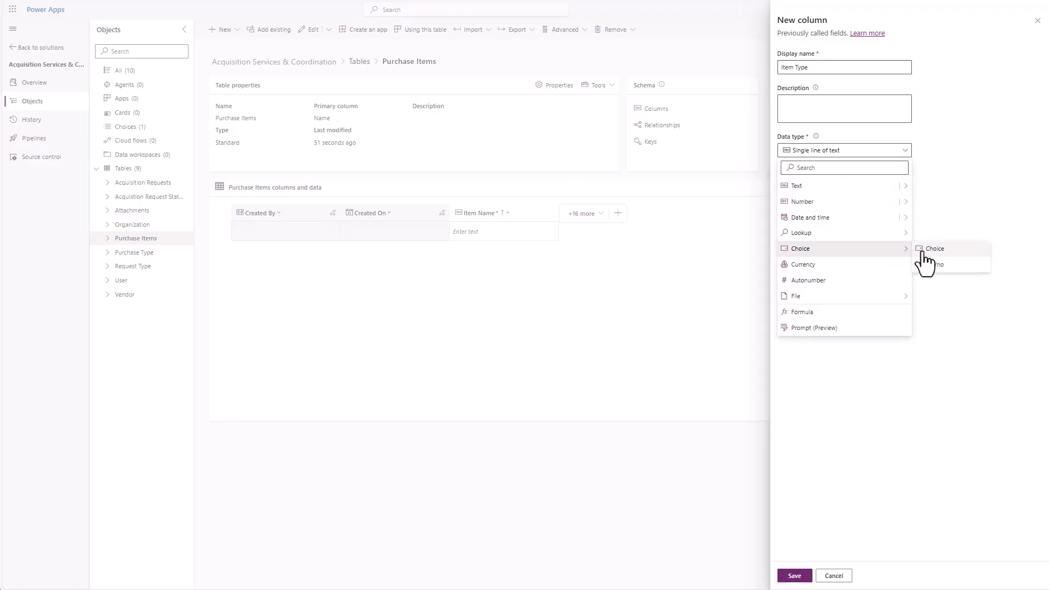
pyautogui.click(924, 250)
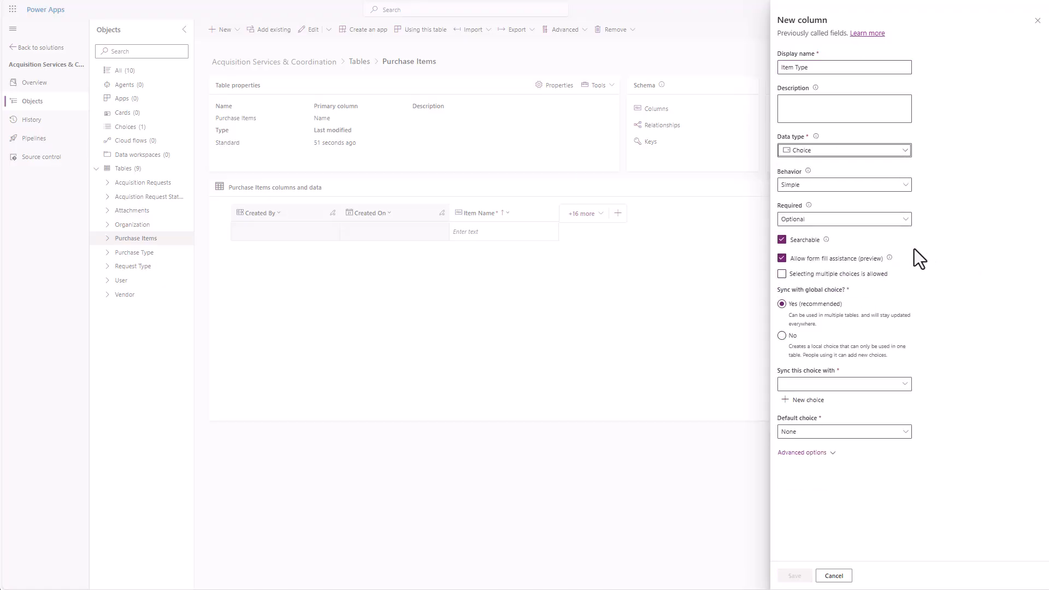
pyautogui.click(782, 336)
pyautogui.click(819, 397)
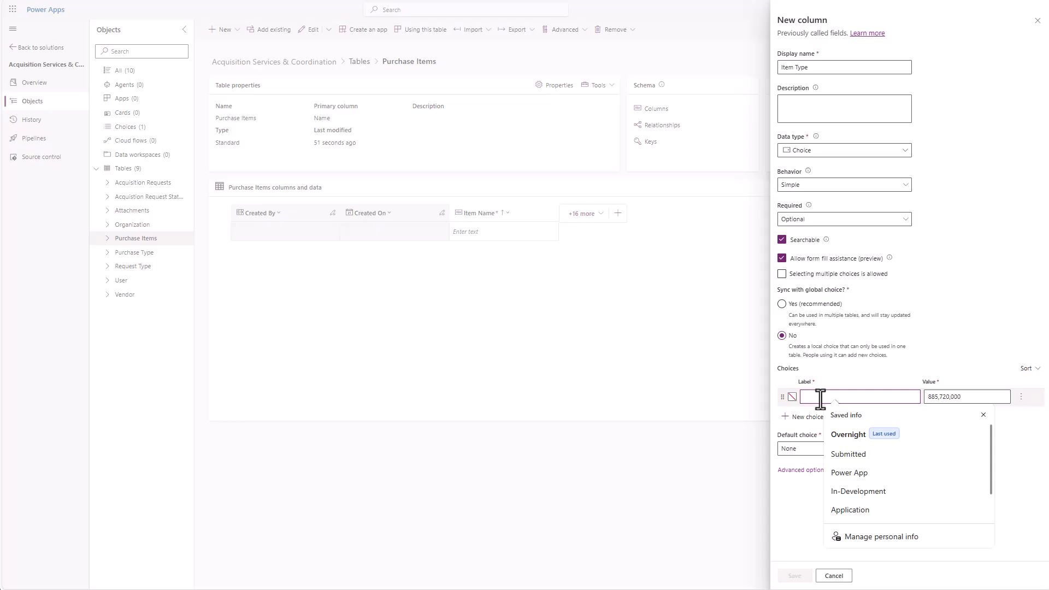
pyautogui.write('Supplies')
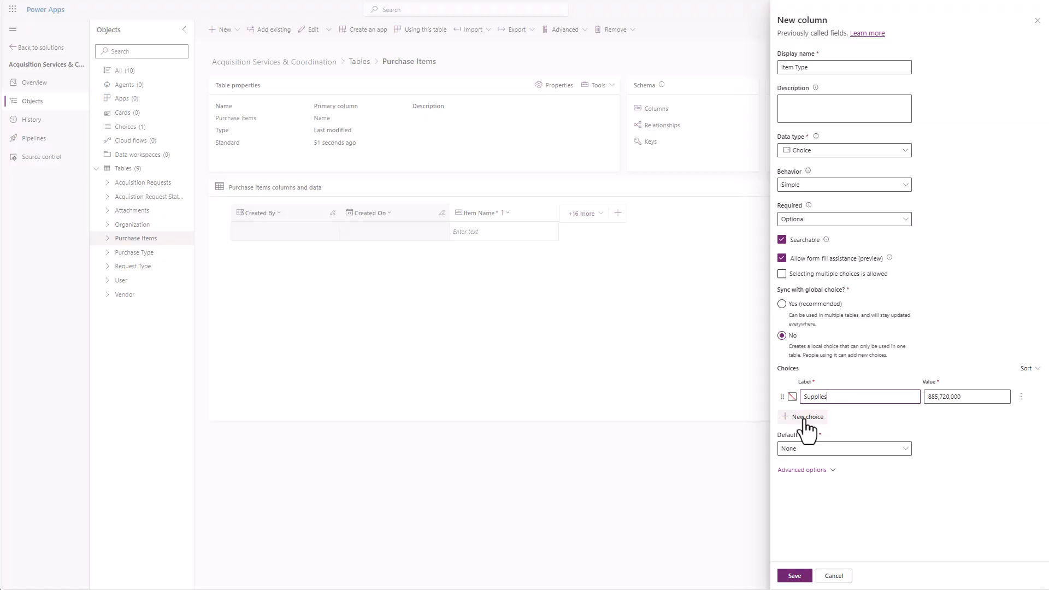
pyautogui.click(804, 417)
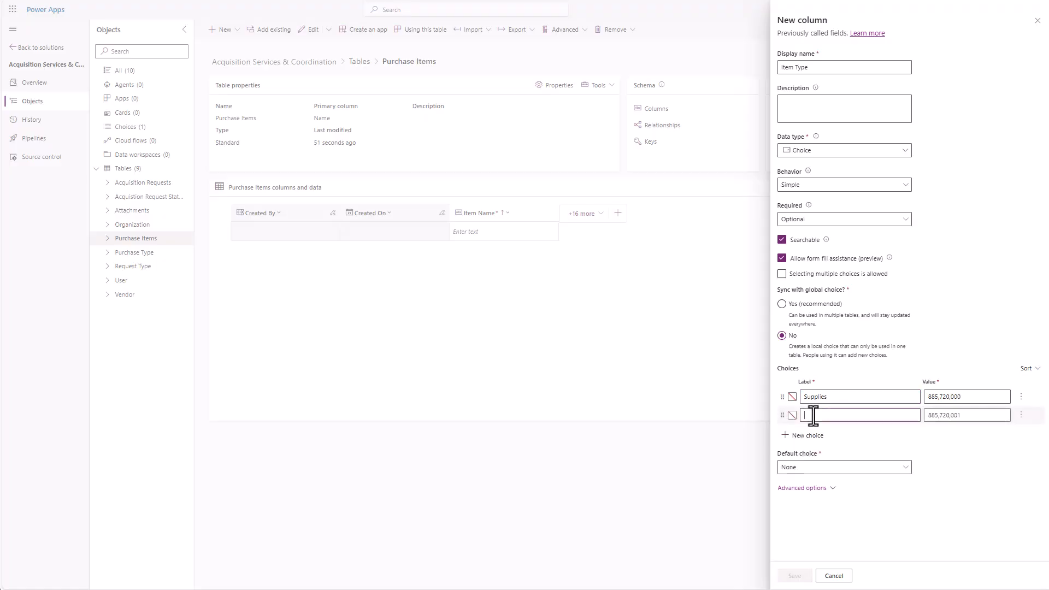
pyautogui.write('Equipment')
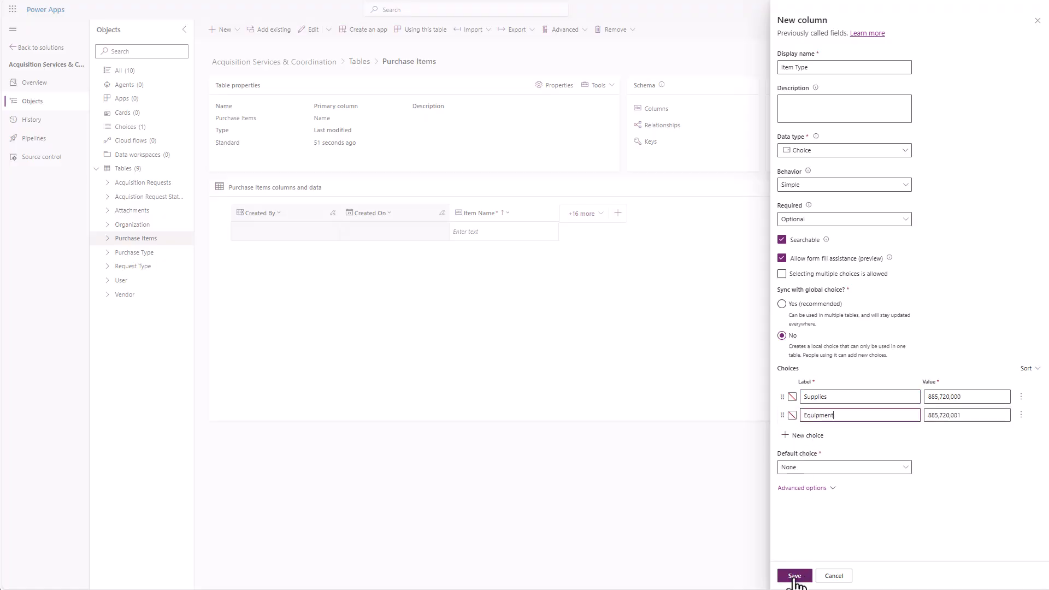
pyautogui.click(794, 577)
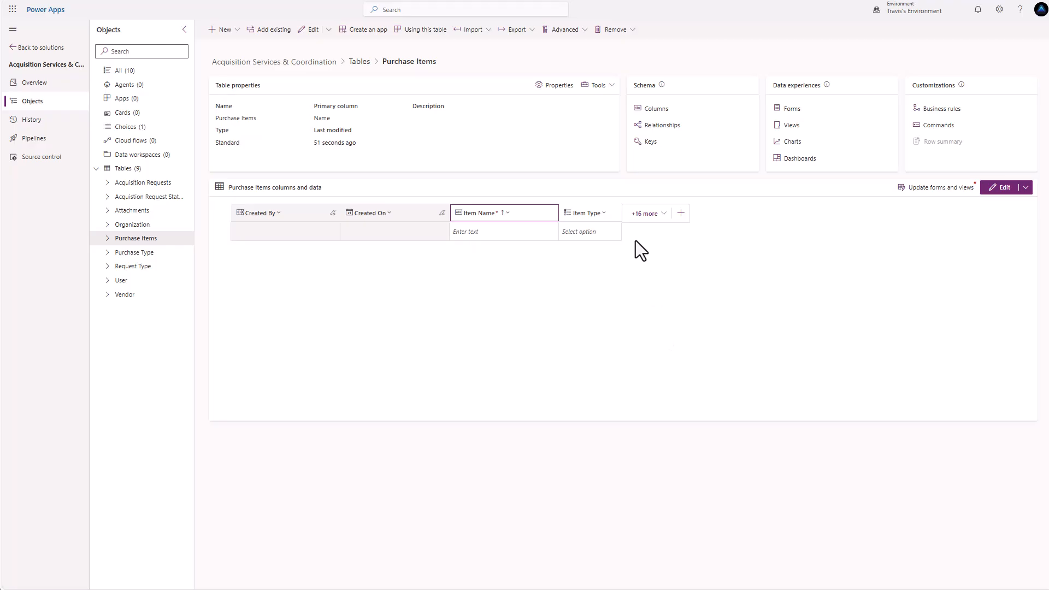
# - Add a Lookup column named Vendor to the Purchase Items table and save it
pyautogui.click(680, 213)
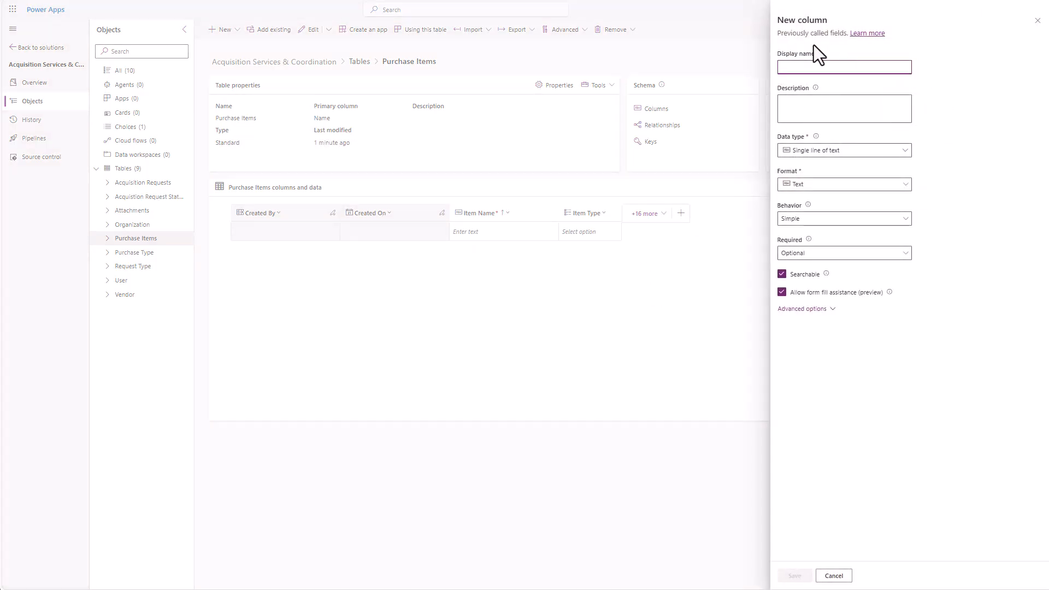
pyautogui.write('Vendor')
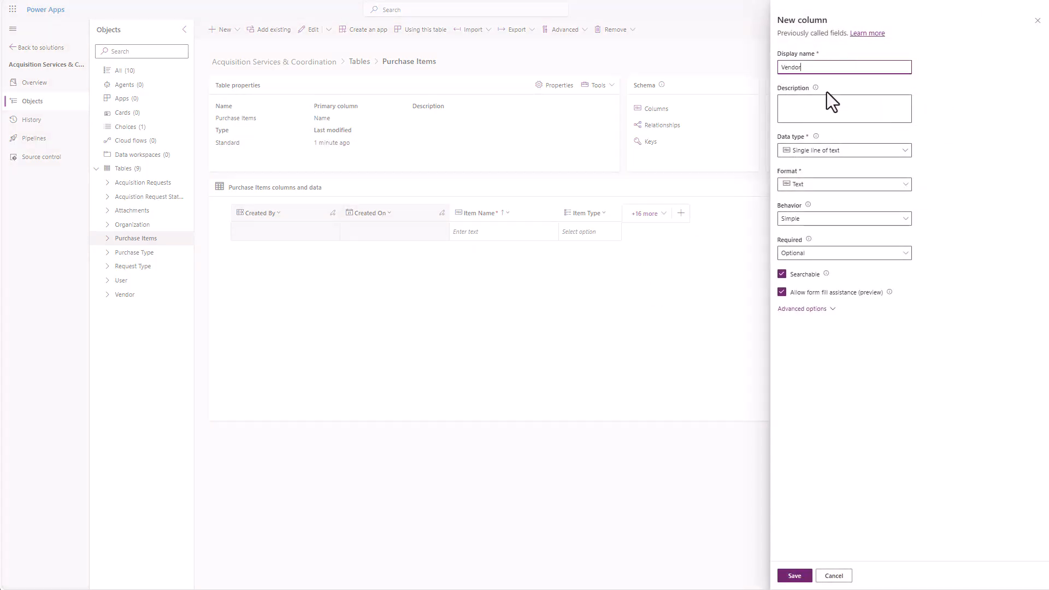
pyautogui.click(795, 575)
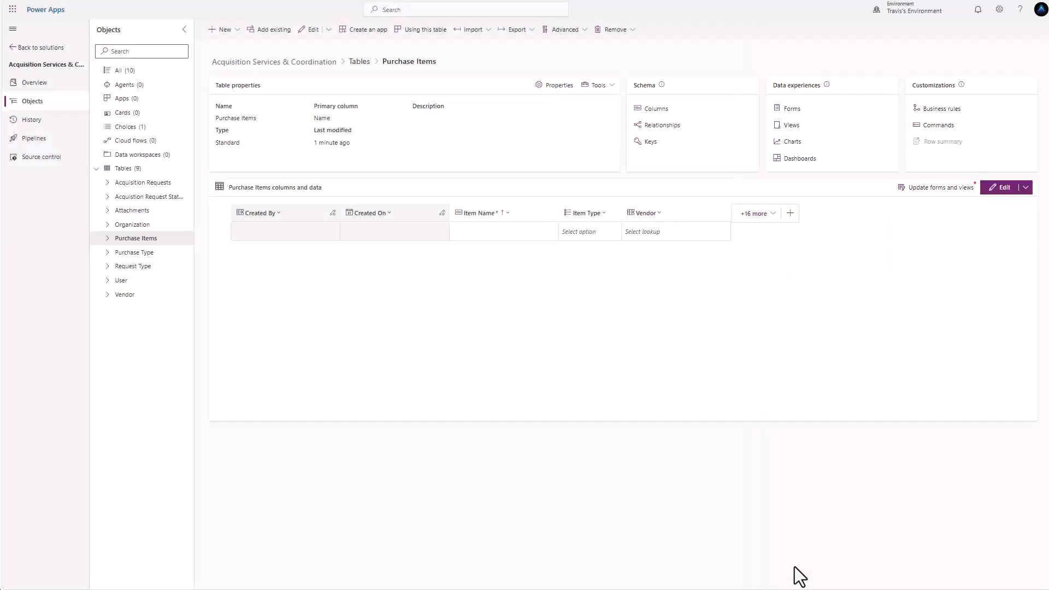
# - Start a new Purchase Items column named Item URL as a single line of text in URL format
pyautogui.click(790, 213)
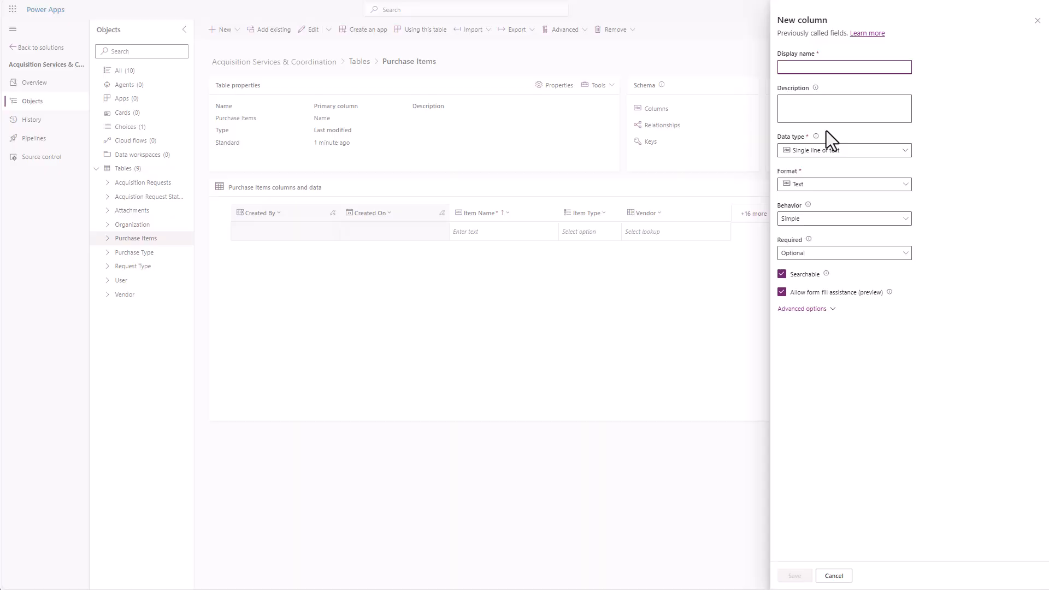
pyautogui.write('Item URL')
pyautogui.click(897, 152)
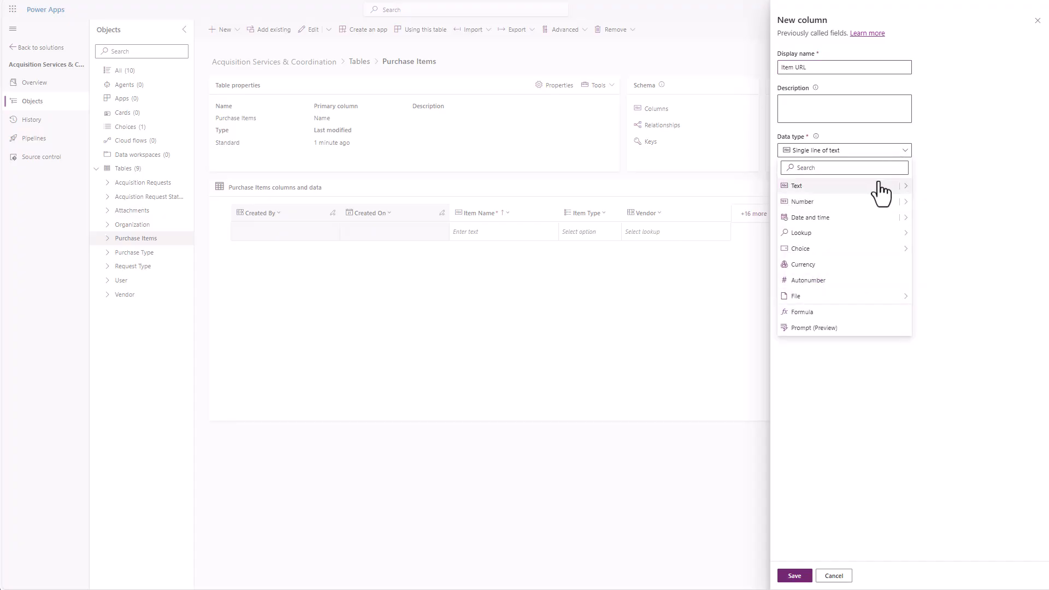
pyautogui.moveTo(896, 235)
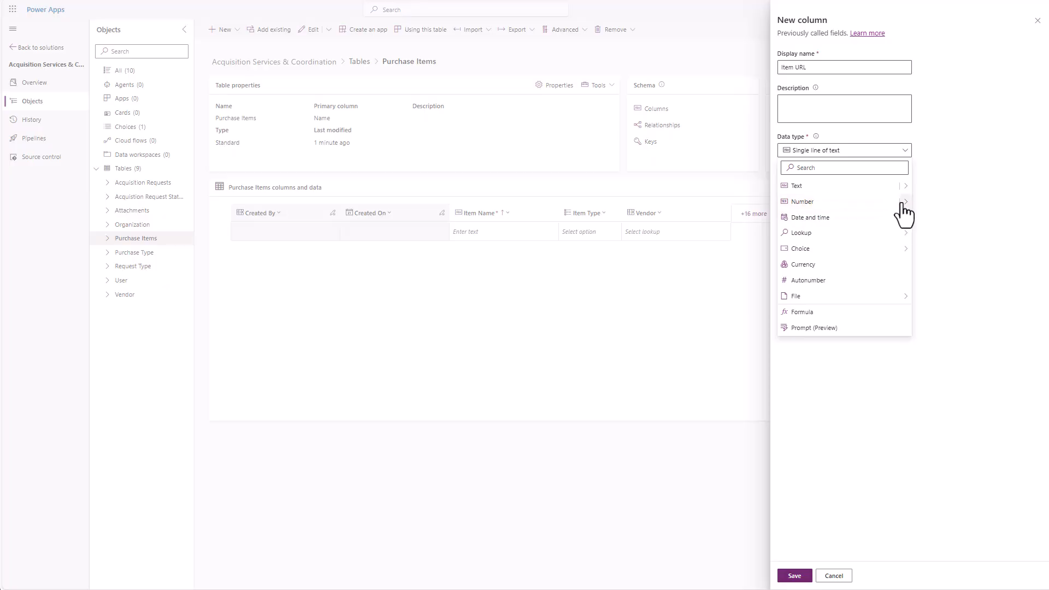
pyautogui.moveTo(904, 194)
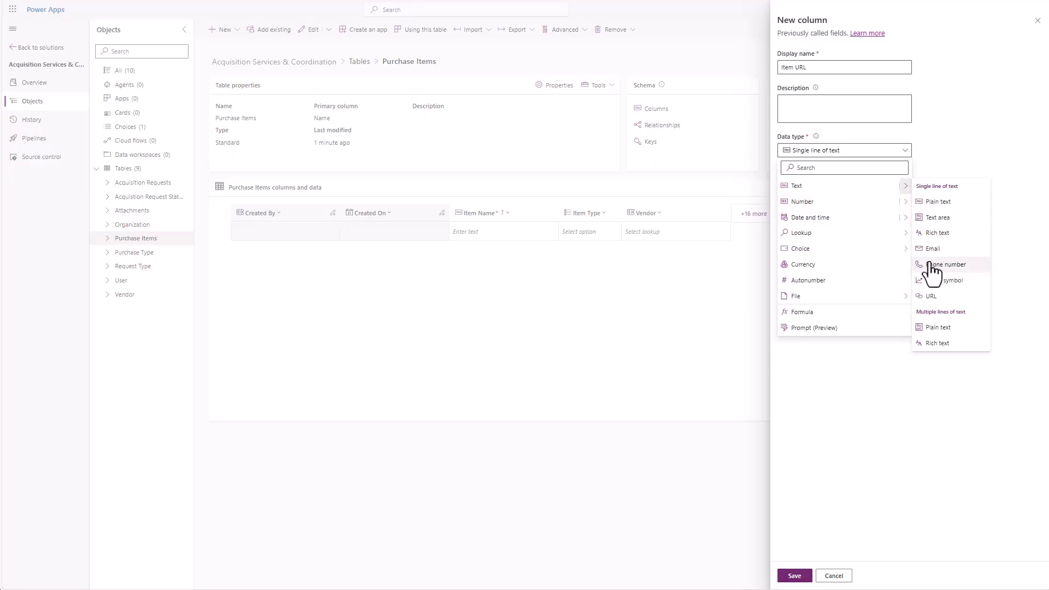
pyautogui.click(931, 296)
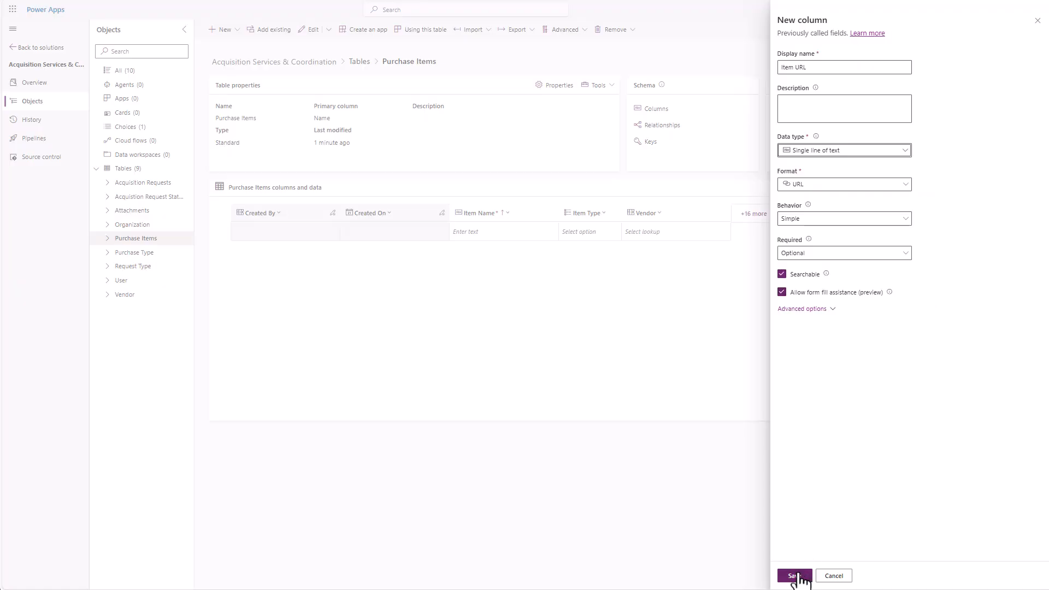
# - Set the Item URL column's maximum character count to 2000 and save the column
pyautogui.click(800, 309)
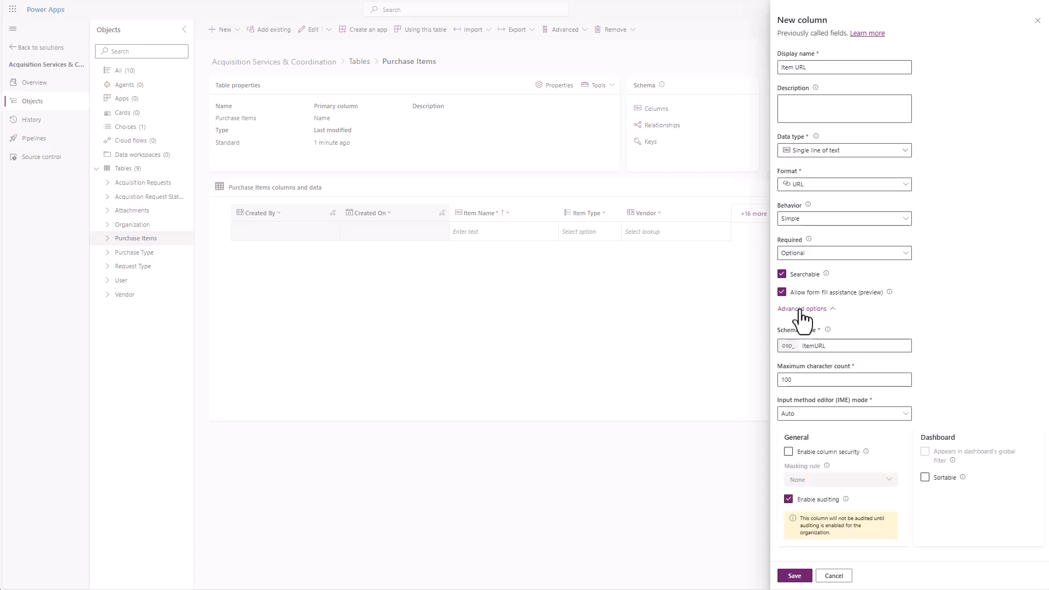
pyautogui.click(789, 378)
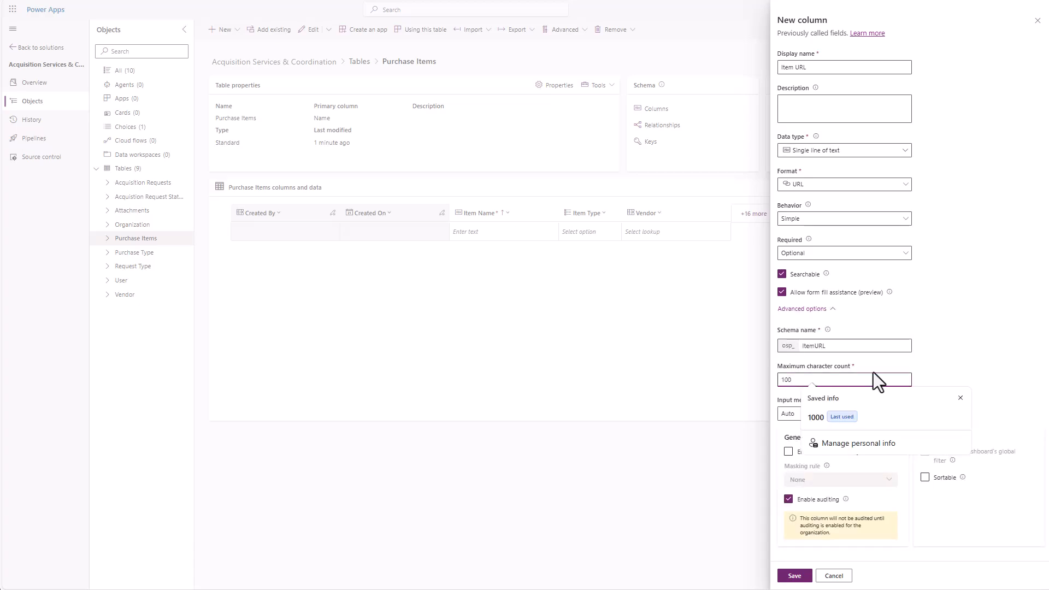
pyautogui.write('0')
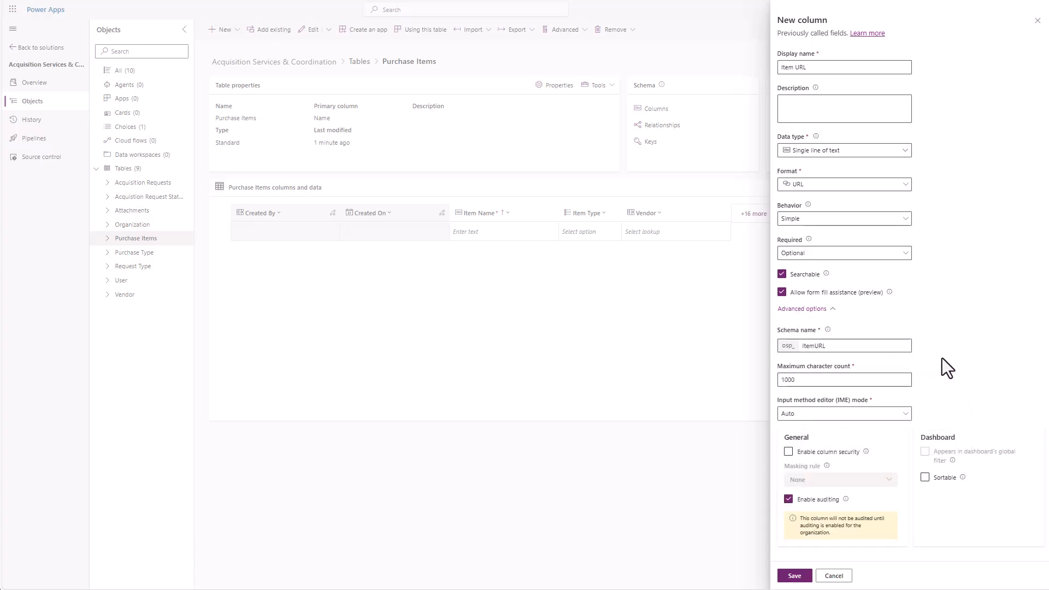
pyautogui.moveTo(781, 377); pyautogui.dragTo(785, 376)
pyautogui.write('2')
pyautogui.click(936, 368)
pyautogui.click(800, 579)
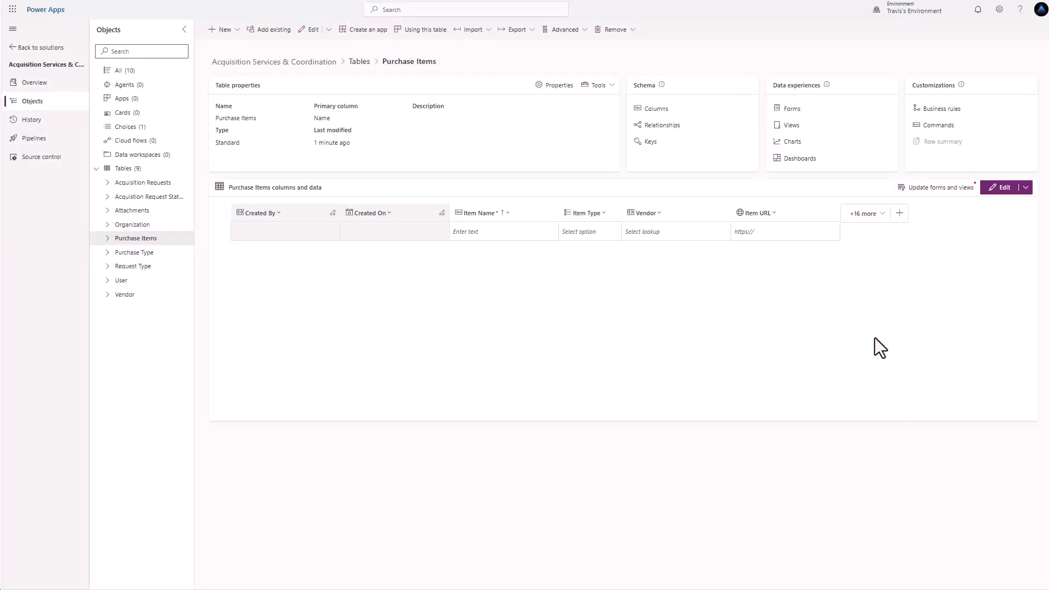
# - Add a Whole number column named Quantity to the Purchase Items table
pyautogui.click(900, 216)
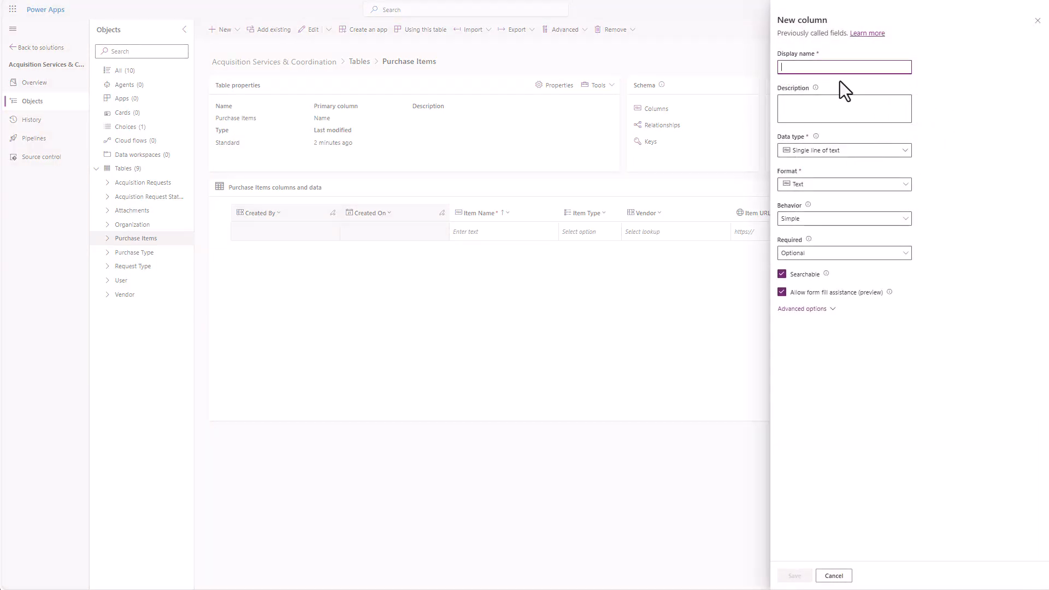
pyautogui.write('Quantity')
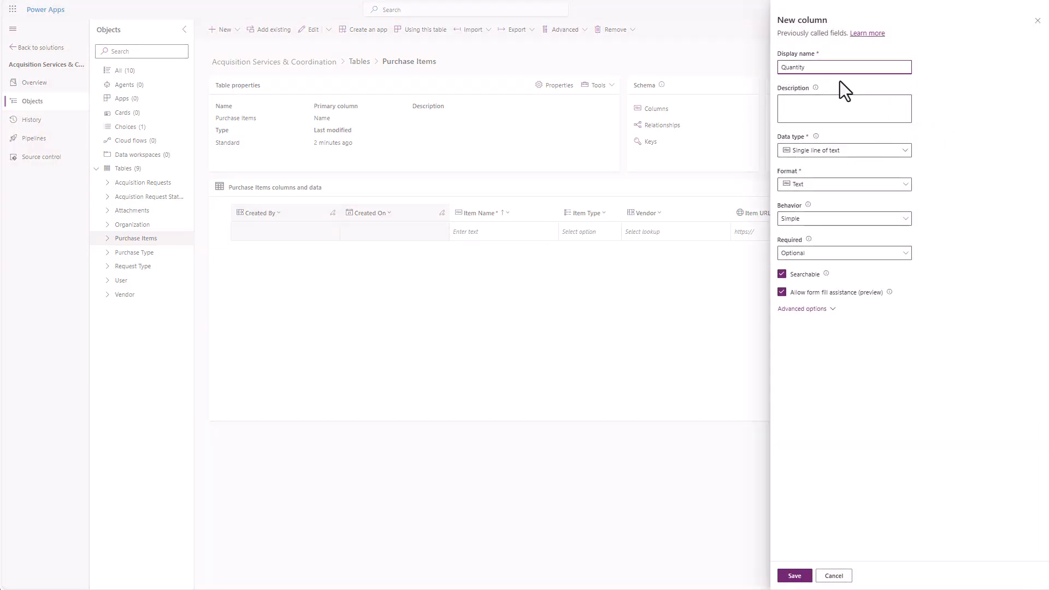
pyautogui.click(853, 155)
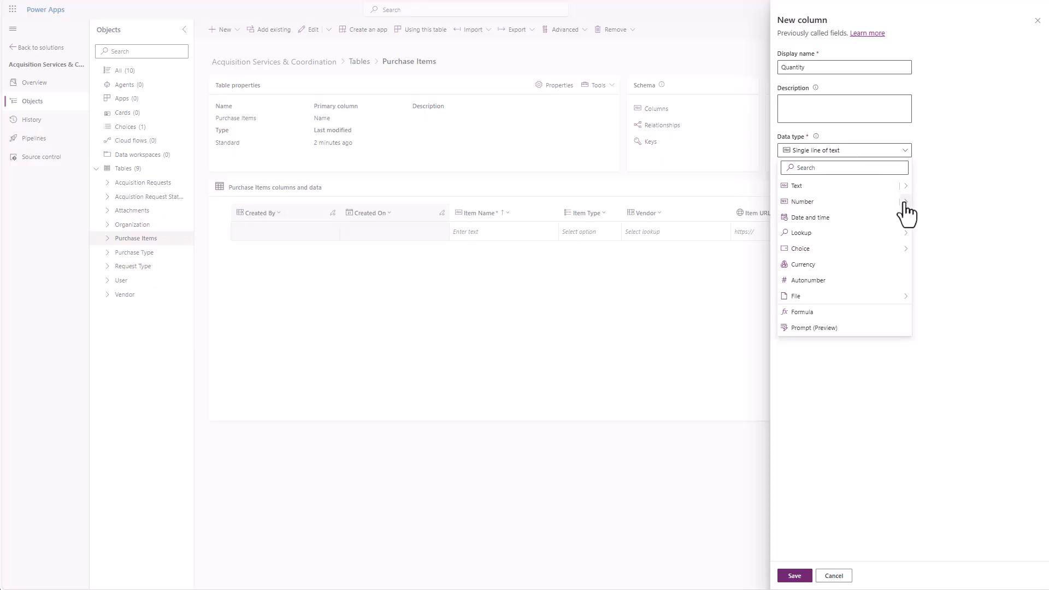
pyautogui.click(935, 203)
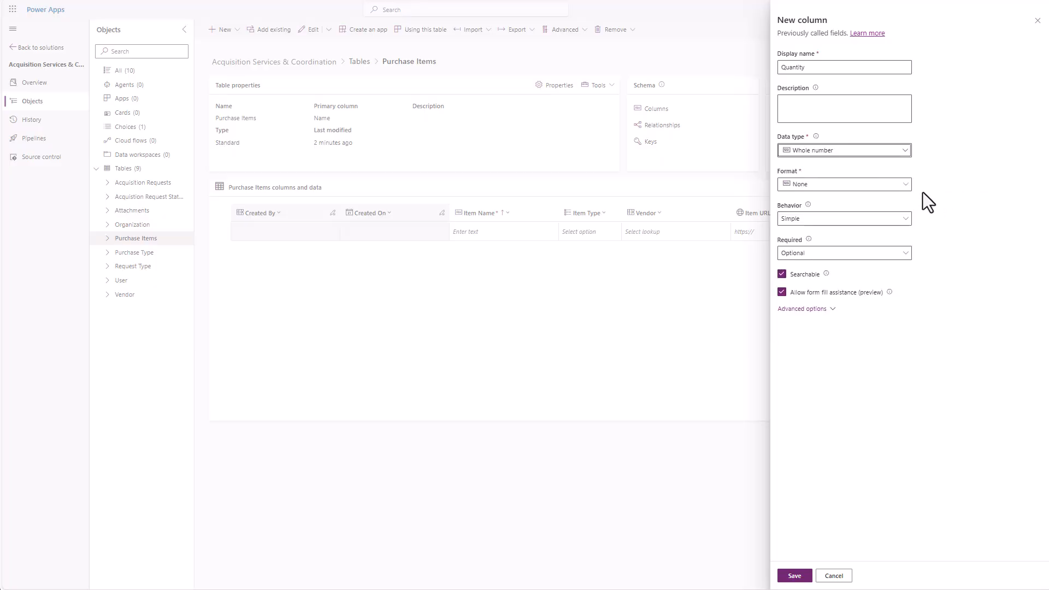
pyautogui.click(796, 580)
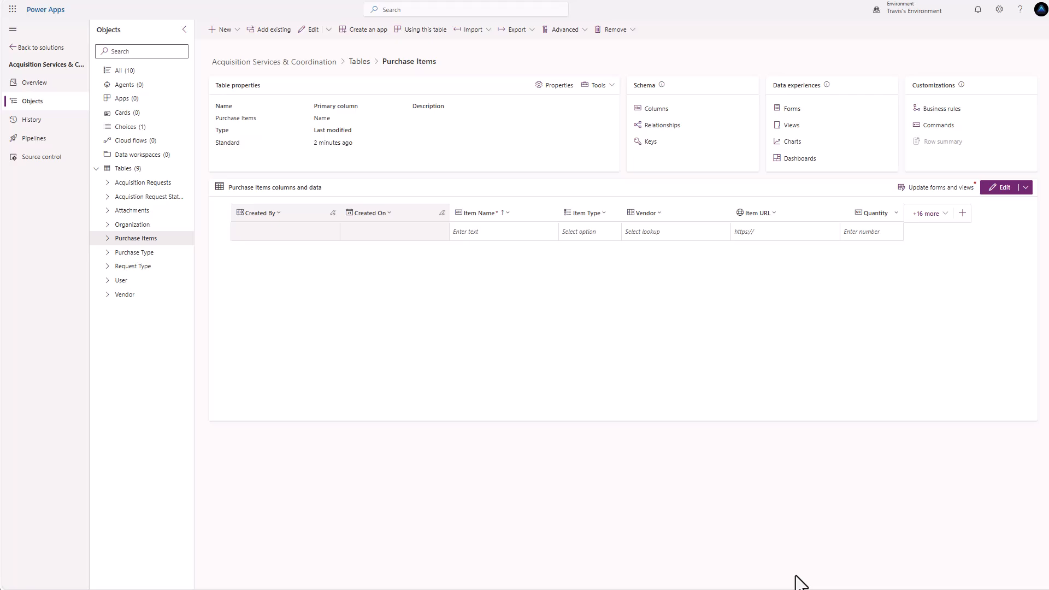
# - Start a new Choice column named Unit in Purchase Items, not synced with a global choice
pyautogui.click(962, 214)
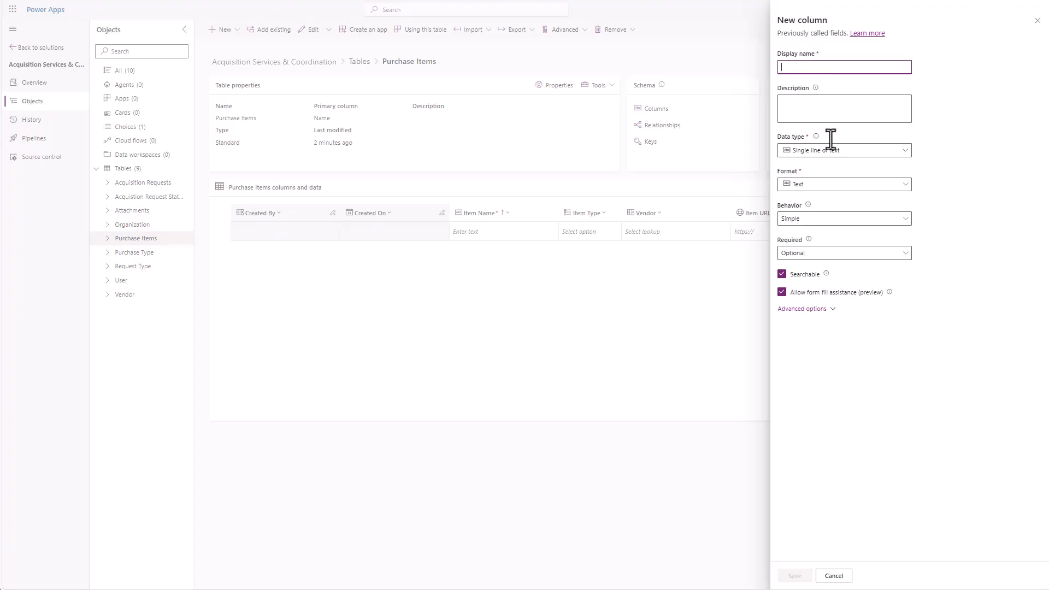
pyautogui.write('Unit')
pyautogui.click(909, 152)
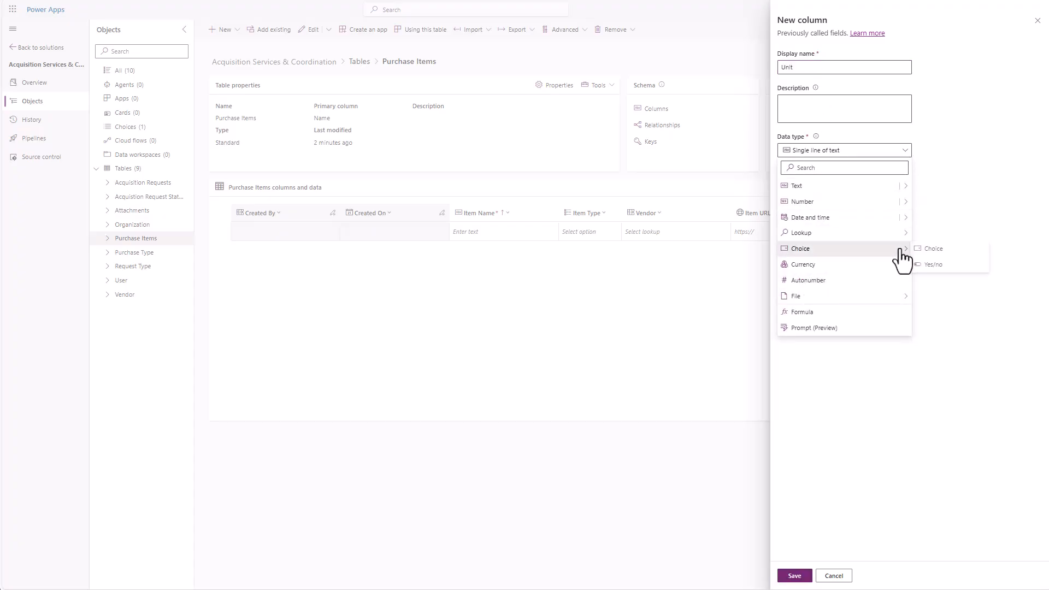
pyautogui.click(926, 251)
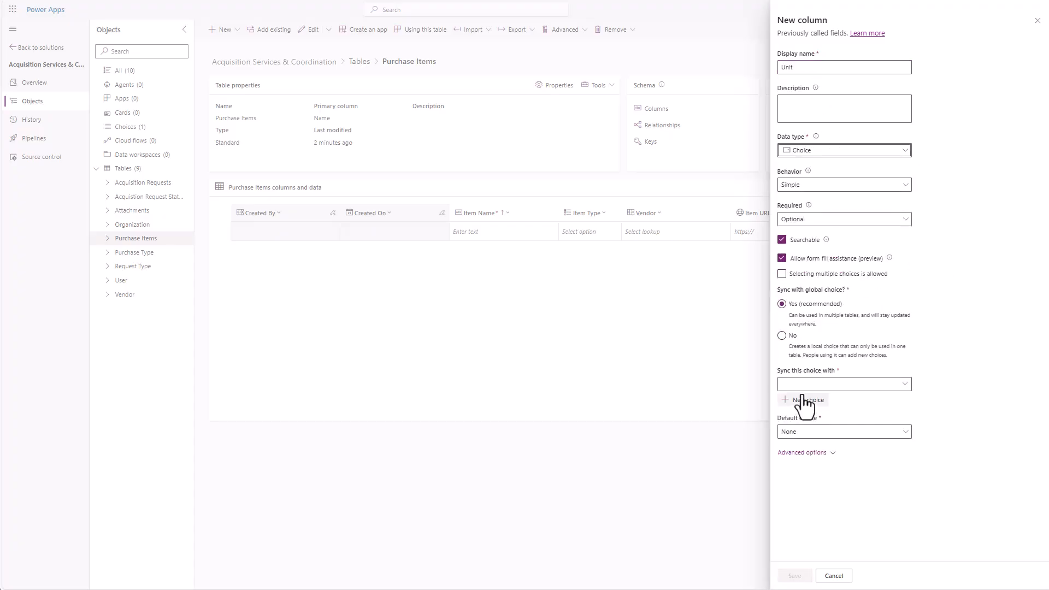
pyautogui.click(782, 335)
# - Enter the Unit column's local choices Each (EA), Box (BX), Pack (PK) and Case (CS)
pyautogui.click(825, 399)
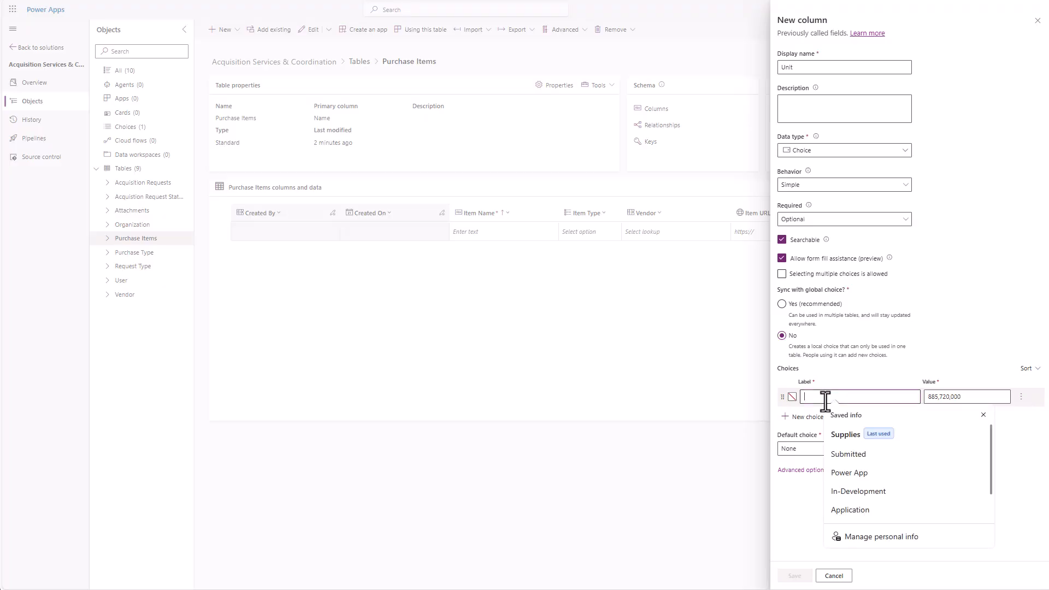
pyautogui.write('Each')
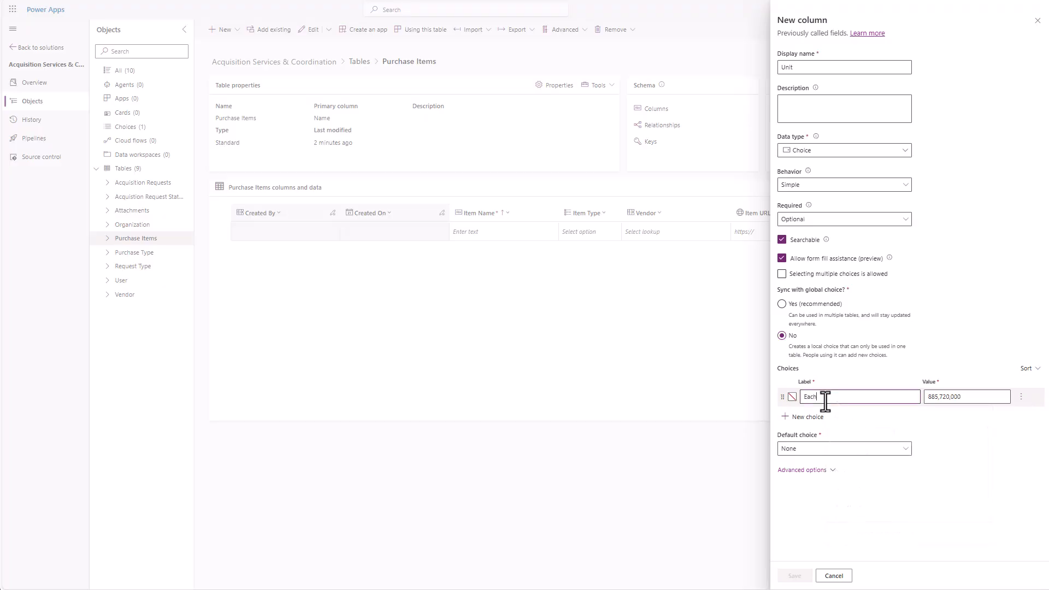
pyautogui.write(' (EA)')
pyautogui.click(814, 418)
pyautogui.write('B')
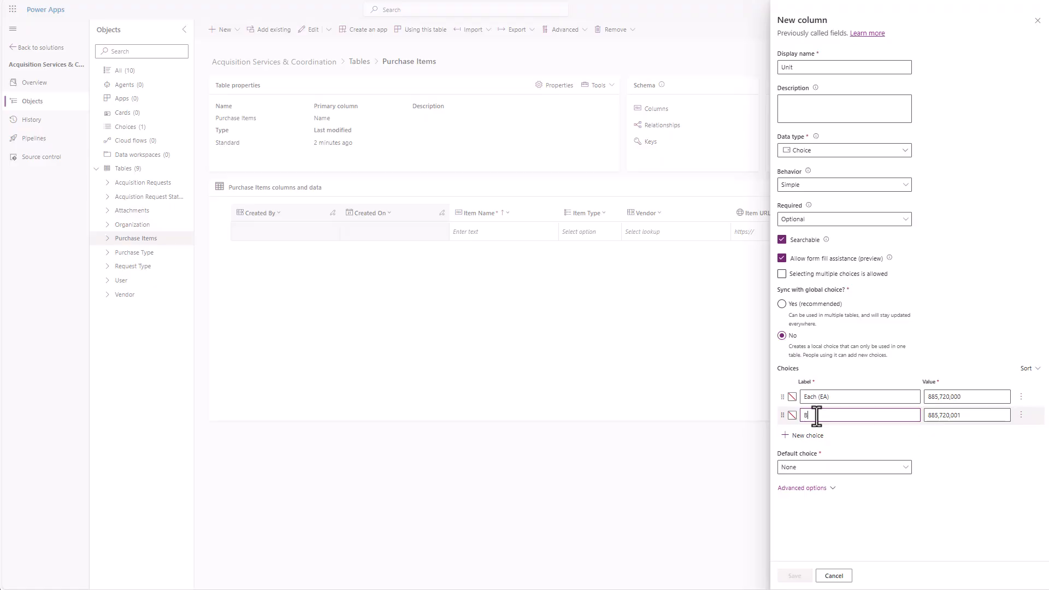
pyautogui.write('ox (BX)')
pyautogui.click(816, 437)
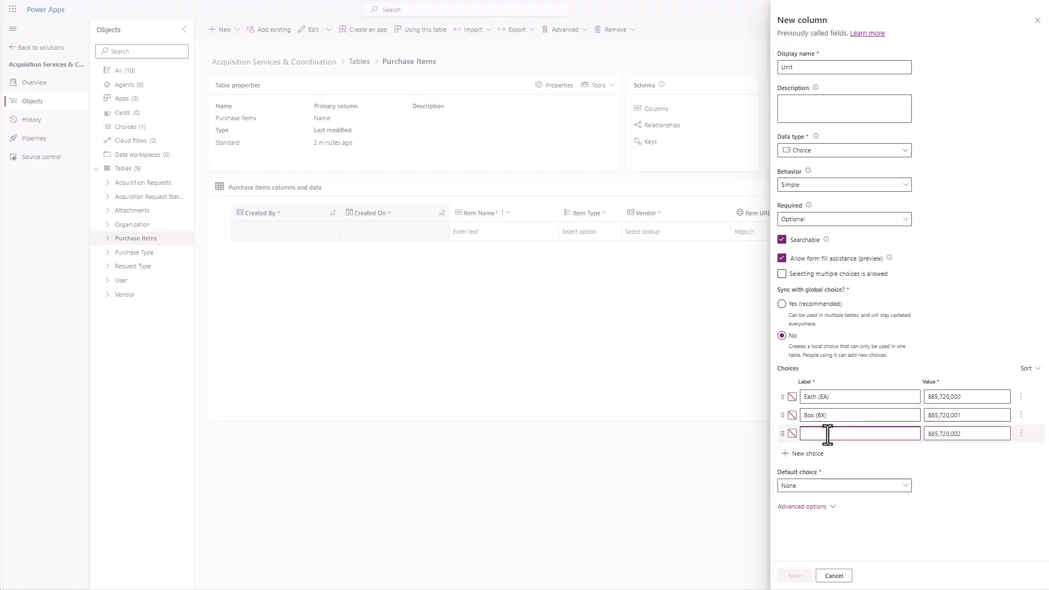
pyautogui.write('Pack (')
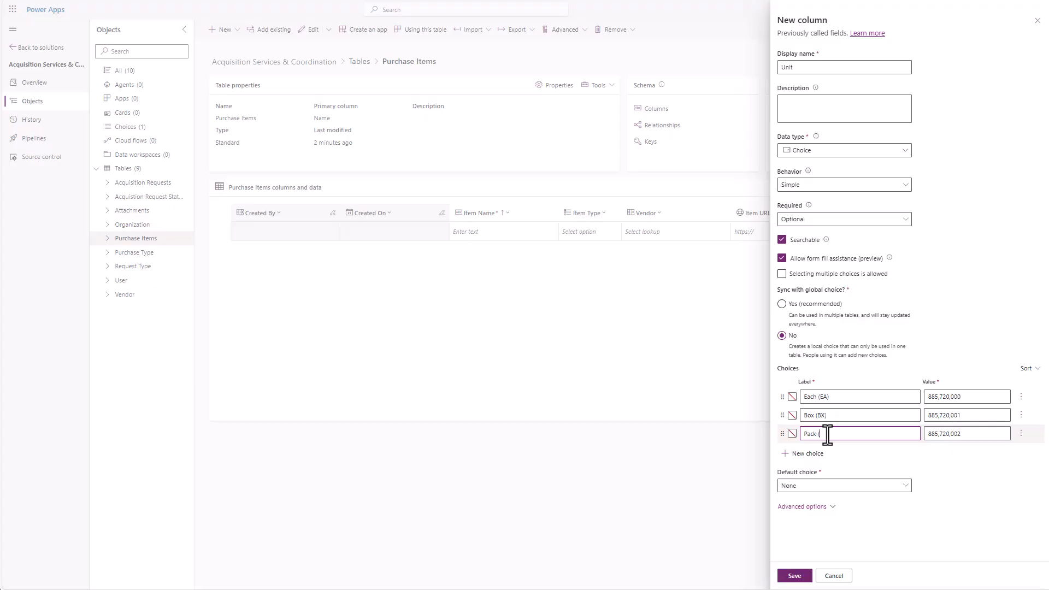
pyautogui.write('PK)')
pyautogui.click(819, 454)
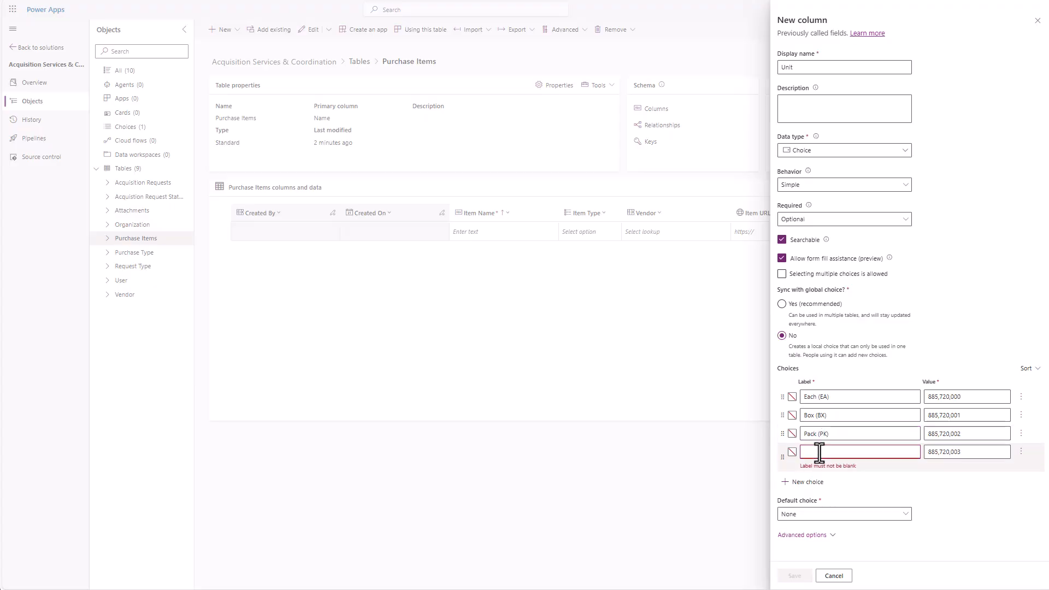
pyautogui.write('Case (CS)')
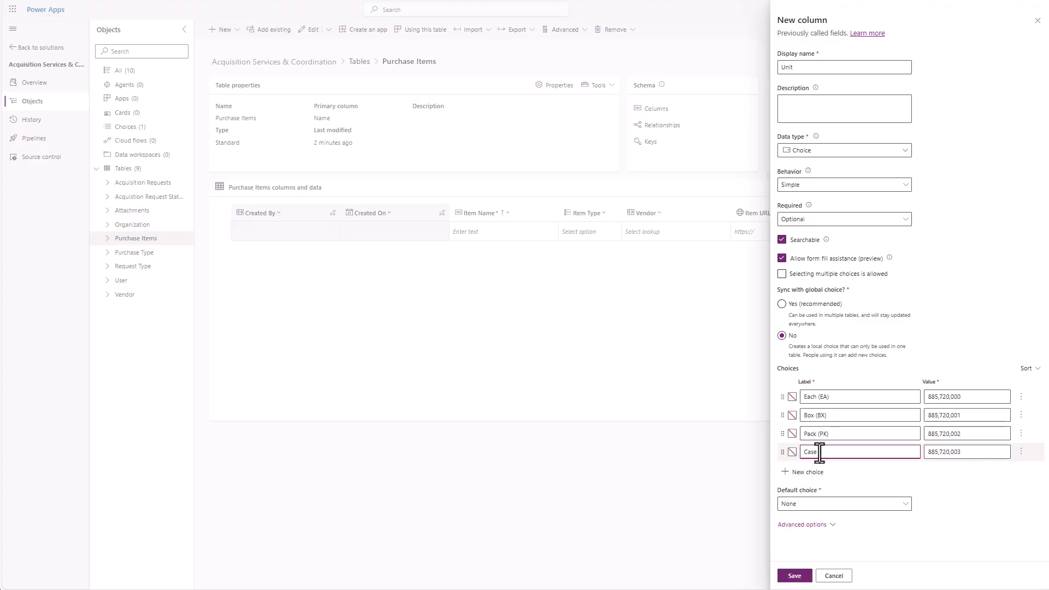
# - Add the choices Set (ST), Kit (KT), Roll (RL) and Bundle (BDL) to the Unit column and save it
pyautogui.click(820, 473)
pyautogui.write('S')
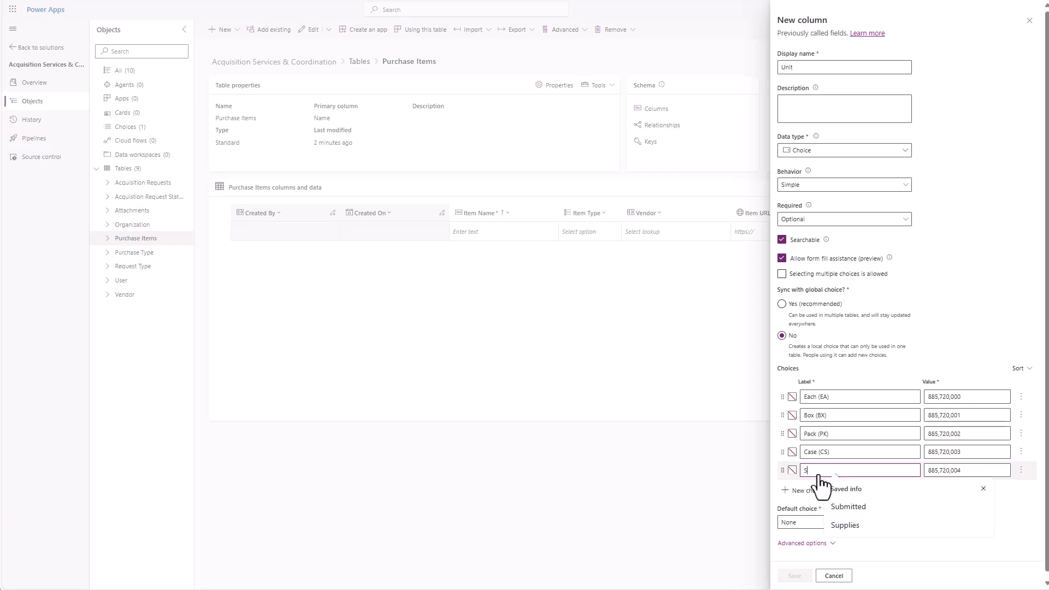
pyautogui.write('et (ST)')
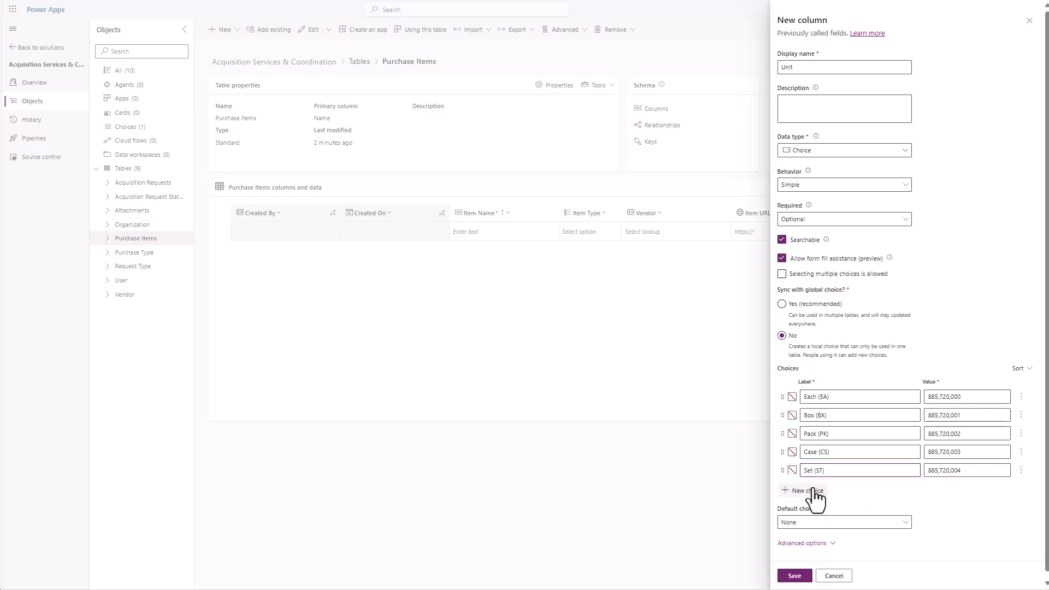
pyautogui.click(819, 490)
pyautogui.write('Kit')
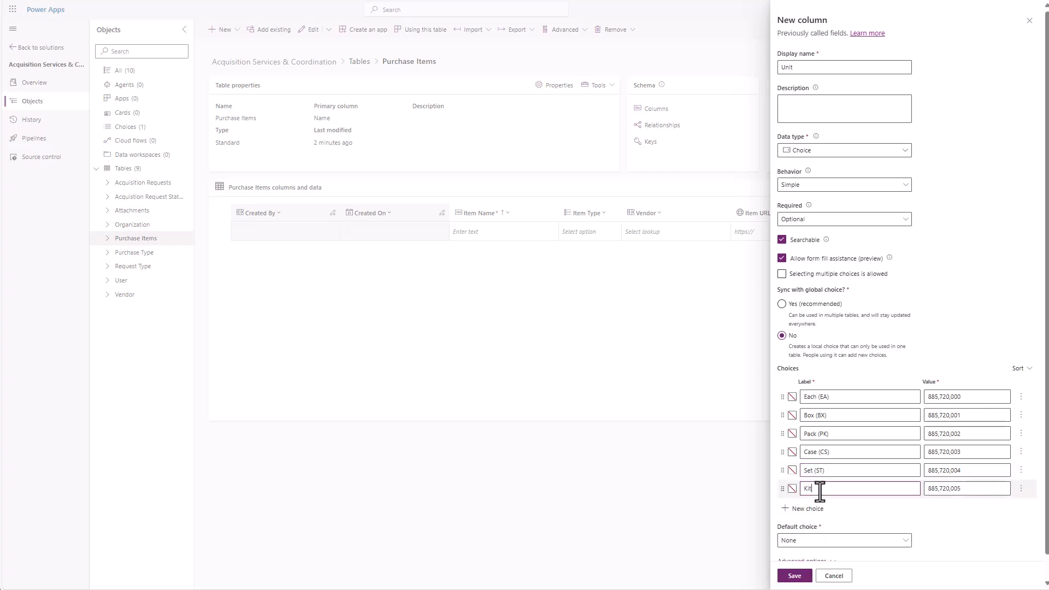
pyautogui.write(' (KT)')
pyautogui.click(807, 508)
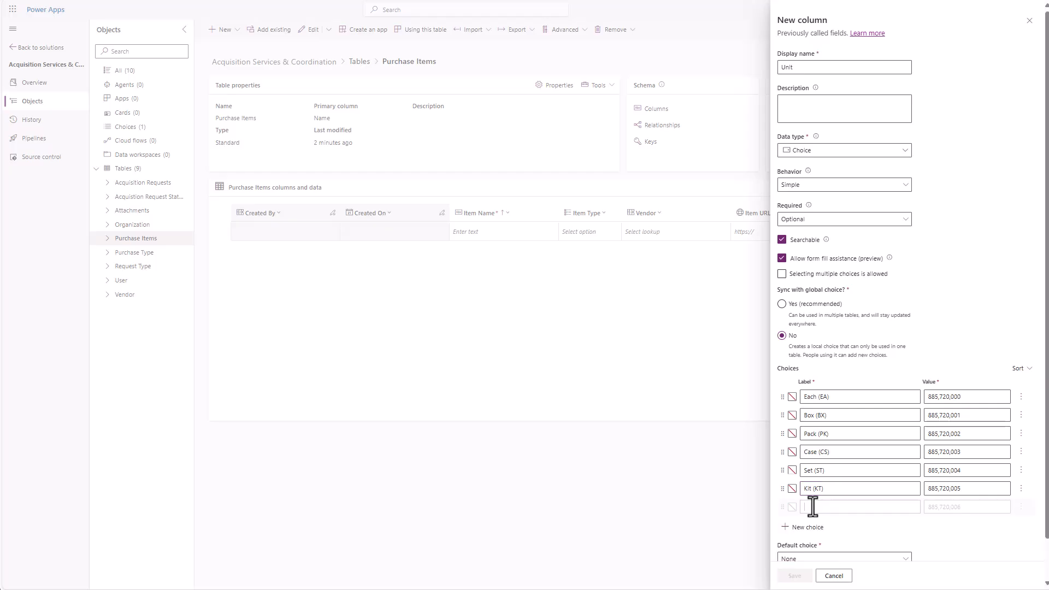
pyautogui.write('Roll (RL)')
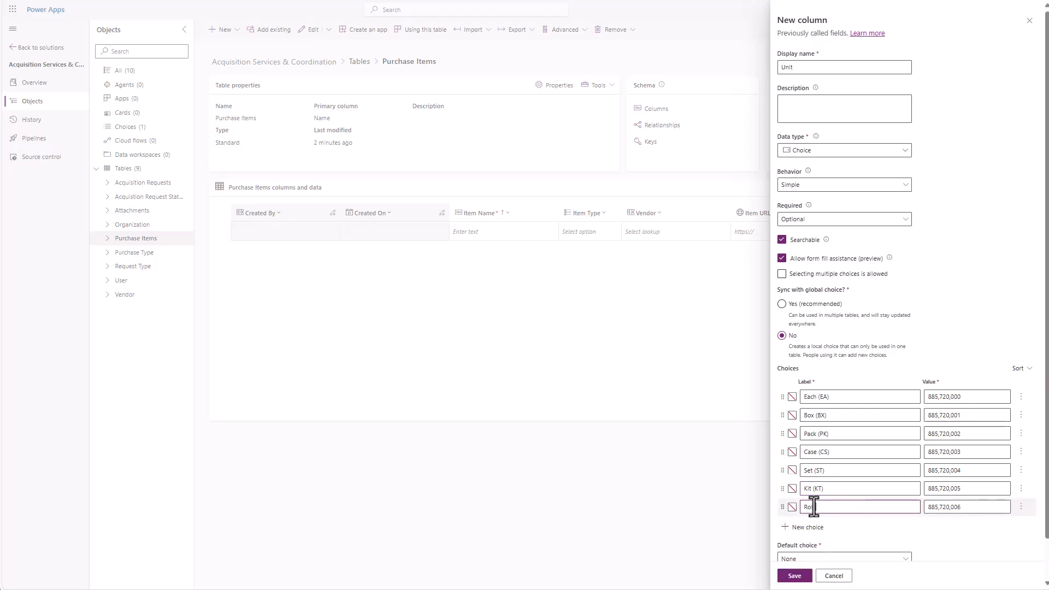
pyautogui.click(817, 529)
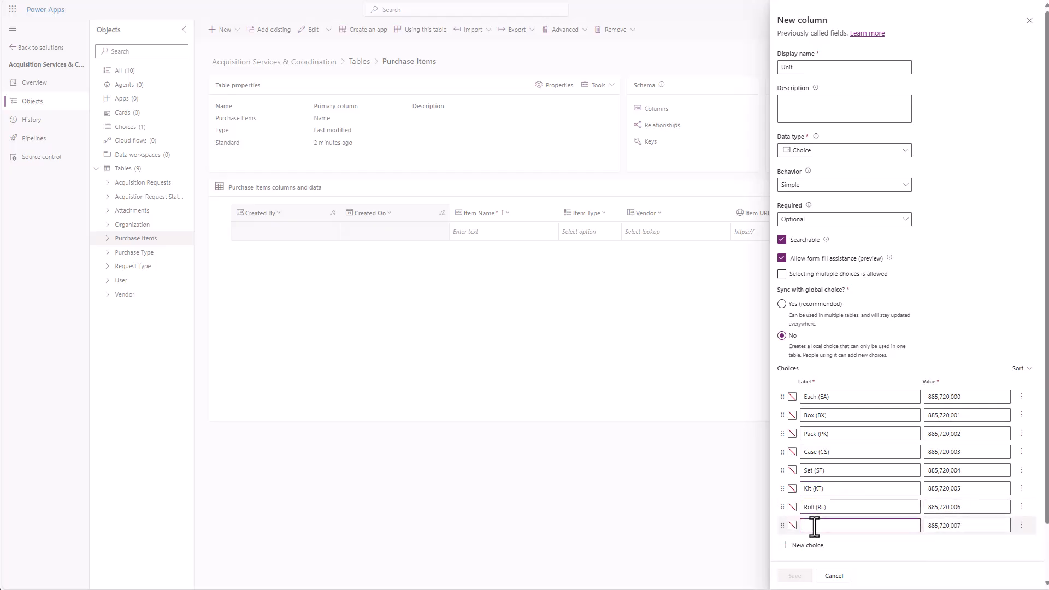
pyautogui.write('Bundle (BDL')
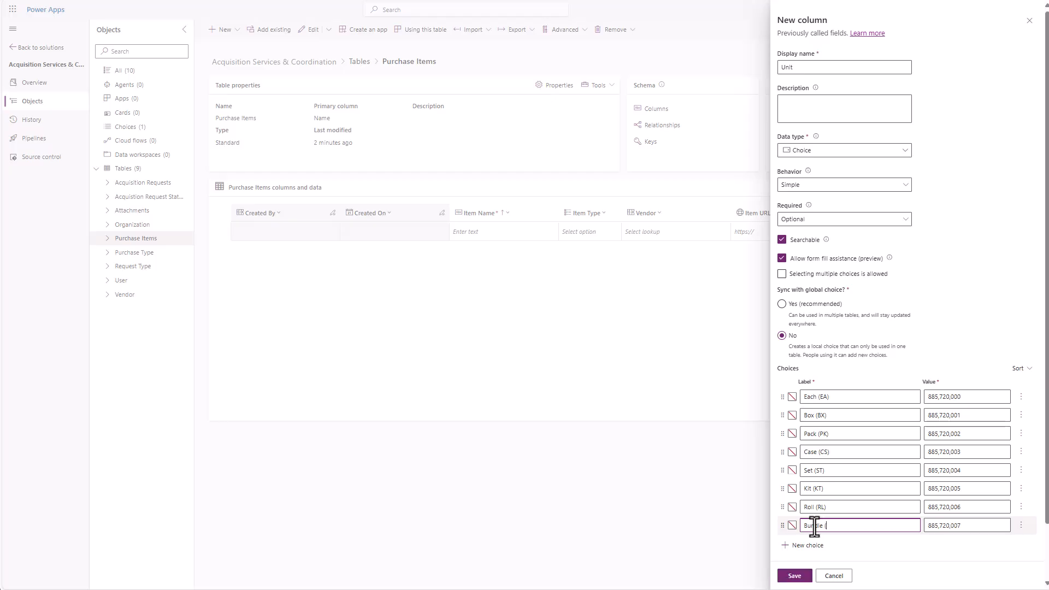
pyautogui.click(796, 580)
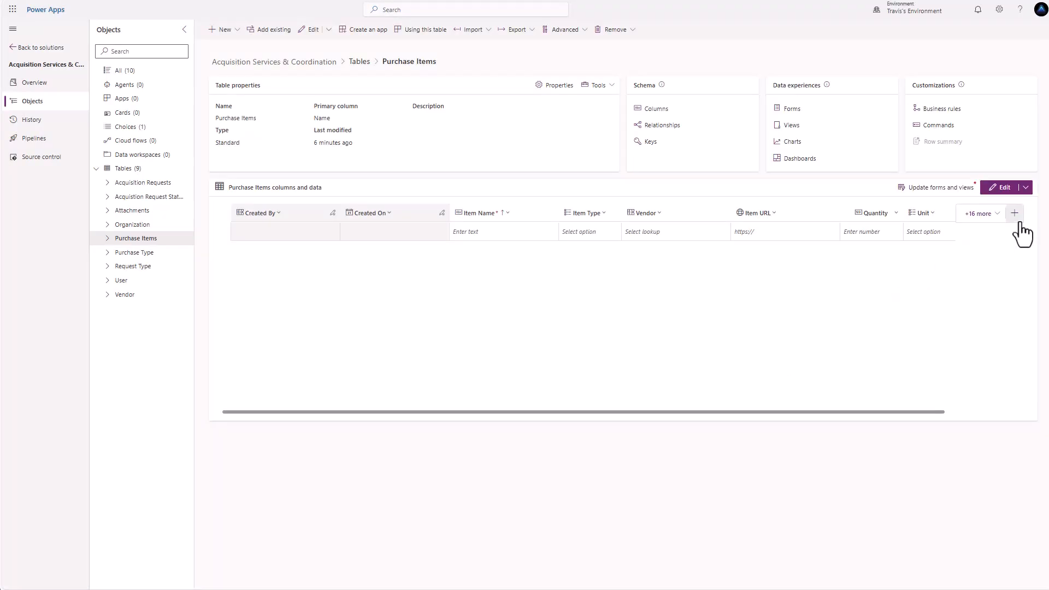
# - Start a new column named Unit Price in the Purchase Items table with the Decimal data type
pyautogui.click(1007, 216)
pyautogui.write('U')
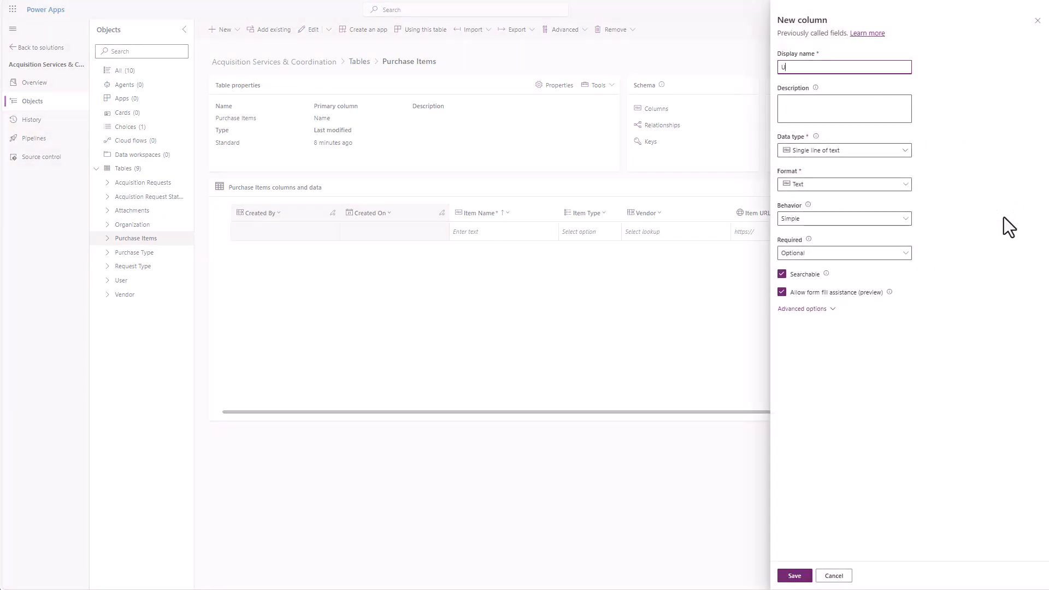
pyautogui.write('nit Price')
pyautogui.click(903, 153)
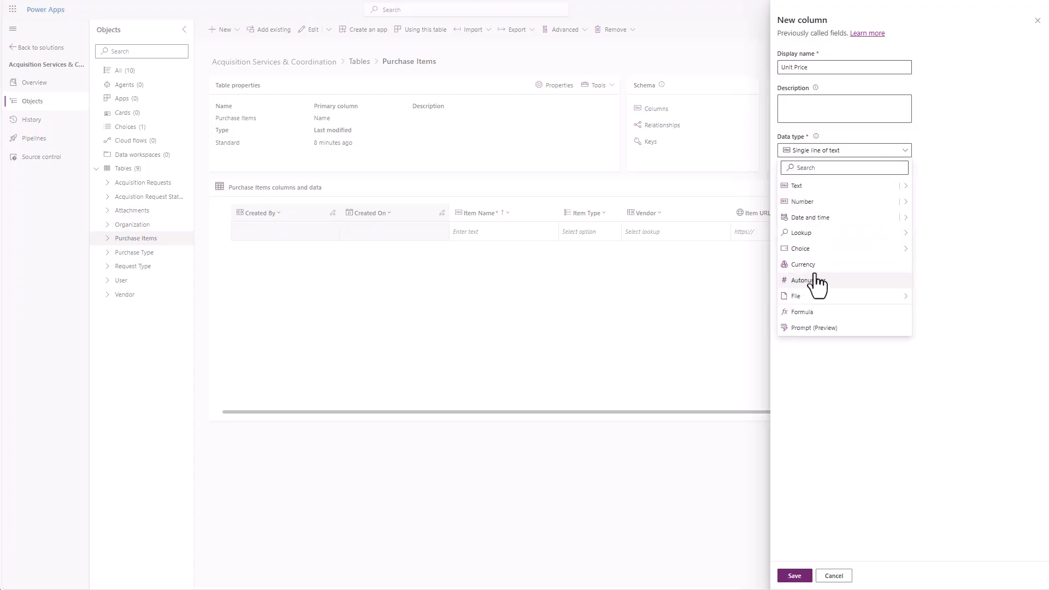
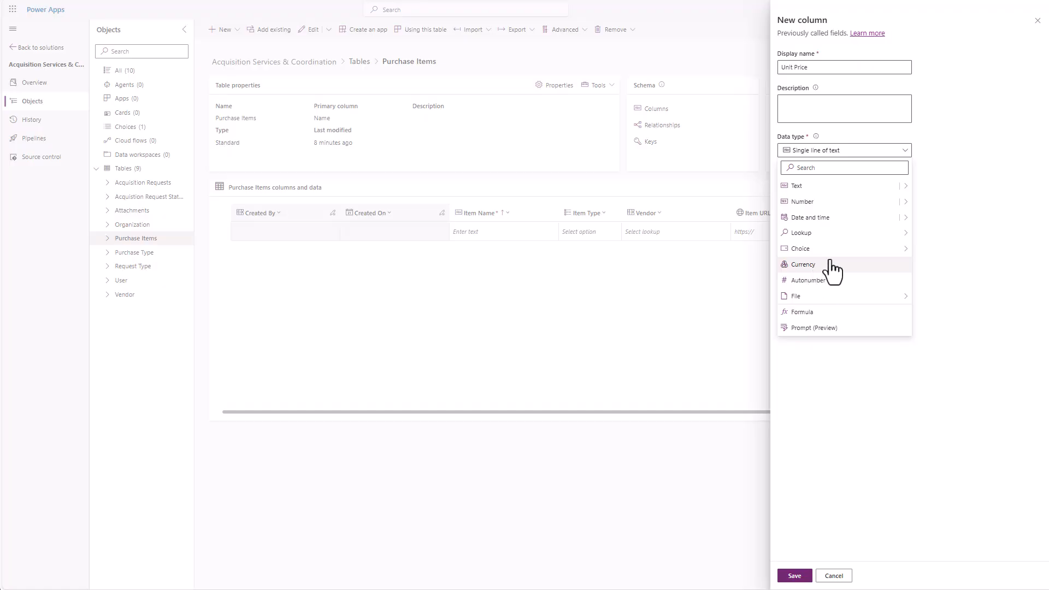
pyautogui.moveTo(900, 206)
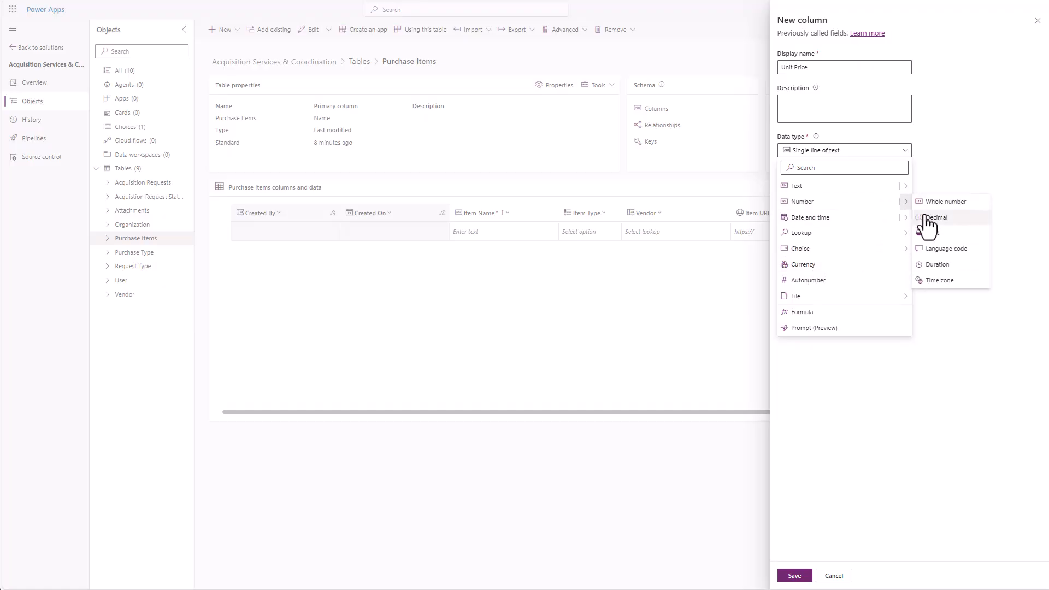
pyautogui.click(929, 217)
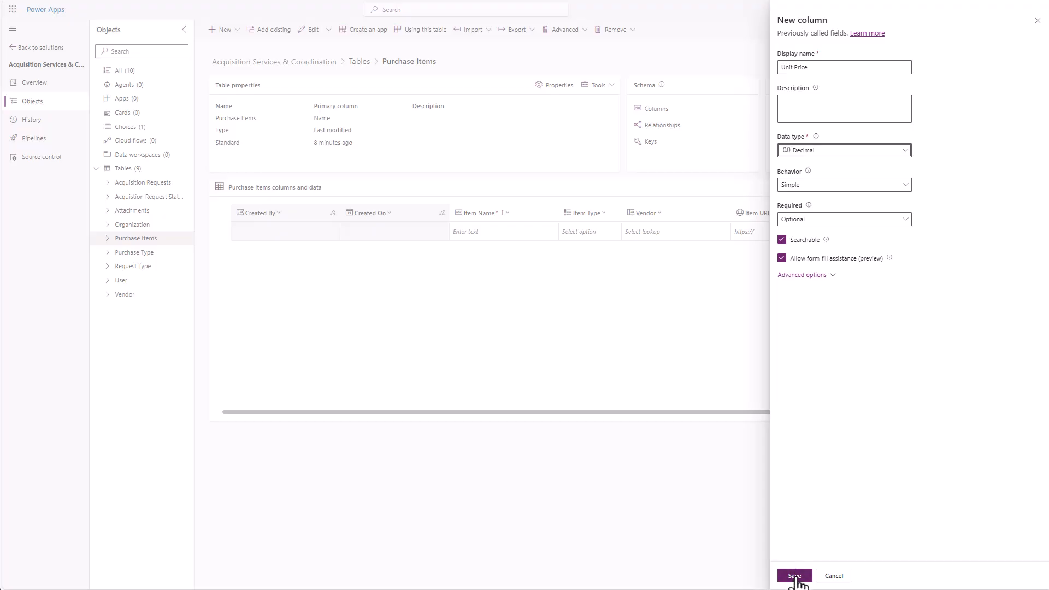
# - Set the Unit Price column's minimum value to 0 and save the column
pyautogui.click(813, 276)
pyautogui.moveTo(836, 346); pyautogui.dragTo(789, 349)
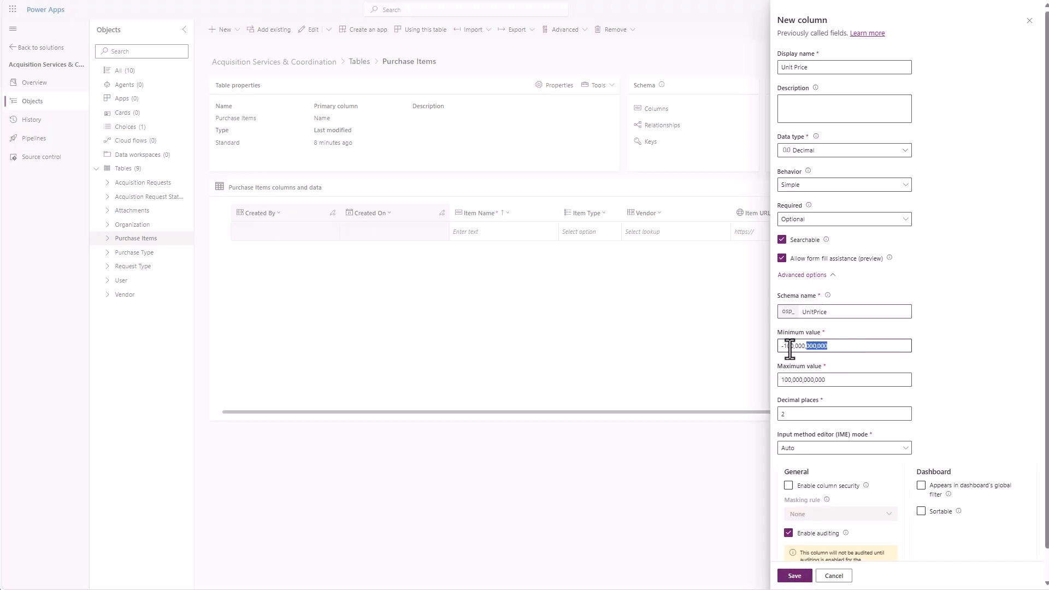
pyautogui.write('0')
pyautogui.scroll(-1, 874, 372)
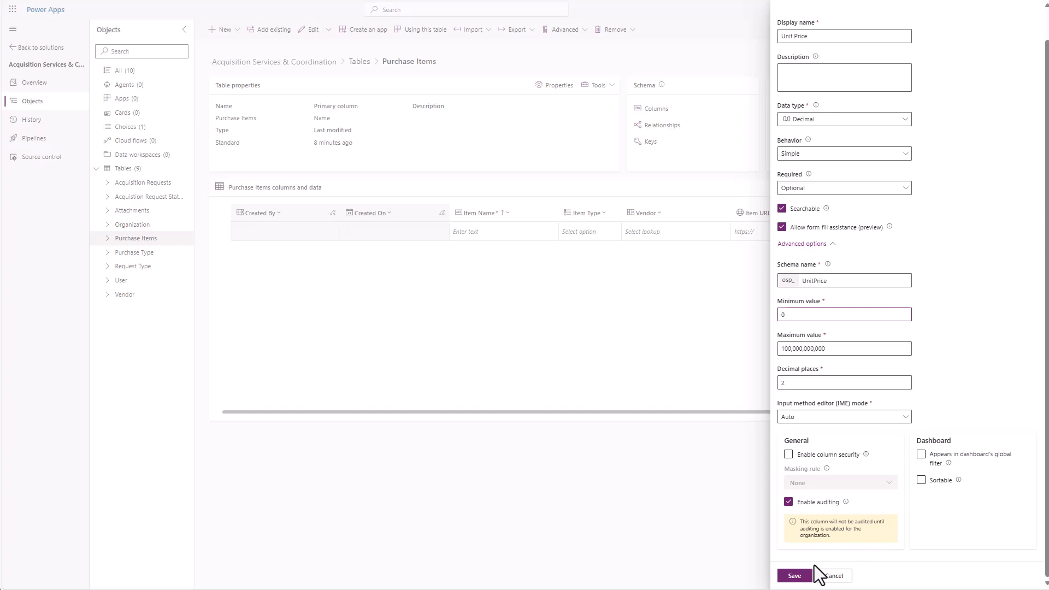
pyautogui.click(795, 576)
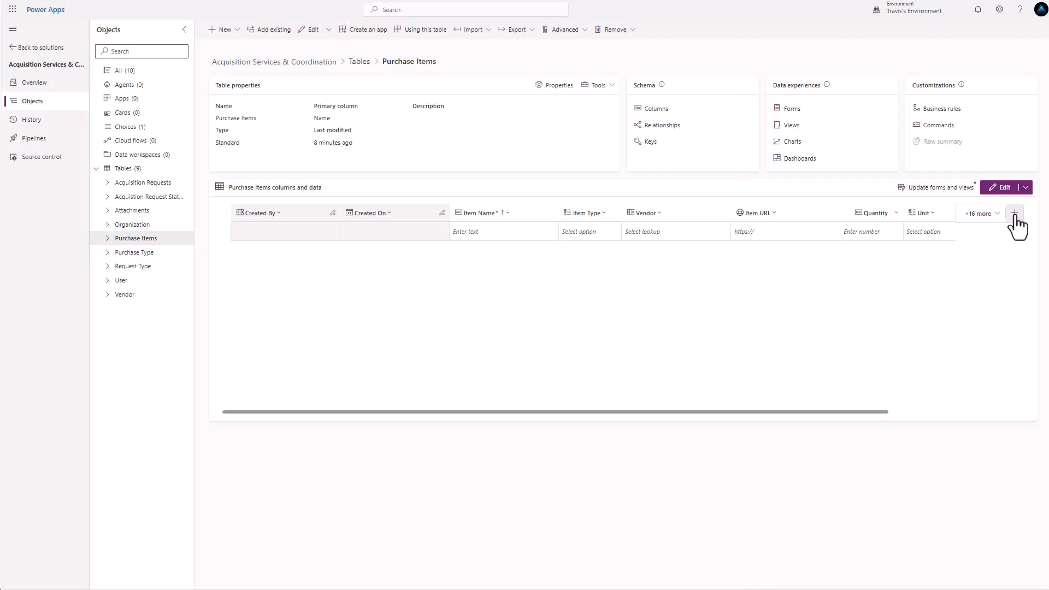
# - Start a new column named Total Price in Purchase Items with the Formula data type
pyautogui.click(1014, 214)
pyautogui.write('To')
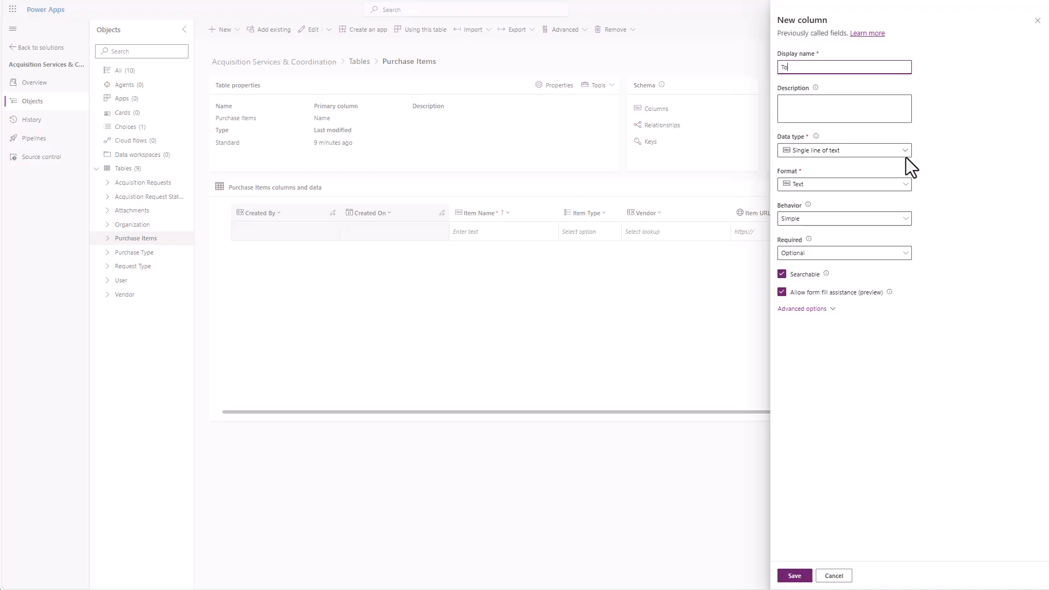
pyautogui.write('tal Price')
pyautogui.click(891, 156)
pyautogui.click(807, 323)
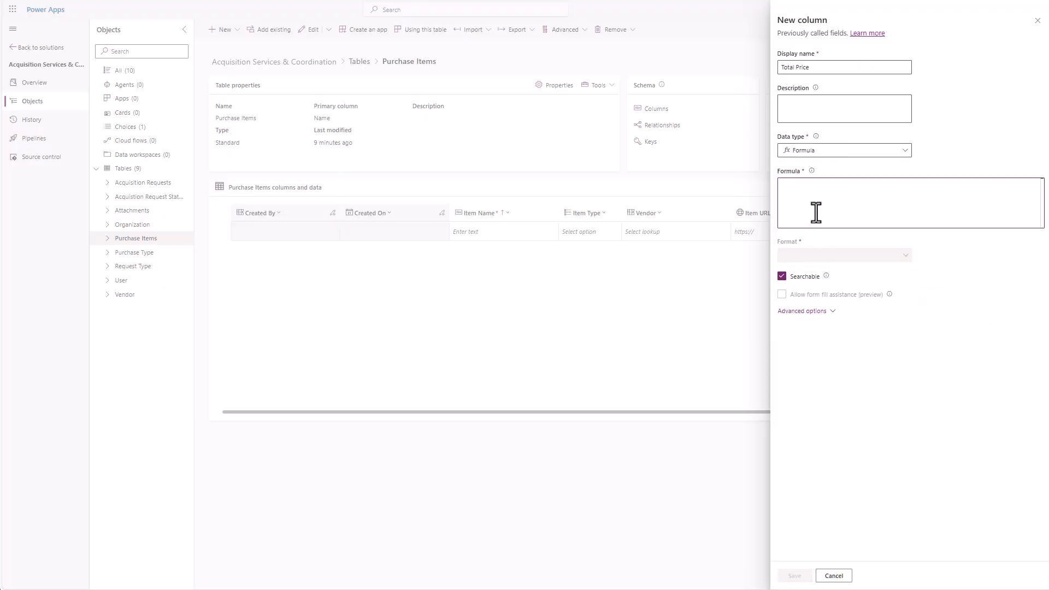
# - Define the Total Price formula as Quantity multiplied by Unit Price and save the column
pyautogui.write('Quantity ')
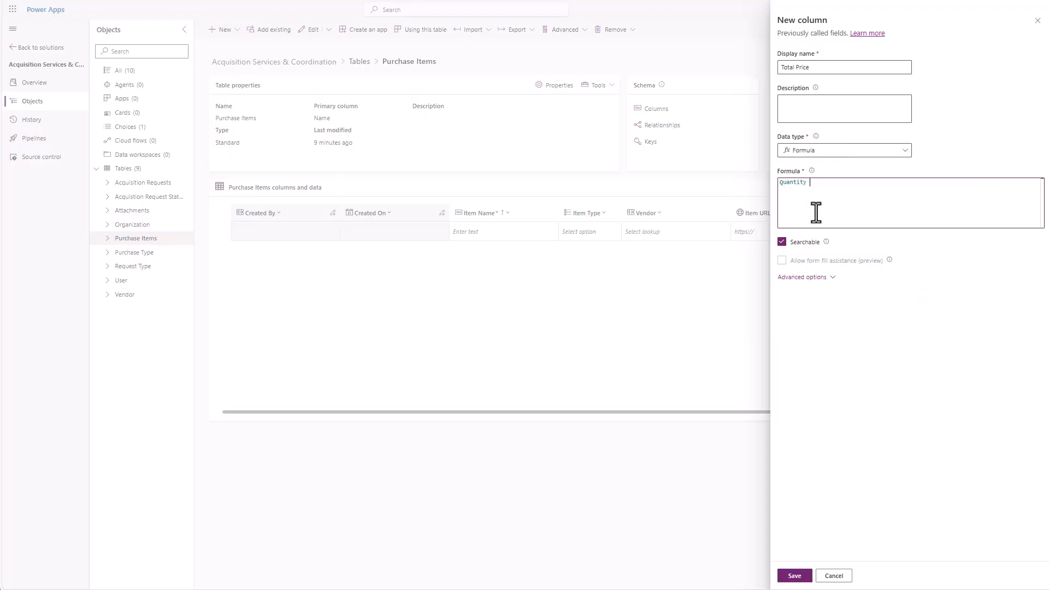
pyautogui.write('& ')
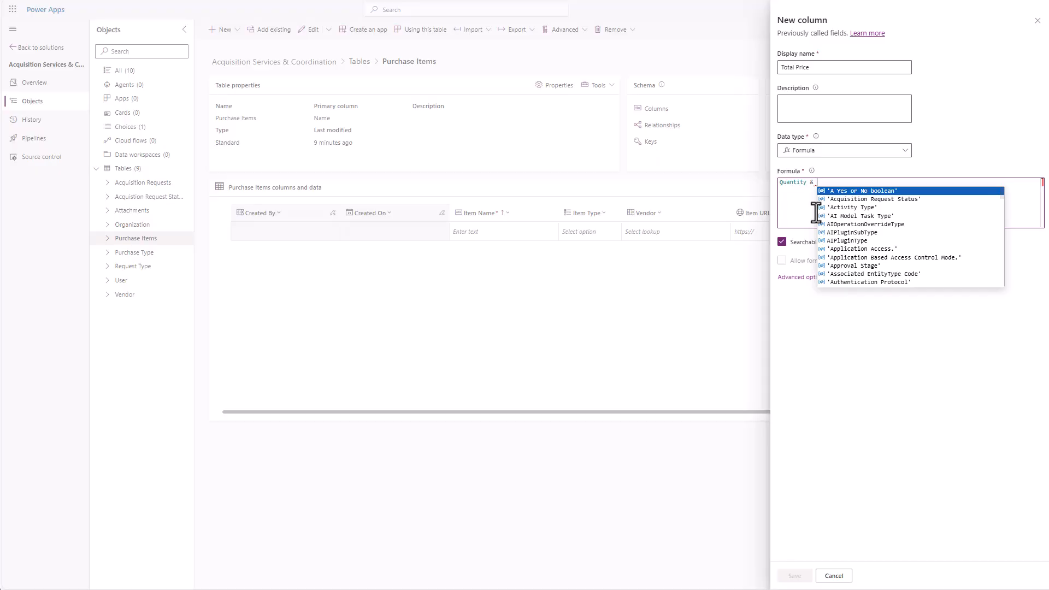
pyautogui.write('Un')
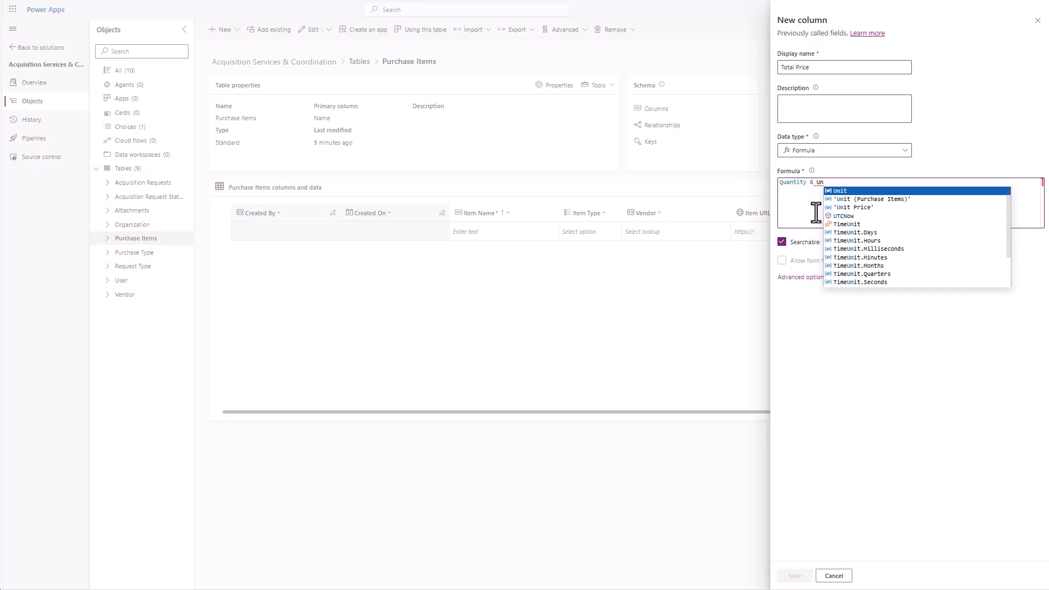
pyautogui.press('Tab')
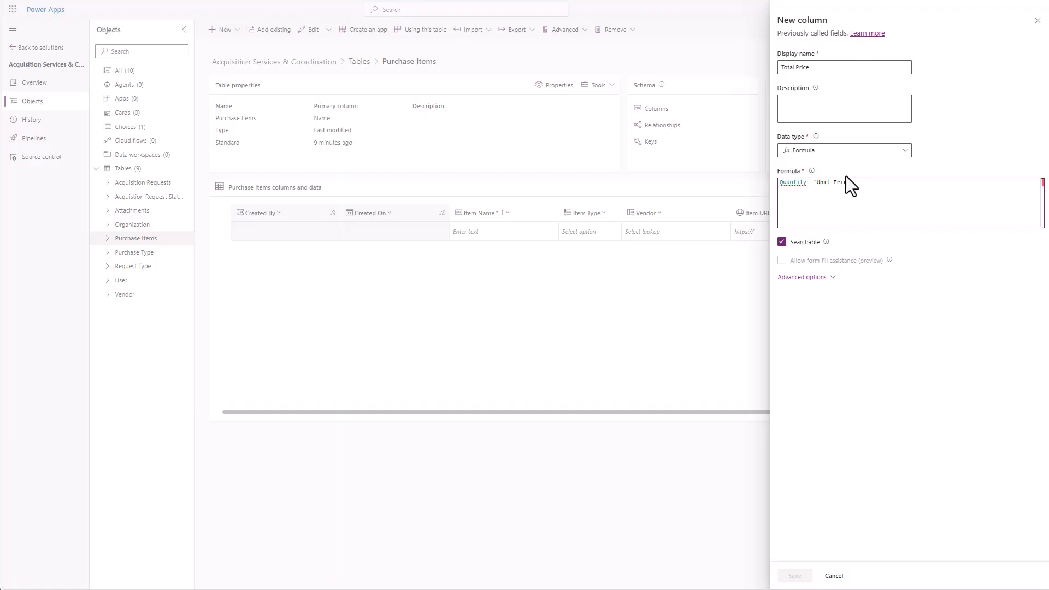
pyautogui.click(867, 185)
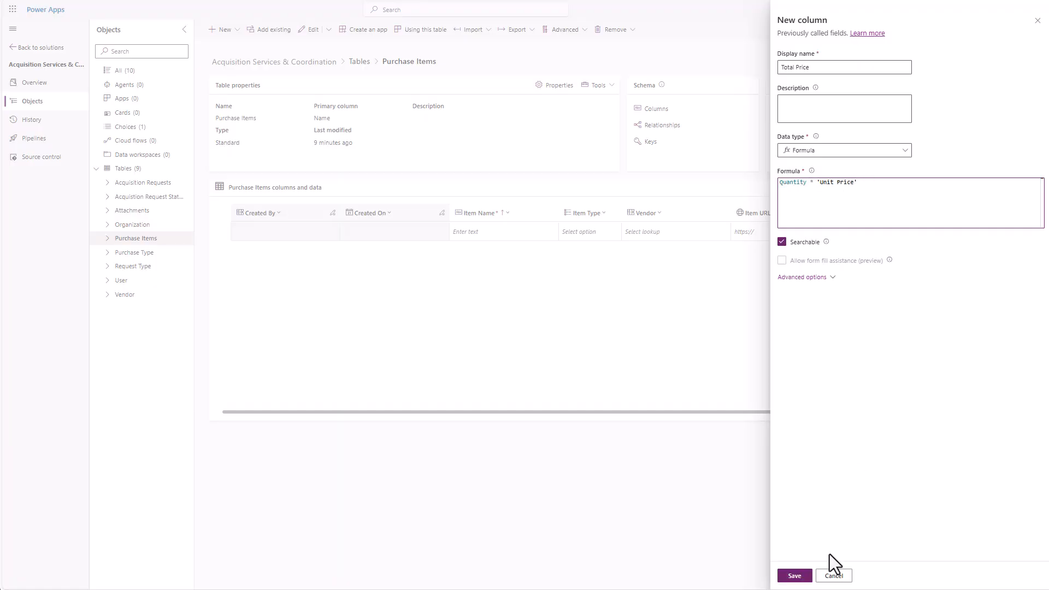
pyautogui.click(796, 576)
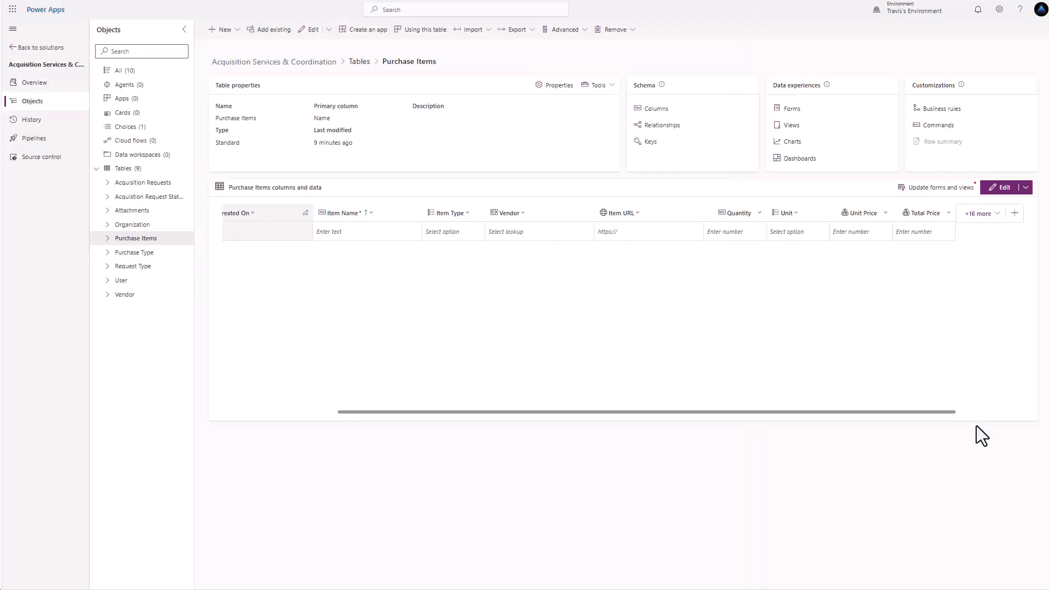
# - Add a Notes column to Purchase Items as multiple lines of plain text and save it
pyautogui.click(1013, 214)
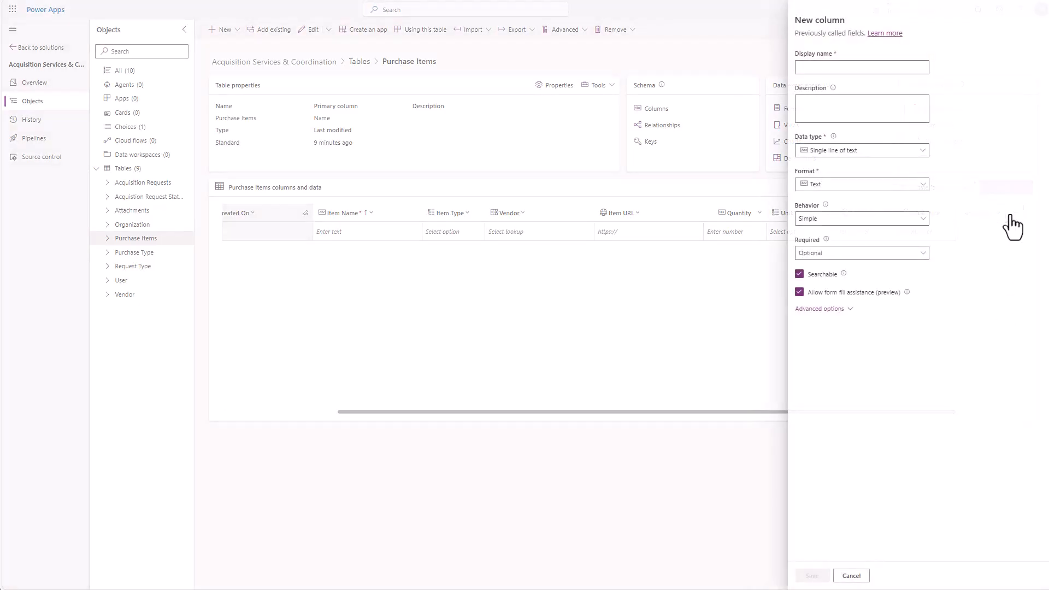
pyautogui.write('Notes')
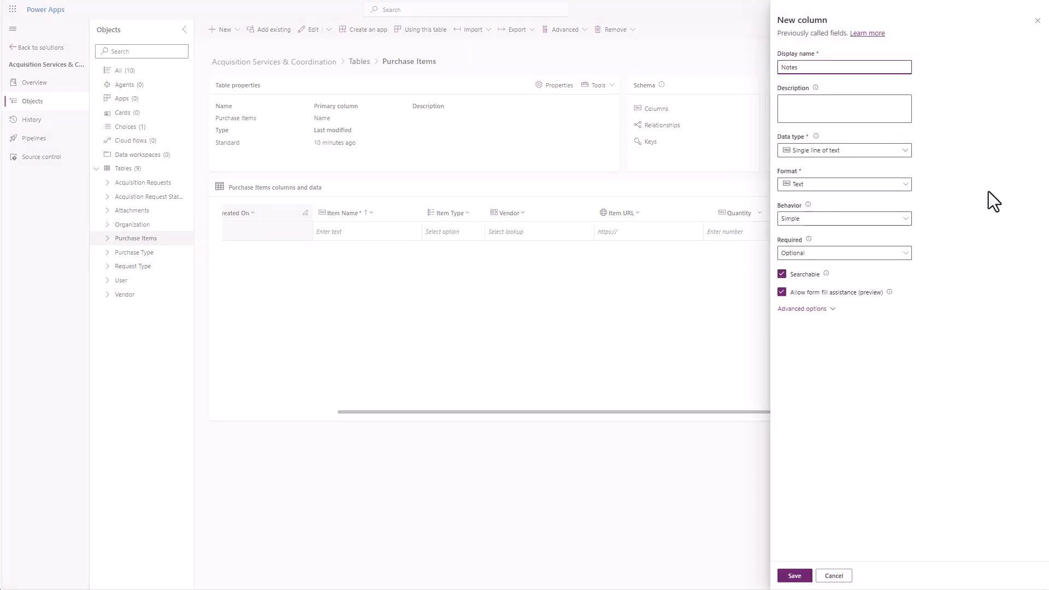
pyautogui.click(904, 155)
pyautogui.moveTo(902, 187)
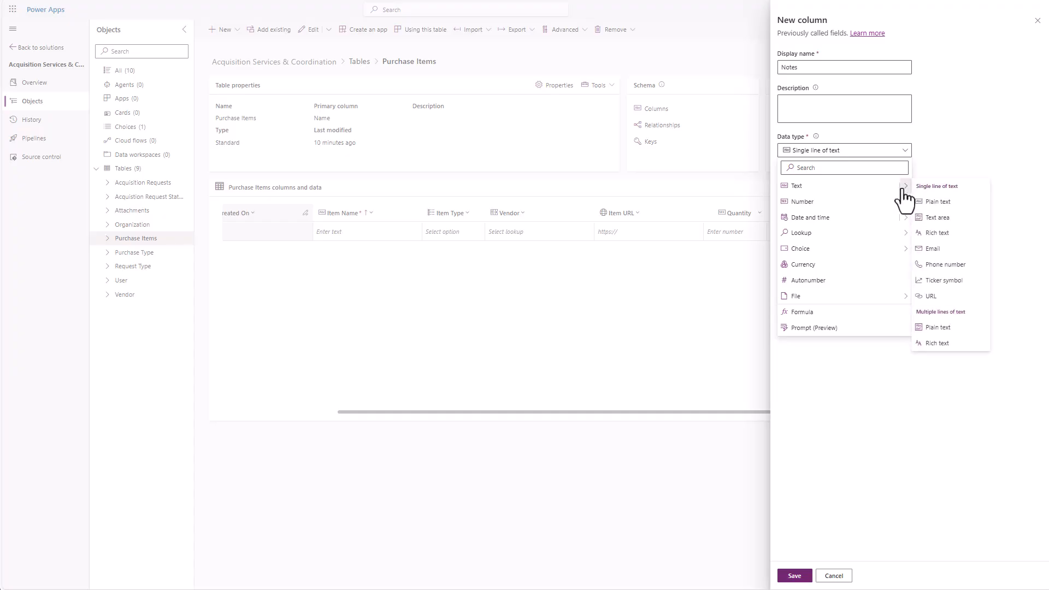
pyautogui.click(932, 327)
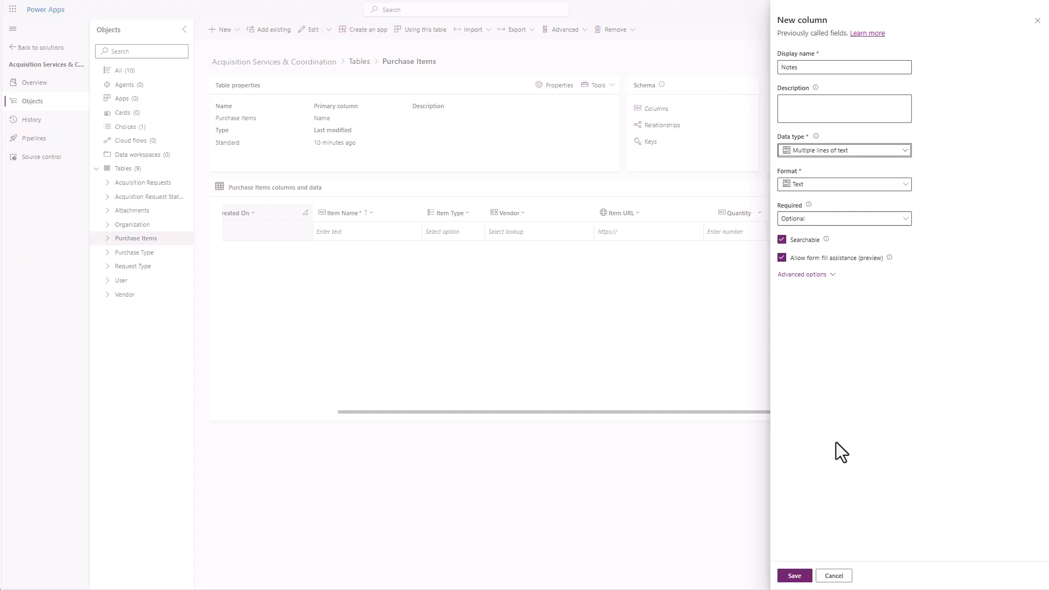
pyautogui.click(794, 577)
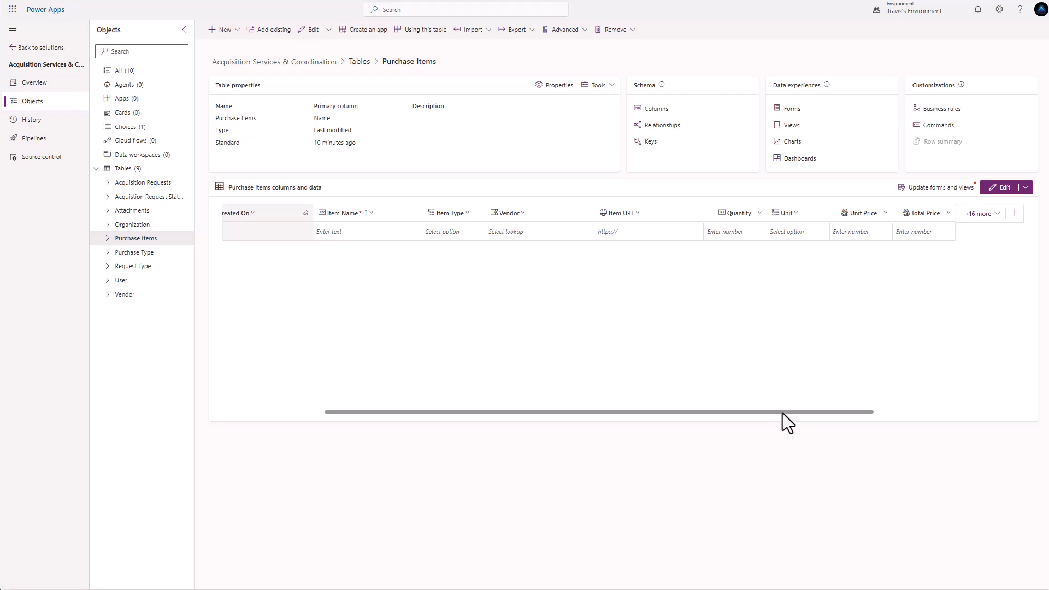
# - Add a Lookup column named Acquistion Request to Purchase Items, related to the Acquisition Requests table, and save it
pyautogui.moveTo(783, 413); pyautogui.dragTo(867, 429)
pyautogui.click(1014, 213)
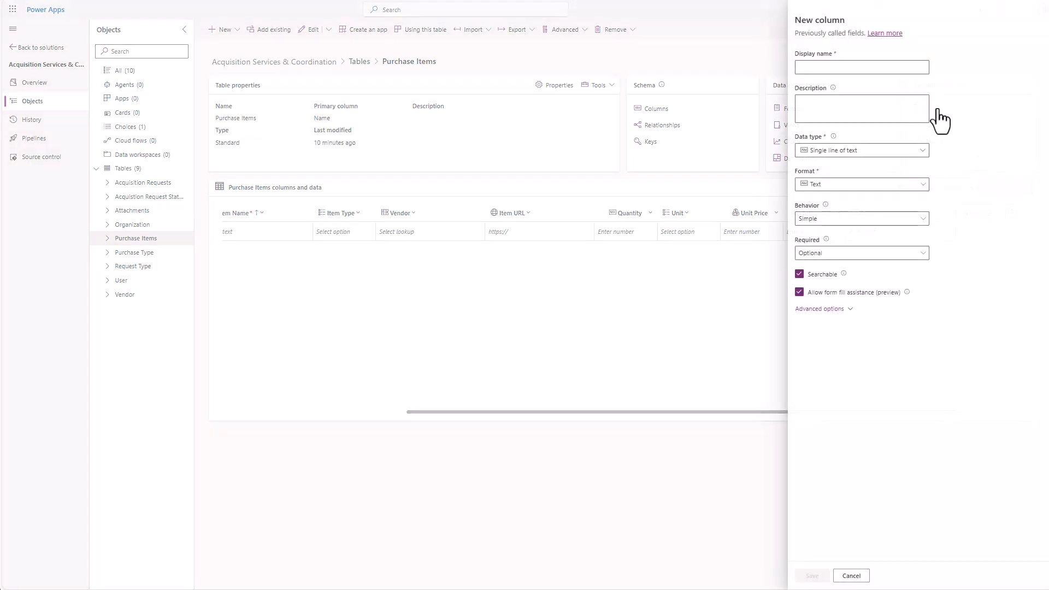
pyautogui.write('Acqui')
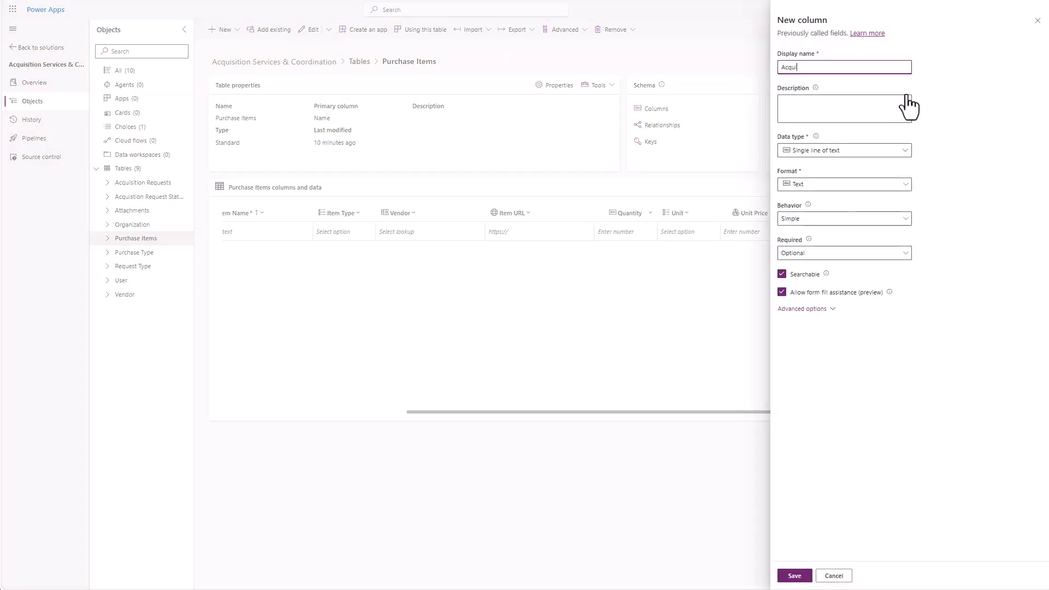
pyautogui.write('stion Request')
pyautogui.click(902, 153)
pyautogui.moveTo(896, 251)
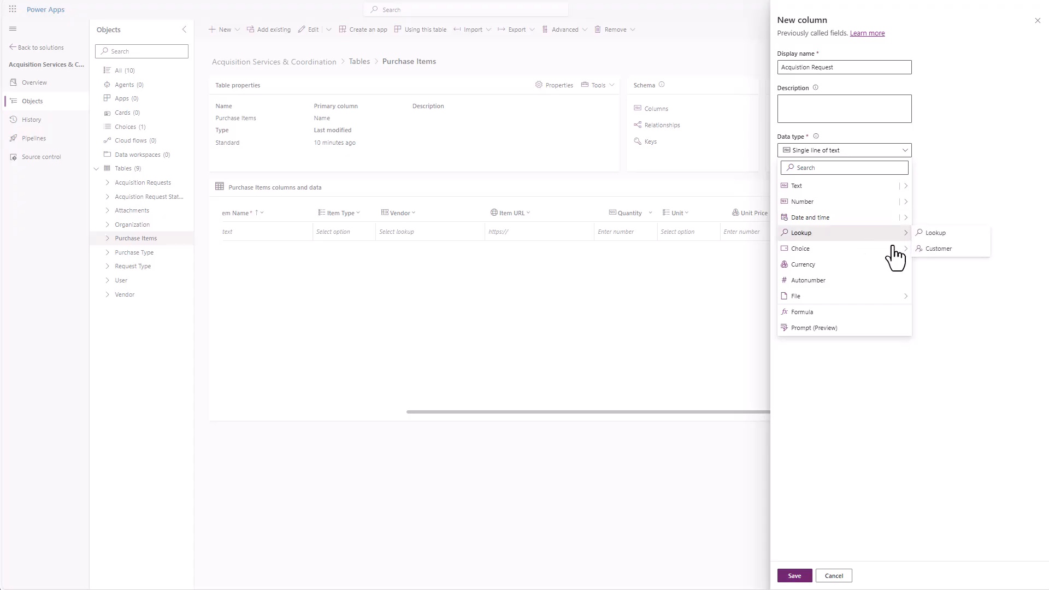
pyautogui.click(935, 232)
pyautogui.write('acq')
pyautogui.click(756, 258)
pyautogui.click(795, 576)
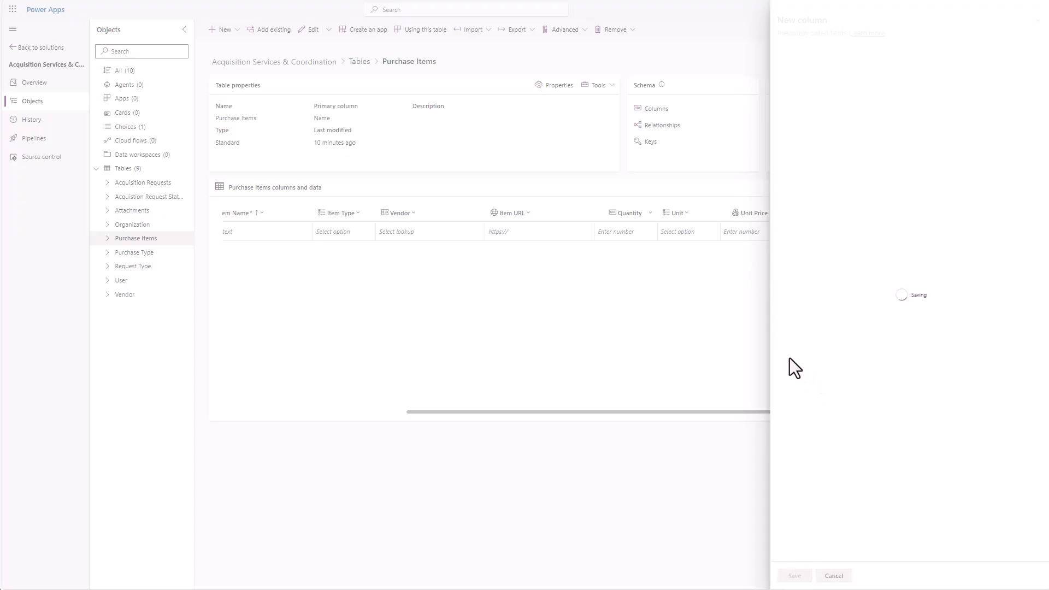
# - Set the behavior of the Purchase Items table's Acquistion Request relationship to Parental and save it
pyautogui.click(660, 126)
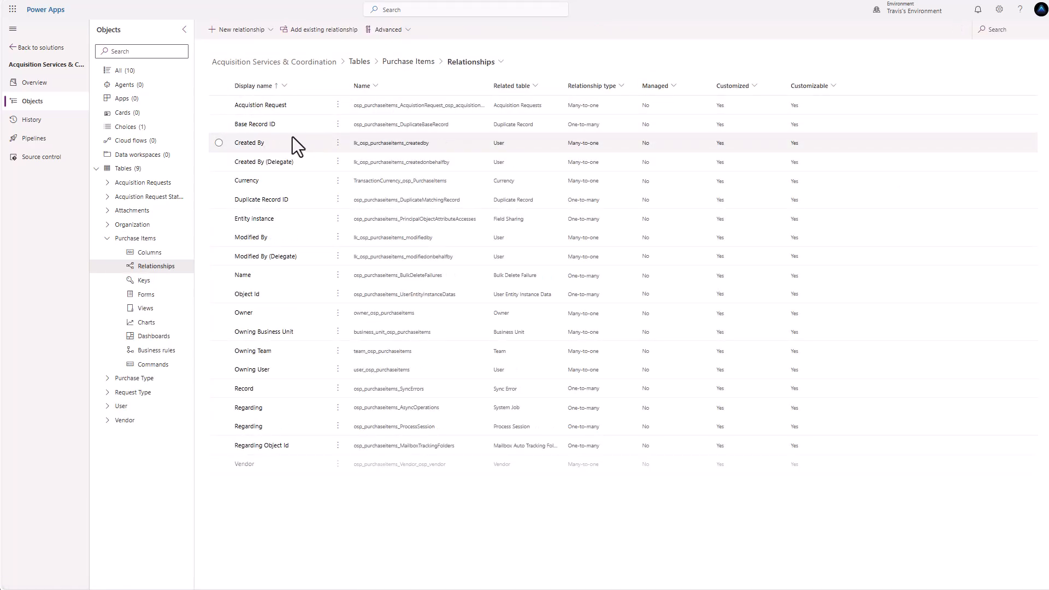
pyautogui.click(270, 107)
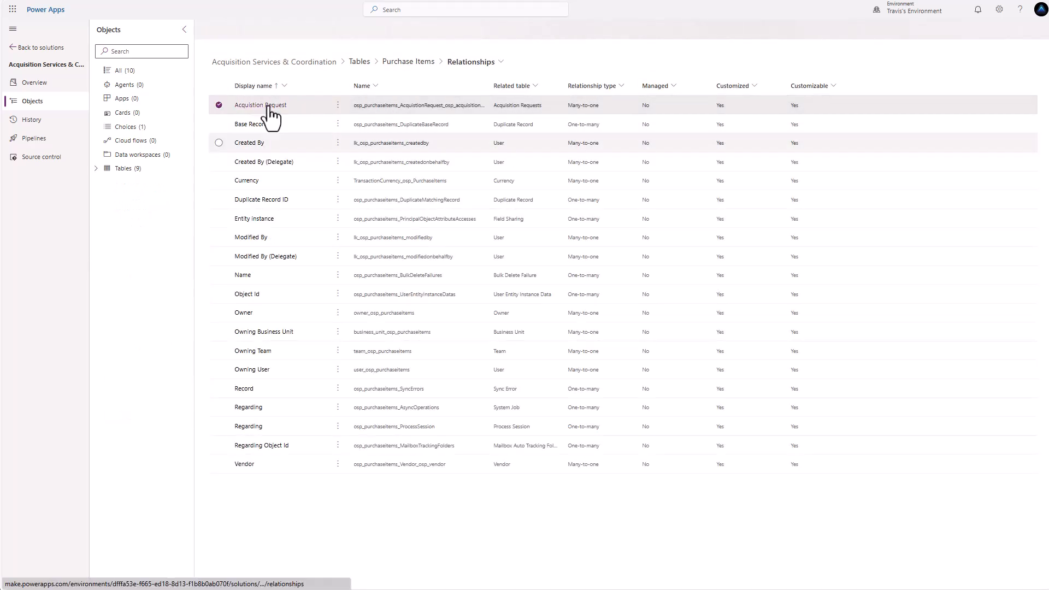
pyautogui.click(792, 222)
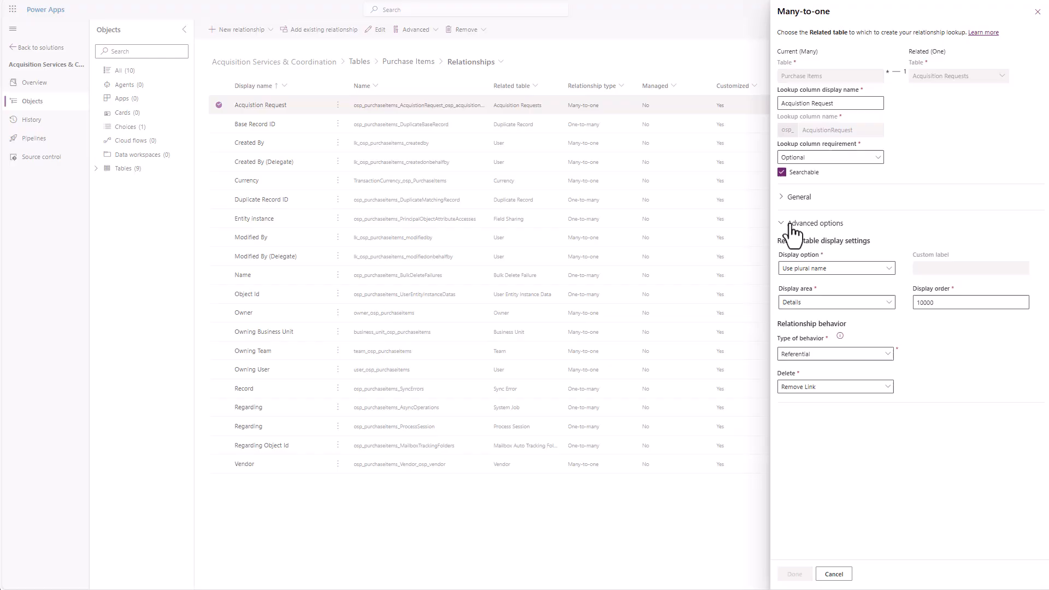
pyautogui.click(835, 355)
pyautogui.click(825, 386)
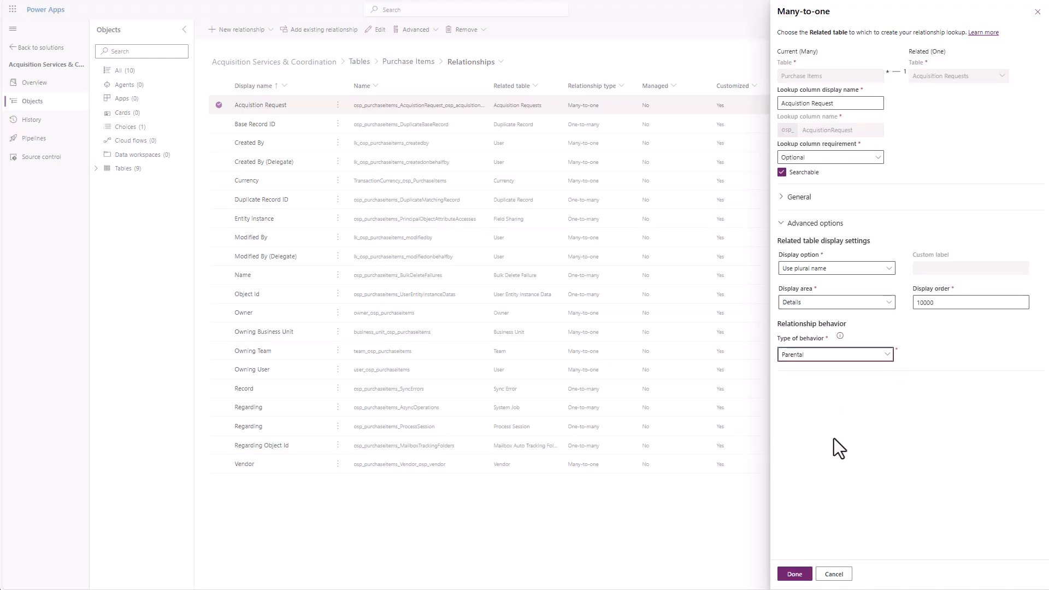
pyautogui.click(795, 575)
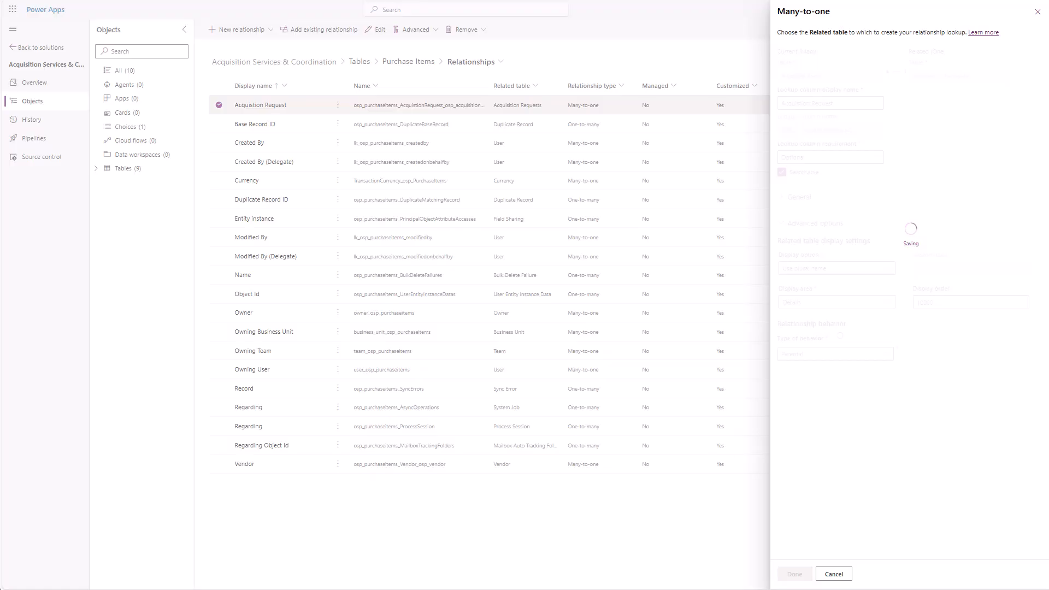
# - Start a new table in the solution with the display name Package Details
pyautogui.click(116, 169)
pyautogui.click(229, 30)
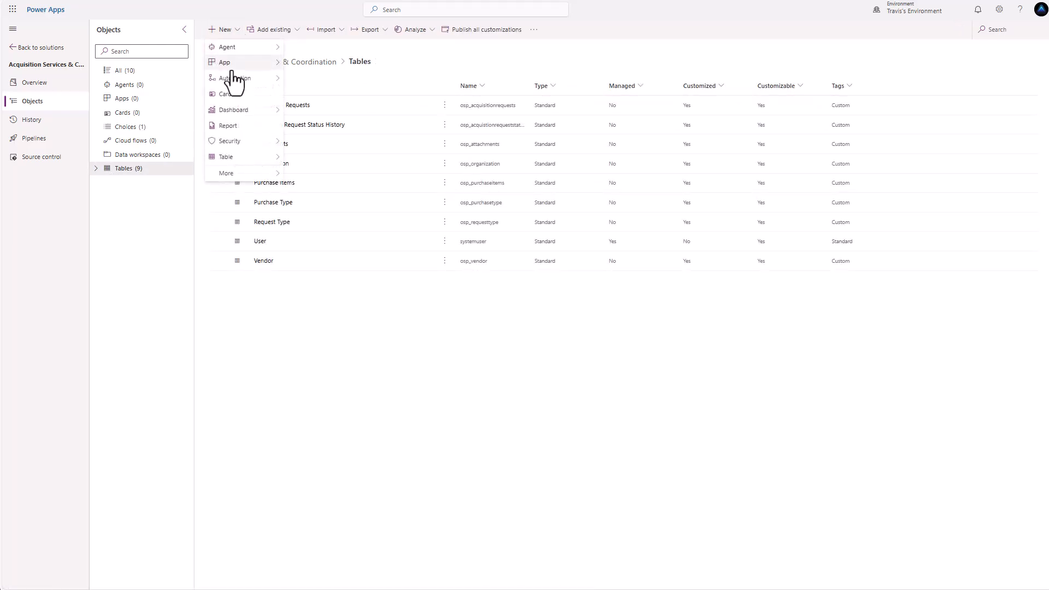
pyautogui.moveTo(240, 162)
pyautogui.click(330, 172)
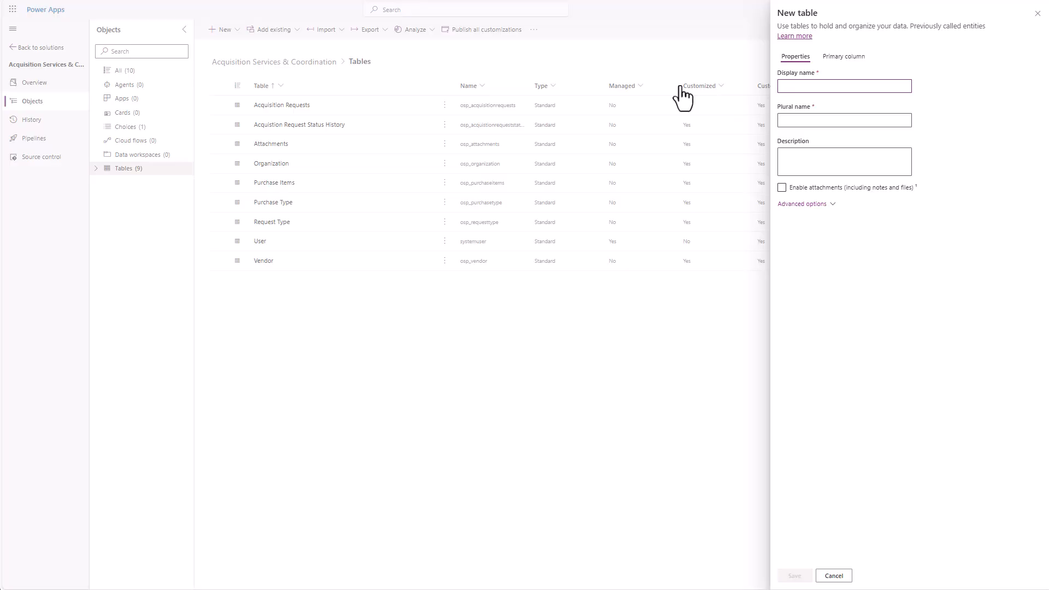
pyautogui.write('Packa')
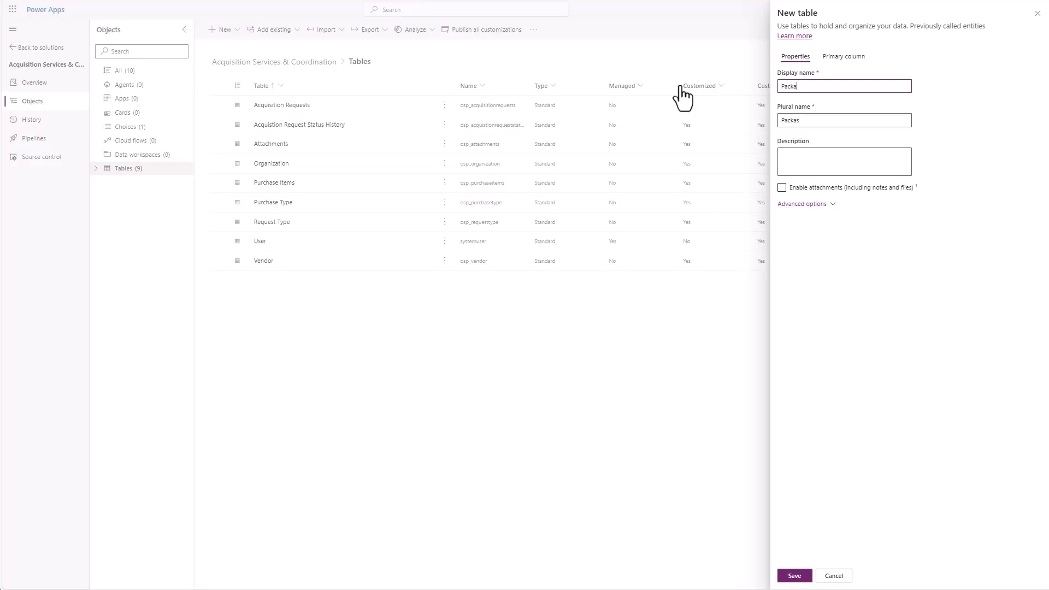
pyautogui.write('ge Details')
# - Let the Package Details table leverage the quick-create form if available and save the table
pyautogui.click(795, 204)
pyautogui.click(914, 444)
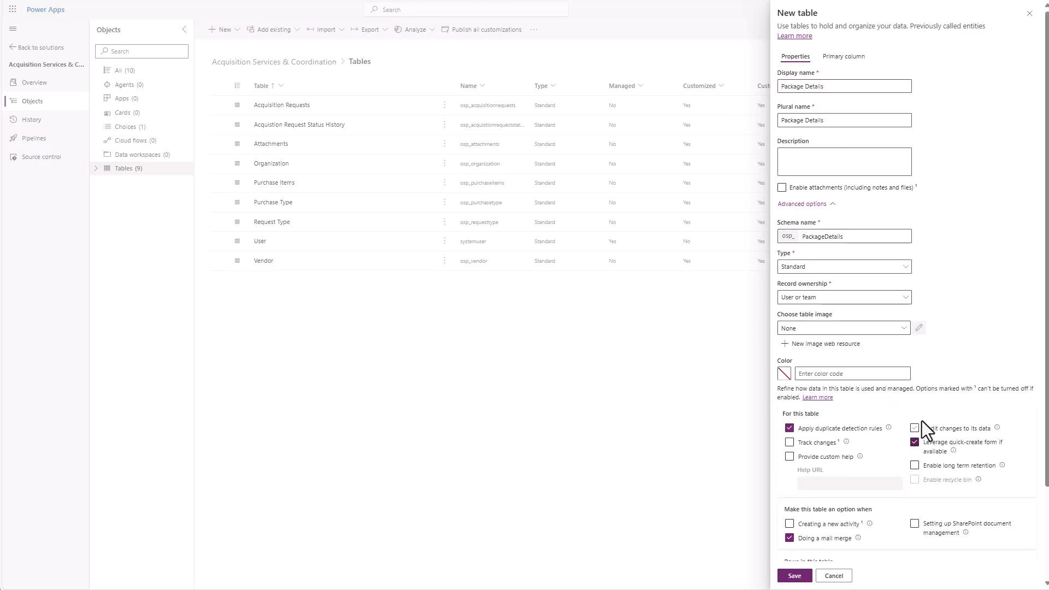
pyautogui.scroll(-2, 919, 410)
pyautogui.click(797, 576)
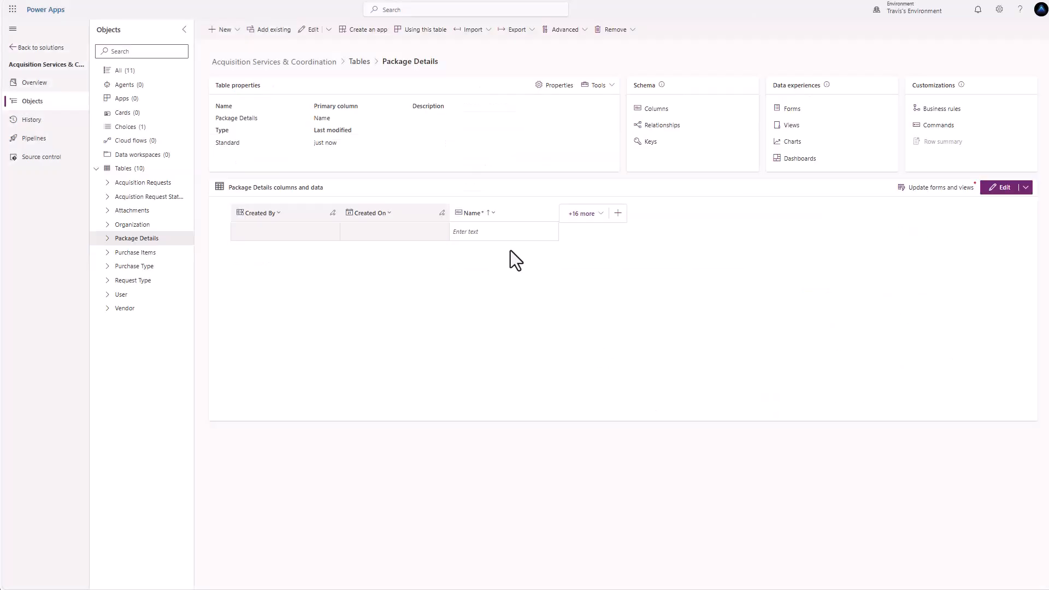
# - Rename the Package Details table's primary Name column as Package Description and save it
pyautogui.click(493, 214)
pyautogui.click(483, 229)
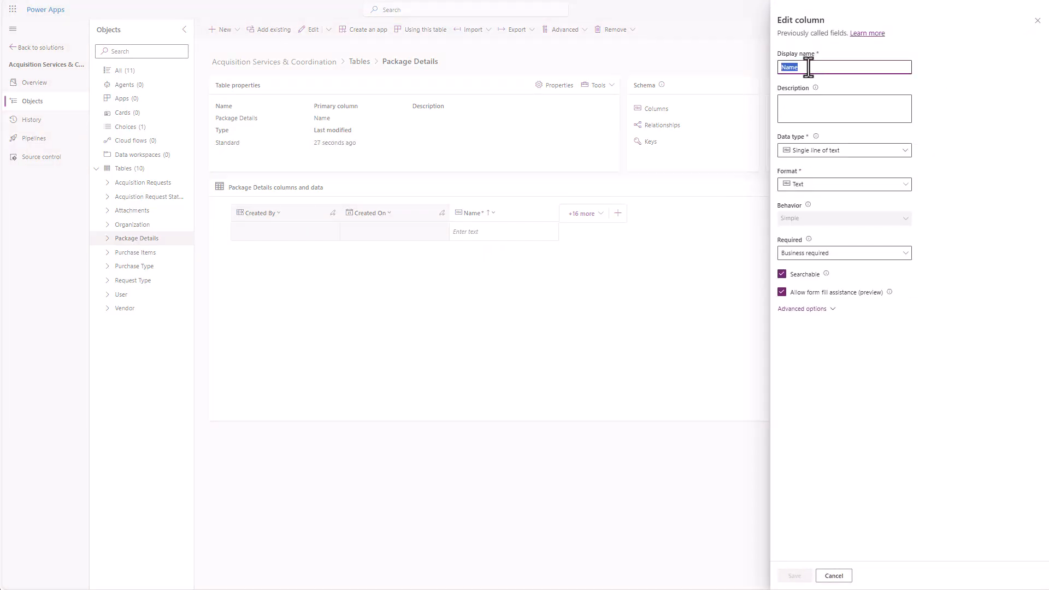
pyautogui.write('Package Descr')
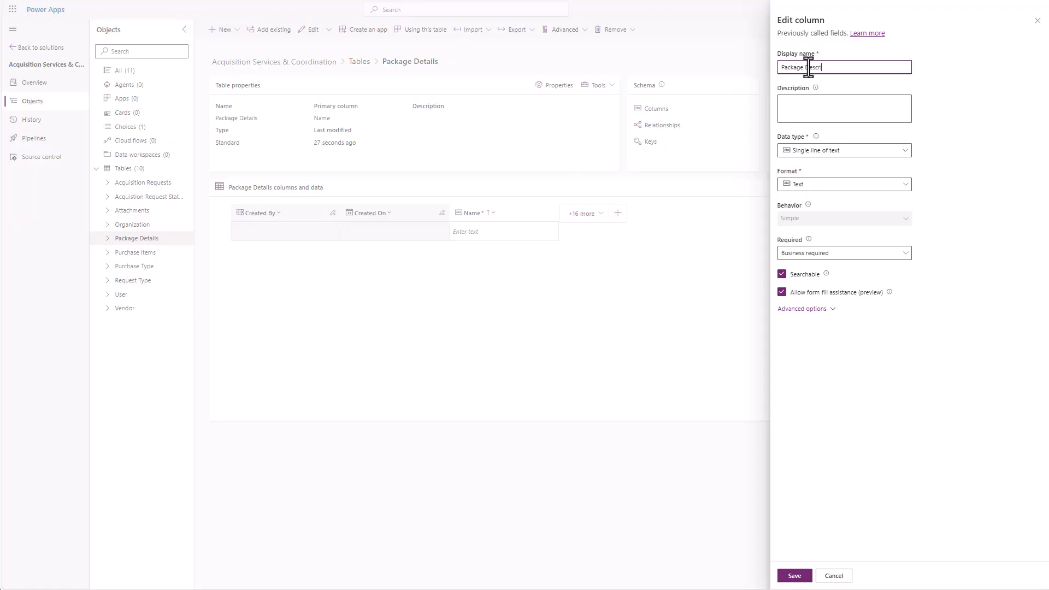
pyautogui.write('iption')
pyautogui.click(796, 578)
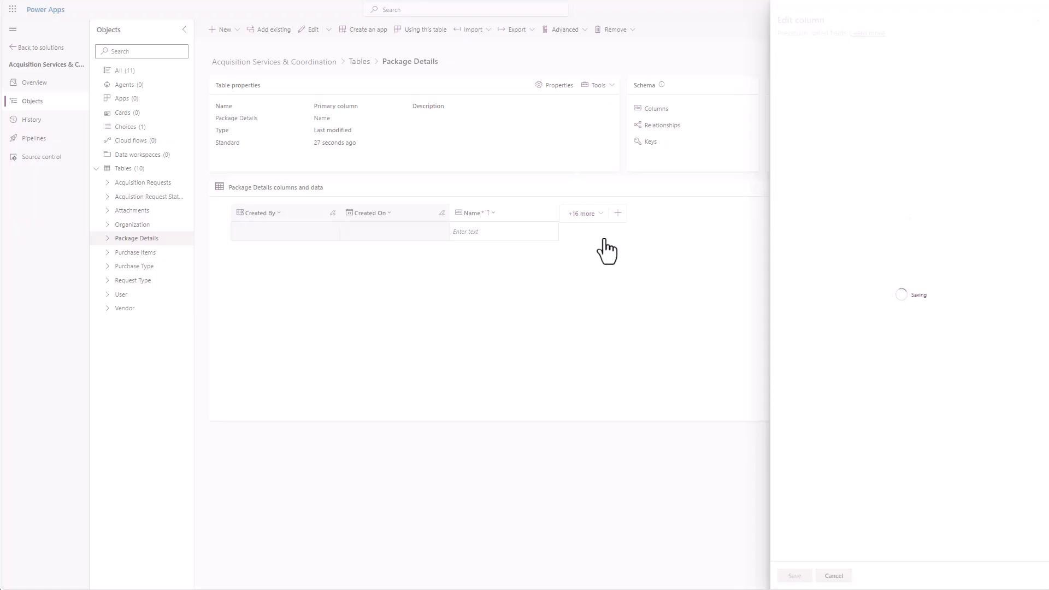
# - Add a single-line text column named Length / Width / Height to Package Details and save it
pyautogui.click(618, 214)
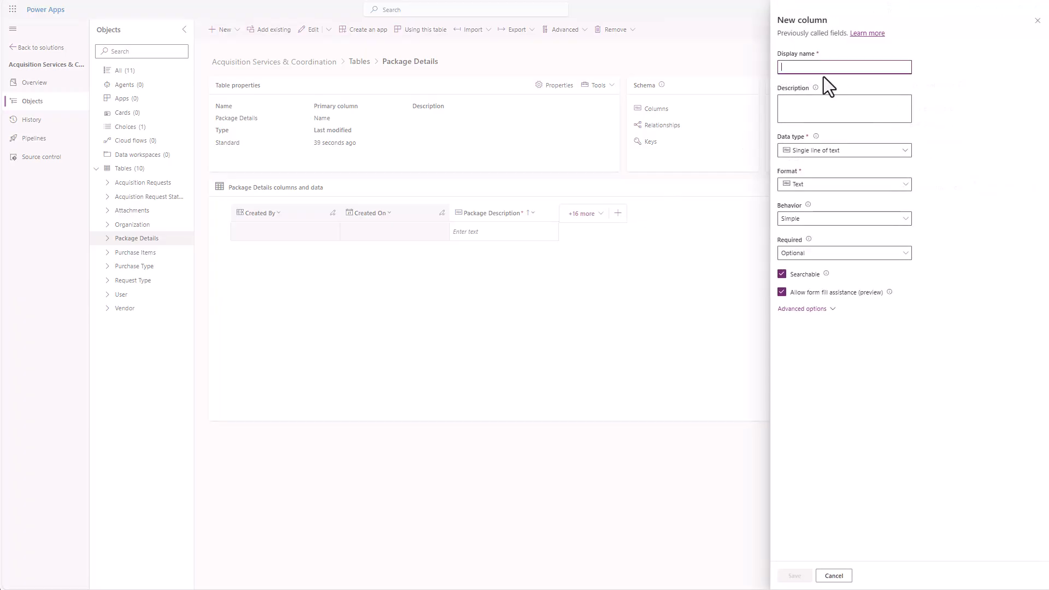
pyautogui.write('Leng')
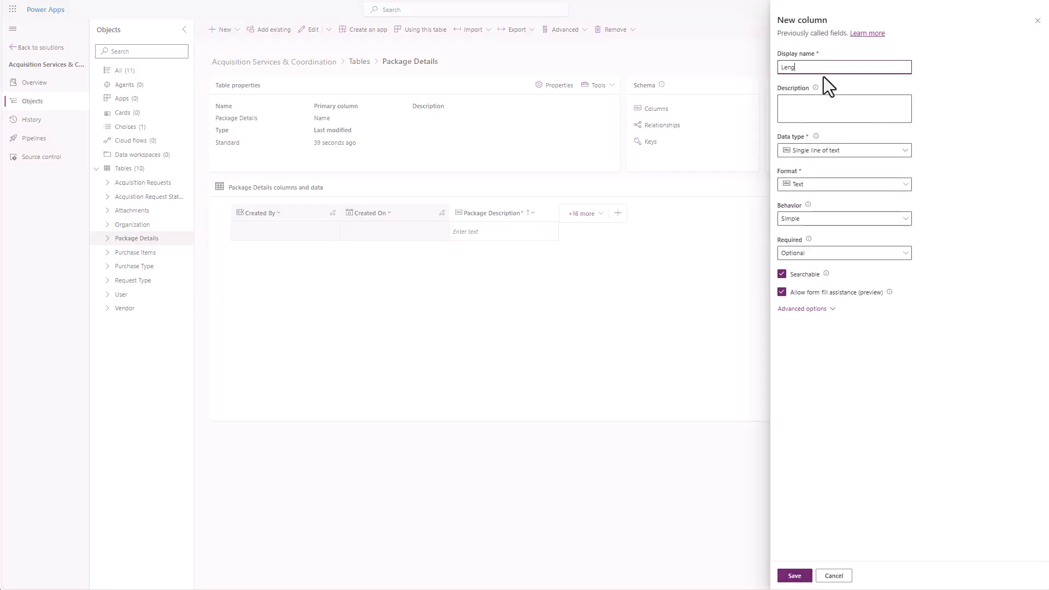
pyautogui.write('th / Width / Height')
pyautogui.click(797, 579)
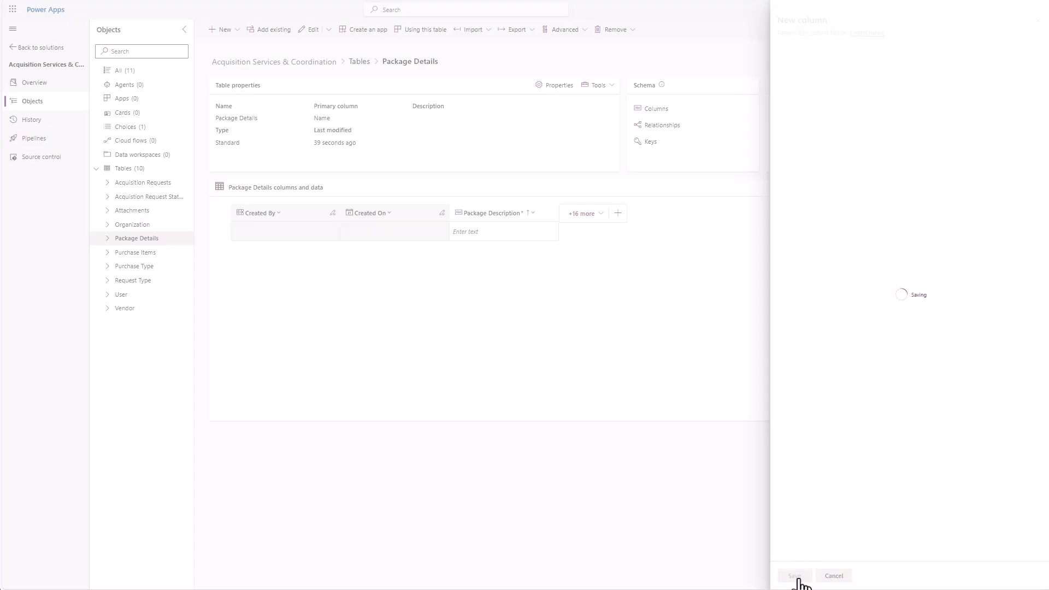
# - Add a single-line text column named Weight (lbs) to Package Details and save it
pyautogui.click(725, 215)
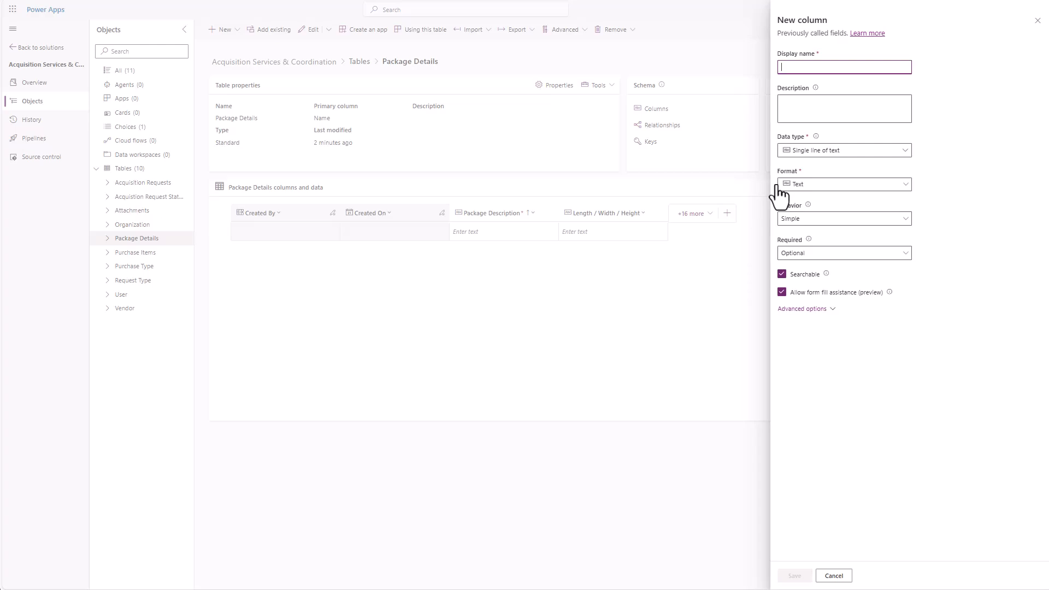
pyautogui.write('Weight (lbs')
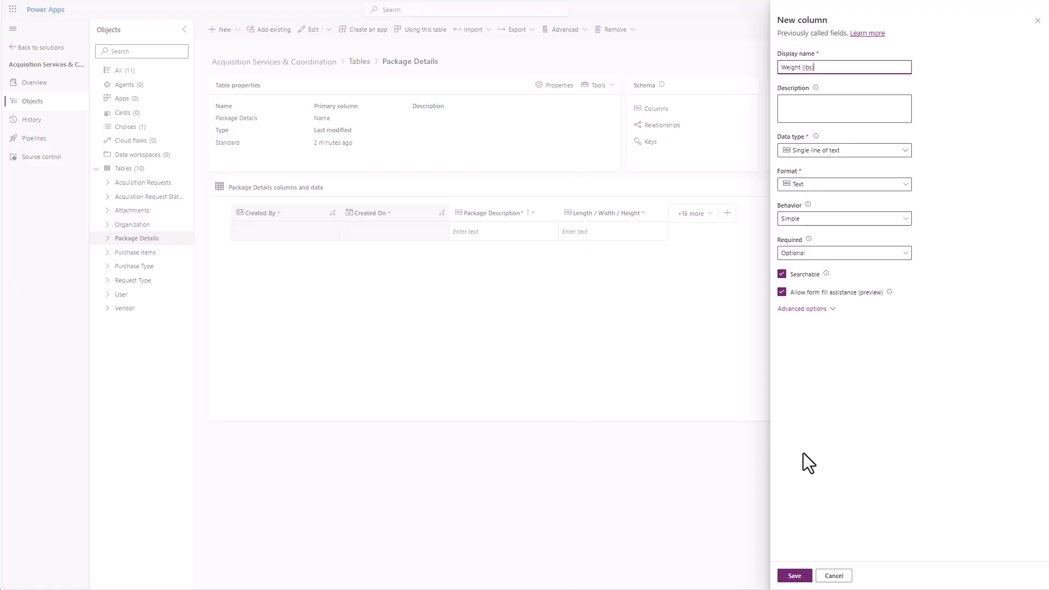
pyautogui.click(794, 577)
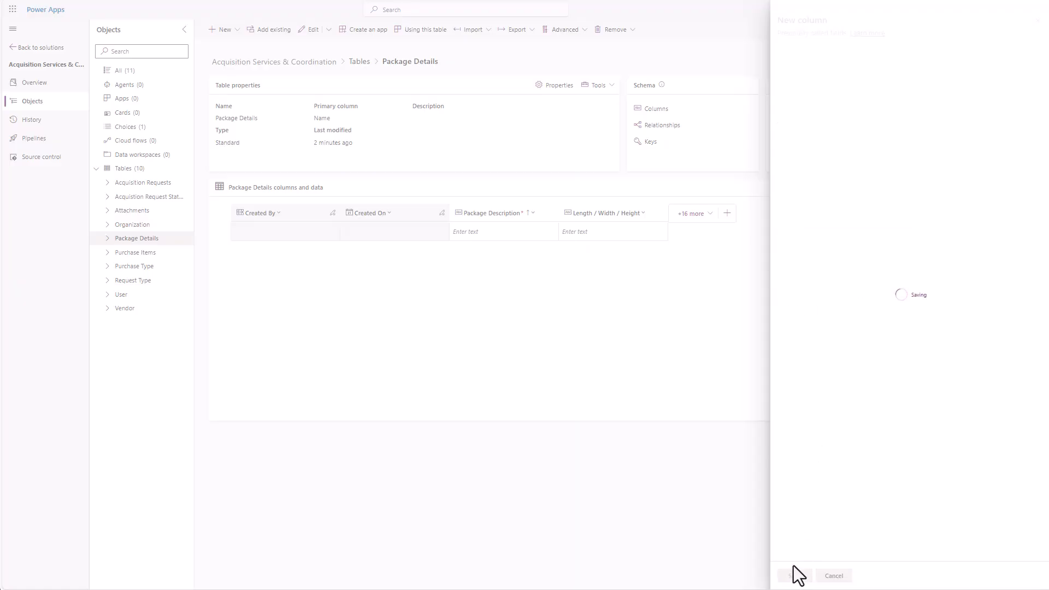
# - Add a Currency column named Insured Value to Package Details and save it
pyautogui.click(836, 214)
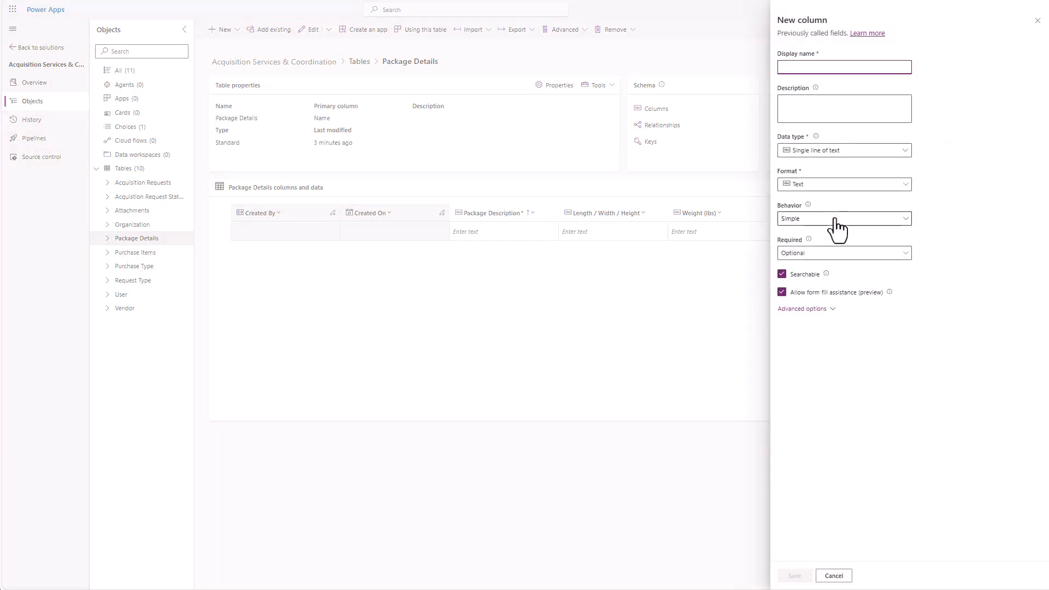
pyautogui.write('Insured Value')
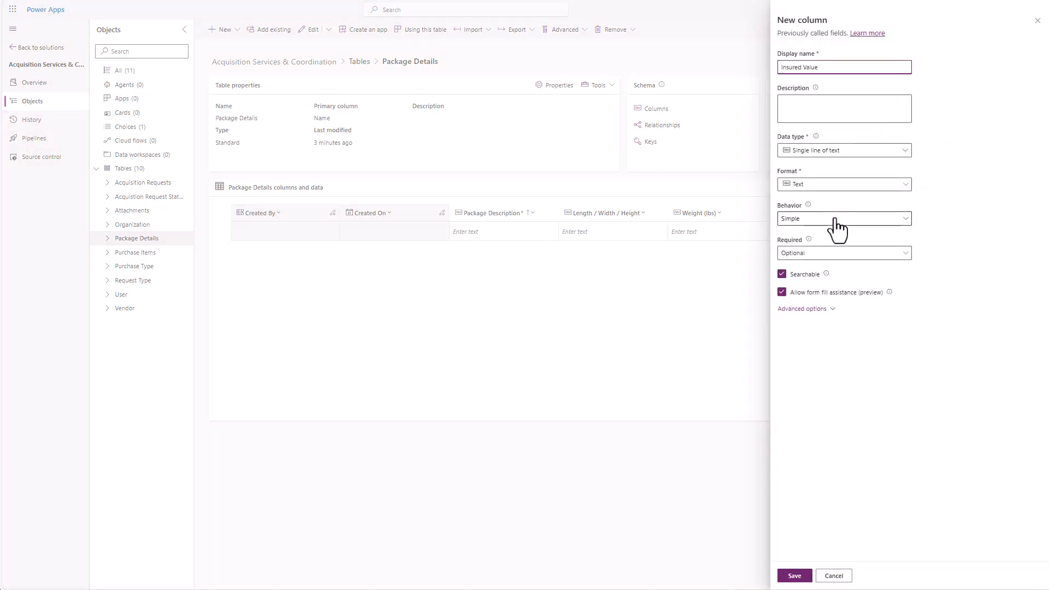
pyautogui.click(905, 154)
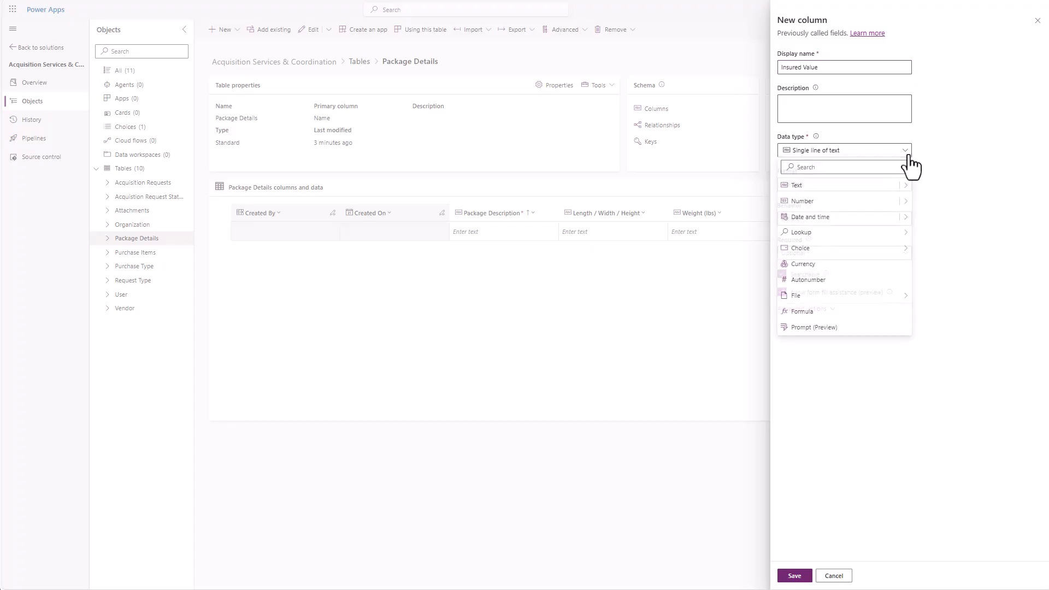
pyautogui.click(863, 266)
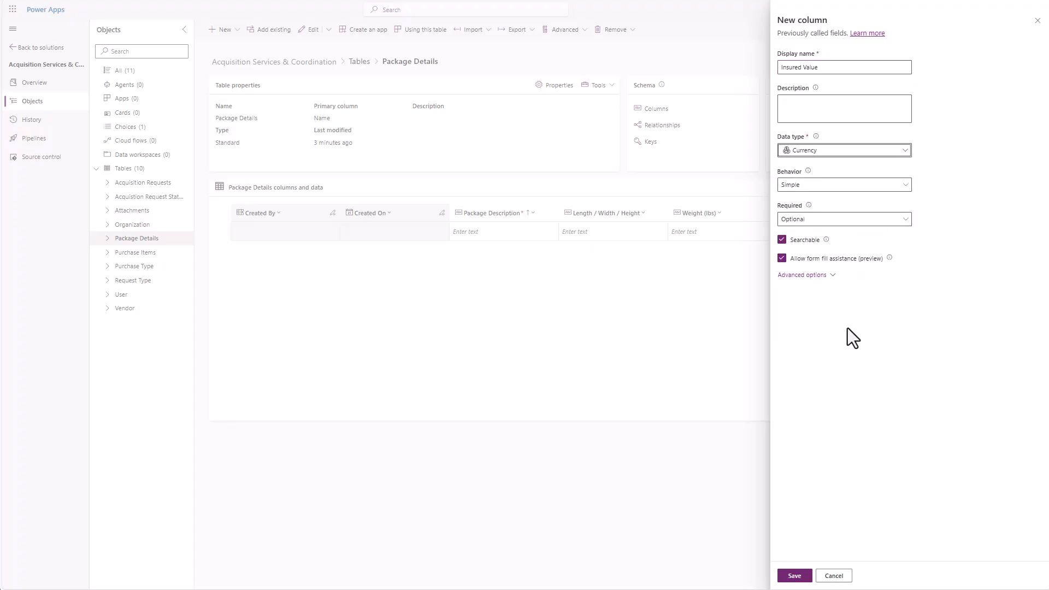
pyautogui.click(794, 575)
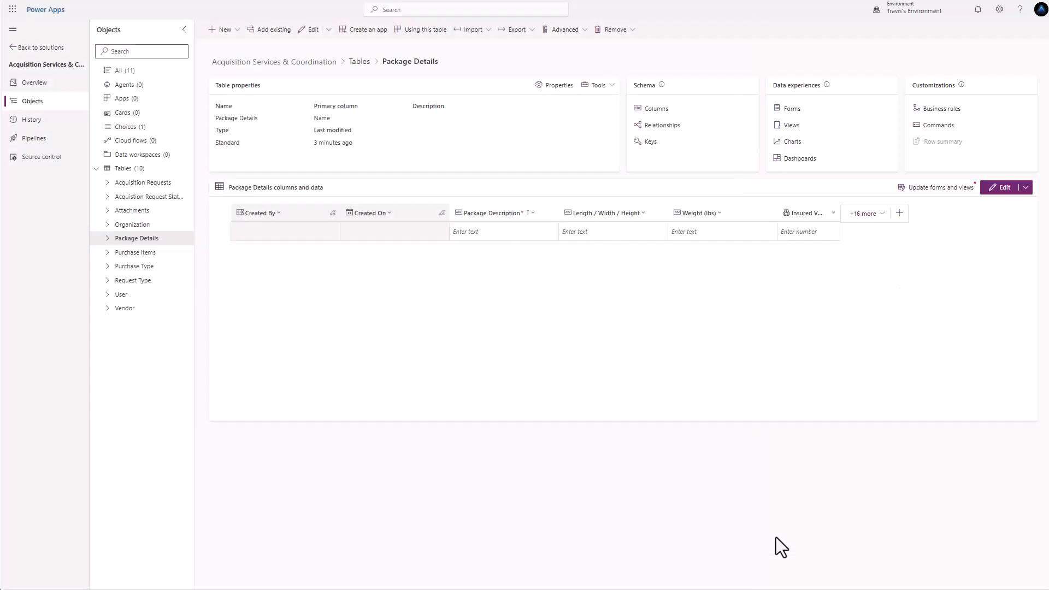
# - Start a new Package Details column named Contents with the multiple lines of text, plain text data type
pyautogui.click(900, 214)
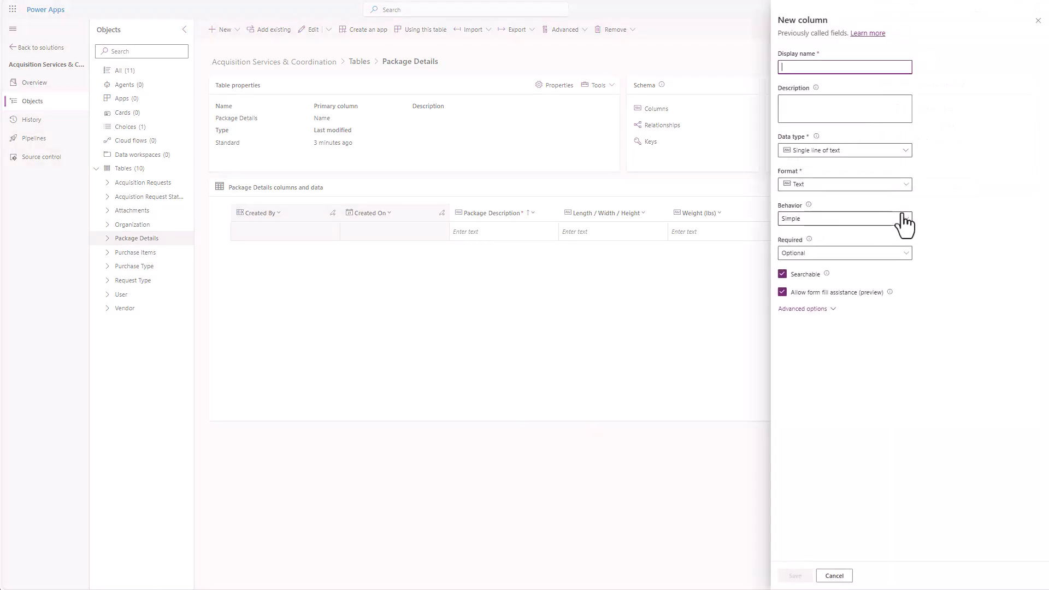
pyautogui.write('Contents')
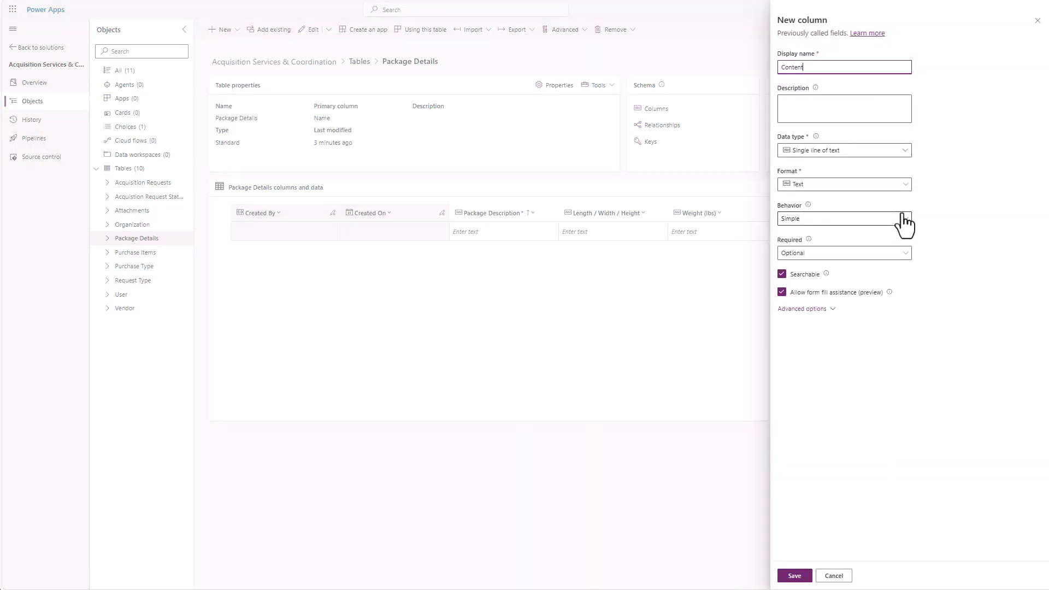
pyautogui.click(903, 152)
pyautogui.moveTo(904, 188)
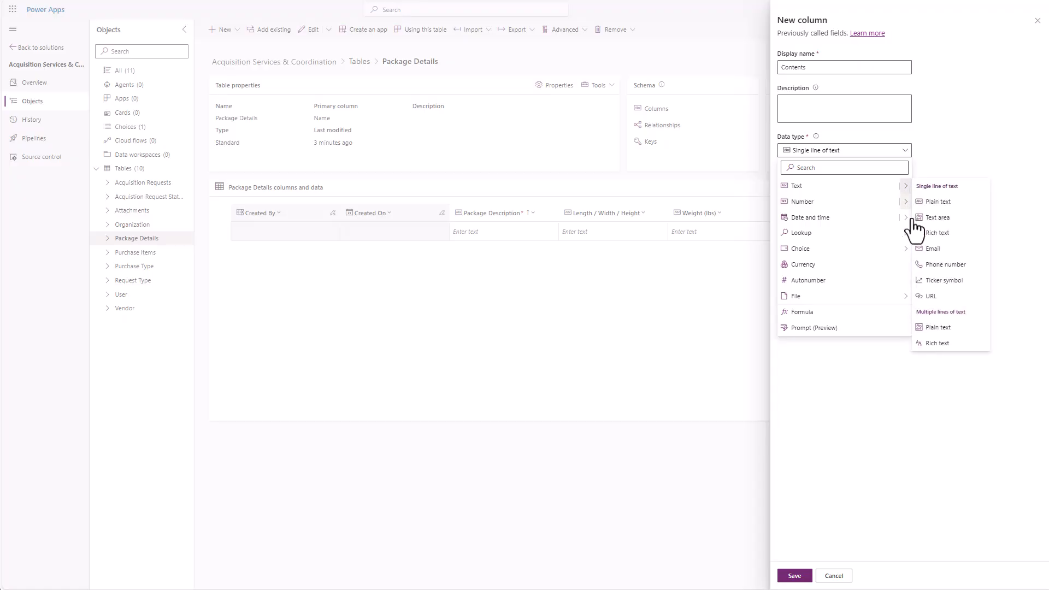
pyautogui.click(931, 326)
# - Open the Contents column's maximum character count for editing and save the column
pyautogui.click(804, 279)
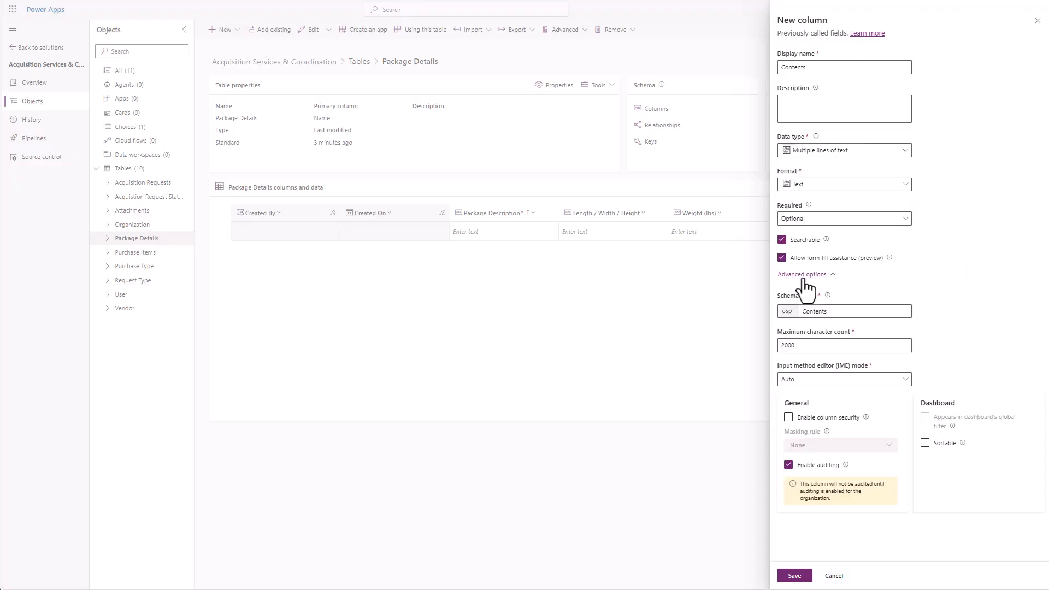
pyautogui.click(791, 345)
pyautogui.moveTo(794, 345); pyautogui.dragTo(771, 347)
pyautogui.click(795, 575)
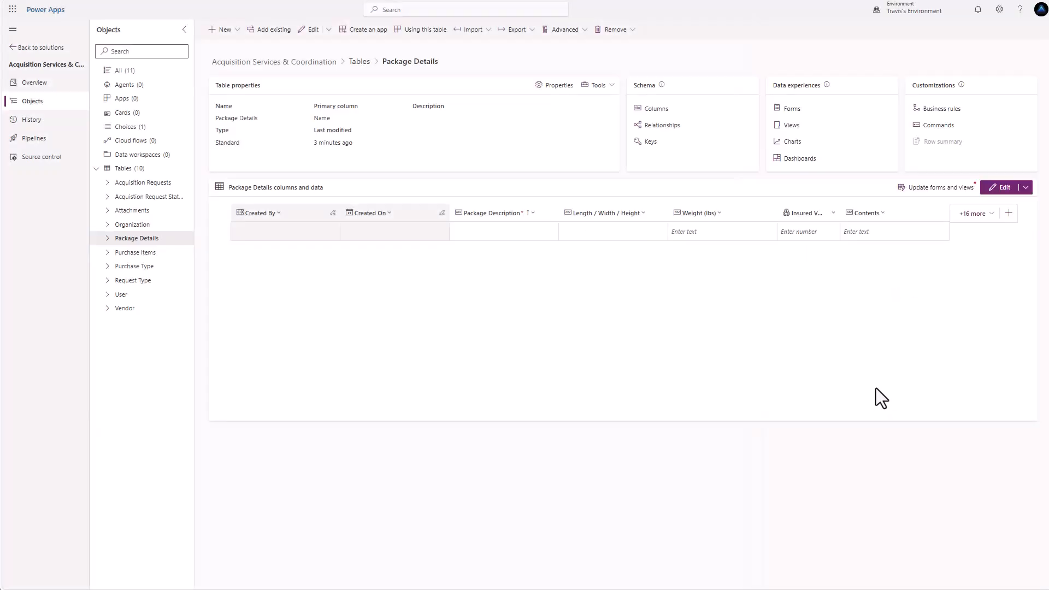
# - Add a Yes/no column named Hazmat to Package Details and save it
pyautogui.click(1006, 213)
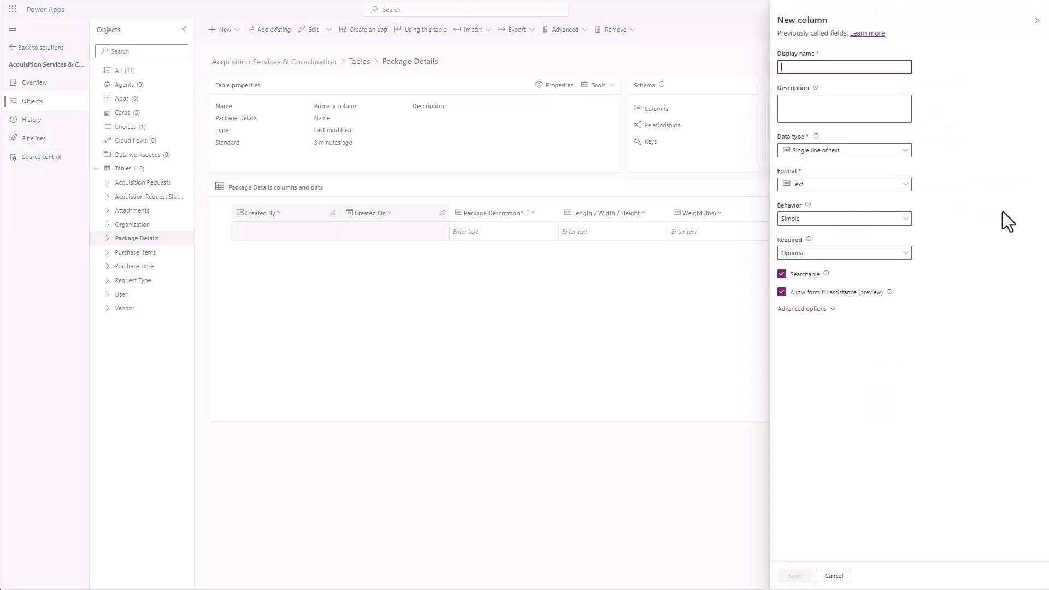
pyautogui.write('Hazmat')
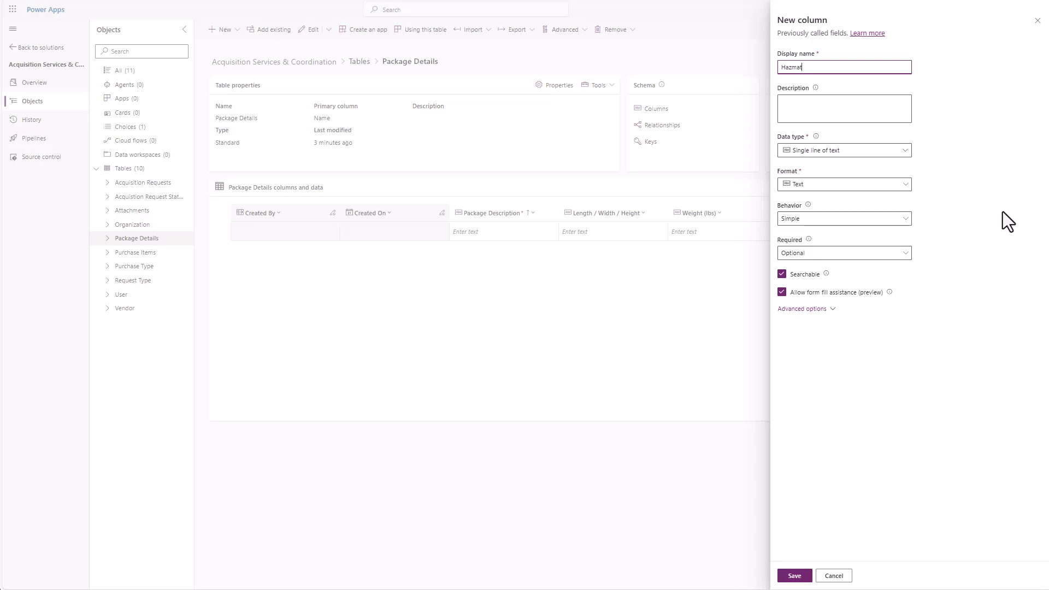
pyautogui.click(904, 151)
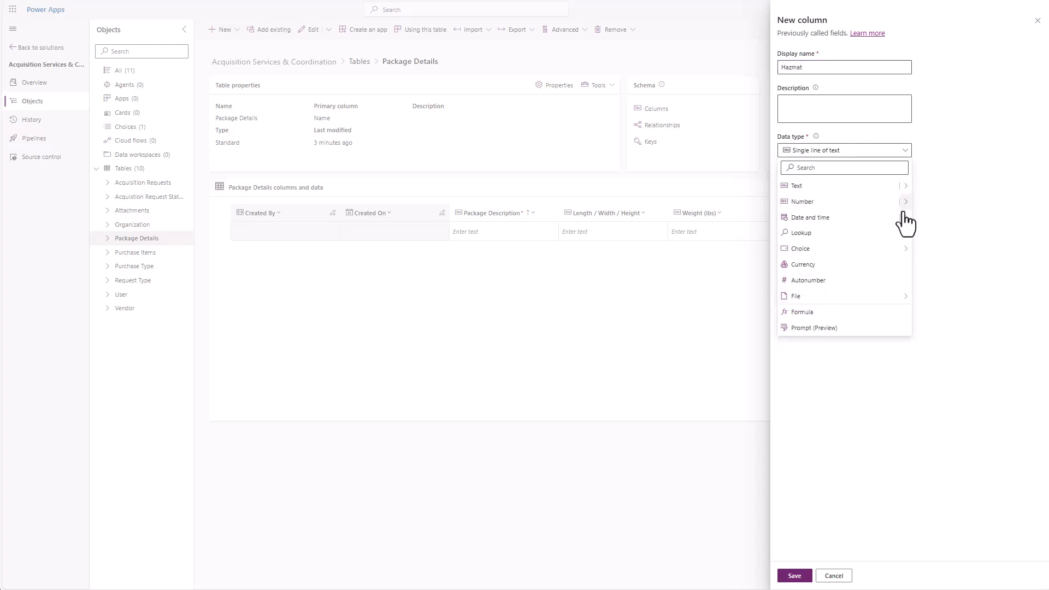
pyautogui.moveTo(906, 248)
pyautogui.click(925, 265)
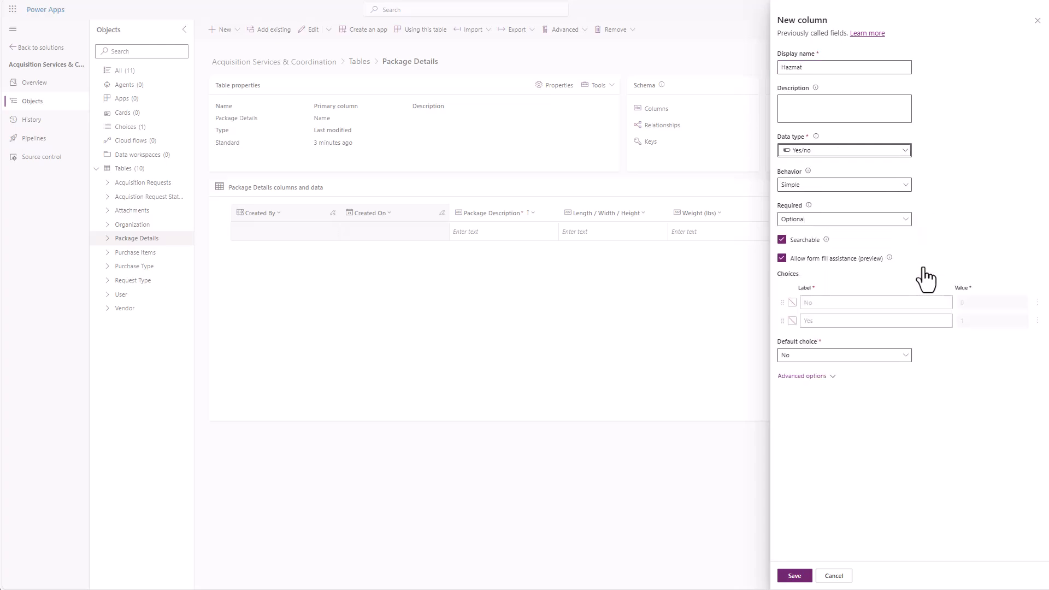
pyautogui.click(794, 576)
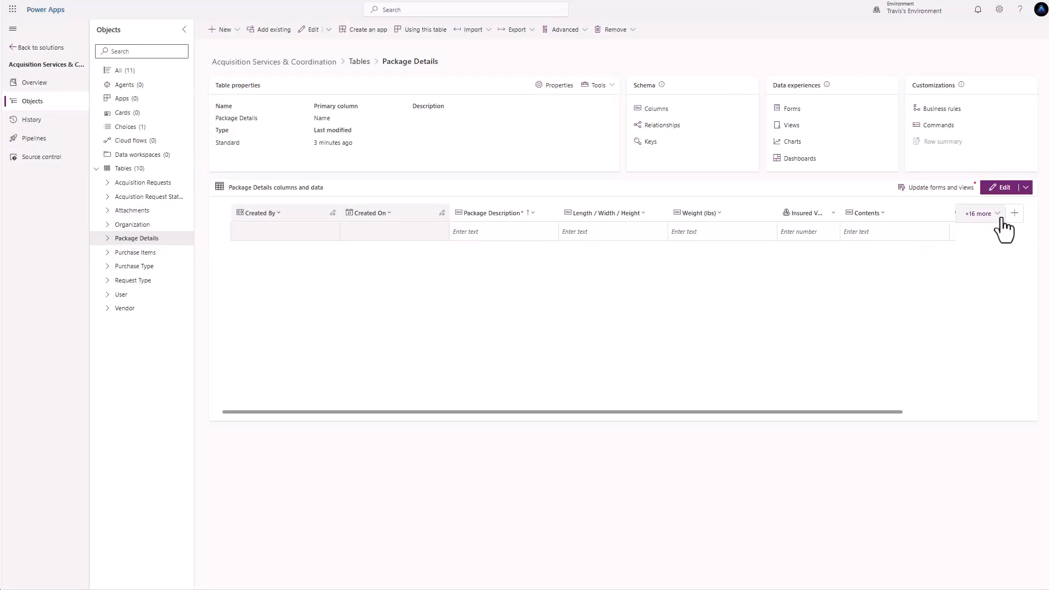
# - Add a Yes/no column named Lithium Battery to Package Details and save it
pyautogui.click(1015, 214)
pyautogui.write('L')
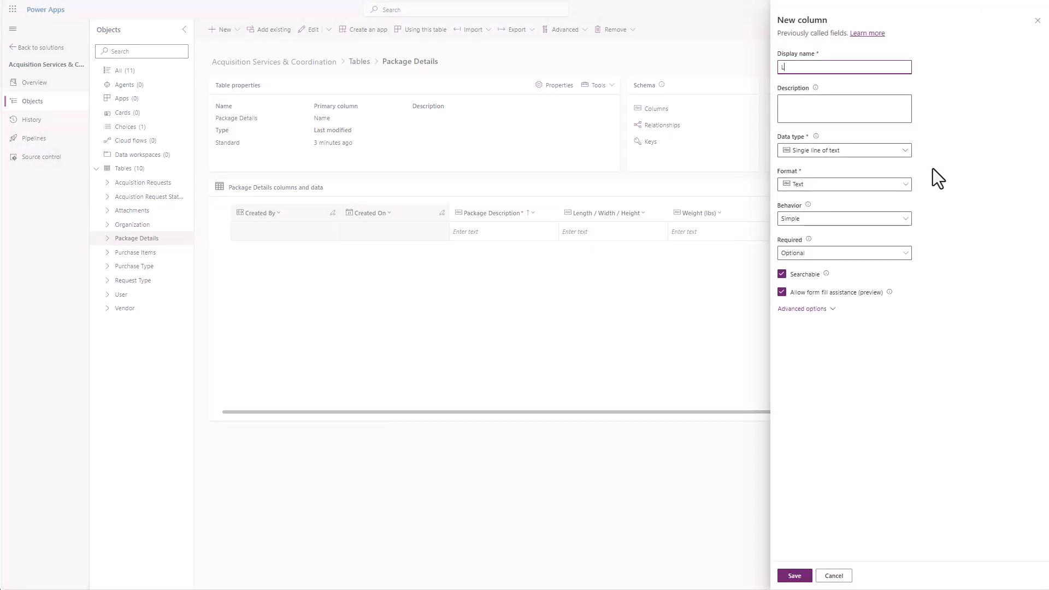
pyautogui.write('ithium Battery')
pyautogui.click(895, 150)
pyautogui.moveTo(902, 249)
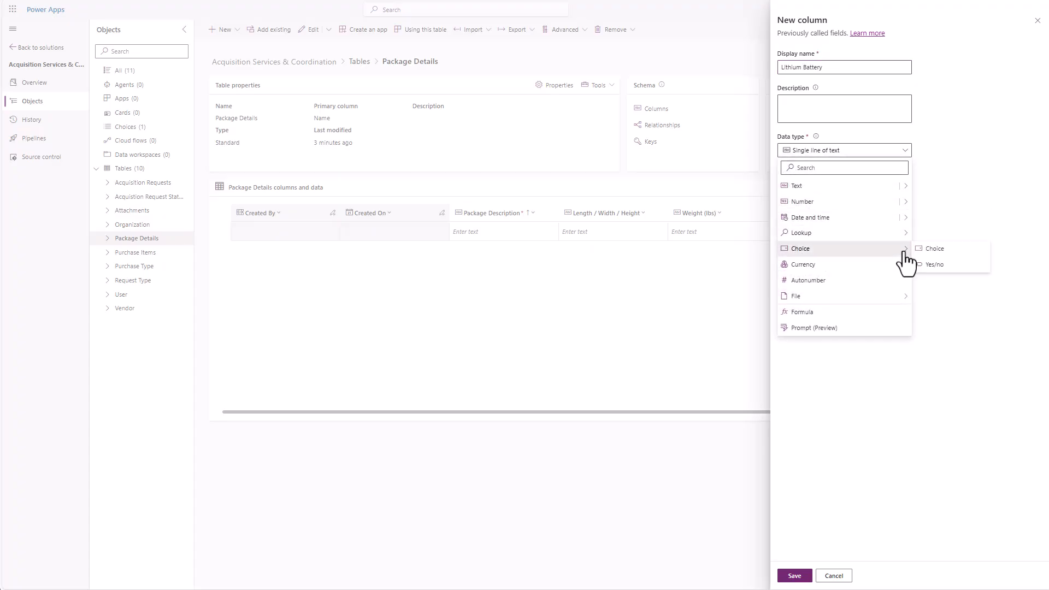
pyautogui.click(928, 264)
pyautogui.click(792, 575)
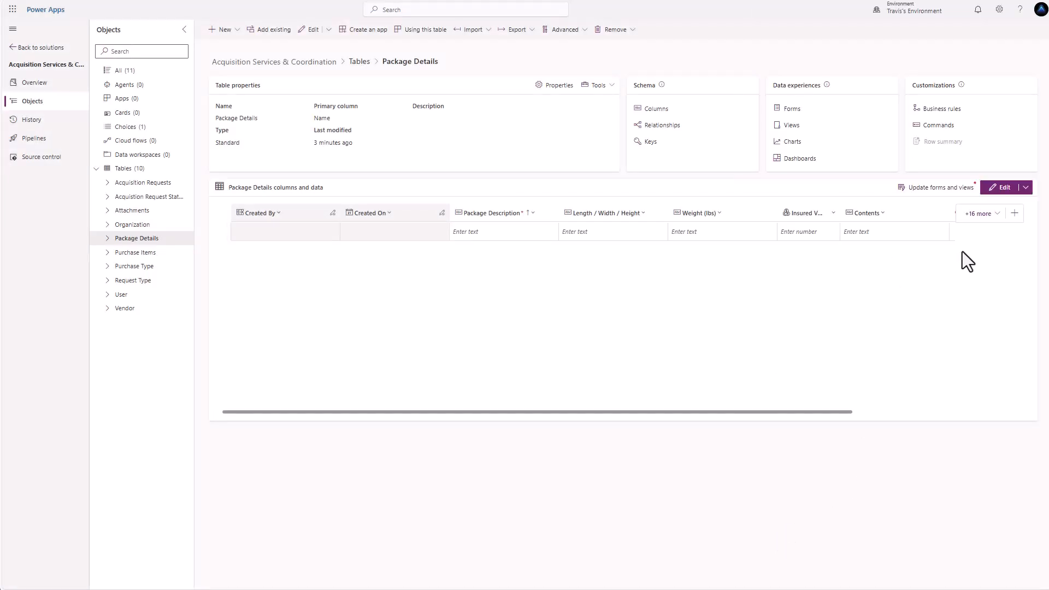
# - Add a Lookup column named Acquisition Request to Package Details, related to the Acquisition Requests table, and save it
pyautogui.click(1013, 215)
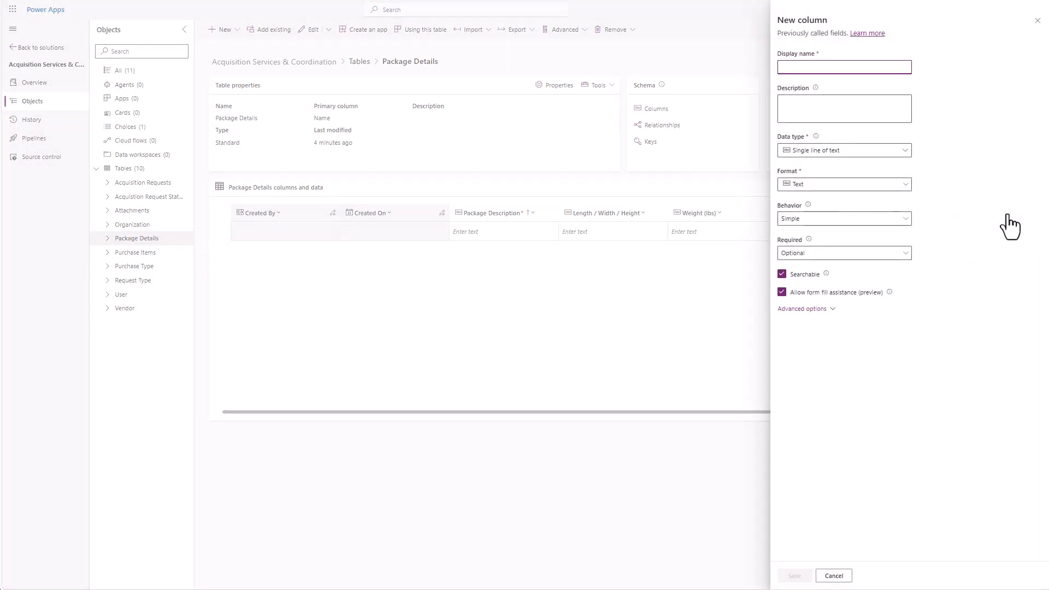
pyautogui.write('Acquisition Request')
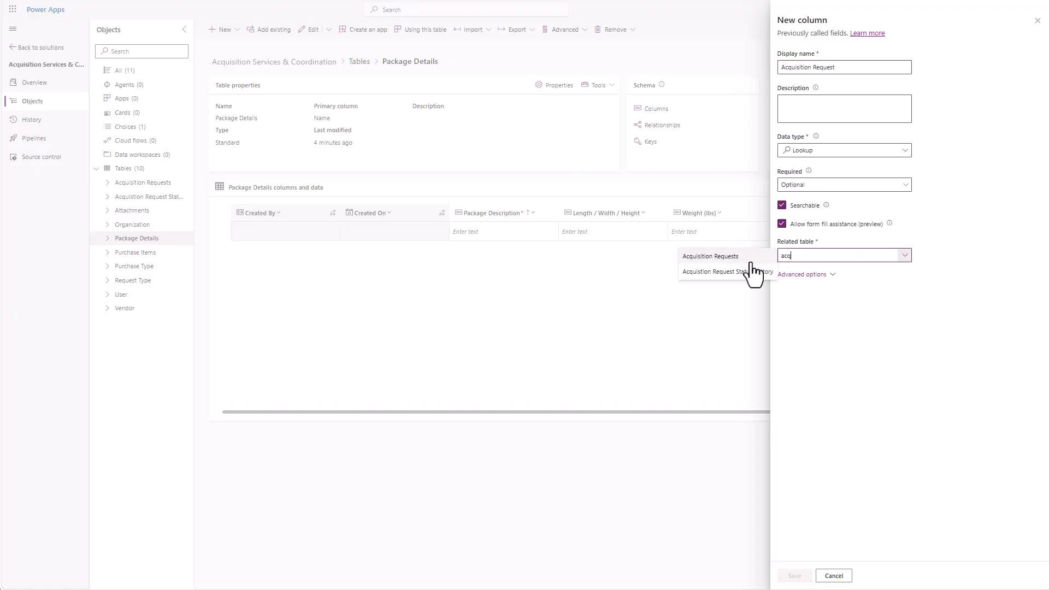
pyautogui.click(752, 260)
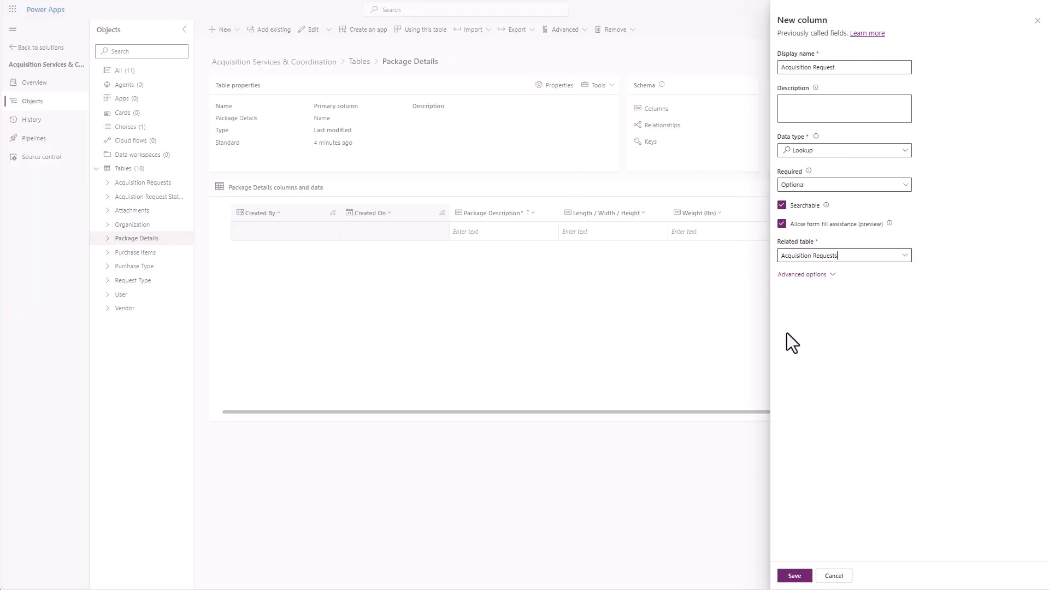
pyautogui.click(805, 569)
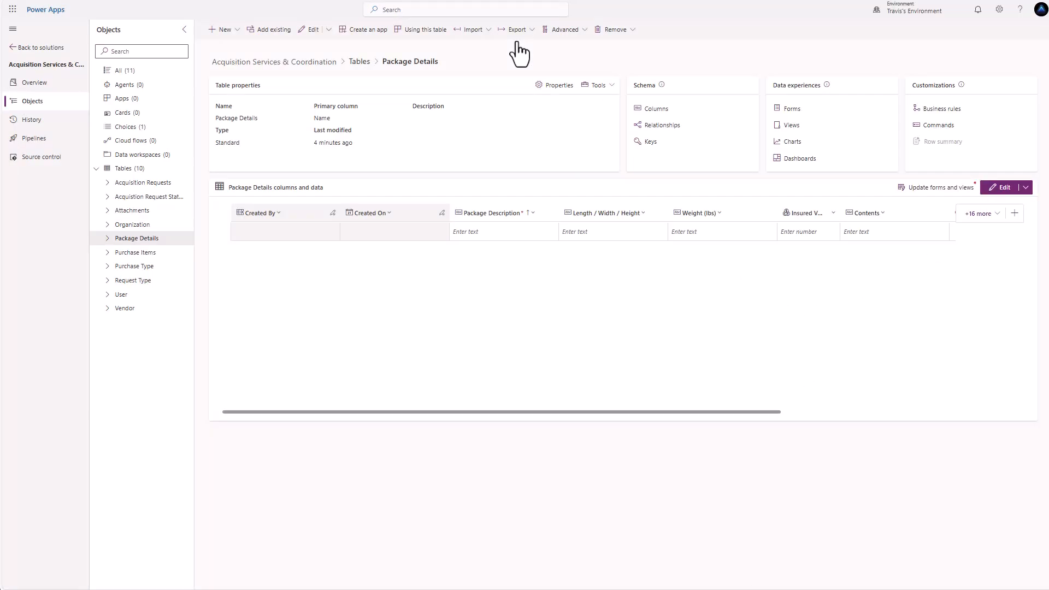
# - Set the behavior type of Package Details' Acquisition Request relationship to Parental and save it
pyautogui.click(658, 128)
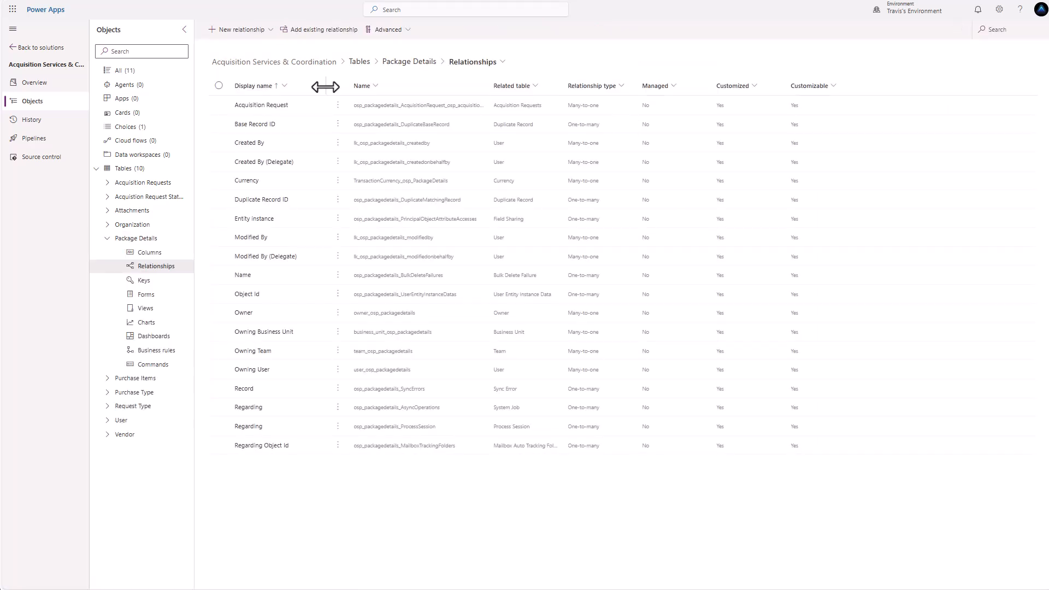
pyautogui.click(261, 105)
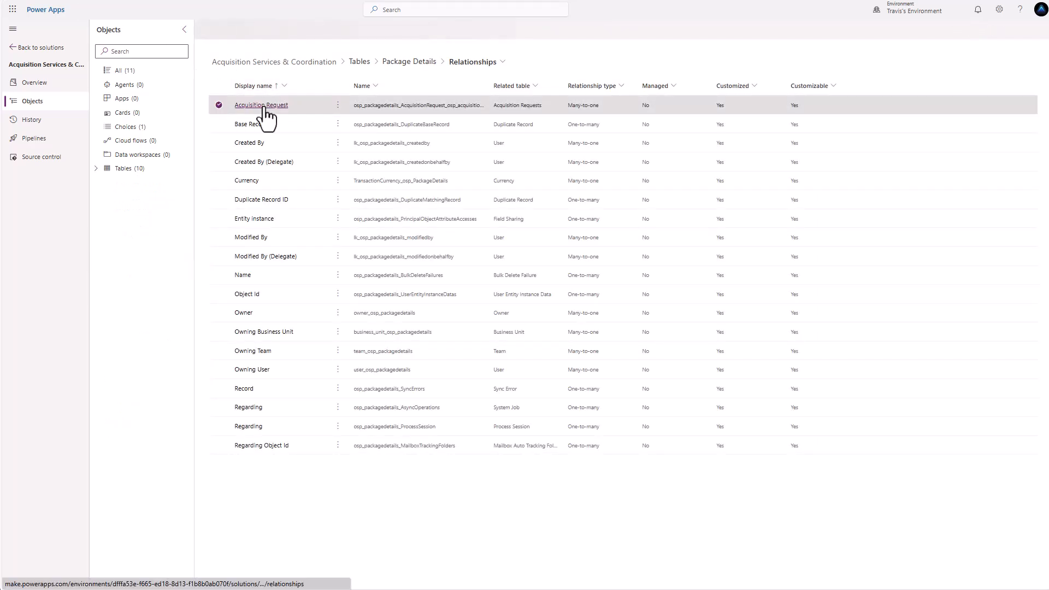
pyautogui.click(782, 225)
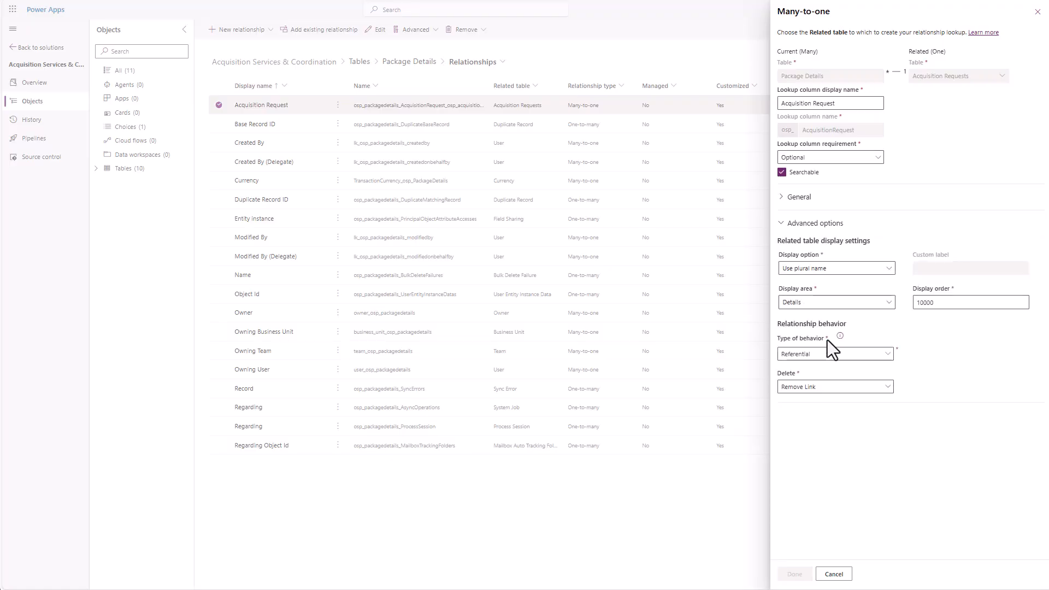
pyautogui.click(830, 354)
pyautogui.click(831, 384)
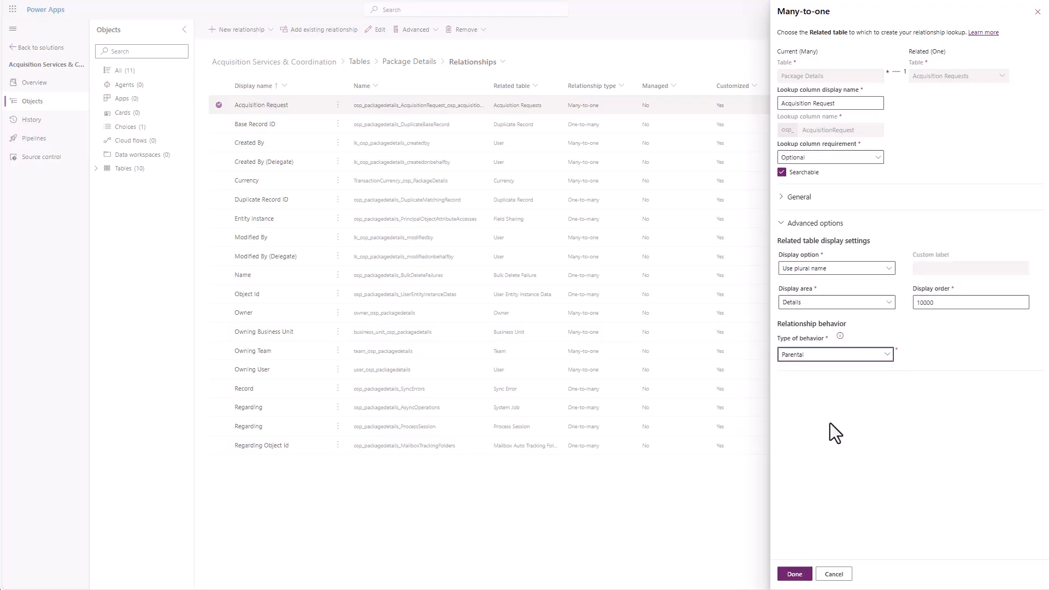
pyautogui.click(794, 573)
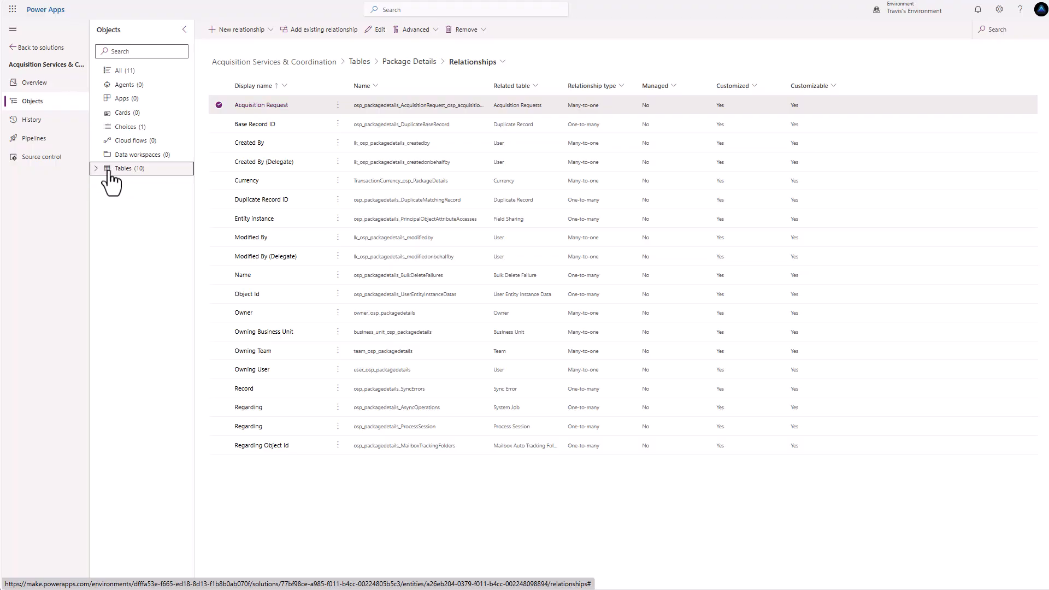
# - Create a new table named Funding Lines in the solution, using advanced properties with their default settings, and save it
pyautogui.click(115, 169)
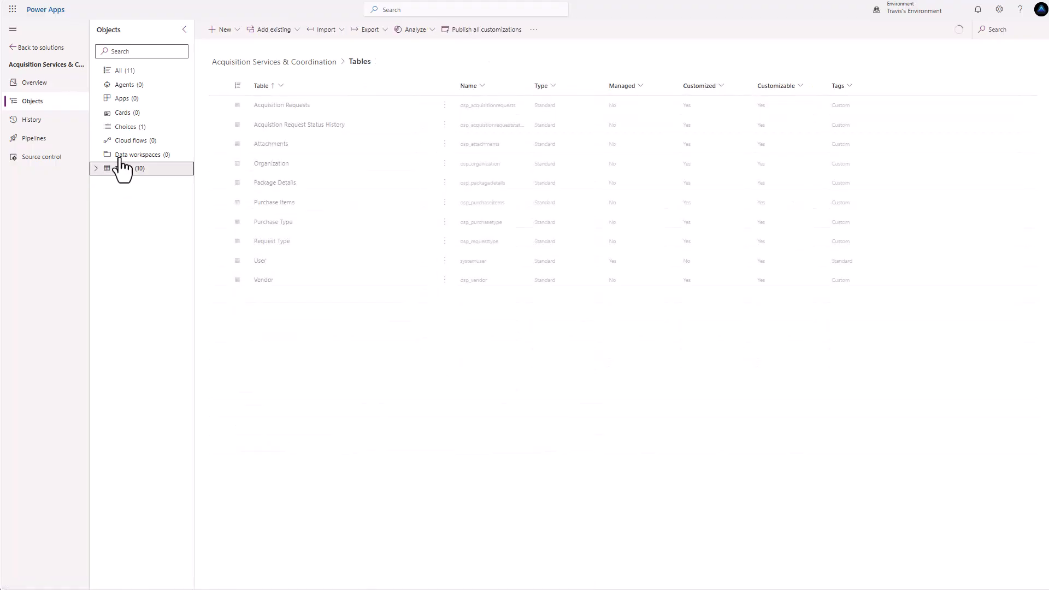
pyautogui.click(228, 32)
pyautogui.moveTo(229, 157)
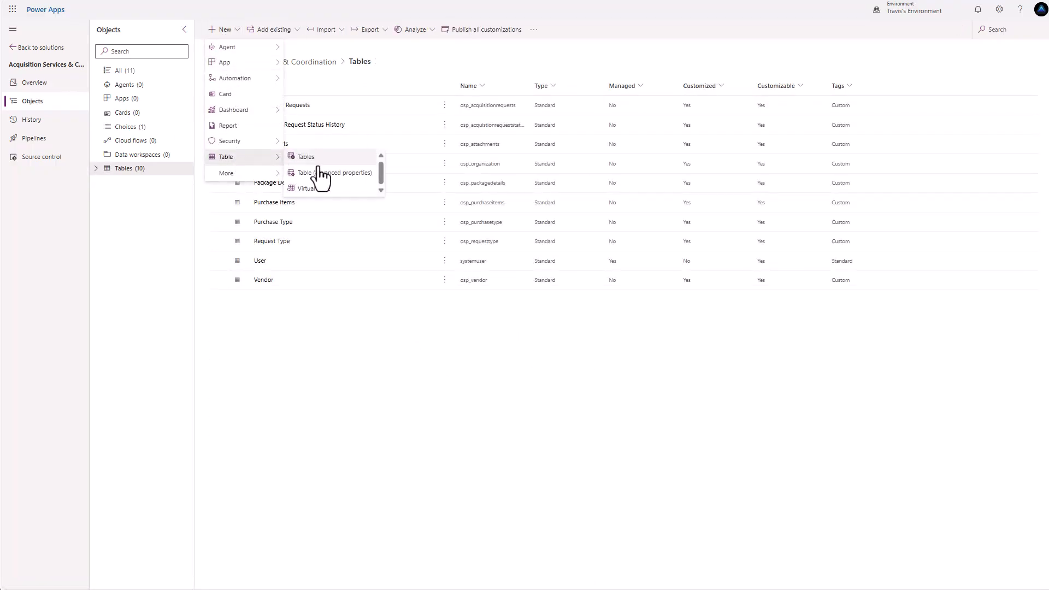
pyautogui.click(316, 173)
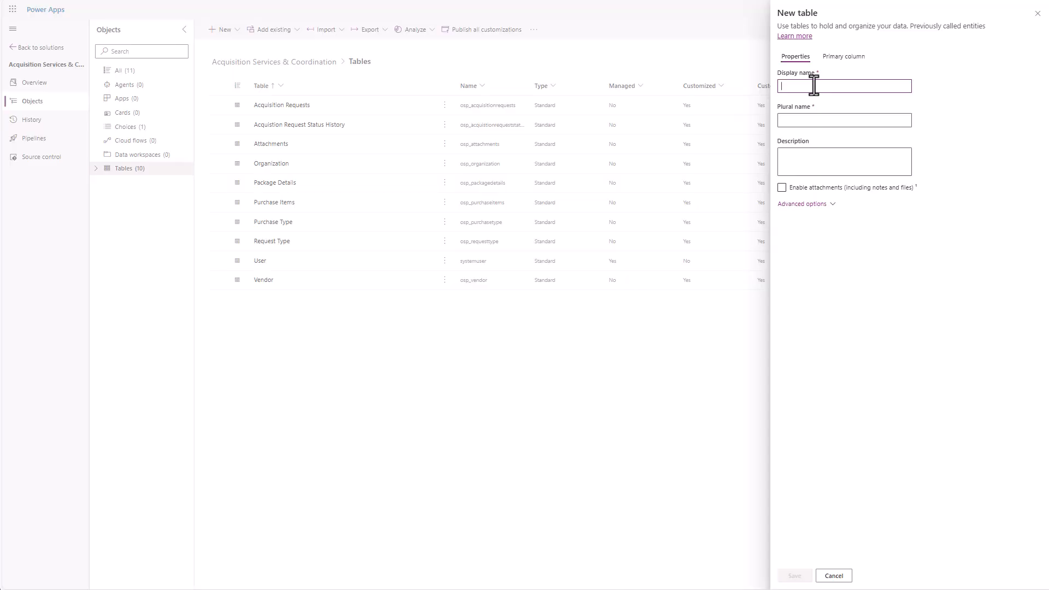
pyautogui.write('Funding Lines')
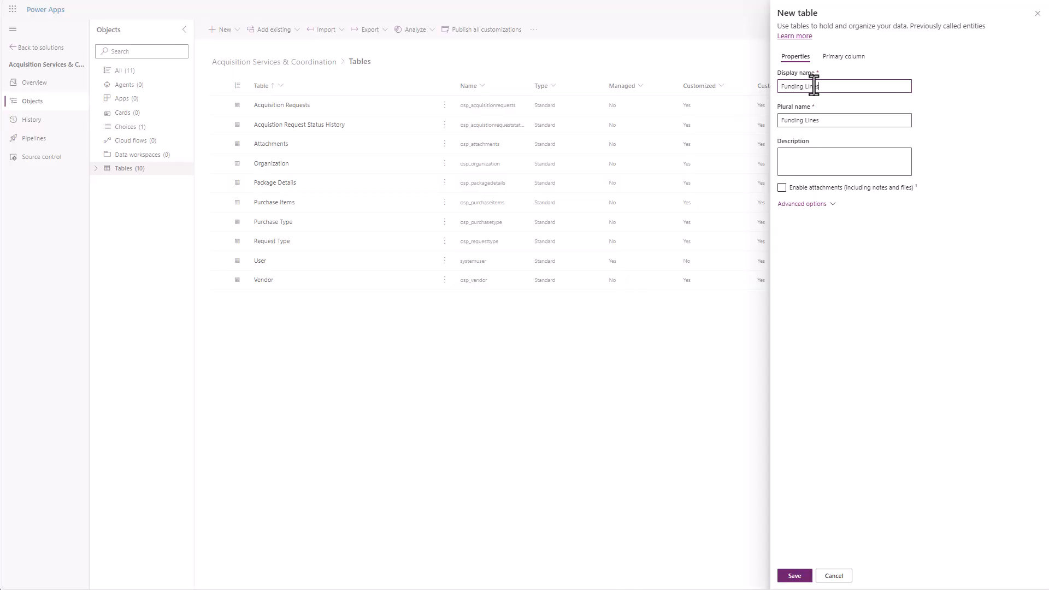
pyautogui.click(803, 203)
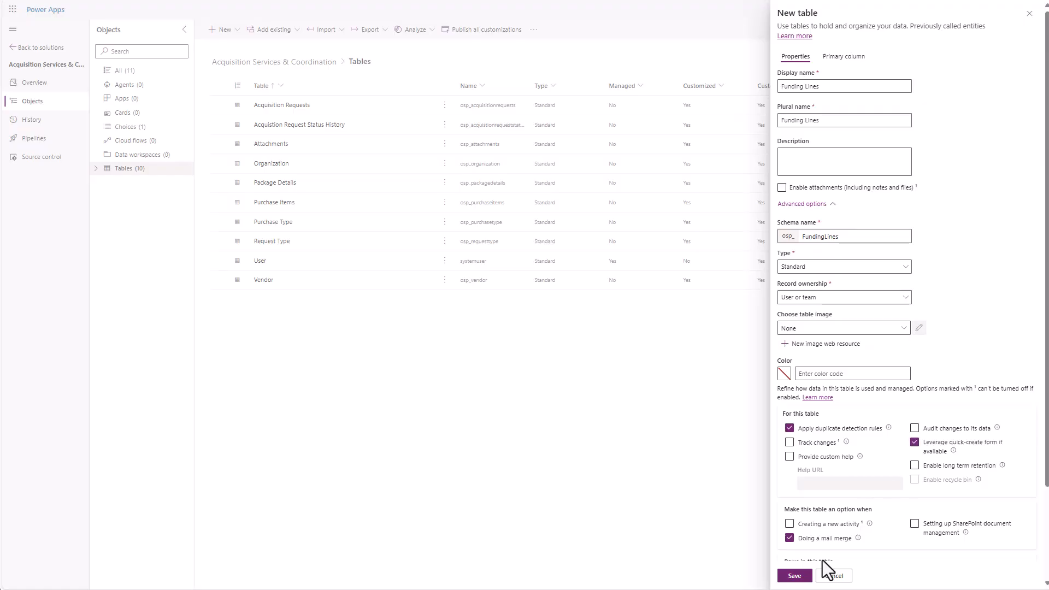
pyautogui.click(795, 577)
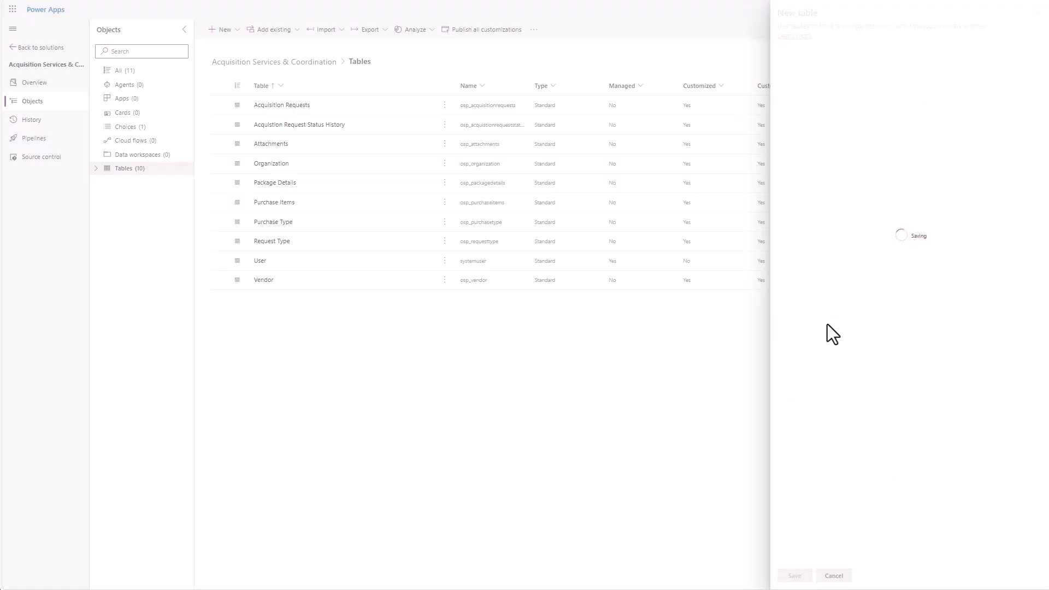
# - Rename the Name primary column of the Funding Lines table to LOA and save it
pyautogui.click(485, 214)
pyautogui.click(491, 228)
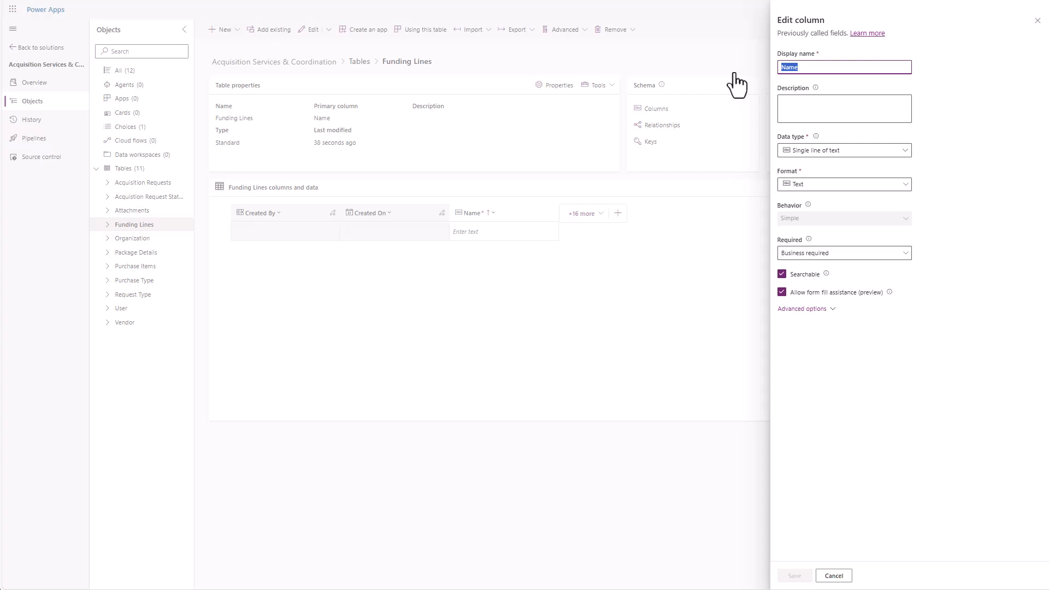
pyautogui.write('LOA')
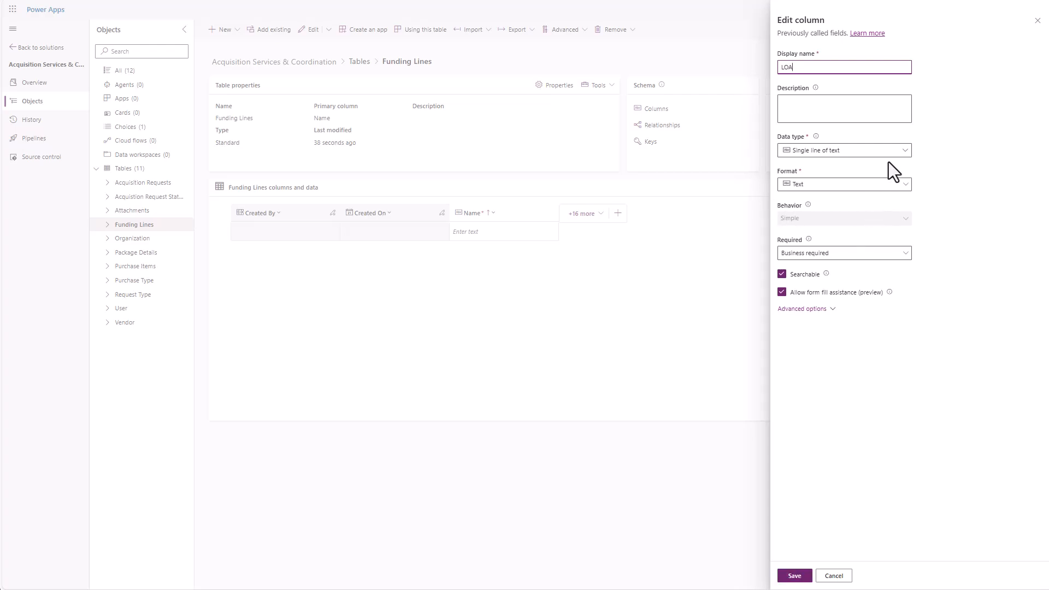
pyautogui.click(805, 312)
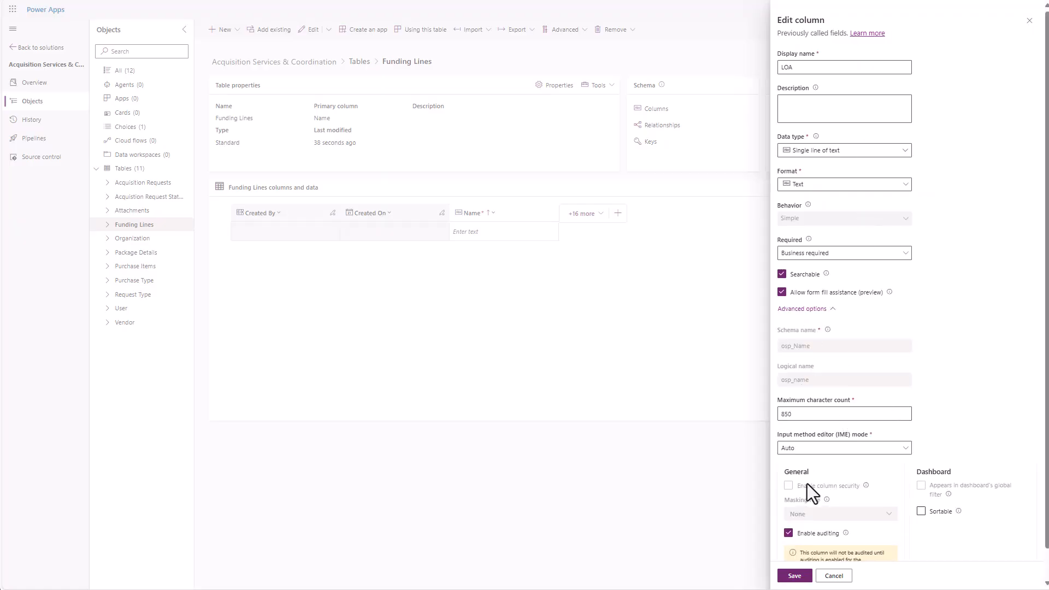
pyautogui.click(795, 577)
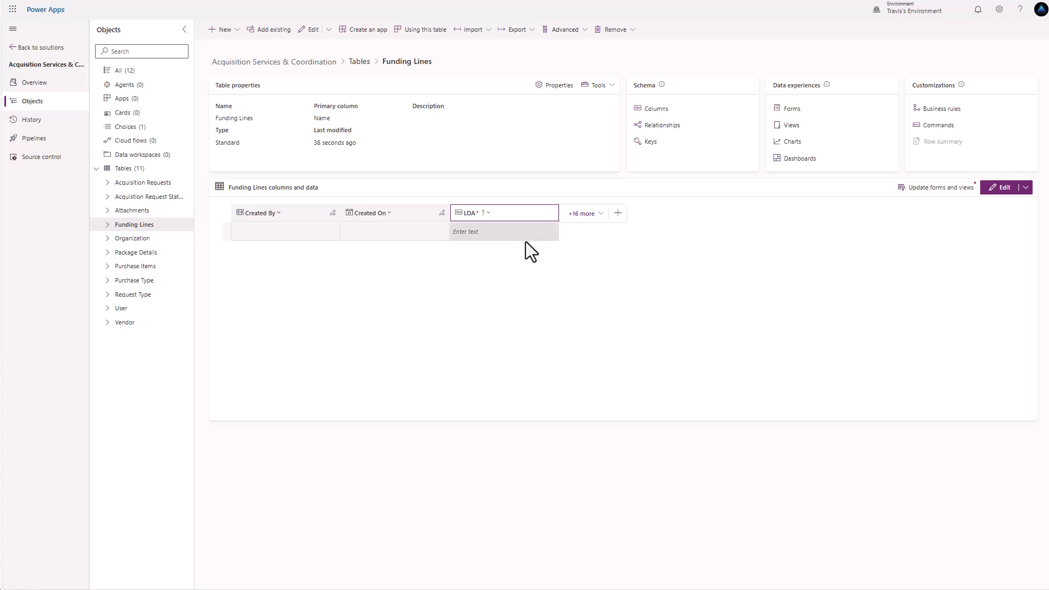
# - Add a Currency column named Amount Authorized to Funding Lines and save it
pyautogui.click(617, 214)
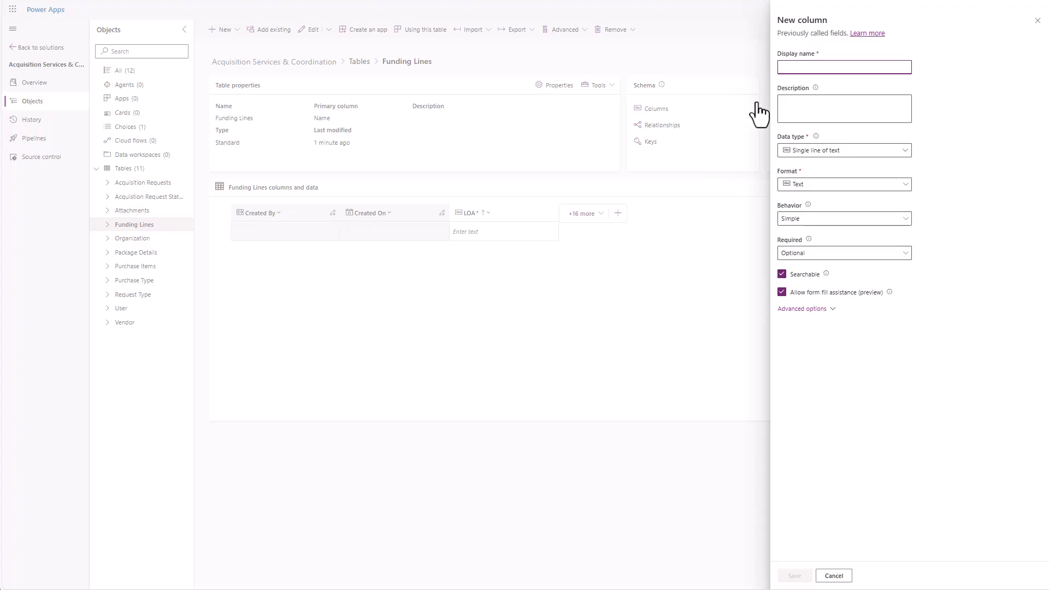
pyautogui.write('Amount')
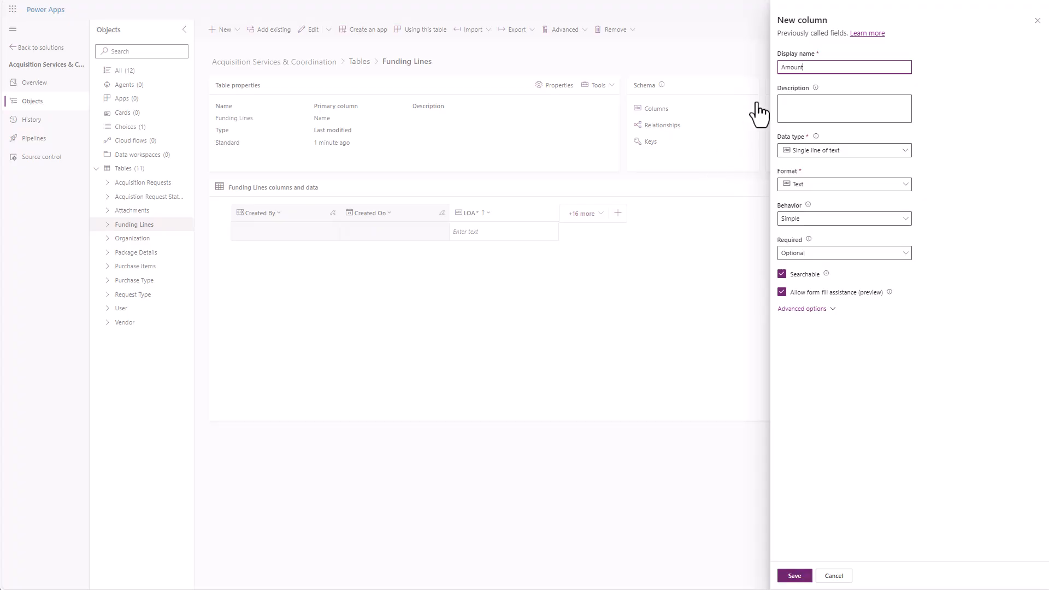
pyautogui.write(' Authorized')
pyautogui.click(880, 152)
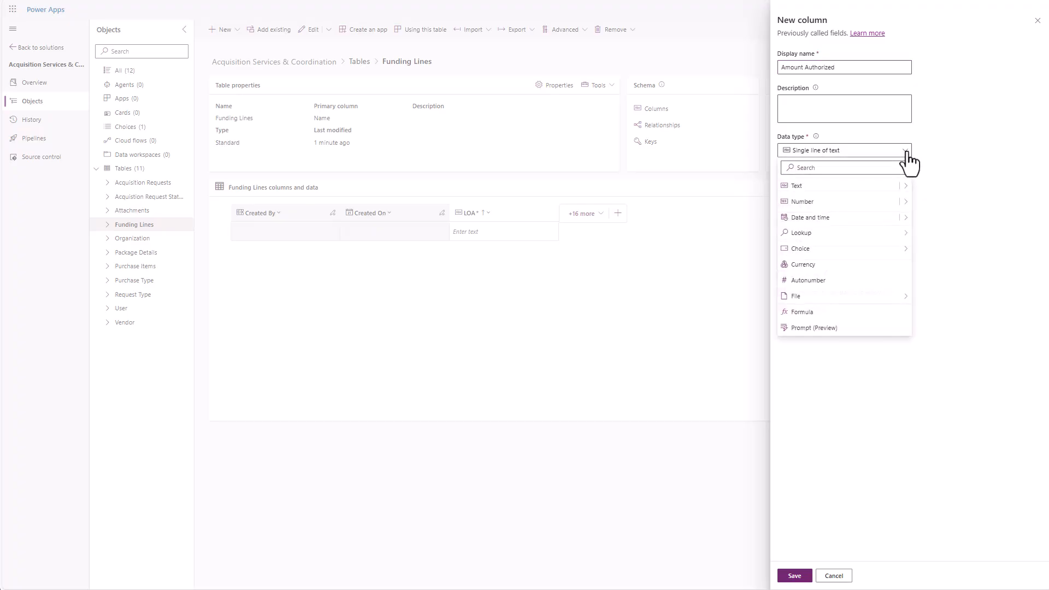
pyautogui.click(847, 268)
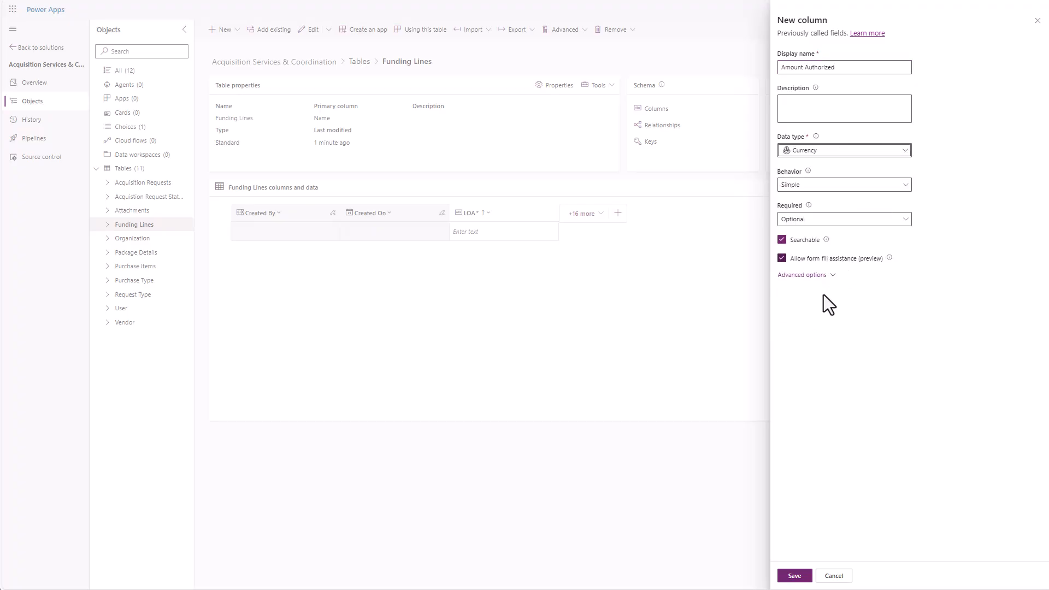
pyautogui.click(796, 577)
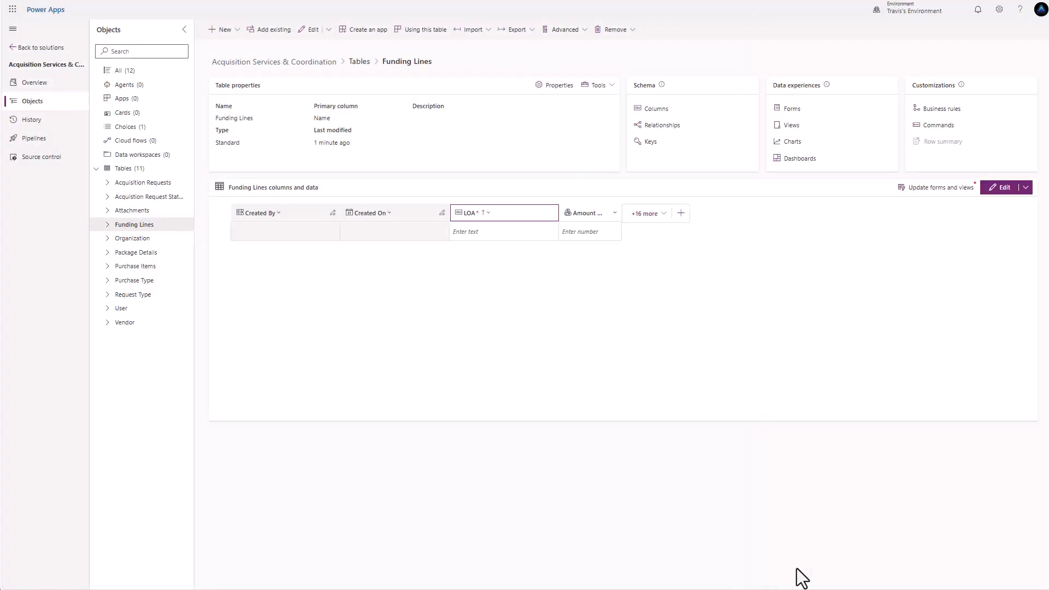
# - Add a Multiple lines of text column named LOA Notes to Funding Lines and save it
pyautogui.click(681, 213)
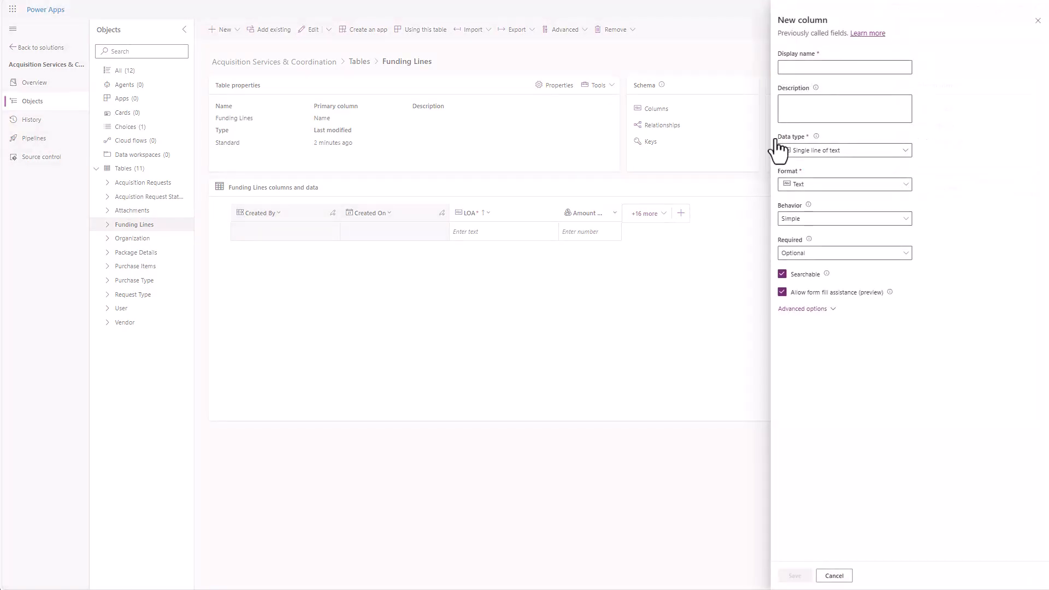
pyautogui.write('N')
pyautogui.press('BackSpace')
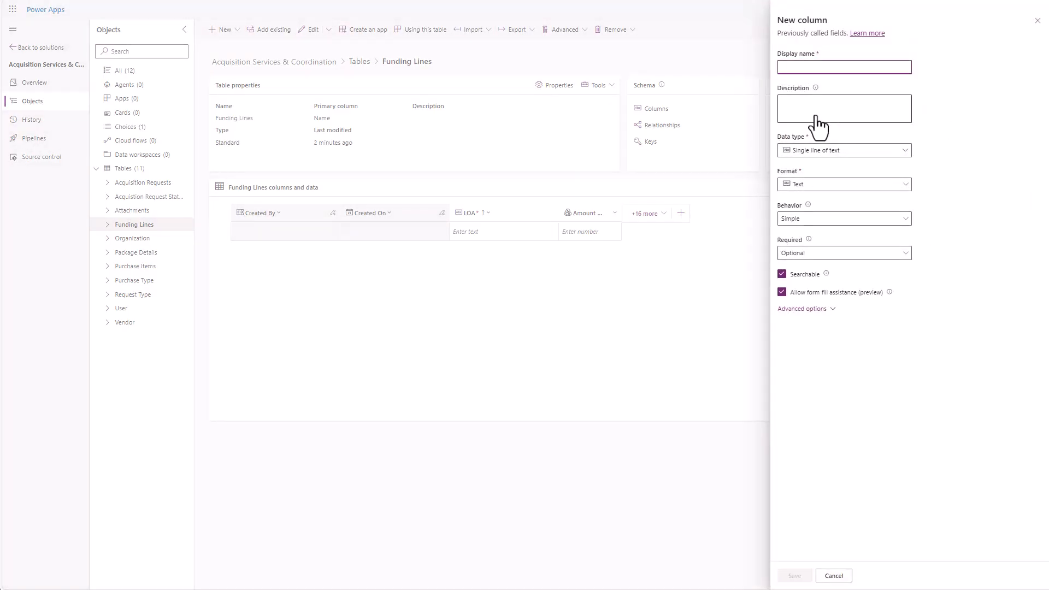
pyautogui.write('LOA Notes')
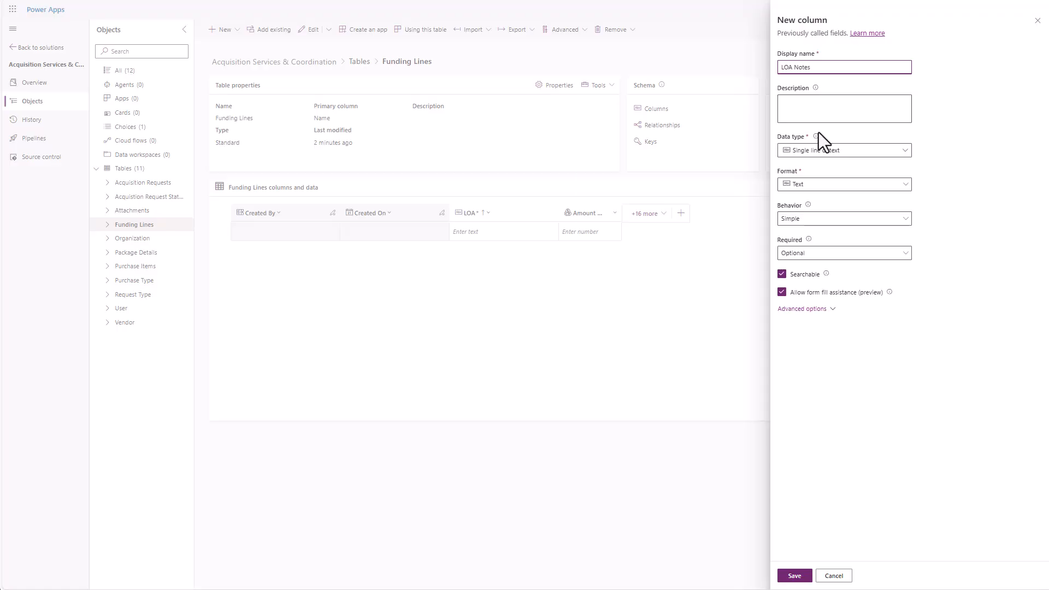
pyautogui.click(905, 153)
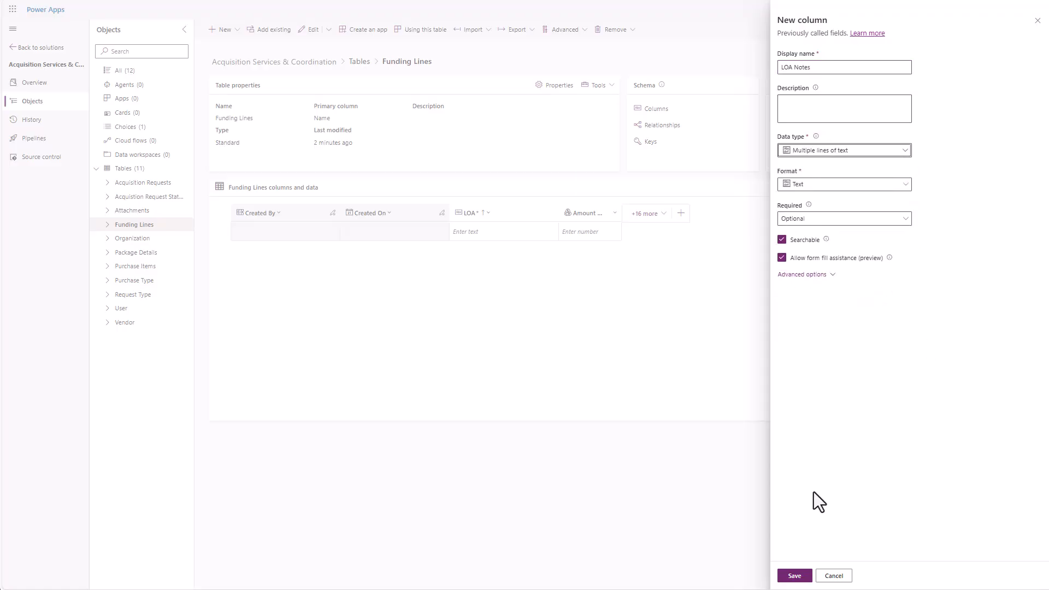
pyautogui.click(794, 576)
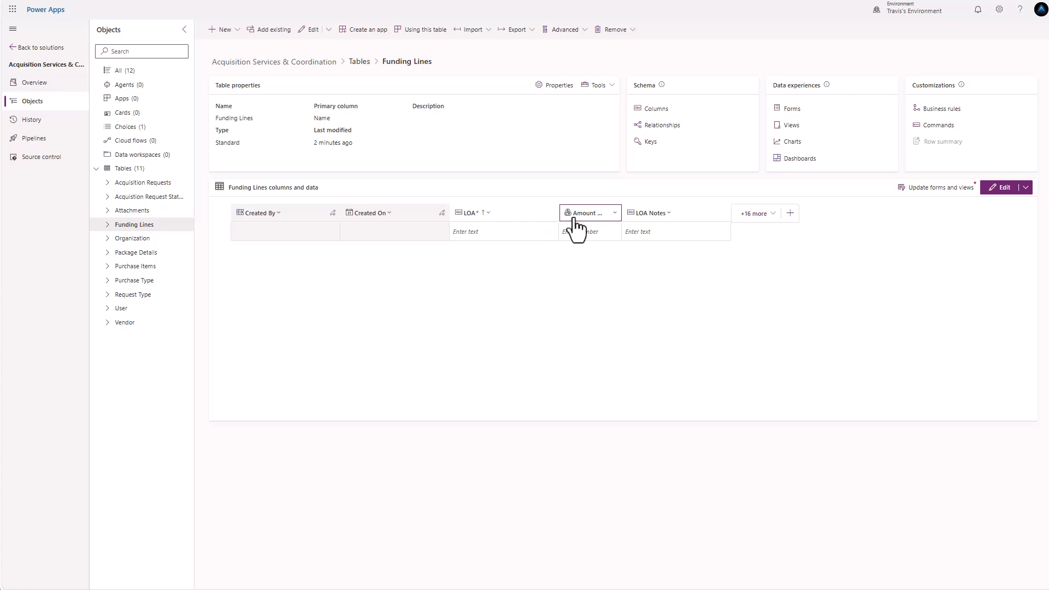
# - Add a Lookup column named Acquisition Request to Funding Lines, related to the Acquisition Requests table, save it and place it before LOA
pyautogui.click(789, 213)
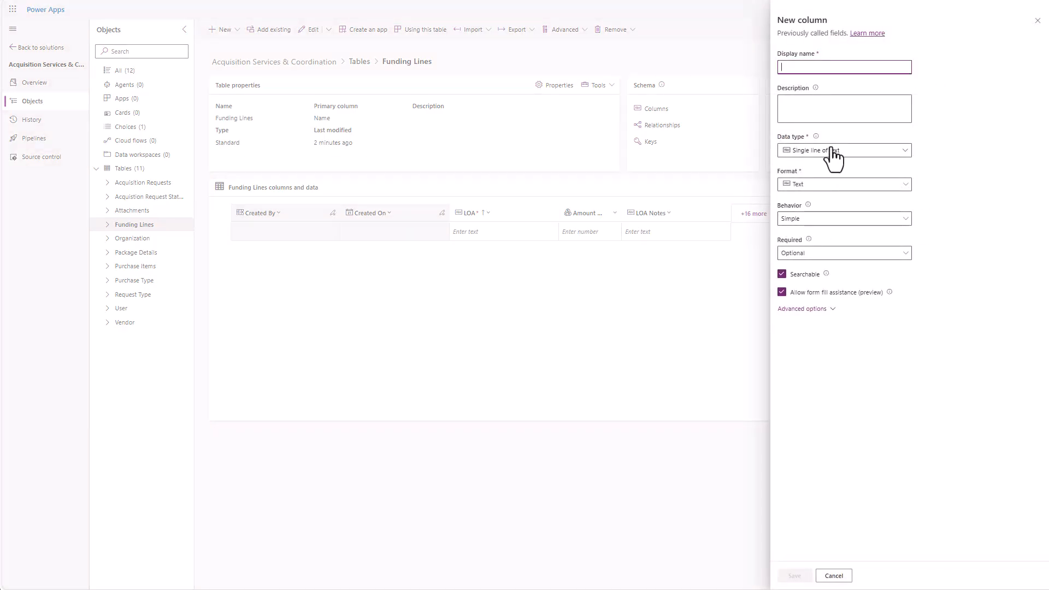
pyautogui.write('Acquisition Request')
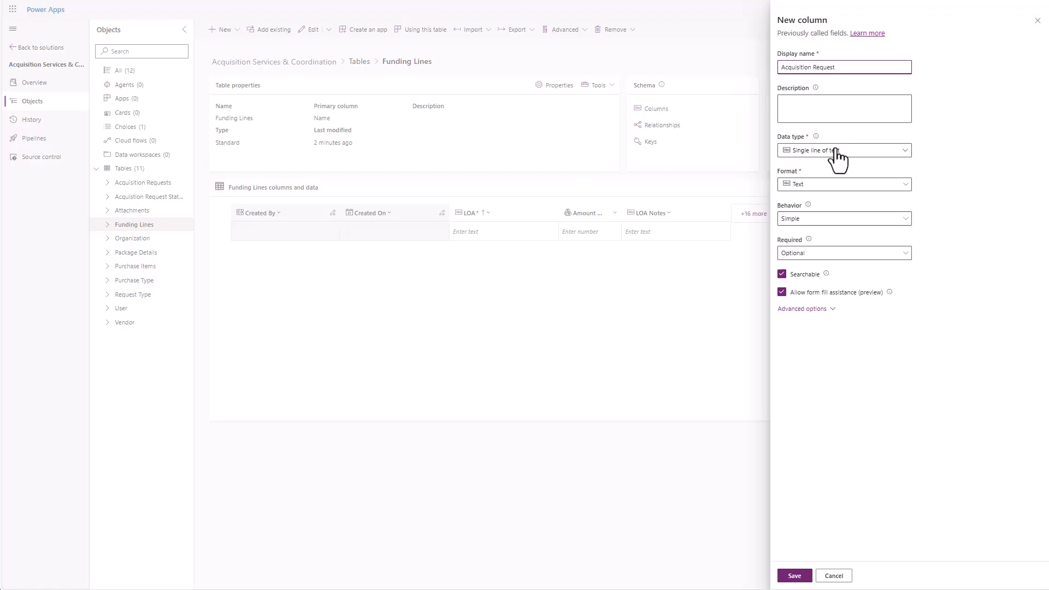
pyautogui.click(832, 151)
pyautogui.click(889, 213)
pyautogui.click(817, 255)
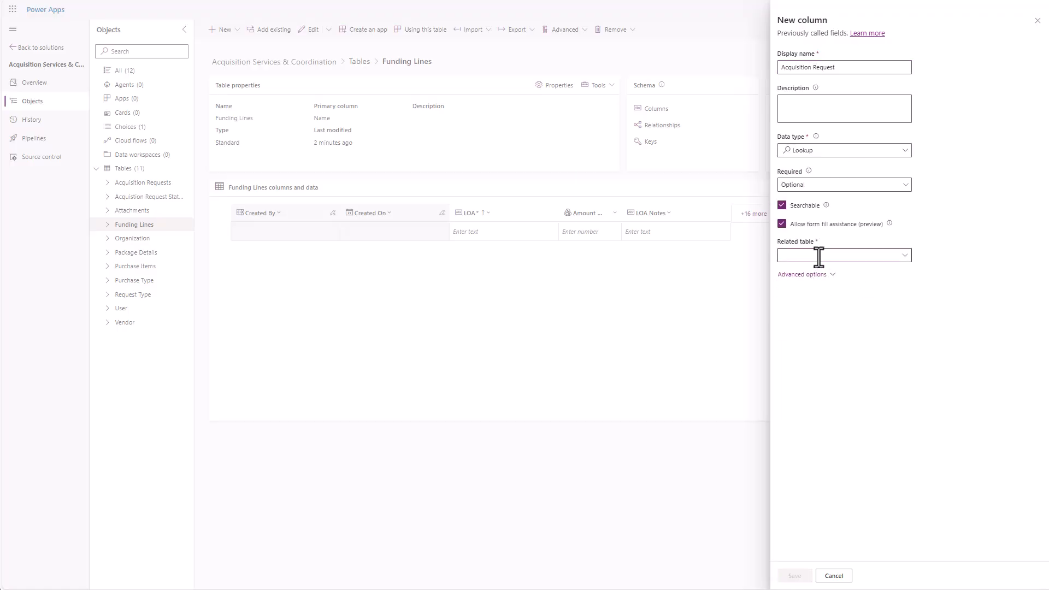
pyautogui.write('acqu')
pyautogui.click(935, 256)
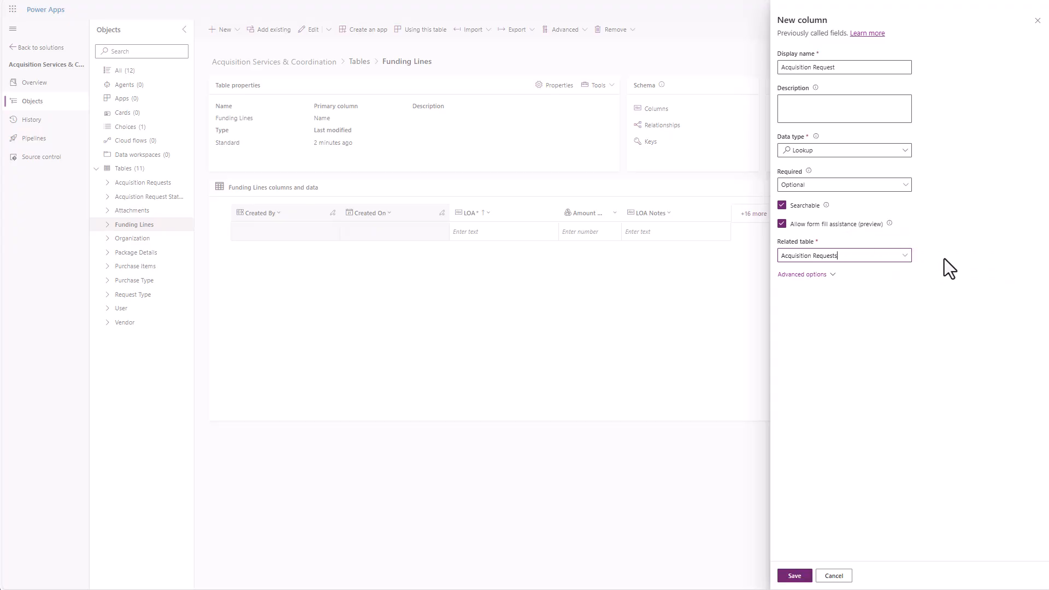
pyautogui.click(795, 576)
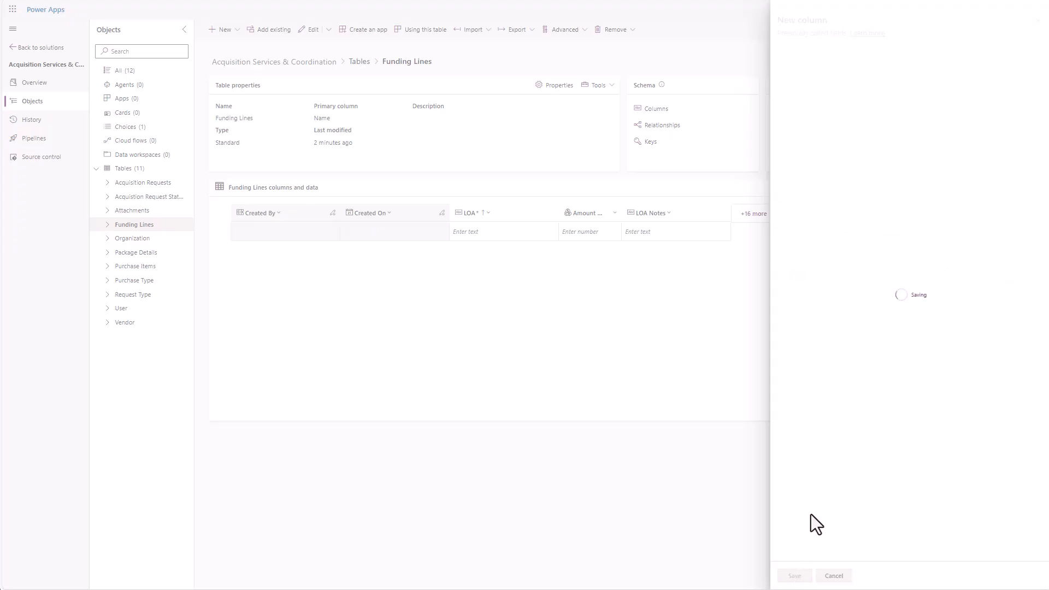
pyautogui.moveTo(784, 218); pyautogui.dragTo(496, 211)
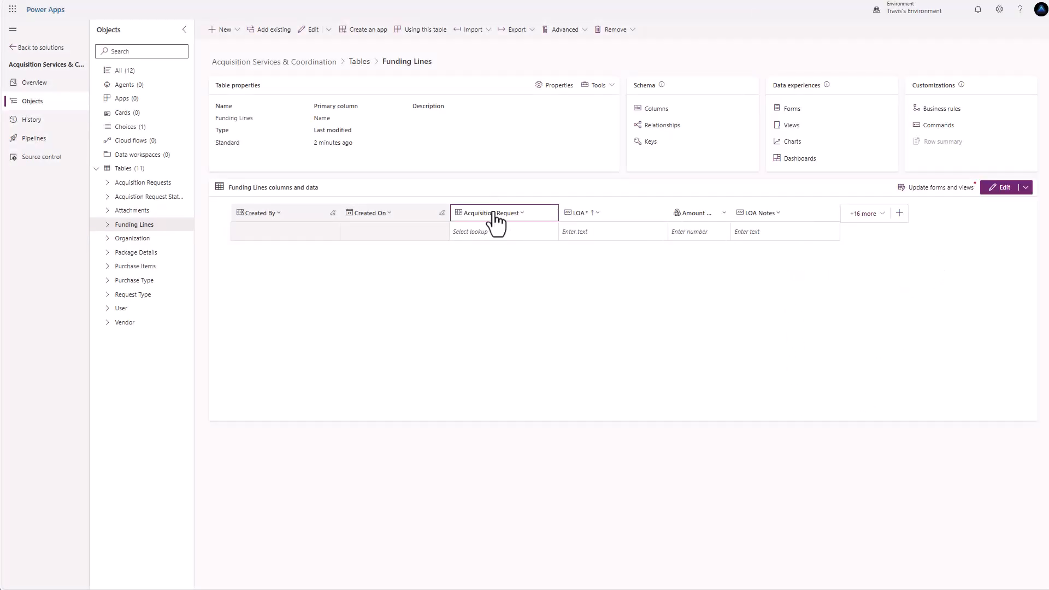
# - Set the behavior type of Funding Lines' Acquisition Request relationship to Parental and save it
pyautogui.click(663, 126)
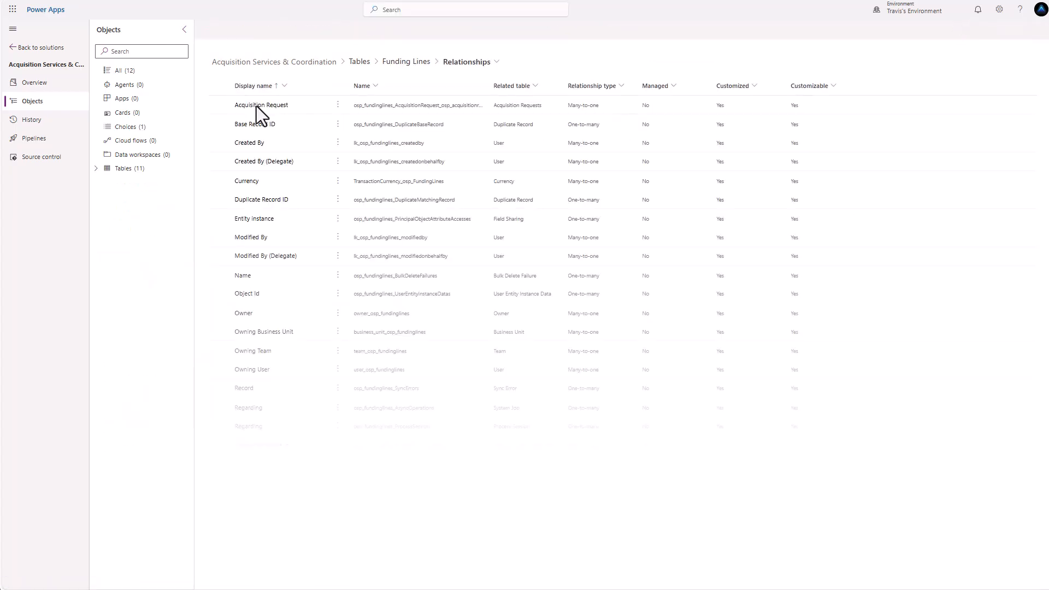
pyautogui.click(259, 106)
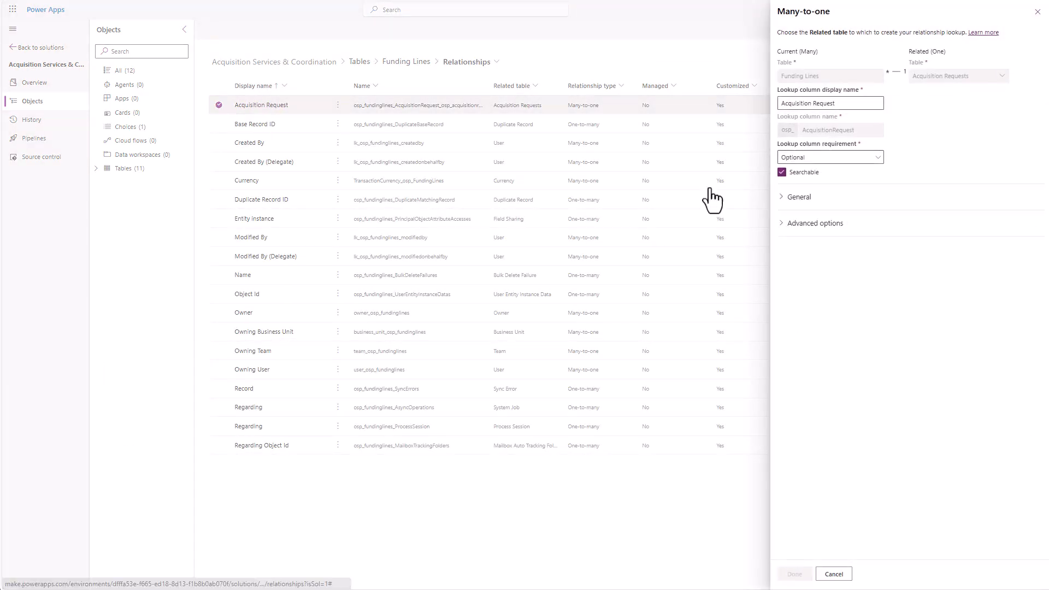
pyautogui.click(782, 224)
pyautogui.click(840, 354)
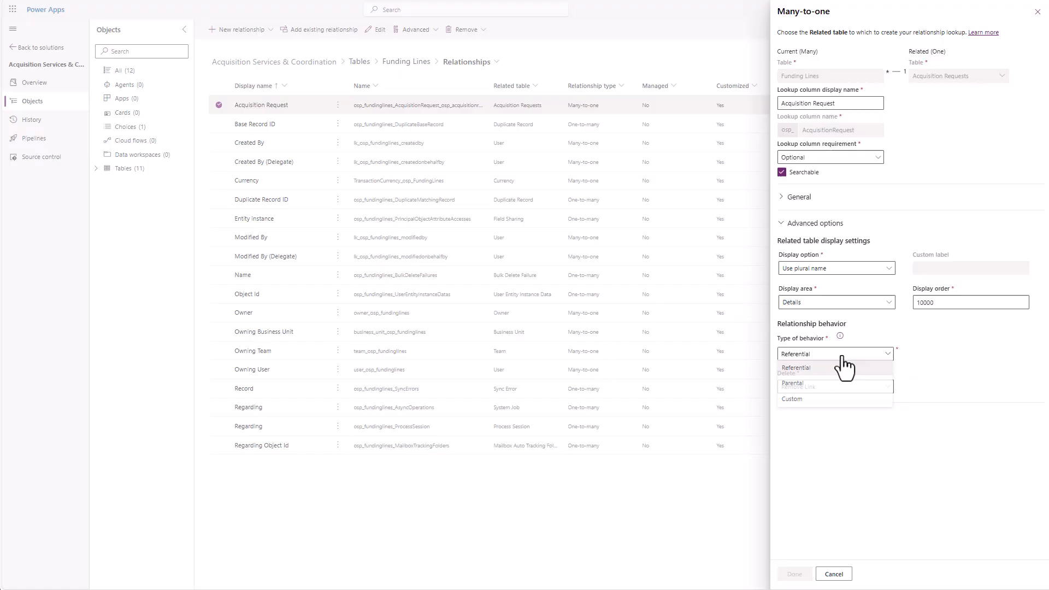
pyautogui.click(814, 384)
pyautogui.click(795, 574)
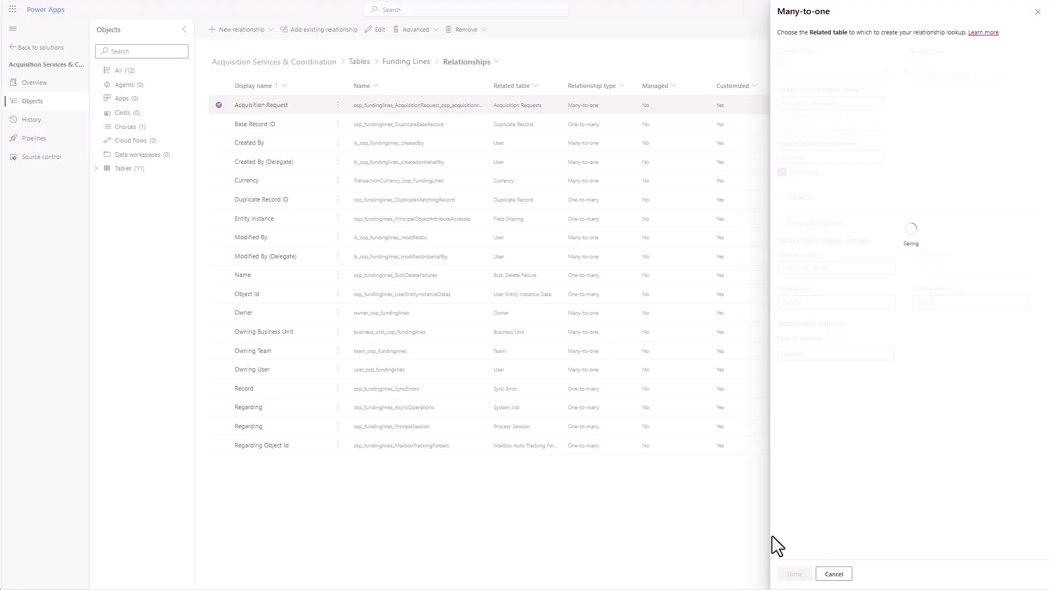
# - Add a Lookup column named Assigned To to the Acquisition Requests table, related to the User table, and save it
pyautogui.click(125, 170)
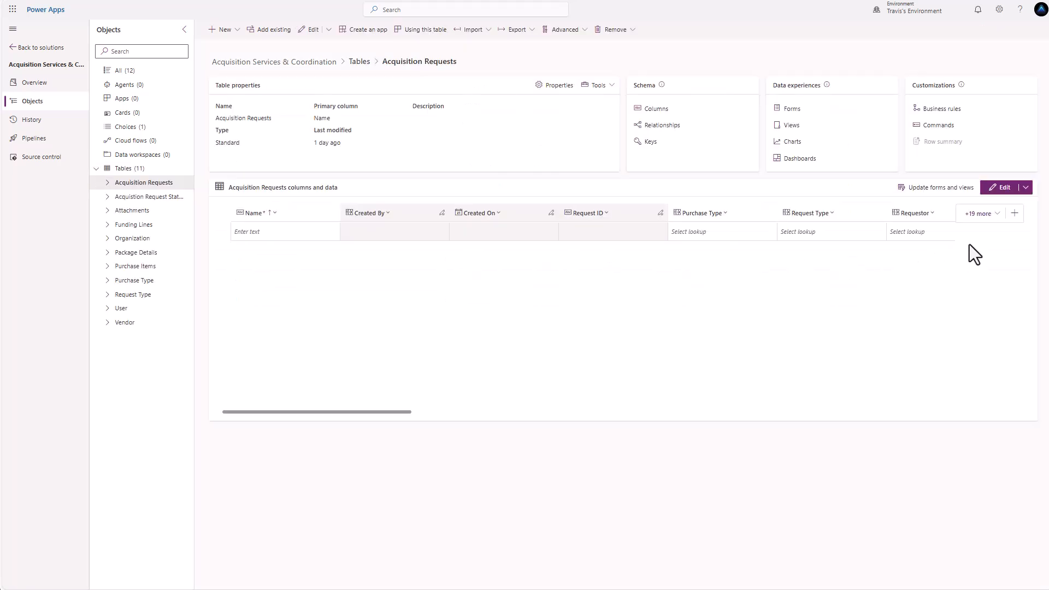
pyautogui.click(1014, 214)
pyautogui.write('A')
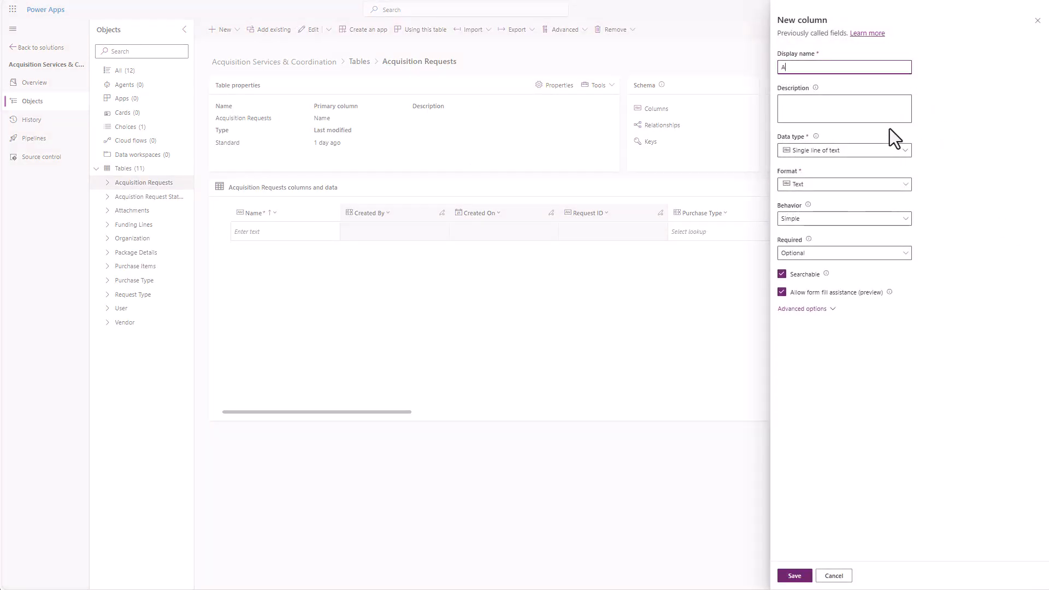
pyautogui.write('ssigned To')
pyautogui.click(905, 154)
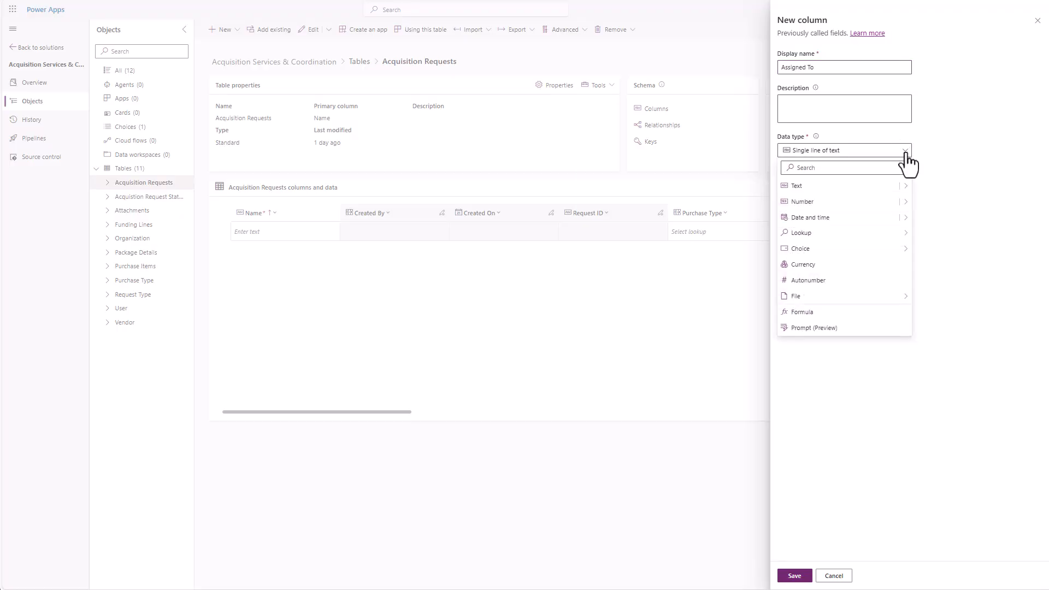
pyautogui.click(931, 234)
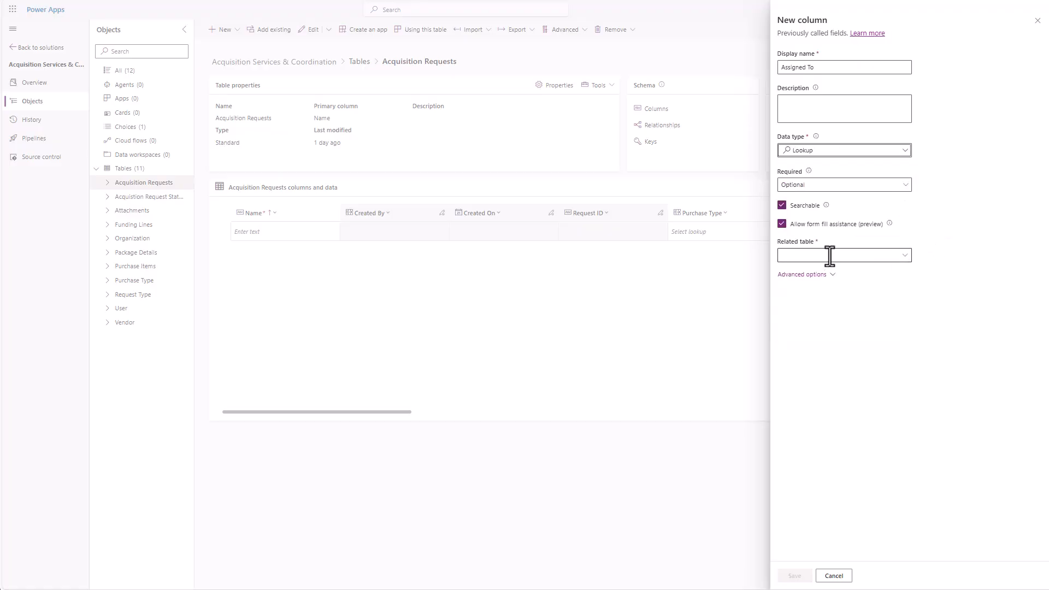
pyautogui.click(829, 256)
pyautogui.write('user')
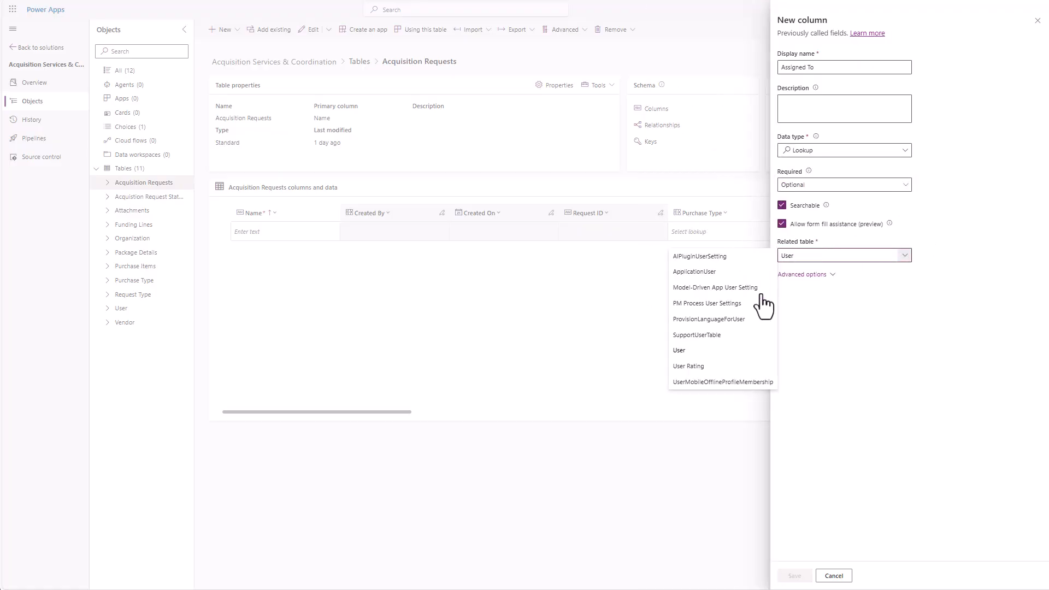
pyautogui.click(727, 356)
pyautogui.click(792, 578)
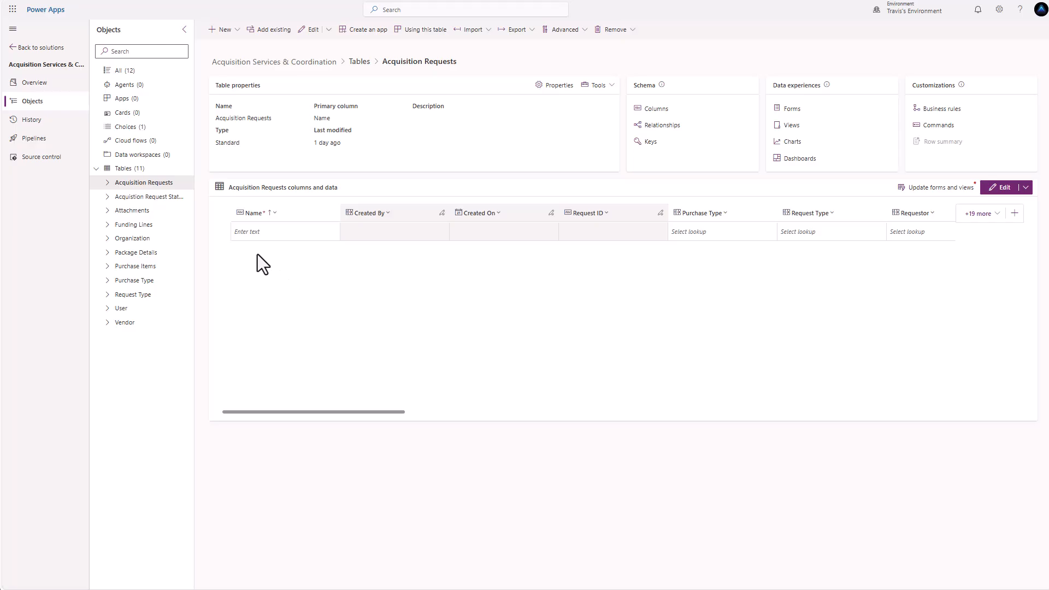
# - Create a new standard table named Budget Analyst in the solution and save it
pyautogui.click(139, 170)
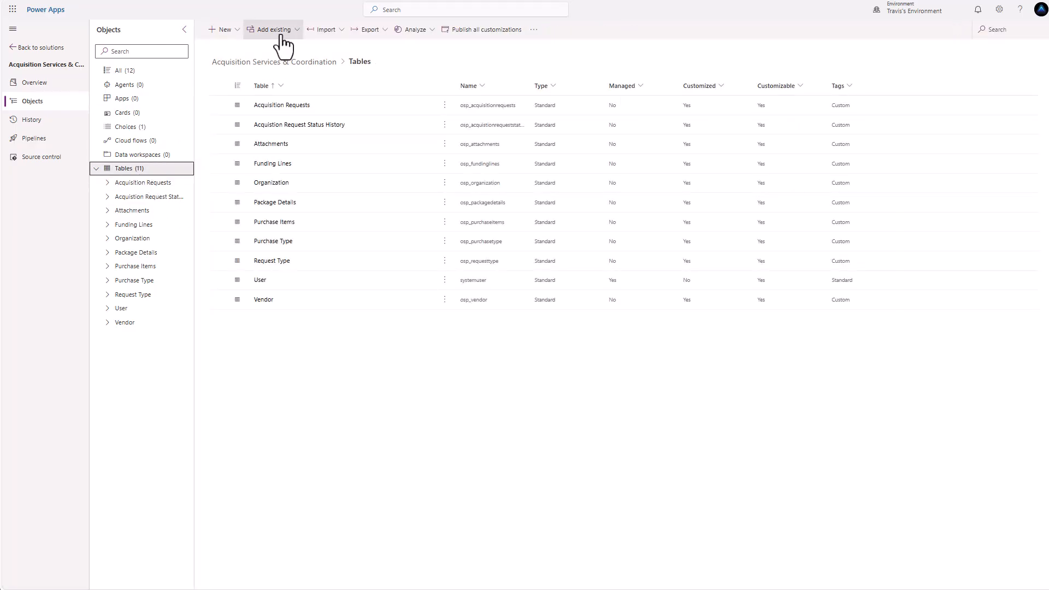
pyautogui.click(234, 33)
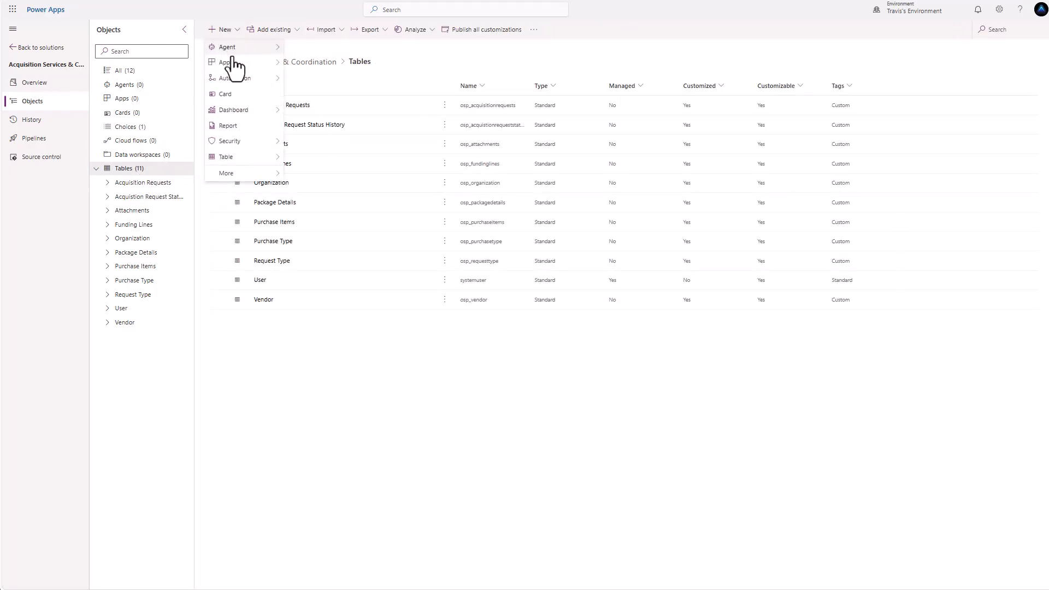
pyautogui.click(230, 157)
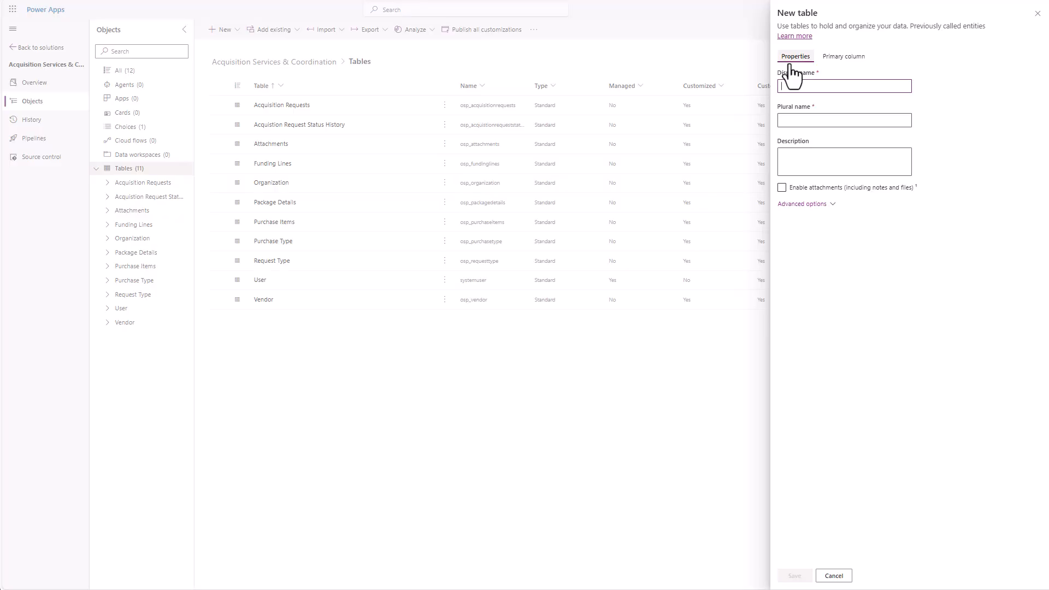
pyautogui.write('Budget Ana')
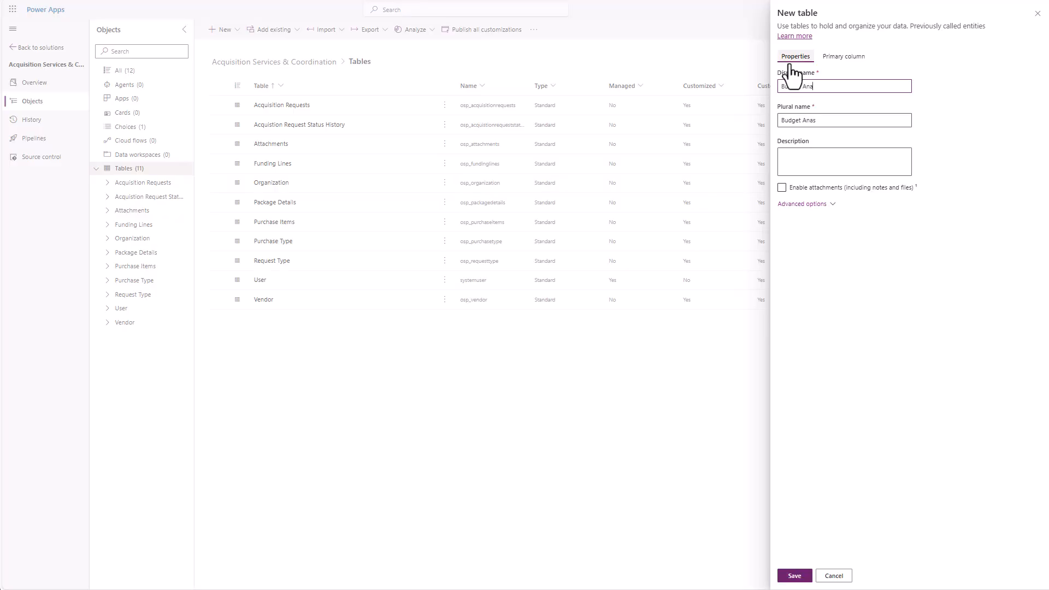
pyautogui.write('lyst')
pyautogui.click(819, 205)
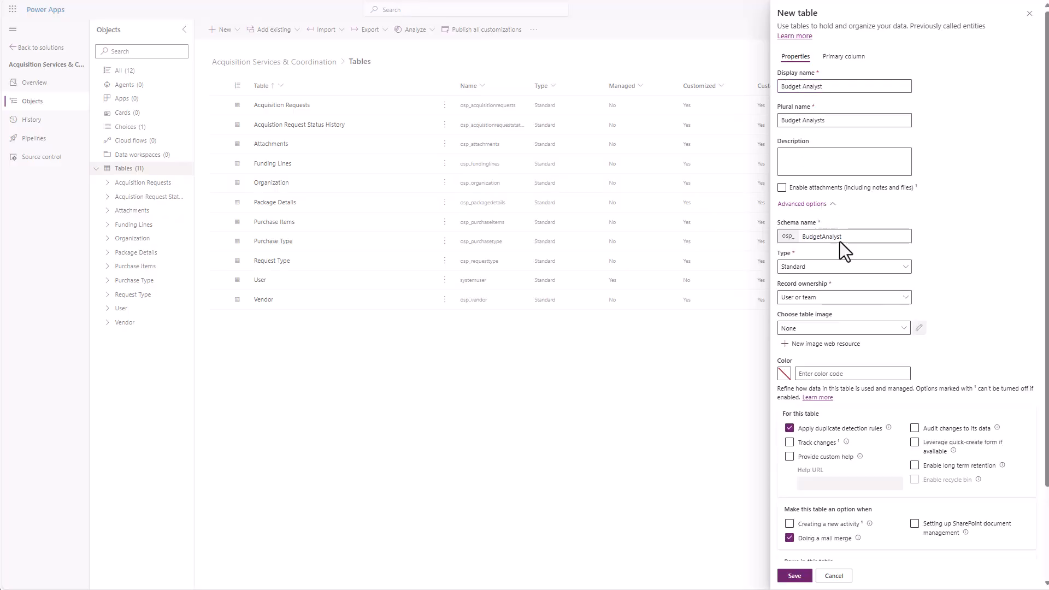
pyautogui.click(794, 575)
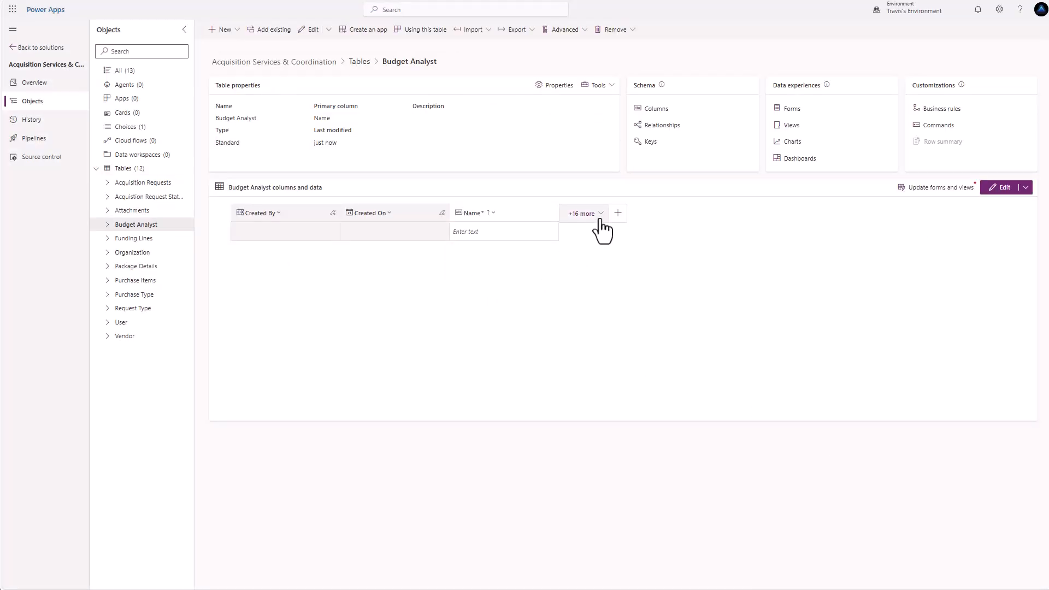
# - Add a Lookup column named Budget Analyst to the Budget Analyst table, related to the User table, and save it
pyautogui.click(618, 213)
pyautogui.write('User')
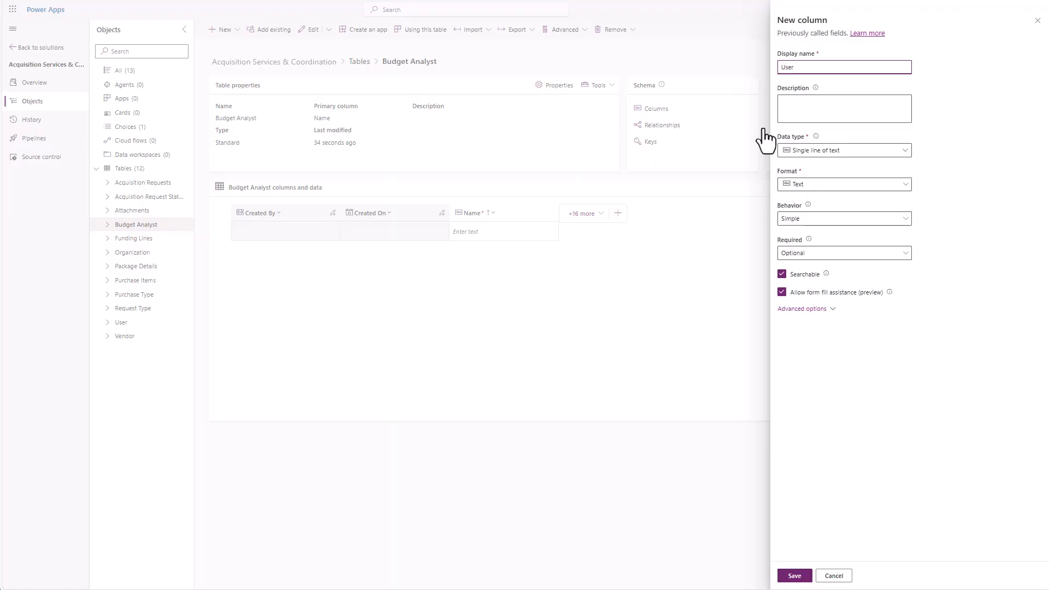
pyautogui.doubleClick(801, 69)
pyautogui.press('BackSpace')
pyautogui.write('Budget Analyst')
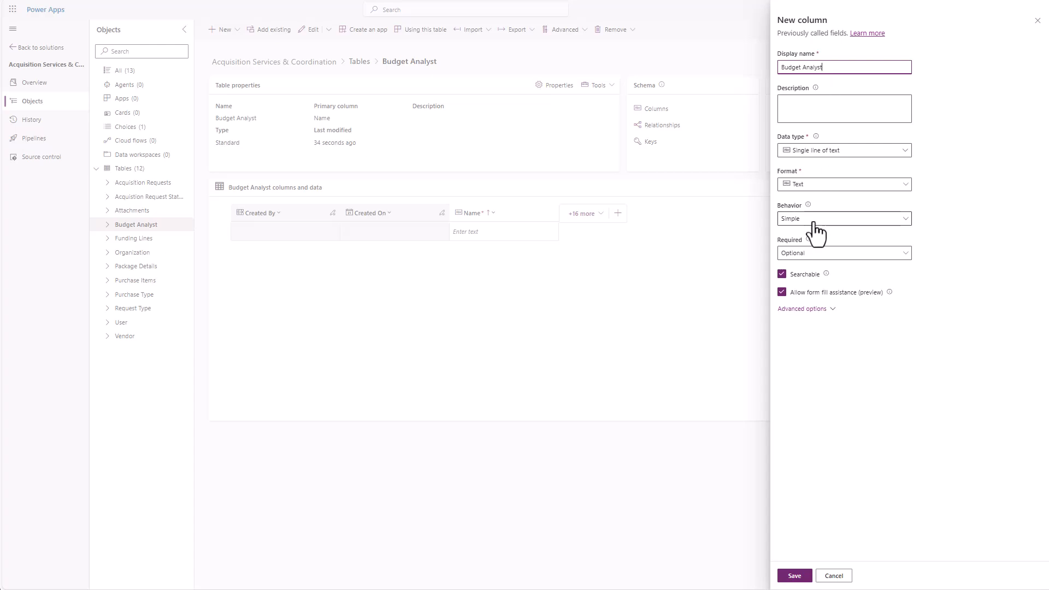
pyautogui.click(902, 151)
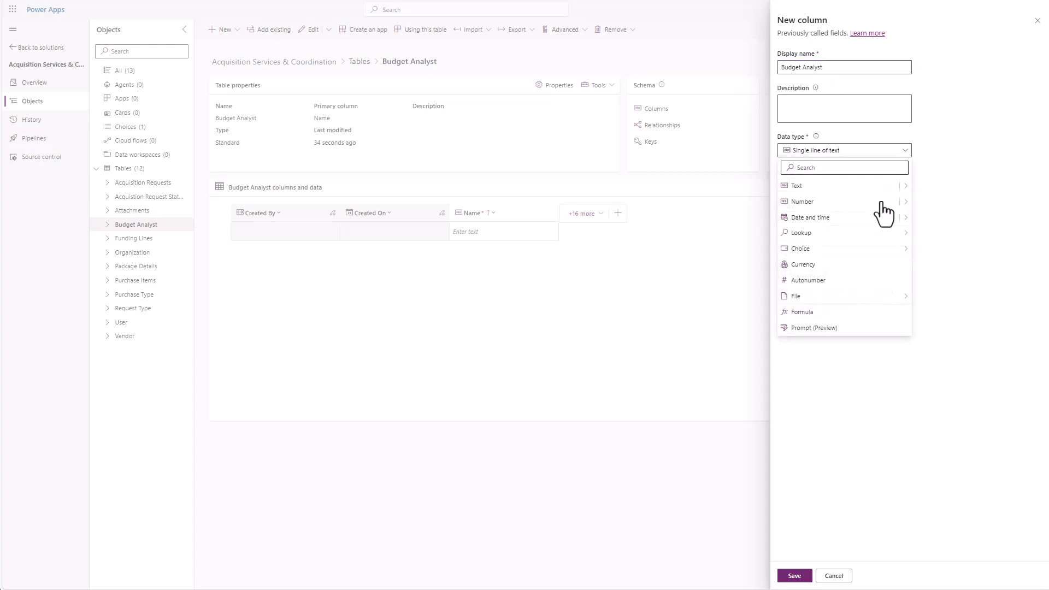
pyautogui.moveTo(870, 238)
pyautogui.click(933, 233)
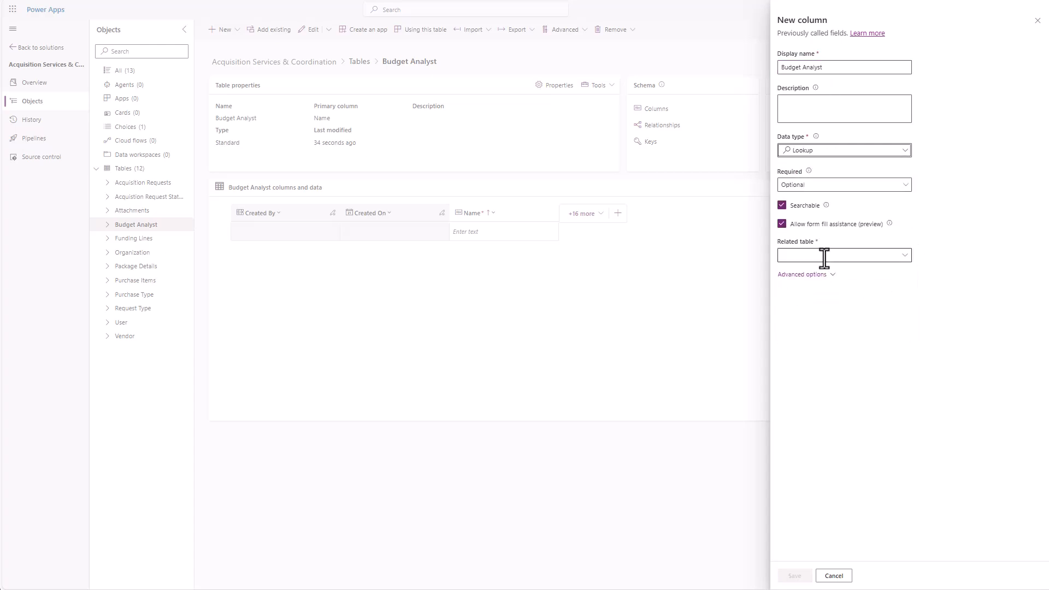
pyautogui.click(822, 256)
pyautogui.write('User')
pyautogui.click(726, 354)
pyautogui.click(795, 575)
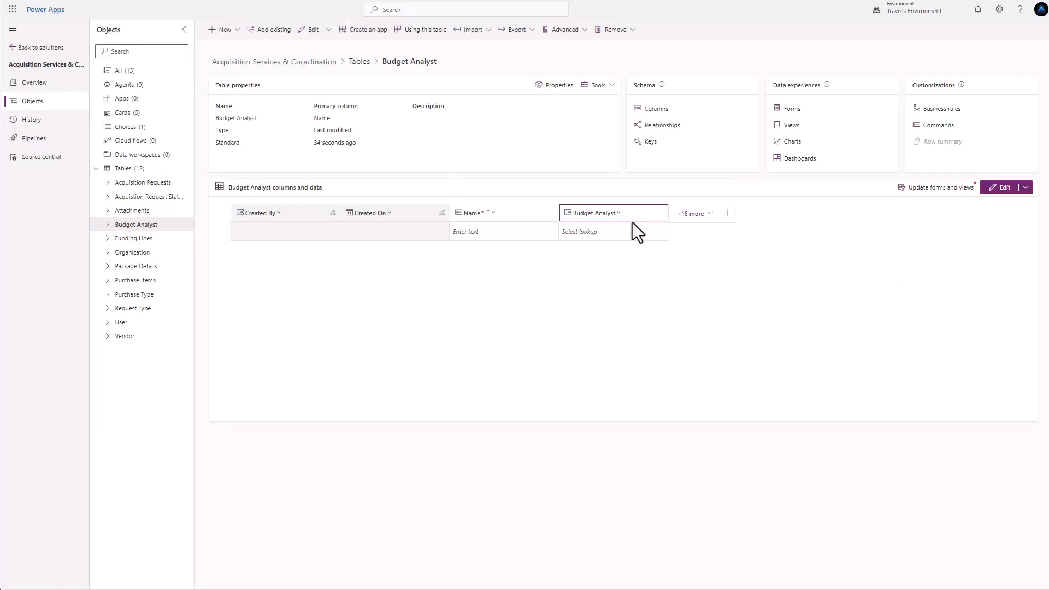
# - Add a Lookup column named Supported Organization to the Budget Analyst table, related to the Organization table, and save it
pyautogui.click(726, 213)
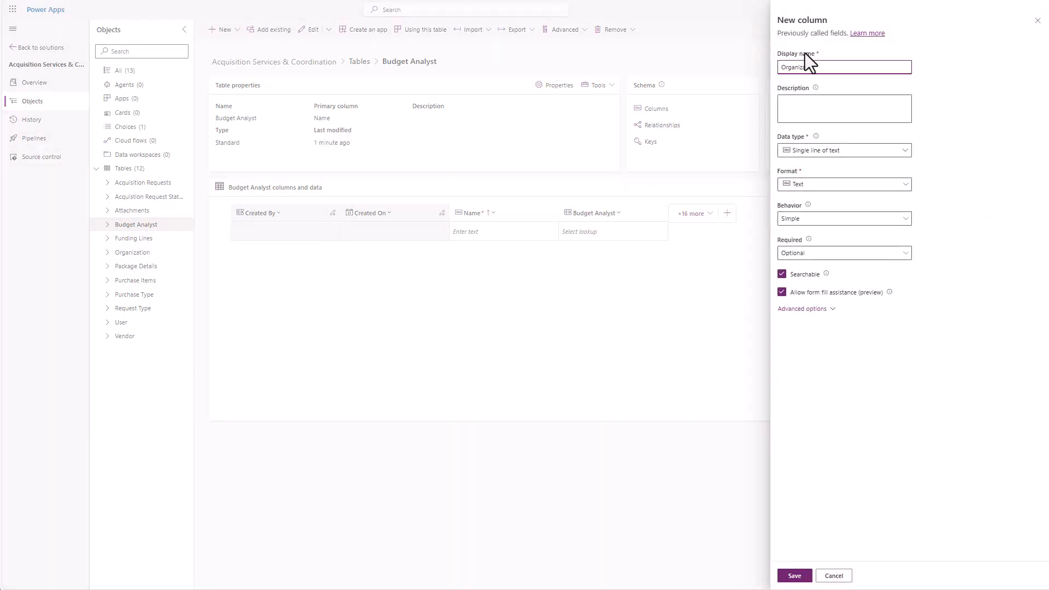
pyautogui.write('Support')
pyautogui.write(' Organization')
pyautogui.click(875, 155)
pyautogui.moveTo(854, 250)
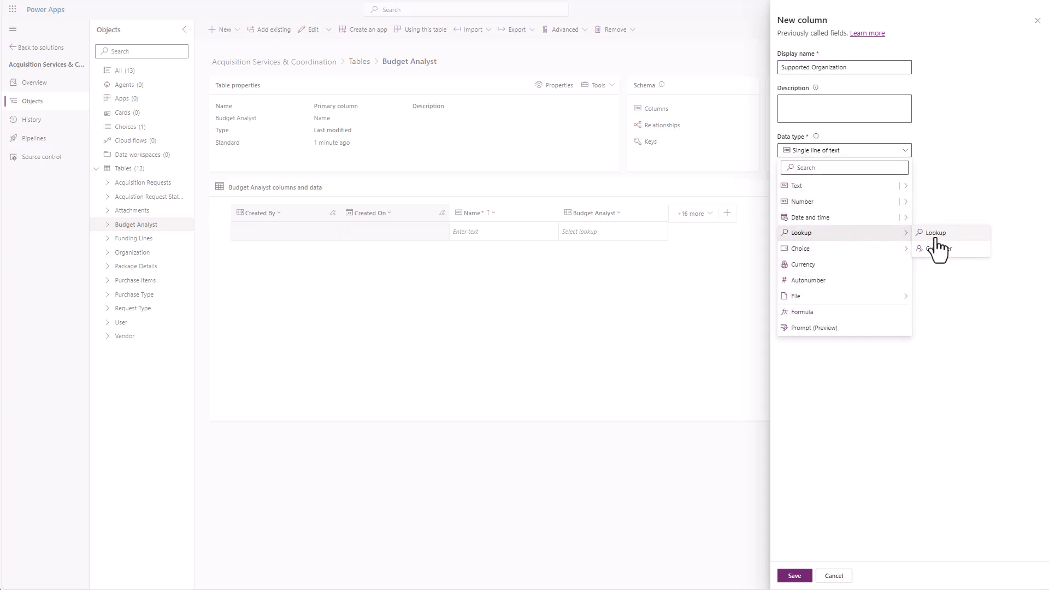
pyautogui.click(933, 234)
pyautogui.click(844, 255)
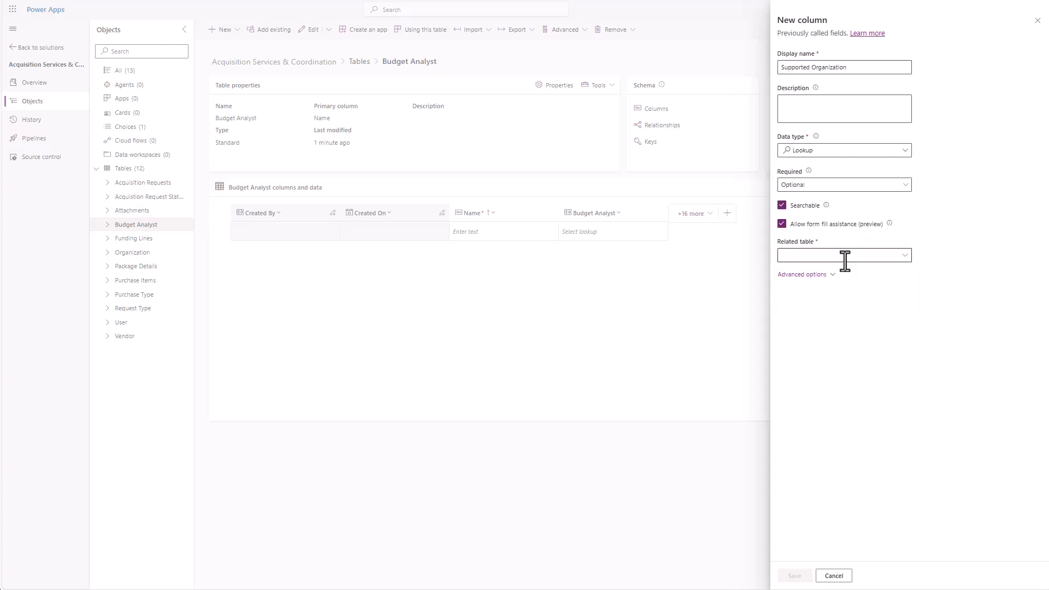
pyautogui.write('Org')
pyautogui.click(759, 278)
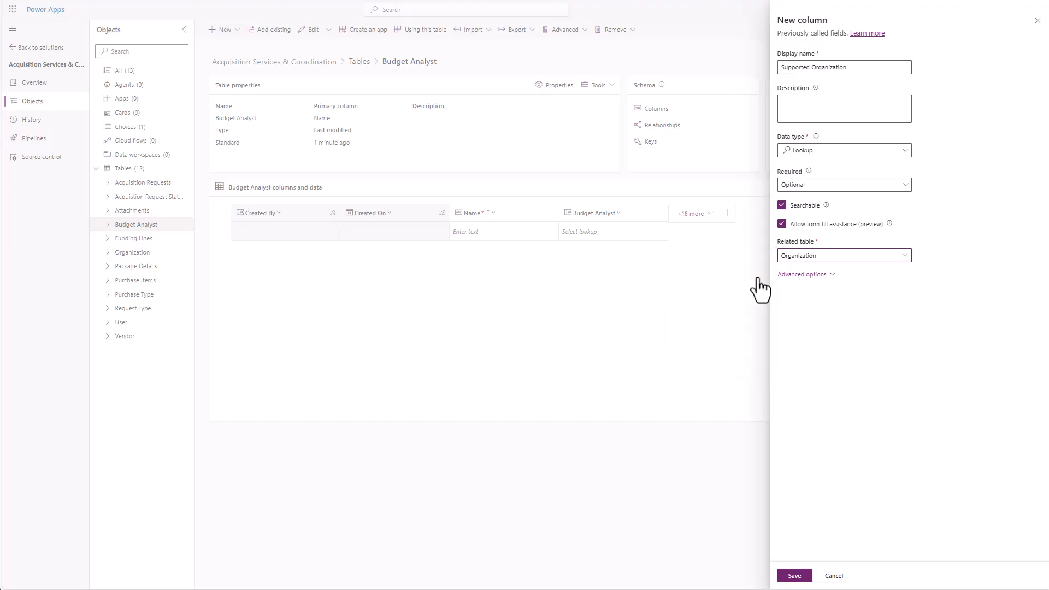
pyautogui.click(793, 578)
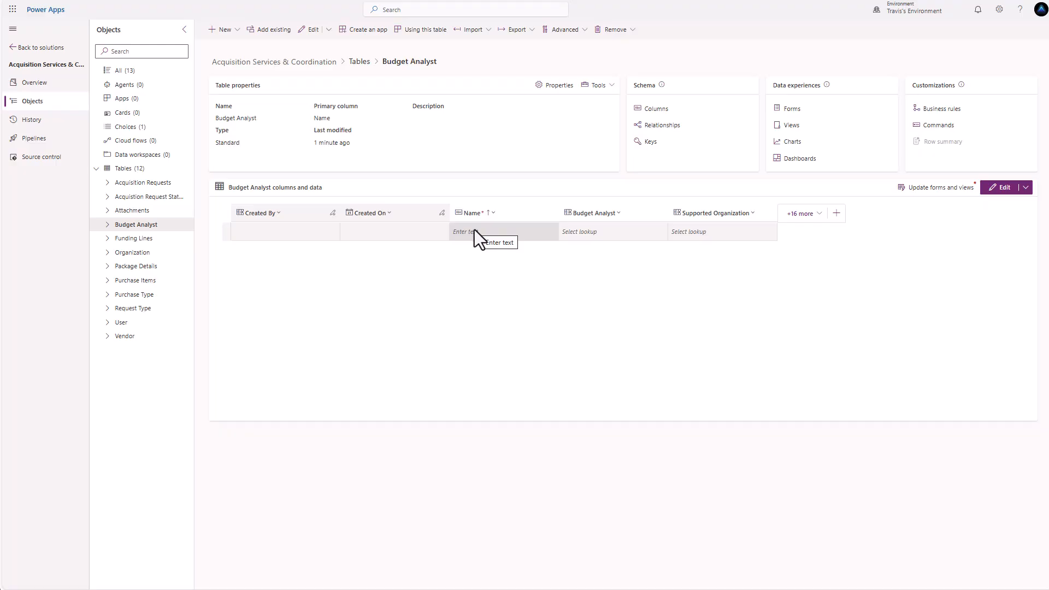
# - Add a Lookup column named Budget Analyst to the Acquisition Requests table, related to the Budget Analyst table, and save it
pyautogui.click(147, 183)
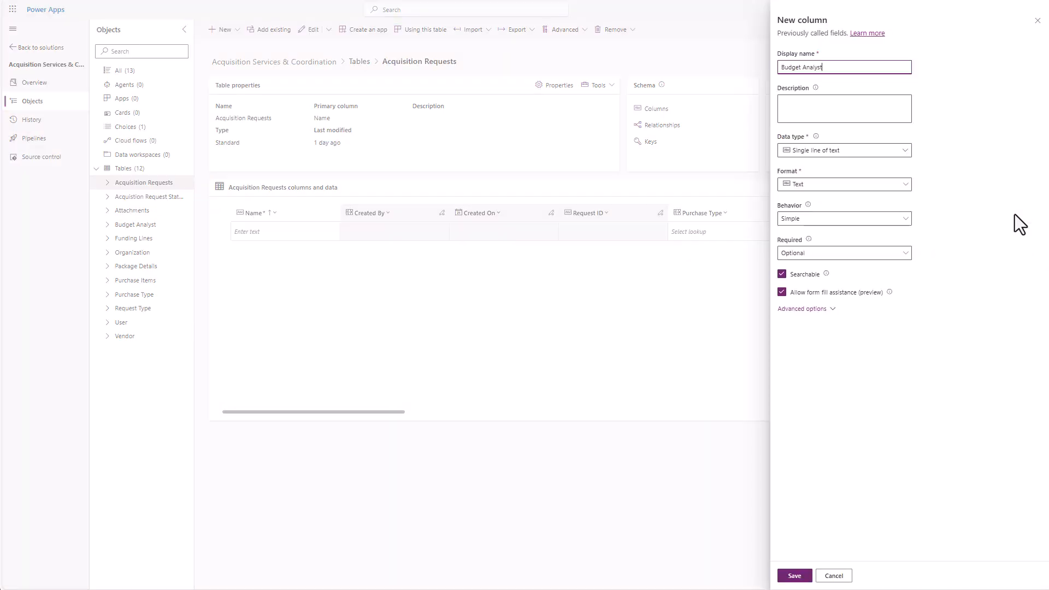
pyautogui.click(905, 152)
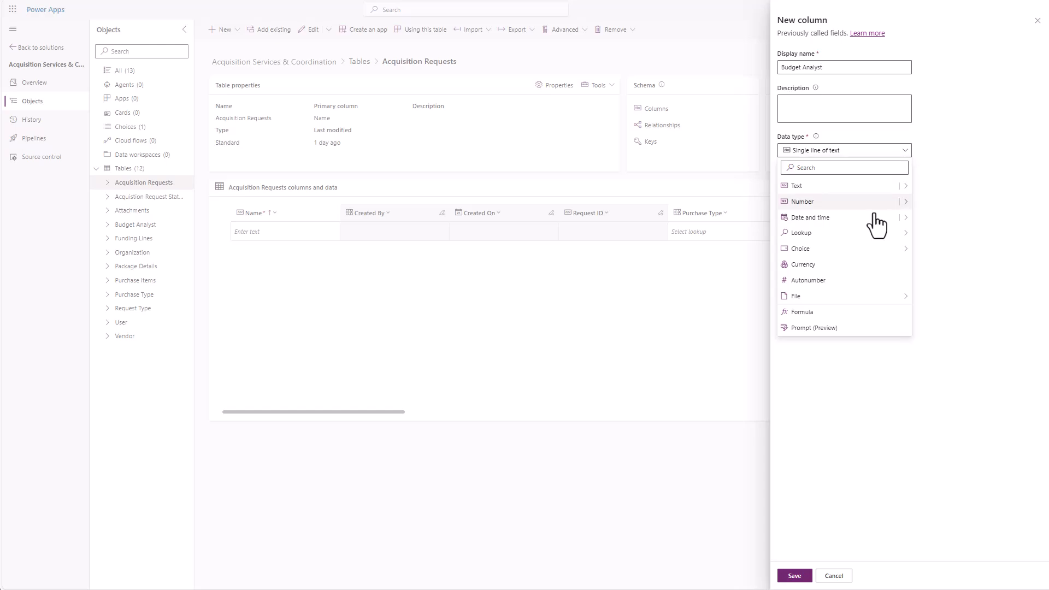
pyautogui.moveTo(875, 234)
pyautogui.click(931, 239)
pyautogui.click(835, 257)
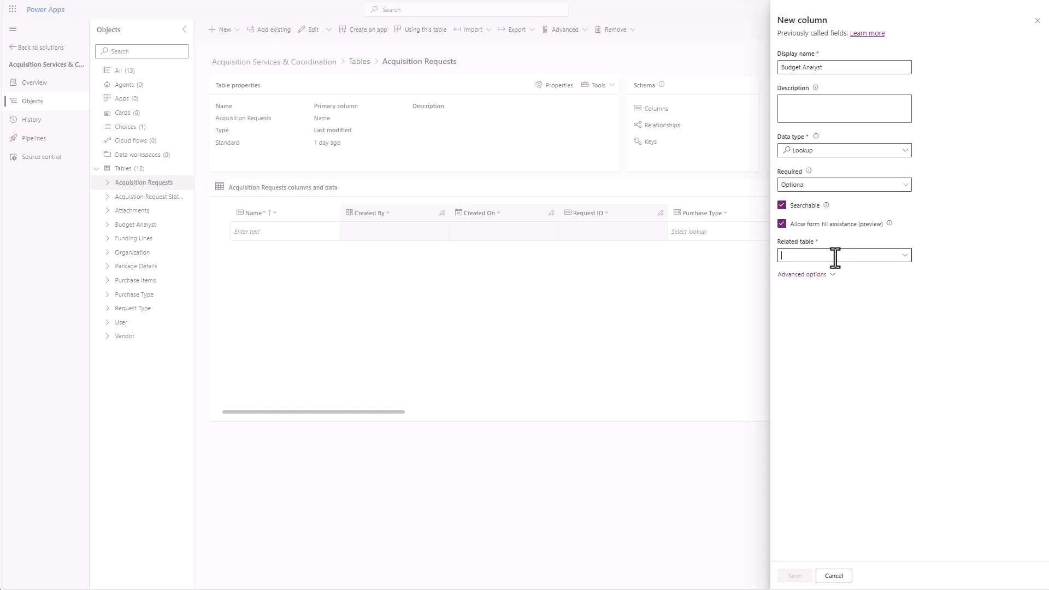
pyautogui.write('budget')
pyautogui.click(931, 257)
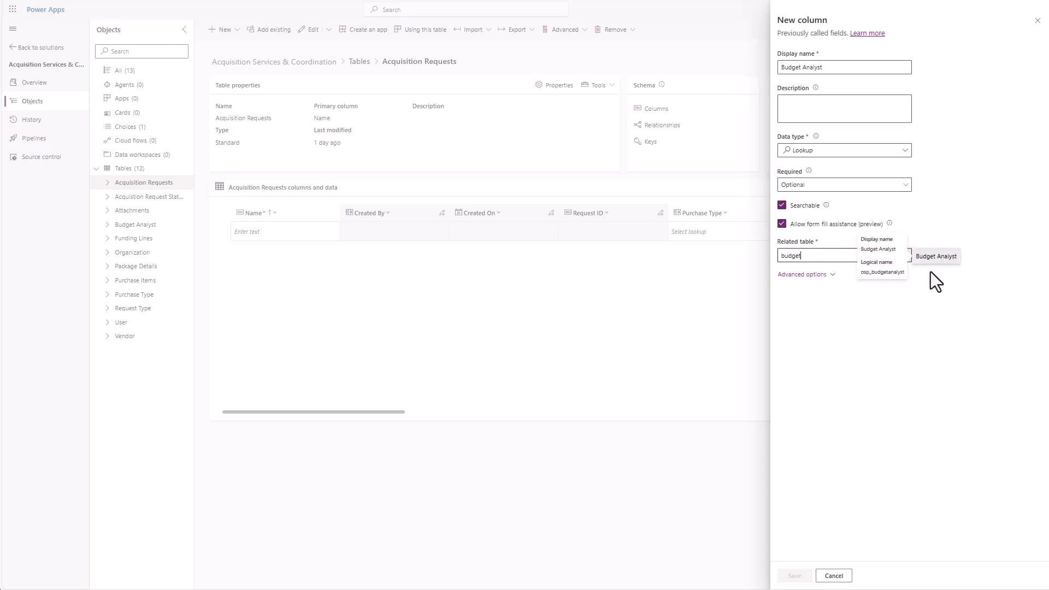
pyautogui.click(799, 576)
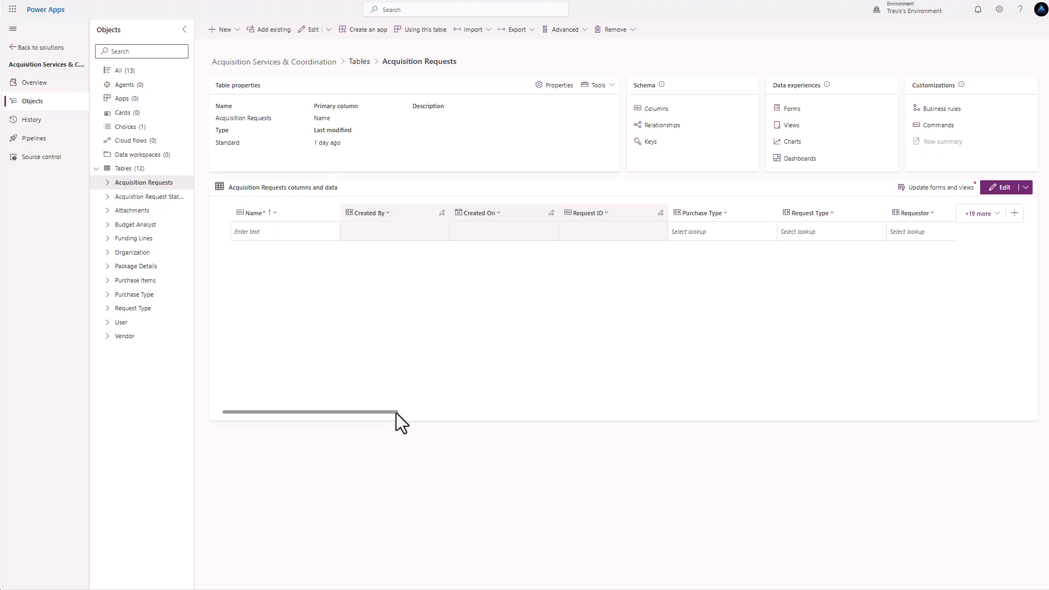
# - Add a Yes/no column named LOA Assigned to the Acquisition Requests table and save it
pyautogui.click(1015, 214)
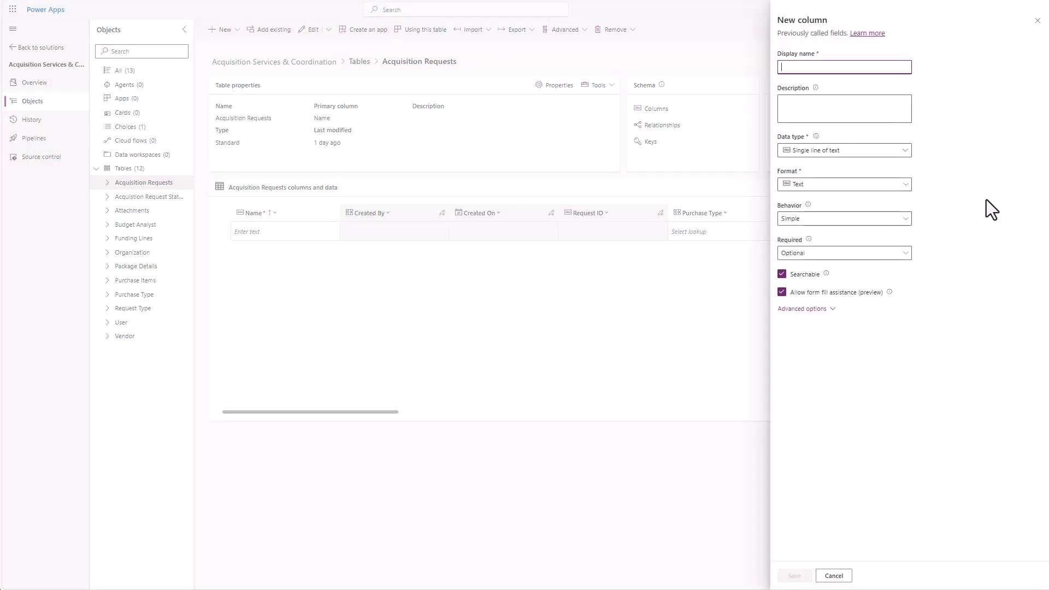
pyautogui.write('LOA C')
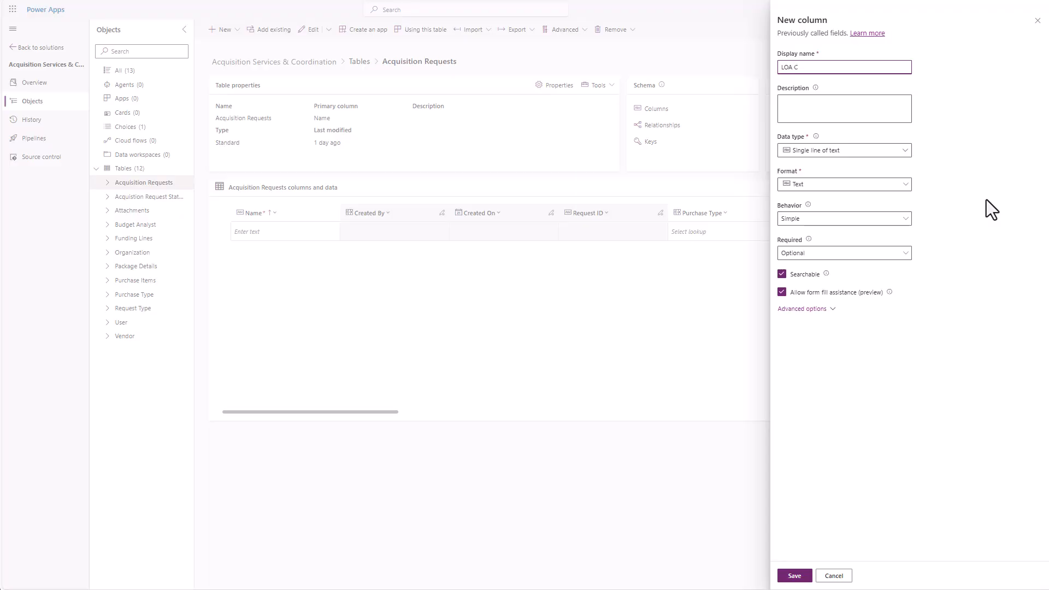
pyautogui.press('BackSpace')
pyautogui.write('Assigned')
pyautogui.click(904, 152)
pyautogui.moveTo(904, 251)
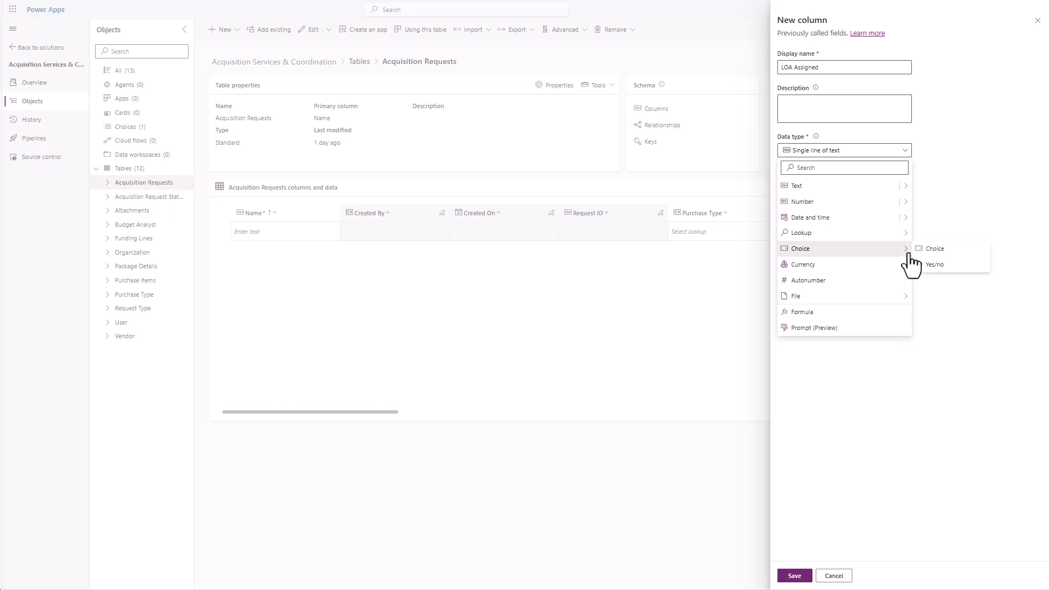
pyautogui.click(935, 267)
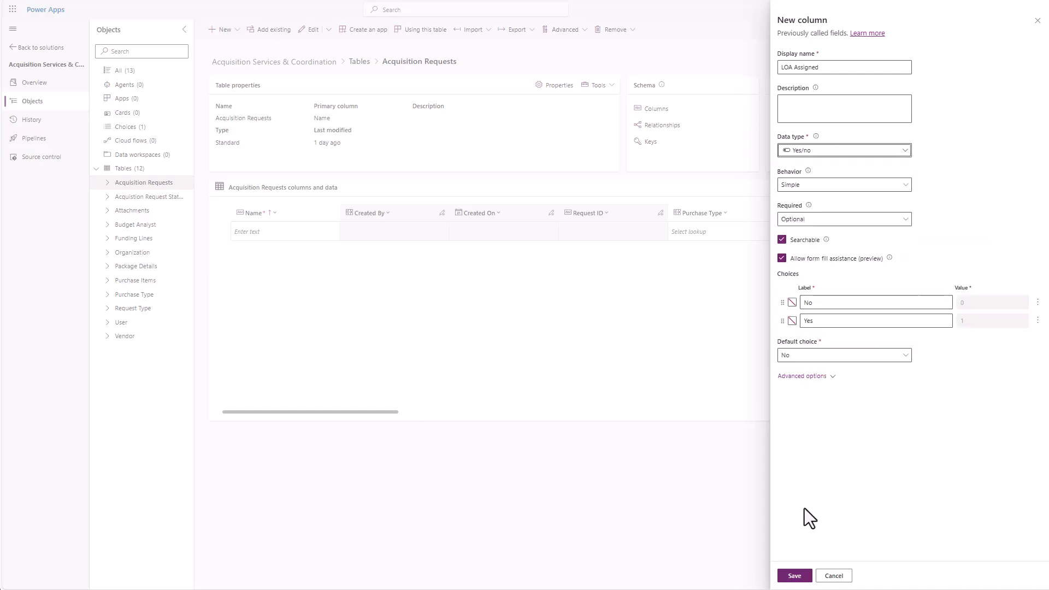
pyautogui.click(794, 576)
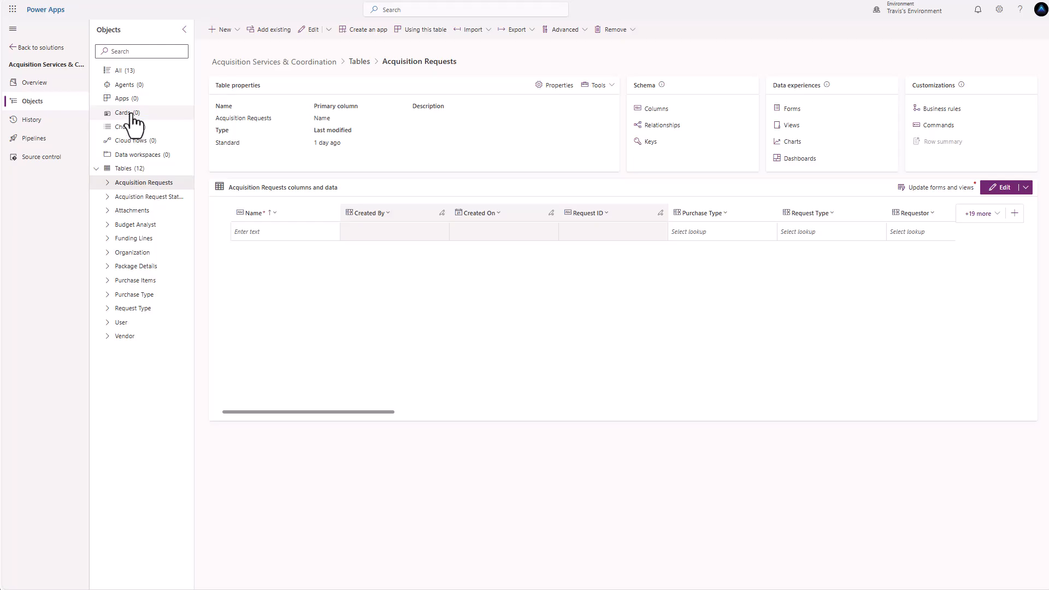
# - Create a new automated cloud flow in the solution, skipping the initial name and trigger setup
pyautogui.click(124, 100)
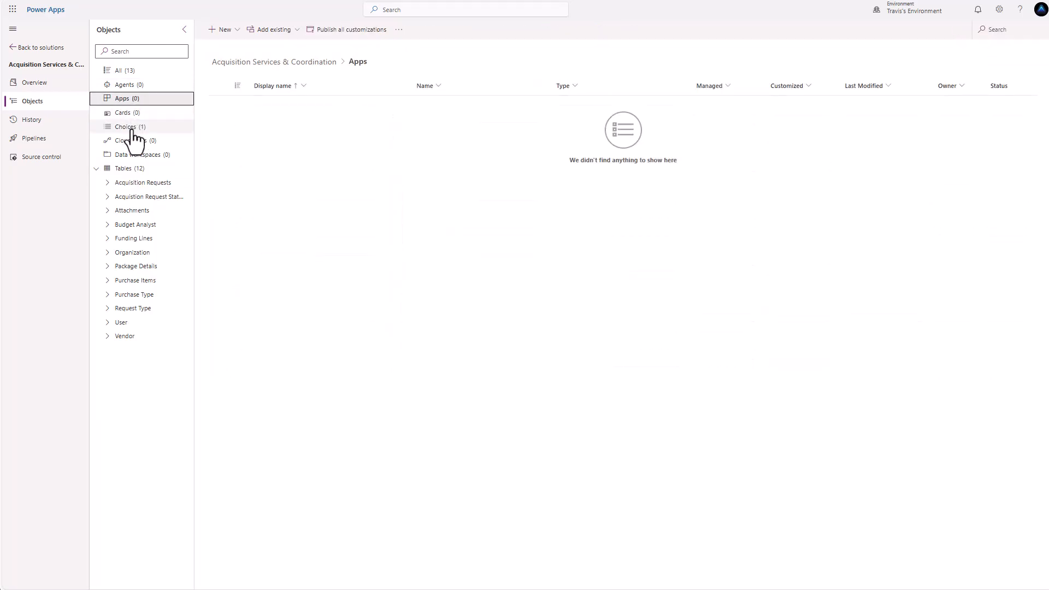
pyautogui.click(132, 140)
pyautogui.click(232, 31)
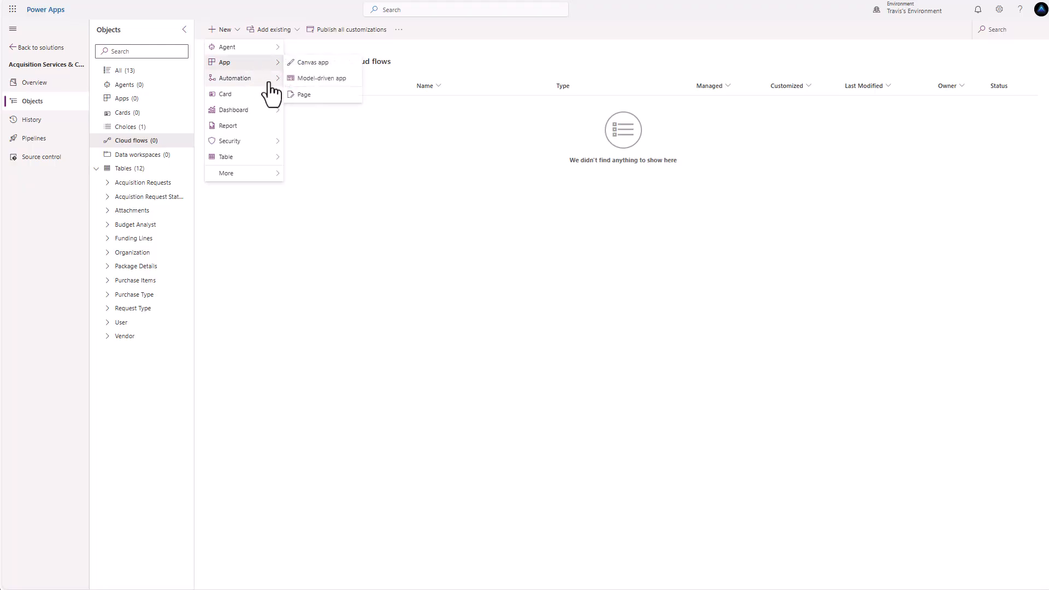
pyautogui.moveTo(267, 81)
pyautogui.moveTo(323, 81)
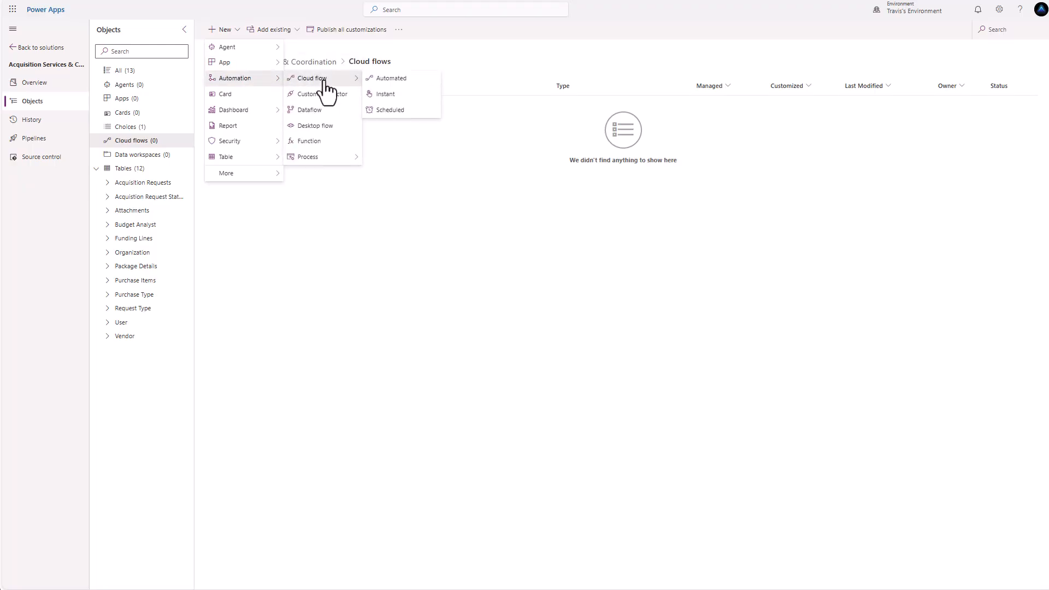
pyautogui.click(388, 79)
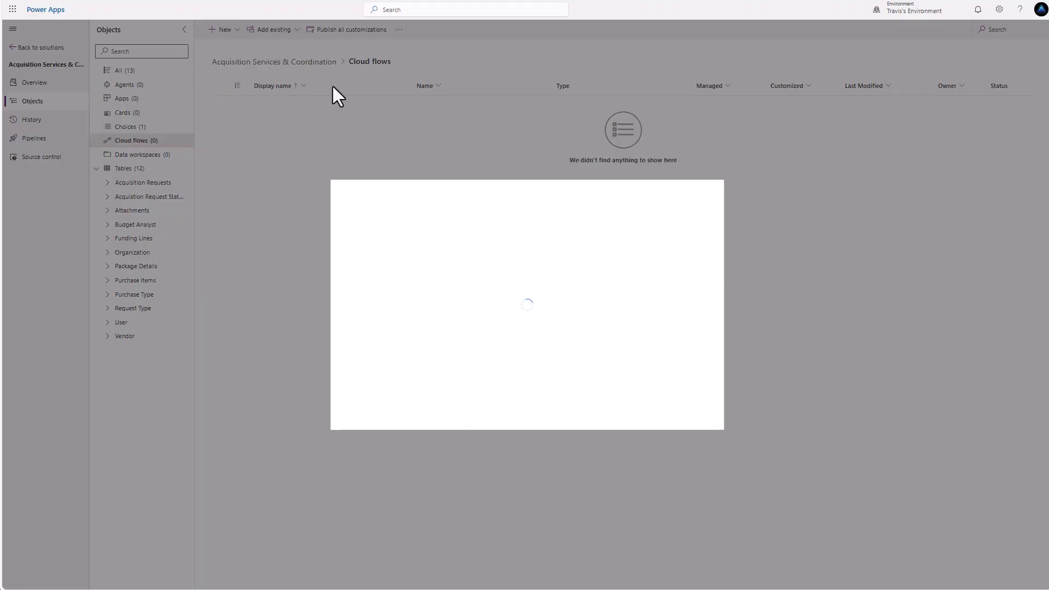
pyautogui.click(623, 418)
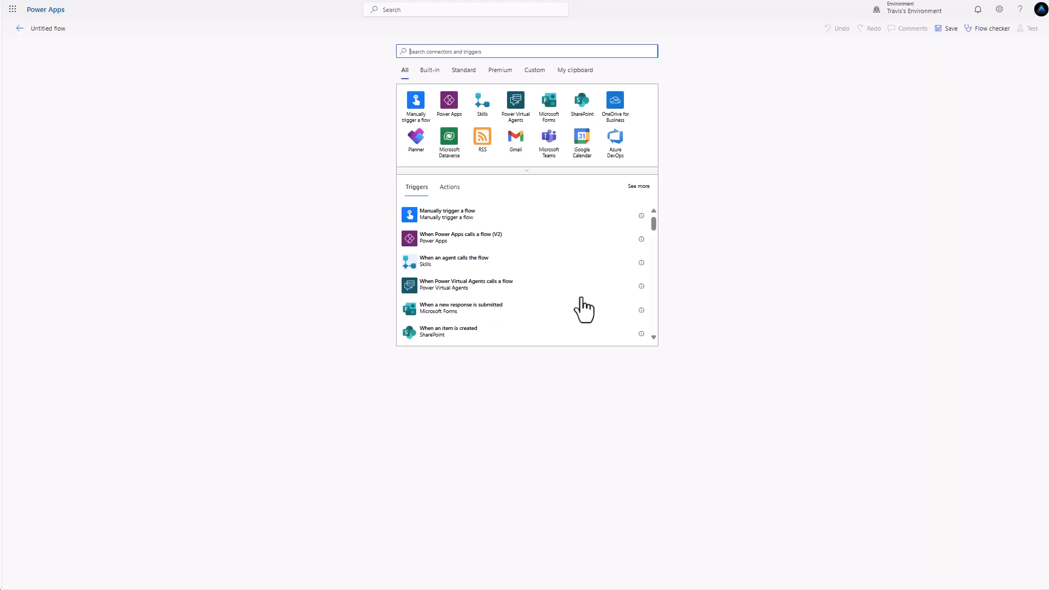
# - Add the Microsoft Dataverse trigger "When a row is added, modified or deleted" with change type Added or Modified
pyautogui.click(446, 141)
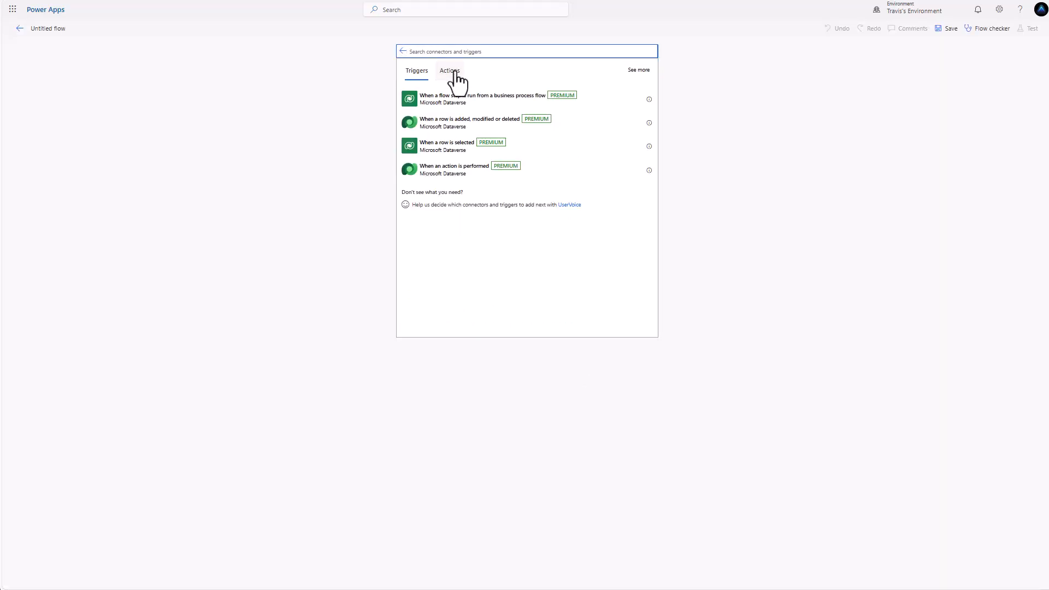
pyautogui.click(458, 133)
pyautogui.click(590, 74)
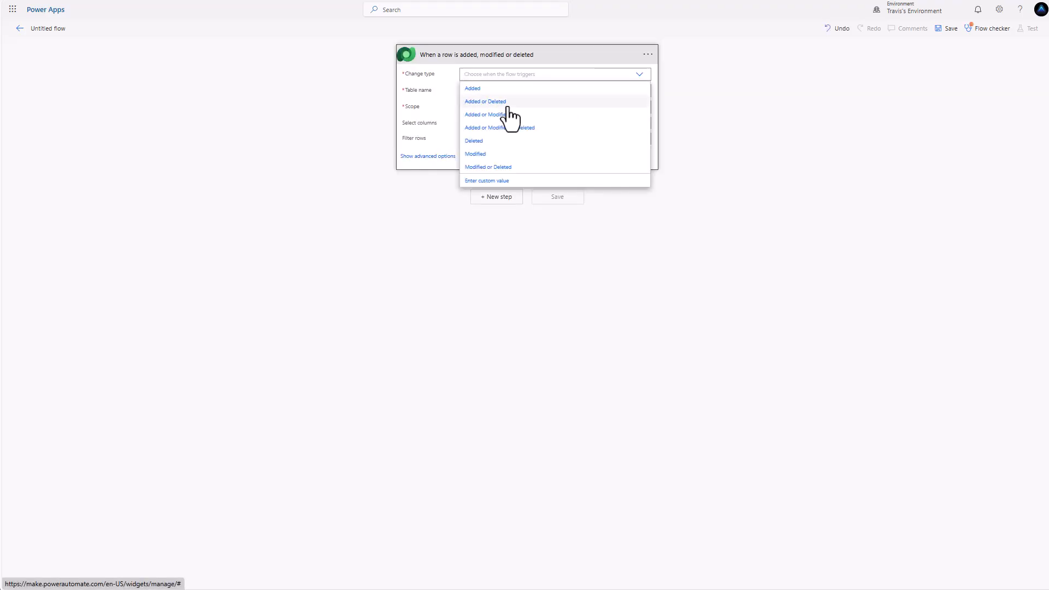
pyautogui.click(505, 116)
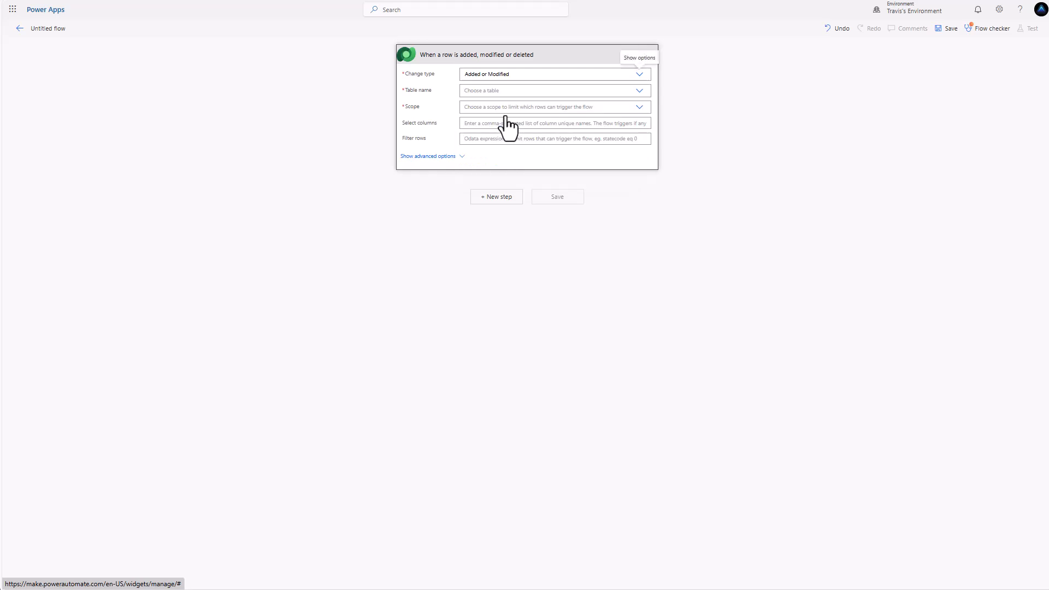
# - Set the trigger's table to Budget Analysts and its scope to Organization
pyautogui.click(554, 91)
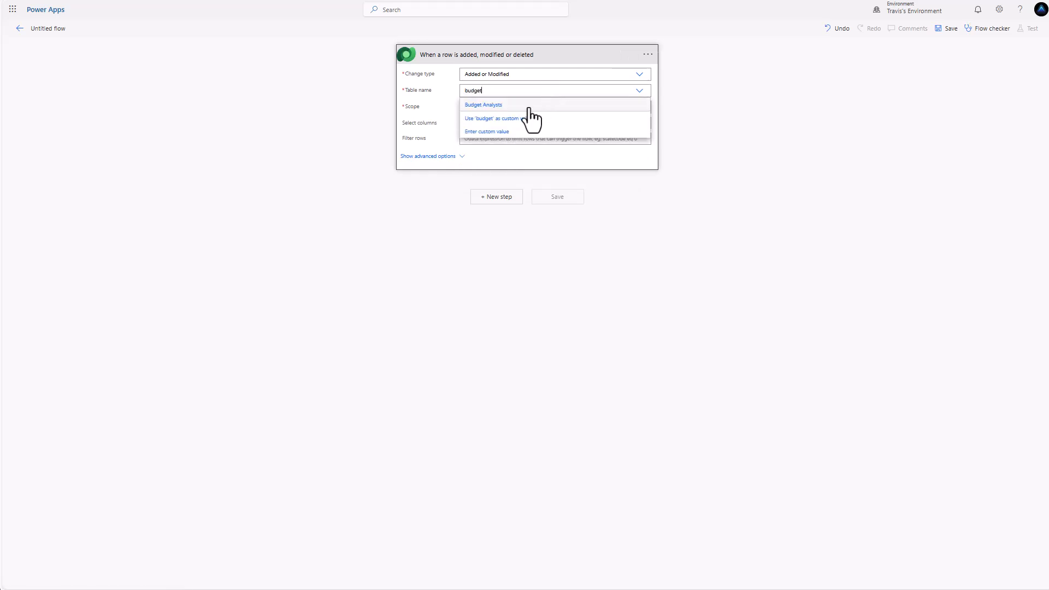
pyautogui.click(528, 106)
pyautogui.click(527, 108)
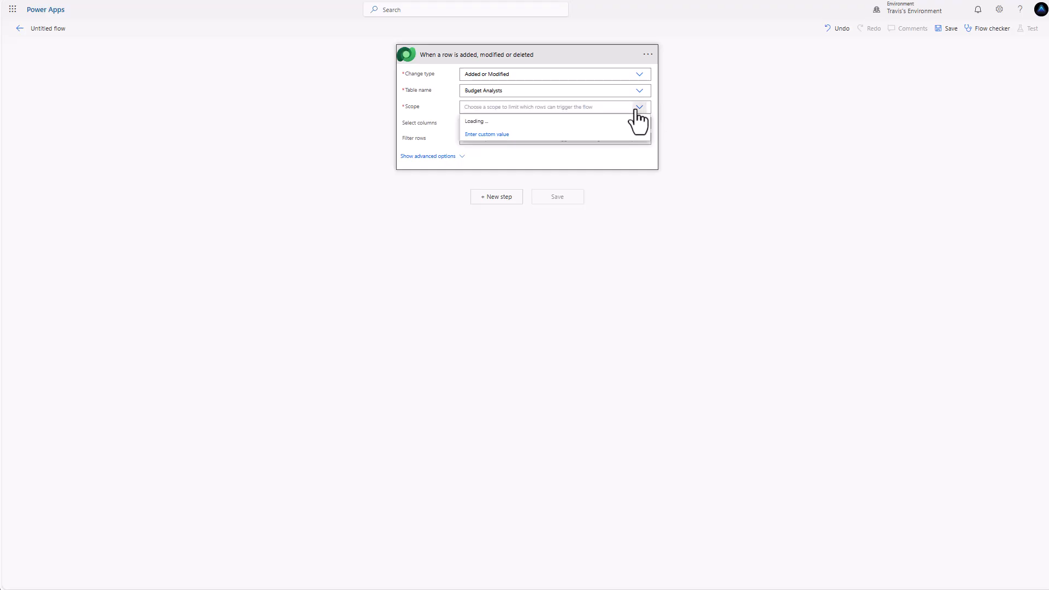
pyautogui.click(638, 107)
pyautogui.click(638, 107)
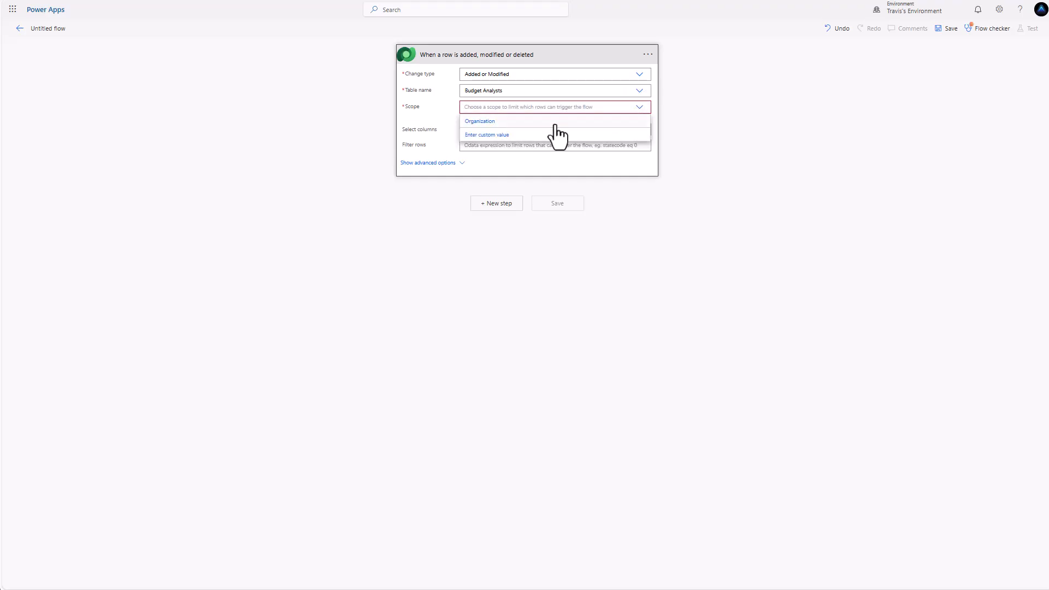
pyautogui.click(516, 121)
# - Limit the trigger's selected columns to osp_budgetanalyst
pyautogui.click(514, 123)
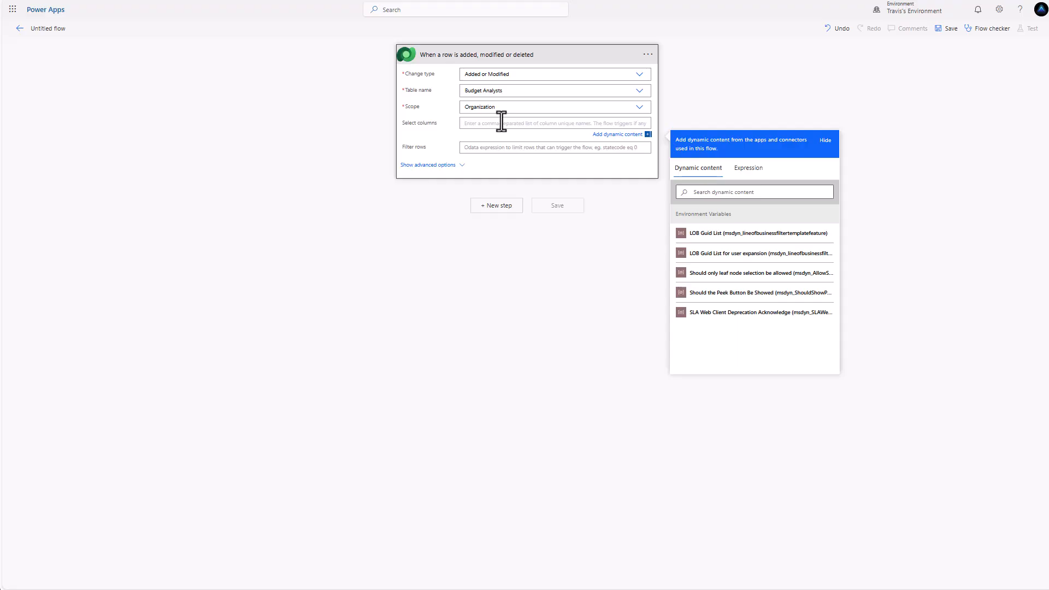
pyautogui.write('os')
pyautogui.write('p_budgetanalyst')
# - Add a Microsoft Dataverse "Get a row by ID" action after the trigger and set its table to Users
pyautogui.click(498, 208)
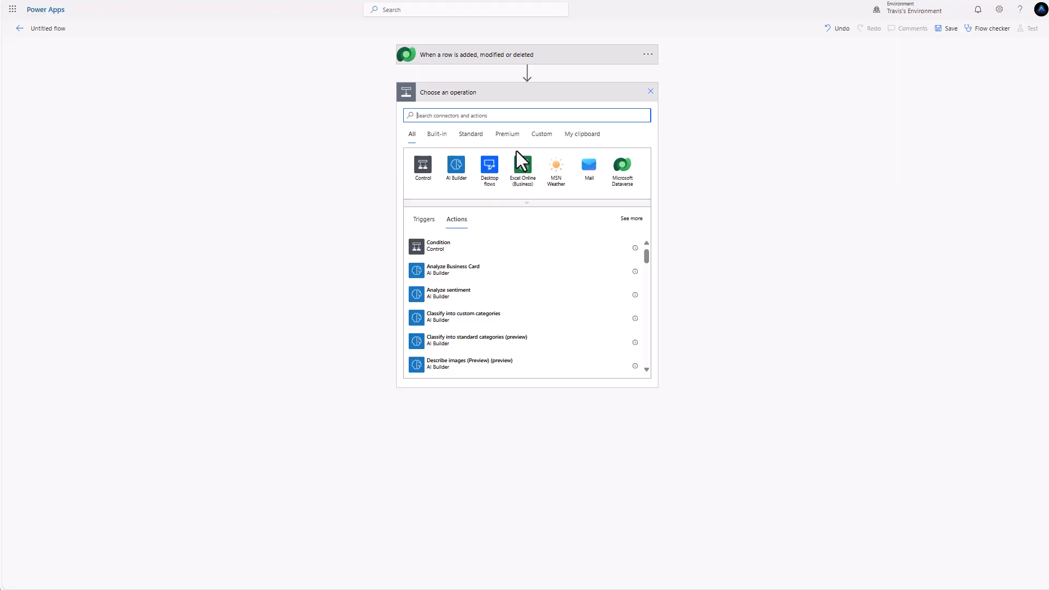
pyautogui.click(621, 177)
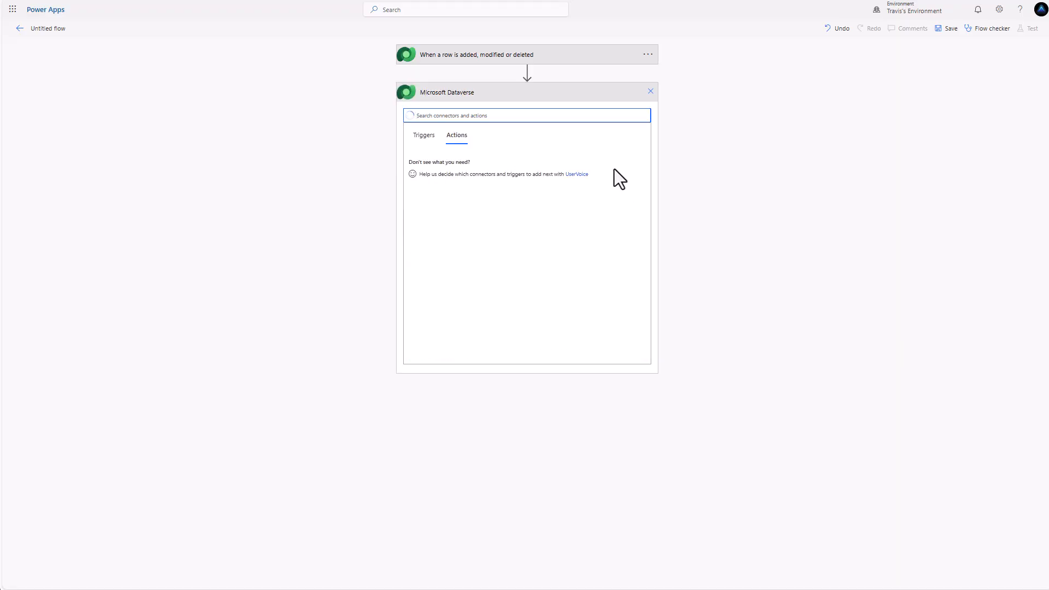
pyautogui.write('get')
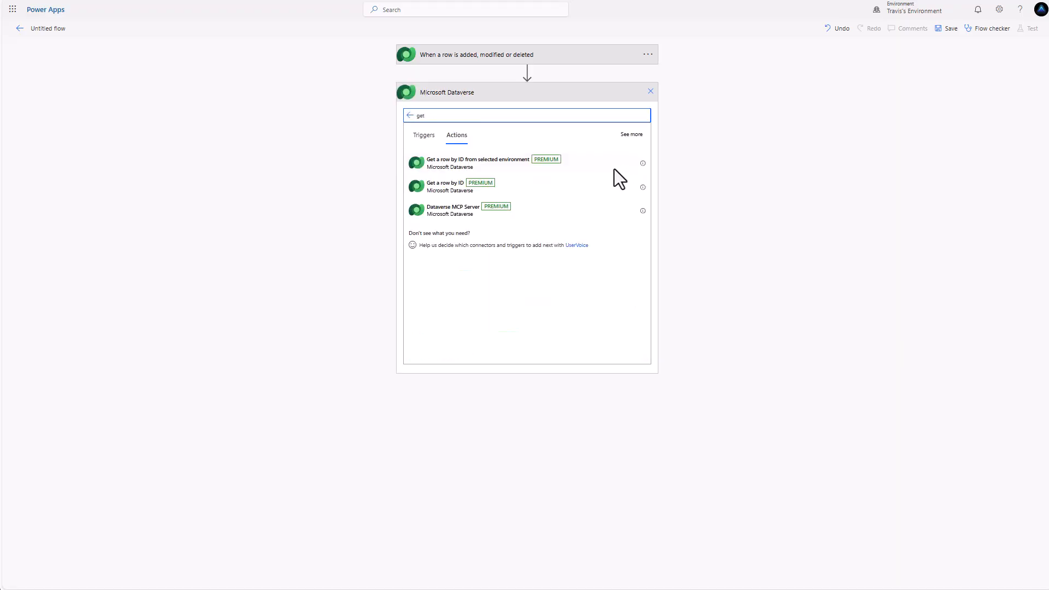
pyautogui.click(473, 187)
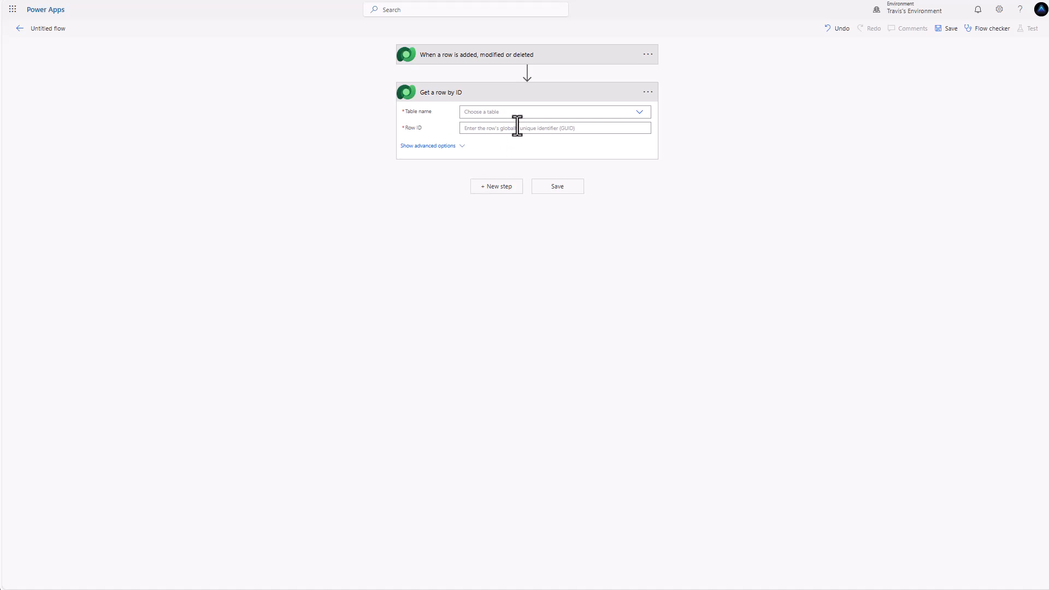
pyautogui.click(556, 112)
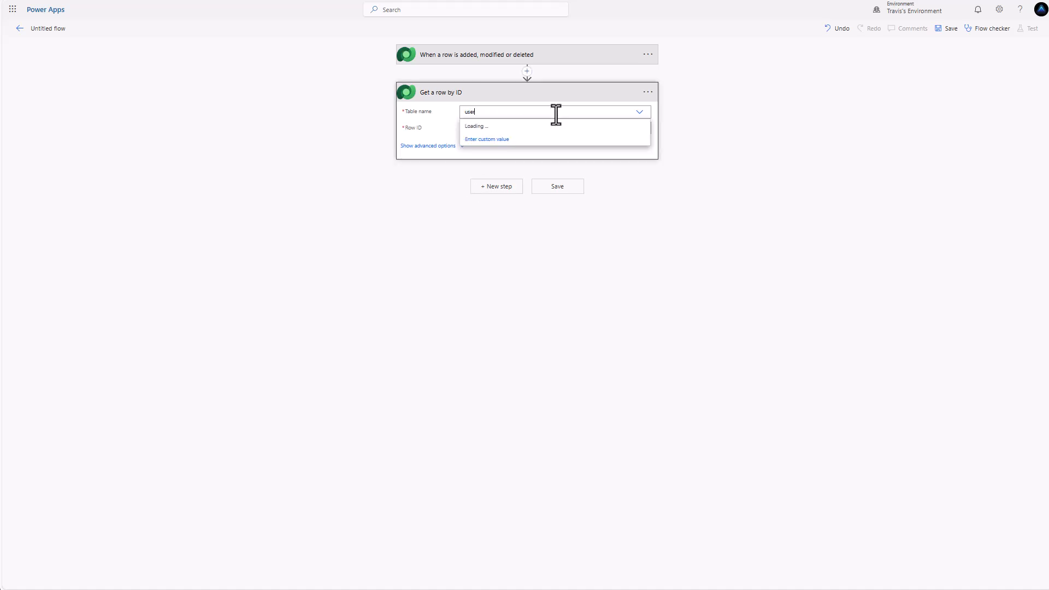
pyautogui.write('user')
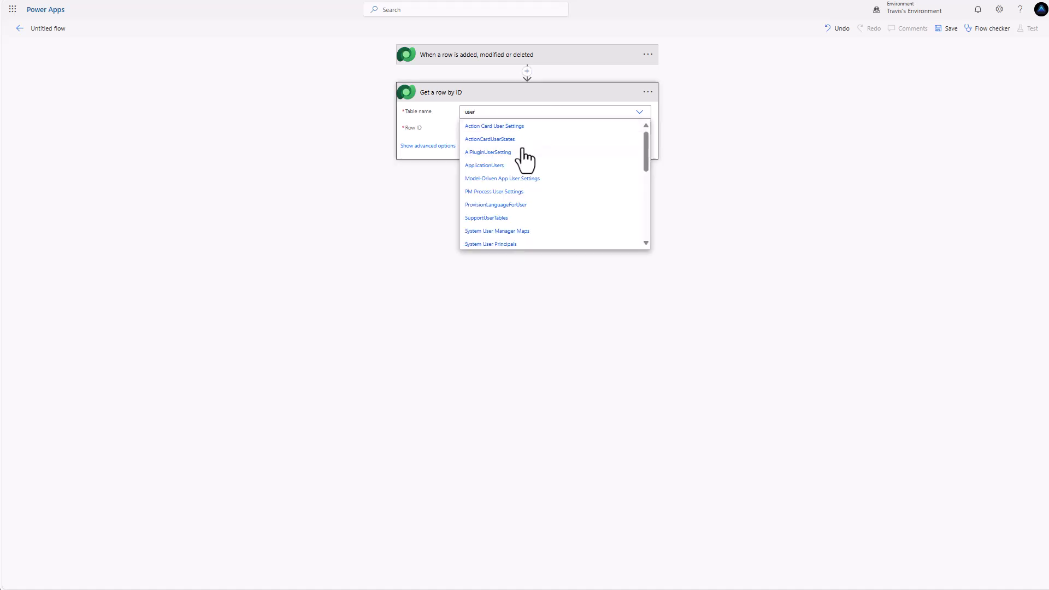
pyautogui.write('s')
pyautogui.click(483, 167)
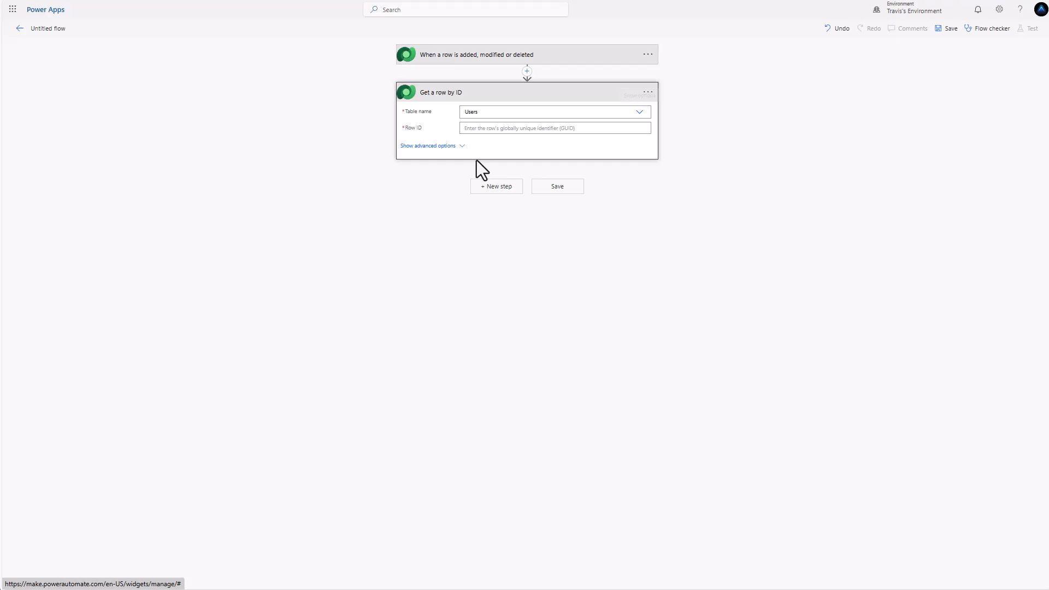
# - Set the Row ID of the Get a row by ID action to the trigger's Budget Analyst (Value) dynamic content
pyautogui.click(492, 129)
pyautogui.click(715, 196)
pyautogui.write('budg')
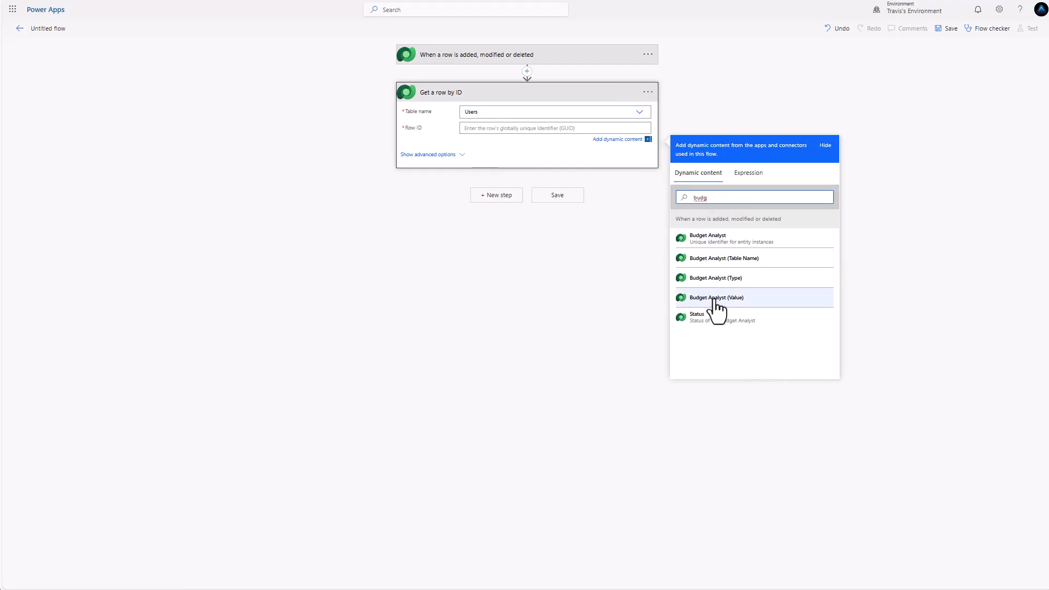
pyautogui.click(713, 298)
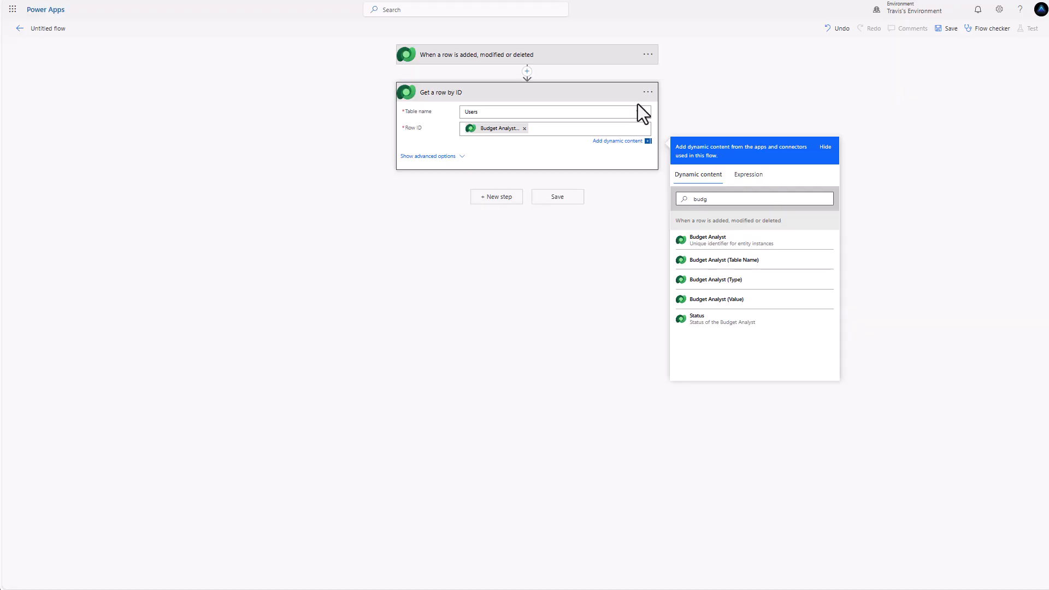
# - Rename the Get a row by ID action as "Get a row by ID (Get User Details)"
pyautogui.click(647, 92)
pyautogui.click(684, 105)
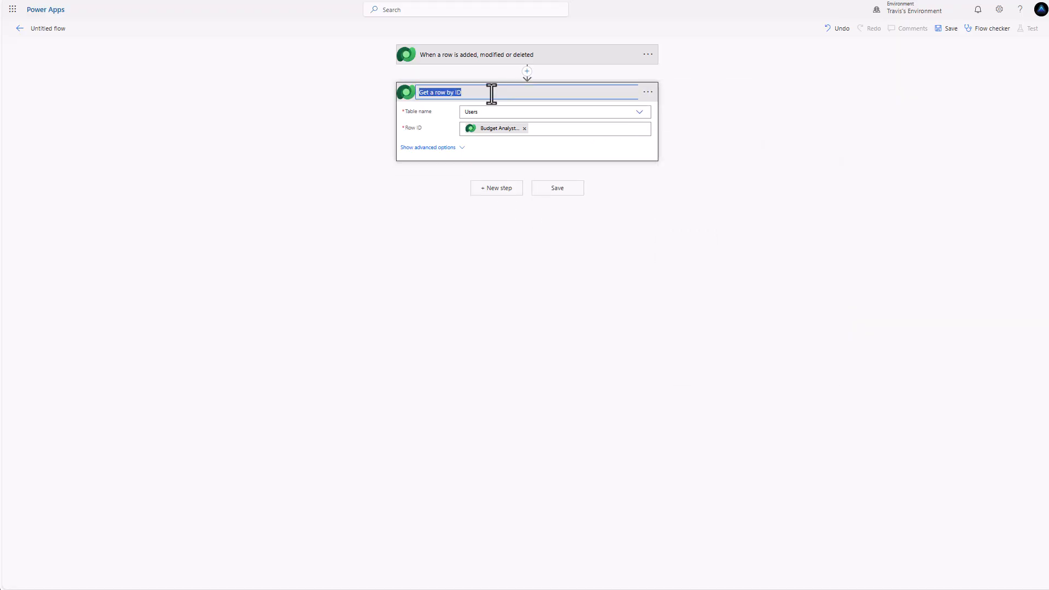
pyautogui.click(491, 93)
# - Add a Microsoft Dataverse "Update a row" action after the Get User Details action
pyautogui.click(504, 196)
pyautogui.click(503, 196)
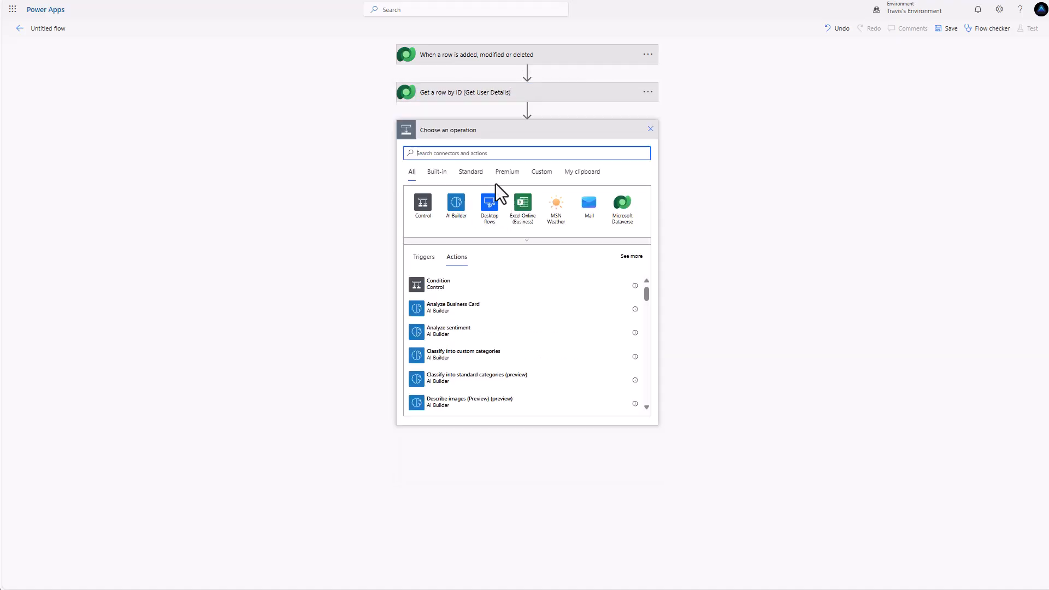
pyautogui.click(616, 208)
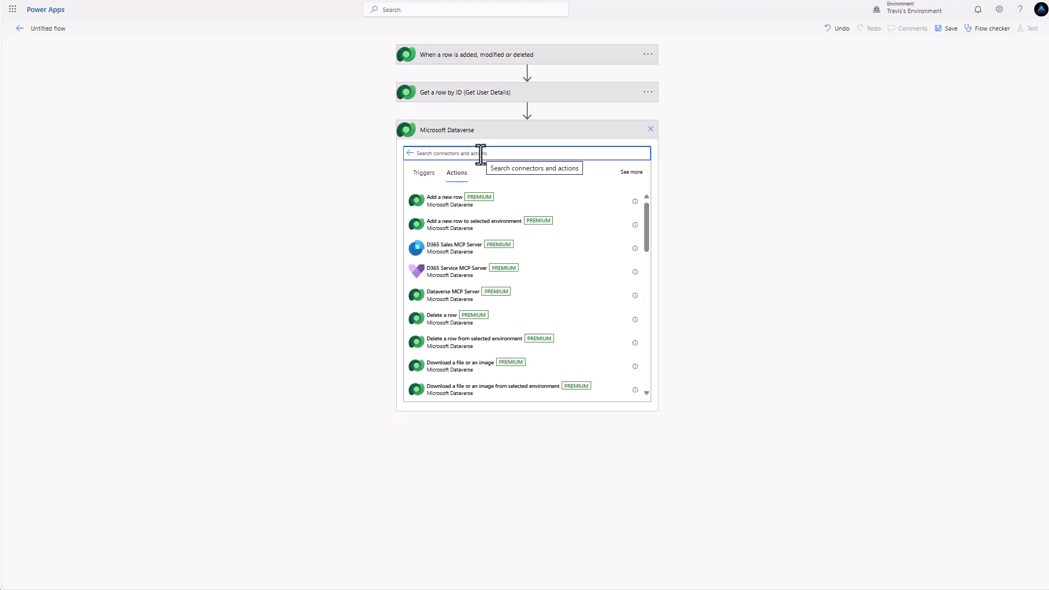
pyautogui.write('Update')
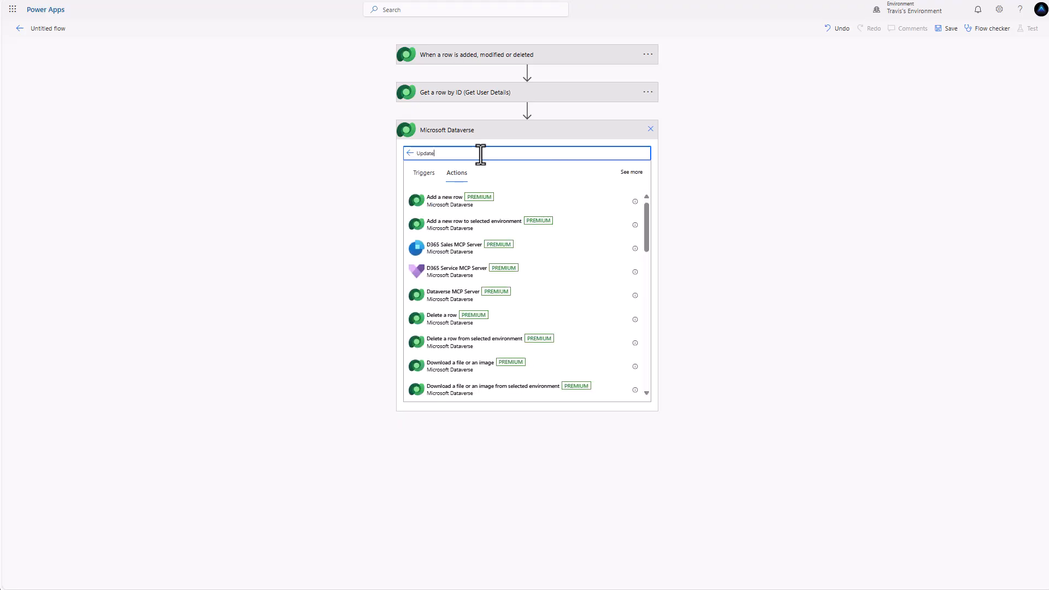
pyautogui.click(463, 203)
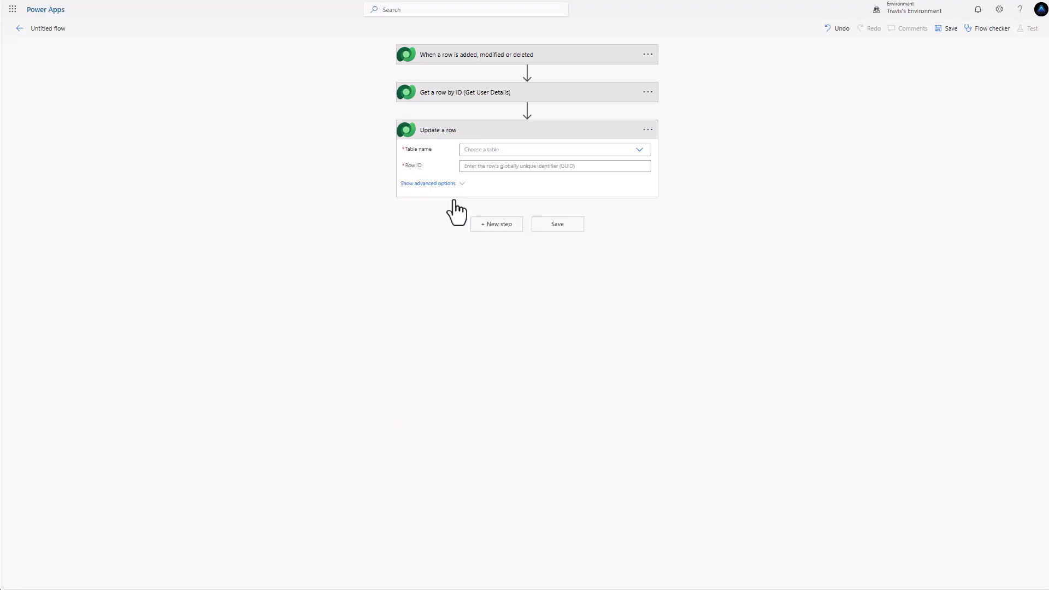
# - Set the Update a row action's table to Budget Analysts and its Row ID to the trigger's Budget Analyst unique identifier
pyautogui.click(522, 151)
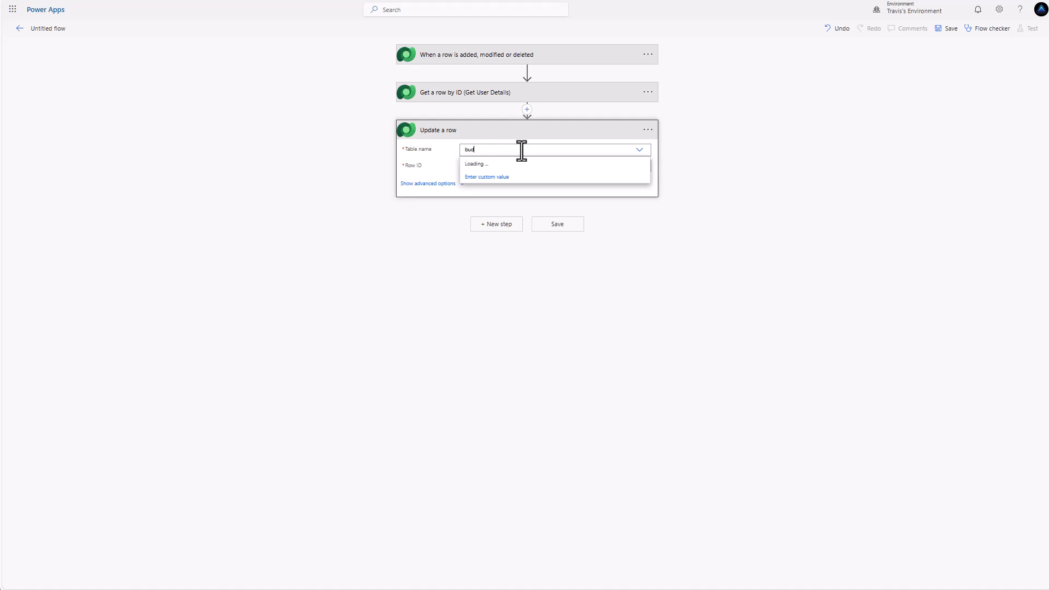
pyautogui.click(505, 165)
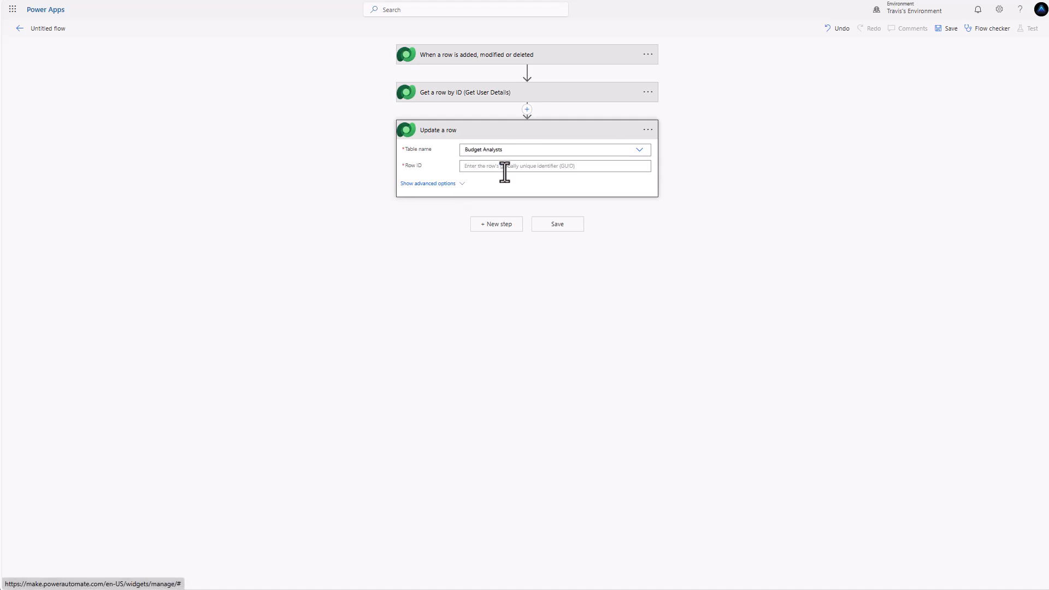
pyautogui.click(501, 166)
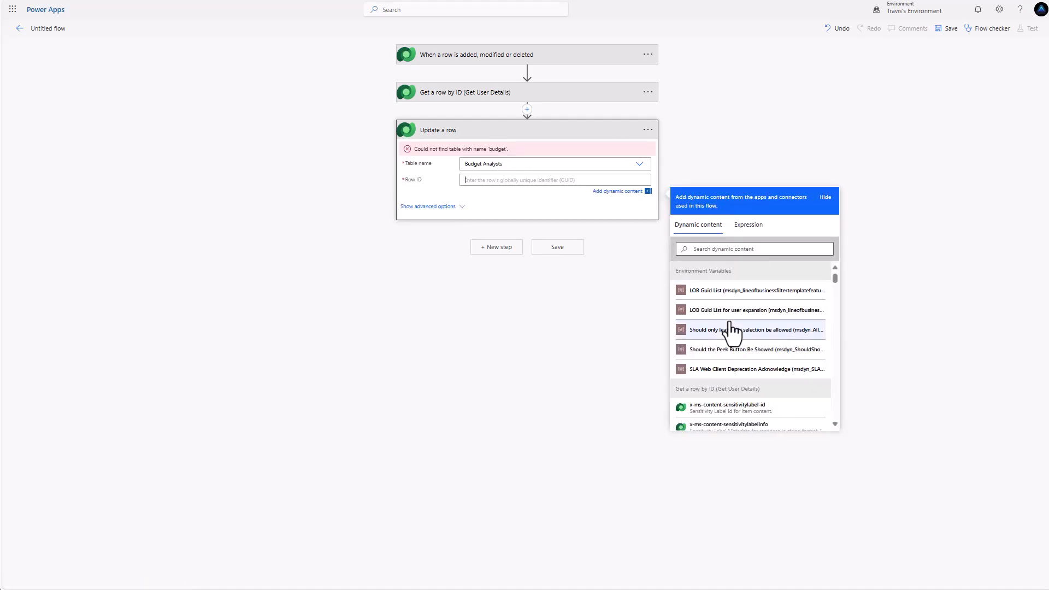
pyautogui.scroll(-3, 731, 330)
pyautogui.scroll(-10, 731, 330)
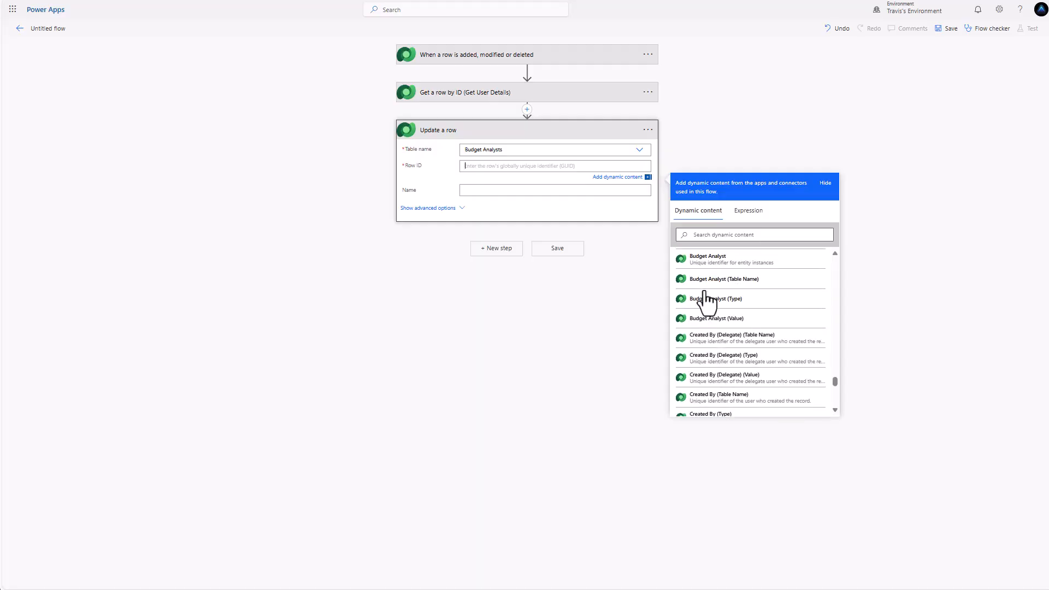
pyautogui.click(720, 262)
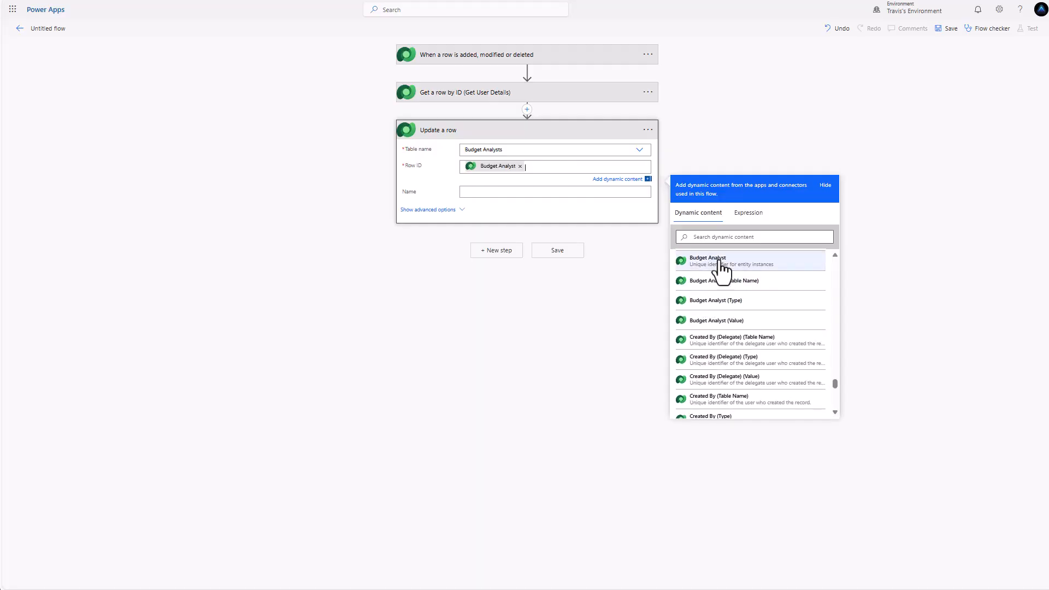
# - Set the Name field of the Update a row action to the Full Name dynamic content from Get User Details
pyautogui.click(470, 192)
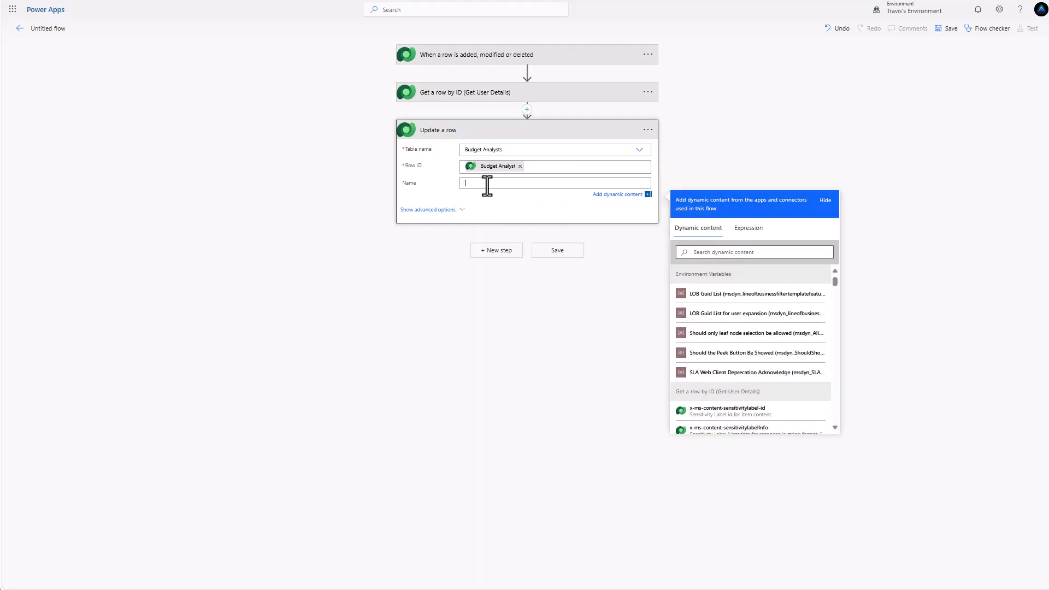
pyautogui.click(679, 252)
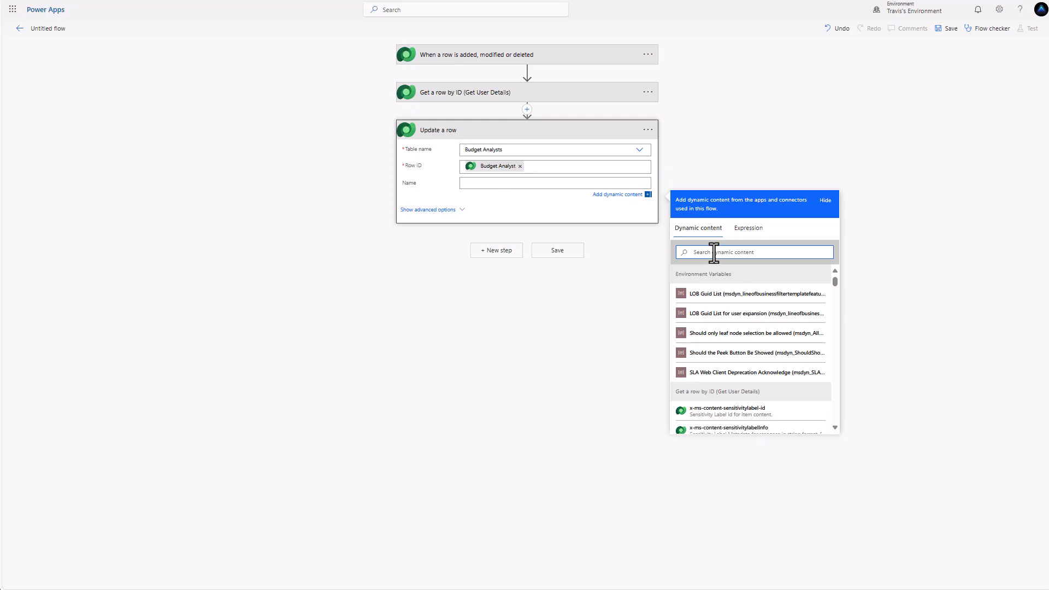
pyautogui.write('B')
pyautogui.press('BackSpace')
pyautogui.write('full')
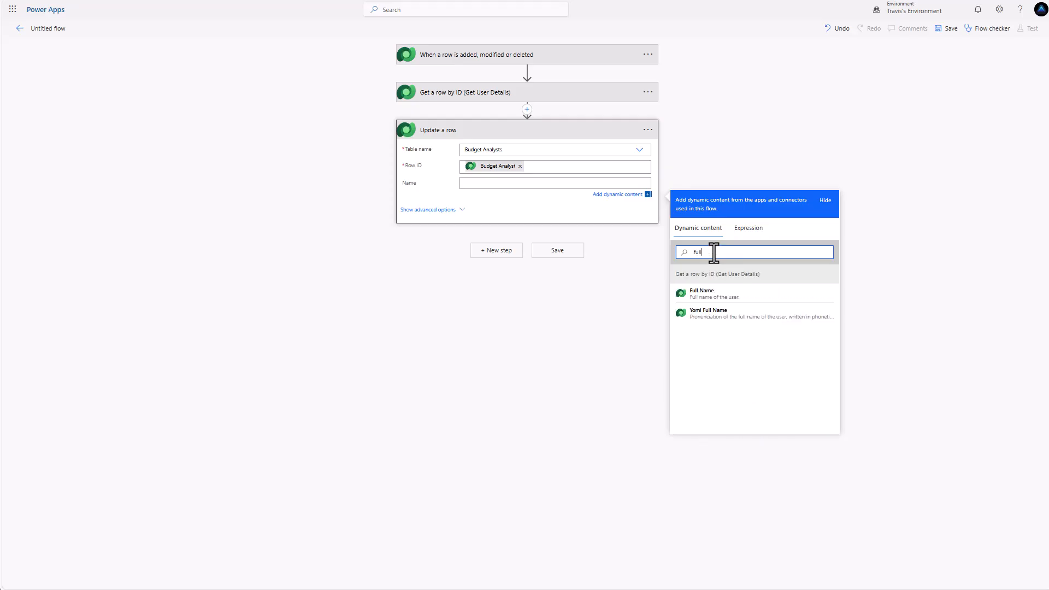
pyautogui.click(700, 293)
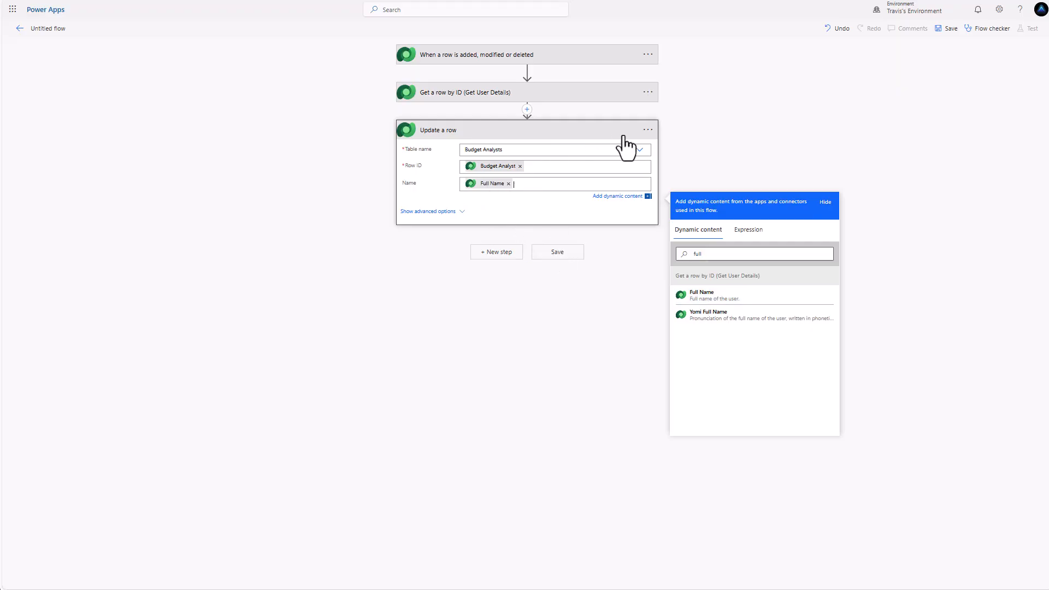
# - Rename the Update a row action as "Update a row (Update Primary Name Column)" and save the flow
pyautogui.click(647, 130)
pyautogui.click(677, 142)
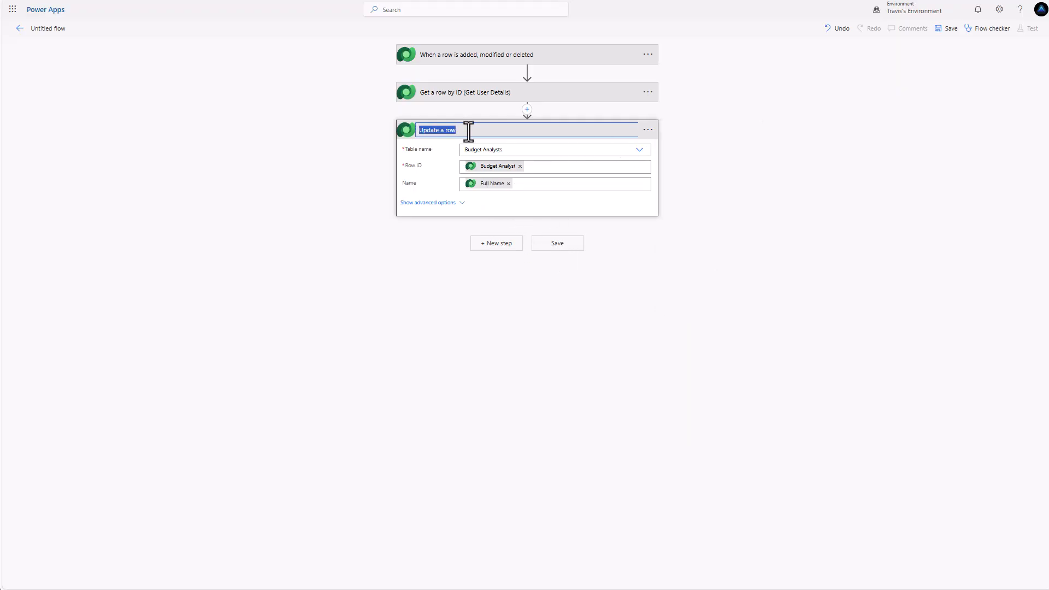
pyautogui.click(469, 131)
pyautogui.write('(Update Primary Name Column)')
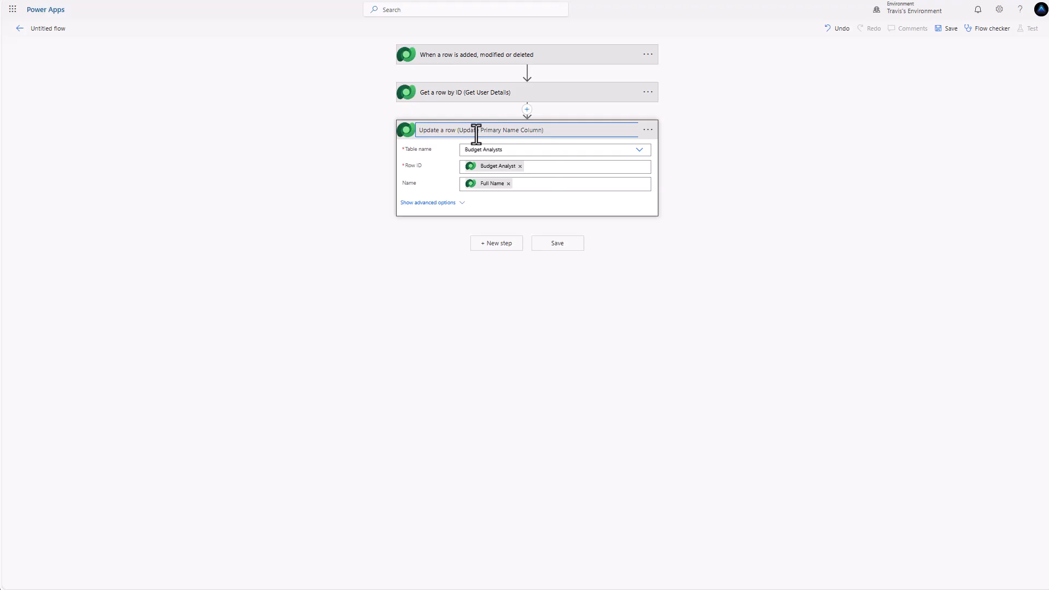
pyautogui.click(558, 245)
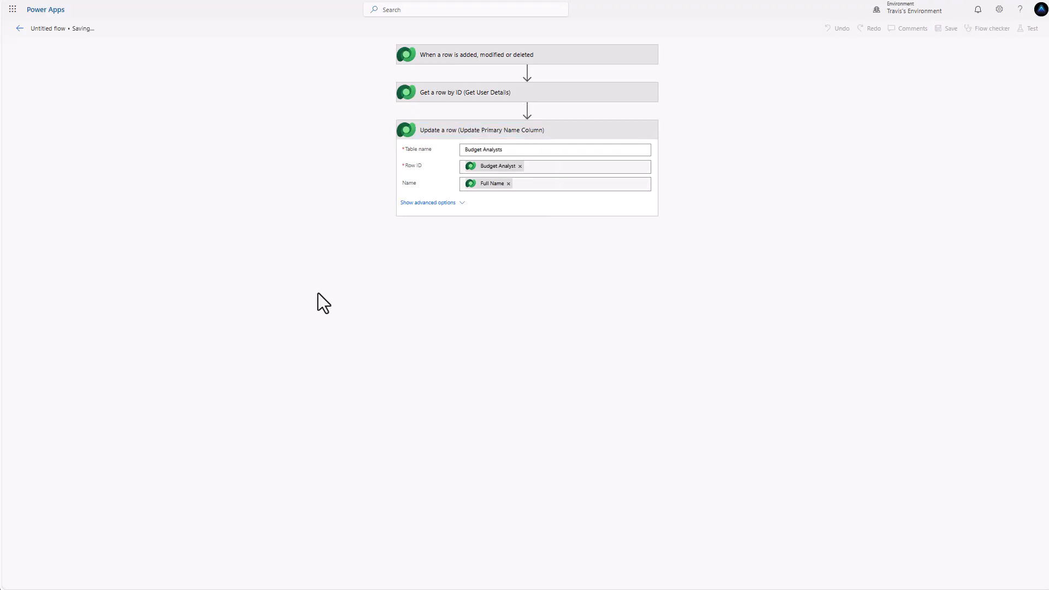
# - Rename the flow as "Update Primary Name of Budget Analyst Table" and save it
pyautogui.click(127, 28)
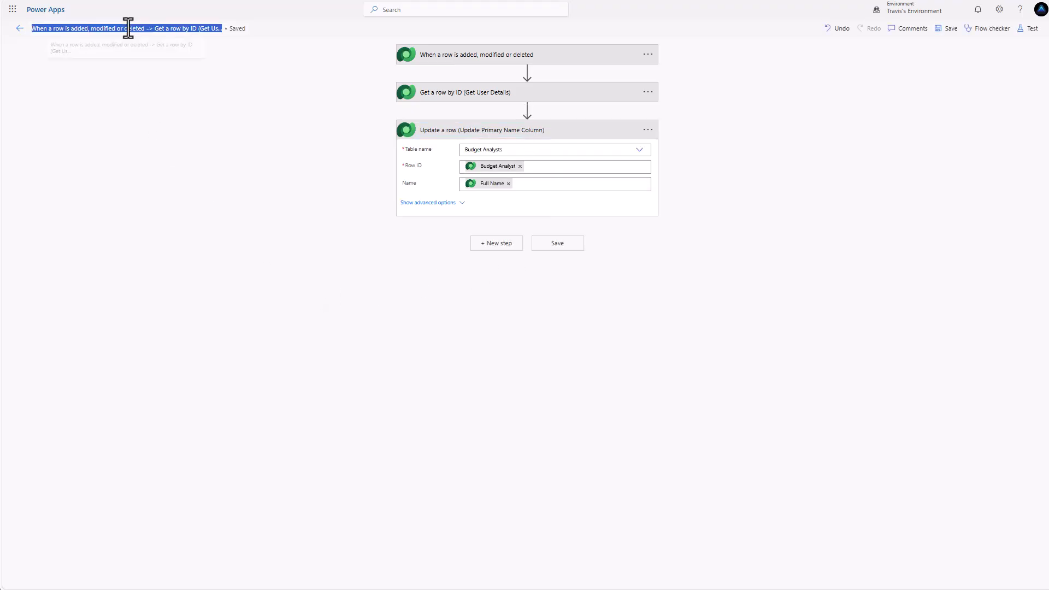
pyautogui.write('Update Primary')
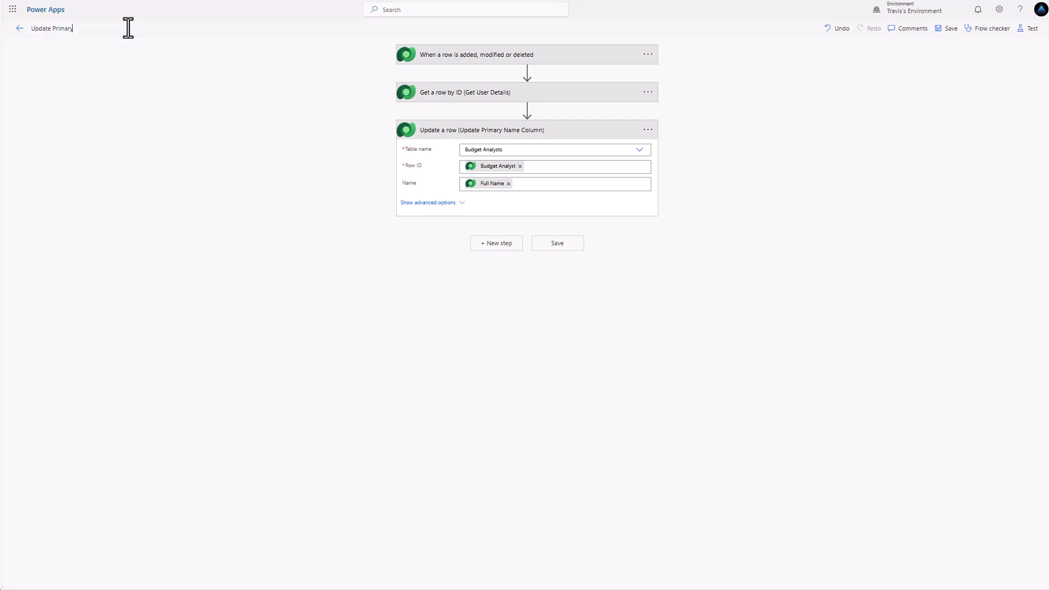
pyautogui.write(' Name of Budget Analyst Table')
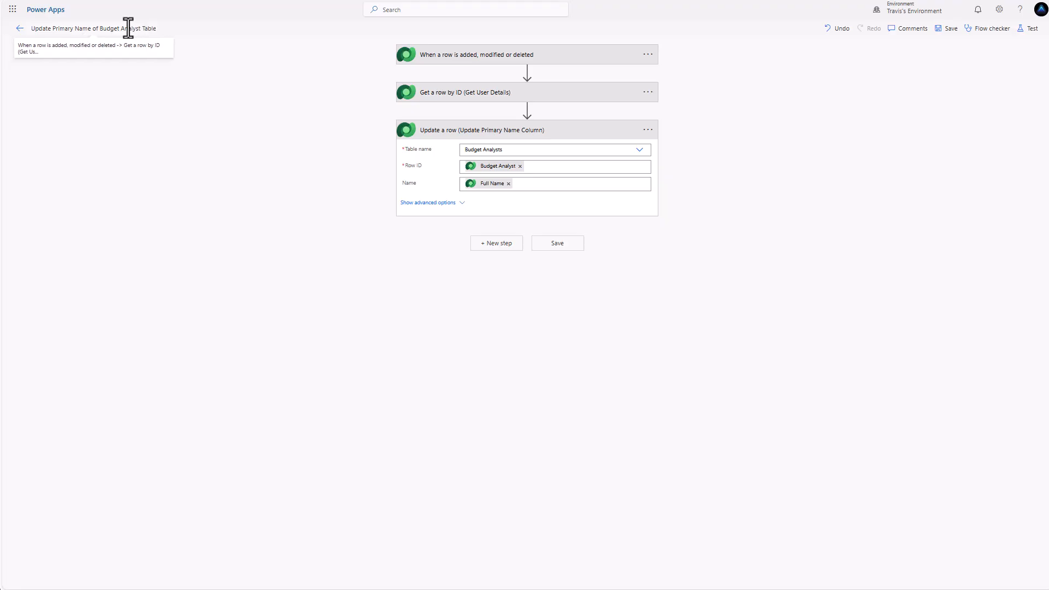
pyautogui.click(559, 243)
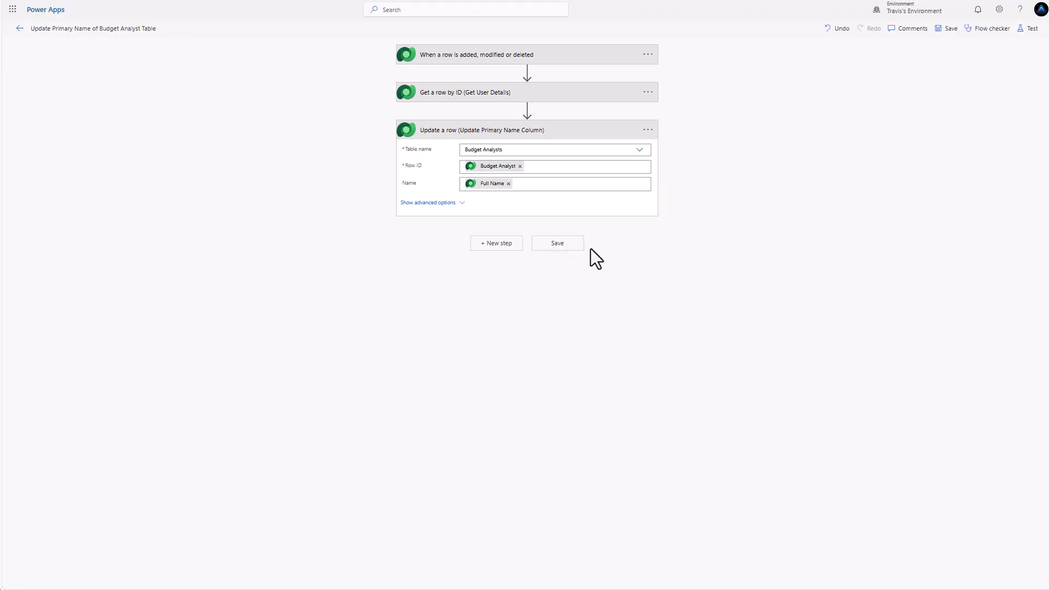
# - Return to the solution's objects and open the Budget Analyst table
pyautogui.click(20, 28)
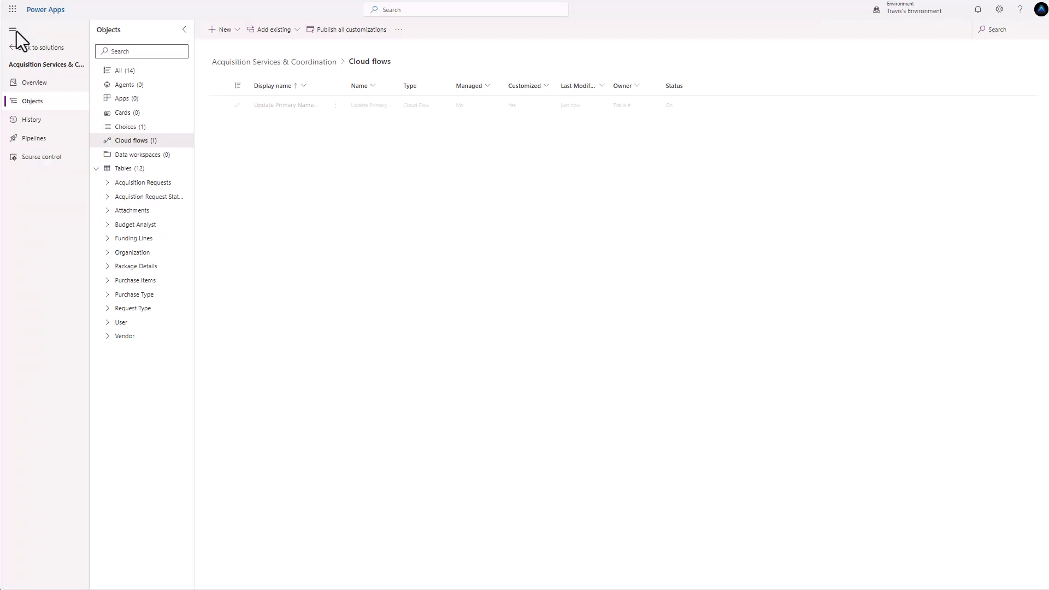
pyautogui.click(134, 225)
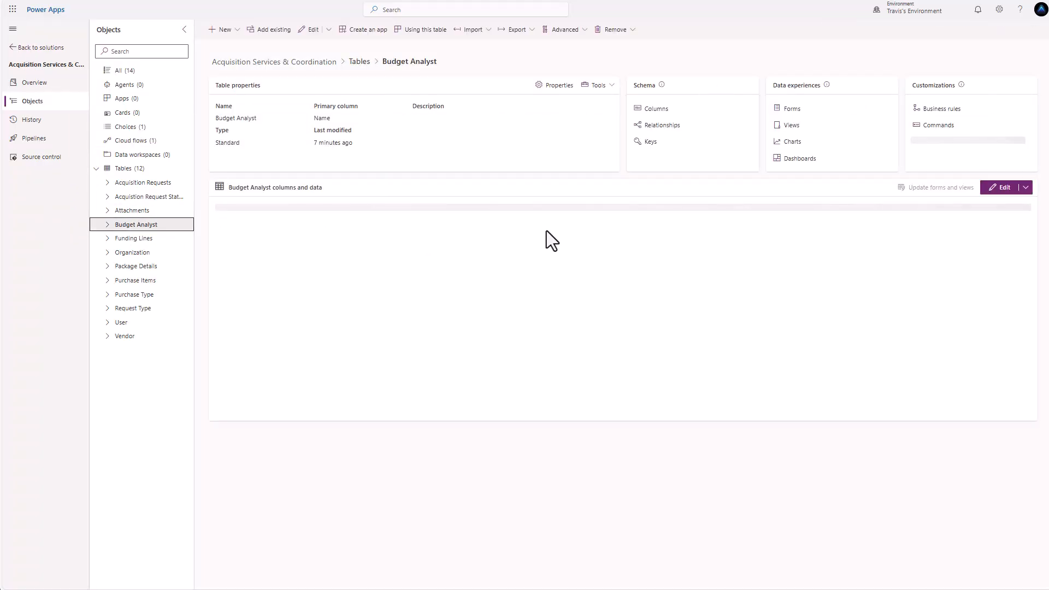
# - Try to add a Budget Analyst row with a looked-up user and Executive Team as the supported organization, leaving the name empty
pyautogui.click(628, 232)
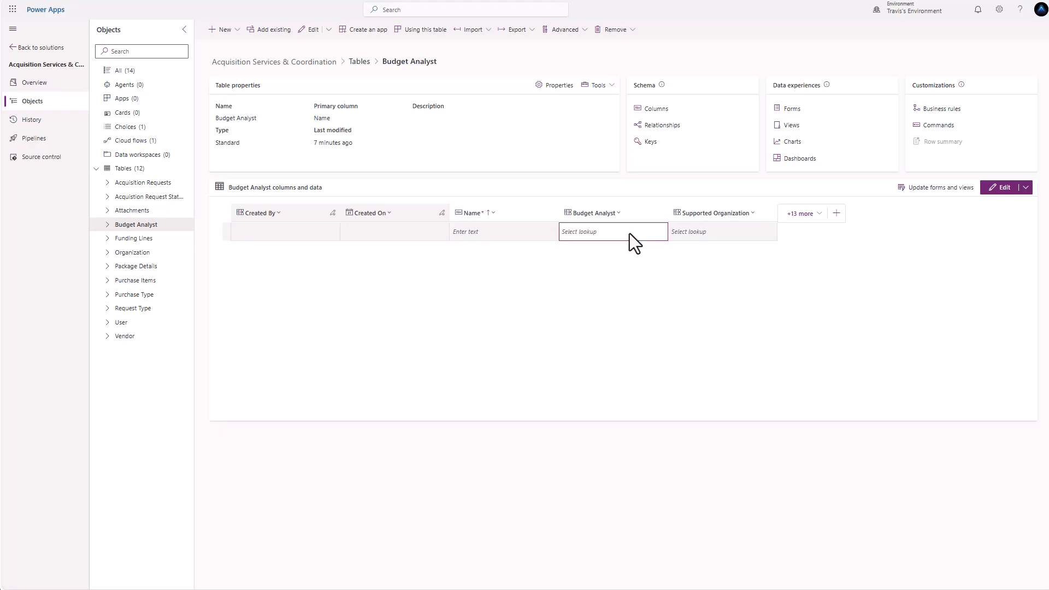
pyautogui.write('tr')
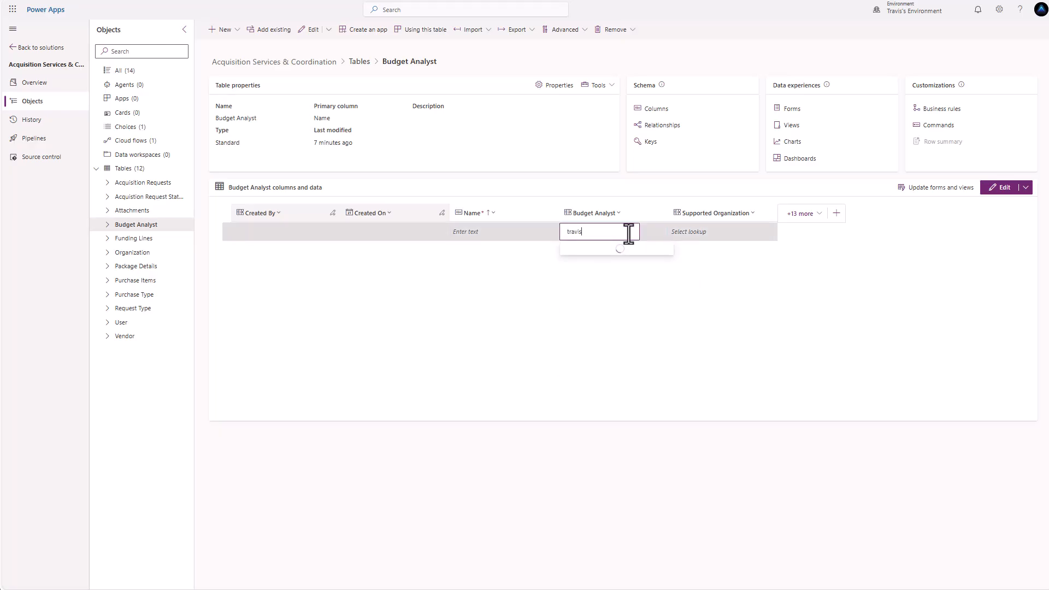
pyautogui.write('avis')
pyautogui.click(618, 250)
pyautogui.click(709, 232)
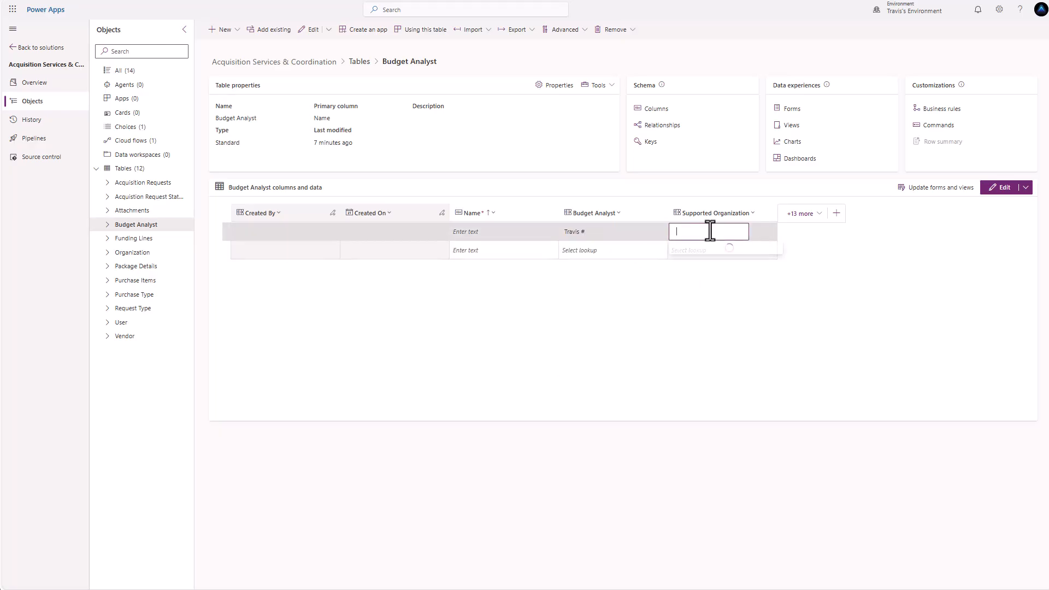
pyautogui.click(702, 263)
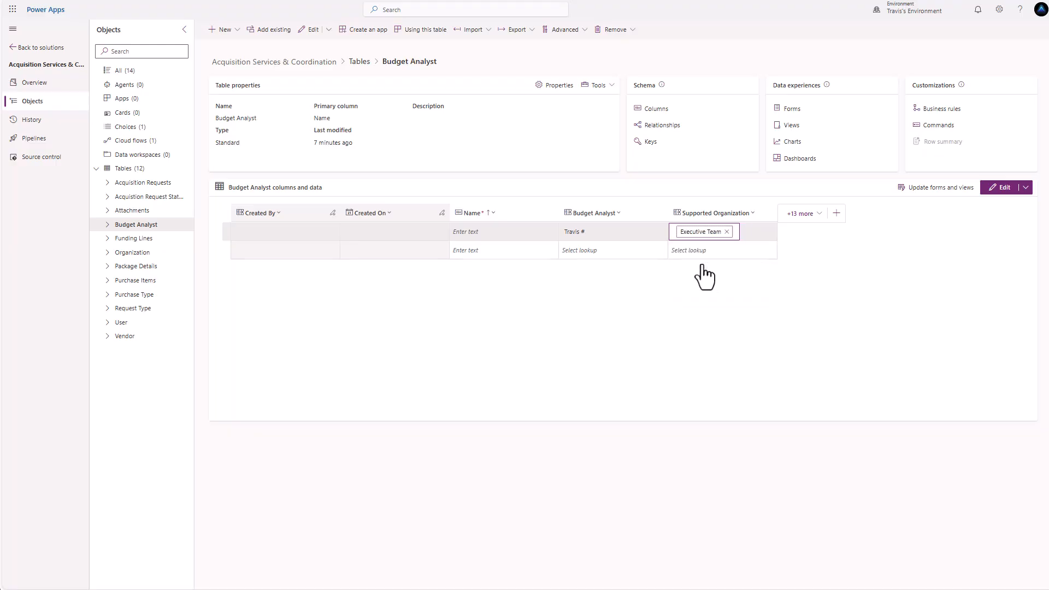
pyautogui.click(676, 269)
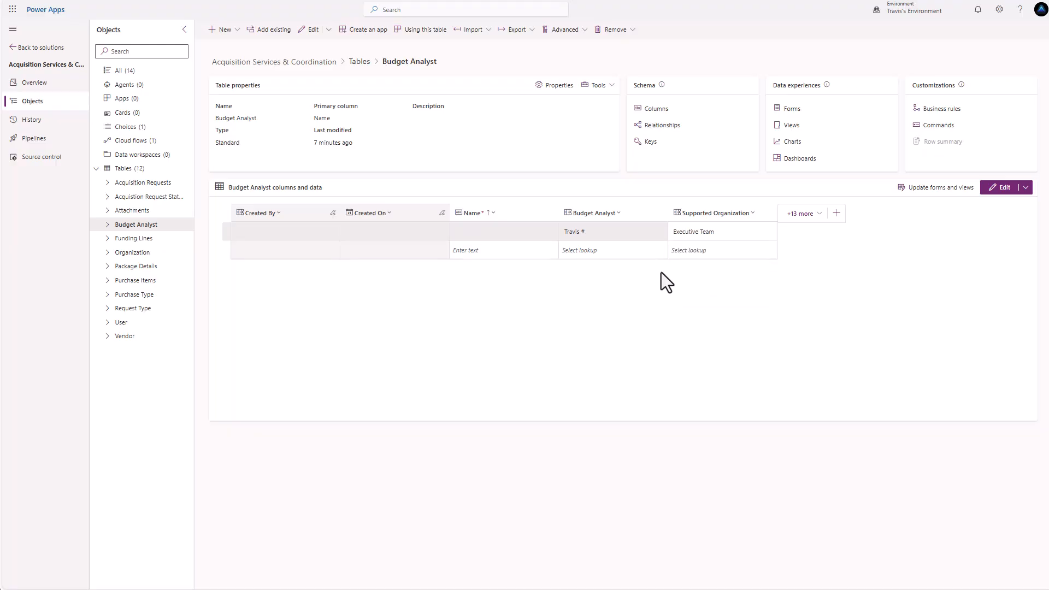
# - Make the Budget Analyst table's Name column Optional and save the column
pyautogui.click(494, 219)
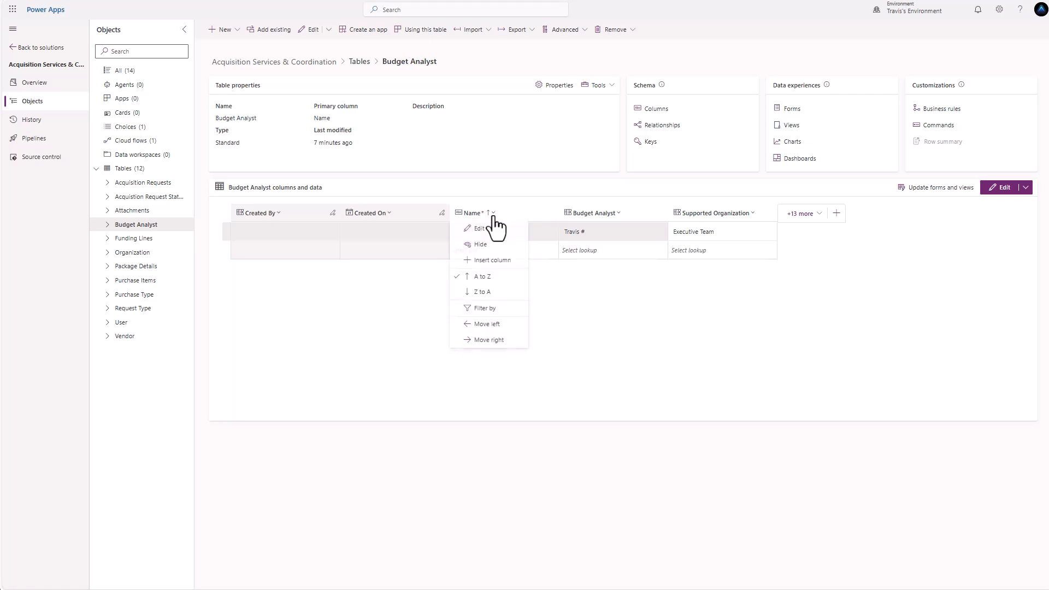
pyautogui.click(491, 231)
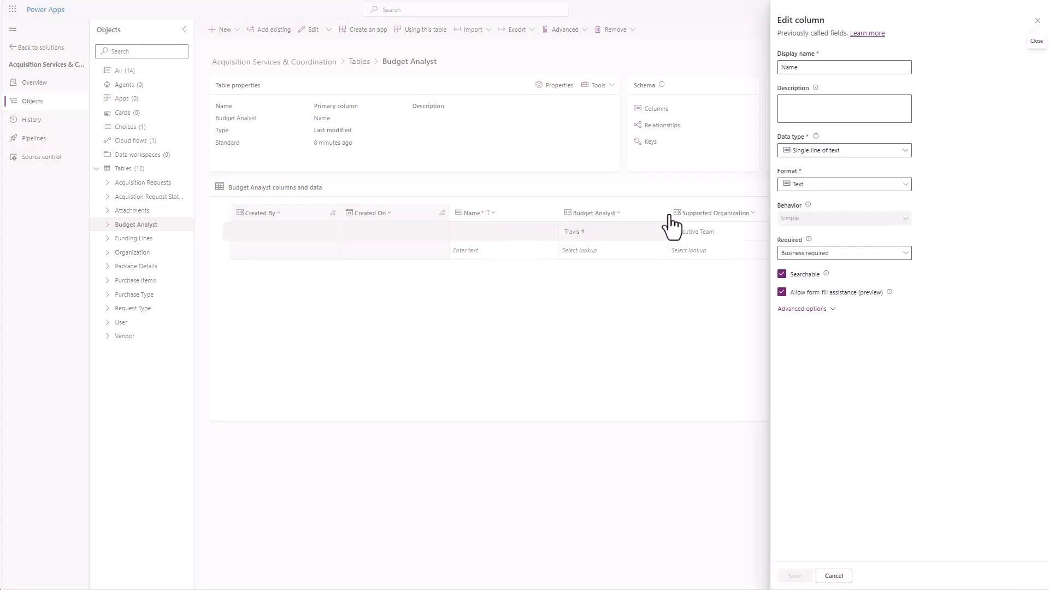
pyautogui.click(848, 255)
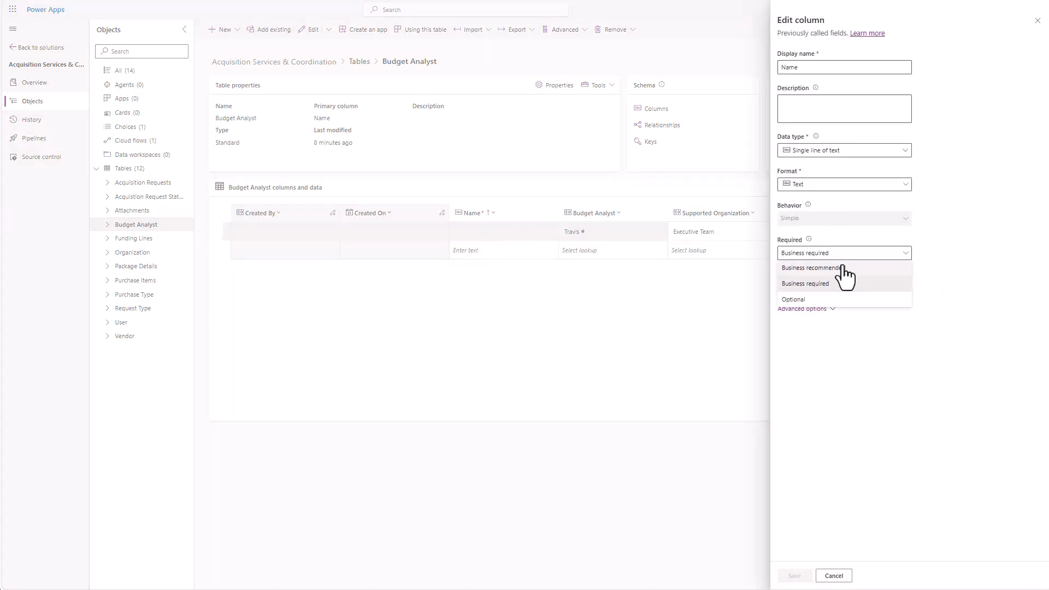
pyautogui.click(820, 299)
pyautogui.click(795, 577)
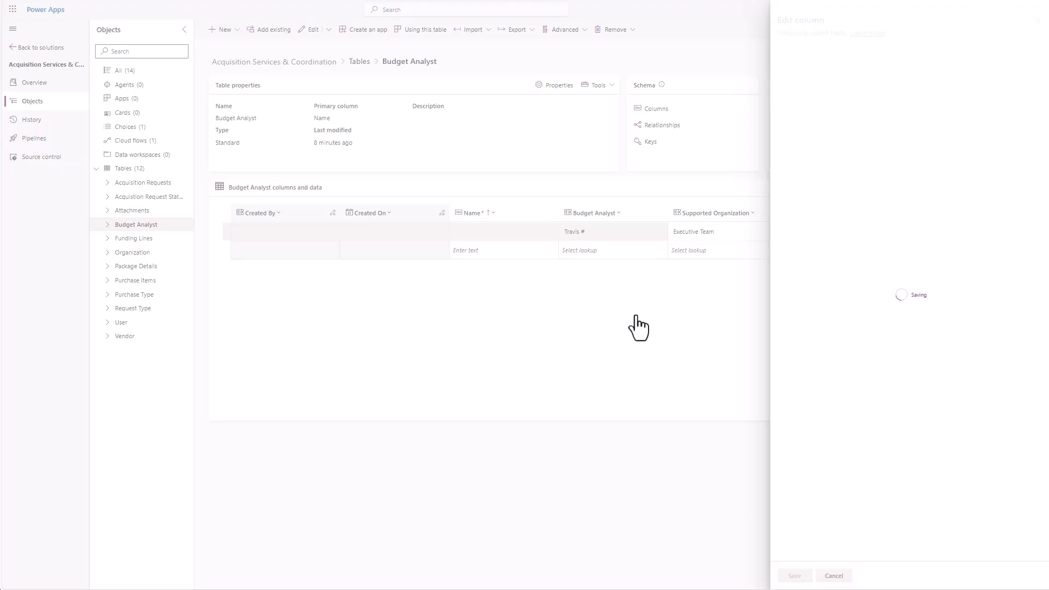
pyautogui.click(535, 250)
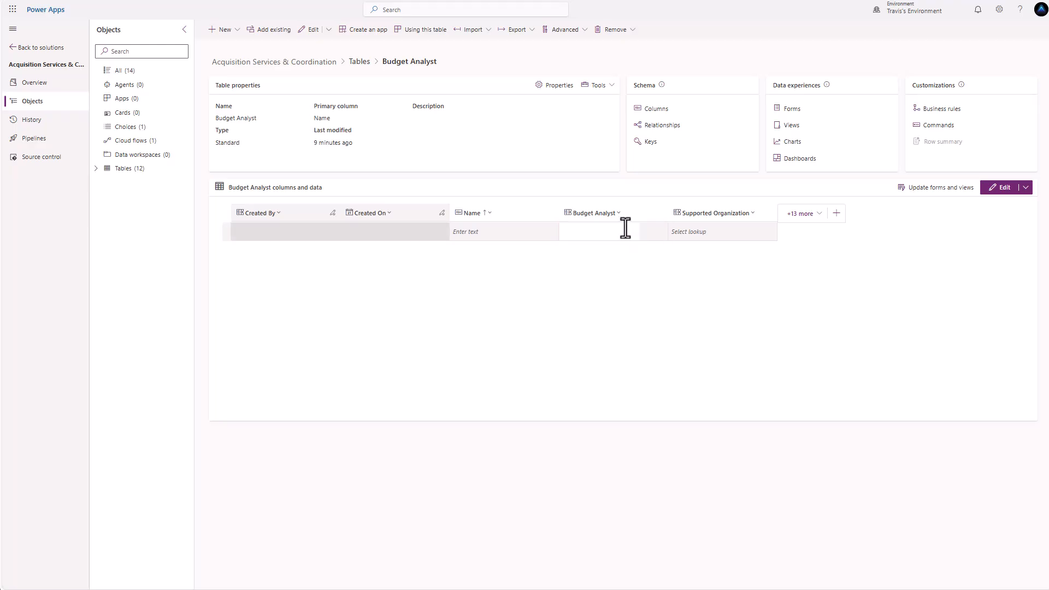
# - Add a Budget Analyst row without a name, choosing the analyst's user record and a supported organization
pyautogui.click(625, 229)
pyautogui.write('Travis #')
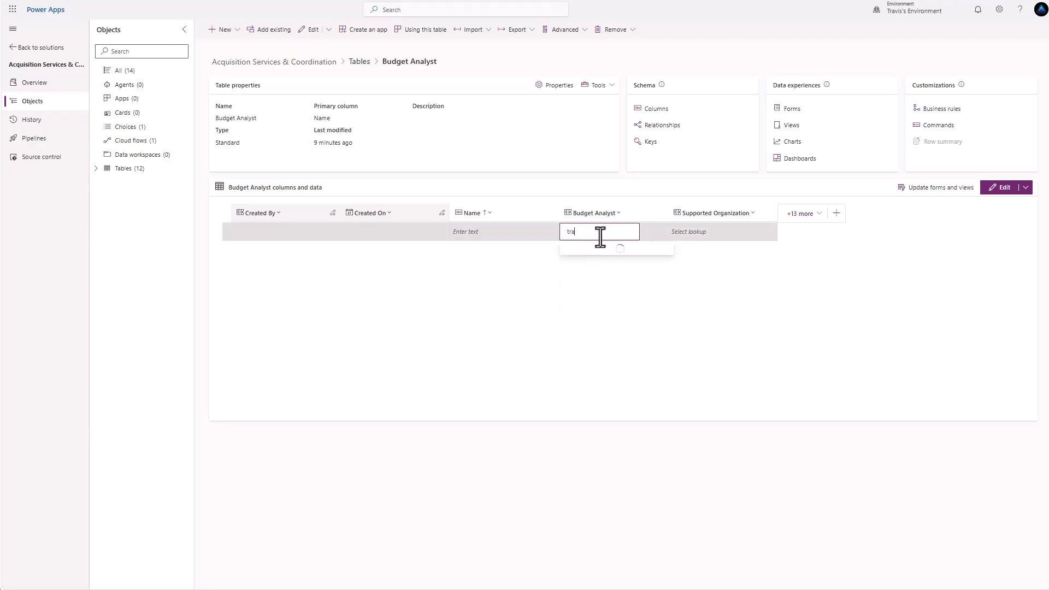
pyautogui.click(617, 250)
pyautogui.click(700, 234)
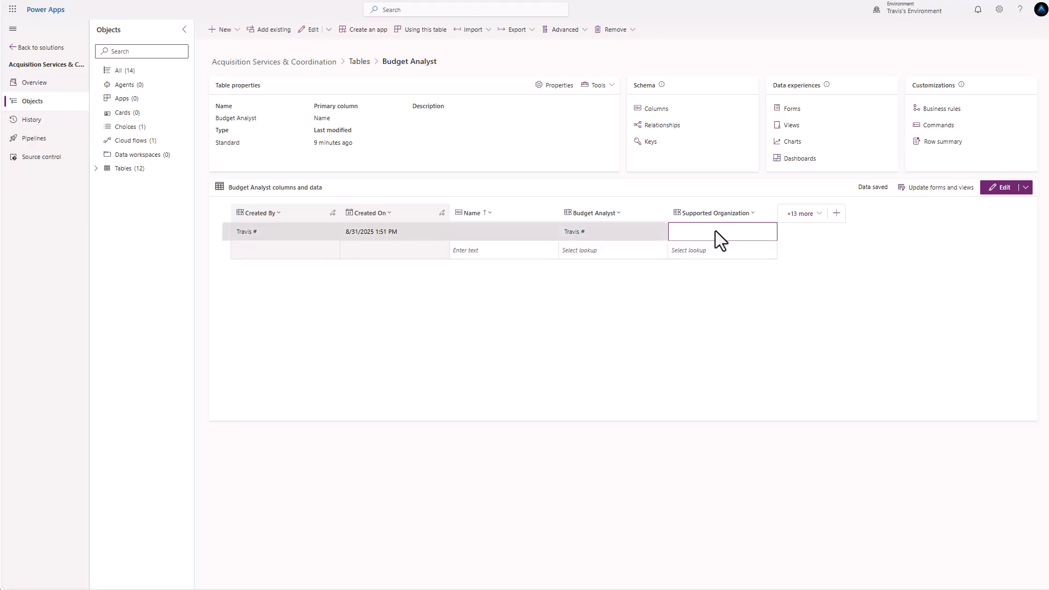
pyautogui.click(716, 230)
pyautogui.click(707, 264)
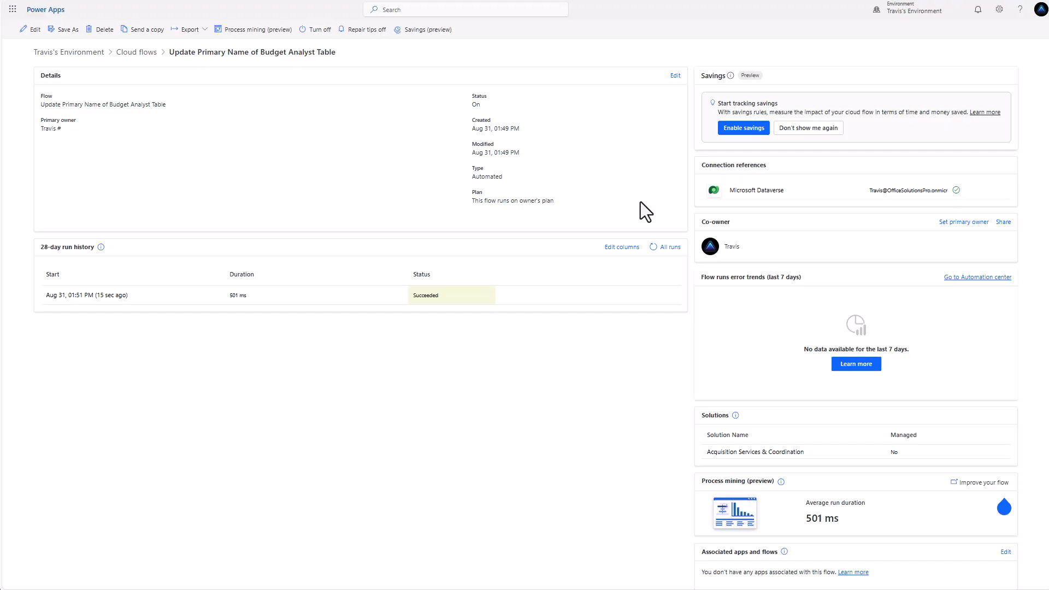
# - Refresh the flow's 28-day run history to check its run status, and return to the cloud flows list
pyautogui.click(653, 247)
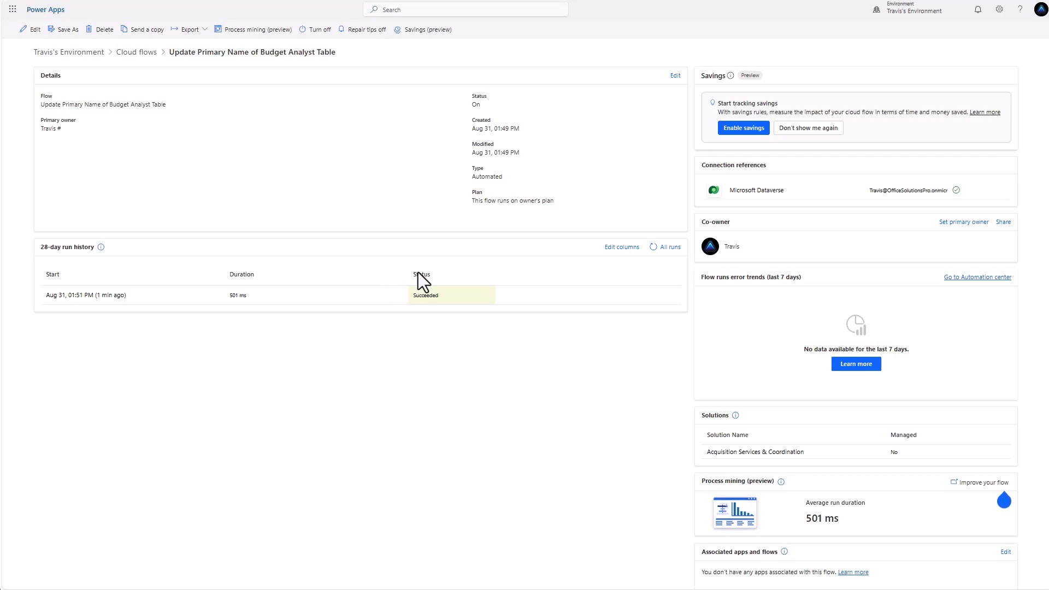
pyautogui.click(138, 53)
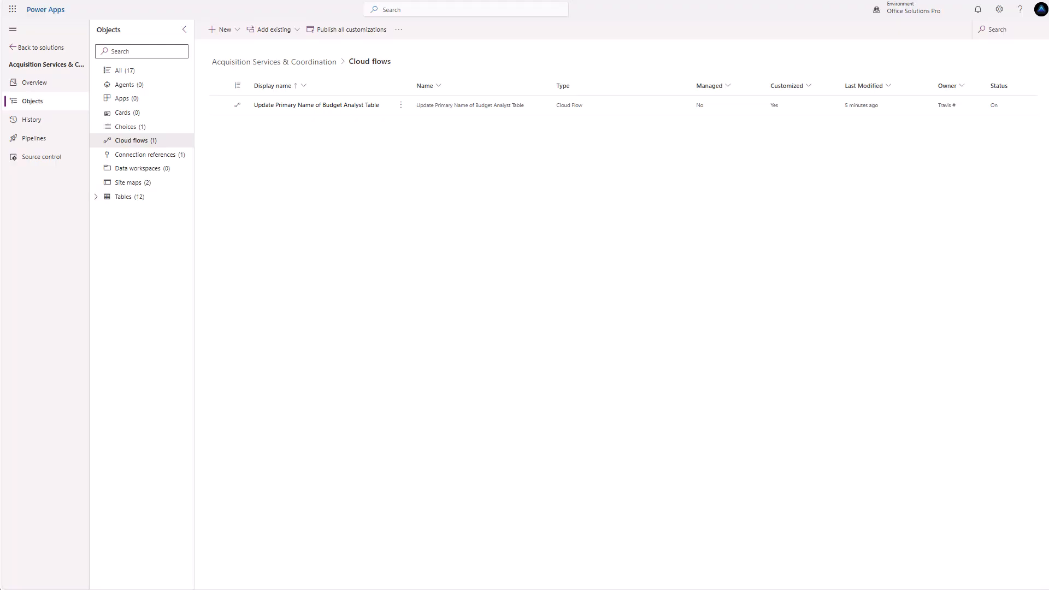
# - Create another automated cloud flow in the solution with the Microsoft Dataverse trigger "When a row is added, modified or deleted"
pyautogui.click(223, 30)
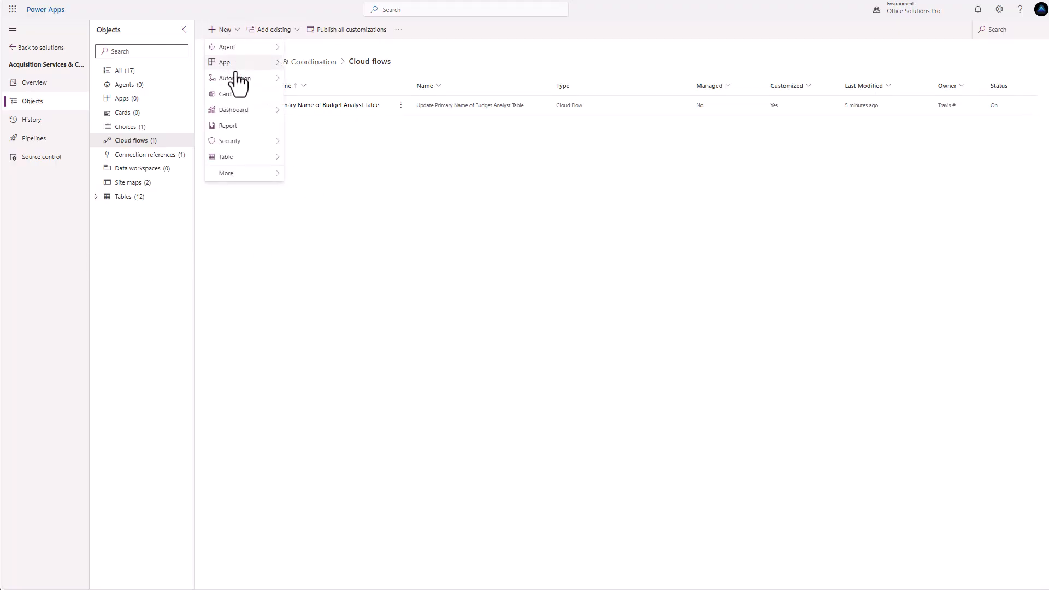
pyautogui.moveTo(256, 81)
pyautogui.moveTo(322, 82)
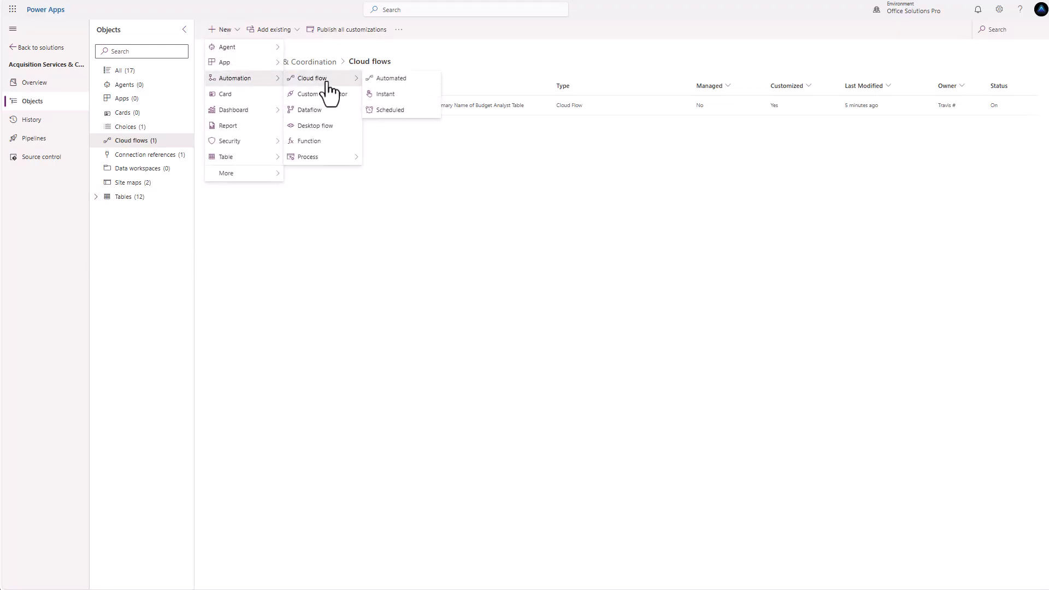
pyautogui.click(389, 81)
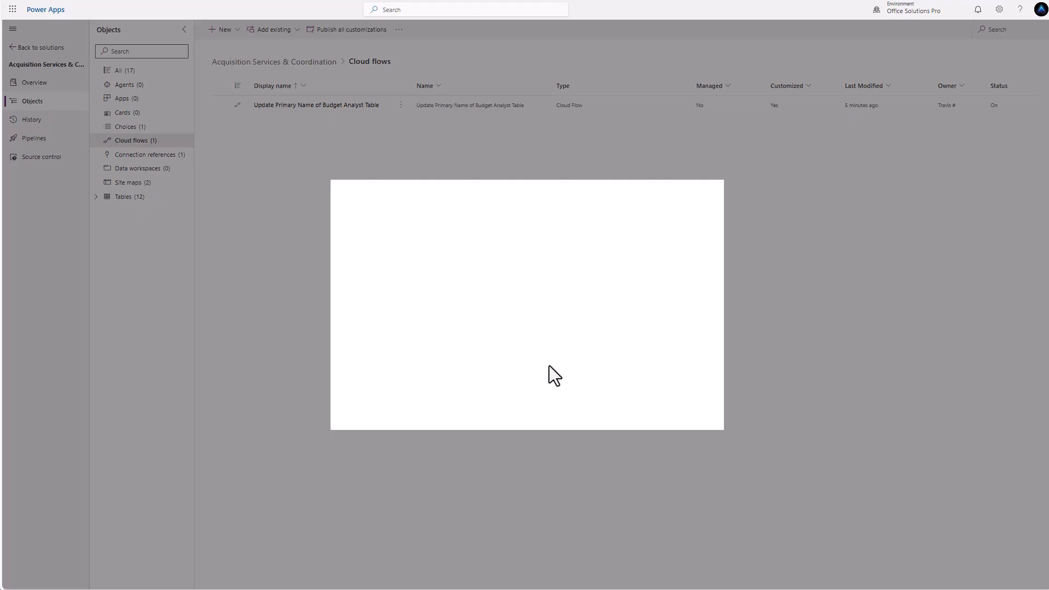
pyautogui.click(622, 417)
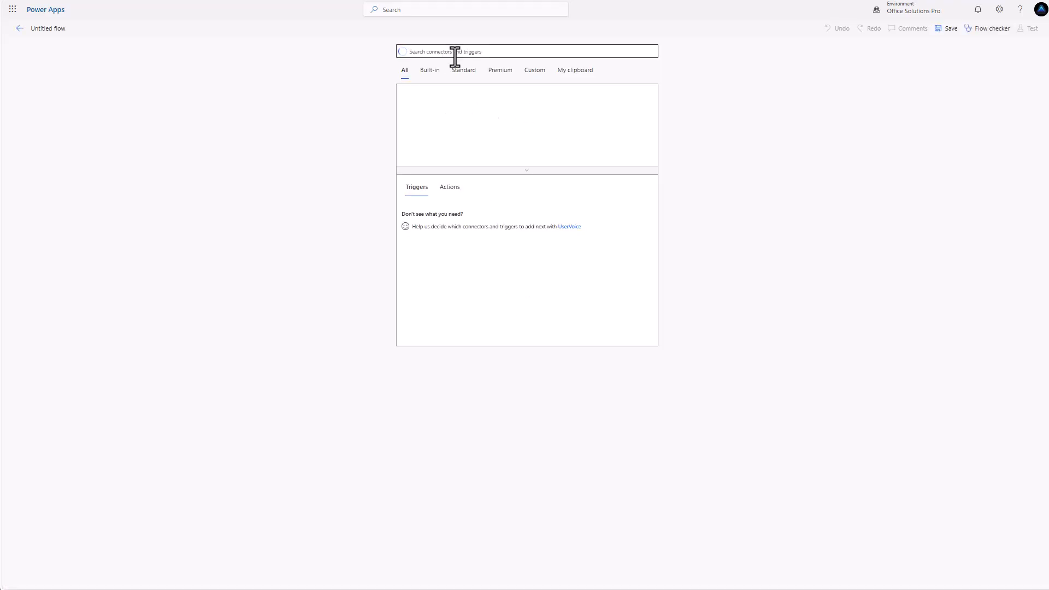
pyautogui.click(448, 144)
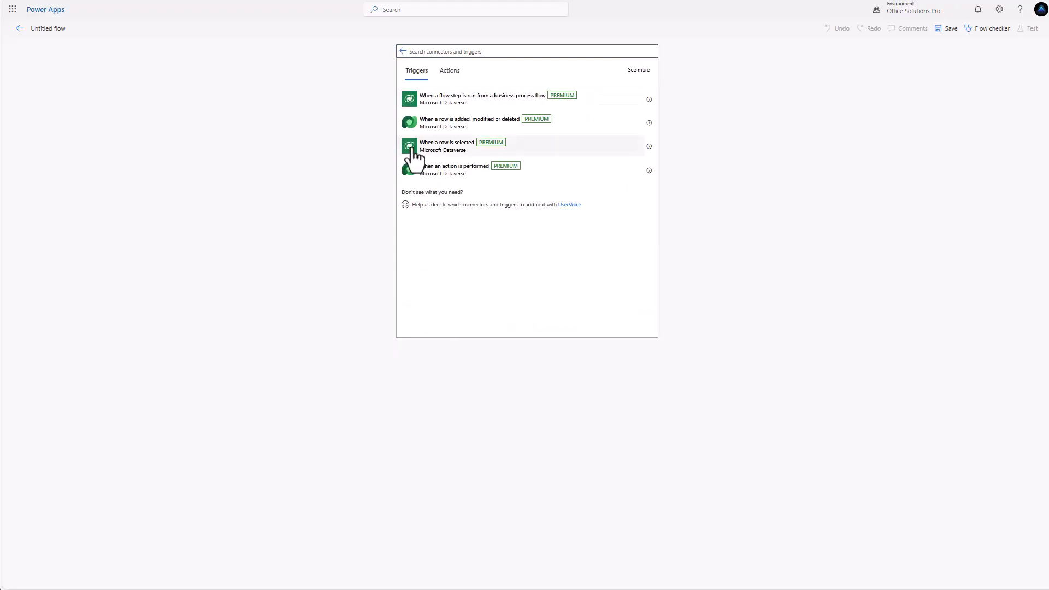
pyautogui.click(489, 121)
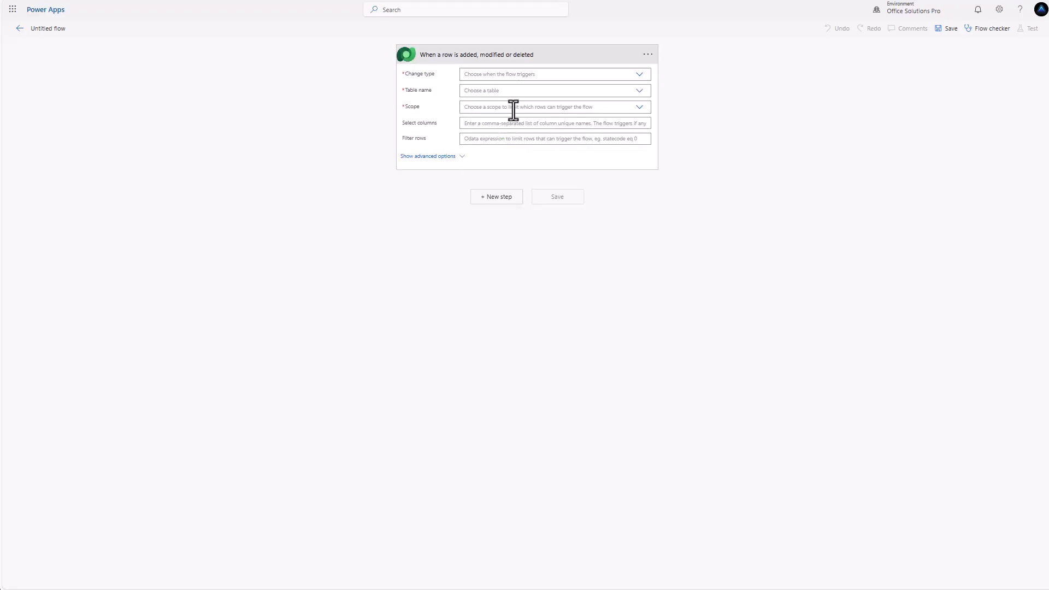
# - Set the trigger's change type to Added or Modified and its table to Acquisition Requests
pyautogui.click(638, 74)
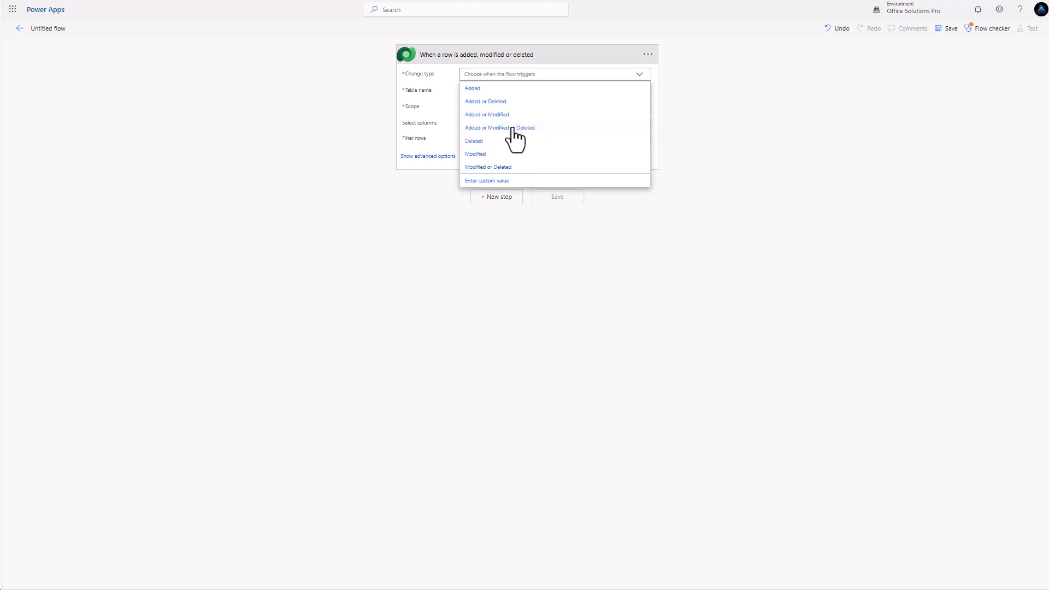
pyautogui.click(487, 119)
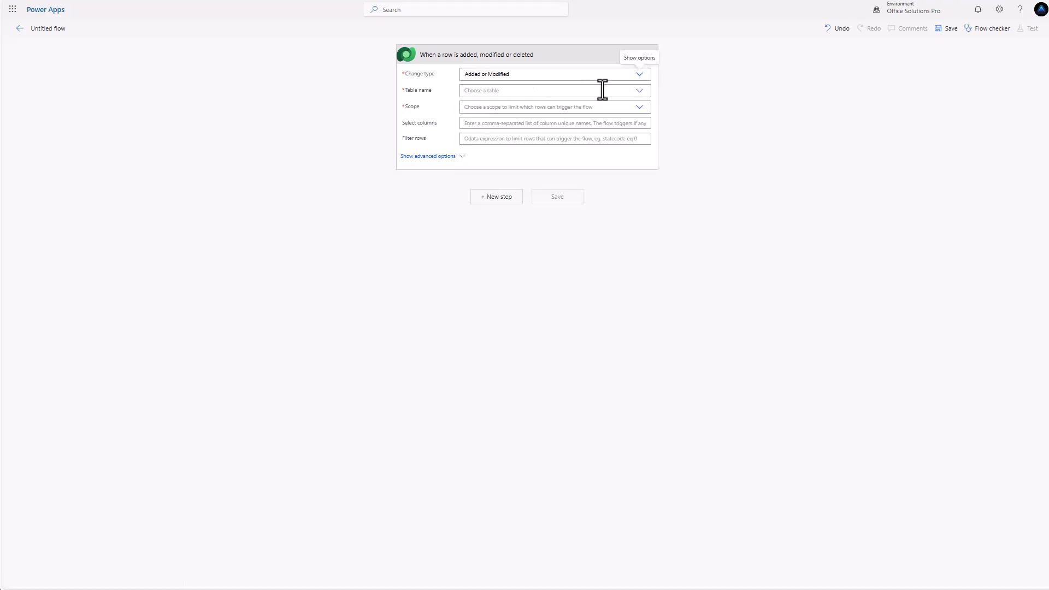
pyautogui.click(639, 91)
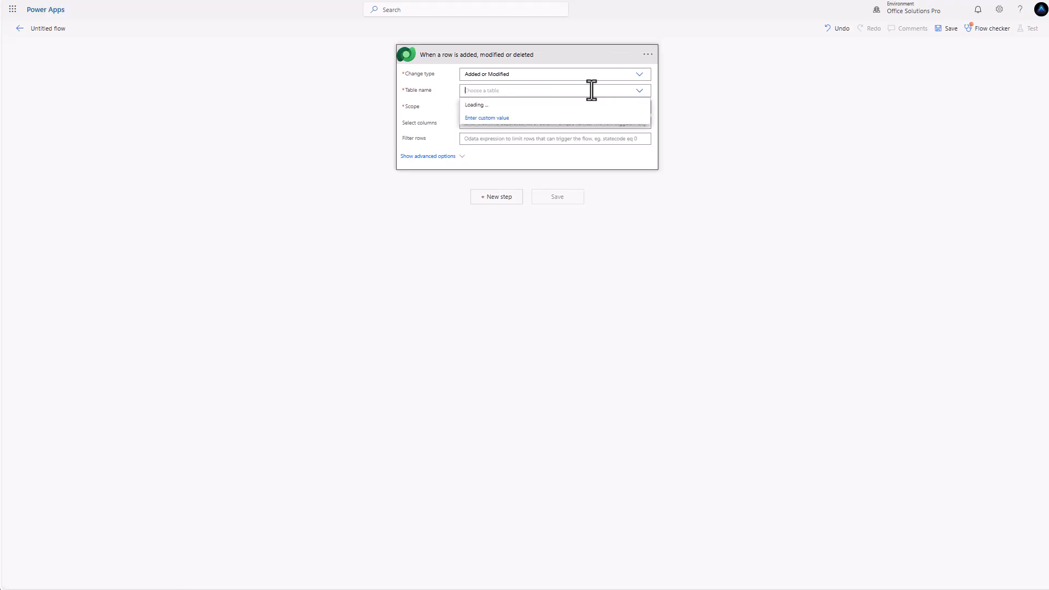
pyautogui.write('acq')
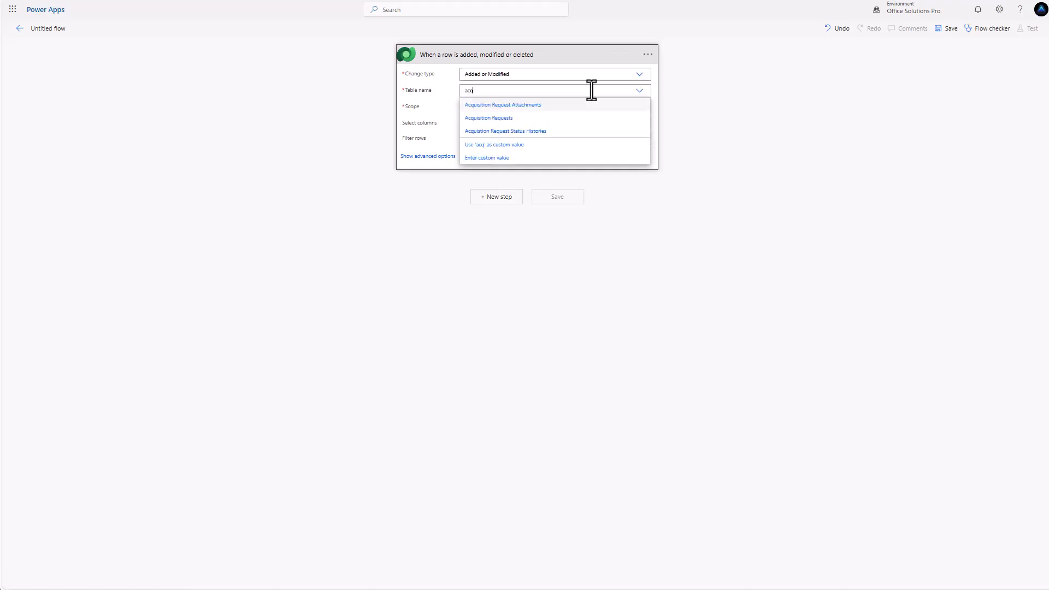
pyautogui.click(501, 119)
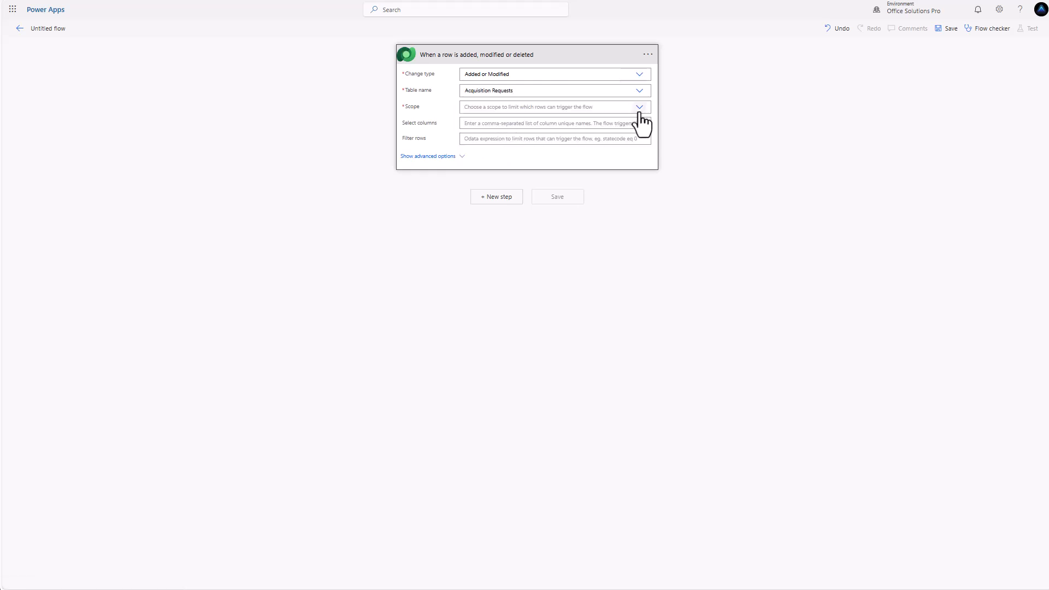
# - Set the trigger's scope to Organization
pyautogui.click(638, 108)
pyautogui.click(479, 144)
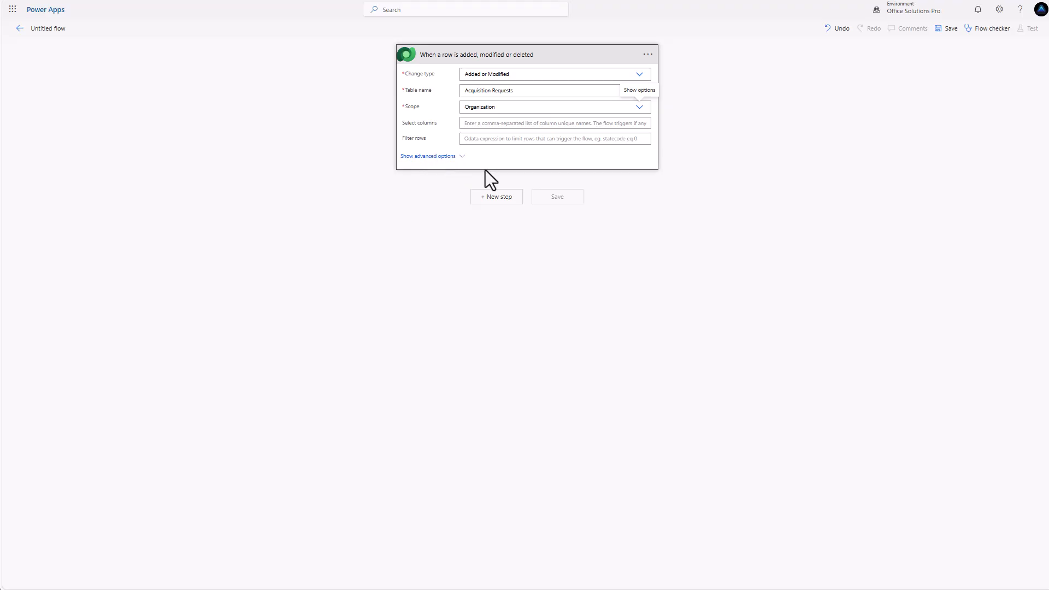
pyautogui.click(487, 124)
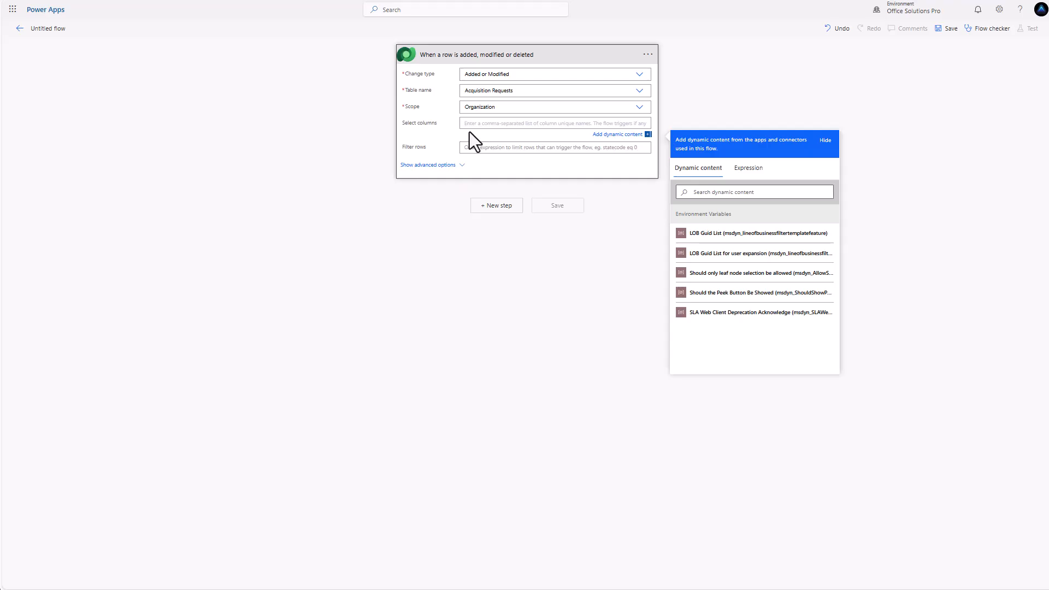
# - Add a Microsoft Dataverse "Get a row by ID" action after the trigger and set its table to Users
pyautogui.click(498, 205)
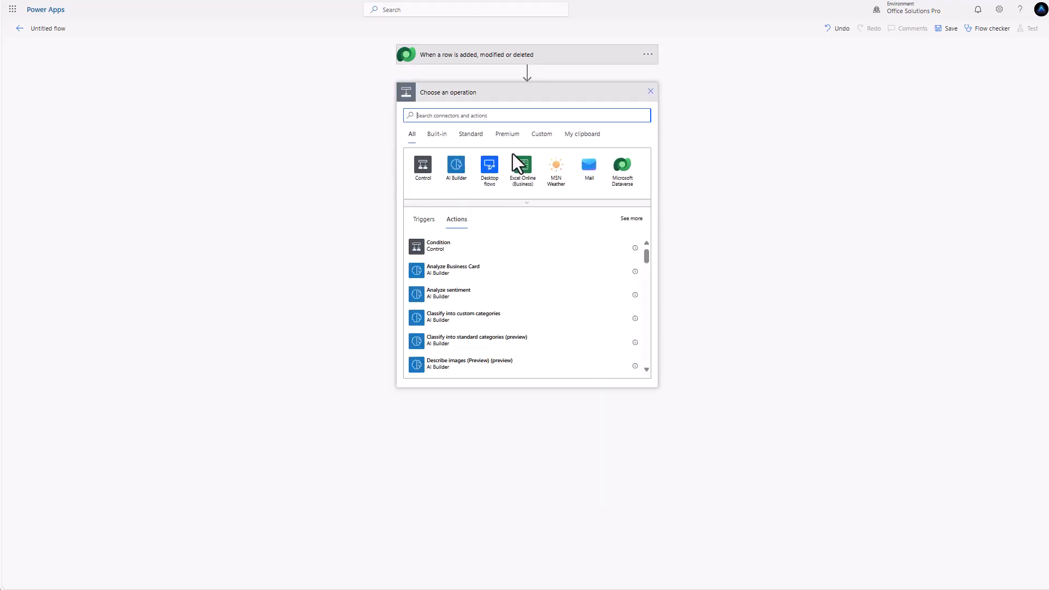
pyautogui.click(623, 168)
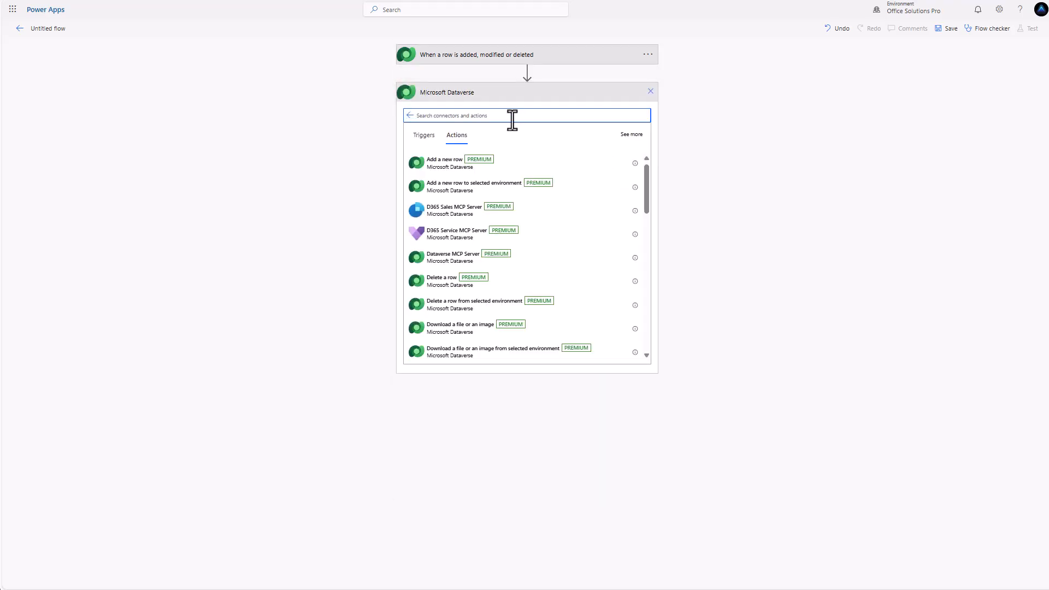
pyautogui.write('get')
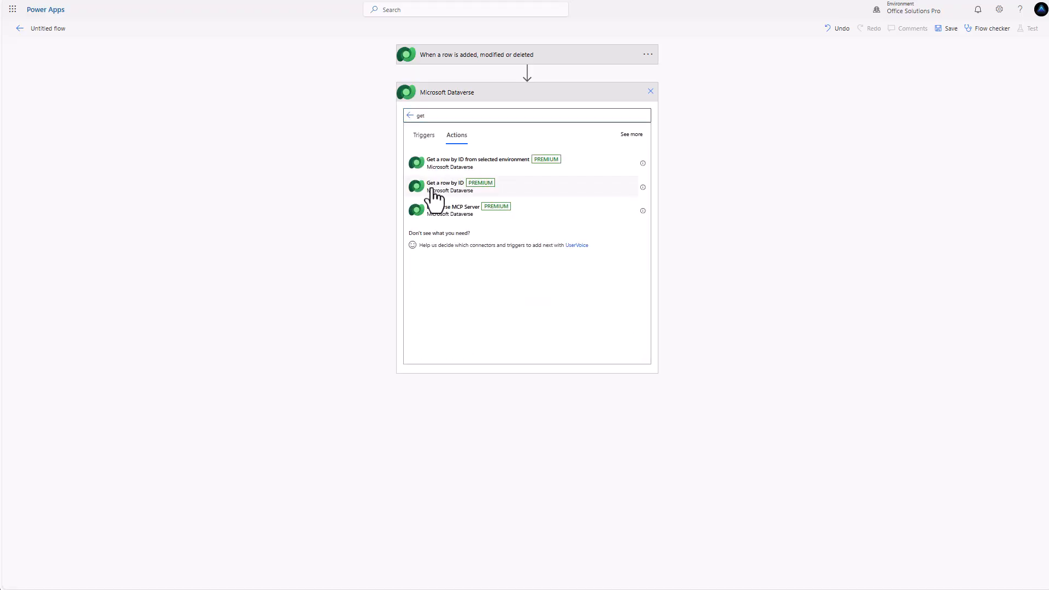
pyautogui.click(434, 190)
pyautogui.click(584, 114)
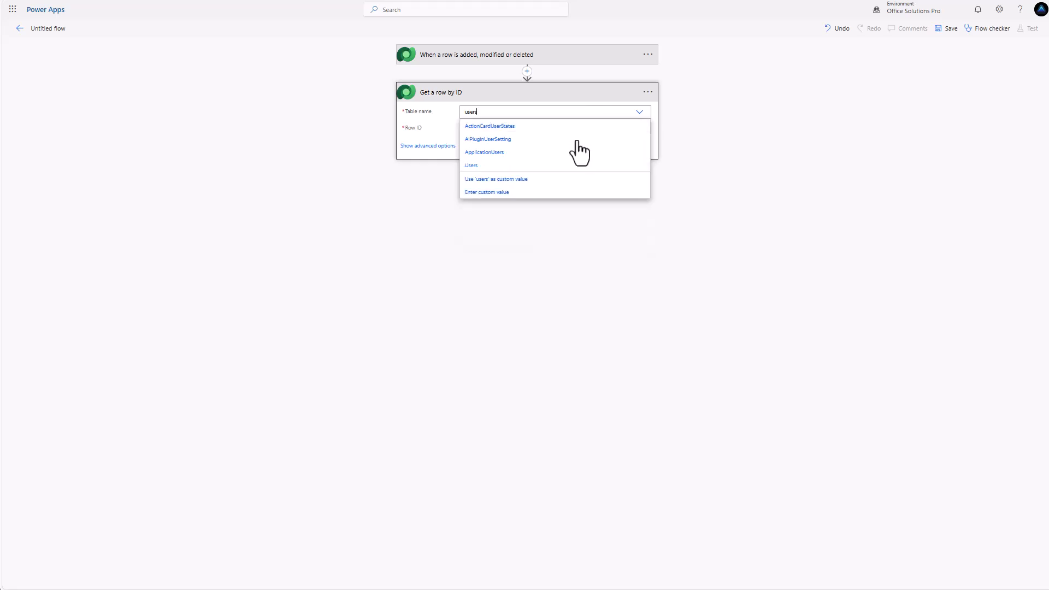
pyautogui.click(514, 163)
# - Set the row ID of the Users lookup action to the trigger's Requestor (Value) dynamic content
pyautogui.click(533, 126)
pyautogui.click(748, 198)
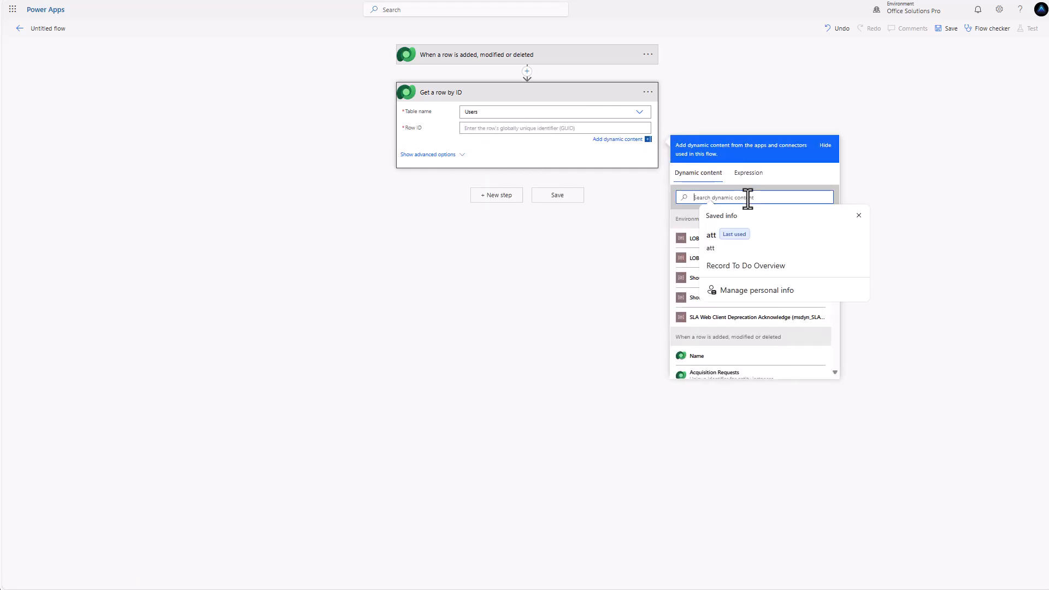
pyautogui.write('req')
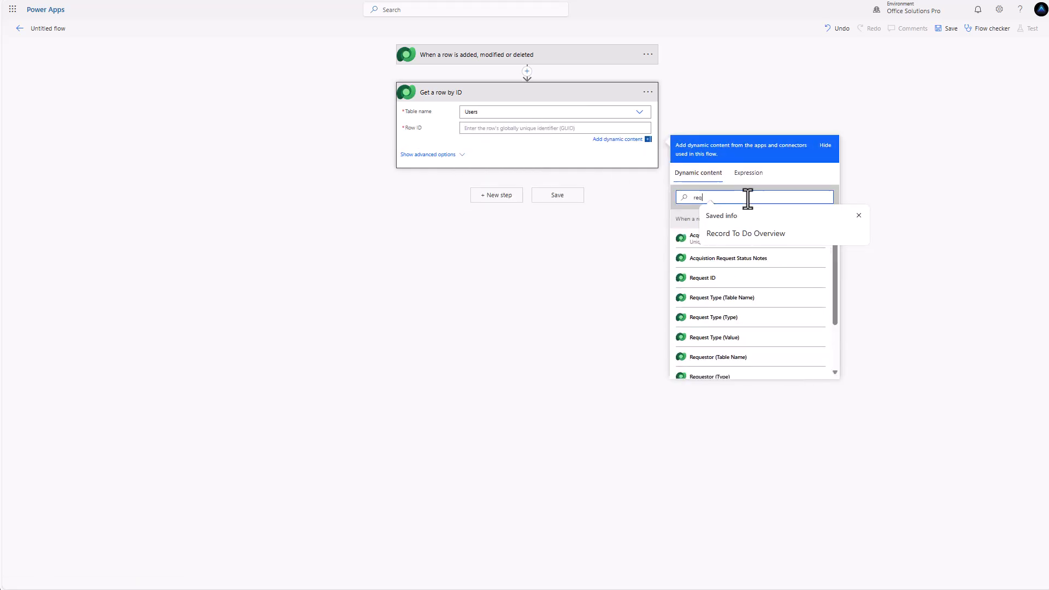
pyautogui.write('uest')
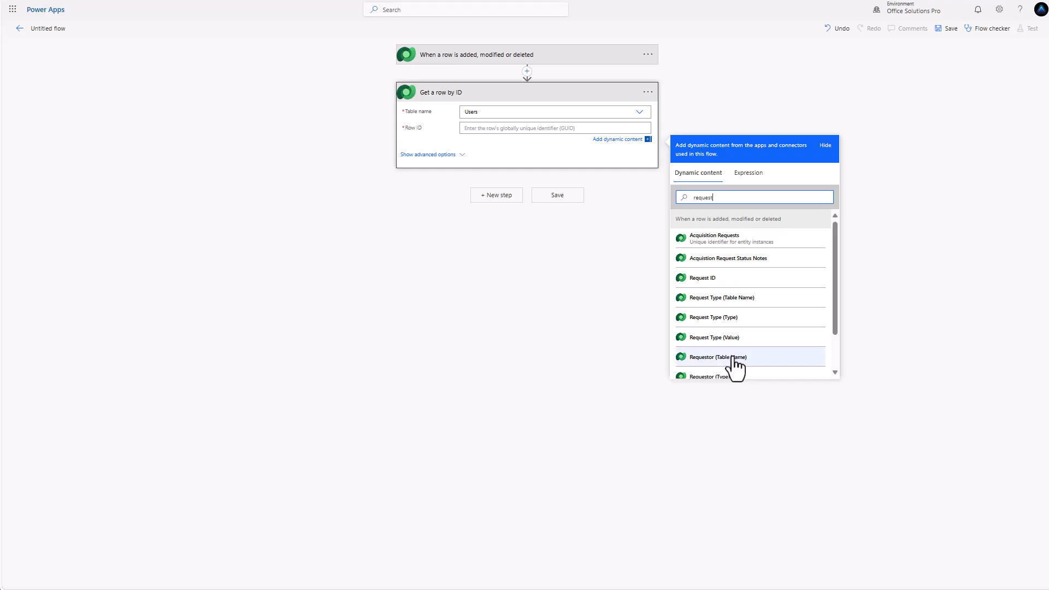
pyautogui.scroll(-1, 733, 365)
pyautogui.click(733, 355)
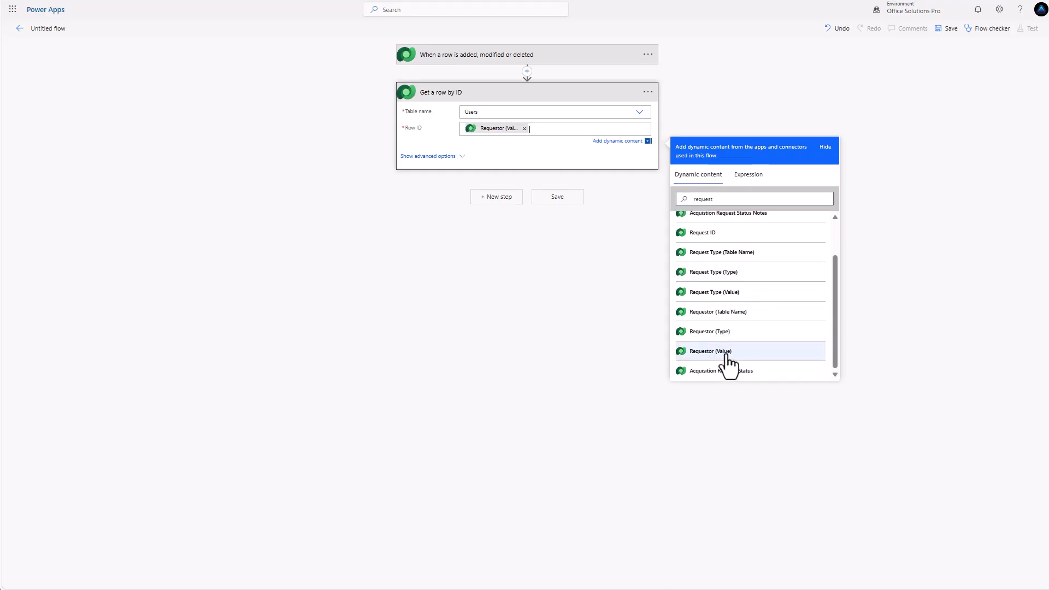
# - Rename the Users lookup action to "Get a row by ID (Get User Details)"
pyautogui.click(647, 92)
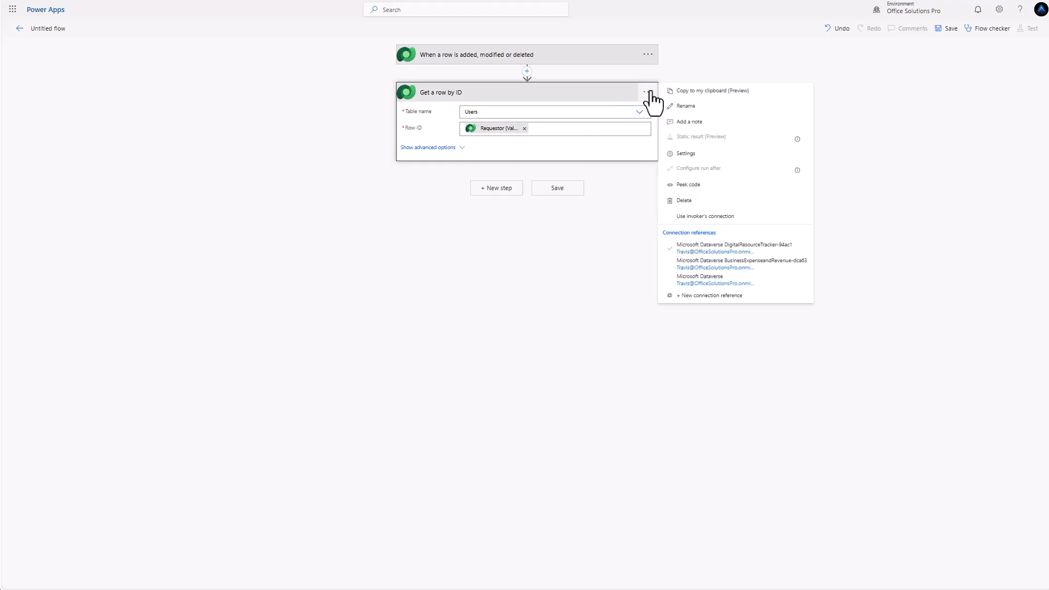
pyautogui.click(683, 121)
pyautogui.click(483, 95)
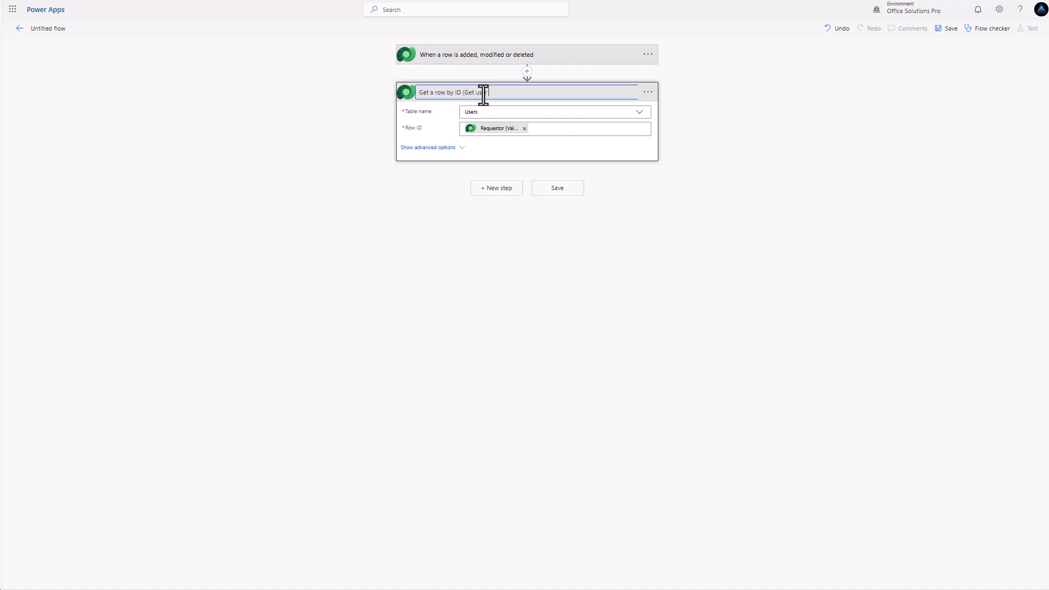
pyautogui.write('(Get User Details)')
pyautogui.click(526, 166)
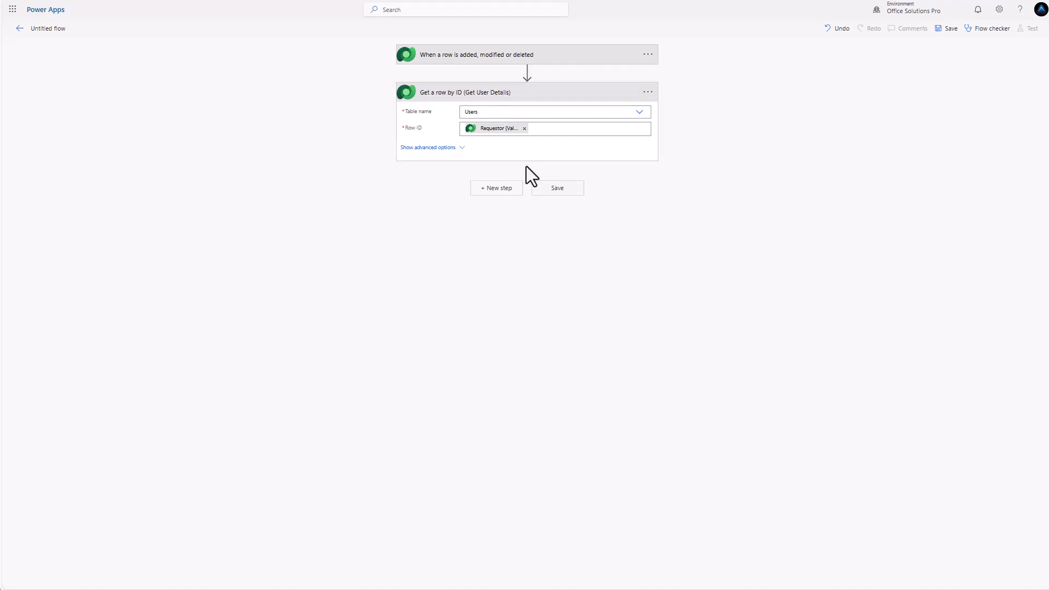
# - Add a Microsoft Dataverse "Update a row" action at the end of the flow and set its table to Acquisition Requests
pyautogui.click(498, 203)
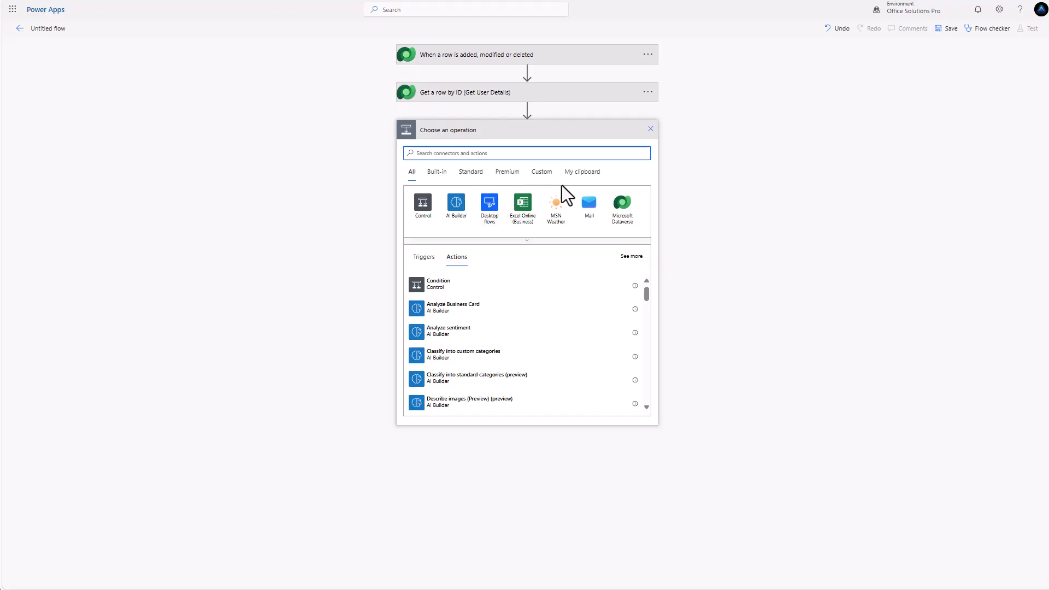
pyautogui.click(616, 203)
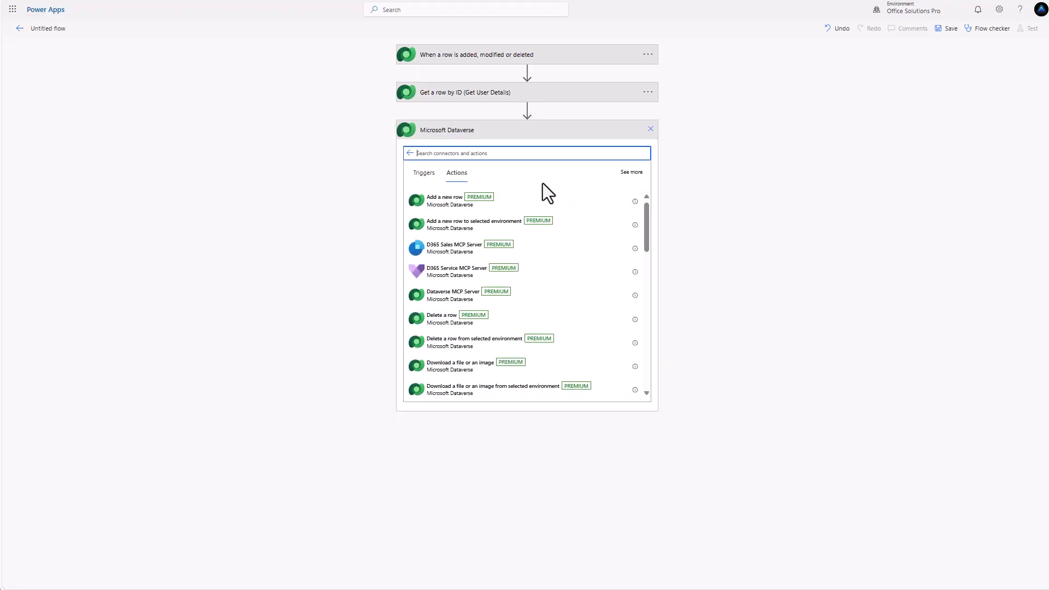
pyautogui.write('update')
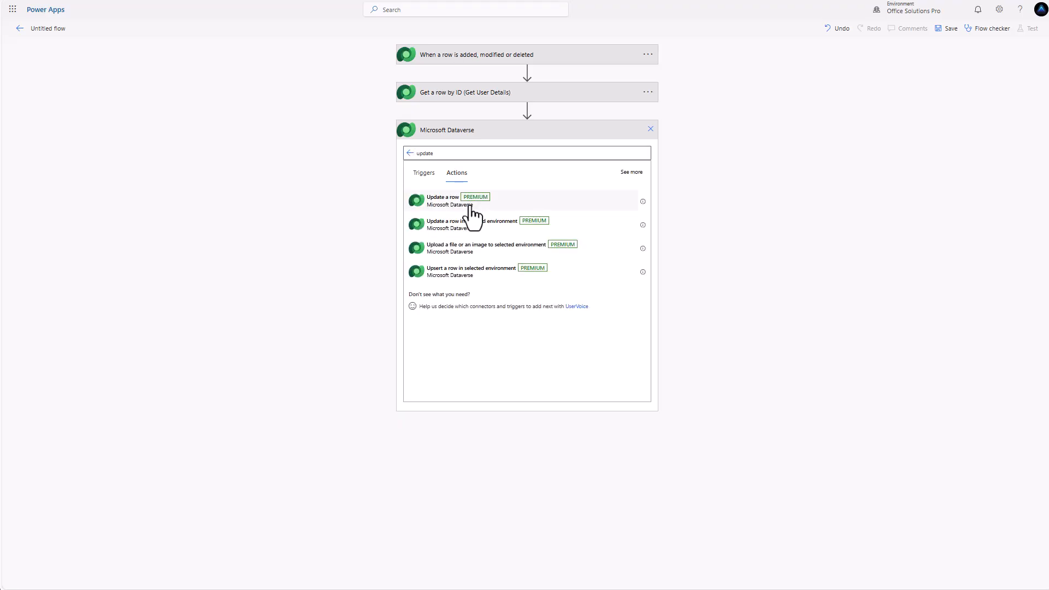
pyautogui.click(468, 202)
pyautogui.click(550, 151)
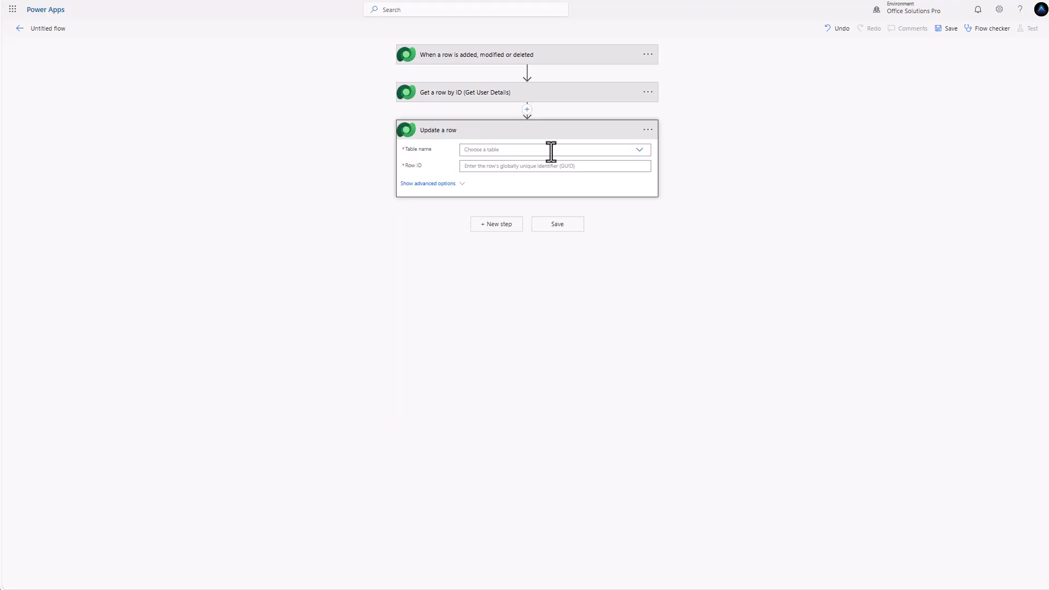
pyautogui.write('acq')
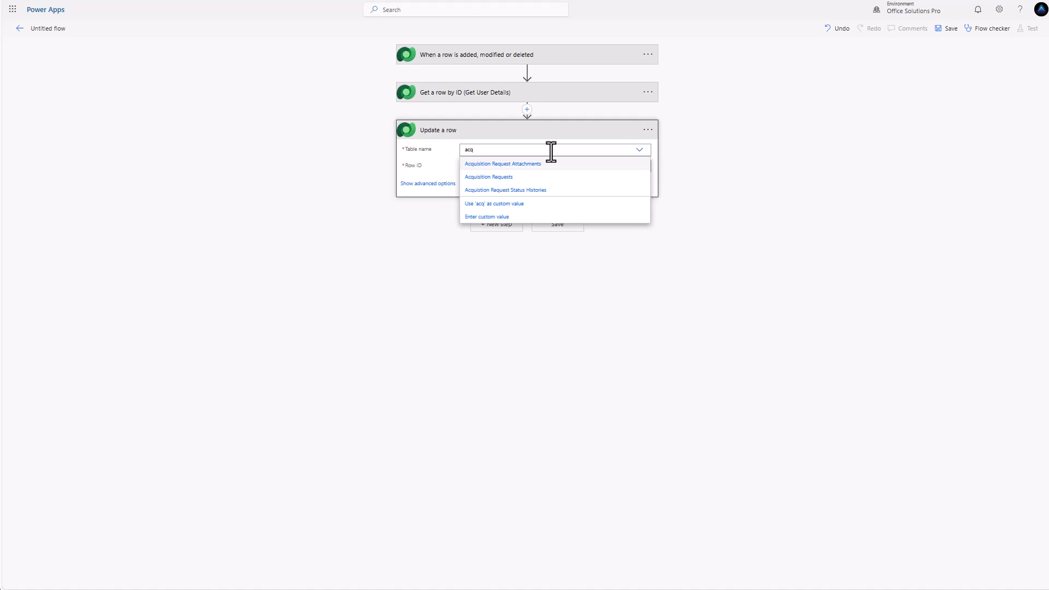
pyautogui.click(510, 177)
# - Set the update action's row ID to the trigger's Acquisition Requests unique identifier
pyautogui.click(532, 166)
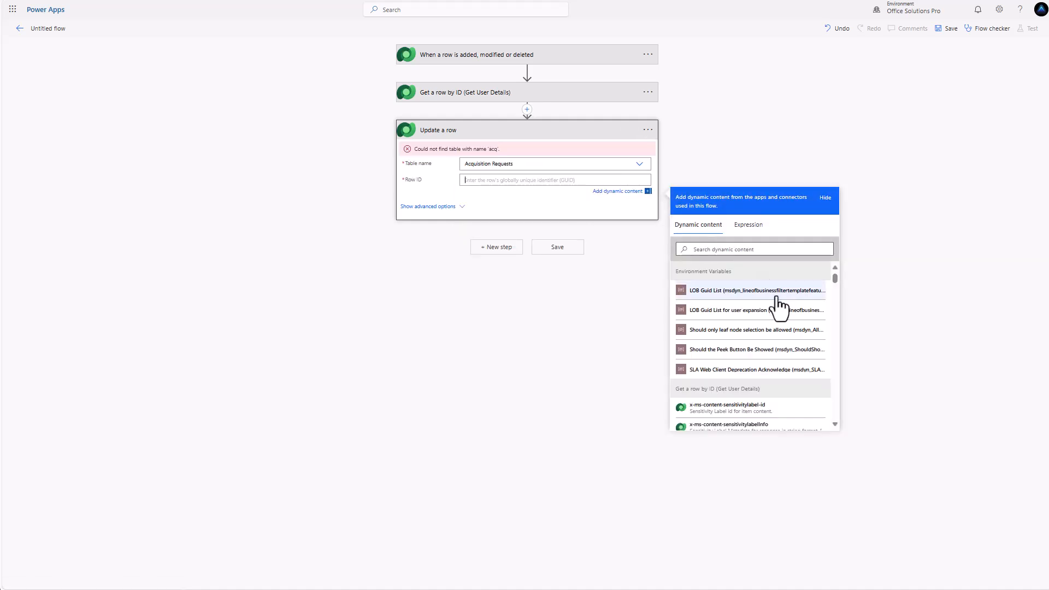
pyautogui.click(746, 236)
pyautogui.write('acq')
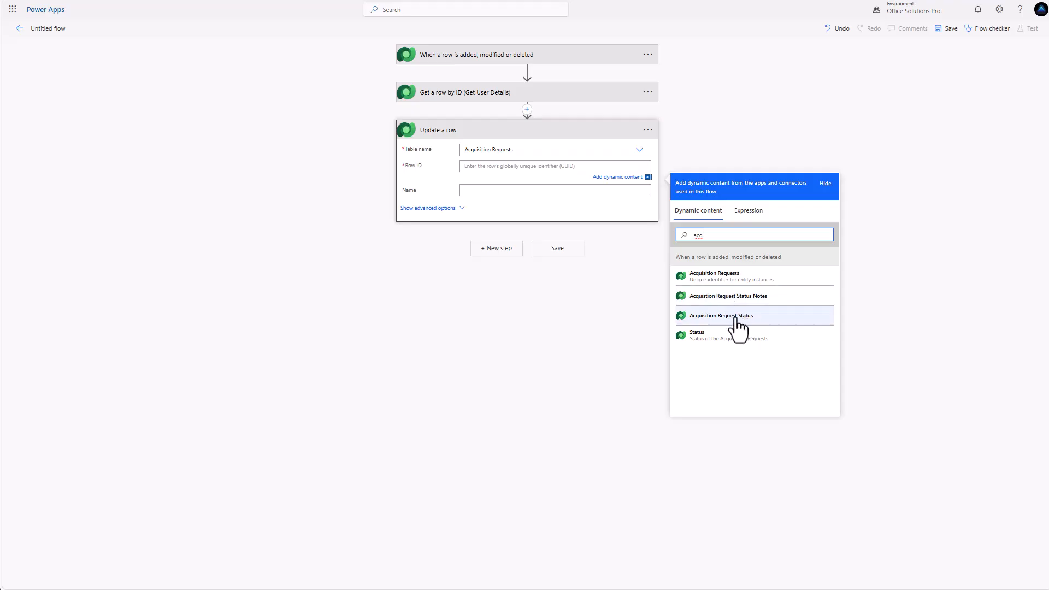
pyautogui.click(723, 280)
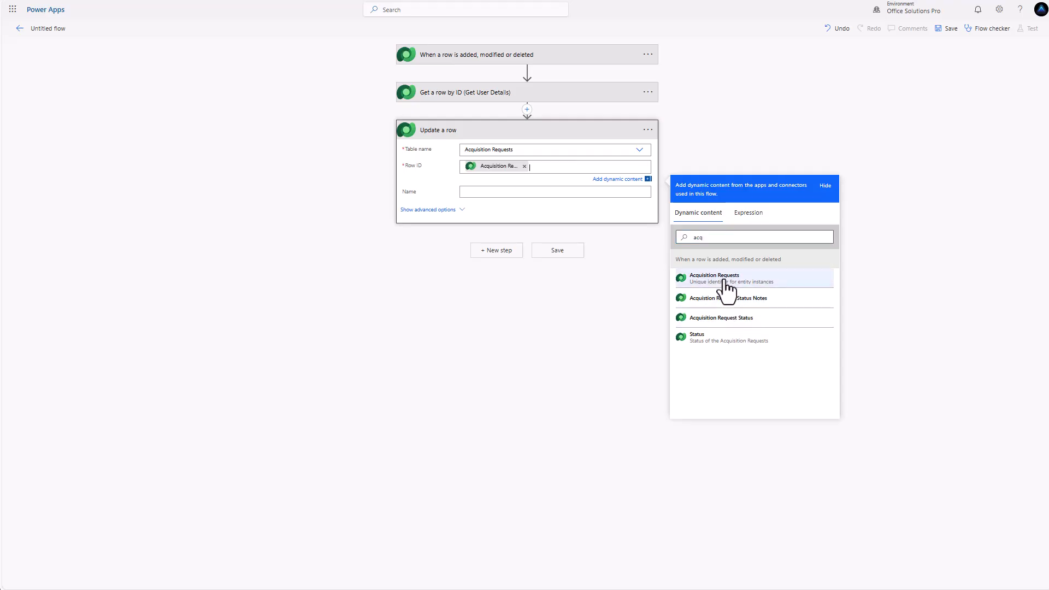
# - Fill the update action's Name with the trigger's Request ID and Purchase Type (Value), each followed by a separator
pyautogui.click(489, 192)
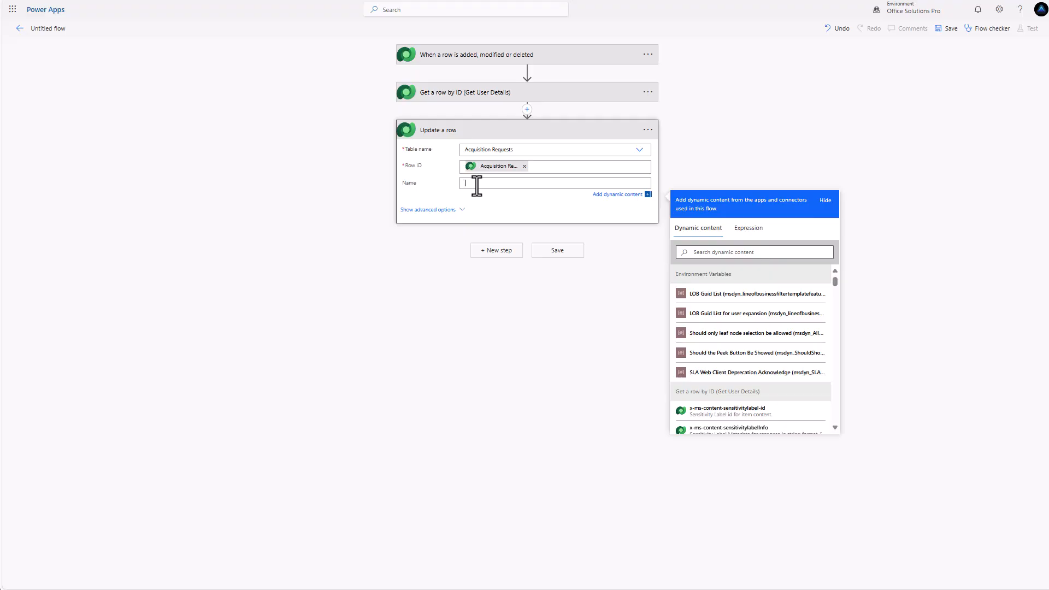
pyautogui.click(722, 252)
pyautogui.write('requ')
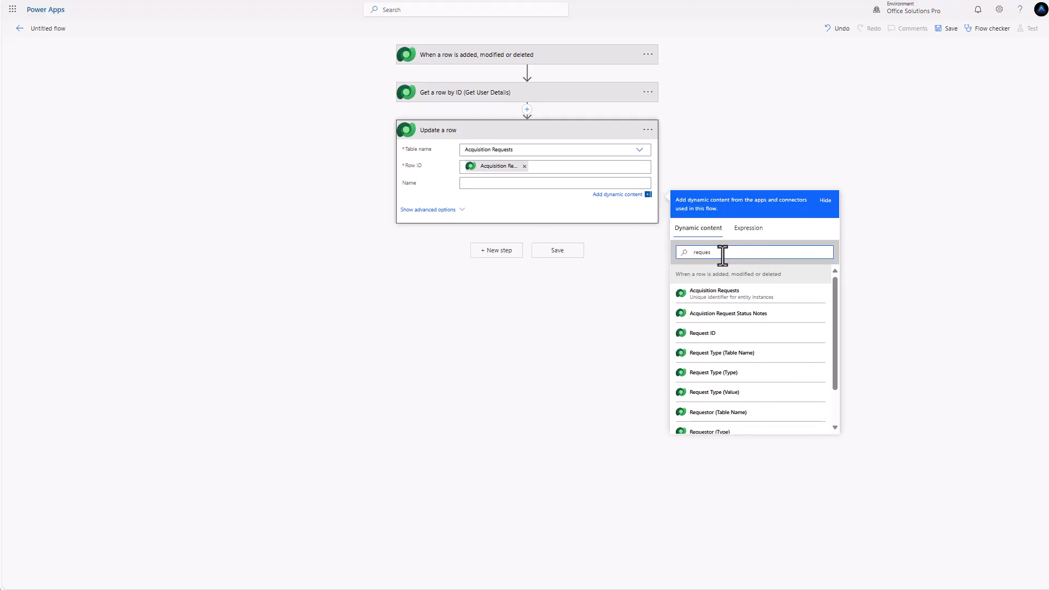
pyautogui.write('es')
pyautogui.click(704, 333)
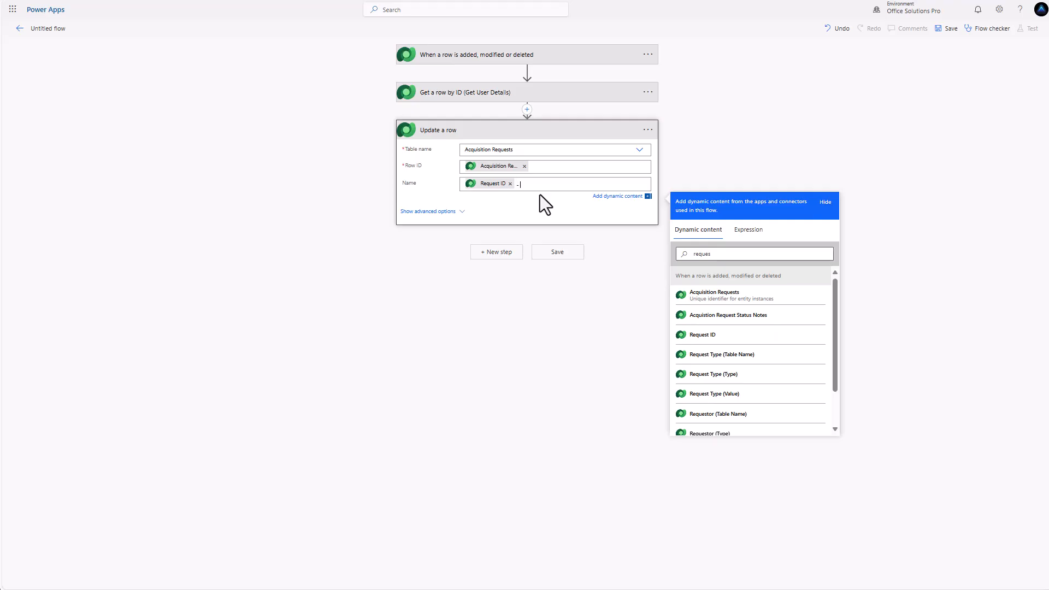
pyautogui.doubleClick(726, 254)
pyautogui.write('purc')
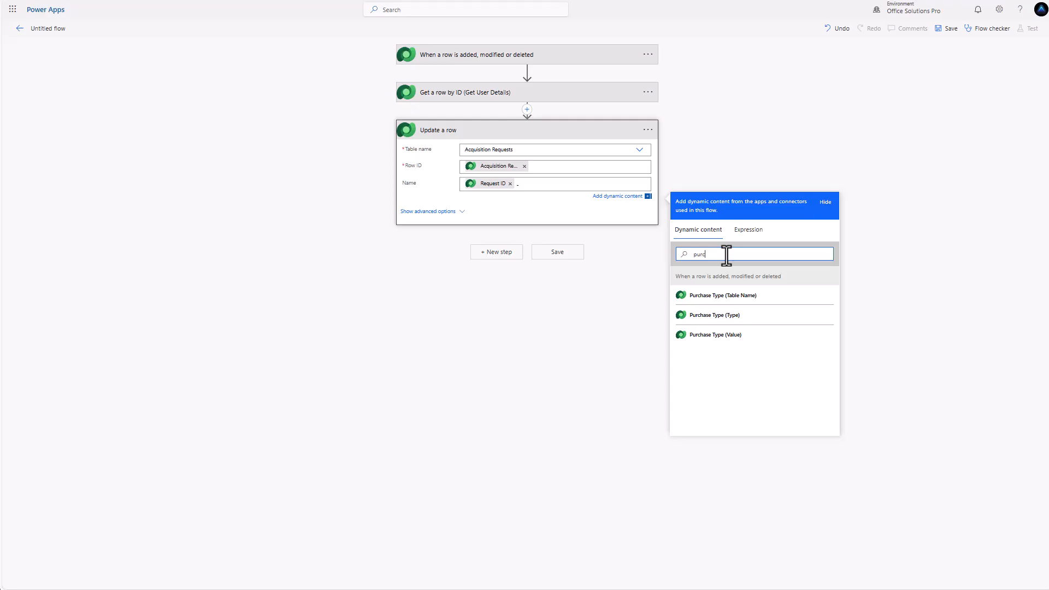
pyautogui.click(710, 335)
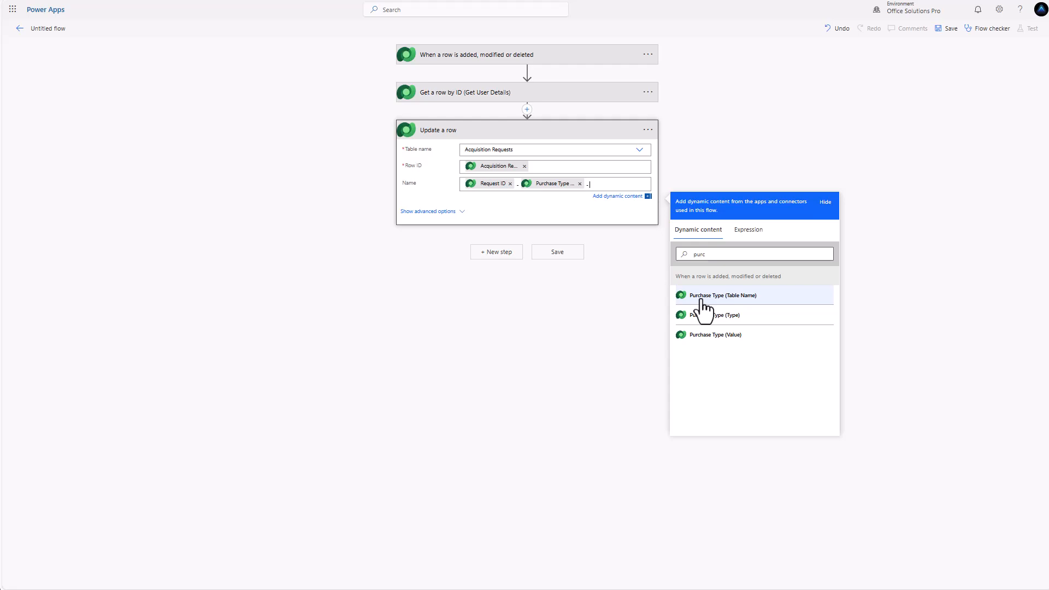
# - Append Full Name, a separator and Created On from the Get User Details action to the update action's Name
pyautogui.doubleClick(715, 255)
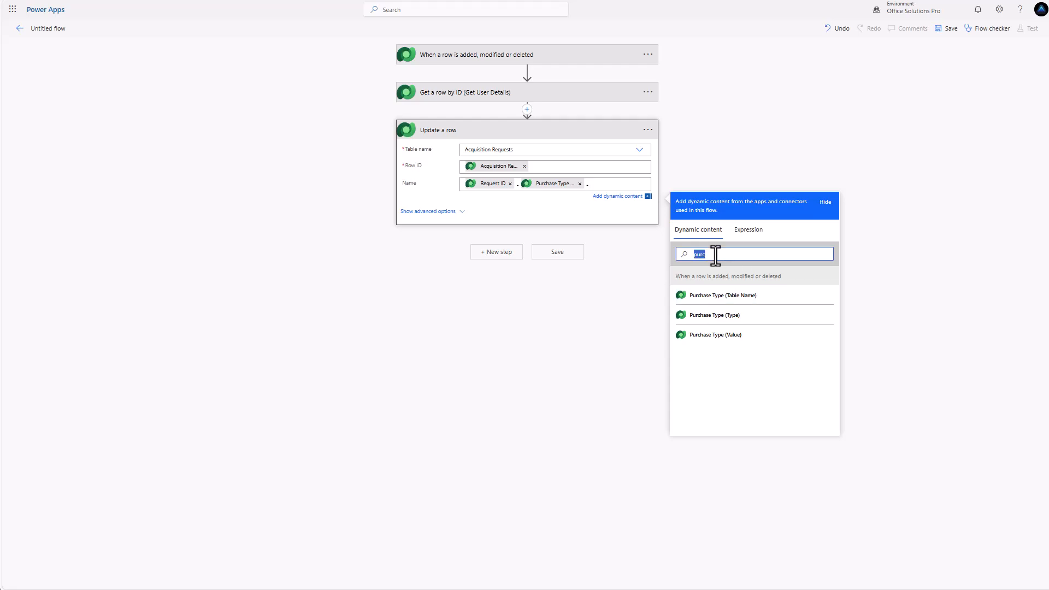
pyautogui.write('full')
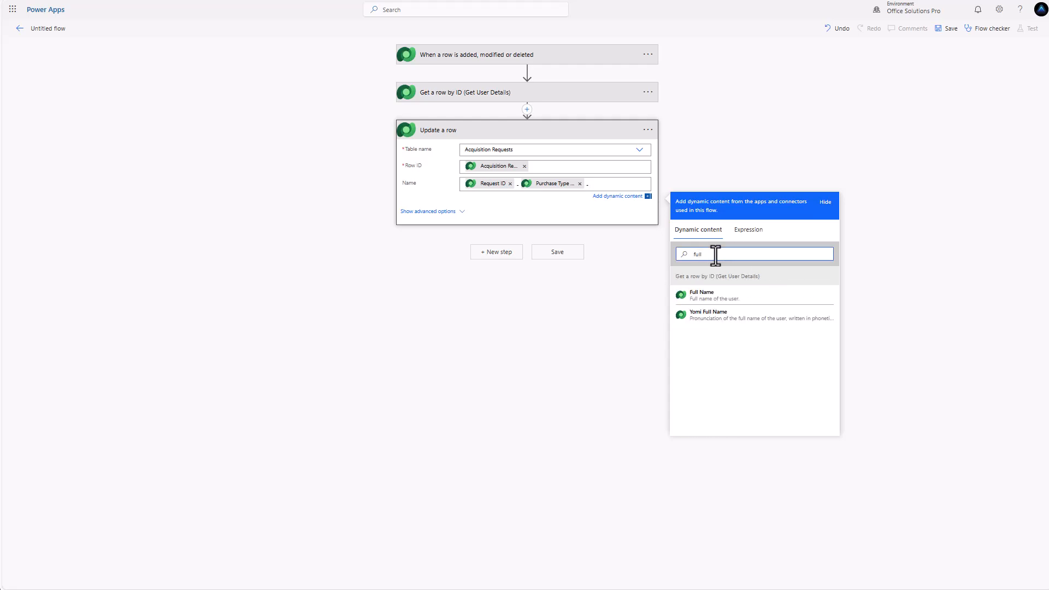
pyautogui.click(701, 294)
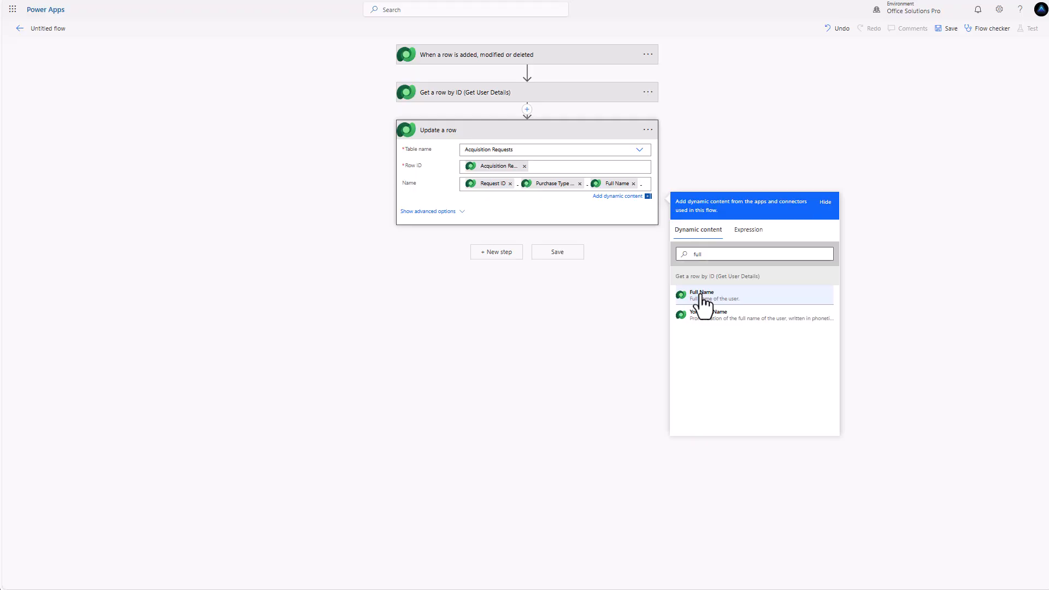
pyautogui.doubleClick(713, 255)
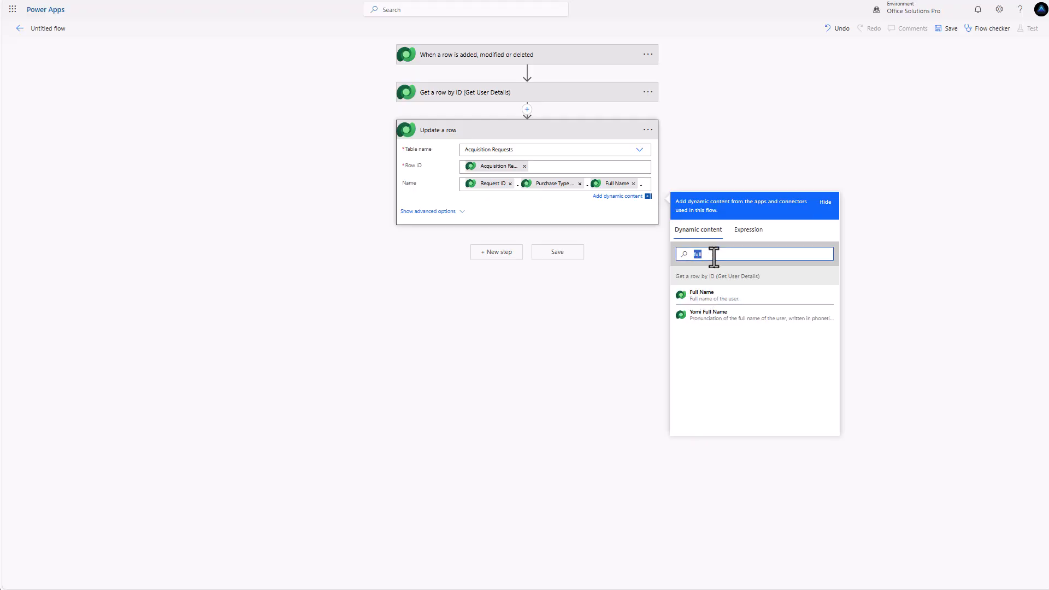
pyautogui.write('created')
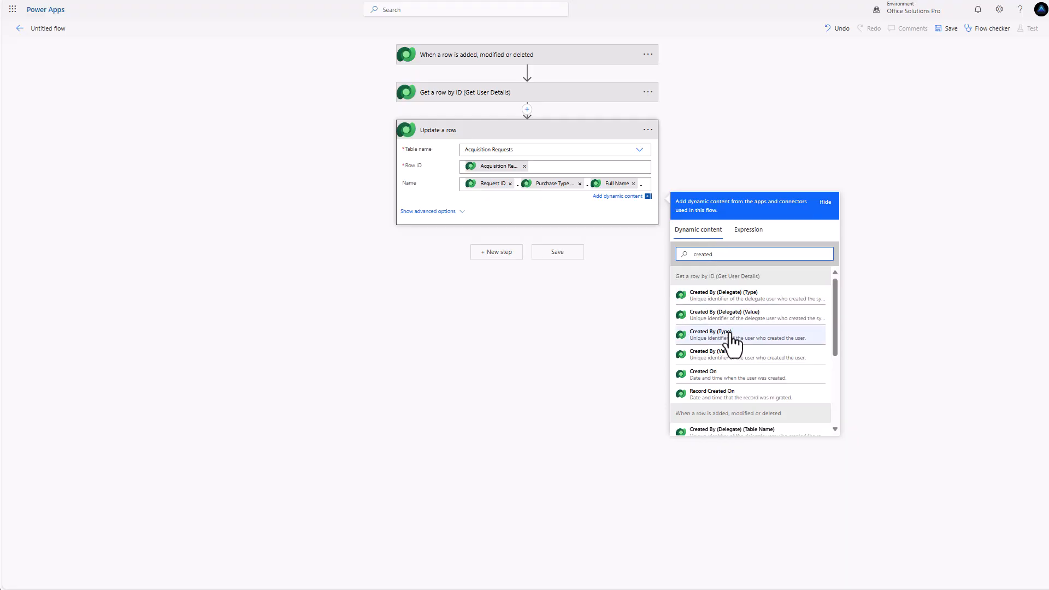
pyautogui.click(735, 376)
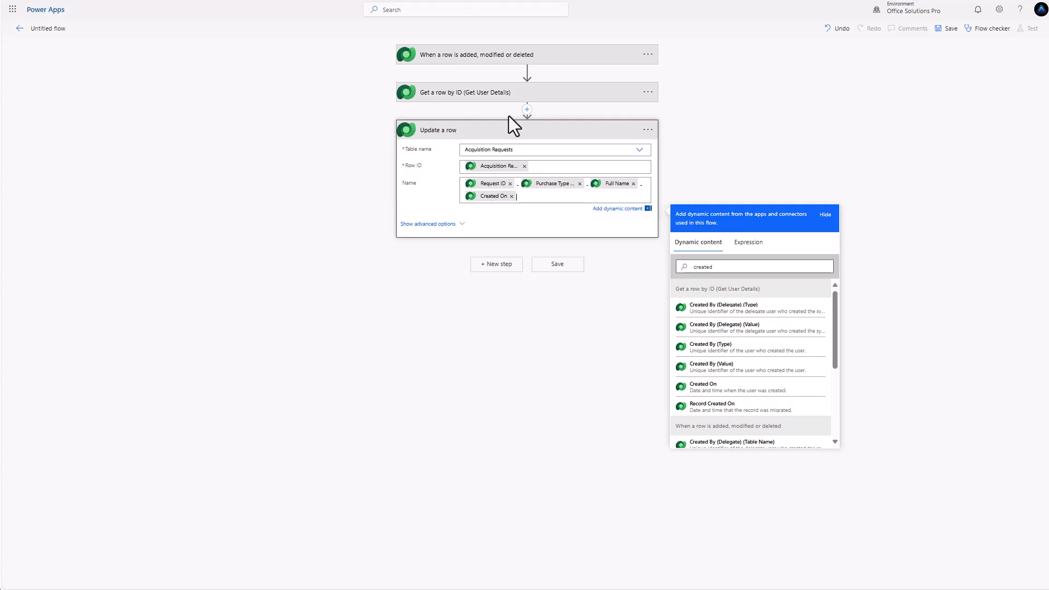
# - Insert a Microsoft Dataverse "Get a row by ID" action before the update action and set its table to Purchase Types
pyautogui.click(527, 109)
pyautogui.click(528, 123)
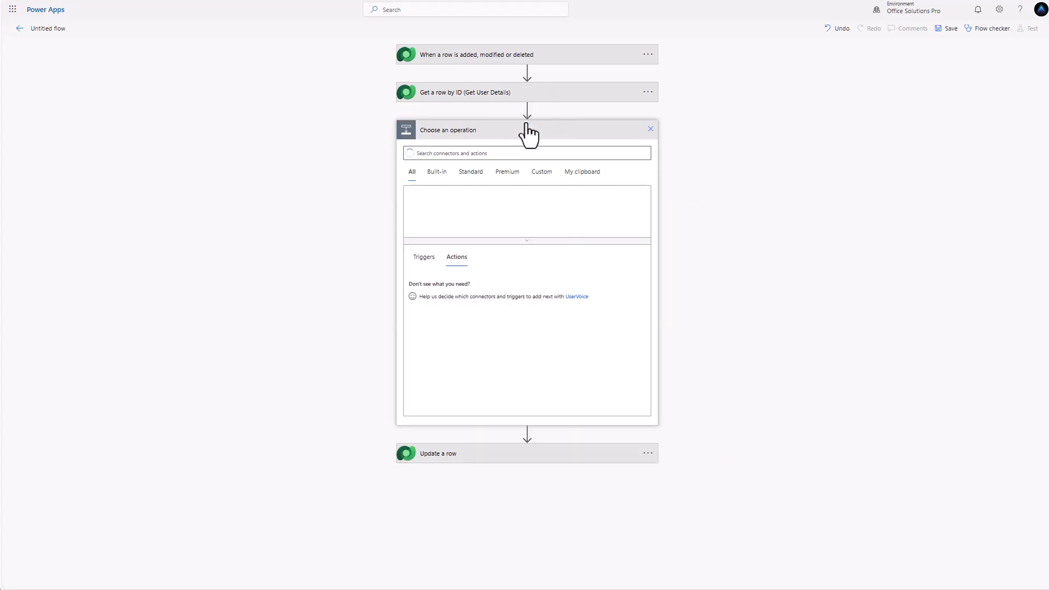
pyautogui.click(619, 205)
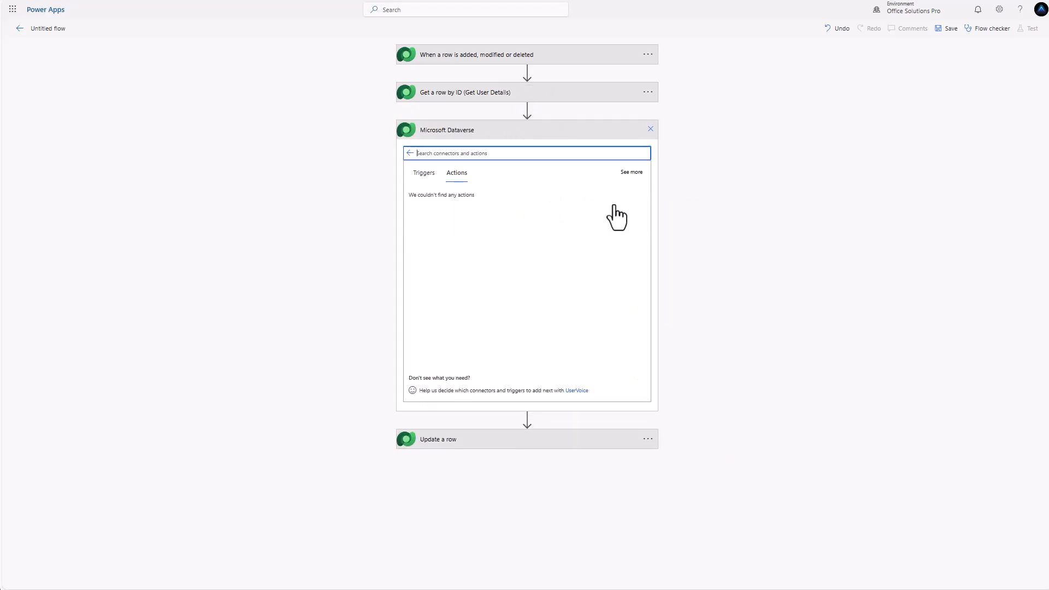
pyautogui.write('get')
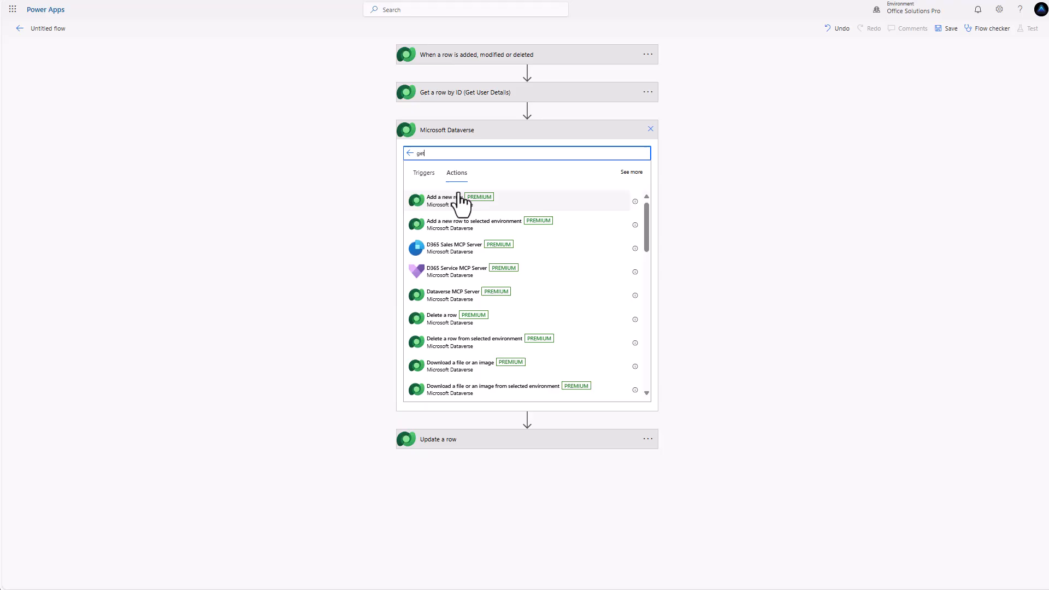
pyautogui.click(460, 224)
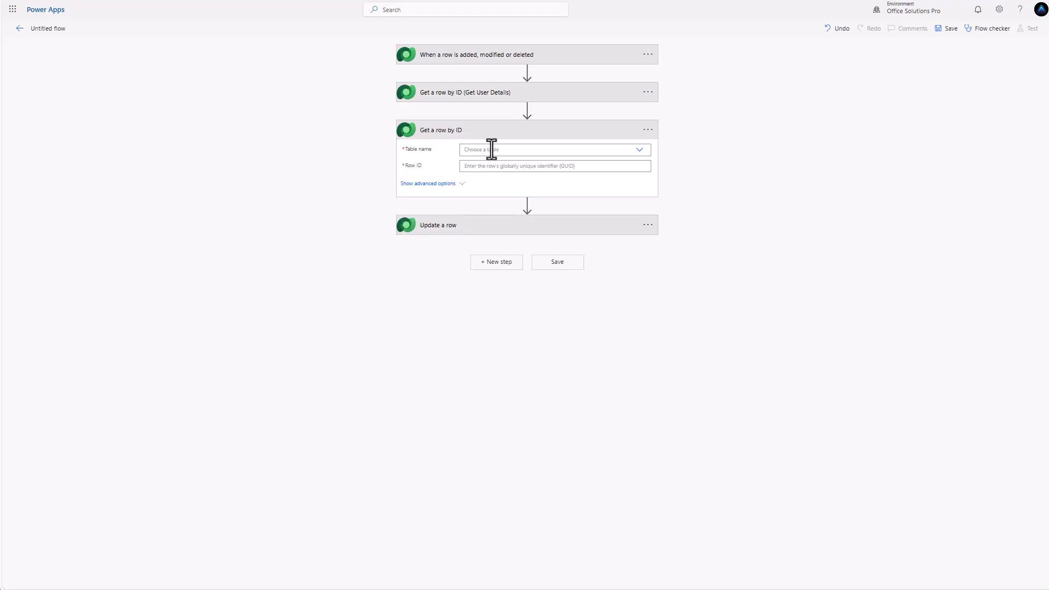
pyautogui.click(498, 150)
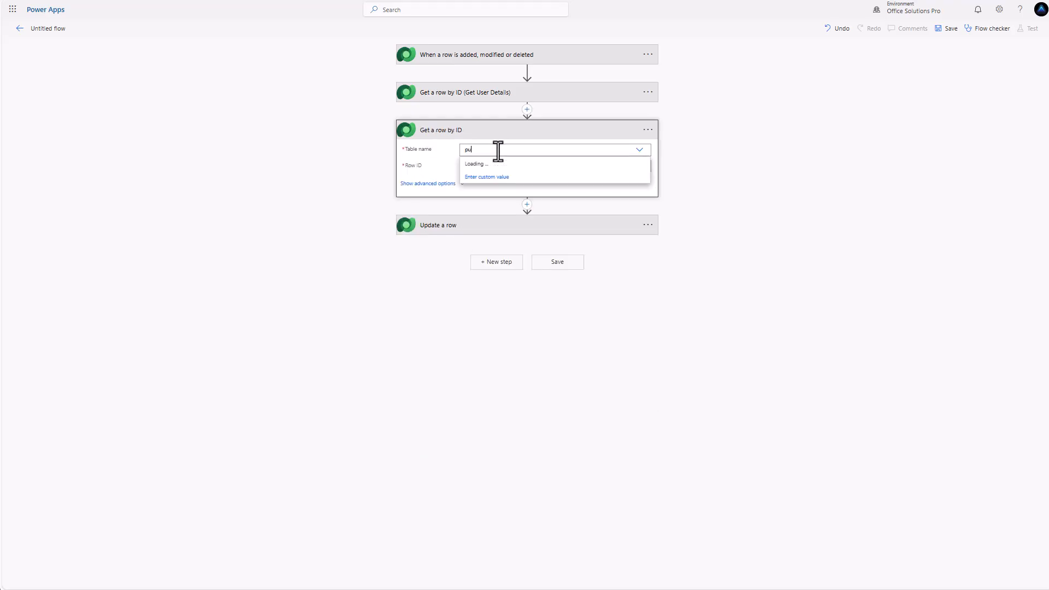
pyautogui.write('pur')
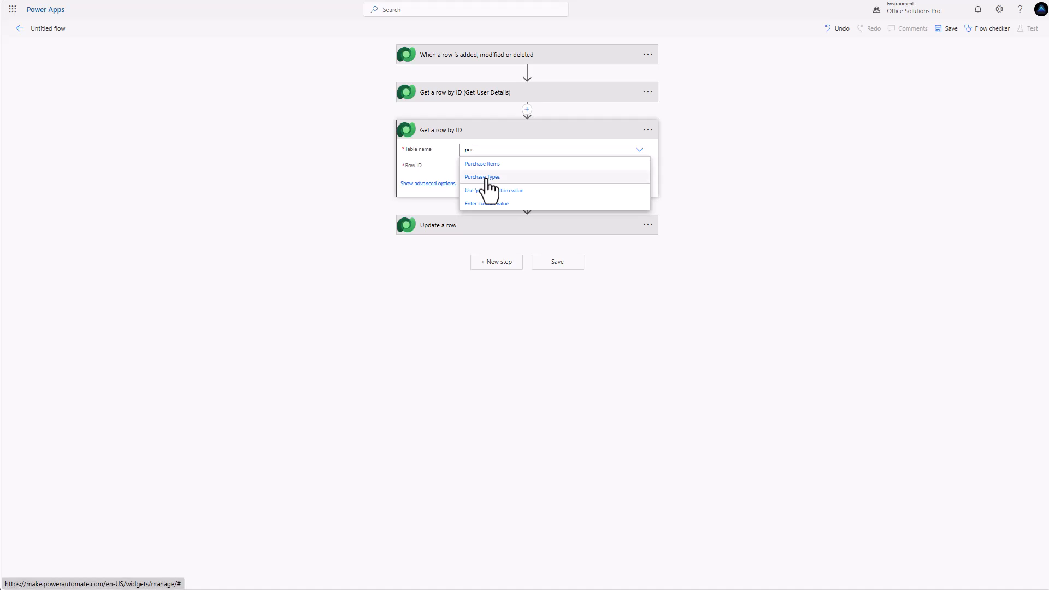
pyautogui.click(482, 176)
# - Set the new action's row ID to the trigger's Purchase Type (Value)
pyautogui.click(493, 168)
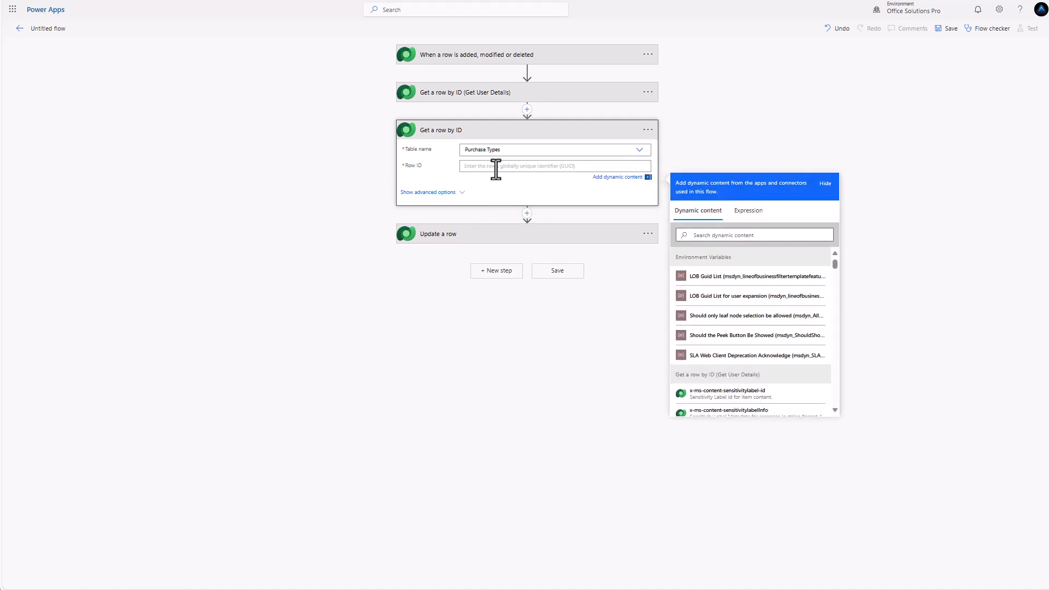
pyautogui.click(718, 235)
pyautogui.write('purc')
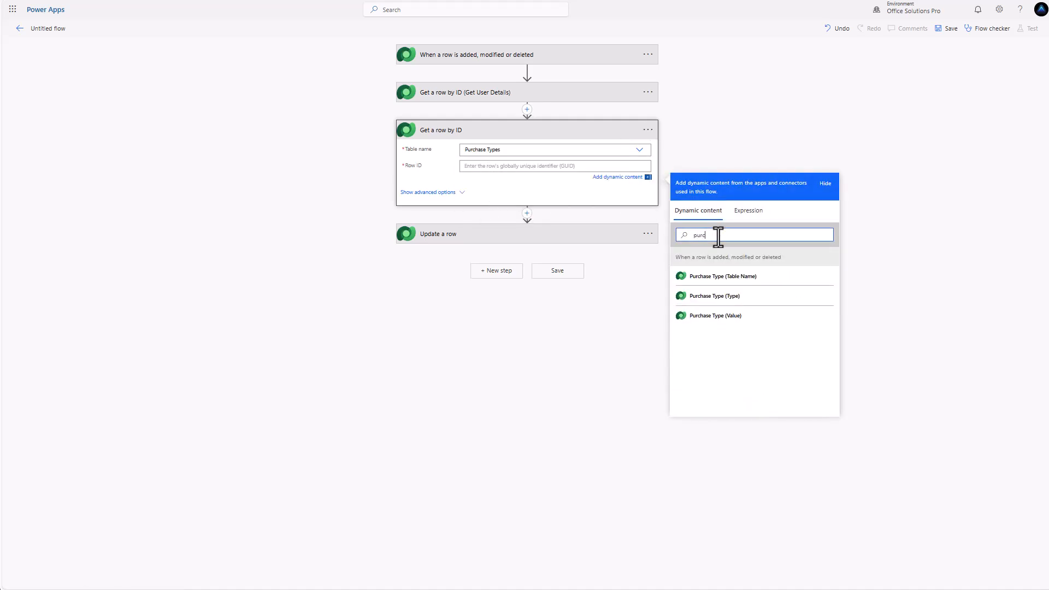
pyautogui.click(712, 316)
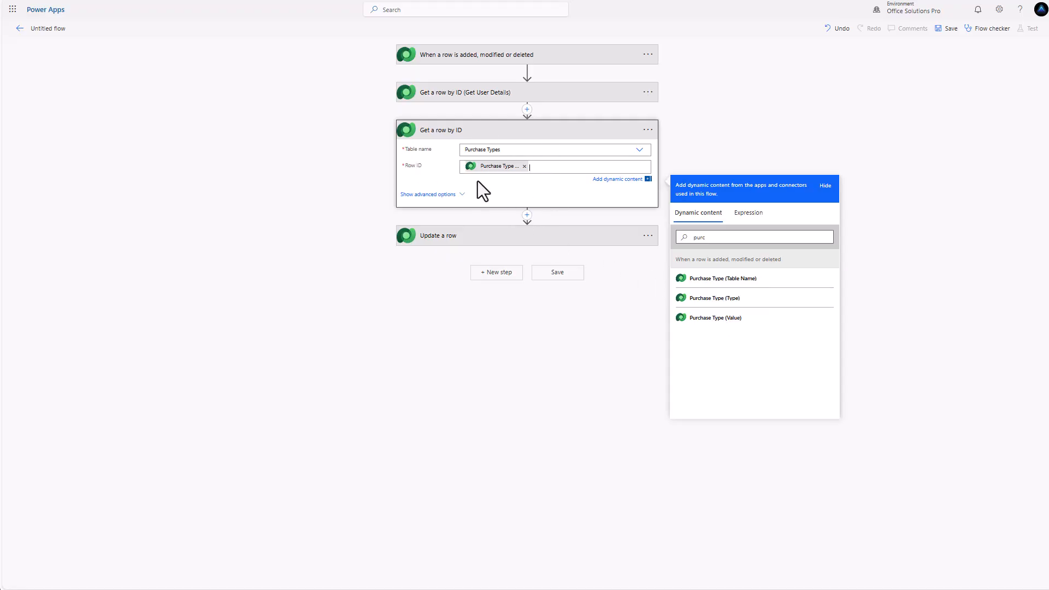
# - Rename the Purchase Types lookup action to "Get a row by ID (Get Purchase Type Info)"
pyautogui.click(647, 131)
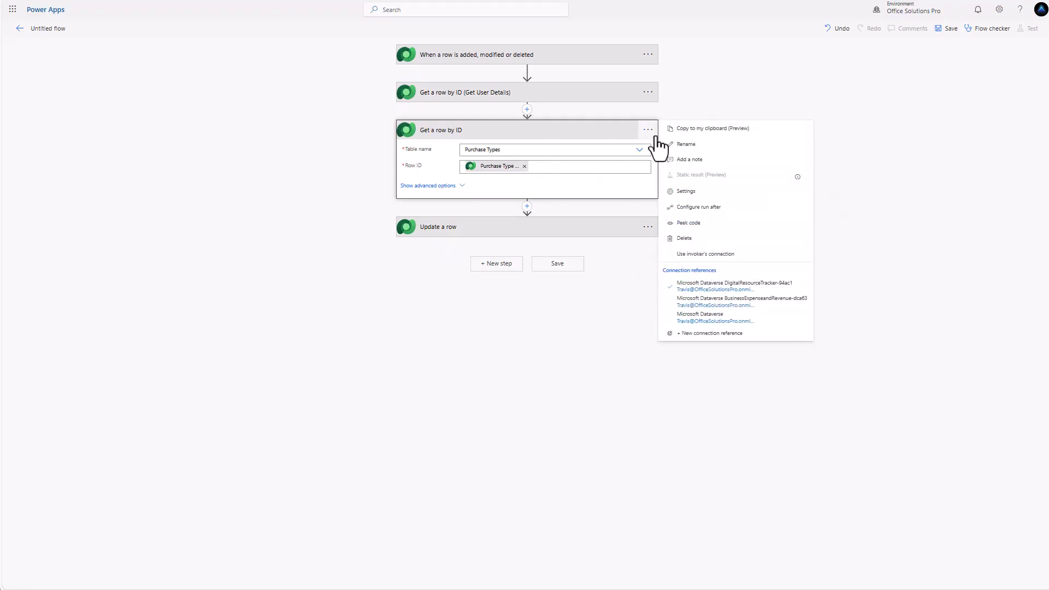
pyautogui.click(684, 144)
pyautogui.press('End')
pyautogui.write('(Get Purchase Type Info)')
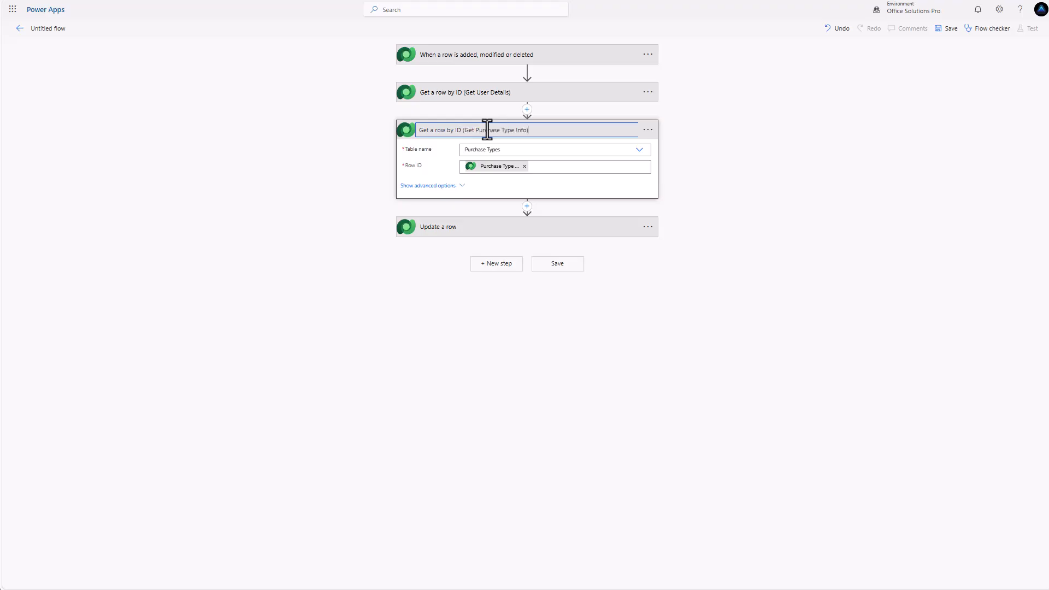
# - In the update action's Name, replace the trigger's Purchase Type (Value) with Purchase Type from the Get Purchase Type Info action
pyautogui.click(508, 228)
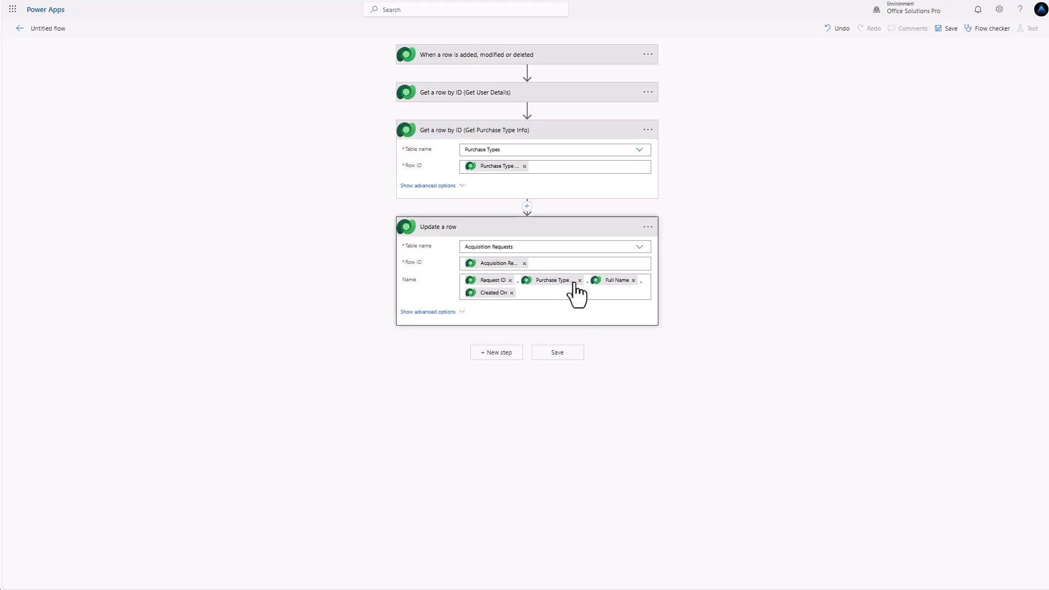
pyautogui.click(580, 280)
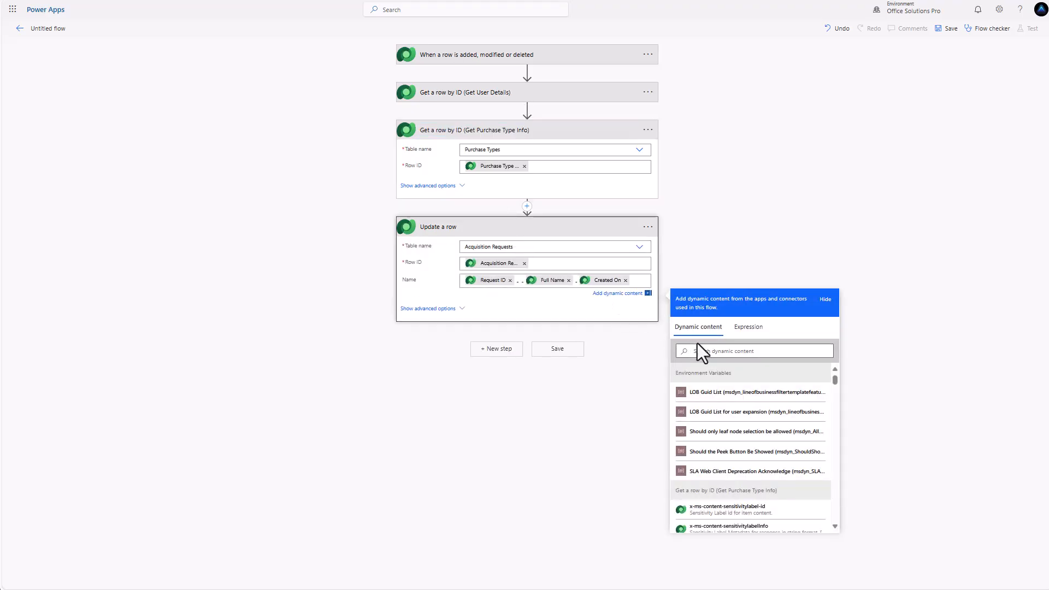
pyautogui.click(707, 351)
pyautogui.write('pur')
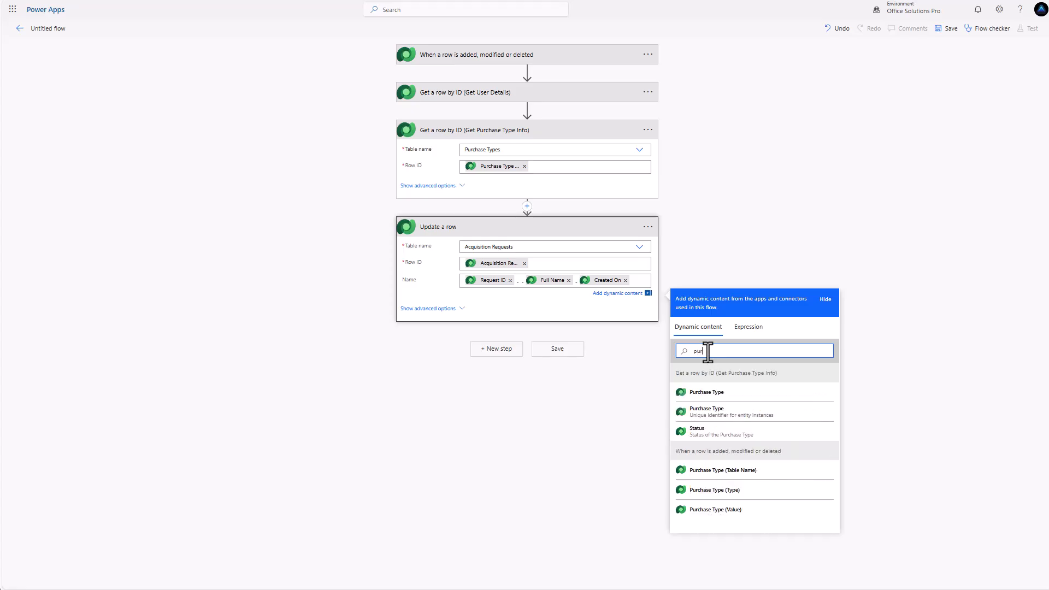
pyautogui.write('ch')
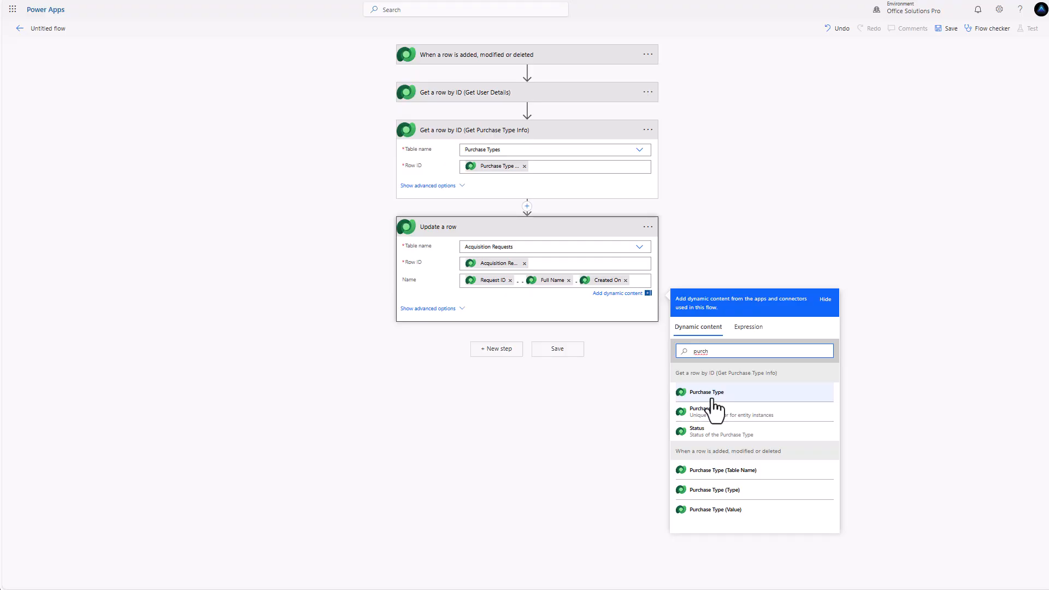
pyautogui.click(712, 400)
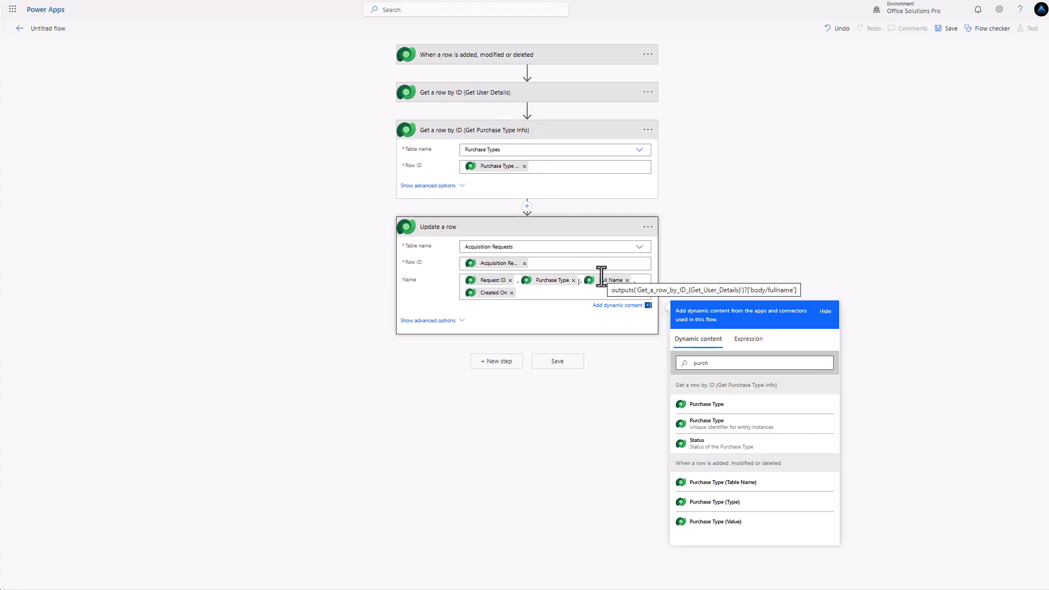
# - Remove Created On from the update action's Name and start a formatDateTime expression on triggerOutputs()?['body/createdon']
pyautogui.click(511, 296)
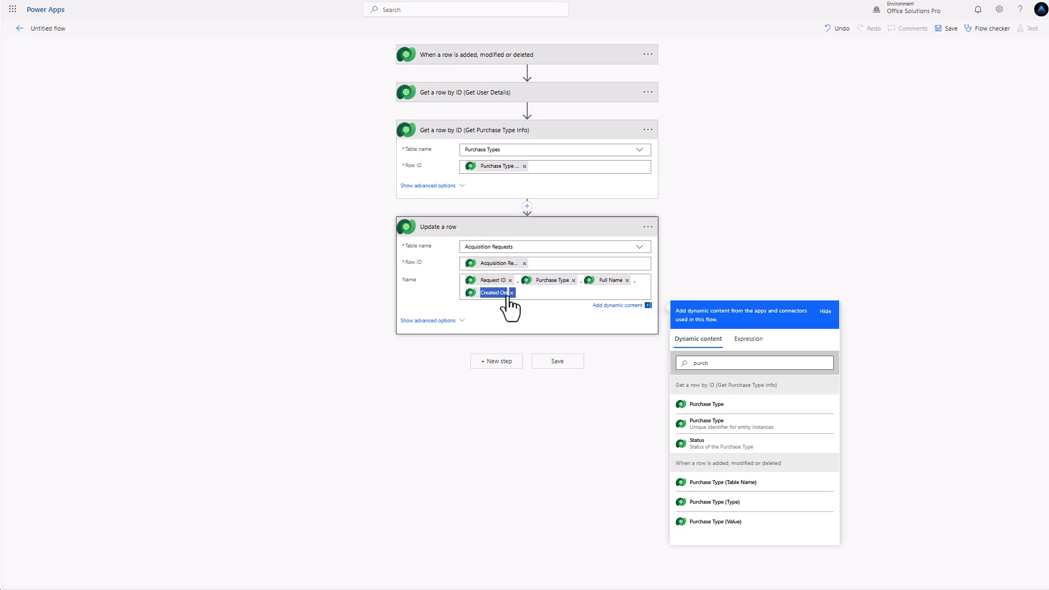
pyautogui.click(511, 294)
pyautogui.click(759, 327)
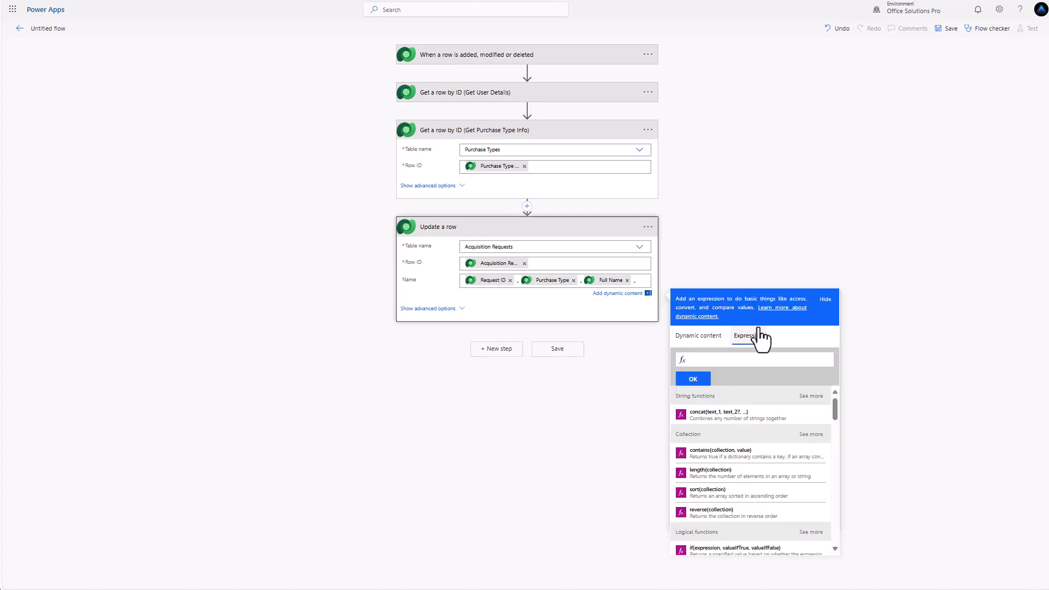
pyautogui.click(720, 358)
pyautogui.write('format')
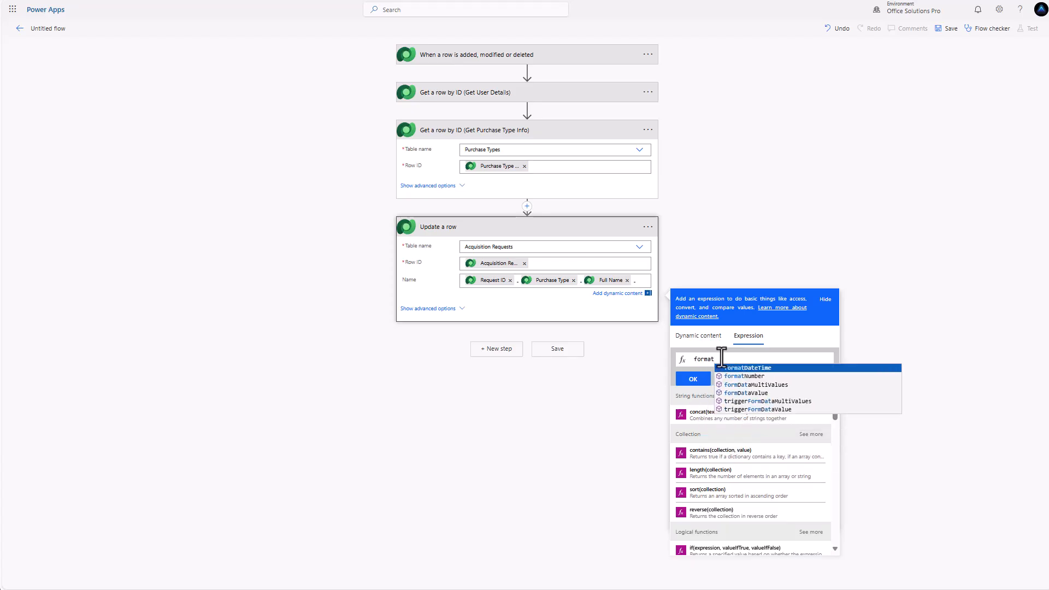
pyautogui.press('Return')
pyautogui.write('(')
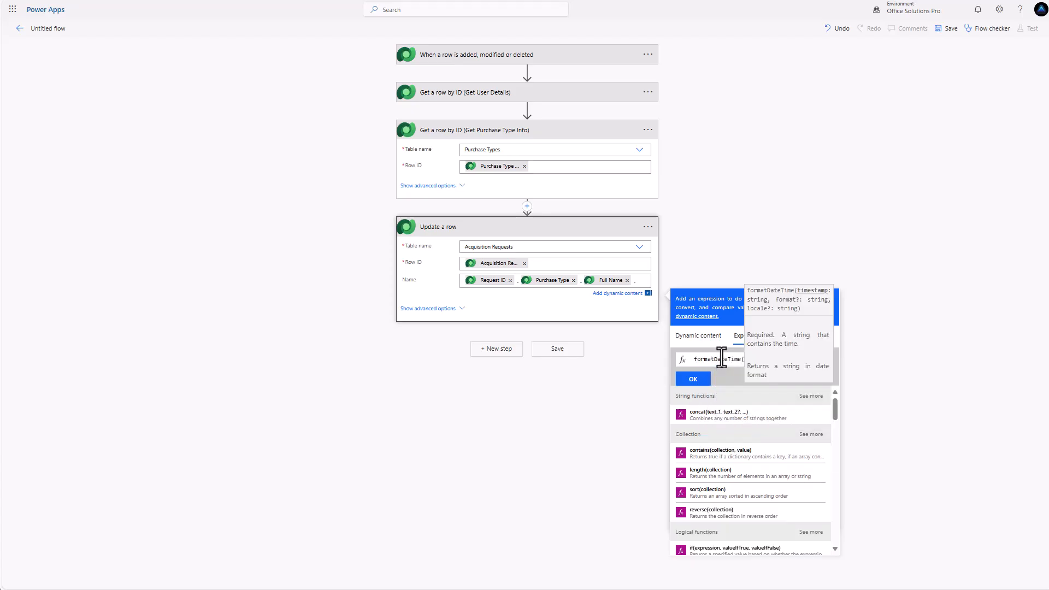
pyautogui.write('trigger')
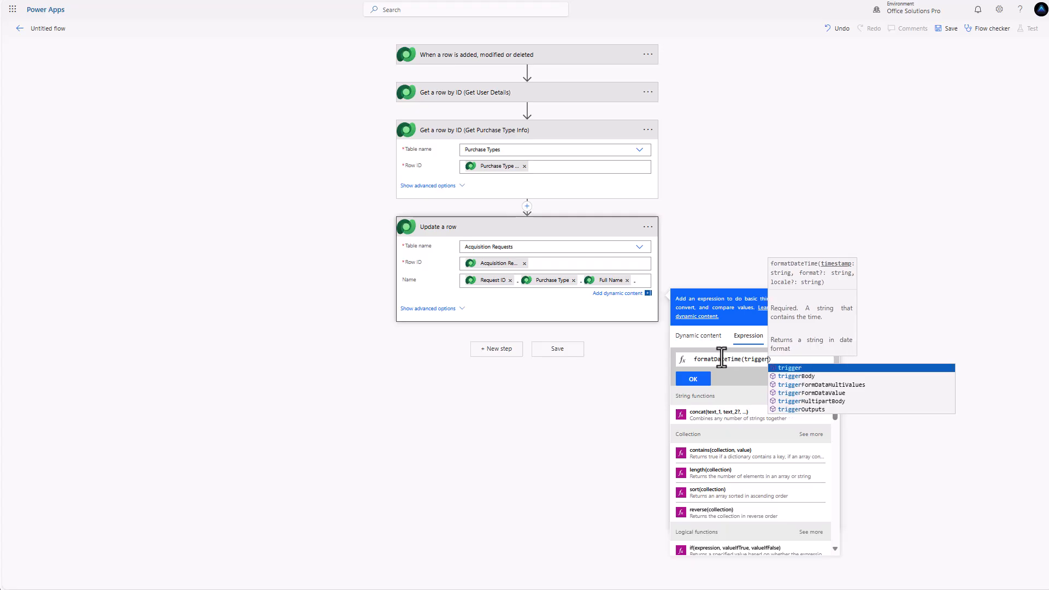
pyautogui.click(800, 409)
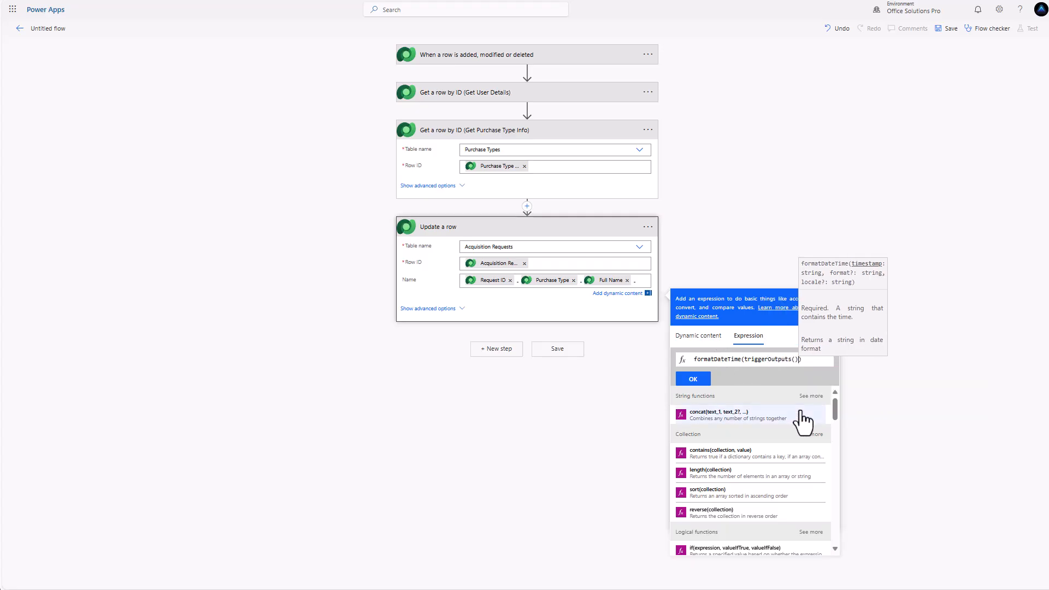
pyautogui.write('?')
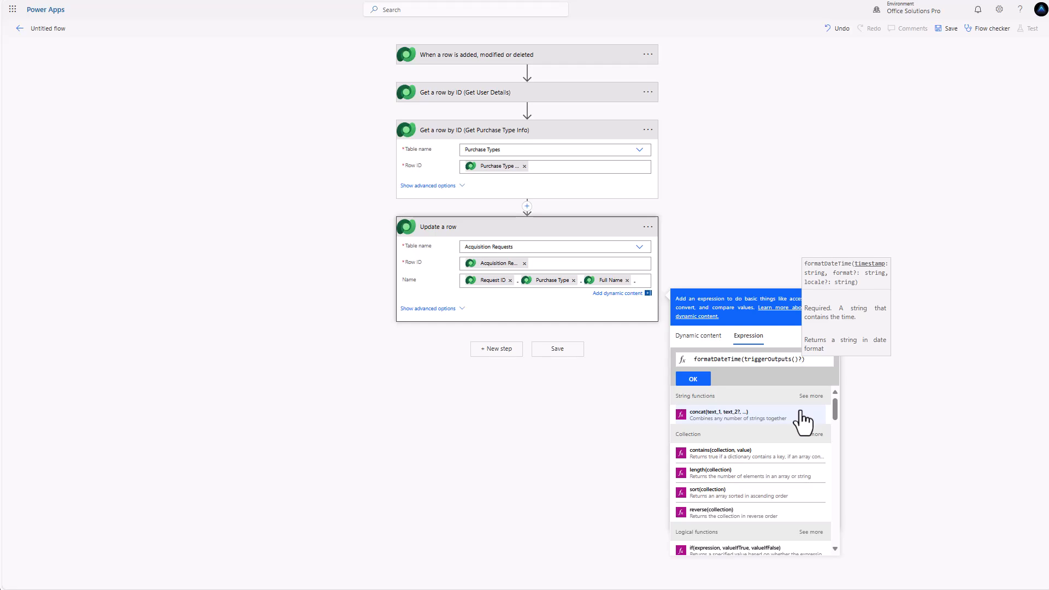
pyautogui.write('[')
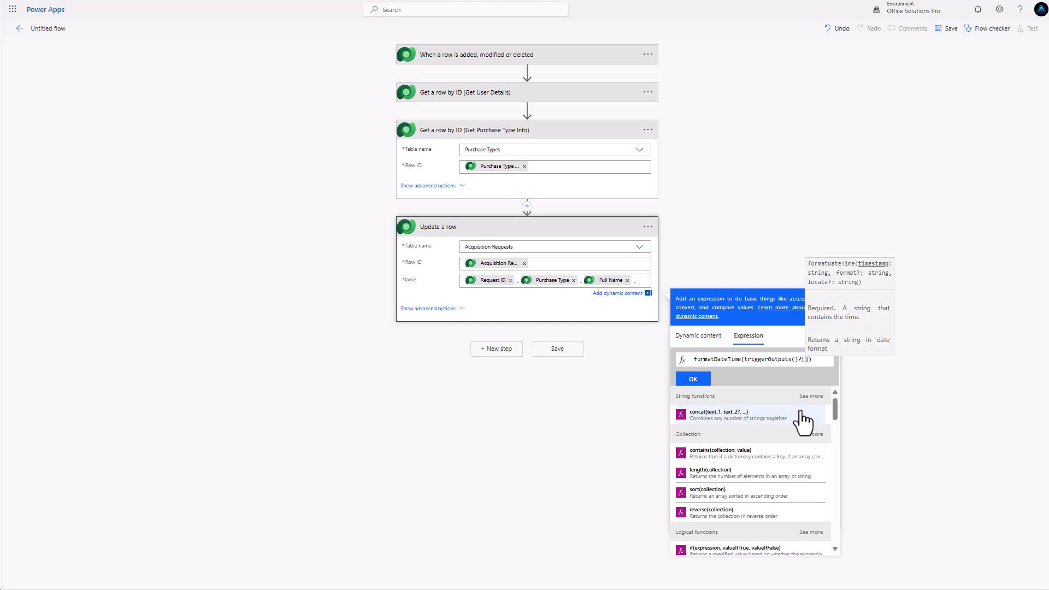
pyautogui.write("'body")
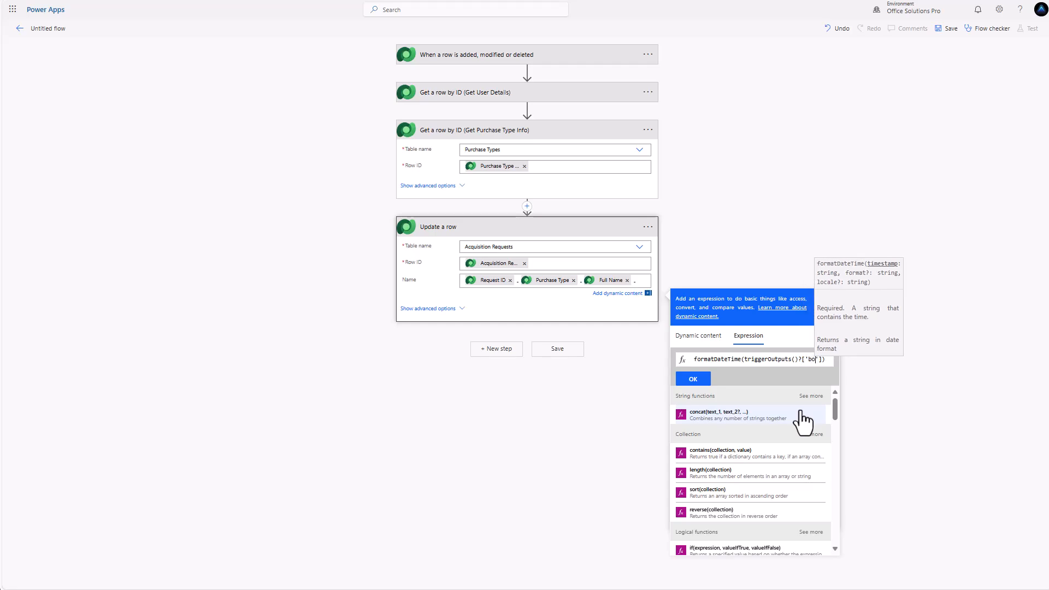
pyautogui.write('/')
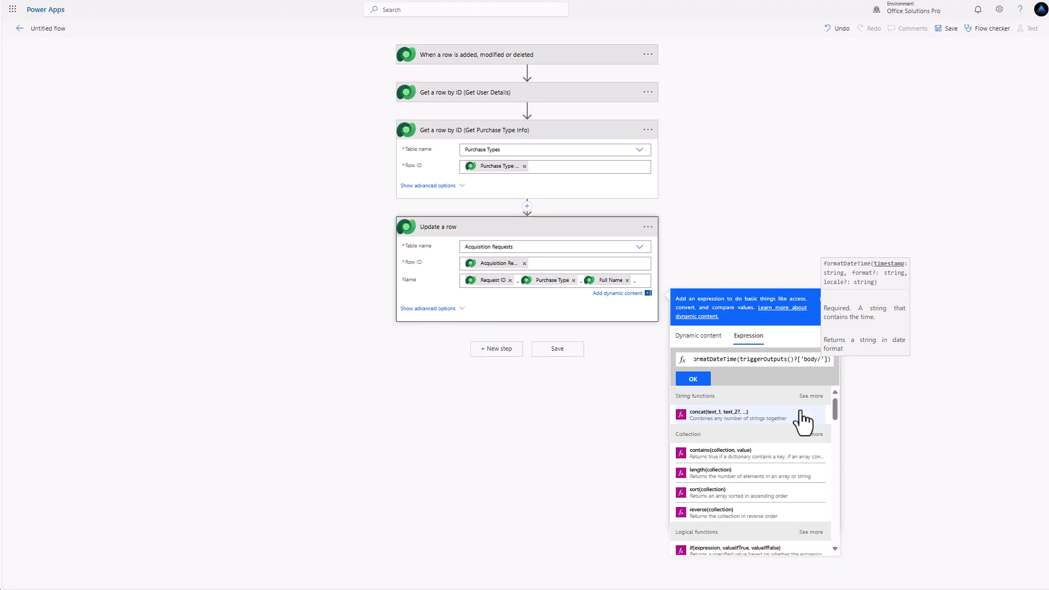
pyautogui.write('createdon')
# - Complete the formatDateTime expression with the date format 'yyyy-MM-dd'
pyautogui.click(829, 361)
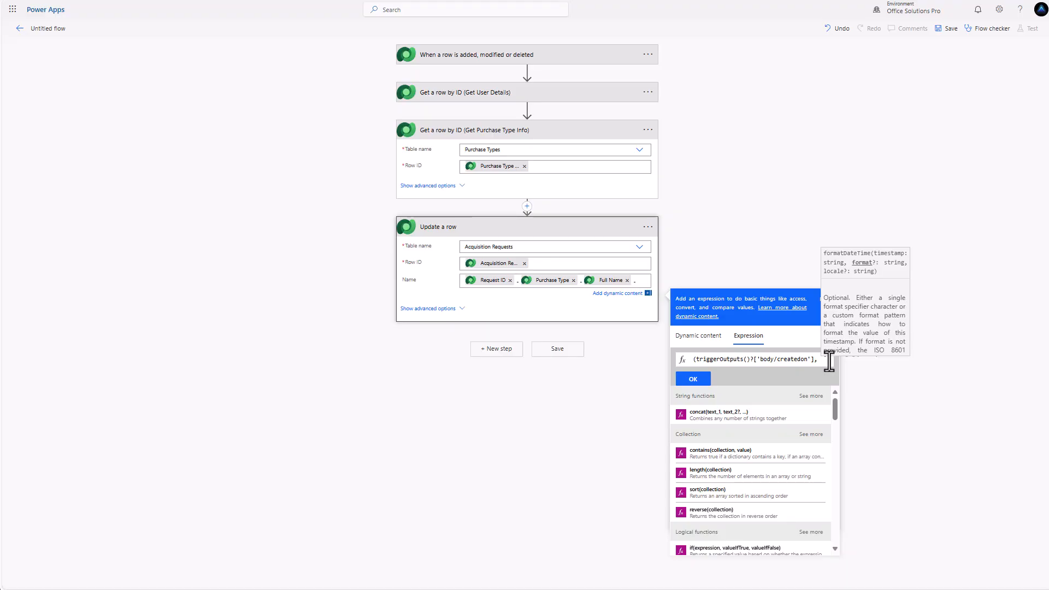
pyautogui.write("'")
pyautogui.write('y')
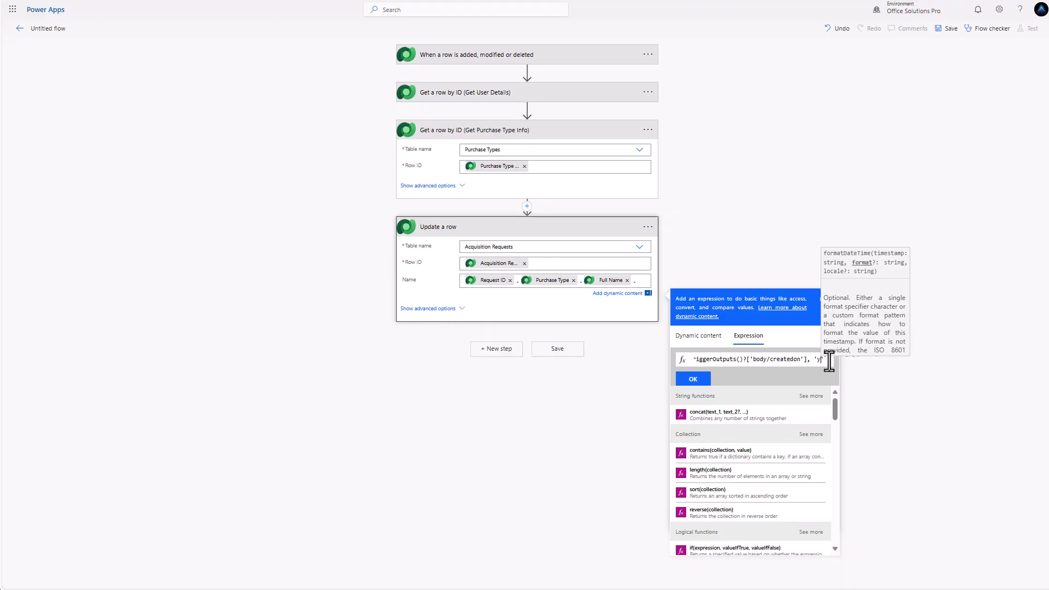
pyautogui.write("yyy-MM-dd'")
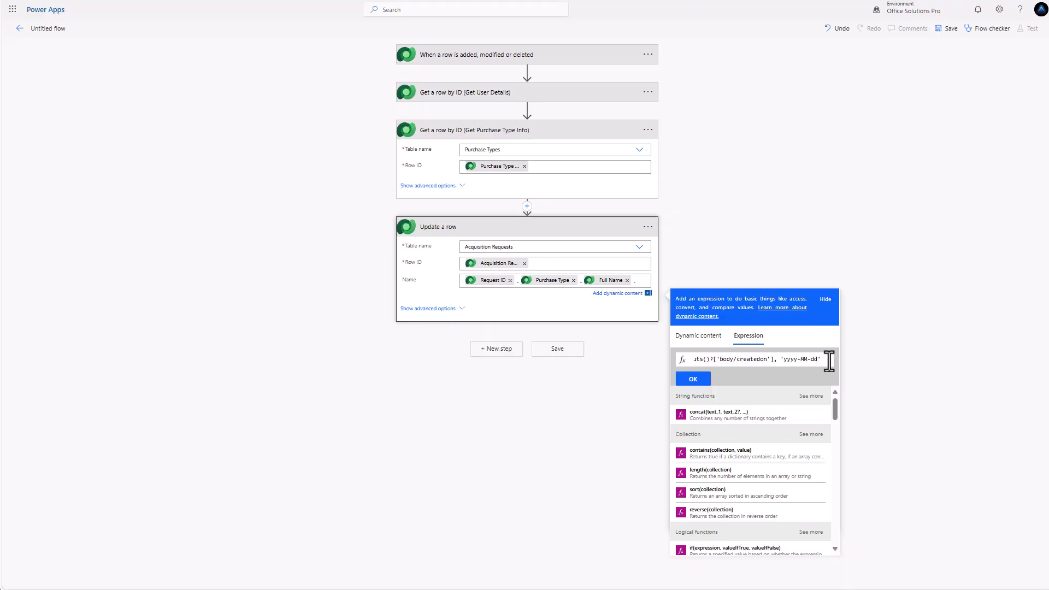
pyautogui.write(')')
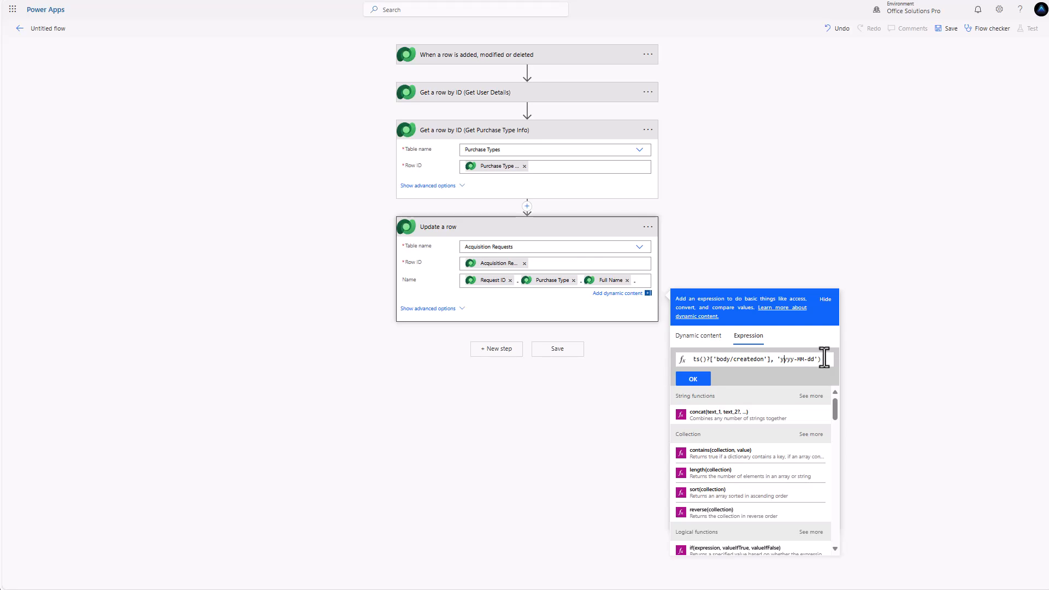
# - Check the date expression back towards its beginning and insert it at the end of the update action's Name
pyautogui.press('Left')
pyautogui.press('Left')
pyautogui.press('Left')
pyautogui.press('Left')
pyautogui.press('Left')
pyautogui.press('Left')
pyautogui.press('Left')
pyautogui.press('Left')
pyautogui.press('Left')
pyautogui.press('Left')
pyautogui.press('Left')
pyautogui.press('Left')
pyautogui.press('Left')
pyautogui.press('Left')
pyautogui.press('Left')
pyautogui.press('Left')
pyautogui.press('Left')
pyautogui.press('Left')
pyautogui.press('Left')
pyautogui.press('Left')
pyautogui.press('Left')
pyautogui.press('Left')
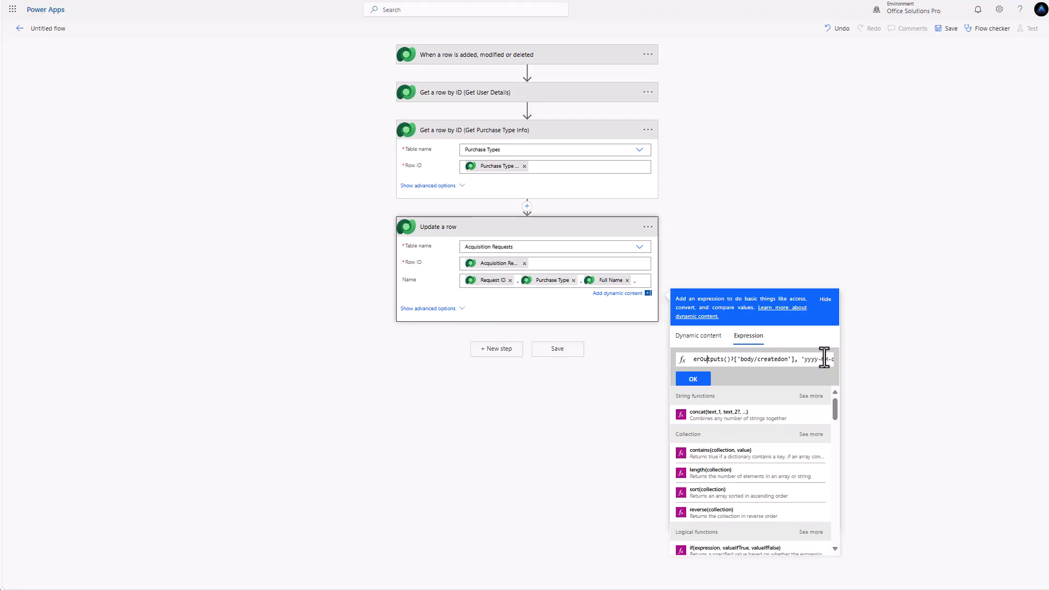
pyautogui.press('Left')
pyautogui.press('Left')
pyautogui.press('Left')
pyautogui.press('Left')
pyautogui.press('Left')
pyautogui.press('Left')
pyautogui.press('Left')
pyautogui.press('Left')
pyautogui.press('Left')
pyautogui.press('Left')
pyautogui.press('Left')
pyautogui.press('Left')
pyautogui.press('Left')
pyautogui.press('Left')
pyautogui.press('Left')
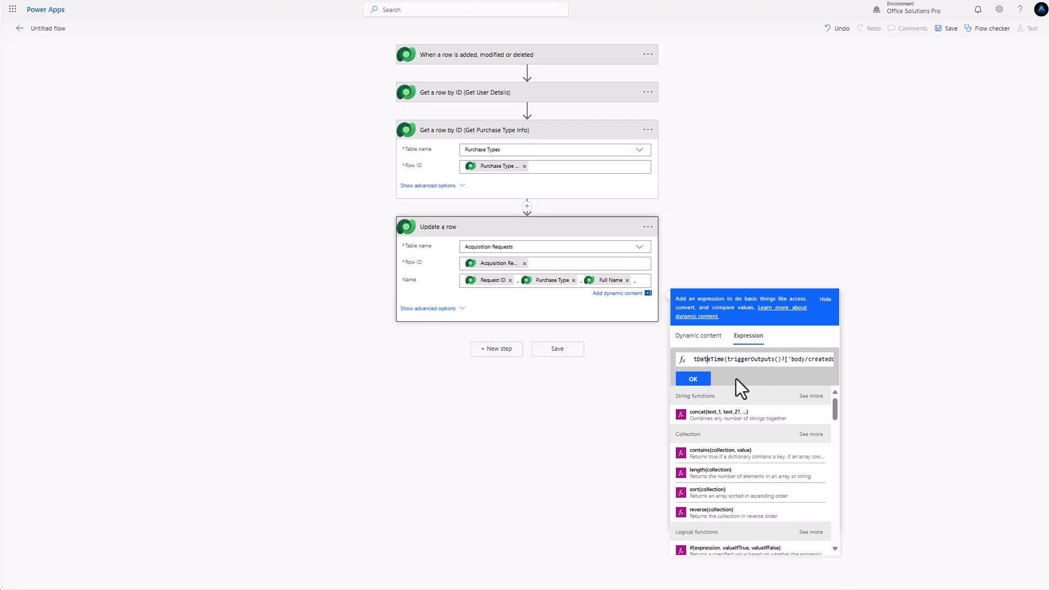
pyautogui.click(692, 379)
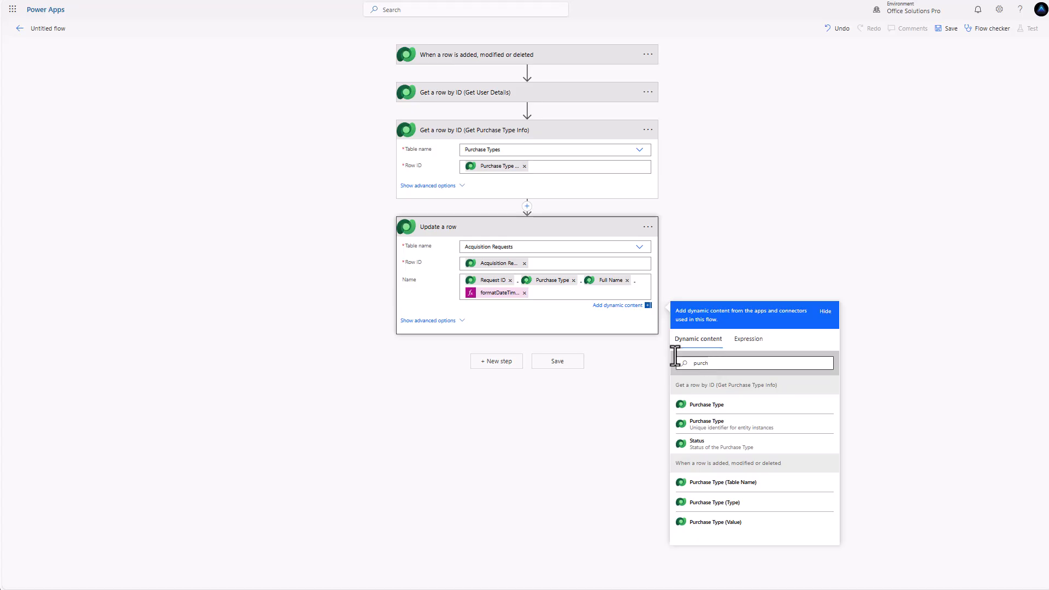
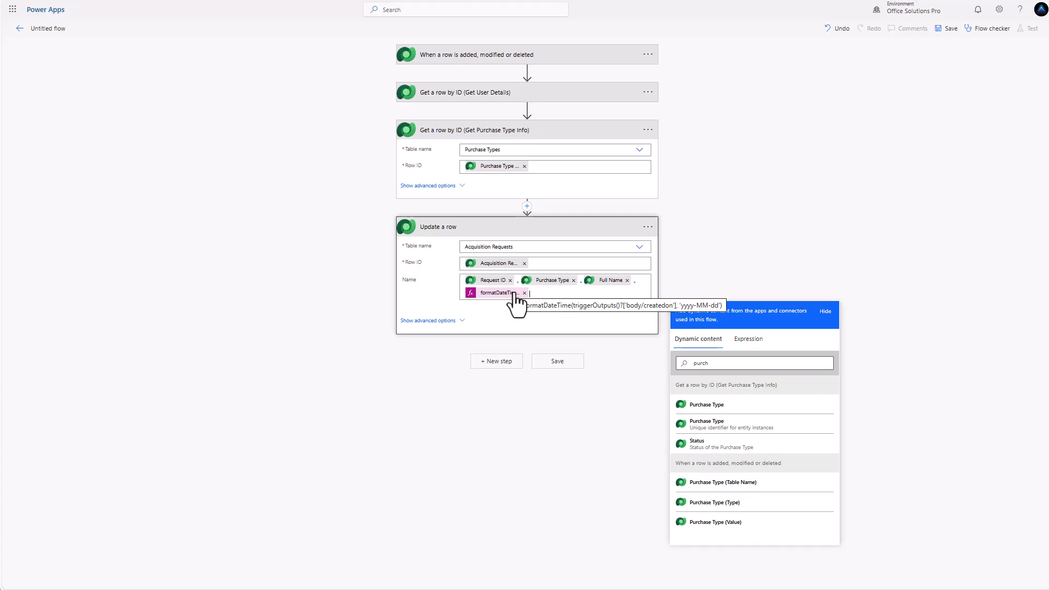
# - Rename the update action as 'Update a row (Update Primary Name Field)'
pyautogui.click(649, 227)
pyautogui.click(673, 243)
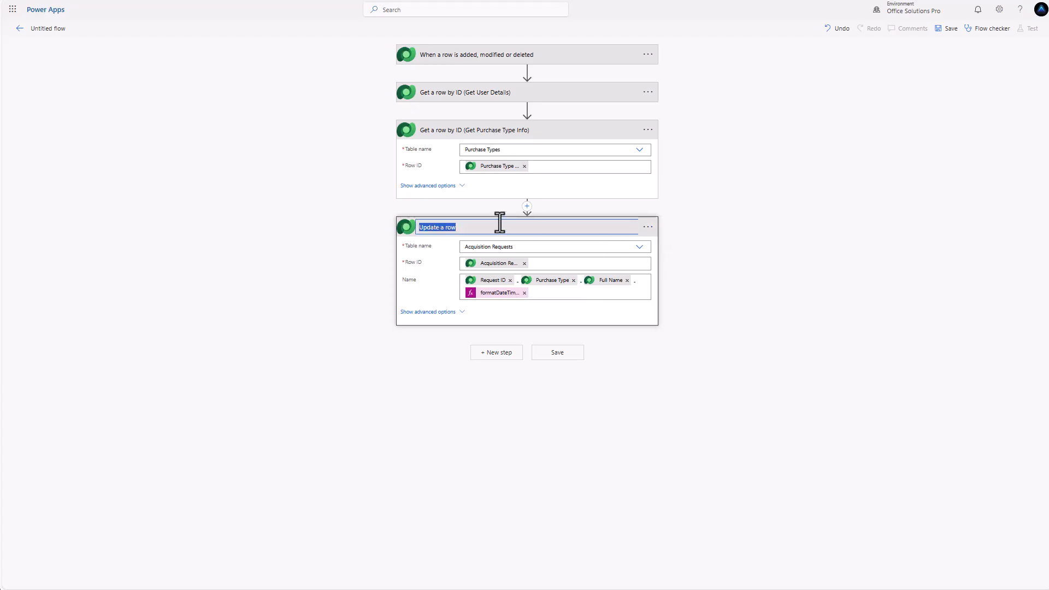
pyautogui.click(496, 227)
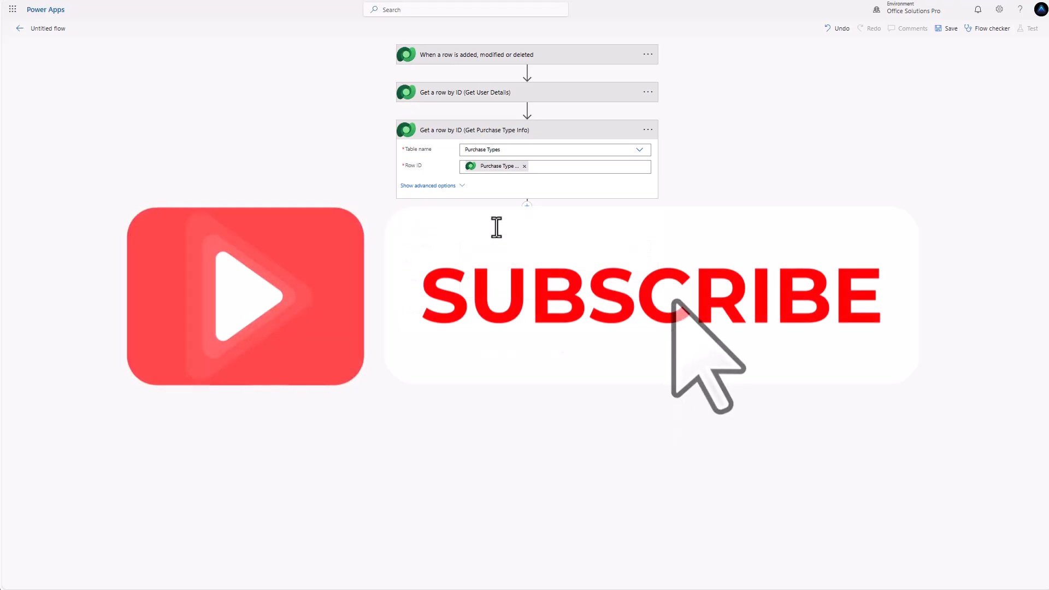
pyautogui.write('(Update Primary Na')
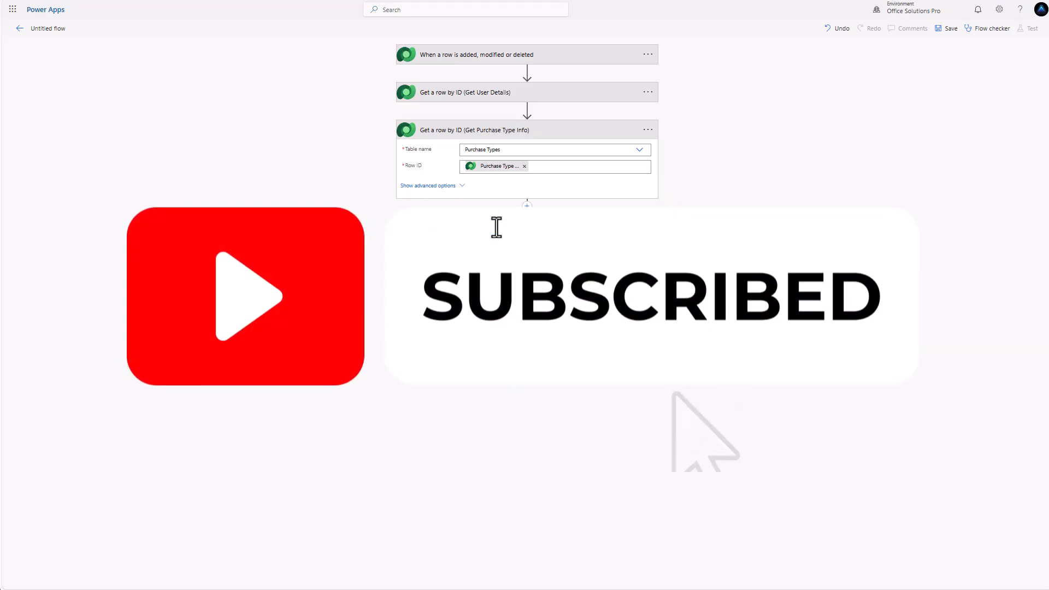
pyautogui.write('me Field')
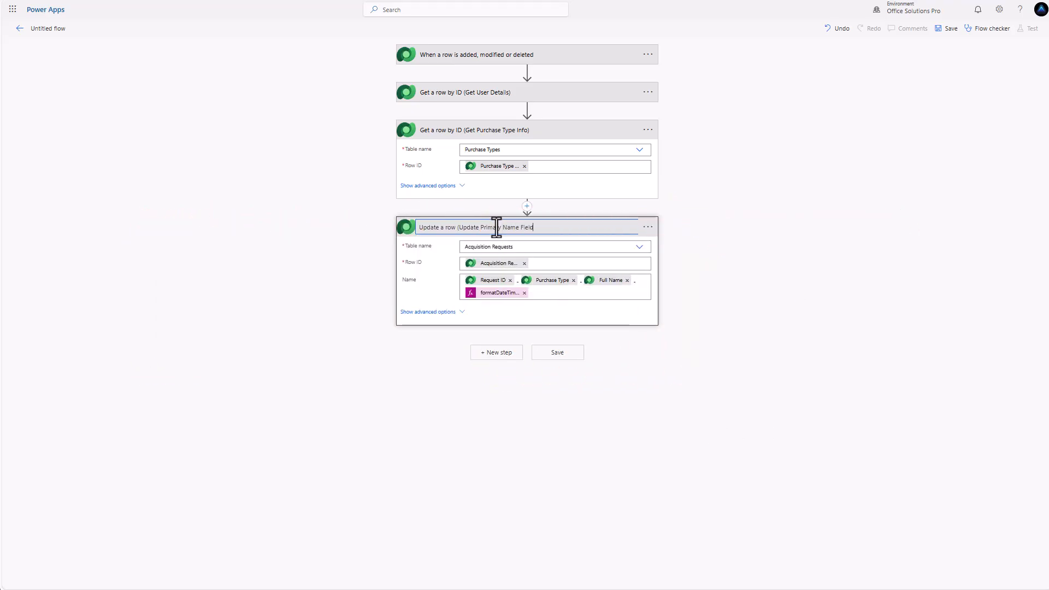
pyautogui.write(')')
# - Rename the untitled flow as 'Update Primary Name of Acquisition Request Table'
pyautogui.click(59, 29)
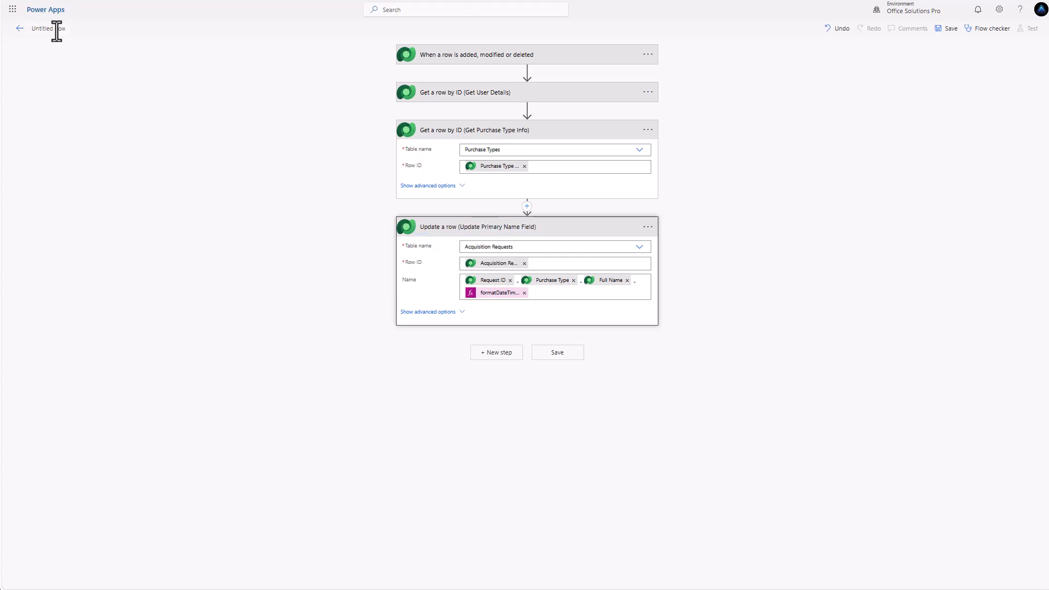
pyautogui.hotkey('ctrl', 'a')
pyautogui.write('Update Primary Name of Acquisition Request Tab')
# - Limit the trigger's select columns to 'osp_purchasetype, osp_requestor' and save the flow
pyautogui.click(470, 63)
pyautogui.click(474, 124)
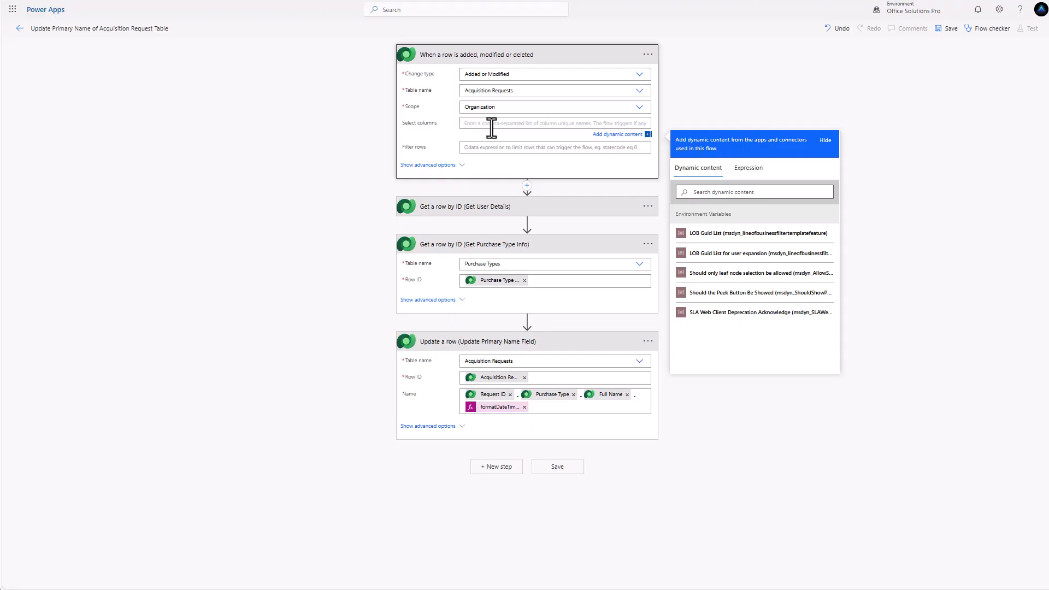
pyautogui.write('ox')
pyautogui.write('p_purchasetype, osp_requestor')
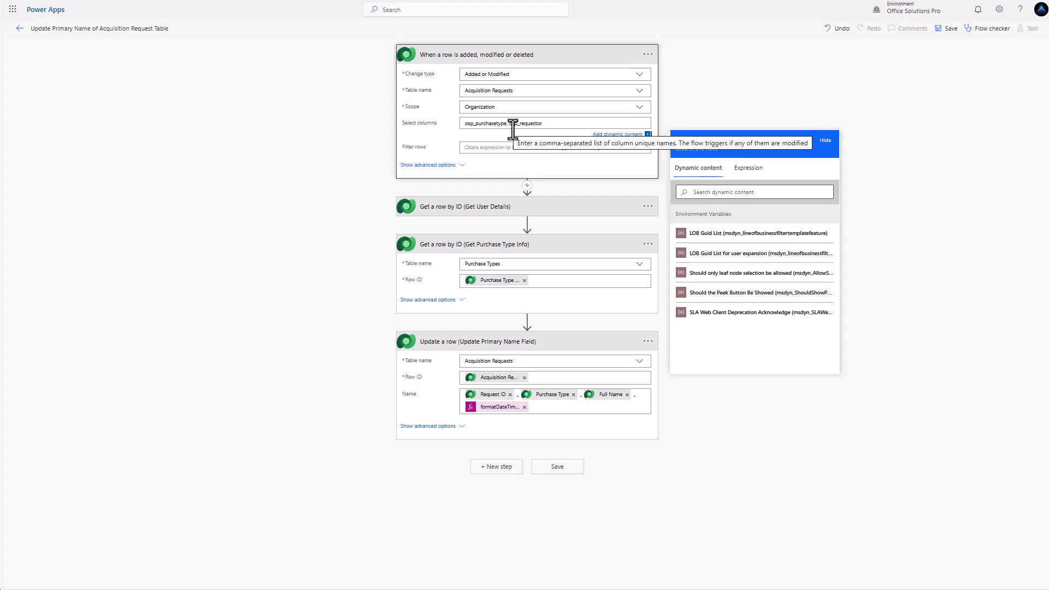
pyautogui.click(563, 473)
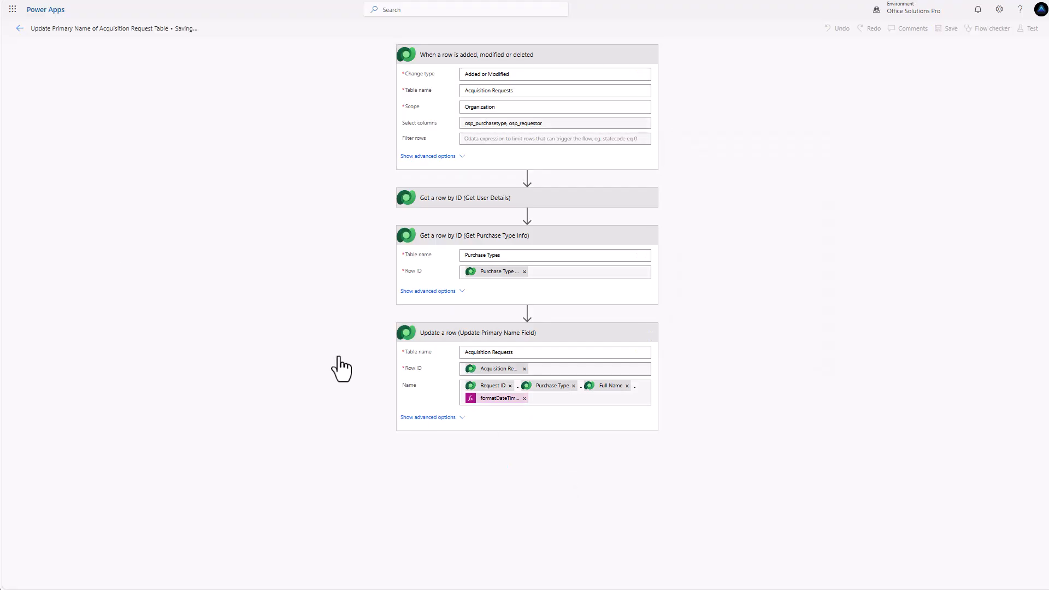
# - Return to the solution's cloud flows and create another automated cloud flow, skipping the initial name and trigger choice
pyautogui.click(20, 29)
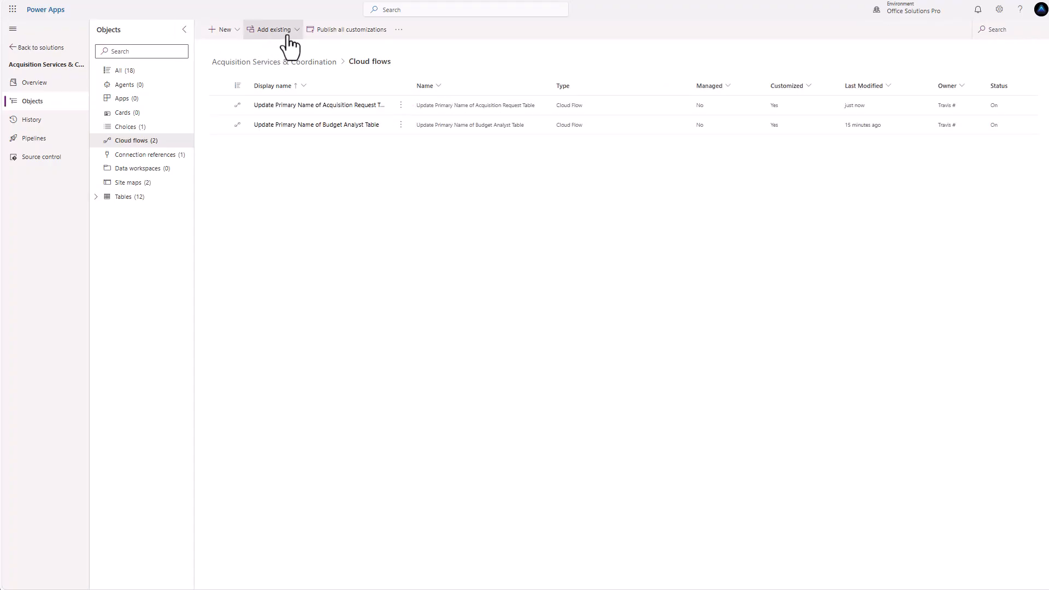
pyautogui.click(232, 32)
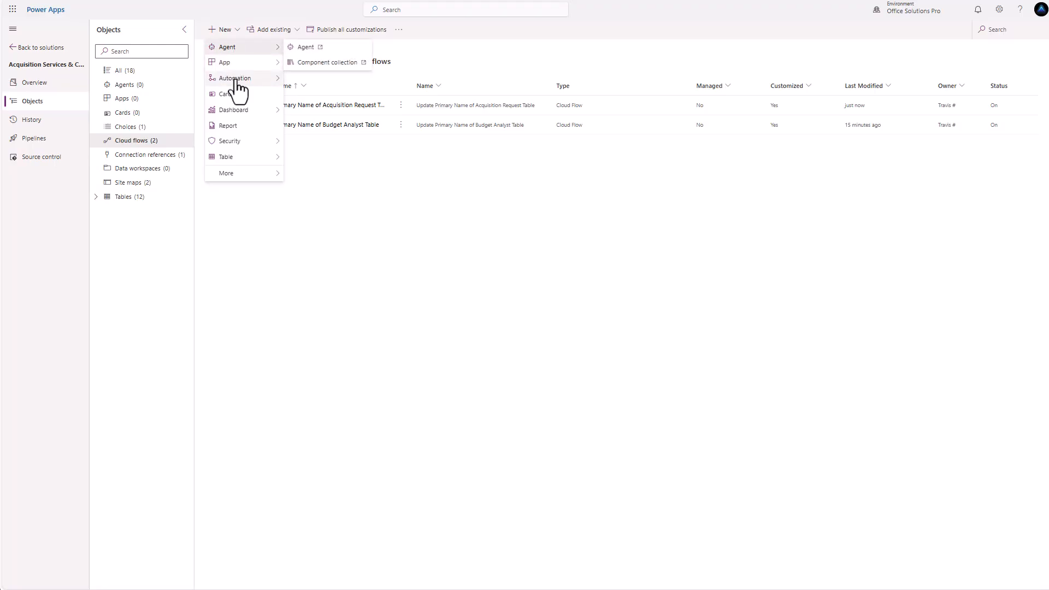
pyautogui.moveTo(241, 79)
pyautogui.moveTo(304, 80)
pyautogui.click(378, 79)
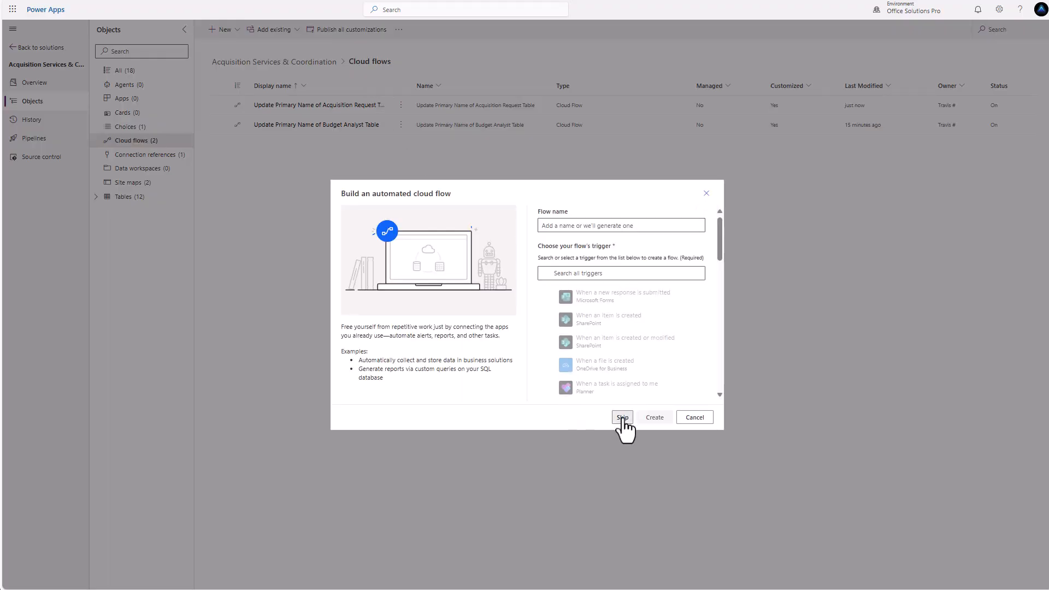
pyautogui.click(623, 417)
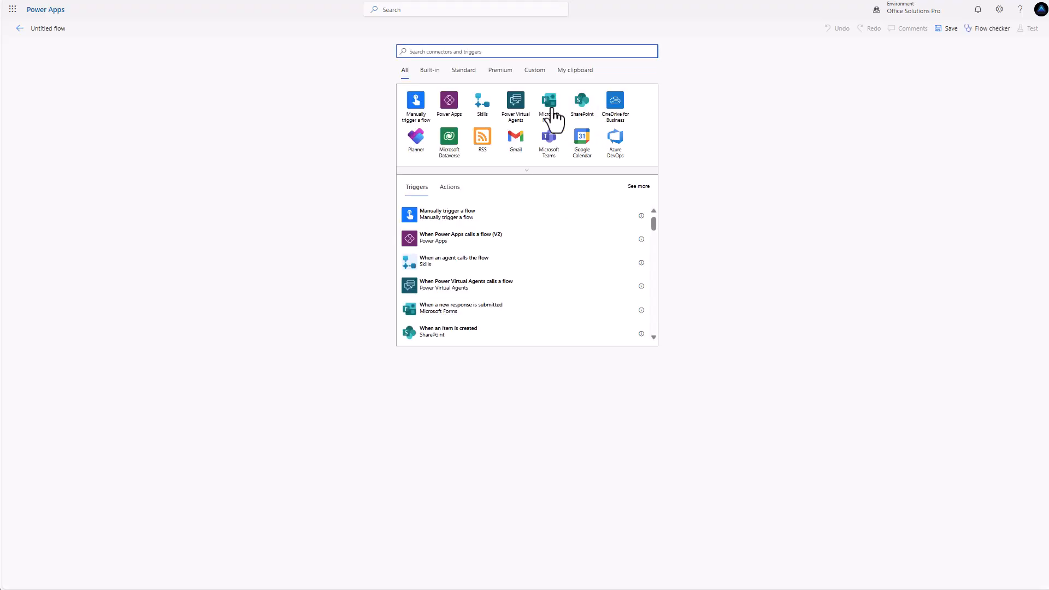
# - Add the Dataverse trigger 'When a row is added, modified or deleted' with change type Added or Modified on the Acquisition Requests table
pyautogui.click(449, 157)
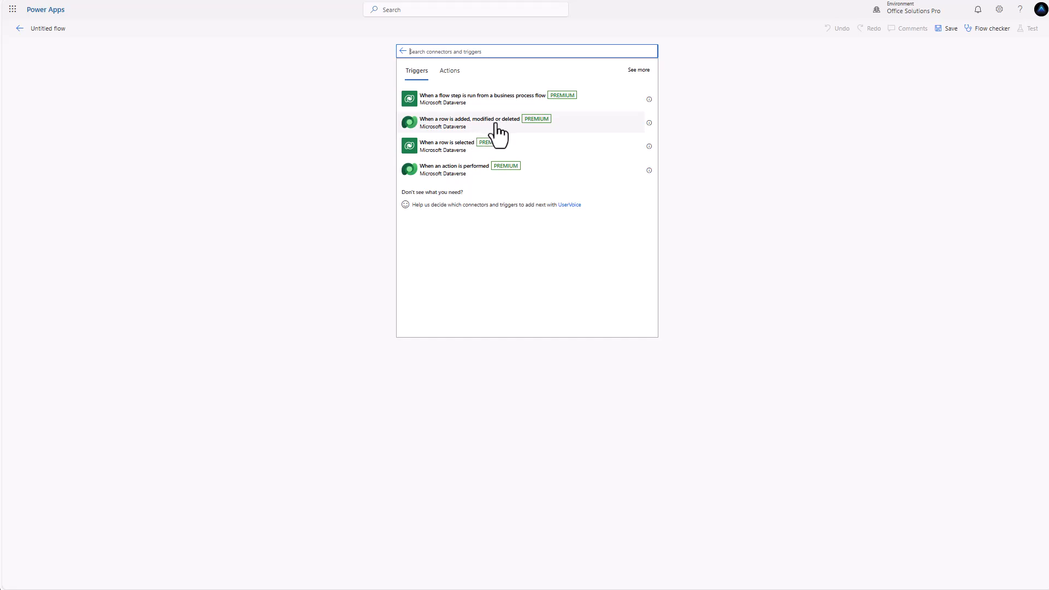
pyautogui.click(497, 131)
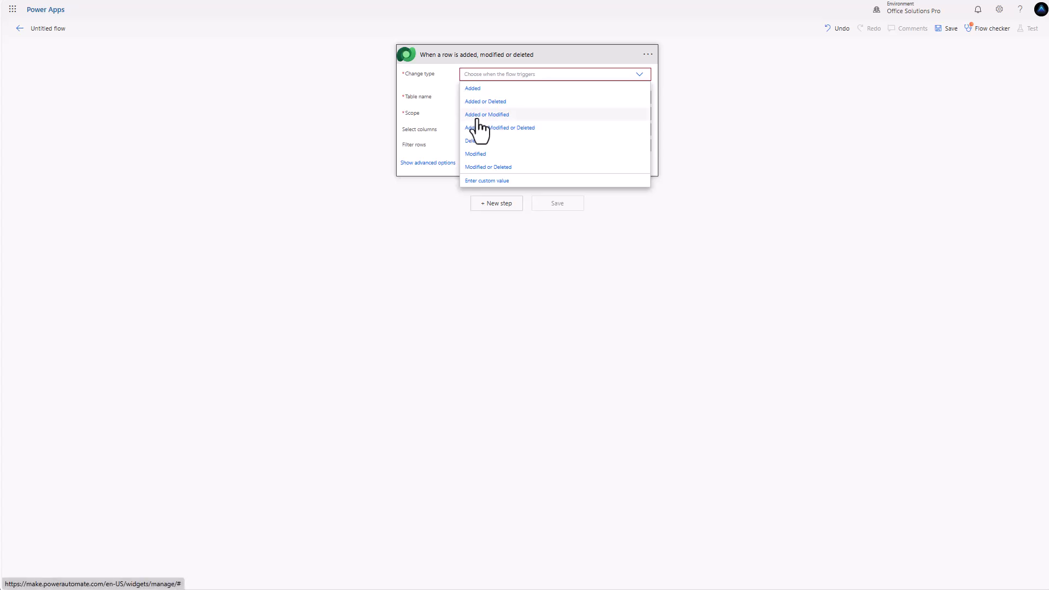
pyautogui.click(476, 114)
pyautogui.click(486, 91)
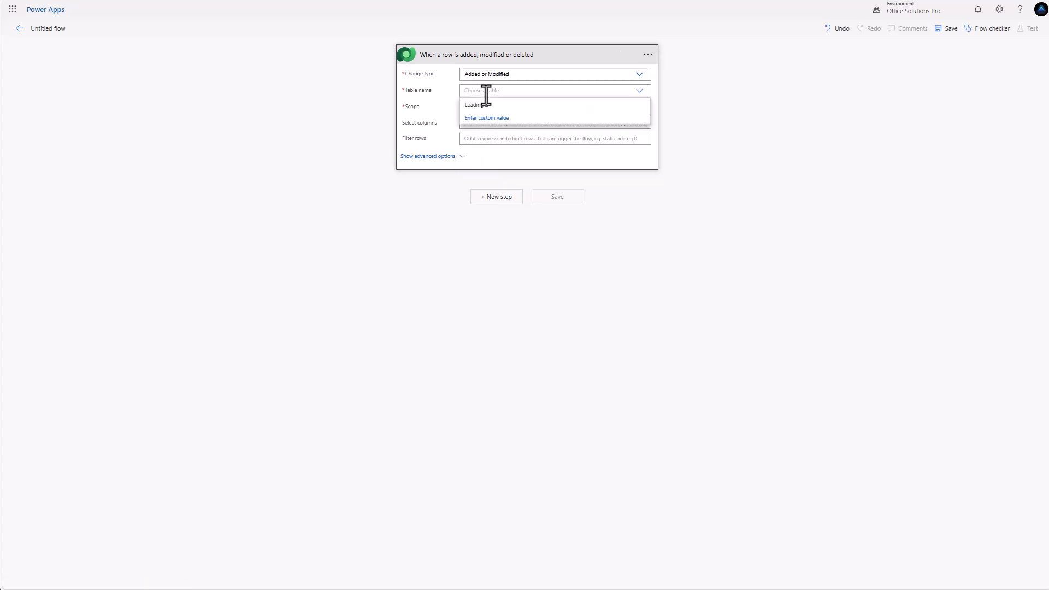
pyautogui.write('ac')
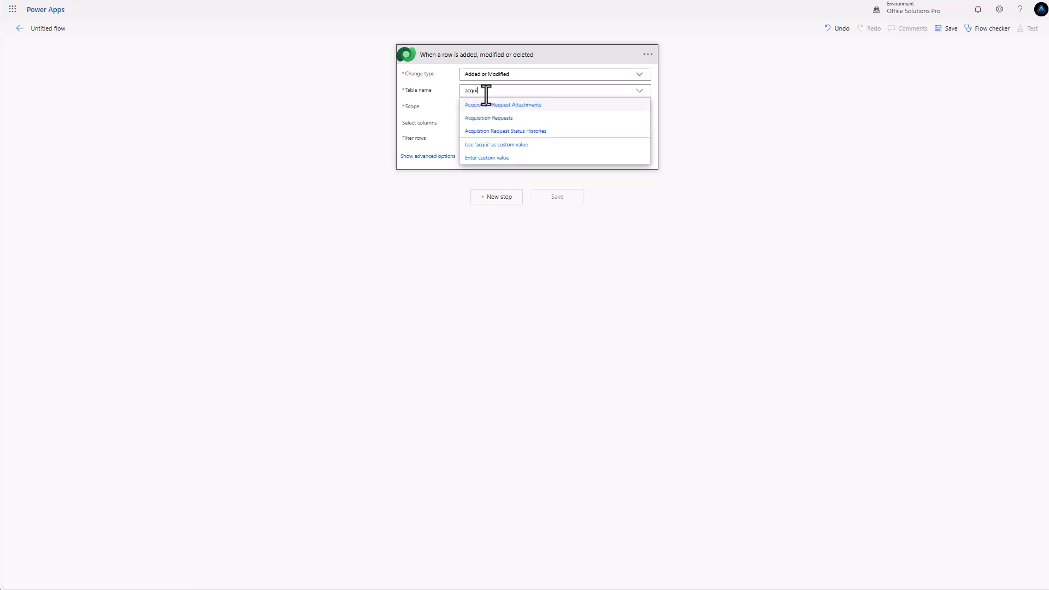
pyautogui.write('qui')
pyautogui.click(494, 118)
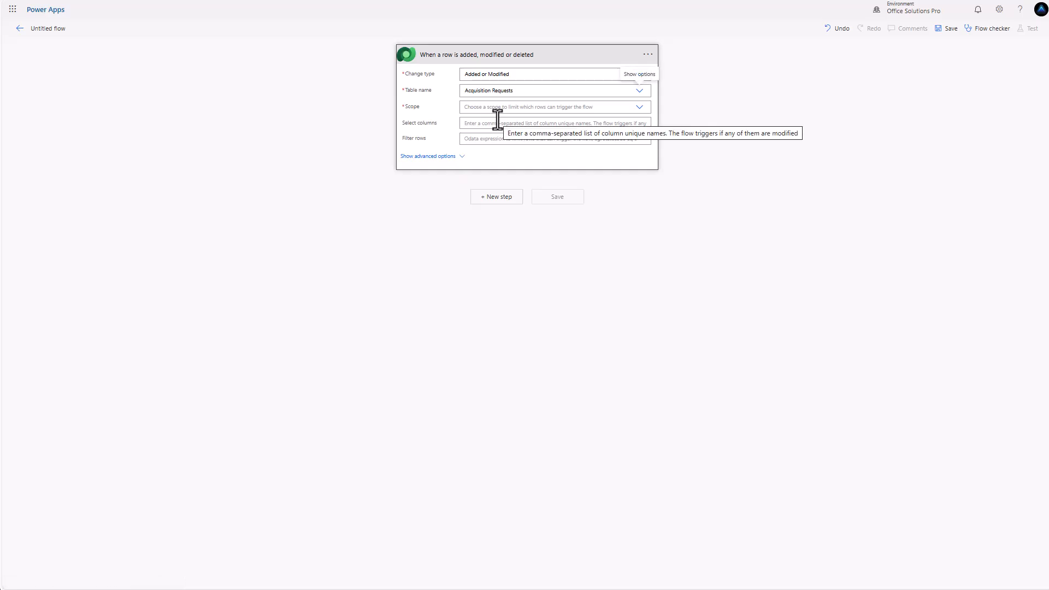
# - Add a Dataverse 'Get a row by ID' action directly after the trigger
pyautogui.click(492, 199)
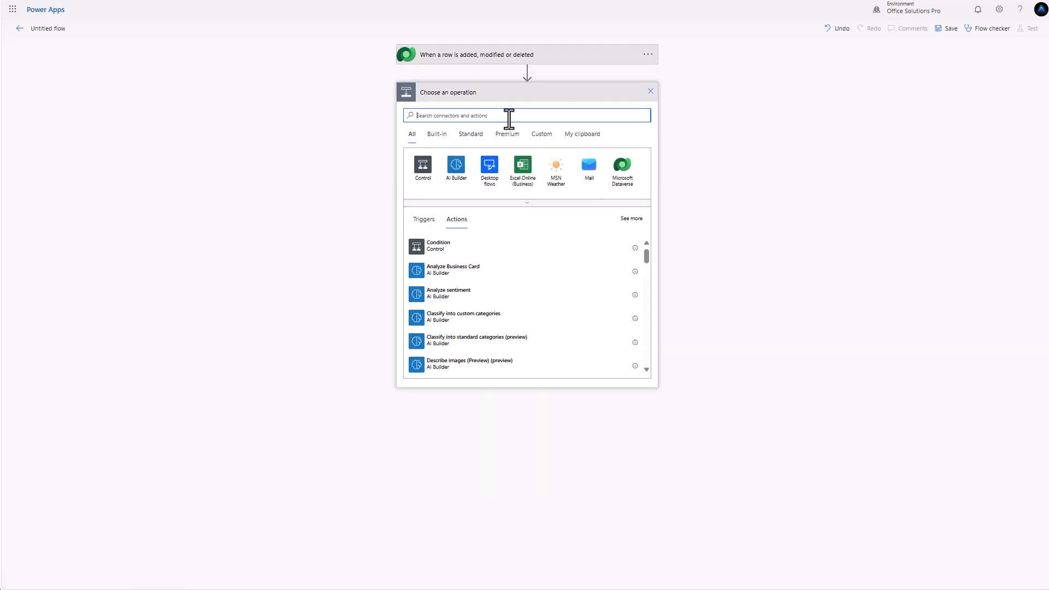
pyautogui.click(622, 167)
pyautogui.click(512, 117)
pyautogui.write('get')
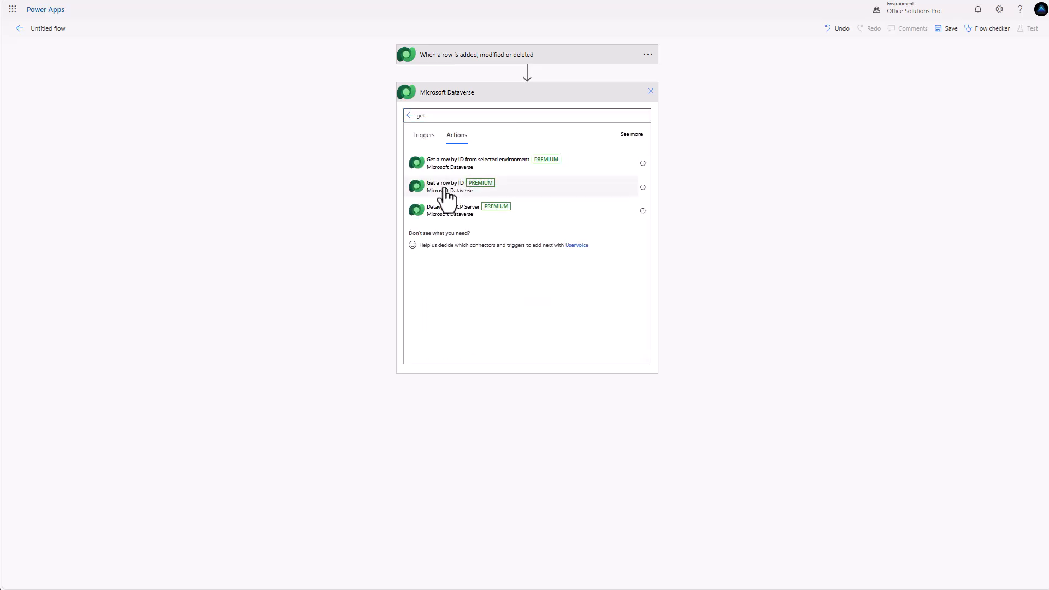
pyautogui.click(453, 186)
# - Set the action's table to Users and its Row ID to the trigger's Modified By (Value)
pyautogui.click(529, 112)
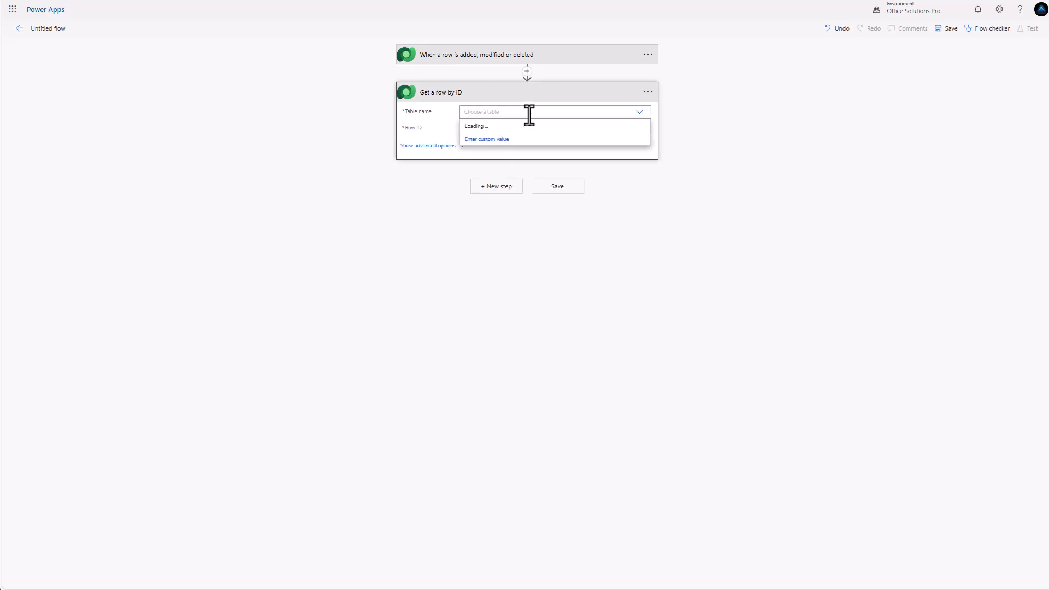
pyautogui.write('users')
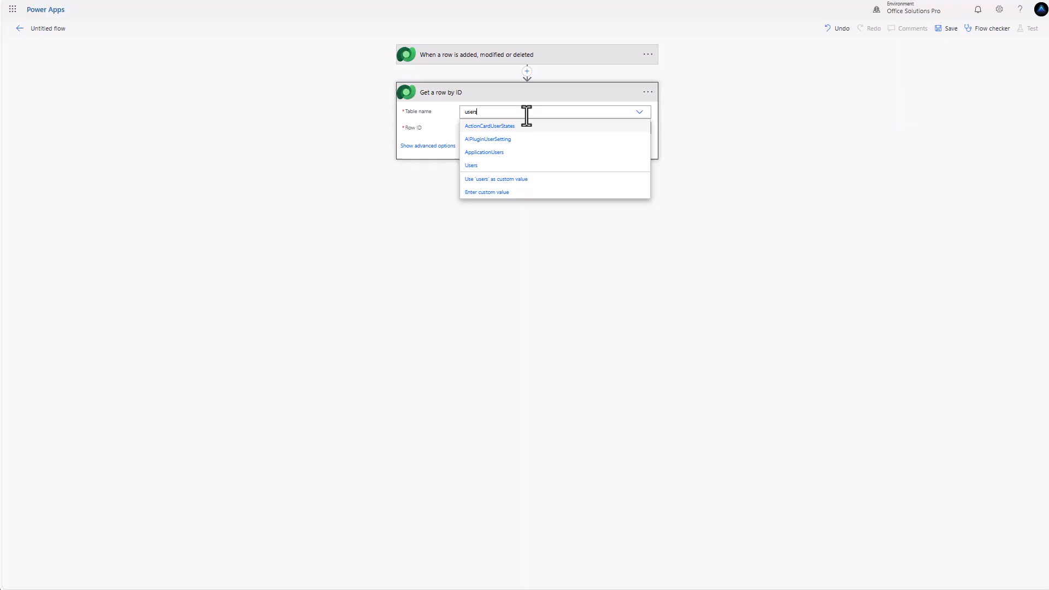
pyautogui.click(488, 171)
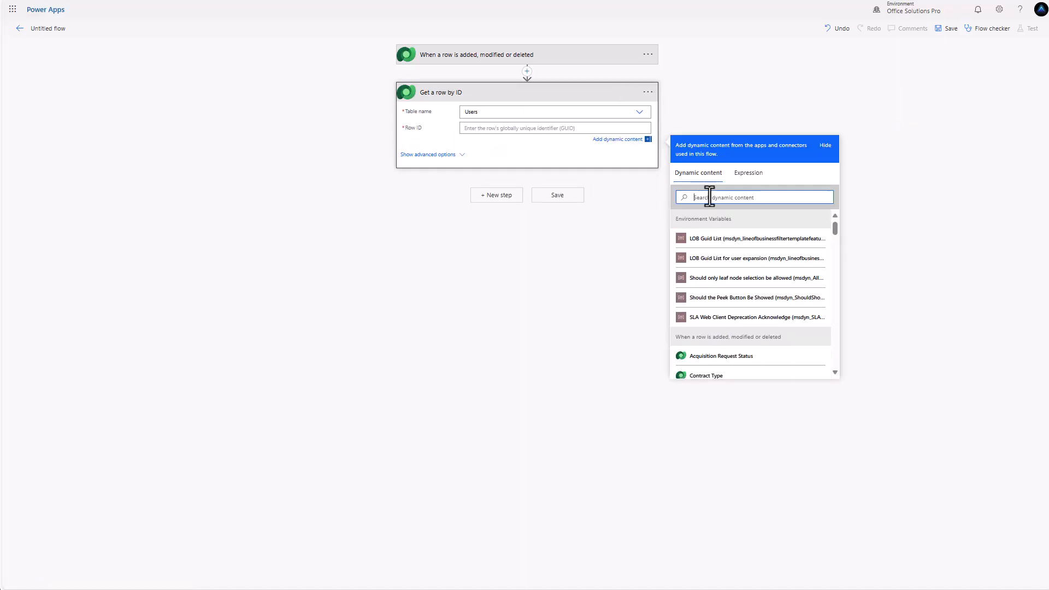
pyautogui.write('mod')
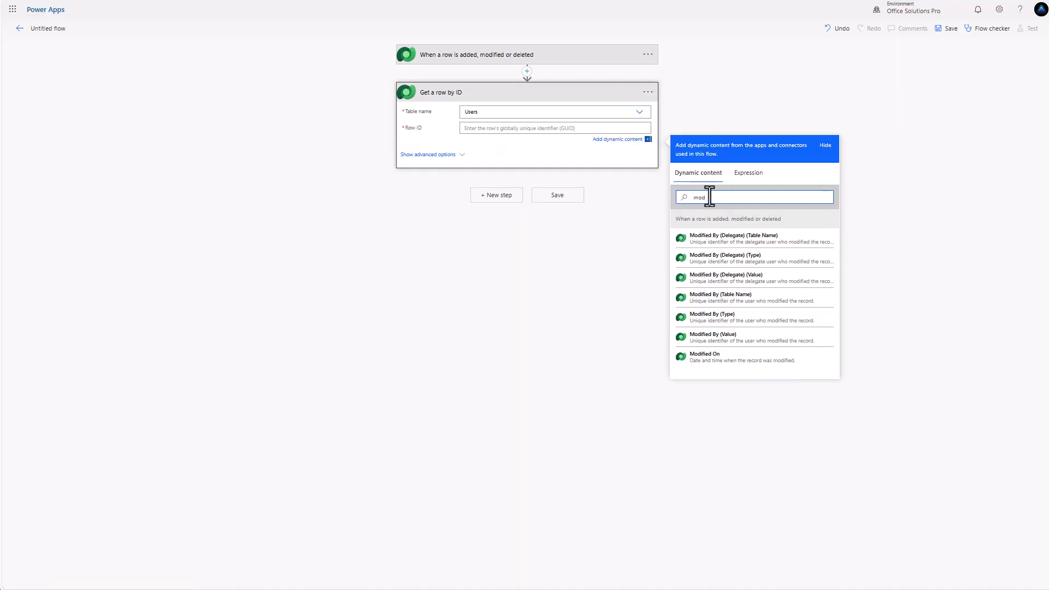
pyautogui.click(708, 339)
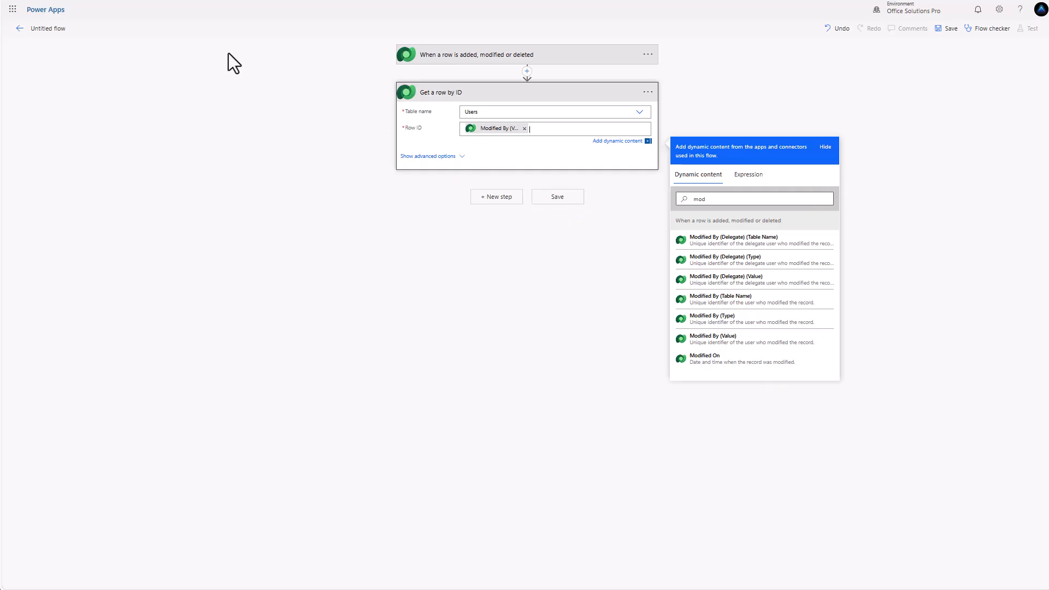
# - Rename the Users lookup action as 'Get a row by ID (Modified By User Details)'
pyautogui.click(647, 93)
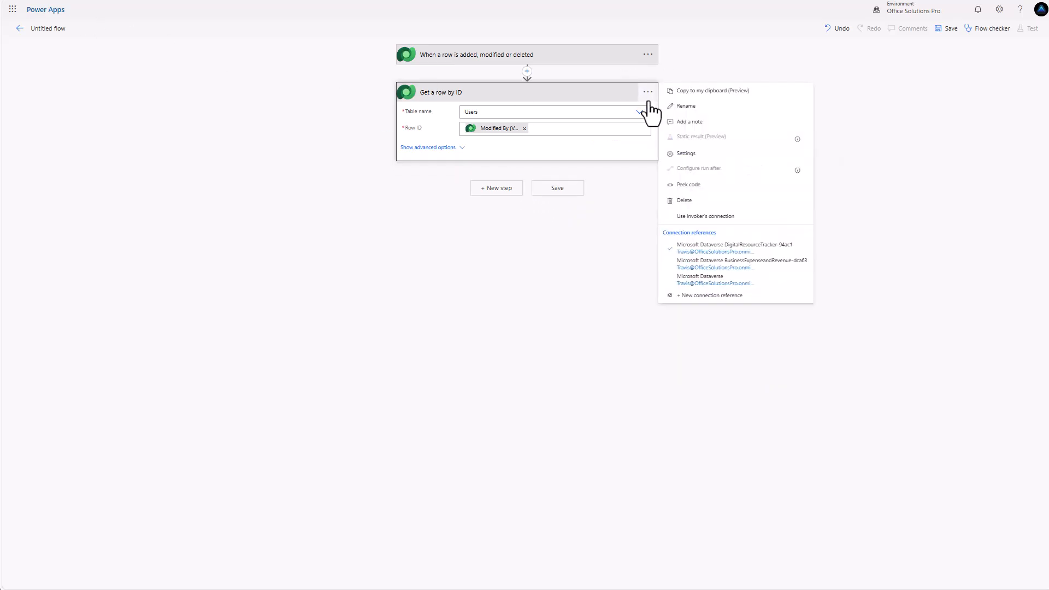
pyautogui.click(686, 105)
pyautogui.click(517, 94)
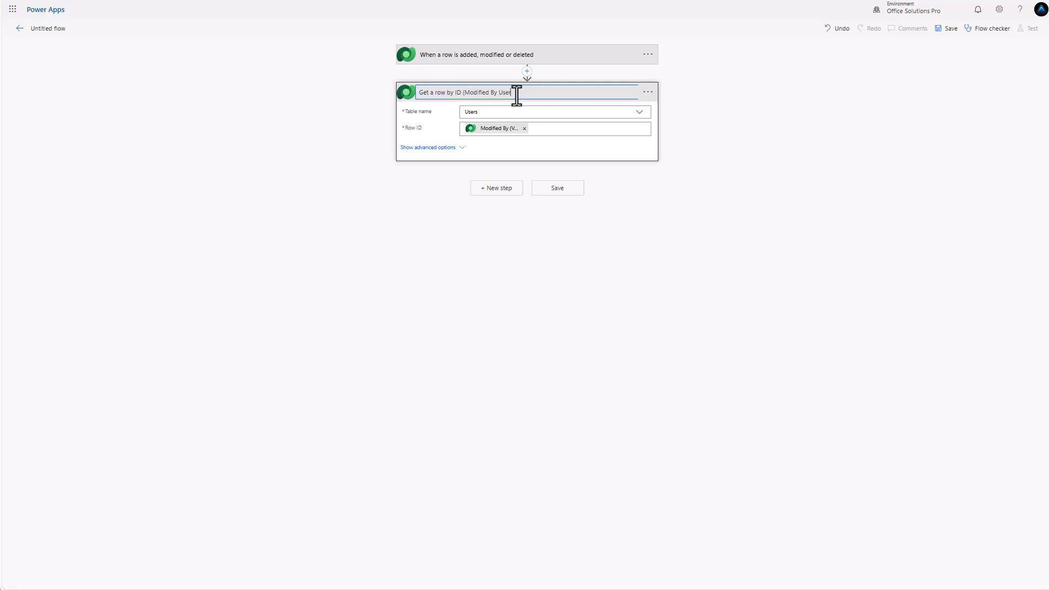
pyautogui.write('(Modified By User Details)')
pyautogui.press('Return')
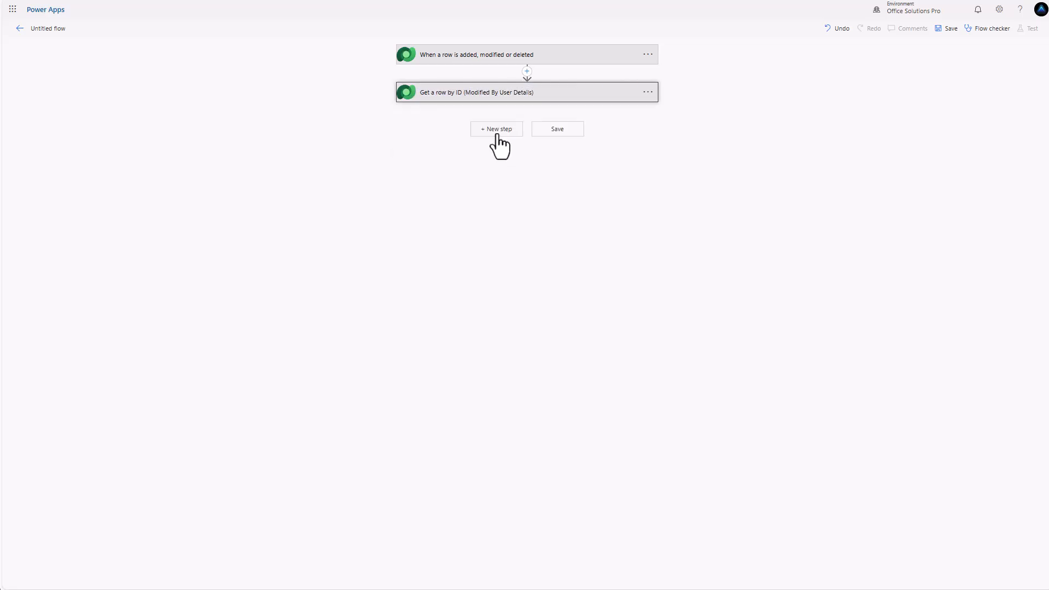
# - Add a second Dataverse 'Get a row by ID' action after the Modified By User Details action
pyautogui.click(491, 134)
pyautogui.click(622, 203)
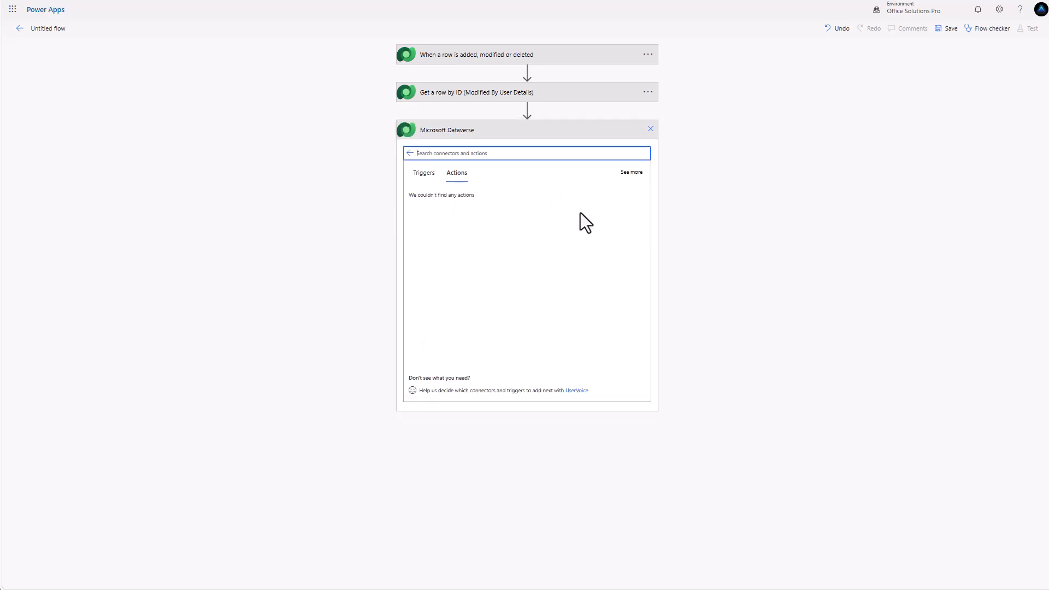
pyautogui.write('get')
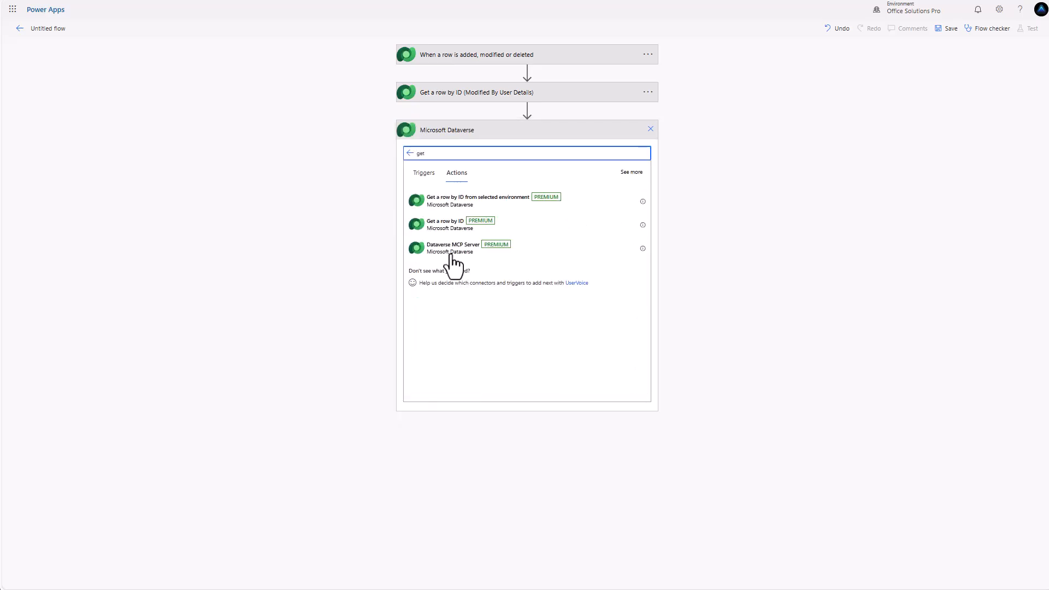
pyautogui.click(444, 224)
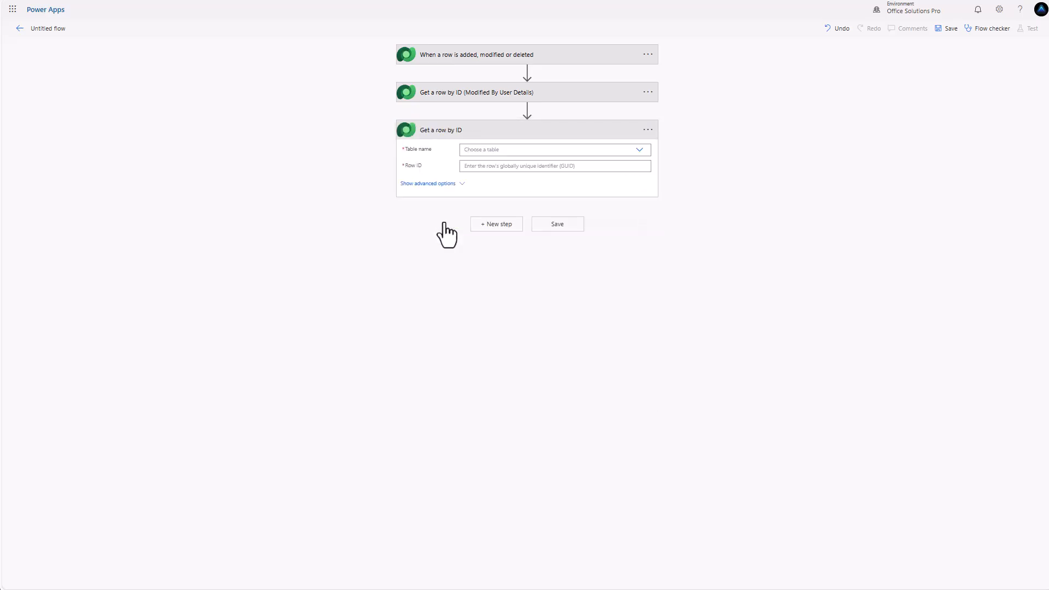
# - Set the second lookup's table to Acquisition Requests and its Row ID to the trigger's Acquisition Requests unique identifier
pyautogui.click(508, 149)
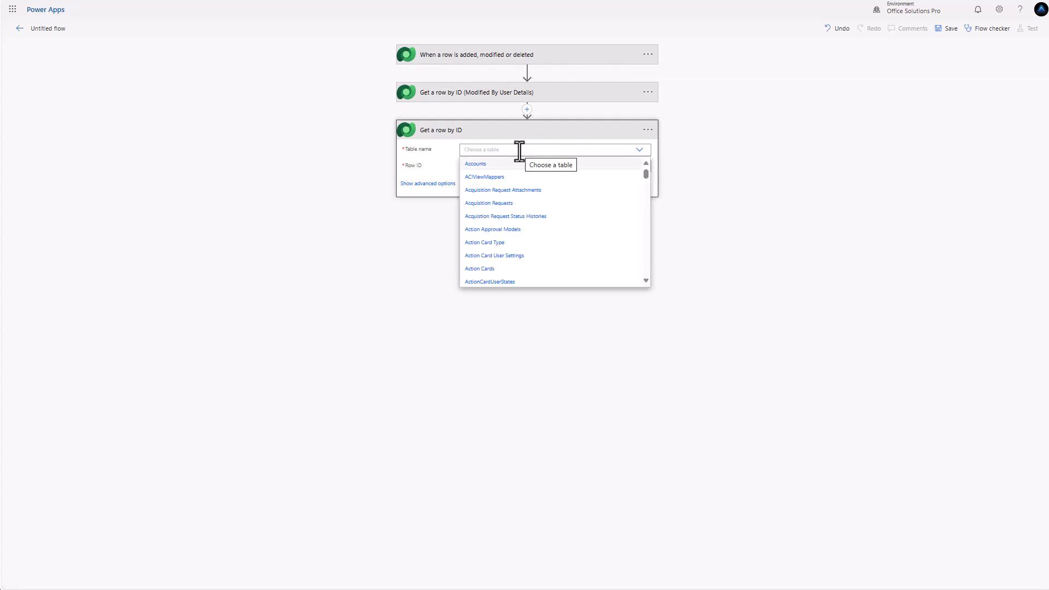
pyautogui.write('q')
pyautogui.press('BackSpace')
pyautogui.write('acqu')
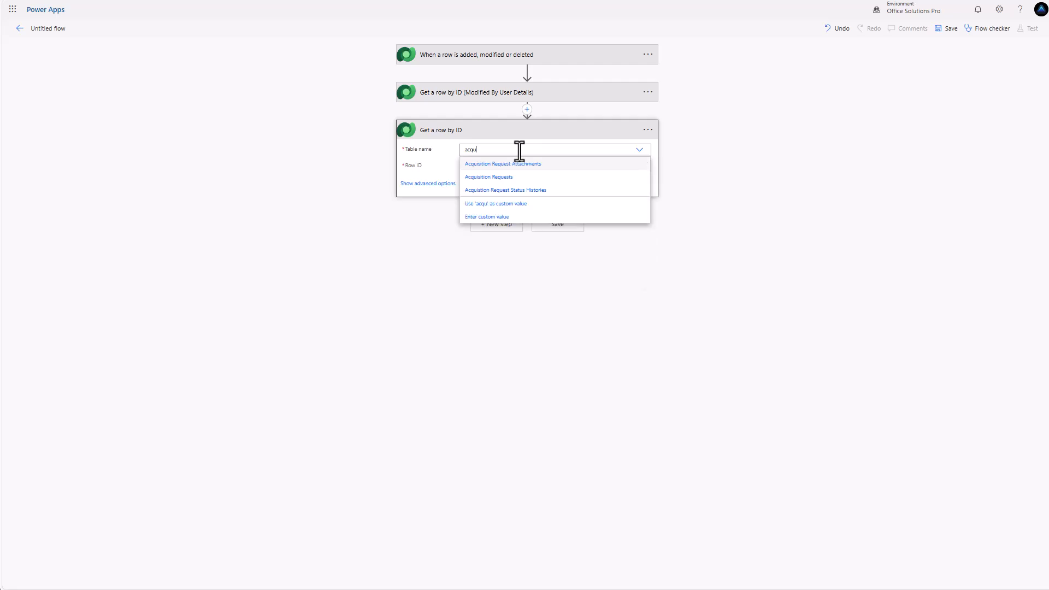
pyautogui.click(515, 177)
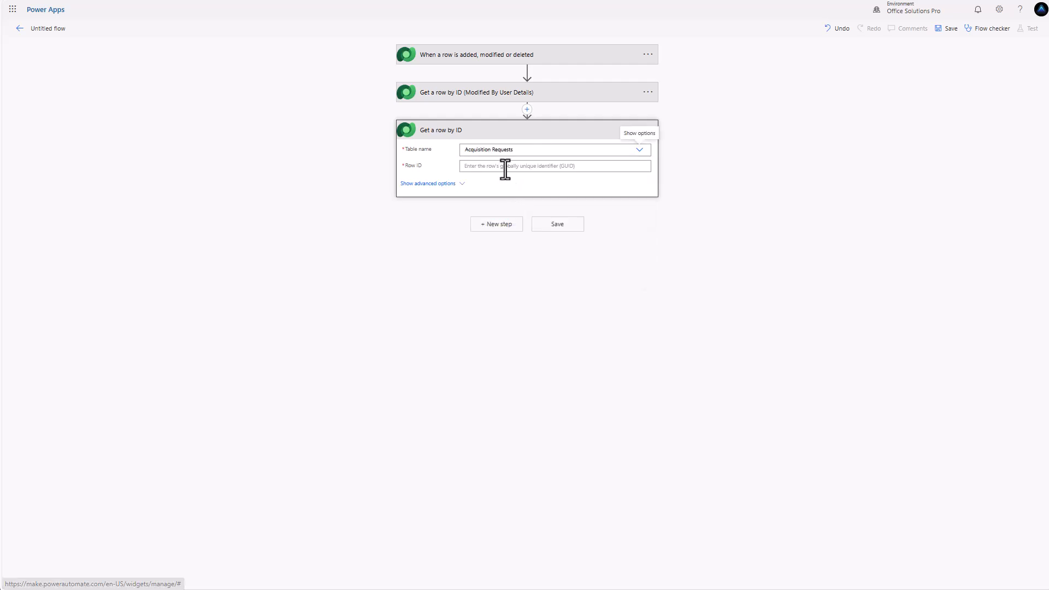
pyautogui.click(508, 167)
pyautogui.write('acq')
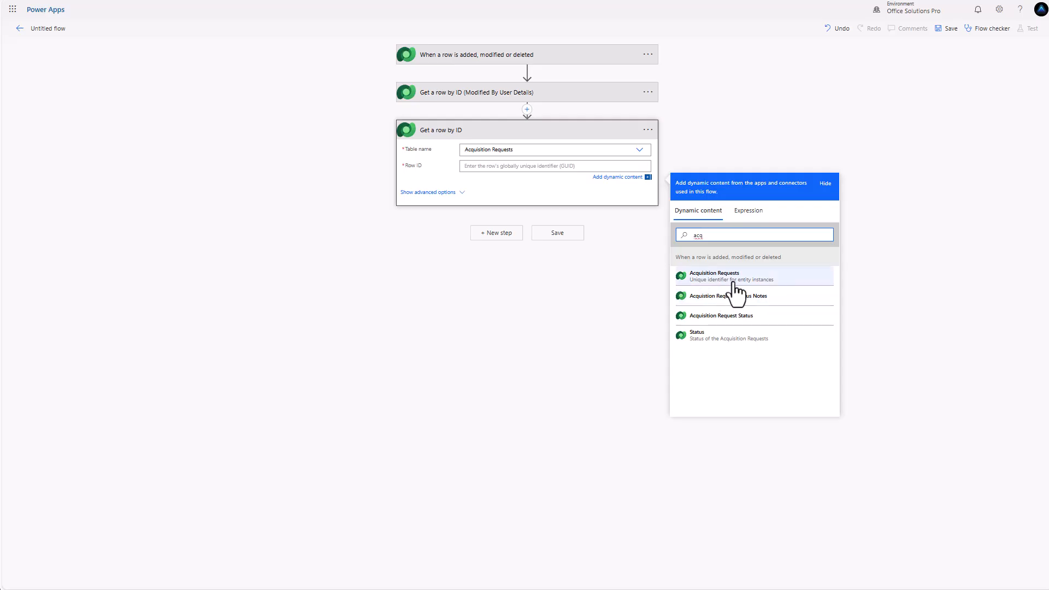
pyautogui.click(722, 277)
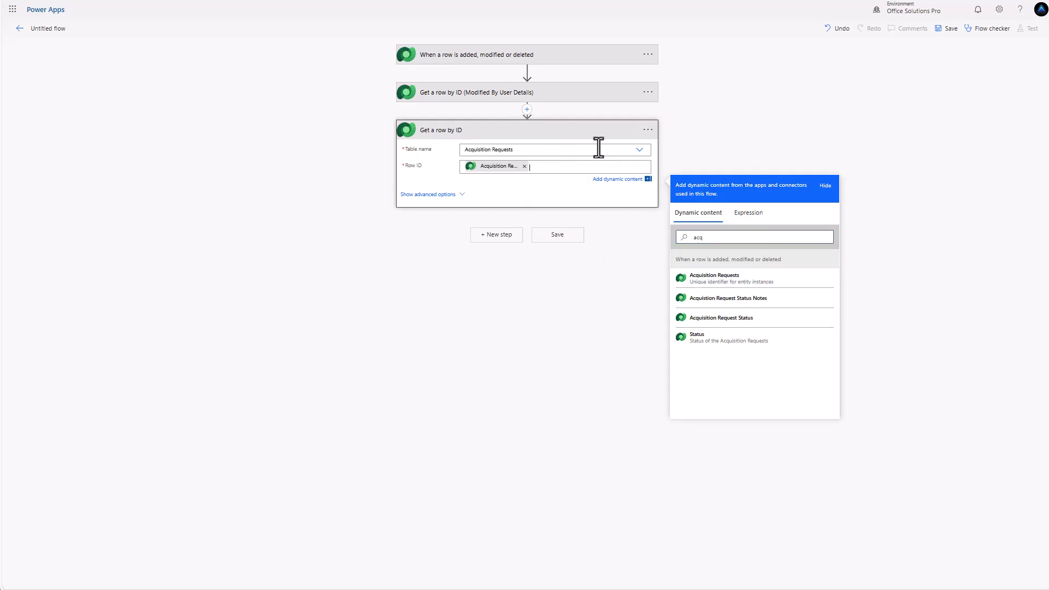
# - Rename the Acquisition Requests lookup action as 'Get a row by ID (Get Request Details)'
pyautogui.click(647, 131)
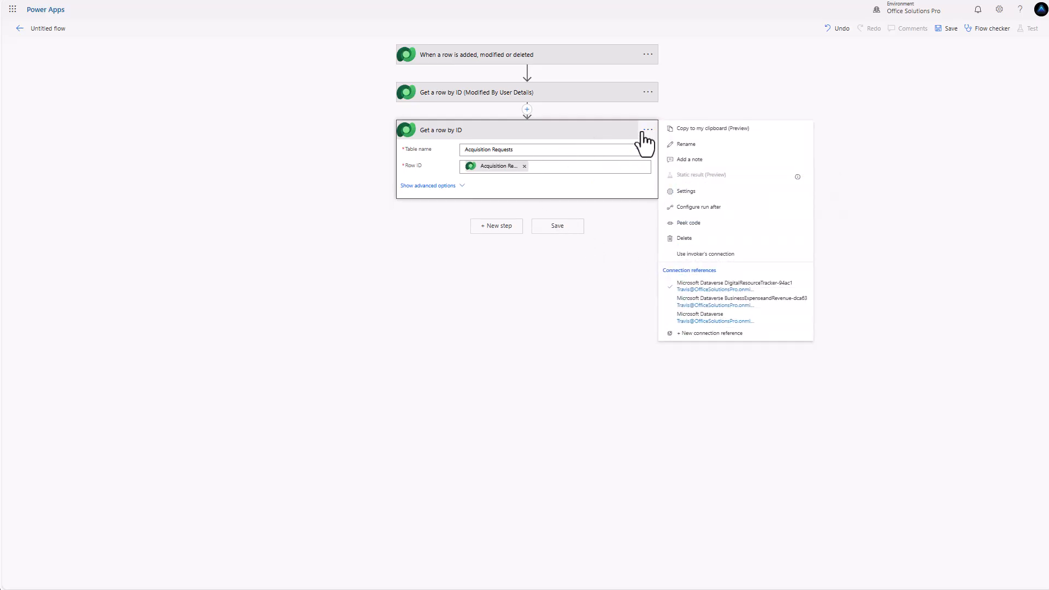
pyautogui.click(686, 145)
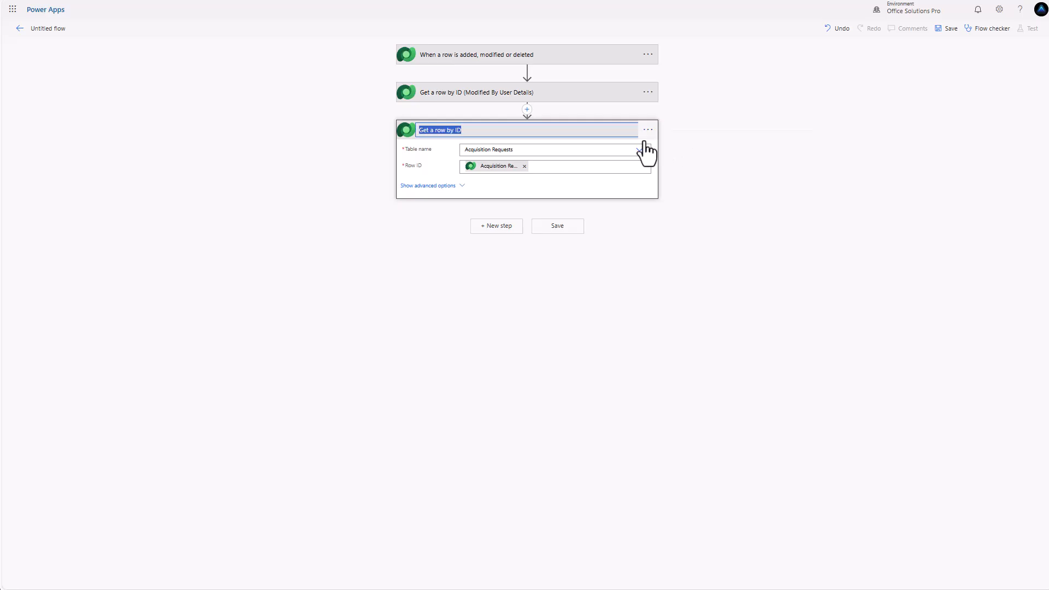
pyautogui.click(491, 131)
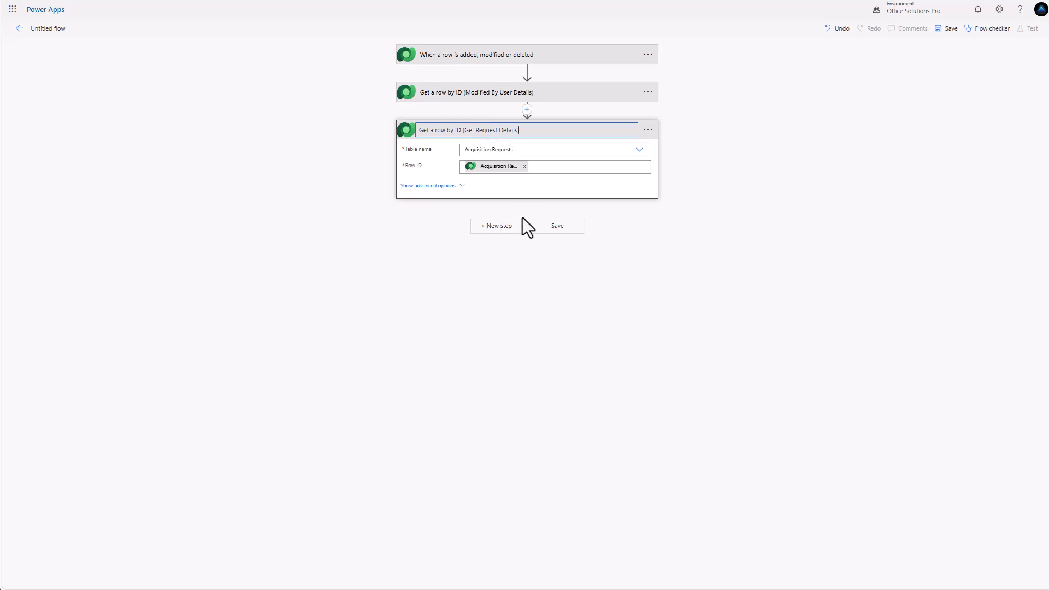
# - Add a Dataverse 'Add a new row' action after the Get Request Details lookup, with its table set to Acquistion Request Status Histories
pyautogui.click(500, 226)
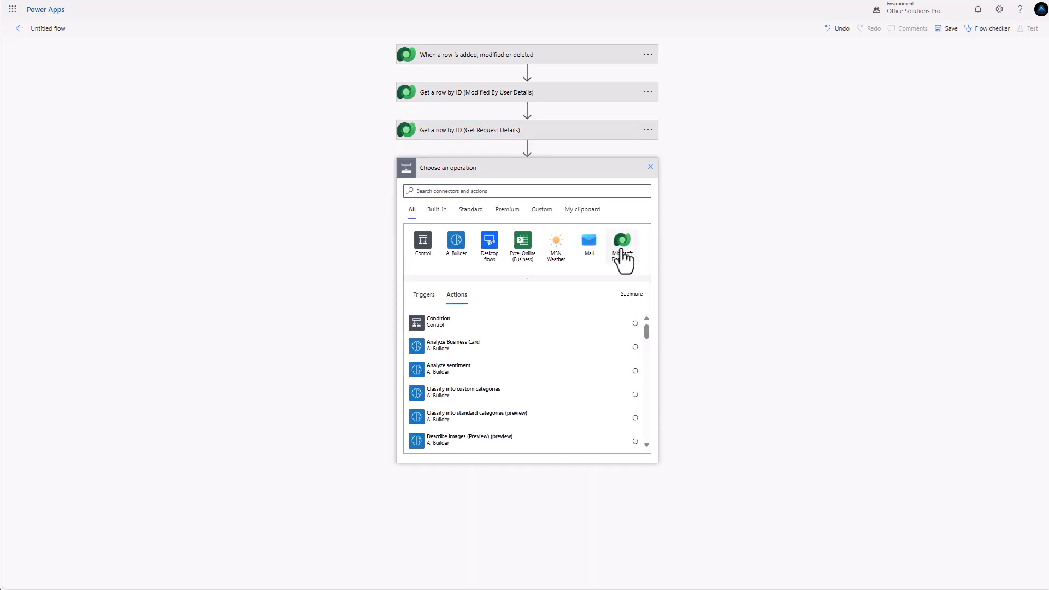
pyautogui.click(622, 249)
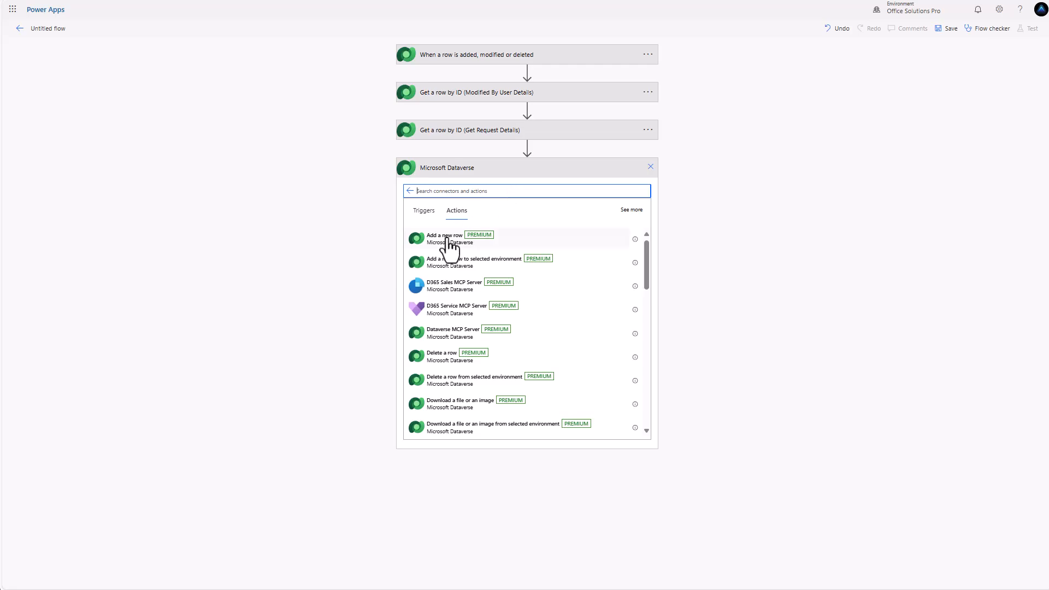
pyautogui.click(447, 239)
pyautogui.click(494, 187)
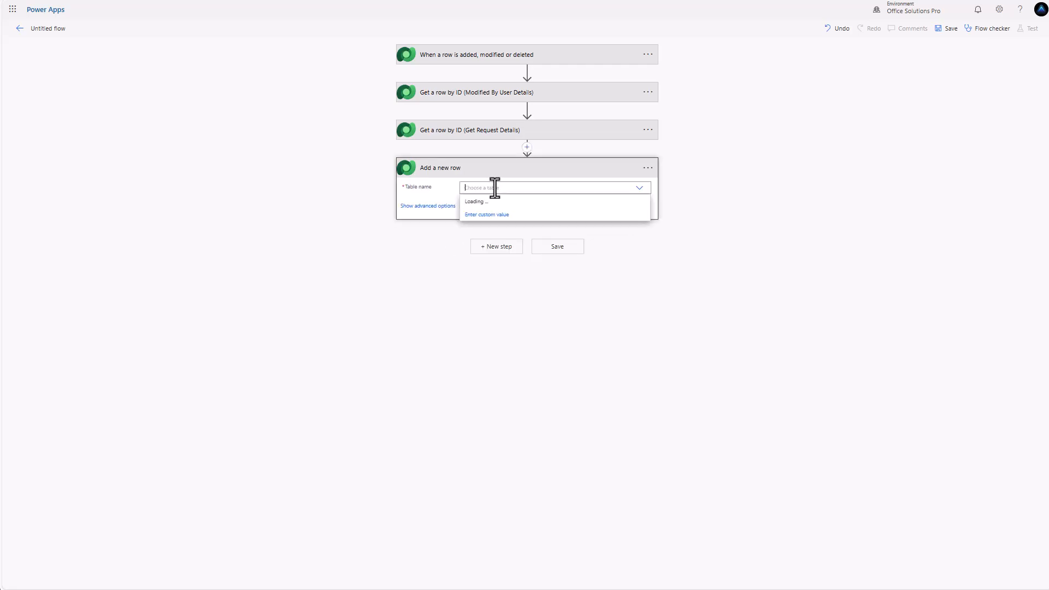
pyautogui.write('s')
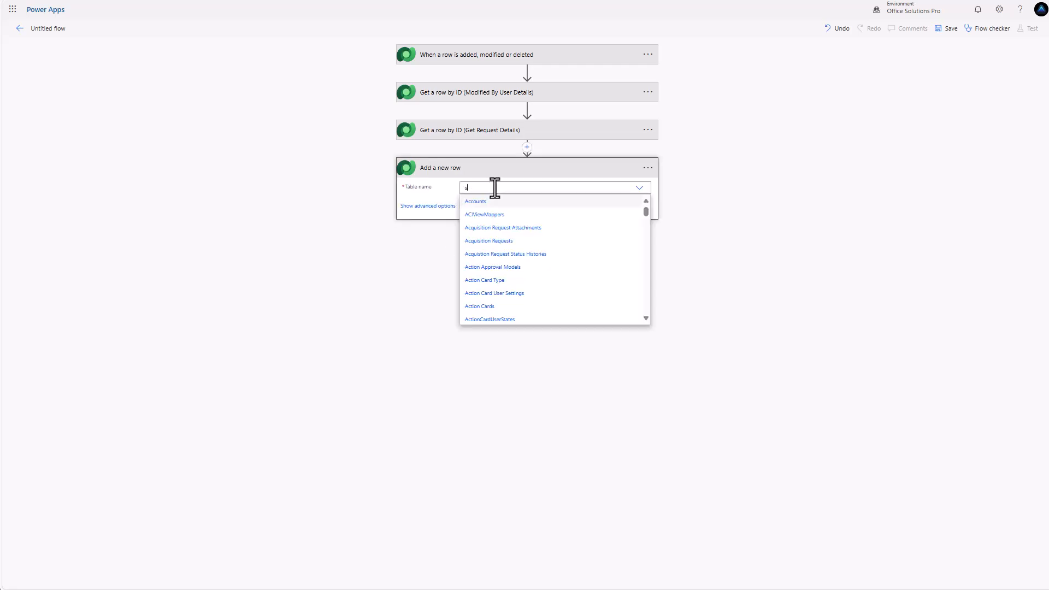
pyautogui.write('tatus')
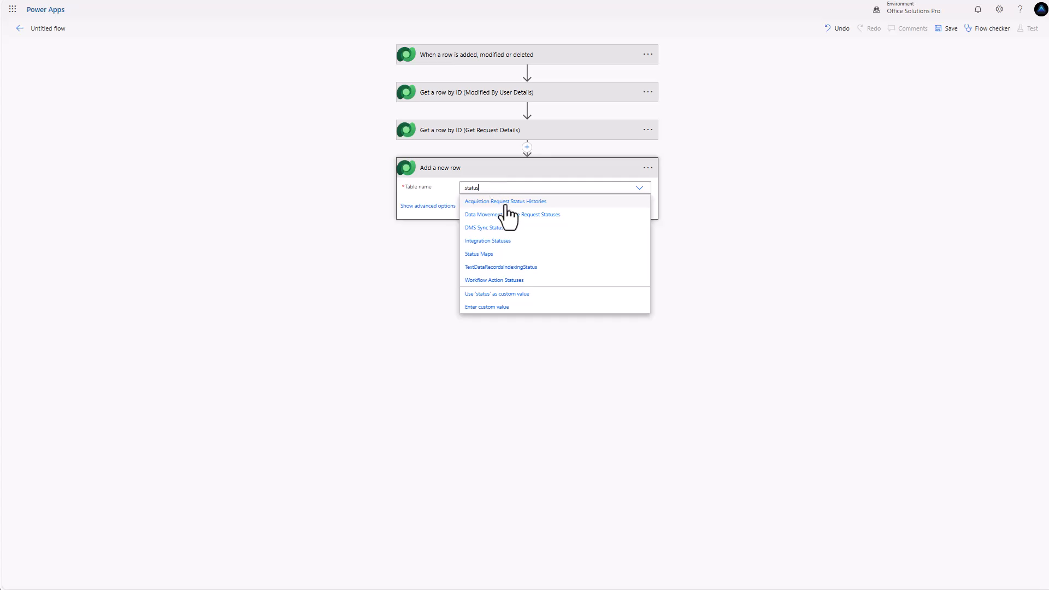
pyautogui.click(495, 206)
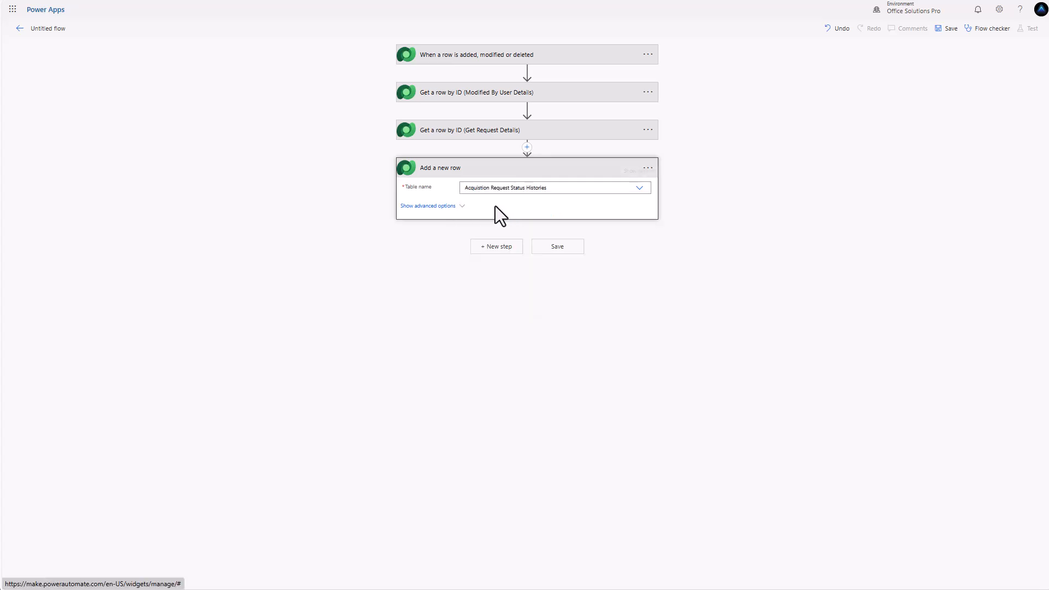
# - Show the new row action's advanced options and set Acquisition Request to the OData Id from Get Request Details
pyautogui.click(437, 206)
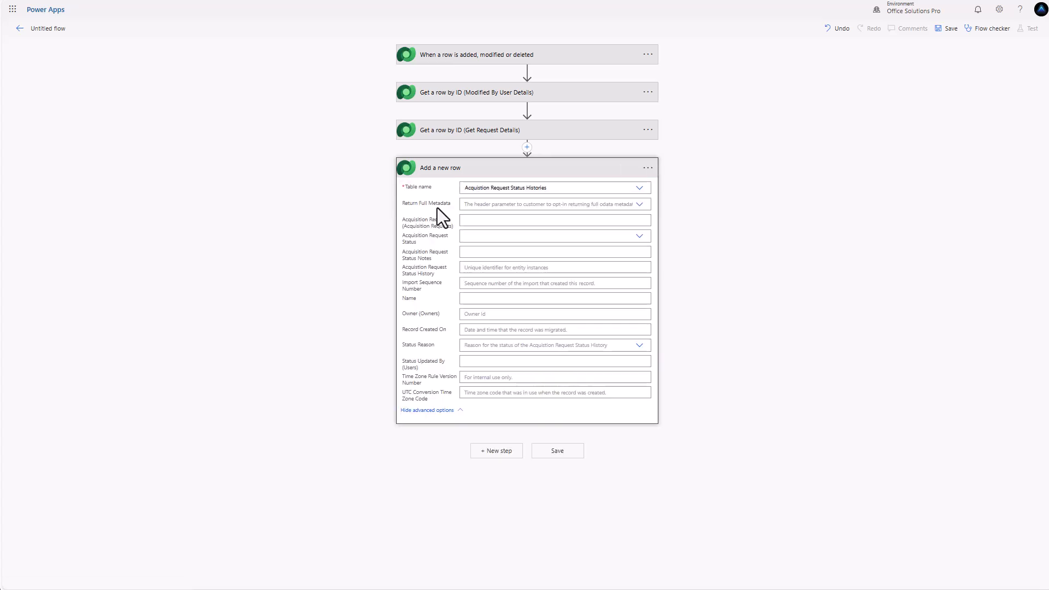
pyautogui.click(468, 220)
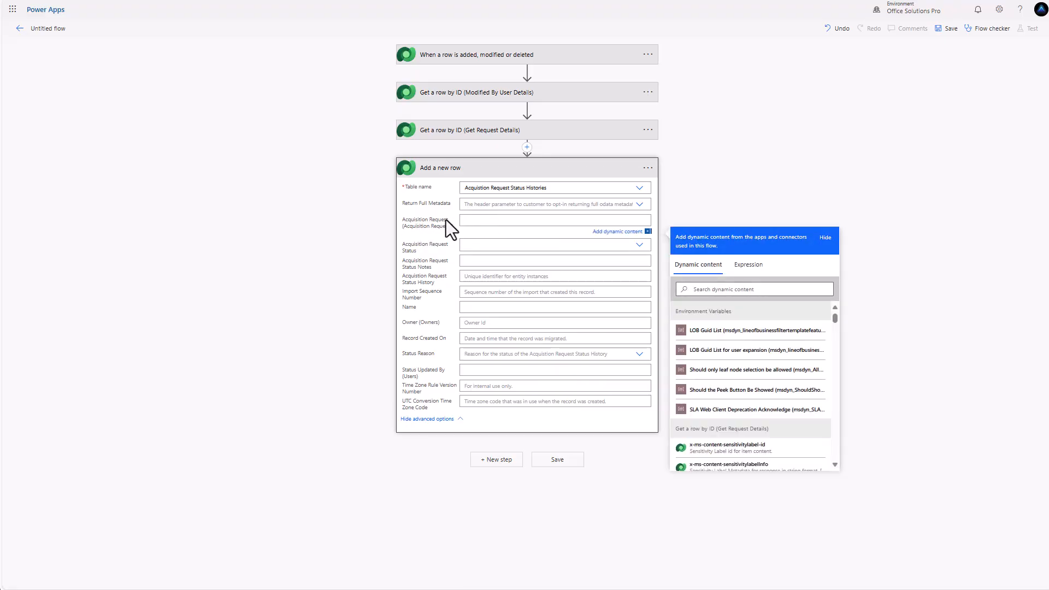
pyautogui.click(724, 290)
pyautogui.write('odata')
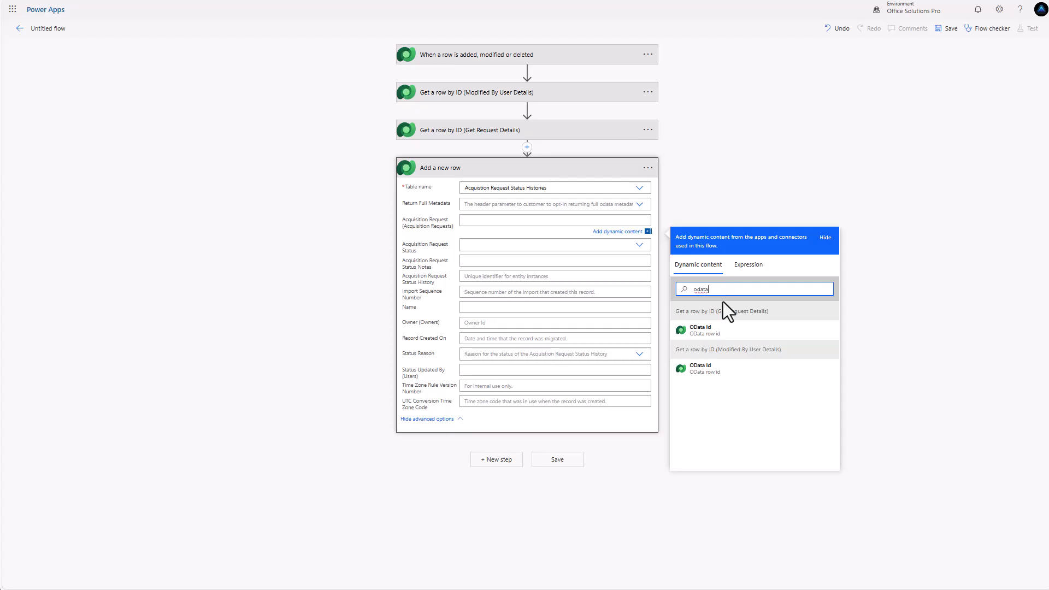
pyautogui.click(702, 330)
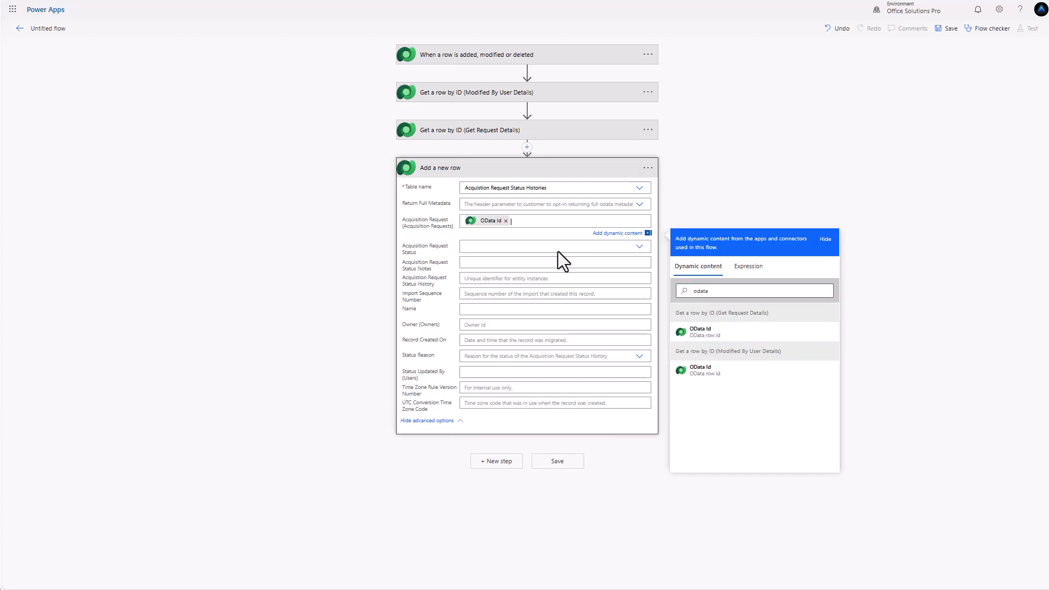
# - Open the choices for the new row's Acquisition Request Status
pyautogui.click(638, 247)
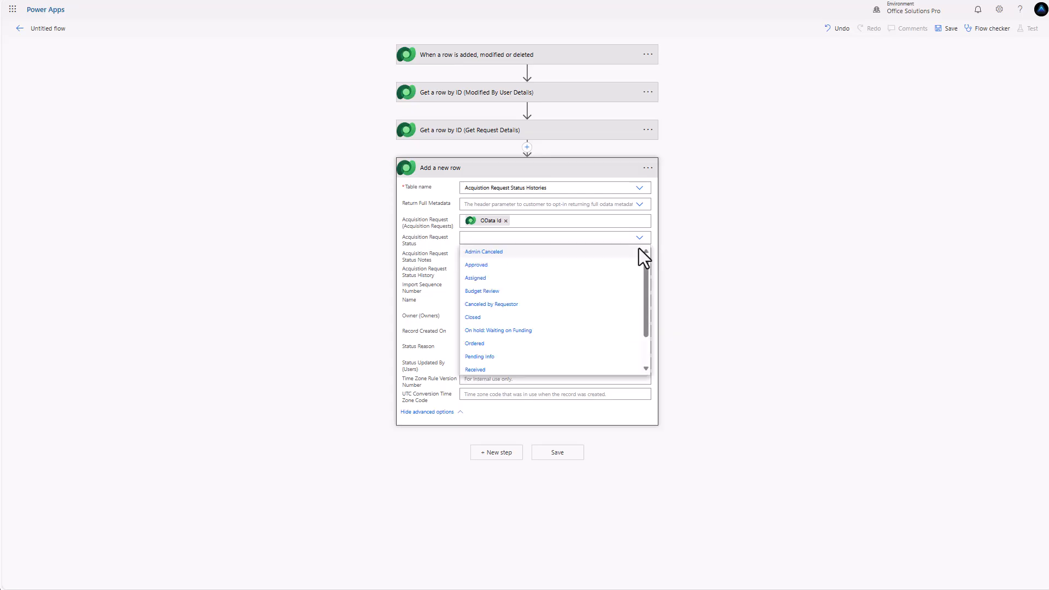
# - Map the new row's Acquisition Request Status to a custom value, the trigger's Acquisition Request Status dynamic content
pyautogui.scroll(-3, 497, 339)
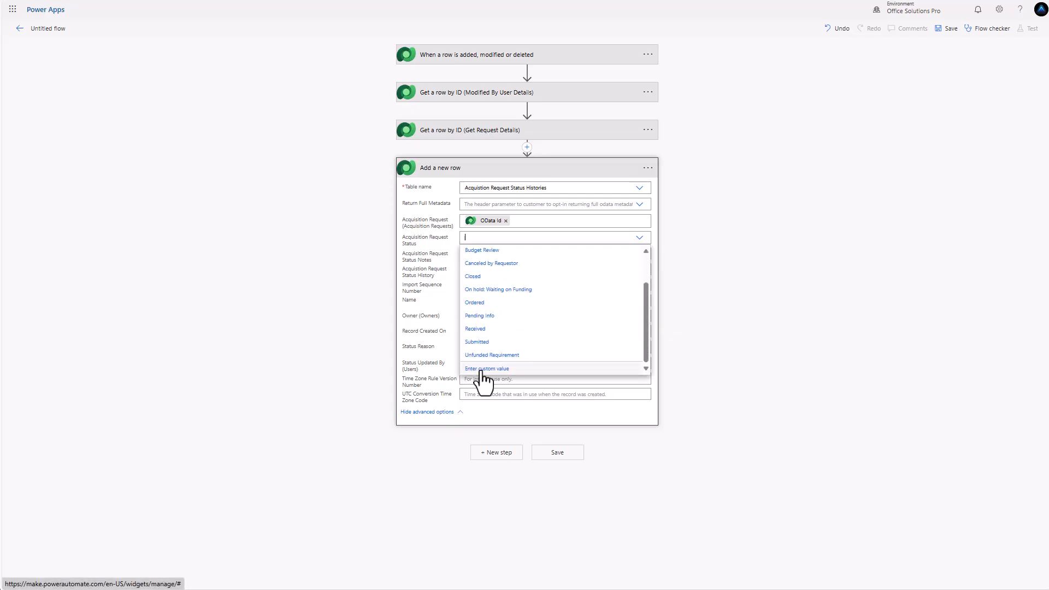
pyautogui.click(483, 372)
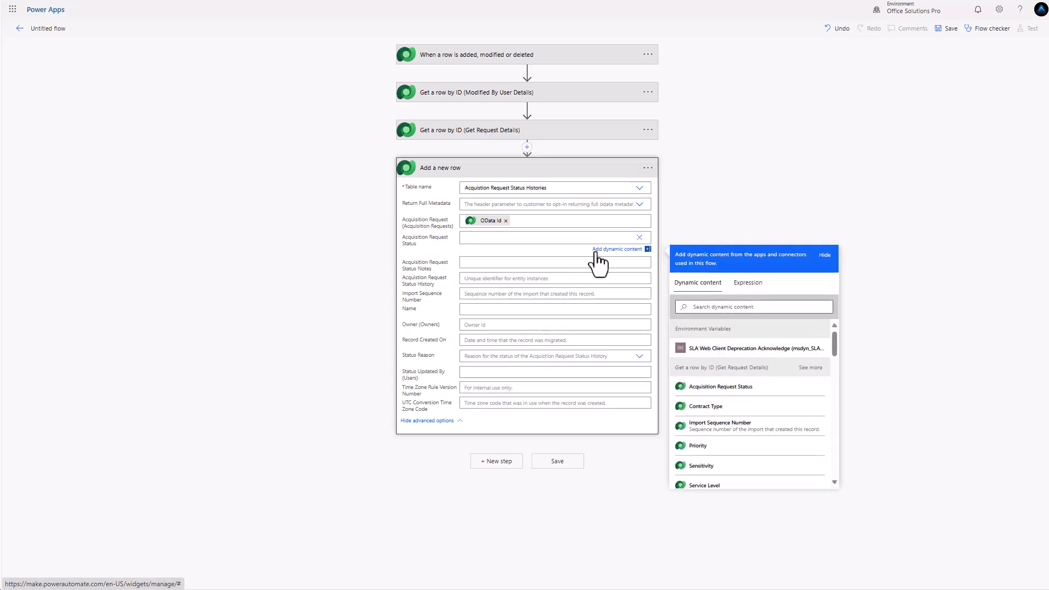
pyautogui.click(713, 307)
pyautogui.write('status')
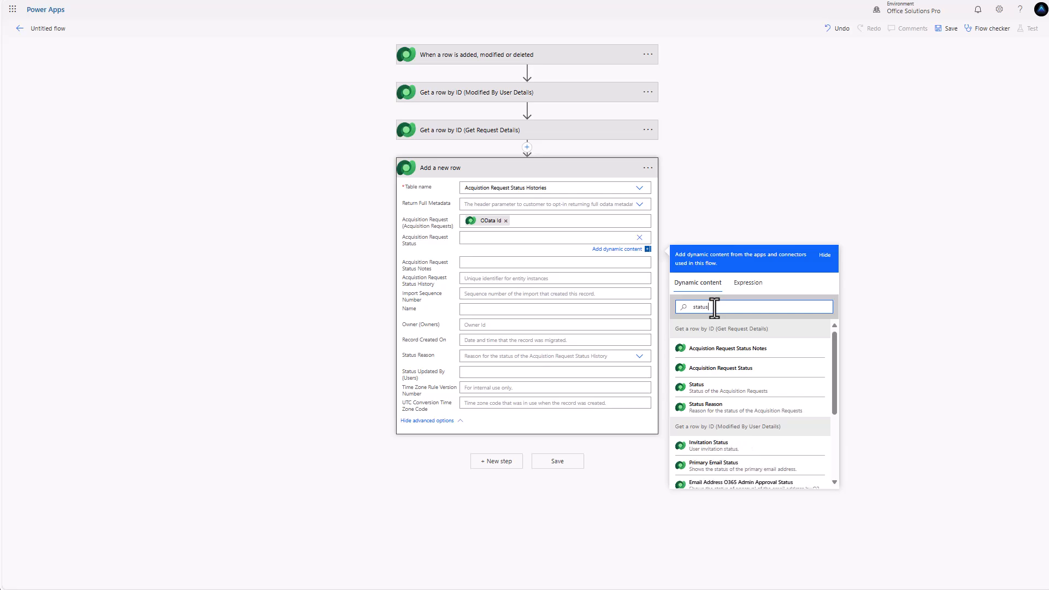
pyautogui.scroll(-1, 725, 363)
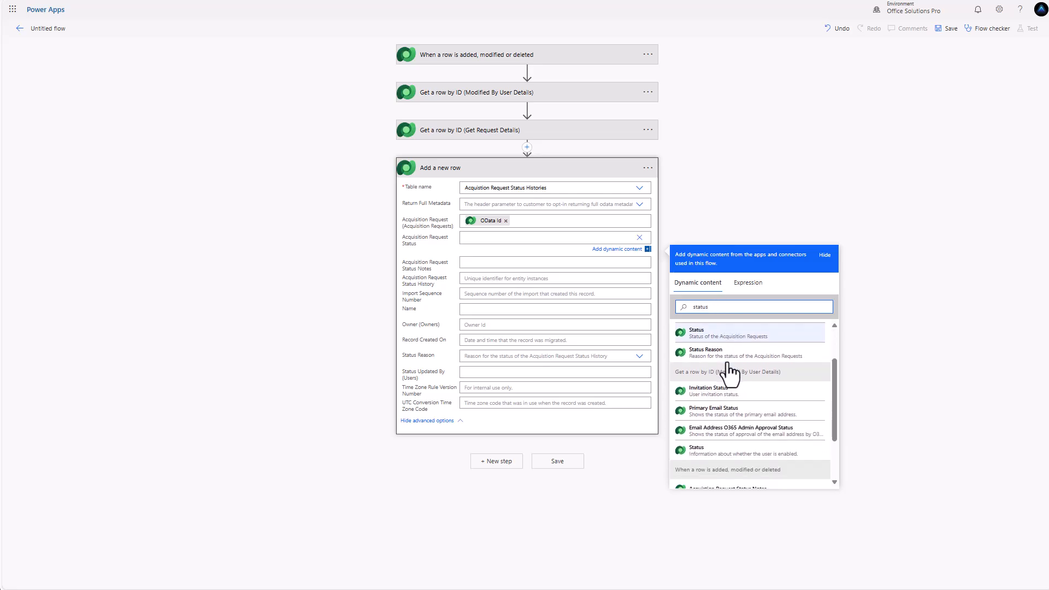
pyautogui.scroll(-1, 774, 394)
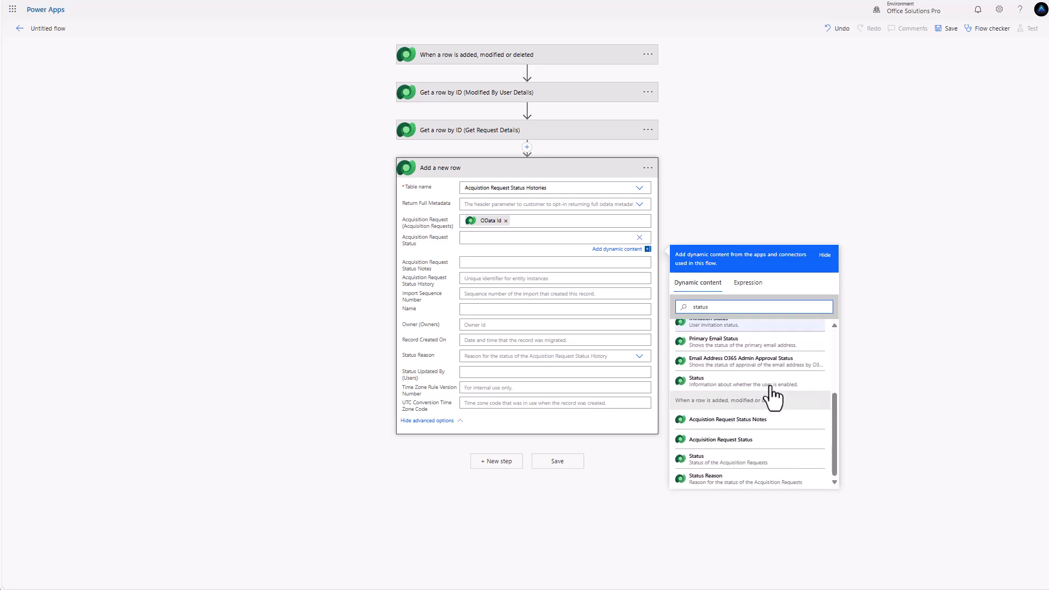
pyautogui.click(731, 437)
# - Fill the new row's Acquisition Request Status Notes with the Acquisition Request Status Notes dynamic content from the trigger
pyautogui.click(478, 264)
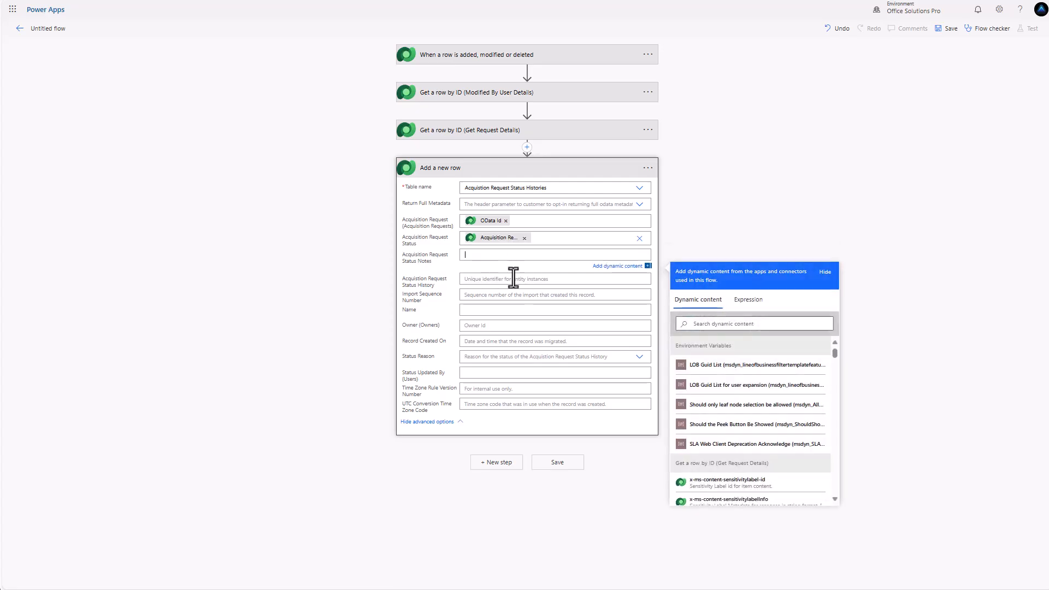
pyautogui.click(708, 323)
pyautogui.write('status')
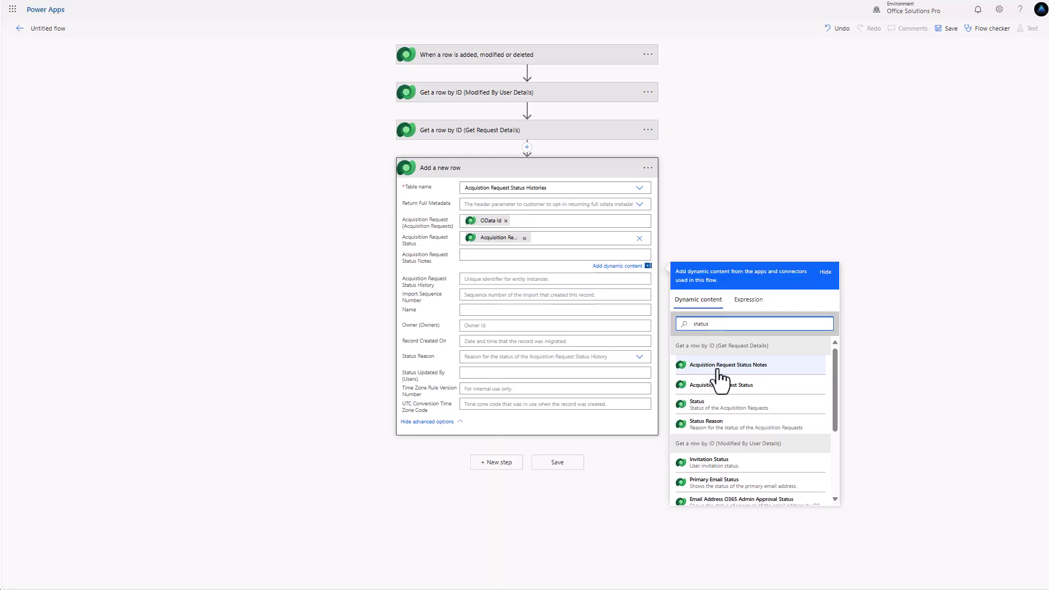
pyautogui.scroll(-3, 720, 350)
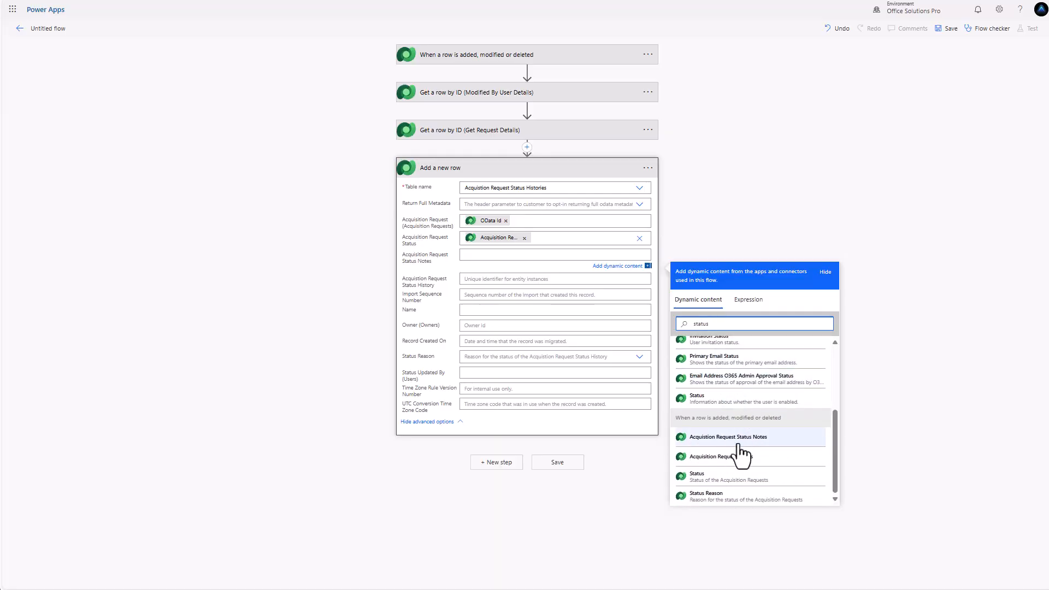
pyautogui.click(730, 437)
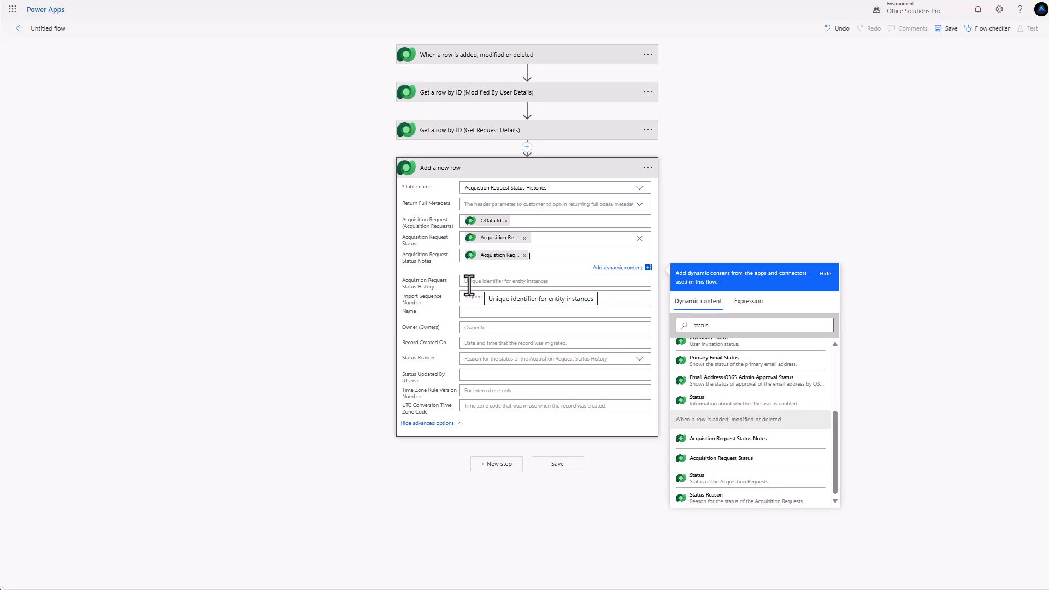
# - Set Status Updated By (Users) to the OData Id from the Modified By User Details action
pyautogui.click(466, 374)
pyautogui.click(709, 435)
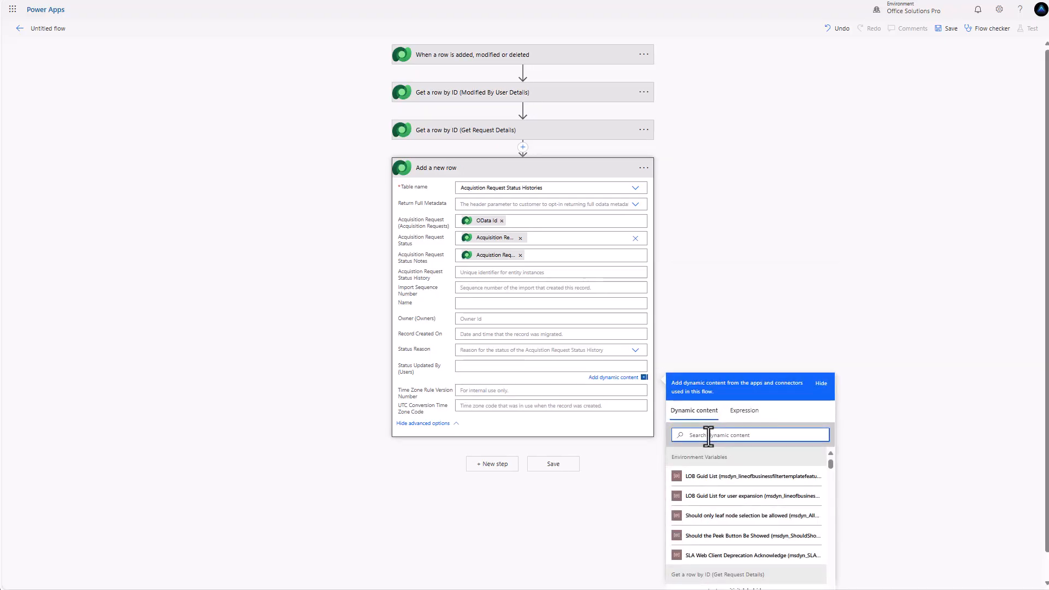
pyautogui.write('oda')
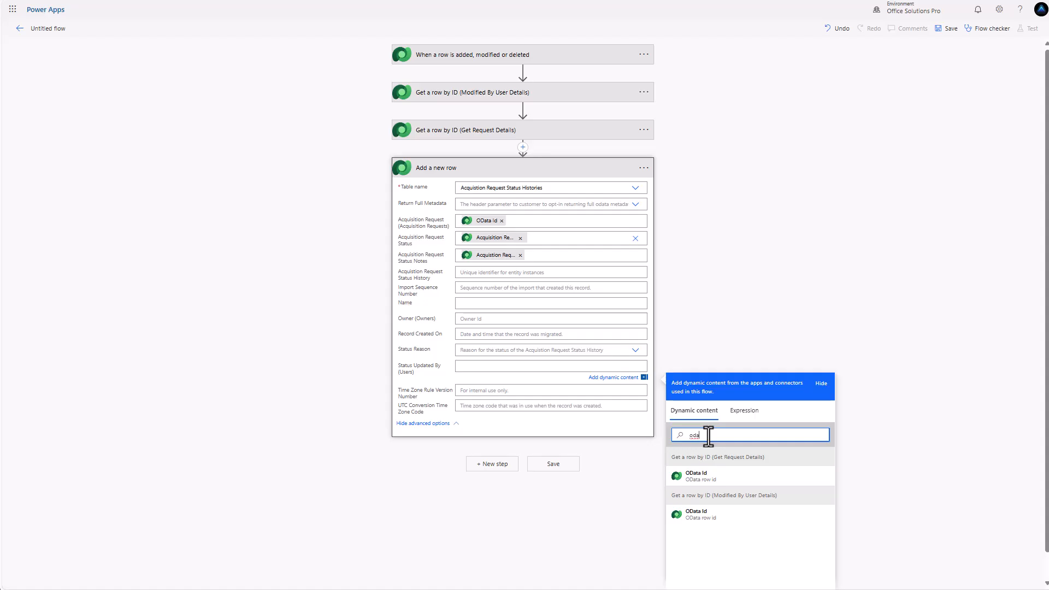
pyautogui.click(693, 516)
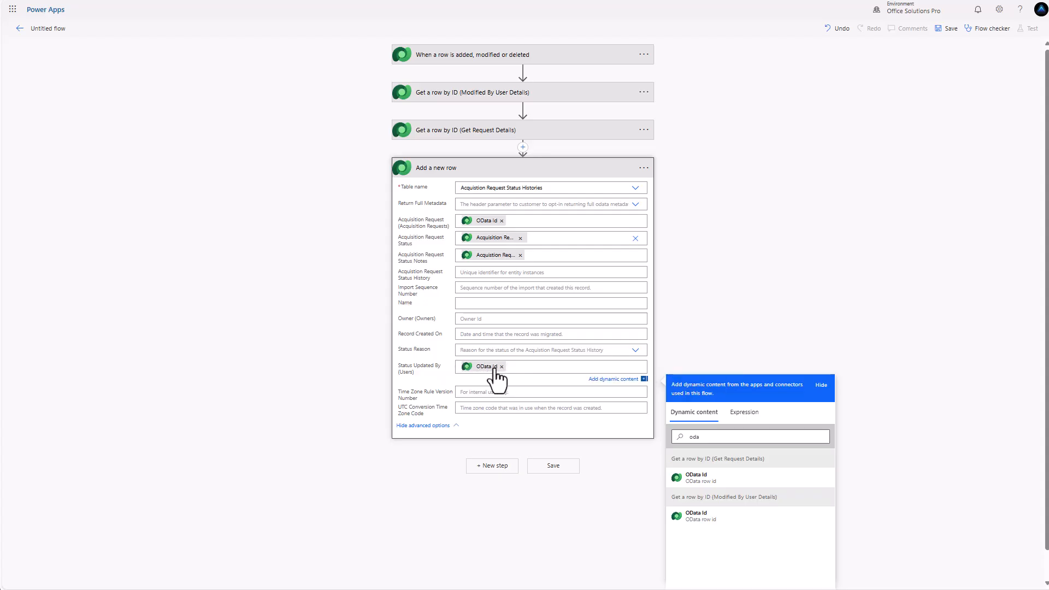
# - Rename the last action as "Add a new row (Update Status History Table)"
pyautogui.click(643, 168)
pyautogui.click(677, 195)
pyautogui.click(510, 172)
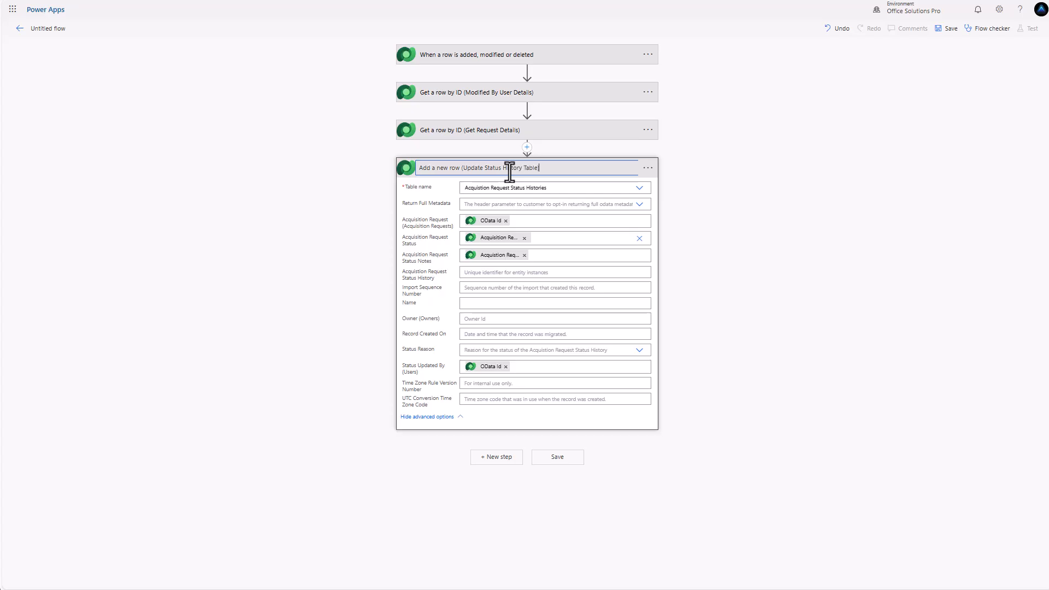
# - Name the flow "Update Status History Table" and save it
pyautogui.click(56, 28)
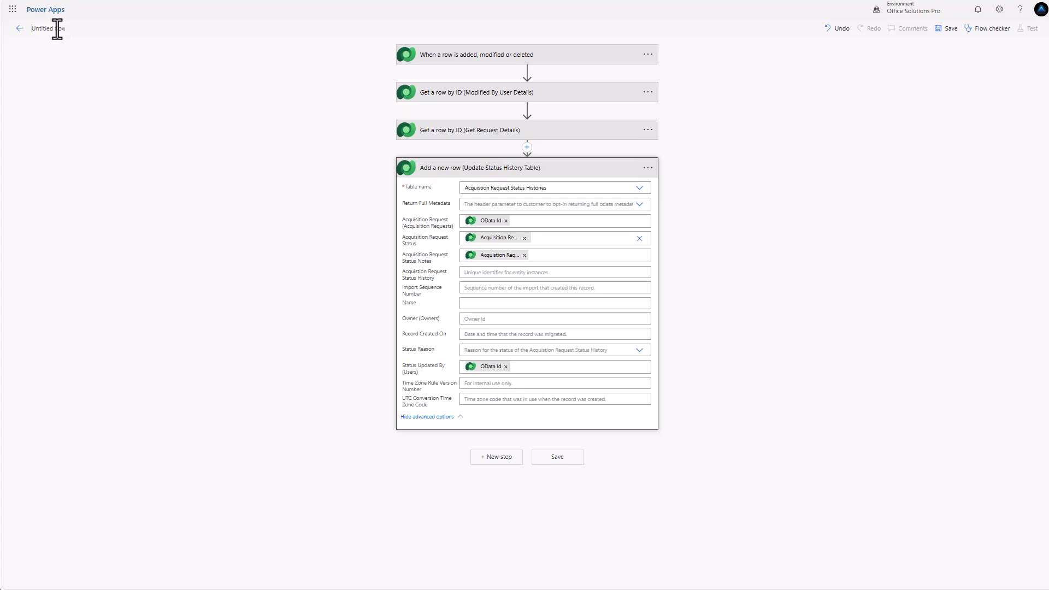
pyautogui.hotkey('ctrl', 'a')
pyautogui.write('Update Status History Table')
pyautogui.click(556, 459)
# - Limit the trigger's Select columns to osp_acquisitionrequeststatus,osp_acquisitionrequeststatusnotes and save the flow
pyautogui.click(464, 56)
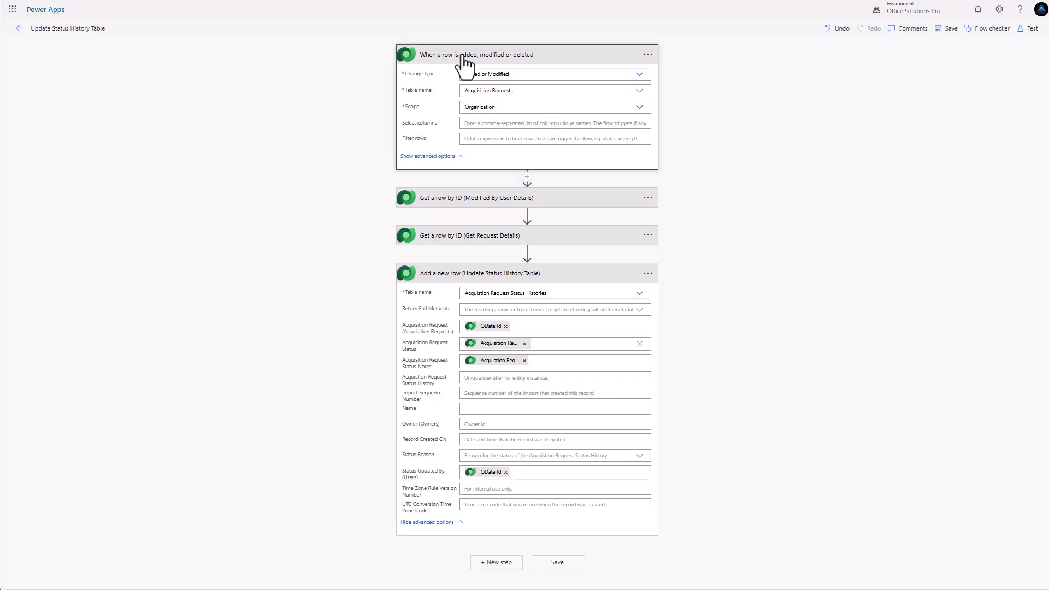
pyautogui.click(468, 123)
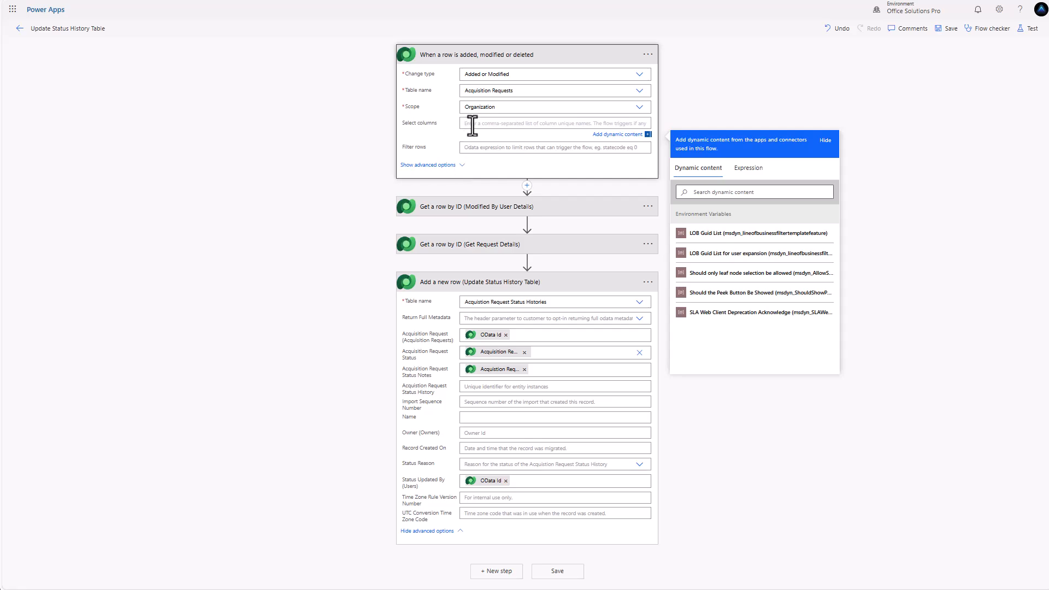
pyautogui.write('osp_acquisitionrequeststatus')
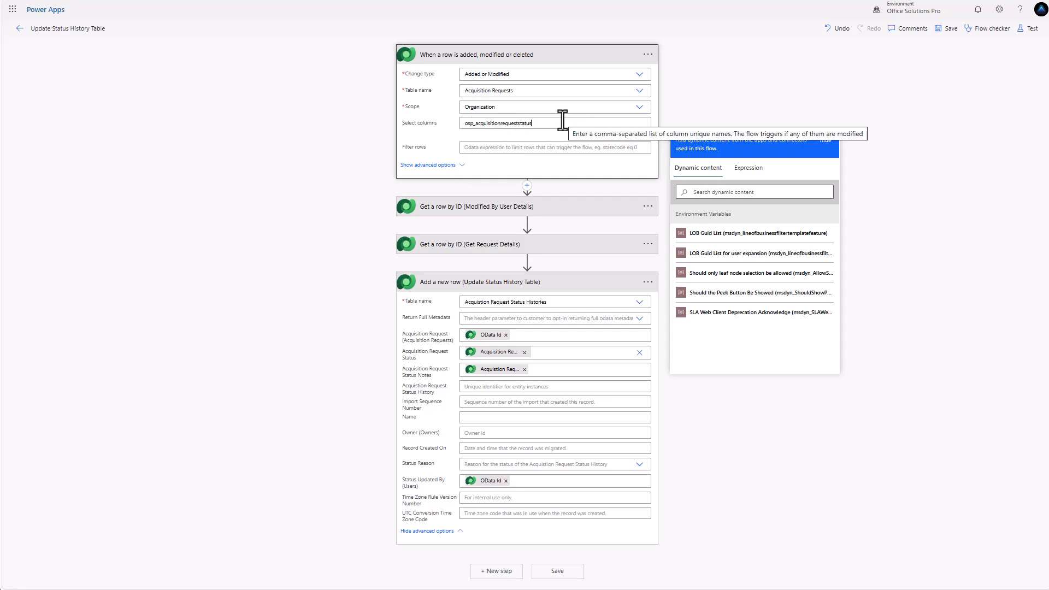
pyautogui.write(',')
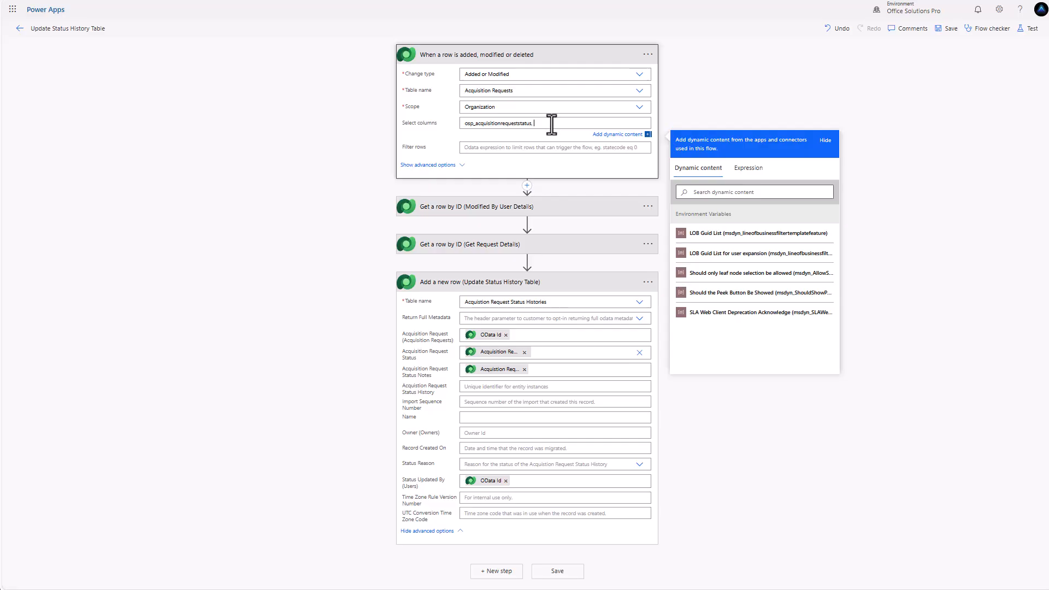
pyautogui.write('osp_acquisitionrequeststatusnotes')
pyautogui.click(948, 28)
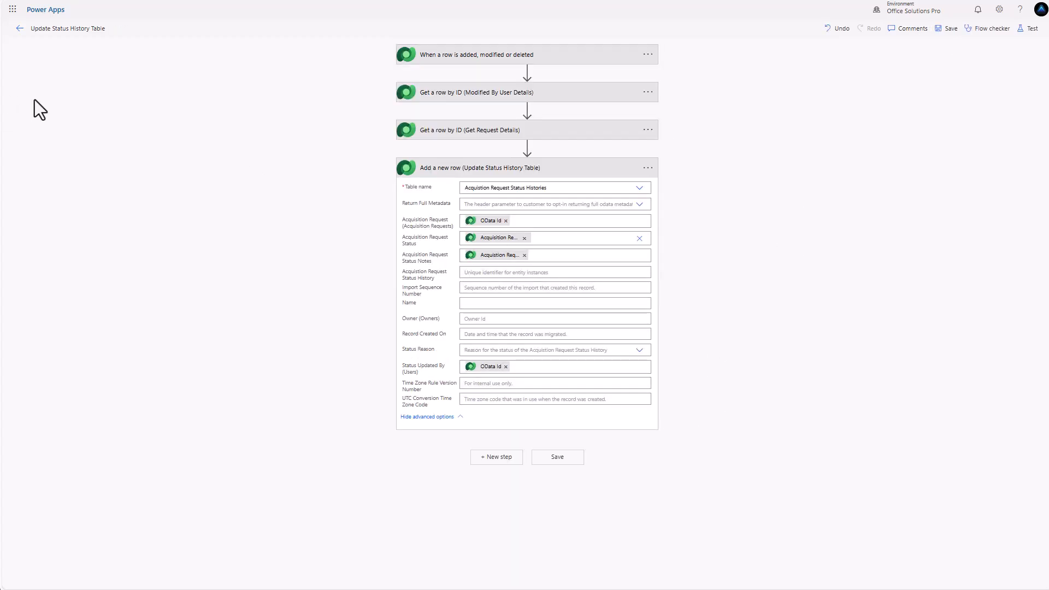
# - Return to the solution and open the Acquisition Requests table's main Information form for editing
pyautogui.click(19, 29)
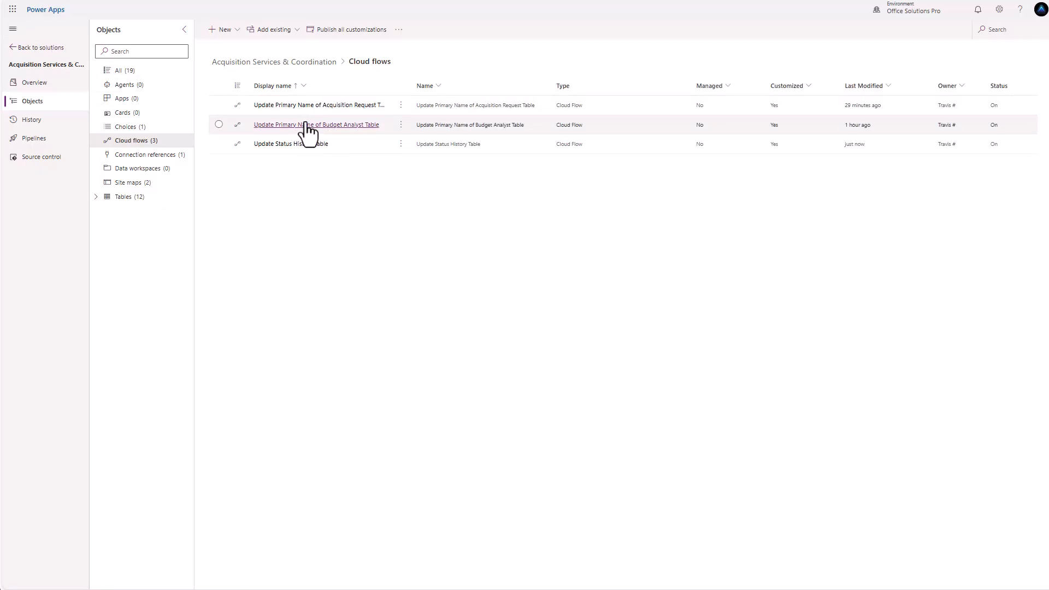
pyautogui.click(101, 197)
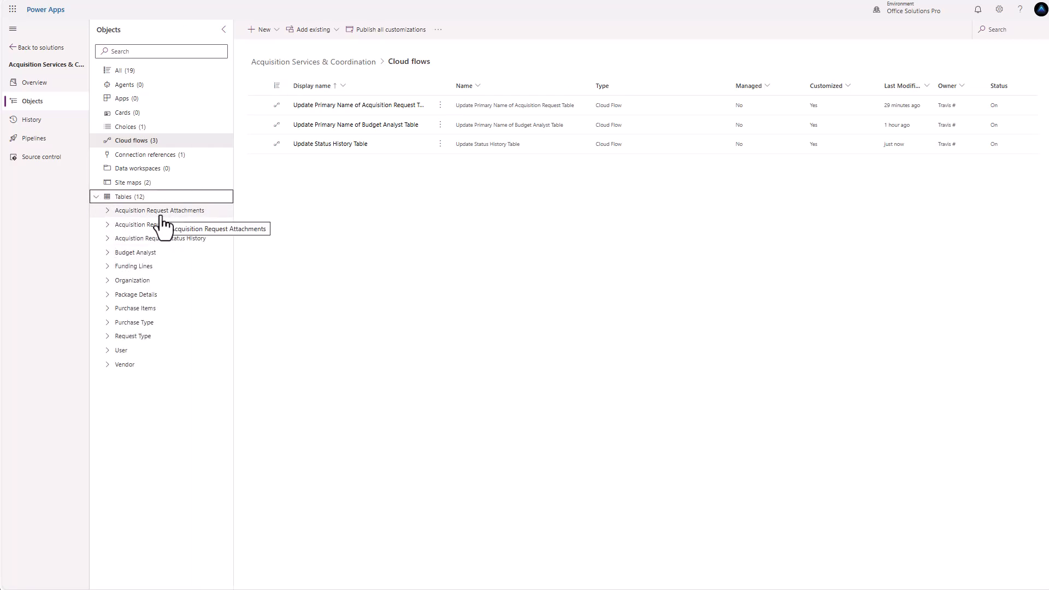
pyautogui.click(161, 214)
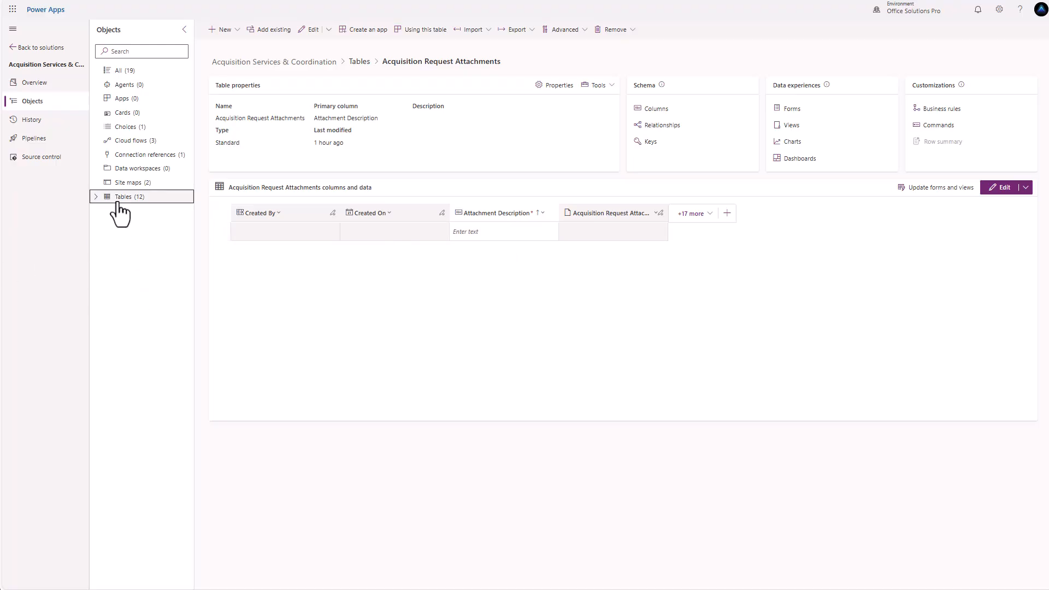
pyautogui.click(100, 201)
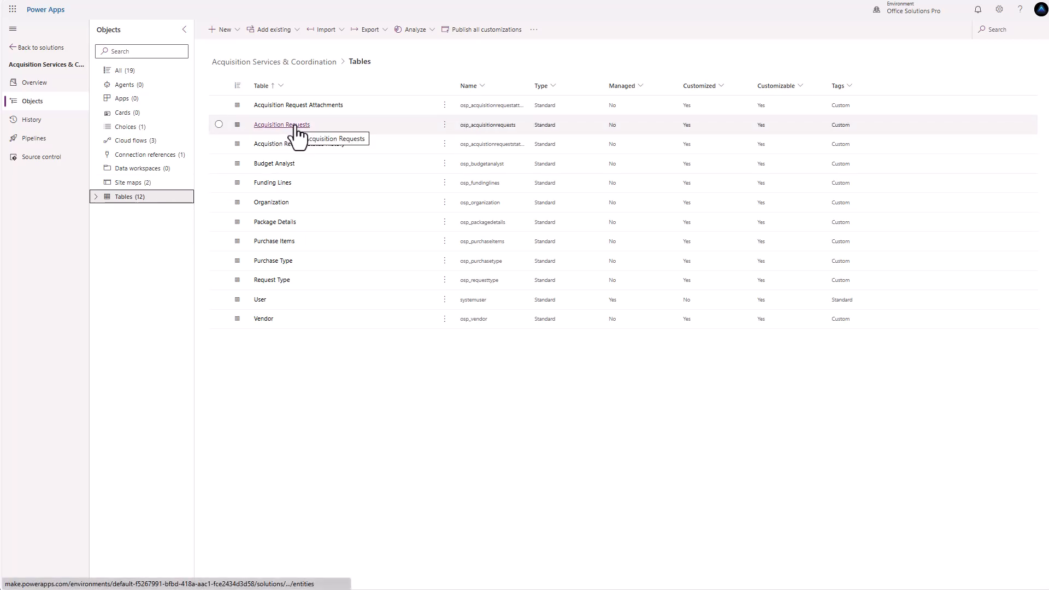
pyautogui.click(252, 126)
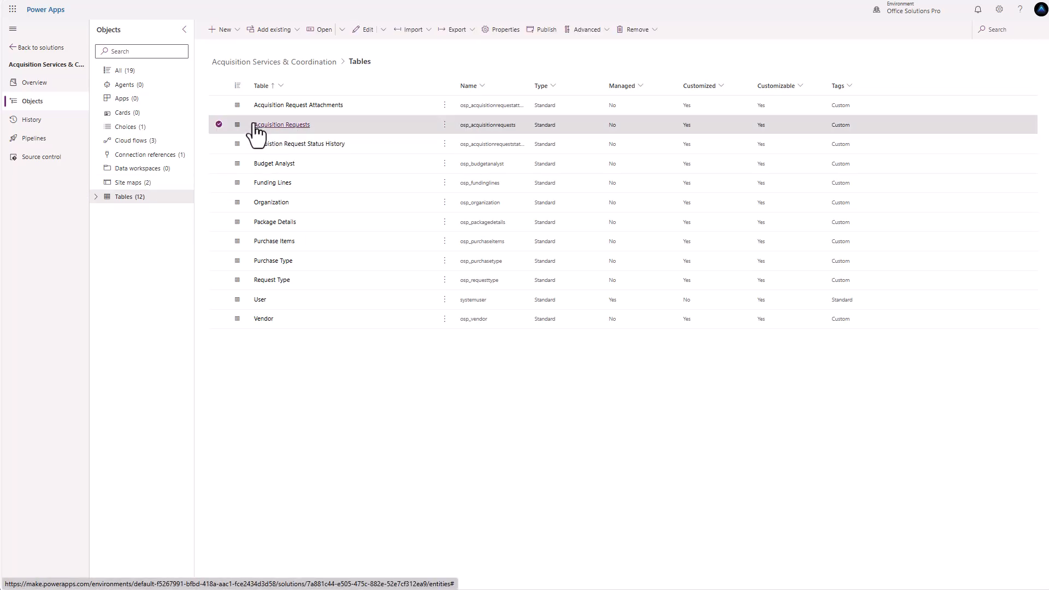
pyautogui.click(309, 126)
pyautogui.click(792, 113)
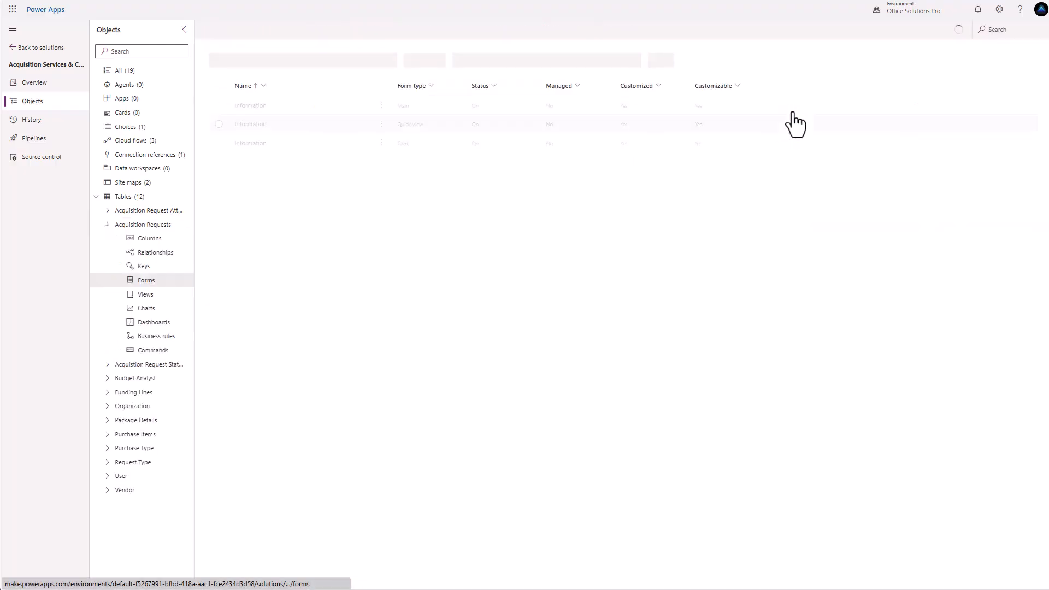
pyautogui.click(258, 110)
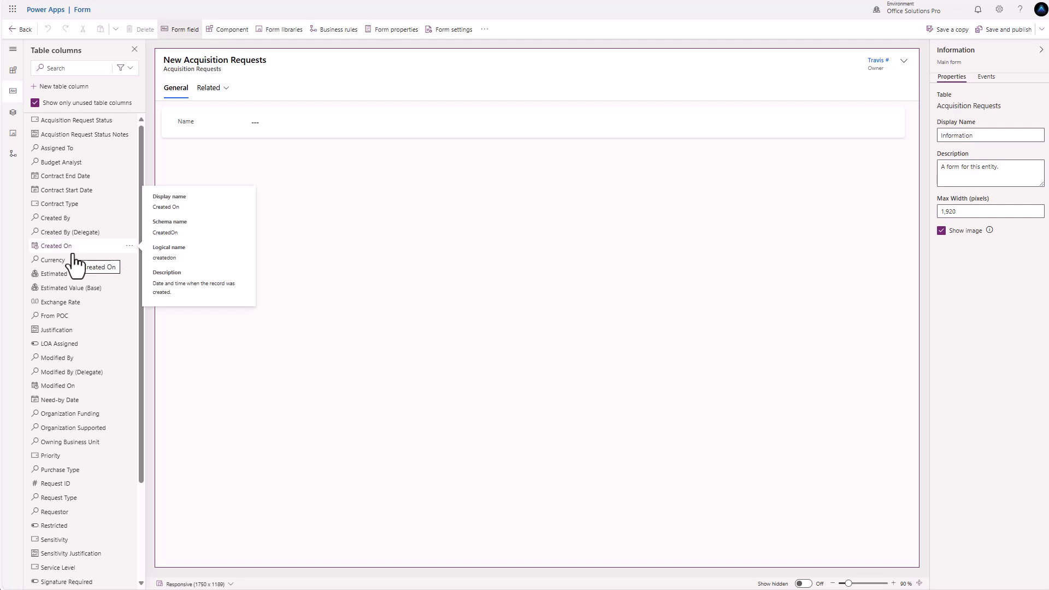
# - Add the Purchase Type, Request Type and Requestor columns to the form below Name
pyautogui.scroll(-1, 70, 278)
pyautogui.scroll(-1, 69, 287)
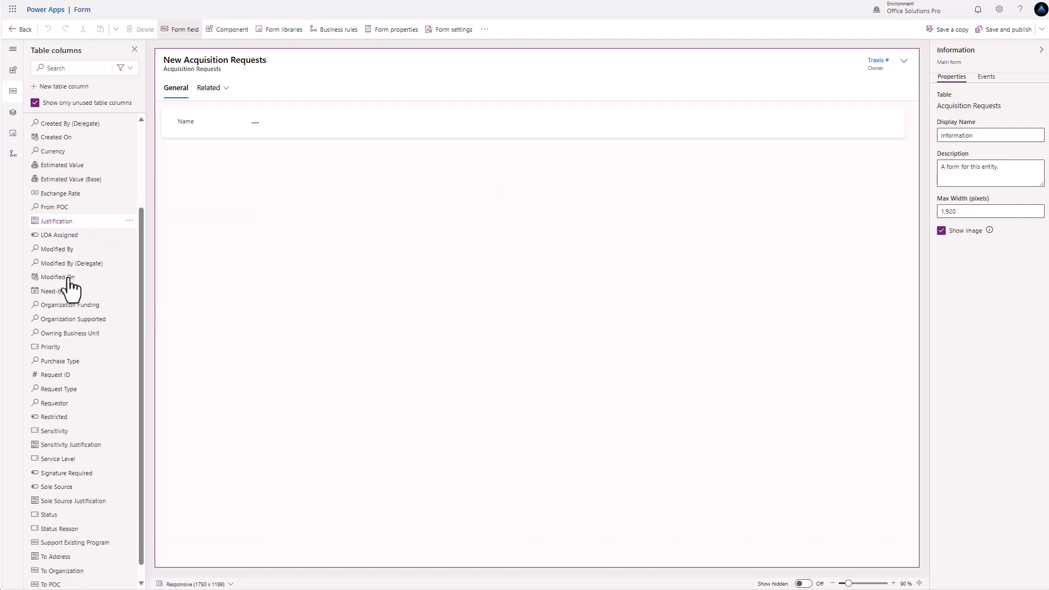
pyautogui.click(77, 364)
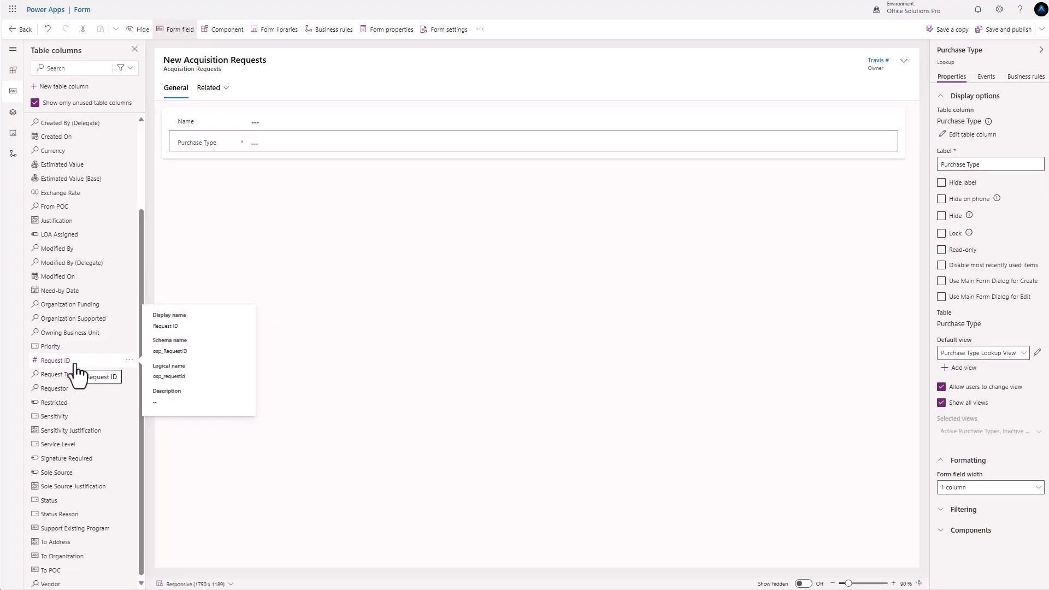
pyautogui.click(73, 379)
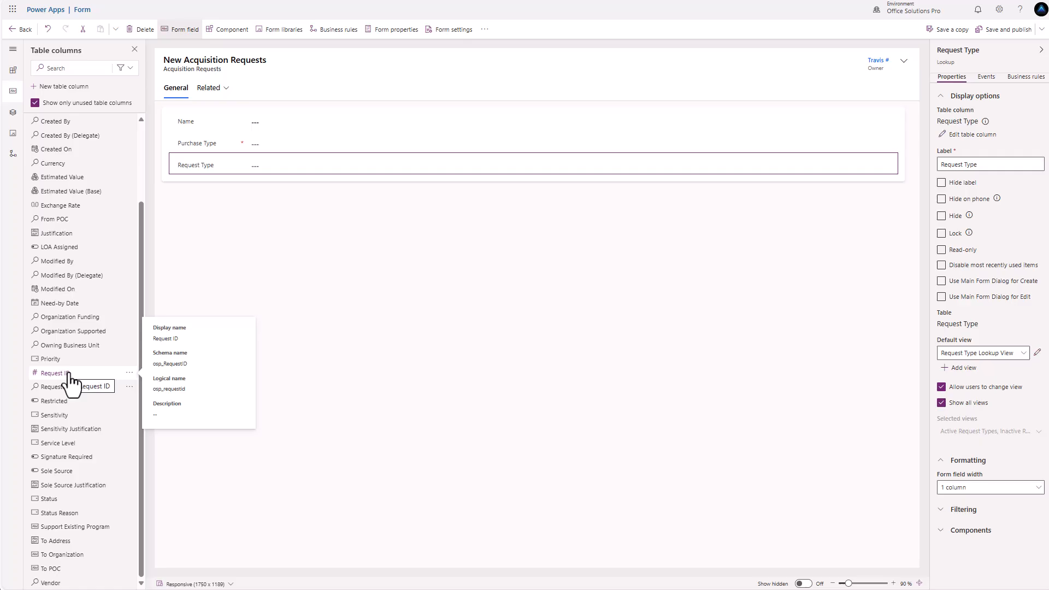
pyautogui.click(70, 389)
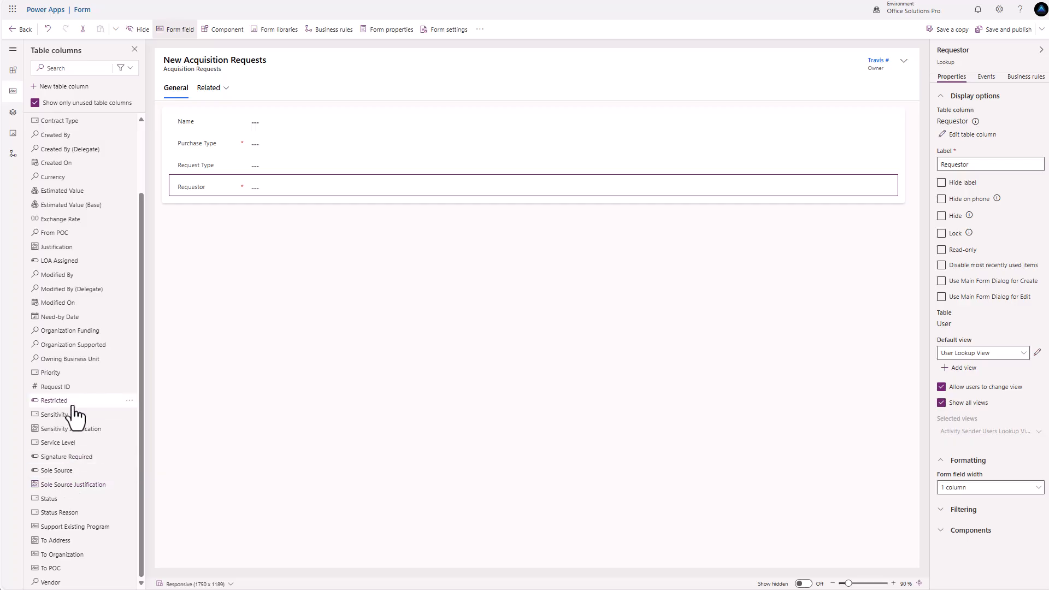
# - Add the Organization Supported, Organization Funding, Need-by Date and Priority columns to the form below Requestor
pyautogui.moveTo(72, 486)
pyautogui.click(69, 345)
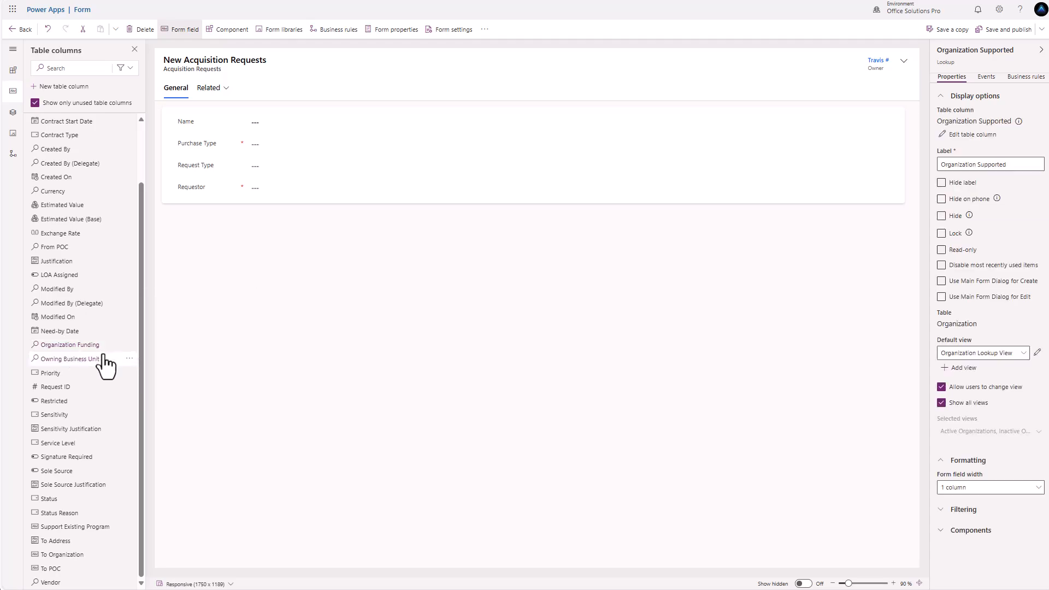
pyautogui.moveTo(104, 365)
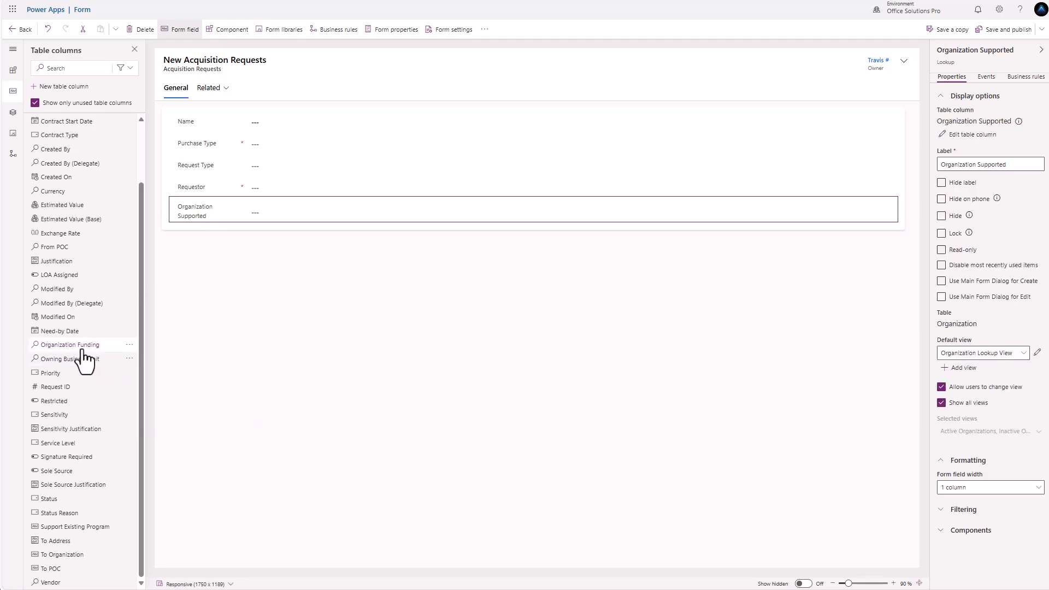
pyautogui.click(82, 346)
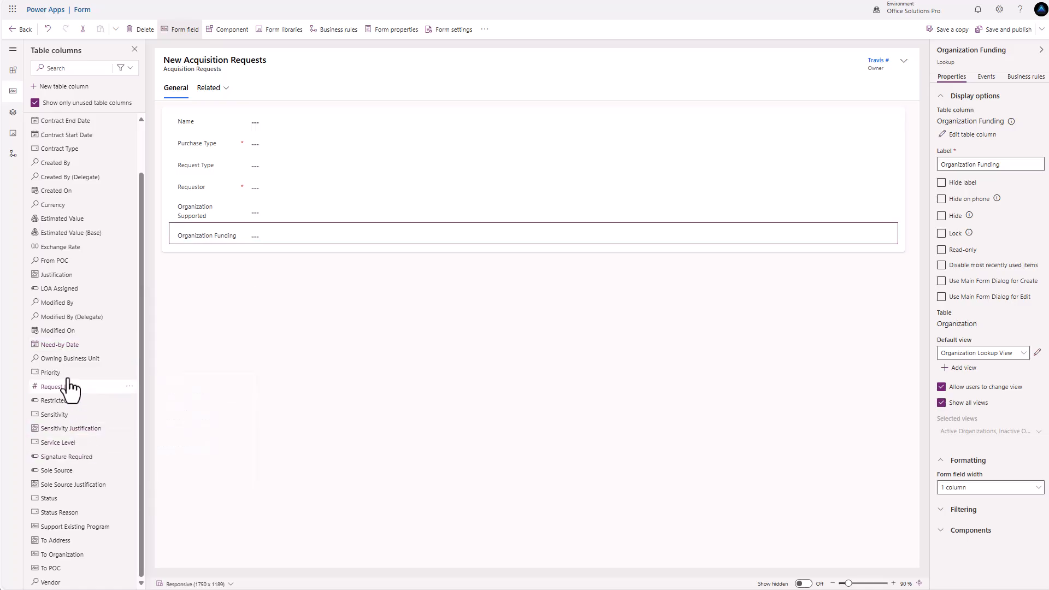
pyautogui.click(62, 348)
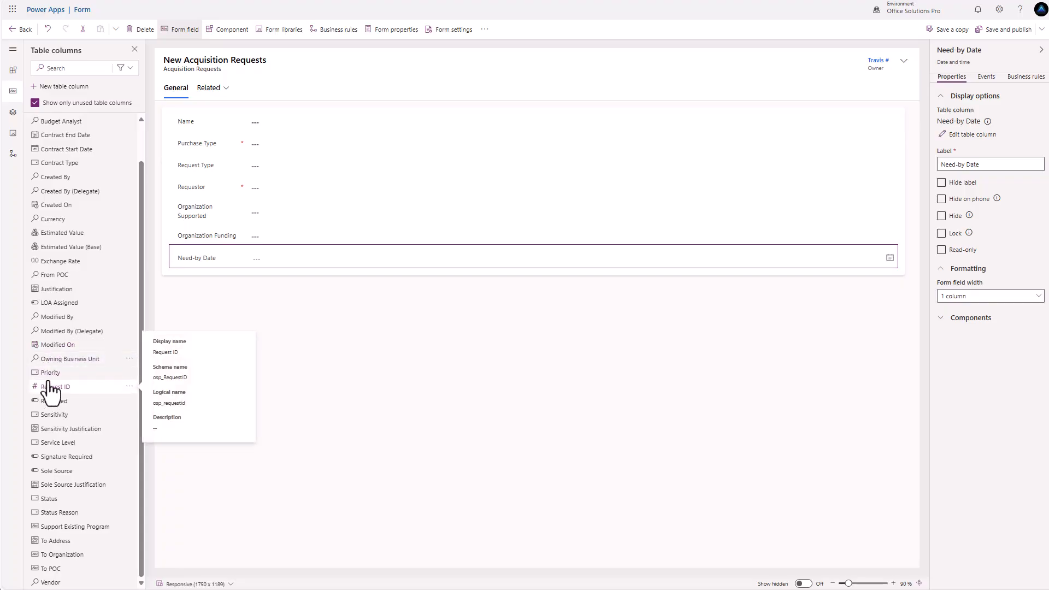
pyautogui.click(50, 374)
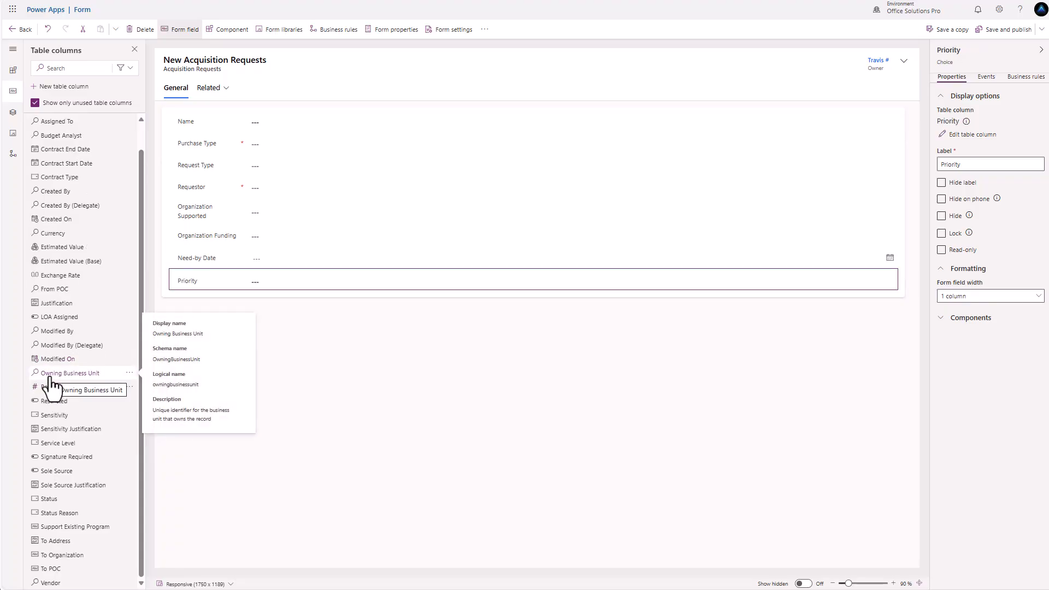
# - Add the Sensitivity, Restricted and Acquisition Request Status Notes columns to the form below Priority
pyautogui.click(50, 417)
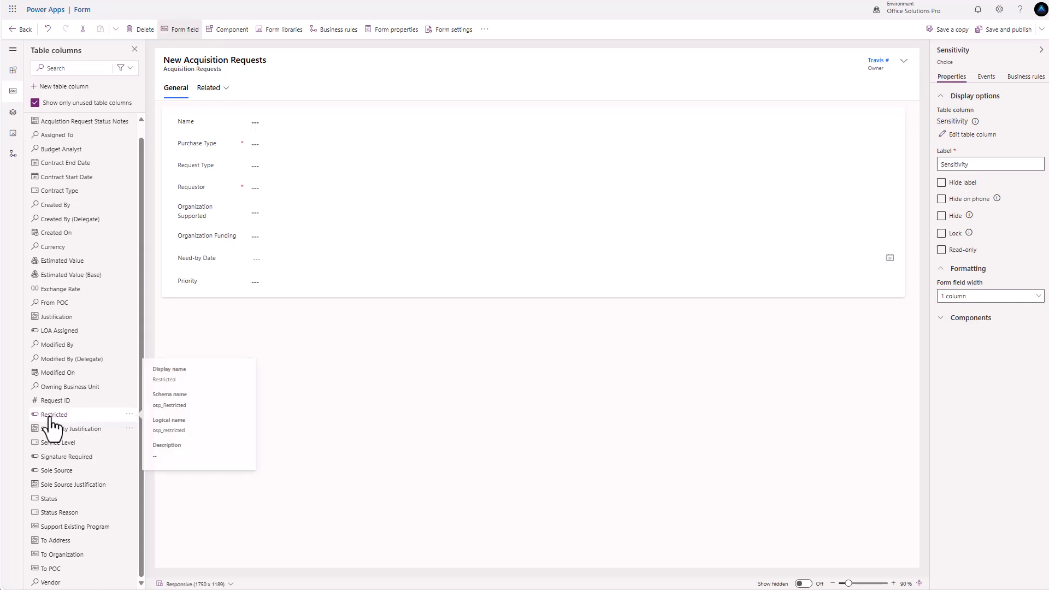
pyautogui.click(51, 416)
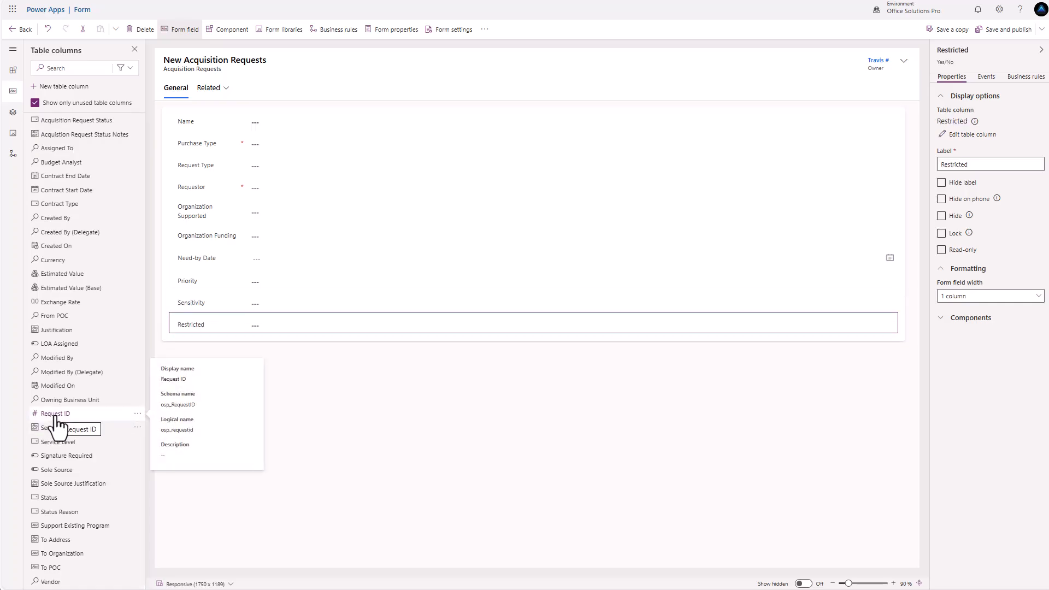
pyautogui.click(87, 137)
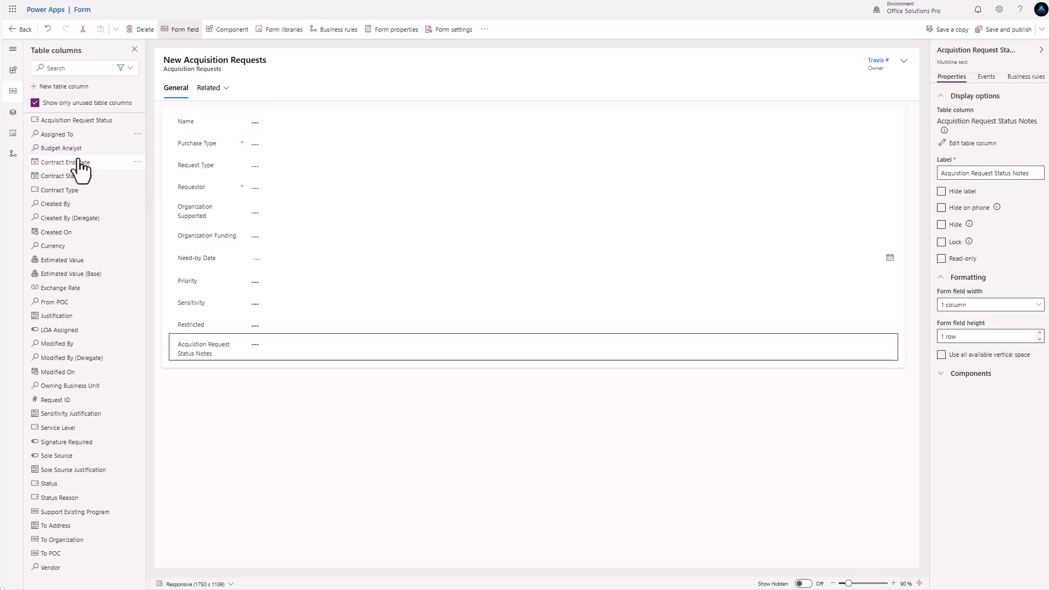
# - Add a one-column section to the General tab below the existing fields, keeping its single-column layout
pyautogui.moveTo(80, 164)
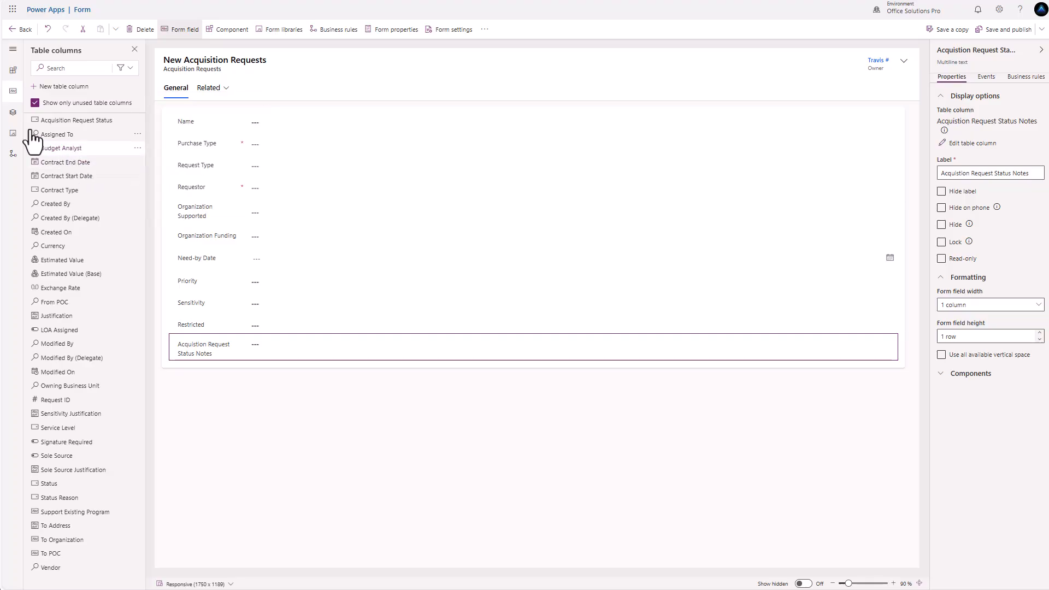
pyautogui.click(12, 71)
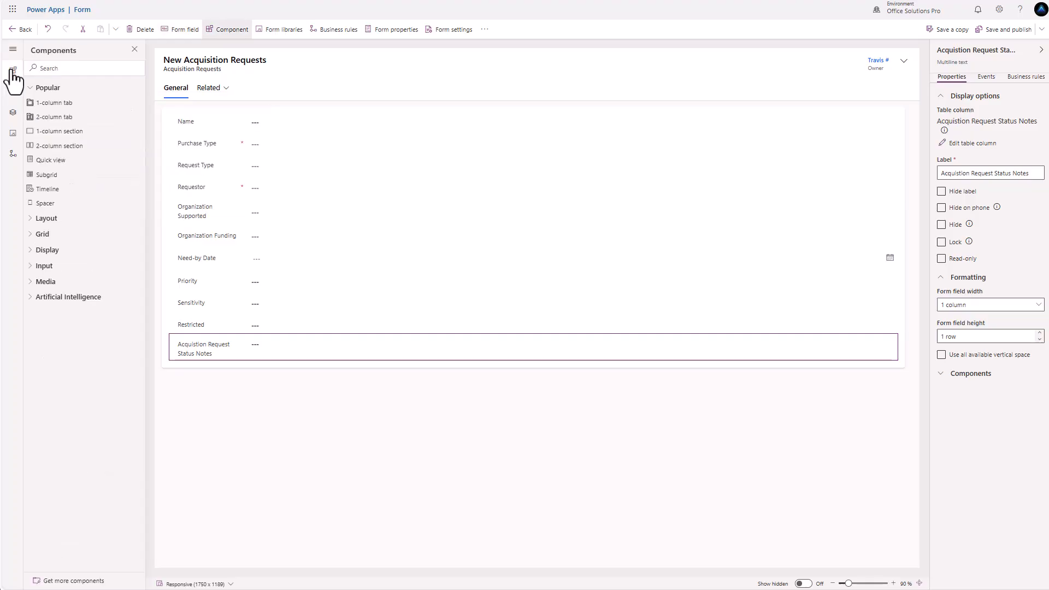
pyautogui.click(63, 136)
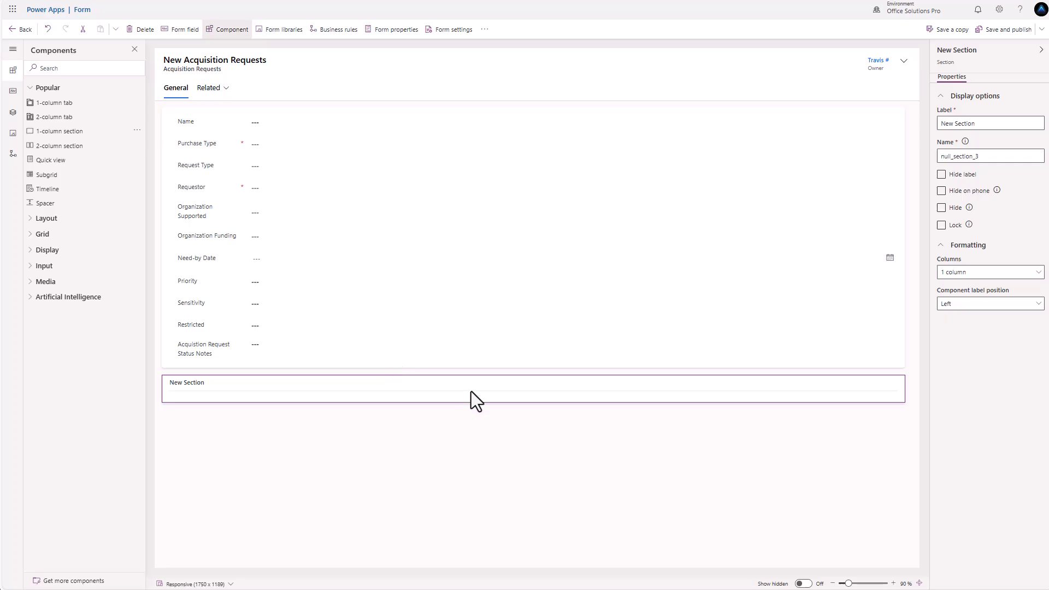
pyautogui.click(1019, 275)
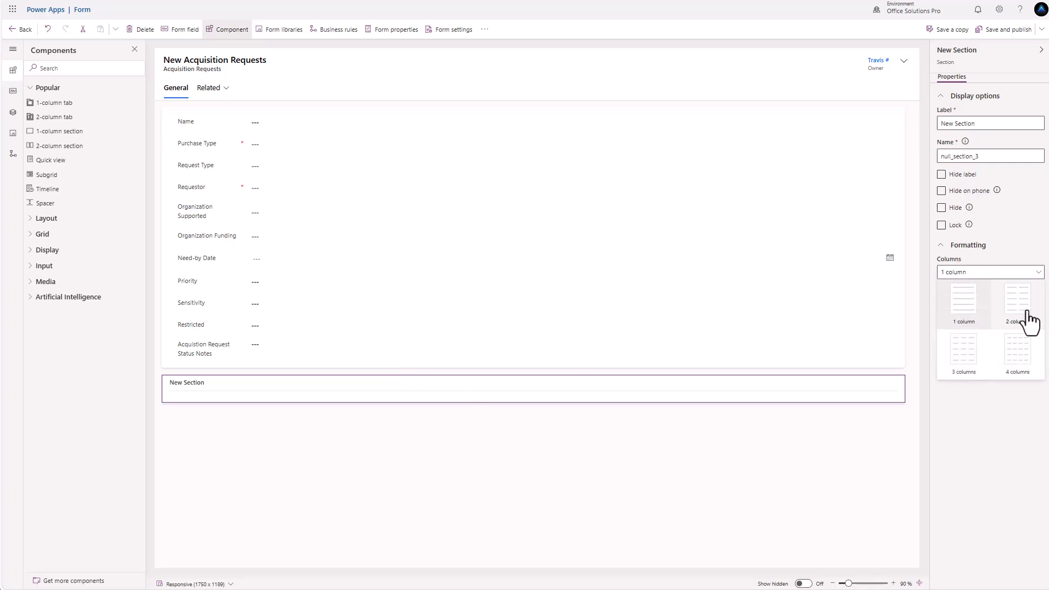
pyautogui.click(360, 393)
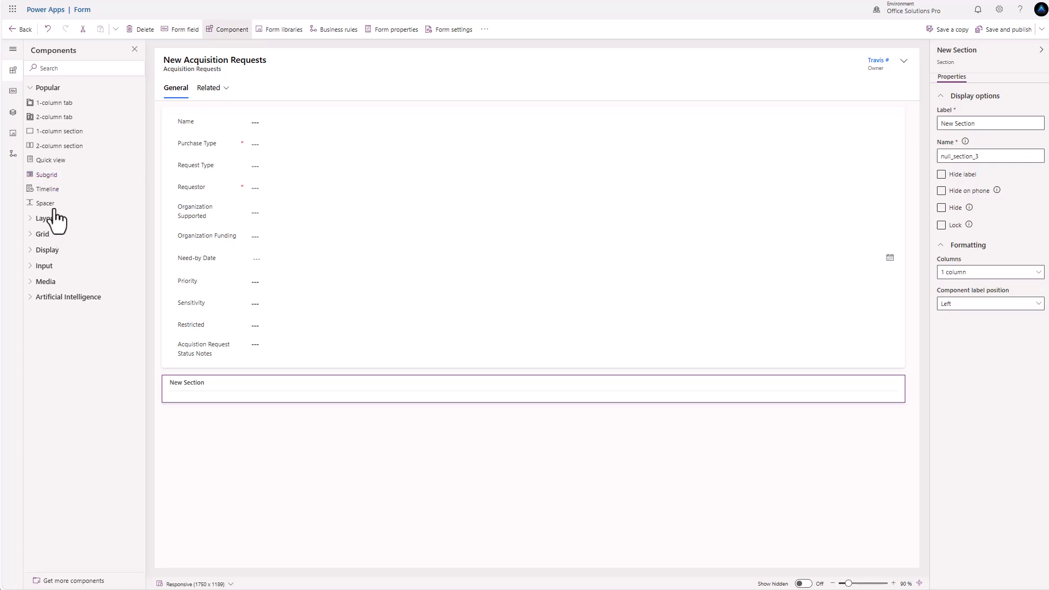
# - Add the Contract Type, Contract Start Date and Contract End Date columns to the new section
pyautogui.click(14, 92)
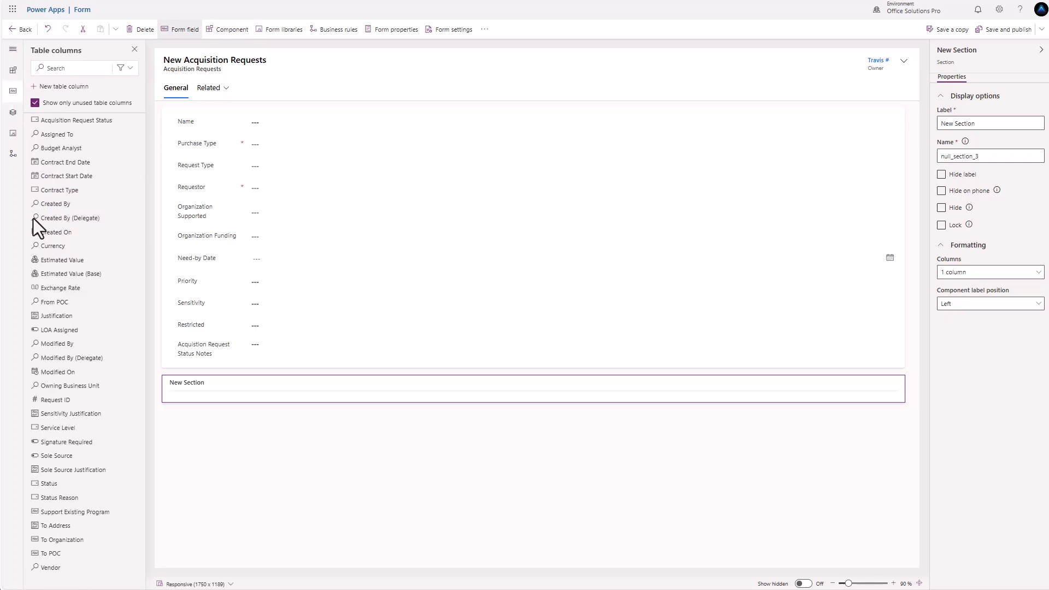
pyautogui.click(61, 191)
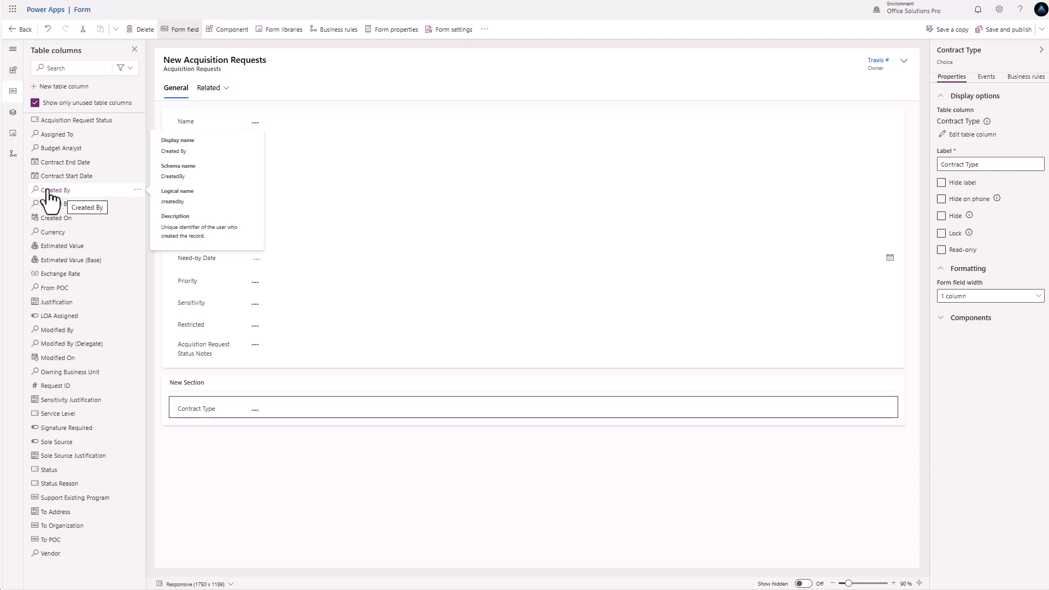
pyautogui.click(71, 175)
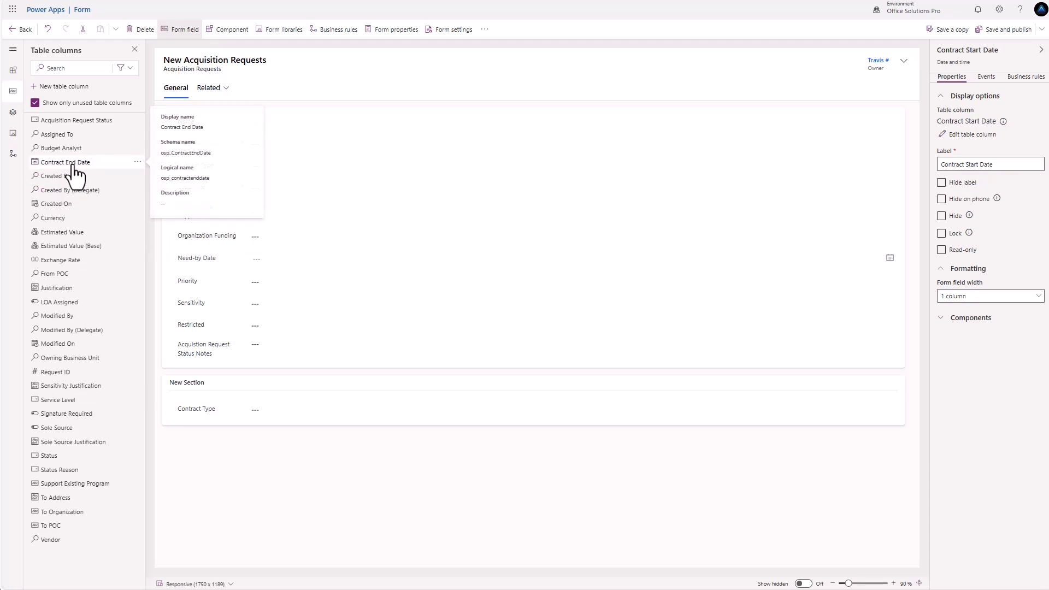
pyautogui.click(72, 164)
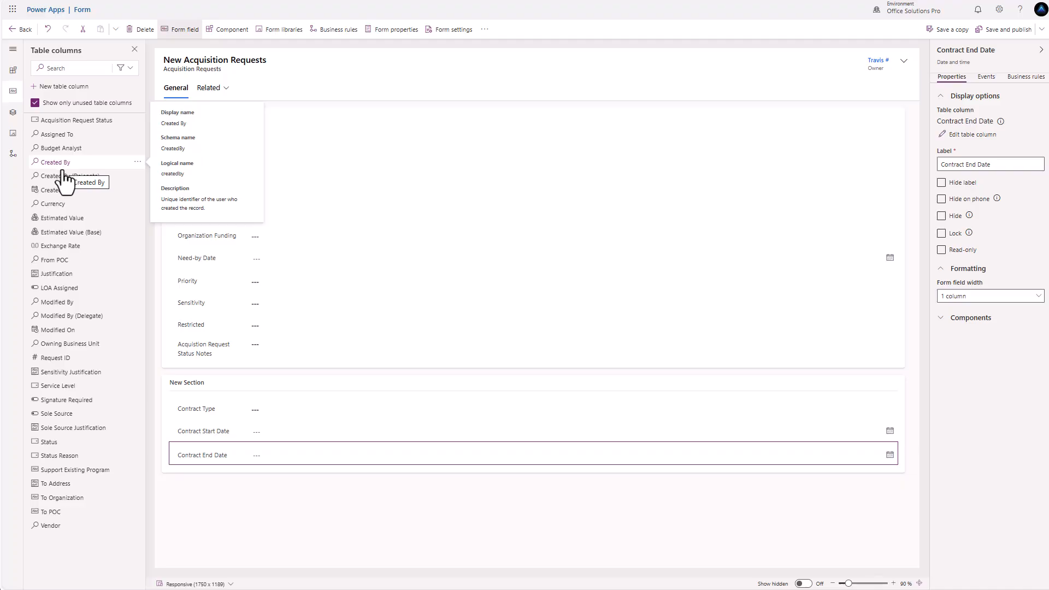
# - Add the Estimated Value, Sole Source, Sole Source Justification and Vendor columns below Contract End Date
pyautogui.click(63, 218)
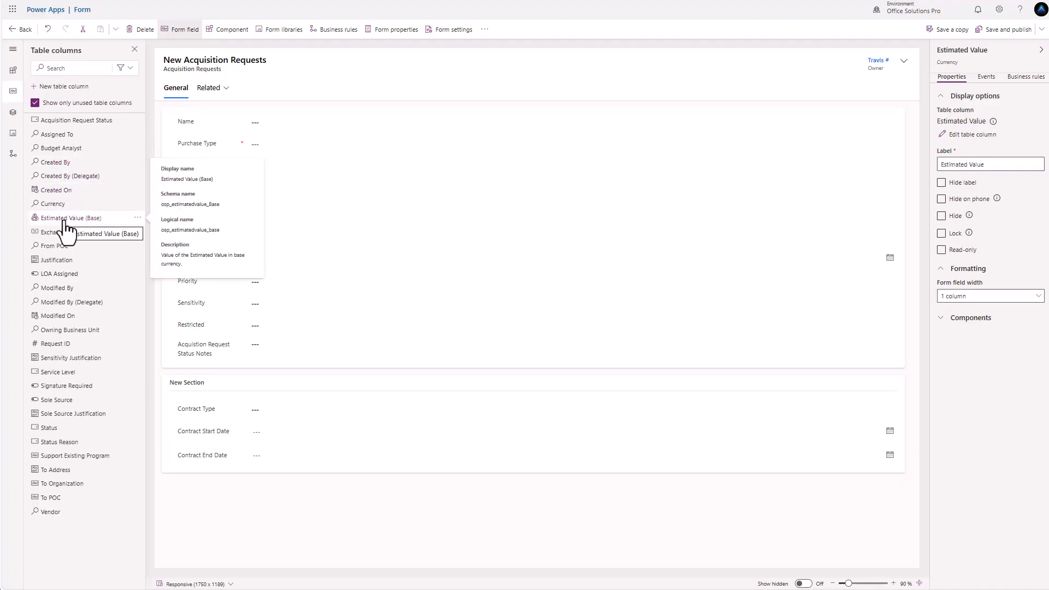
pyautogui.click(61, 400)
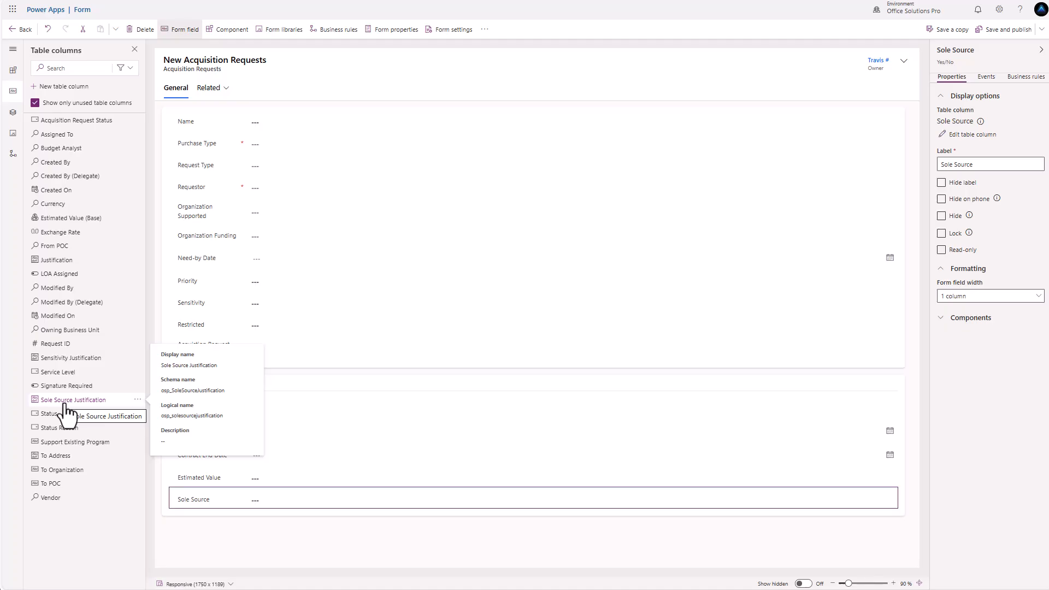
pyautogui.click(53, 404)
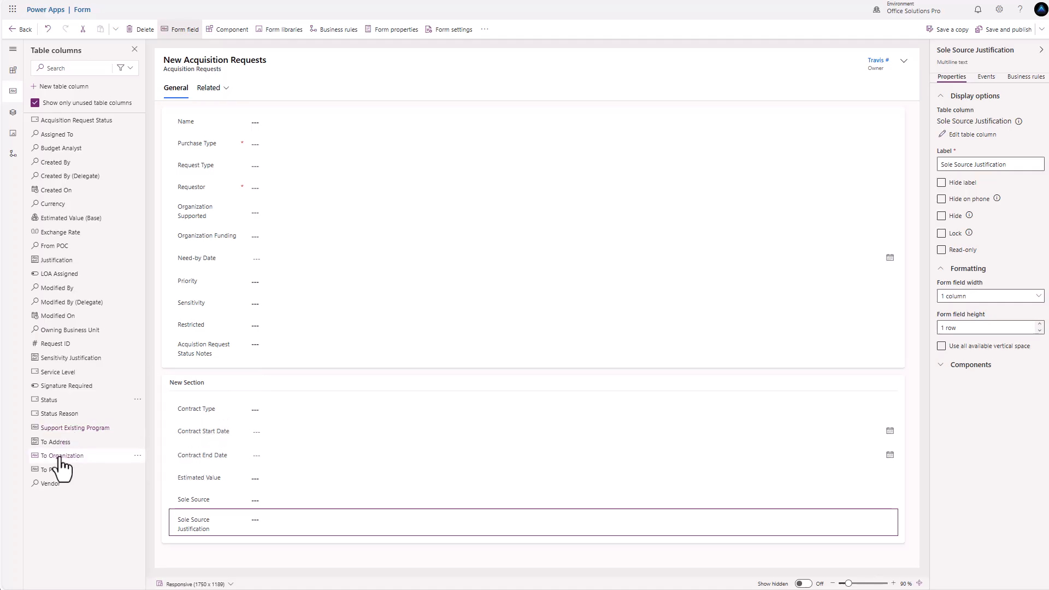
pyautogui.click(53, 484)
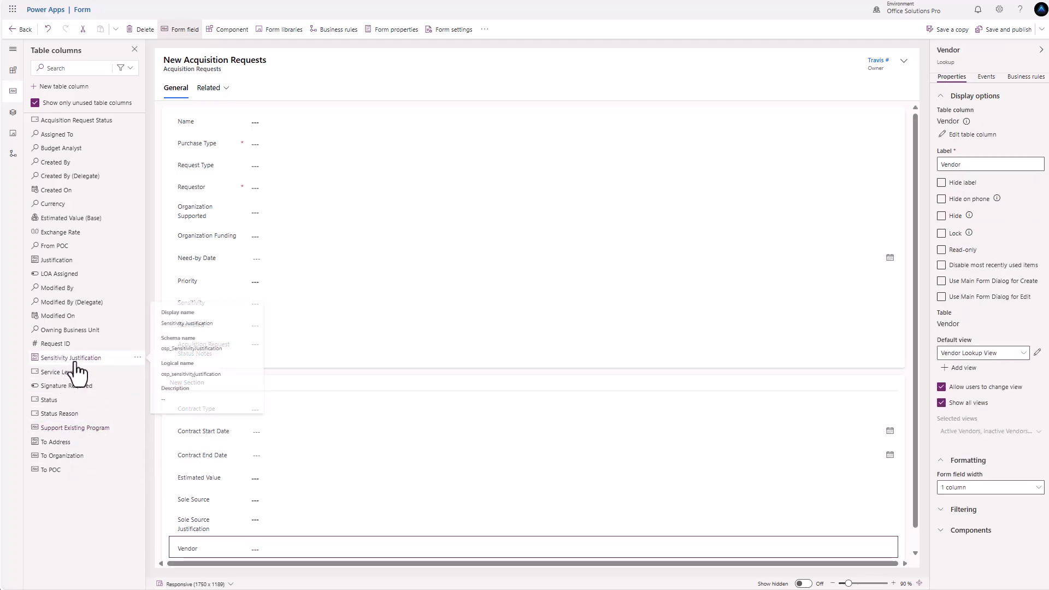
# - Insert the Sensitivity Justification column below Sensitivity and the Justification column below Acquisition Request Status Notes
pyautogui.moveTo(71, 358); pyautogui.dragTo(221, 318)
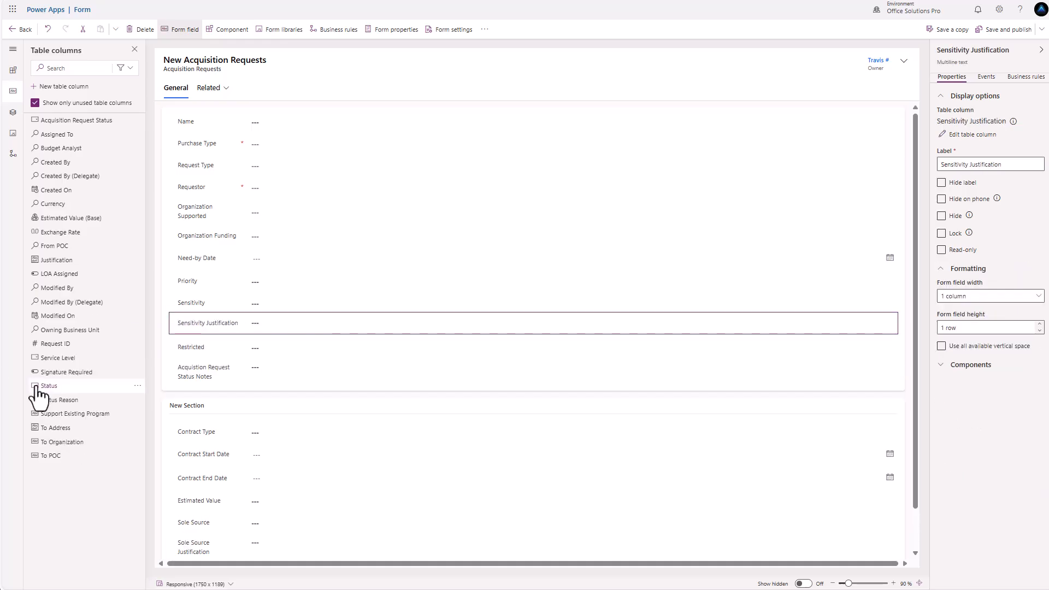
pyautogui.moveTo(56, 269); pyautogui.dragTo(210, 374)
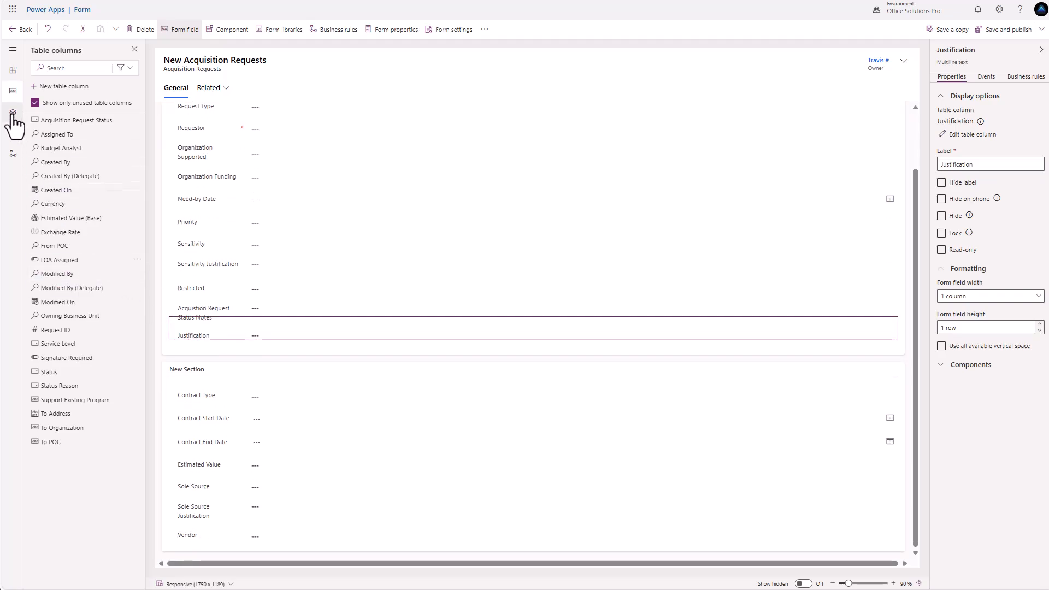
# - Insert a one-column section above the contract section and fill it with From POC, To POC, To Organization and To Address, in that order
pyautogui.click(13, 70)
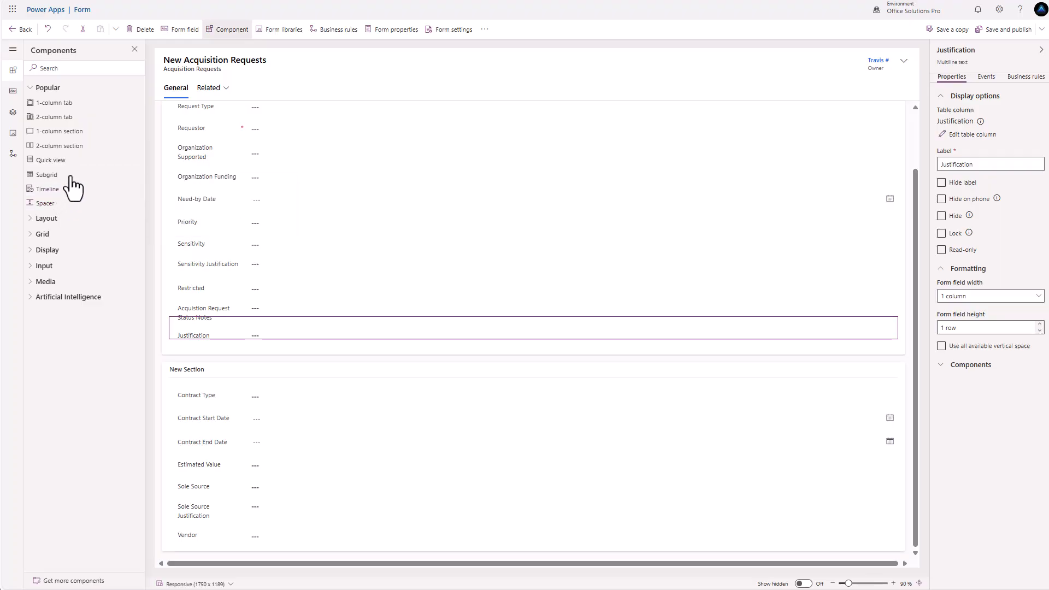
pyautogui.click(65, 132)
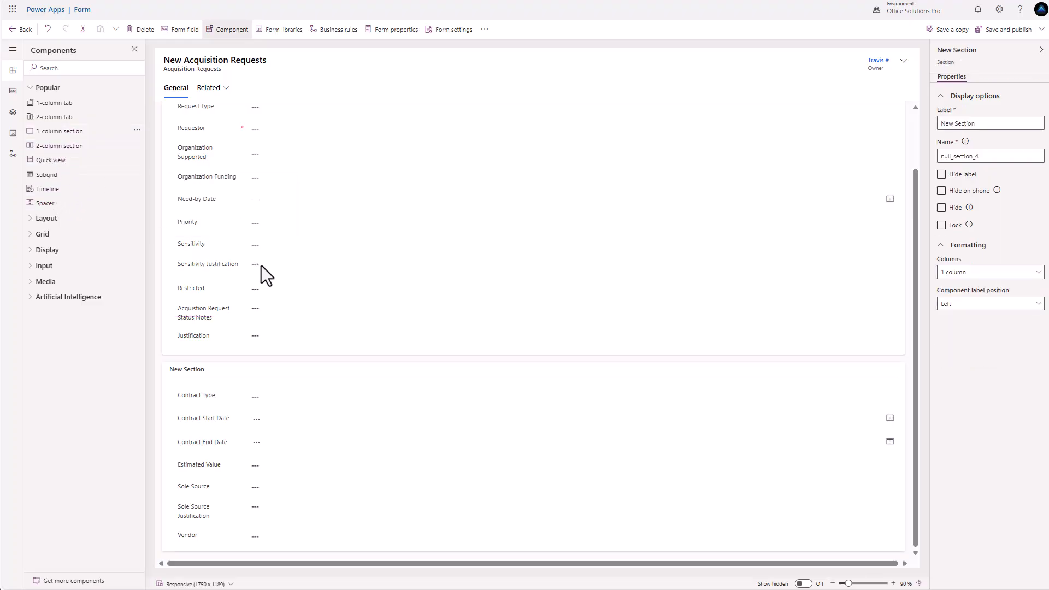
pyautogui.click(14, 92)
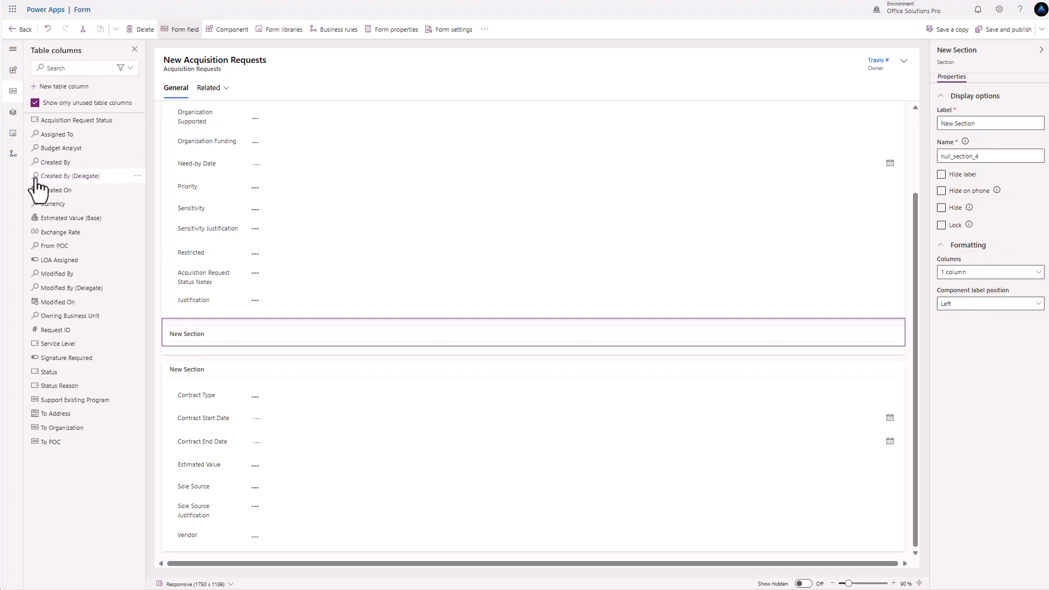
pyautogui.click(66, 249)
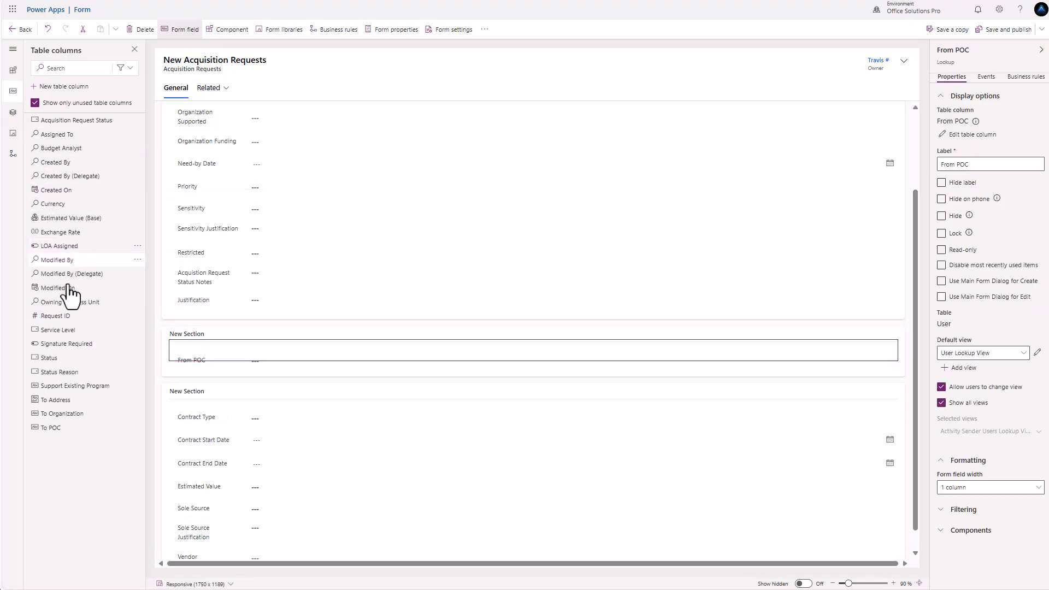
pyautogui.click(50, 429)
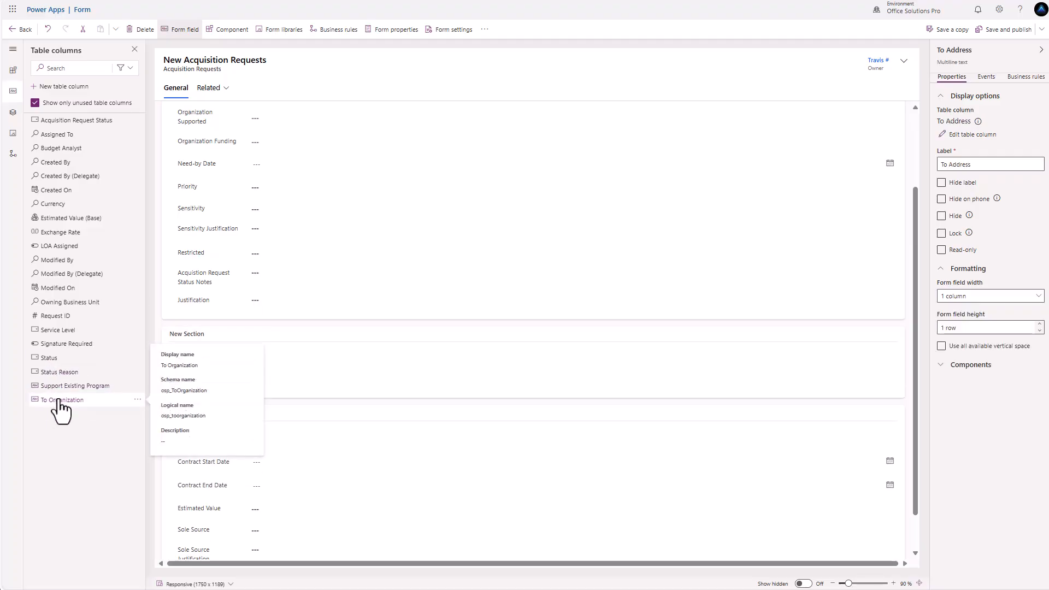
pyautogui.click(59, 403)
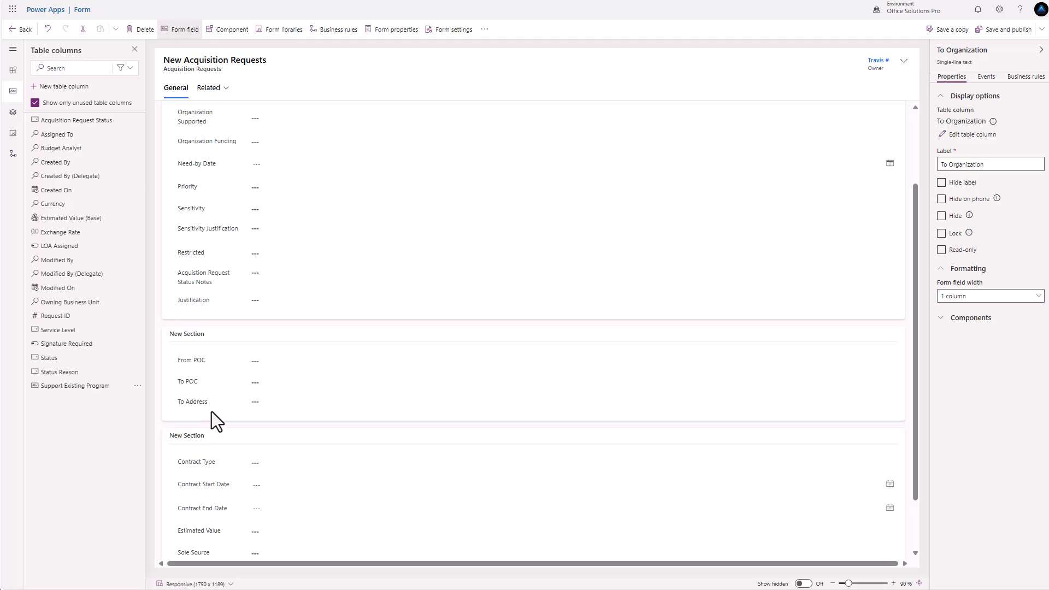
pyautogui.moveTo(185, 434); pyautogui.dragTo(189, 393)
pyautogui.moveTo(195, 434); pyautogui.dragTo(214, 420)
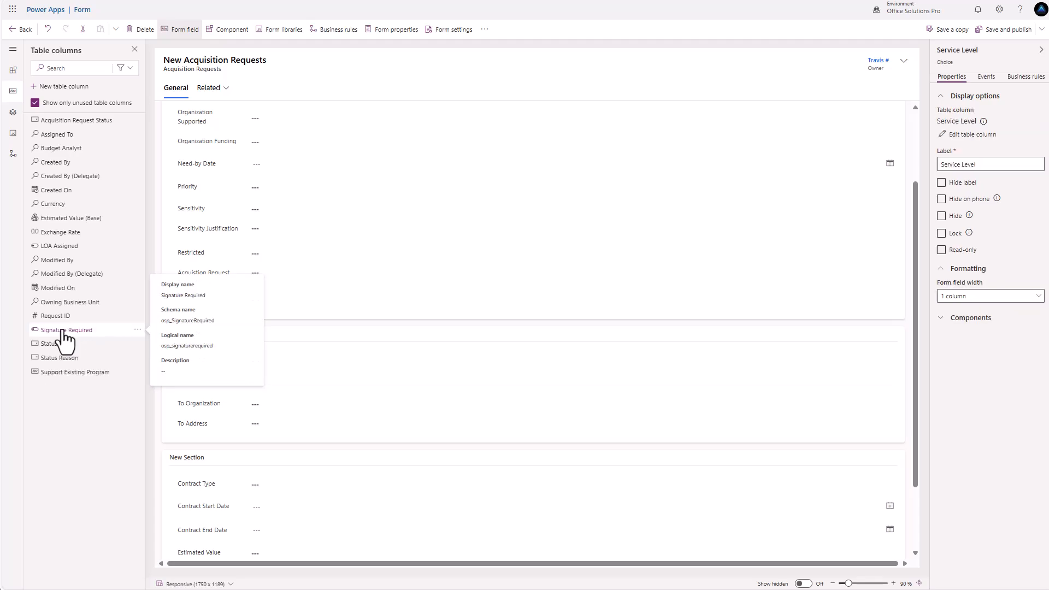
# - Add Service Level and Signature Required below To Address, and insert Support Existing Program below Need-by Date
pyautogui.click(59, 331)
pyautogui.click(63, 331)
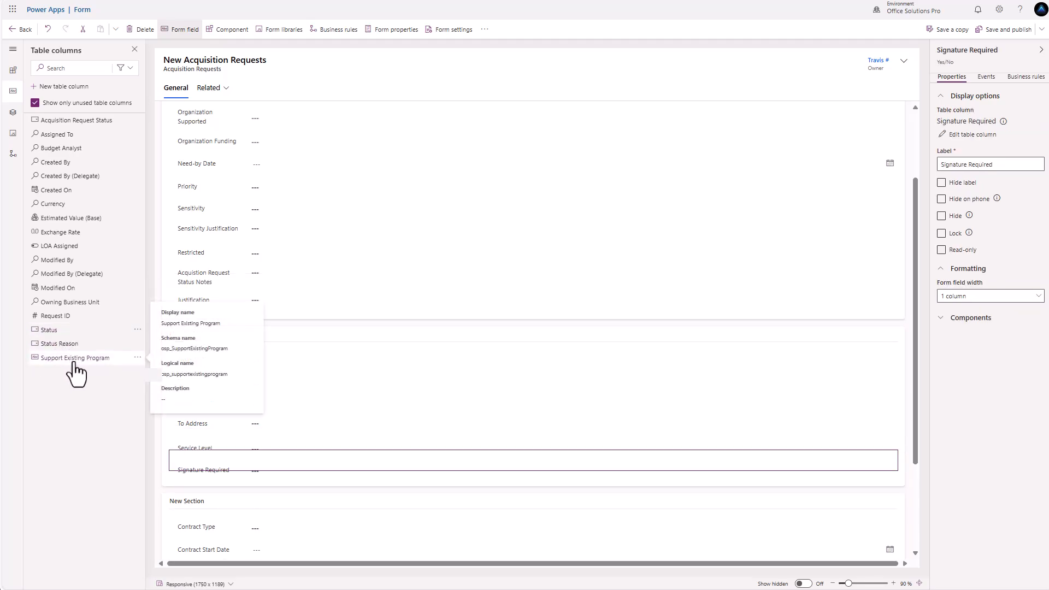
pyautogui.moveTo(71, 362); pyautogui.dragTo(211, 182)
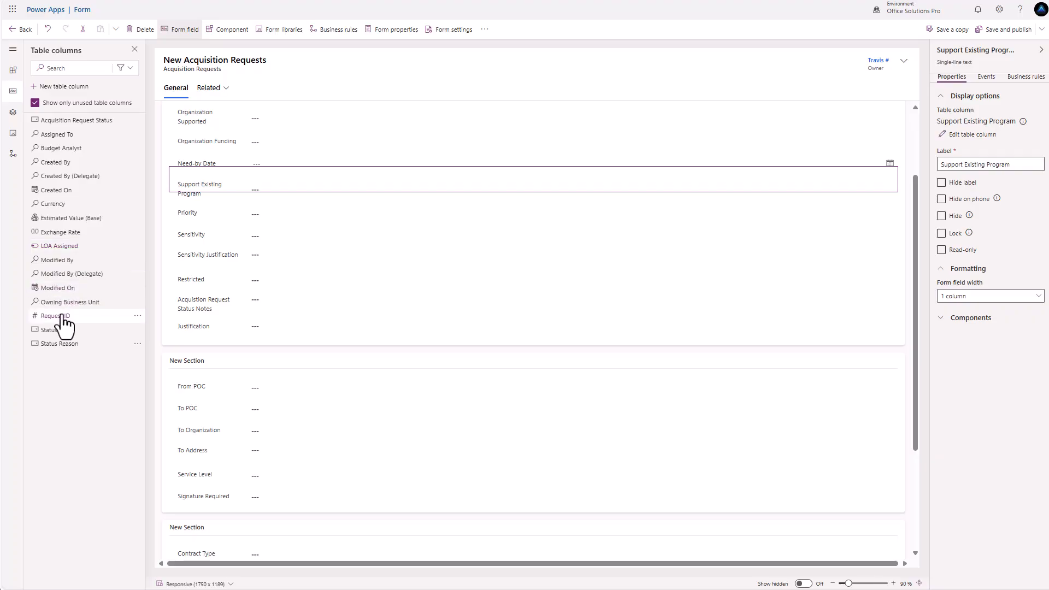
# - Add the Request ID column at the top of the form above Name, and make both Request ID and Name read-only
pyautogui.moveTo(67, 323)
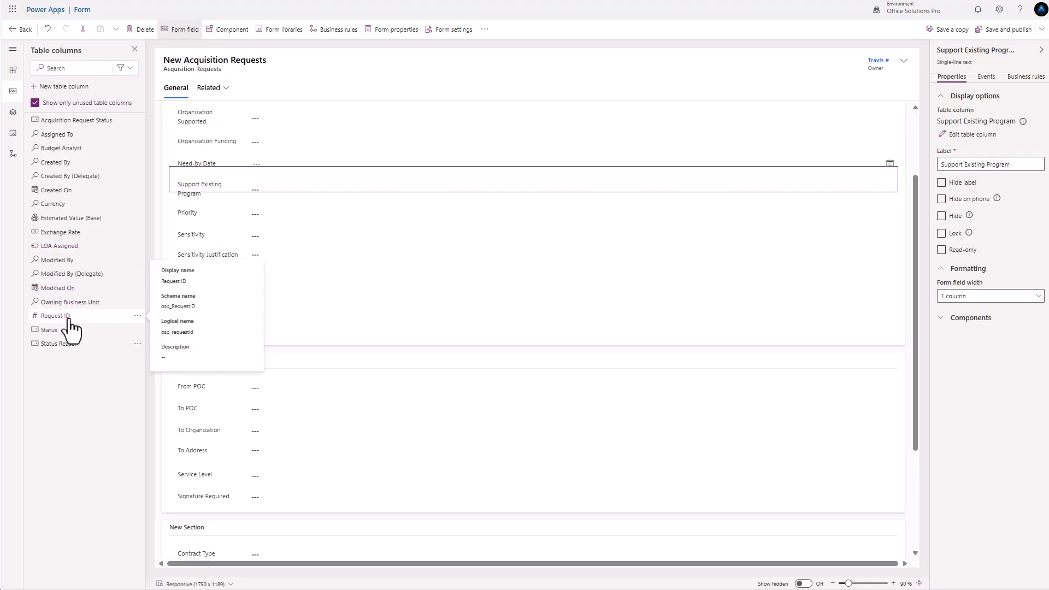
pyautogui.moveTo(69, 323)
pyautogui.mouseDown()
pyautogui.moveTo(106, 296)
pyautogui.moveTo(183, 171)
pyautogui.moveTo(182, 133)
pyautogui.moveTo(82, 309)
pyautogui.mouseUp()
pyautogui.scroll(2, 215, 253)
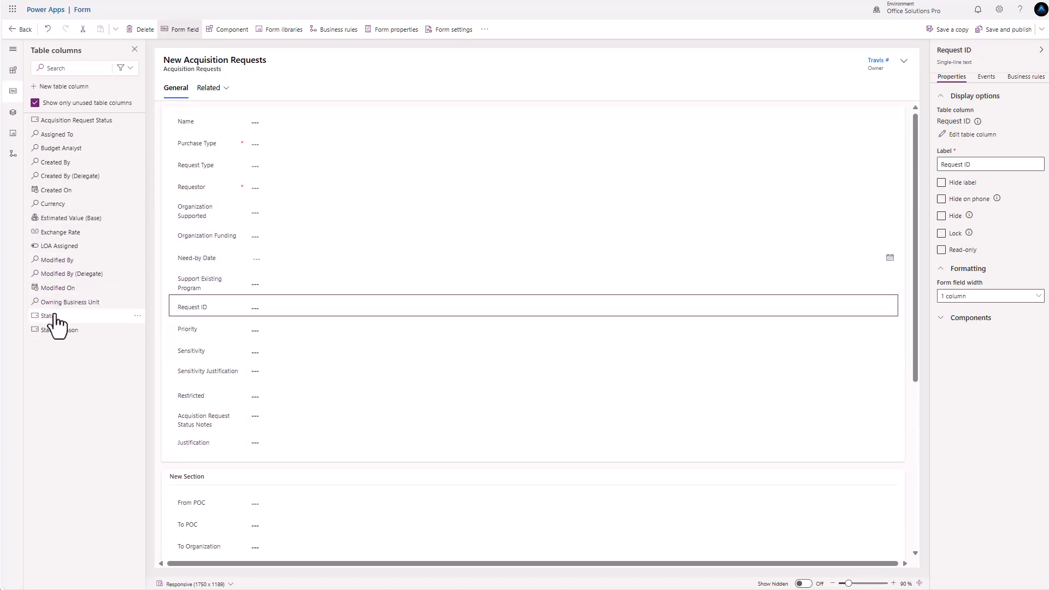
pyautogui.moveTo(195, 307); pyautogui.dragTo(295, 128)
pyautogui.click(341, 123)
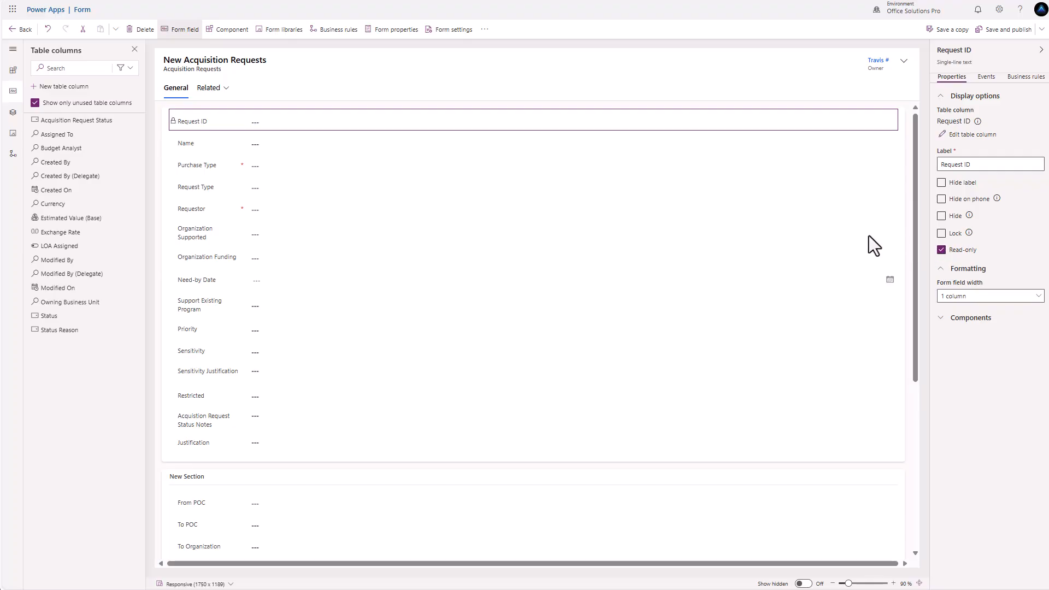
pyautogui.click(287, 146)
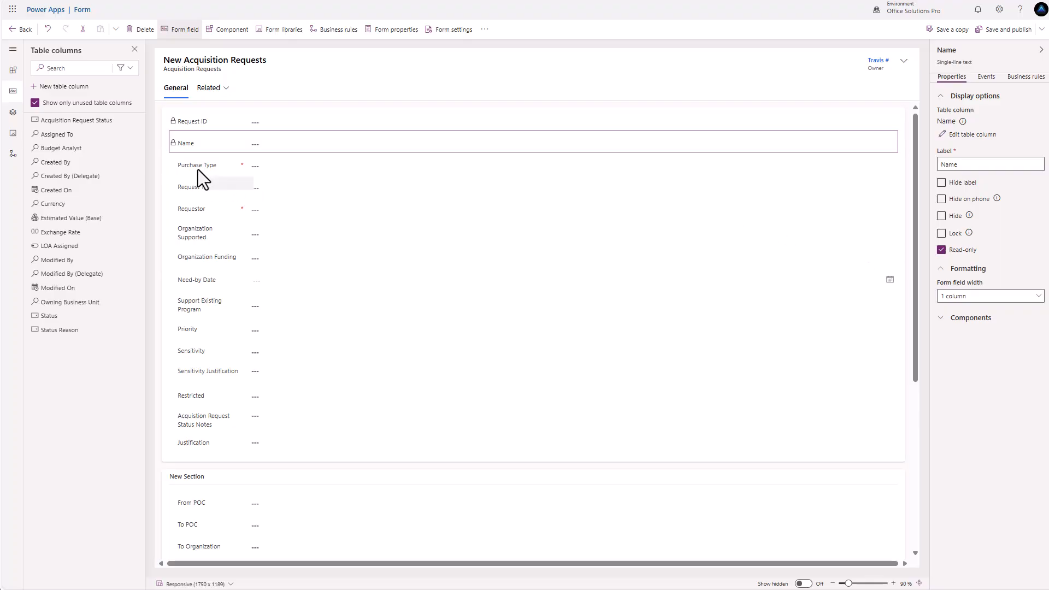
# - Open the Request Type column's settings, and set the Organization Supported column to Business required and save it
pyautogui.click(267, 189)
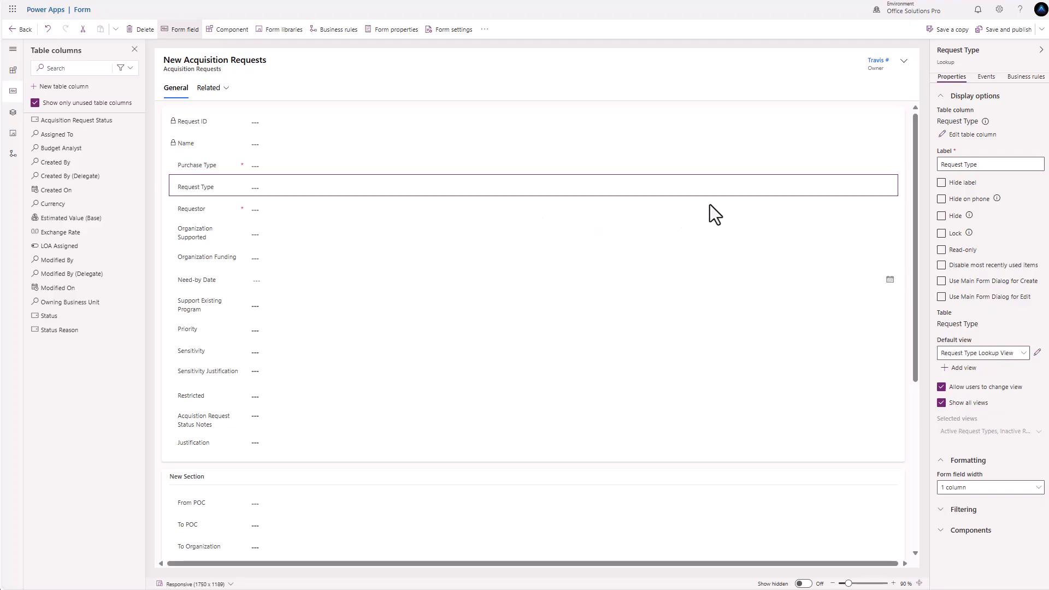
pyautogui.click(975, 136)
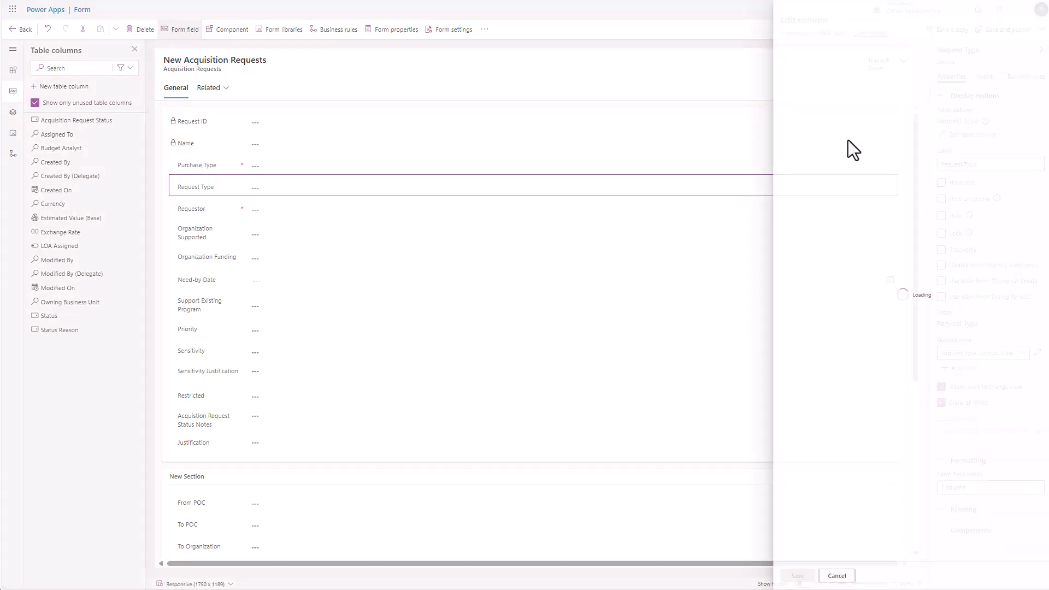
pyautogui.click(328, 239)
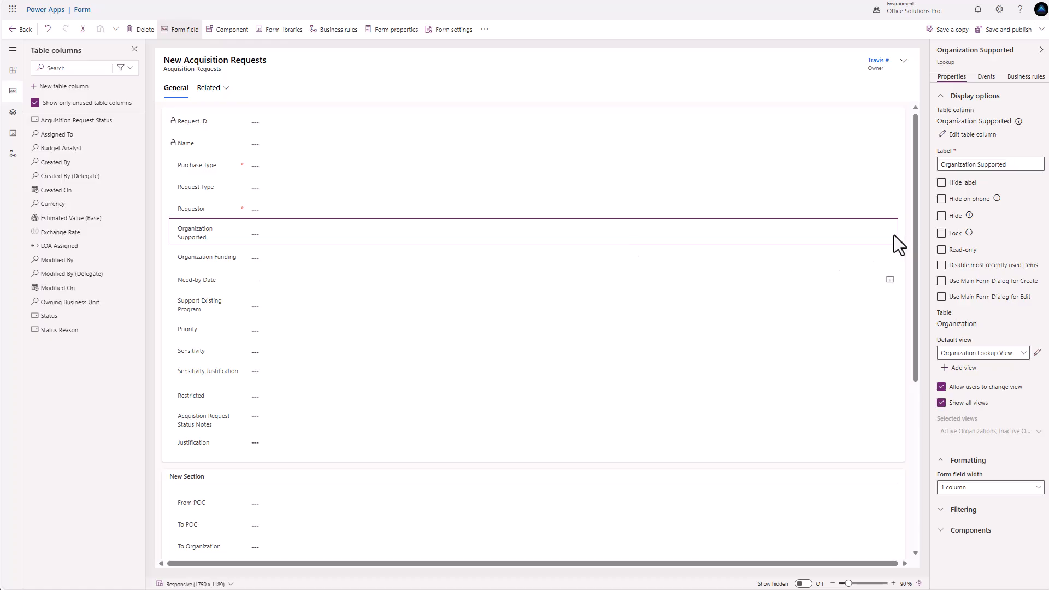
pyautogui.click(974, 135)
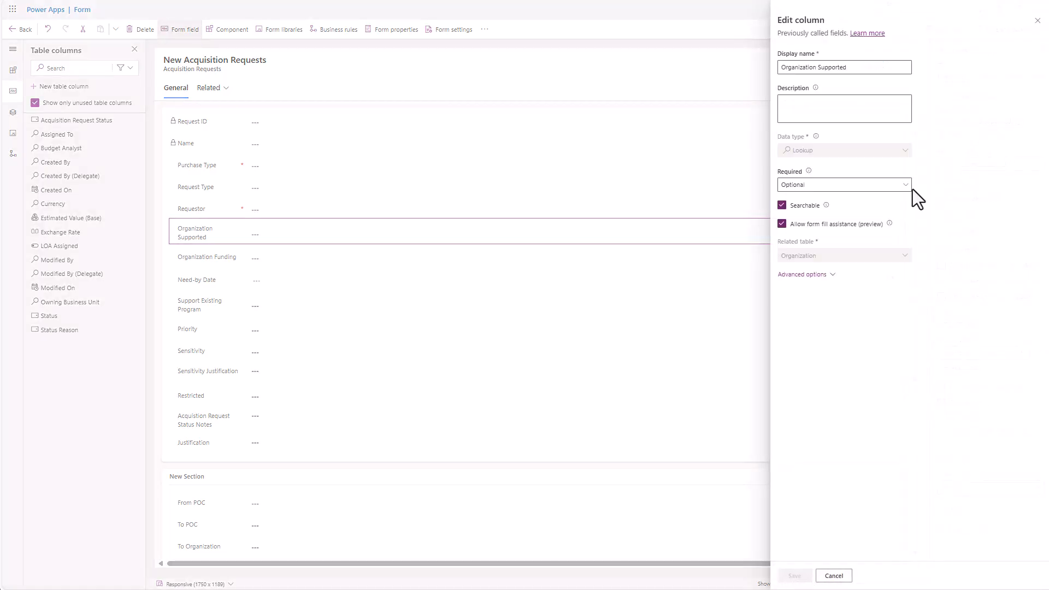
pyautogui.click(837, 187)
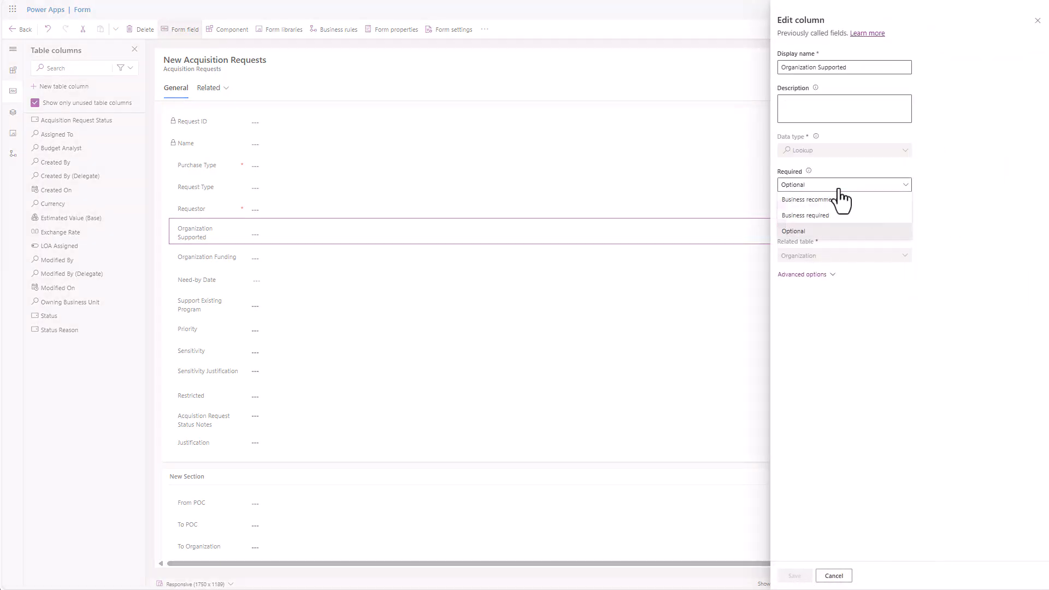
pyautogui.click(809, 217)
pyautogui.click(794, 577)
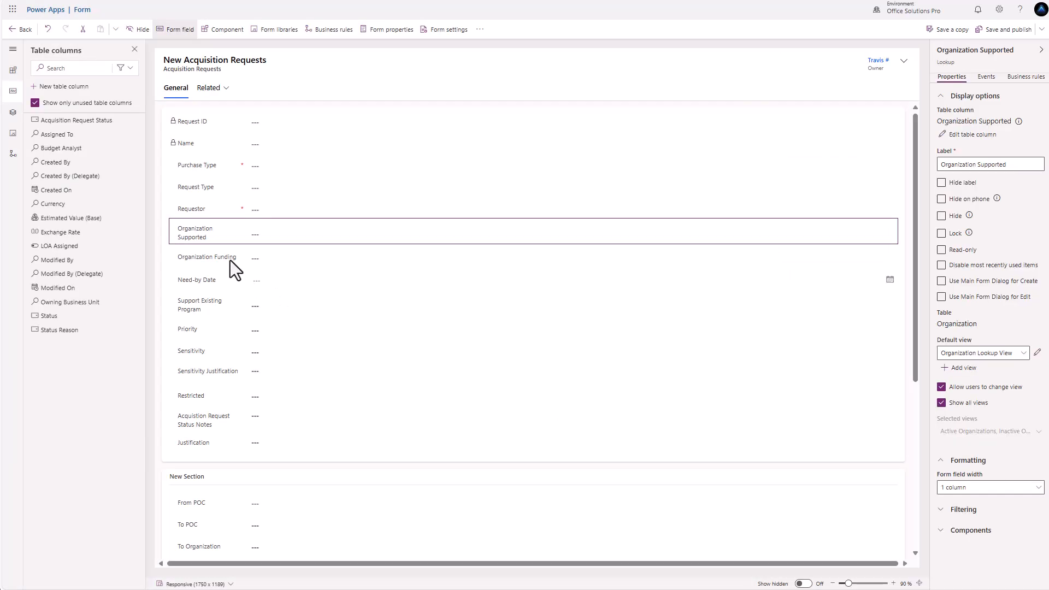
# - Open the Required options of the Organization Funding column, and set the Need-by Date column to Business required and save it
pyautogui.click(274, 261)
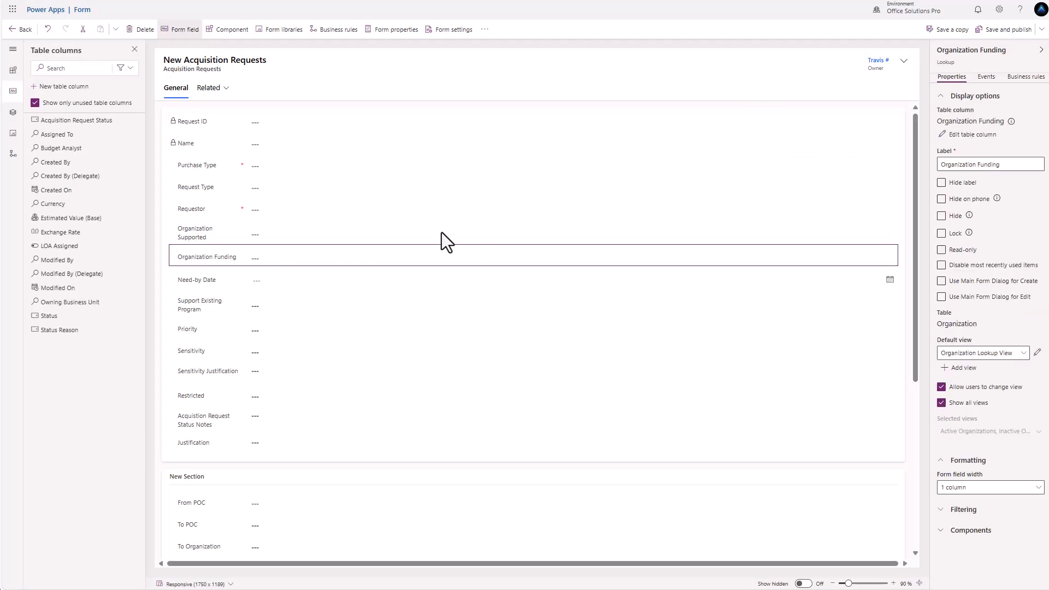
pyautogui.click(973, 135)
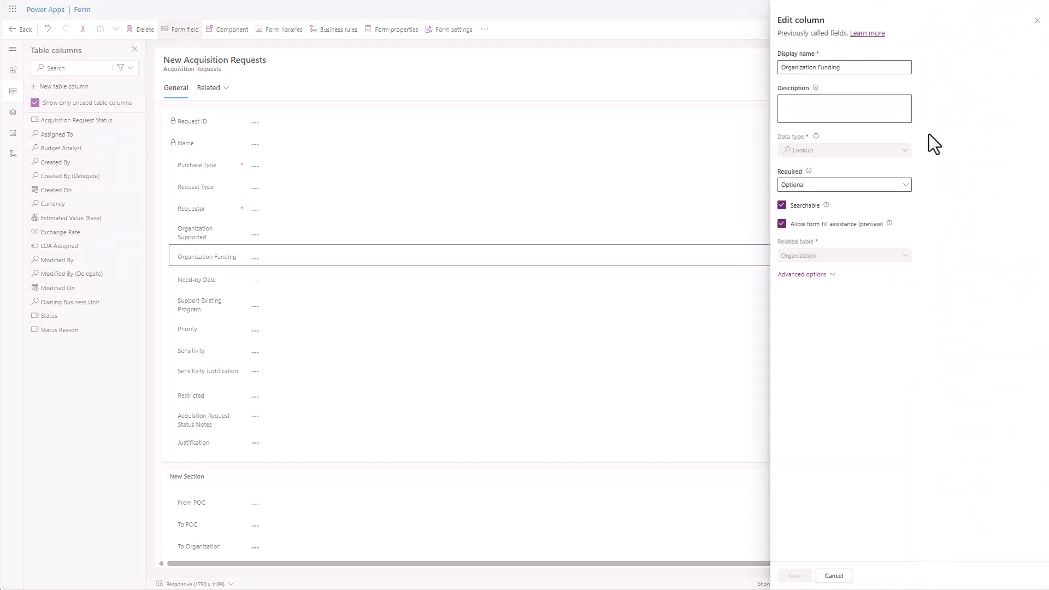
pyautogui.click(816, 186)
pyautogui.click(283, 279)
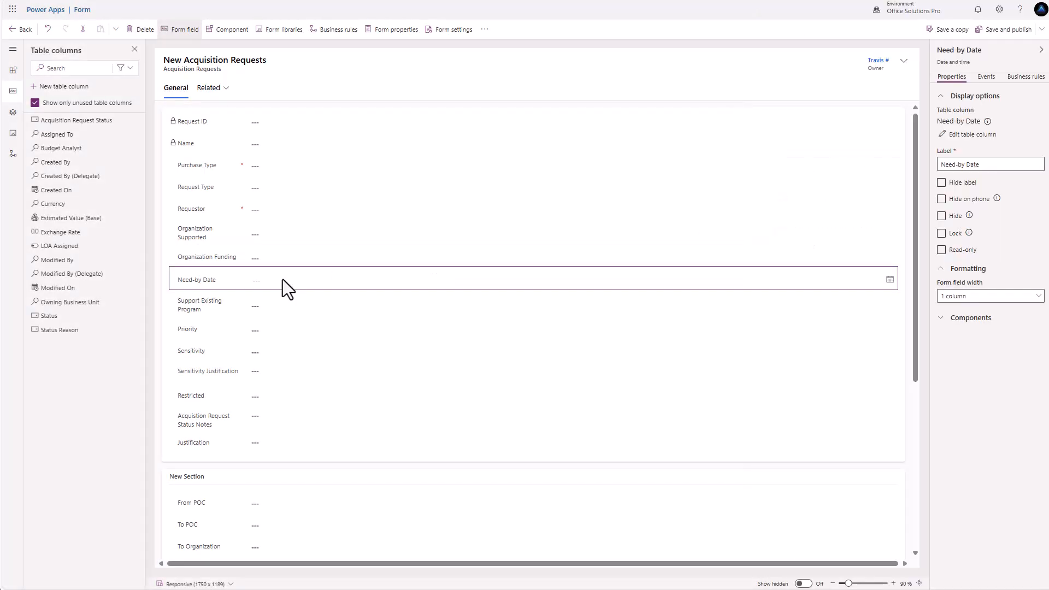
pyautogui.click(973, 135)
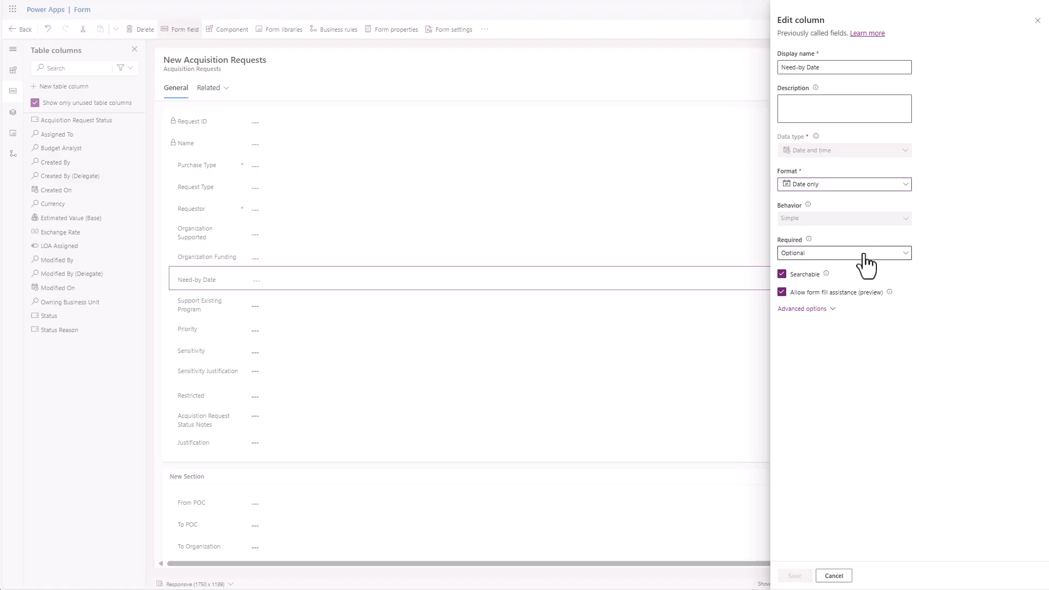
pyautogui.click(863, 253)
pyautogui.click(832, 287)
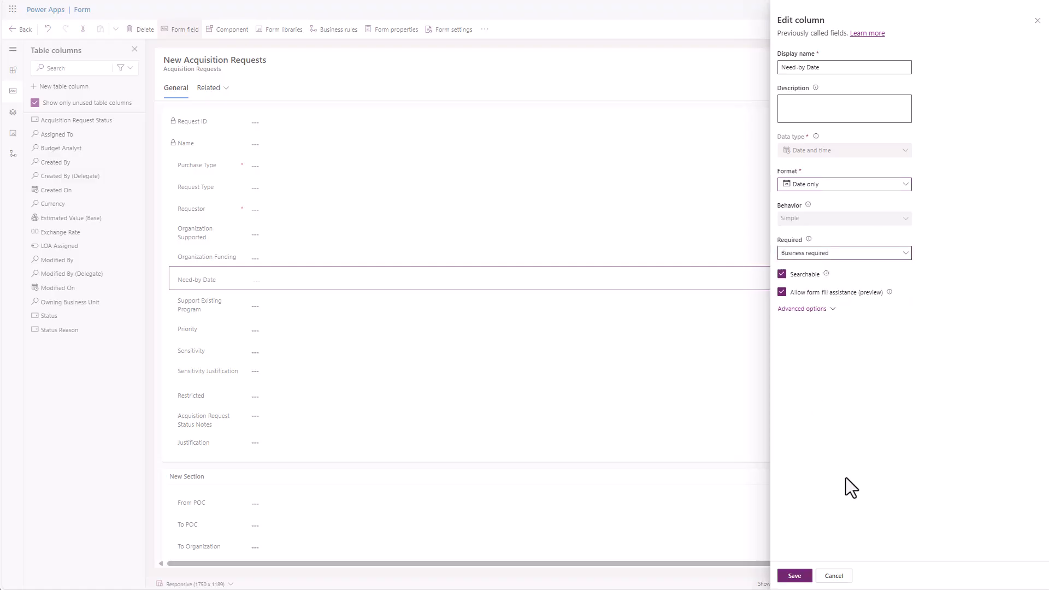
pyautogui.click(795, 576)
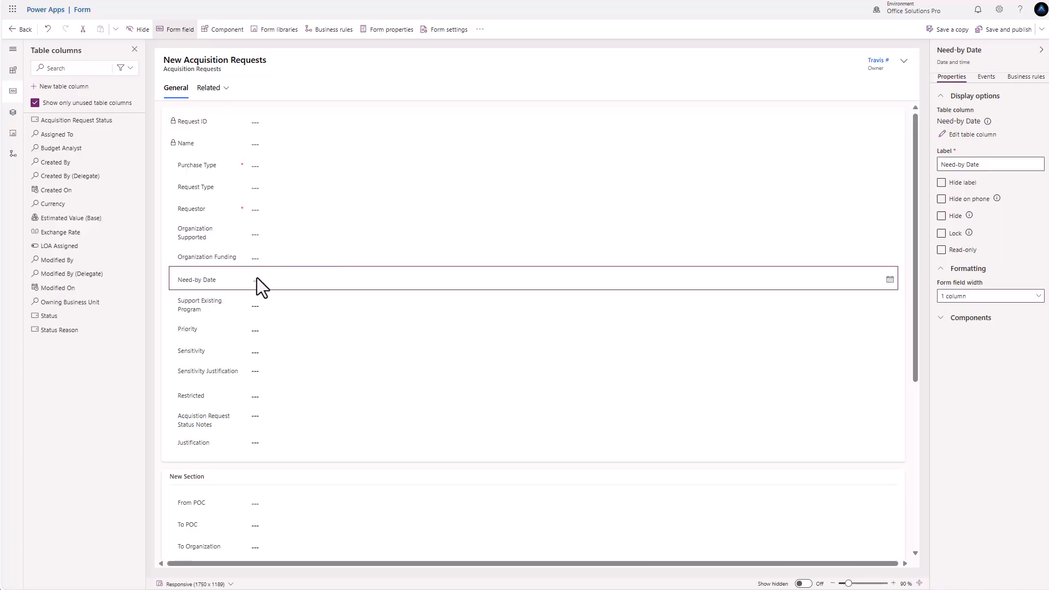
# - Open the Priority column's settings, and change the Required setting of the Sensitivity column and save it
pyautogui.click(267, 306)
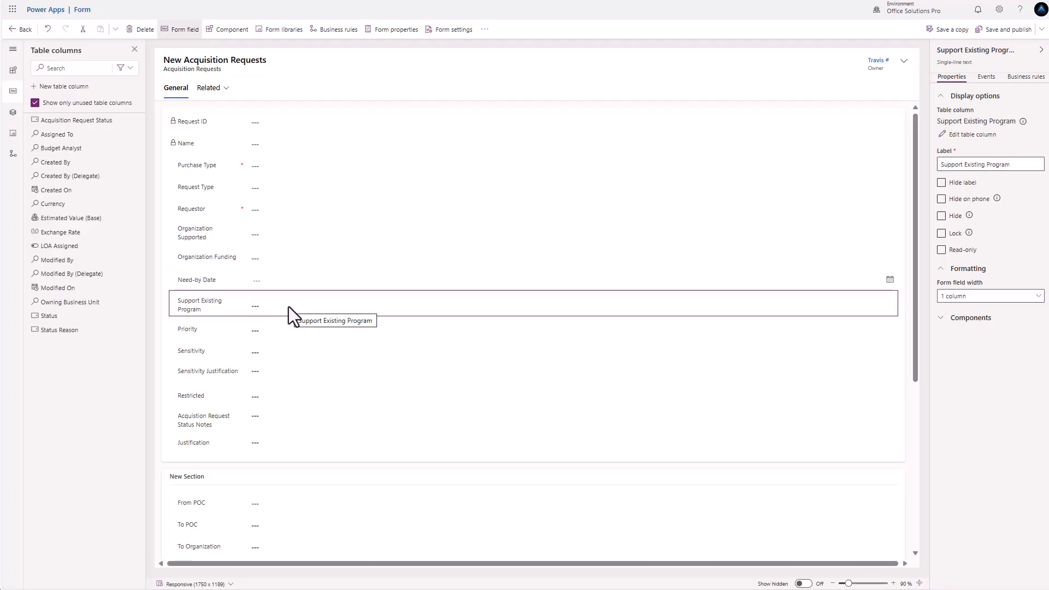
pyautogui.click(267, 333)
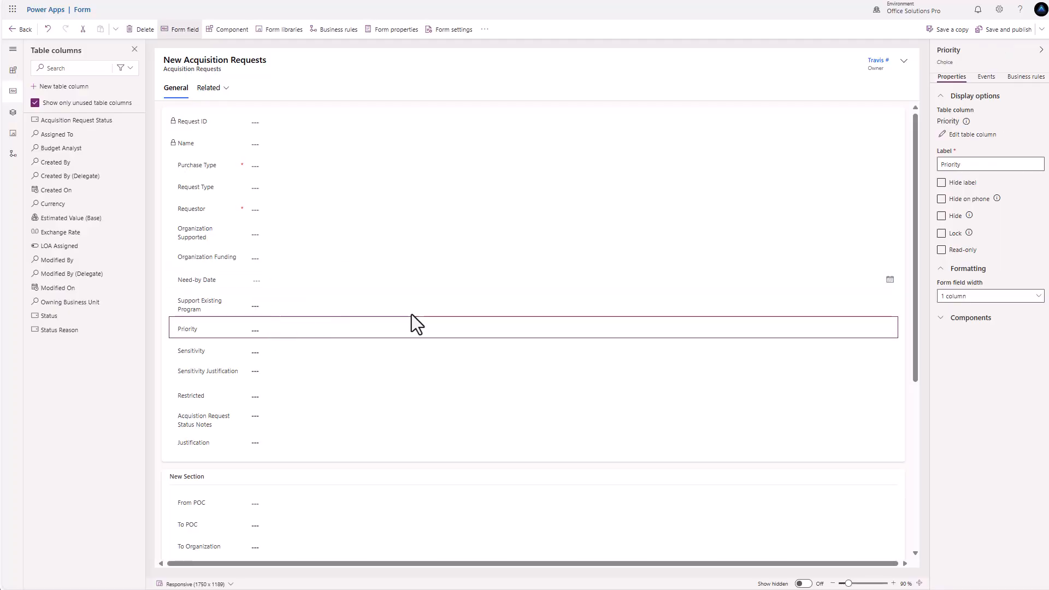
pyautogui.click(966, 136)
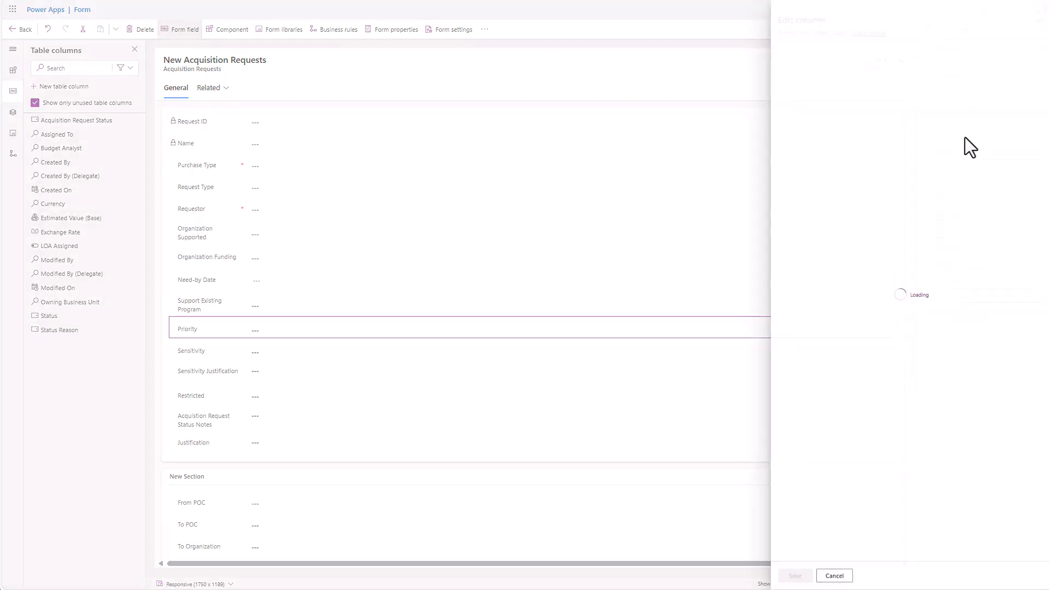
pyautogui.click(241, 352)
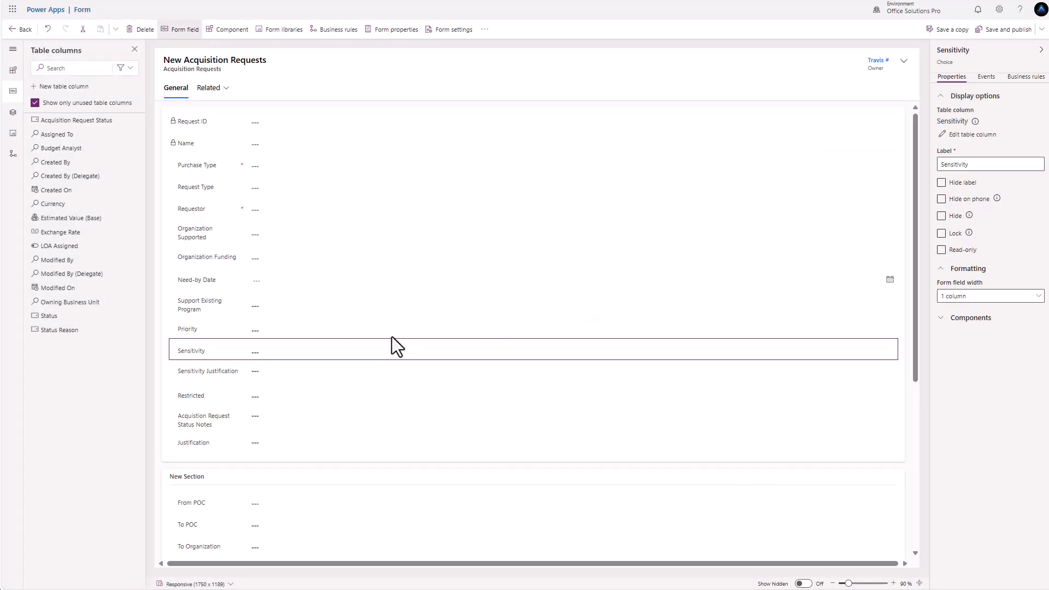
pyautogui.click(988, 138)
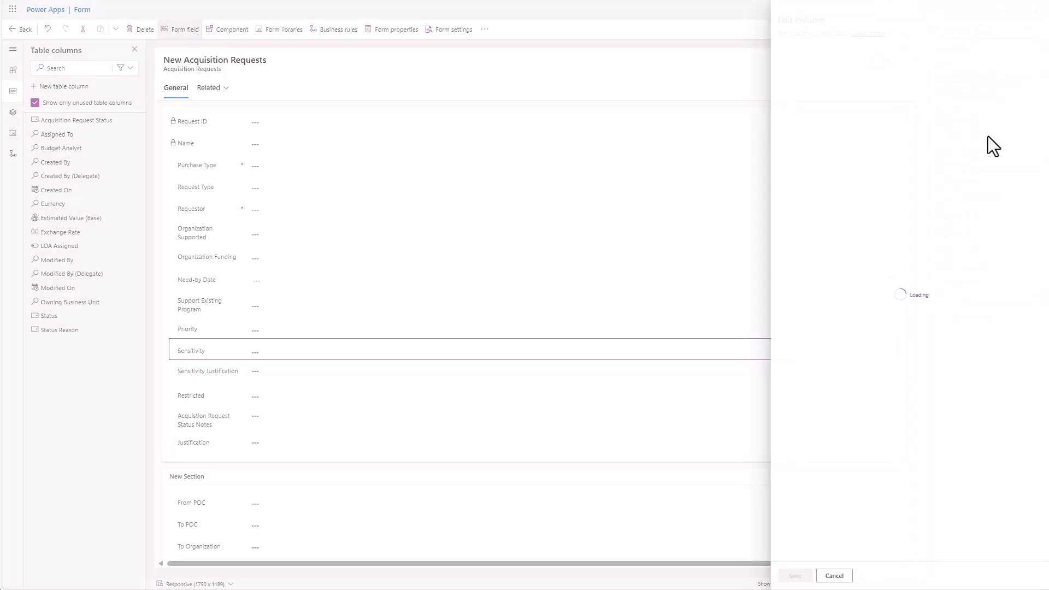
pyautogui.click(844, 219)
pyautogui.click(836, 272)
pyautogui.click(794, 576)
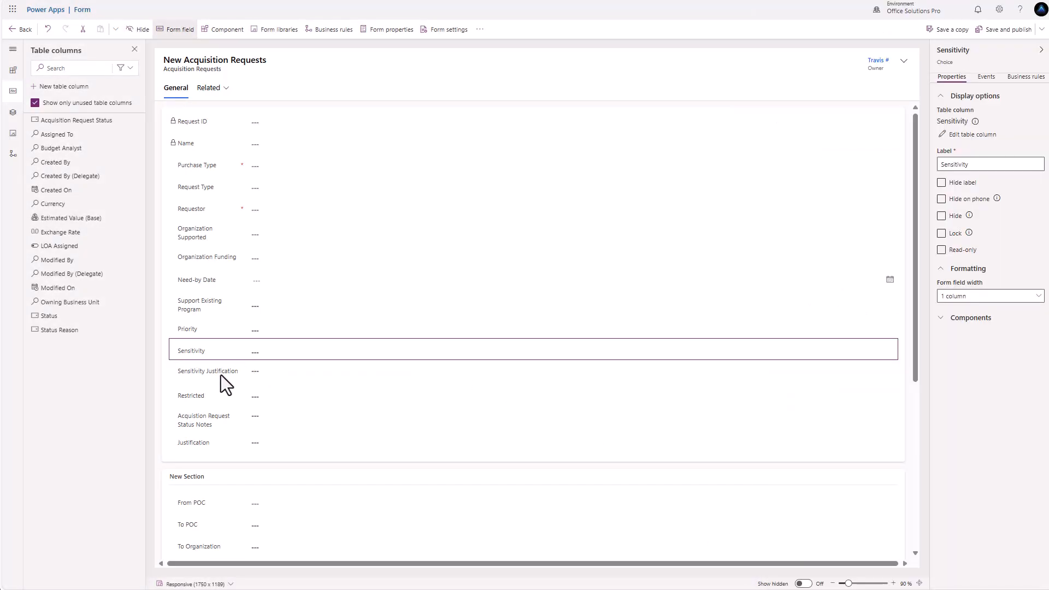
# - Set the Sensitivity Justification column to Business required and save the column
pyautogui.click(225, 372)
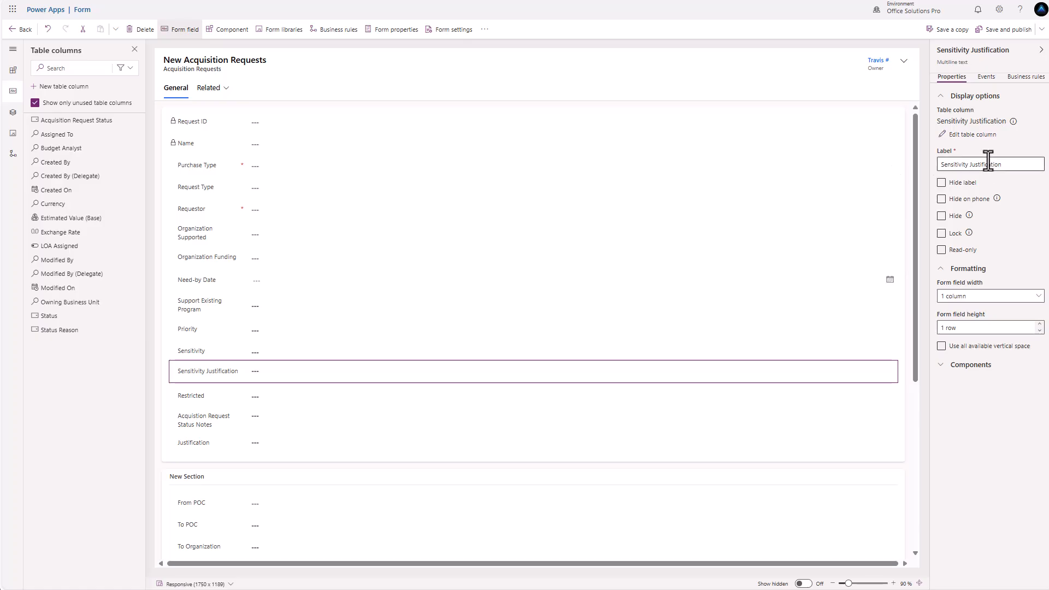
pyautogui.click(986, 137)
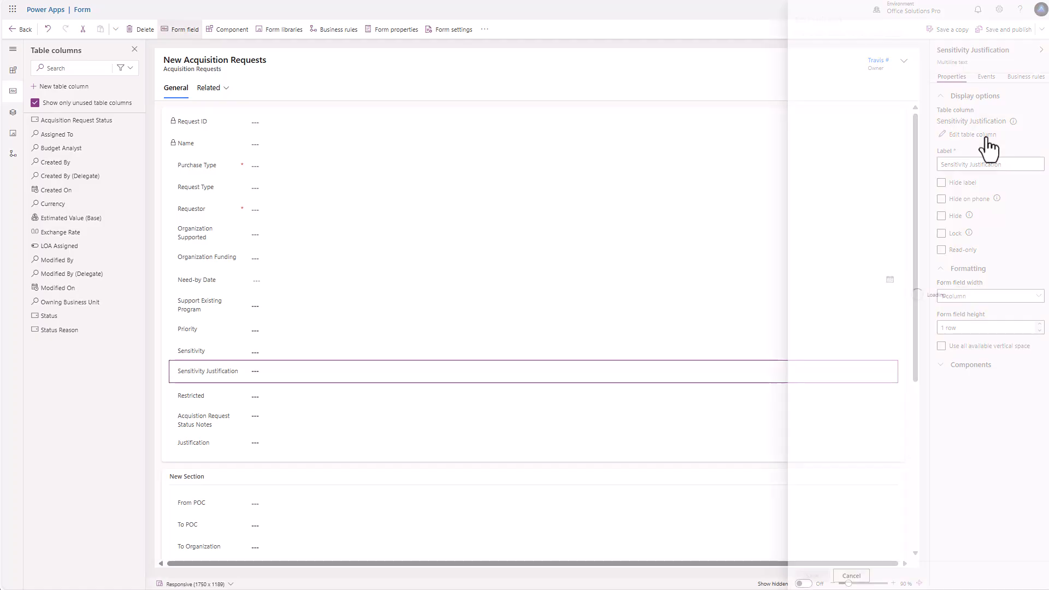
pyautogui.click(820, 220)
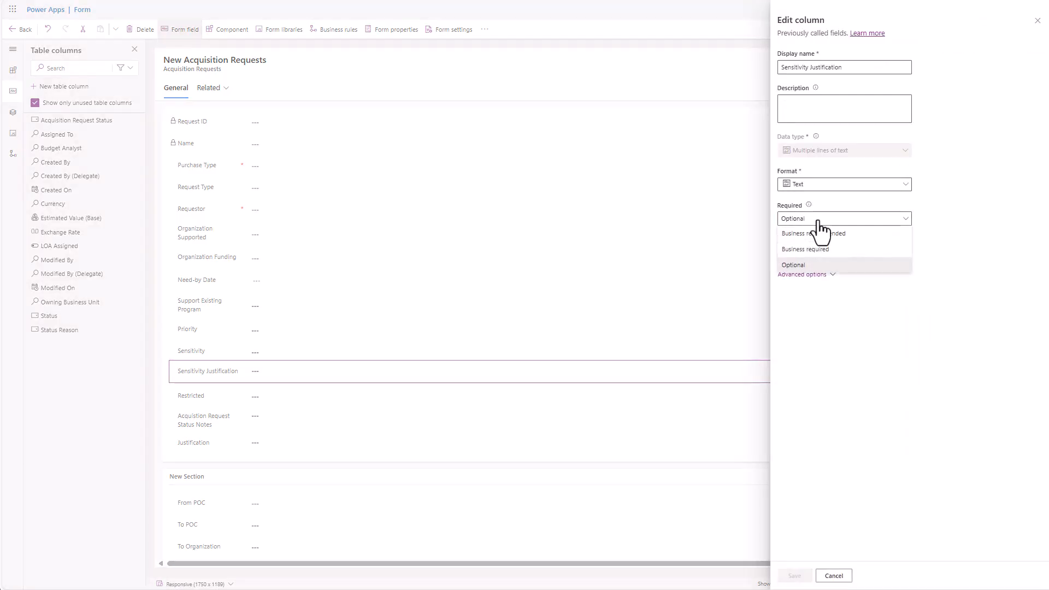
pyautogui.click(818, 250)
pyautogui.click(795, 577)
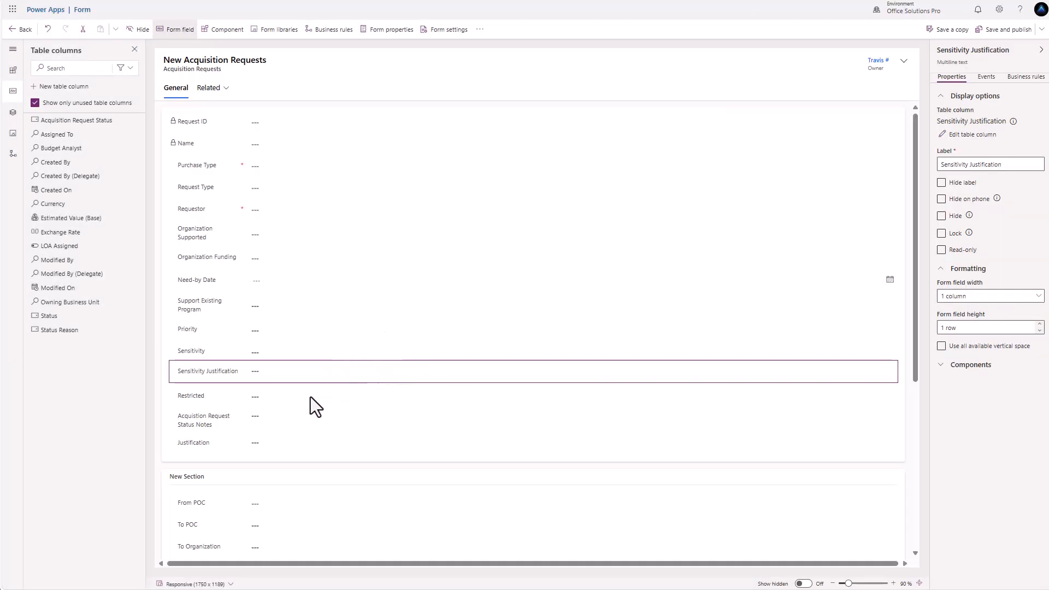
# - Set the Restricted Yes/No column to Business required and save the column
pyautogui.click(239, 402)
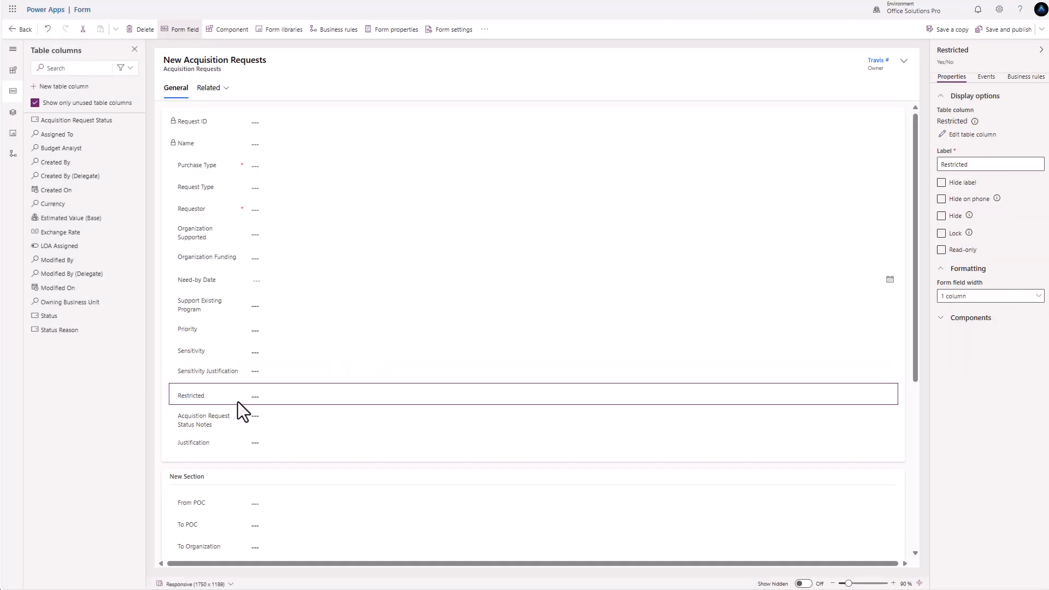
pyautogui.click(1008, 218)
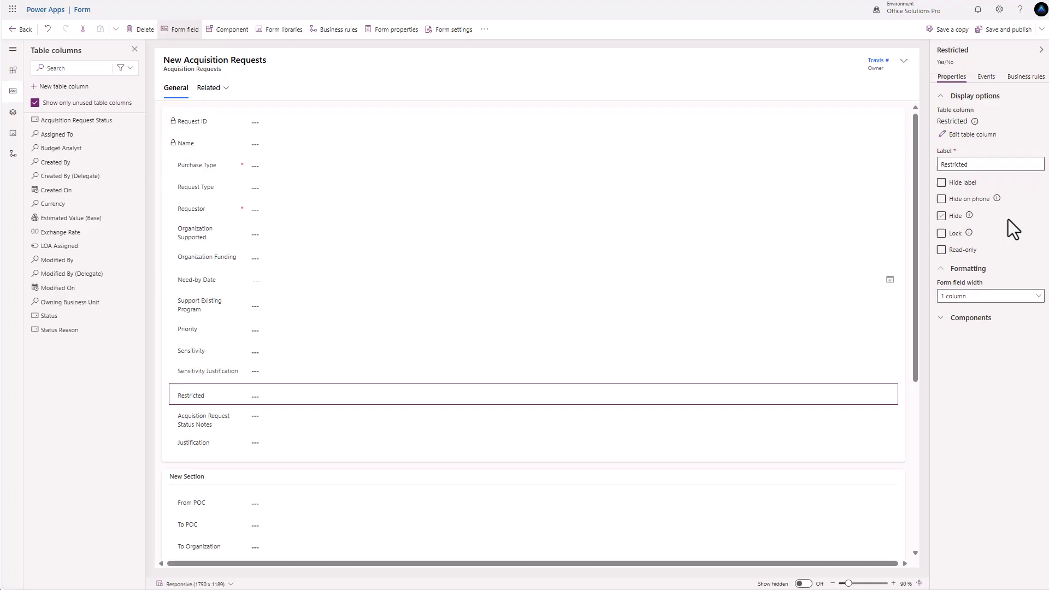
pyautogui.click(966, 135)
pyautogui.click(868, 219)
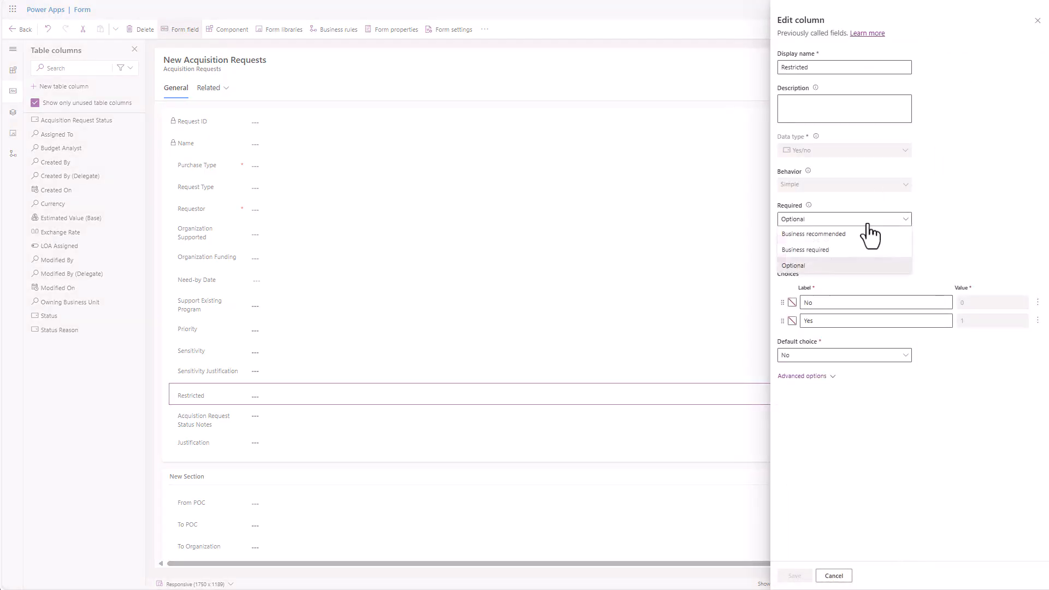
pyautogui.click(837, 252)
pyautogui.click(793, 580)
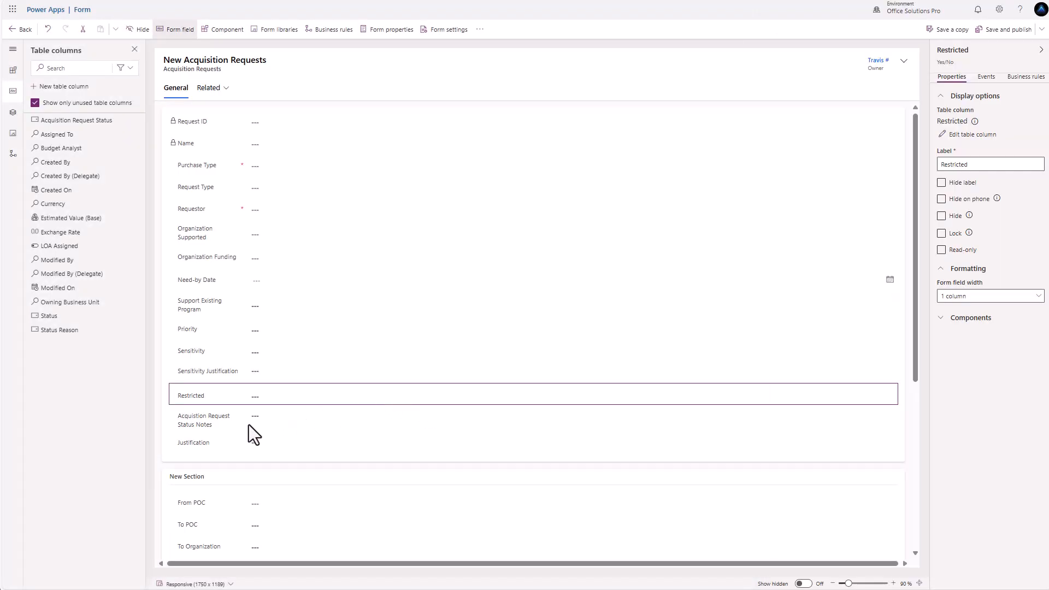
# - Correct the status notes column's display name to "Acquisition Request Status Notes", save it, and remove the column from the form
pyautogui.click(249, 424)
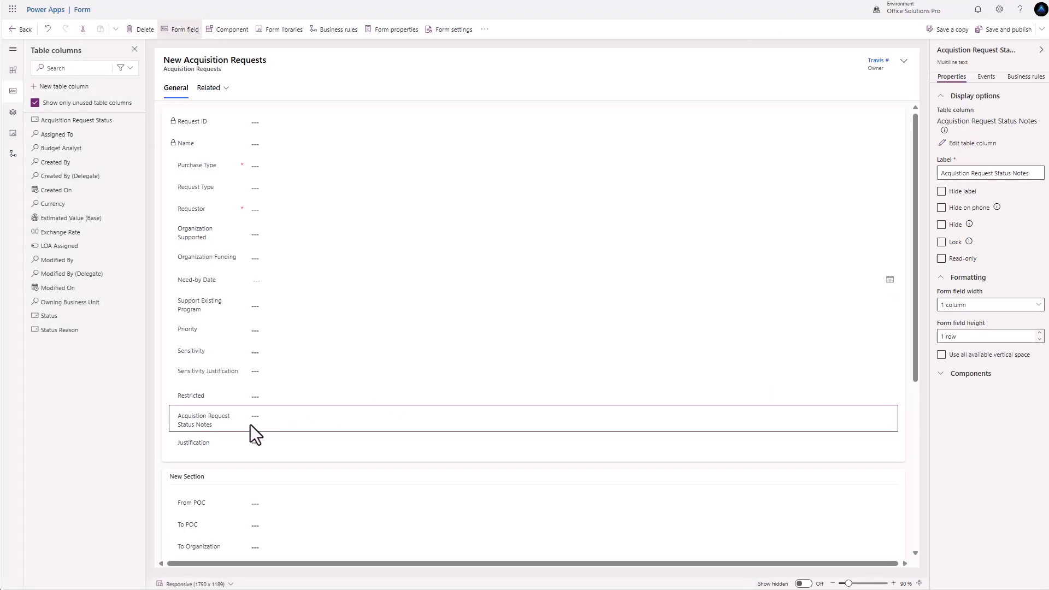
pyautogui.click(967, 144)
pyautogui.click(799, 67)
pyautogui.write('isition Request Status Notes')
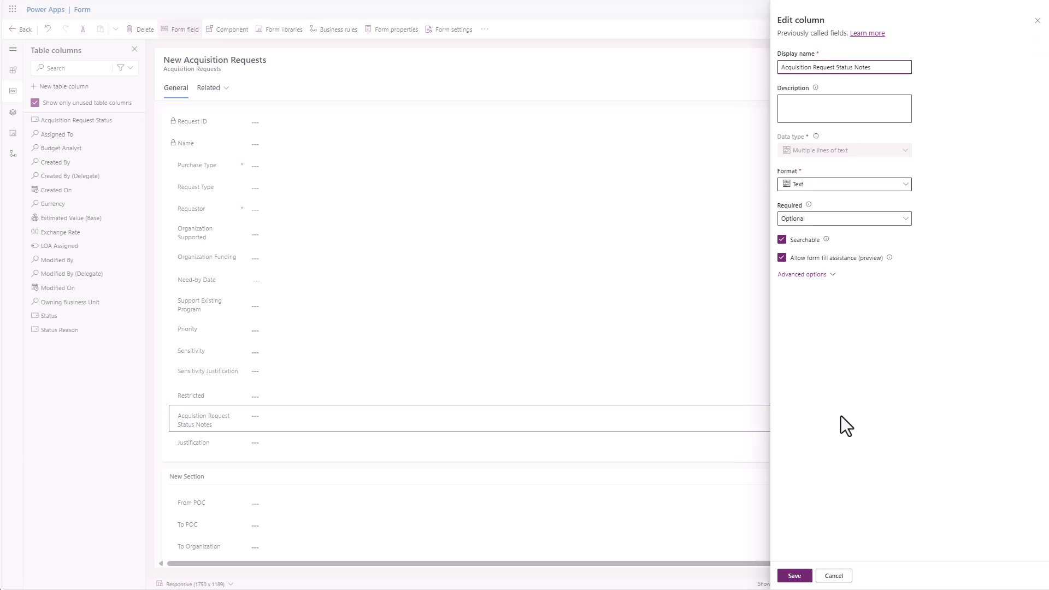
pyautogui.click(794, 576)
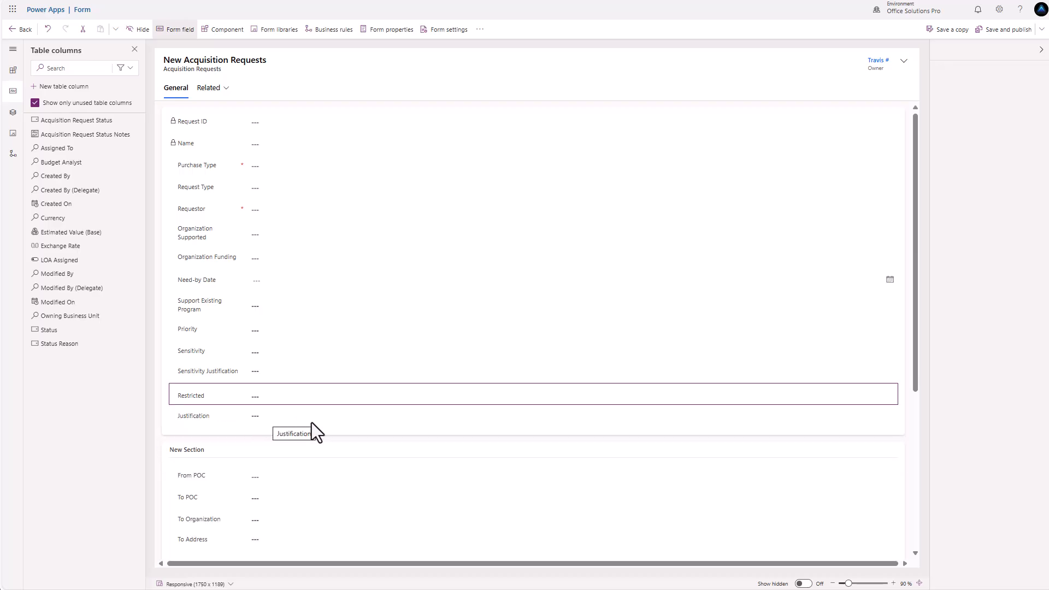
# - Examine the properties of From POC, To POC, To Organization, To Address, Service Level and Signature Required in turn
pyautogui.scroll(-1, 273, 415)
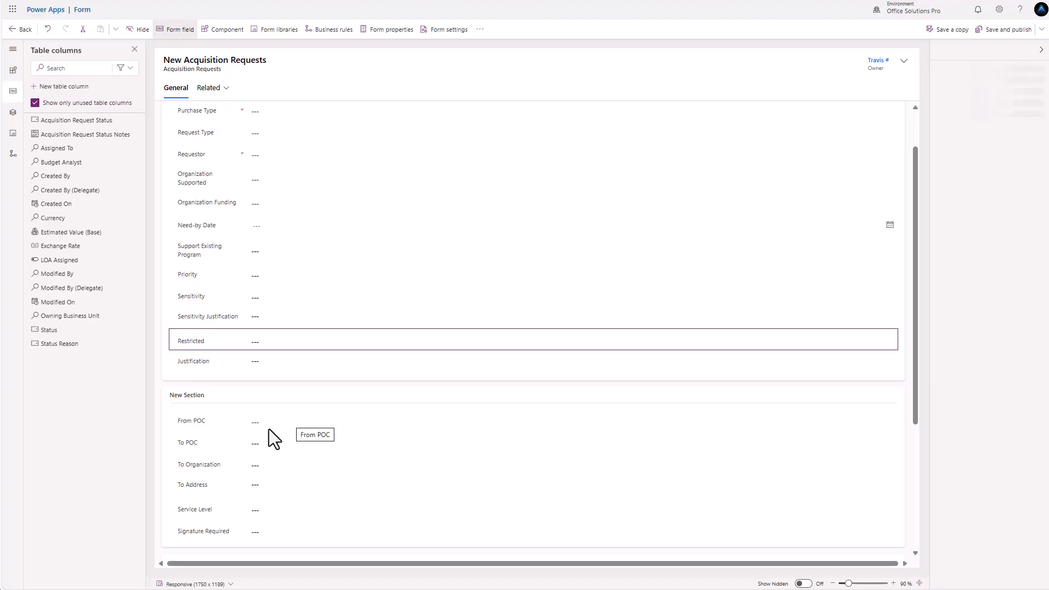
pyautogui.click(207, 427)
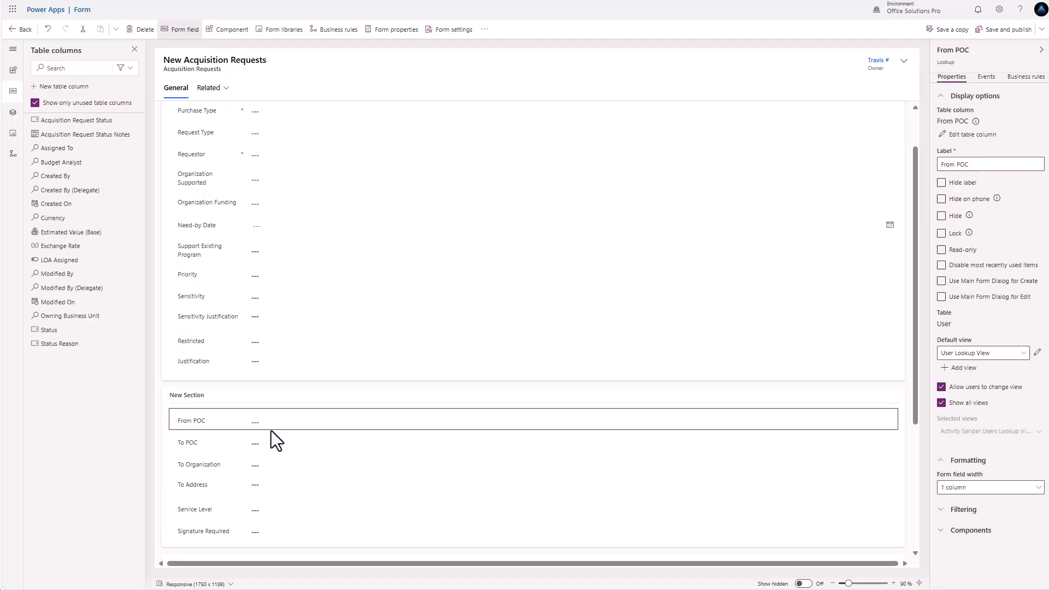
pyautogui.click(228, 438)
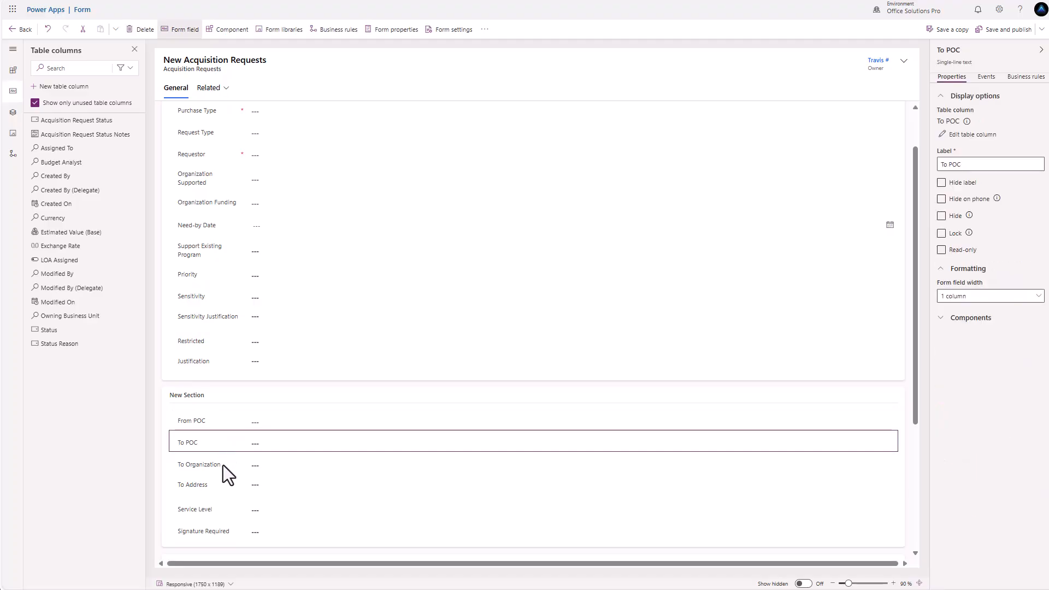
pyautogui.click(221, 468)
pyautogui.click(215, 492)
pyautogui.click(215, 516)
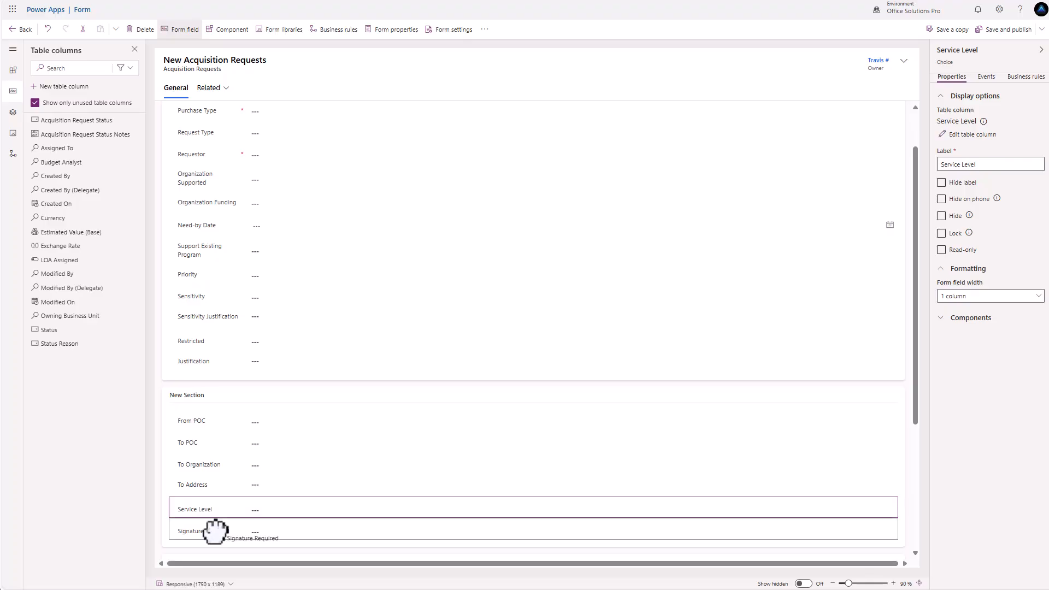
pyautogui.click(215, 530)
# - Label the section containing the From POC through Signature Required fields "Shipping Details" and name it shipping_details
pyautogui.scroll(-1, 395, 491)
pyautogui.click(301, 339)
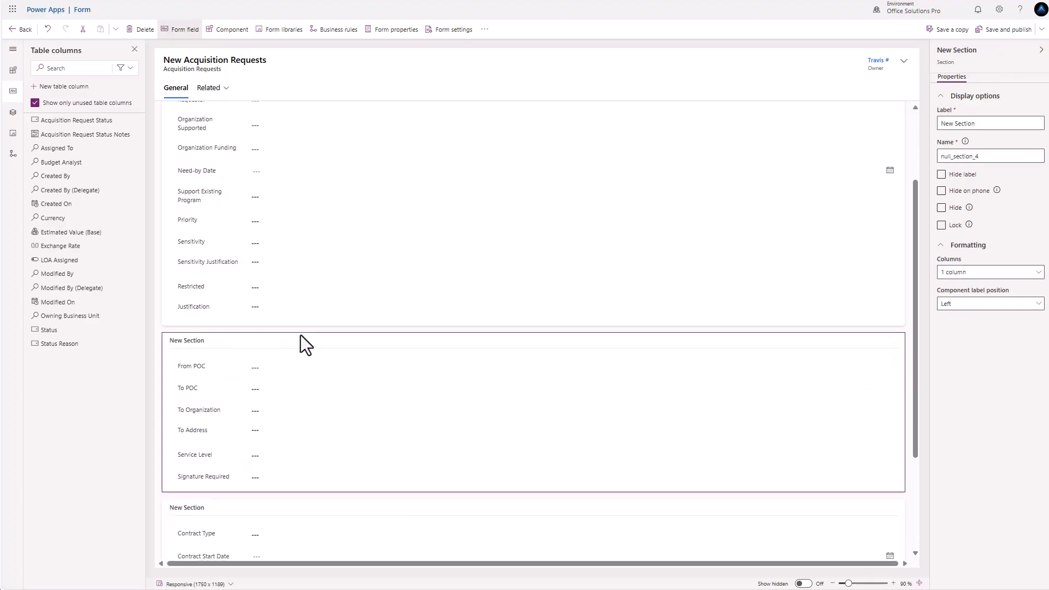
pyautogui.doubleClick(984, 123)
pyautogui.tripleClick(978, 123)
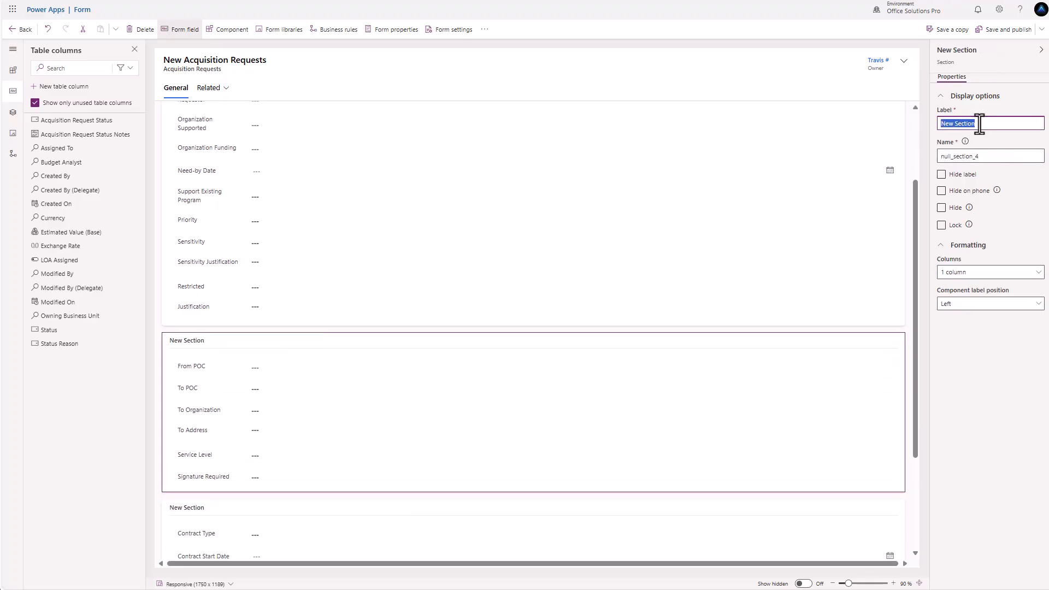
pyautogui.write('Shipping Details')
pyautogui.doubleClick(985, 157)
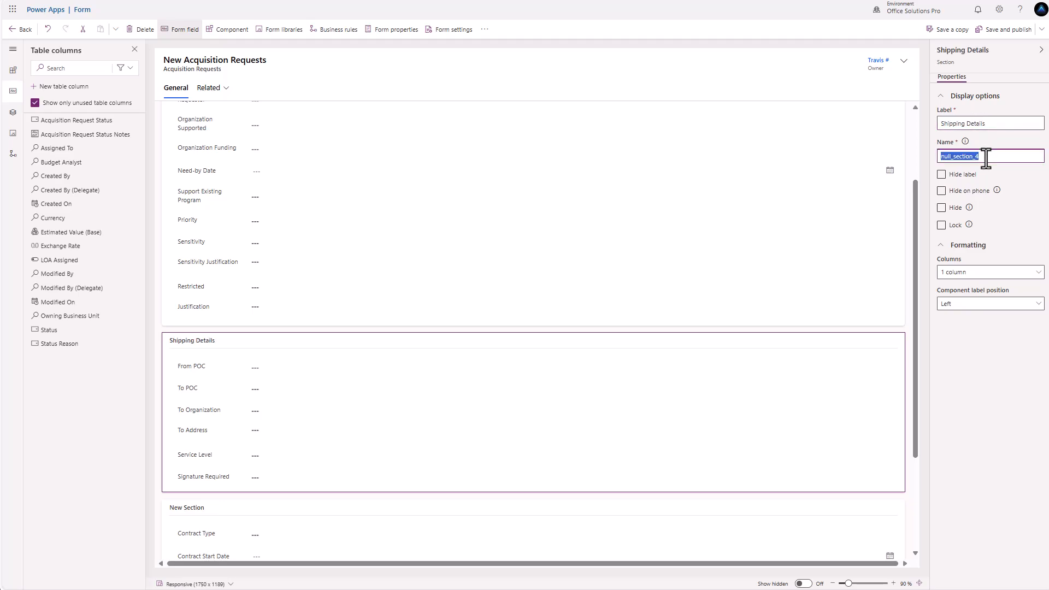
pyautogui.write('shipping_details')
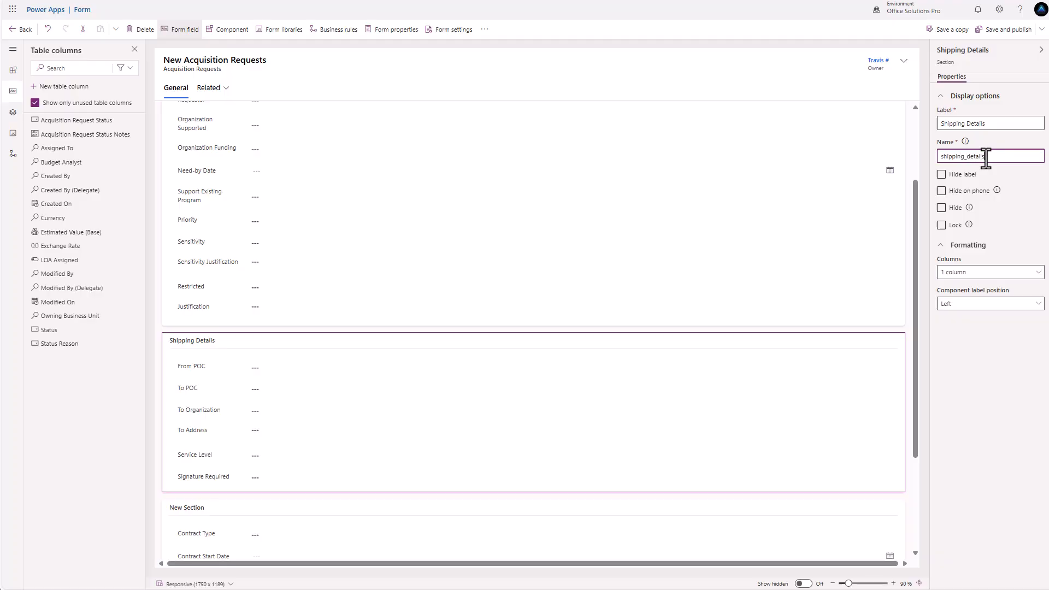
pyautogui.click(834, 355)
# - Change the label of the section containing the Contract Type through Vendor fields to "Contract Details"
pyautogui.scroll(-3, 503, 360)
pyautogui.click(327, 377)
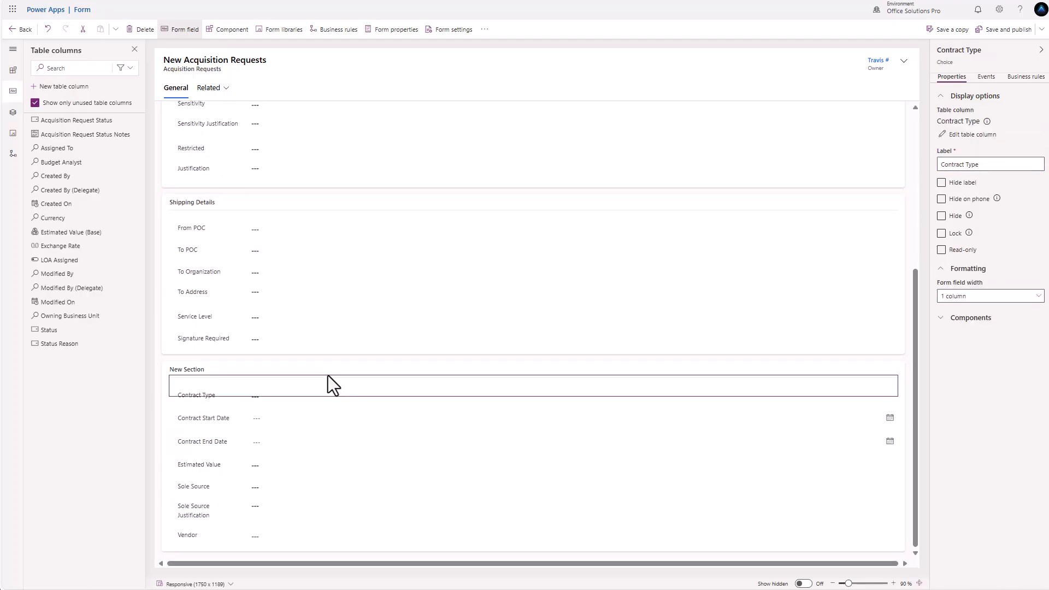
pyautogui.click(347, 369)
pyautogui.click(418, 371)
pyautogui.click(433, 370)
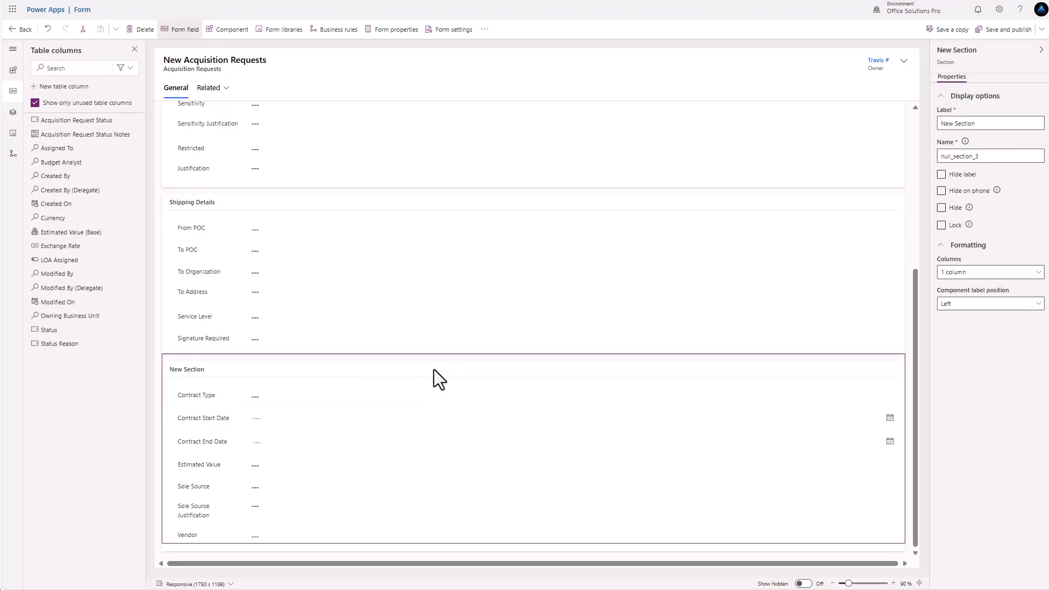
pyautogui.doubleClick(1003, 123)
pyautogui.press('BackSpace')
pyautogui.press('BackSpace')
pyautogui.press('BackSpace')
pyautogui.press('BackSpace')
pyautogui.press('BackSpace')
pyautogui.write('Con')
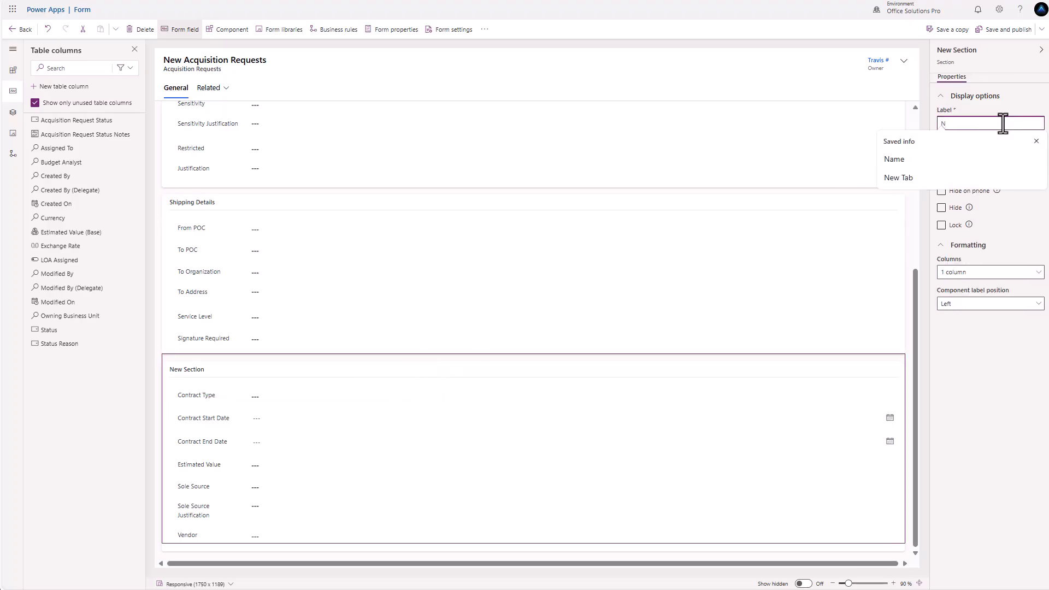
pyautogui.write('tract Details')
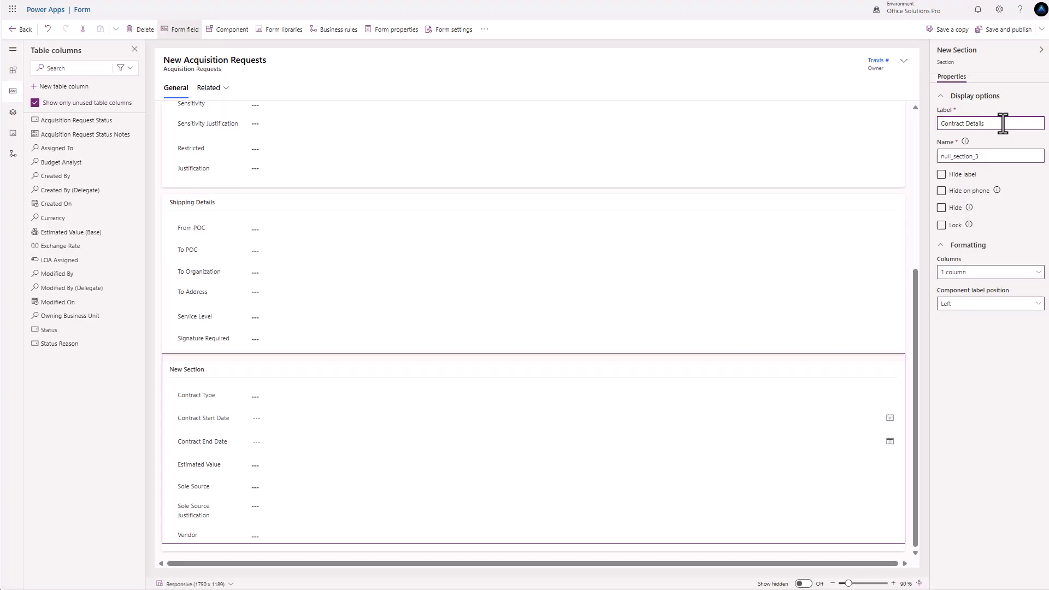
# - Set the Contract Details section's unique name to contract_details
pyautogui.doubleClick(982, 156)
pyautogui.write('con')
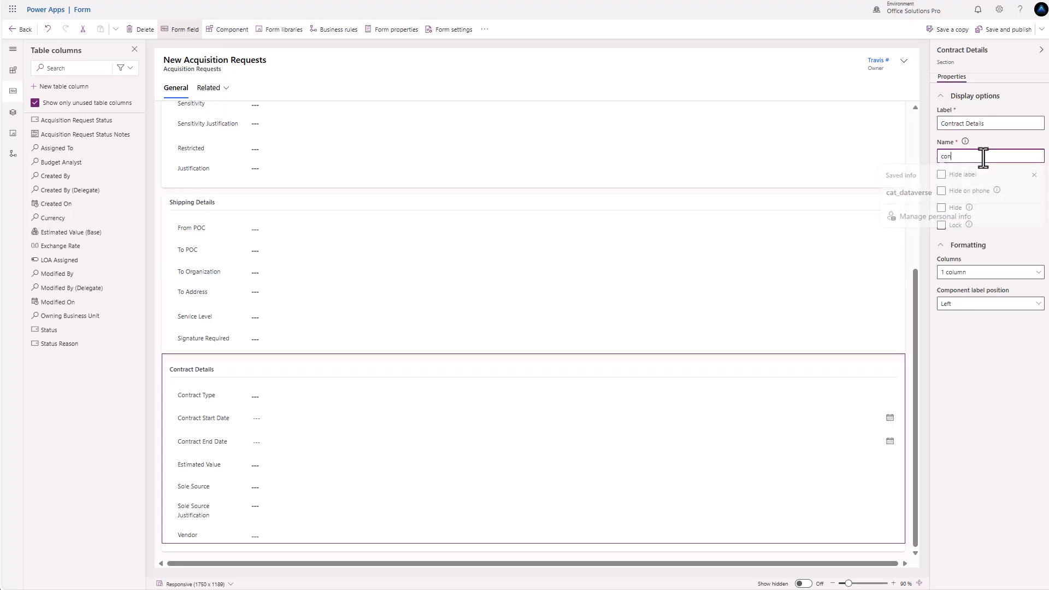
pyautogui.write('tract_details')
pyautogui.click(983, 350)
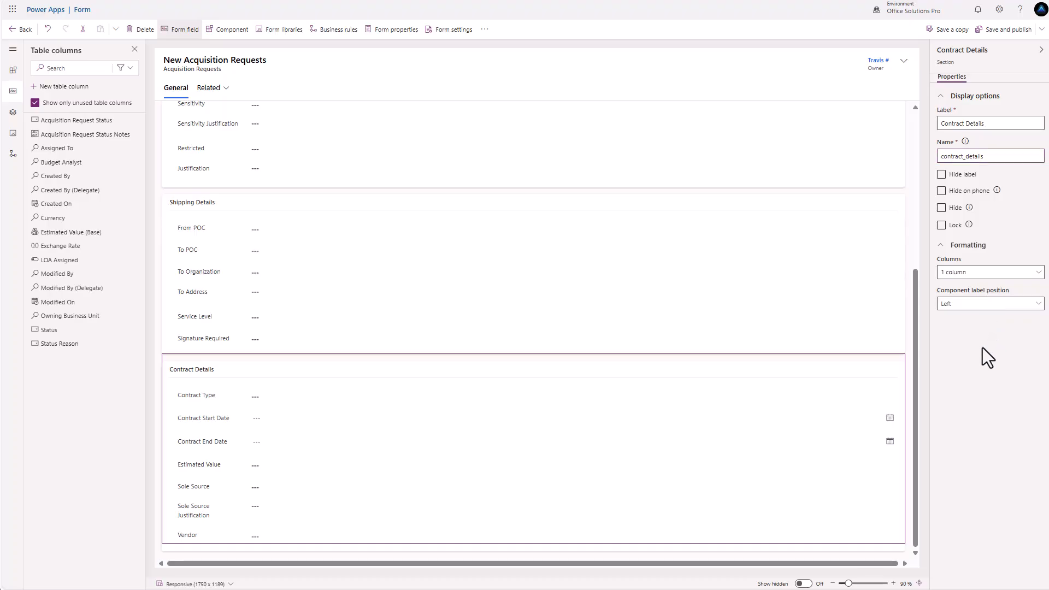
# - Change the label of the form's first section, which starts with Request ID, to "Acquistion Request Details"
pyautogui.scroll(5, 470, 334)
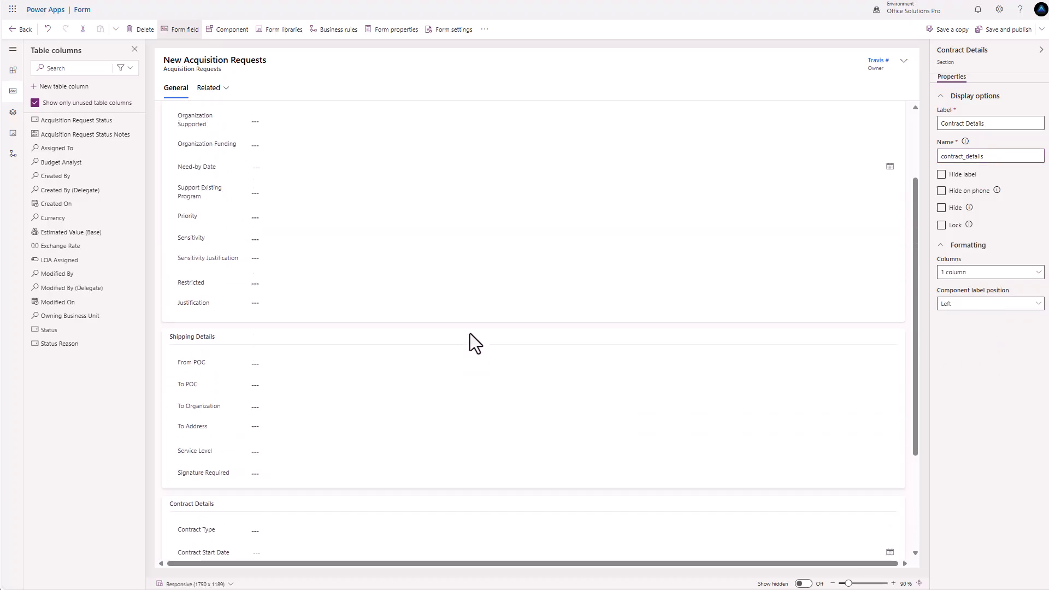
pyautogui.click(794, 160)
pyautogui.doubleClick(988, 124)
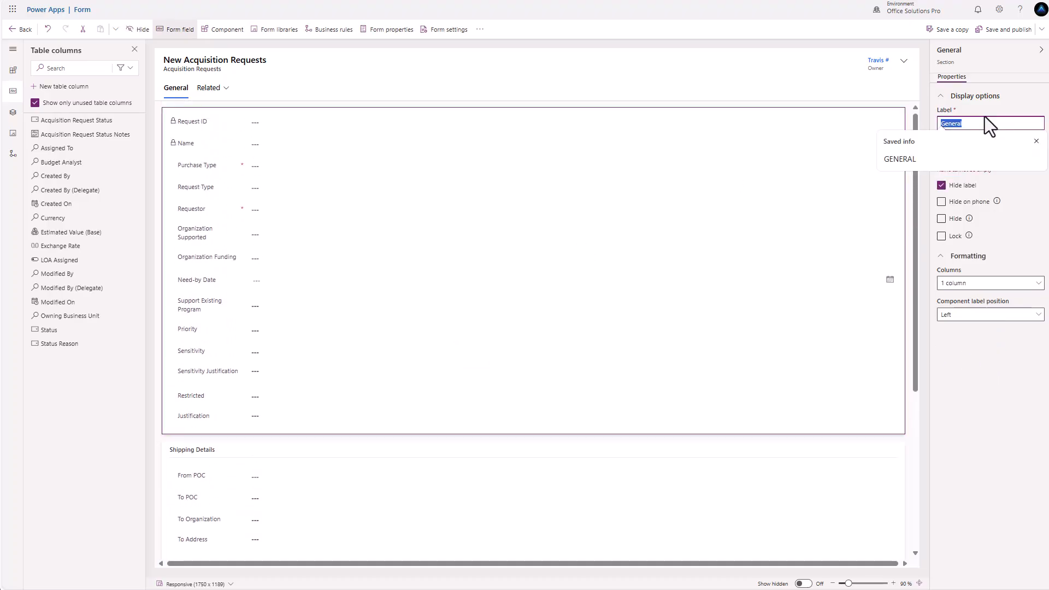
pyautogui.write('Ac')
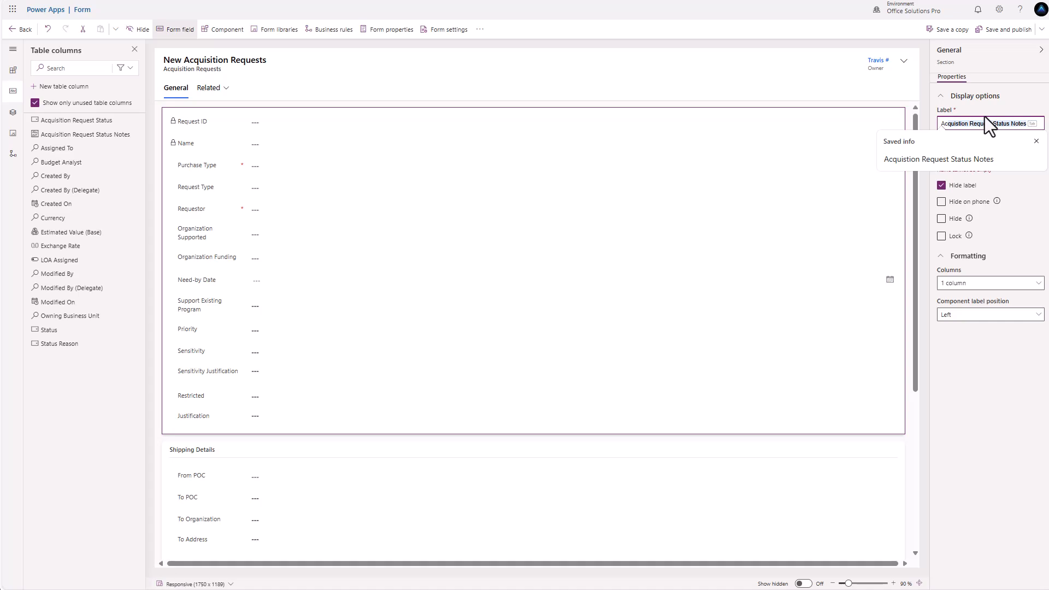
pyautogui.press('Tab')
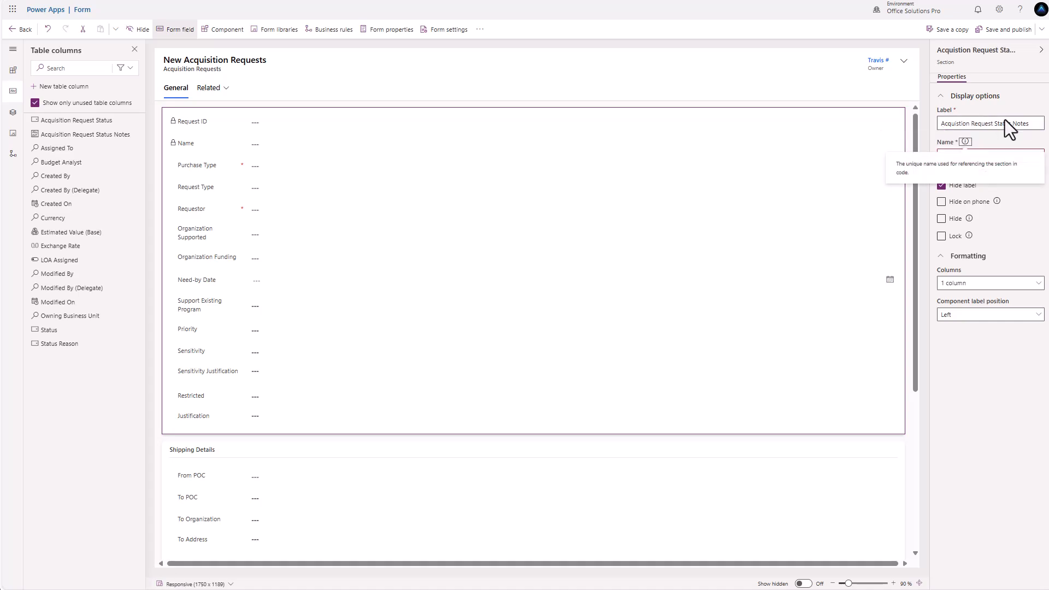
pyautogui.moveTo(1027, 124); pyautogui.dragTo(993, 124)
pyautogui.press('BackSpace')
pyautogui.write('Detail')
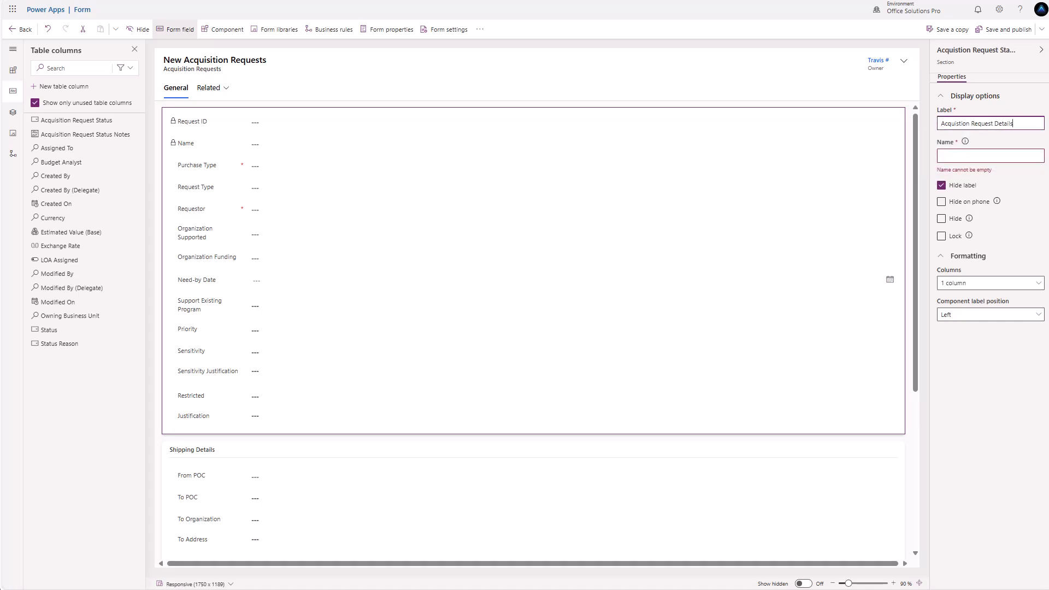
# - Name the first section request_details and make its label visible on the form
pyautogui.click(957, 156)
pyautogui.write('request_details')
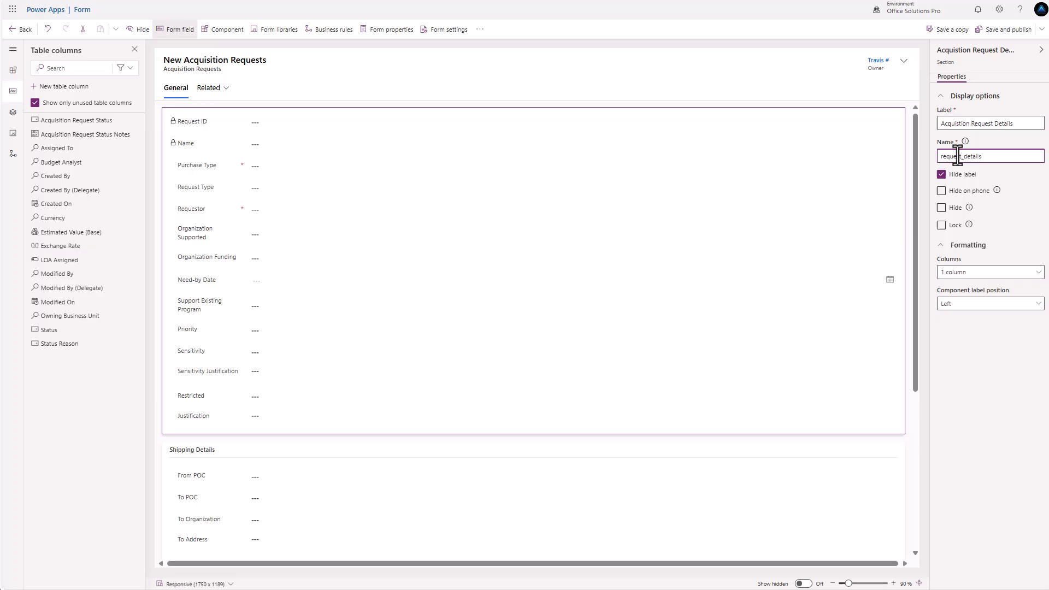
pyautogui.click(989, 361)
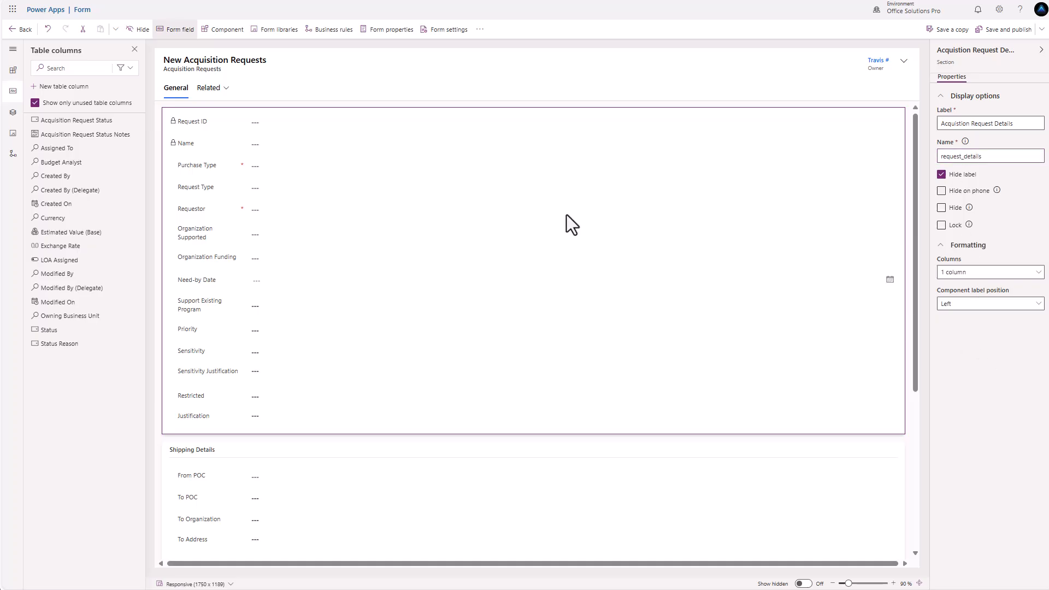
pyautogui.click(940, 174)
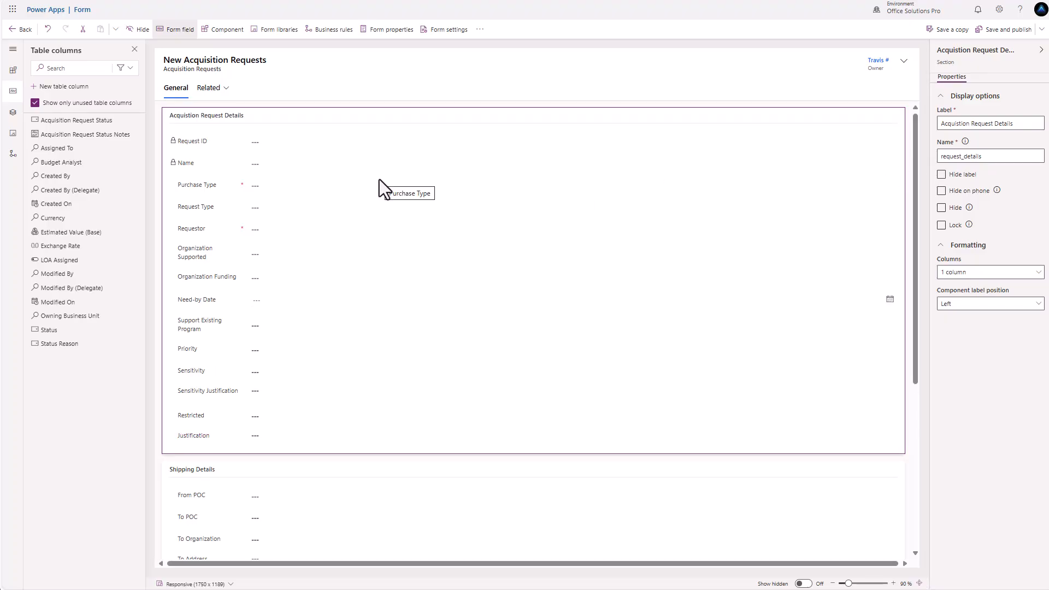
# - Replace the standard Restricted field with a Toggle component bound to the Restricted (Yes/No) column
pyautogui.scroll(-1, 379, 179)
pyautogui.scroll(1, 379, 179)
pyautogui.click(259, 425)
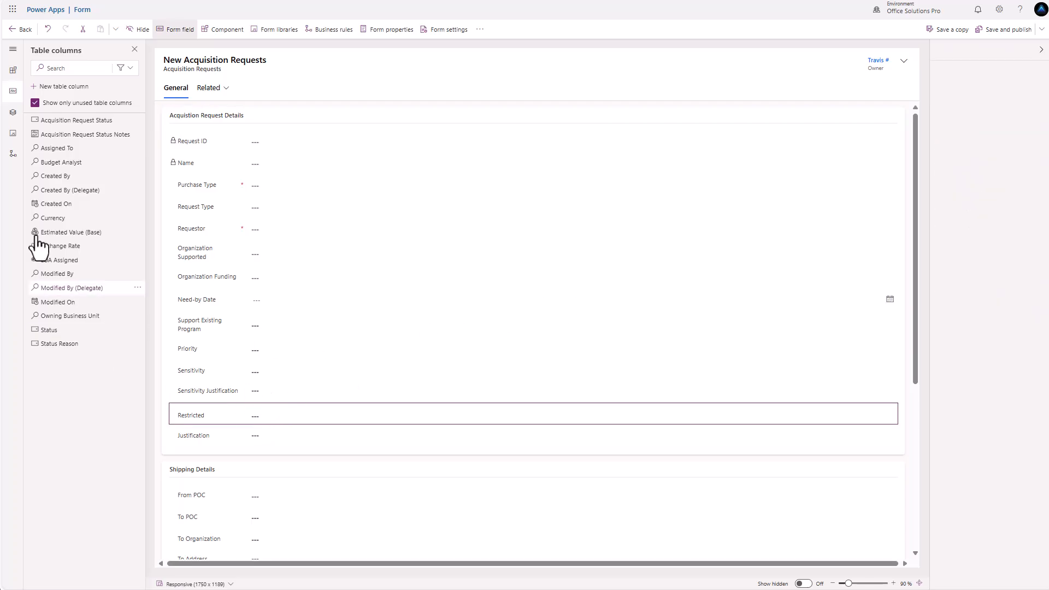
pyautogui.click(13, 70)
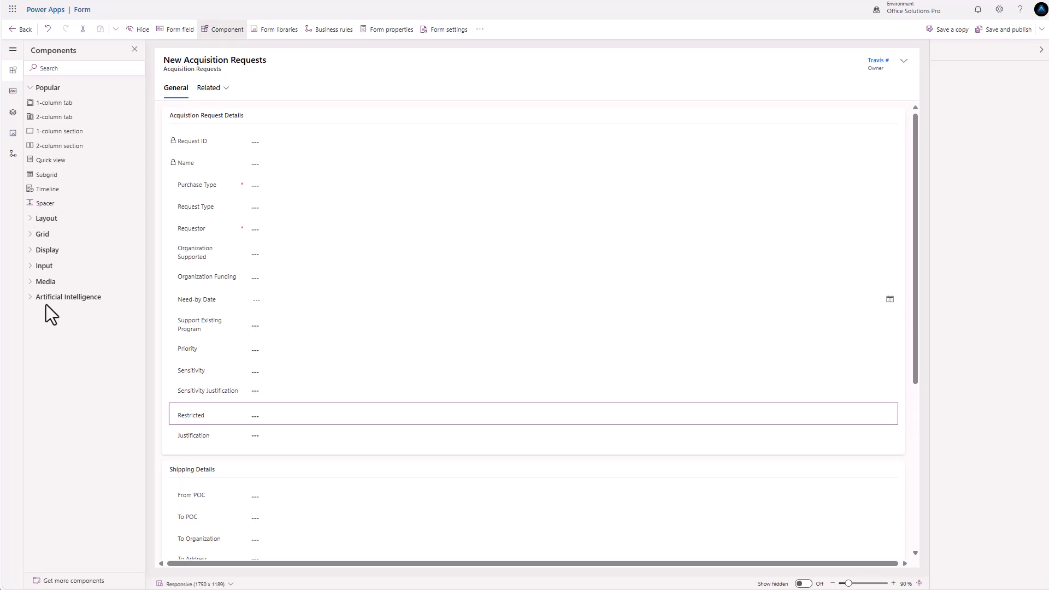
pyautogui.click(32, 266)
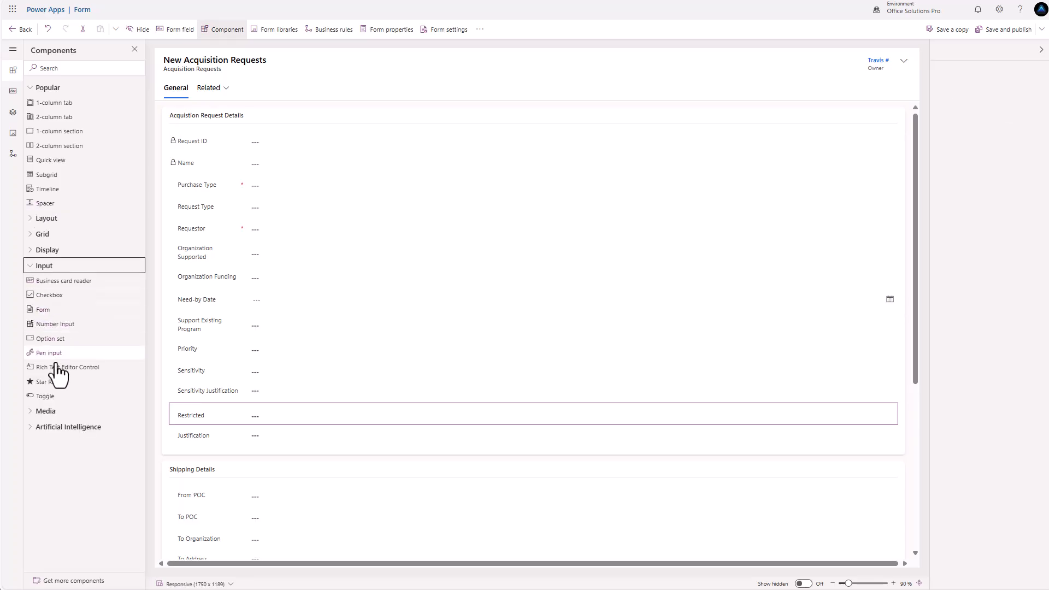
pyautogui.click(48, 397)
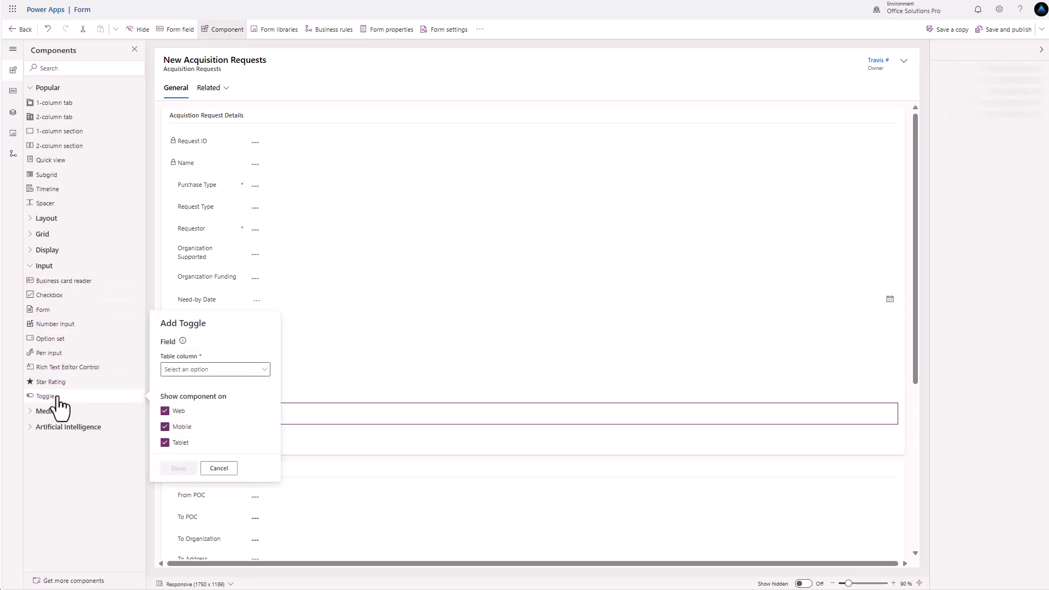
pyautogui.click(264, 369)
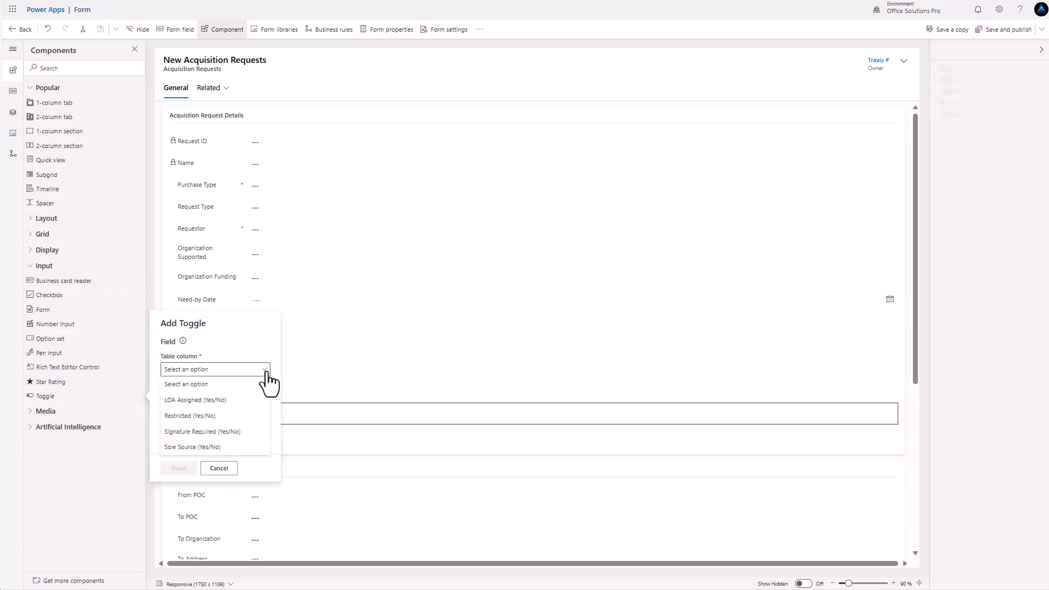
pyautogui.click(212, 418)
pyautogui.click(179, 468)
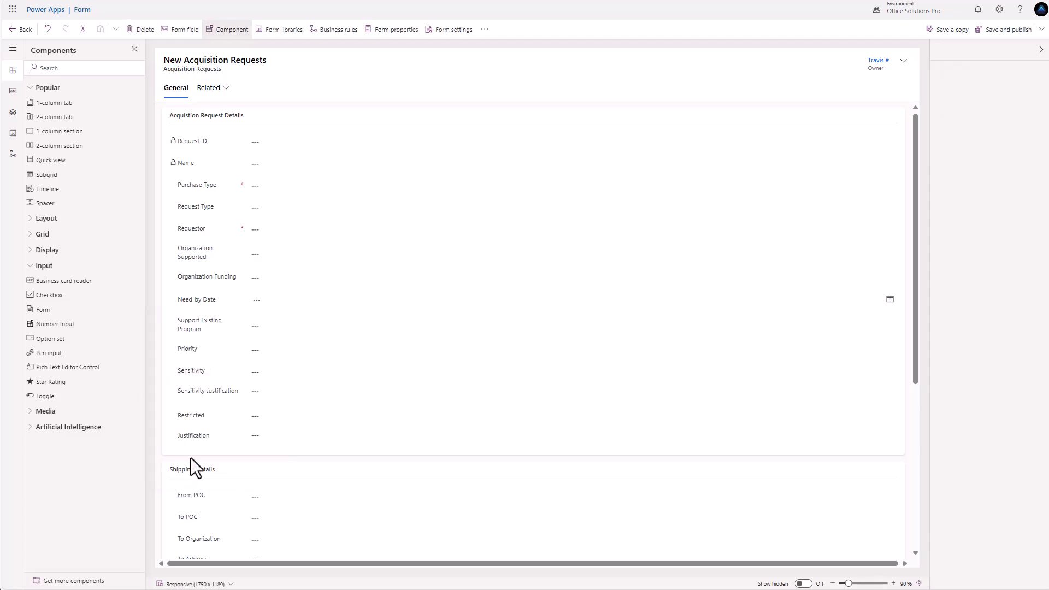
pyautogui.click(285, 418)
pyautogui.press('Delete')
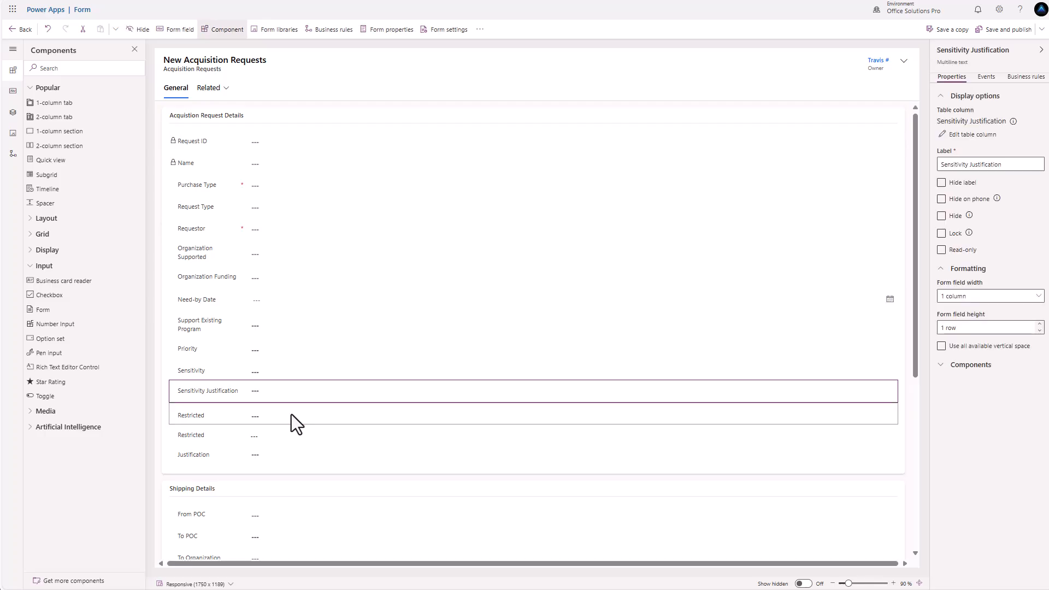
# - Replace the standard Sole Source field in Contract Details with a Toggle component bound to the Sole Source column
pyautogui.scroll(-5, 289, 423)
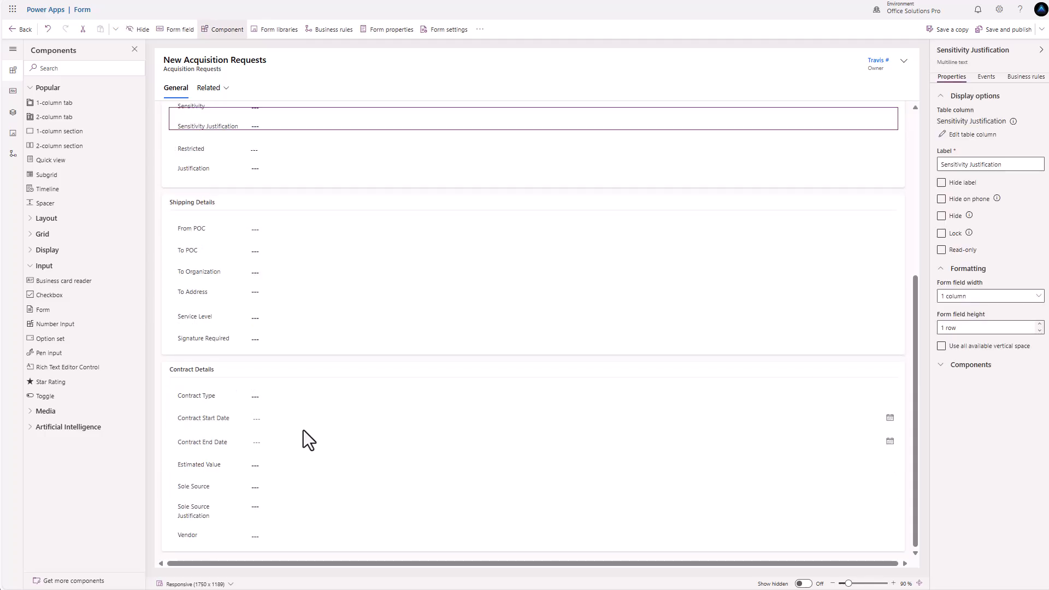
pyautogui.click(213, 488)
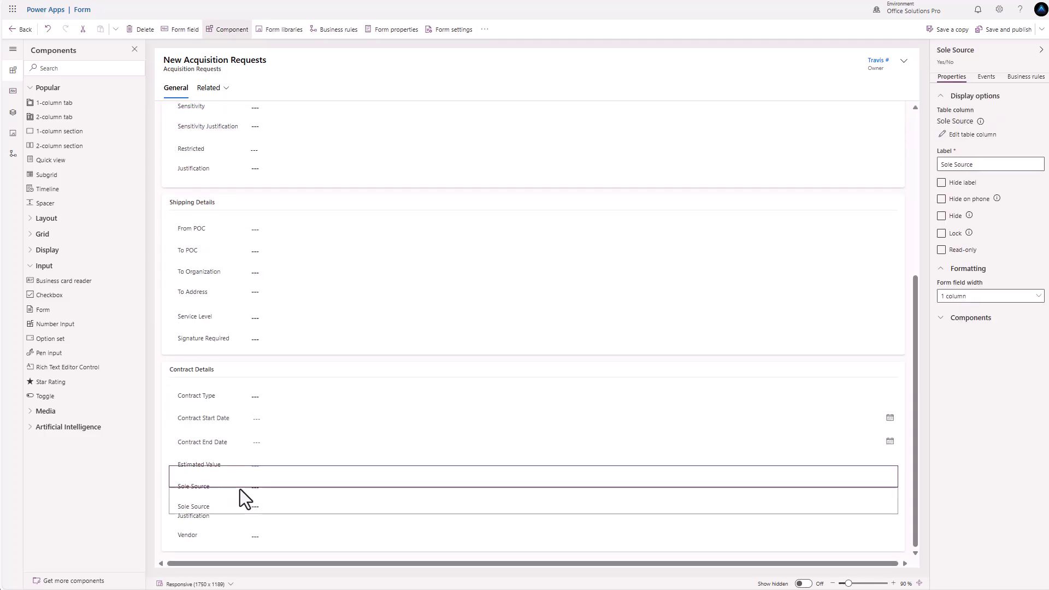
pyautogui.click(271, 491)
pyautogui.click(275, 485)
pyautogui.click(43, 397)
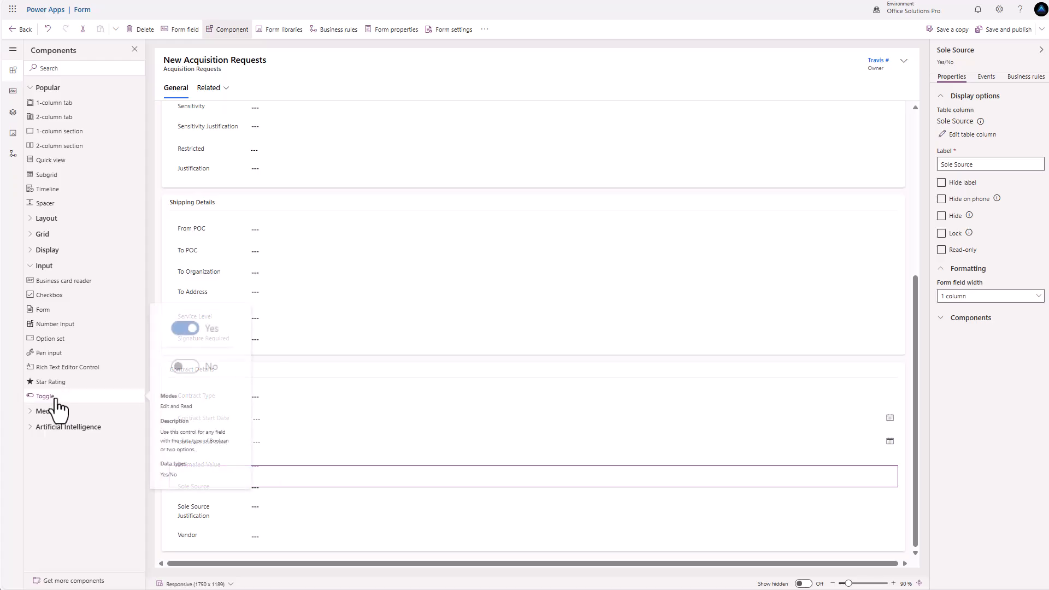
pyautogui.click(264, 369)
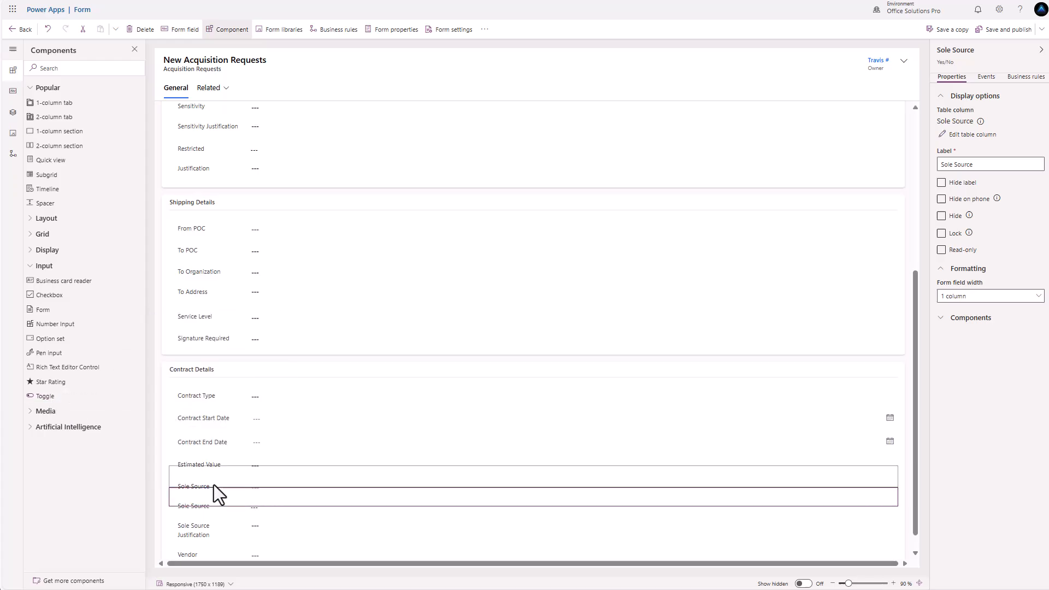
pyautogui.click(215, 485)
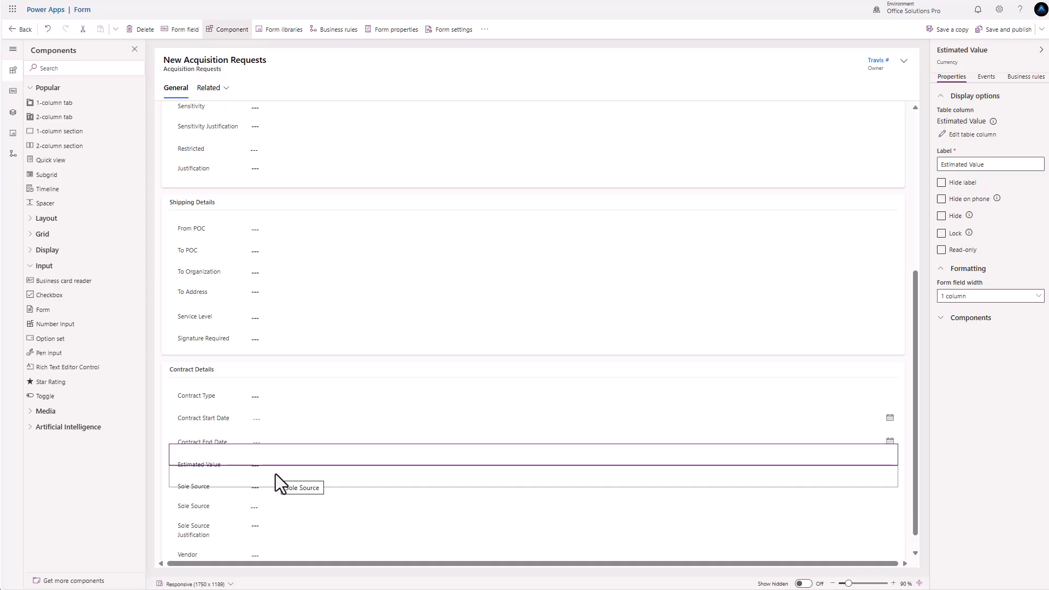
pyautogui.press('Delete')
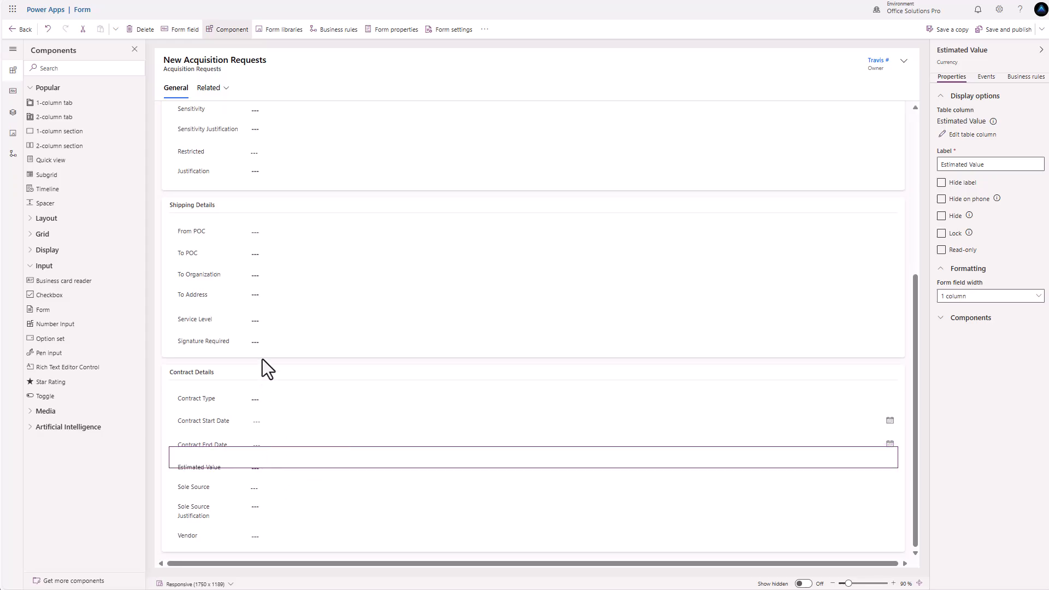
# - Add a Toggle component for the Signature Required (Yes/No) column below the existing Signature Required field in Shipping Details
pyautogui.click(277, 337)
pyautogui.click(240, 346)
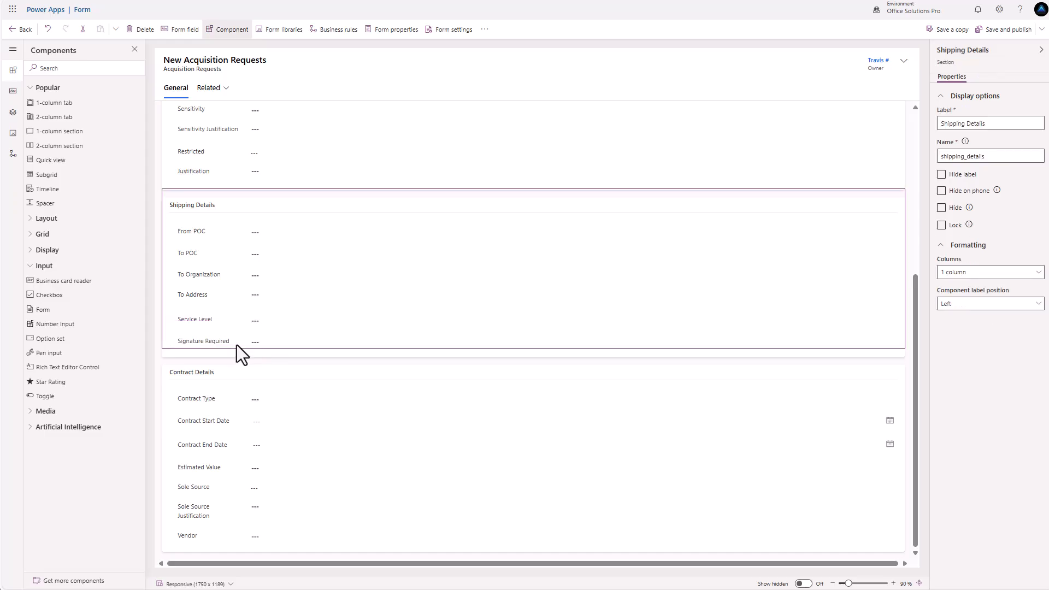
pyautogui.click(226, 341)
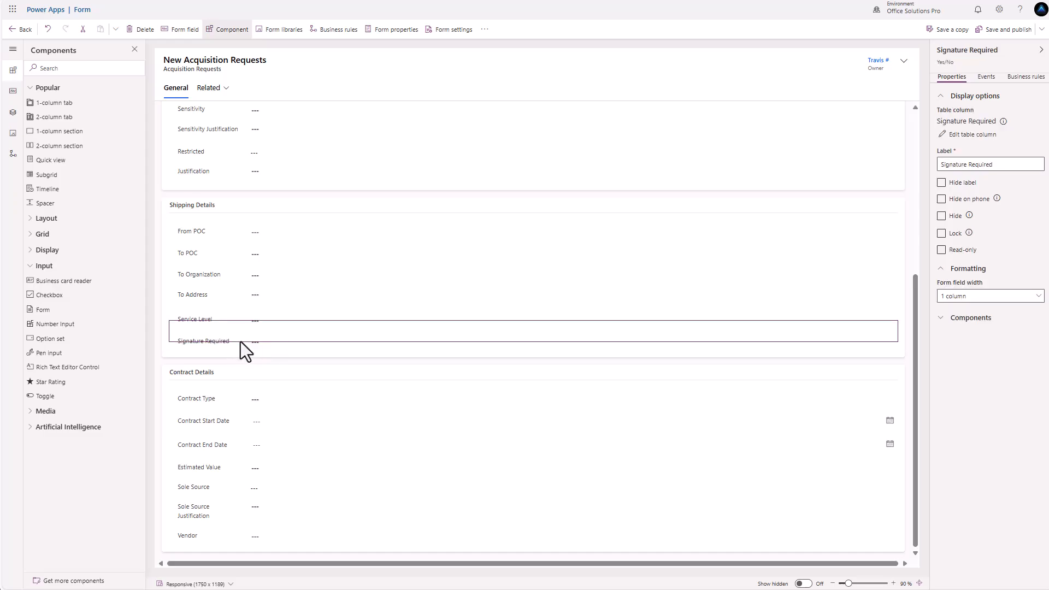
pyautogui.click(34, 397)
pyautogui.click(258, 370)
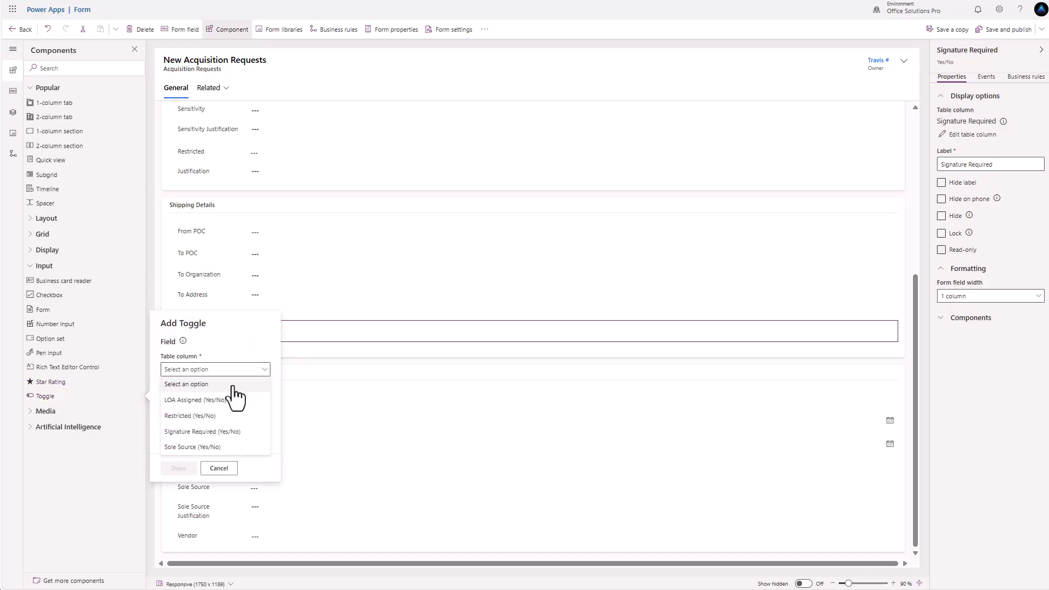
pyautogui.click(202, 432)
pyautogui.click(178, 468)
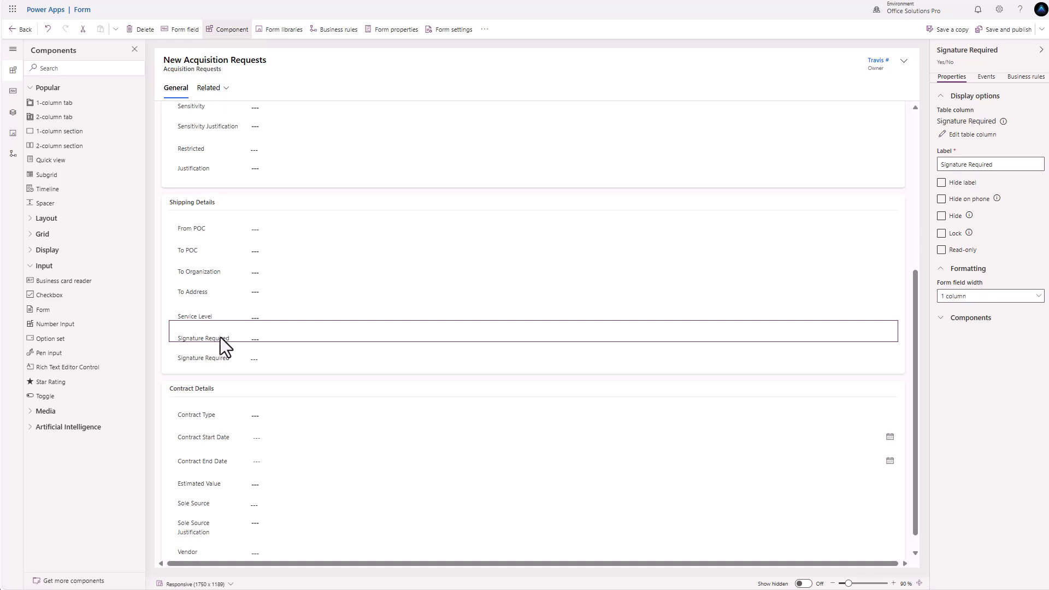
# - Delete the standard Signature Required field from Shipping Details, then save and publish the form
pyautogui.press('Delete')
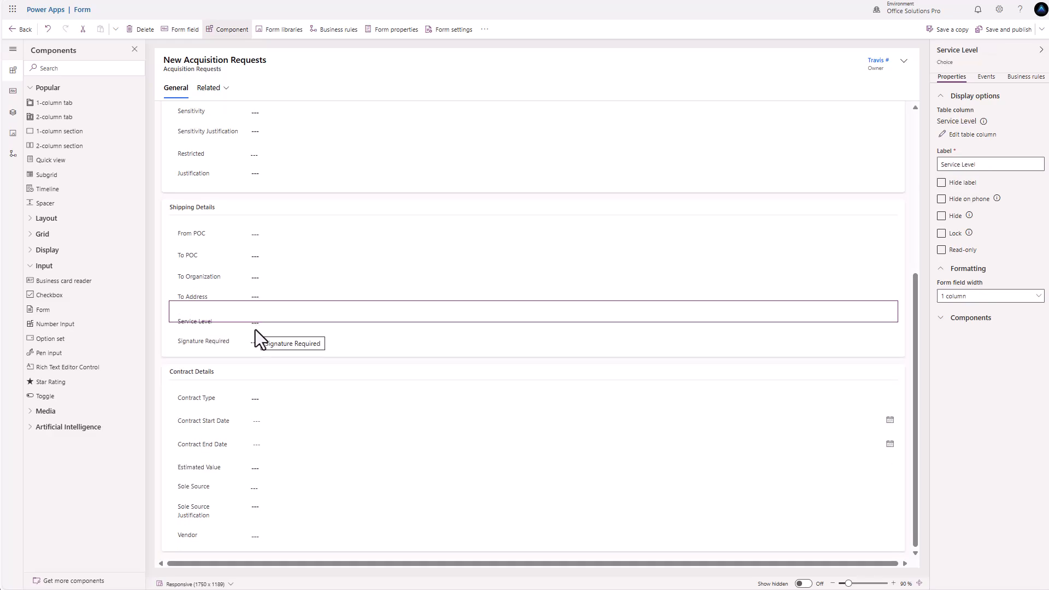
pyautogui.click(1005, 30)
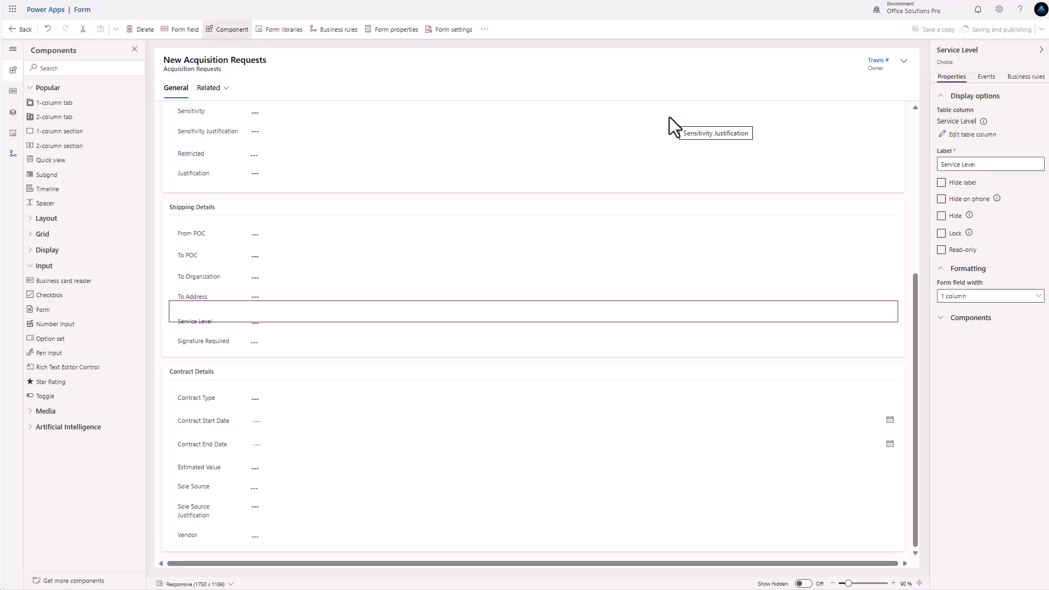
# - Set the Acquisition Request Details section to a 2-column layout
pyautogui.click(502, 123)
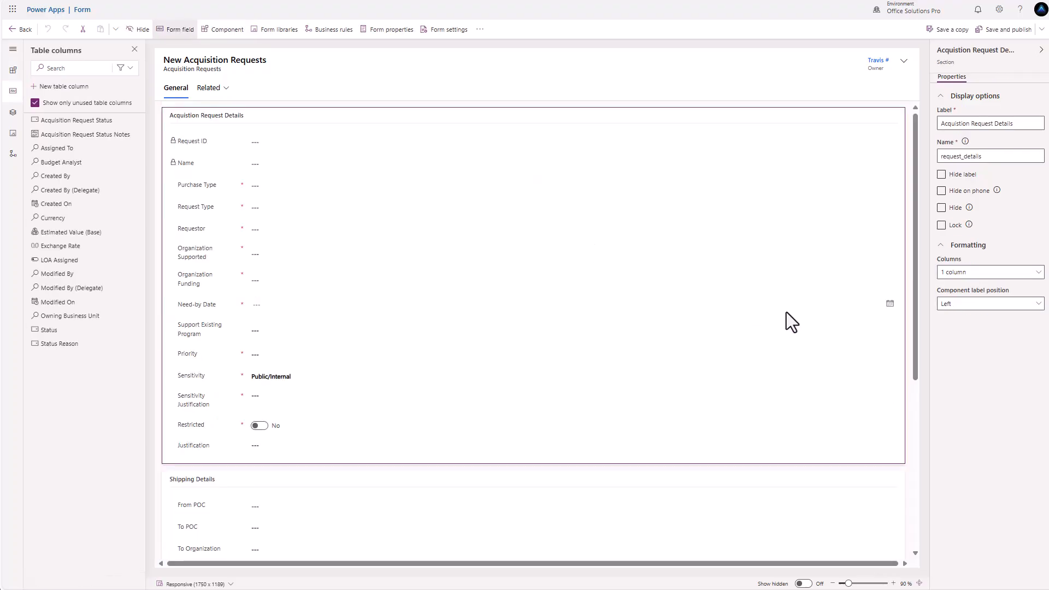
pyautogui.click(1010, 273)
pyautogui.click(1008, 300)
# - Move Support Existing Program, Priority, Sensitivity, Sensitivity Justification, and Restricted, in that order, into the second column of Acquisition Request Details
pyautogui.moveTo(189, 329); pyautogui.dragTo(578, 131)
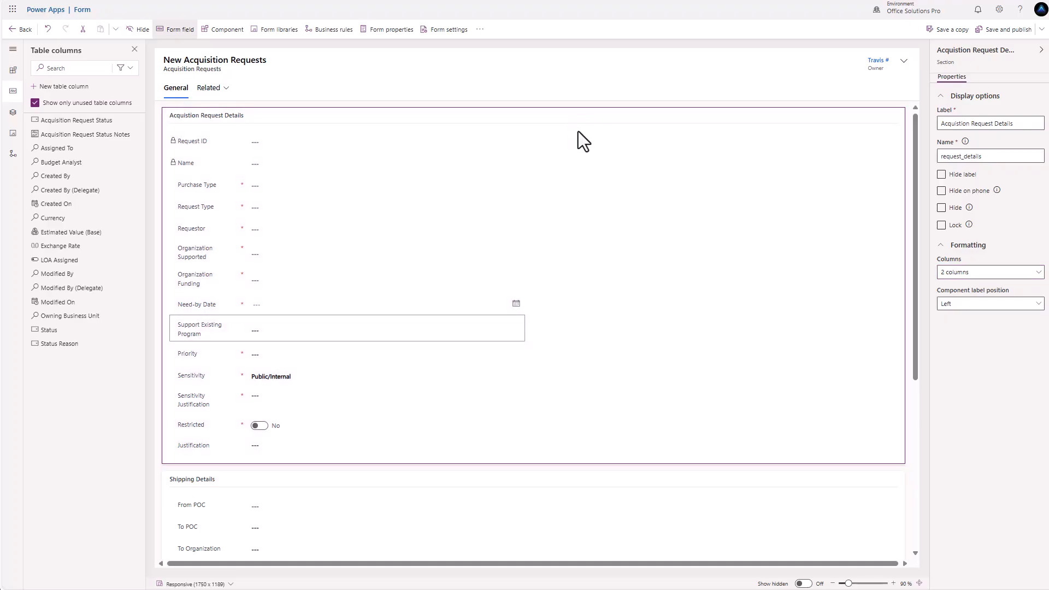
pyautogui.moveTo(188, 326); pyautogui.dragTo(563, 170)
pyautogui.moveTo(188, 327); pyautogui.dragTo(542, 191)
pyautogui.moveTo(198, 335); pyautogui.dragTo(553, 201)
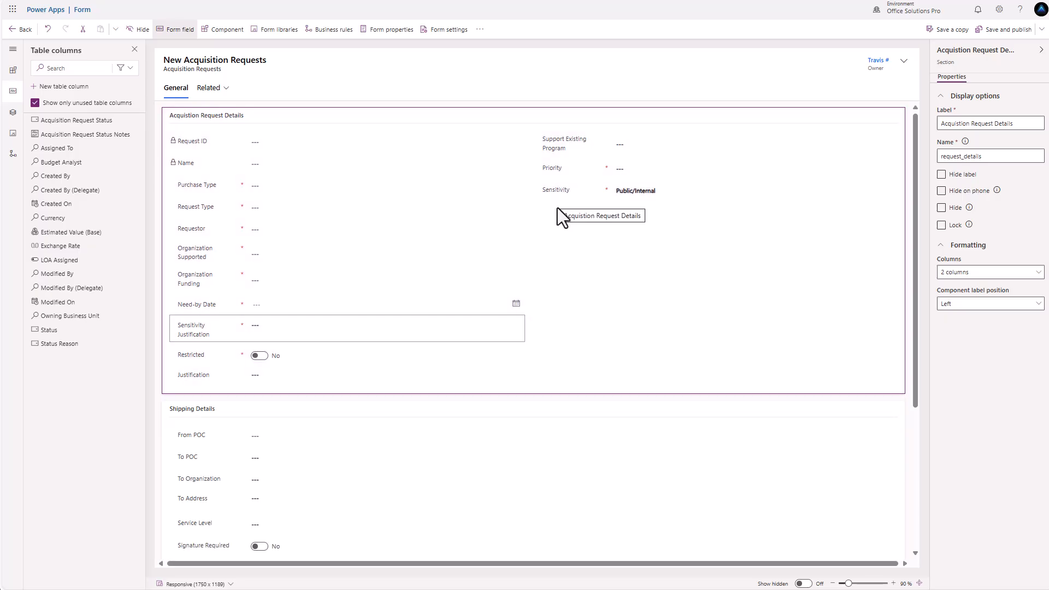
pyautogui.moveTo(193, 332); pyautogui.dragTo(567, 234)
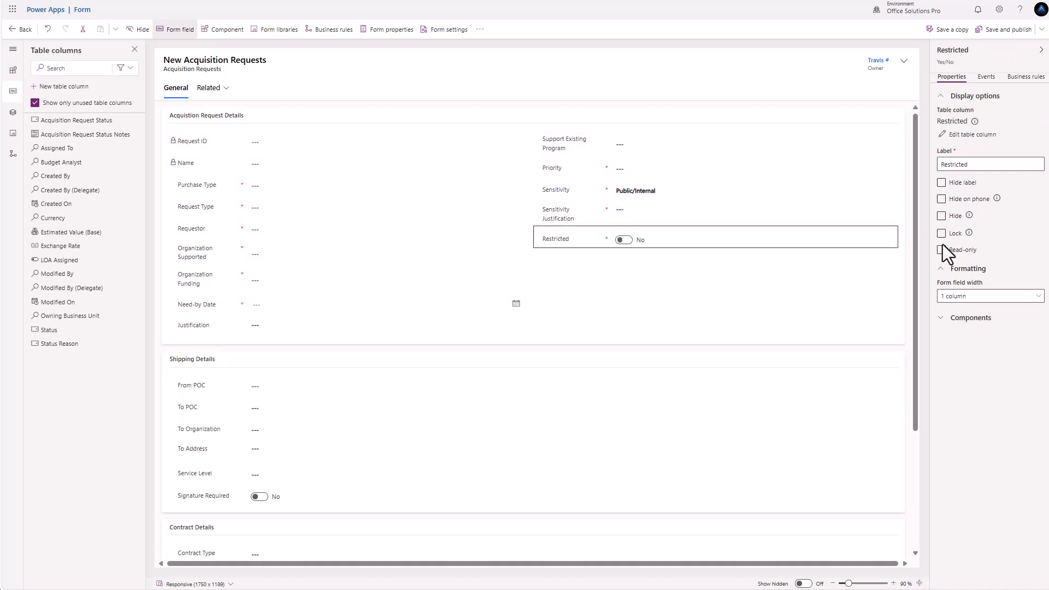
# - Make the Restricted field read-only and place Need-by Date and Justification below it in the section's second column
pyautogui.click(941, 250)
pyautogui.moveTo(202, 307); pyautogui.dragTo(620, 254)
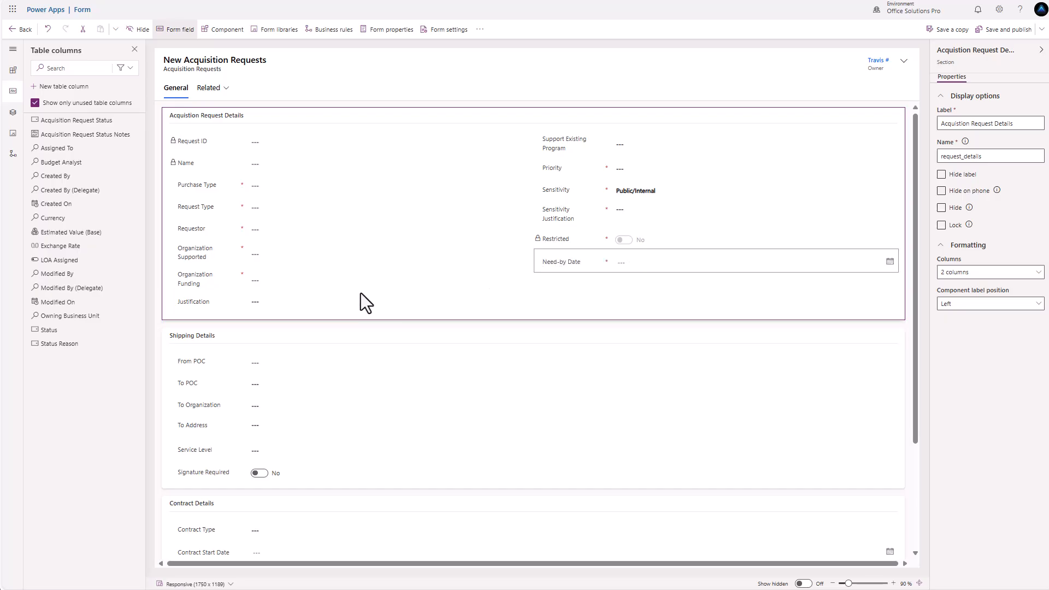
pyautogui.moveTo(195, 304); pyautogui.dragTo(565, 281)
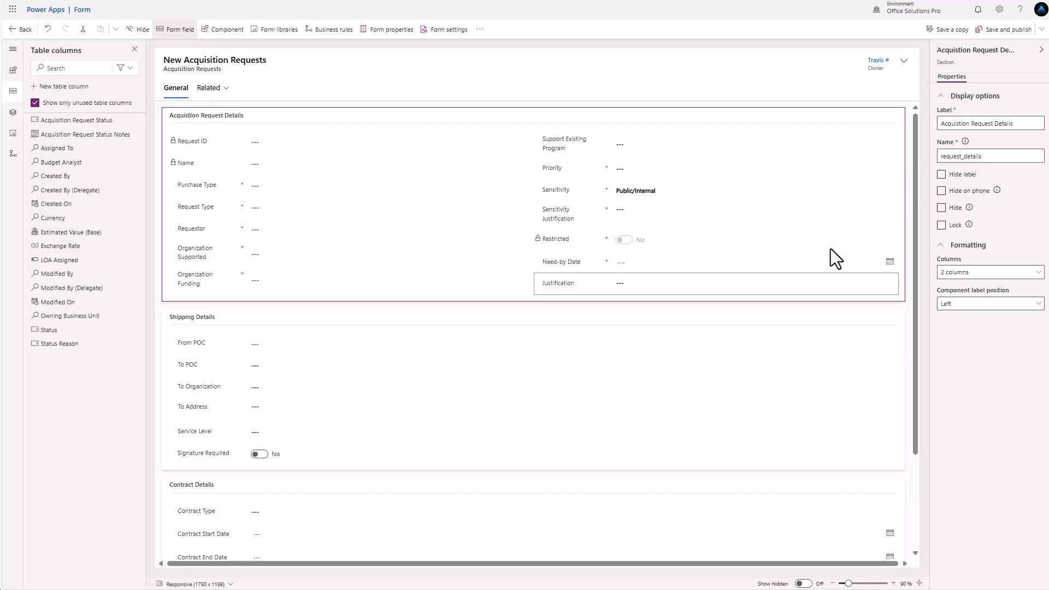
# - Change the display name of the Justification table column to Request Justification and save the column
pyautogui.click(848, 286)
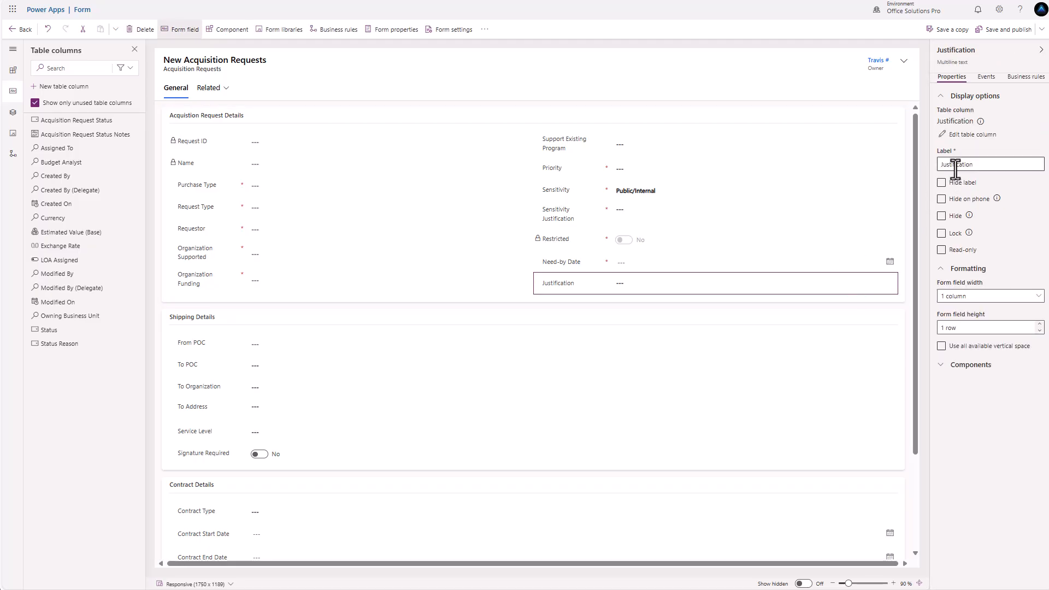
pyautogui.click(972, 134)
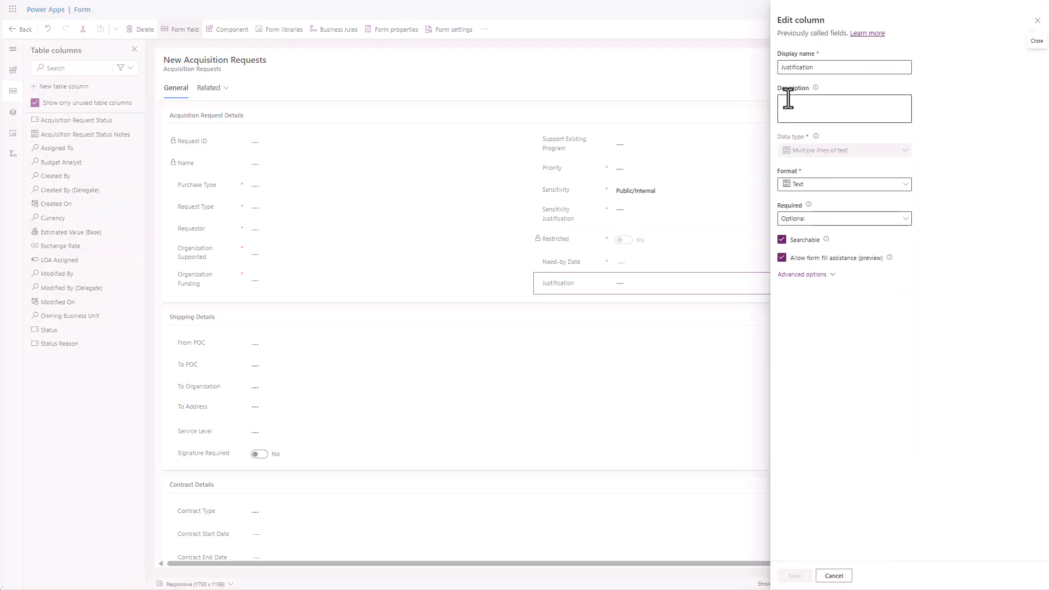
pyautogui.click(781, 68)
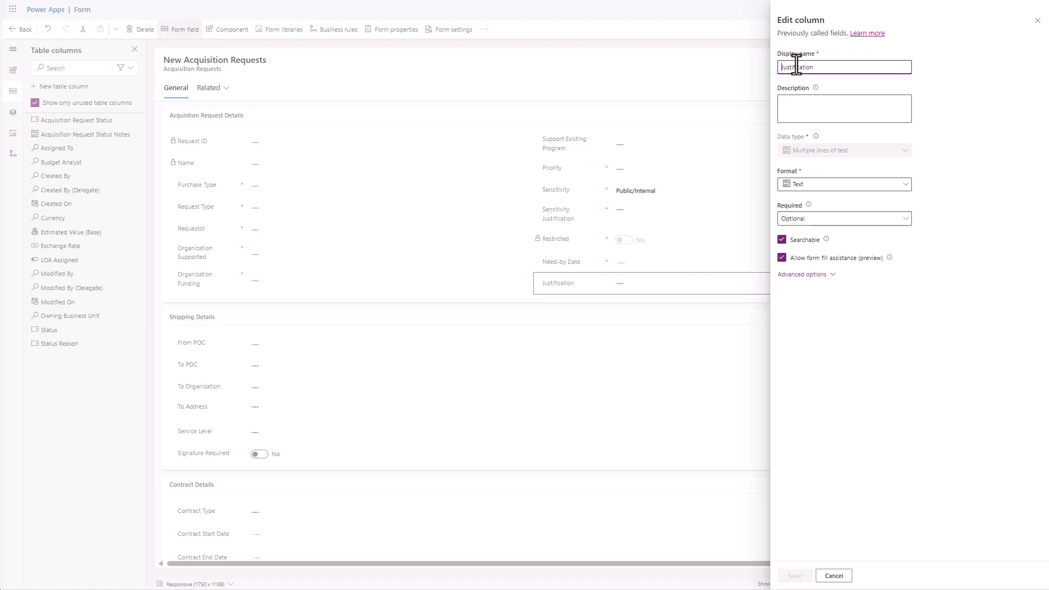
pyautogui.write('Request')
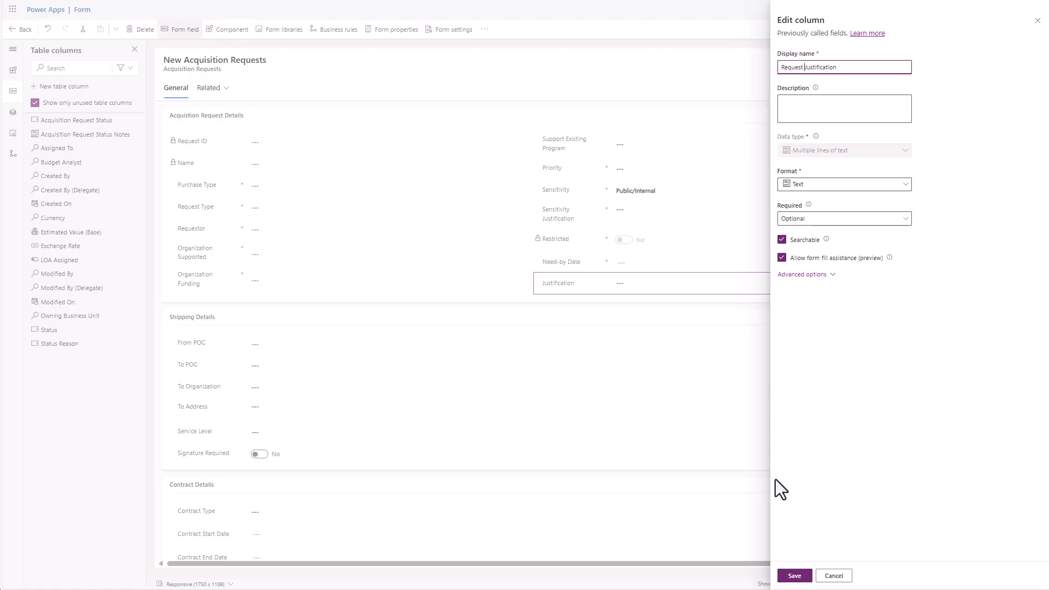
pyautogui.click(796, 577)
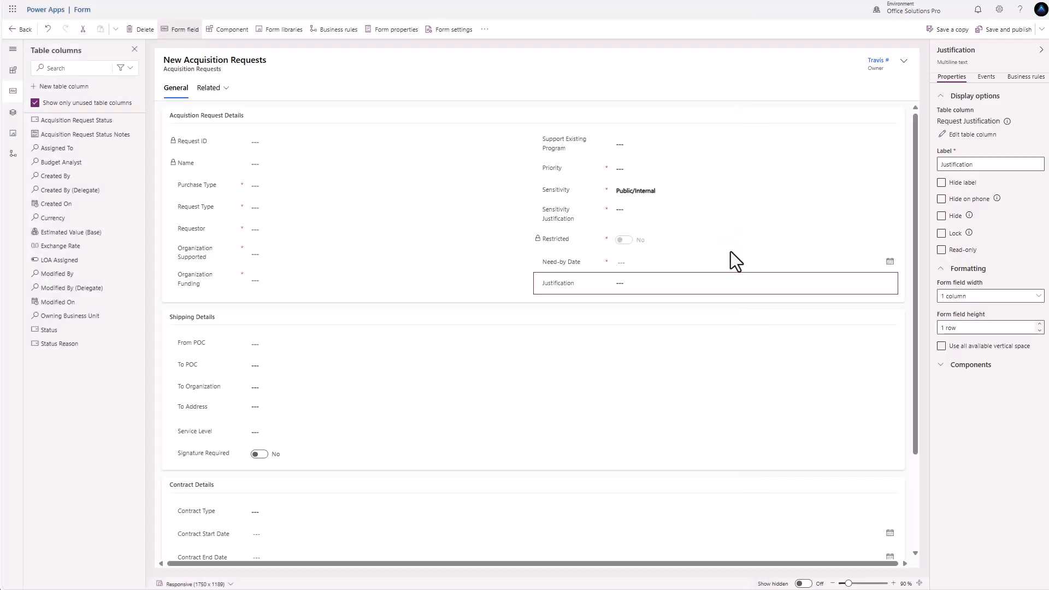
# - Set the Justification field's form label to Request Justification
pyautogui.click(940, 165)
pyautogui.write('Request')
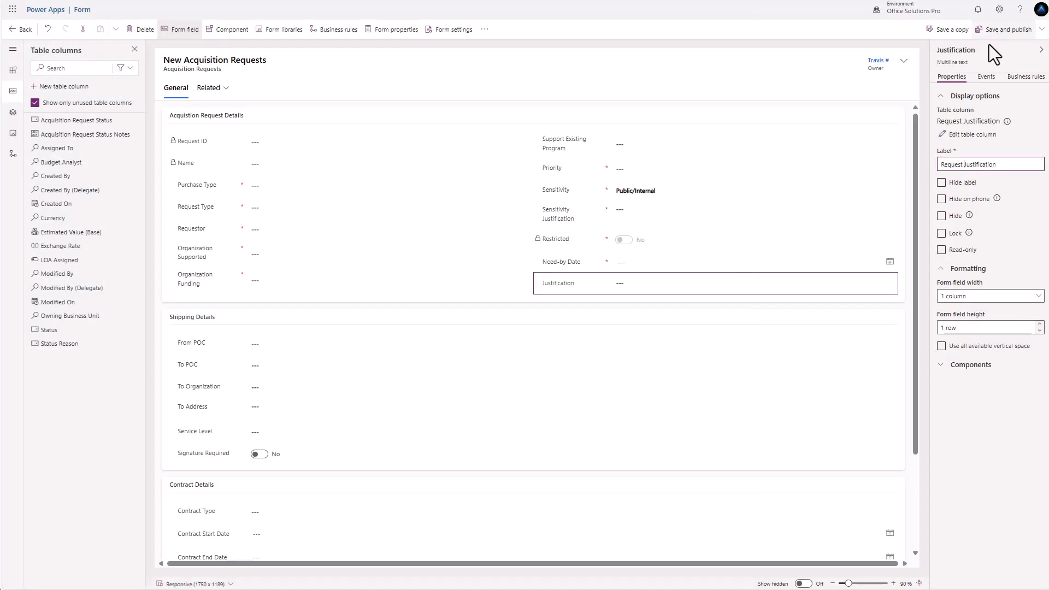
pyautogui.click(991, 252)
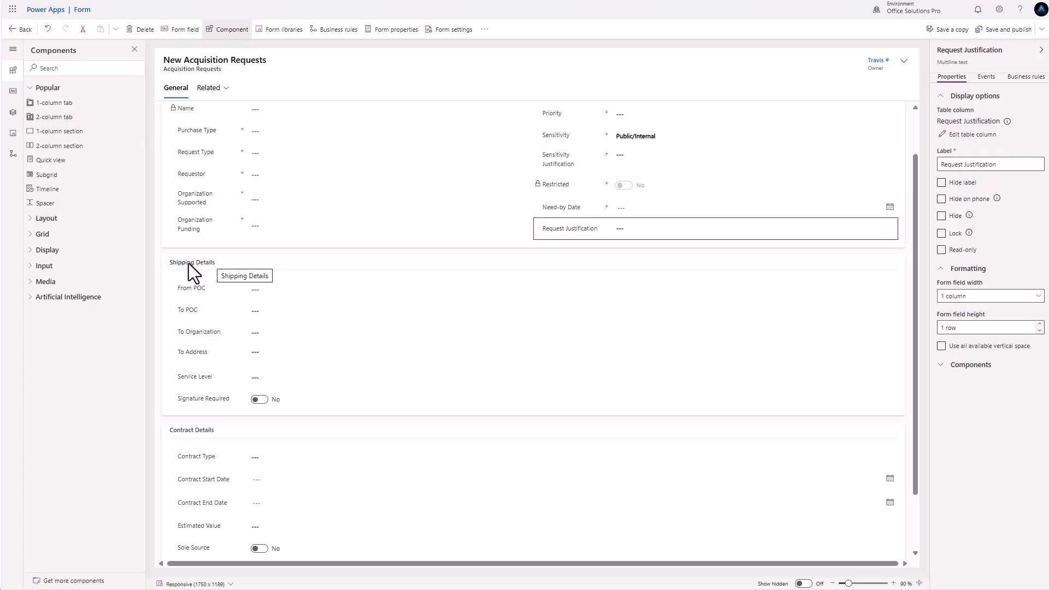
# - Create a new business rule for Acquisition Requests with the condition that Request Type equals the Shipping record
pyautogui.click(10, 158)
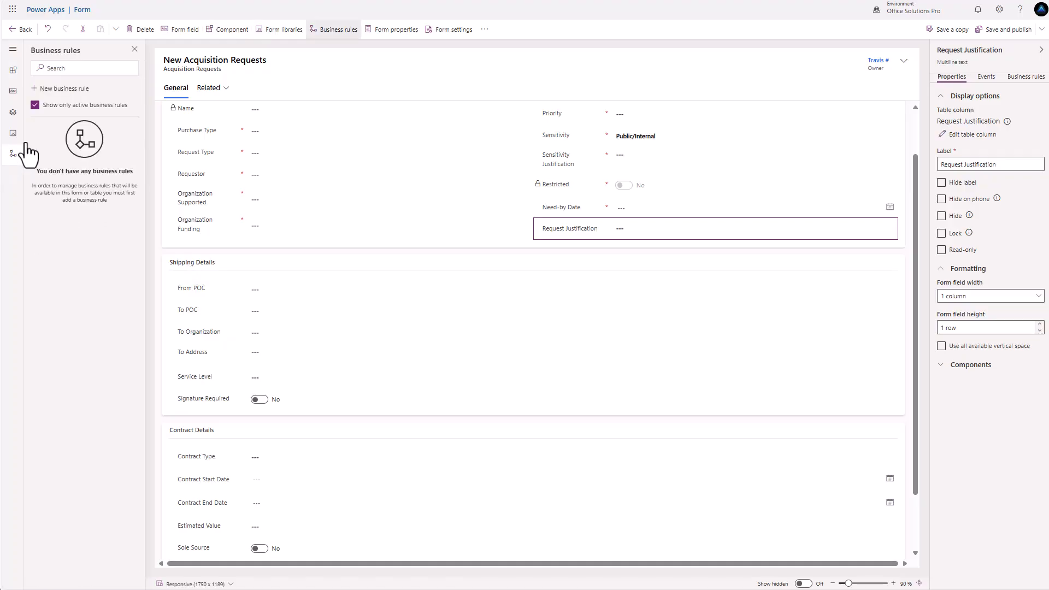
pyautogui.click(64, 92)
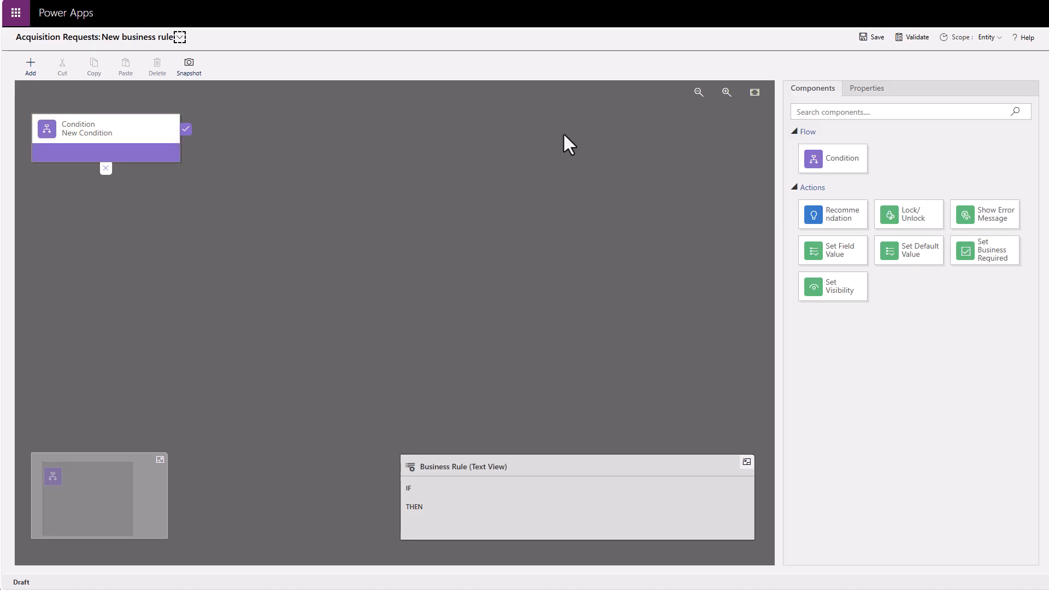
pyautogui.click(129, 148)
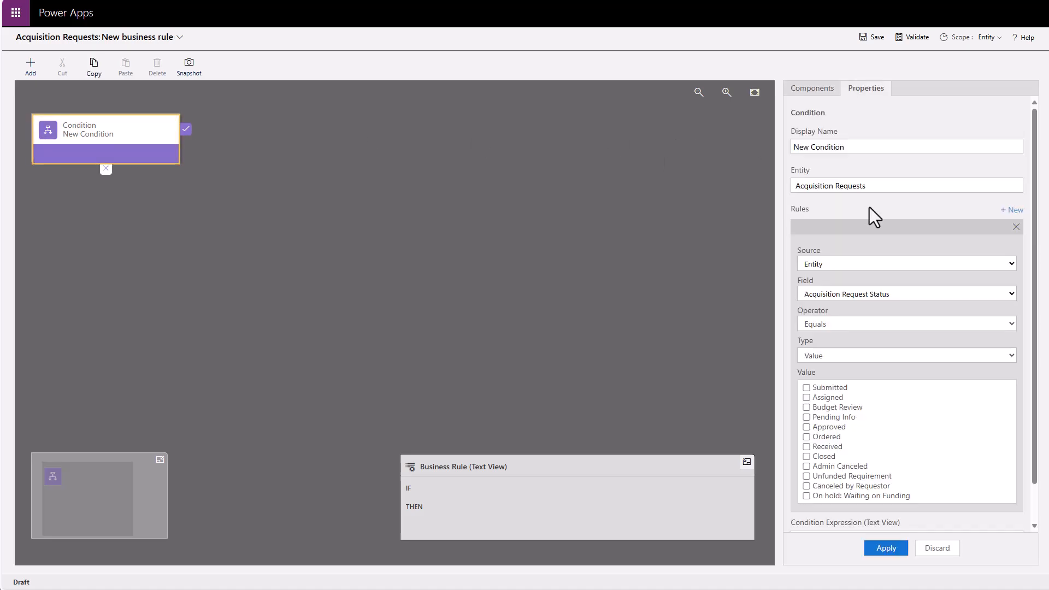
pyautogui.click(907, 306)
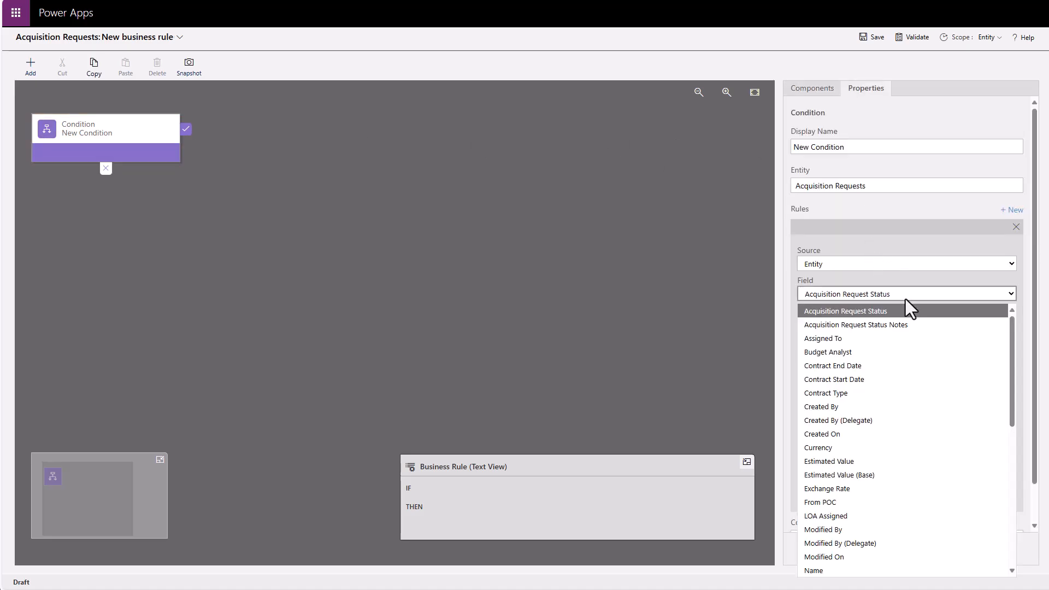
pyautogui.scroll(-4, 898, 353)
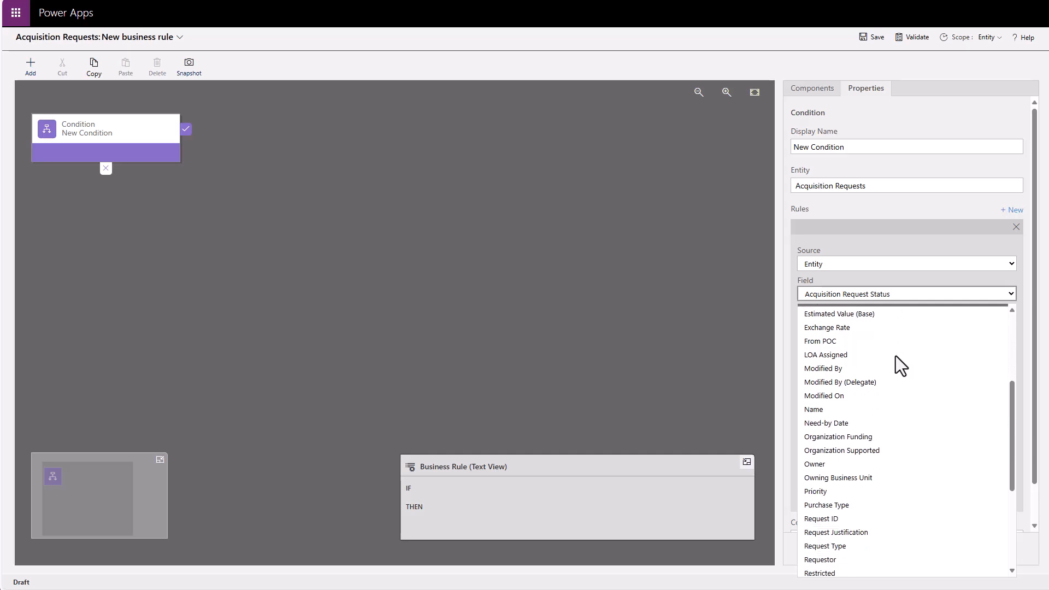
pyautogui.click(837, 543)
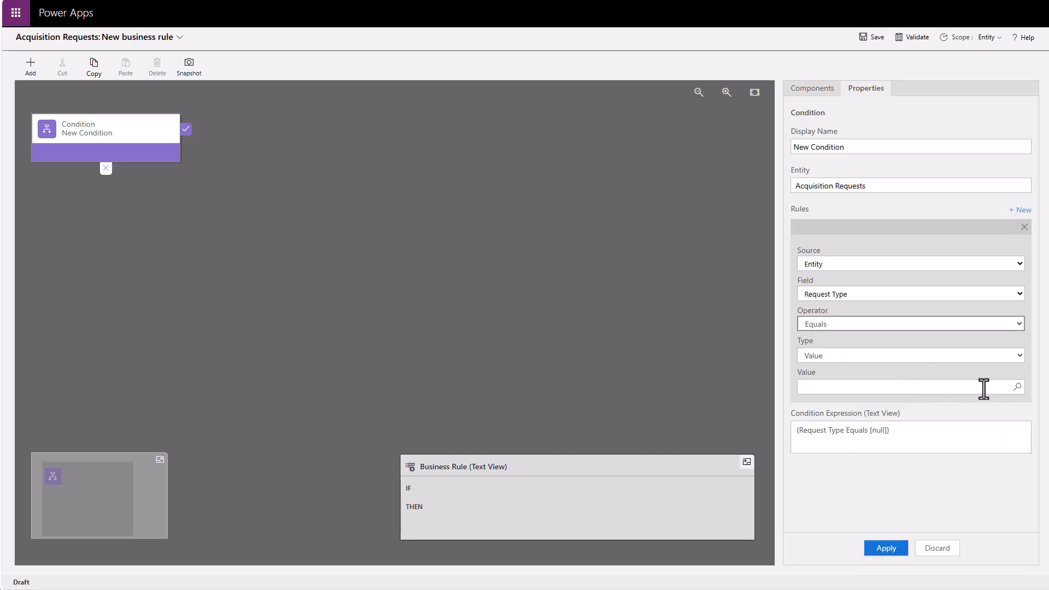
pyautogui.click(1017, 387)
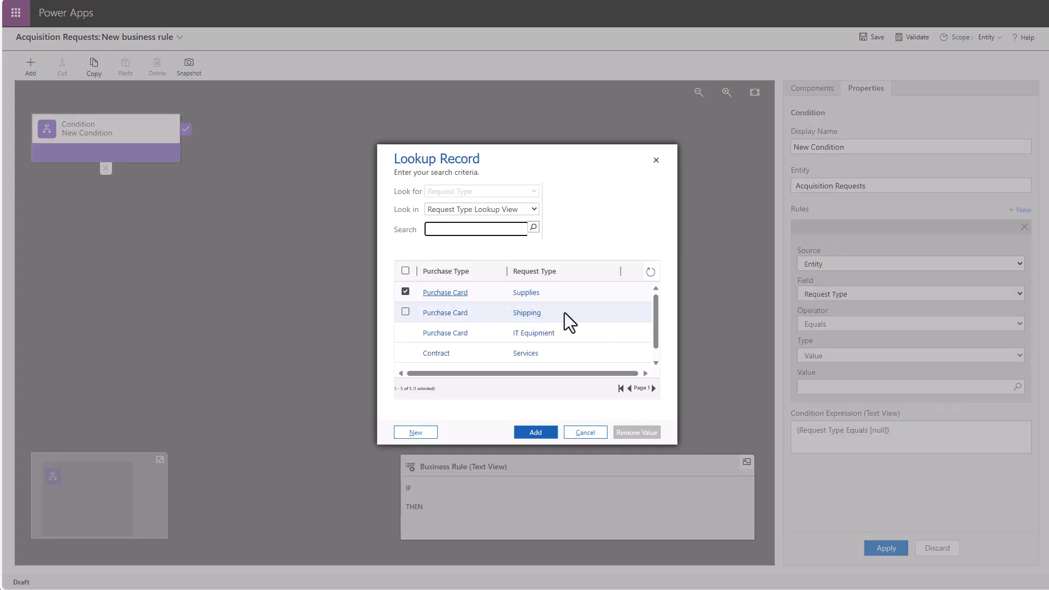
pyautogui.click(405, 311)
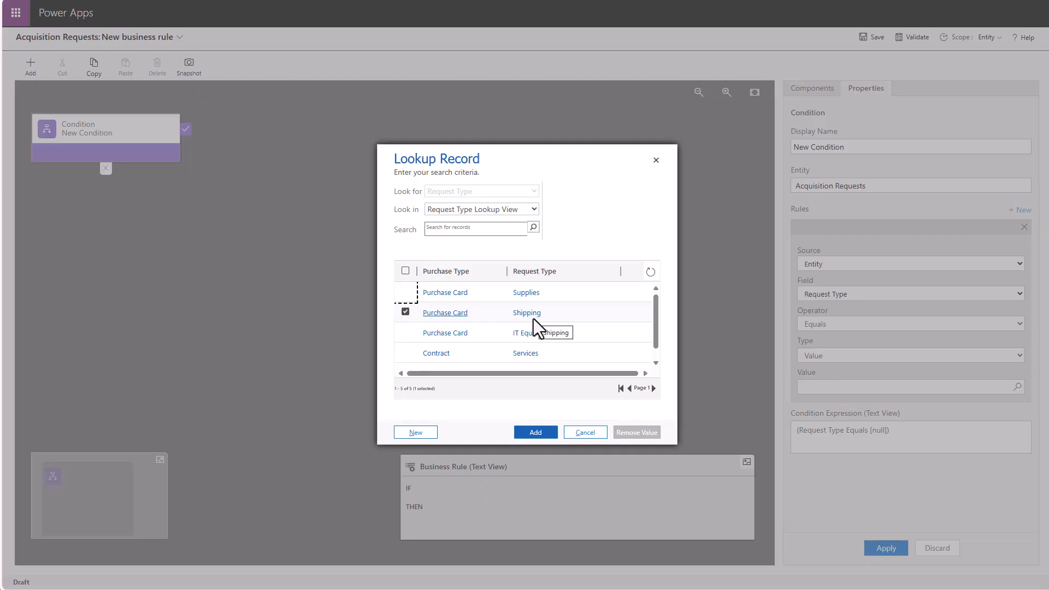
pyautogui.click(536, 433)
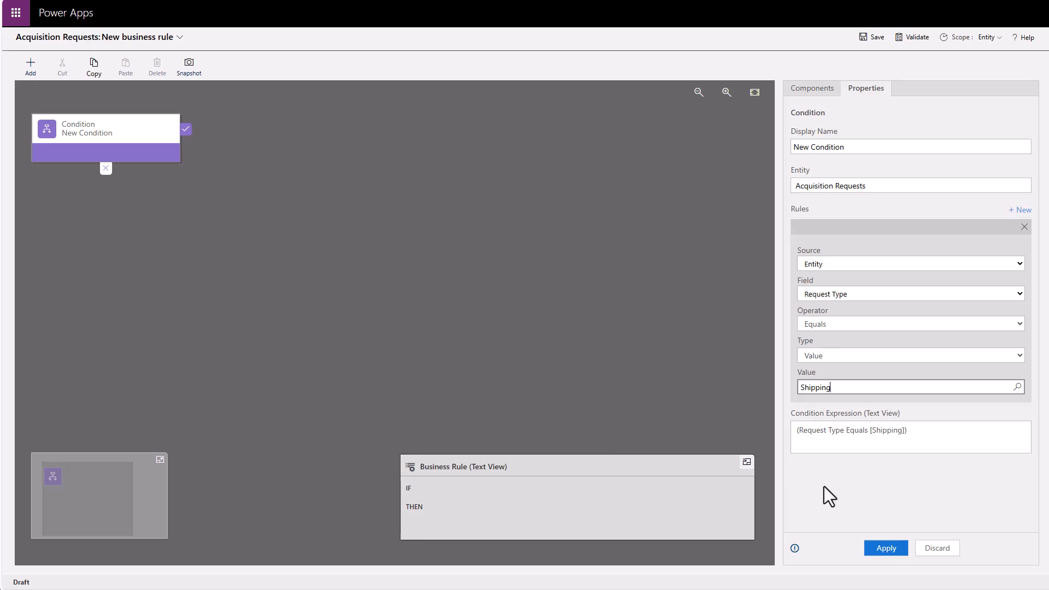
# - Set the condition's display name to Request Type eq Shipping and apply the condition
pyautogui.doubleClick(846, 147)
pyautogui.tripleClick(846, 148)
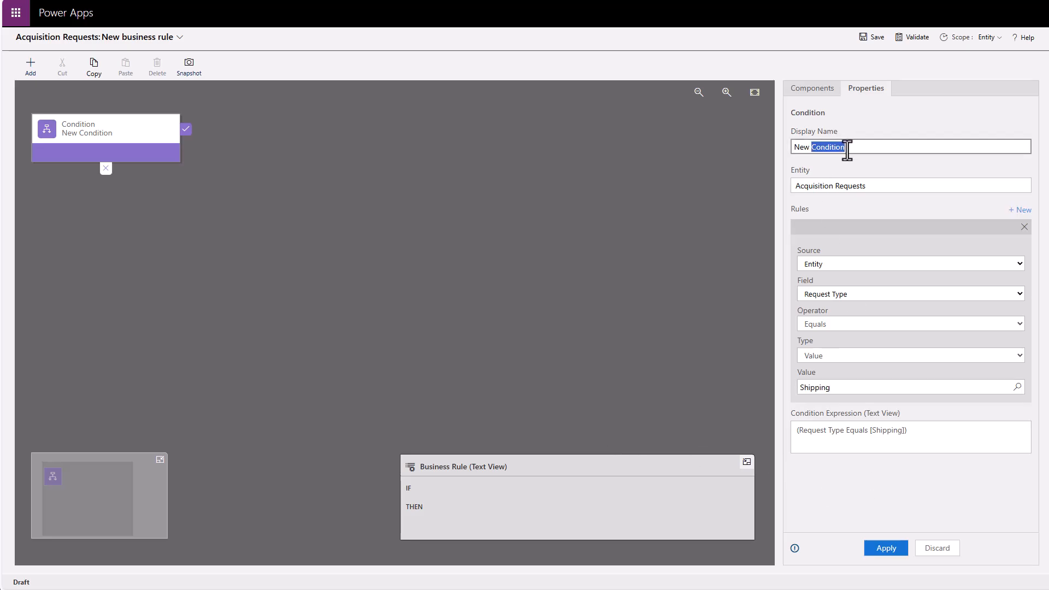
pyautogui.write('Re')
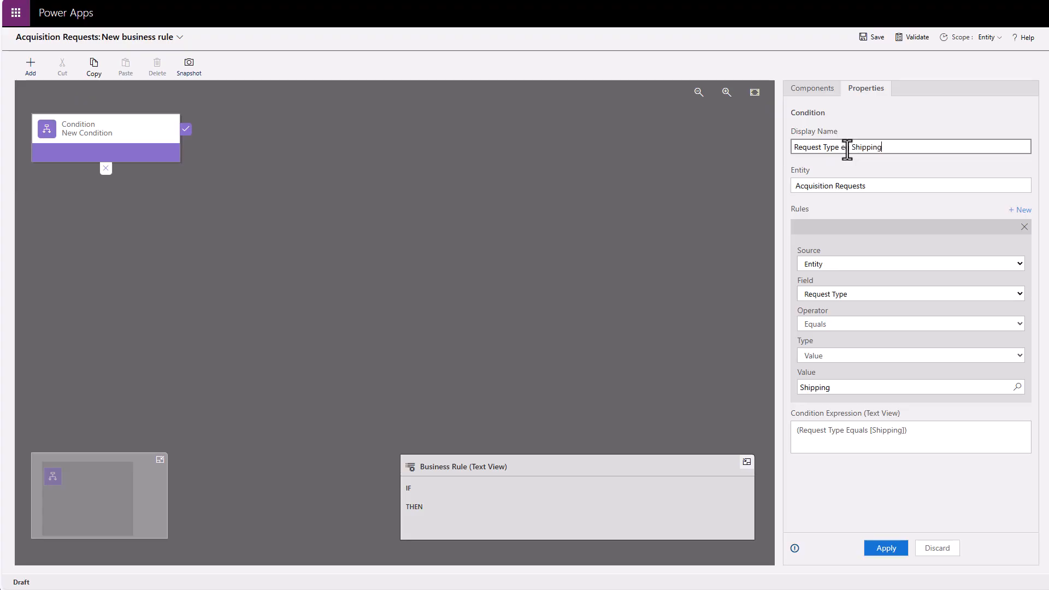
pyautogui.write('quest Type eq Shipping')
pyautogui.click(886, 548)
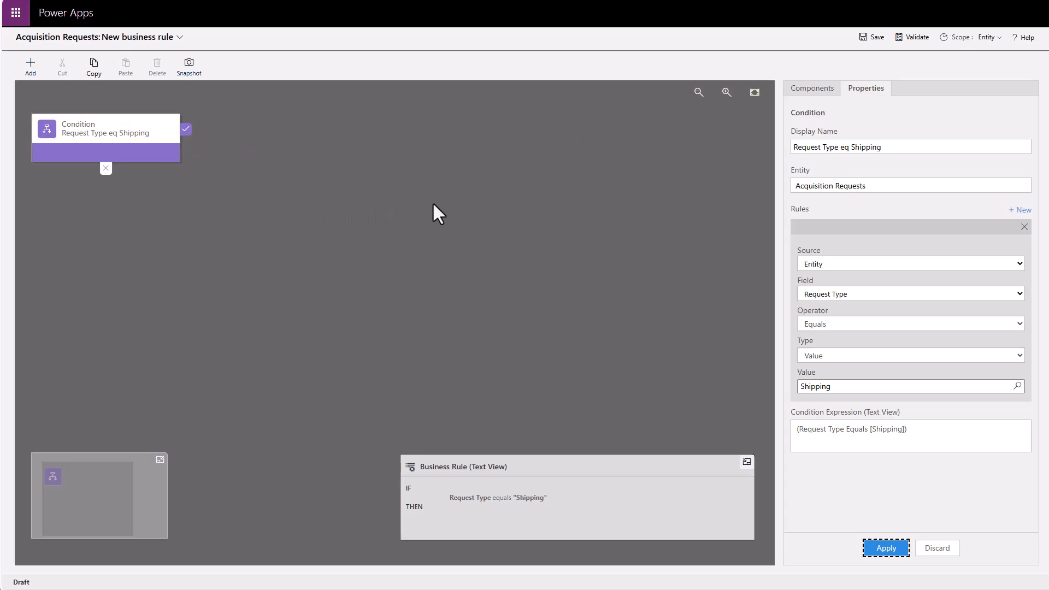
# - Name the rule Request Type eq Shipping and describe that From POC, To POC, To Organization, To Address, Service Level, and Signature Required are visible for shipping
pyautogui.click(179, 37)
pyautogui.click(207, 78)
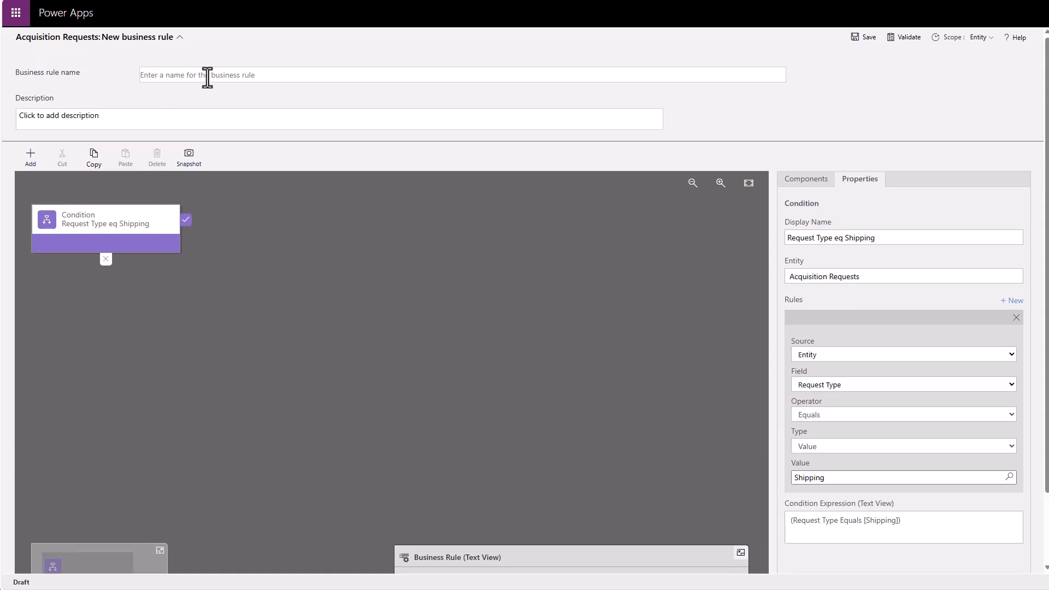
pyautogui.write('Request Type eq Shipping')
pyautogui.click(152, 115)
pyautogui.write('When request type equals shipping, the From POC, To POC, To Organization, To Address, Service Level, and Signature Required fields are visible.')
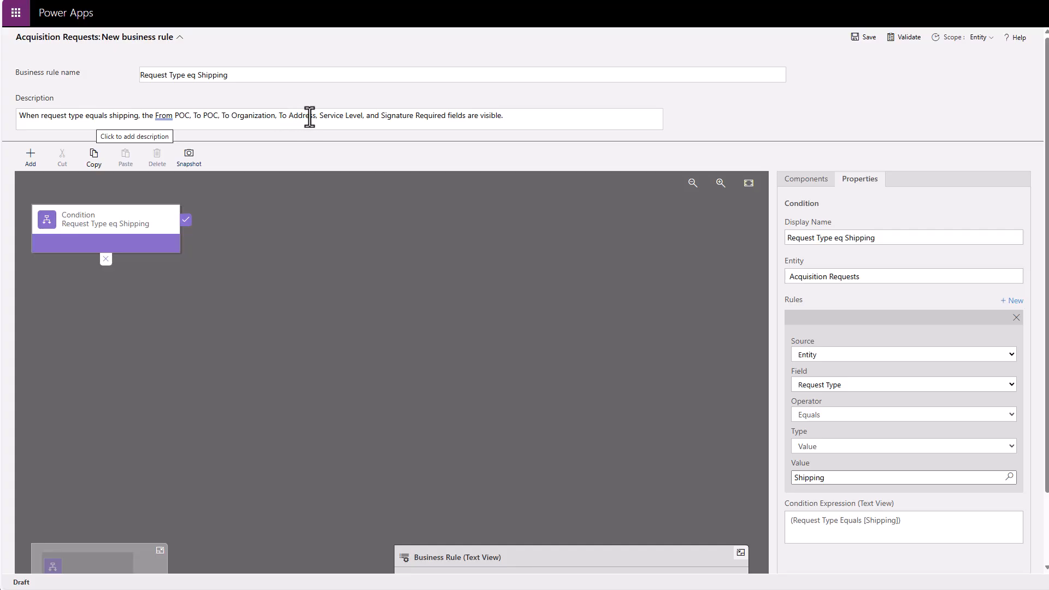
pyautogui.click(530, 116)
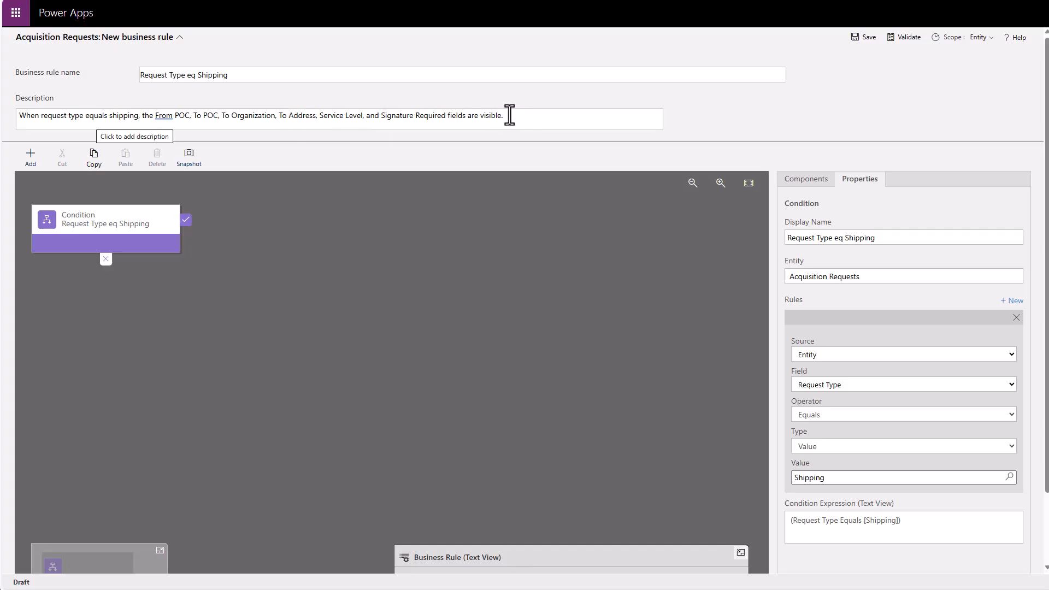
# - Add four consecutive Set Visibility actions to the true branch of the Request Type eq Shipping condition
pyautogui.click(793, 182)
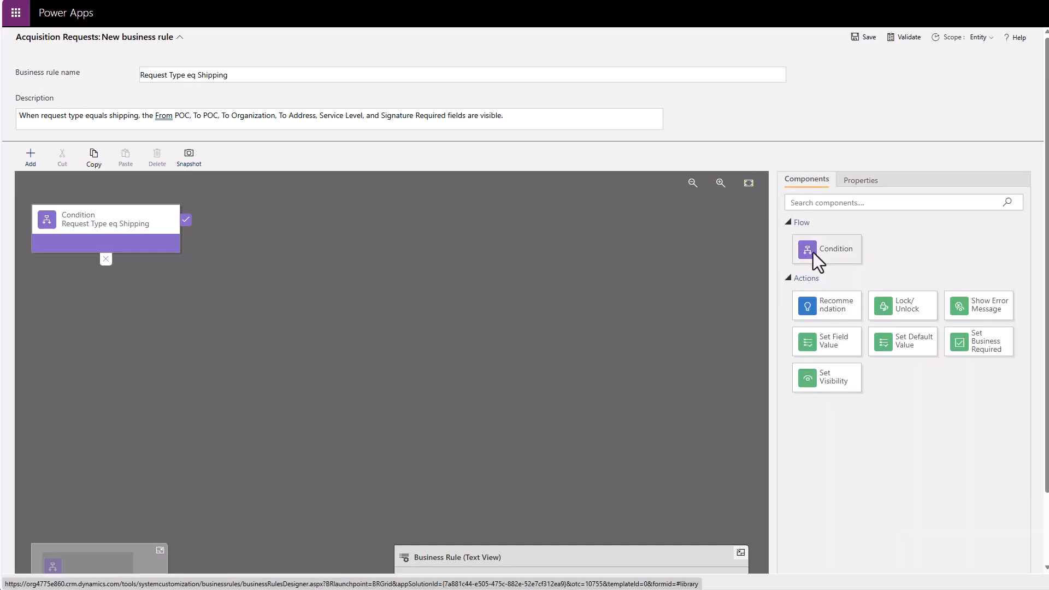
pyautogui.moveTo(823, 378); pyautogui.dragTo(198, 236)
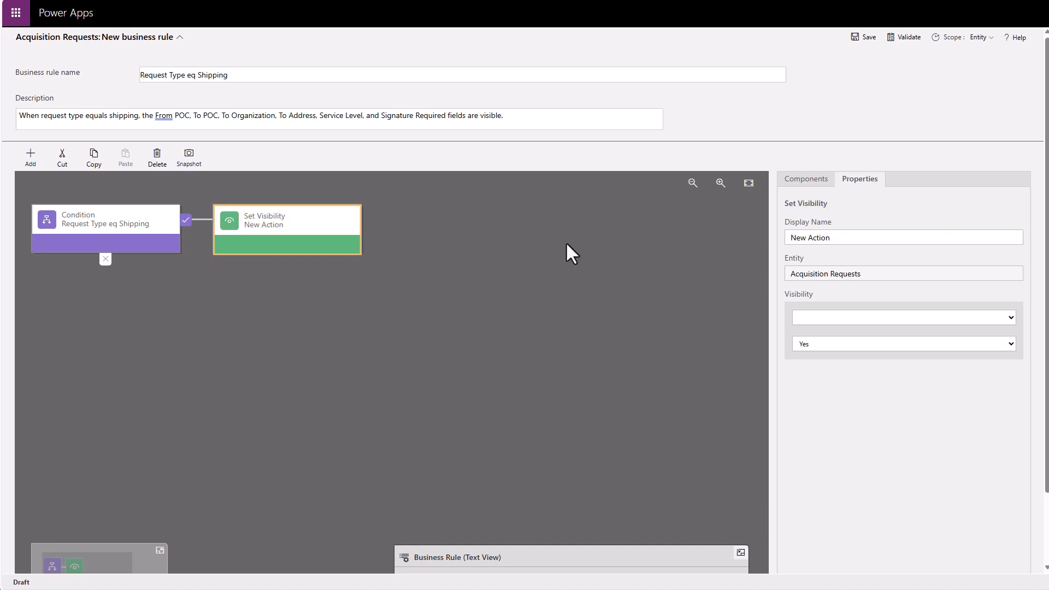
pyautogui.click(811, 180)
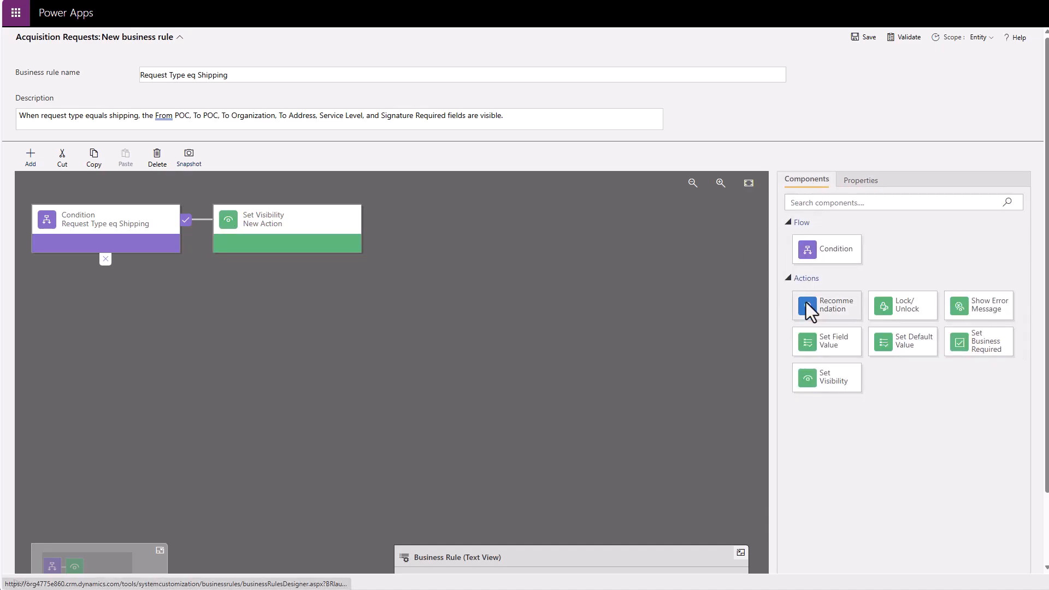
pyautogui.moveTo(828, 377); pyautogui.dragTo(381, 242)
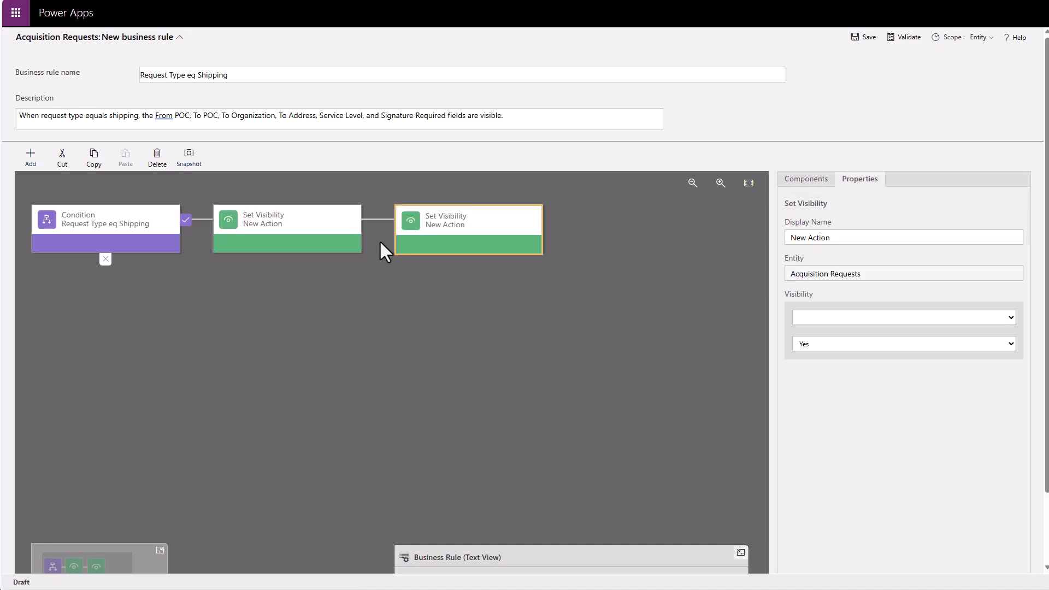
pyautogui.click(809, 180)
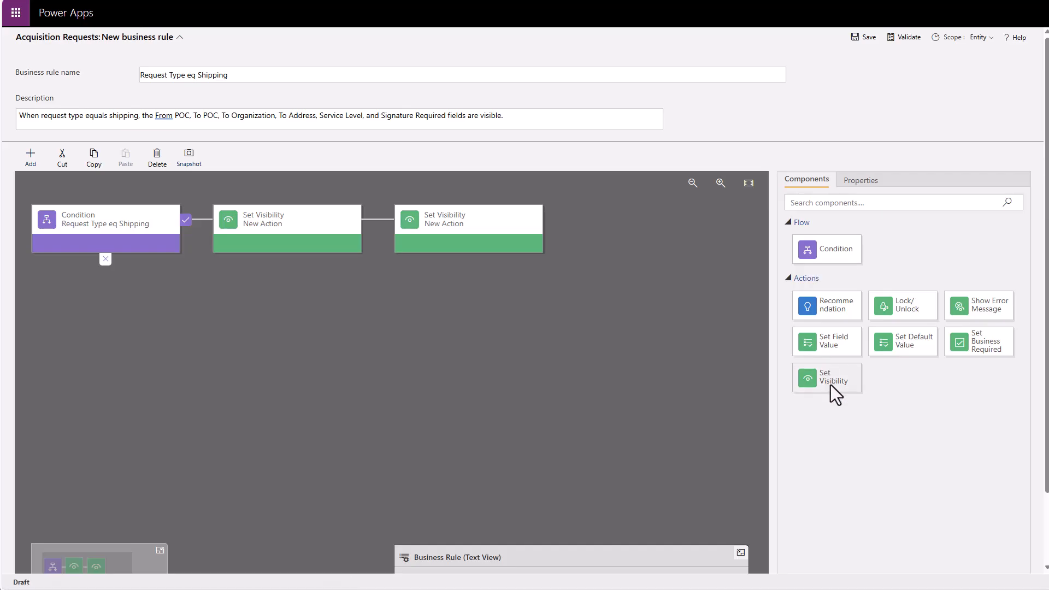
pyautogui.moveTo(829, 382); pyautogui.dragTo(565, 244)
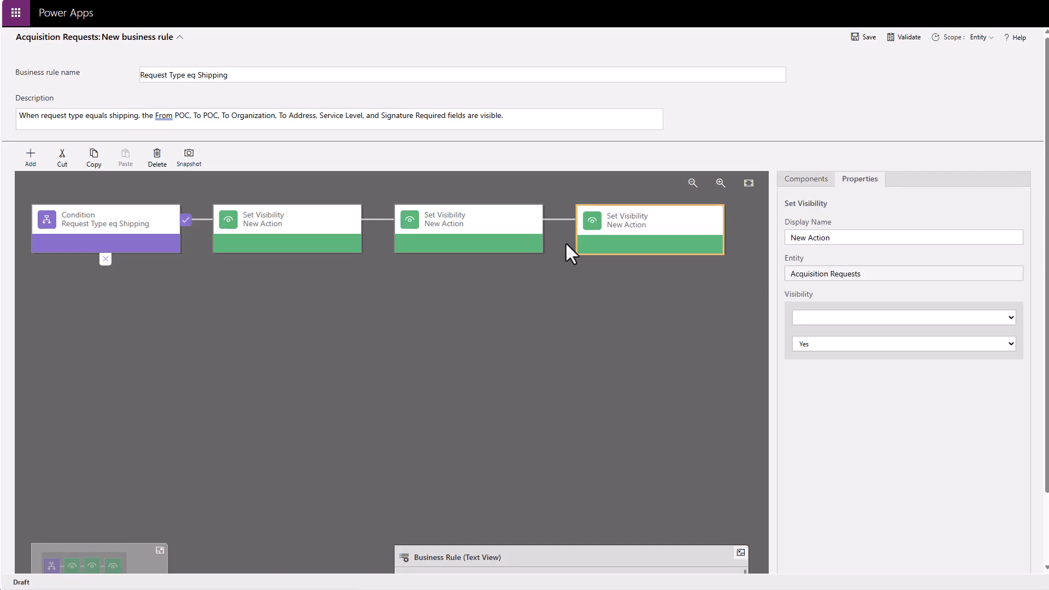
pyautogui.click(799, 182)
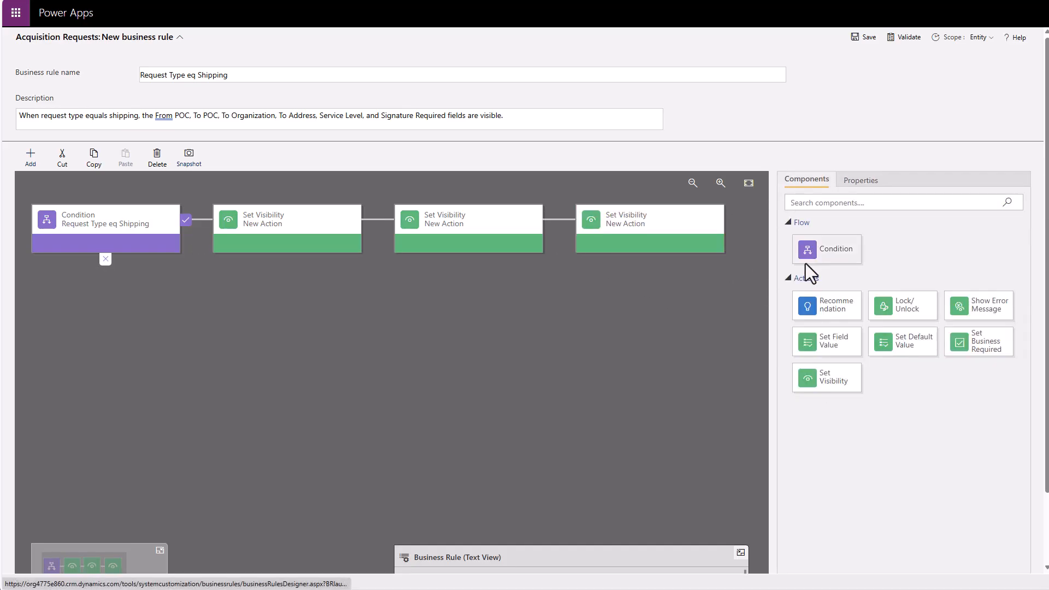
pyautogui.moveTo(834, 384); pyautogui.dragTo(741, 244)
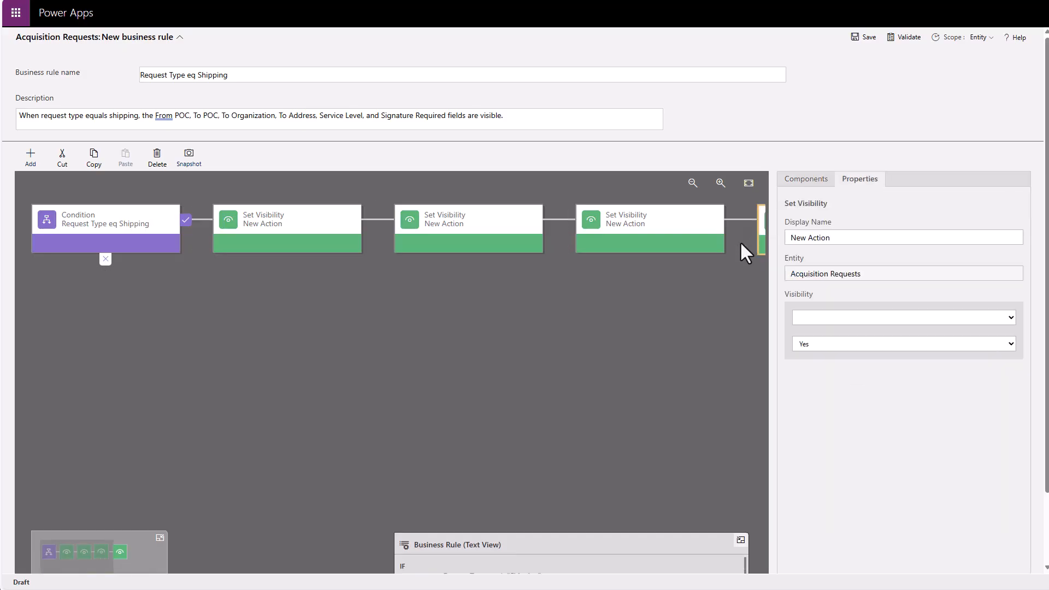
# - Extend the end of the condition's true branch with two more Set Visibility actions
pyautogui.click(700, 319)
pyautogui.scroll(-2, 701, 319)
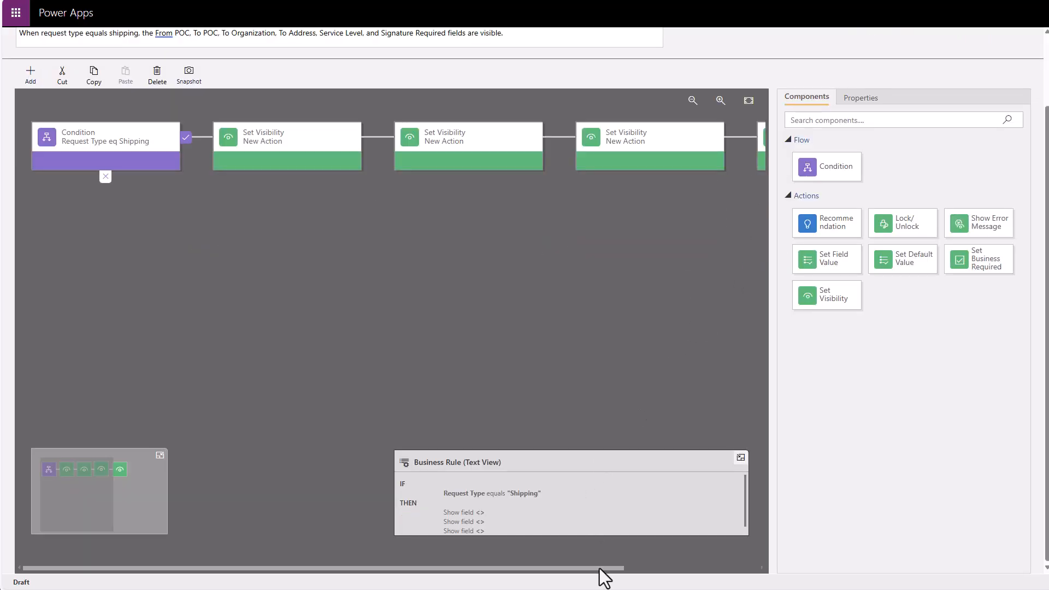
pyautogui.moveTo(610, 569); pyautogui.dragTo(751, 574)
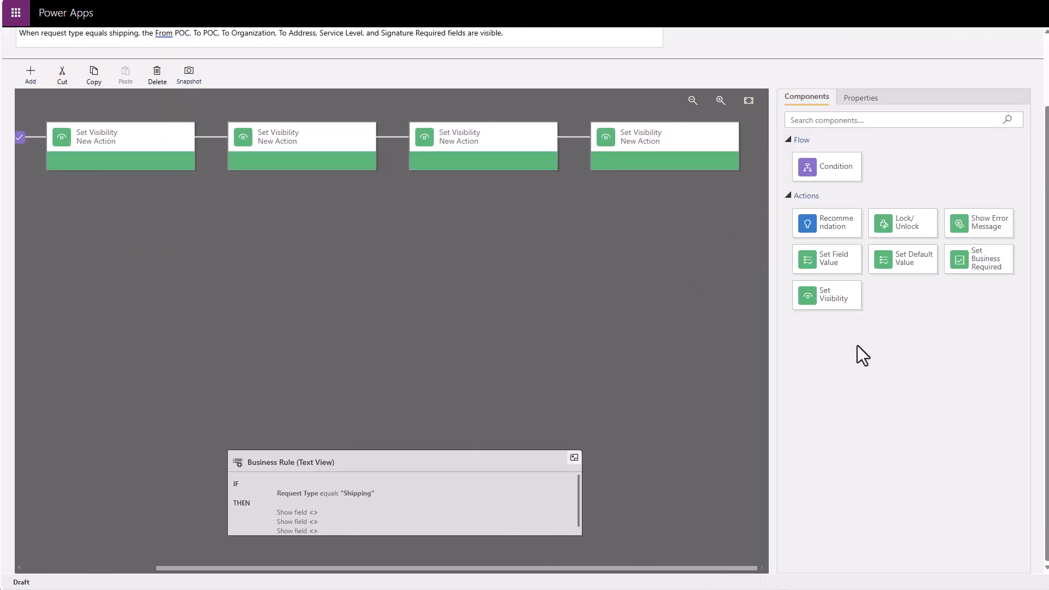
pyautogui.moveTo(847, 296); pyautogui.dragTo(752, 158)
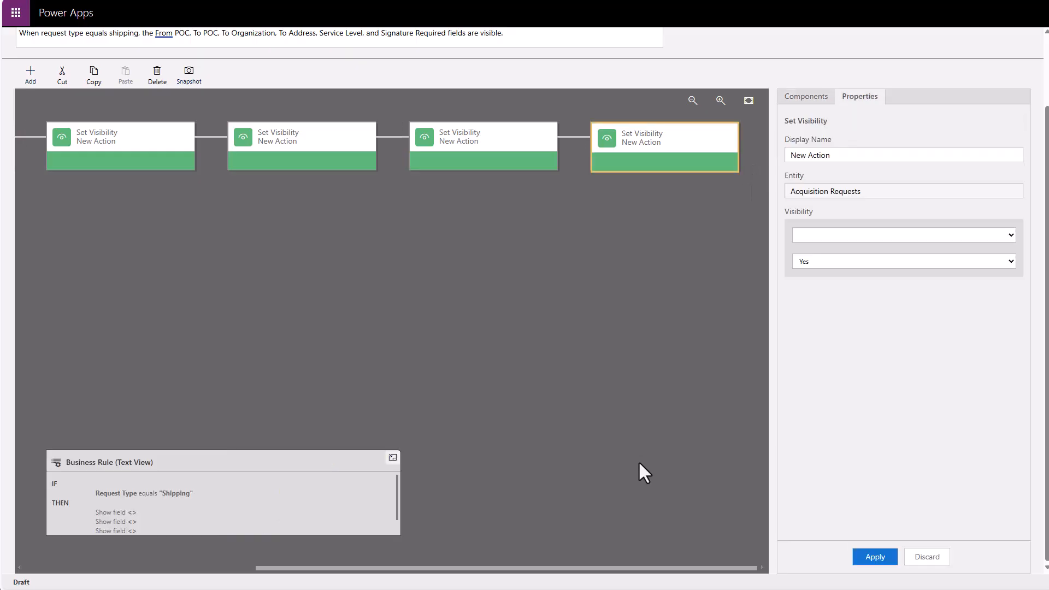
pyautogui.click(755, 462)
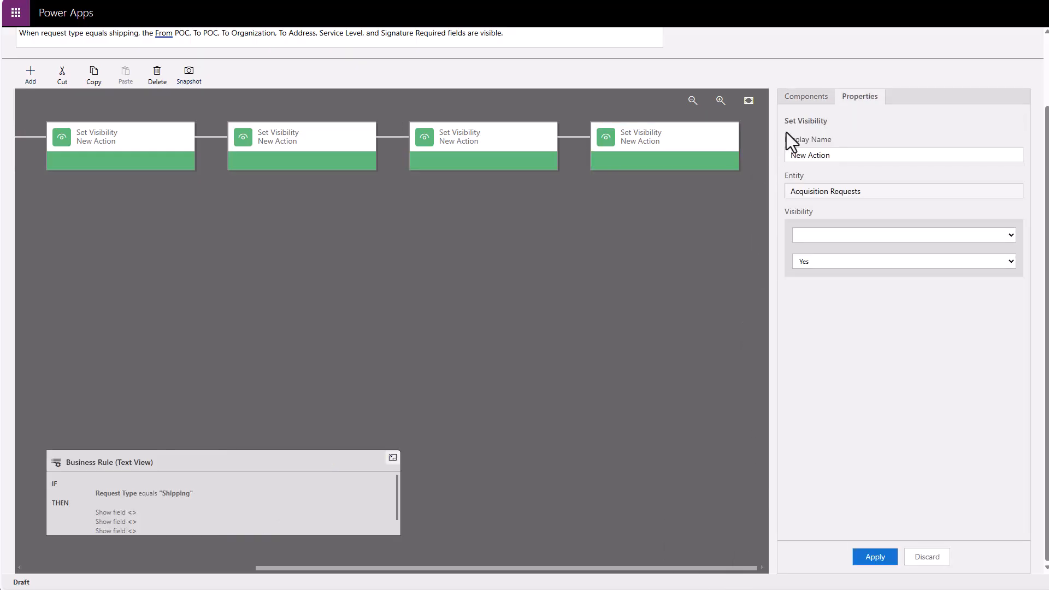
pyautogui.click(805, 98)
pyautogui.moveTo(819, 298); pyautogui.dragTo(755, 158)
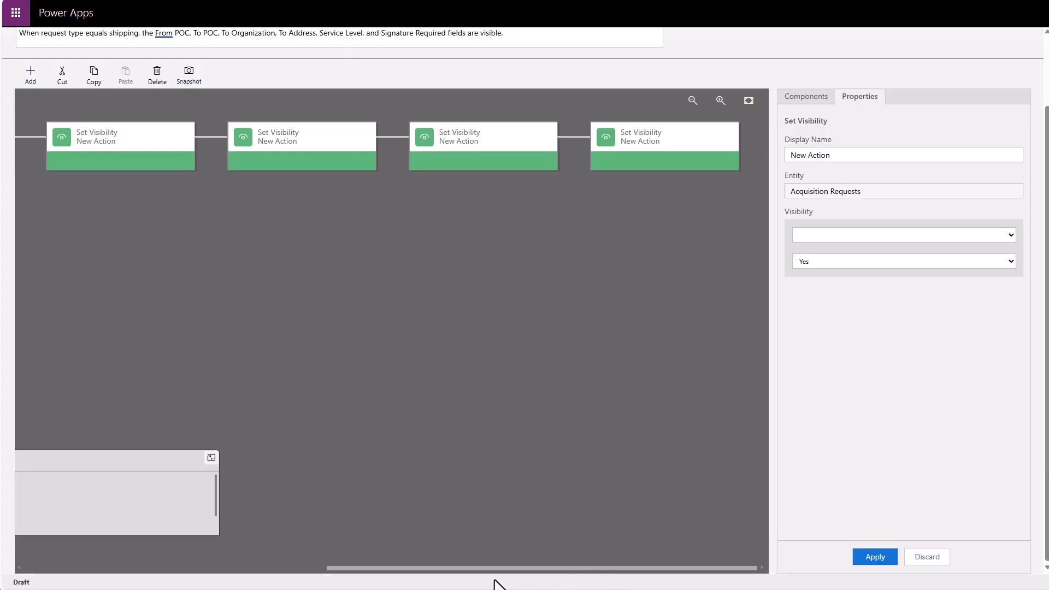
# - Add six consecutive Set Visibility actions to the false branch of the Request Type eq Shipping condition
pyautogui.moveTo(386, 576); pyautogui.dragTo(166, 571)
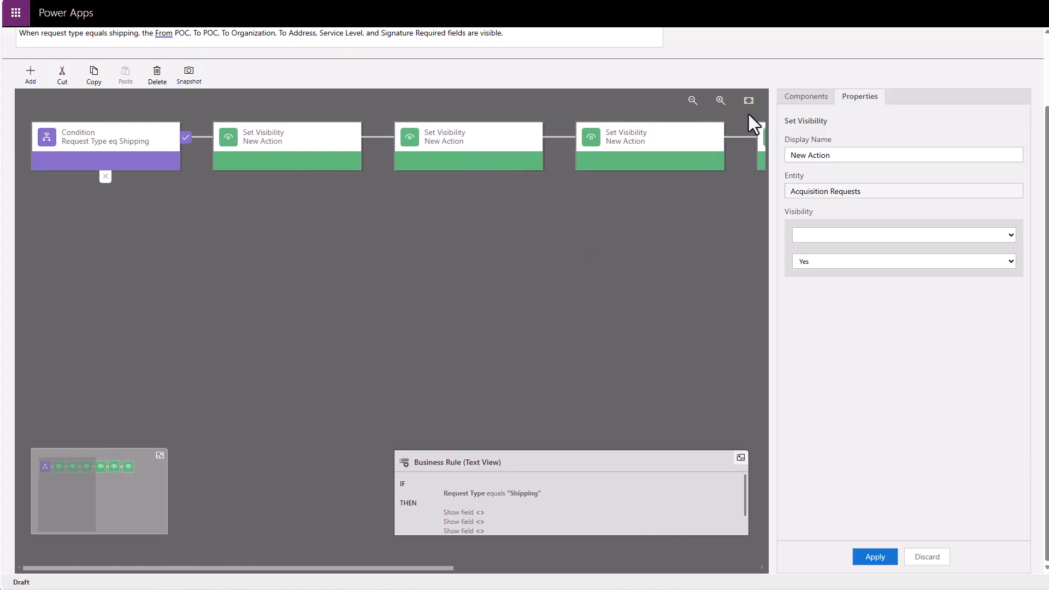
pyautogui.click(805, 99)
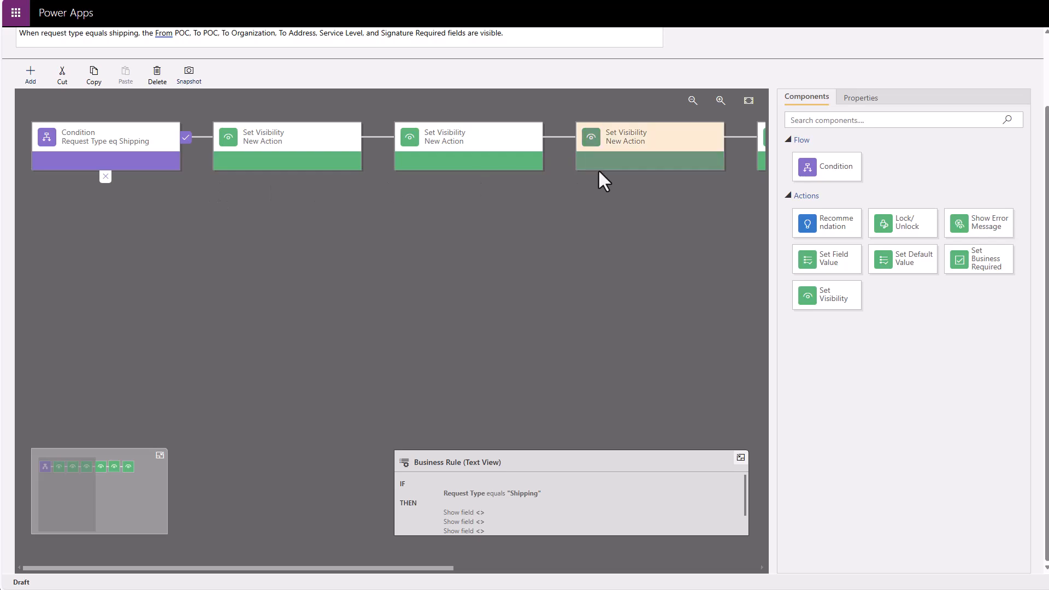
pyautogui.moveTo(833, 306); pyautogui.dragTo(109, 195)
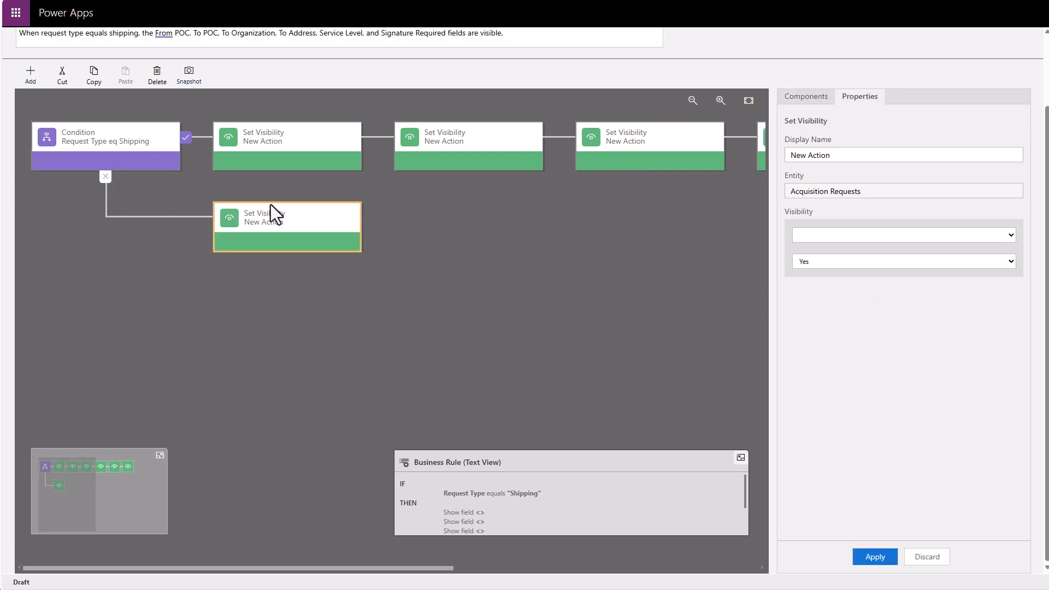
pyautogui.click(806, 98)
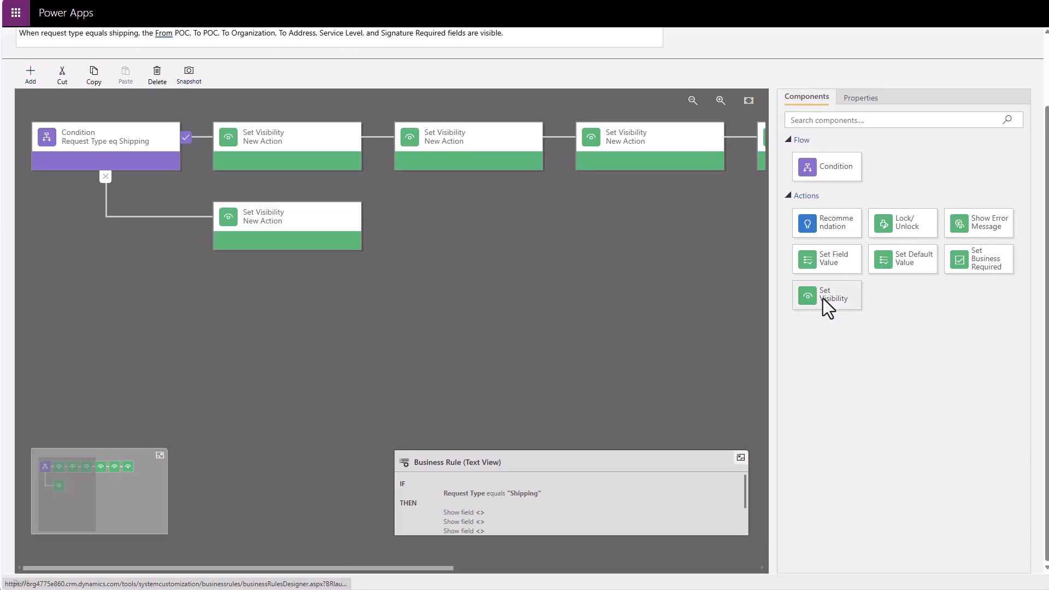
pyautogui.moveTo(823, 299); pyautogui.dragTo(372, 238)
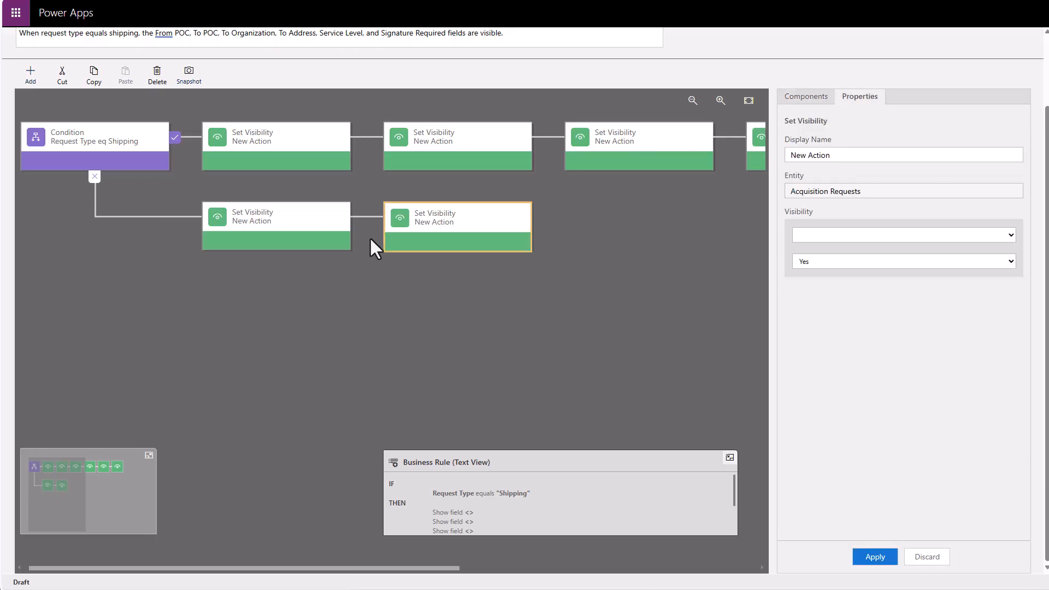
pyautogui.click(808, 97)
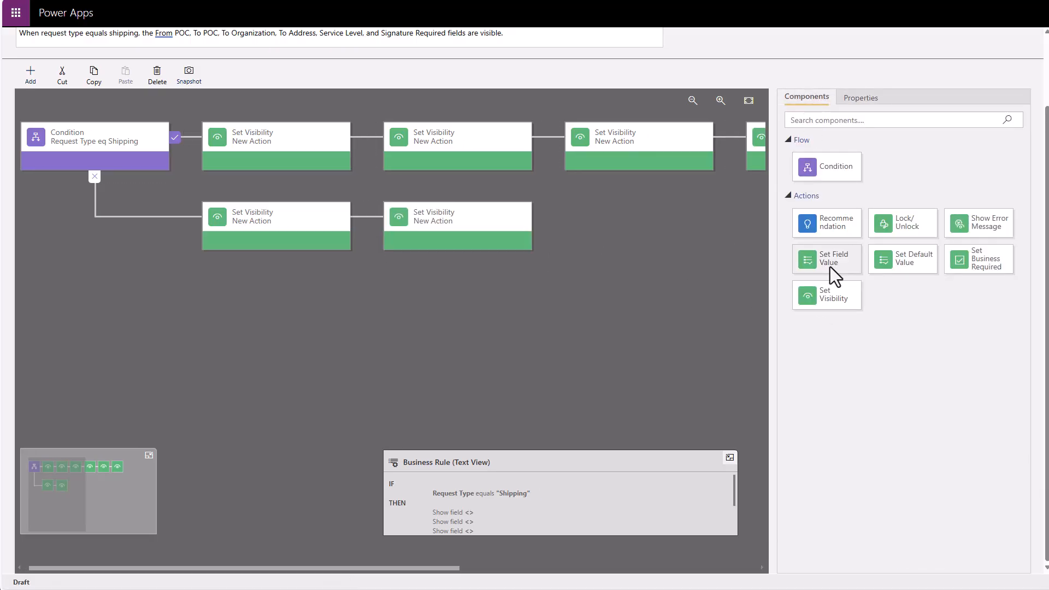
pyautogui.moveTo(835, 298); pyautogui.dragTo(539, 232)
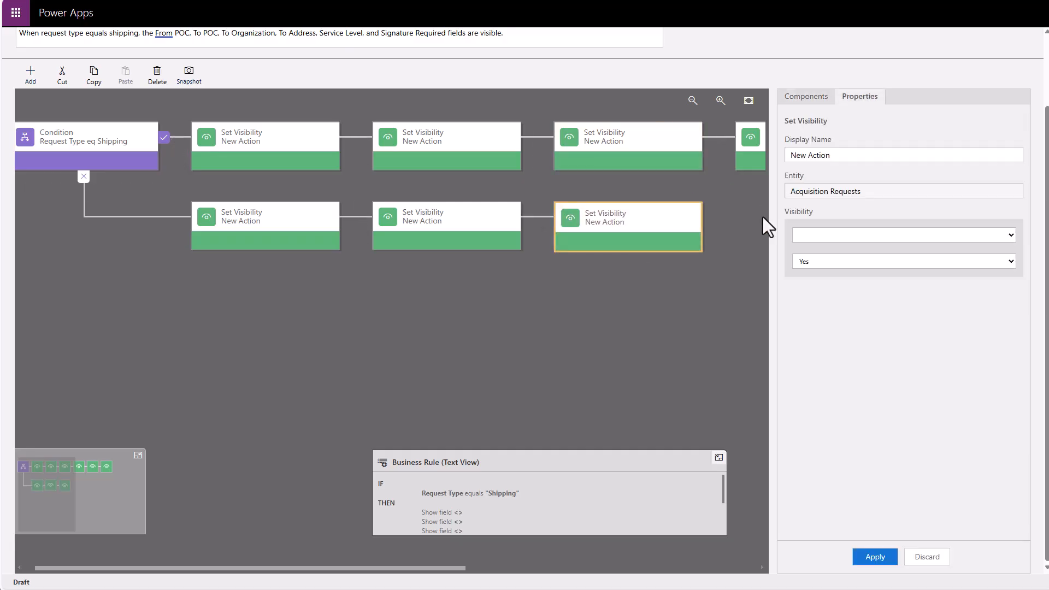
pyautogui.click(787, 103)
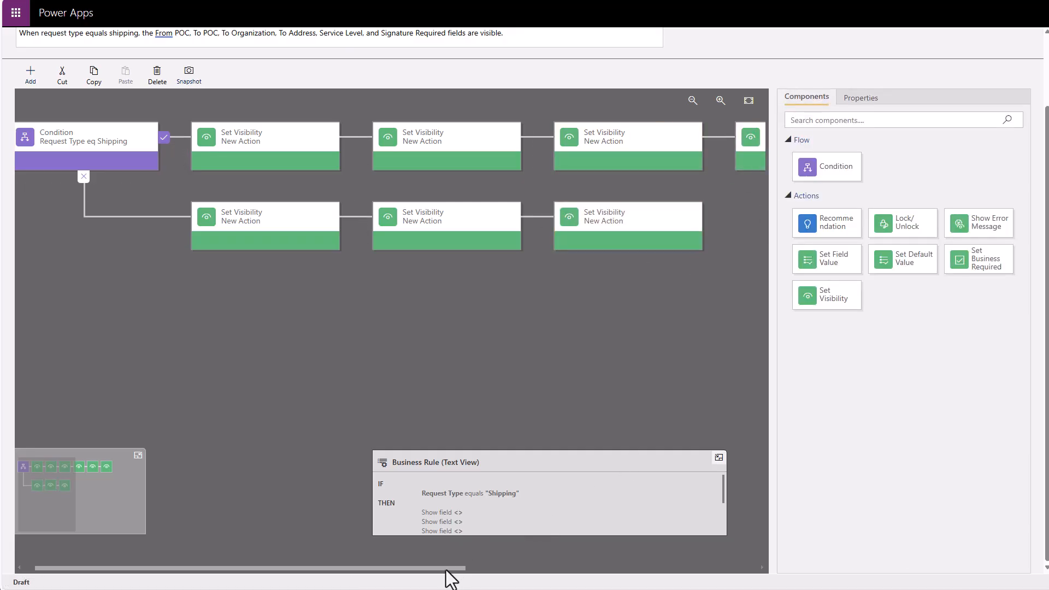
pyautogui.moveTo(449, 569); pyautogui.dragTo(589, 583)
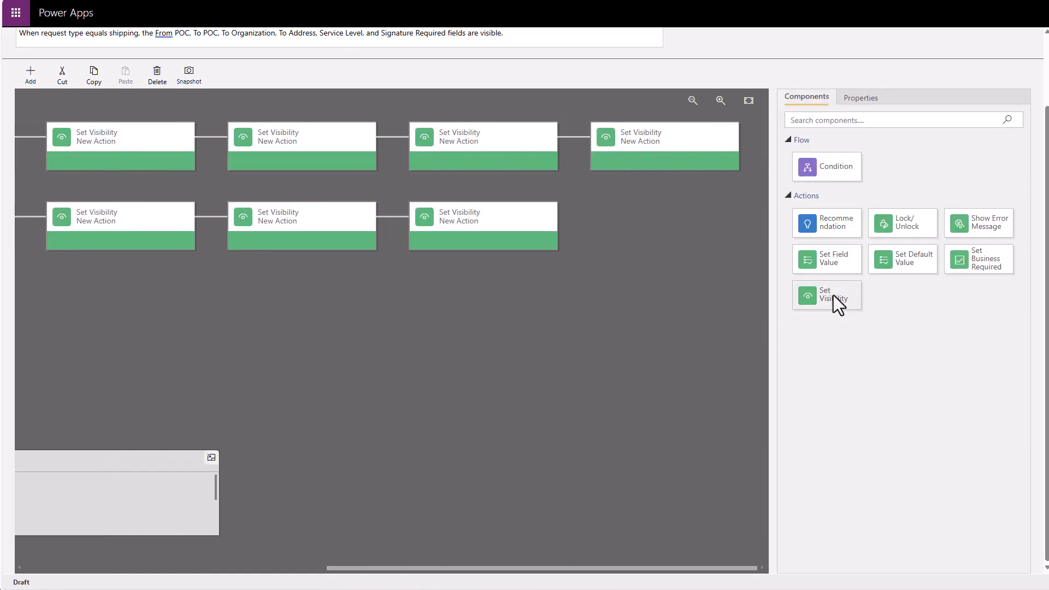
pyautogui.moveTo(833, 295); pyautogui.dragTo(579, 233)
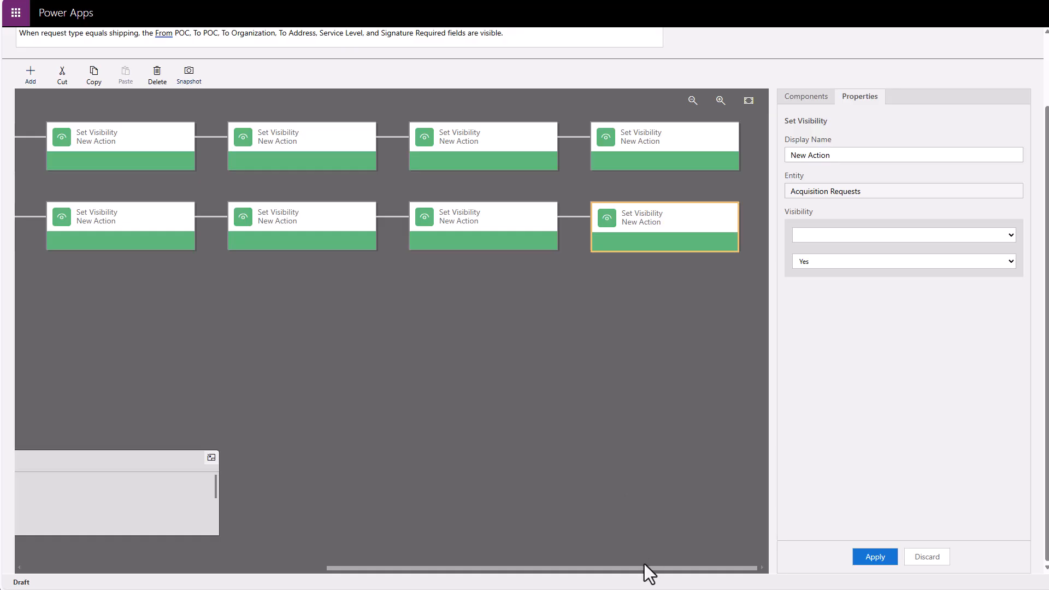
# - Name the true branch's first Set Visibility action From POC Visible, set its field to From POC with visibility Yes, and apply it
pyautogui.moveTo(644, 566); pyautogui.dragTo(358, 568)
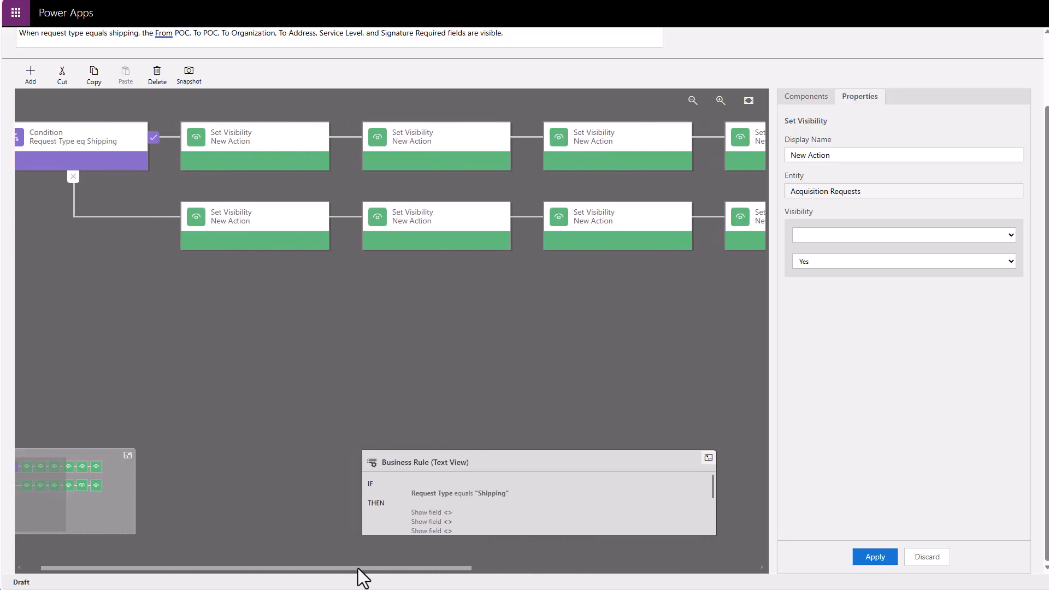
pyautogui.click(269, 143)
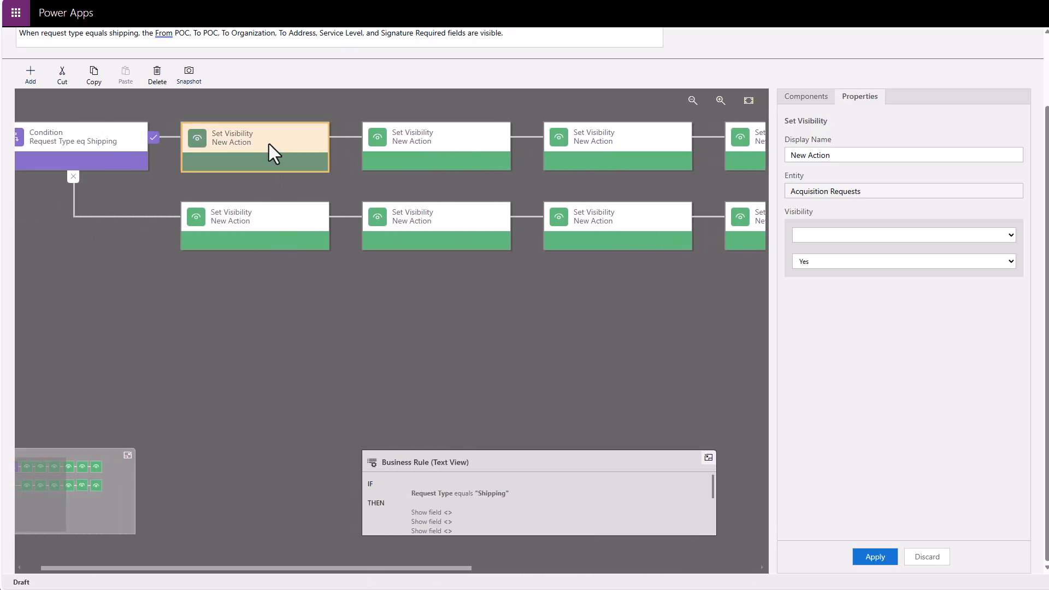
pyautogui.click(847, 156)
pyautogui.hotkey('ctrl', 'shift', 'Left')
pyautogui.hotkey('ctrl', 'shift', 'Left')
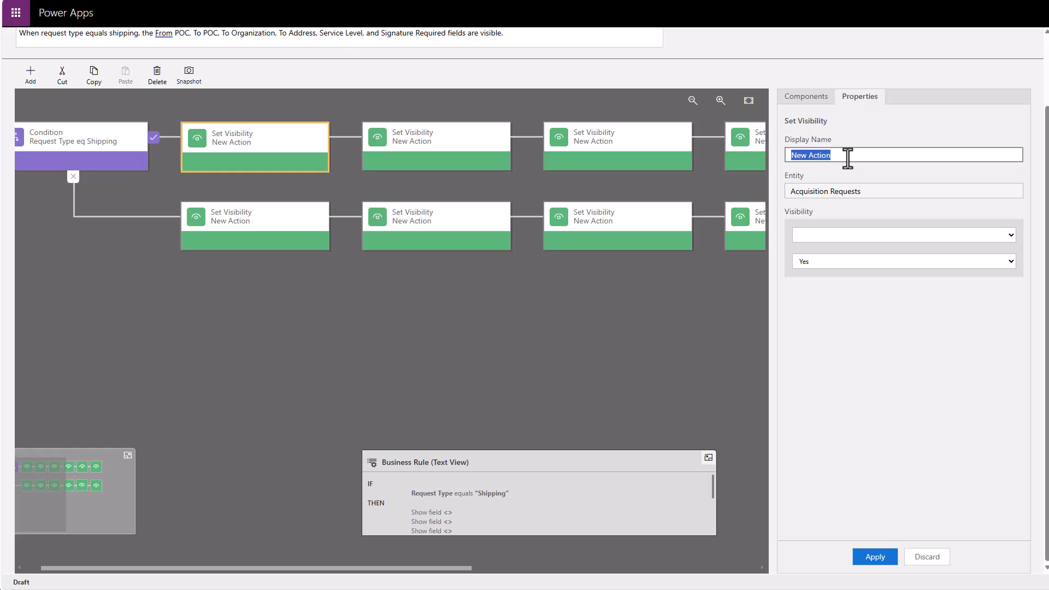
pyautogui.write('From POC Visible')
pyautogui.click(874, 235)
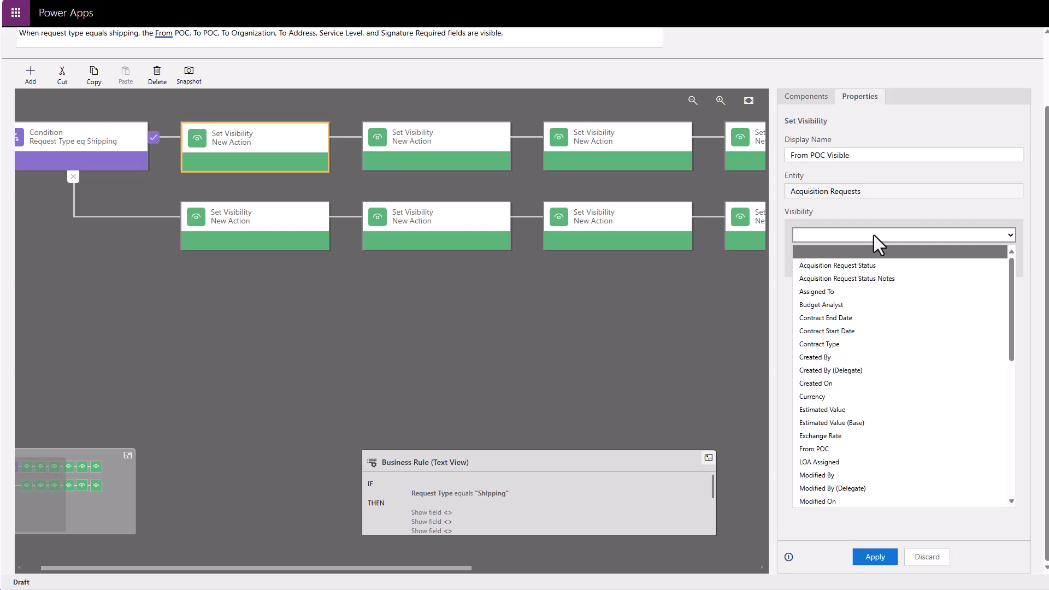
pyautogui.click(831, 450)
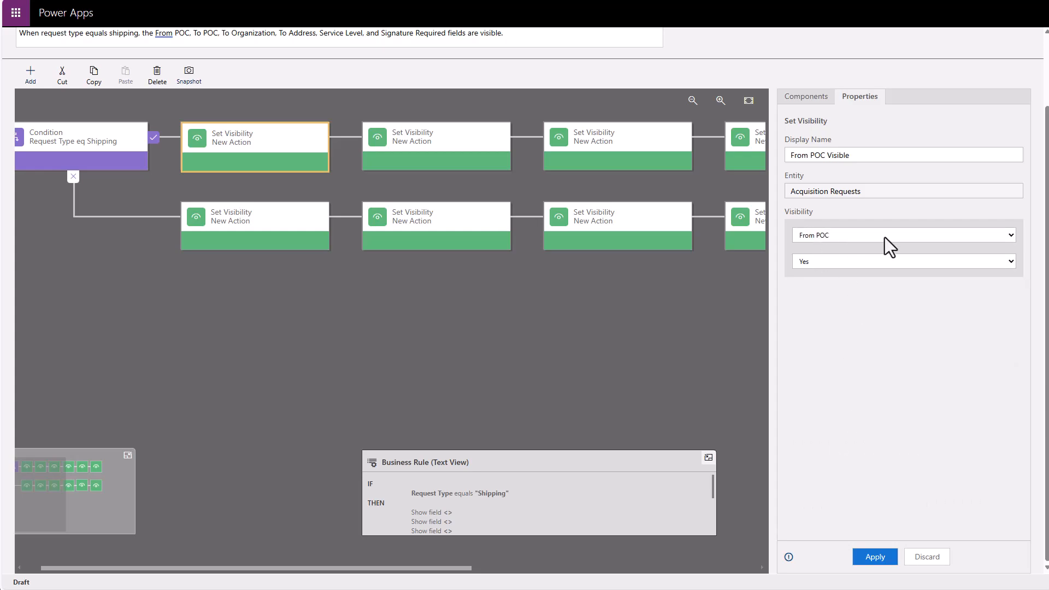
pyautogui.click(877, 557)
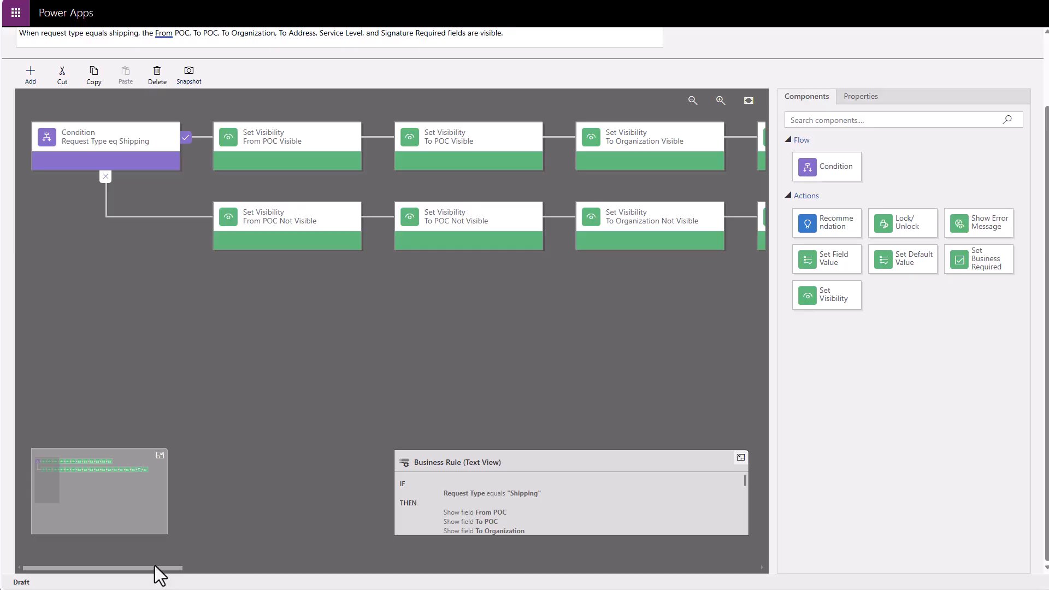
# - Review the visibility, business required, and field value actions along both branches, including the settings of From POC Clear and Signature Required Set No
pyautogui.moveTo(156, 567); pyautogui.dragTo(219, 567)
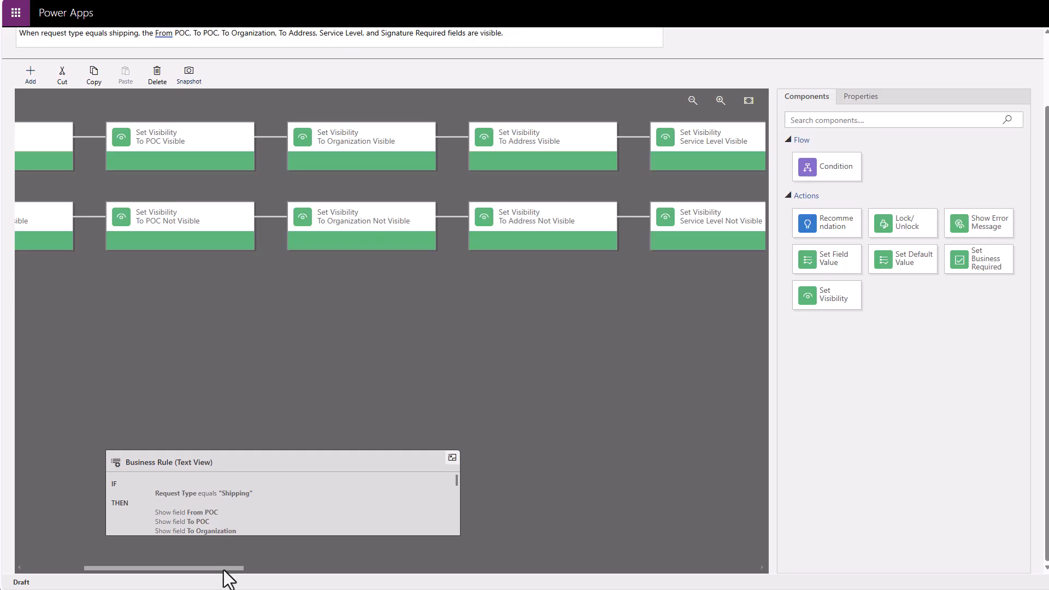
pyautogui.moveTo(223, 570); pyautogui.dragTo(403, 581)
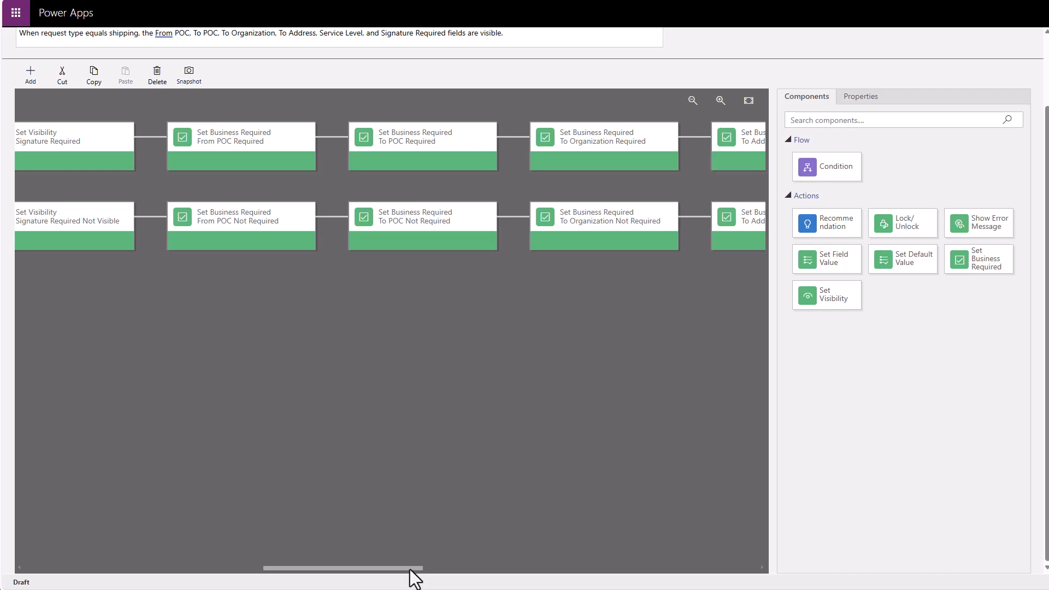
pyautogui.moveTo(410, 573); pyautogui.dragTo(658, 580)
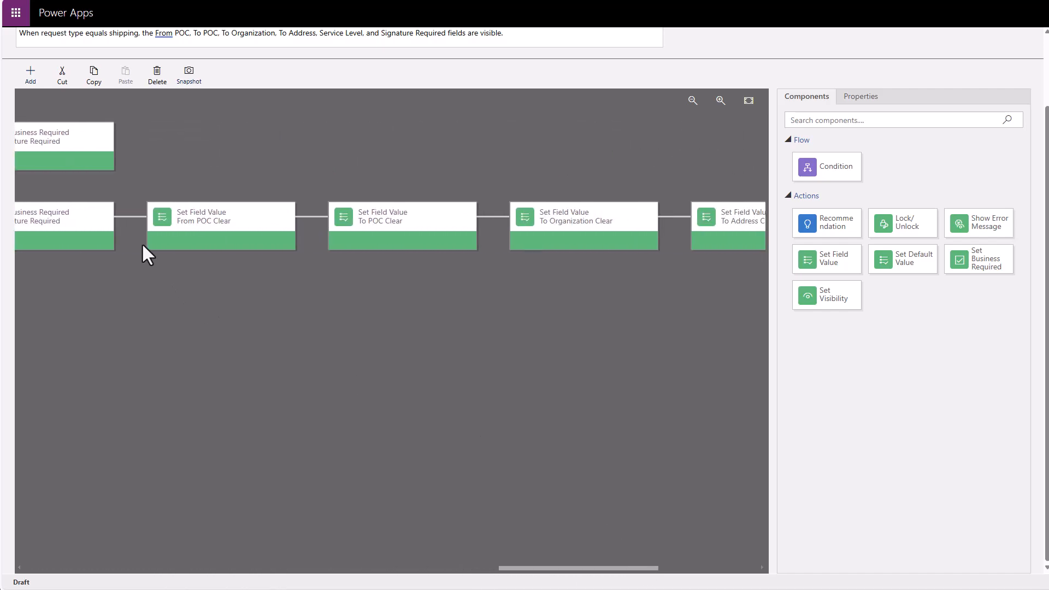
pyautogui.click(188, 209)
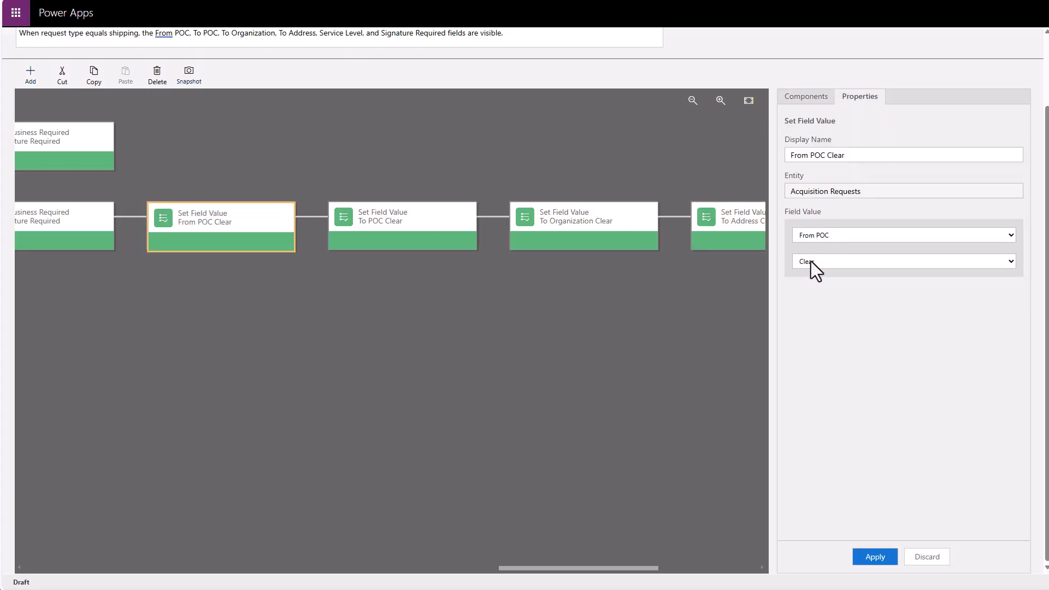
pyautogui.moveTo(557, 578)
pyautogui.mouseDown()
pyautogui.moveTo(632, 581)
pyautogui.moveTo(684, 555)
pyautogui.mouseUp()
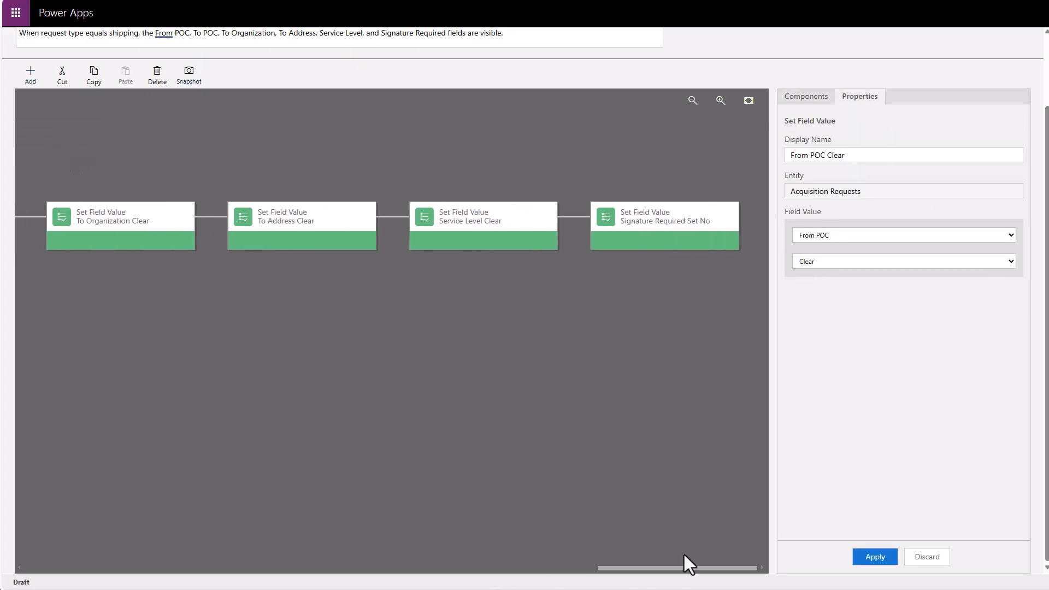
pyautogui.click(696, 233)
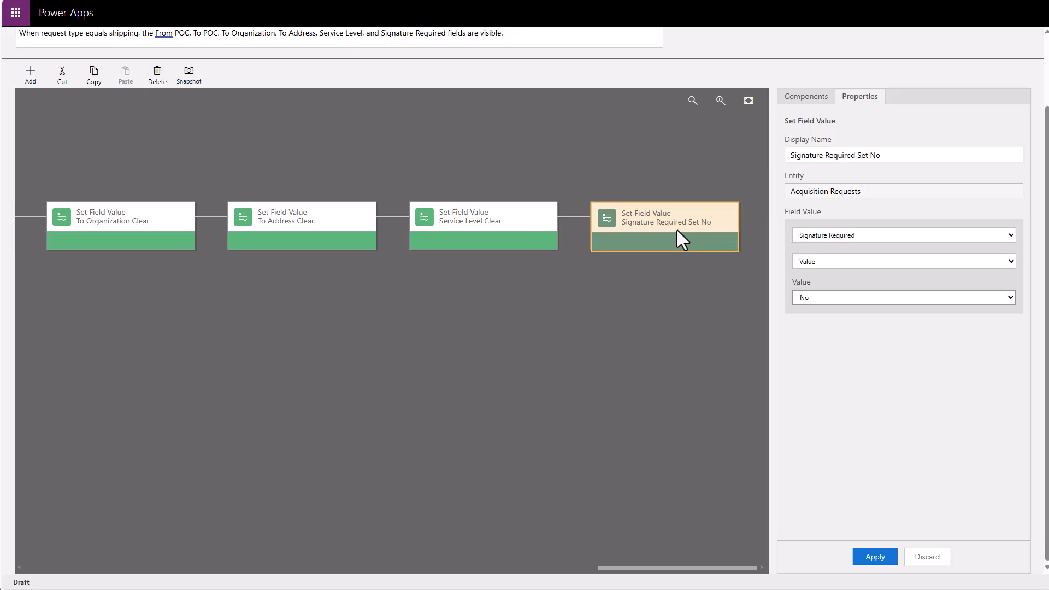
# - Apply the Signature Required Set No action and save the Request Type eq Shipping business rule
pyautogui.click(873, 556)
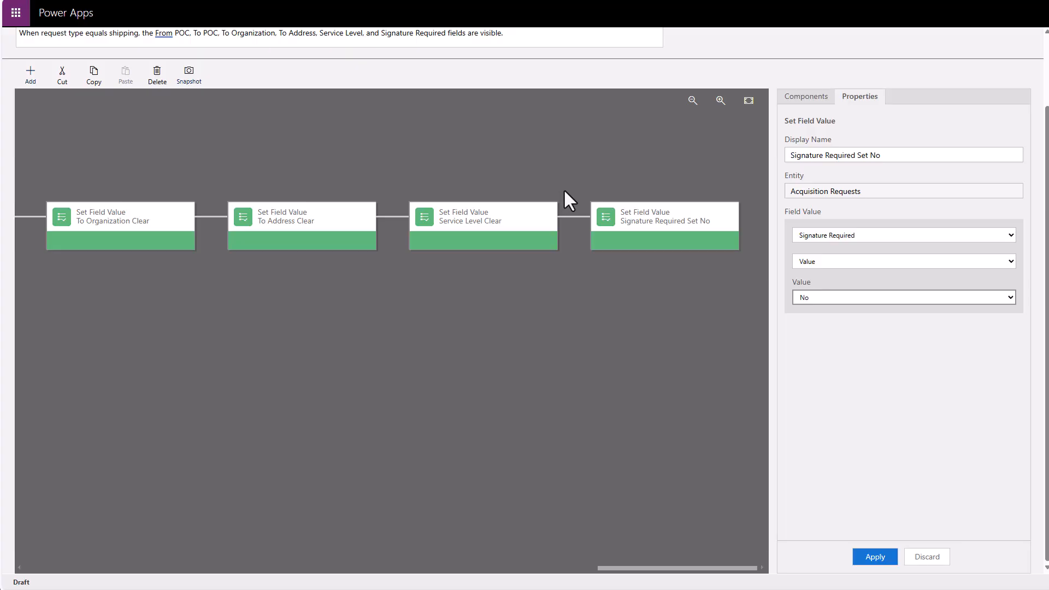
pyautogui.scroll(2, 564, 191)
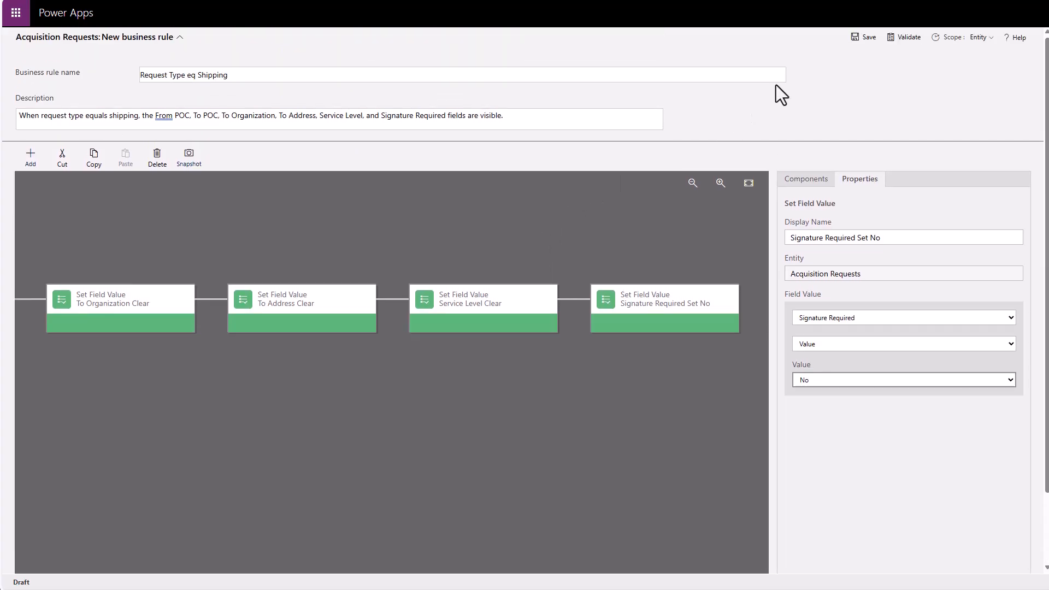
pyautogui.click(868, 38)
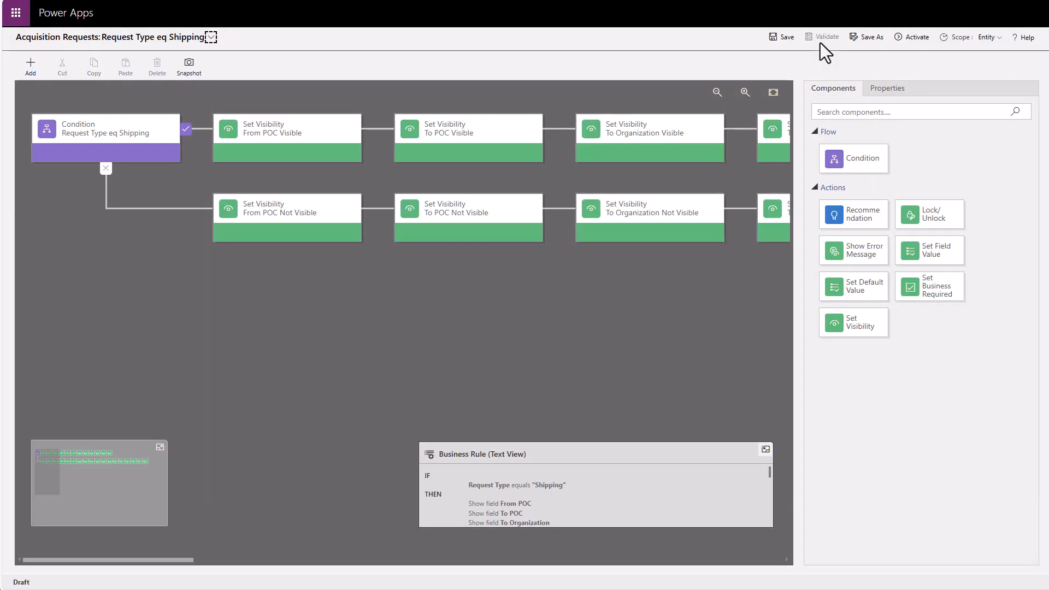
# - Validate and activate the Request Type eq Shipping business rule, and return to the Acquisition Requests form
pyautogui.click(916, 38)
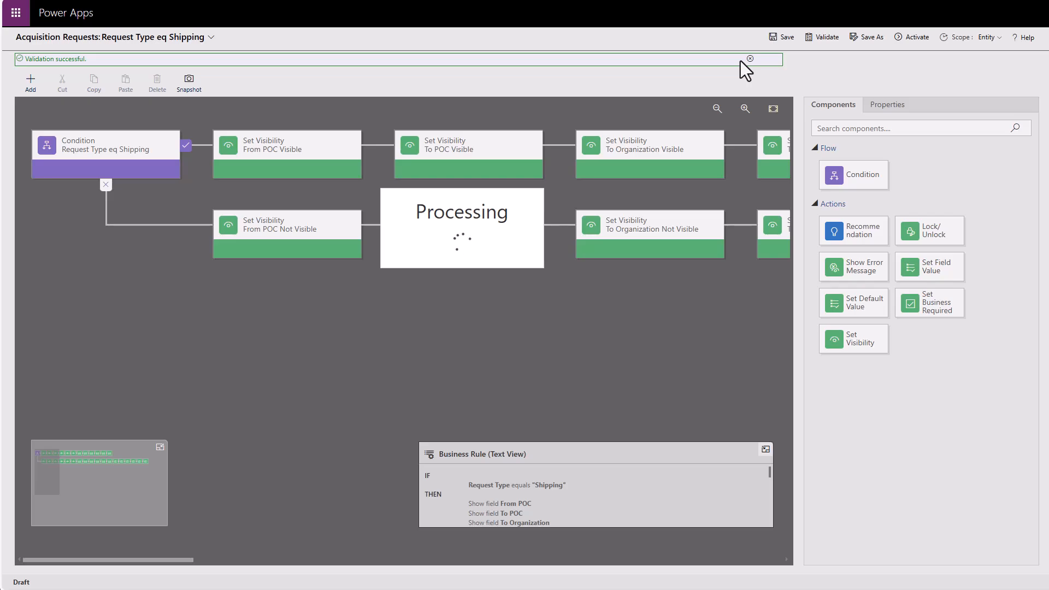
pyautogui.click(186, 71)
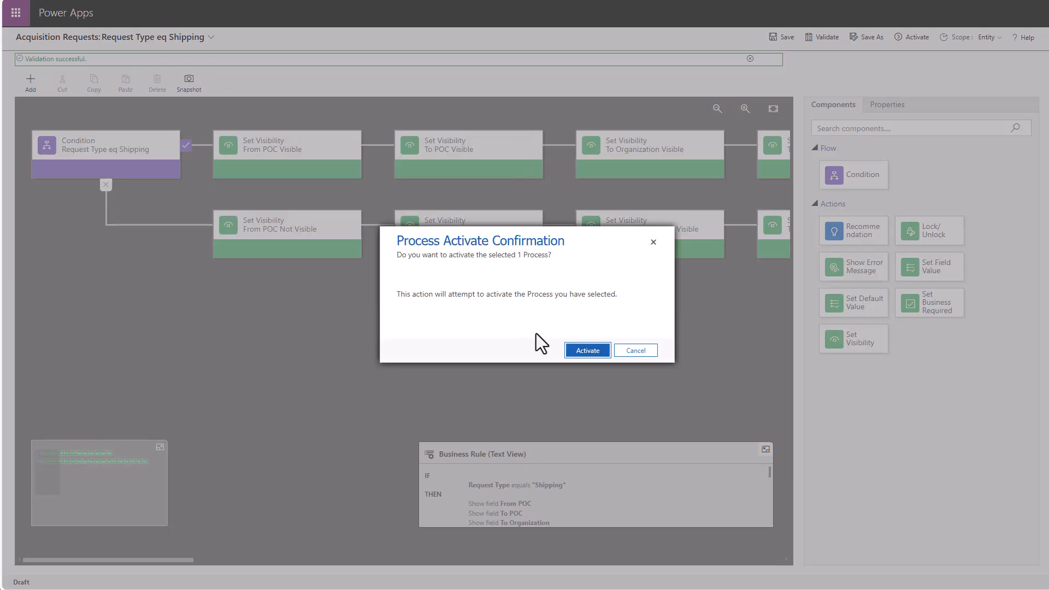
pyautogui.click(581, 354)
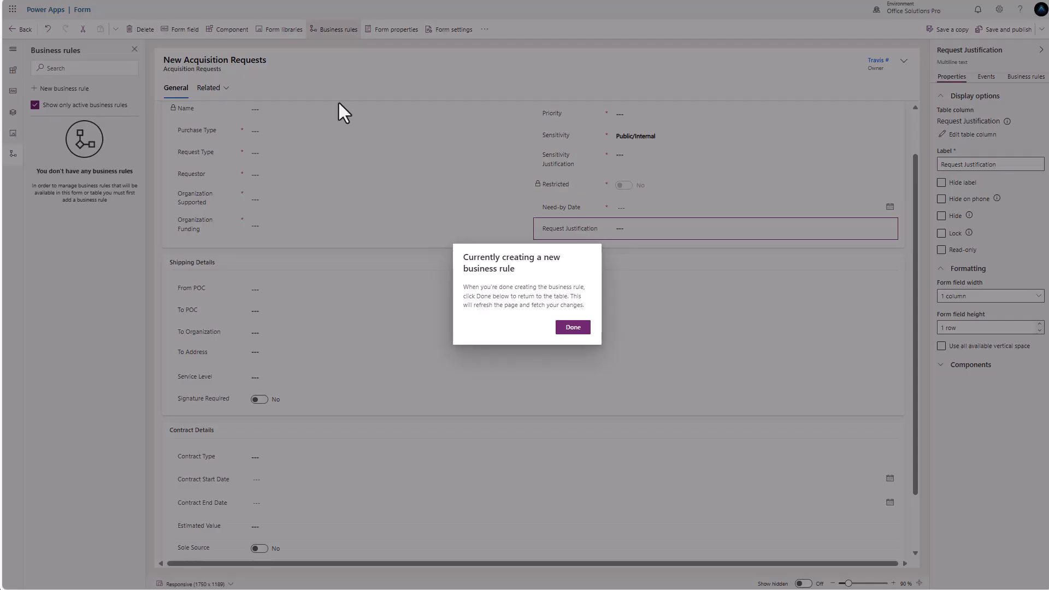
pyautogui.click(571, 330)
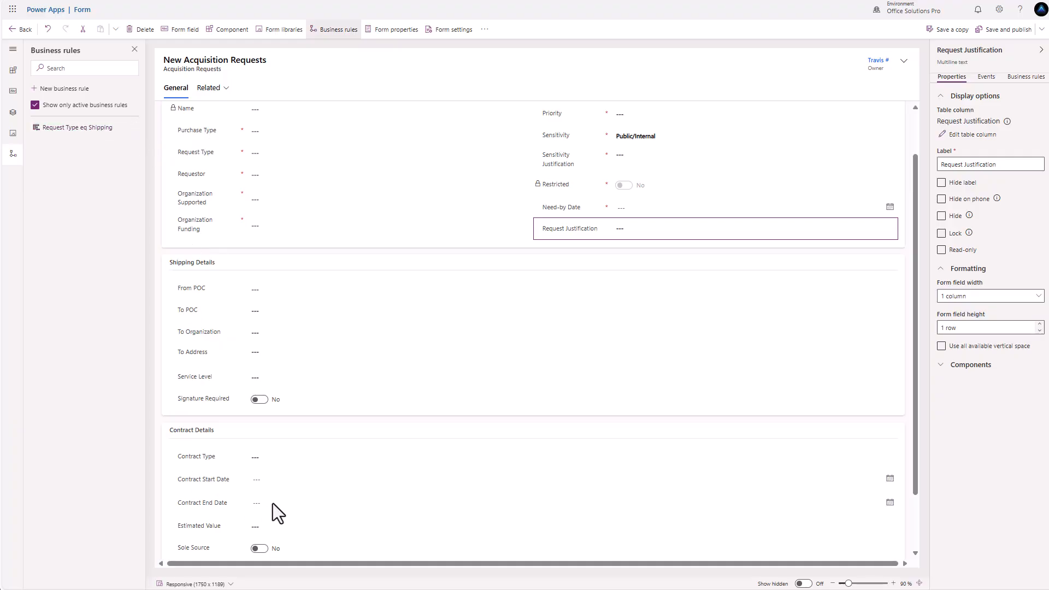
# - Review the form's request, shipping, and contract fields alongside the active business rules for the table
pyautogui.scroll(-1, 261, 494)
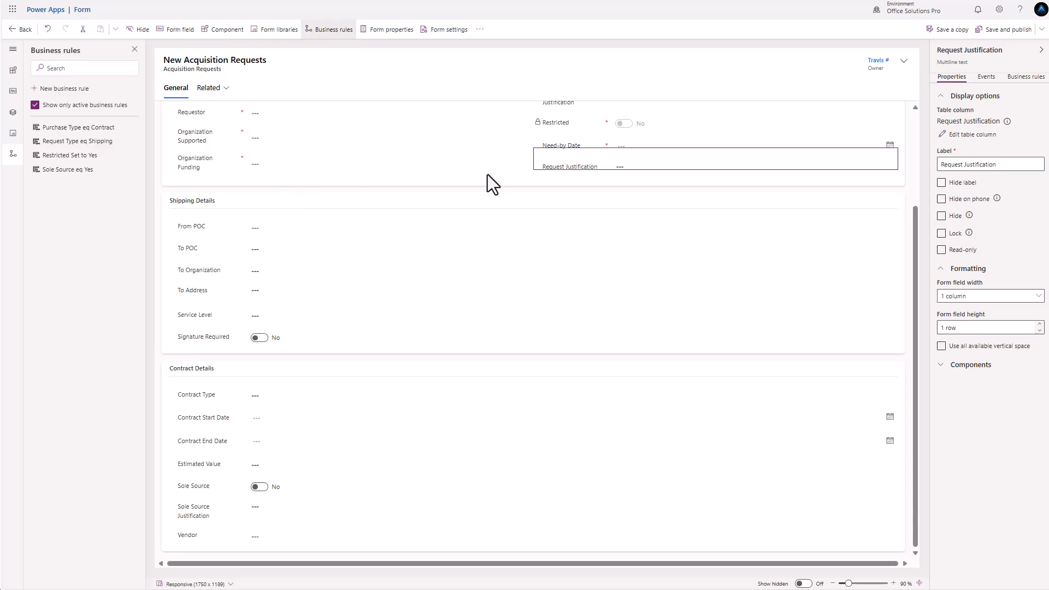
pyautogui.scroll(1, 487, 175)
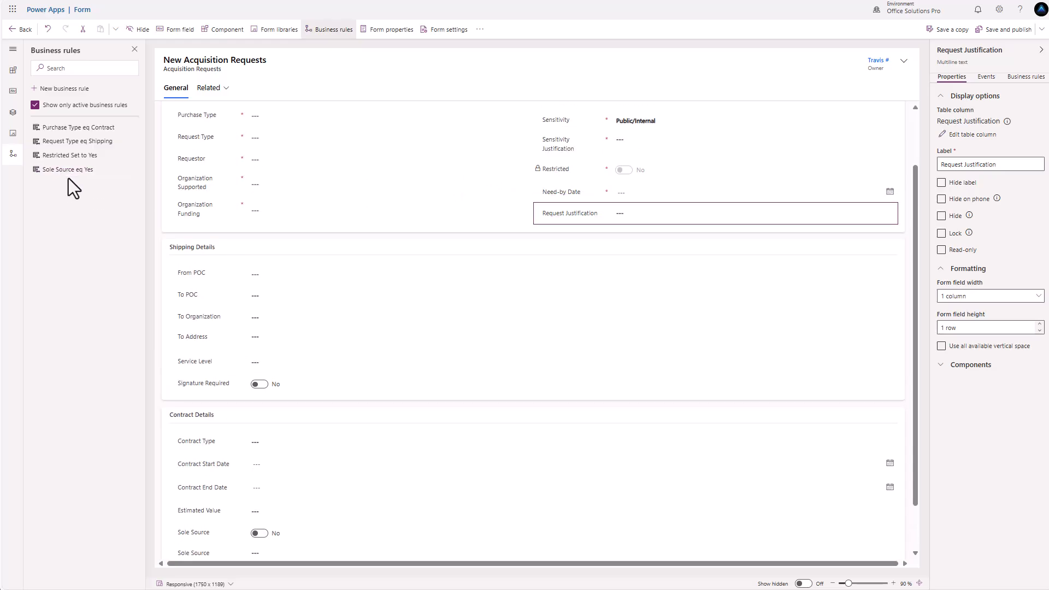
pyautogui.scroll(-1, 200, 385)
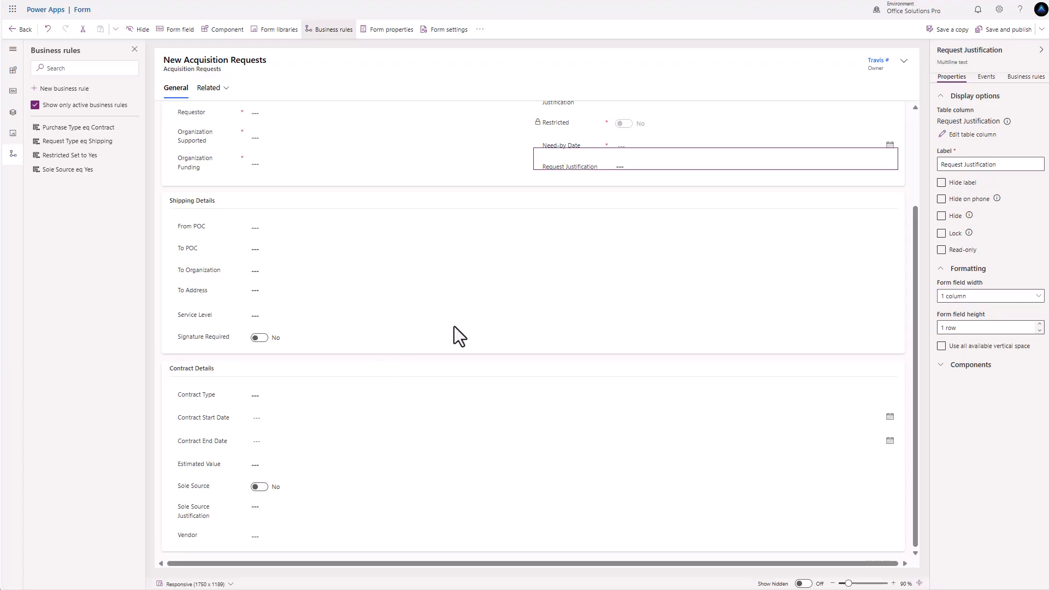
pyautogui.scroll(3, 454, 326)
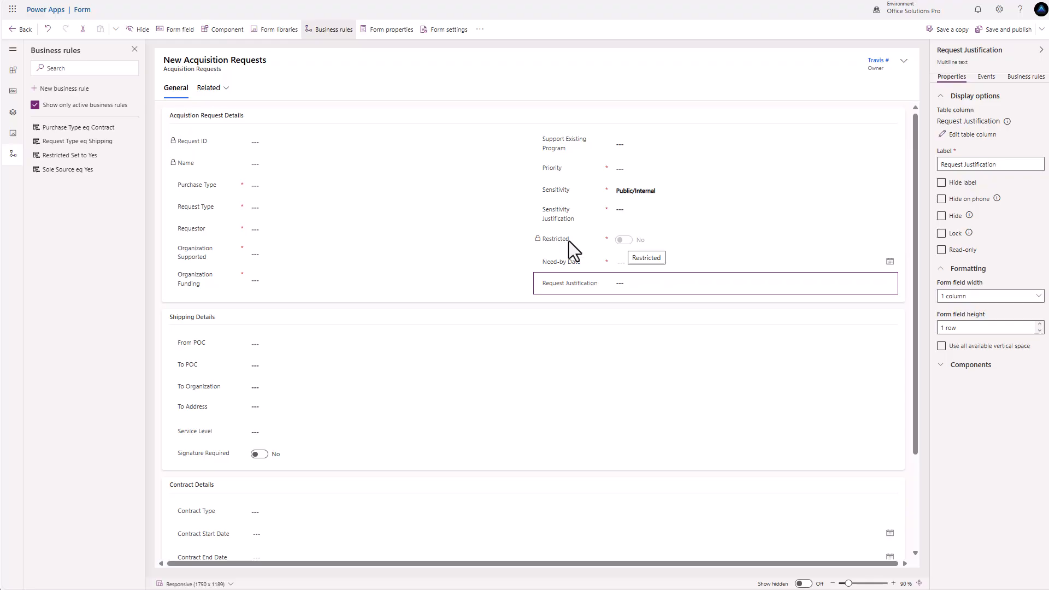
pyautogui.scroll(-3, 566, 241)
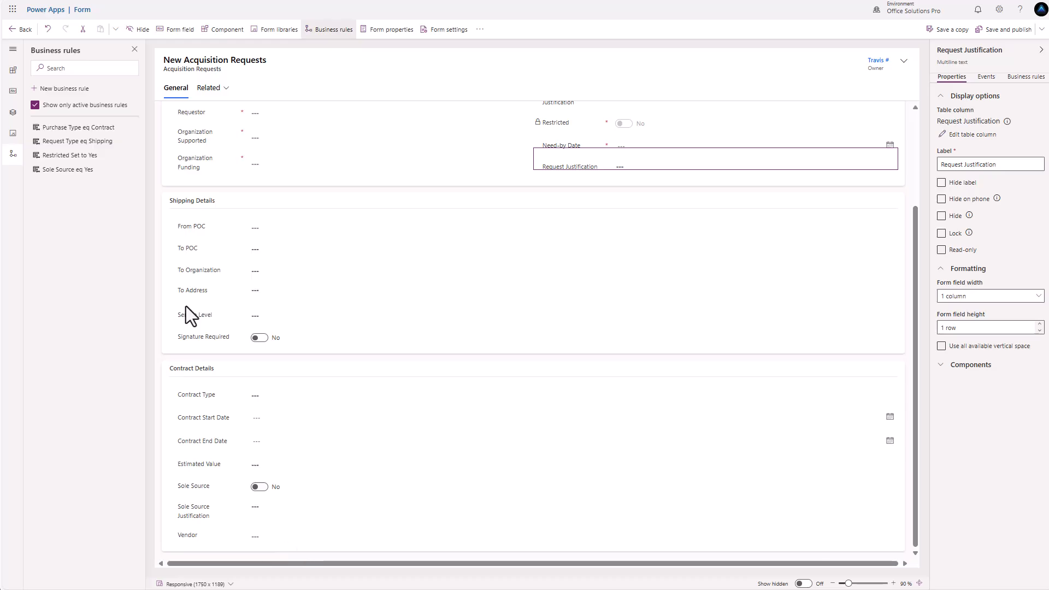
# - Add a quick view using the Vendor lookup's Information form and place it below Vendor in the Contract Details section
pyautogui.click(13, 71)
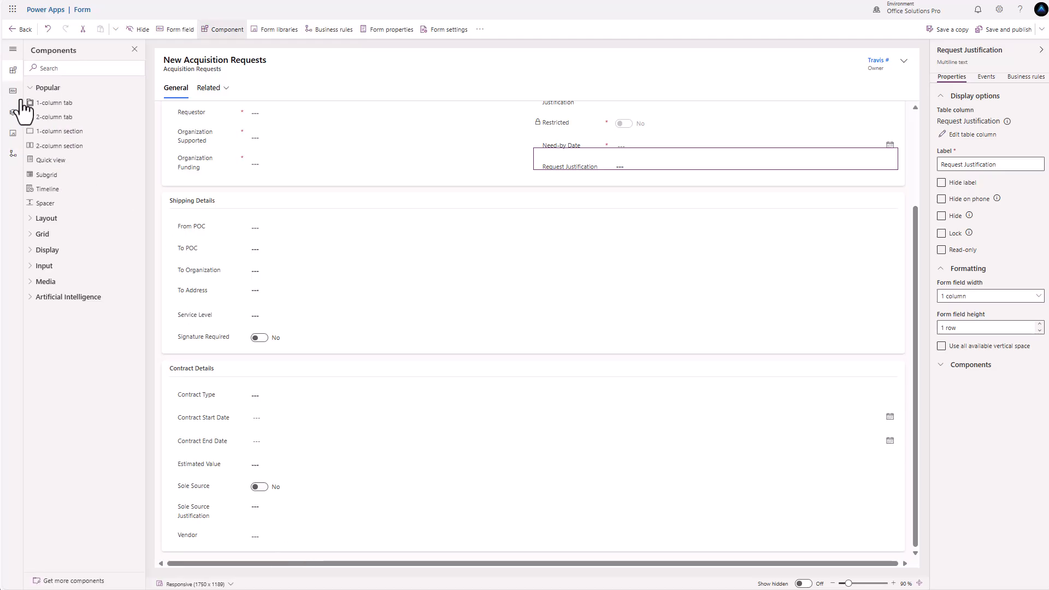
pyautogui.moveTo(71, 168)
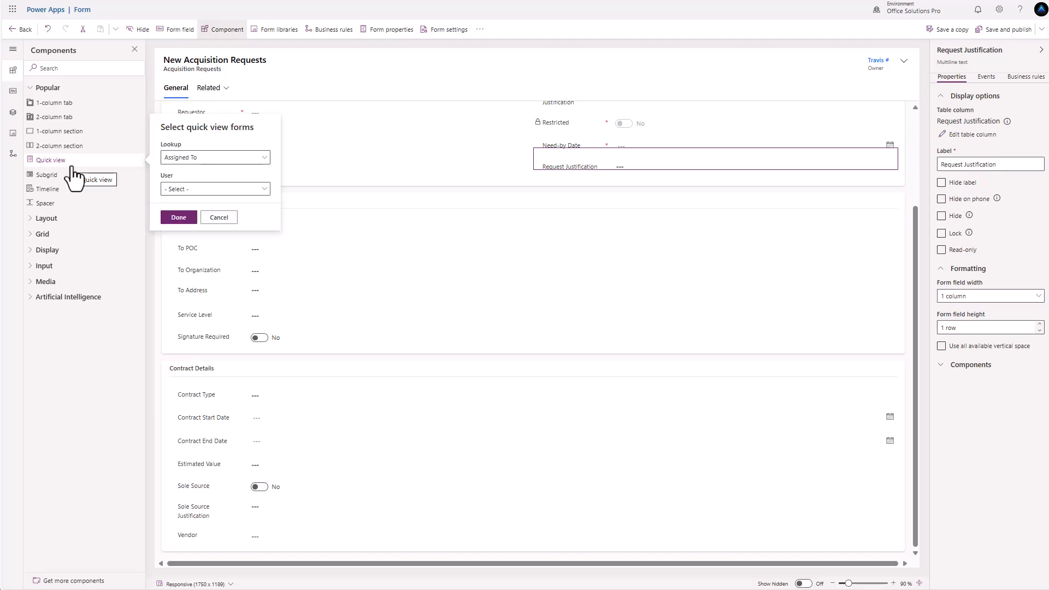
pyautogui.click(265, 159)
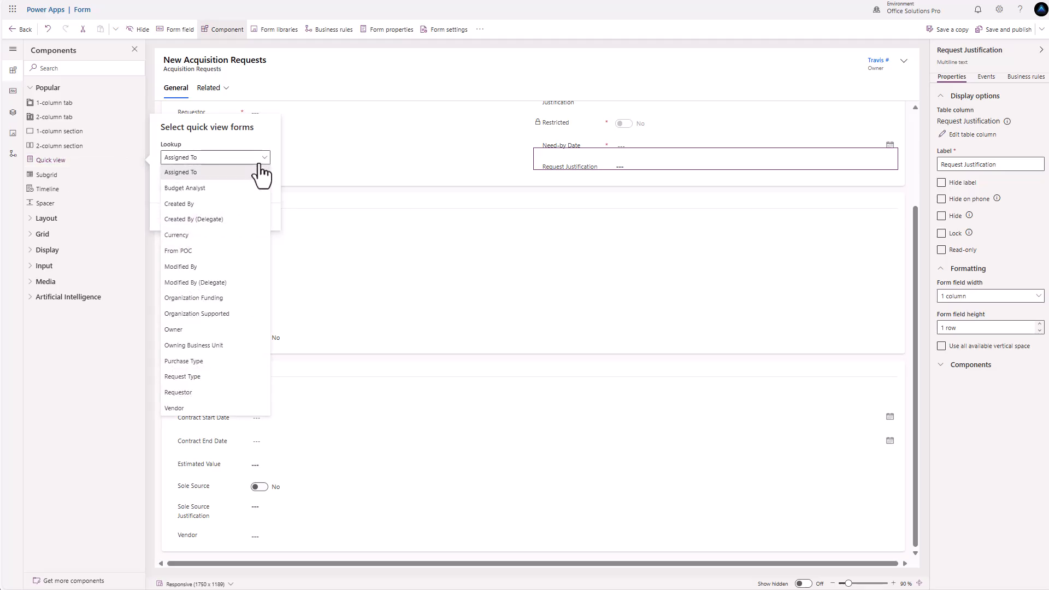
pyautogui.click(198, 411)
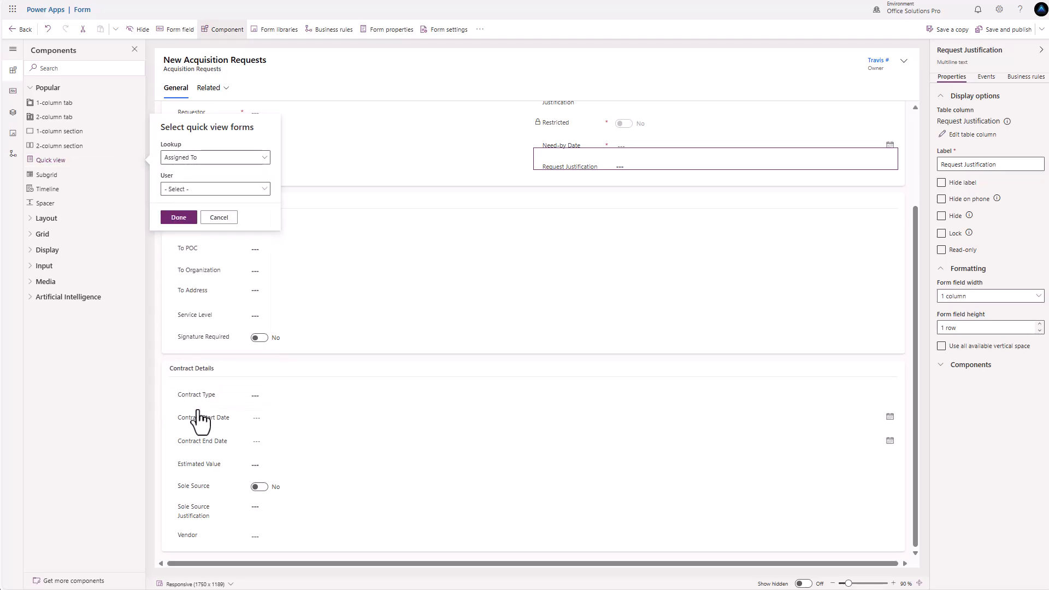
pyautogui.click(252, 190)
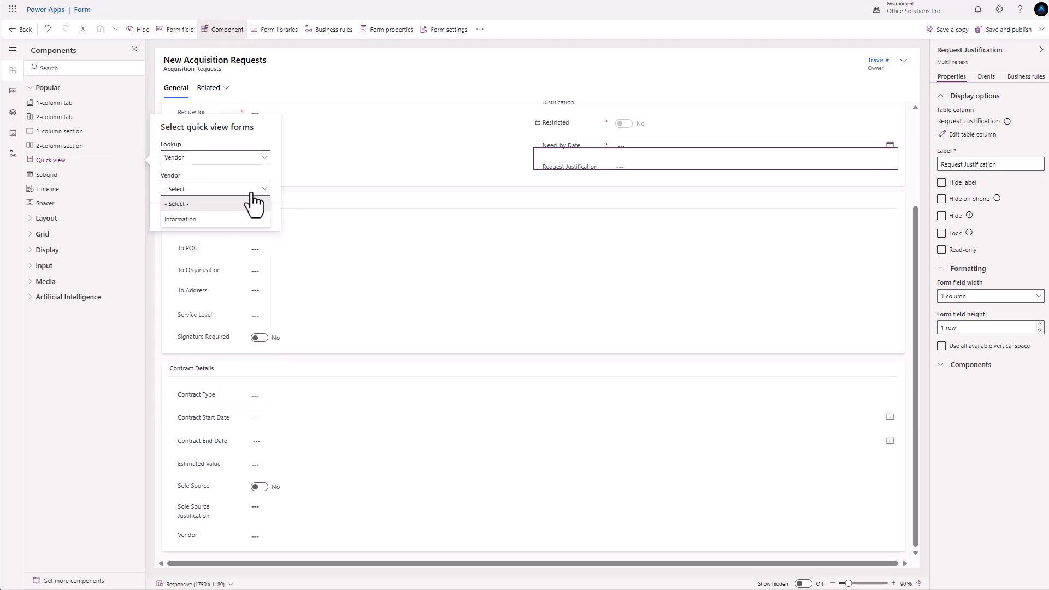
pyautogui.click(233, 221)
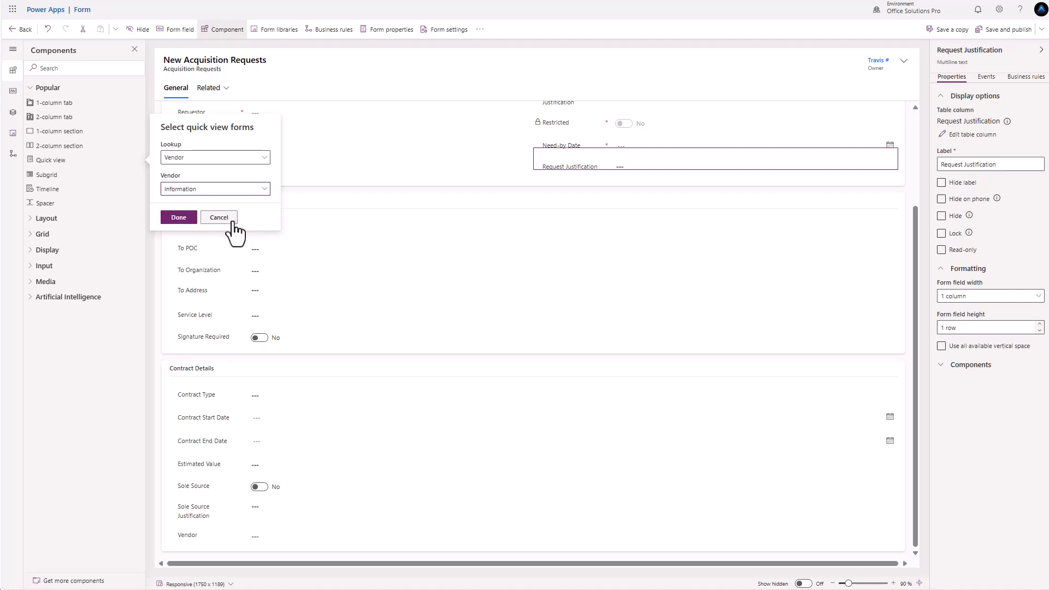
pyautogui.click(180, 219)
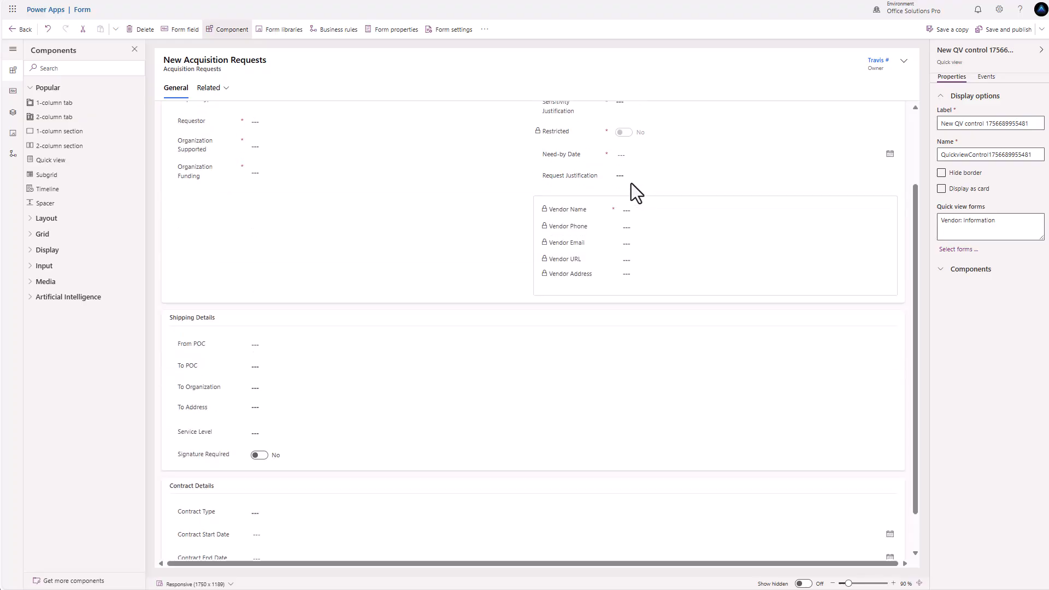
pyautogui.scroll(-2, 663, 281)
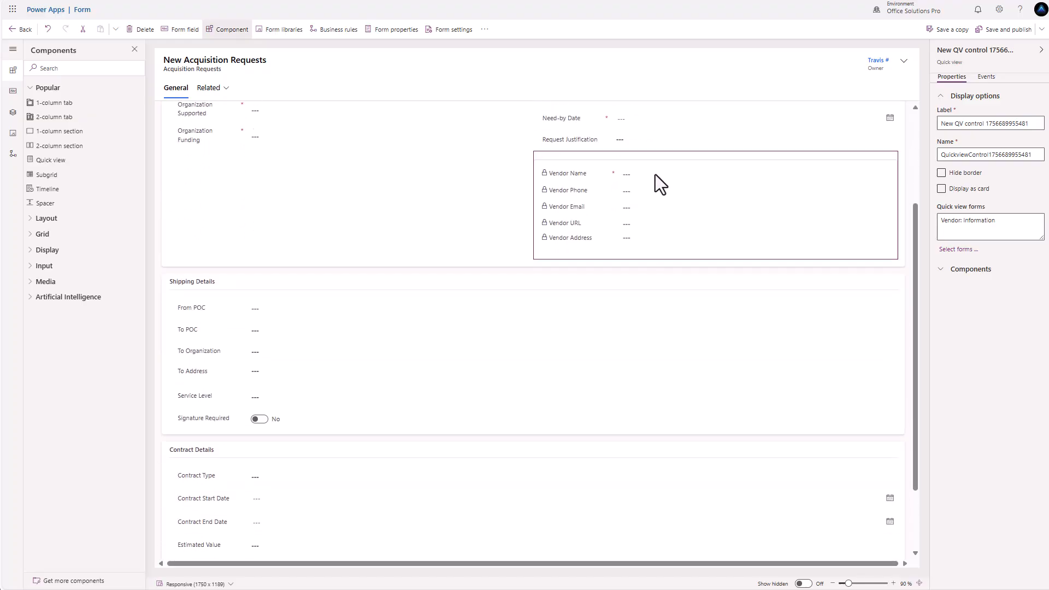
pyautogui.moveTo(655, 175); pyautogui.dragTo(303, 541)
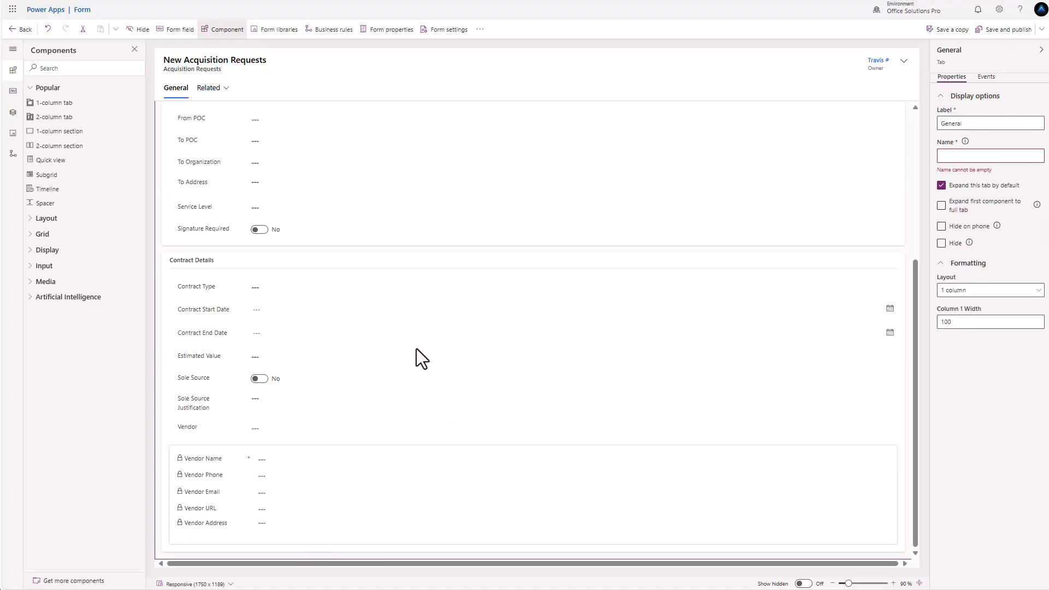
# - Set the Contract Details section to 2 columns and move Vendor into the second column above its quick view
pyautogui.click(514, 261)
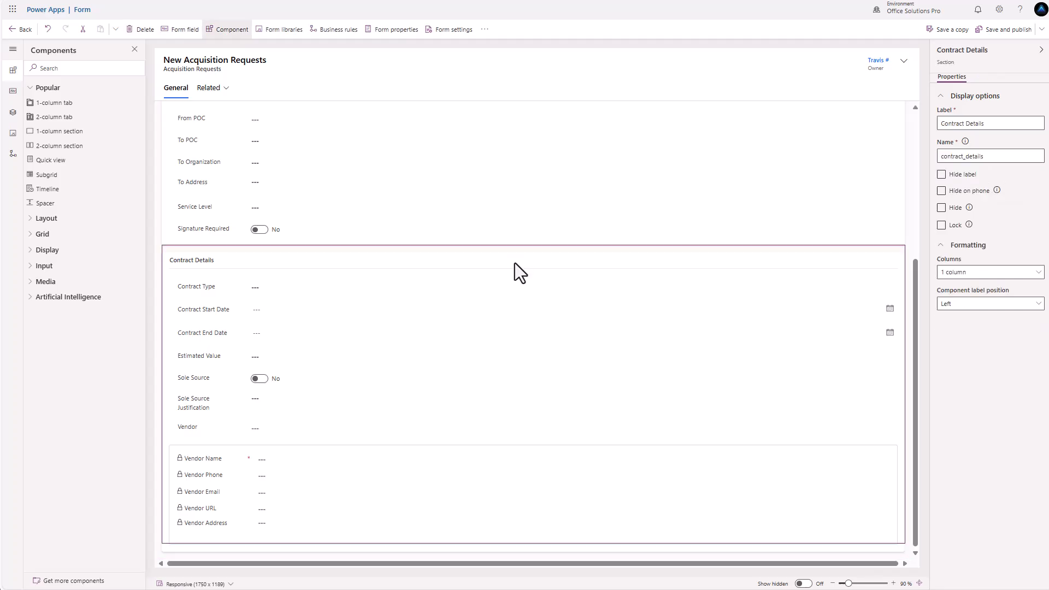
pyautogui.click(1006, 273)
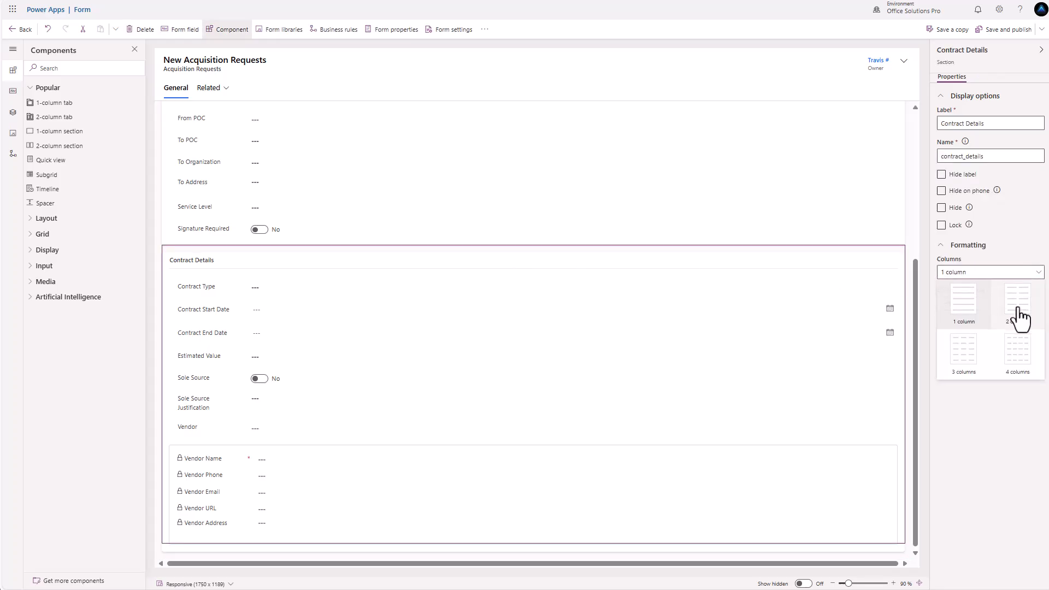
pyautogui.click(1000, 309)
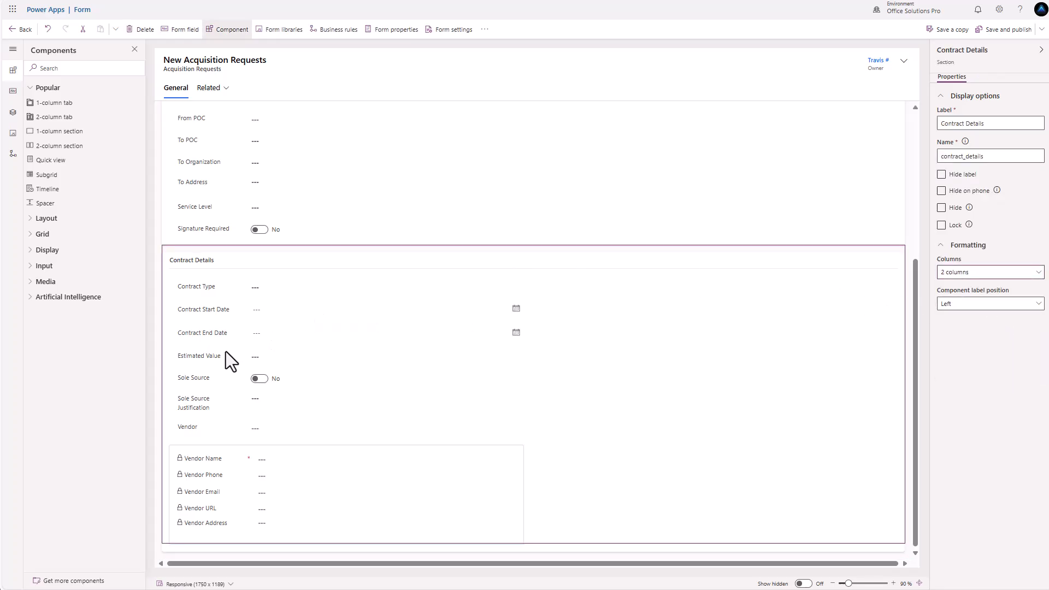
pyautogui.moveTo(263, 460); pyautogui.dragTo(608, 278)
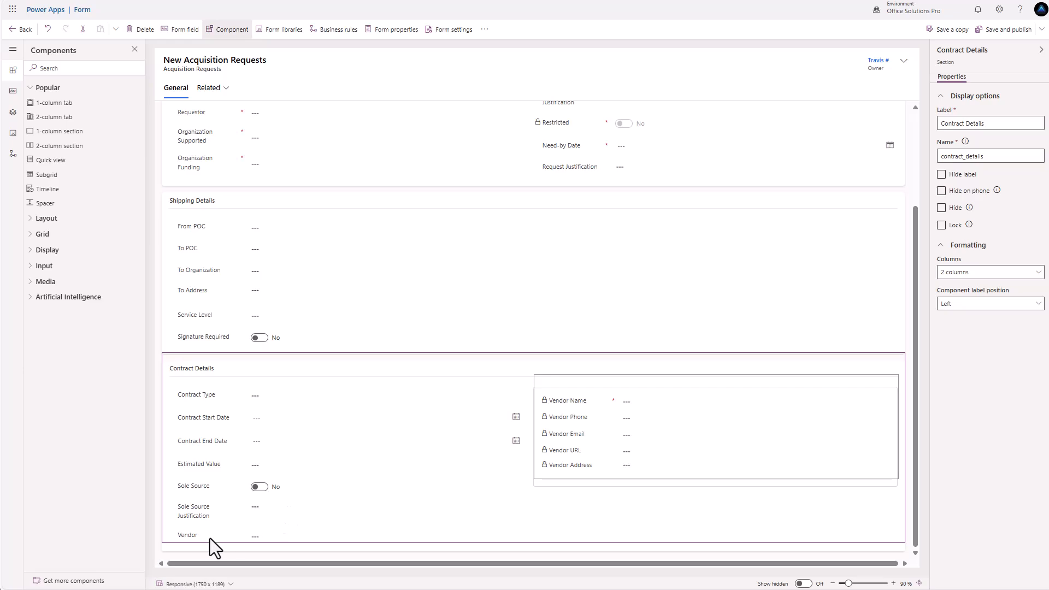
pyautogui.moveTo(210, 539); pyautogui.dragTo(532, 414)
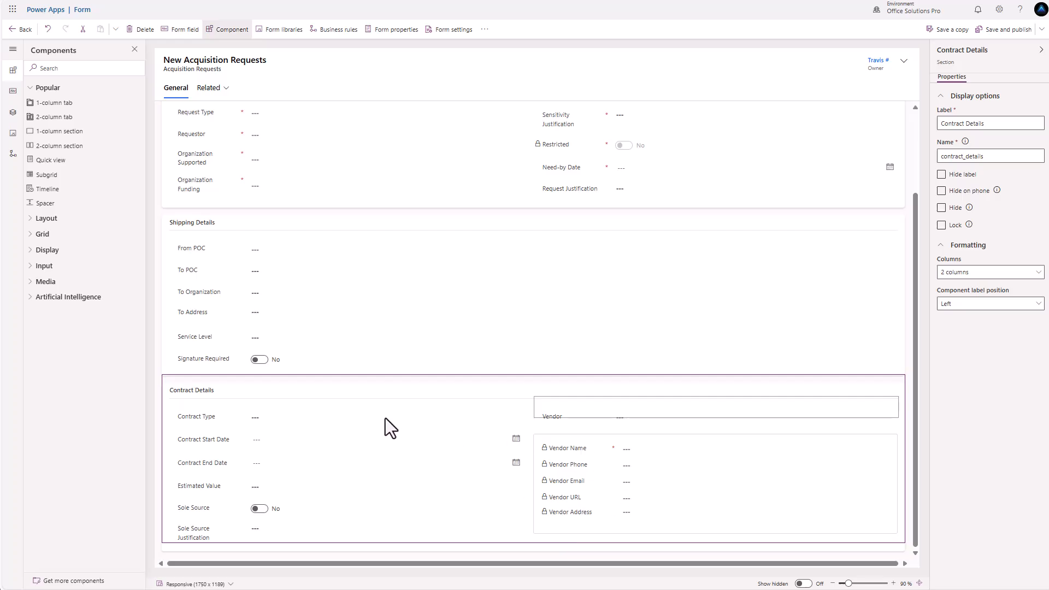
# - Set the Shipping Details section to 2 columns and move Service Level and Signature Required into the second column
pyautogui.scroll(3, 491, 448)
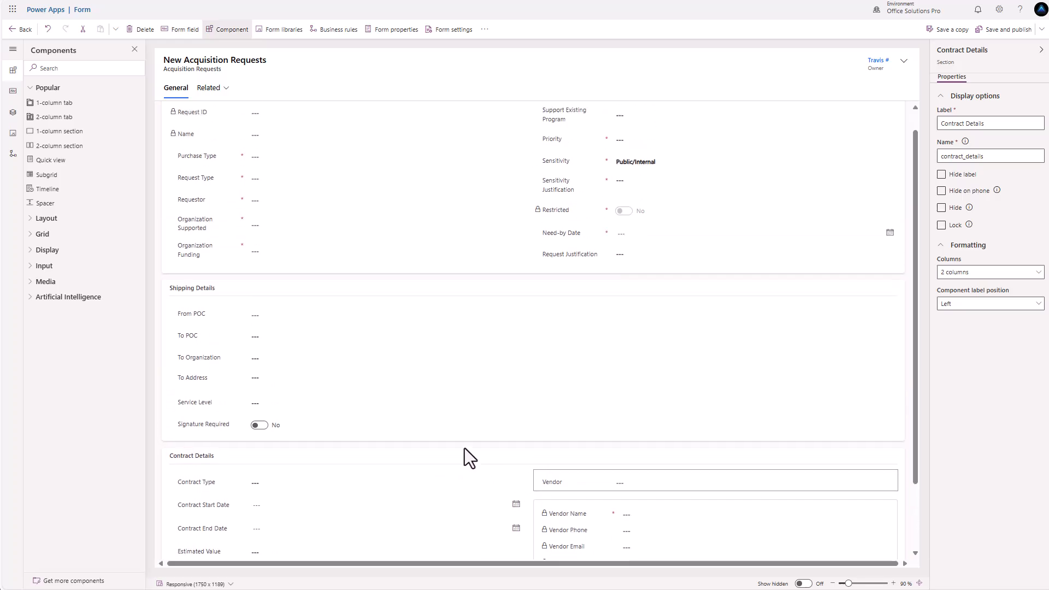
pyautogui.click(499, 374)
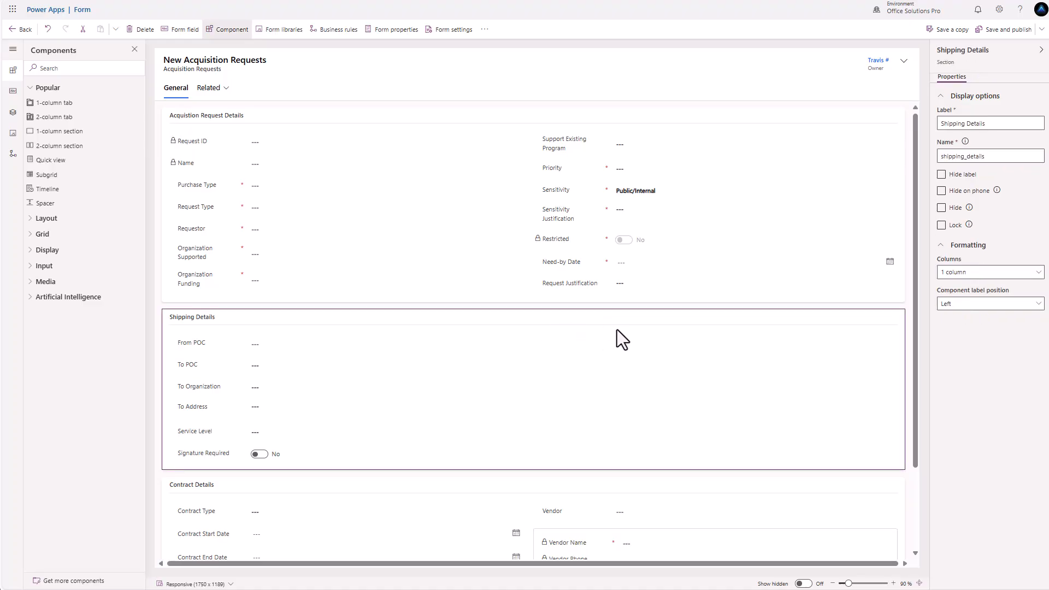
pyautogui.click(983, 272)
pyautogui.click(1018, 322)
pyautogui.moveTo(205, 432)
pyautogui.mouseDown()
pyautogui.moveTo(531, 329)
pyautogui.moveTo(543, 339)
pyautogui.moveTo(235, 437)
pyautogui.moveTo(218, 459)
pyautogui.moveTo(382, 435)
pyautogui.moveTo(569, 363)
pyautogui.mouseUp()
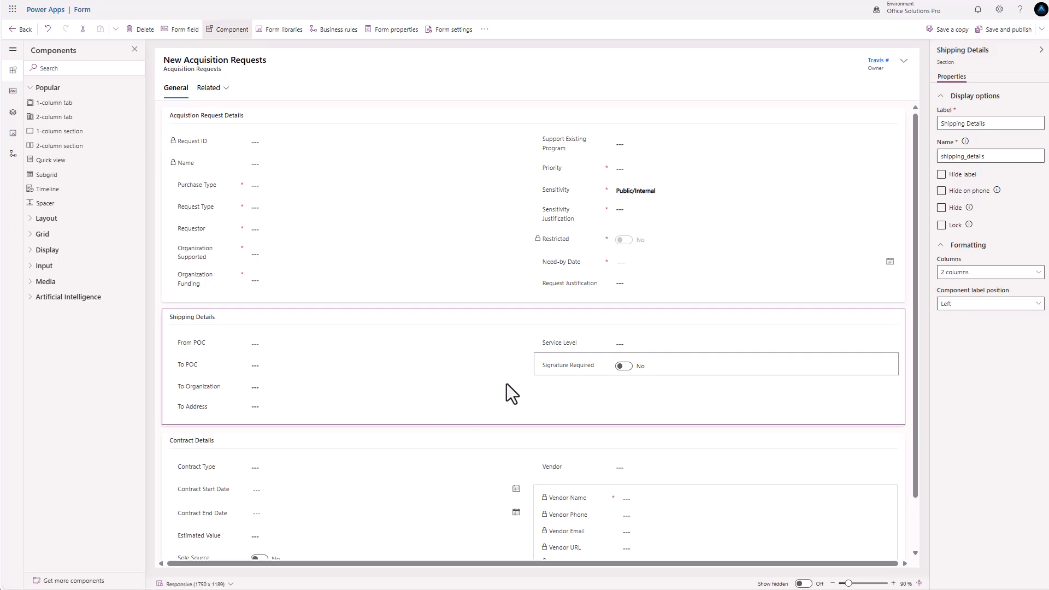
# - Check the rearranged Shipping Details and Contract Details sections, and save and publish the form
pyautogui.scroll(-1, 533, 385)
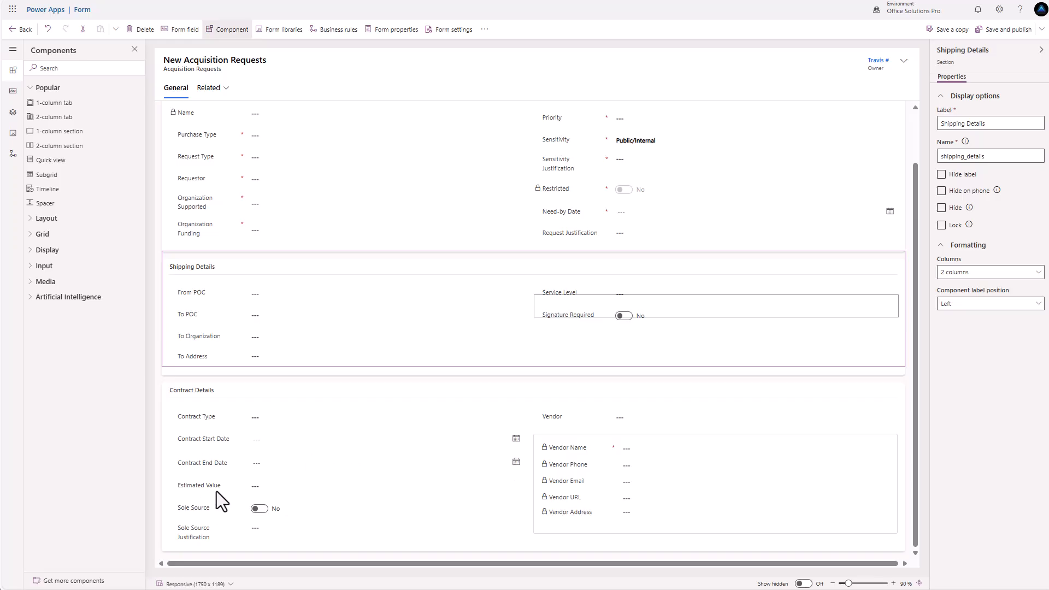
pyautogui.scroll(2, 278, 484)
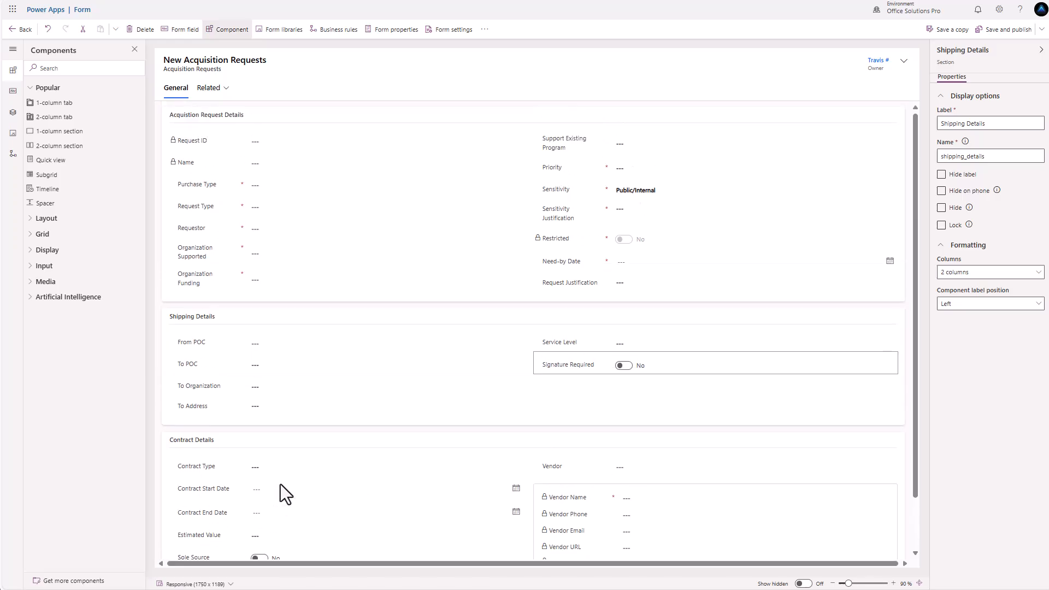
pyautogui.click(1000, 30)
# - Add a 1-column section at the end of the General tab, labelled Request Attachments and named request_attachments
pyautogui.scroll(-2, 626, 277)
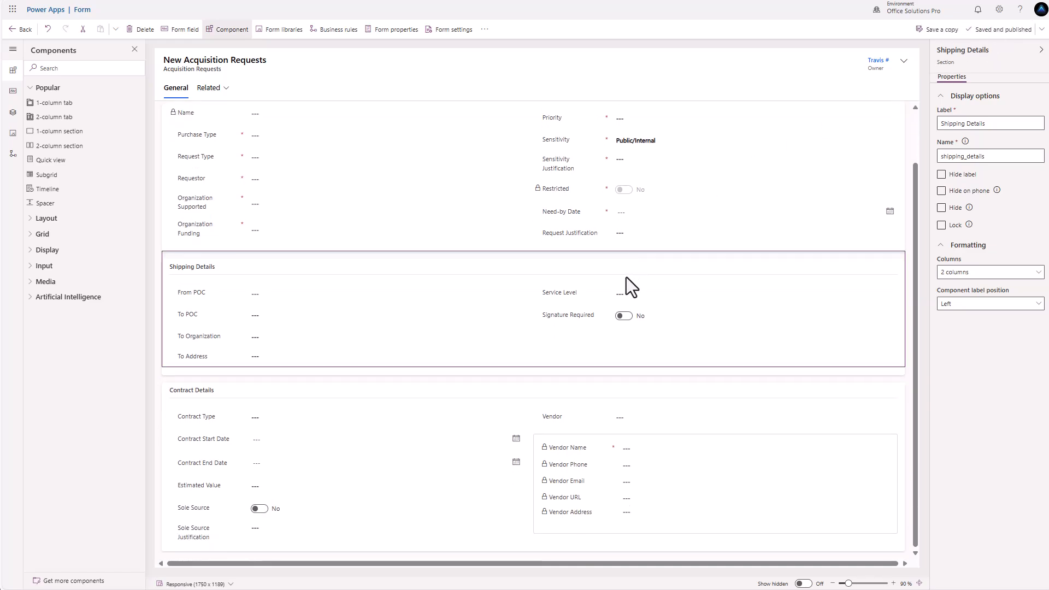
pyautogui.click(451, 558)
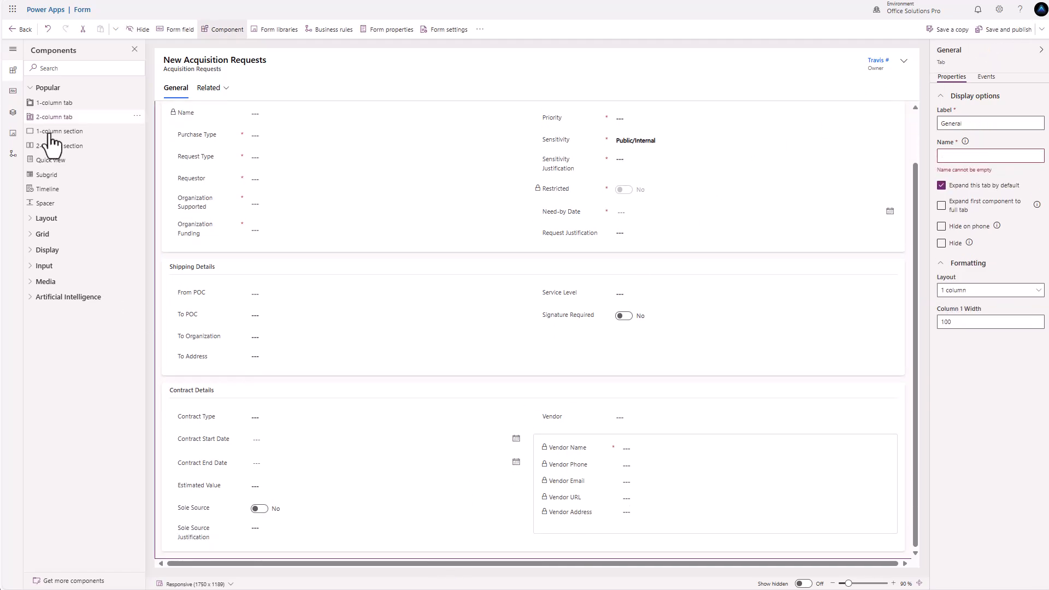
pyautogui.click(75, 133)
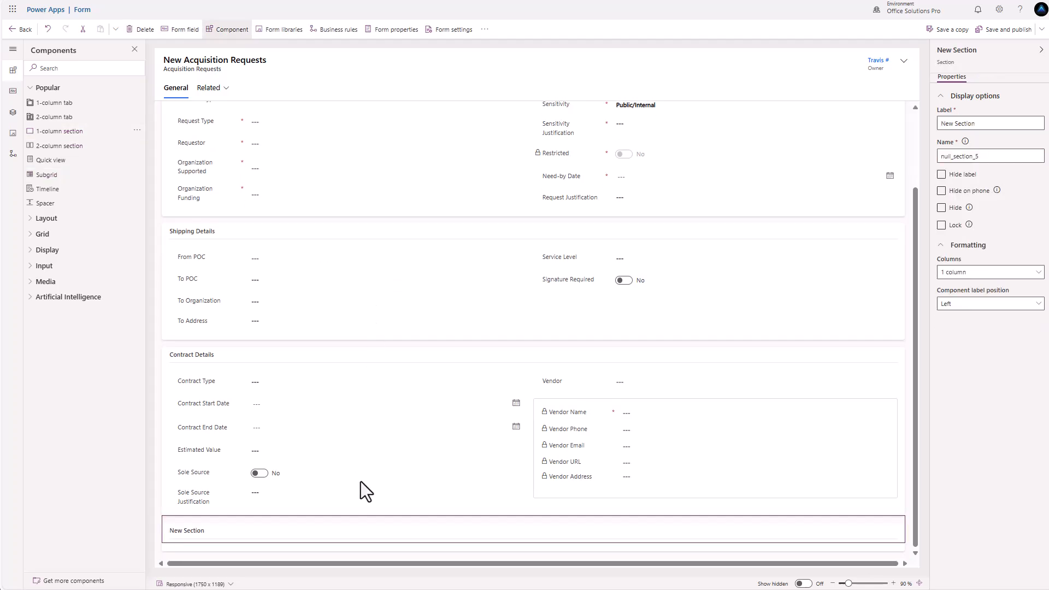
pyautogui.tripleClick(978, 126)
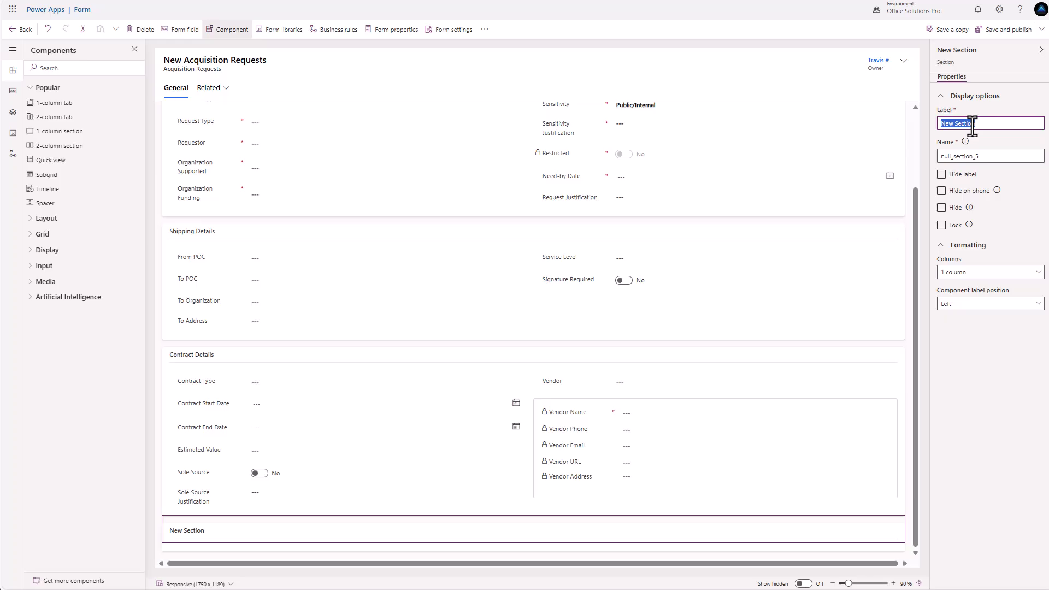
pyautogui.write('Request ')
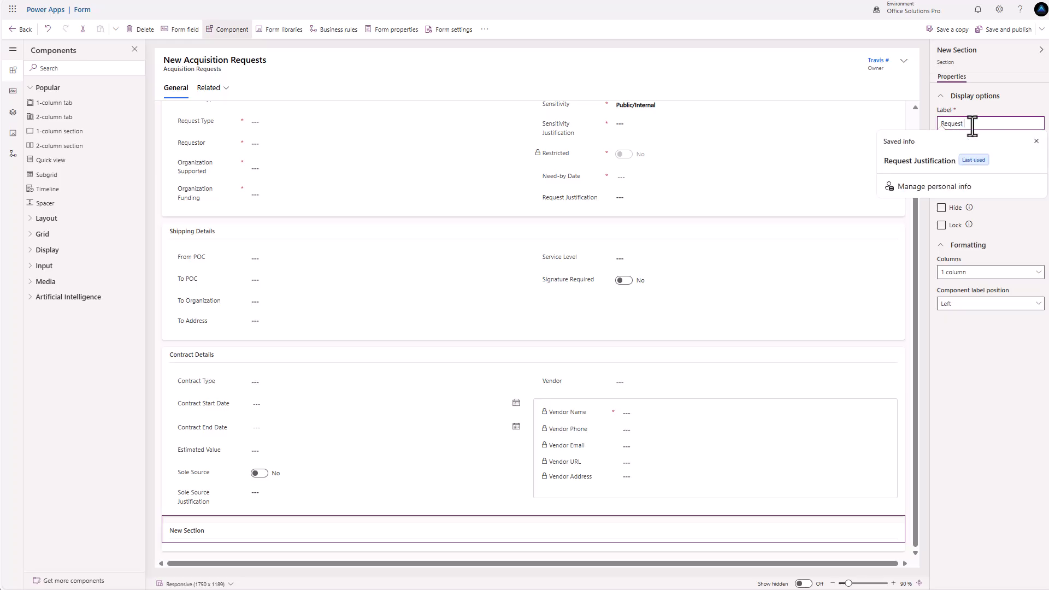
pyautogui.write('Attachments')
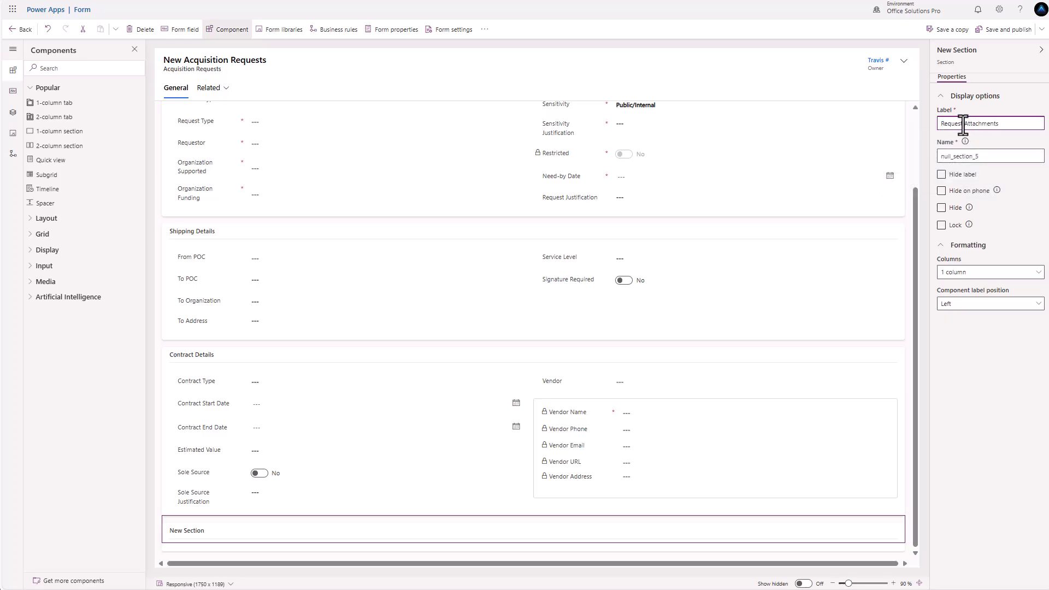
pyautogui.tripleClick(984, 157)
pyautogui.write('req')
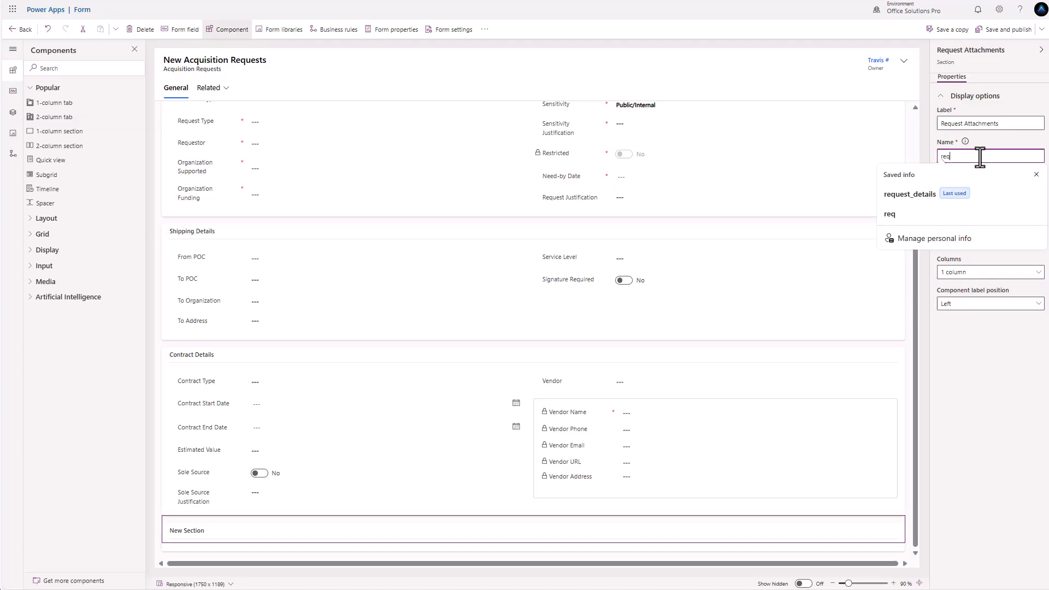
pyautogui.write('uest_attachments')
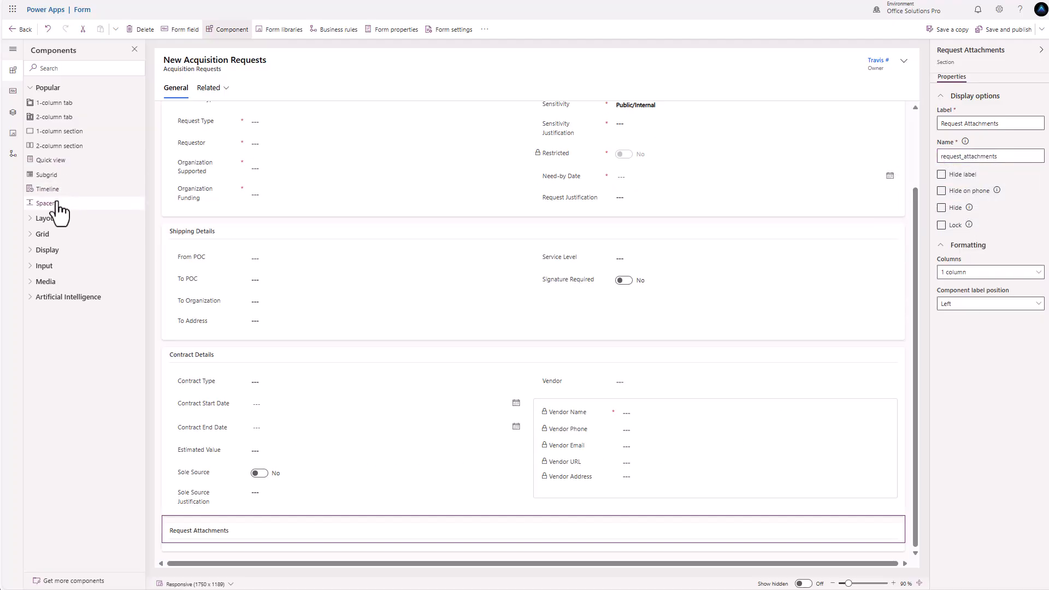
# - Add an editable grid for the Acquisition Request Attachments table to the Request Attachments section, using its active records view
pyautogui.moveTo(54, 195)
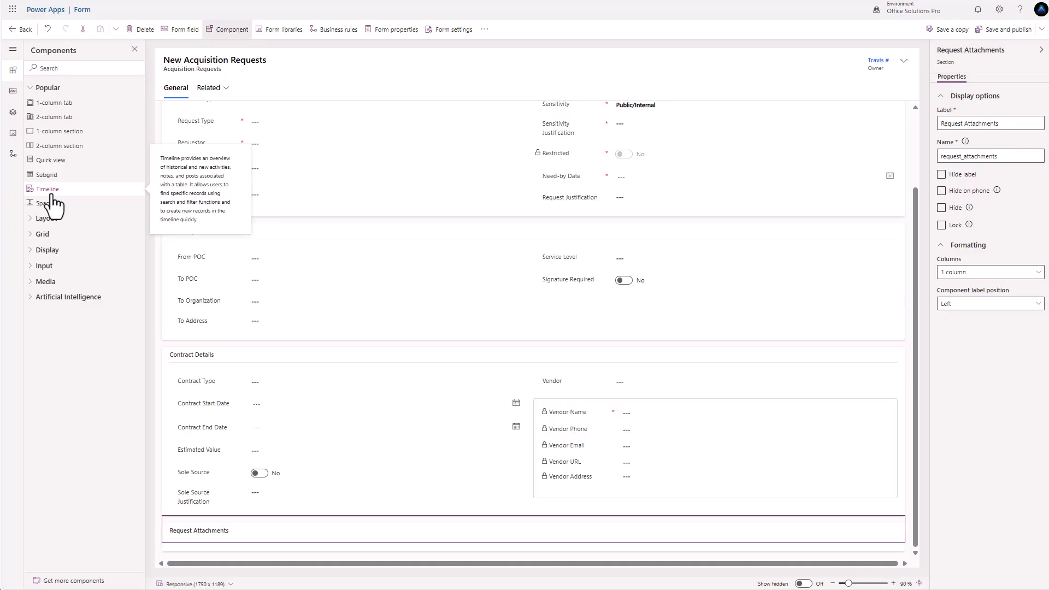
pyautogui.click(39, 234)
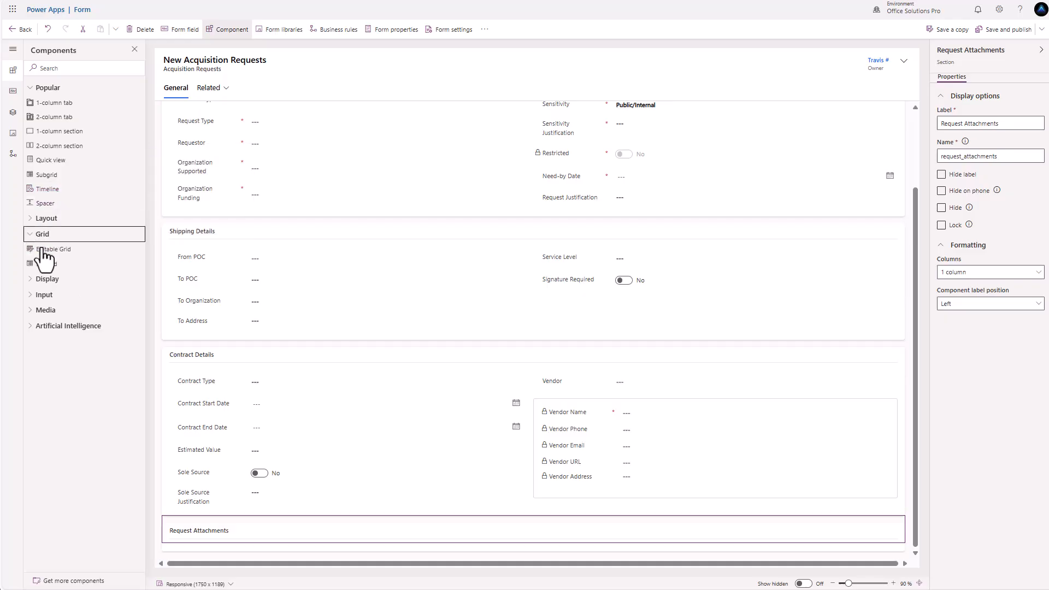
pyautogui.moveTo(47, 253)
pyautogui.moveTo(47, 254); pyautogui.dragTo(250, 529)
pyautogui.click(243, 62)
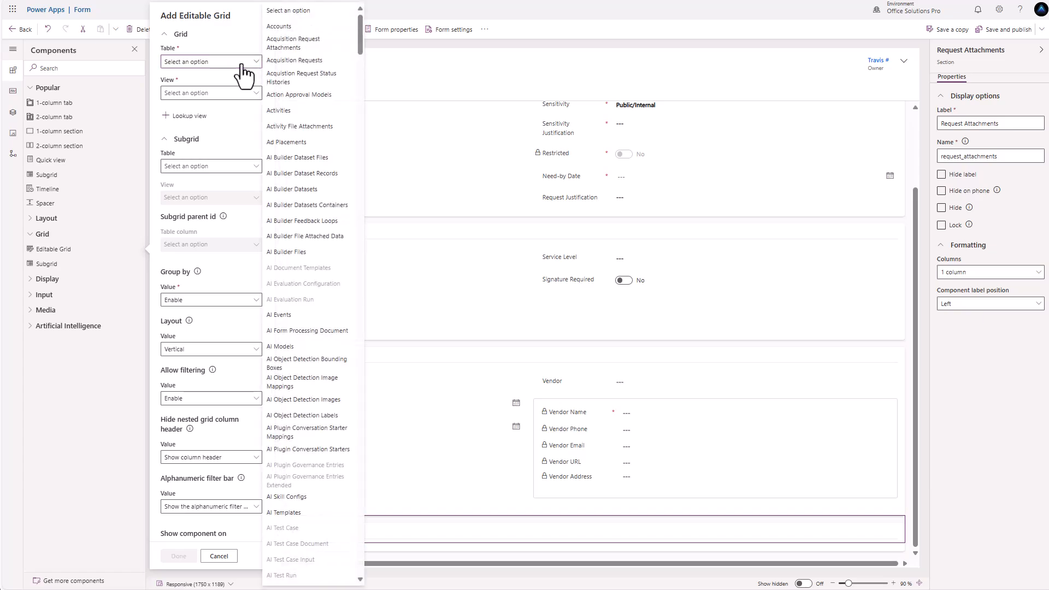
pyautogui.click(300, 45)
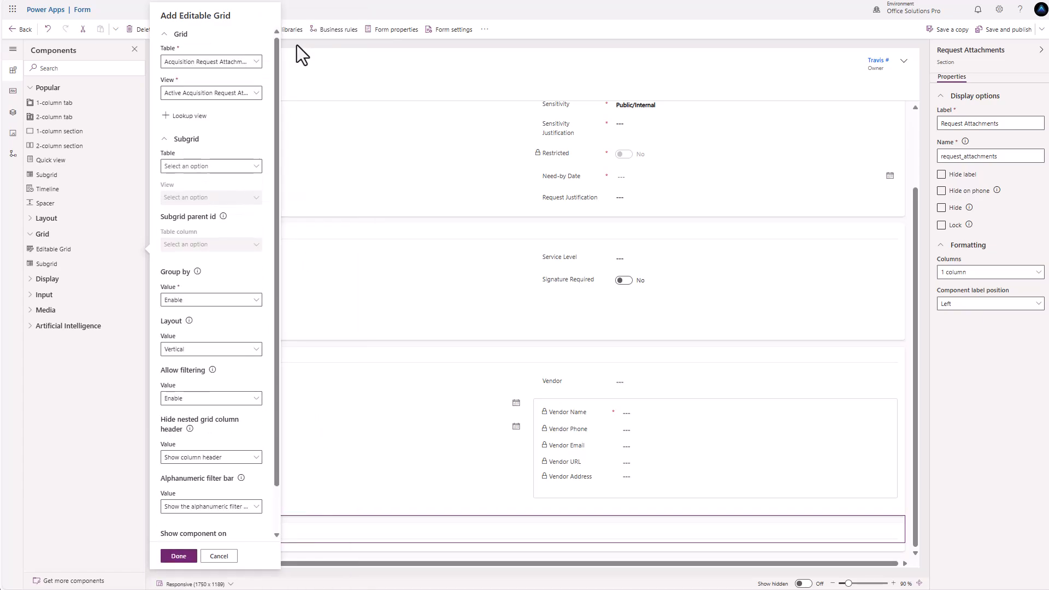
pyautogui.scroll(-1, 253, 125)
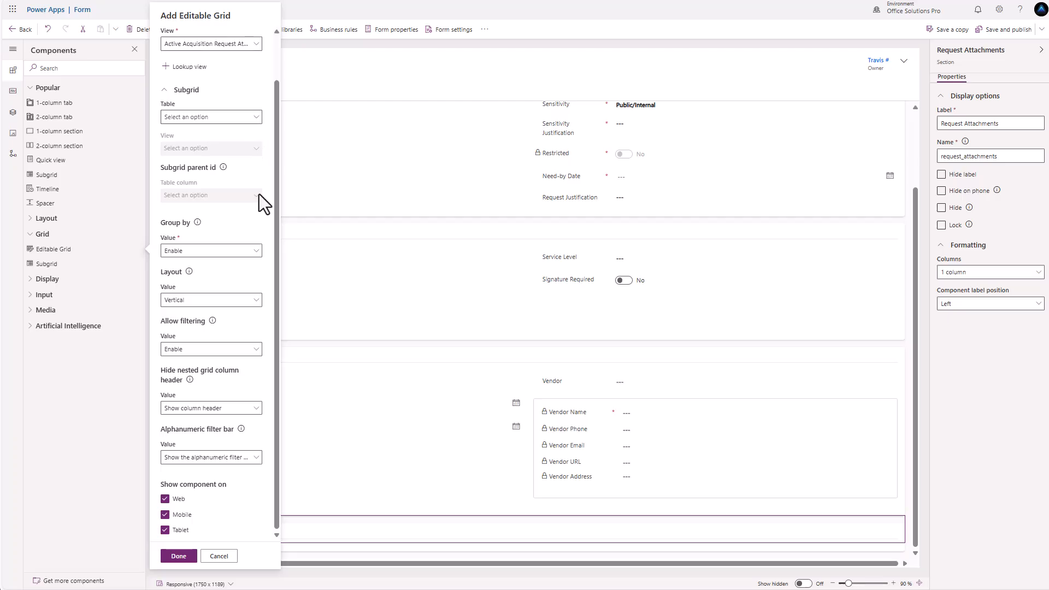
pyautogui.click(178, 556)
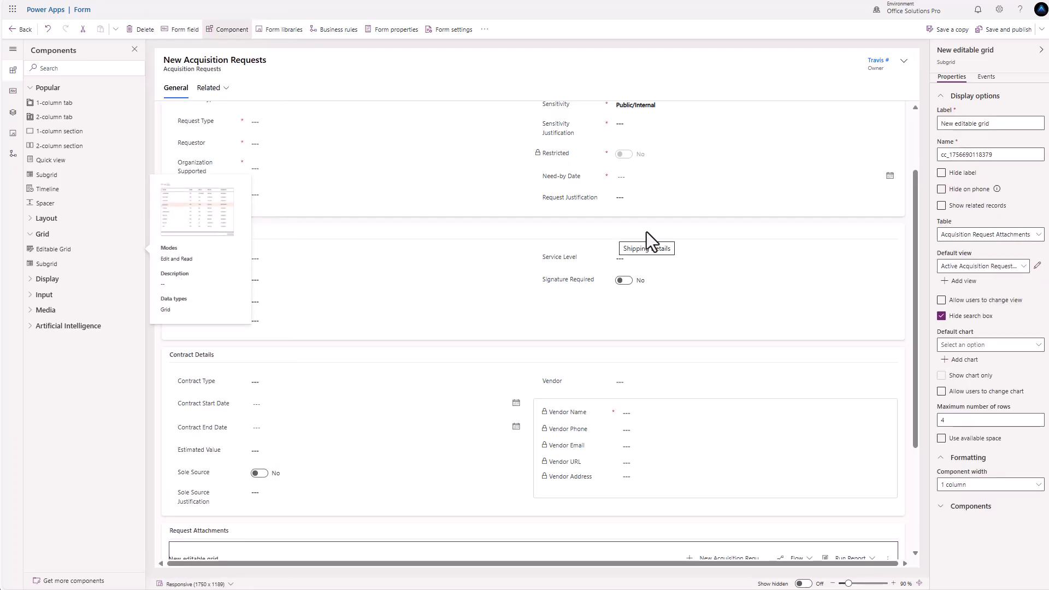
# - Set the attachments grid to show related records, resetting the component, and hide the grid's label
pyautogui.click(942, 210)
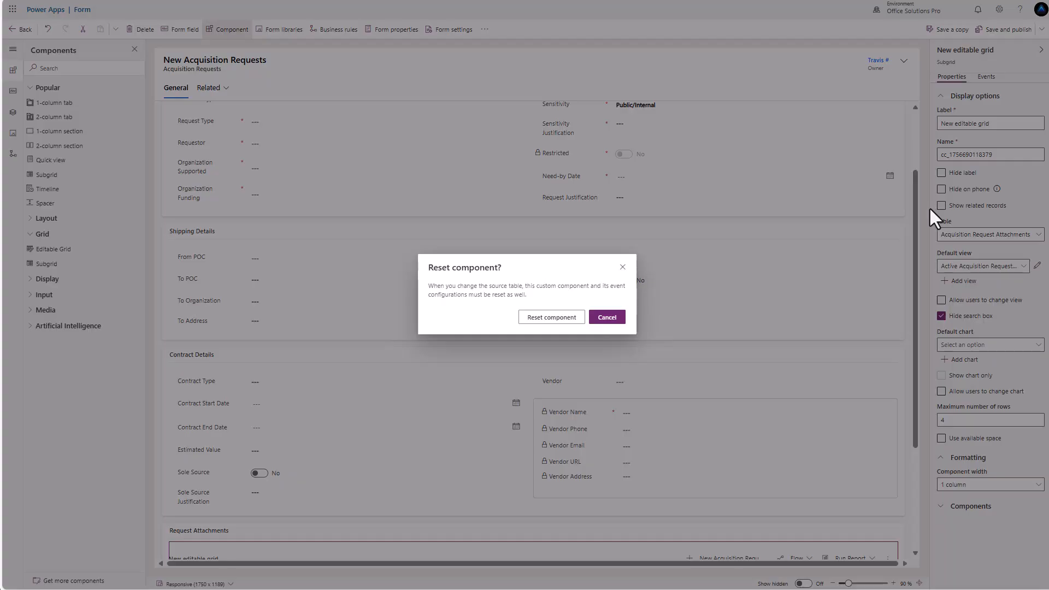
pyautogui.click(551, 319)
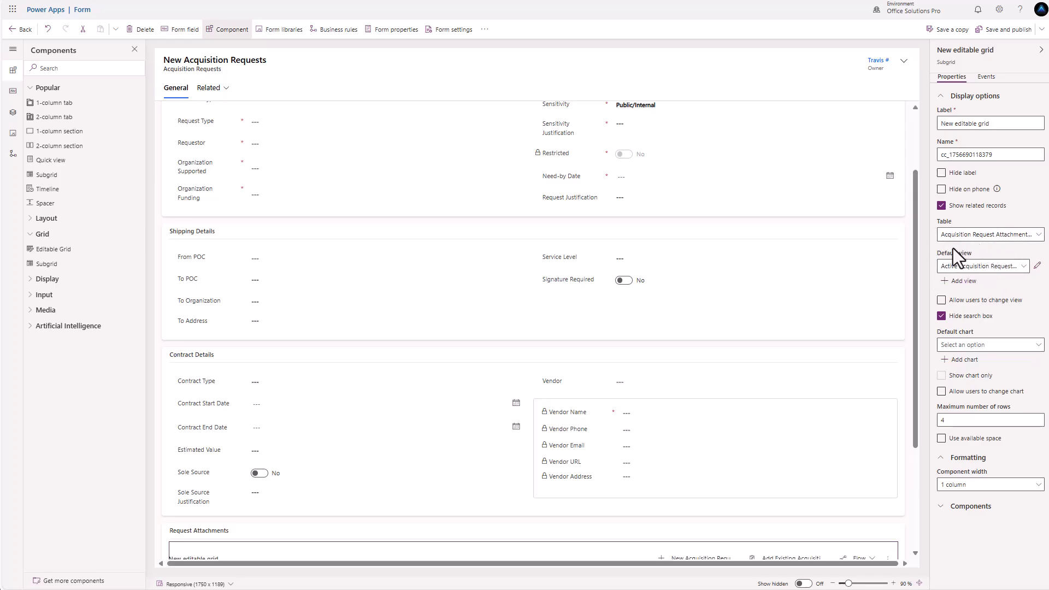
pyautogui.scroll(-2, 798, 280)
pyautogui.scroll(-1, 798, 286)
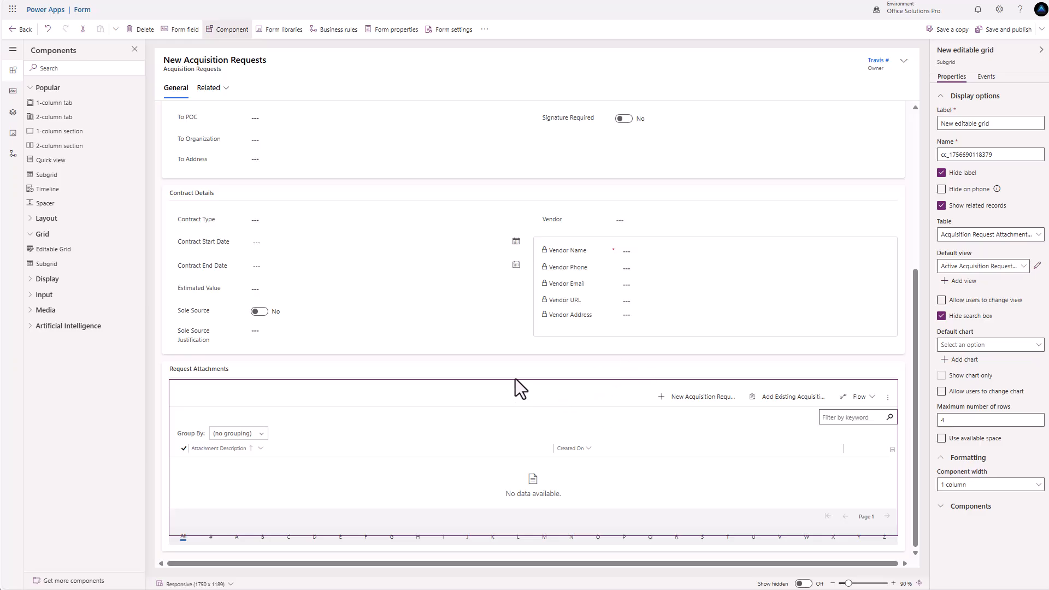
# - Hide the Request Attachments section's label, and show the grid's own label with the text Request Attachments instead
pyautogui.click(244, 372)
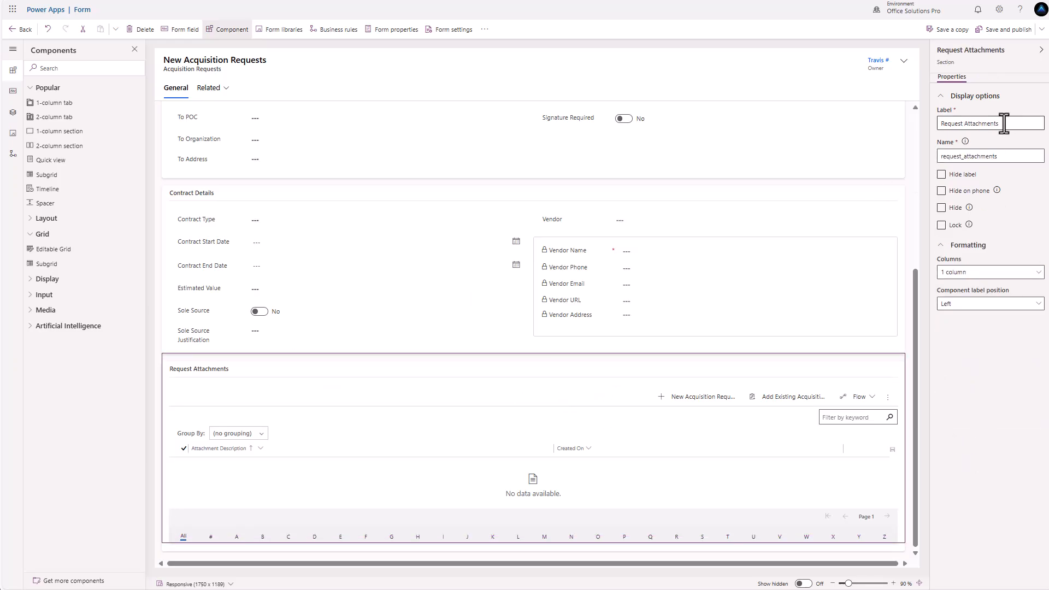
pyautogui.moveTo(1013, 122); pyautogui.dragTo(892, 121)
pyautogui.hotkey('ctrl', 'c')
pyautogui.click(941, 175)
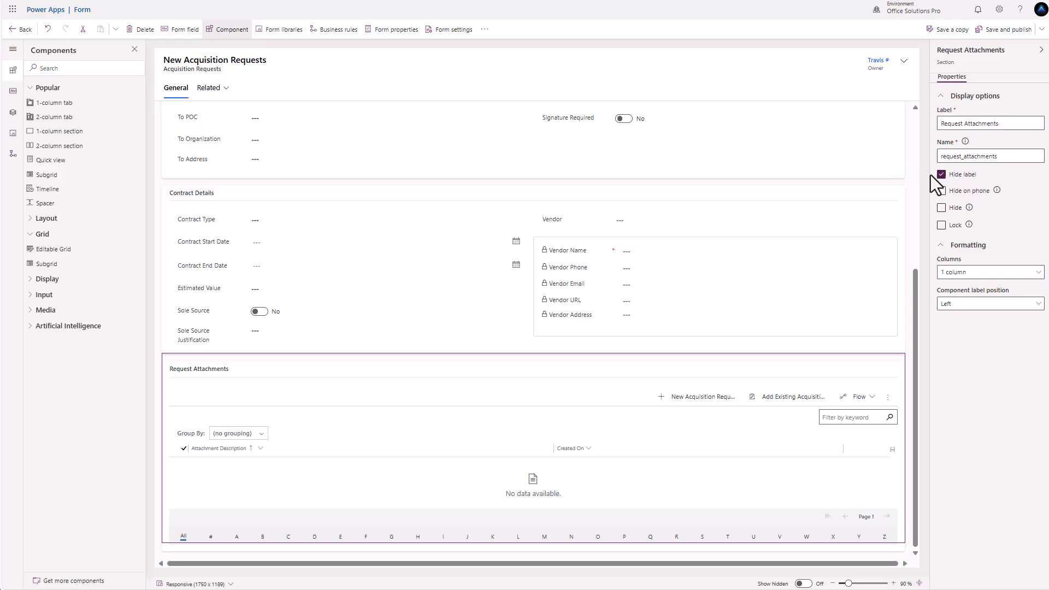
pyautogui.click(309, 475)
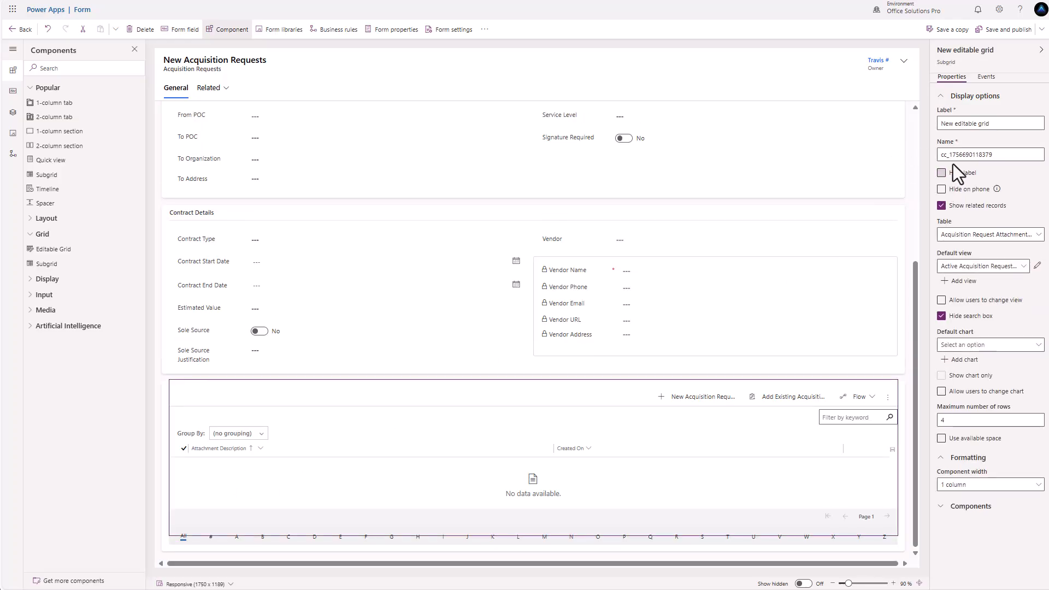
pyautogui.moveTo(999, 128); pyautogui.dragTo(925, 123)
pyautogui.hotkey('ctrl', 'v')
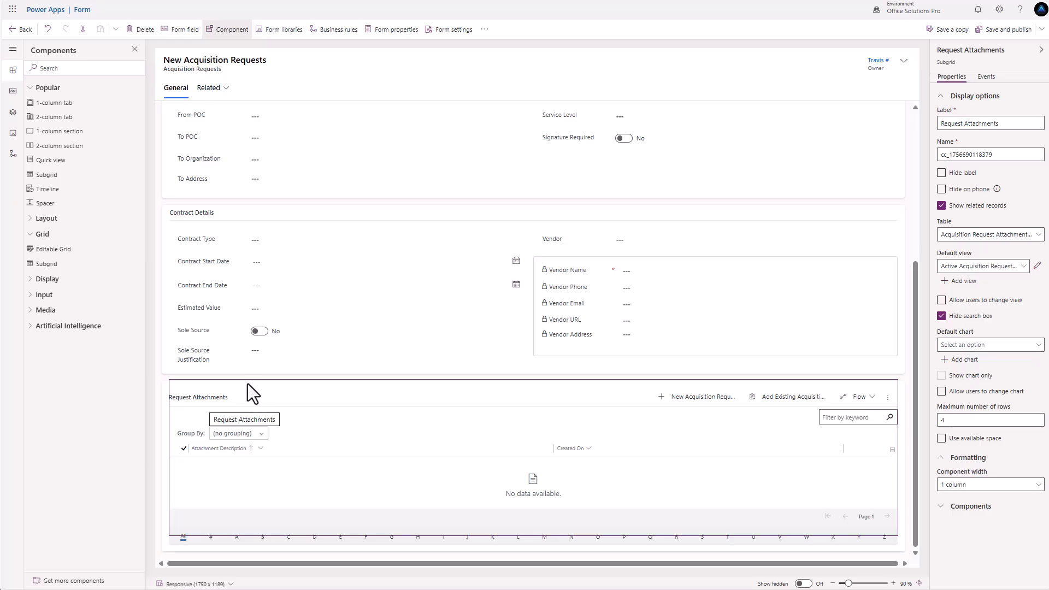
pyautogui.scroll(5, 356, 462)
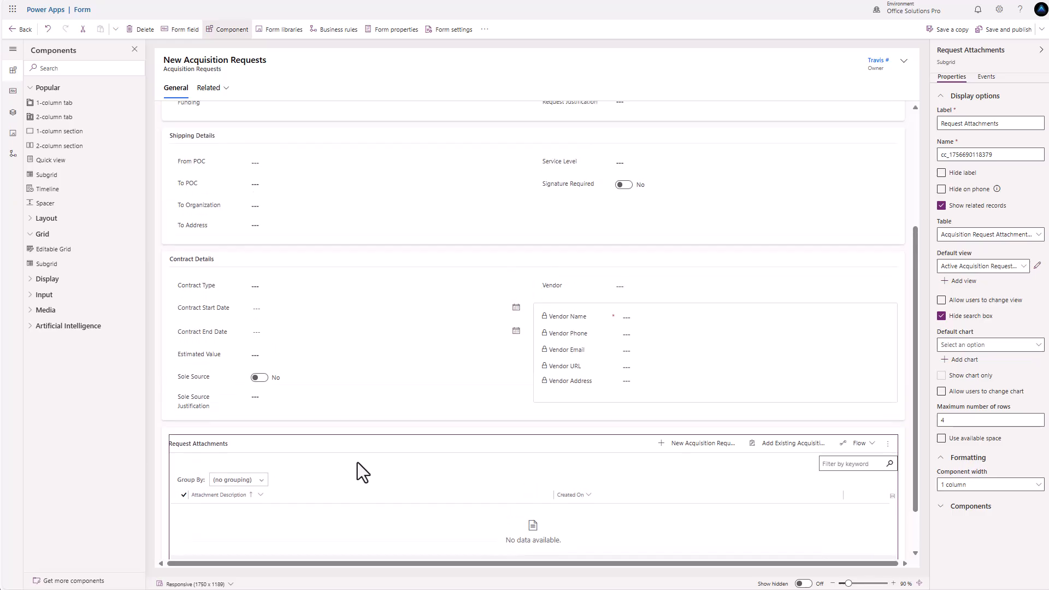
pyautogui.scroll(-5, 357, 462)
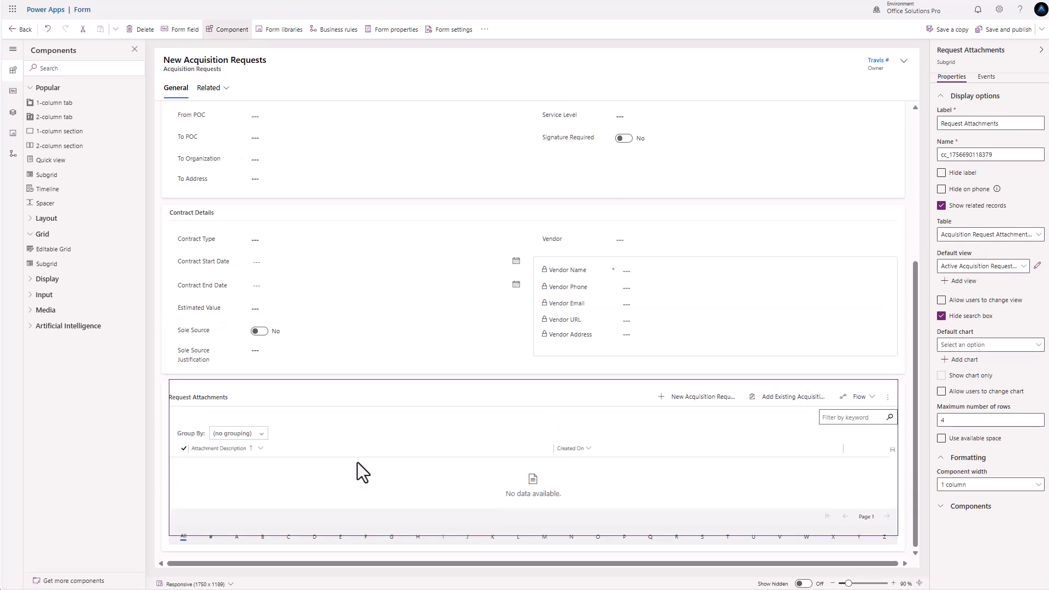
pyautogui.scroll(5, 357, 462)
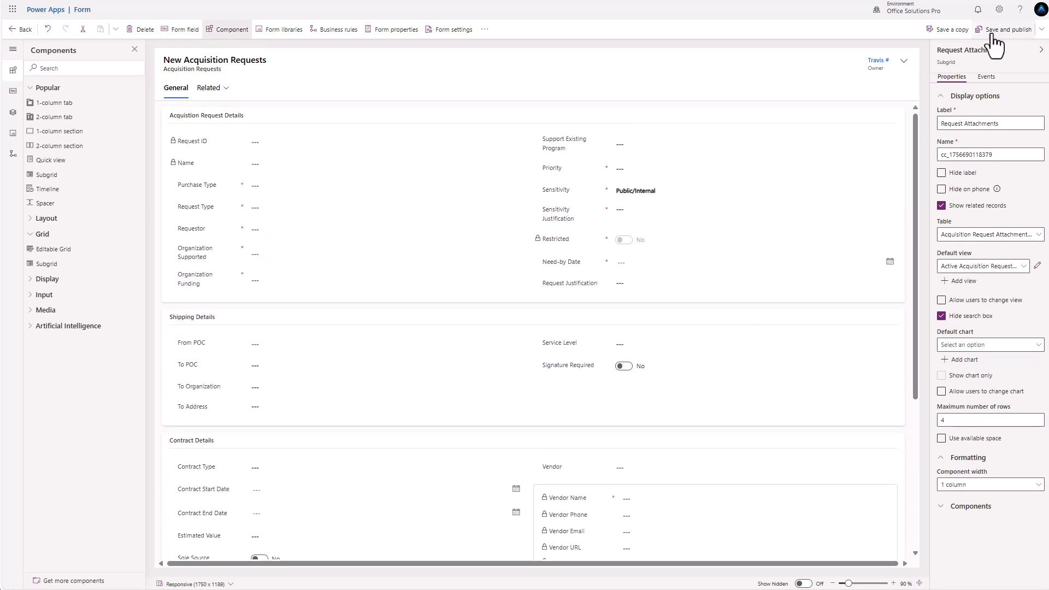
# - Add a 2-column section below the Request Attachments section
pyautogui.click(13, 154)
pyautogui.click(13, 70)
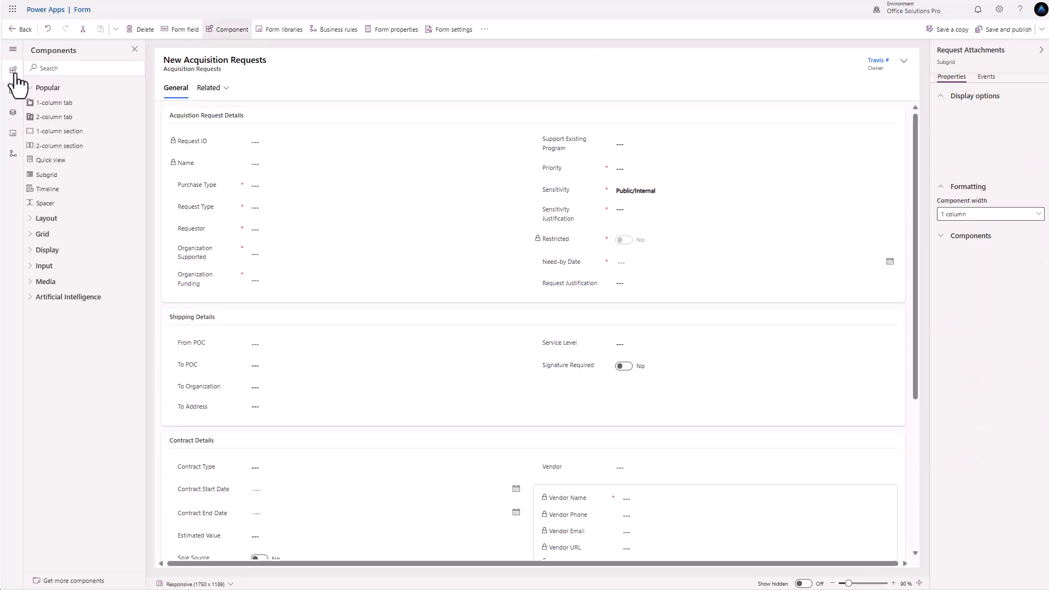
pyautogui.click(62, 147)
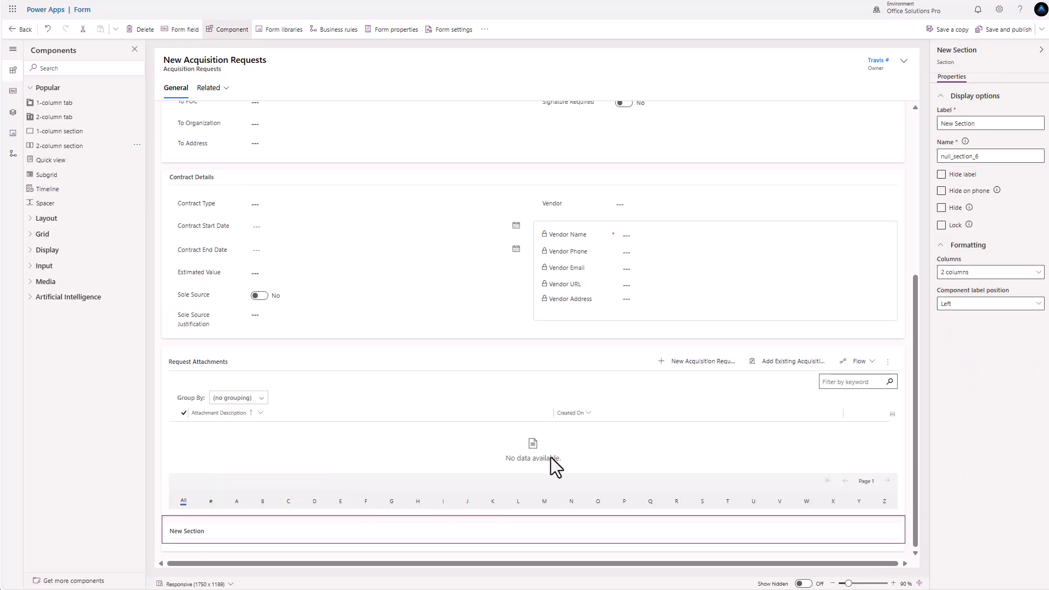
# - Add an editable grid for the Purchase Items table to the new section, using the Active Purchase Items view
pyautogui.click(32, 236)
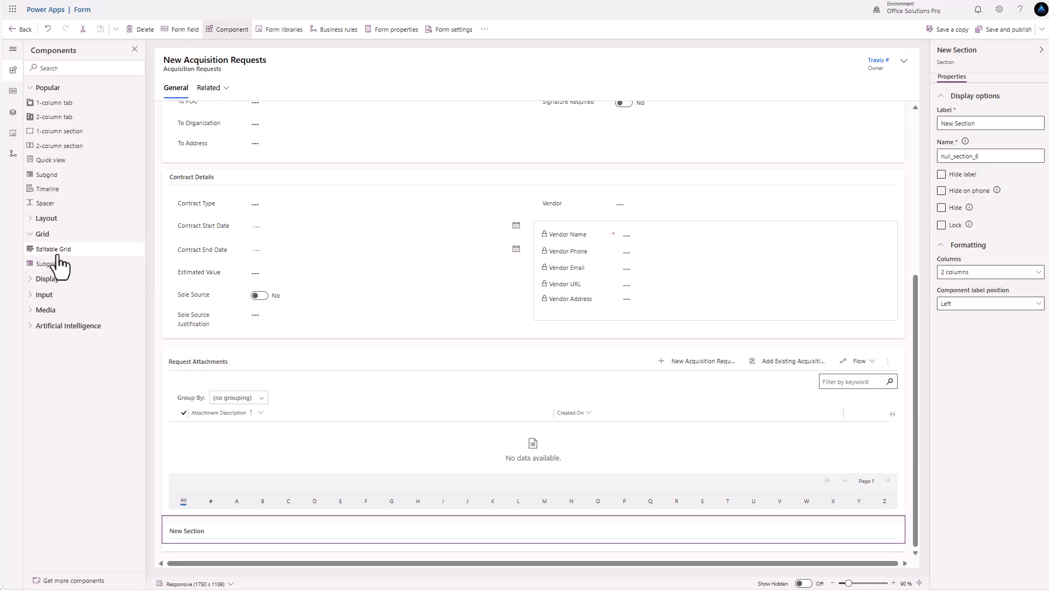
pyautogui.click(53, 250)
pyautogui.click(251, 61)
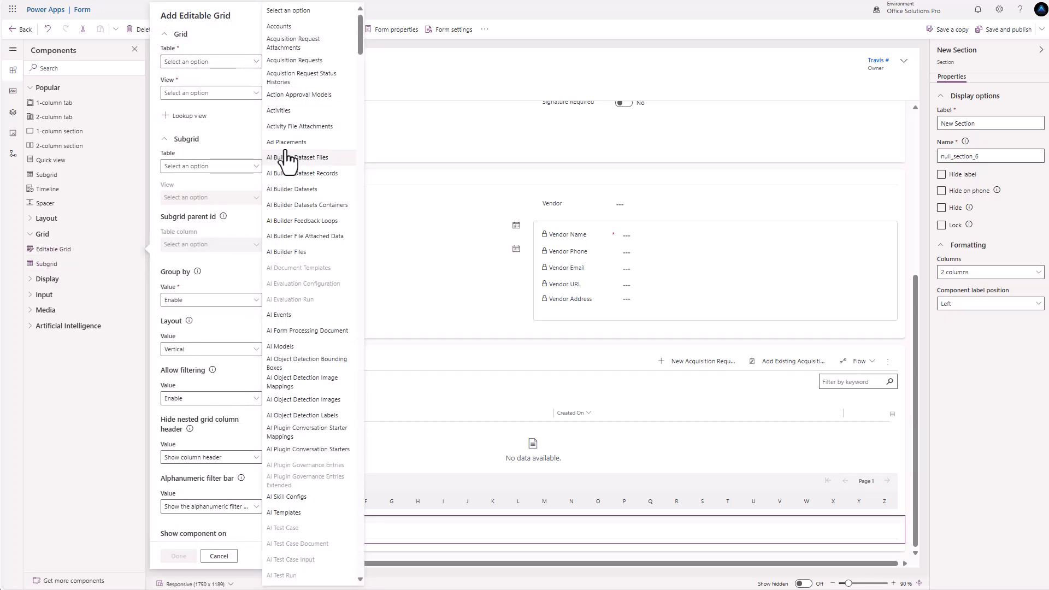
pyautogui.scroll(-10, 285, 159)
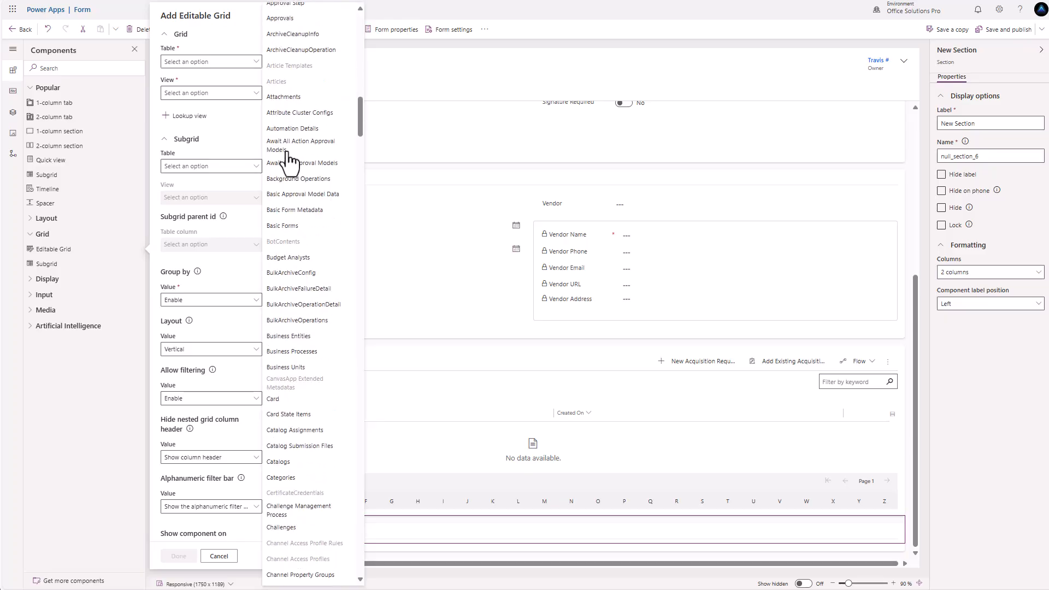
pyautogui.scroll(-15, 285, 158)
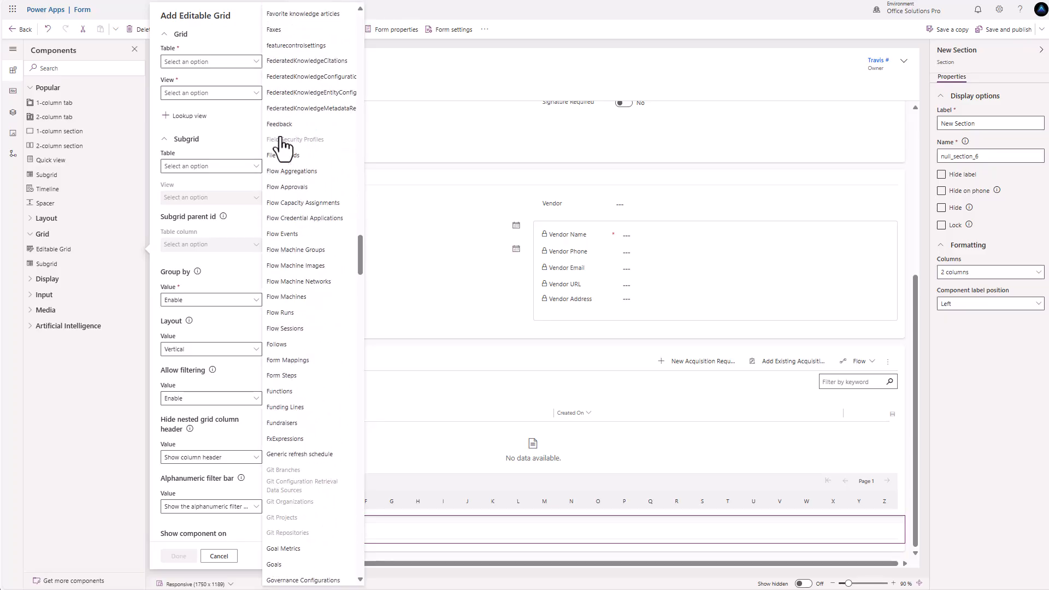
pyautogui.scroll(-15, 282, 148)
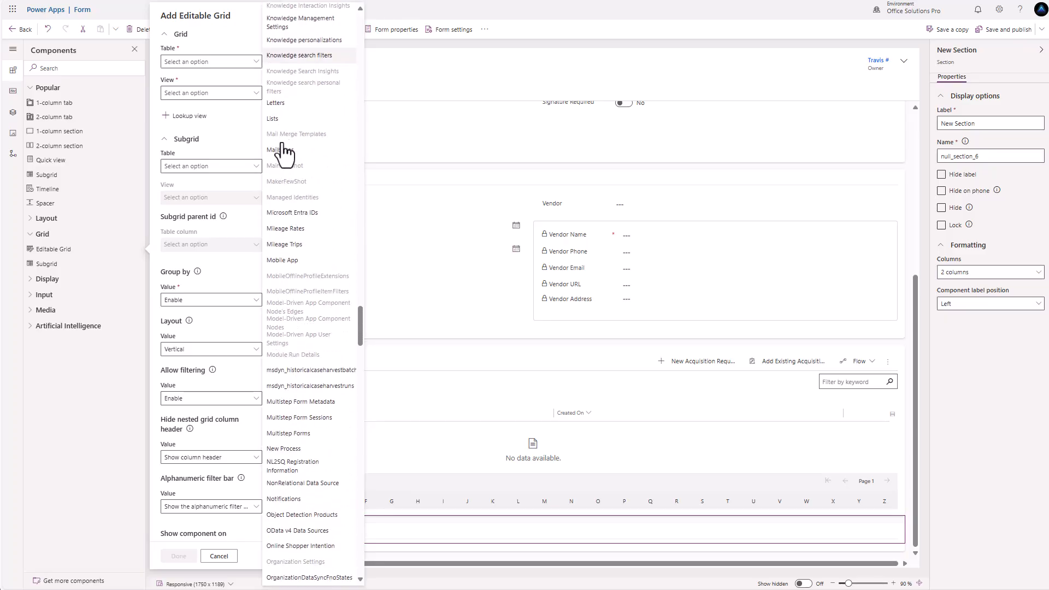
pyautogui.scroll(-16, 283, 148)
pyautogui.click(298, 477)
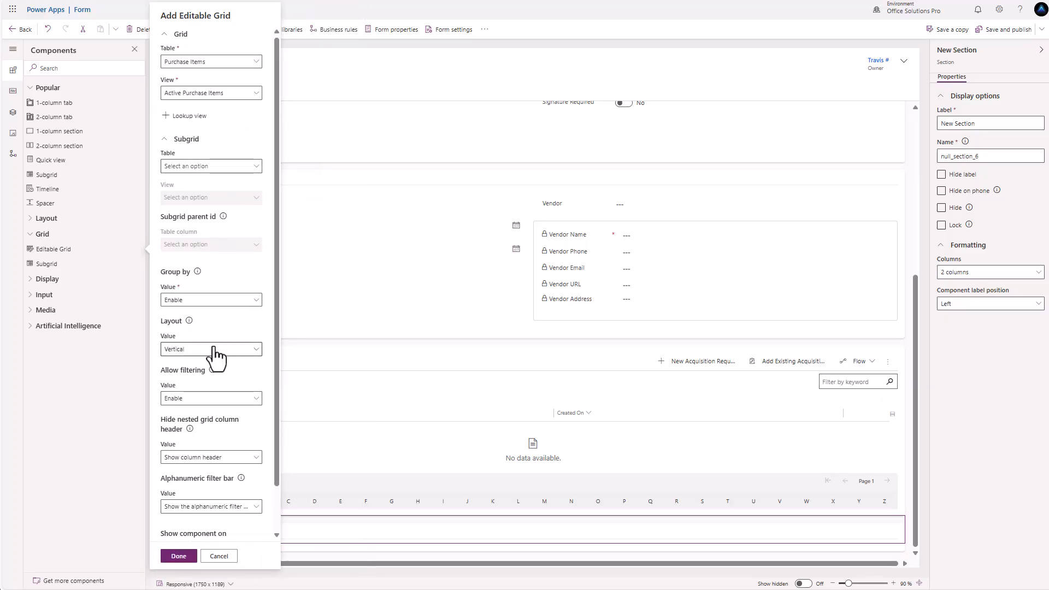
pyautogui.scroll(-3, 232, 380)
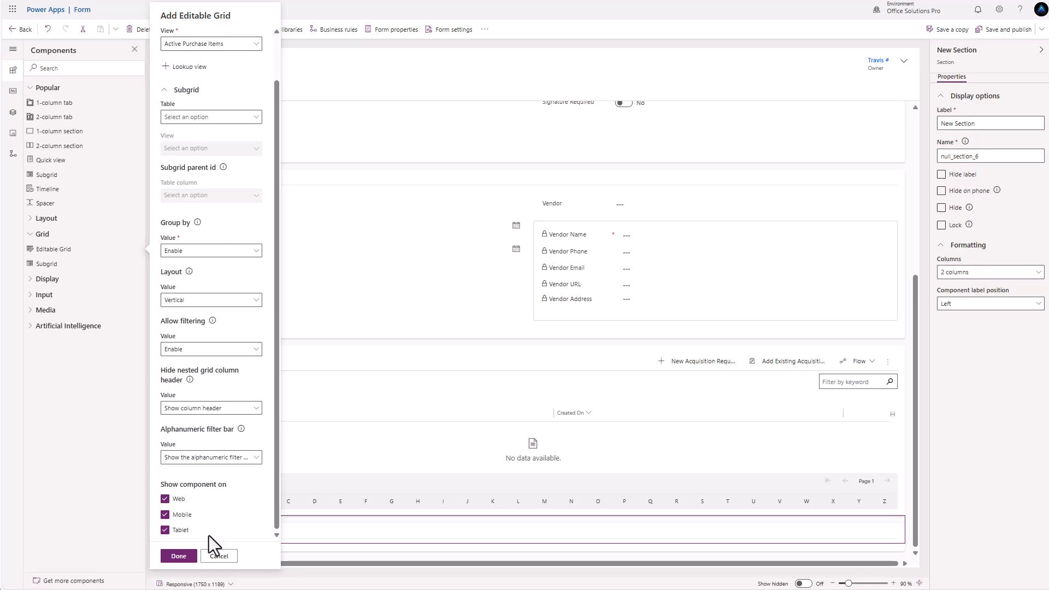
pyautogui.click(176, 556)
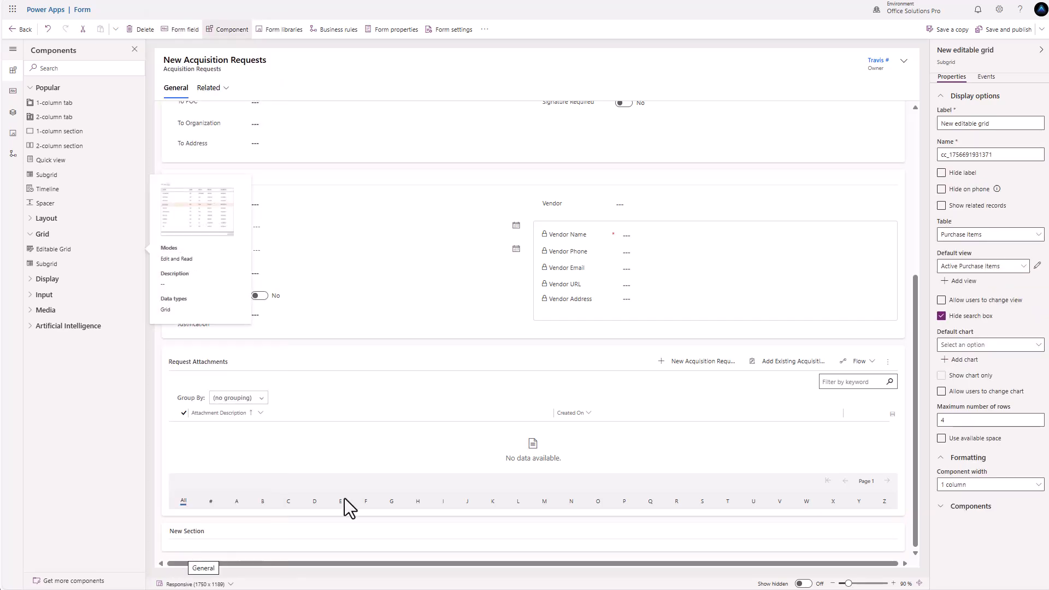
pyautogui.click(1038, 233)
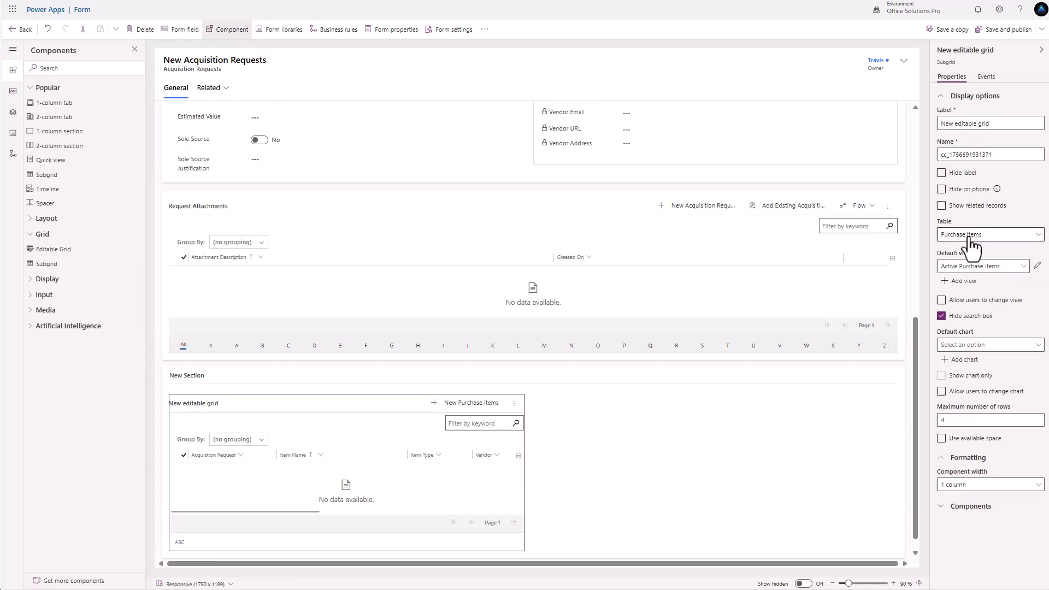
# - Set the purchase items grid to show related records from Purchase Items (Acquisition Request), resetting the component for each source change
pyautogui.click(939, 205)
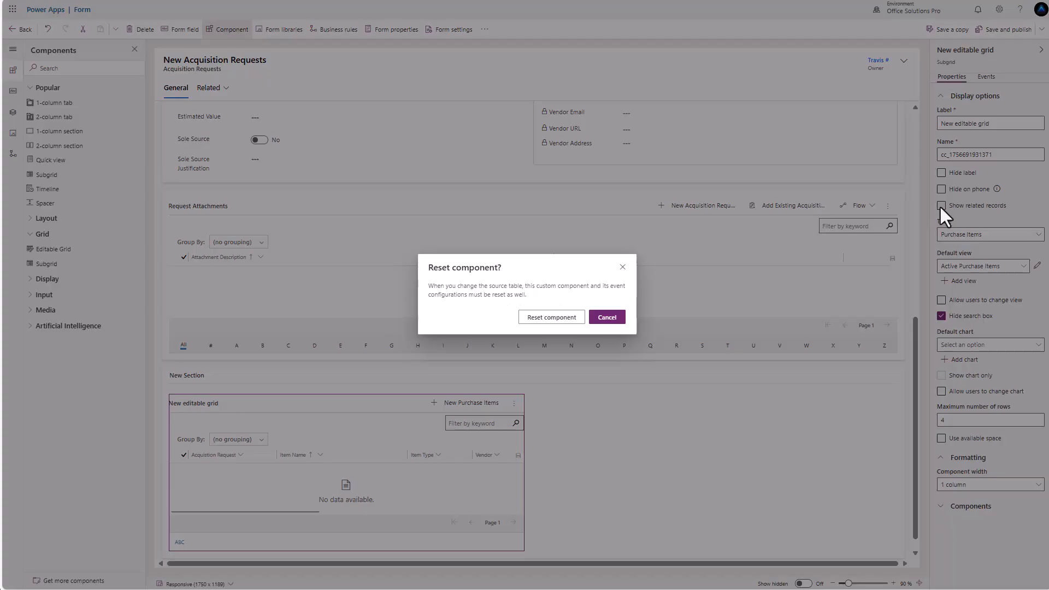
pyautogui.click(549, 325)
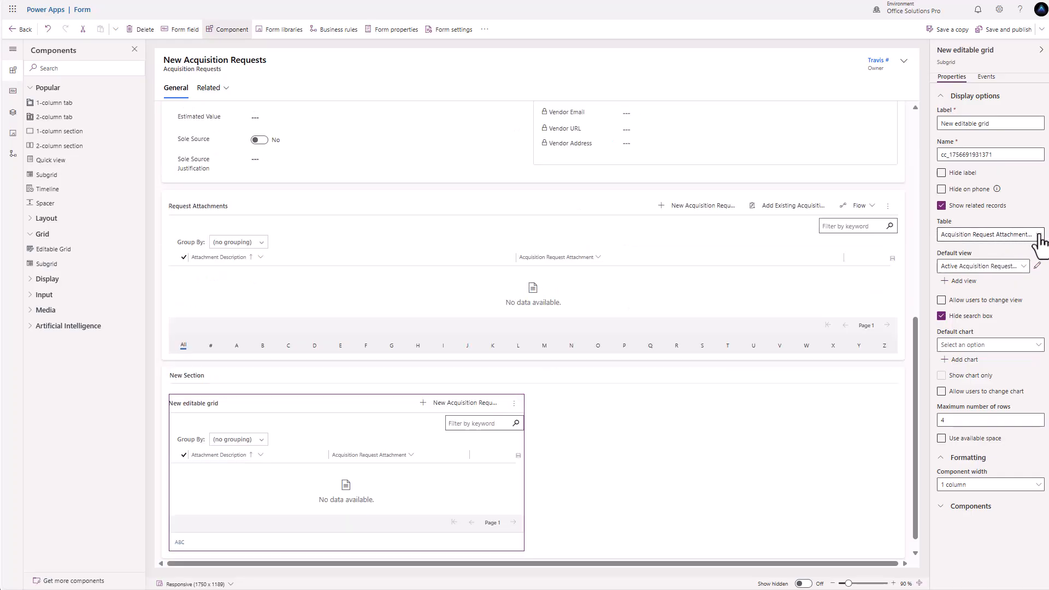
pyautogui.click(1037, 235)
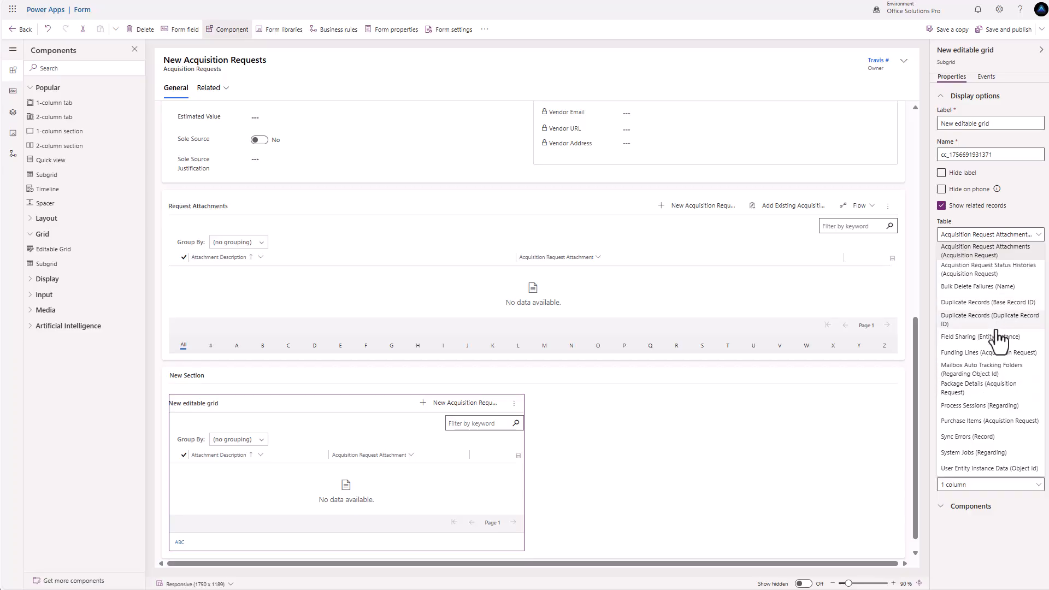
pyautogui.click(989, 421)
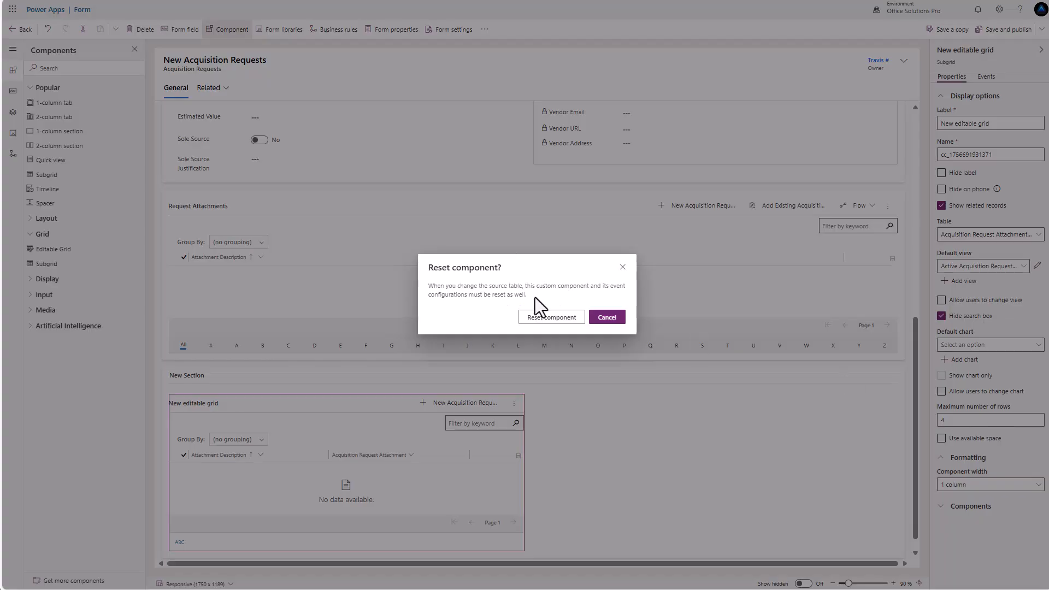
pyautogui.click(549, 315)
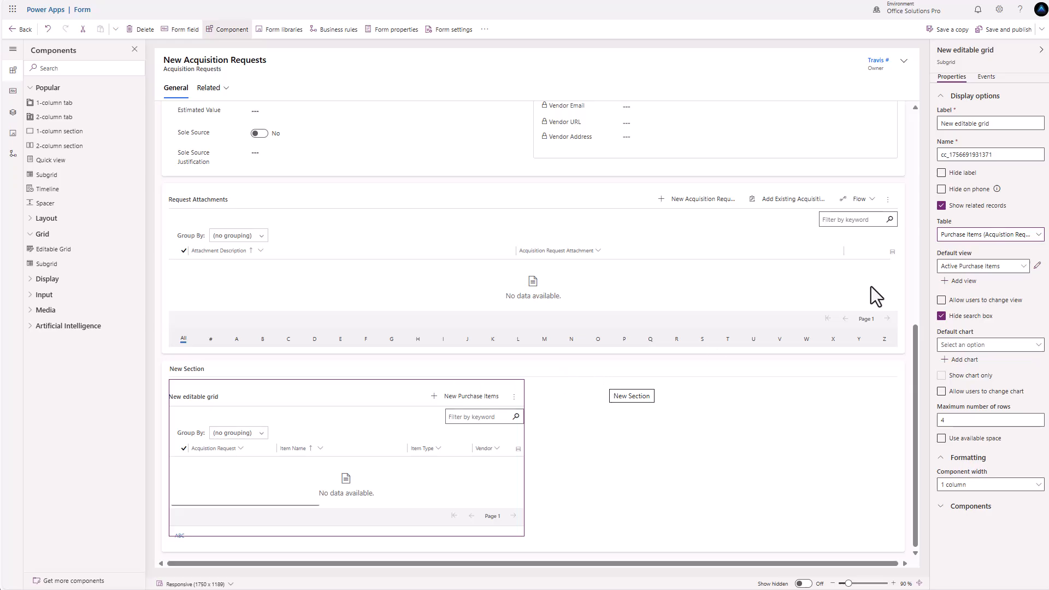
# - Label the purchase items grid Item List
pyautogui.click(1006, 122)
pyautogui.moveTo(1005, 123); pyautogui.dragTo(876, 124)
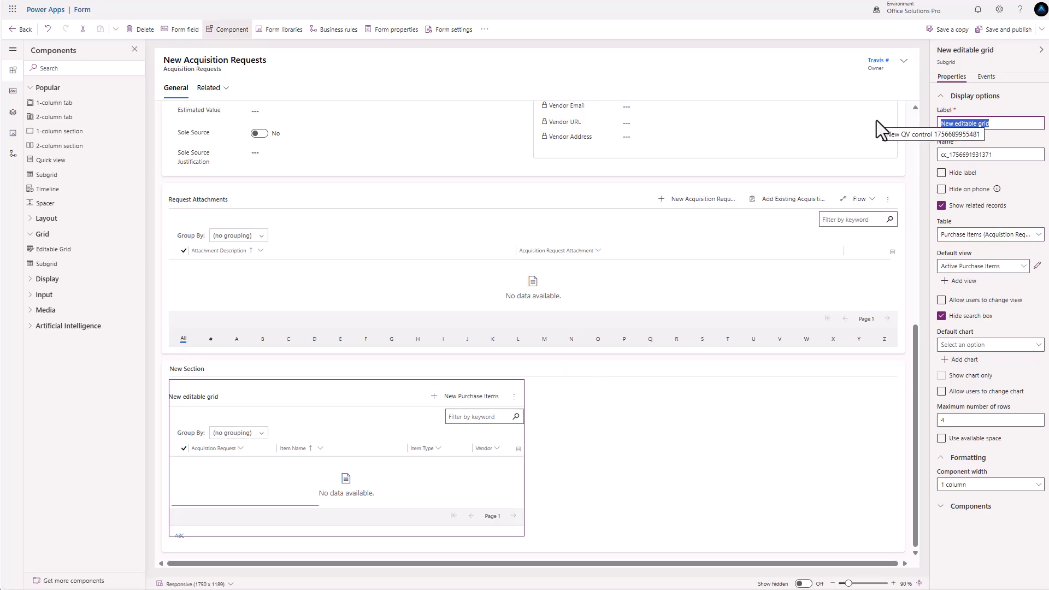
pyautogui.write('Item List')
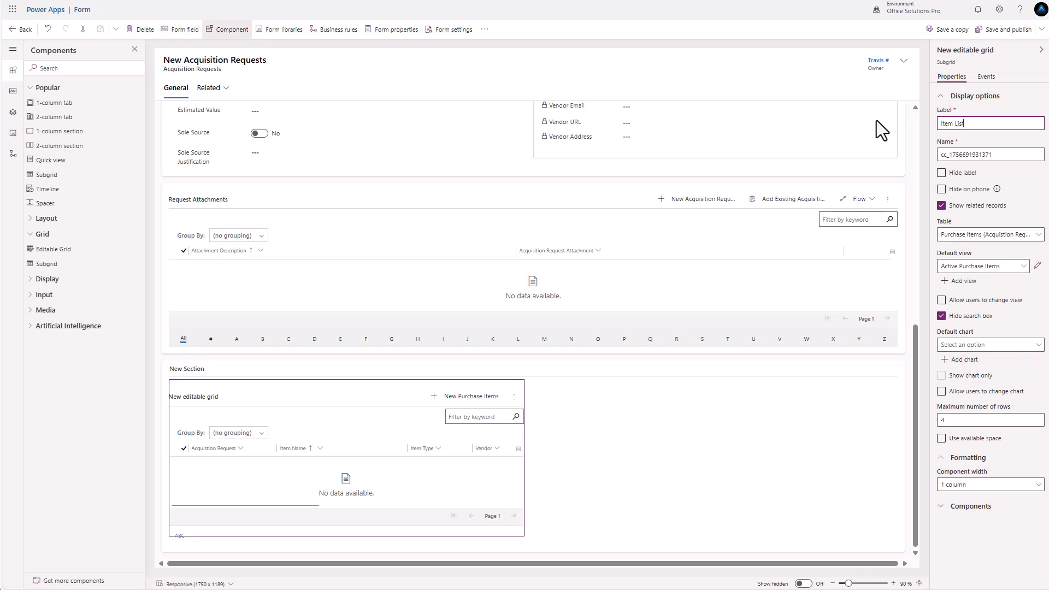
# - Hide the label of the section containing the Item List grid and set the section to 1 column
pyautogui.click(618, 374)
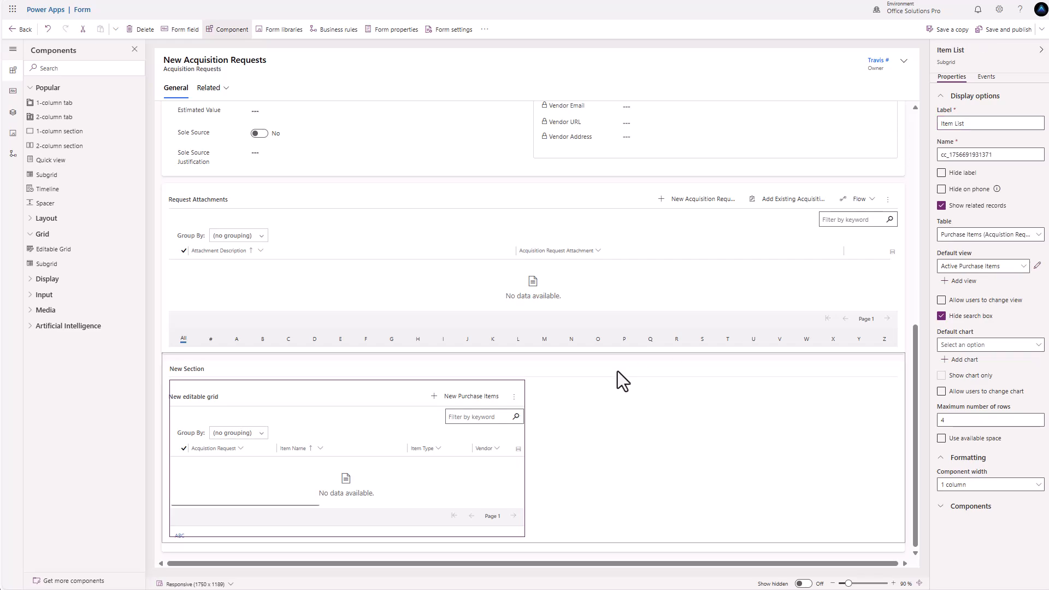
pyautogui.click(941, 174)
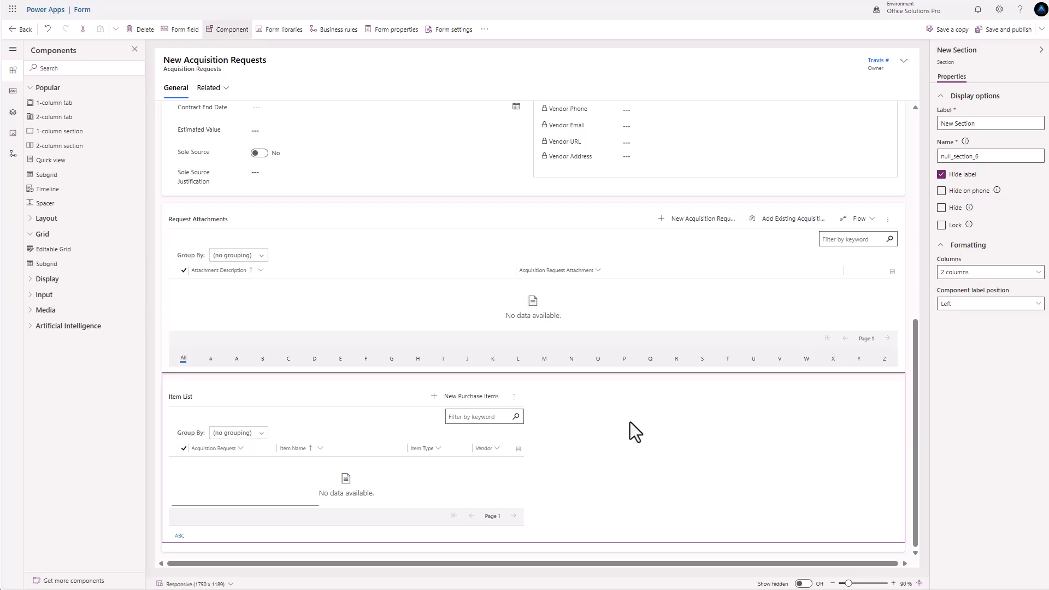
pyautogui.click(1007, 272)
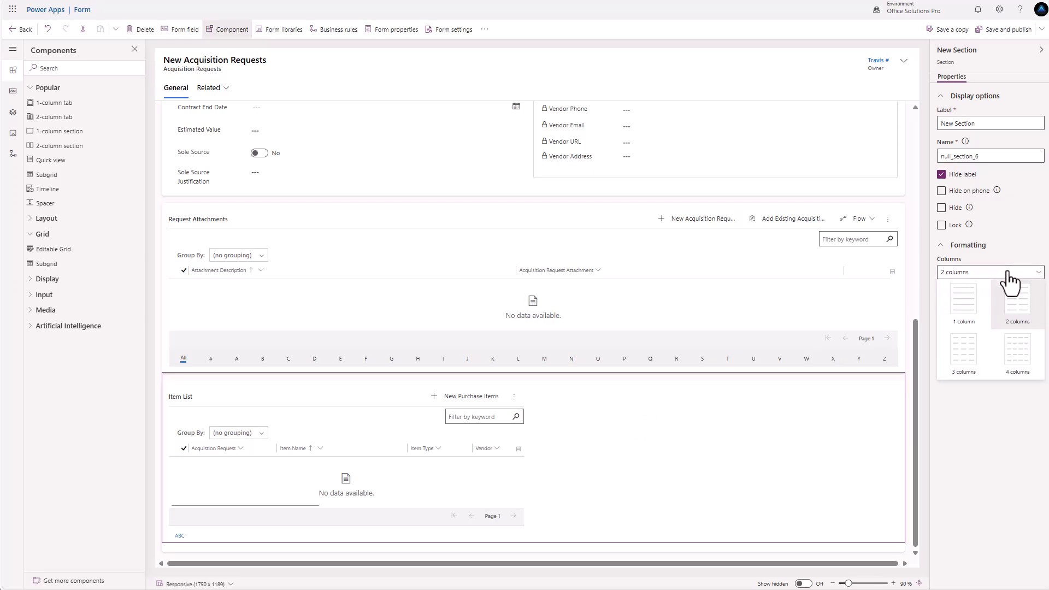
pyautogui.click(963, 310)
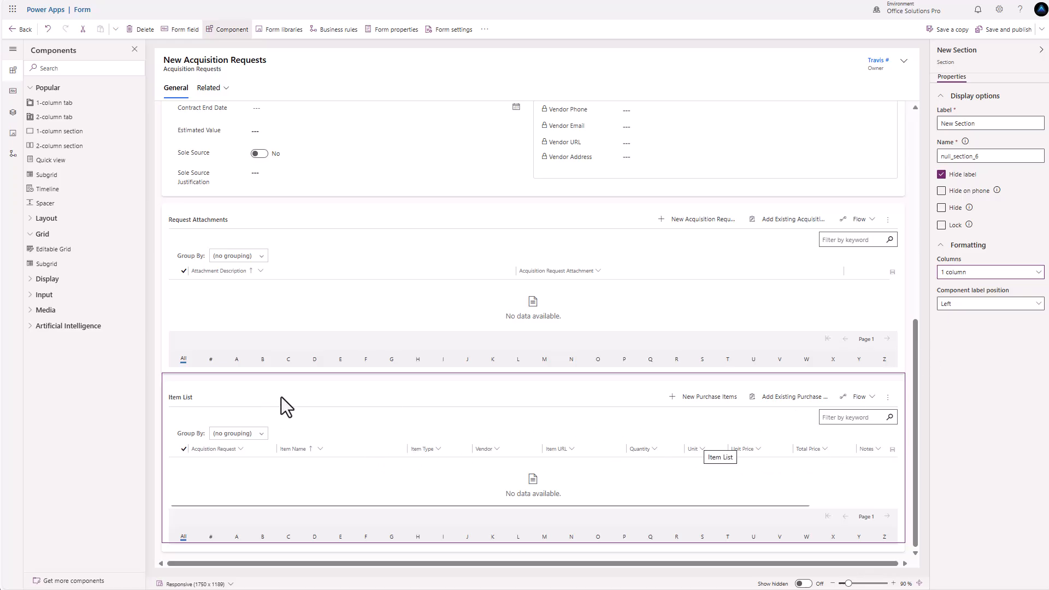
# - Move the Item List section up between the Acquisition Request Details and Shipping Details sections
pyautogui.click(204, 390)
pyautogui.click(165, 391)
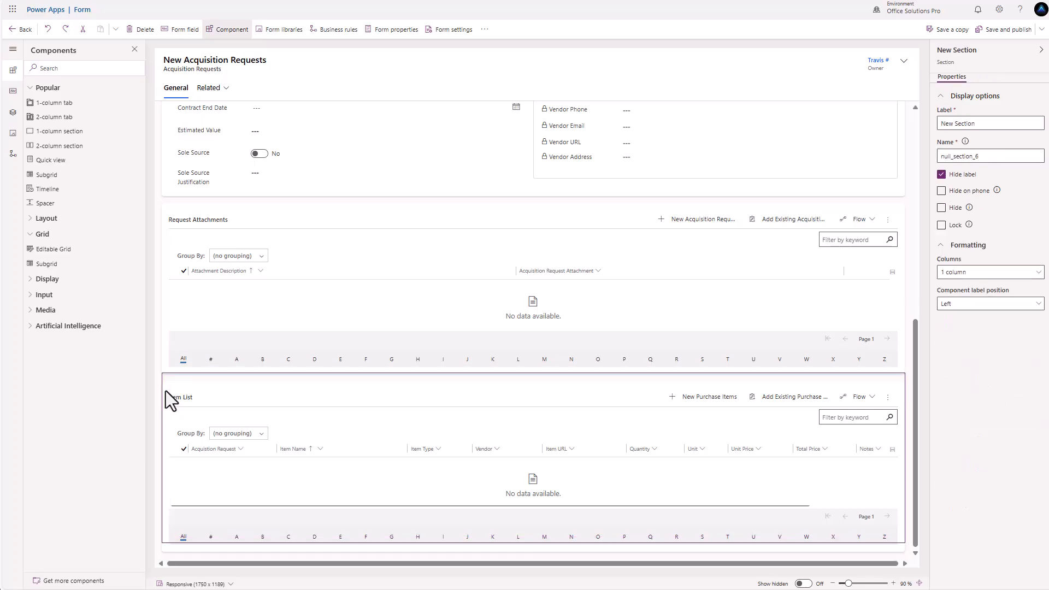
pyautogui.moveTo(165, 389); pyautogui.dragTo(198, 299)
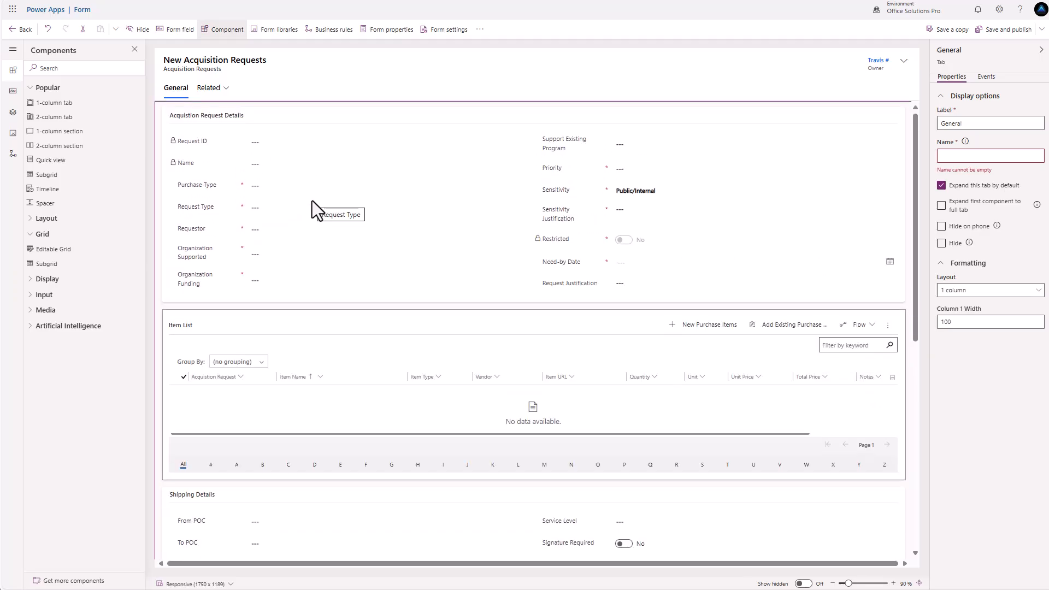
pyautogui.scroll(-3, 312, 202)
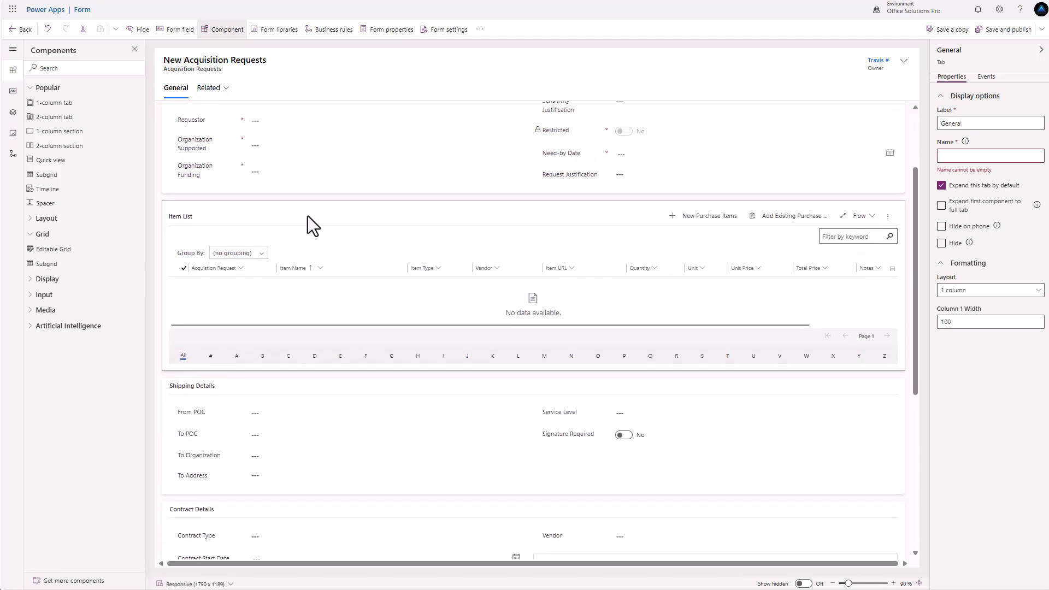
# - Add a 1-column section below Request Attachments containing an editable grid for the Package Details table, using the Active Package Details view
pyautogui.click(75, 137)
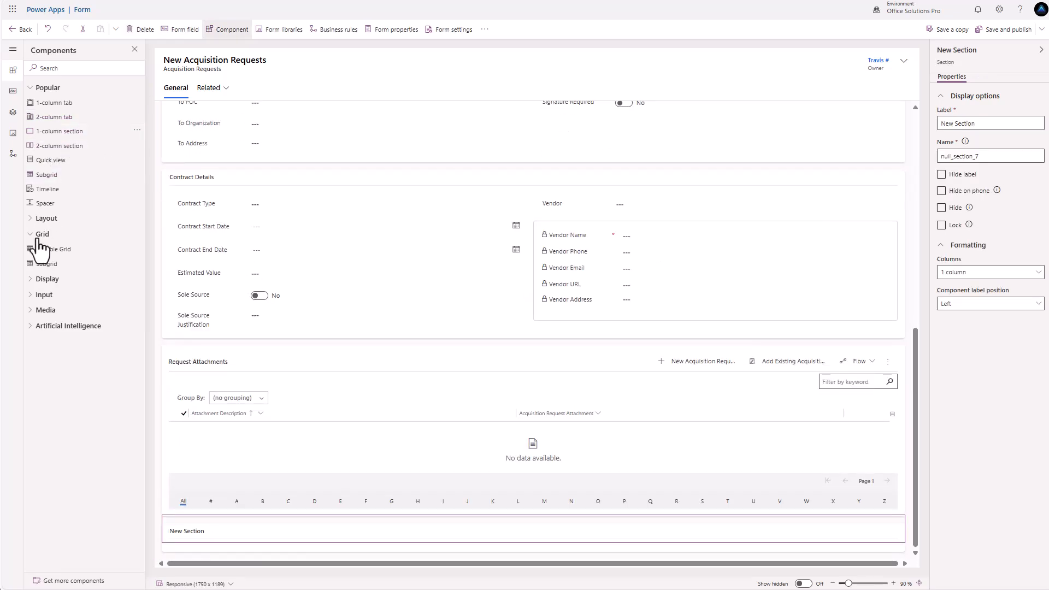
pyautogui.moveTo(32, 257); pyautogui.dragTo(203, 534)
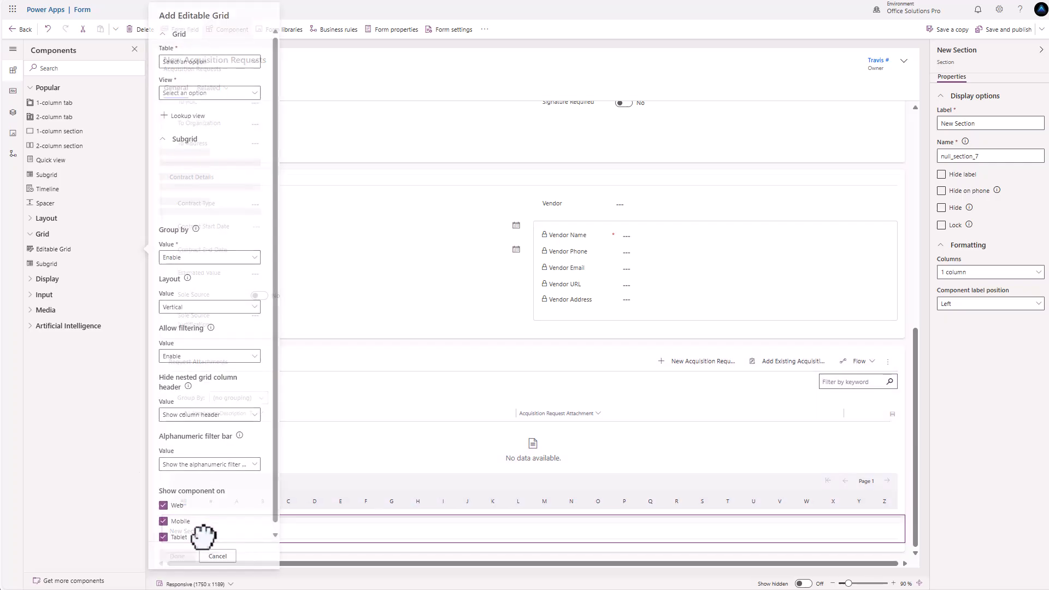
pyautogui.click(255, 62)
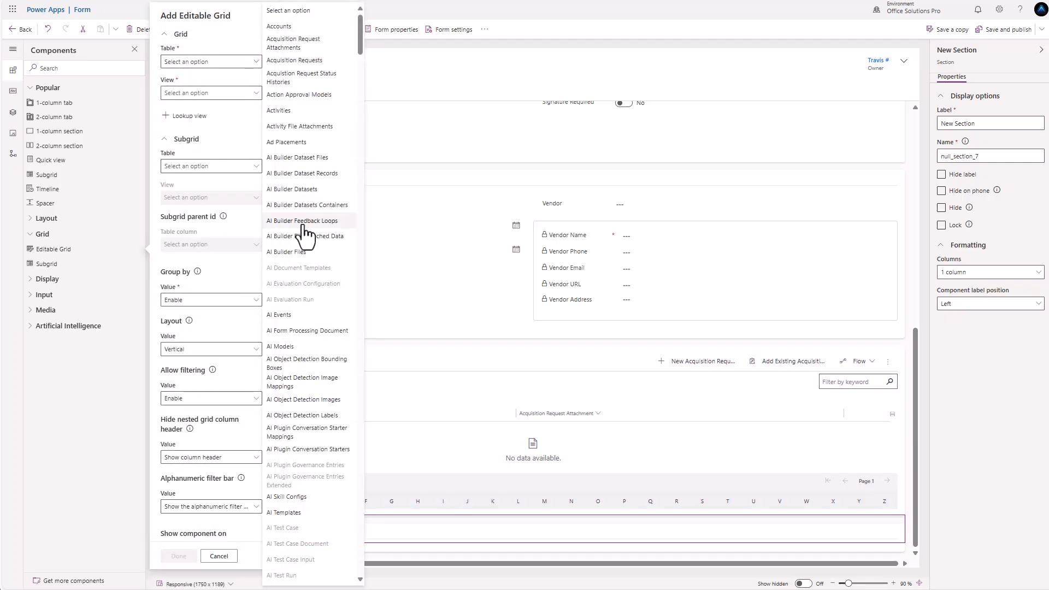
pyautogui.scroll(-15, 291, 217)
pyautogui.scroll(-15, 292, 217)
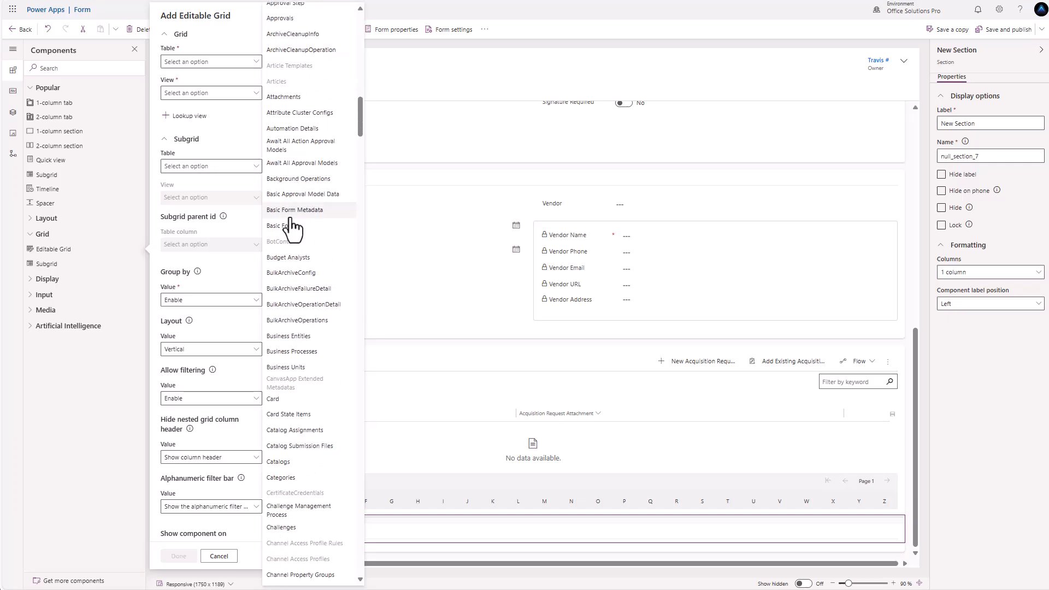
pyautogui.scroll(-15, 284, 229)
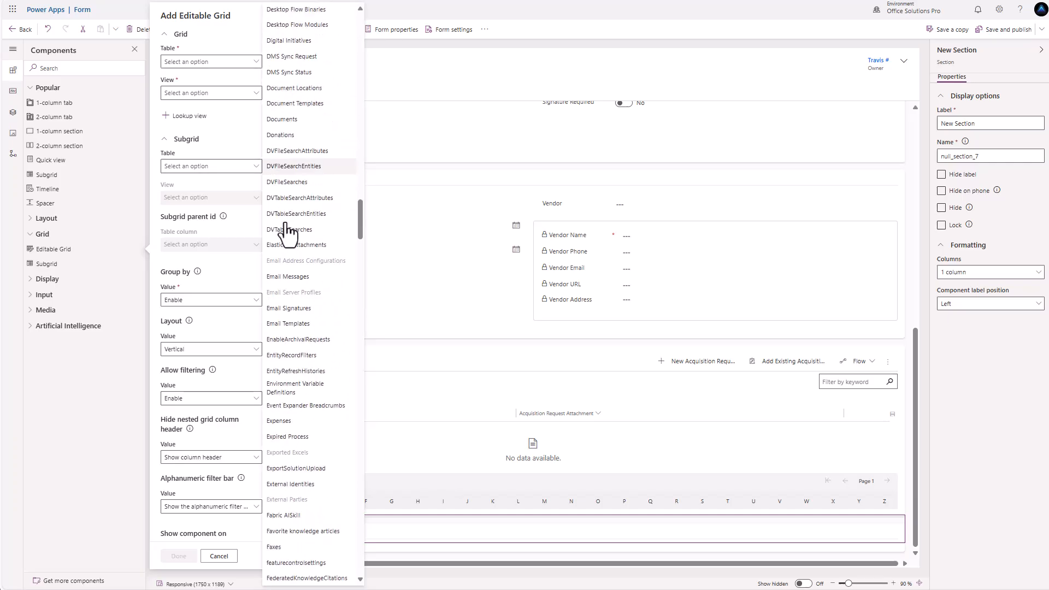
pyautogui.scroll(-15, 272, 232)
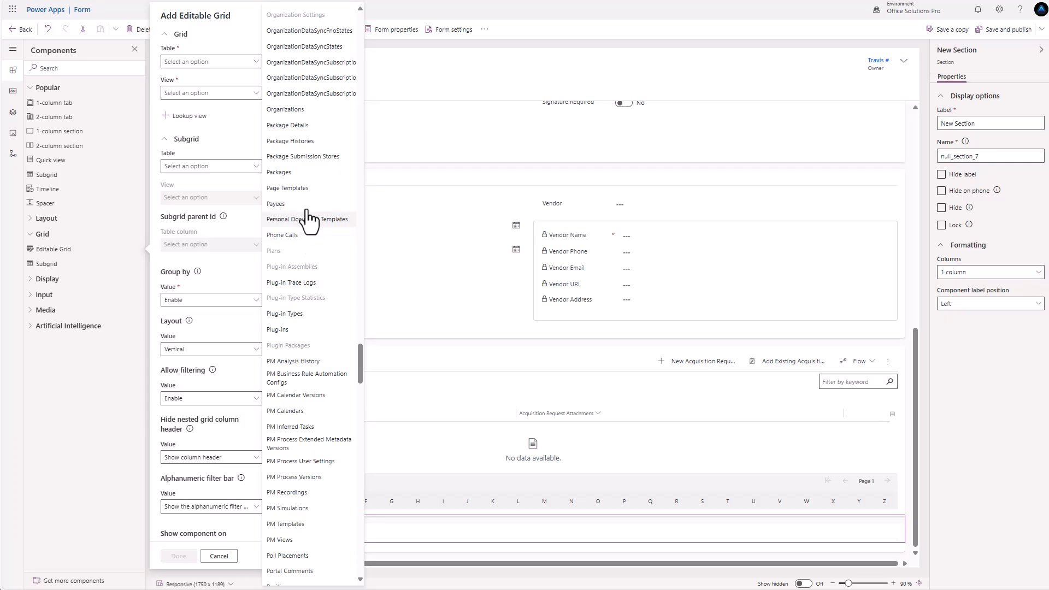
pyautogui.click(303, 129)
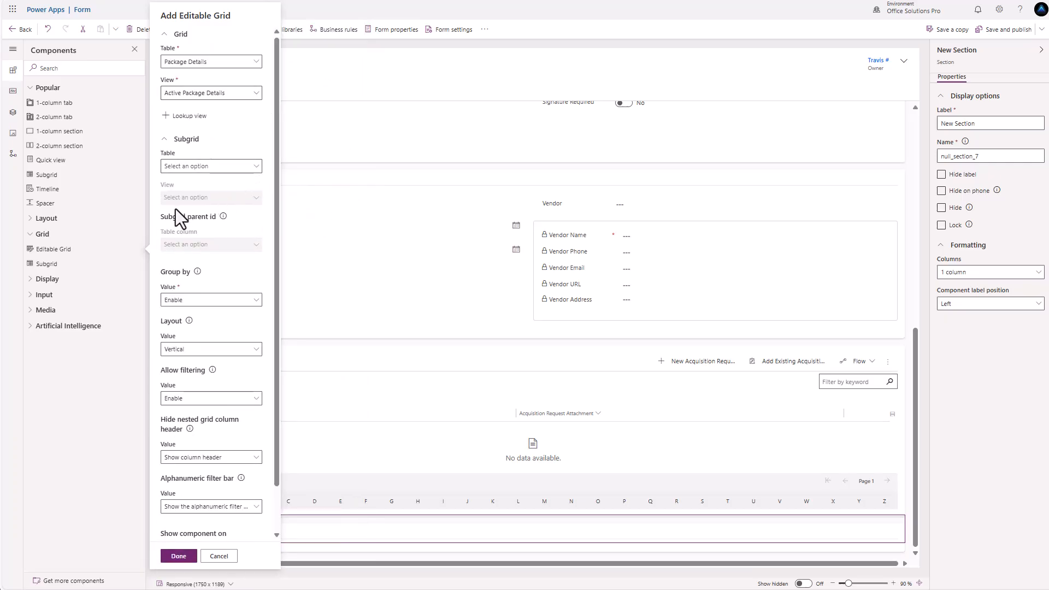
pyautogui.scroll(-2, 245, 287)
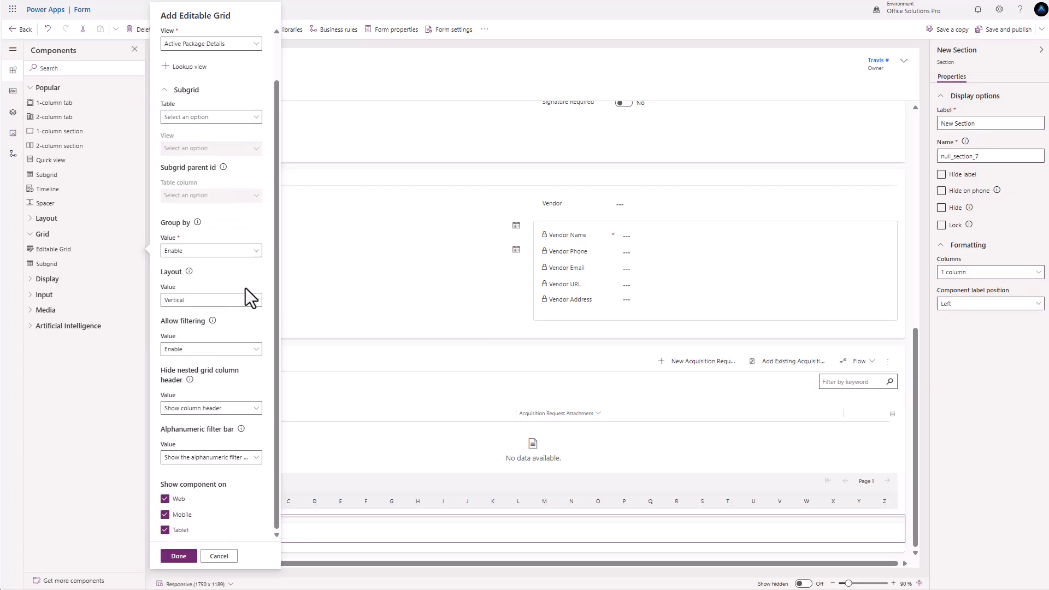
pyautogui.scroll(2, 244, 303)
pyautogui.scroll(-1, 247, 312)
pyautogui.scroll(1, 207, 90)
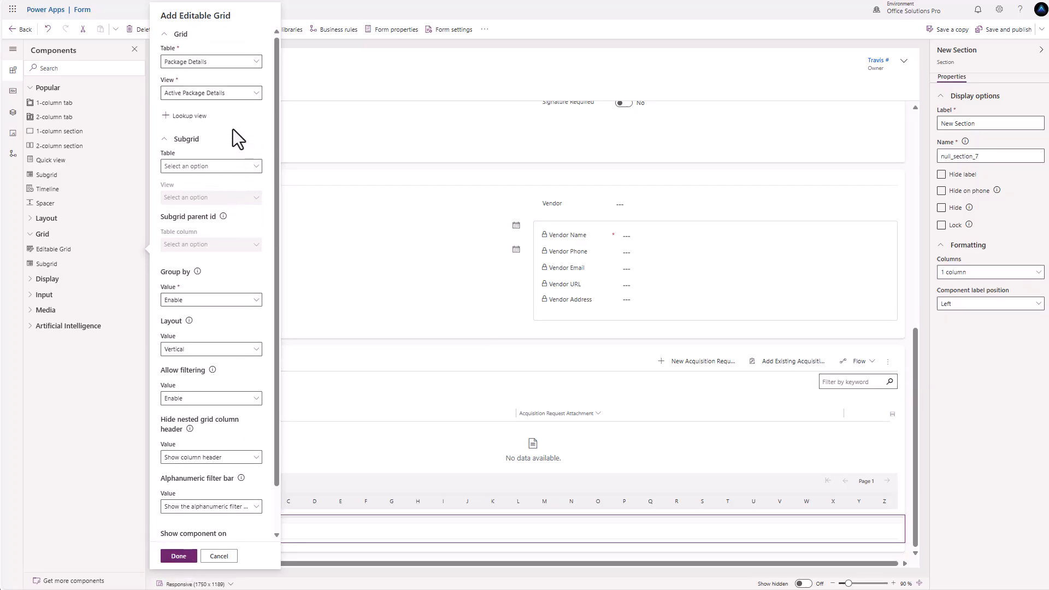
pyautogui.click(179, 556)
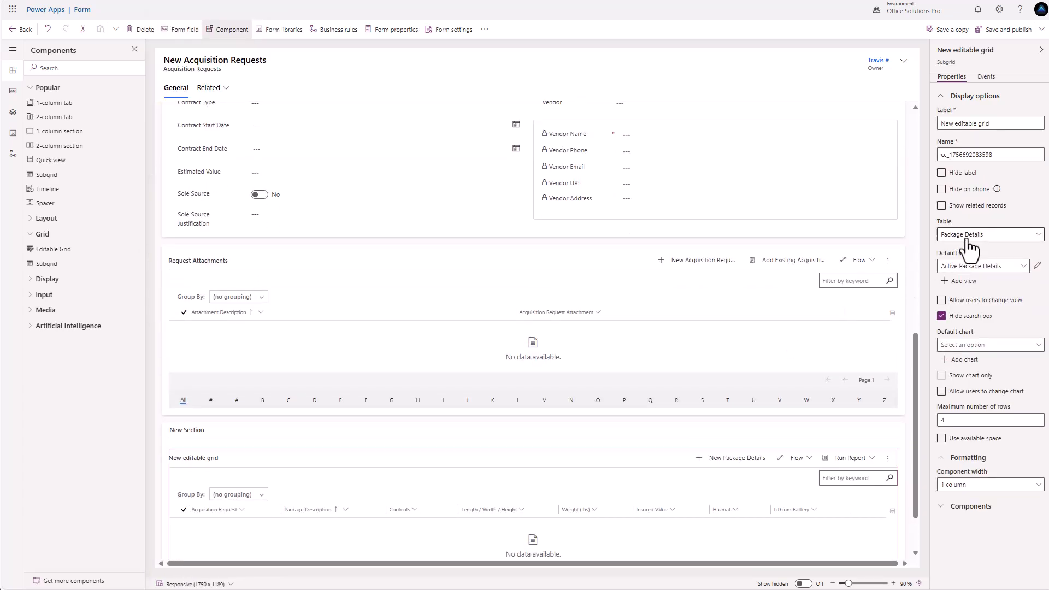
# - Set the new package grid to show related records from Package Details (Acquisition Request), resetting the component for each source change
pyautogui.click(942, 206)
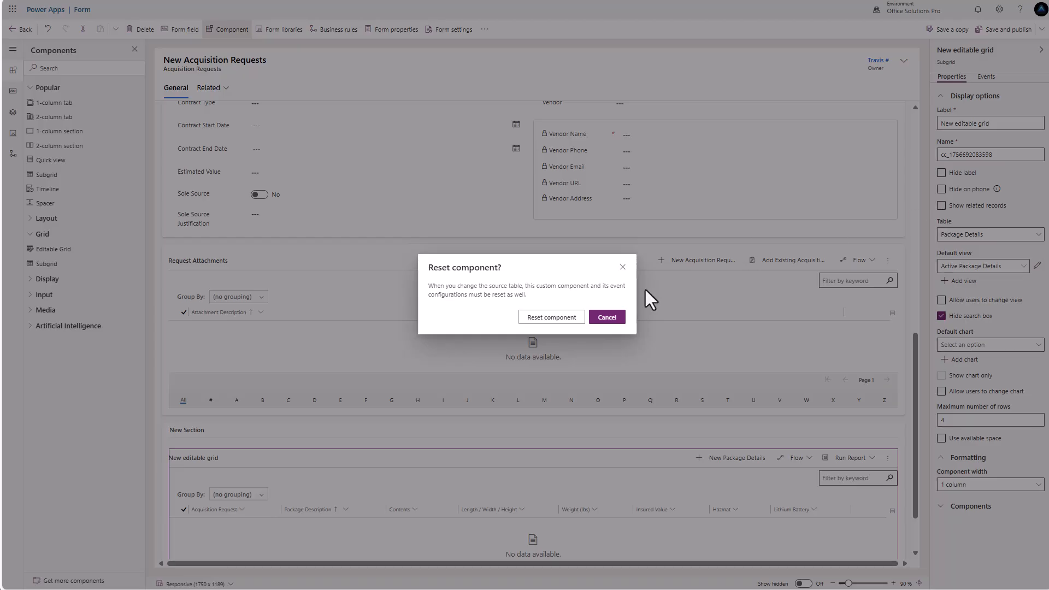
pyautogui.click(549, 318)
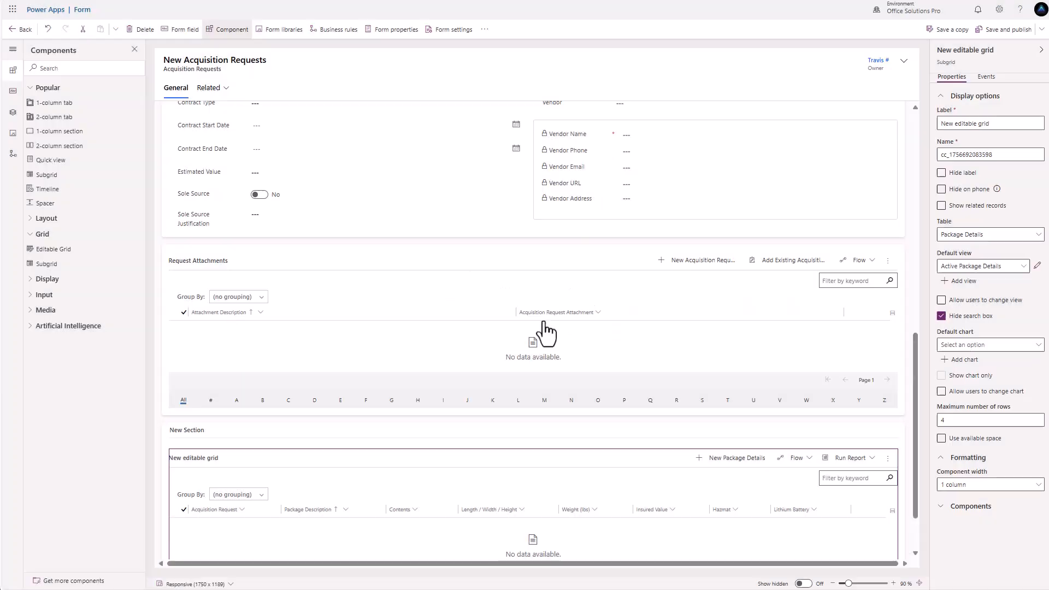
pyautogui.click(1030, 240)
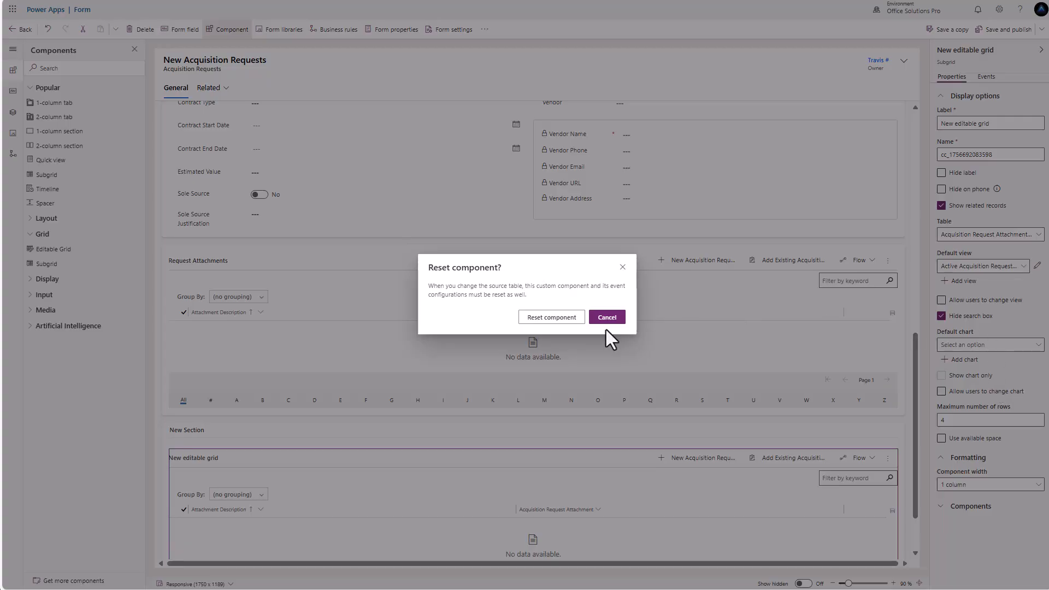
pyautogui.click(556, 317)
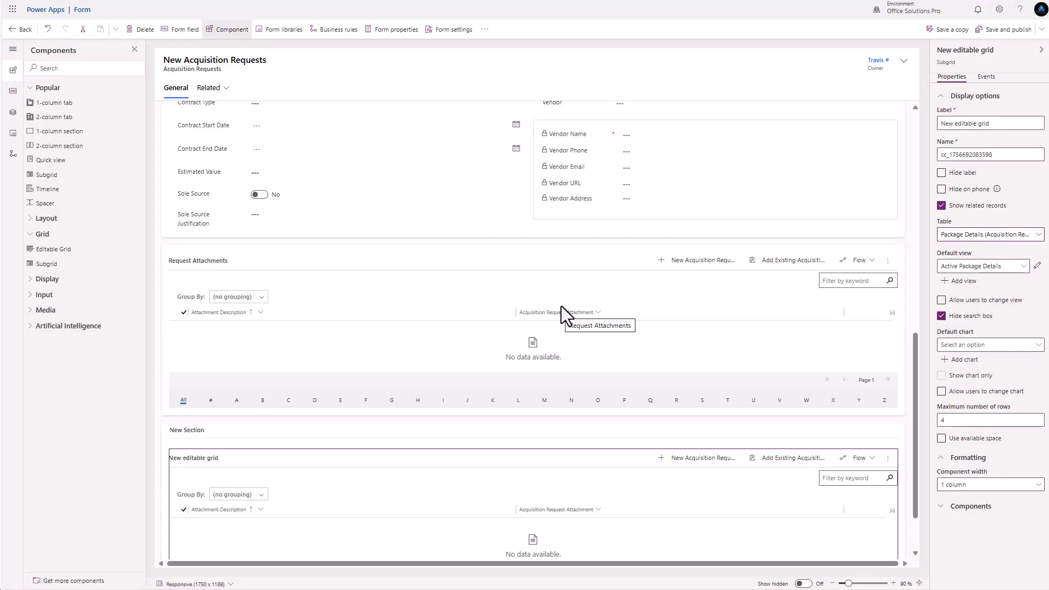
# - Label the package grid Package Details and hide the label of its containing section
pyautogui.moveTo(991, 122); pyautogui.dragTo(895, 123)
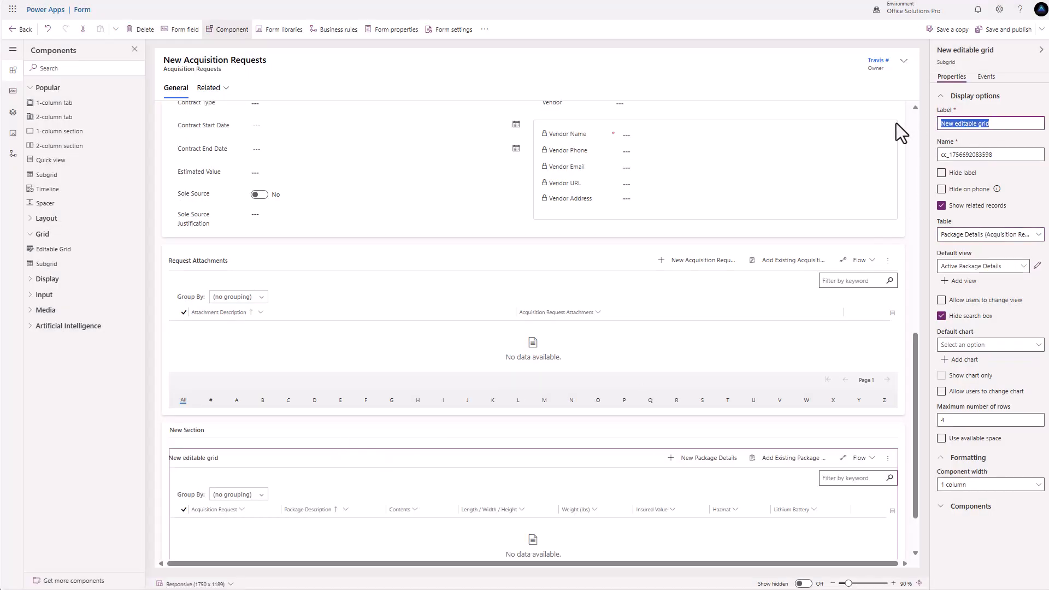
pyautogui.write('Package Details')
pyautogui.click(523, 439)
pyautogui.click(941, 174)
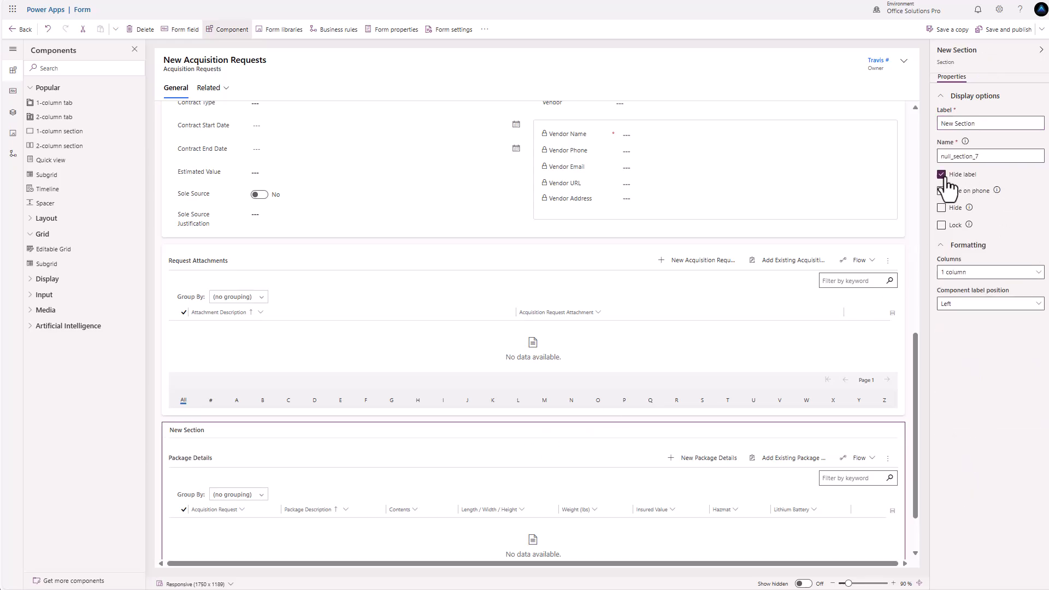
# - Move the Package Details section up between the Shipping Details and Contract Details sections
pyautogui.scroll(-2, 708, 383)
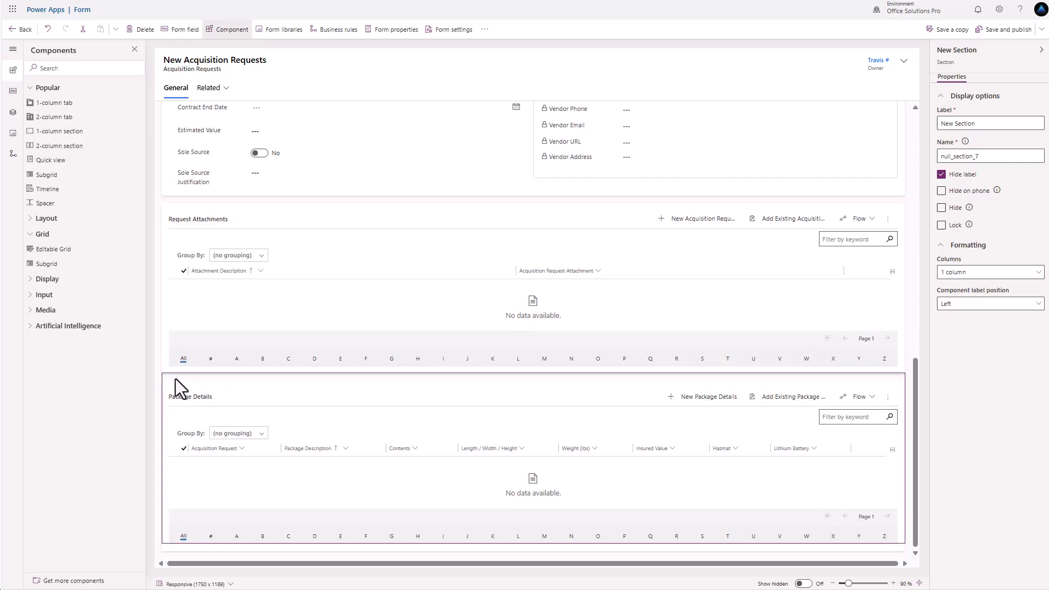
pyautogui.moveTo(176, 378); pyautogui.dragTo(202, 473)
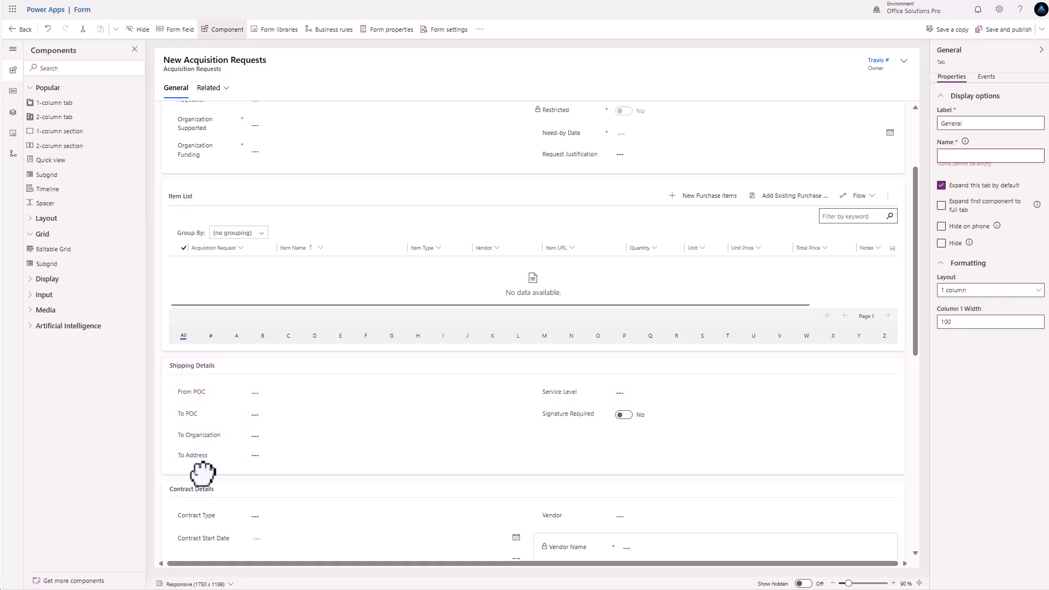
pyautogui.scroll(5, 745, 391)
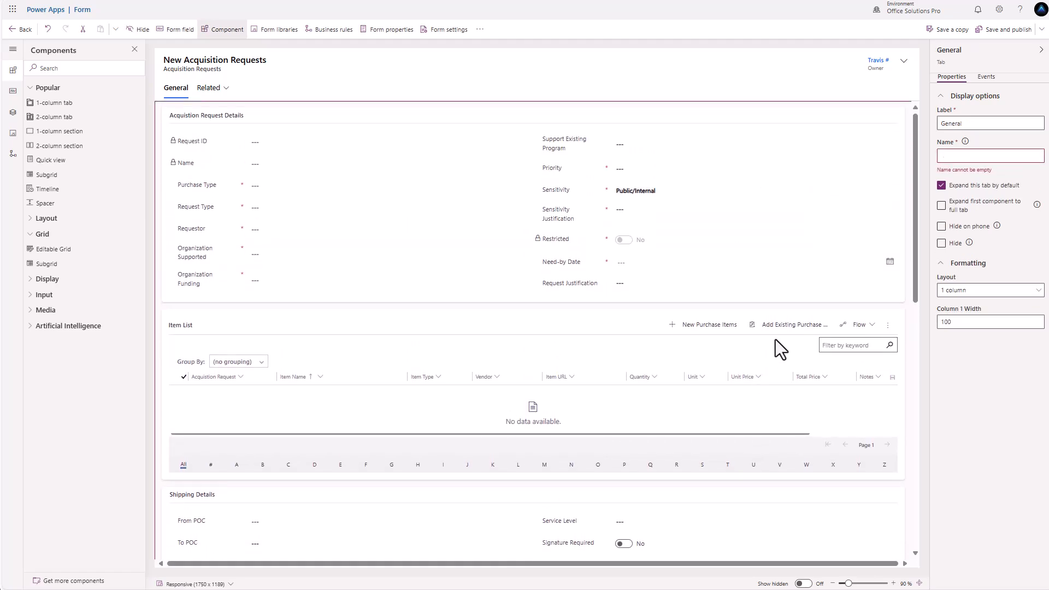
# - Change the label of the Item List grid to Purchase Item List
pyautogui.click(276, 320)
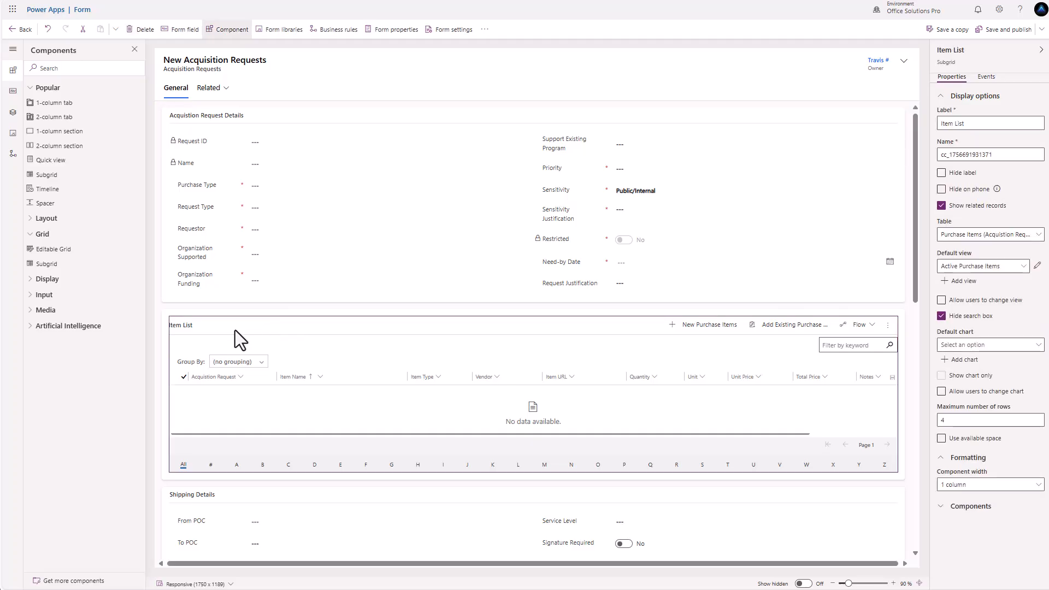
pyautogui.moveTo(983, 123); pyautogui.dragTo(938, 123)
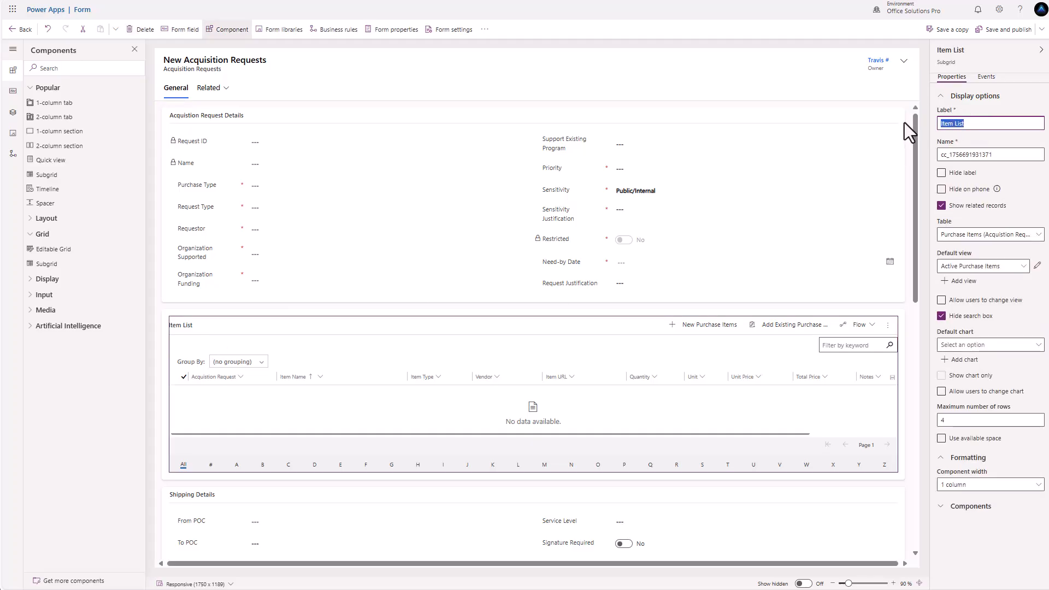
pyautogui.write('Pu')
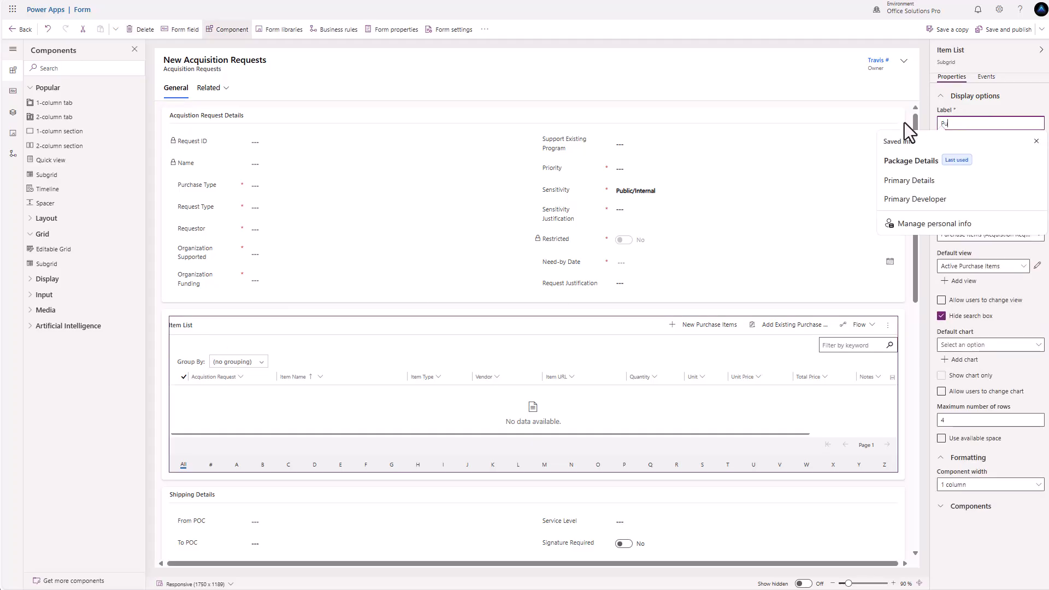
pyautogui.write('rchase Item List')
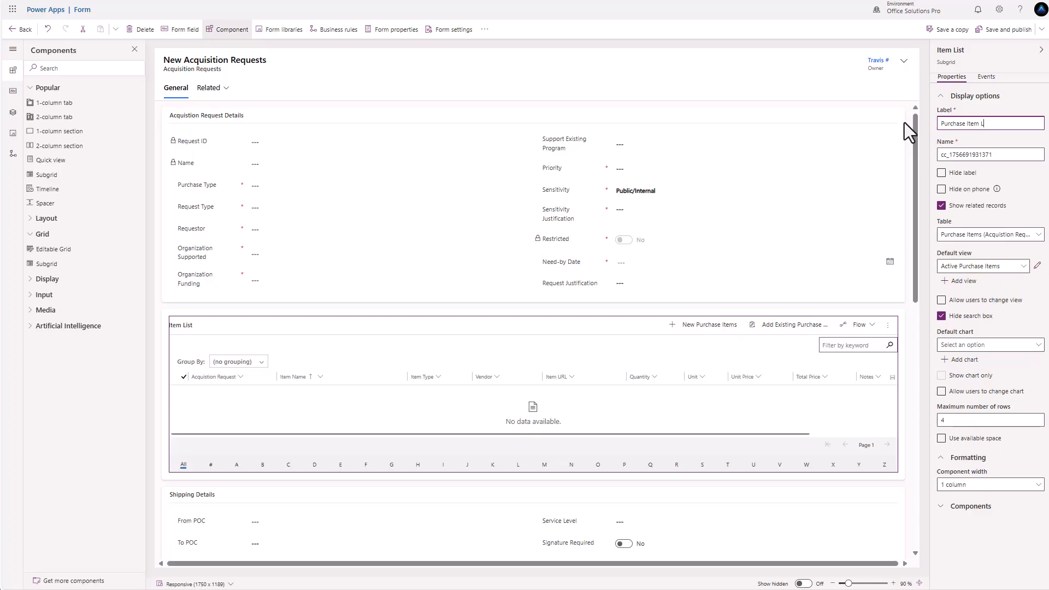
pyautogui.click(971, 110)
# - Save and publish the Acquisition Requests form
pyautogui.scroll(-4, 213, 327)
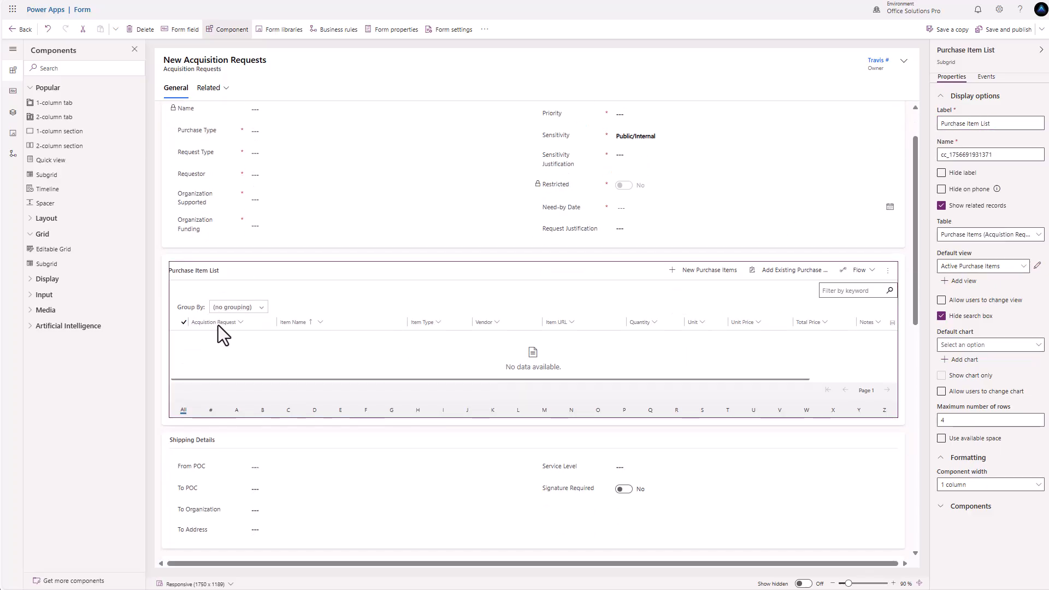
pyautogui.scroll(-7, 221, 323)
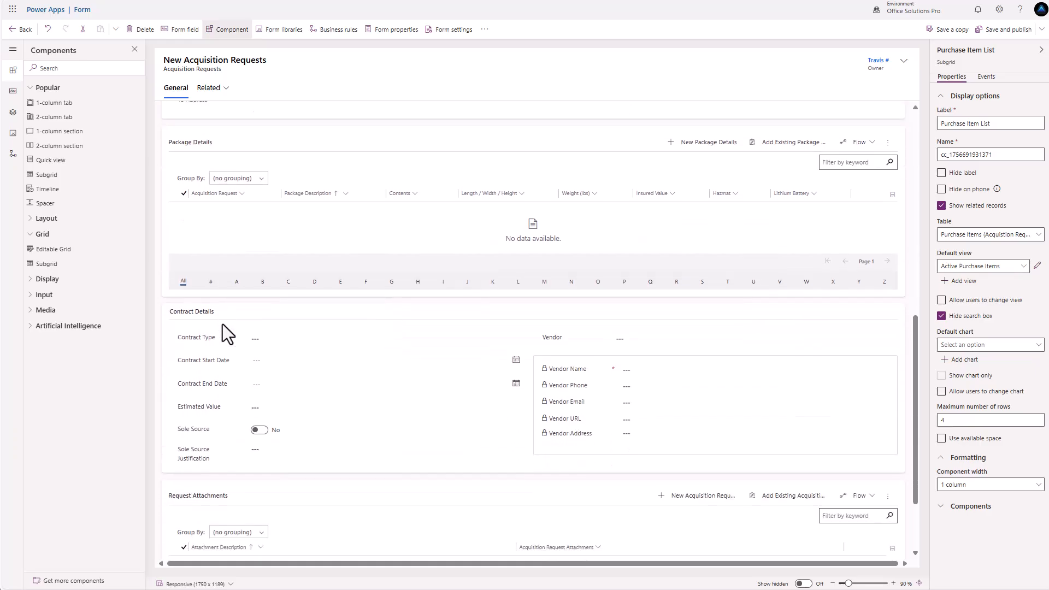
pyautogui.scroll(10, 355, 333)
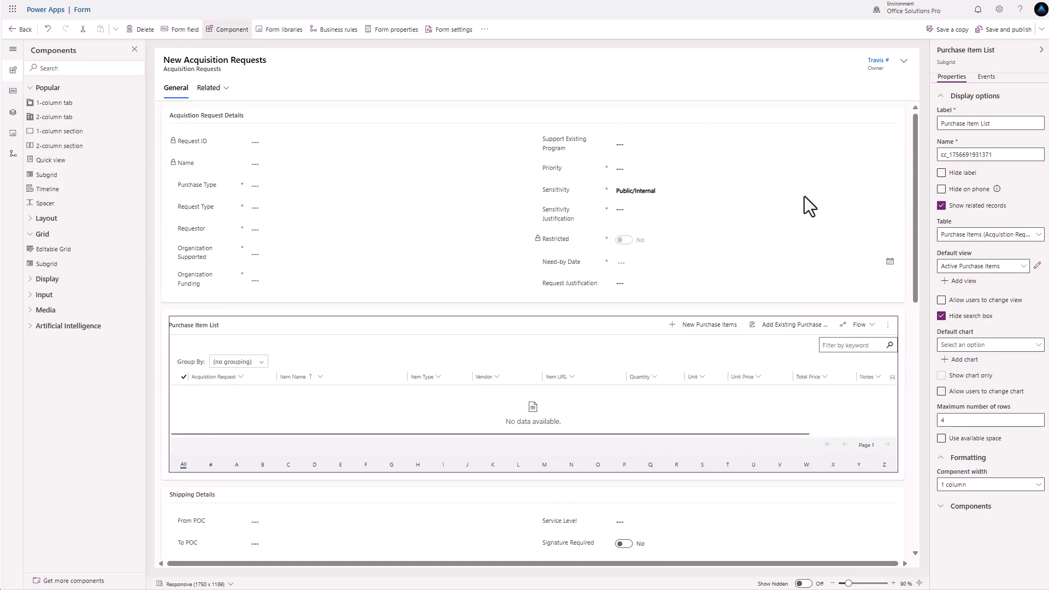
pyautogui.click(1008, 30)
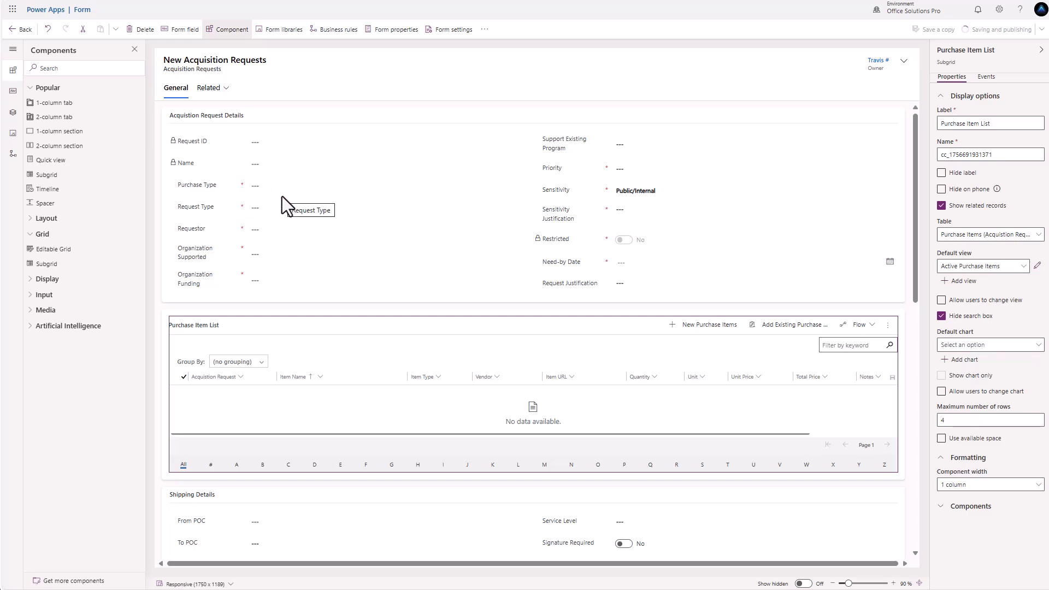
pyautogui.scroll(-2, 282, 197)
pyautogui.scroll(-3, 284, 210)
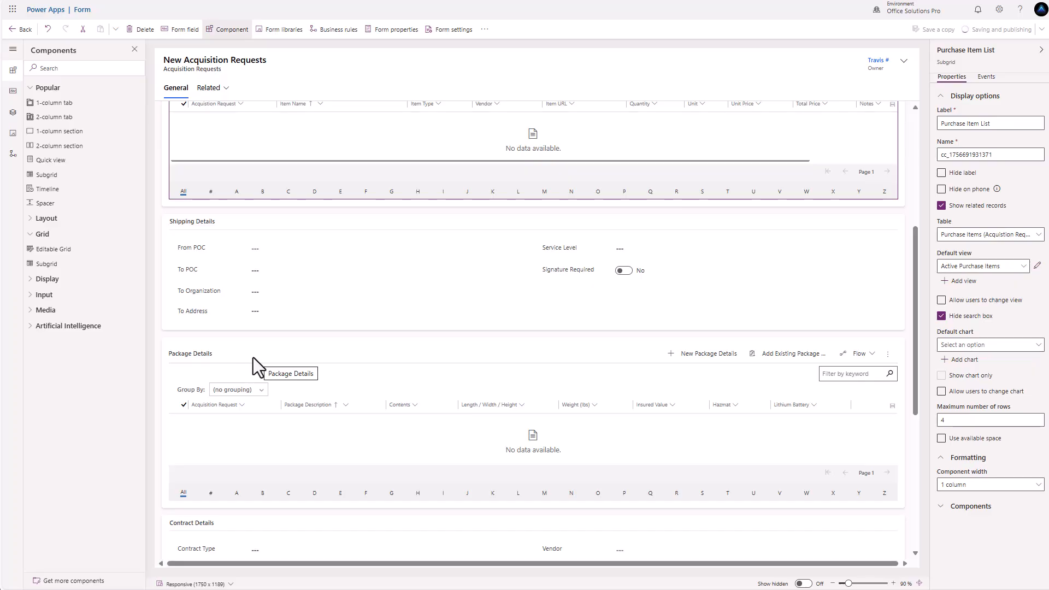
pyautogui.scroll(5, 355, 328)
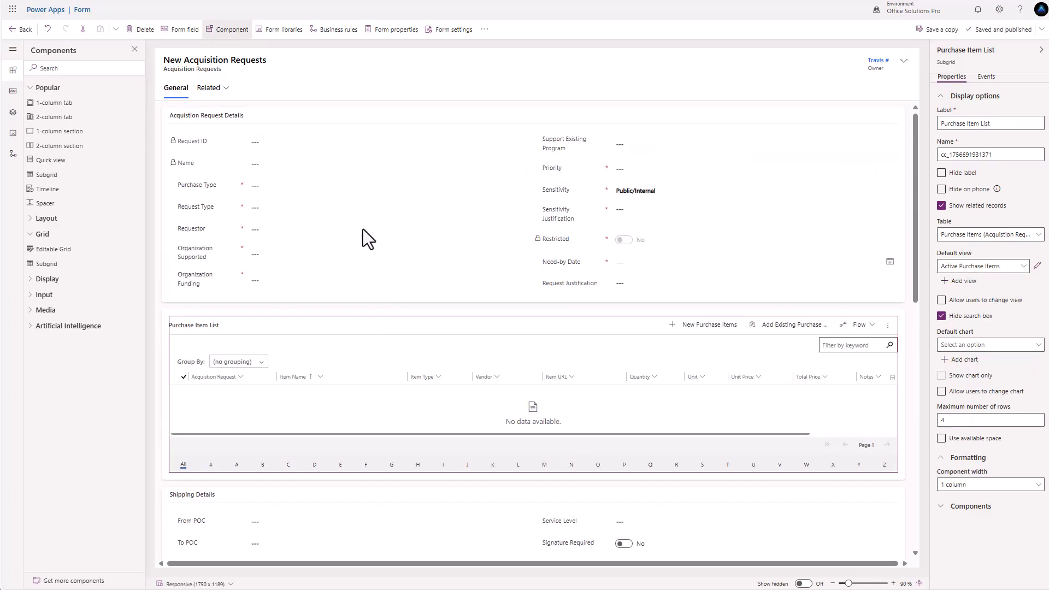
pyautogui.scroll(-3, 327, 263)
pyautogui.scroll(-2, 229, 371)
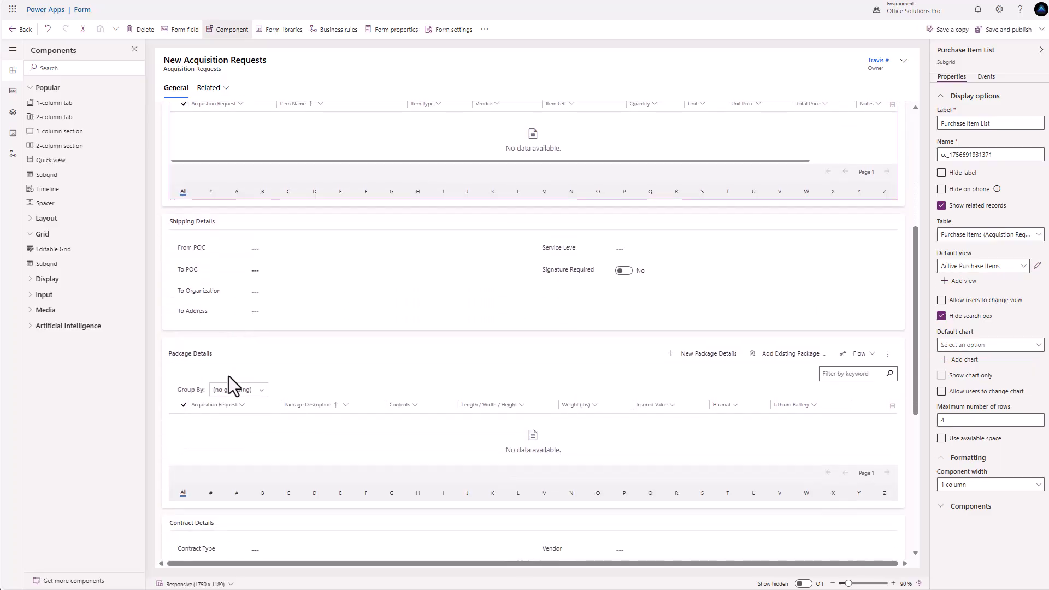
pyautogui.scroll(5, 342, 328)
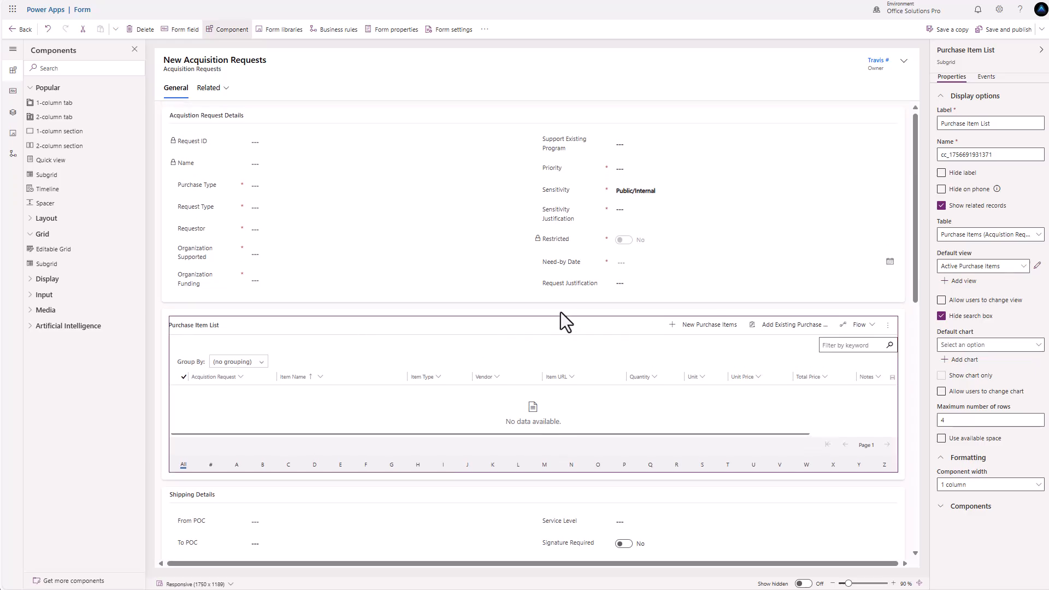
pyautogui.click(411, 310)
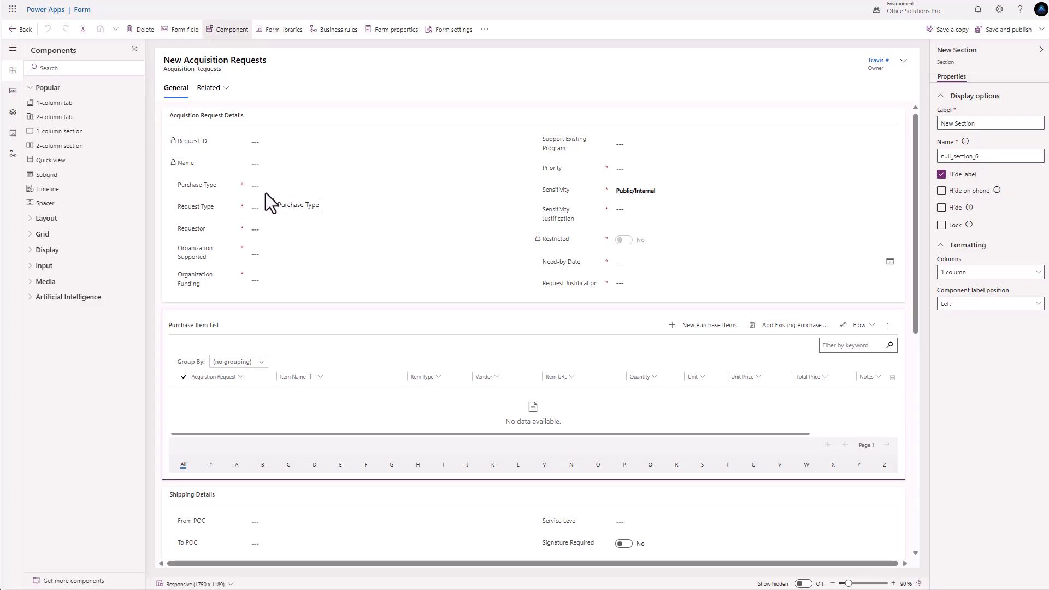
# - Filter the Request Type lookup by related rows, using Purchase Type (Acquisition Requests) as the current table relationship and Purchase Type (Request Types) for the lookup's table
pyautogui.click(275, 211)
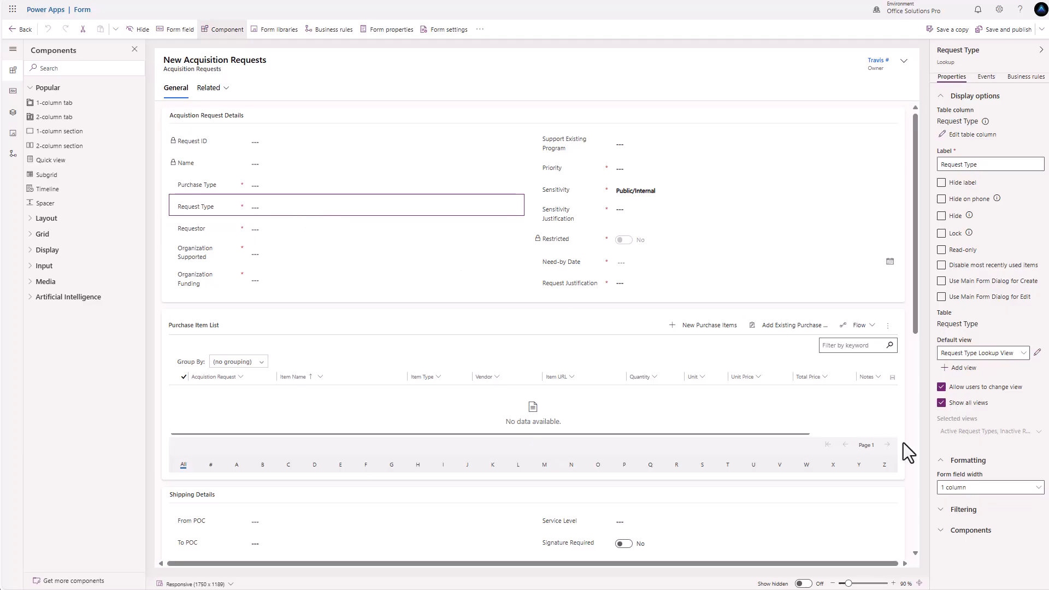
pyautogui.click(953, 511)
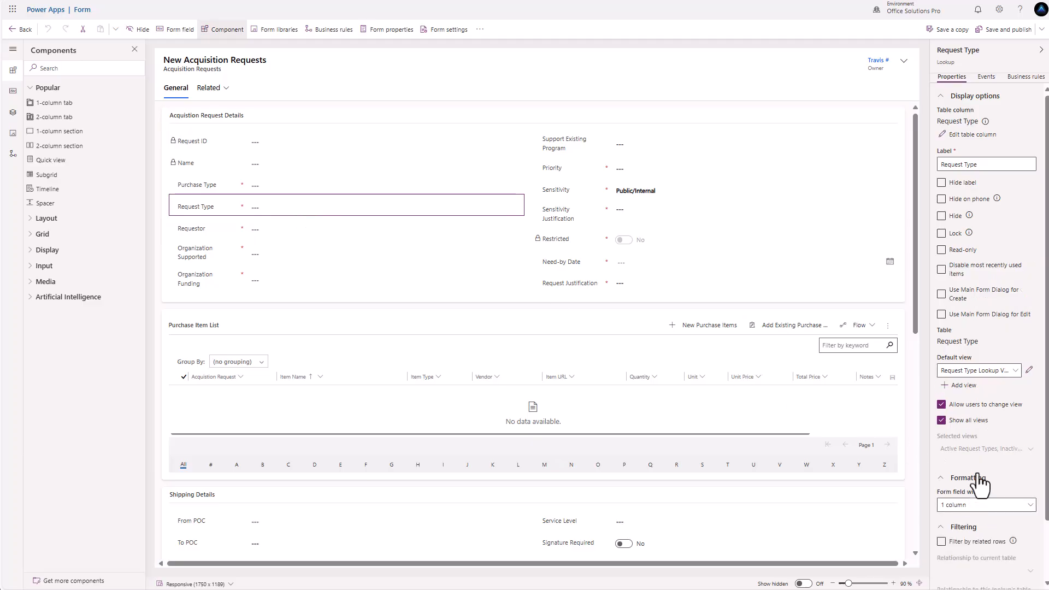
pyautogui.scroll(-1, 983, 464)
pyautogui.click(943, 475)
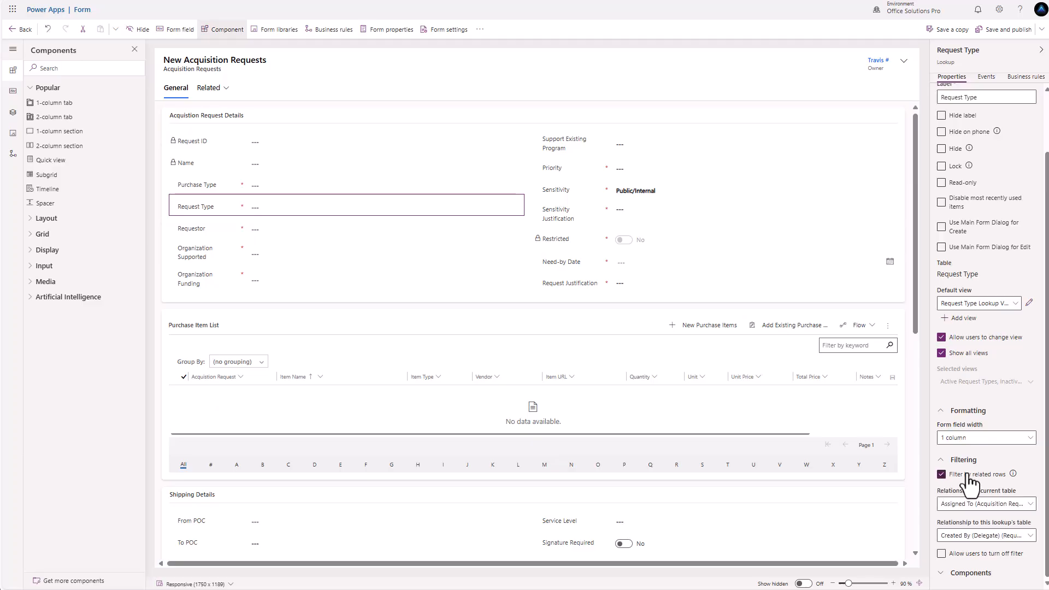
pyautogui.click(1030, 505)
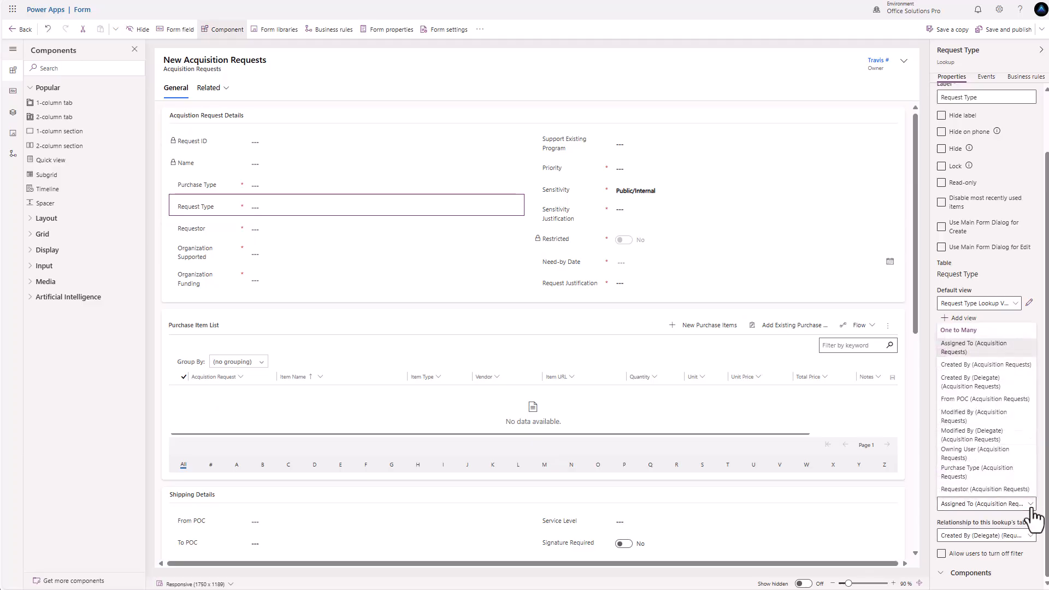
pyautogui.click(978, 474)
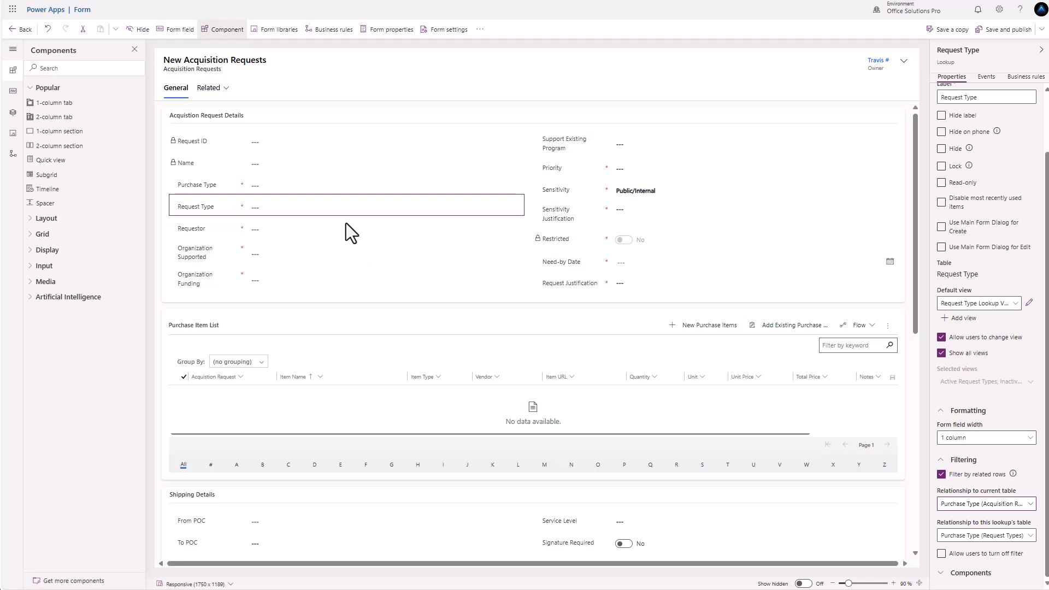
# - Add a 1-column tab to the form and label it Status History
pyautogui.click(13, 90)
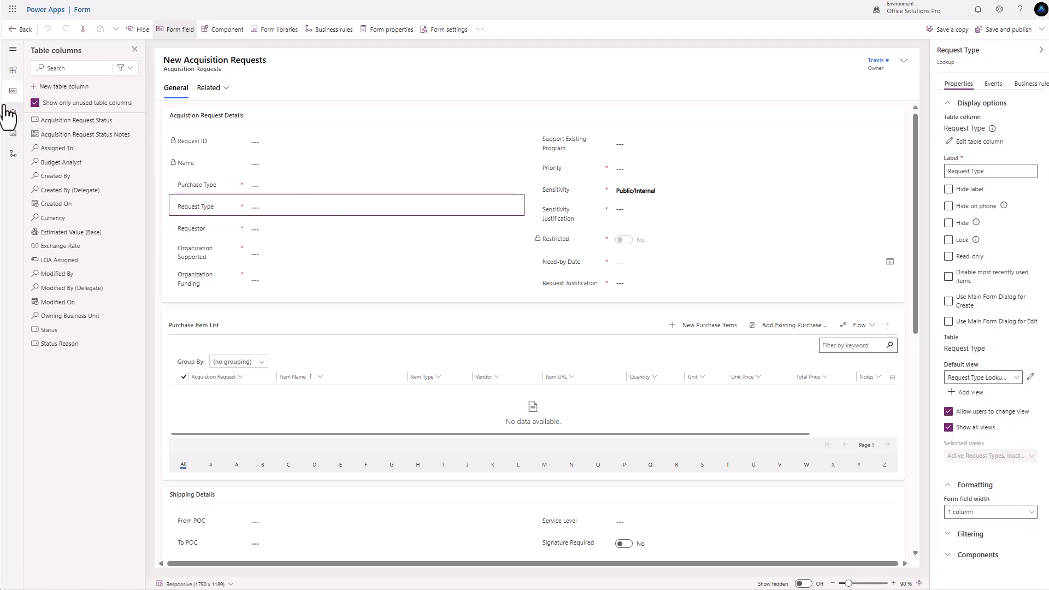
pyautogui.click(13, 70)
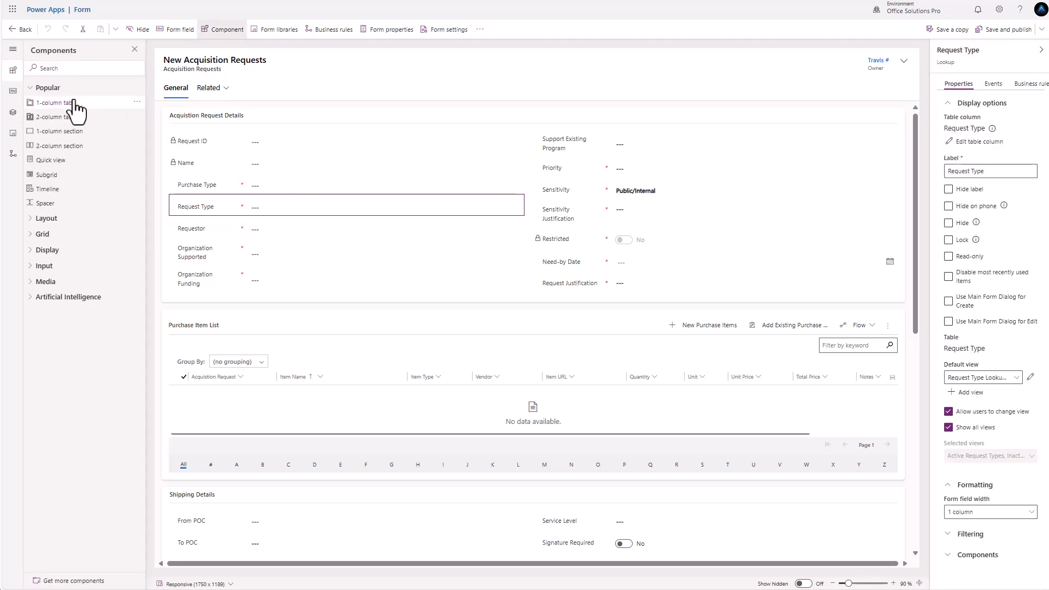
pyautogui.click(68, 104)
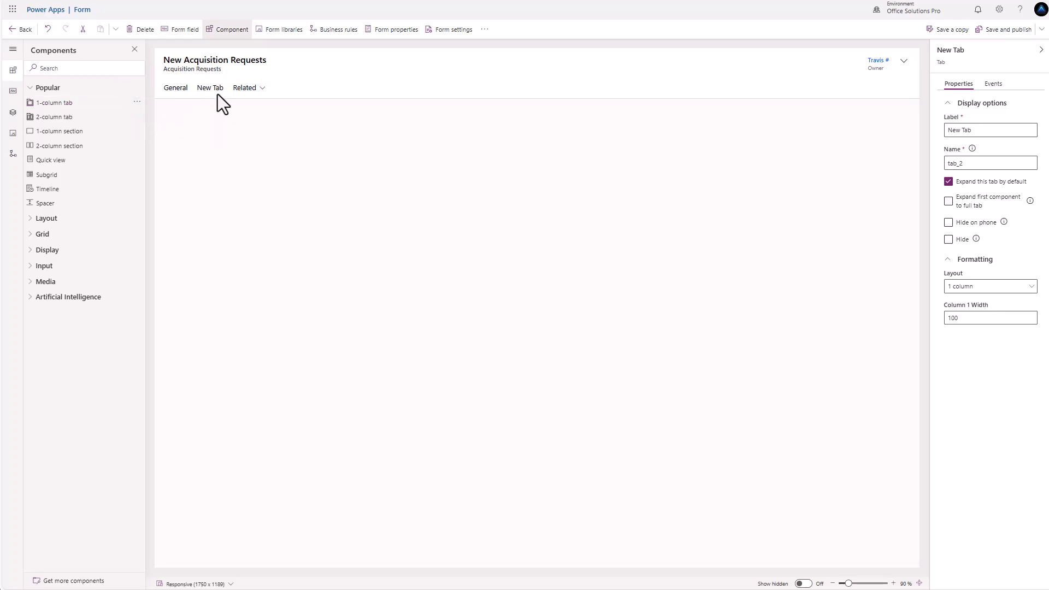
pyautogui.click(220, 92)
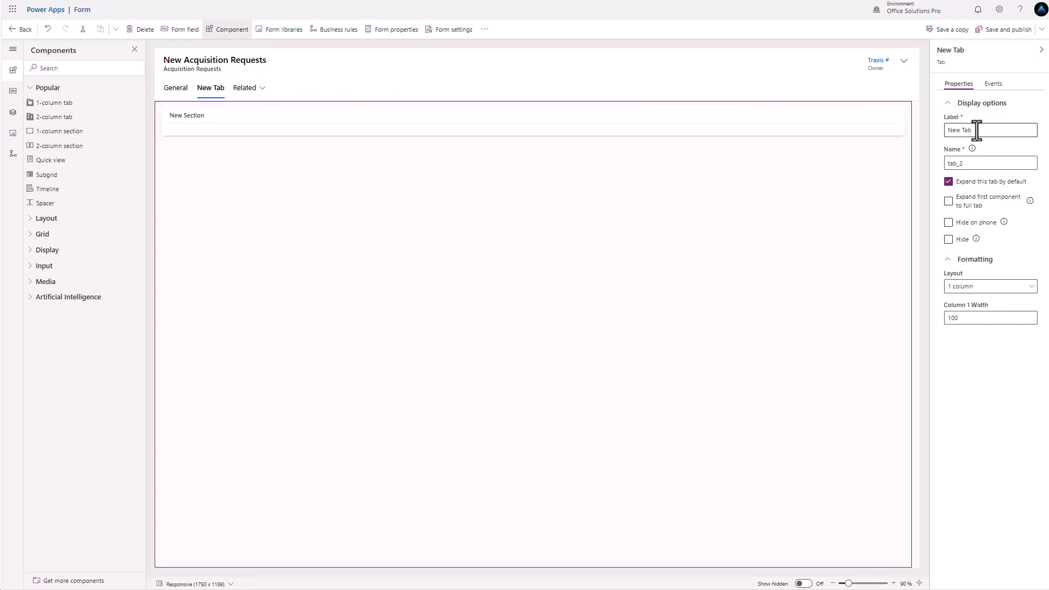
pyautogui.tripleClick(976, 129)
pyautogui.write('Status History')
# - Hide the label of the empty section in the Status History tab
pyautogui.click(887, 132)
pyautogui.tripleClick(970, 130)
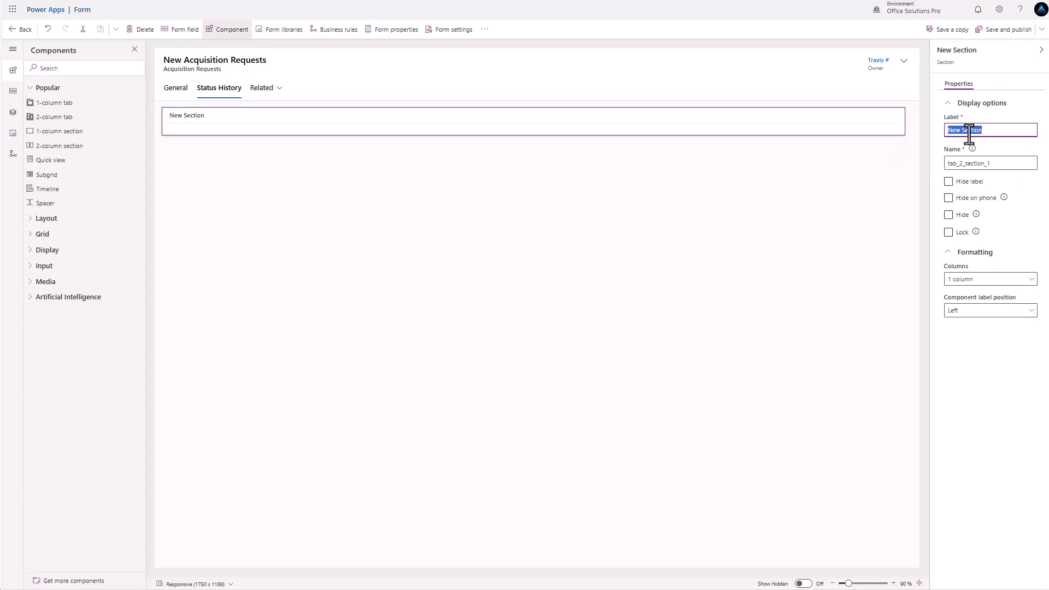
pyautogui.click(949, 183)
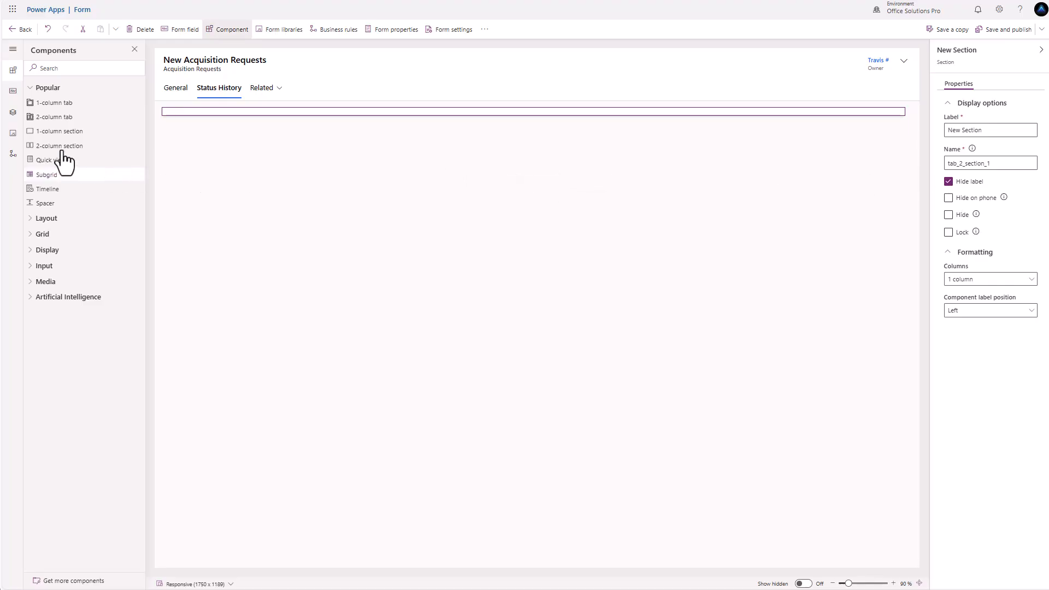
# - Add a subgrid of related Acquisition Request Status Histories (Acquisition Request) records to the section in the Status History tab
pyautogui.click(33, 235)
pyautogui.moveTo(47, 263); pyautogui.dragTo(206, 110)
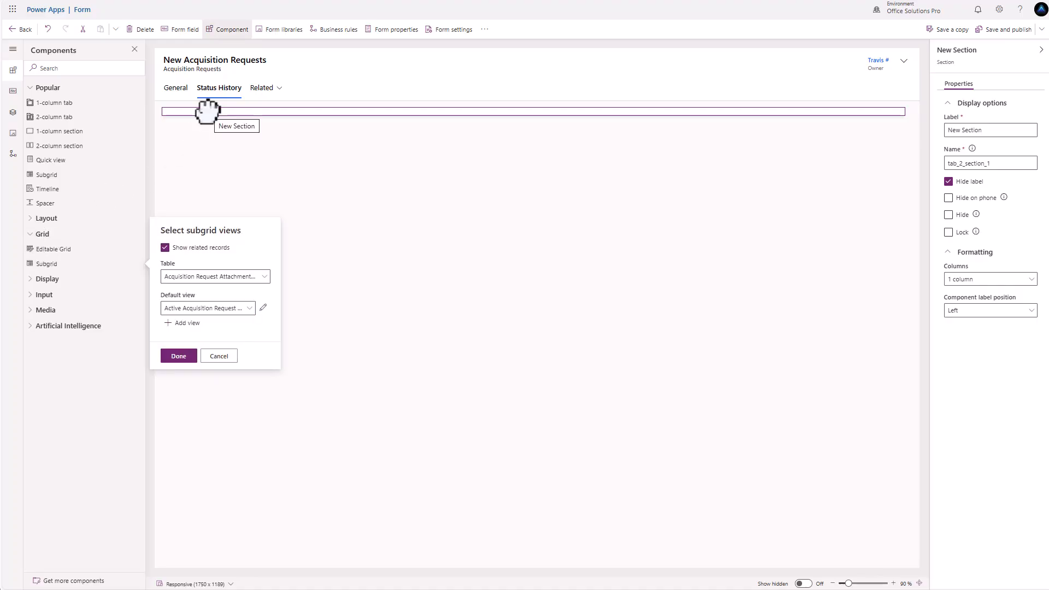
pyautogui.click(259, 277)
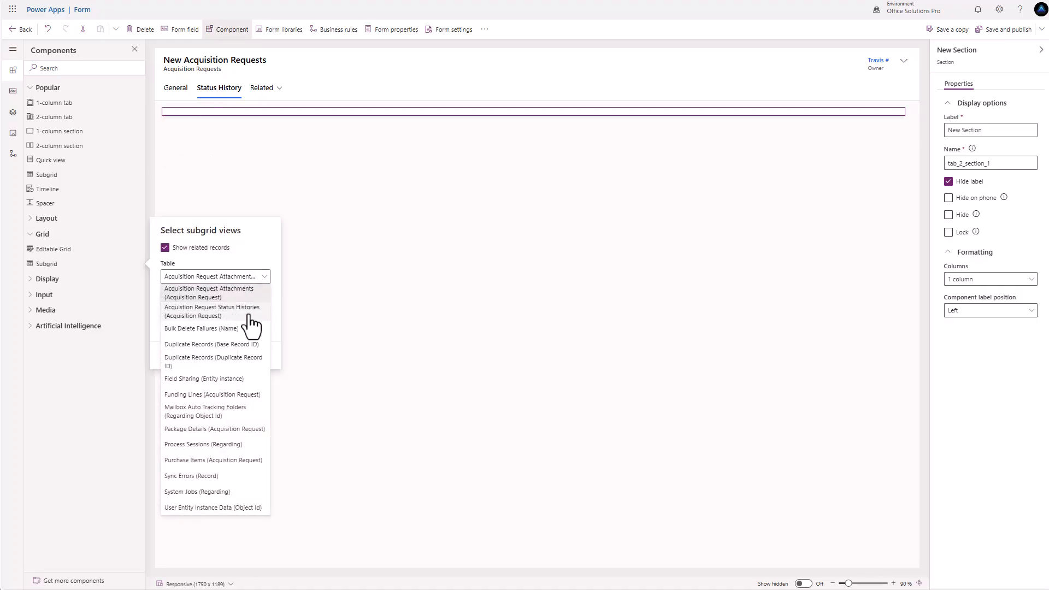
pyautogui.click(249, 313)
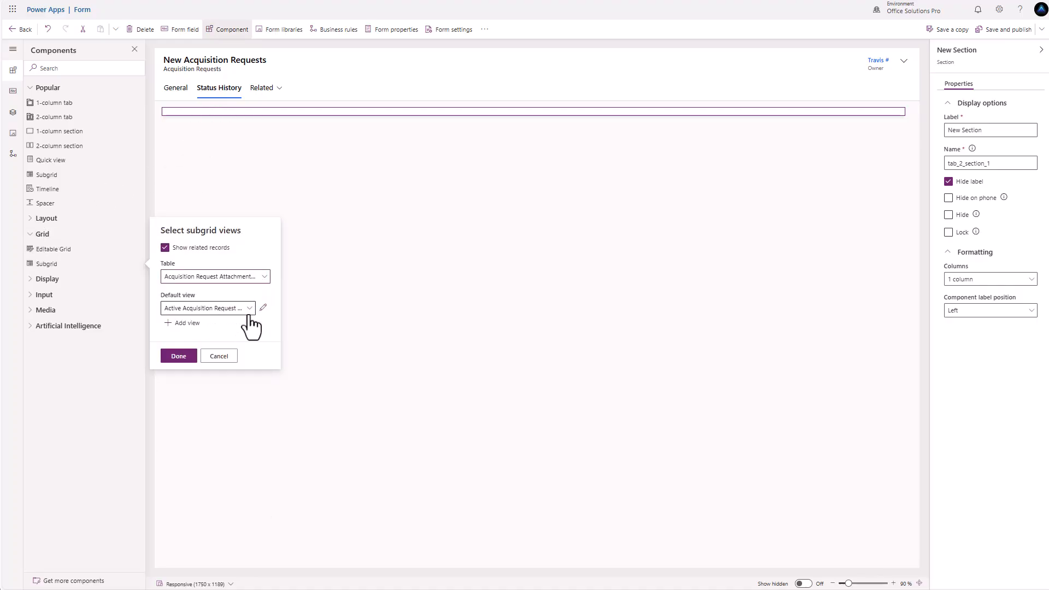
pyautogui.click(179, 358)
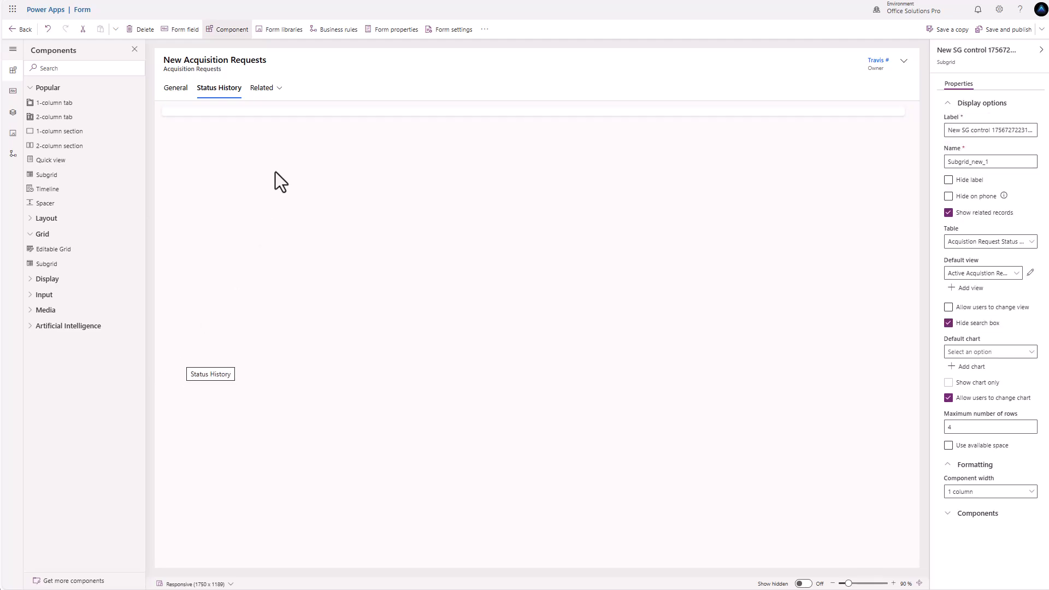
# - Hide the status history subgrid's label, set its maximum number of rows to 50, and let it use available space
pyautogui.click(949, 180)
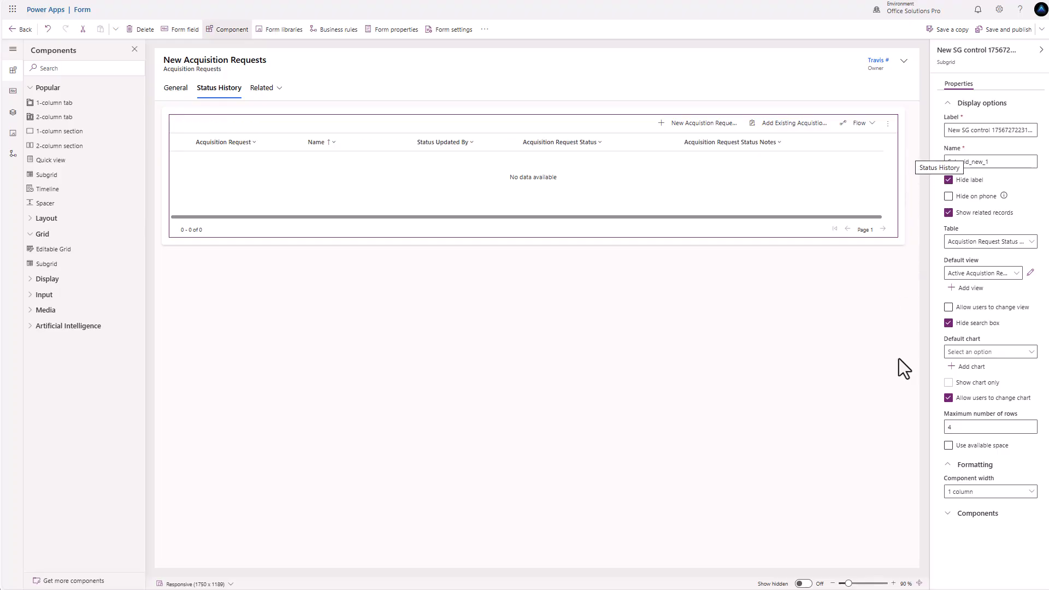
pyautogui.click(949, 427)
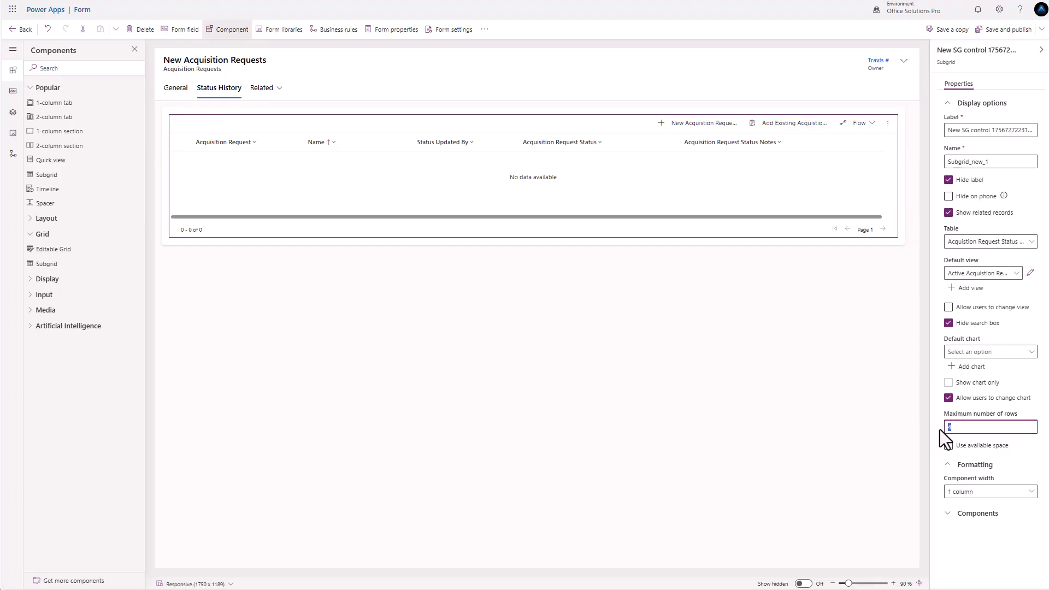
pyautogui.write('50')
pyautogui.click(1035, 414)
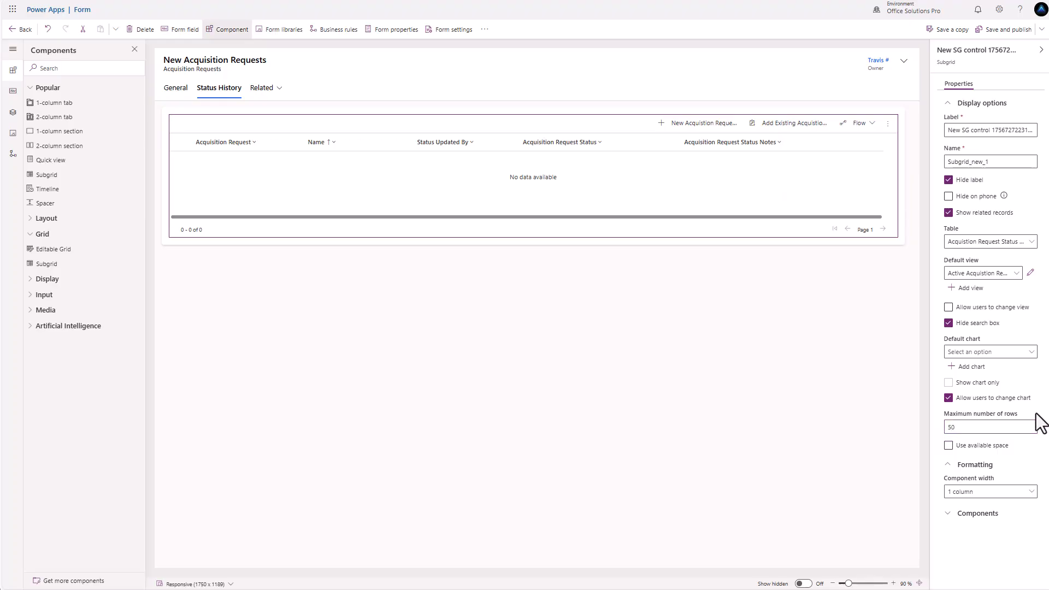
pyautogui.click(948, 447)
# - Hide the Related menu on the Acquisition Requests form
pyautogui.click(264, 90)
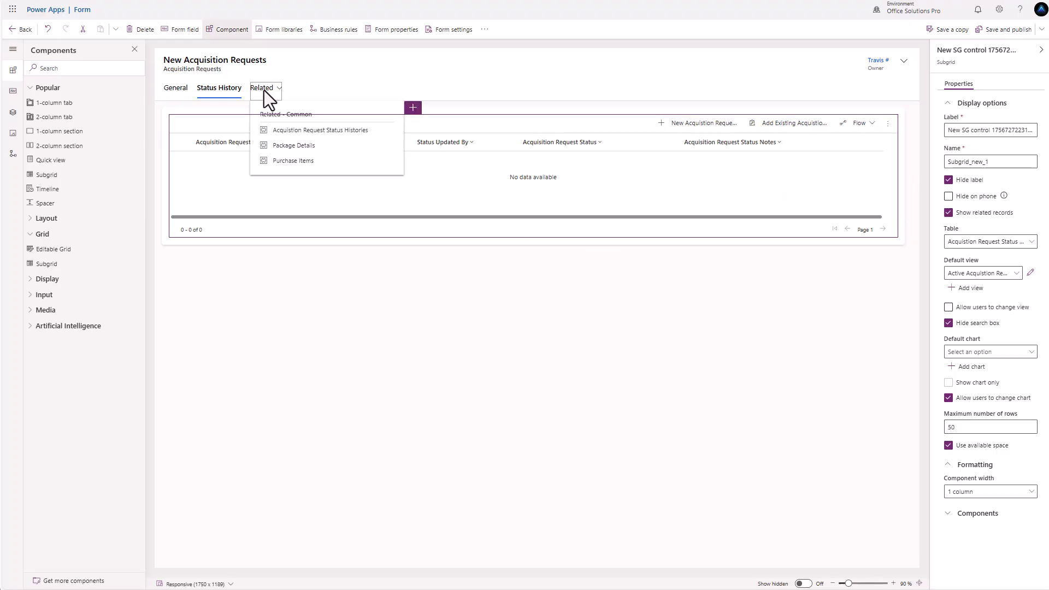
pyautogui.click(267, 90)
pyautogui.click(267, 90)
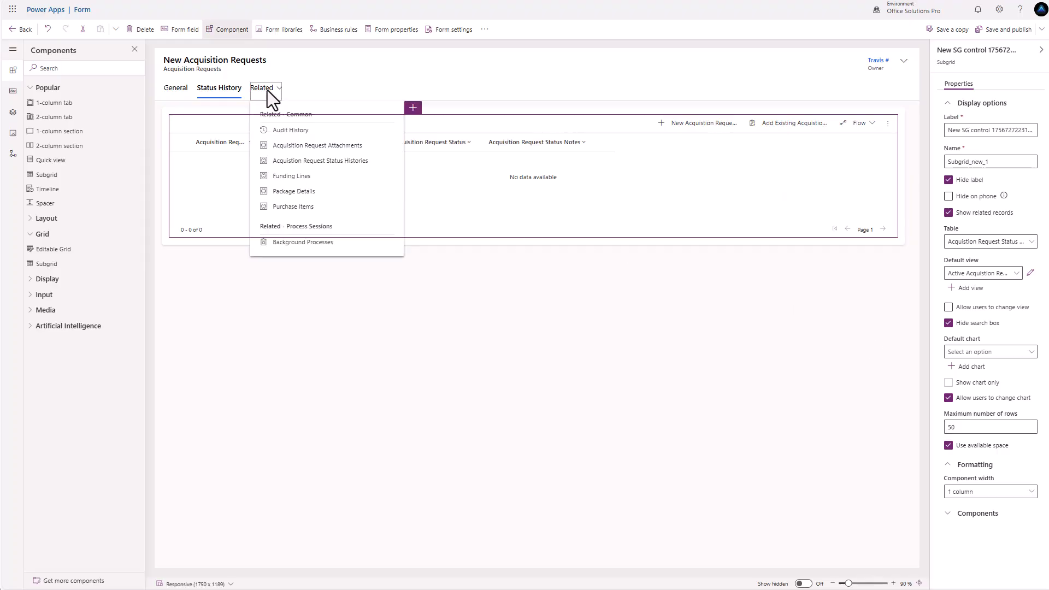
pyautogui.click(267, 91)
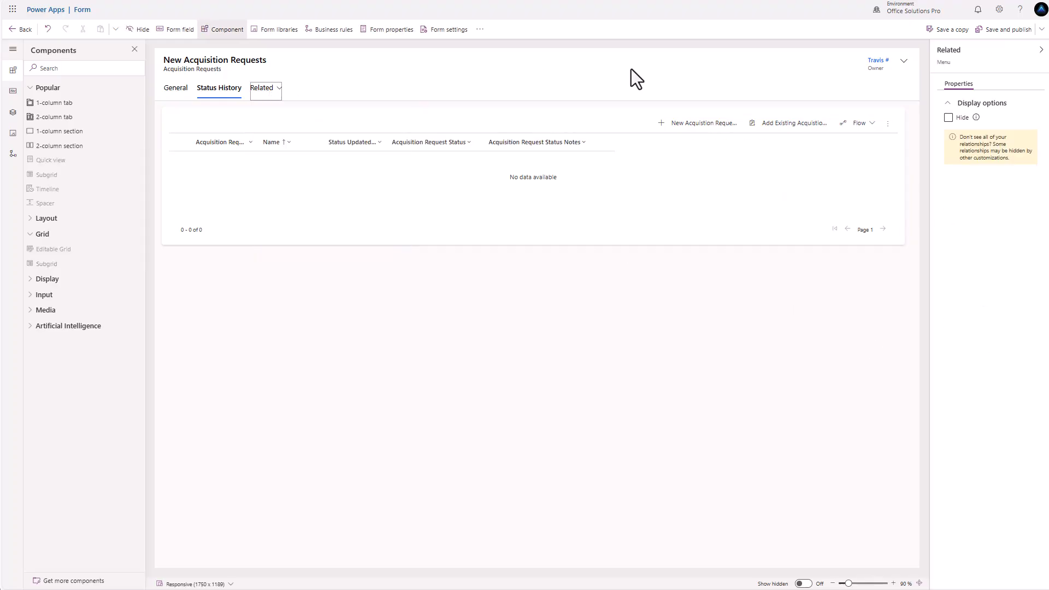
pyautogui.click(948, 118)
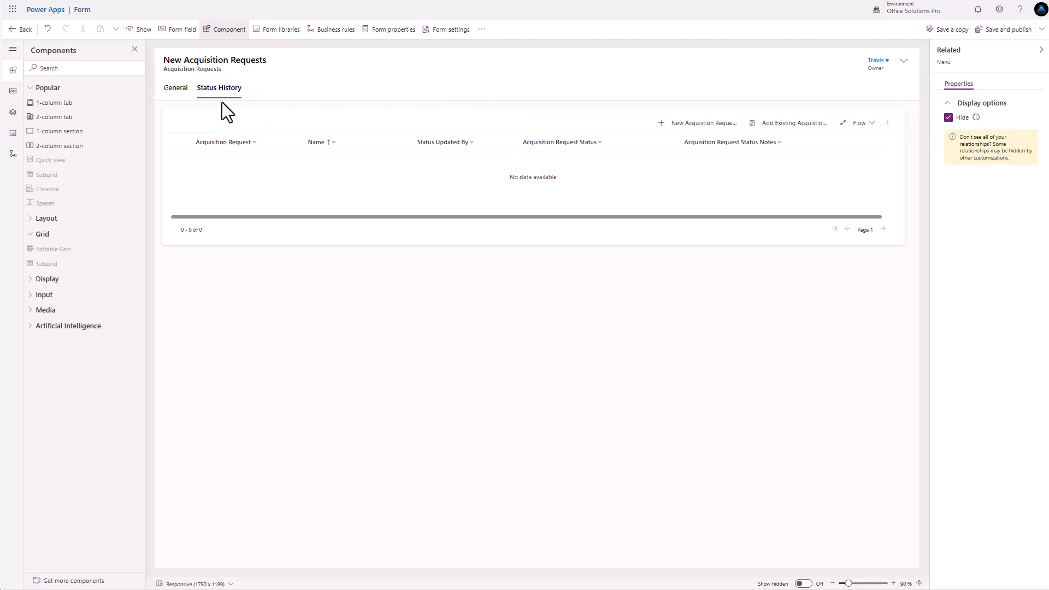
# - Review the General and Status History tabs of the Acquisition Requests form, including the item, shipping, package, contract, and attachment sections
pyautogui.click(184, 90)
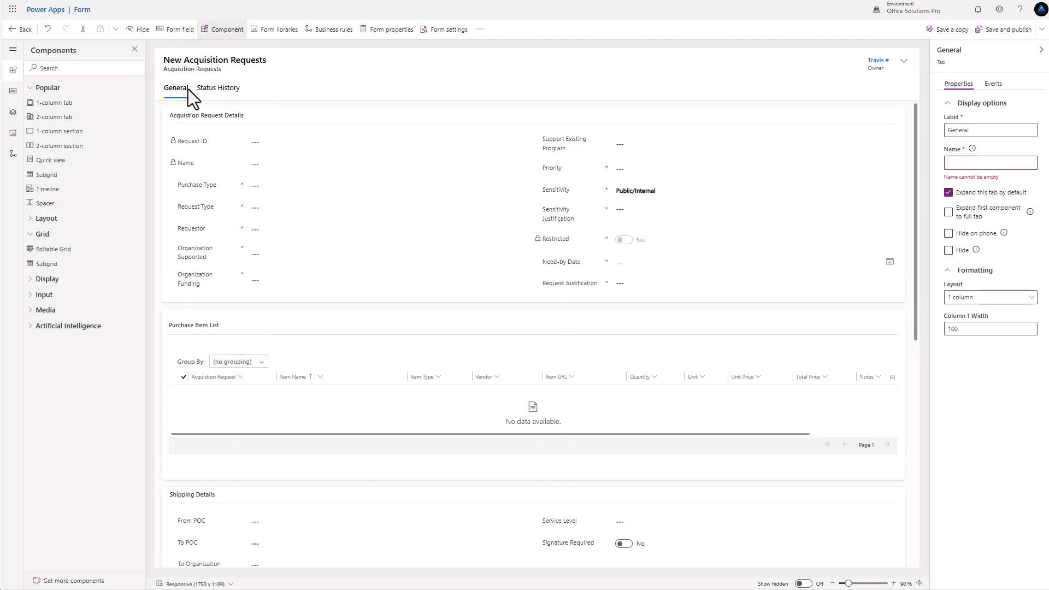
pyautogui.click(217, 91)
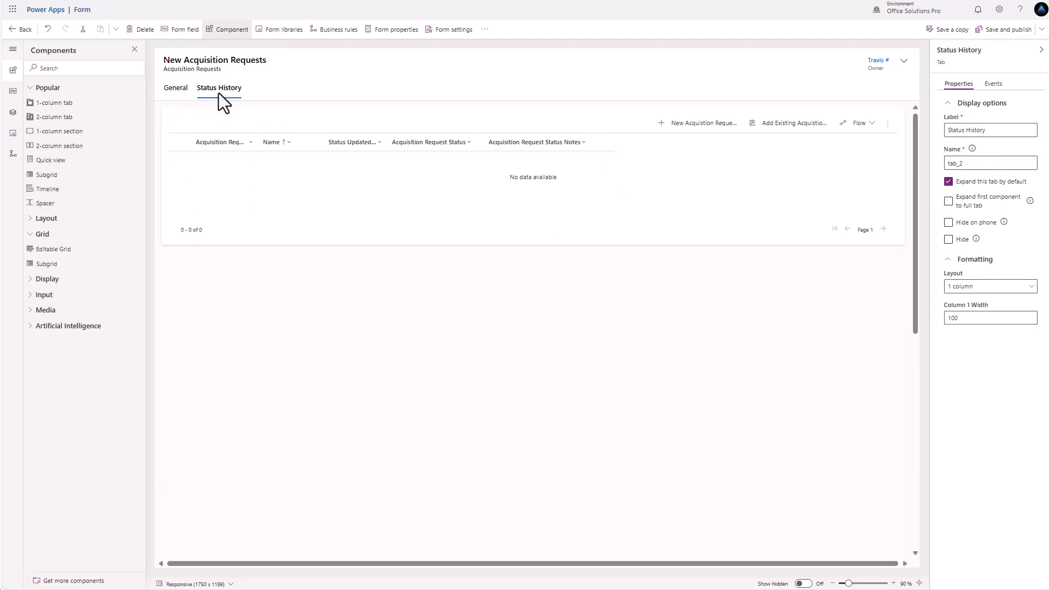
pyautogui.click(179, 89)
pyautogui.scroll(-3, 322, 258)
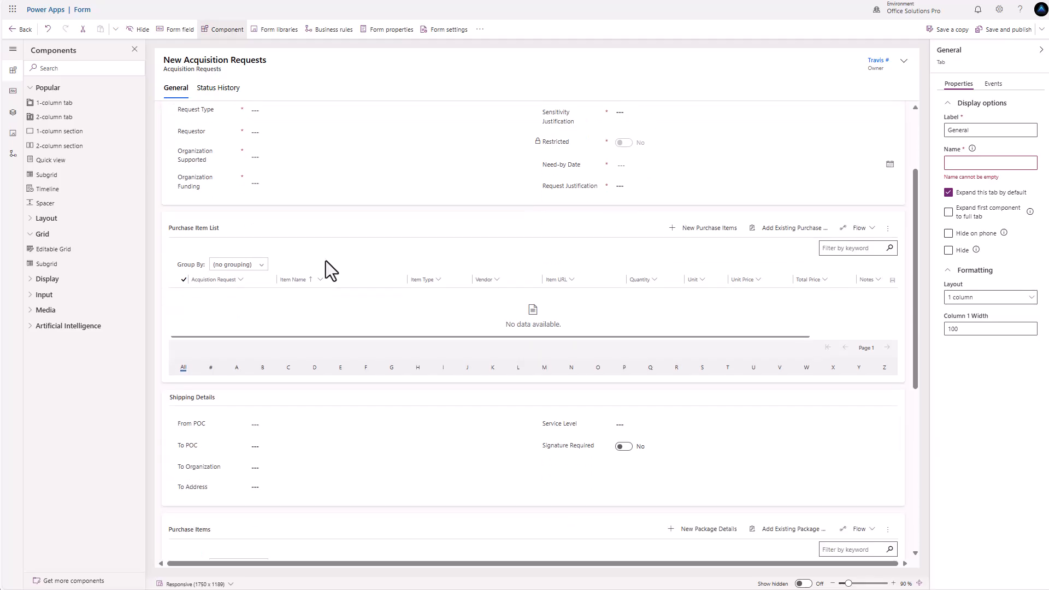
pyautogui.scroll(-8, 326, 261)
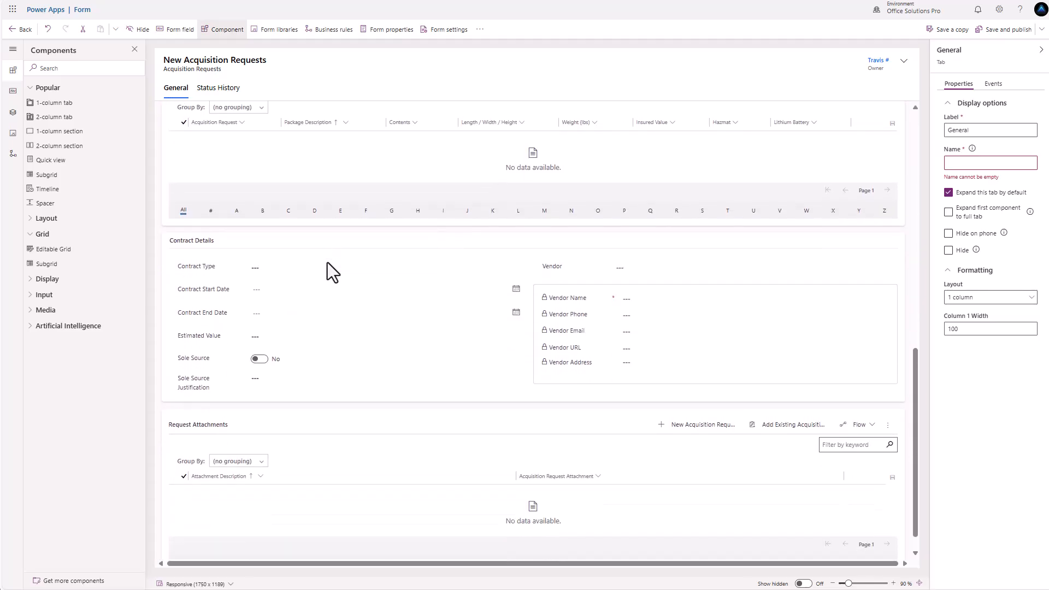
pyautogui.scroll(6, 327, 262)
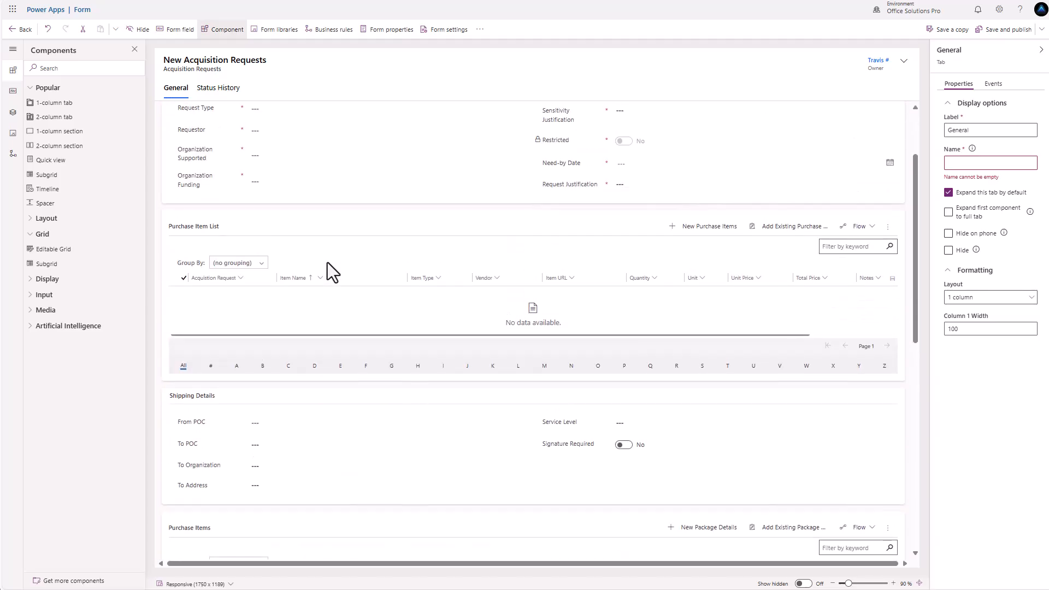
pyautogui.scroll(1, 327, 262)
pyautogui.scroll(-8, 326, 262)
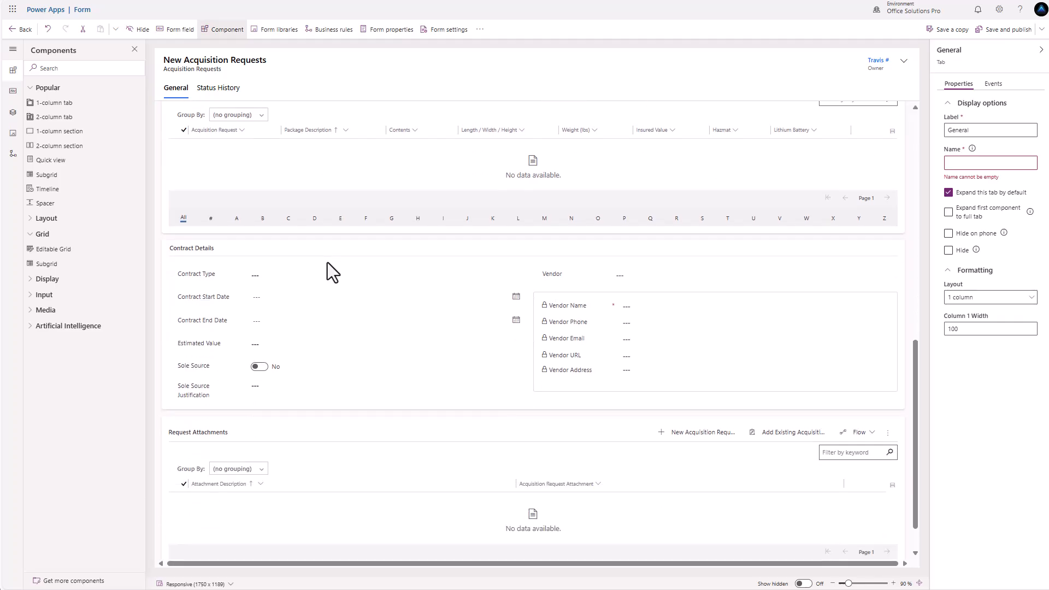
pyautogui.scroll(8, 326, 262)
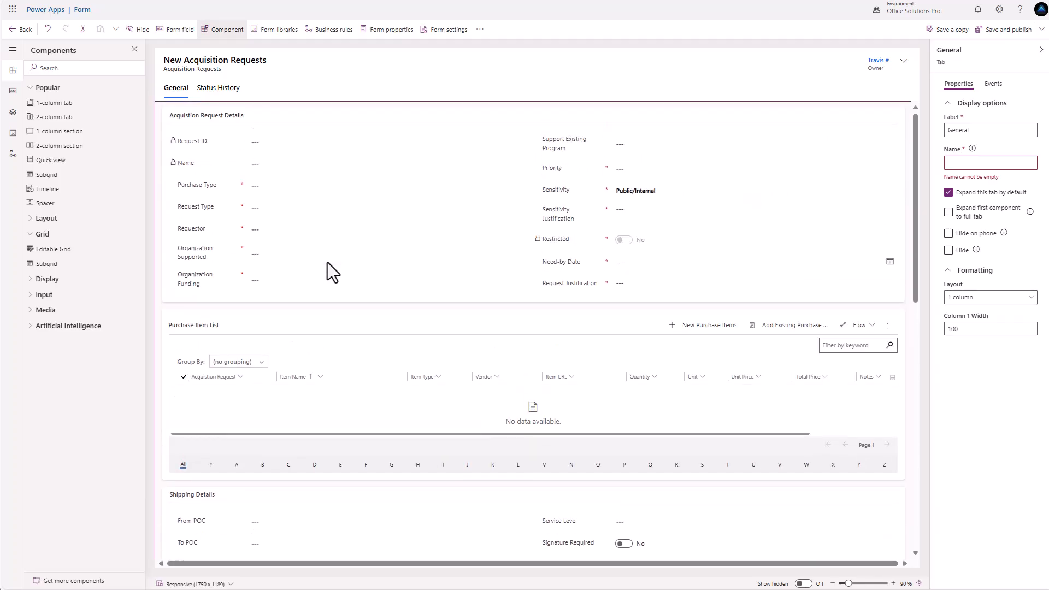
pyautogui.scroll(-7, 327, 262)
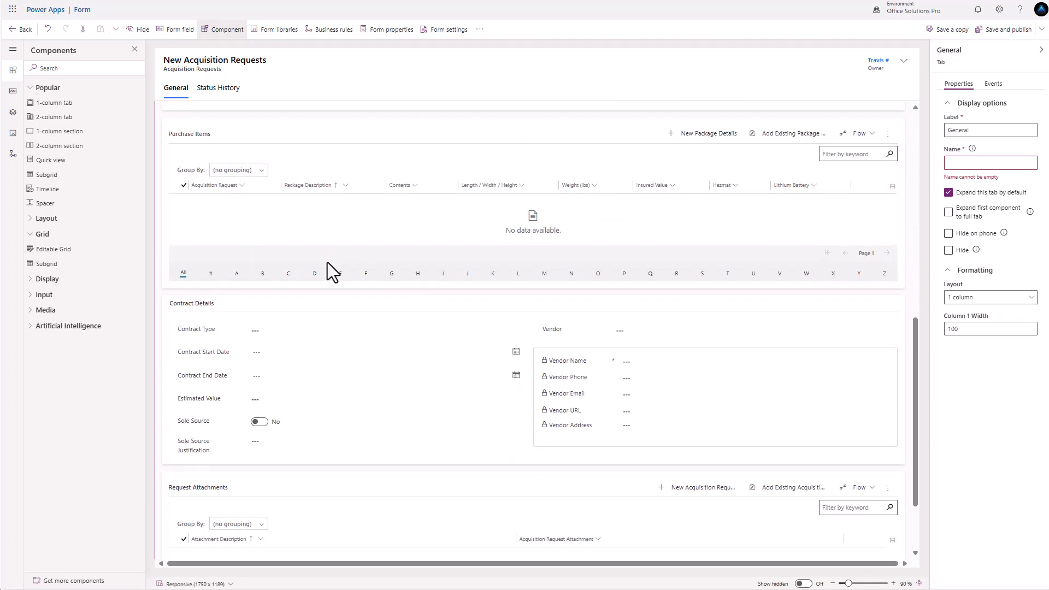
pyautogui.scroll(7, 327, 263)
pyautogui.scroll(-4, 326, 262)
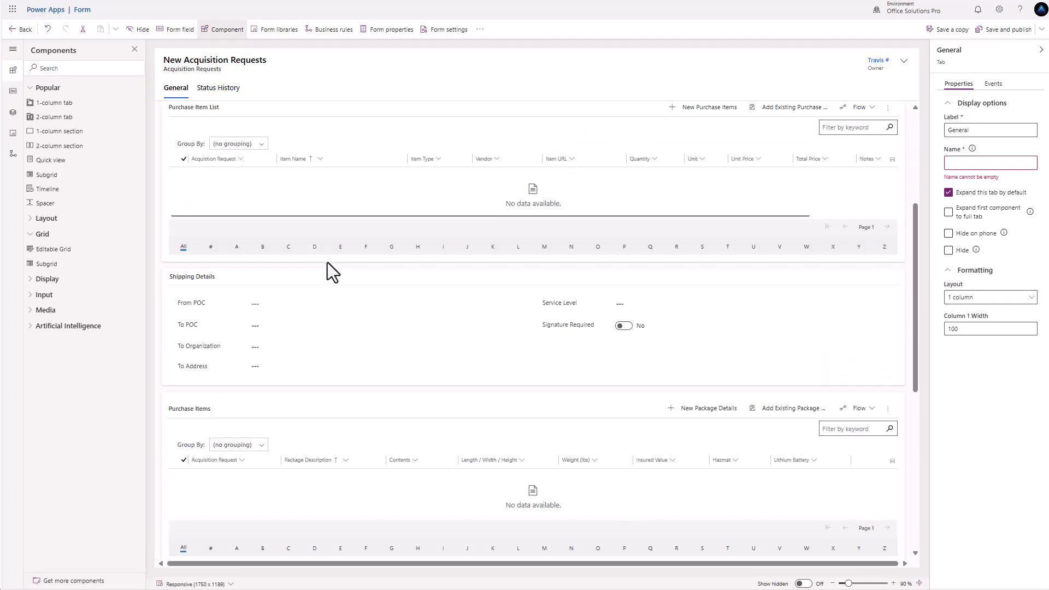
pyautogui.scroll(-7, 326, 262)
pyautogui.scroll(3, 327, 262)
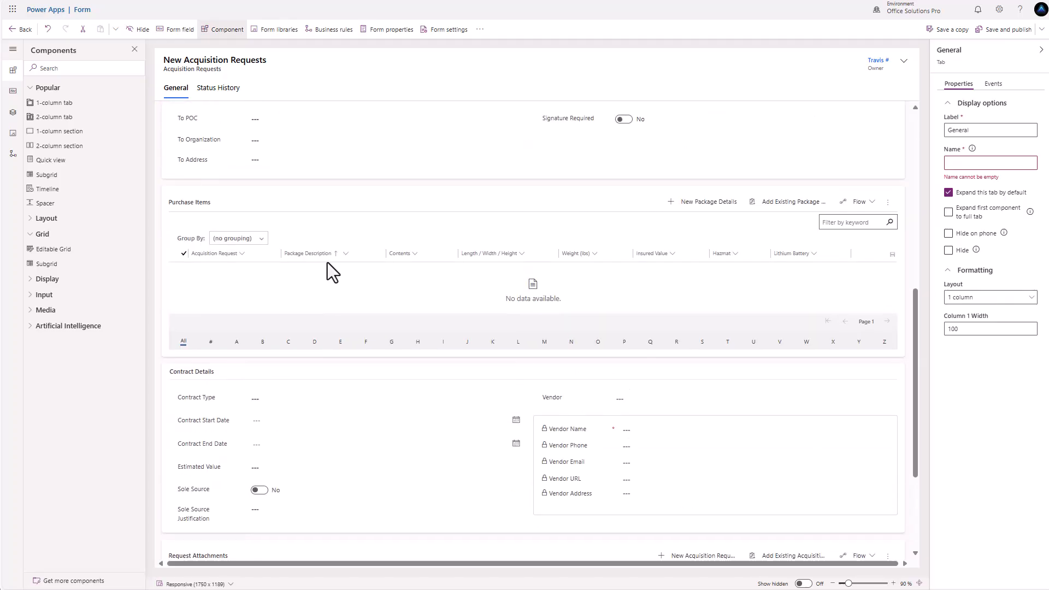
pyautogui.scroll(6, 327, 262)
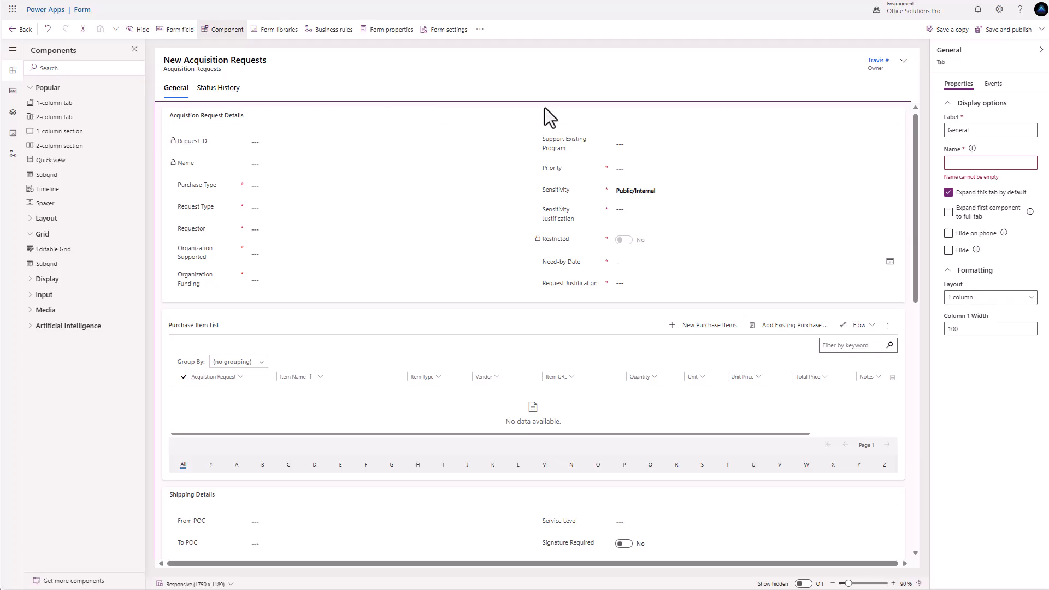
# - Rename the form's General tab label to Request Information, and save and publish the form
pyautogui.click(974, 131)
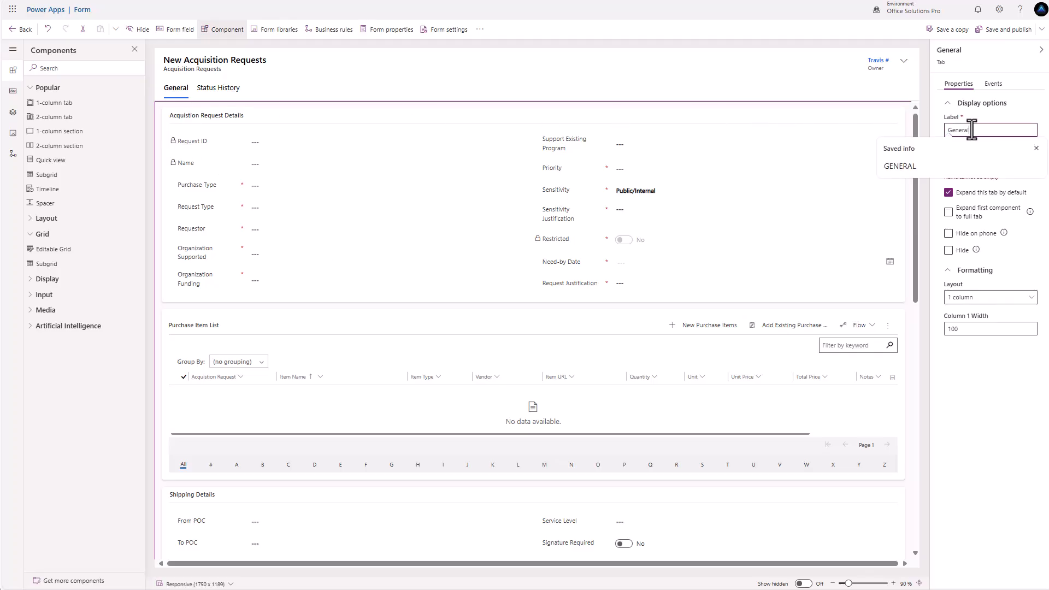
pyautogui.doubleClick(961, 129)
pyautogui.write('Request Information')
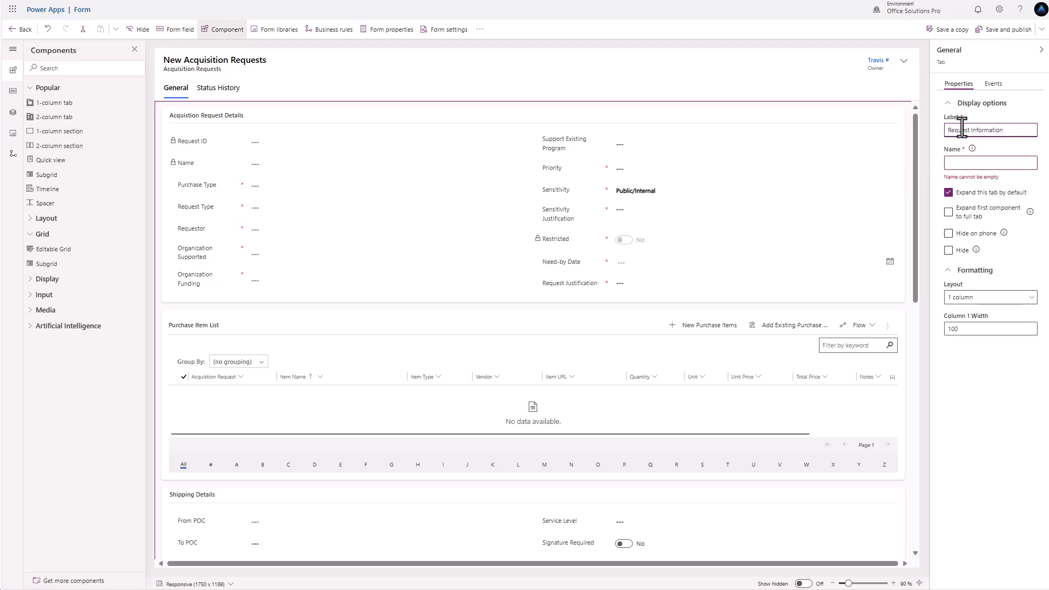
pyautogui.click(976, 120)
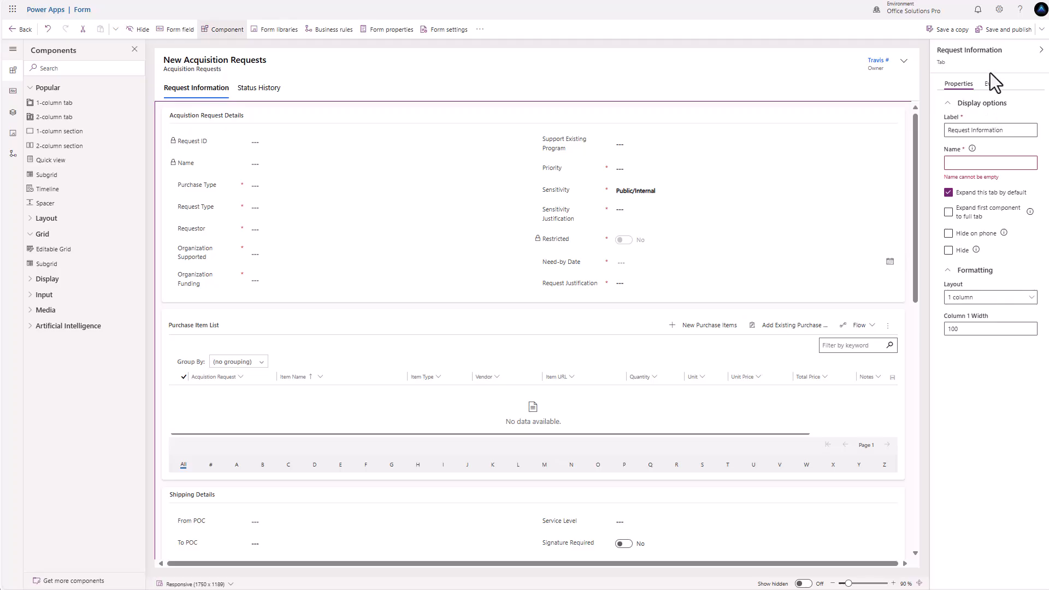
pyautogui.click(997, 35)
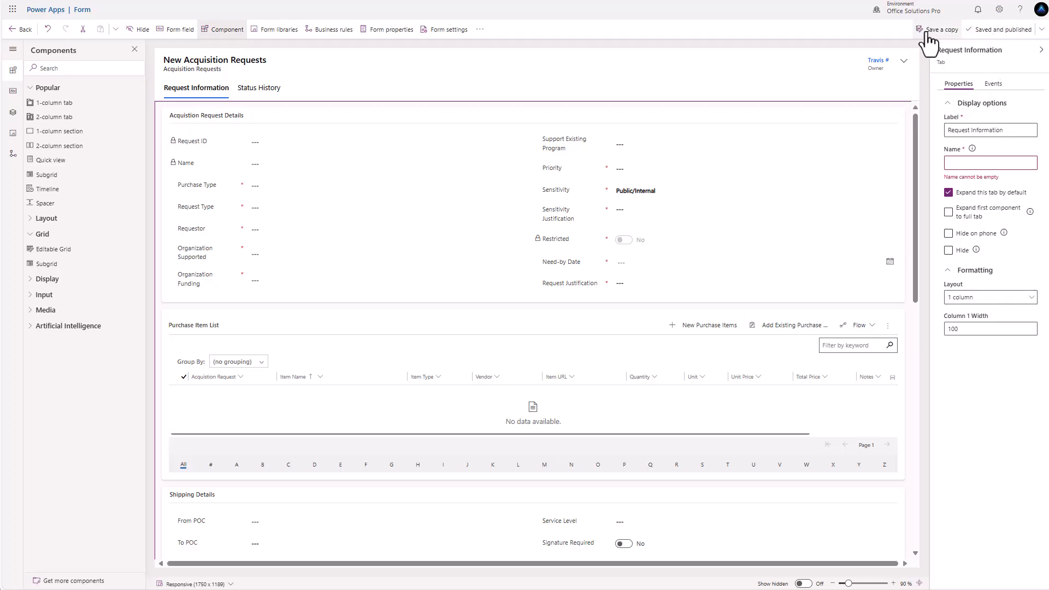
# - Create a model-driven app named Acquisition Services & Coordination in the solution
pyautogui.click(22, 30)
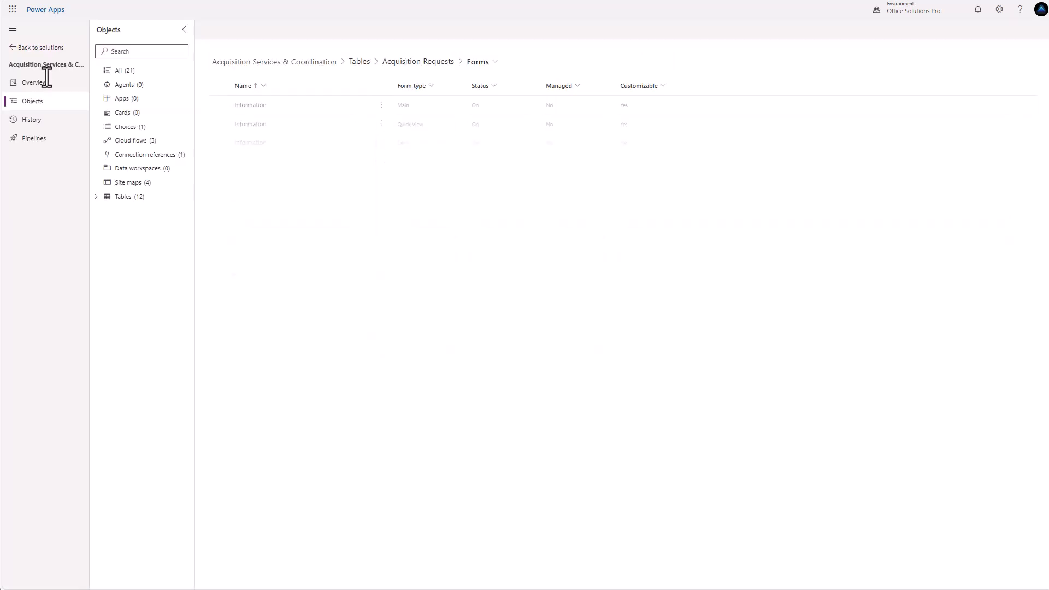
pyautogui.click(133, 104)
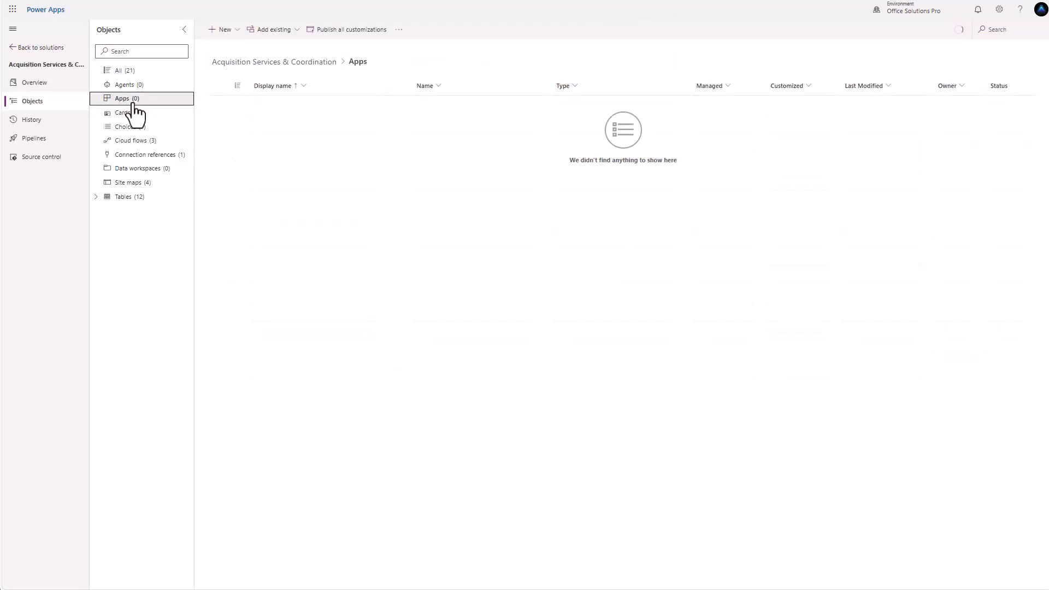
pyautogui.click(234, 33)
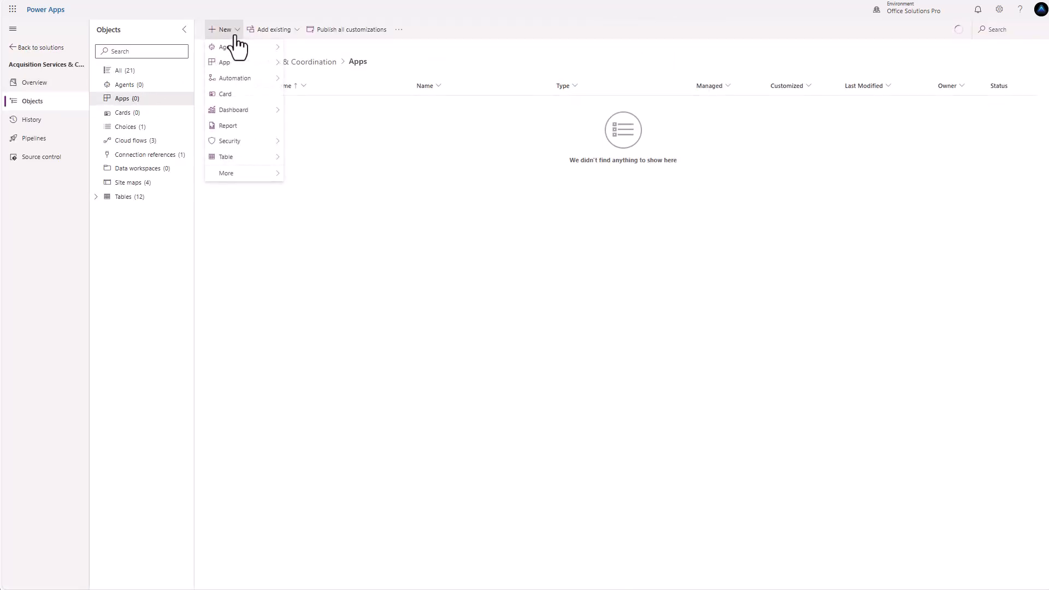
pyautogui.moveTo(251, 63)
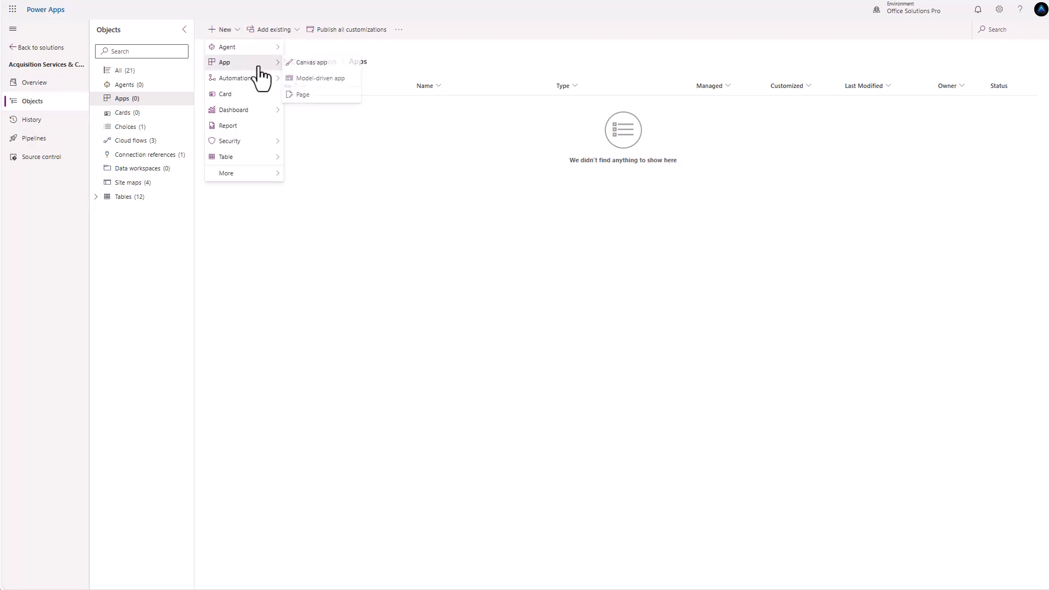
pyautogui.click(320, 79)
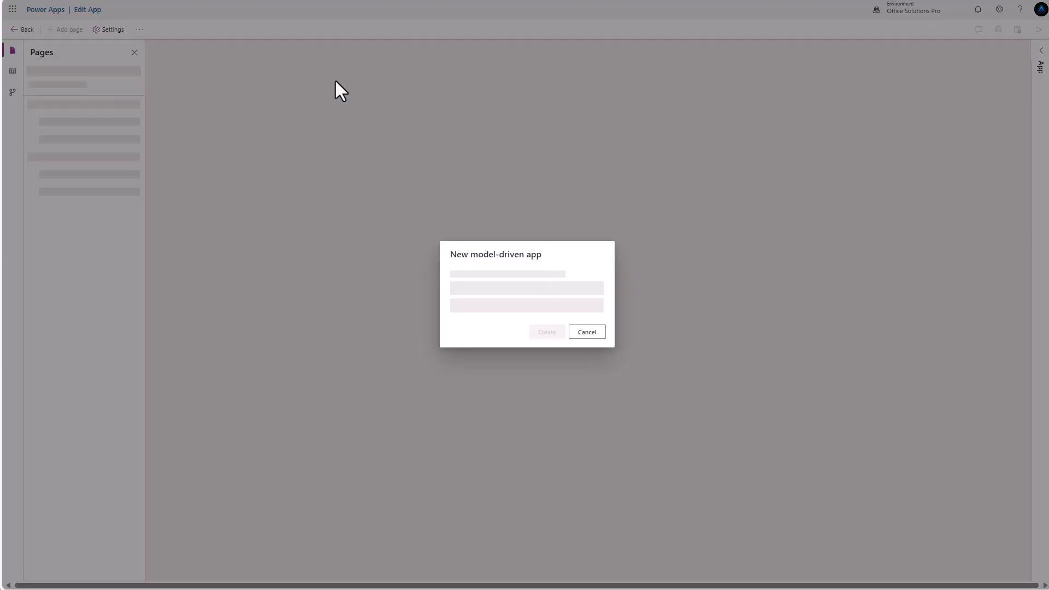
pyautogui.write('Acquisition S')
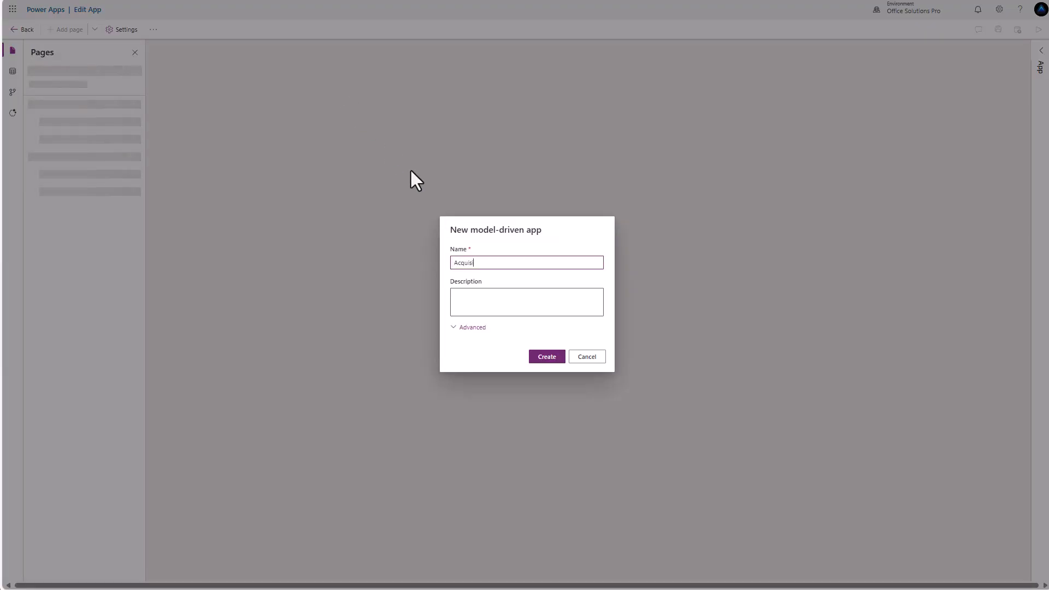
pyautogui.write('ervices & Coordination')
pyautogui.click(548, 361)
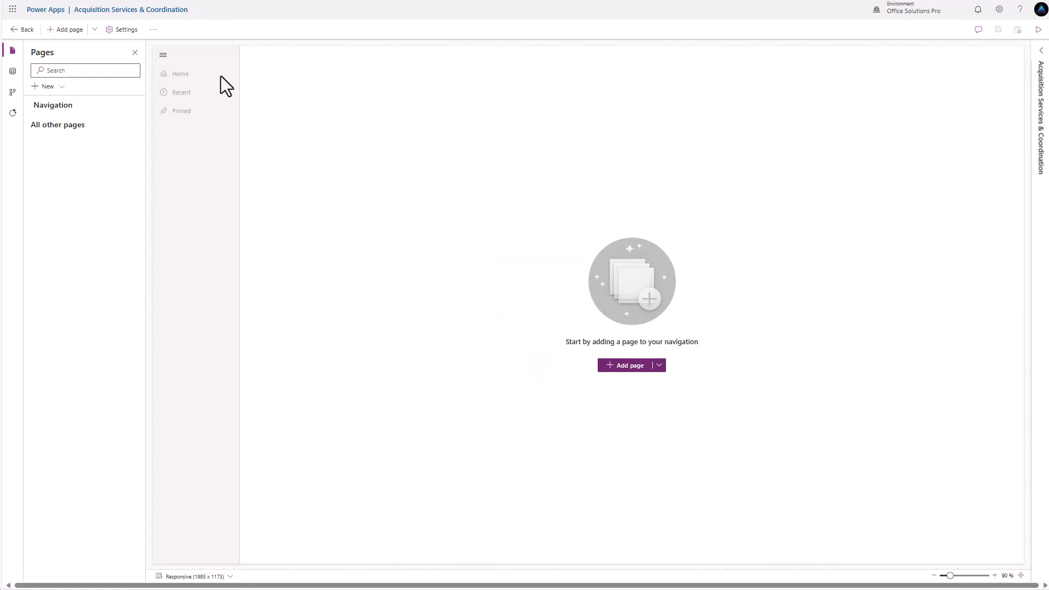
# - Enable collapsible groups and areas in the app's navigation settings
pyautogui.click(121, 31)
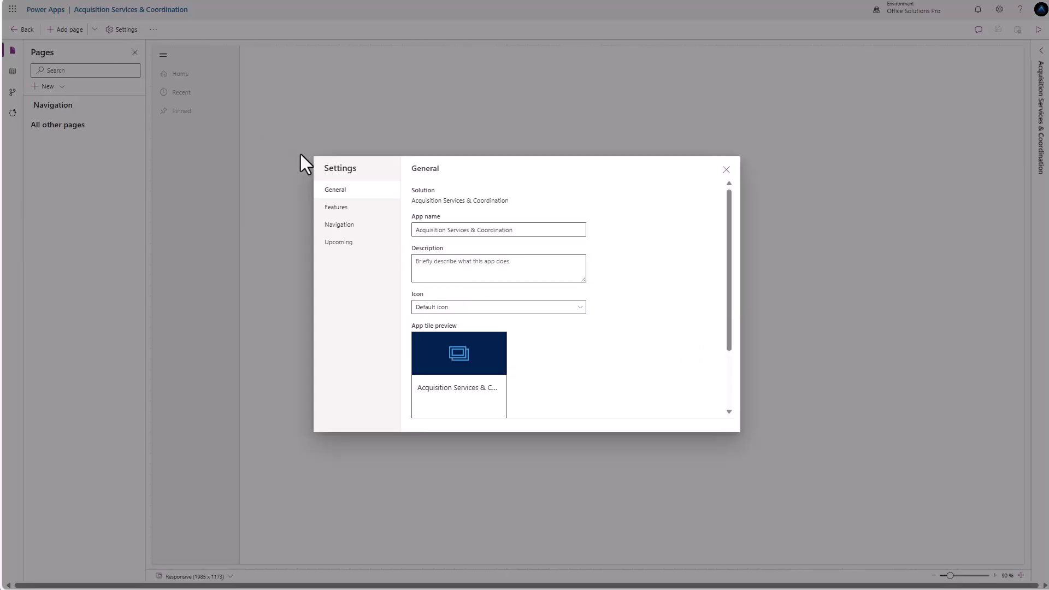
pyautogui.click(341, 226)
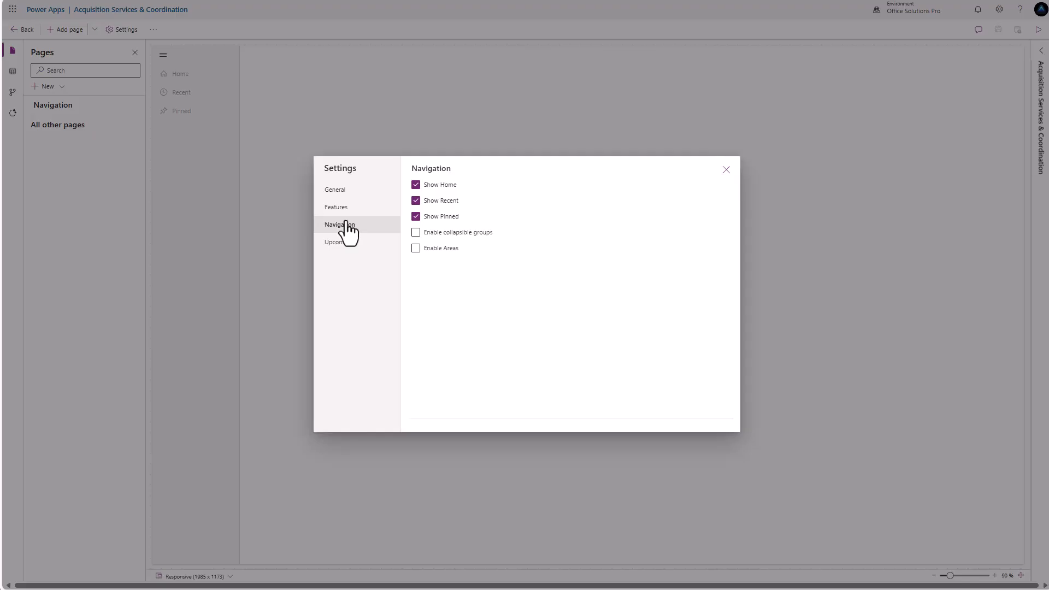
pyautogui.click(416, 234)
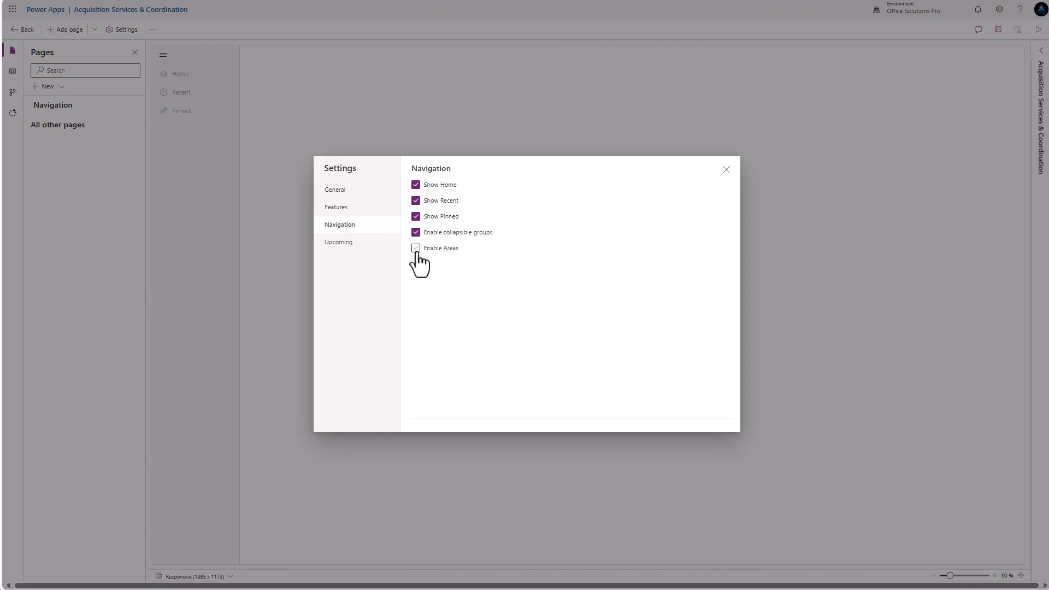
pyautogui.click(415, 248)
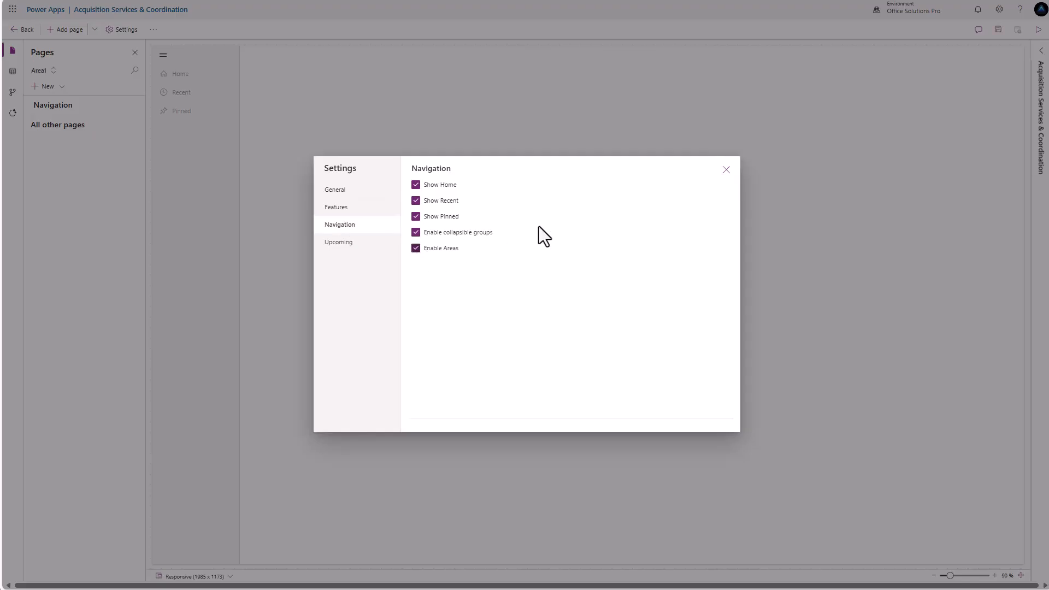
# - Enable the modern Timeline control experience and the Smart Email Address Validation Control among the app's upcoming features, and save the settings
pyautogui.click(335, 243)
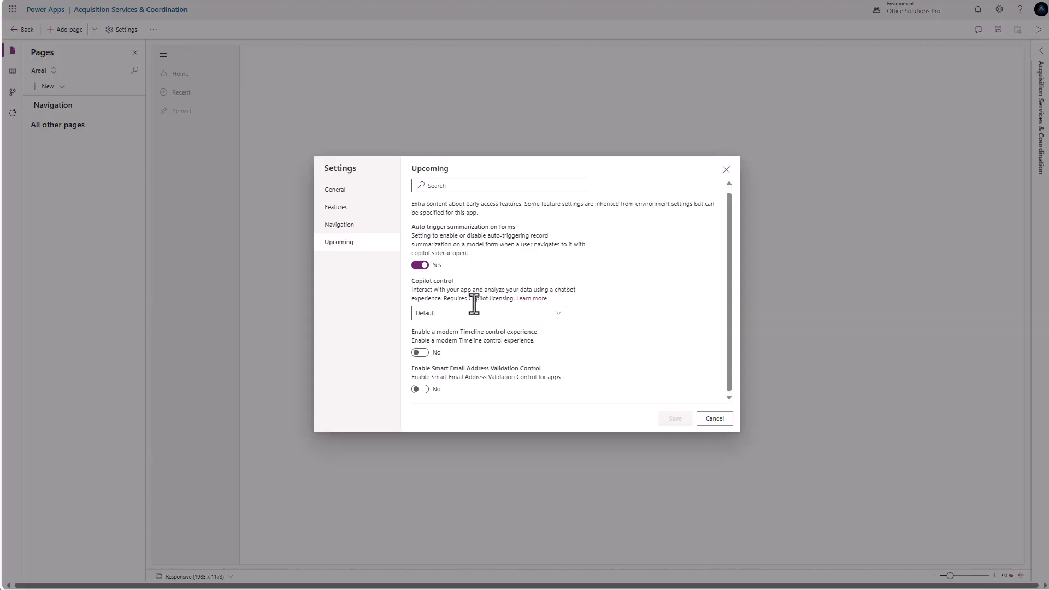
pyautogui.click(420, 352)
pyautogui.click(421, 398)
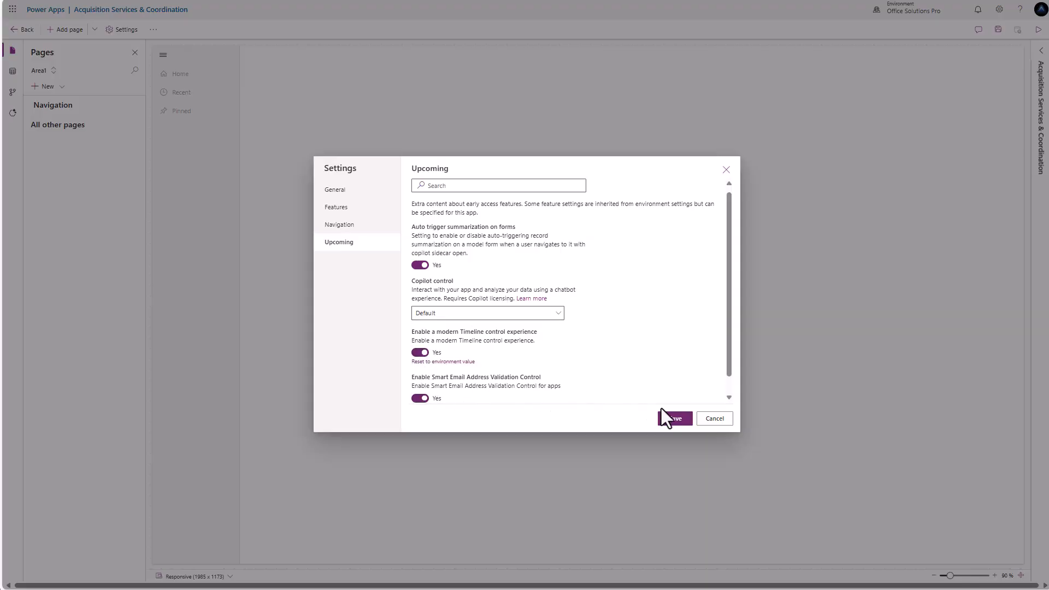
pyautogui.click(671, 419)
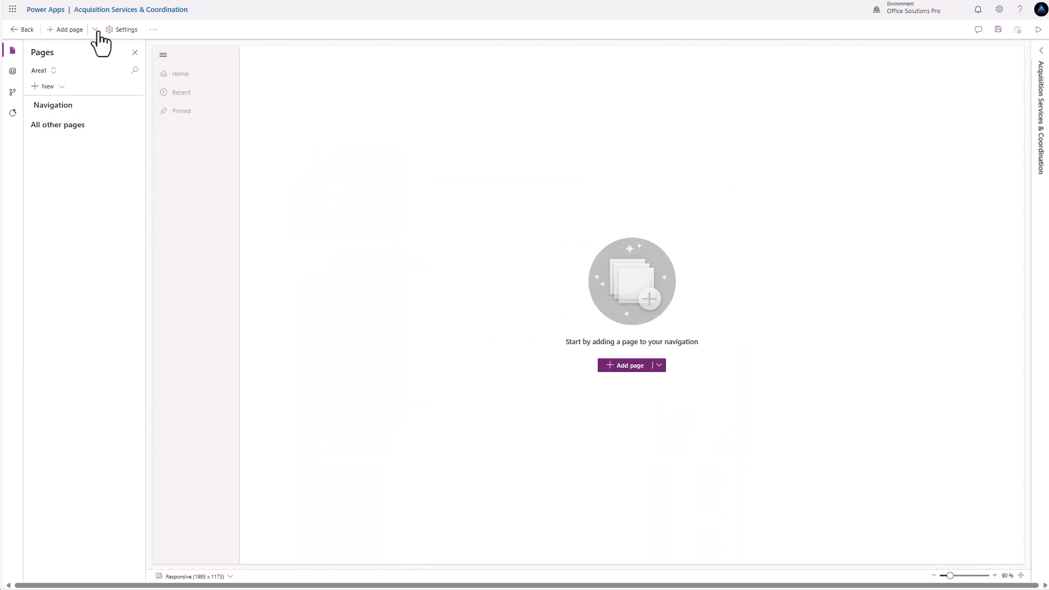
# - Add a Dataverse table page for Acquisition Requests to the app, shown in its navigation
pyautogui.click(94, 29)
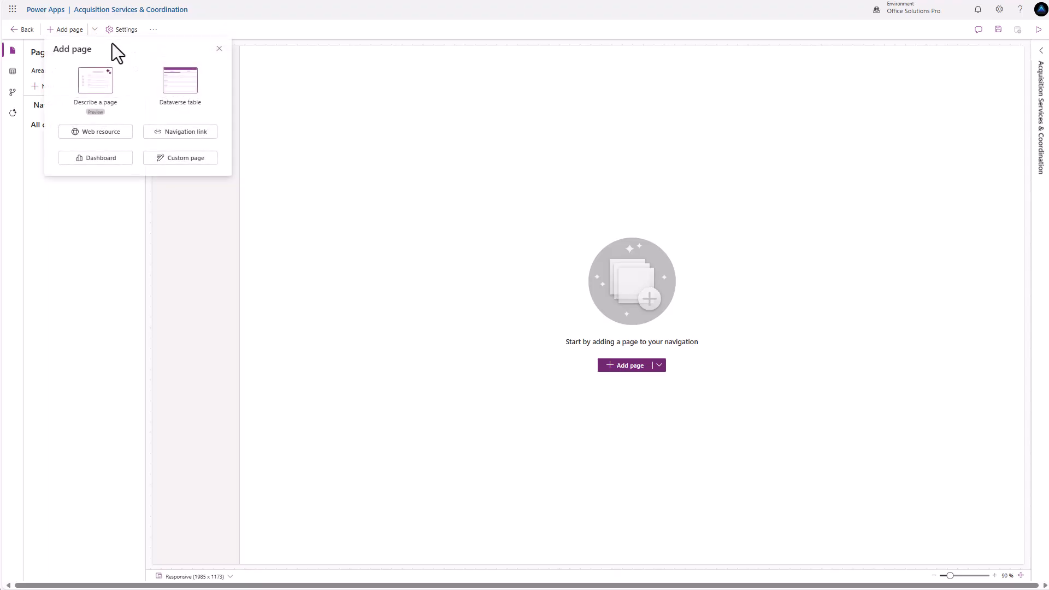
pyautogui.click(183, 97)
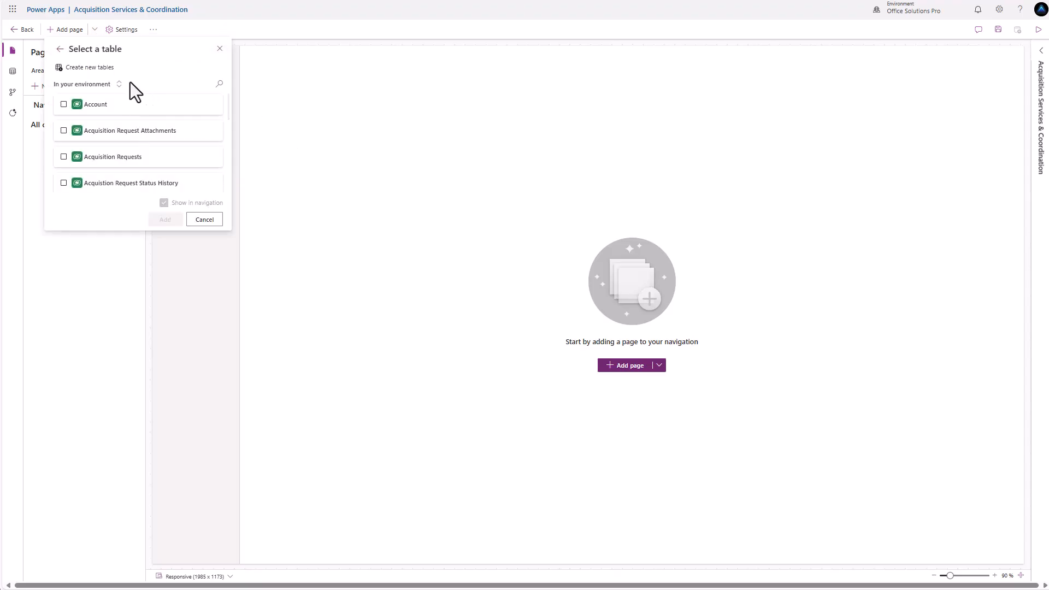
pyautogui.click(219, 85)
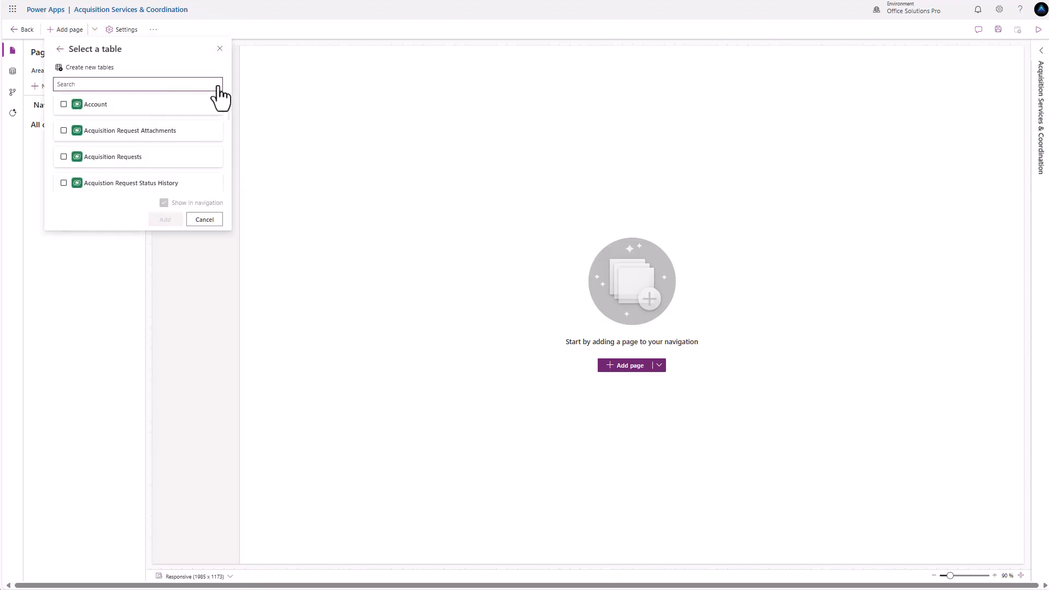
pyautogui.scroll(-1, 164, 142)
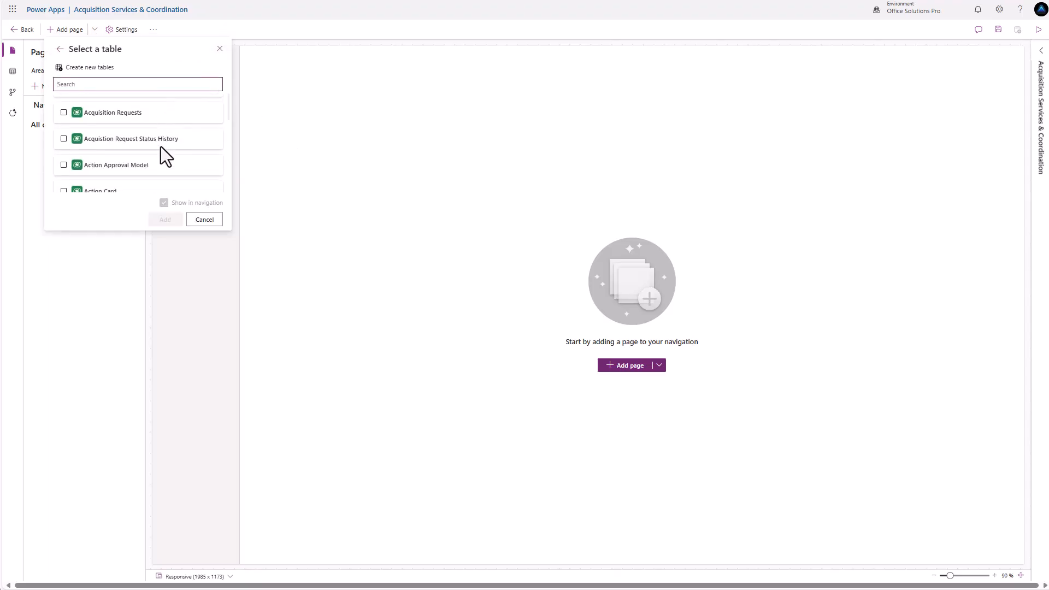
pyautogui.click(65, 102)
pyautogui.click(176, 220)
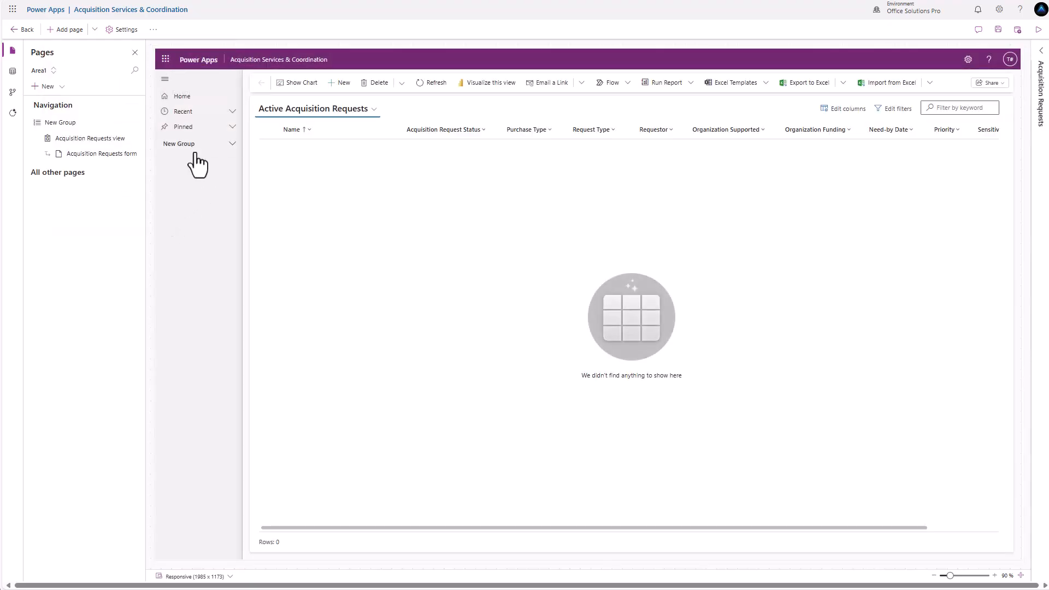
# - Rename the new navigation group containing the Acquisition Requests page as Requests
pyautogui.click(70, 122)
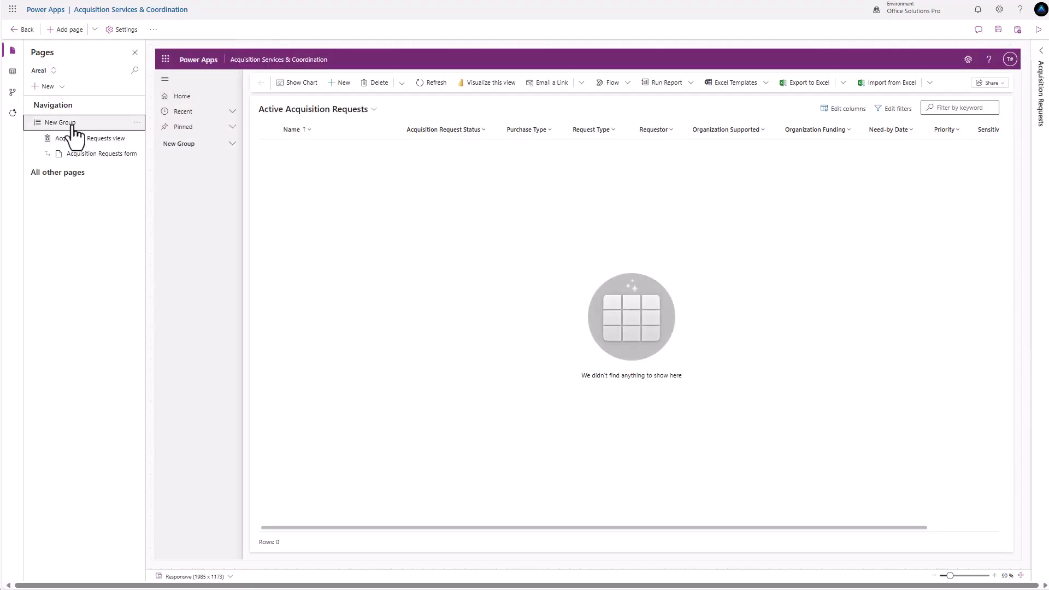
pyautogui.click(1038, 63)
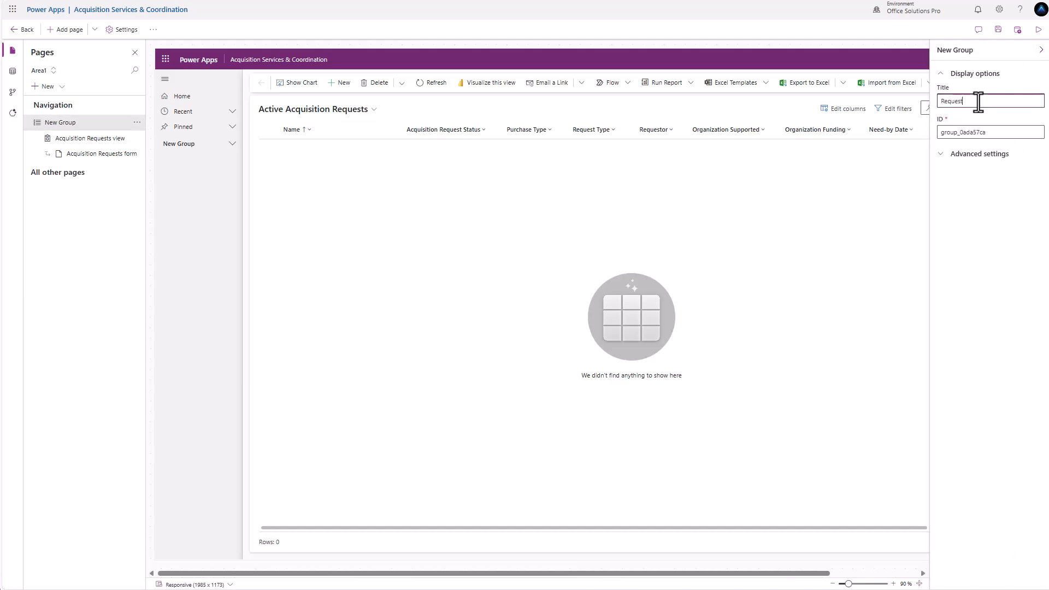
pyautogui.click(977, 183)
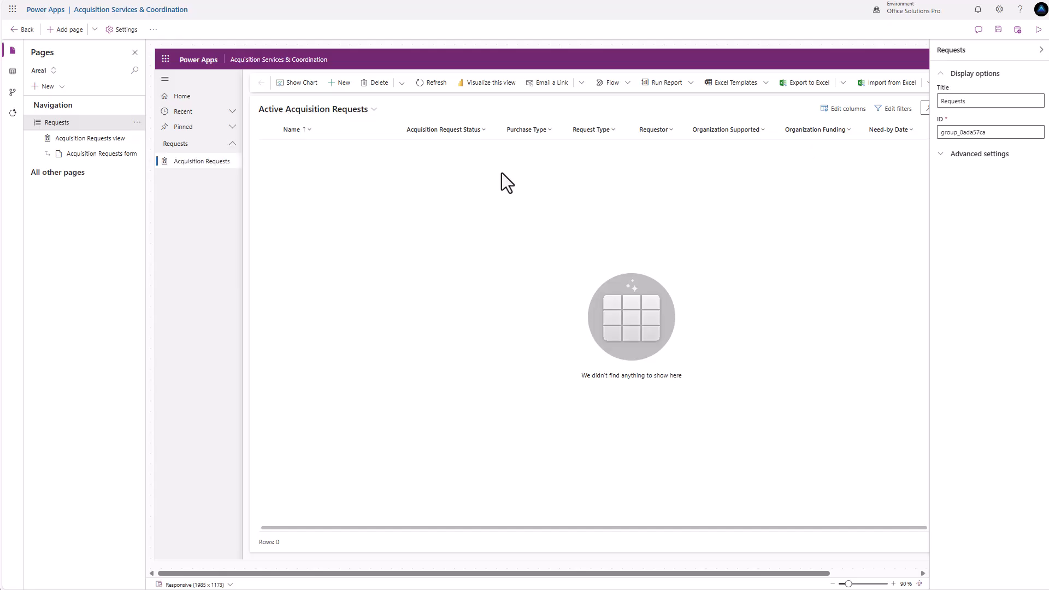
# - Rename the navigation area Area1 as Requests
pyautogui.click(39, 70)
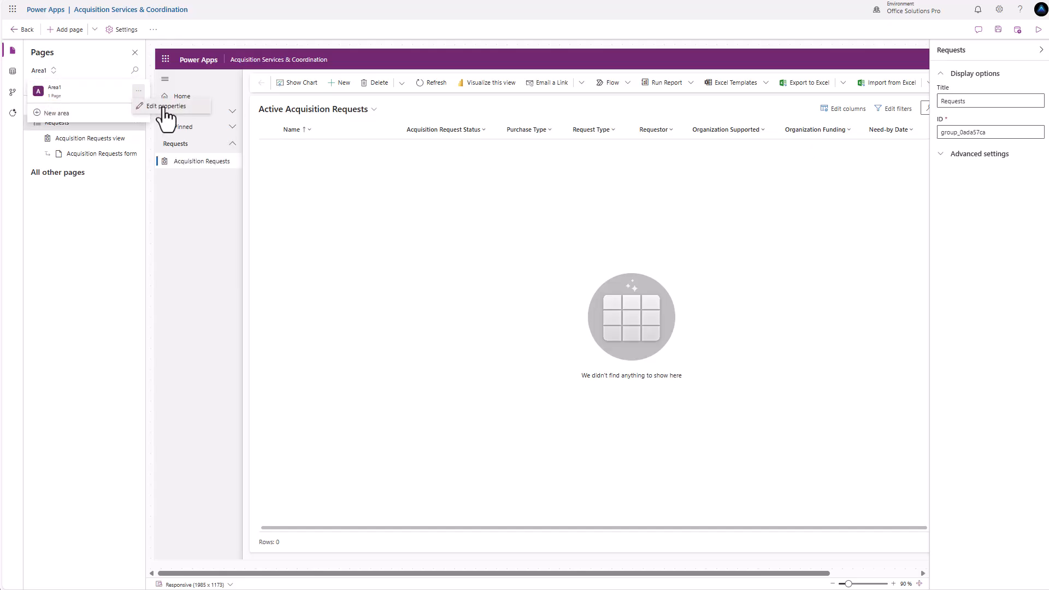
pyautogui.click(163, 106)
pyautogui.doubleClick(967, 99)
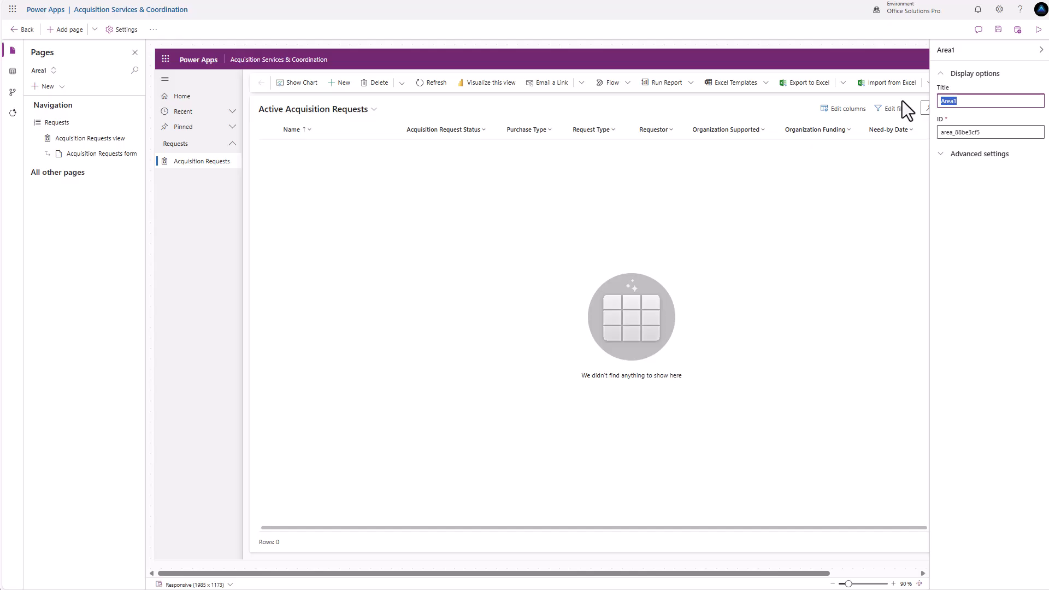
pyautogui.write('Requests')
pyautogui.click(737, 173)
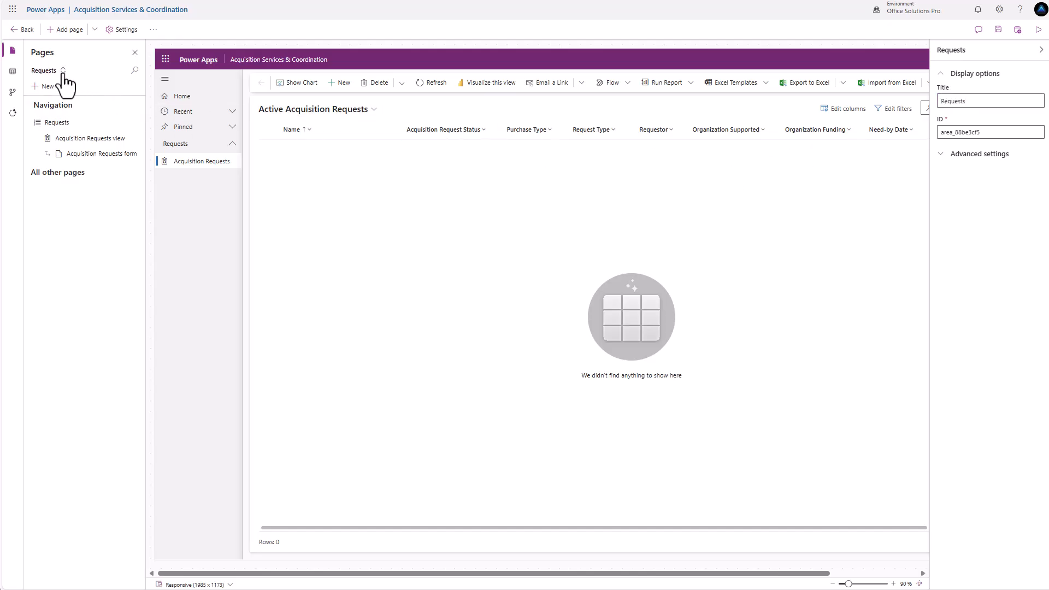
# - Create a second navigation area titled Admin
pyautogui.click(59, 72)
pyautogui.click(55, 117)
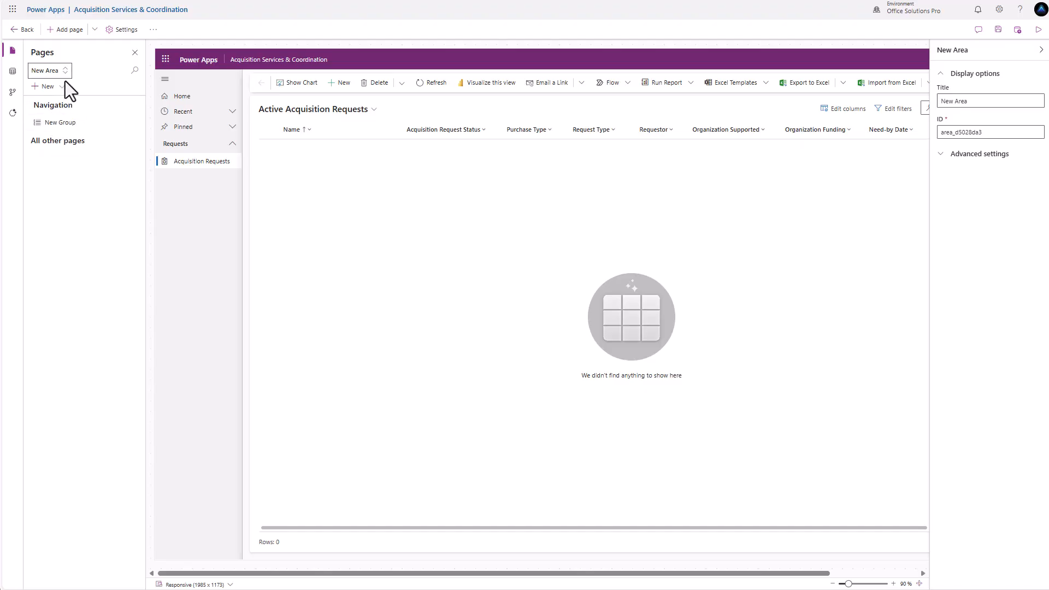
pyautogui.click(47, 71)
pyautogui.click(983, 101)
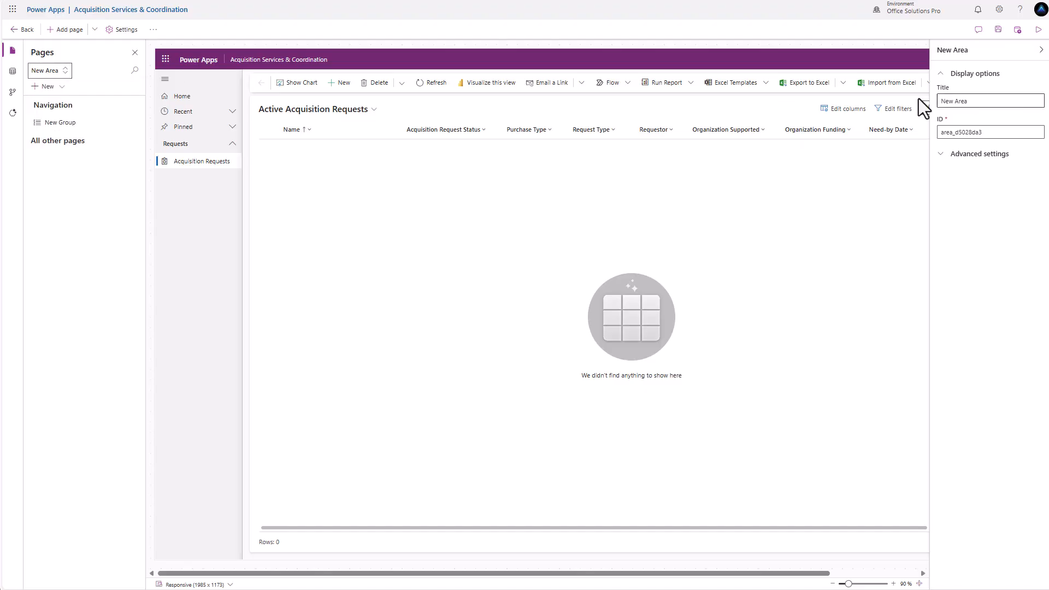
pyautogui.doubleClick(973, 101)
pyautogui.click(968, 103)
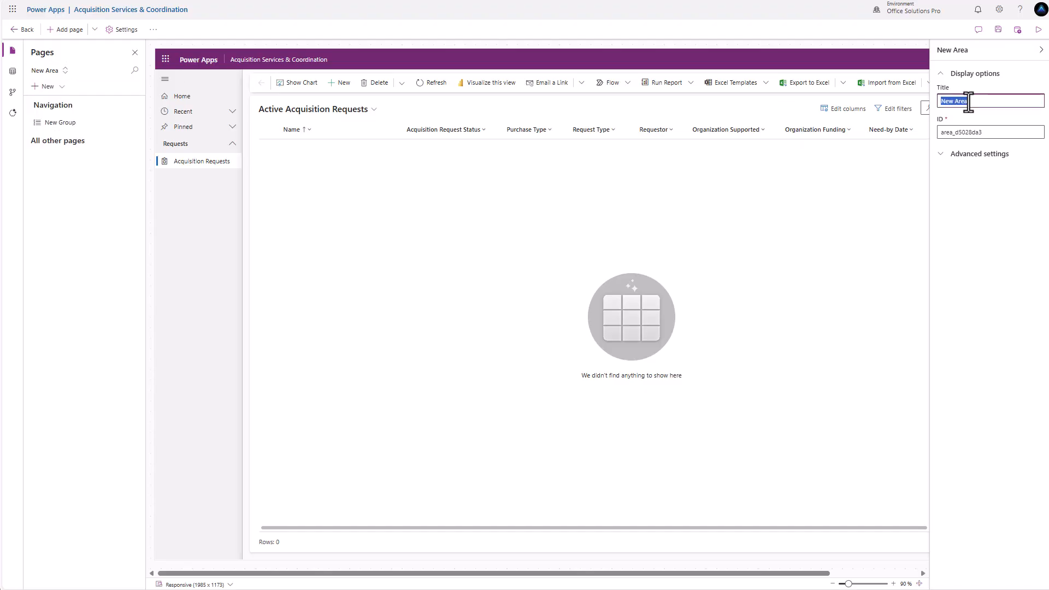
pyautogui.write('Admin')
# - Rename the Admin area's new group as Admin Settings
pyautogui.click(53, 124)
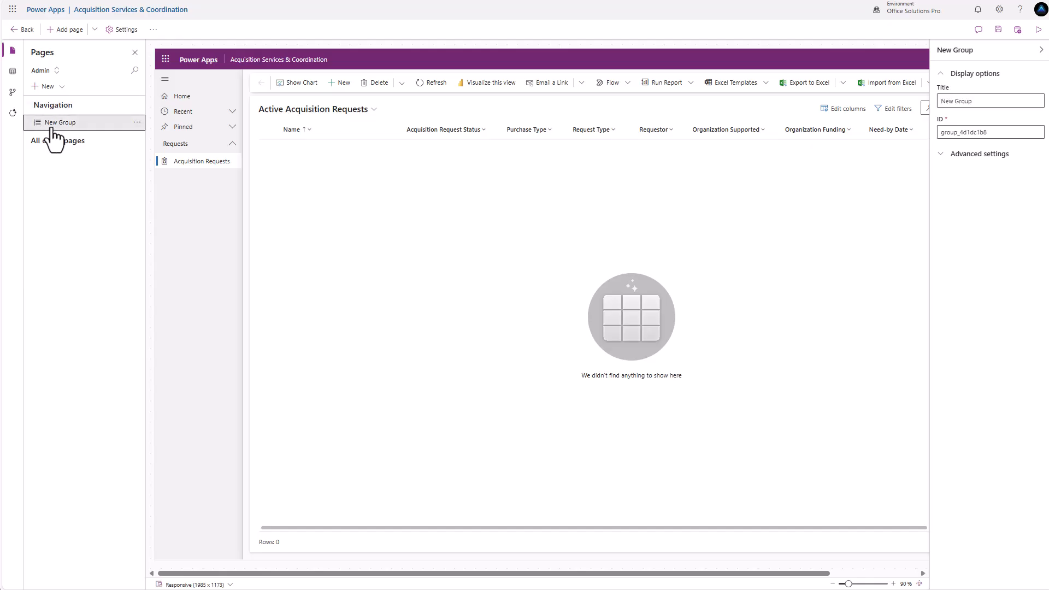
pyautogui.tripleClick(988, 103)
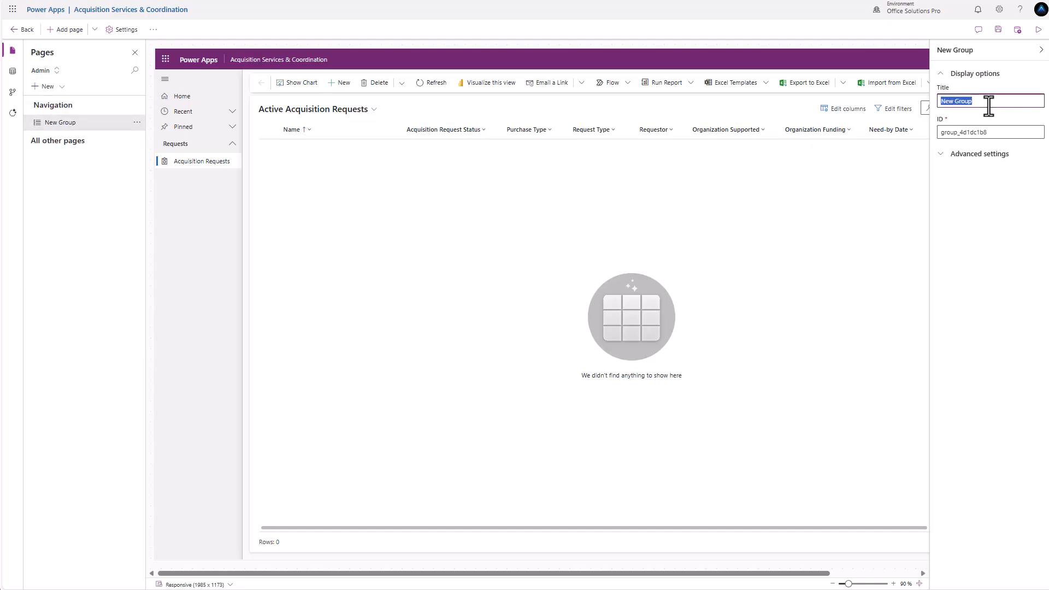
pyautogui.write('Admin Settings')
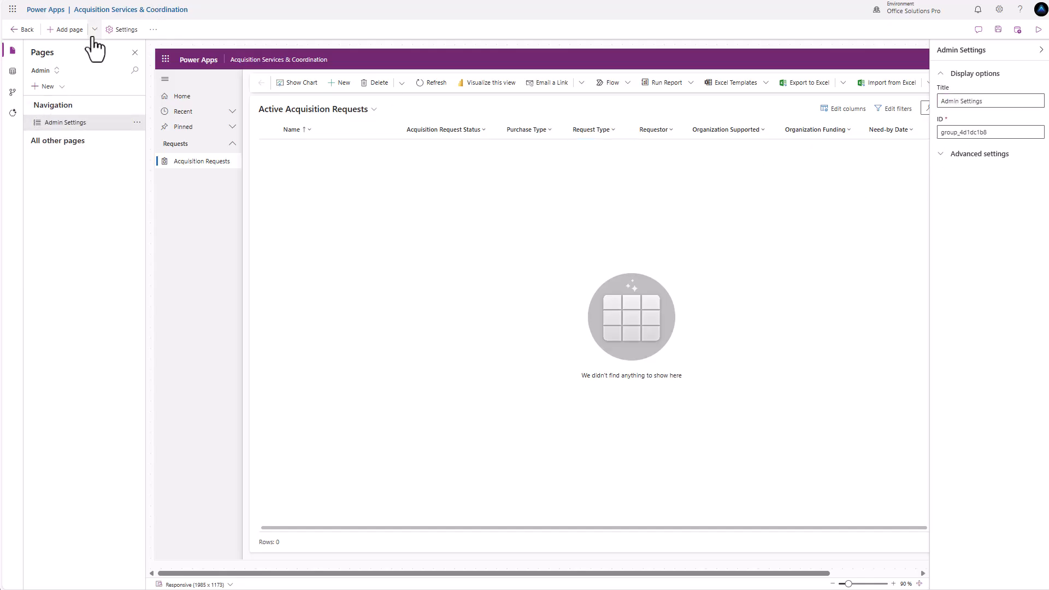
# - Search the Dataverse tables for org, purchase and request, and add pages including Organization and Purchase Type to Admin Settings, shown in navigation
pyautogui.click(95, 31)
pyautogui.click(176, 87)
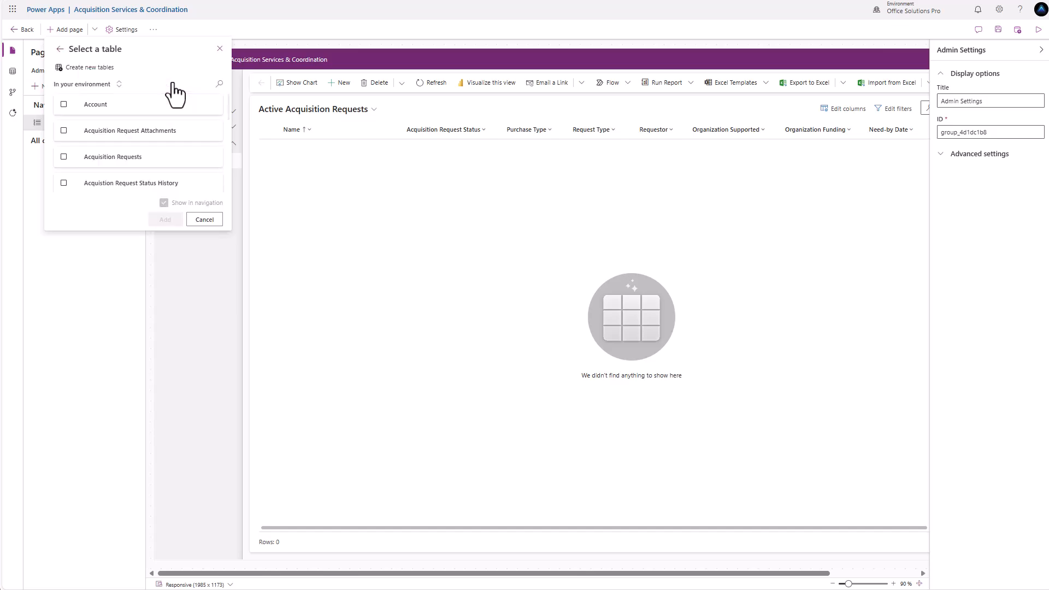
pyautogui.click(219, 84)
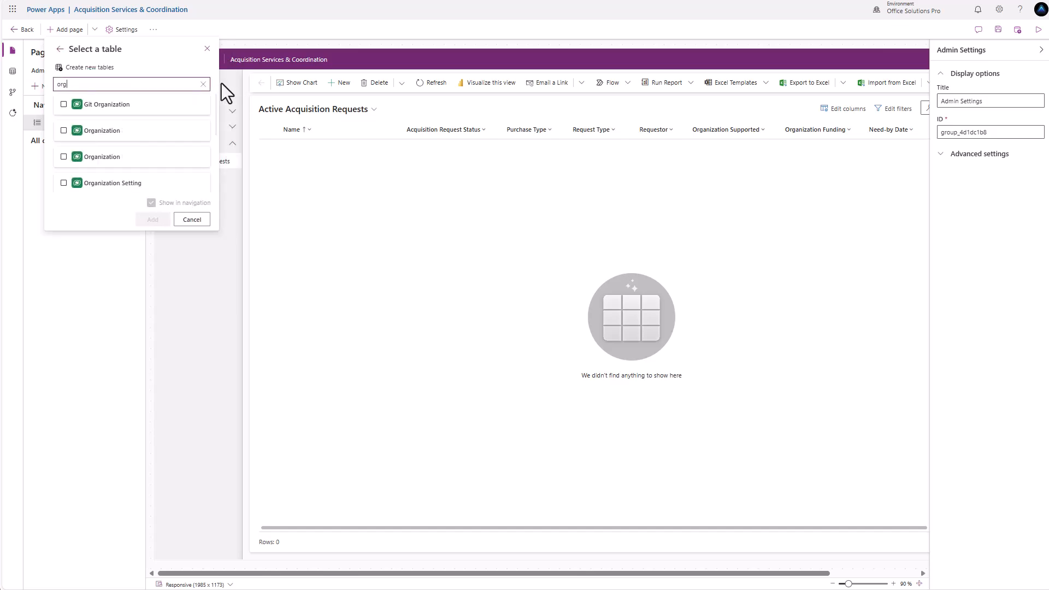
pyautogui.click(132, 130)
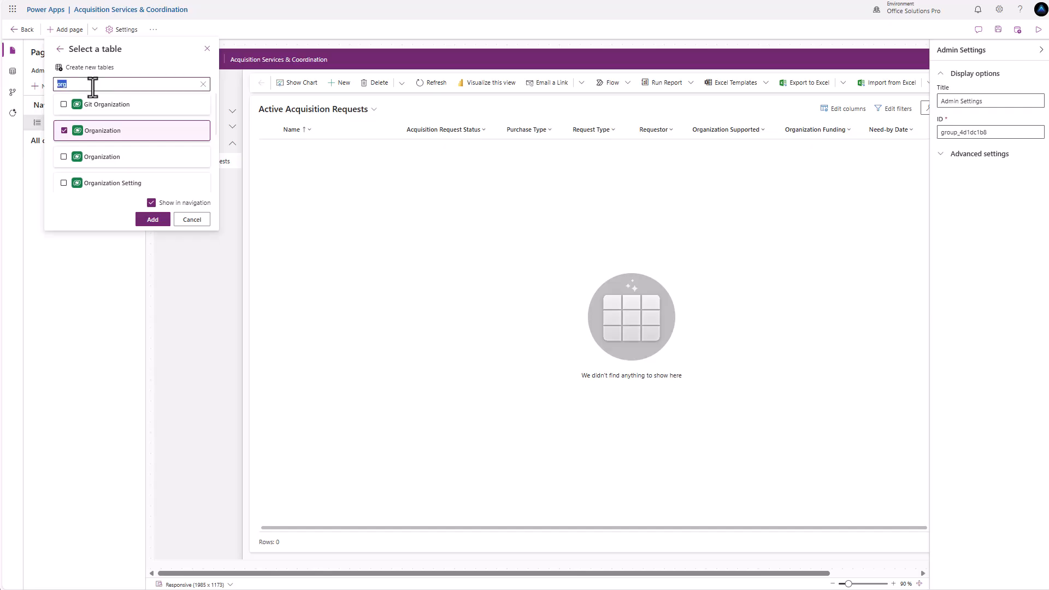
pyautogui.click(92, 86)
pyautogui.write('purchase')
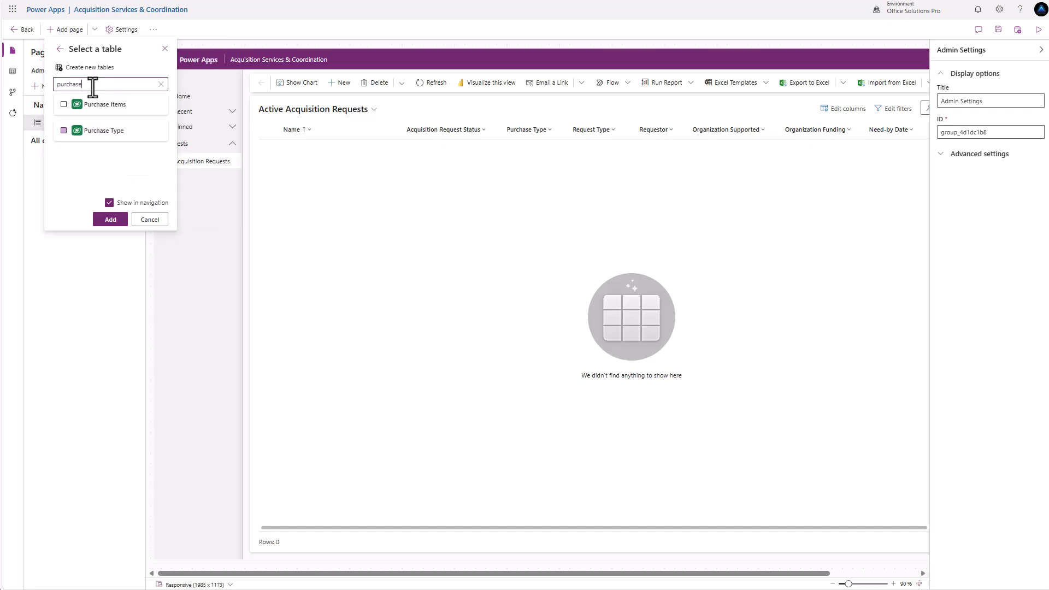
pyautogui.click(64, 131)
pyautogui.doubleClick(96, 85)
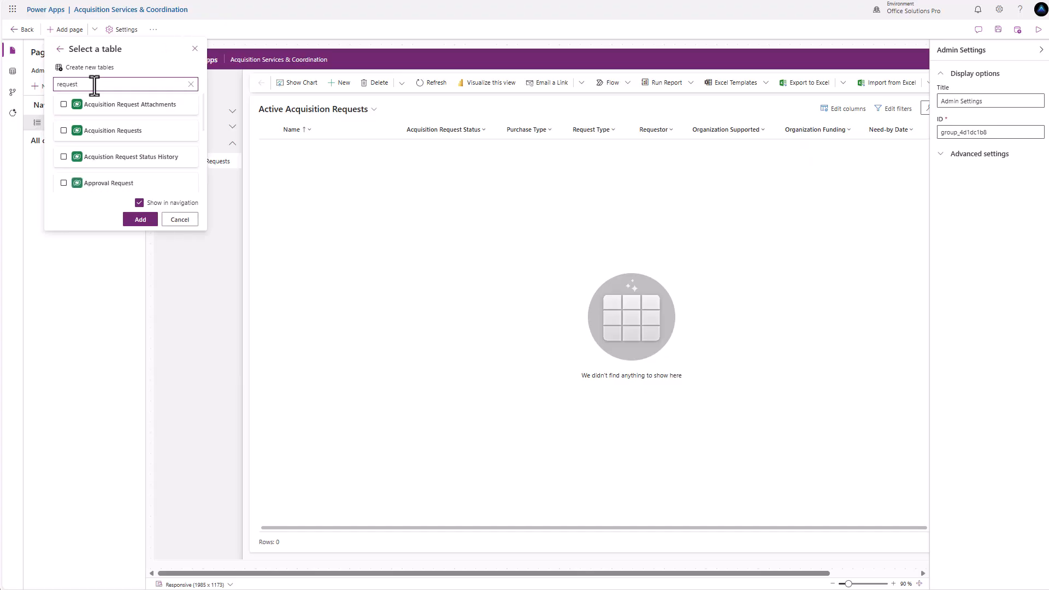
pyautogui.click(146, 220)
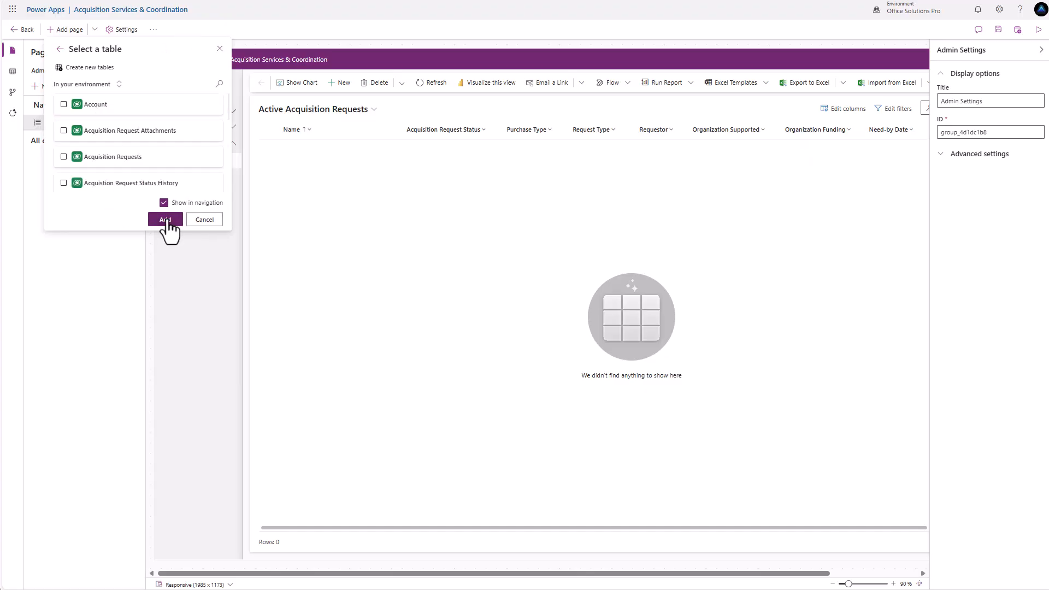
# - Add the selected Organizations, Purchase Types and Request Types tables to Admin Settings and open Organizations in the app preview
pyautogui.click(165, 220)
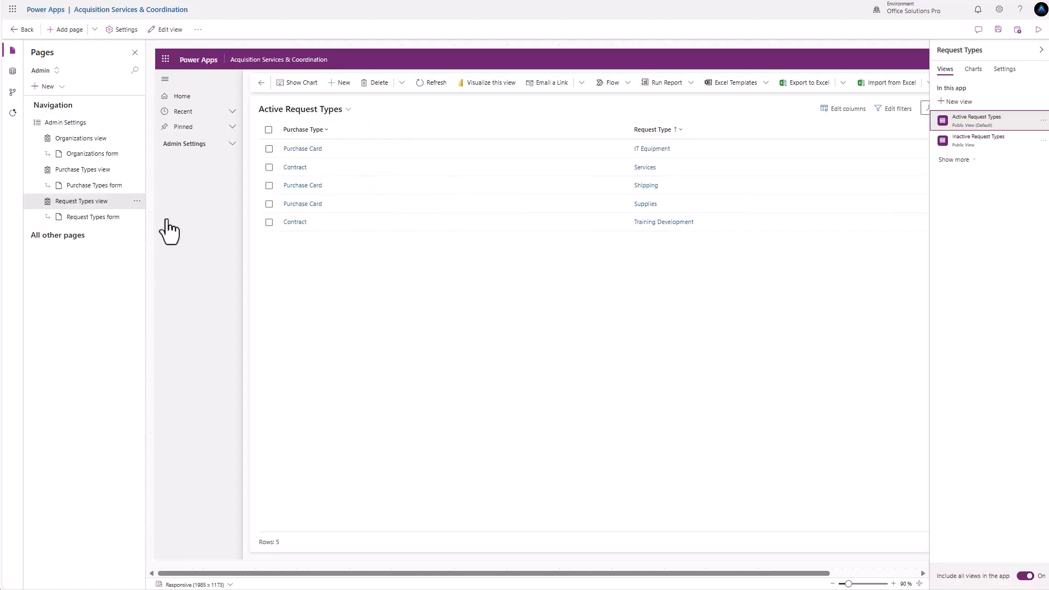
pyautogui.click(229, 144)
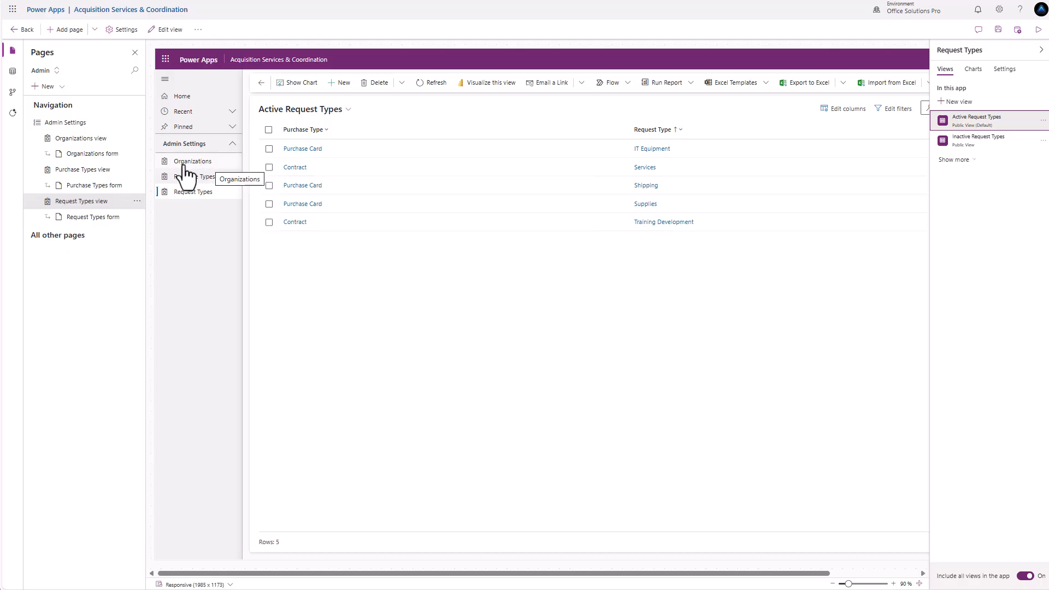
pyautogui.click(202, 166)
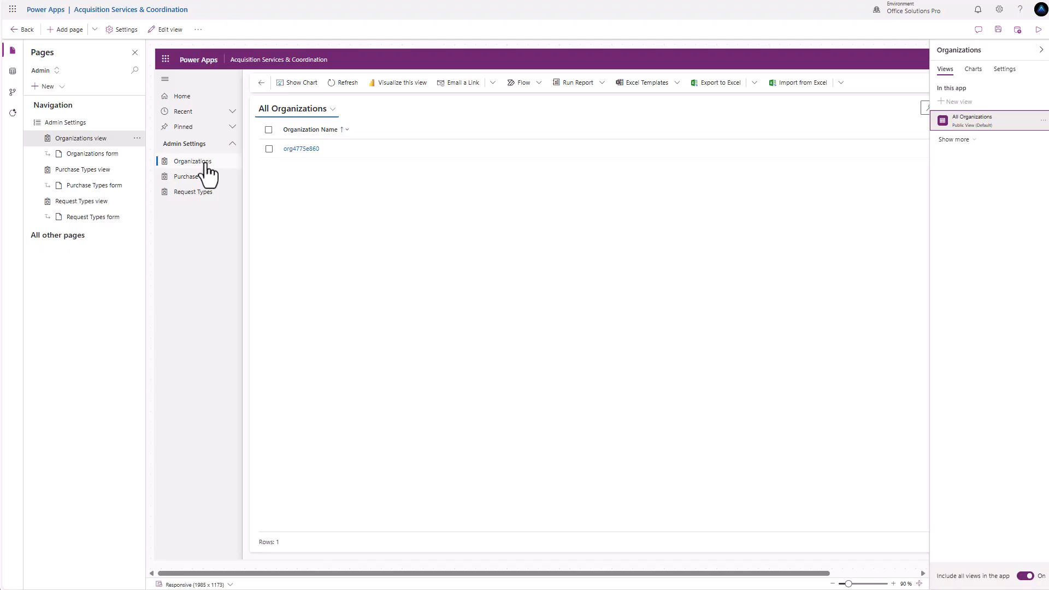
# - Remove the Organizations page from the Admin navigation and delete its leftover Organization views entry from the other pages
pyautogui.click(138, 139)
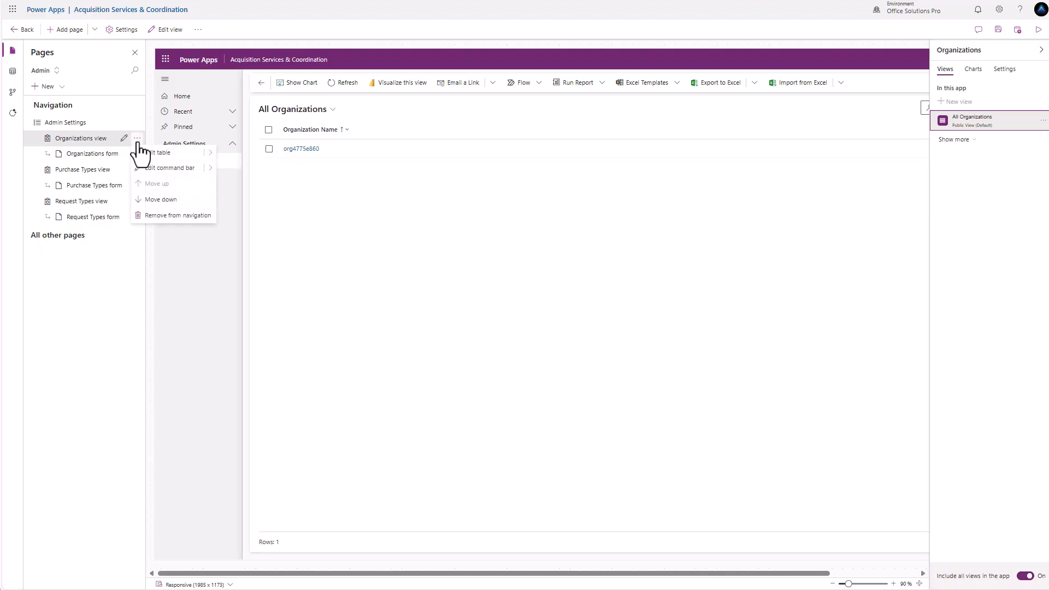
pyautogui.click(169, 215)
pyautogui.click(522, 318)
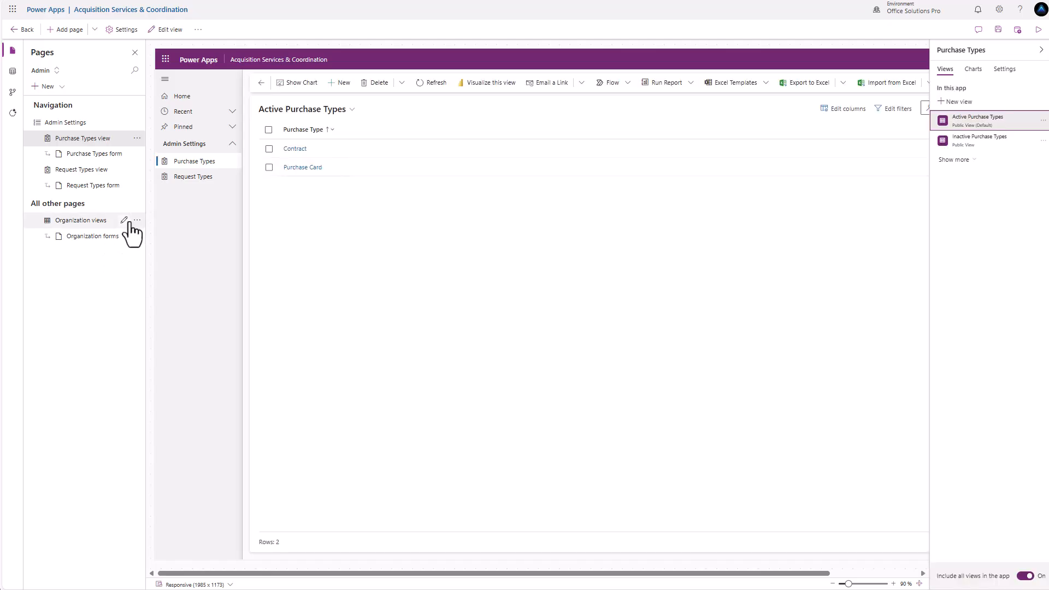
pyautogui.click(138, 220)
pyautogui.click(167, 279)
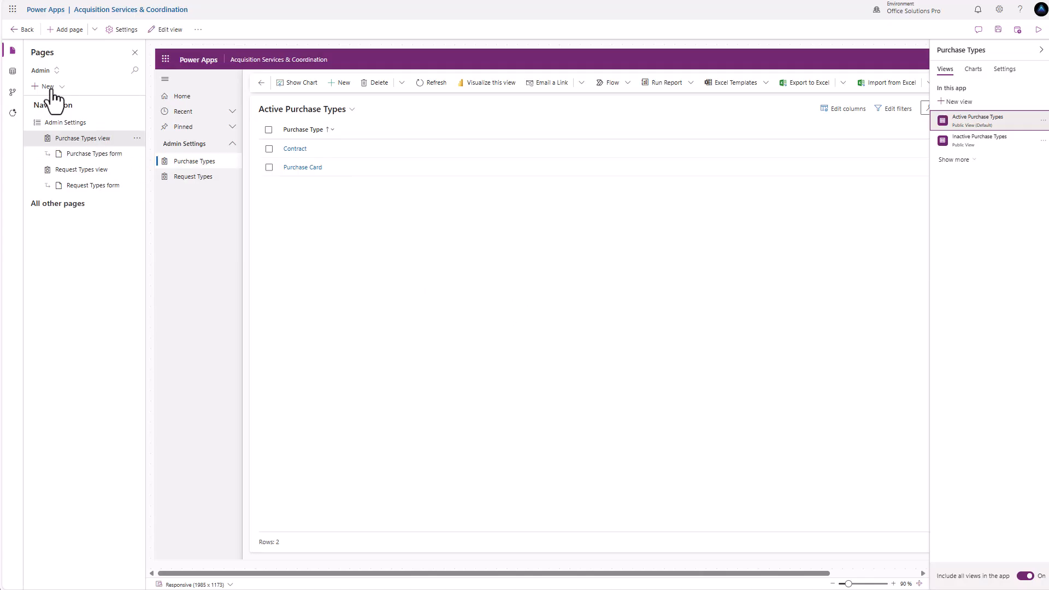
# - Search for "organ", add the custom Organization Dataverse table as a page, and move it above Purchase Types
pyautogui.click(82, 30)
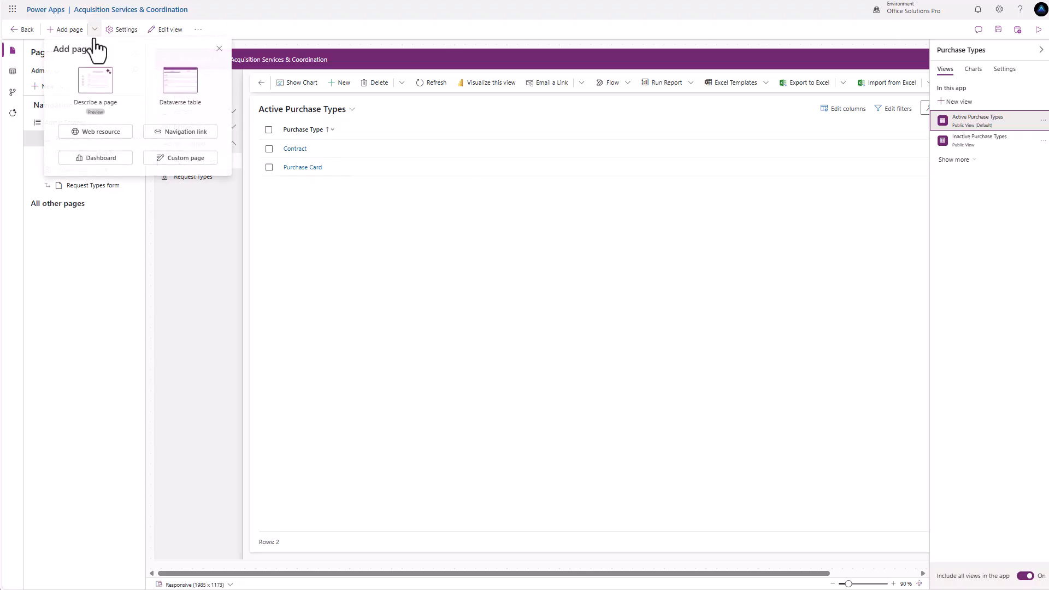
pyautogui.click(181, 117)
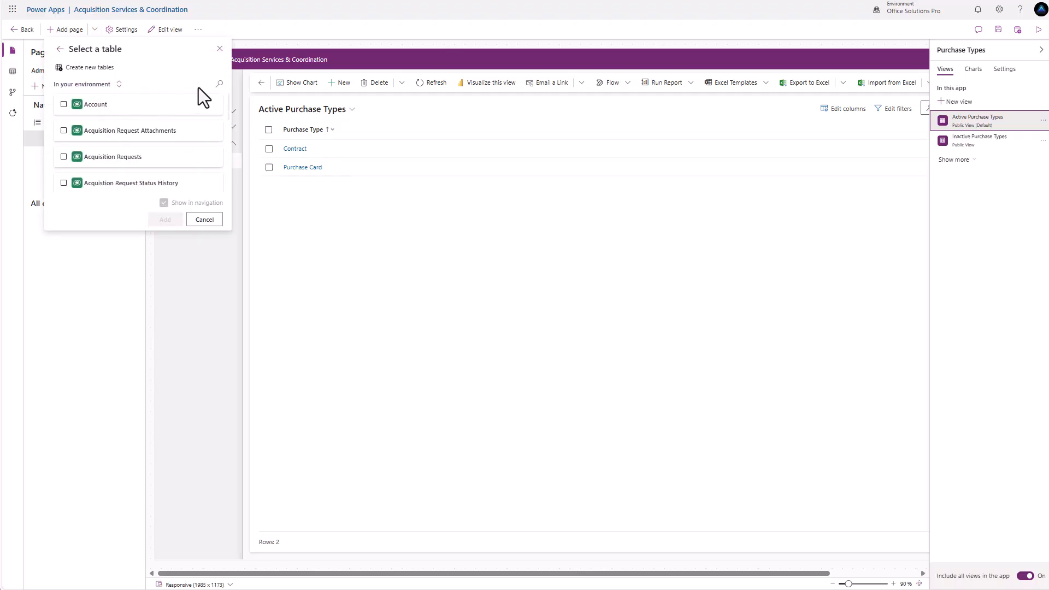
pyautogui.click(219, 85)
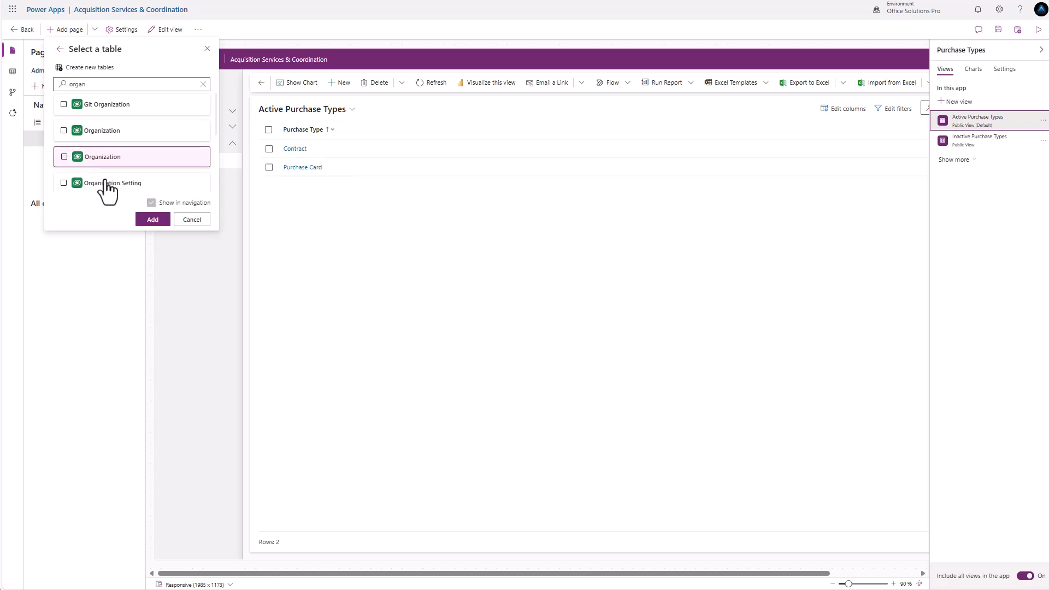
pyautogui.click(152, 219)
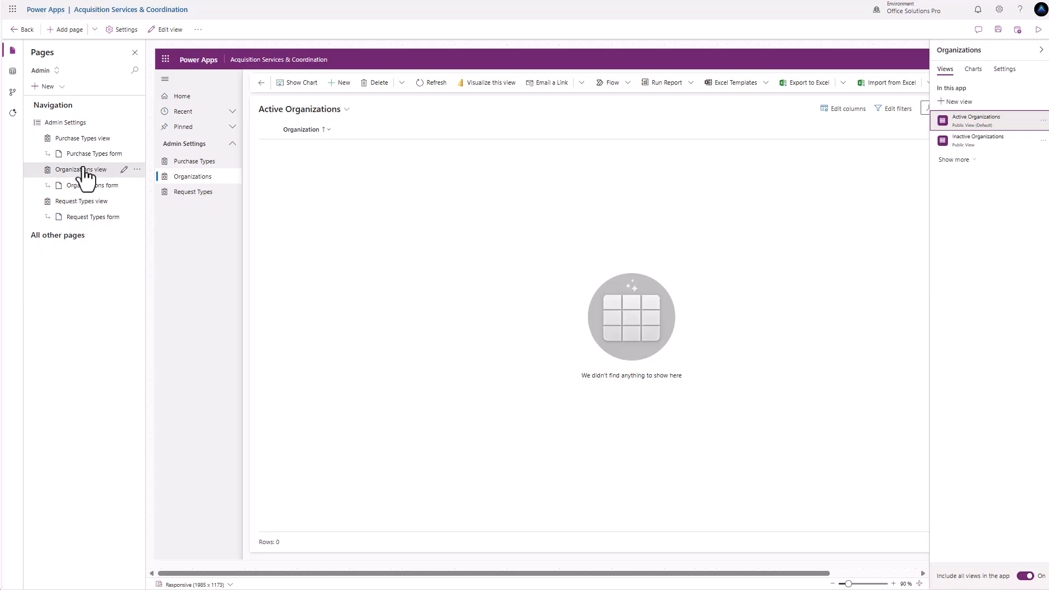
pyautogui.click(137, 170)
pyautogui.click(157, 215)
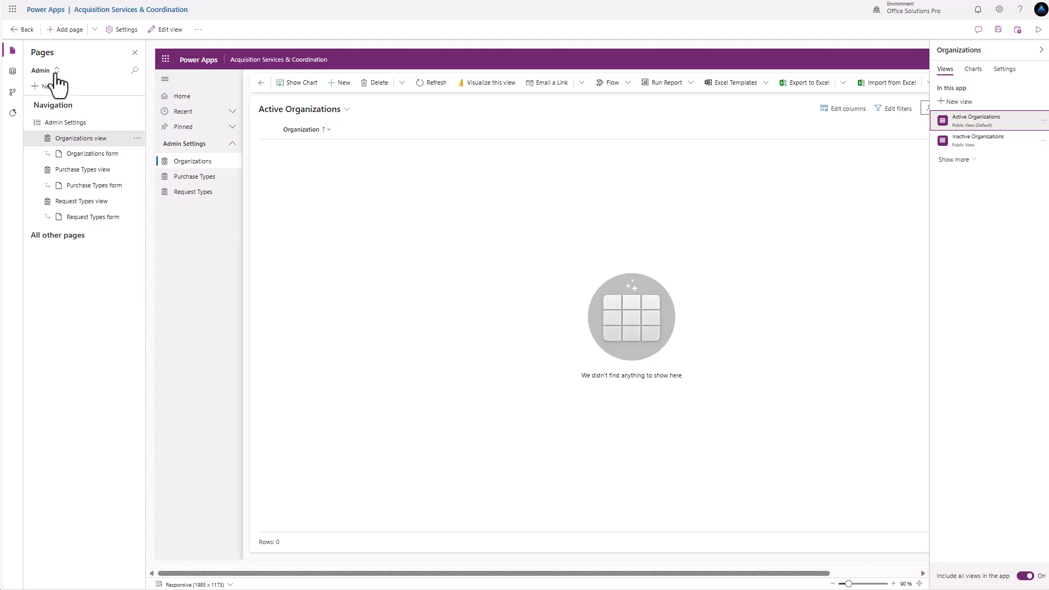
# - In the Requests area, create a navigation group titled Vendors and add the Vendors Dataverse table to it
pyautogui.click(54, 71)
pyautogui.click(54, 92)
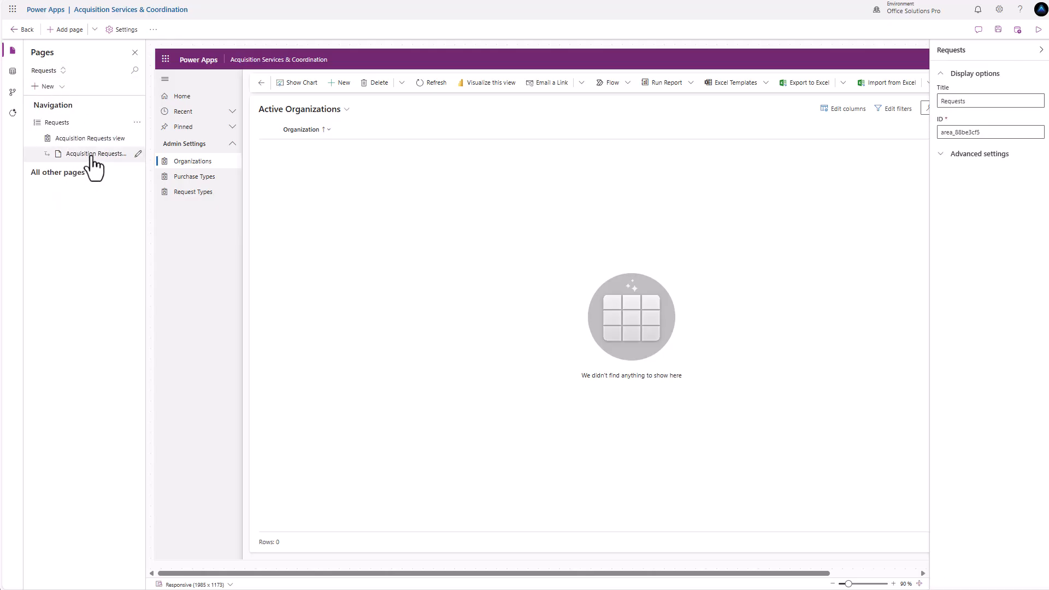
pyautogui.click(137, 123)
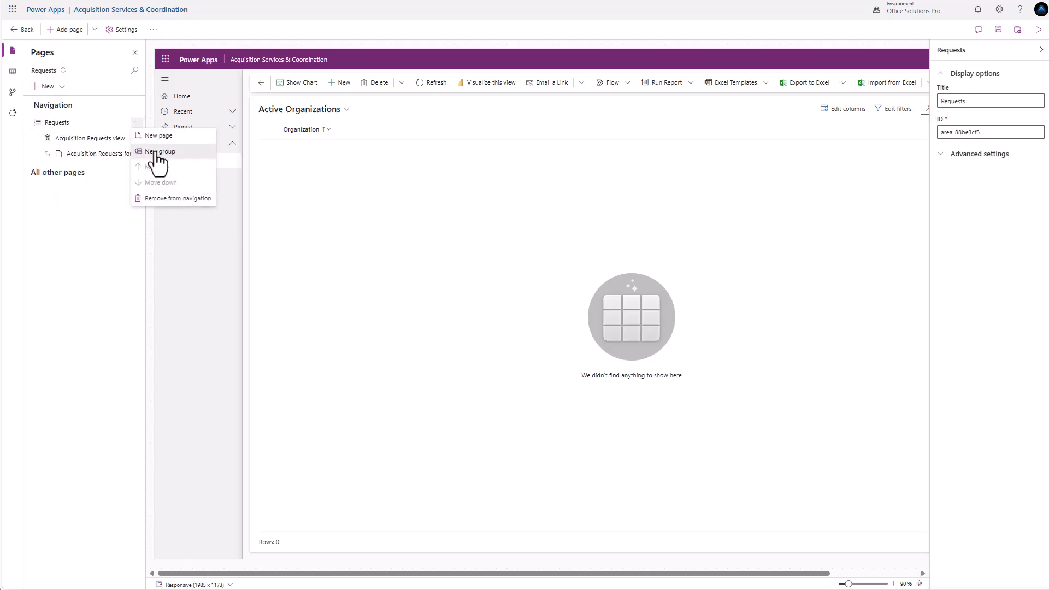
pyautogui.click(155, 153)
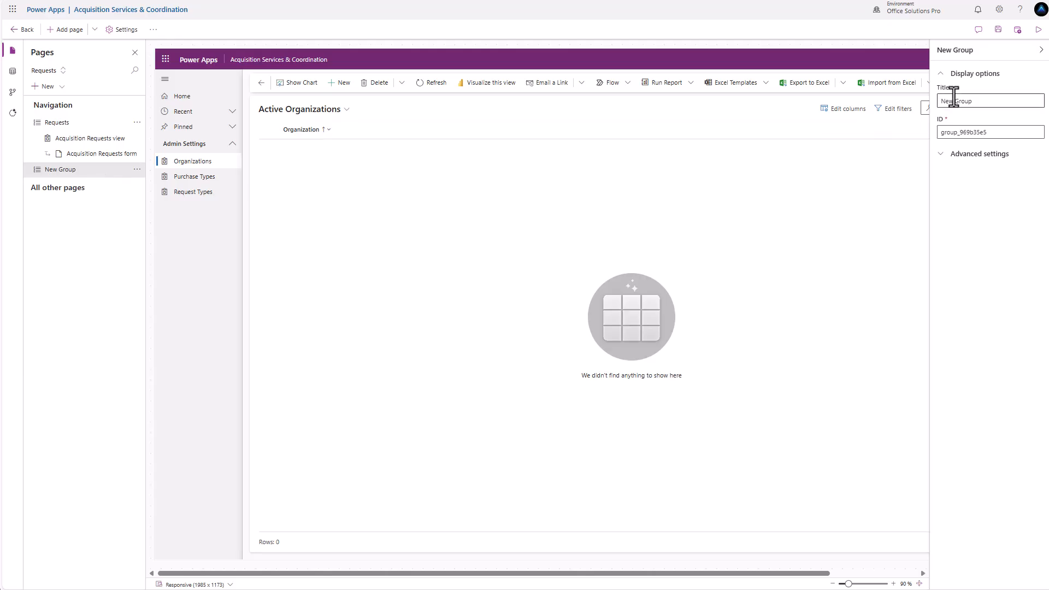
pyautogui.moveTo(970, 100); pyautogui.dragTo(868, 104)
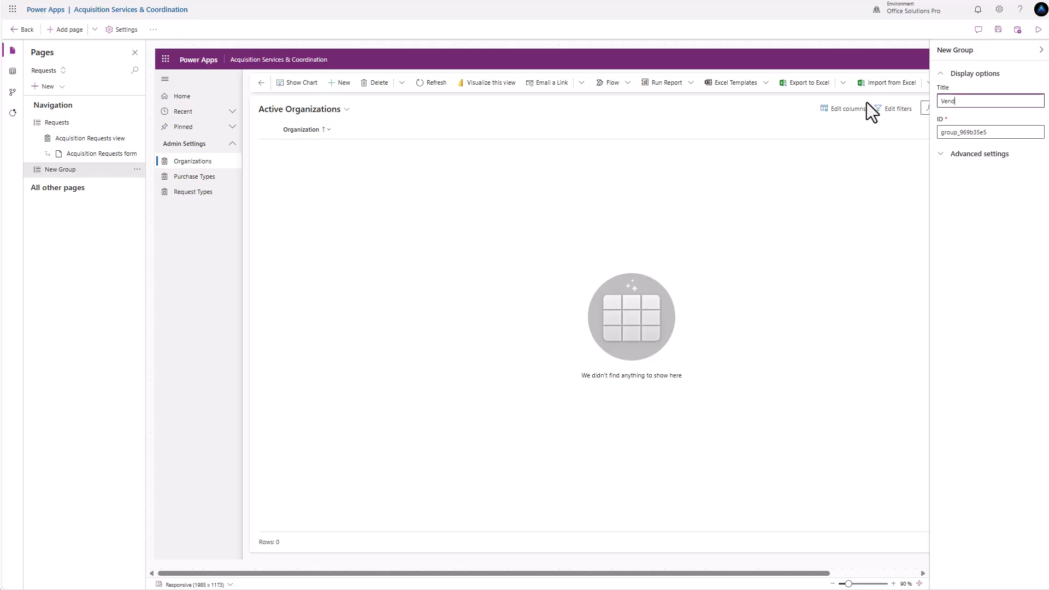
pyautogui.click(958, 192)
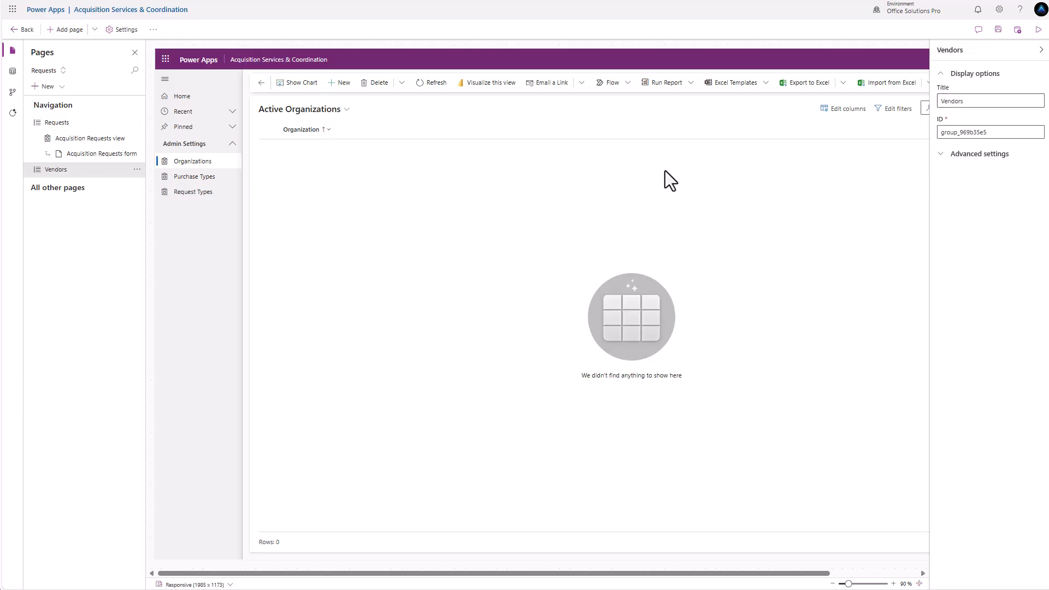
pyautogui.click(92, 36)
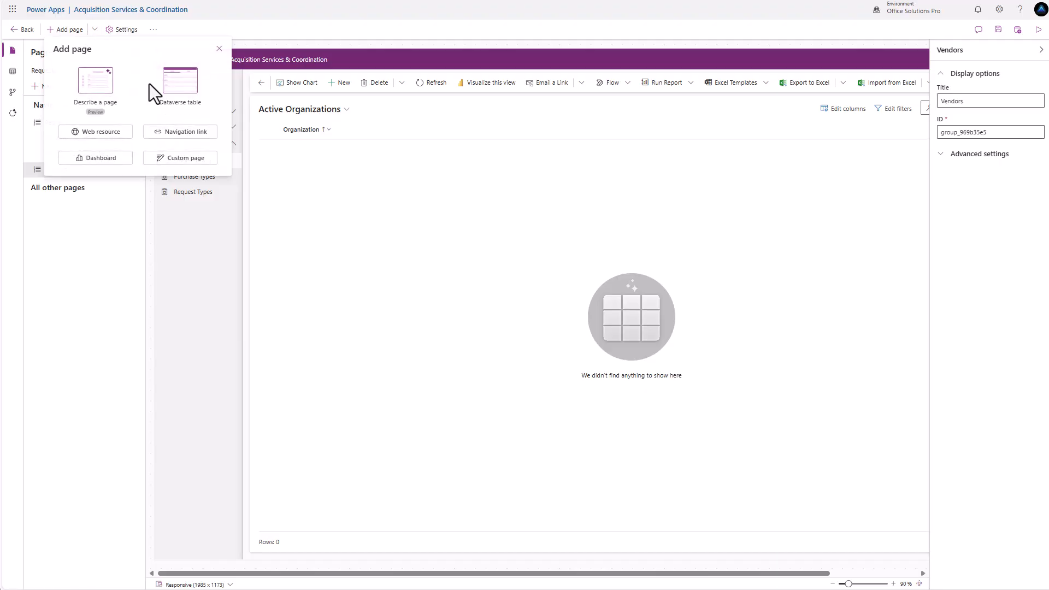
pyautogui.click(169, 88)
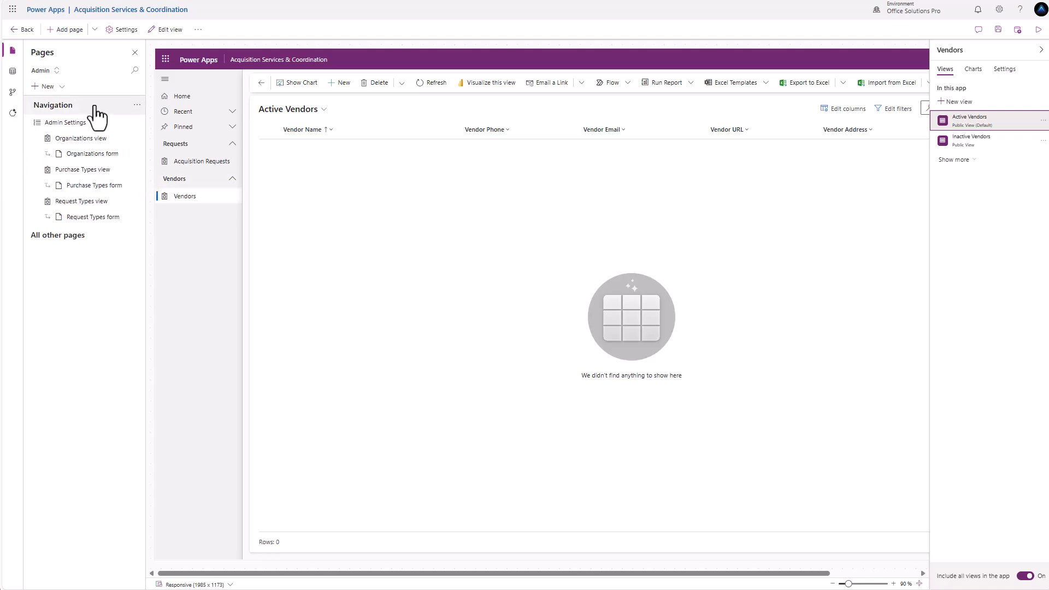
# - Rename the Requests area as Acquisition Management
pyautogui.click(46, 71)
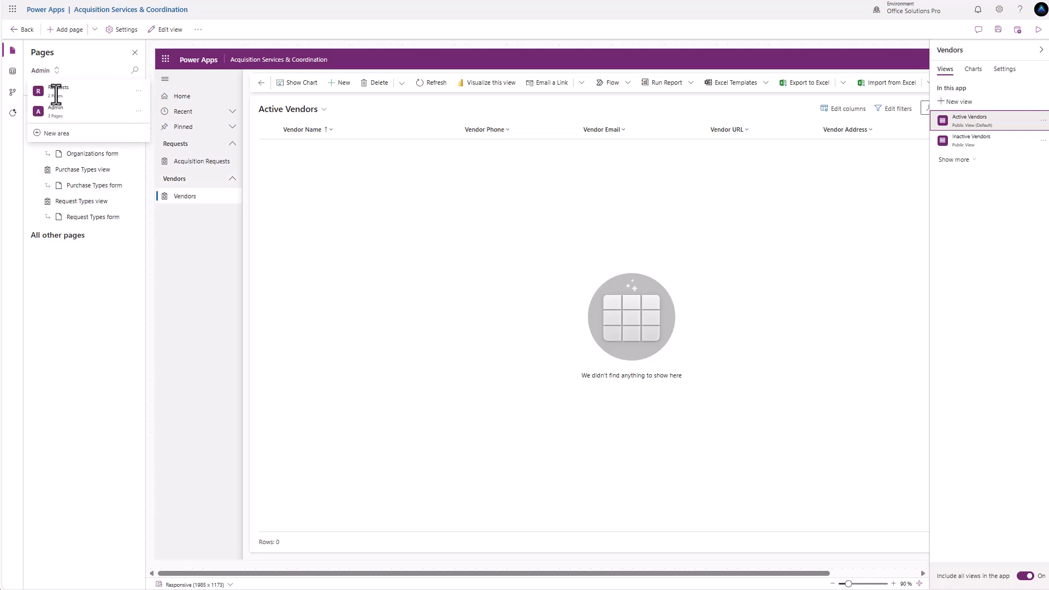
pyautogui.click(58, 98)
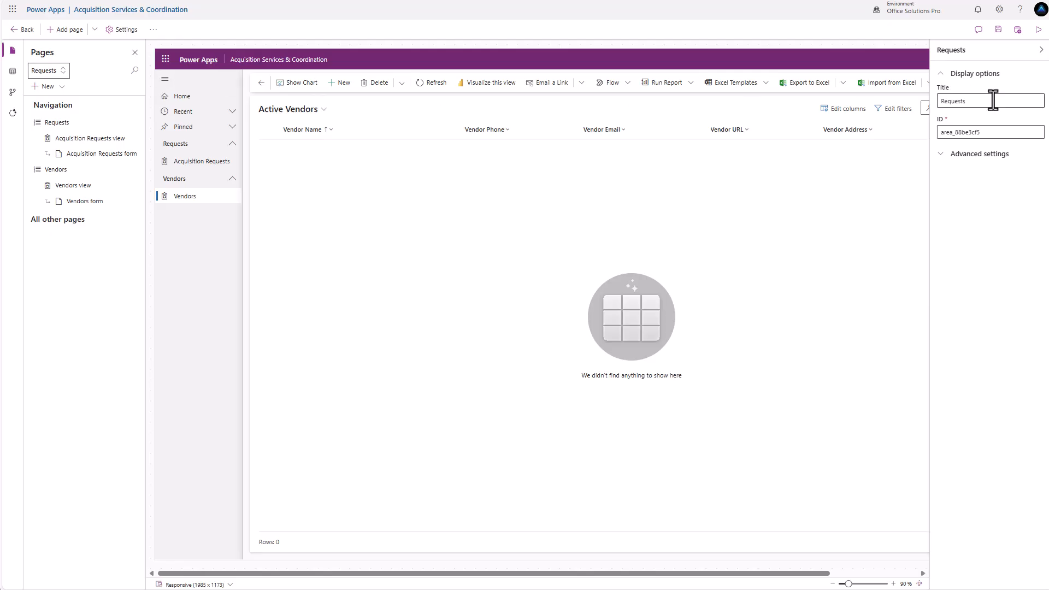
pyautogui.moveTo(993, 101); pyautogui.dragTo(890, 97)
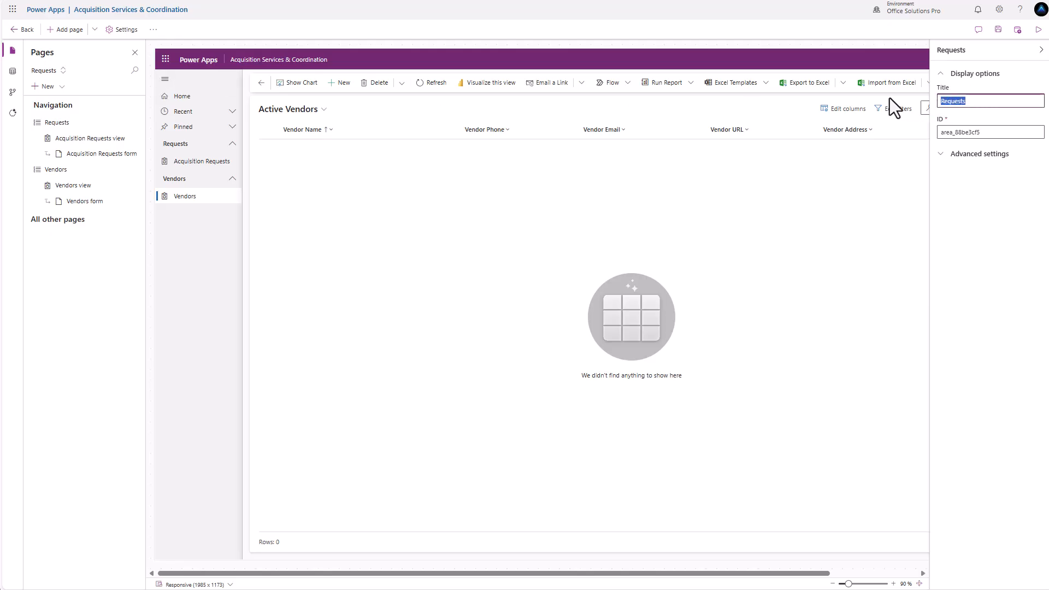
pyautogui.write('Acquisition Management')
pyautogui.click(660, 156)
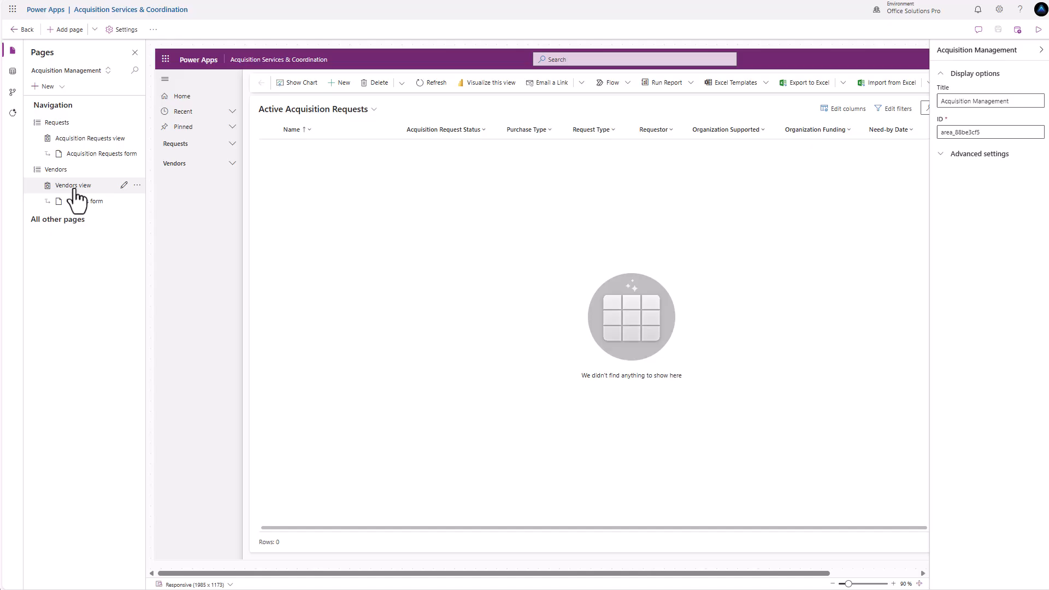
# - Set the icon source of the Acquisition Requests page to Use web resource
pyautogui.click(75, 140)
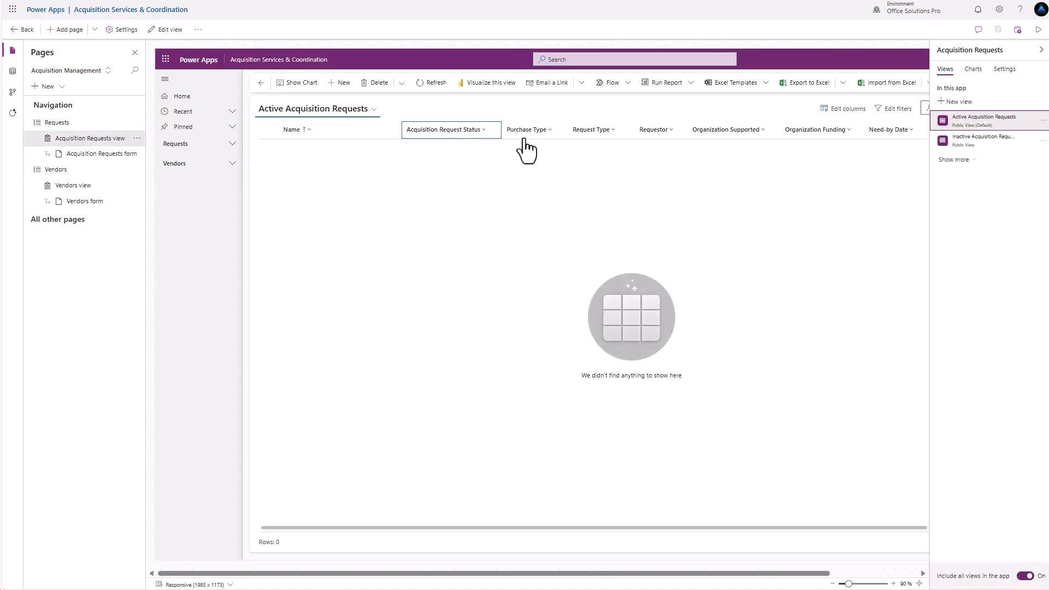
pyautogui.click(995, 75)
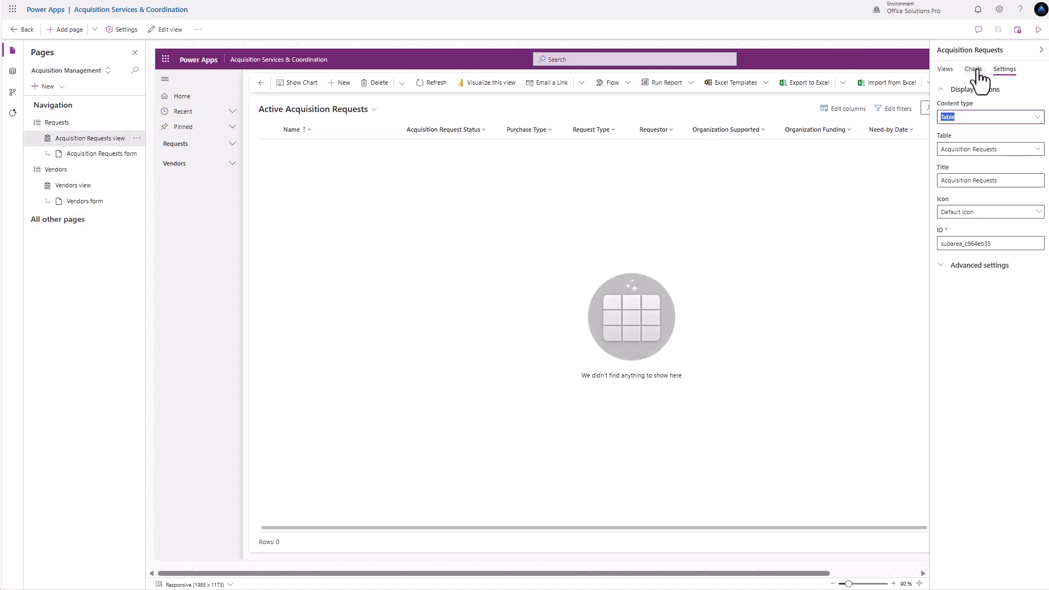
pyautogui.click(1007, 213)
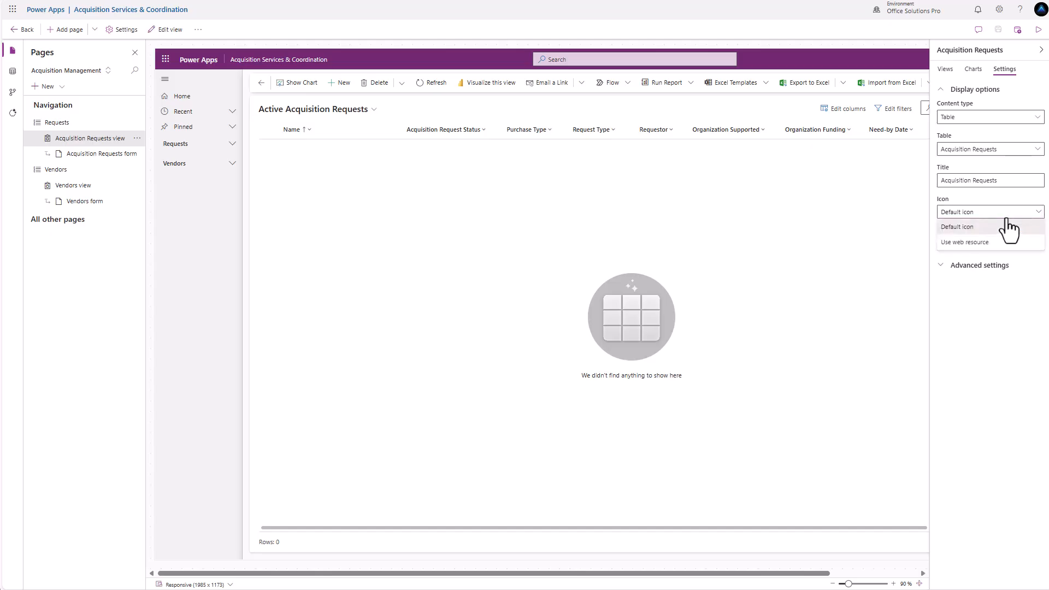
pyautogui.click(966, 242)
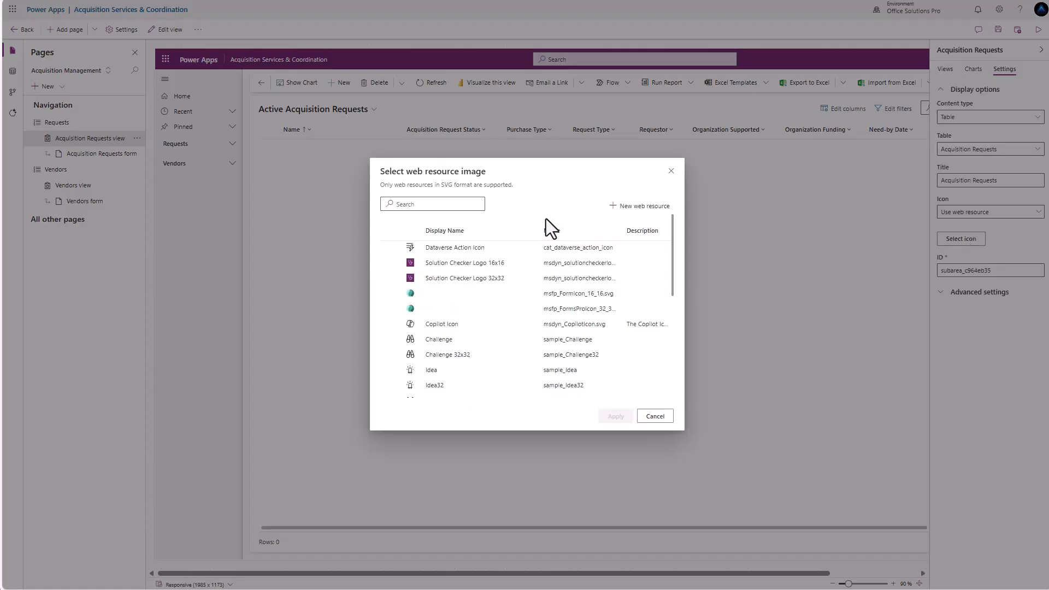
# - Create a new web resource from the receipt-icon SVG file, leaving mobile disabled, and save and publish it
pyautogui.click(645, 207)
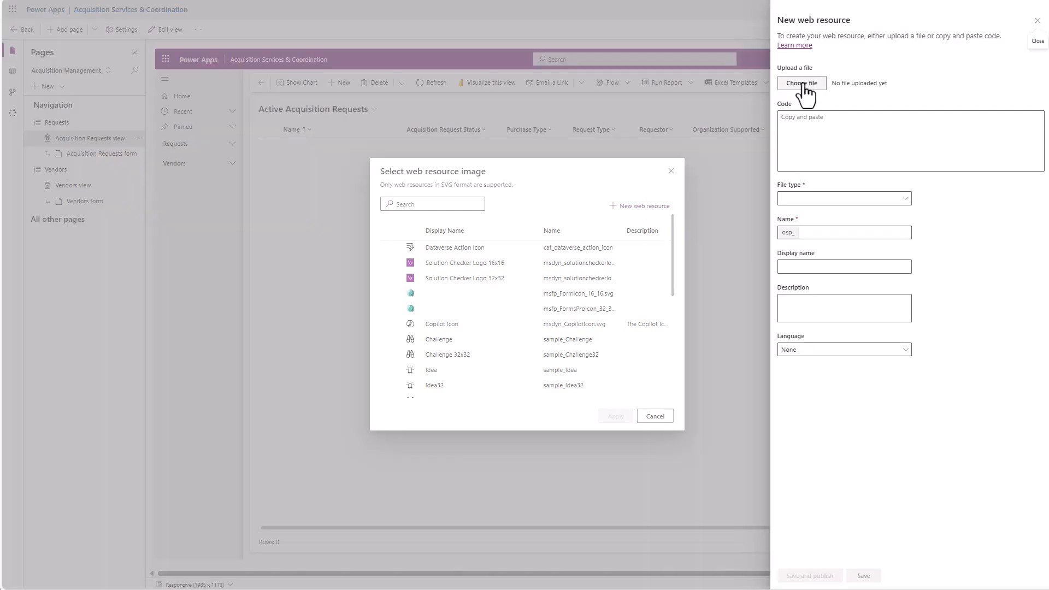
pyautogui.click(802, 83)
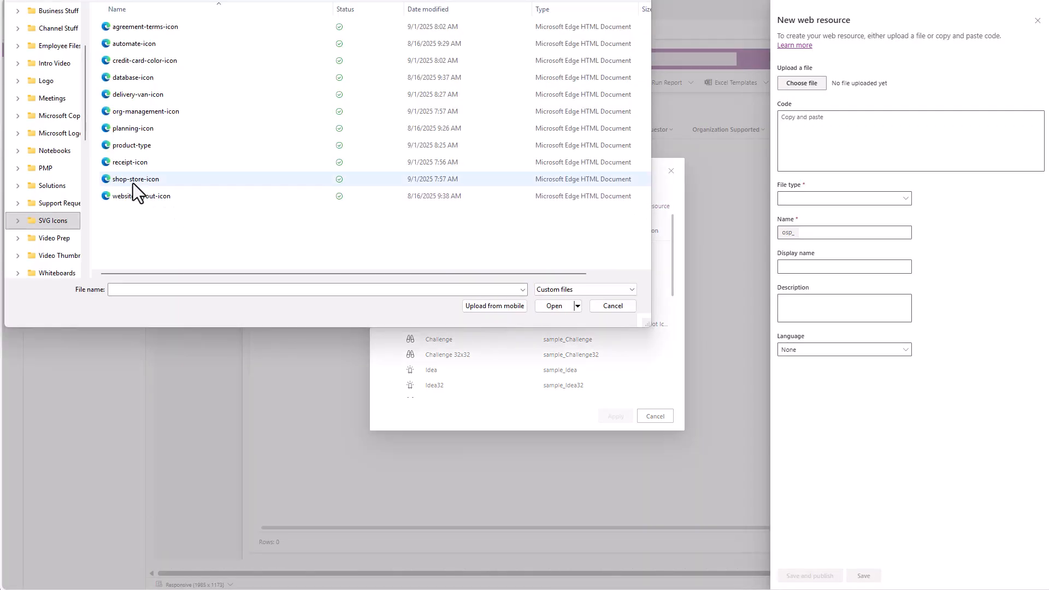
pyautogui.click(129, 162)
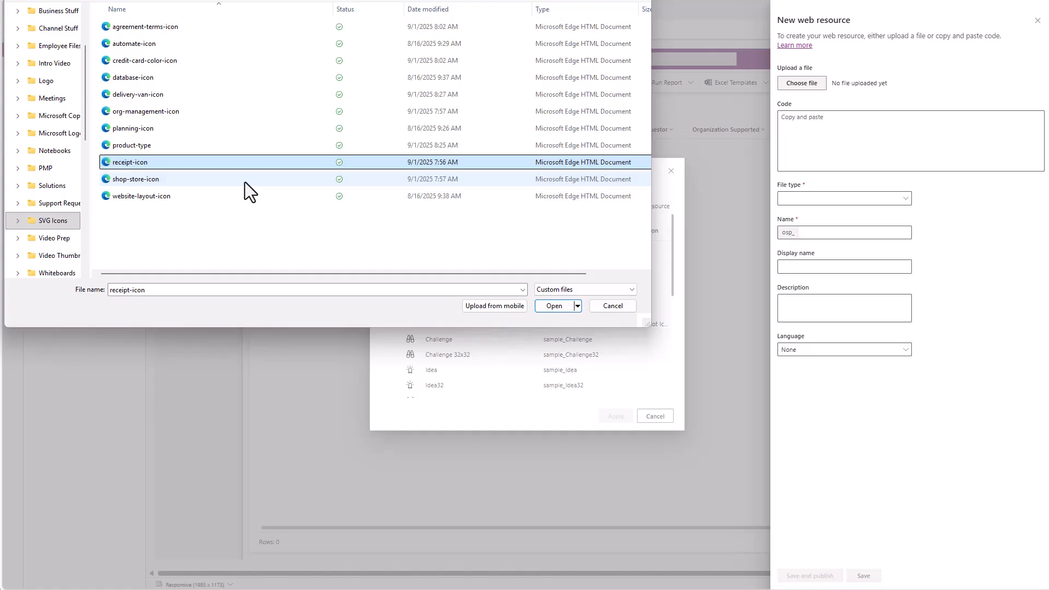
pyautogui.click(554, 306)
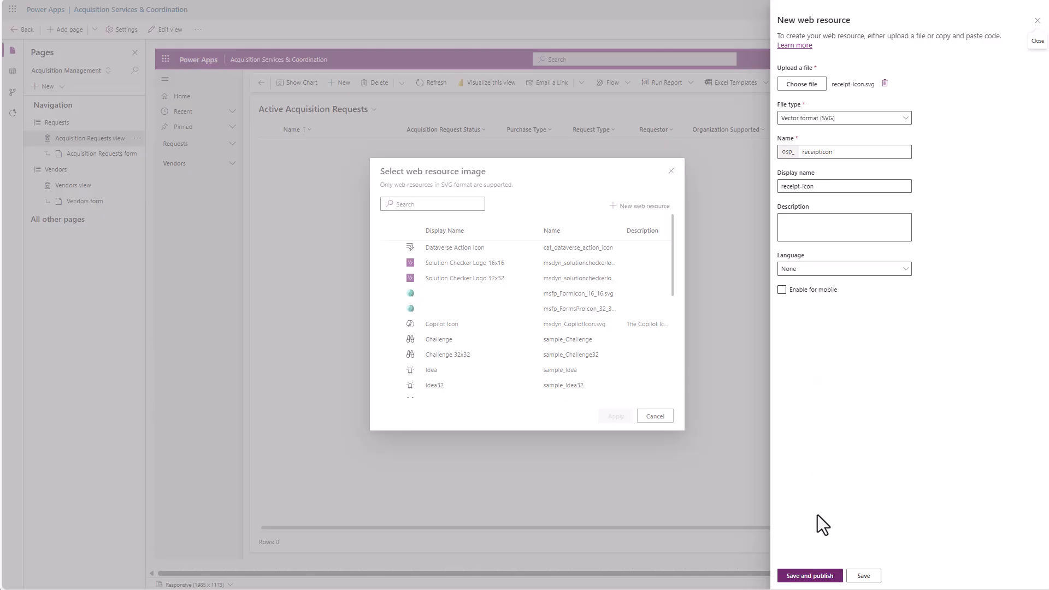
pyautogui.click(782, 290)
pyautogui.click(782, 290)
pyautogui.click(812, 576)
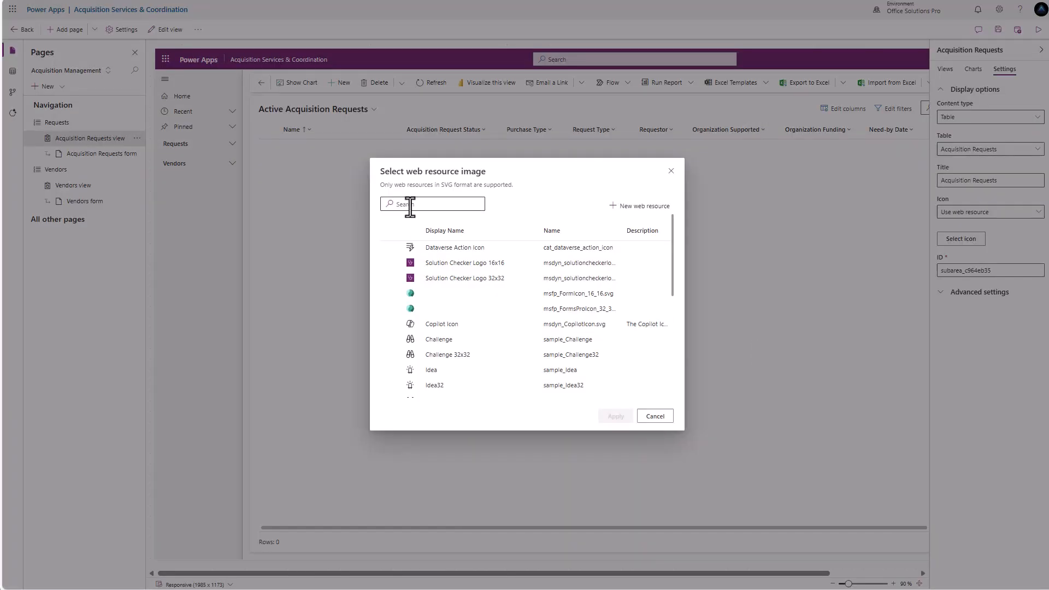
# - Find and apply receipt-icon as the Acquisition Requests page icon, and expand the Requests and Vendors groups in the preview
pyautogui.click(410, 206)
pyautogui.write('rece')
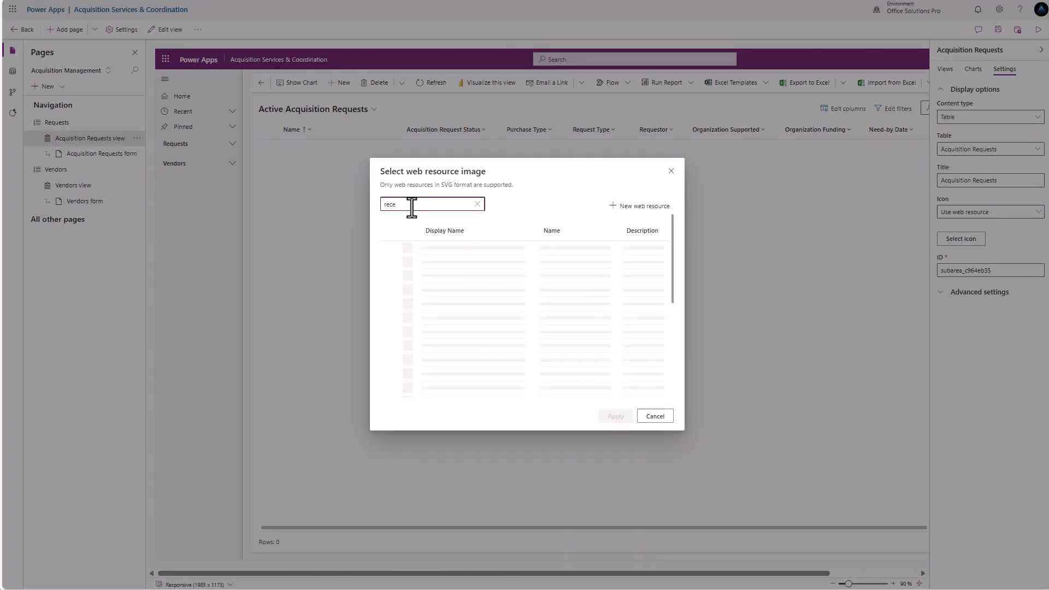
pyautogui.click(416, 249)
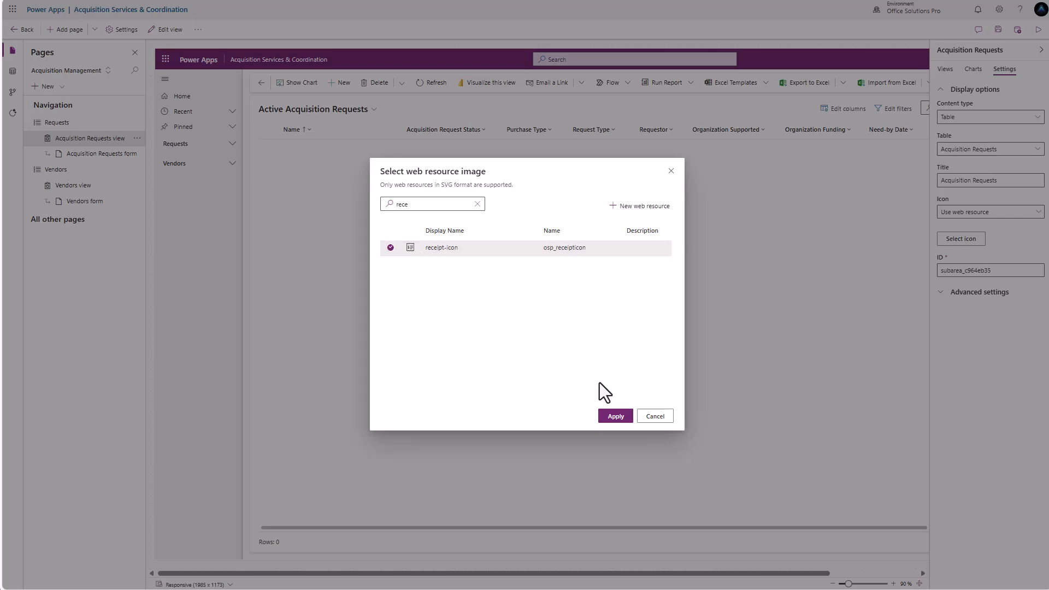
pyautogui.click(614, 416)
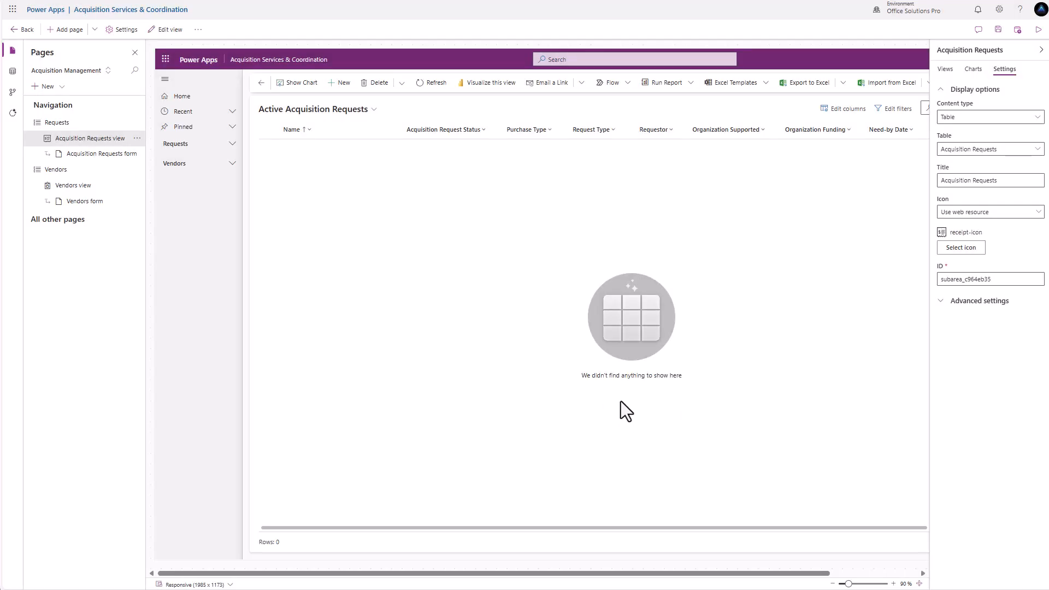
pyautogui.click(233, 144)
pyautogui.click(233, 176)
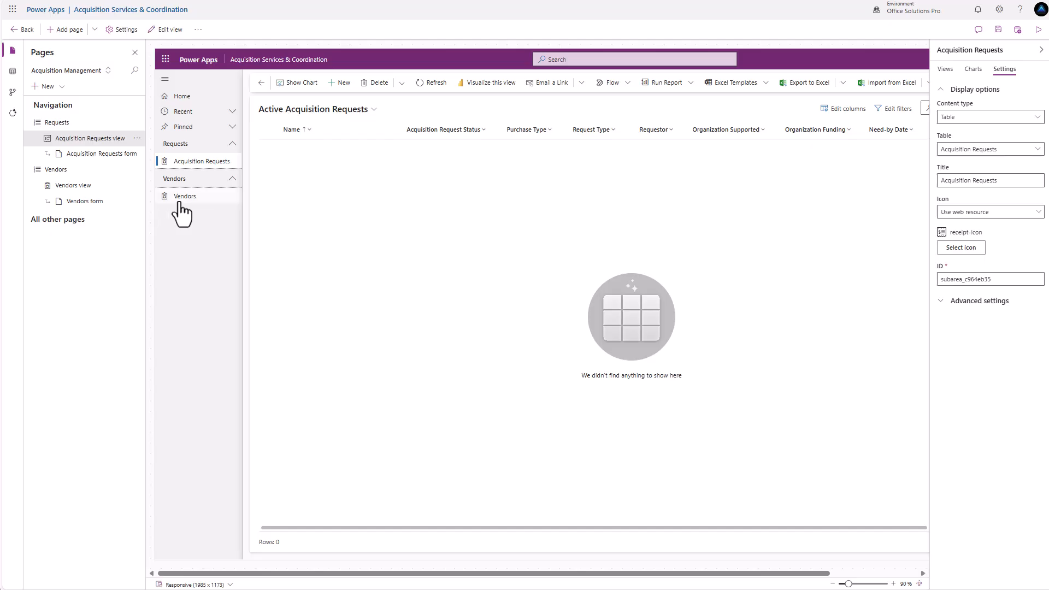
# - Save and publish the app, and select the Acquisition Requests view in the Acquisition Management area
pyautogui.click(87, 188)
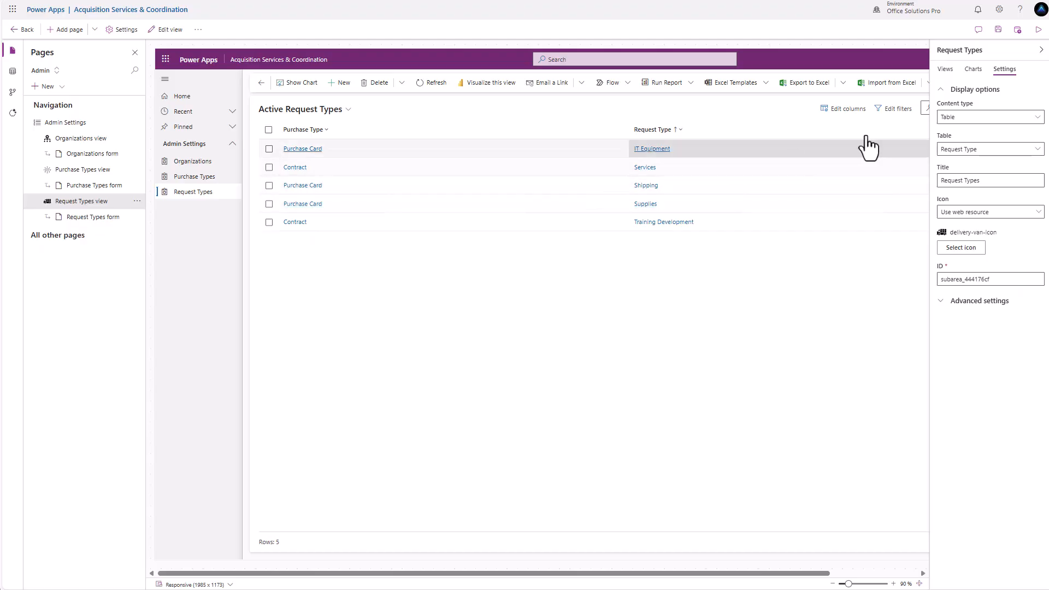
pyautogui.click(1015, 33)
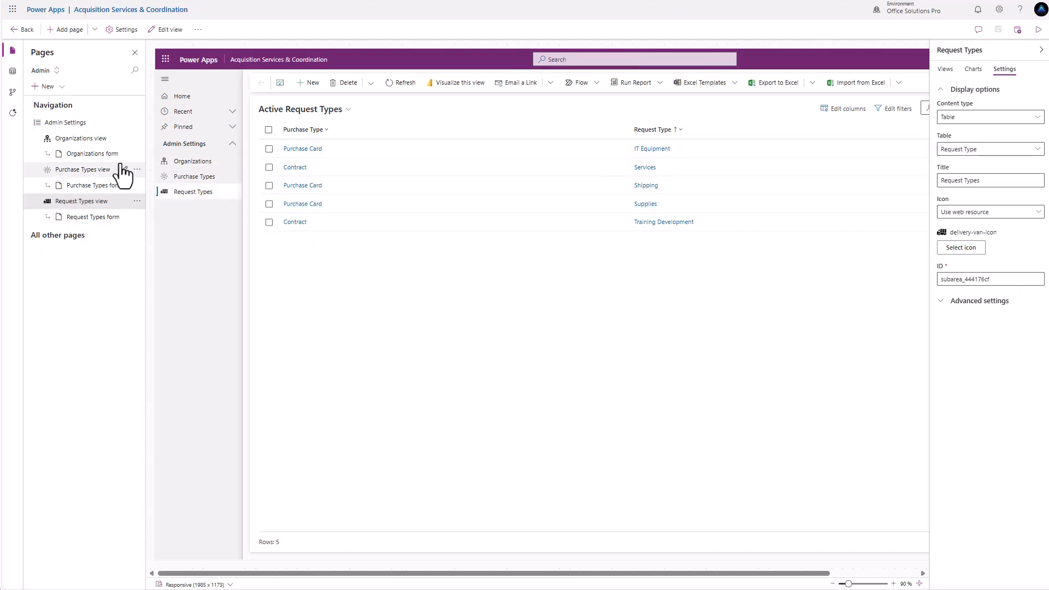
pyautogui.click(47, 71)
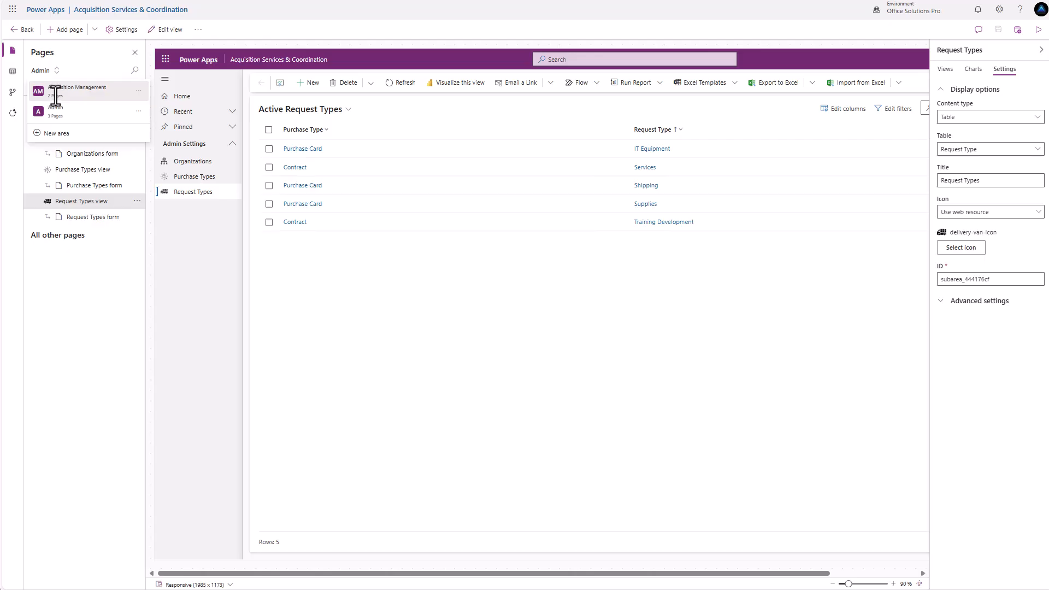
pyautogui.click(49, 88)
pyautogui.click(64, 124)
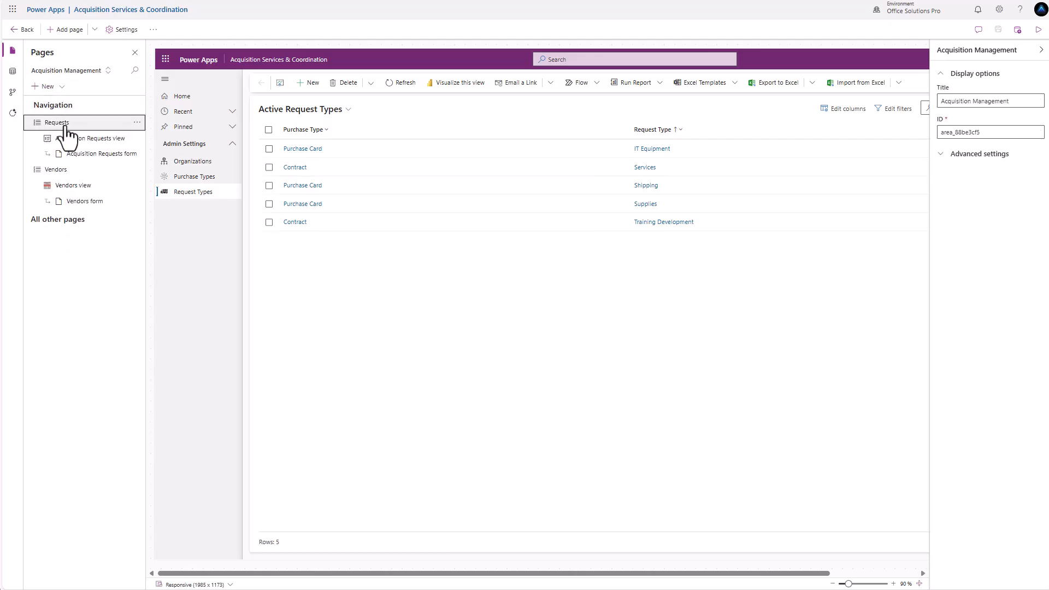
pyautogui.click(70, 140)
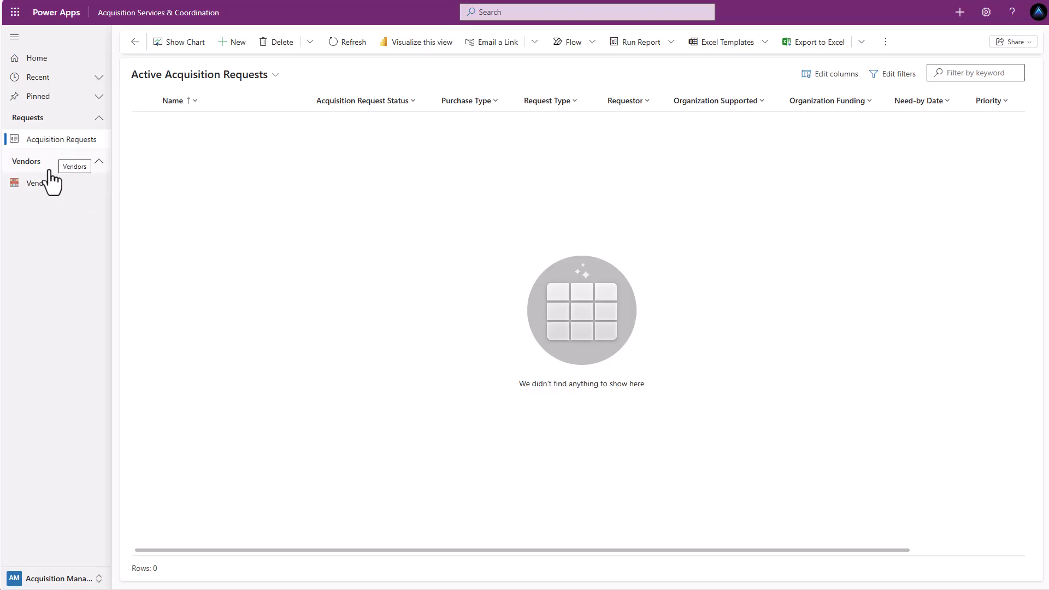
# - Switch the running app to the Admin area and examine its Organizations, Purchase Types and Request Types pages
pyautogui.click(61, 580)
pyautogui.click(57, 558)
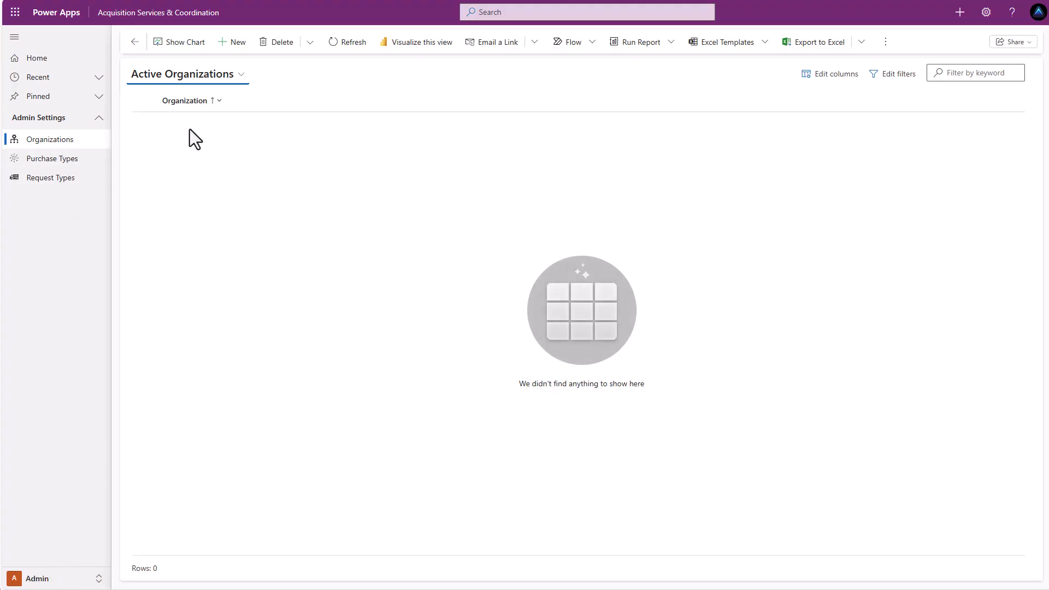
pyautogui.click(68, 160)
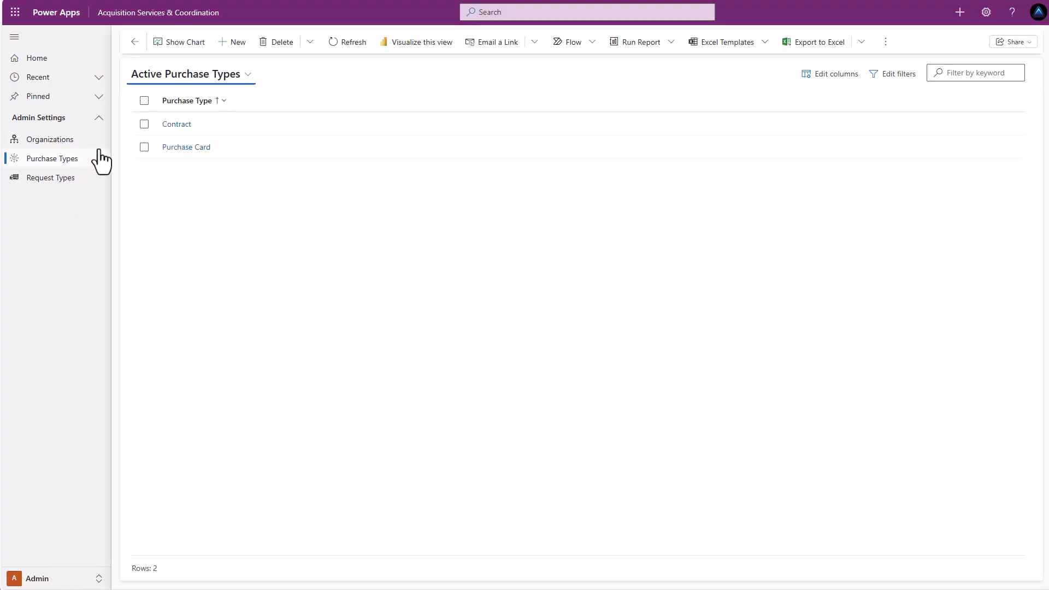
pyautogui.click(69, 185)
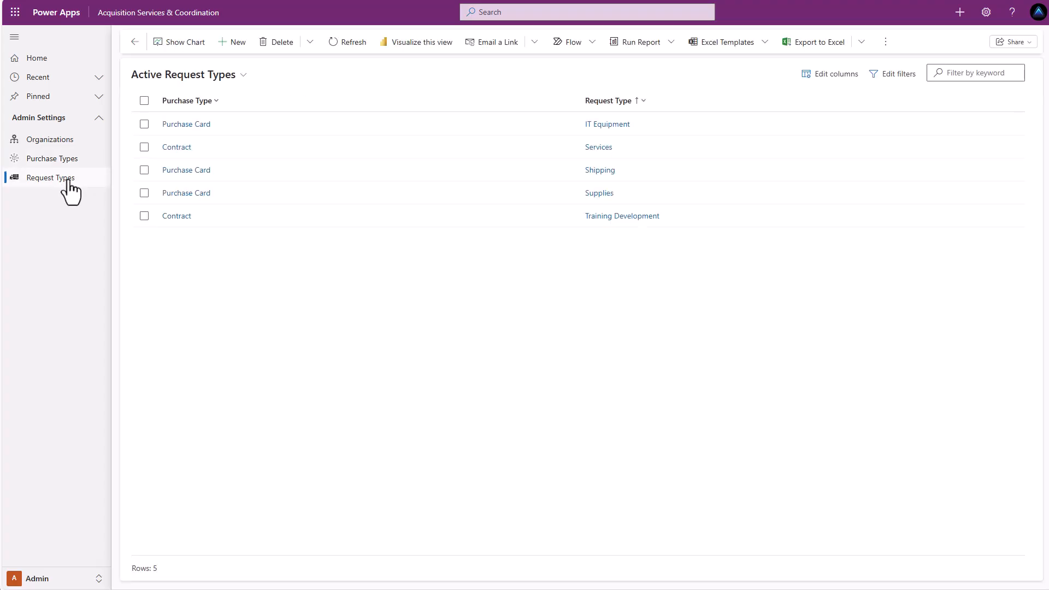
# - Create an organization record named Executive Dept and save it
pyautogui.click(59, 141)
pyautogui.click(229, 42)
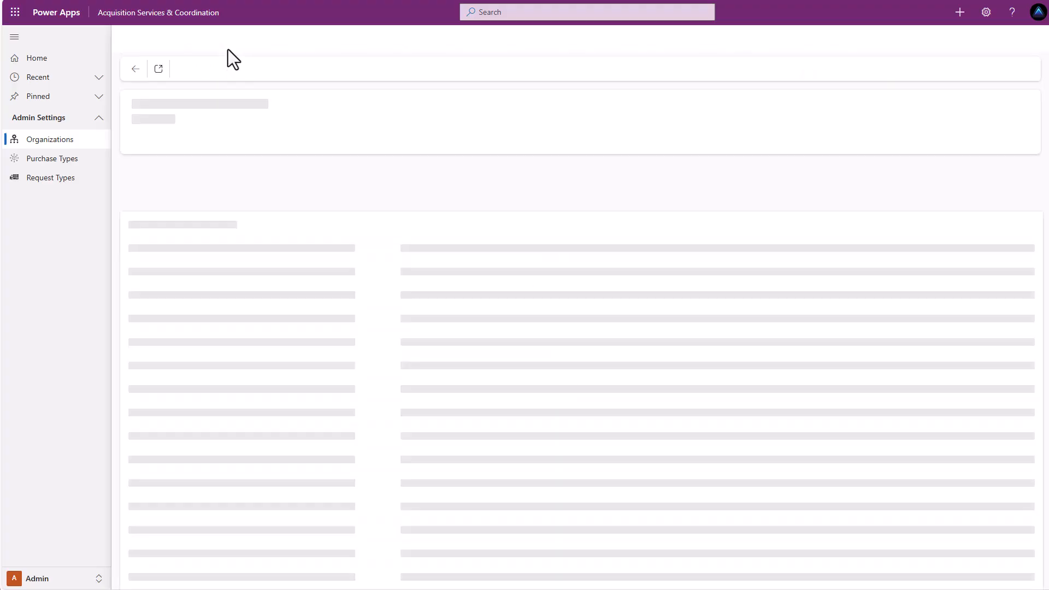
pyautogui.click(260, 159)
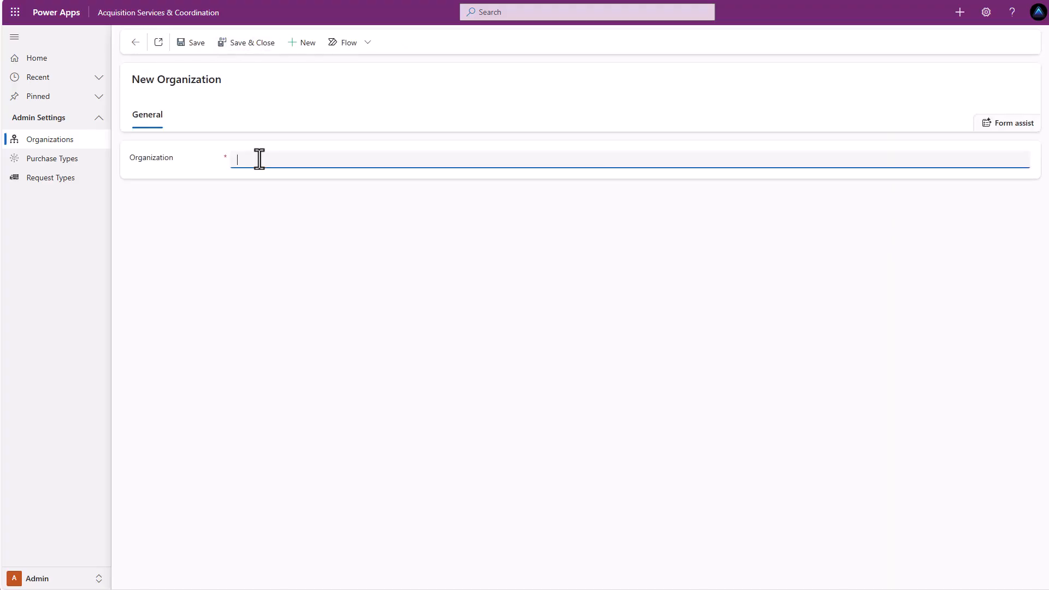
pyautogui.write('Hq')
pyautogui.write('Executiv')
pyautogui.write('e Dept')
pyautogui.click(245, 44)
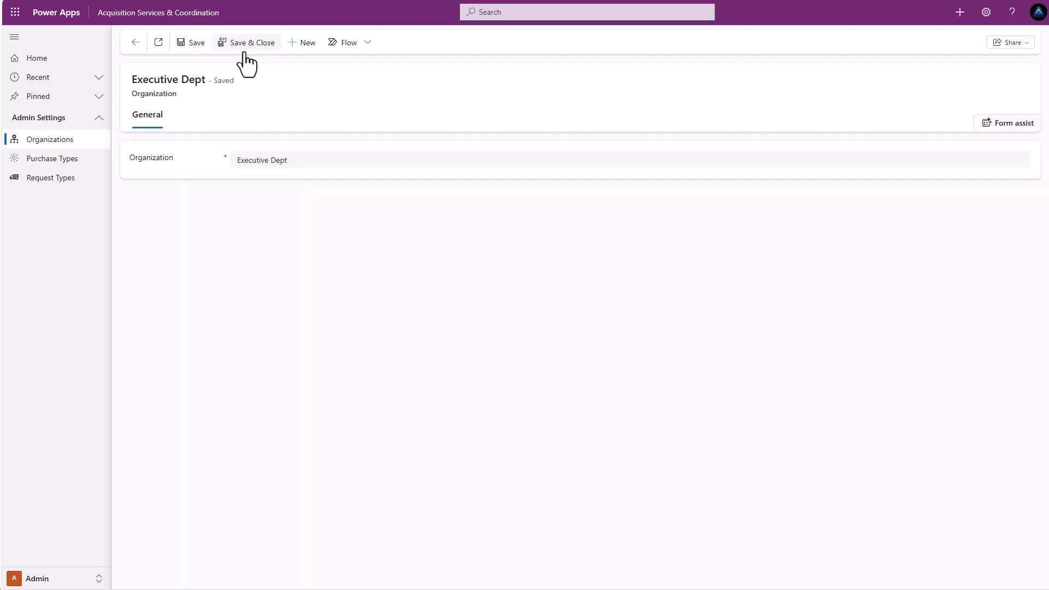
# - Create another organization record named IT Dept and save it
pyautogui.click(238, 44)
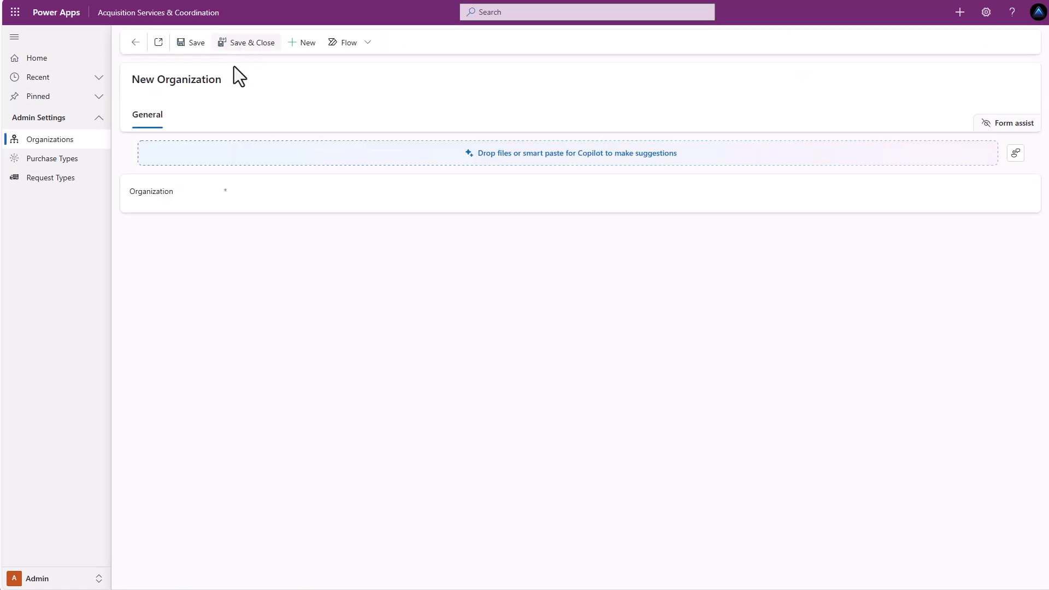
pyautogui.click(257, 192)
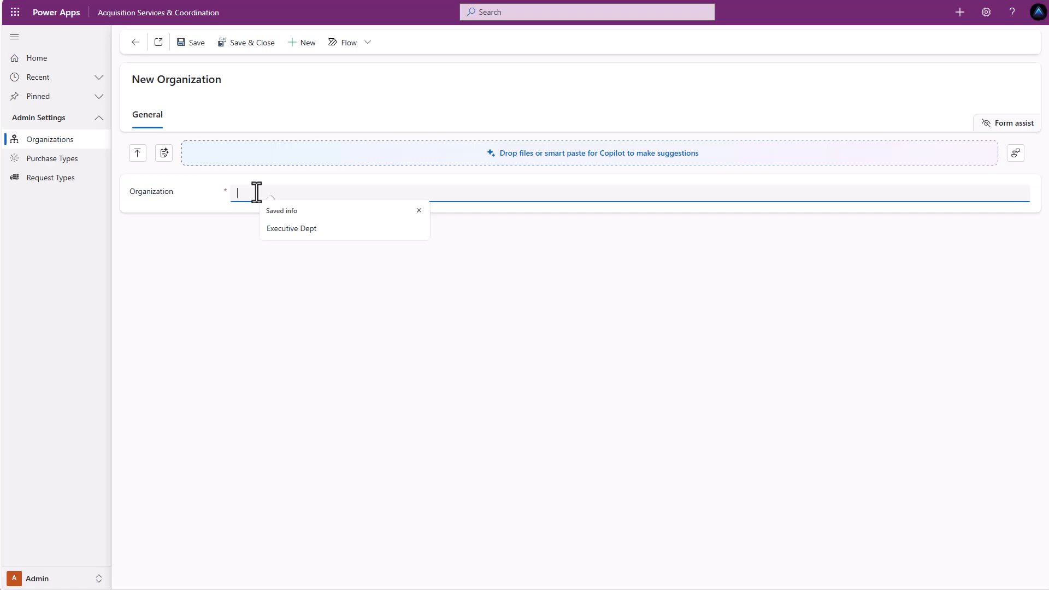
pyautogui.write('IT De')
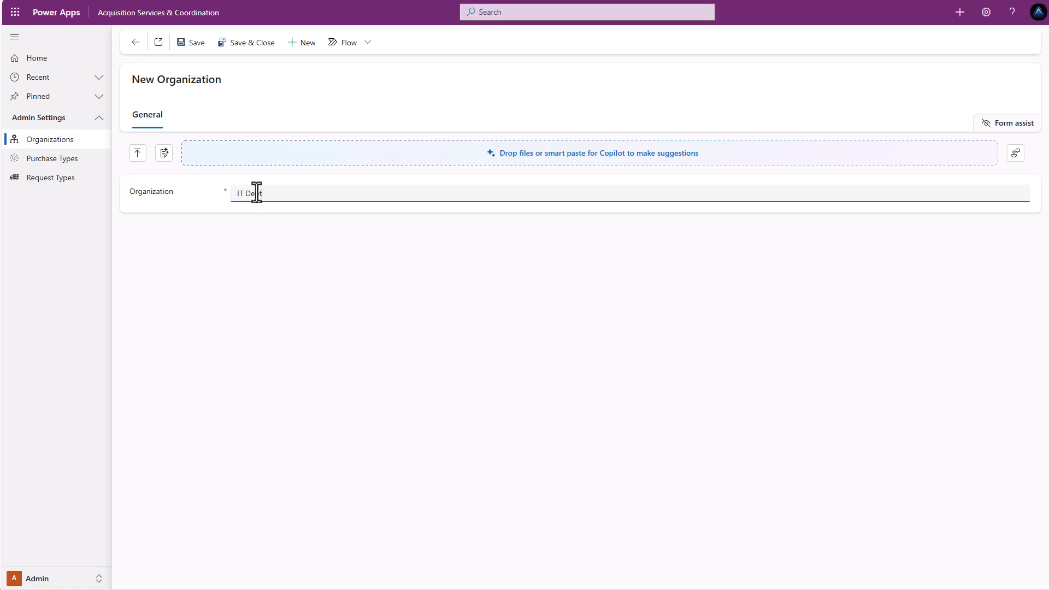
pyautogui.write('pt')
pyautogui.click(196, 44)
# - Create another organization record named Sales Dept and save it
pyautogui.click(310, 46)
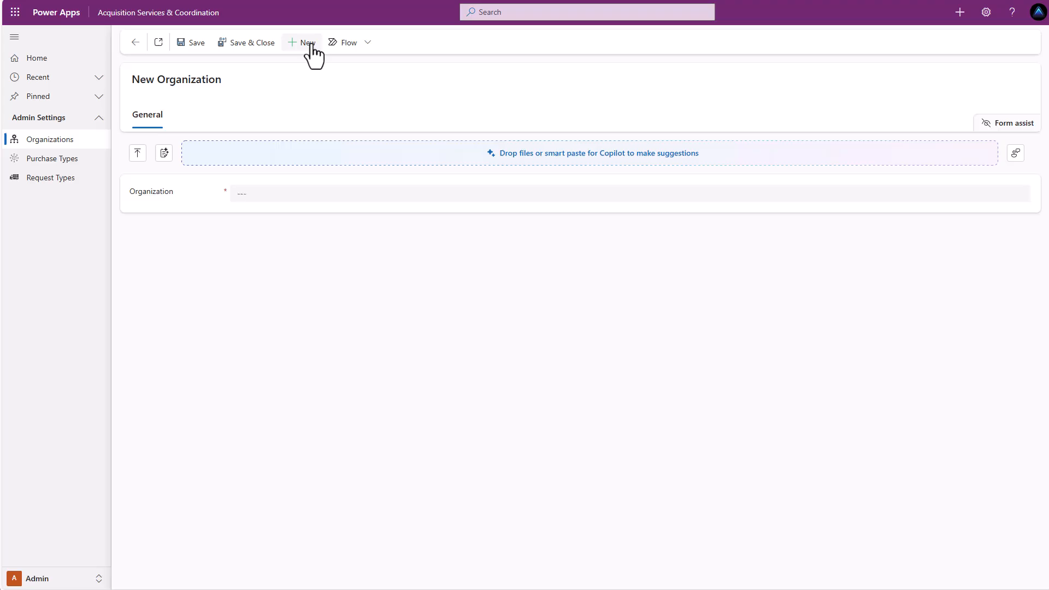
pyautogui.click(268, 193)
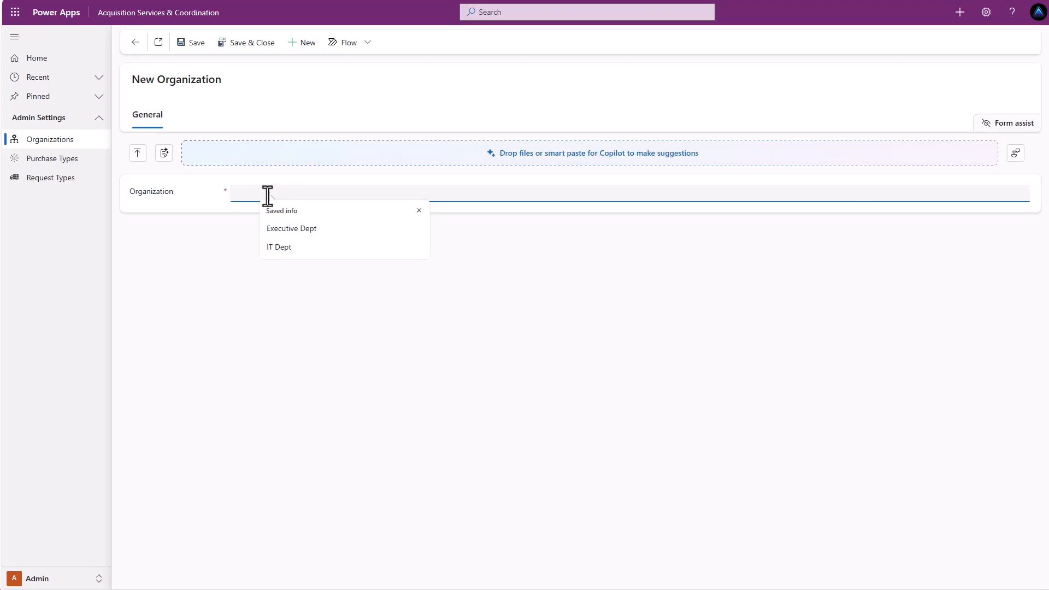
pyautogui.write('Sales Dept')
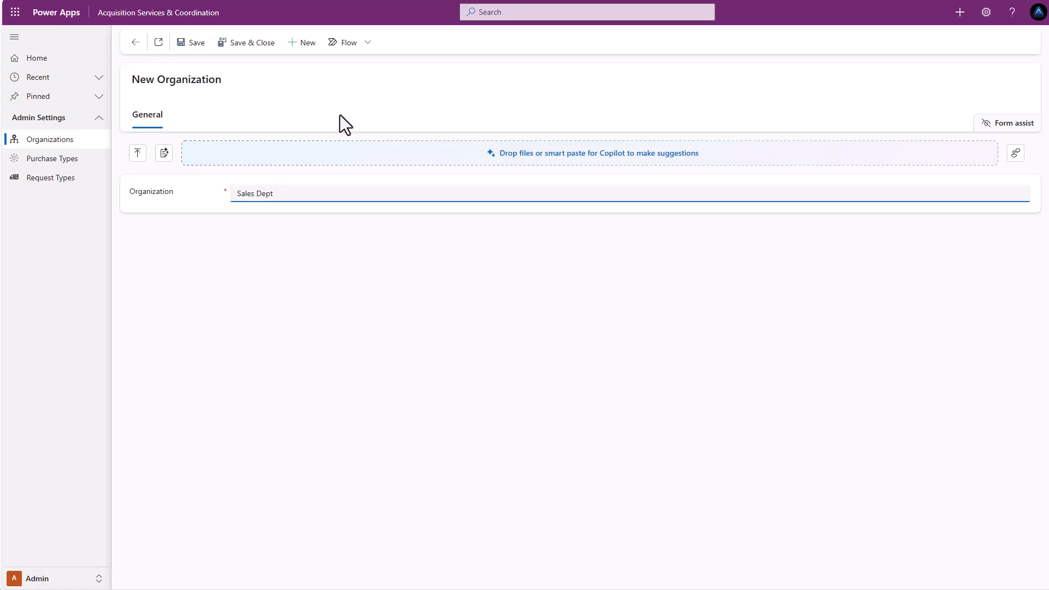
pyautogui.click(194, 43)
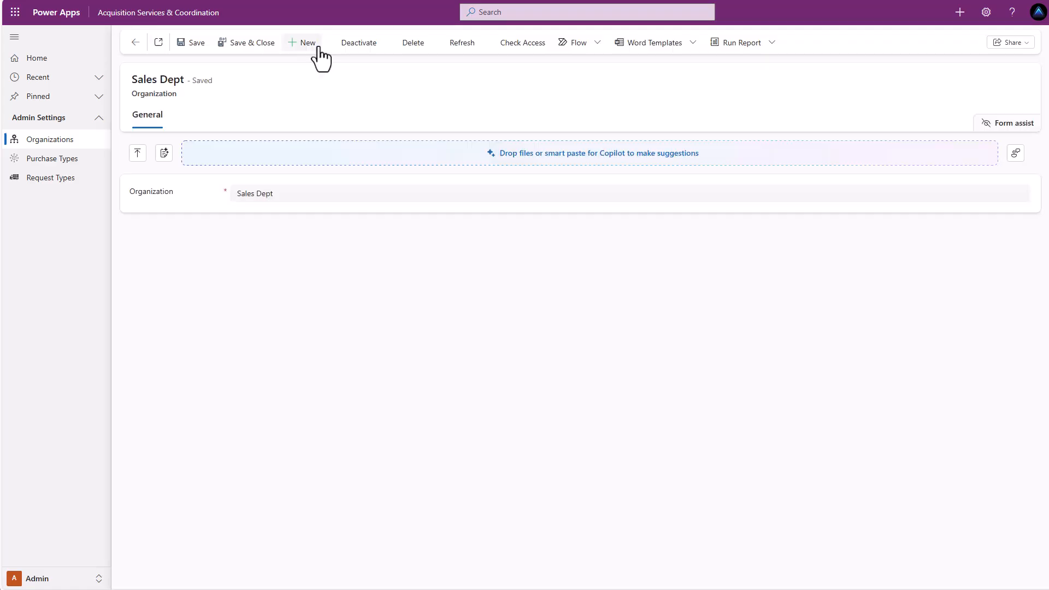
# - Create another organization record named Purchase Dept, save it and leave the form
pyautogui.click(308, 43)
pyautogui.click(262, 193)
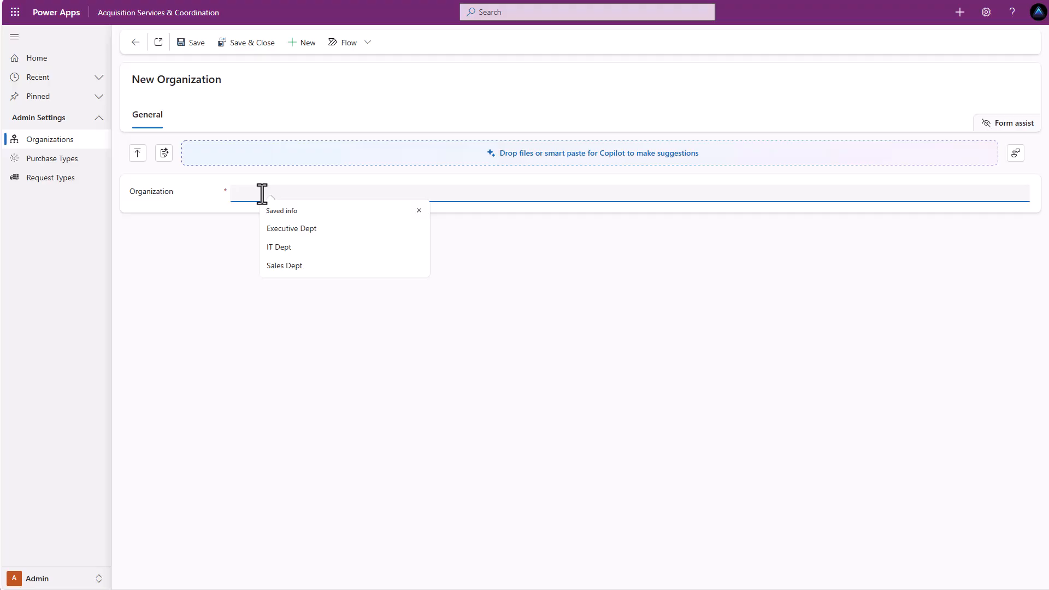
pyautogui.write('Purchase Dept')
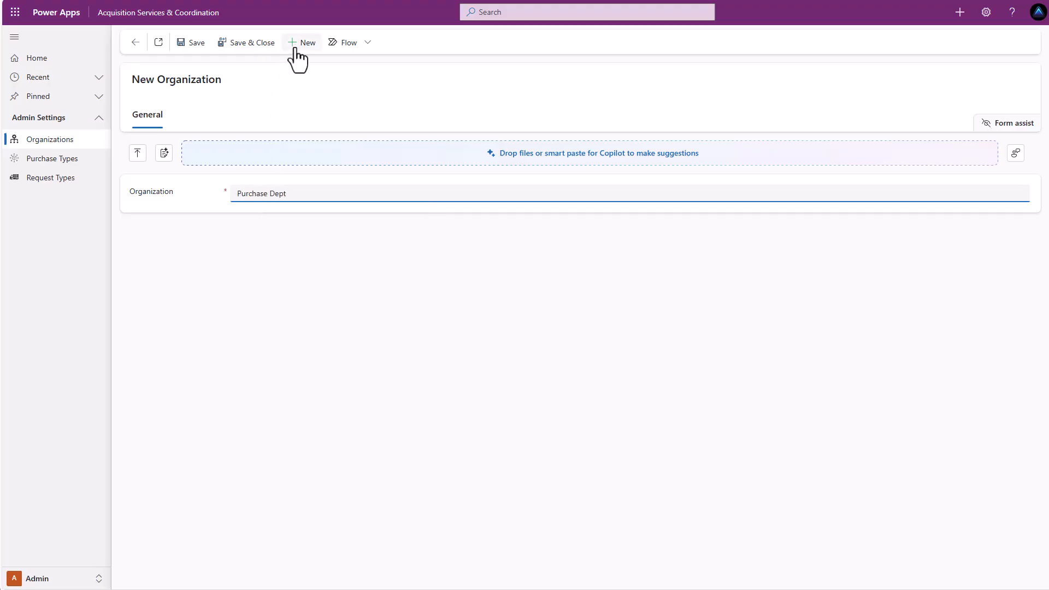
pyautogui.click(243, 44)
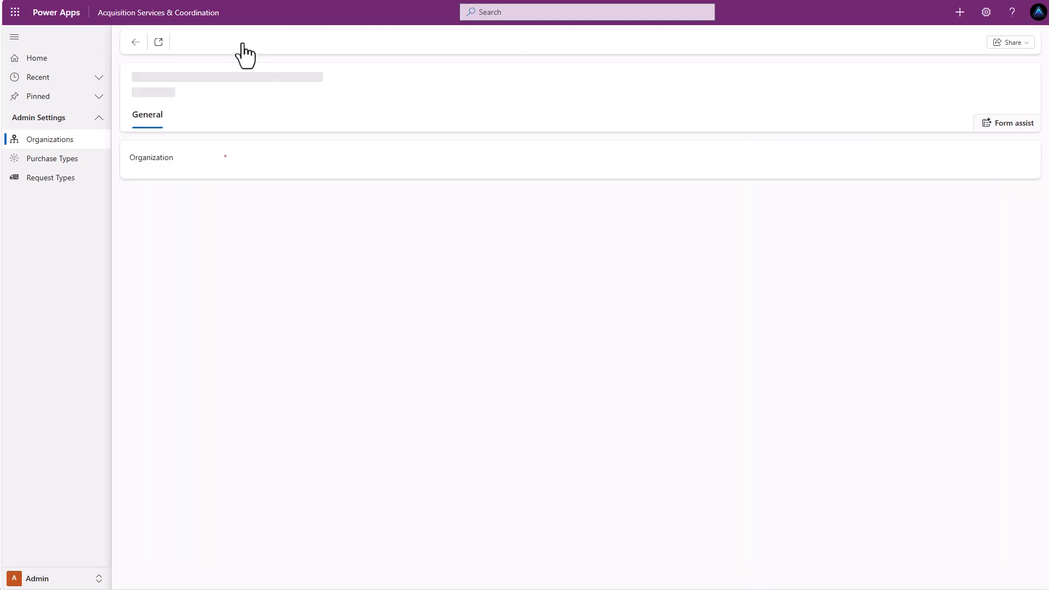
pyautogui.click(137, 46)
# - Review the records listed under Organizations, Purchase Types and Request Types
pyautogui.click(77, 141)
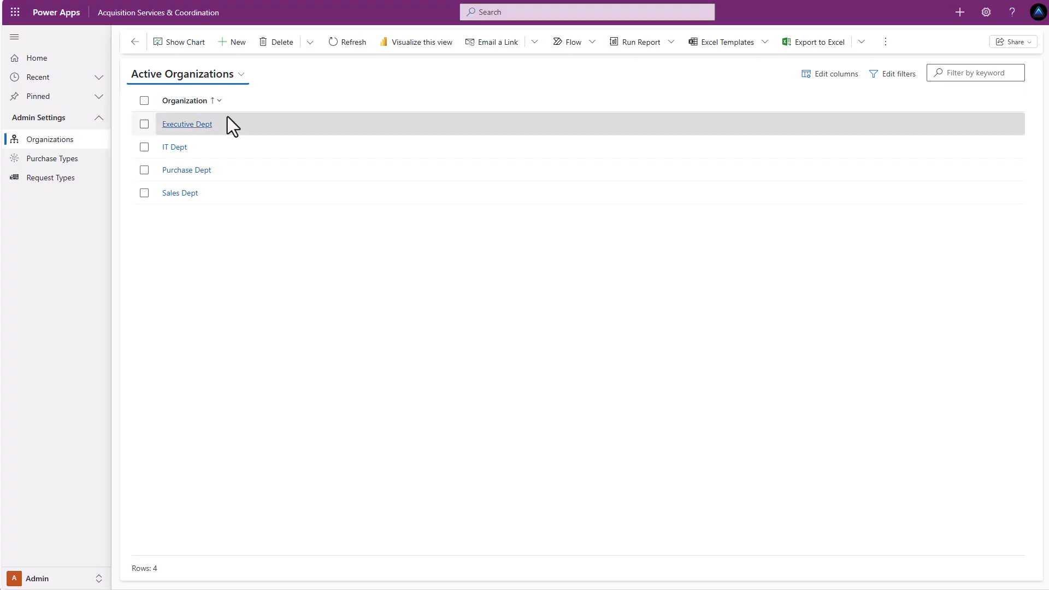
pyautogui.click(62, 161)
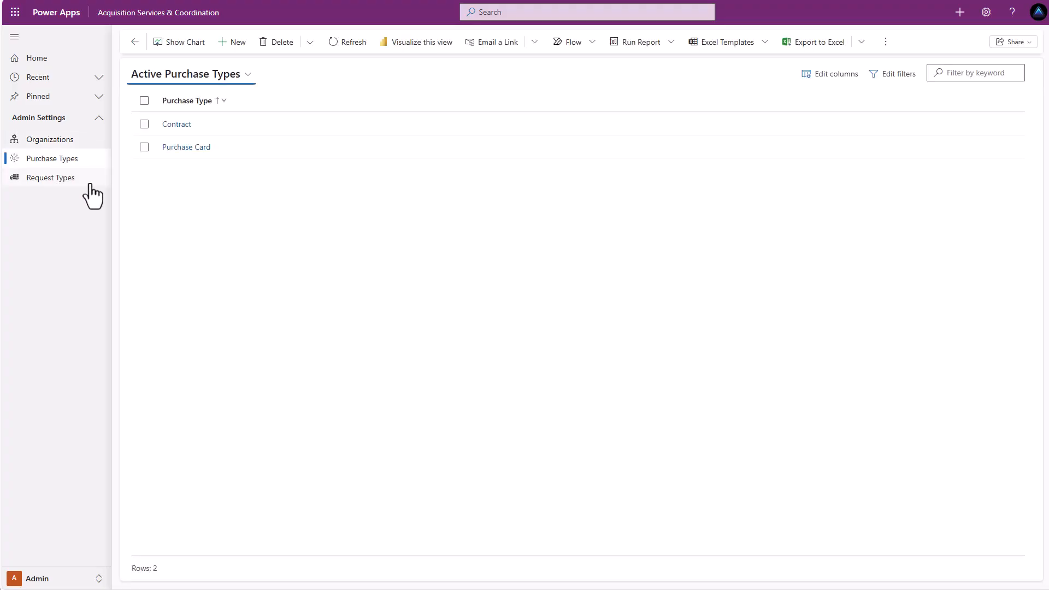
pyautogui.click(50, 181)
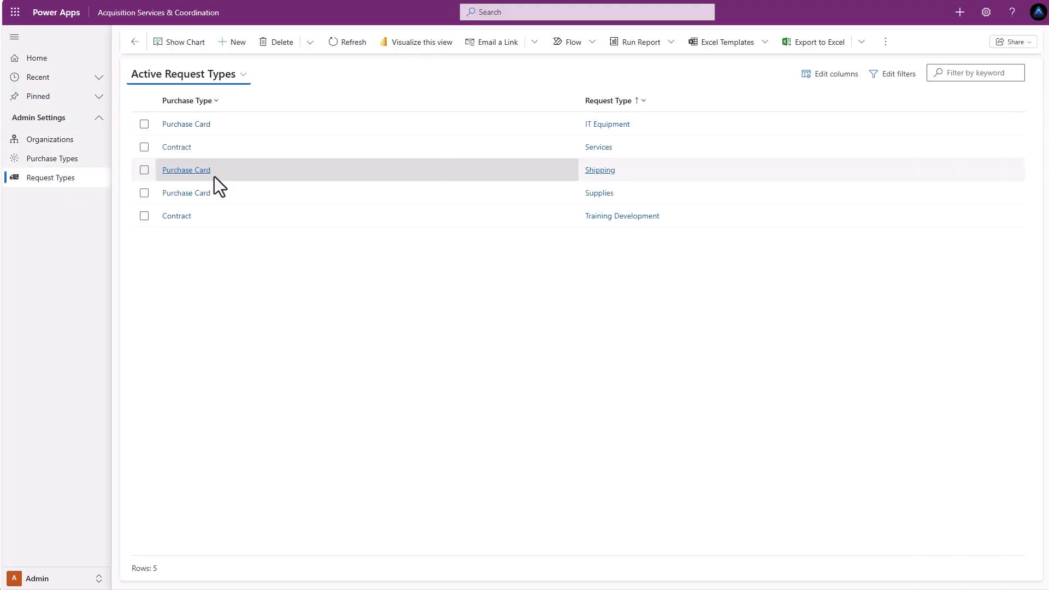
# - Switch to the Acquisition Management area, open the Vendors list and examine the blank new vendor form
pyautogui.click(47, 579)
pyautogui.click(59, 538)
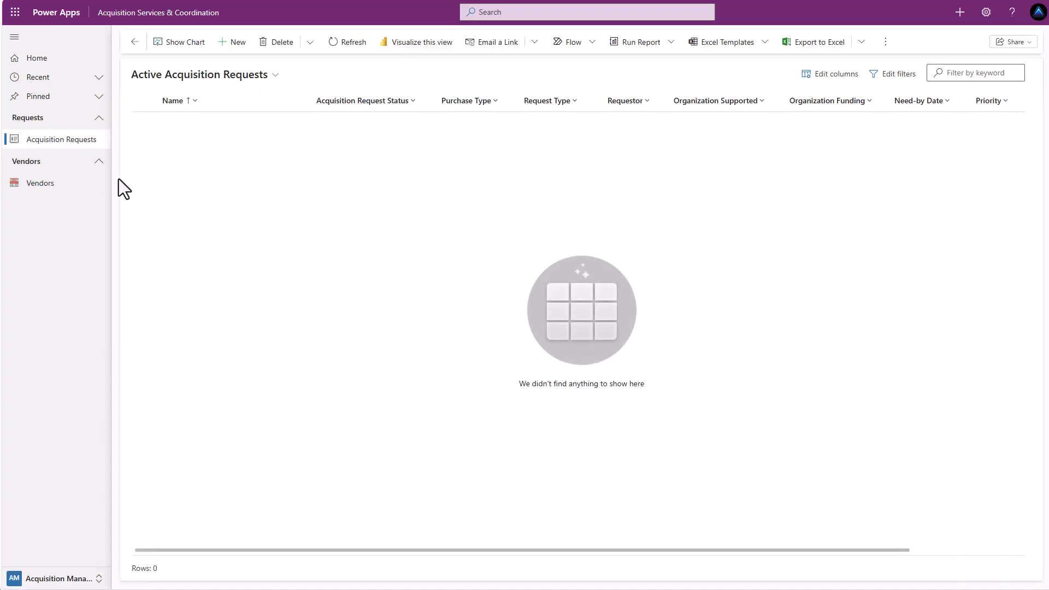
pyautogui.click(55, 184)
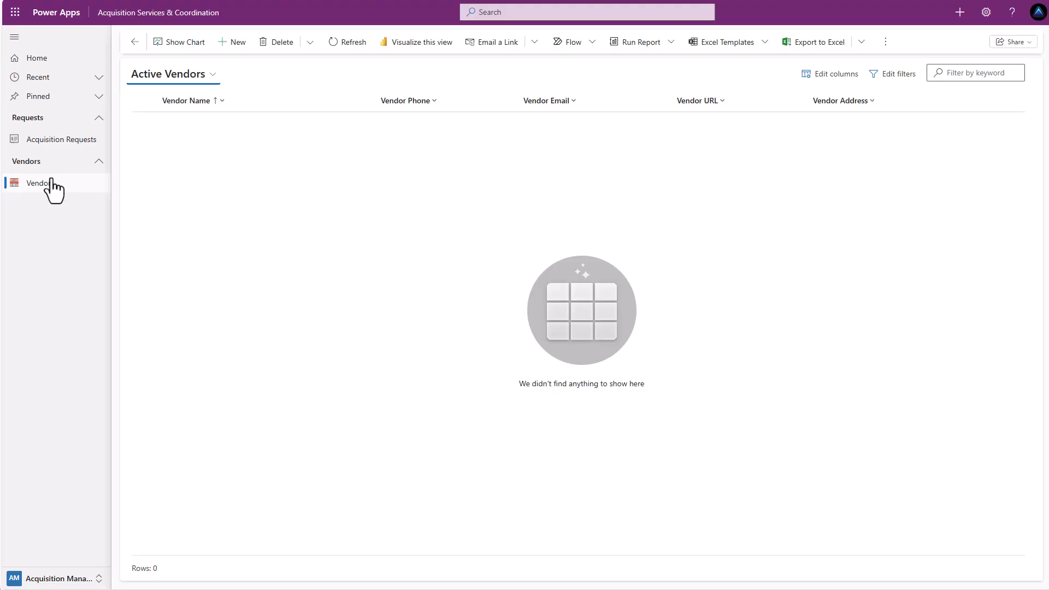
pyautogui.click(236, 43)
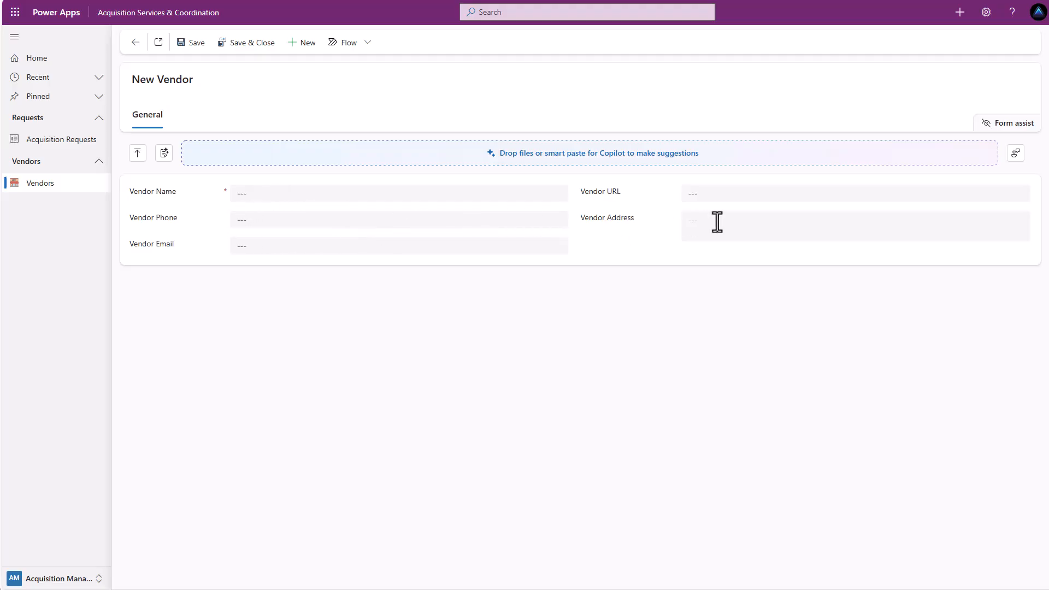
pyautogui.click(136, 43)
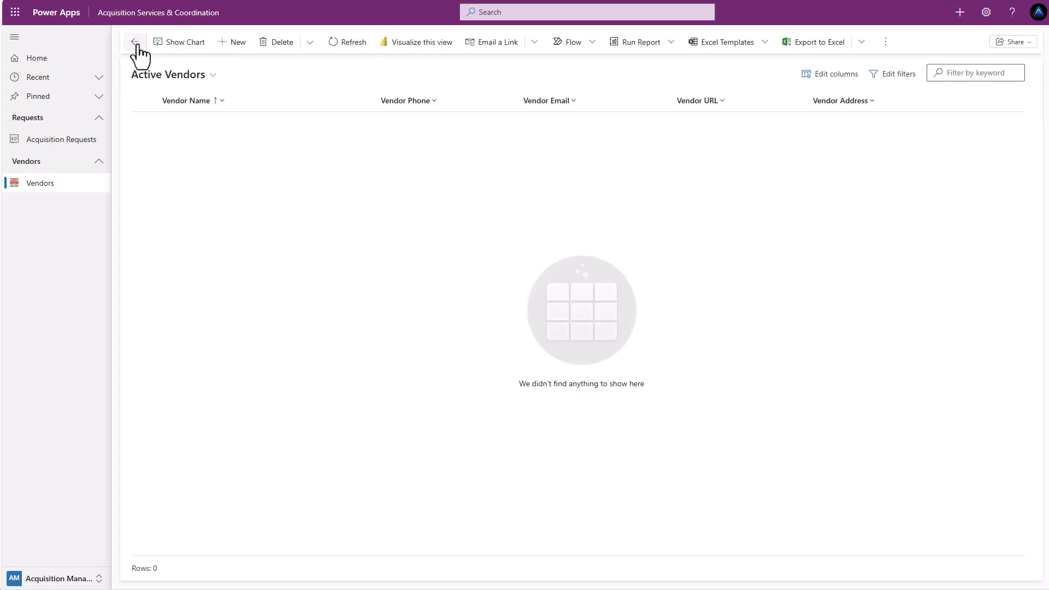
# - Open the Vendors list in Excel Online, paste the Staples, Office Depot, CDW, Dell and FedEx records from cell D2, and save them for import
pyautogui.click(863, 45)
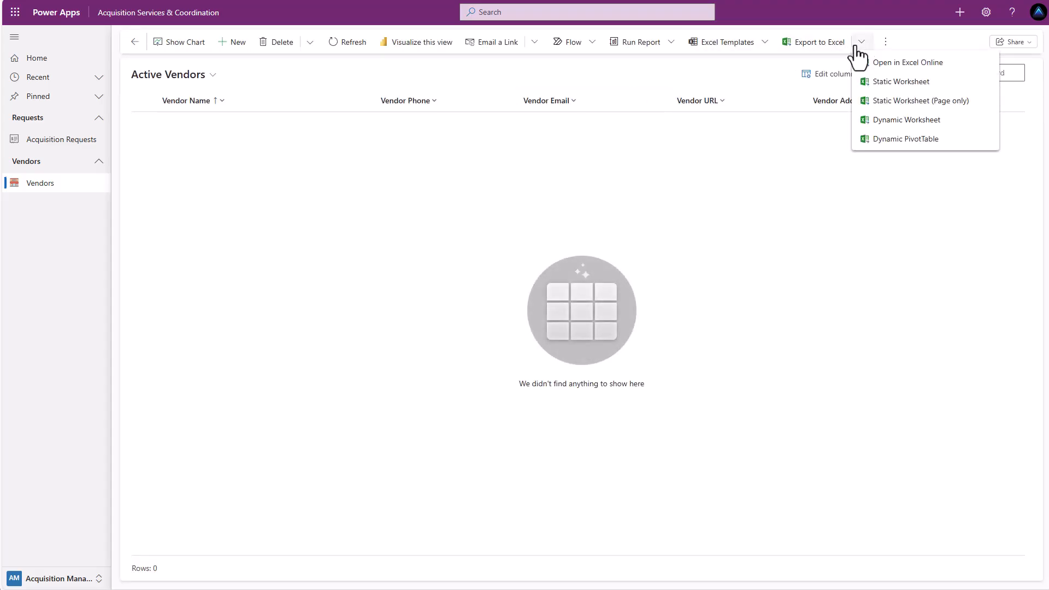
pyautogui.click(896, 65)
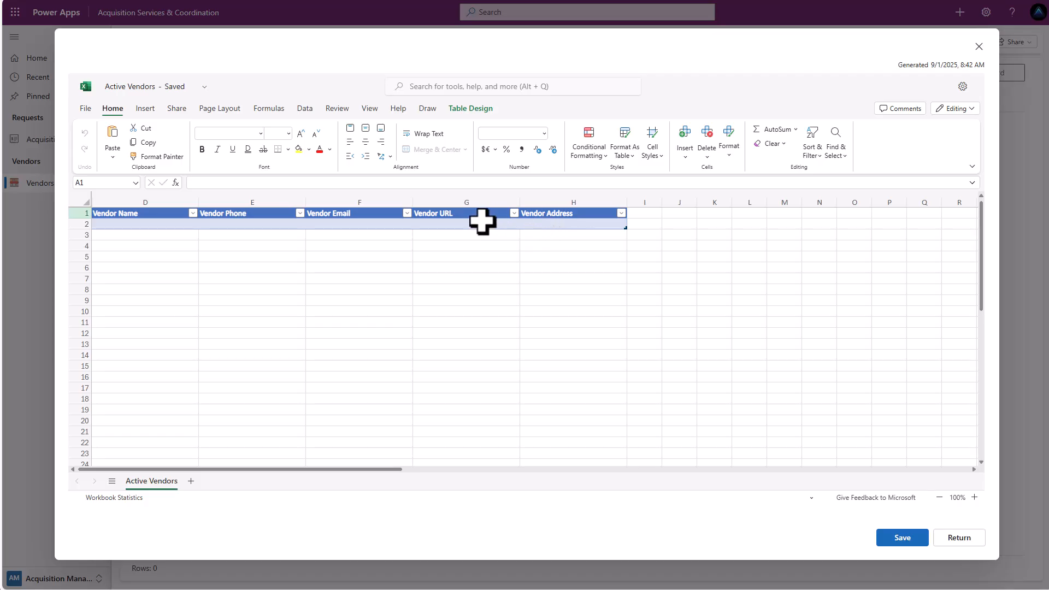
pyautogui.click(125, 224)
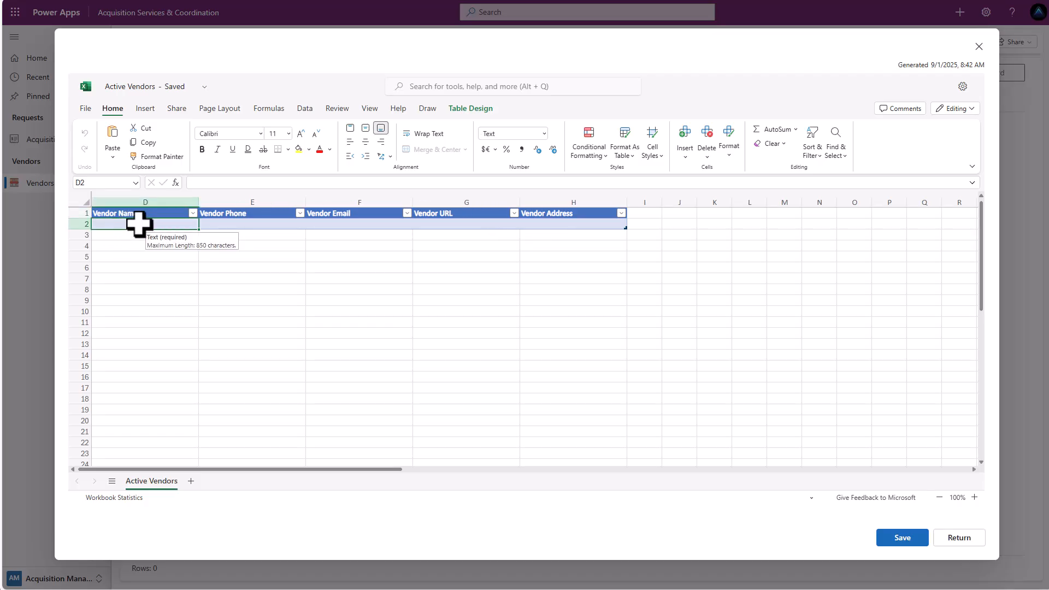
pyautogui.hotkey('ctrl', 'v')
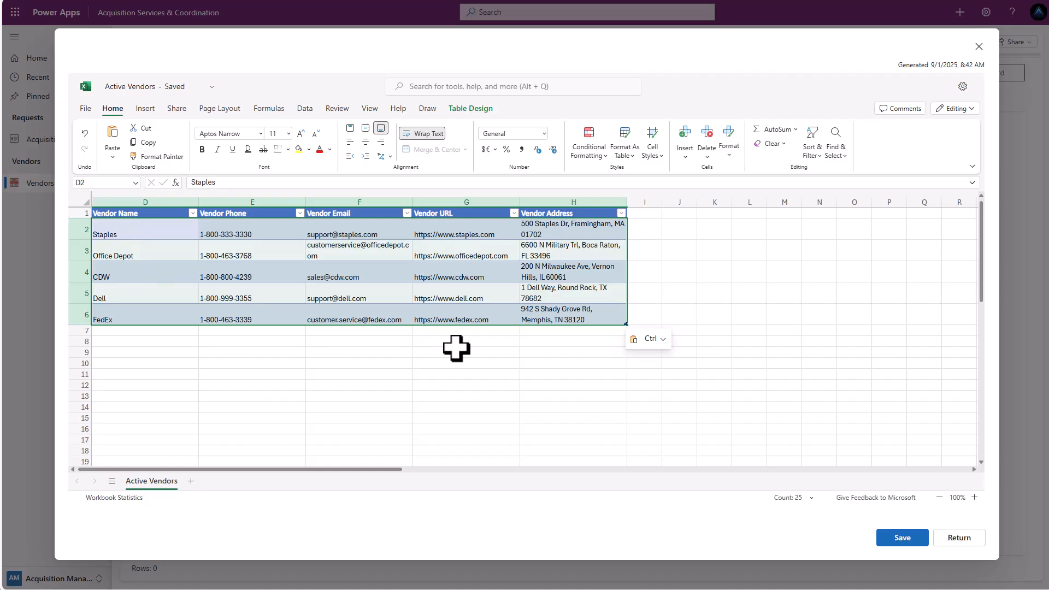
pyautogui.click(897, 540)
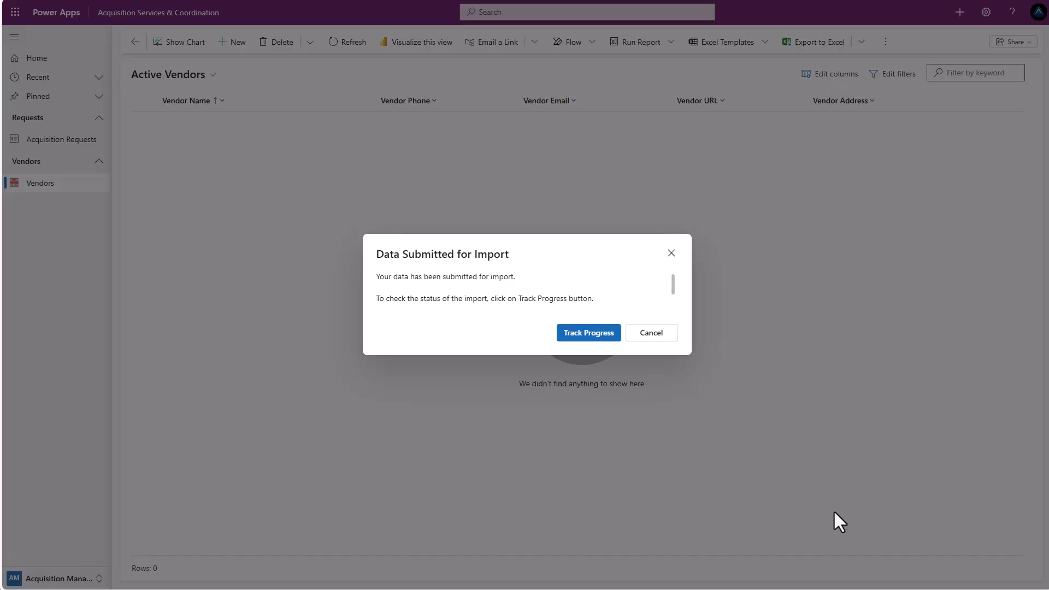
# - Track the progress of the Active Vendors import in the My Imports list
pyautogui.click(584, 333)
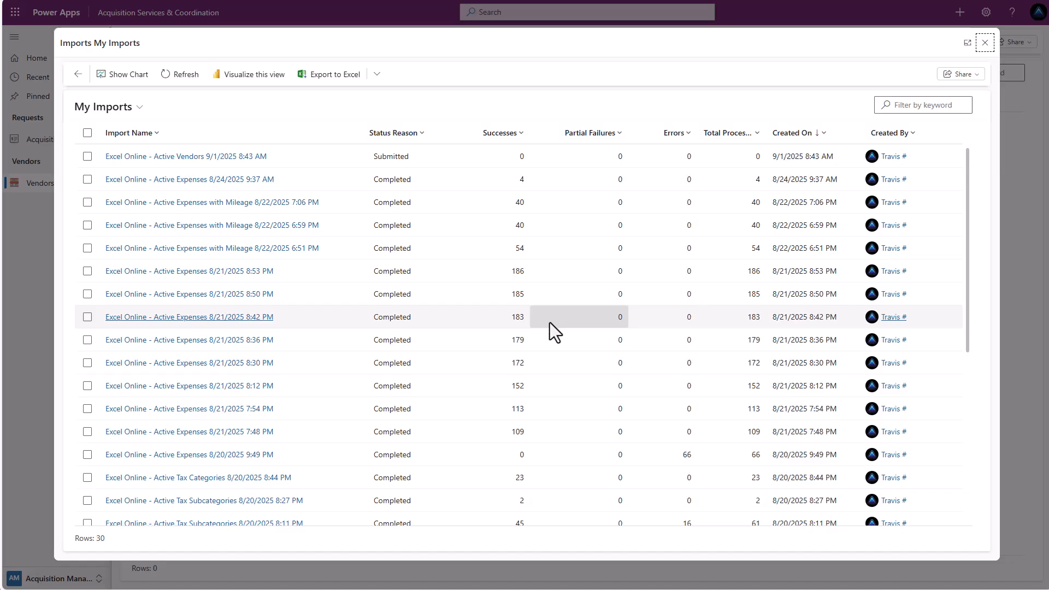
pyautogui.scroll(-3, 549, 322)
pyautogui.scroll(3, 550, 322)
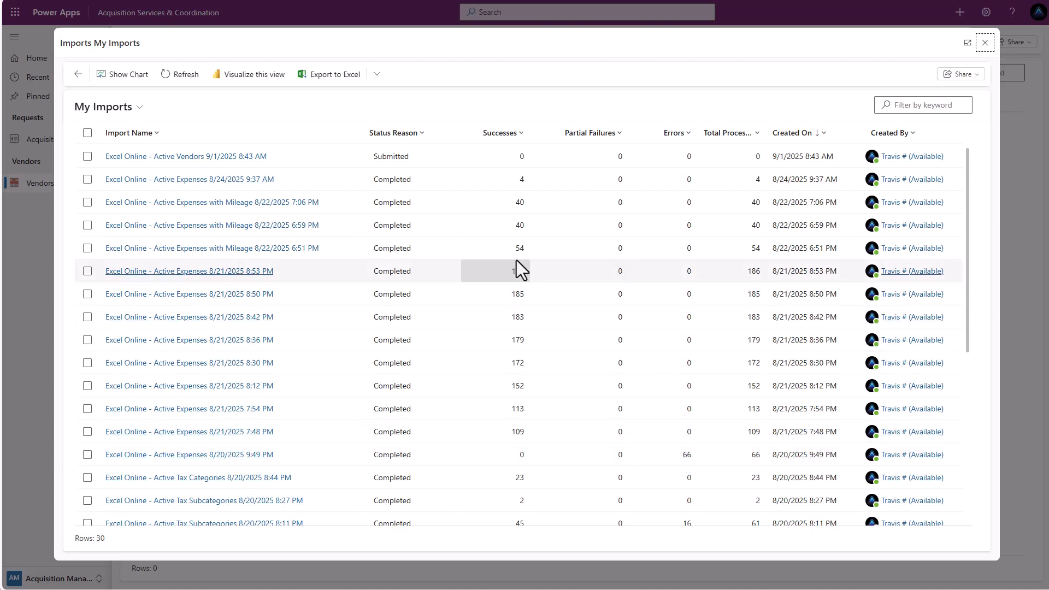
# - Refresh the My Imports list until the Active Vendors import finishes, close it and reload the Active Vendors list
pyautogui.click(176, 81)
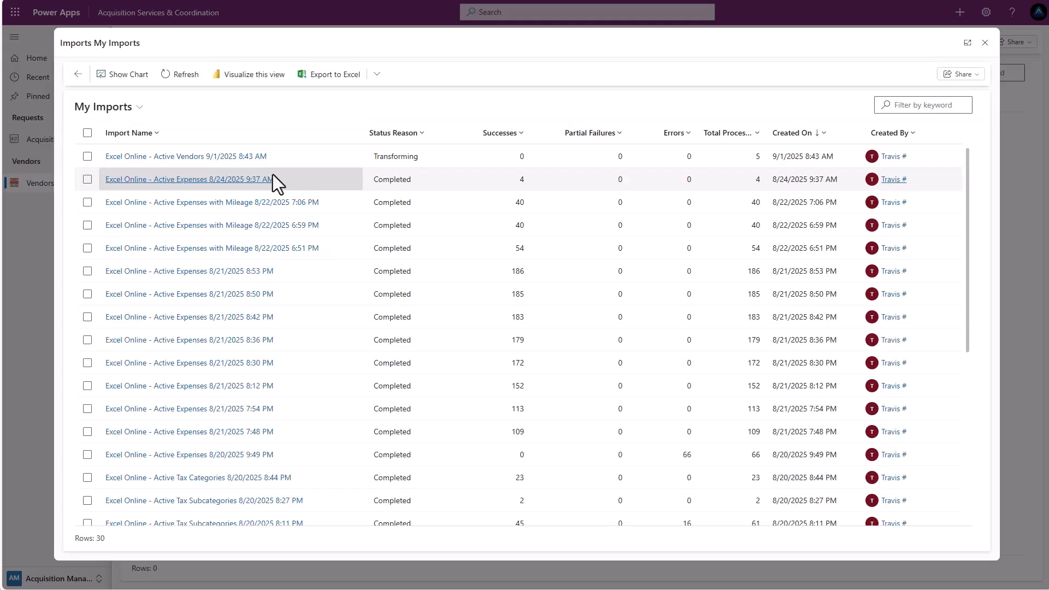
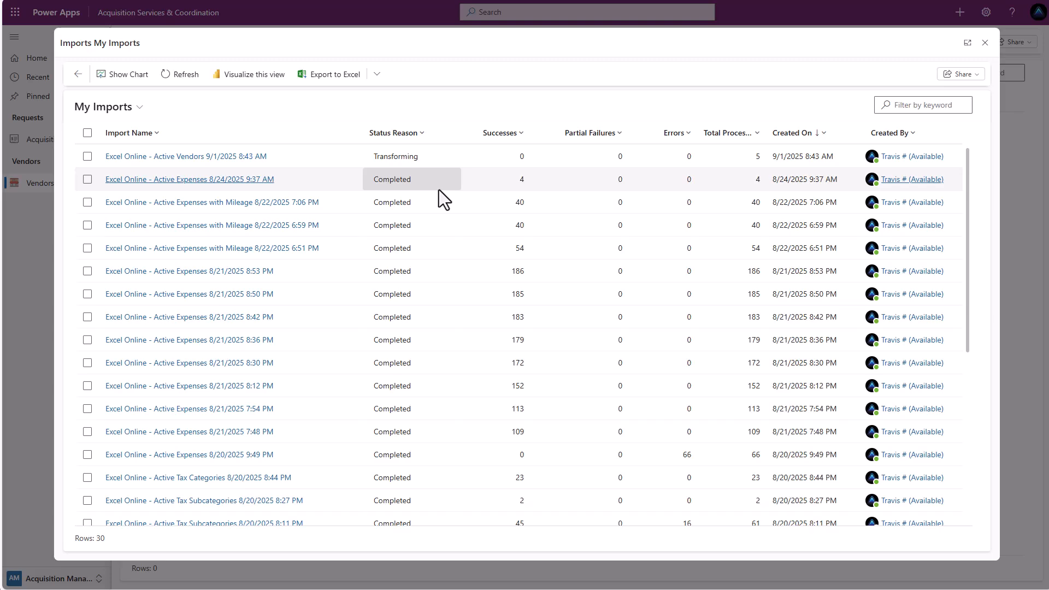
pyautogui.click(185, 77)
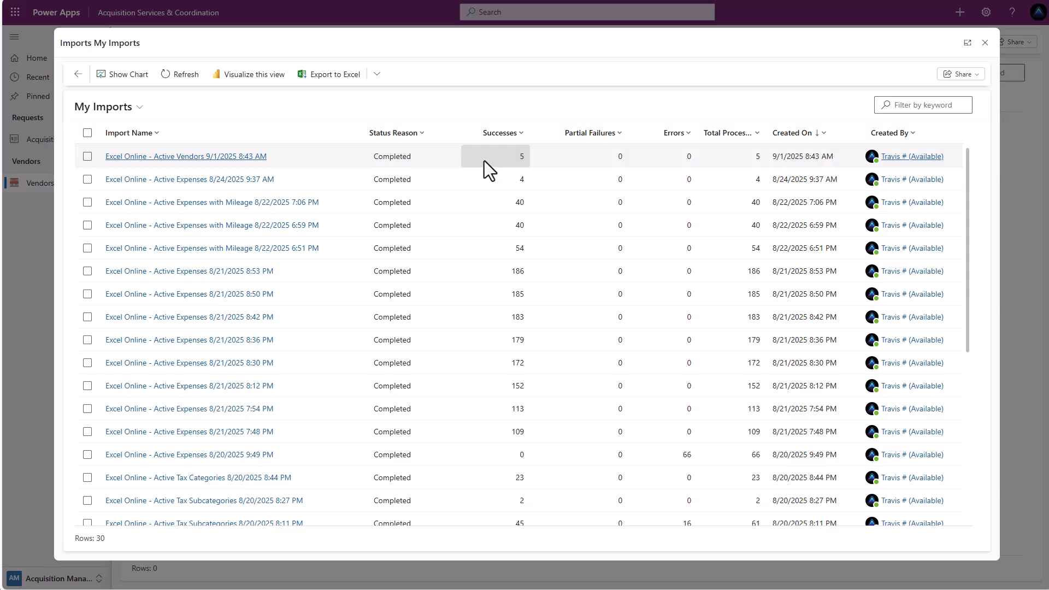
pyautogui.click(982, 43)
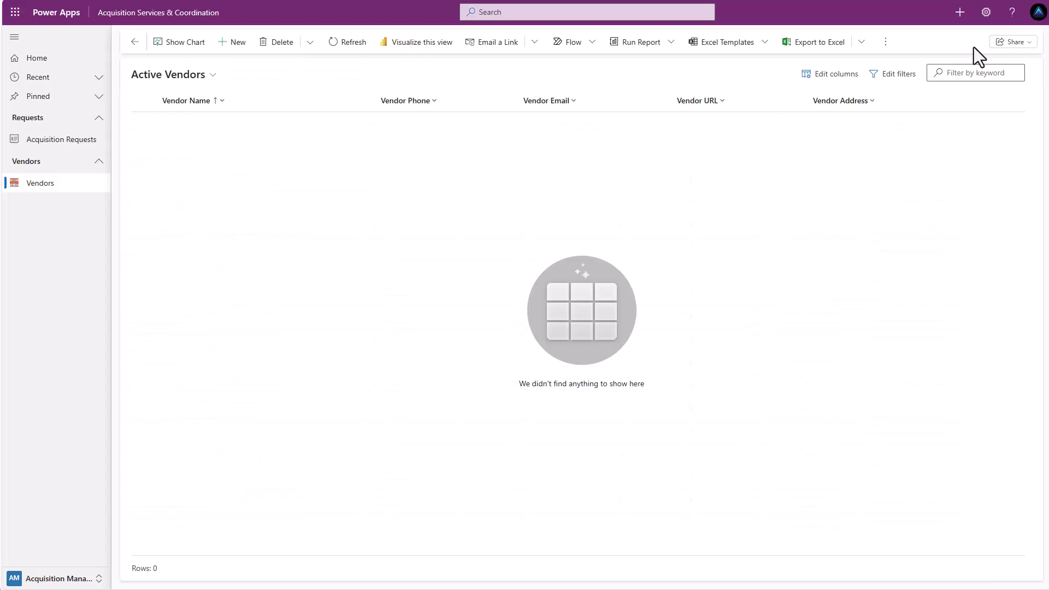
pyautogui.click(342, 51)
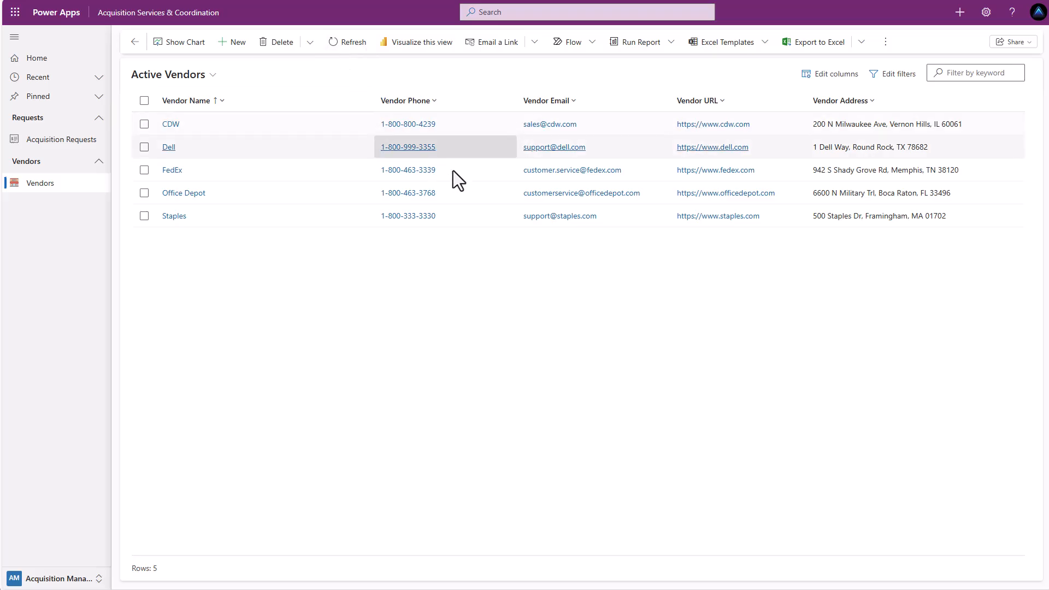
# - Start a new acquisition request with purchase type Purchase Card and request type Supplies
pyautogui.click(66, 144)
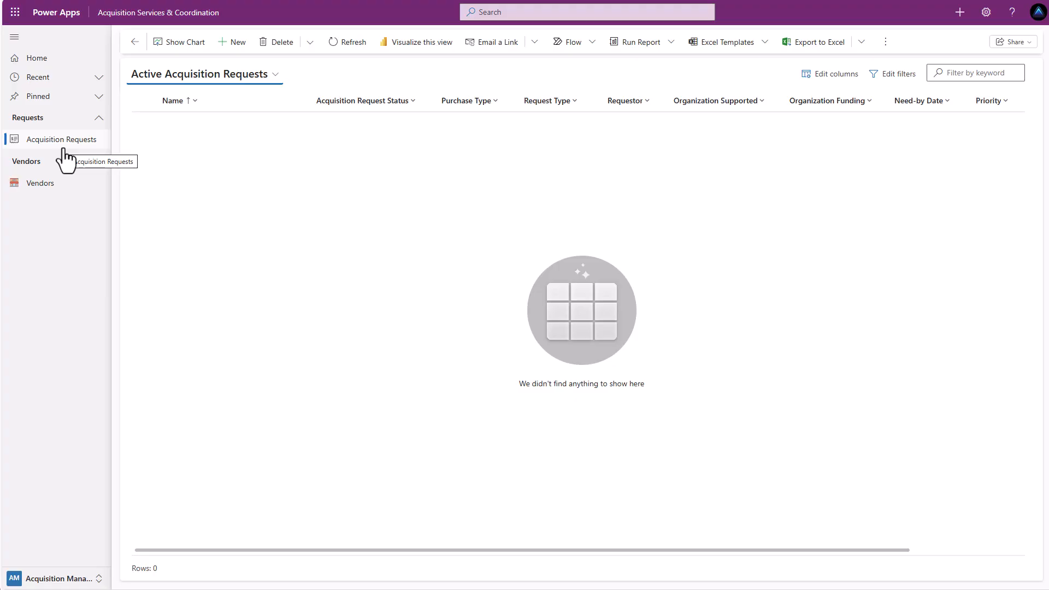
pyautogui.click(235, 46)
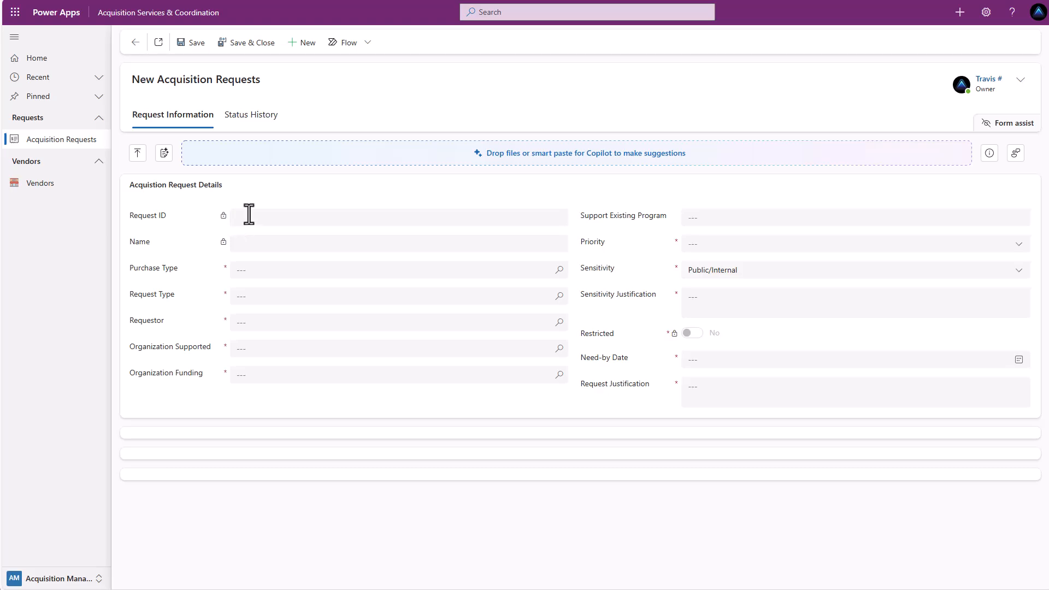
pyautogui.click(554, 273)
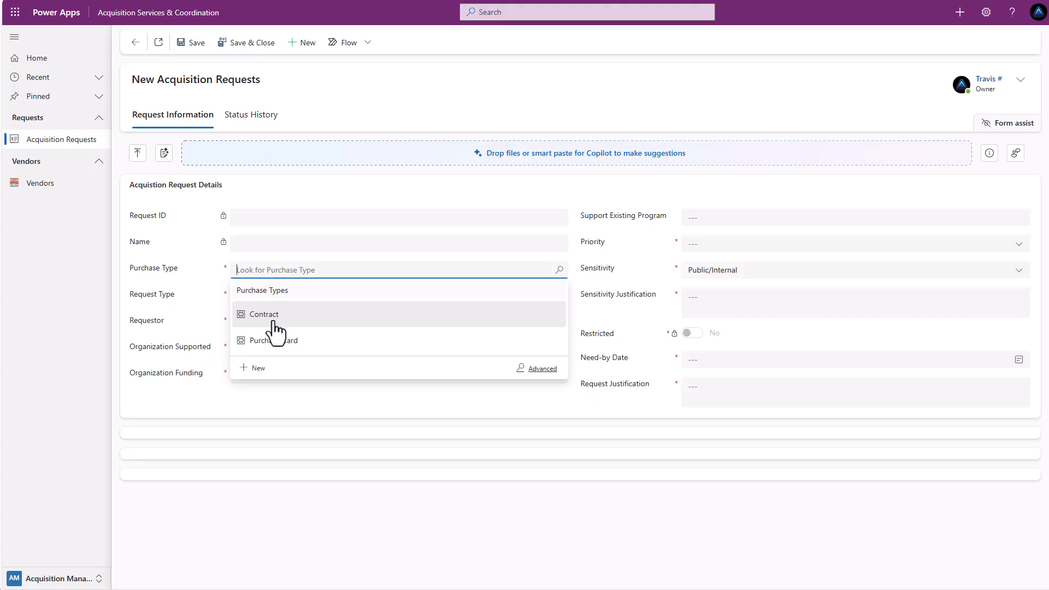
pyautogui.click(289, 341)
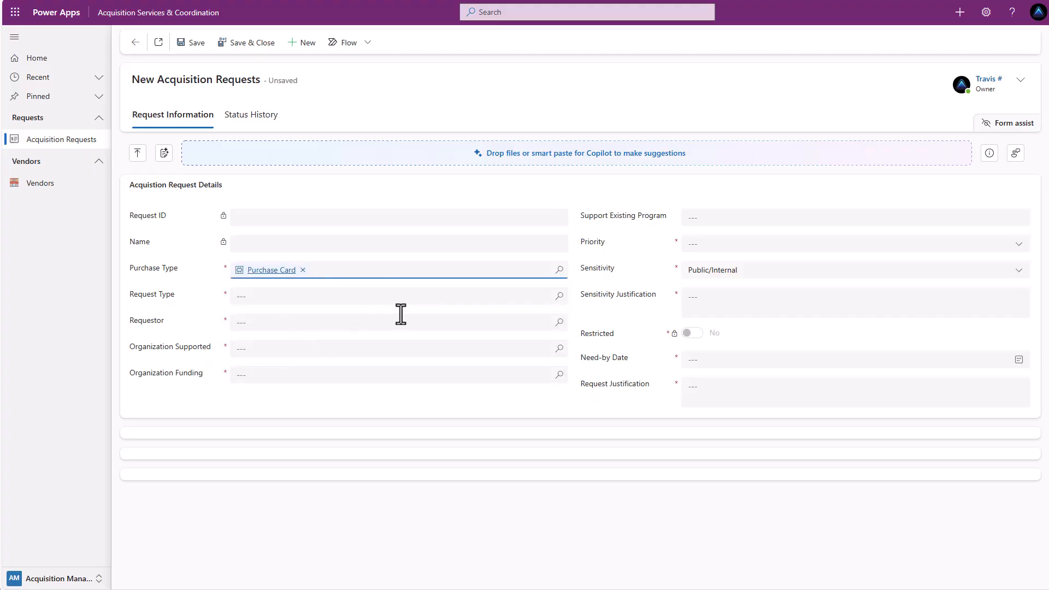
pyautogui.click(558, 297)
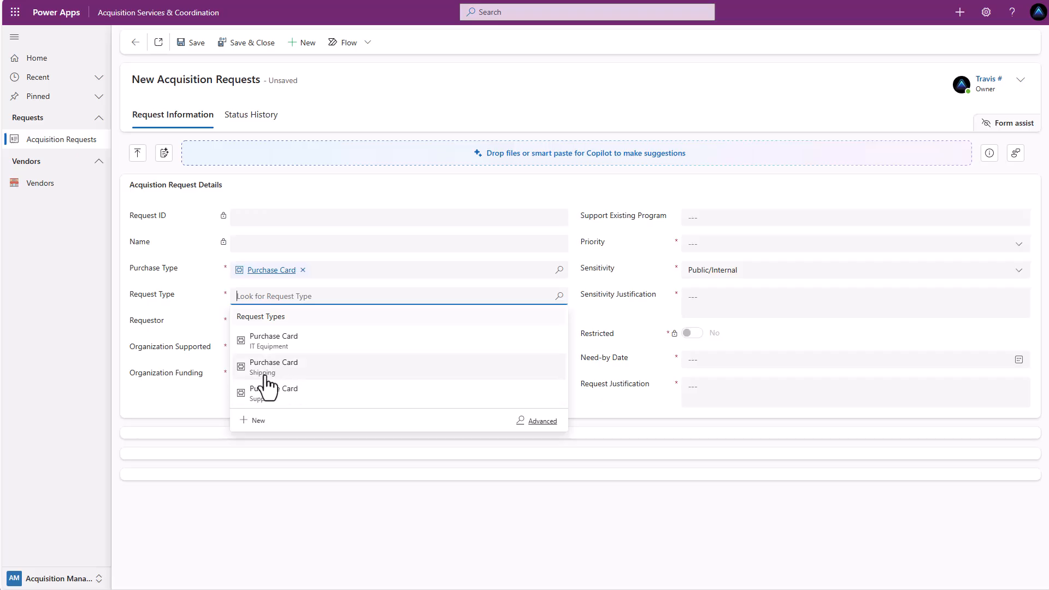
pyautogui.click(299, 395)
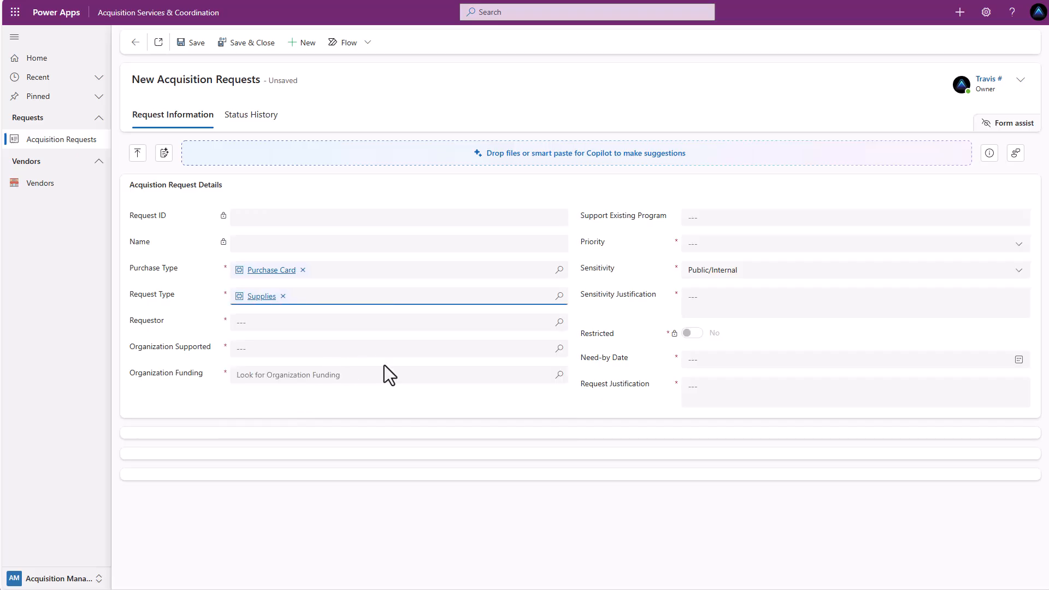
# - Fill in the requestor's name and set both Organization Supported and Organization Funding to Executive Dept
pyautogui.click(372, 348)
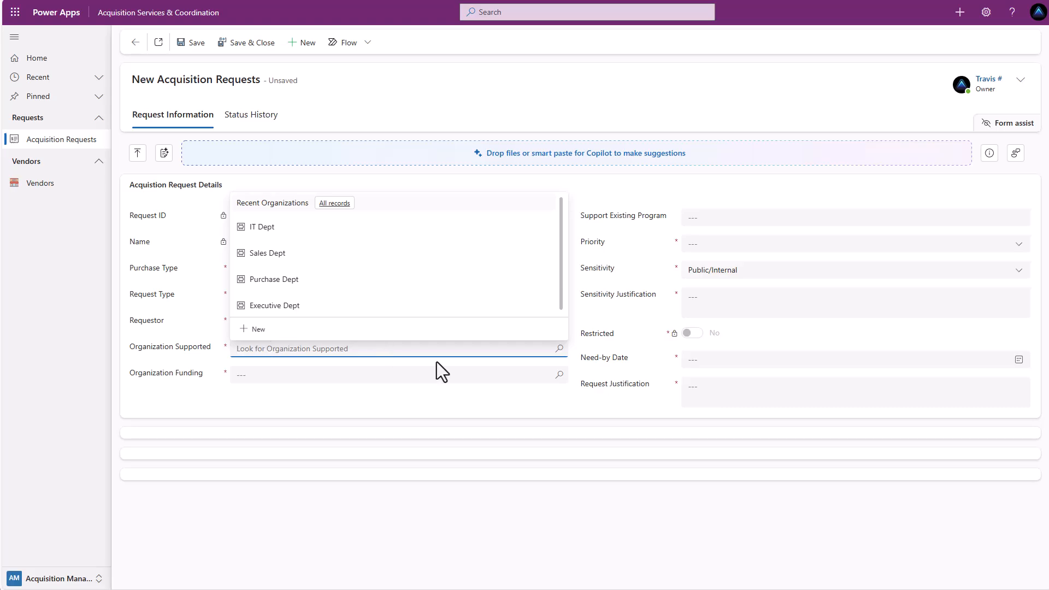
pyautogui.click(284, 305)
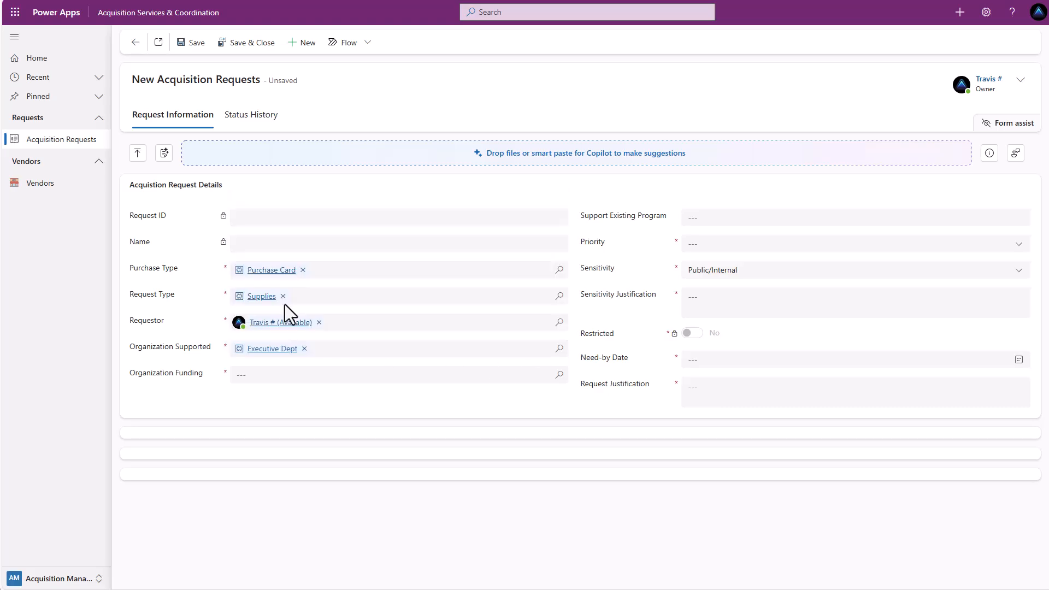
pyautogui.click(449, 375)
pyautogui.click(294, 333)
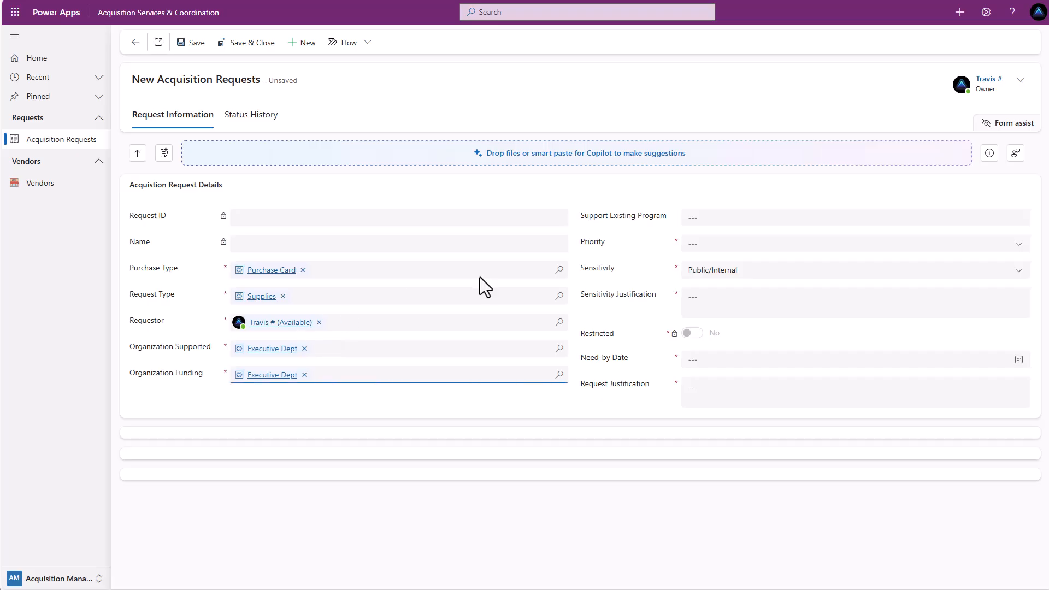
# - Leave Support Existing Program blank, set the priority to Routine (30+ days) and keep the sensitivity at Public/Internal
pyautogui.click(737, 217)
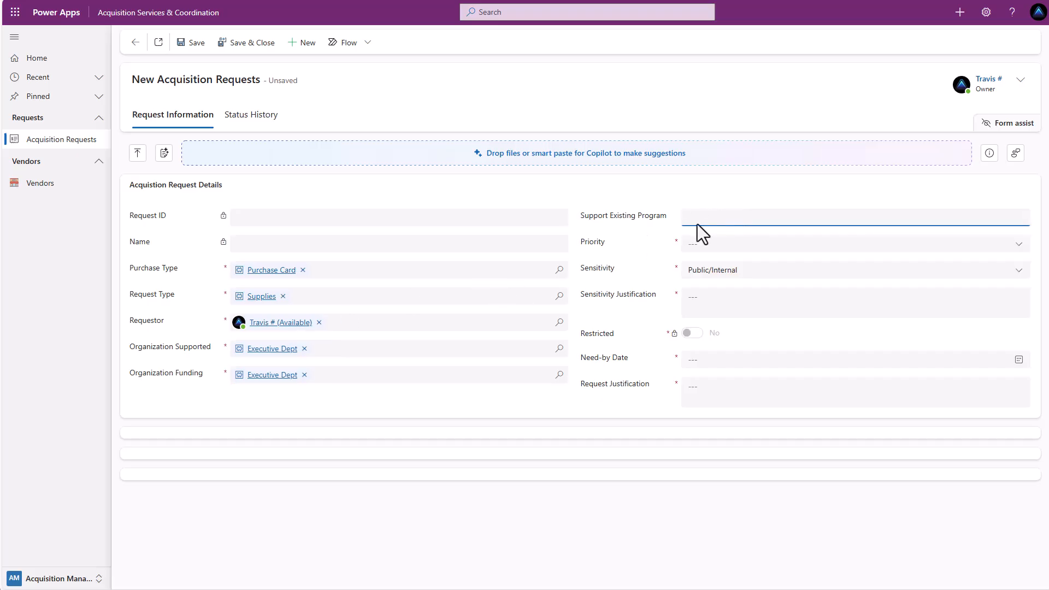
pyautogui.click(1017, 245)
pyautogui.click(772, 287)
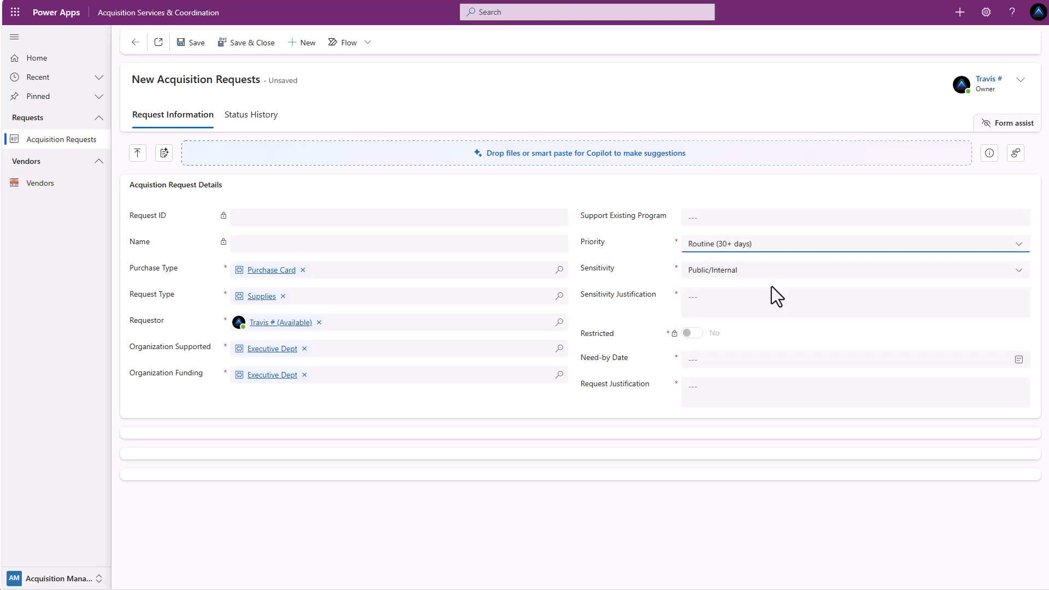
pyautogui.click(1011, 274)
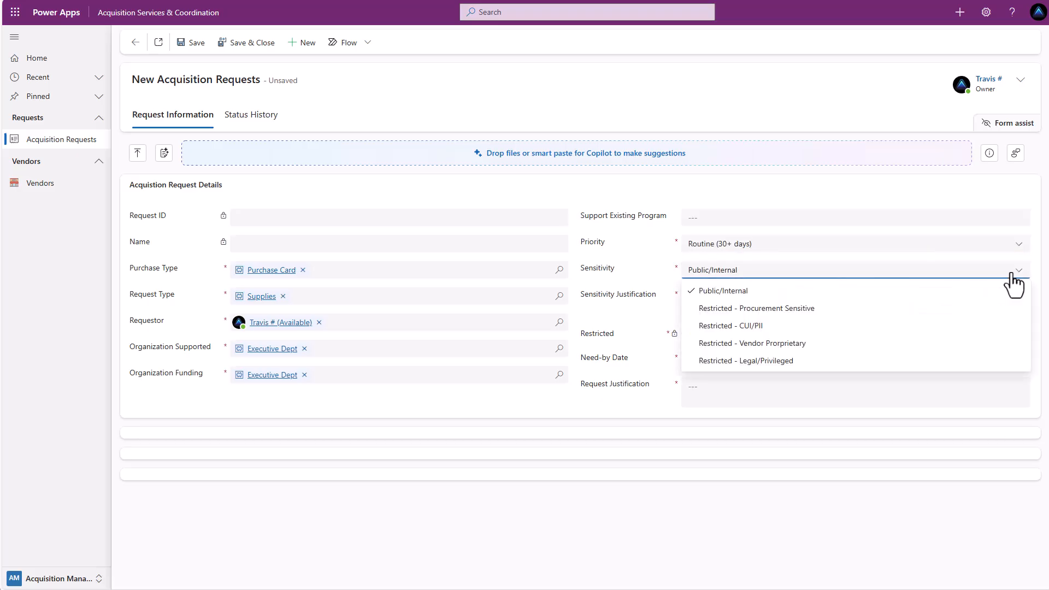
pyautogui.click(725, 292)
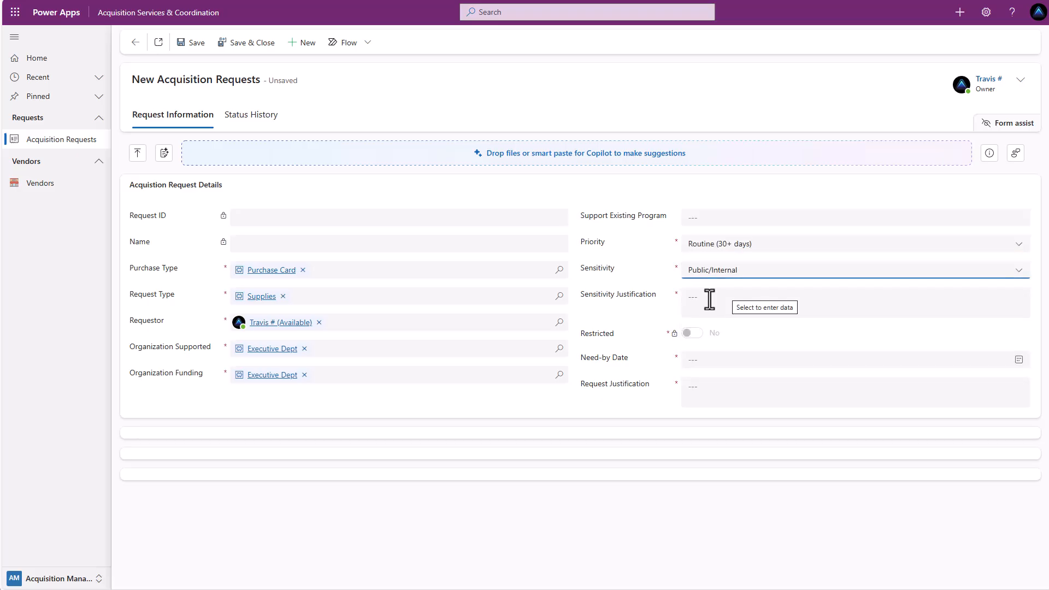
# - Enter "No concerns about restrictions or sensitivity." as the sensitivity justification and set the need-by date to 10/3/2025
pyautogui.click(710, 299)
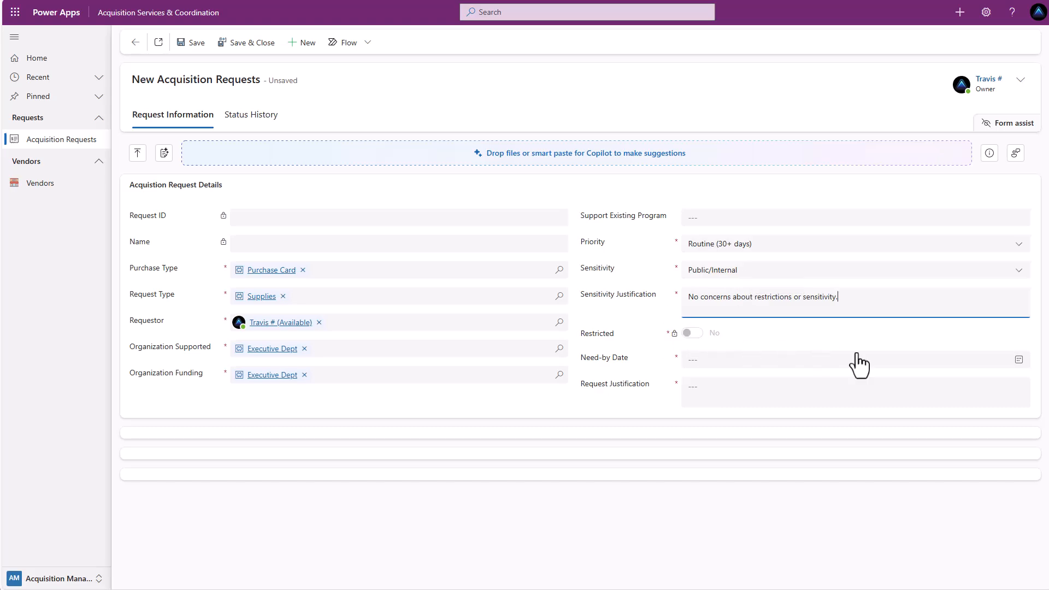
pyautogui.click(1019, 359)
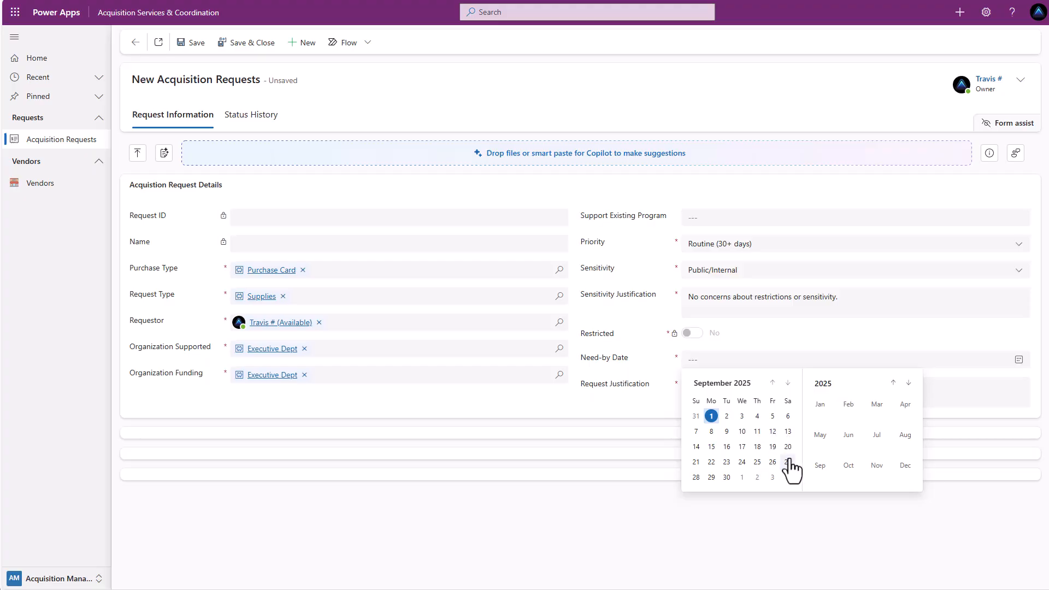
pyautogui.click(771, 477)
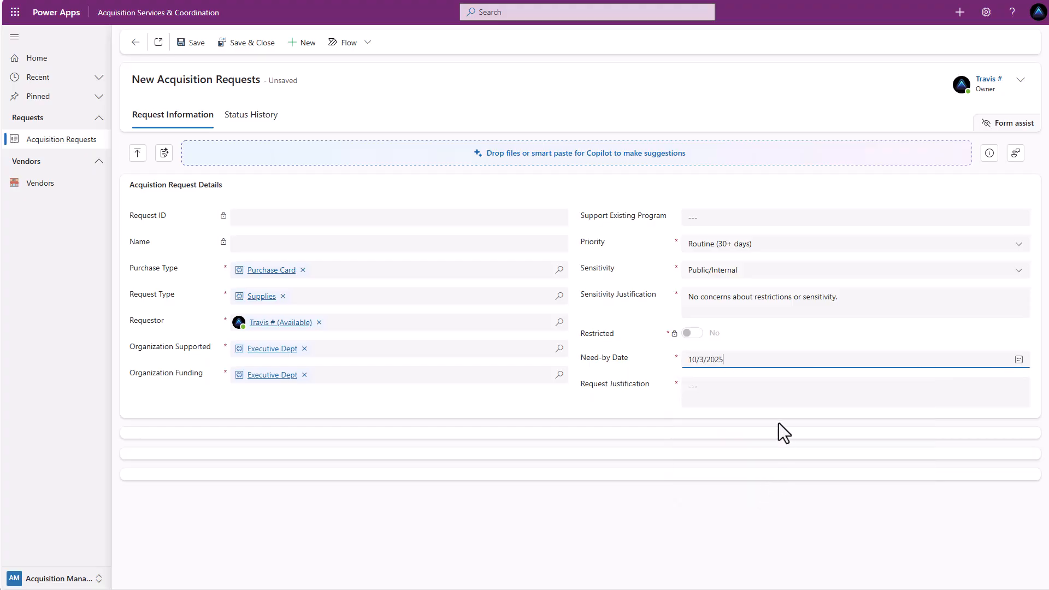
# - Enter "To test the systrem" as the request justification and save the acquisition request
pyautogui.click(730, 390)
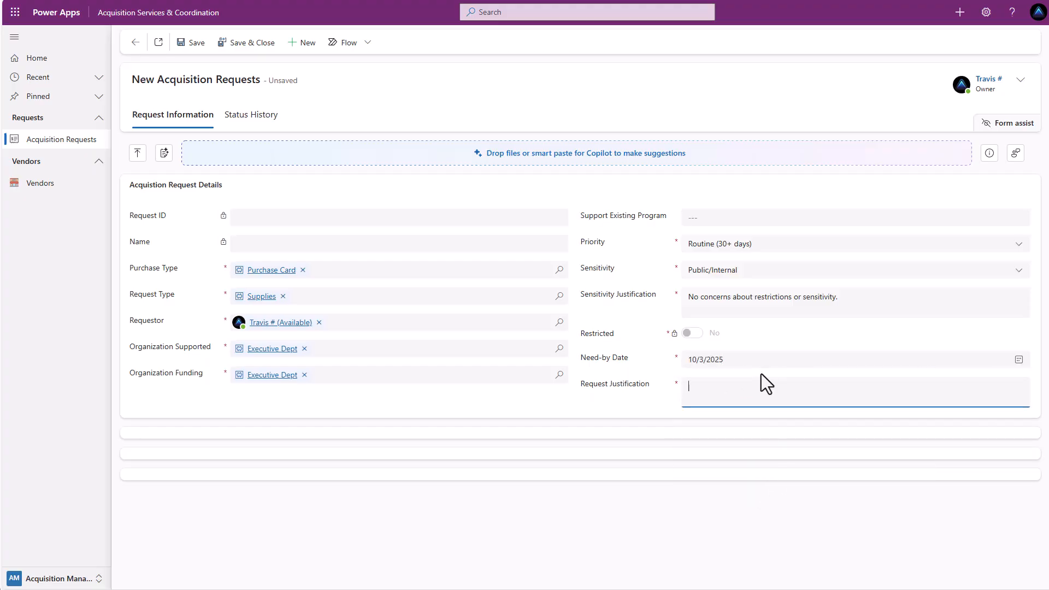
pyautogui.write('Top tes')
pyautogui.press('BackSpace')
pyautogui.press('BackSpace')
pyautogui.press('BackSpace')
pyautogui.press('BackSpace')
pyautogui.press('BackSpace')
pyautogui.write('test the systrem')
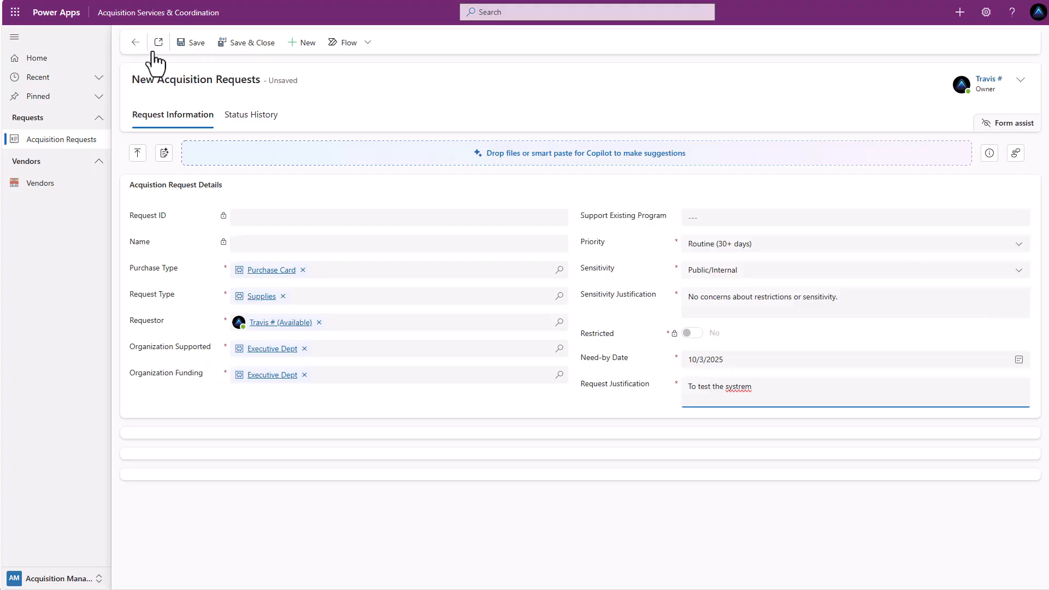
pyautogui.click(196, 44)
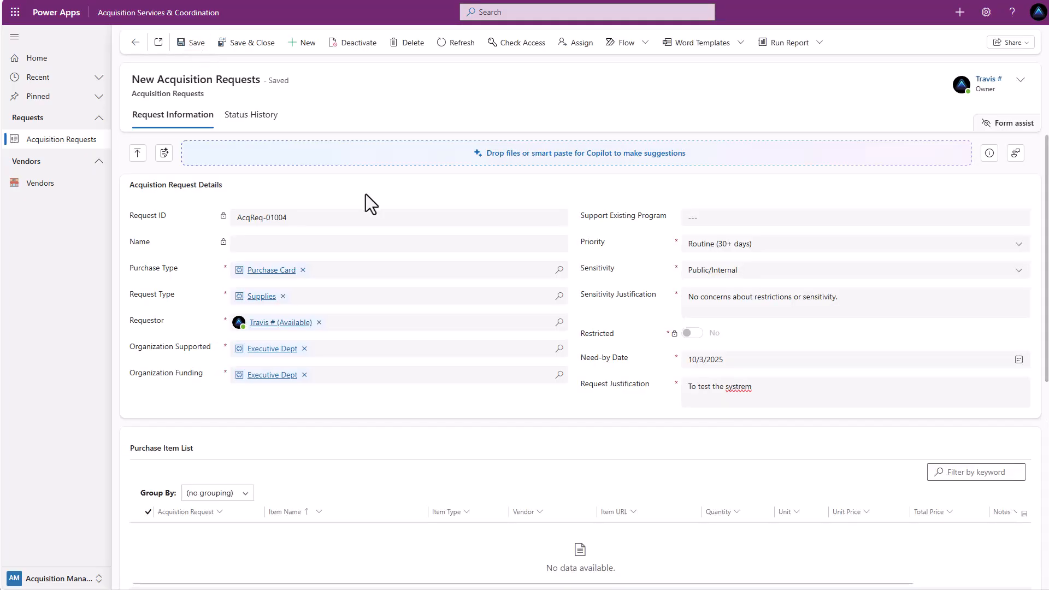
# - Examine the saved request's Purchase Item List, Purchase Items and Request Attachments sections against its request details
pyautogui.scroll(-2, 457, 268)
pyautogui.scroll(-1, 457, 267)
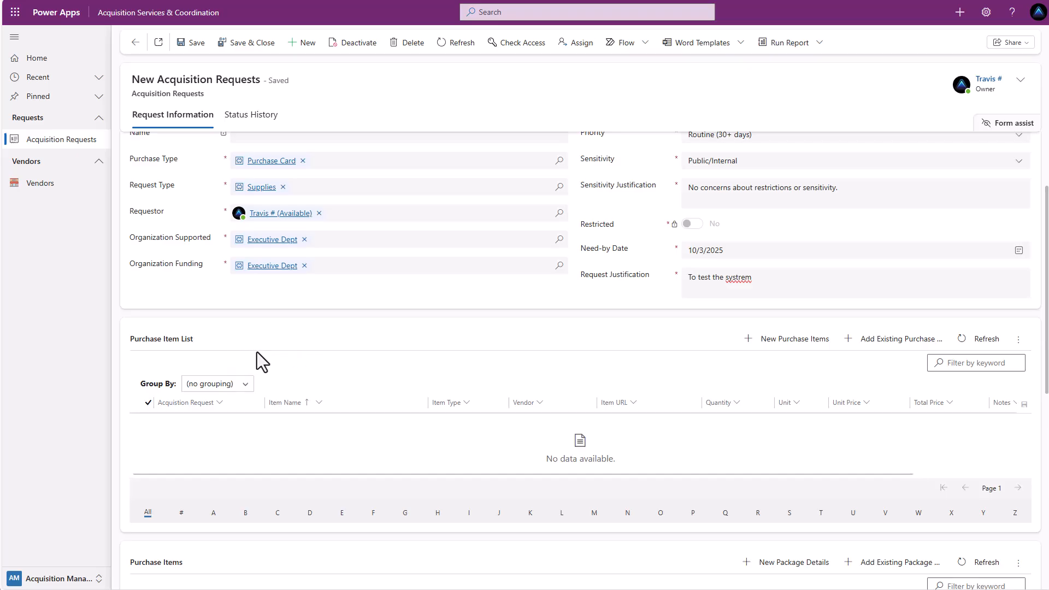
pyautogui.scroll(-1, 255, 352)
pyautogui.scroll(-2, 255, 350)
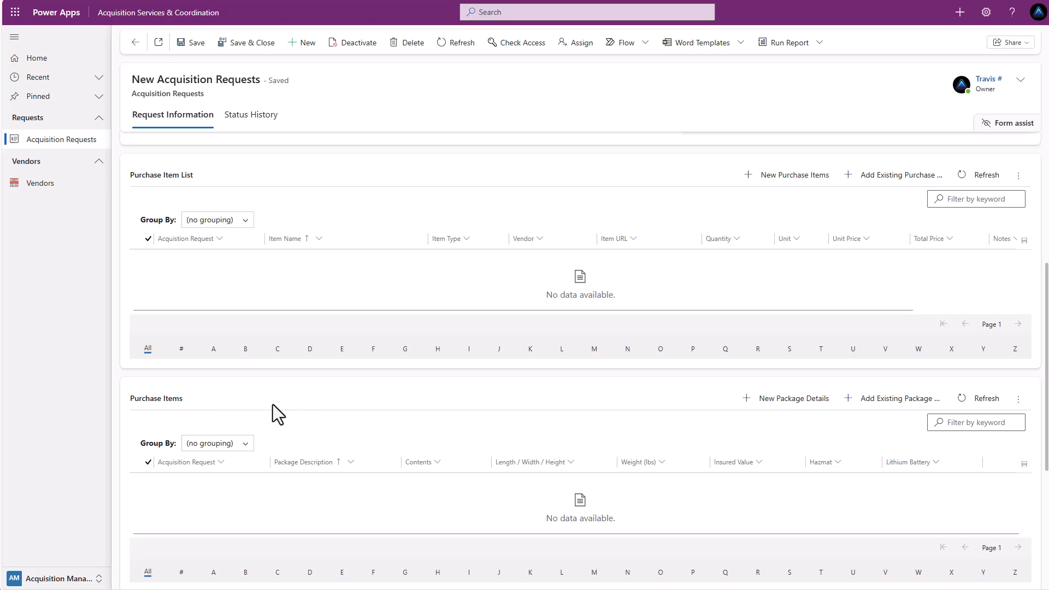
pyautogui.scroll(-5, 283, 408)
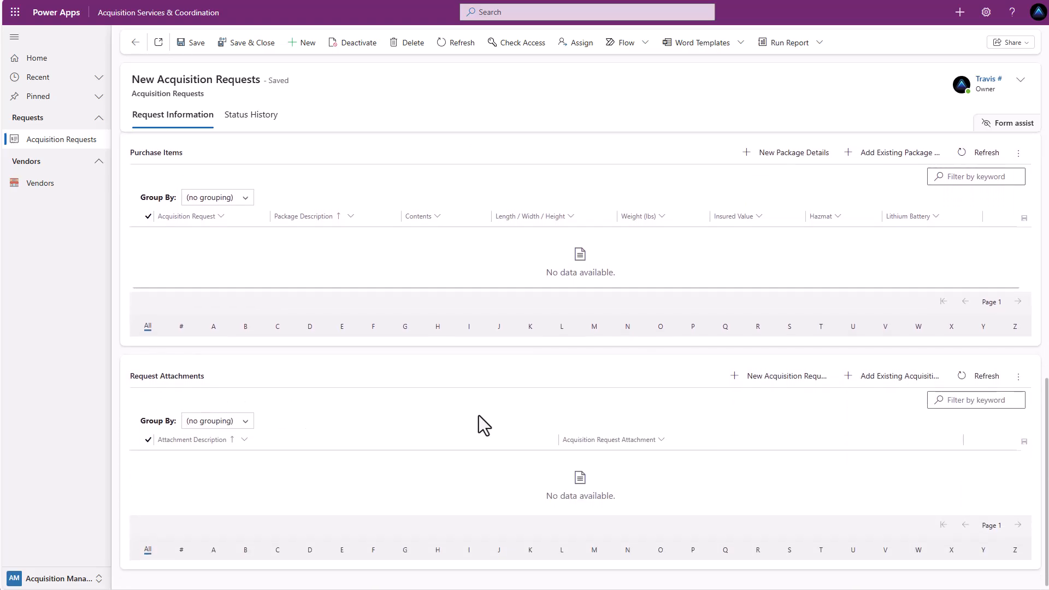
pyautogui.scroll(4, 473, 418)
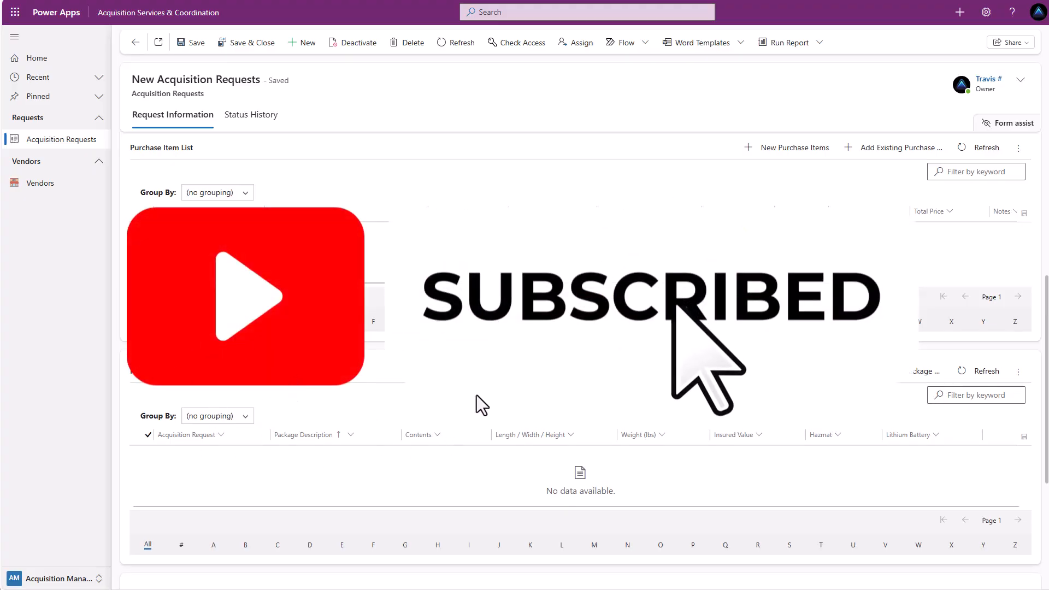
pyautogui.scroll(5, 405, 399)
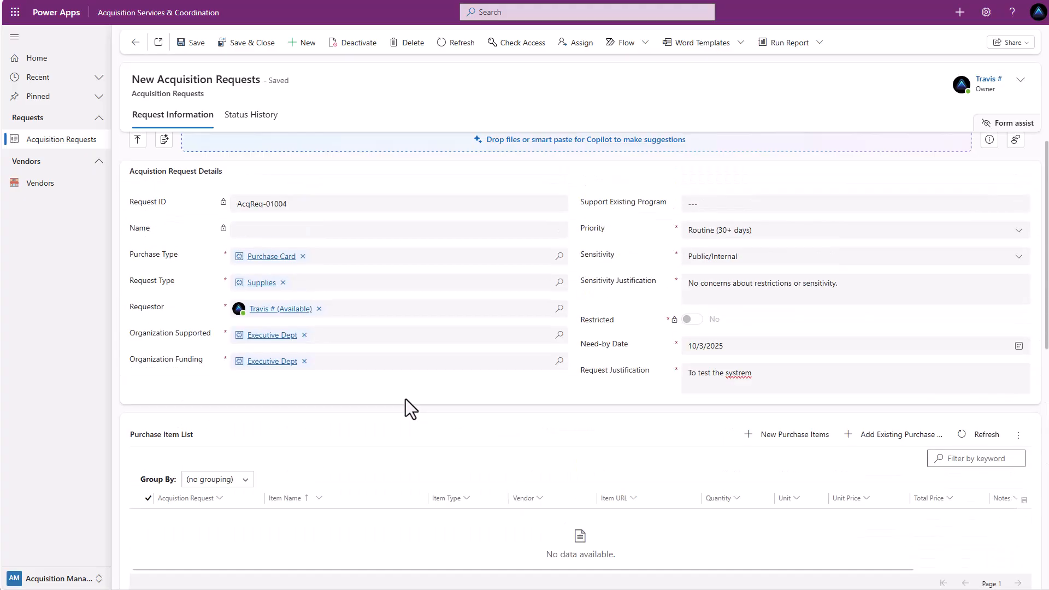
pyautogui.scroll(-8, 352, 388)
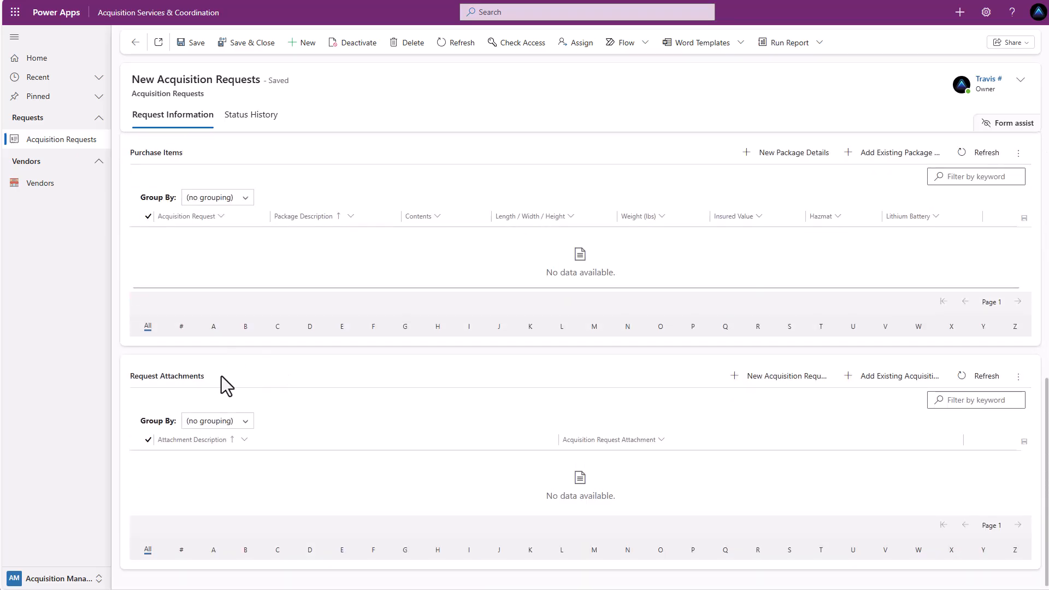
pyautogui.scroll(4, 383, 371)
pyautogui.scroll(5, 392, 375)
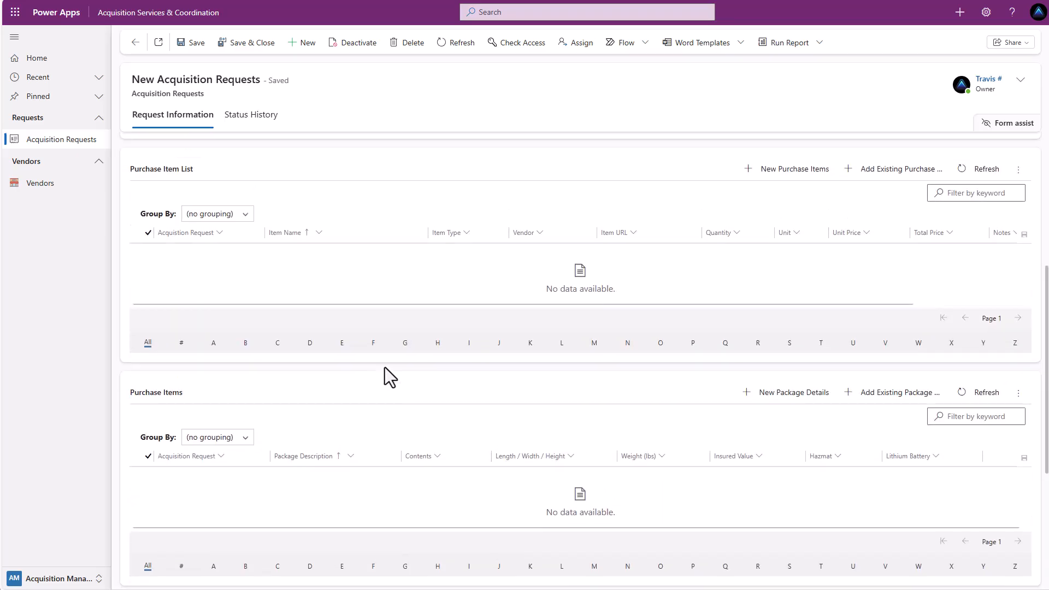
pyautogui.scroll(-7, 317, 299)
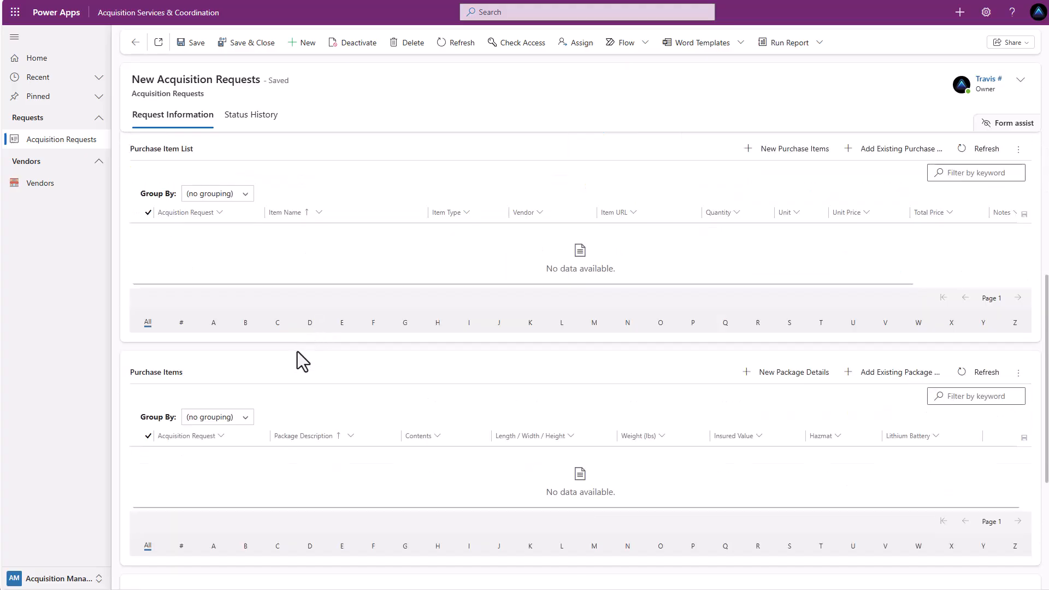
pyautogui.scroll(10, 356, 375)
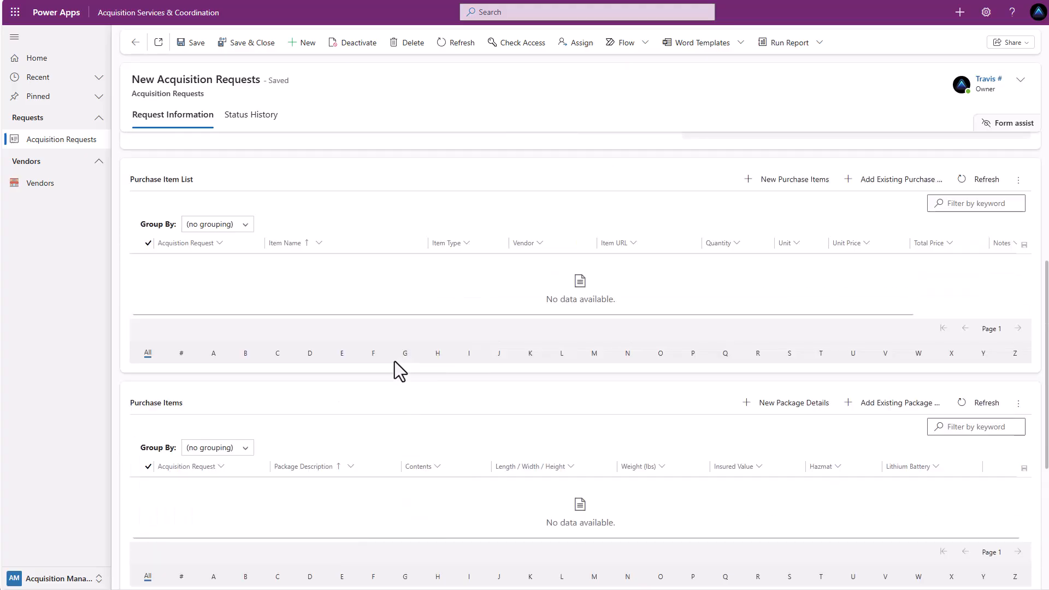
pyautogui.scroll(-7, 501, 349)
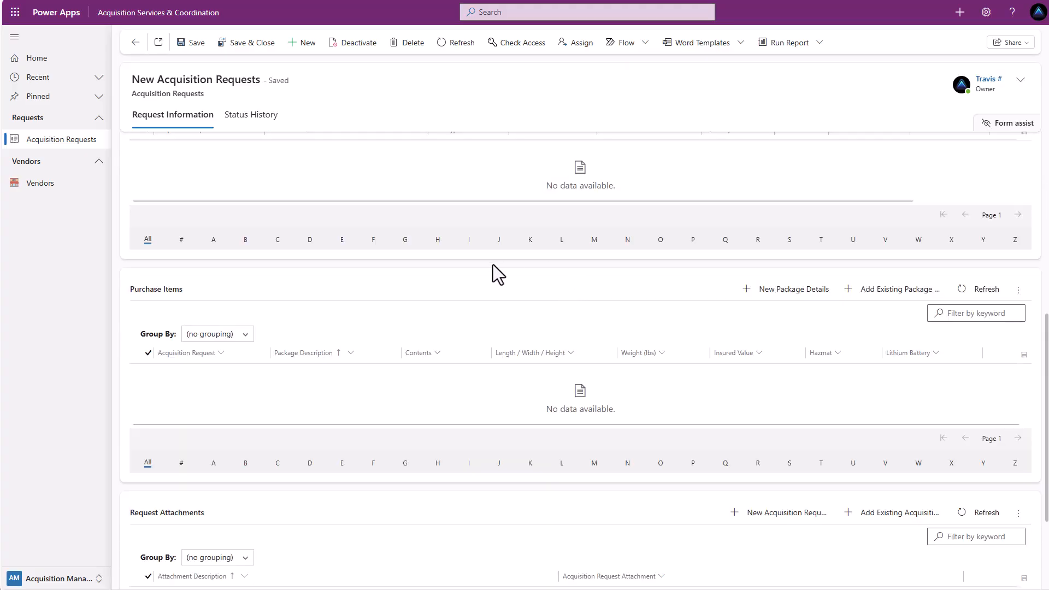
pyautogui.scroll(3, 536, 261)
pyautogui.scroll(-1, 536, 261)
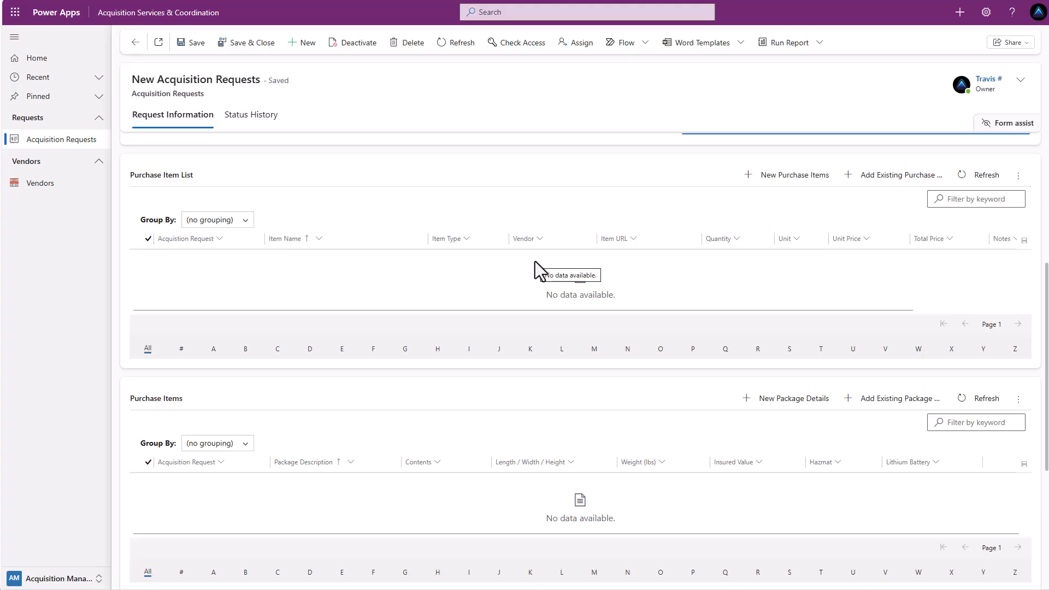
# - Add a new purchase item to the acquisition request, naming it Coffee and setting its item type to Supplies
pyautogui.scroll(-2, 535, 261)
pyautogui.scroll(-3, 535, 261)
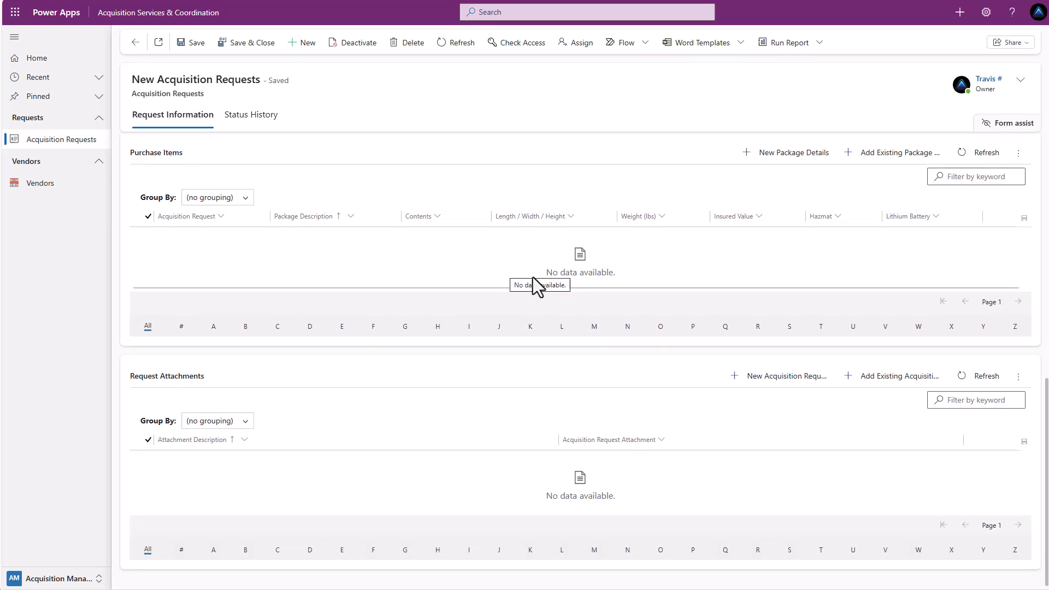
pyautogui.scroll(8, 789, 338)
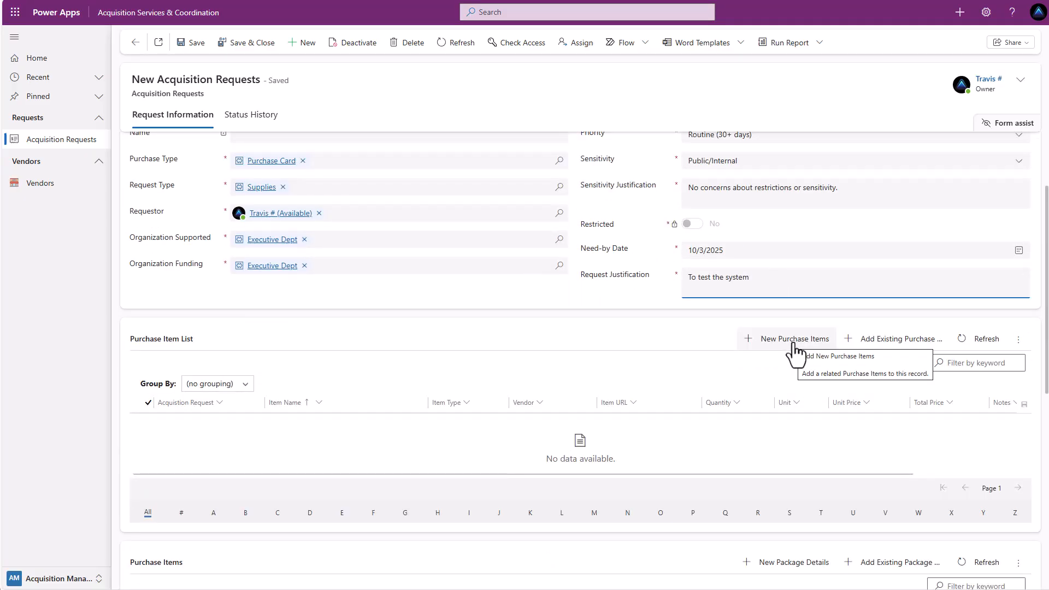
pyautogui.click(793, 342)
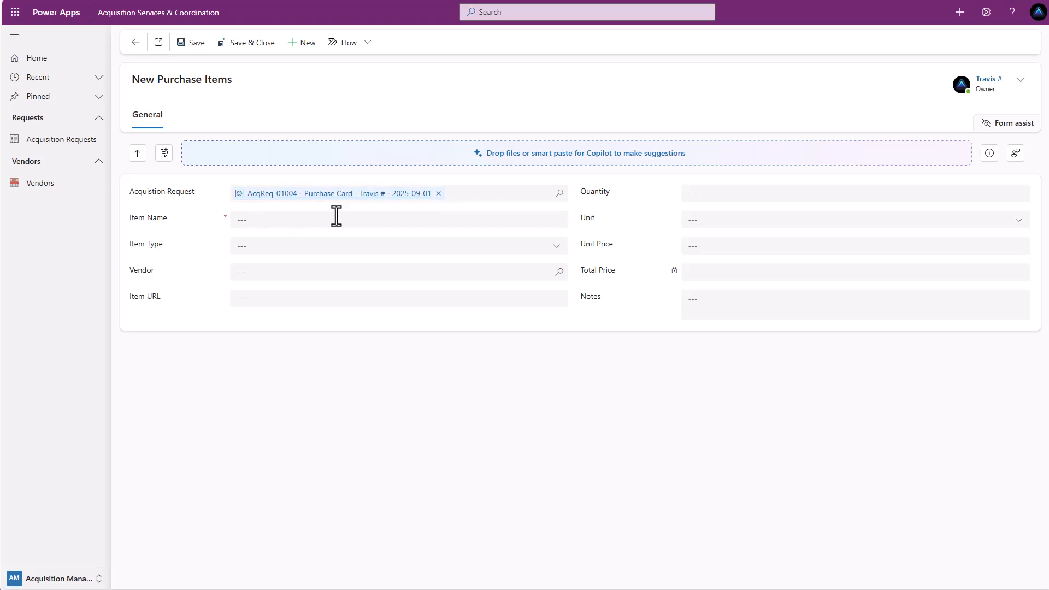
pyautogui.click(247, 219)
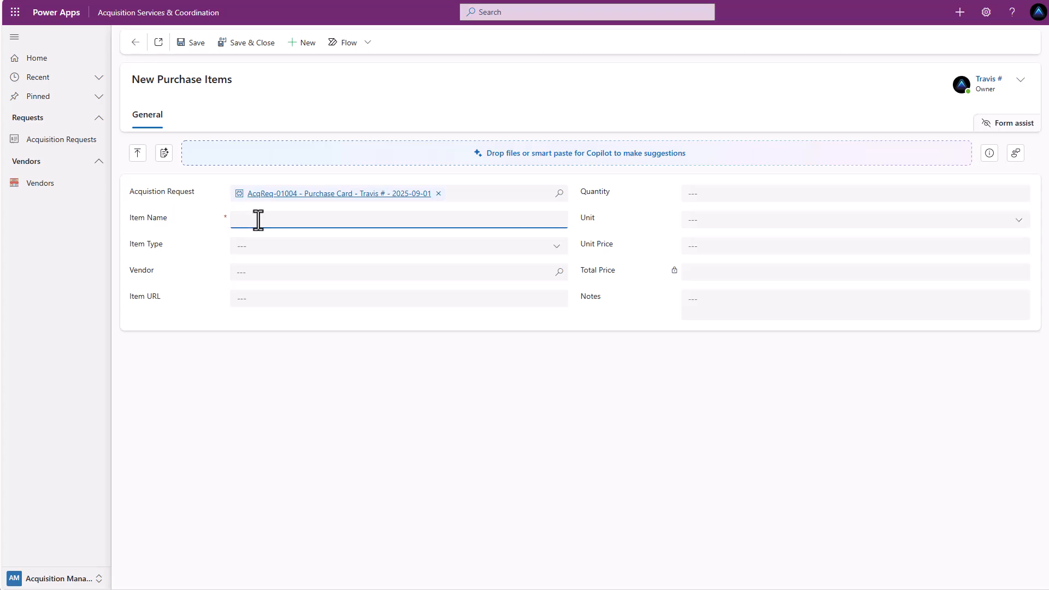
pyautogui.write('Coffee')
pyautogui.click(274, 249)
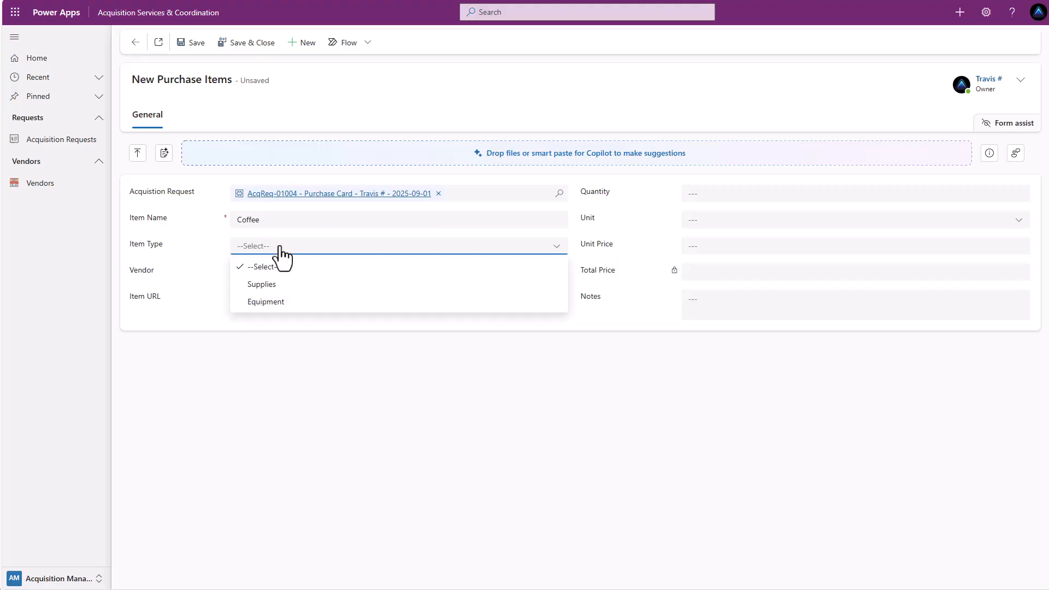
pyautogui.click(273, 286)
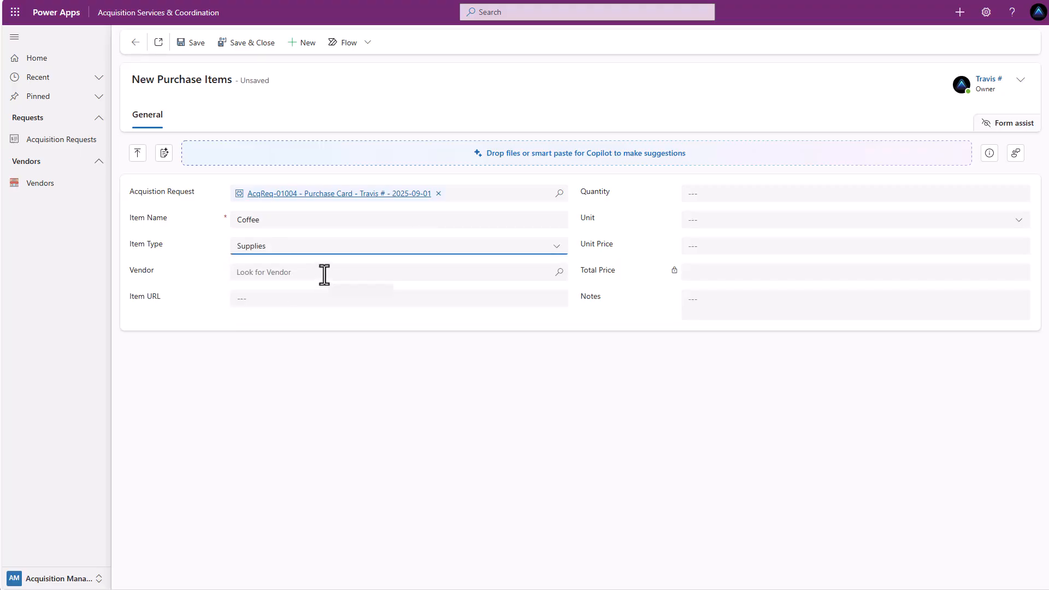
# - Choose Staples as the item's vendor and paste the staples.com address of the Caribou Blend K-Cup pods as the item URL
pyautogui.click(324, 273)
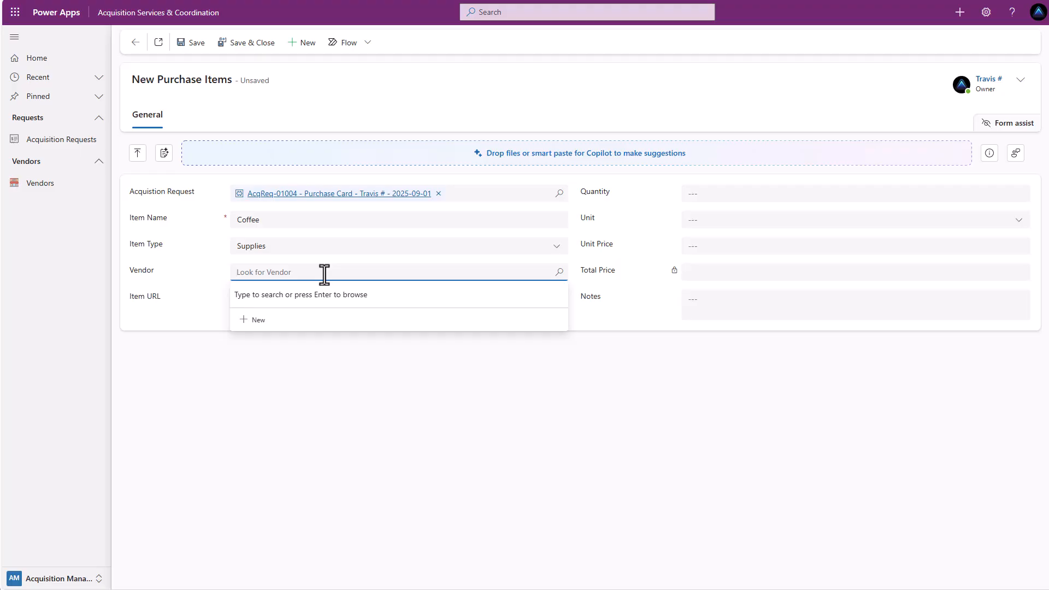
pyautogui.click(559, 273)
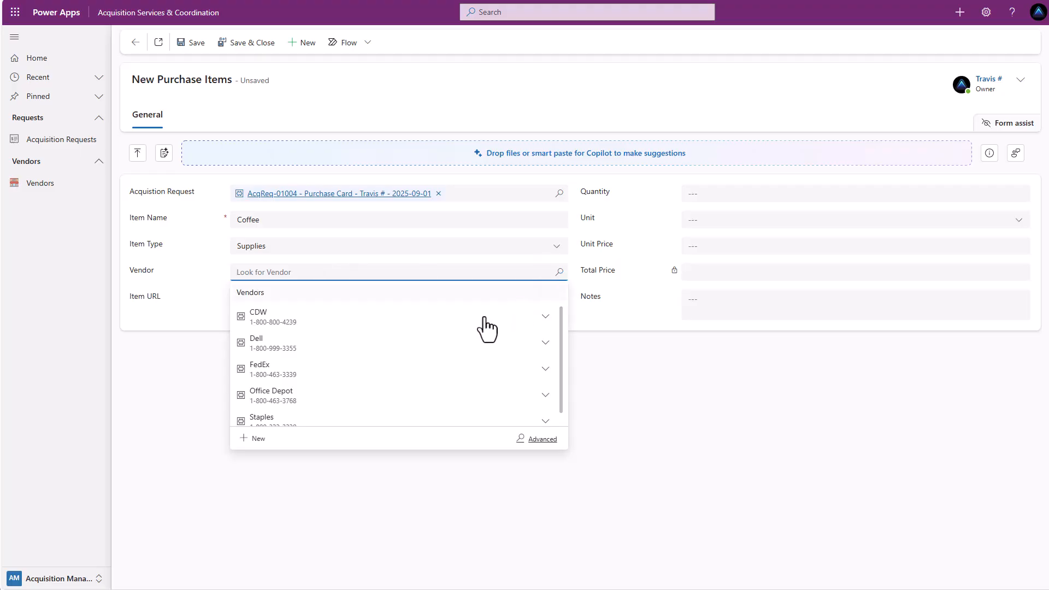
pyautogui.click(295, 420)
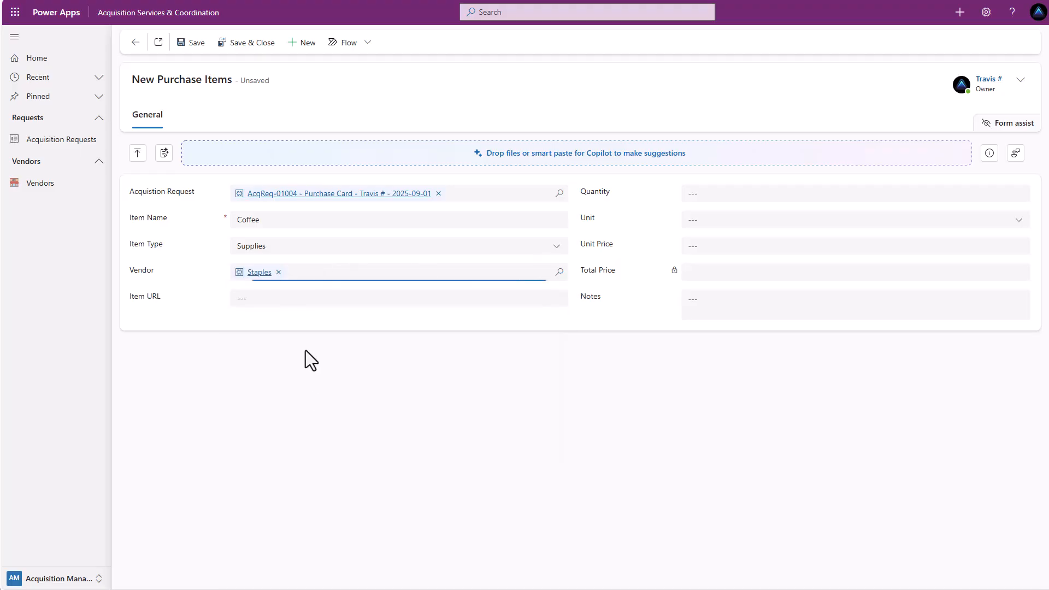
pyautogui.click(257, 297)
pyautogui.hotkey('ctrl', 'v')
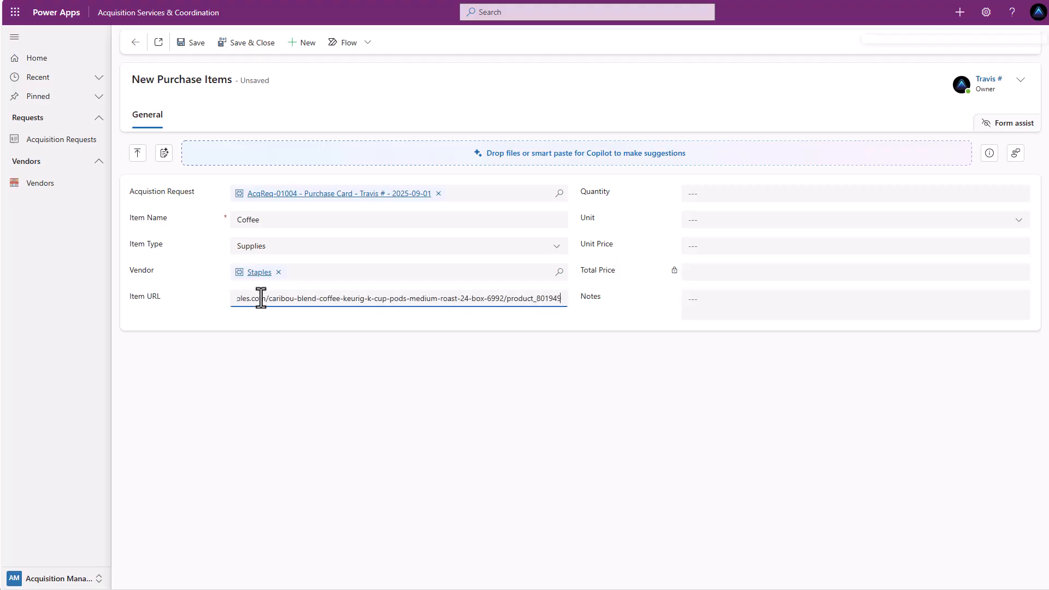
# - Set the coffee item's quantity to 1, its unit to Box (BX) and its unit price to 12.99
pyautogui.click(727, 194)
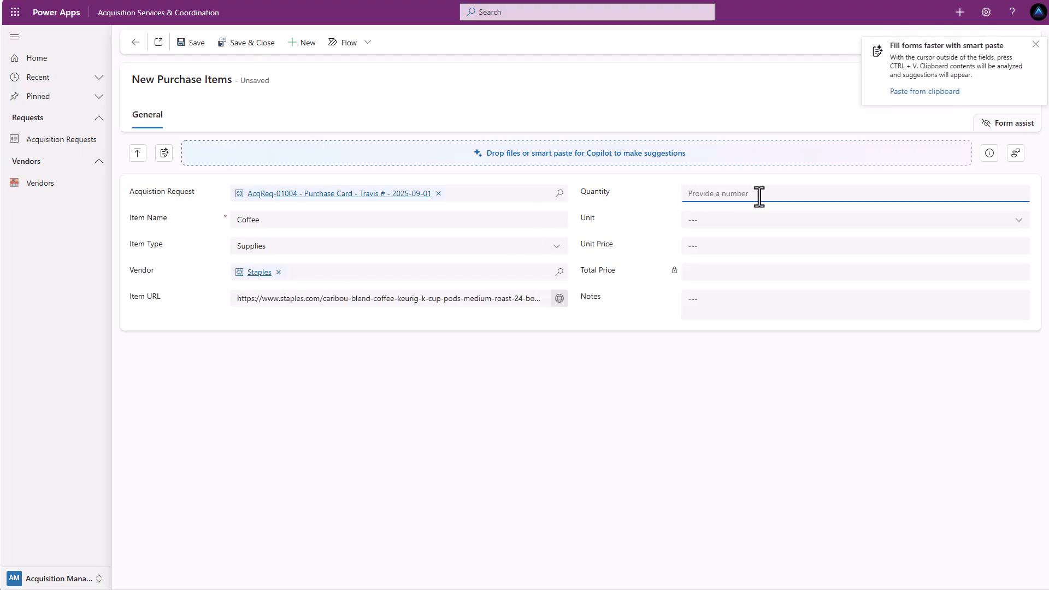
pyautogui.write('1')
pyautogui.click(738, 220)
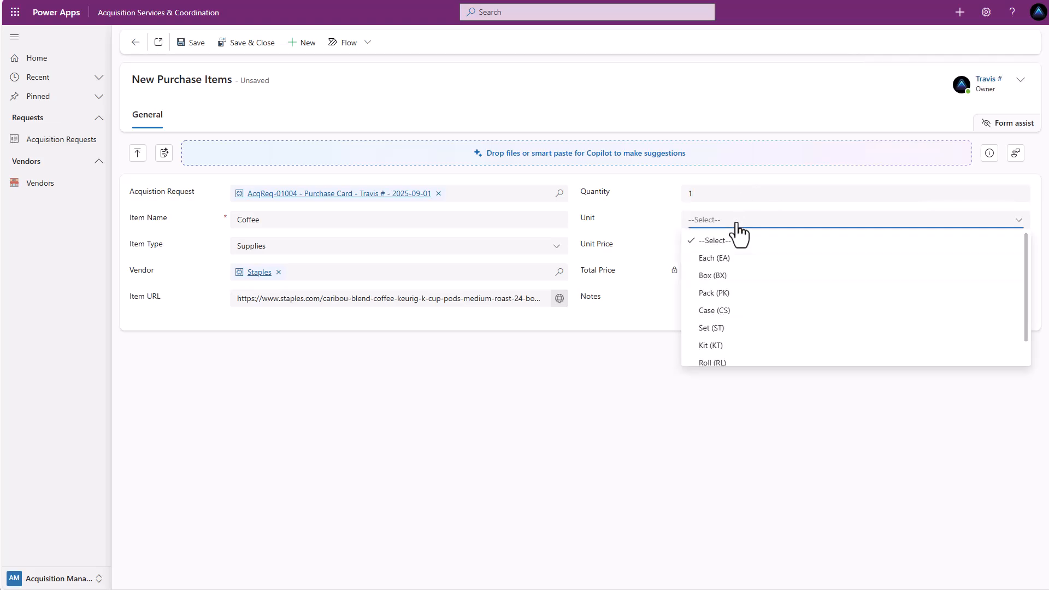
pyautogui.click(730, 282)
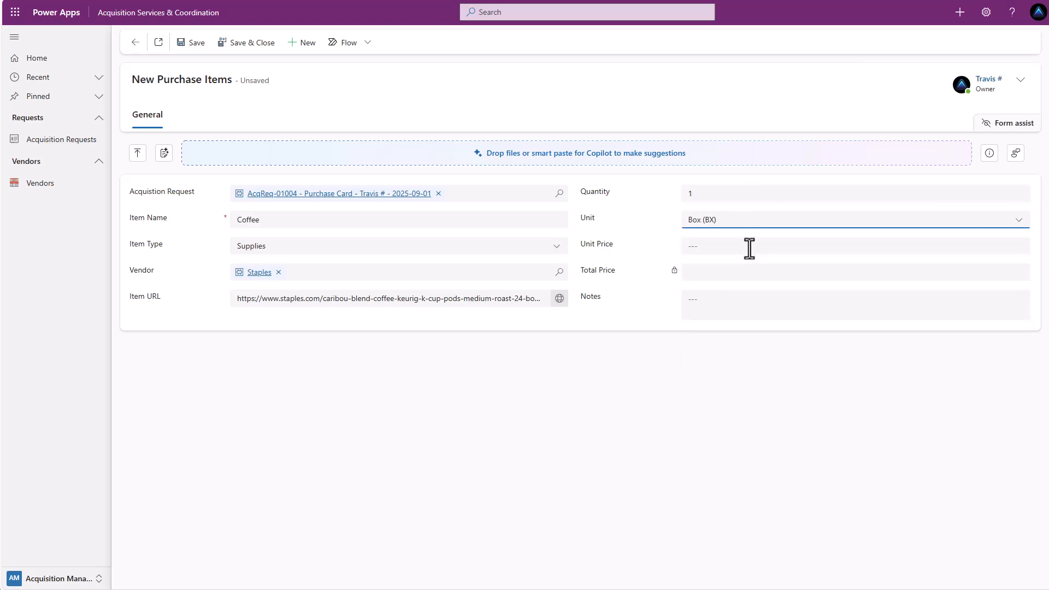
pyautogui.click(750, 246)
pyautogui.write('12.99')
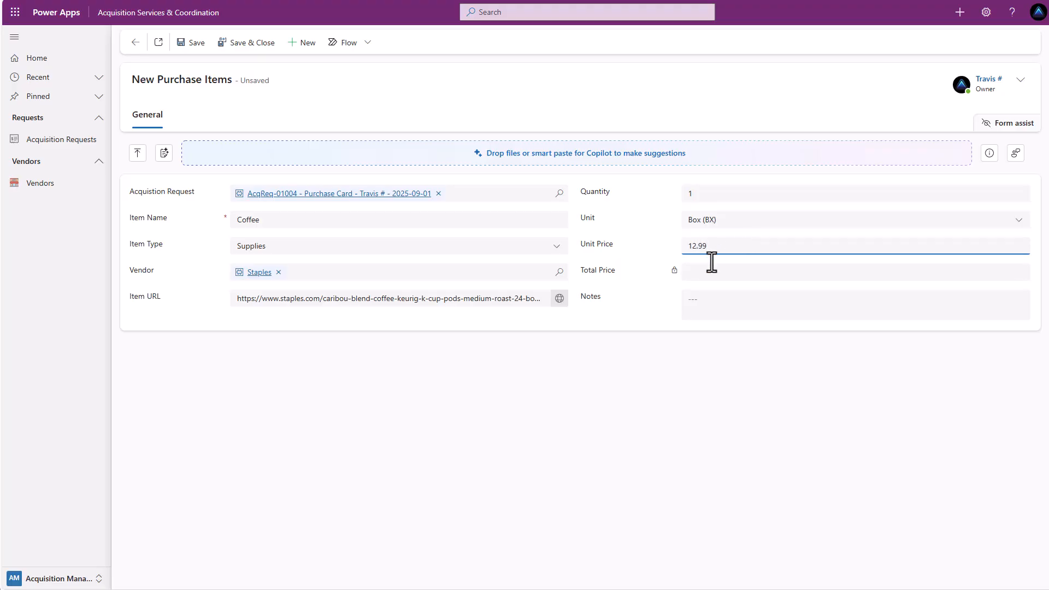
pyautogui.click(657, 287)
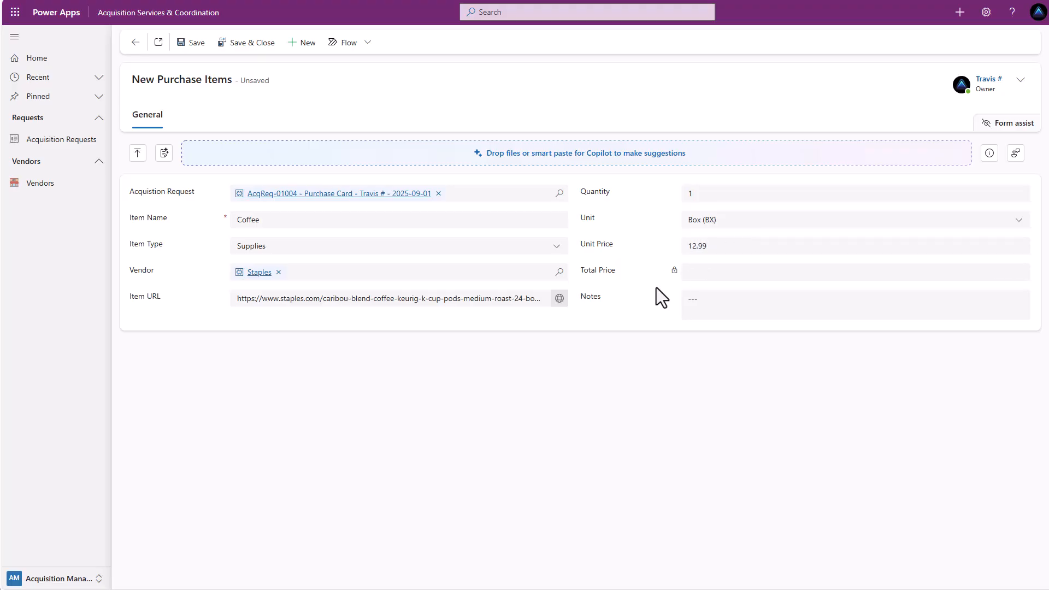
# - Enter "Keurig K-Cup Caribou Blend" as the item's notes, then save and close the purchase item
pyautogui.click(693, 295)
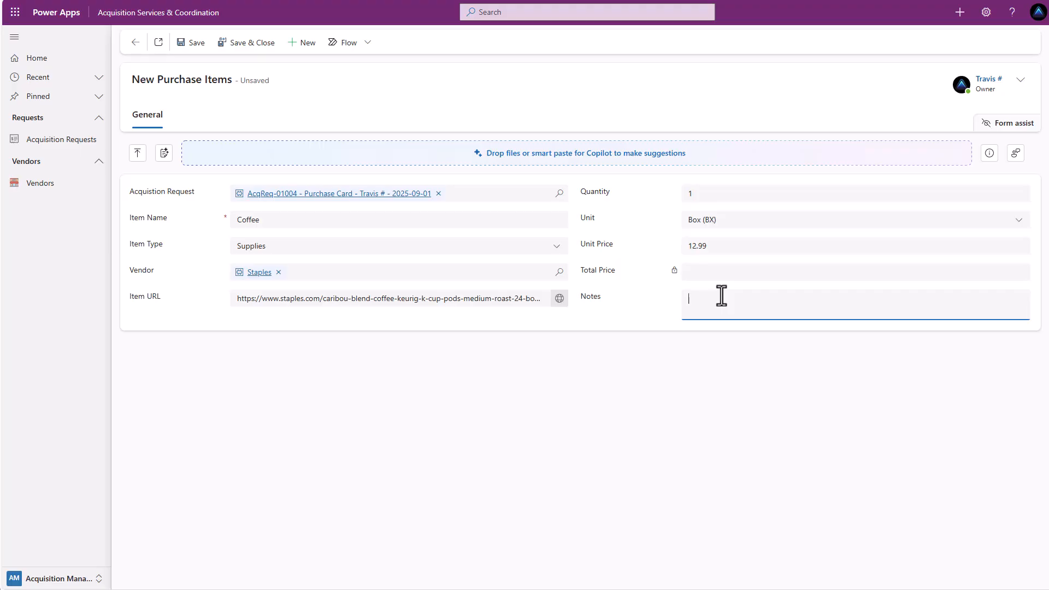
pyautogui.write('Keurig K-Cup Caribou Blend')
pyautogui.click(255, 51)
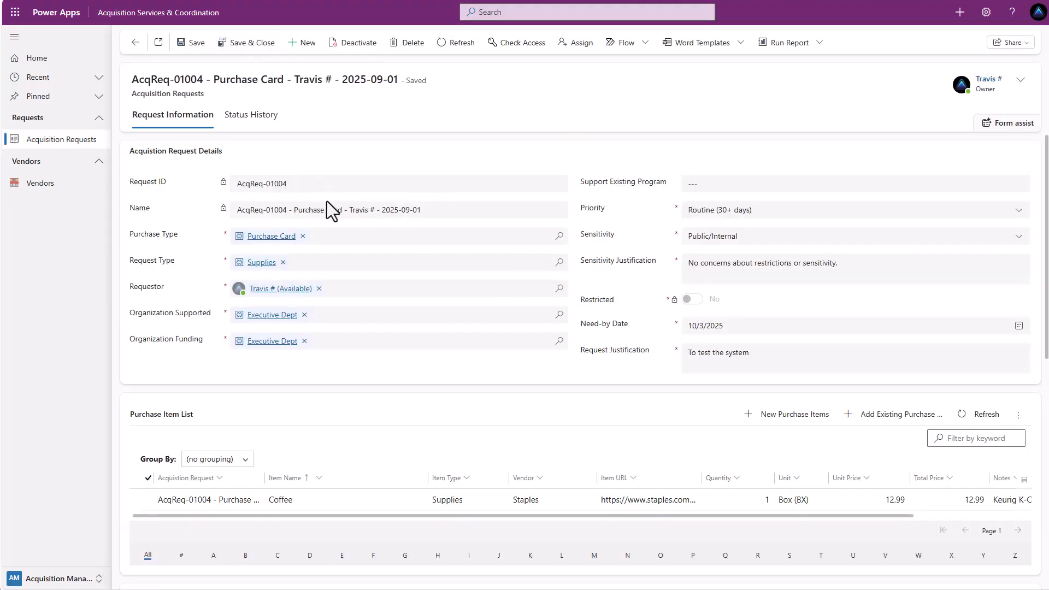
# - Create a request attachment record described as "Screen caputre of the product" for the acquisition request and save it to enable file upload
pyautogui.scroll(-1, 264, 336)
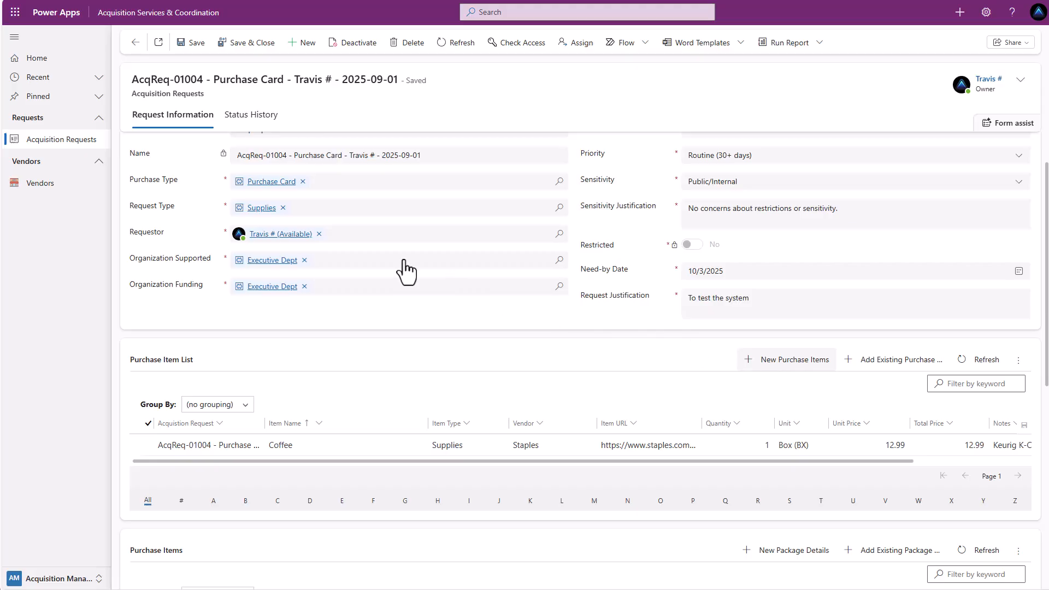
pyautogui.scroll(-3, 405, 238)
pyautogui.scroll(-2, 404, 237)
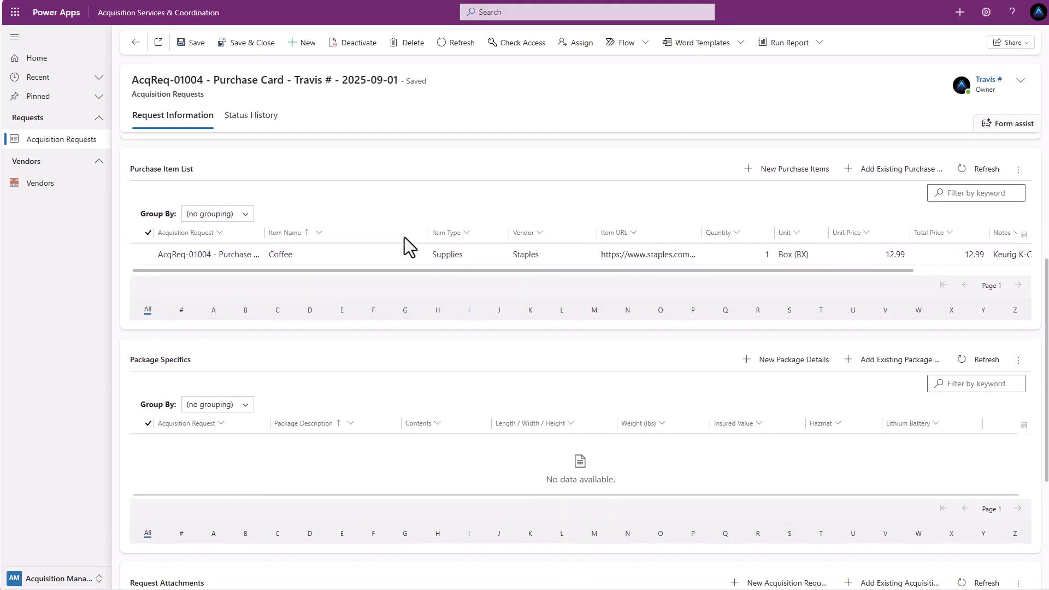
pyautogui.scroll(-3, 194, 336)
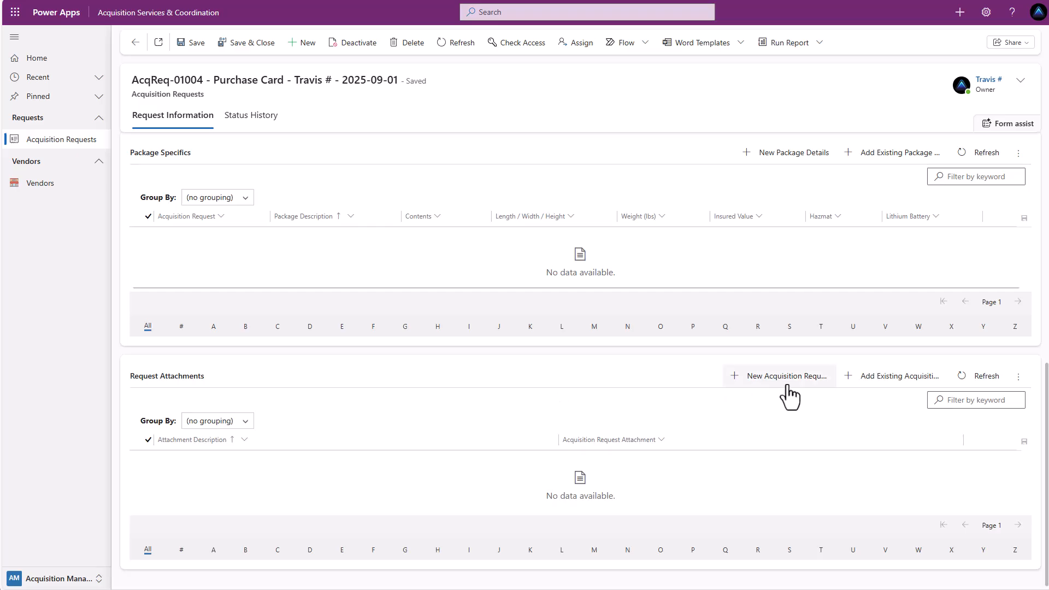
pyautogui.click(786, 377)
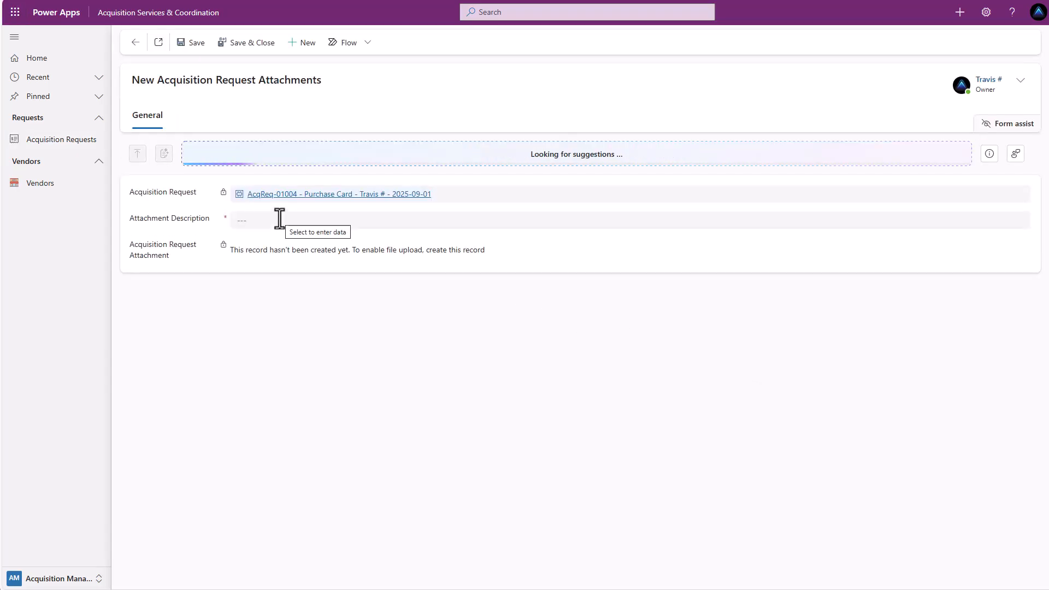
pyautogui.click(280, 218)
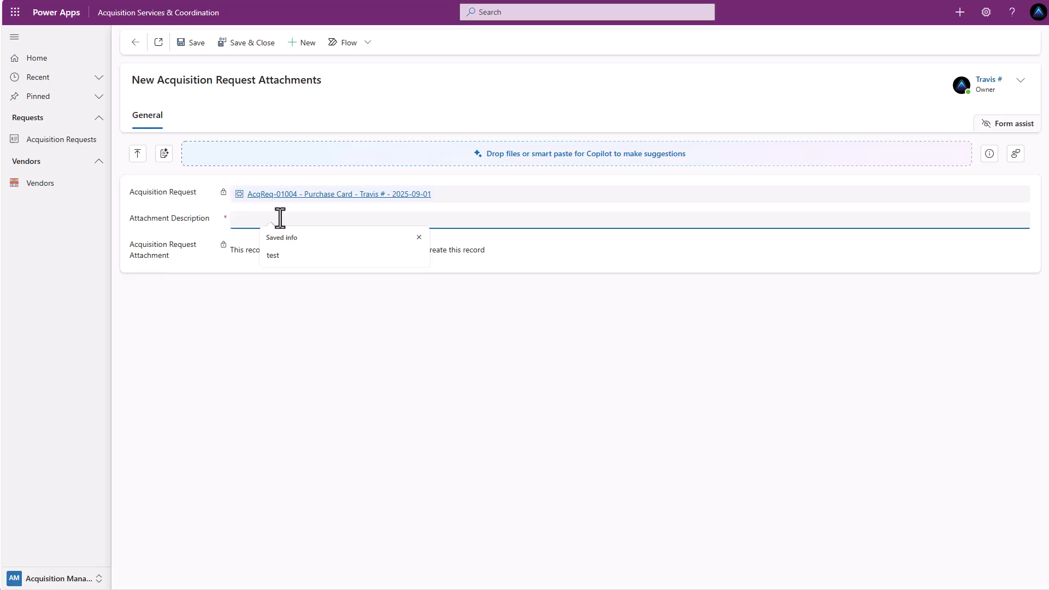
pyautogui.write('Screen ca')
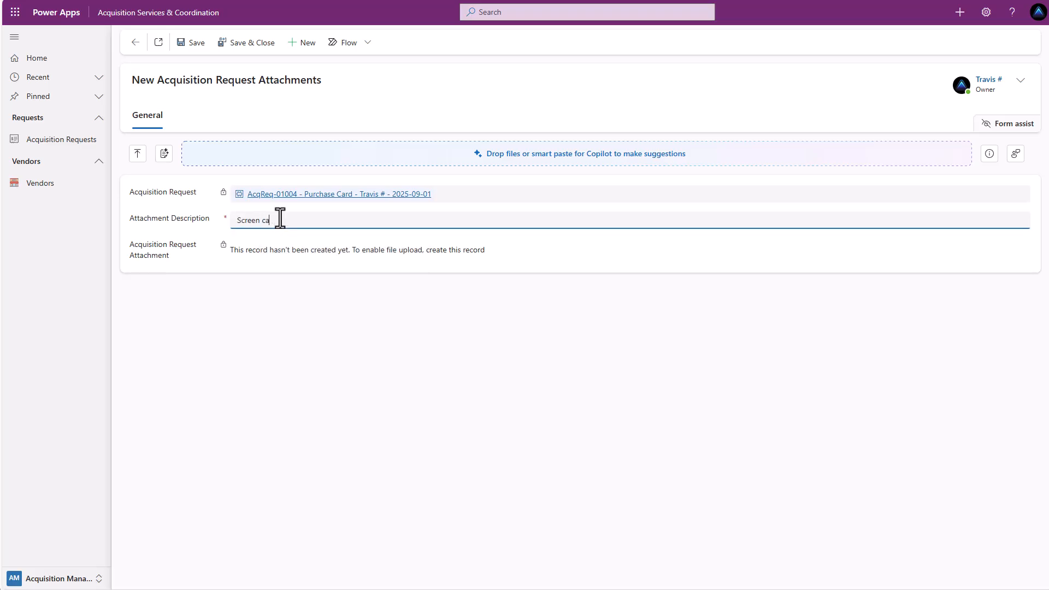
pyautogui.write('pture of the product')
pyautogui.click(198, 48)
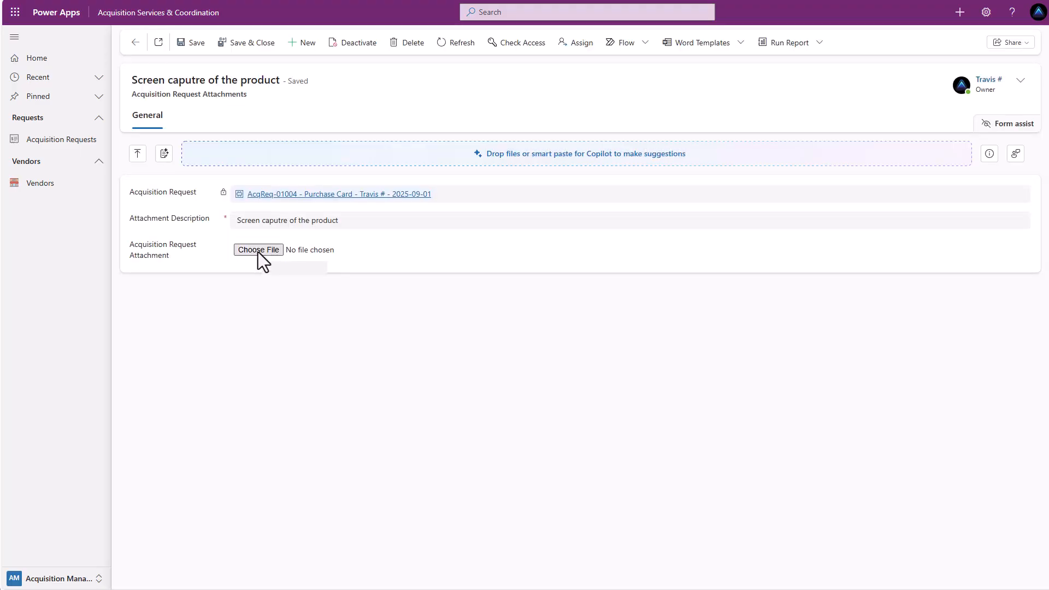
# - Upload the Caribou Coffee image from Documents as the acquisition request attachment, then save and close the record
pyautogui.click(258, 251)
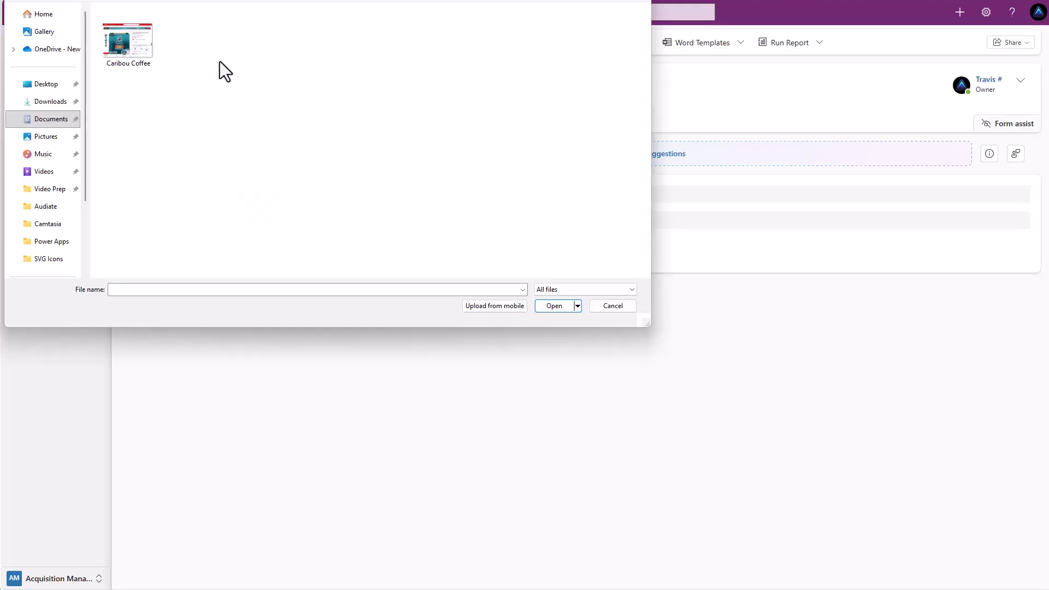
pyautogui.click(130, 45)
pyautogui.click(553, 306)
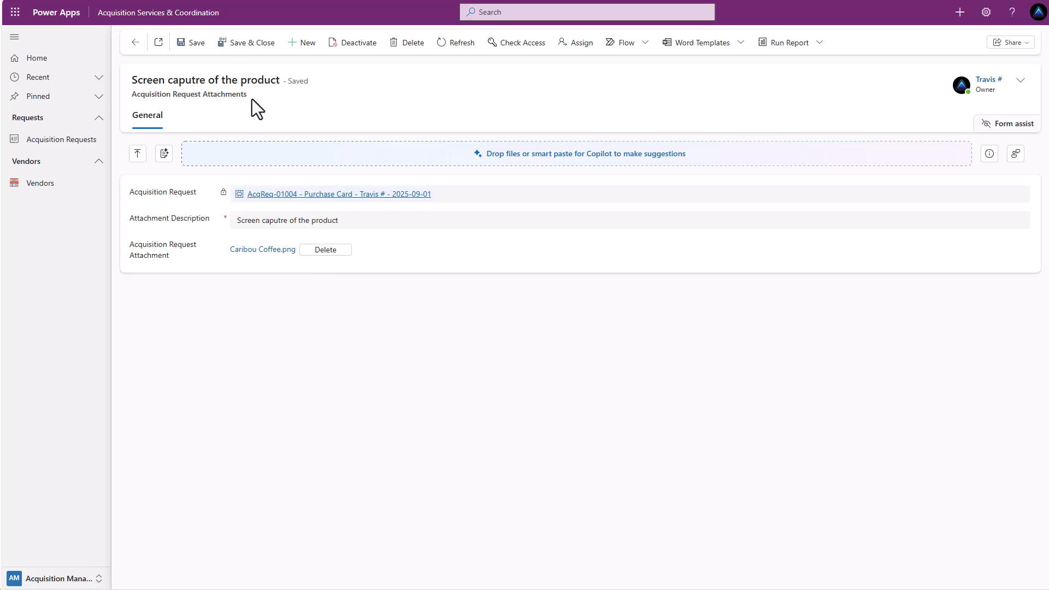
pyautogui.click(243, 48)
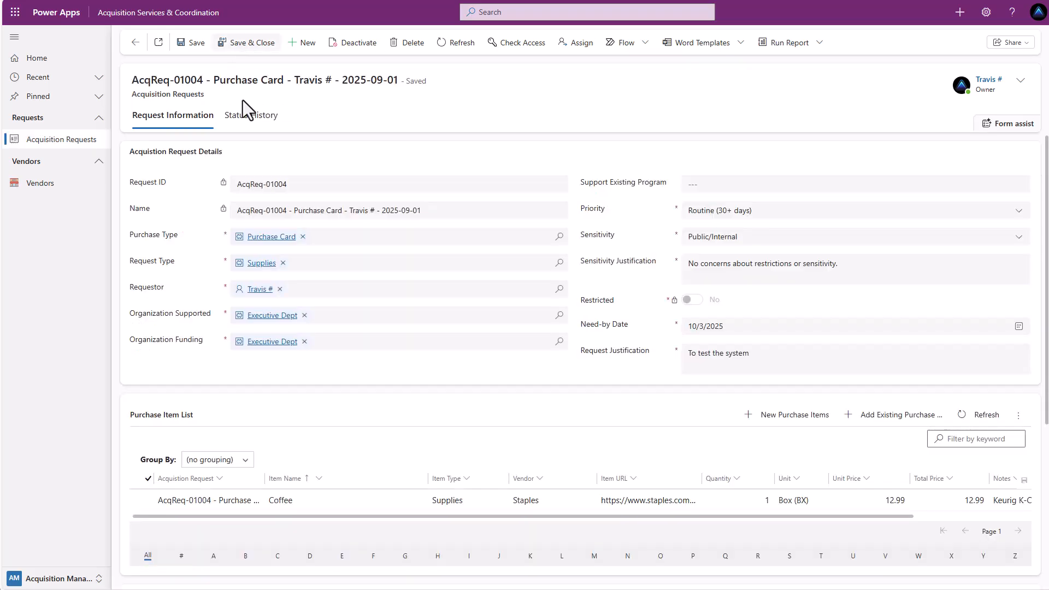
# - Open the product screen capture record from Request Attachments to check its uploaded file, then return to the acquisition request
pyautogui.scroll(-1, 334, 263)
pyautogui.scroll(-6, 344, 295)
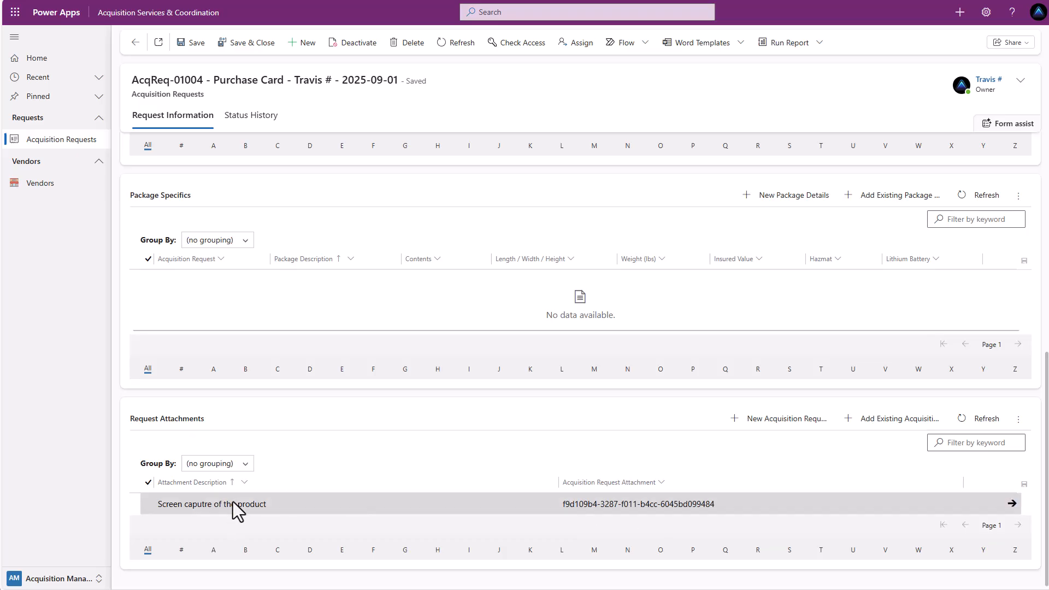
pyautogui.click(1011, 504)
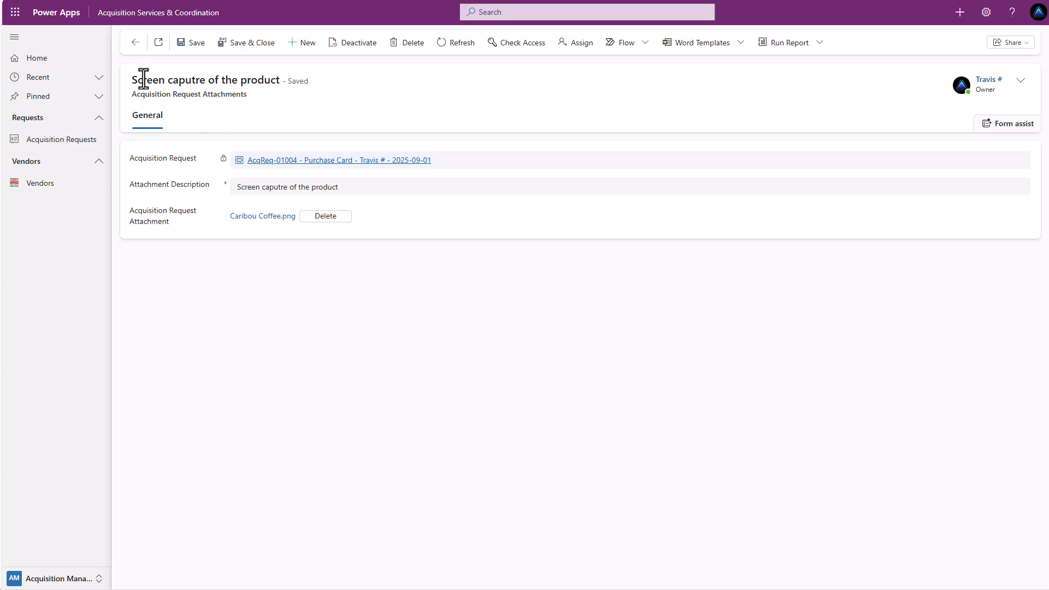
pyautogui.click(136, 44)
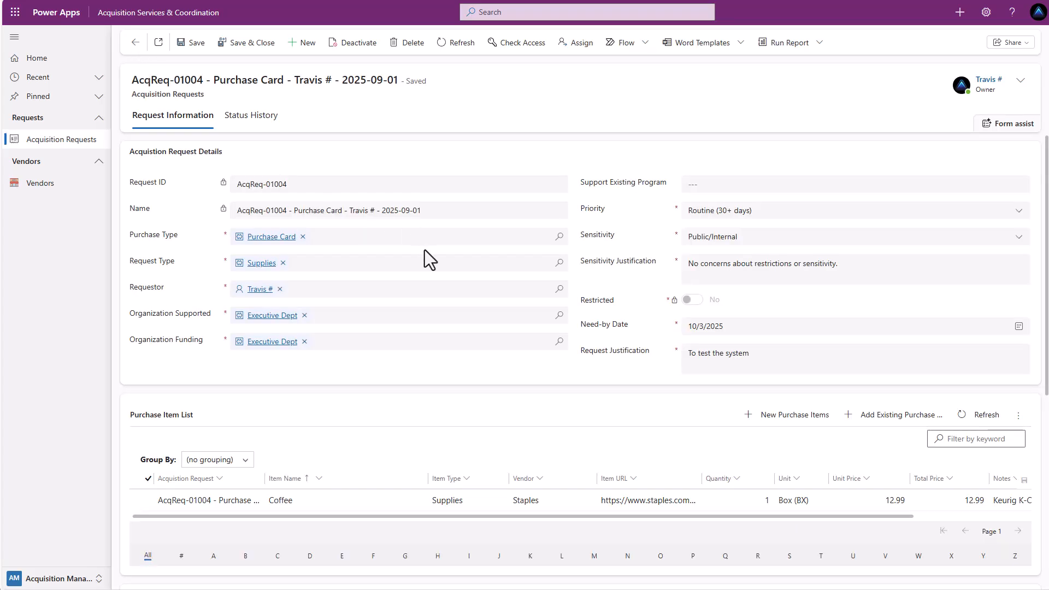
# - Review the request's Purchase Item List, Package Specifics and Request Attachments sections
pyautogui.scroll(-5, 427, 252)
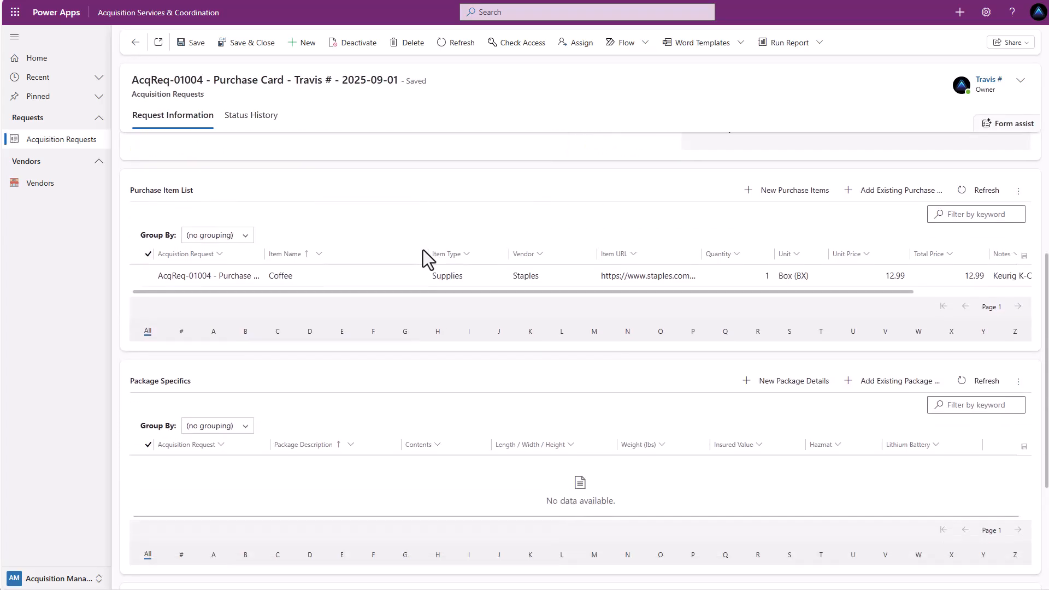
pyautogui.scroll(-3, 440, 320)
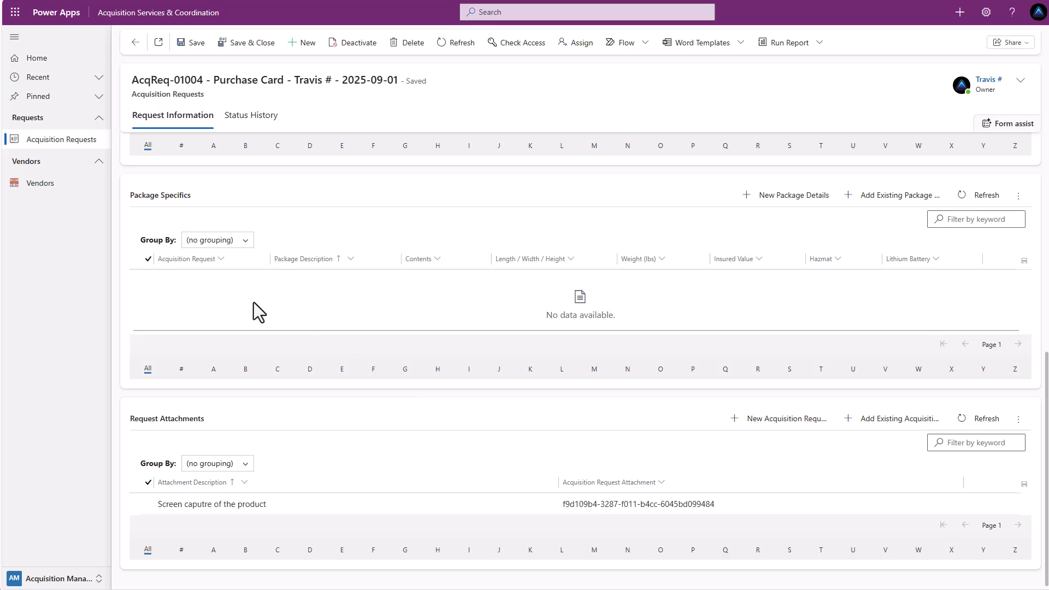
pyautogui.scroll(2, 253, 303)
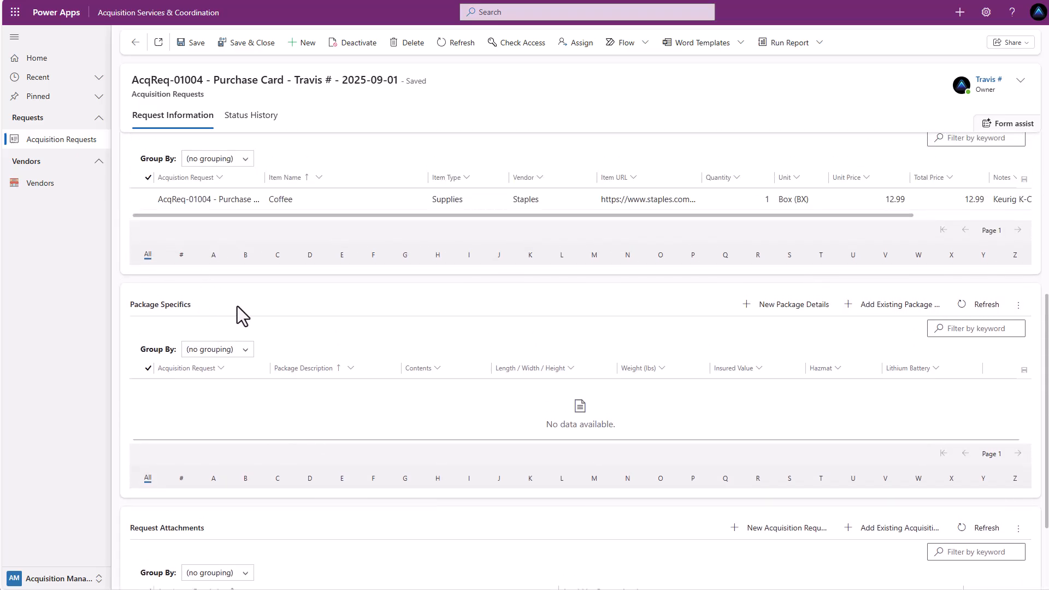
pyautogui.scroll(4, 278, 319)
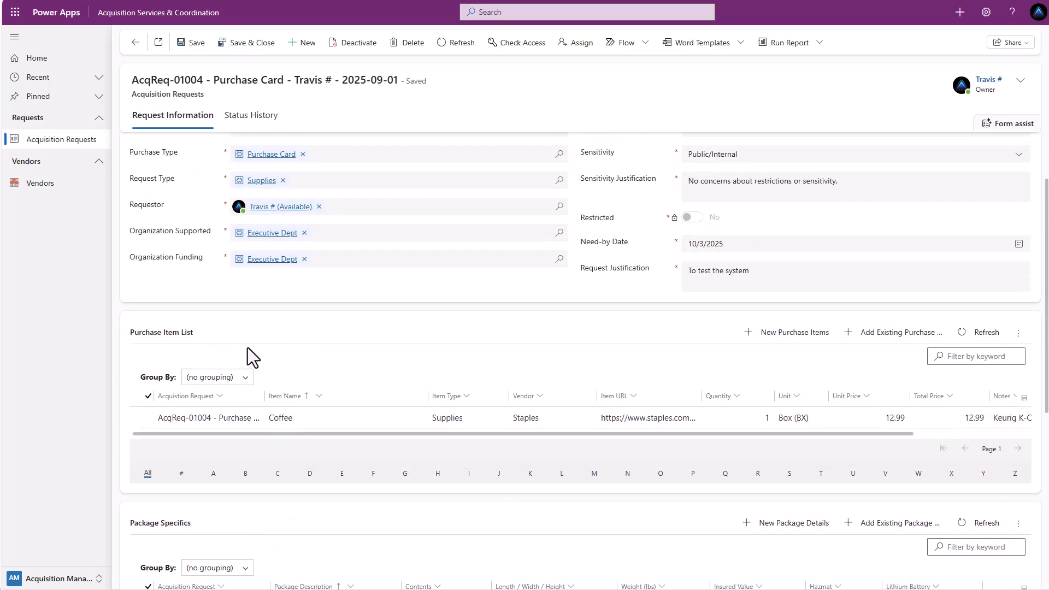
pyautogui.scroll(-5, 257, 347)
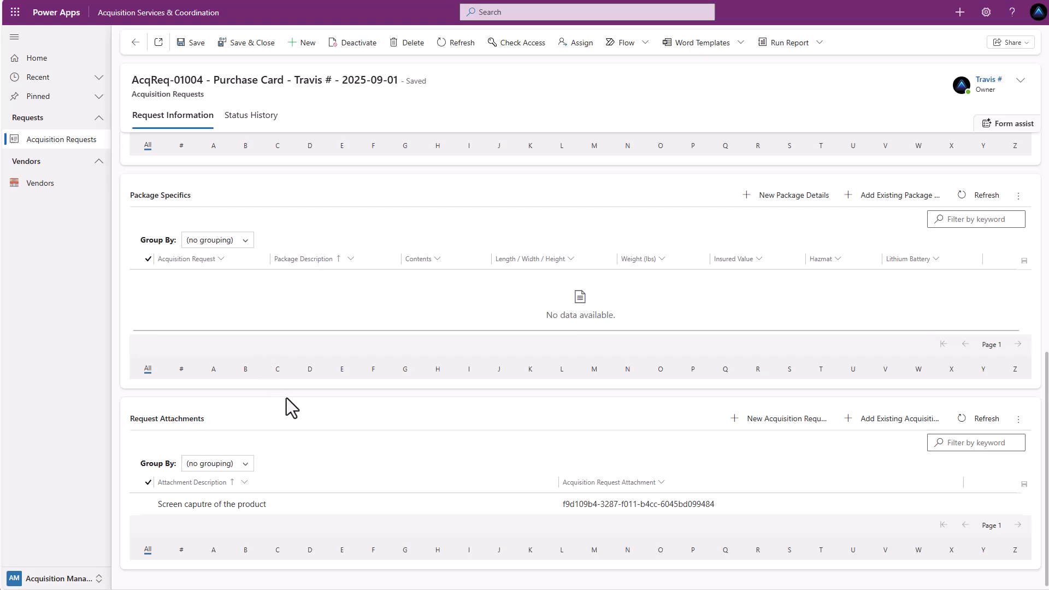
# - Return to the Active Acquisition Requests list and widen the Name column to fit the full request names
pyautogui.scroll(8, 286, 398)
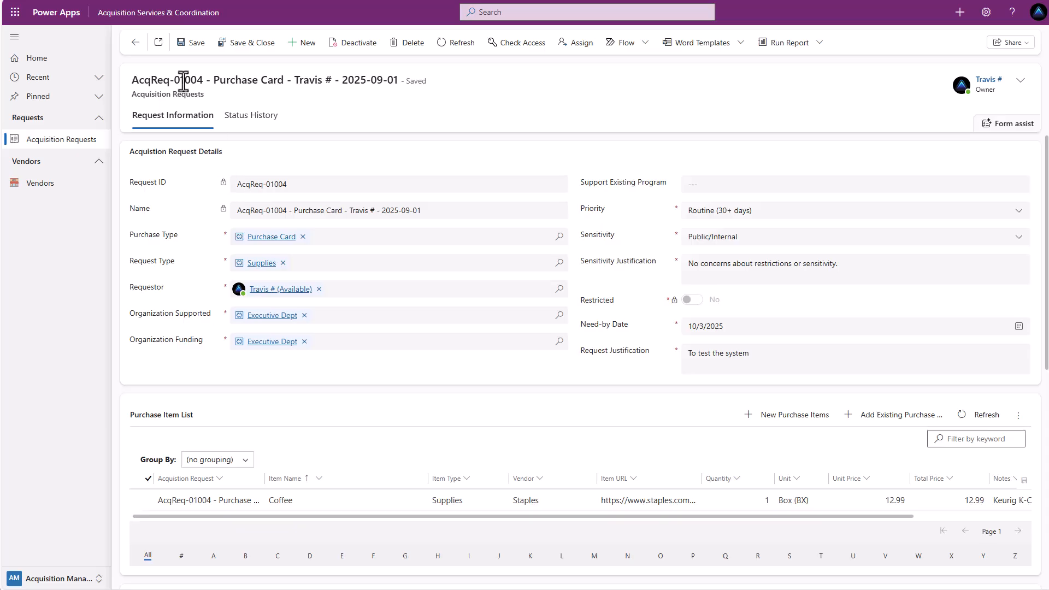
pyautogui.click(64, 141)
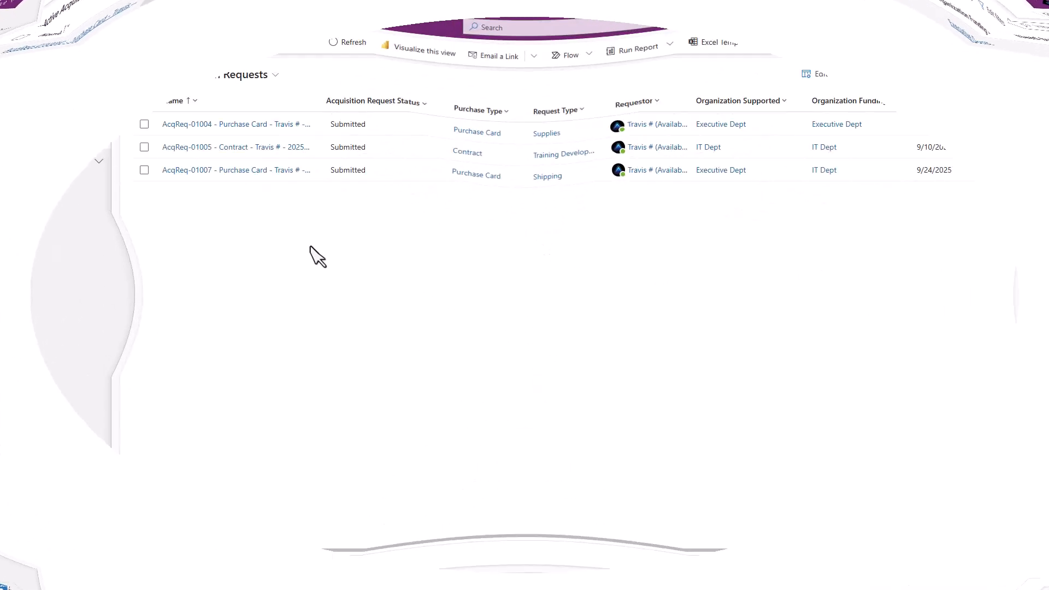
pyautogui.moveTo(319, 102); pyautogui.dragTo(367, 102)
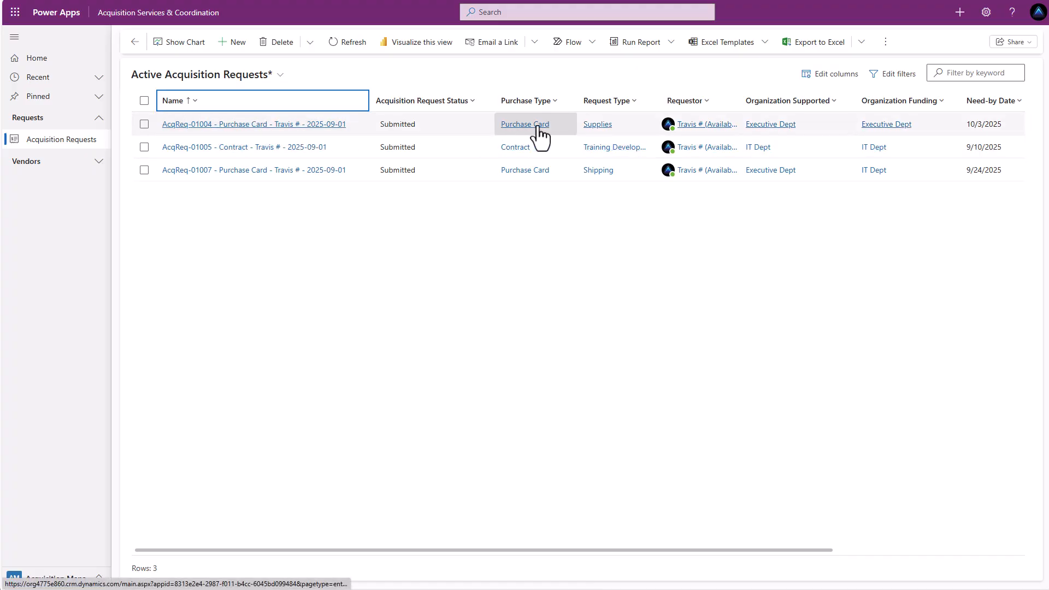
# - Open the Supplies purchase card request, review its Purchase Item List and Request Attachments sections, and return to the request list
pyautogui.click(321, 126)
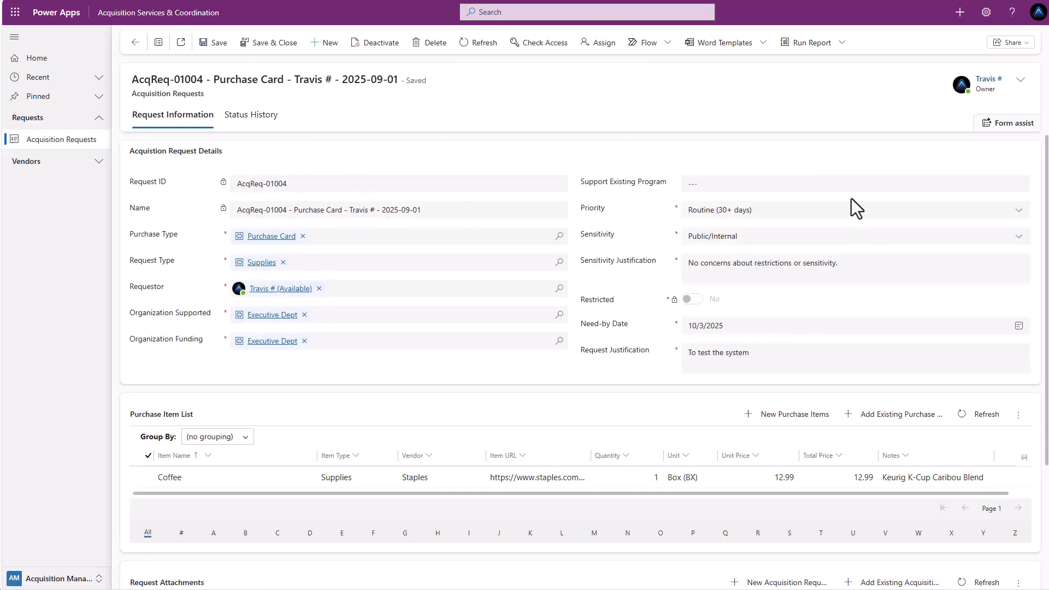
pyautogui.scroll(-1, 372, 408)
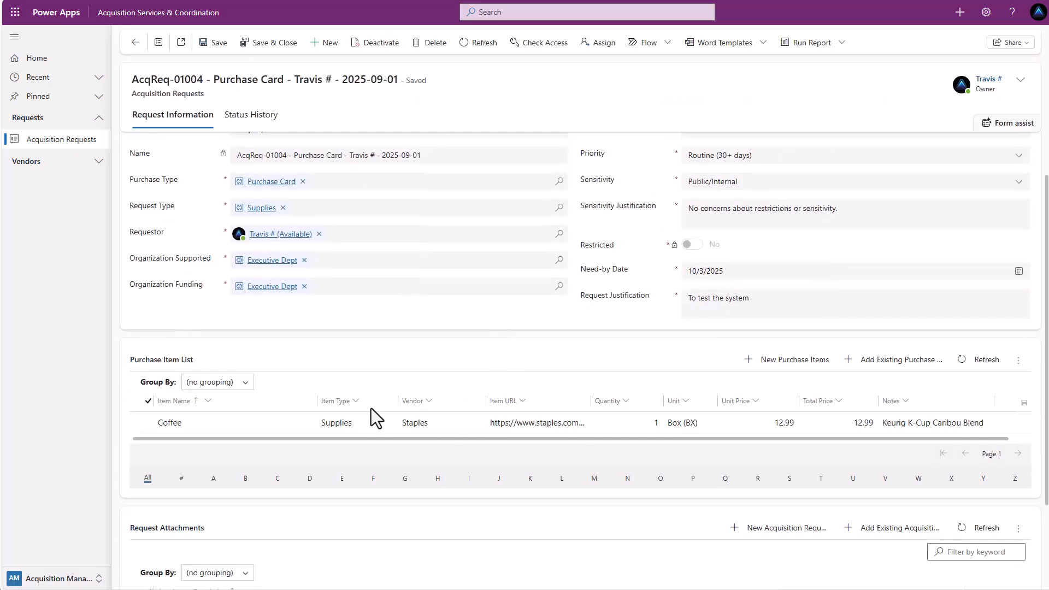
pyautogui.scroll(-2, 581, 369)
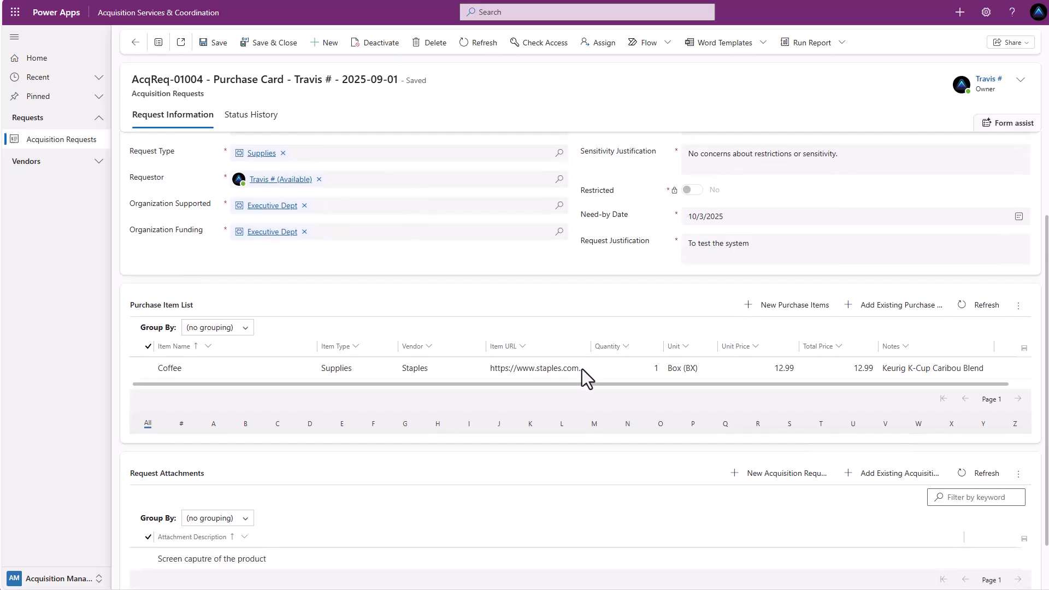
pyautogui.scroll(3, 650, 426)
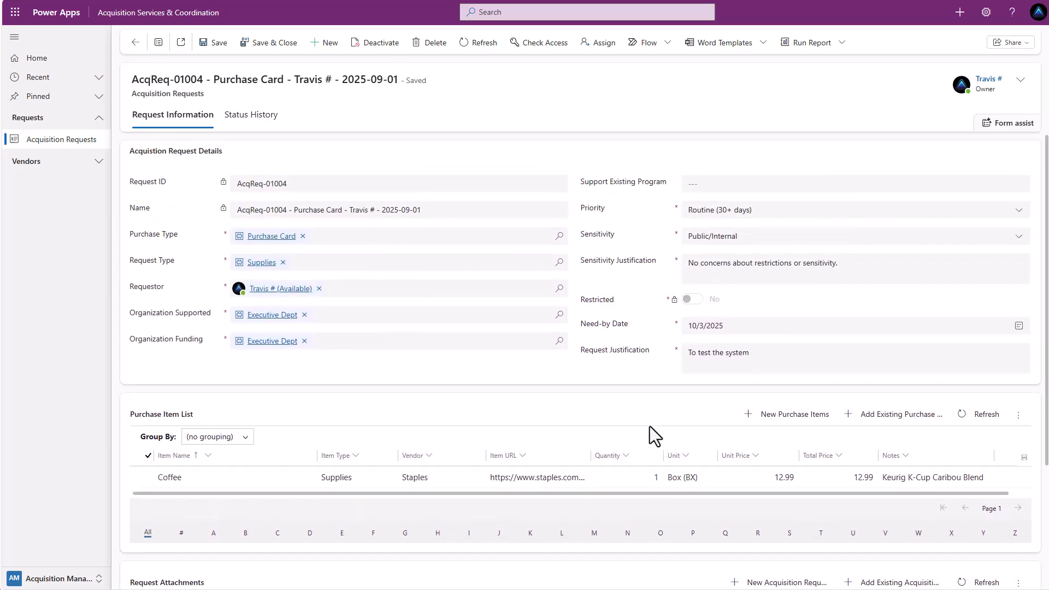
pyautogui.scroll(-3, 650, 425)
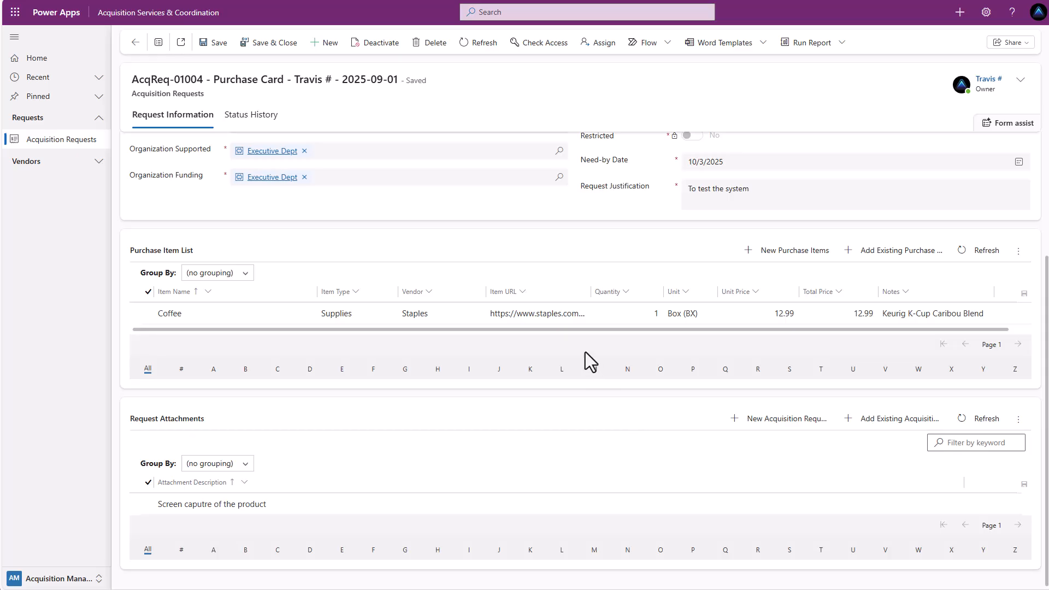
pyautogui.scroll(3, 585, 351)
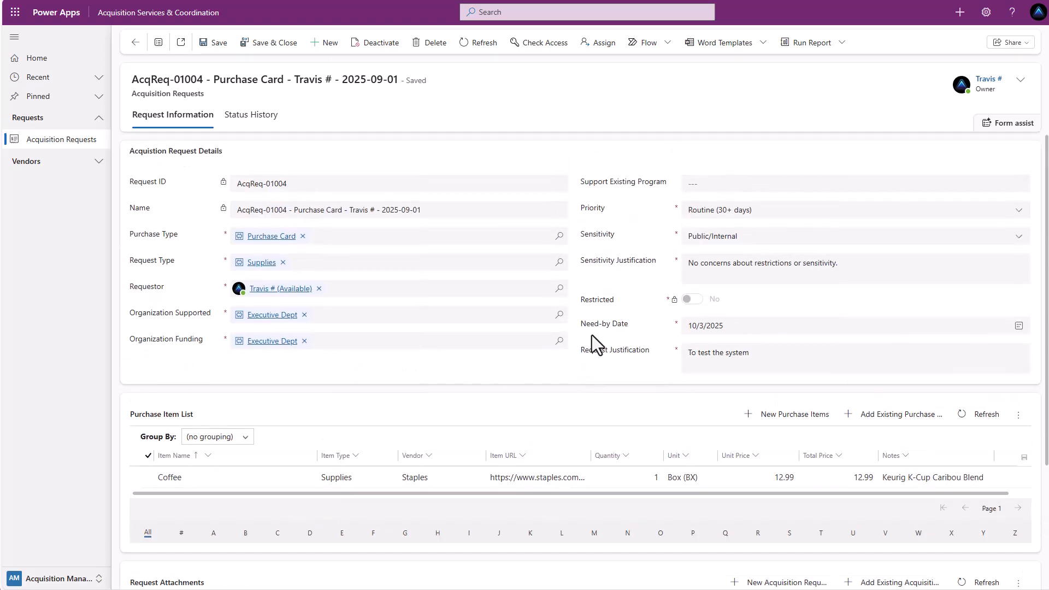
pyautogui.scroll(-3, 591, 335)
pyautogui.scroll(3, 591, 334)
pyautogui.click(134, 44)
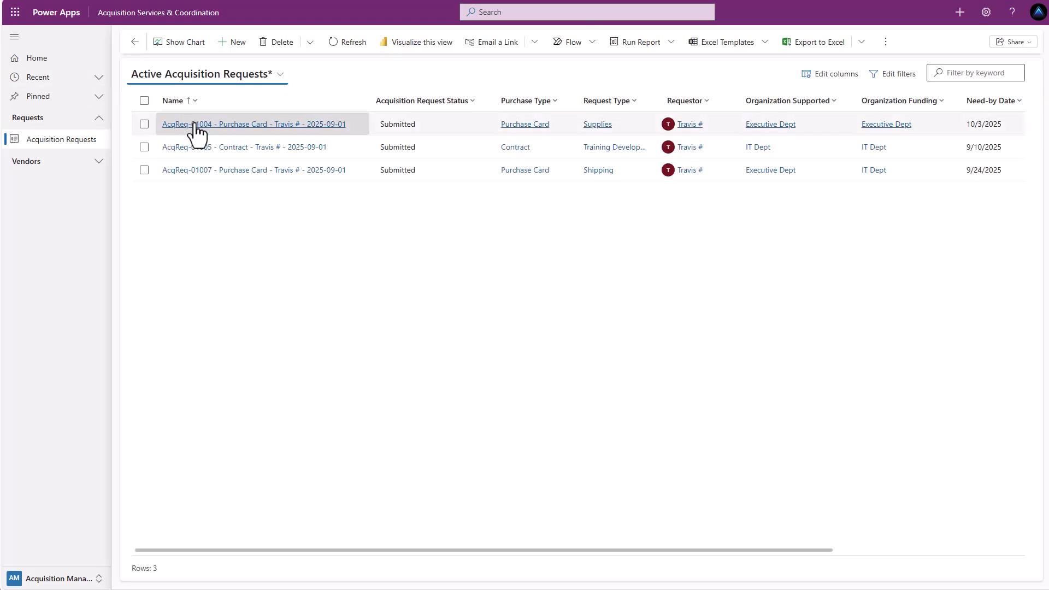
# - Open the Training Development contract request, review its restriction setting, Contract Details, vendor information and attachments, and return to the request list
pyautogui.click(283, 149)
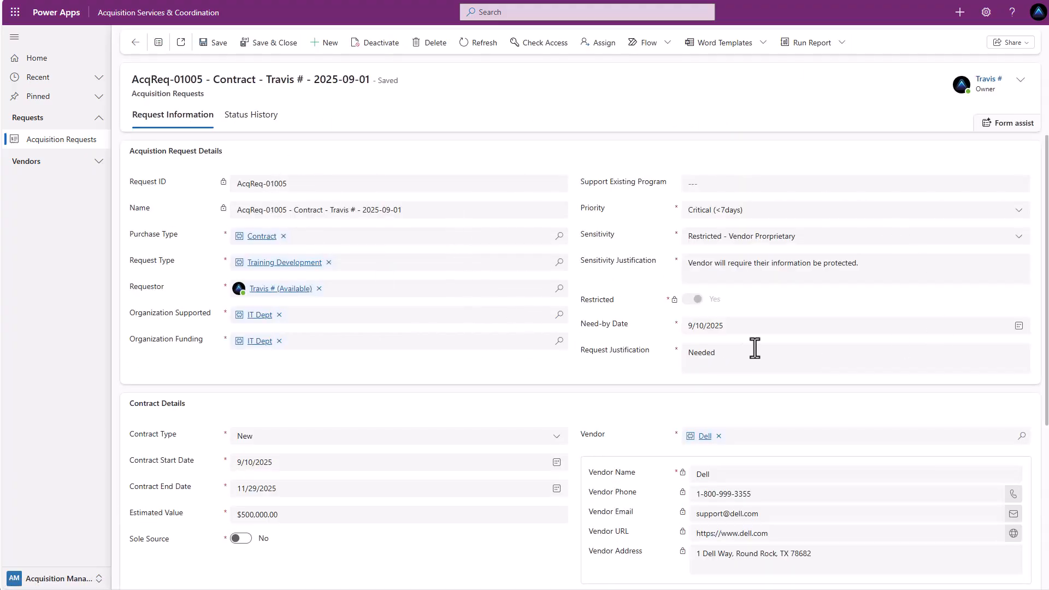
pyautogui.scroll(-1, 754, 348)
pyautogui.scroll(-1, 755, 348)
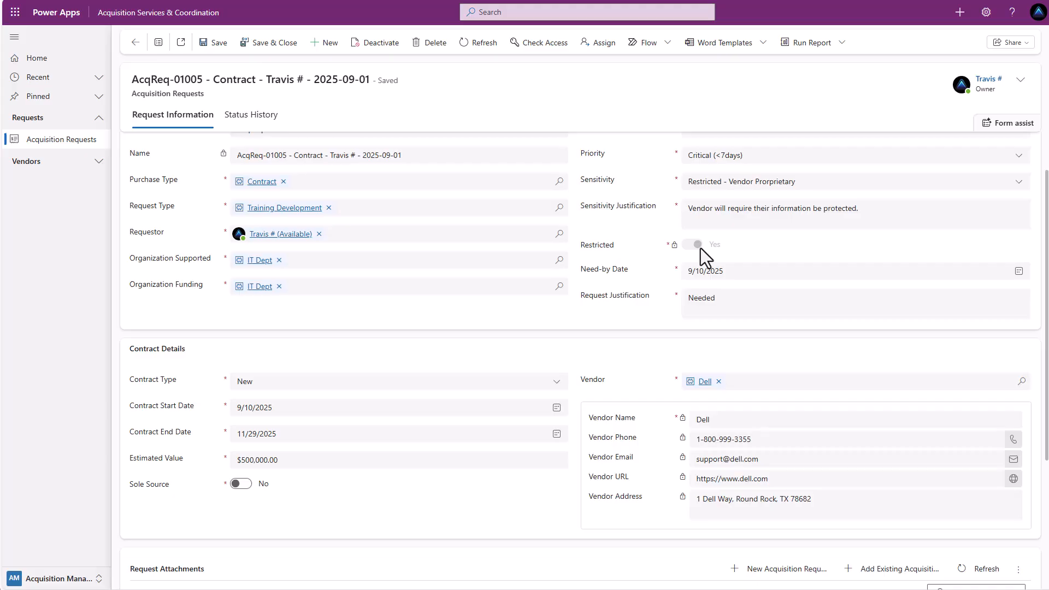
pyautogui.scroll(-1, 746, 336)
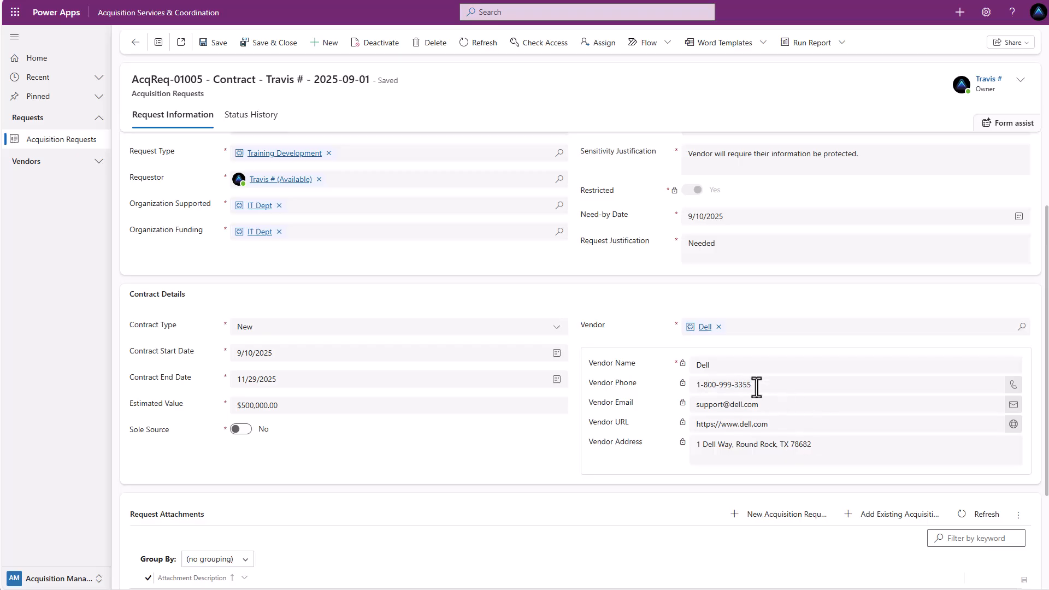
pyautogui.scroll(-2, 747, 385)
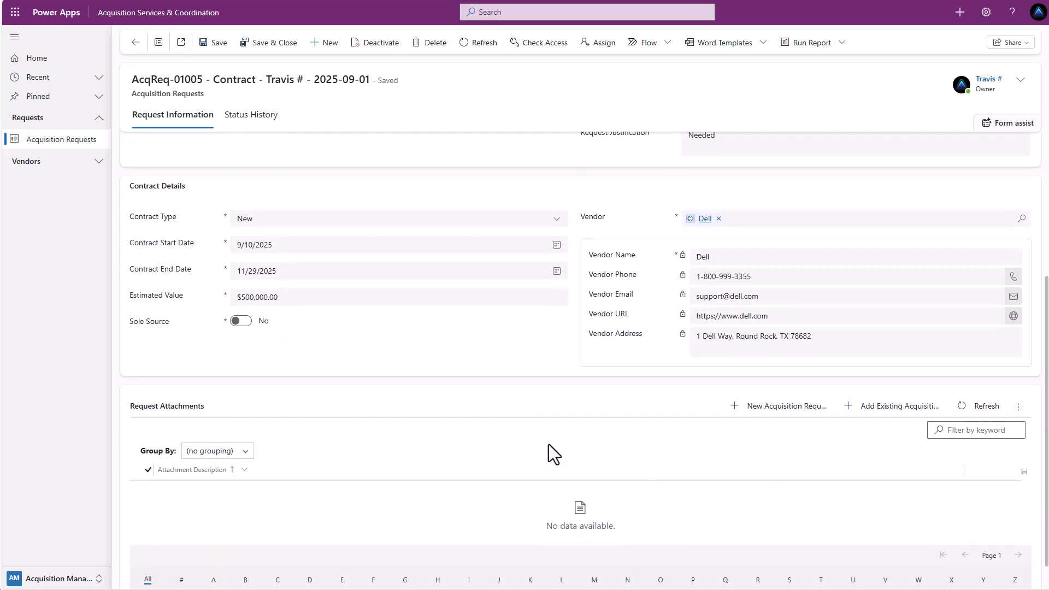
pyautogui.scroll(4, 549, 445)
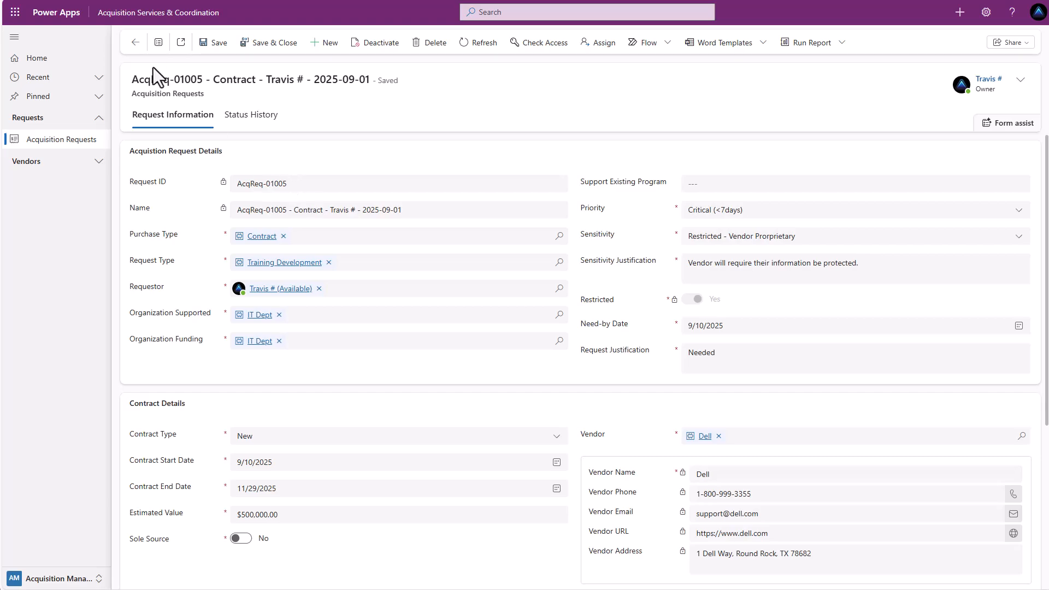
pyautogui.click(135, 46)
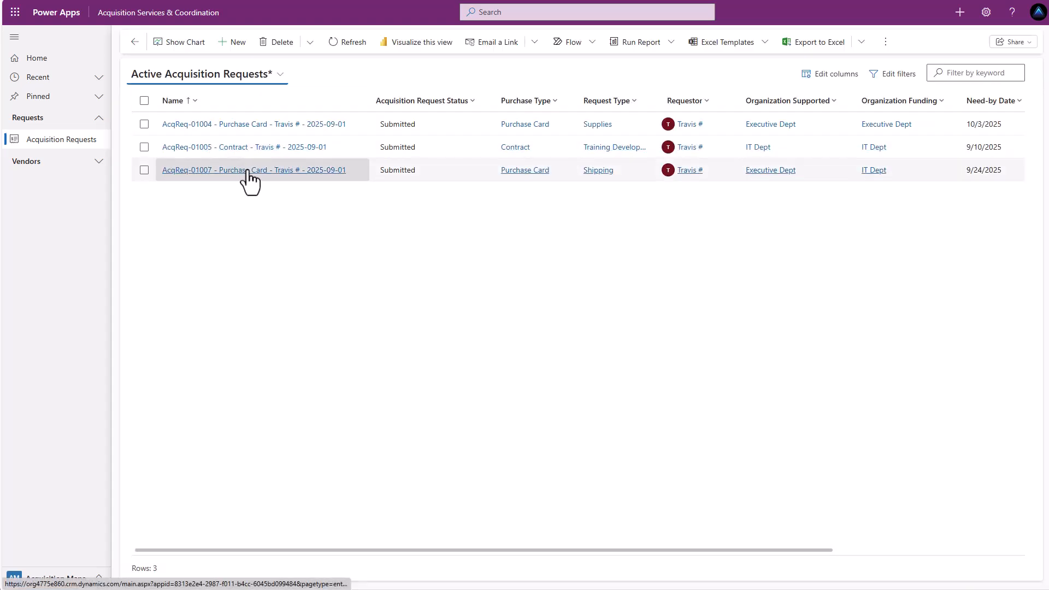
# - Open the Shipping purchase card request, review its Shipping Details, and start a new package details record under Package Specifics
pyautogui.click(247, 171)
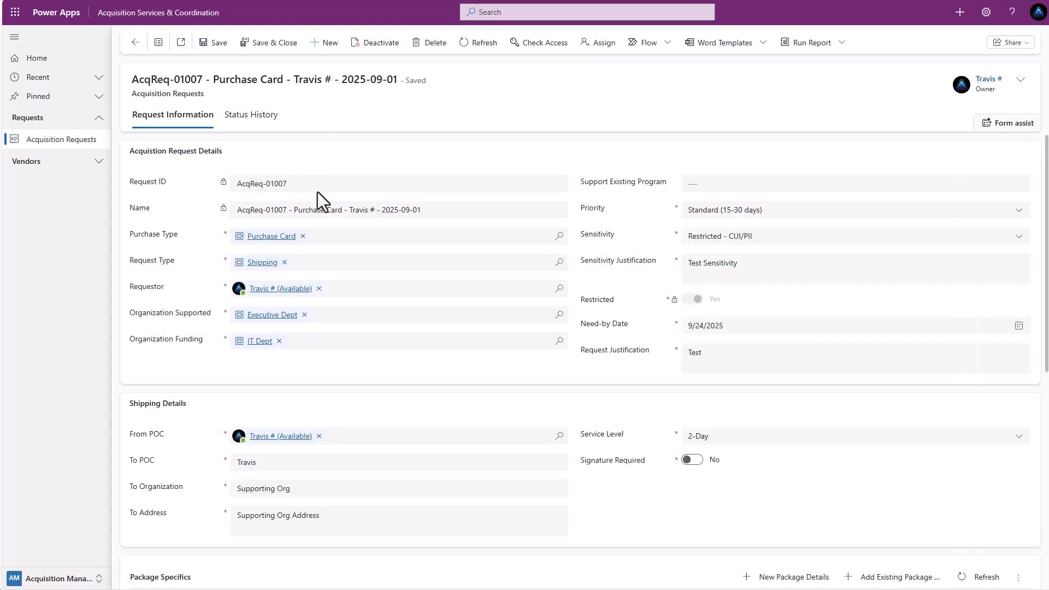
pyautogui.scroll(-1, 481, 209)
pyautogui.scroll(1, 446, 234)
pyautogui.scroll(-3, 451, 336)
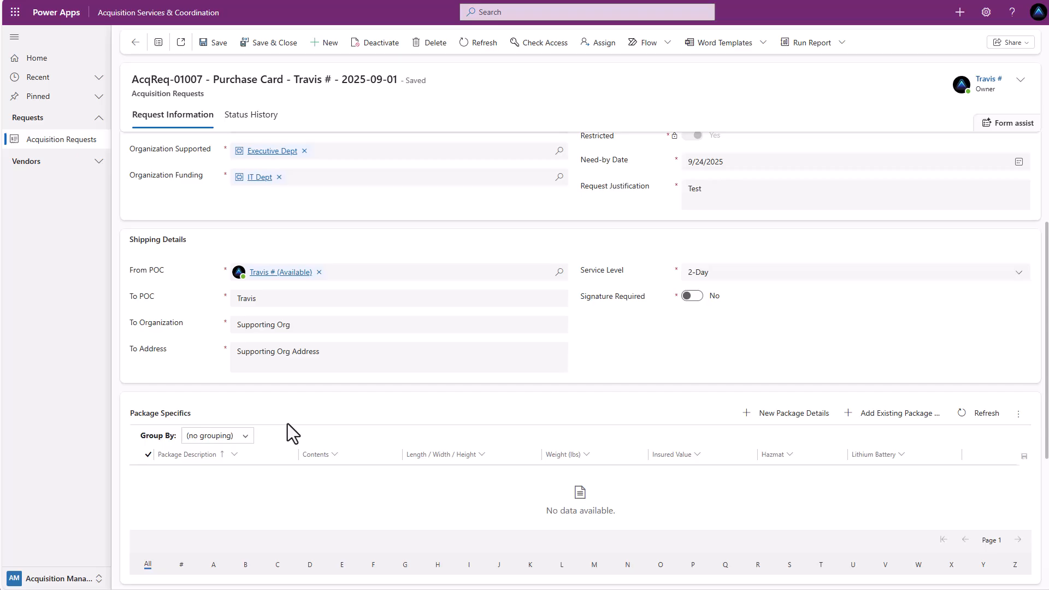
pyautogui.click(772, 420)
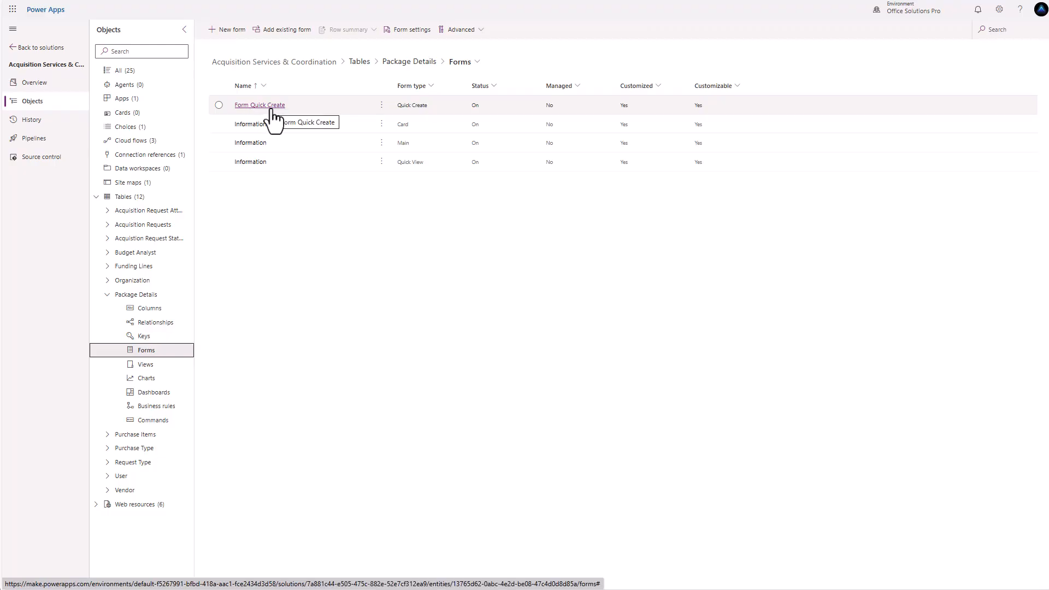
pyautogui.click(227, 30)
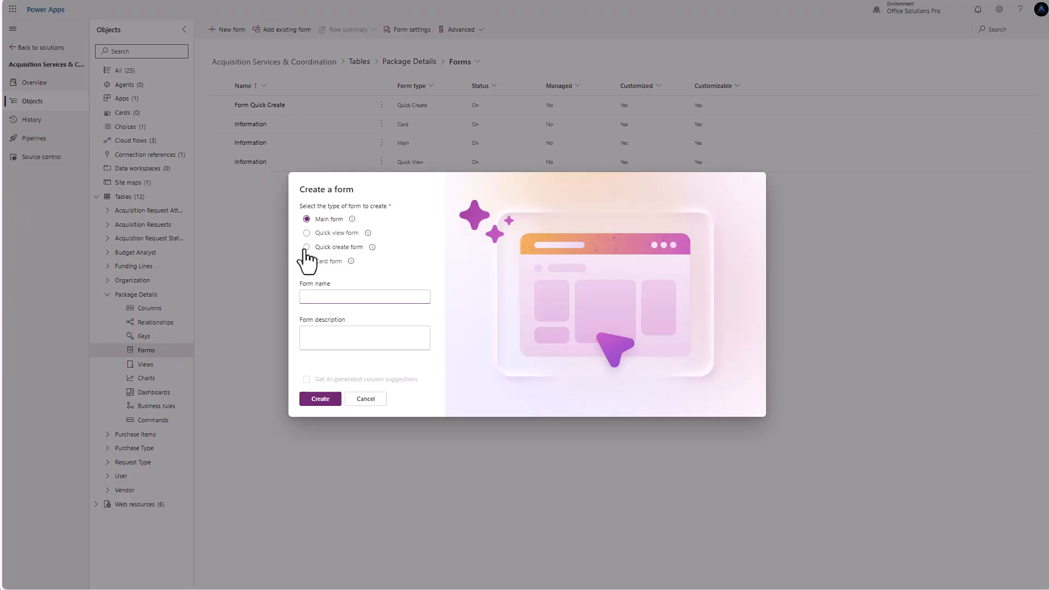
pyautogui.click(306, 248)
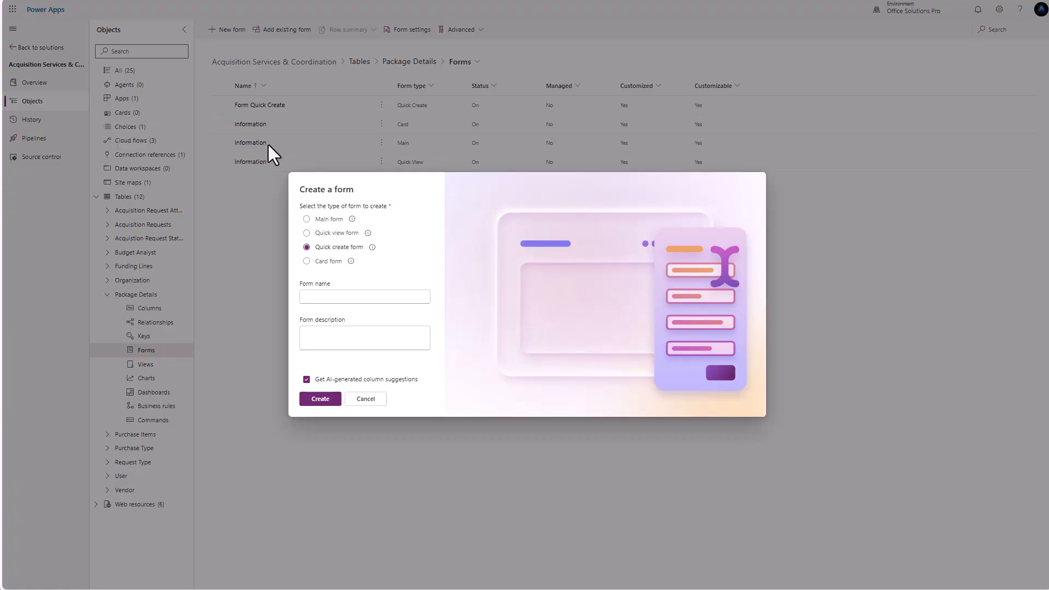
pyautogui.click(369, 401)
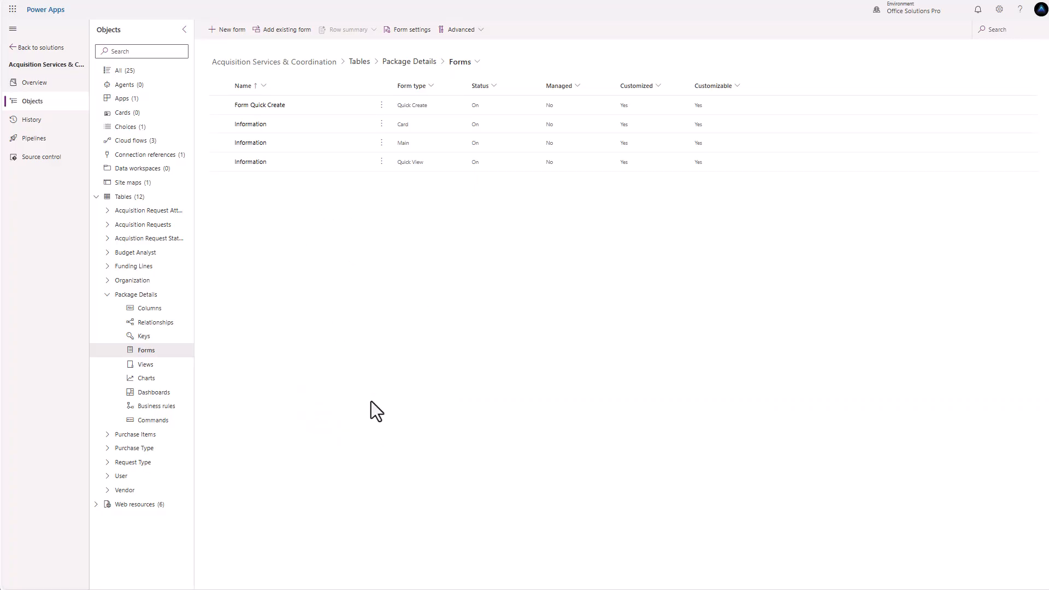
# - Open the Package Details table's Form Quick Create, inspect its Package Details section, and return to the forms list
pyautogui.click(264, 106)
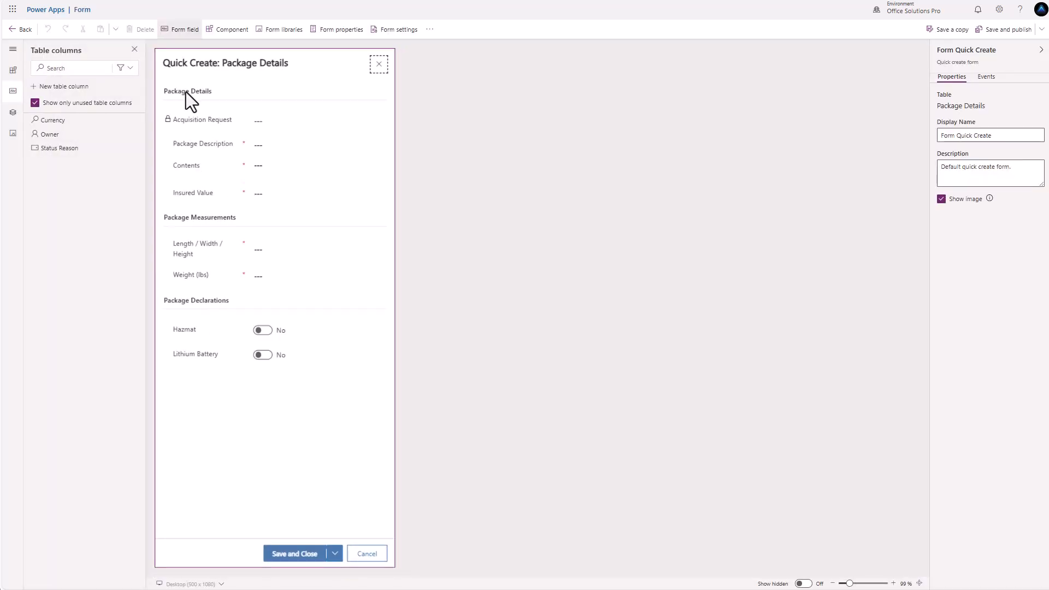
pyautogui.click(185, 91)
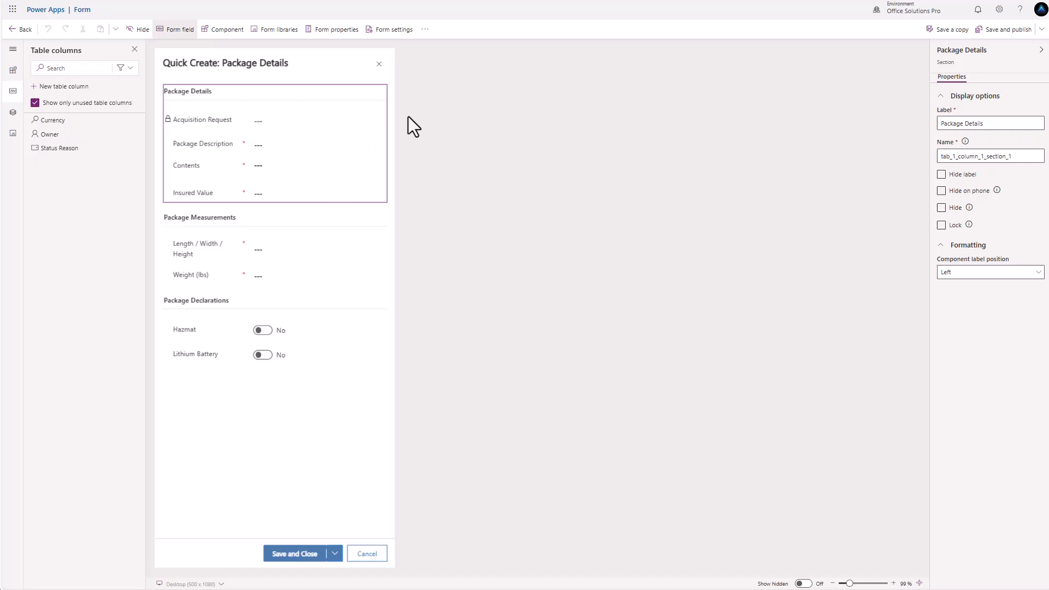
pyautogui.click(22, 30)
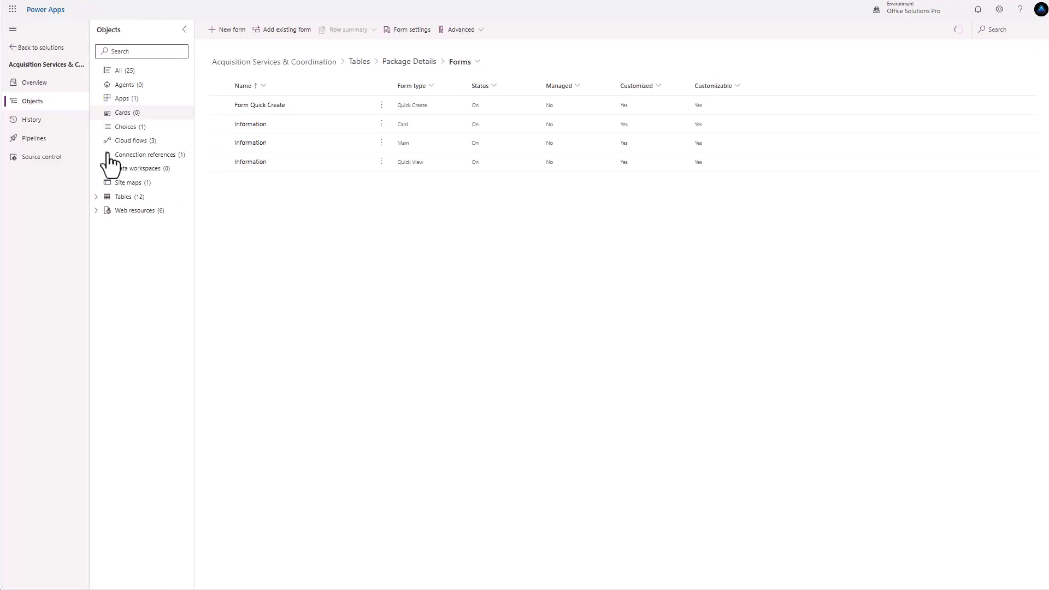
# - Check the Package Details table's advanced properties for the option to leverage the quick-create form, and close them without saving
pyautogui.click(96, 197)
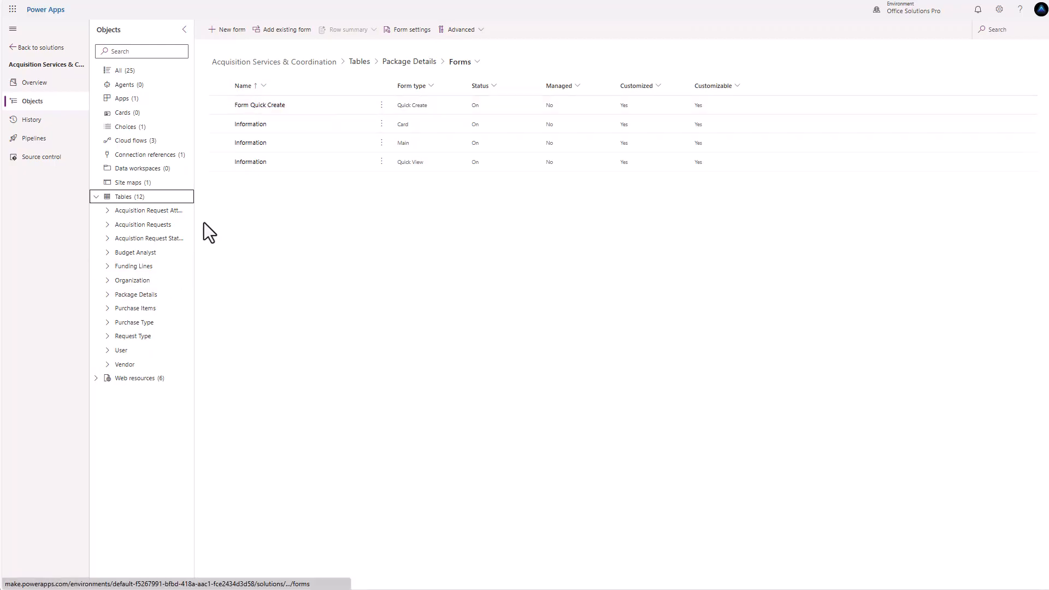
pyautogui.click(138, 296)
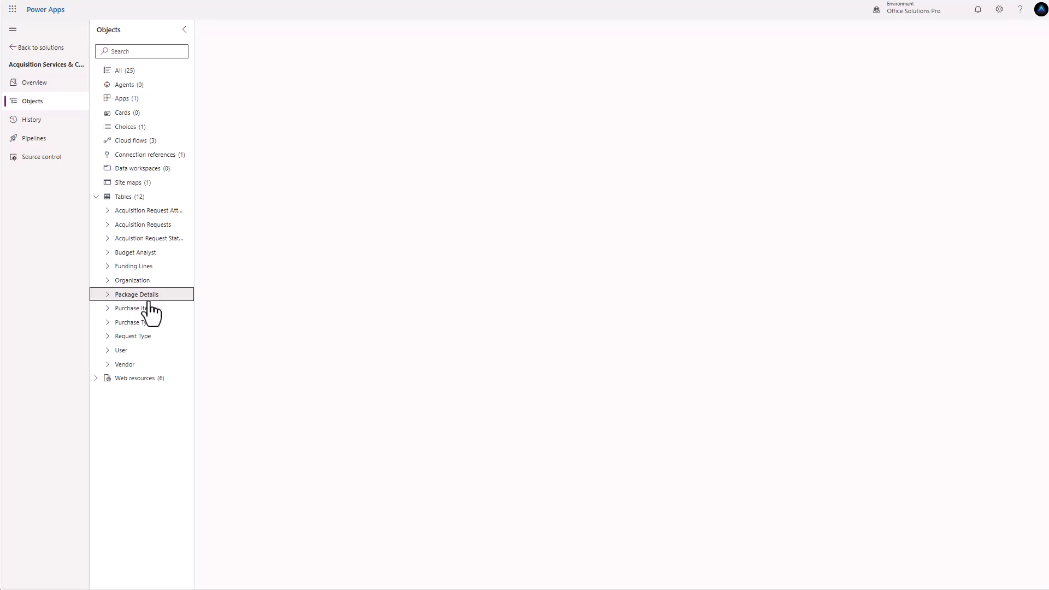
pyautogui.click(553, 88)
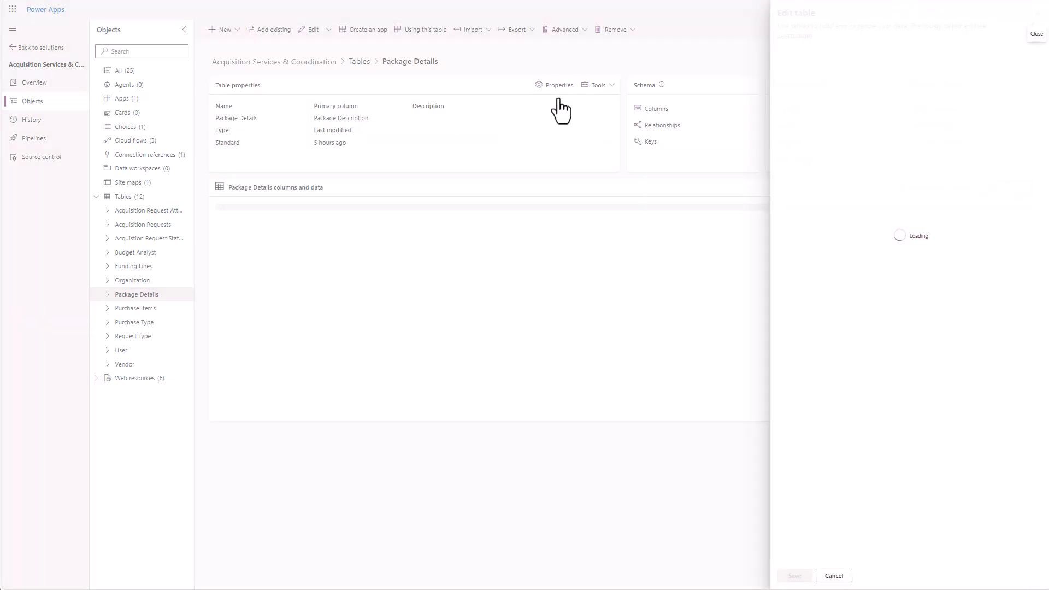
pyautogui.click(813, 204)
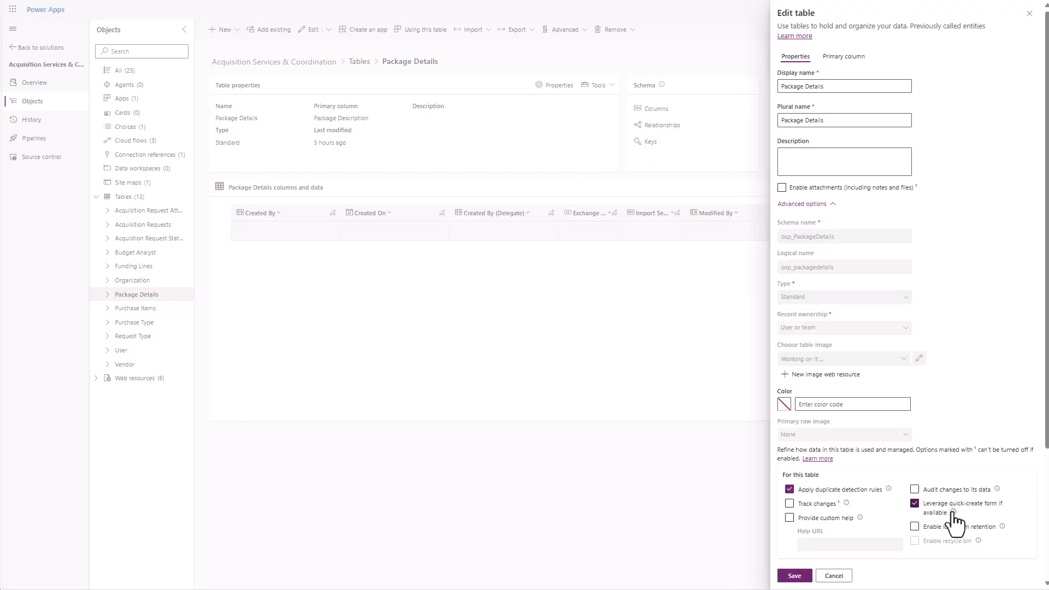
pyautogui.moveTo(953, 512)
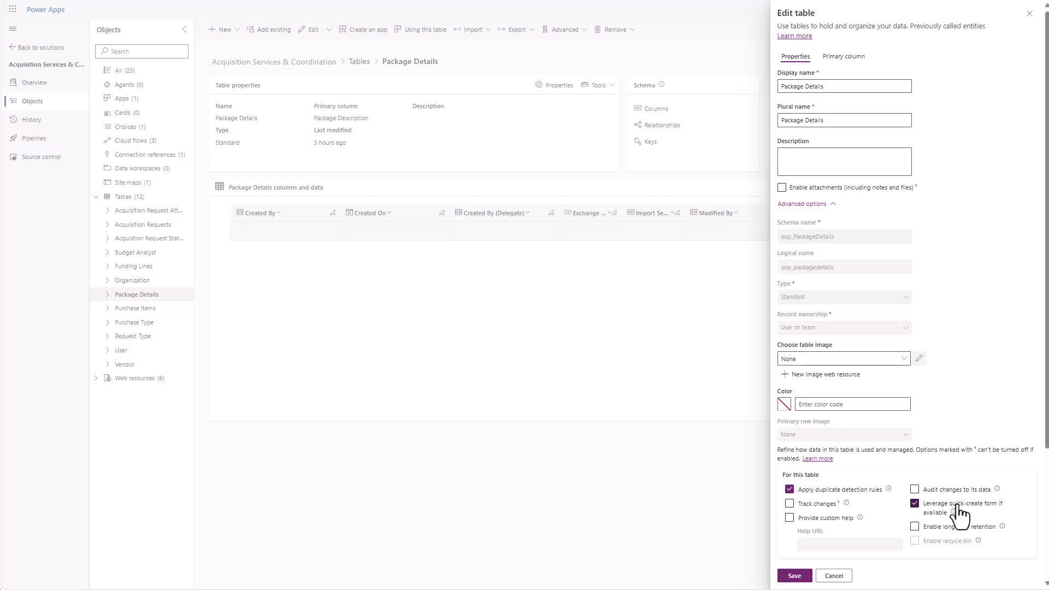
pyautogui.click(833, 575)
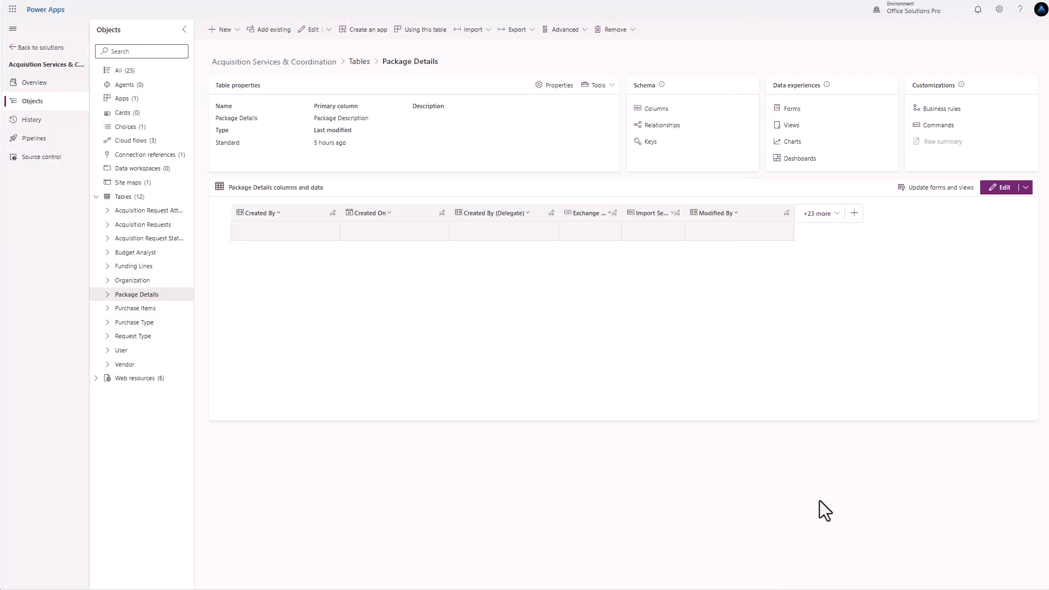
# - Look up the Publish all customizations option among all solution objects, and return to the Package Details table's advanced options
pyautogui.click(124, 71)
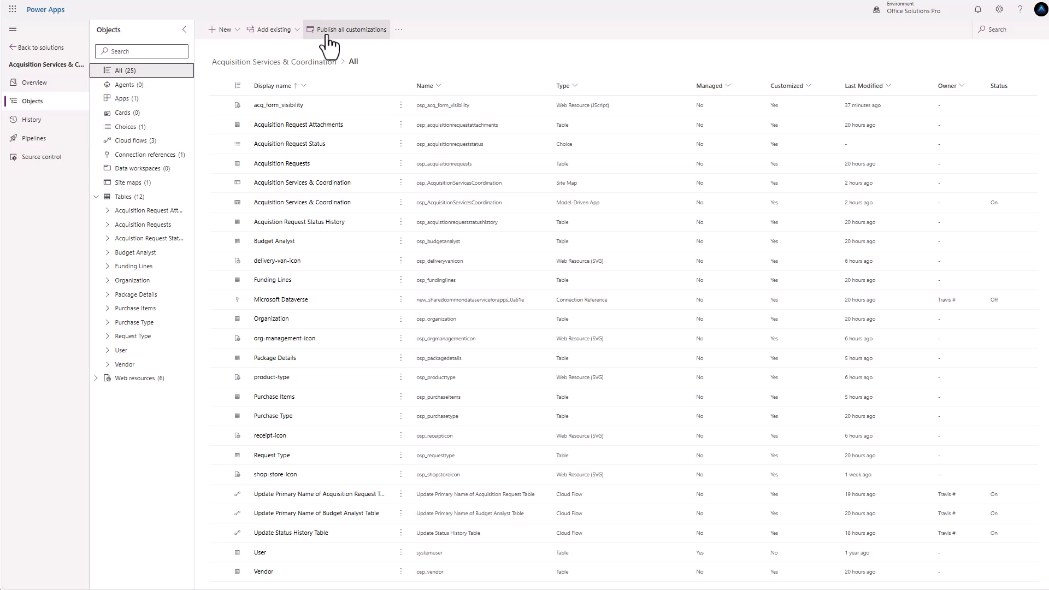
pyautogui.click(146, 298)
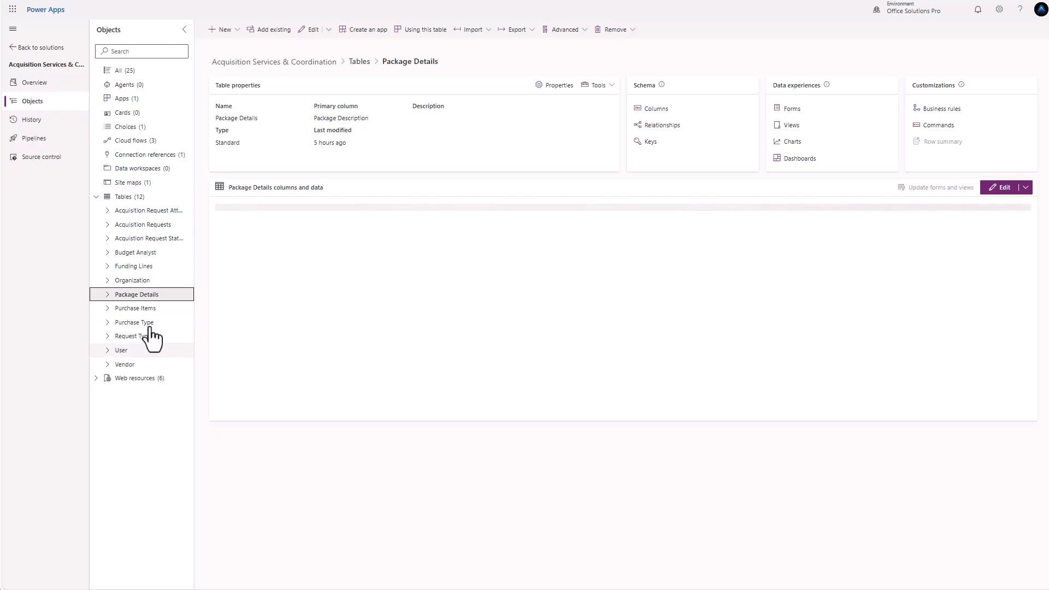
pyautogui.click(587, 36)
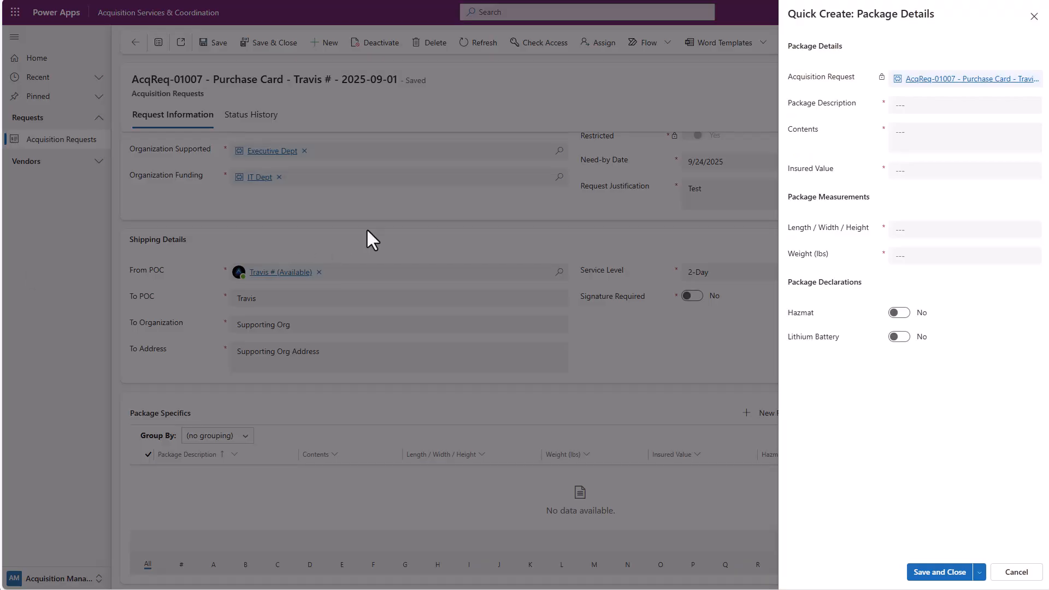
# - Enter "Box of Envelopes" as the package description, "Envelopes" as the contents and $5.00 as the insured value
pyautogui.click(923, 103)
pyautogui.write('Box')
pyautogui.write(' or Envelope')
pyautogui.write('s')
pyautogui.click(919, 132)
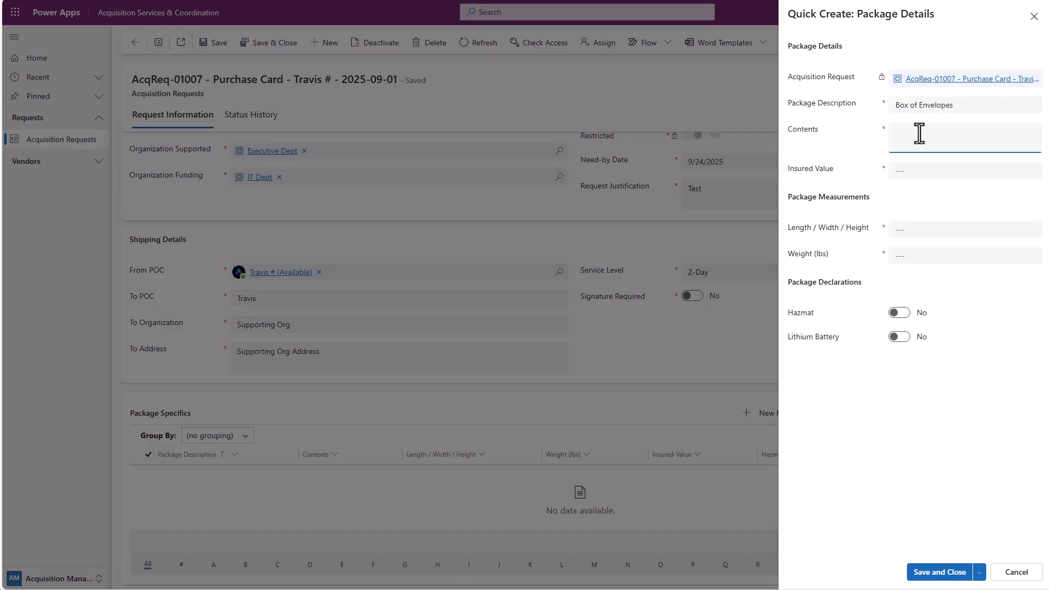
pyautogui.write('Envelopes')
pyautogui.click(915, 172)
pyautogui.write('5')
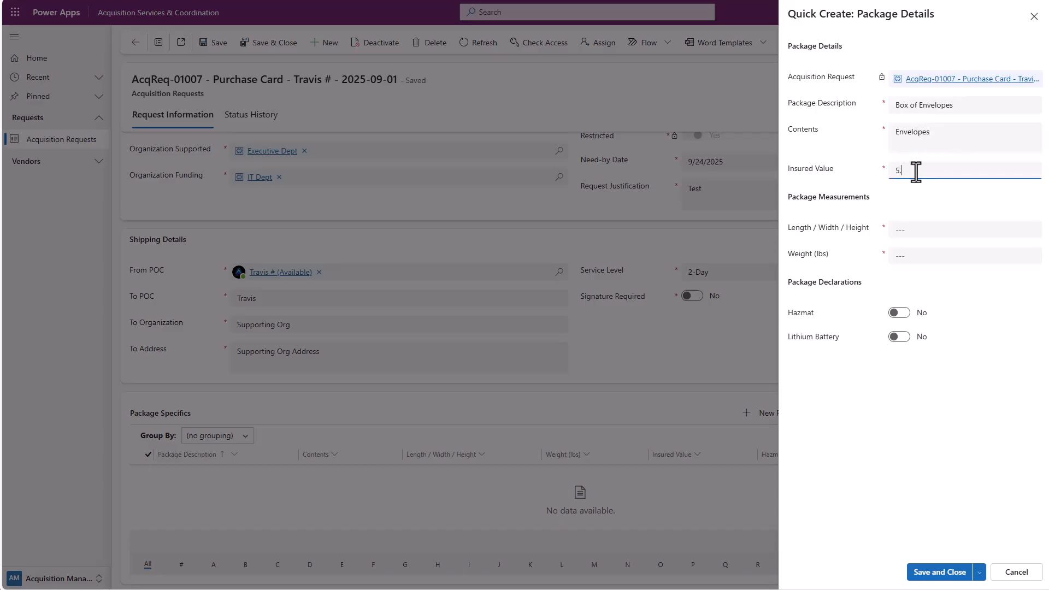
pyautogui.write('.00')
# - Set the package's length, width and height to 10x5x3 and its weight to "1 lbs", and save and close the record
pyautogui.click(903, 230)
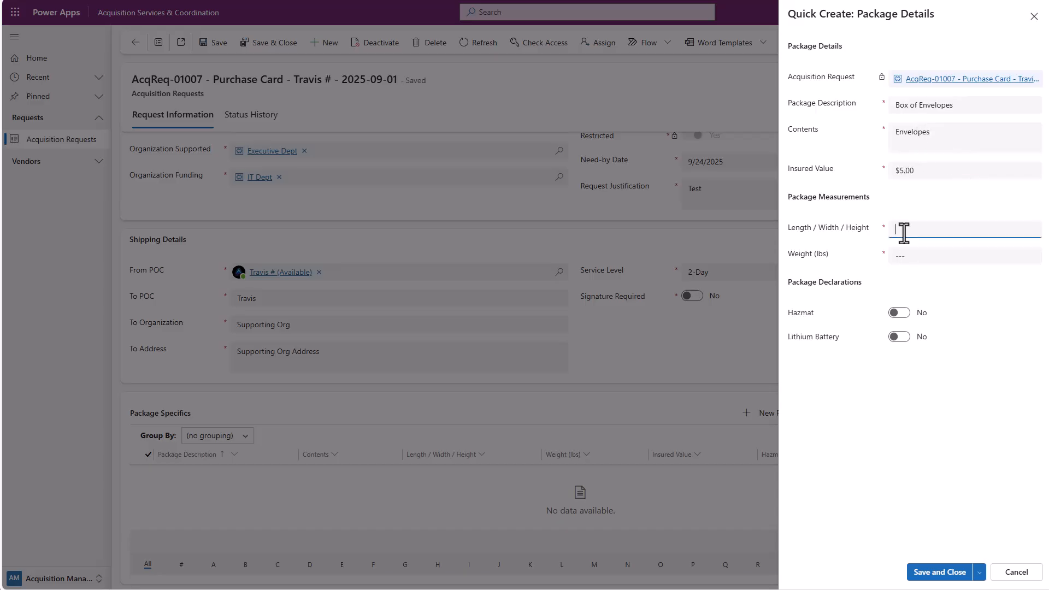
pyautogui.write('10x5x3')
pyautogui.click(914, 257)
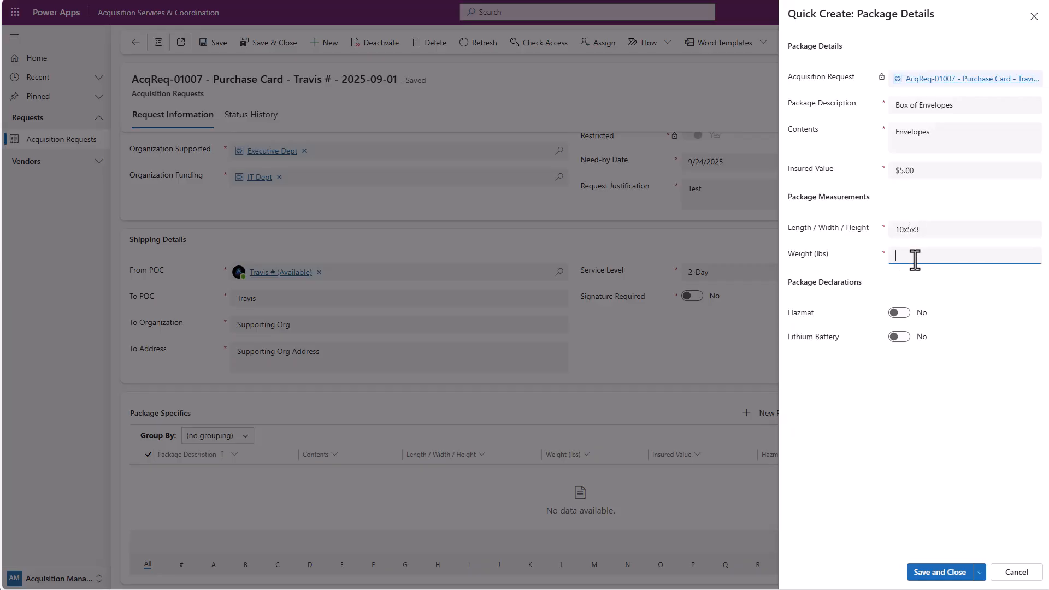
pyautogui.write('1 lbs')
pyautogui.click(944, 574)
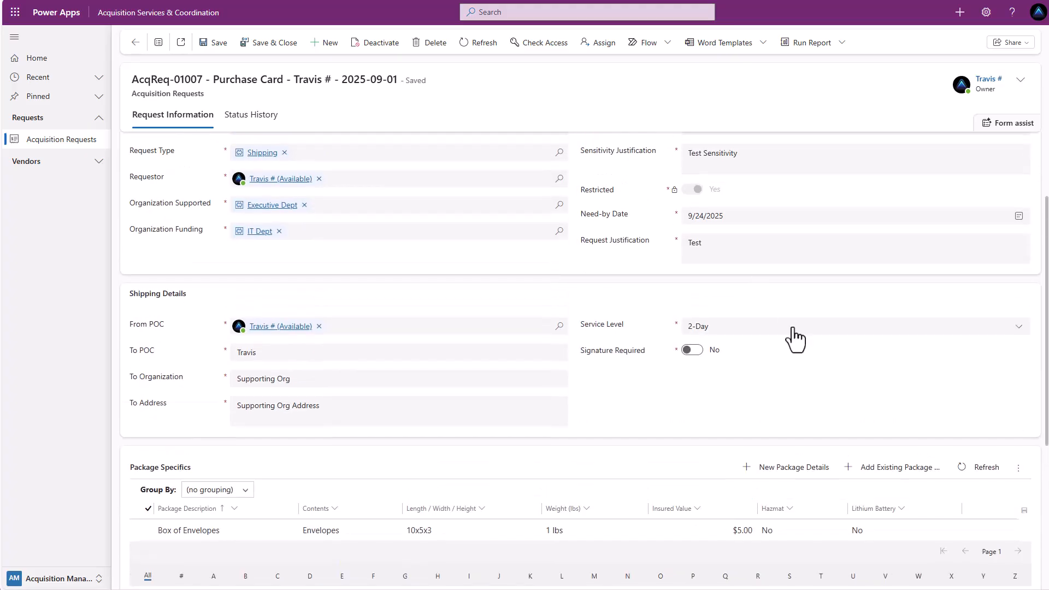
# - Open and cancel another package details record, and review the request's details, Shipping Details, Package Specifics and Request Attachments sections
pyautogui.click(798, 471)
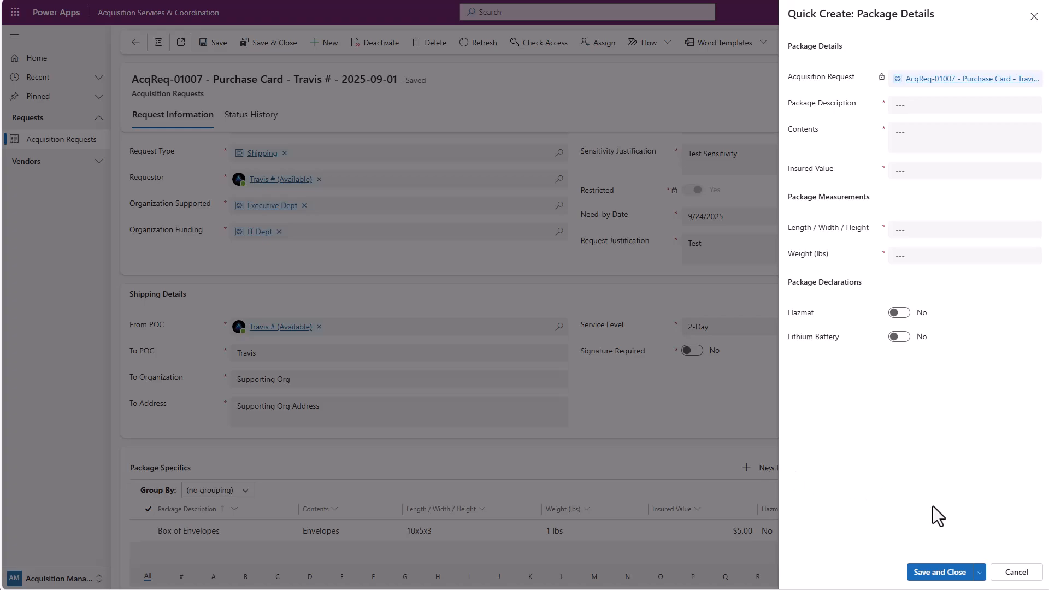
pyautogui.click(1016, 572)
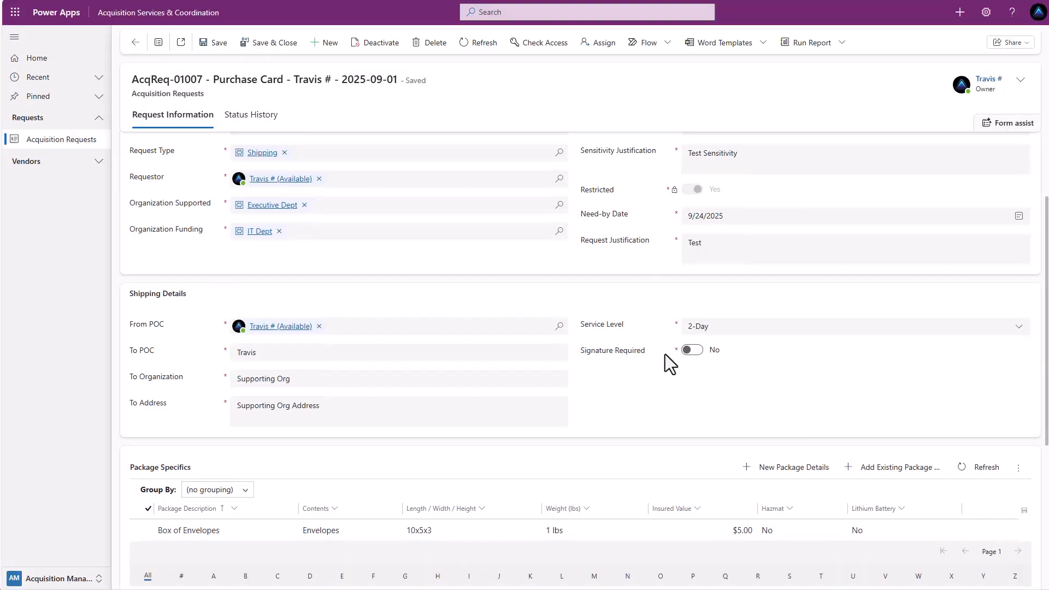
pyautogui.scroll(-2, 665, 354)
pyautogui.scroll(4, 663, 353)
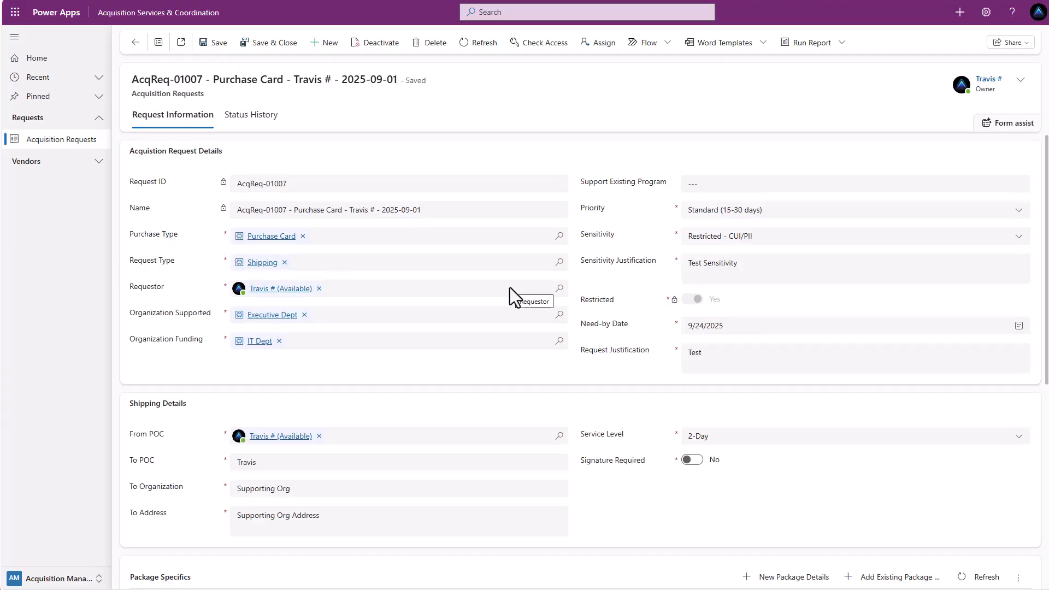
pyautogui.scroll(-6, 625, 322)
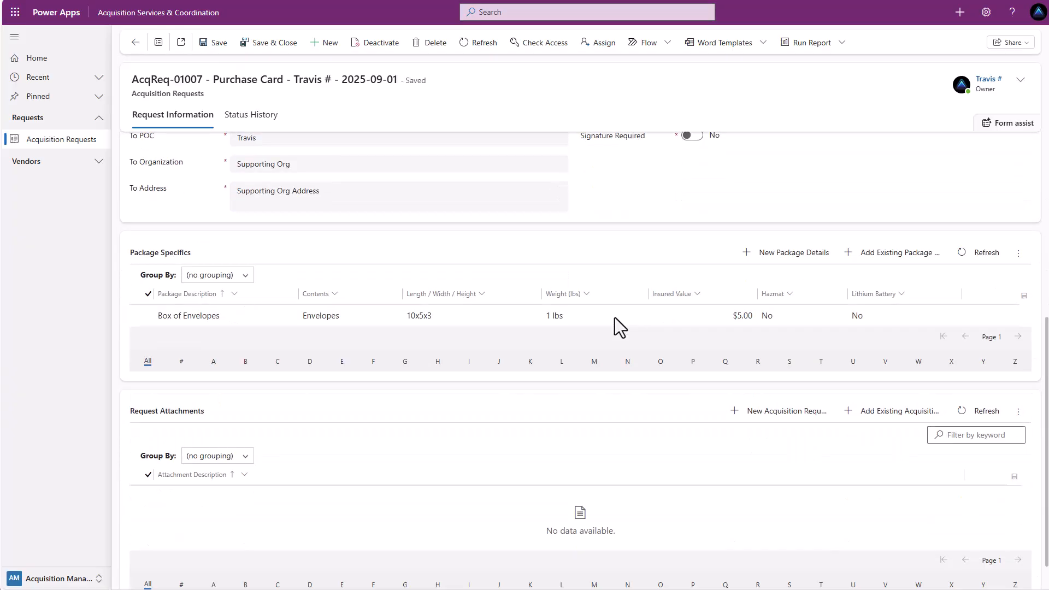
pyautogui.scroll(6, 615, 317)
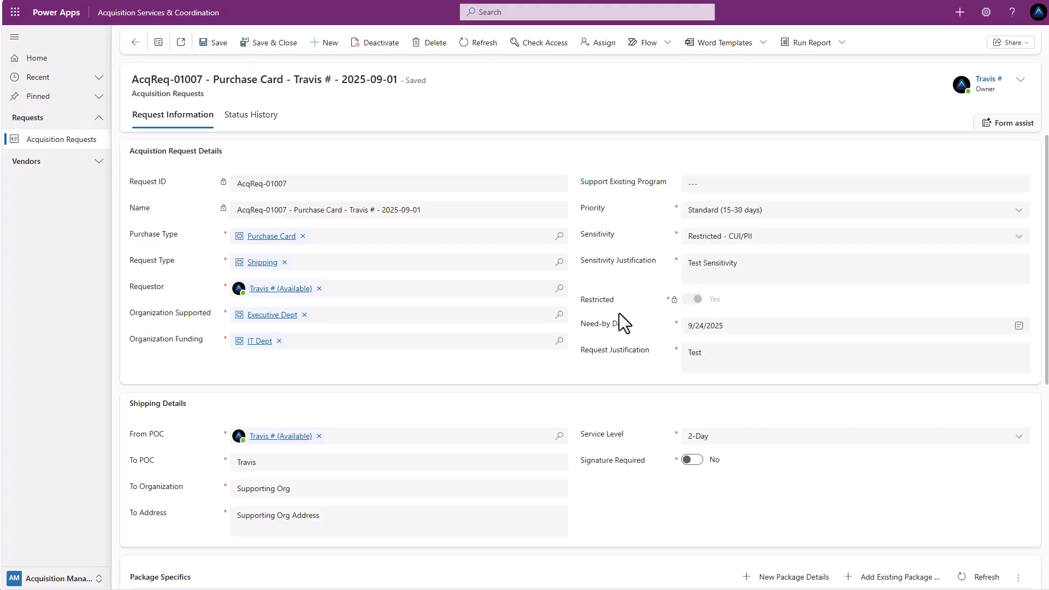
pyautogui.scroll(-3, 616, 314)
pyautogui.scroll(-3, 615, 313)
pyautogui.scroll(7, 615, 314)
pyautogui.scroll(-7, 619, 314)
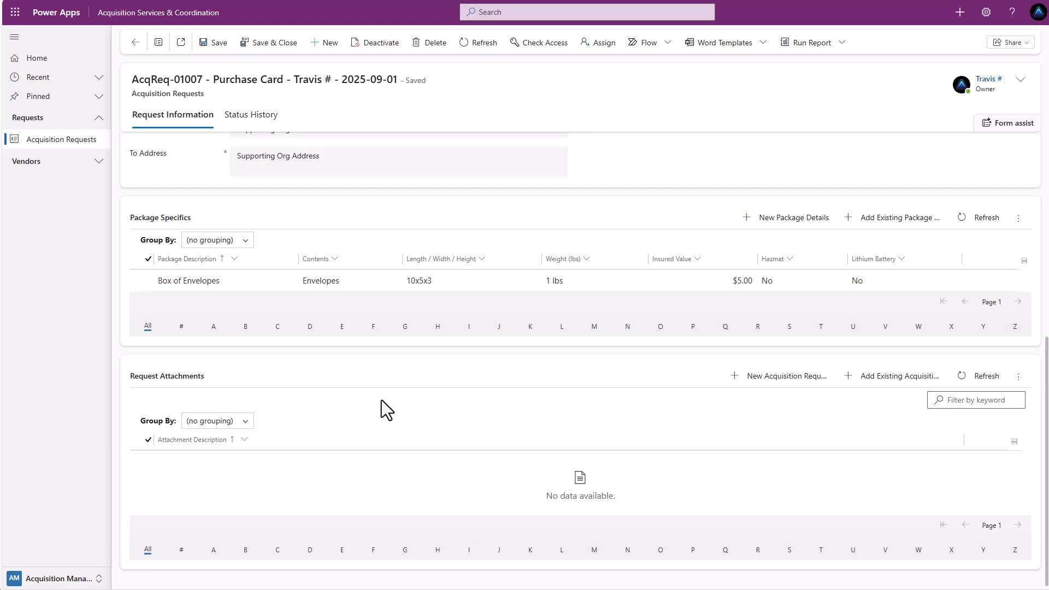
pyautogui.scroll(5, 392, 387)
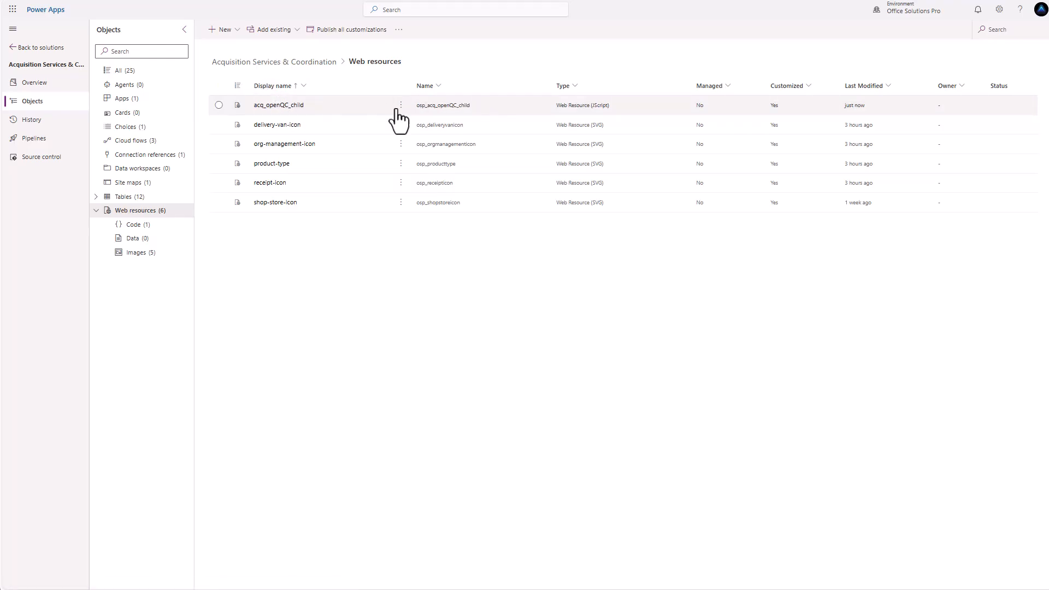
# - Start a new web resource in the Acquisition Services & Coordination solution
pyautogui.click(234, 39)
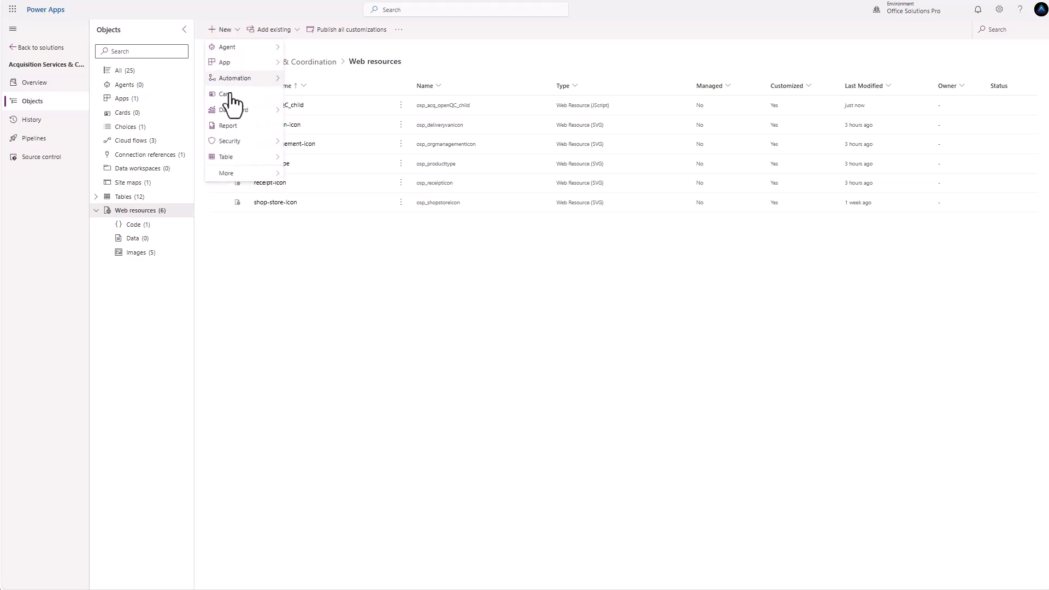
pyautogui.moveTo(233, 176)
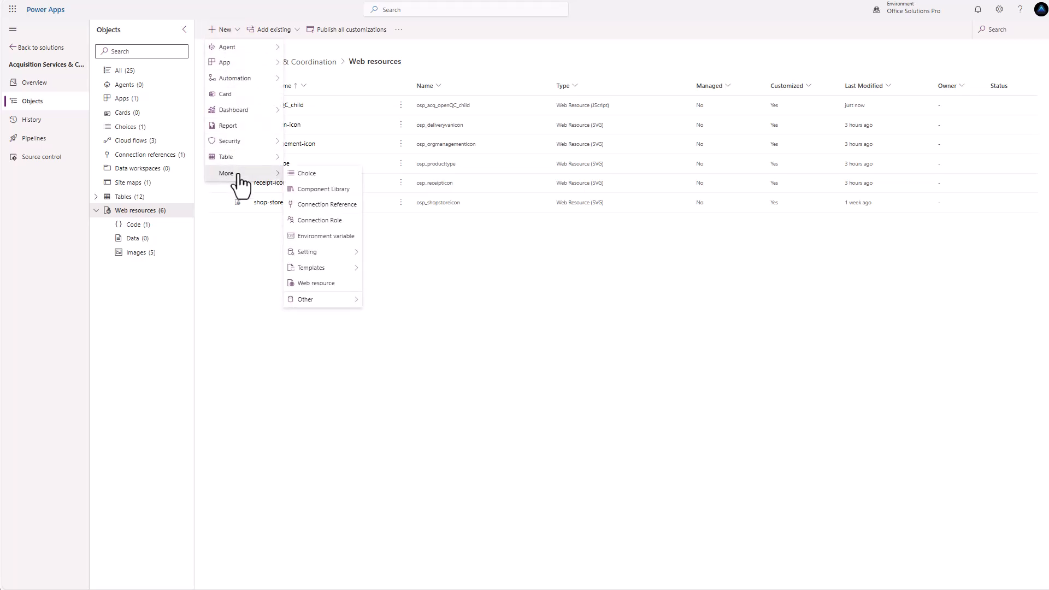
pyautogui.click(314, 283)
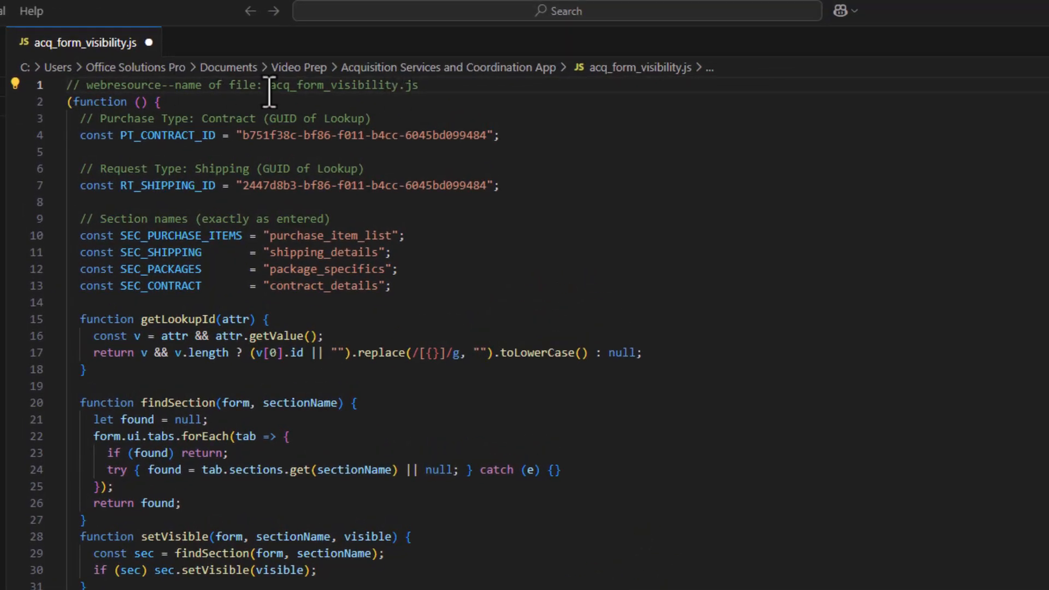
# - Switch to Visual Studio Code and examine the file name, Contract purchase type GUID and section name constants in acq_form_visibility.js
pyautogui.moveTo(270, 85); pyautogui.dragTo(418, 87)
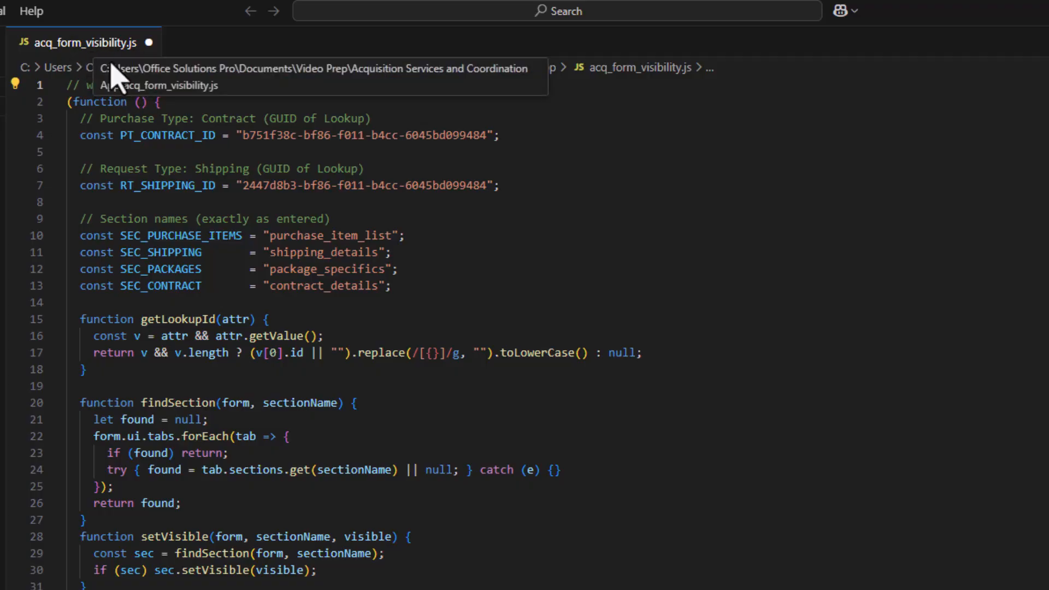
pyautogui.click(443, 91)
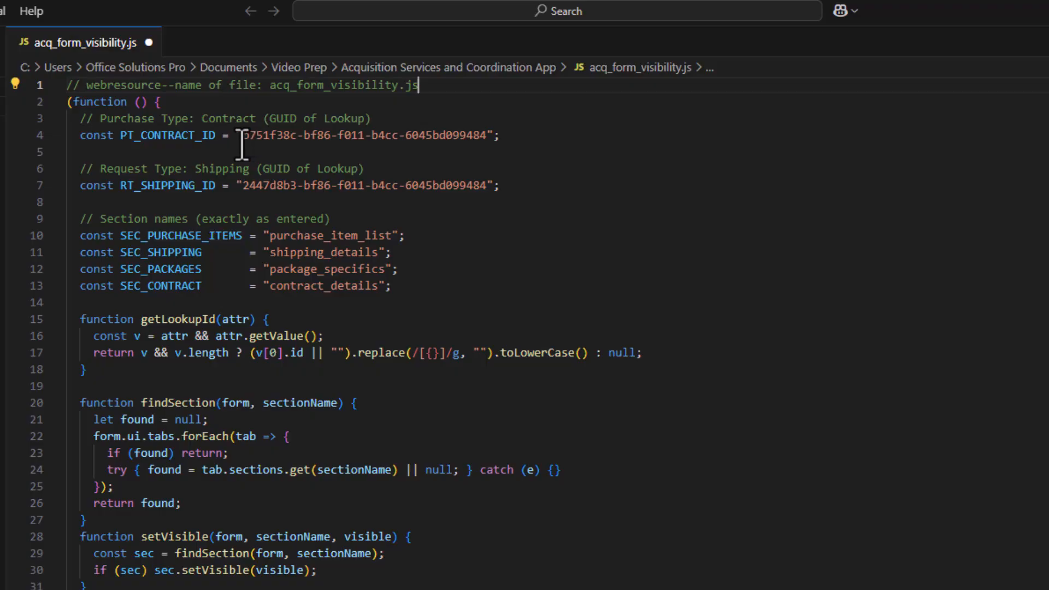
pyautogui.moveTo(141, 135); pyautogui.dragTo(487, 135)
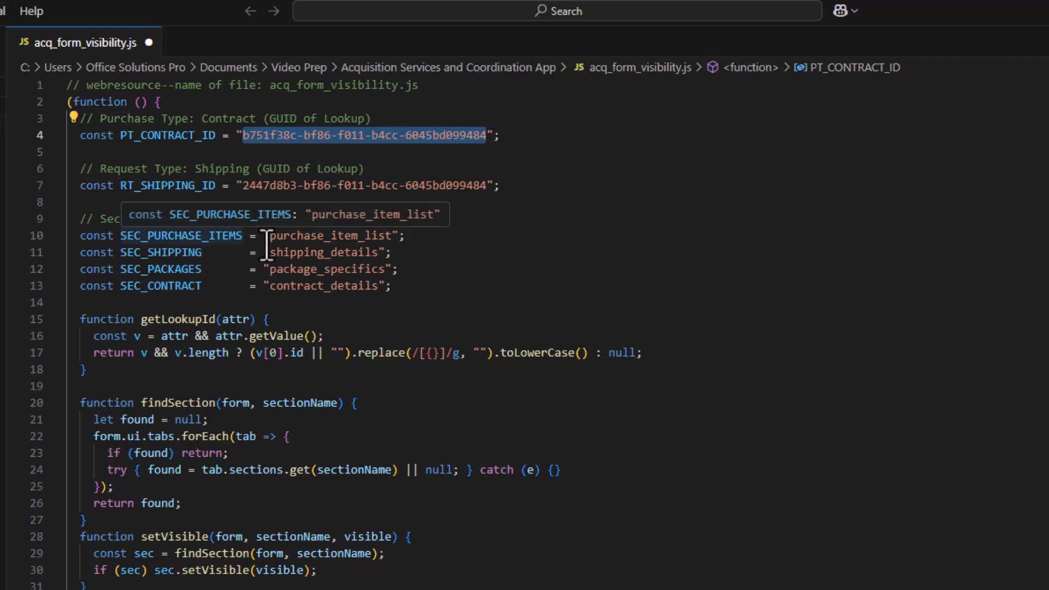
pyautogui.moveTo(395, 286); pyautogui.dragTo(81, 226)
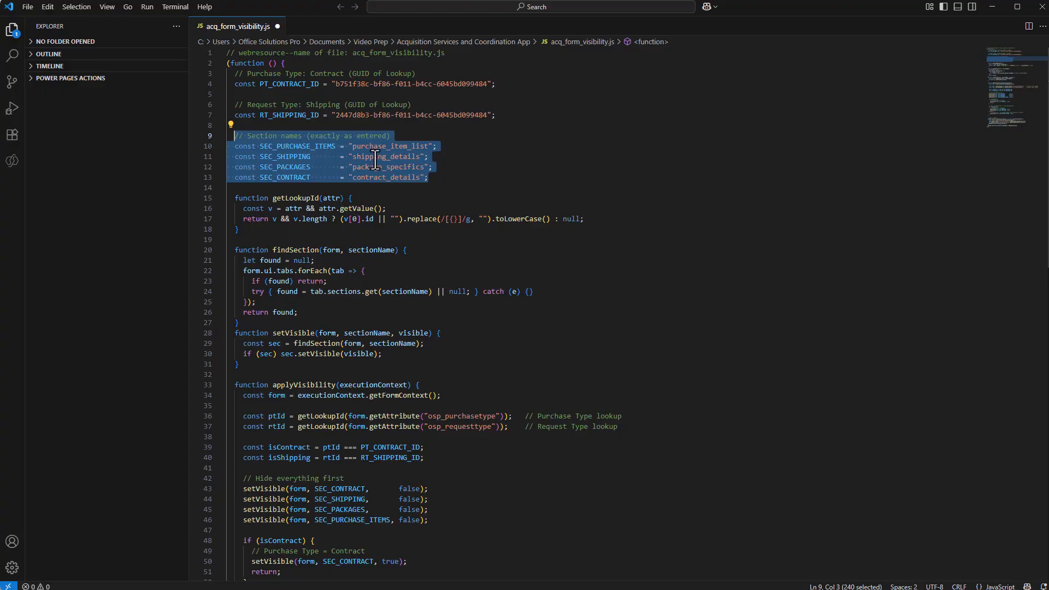
pyautogui.click(430, 177)
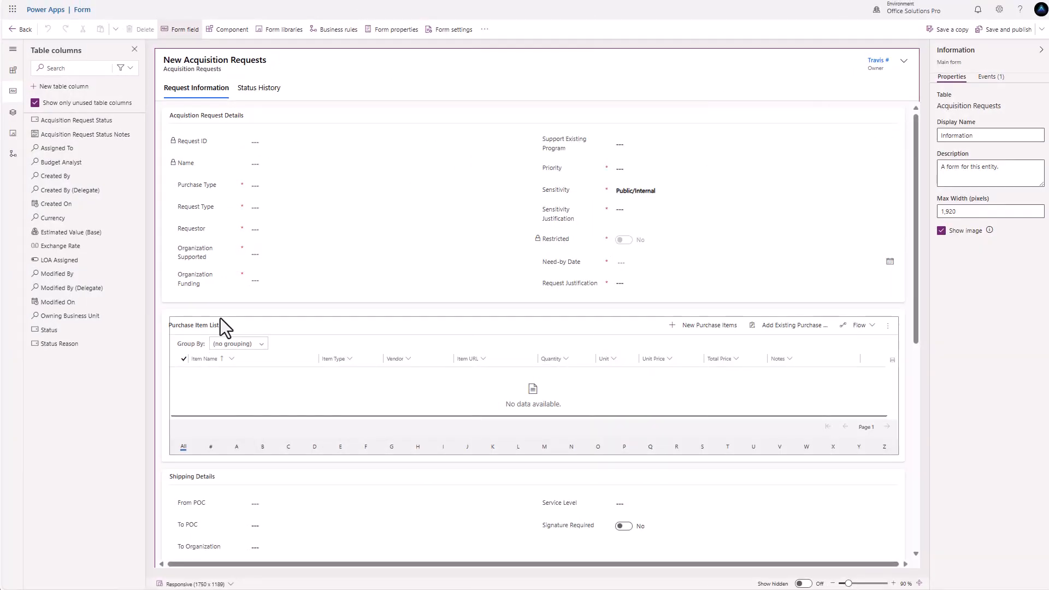
# - In the Acquisition Requests form editor, check the internal names of the Purchase Item List, Shipping Details, Package Specifics and Contract Details sections
pyautogui.click(221, 319)
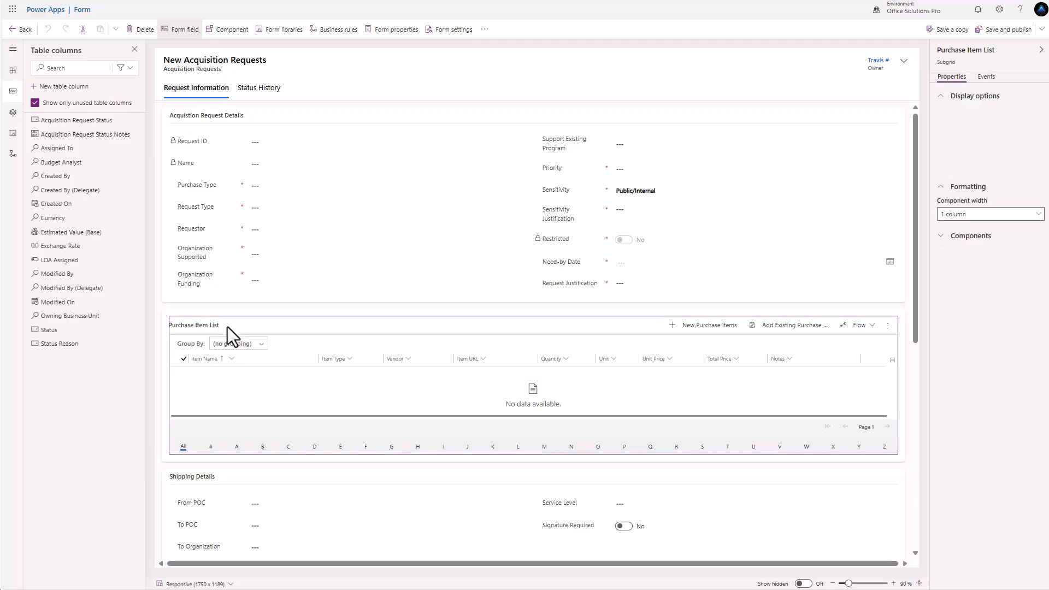
pyautogui.click(257, 315)
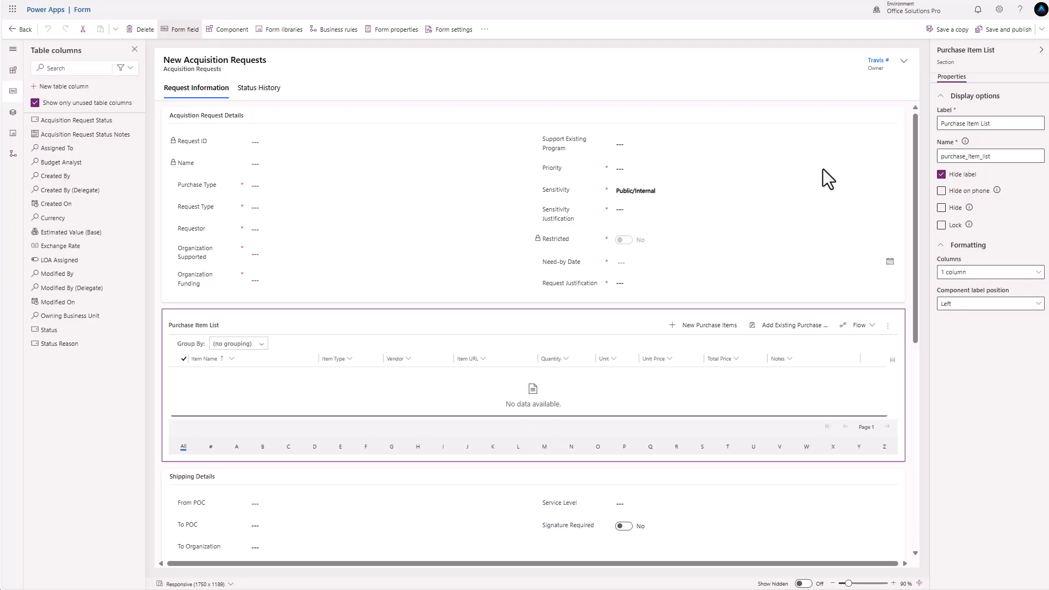
pyautogui.doubleClick(966, 156)
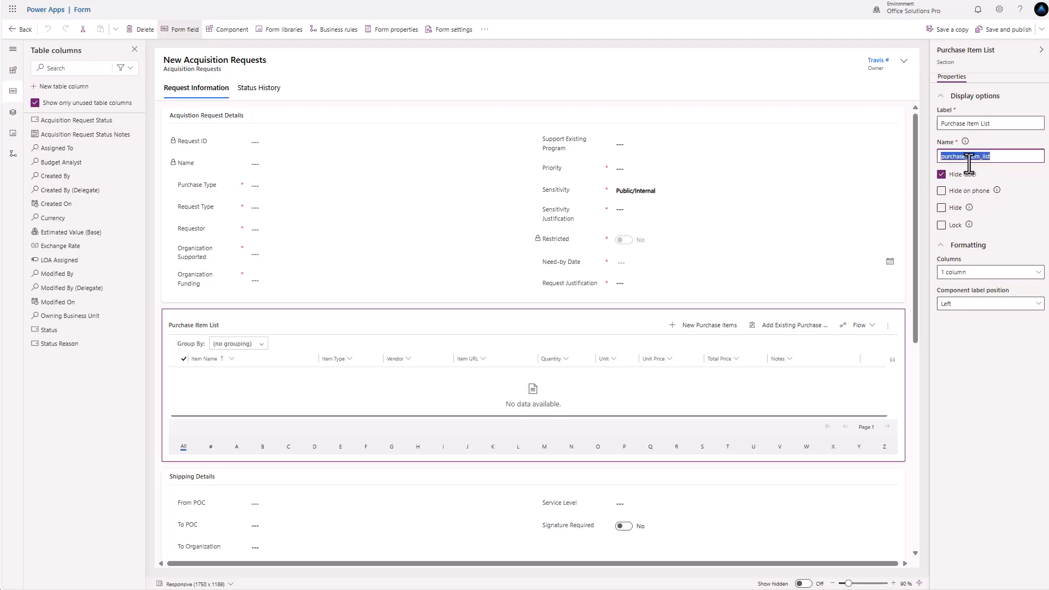
pyautogui.click(539, 474)
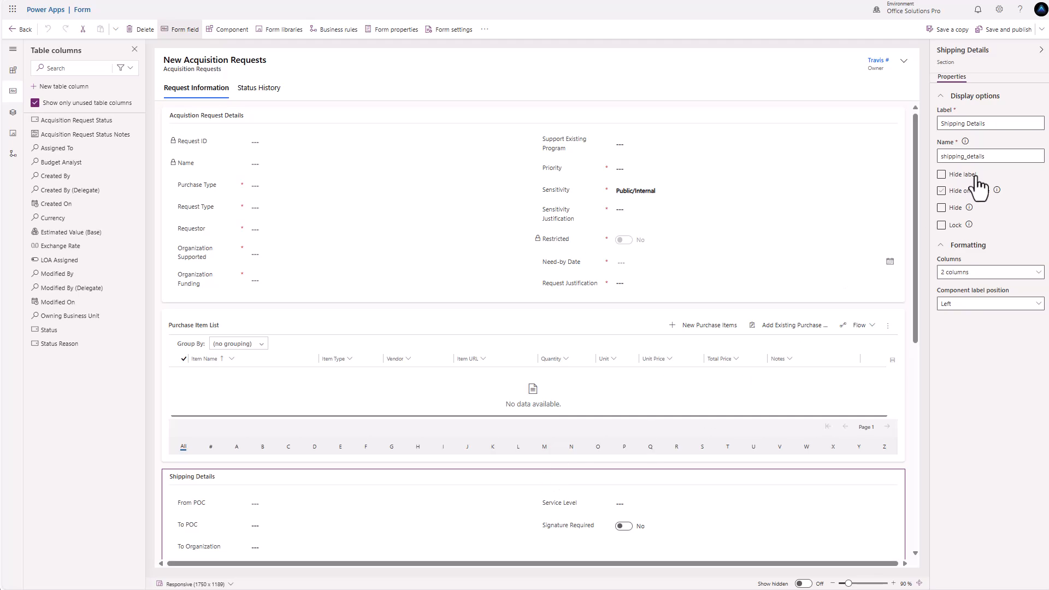
pyautogui.scroll(-3, 670, 371)
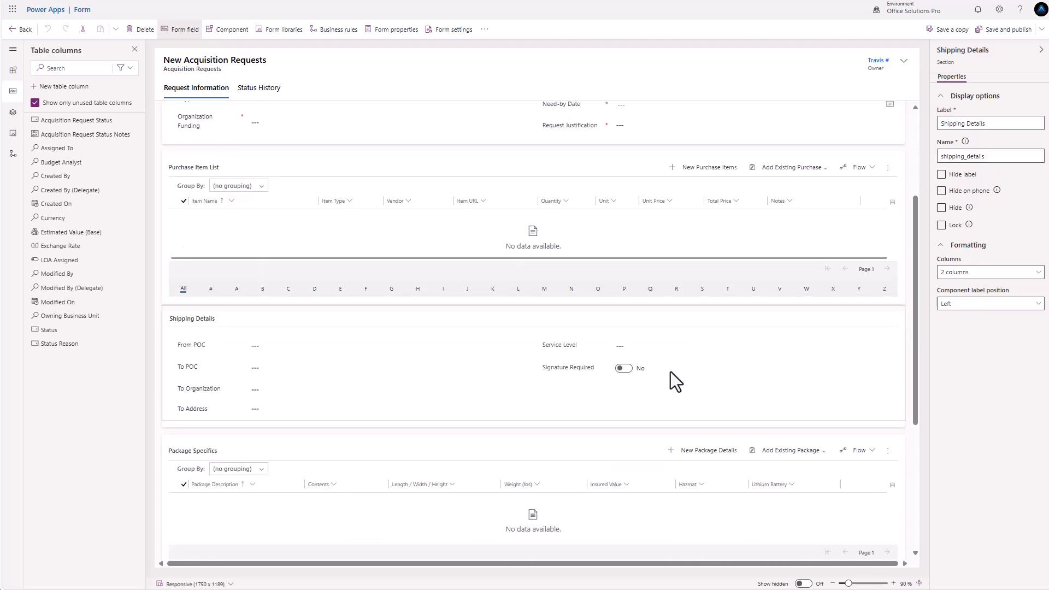
pyautogui.click(543, 434)
pyautogui.scroll(-2, 627, 364)
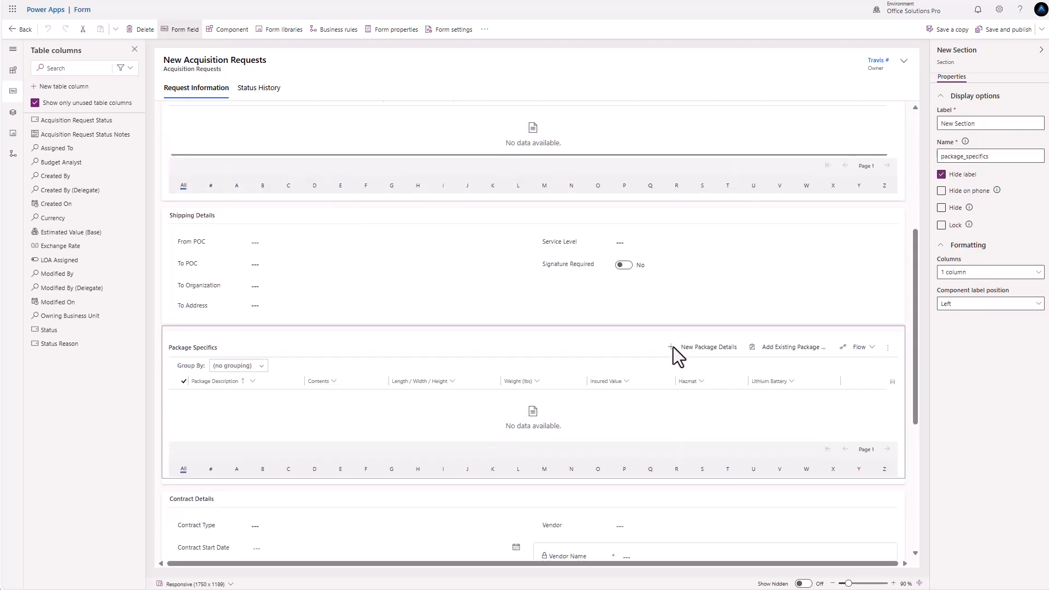
pyautogui.scroll(-2, 673, 347)
pyautogui.click(305, 379)
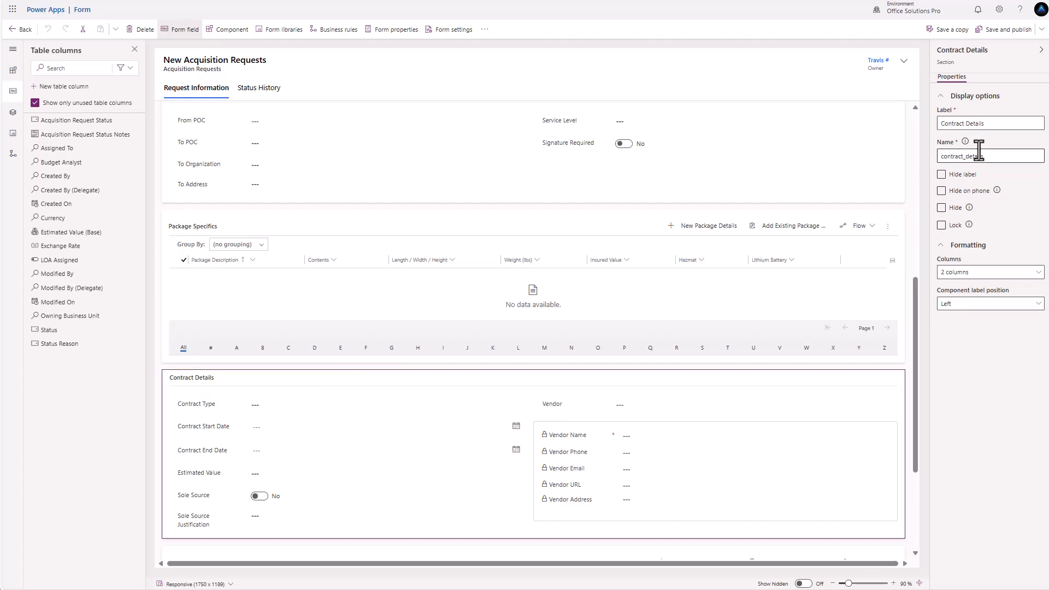
pyautogui.scroll(7, 579, 333)
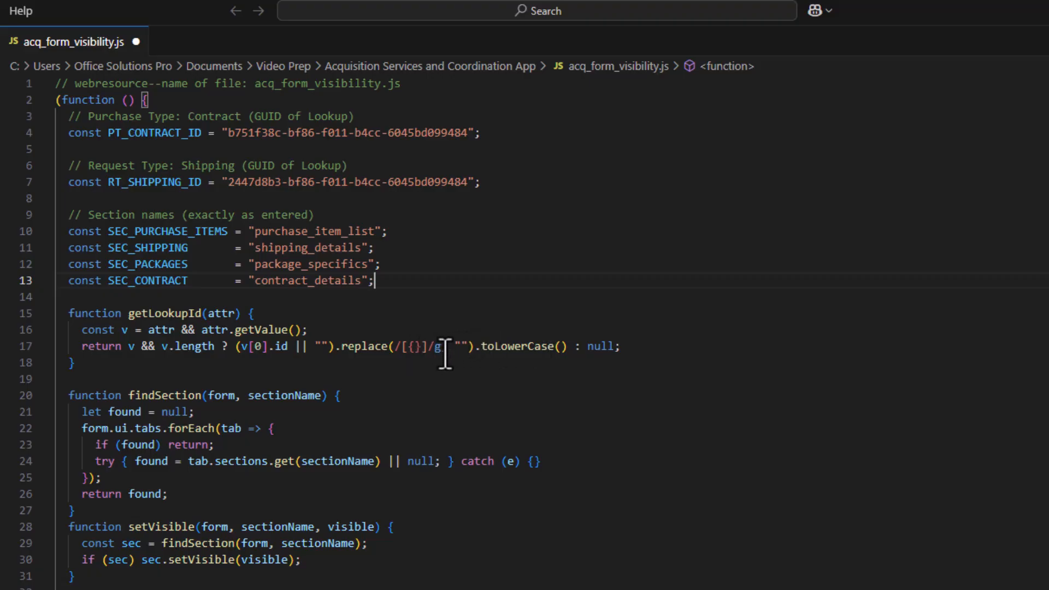
# - In Visual Studio Code, examine the getLookupId, findSection and setVisible functions and the Purchase Type and Request Type lookups in acq_form_visibility.js
pyautogui.click(629, 349)
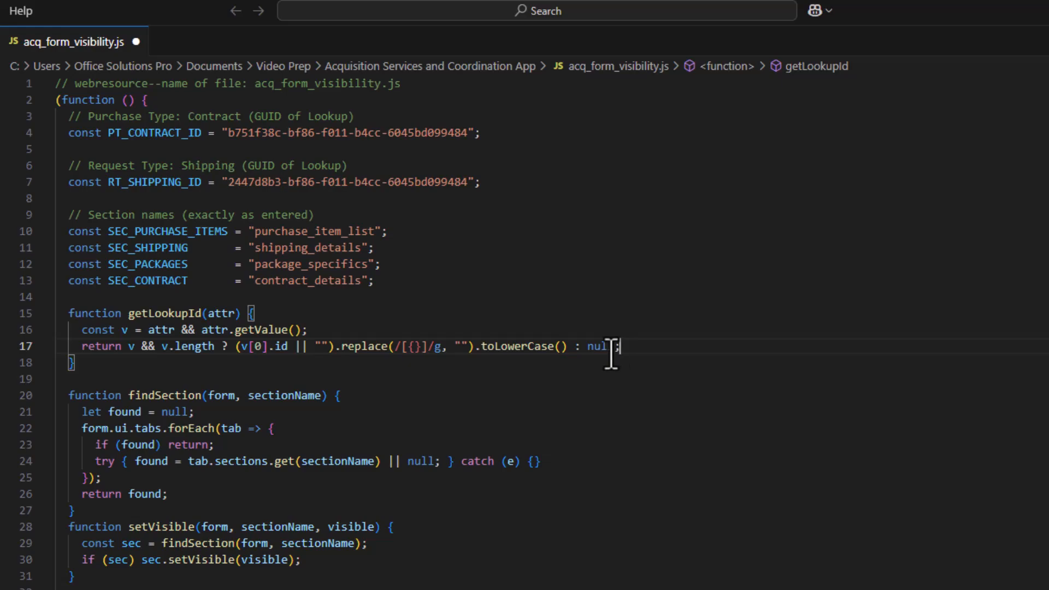
pyautogui.moveTo(344, 497); pyautogui.dragTo(68, 395)
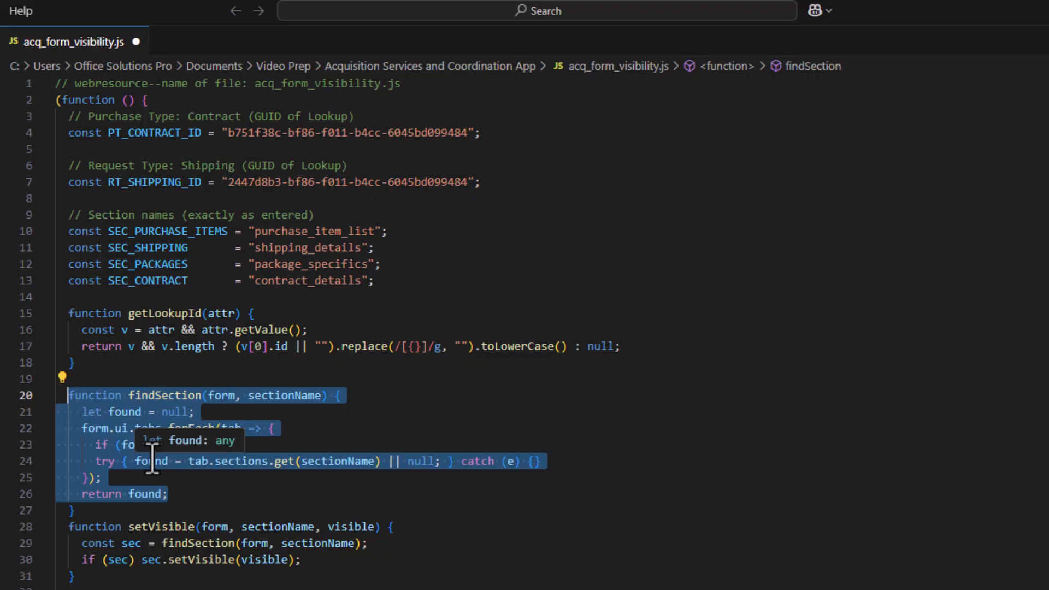
pyautogui.click(238, 496)
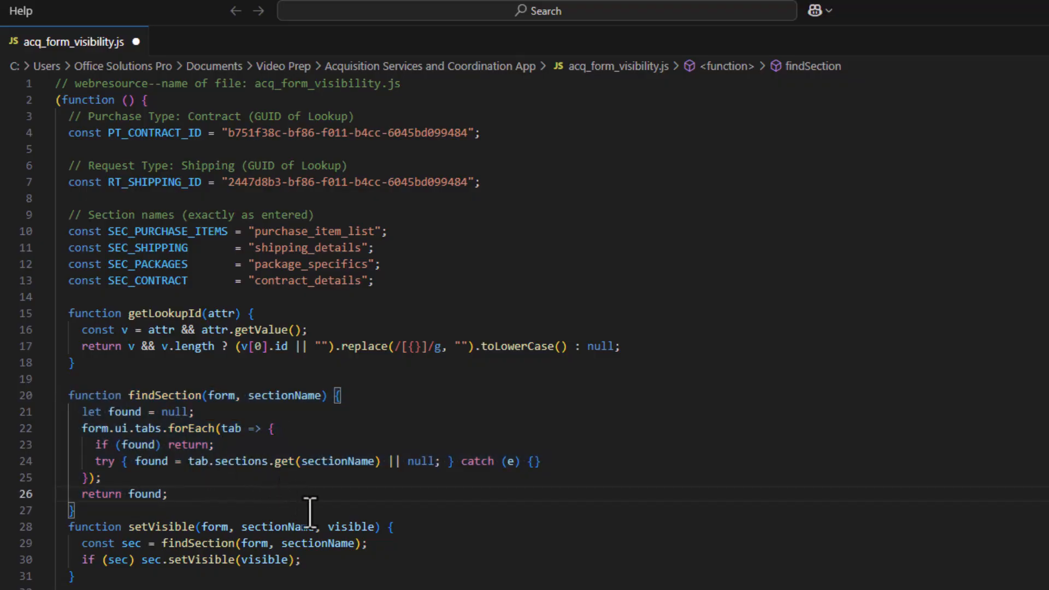
pyautogui.scroll(-1, 333, 551)
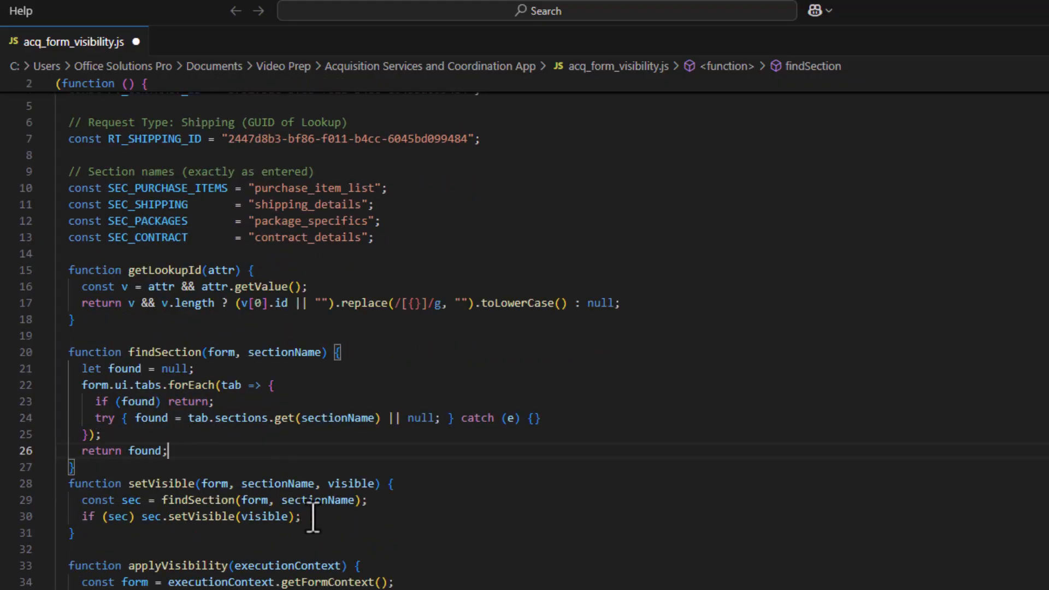
pyautogui.scroll(-2, 313, 514)
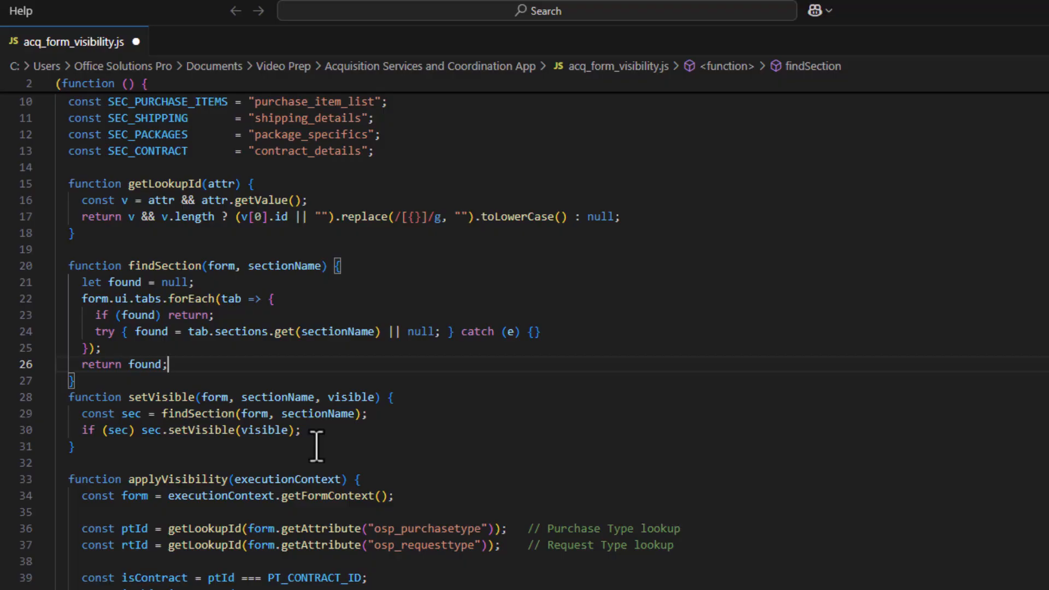
pyautogui.scroll(-2, 339, 440)
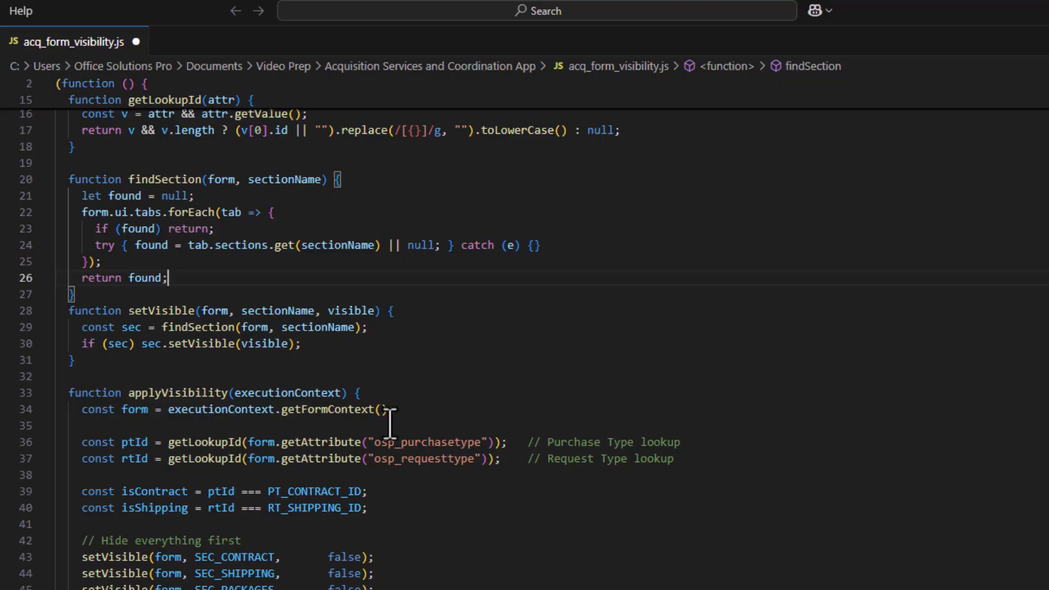
pyautogui.scroll(-2, 393, 415)
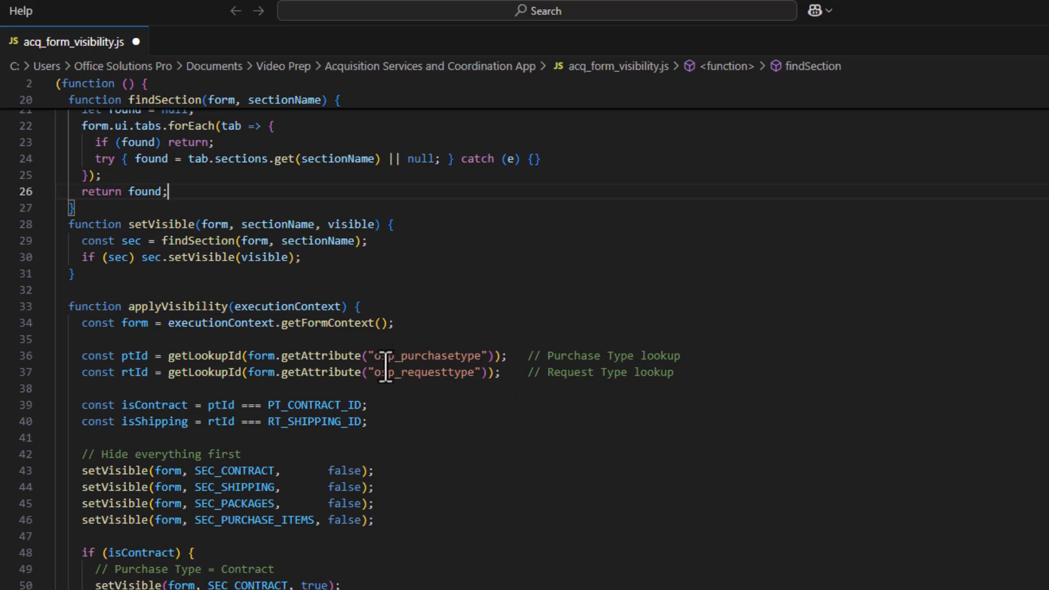
pyautogui.click(677, 372)
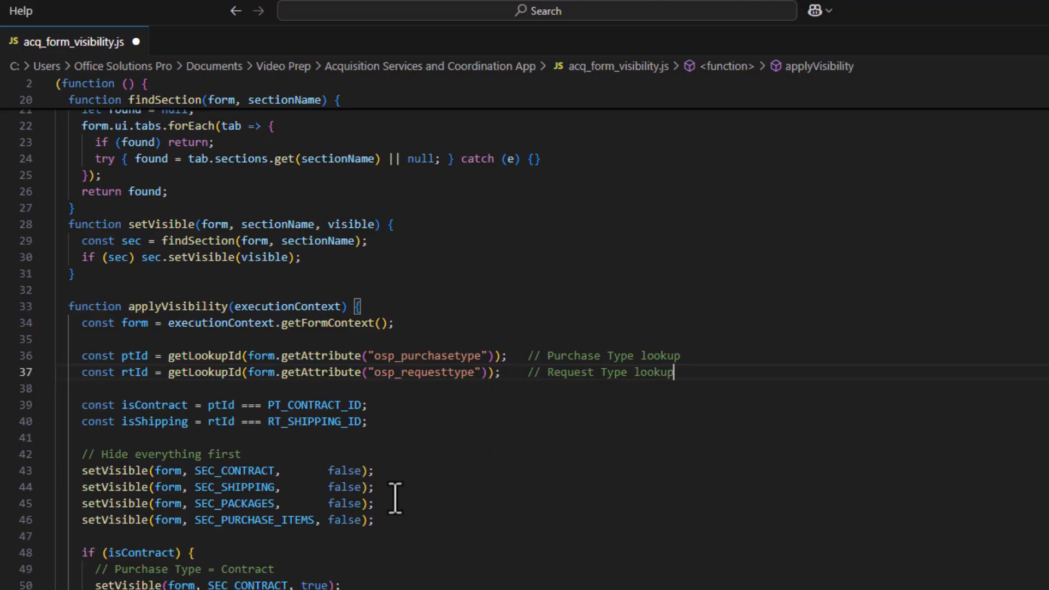
# - Review the applyVisibility rules for hiding and showing sections, and the public onLoad and onChange handlers at the end of the script
pyautogui.scroll(-5, 395, 499)
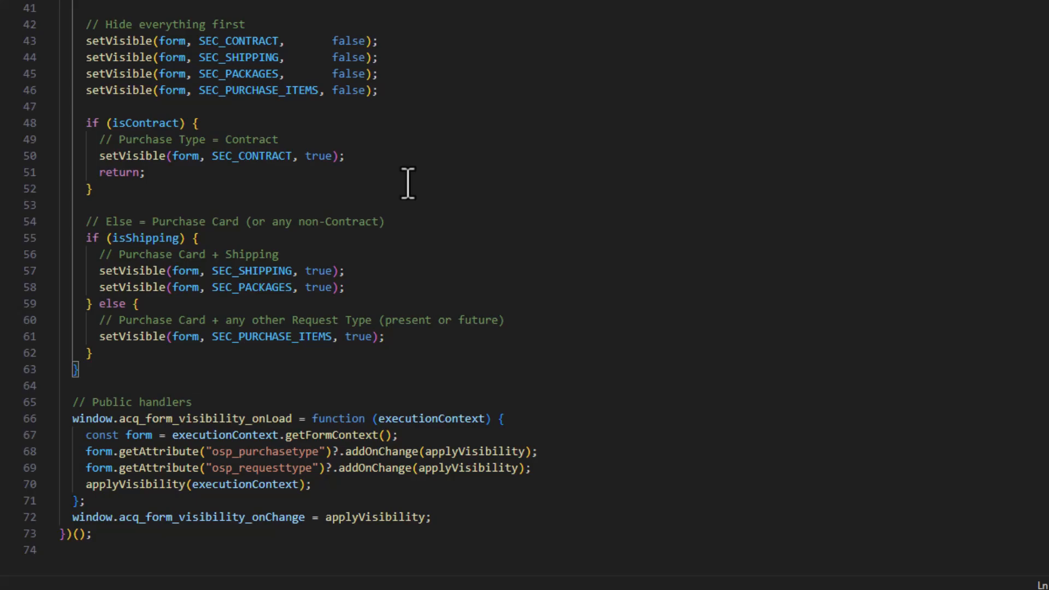
pyautogui.scroll(8, 408, 183)
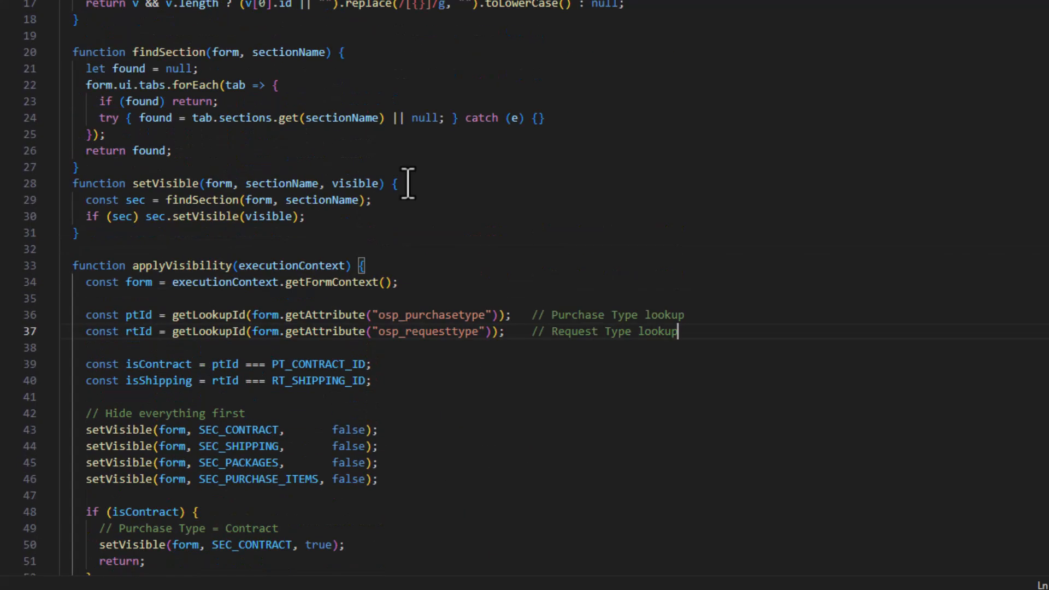
pyautogui.scroll(-12, 408, 183)
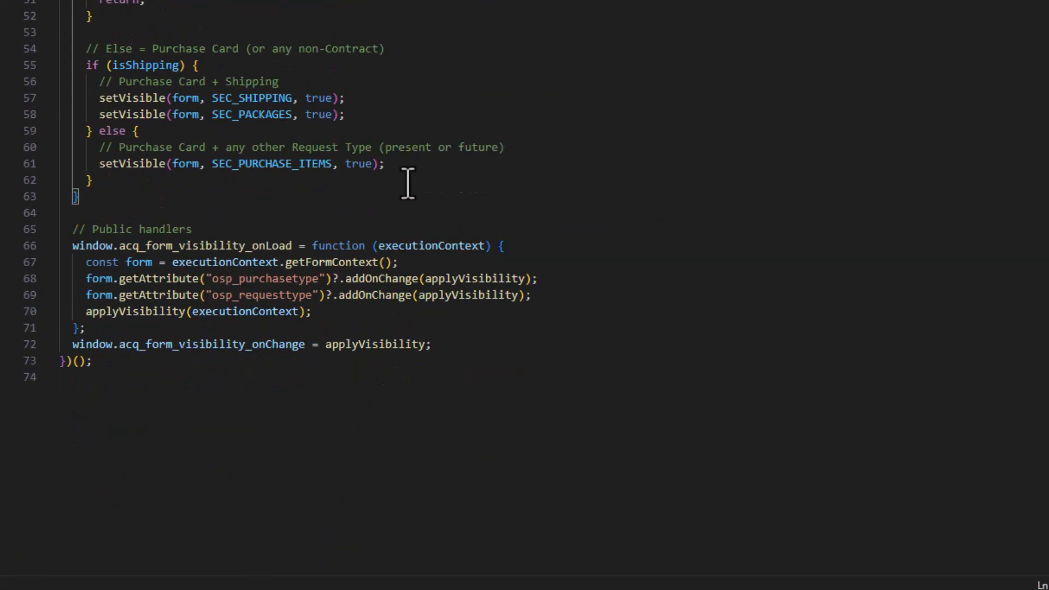
pyautogui.scroll(8, 408, 183)
pyautogui.scroll(4, 408, 183)
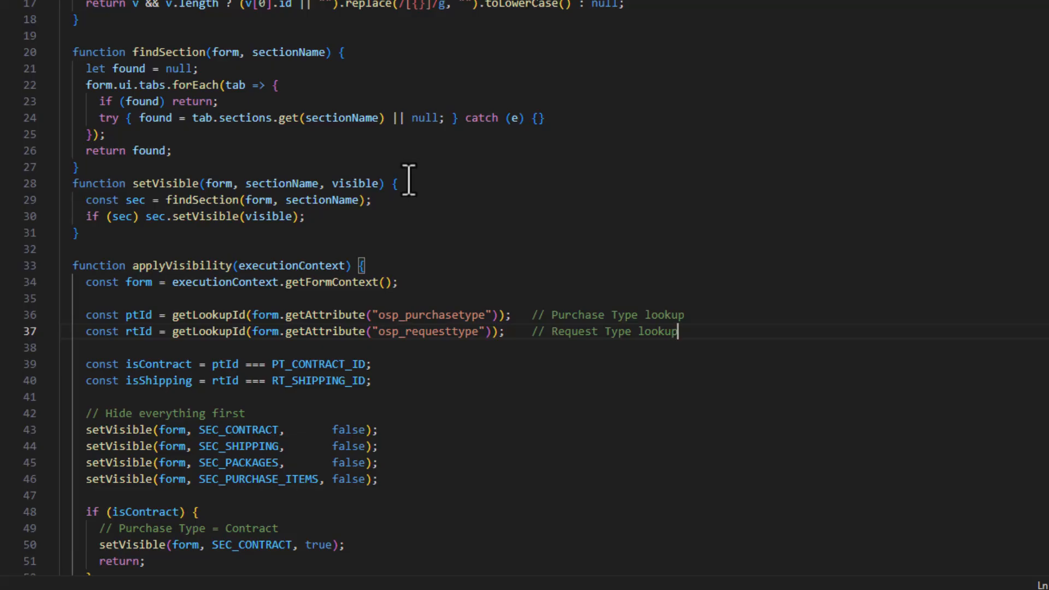
pyautogui.scroll(-10, 408, 180)
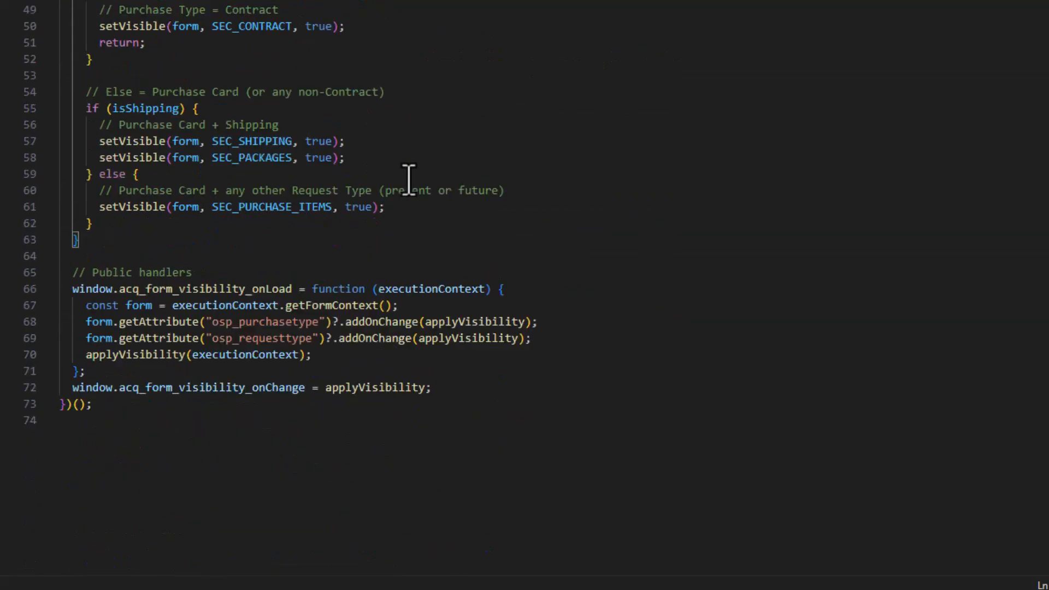
pyautogui.scroll(2, 409, 180)
pyautogui.scroll(9, 409, 181)
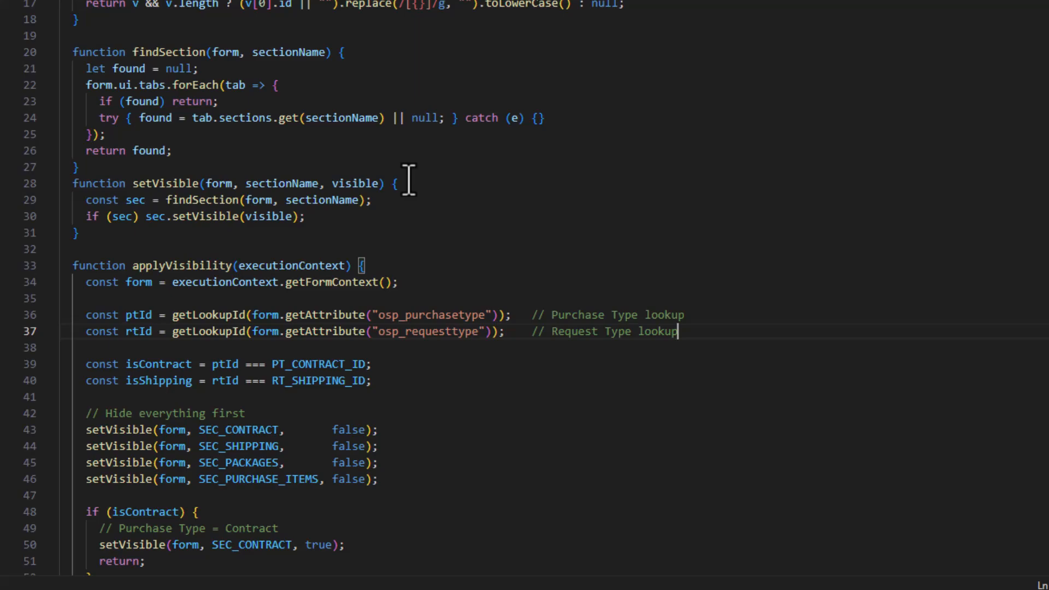
pyautogui.scroll(-3, 409, 182)
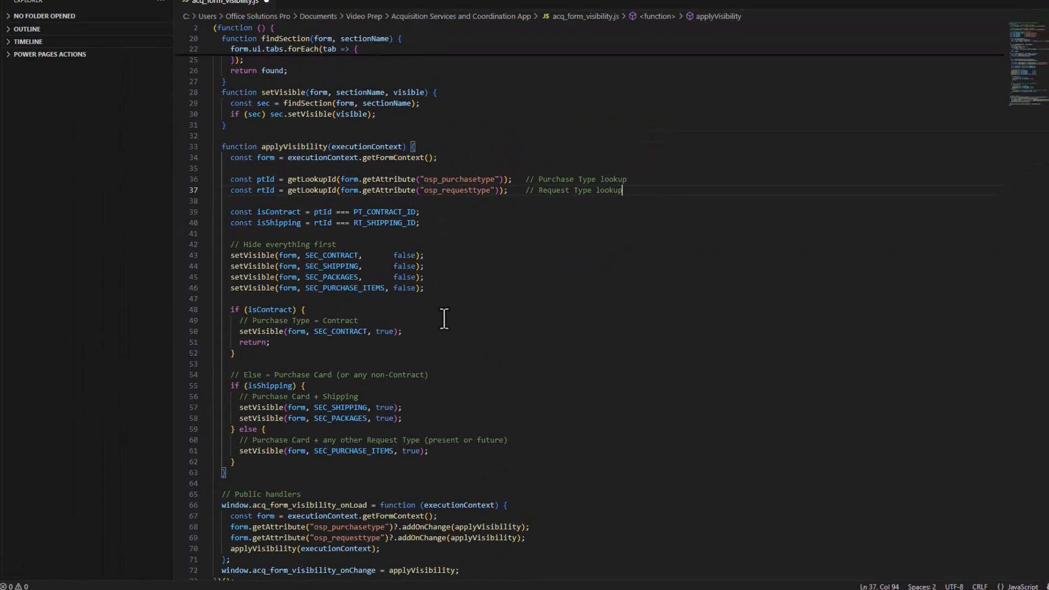
pyautogui.scroll(-2, 444, 319)
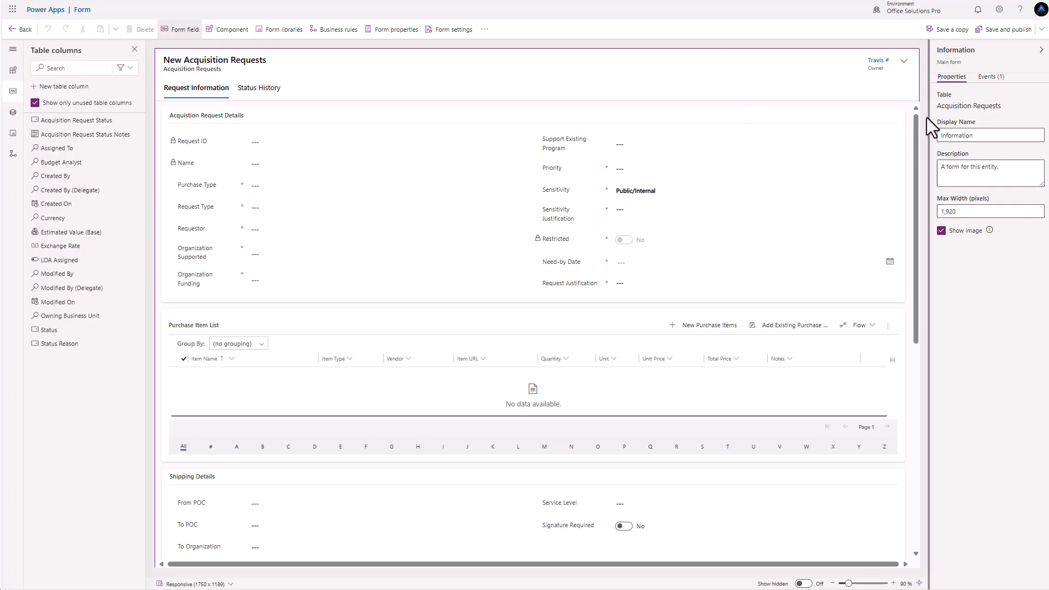
# - In the Acquisition Requests form editor, inspect the form's On Load handler acq_form_visibility_onLoad and close its configuration without changes
pyautogui.click(989, 79)
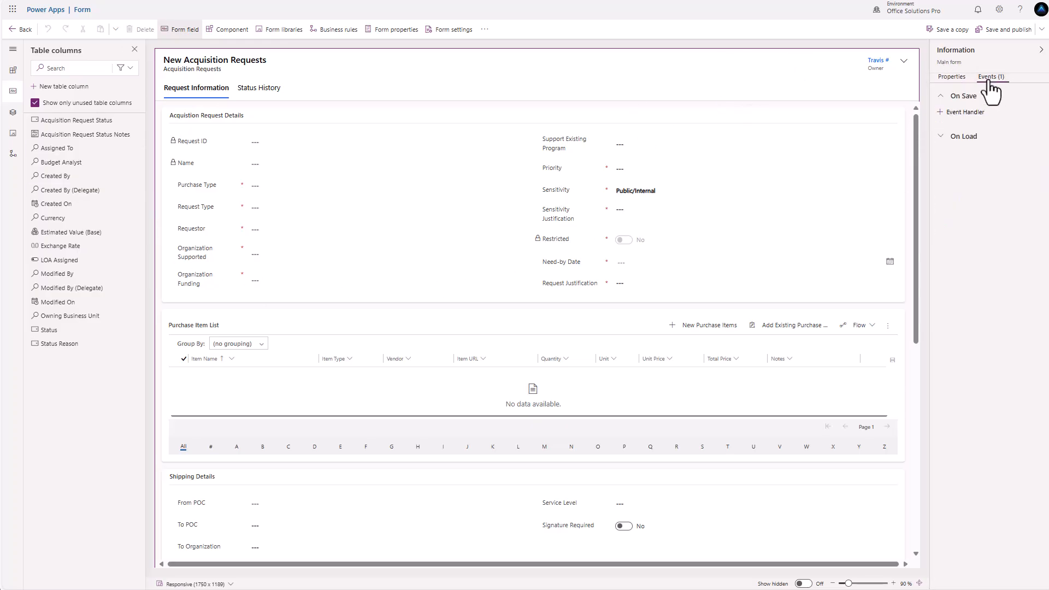
pyautogui.click(943, 141)
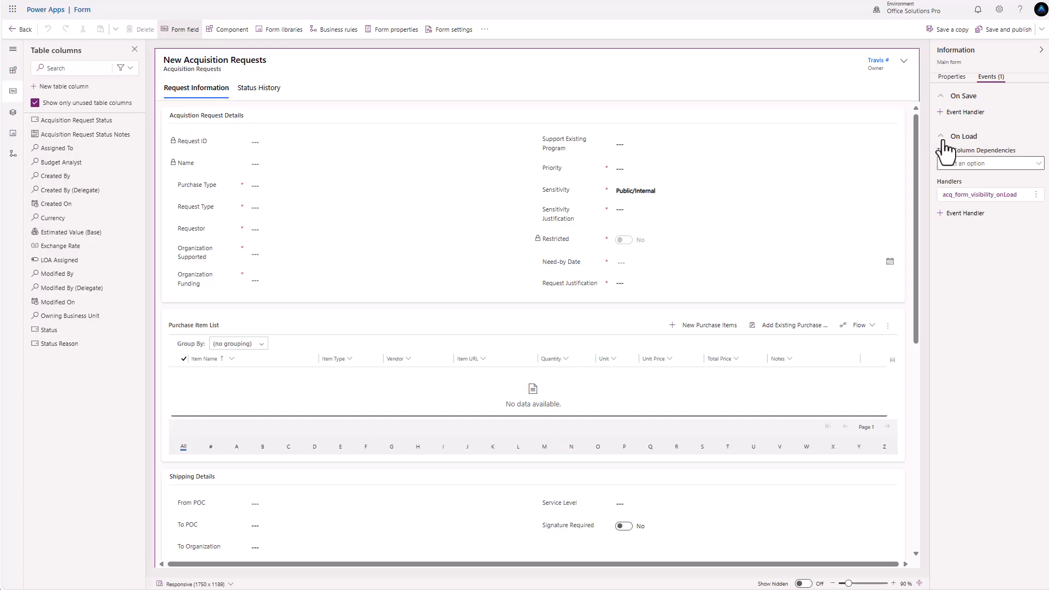
pyautogui.click(961, 215)
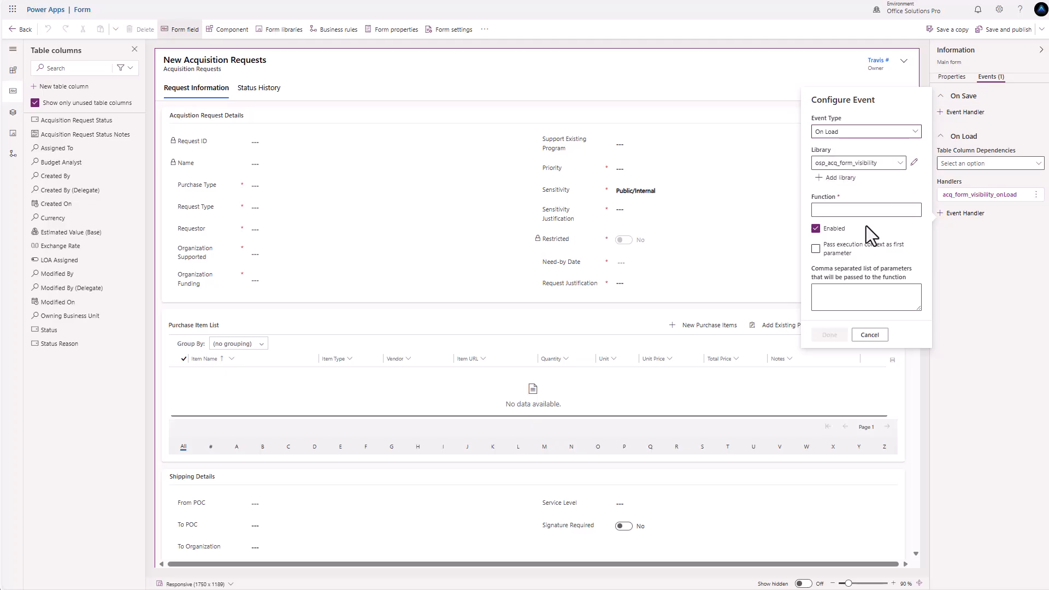
pyautogui.click(871, 336)
pyautogui.click(1036, 196)
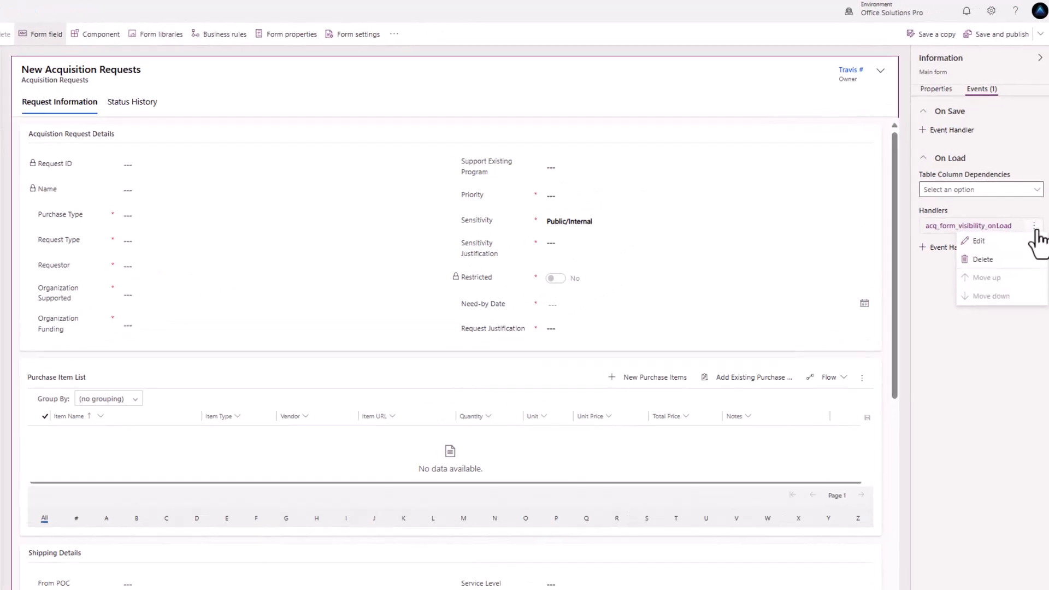
pyautogui.click(999, 211)
pyautogui.click(905, 187)
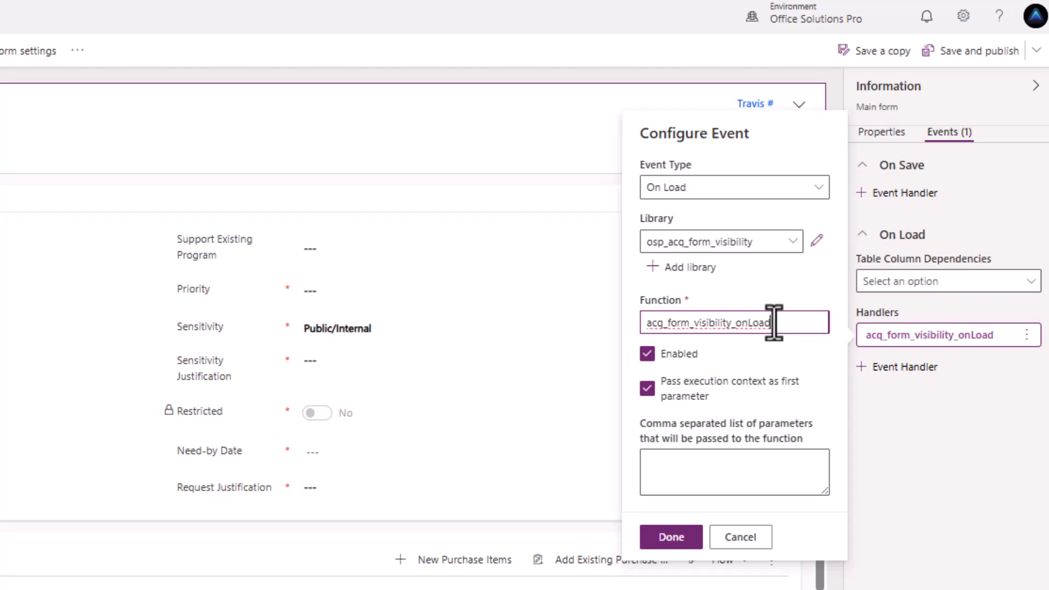
pyautogui.moveTo(773, 319); pyautogui.dragTo(621, 347)
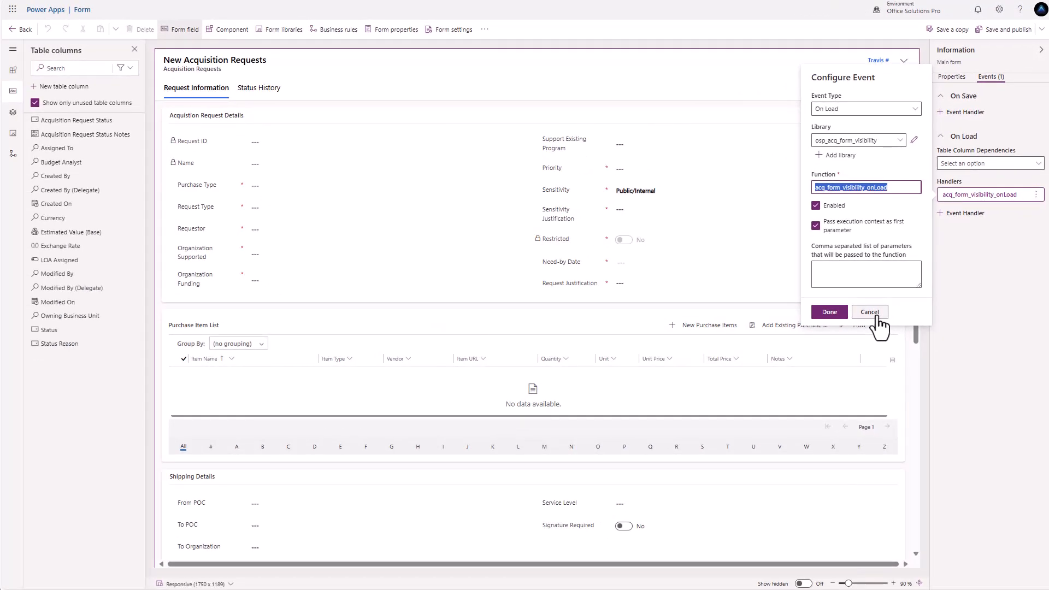
pyautogui.click(876, 316)
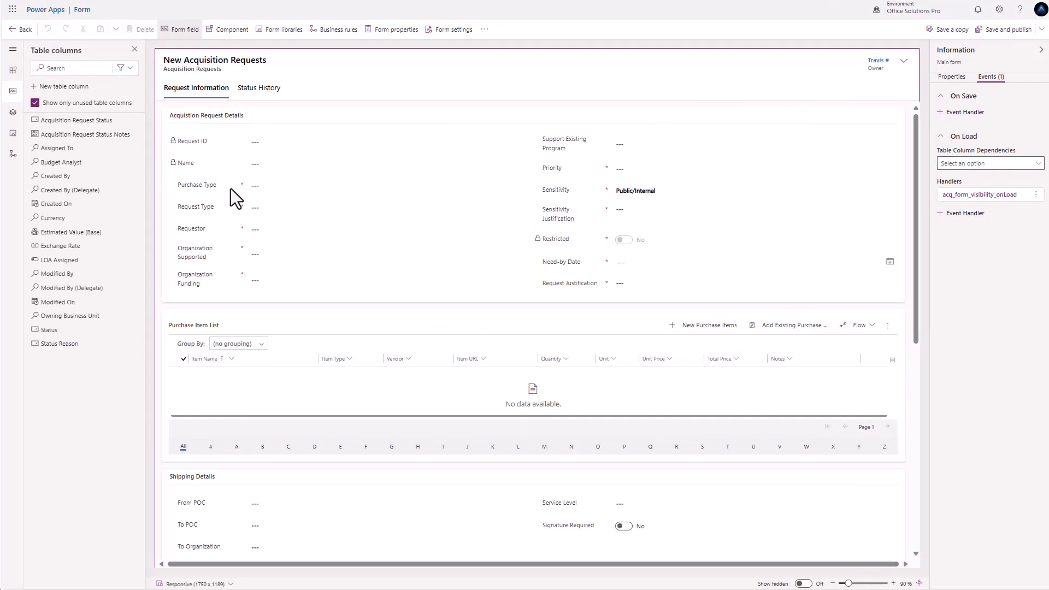
# - Inspect the Purchase Type field's On Change handler acq_form_visibility_onChange, including its library and function name, and cancel without changes
pyautogui.click(263, 187)
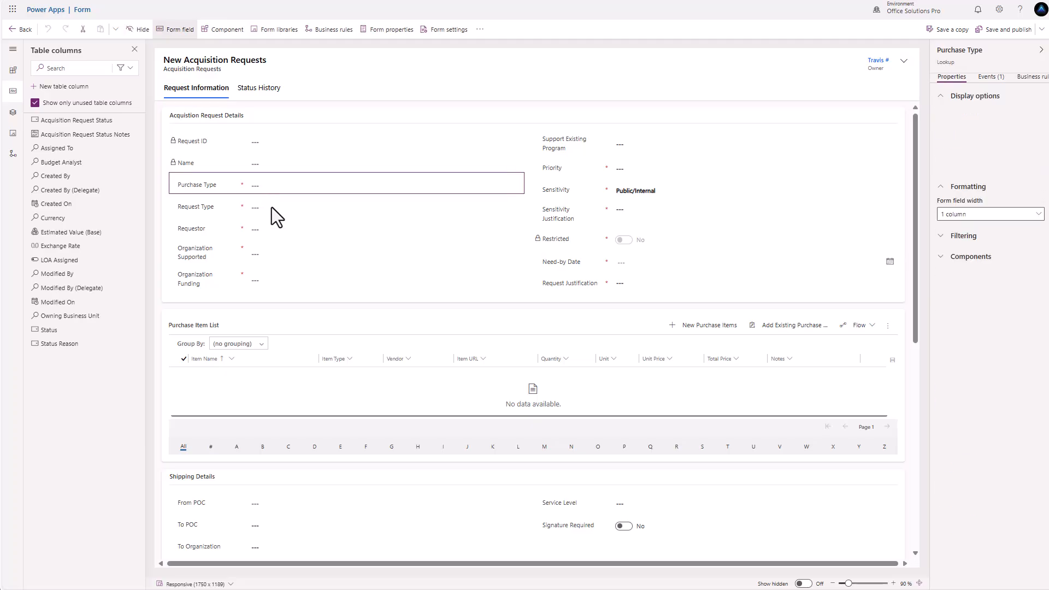
pyautogui.click(272, 207)
pyautogui.click(285, 187)
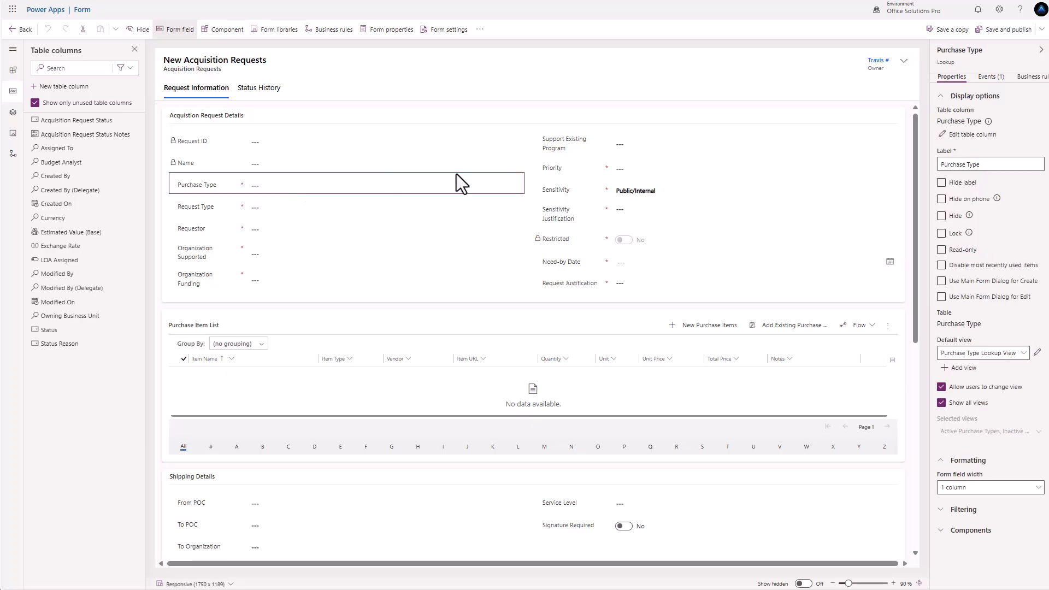
pyautogui.click(990, 76)
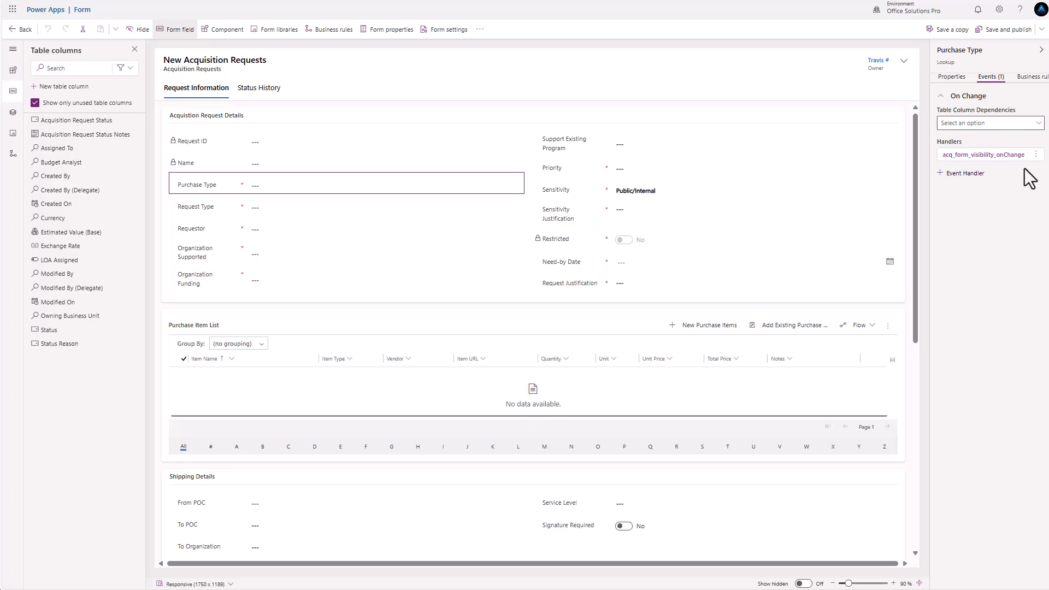
pyautogui.click(1036, 155)
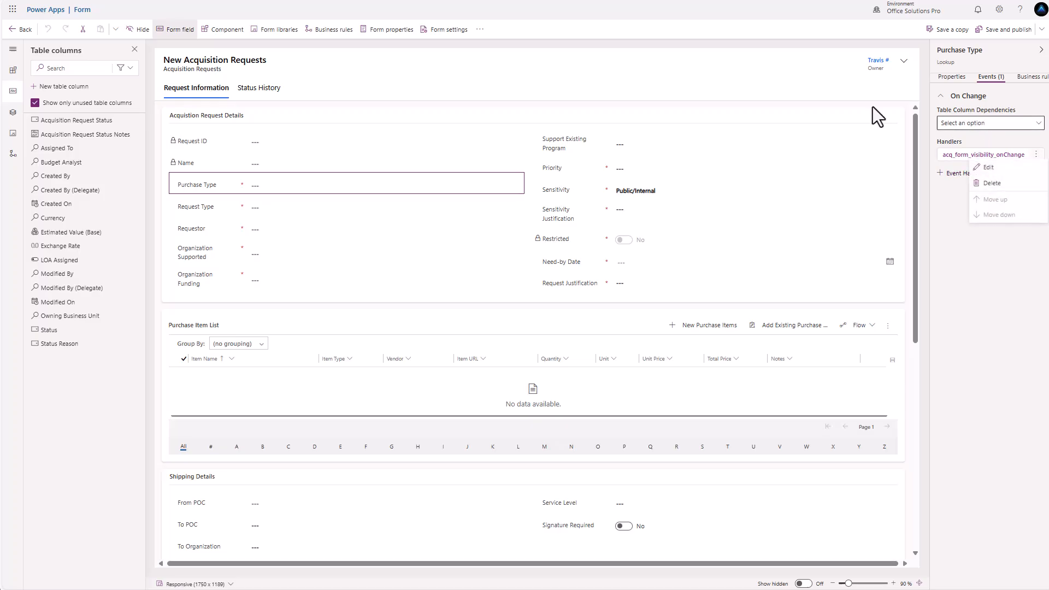
pyautogui.click(988, 167)
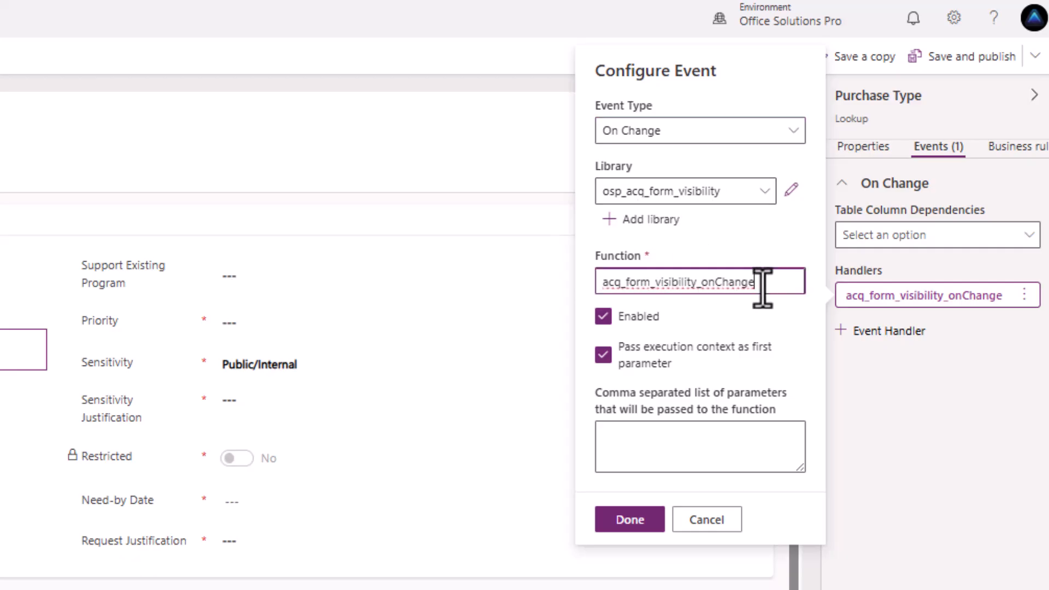
pyautogui.moveTo(763, 282); pyautogui.dragTo(601, 282)
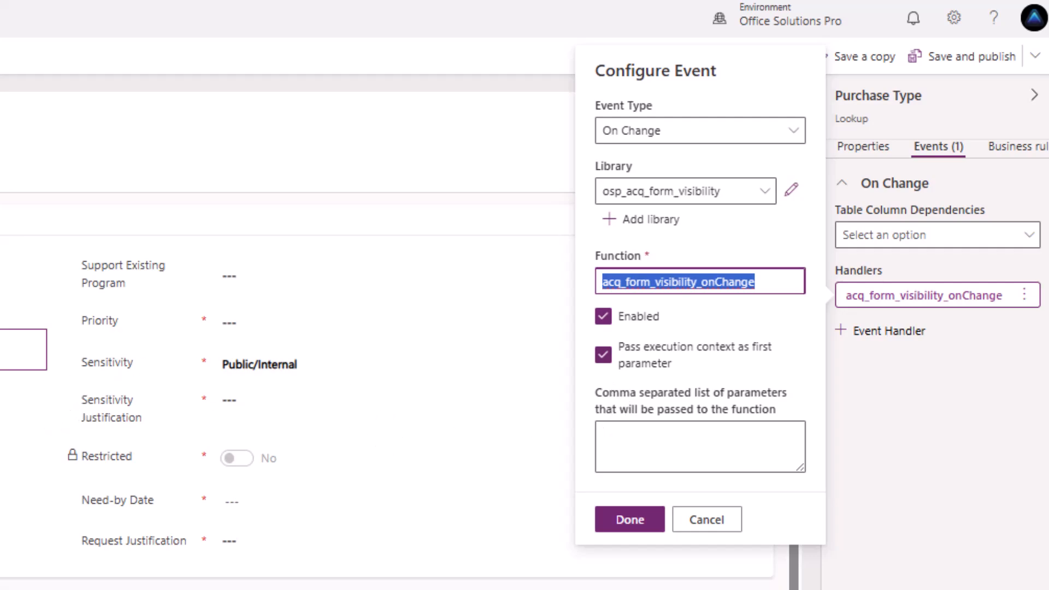
pyautogui.click(704, 520)
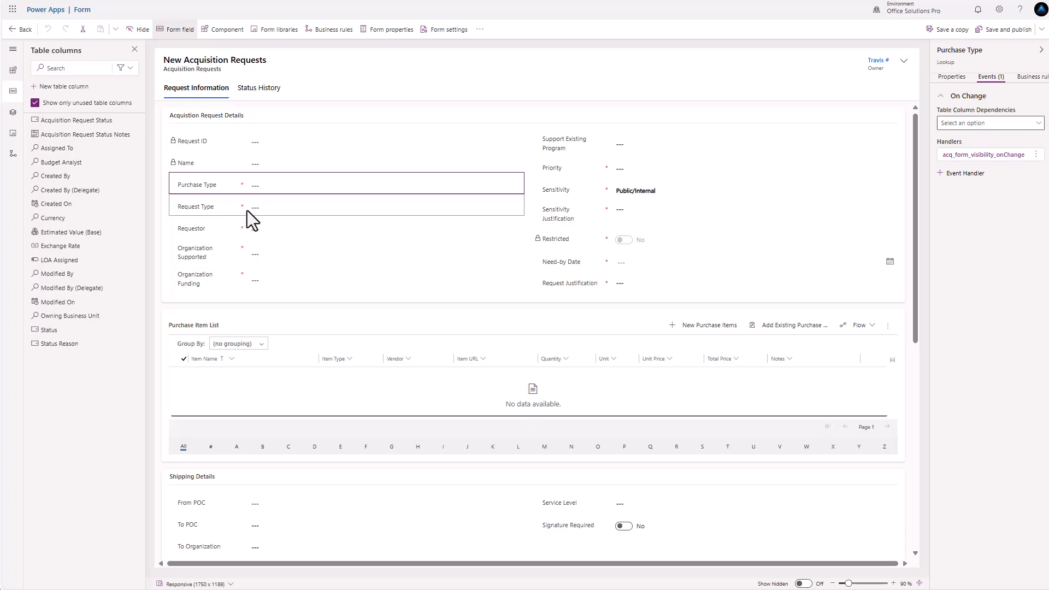
# - Inspect the configuration of the Request Type field's On Change handler acq_form_visibility_onChange and cancel without changes
pyautogui.click(207, 221)
pyautogui.click(991, 77)
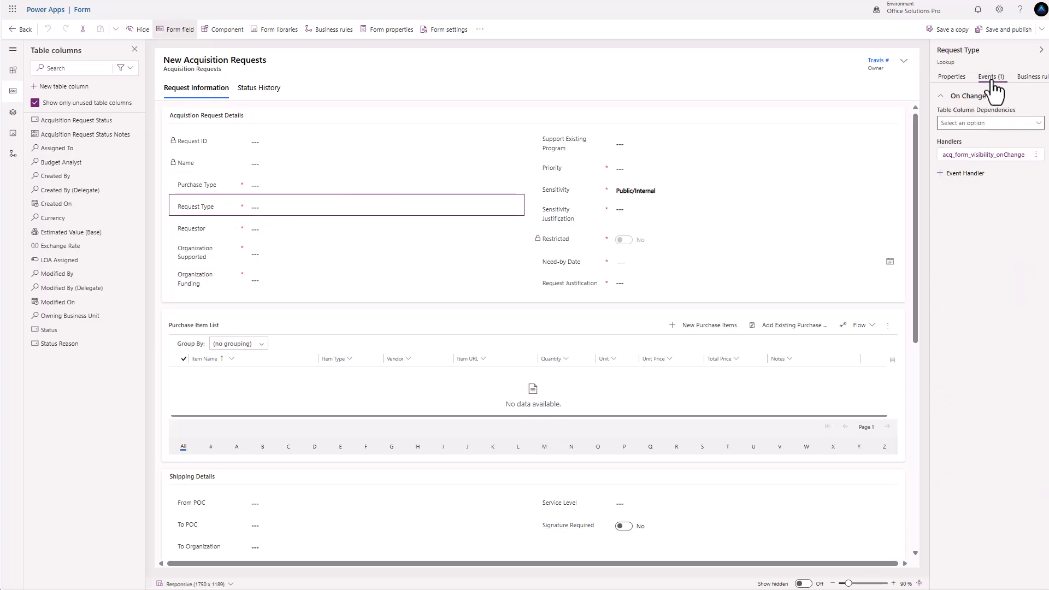
pyautogui.click(1035, 155)
pyautogui.click(1002, 170)
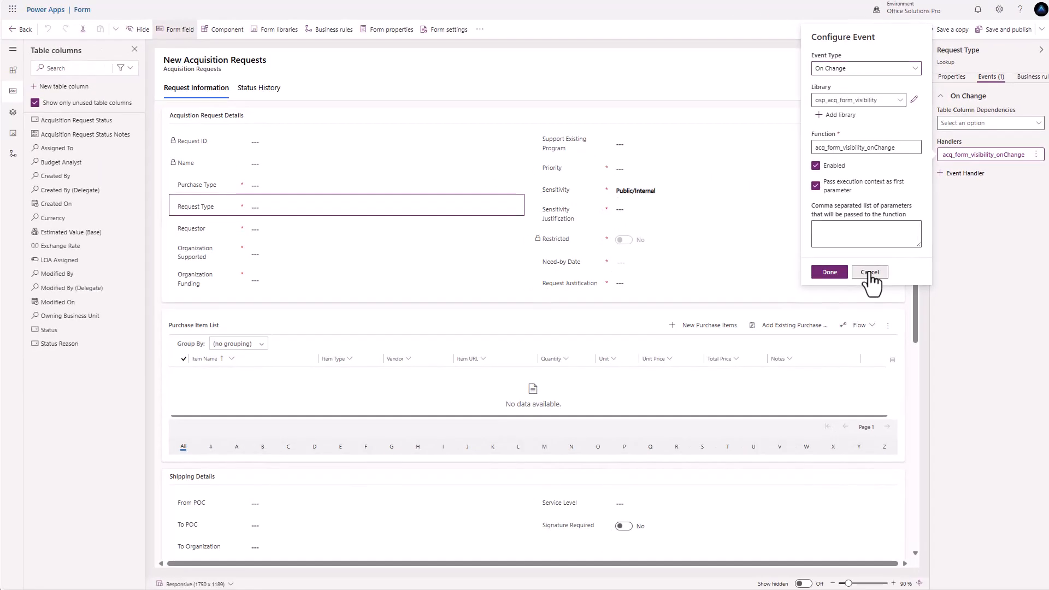
pyautogui.click(703, 525)
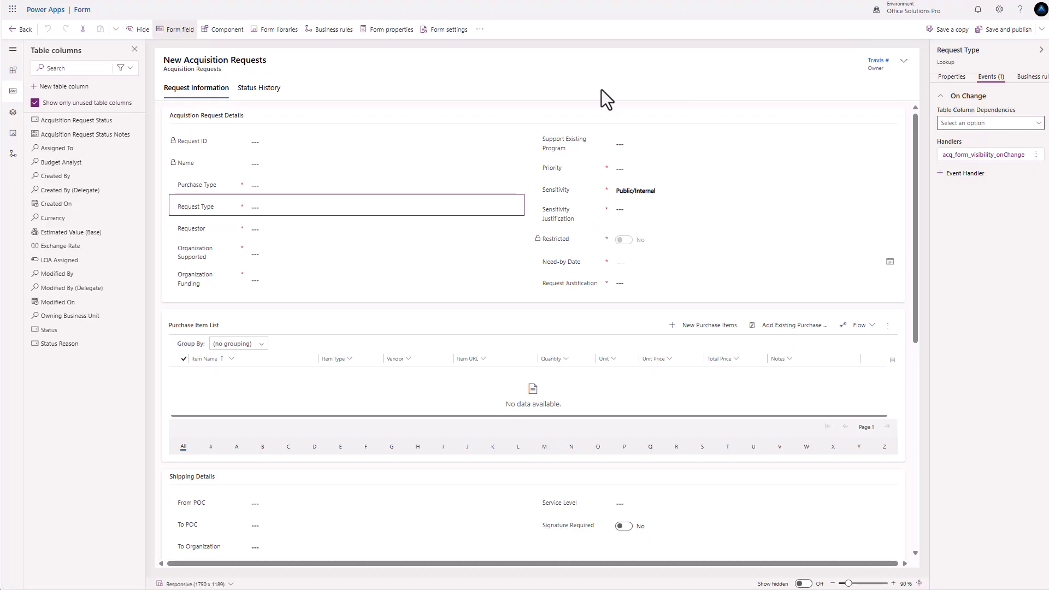
# - Leave the form editor, inspect the Organization table's key and its columns, and cancel without changes
pyautogui.click(16, 30)
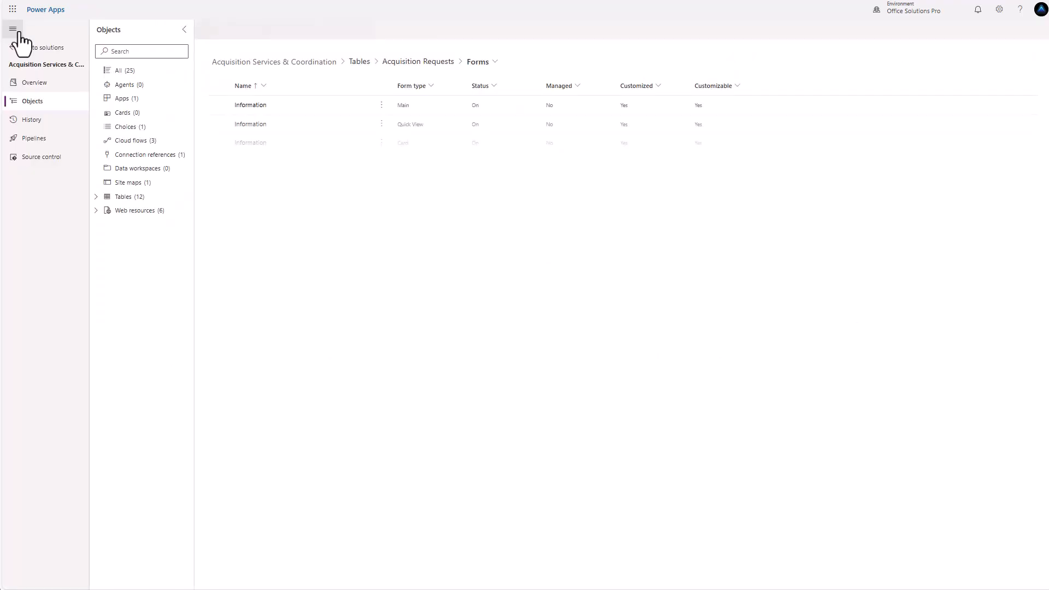
pyautogui.click(100, 197)
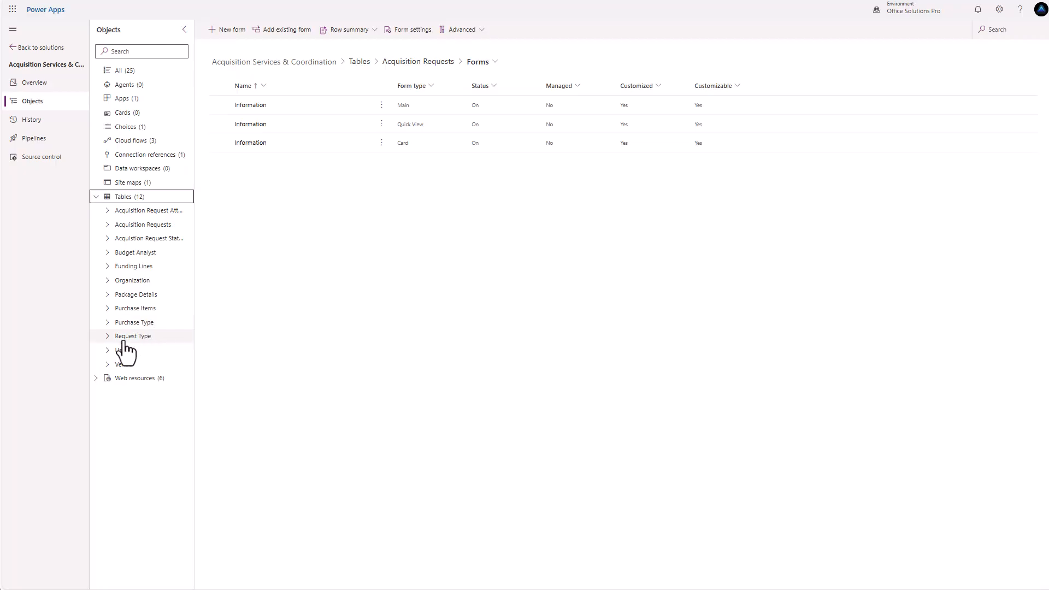
pyautogui.click(126, 283)
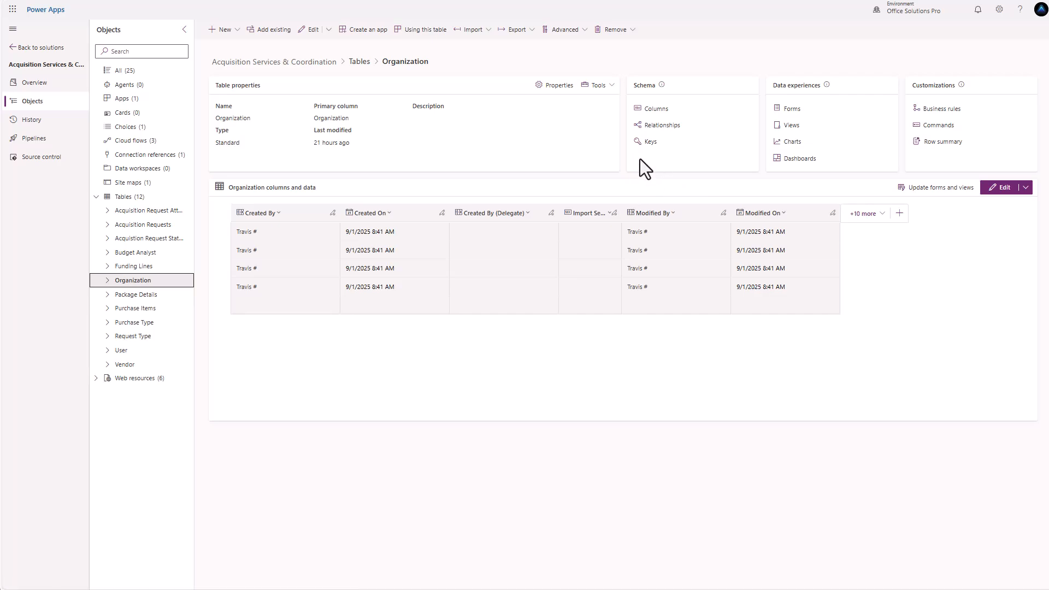
pyautogui.click(650, 143)
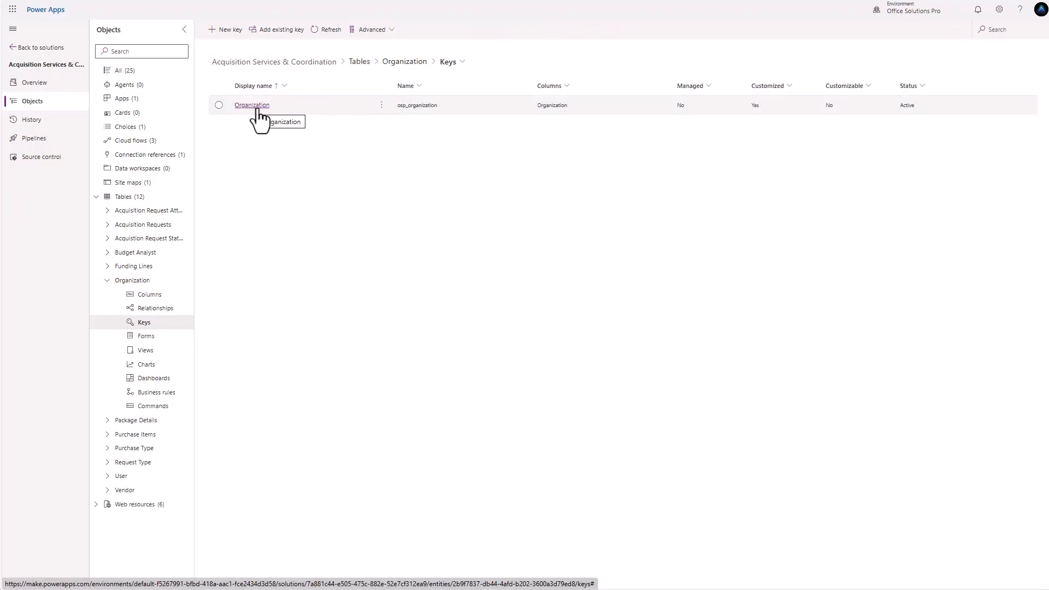
pyautogui.click(285, 109)
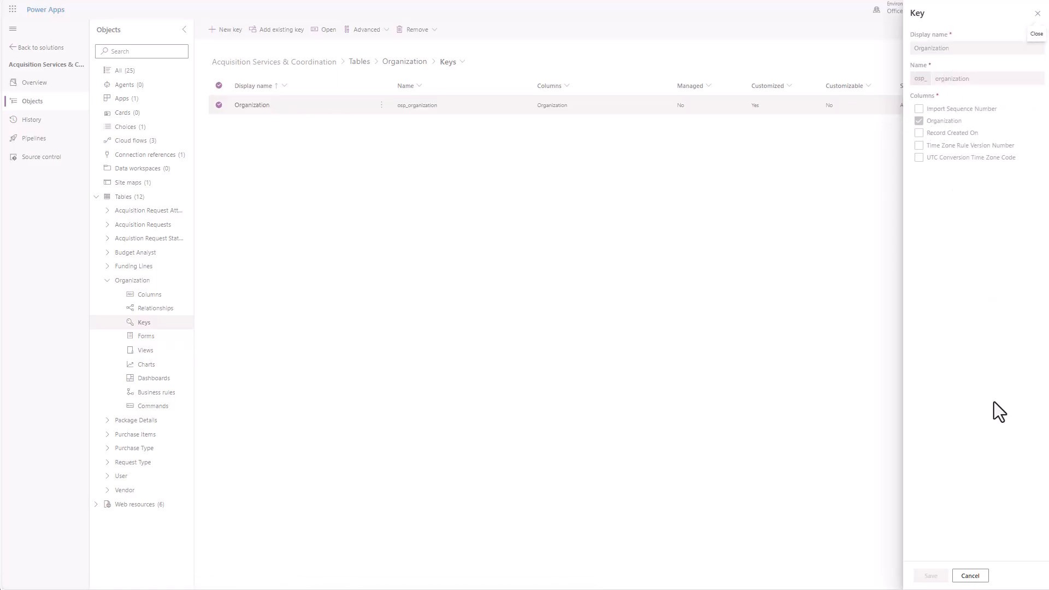
pyautogui.click(971, 575)
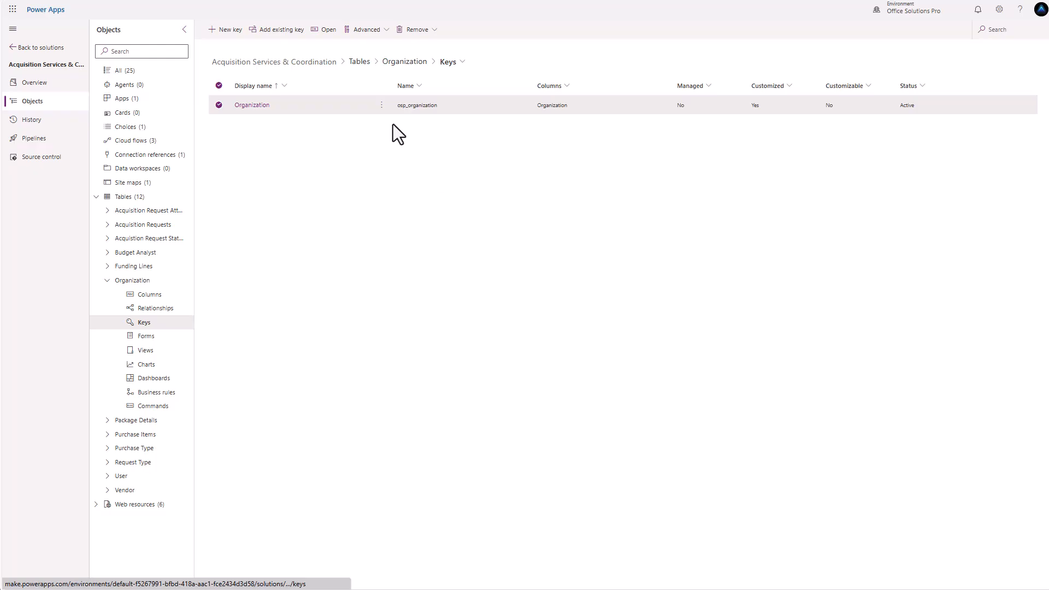
# - Inspect the Purchase Type table's key and its selected column, and close it without changes
pyautogui.click(108, 281)
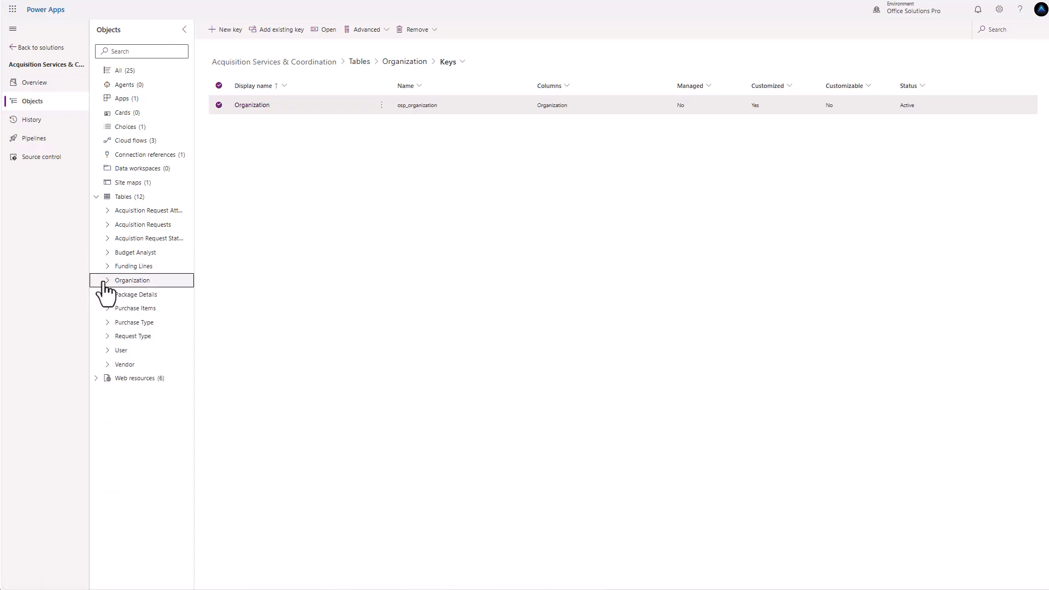
pyautogui.click(108, 323)
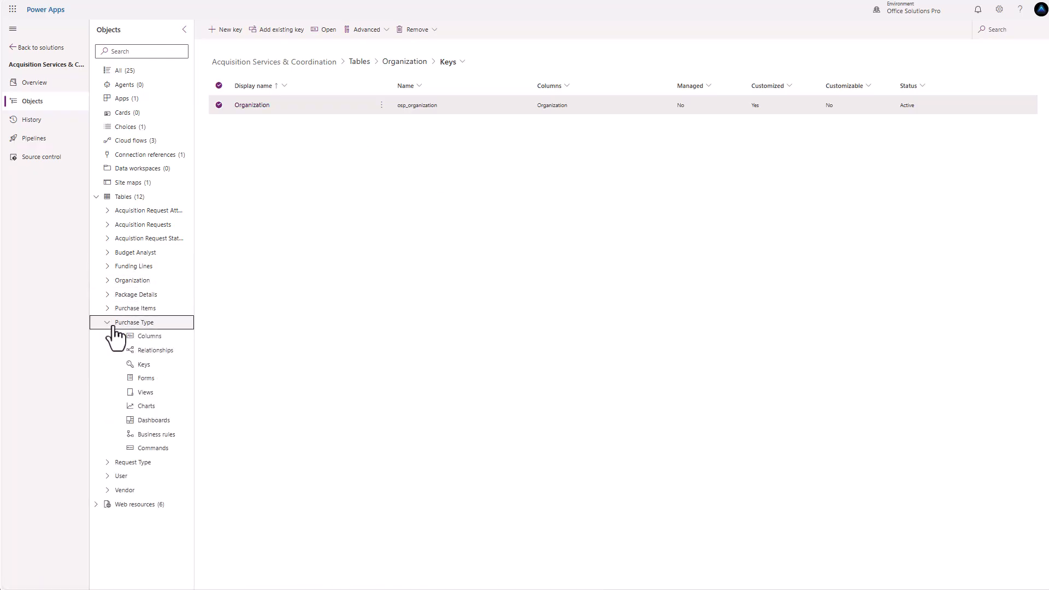
pyautogui.click(135, 322)
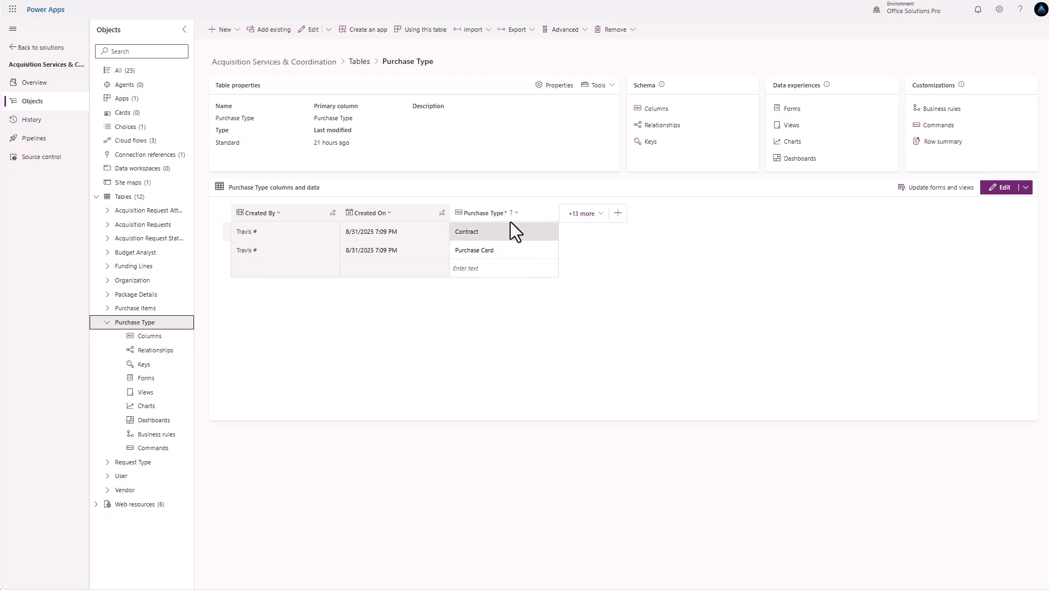
pyautogui.click(650, 144)
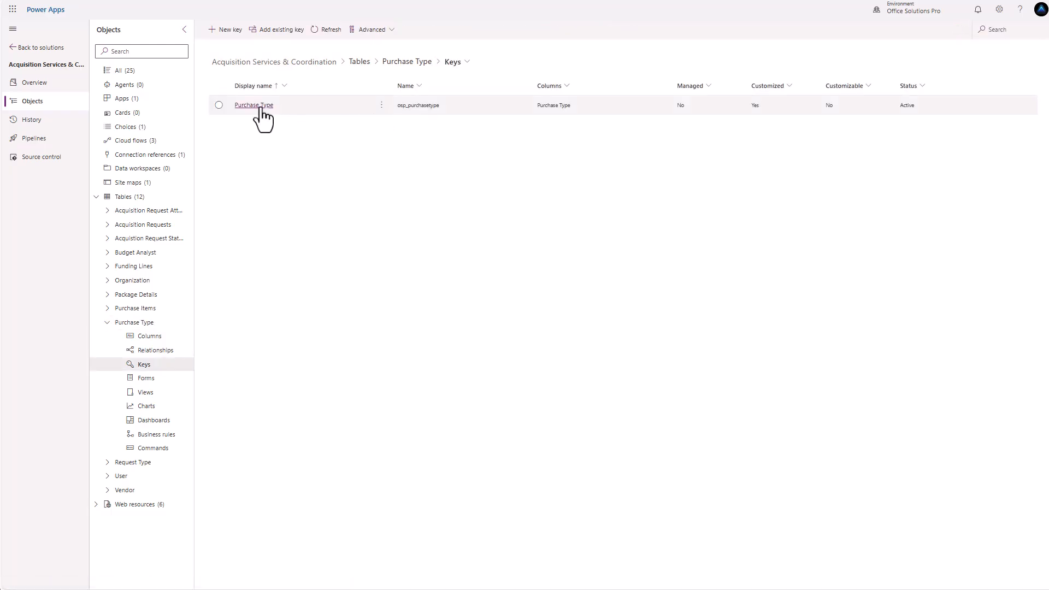
pyautogui.click(255, 105)
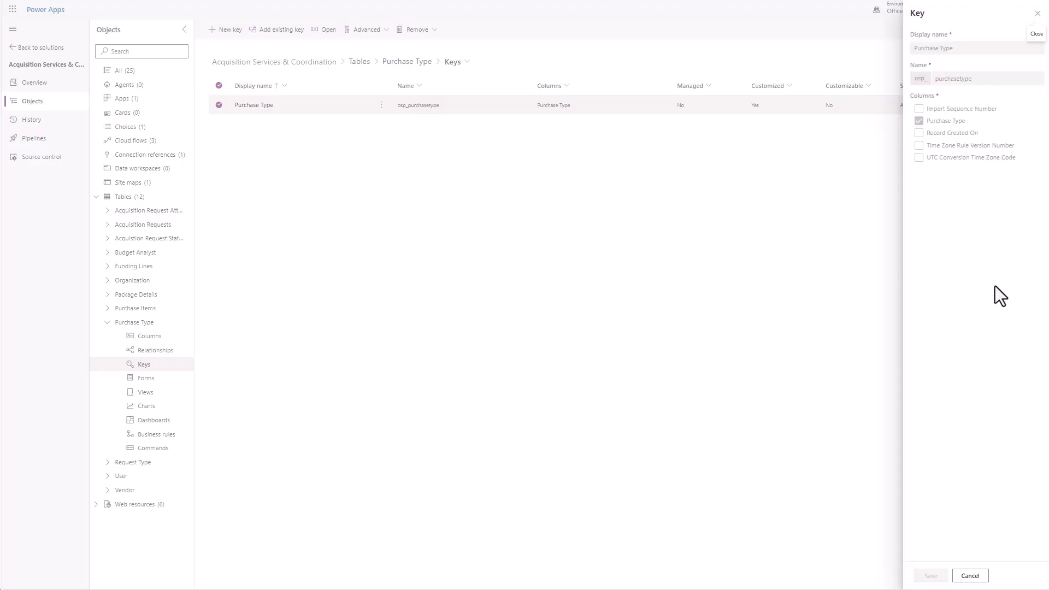
pyautogui.click(970, 576)
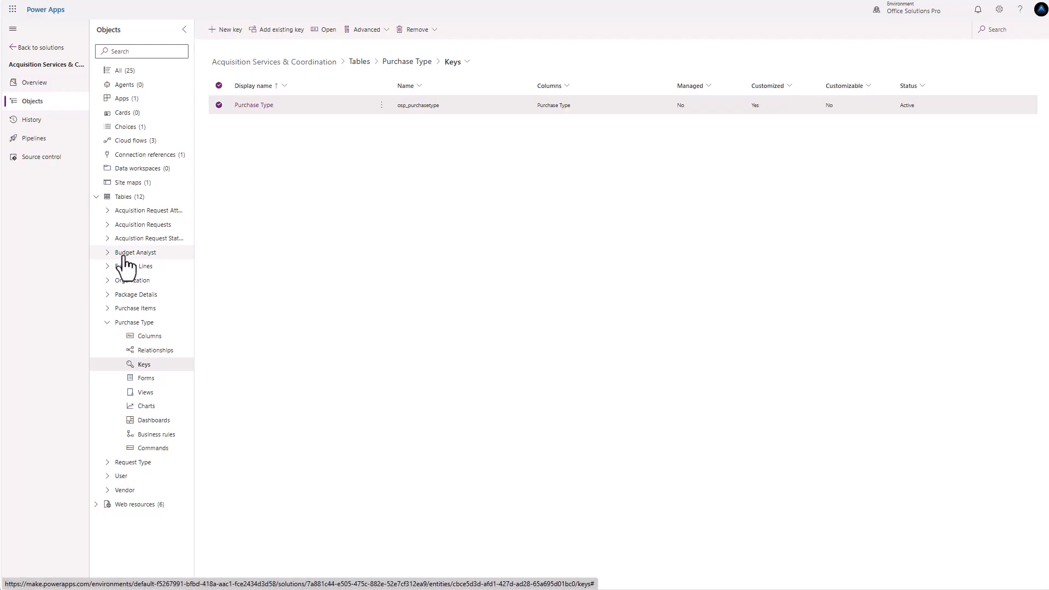
# - Create a key named Analyst and Org on the Budget Analyst table, using the Budget Analyst and Supported Organization columns
pyautogui.click(106, 254)
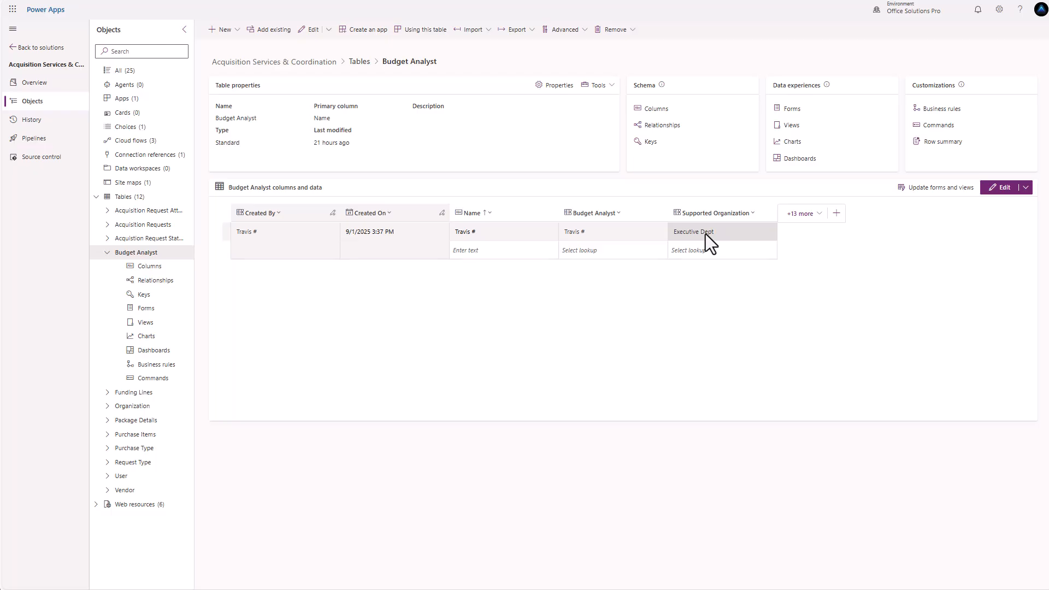
pyautogui.click(650, 143)
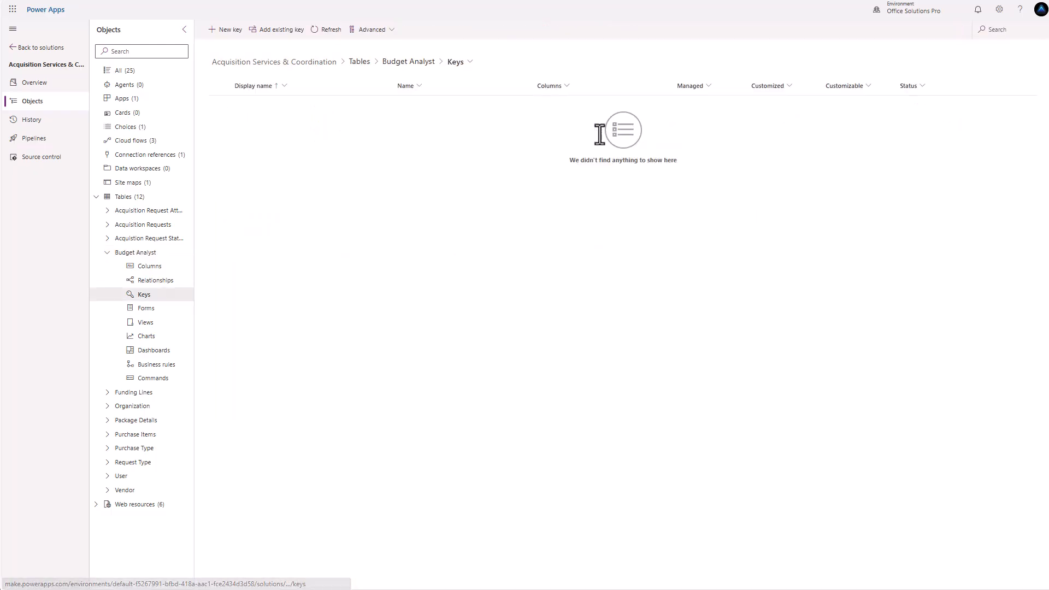
pyautogui.click(221, 30)
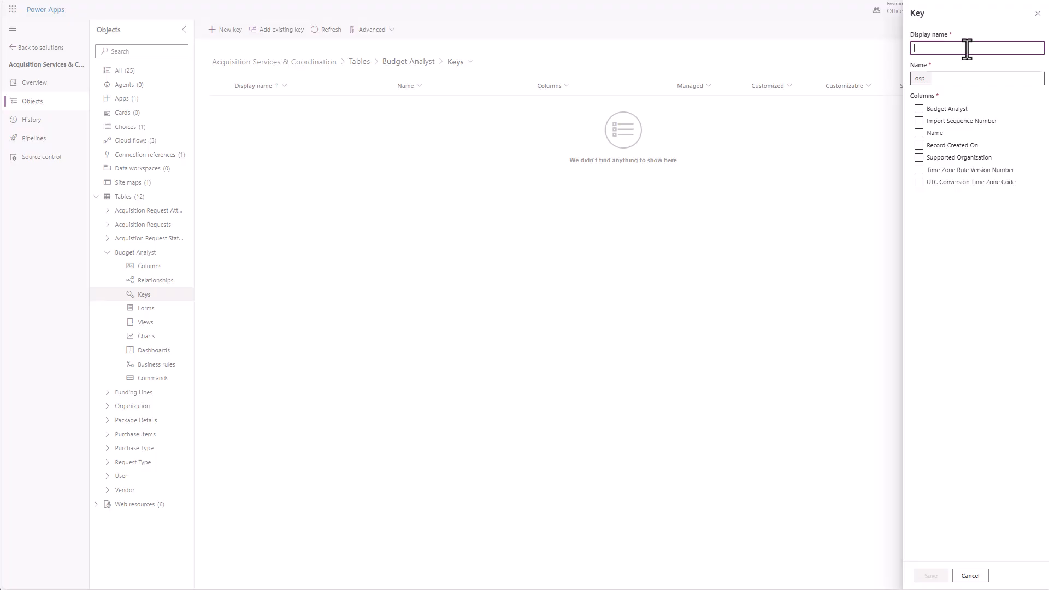
pyautogui.write('Analyst and Org')
pyautogui.click(927, 110)
pyautogui.click(920, 110)
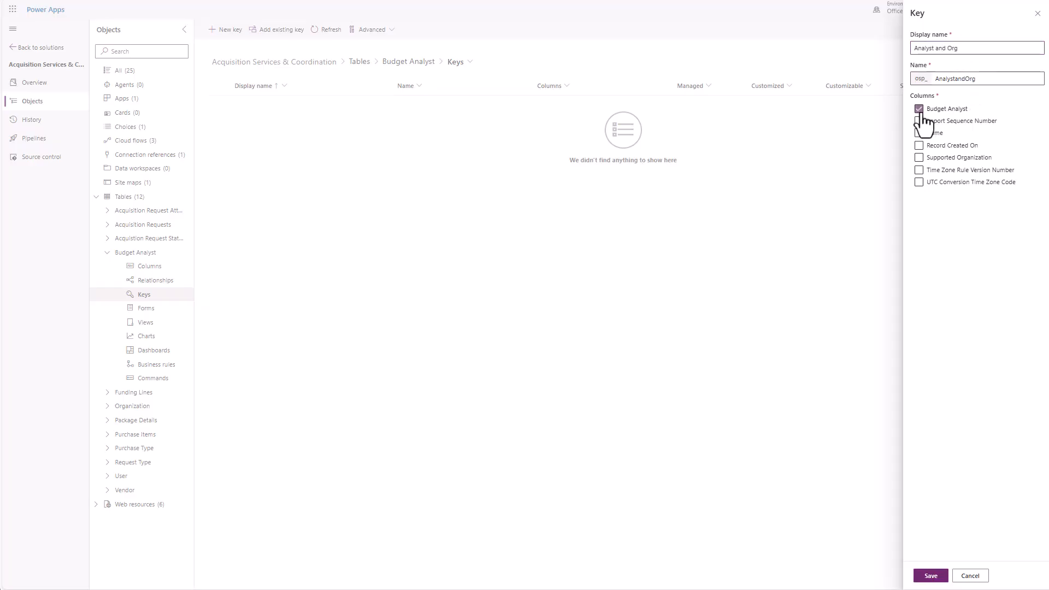
pyautogui.click(920, 158)
pyautogui.click(931, 579)
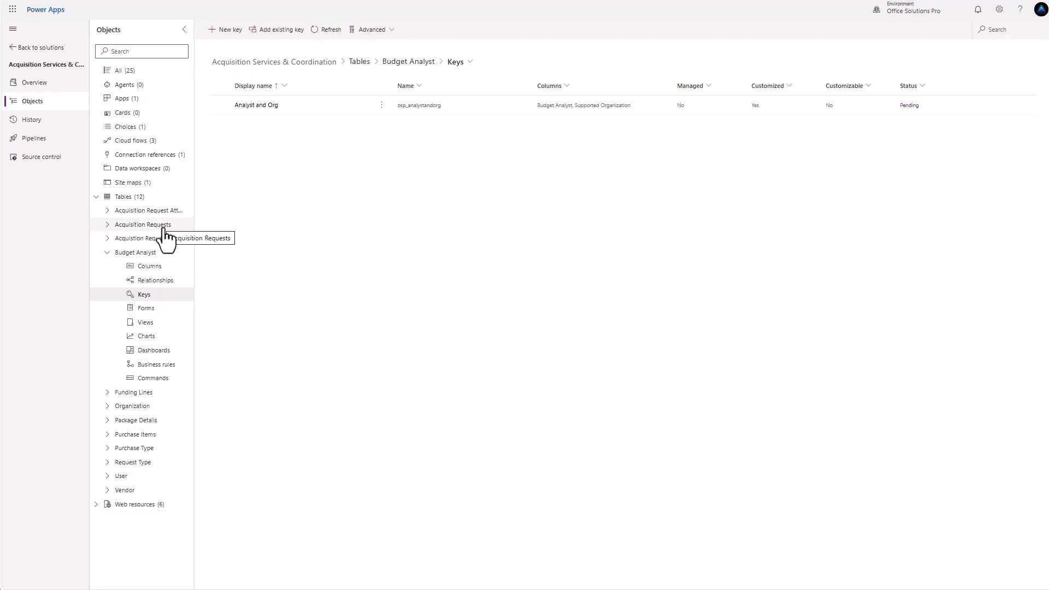
# - Check the keys defined on the Vendor table and return to the solution's list of tables
pyautogui.click(124, 490)
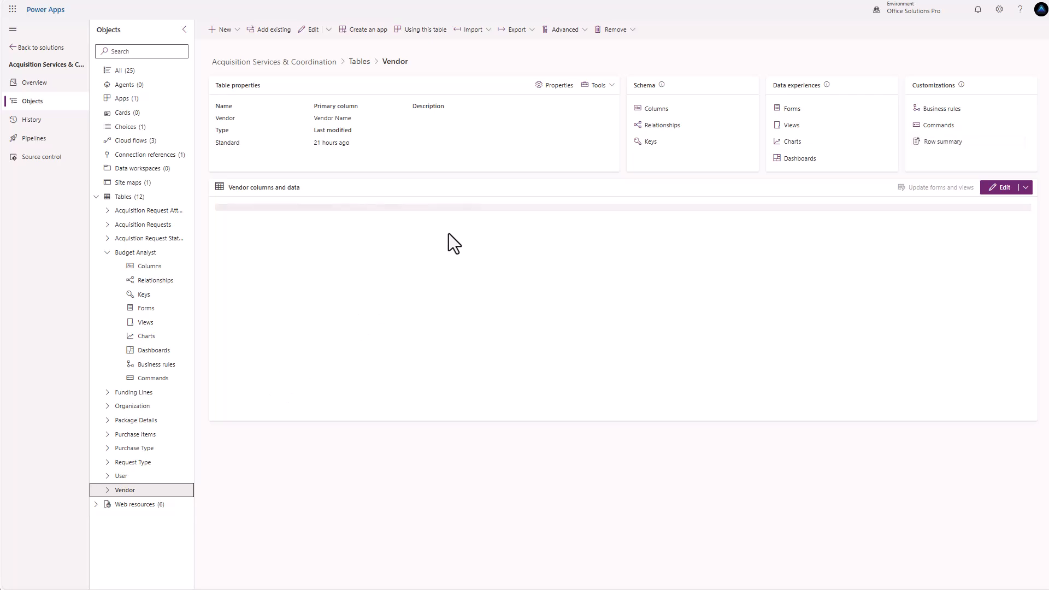
pyautogui.click(649, 143)
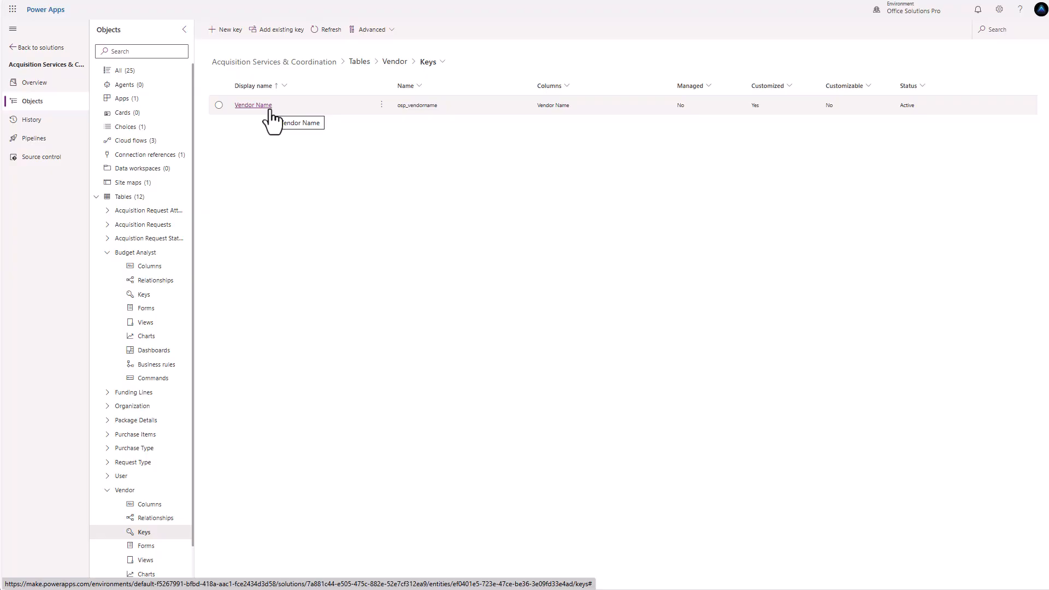
pyautogui.click(131, 198)
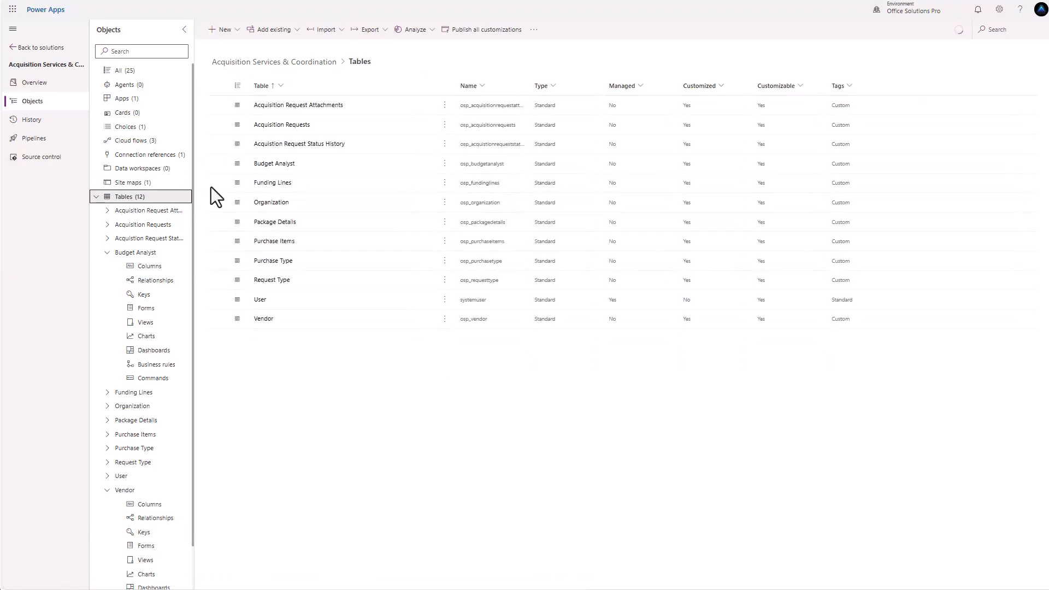
# - Open the Active Acquisition Requests view of the Acquisition Requests table for editing
pyautogui.click(293, 125)
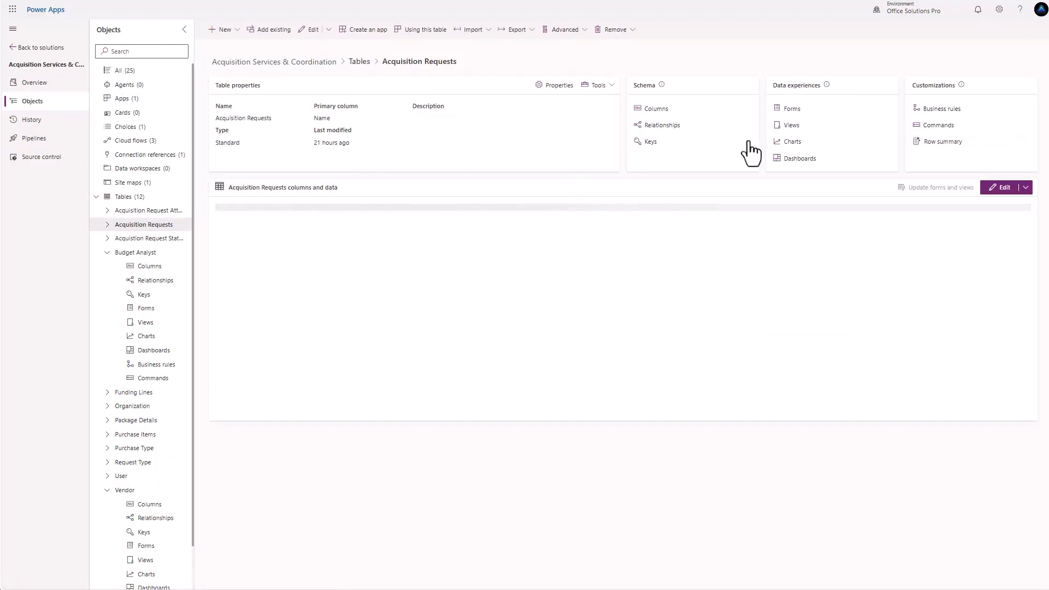
pyautogui.click(790, 126)
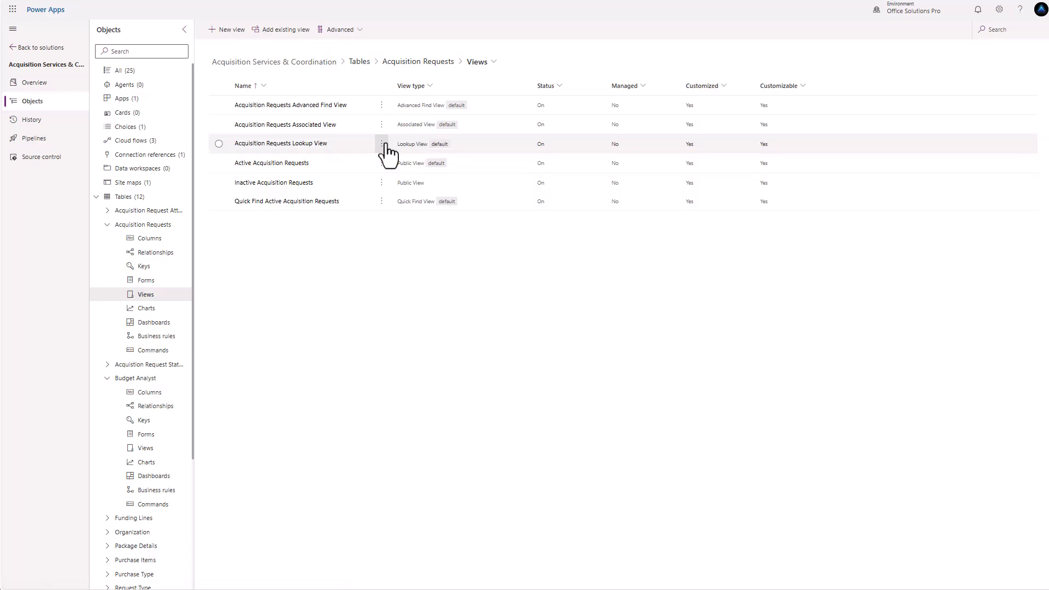
pyautogui.click(277, 164)
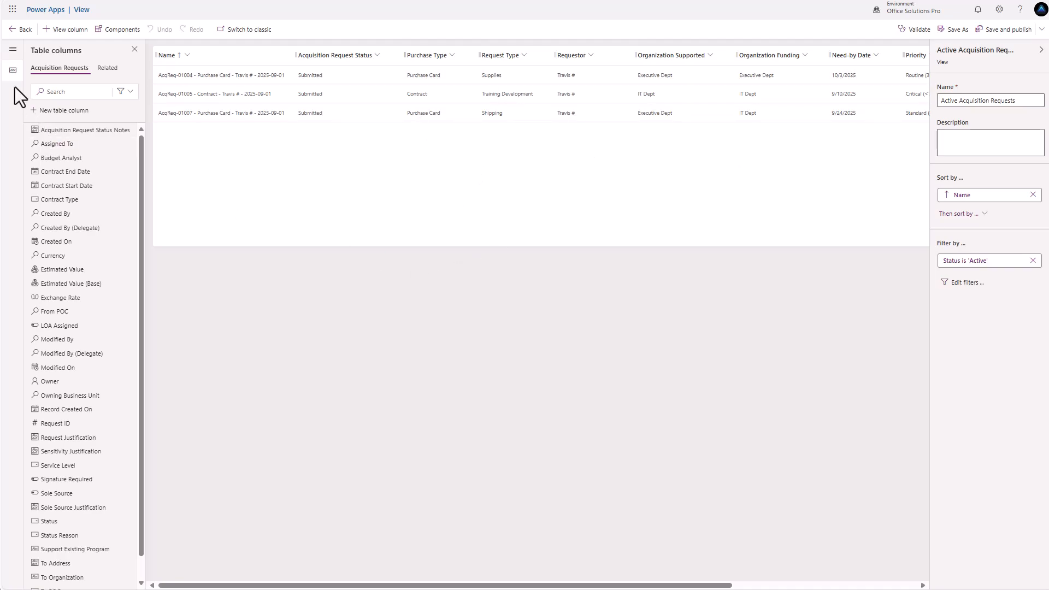
# - Find the Power Apps grid control by searching components for "grid" and add it as a component of the view
pyautogui.click(122, 32)
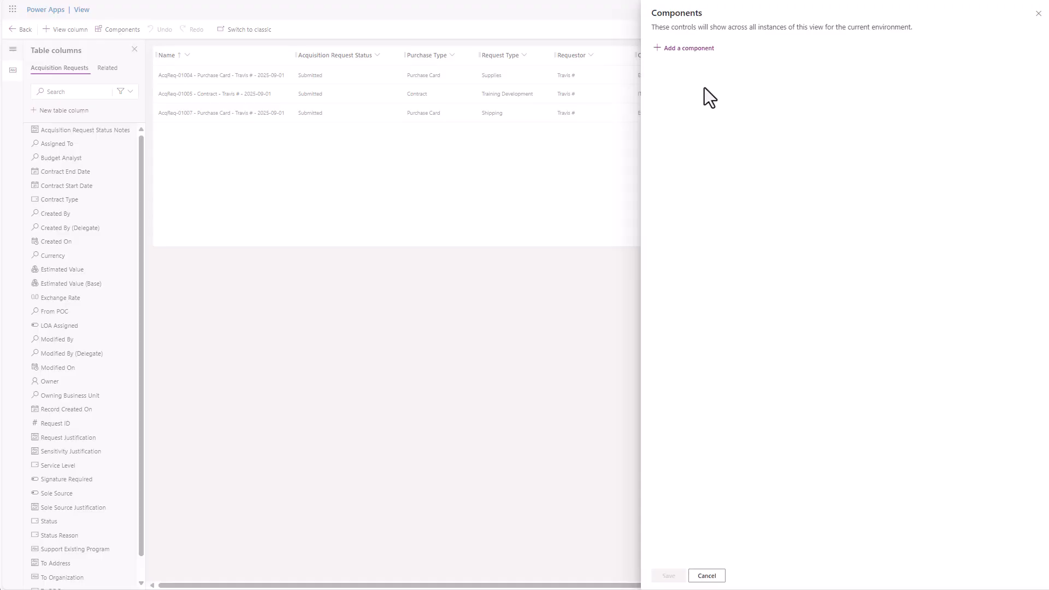
pyautogui.click(690, 48)
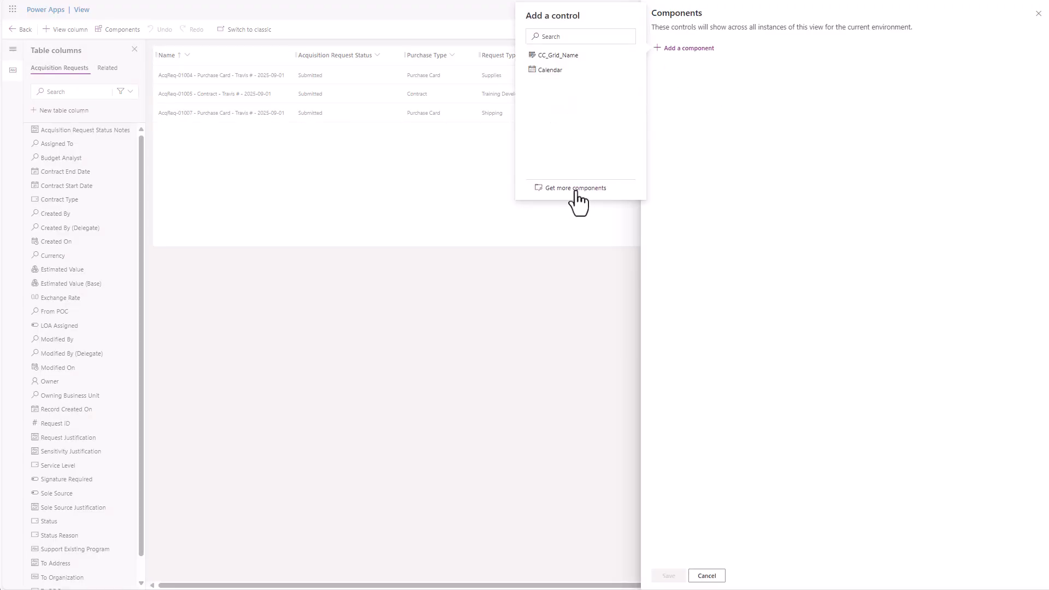
pyautogui.click(577, 188)
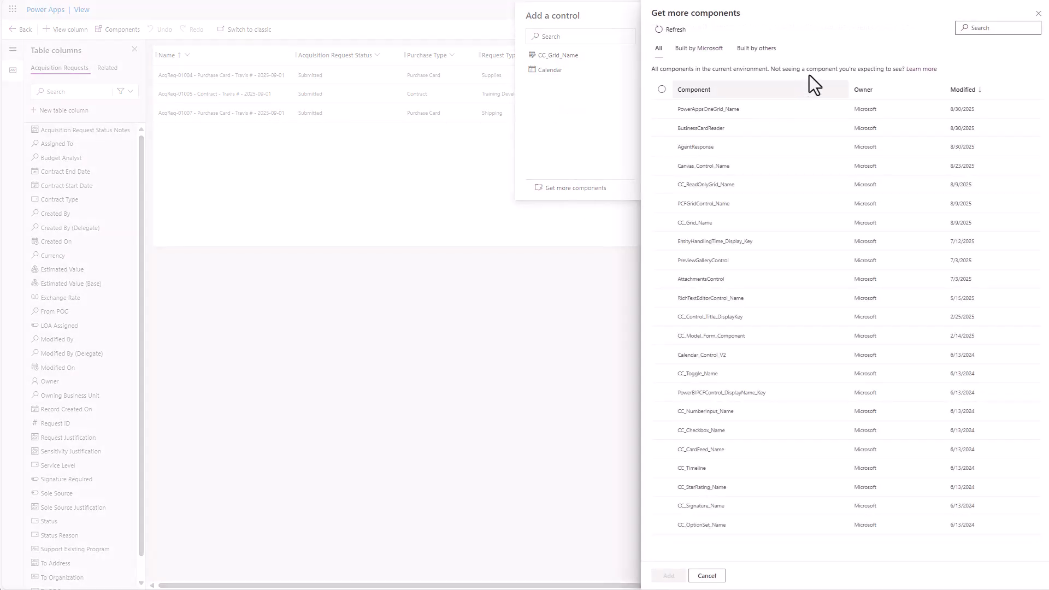
pyautogui.click(981, 28)
pyautogui.write('grid')
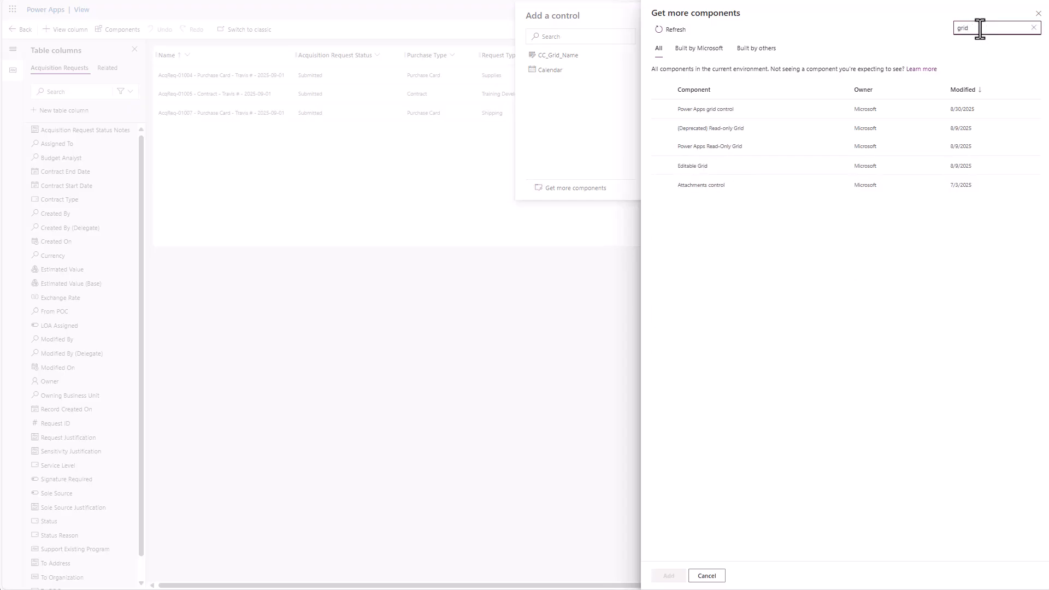
pyautogui.moveTo(723, 113)
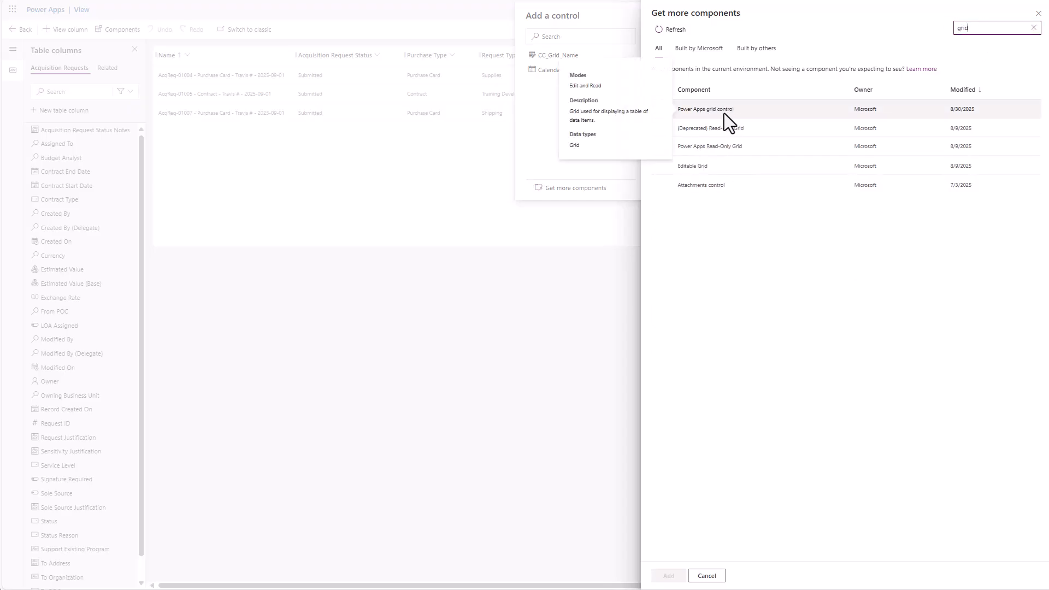
pyautogui.click(663, 110)
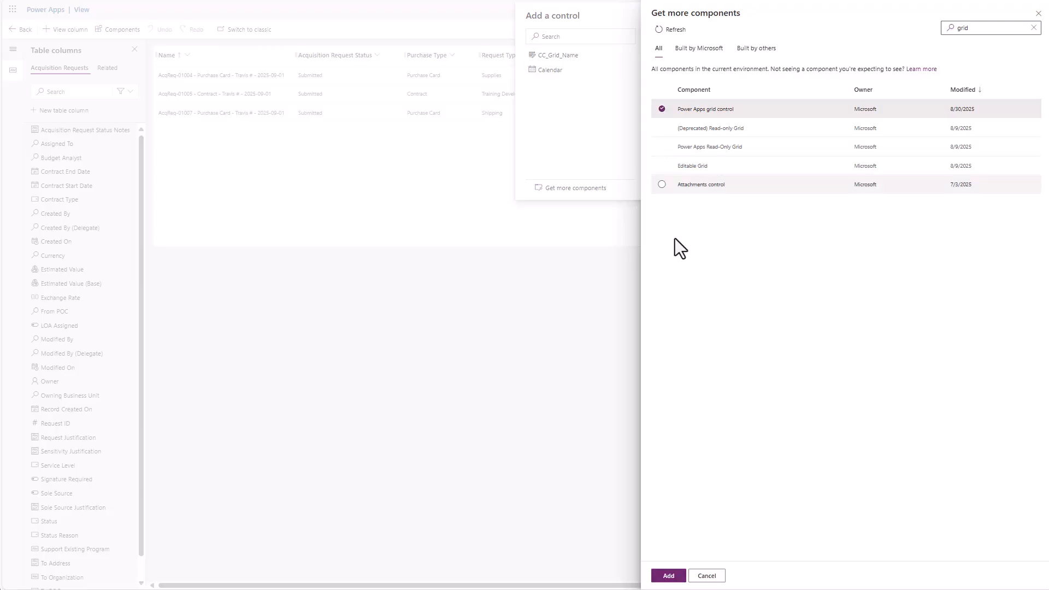
pyautogui.click(669, 578)
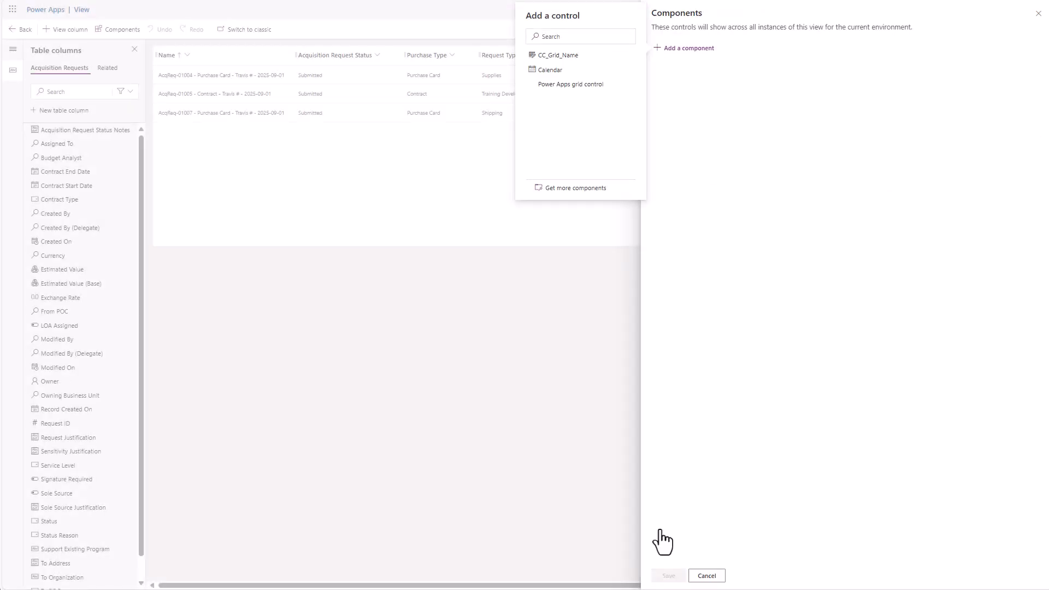
pyautogui.click(574, 85)
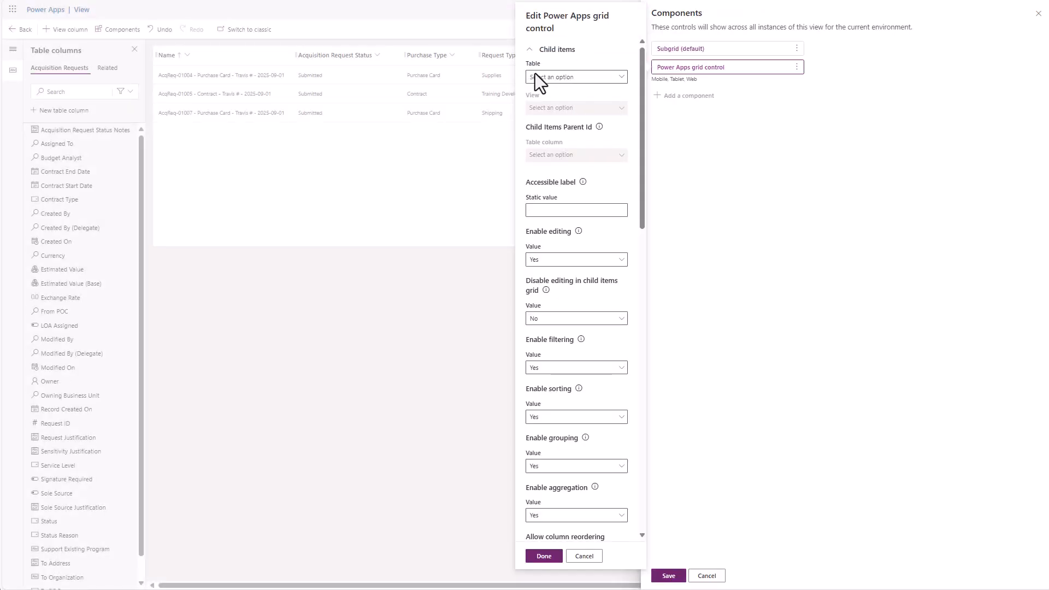
# - Review the Power Apps grid control's properties, from child items through the customizer control, and accept its default settings
pyautogui.click(531, 55)
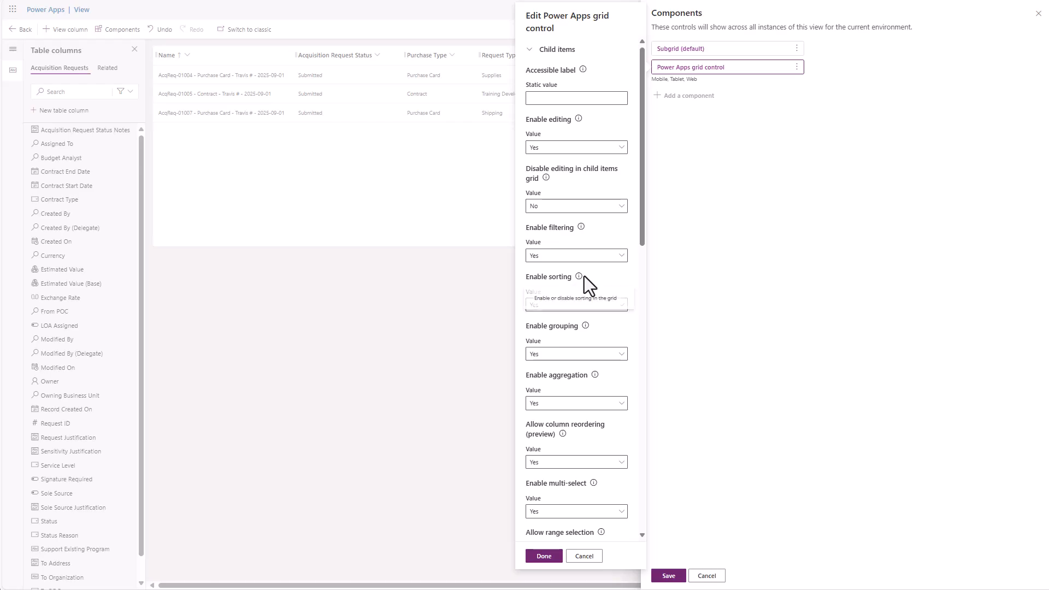
pyautogui.scroll(-1, 563, 350)
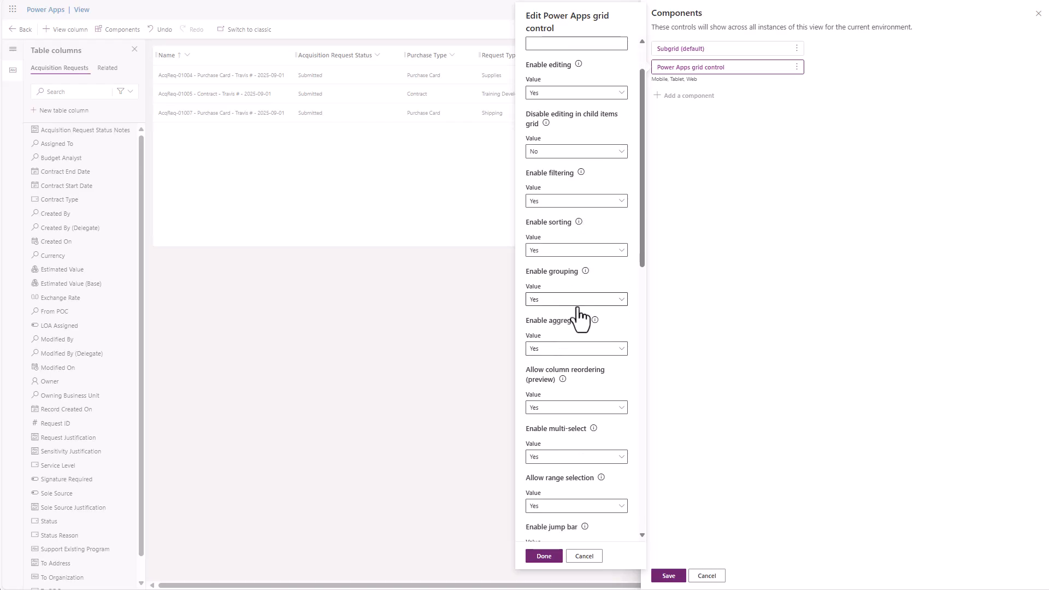
pyautogui.scroll(-1, 578, 320)
pyautogui.scroll(-1, 569, 251)
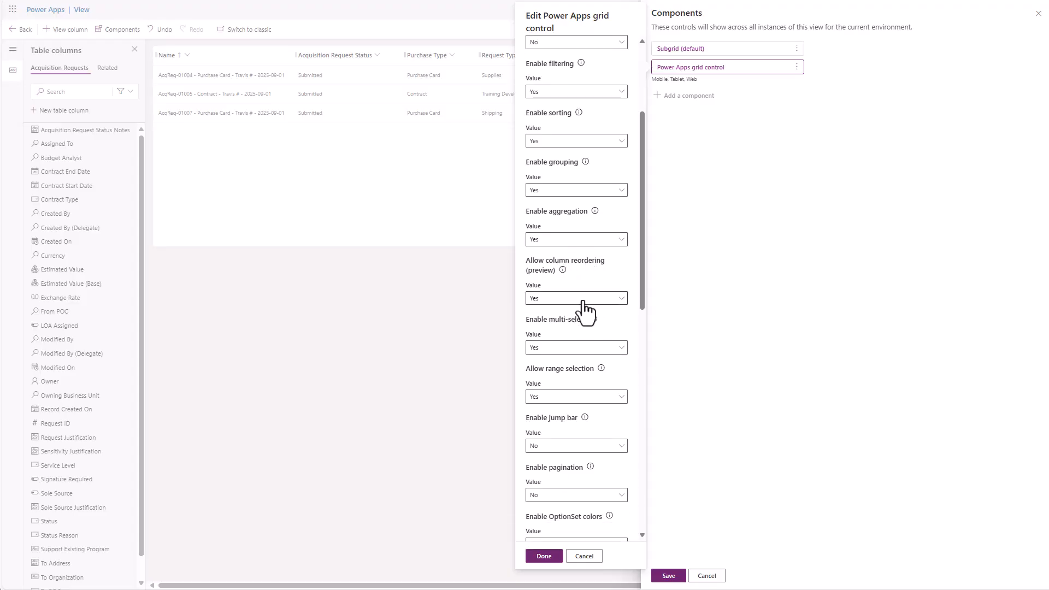
pyautogui.scroll(-1, 584, 307)
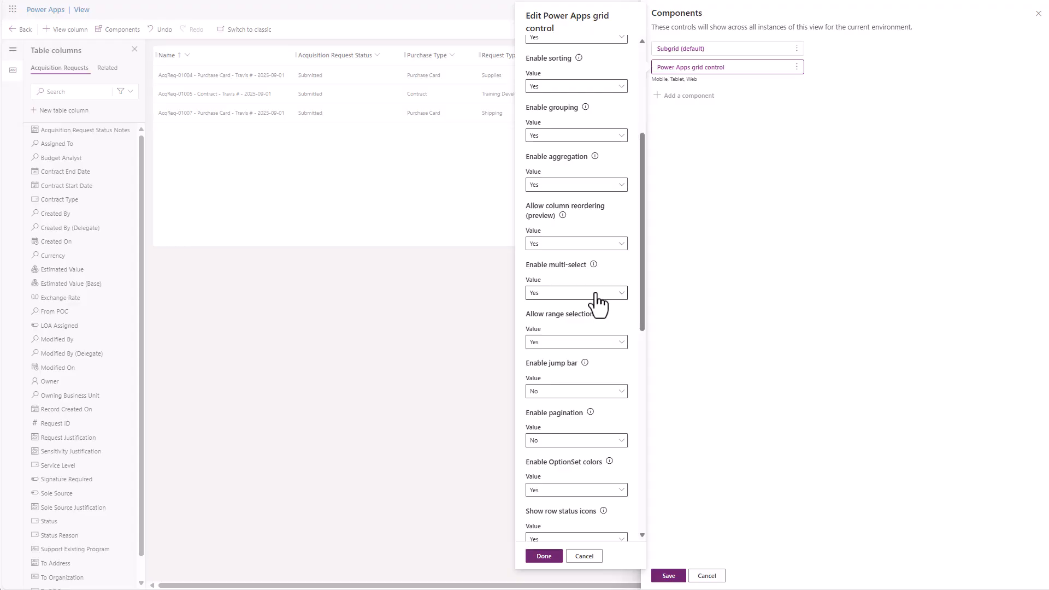
pyautogui.scroll(-4, 596, 299)
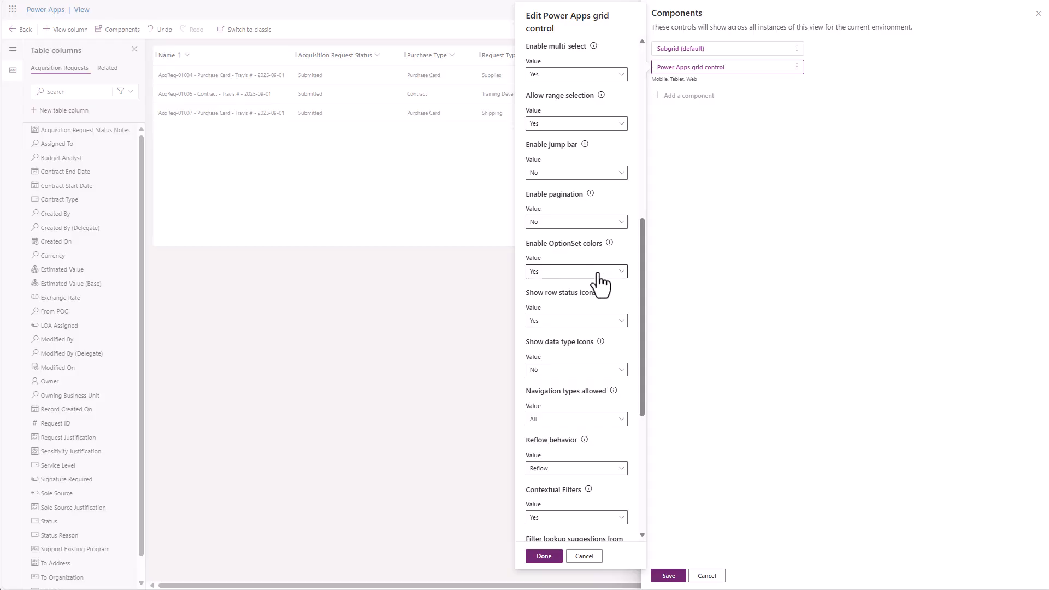
pyautogui.scroll(-5, 599, 274)
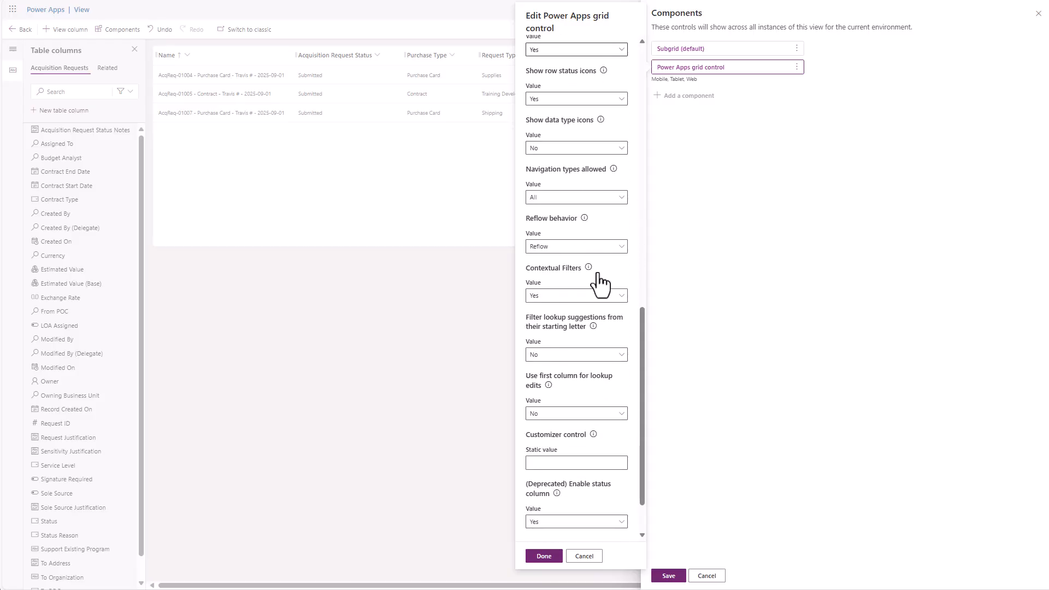
pyautogui.click(544, 557)
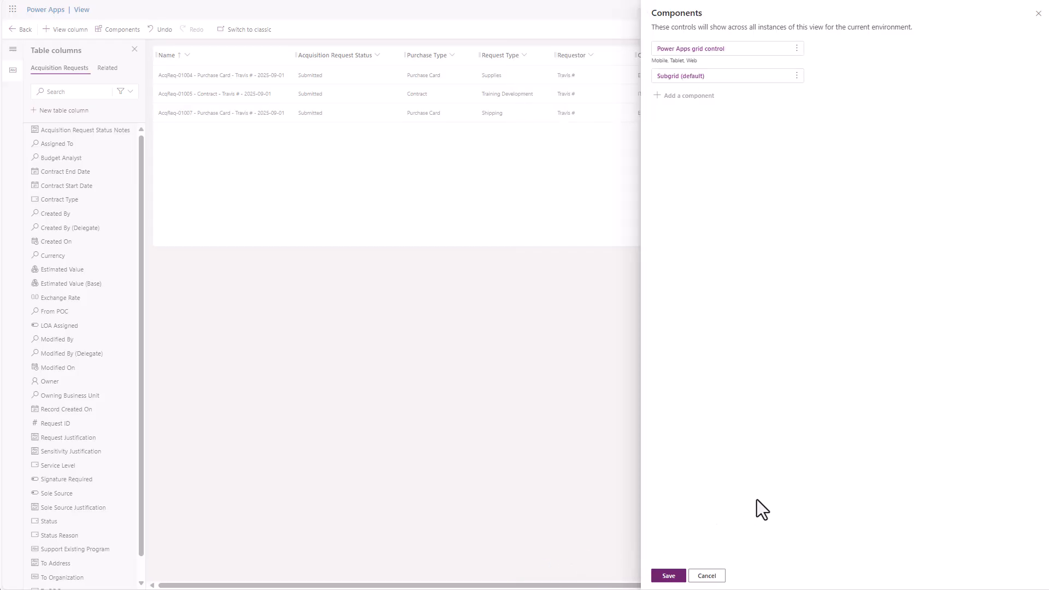
# - Save the grid control component, publish the Active Acquisition Requests view, and look across its columns in the running Acquisition Services & Coordination app
pyautogui.click(667, 577)
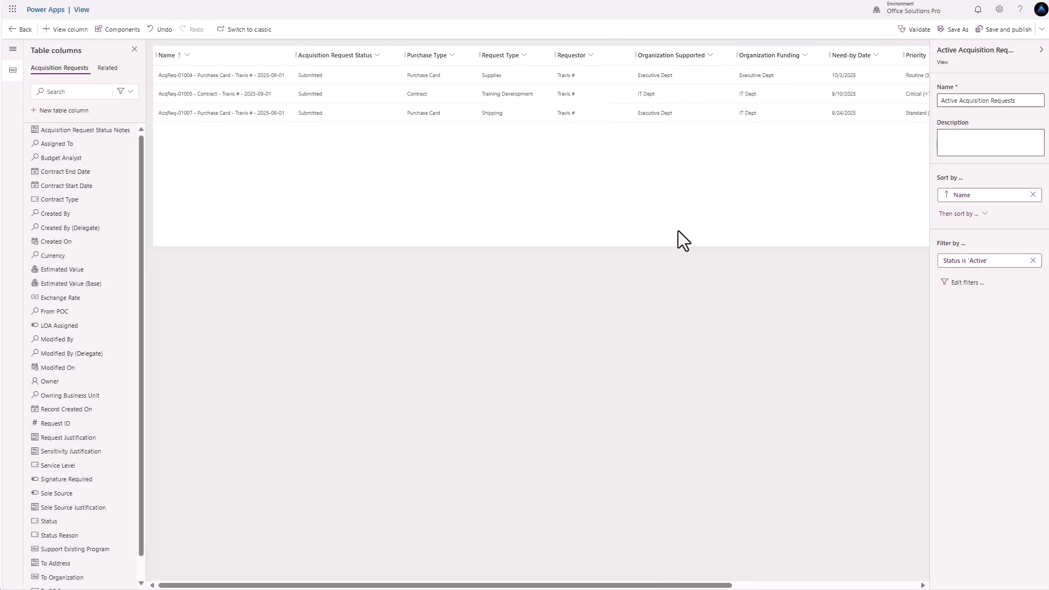
pyautogui.click(1002, 36)
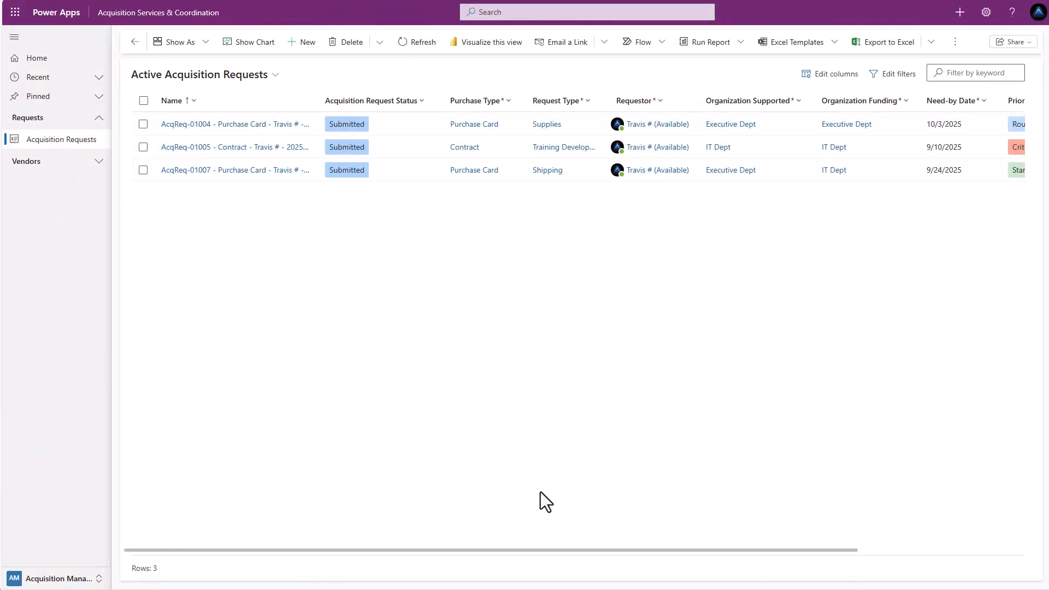
pyautogui.moveTo(552, 550); pyautogui.dragTo(671, 550)
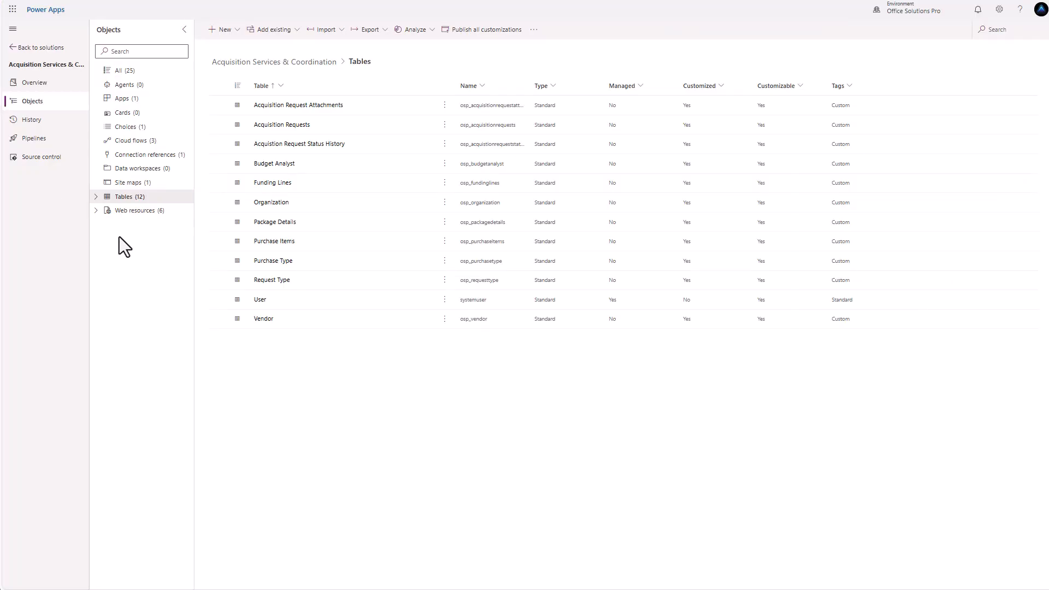
# - Go back to the solution in Power Apps and start a new chart on the Acquisition Requests table
pyautogui.click(96, 198)
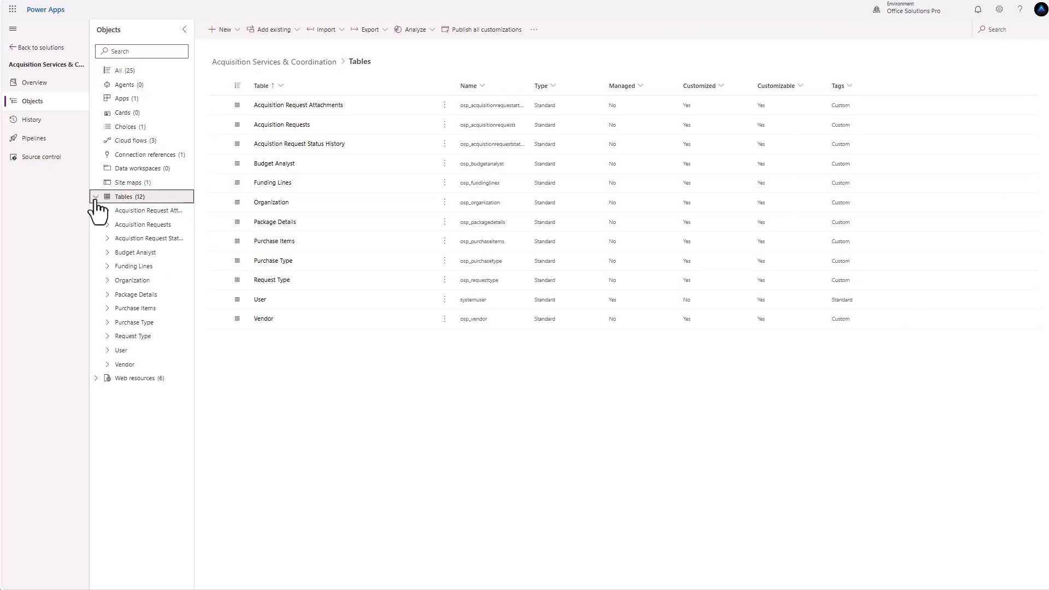
pyautogui.click(133, 229)
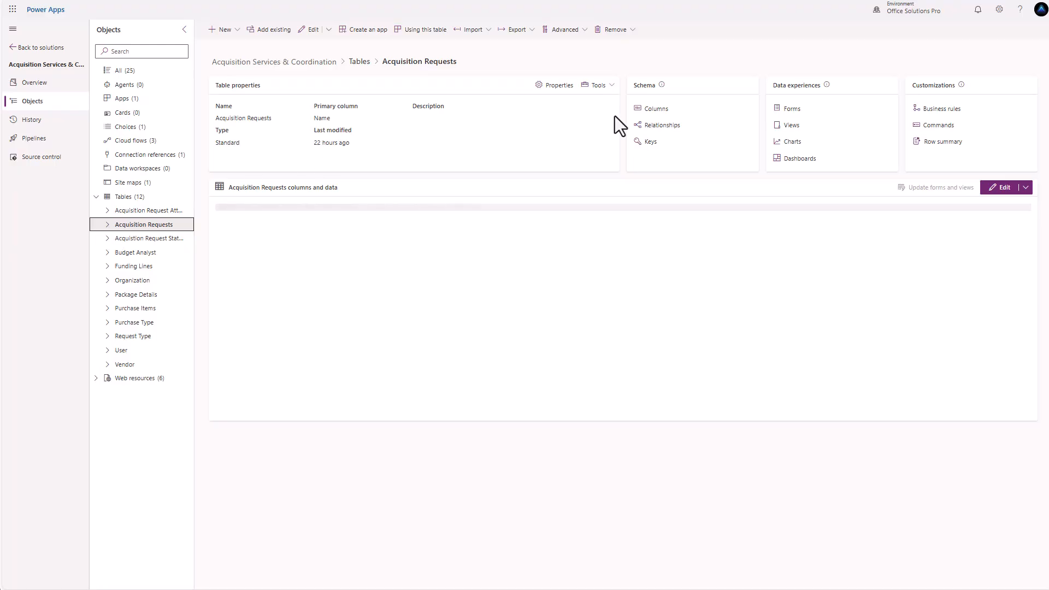
pyautogui.click(792, 142)
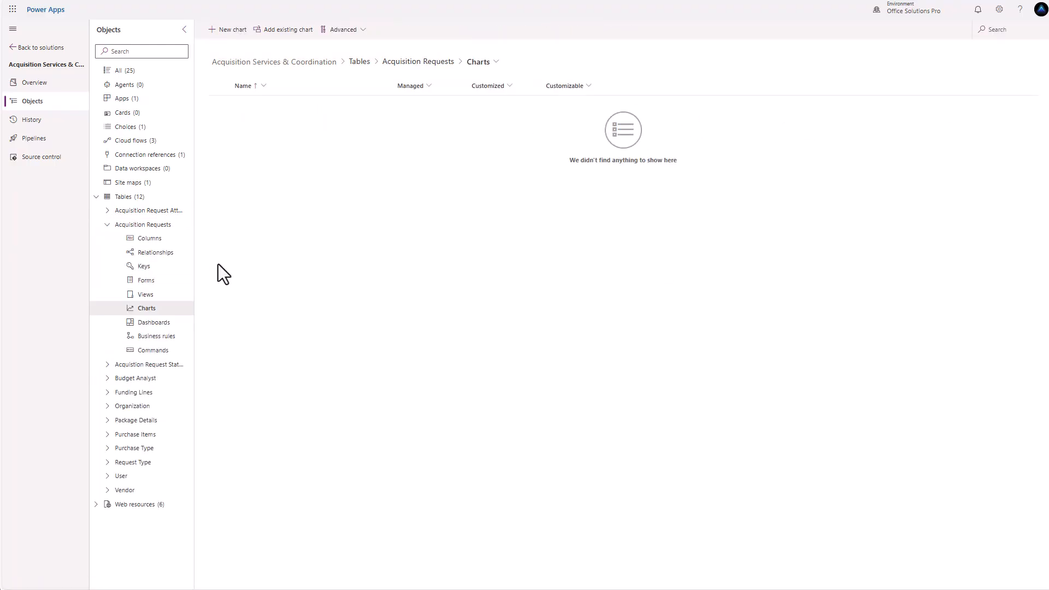
pyautogui.click(223, 34)
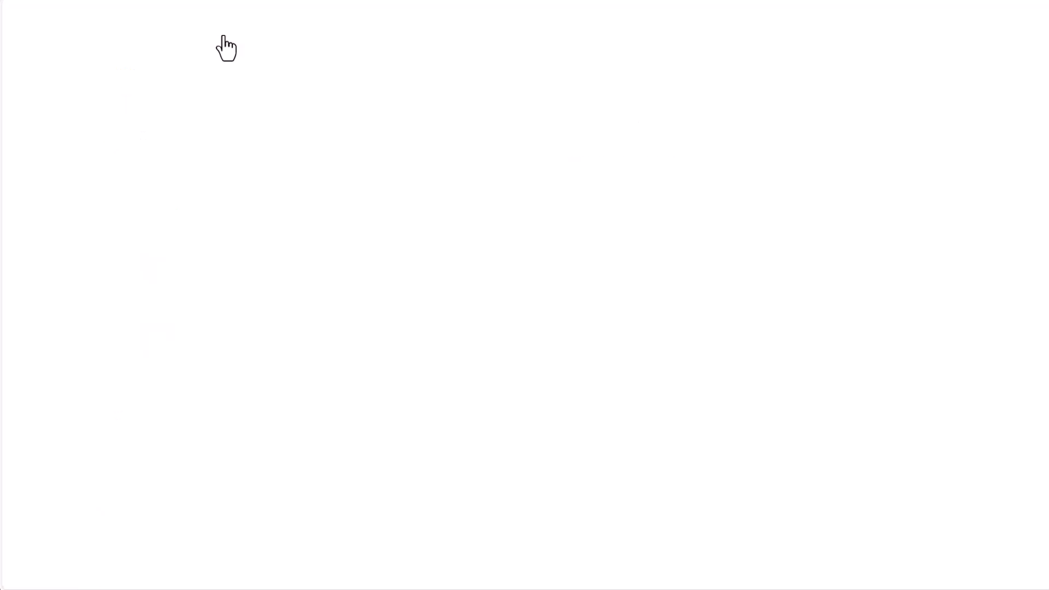
# - Set the chart's series to Request ID with Count:All and its horizontal category to Acquisition Request Status, and inspect the preview
pyautogui.click(411, 298)
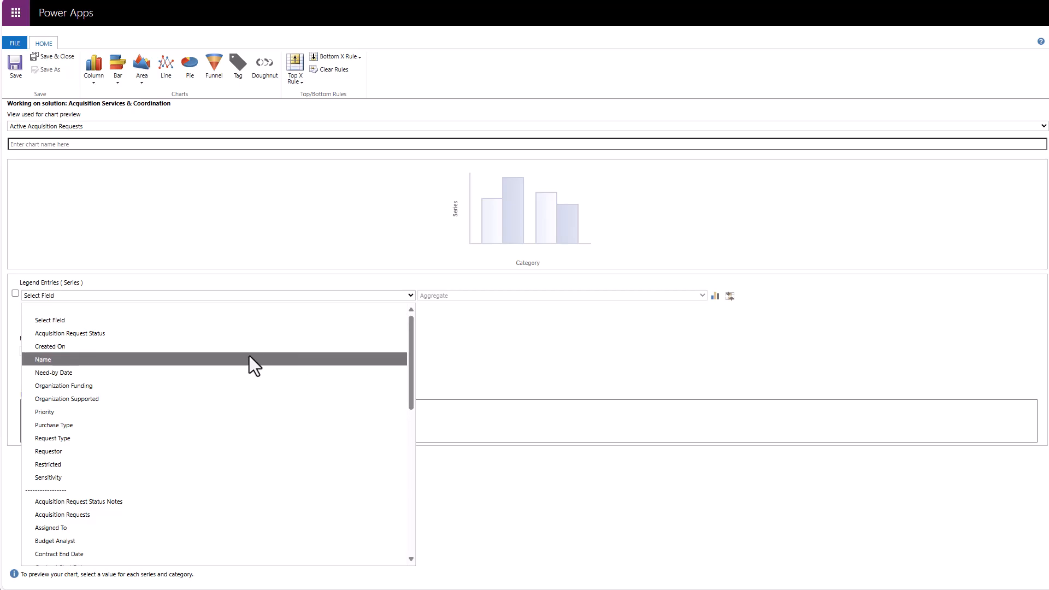
pyautogui.click(158, 333)
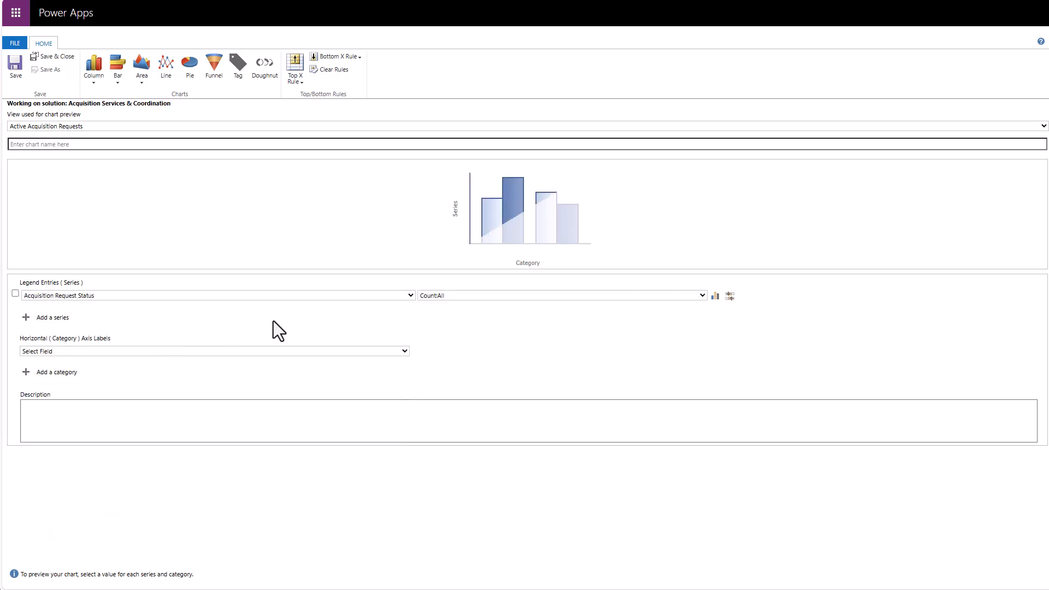
pyautogui.click(410, 295)
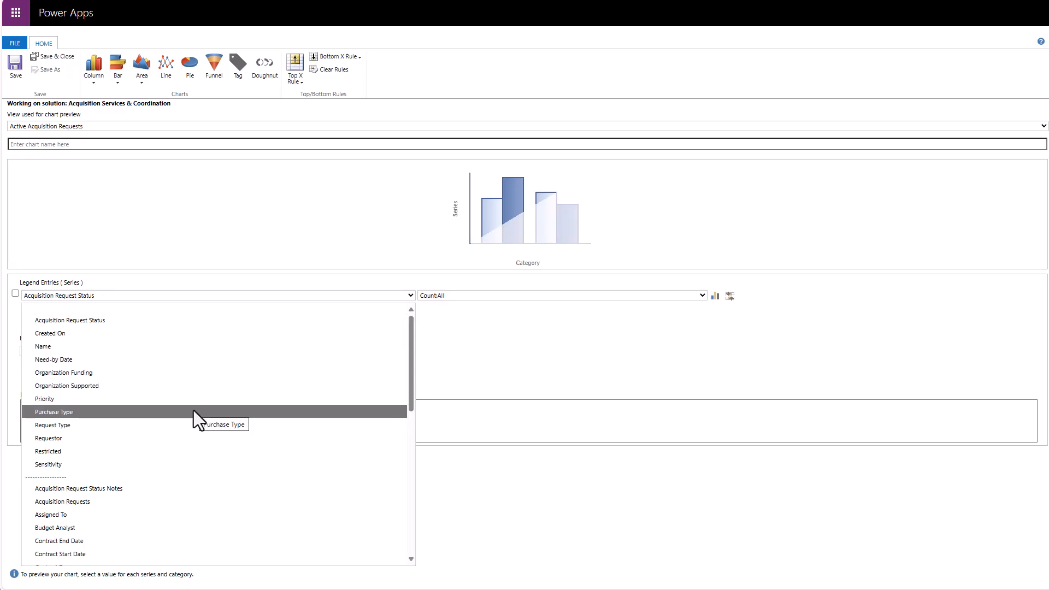
pyautogui.scroll(-10, 194, 411)
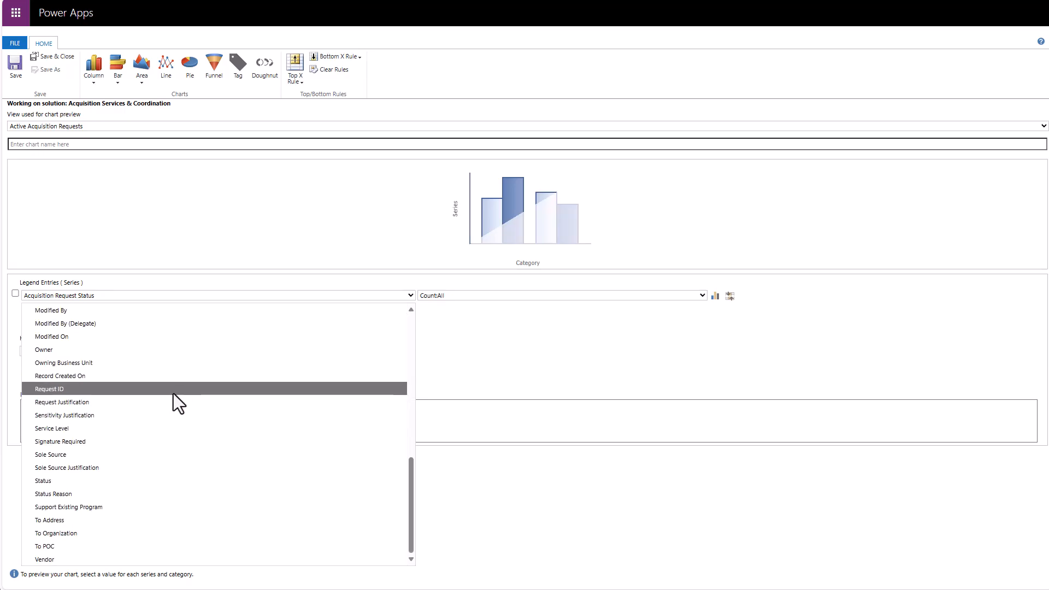
pyautogui.click(172, 390)
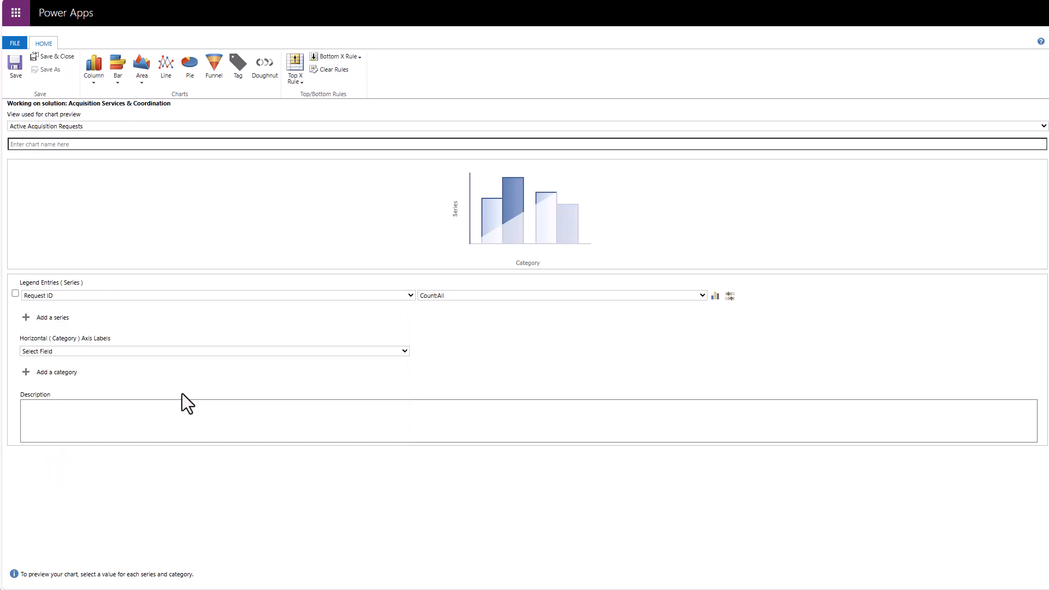
pyautogui.click(404, 352)
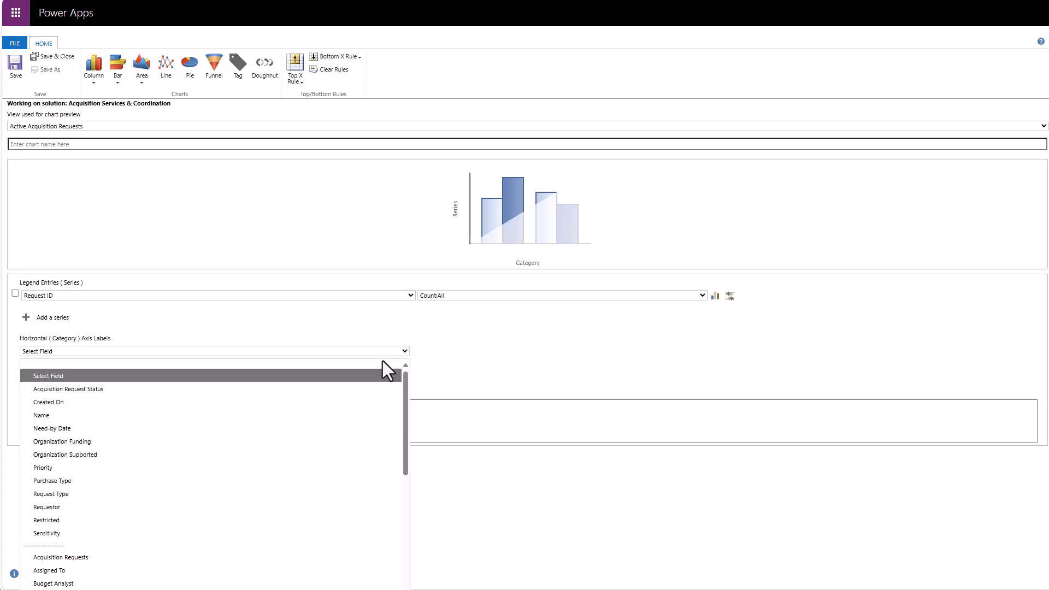
pyautogui.click(165, 389)
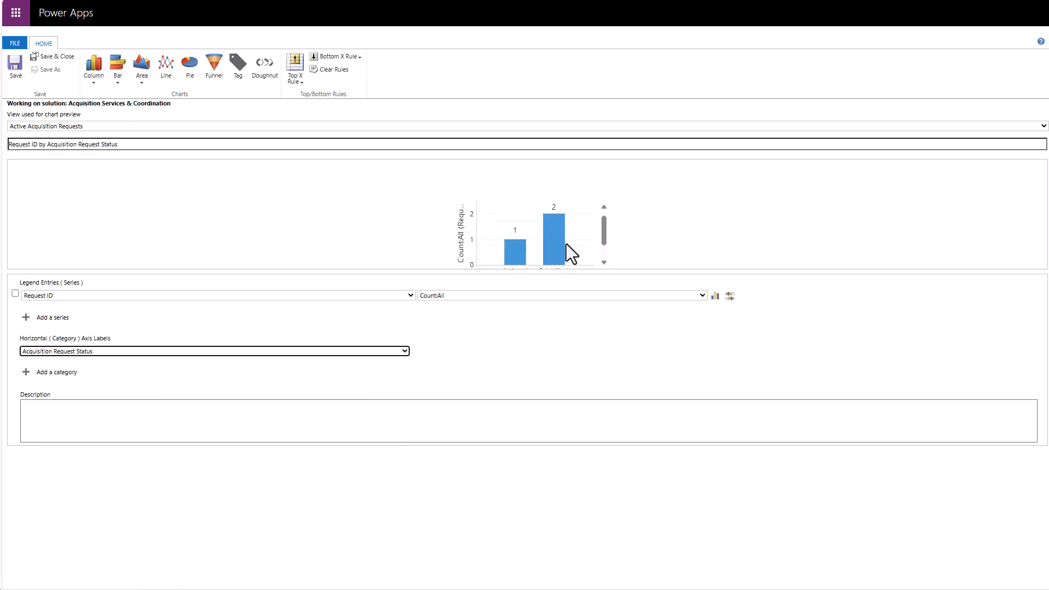
pyautogui.scroll(-2, 565, 244)
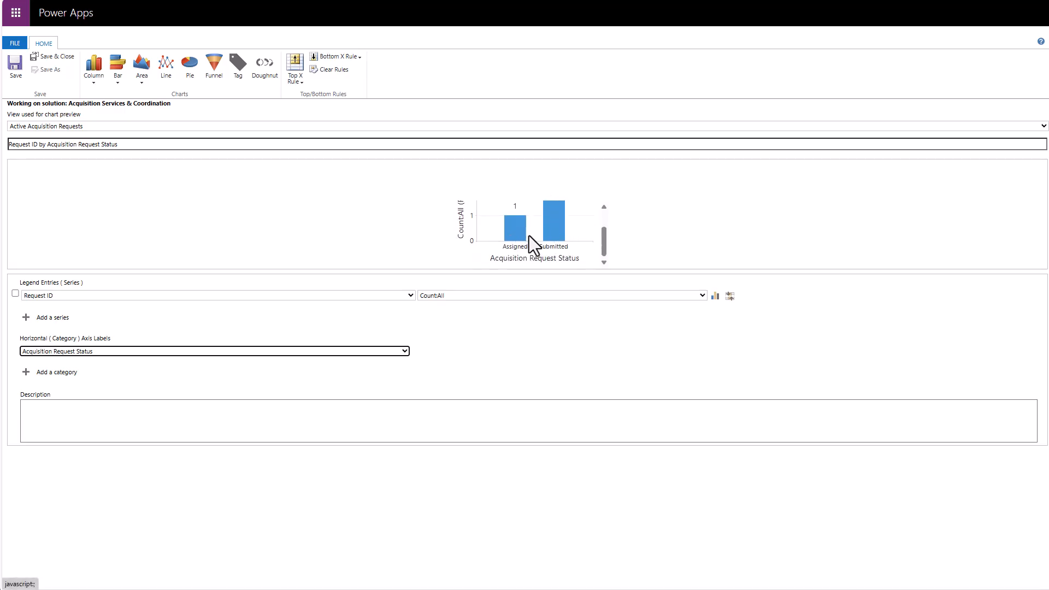
pyautogui.scroll(2, 528, 236)
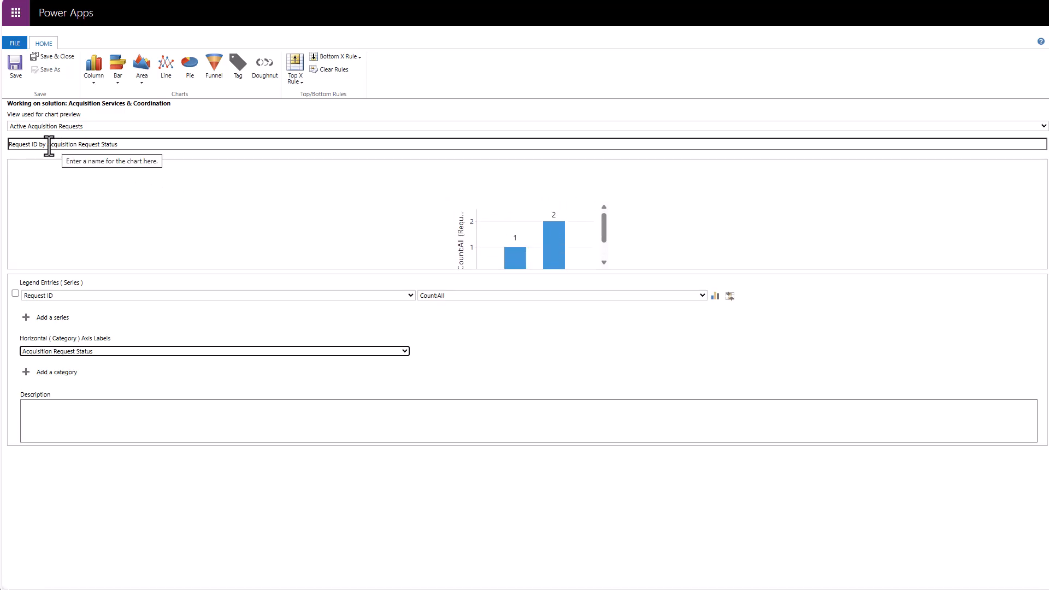
# - Name the chart "Requests by Status", save and close it, and refresh the table's list of charts
pyautogui.moveTo(8, 144); pyautogui.dragTo(47, 147)
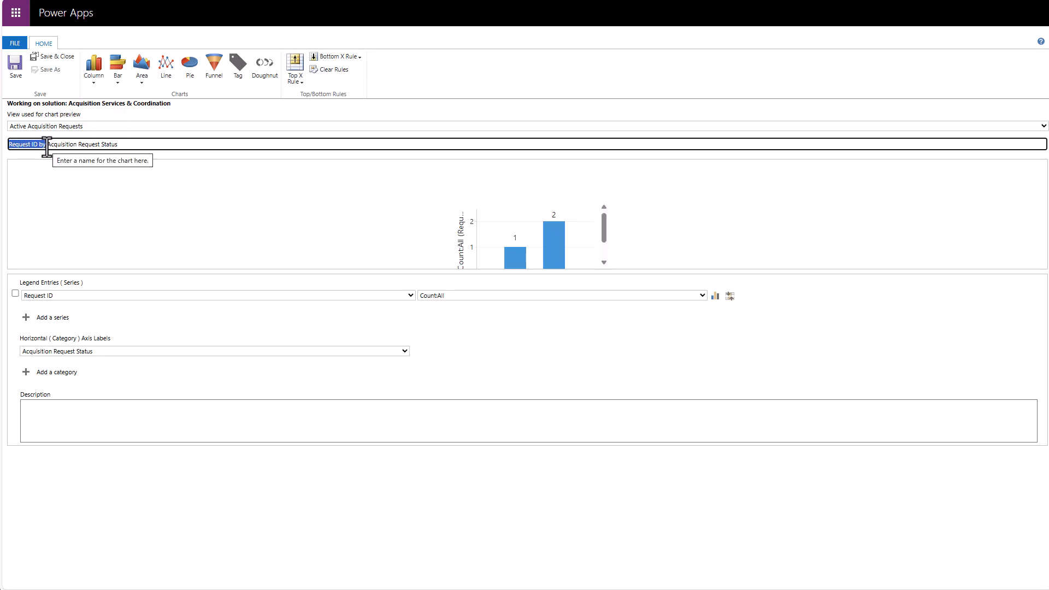
pyautogui.write('Requests by')
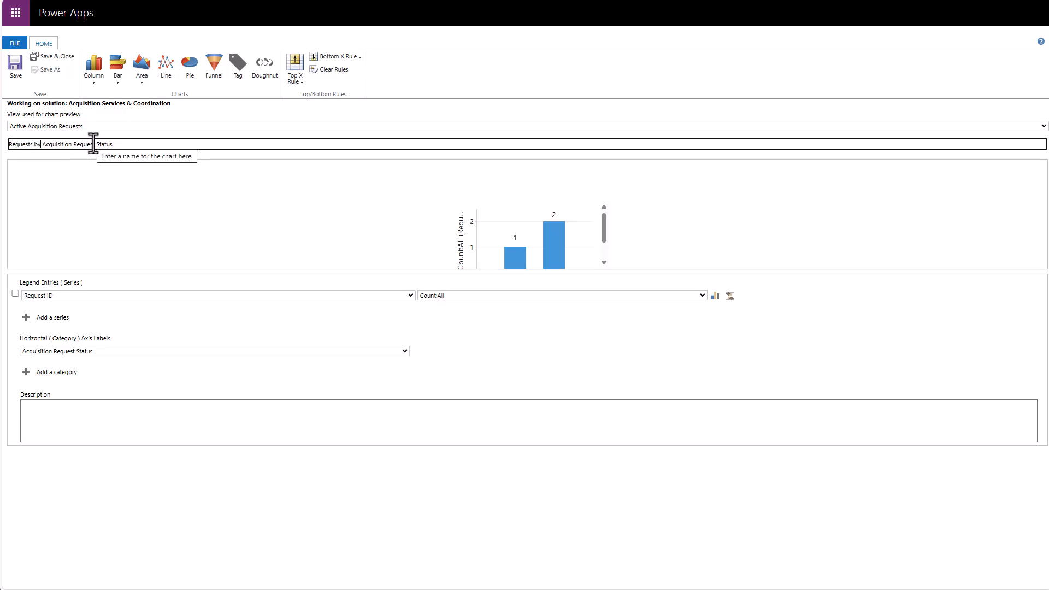
pyautogui.moveTo(94, 144); pyautogui.dragTo(43, 146)
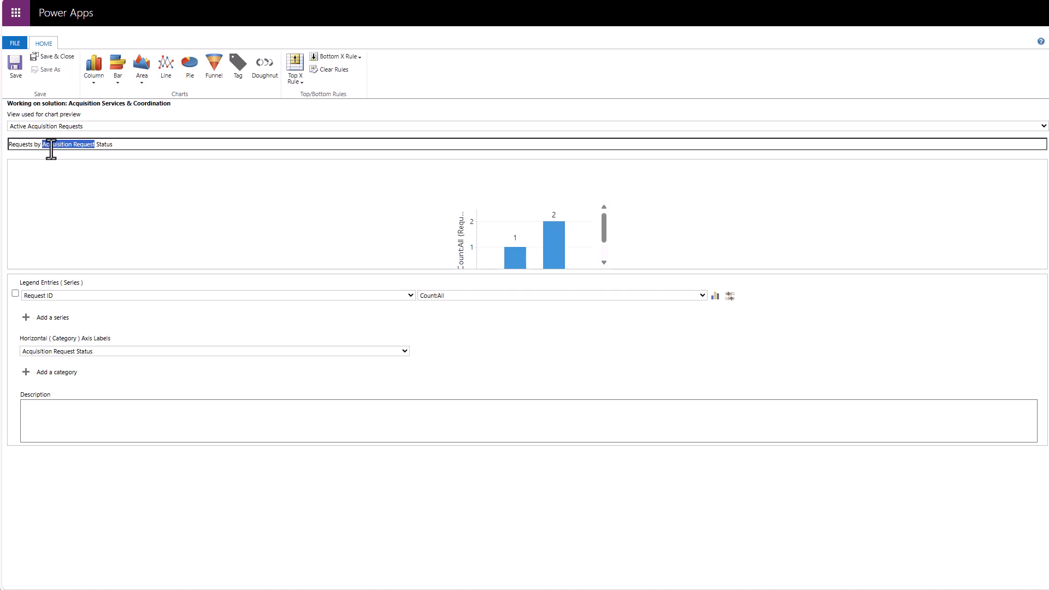
pyautogui.press('BackSpace')
pyautogui.press('Delete')
pyautogui.click(58, 57)
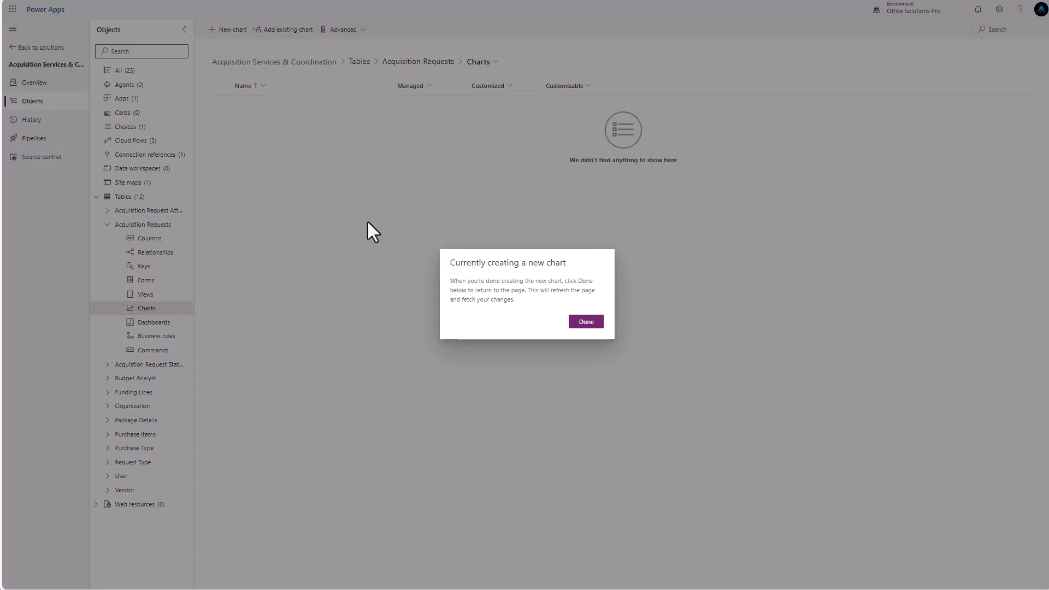
pyautogui.click(586, 321)
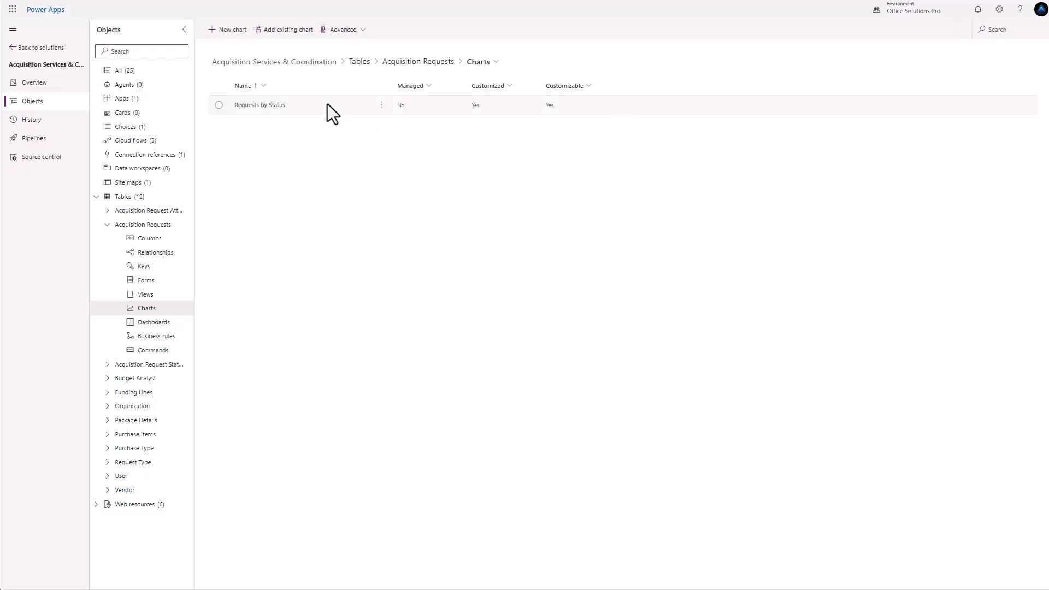
# - Start another new chart on the Acquisition Requests table and set its horizontal category to Purchase Type
pyautogui.click(233, 31)
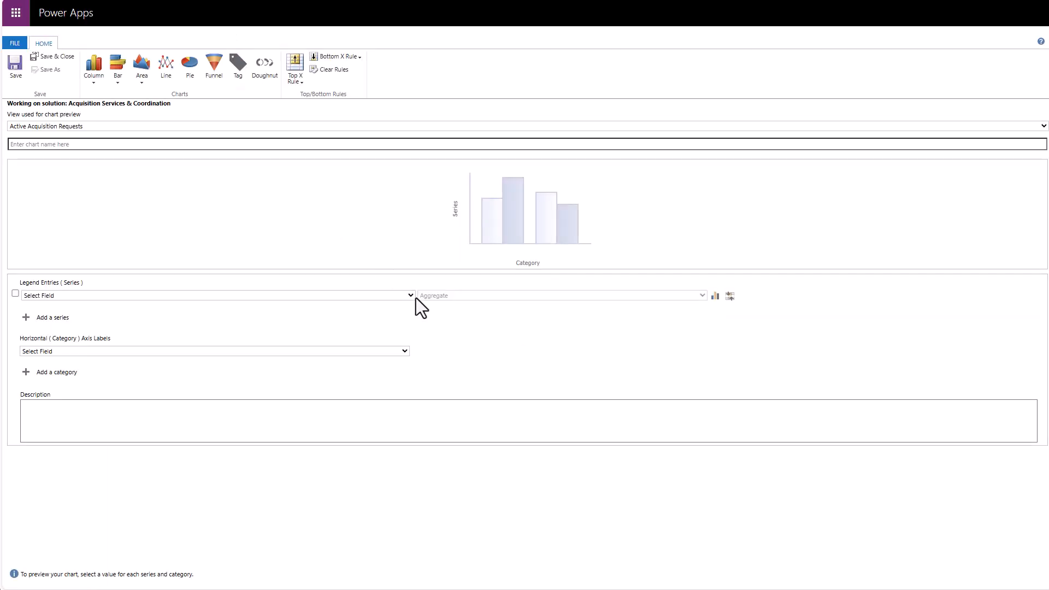
pyautogui.click(410, 295)
pyautogui.scroll(-5, 287, 392)
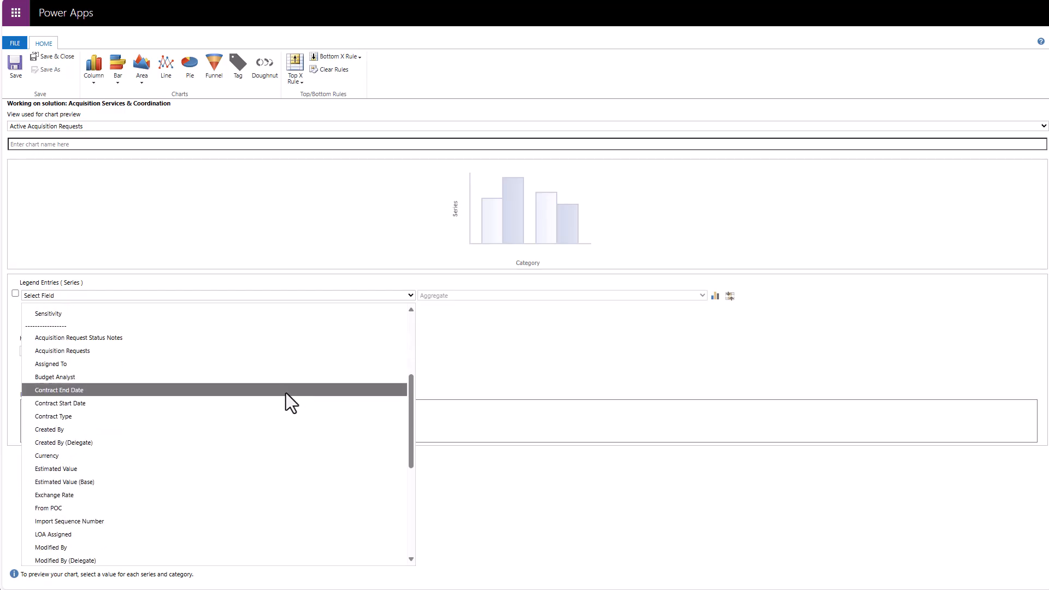
pyautogui.scroll(-5, 287, 392)
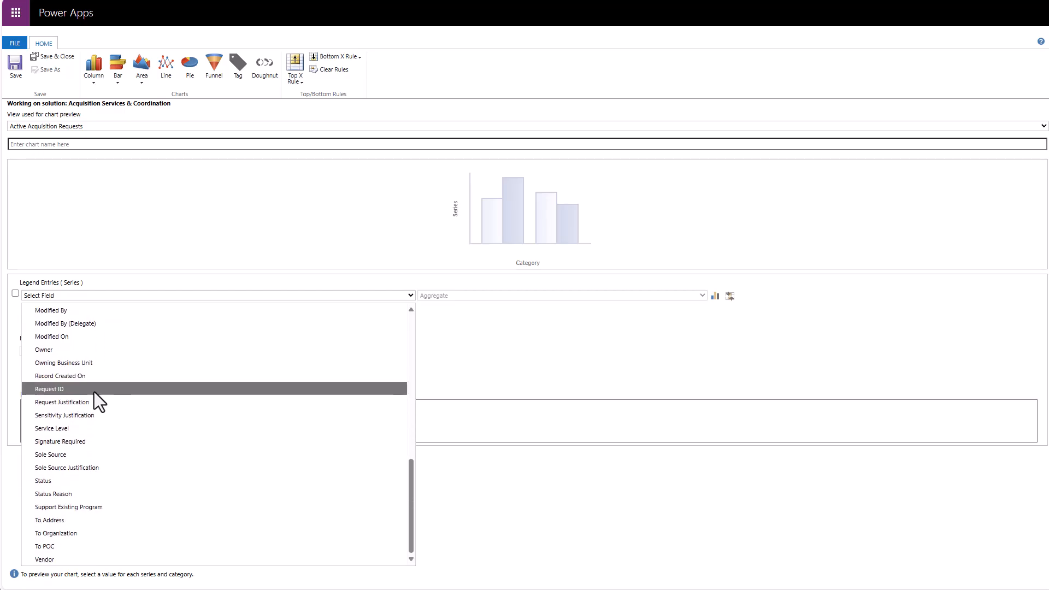
pyautogui.click(92, 391)
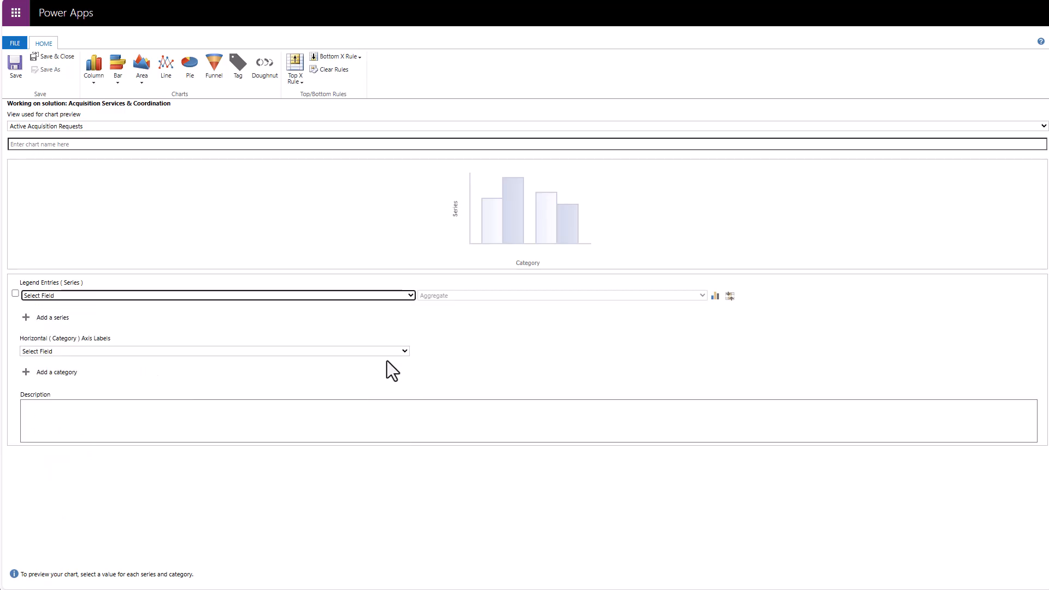
pyautogui.click(405, 351)
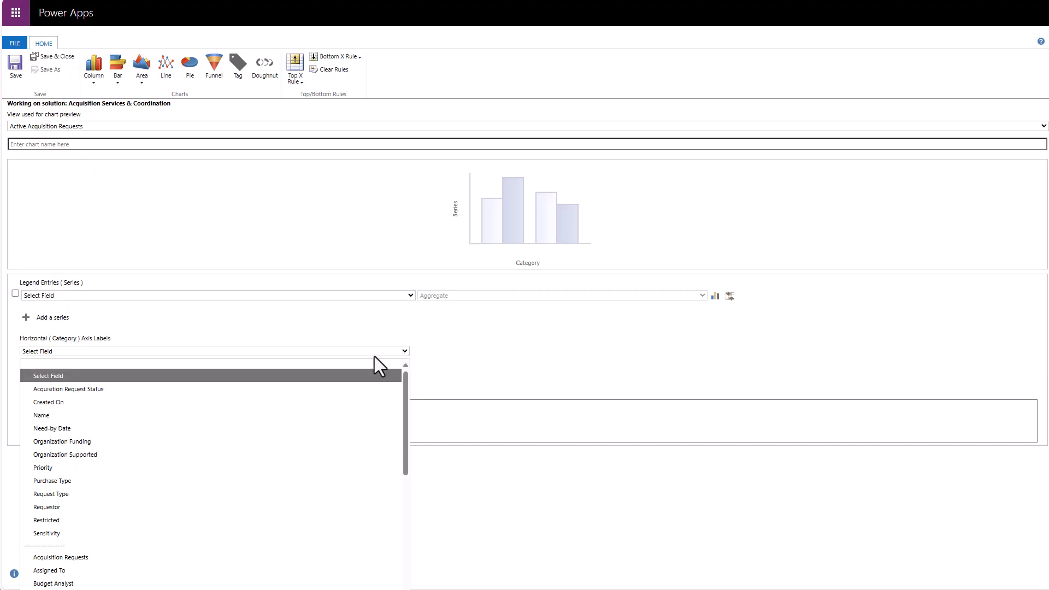
pyautogui.click(153, 481)
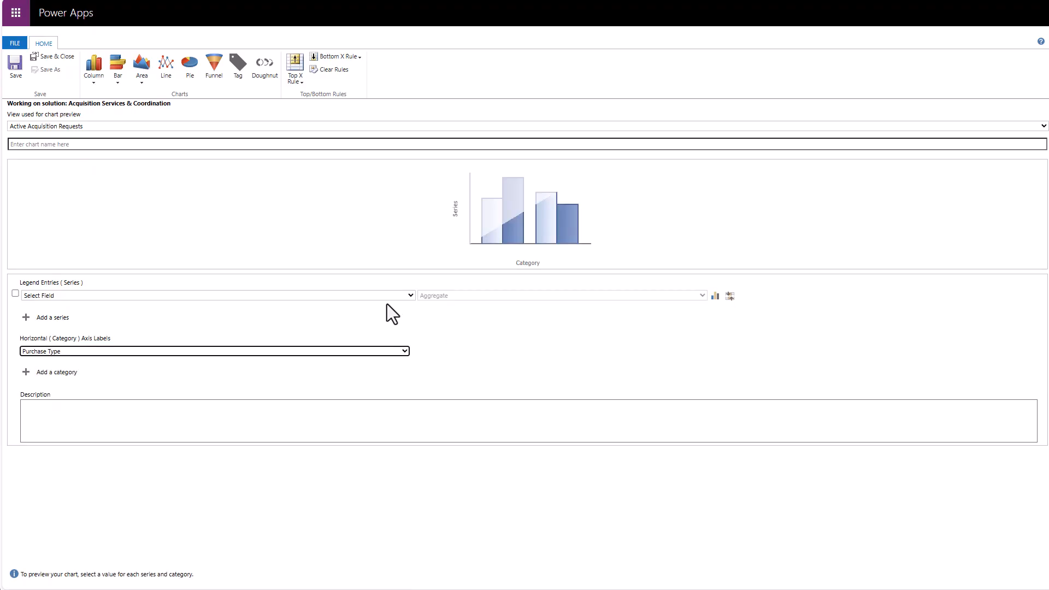
# - Set the chart's series to Request ID with Count:All and inspect the resulting column chart preview
pyautogui.click(404, 298)
pyautogui.scroll(-5, 215, 405)
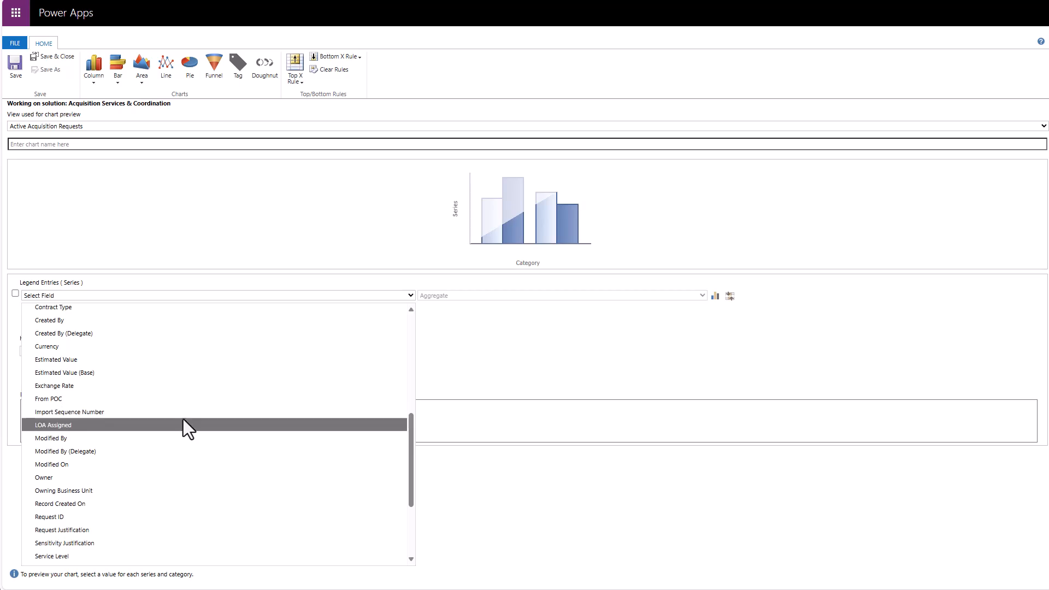
pyautogui.scroll(-2, 136, 437)
pyautogui.click(83, 461)
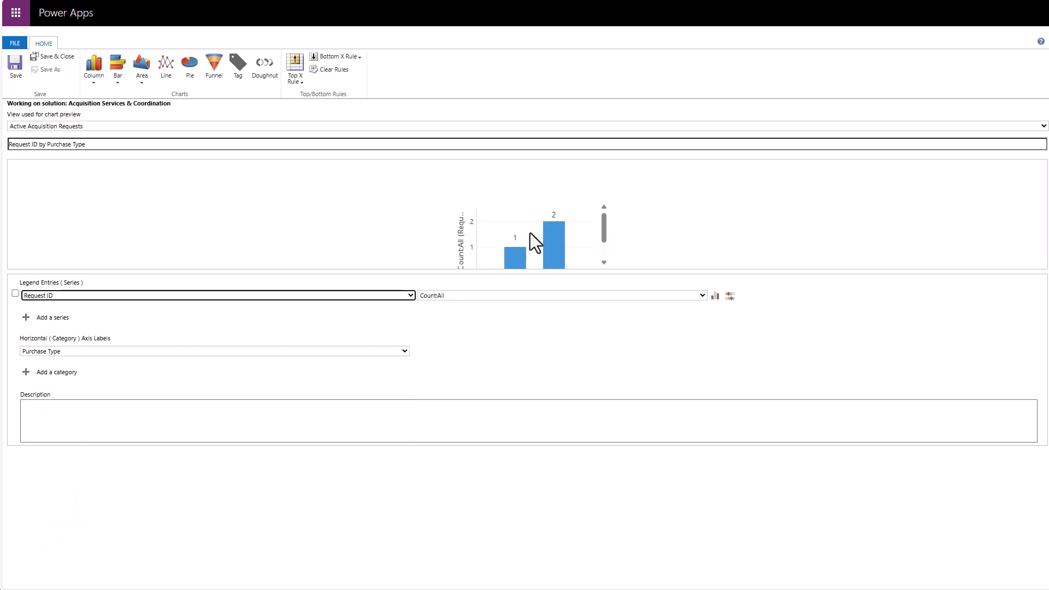
pyautogui.scroll(-2, 576, 230)
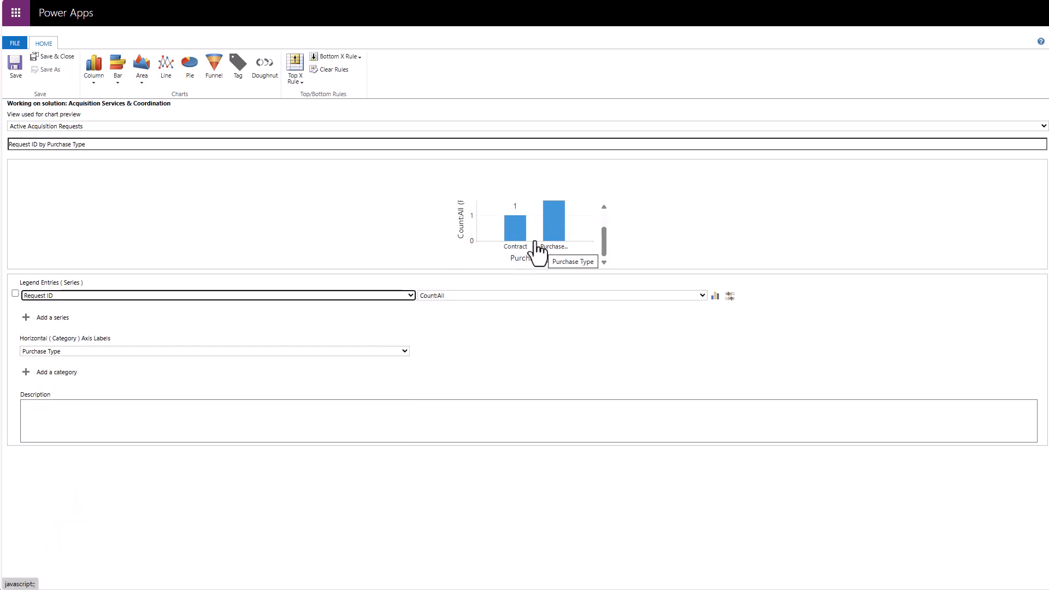
pyautogui.moveTo(562, 244)
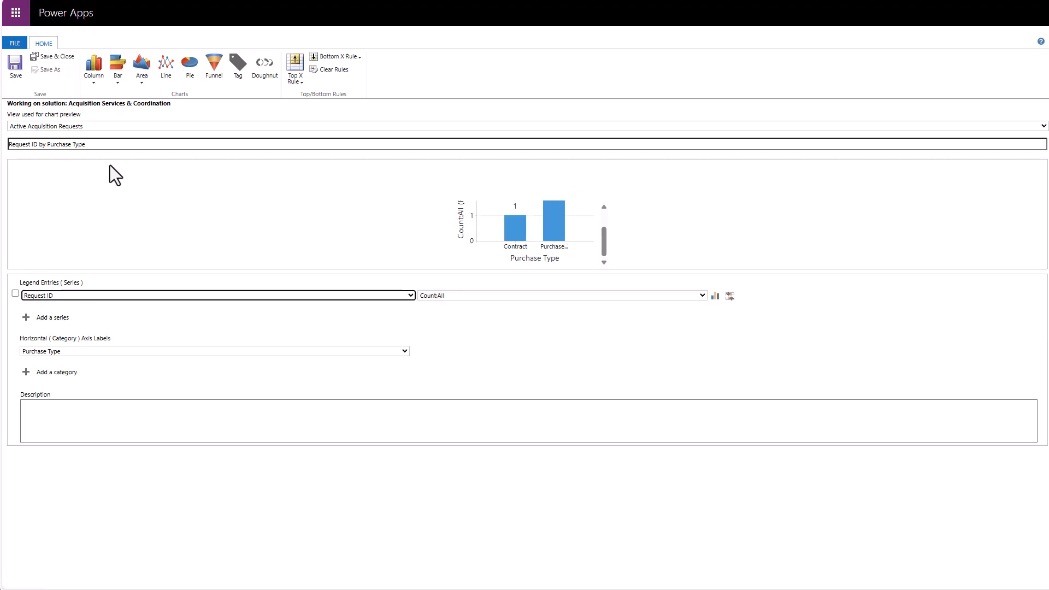
# - Rename the chart "Requests by Purchase Type", then save and close it
pyautogui.click(38, 145)
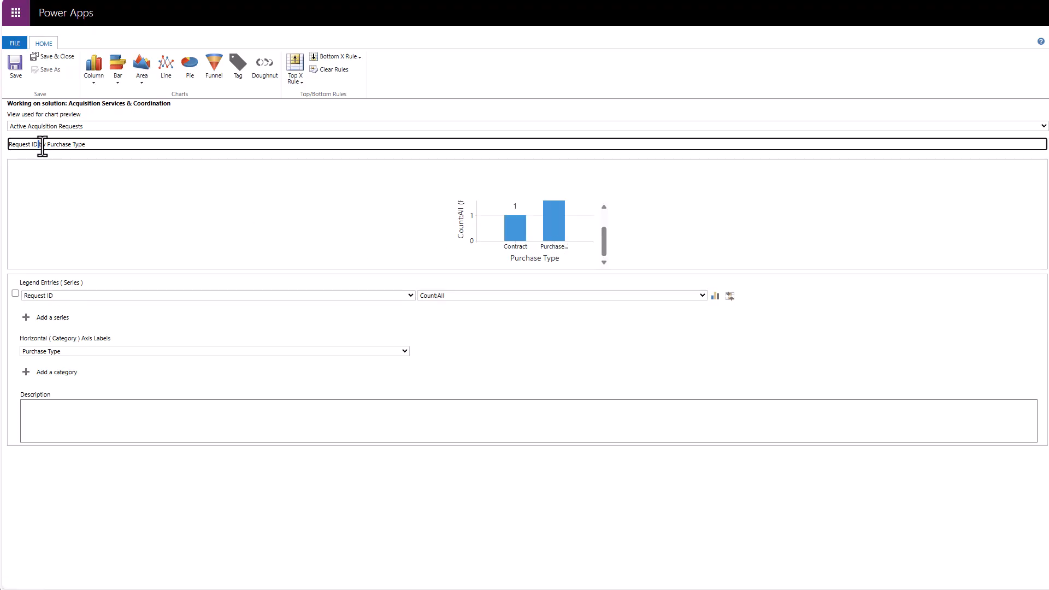
pyautogui.press('BackSpace')
pyautogui.press('BackSpace')
pyautogui.press('BackSpace')
pyautogui.write('s')
pyautogui.click(54, 62)
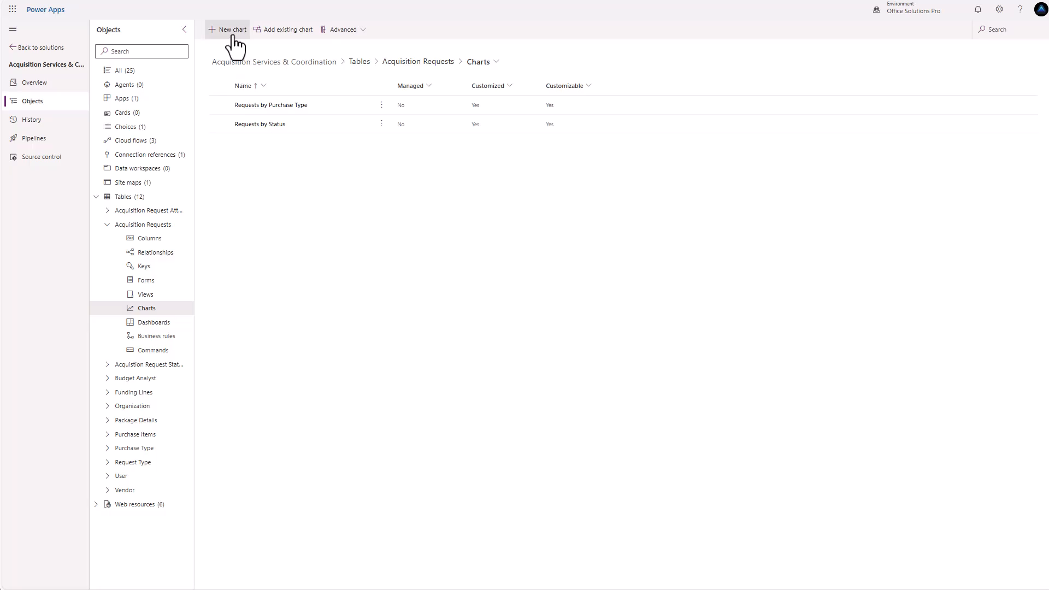
# - Create a third Acquisition Requests chart with Request ID, Count:All, as the series and Purchase Type as the horizontal category
pyautogui.click(232, 30)
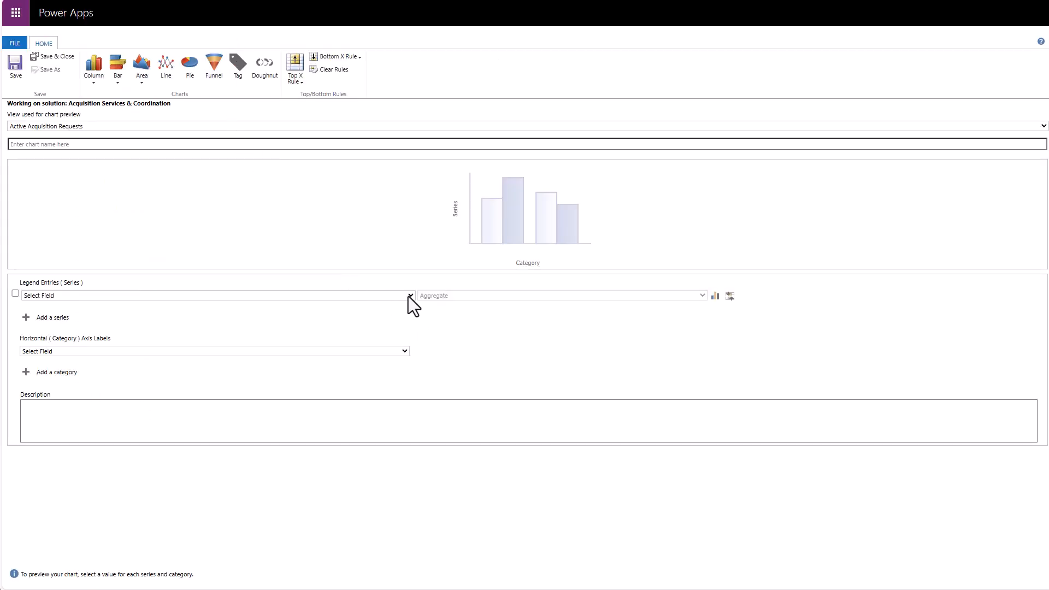
pyautogui.click(409, 296)
pyautogui.scroll(-10, 350, 355)
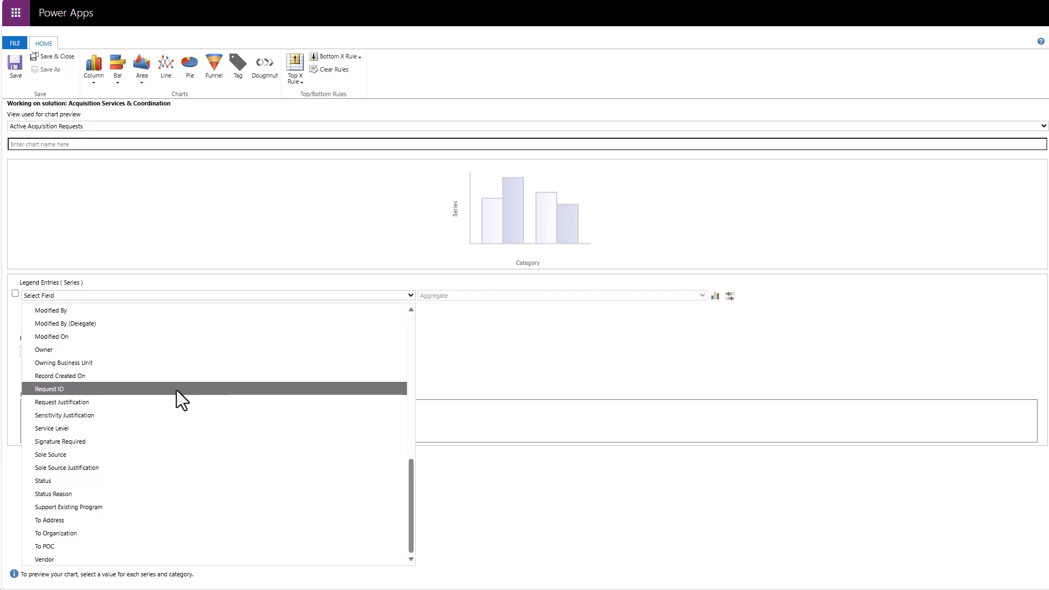
pyautogui.click(176, 390)
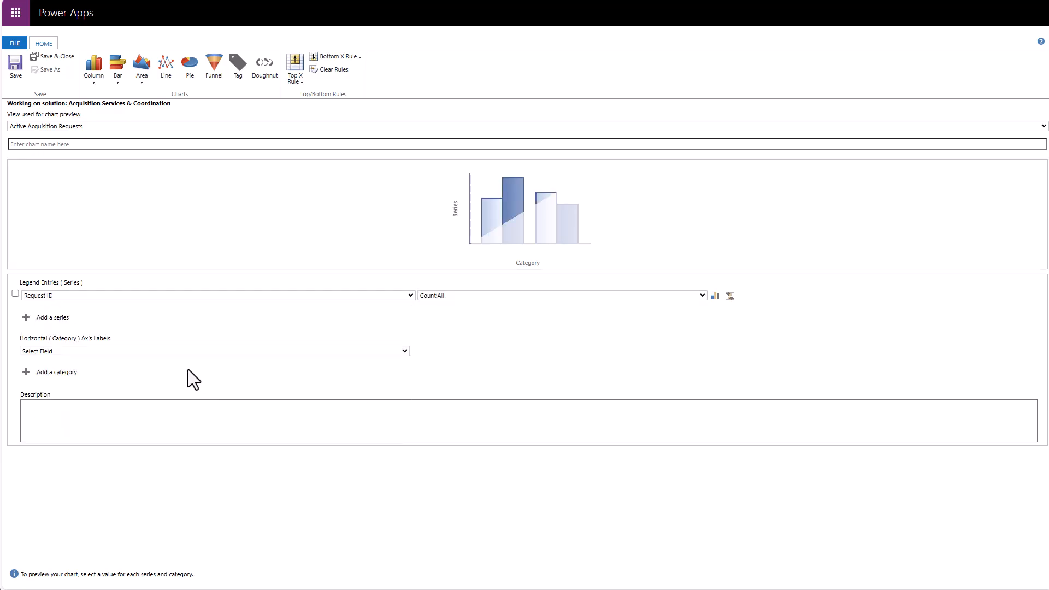
pyautogui.click(405, 354)
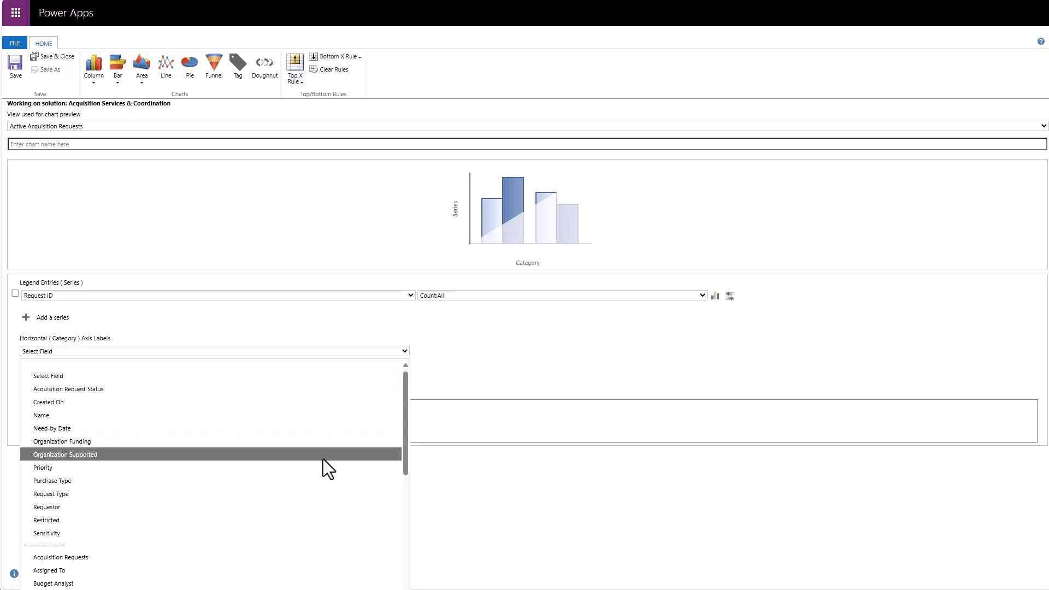
pyautogui.click(313, 483)
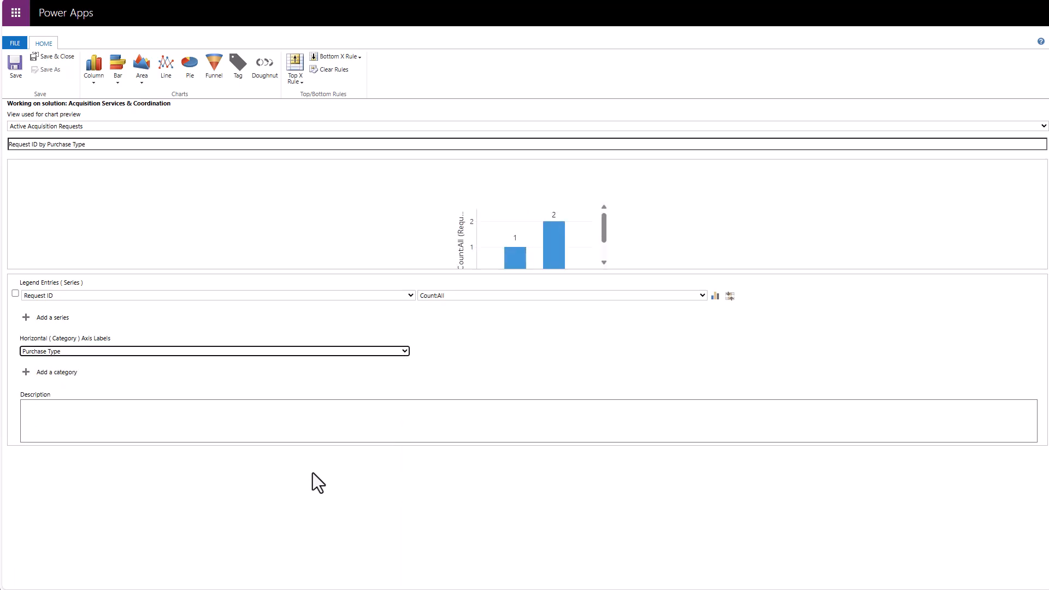
# - Change the chart to a Stacked Column, add Request Type as a second category, and inspect the preview
pyautogui.click(99, 83)
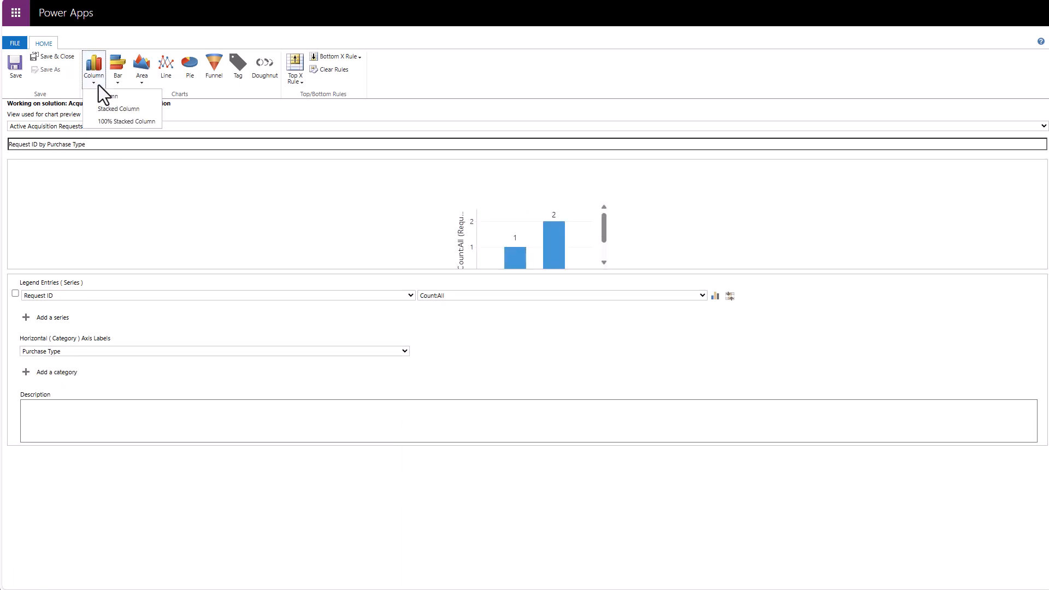
pyautogui.click(120, 110)
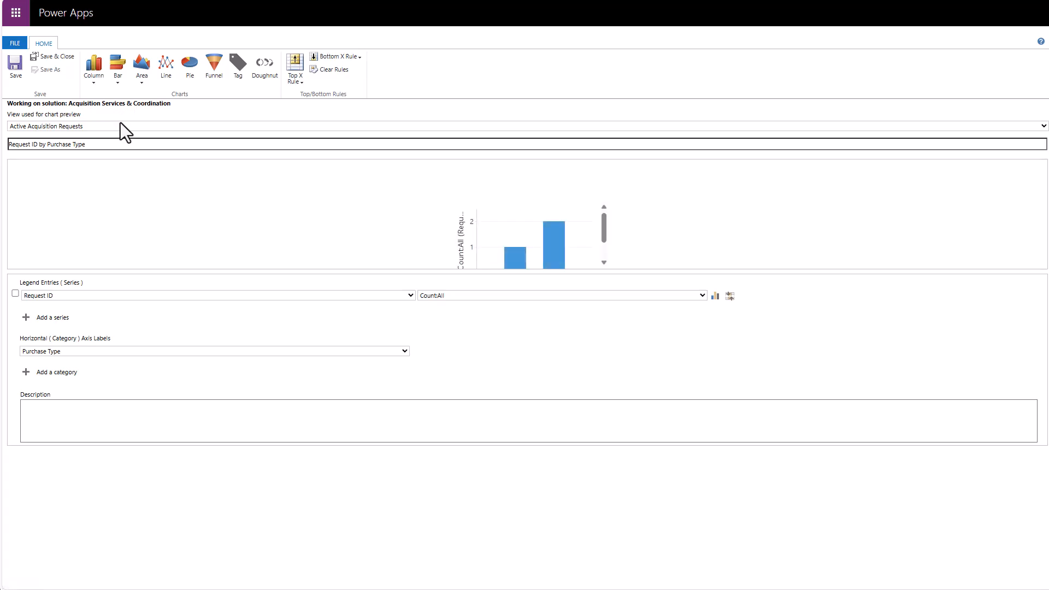
pyautogui.click(63, 374)
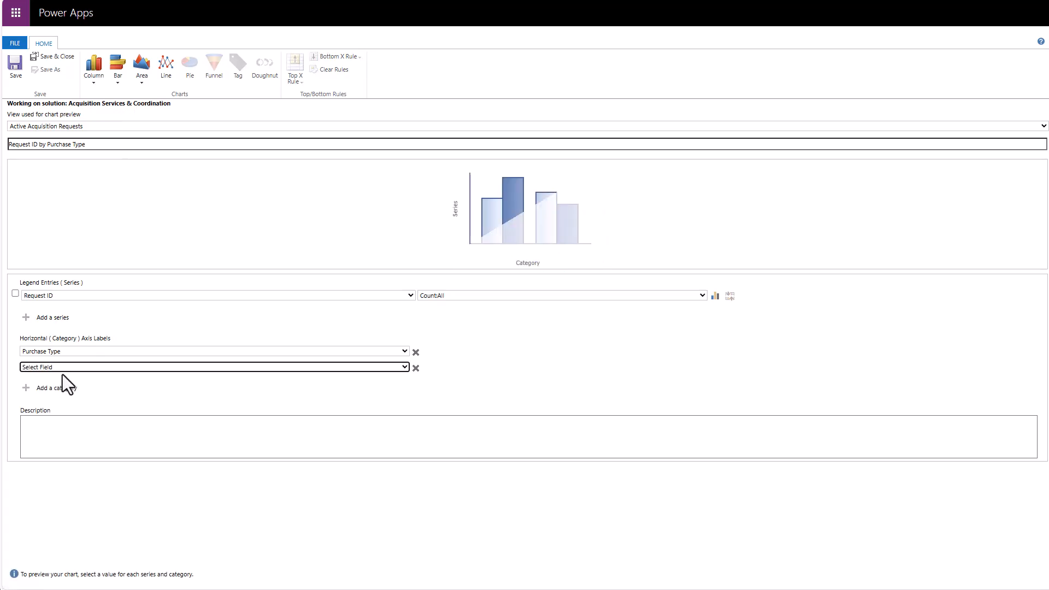
pyautogui.click(398, 367)
pyautogui.click(236, 508)
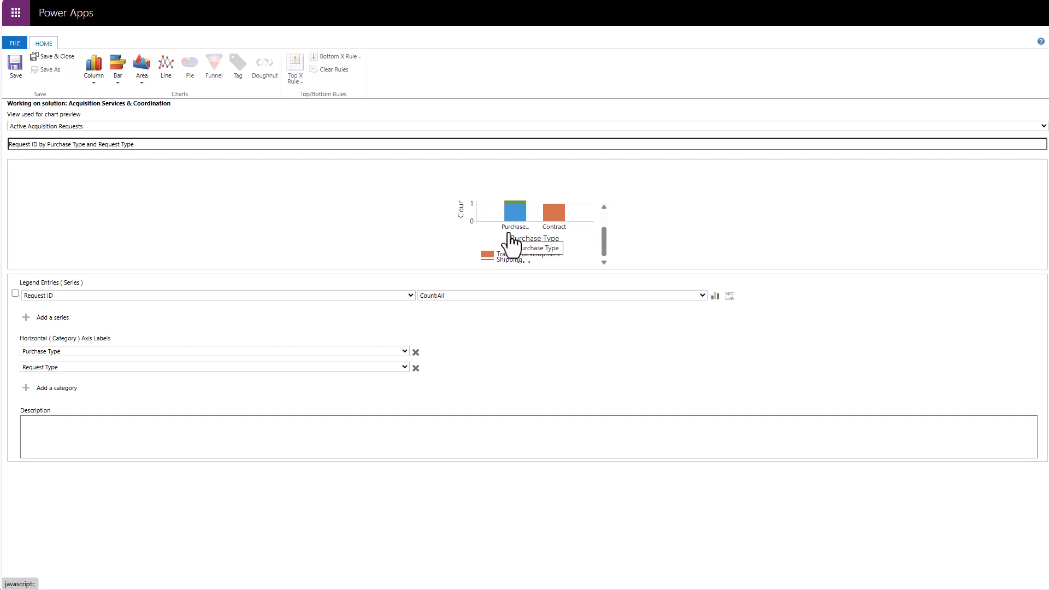
pyautogui.scroll(2, 552, 241)
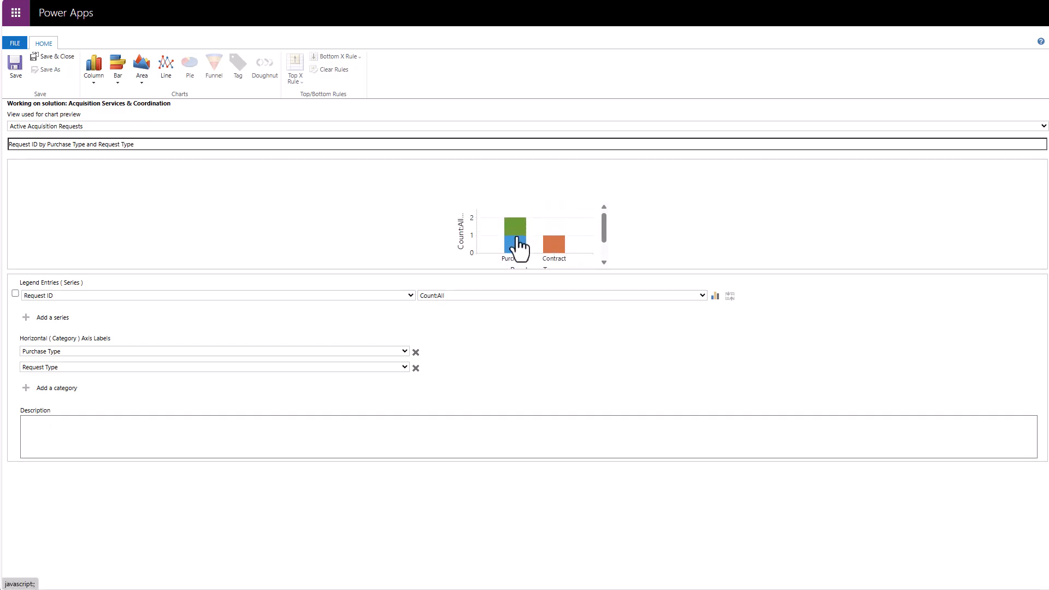
pyautogui.scroll(-2, 521, 240)
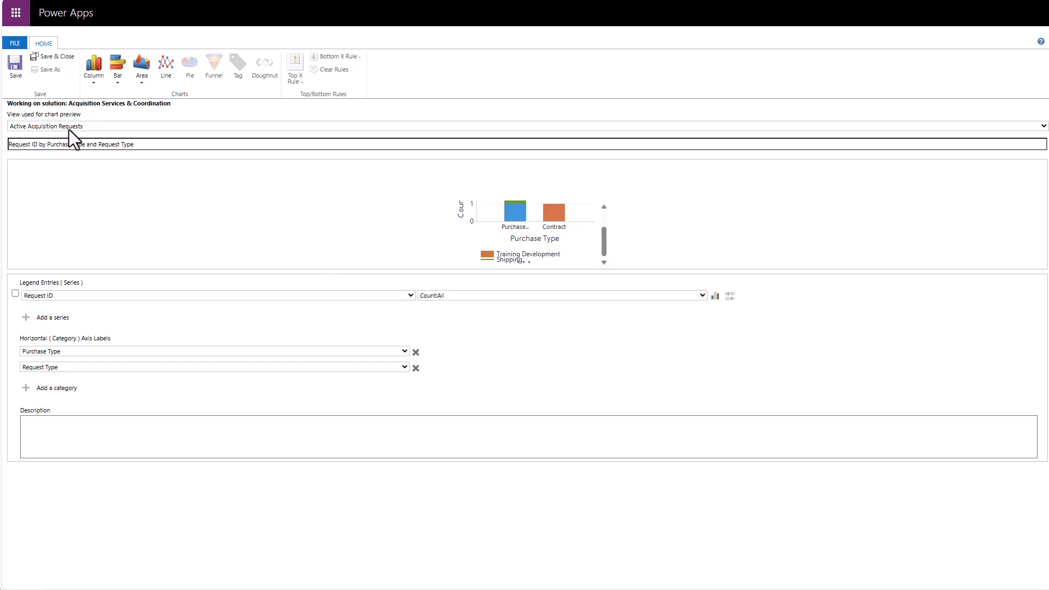
# - Rename the chart "Requests by Purchase Type and Request Type", save and close it, and refresh the list of charts
pyautogui.doubleClick(38, 144)
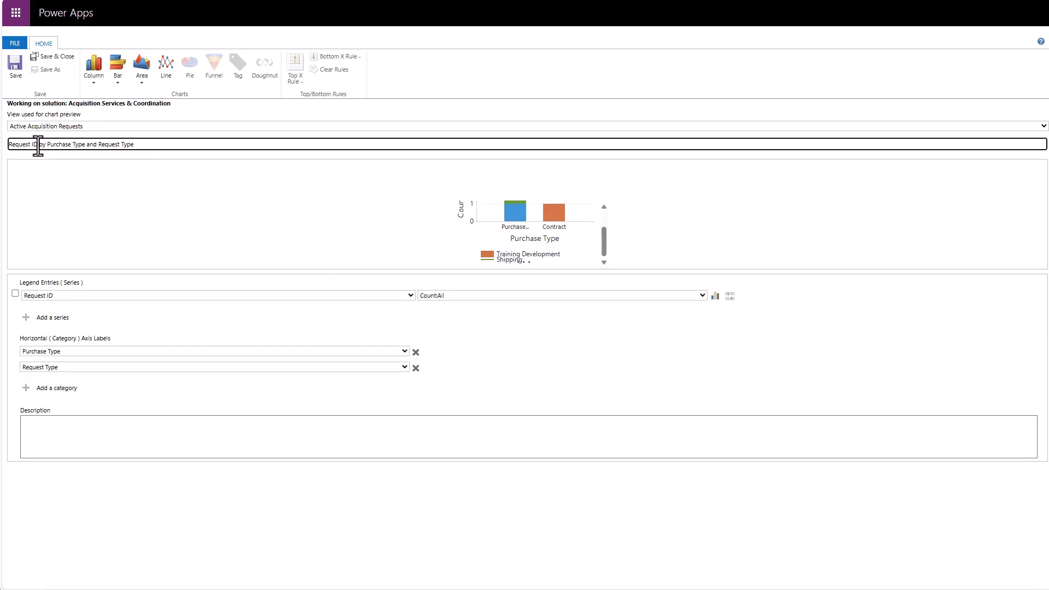
pyautogui.press('BackSpace')
pyautogui.press('BackSpace')
pyautogui.write('s')
pyautogui.click(58, 58)
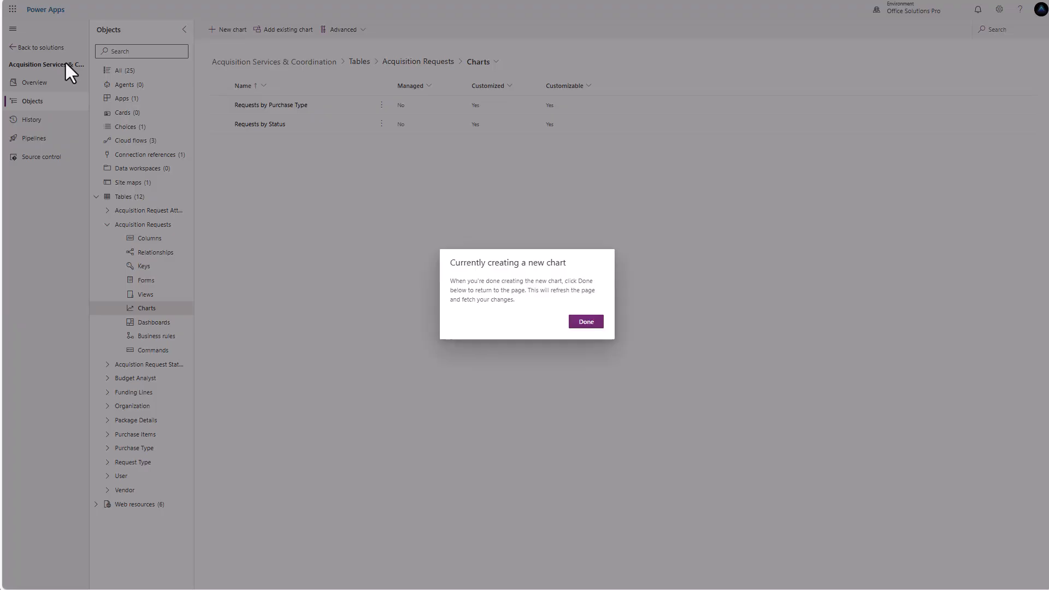
pyautogui.click(582, 320)
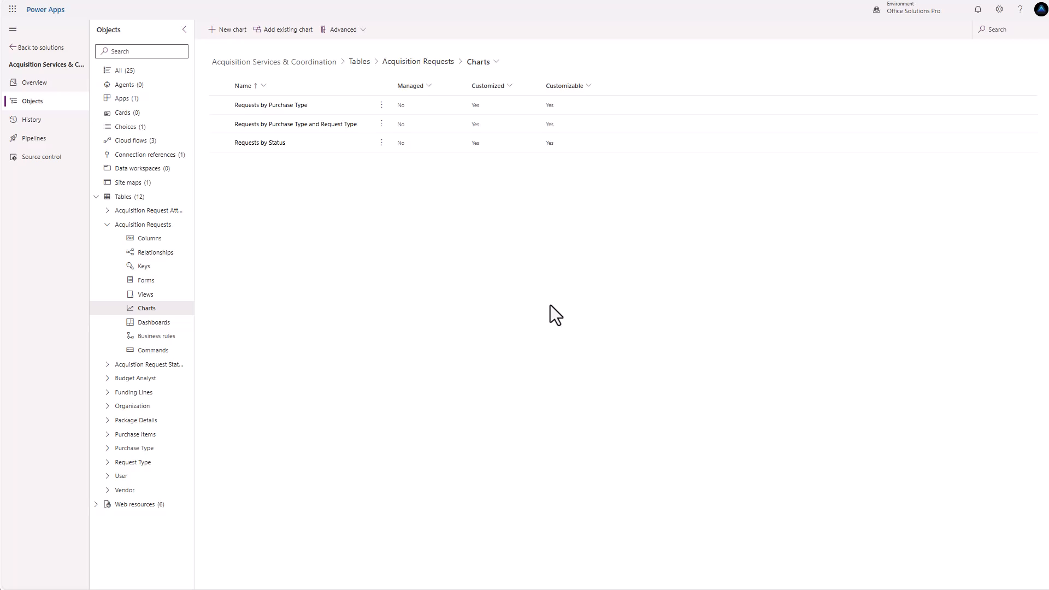
# - Convert the existing "Requests by Purchase Type" chart to a pie chart, save and close it, and refresh the list of charts
pyautogui.click(283, 105)
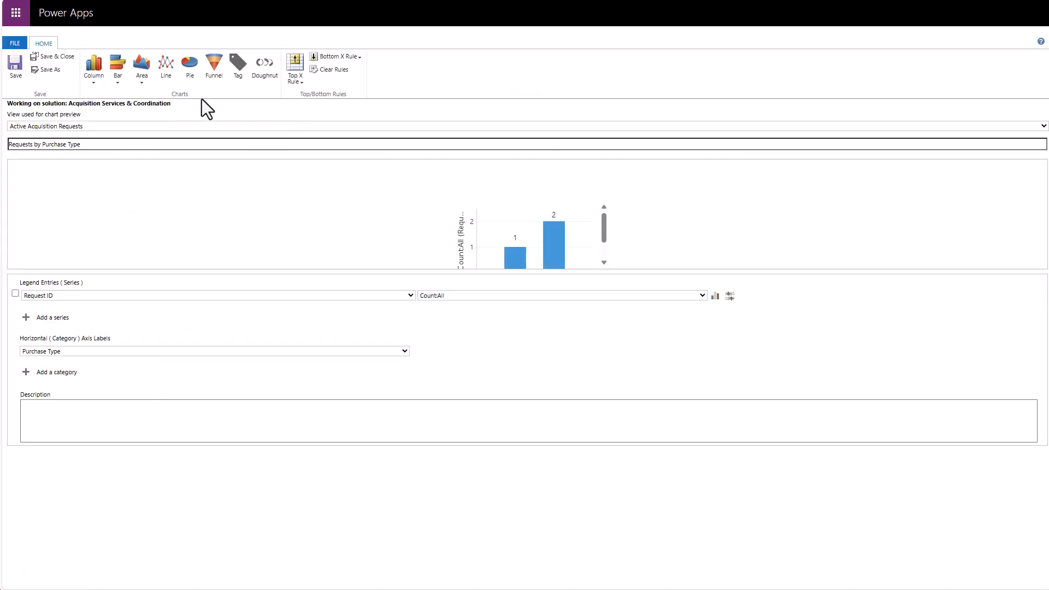
pyautogui.click(191, 65)
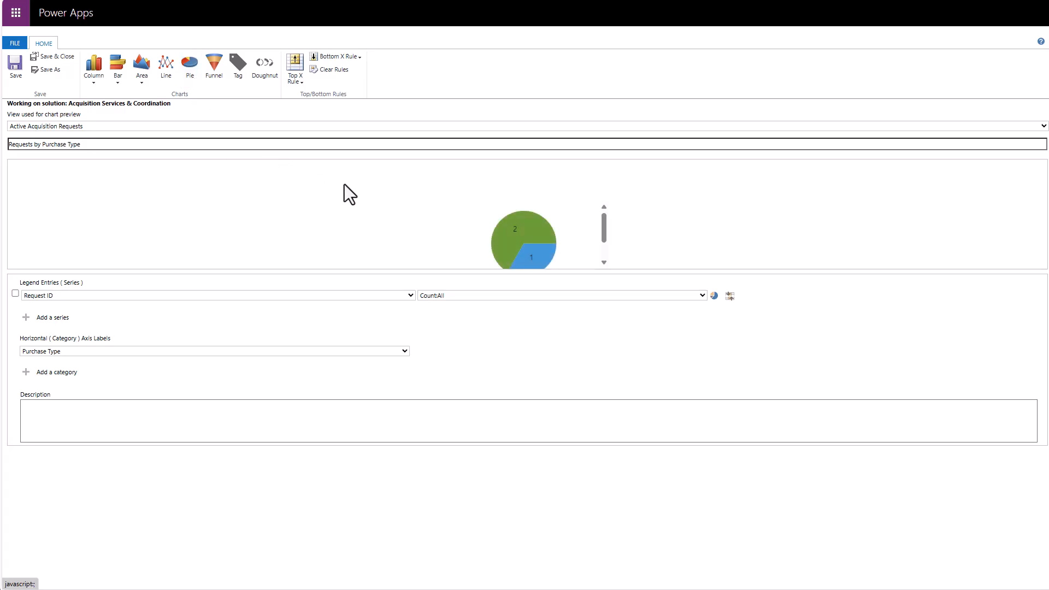
pyautogui.scroll(-1, 552, 230)
pyautogui.scroll(1, 583, 225)
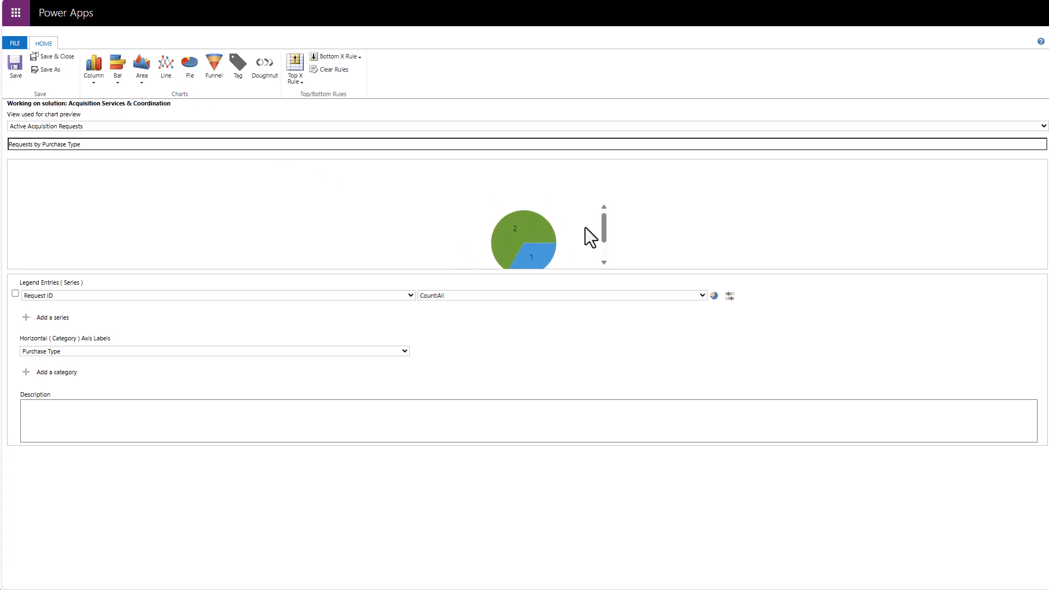
pyautogui.click(53, 57)
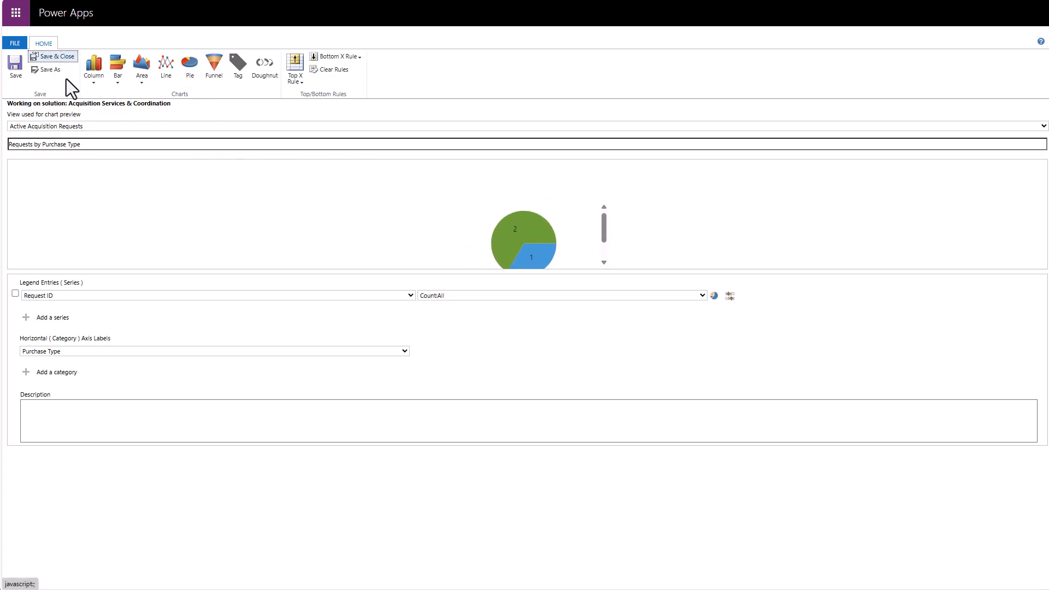
pyautogui.click(584, 322)
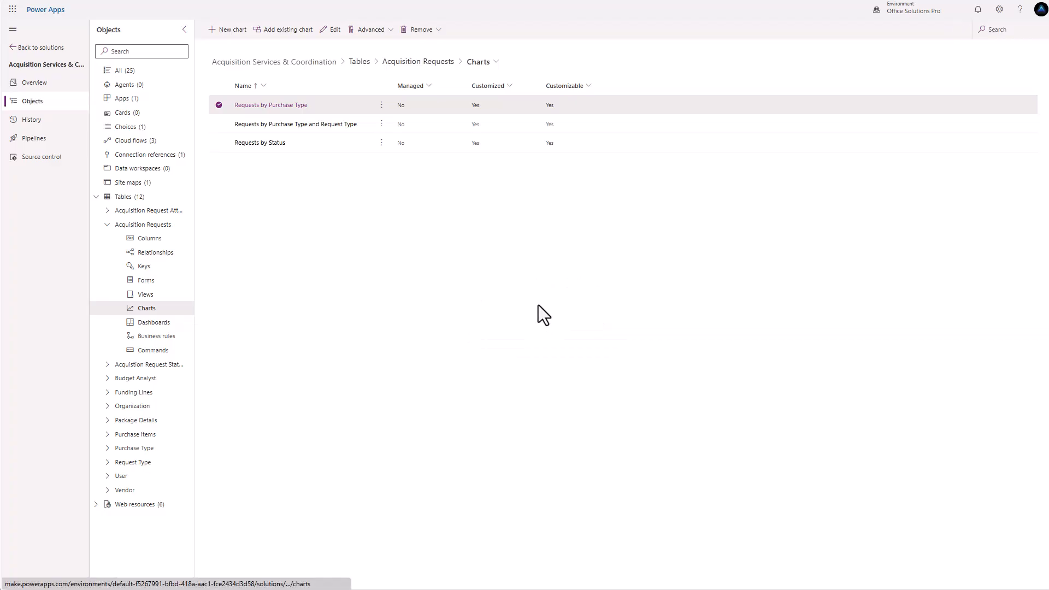
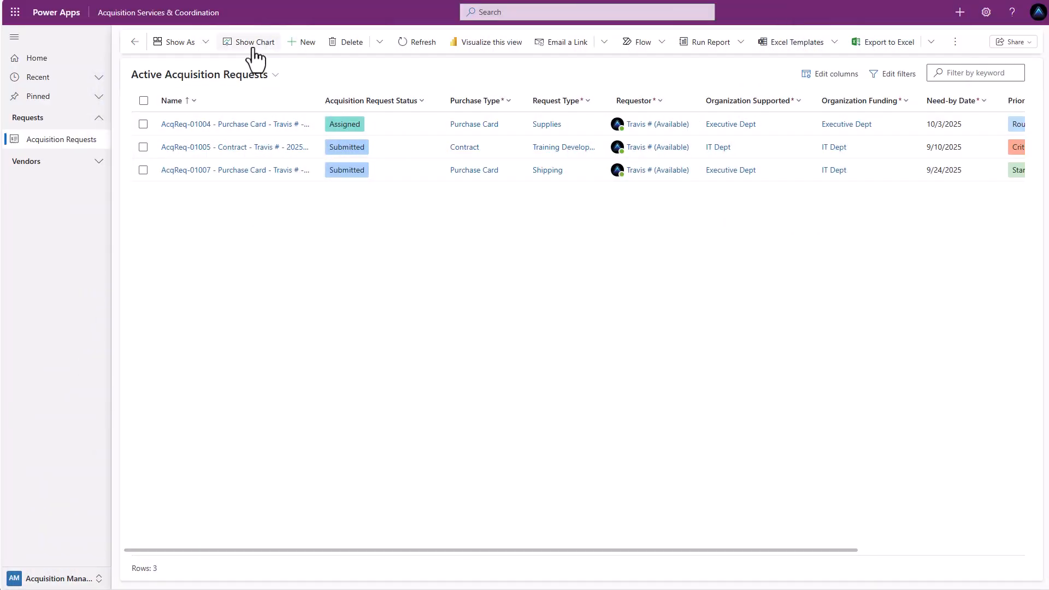
# - In the running Acquisition Services & Coordination app, show the Active Acquisition Requests chart, filter by its Contract slice, and dismiss the drill-down options
pyautogui.click(252, 48)
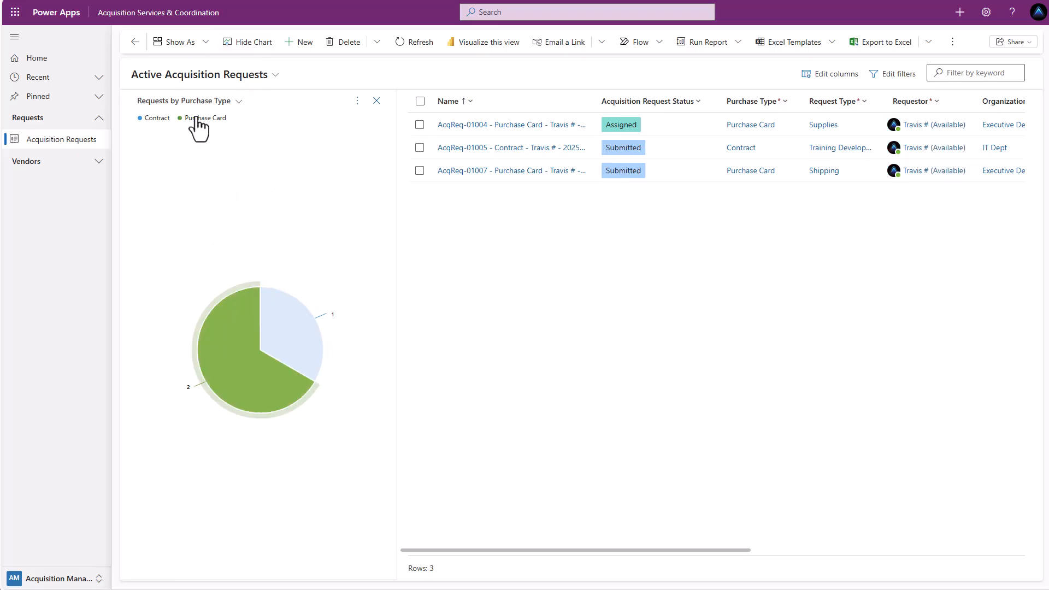
pyautogui.click(298, 348)
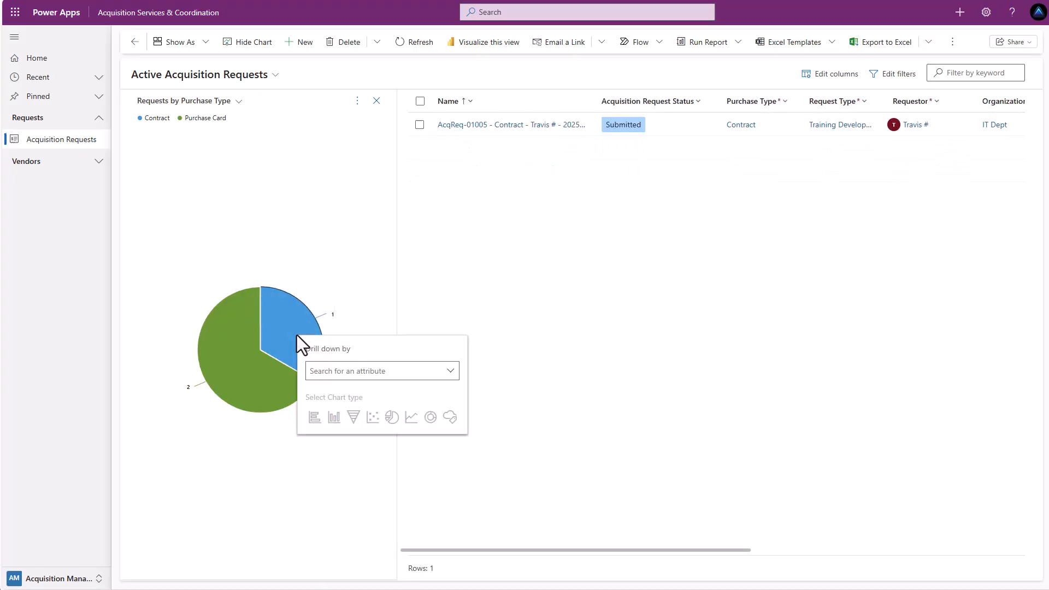
pyautogui.click(230, 341)
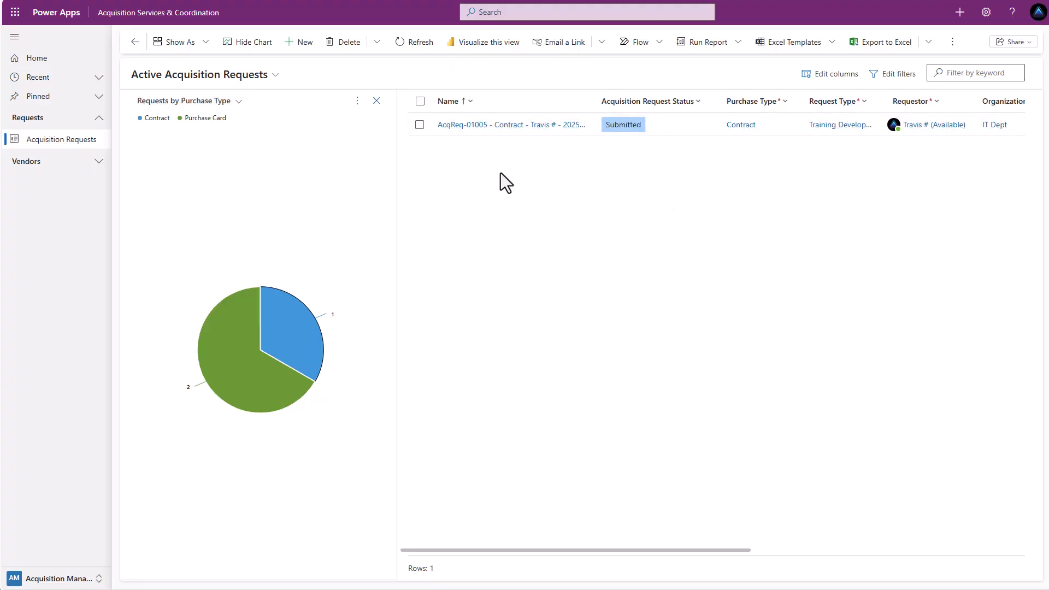
# - Switch the Active Acquisition Requests chart to Requests by Purchase Type and Request Type and inspect its stacked columns
pyautogui.click(238, 105)
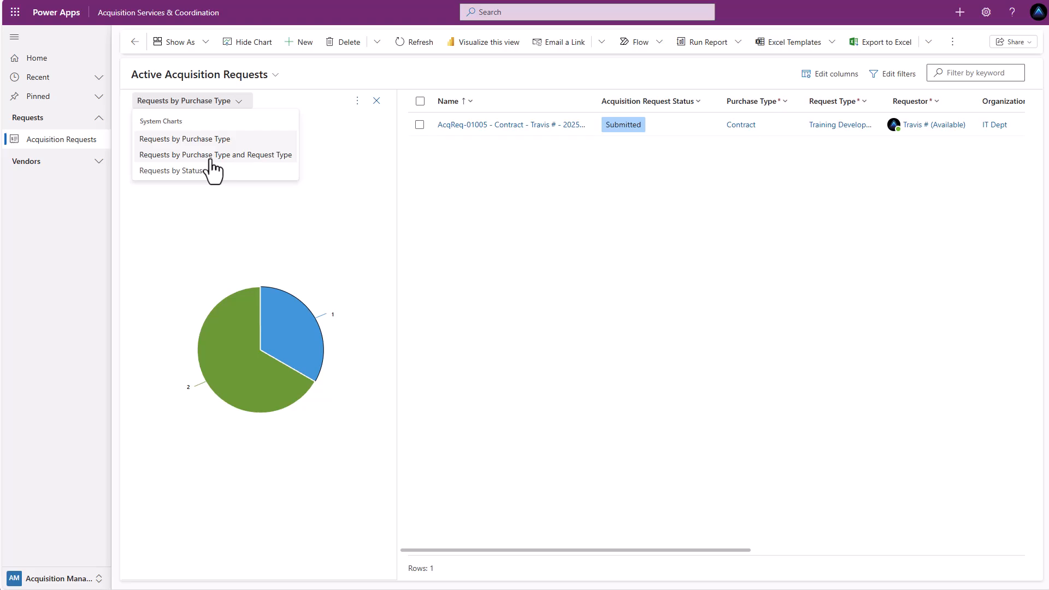
pyautogui.click(208, 158)
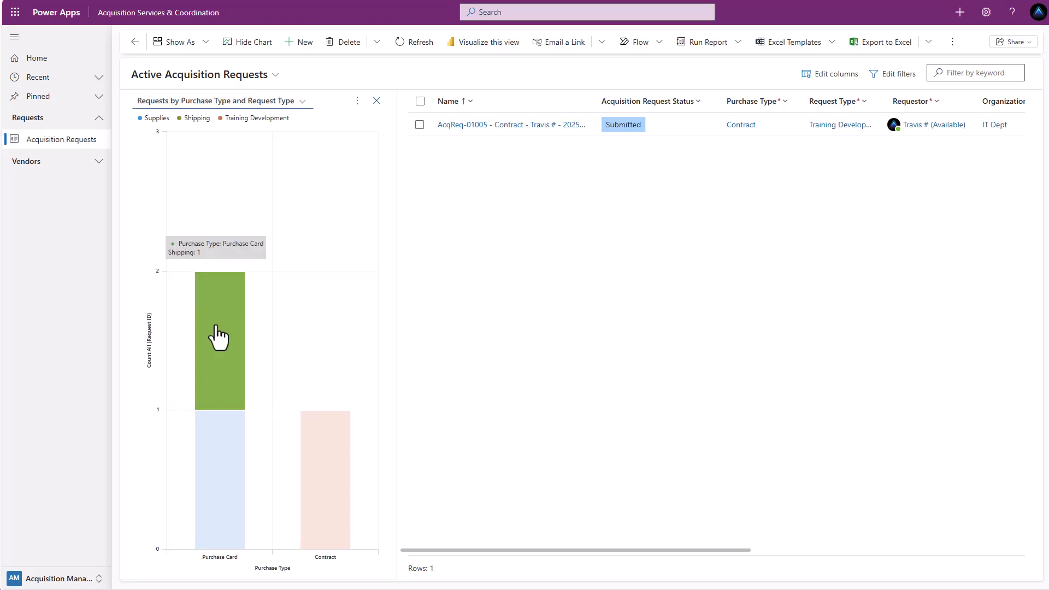
pyautogui.moveTo(332, 486)
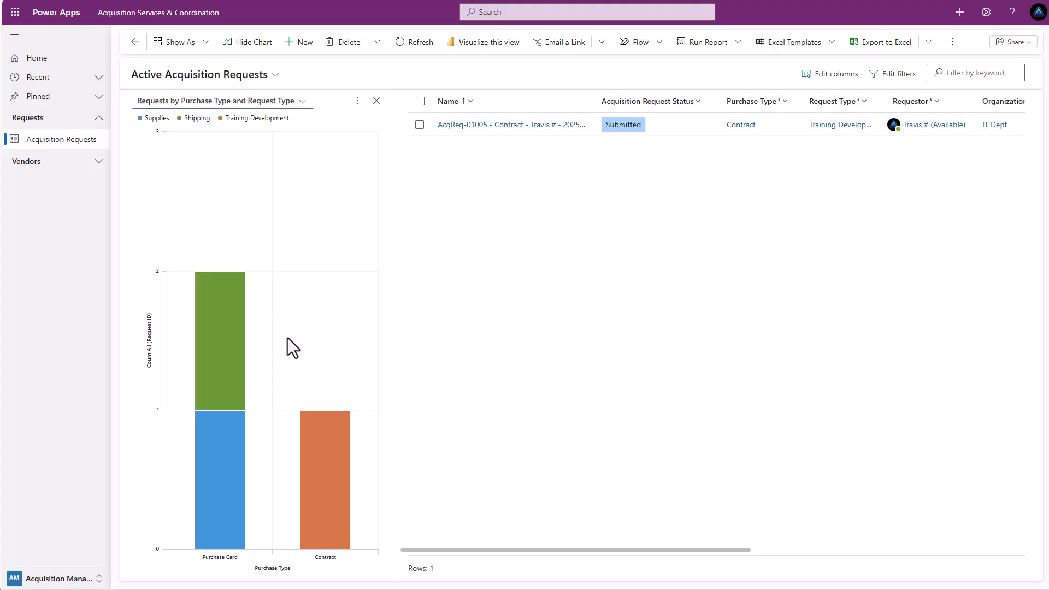
# - Show the Requests by Status chart, filter by its Submitted bar and by its Assigned bar, clear the filter and close the chart
pyautogui.click(302, 101)
pyautogui.click(205, 171)
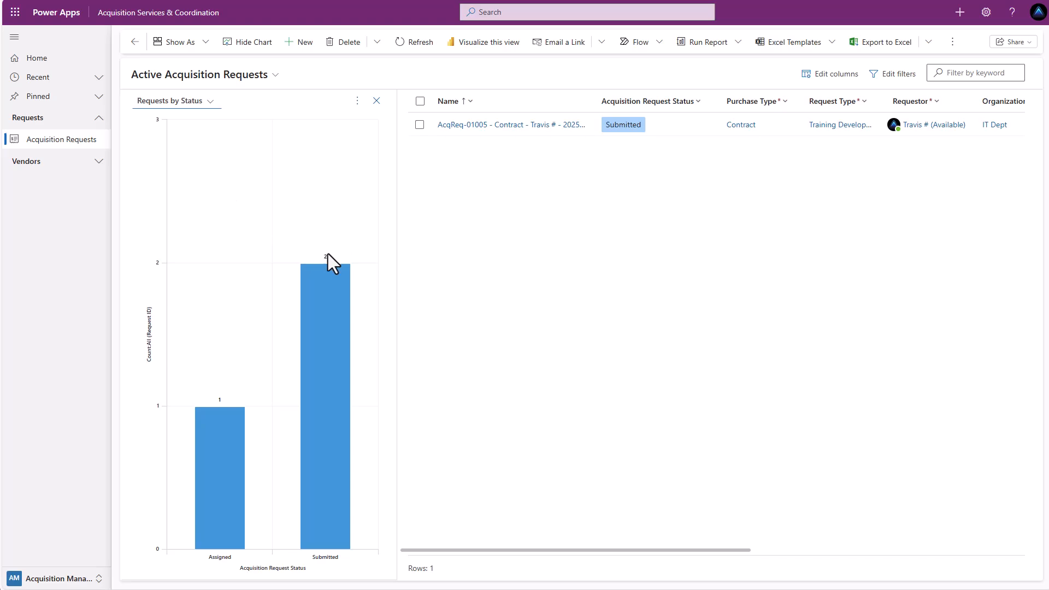
pyautogui.click(335, 300)
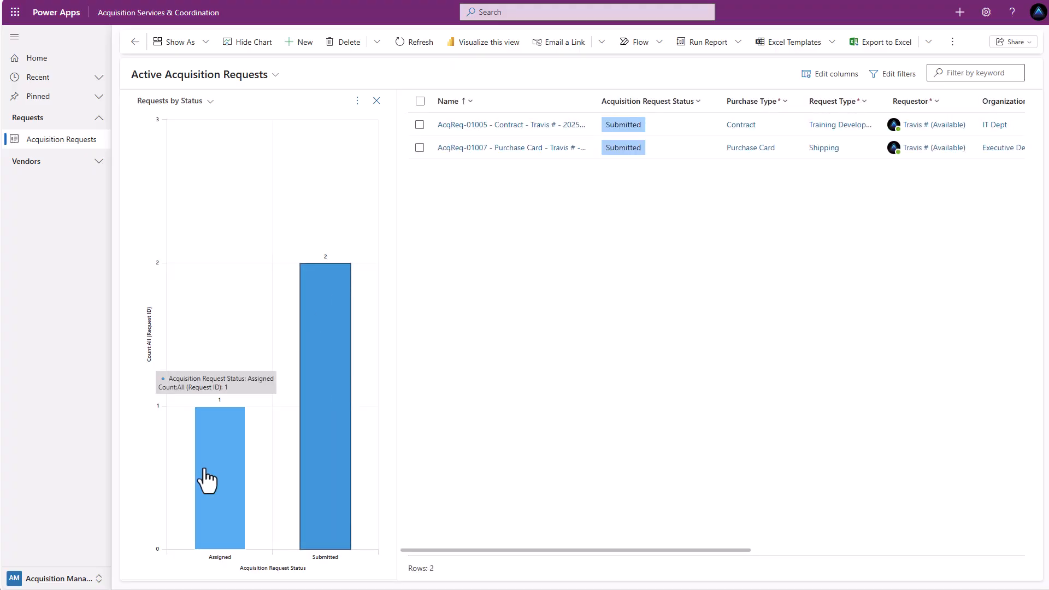
pyautogui.click(229, 484)
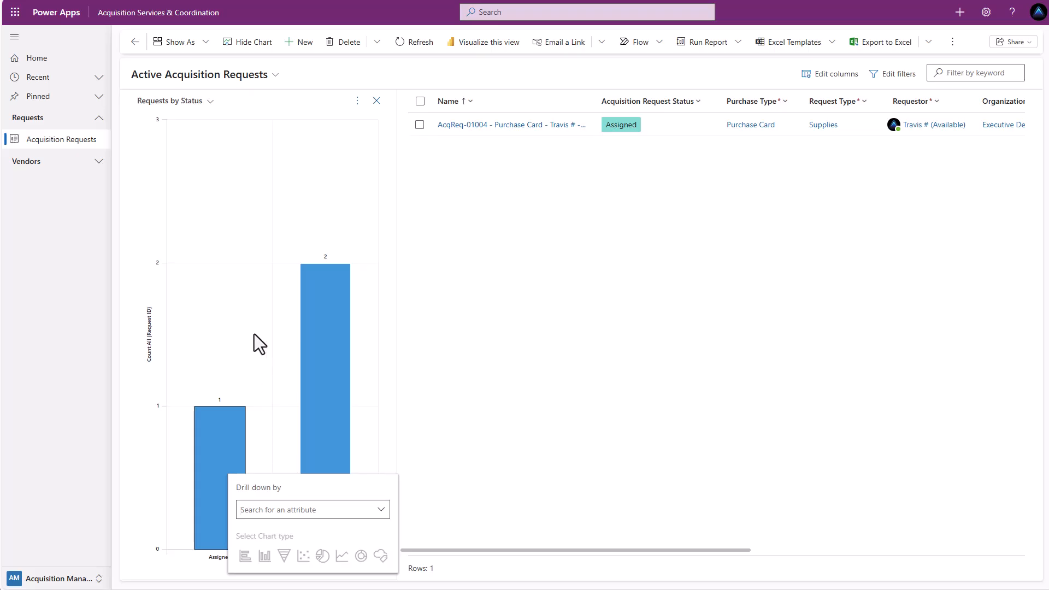
pyautogui.click(244, 286)
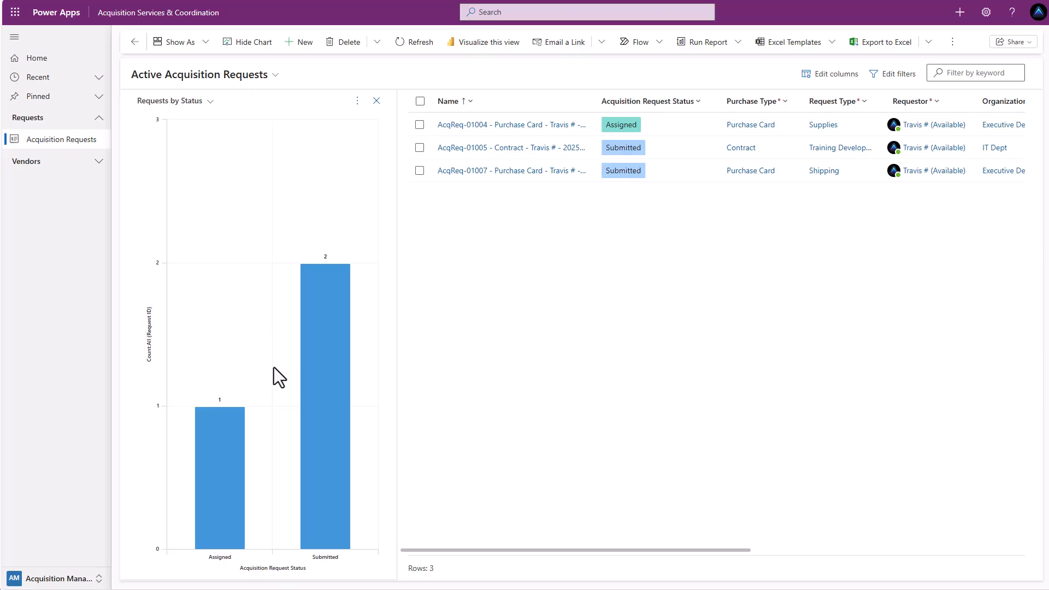
pyautogui.click(376, 101)
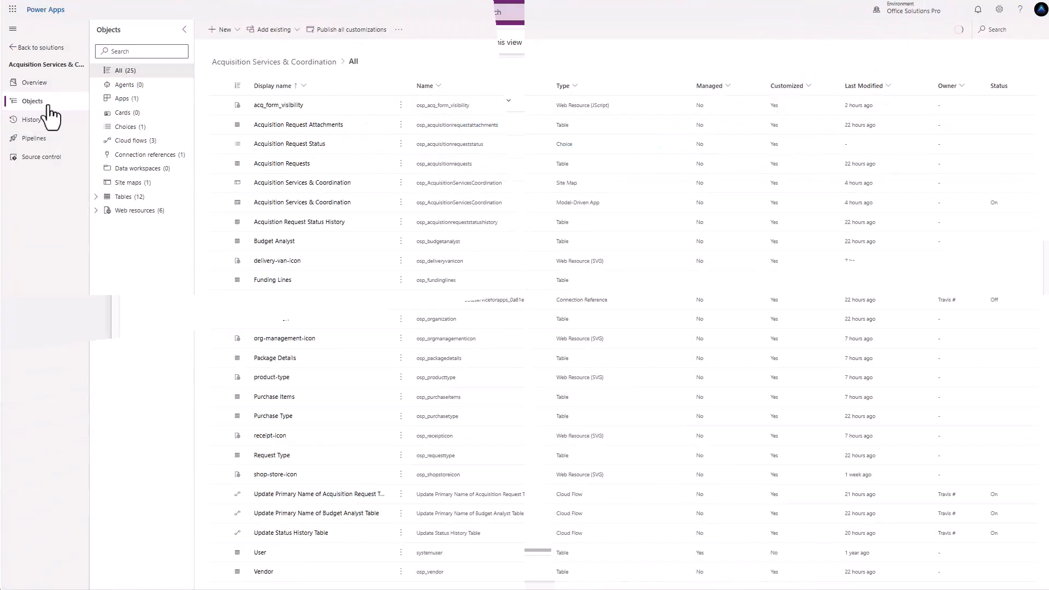
pyautogui.click(228, 30)
pyautogui.moveTo(229, 142)
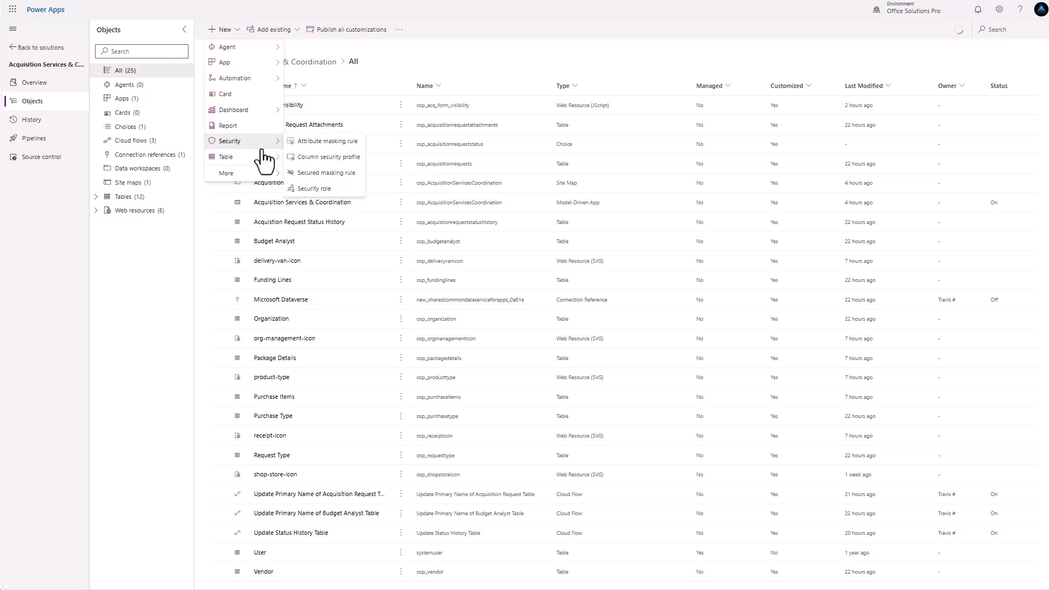
pyautogui.click(322, 190)
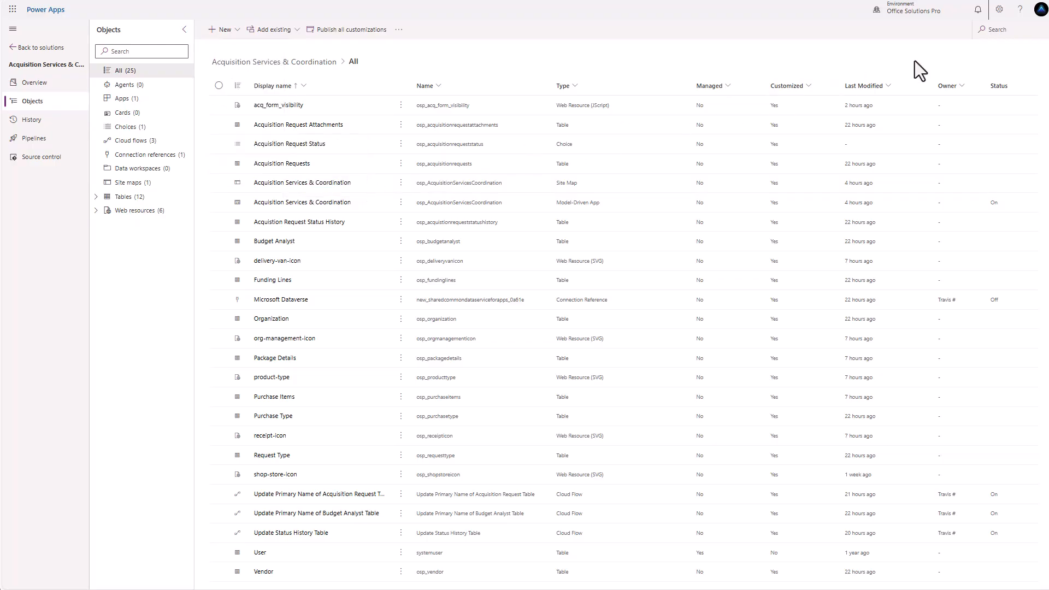
# - Switch to the Power Platform admin center and open the list of security roles for the Office Solutions Pro environment
pyautogui.click(999, 10)
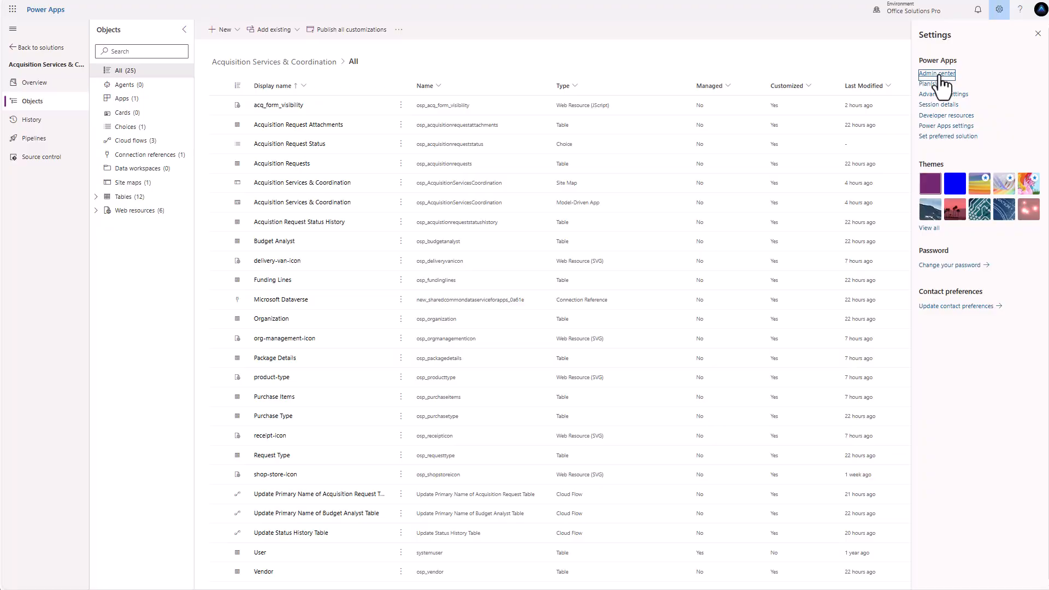
pyautogui.click(938, 75)
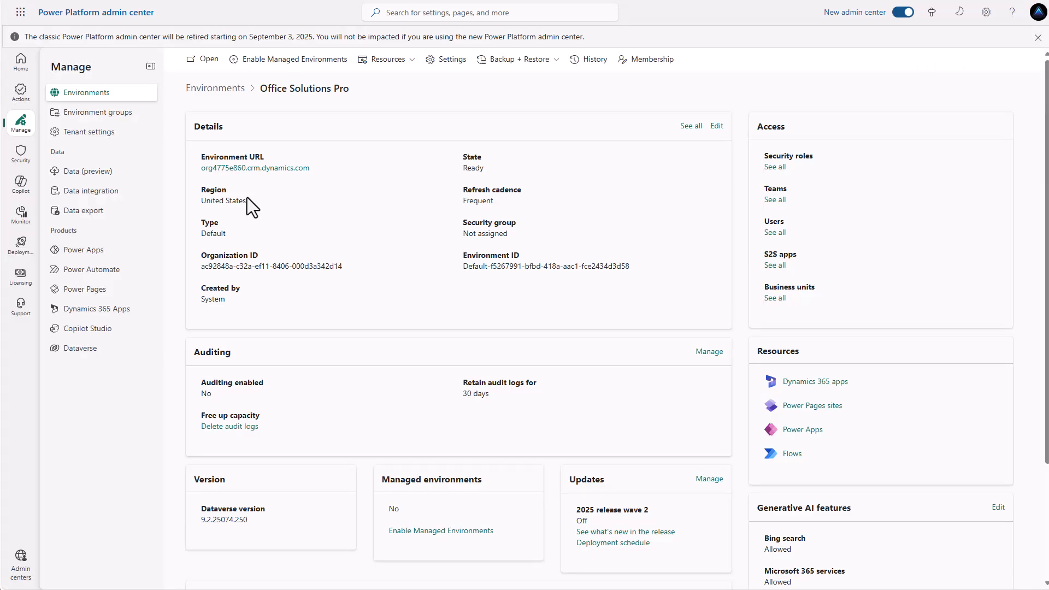
pyautogui.click(774, 167)
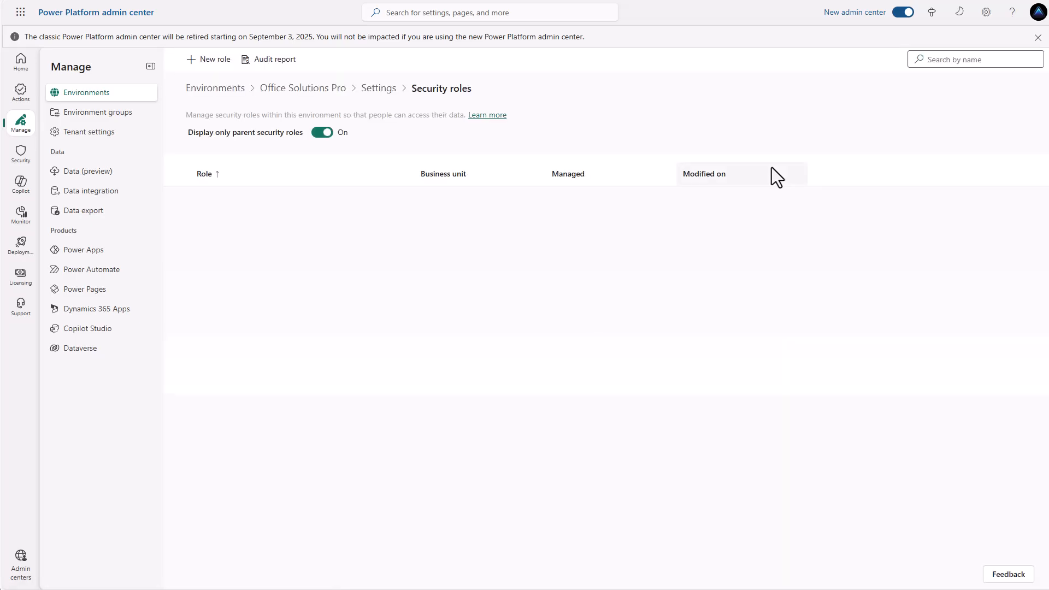
pyautogui.click(322, 135)
pyautogui.click(321, 136)
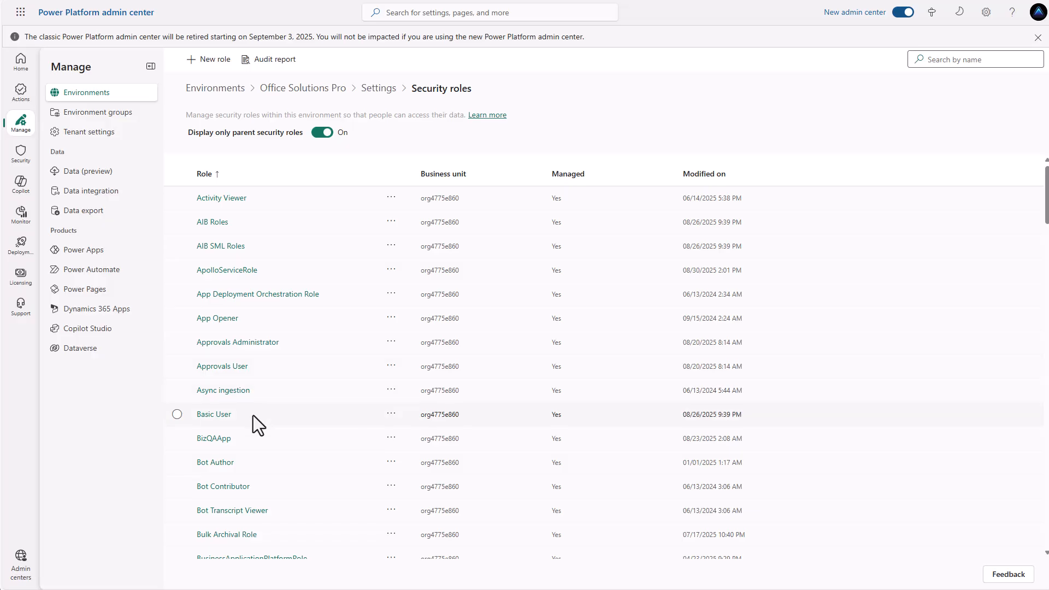
# - Open the Basic User role, examine its assigned table privileges, and return to the list of security roles
pyautogui.click(391, 416)
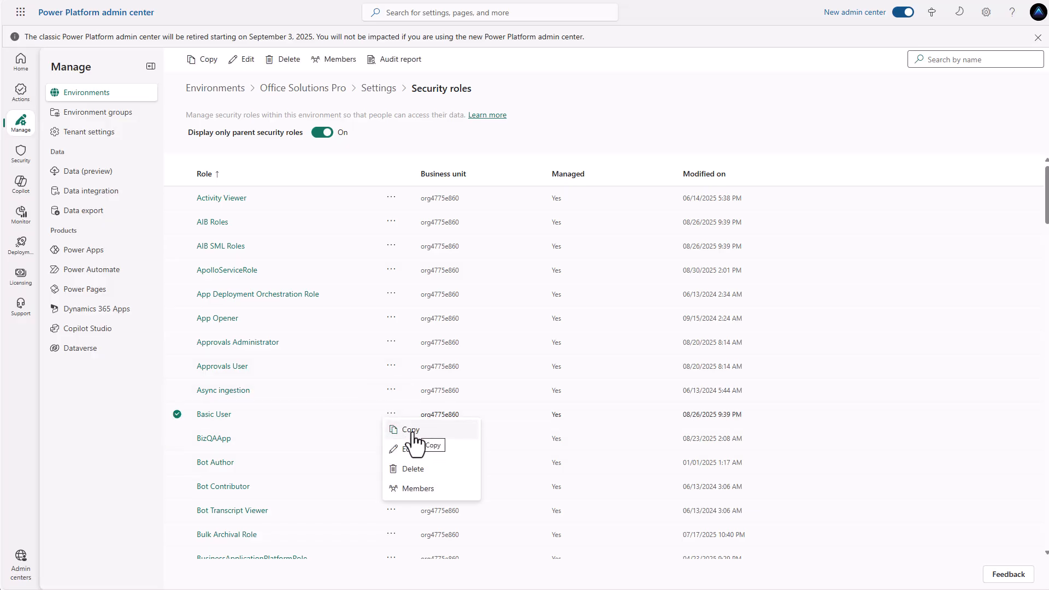
pyautogui.click(214, 418)
pyautogui.click(214, 417)
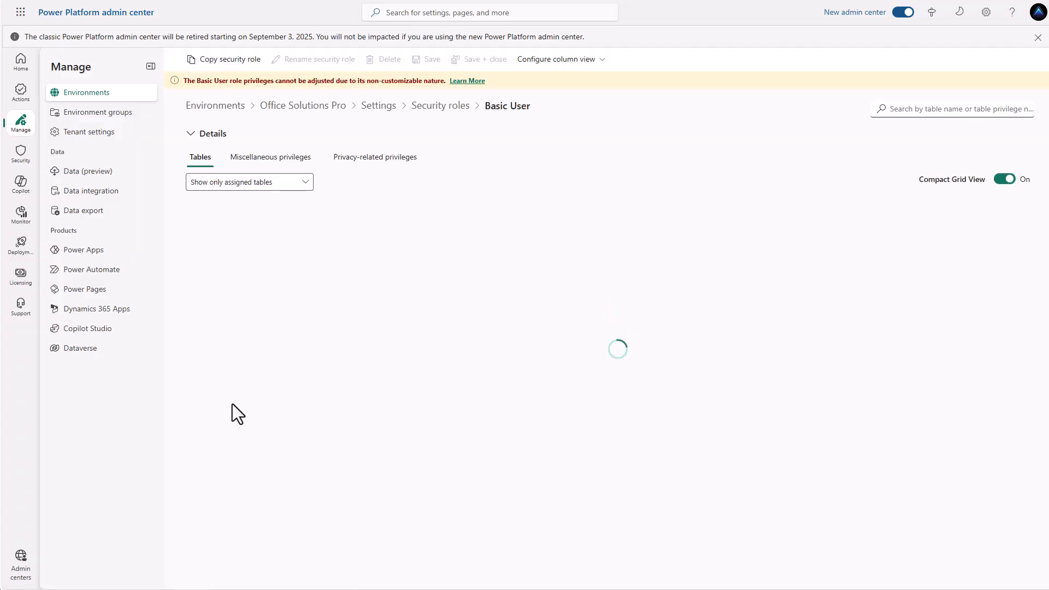
pyautogui.scroll(-7, 261, 276)
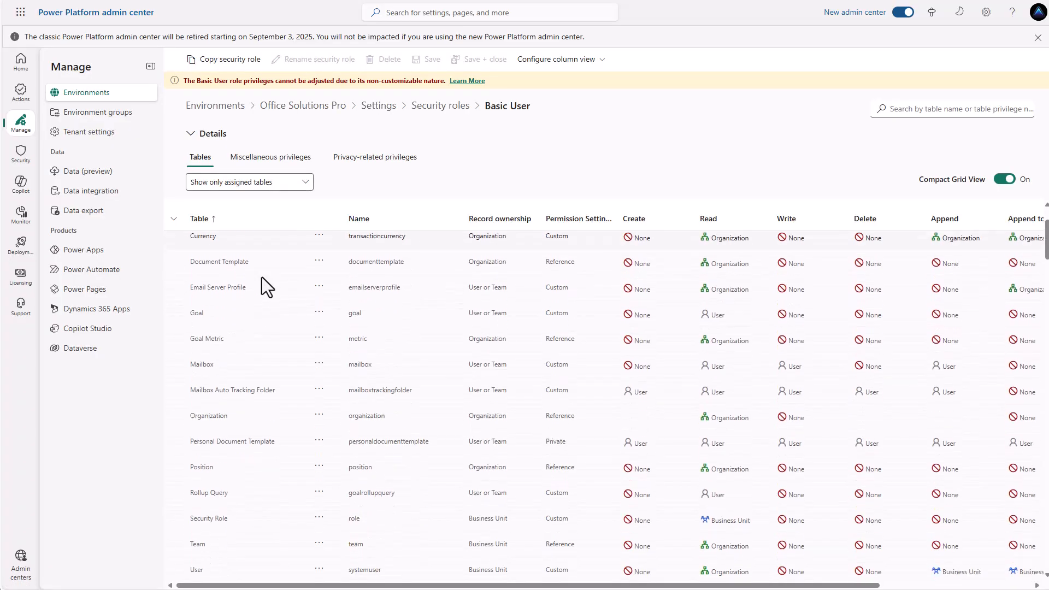
pyautogui.scroll(-15, 263, 280)
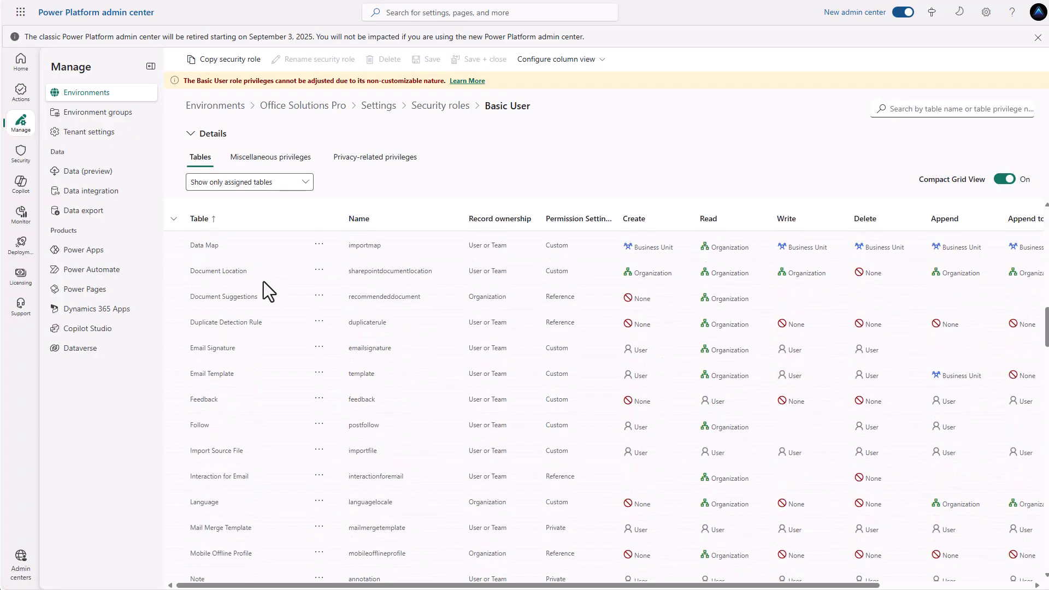
pyautogui.scroll(20, 265, 284)
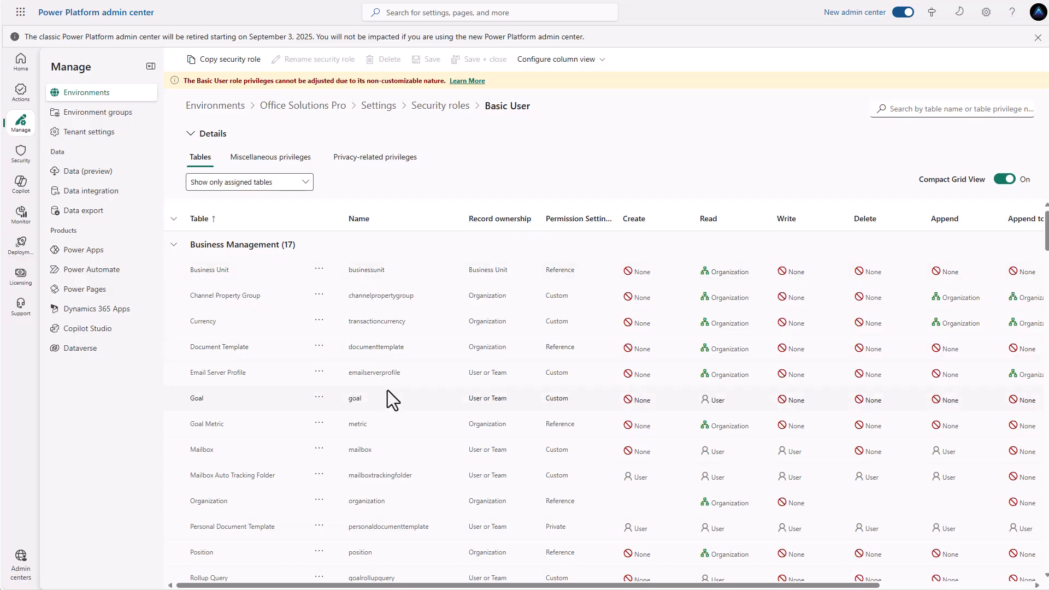
pyautogui.scroll(-12, 391, 392)
pyautogui.scroll(-10, 391, 392)
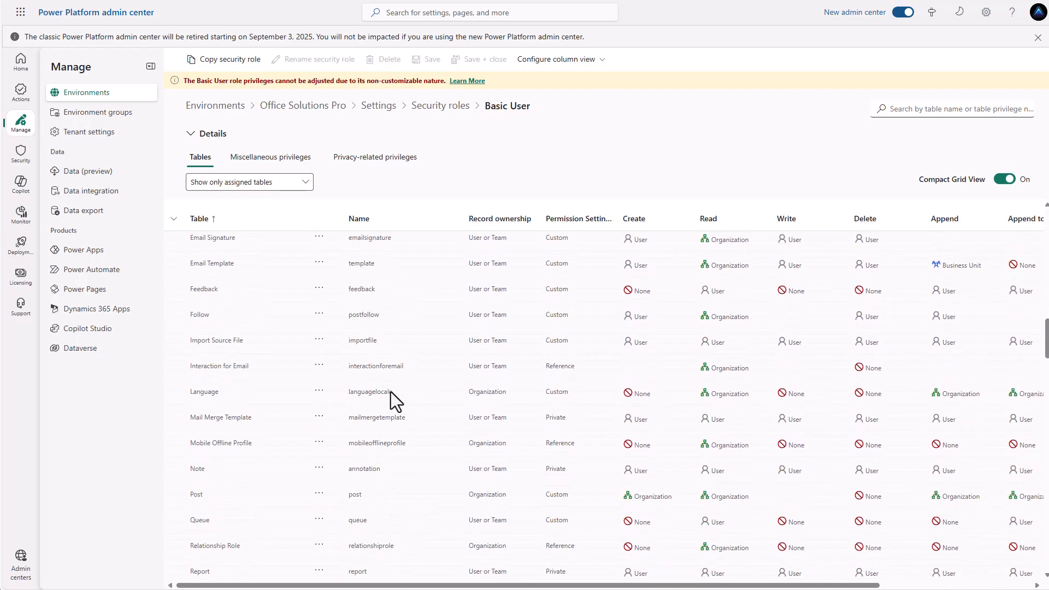
pyautogui.scroll(20, 391, 391)
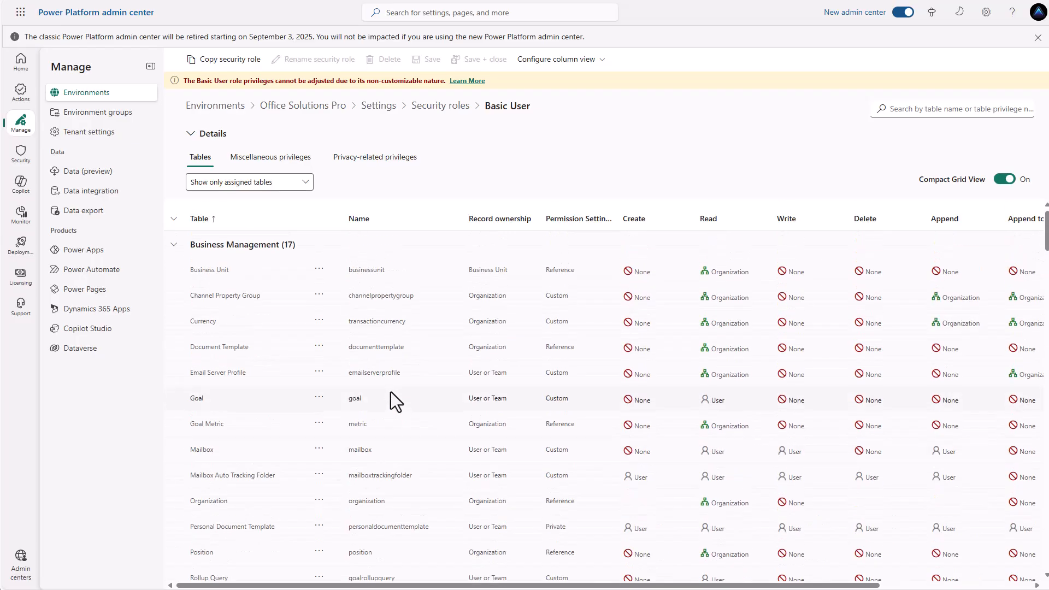
pyautogui.click(456, 107)
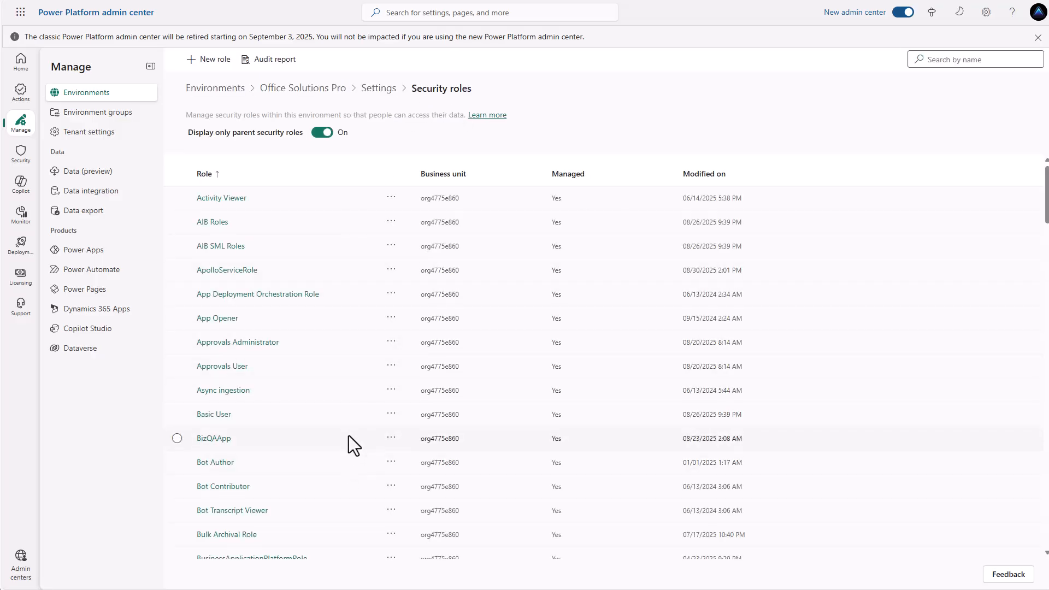
# - Copy the Basic User security role under the name "Acquisition App Admin"
pyautogui.click(391, 413)
pyautogui.click(410, 431)
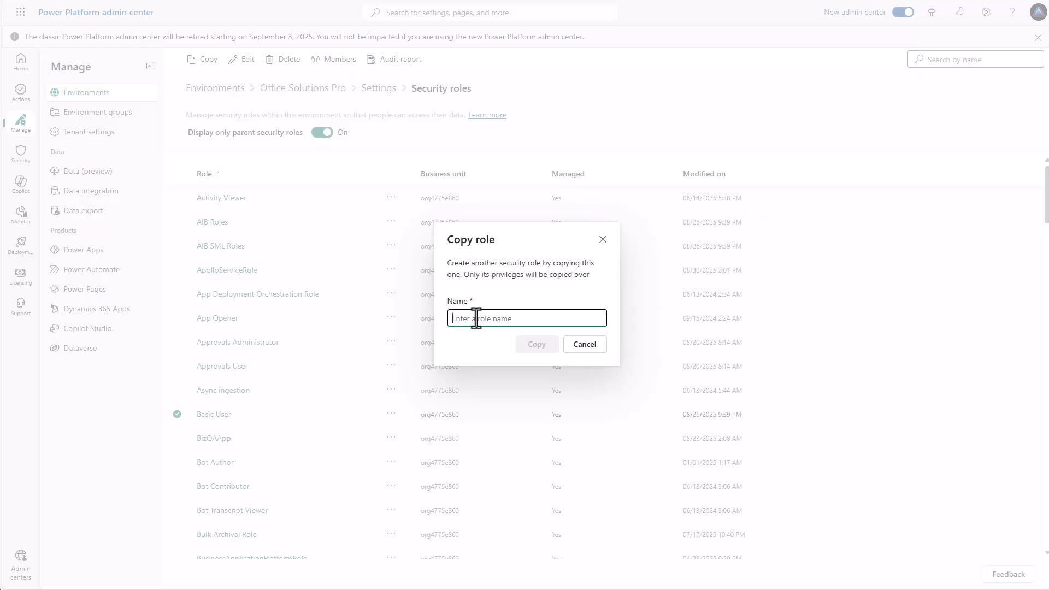
pyautogui.write('Acquisition App Admin')
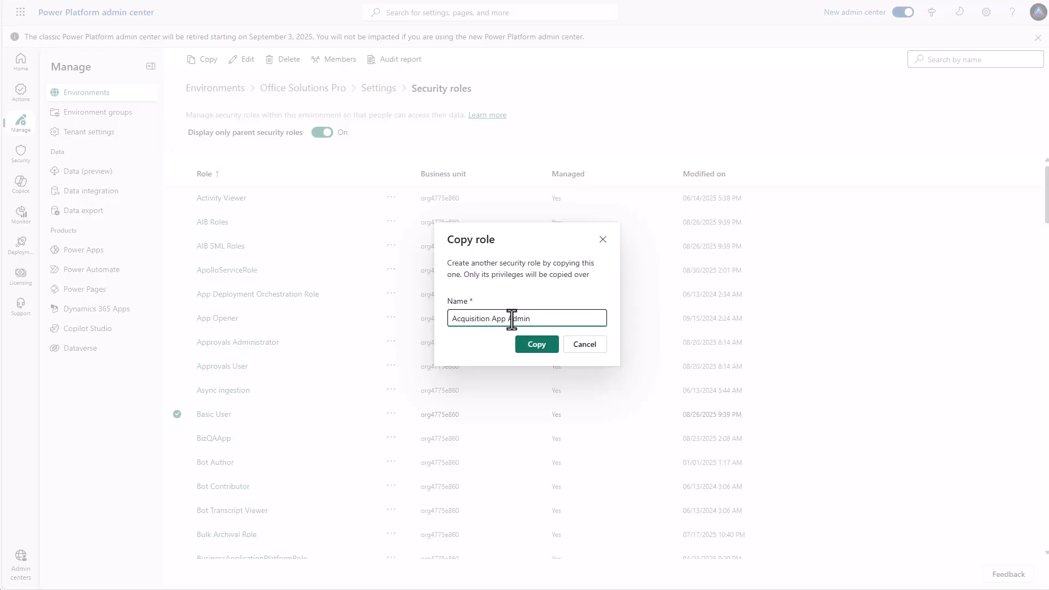
pyautogui.moveTo(508, 319); pyautogui.dragTo(447, 320)
pyautogui.click(538, 346)
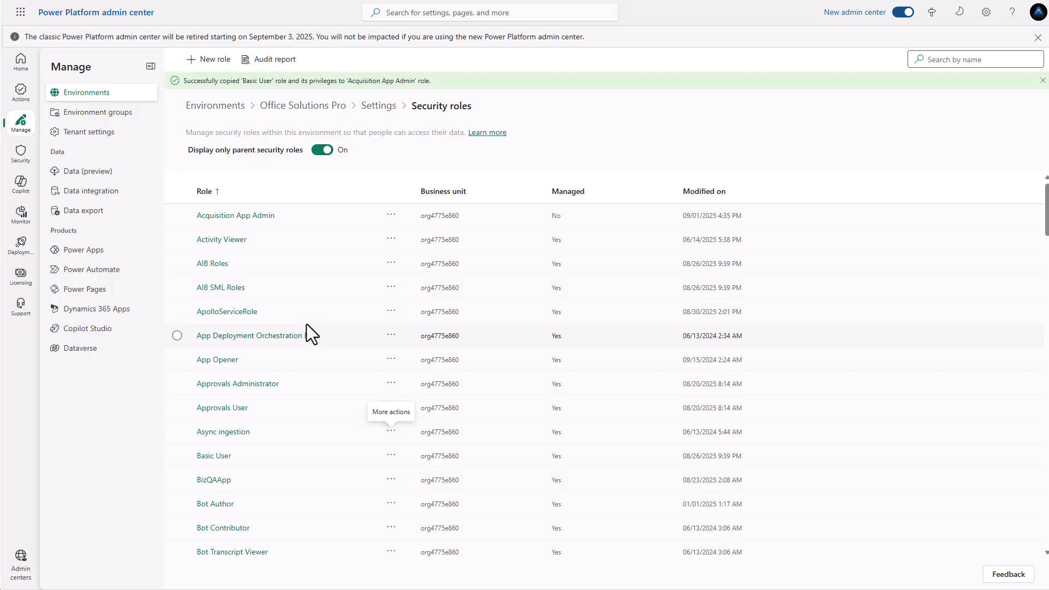
# - Open the Acquisition App Admin role, search its tables for "osp", show only unassigned tables and look through them
pyautogui.click(255, 219)
pyautogui.click(254, 217)
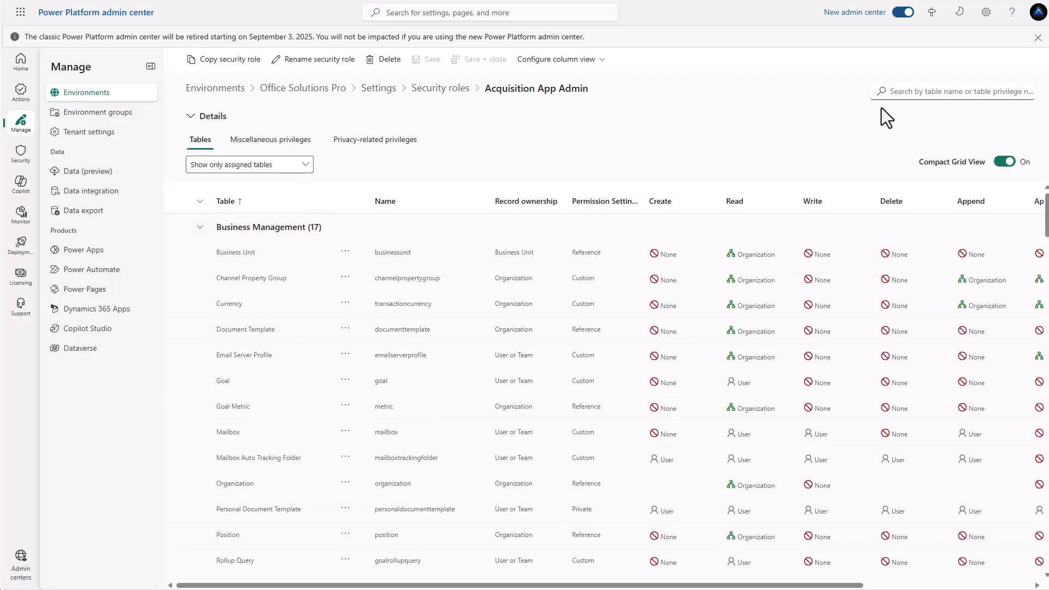
pyautogui.click(897, 92)
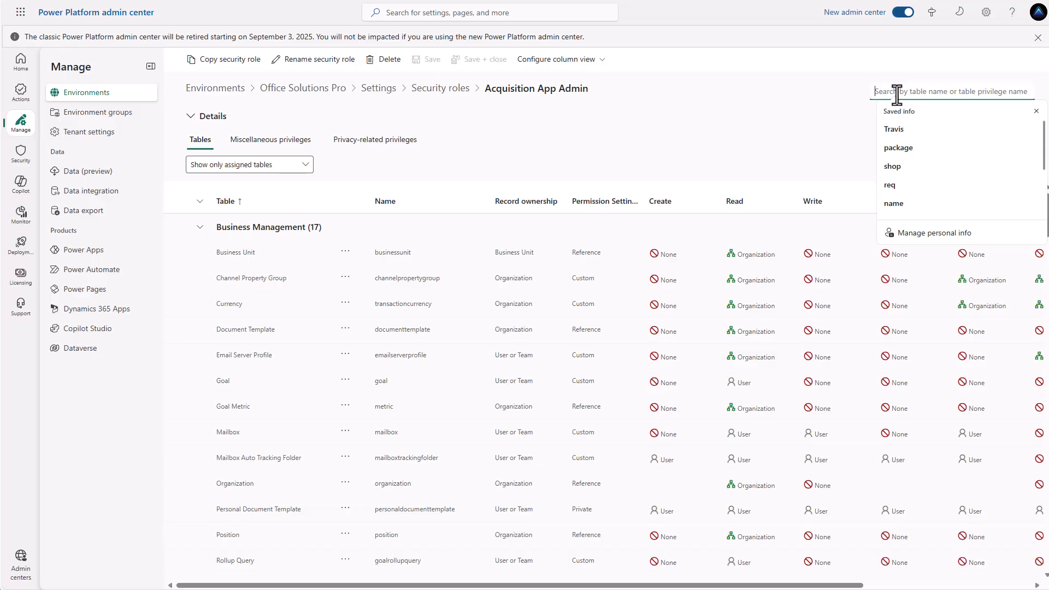
pyautogui.write('osp')
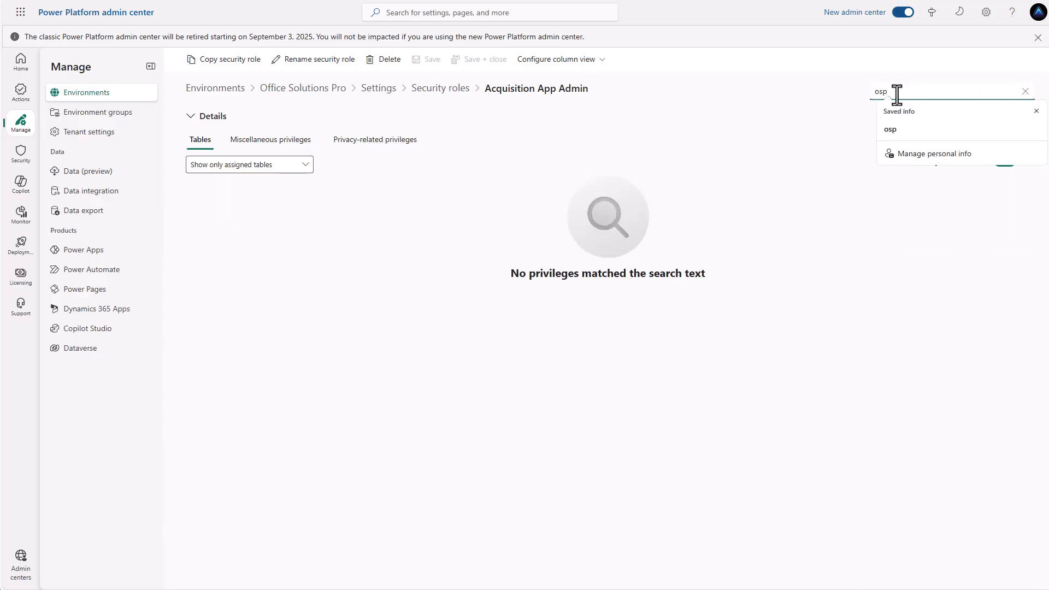
pyautogui.click(303, 165)
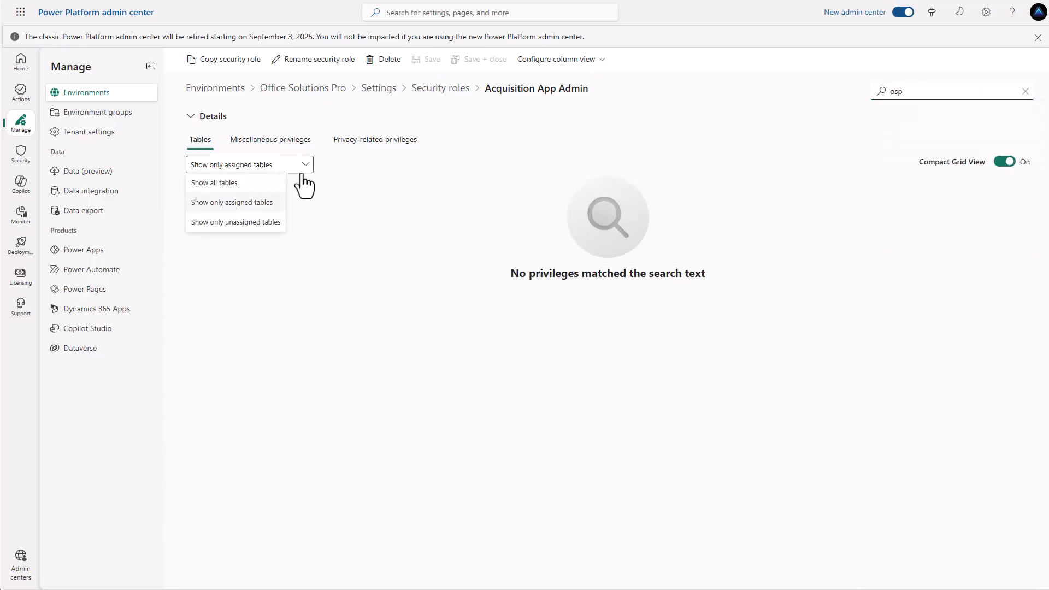
pyautogui.click(261, 221)
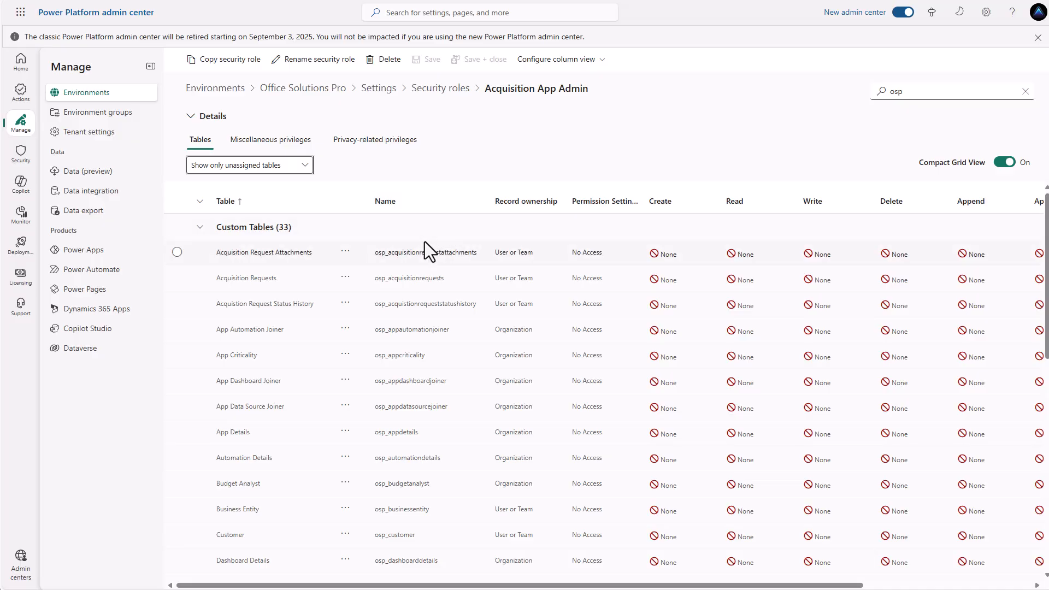
pyautogui.scroll(-3, 424, 297)
pyautogui.scroll(-5, 424, 298)
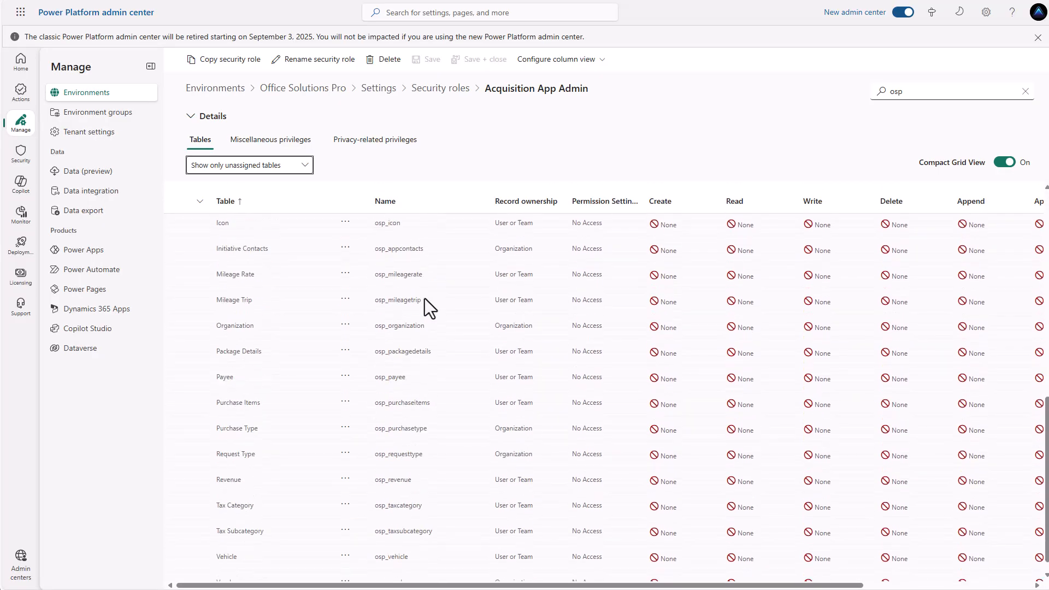
pyautogui.scroll(8, 424, 298)
pyautogui.scroll(1, 424, 299)
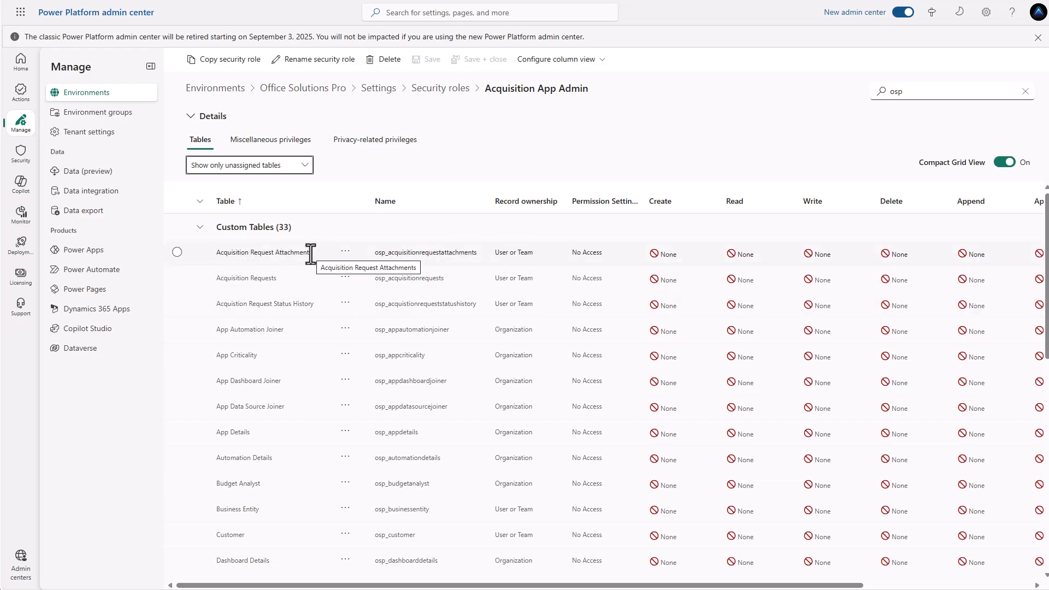
# - Set the Create, Read, Write and Delete privileges of the Acquisition Request Attachments table to Organization
pyautogui.click(667, 260)
pyautogui.click(696, 258)
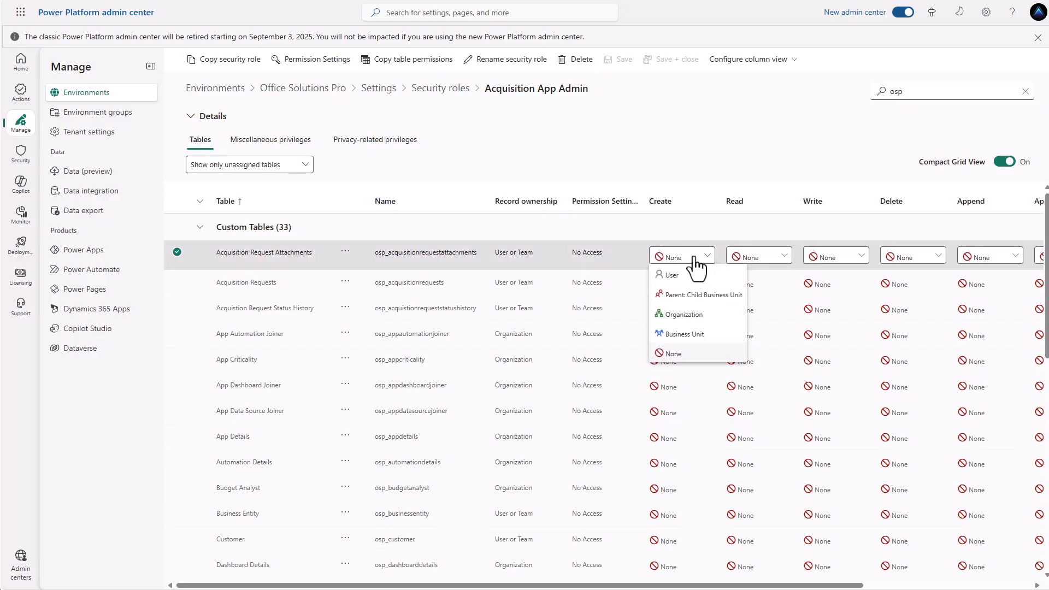
pyautogui.click(686, 315)
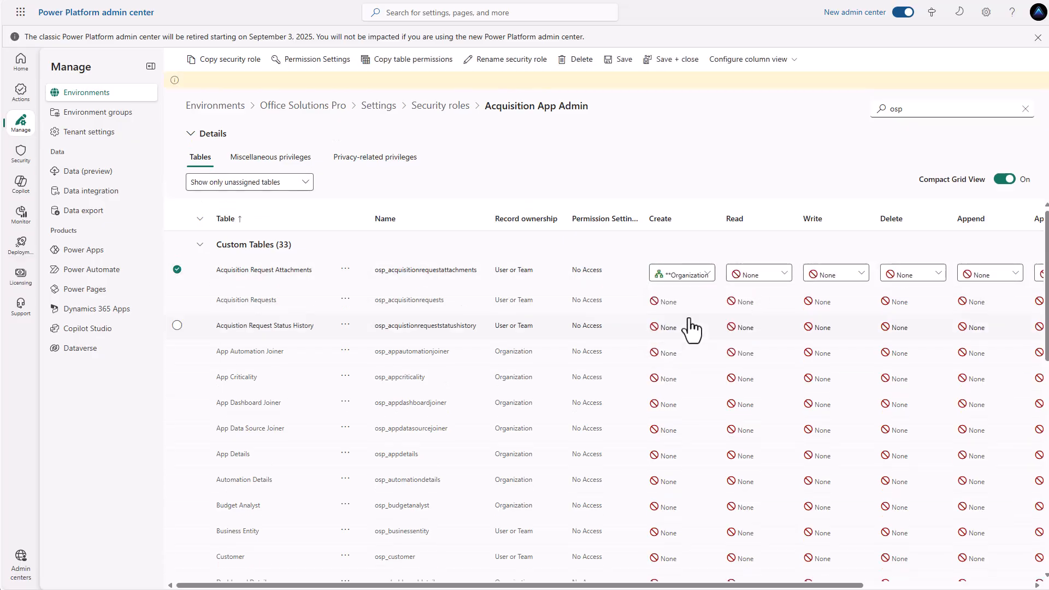
pyautogui.click(782, 274)
pyautogui.click(774, 314)
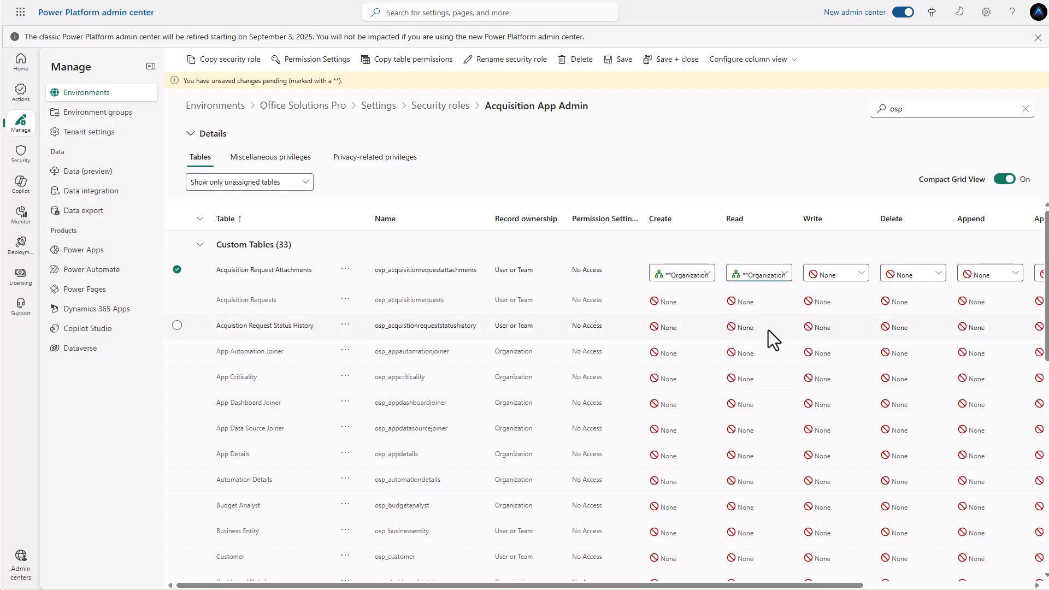
pyautogui.click(852, 274)
pyautogui.click(838, 315)
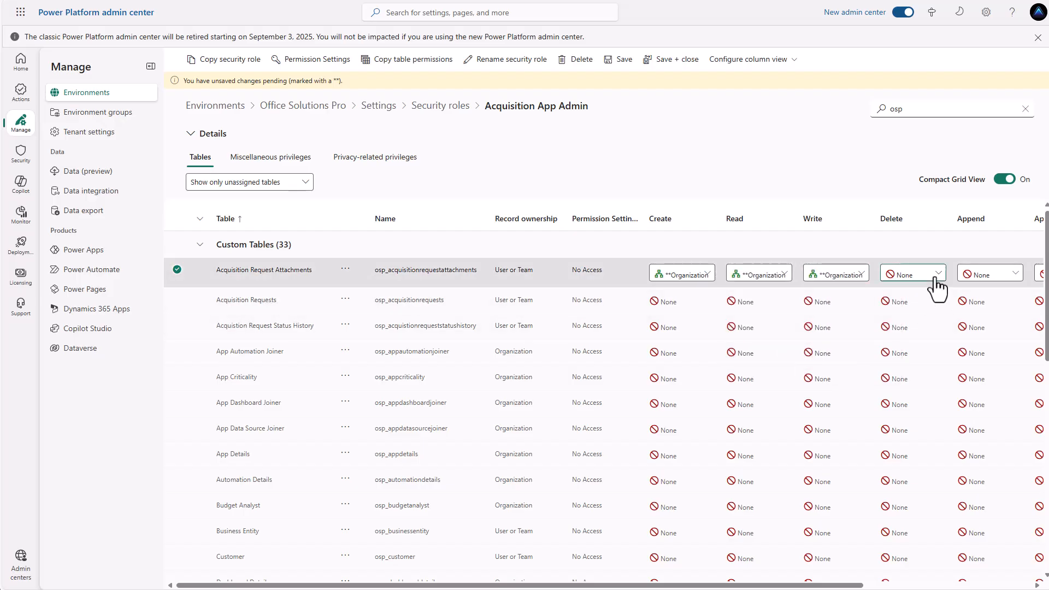
pyautogui.click(936, 274)
pyautogui.click(902, 332)
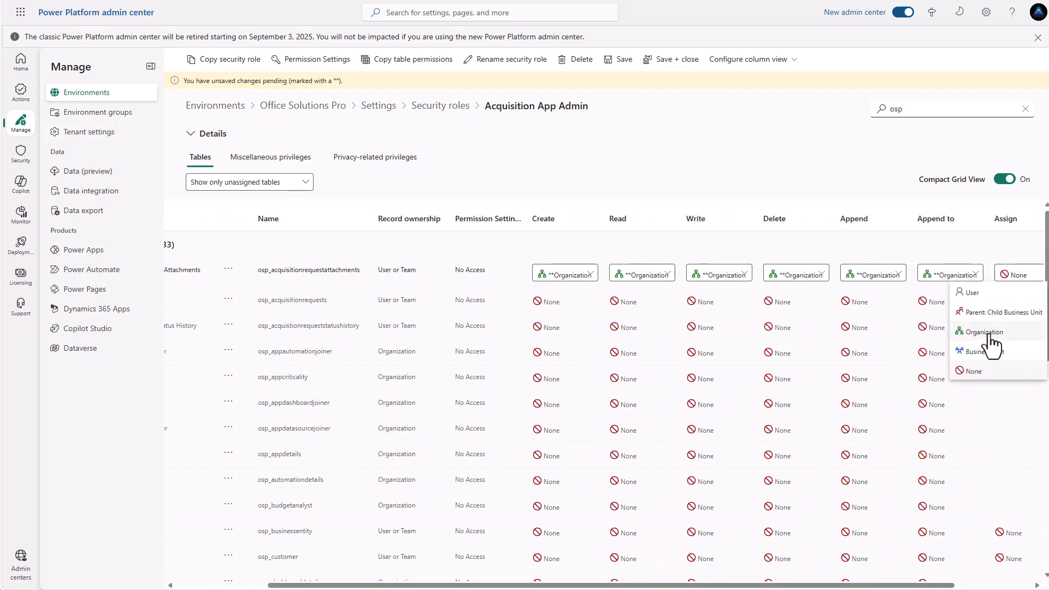
# - Set the Append, Append to, Assign and Share privileges of the Acquisition Request Attachments table to Organization
pyautogui.click(984, 333)
pyautogui.moveTo(611, 585); pyautogui.dragTo(666, 585)
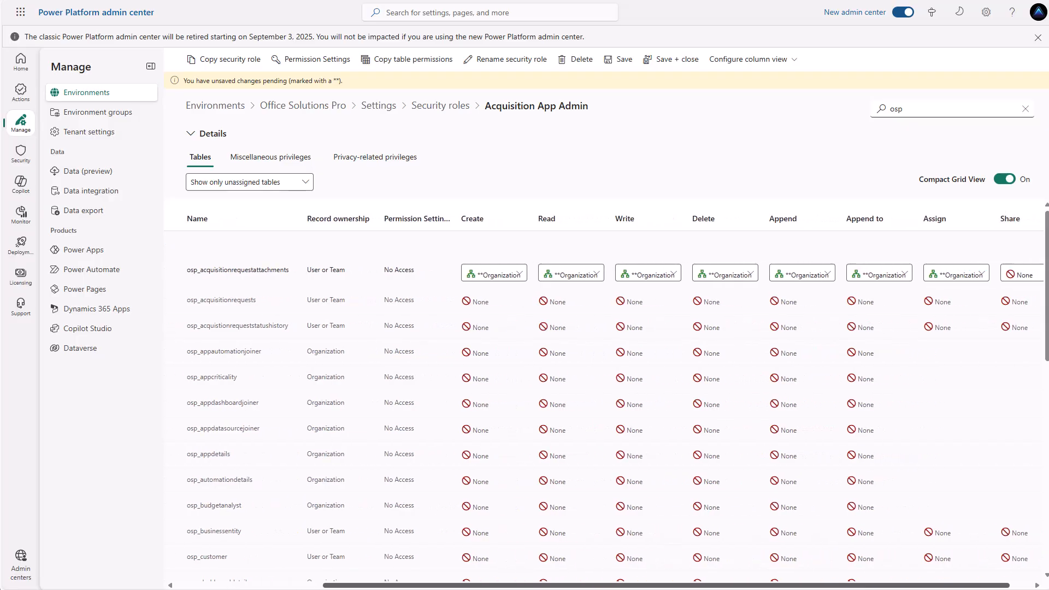
pyautogui.click(1005, 275)
pyautogui.click(993, 334)
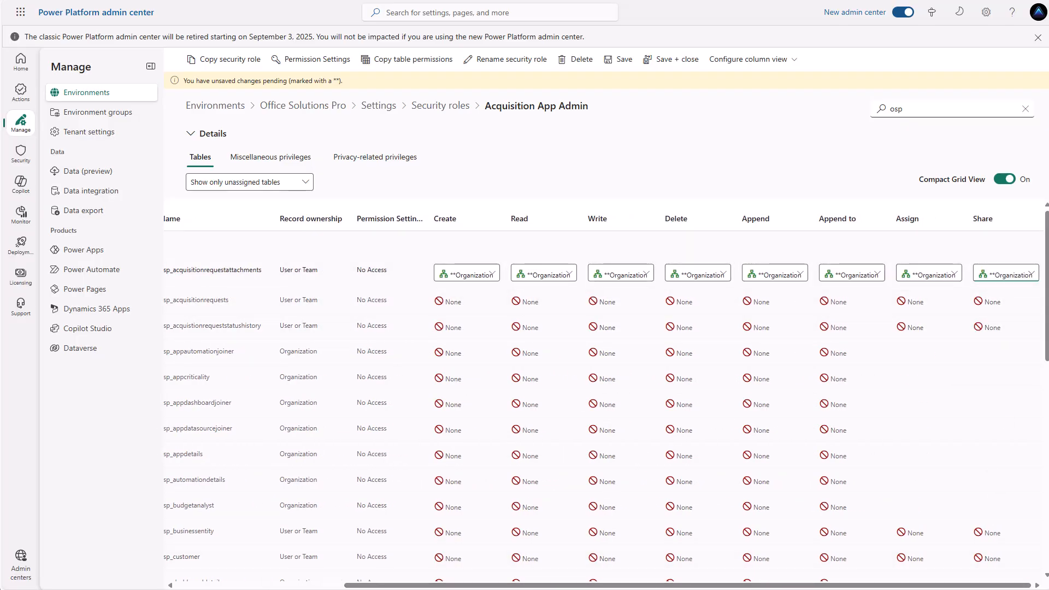
pyautogui.moveTo(624, 585); pyautogui.dragTo(456, 584)
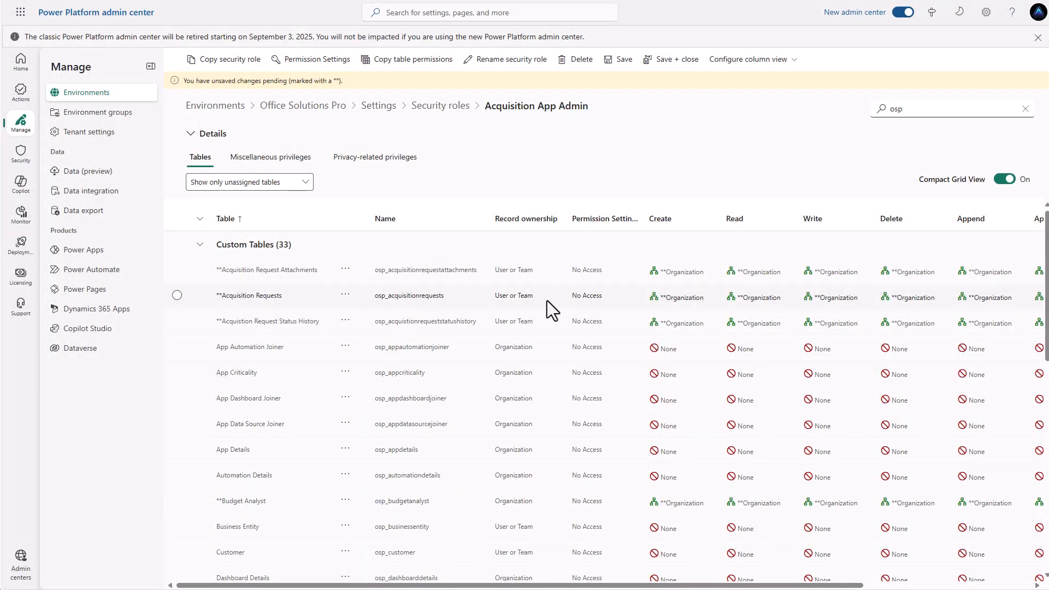
# - Review the pending privilege changes across the custom tables, and save and close the Acquisition App Admin role
pyautogui.scroll(-10, 546, 300)
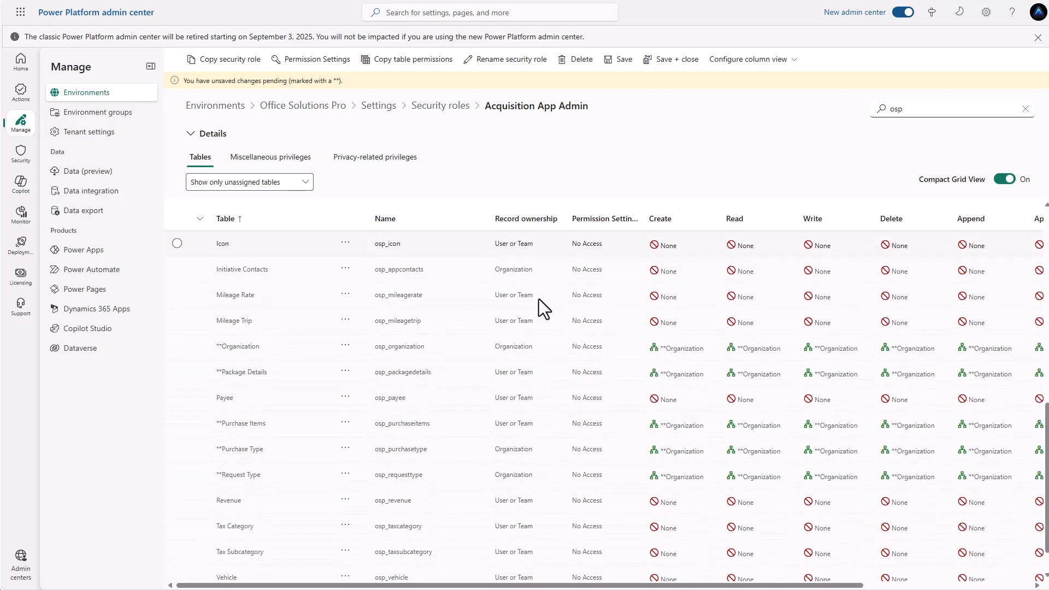
pyautogui.scroll(-2, 537, 298)
pyautogui.scroll(12, 533, 301)
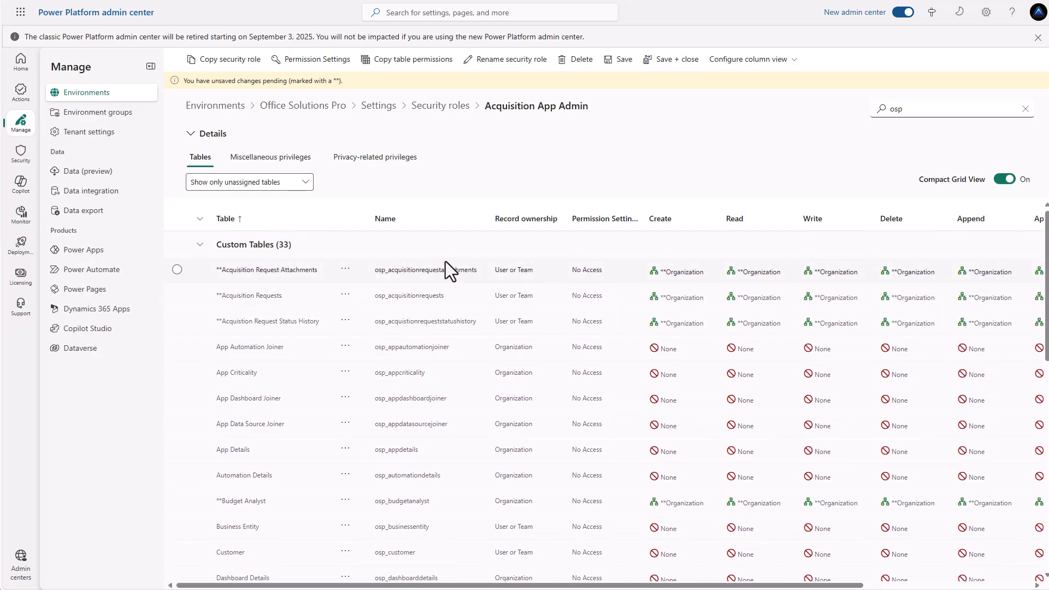
pyautogui.click(660, 62)
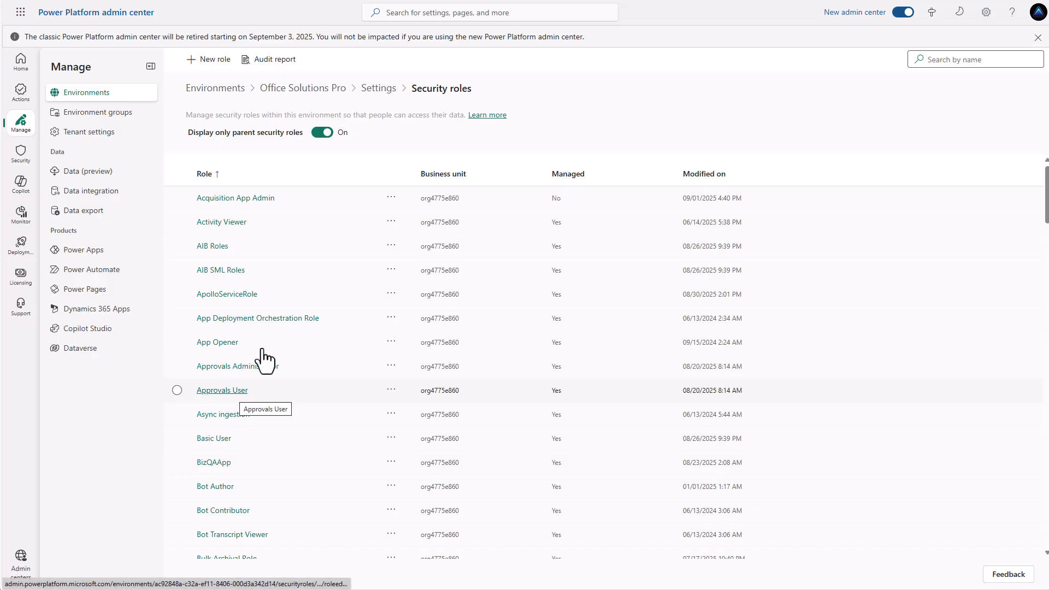
# - Reopen the Acquisition App Admin role and search its assigned tables for "team"
pyautogui.click(361, 197)
pyautogui.click(910, 91)
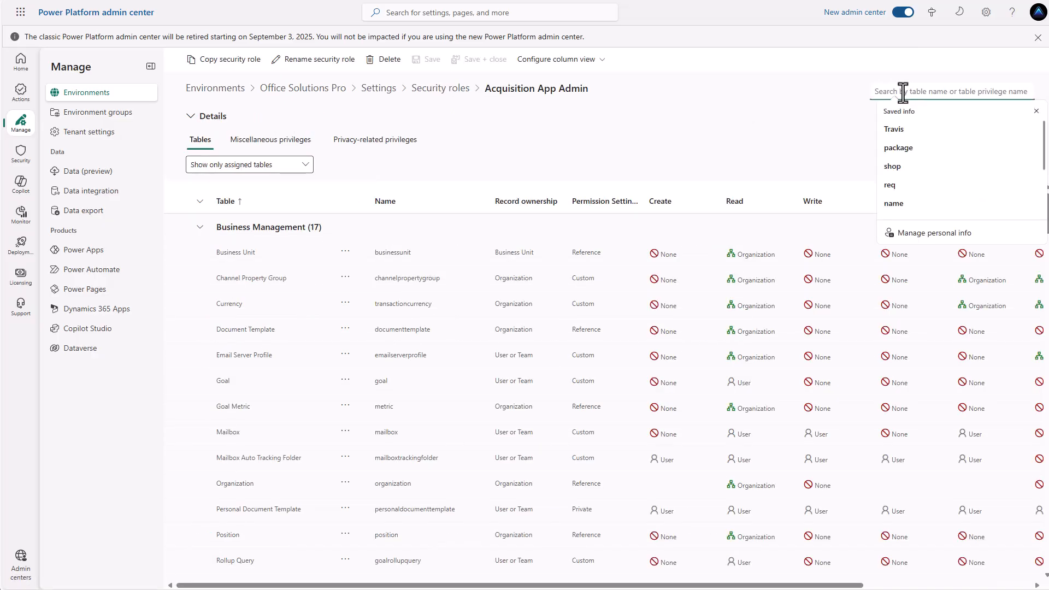
pyautogui.write('team')
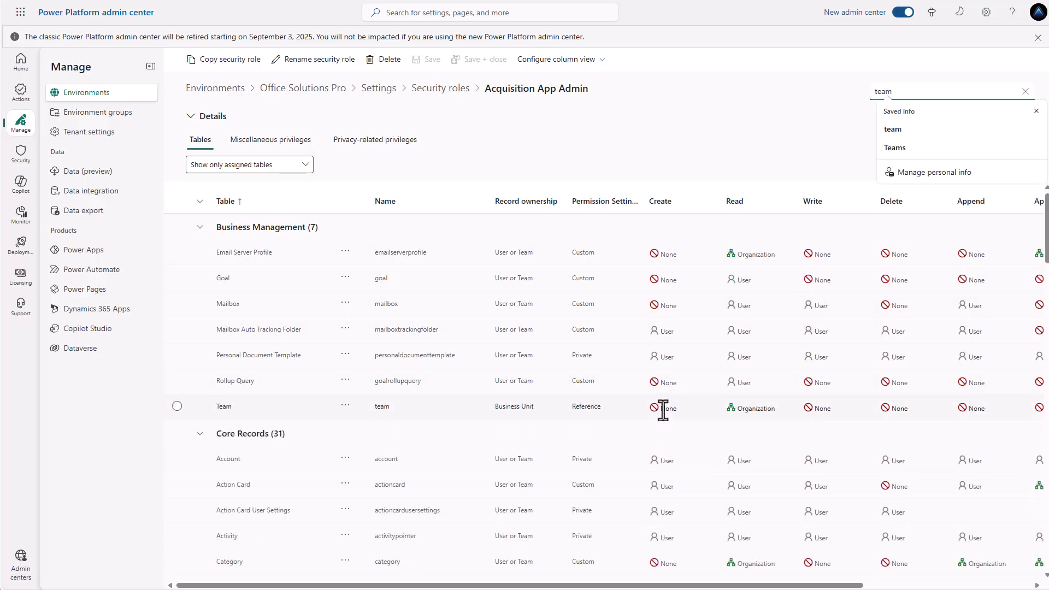
# - Set the Team table's Append and Append to privileges to Organization, and save and close the role
pyautogui.moveTo(684, 587); pyautogui.dragTo(722, 588)
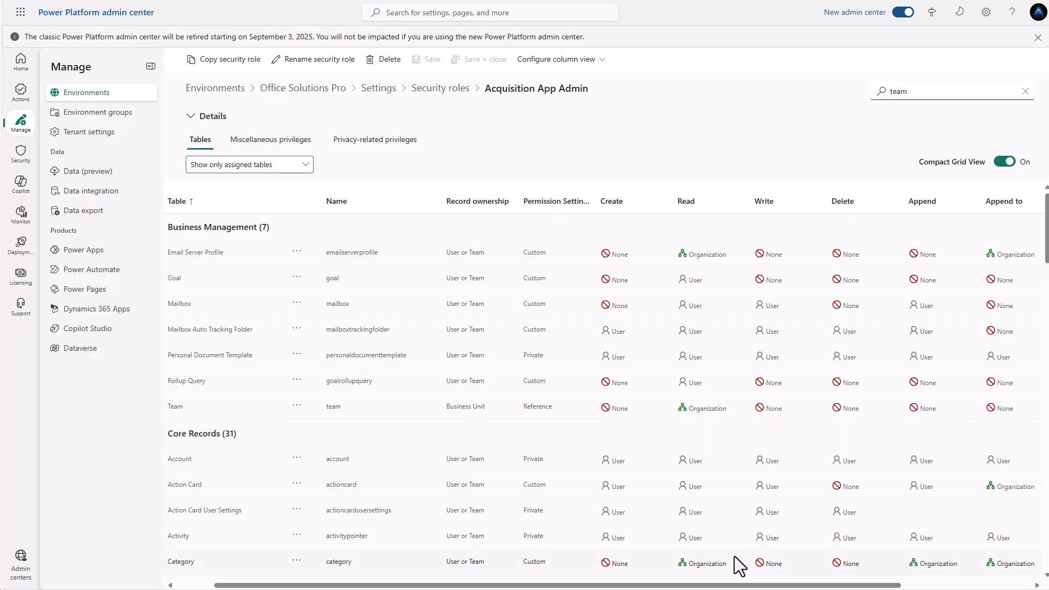
pyautogui.moveTo(757, 586); pyautogui.dragTo(887, 587)
pyautogui.click(773, 414)
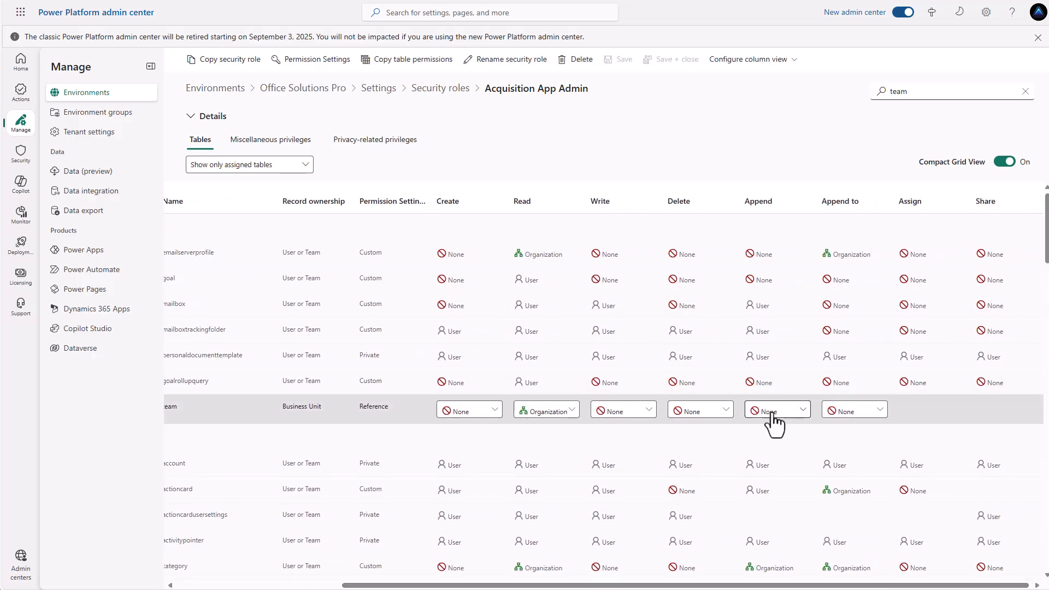
pyautogui.click(773, 415)
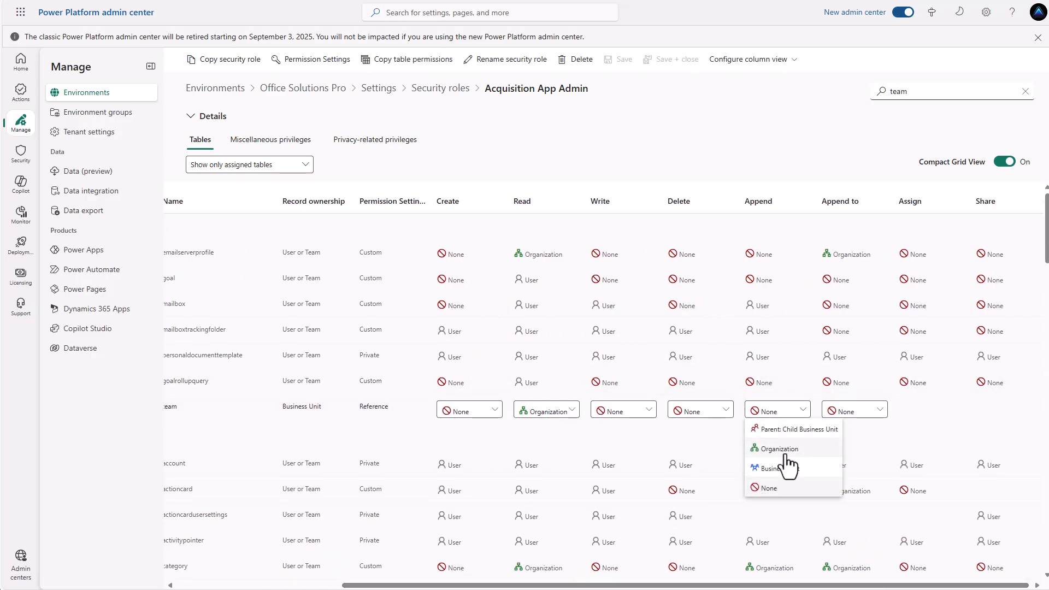
pyautogui.click(779, 449)
pyautogui.click(873, 431)
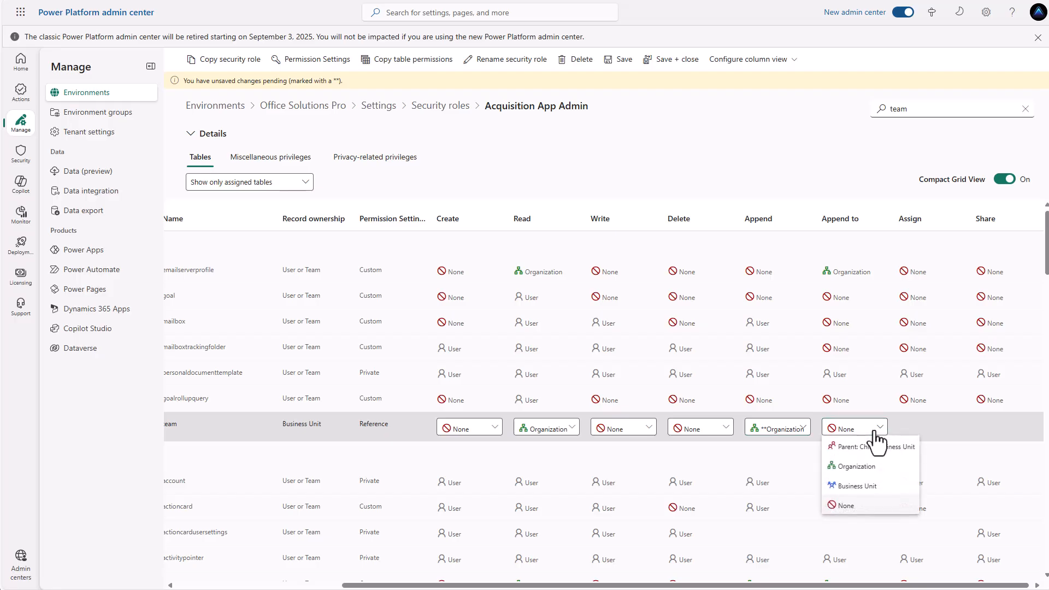
pyautogui.click(865, 466)
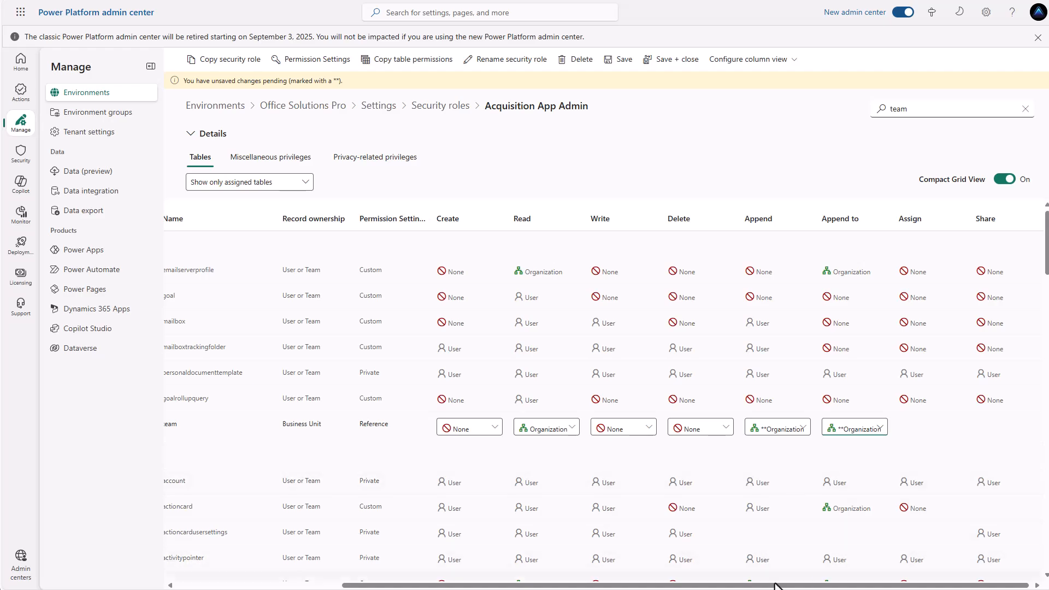
pyautogui.moveTo(776, 587); pyautogui.dragTo(610, 587)
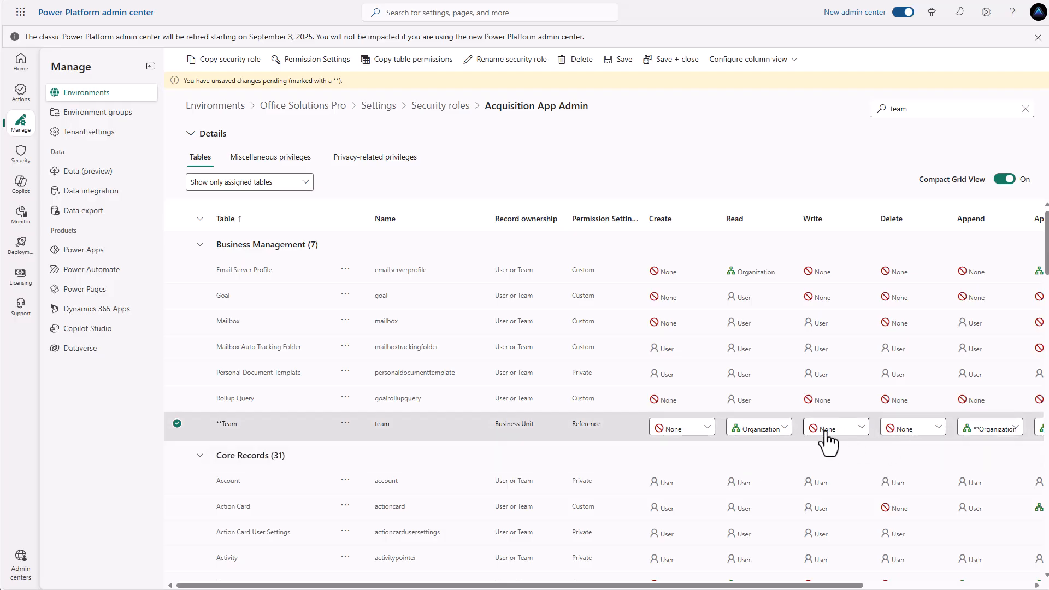
pyautogui.click(673, 63)
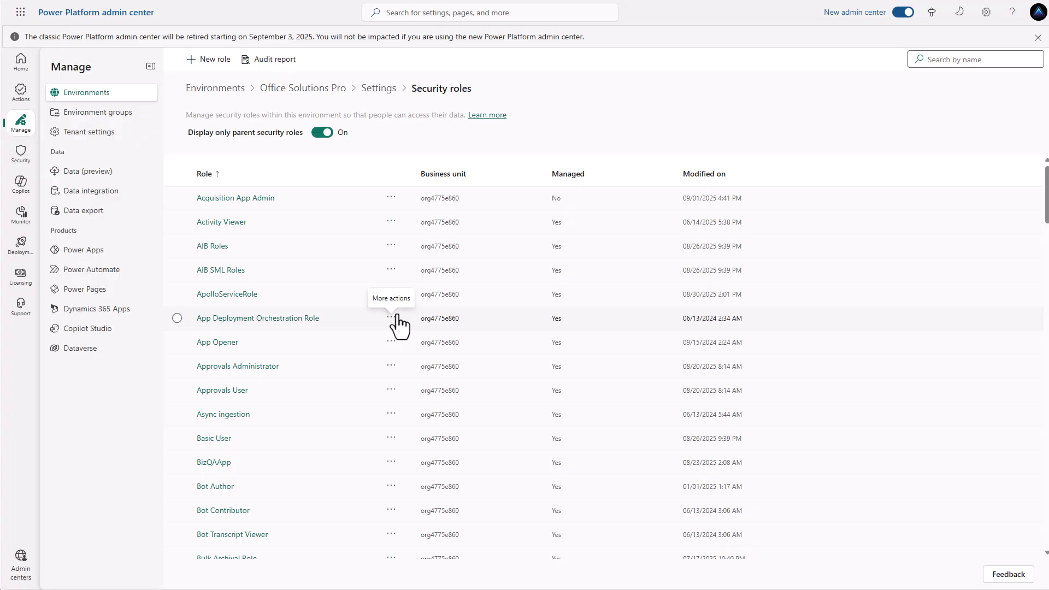
# - Copy the Basic User security role under the name "Acquisition App Contributor"
pyautogui.click(392, 439)
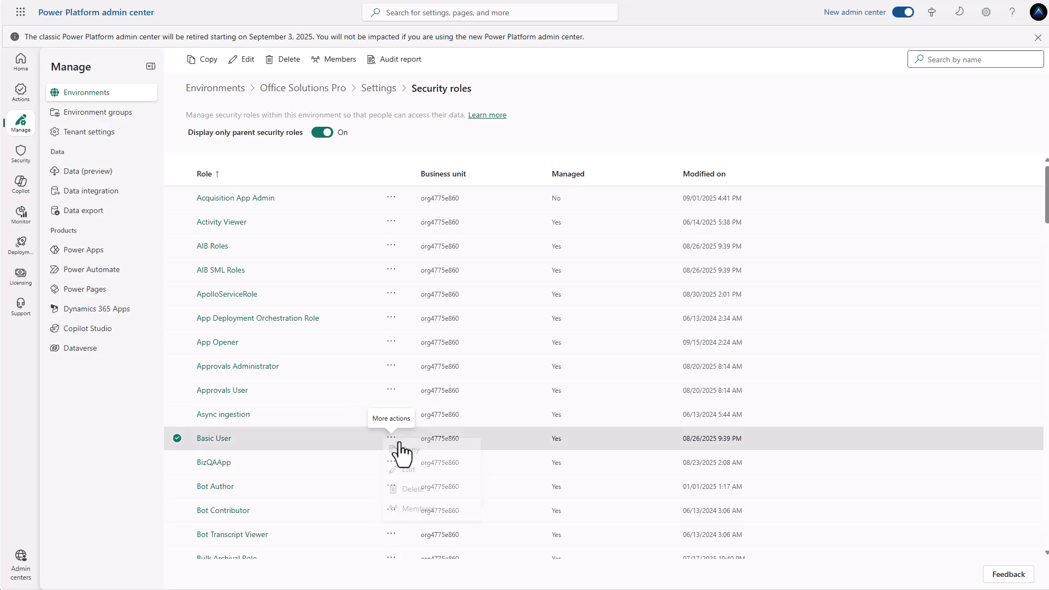
pyautogui.write('cquisition')
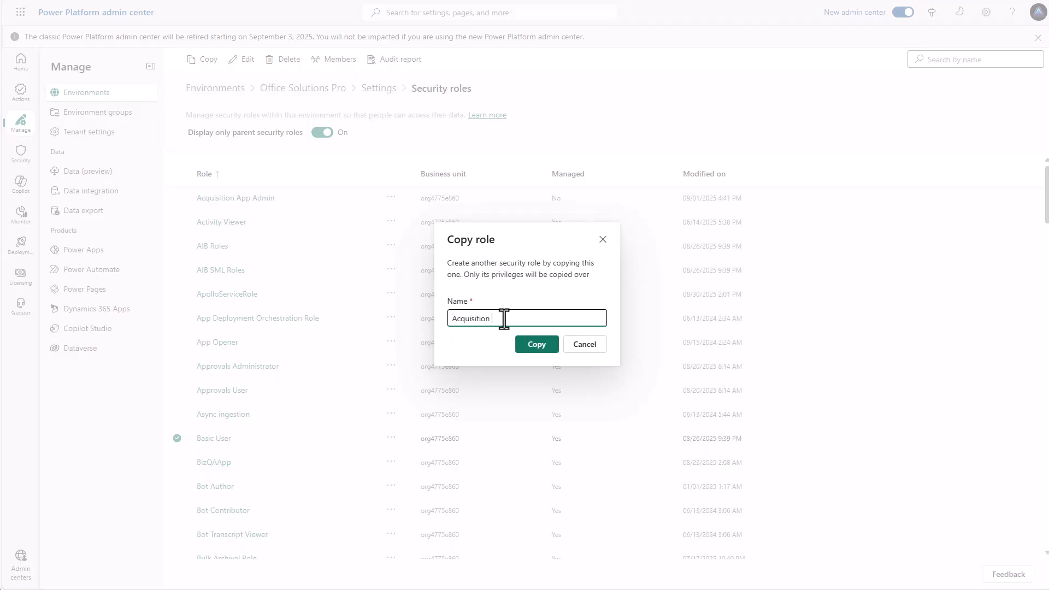
pyautogui.write(' App Contributor')
pyautogui.click(546, 346)
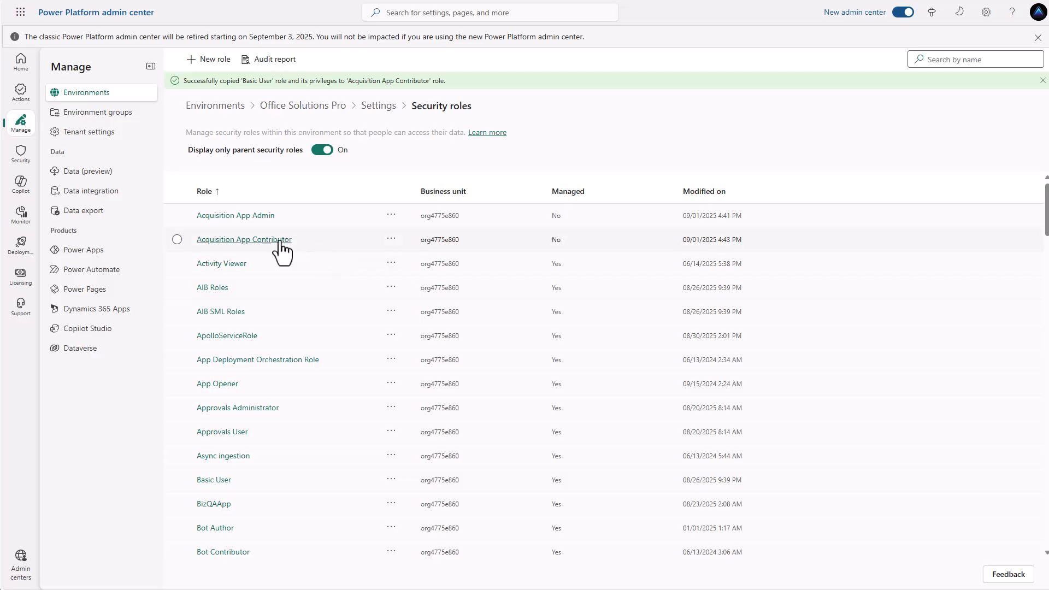
# - Open the Acquisition App Contributor role and show only its unassigned tables
pyautogui.click(274, 243)
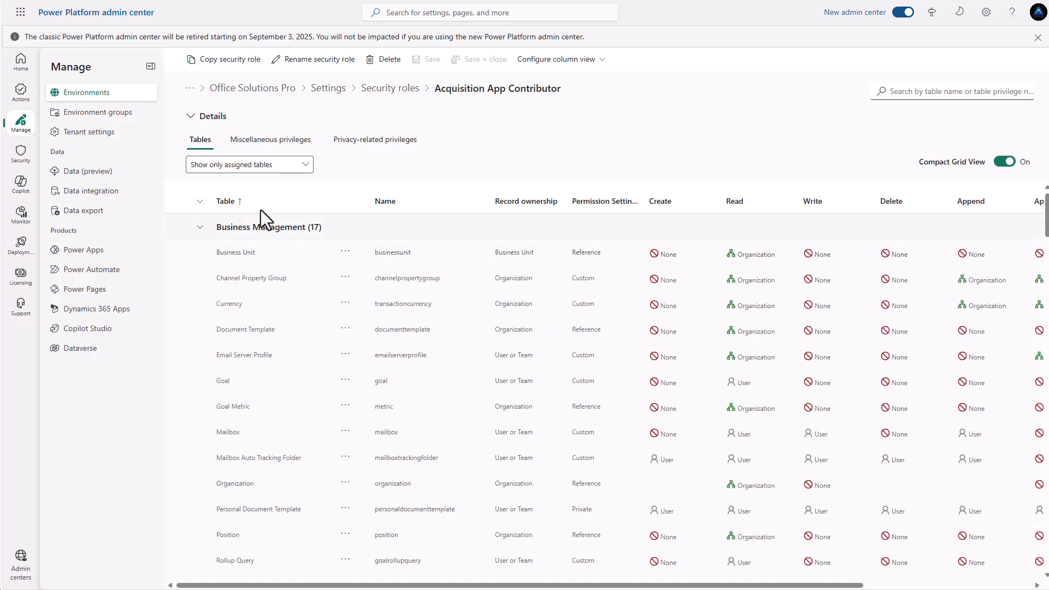
pyautogui.click(292, 172)
pyautogui.click(264, 224)
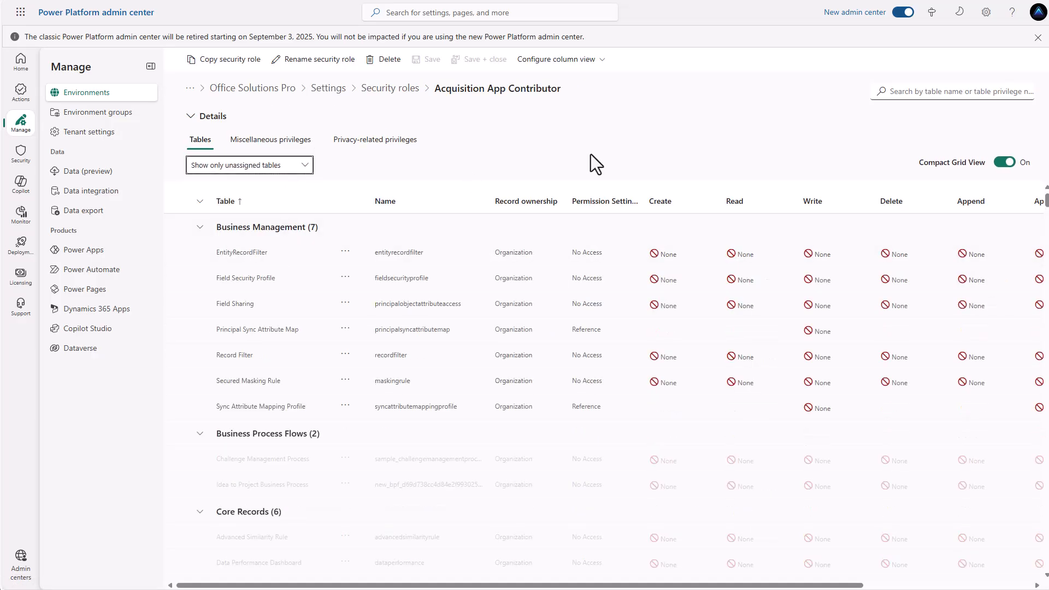
# - Filter the unassigned tables of the Acquisition App Contributor role by osp
pyautogui.click(909, 93)
pyautogui.write('osp')
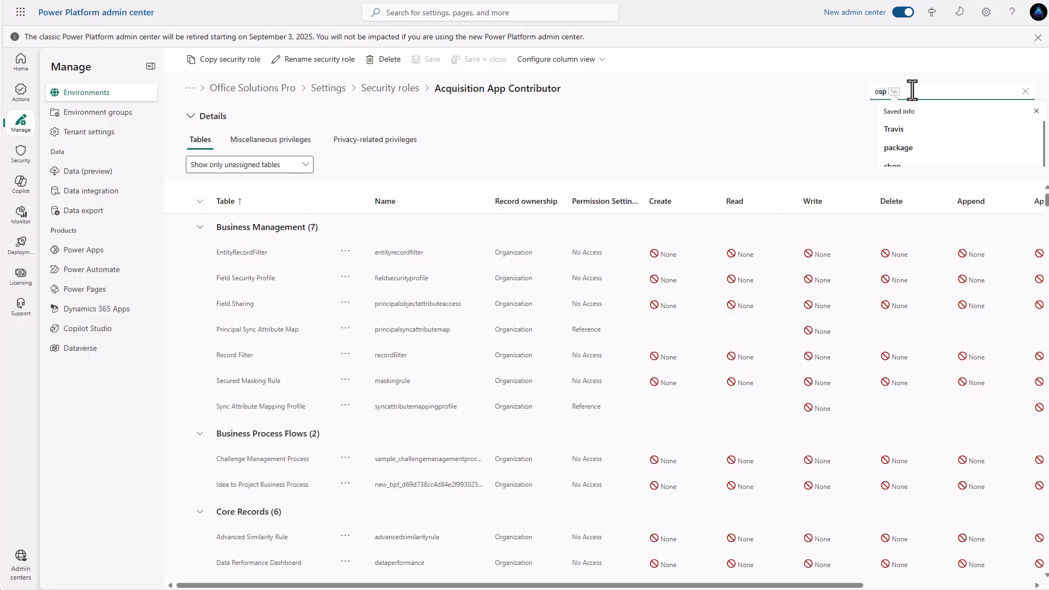
pyautogui.click(822, 100)
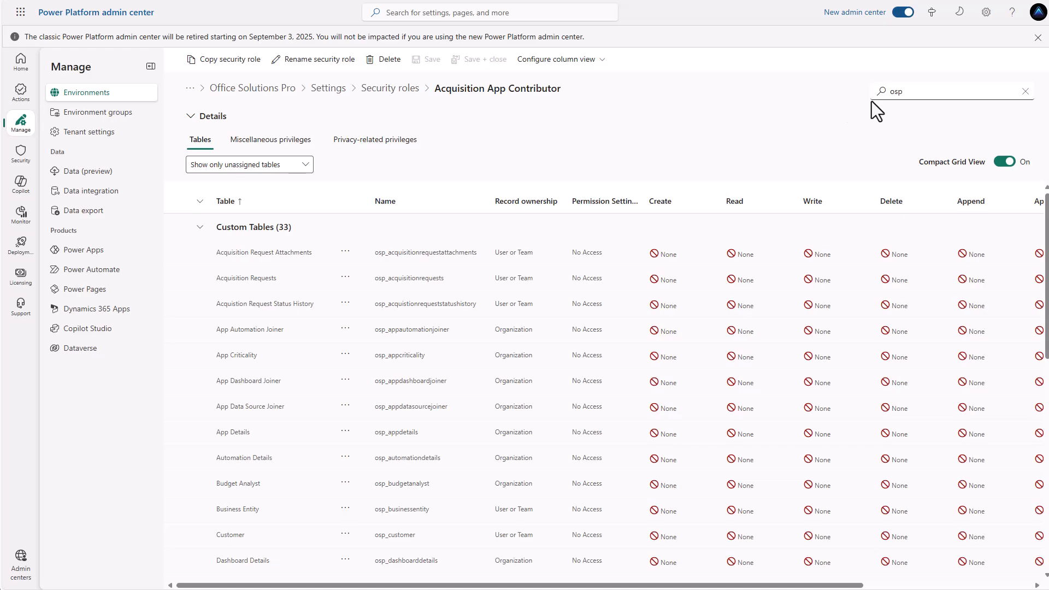
pyautogui.click(902, 100)
pyautogui.click(697, 136)
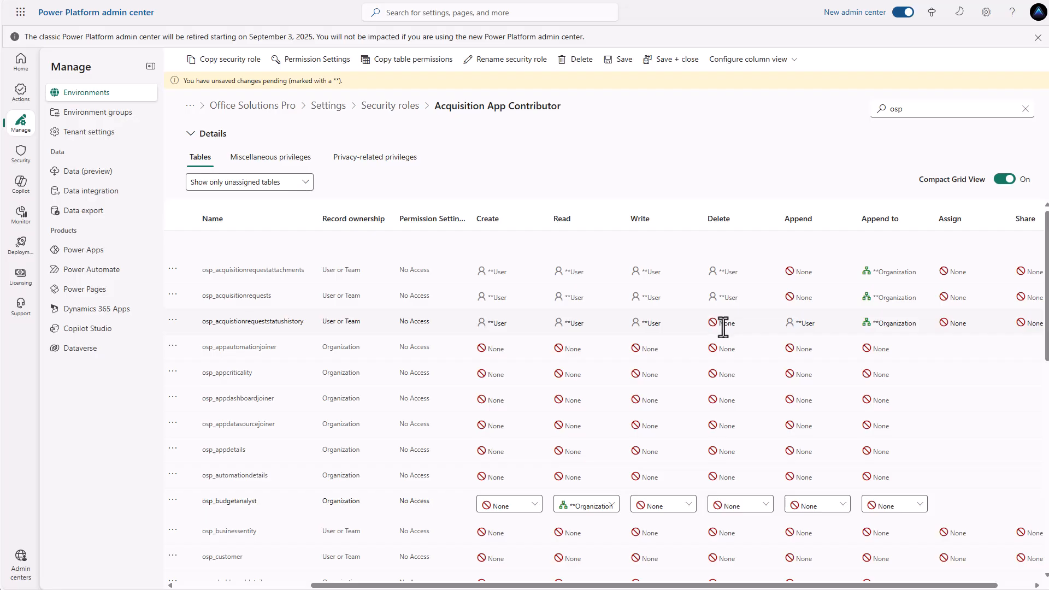
# - Check the pending osp table privileges of the Acquisition App Contributor role, and save and close the role
pyautogui.scroll(-2, 689, 328)
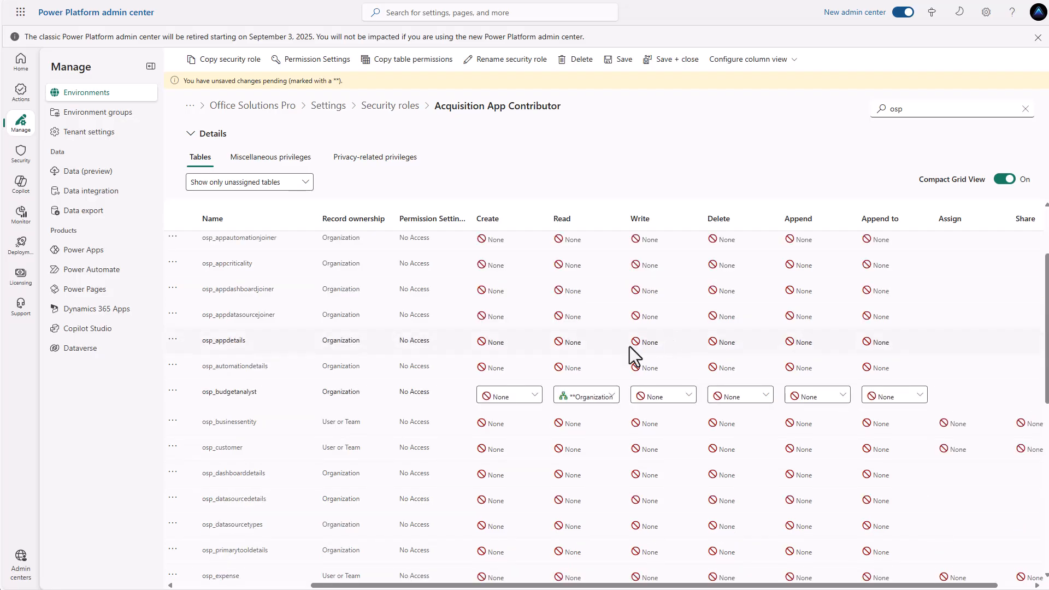
pyautogui.scroll(-1, 617, 354)
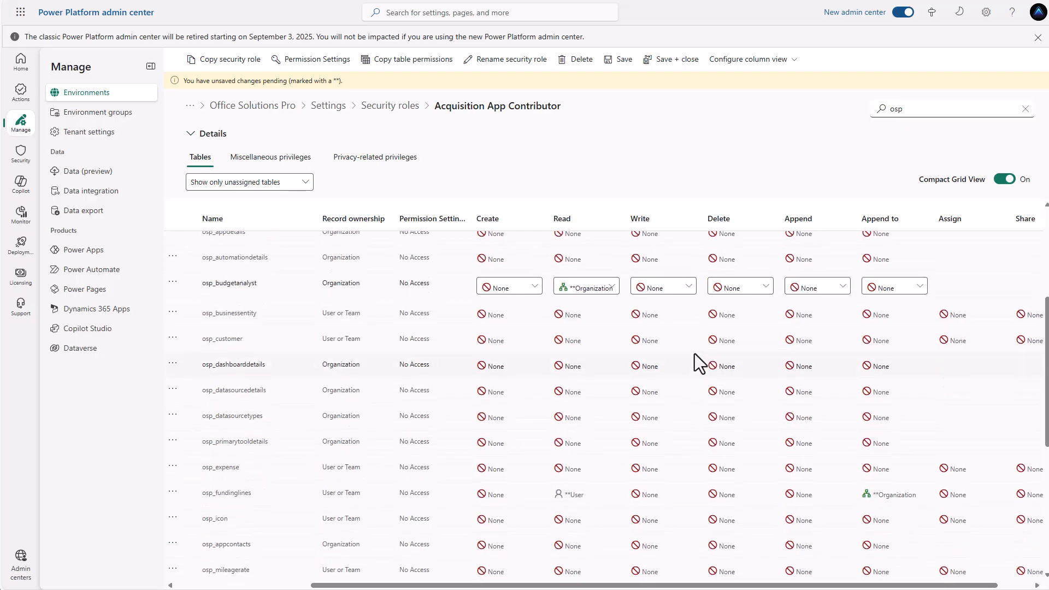
pyautogui.scroll(-2, 697, 362)
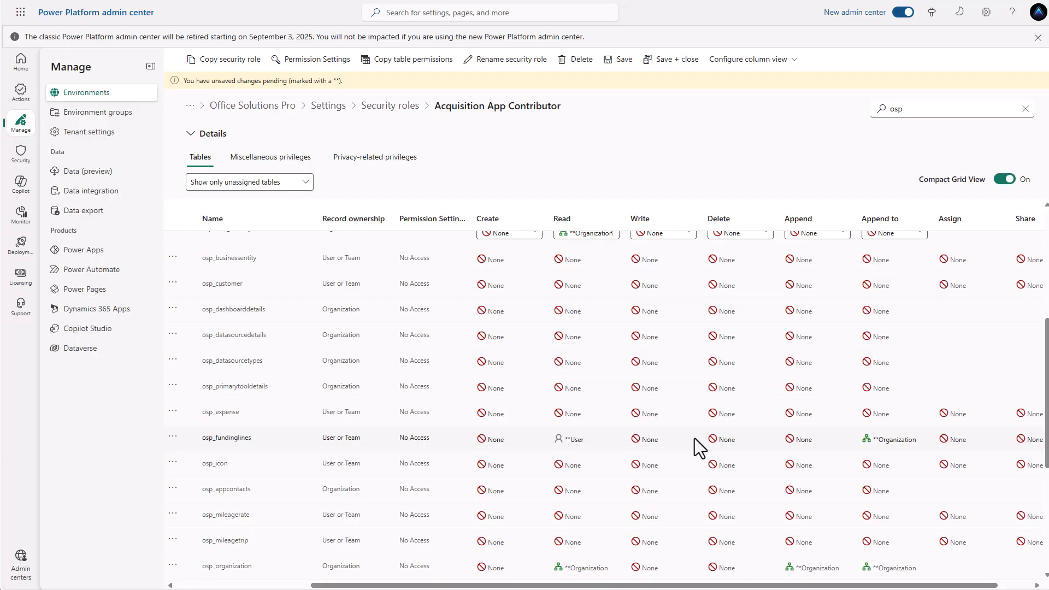
pyautogui.scroll(-5, 694, 438)
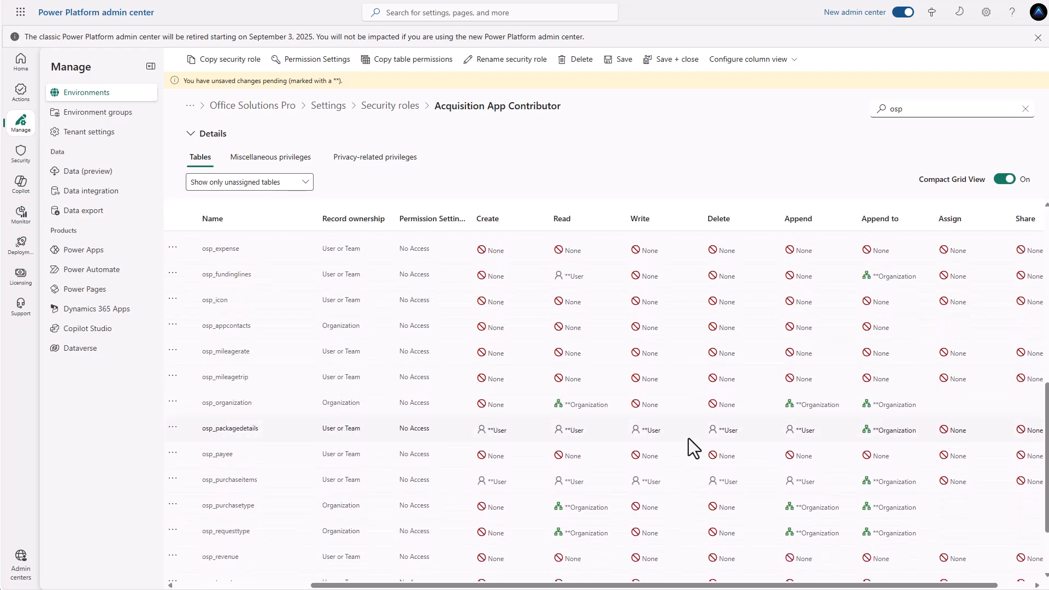
pyautogui.scroll(-3, 680, 438)
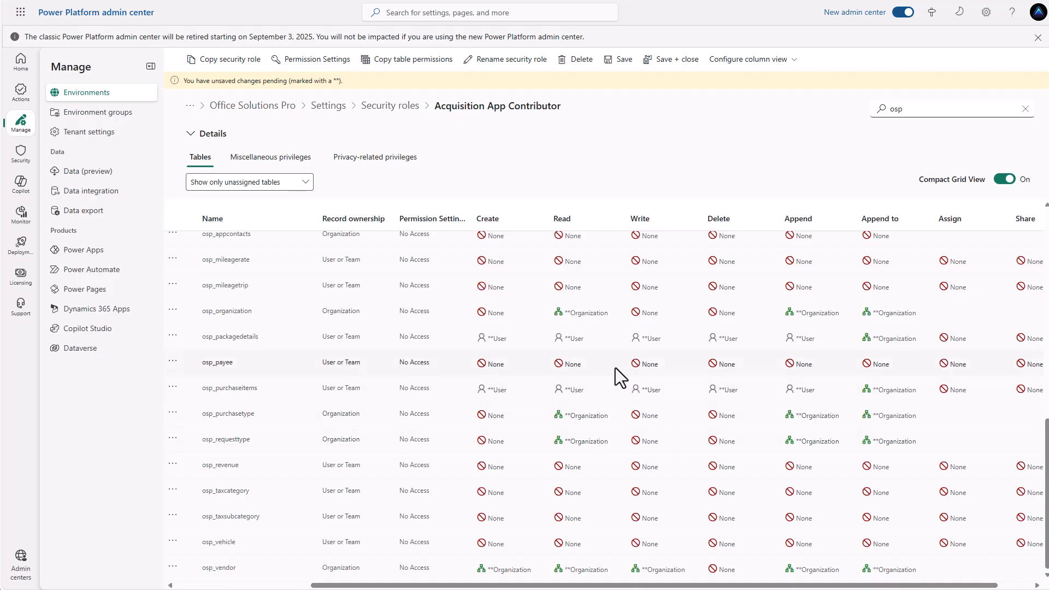
pyautogui.click(677, 63)
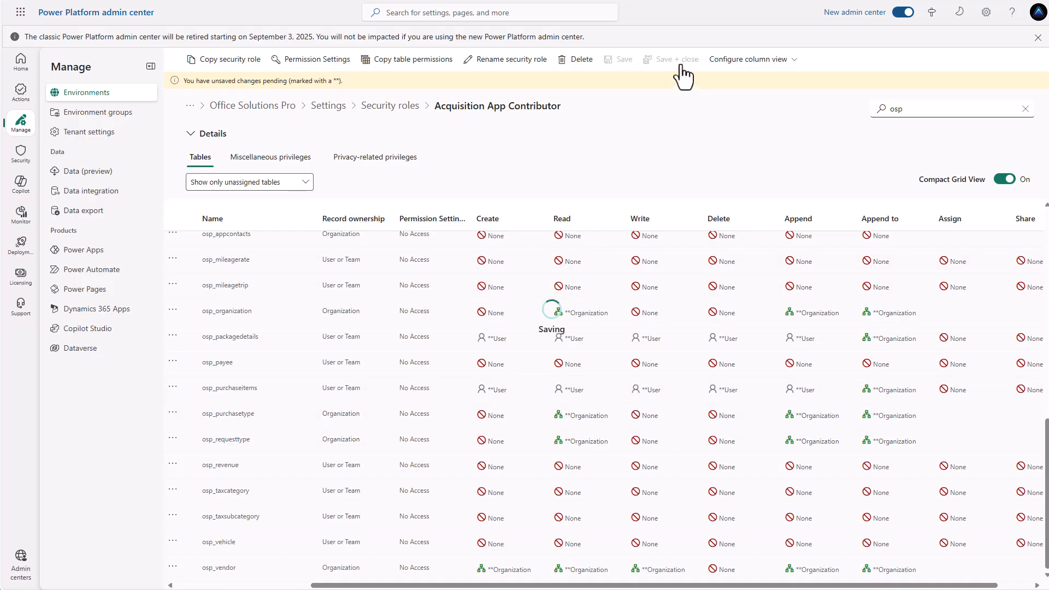
# - Copy the Basic User role as Acquisition App Budget Analyst and open the new role
pyautogui.click(391, 462)
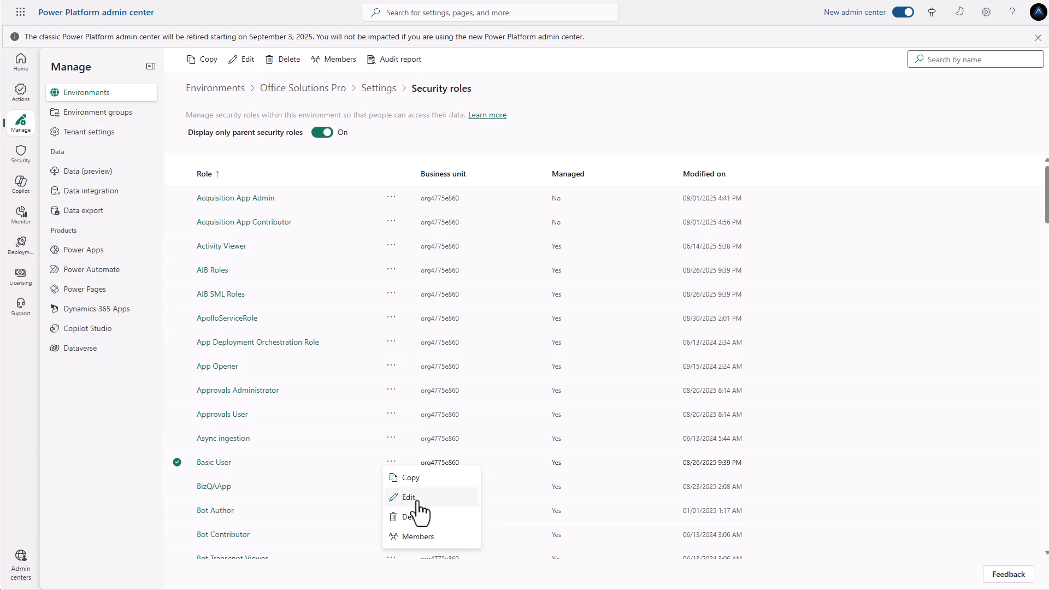
pyautogui.click(426, 477)
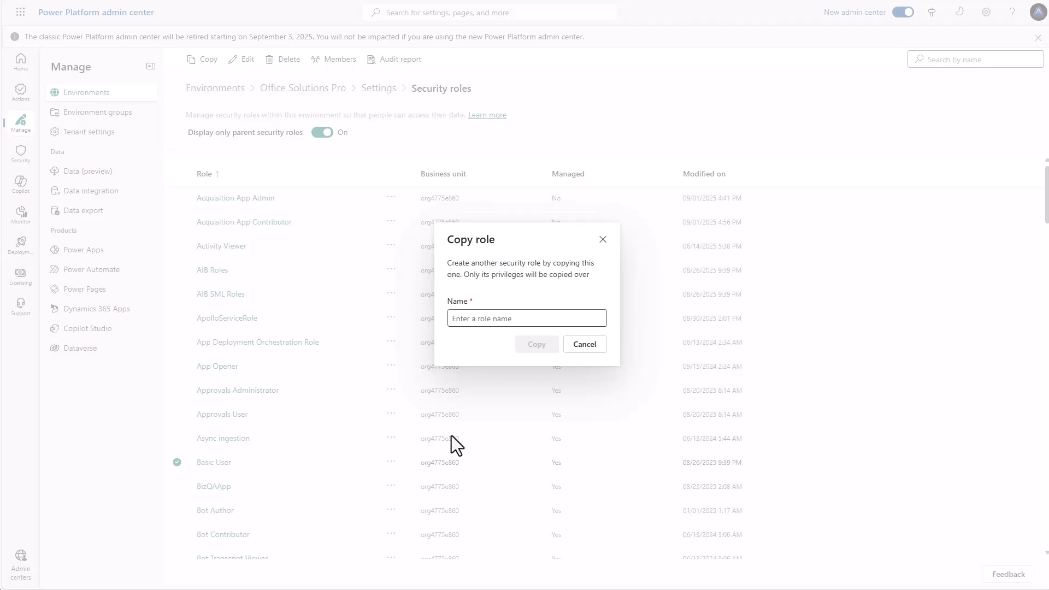
pyautogui.click(500, 319)
pyautogui.write('Acquisition')
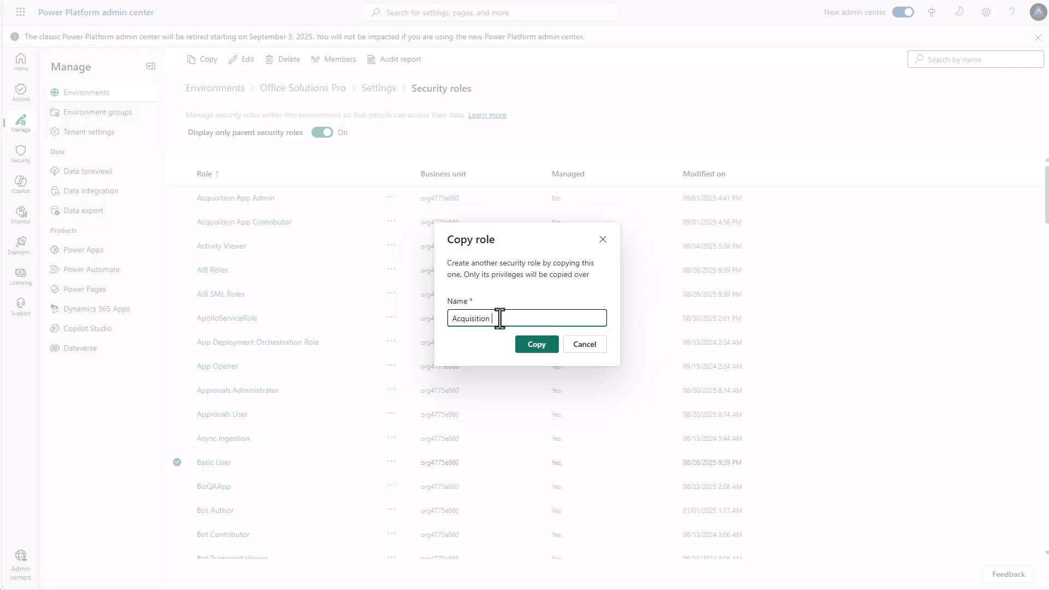
pyautogui.write(' App Budget Analyst')
pyautogui.click(535, 345)
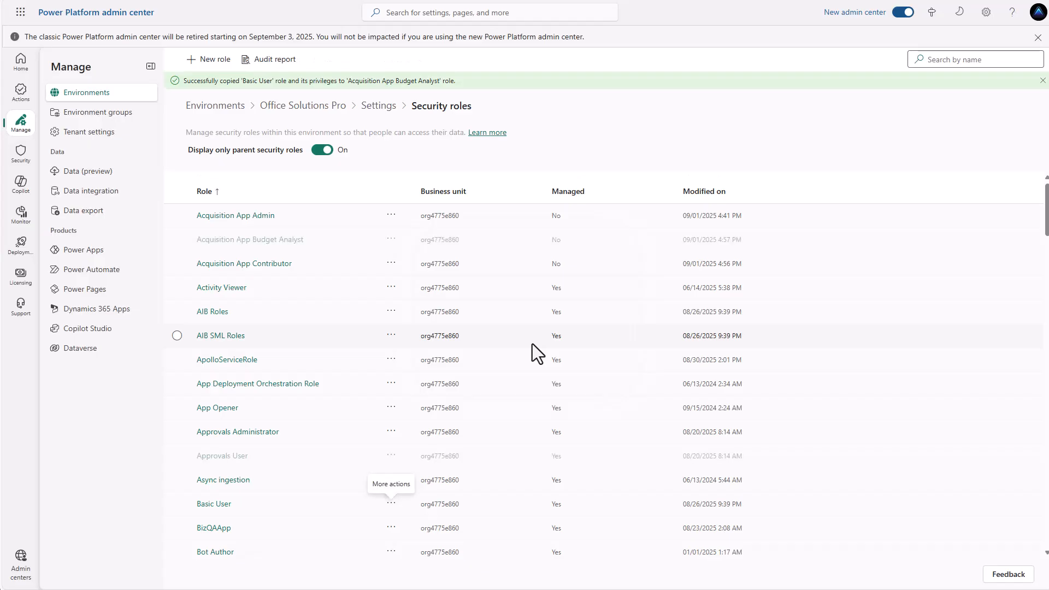
pyautogui.click(274, 241)
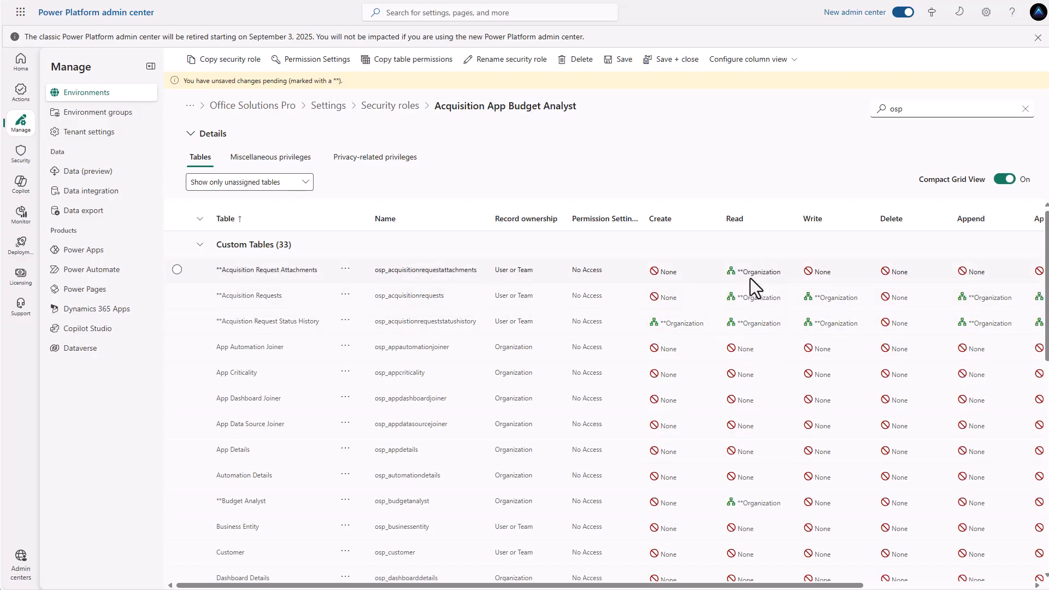
# - Review the osp table privileges of the Acquisition App Budget Analyst role, and save and close the role
pyautogui.scroll(-3, 749, 285)
pyautogui.scroll(-10, 751, 355)
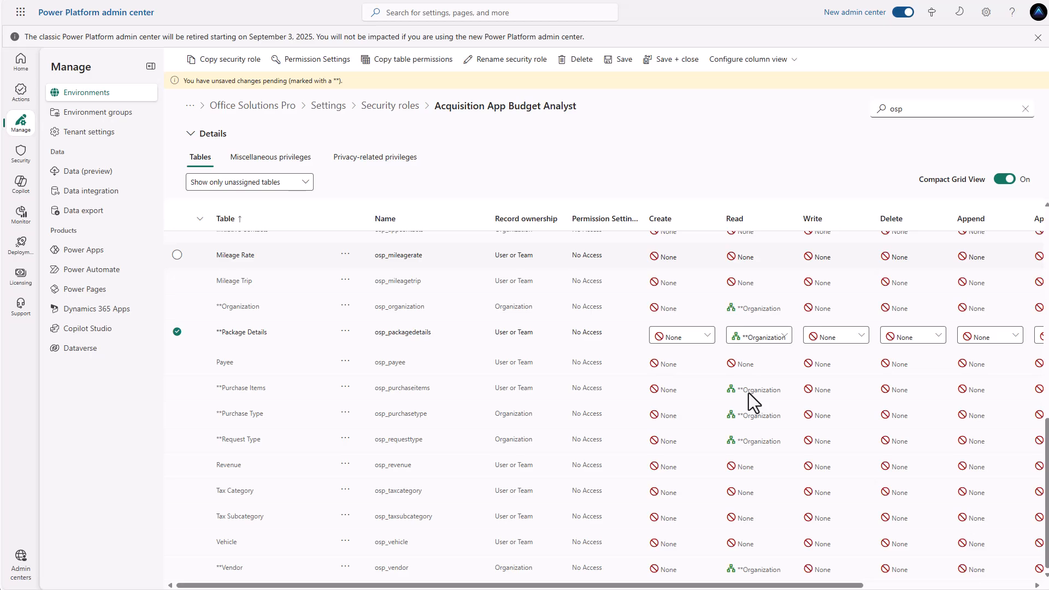
pyautogui.scroll(3, 748, 392)
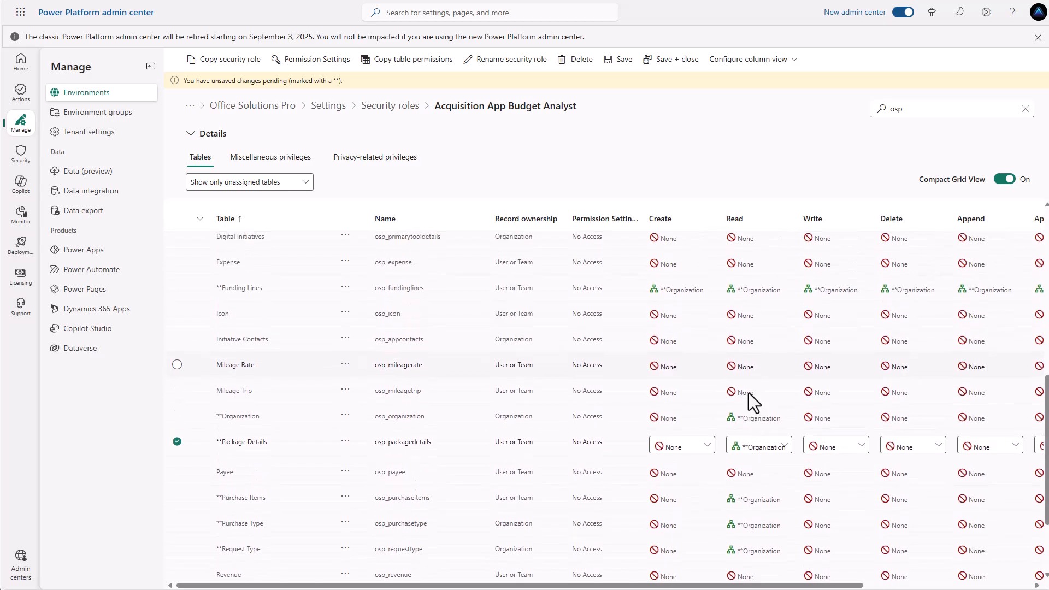
pyautogui.scroll(7, 734, 387)
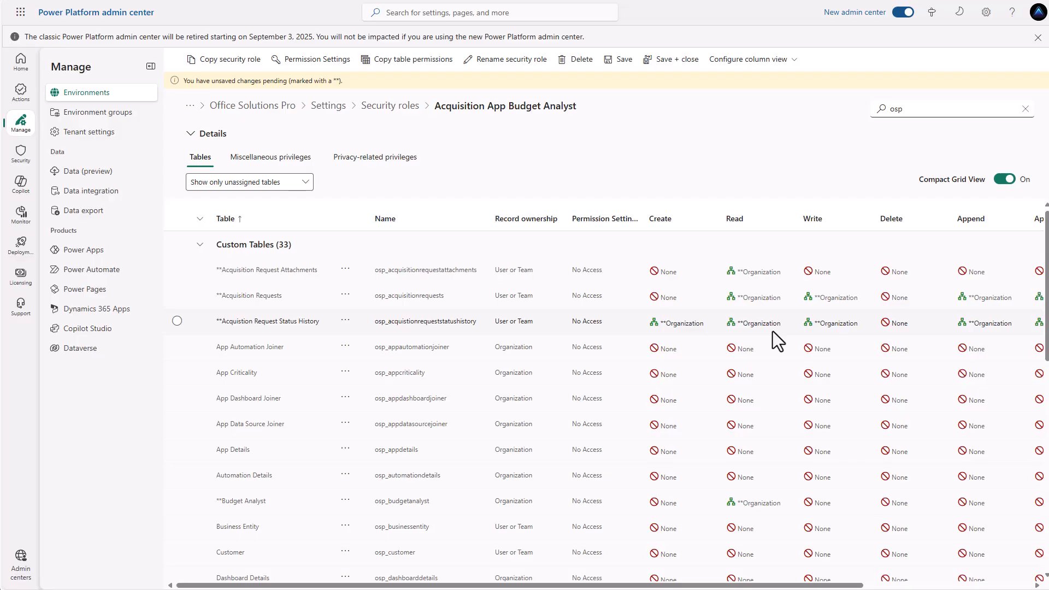
pyautogui.scroll(-6, 772, 331)
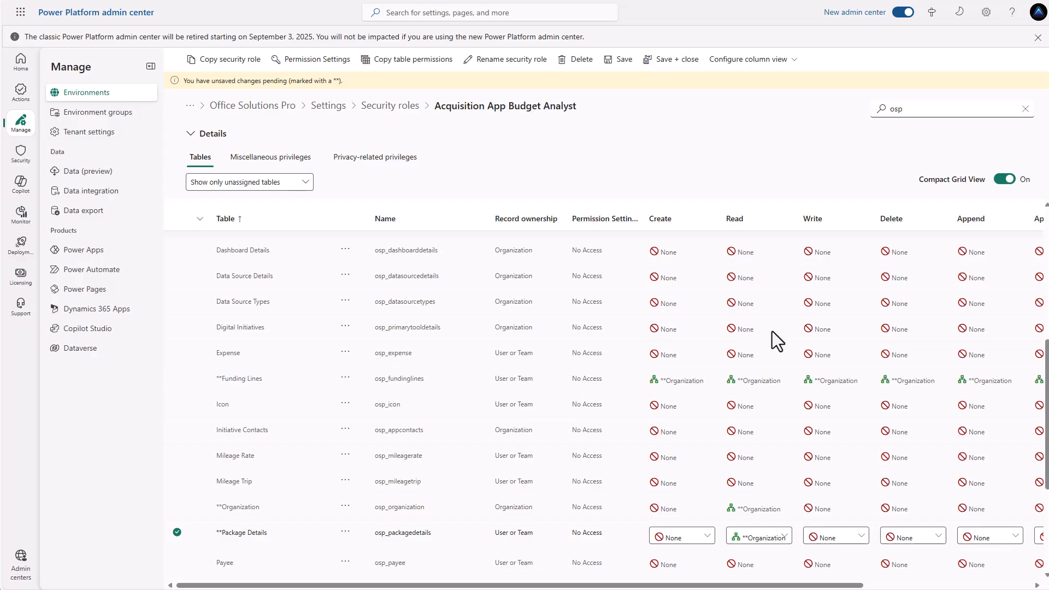
pyautogui.scroll(-5, 772, 331)
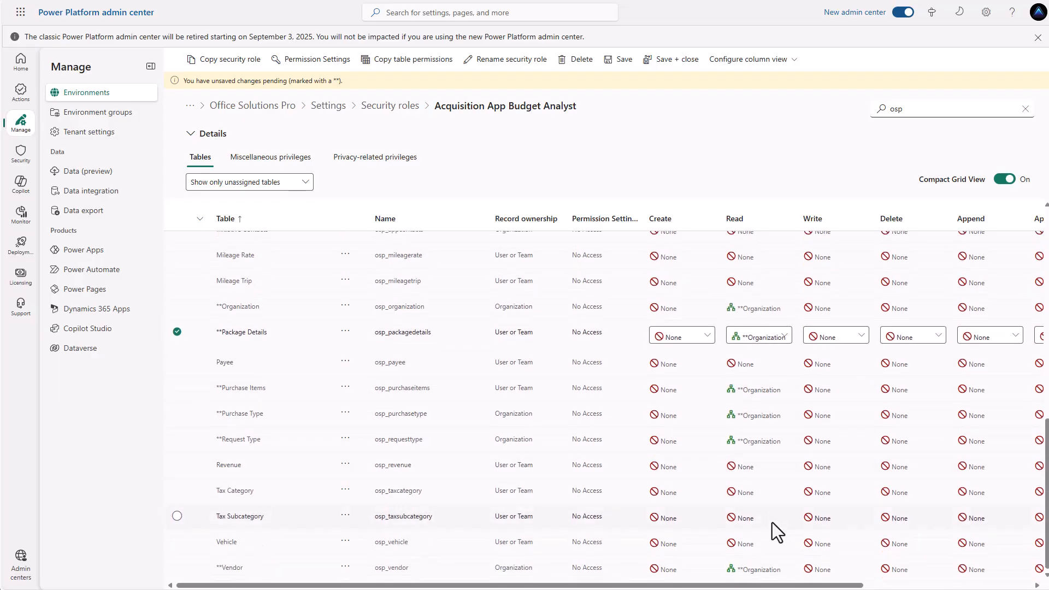
pyautogui.moveTo(844, 585); pyautogui.dragTo(1000, 586)
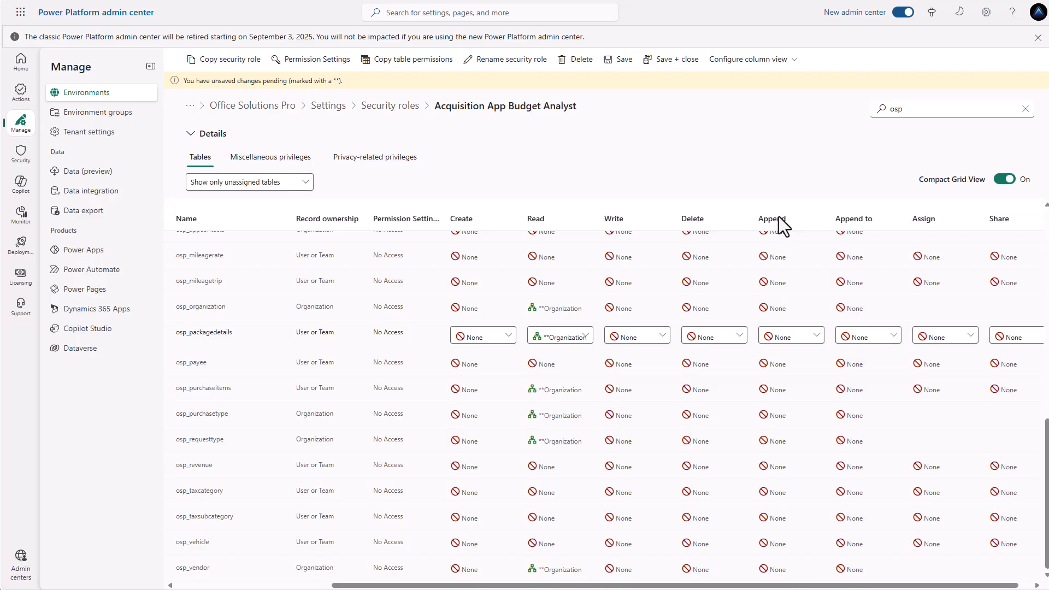
pyautogui.click(672, 59)
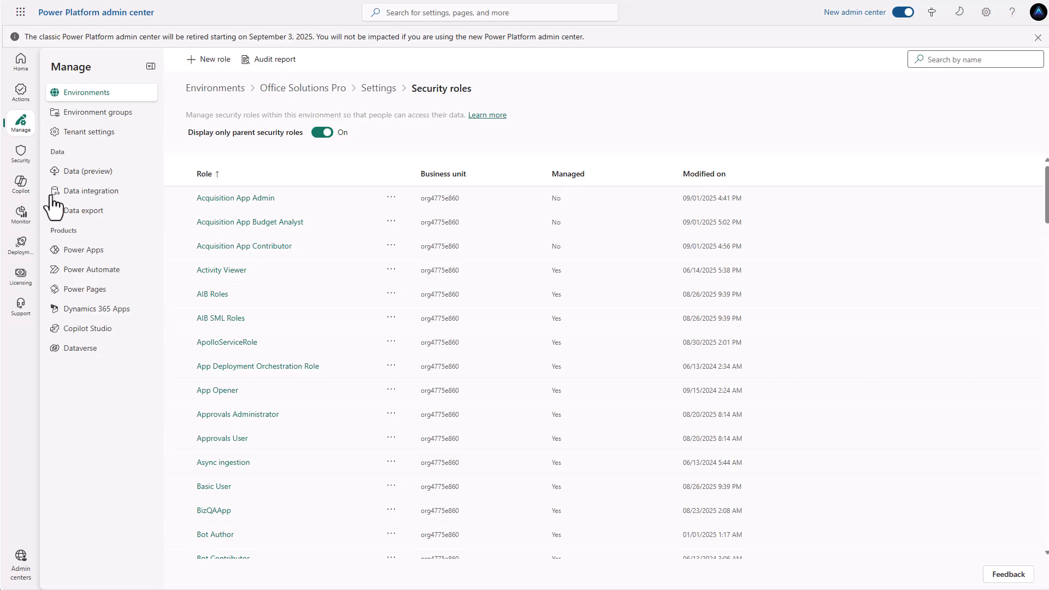
# - Go to the teams of the Office Solutions Pro environment and start a new team named Acquisition App Admin
pyautogui.click(339, 89)
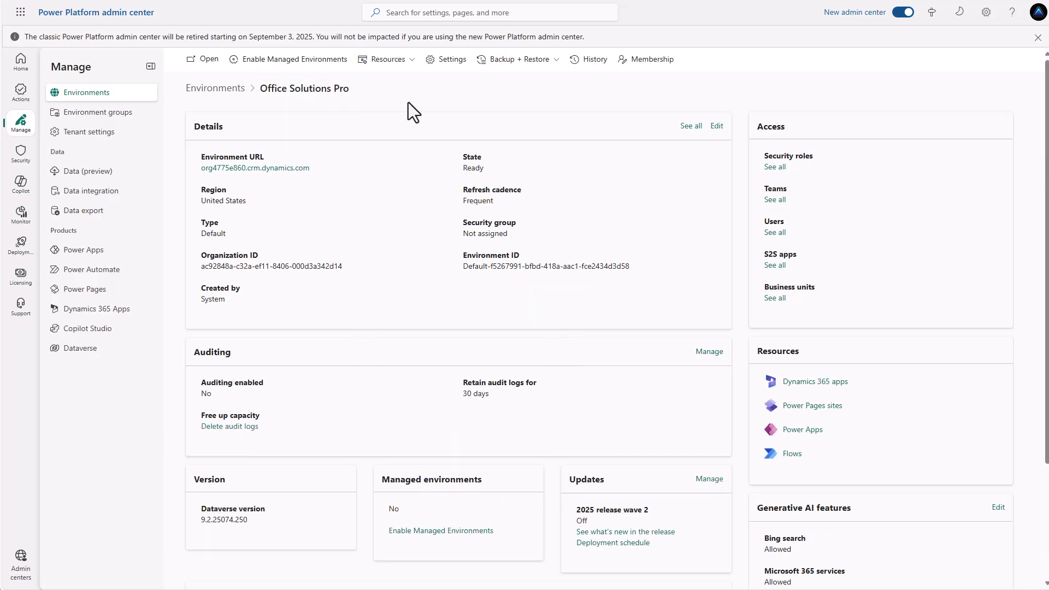
pyautogui.click(775, 200)
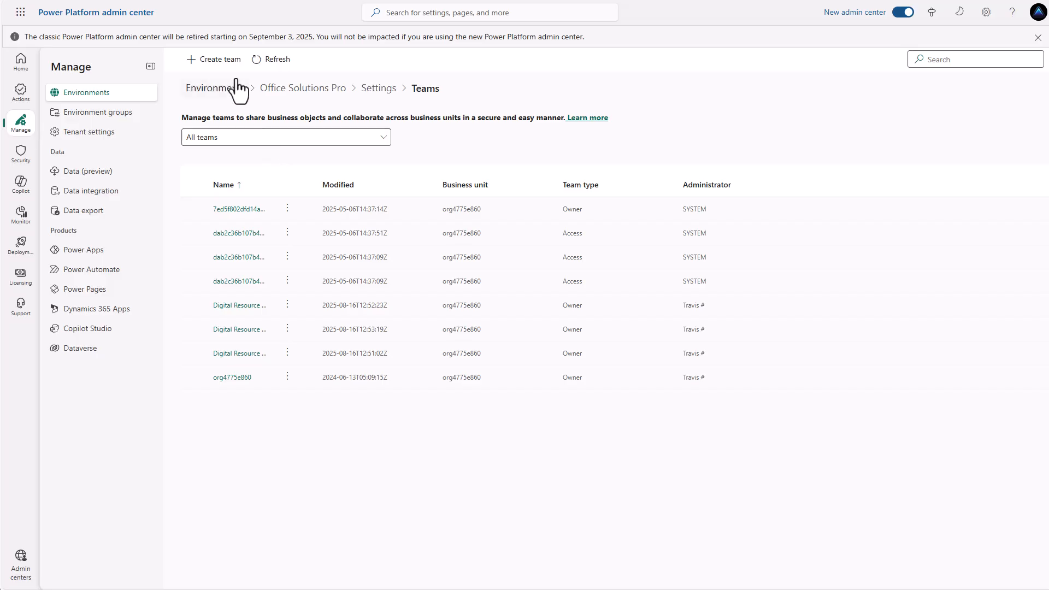
pyautogui.click(221, 60)
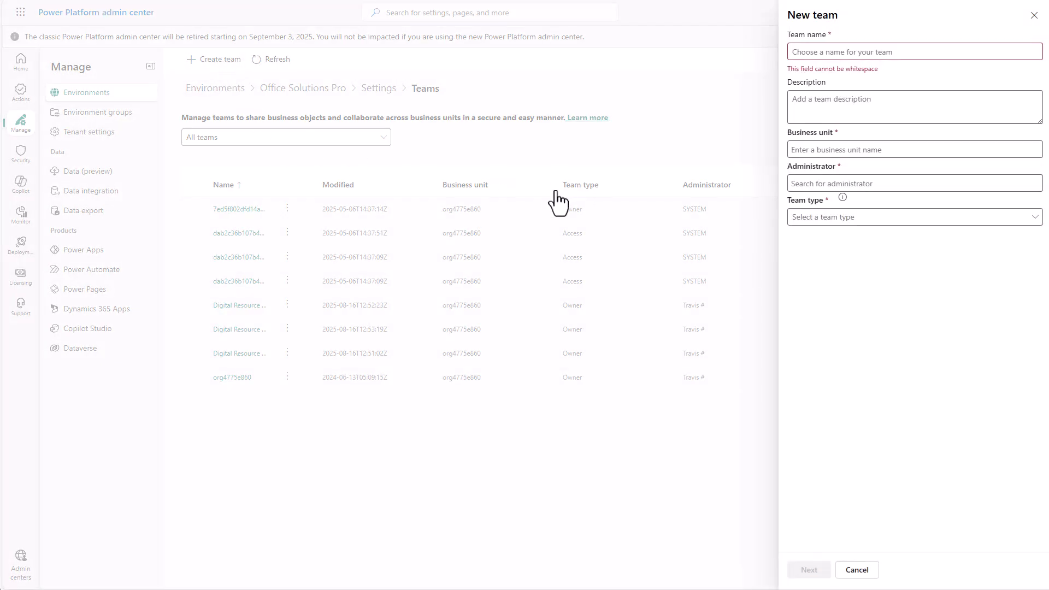
pyautogui.click(829, 52)
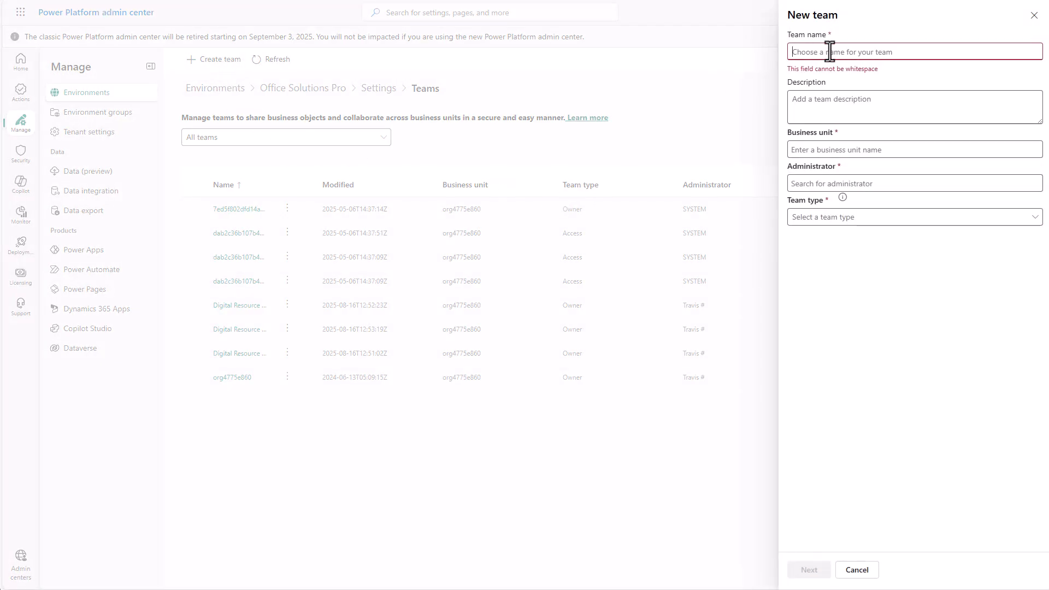
pyautogui.write('Acquisiti')
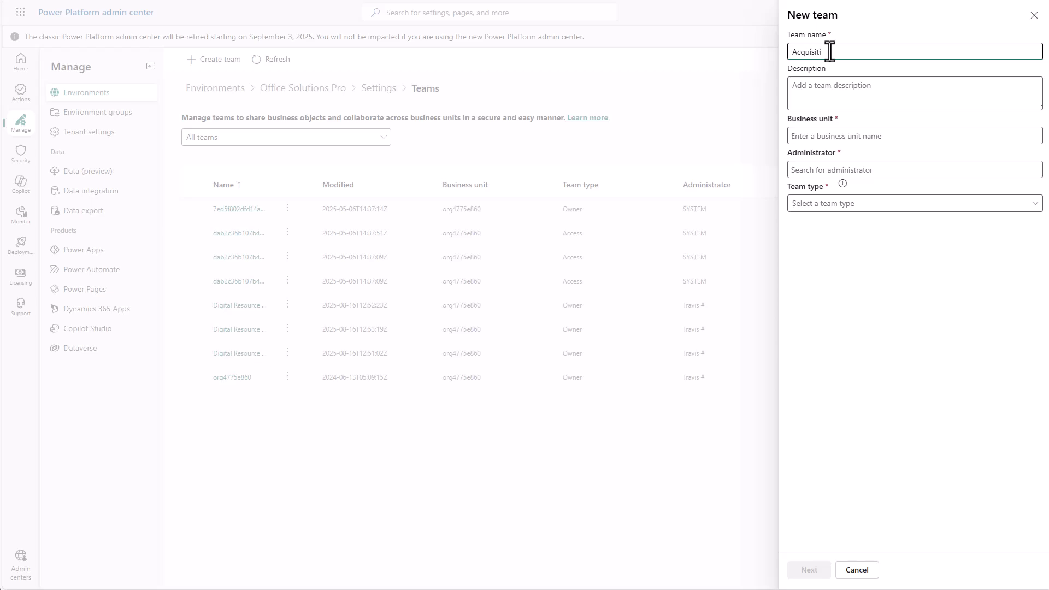
pyautogui.write('on App Admin')
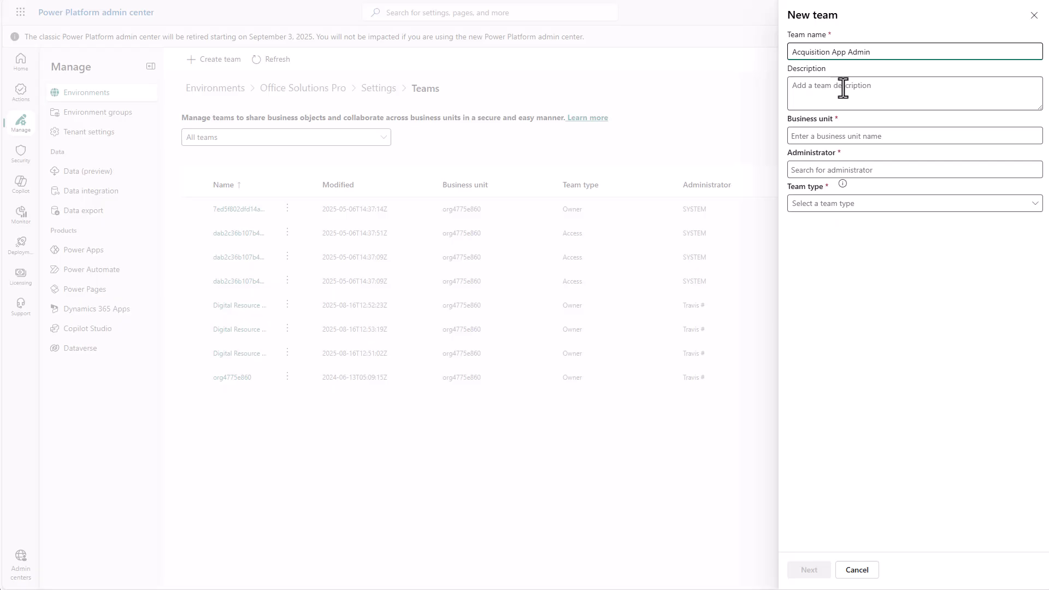
# - Create the team with business unit org4775e860, the administrator's name filled in and team type Owner
pyautogui.click(815, 142)
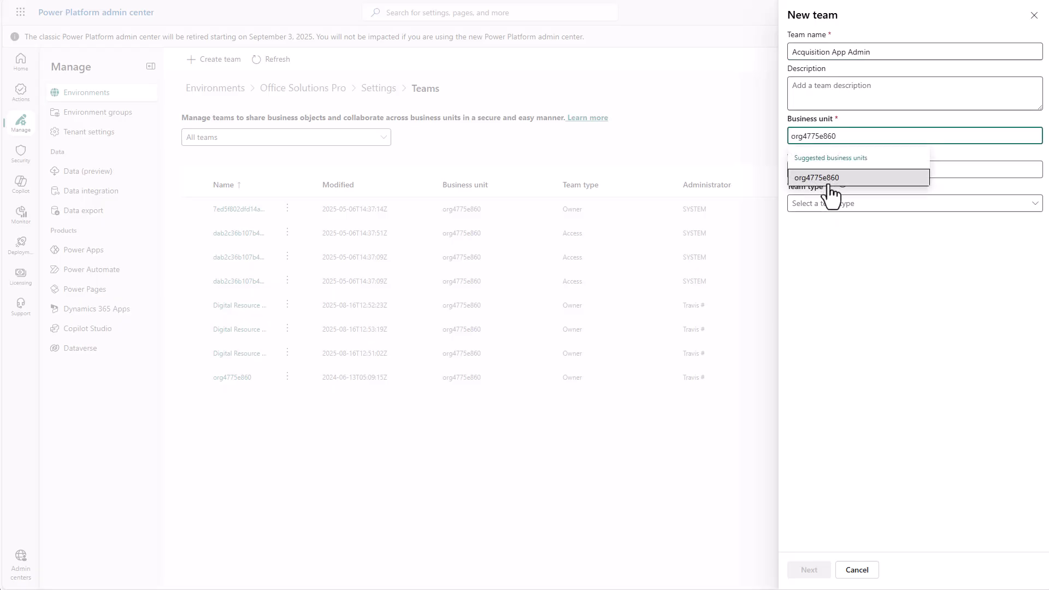
pyautogui.click(829, 178)
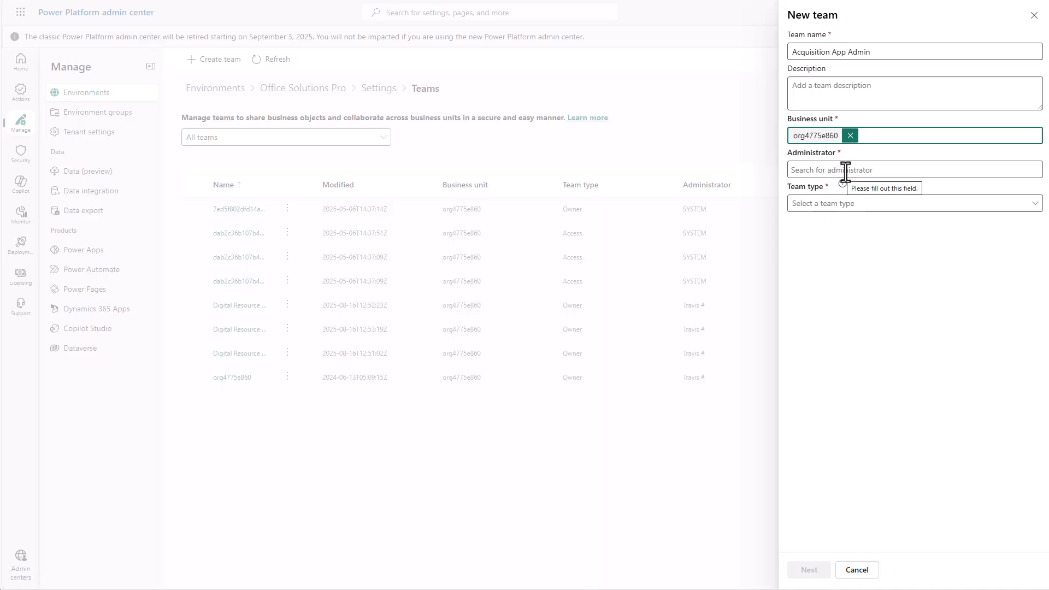
pyautogui.click(846, 171)
pyautogui.write('trav')
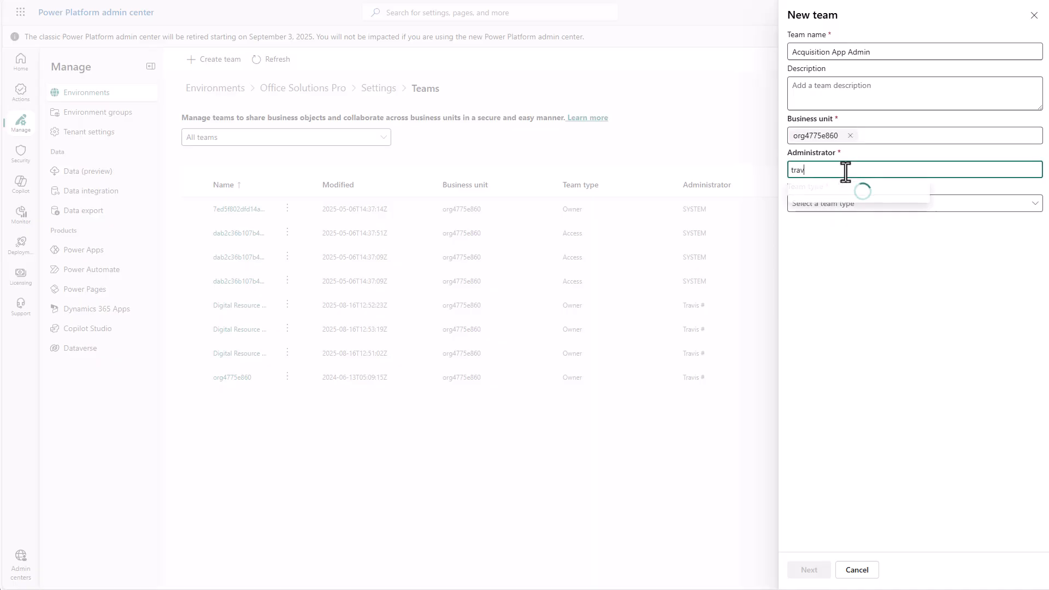
pyautogui.click(836, 188)
pyautogui.click(824, 203)
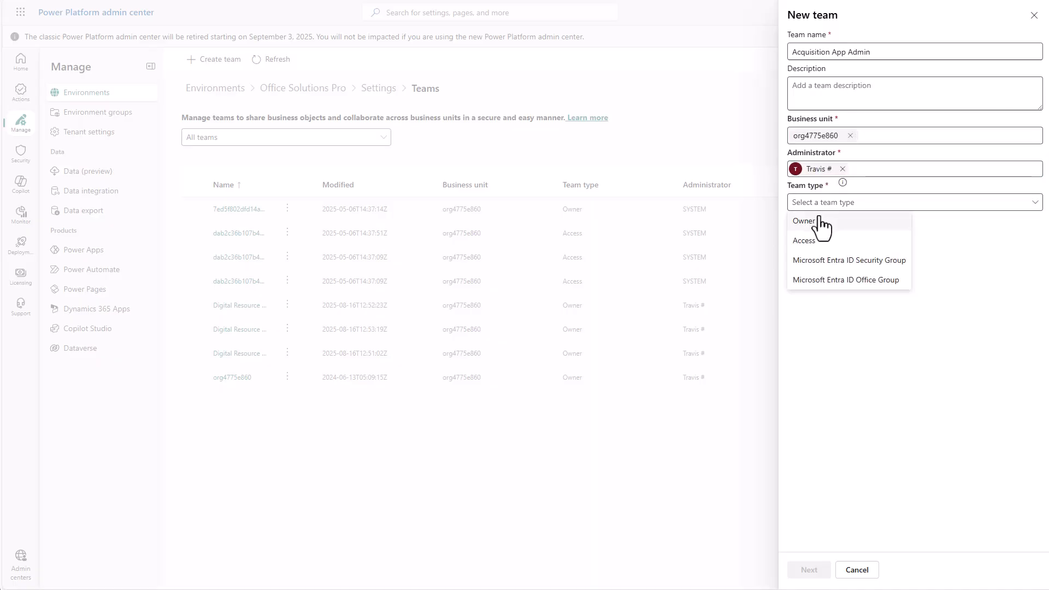
pyautogui.click(814, 222)
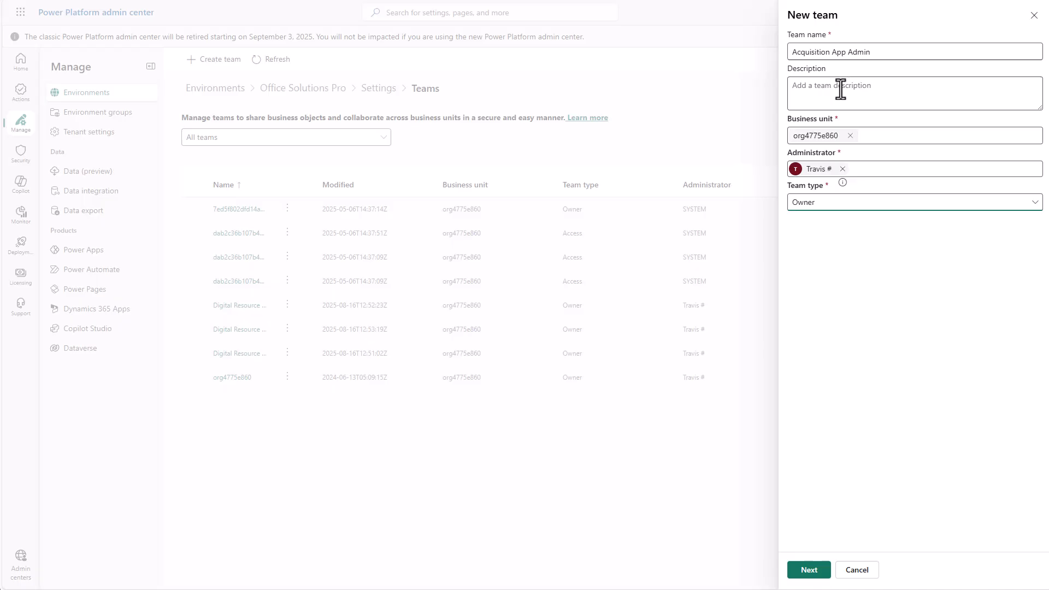
pyautogui.click(812, 577)
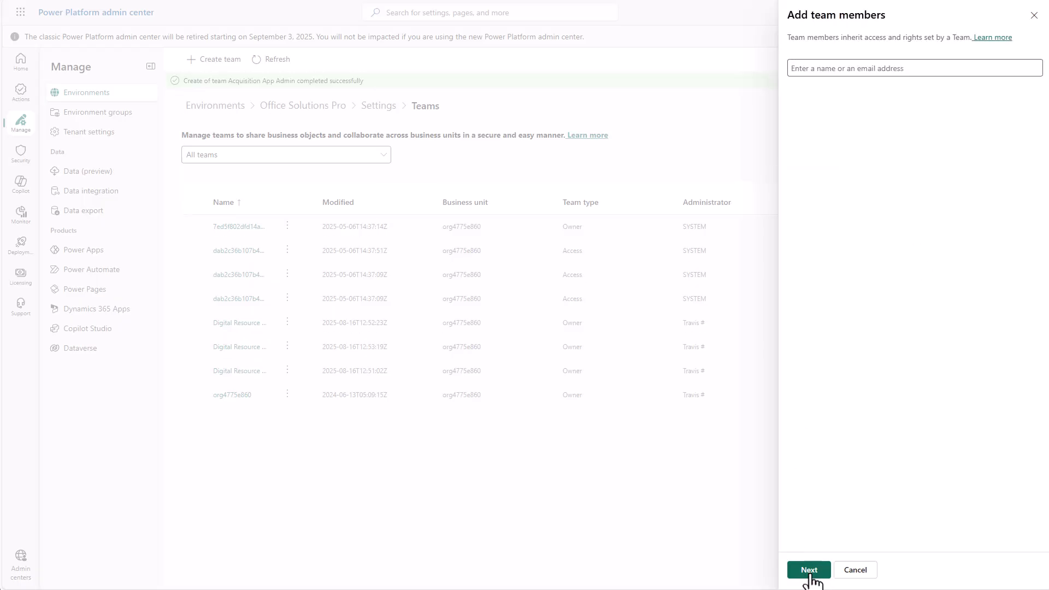
# - Skip adding members and assign only the Acquisition App Admin security role to the new team, confirming the assignment
pyautogui.click(807, 574)
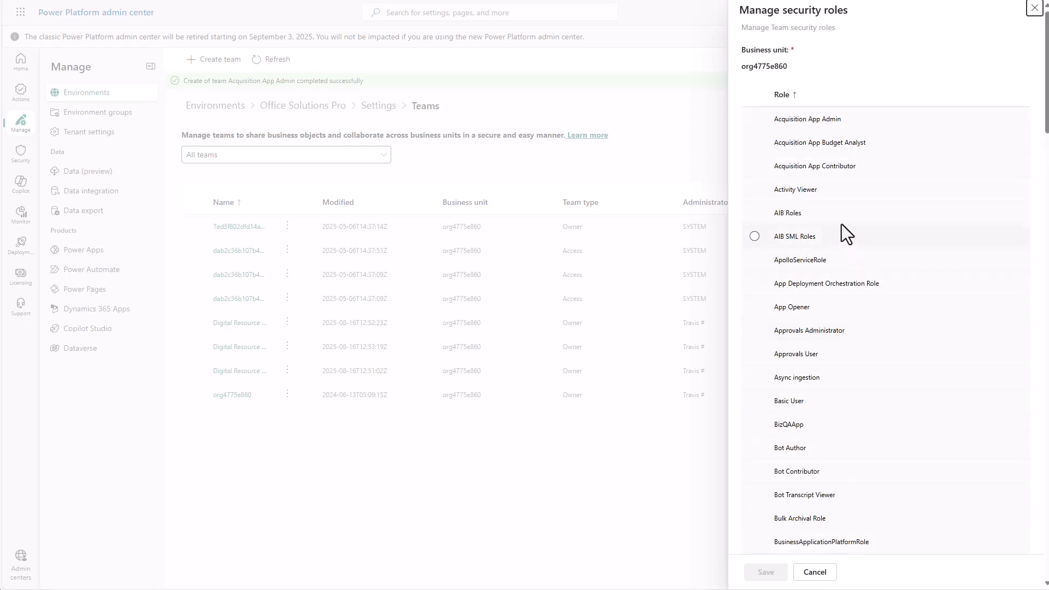
pyautogui.click(754, 119)
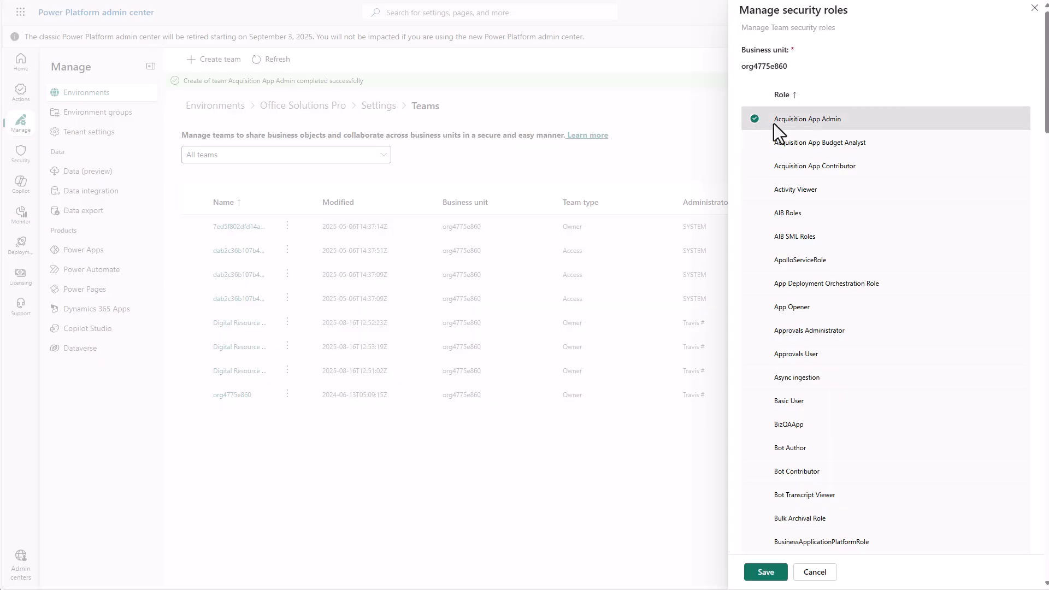
pyautogui.click(767, 572)
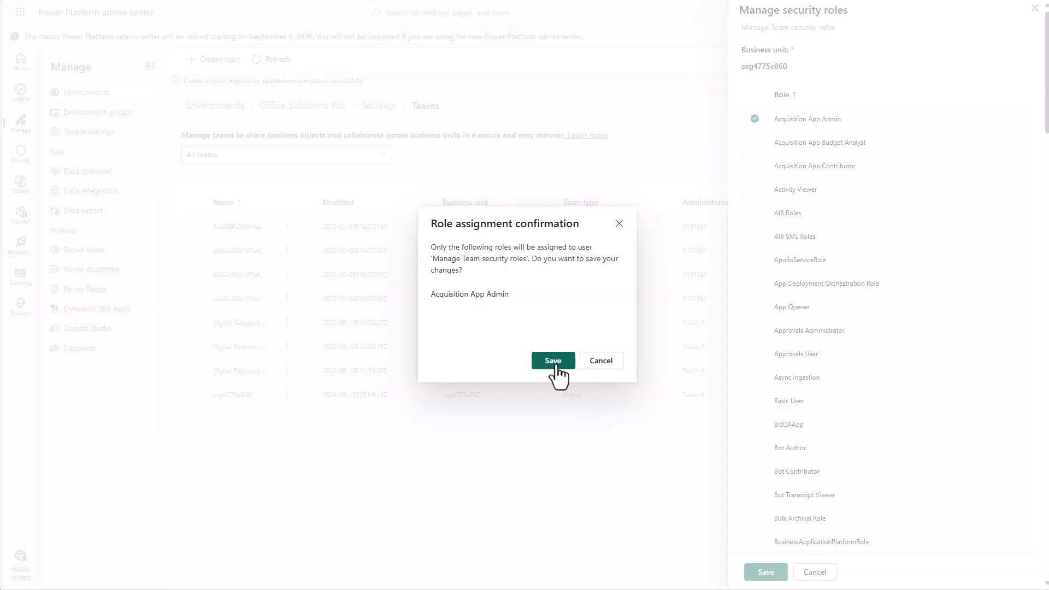
pyautogui.click(553, 361)
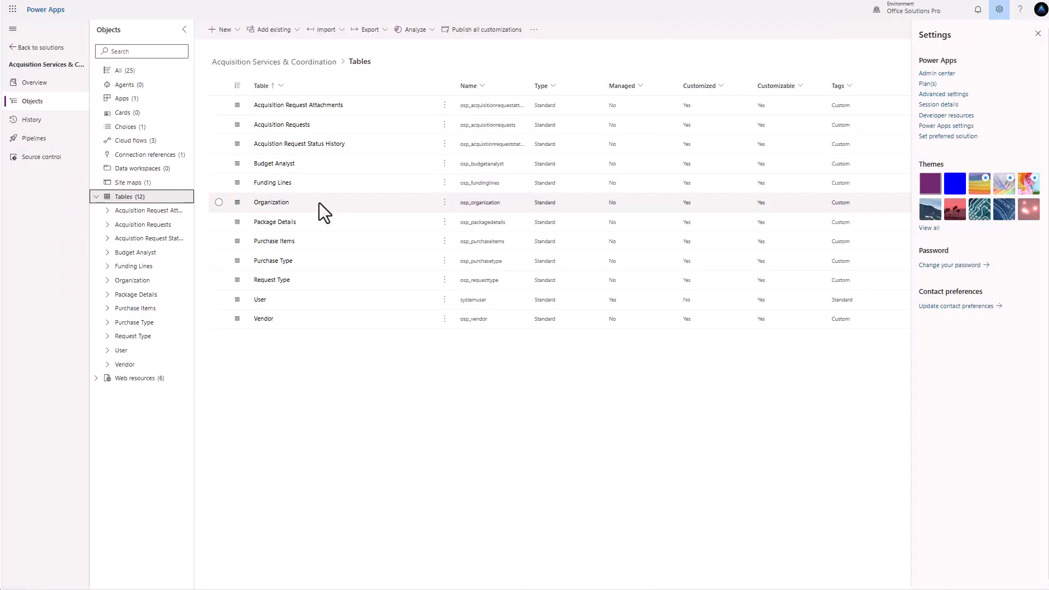
# - Switch to Power Apps, leave the solution for the environment's tables, find the Team table by searching for team, and open it
pyautogui.click(38, 49)
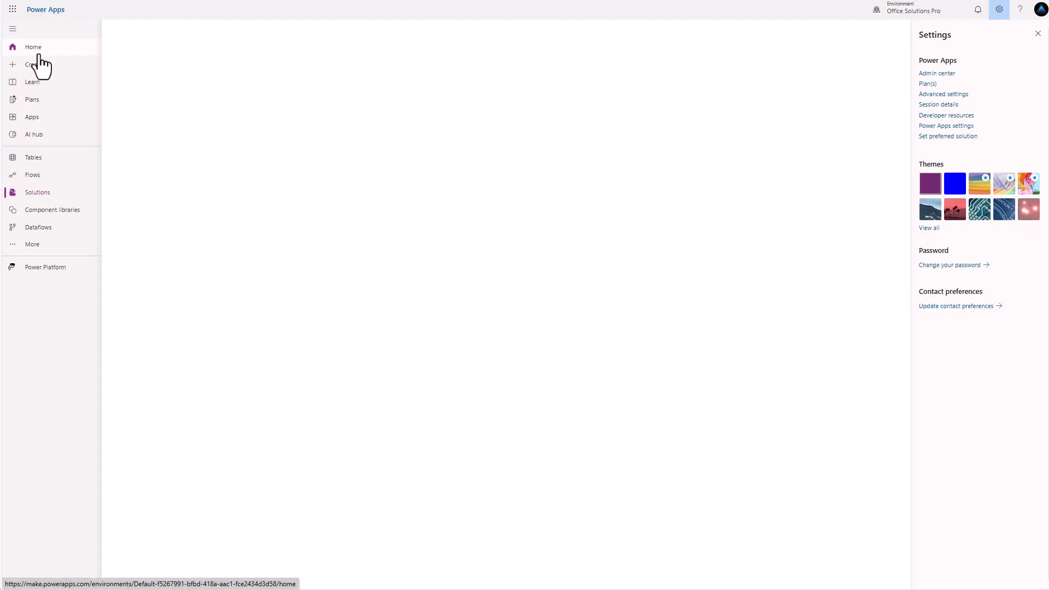
pyautogui.click(36, 158)
pyautogui.click(1037, 34)
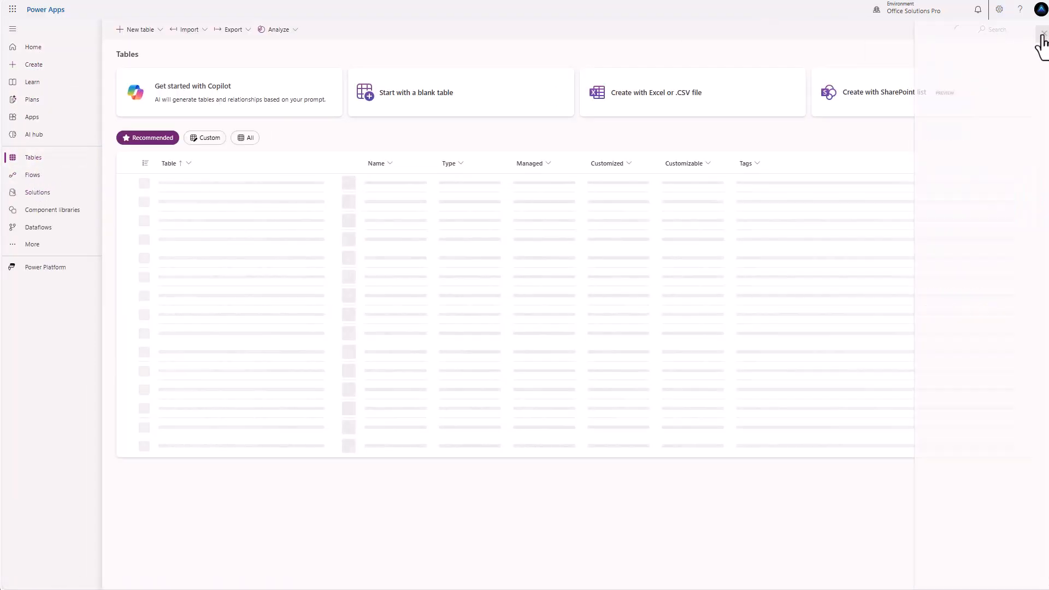
pyautogui.click(1000, 31)
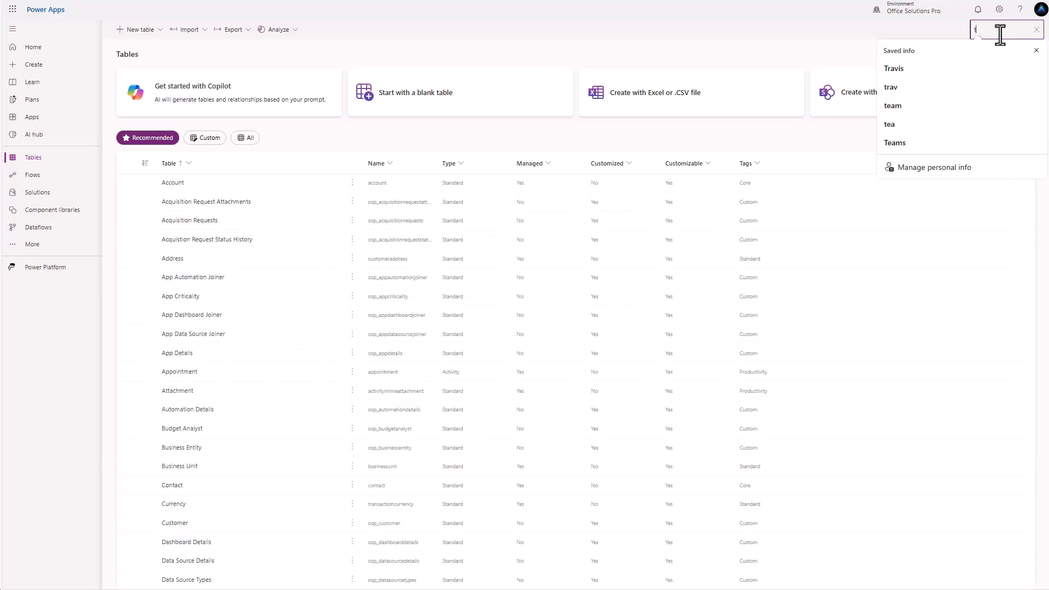
pyautogui.write('team')
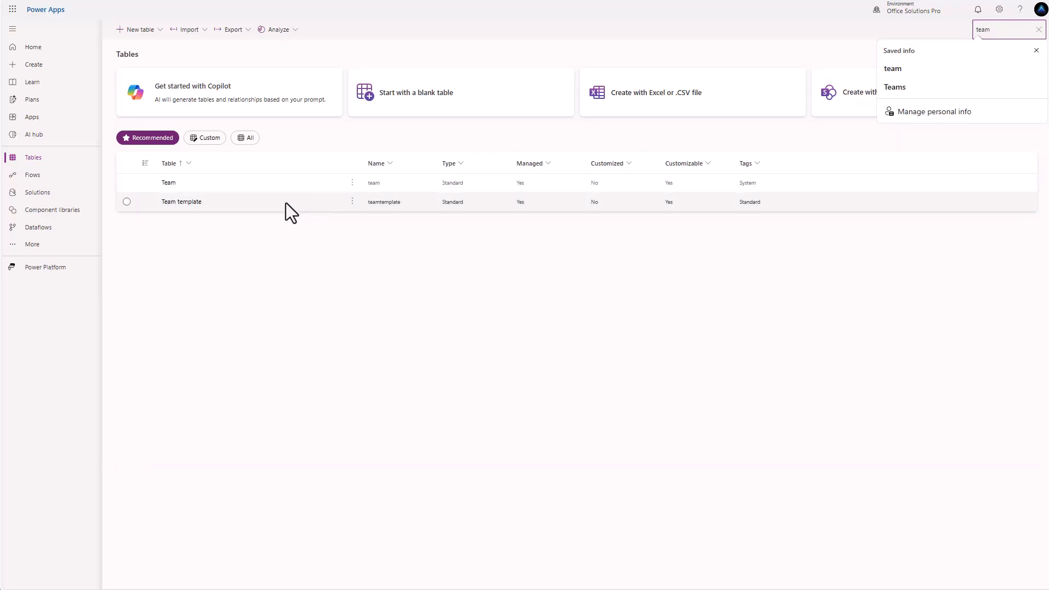
pyautogui.click(166, 187)
pyautogui.click(165, 184)
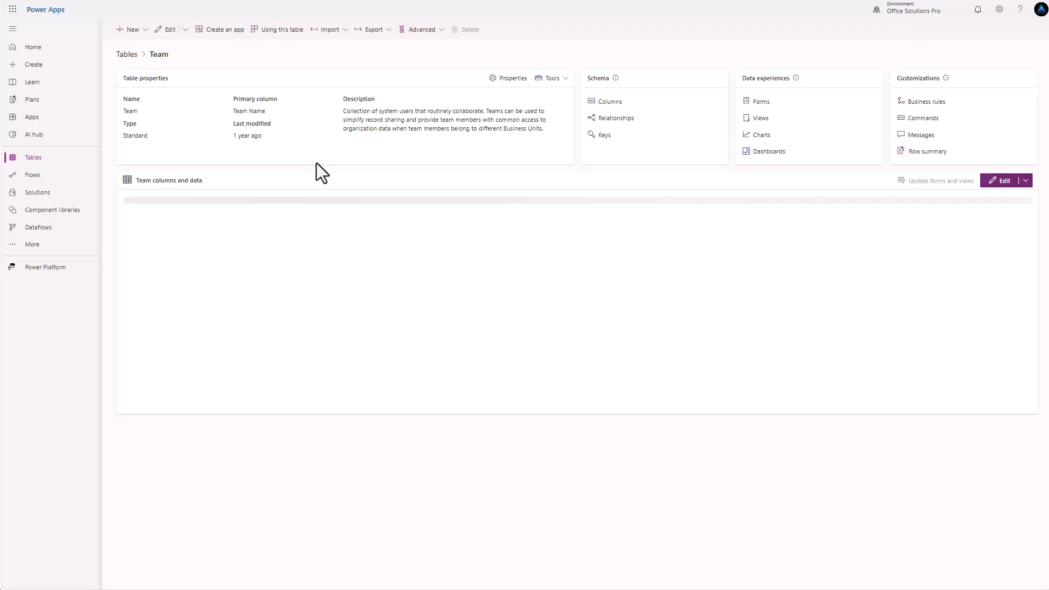
# - Examine the Team table's Modified Team Form, including its save-as-copy option, and compare it with the default Team form
pyautogui.click(762, 102)
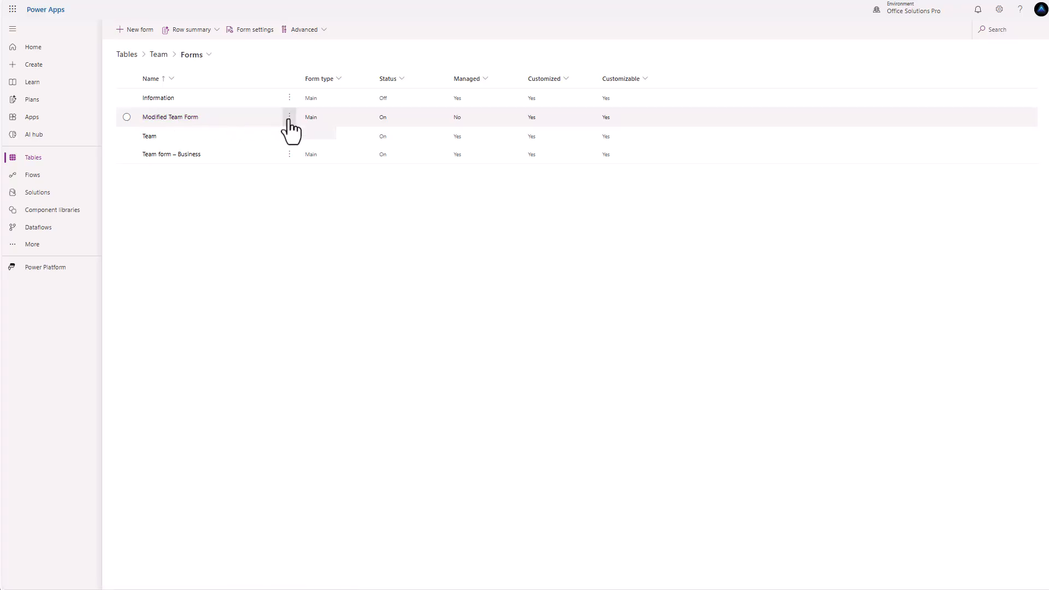
pyautogui.click(186, 117)
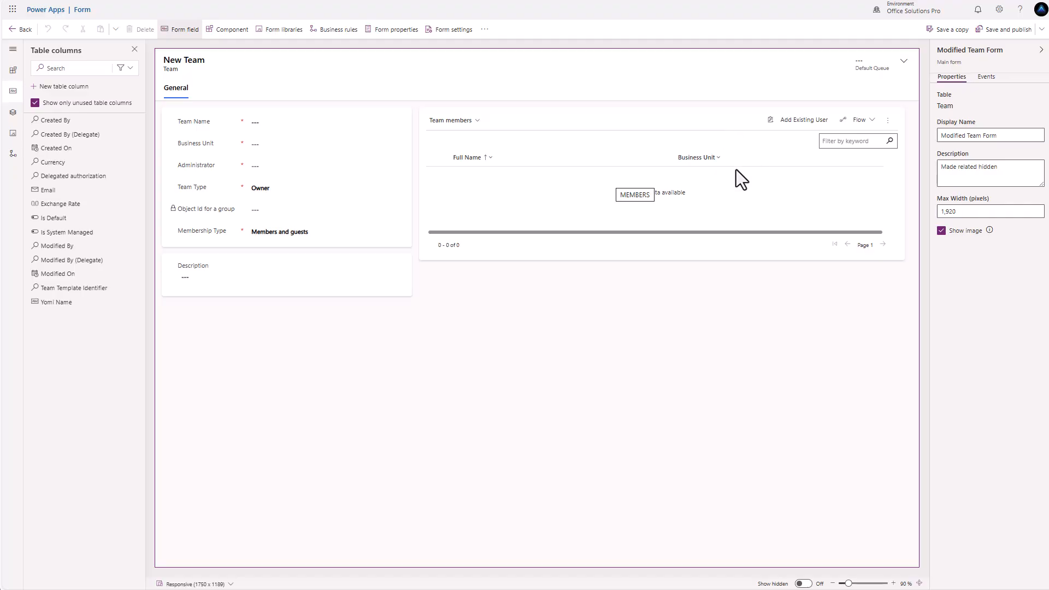
pyautogui.click(960, 33)
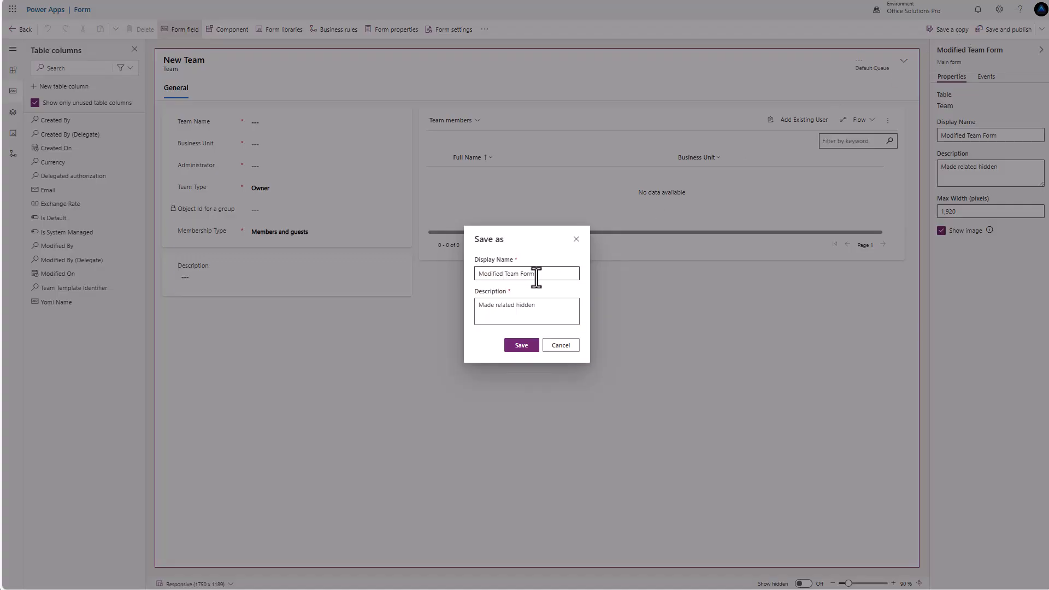
pyautogui.click(566, 345)
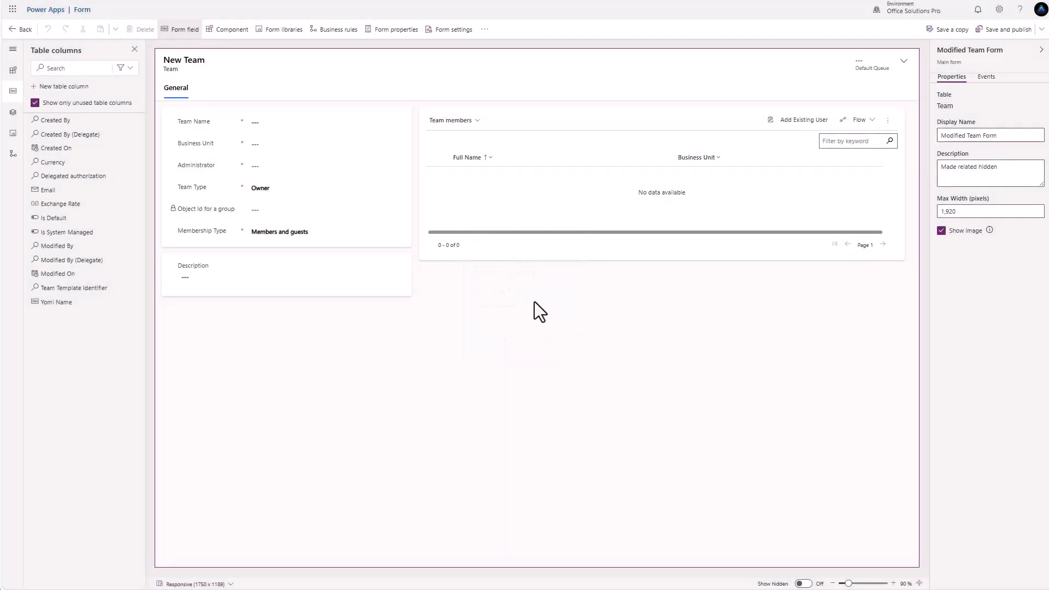
pyautogui.click(22, 29)
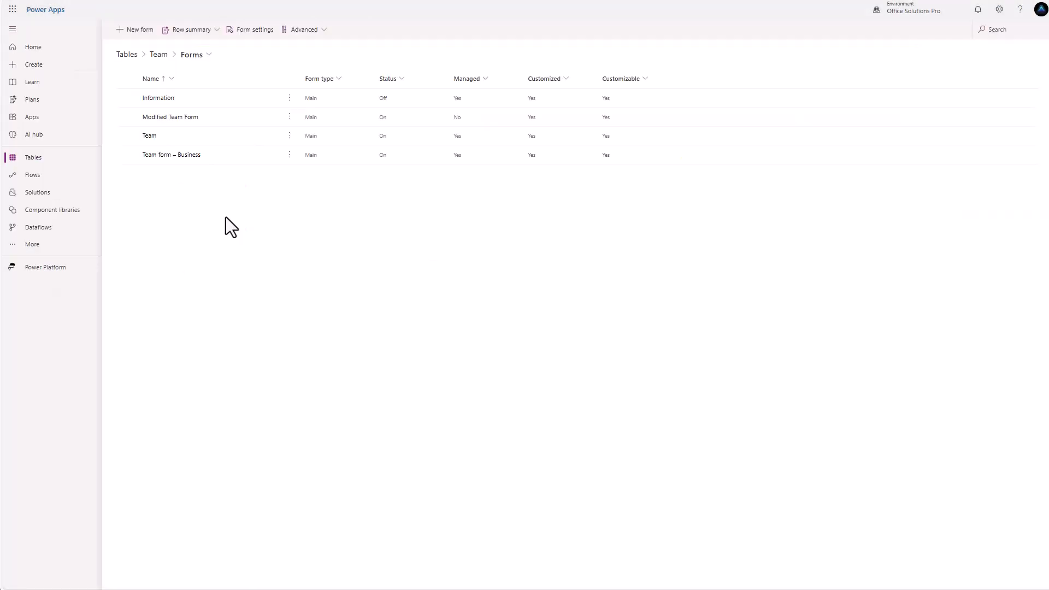
pyautogui.click(150, 140)
pyautogui.click(150, 136)
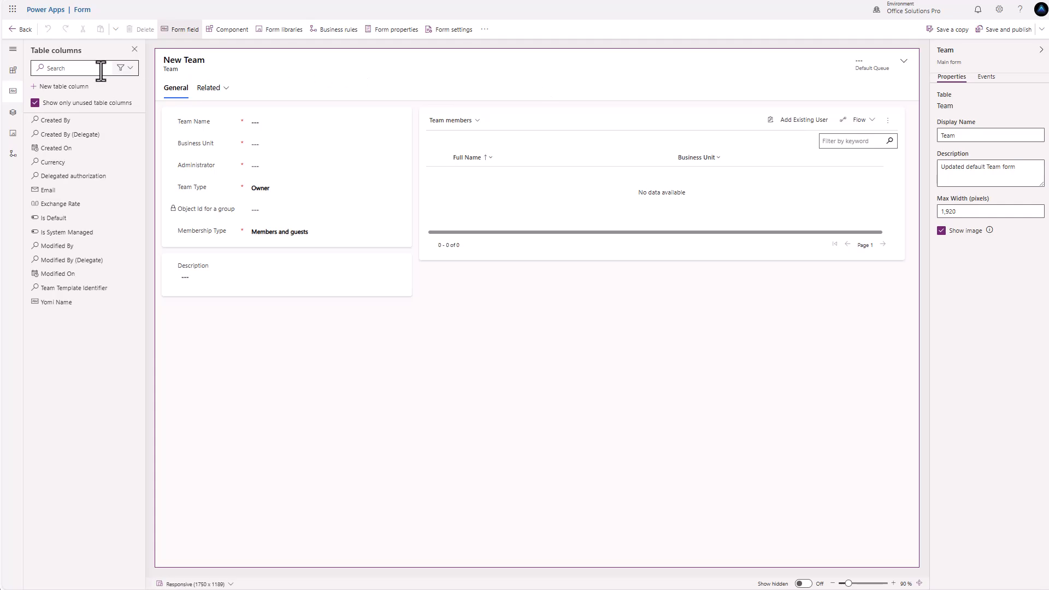
pyautogui.click(17, 36)
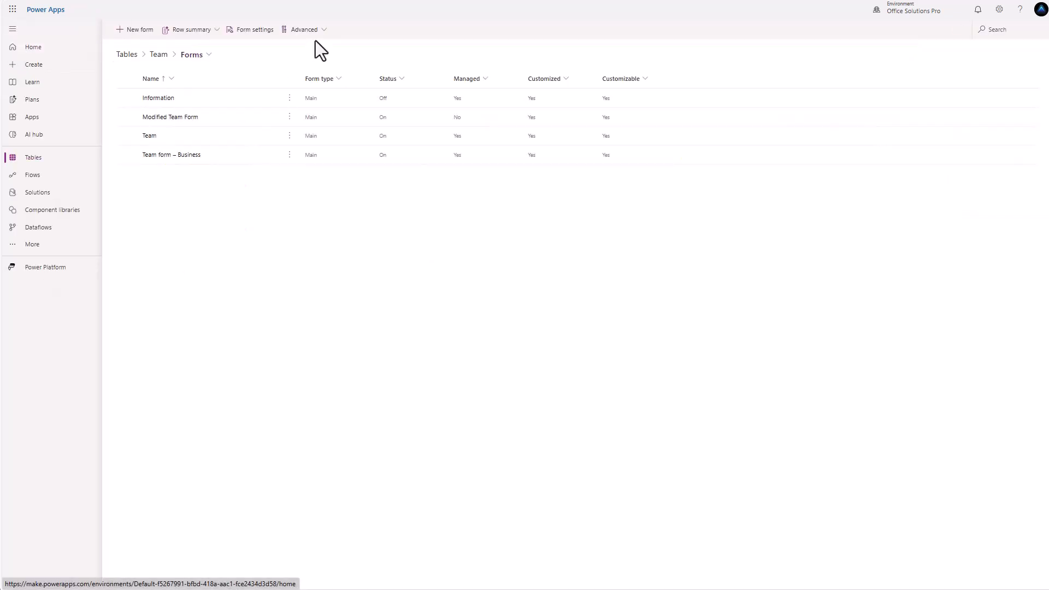
# - Go to the Team table's views and open the existing Digital Resource Tracker Teams view
pyautogui.click(158, 55)
pyautogui.click(757, 122)
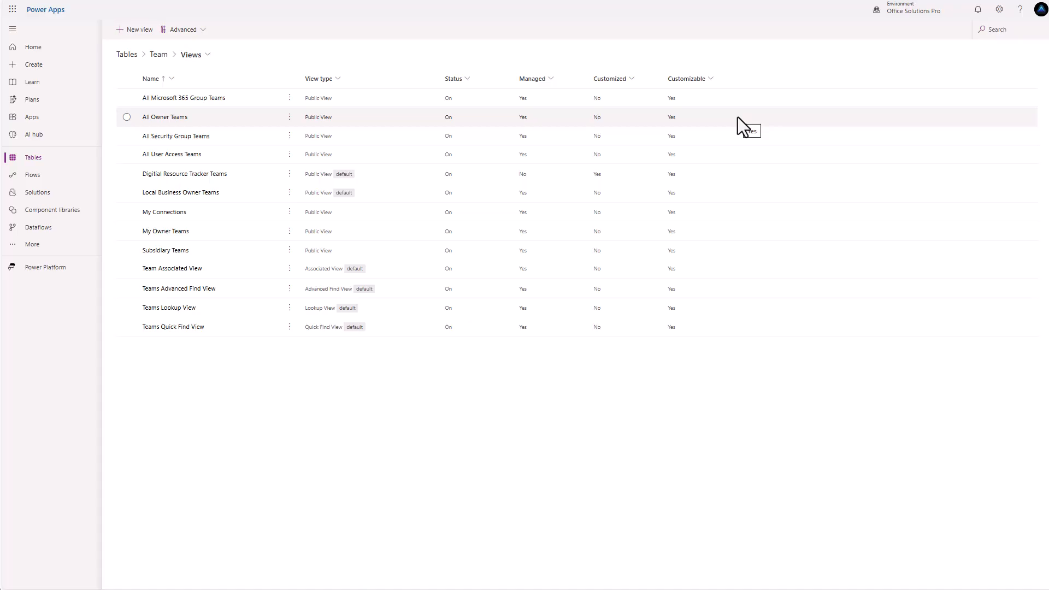
pyautogui.click(200, 180)
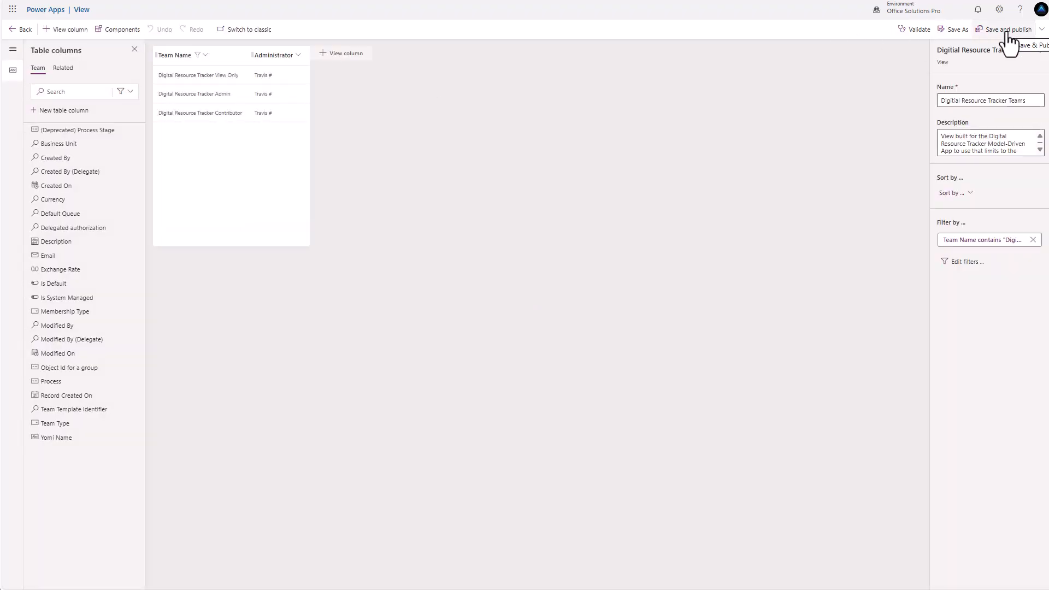
# - Start saving the view as a copy named Acquisition Services & Coordination Teams
pyautogui.click(951, 30)
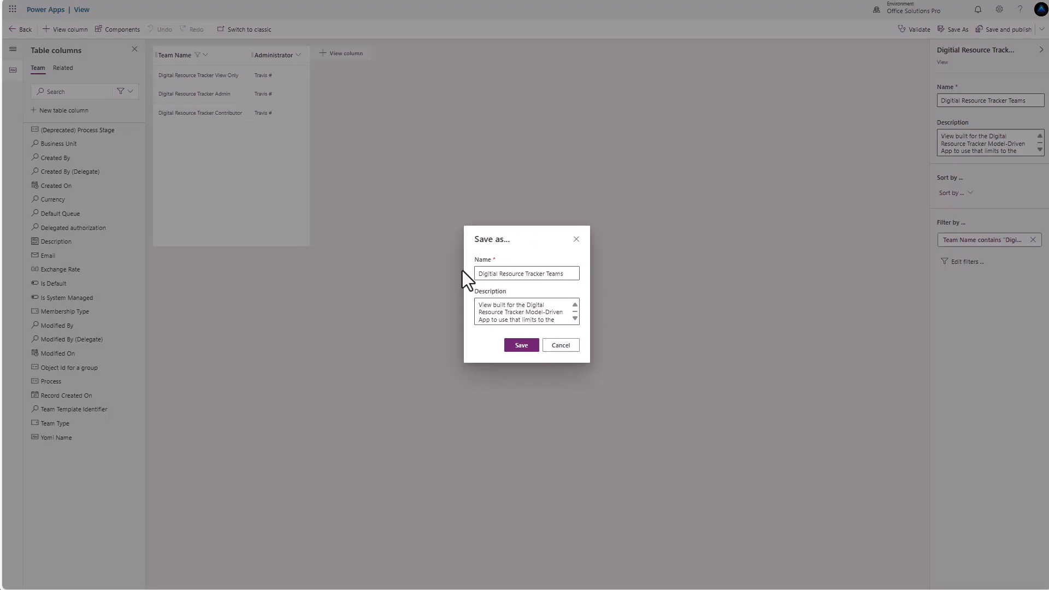
pyautogui.moveTo(524, 273); pyautogui.dragTo(421, 267)
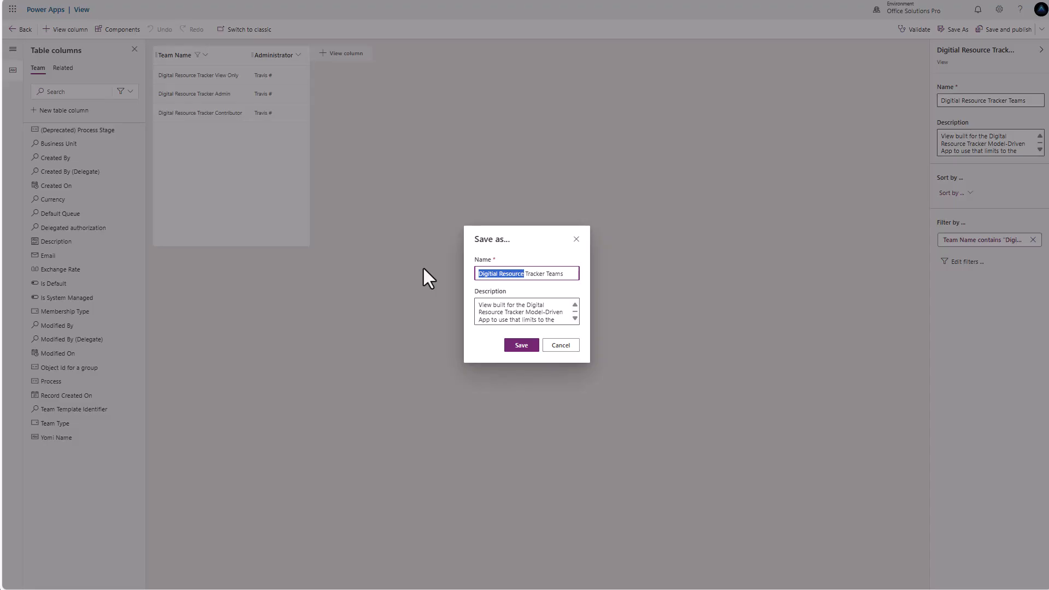
pyautogui.write('Acquisition')
pyautogui.press('Delete')
pyautogui.press('Delete')
pyautogui.press('Delete')
pyautogui.press('Delete')
pyautogui.press('Delete')
pyautogui.press('Delete')
pyautogui.press('Delete')
pyautogui.press('Delete')
pyautogui.write('Services')
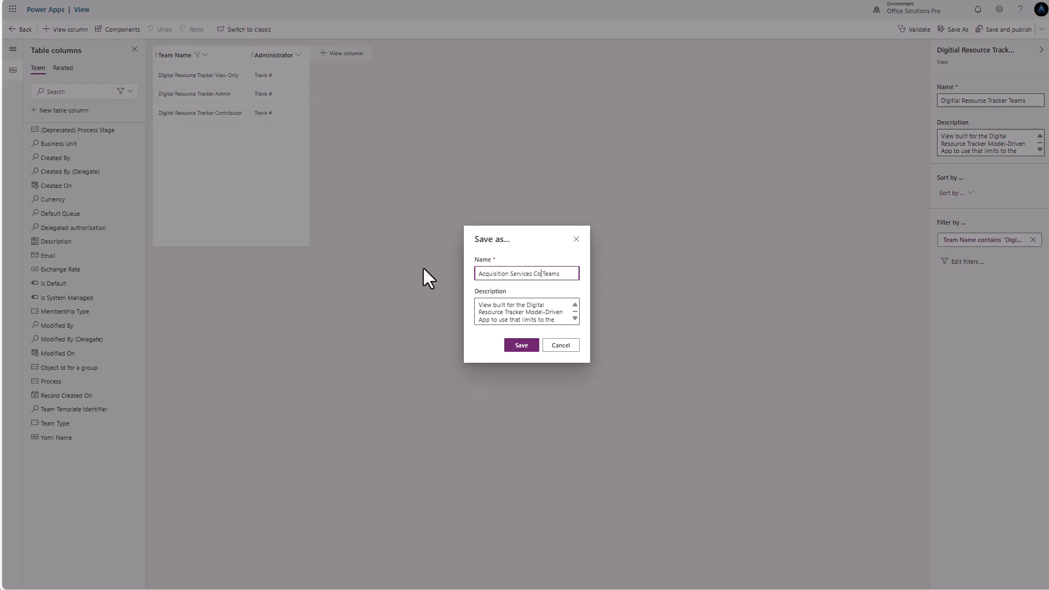
pyautogui.write(' & Coordination')
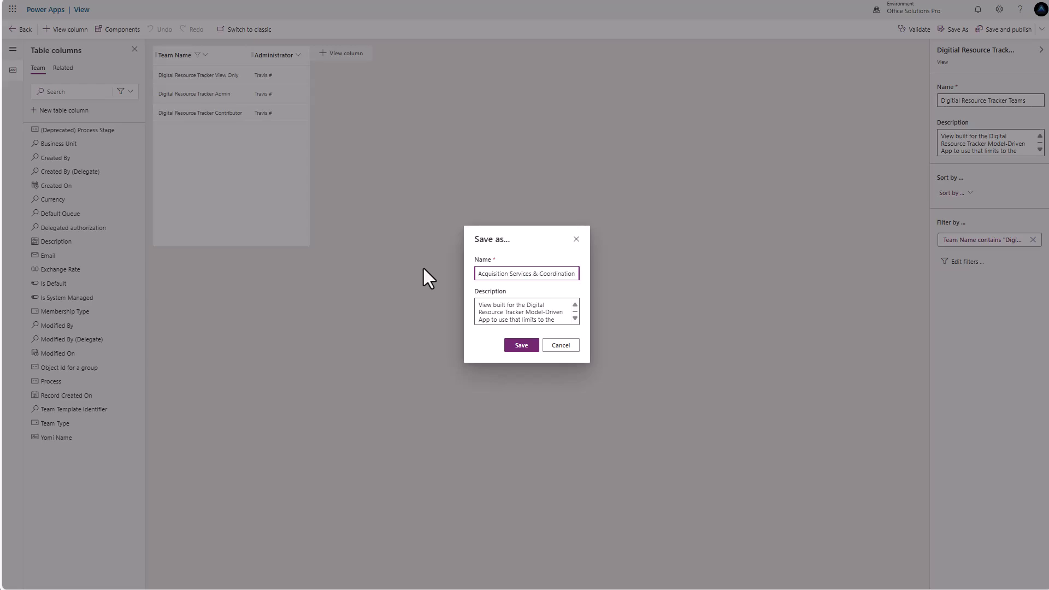
# - Clear the description of the view copy and save it
pyautogui.click(534, 306)
pyautogui.hotkey('ctrl', 'a')
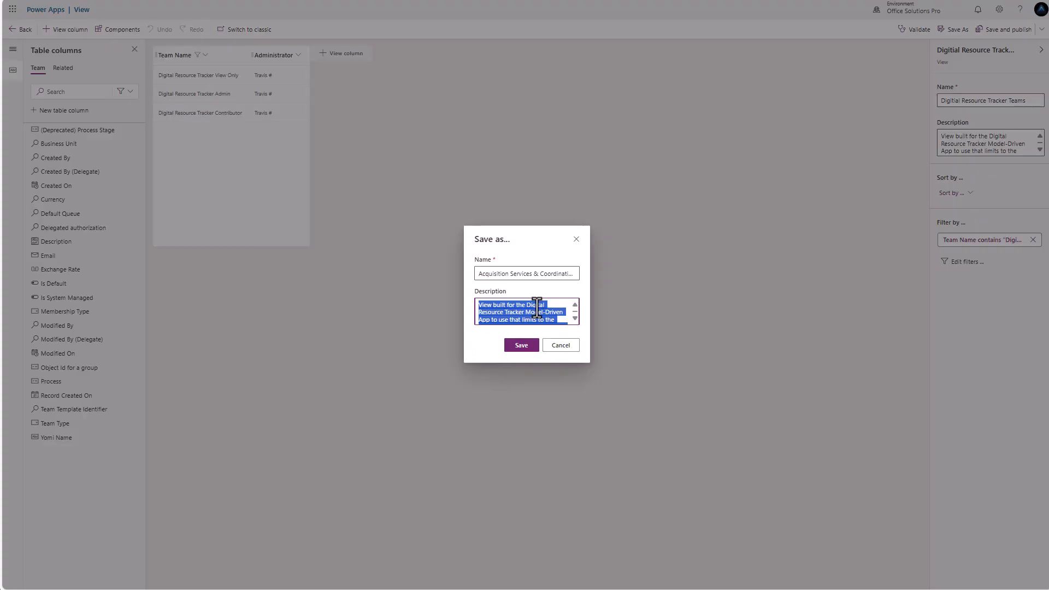
pyautogui.press('BackSpace')
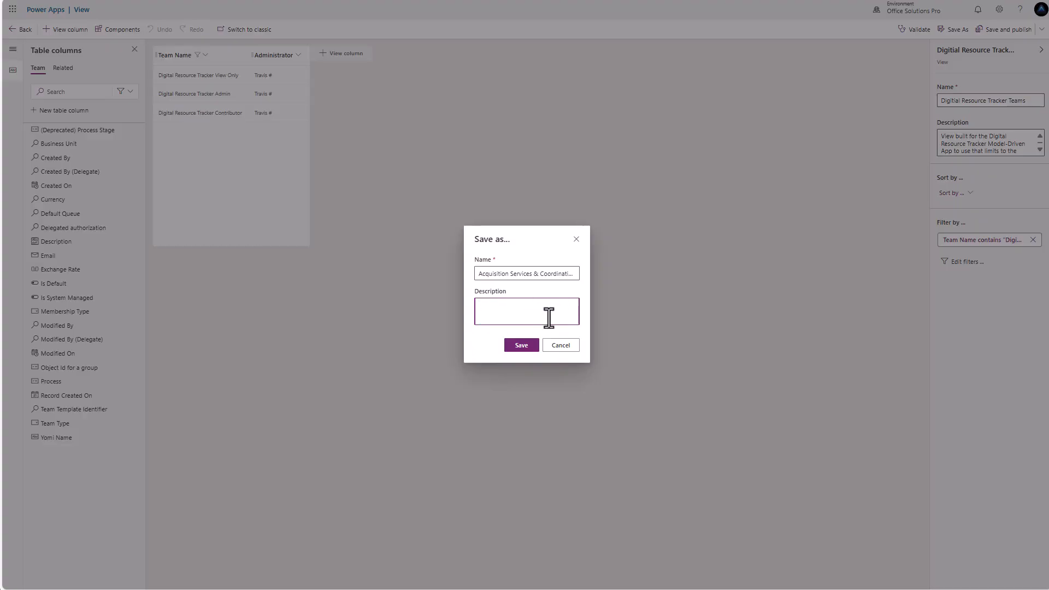
pyautogui.click(523, 347)
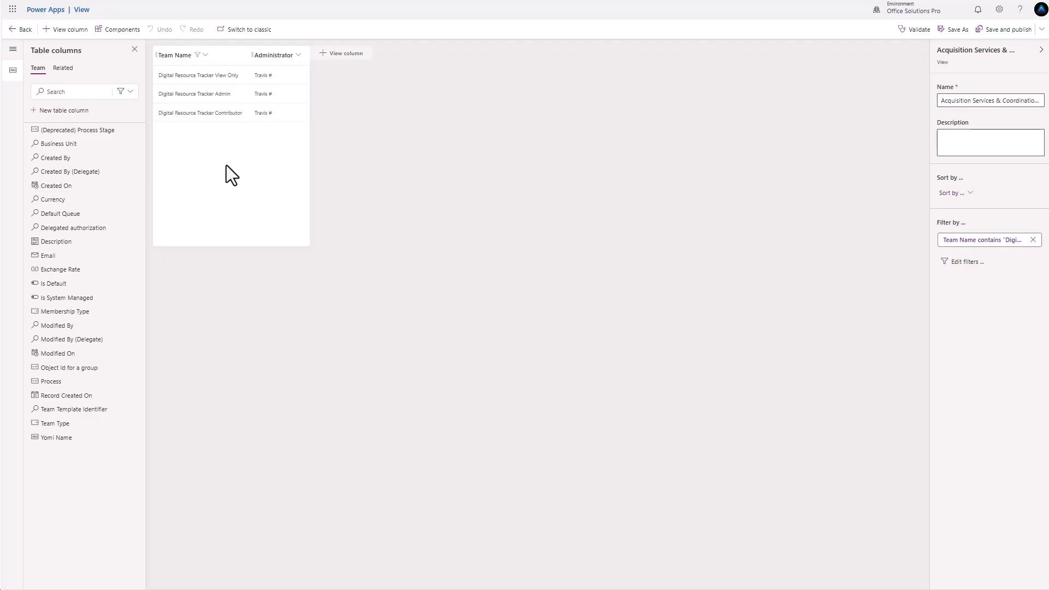
# - Change the new view's Team Name filter to contain Acquisition, and save and publish the view
pyautogui.click(986, 243)
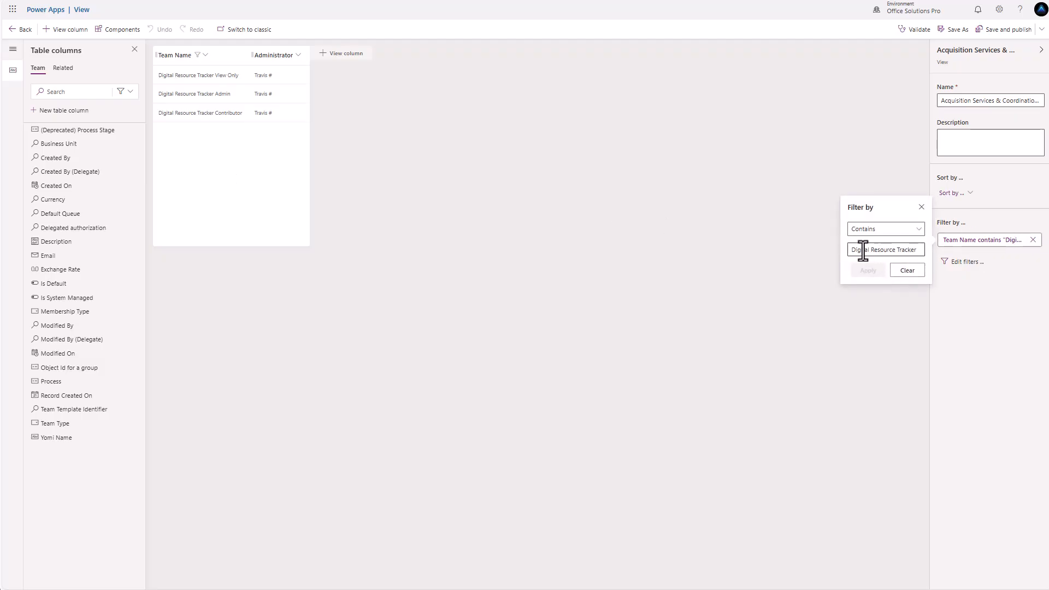
pyautogui.moveTo(851, 250); pyautogui.dragTo(930, 247)
pyautogui.write('Acquisition')
pyautogui.click(867, 271)
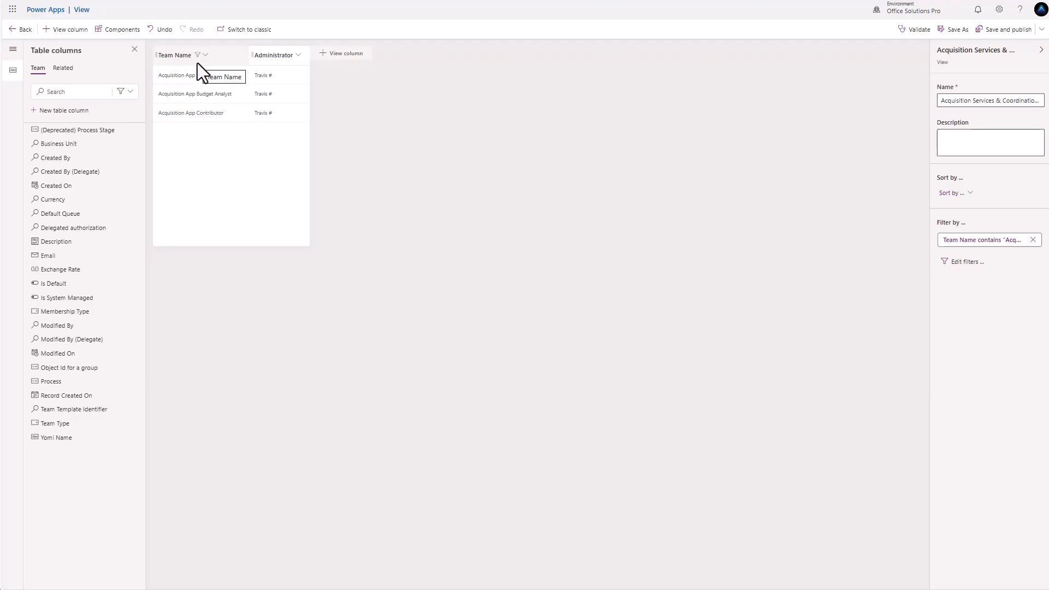
pyautogui.click(991, 30)
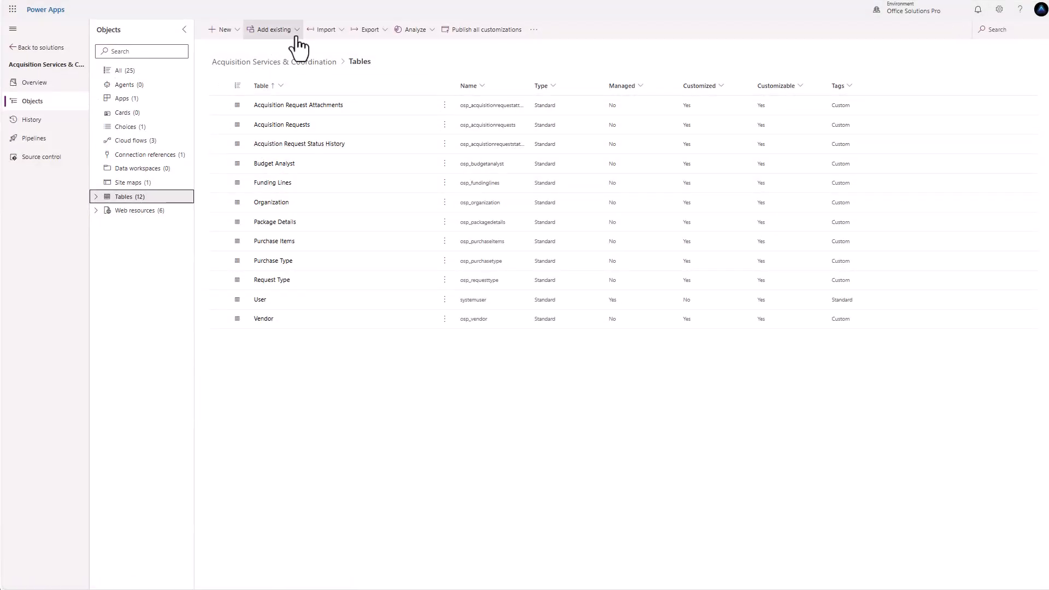
# - Select the existing Team table for adding to the Acquisition Services & Coordination solution and proceed to its object selection
pyautogui.click(296, 31)
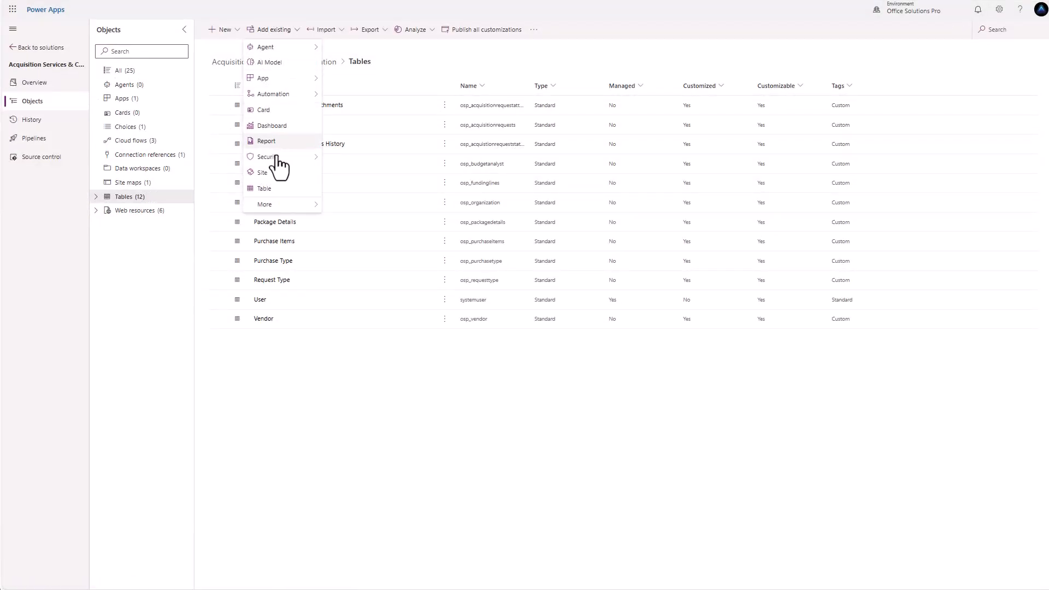
pyautogui.click(265, 189)
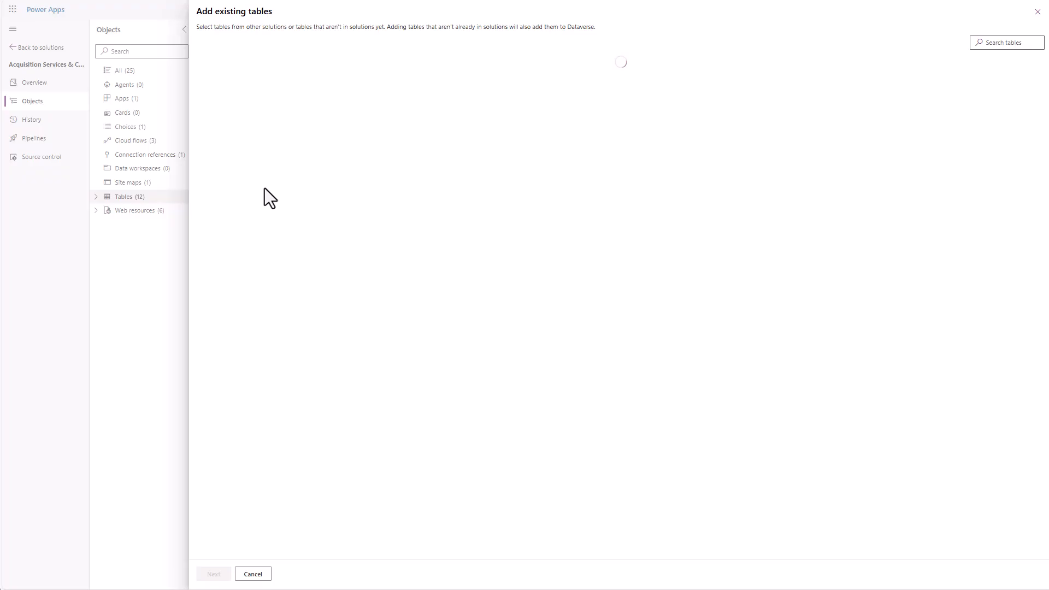
pyautogui.click(989, 44)
pyautogui.write('team')
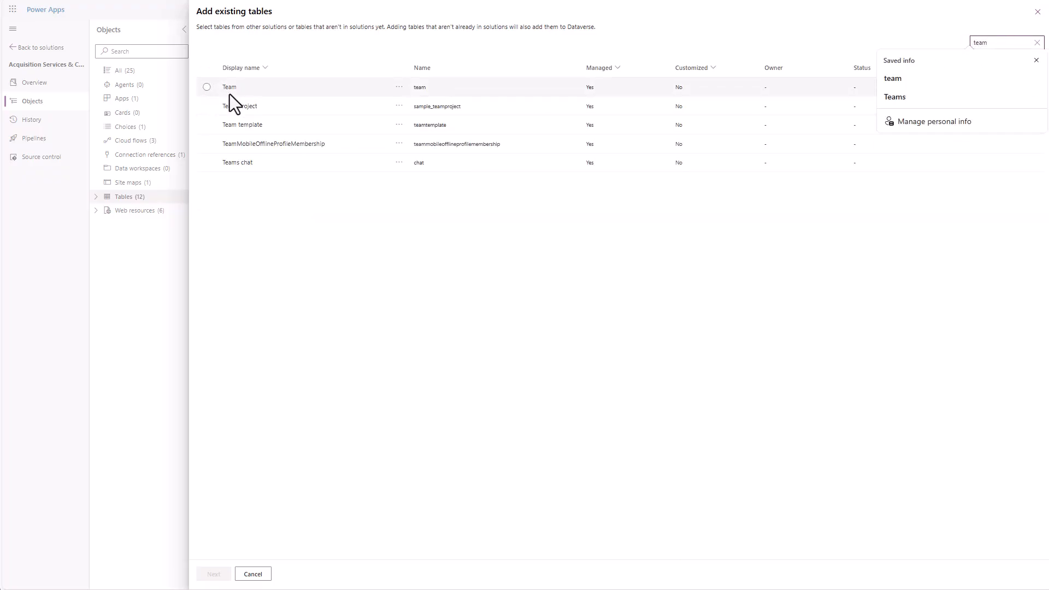
pyautogui.click(207, 87)
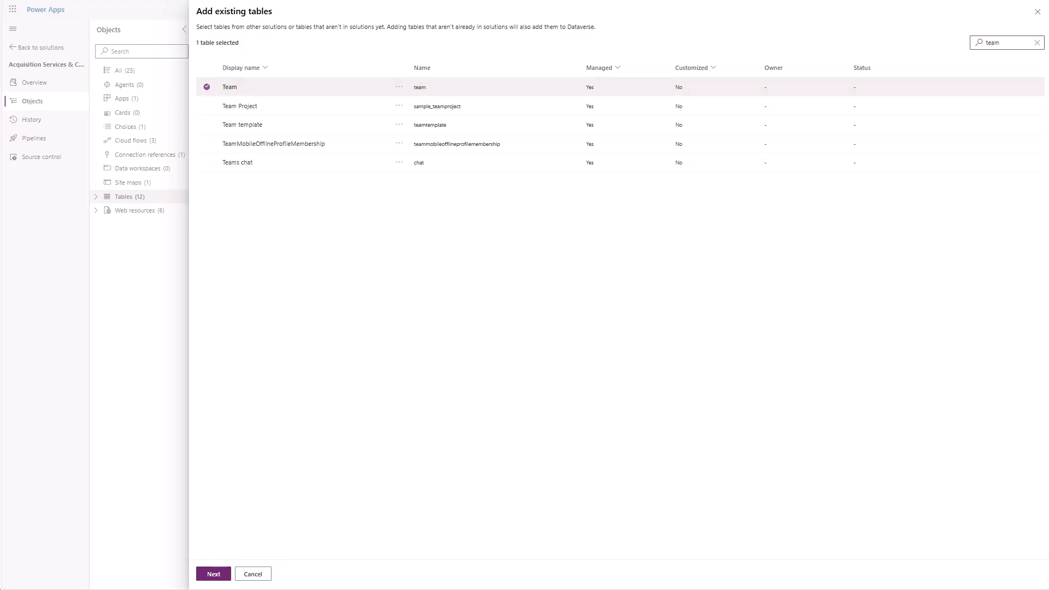
pyautogui.click(213, 573)
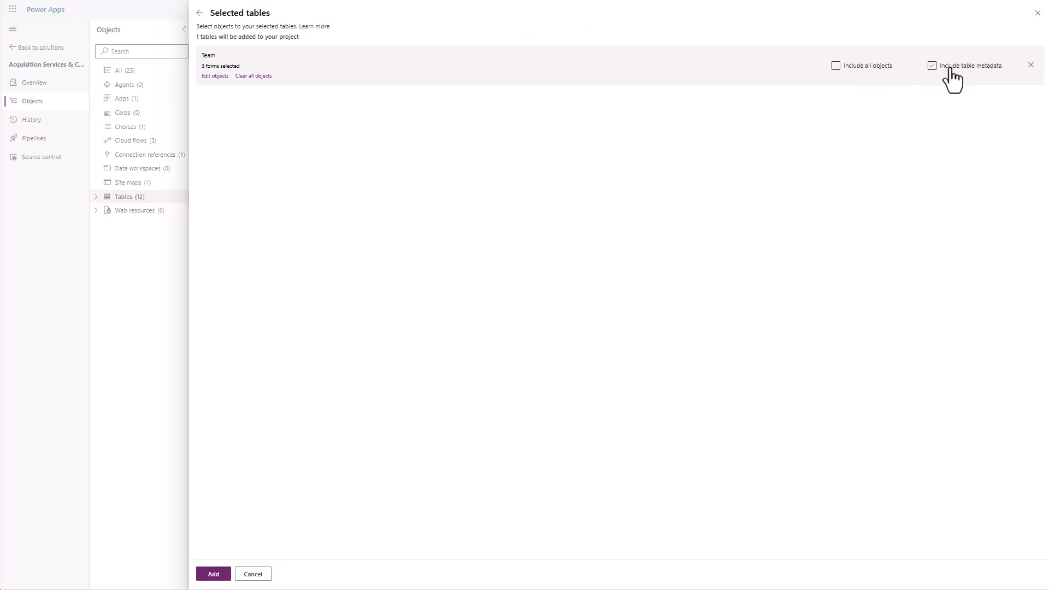
# - Edit the Team table's included forms so that only Modified Team Form is selected, excluding Information, Team and Team form – Business
pyautogui.click(212, 78)
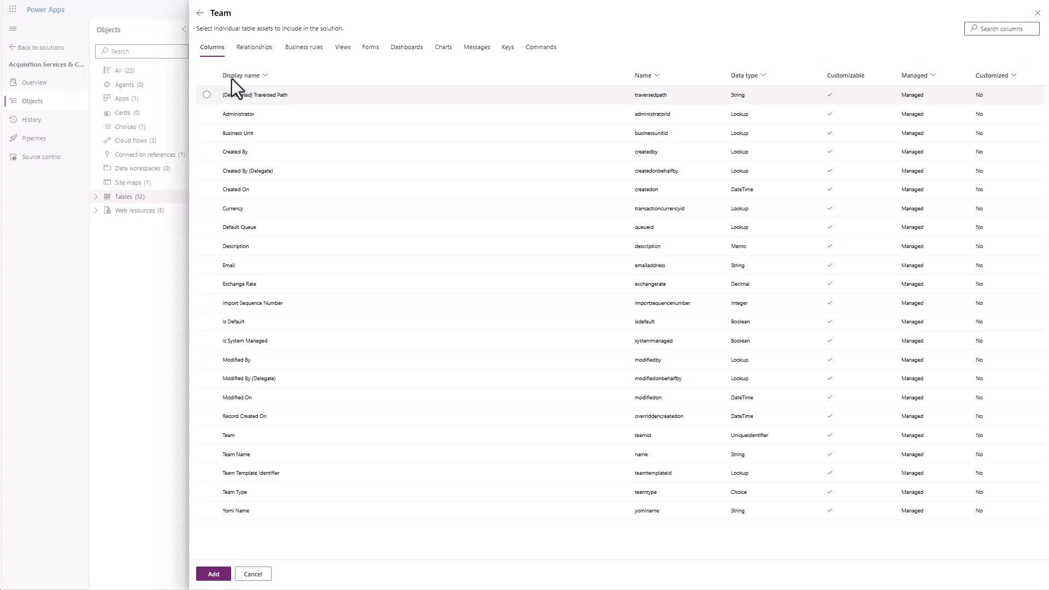
pyautogui.click(372, 51)
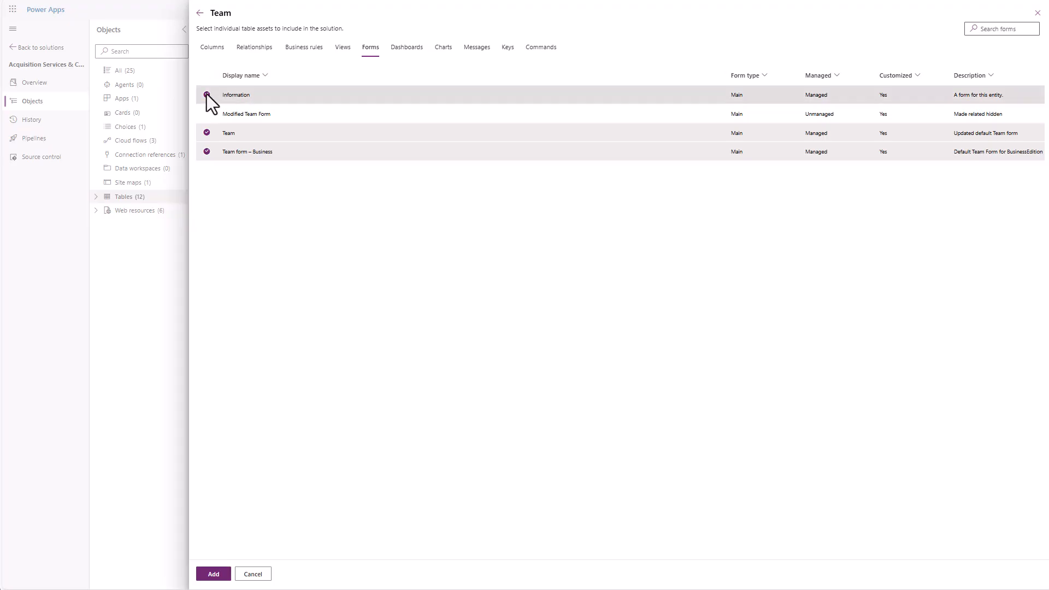
pyautogui.click(207, 132)
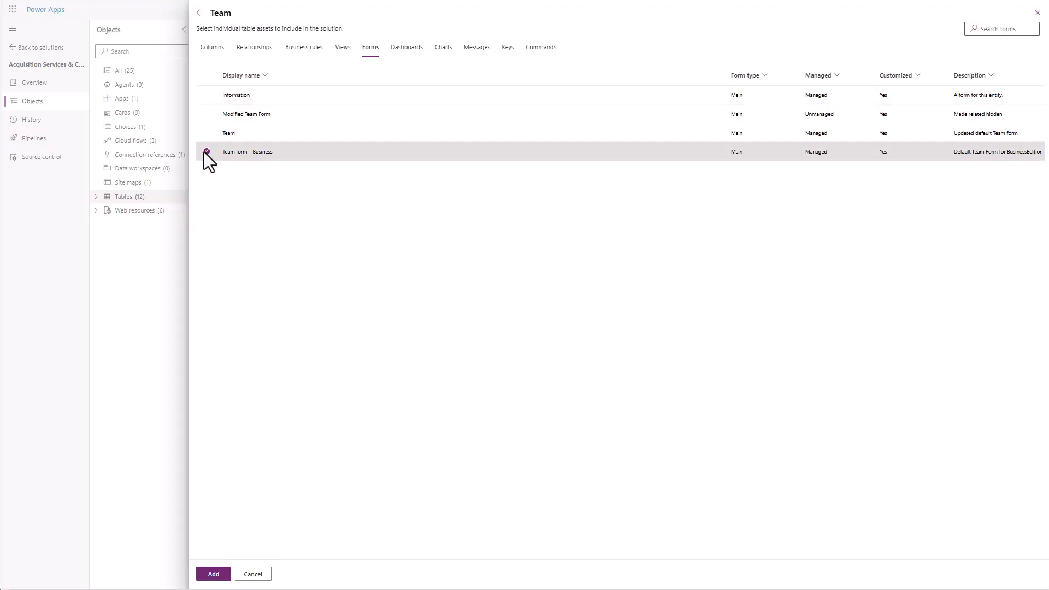
pyautogui.click(206, 151)
pyautogui.click(207, 114)
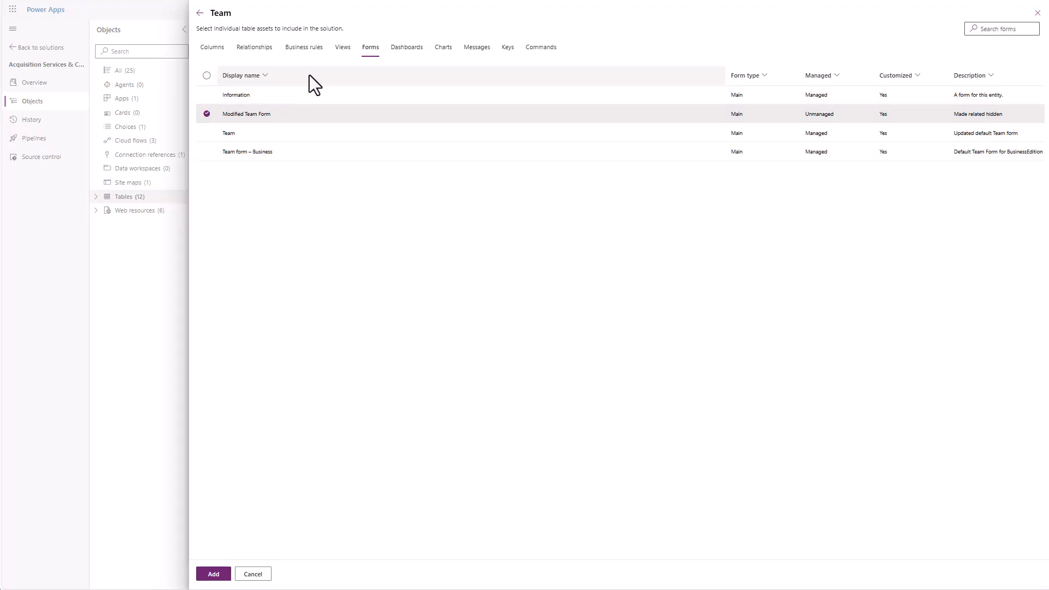
# - Include the Acquisition Services & Coordination Teams view and add the Team table to the solution
pyautogui.click(344, 54)
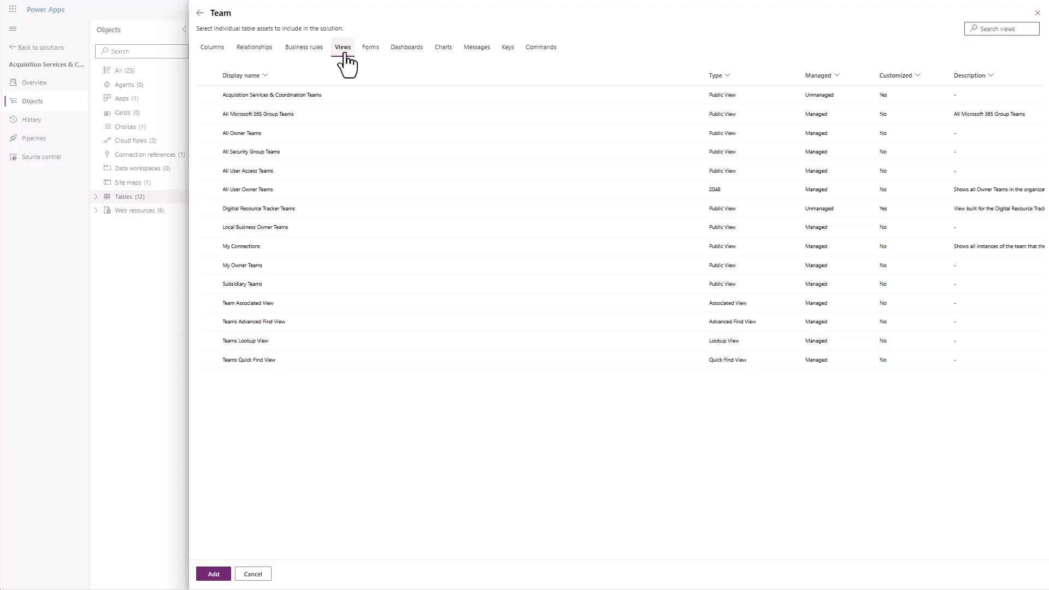
pyautogui.click(207, 96)
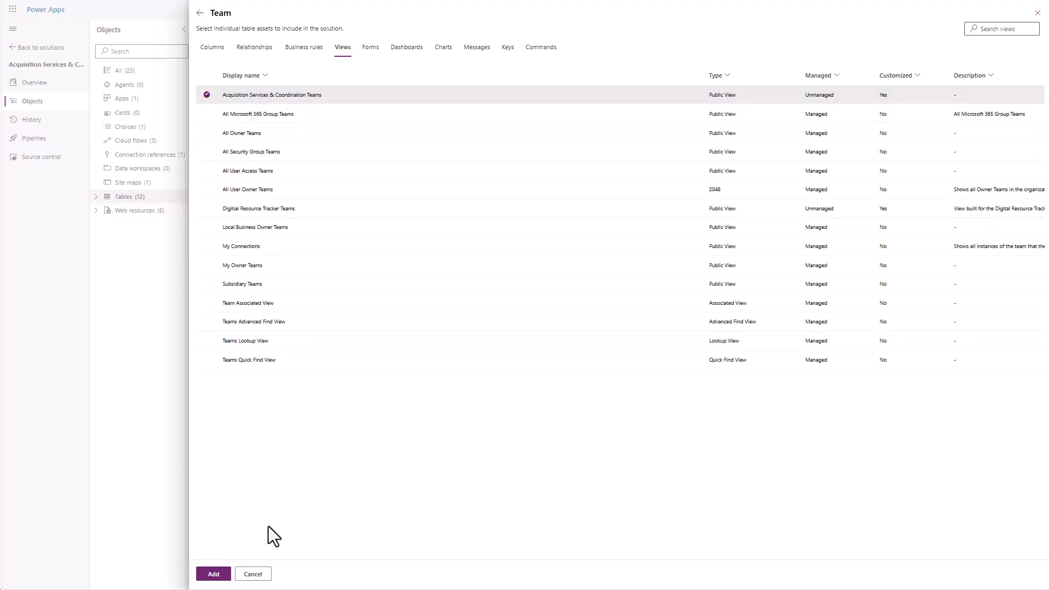
pyautogui.click(214, 574)
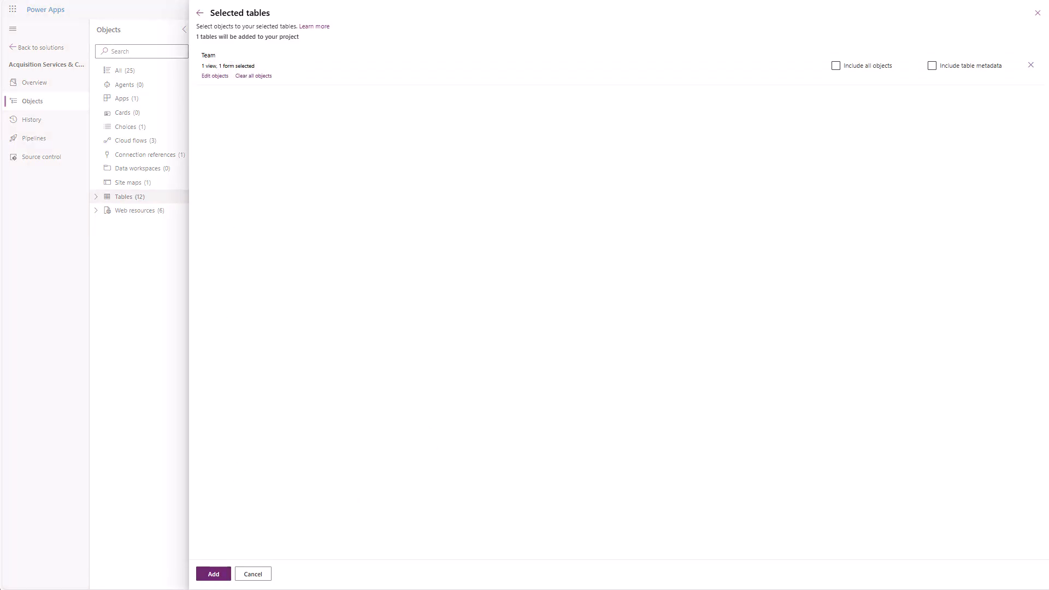
pyautogui.click(213, 574)
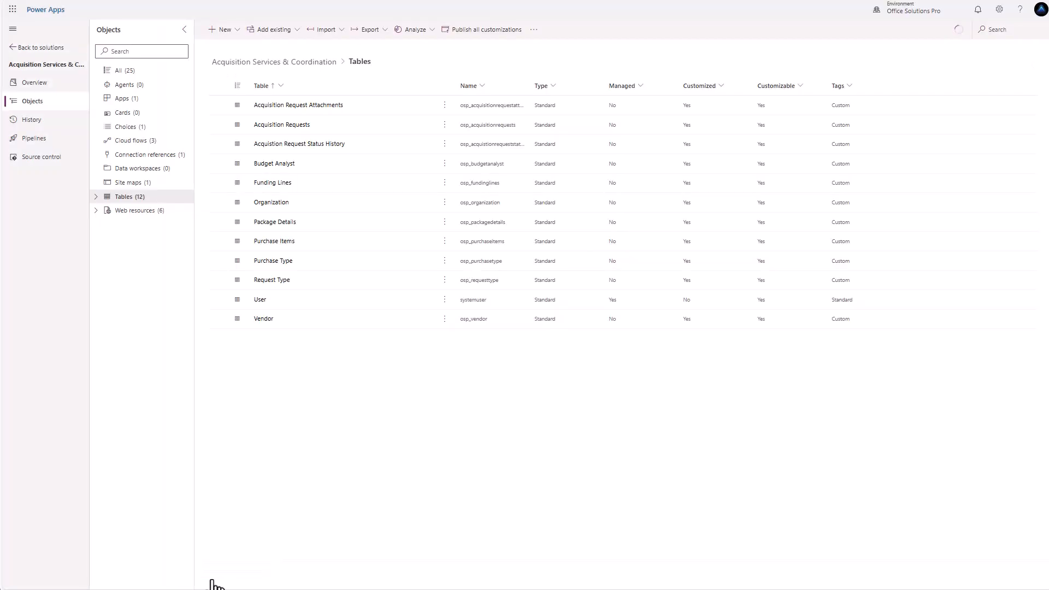
# - Set Acquisition Services & Coordination Teams as the Team table's default view in the solution and check the table's forms
pyautogui.click(123, 198)
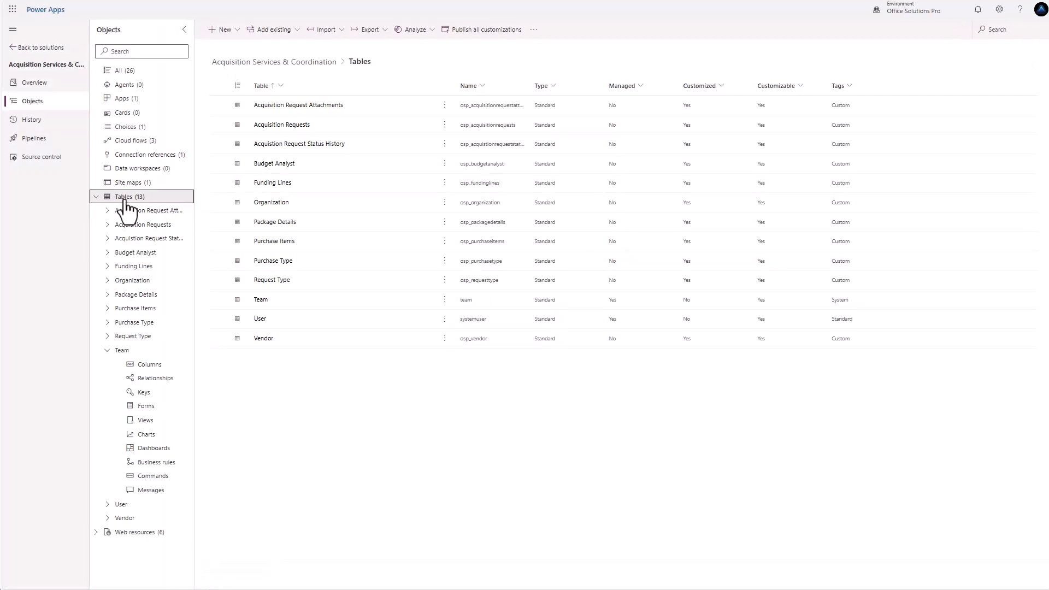
pyautogui.click(264, 306)
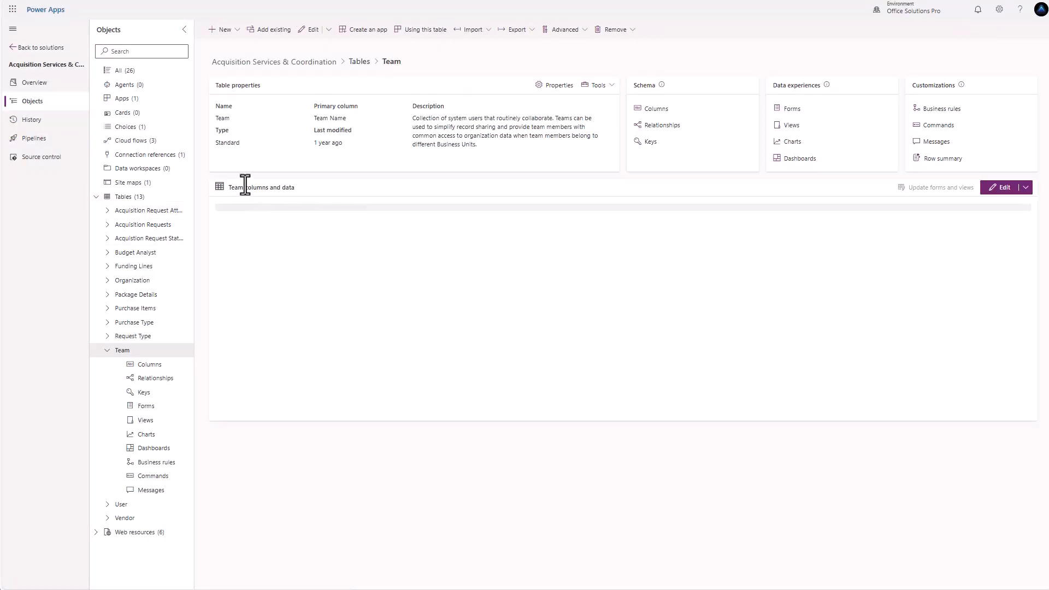
pyautogui.click(792, 126)
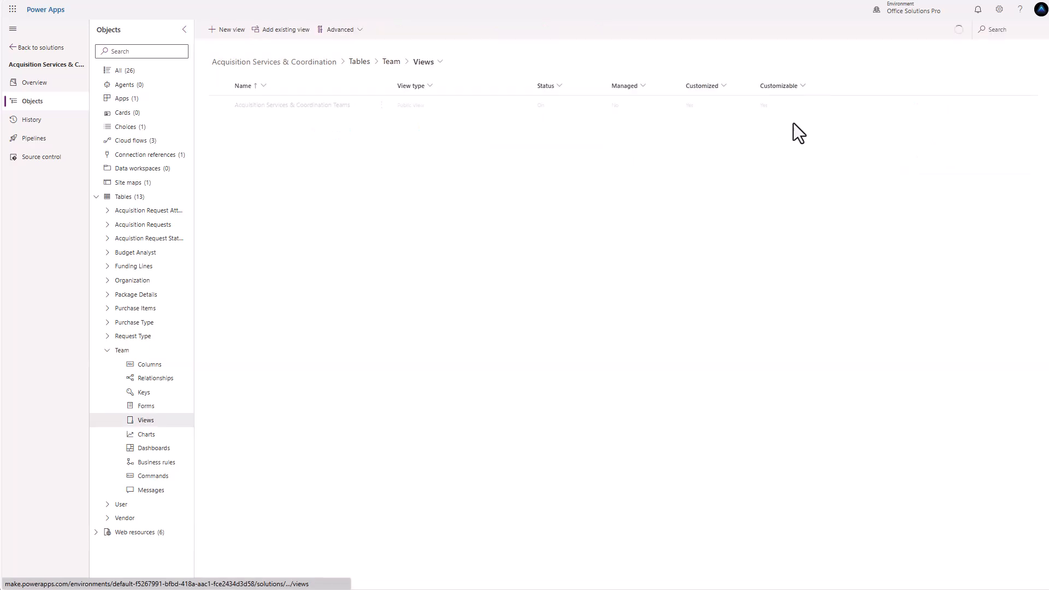
pyautogui.click(382, 107)
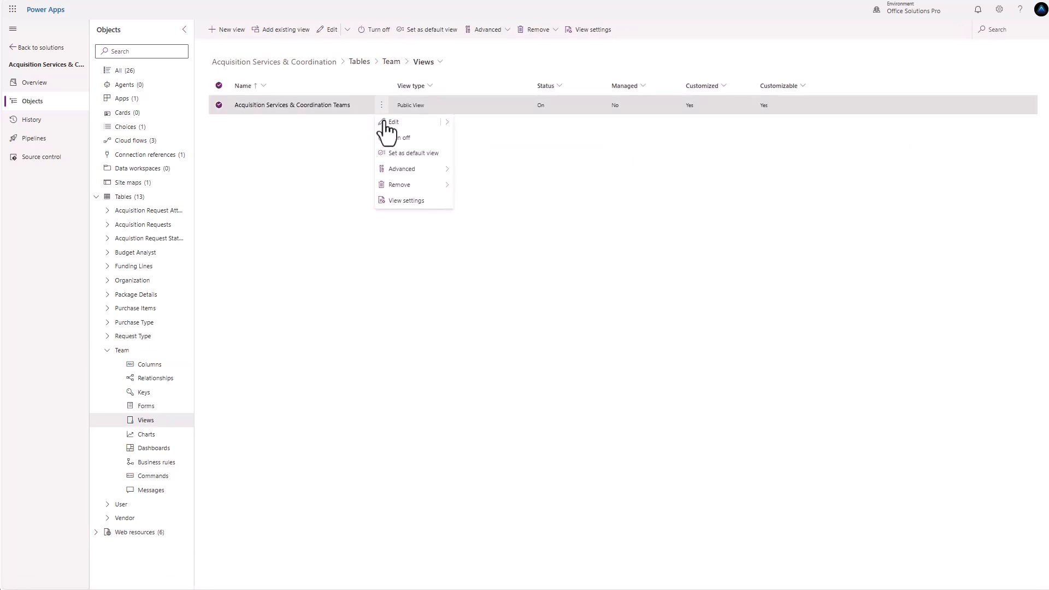
pyautogui.click(420, 155)
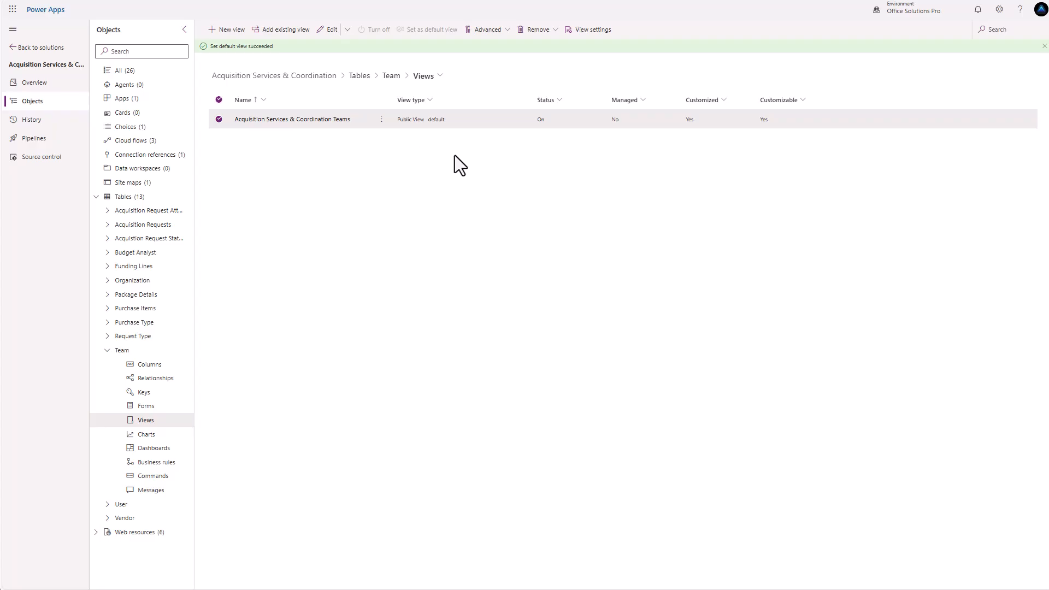
pyautogui.click(145, 405)
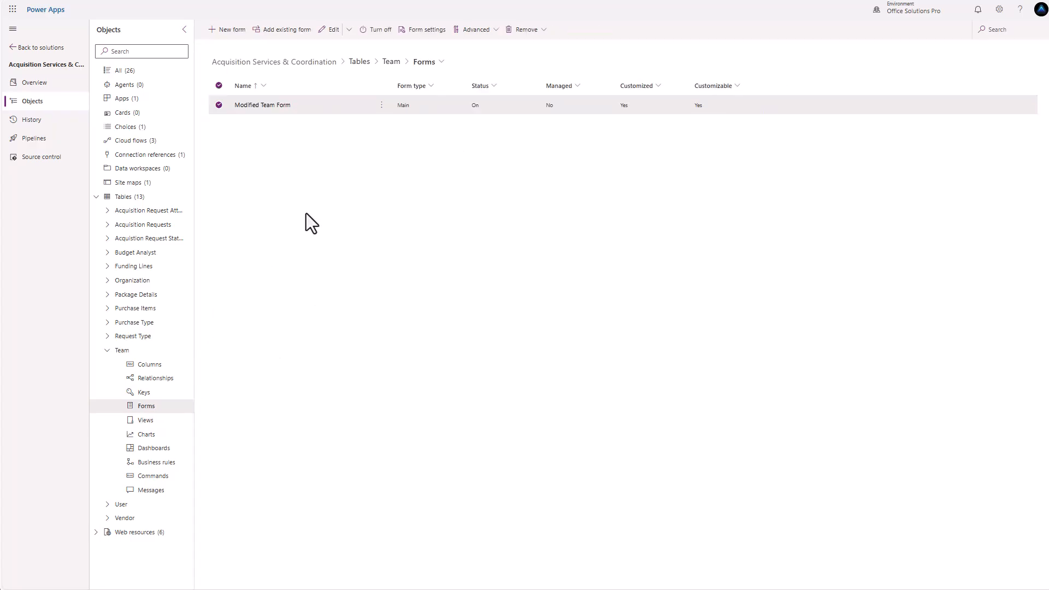
# - Open the Acquisition Services & Coordination model-driven app for editing and switch its navigation to the Admin area
pyautogui.click(123, 99)
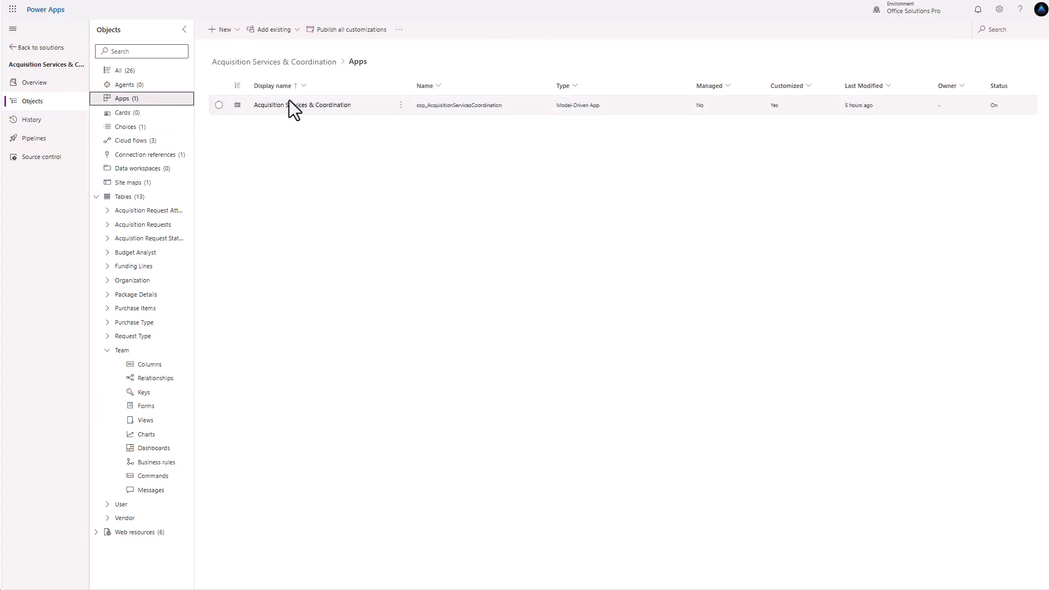
pyautogui.click(305, 106)
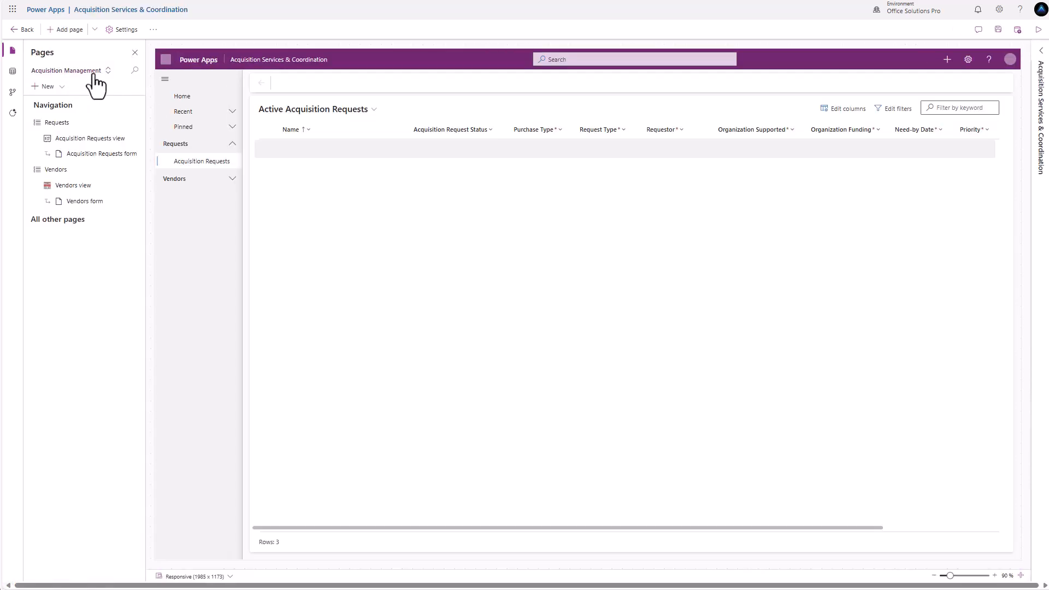
pyautogui.click(92, 72)
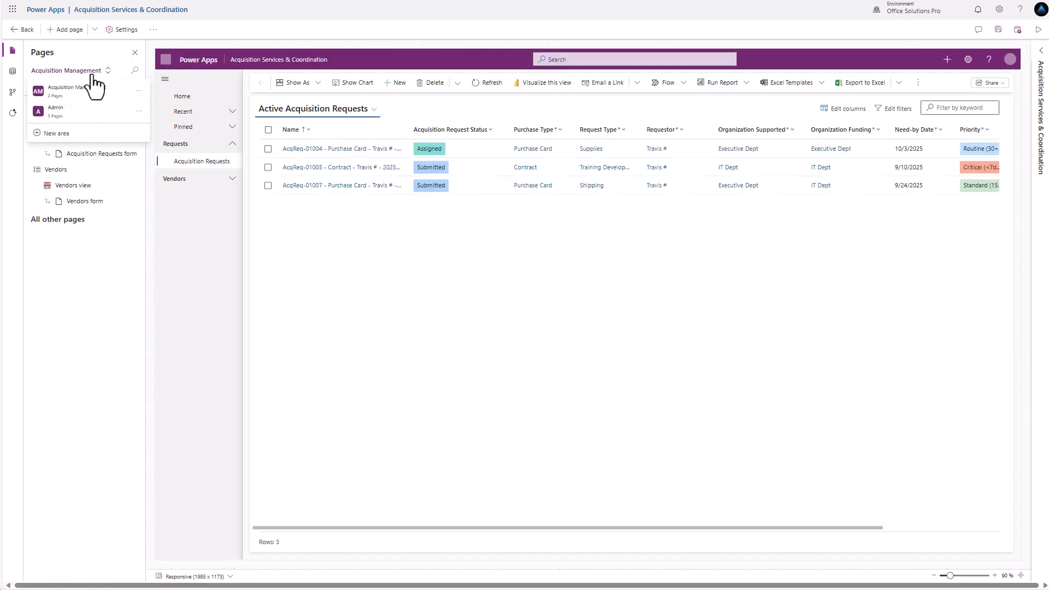
pyautogui.click(66, 111)
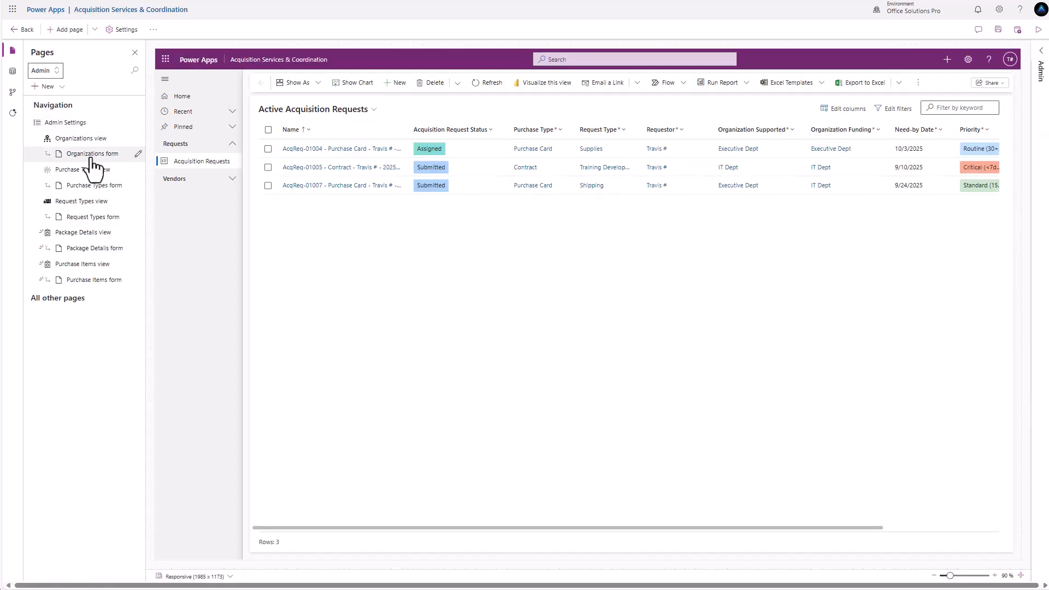
# - Add the Team Dataverse table as a page shown in the Admin navigation, and open the Acquisition App Admin team record
pyautogui.click(86, 30)
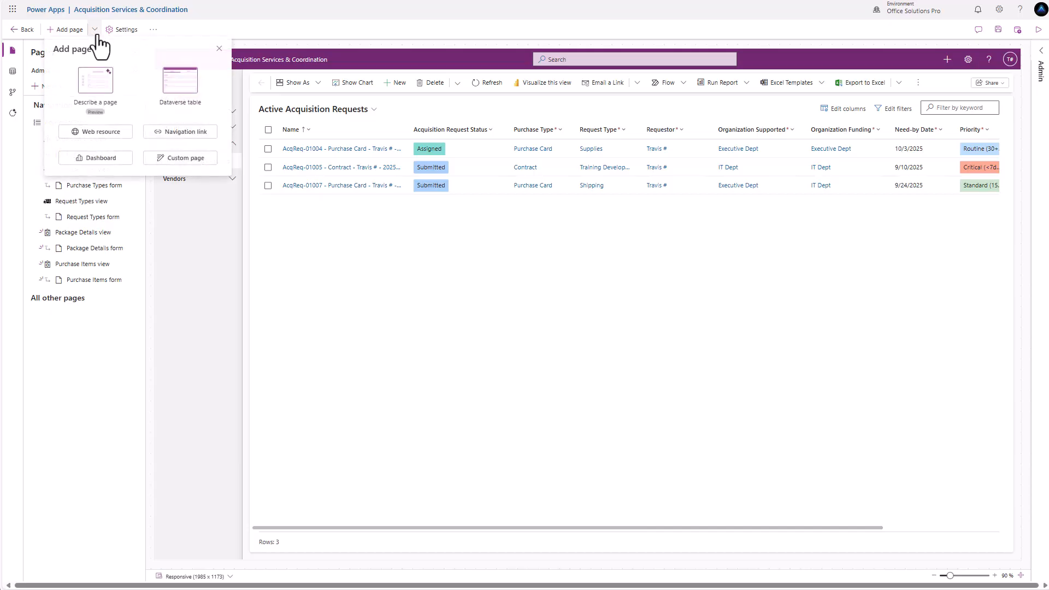
pyautogui.click(173, 94)
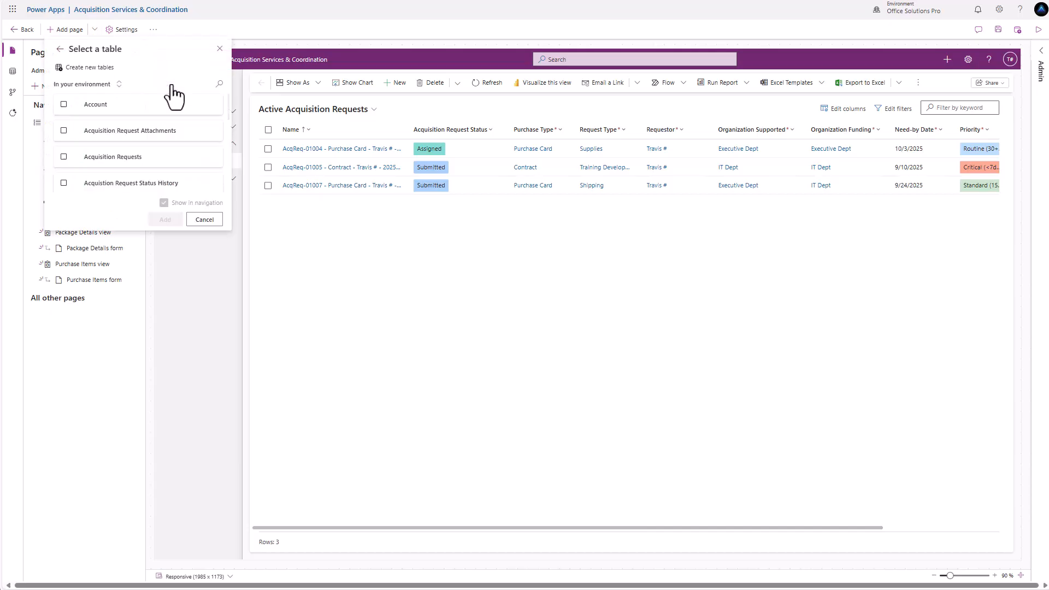
pyautogui.click(218, 87)
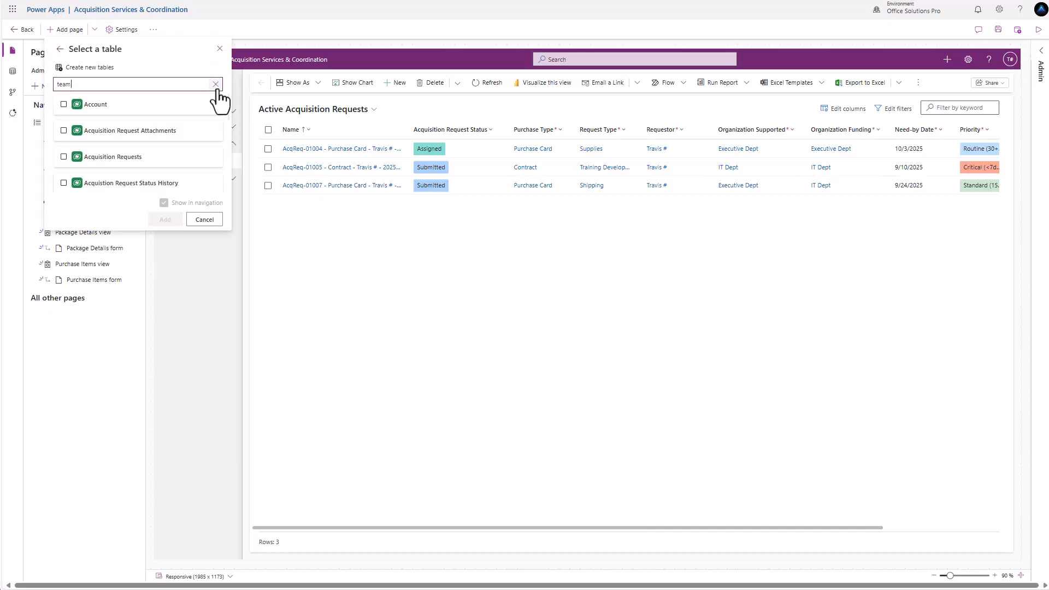
pyautogui.click(64, 104)
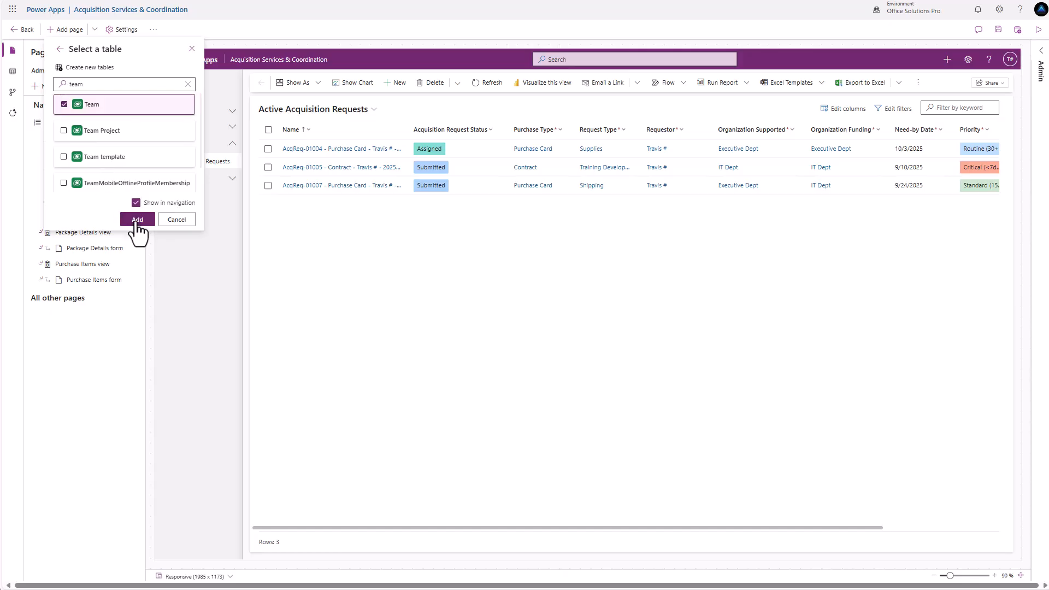
pyautogui.click(137, 220)
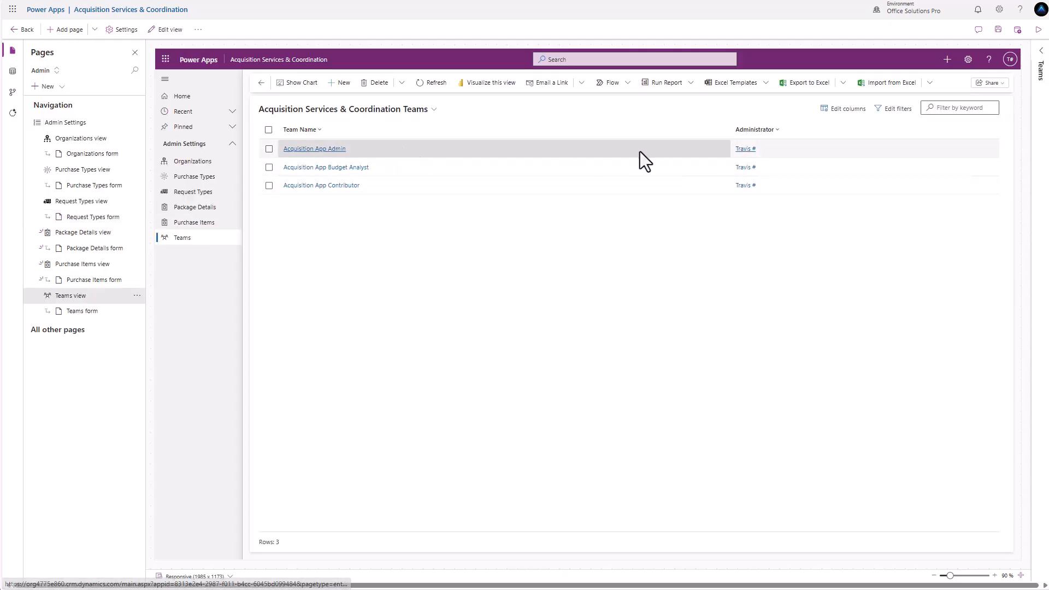
pyautogui.click(317, 151)
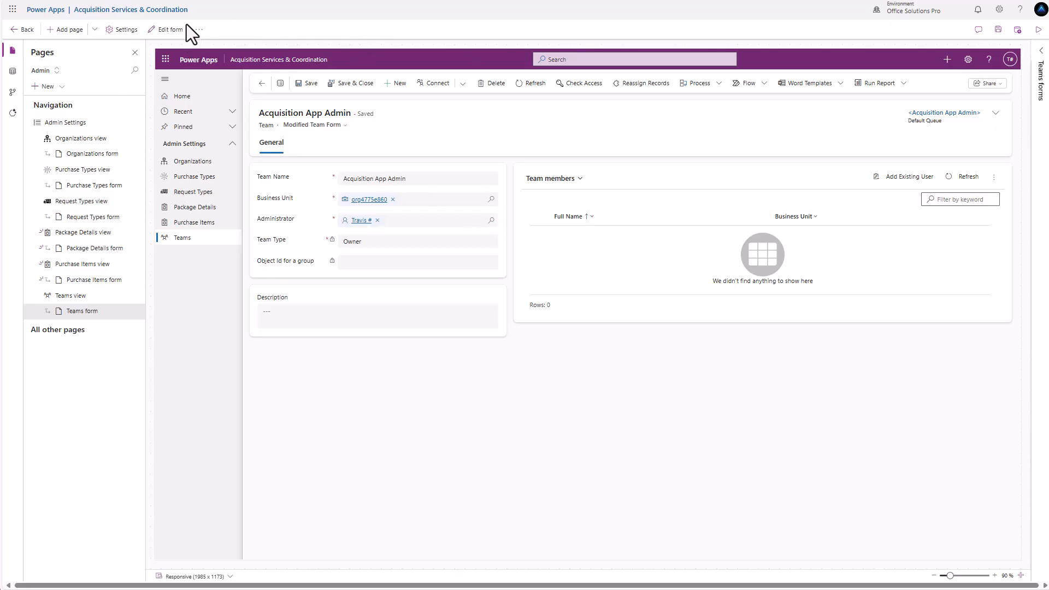
# - Move the Teams view up to the first position in the Admin Settings group, above Organizations, and save and publish the app
pyautogui.click(137, 296)
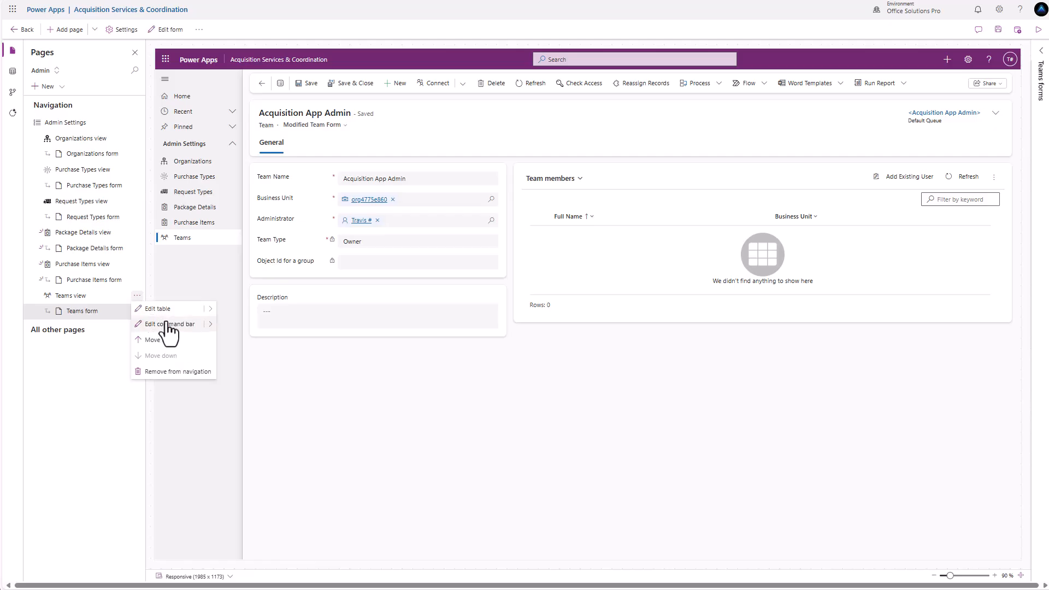
pyautogui.click(159, 340)
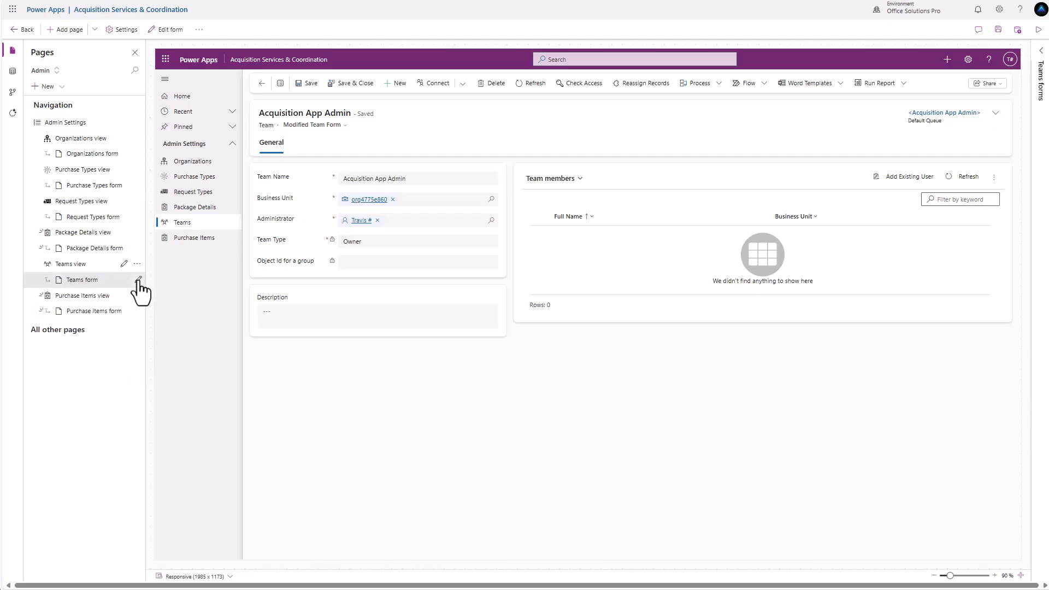
pyautogui.click(137, 263)
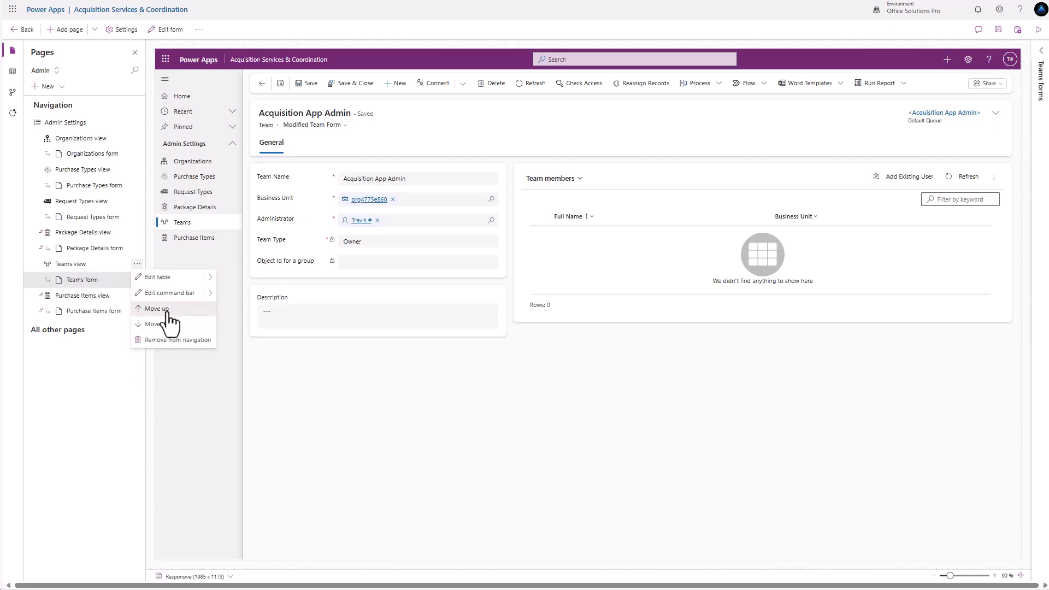
pyautogui.click(143, 307)
pyautogui.click(137, 232)
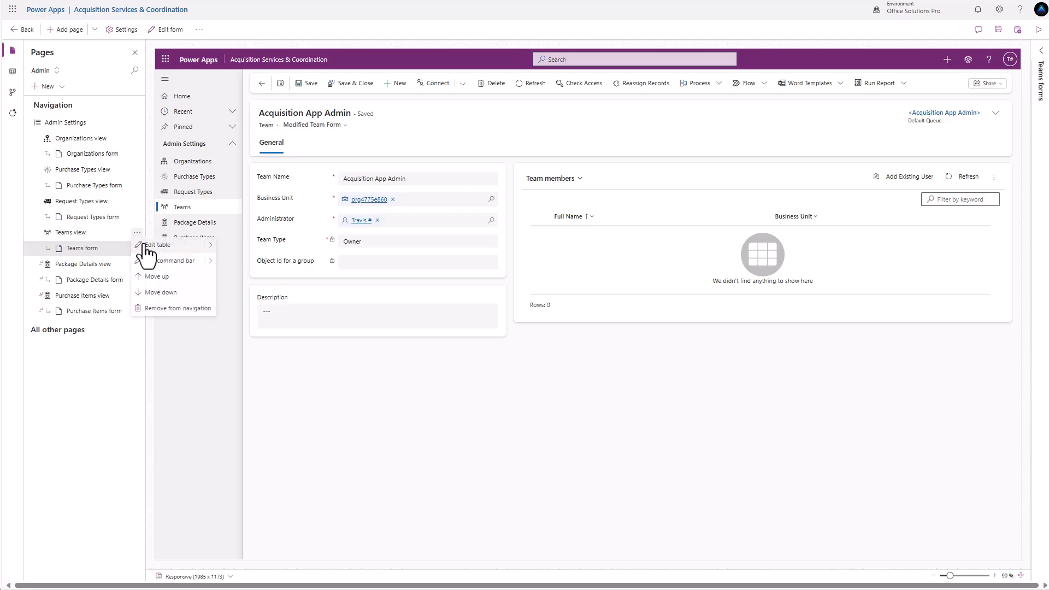
pyautogui.click(160, 277)
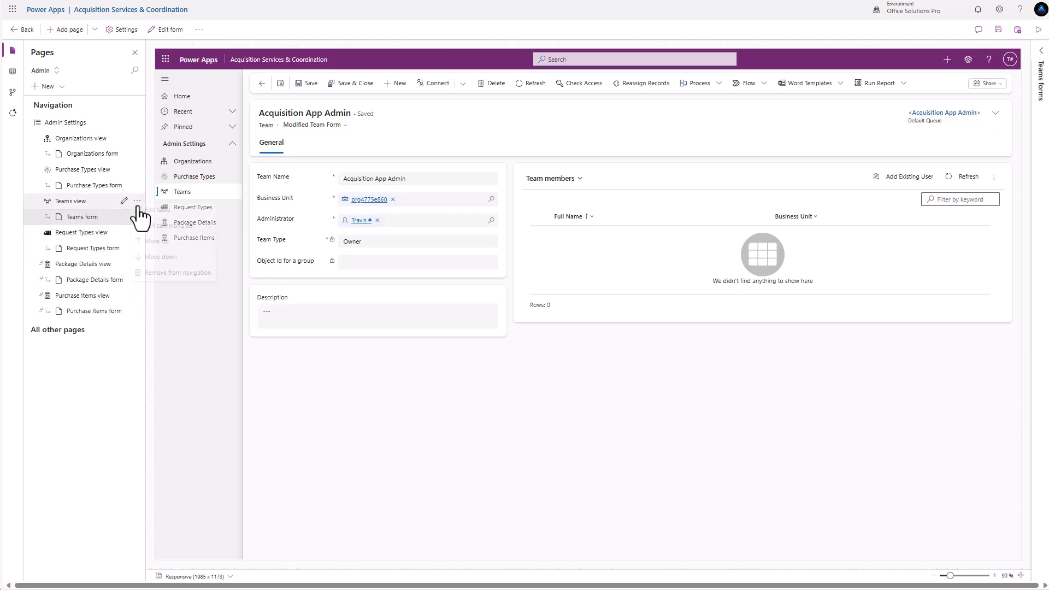
pyautogui.click(137, 201)
pyautogui.click(155, 247)
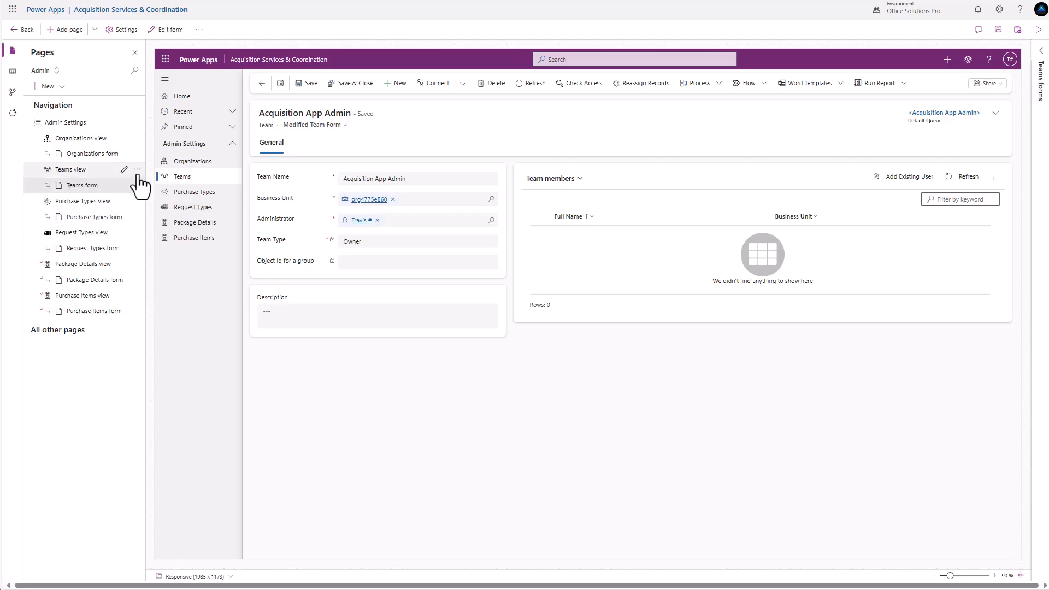
pyautogui.click(137, 169)
pyautogui.click(155, 214)
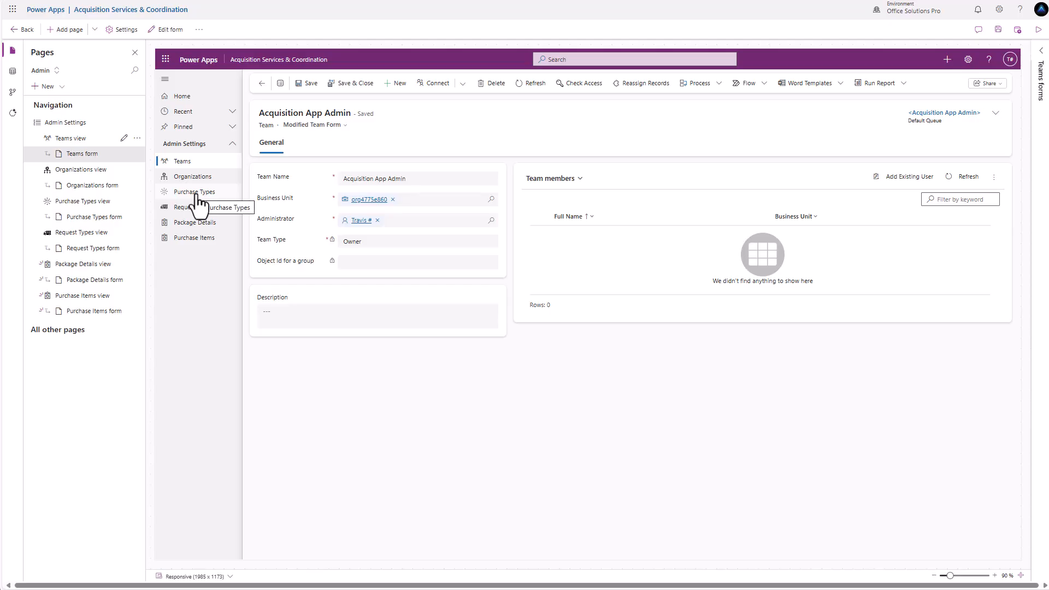
pyautogui.click(1017, 30)
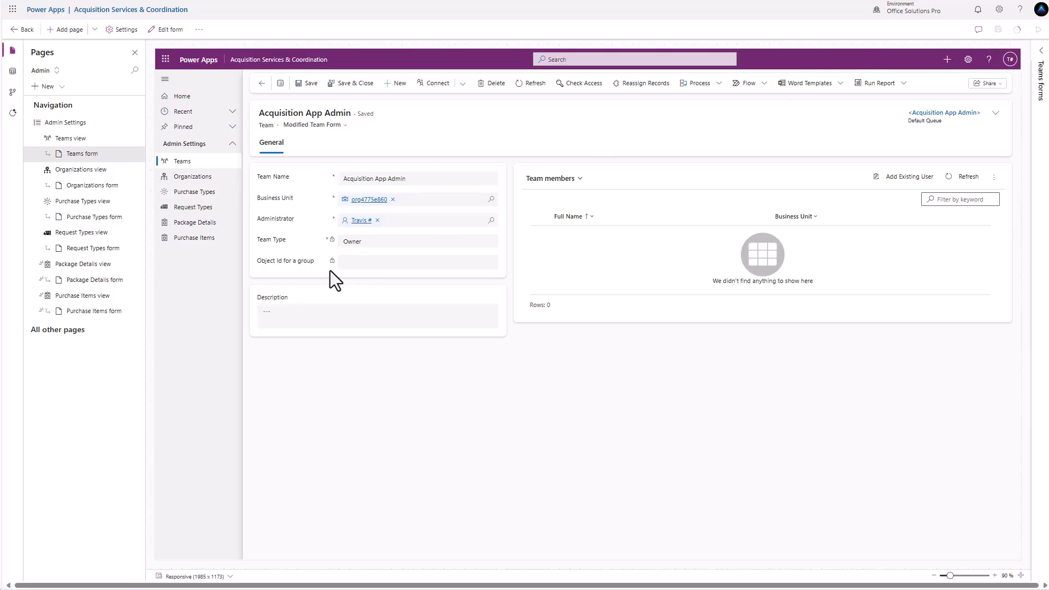
# - Return to the solution's apps and open the security role sharing settings of the Acquisition Services & Coordination app
pyautogui.click(27, 30)
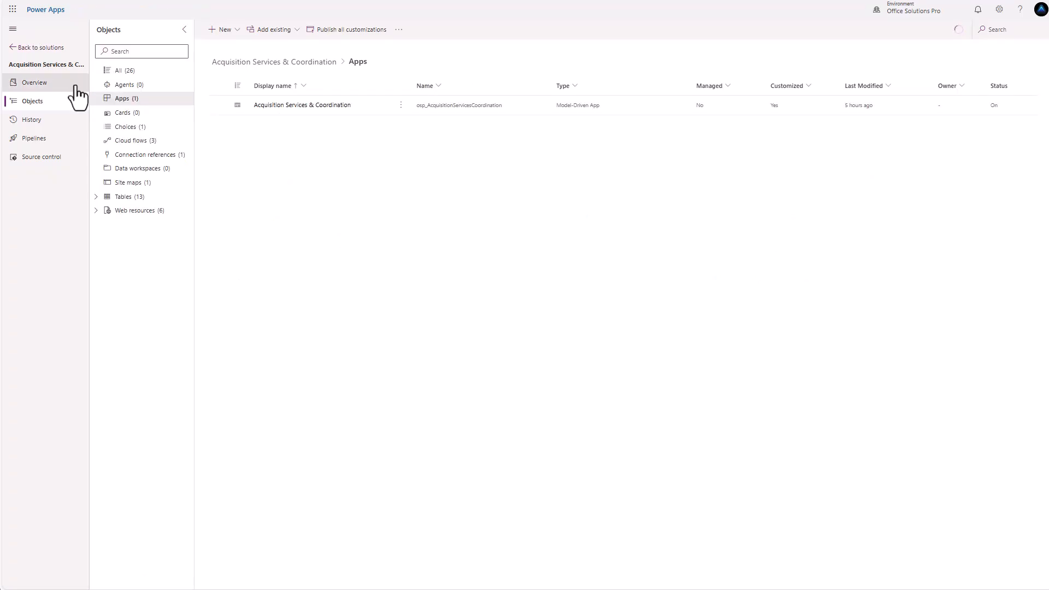
pyautogui.click(400, 105)
pyautogui.click(412, 148)
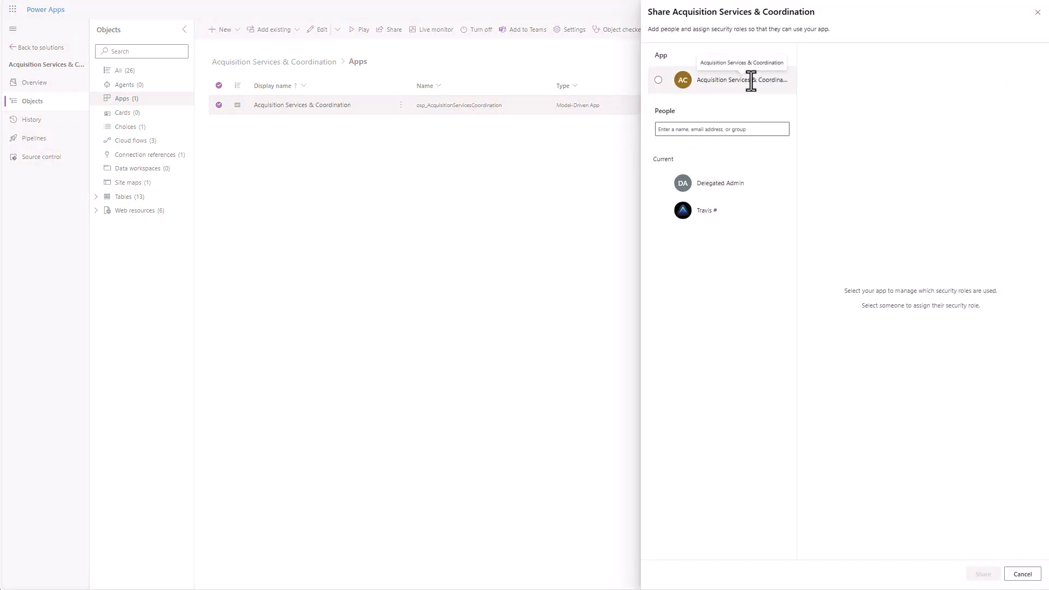
pyautogui.click(751, 79)
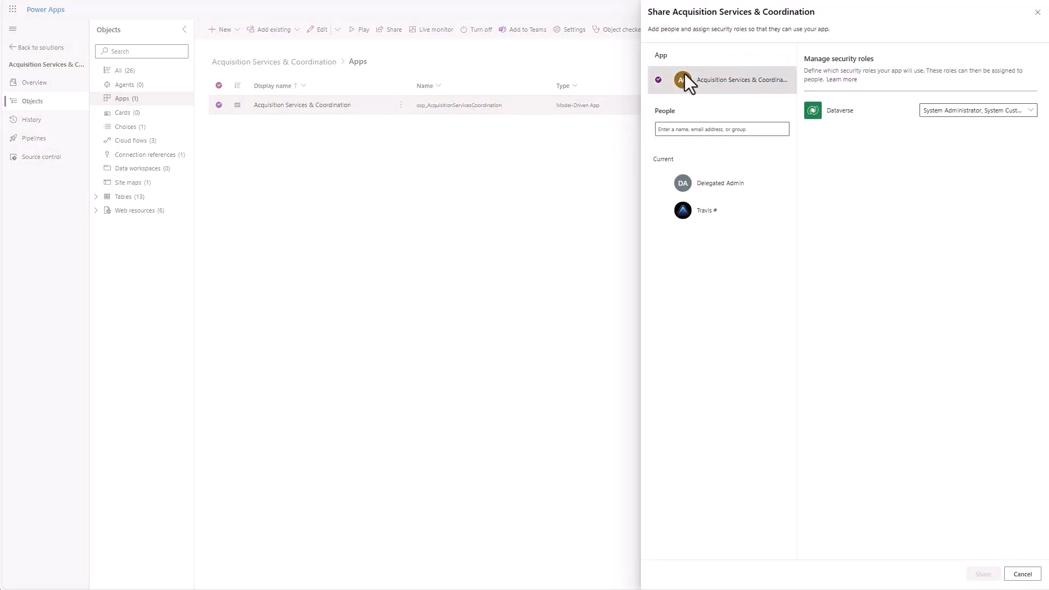
# - Assign the Acquisition App Admin and Acquisition App Contributor security roles to the app, share it, and close the sharing settings
pyautogui.click(1031, 112)
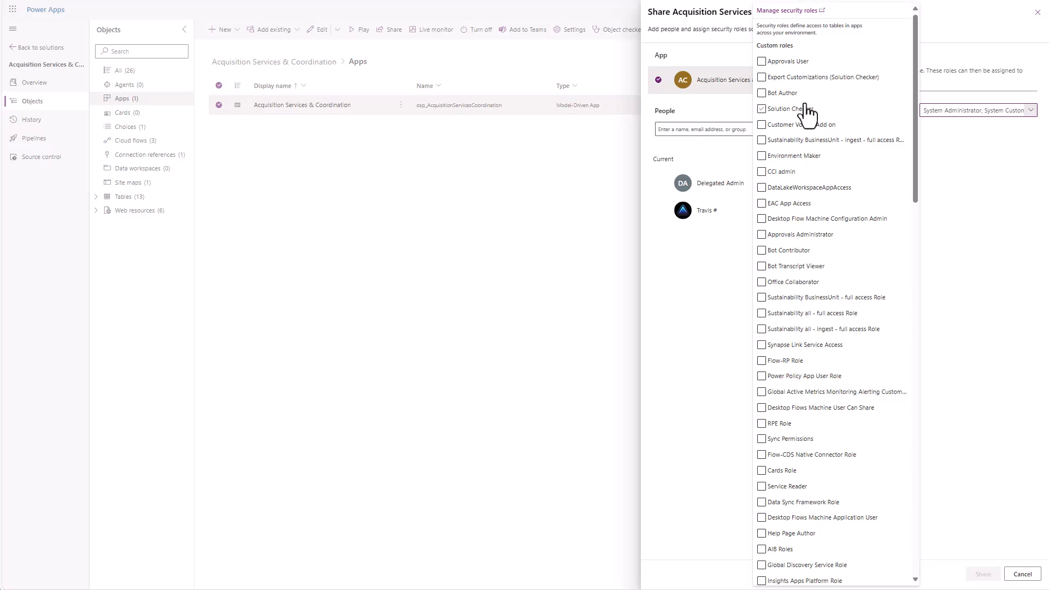
pyautogui.scroll(-2, 780, 240)
pyautogui.scroll(2, 779, 241)
pyautogui.scroll(-8, 913, 295)
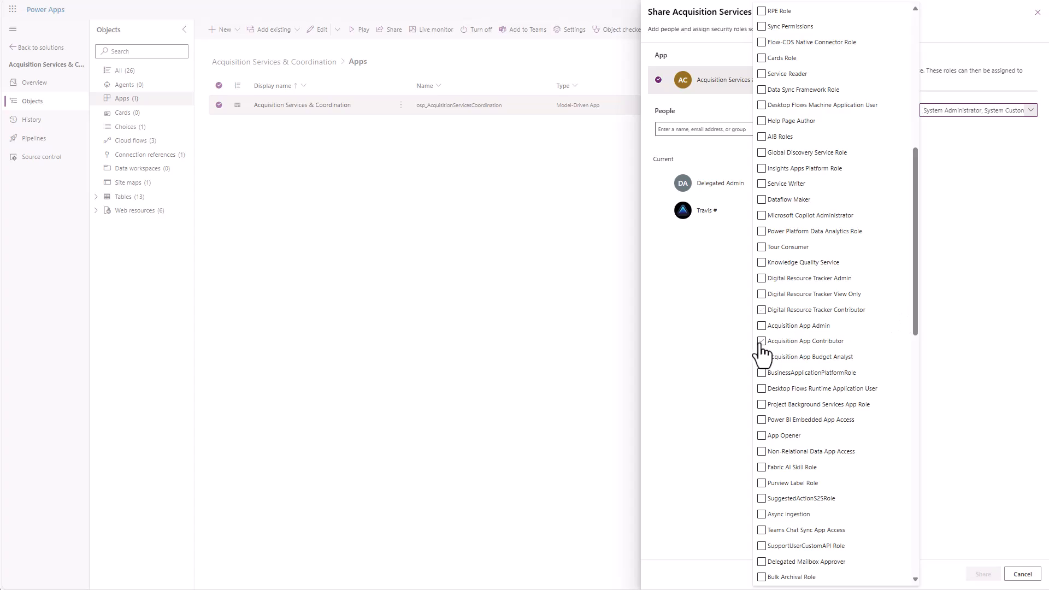
pyautogui.click(761, 341)
pyautogui.click(761, 326)
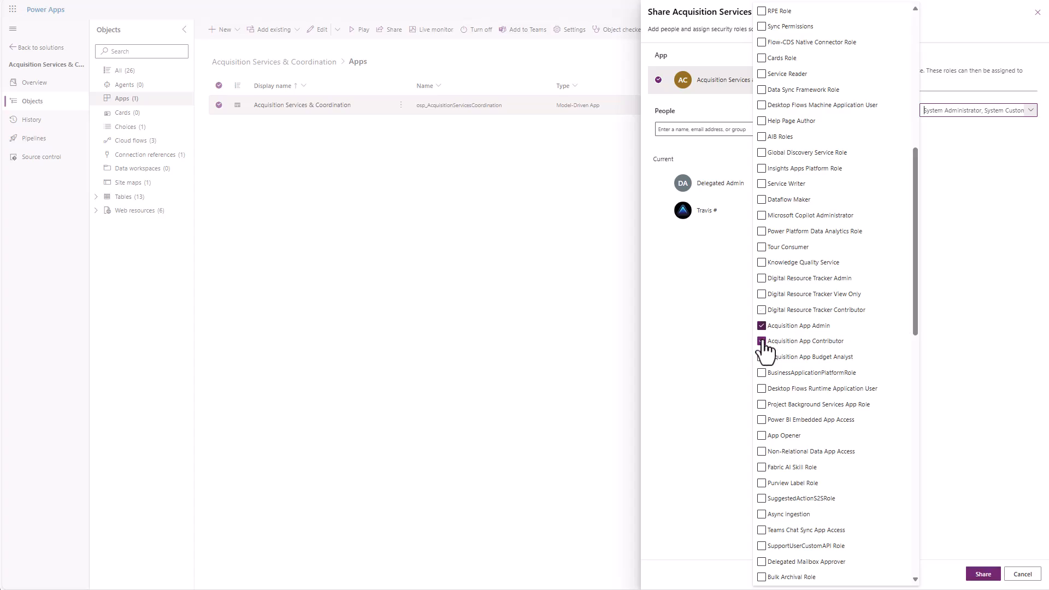
pyautogui.click(965, 339)
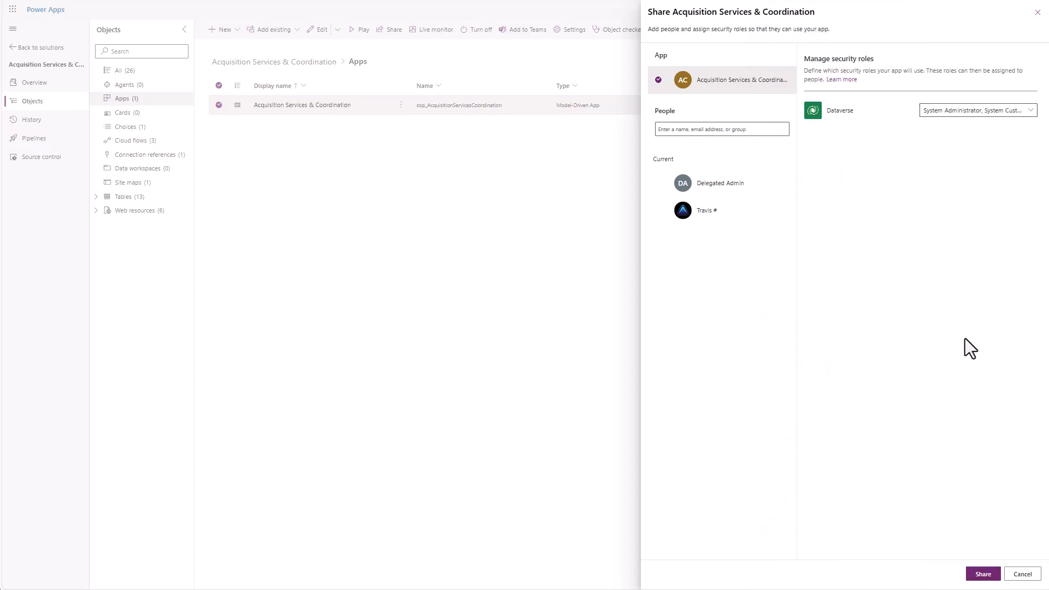
pyautogui.click(985, 577)
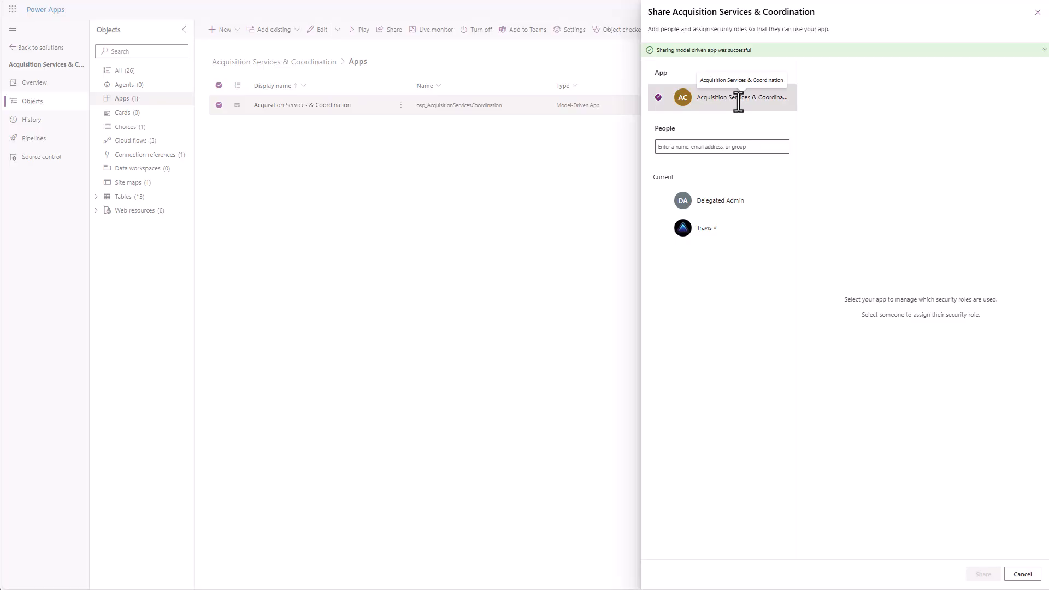
pyautogui.click(1038, 14)
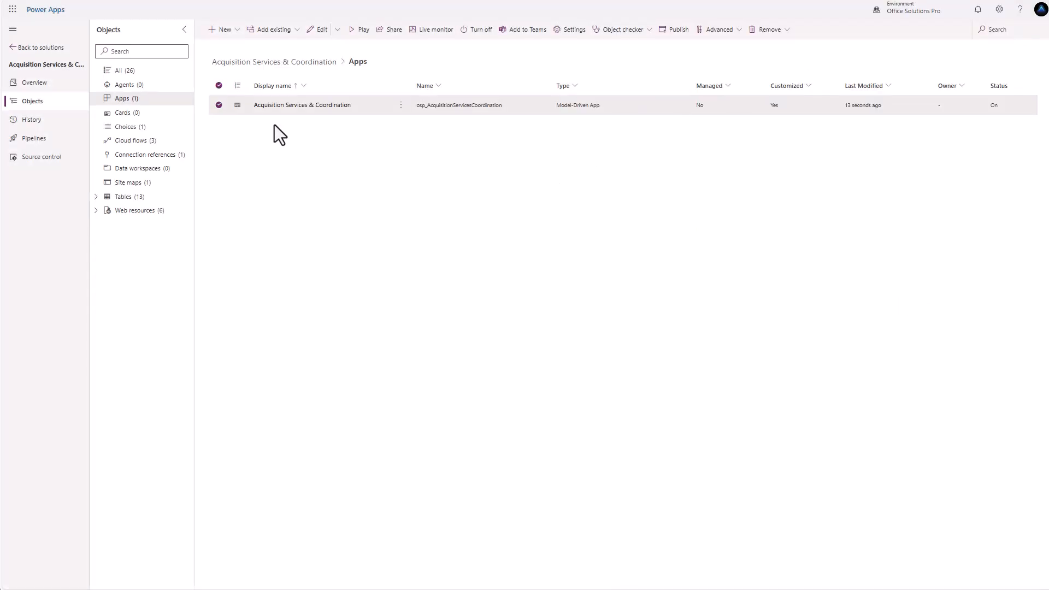
# - Add the existing Acquisition App Admin, Acquisition App Budget Analyst and Acquisition App Contributor security roles to the solution
pyautogui.click(147, 75)
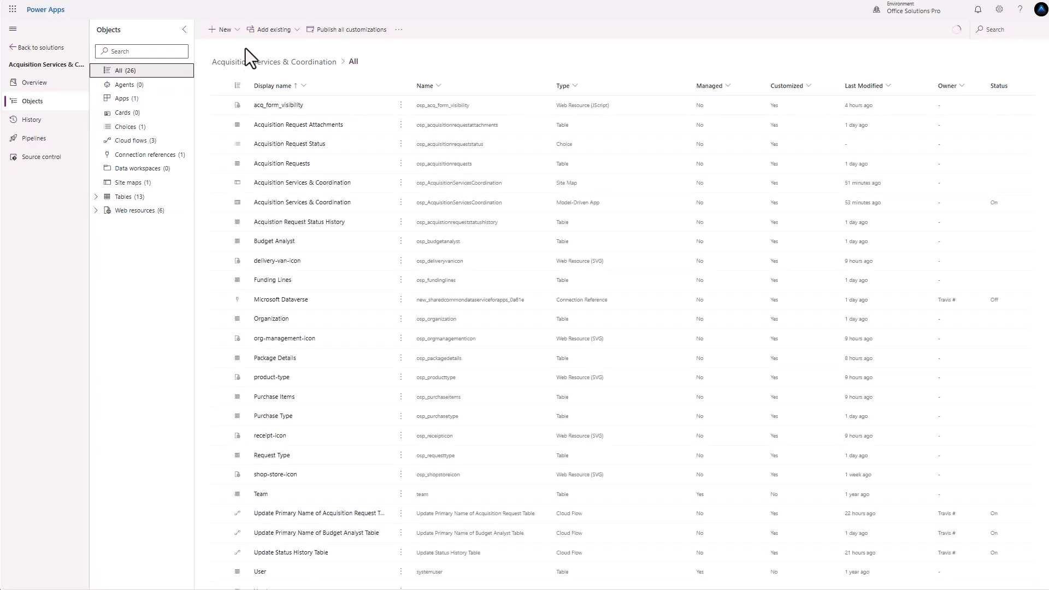
pyautogui.click(295, 32)
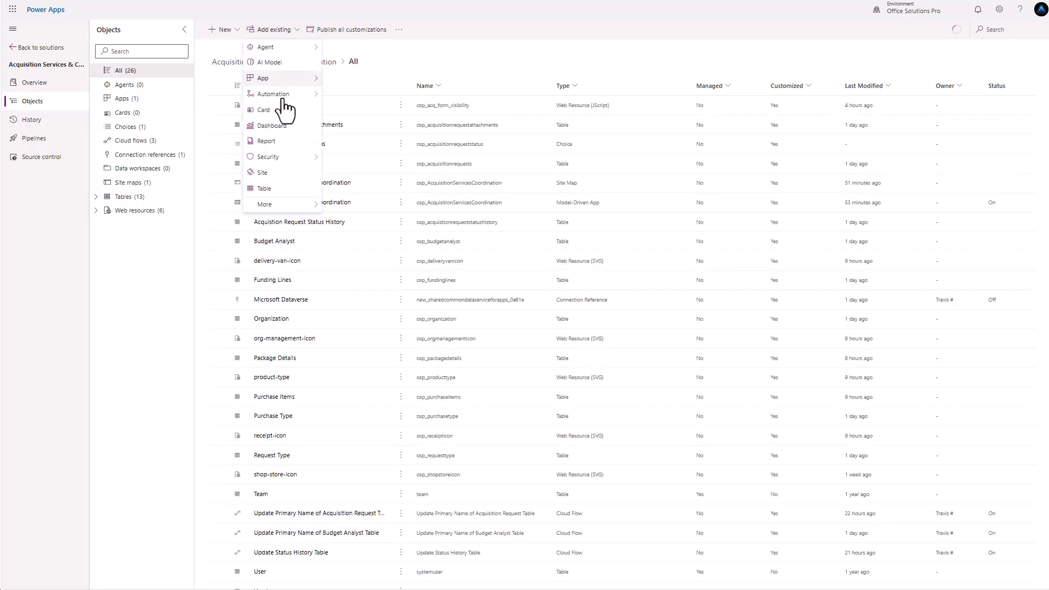
pyautogui.moveTo(297, 160)
pyautogui.click(353, 204)
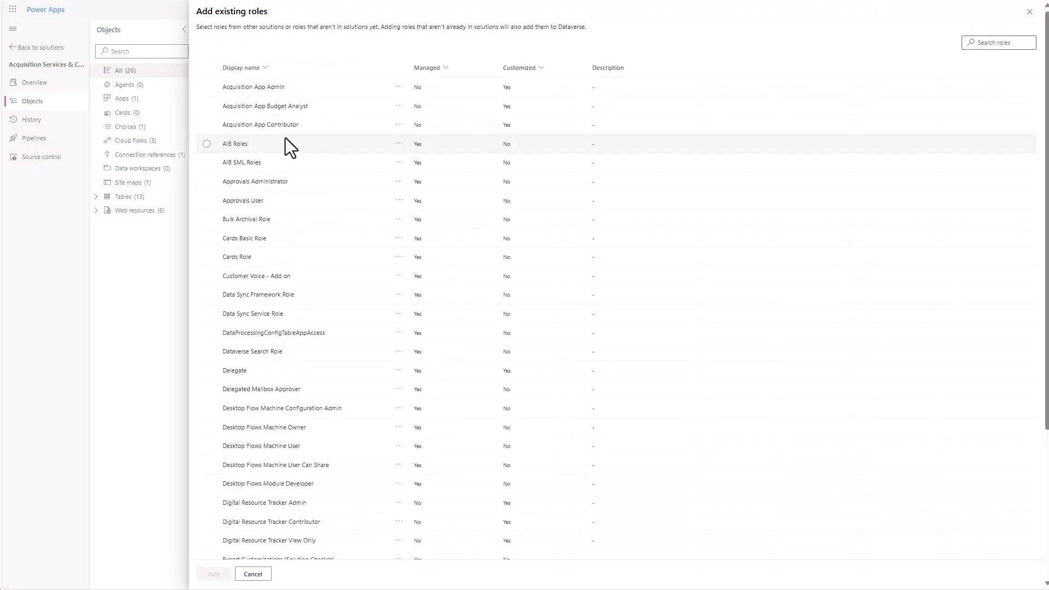
pyautogui.click(207, 88)
pyautogui.click(207, 107)
pyautogui.click(206, 124)
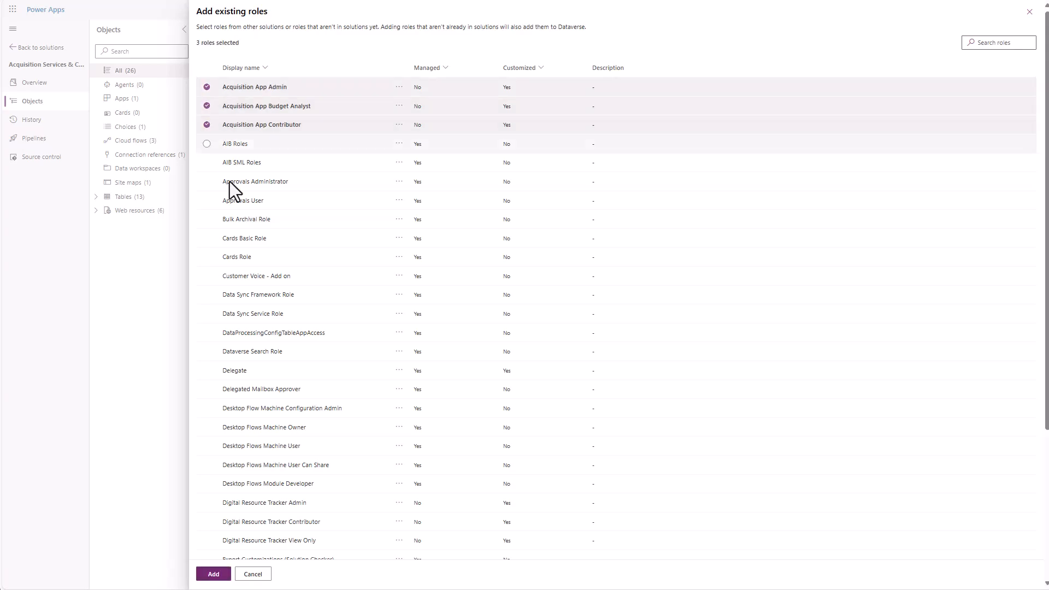
pyautogui.click(214, 574)
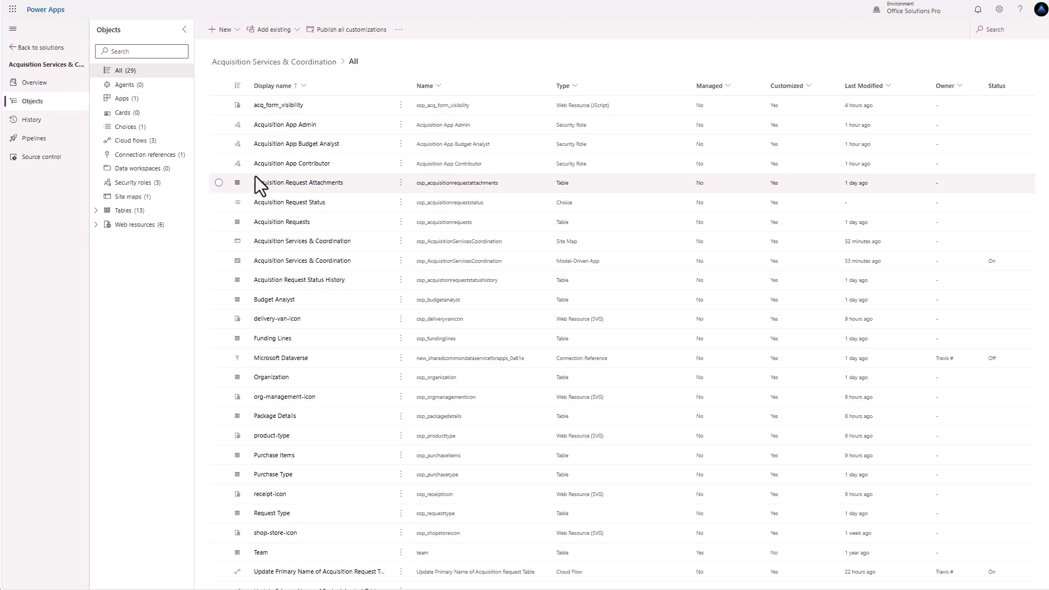
# - Check the solution's security roles and review the table privileges of the Acquisition App Admin role
pyautogui.click(137, 186)
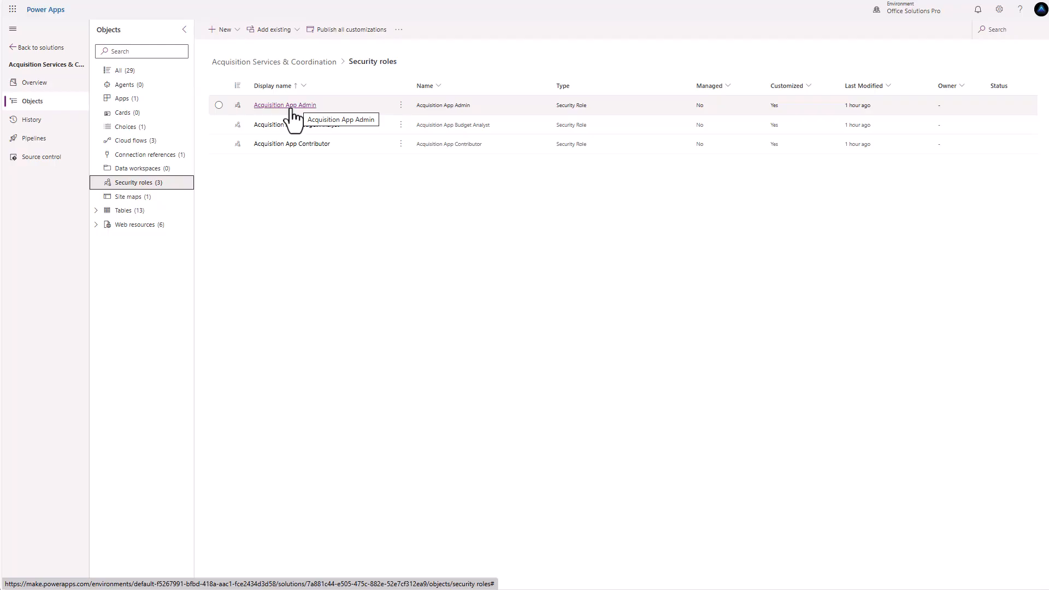
pyautogui.click(401, 106)
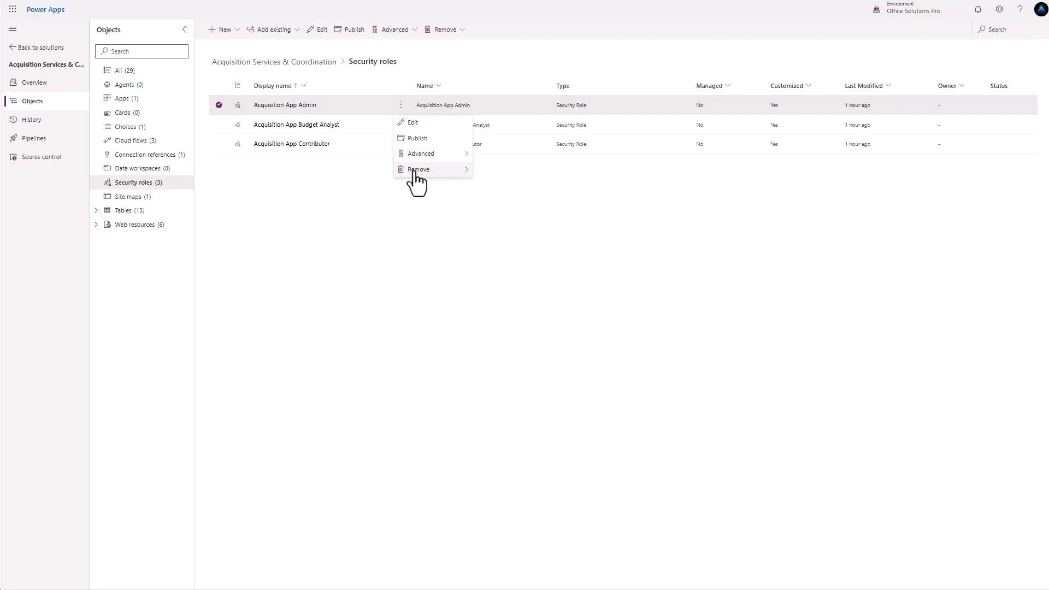
pyautogui.moveTo(413, 155)
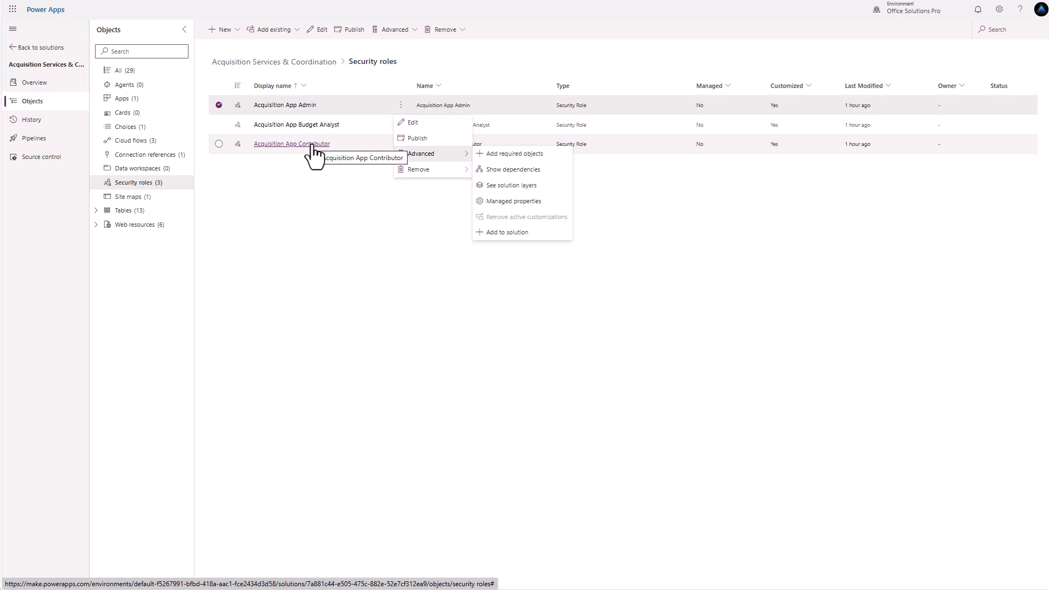
pyautogui.click(295, 106)
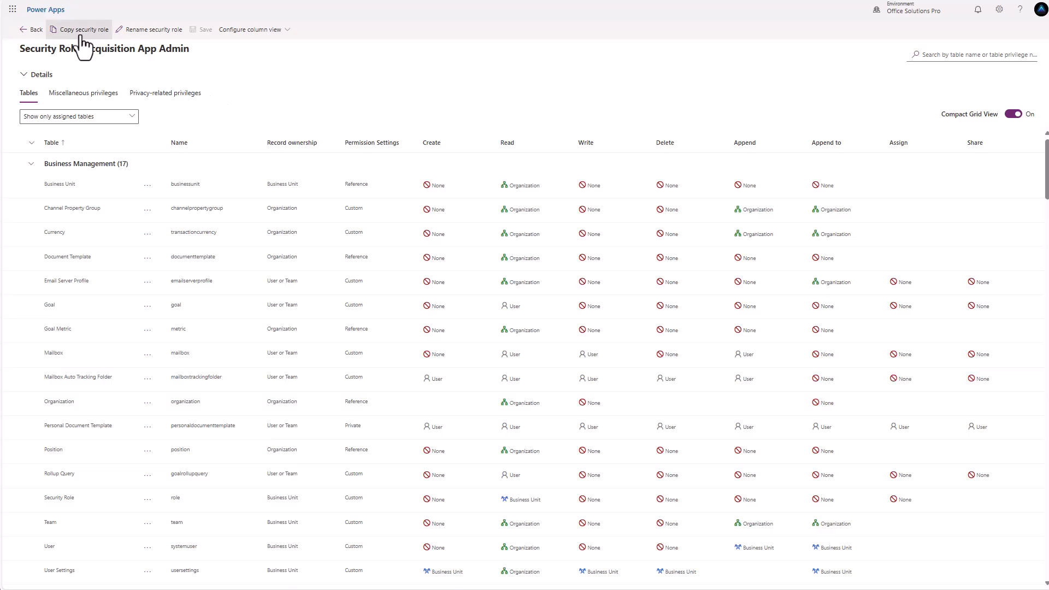
pyautogui.click(31, 33)
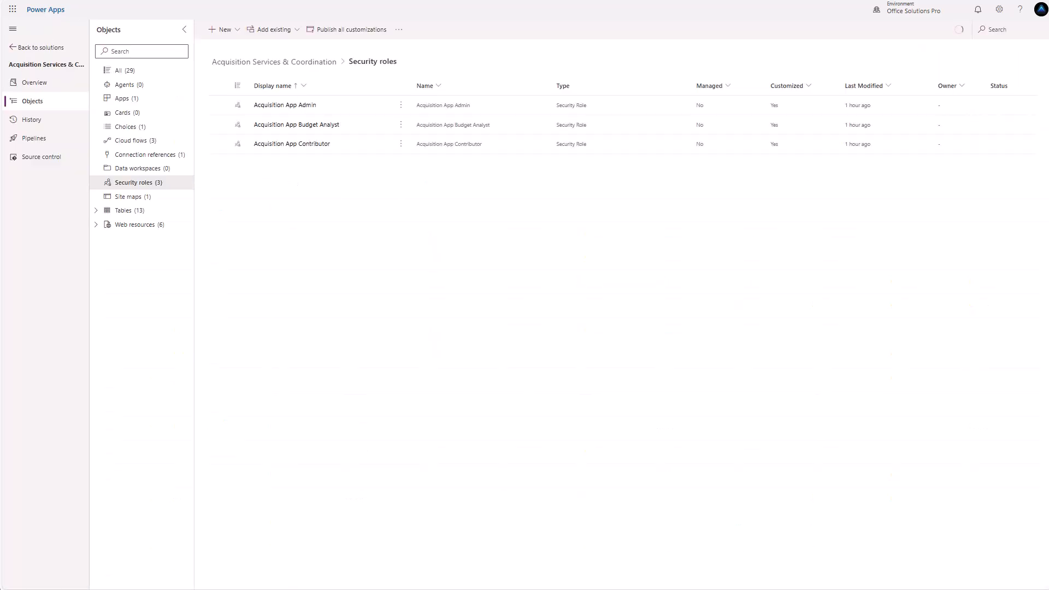
# - Examine the Specific security roles option in the settings of the Funding Lines table's main Information form, discarding the change
pyautogui.click(96, 212)
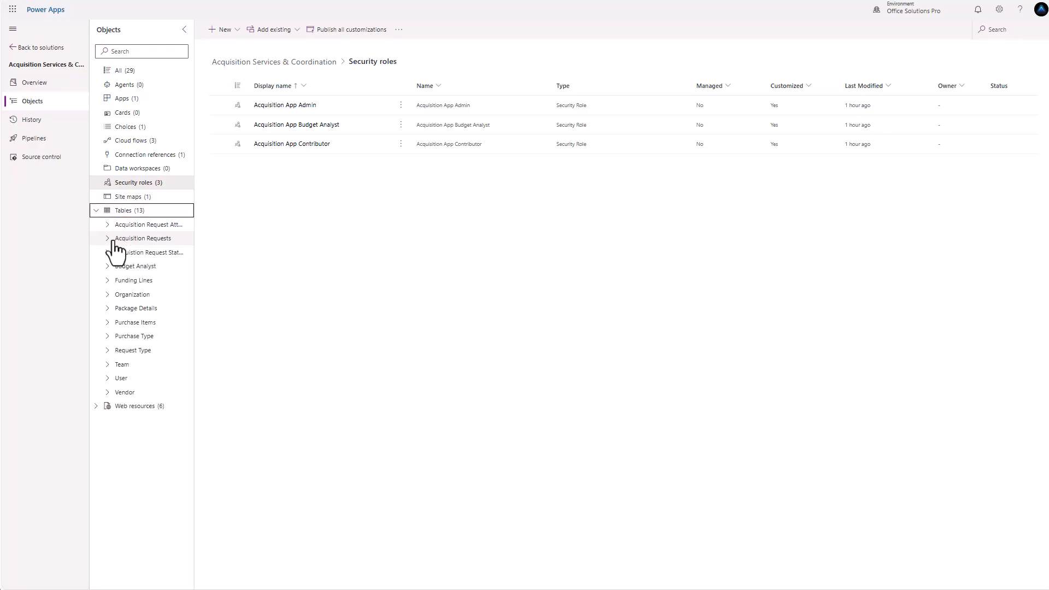
pyautogui.click(107, 280)
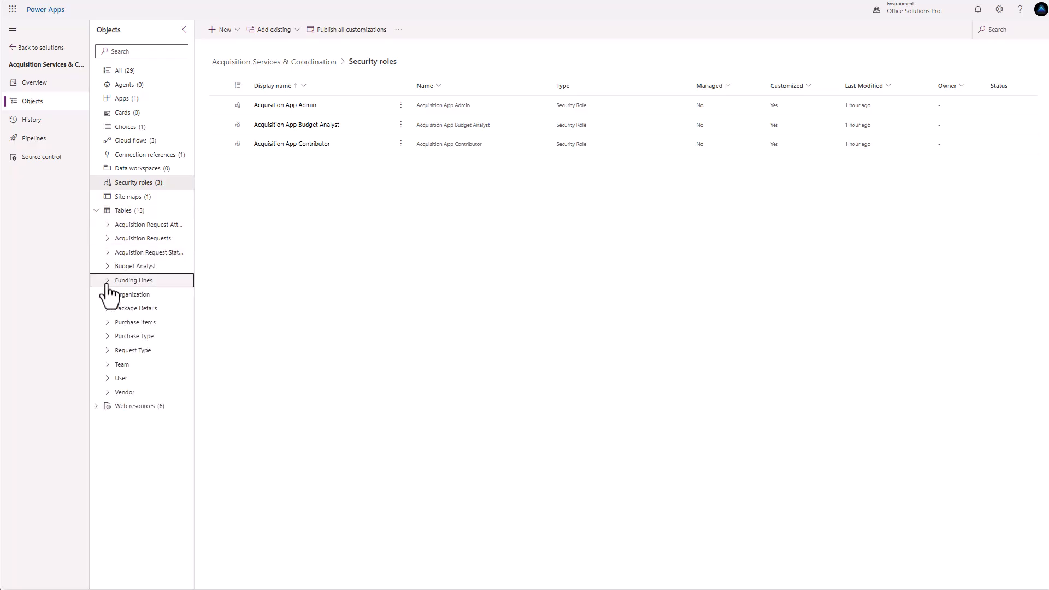
pyautogui.click(147, 334)
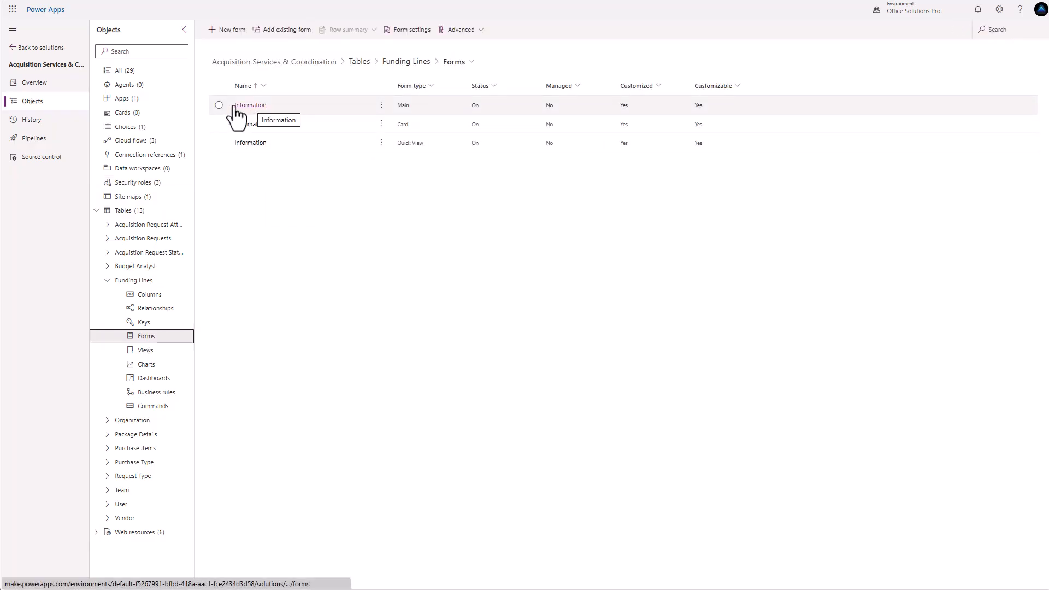
pyautogui.click(219, 105)
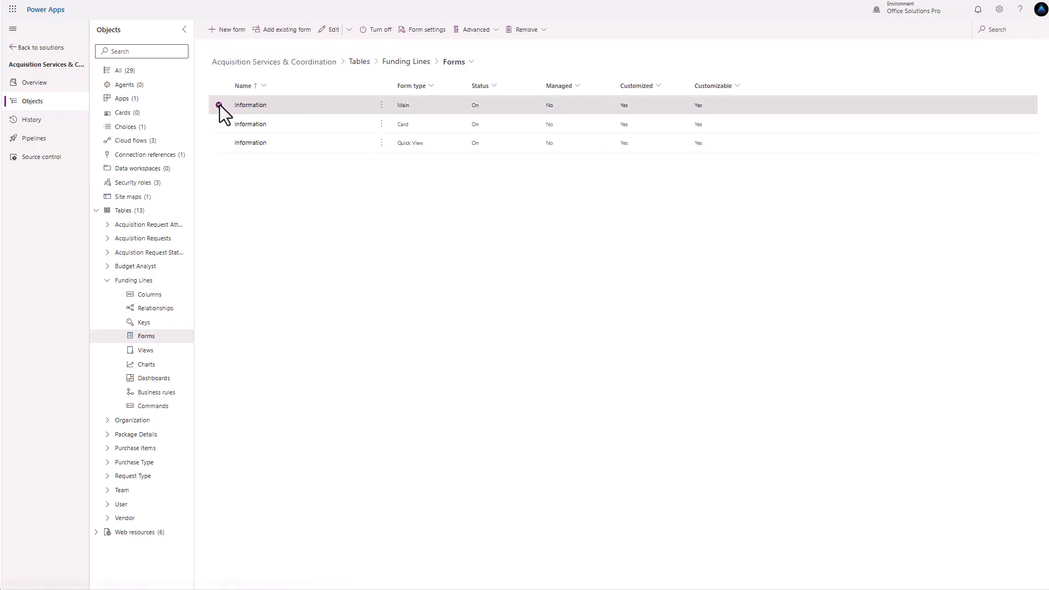
pyautogui.click(427, 30)
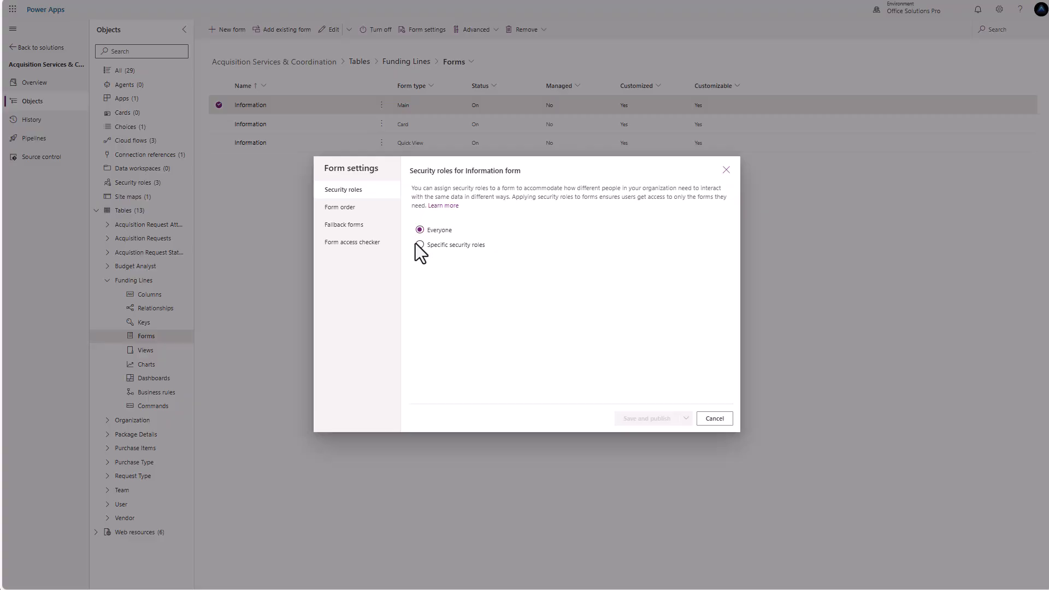
pyautogui.click(419, 245)
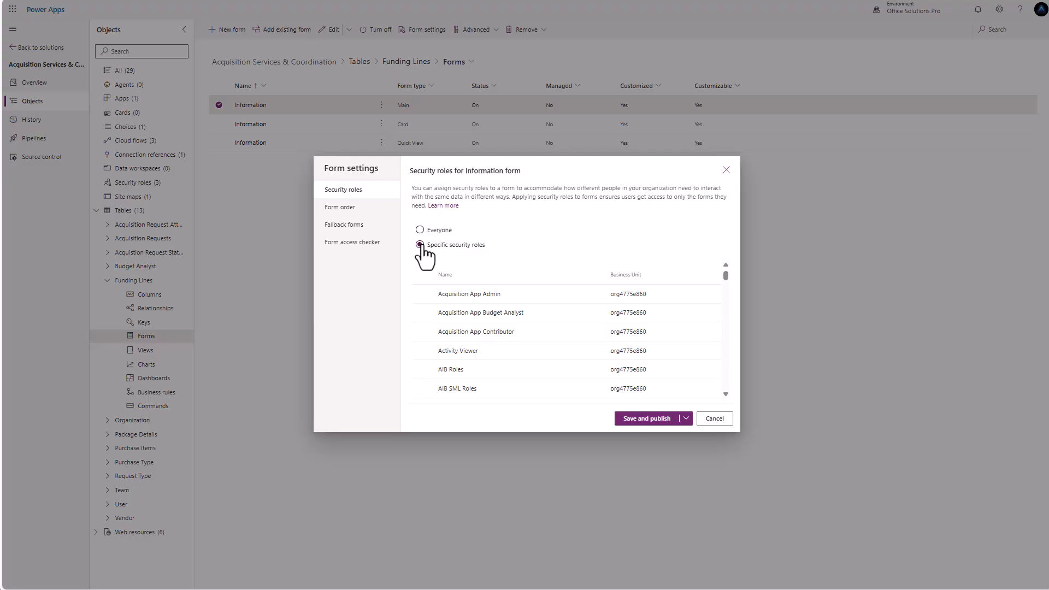
pyautogui.click(726, 170)
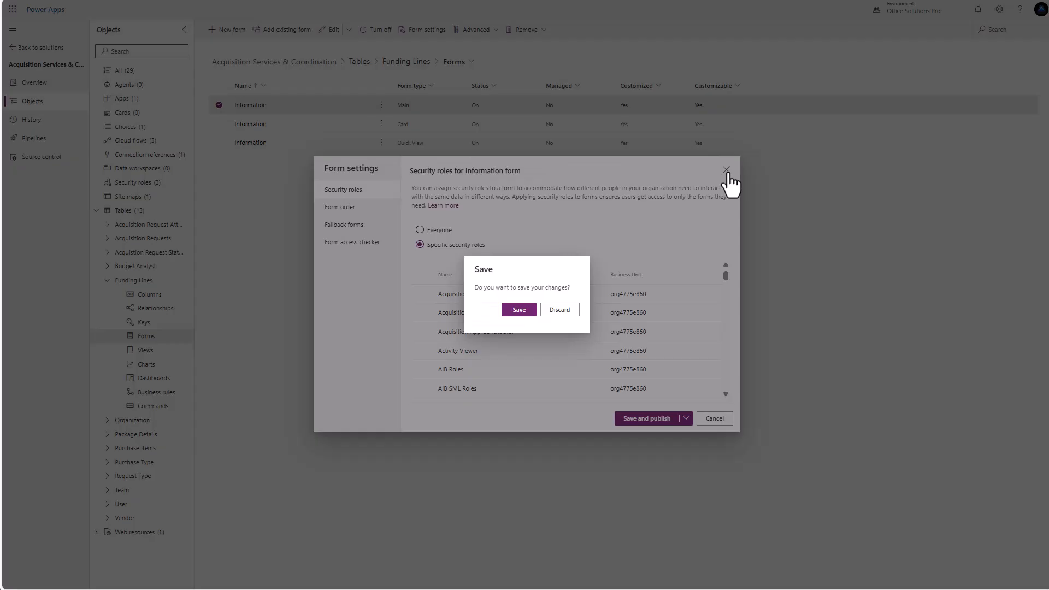
pyautogui.click(552, 314)
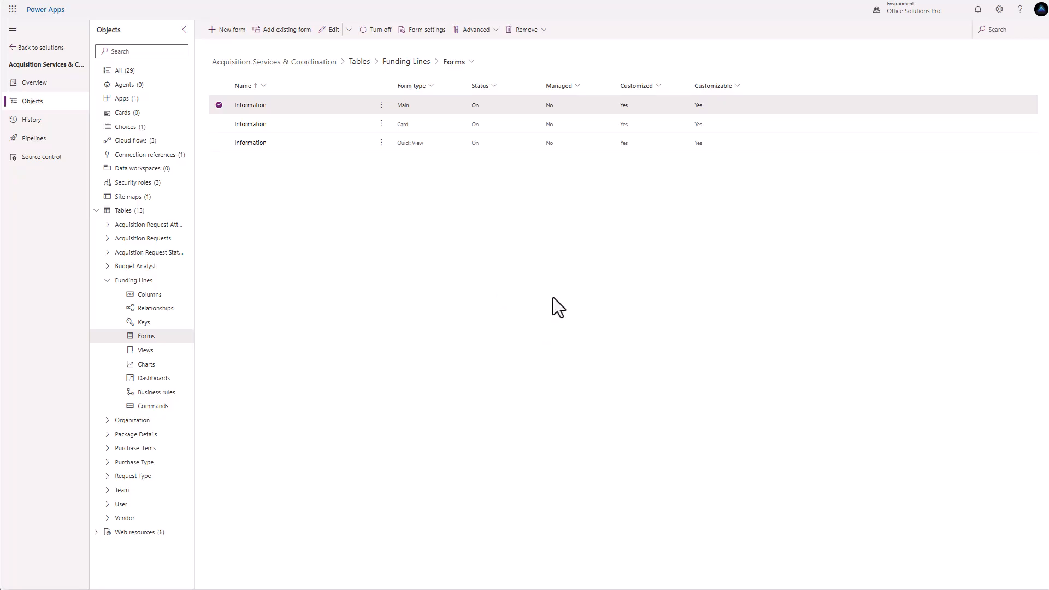
# - Open the Acquisition Services & Coordination app for editing and select the Teams view in its Admin navigation area
pyautogui.click(129, 100)
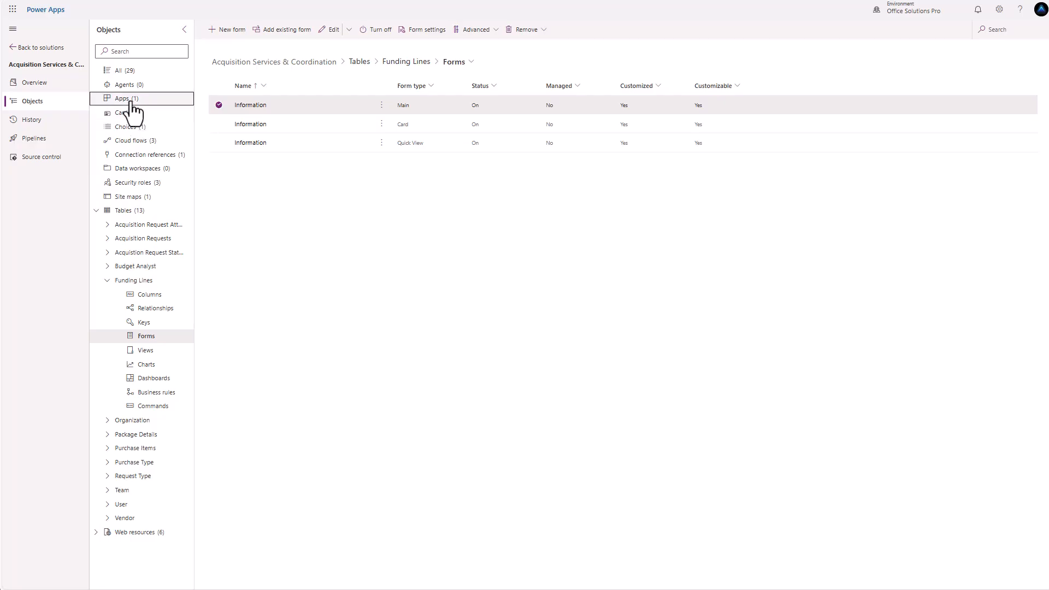
pyautogui.click(296, 107)
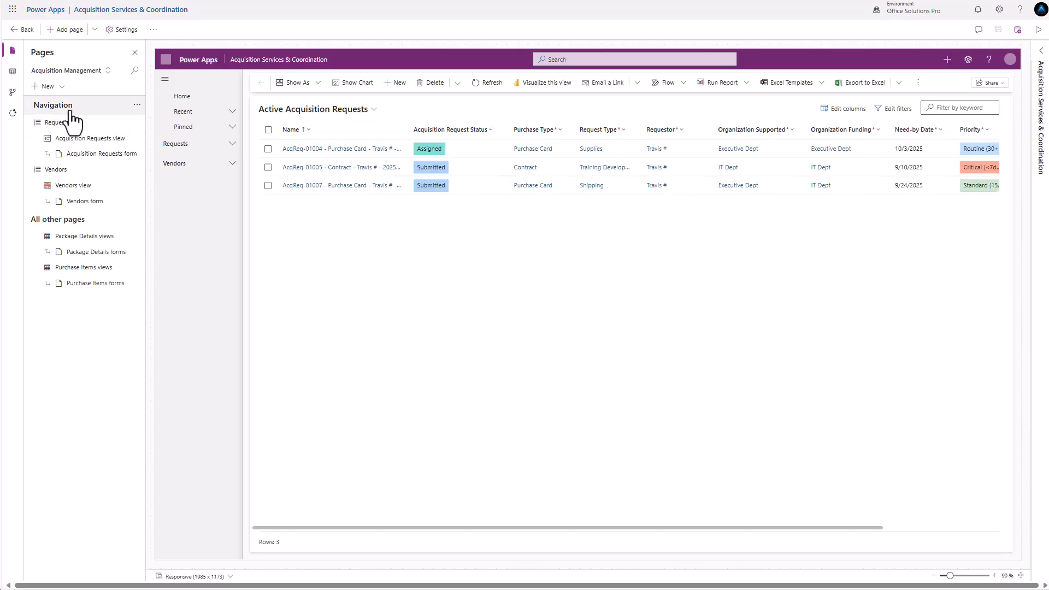
pyautogui.click(63, 71)
pyautogui.click(51, 110)
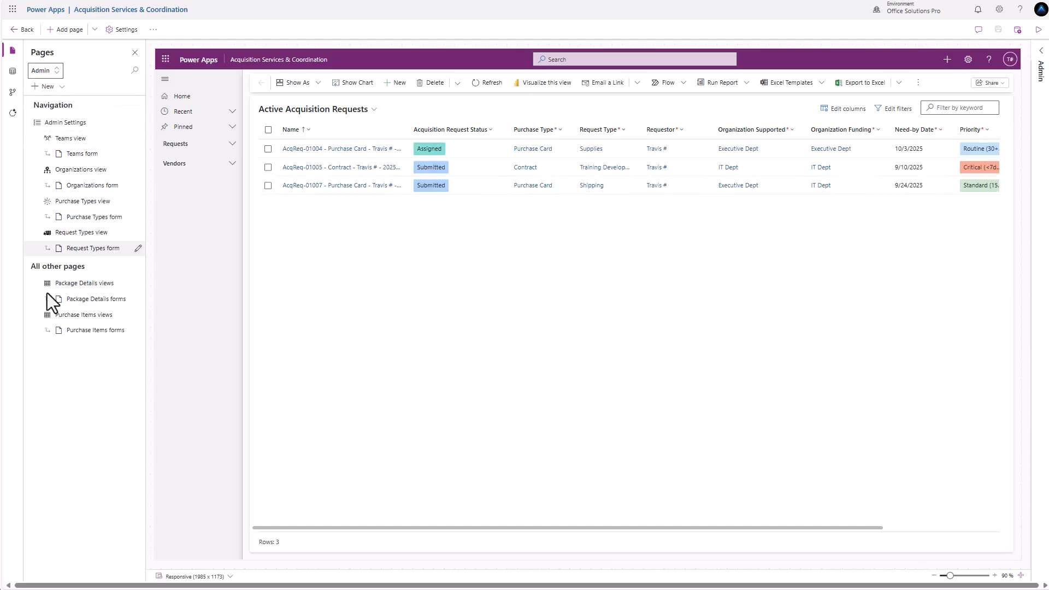
pyautogui.click(73, 126)
pyautogui.click(78, 140)
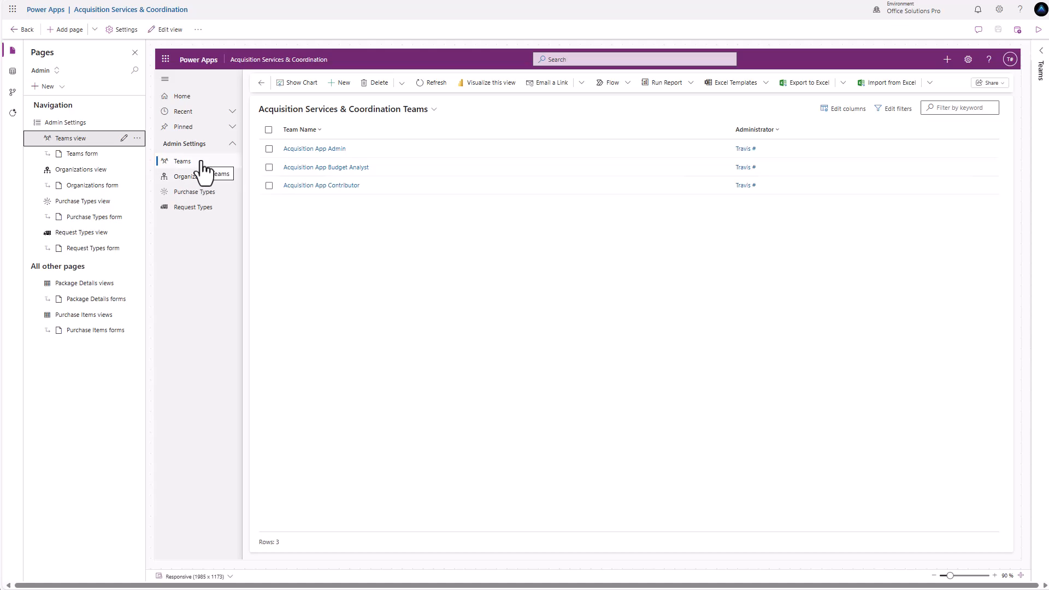
# - Start a new table privilege for the Team table in the Teams page's advanced settings
pyautogui.click(1040, 54)
pyautogui.click(1006, 71)
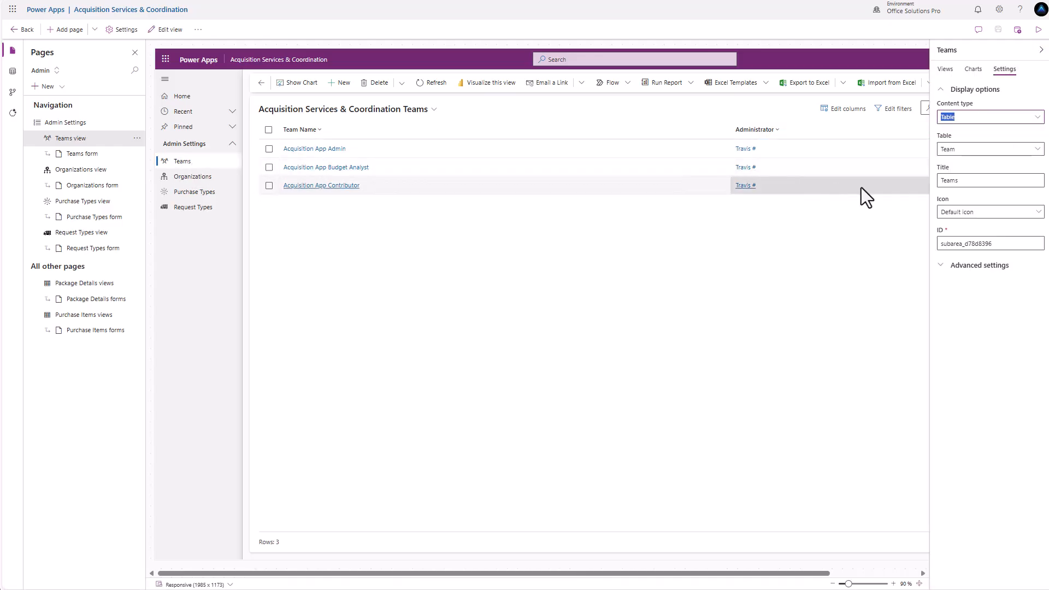
pyautogui.click(941, 267)
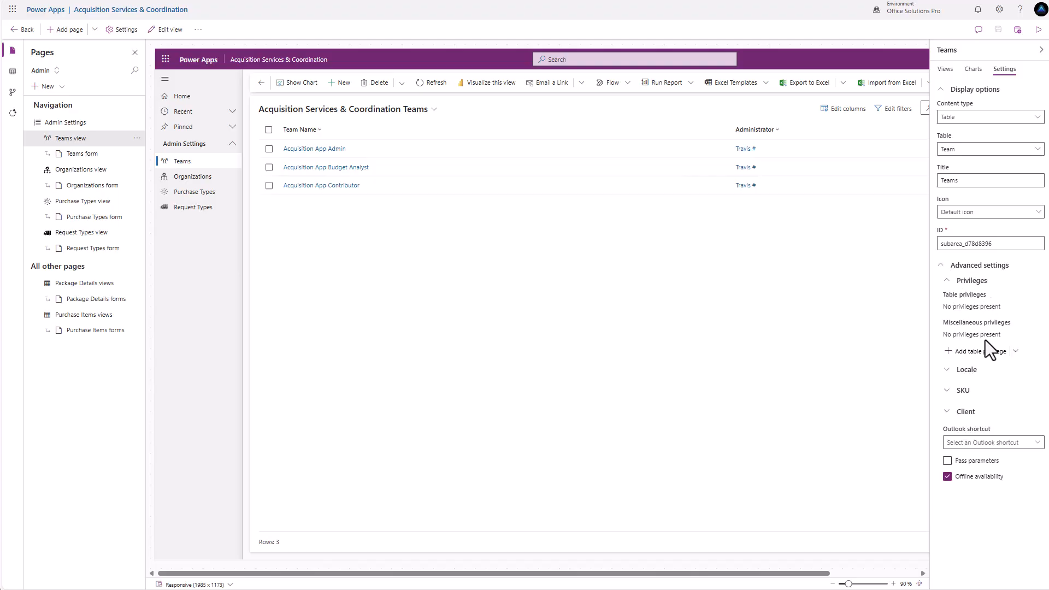
pyautogui.click(970, 353)
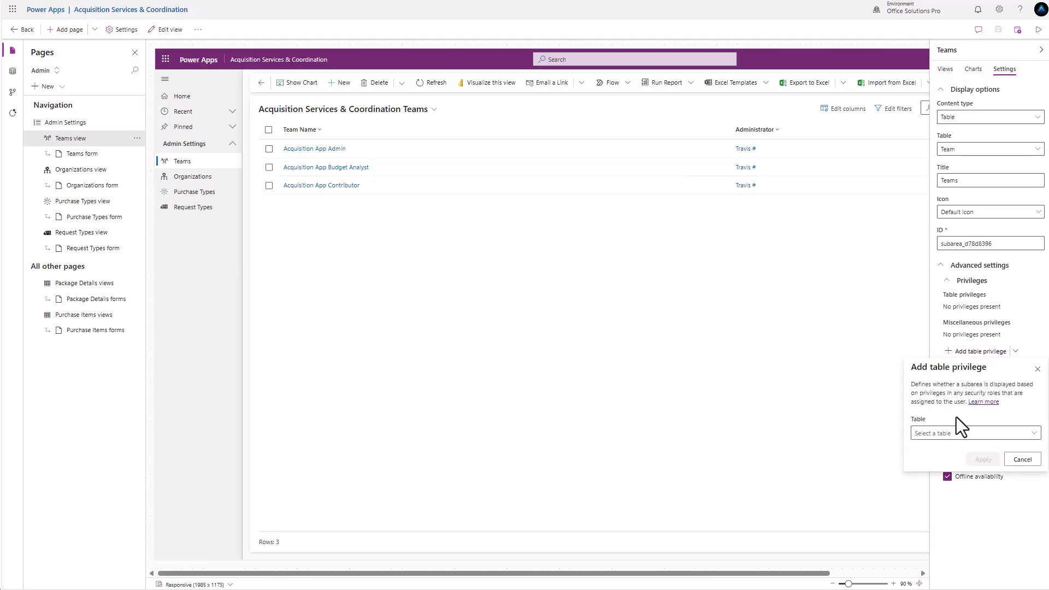
pyautogui.click(960, 432)
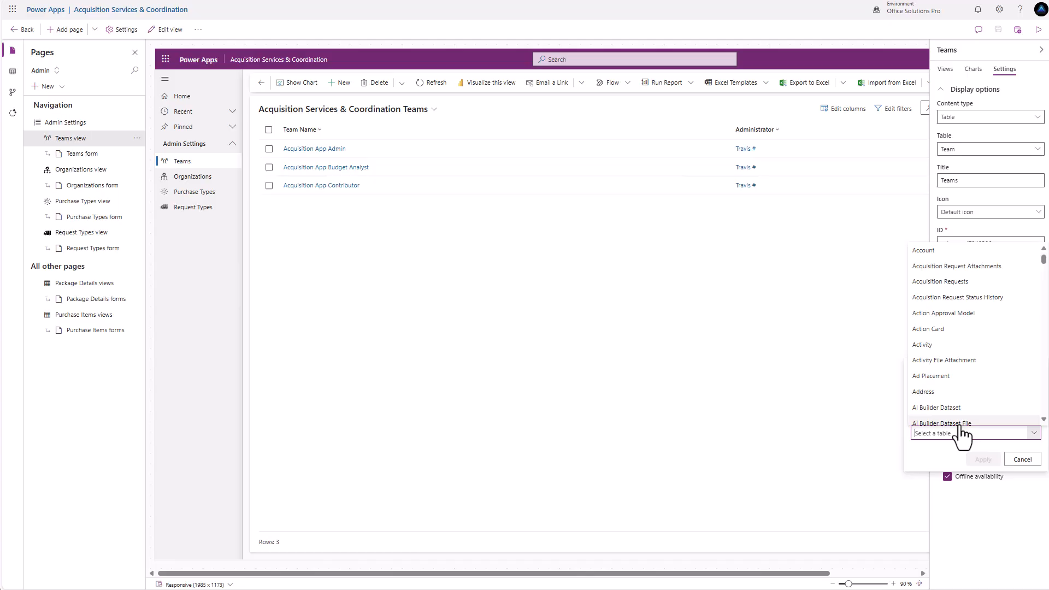
pyautogui.write('Team')
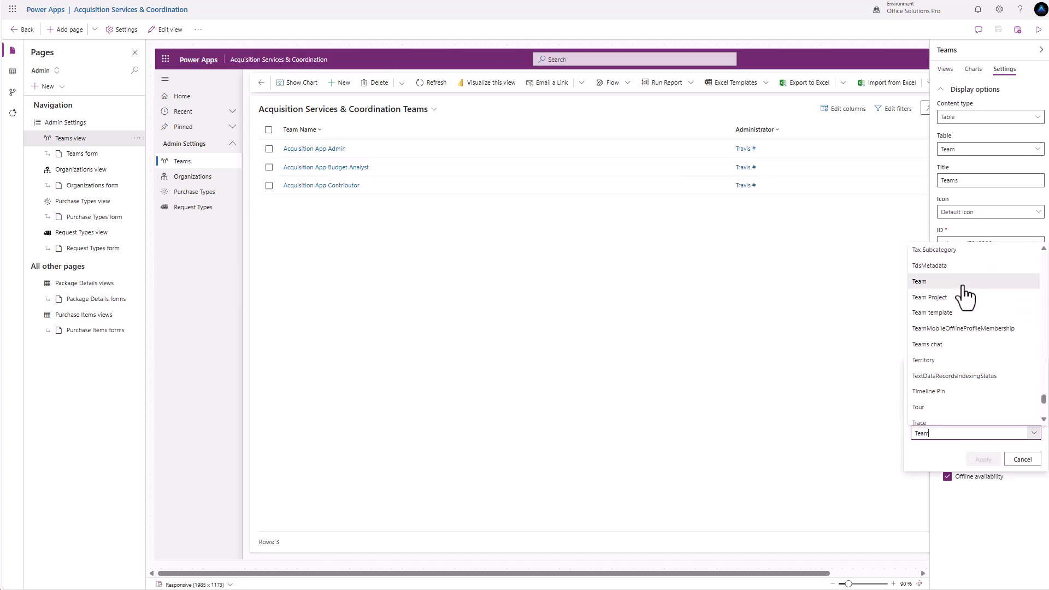
pyautogui.click(964, 284)
pyautogui.scroll(-1, 946, 475)
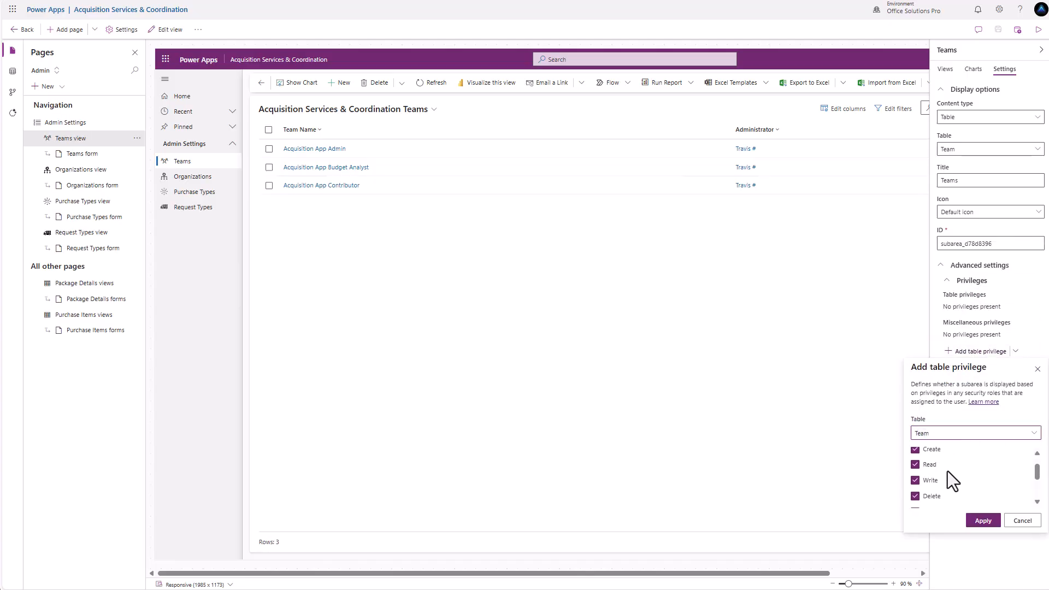
pyautogui.scroll(1, 949, 481)
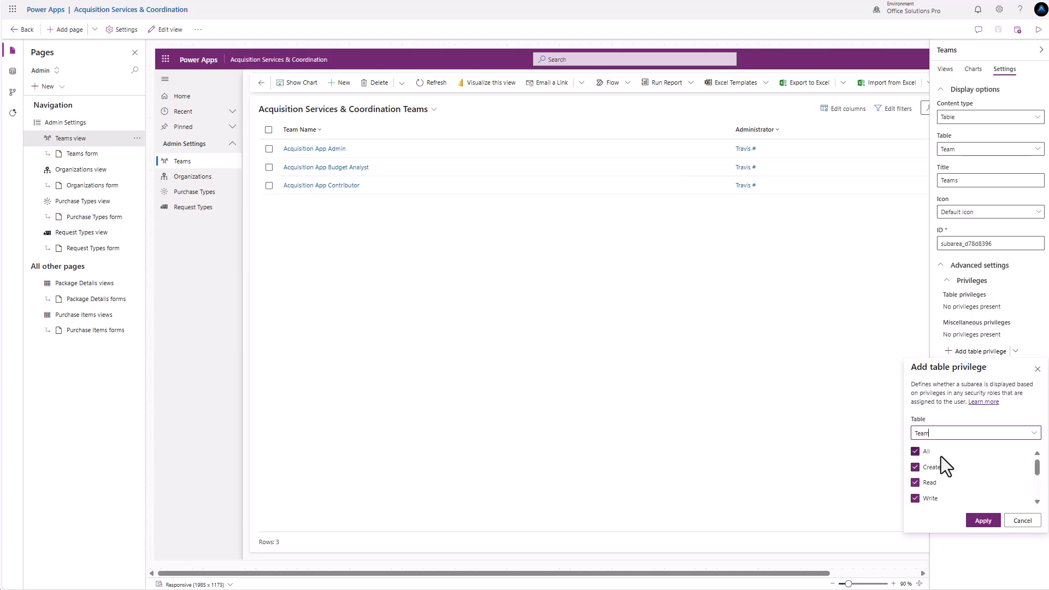
# - Limit the Team table privilege to Append and Append to, checking it against the Admin and Budget Analyst roles' Team permissions, and apply it
pyautogui.click(915, 453)
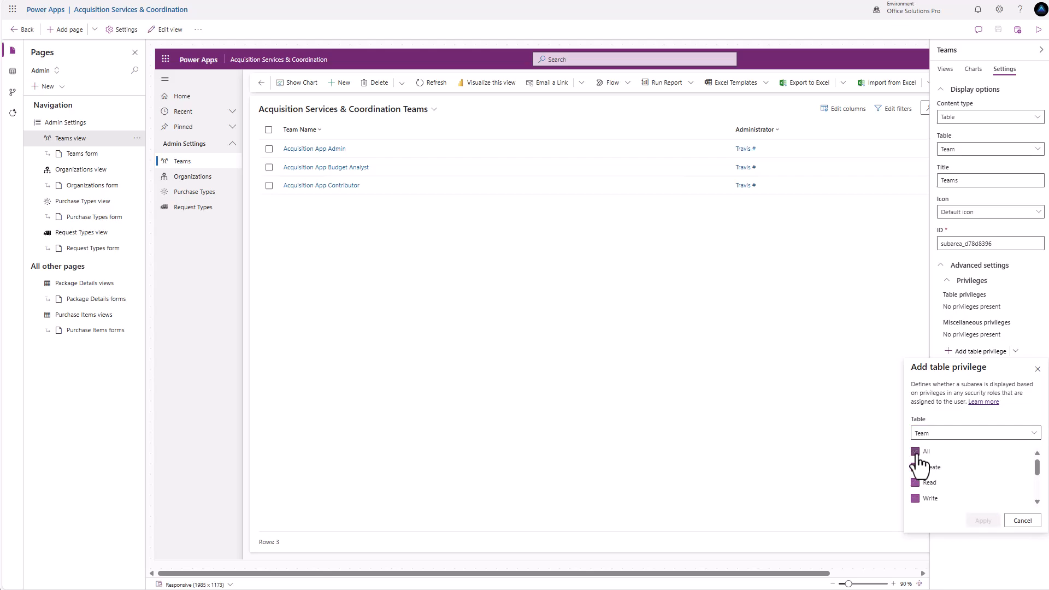
pyautogui.scroll(-3, 935, 461)
pyautogui.click(916, 475)
pyautogui.click(915, 491)
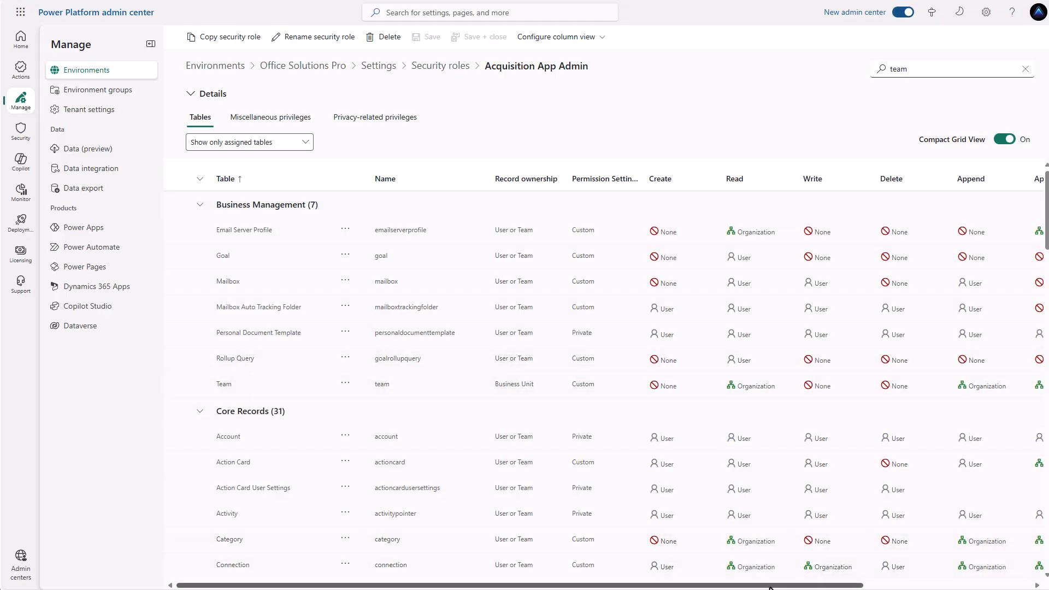
pyautogui.hscroll(5, 792, 549)
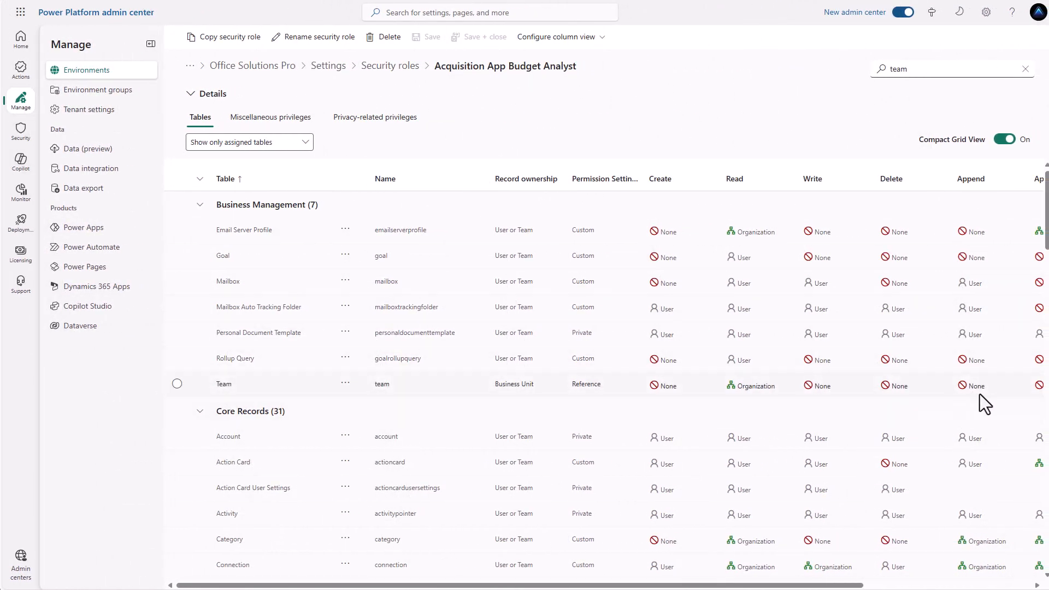
pyautogui.hscroll(3, 772, 585)
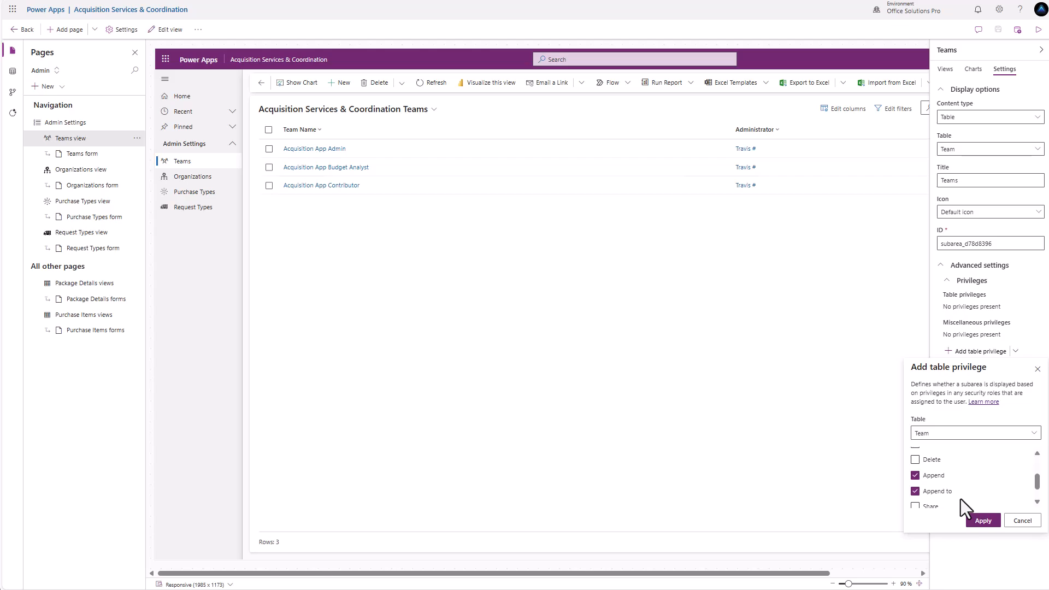
pyautogui.click(983, 521)
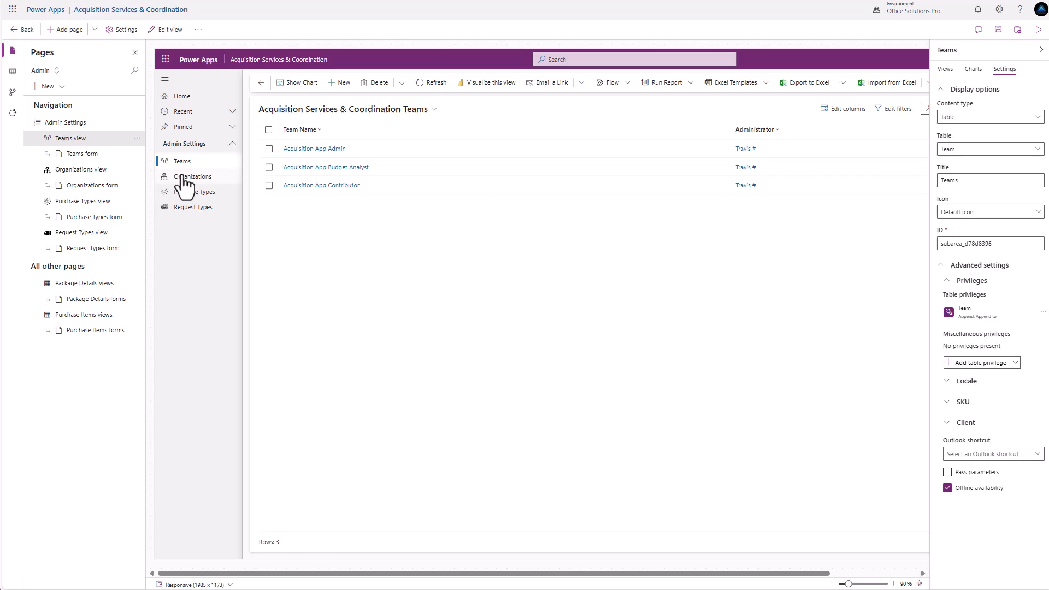
# - Check the Organizations page's privilege settings, and save and publish the app before returning to the solution
pyautogui.click(98, 175)
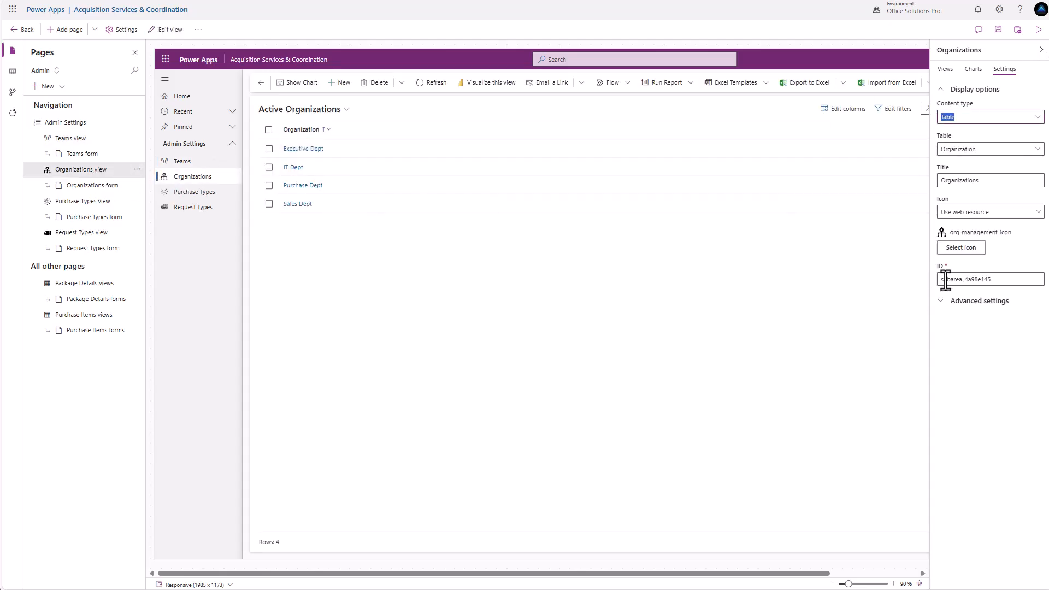
pyautogui.click(940, 301)
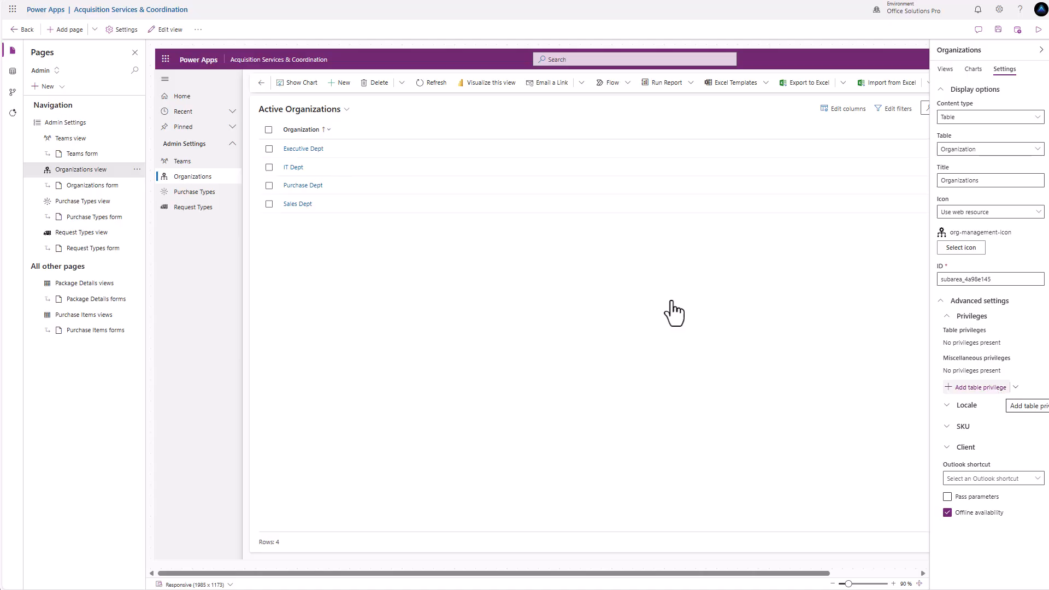
pyautogui.click(180, 162)
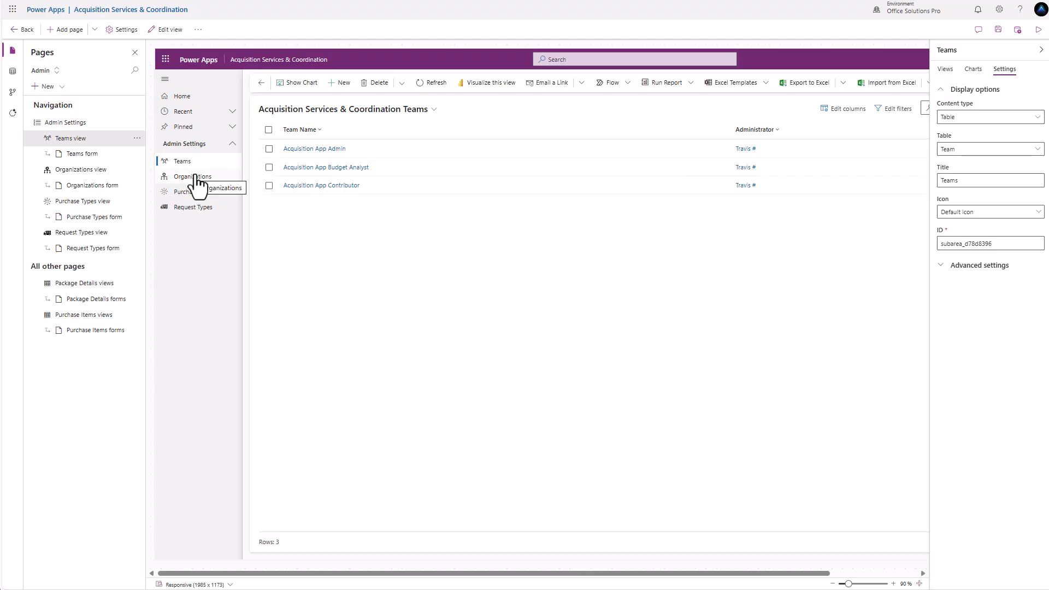
pyautogui.click(1014, 31)
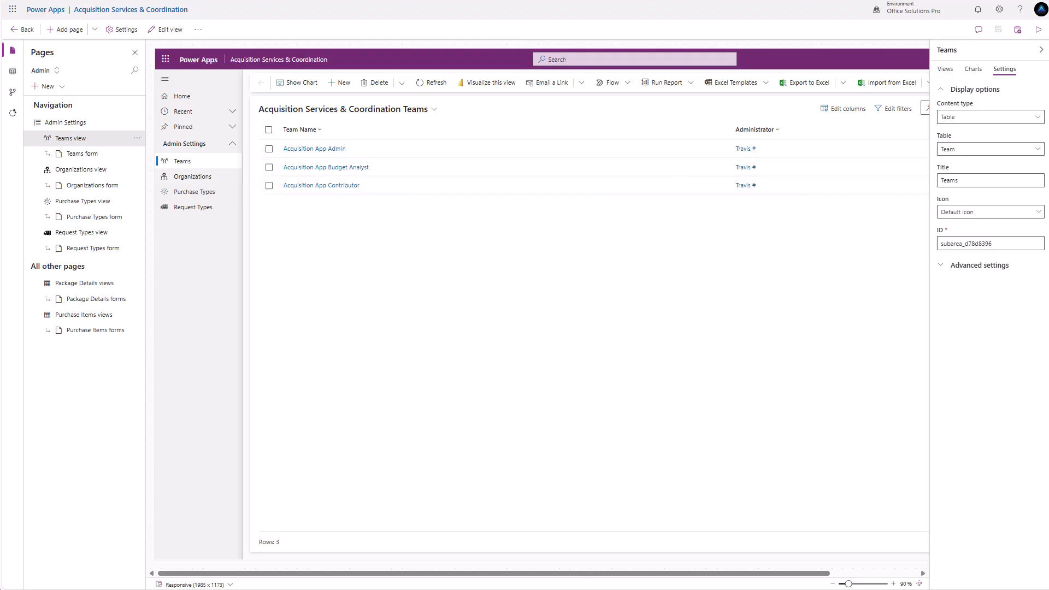
pyautogui.click(24, 32)
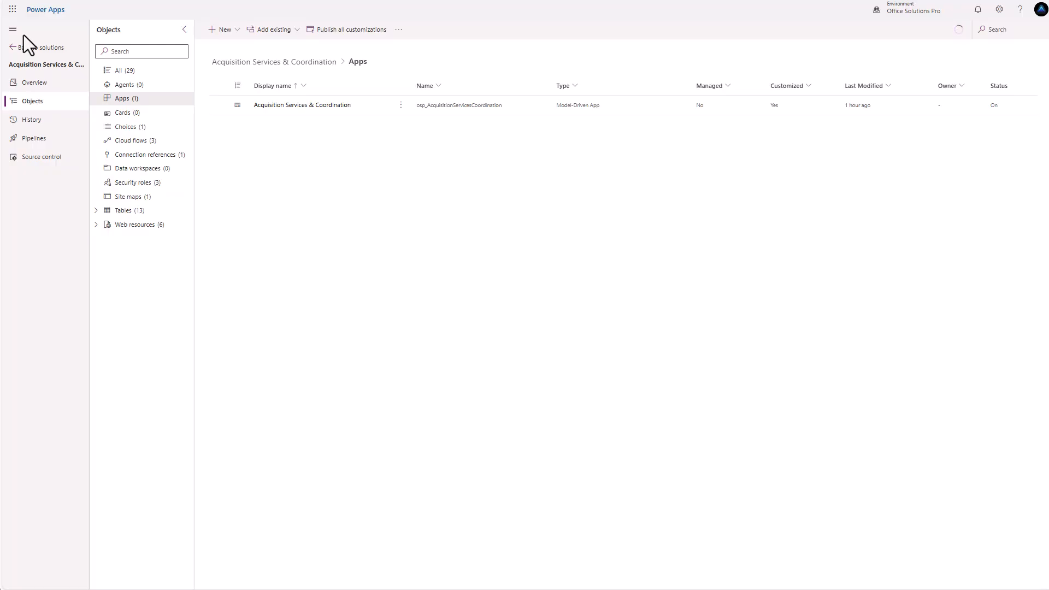
# - Create a business process flow named Acquisition Request Lifecycle on the Acquisition Requests table
pyautogui.click(234, 34)
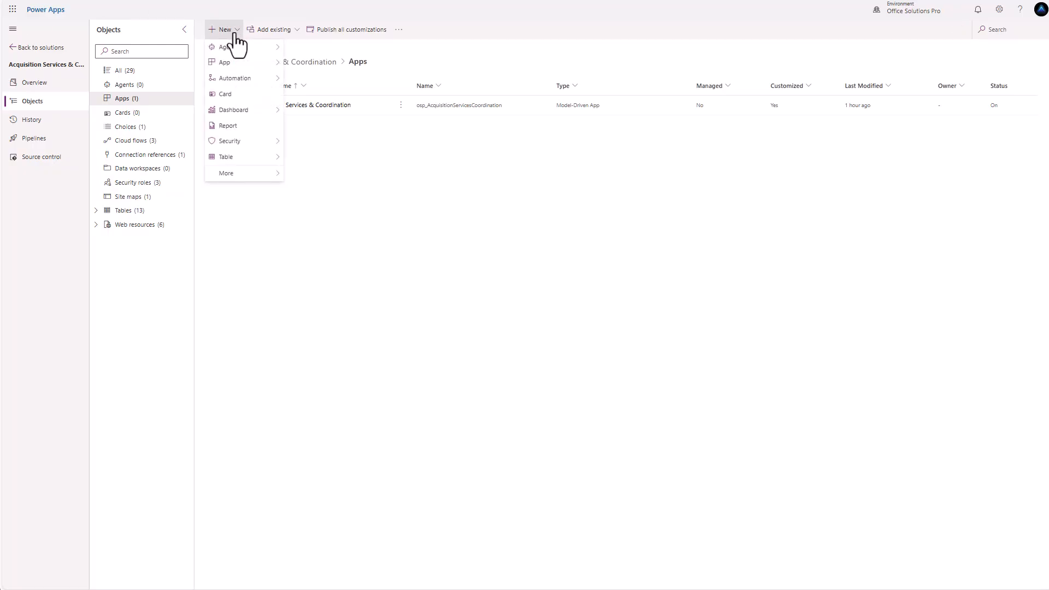
pyautogui.moveTo(235, 82)
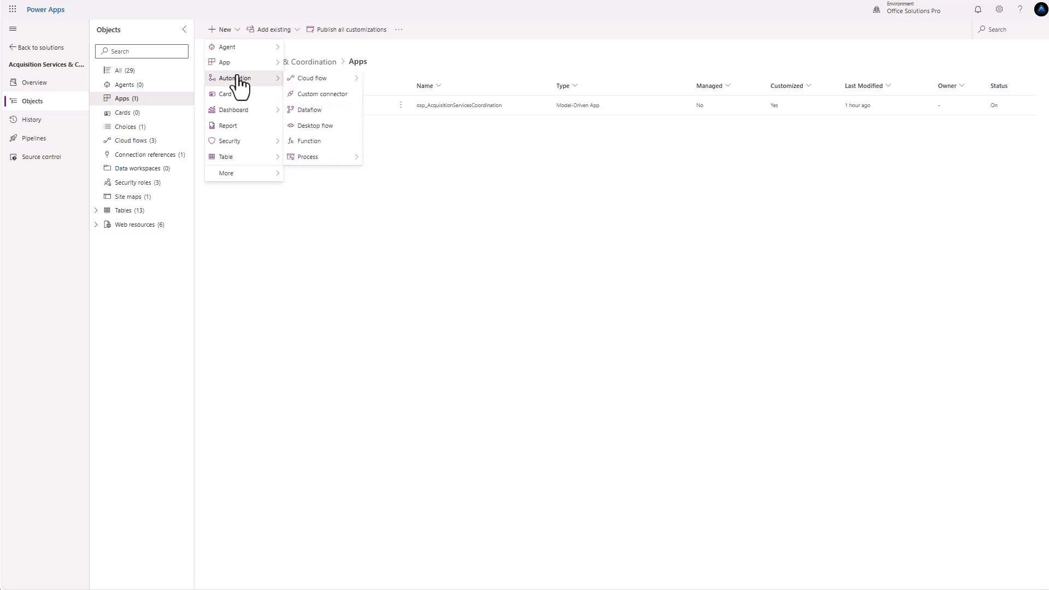
pyautogui.moveTo(310, 158)
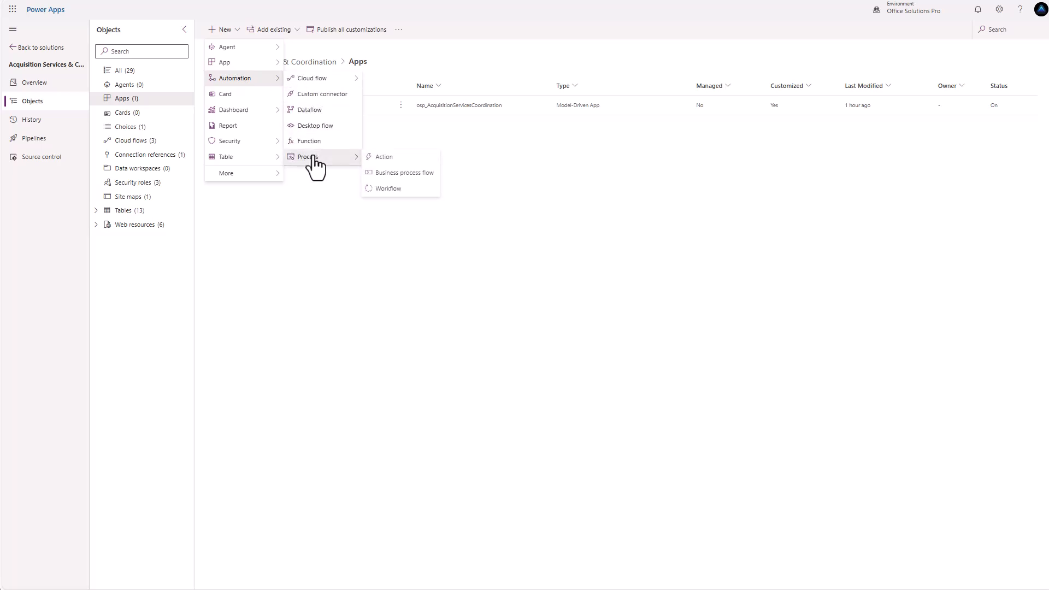
pyautogui.click(397, 174)
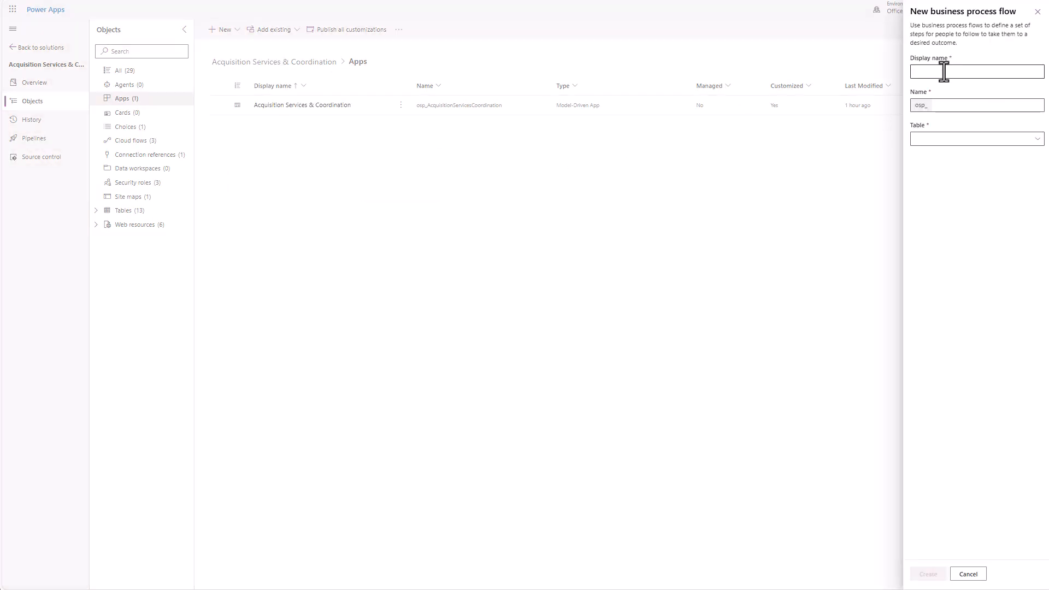
pyautogui.click(937, 73)
pyautogui.write('Acquisition Request Lifecycle')
pyautogui.click(946, 105)
pyautogui.click(935, 139)
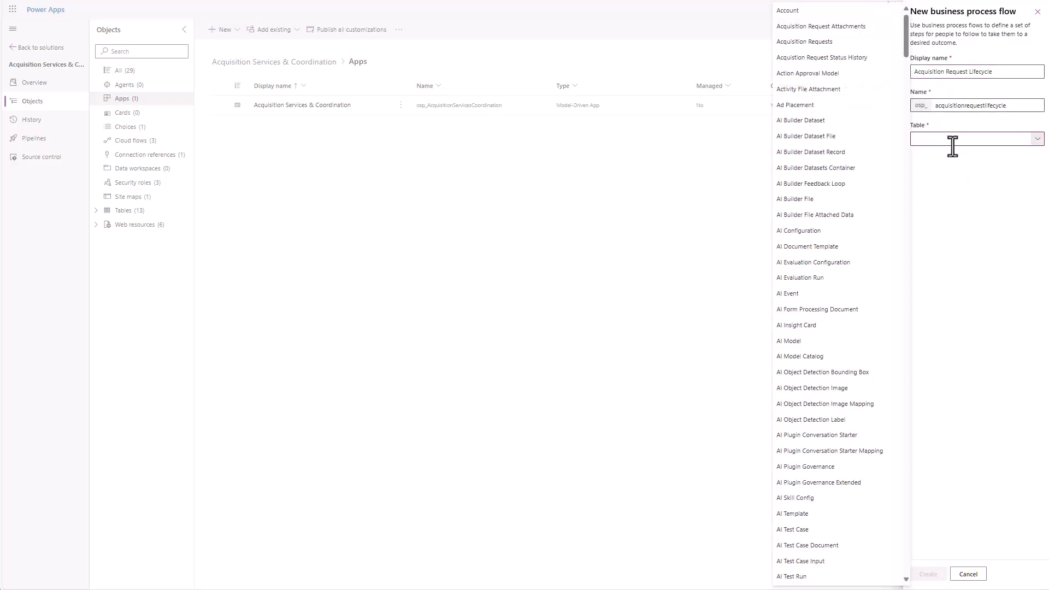
pyautogui.click(810, 42)
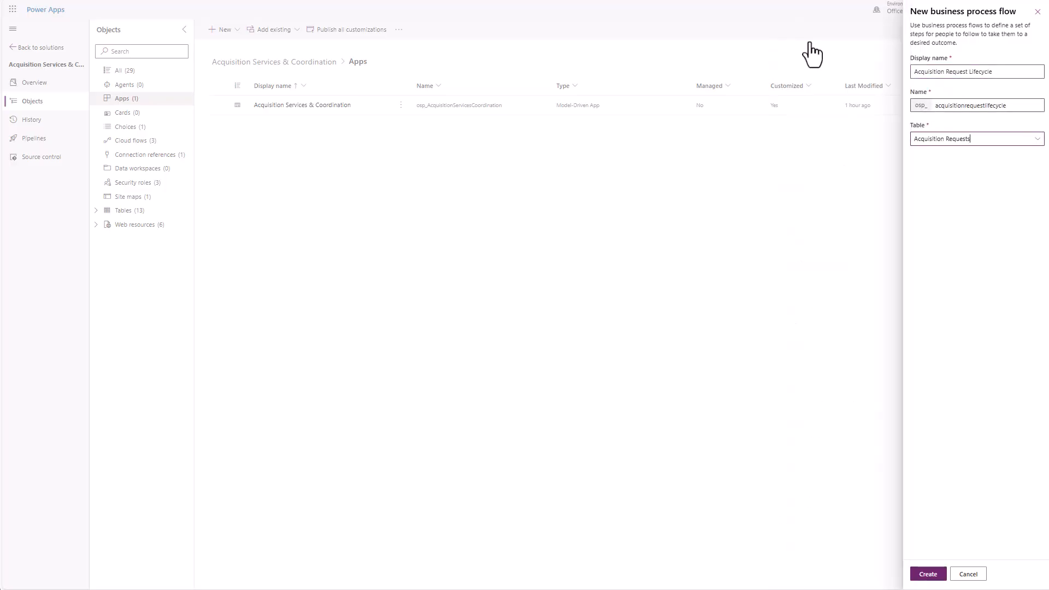
pyautogui.click(929, 575)
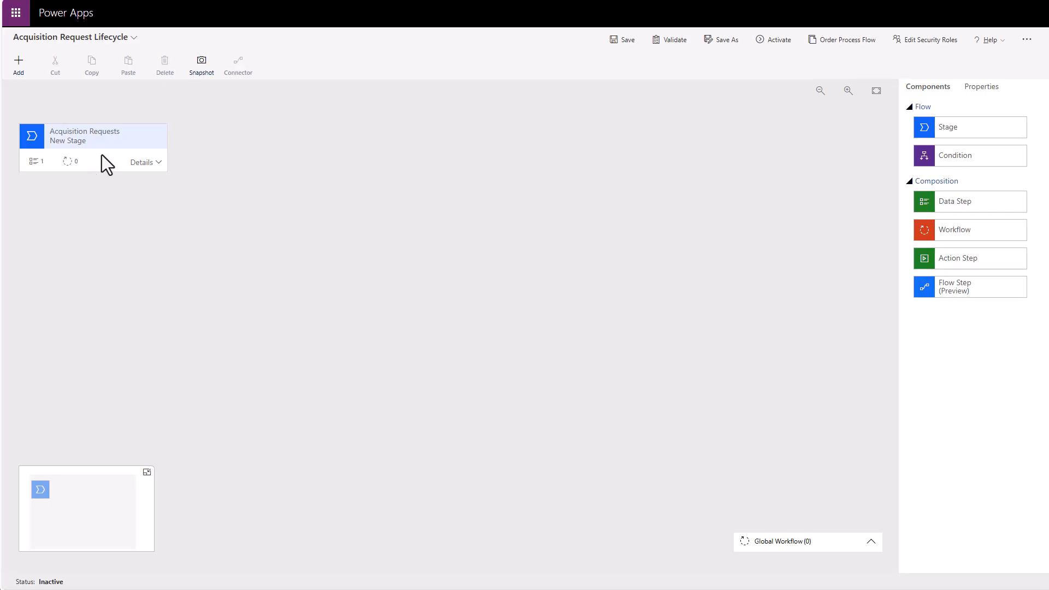
# - Rename the flow's first stage Submitted, set its category to Identify, and apply the changes
pyautogui.click(113, 139)
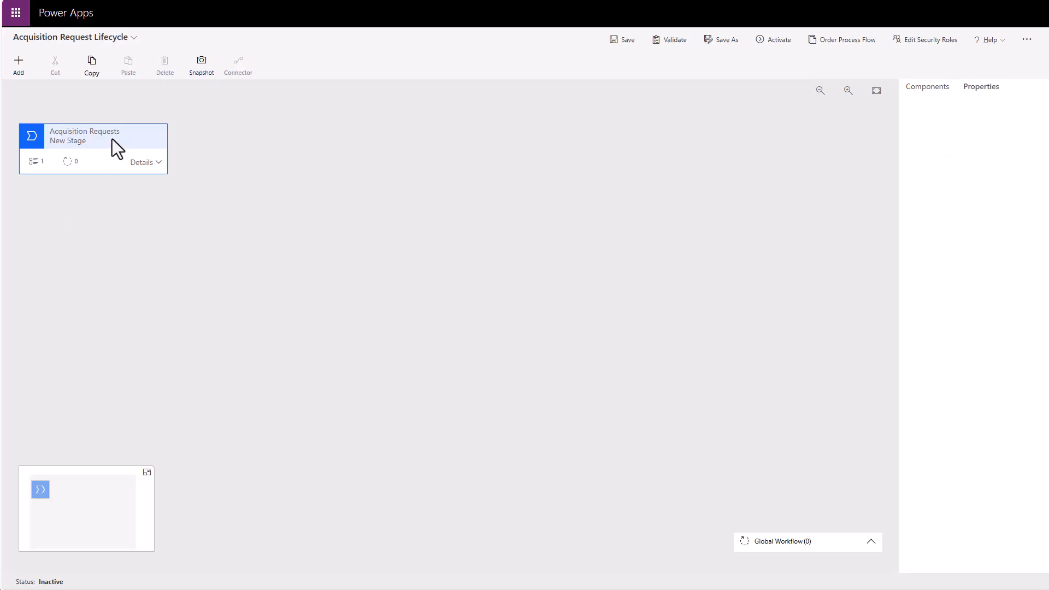
pyautogui.click(908, 144)
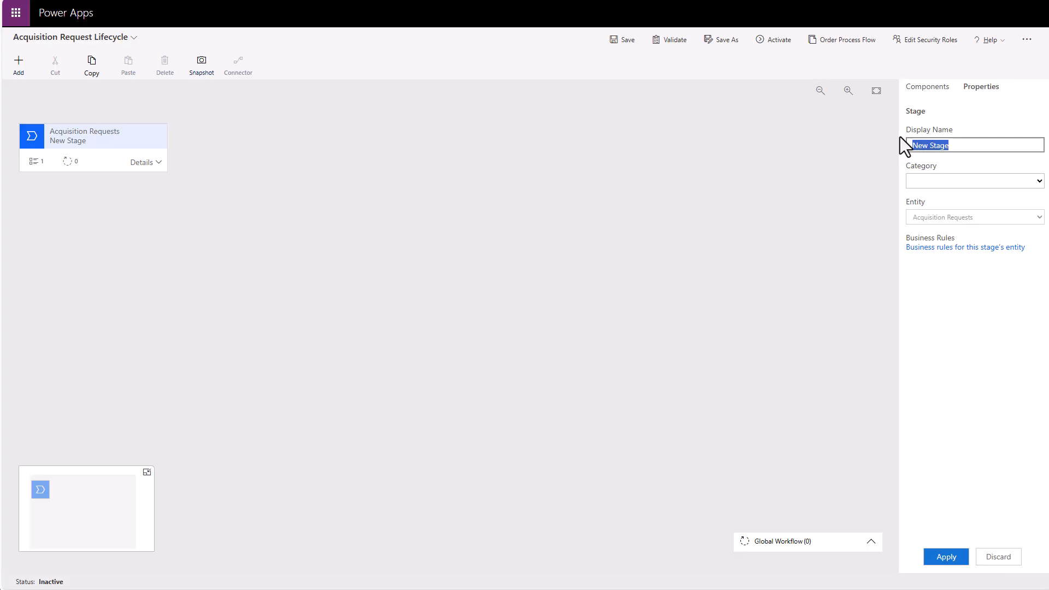
pyautogui.write('Submitted')
pyautogui.click(1003, 184)
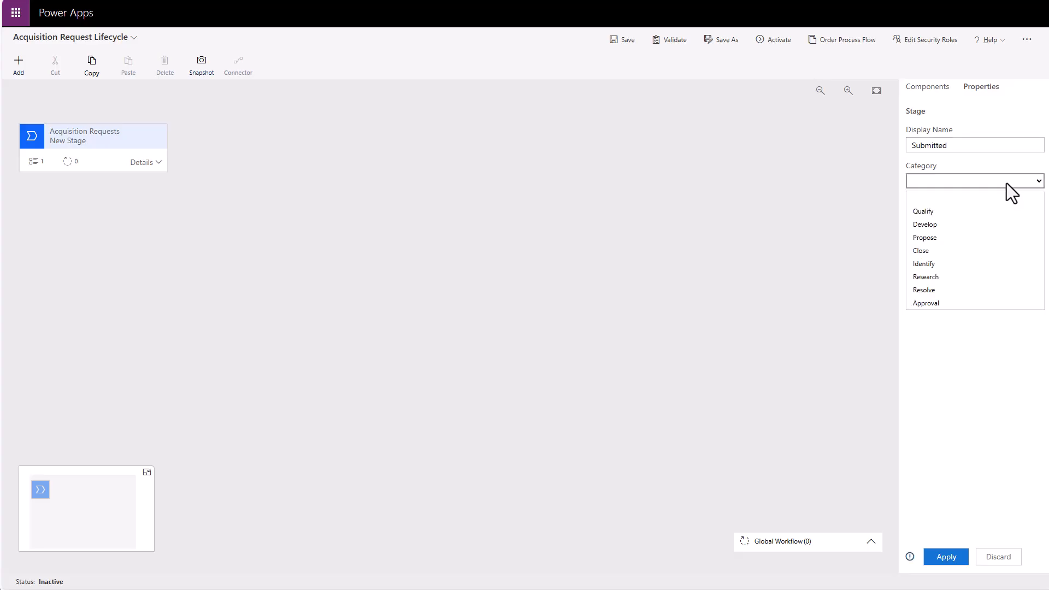
pyautogui.click(942, 263)
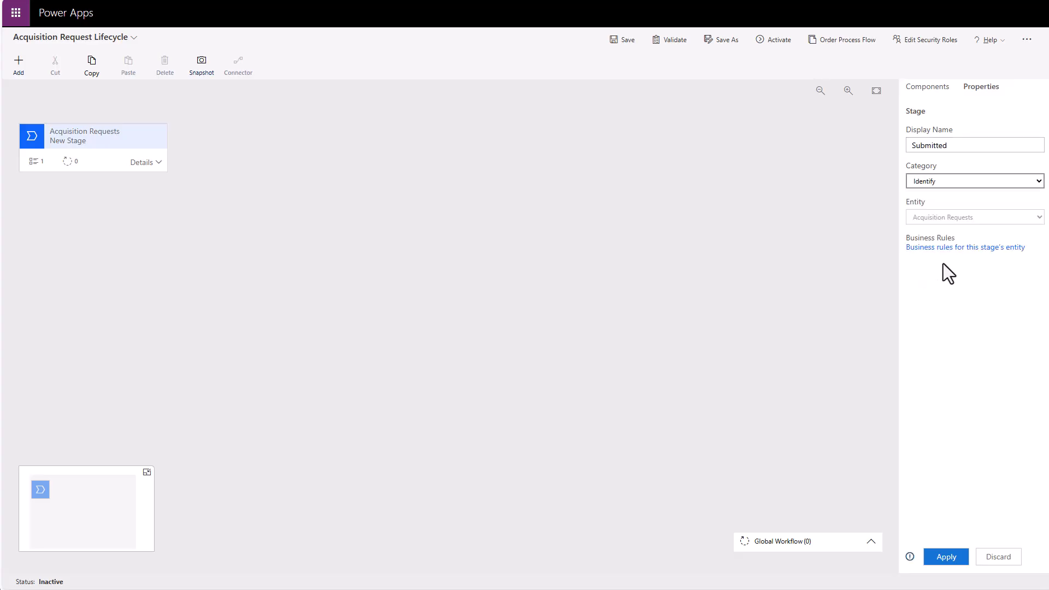
pyautogui.click(946, 557)
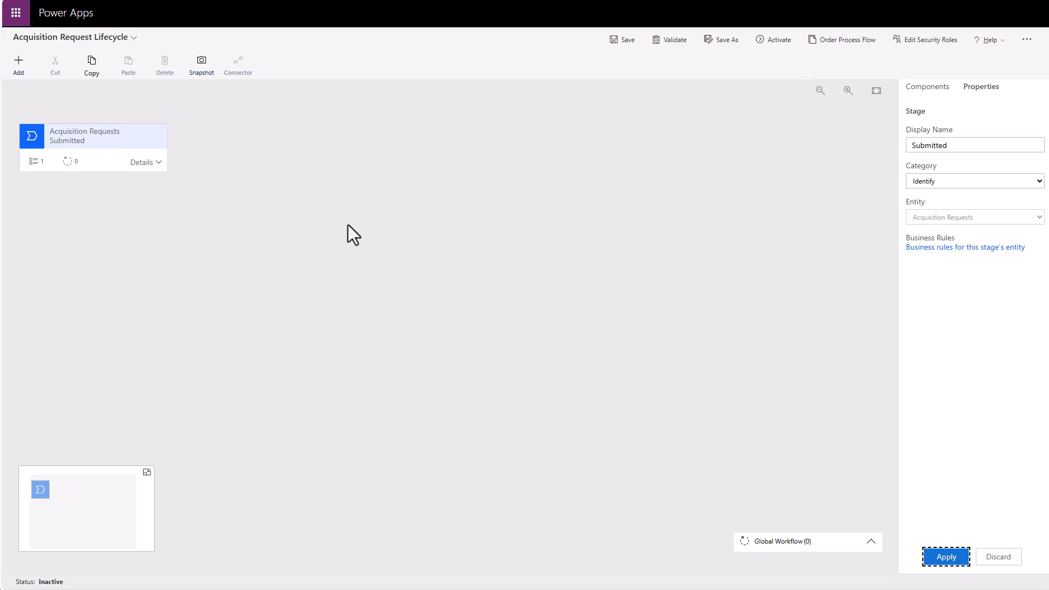
# - Expand the details of the Submitted stage and add a new stage directly after it
pyautogui.click(127, 148)
pyautogui.click(157, 163)
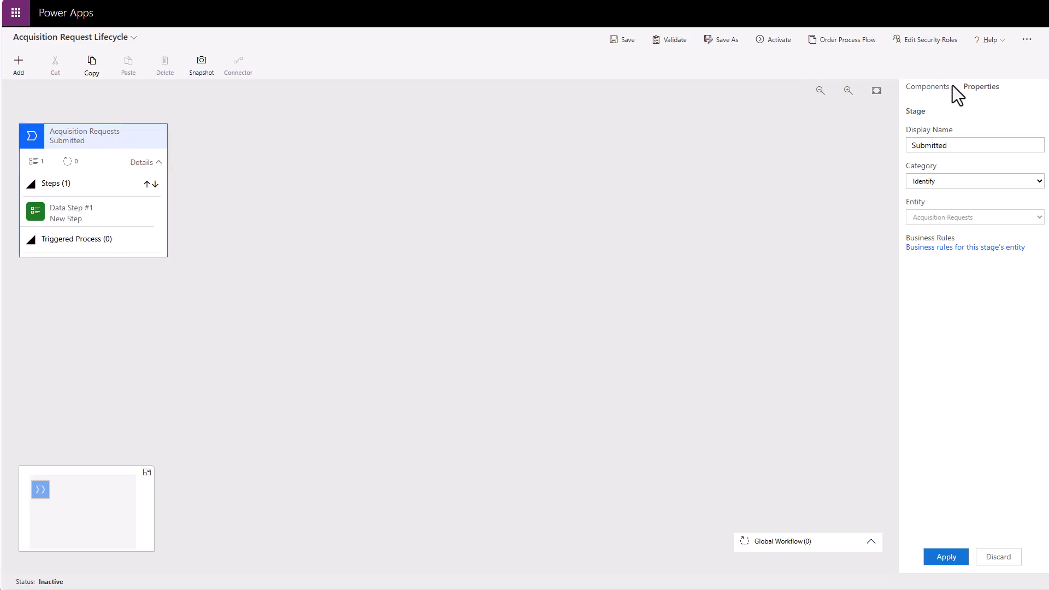
pyautogui.click(935, 88)
pyautogui.moveTo(953, 131); pyautogui.dragTo(182, 155)
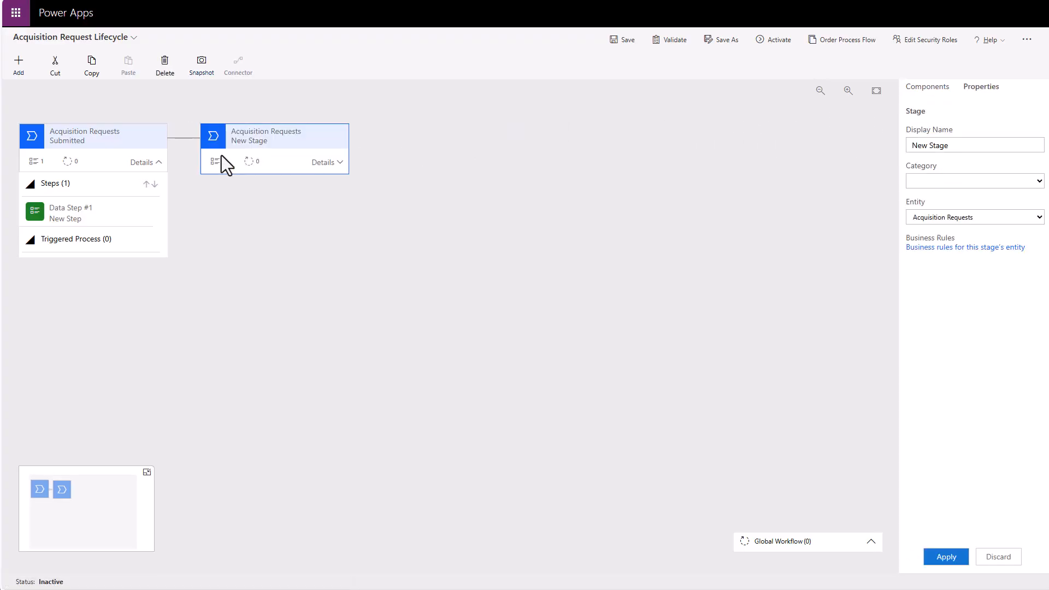
# - Name the second stage Assignment, set its category to Research, and apply the changes
pyautogui.click(963, 147)
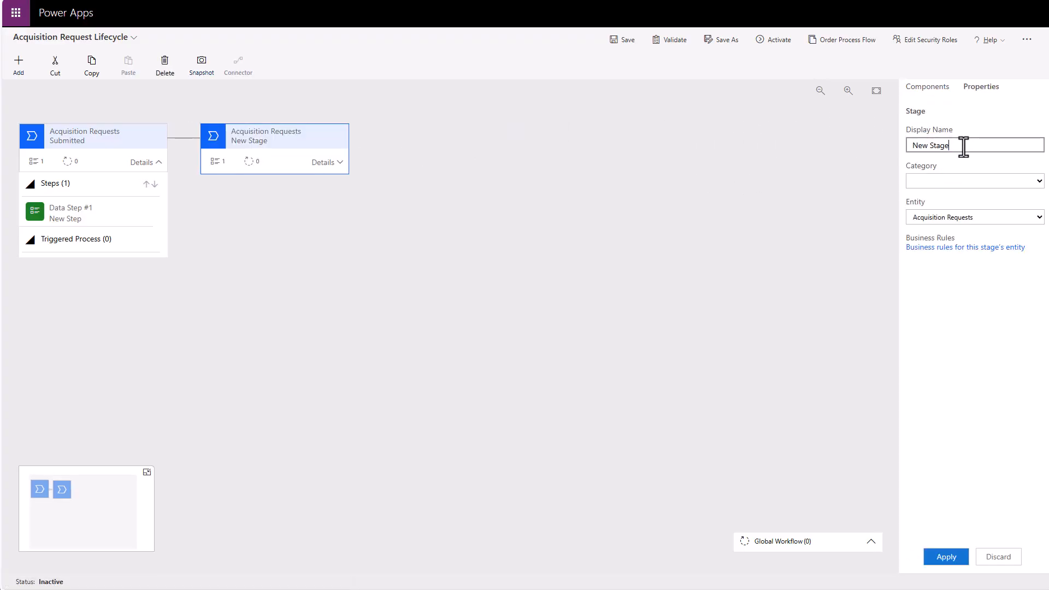
pyautogui.press('BackSpace')
pyautogui.press('BackSpace')
pyautogui.press('BackSpace')
pyautogui.press('BackSpace')
pyautogui.press('BackSpace')
pyautogui.press('BackSpace')
pyautogui.write('Assignment')
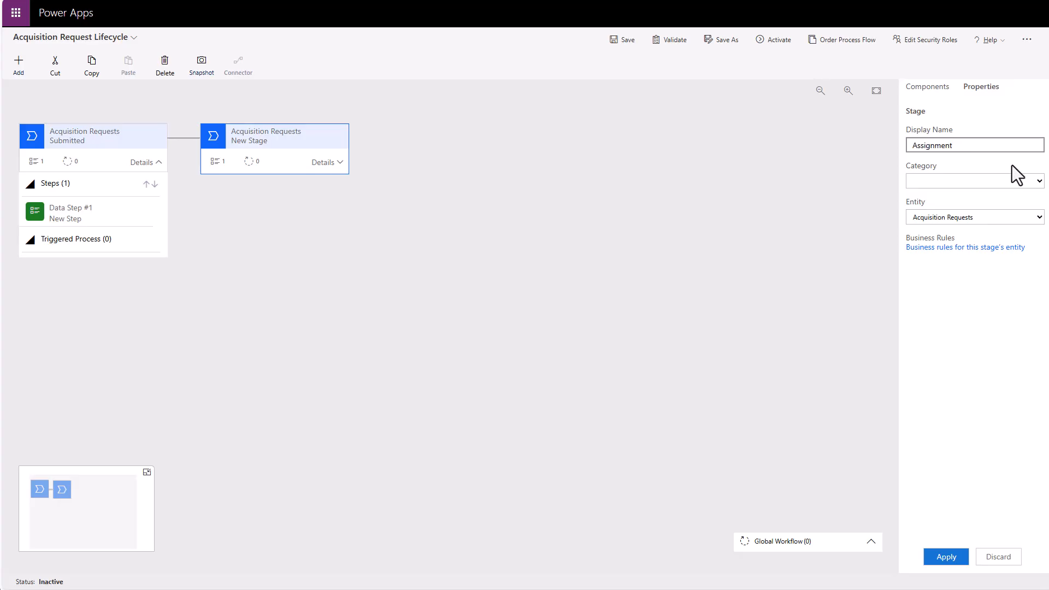
pyautogui.click(1037, 181)
pyautogui.click(930, 277)
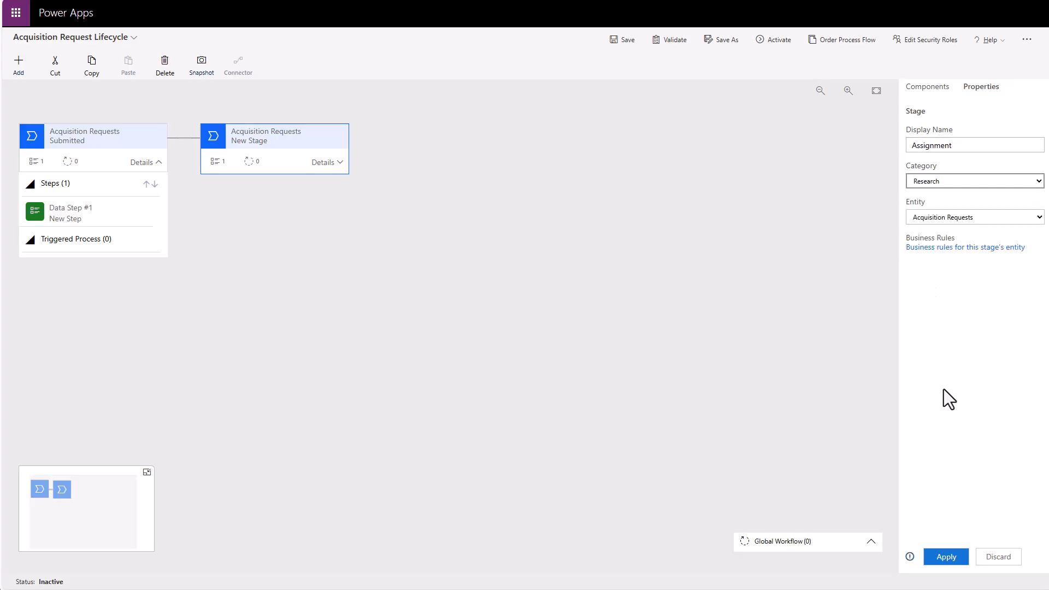
pyautogui.click(943, 557)
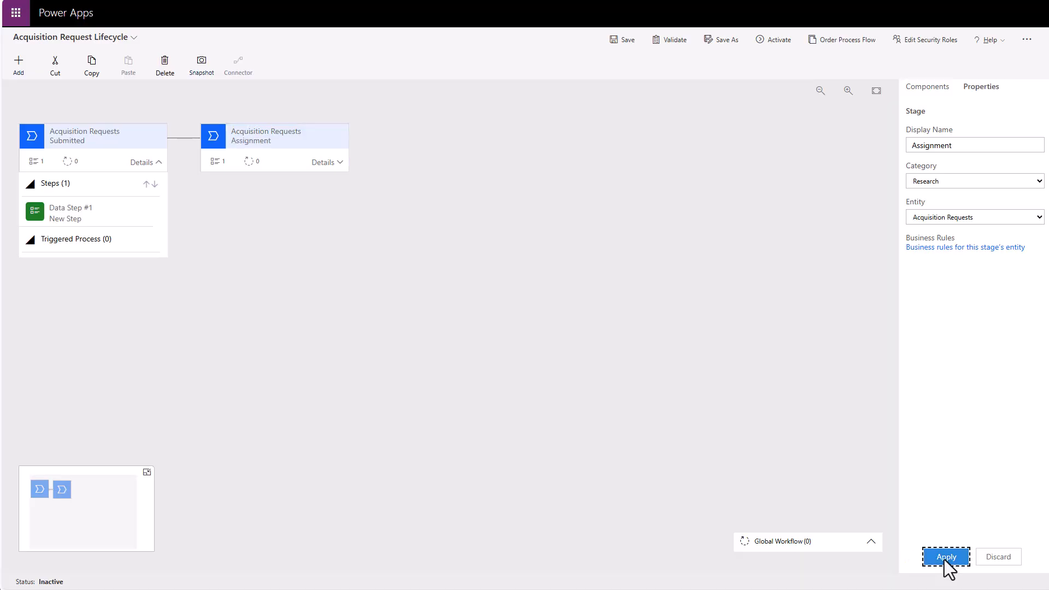
# - Review the properties of the Submitted and Assignment stages and add a new stage directly after Assignment
pyautogui.click(123, 142)
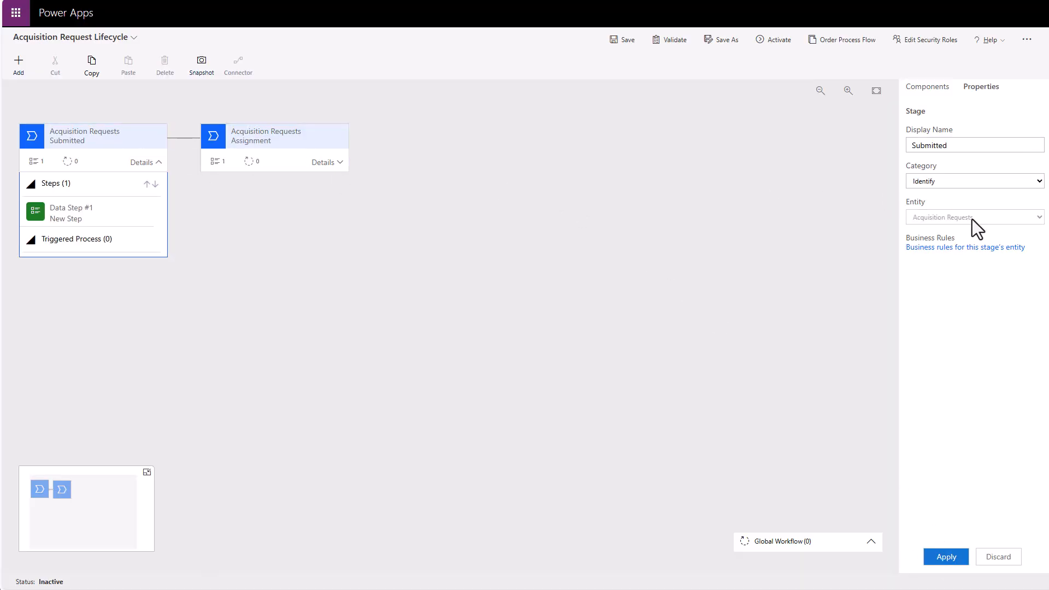
pyautogui.click(308, 146)
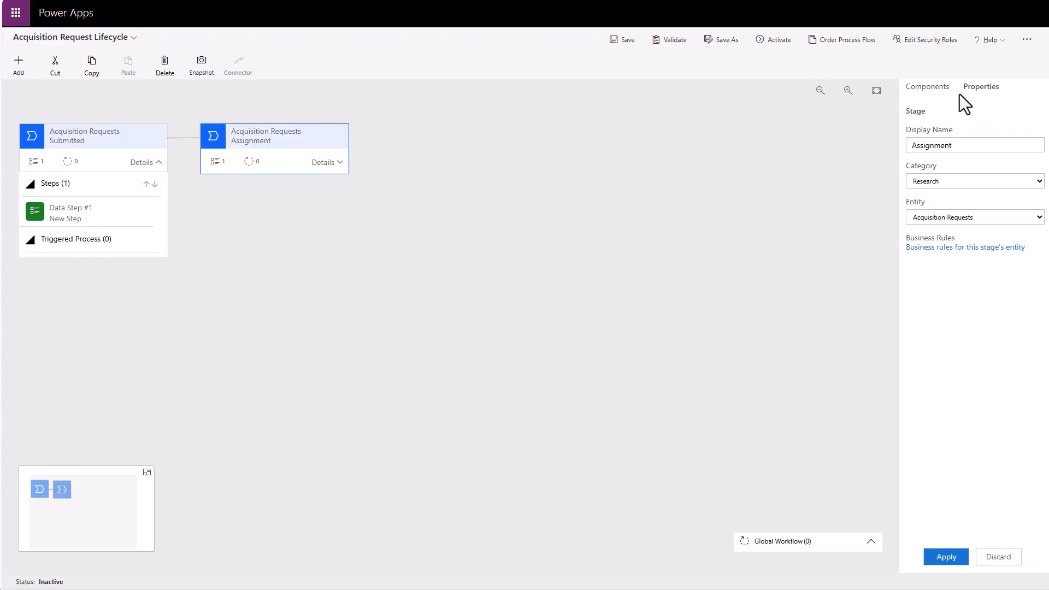
pyautogui.click(927, 88)
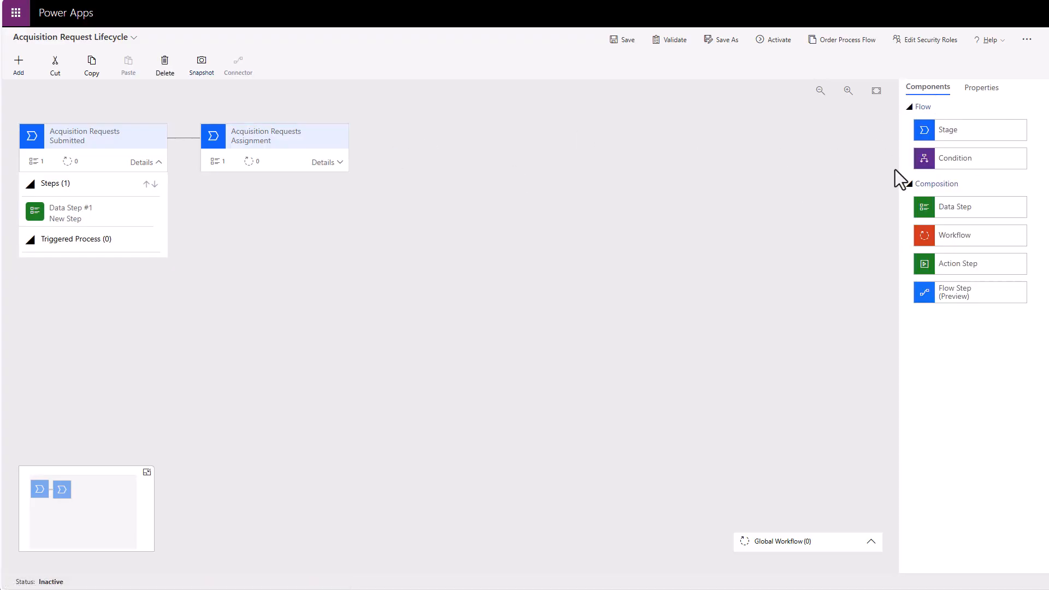
pyautogui.moveTo(989, 130); pyautogui.dragTo(362, 152)
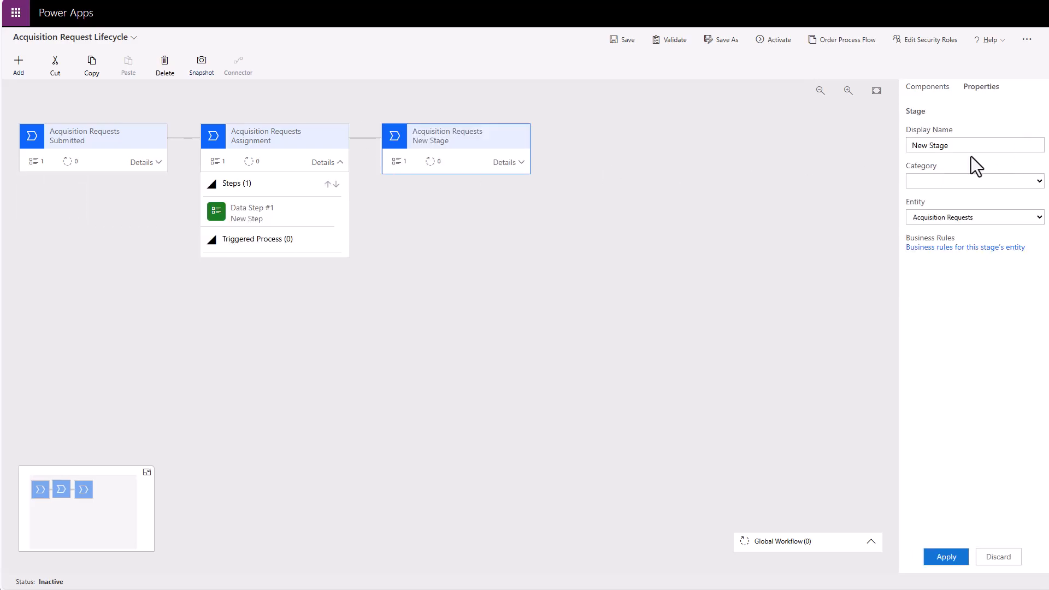
# - Name the third stage Budget Review, set its category to Propose, and apply the changes
pyautogui.doubleClick(957, 146)
pyautogui.tripleClick(957, 147)
pyautogui.write('Bud')
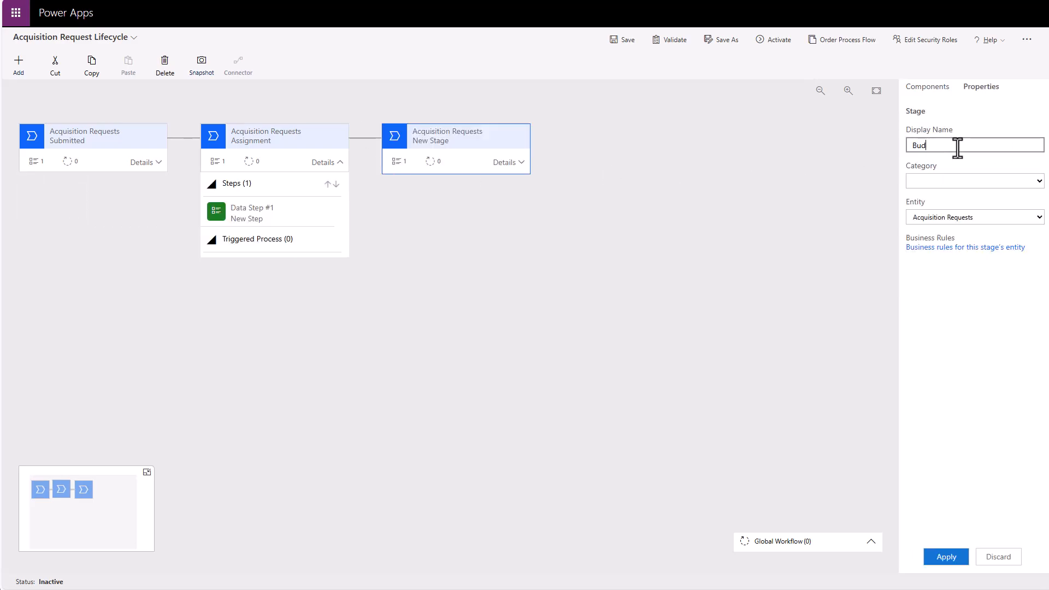
pyautogui.write('get Review')
pyautogui.click(1014, 183)
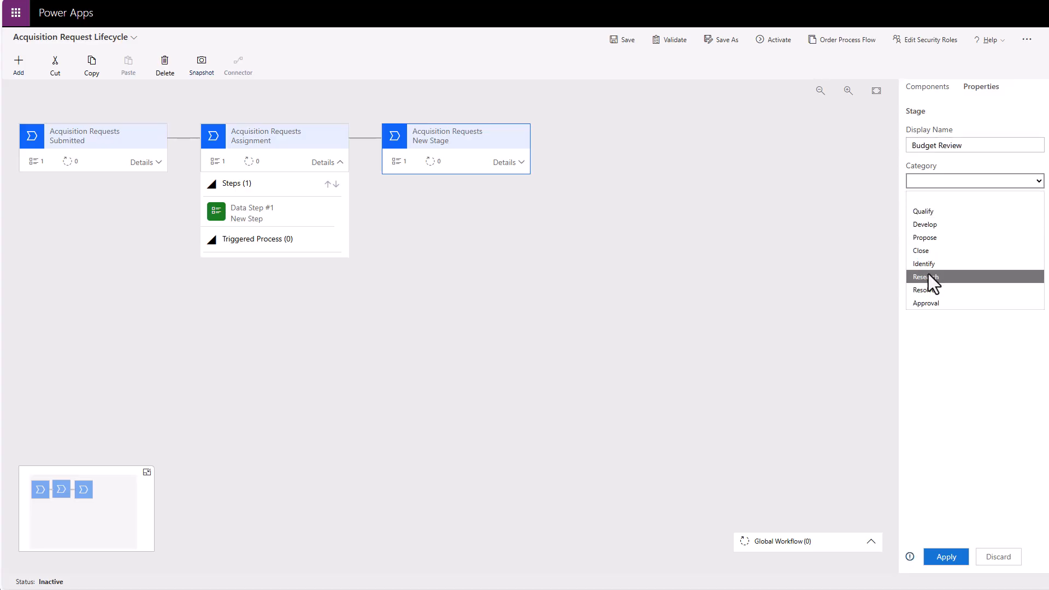
pyautogui.click(926, 239)
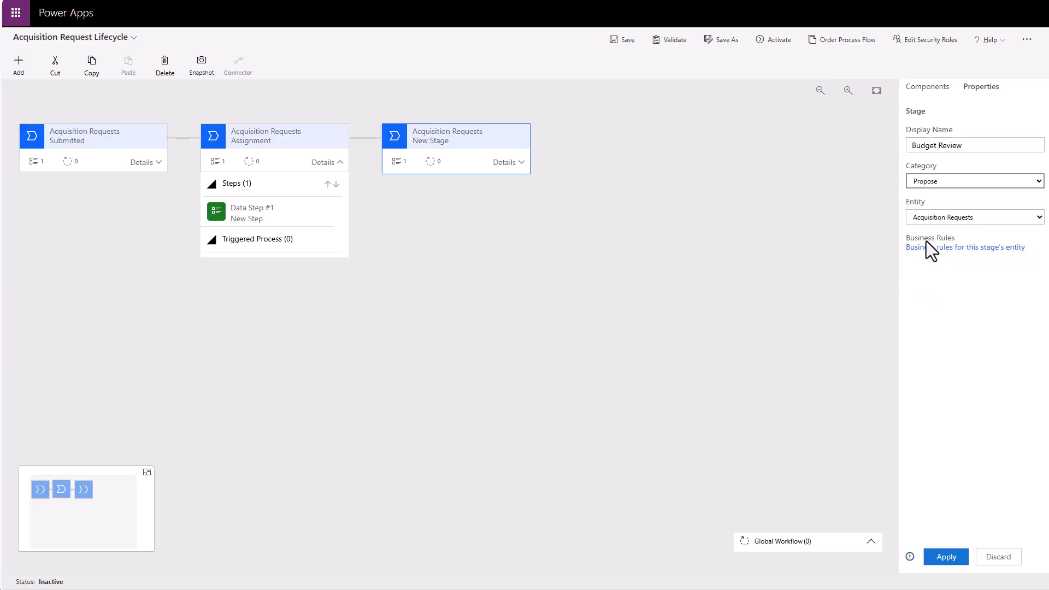
pyautogui.click(948, 557)
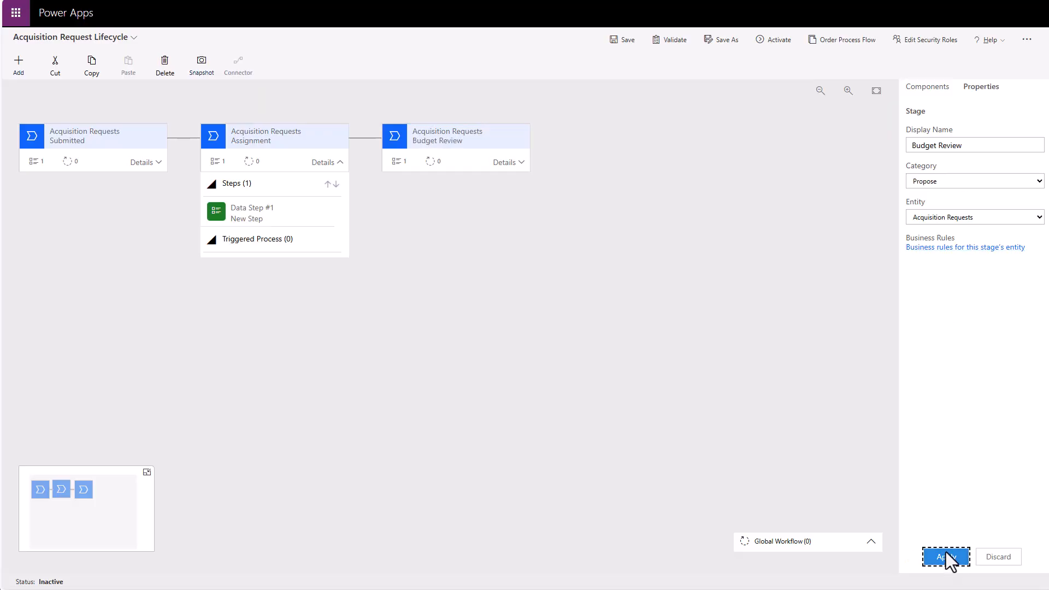
# - Add a fourth stage after Budget Review, named Processing with the category Propose, and apply it
pyautogui.click(921, 89)
pyautogui.moveTo(959, 137); pyautogui.dragTo(549, 149)
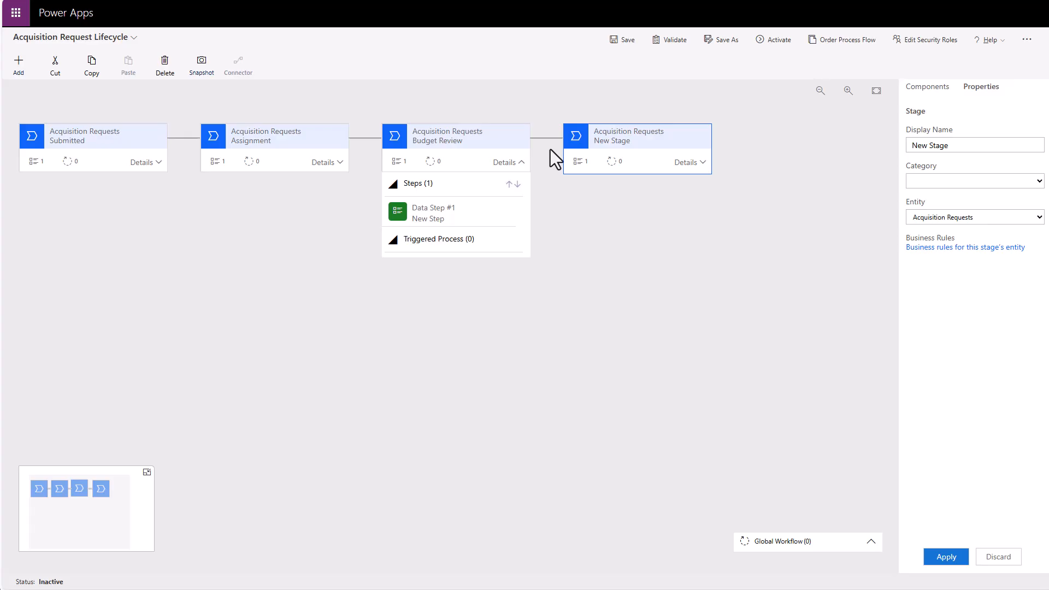
pyautogui.click(957, 148)
pyautogui.tripleClick(955, 147)
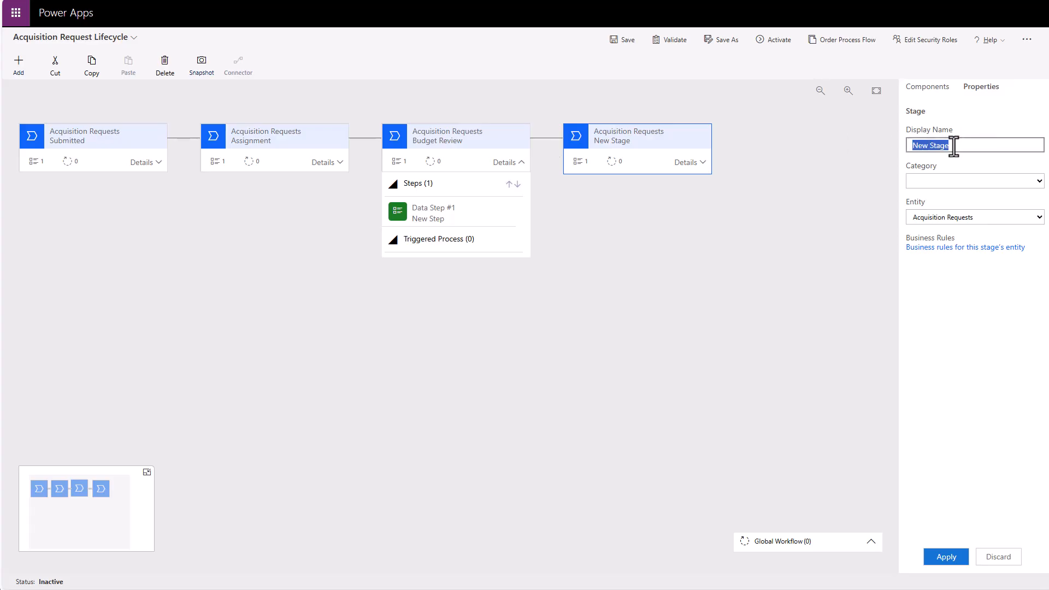
pyautogui.write('Processing')
pyautogui.click(1004, 181)
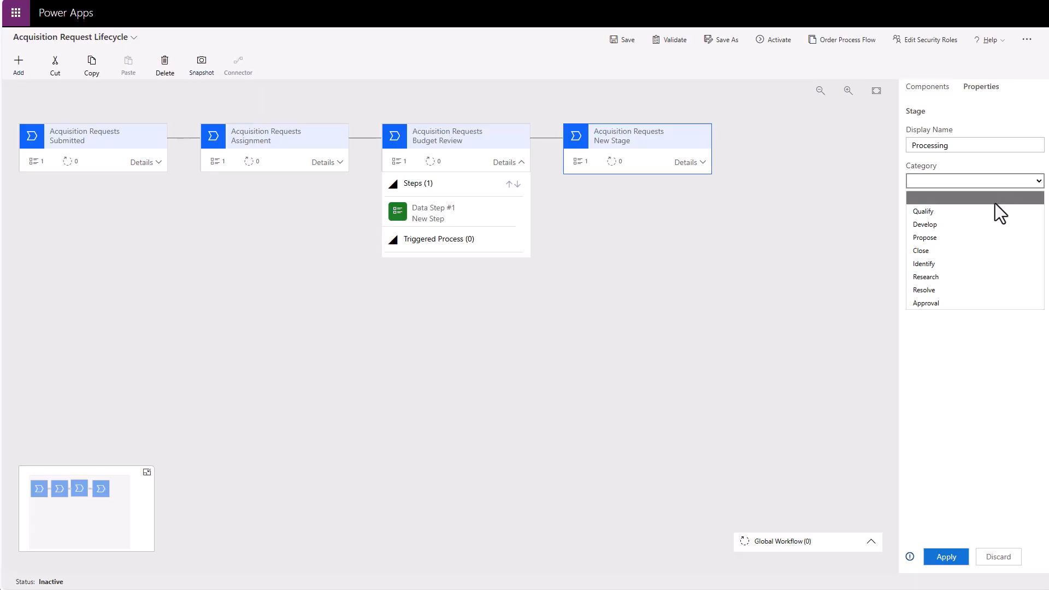
pyautogui.click(940, 238)
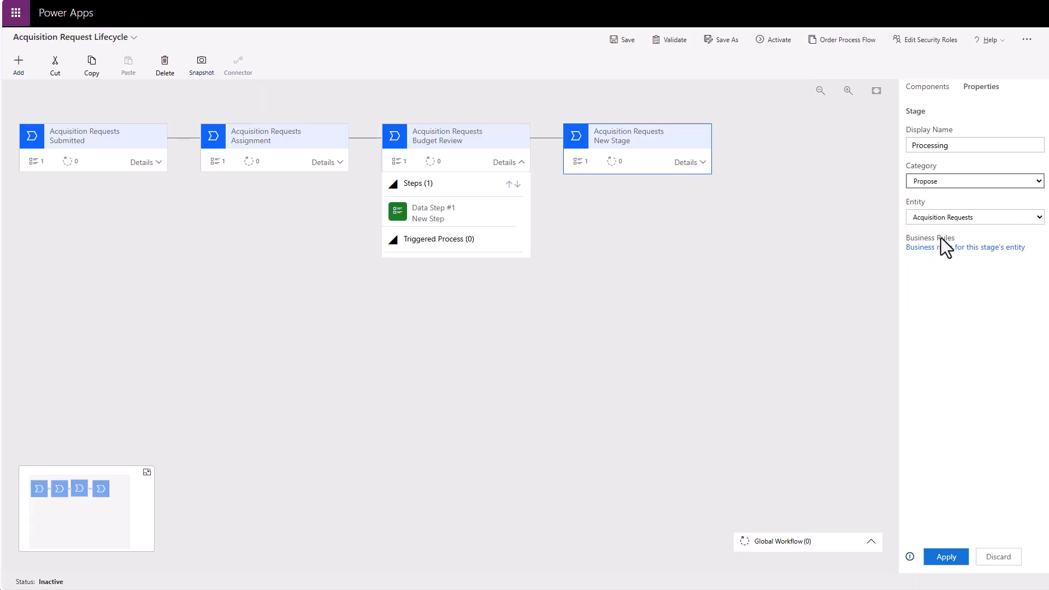
pyautogui.click(947, 555)
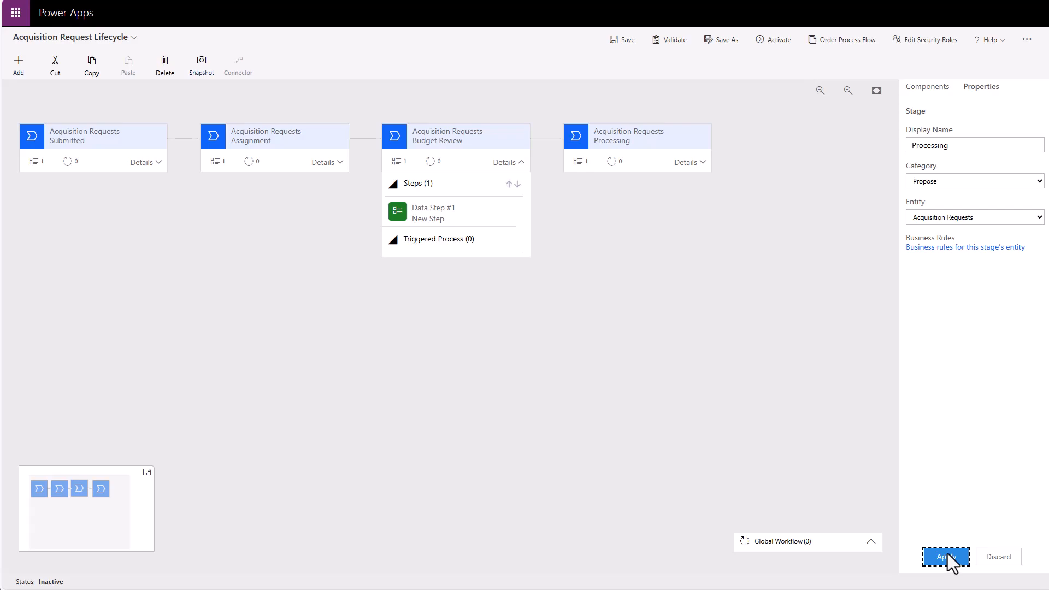
# - Change the Budget Review stage's category to Develop and apply the change
pyautogui.click(444, 137)
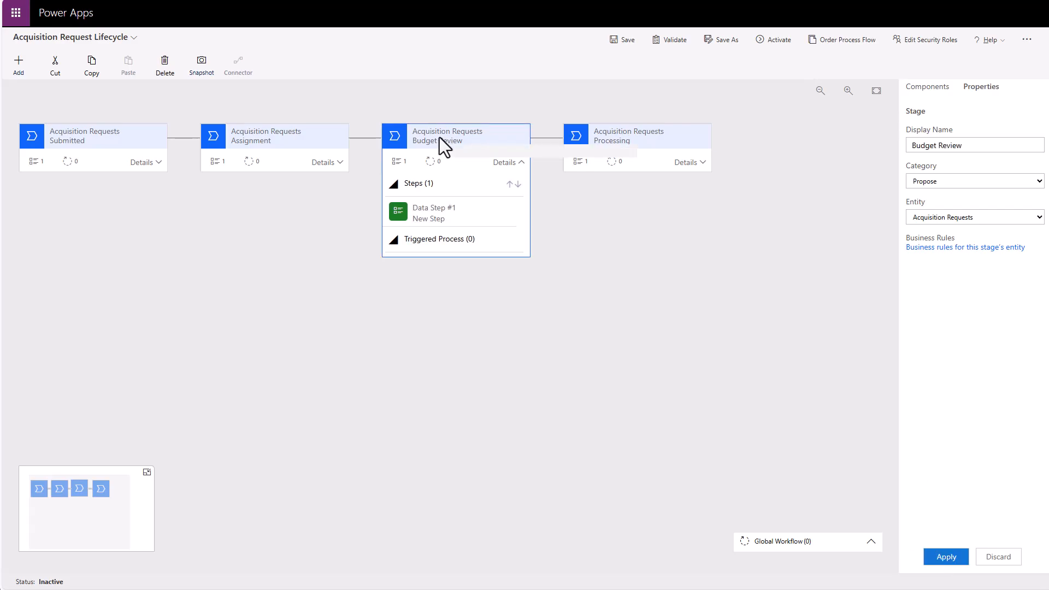
pyautogui.click(952, 182)
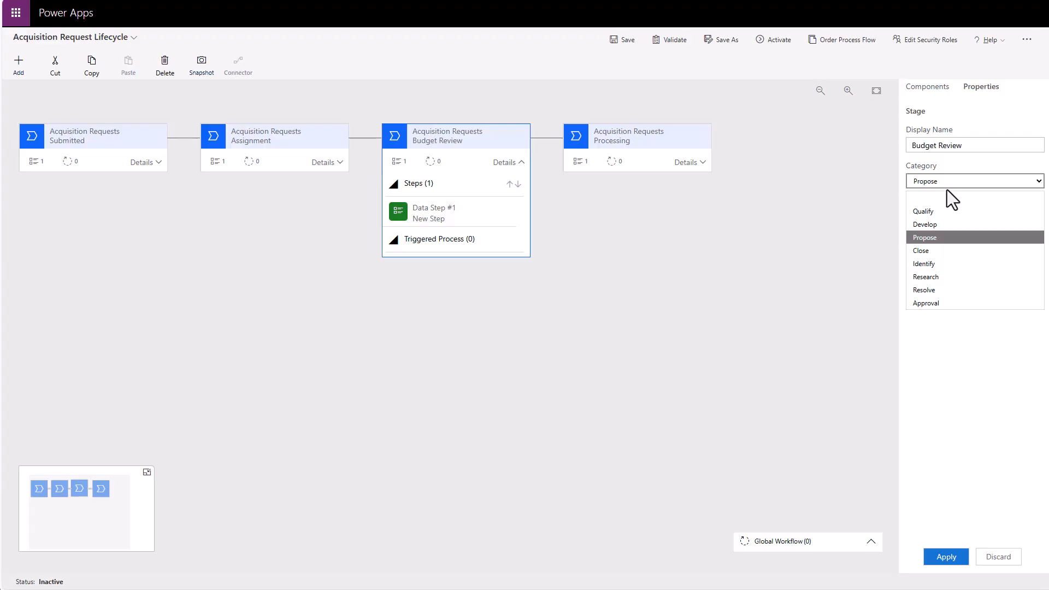
pyautogui.click(956, 224)
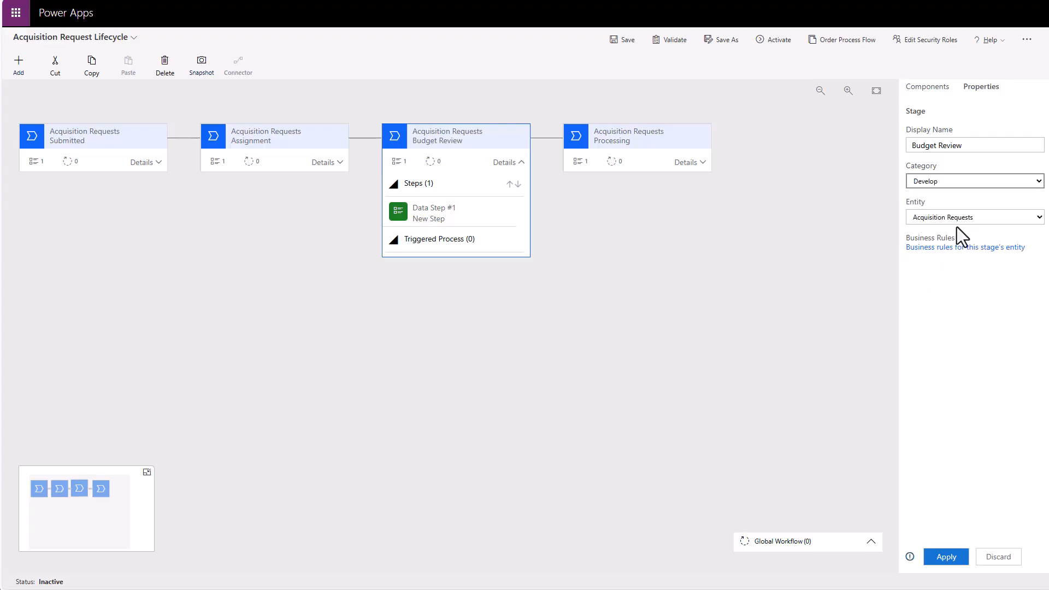
pyautogui.click(940, 557)
# - Add a fifth stage after Processing, named Closed with the category Close, and apply it
pyautogui.click(936, 87)
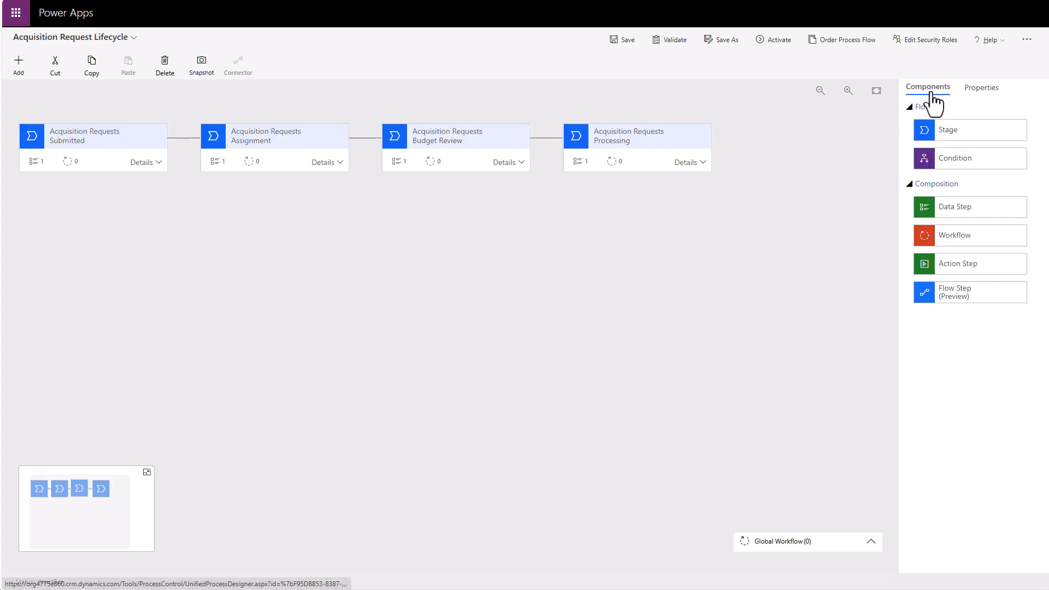
pyautogui.moveTo(948, 129); pyautogui.dragTo(732, 155)
pyautogui.tripleClick(960, 149)
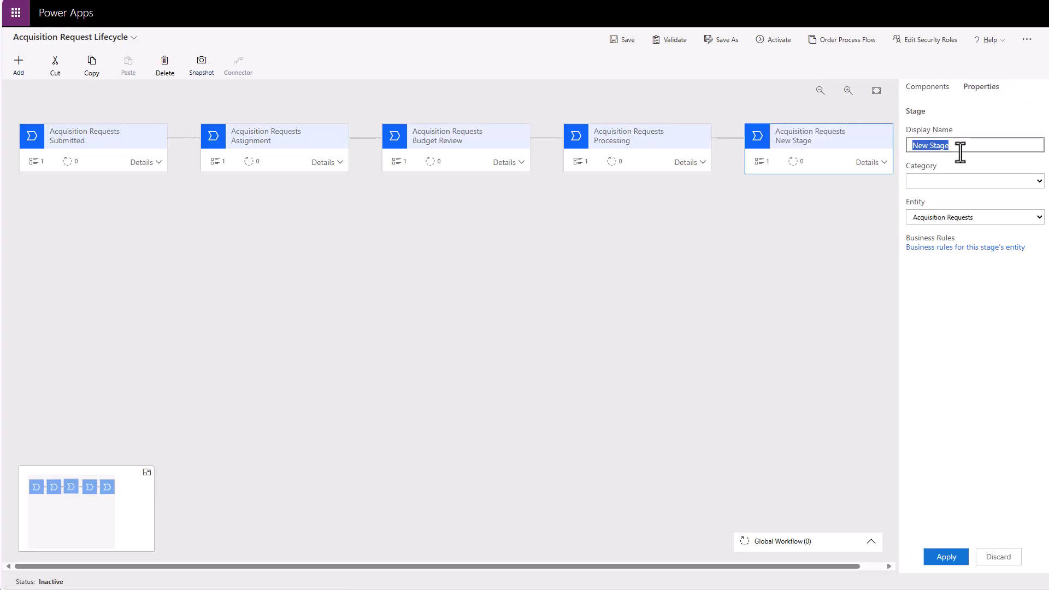
pyautogui.write('Closed')
pyautogui.press('Return')
pyautogui.click(1036, 181)
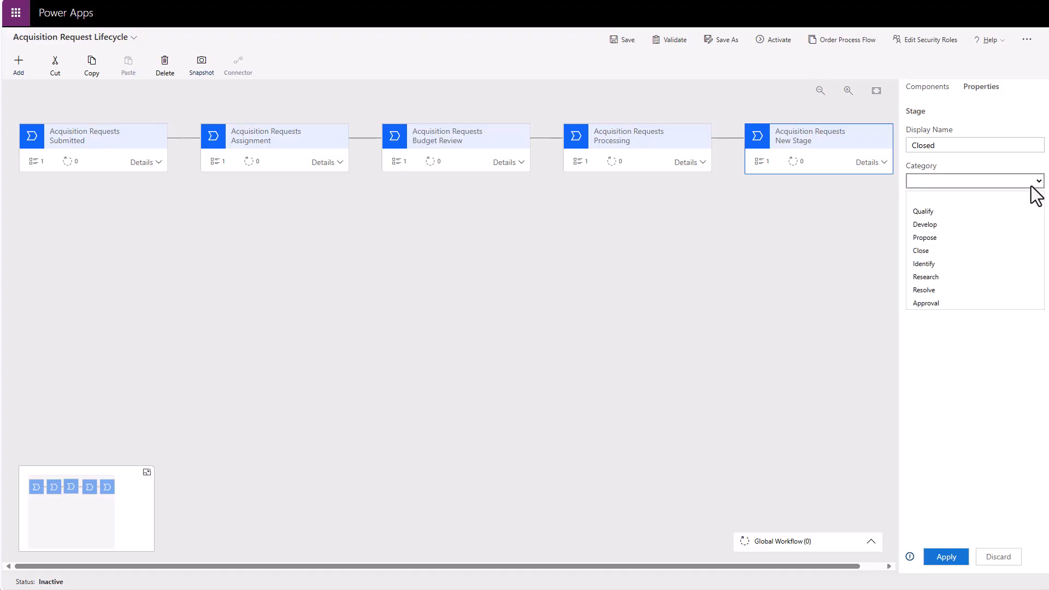
pyautogui.click(948, 249)
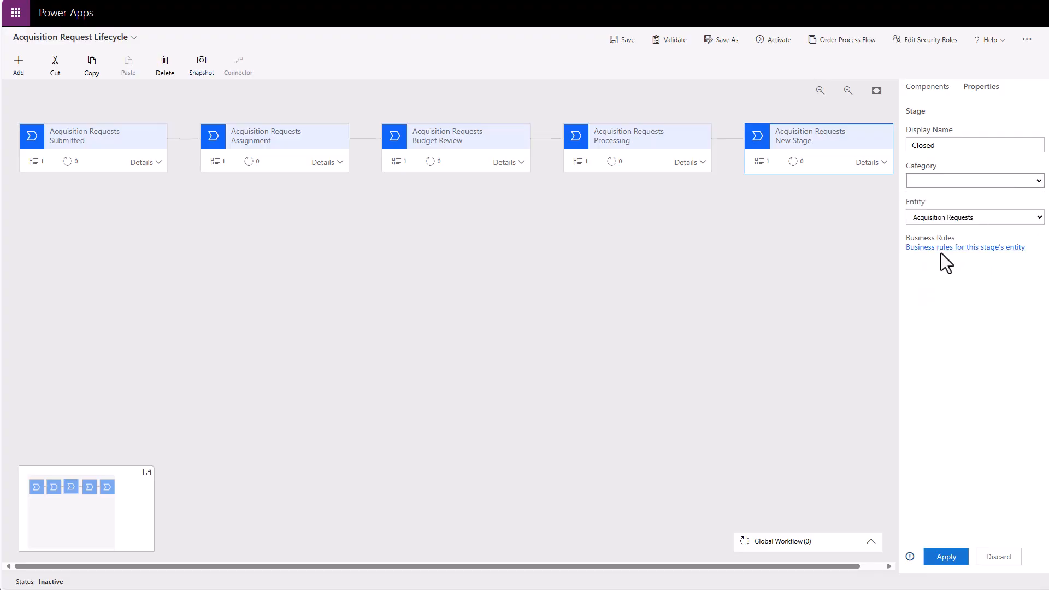
pyautogui.click(951, 559)
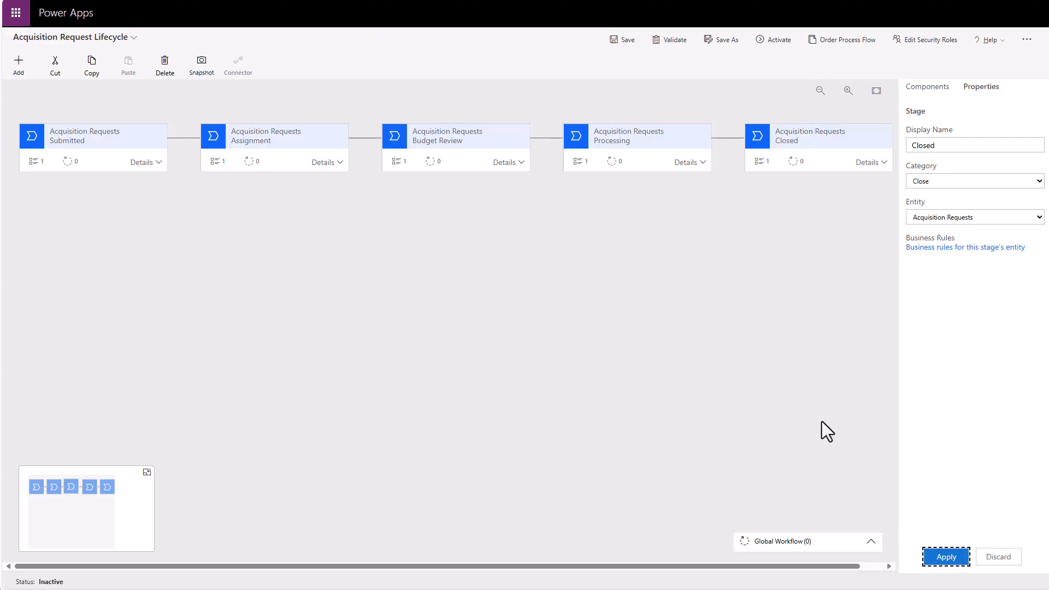
# - Configure the Submitted stage's first data step as Purchase Type, using the Purchase Type field, marked required, and apply it
pyautogui.click(87, 135)
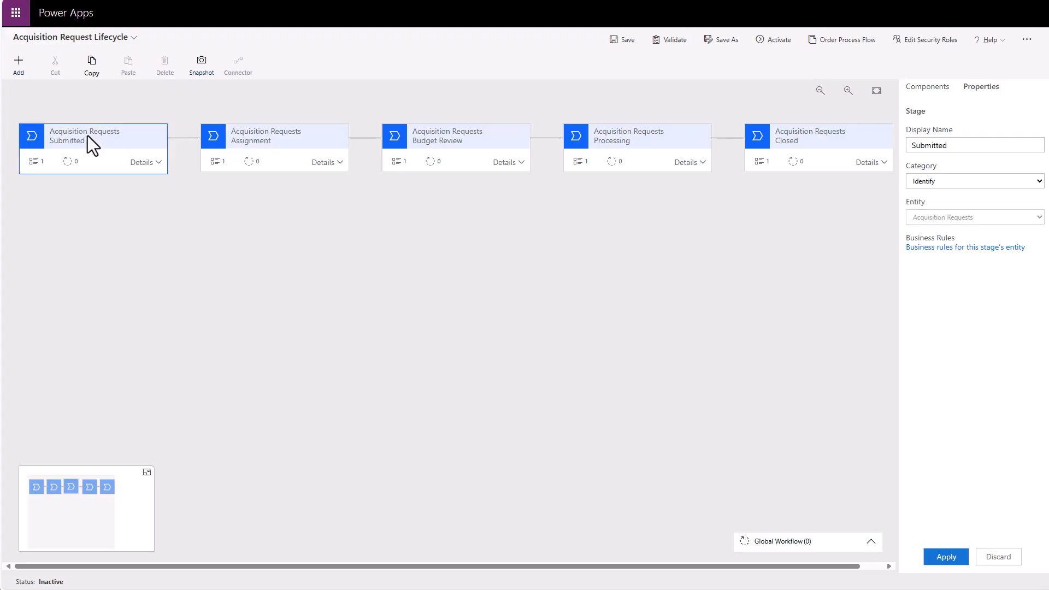
pyautogui.click(145, 162)
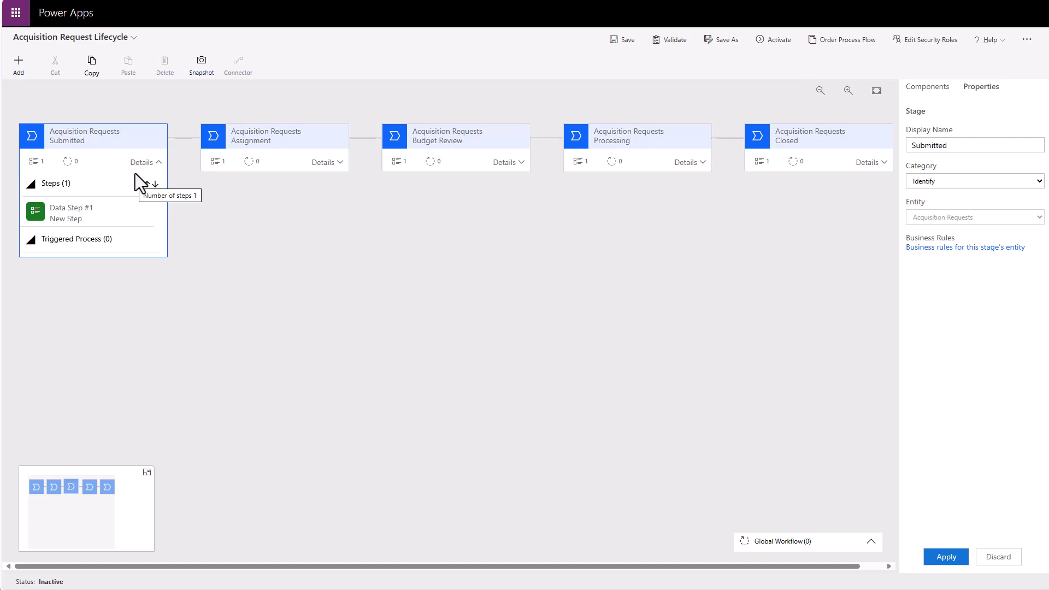
pyautogui.click(71, 215)
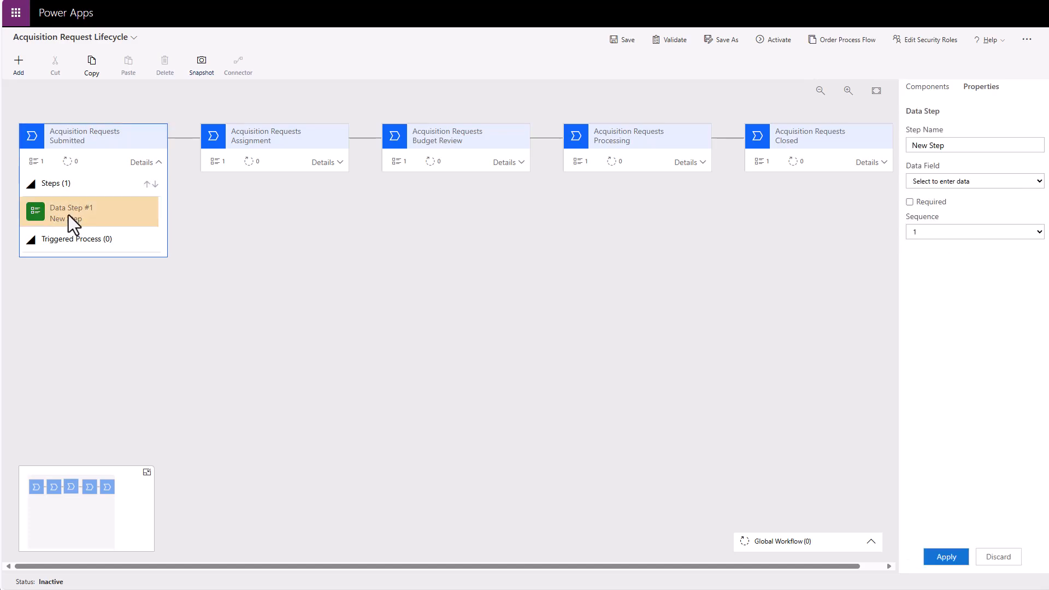
pyautogui.tripleClick(967, 146)
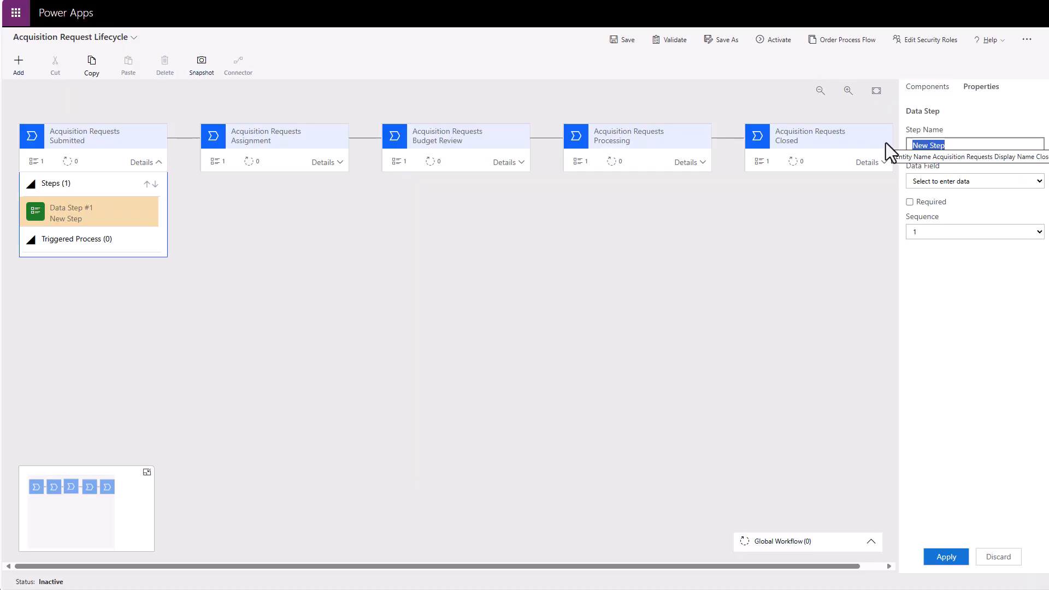
pyautogui.write('Purchase T')
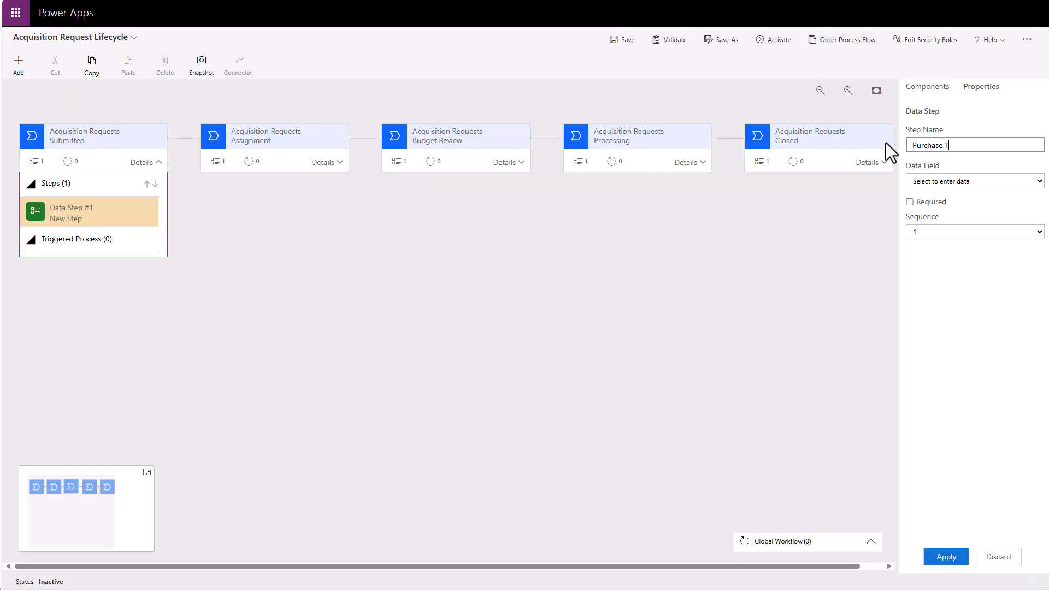
pyautogui.write('ype')
pyautogui.click(975, 181)
pyautogui.scroll(-2, 978, 355)
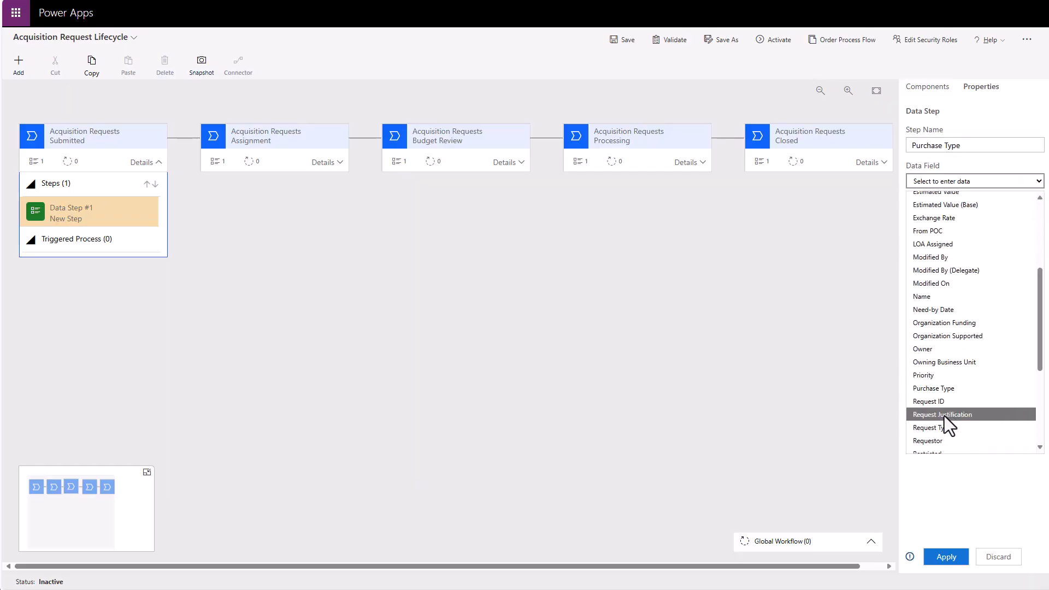
pyautogui.click(939, 389)
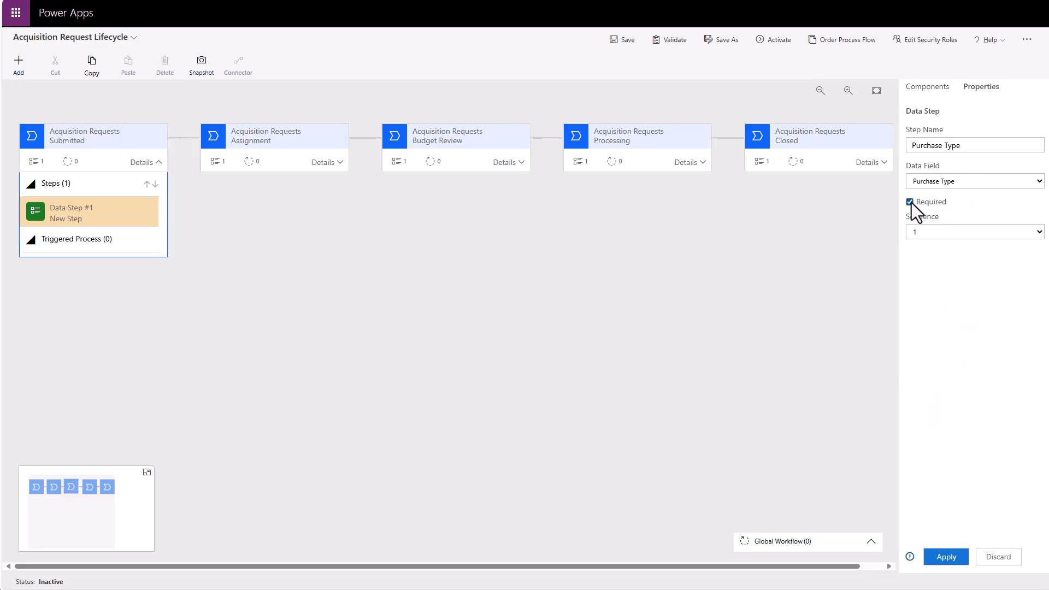
pyautogui.click(946, 557)
# - Add a second data step to the Submitted stage named Request Type, using the Request Type field, marked required, and apply it
pyautogui.click(931, 87)
pyautogui.moveTo(977, 209); pyautogui.dragTo(80, 232)
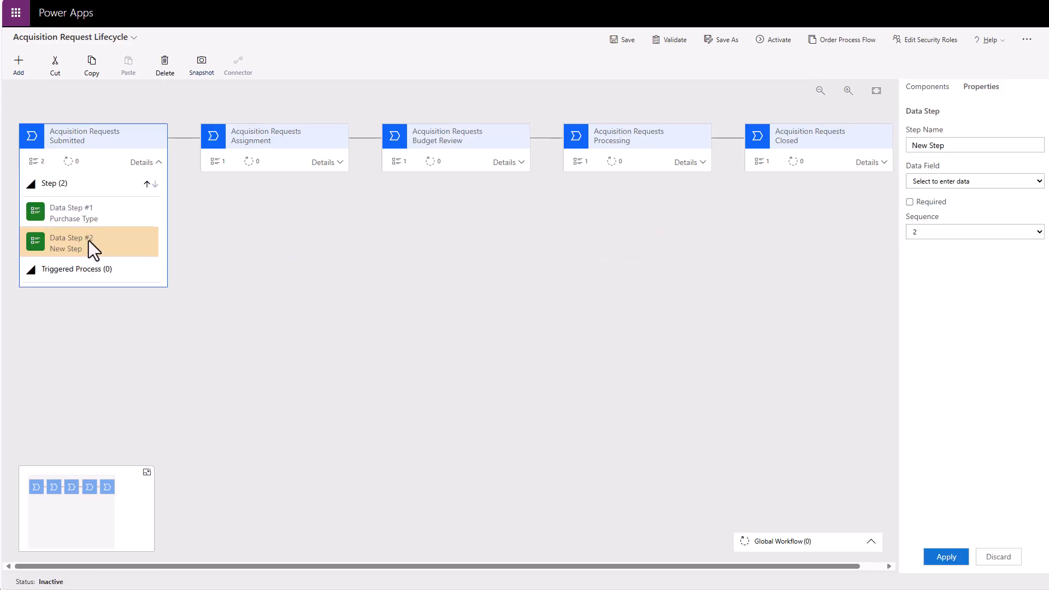
pyautogui.tripleClick(952, 148)
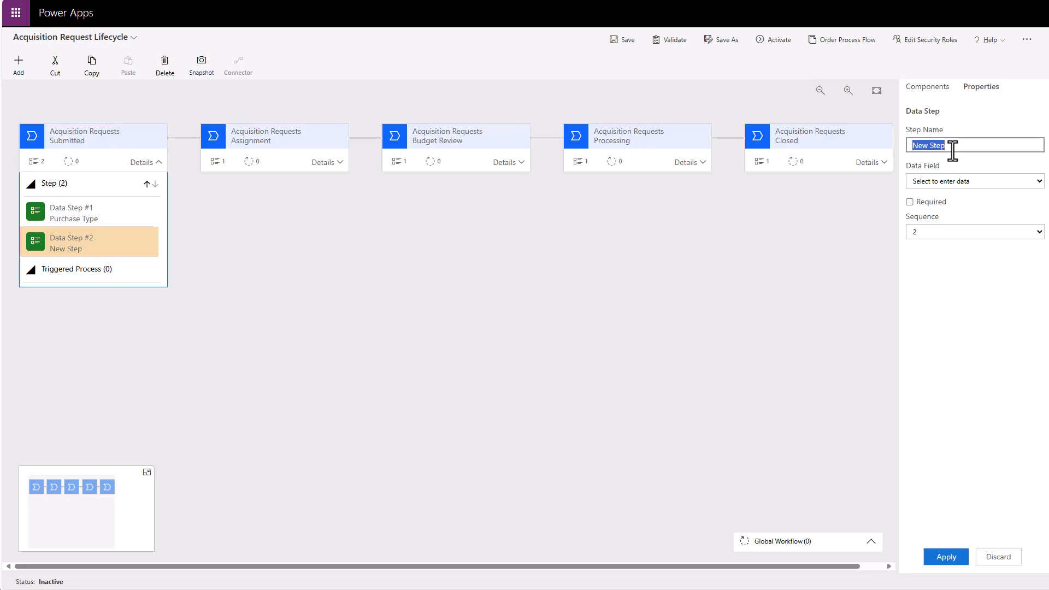
pyautogui.write('Request Type')
pyautogui.click(996, 183)
pyautogui.scroll(-5, 983, 328)
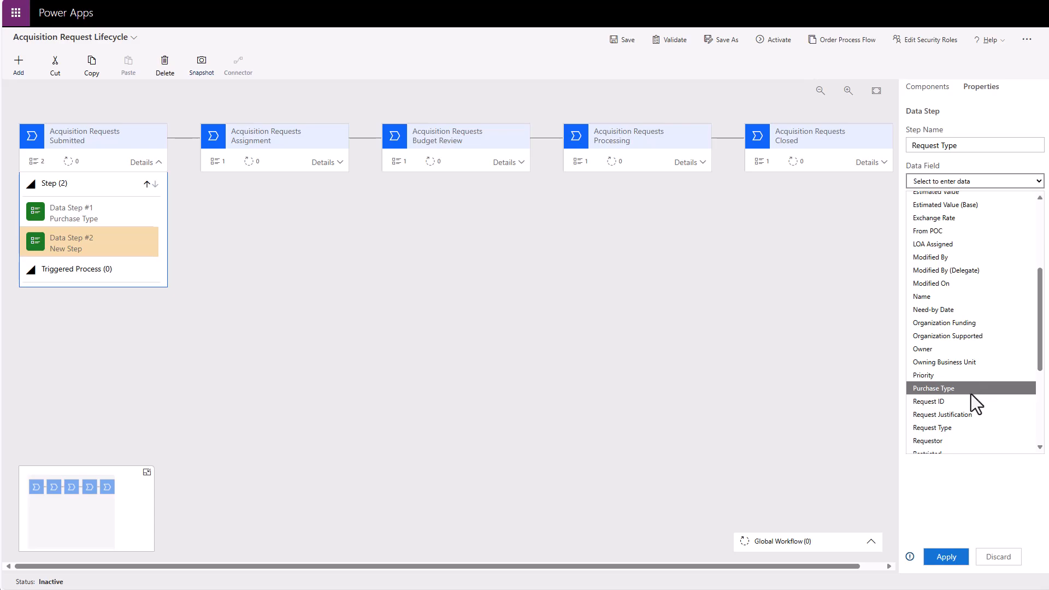
pyautogui.click(956, 426)
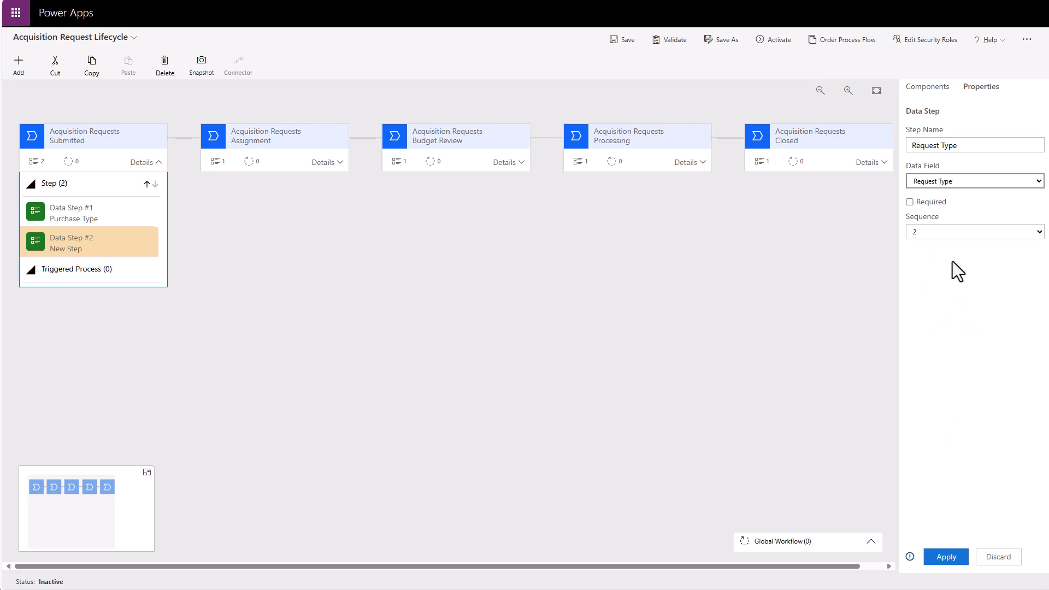
pyautogui.click(909, 201)
pyautogui.click(952, 558)
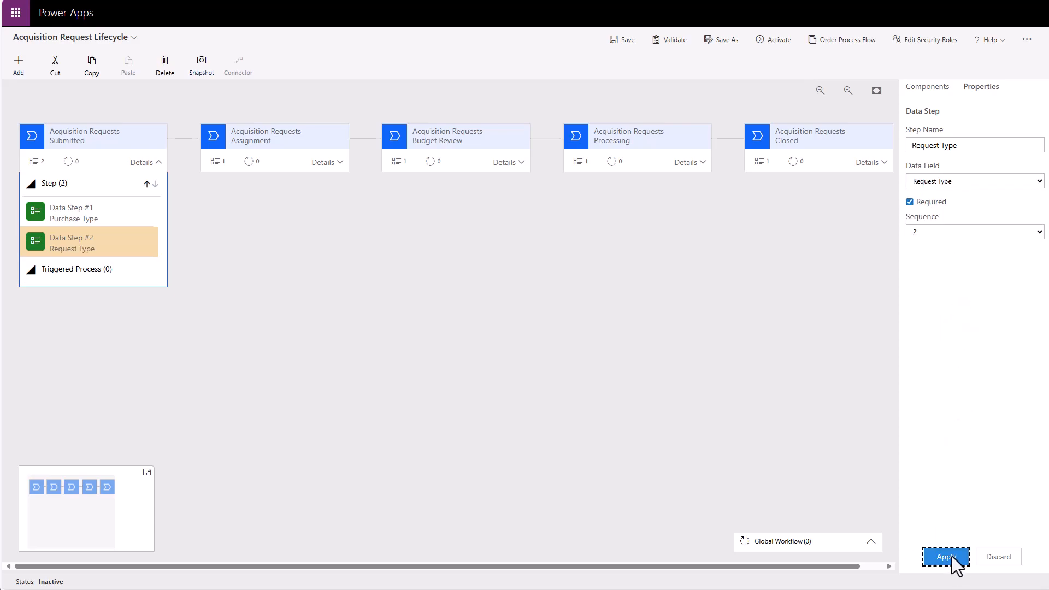
# - Add a third data step to the Submitted stage named Need-by Date, using the Need-by Date field, marked required, and apply it
pyautogui.click(929, 88)
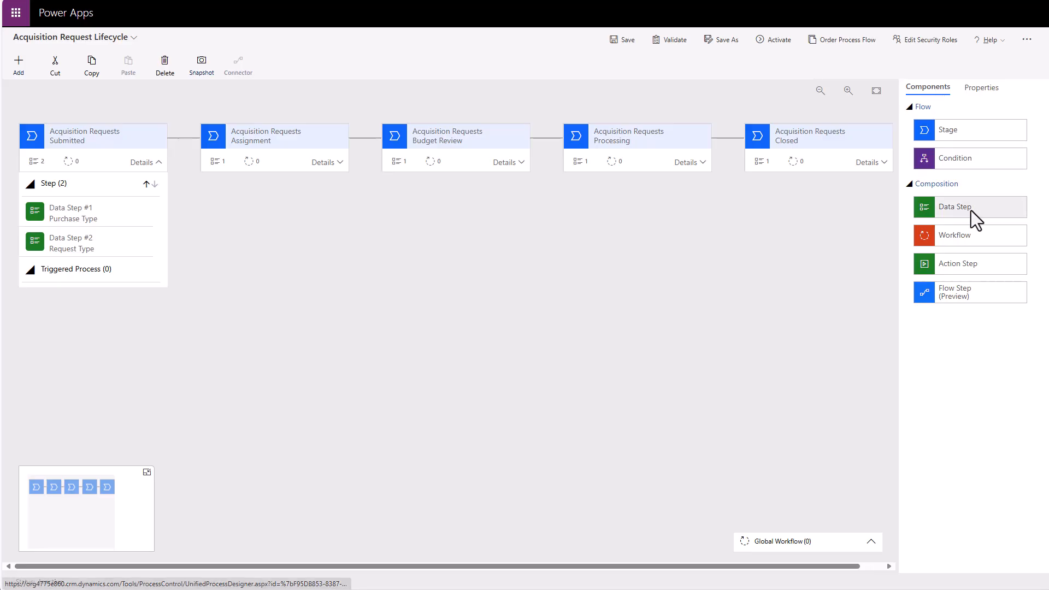
pyautogui.moveTo(973, 216); pyautogui.dragTo(78, 265)
pyautogui.tripleClick(946, 146)
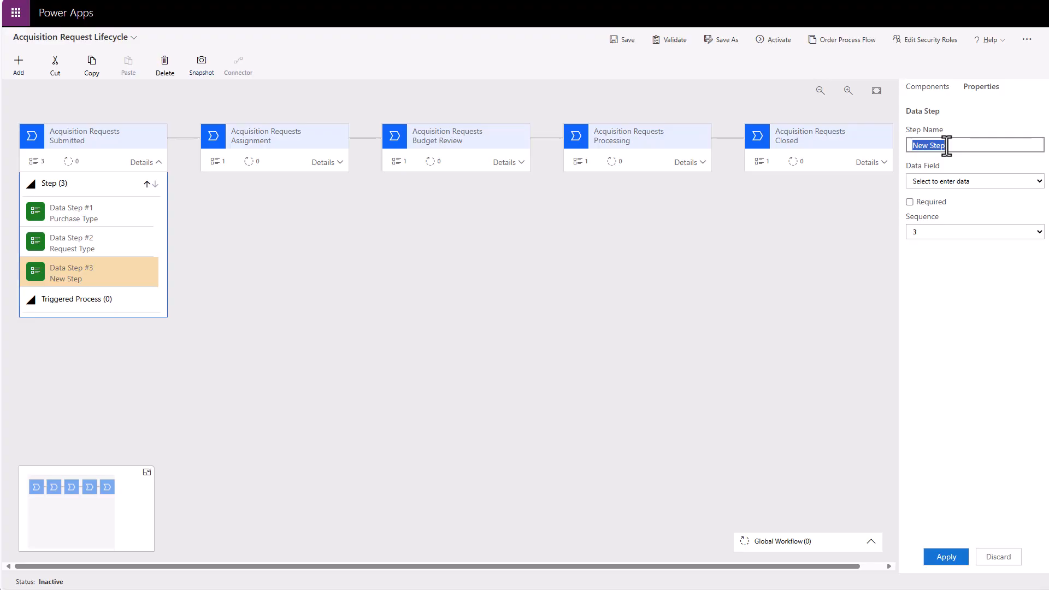
pyautogui.write('Need-by Date')
pyautogui.click(979, 181)
pyautogui.scroll(-1, 979, 284)
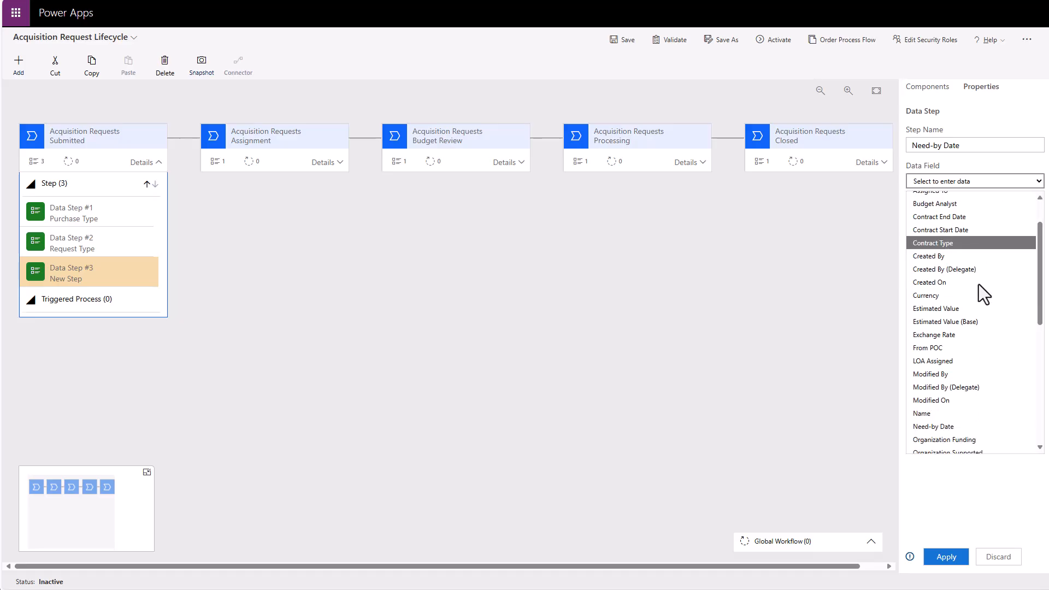
pyautogui.scroll(-1, 978, 290)
pyautogui.click(952, 361)
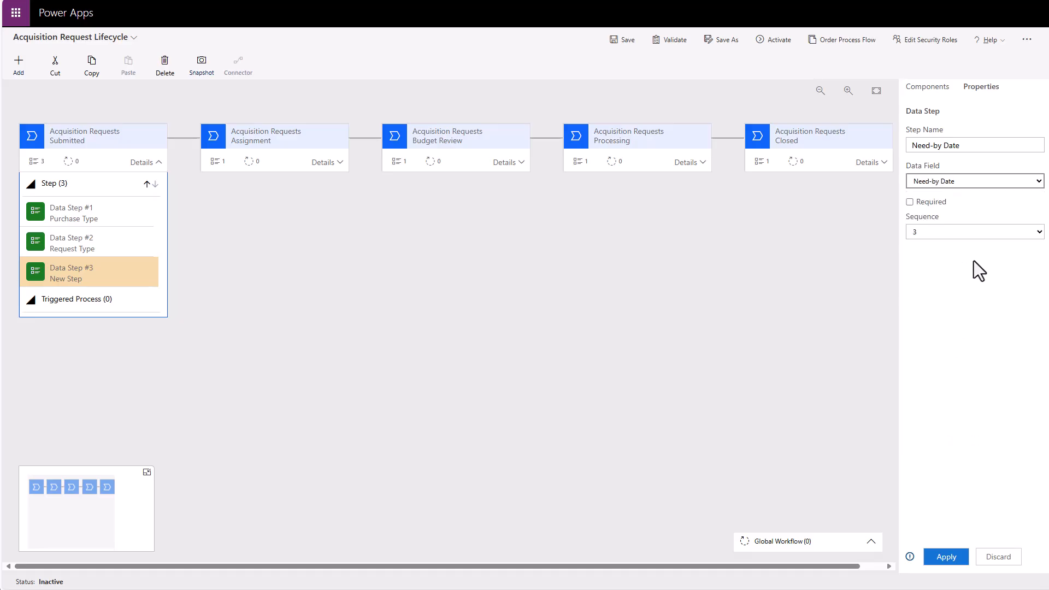
pyautogui.click(909, 202)
pyautogui.click(961, 558)
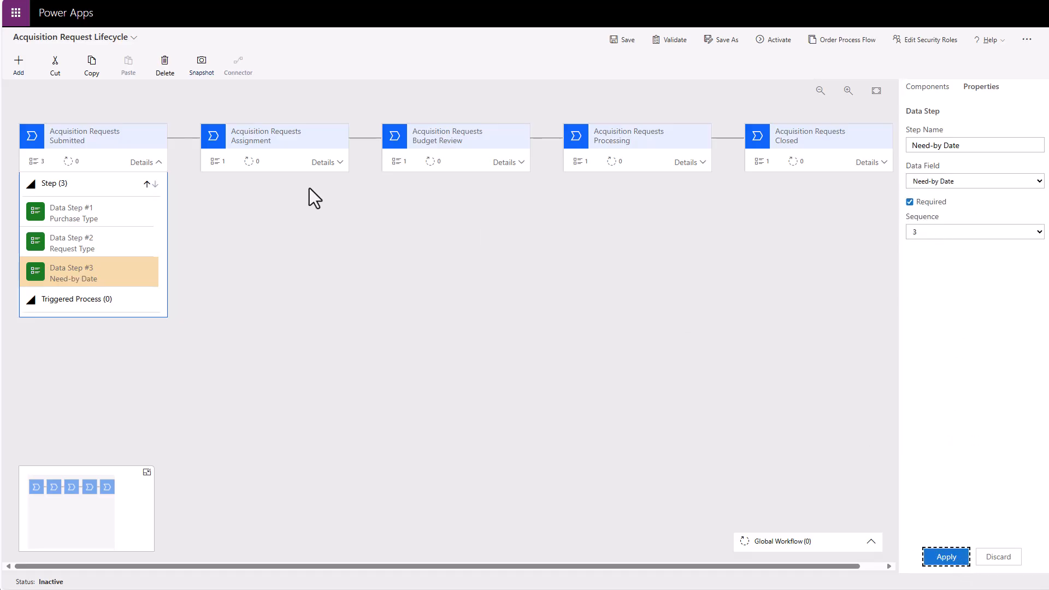
# - Add a fourth data step to the Submitted stage named Request Justification, using the Request Justification field, marked required, and apply it
pyautogui.click(924, 89)
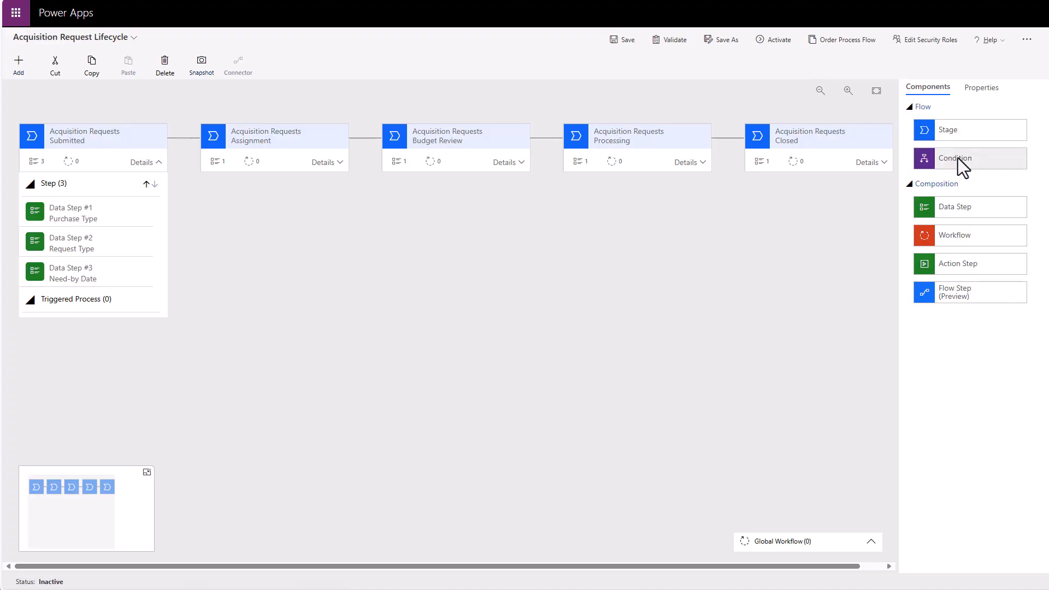
pyautogui.moveTo(961, 209); pyautogui.dragTo(80, 291)
pyautogui.tripleClick(949, 145)
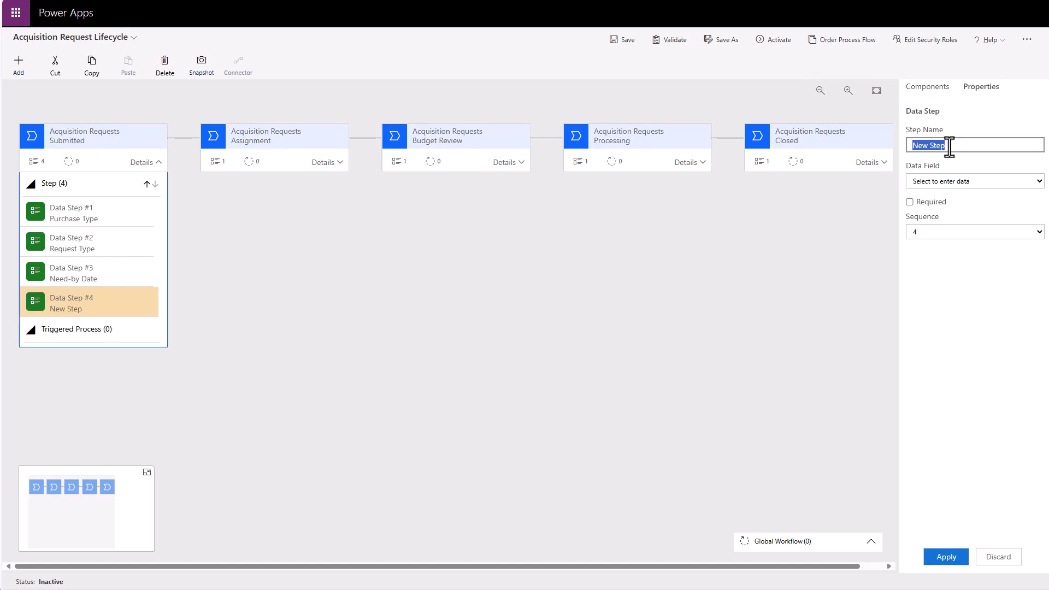
pyautogui.write('Request Justr')
pyautogui.write('fication')
pyautogui.click(954, 183)
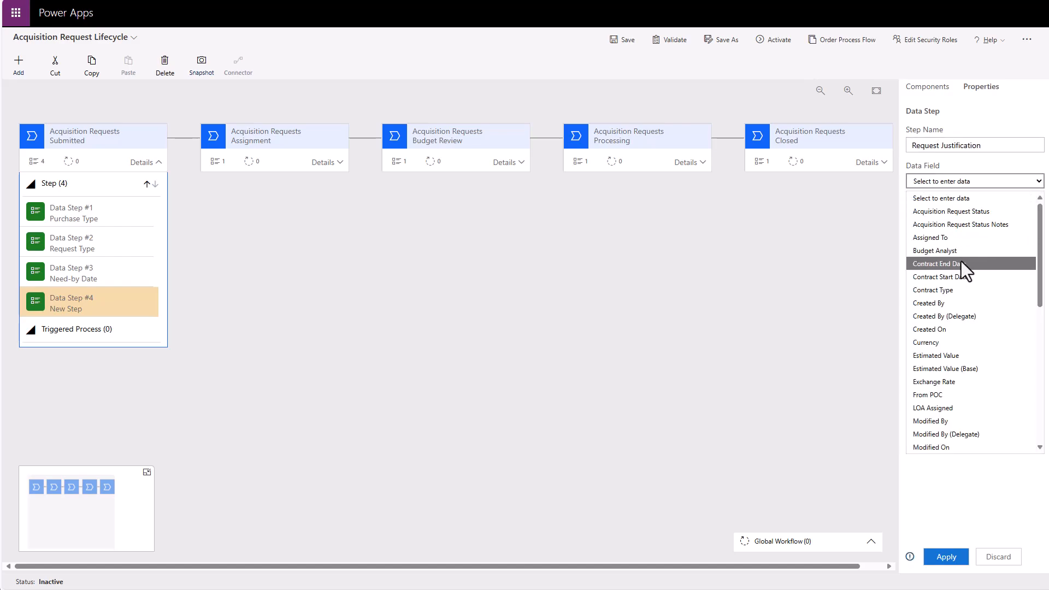
pyautogui.scroll(-1, 969, 333)
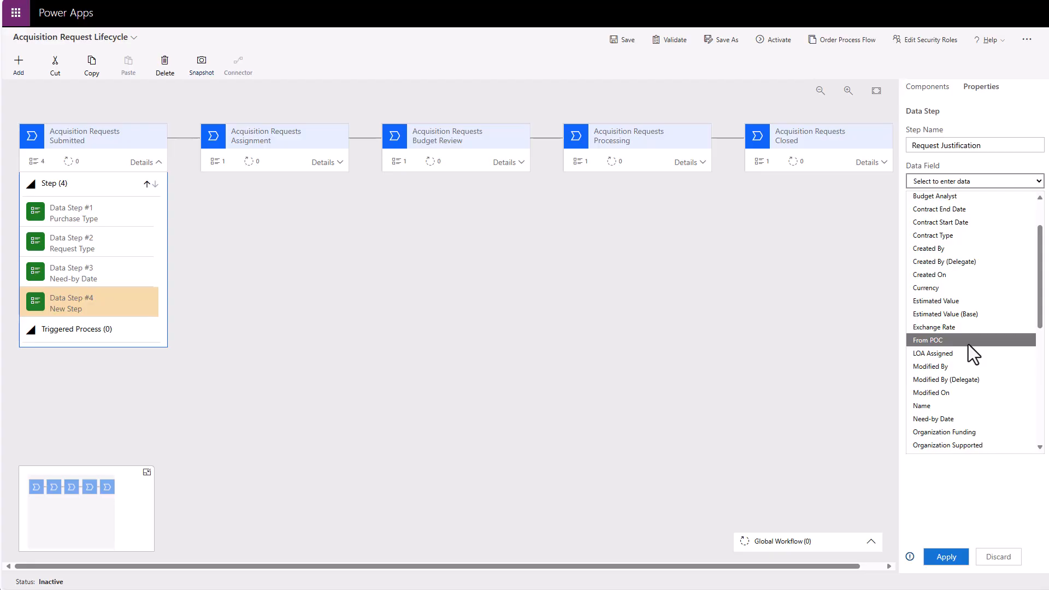
pyautogui.scroll(-2, 968, 350)
pyautogui.click(956, 412)
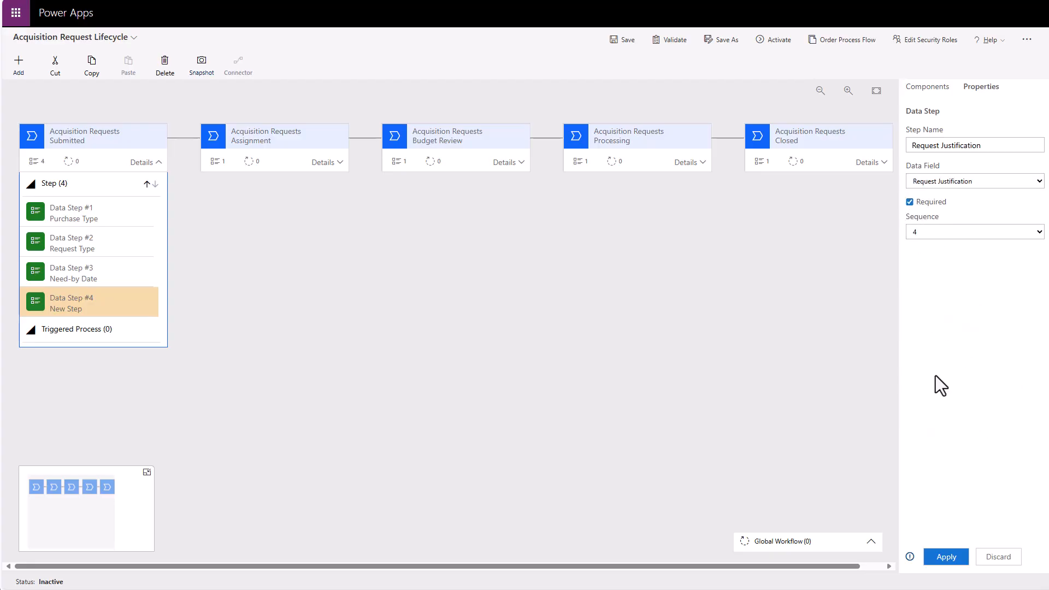
pyautogui.click(951, 560)
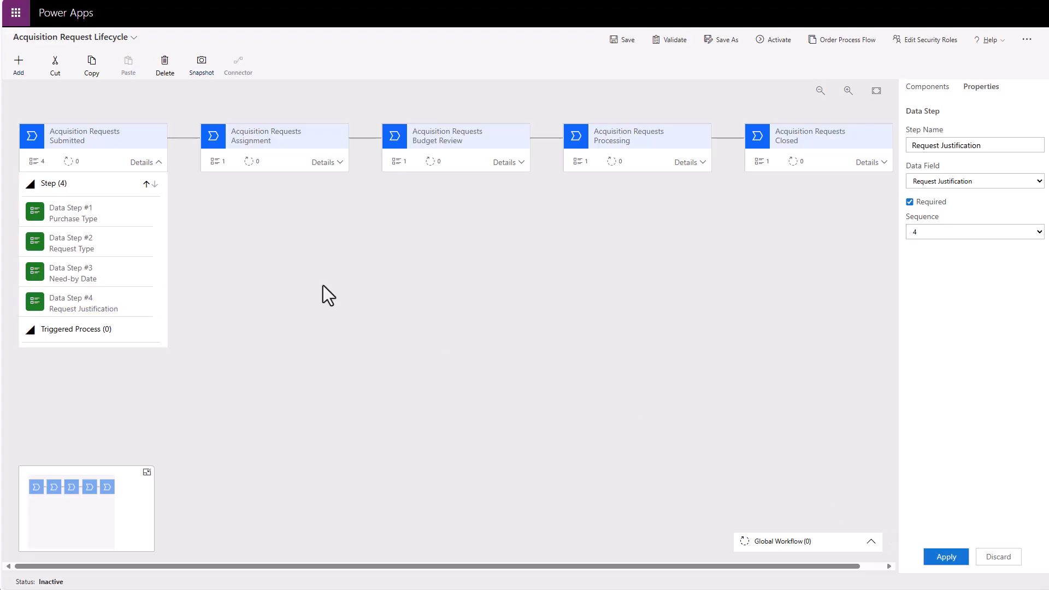
# - Configure the Assignment stage's first data step as Assigned To, using the Assigned To field, marked required, and apply it
pyautogui.click(337, 163)
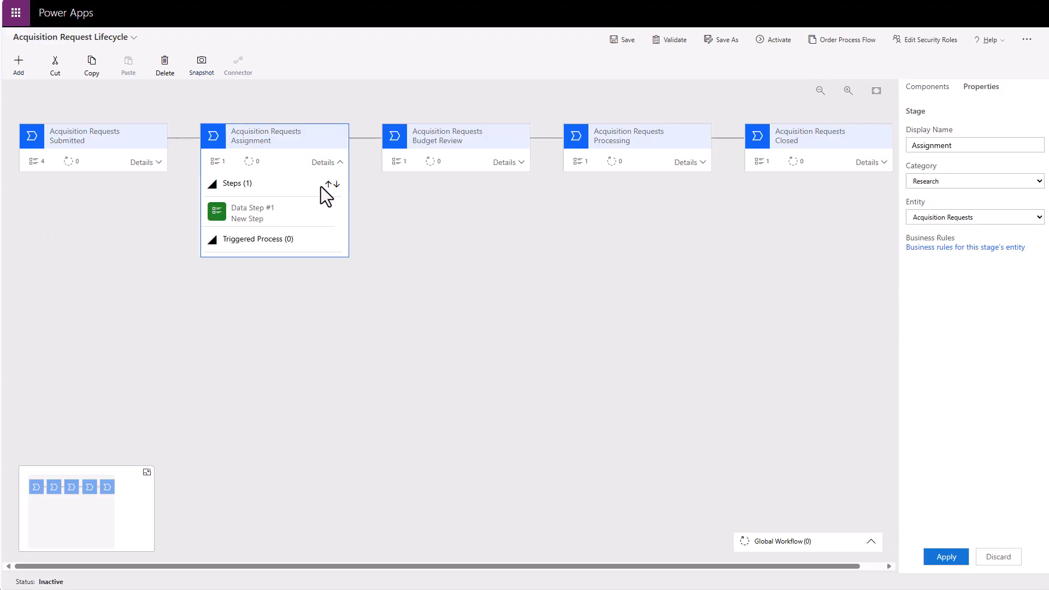
pyautogui.click(286, 215)
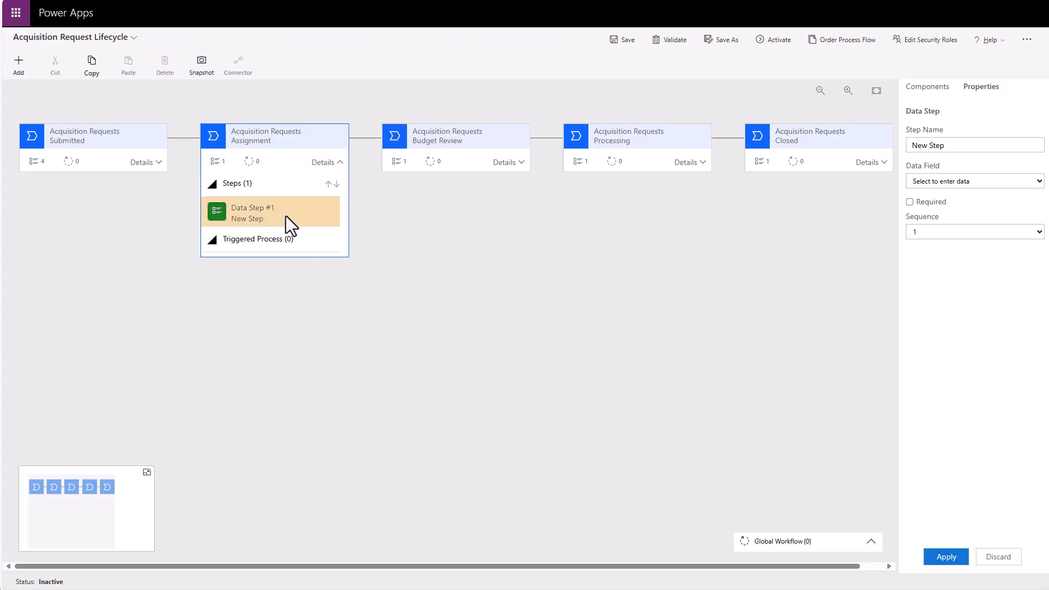
pyautogui.tripleClick(965, 143)
pyautogui.write('Assigned')
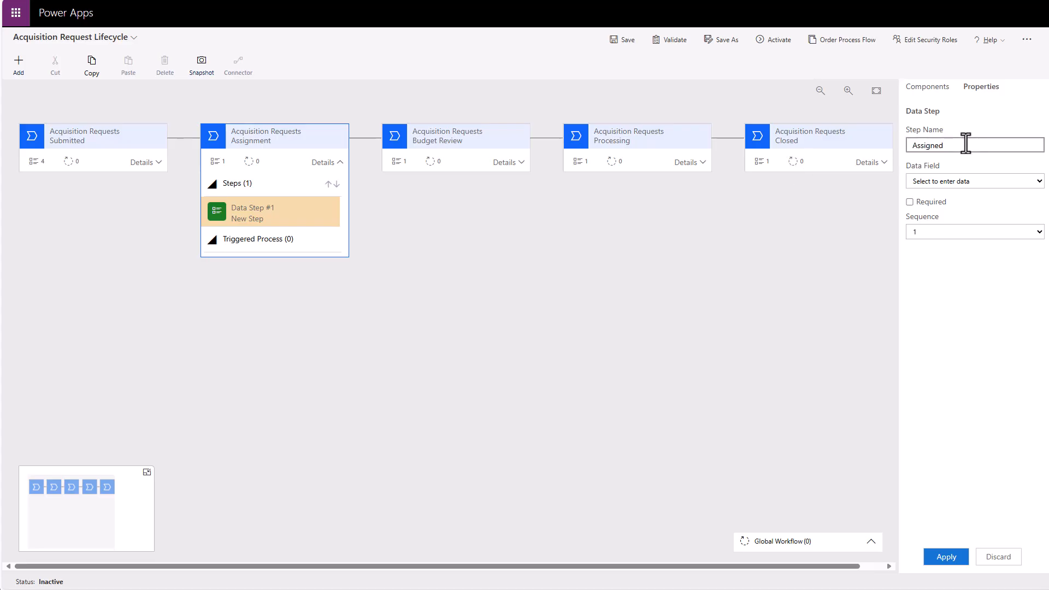
pyautogui.click(966, 186)
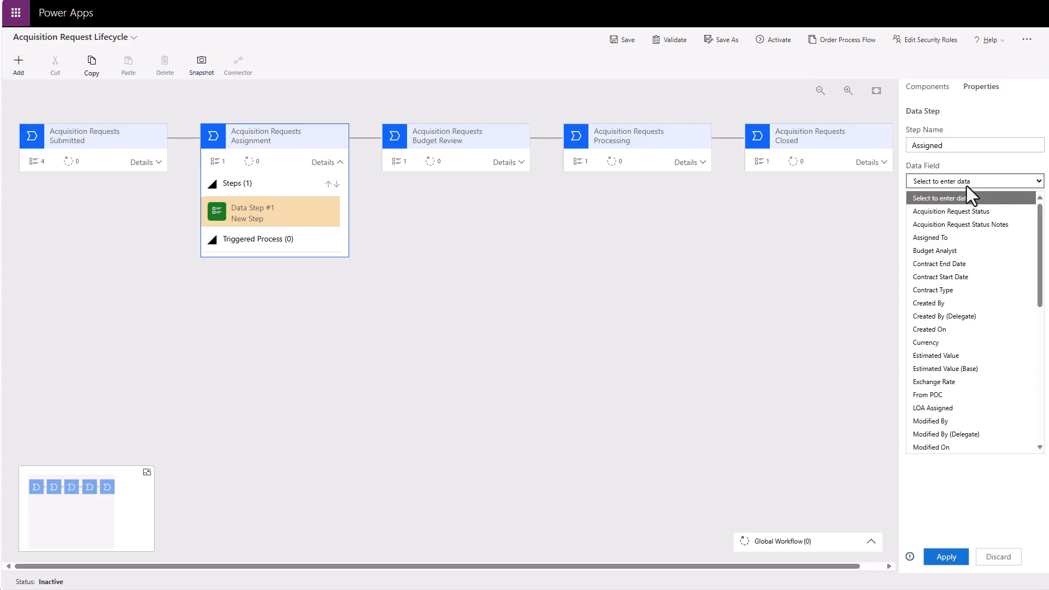
pyautogui.click(955, 236)
pyautogui.click(957, 148)
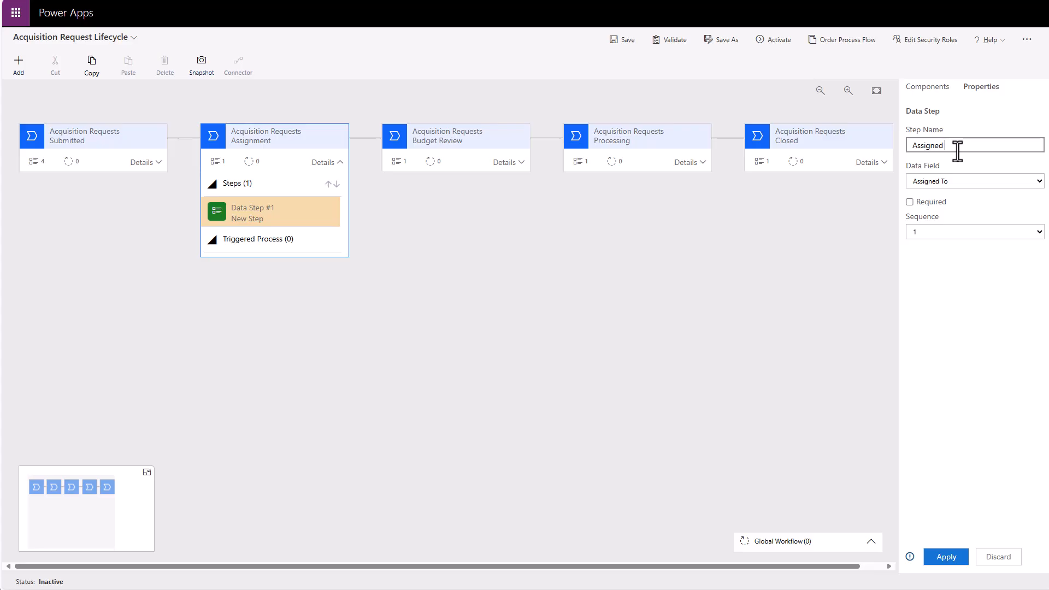
pyautogui.write('To')
pyautogui.click(910, 203)
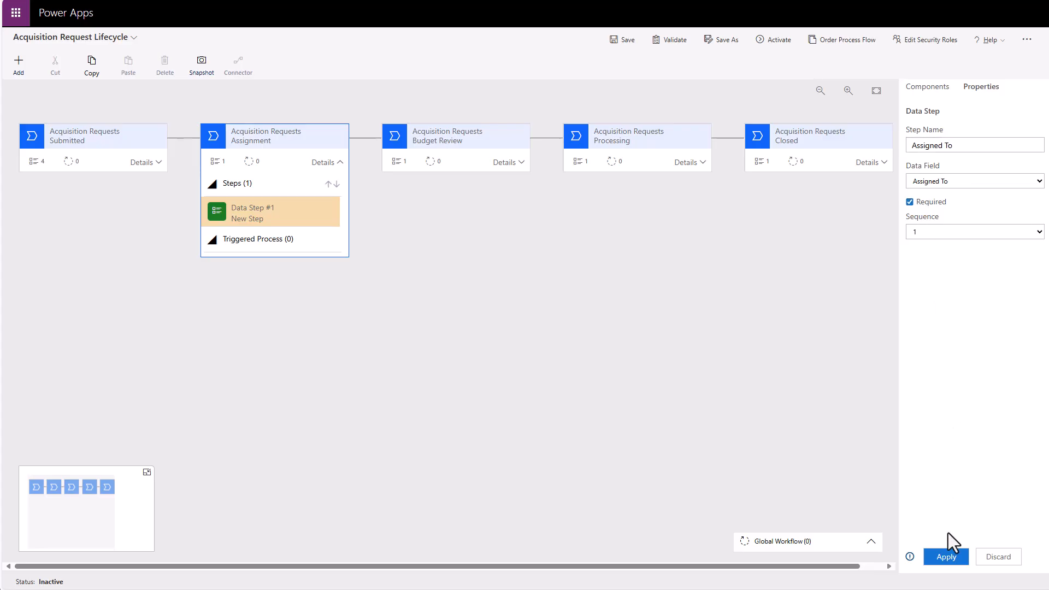
pyautogui.click(943, 556)
# - Add a second data step to the Assignment stage for the Budget Analyst field, marked required, and apply it
pyautogui.click(940, 89)
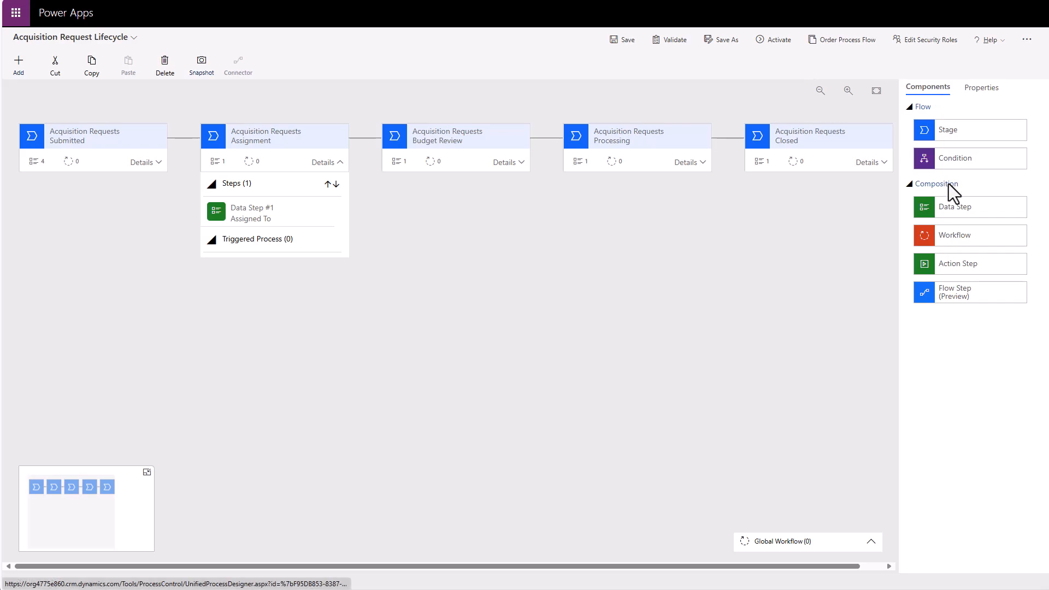
pyautogui.moveTo(949, 209); pyautogui.dragTo(250, 231)
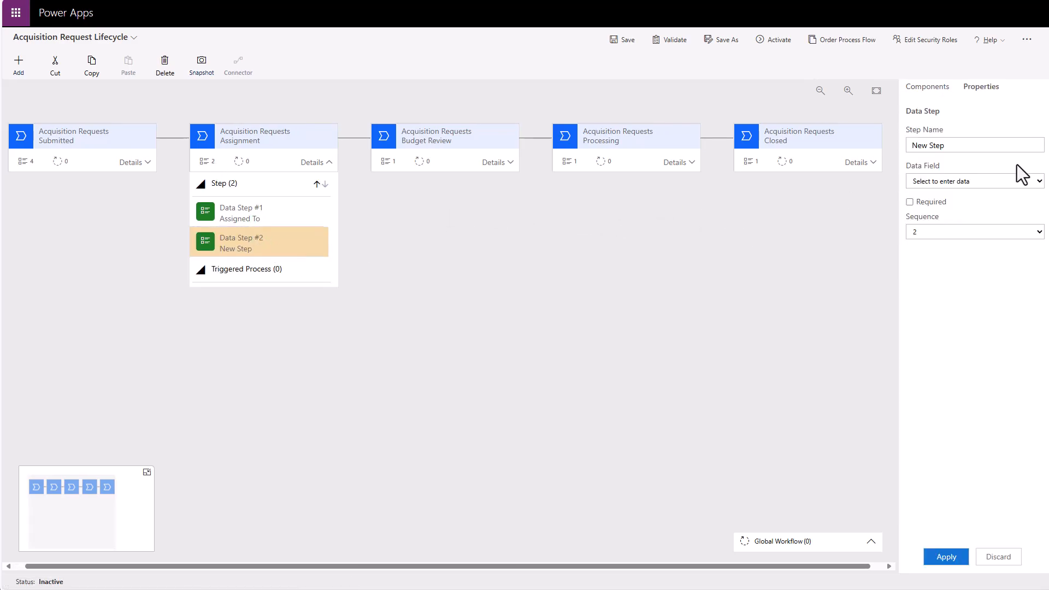
pyautogui.click(1036, 182)
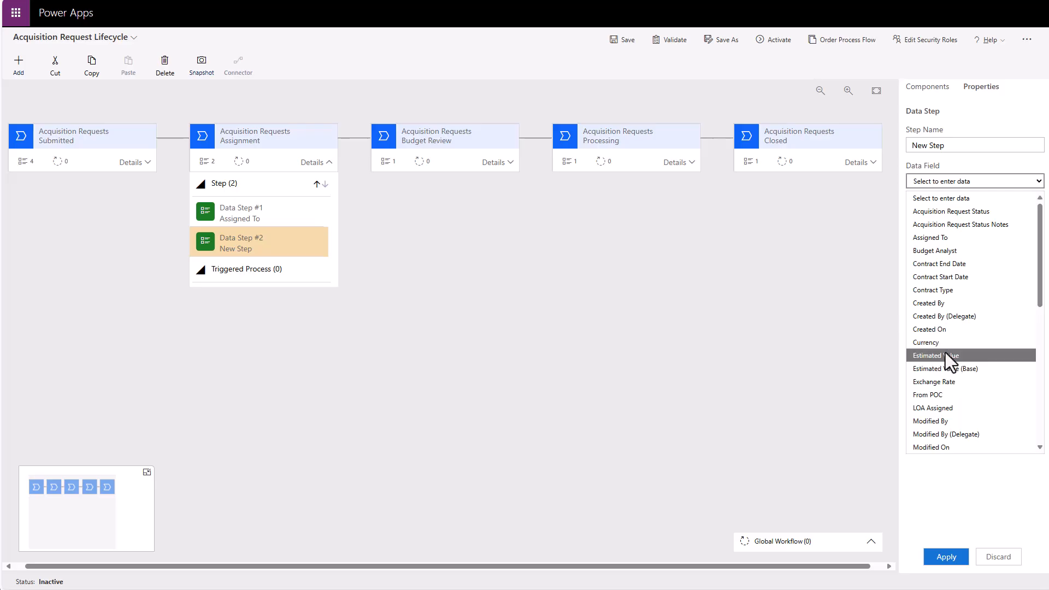
pyautogui.click(942, 253)
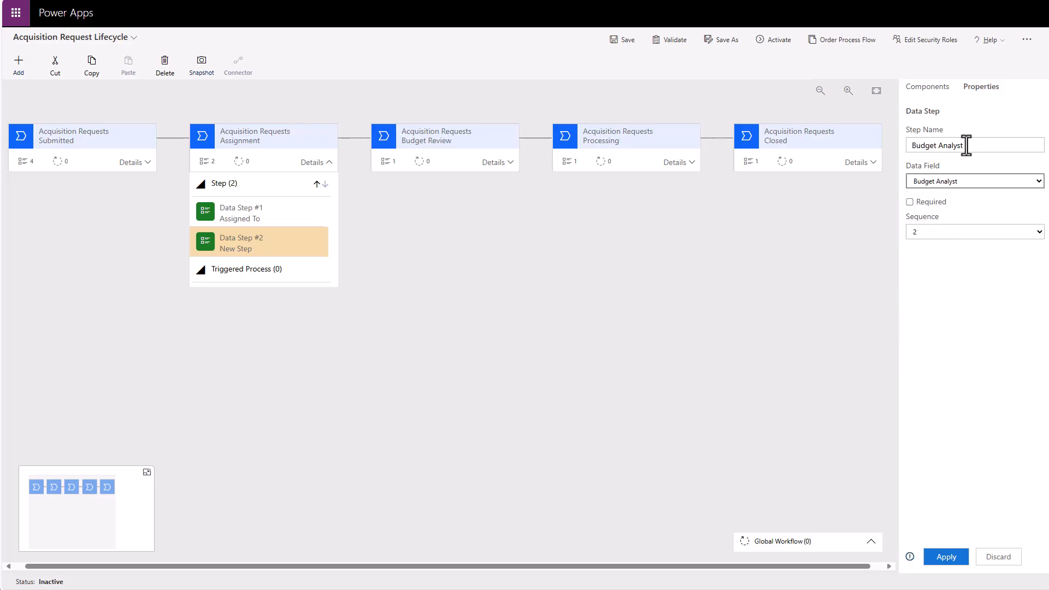
pyautogui.click(913, 205)
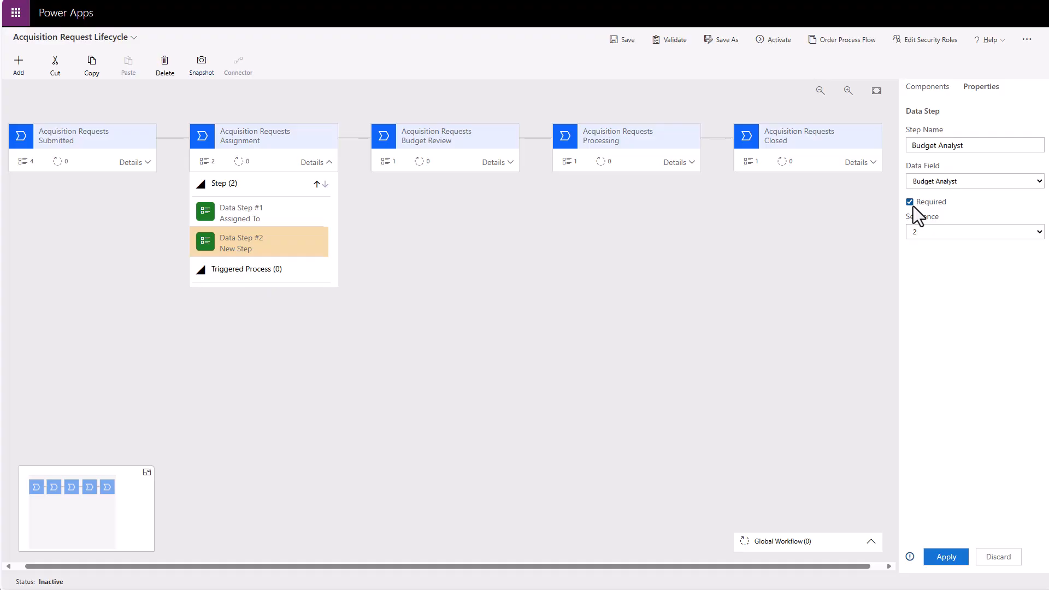
pyautogui.click(946, 557)
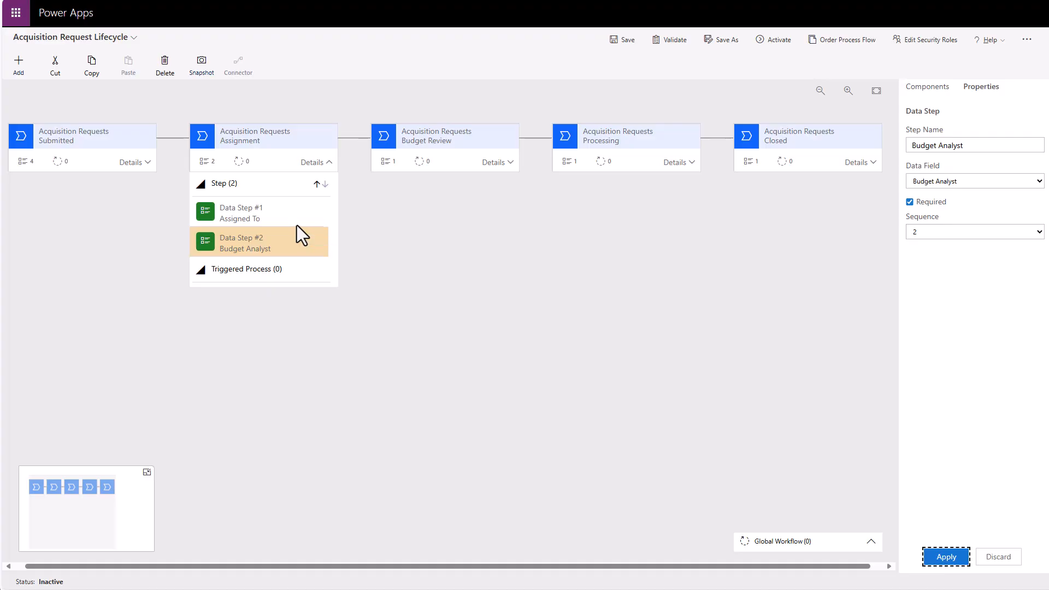
# - Configure the Budget Review stage's first data step with the LOA Assigned field, marked required, and apply it
pyautogui.click(511, 162)
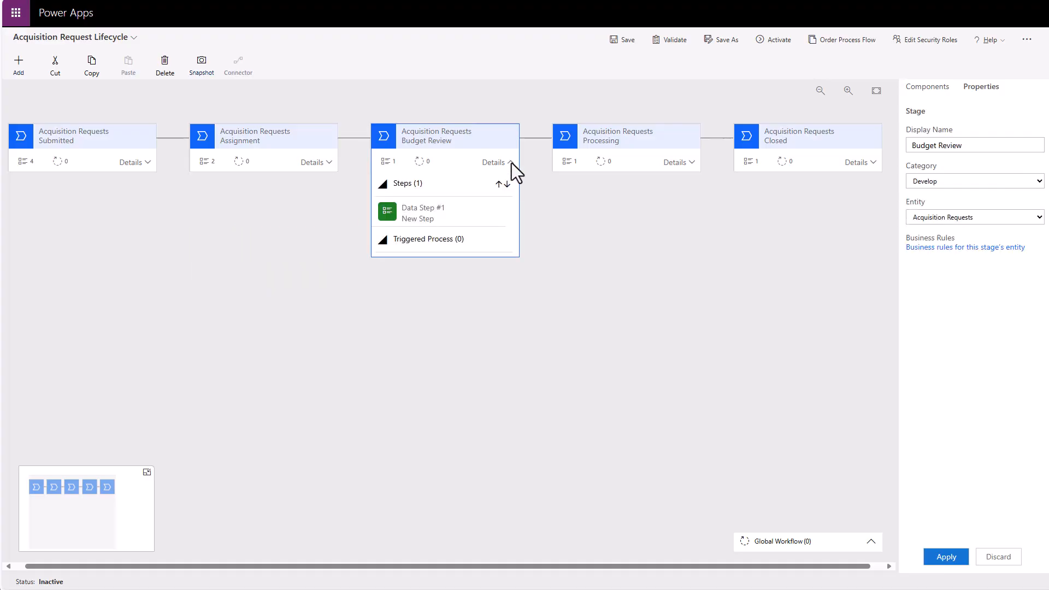
pyautogui.click(461, 216)
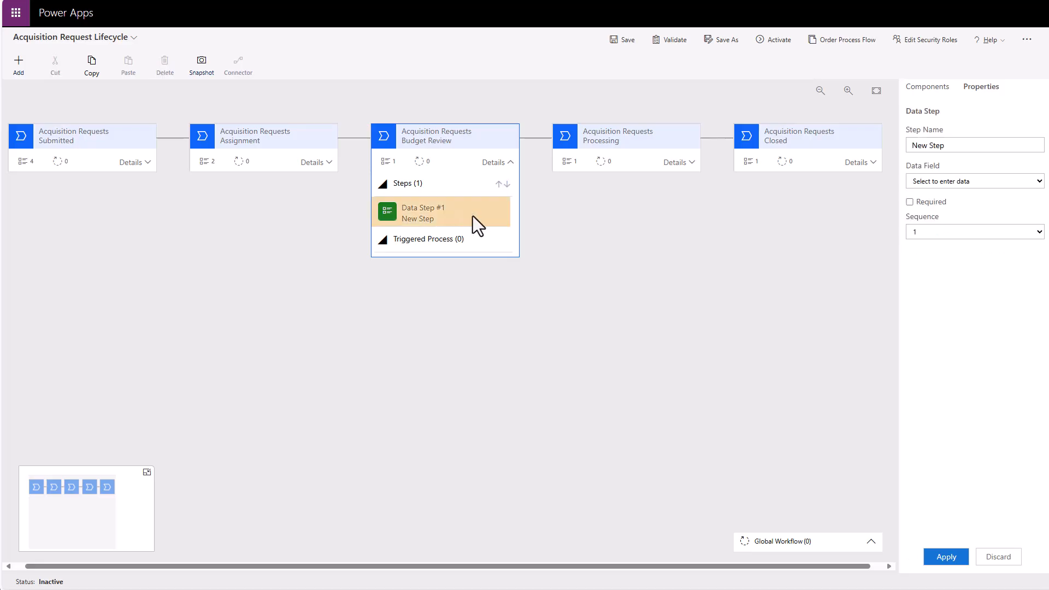
pyautogui.click(1038, 181)
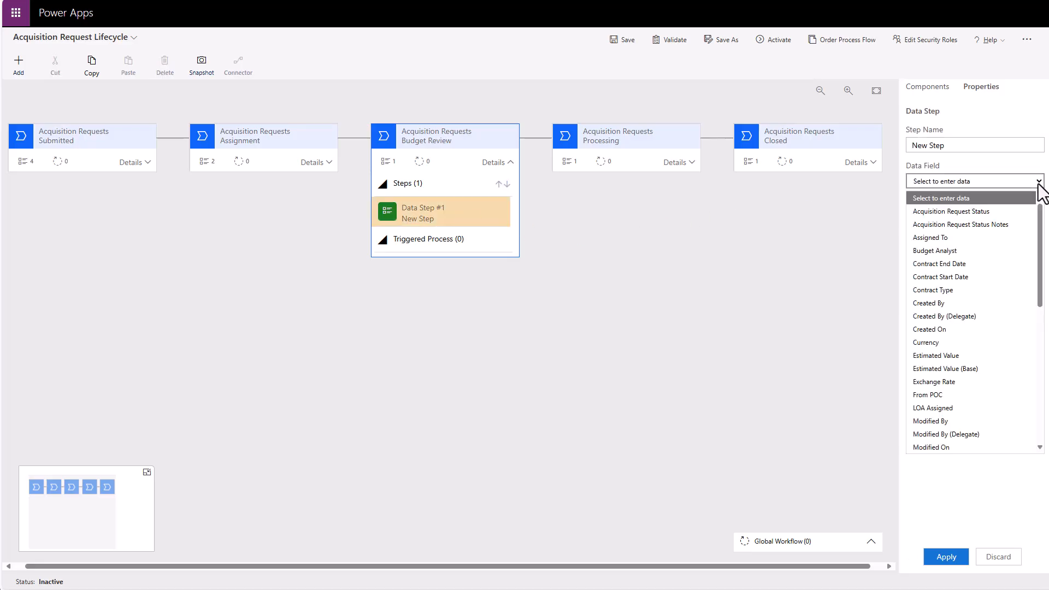
pyautogui.click(939, 408)
pyautogui.click(910, 202)
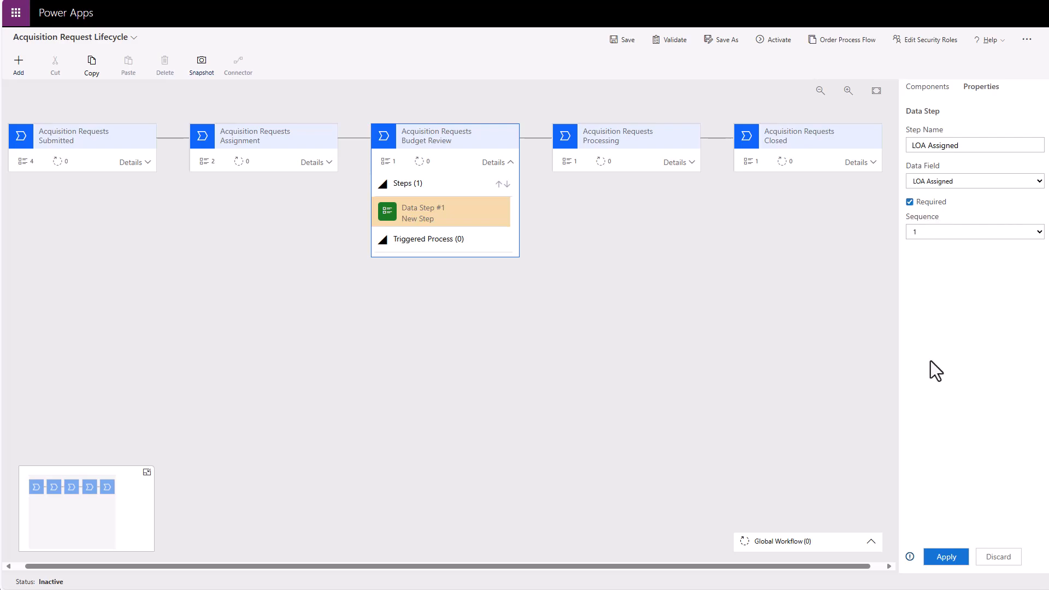
pyautogui.click(945, 557)
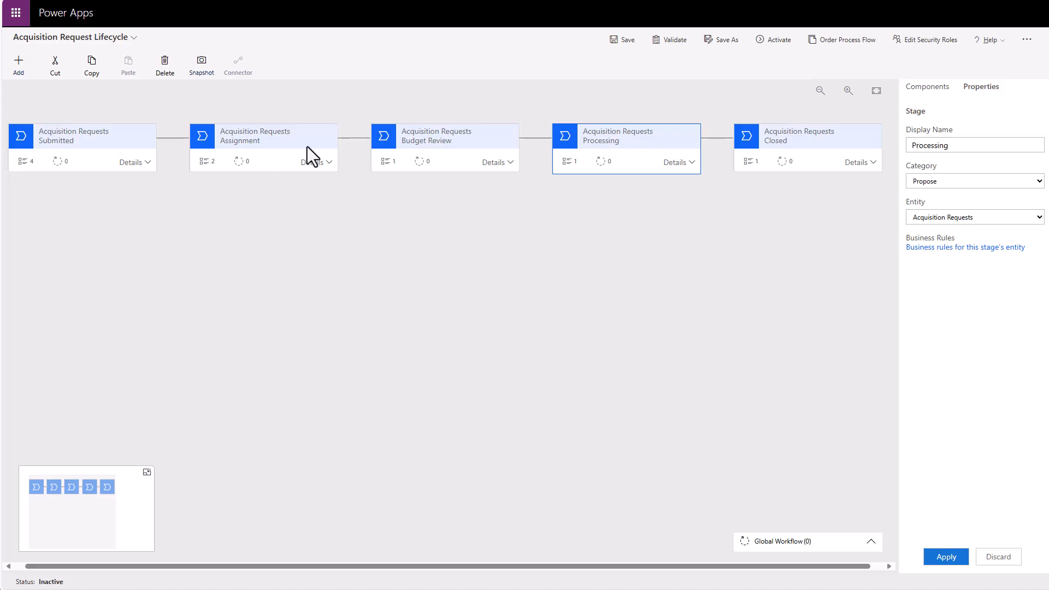
# - Add a third data step to the Assignment stage, below the Budget Analyst step
pyautogui.click(320, 140)
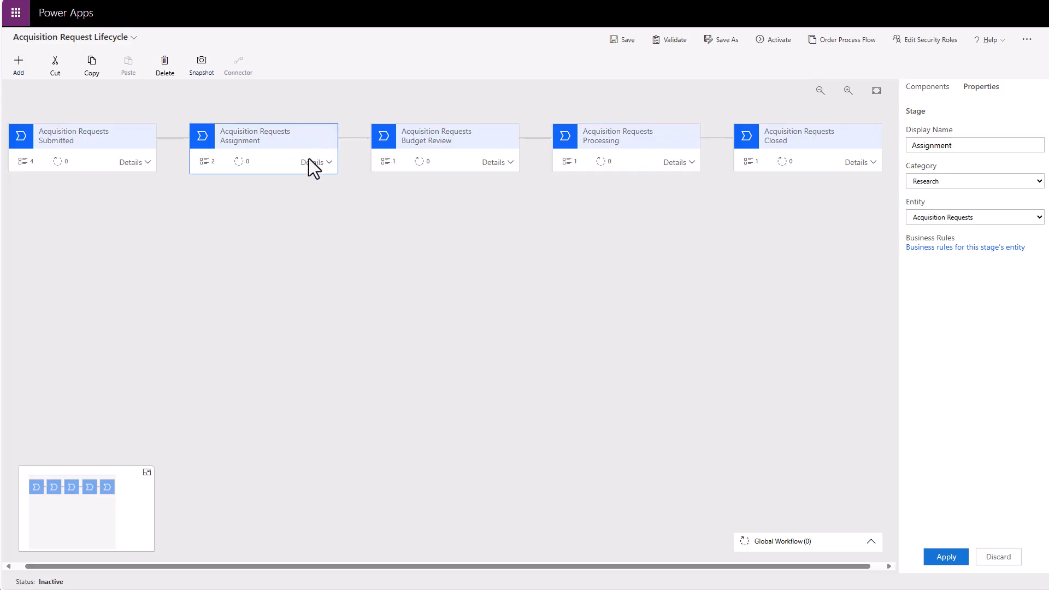
pyautogui.click(323, 162)
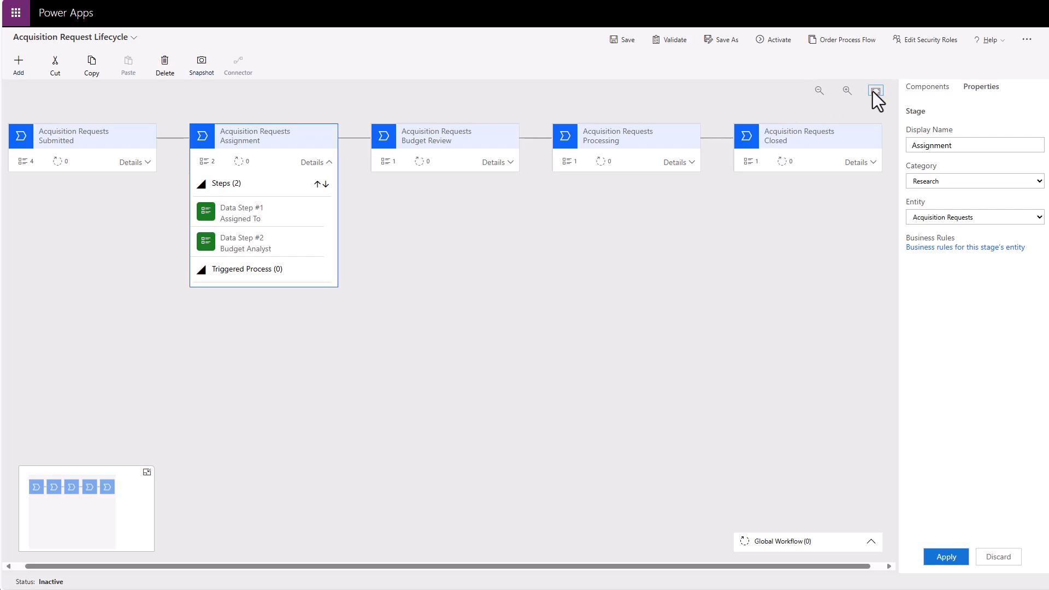
pyautogui.click(928, 88)
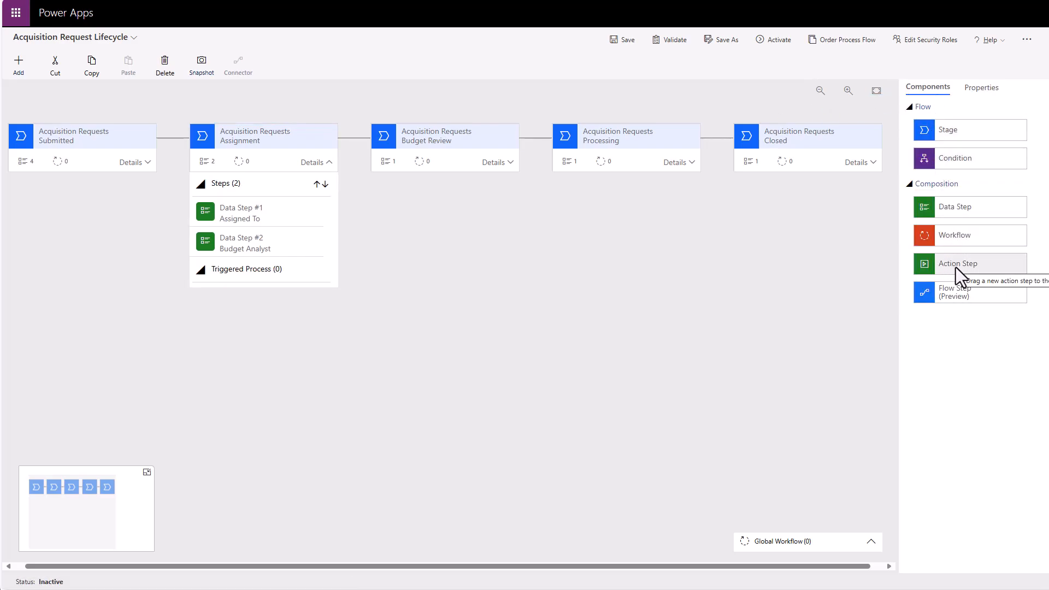
pyautogui.moveTo(958, 267); pyautogui.dragTo(960, 268)
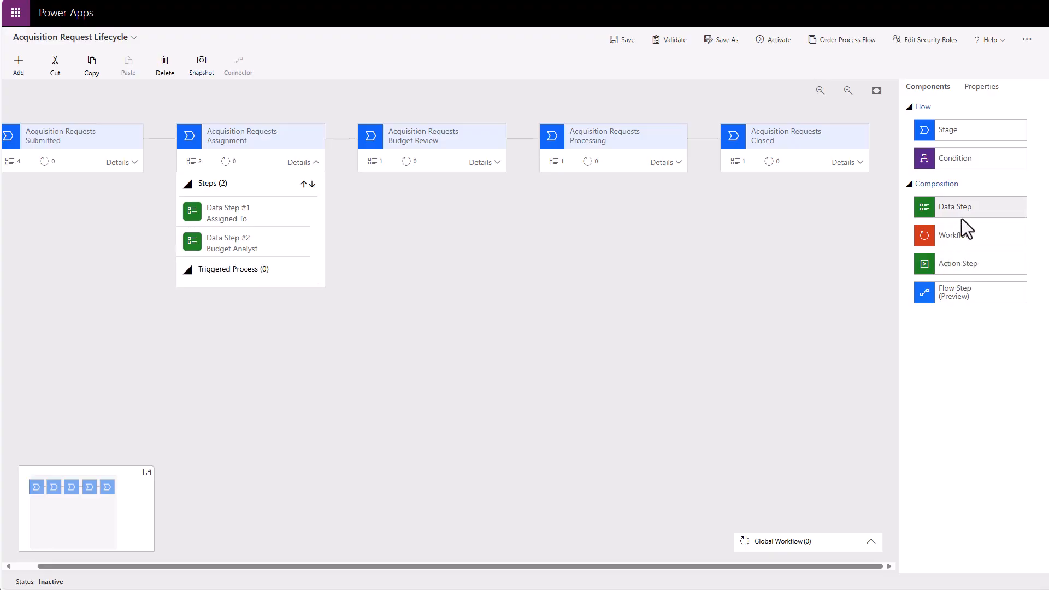
pyautogui.moveTo(963, 210); pyautogui.dragTo(227, 260)
# - Fill in the Assignment stage's third data step as Set Request Status, using the Acquisition Request Status field, marked required, without applying it
pyautogui.tripleClick(946, 146)
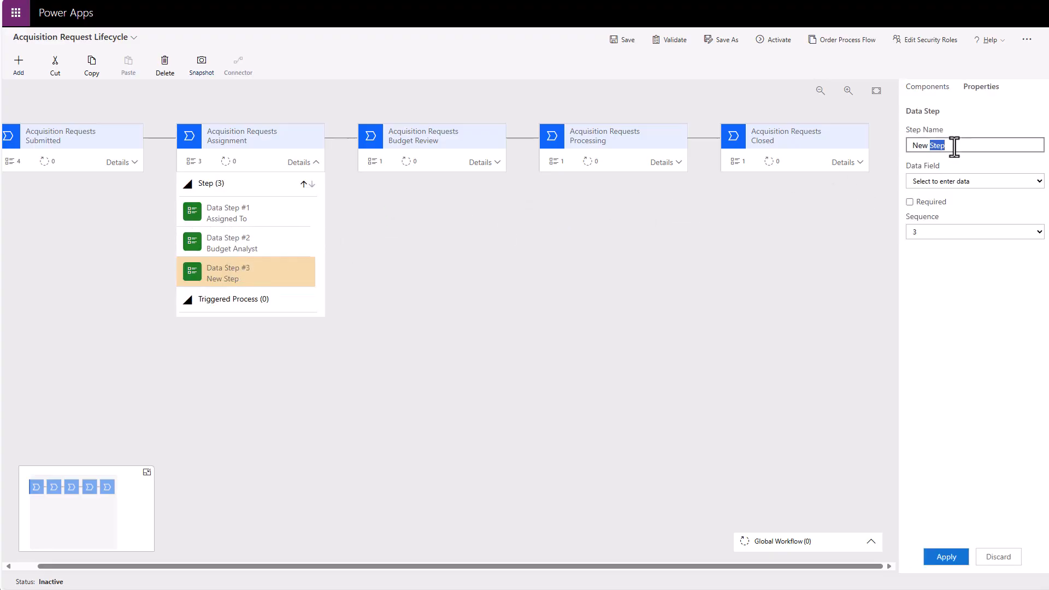
pyautogui.write('Set Request Status')
pyautogui.click(958, 182)
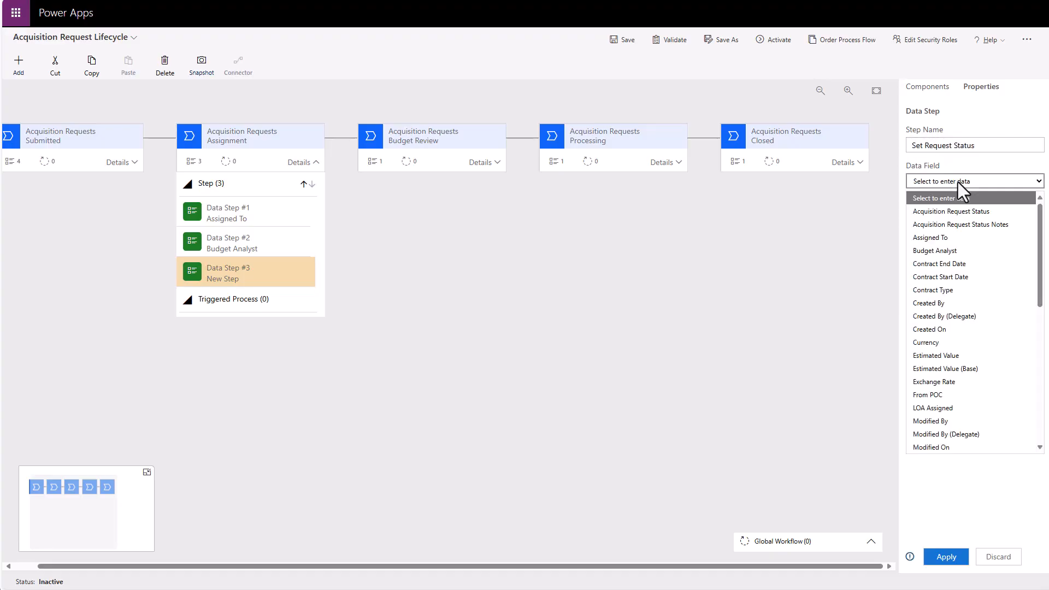
pyautogui.click(981, 214)
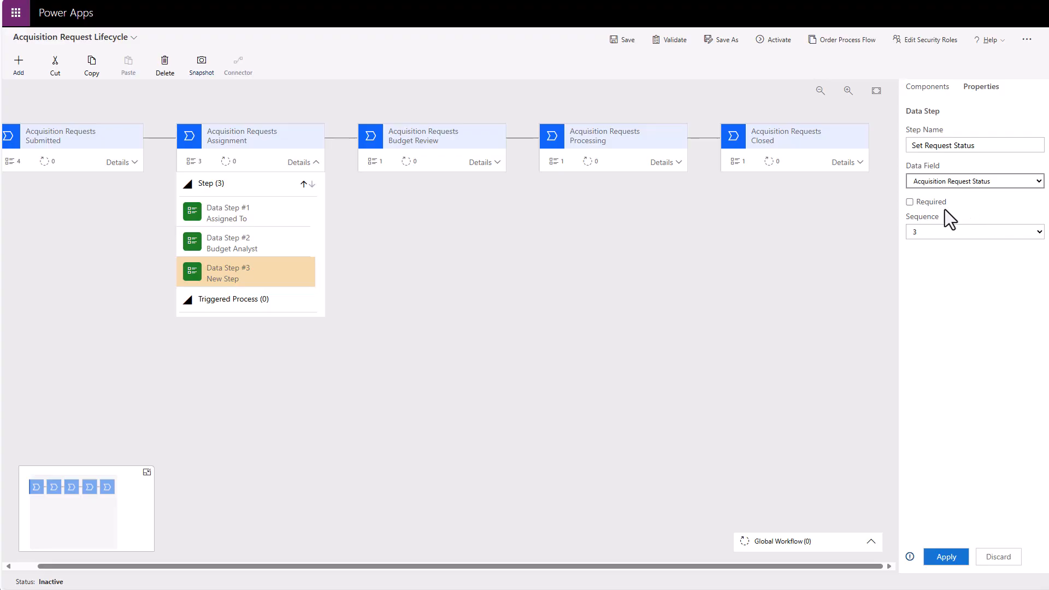
pyautogui.click(910, 203)
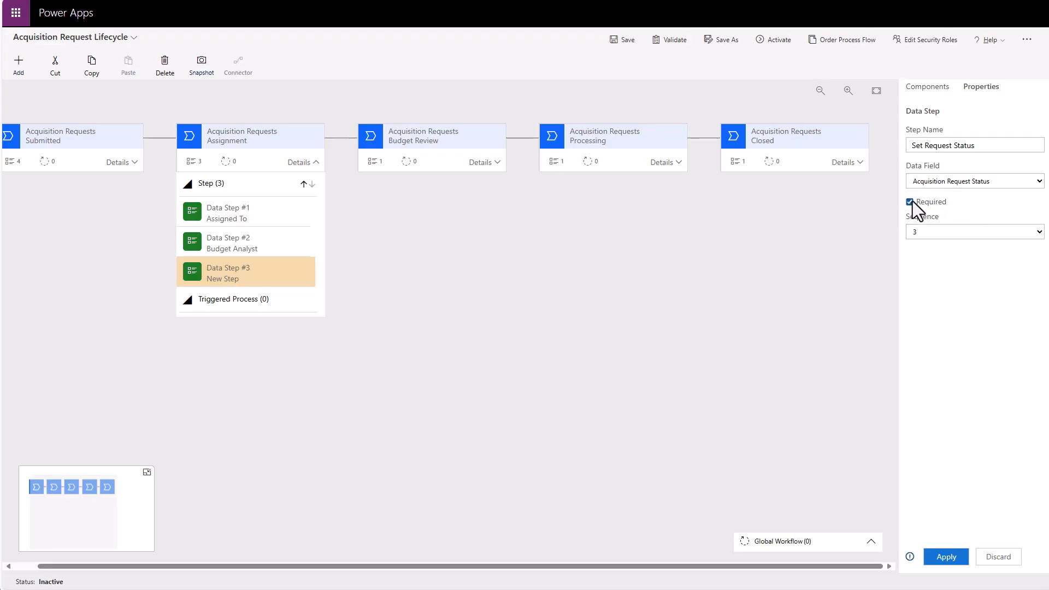
# - Add a fourth data step to the Assignment stage for the Acquisition Request Status Notes field, marked required, and apply it
pyautogui.click(928, 89)
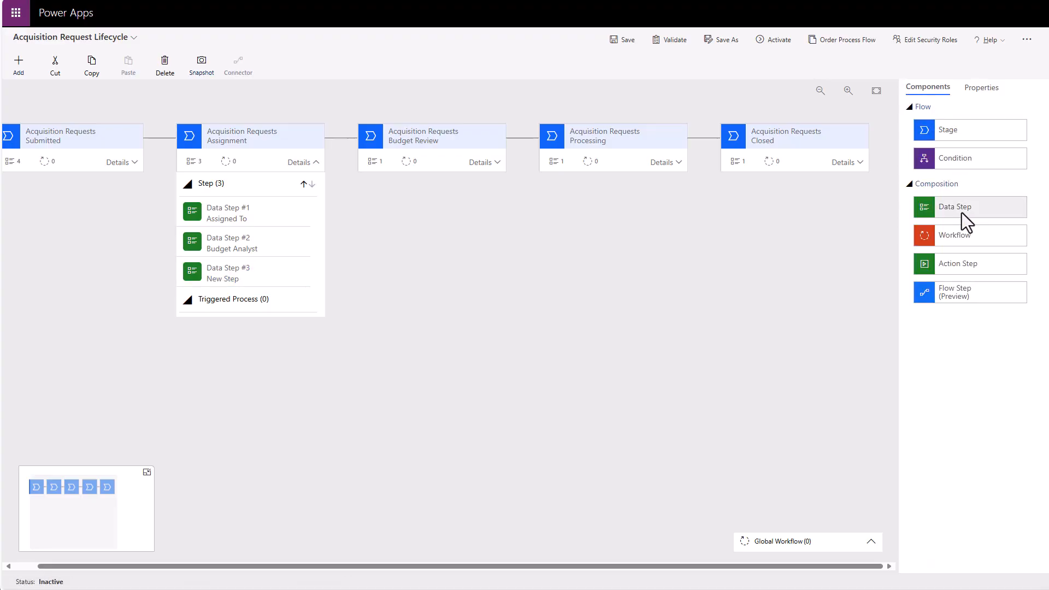
pyautogui.moveTo(970, 206); pyautogui.dragTo(248, 287)
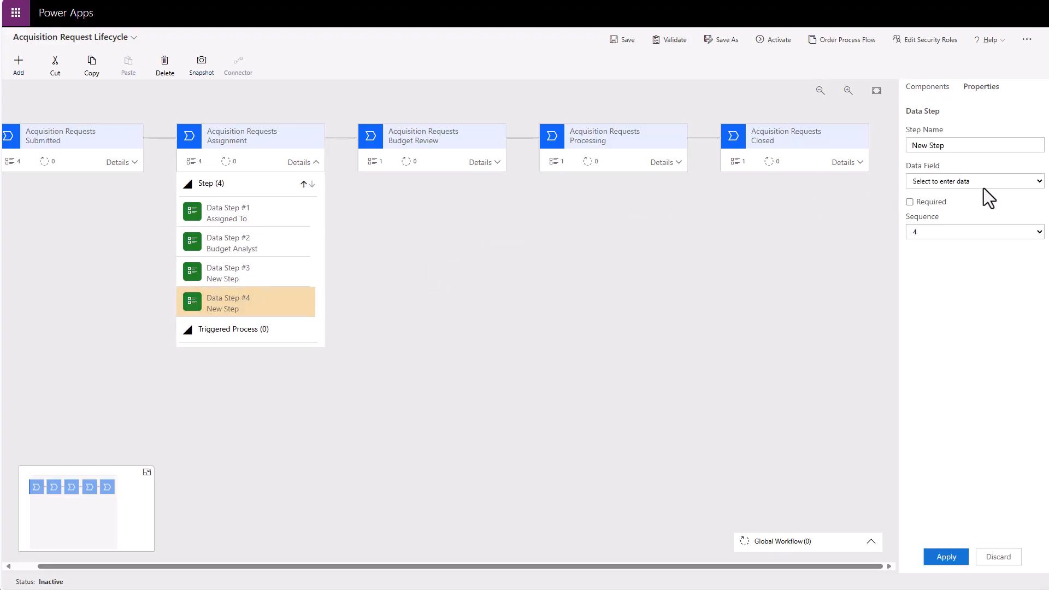
pyautogui.click(1029, 181)
pyautogui.click(1003, 225)
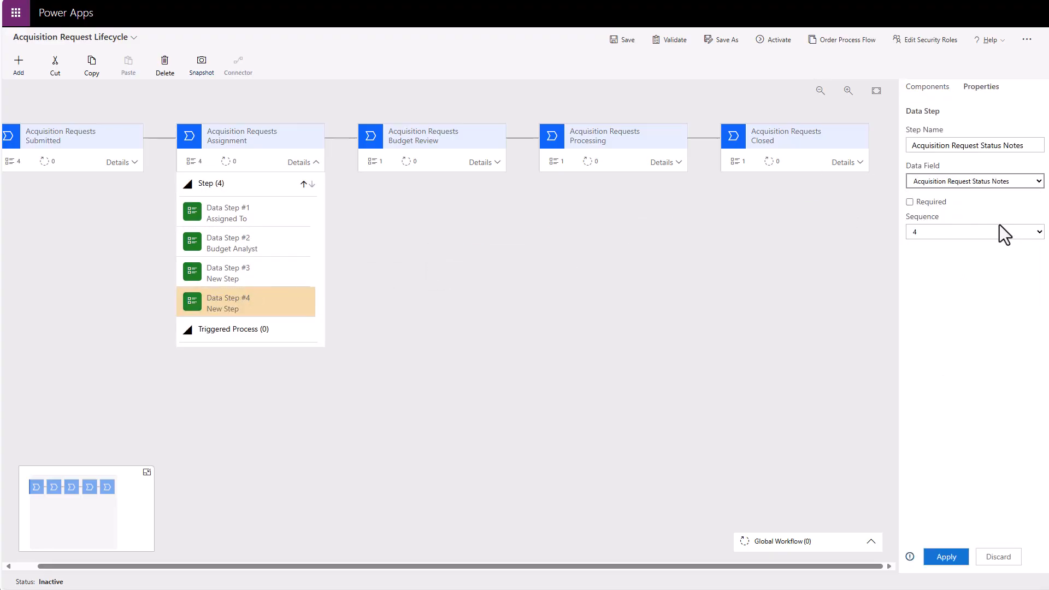
pyautogui.click(910, 202)
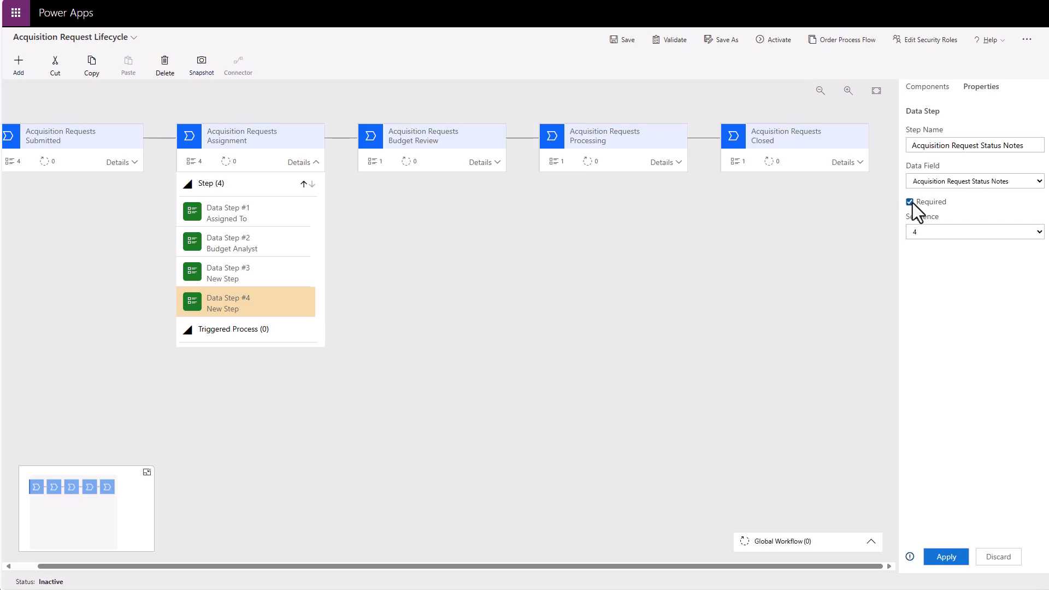
pyautogui.click(959, 558)
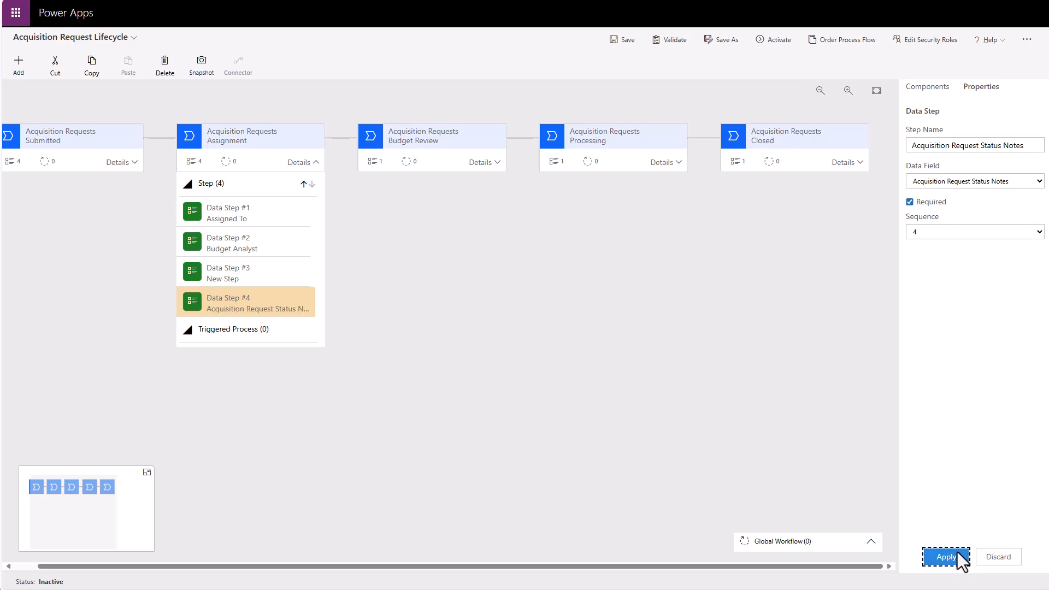
# - Configure the Assignment stage's third data step with the Acquisition Request Status field, marked required, and apply it
pyautogui.click(237, 273)
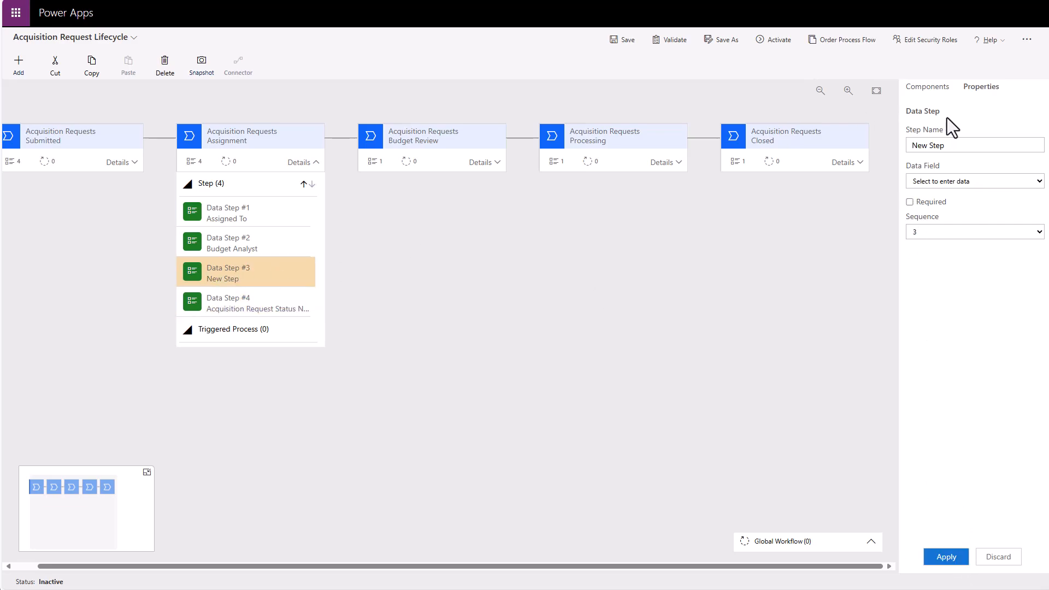
pyautogui.click(997, 185)
pyautogui.click(987, 195)
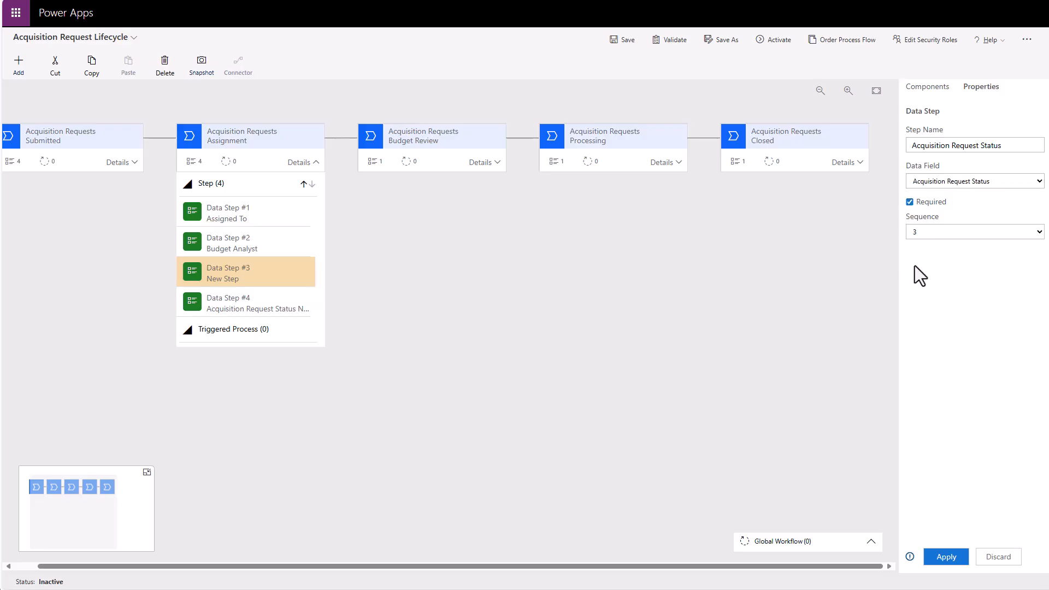
pyautogui.click(949, 556)
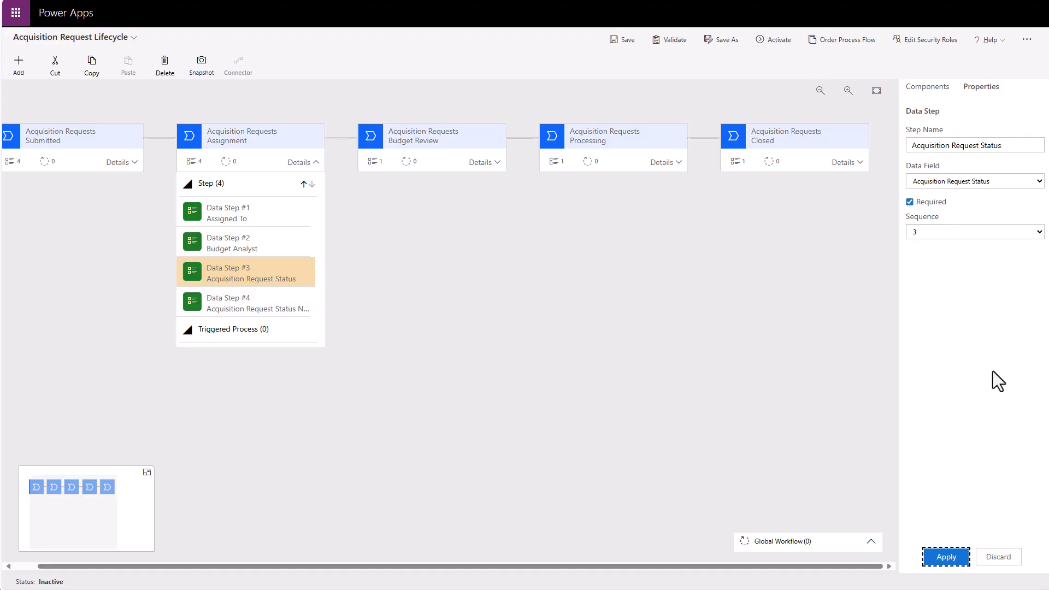
# - Add a second data step to the Budget Review stage for the Acquisition Request Status field, marked required, and apply it
pyautogui.click(474, 141)
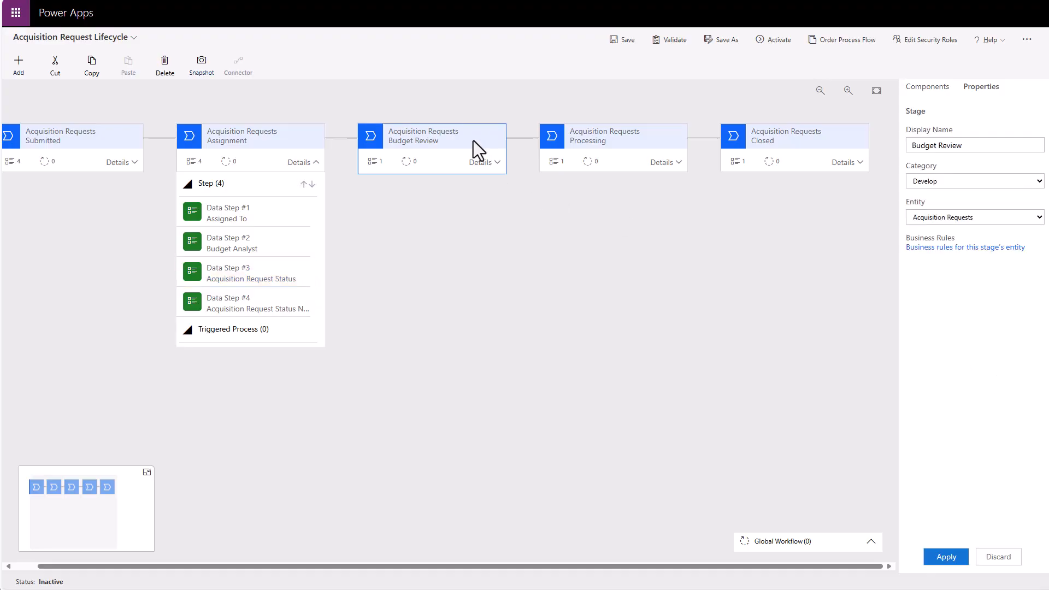
pyautogui.click(496, 162)
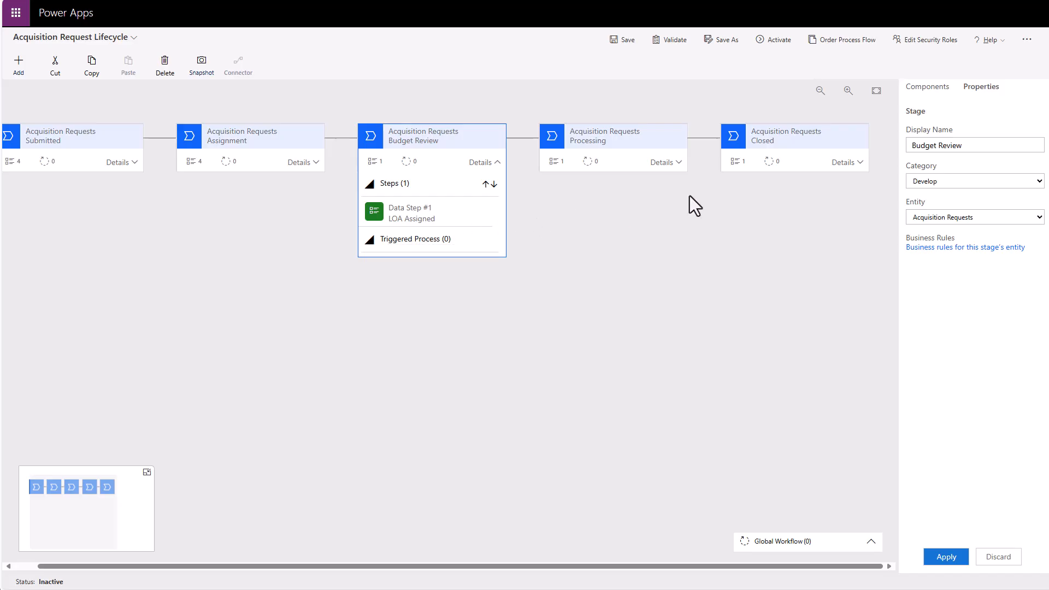
pyautogui.click(930, 92)
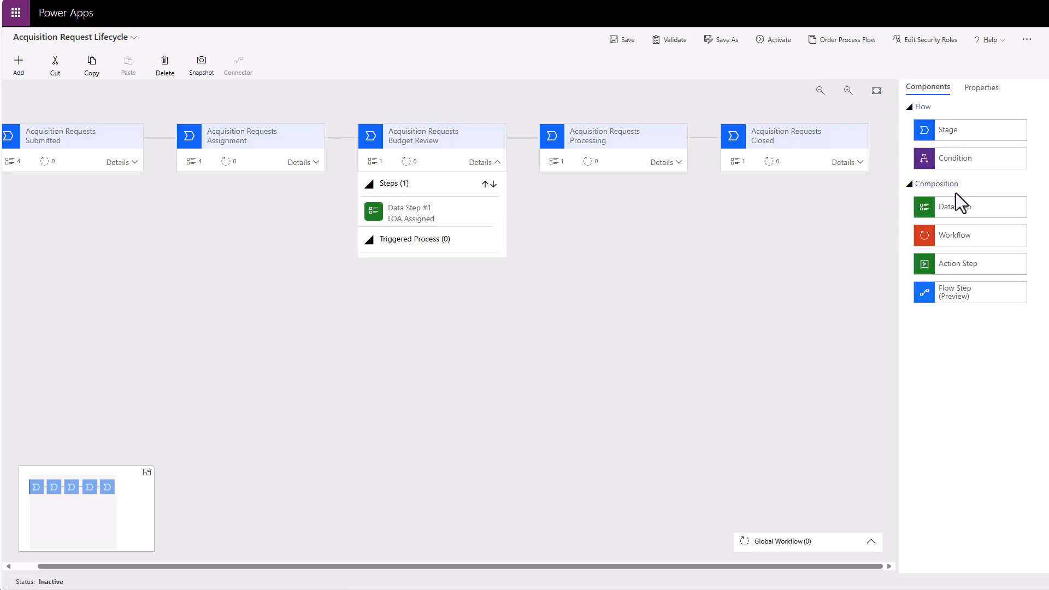
pyautogui.moveTo(963, 209); pyautogui.dragTo(435, 227)
pyautogui.click(1034, 183)
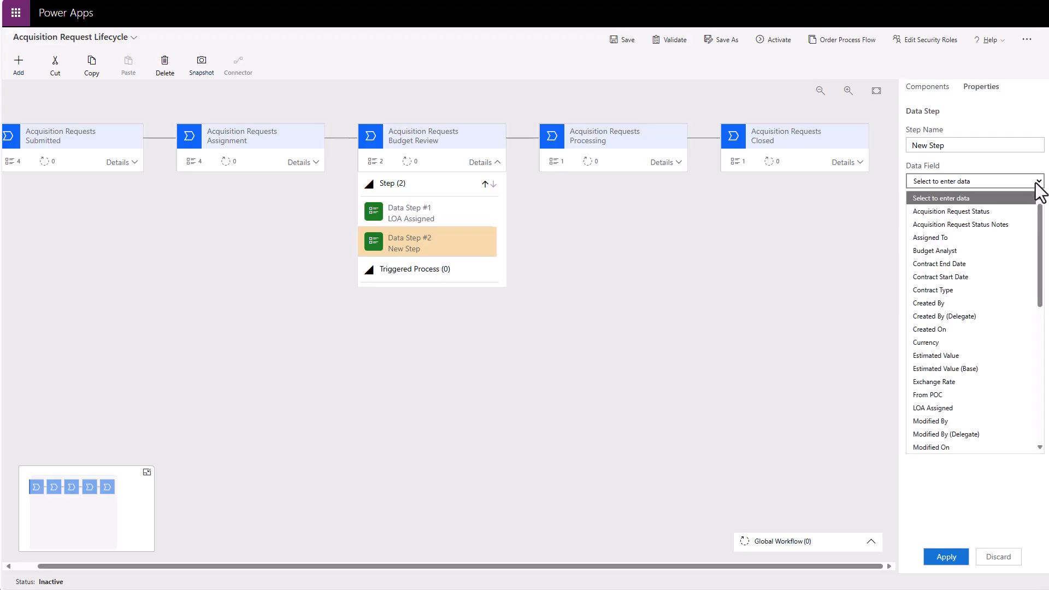
pyautogui.click(1011, 211)
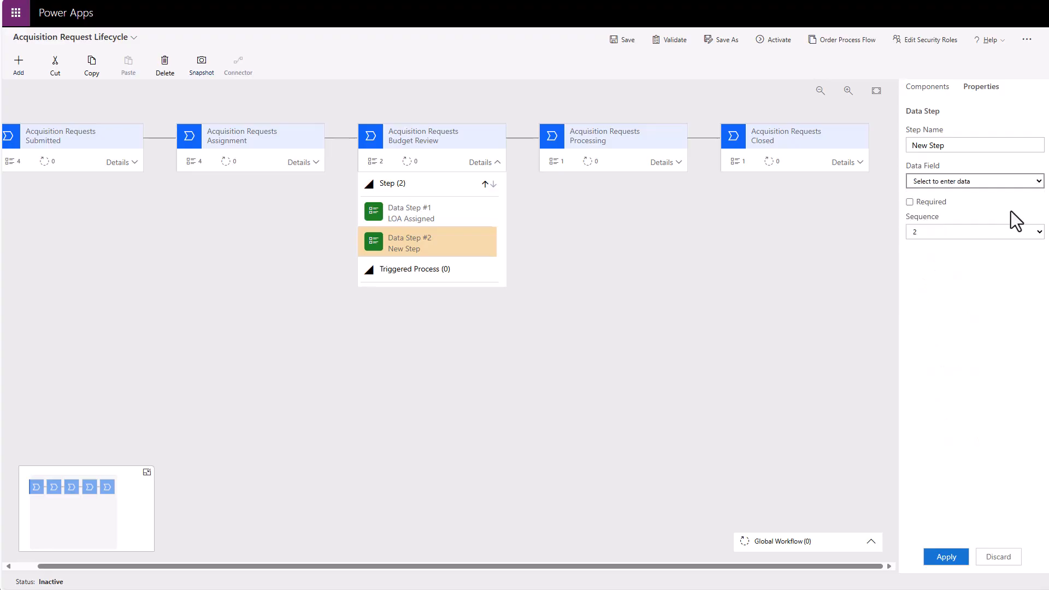
pyautogui.click(914, 203)
pyautogui.click(945, 555)
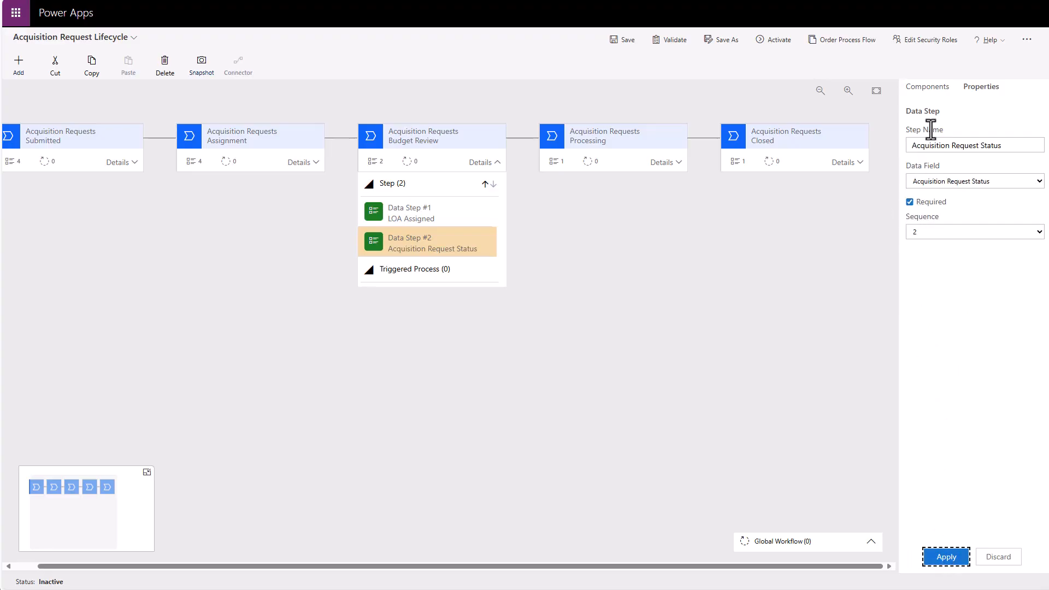
# - Add a third data step to the Budget Review stage for the Acquisition Request Status Notes field, marked required, and apply it
pyautogui.click(934, 89)
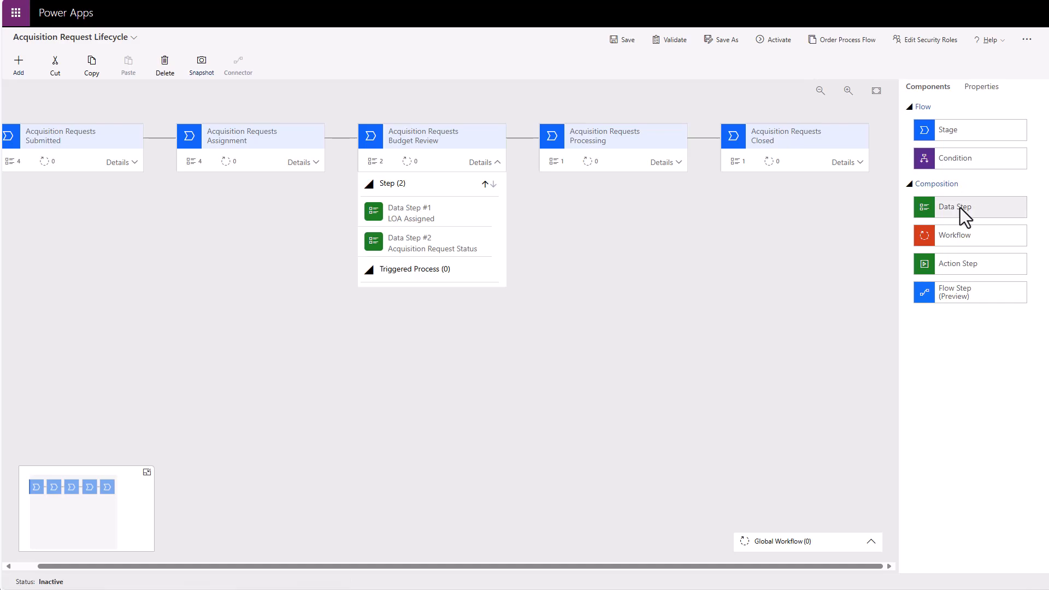
pyautogui.moveTo(959, 207); pyautogui.dragTo(427, 258)
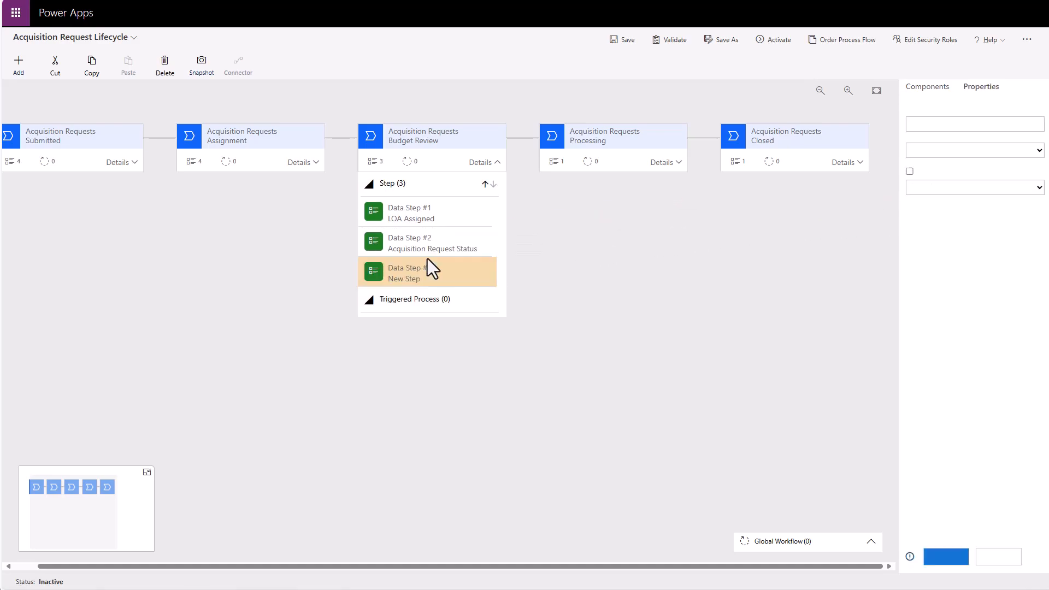
pyautogui.click(1038, 180)
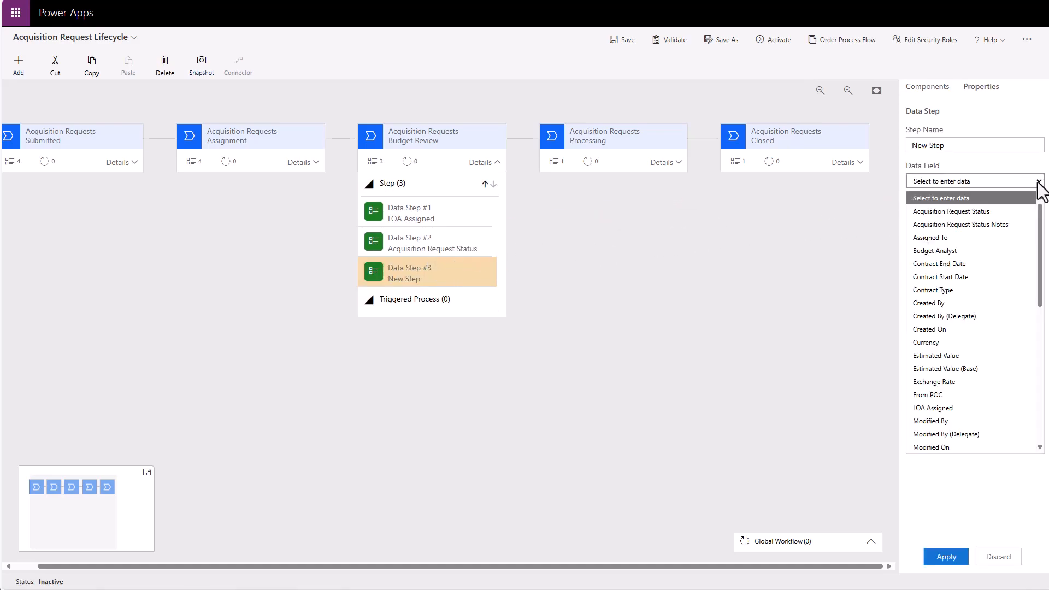
pyautogui.click(1010, 227)
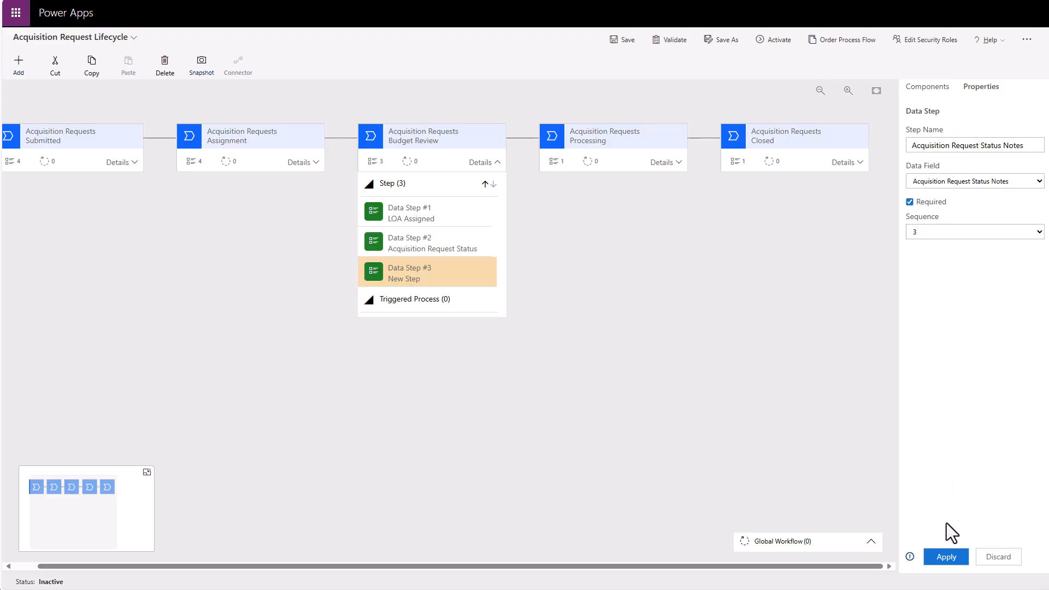
pyautogui.click(952, 556)
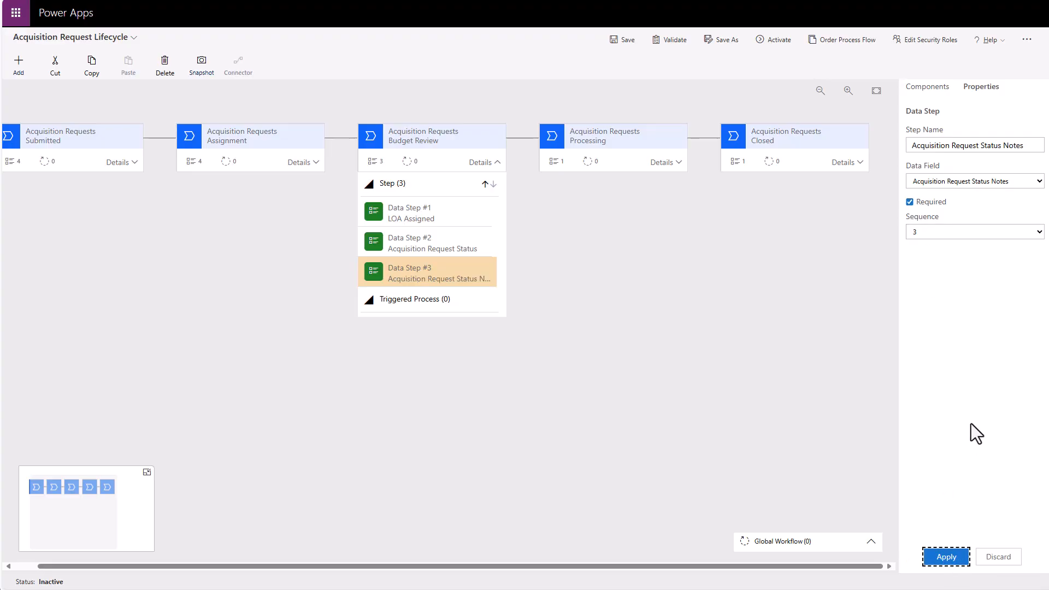
pyautogui.click(497, 162)
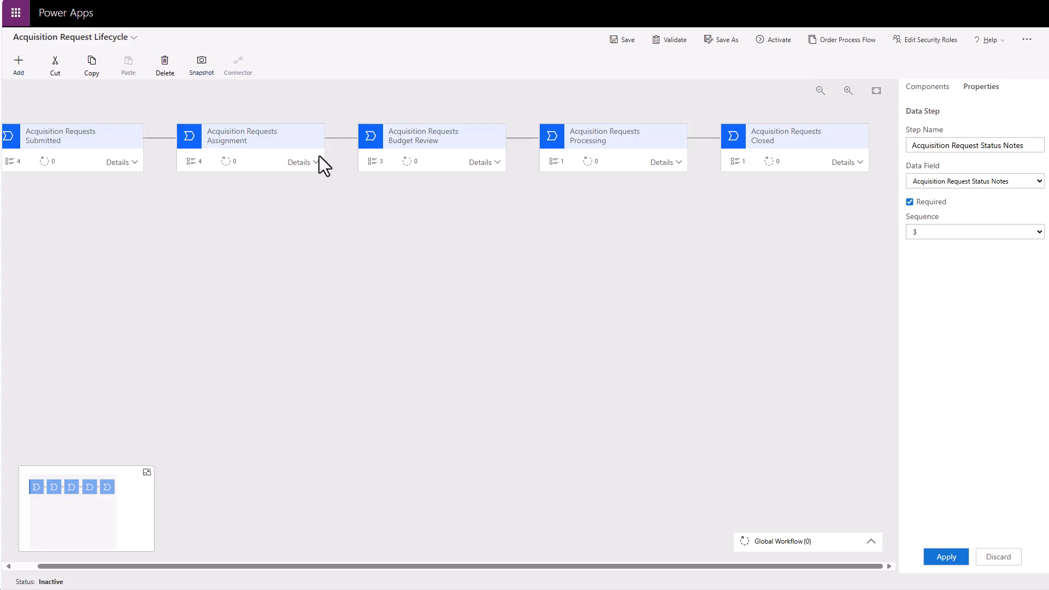
# - Insert a new stage between Submitted and Assignment, named Approval with the Identify category, and apply it
pyautogui.click(926, 86)
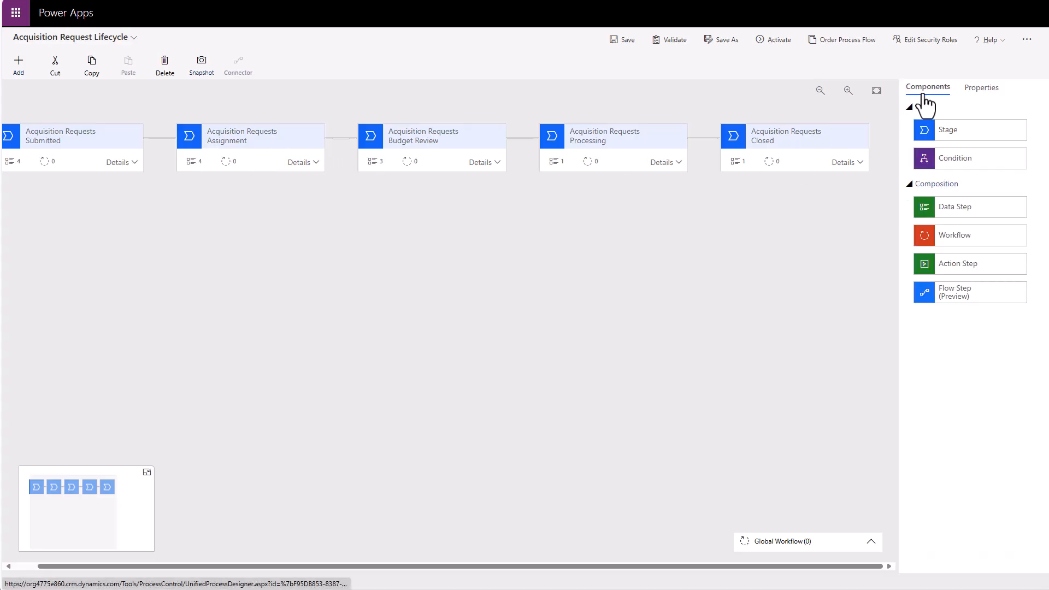
pyautogui.moveTo(935, 129); pyautogui.dragTo(160, 151)
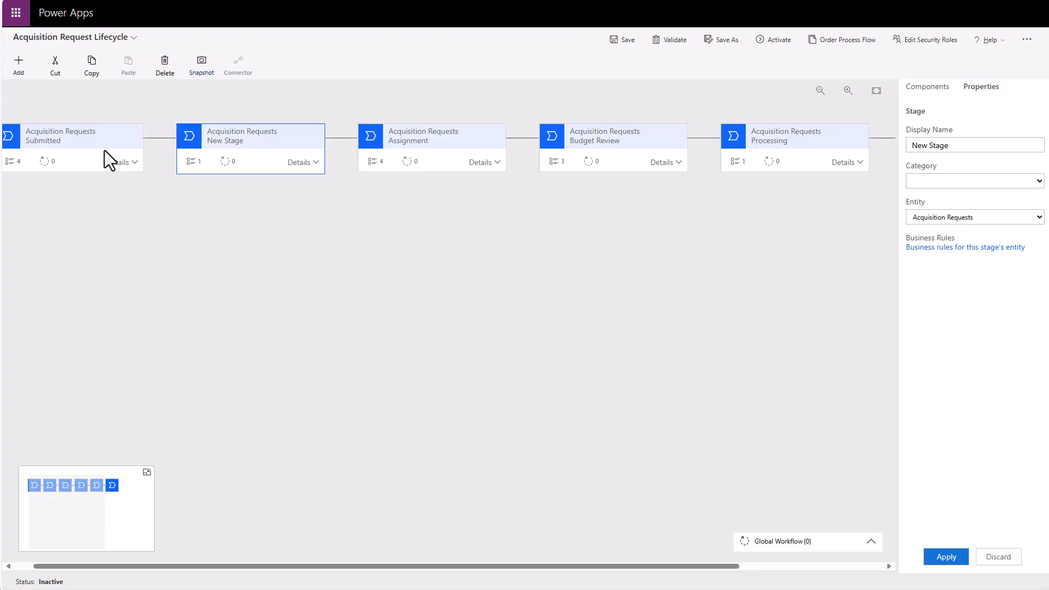
pyautogui.click(314, 163)
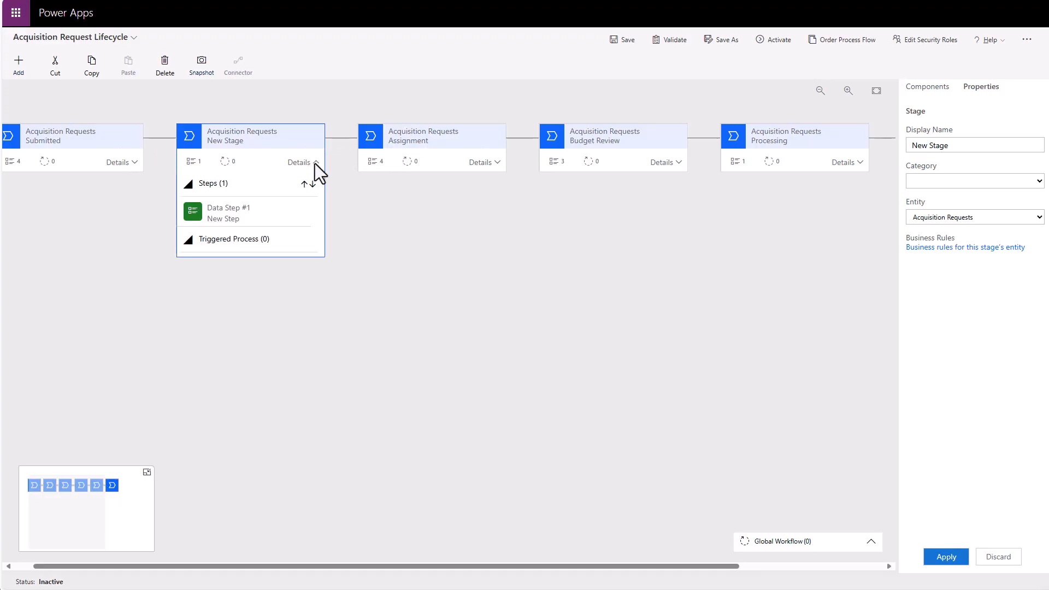
pyautogui.tripleClick(953, 145)
pyautogui.write('Approval')
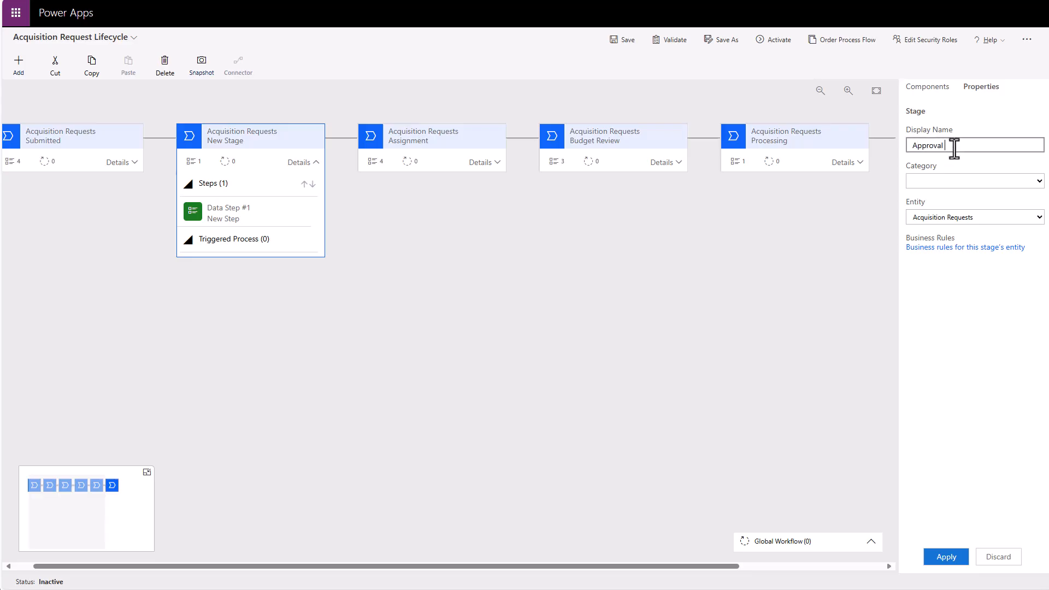
pyautogui.press('BackSpace')
pyautogui.click(1017, 186)
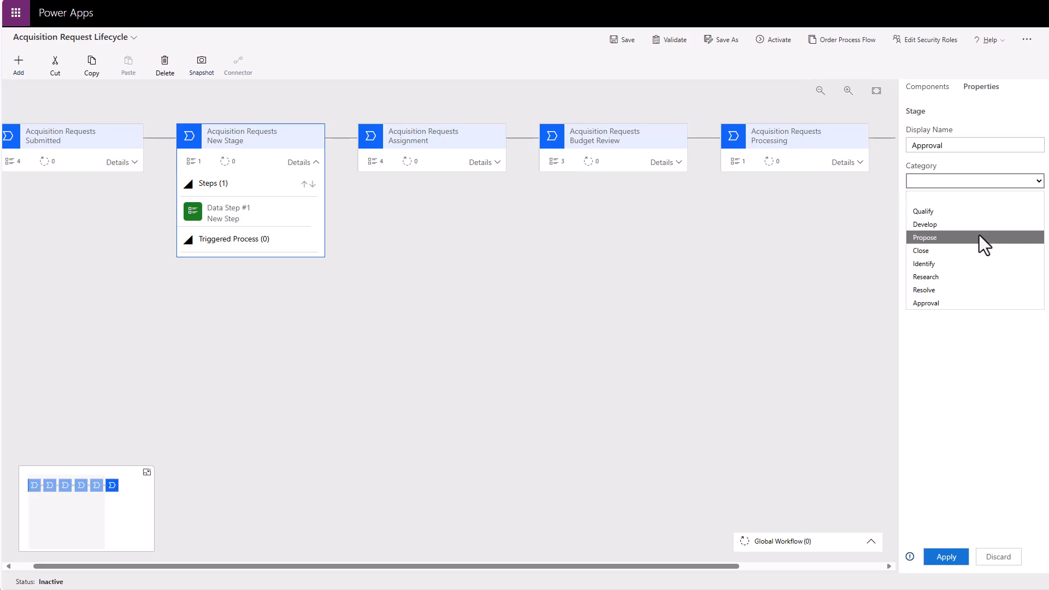
pyautogui.click(965, 263)
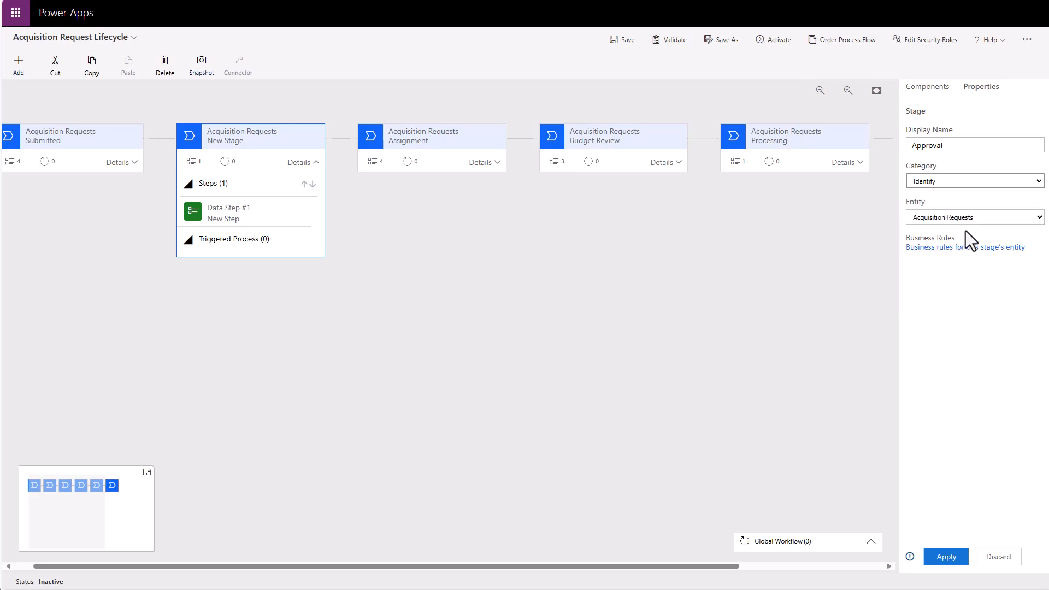
pyautogui.click(949, 557)
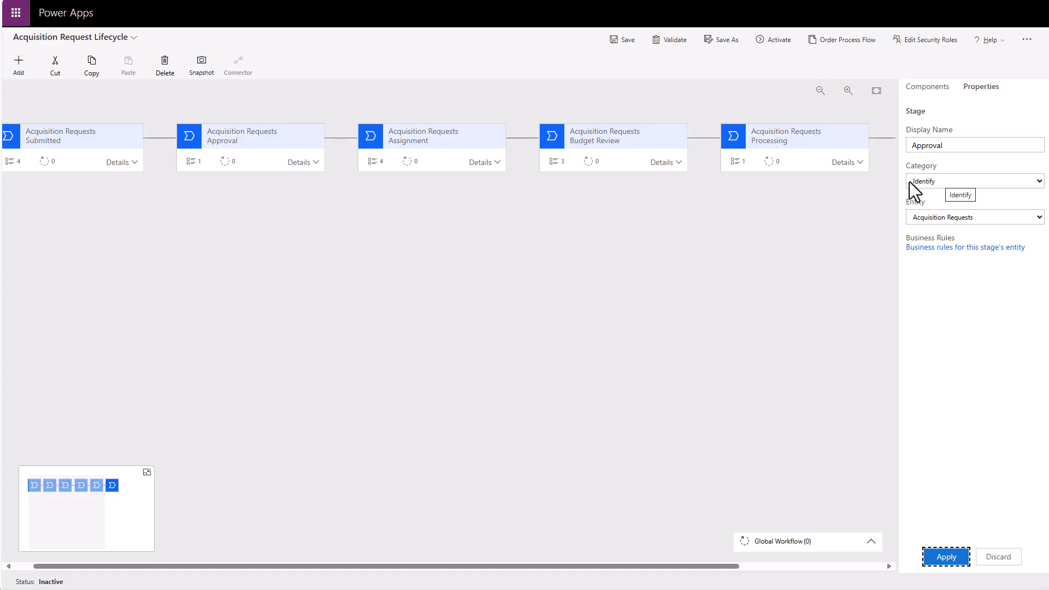
# - Configure the Approval stage's first data step with the Acquisition Request Status field, marked required, and apply it
pyautogui.click(316, 162)
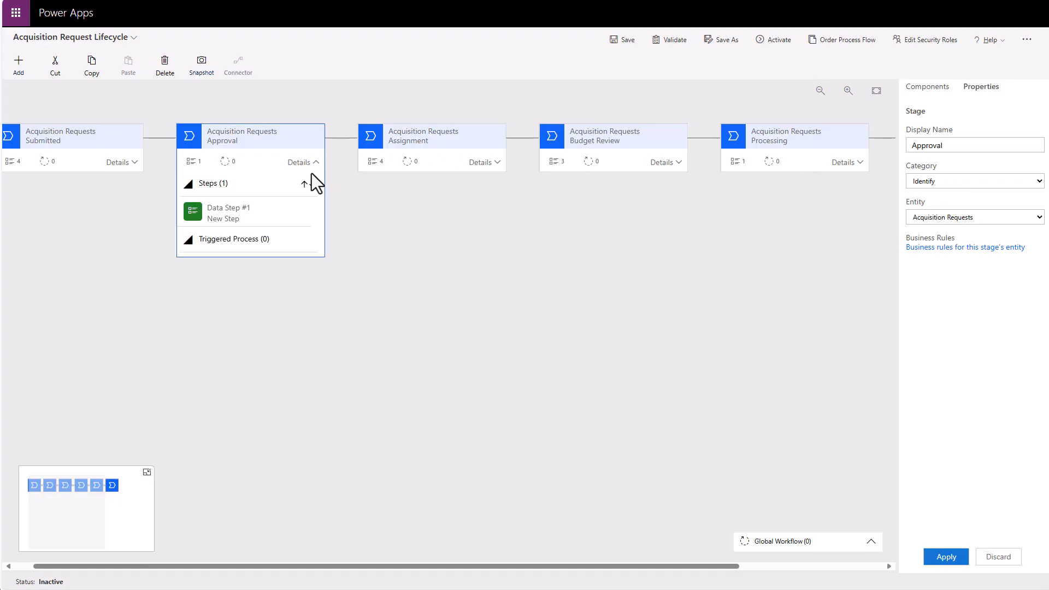
pyautogui.click(262, 208)
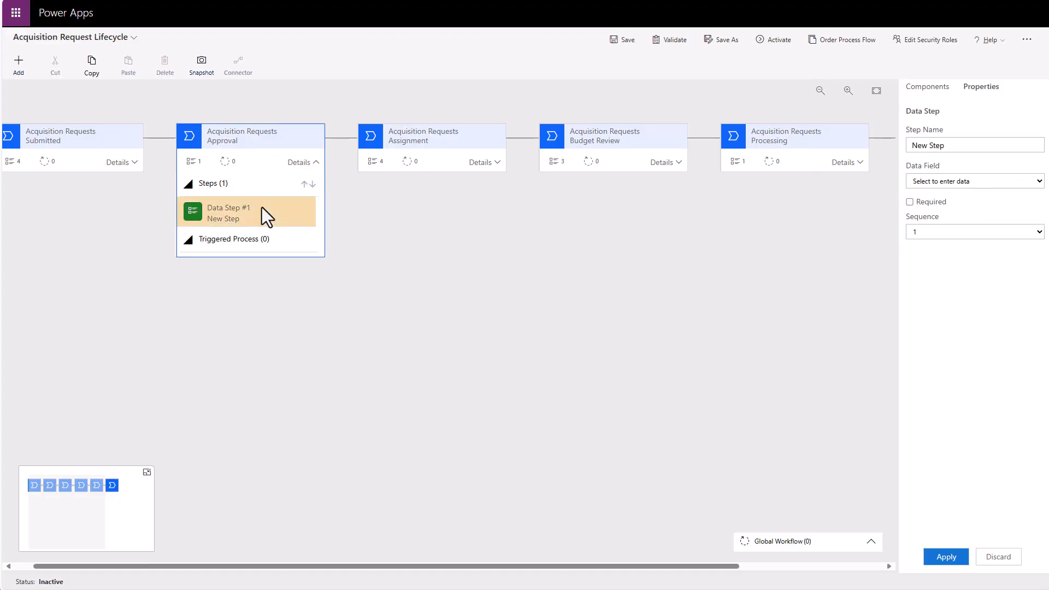
pyautogui.tripleClick(956, 146)
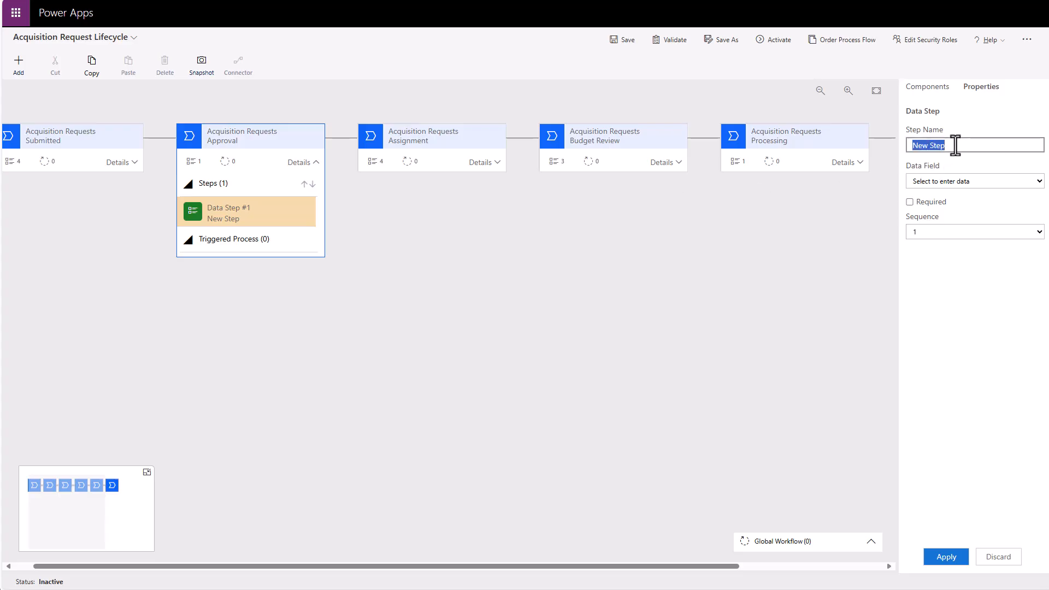
pyautogui.click(978, 184)
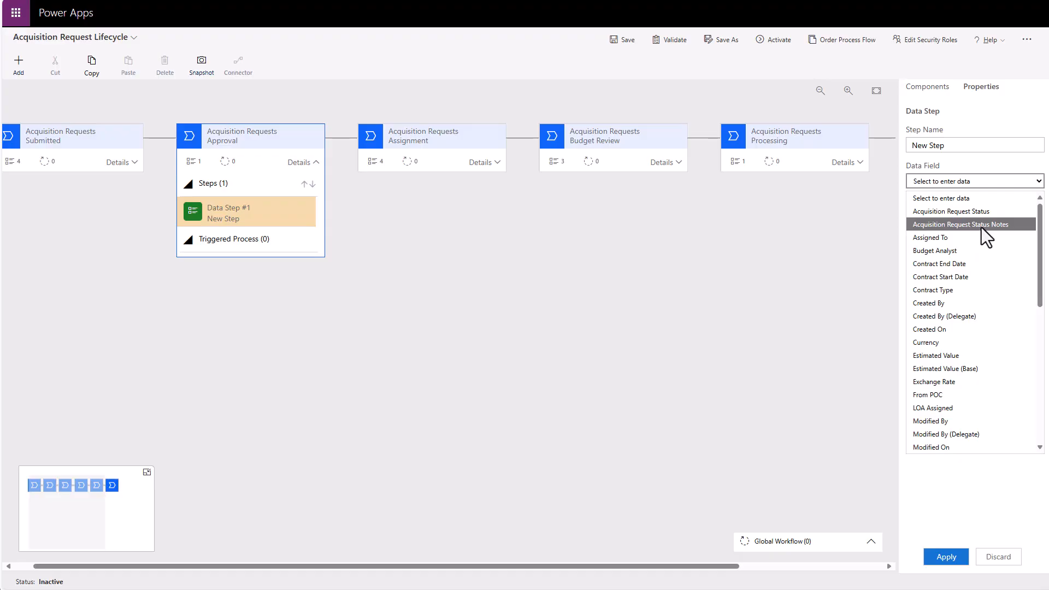
pyautogui.click(981, 212)
pyautogui.click(910, 203)
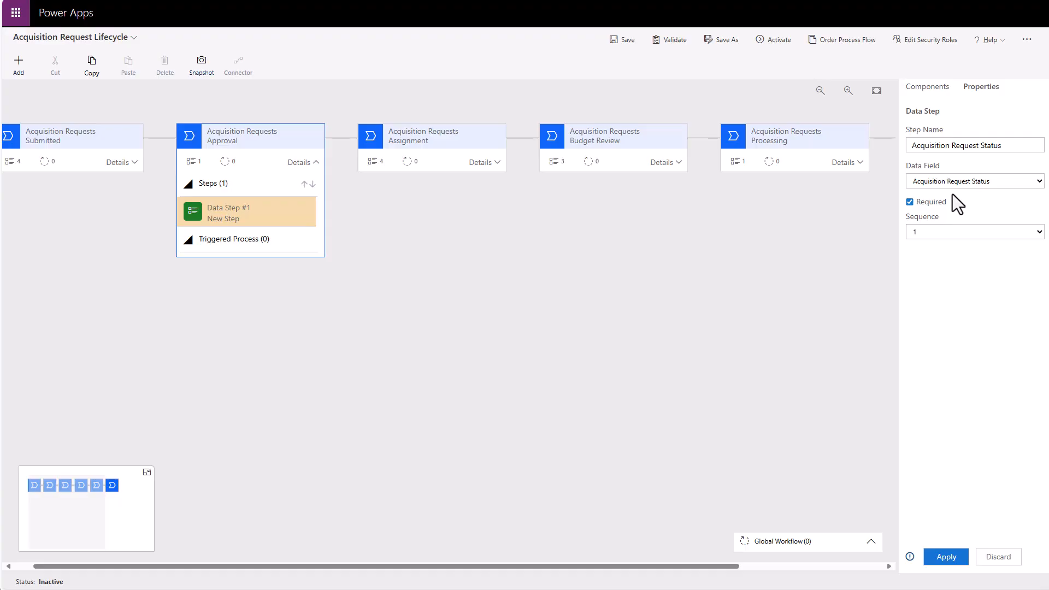
pyautogui.click(950, 562)
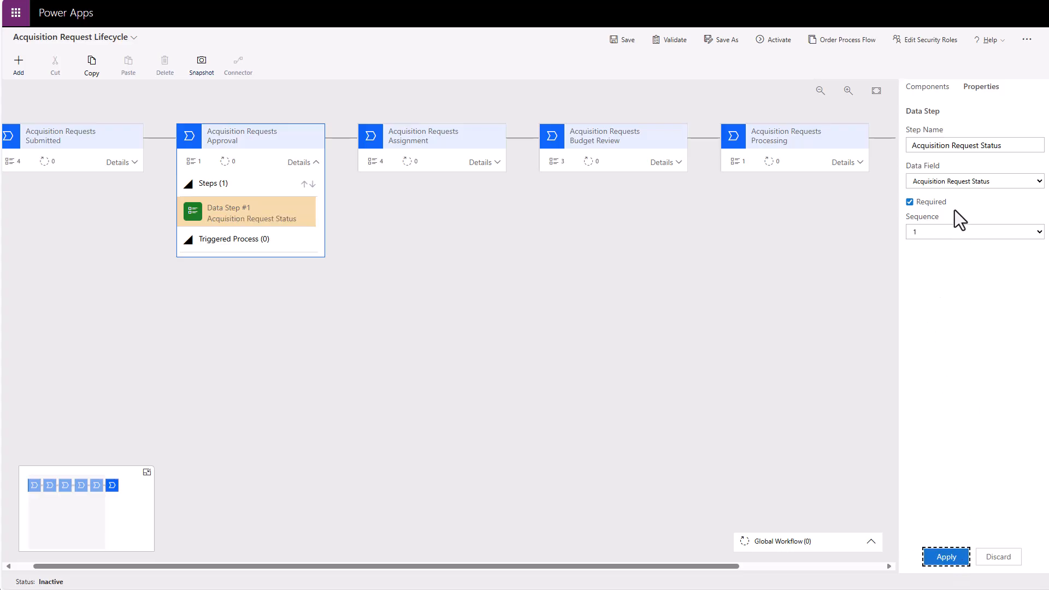
# - Add a second data step to the Approval stage for the Acquisition Request Status Notes field, marked required, and apply it
pyautogui.click(928, 87)
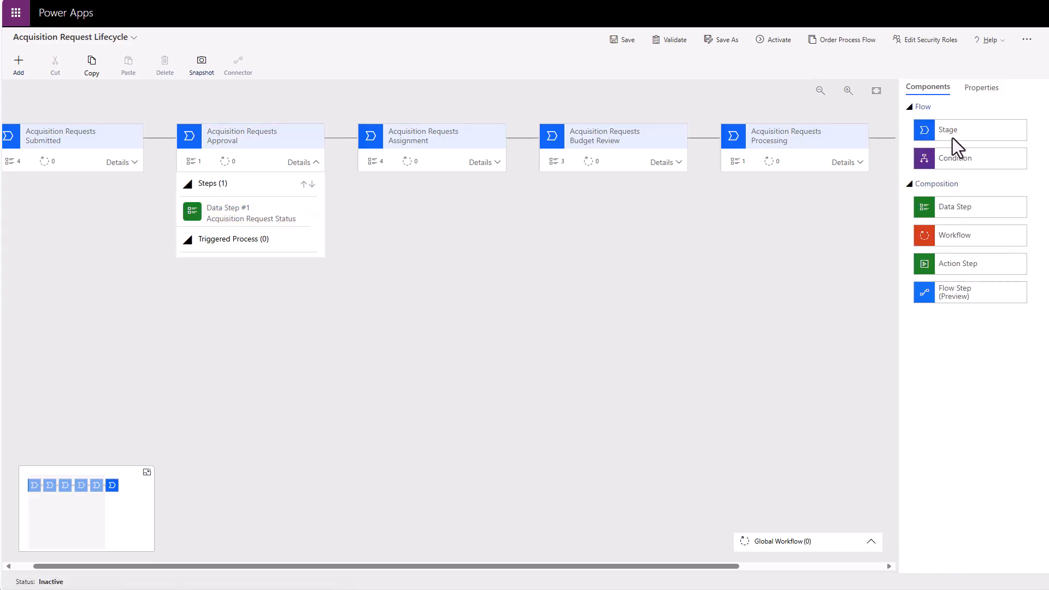
pyautogui.moveTo(966, 209); pyautogui.dragTo(237, 229)
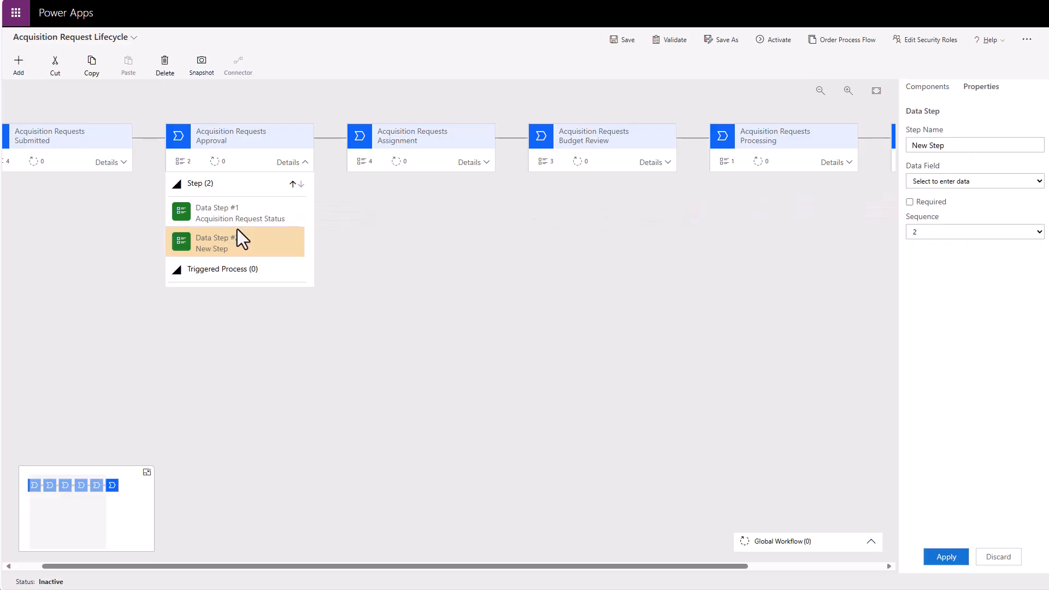
pyautogui.click(1026, 182)
pyautogui.click(992, 228)
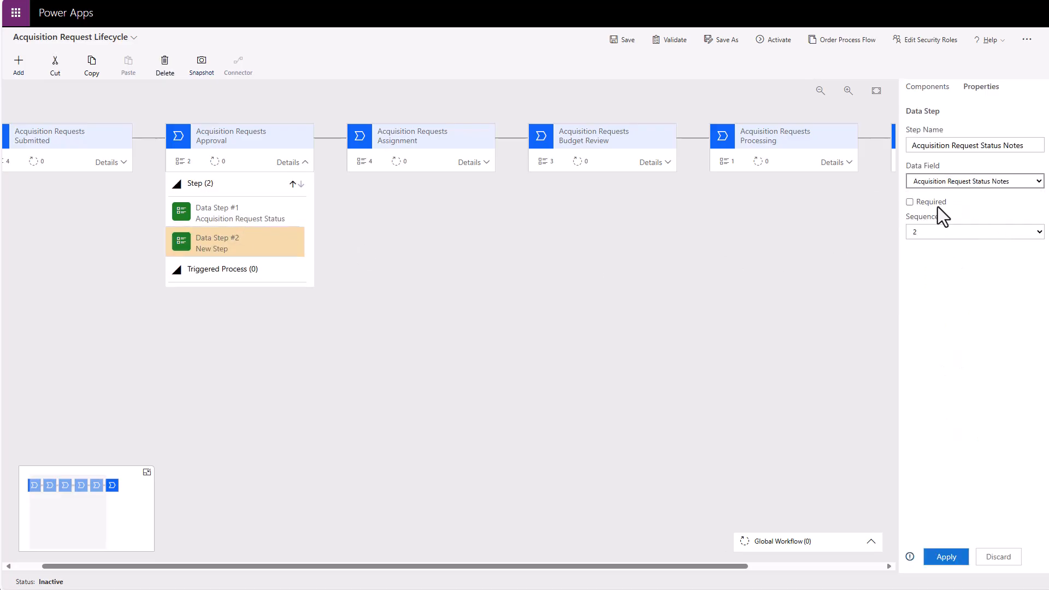
pyautogui.click(933, 203)
pyautogui.click(950, 555)
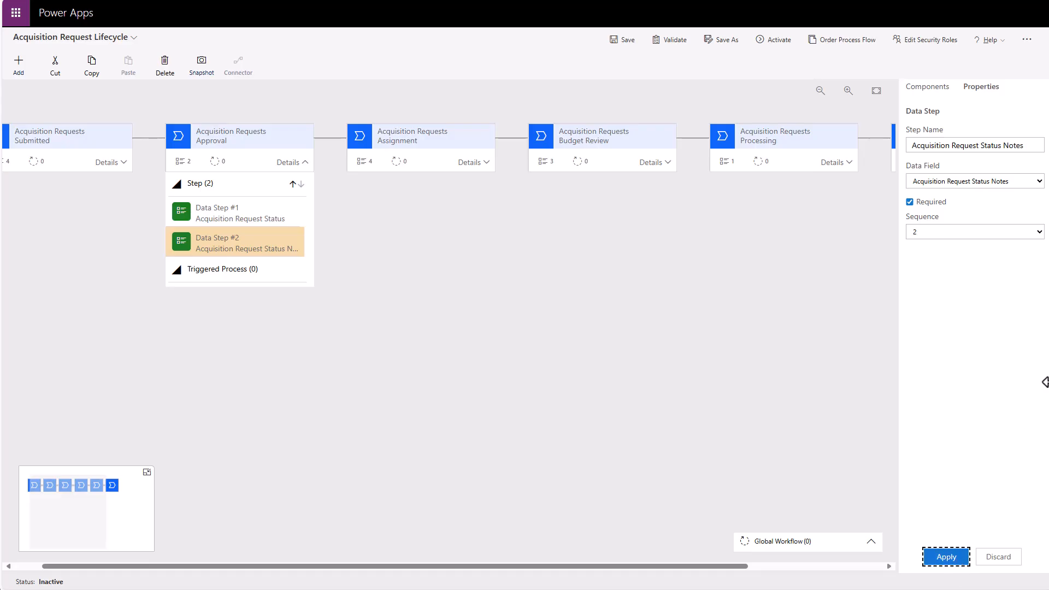
pyautogui.click(370, 248)
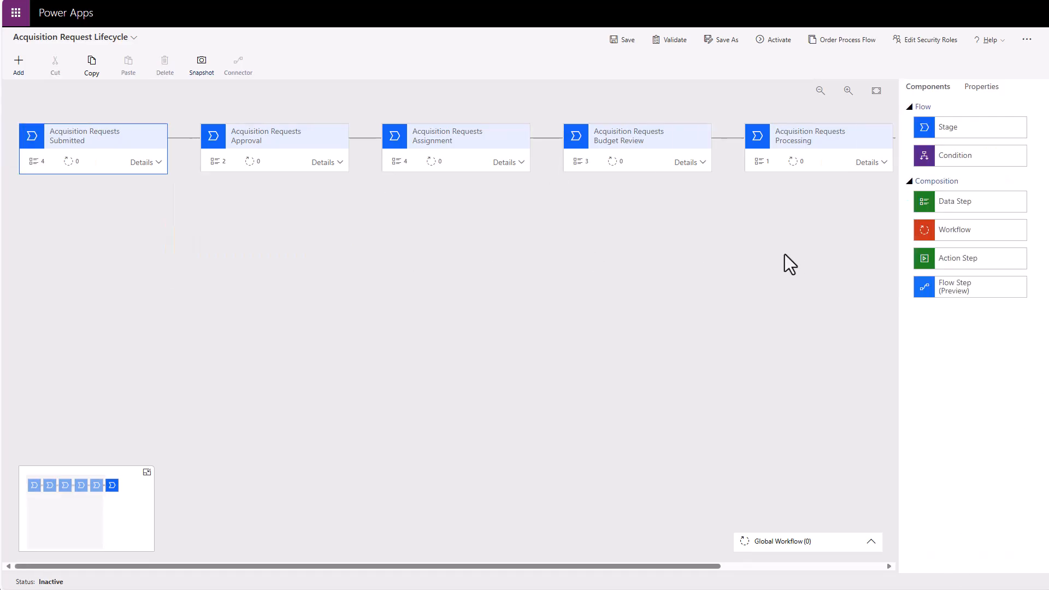
# - Insert a condition after Approval where Acquisition Request Status equals Submitted, Assigned, Budget Review, Pending Info, Approved, Ordered, Received or On hold: Waiting on Funding, and apply it
pyautogui.moveTo(958, 155); pyautogui.dragTo(354, 155)
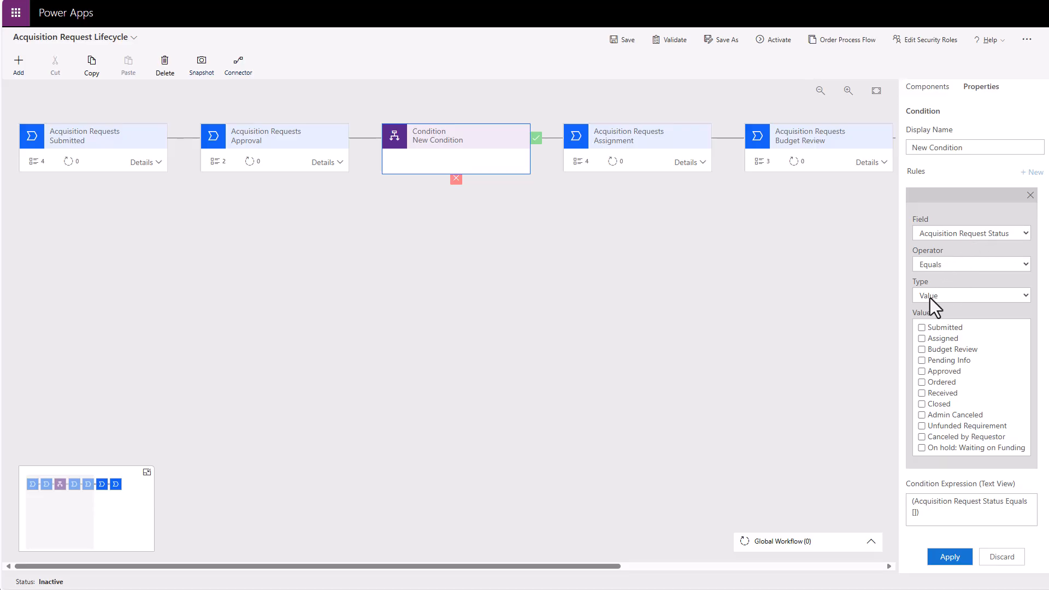
pyautogui.click(922, 328)
pyautogui.click(922, 339)
pyautogui.click(922, 350)
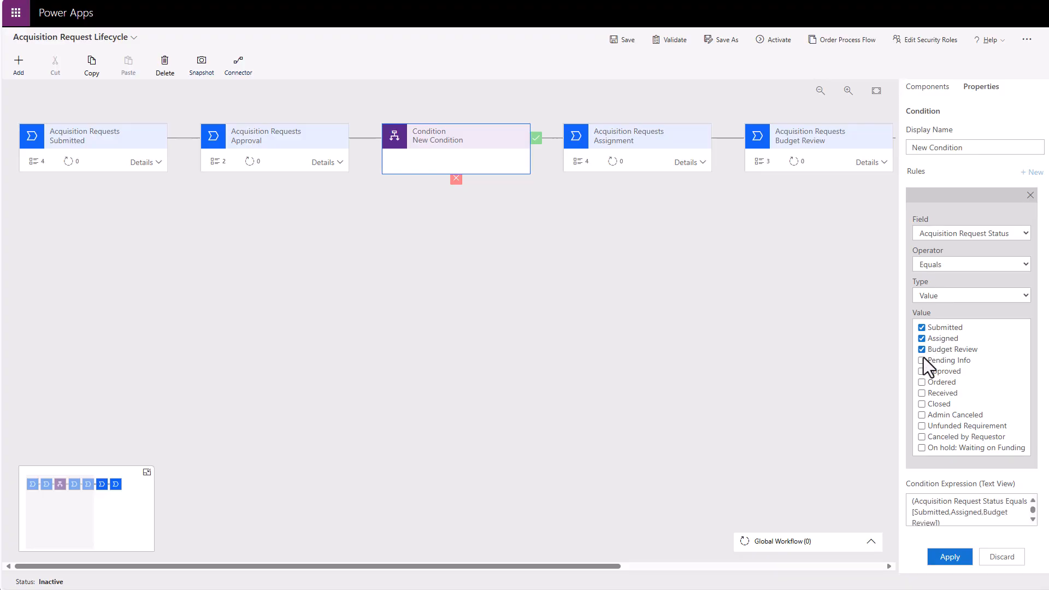
pyautogui.click(923, 361)
pyautogui.click(923, 372)
pyautogui.click(921, 383)
pyautogui.click(952, 556)
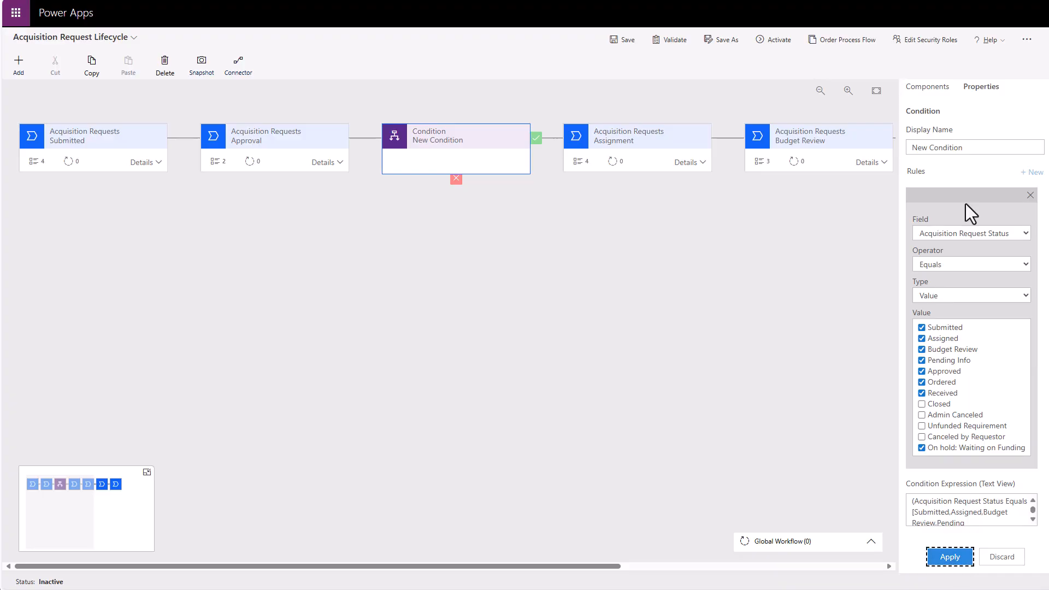
# - Rename the new condition as Approved Status, apply the change and save the process flow
pyautogui.moveTo(975, 146); pyautogui.dragTo(885, 146)
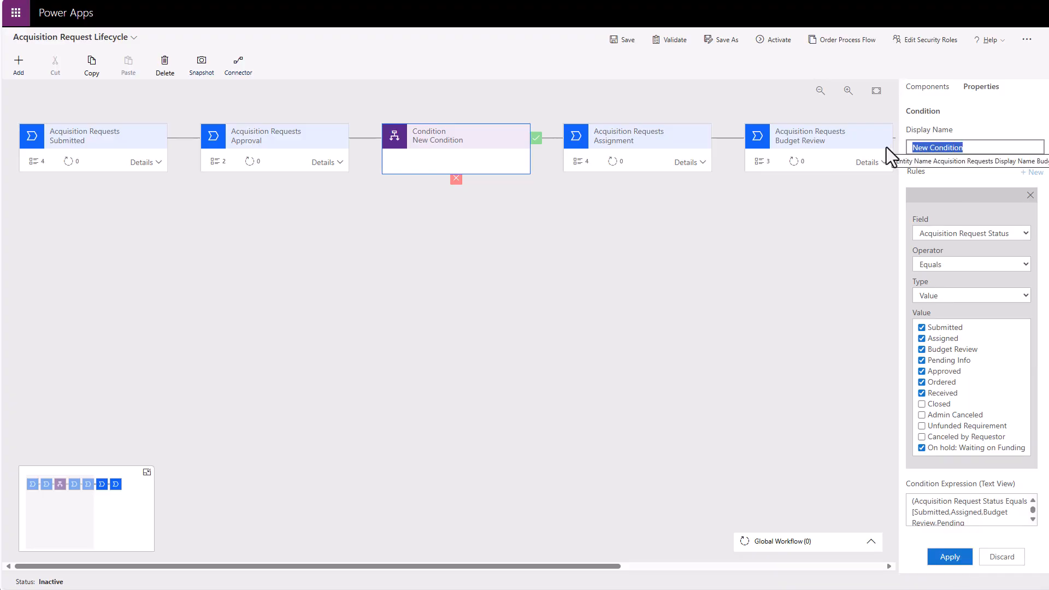
pyautogui.write('Approved Statu')
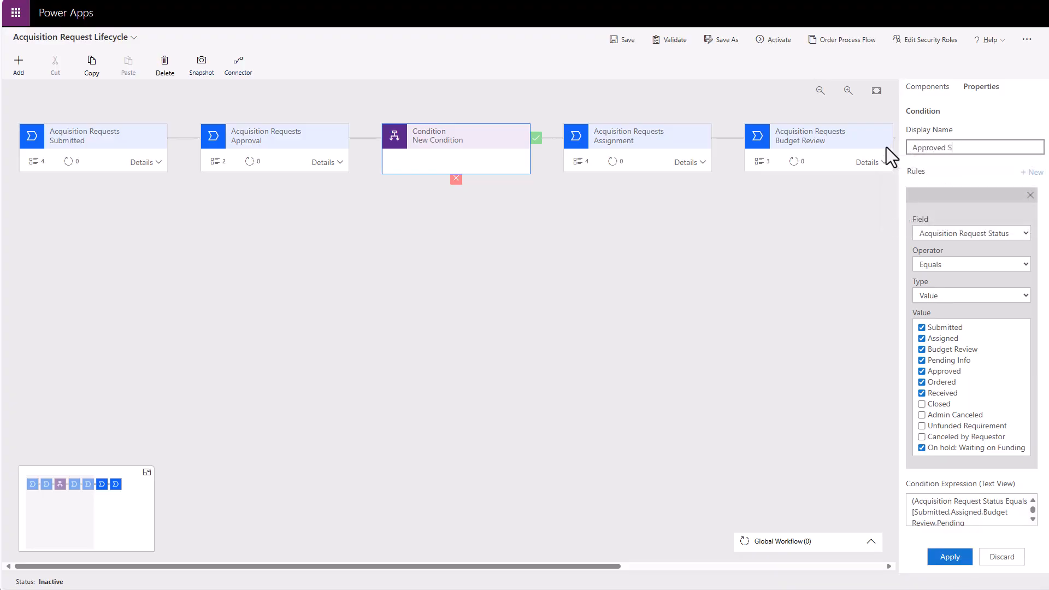
pyautogui.write('s')
pyautogui.click(939, 556)
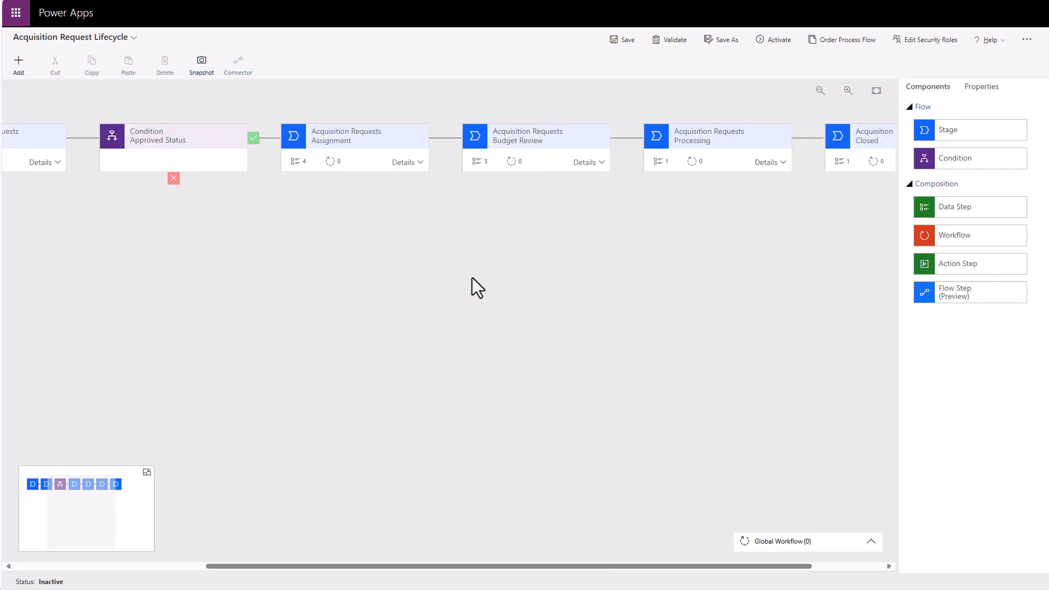
pyautogui.click(626, 43)
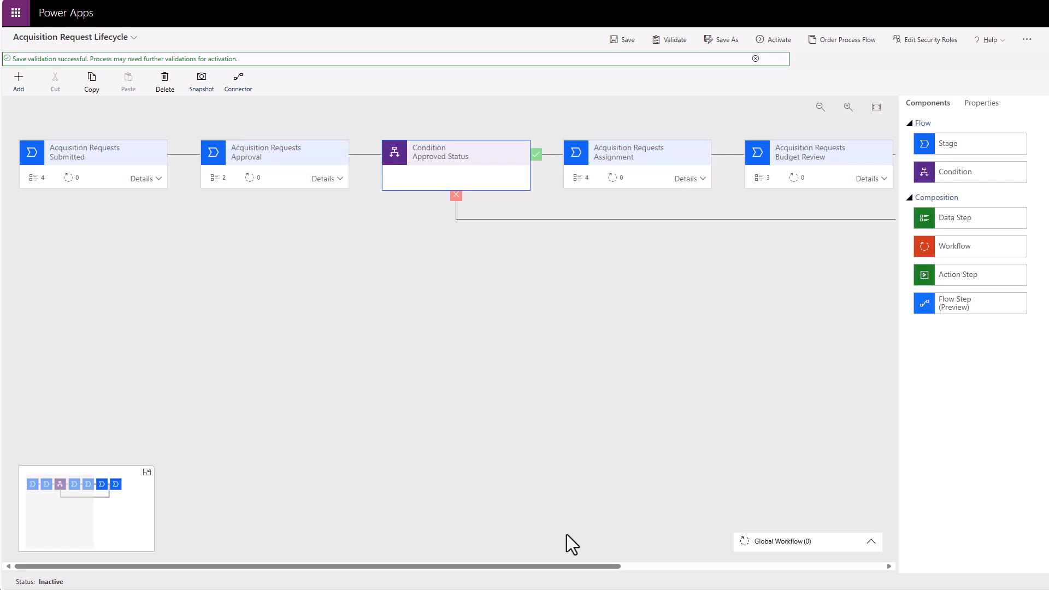
# - Examine the Approved Status condition's rule and branches, and the Budget Review stage's data steps, including Purchase Type
pyautogui.moveTo(578, 567); pyautogui.dragTo(734, 579)
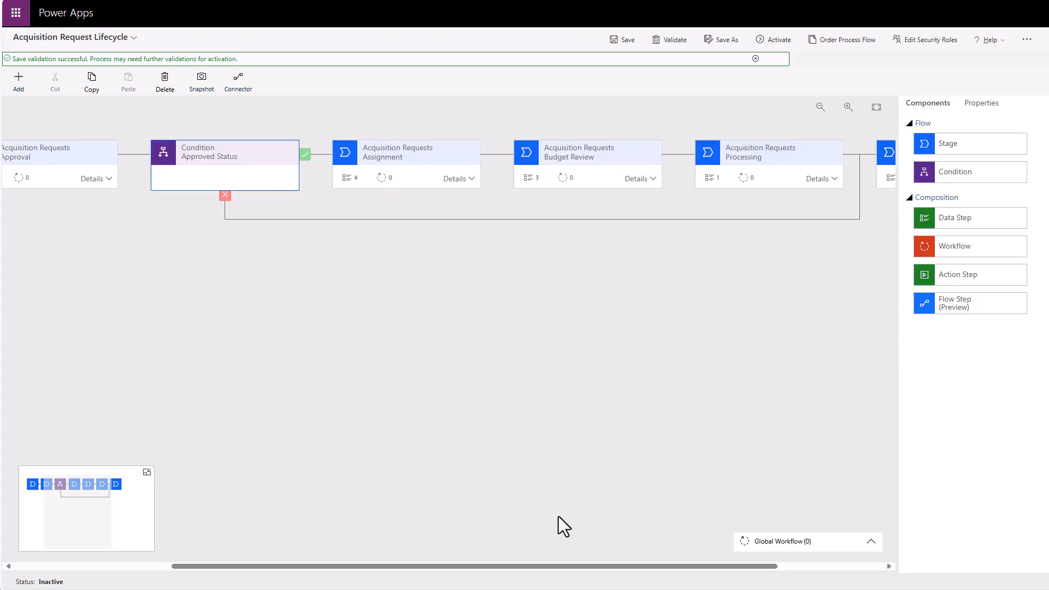
pyautogui.moveTo(562, 576); pyautogui.dragTo(491, 577)
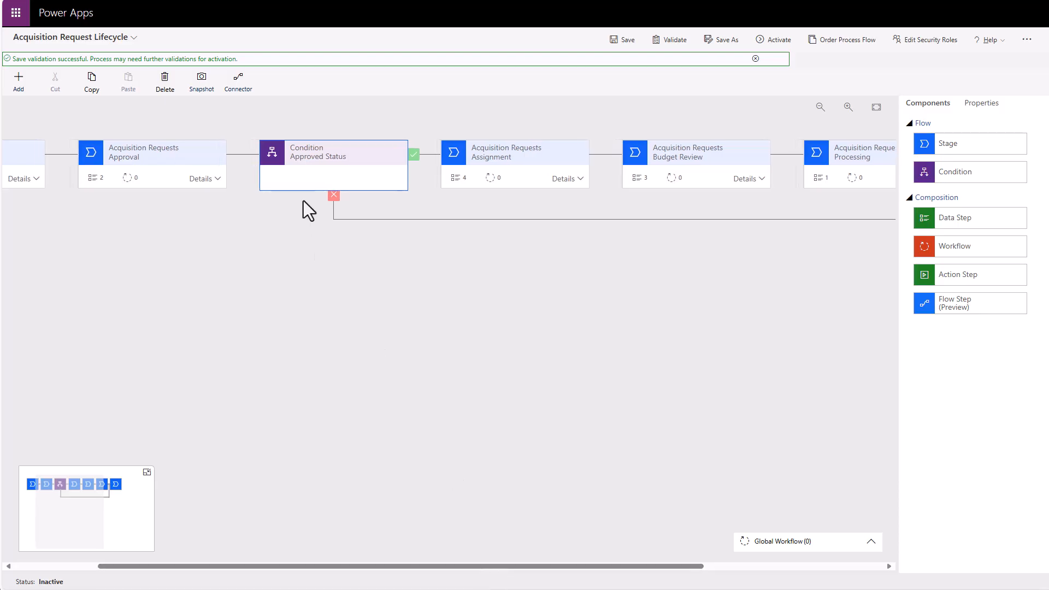
pyautogui.click(340, 163)
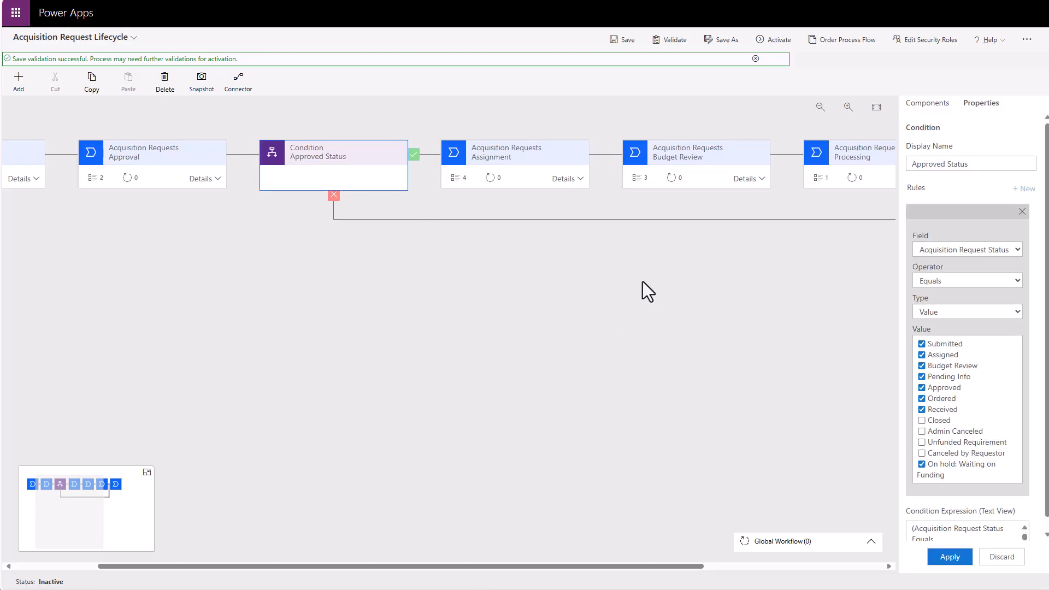
pyautogui.moveTo(677, 567); pyautogui.dragTo(867, 568)
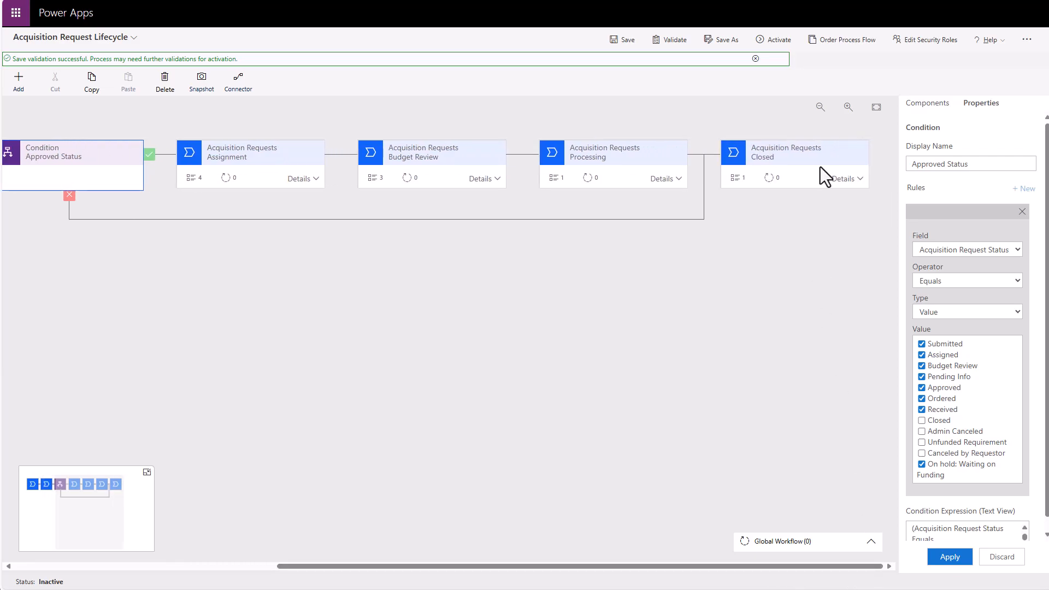
pyautogui.moveTo(721, 568); pyautogui.dragTo(497, 569)
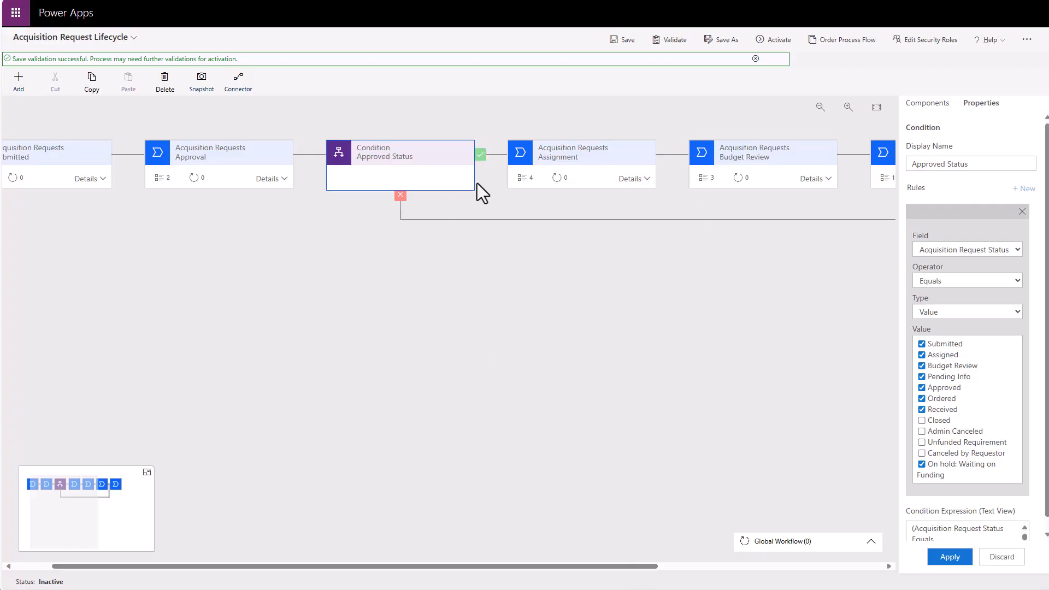
pyautogui.moveTo(613, 567); pyautogui.dragTo(714, 585)
pyautogui.click(644, 182)
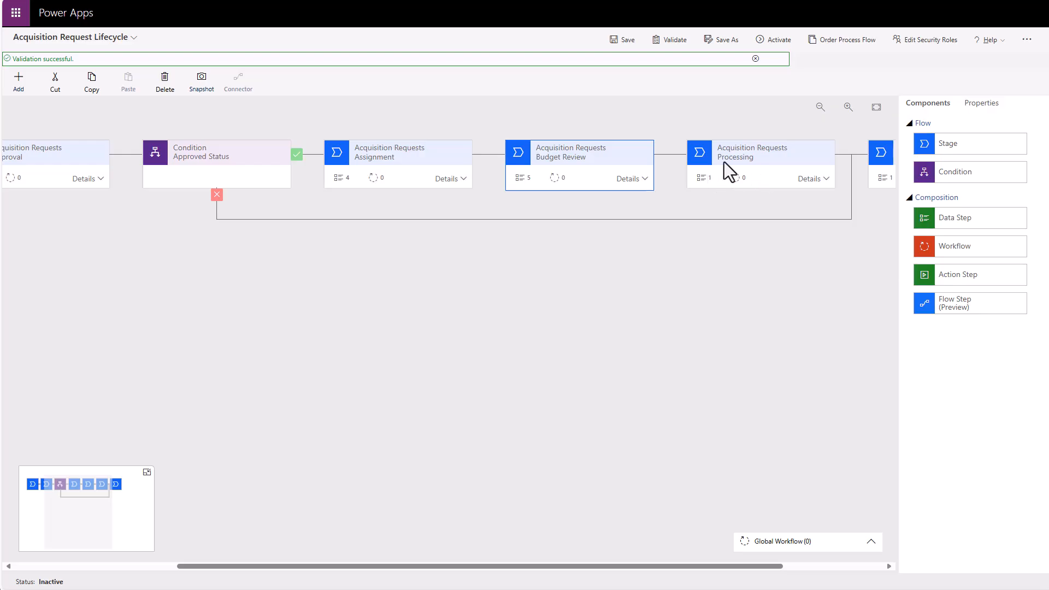
pyautogui.click(645, 179)
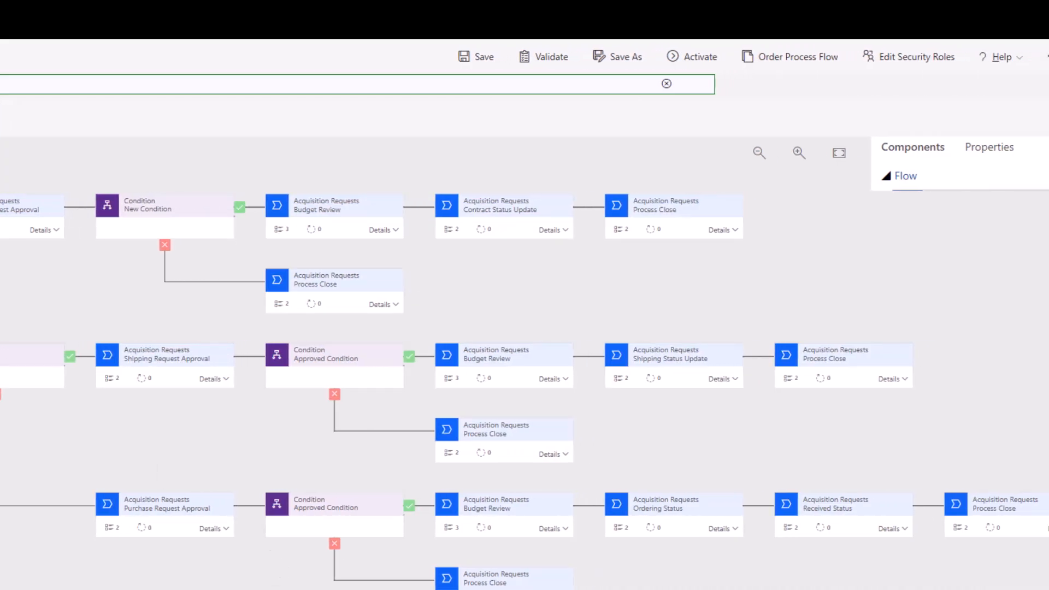
pyautogui.moveTo(686, 586); pyautogui.dragTo(707, 562)
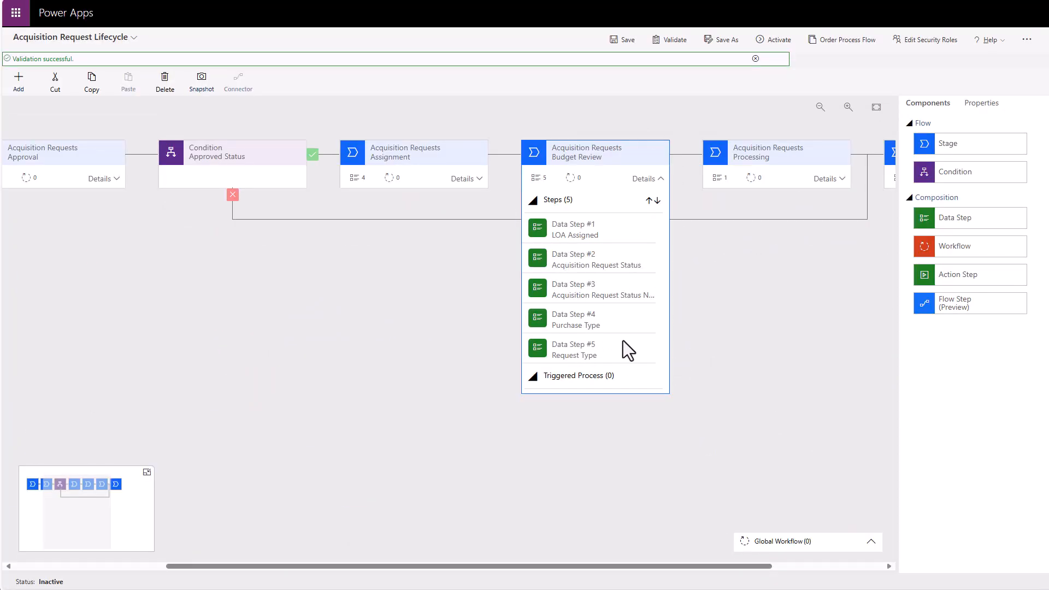
pyautogui.click(599, 318)
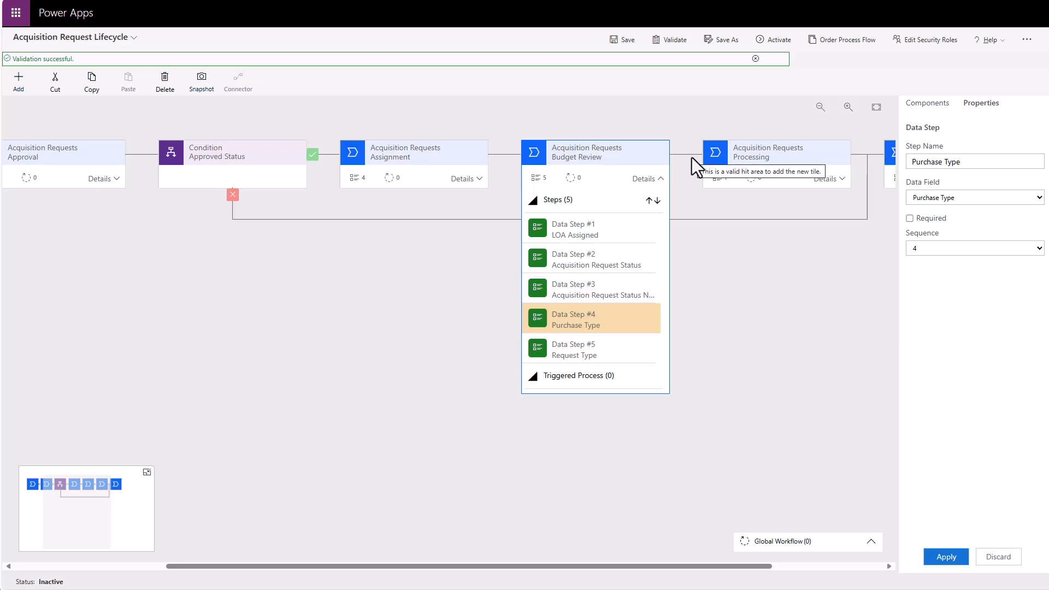
# - Insert a condition between Budget Review and Processing and set its rule field to Purchase Type
pyautogui.click(927, 103)
pyautogui.moveTo(957, 174); pyautogui.dragTo(676, 169)
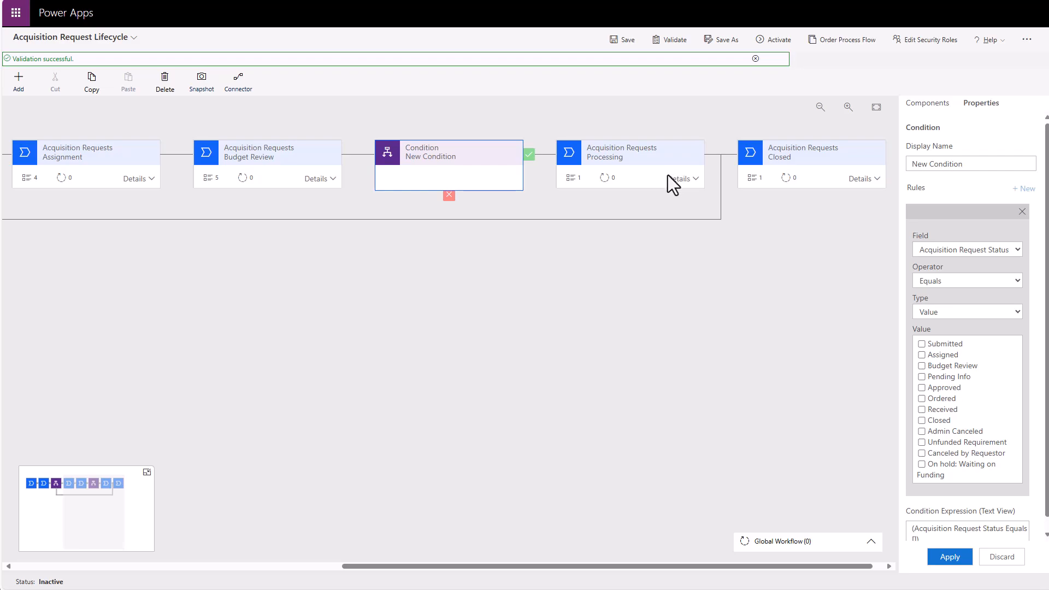
pyautogui.click(1010, 250)
pyautogui.scroll(-5, 978, 382)
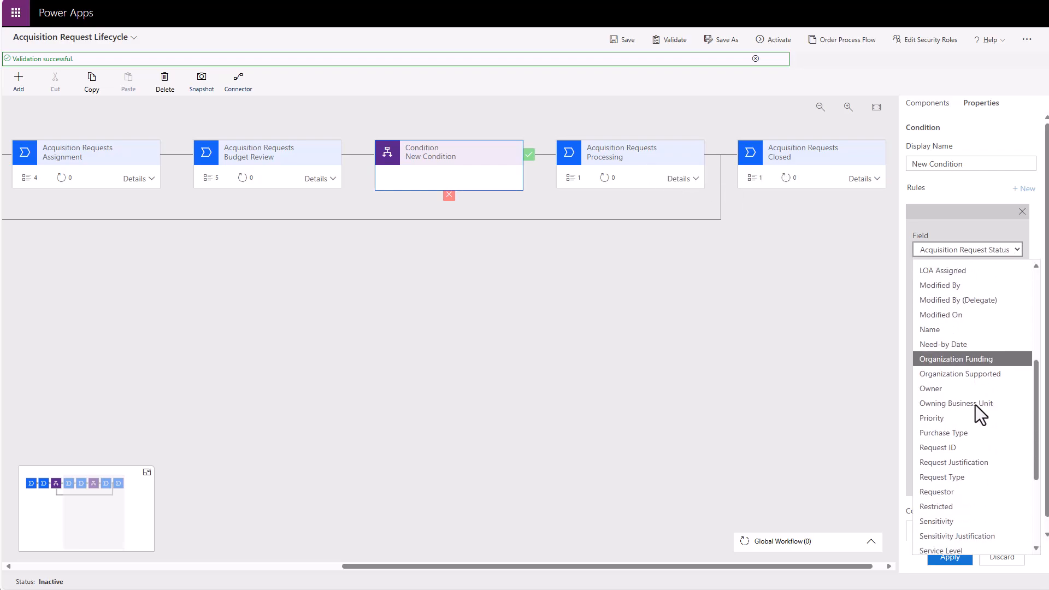
pyautogui.click(966, 431)
# - Set the Purchase Type condition's comparison value to the Contract record, apply it and save the process flow
pyautogui.click(1024, 343)
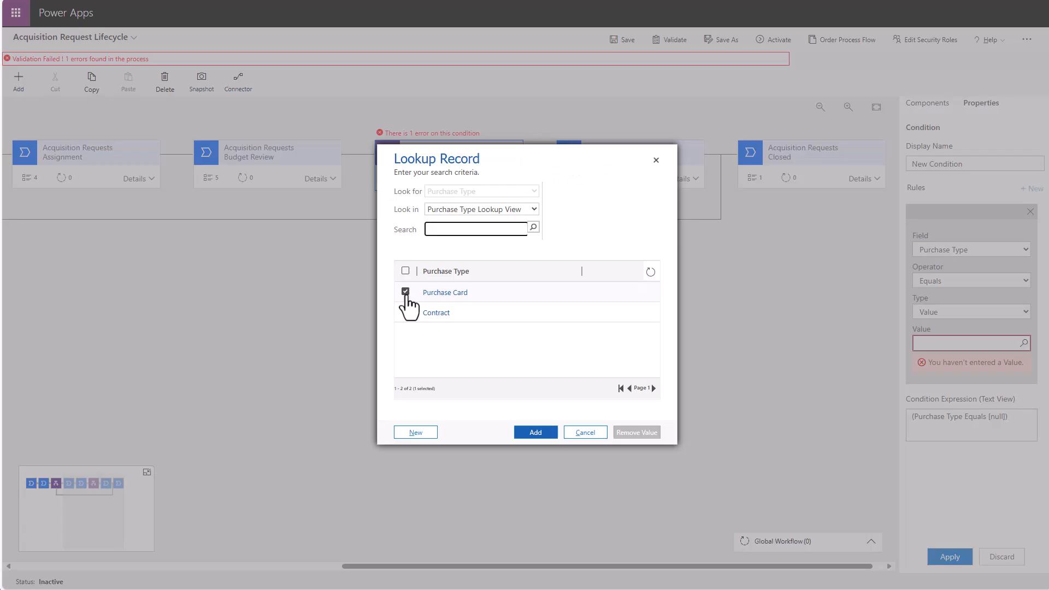
pyautogui.click(405, 293)
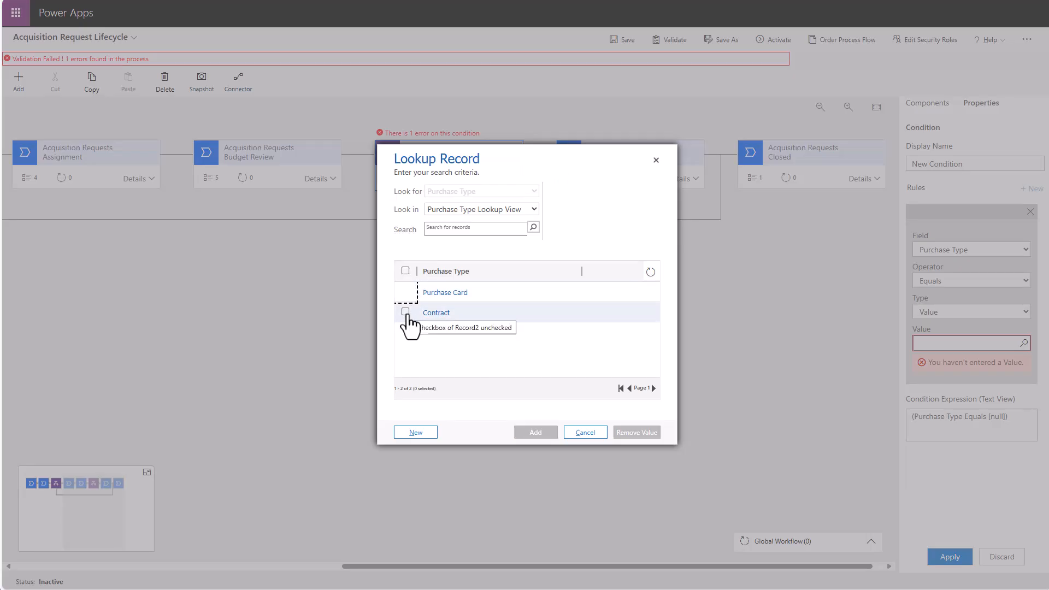
pyautogui.click(406, 312)
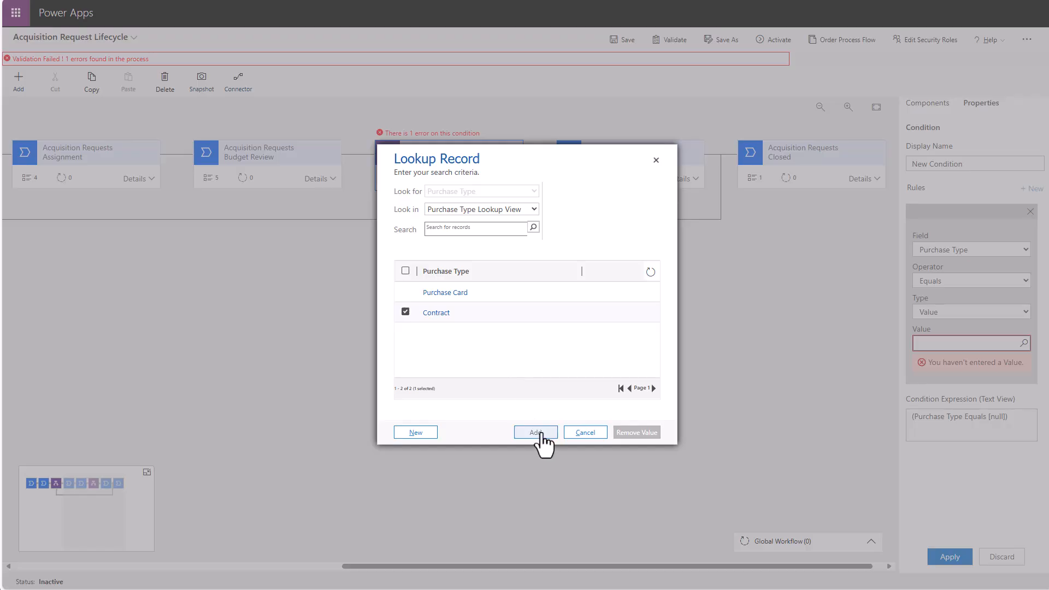
pyautogui.click(536, 432)
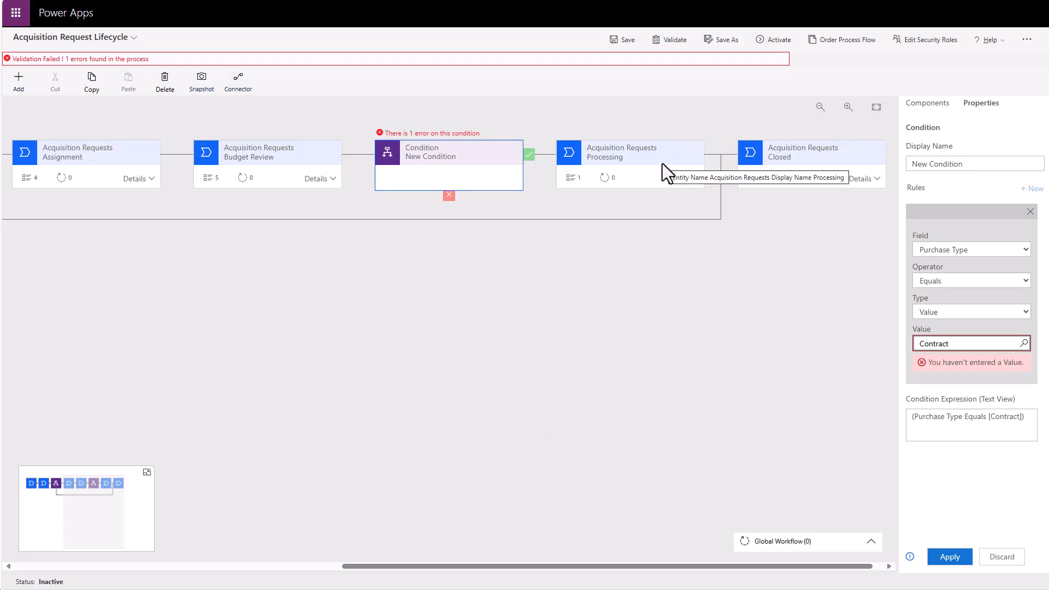
pyautogui.click(952, 560)
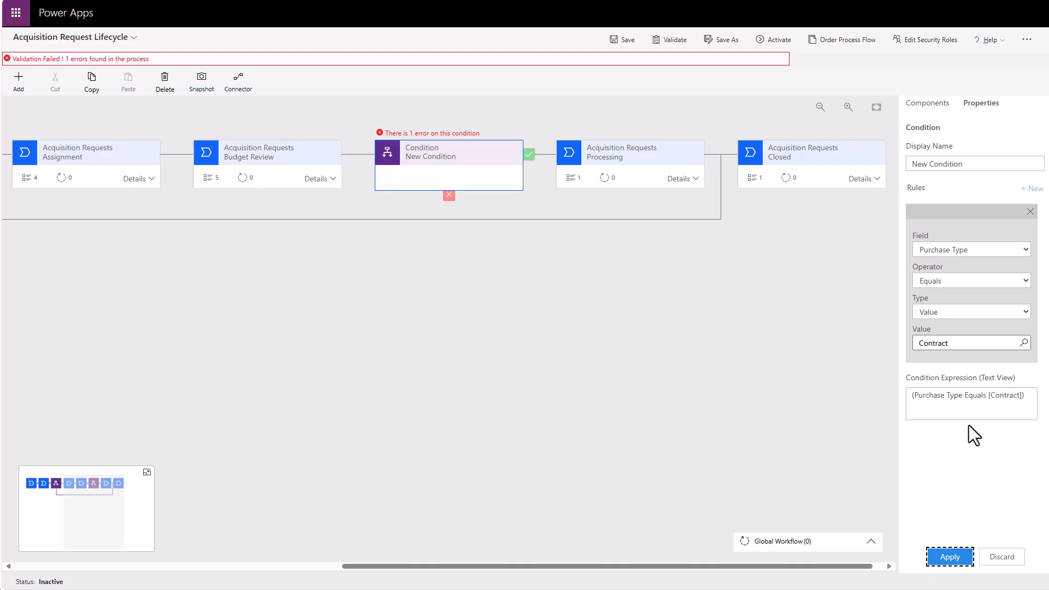
pyautogui.click(624, 37)
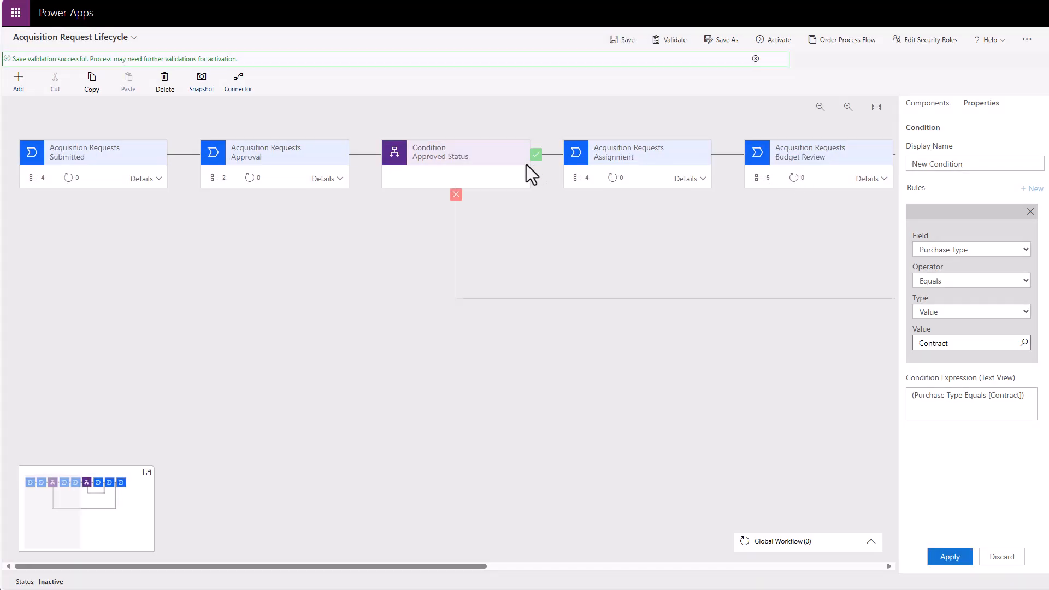
# - Rename the new condition after the Budget Review stage as Purchase Type and apply the change
pyautogui.click(471, 165)
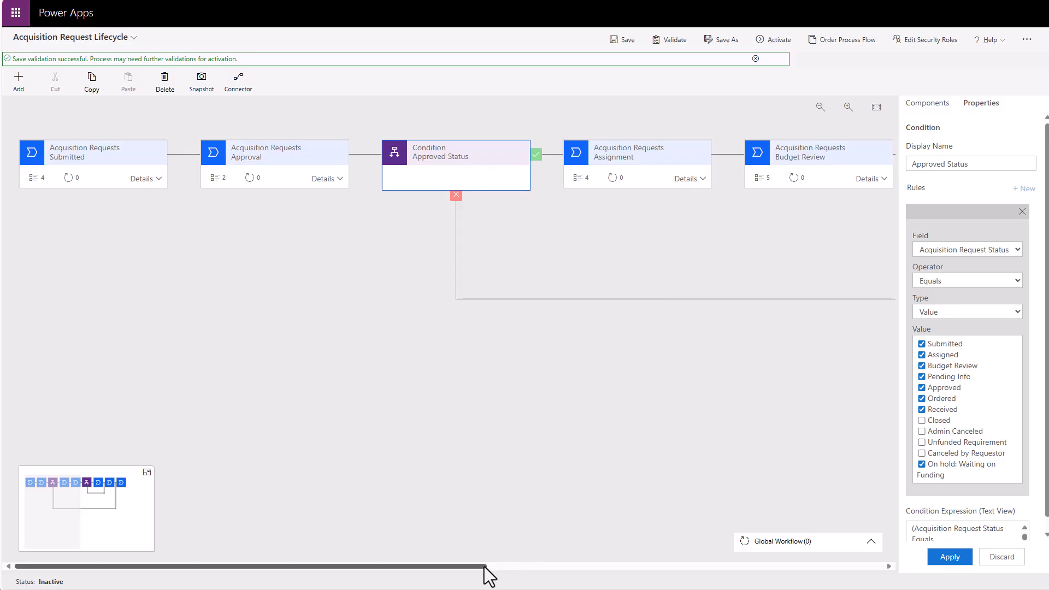
pyautogui.moveTo(484, 566); pyautogui.dragTo(729, 581)
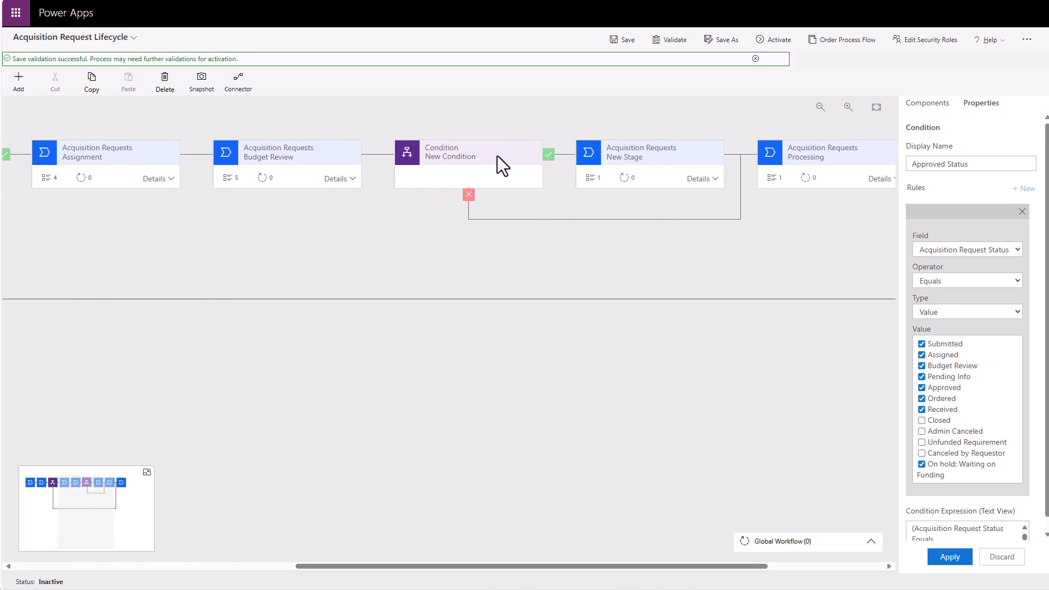
pyautogui.click(497, 155)
pyautogui.moveTo(974, 165); pyautogui.dragTo(843, 162)
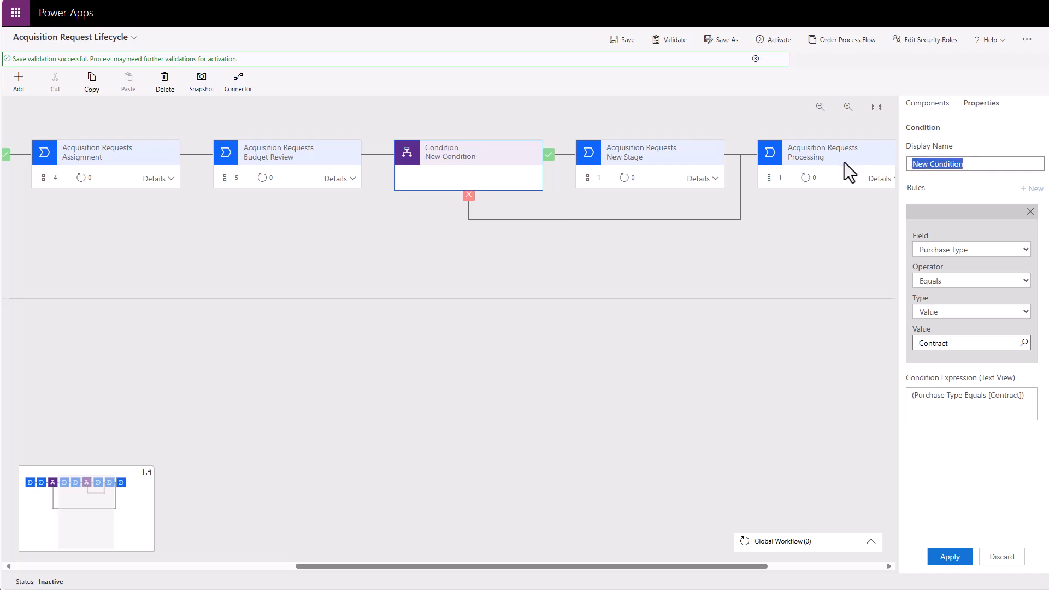
pyautogui.write('Purc')
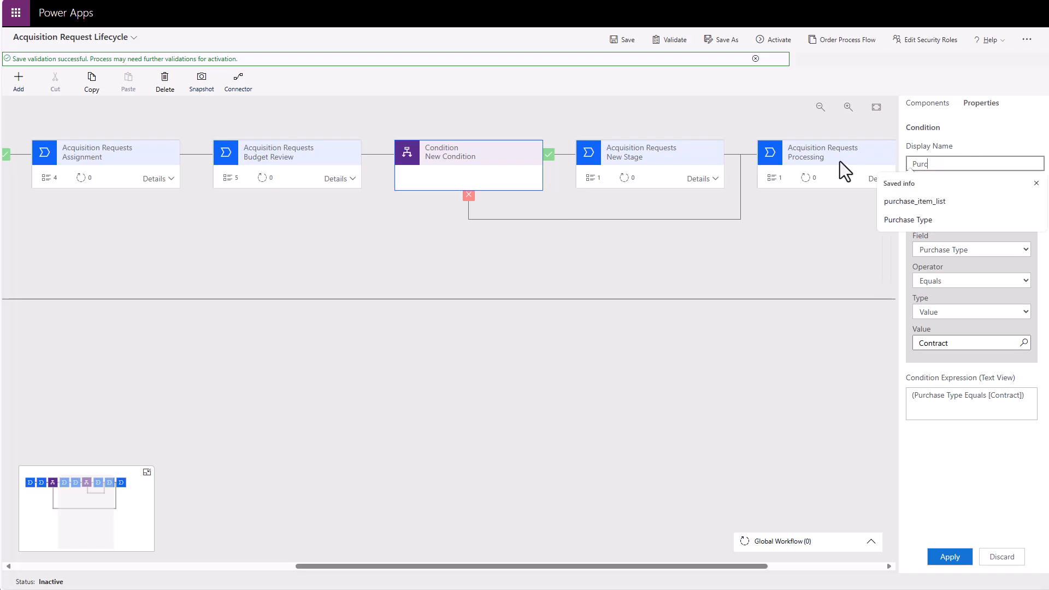
pyautogui.write('hase Type')
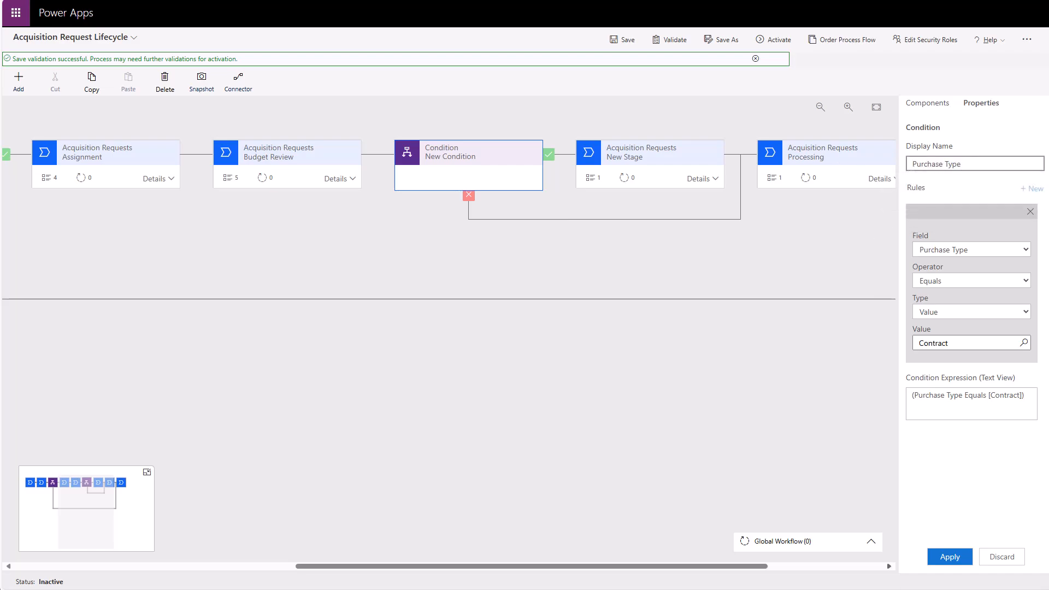
pyautogui.click(950, 559)
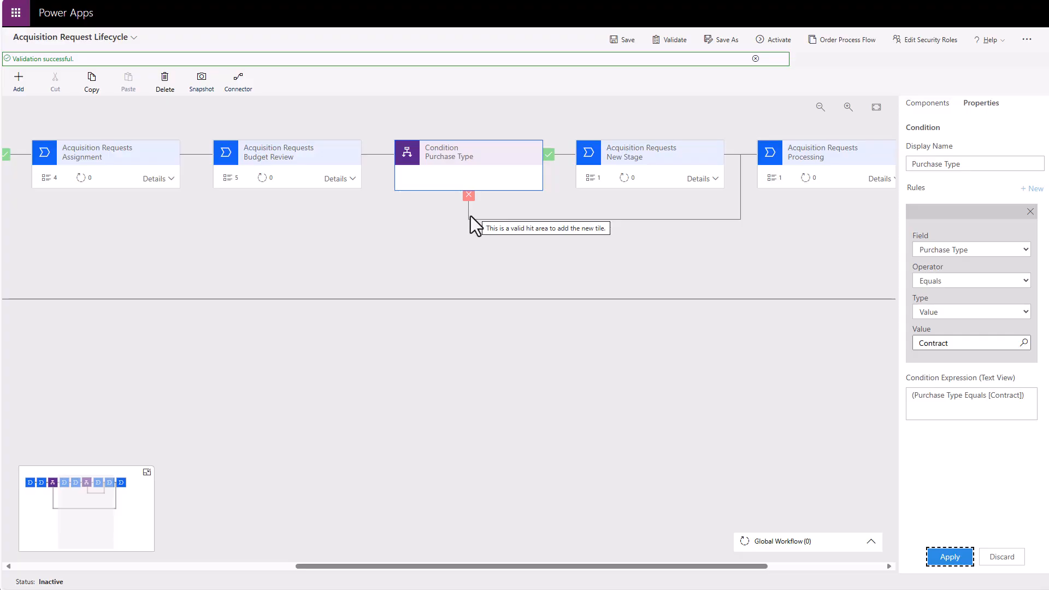
# - Add a condition on the Purchase Type condition's not-met branch and set its rule field to Request Type
pyautogui.click(928, 107)
pyautogui.moveTo(958, 173); pyautogui.dragTo(435, 214)
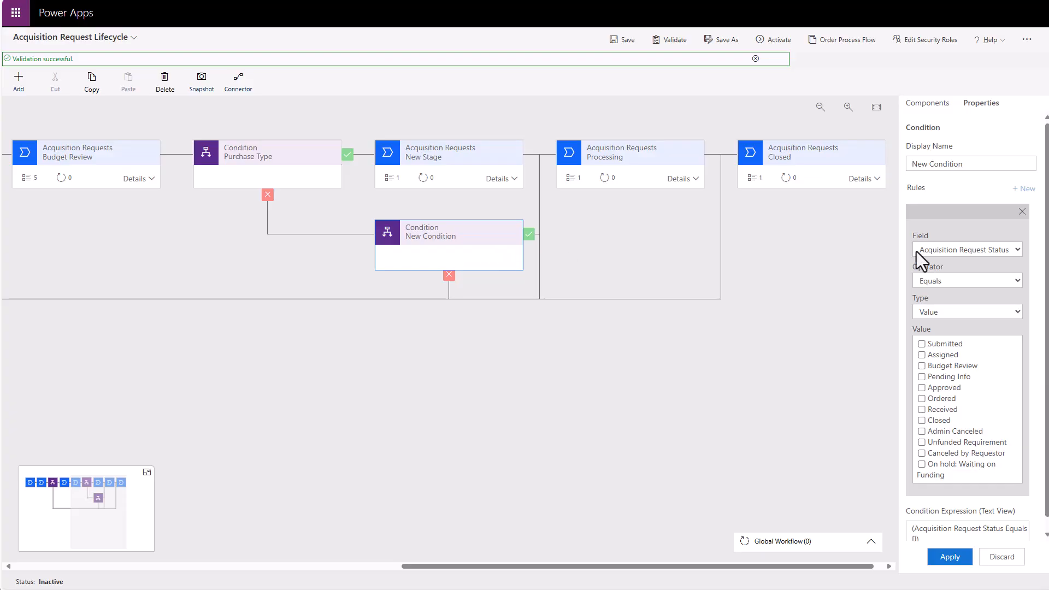
pyautogui.click(1018, 251)
pyautogui.scroll(-5, 968, 353)
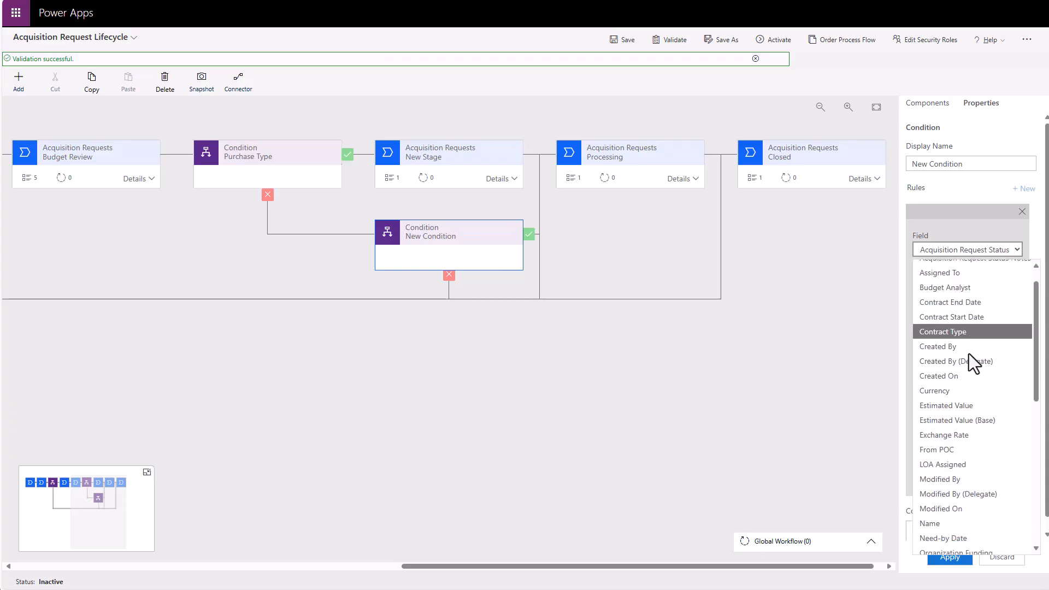
pyautogui.scroll(-1, 968, 355)
pyautogui.click(959, 424)
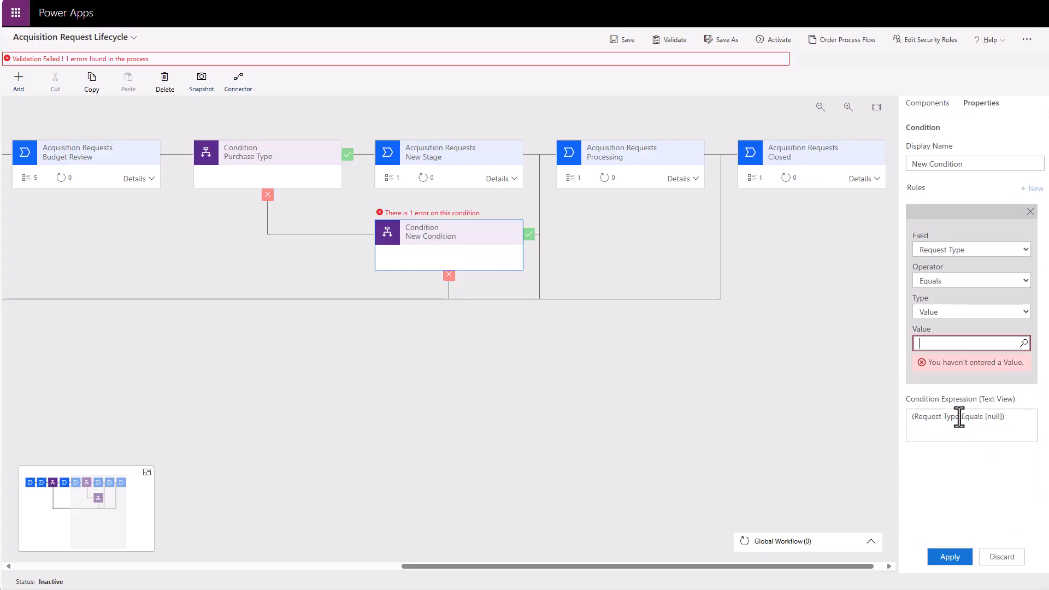
# - Set the new condition's comparison value to the Shipping record, rename it as Request Type, apply it and save the process flow
pyautogui.click(1024, 343)
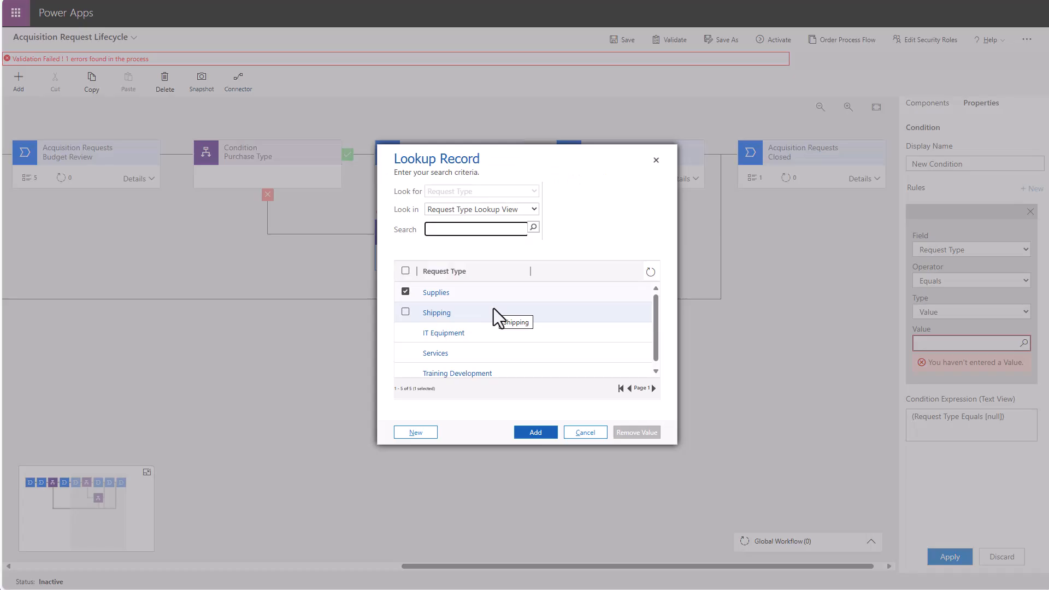
pyautogui.click(405, 312)
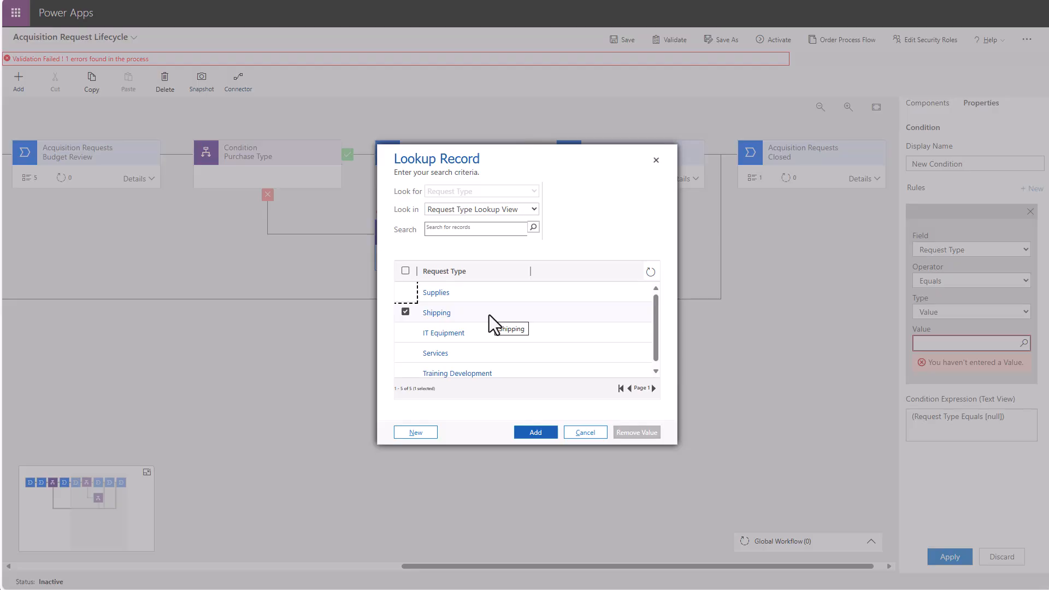
pyautogui.click(525, 436)
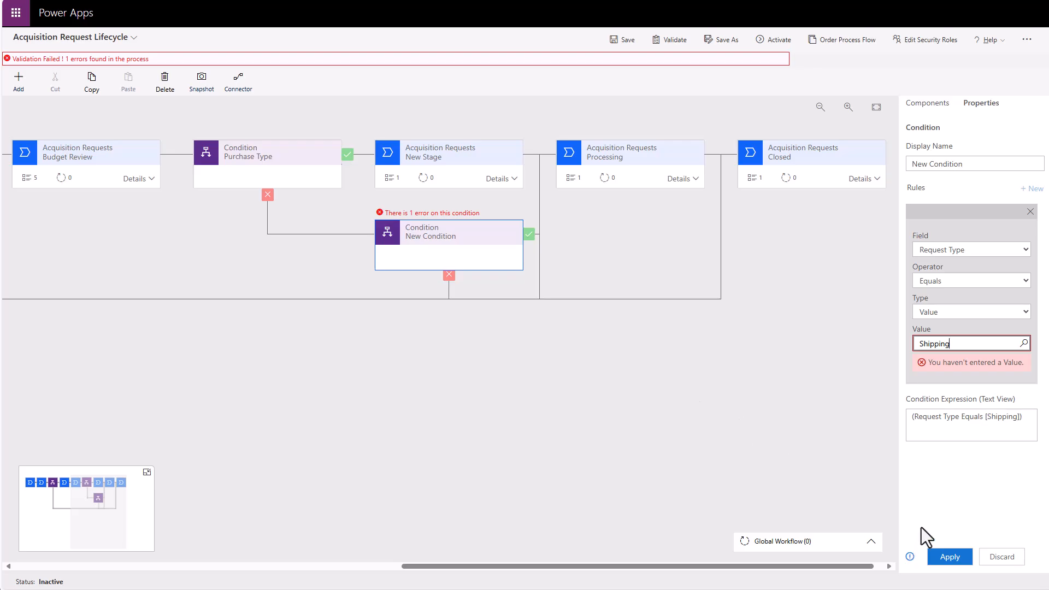
pyautogui.click(929, 163)
pyautogui.hotkey('ctrl', 'a')
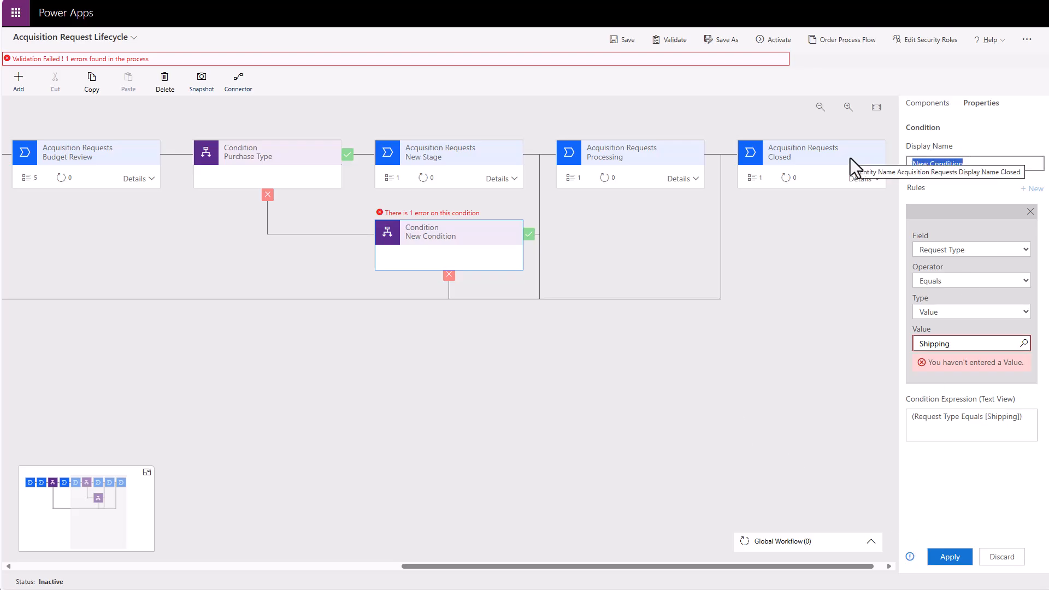
pyautogui.write('Request Type')
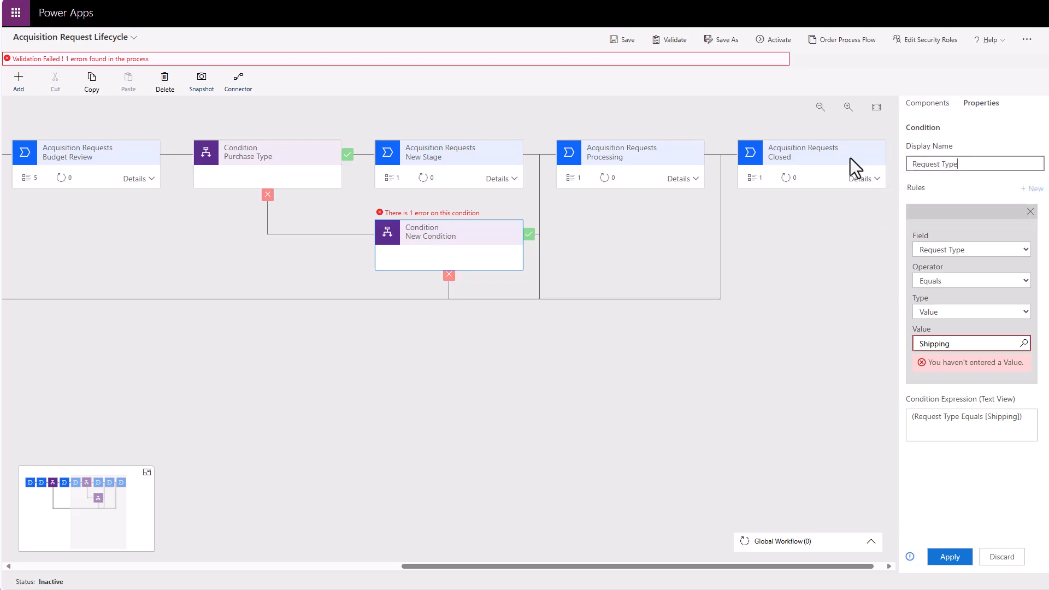
pyautogui.click(950, 559)
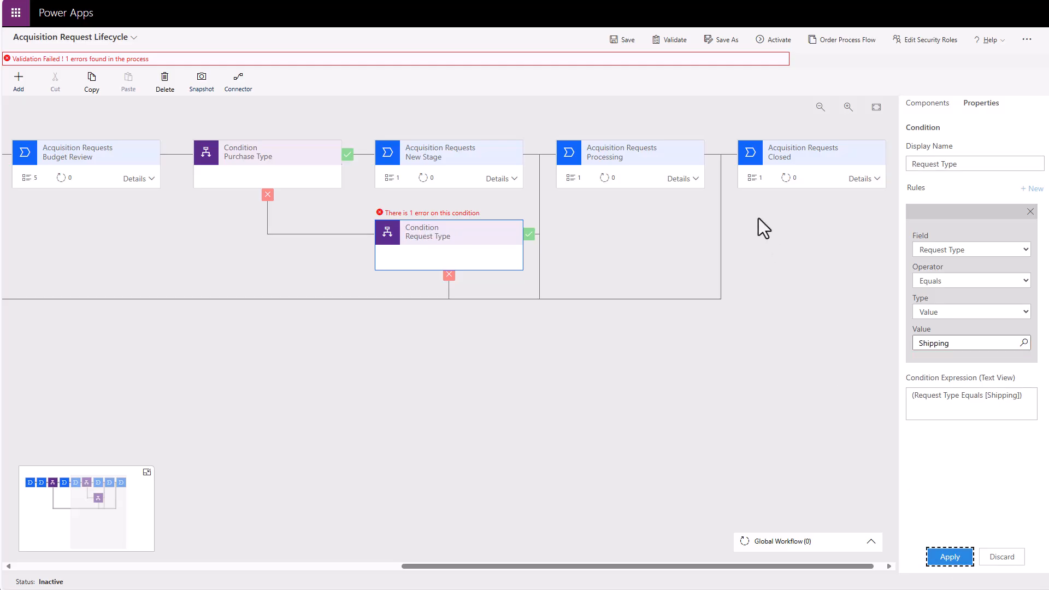
pyautogui.click(627, 44)
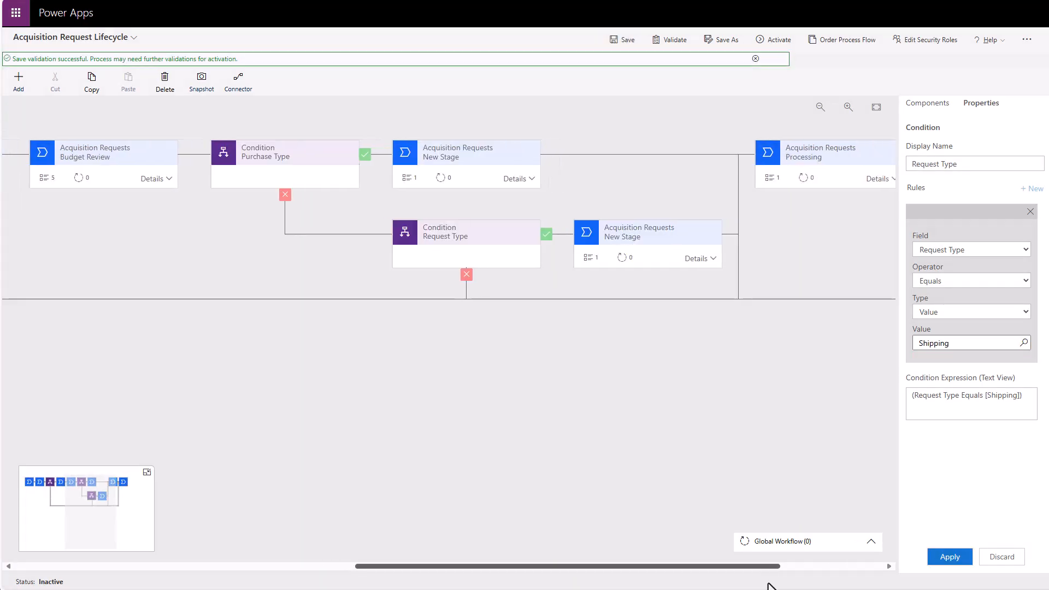
# - Rename the new stage on the Purchase Type condition's met branch as Contract Status, set its category to Identify and apply the changes
pyautogui.click(275, 162)
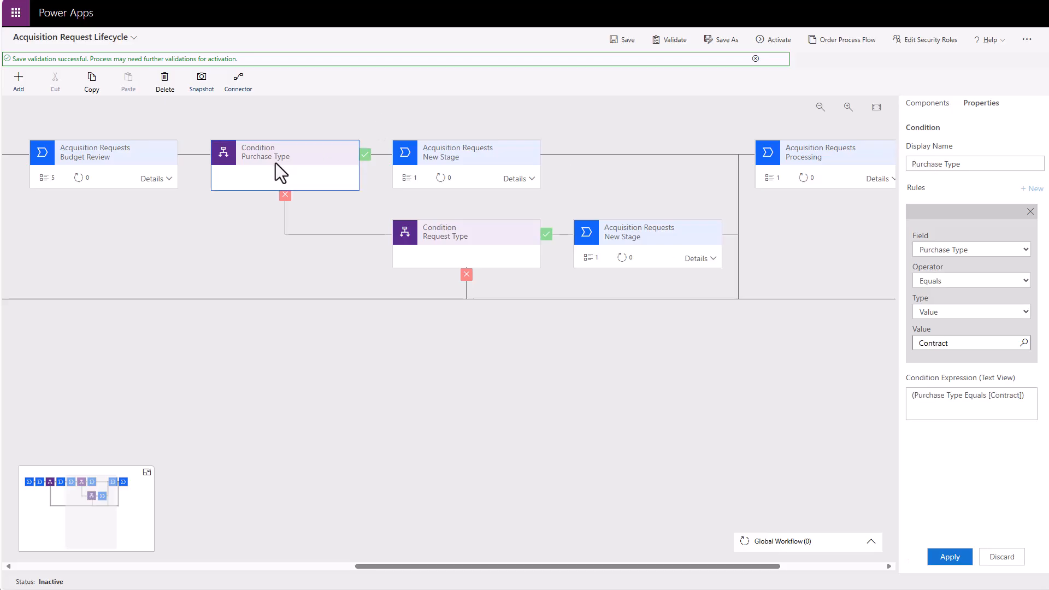
pyautogui.click(462, 164)
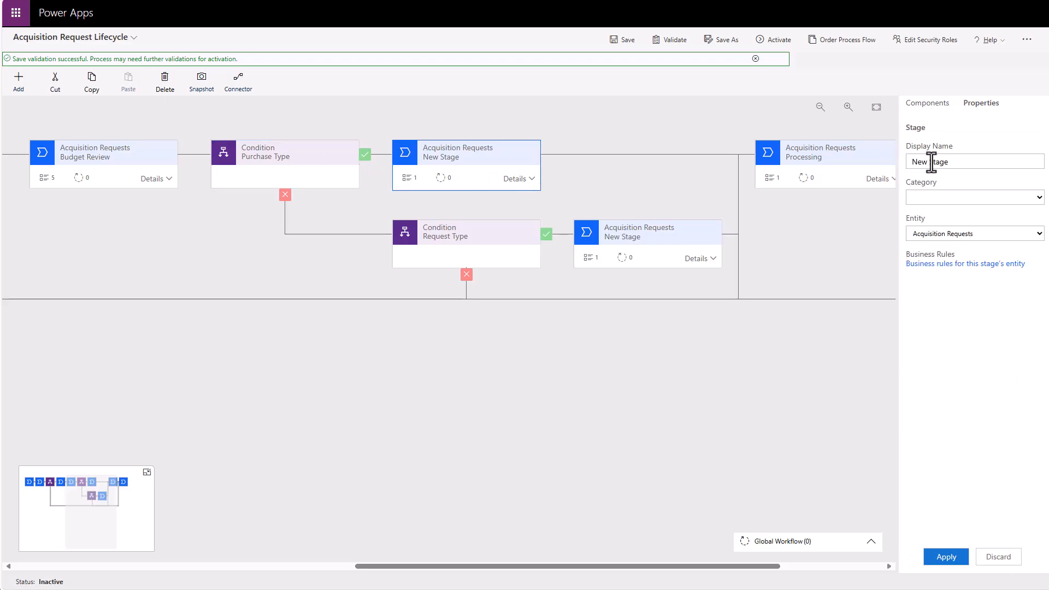
pyautogui.moveTo(955, 162); pyautogui.dragTo(874, 160)
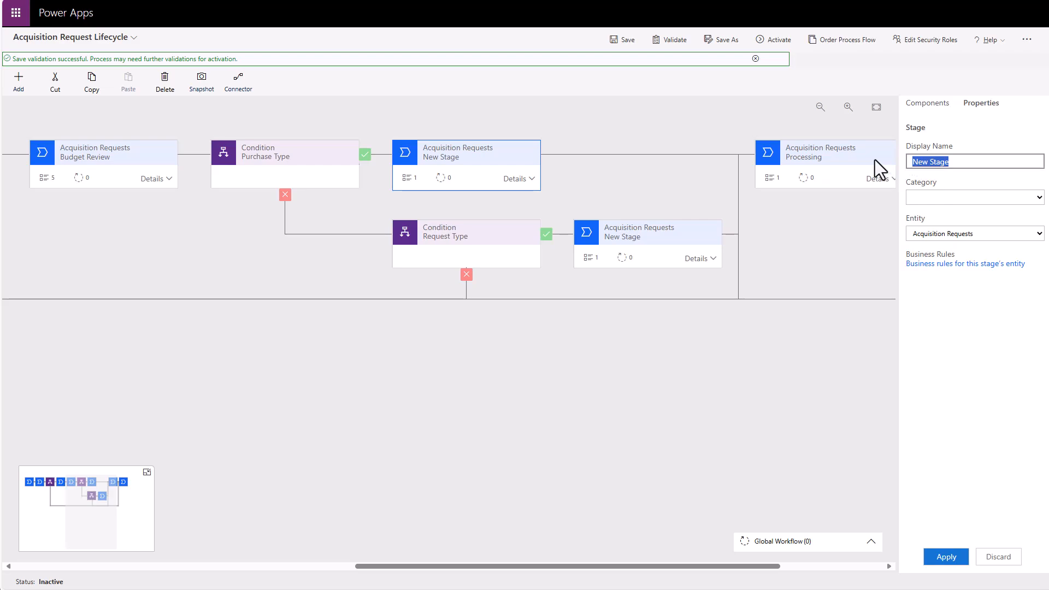
pyautogui.write('Contract Status')
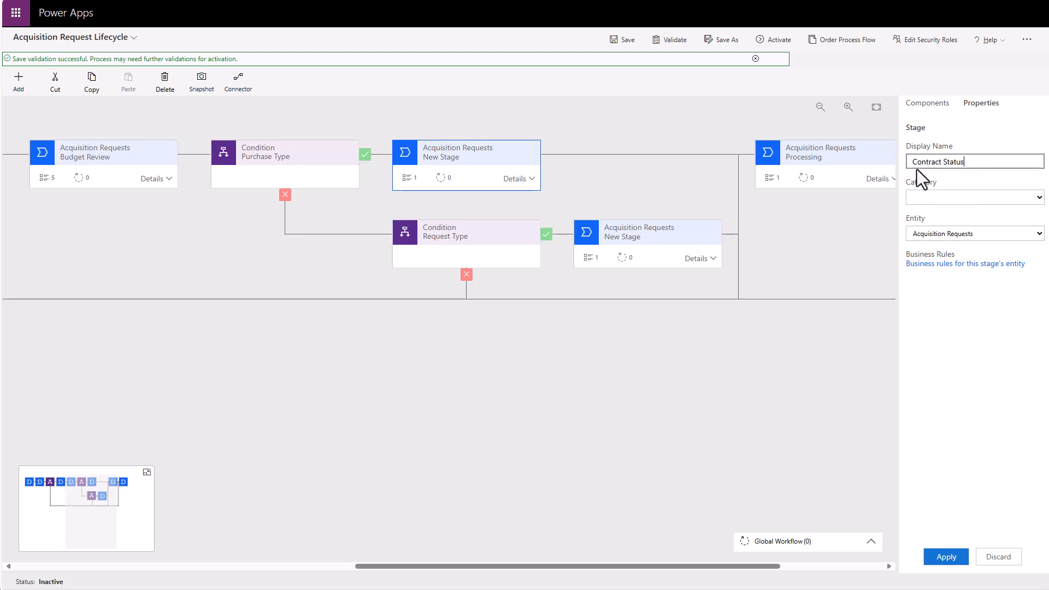
pyautogui.press('Tab')
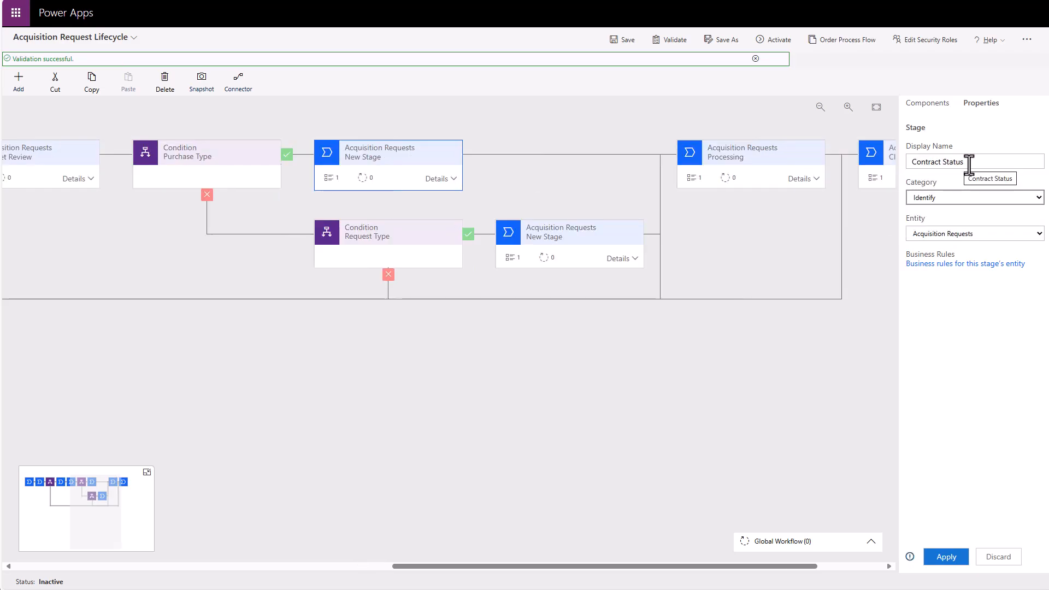
pyautogui.click(946, 556)
# - Set the Contract Status stage's first data step to the Acquisition Request Status field, make it required and apply it
pyautogui.click(453, 179)
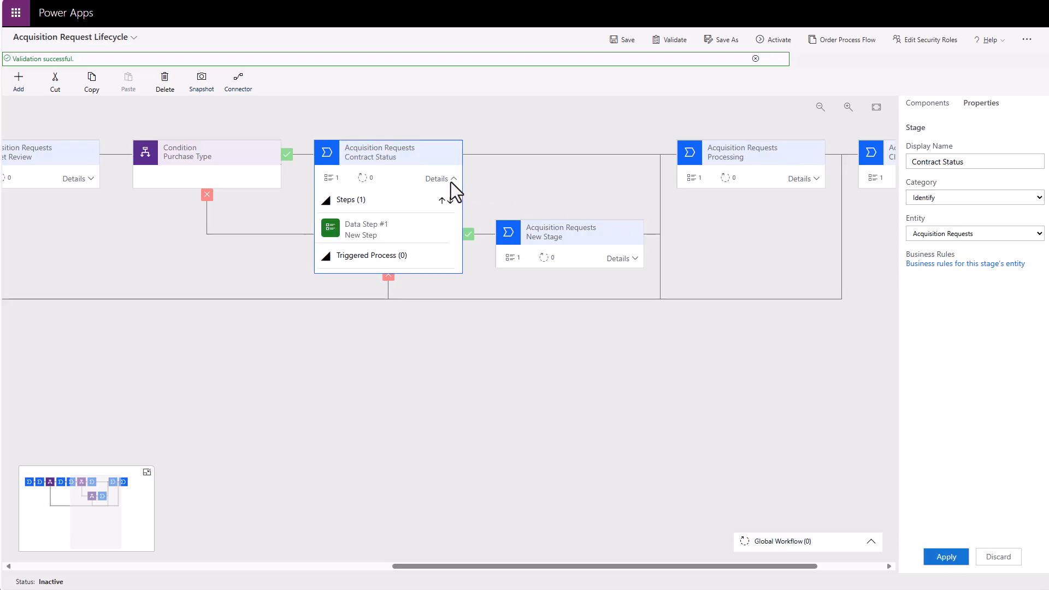
pyautogui.click(385, 234)
pyautogui.tripleClick(958, 162)
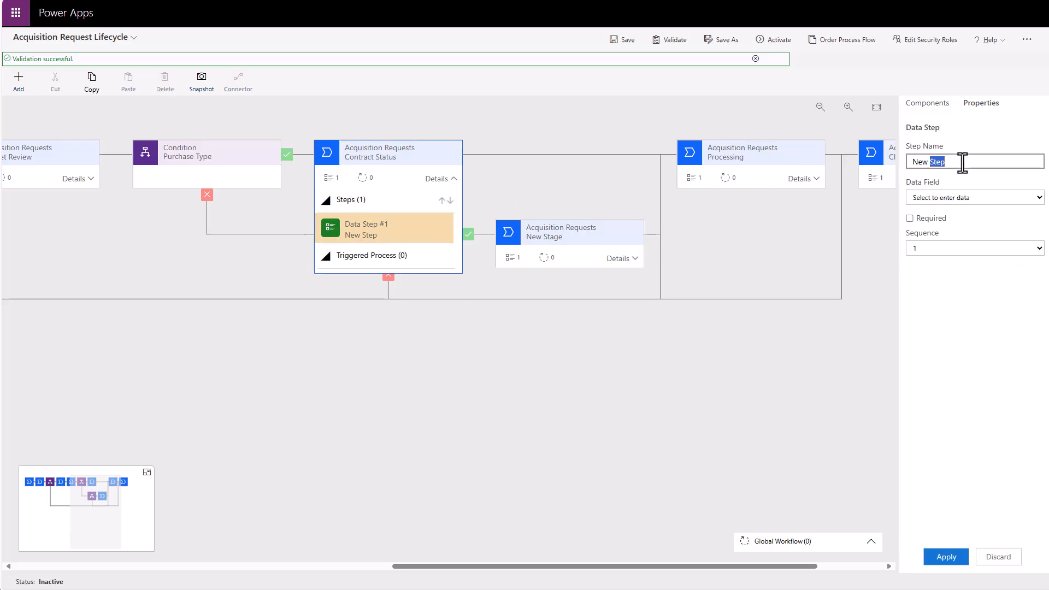
pyautogui.click(1005, 198)
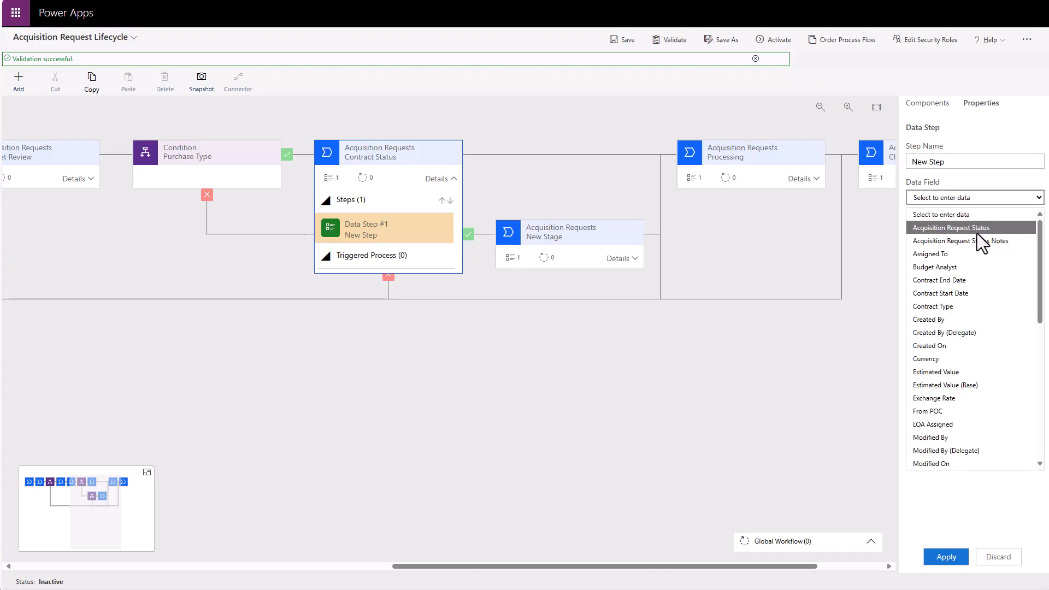
pyautogui.click(977, 228)
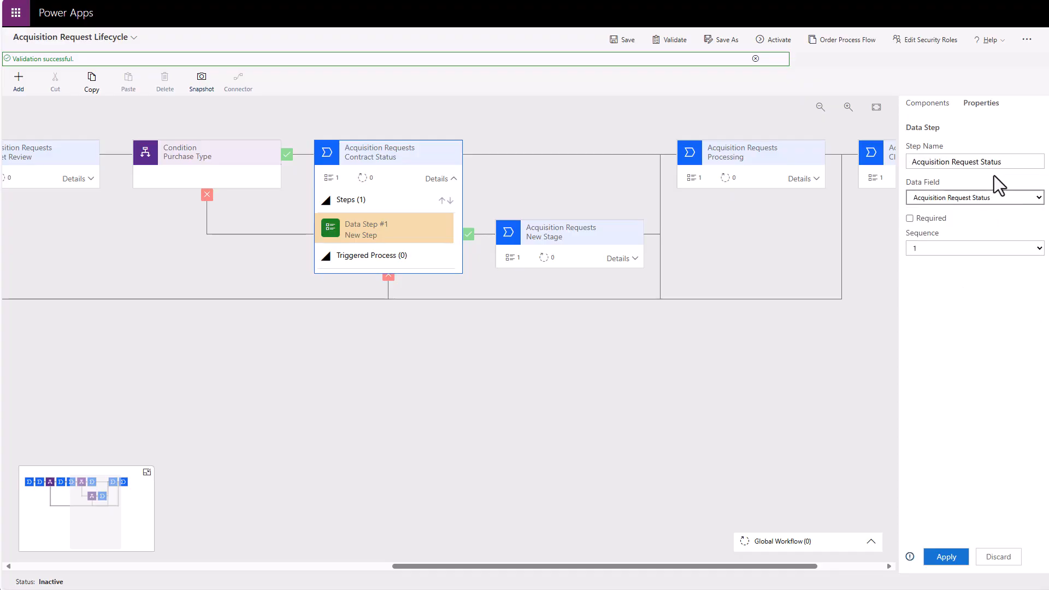
pyautogui.click(910, 219)
pyautogui.click(946, 558)
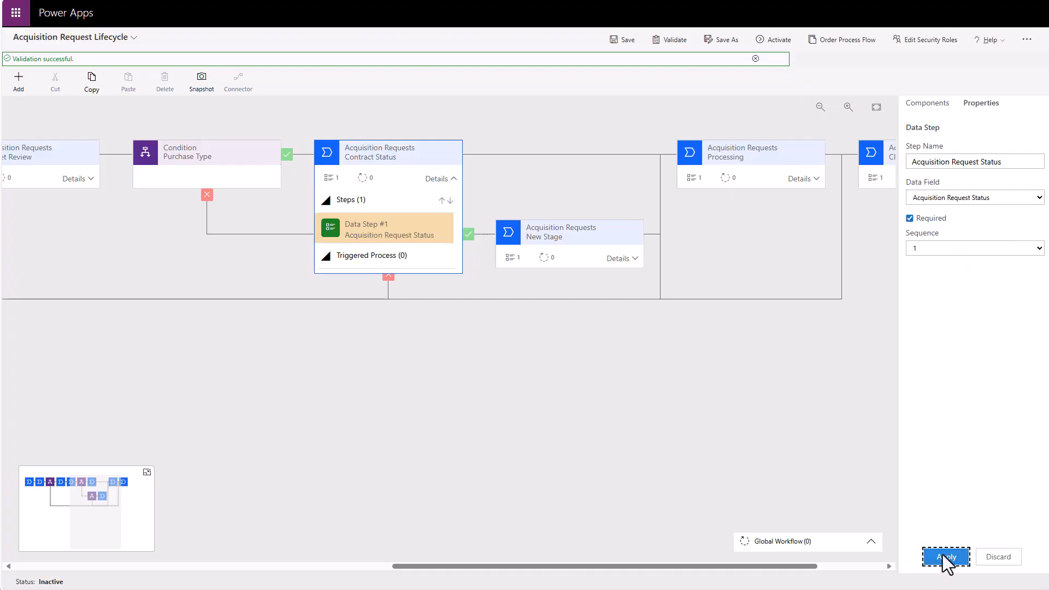
# - Add a second data step to the Contract Status stage for Acquisition Request Status Notes, make it required and apply it
pyautogui.click(926, 104)
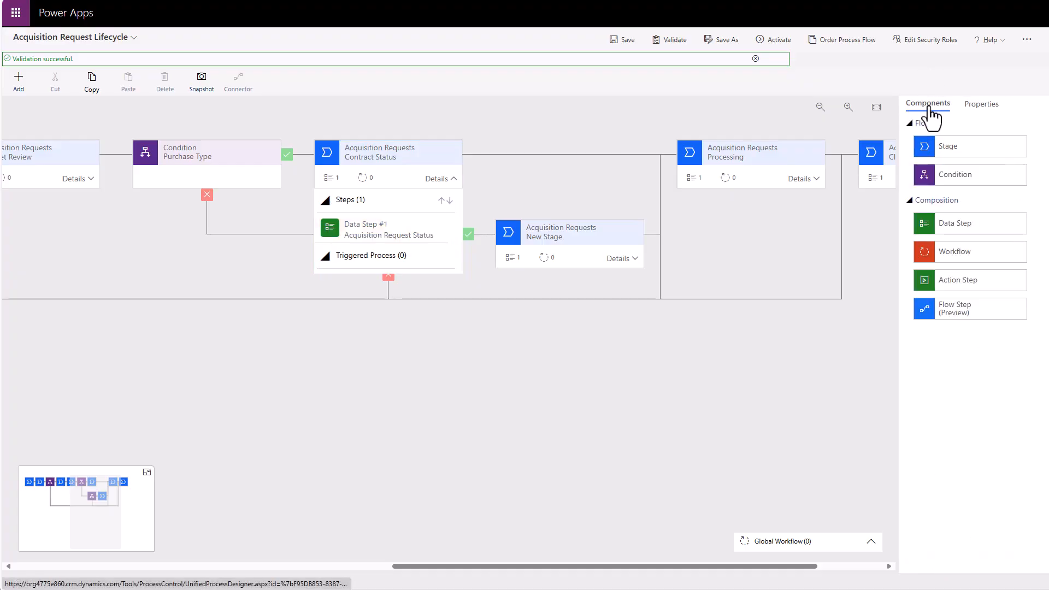
pyautogui.moveTo(977, 228); pyautogui.dragTo(378, 244)
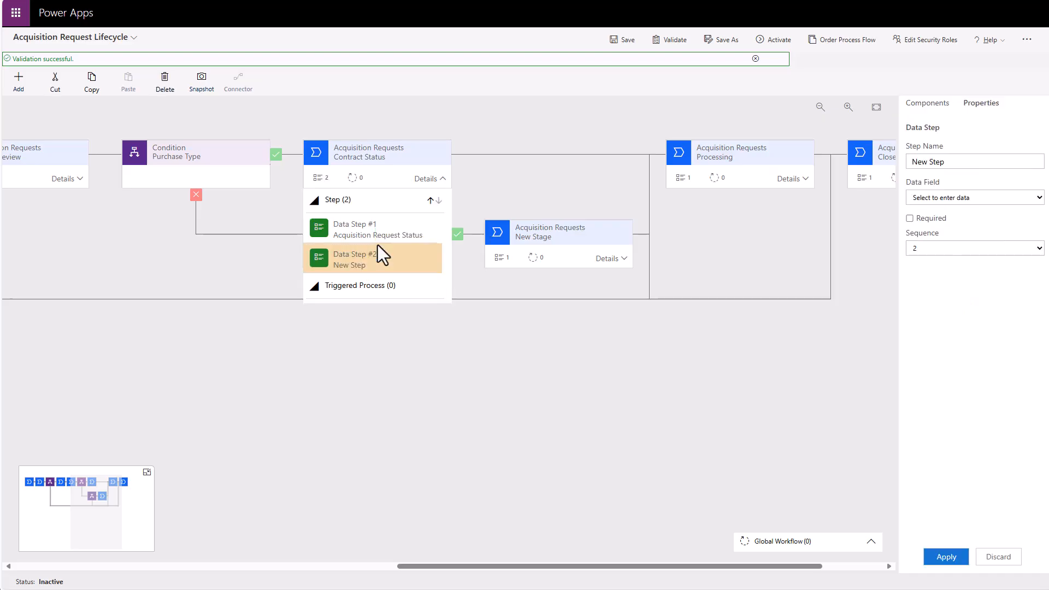
pyautogui.click(1038, 197)
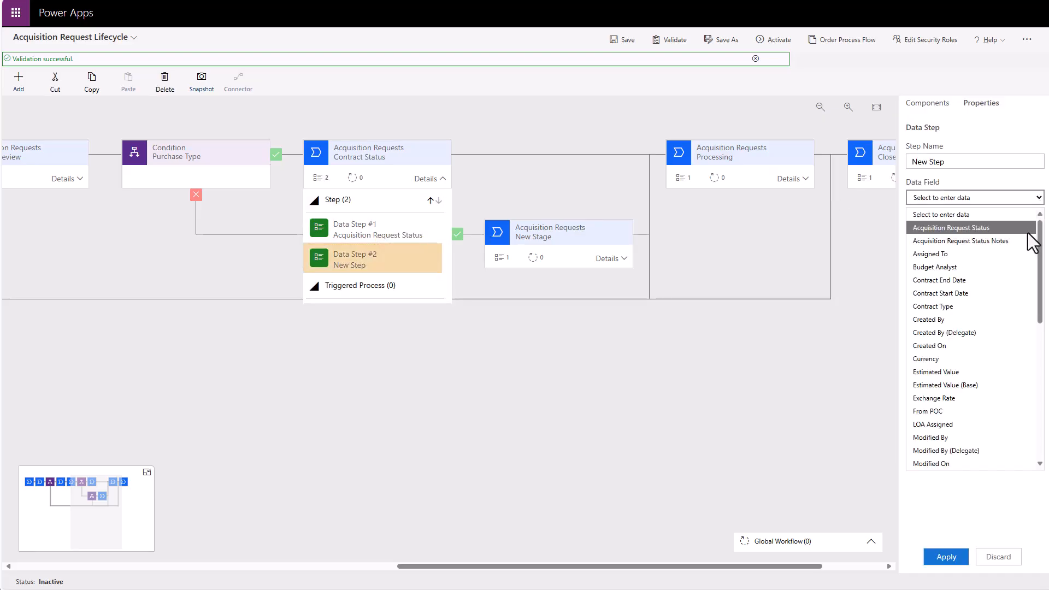
pyautogui.click(1031, 239)
pyautogui.click(913, 220)
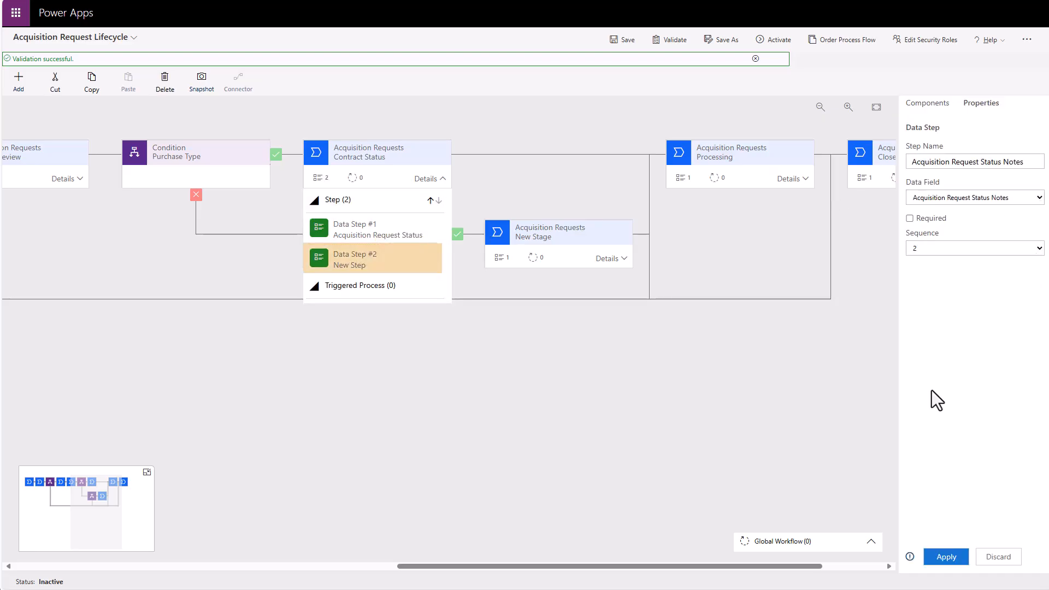
pyautogui.click(910, 219)
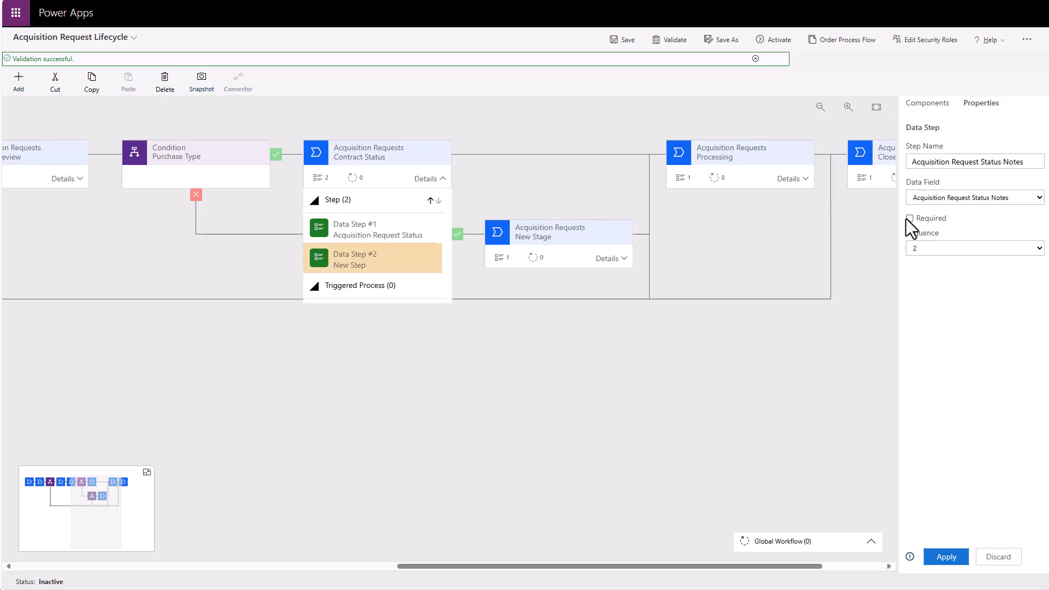
pyautogui.click(947, 557)
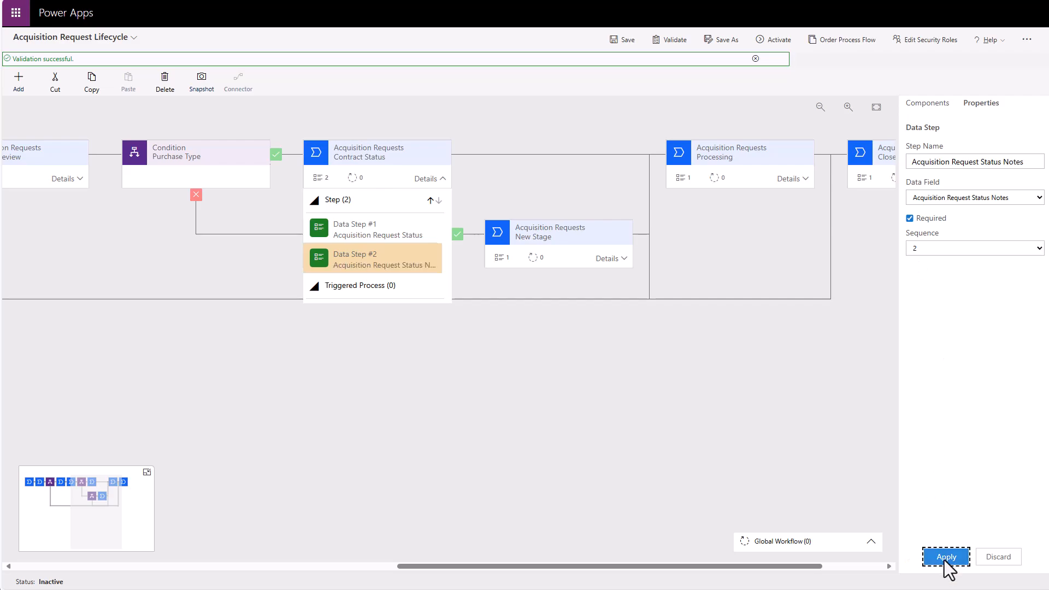
# - Collapse the Contract Status stage's details and review its properties and the Request Type condition's rule
pyautogui.click(441, 177)
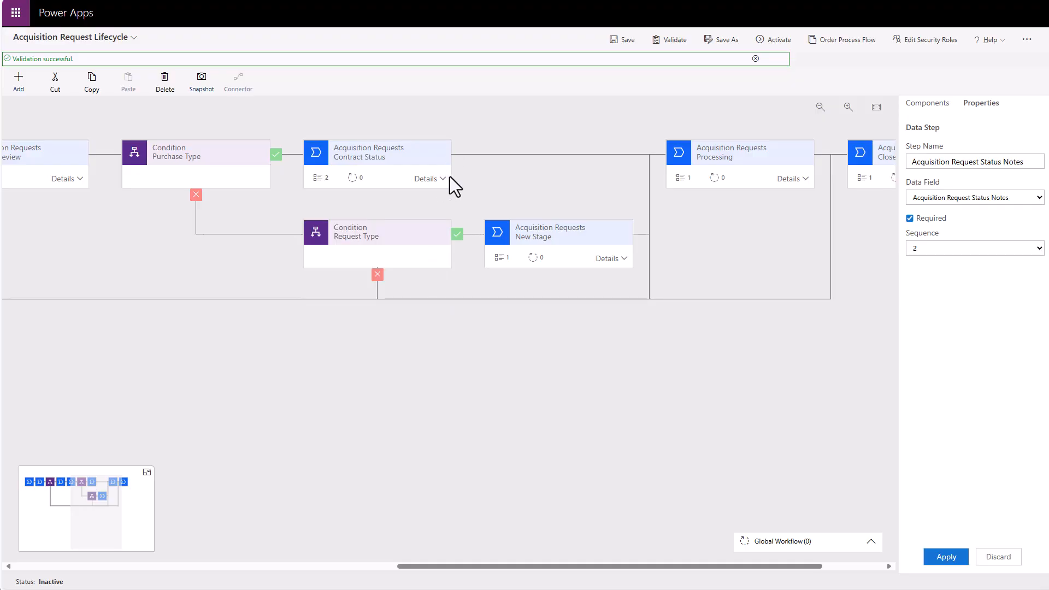
pyautogui.click(418, 159)
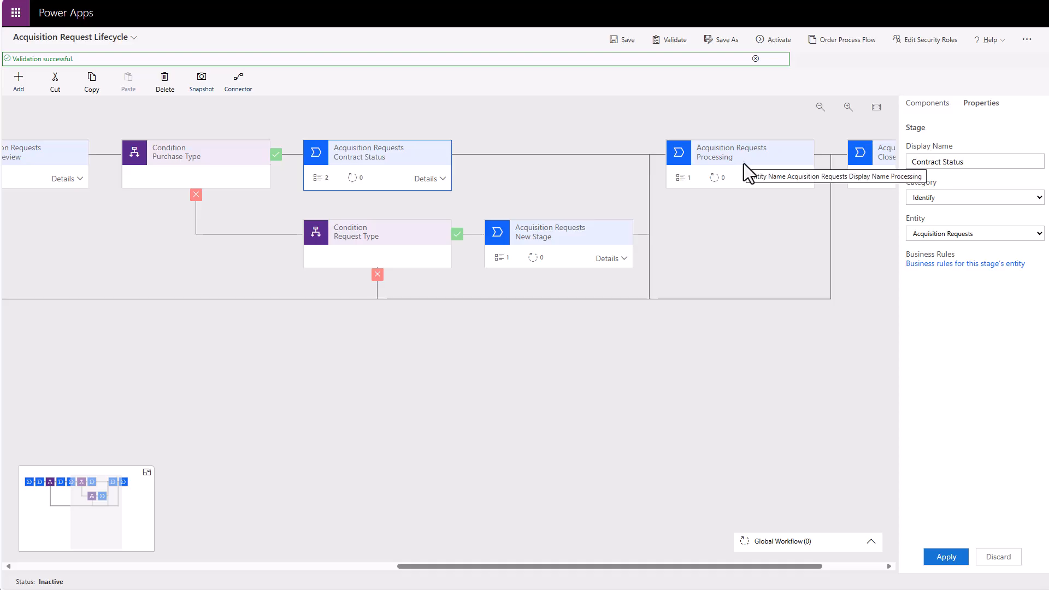
pyautogui.click(395, 241)
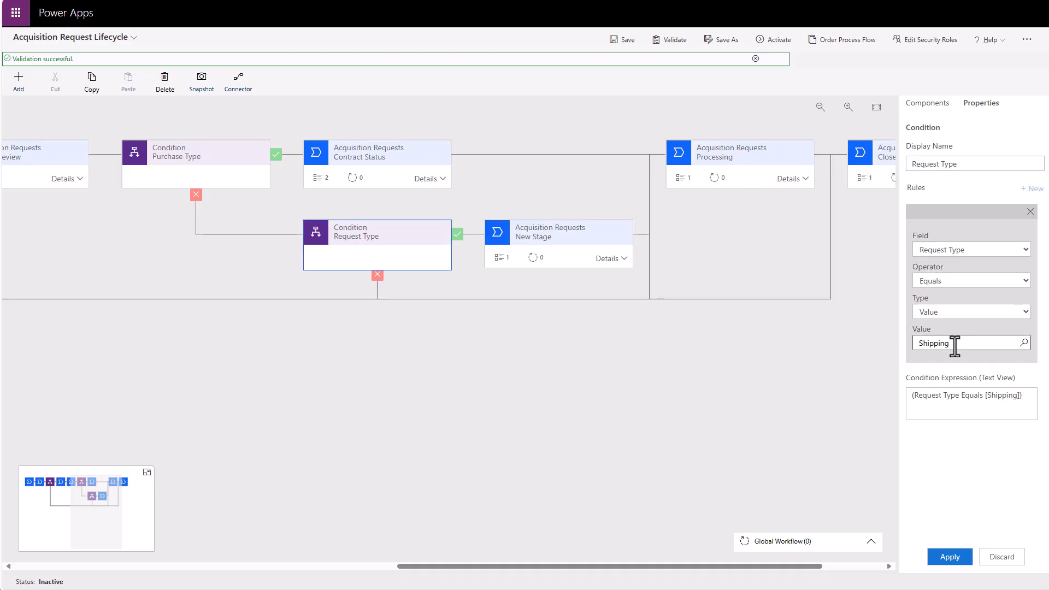
# - Rename the new stage on the Request Type condition's met branch as Shipping Status, set its category to Identify and apply the changes
pyautogui.click(544, 239)
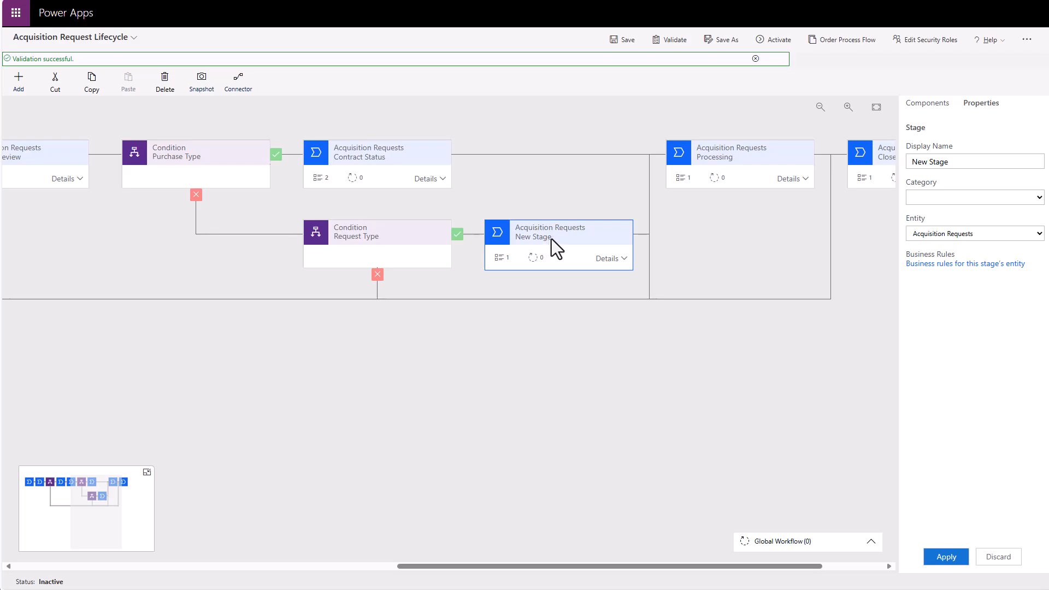
pyautogui.tripleClick(945, 162)
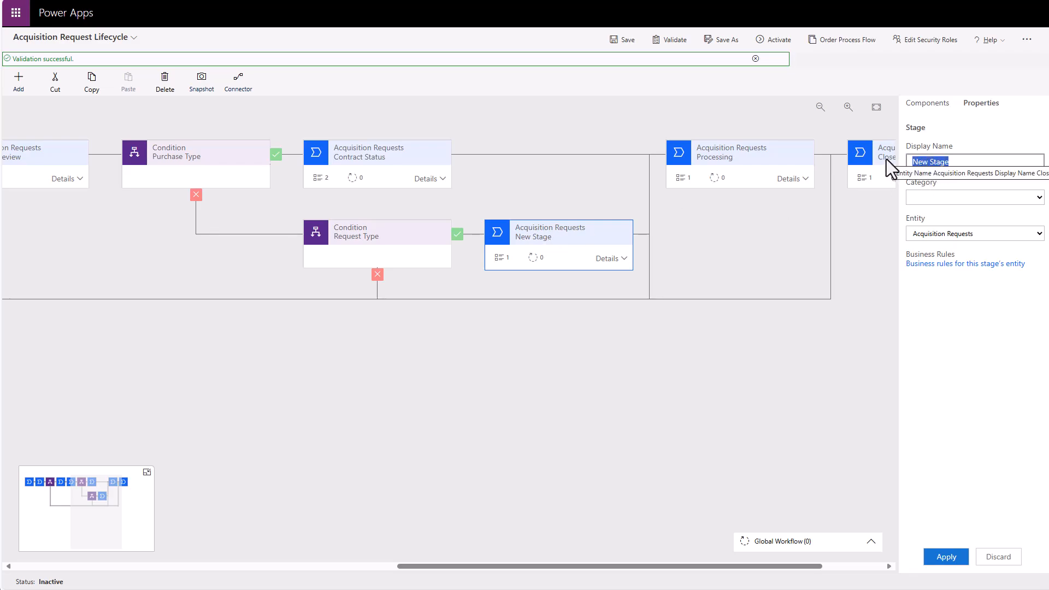
pyautogui.write('Shipping')
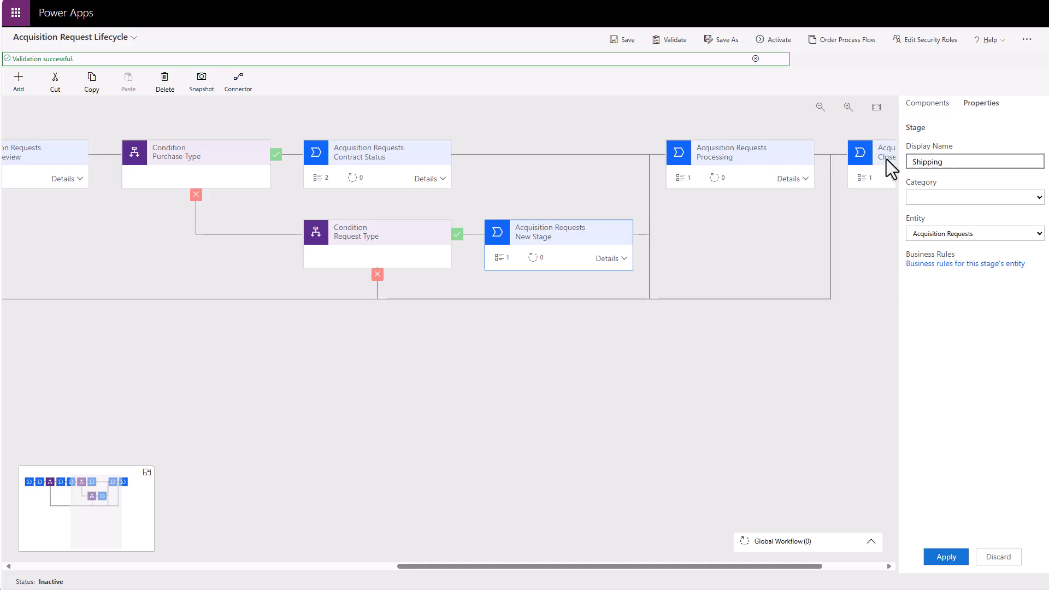
pyautogui.write(' Status')
pyautogui.click(998, 199)
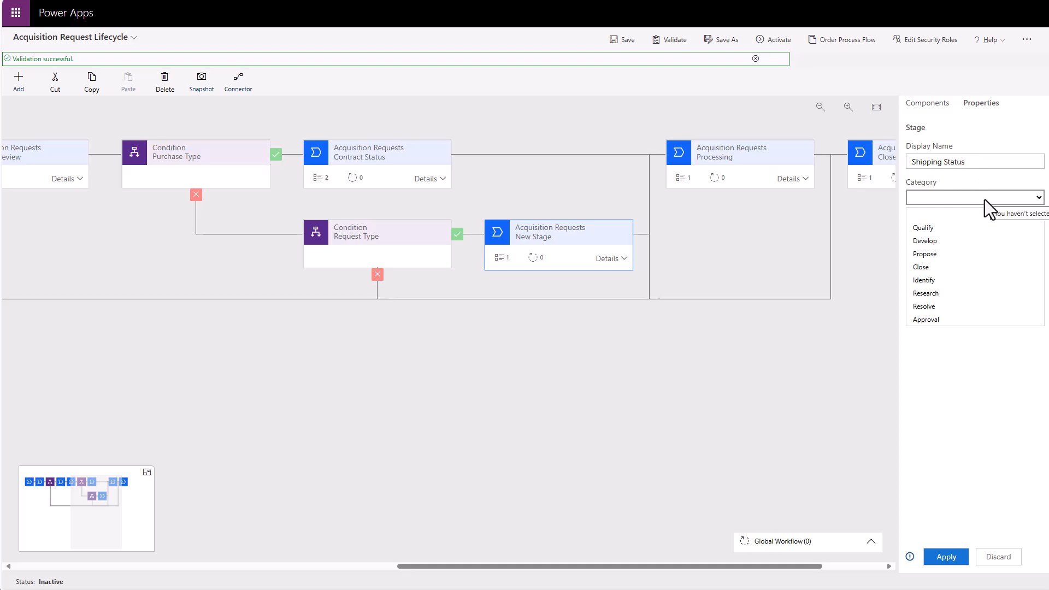
pyautogui.click(929, 280)
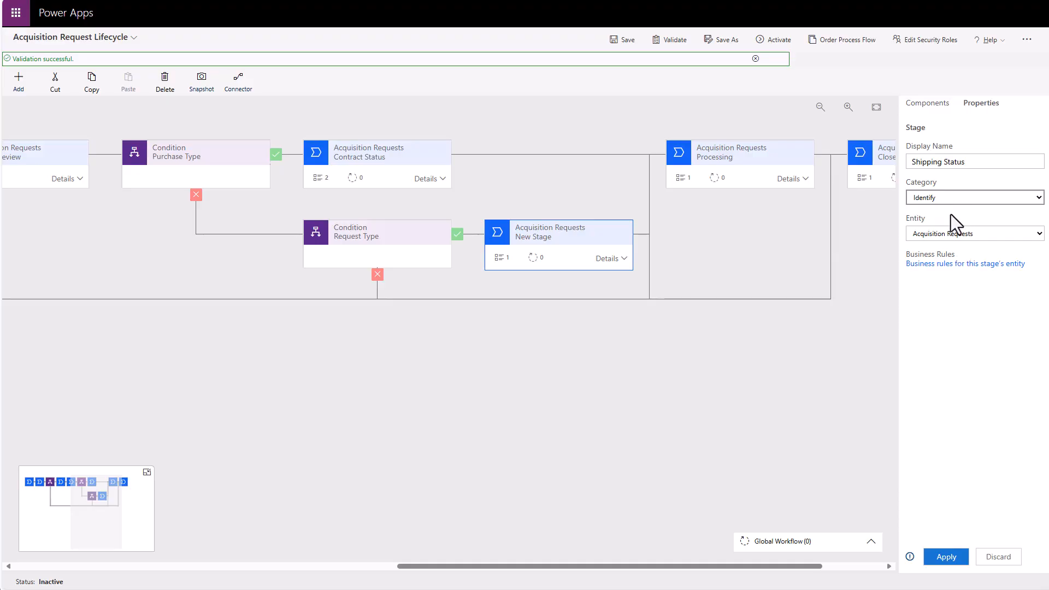
pyautogui.click(947, 554)
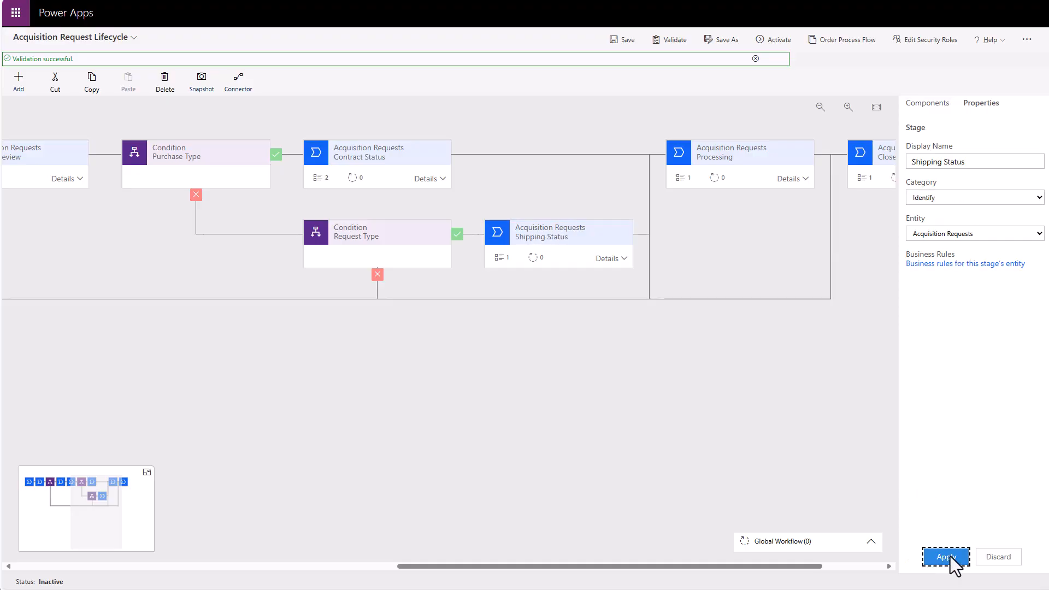
# - Set the Shipping Status stage's first data step to the Acquisition Request Status field, make it required and apply it
pyautogui.click(619, 262)
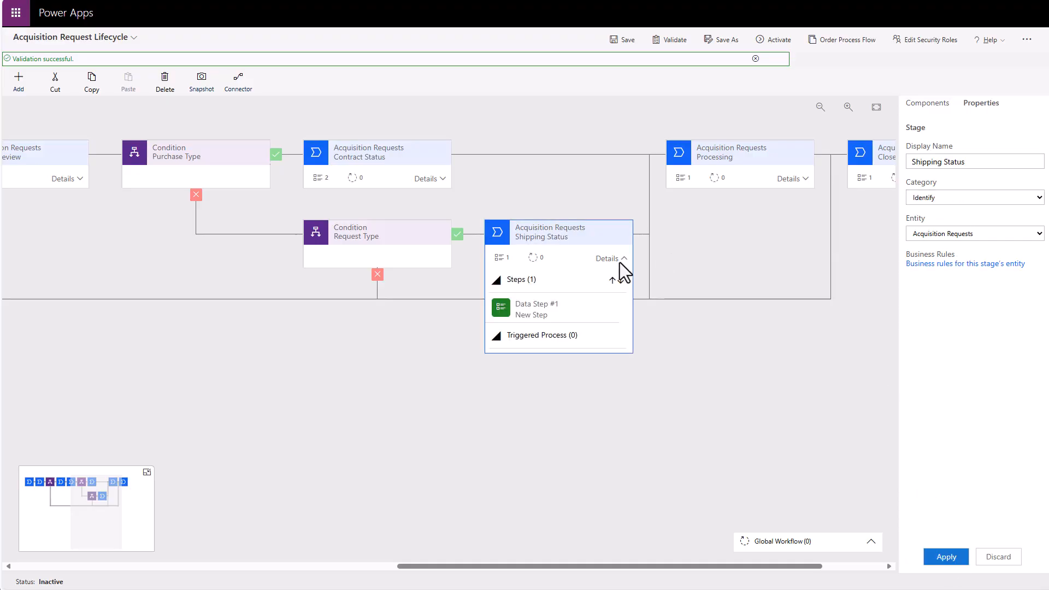
pyautogui.click(601, 302)
pyautogui.click(1034, 200)
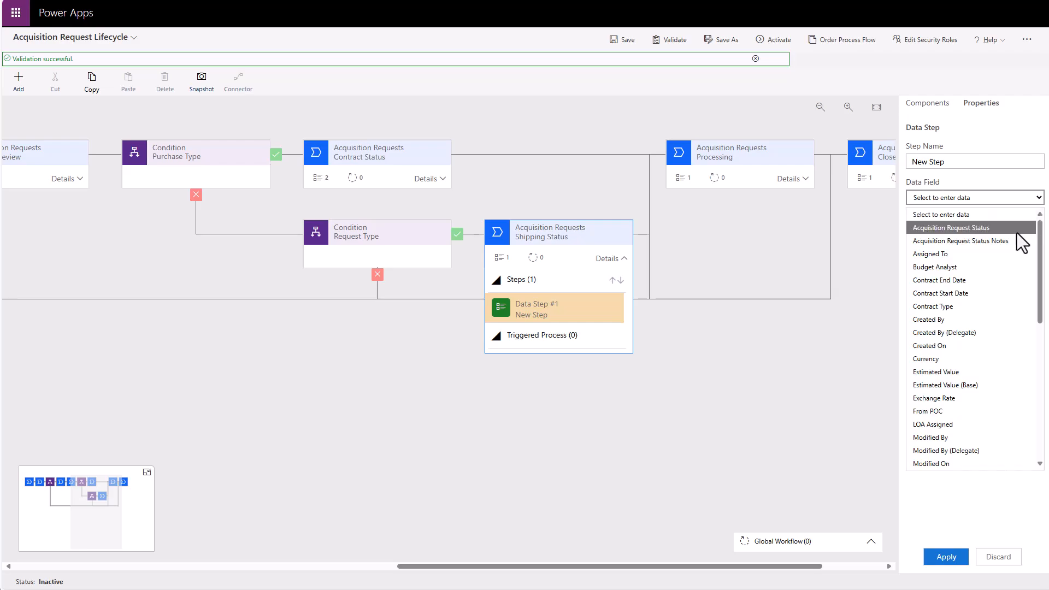
pyautogui.click(978, 227)
pyautogui.click(909, 218)
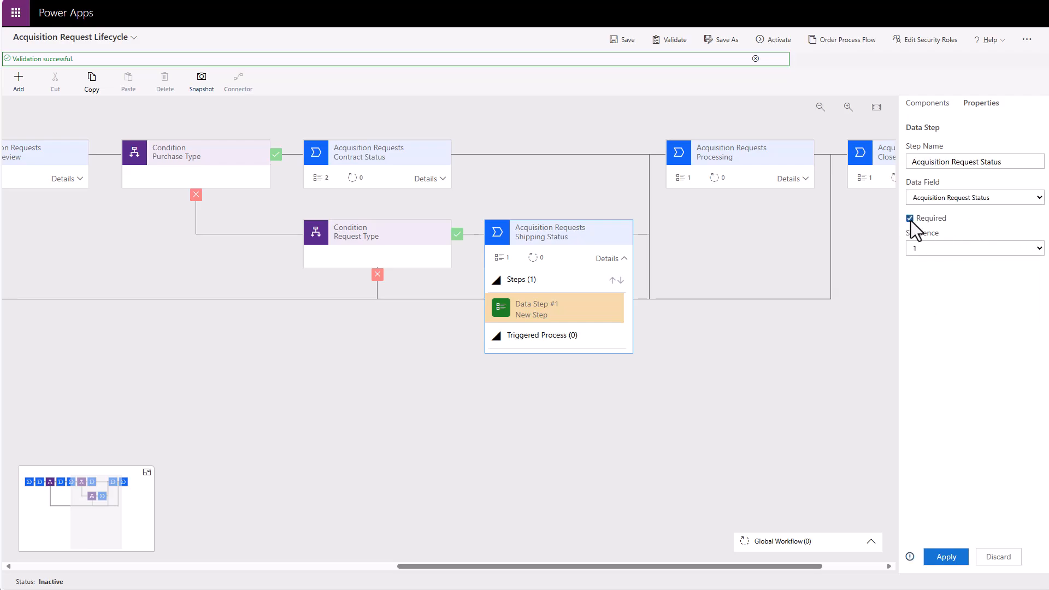
pyautogui.click(948, 558)
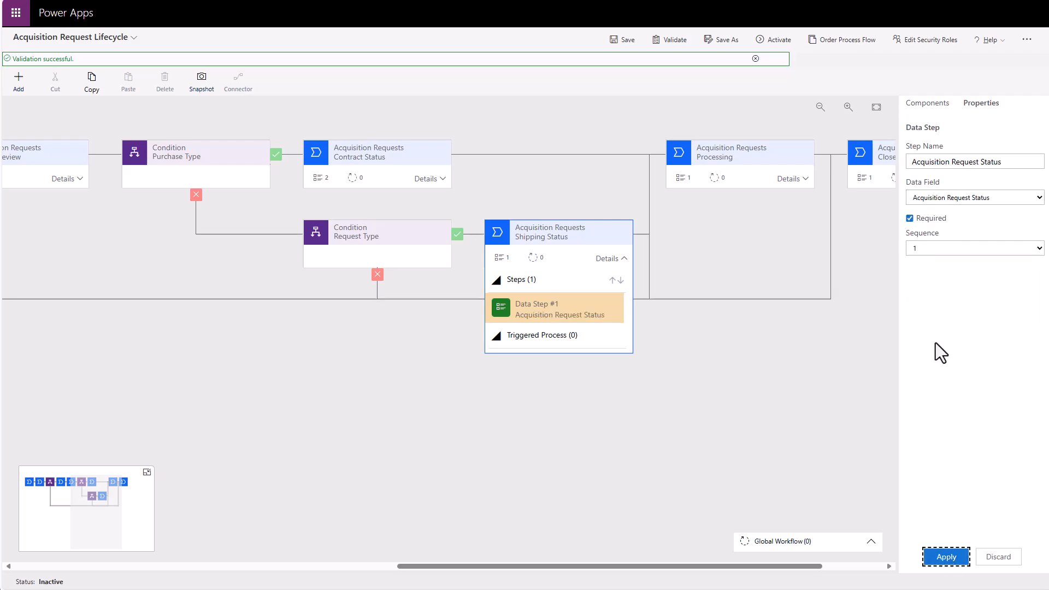
# - Add a second data step to the Shipping Status stage for Acquisition Request Status Notes, make it required, apply it and collapse the details
pyautogui.click(932, 108)
pyautogui.moveTo(965, 218); pyautogui.dragTo(545, 324)
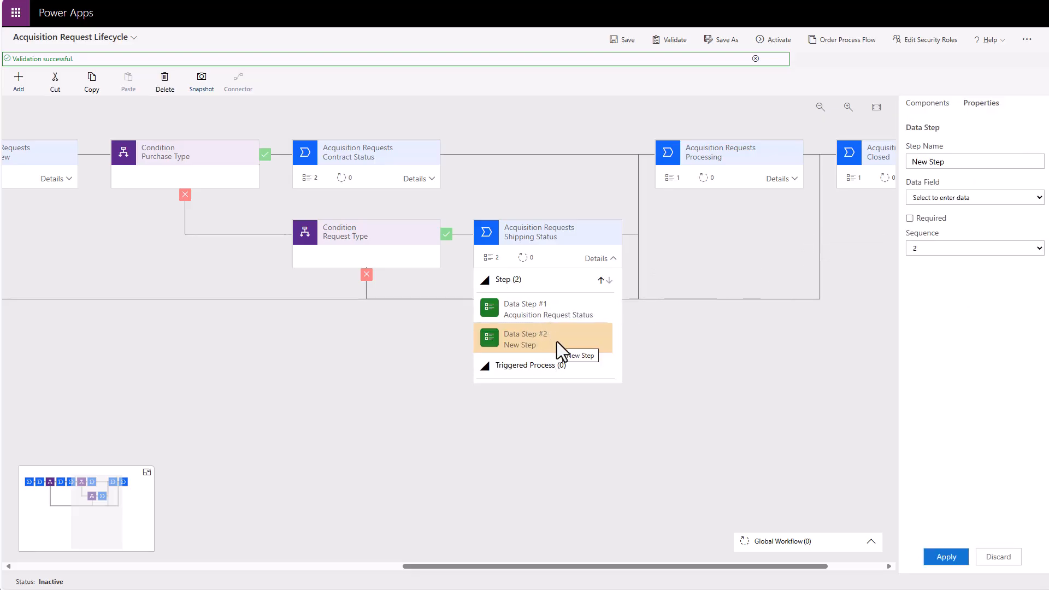
pyautogui.click(1033, 198)
pyautogui.click(982, 244)
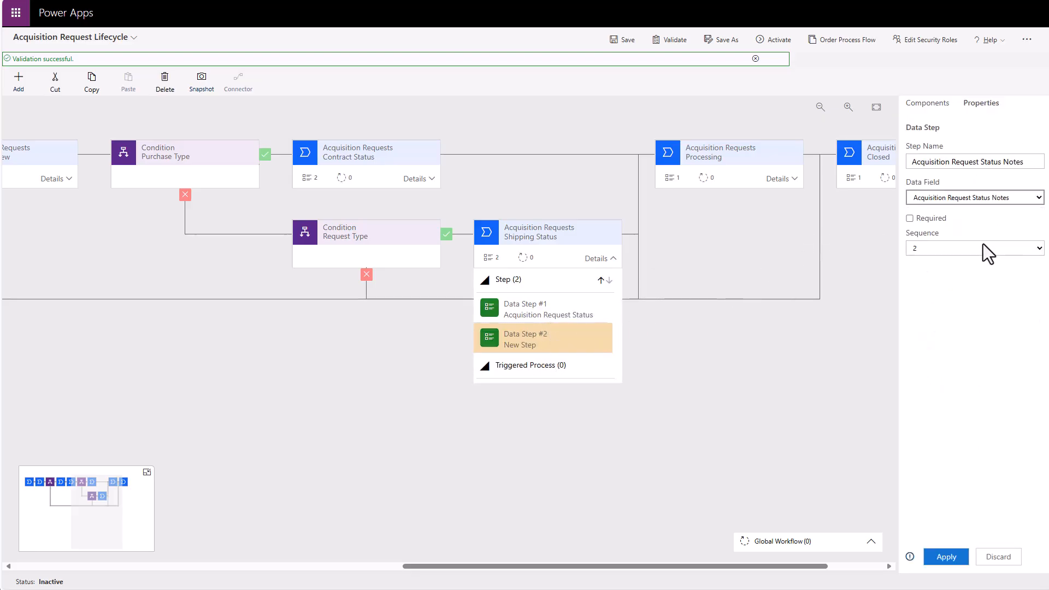
pyautogui.click(909, 219)
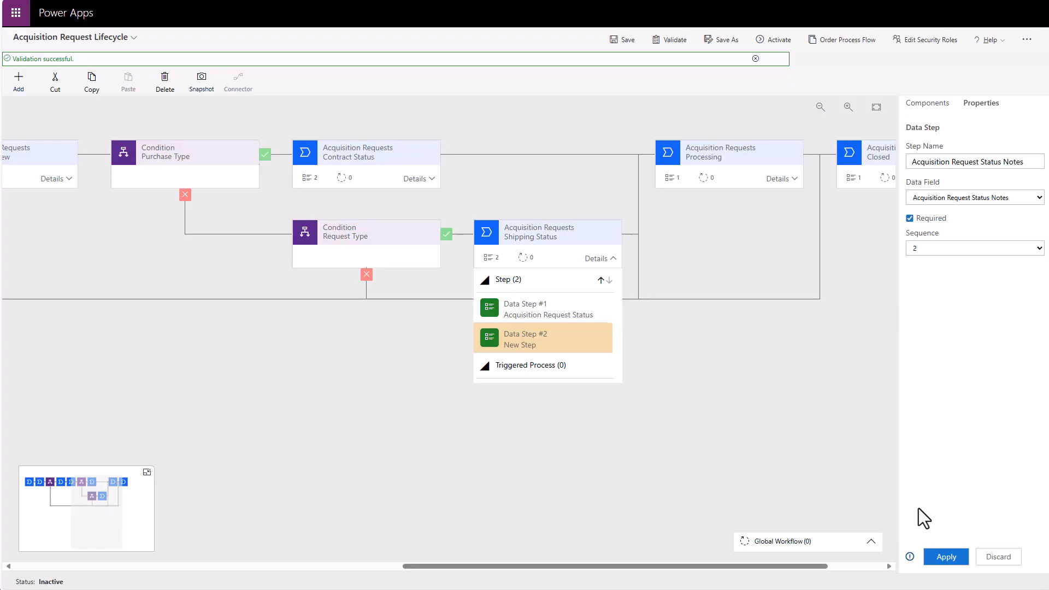
pyautogui.click(945, 556)
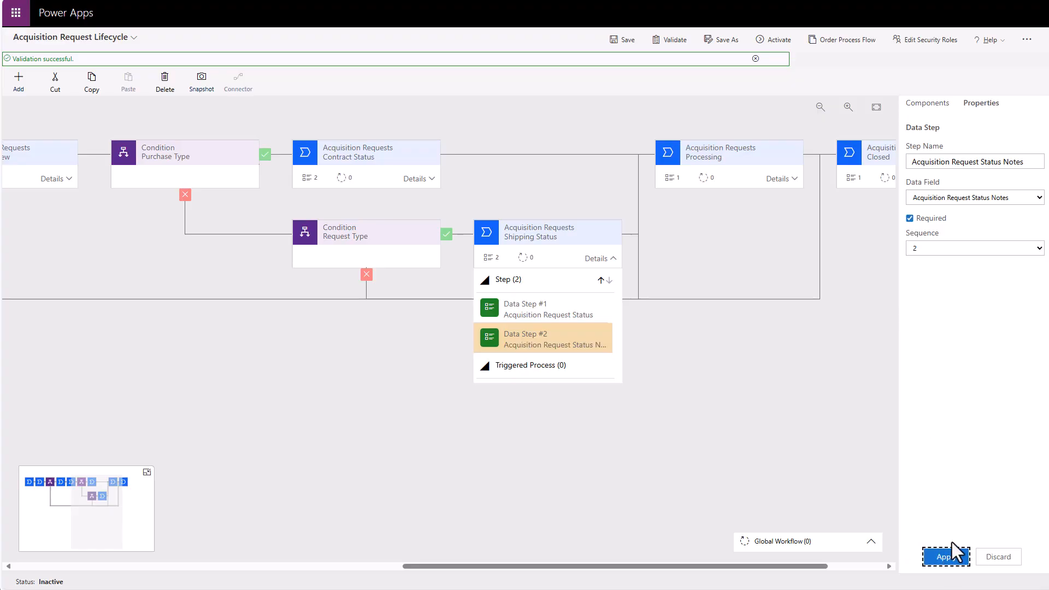
pyautogui.click(613, 259)
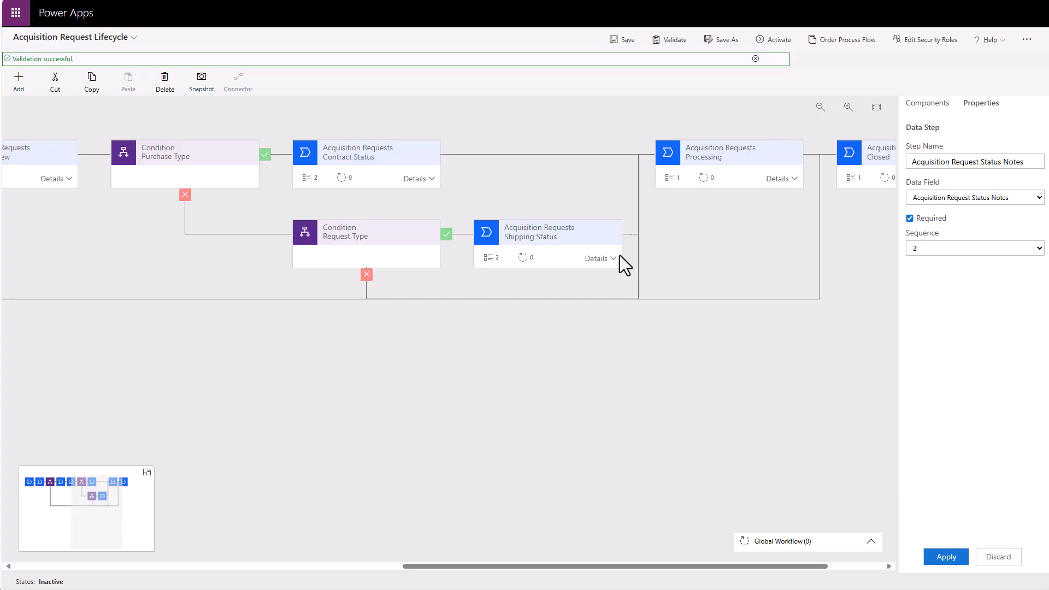
# - Add a stage named Ordering Status with category Identify to the Request Type condition's not-met branch and apply it
pyautogui.click(927, 104)
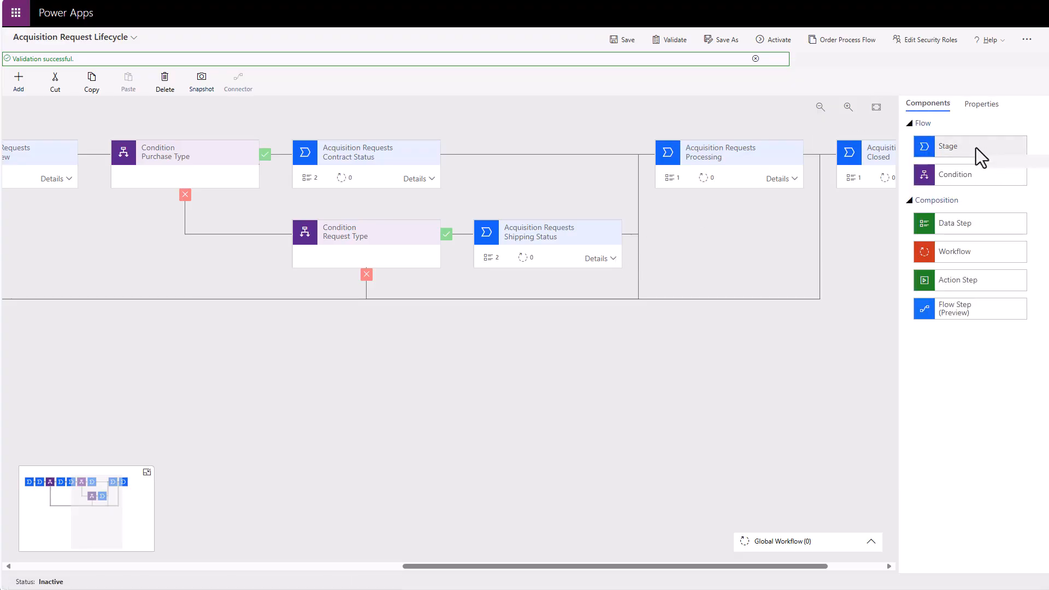
pyautogui.moveTo(976, 147); pyautogui.dragTo(347, 294)
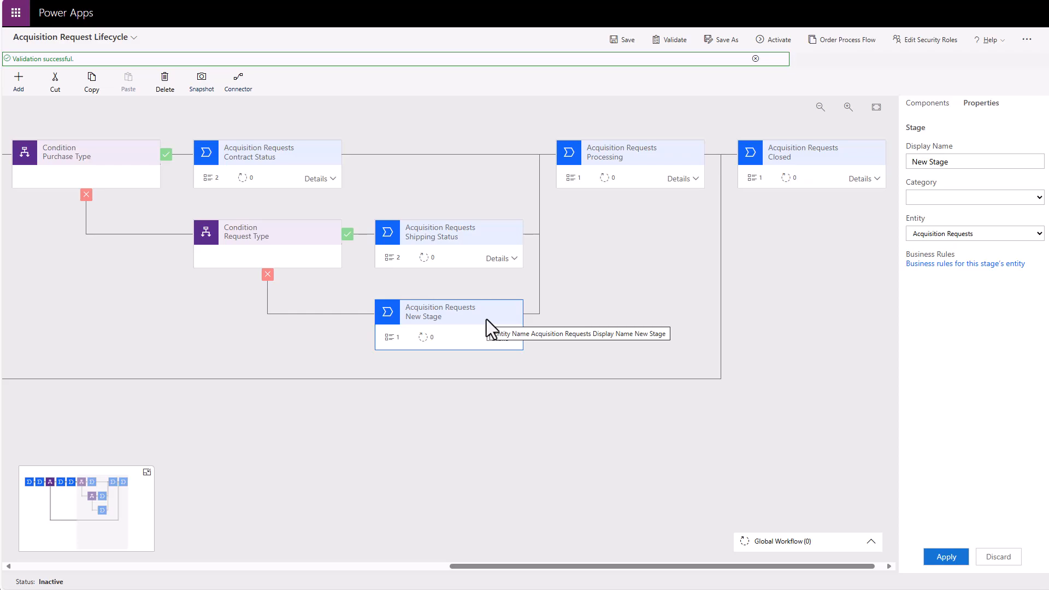
pyautogui.moveTo(966, 162); pyautogui.dragTo(876, 152)
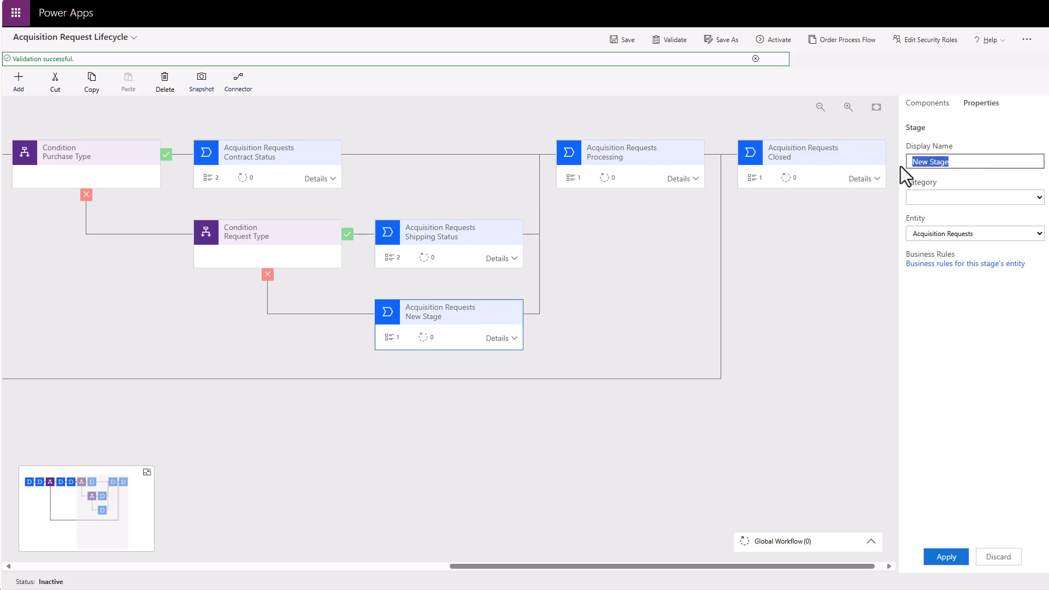
pyautogui.write('Ordering Status')
pyautogui.click(949, 200)
pyautogui.click(923, 280)
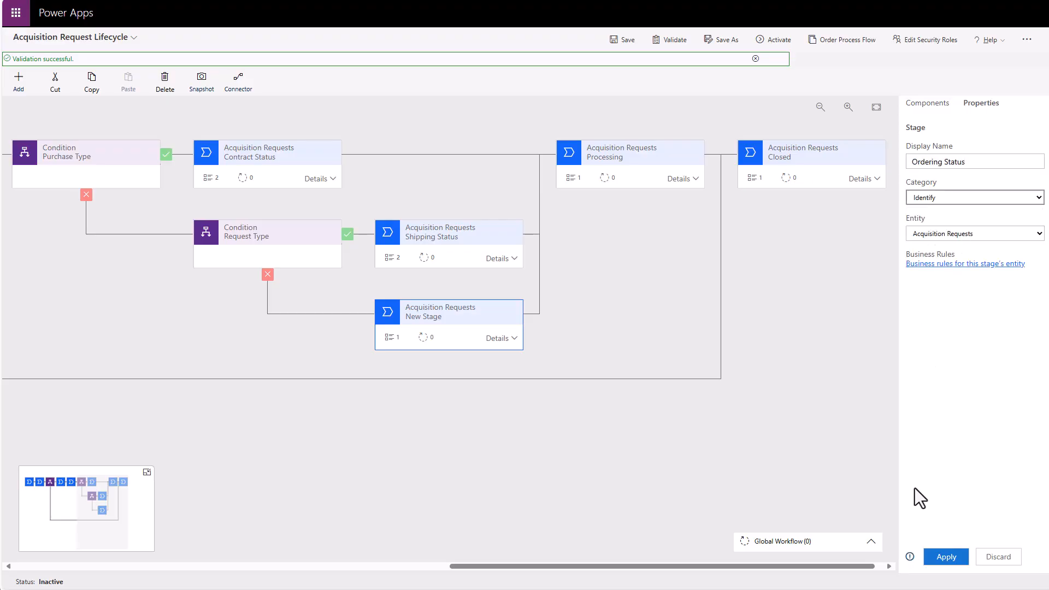
pyautogui.click(946, 557)
# - Set the Ordering Status stage's first data step to the Acquisition Request Status field, make it required and apply it
pyautogui.click(934, 112)
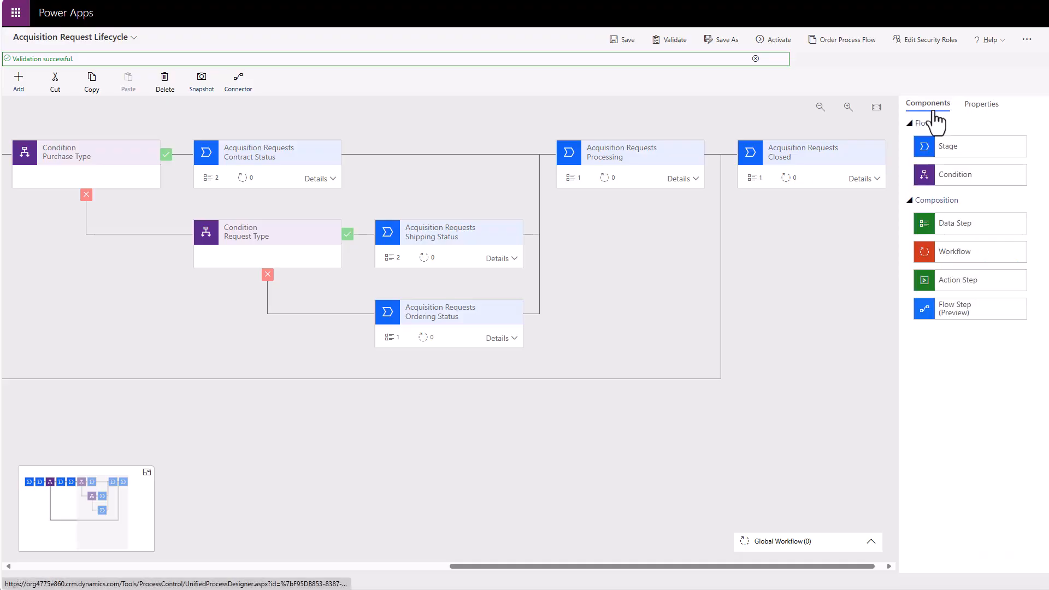
pyautogui.click(513, 338)
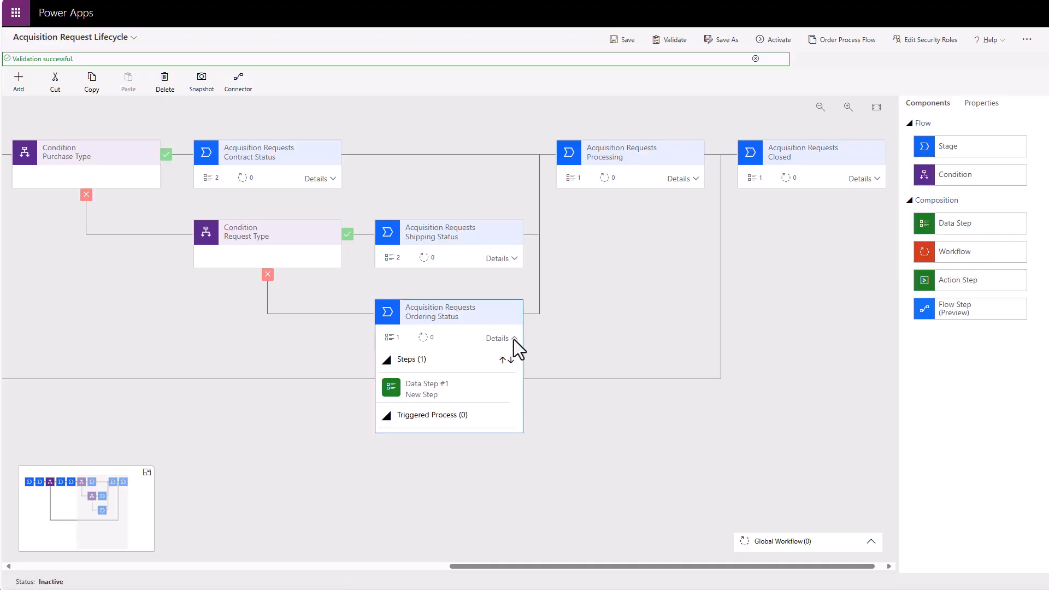
pyautogui.click(449, 388)
pyautogui.moveTo(960, 163); pyautogui.dragTo(900, 183)
pyautogui.click(1025, 201)
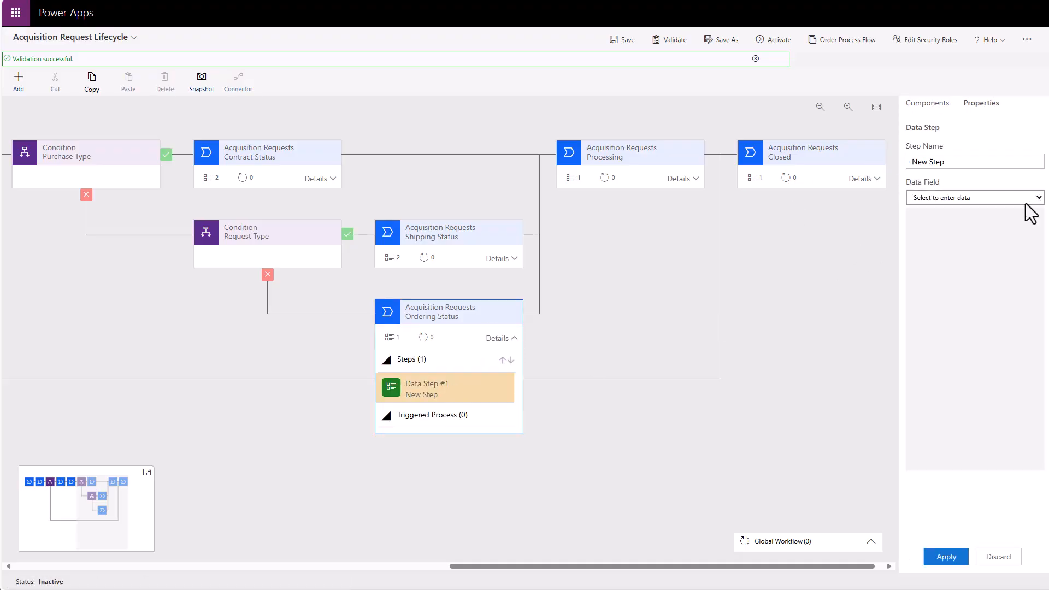
pyautogui.click(973, 227)
pyautogui.click(910, 218)
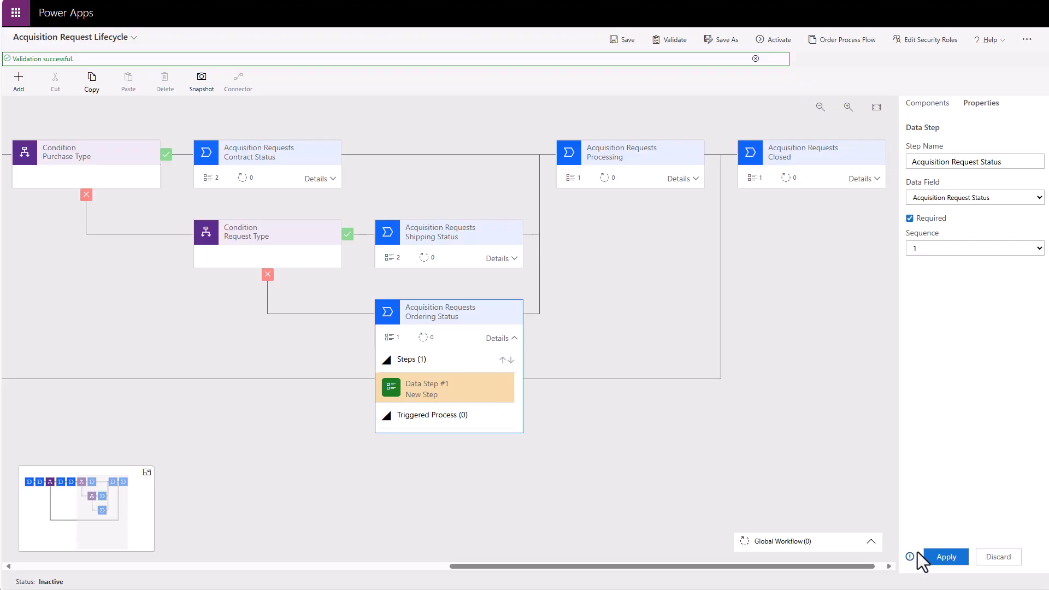
pyautogui.click(944, 556)
# - Add a second data step to the Ordering Status stage for Acquisition Request Status Notes, make it required, apply it and collapse the details
pyautogui.click(927, 103)
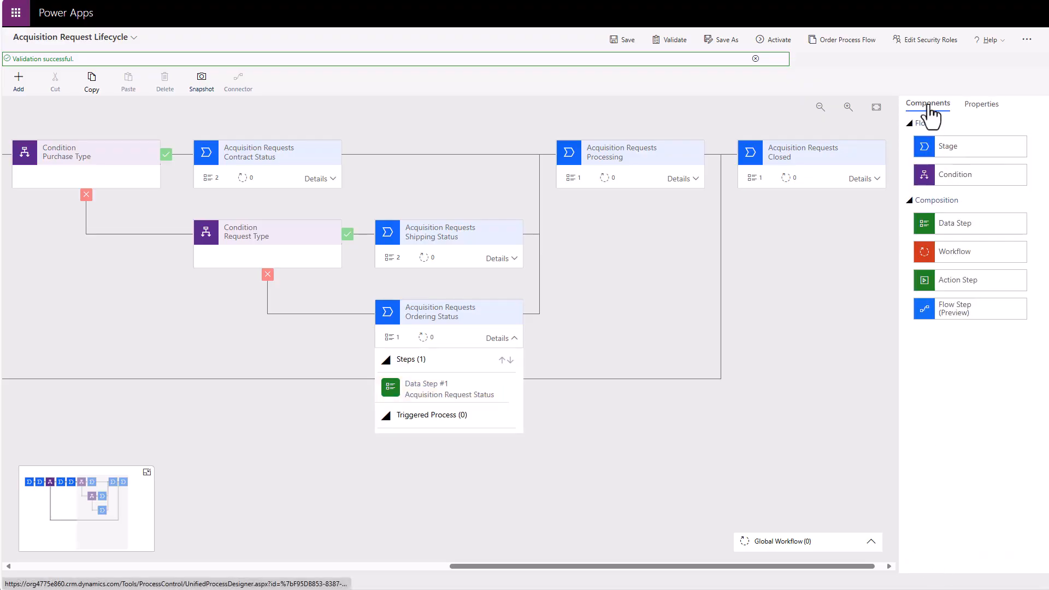
pyautogui.moveTo(966, 225); pyautogui.dragTo(434, 406)
pyautogui.click(978, 197)
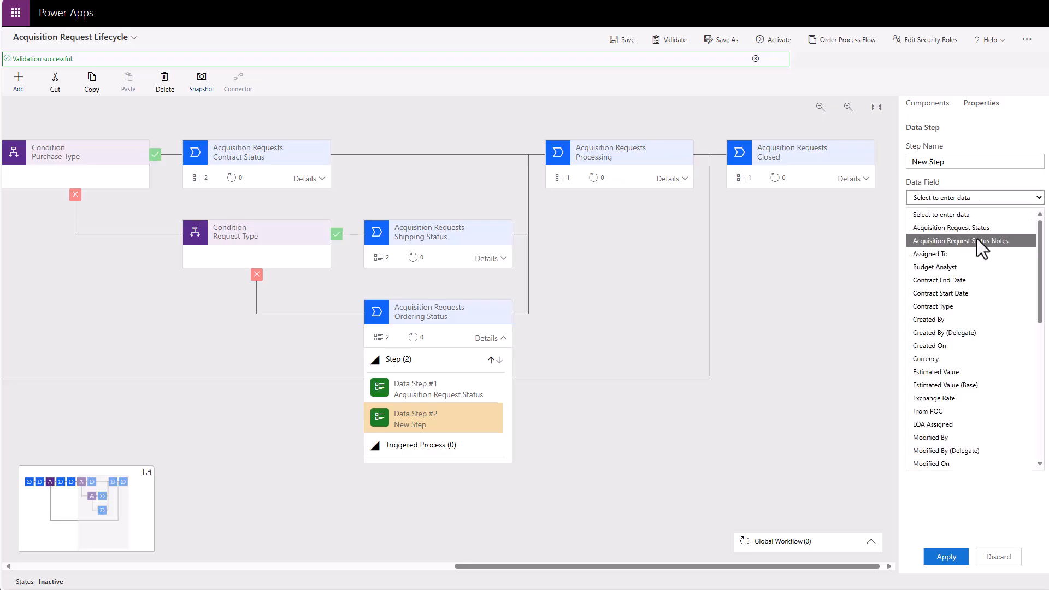
pyautogui.click(976, 241)
pyautogui.click(910, 219)
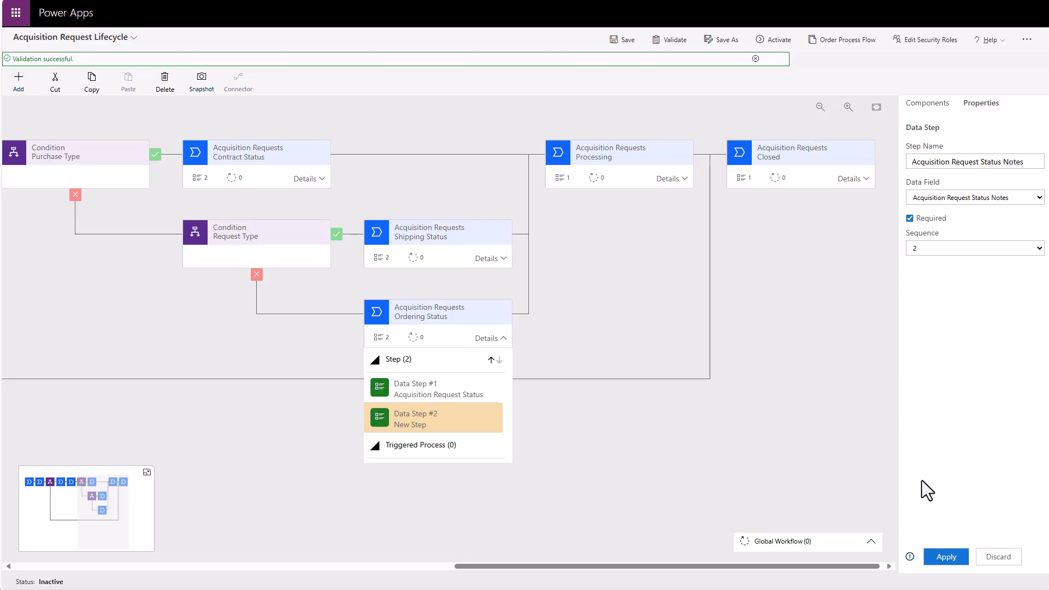
pyautogui.click(945, 556)
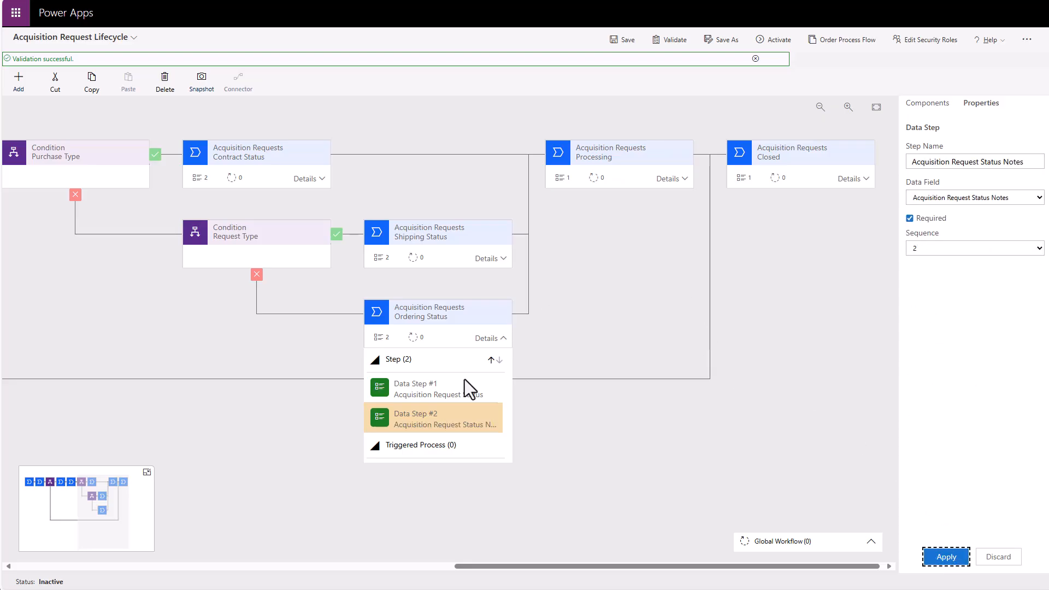
pyautogui.click(503, 339)
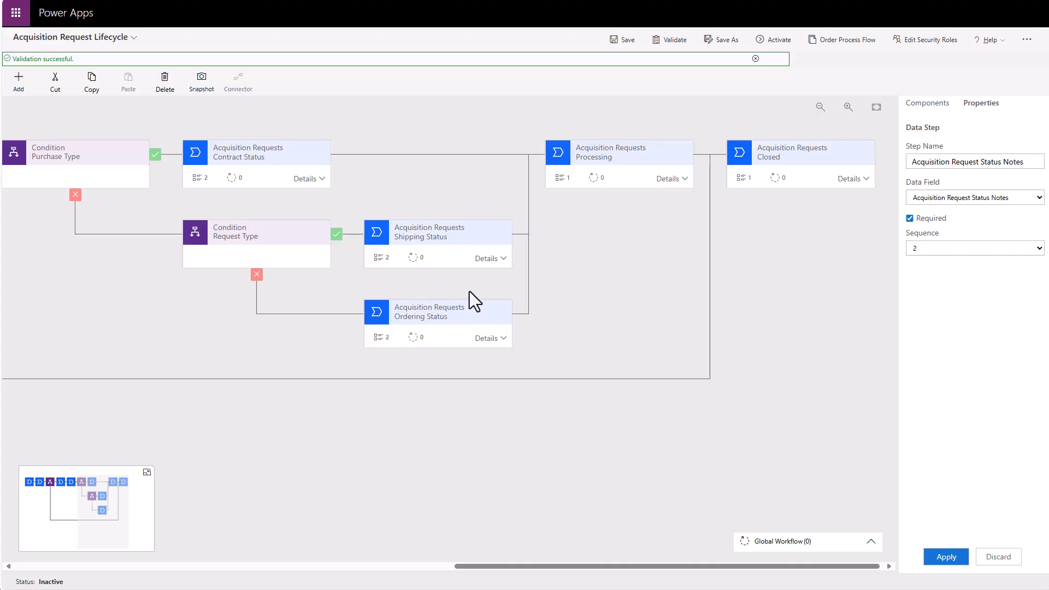
# - Delete the Processing stage that precedes the Closed stage and confirm the deletion
pyautogui.click(923, 104)
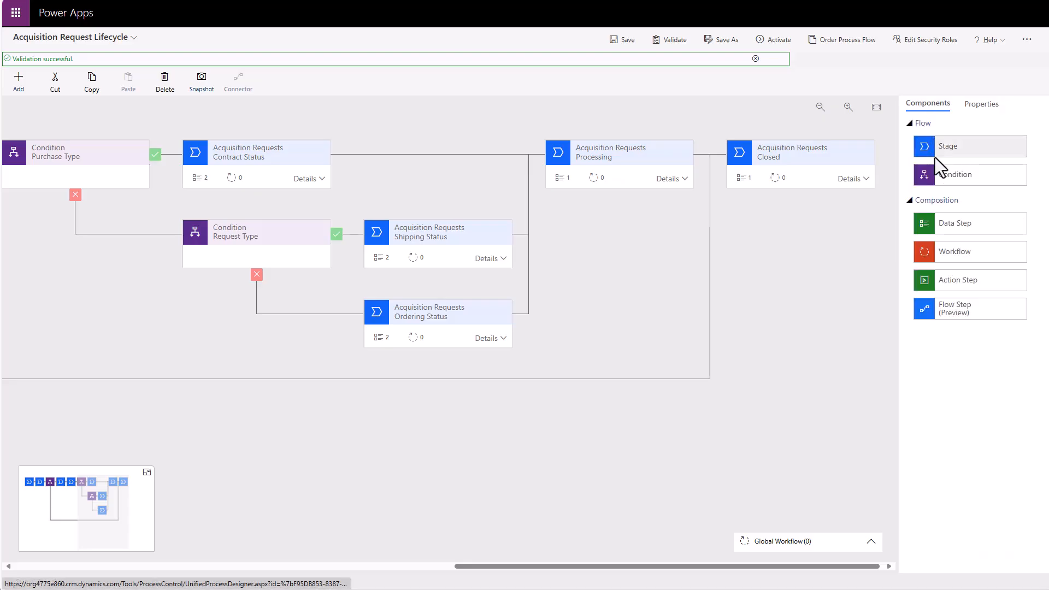
pyautogui.moveTo(955, 153); pyautogui.dragTo(918, 169)
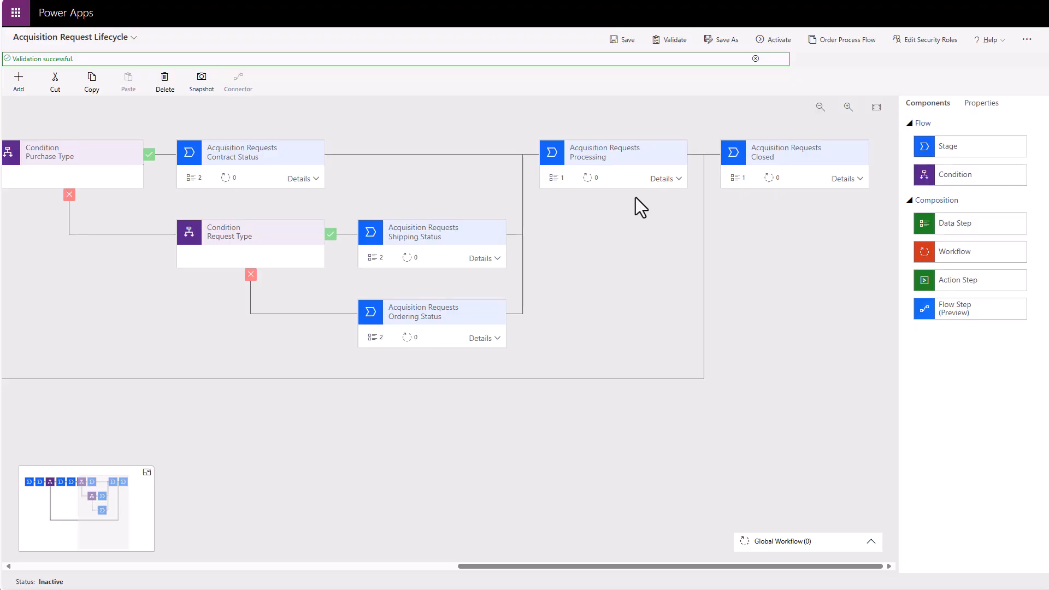
pyautogui.click(642, 159)
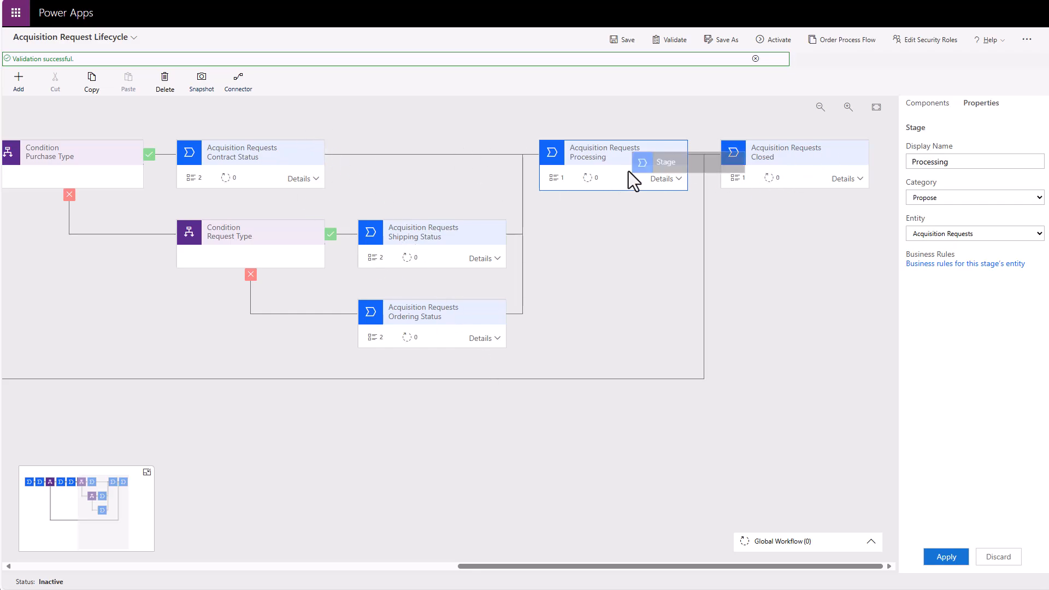
pyautogui.click(167, 82)
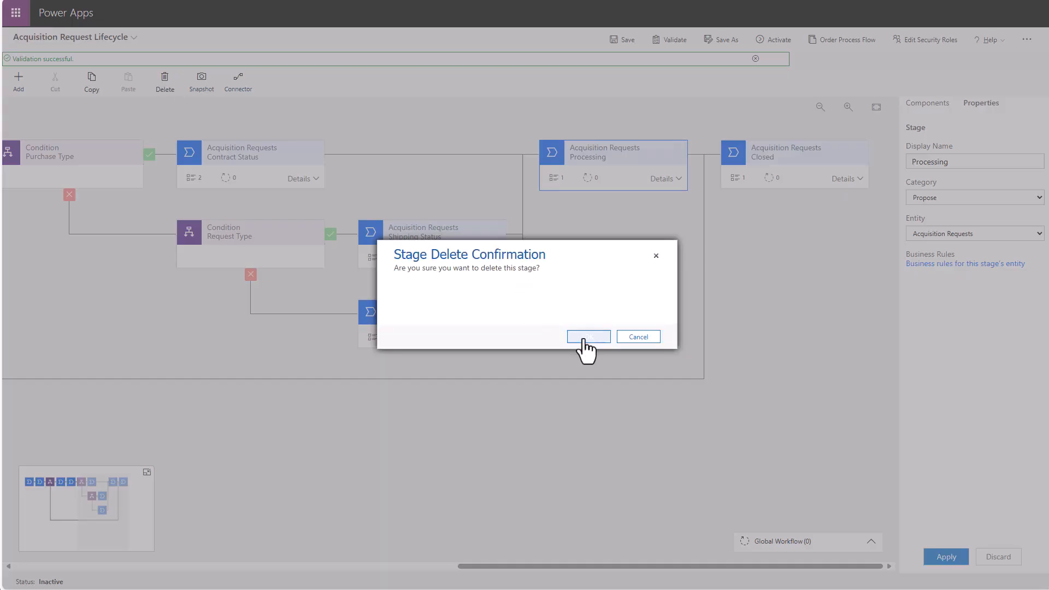
pyautogui.click(584, 336)
# - Set the Closed stage's first data step to the Acquisition Request Status field, make it required and apply it
pyautogui.moveTo(568, 566); pyautogui.dragTo(917, 566)
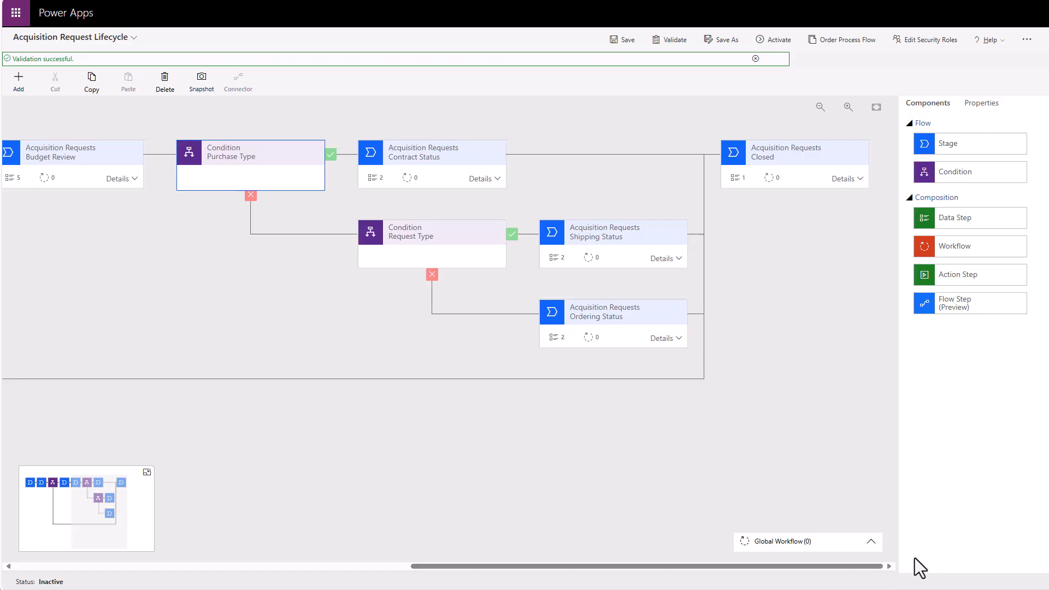
pyautogui.click(848, 179)
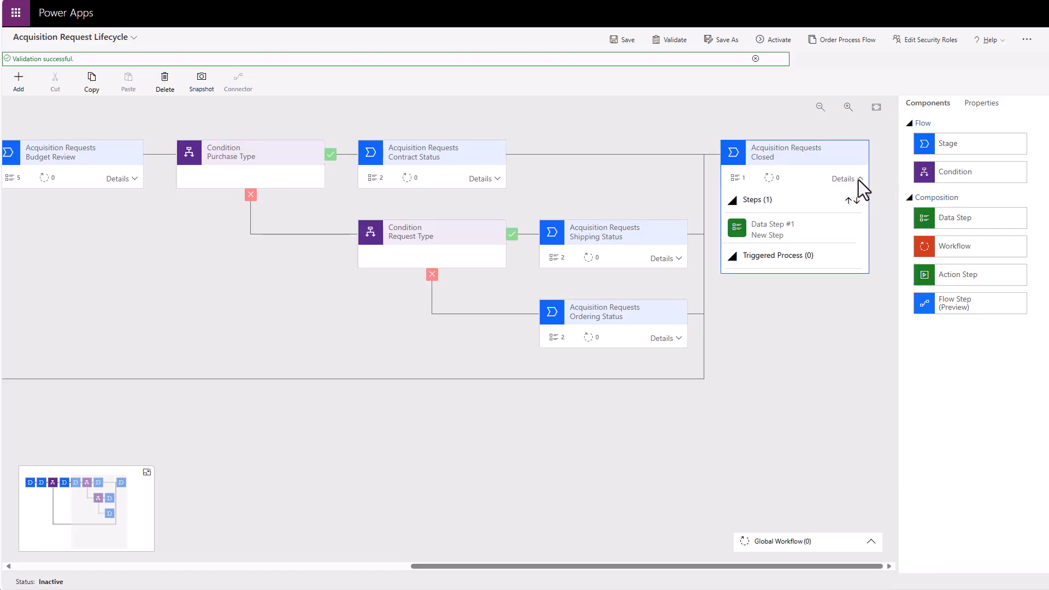
pyautogui.click(811, 231)
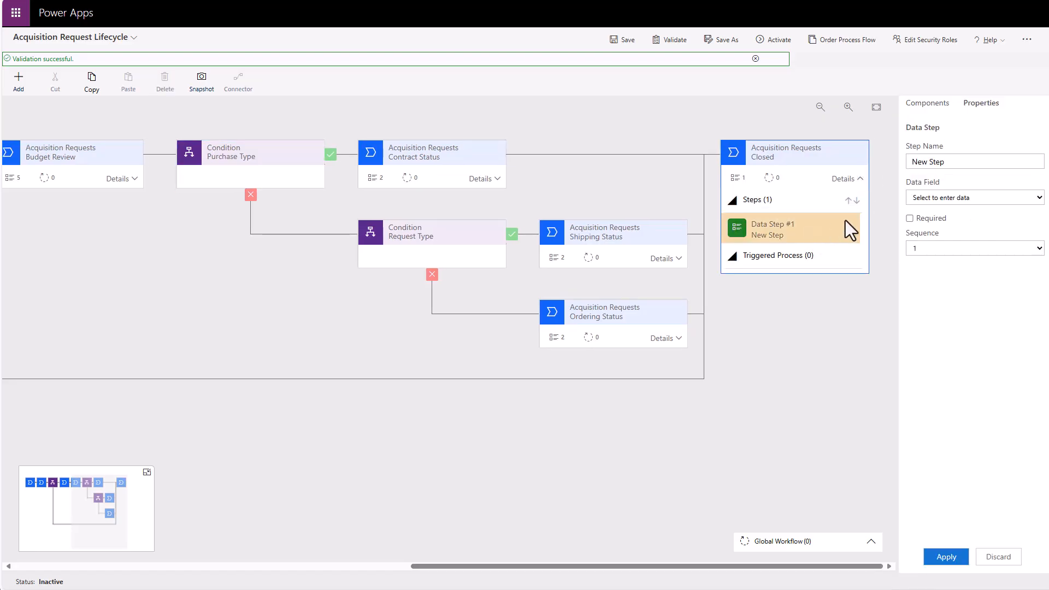
pyautogui.click(1040, 198)
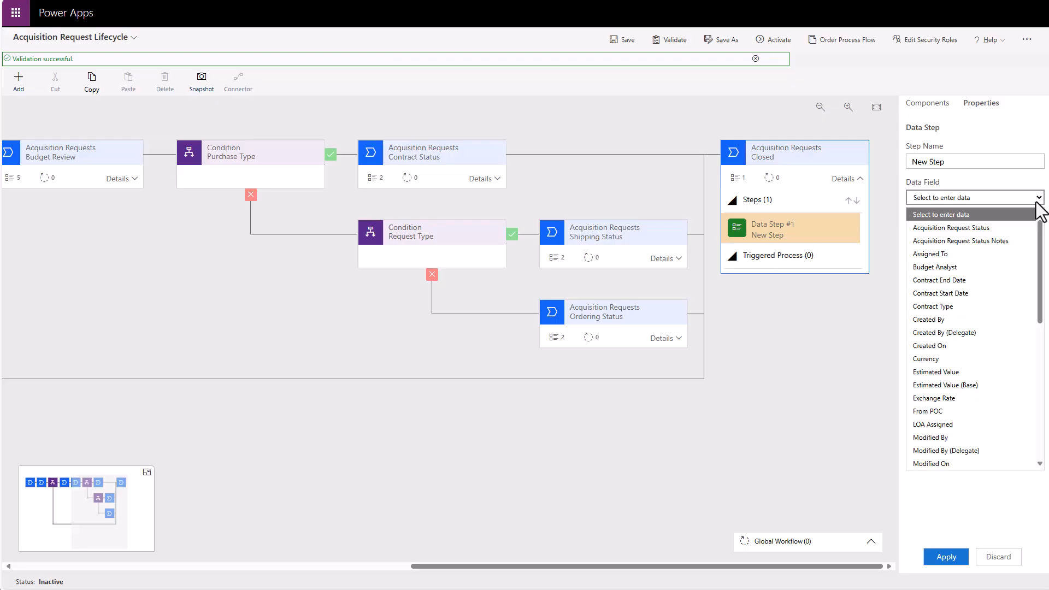
pyautogui.click(1018, 226)
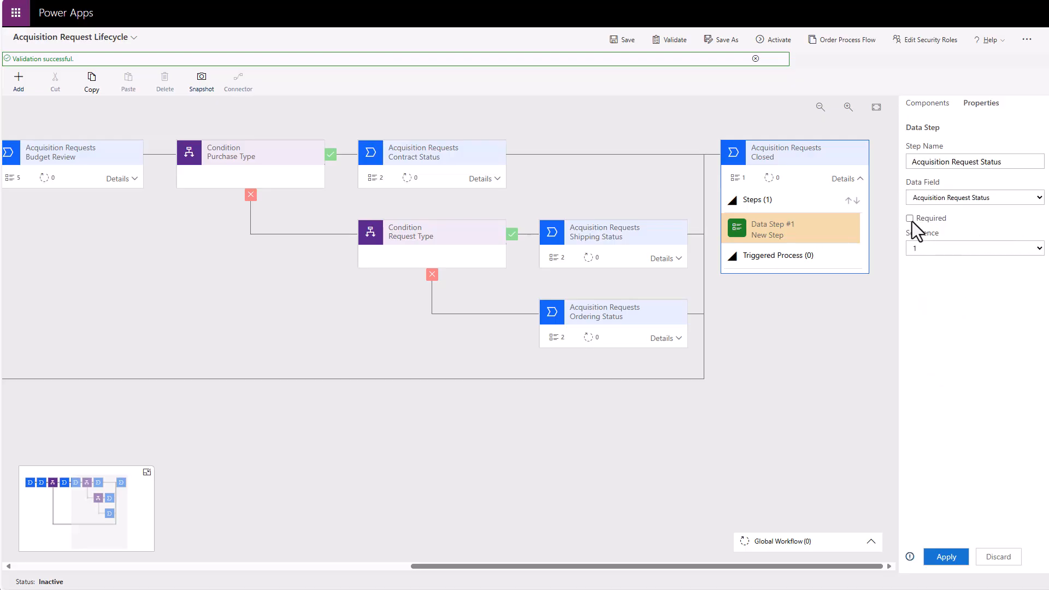
pyautogui.click(945, 556)
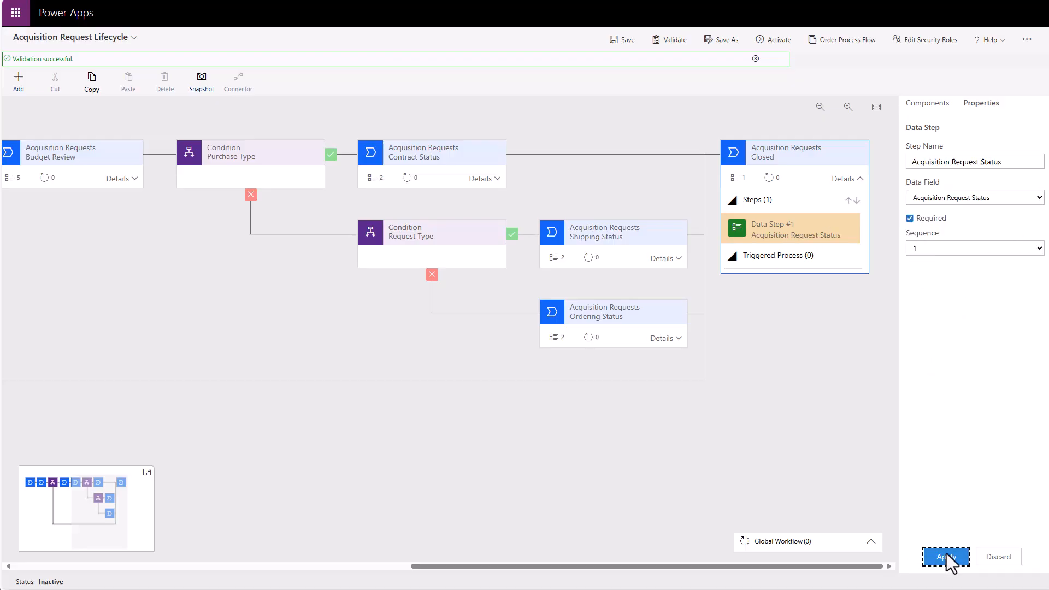
# - Add a second data step to the Closed stage for Acquisition Request Status Notes, make it required and apply it
pyautogui.click(931, 105)
pyautogui.moveTo(967, 226); pyautogui.dragTo(806, 243)
pyautogui.click(1032, 199)
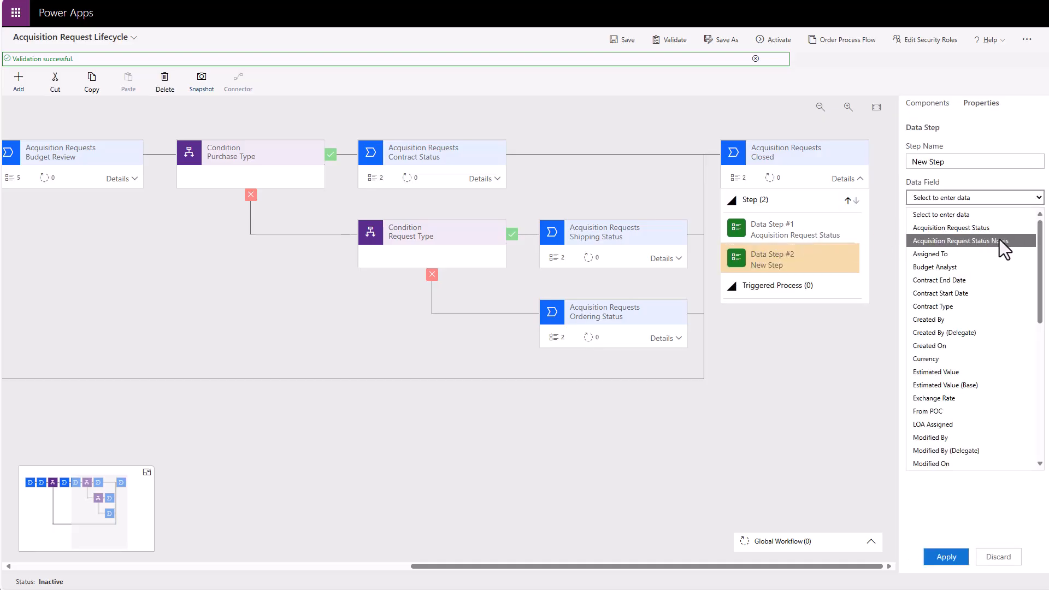
pyautogui.click(1003, 243)
pyautogui.click(909, 218)
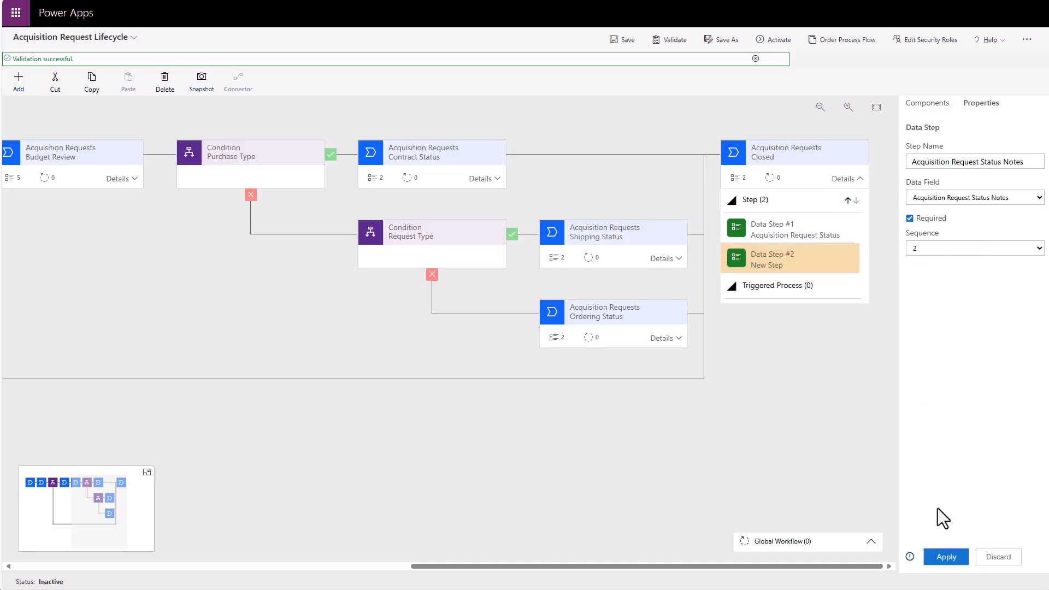
pyautogui.click(946, 556)
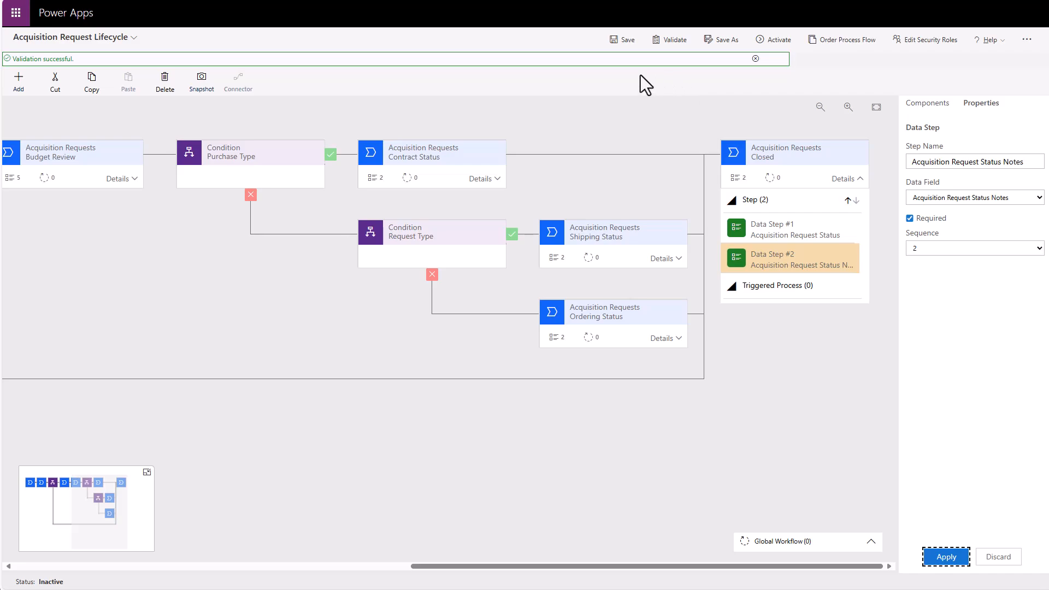
# - Save the Acquisition Request Lifecycle process flow and activate it, letting the page wait until activation completes
pyautogui.click(622, 41)
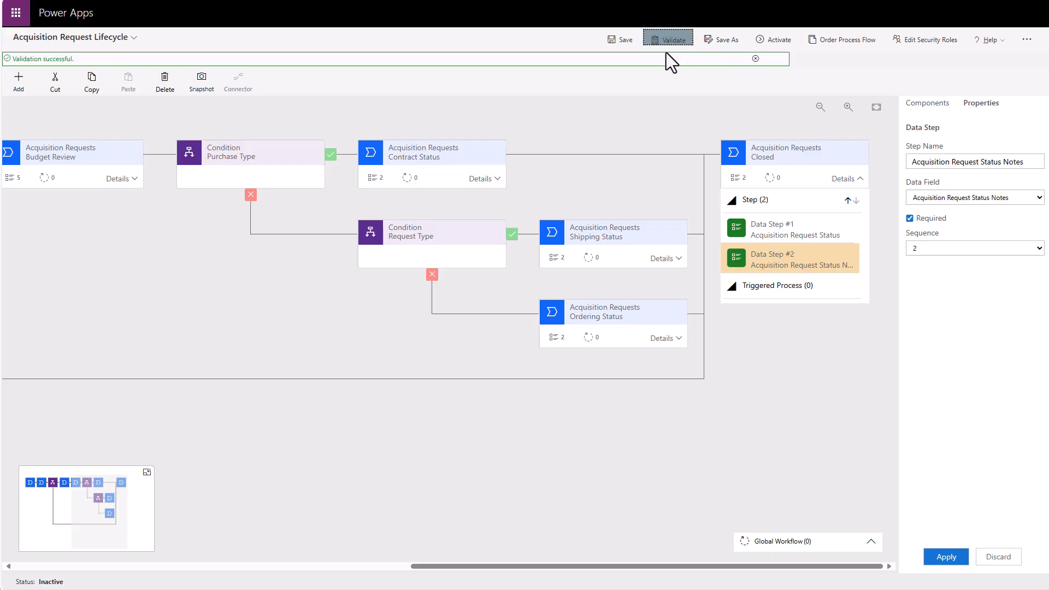
pyautogui.click(755, 58)
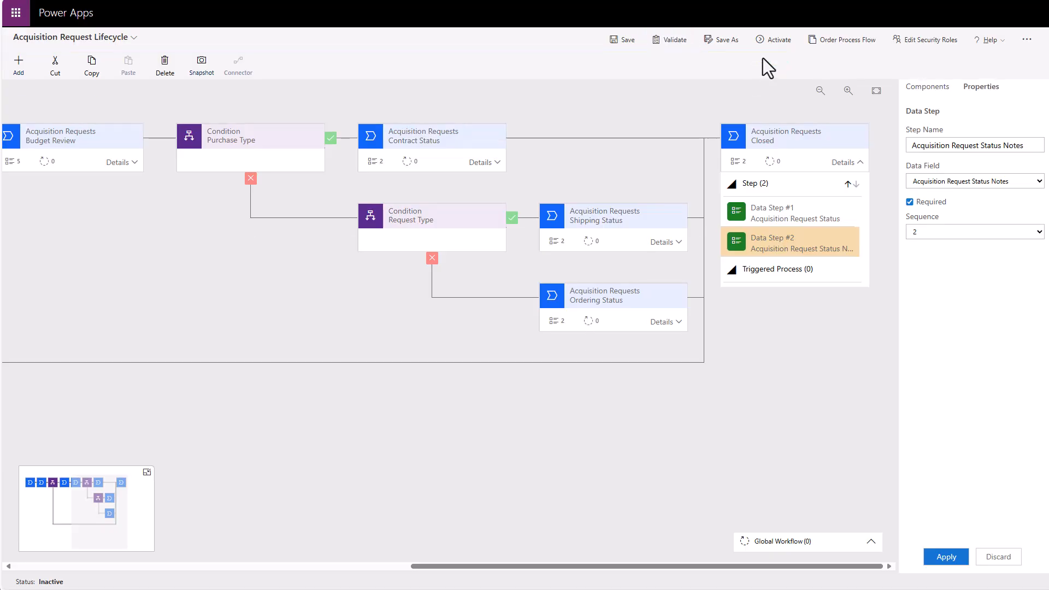
pyautogui.click(779, 43)
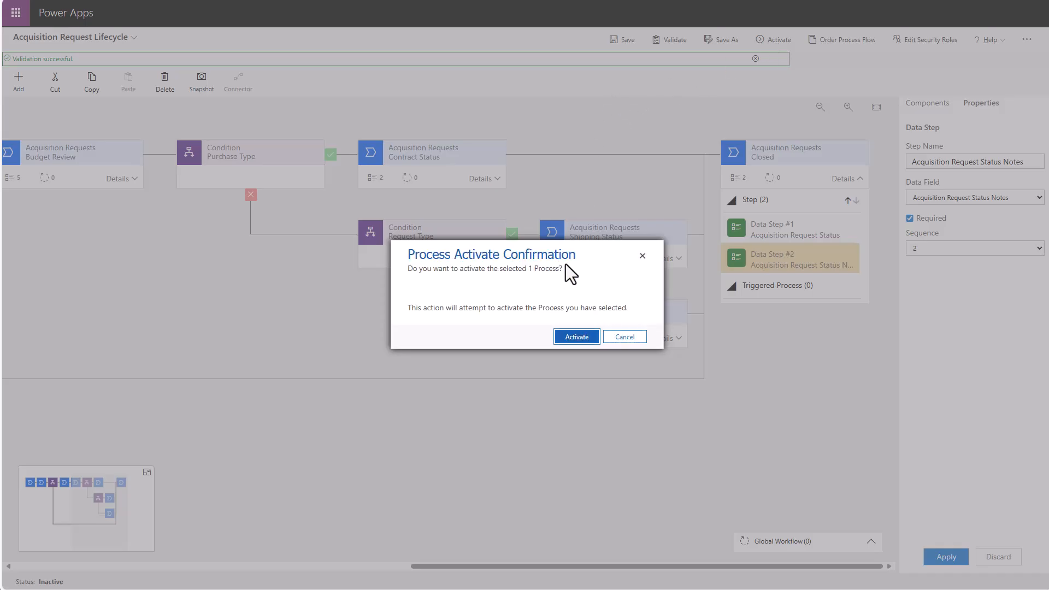
pyautogui.click(577, 337)
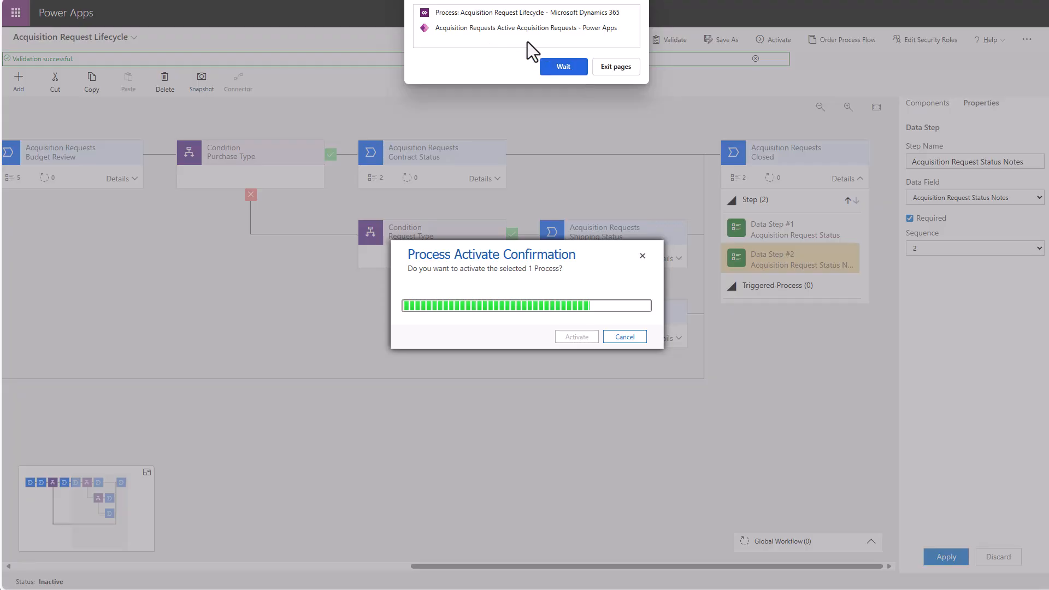
pyautogui.click(563, 67)
pyautogui.click(568, 65)
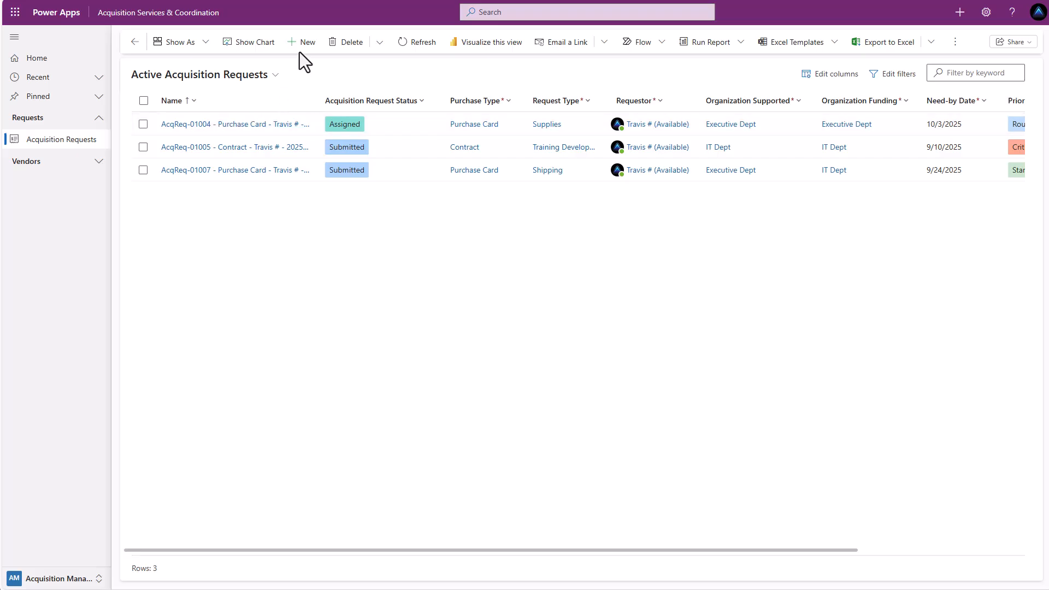
# - Check the process stages on a blank new acquisition request form and return to the Acquisition Requests list
pyautogui.click(307, 42)
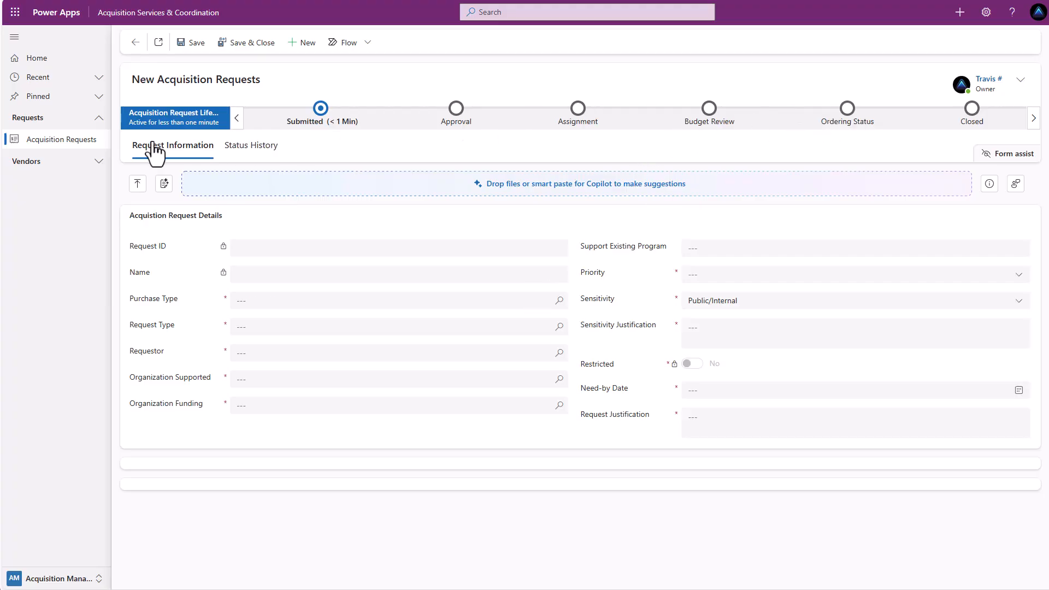
pyautogui.click(59, 145)
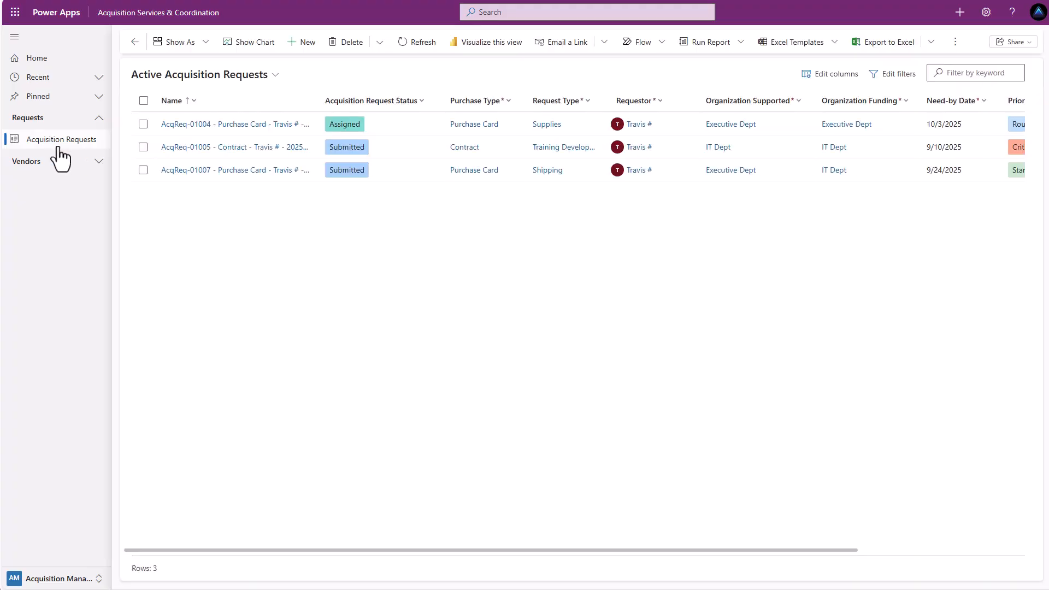
# - Open the existing Purchase Card request of type Shipping and switch its process to Acquisition Request Lifecycle
pyautogui.click(203, 169)
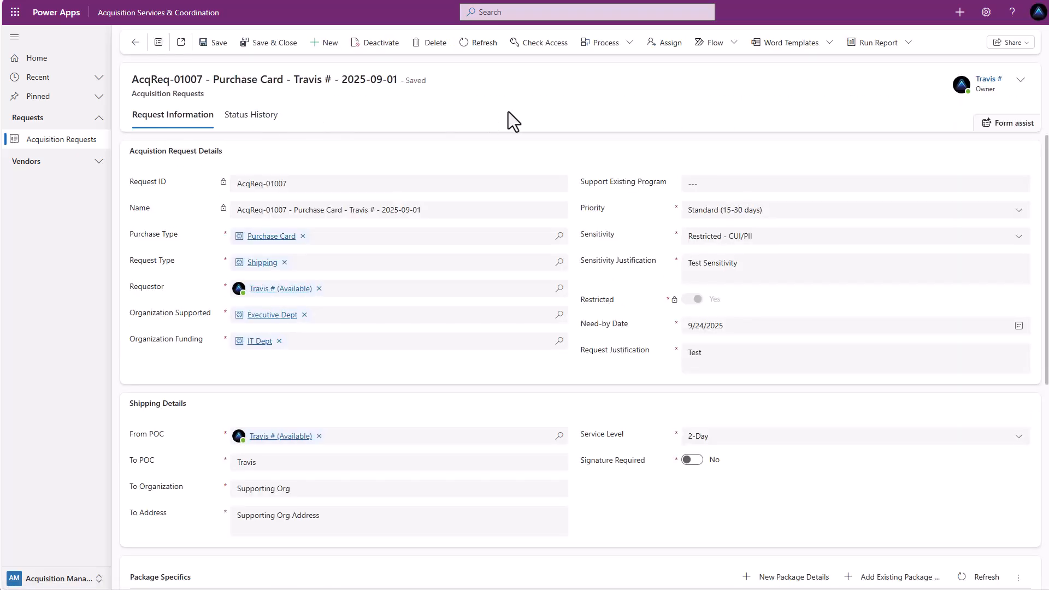
pyautogui.click(621, 44)
pyautogui.click(619, 66)
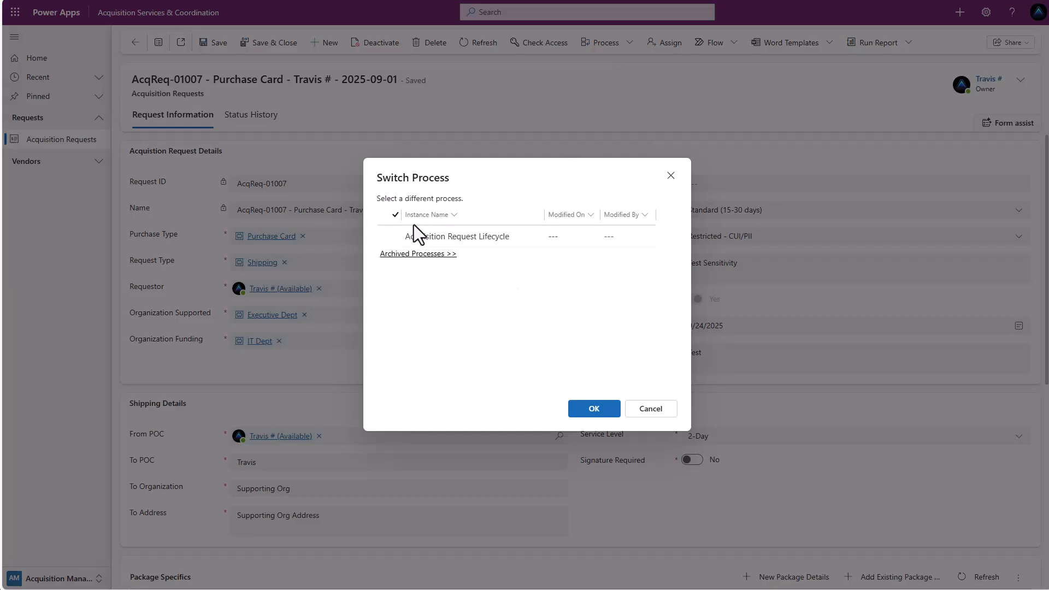
pyautogui.click(398, 237)
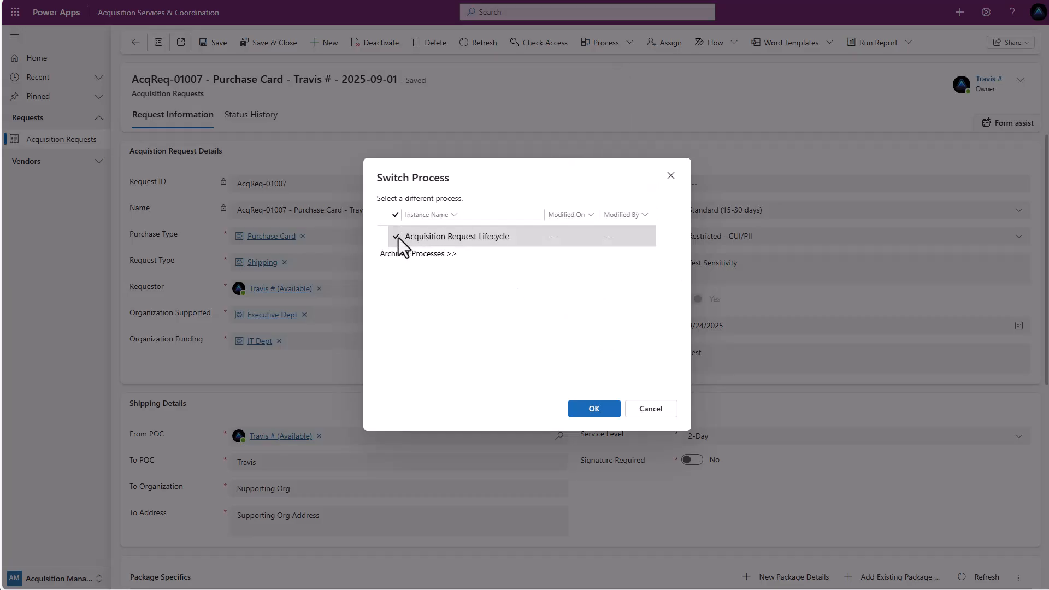
pyautogui.click(592, 410)
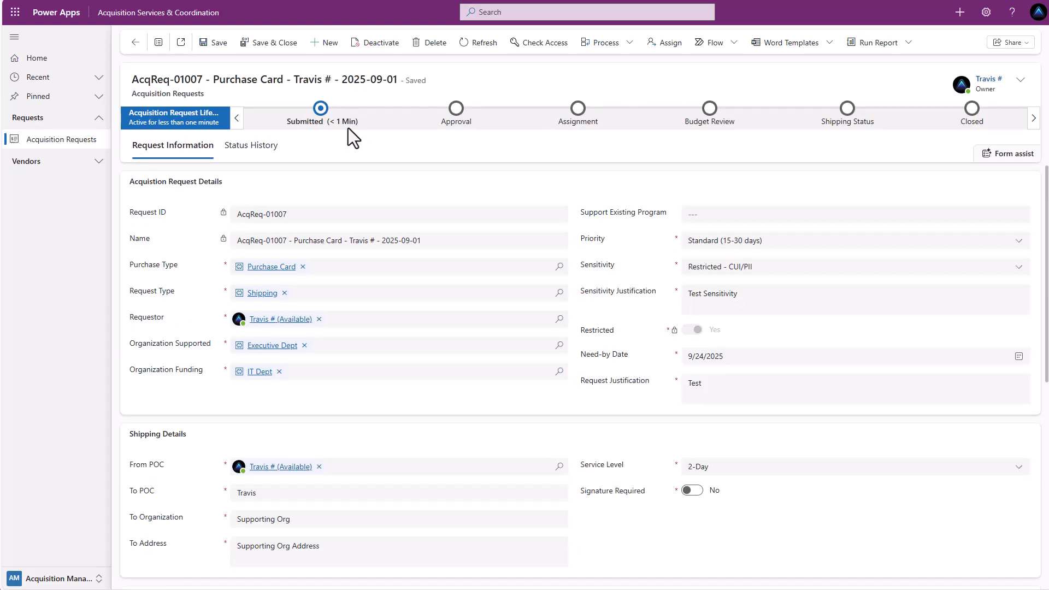
# - Inspect the data steps of the Approval and Budget Review stages on the shipping request and close the stage details
pyautogui.click(459, 113)
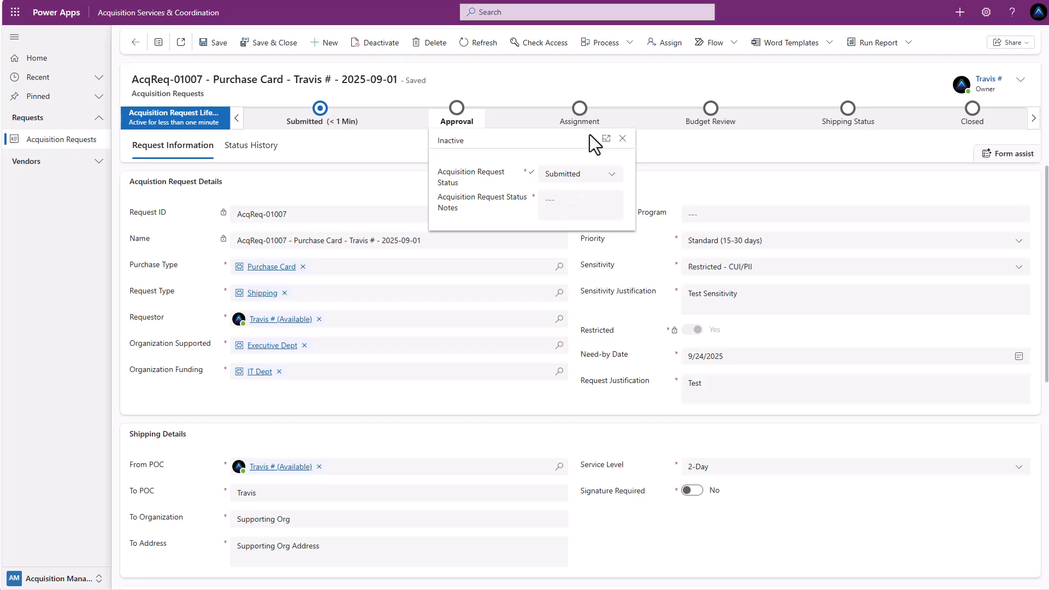
pyautogui.click(713, 116)
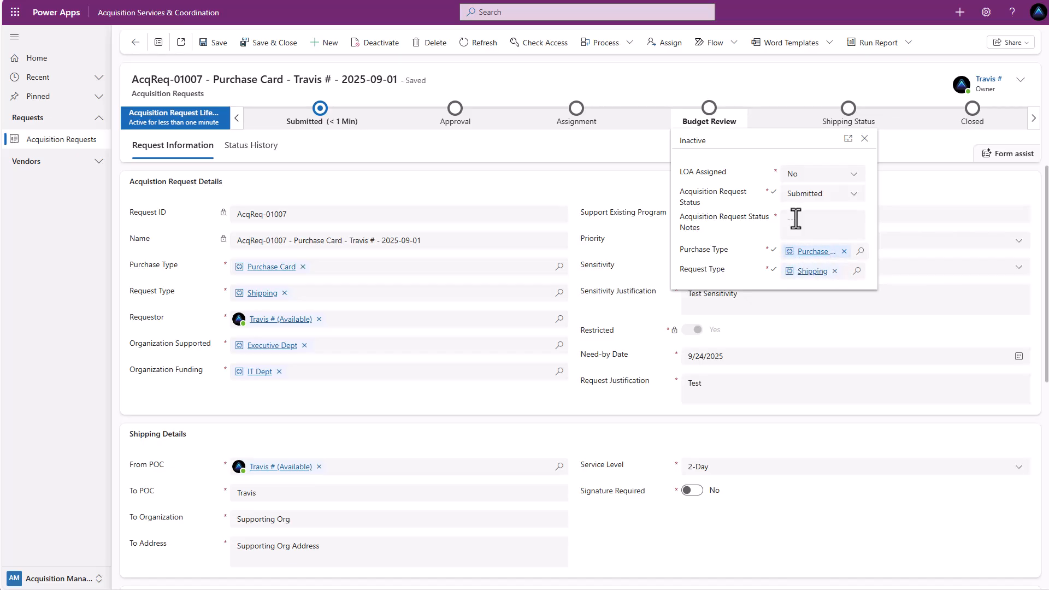
pyautogui.click(420, 83)
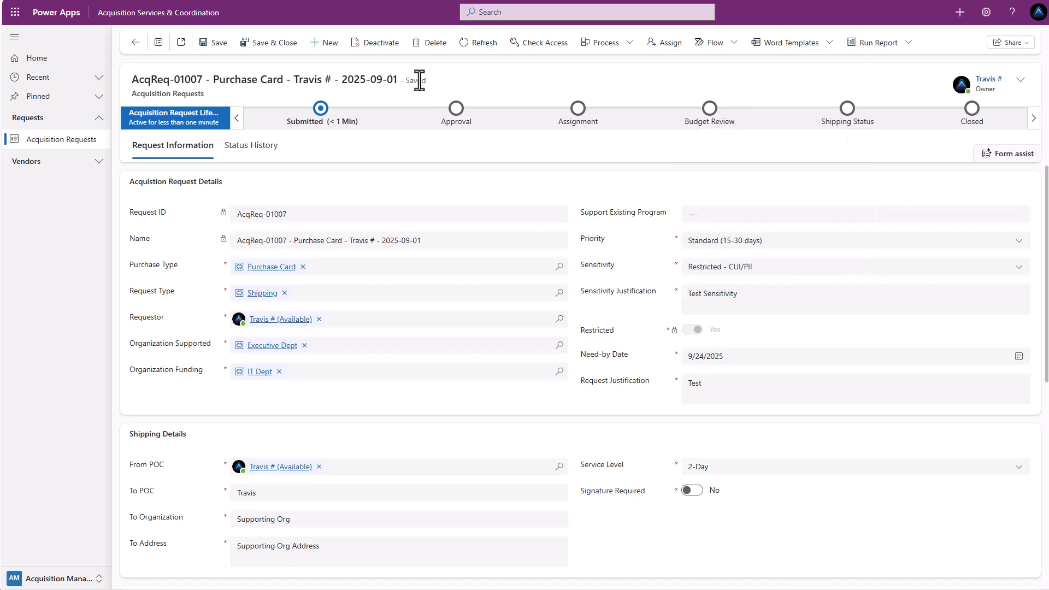